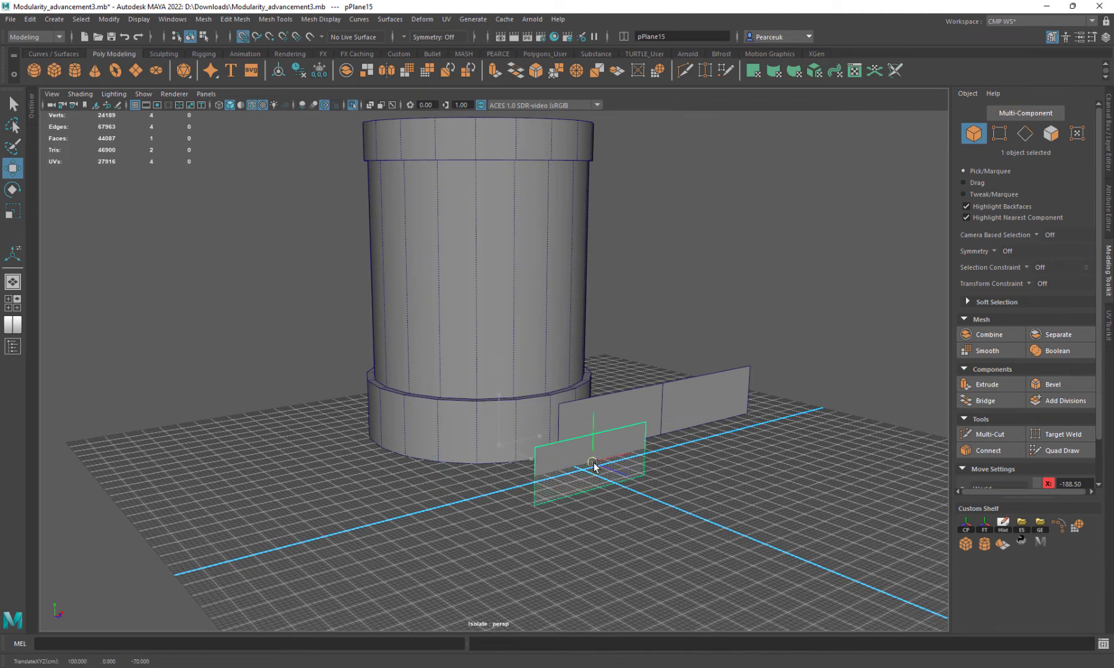
Snap the small wall plane in front of the tower to the world origin on the grid
scroll(545, 445, "up", 3)
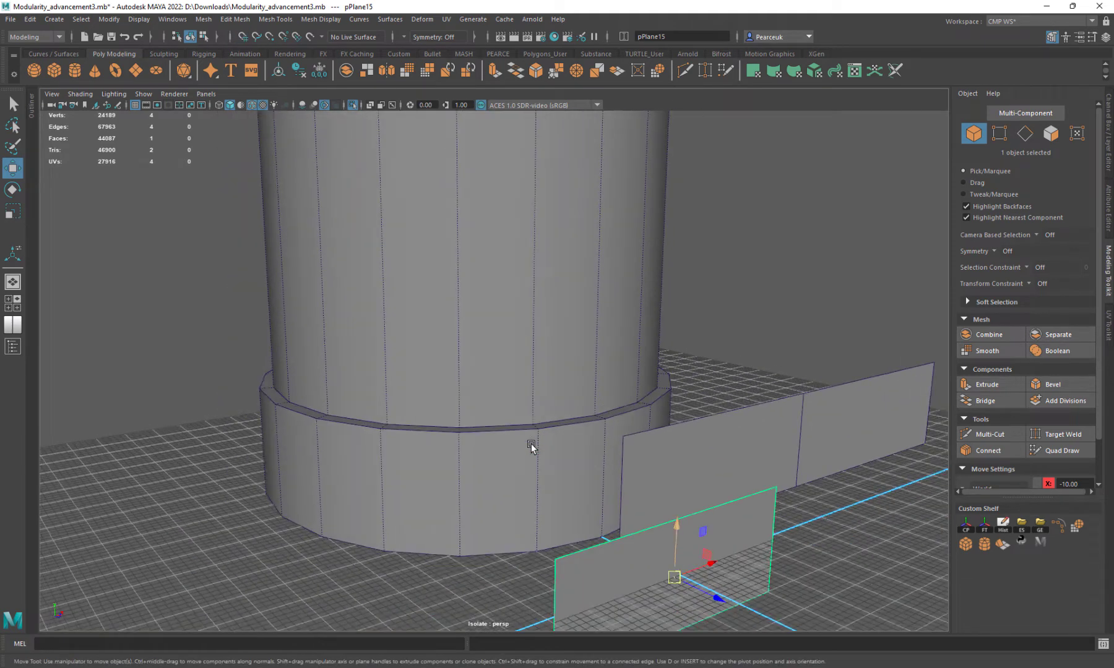
scroll(531, 444, "down", 2)
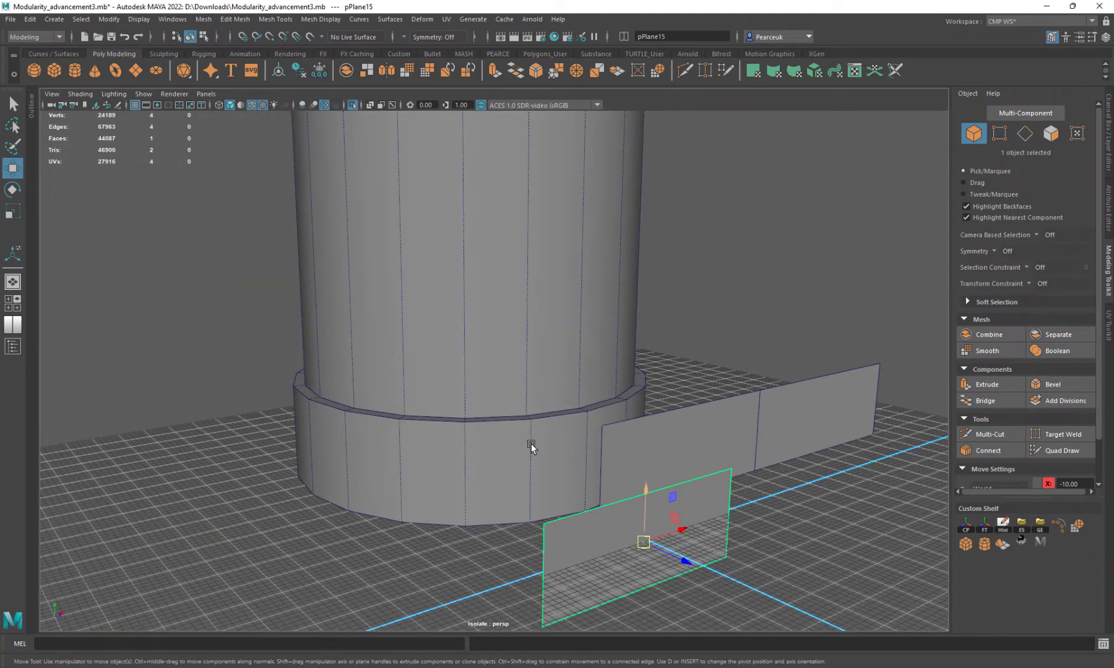
key("f")
key("x")
left_click_drag(493, 370, 520, 373)
left_click_drag(517, 370, 459, 268, "alt")
Extrude the plane's face to give the wall piece a thin slab thickness, and return to object selection
right_click_drag(456, 249, 456, 279)
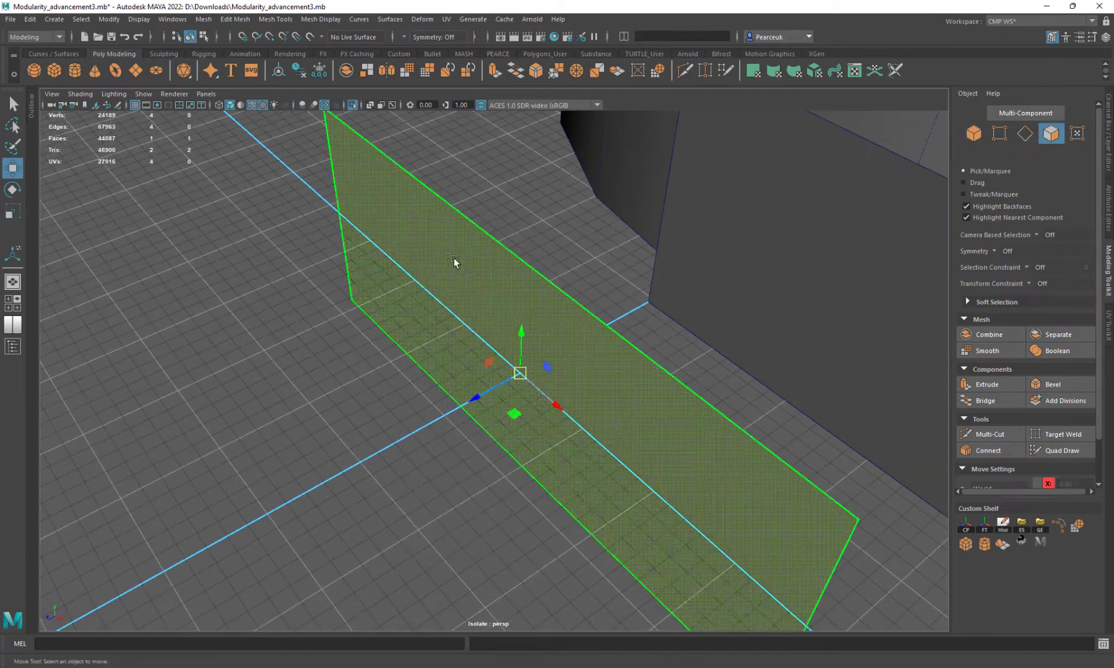
left_click(455, 260)
key("ctrl+e")
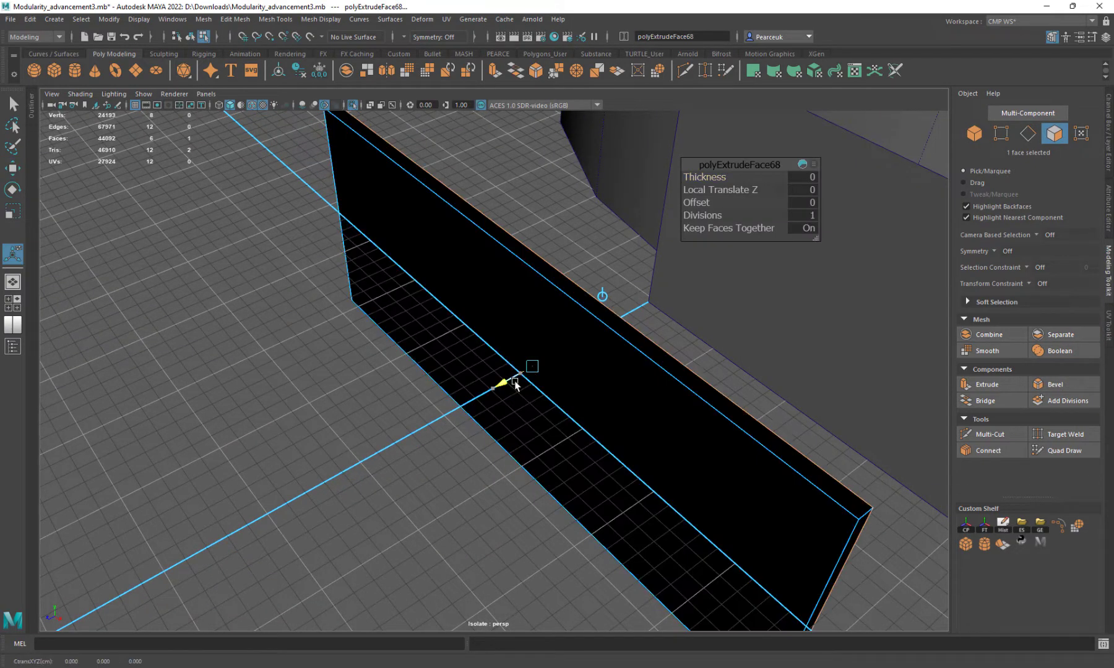
left_click_drag(515, 381, 577, 312)
right_click_drag(523, 287, 554, 270)
key("q")
left_click_drag(347, 348, 417, 353, "alt")
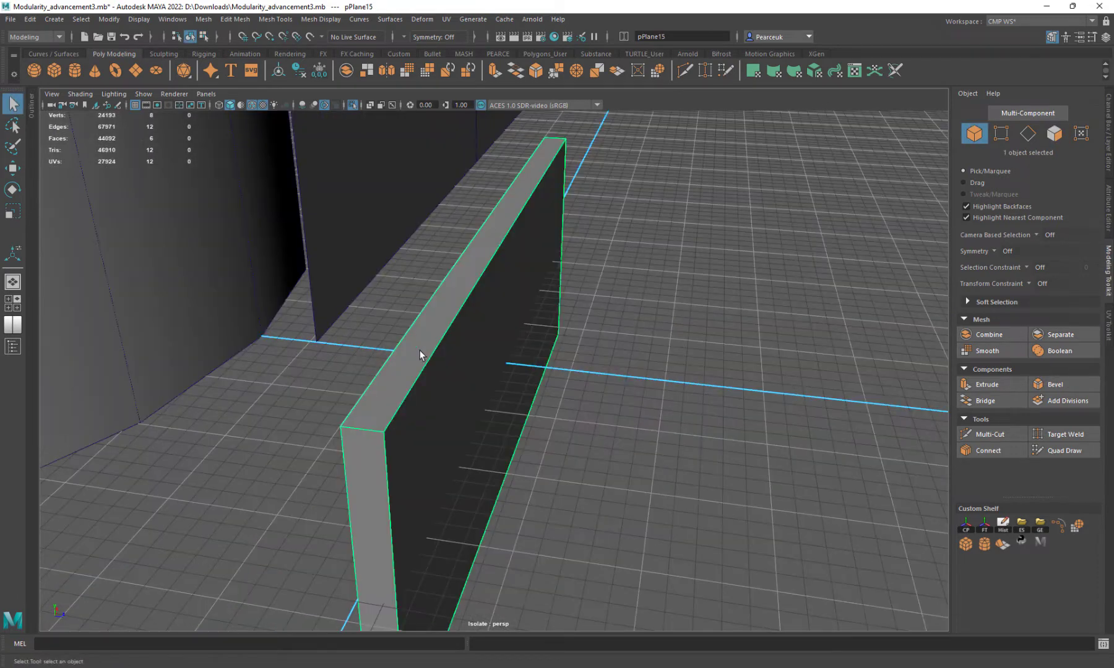
Move the slab's pivot onto its front face and move the slab so that face lies on the grid's centre line
key("w")
left_click_drag(470, 390, 258, 128, "alt")
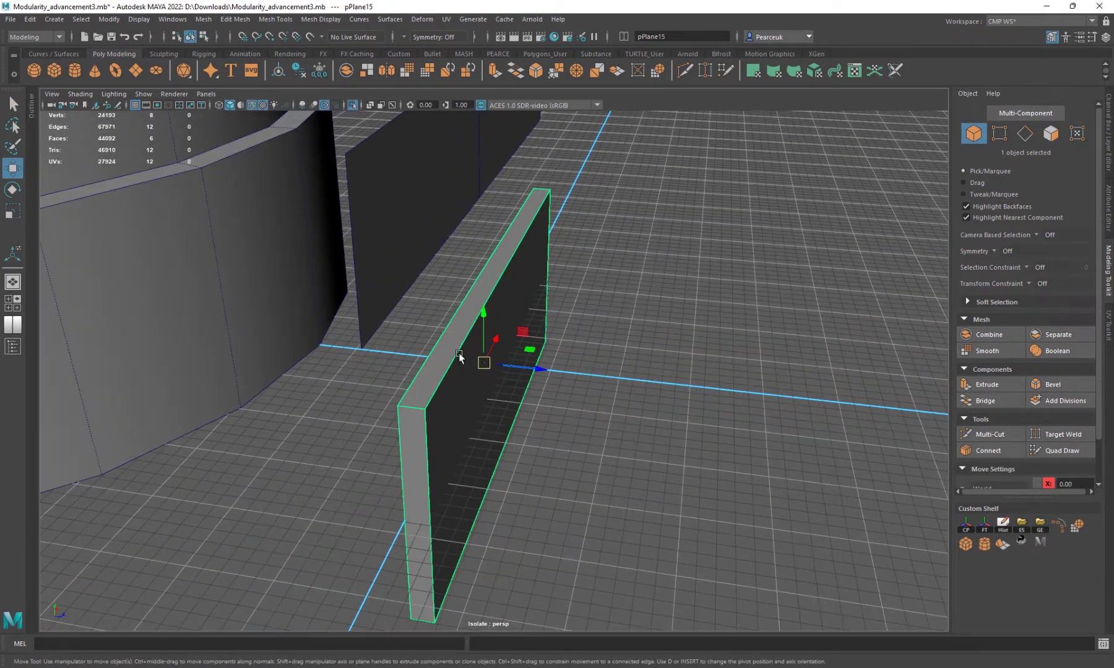
key("d")
left_click_drag(535, 368, 435, 622)
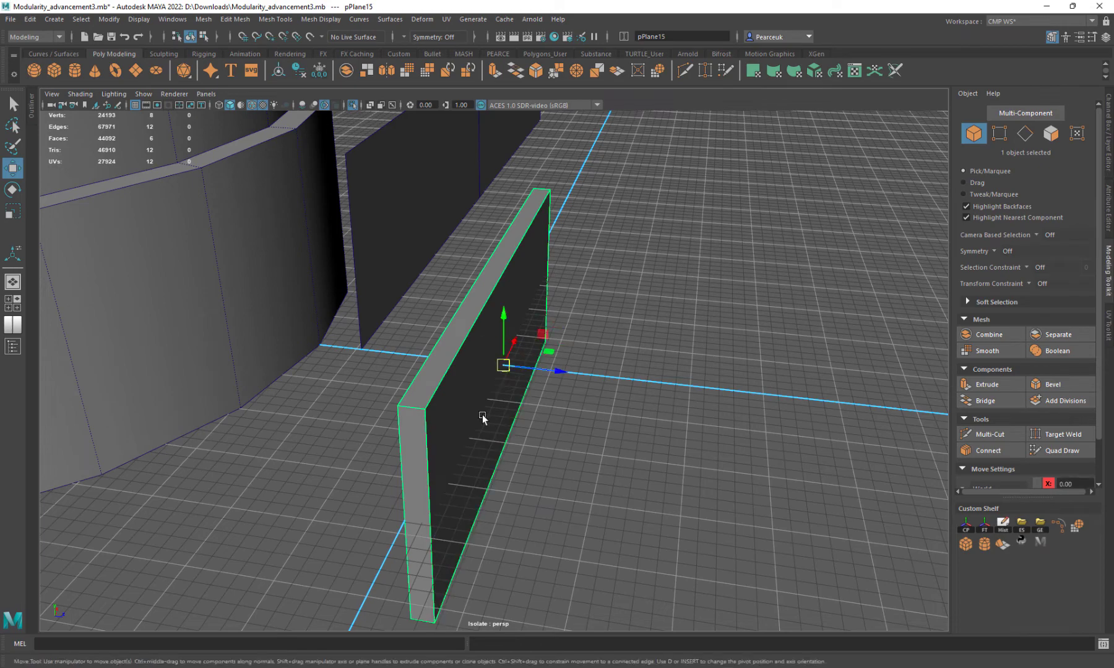
left_click_drag(526, 372, 368, 332)
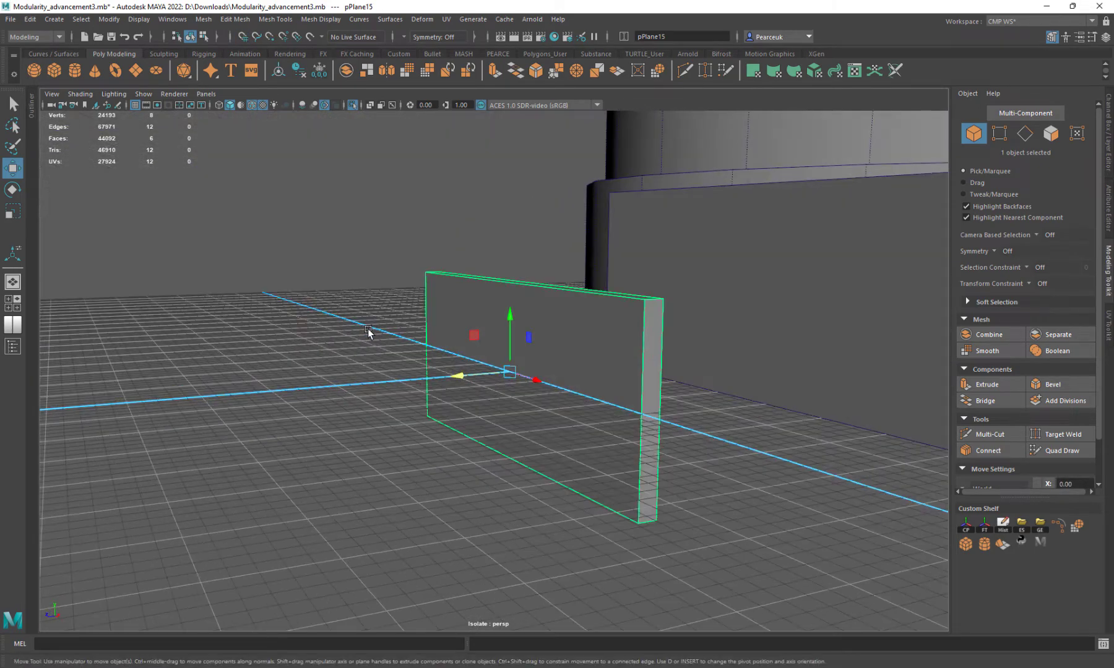
Delete the slab's side and back faces so only the front plane at the origin remains, and select that plane
right_click_drag(368, 332, 513, 225, "alt")
left_click(504, 263)
left_click_drag(455, 331, 497, 305, "alt")
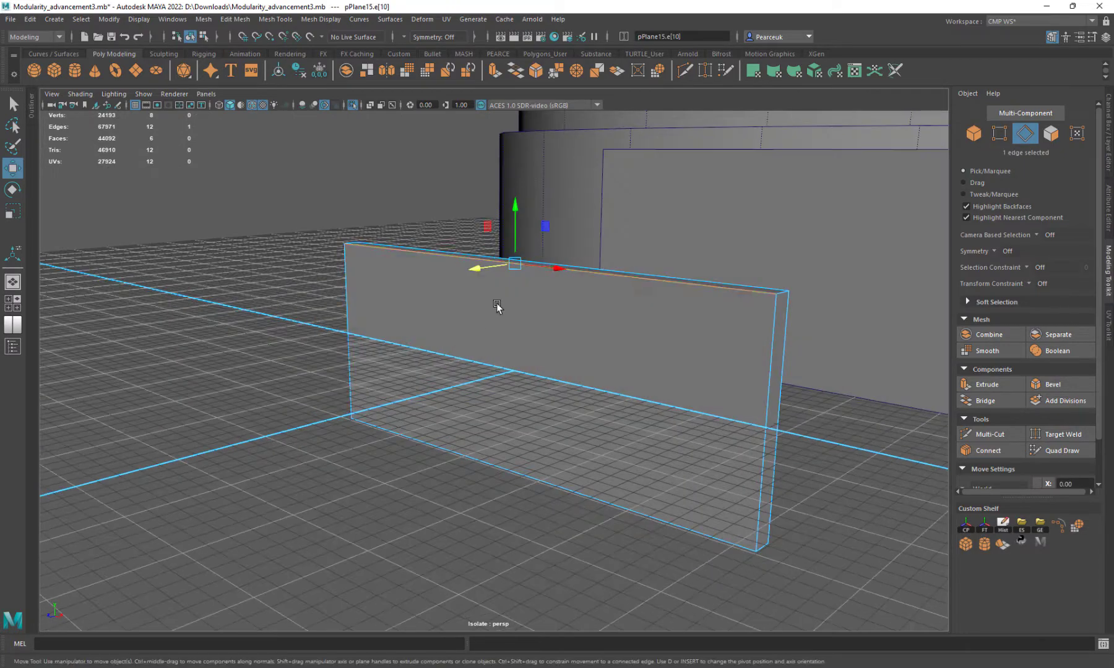
right_click_drag(497, 305, 555, 277)
left_click_drag(415, 339, 543, 319, "alt")
right_click_drag(432, 302, 431, 331)
double_click(461, 329)
key("Delete")
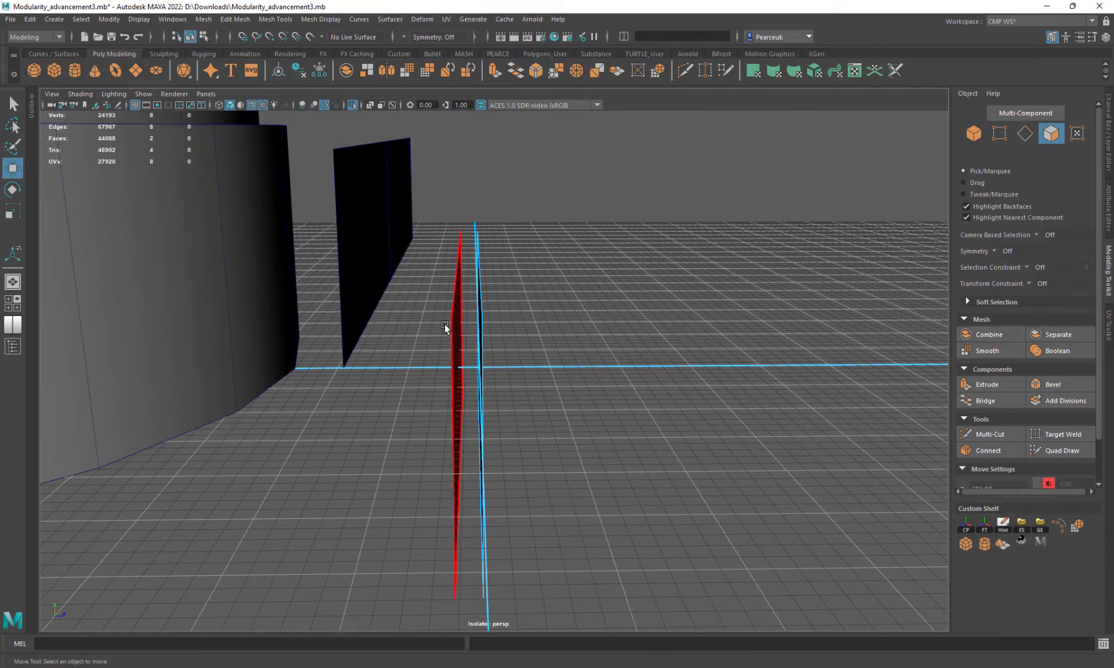
right_click_drag(460, 276, 489, 265)
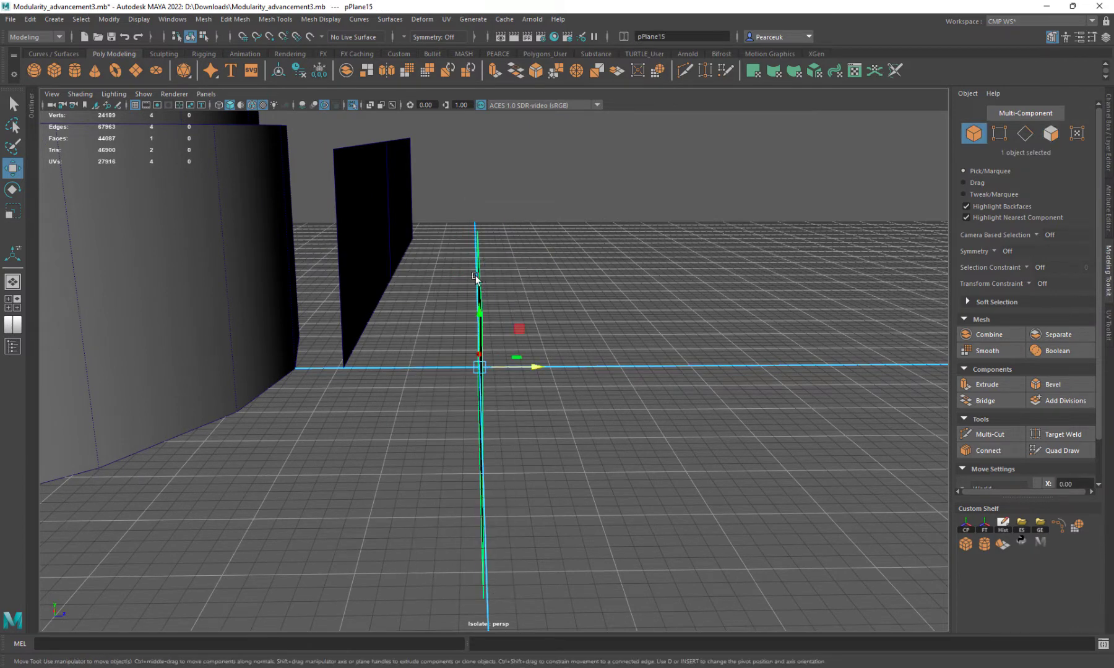
left_click_drag(475, 275, 371, 276, "alt")
left_click(525, 303)
left_click_drag(524, 303, 477, 316, "alt")
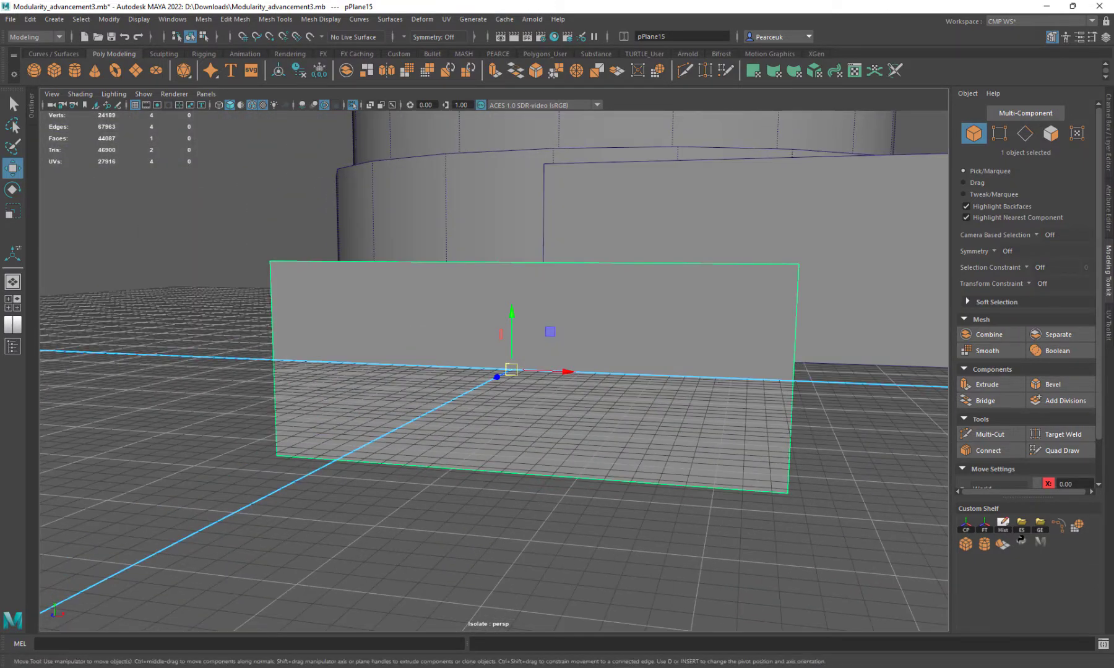
Switch to the reference photo Boldt_Castle_power_house.jpg and examine the stonework along the base of the tower wall
left_click_drag(0, 185, 445, 1)
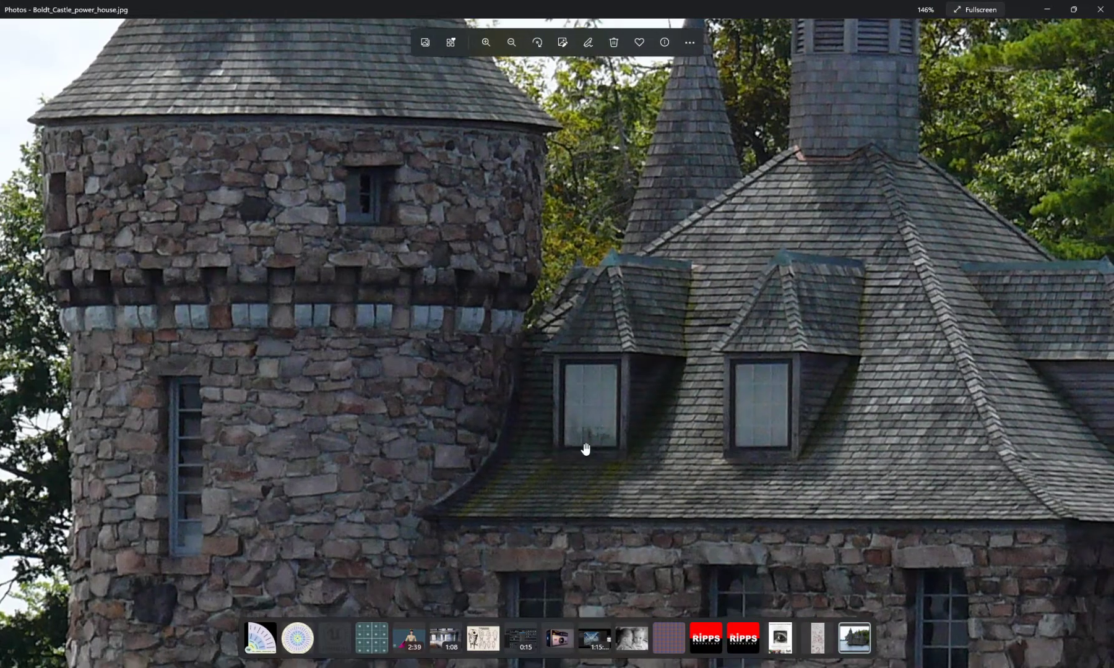
scroll(585, 444, "down", 2)
scroll(540, 396, "down", 2)
scroll(522, 456, "up", 1)
left_click_drag(525, 459, 505, 318)
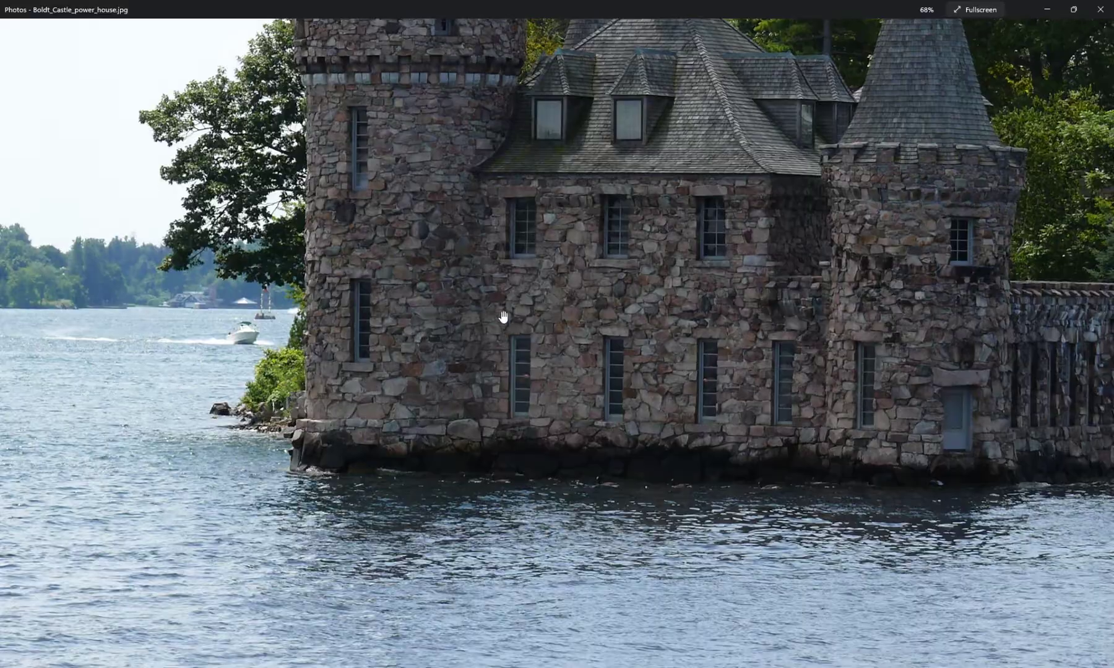
left_click_drag(499, 361, 497, 364)
scroll(442, 336, "up", 5)
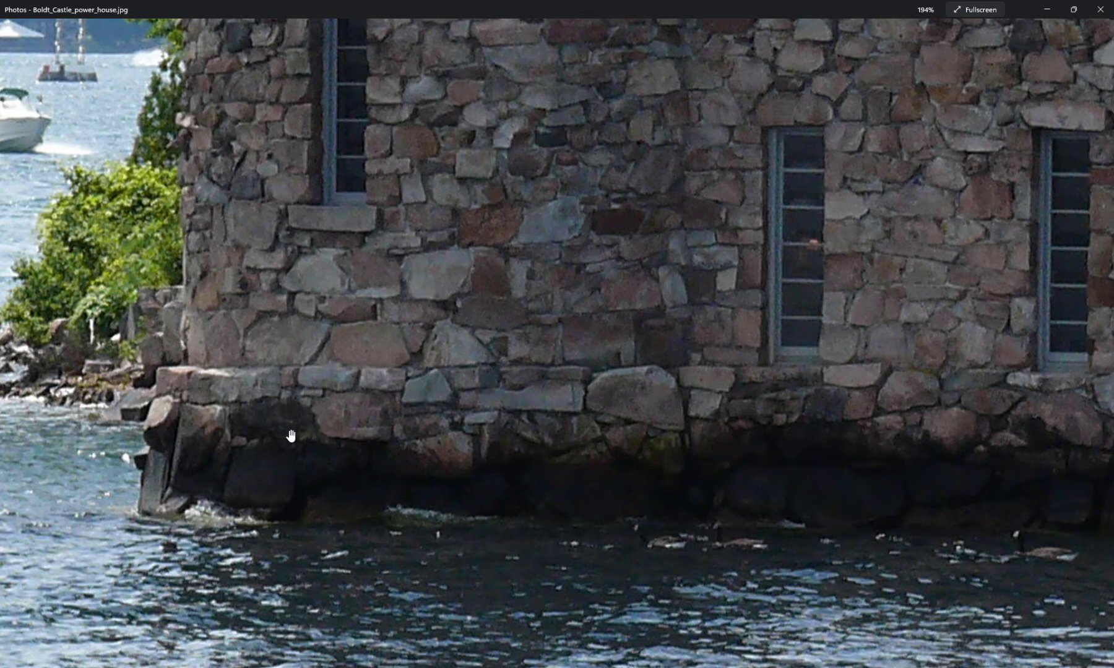
scroll(696, 461, "down", 1)
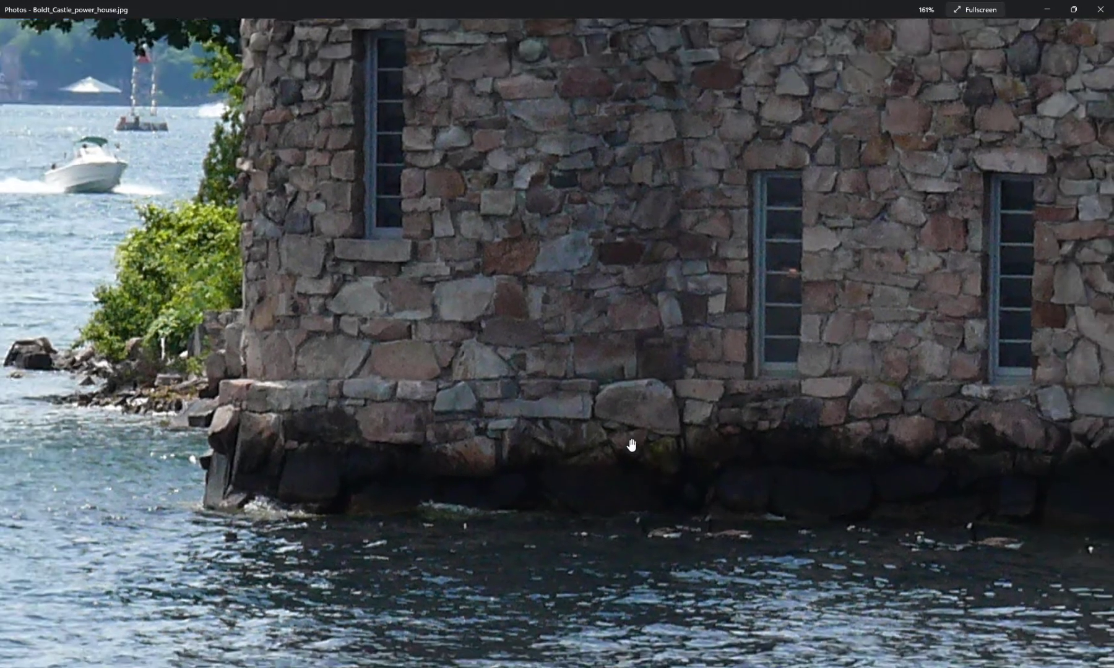
Switch back to Maya and export the selected plane to the Desktop as ZB_Guide.fbx
key("alt+Tab")
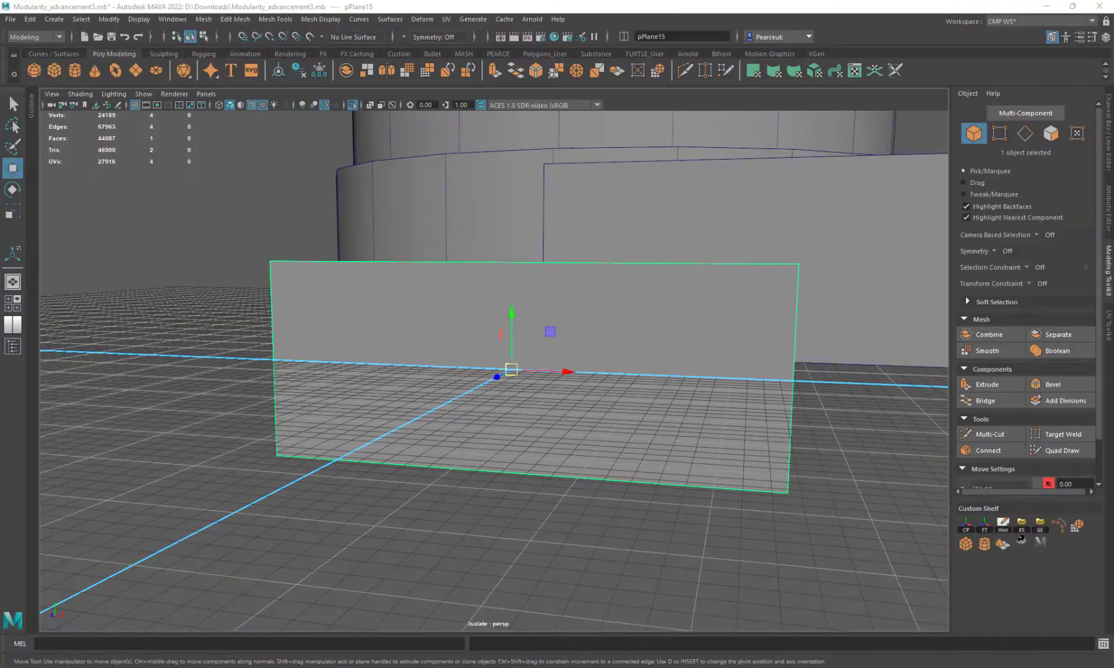
left_click_drag(443, 372, 444, 352, "alt")
right_click(445, 352)
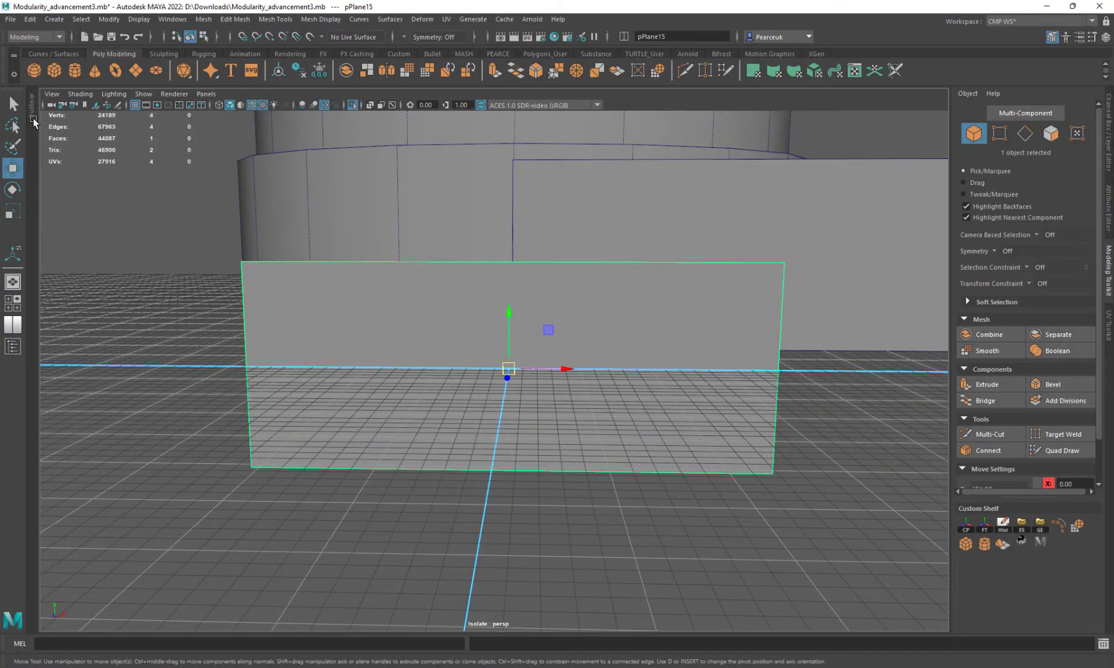
left_click(11, 20)
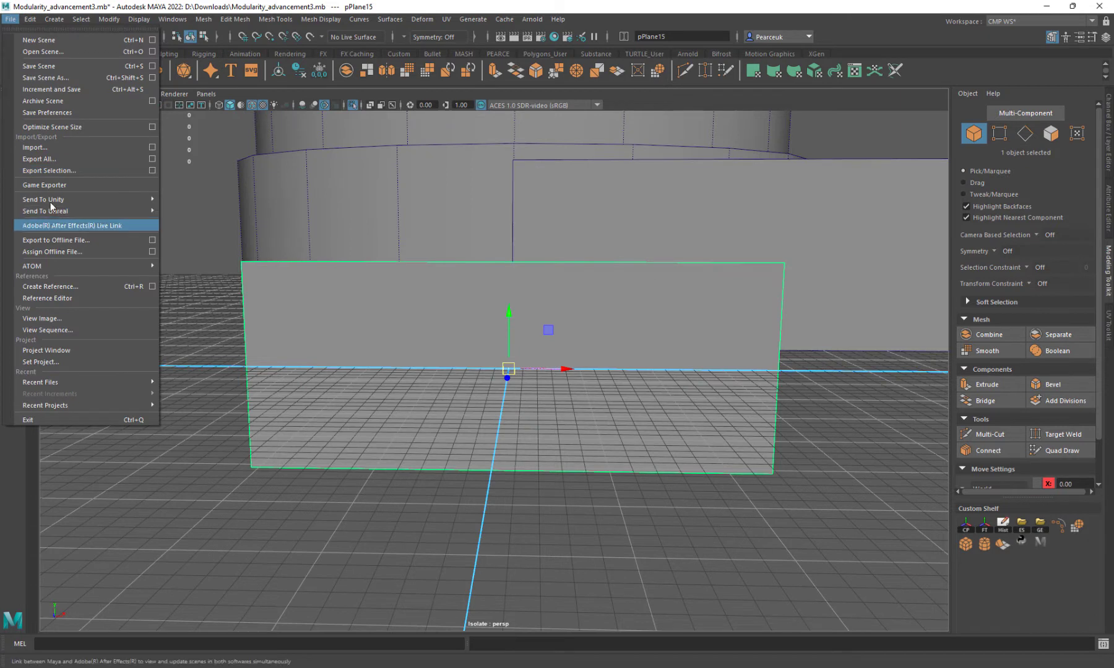
left_click(60, 171)
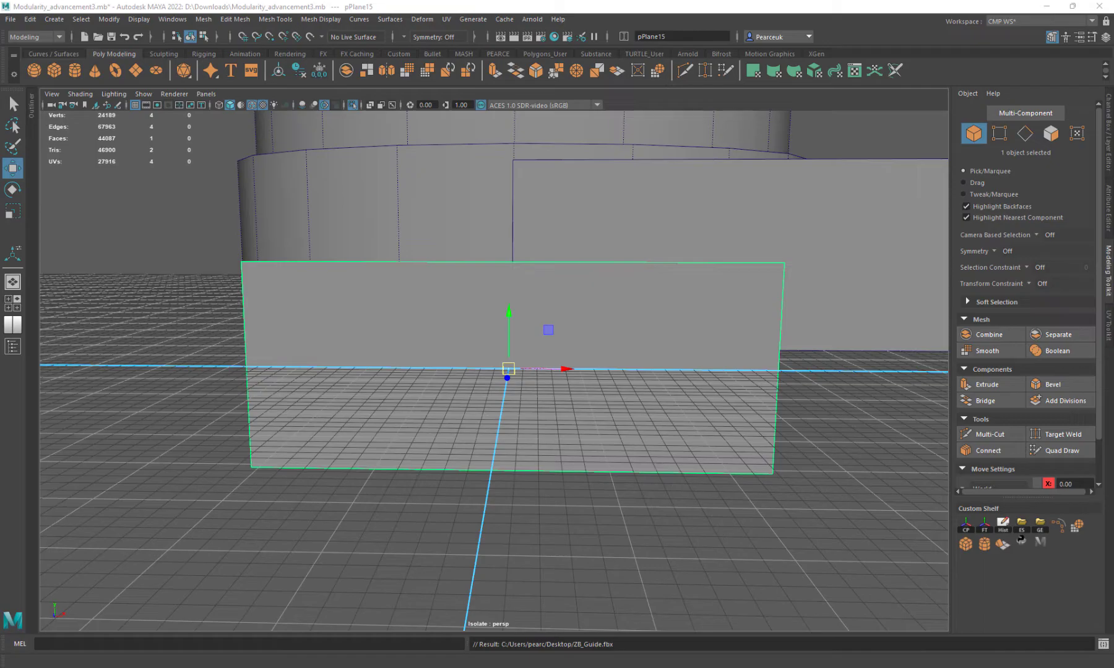
Switch to ZBrush and import ZB_Guide.fbx from the Desktop, keeping the default FBX import options
key("alt+Tab")
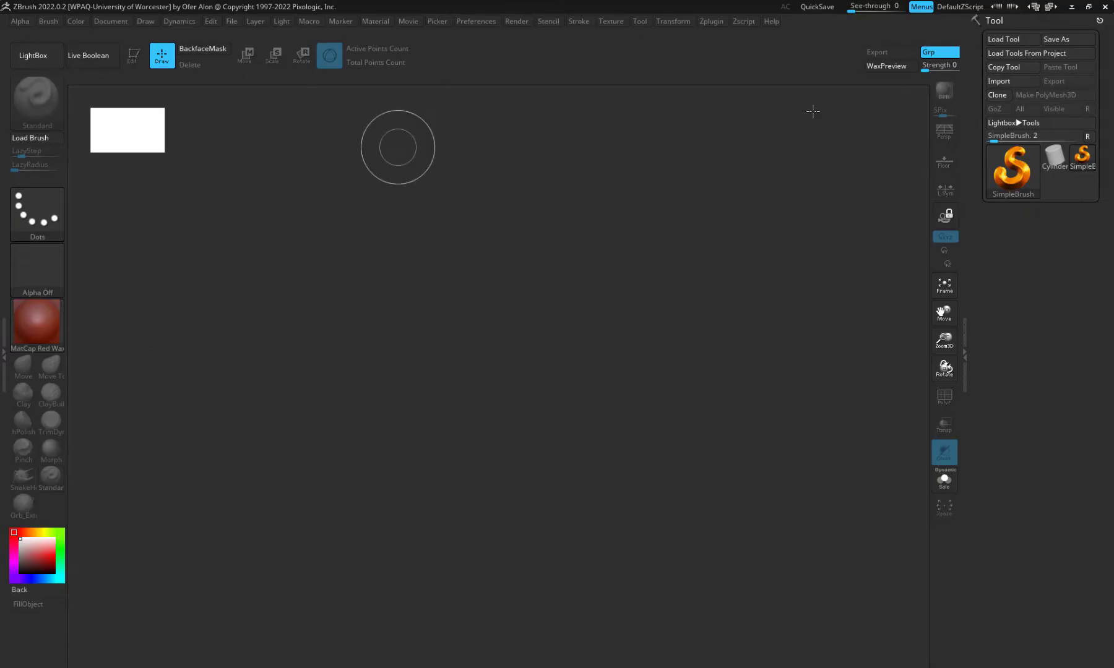
left_click(1011, 79)
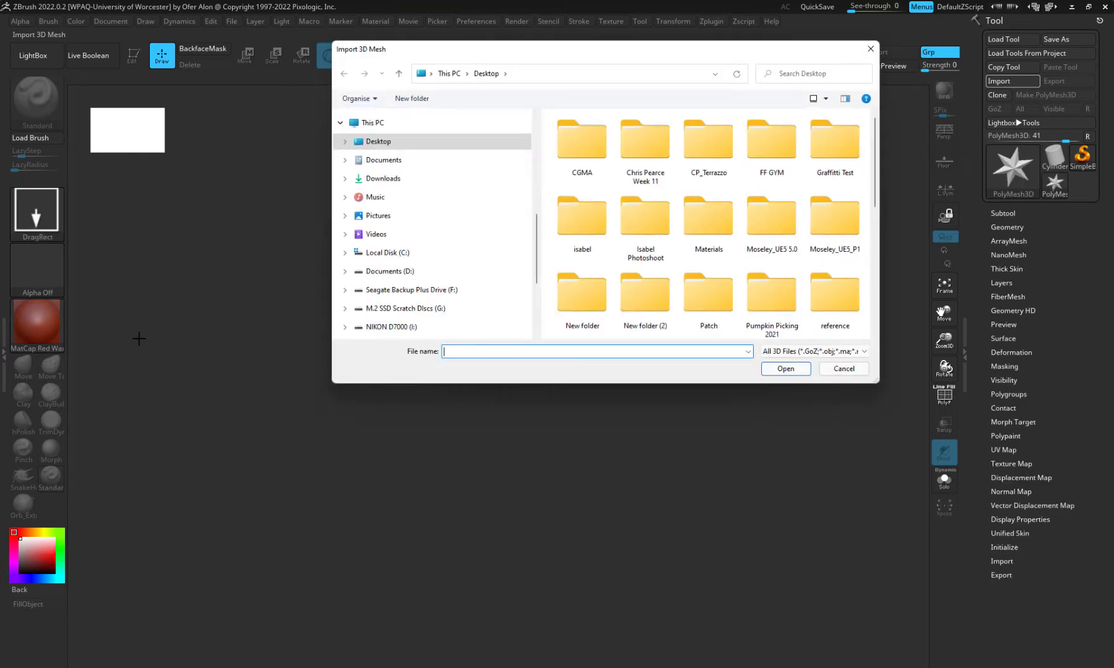
left_click_drag(873, 163, 903, 329)
left_click(724, 316)
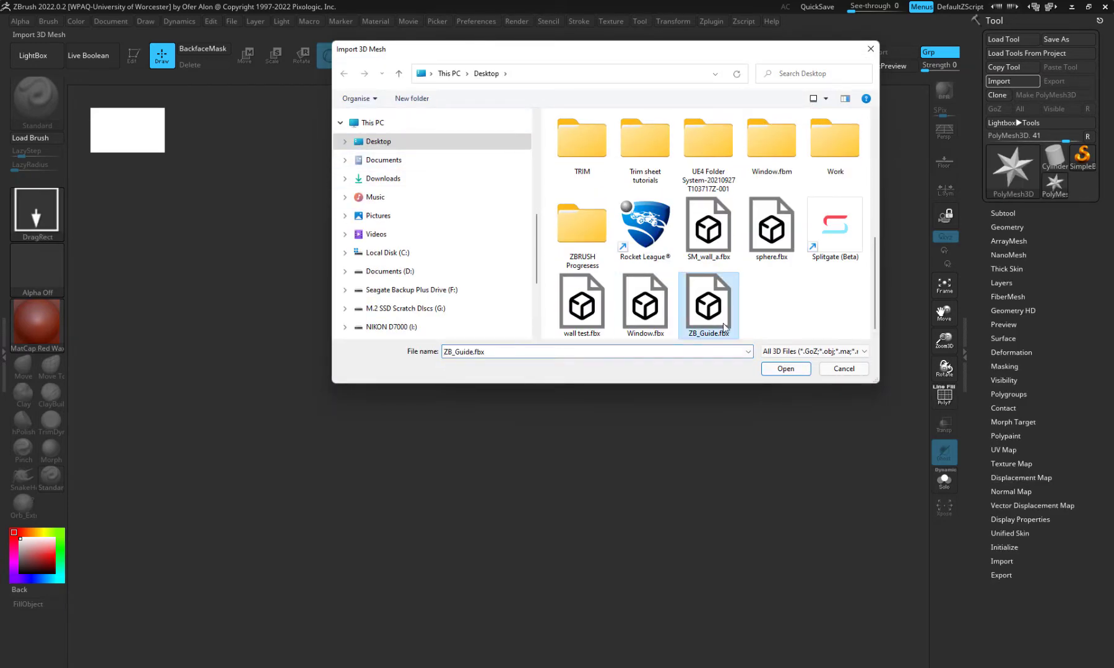
left_click(797, 375)
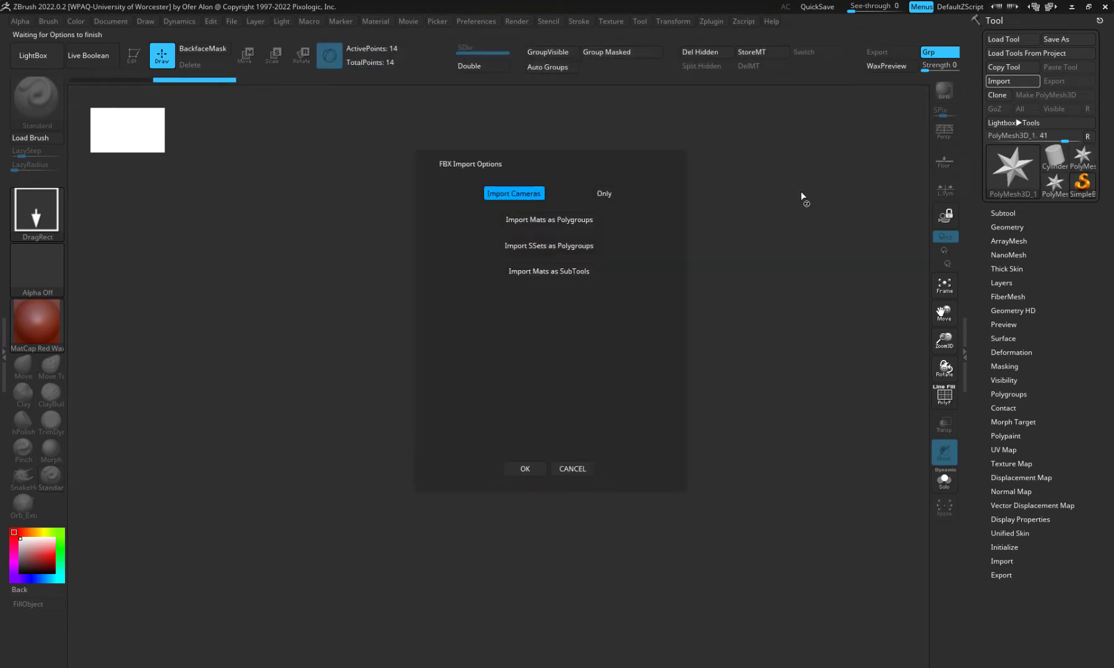
left_click(525, 469)
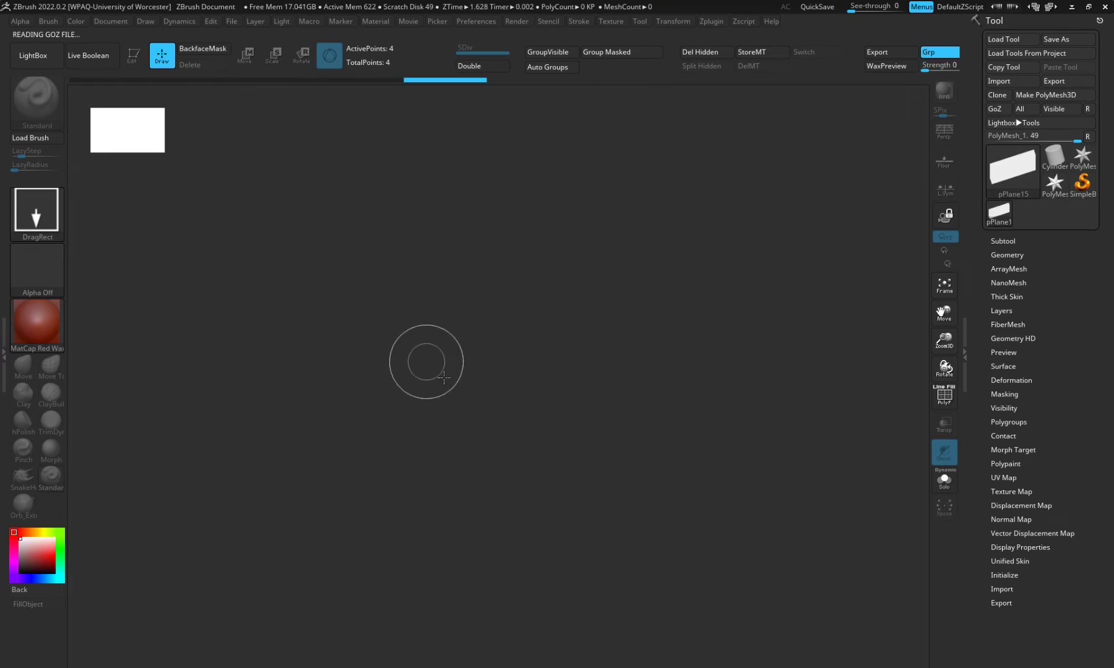
Place the imported plane on the canvas in Edit mode and give it the MatCap Gray material
mouse_move(433, 369)
left_mouse_down()
mouse_move(650, 544)
mouse_move(519, 651)
mouse_move(438, 664)
left_mouse_up()
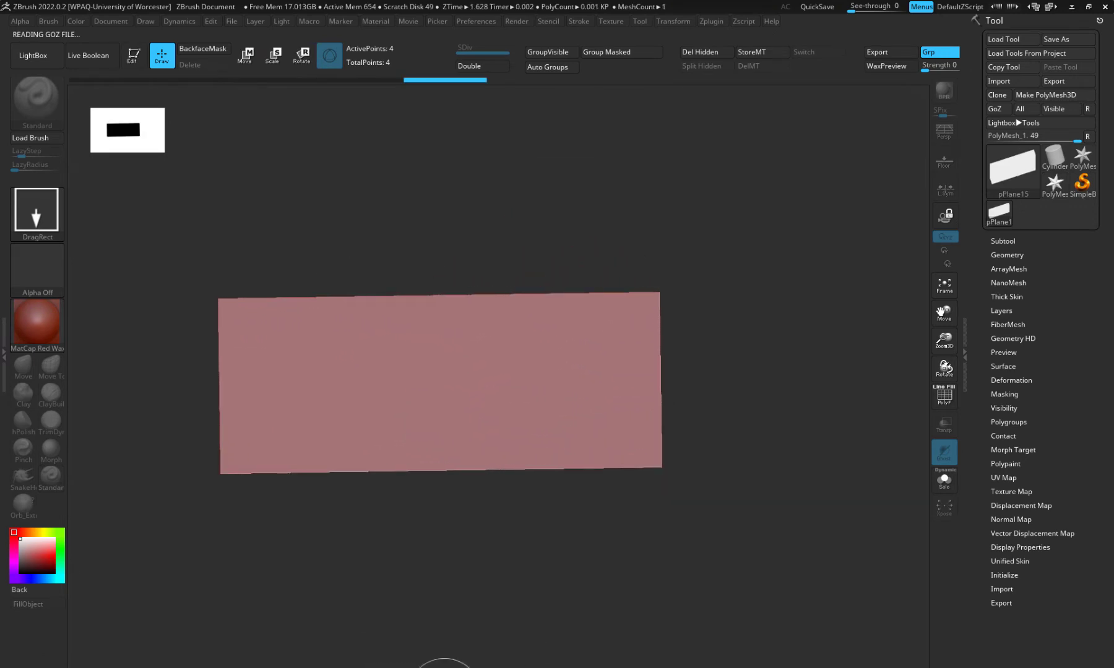
key("t")
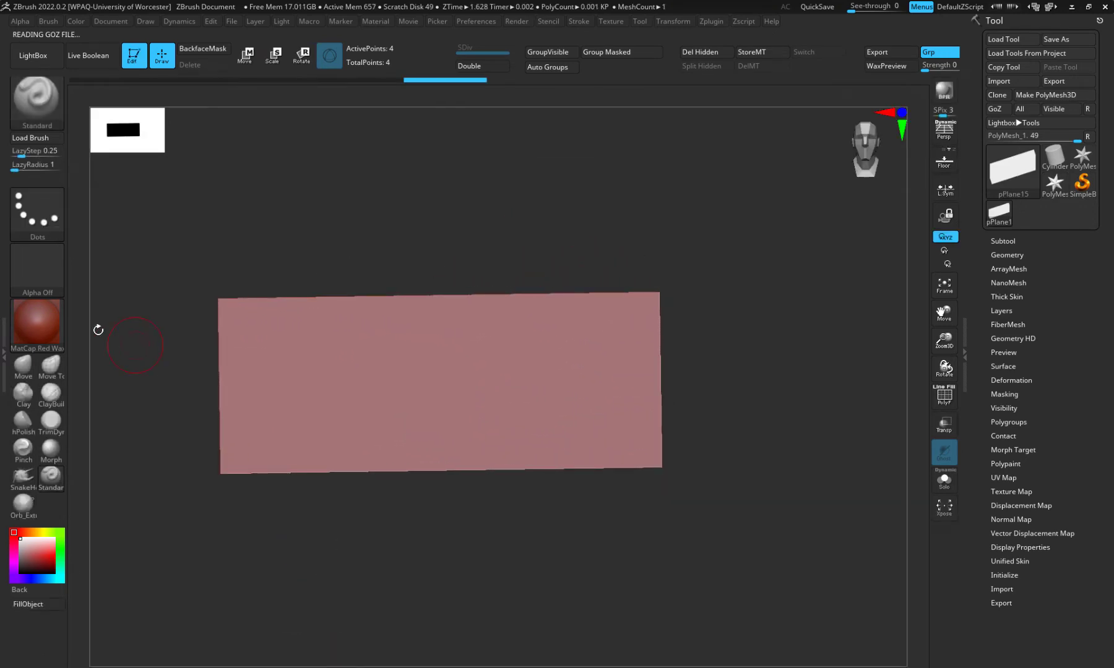
left_click(36, 322)
left_click(365, 518)
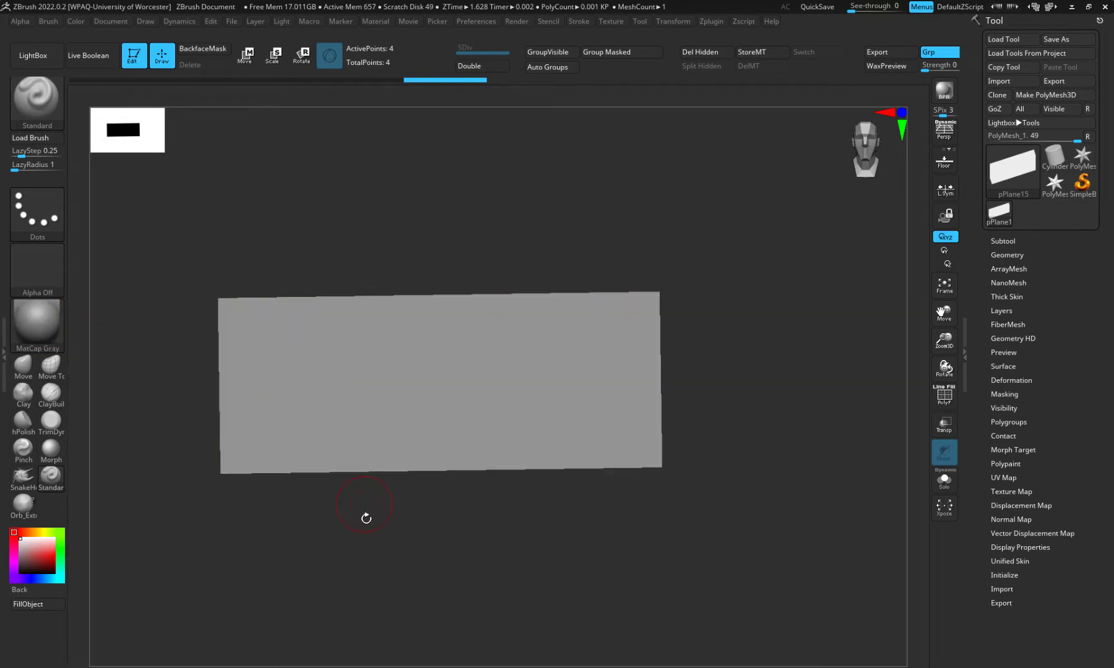
left_click_drag(366, 518, 522, 514, "alt")
left_click_drag(522, 513, 509, 480, "shift")
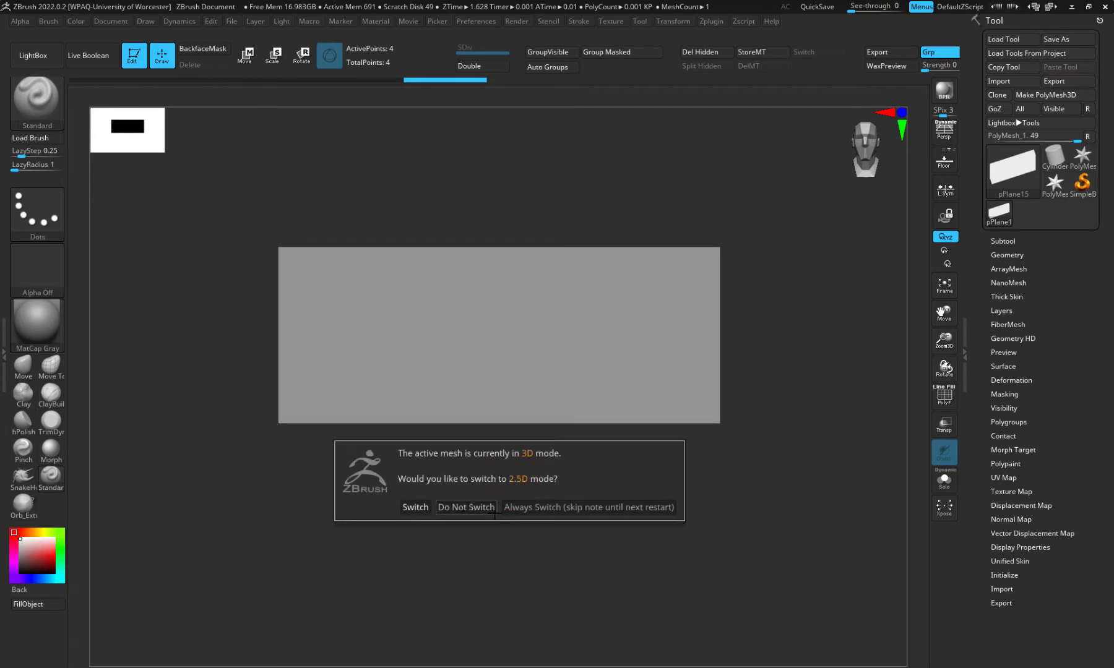
left_click(489, 509)
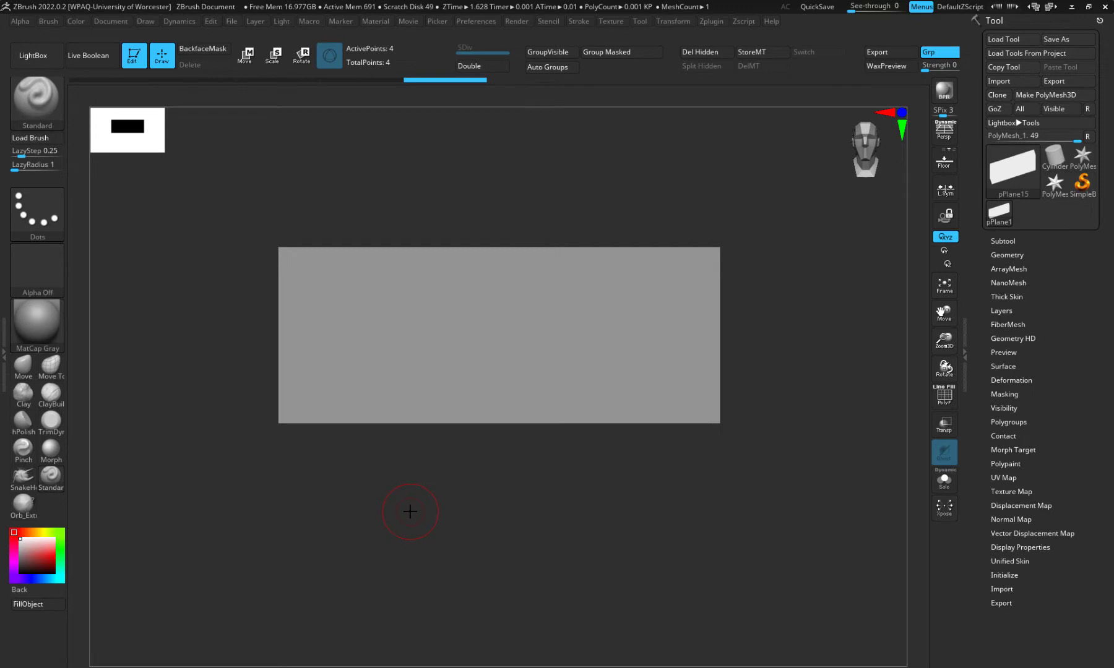
Keep the mesh in 3D mode and turn on the Move gizmo for the plane, viewed squarely from the front
left_click_drag(447, 518, 446, 512)
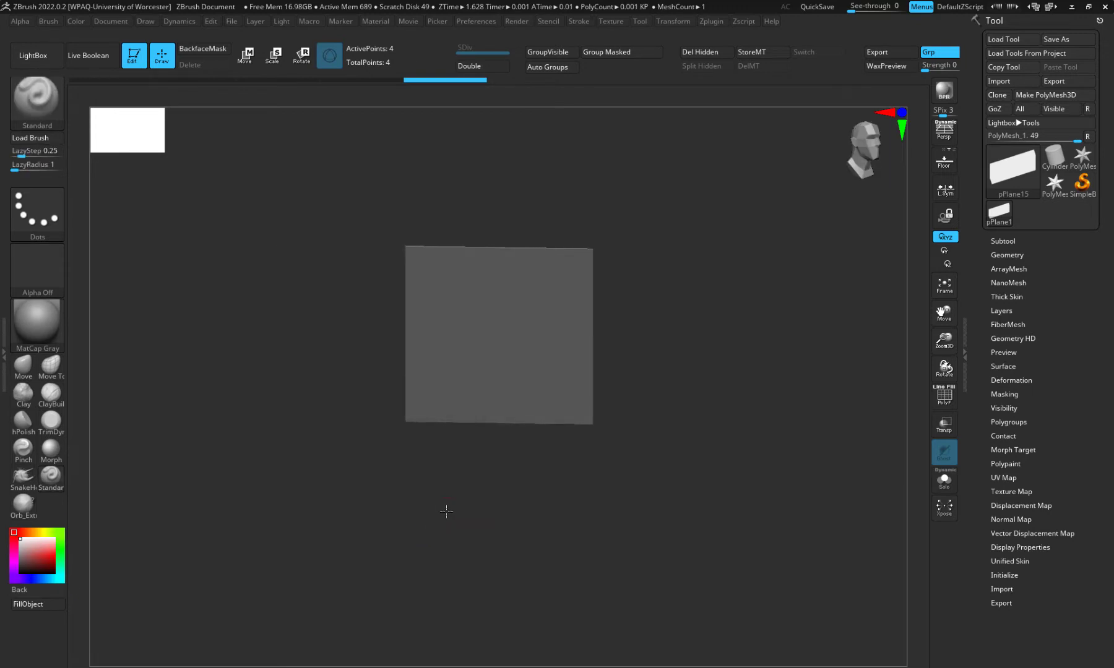
key("t")
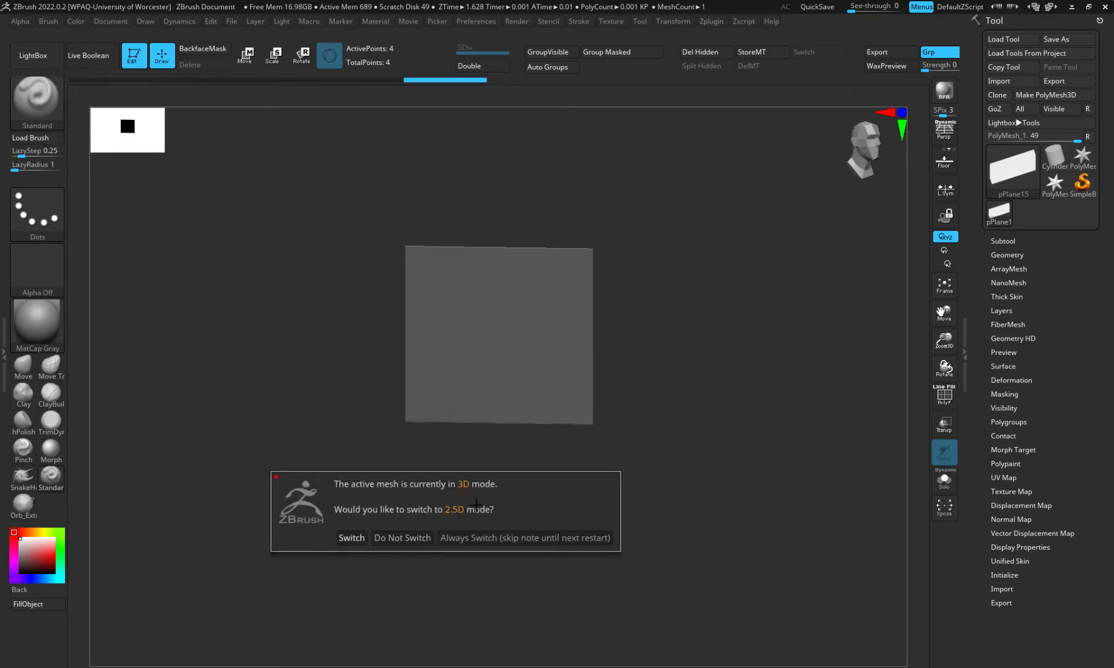
left_click(403, 538)
key("w")
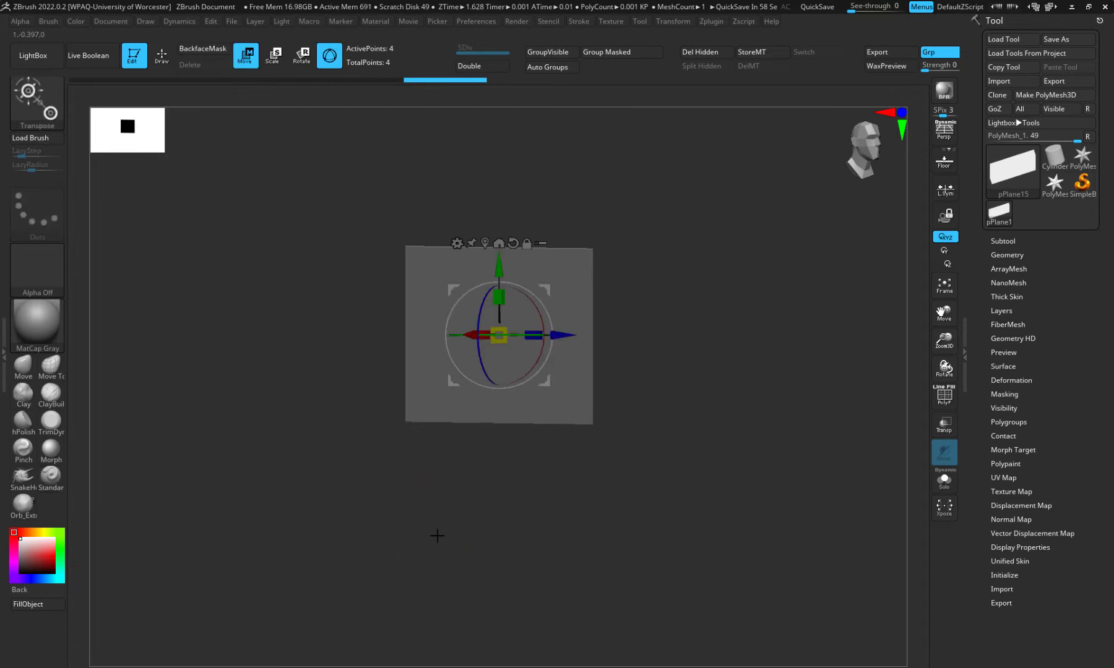
left_click_drag(437, 536, 504, 387)
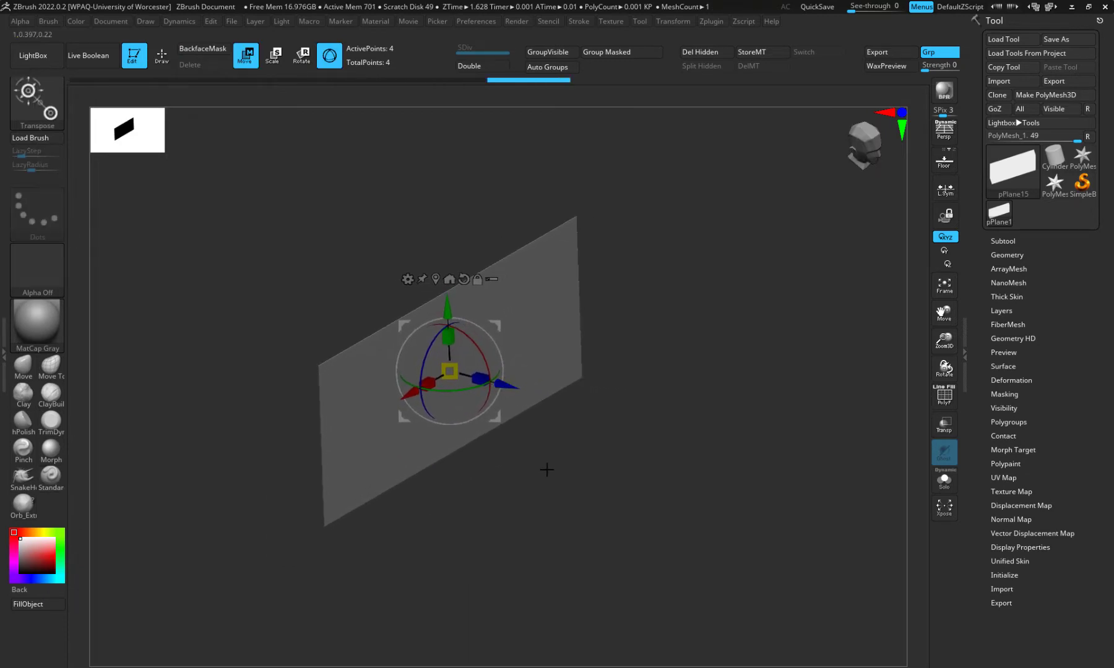
left_click_drag(547, 470, 495, 447, "shift")
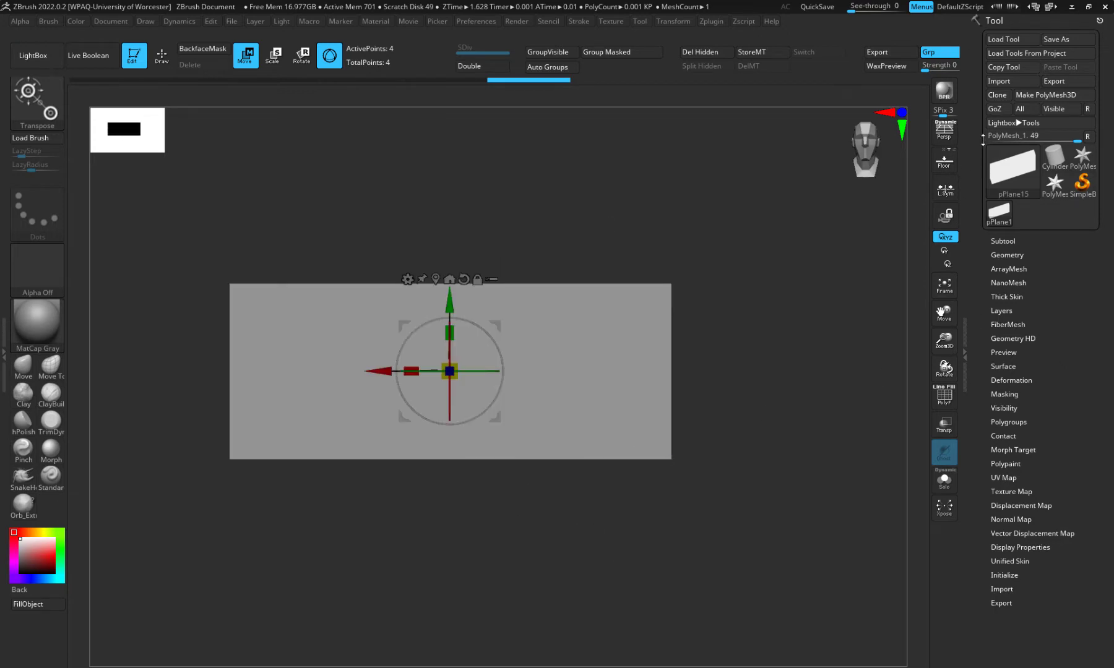
Append the star-shaped PolyMesh3D_1 as a new subtool alongside the guide plane
left_click(1003, 241)
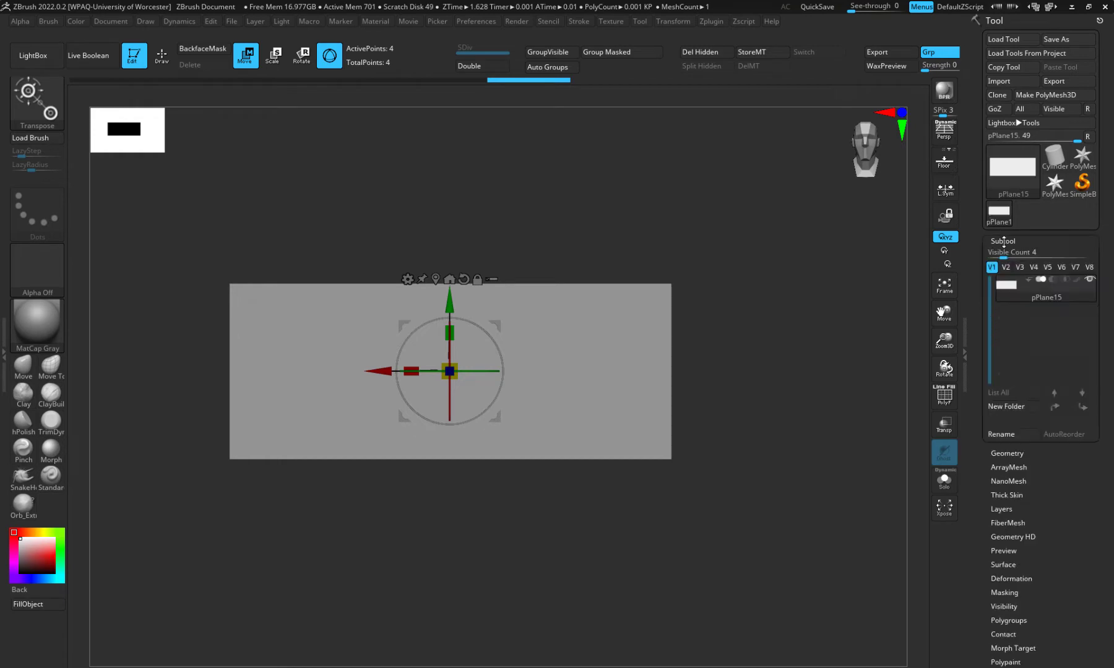
mouse_move(1045, 232)
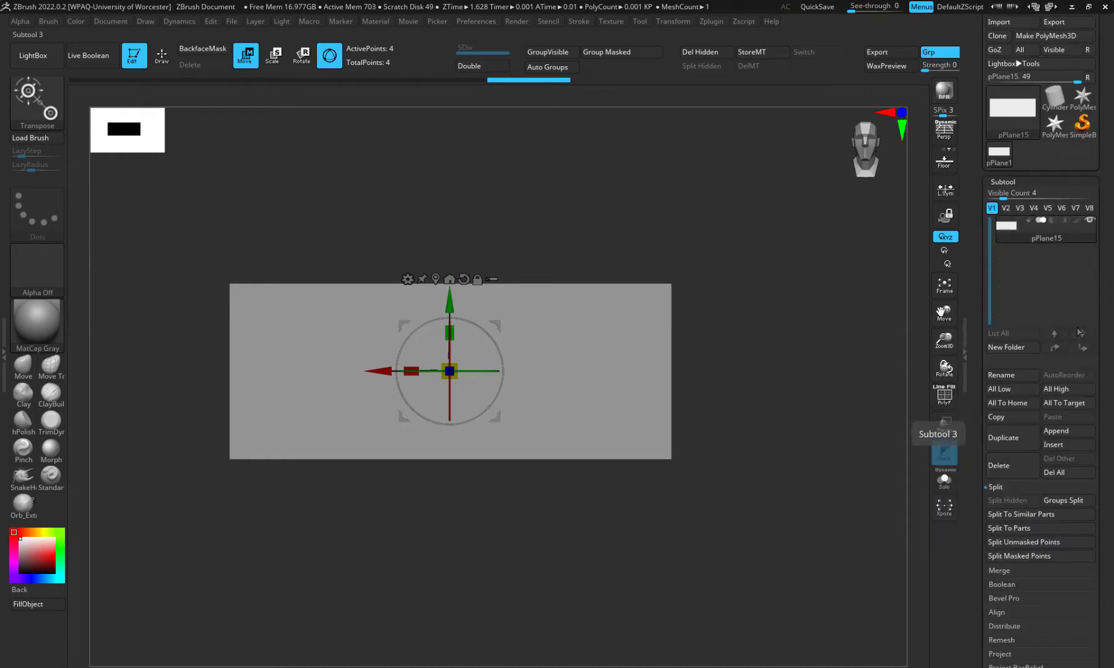
left_click(1055, 431)
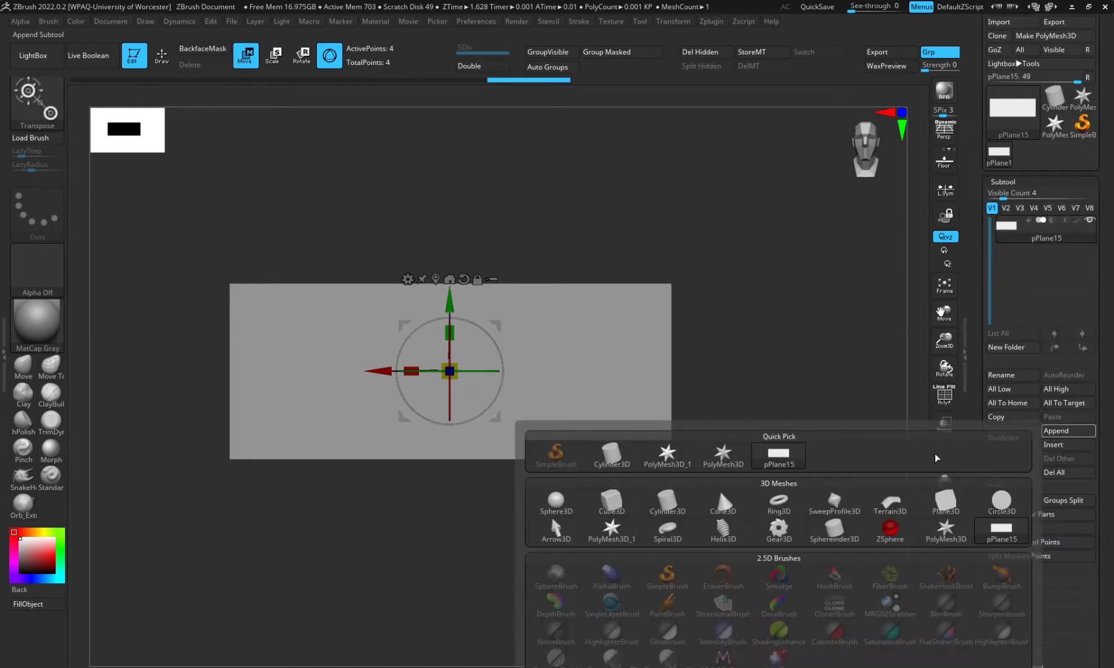
left_click(612, 532)
scroll(1020, 464, "down", 10)
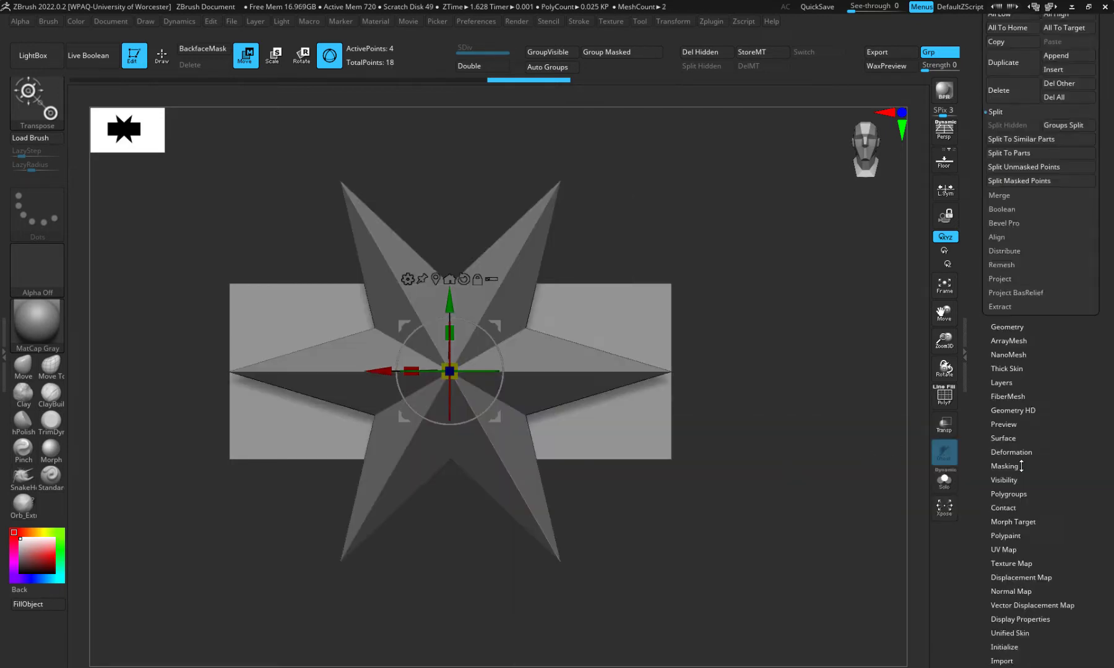
scroll(1021, 466, "up", 3)
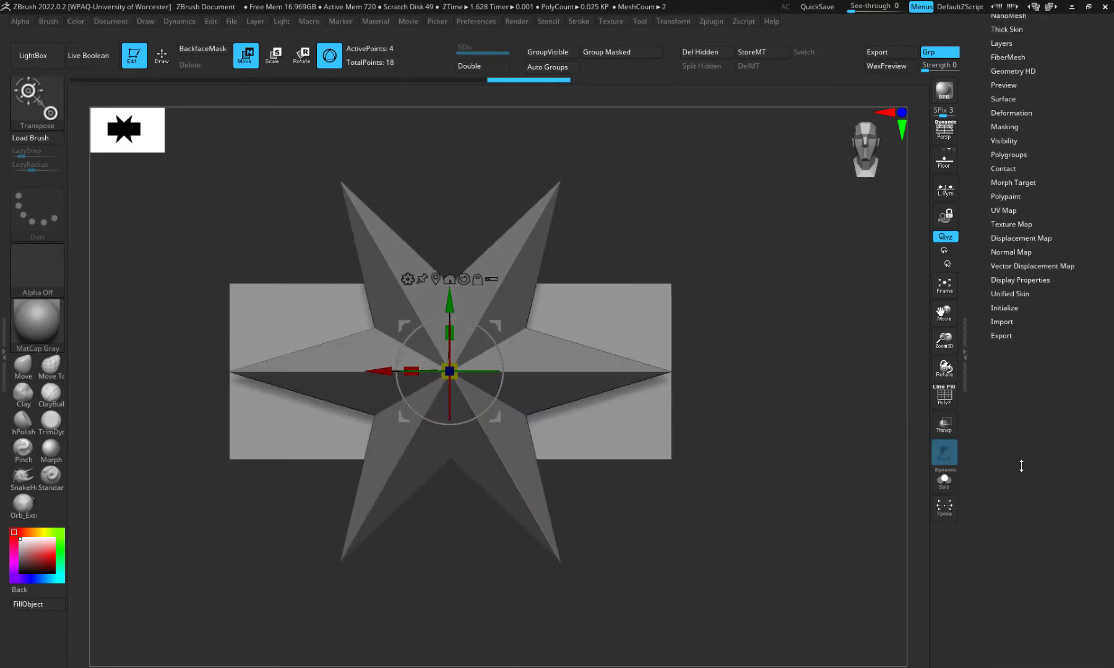
left_click(998, 321)
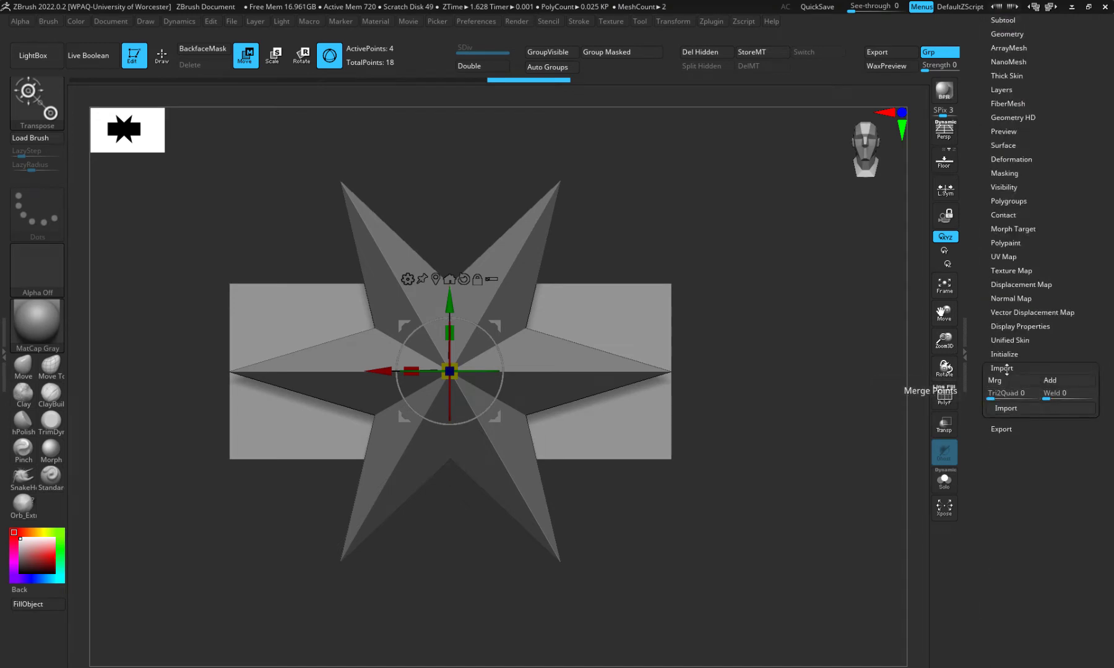
left_click(1004, 353)
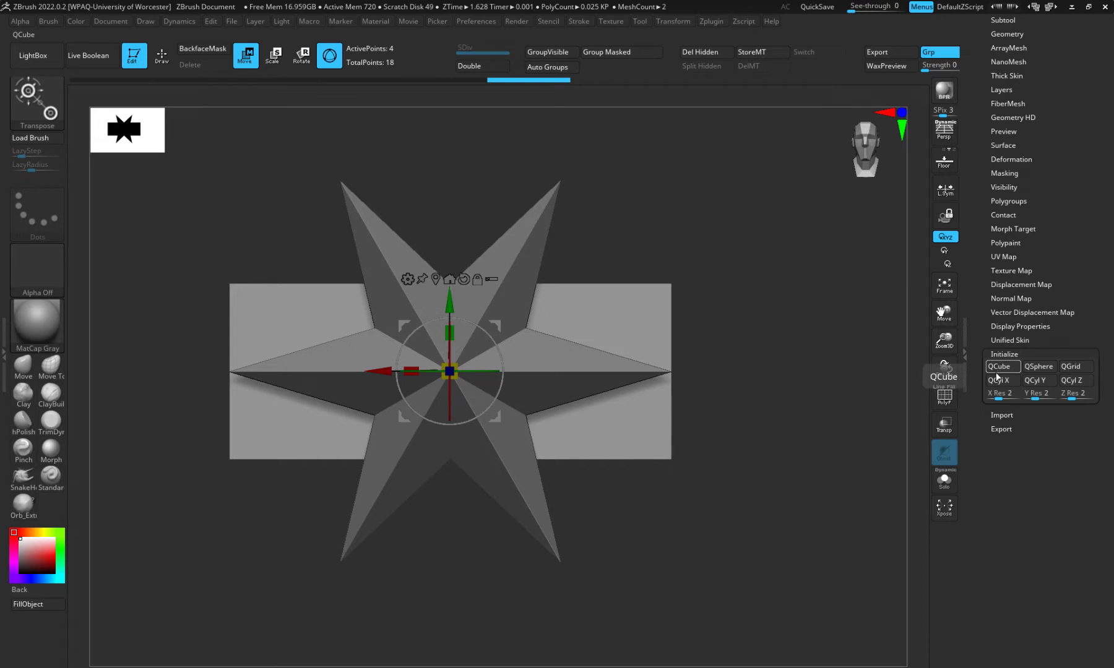
left_click(999, 368)
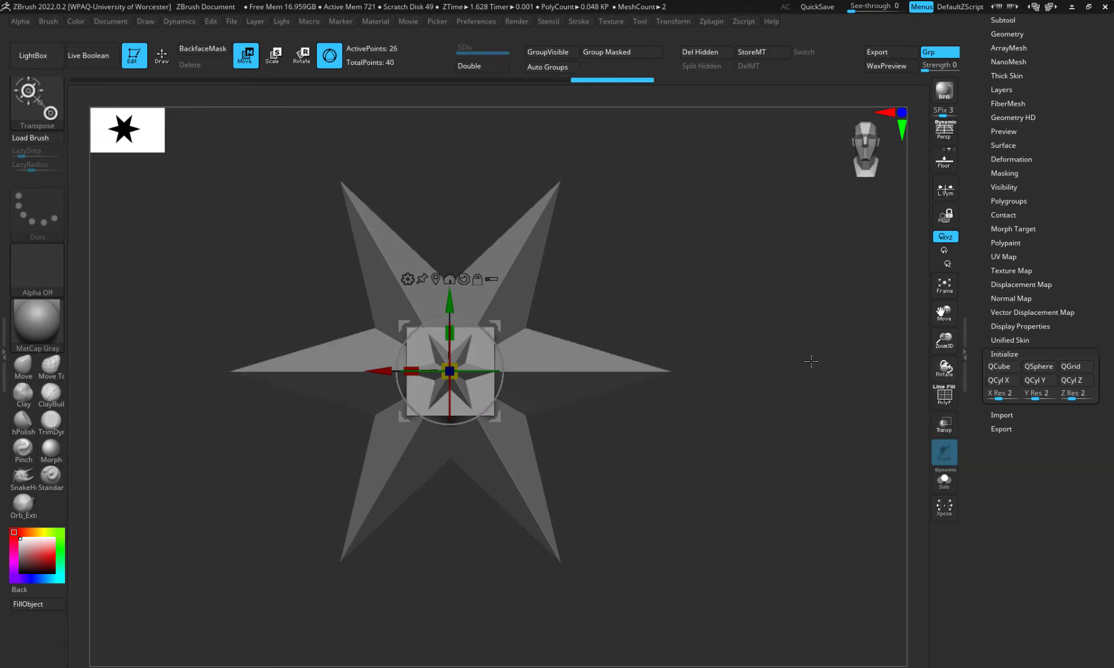
key("ctrl+z")
Make the appended star the active subtool and initialize it as a QCube
left_click_drag(1070, 327, 1066, 300)
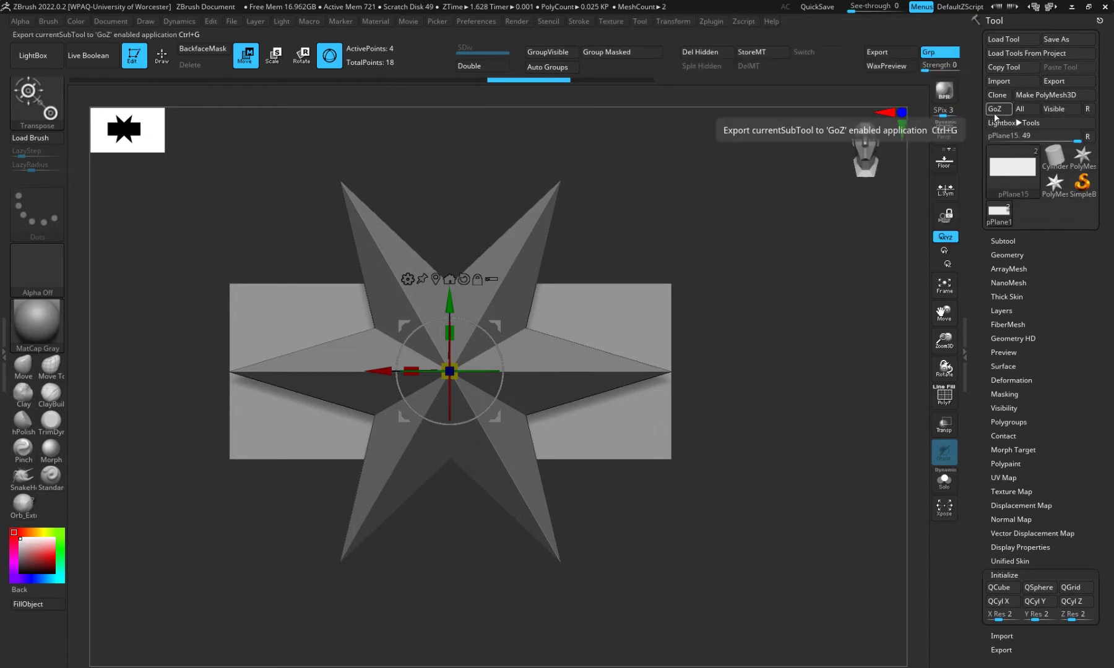
left_click(1002, 241)
left_click(1016, 212)
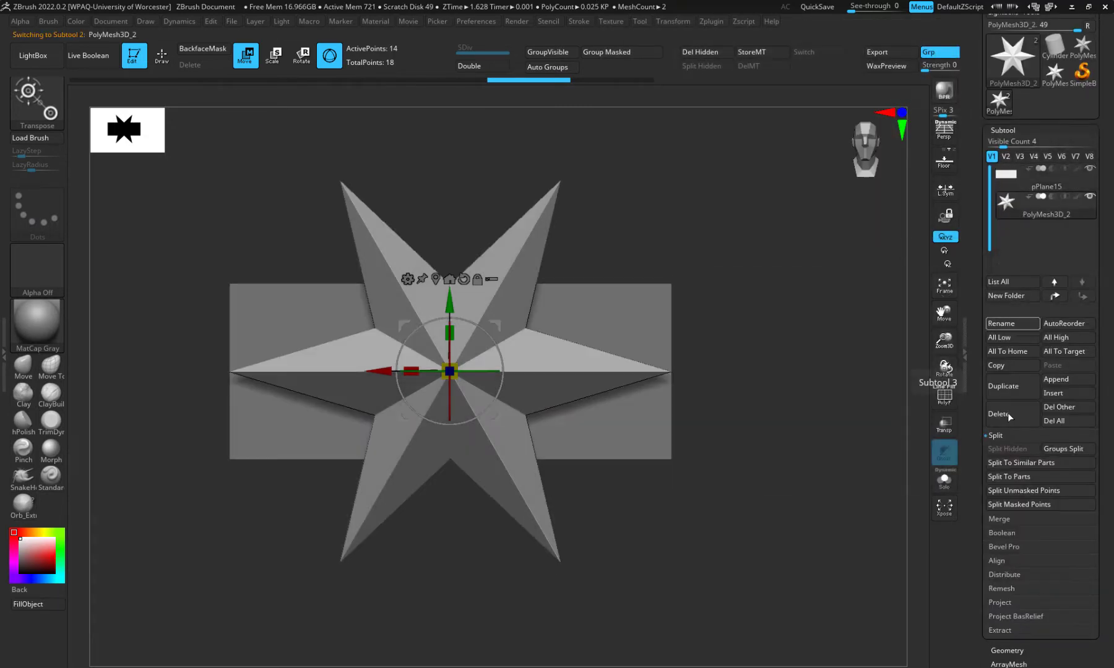
scroll(1033, 497, "down", 5)
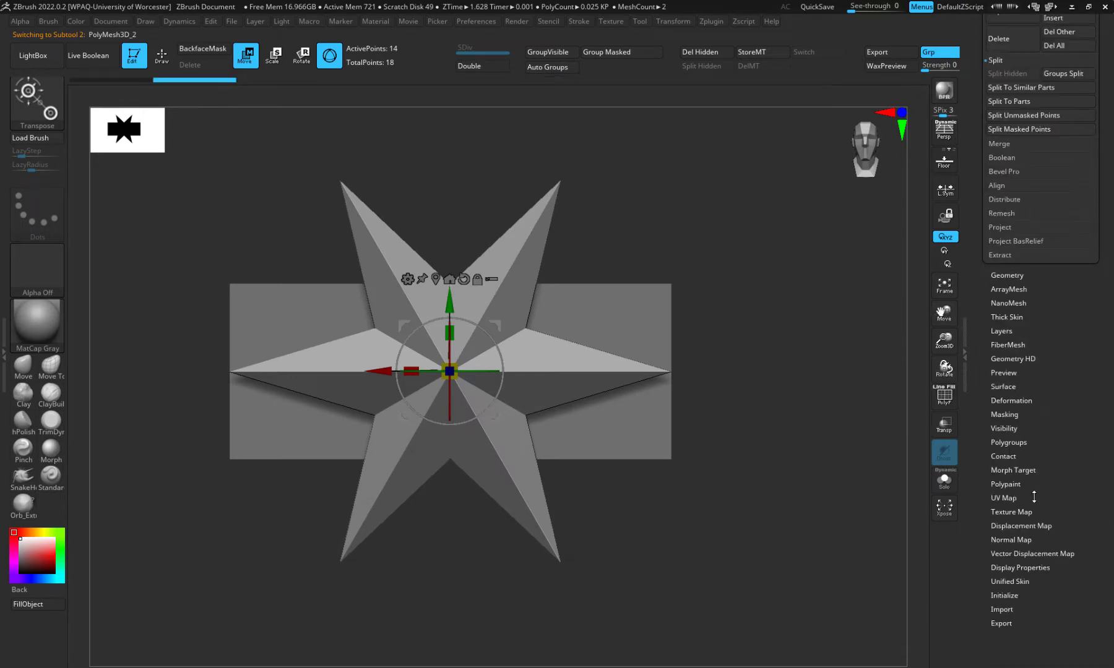
left_click(1002, 595)
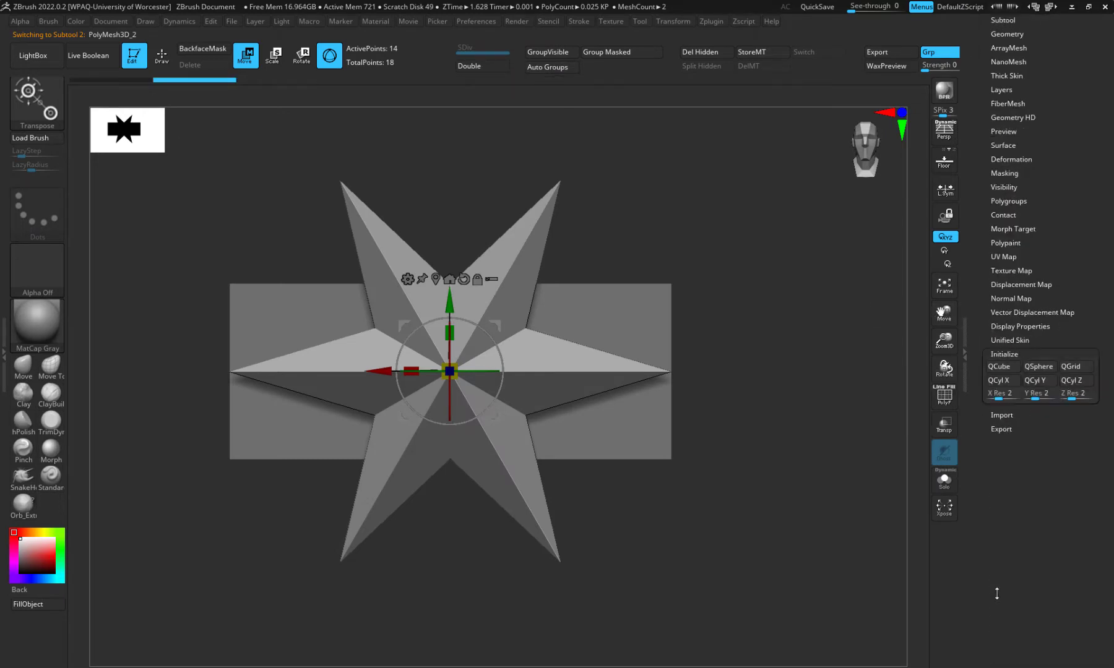
left_click(998, 368)
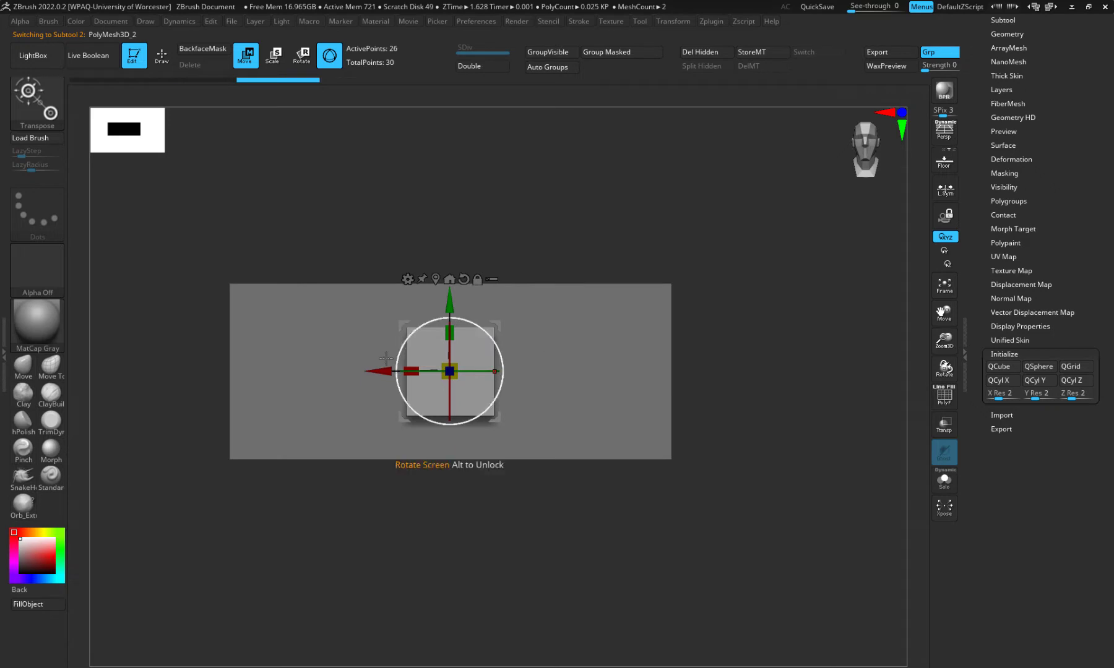
Turn on Draw mode and hide the pPlane15 guide subtool so only the cube is visible
mouse_move(454, 400)
right_mouse_down("alt")
mouse_move(495, 420)
mouse_move(455, 381)
mouse_move(495, 422)
mouse_move(458, 385)
right_mouse_up("alt")
right_click_drag(508, 459, 574, 462, "alt")
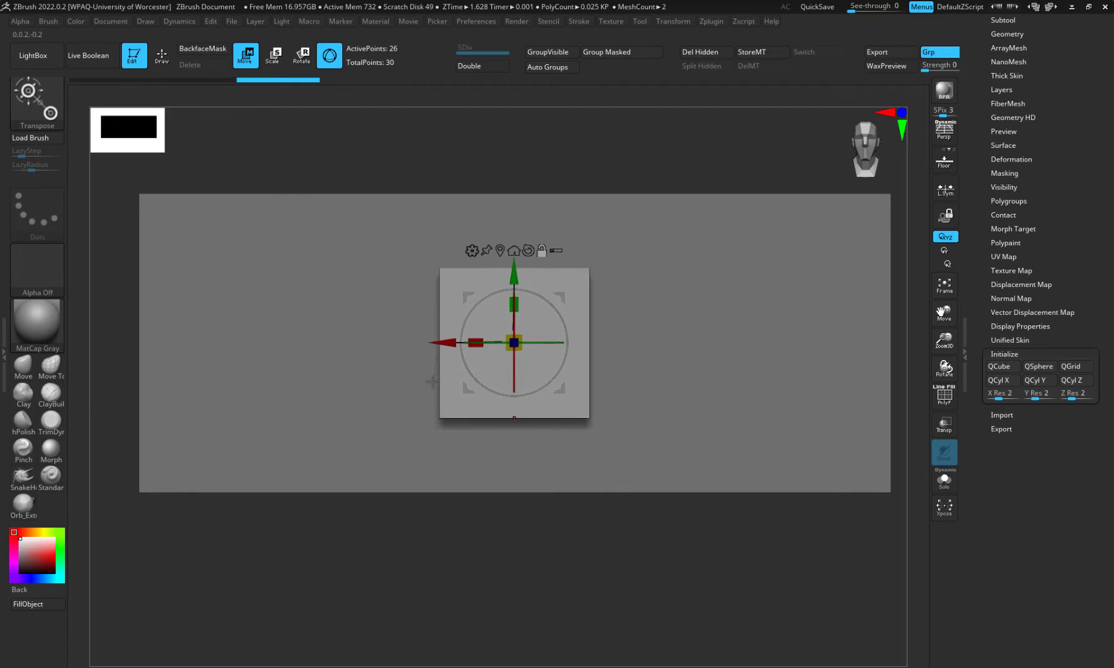
key("q")
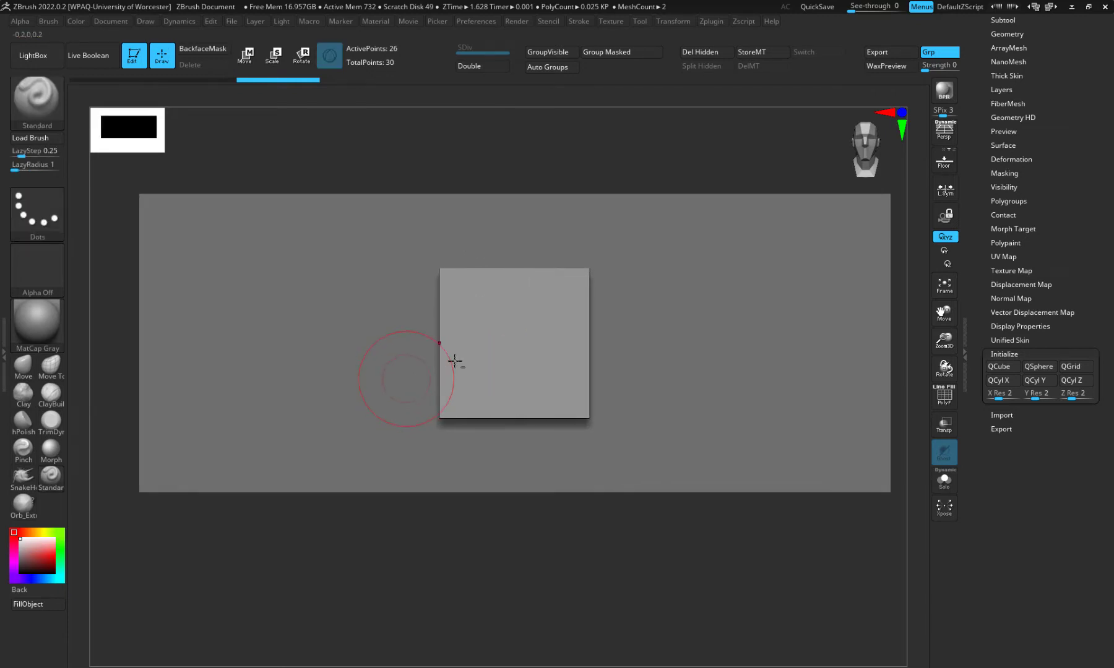
left_click_drag(344, 587, 340, 522)
left_click_drag(1098, 226, 1094, 350)
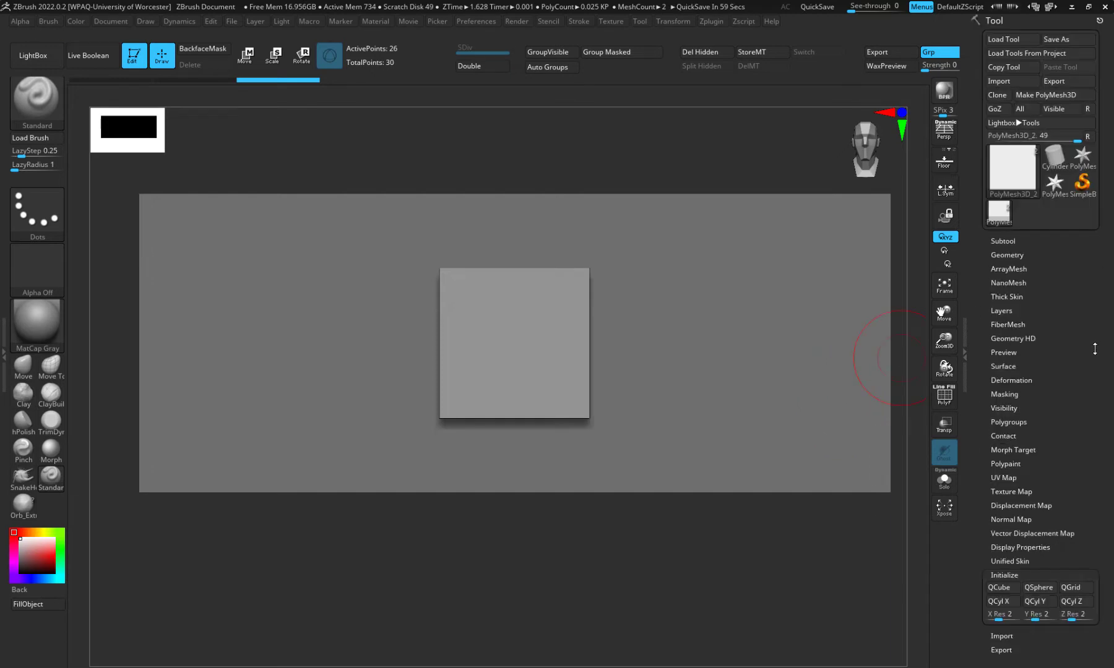
left_click(996, 240)
left_click(1088, 190)
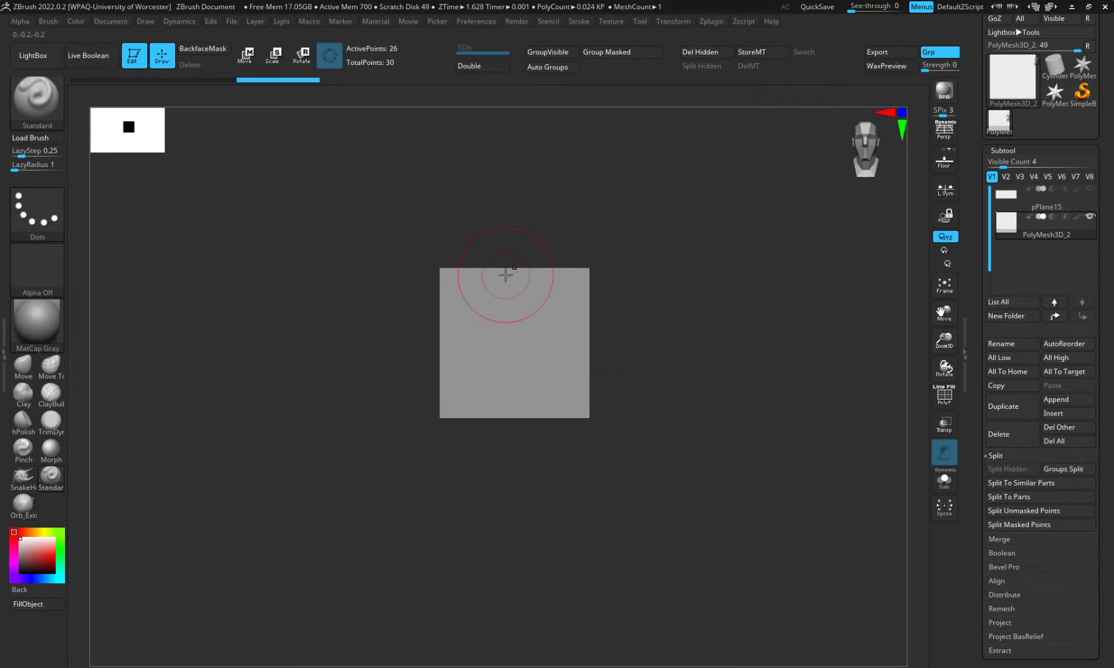
Turn on the Move gizmo and stretch the cube along its X axis into a wide block
key("t")
left_click(458, 303)
key("w")
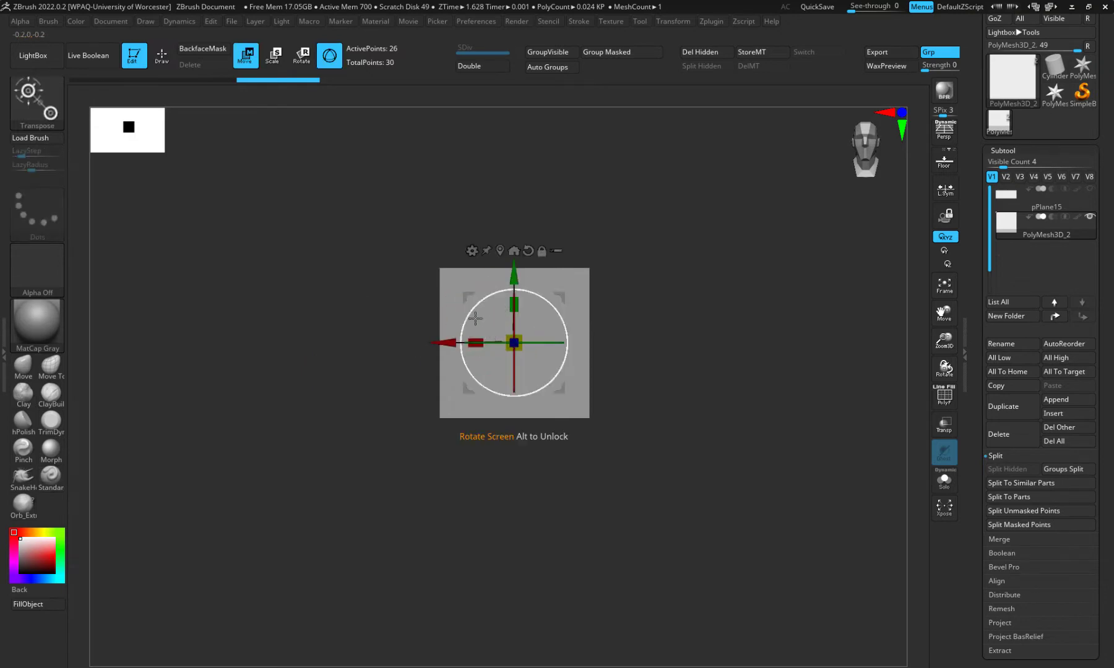
left_click_drag(470, 339, 407, 324)
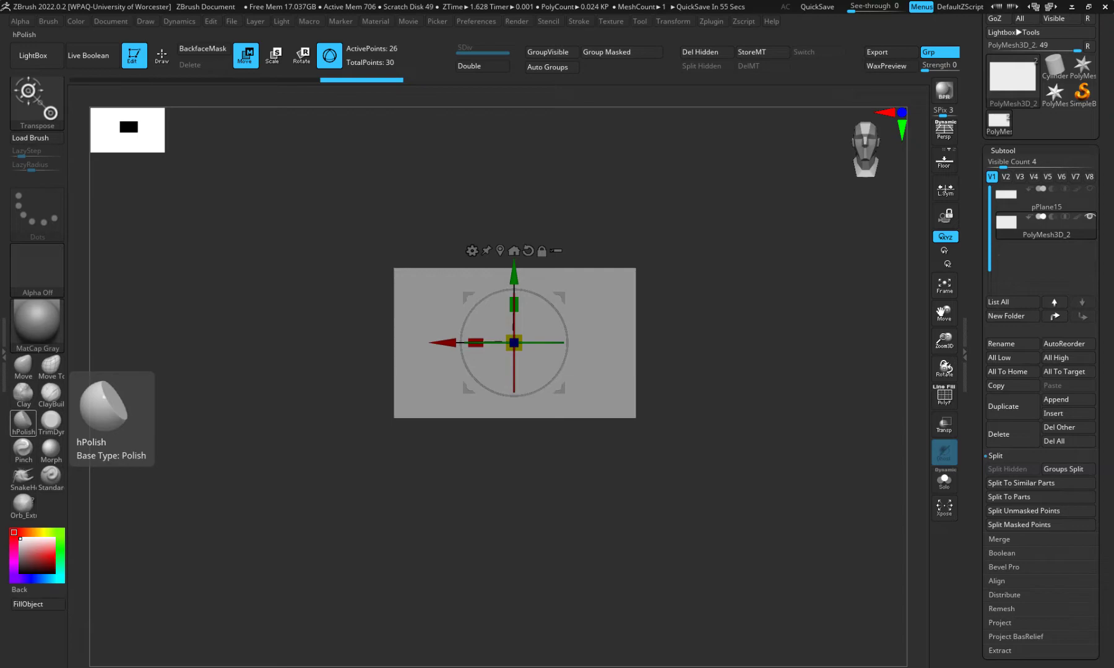
Switch to the Boldt_Castle_power_house.jpg photo and examine the stone shapes on the walls and at the waterline base
left_click_drag(0, 145, 588, 2)
left_click_drag(520, 431, 501, 241)
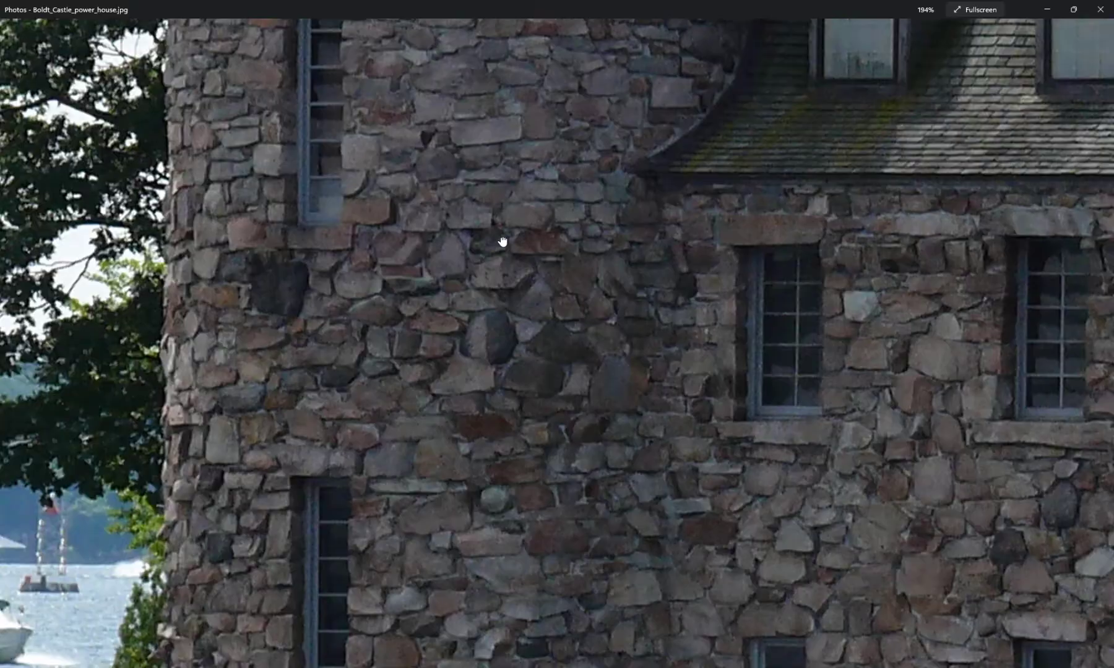
mouse_move(509, 526)
left_mouse_down()
mouse_move(455, 204)
mouse_move(521, 419)
left_mouse_up()
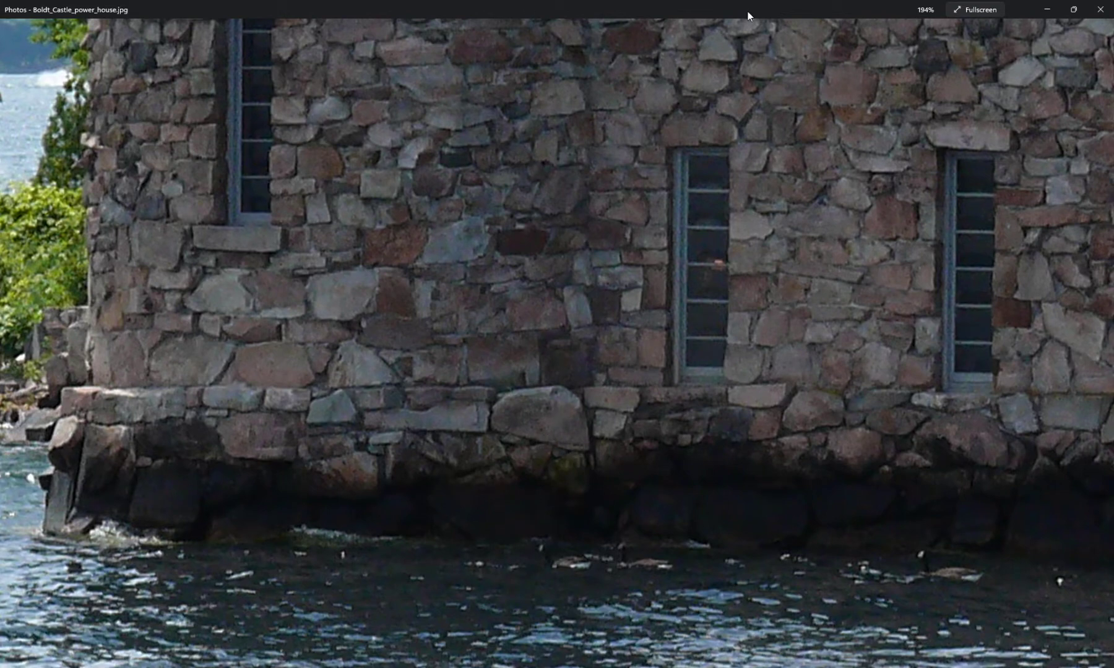
left_click_drag(748, 11, 0, 346)
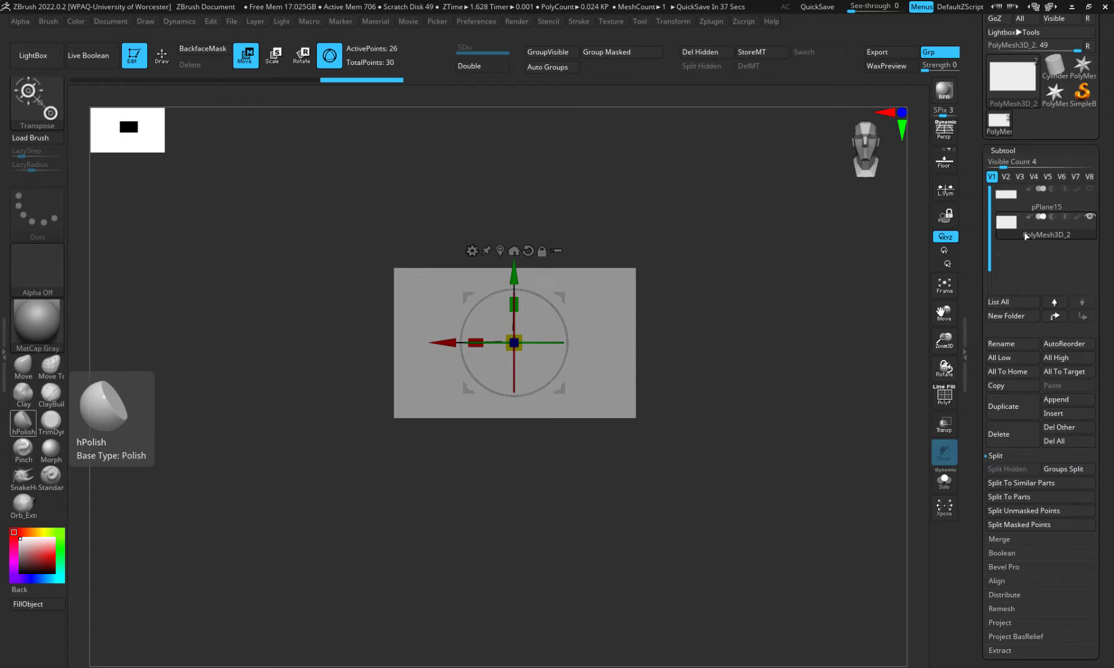
Try to DynaMesh the stretched block at a resolution of 1096 and inspect its wireframe density
left_click(1003, 152)
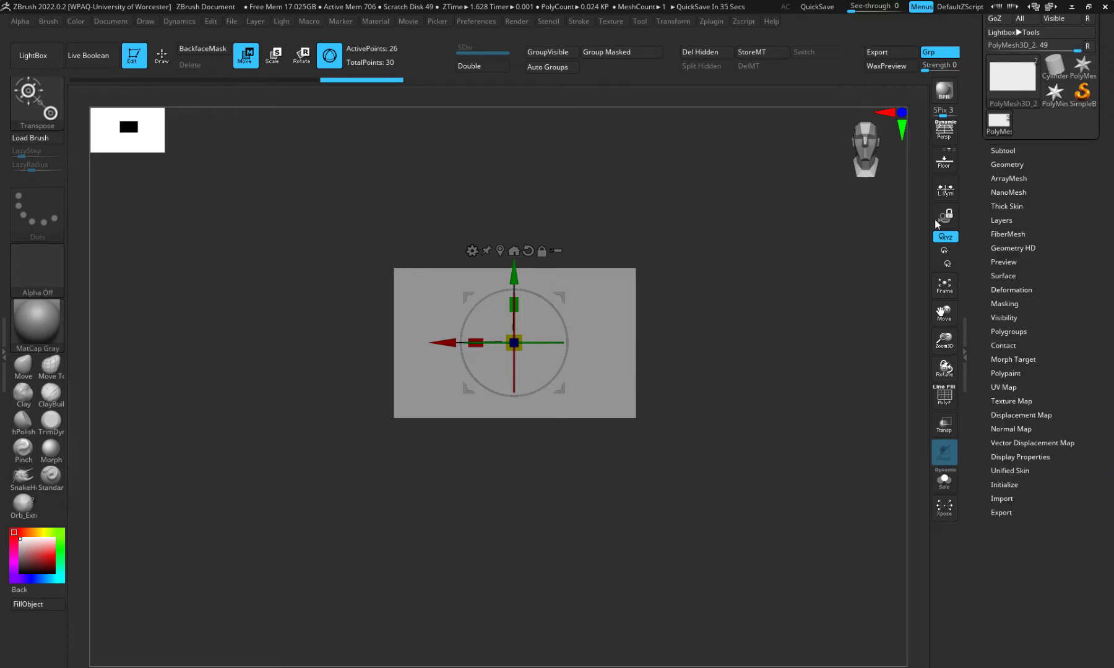
left_click_drag(1006, 166, 1009, 163)
left_click(1007, 161)
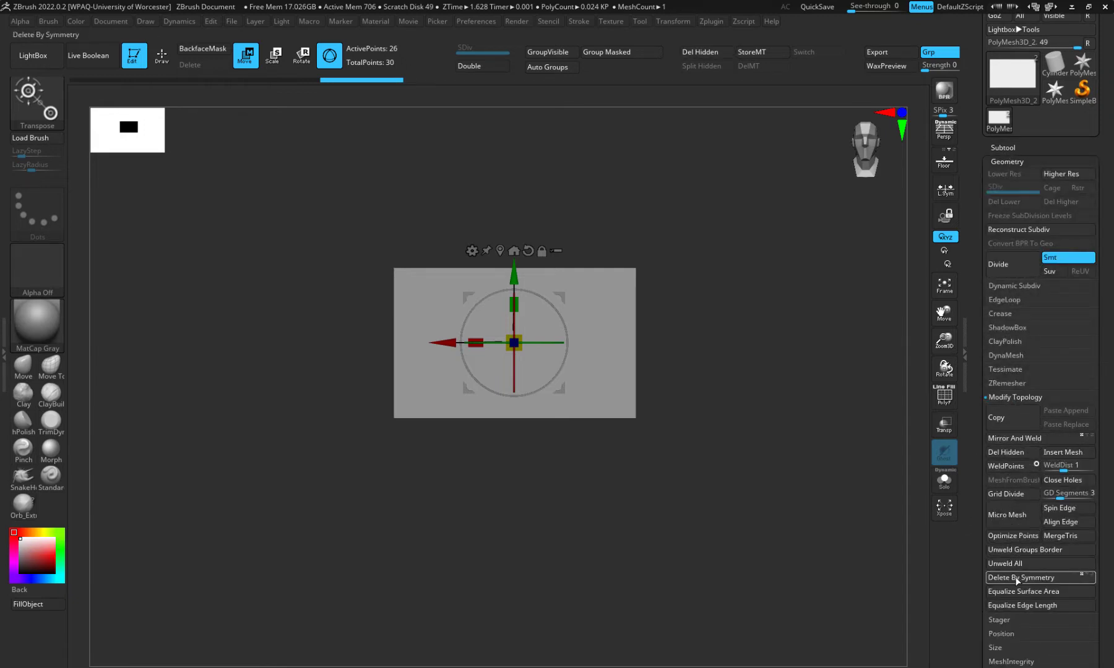
left_click(1005, 355)
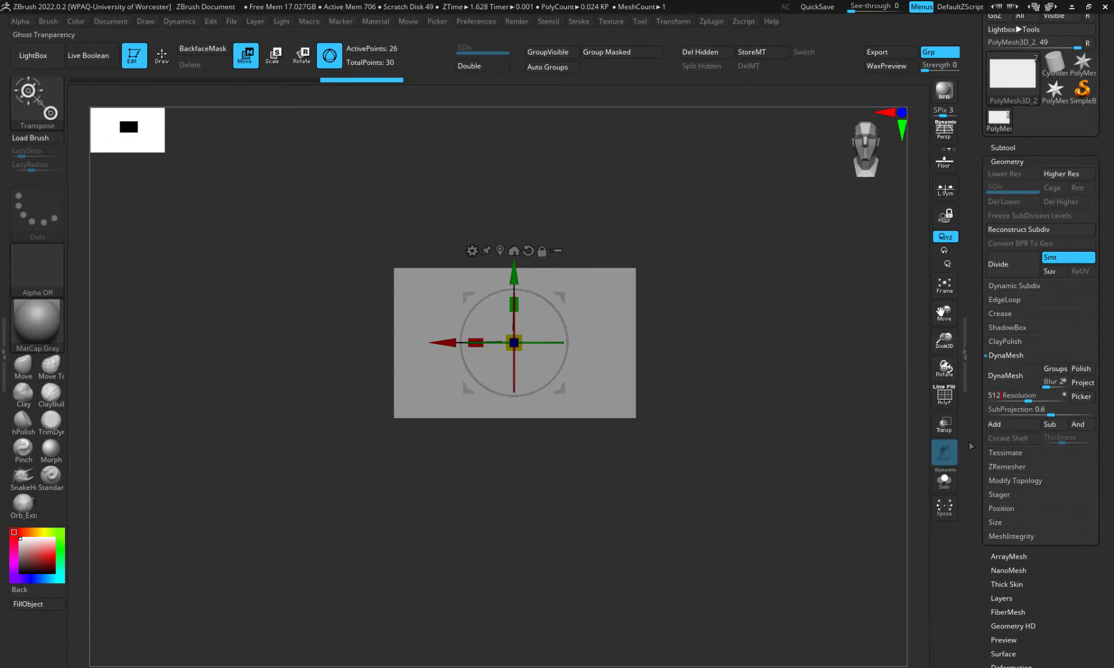
left_click(1001, 380)
left_click(945, 399)
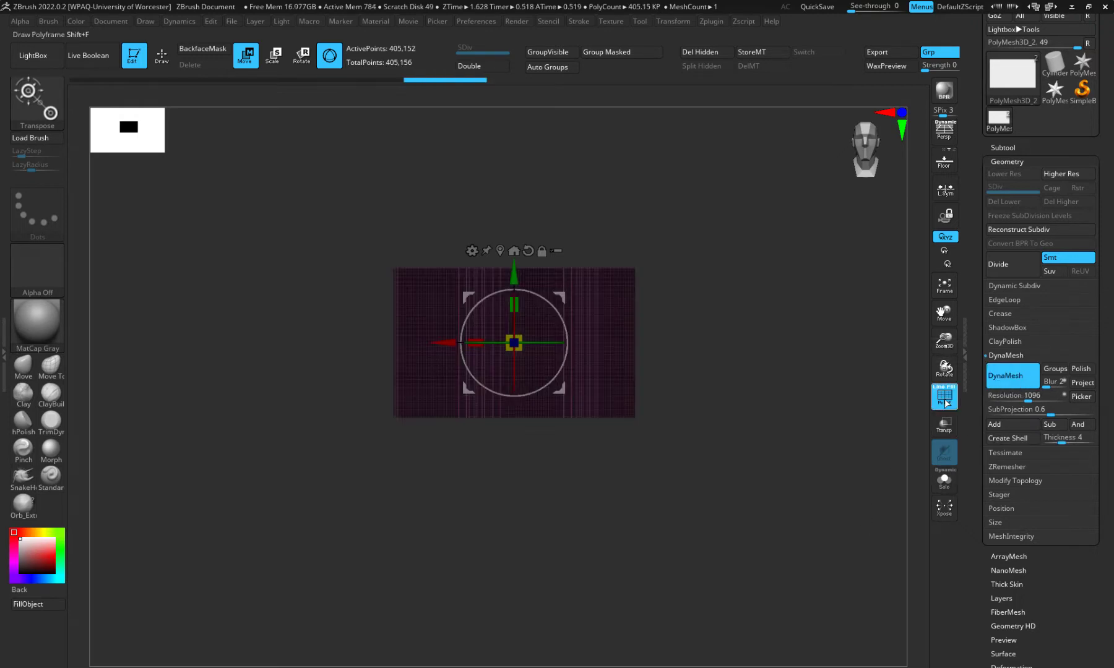
left_click(945, 399)
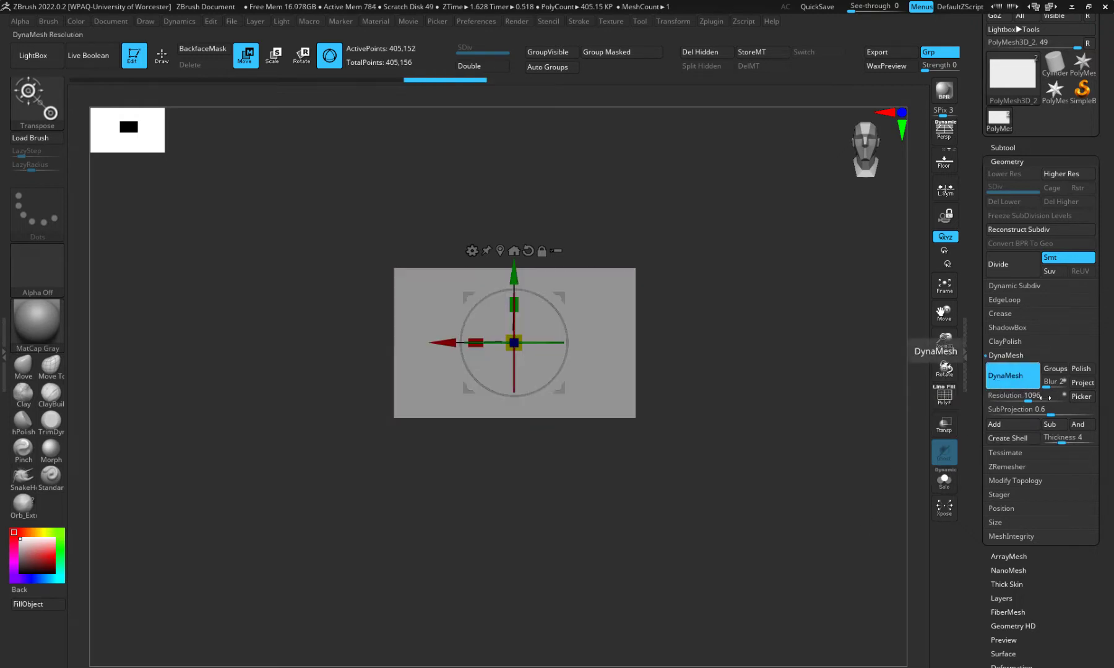
key("ctrl+z")
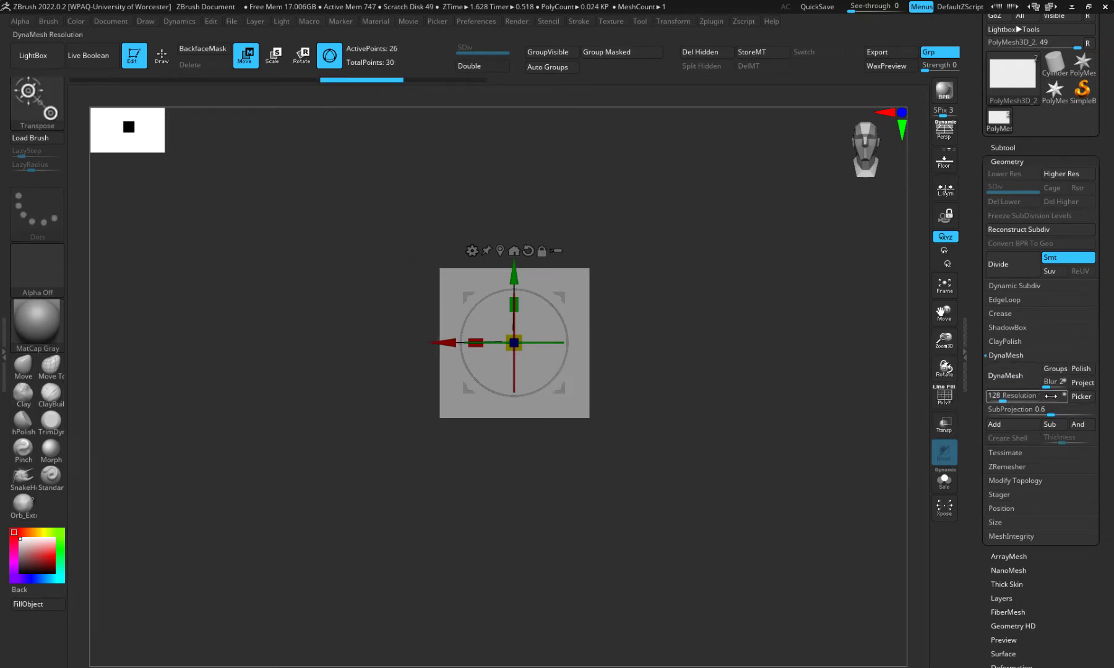
Stretch the cube along its X axis into a wide block and DynaMesh it at a resolution of 304
left_click_drag(476, 343, 412, 338)
left_click(1017, 399)
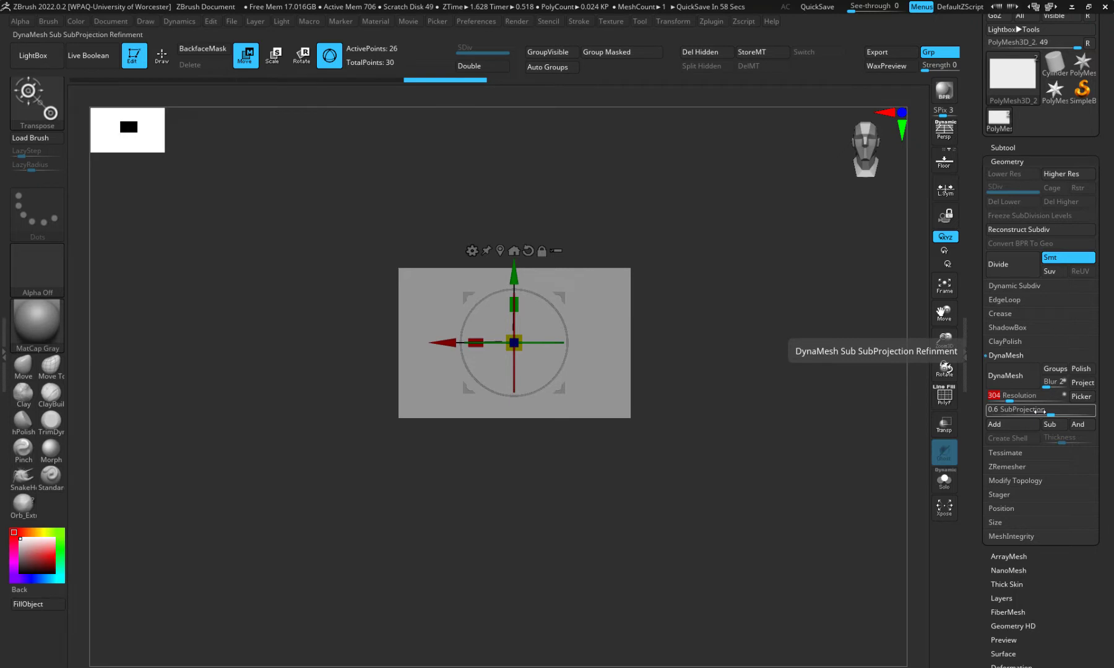
type("512")
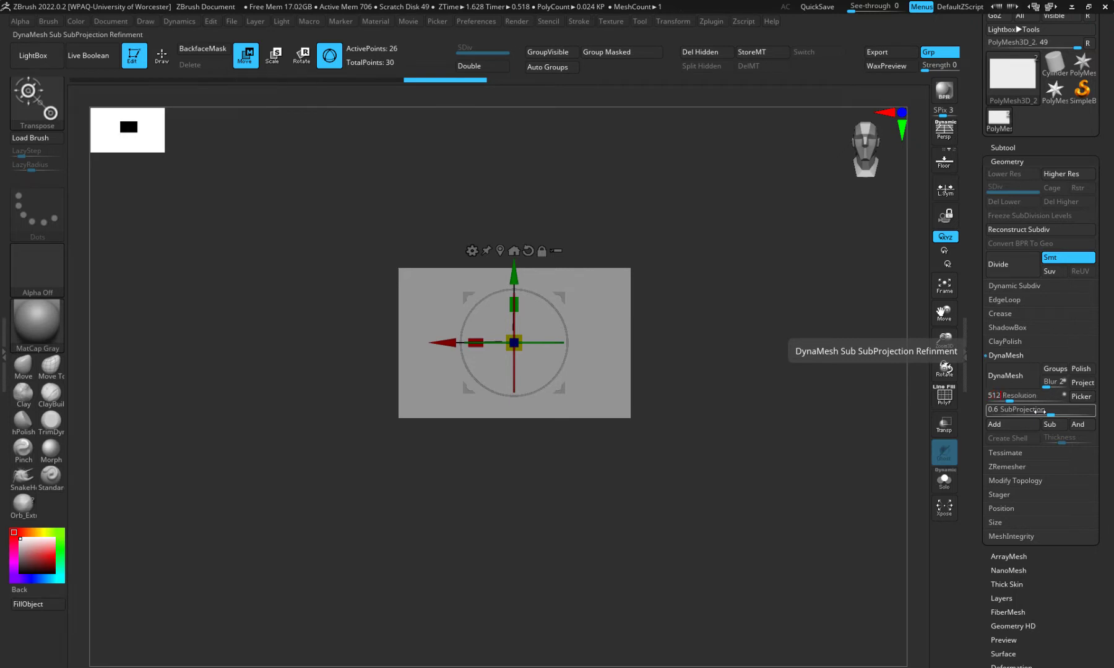
left_click(1005, 376)
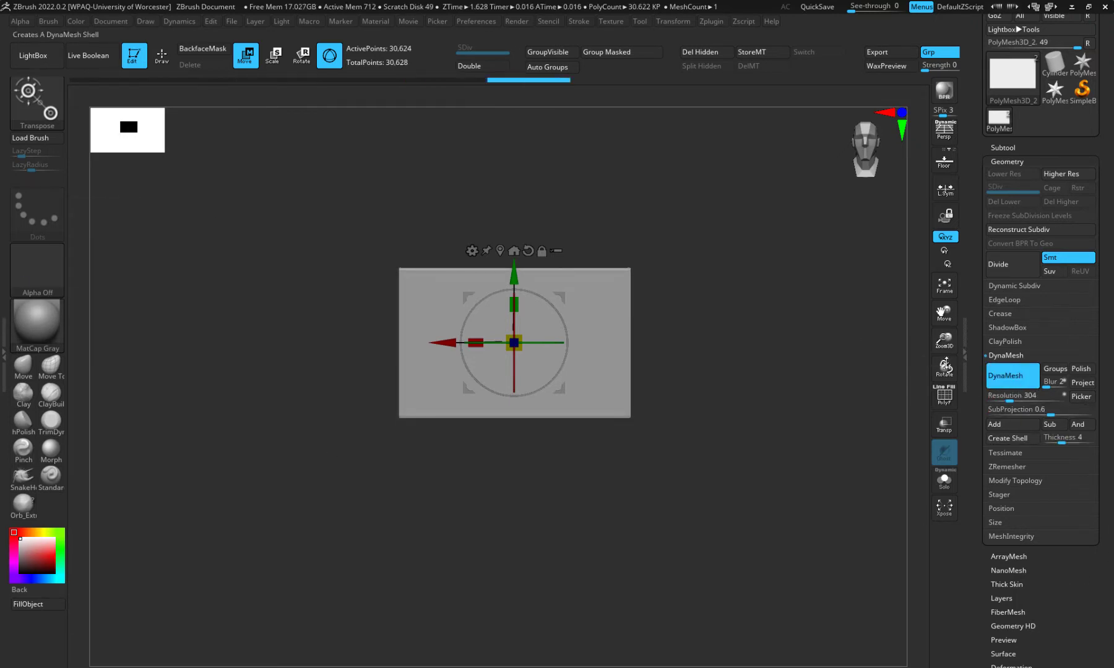
left_click(940, 396)
left_click(939, 396)
Preview the block from an angle in perspective view and switch perspective back off
left_click_drag(652, 484, 626, 513)
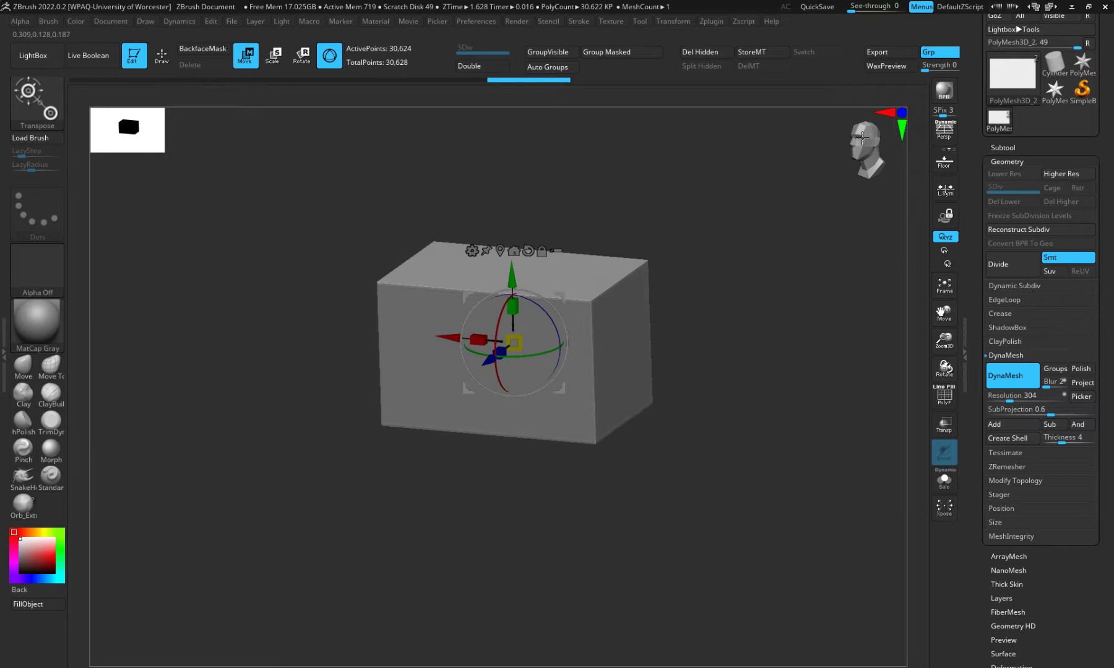
left_click(943, 142)
left_click_drag(745, 418, 765, 388)
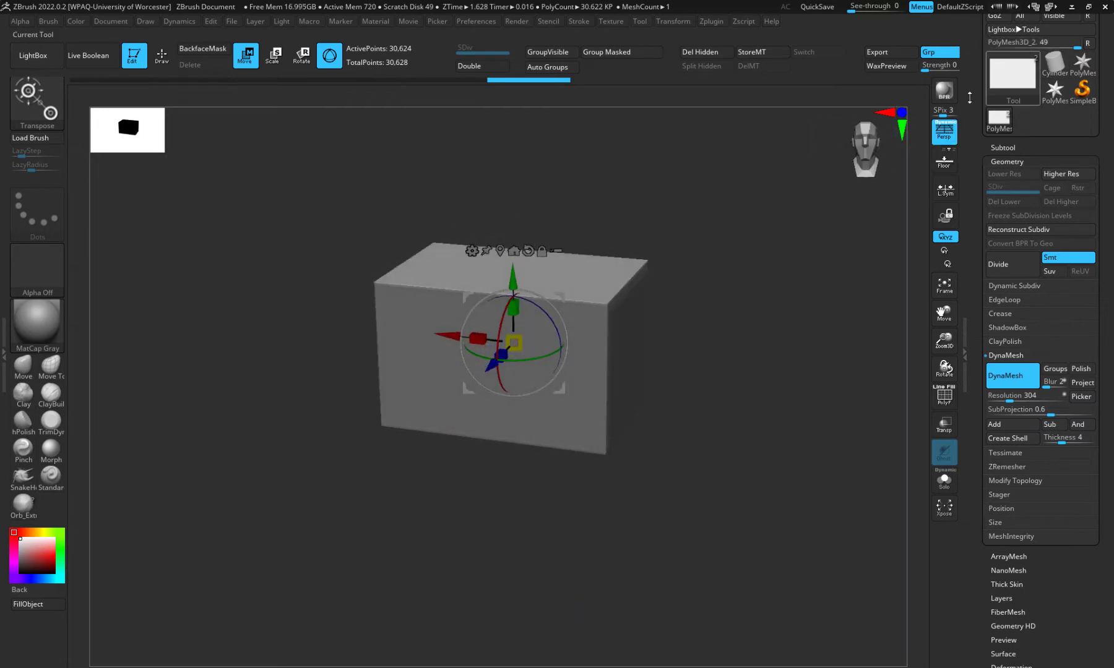
left_click(946, 133)
left_click_drag(672, 483, 637, 533)
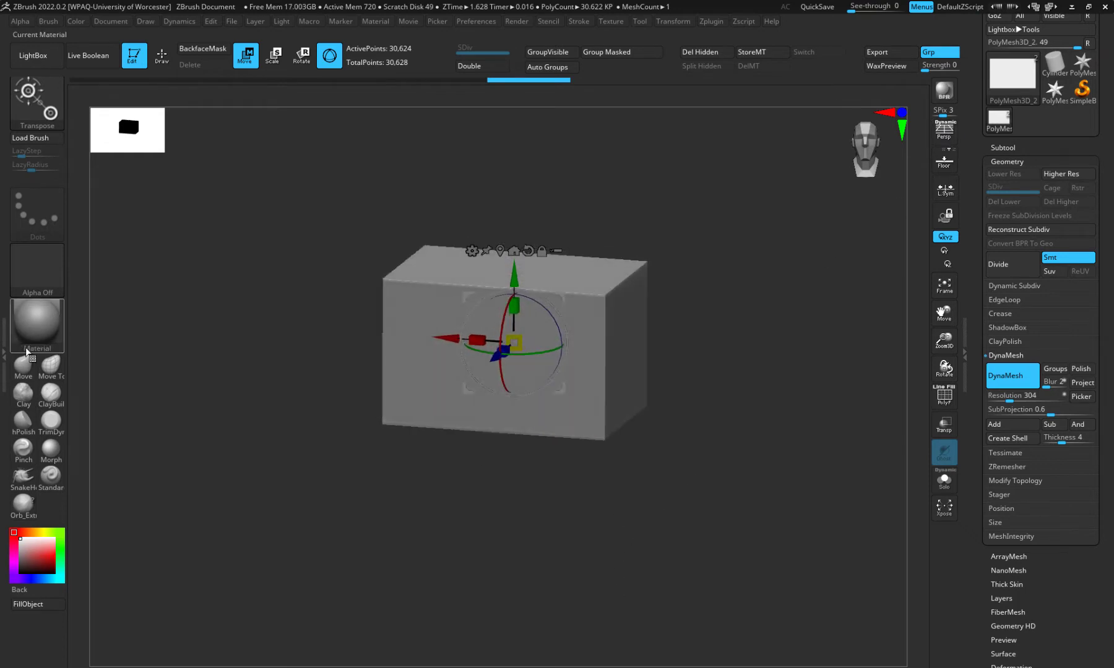
Trim the block's upper front corner into a flat facet with the TrimDynamic brush
left_click(52, 425)
left_click_drag(535, 510, 500, 460)
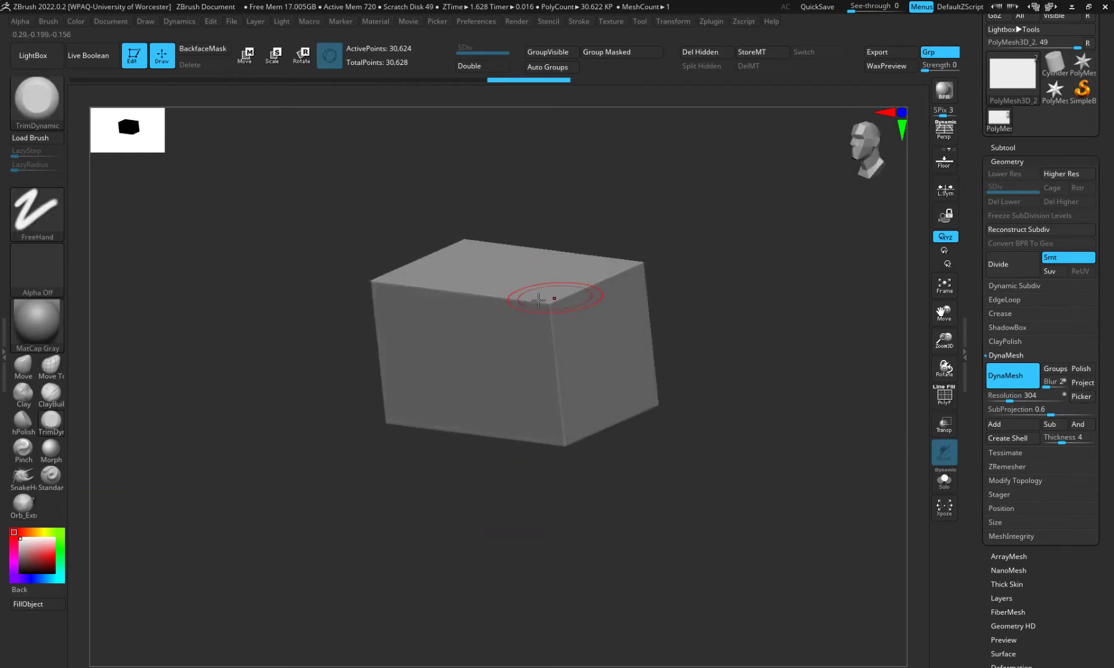
mouse_move(551, 308)
left_mouse_down()
mouse_move(517, 295)
mouse_move(535, 316)
mouse_move(570, 298)
mouse_move(573, 310)
left_mouse_up()
left_click_drag(370, 563, 413, 549)
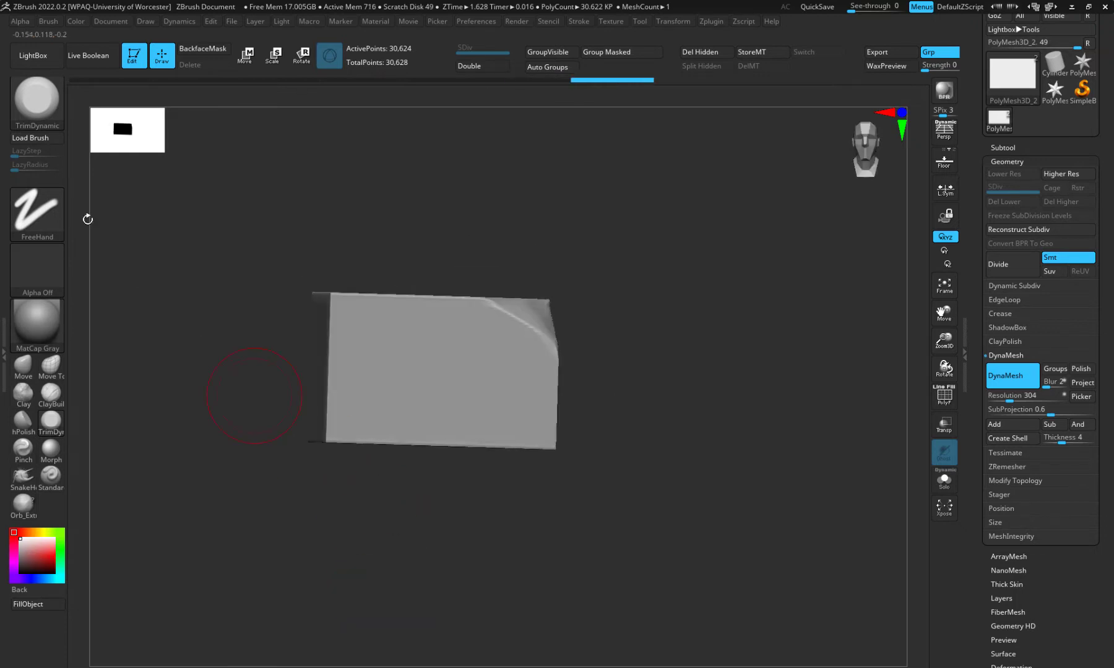
Pull the block's front corners into an irregular stone outline with the SnakeHook brush at an enlarged draw size
left_click(52, 110)
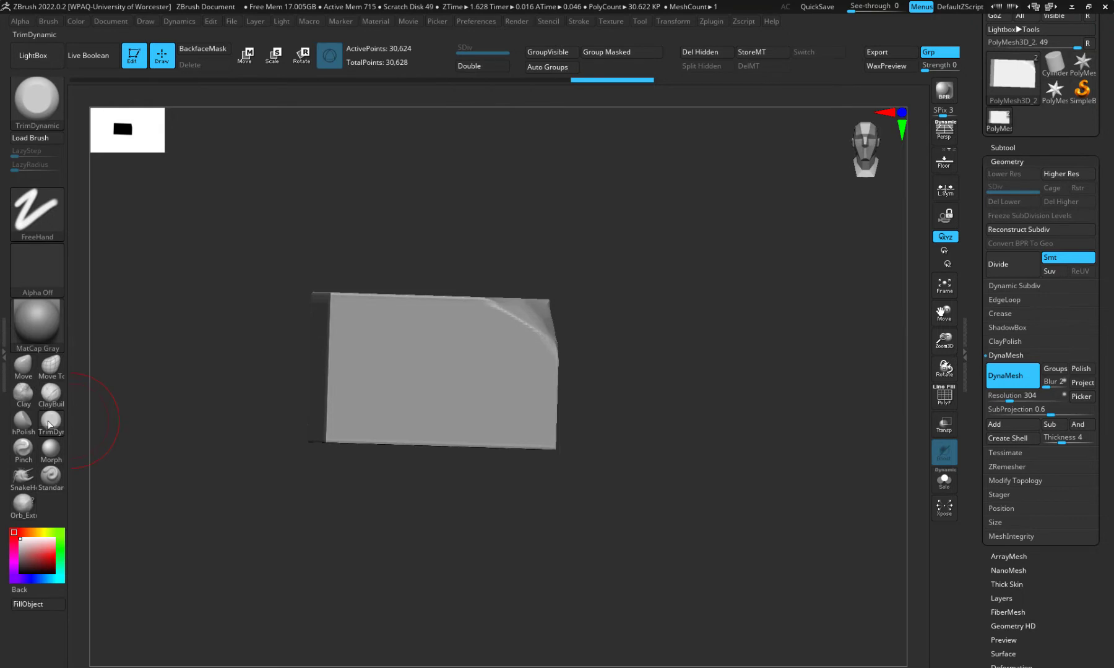
left_click(23, 475)
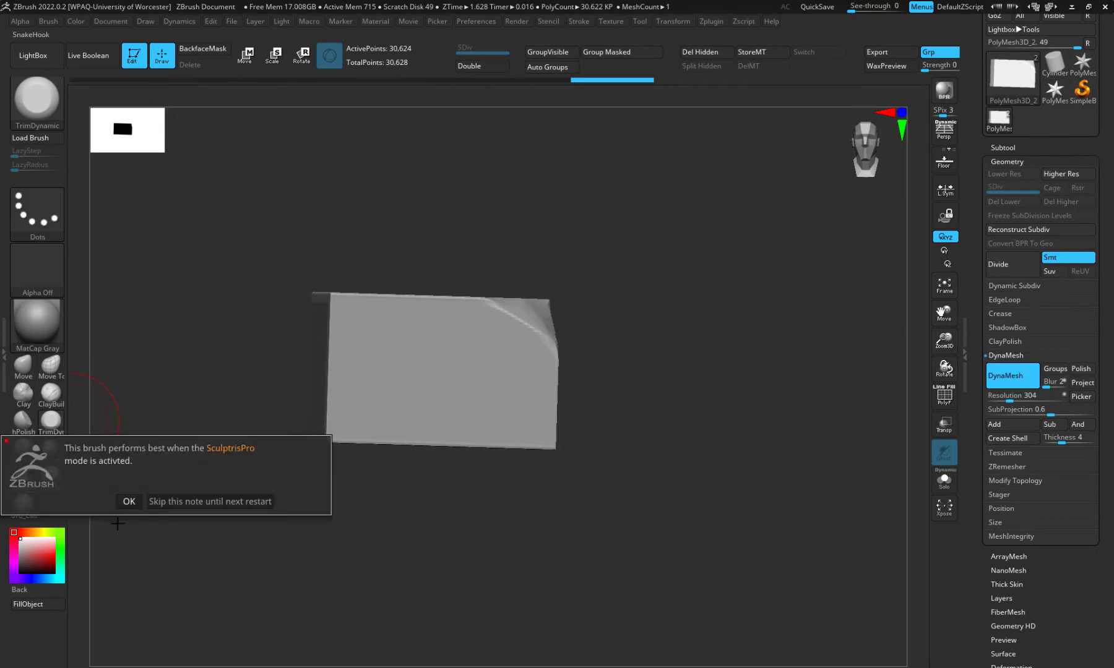
left_click(130, 500)
key("space")
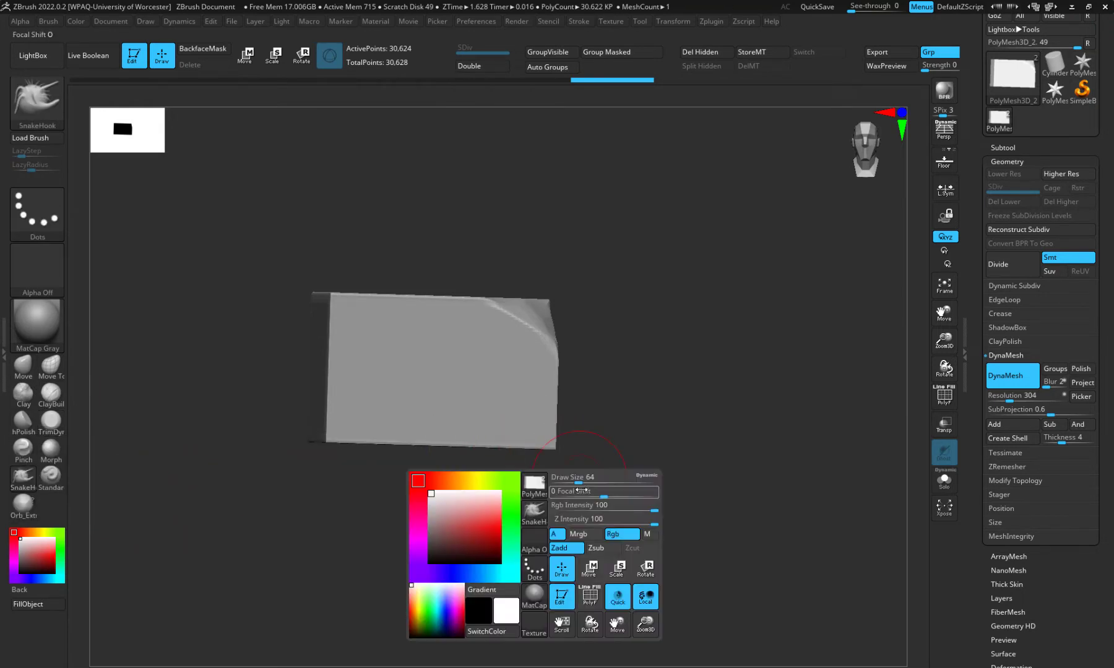
left_click_drag(582, 483, 587, 484)
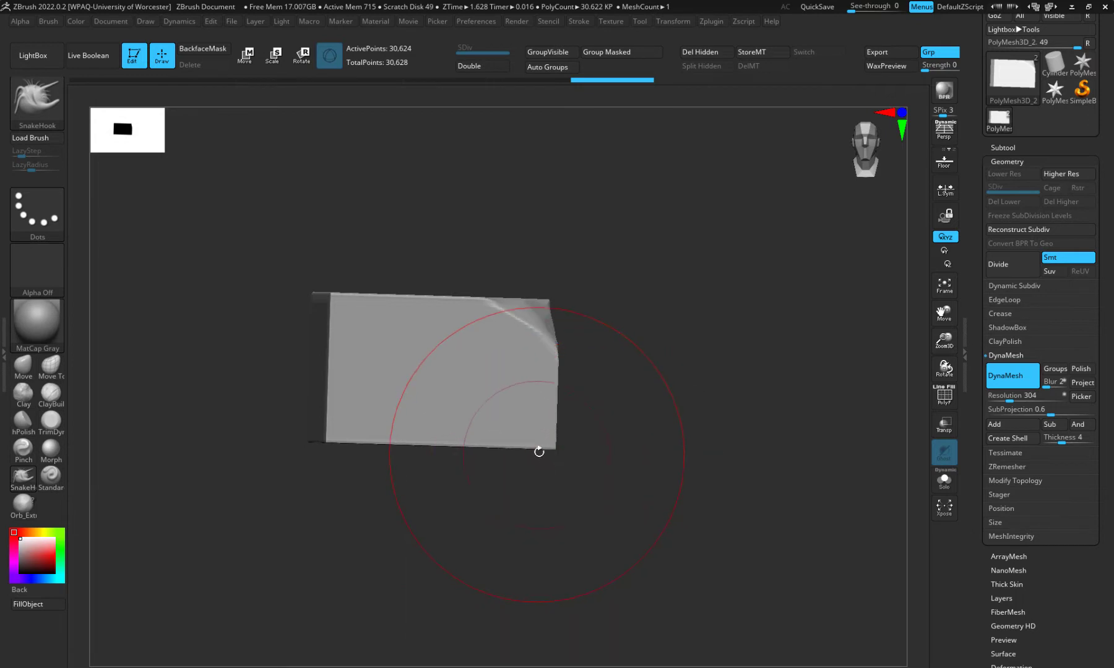
mouse_move(542, 446)
left_mouse_down()
mouse_move(577, 514)
mouse_move(578, 493)
mouse_move(421, 442)
mouse_move(359, 505)
mouse_move(349, 500)
left_mouse_up()
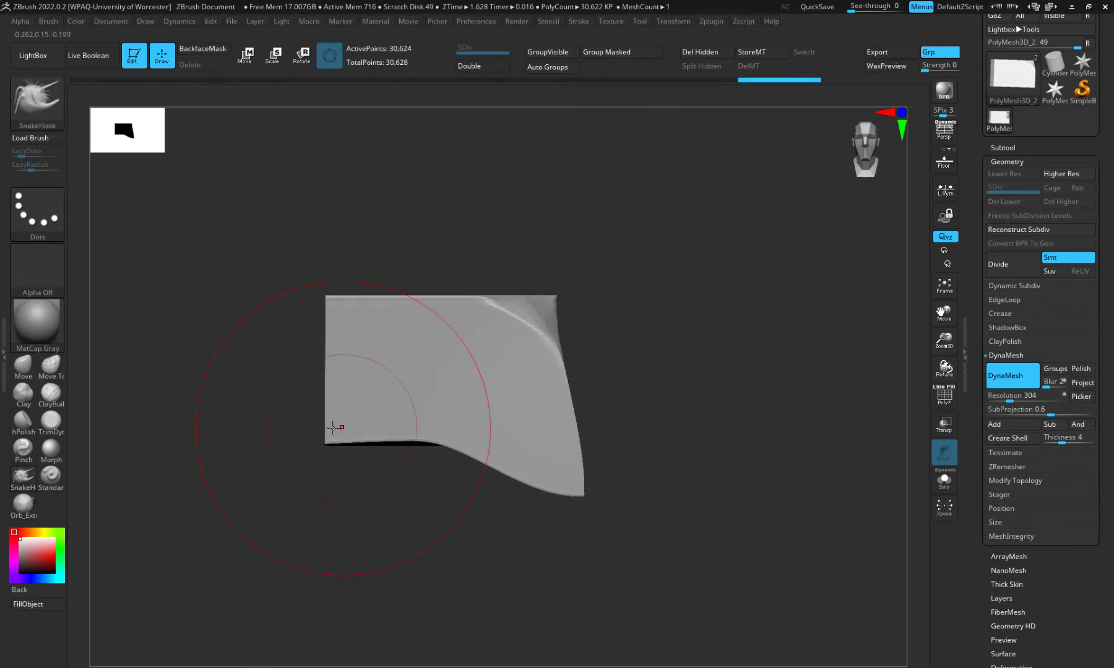
left_click_drag(330, 436, 295, 431)
left_click_drag(322, 298, 341, 312)
left_click_drag(302, 278, 336, 303)
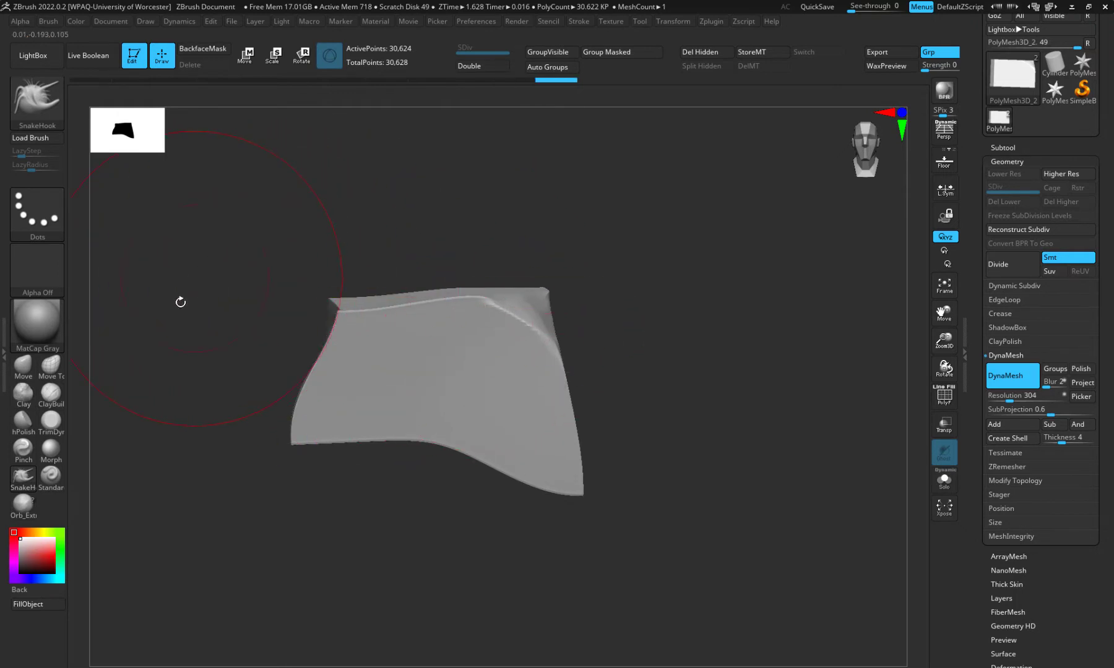
Bevel the upper corners of the stone's end face using TrimDynamic with a smaller draw size
left_click(51, 425)
mouse_move(157, 462)
left_mouse_down()
mouse_move(298, 567)
mouse_move(298, 505)
left_mouse_up()
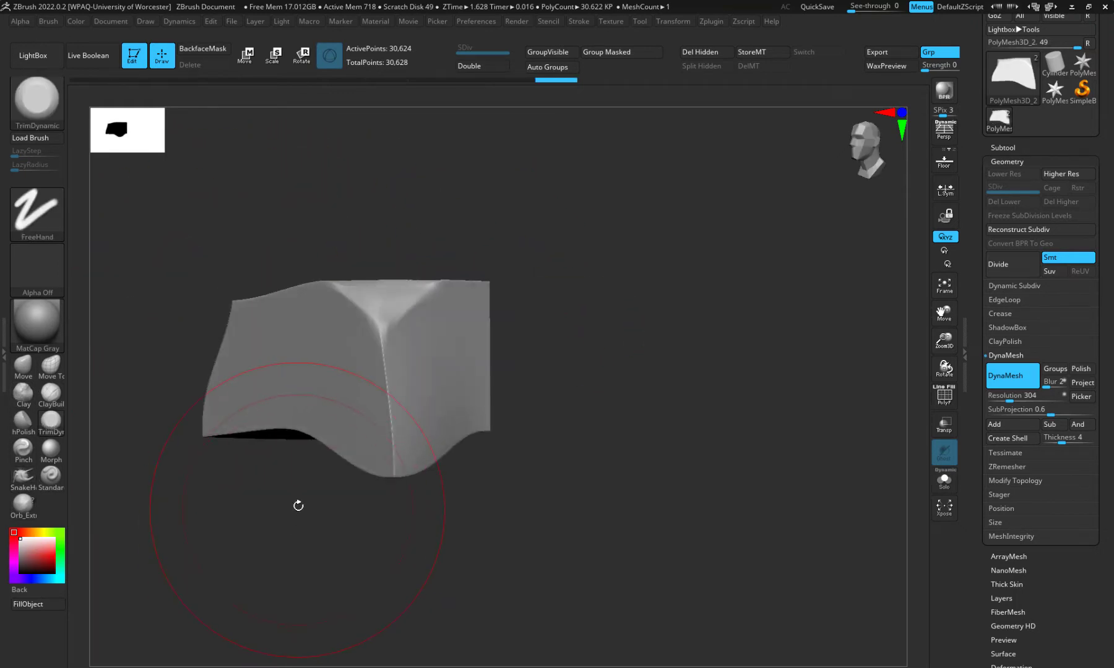
key("space")
left_click_drag(475, 382, 456, 382)
mouse_move(521, 346)
left_mouse_down()
mouse_move(559, 395)
mouse_move(334, 379)
mouse_move(249, 388)
mouse_move(345, 380)
mouse_move(231, 413)
mouse_move(223, 379)
mouse_move(235, 399)
left_mouse_up()
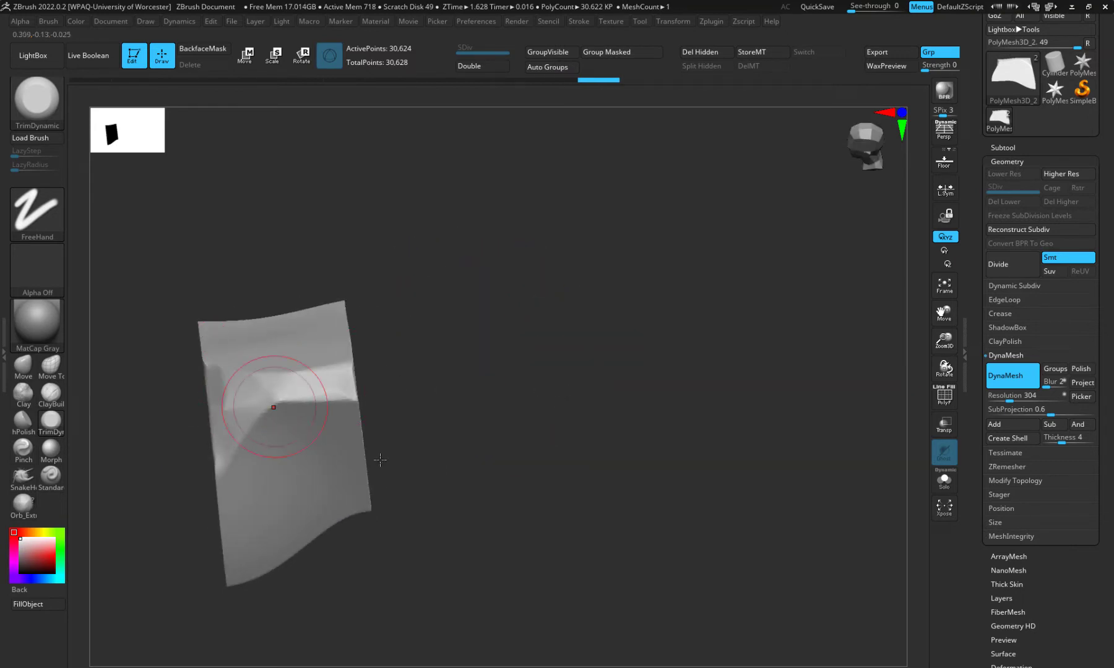
left_click_drag(509, 478, 526, 451)
key("space")
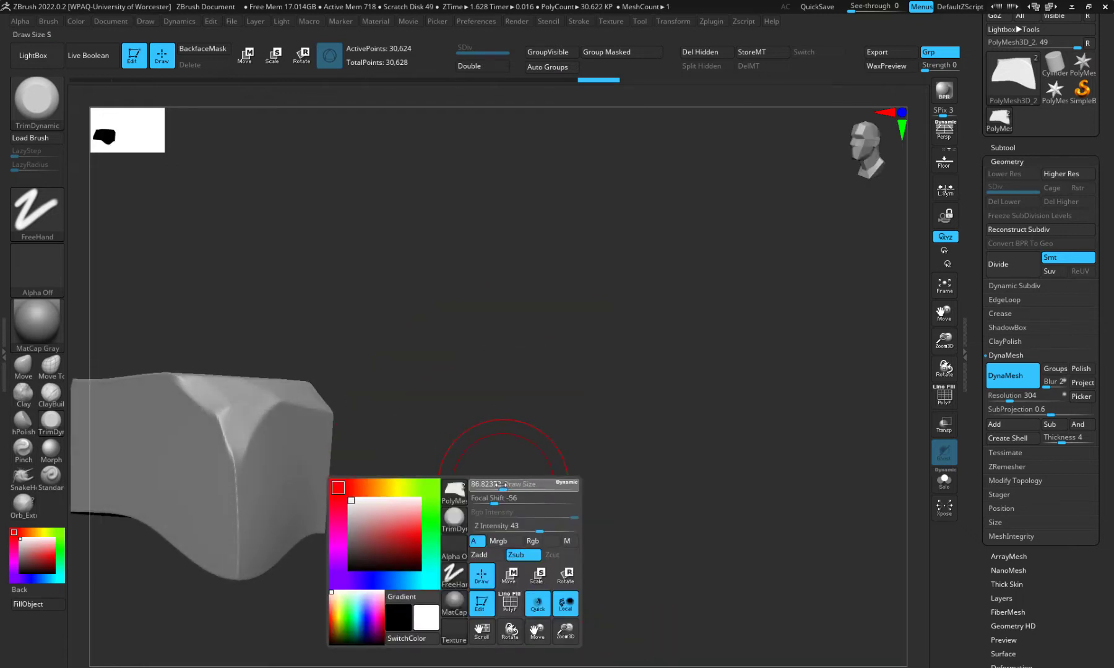
key("shift")
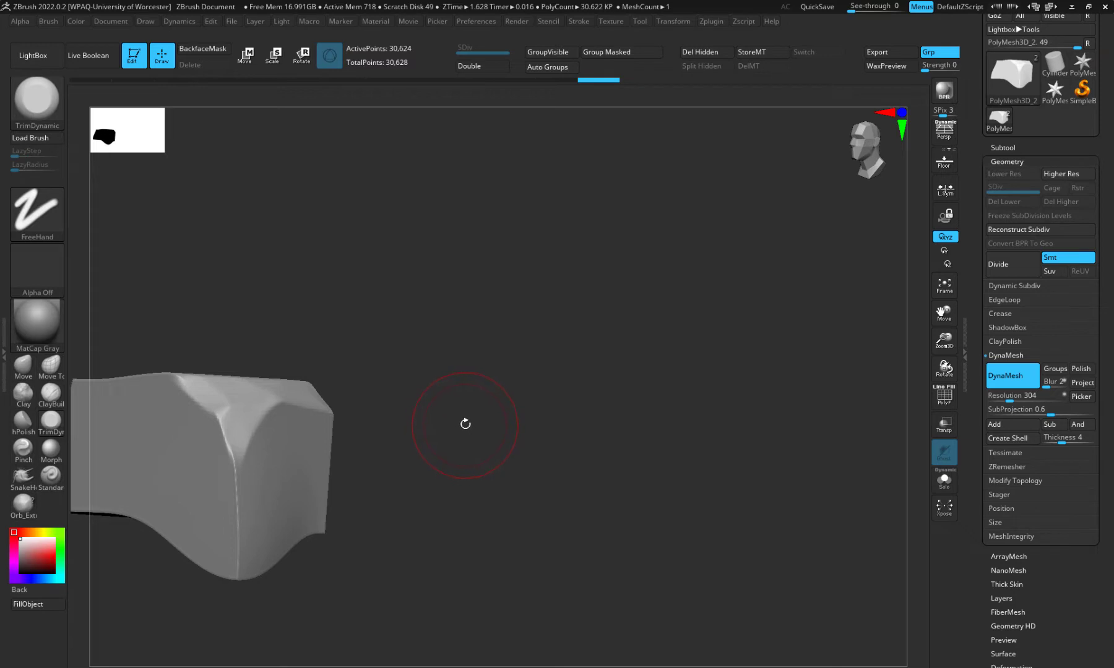
left_click_drag(465, 424, 507, 393)
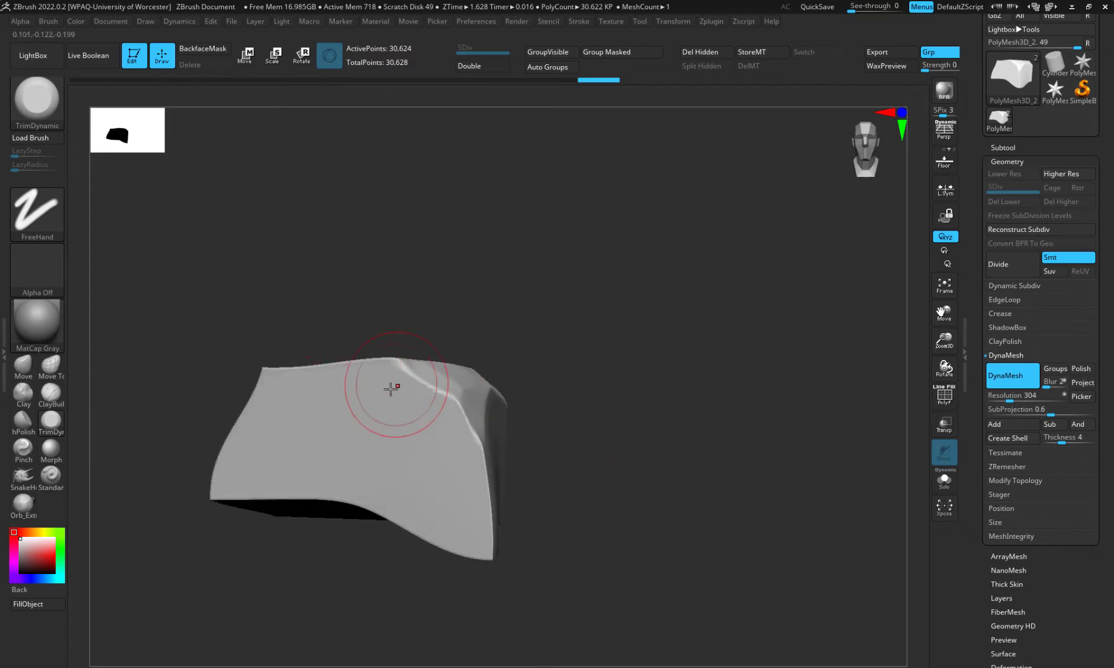
Trim the stone's upper front edge into a bevel running along its whole width
mouse_move(391, 389)
left_mouse_down()
mouse_move(442, 383)
mouse_move(370, 401)
mouse_move(383, 401)
left_mouse_up()
left_click_drag(403, 391, 347, 380)
left_click_drag(729, 453, 550, 388)
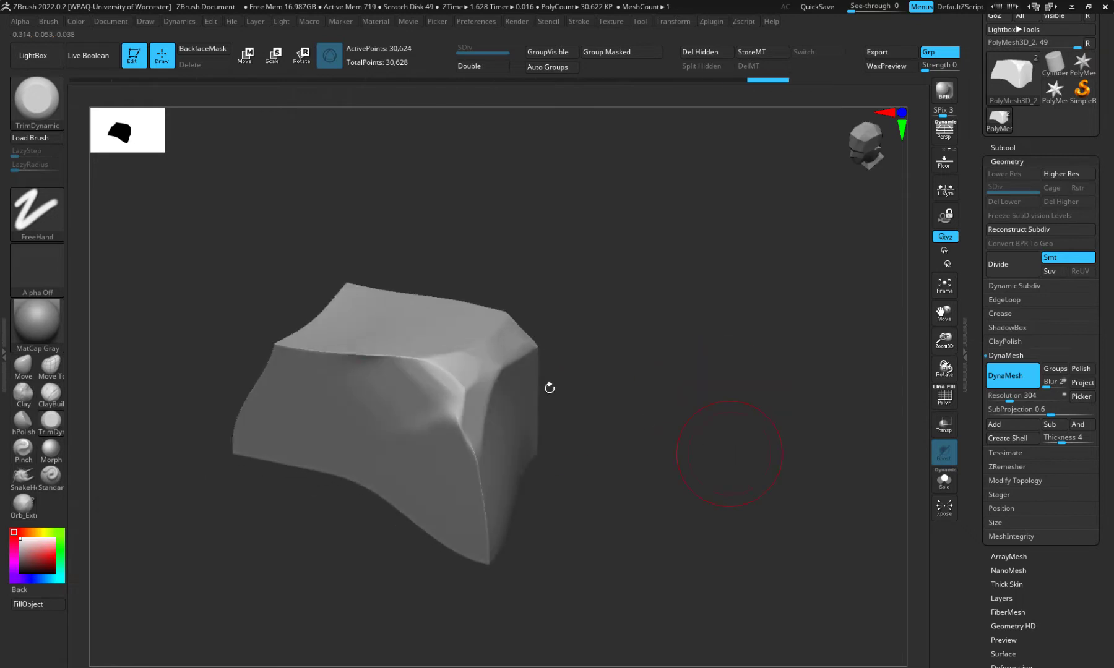
mouse_move(373, 354)
left_mouse_down()
mouse_move(396, 362)
mouse_move(271, 352)
left_mouse_up()
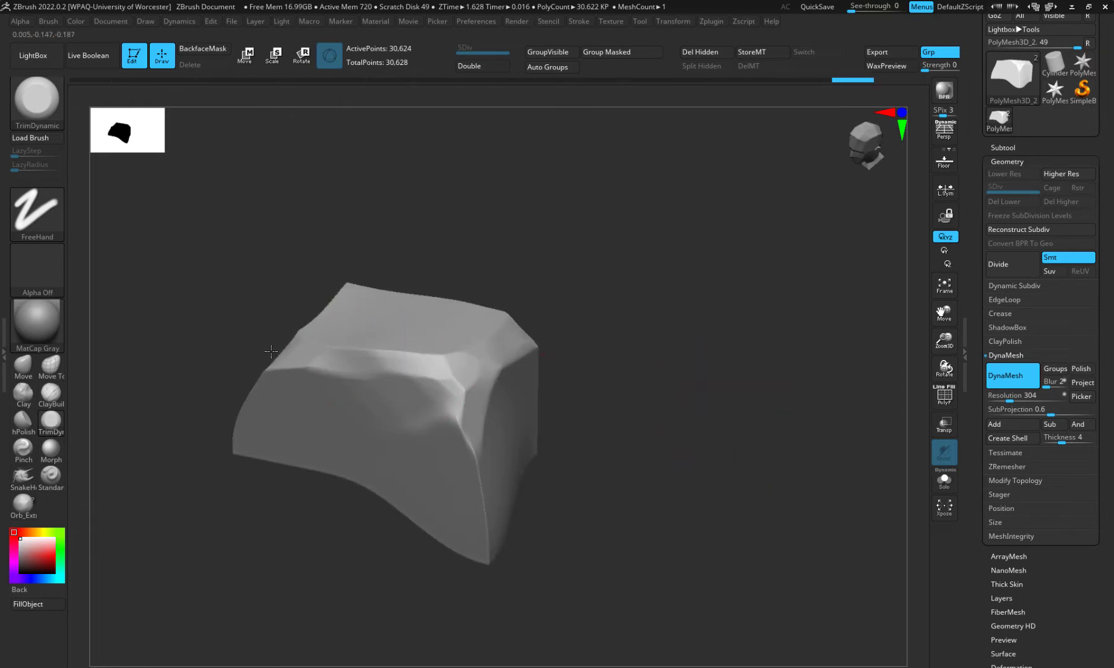
Chamfer the edges around the stone's narrow end and along its lower front edge with TrimDynamic
mouse_move(171, 430)
left_mouse_down()
mouse_move(174, 405)
mouse_move(194, 435)
mouse_move(189, 497)
mouse_move(254, 413)
left_mouse_up()
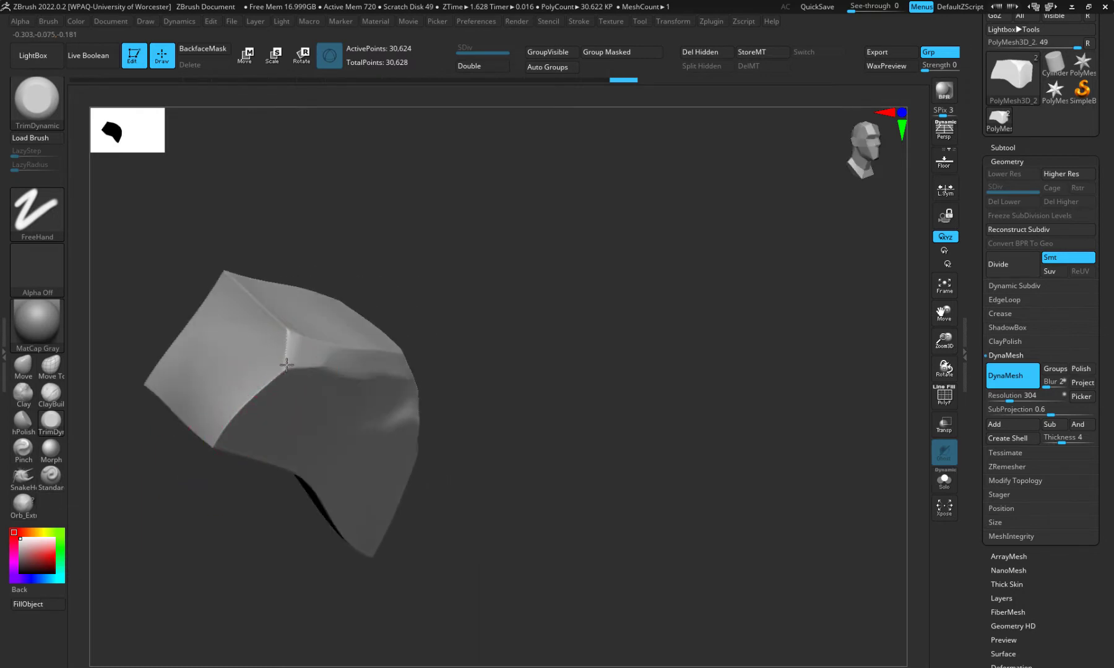
mouse_move(148, 450)
left_mouse_down()
mouse_move(136, 430)
mouse_move(154, 440)
left_mouse_up()
mouse_move(240, 433)
left_mouse_down()
mouse_move(227, 447)
mouse_move(238, 436)
left_mouse_up()
mouse_move(227, 517)
left_mouse_down()
mouse_move(212, 485)
mouse_move(219, 468)
mouse_move(319, 504)
left_mouse_up()
mouse_move(251, 448)
left_mouse_down()
mouse_move(337, 522)
mouse_move(322, 495)
mouse_move(362, 557)
mouse_move(347, 557)
mouse_move(332, 492)
mouse_move(331, 517)
mouse_move(368, 523)
mouse_move(371, 495)
left_mouse_up()
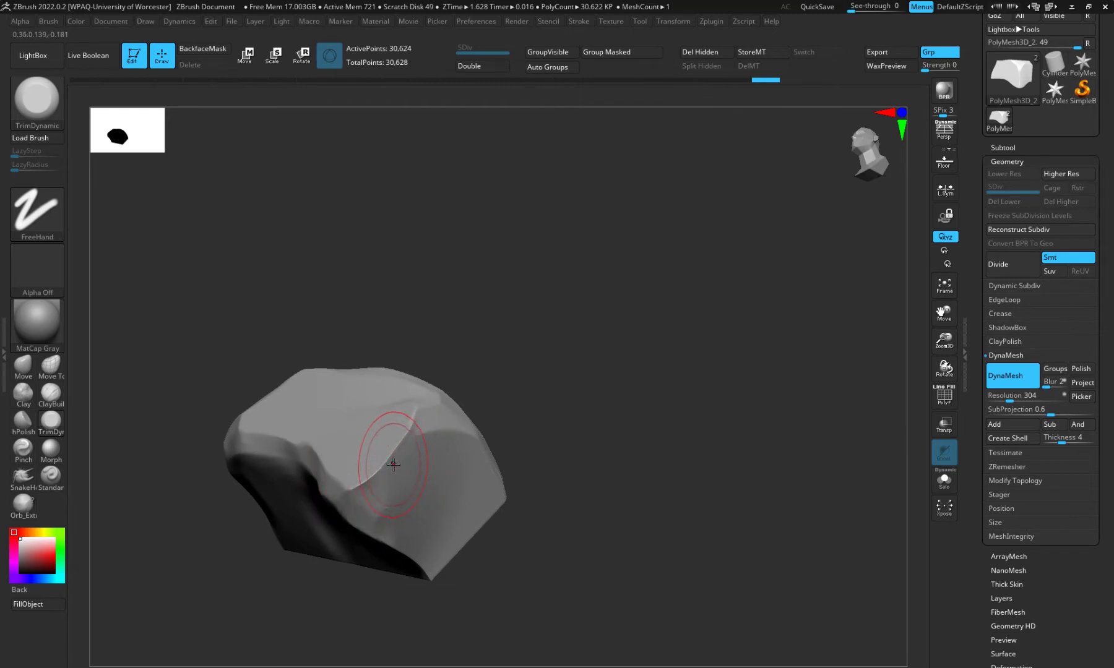
Reduce the TrimDynamic draw size and flatten the remaining sharp ridge beside the stone's end face
key("space")
left_click_drag(423, 467, 415, 468)
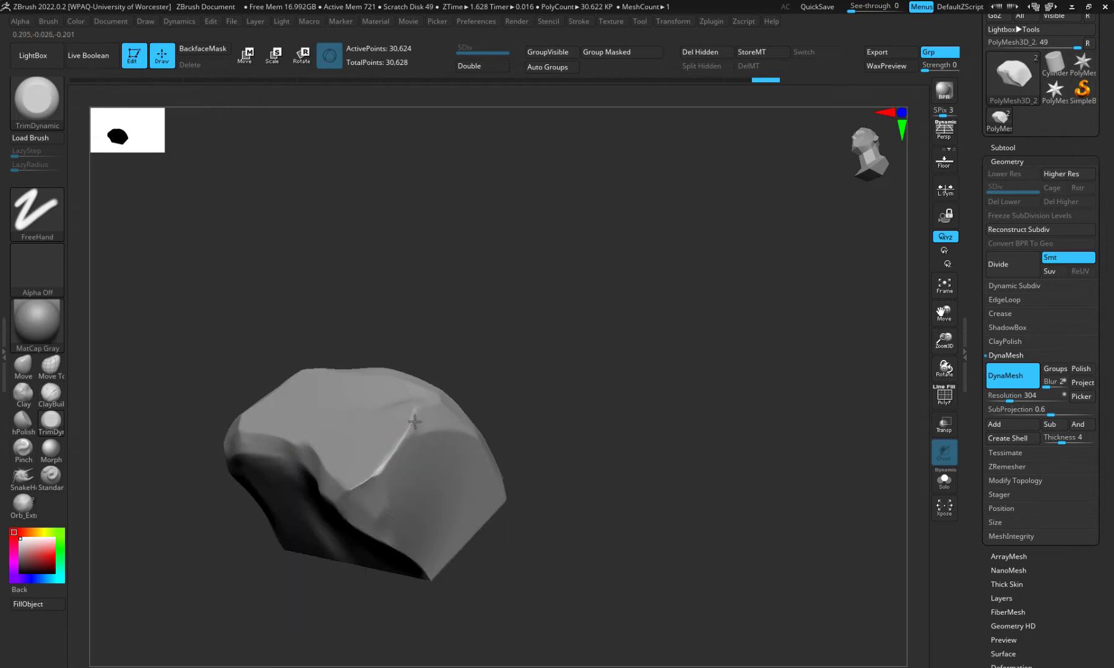
left_click_drag(410, 428, 397, 448)
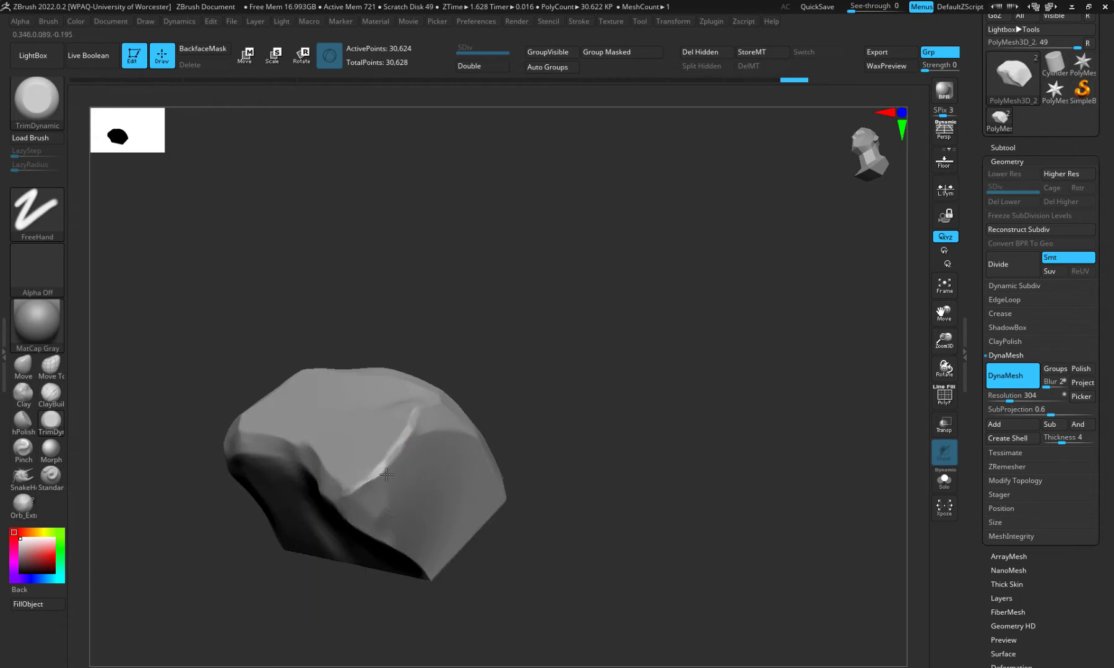
key("space")
mouse_move(399, 453)
left_mouse_down()
mouse_move(411, 453)
mouse_move(365, 488)
left_mouse_up()
left_click_drag(215, 577, 378, 521)
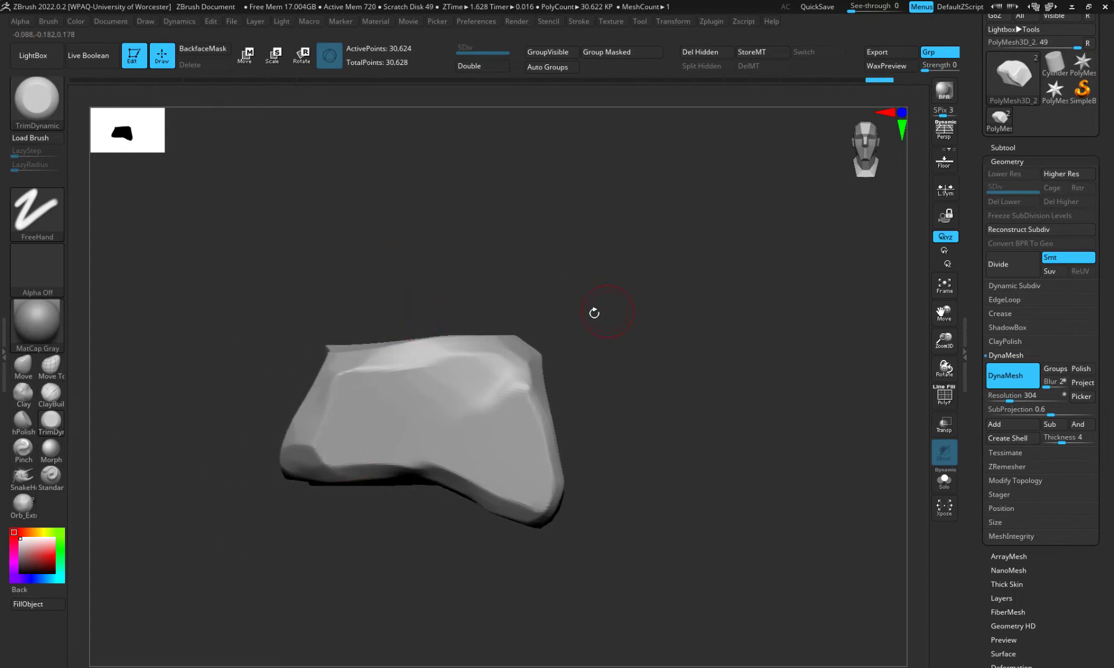
Enlarge the TrimDynamic brush and flatten the stone's upper front corner into a broad facet
mouse_move(363, 575)
left_mouse_down()
mouse_move(343, 578)
mouse_move(348, 567)
left_mouse_up()
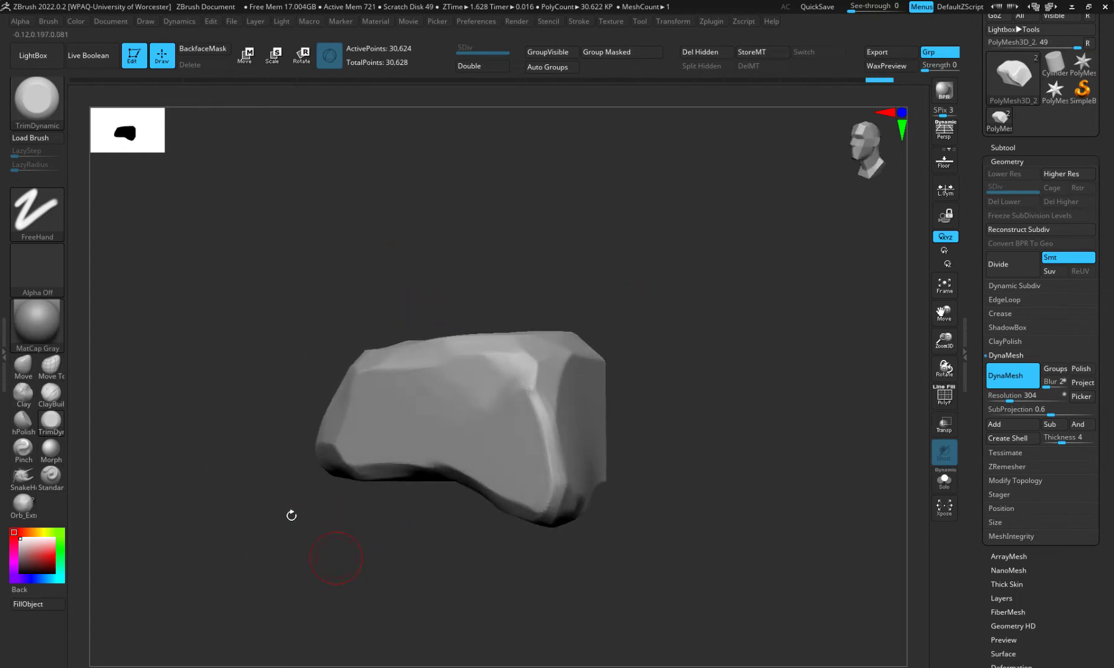
left_click(52, 421)
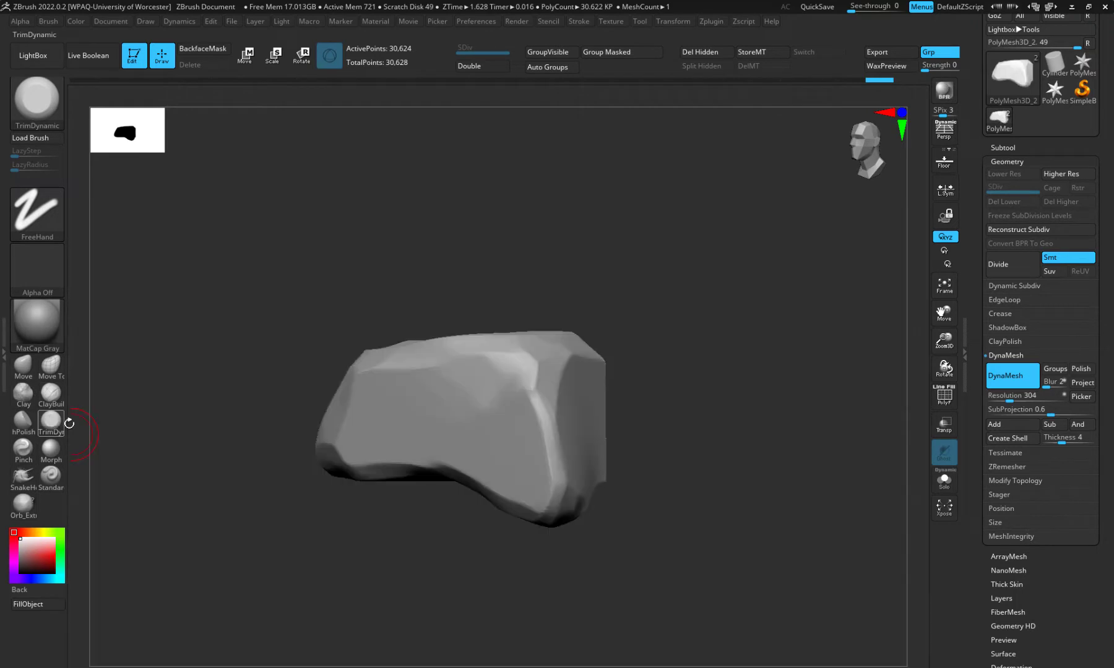
key("space")
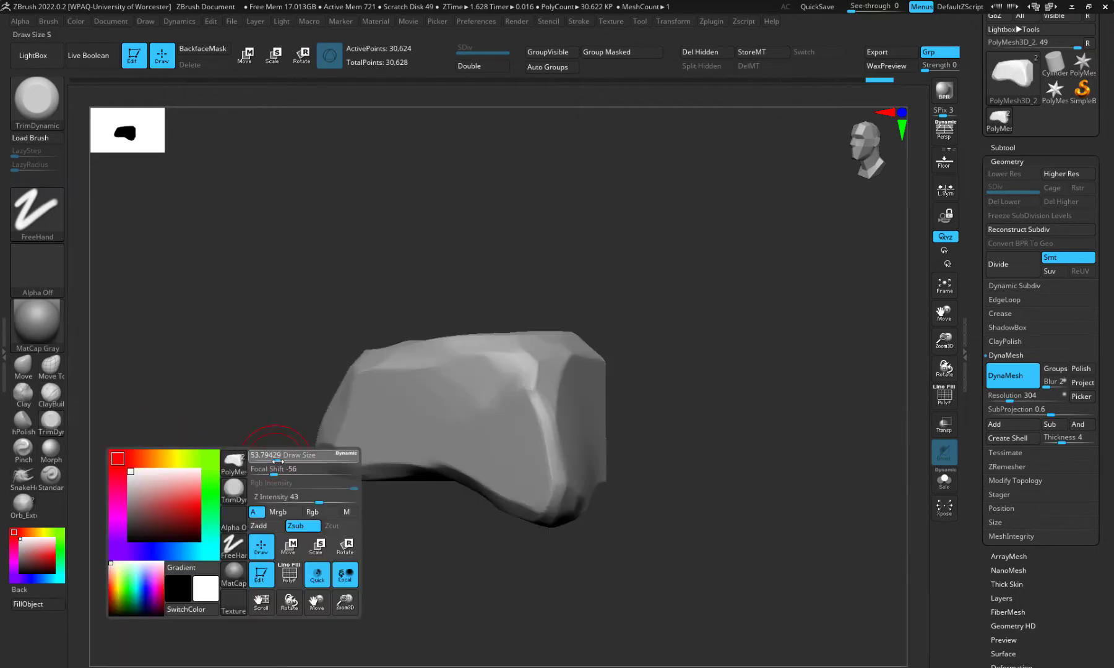
left_click_drag(333, 556, 562, 403)
mouse_move(365, 416)
left_mouse_down()
mouse_move(306, 448)
mouse_move(571, 365)
mouse_move(550, 368)
mouse_move(546, 351)
left_mouse_up()
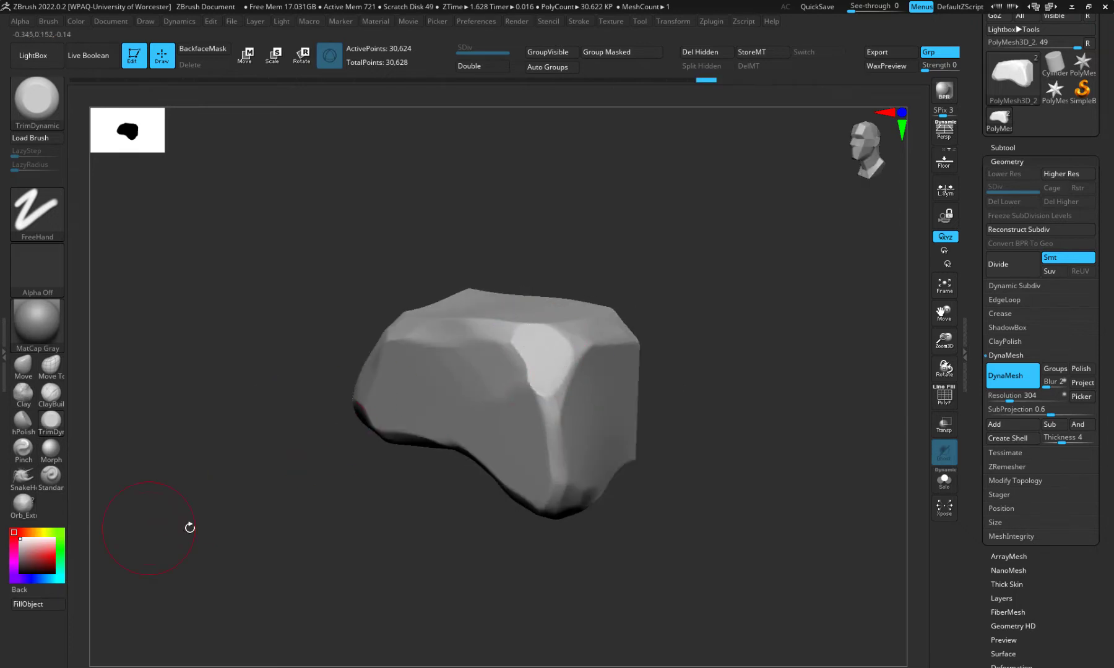
left_click_drag(178, 568, 219, 565)
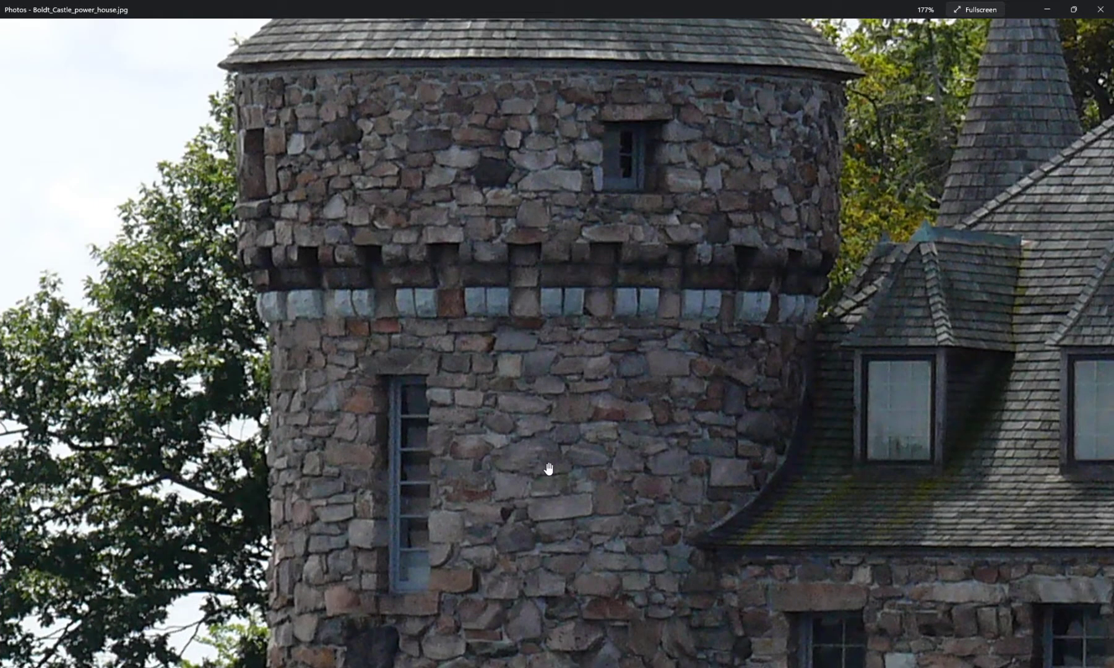
Examine the base stones above the waterline in the Boldt_Castle_power_house.jpg photo, and move its window out of the sculpting view
scroll(564, 256, "up", 3)
left_click_drag(564, 256, 504, 2)
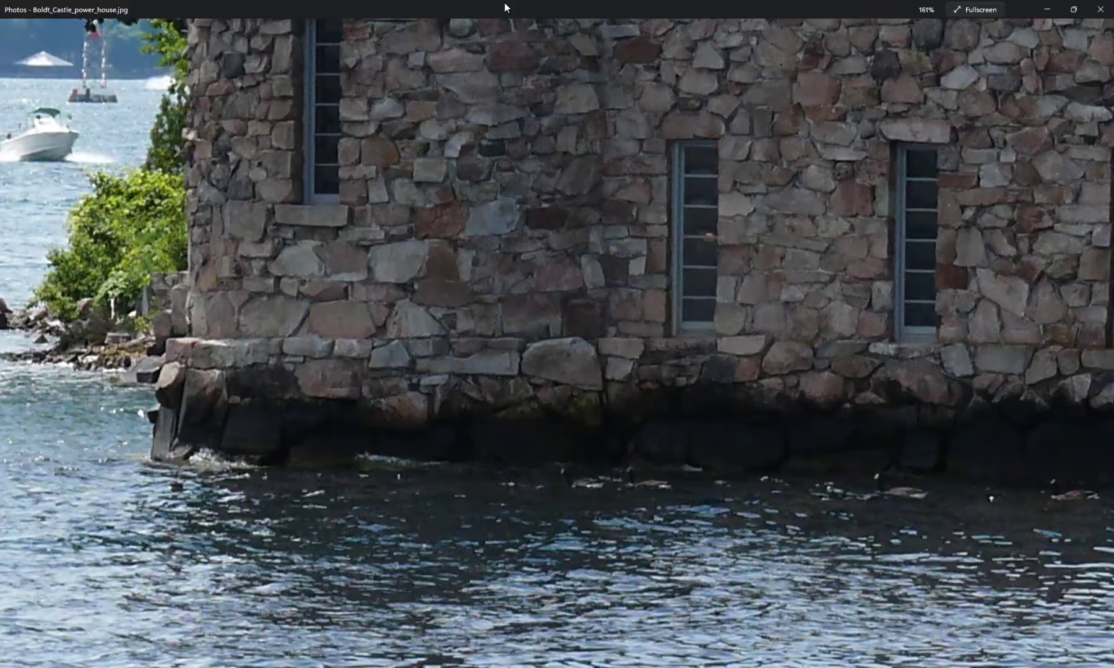
scroll(515, 271, "up", 2)
left_click_drag(424, 5, 775, 65)
left_click_drag(717, 282, 859, 318)
scroll(755, 312, "up", 1)
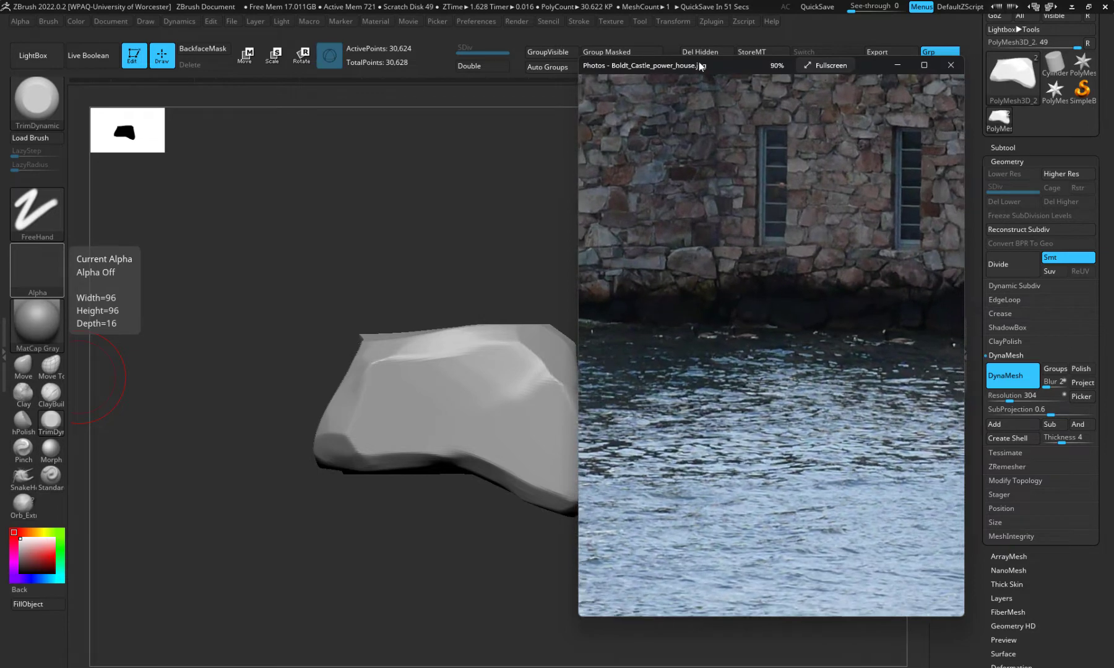
left_click_drag(718, 65, 801, 81)
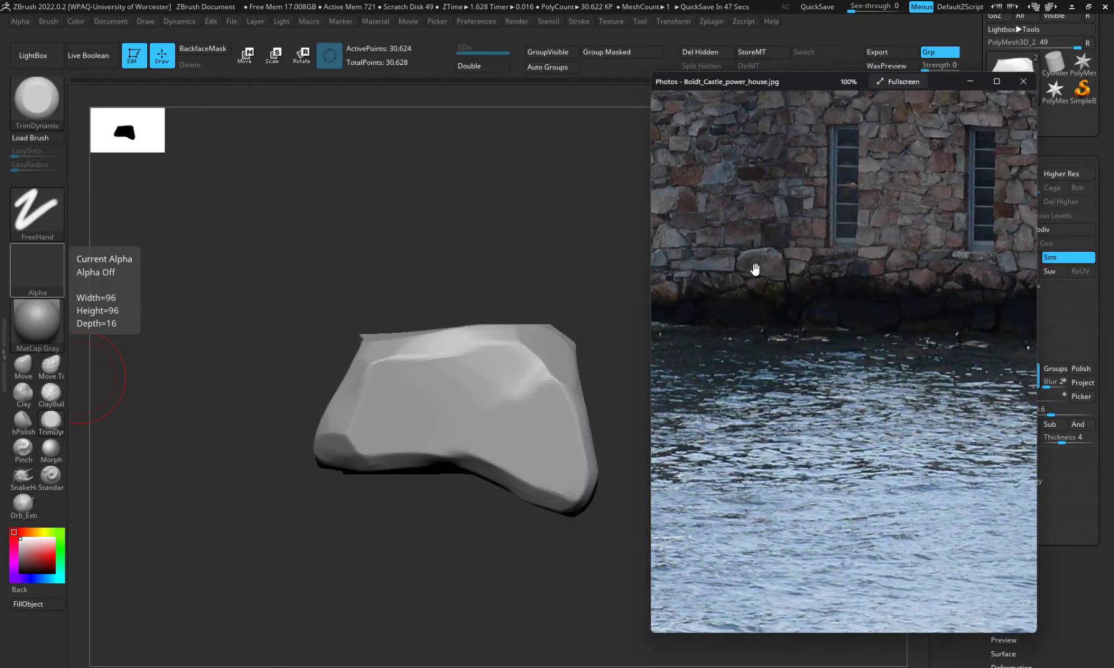
left_click_drag(819, 85, 0, 87)
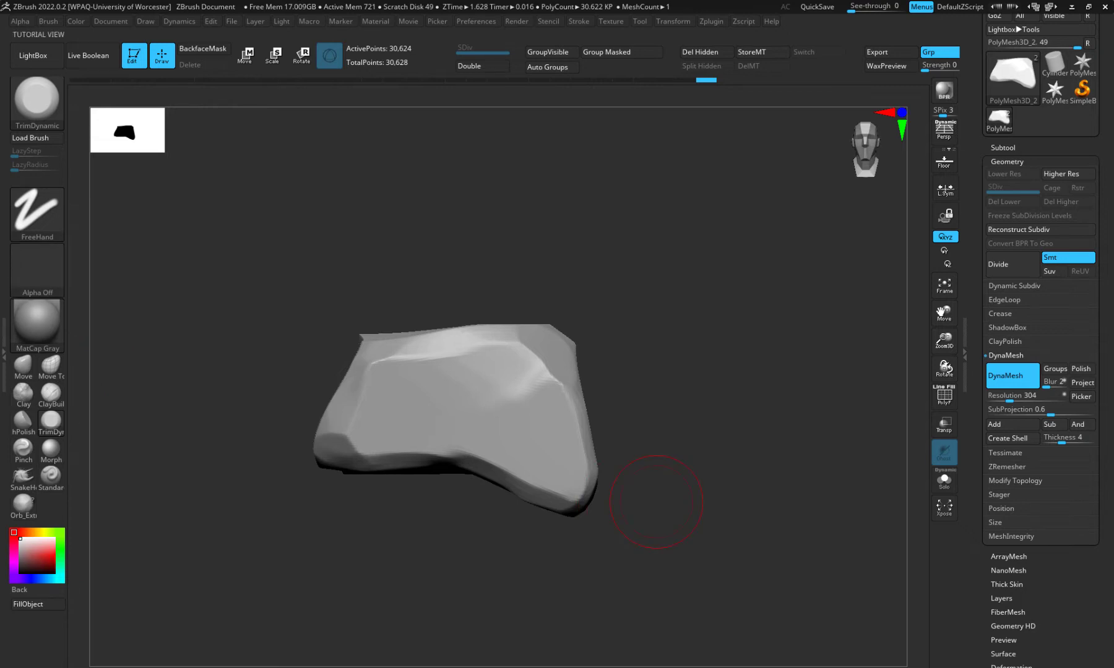
Try to trim the stone's rear edges and underside with TrimDynamic from several angles
mouse_move(611, 650)
left_mouse_down()
mouse_move(602, 599)
mouse_move(577, 604)
mouse_move(579, 529)
mouse_move(634, 604)
mouse_move(629, 596)
left_mouse_up()
mouse_move(570, 401)
left_mouse_down()
mouse_move(568, 346)
mouse_move(547, 353)
mouse_move(569, 428)
mouse_move(590, 365)
mouse_move(571, 343)
mouse_move(571, 447)
left_mouse_up()
mouse_move(588, 603)
left_mouse_down()
mouse_move(581, 525)
mouse_move(554, 437)
mouse_move(522, 459)
mouse_move(591, 442)
mouse_move(570, 408)
mouse_move(581, 403)
mouse_move(724, 529)
mouse_move(576, 477)
mouse_move(616, 473)
left_mouse_up()
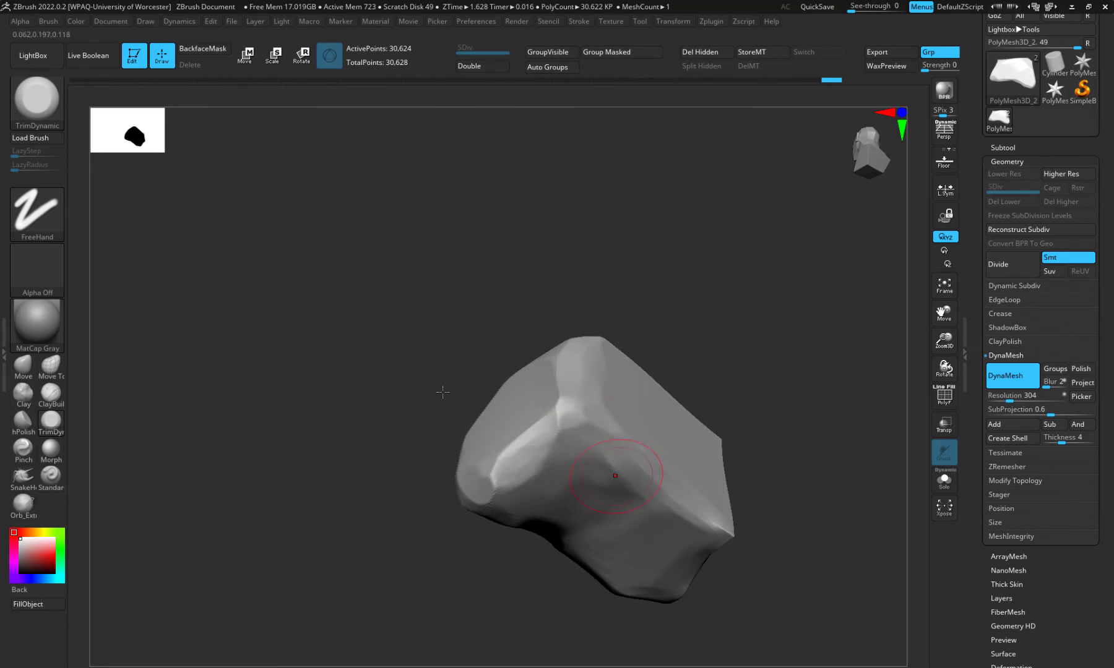
mouse_move(442, 390)
left_mouse_down()
mouse_move(320, 354)
mouse_move(335, 311)
mouse_move(354, 305)
left_mouse_up()
left_click_drag(626, 427, 593, 427)
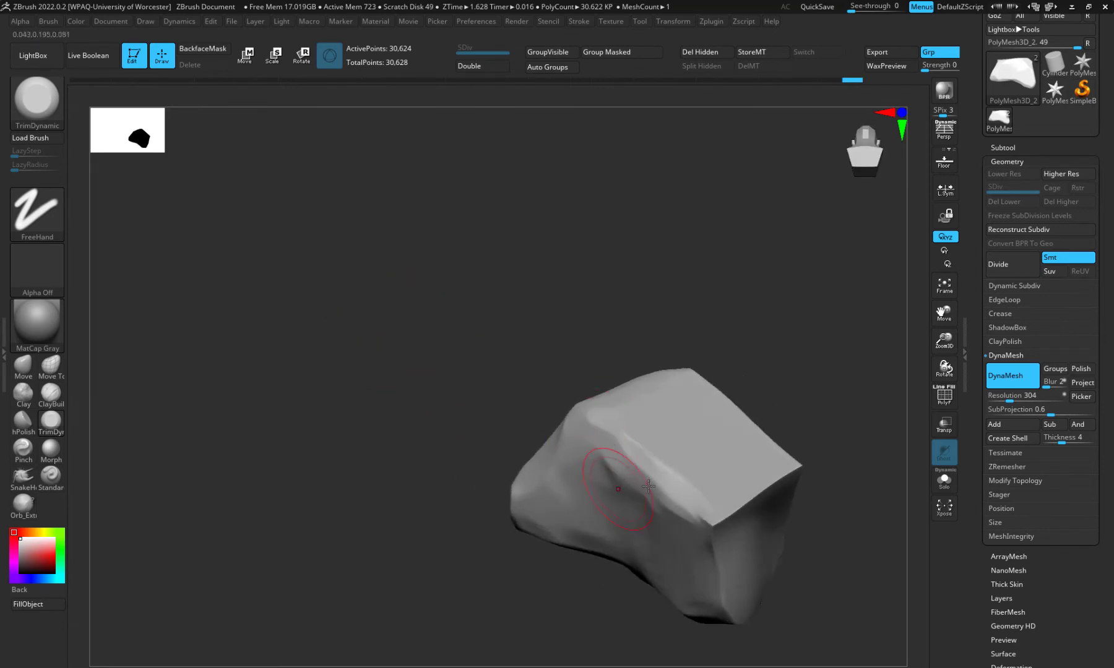
mouse_move(690, 504)
left_mouse_down()
mouse_move(718, 518)
mouse_move(708, 551)
mouse_move(725, 595)
left_mouse_up()
left_click_drag(608, 361, 725, 471)
mouse_move(798, 468)
left_mouse_down()
mouse_move(764, 461)
mouse_move(711, 495)
mouse_move(737, 526)
mouse_move(825, 499)
left_mouse_up()
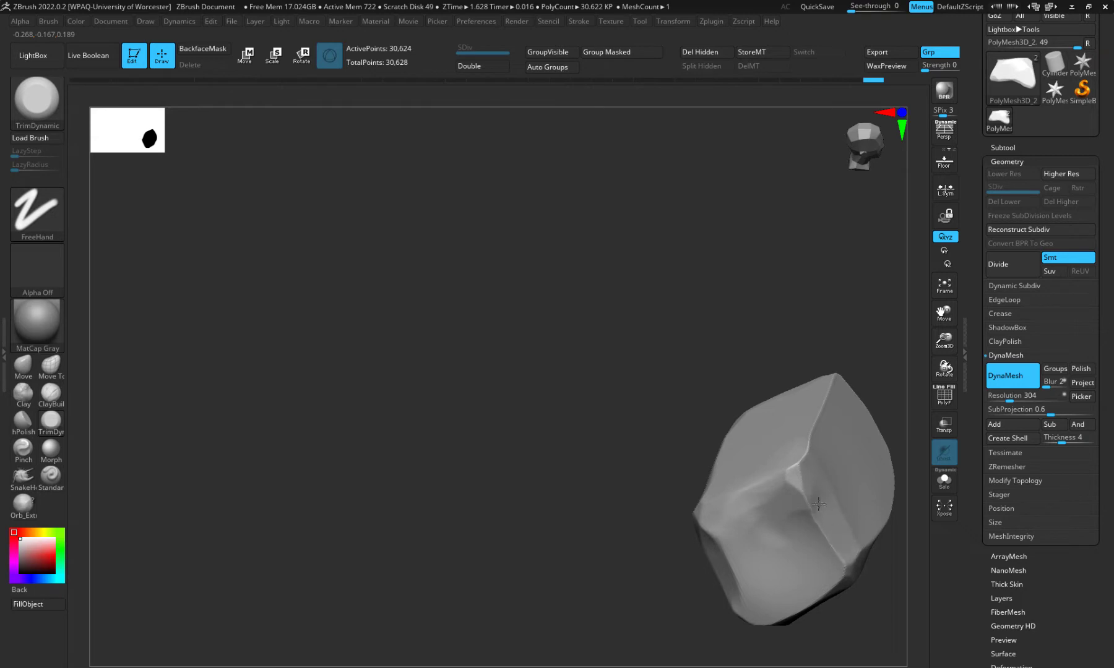
Undo the recent trim strokes on the stone's back and re-DynaMesh the stone at a resolution of 304
key("ctrl+z")
key("ctrl+z")
key("ctrl+z")
key("ctrl+z")
mouse_move(674, 440)
left_mouse_down()
mouse_move(582, 425)
mouse_move(594, 432)
left_mouse_up()
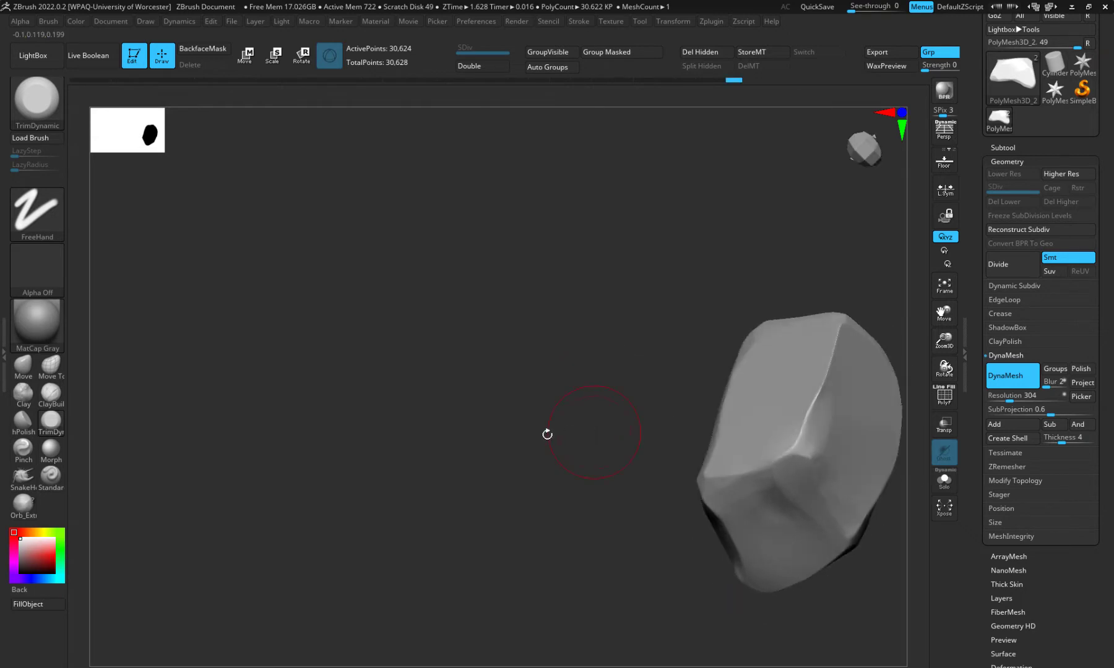
key("ctrl+z")
left_click_drag(561, 380, 405, 405)
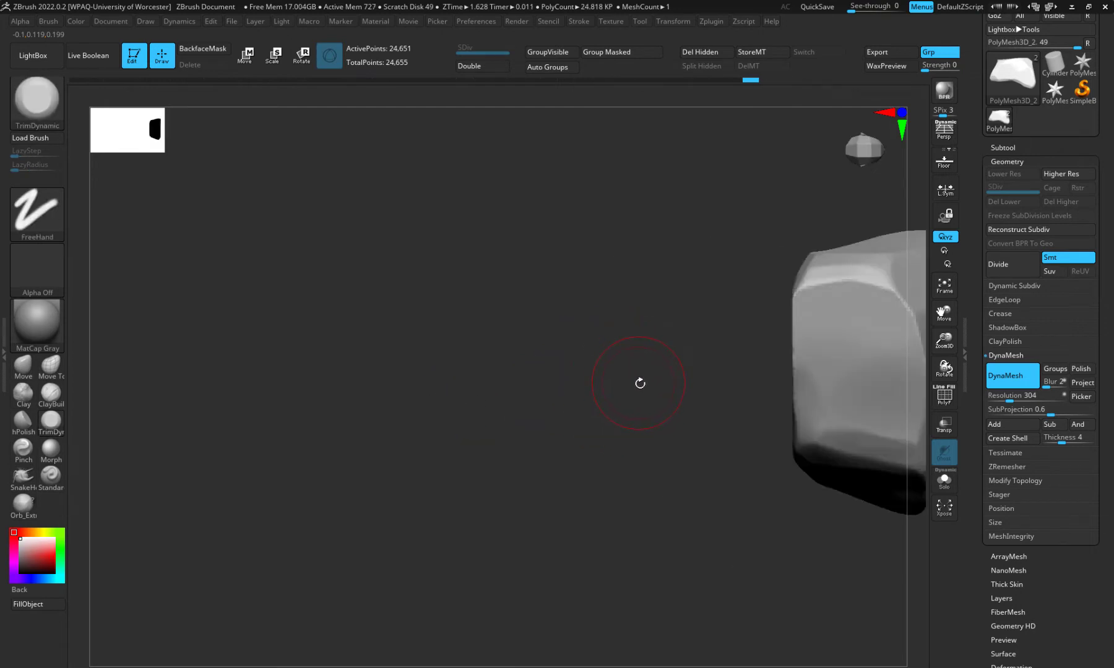
mouse_move(640, 383)
left_mouse_down()
mouse_move(398, 403)
mouse_move(425, 403)
mouse_move(349, 377)
mouse_move(373, 405)
mouse_move(394, 403)
mouse_move(650, 170)
left_mouse_up()
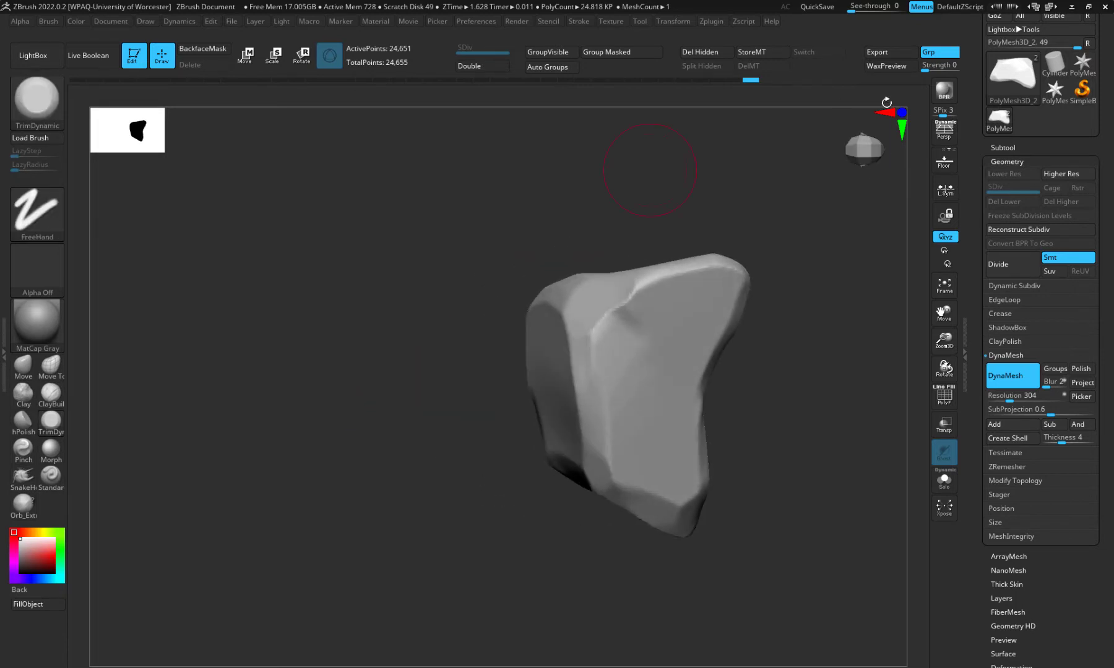
Subdivide the re-DynaMeshed stone once to SDiv level 2
left_click_drag(864, 154, 447, 95)
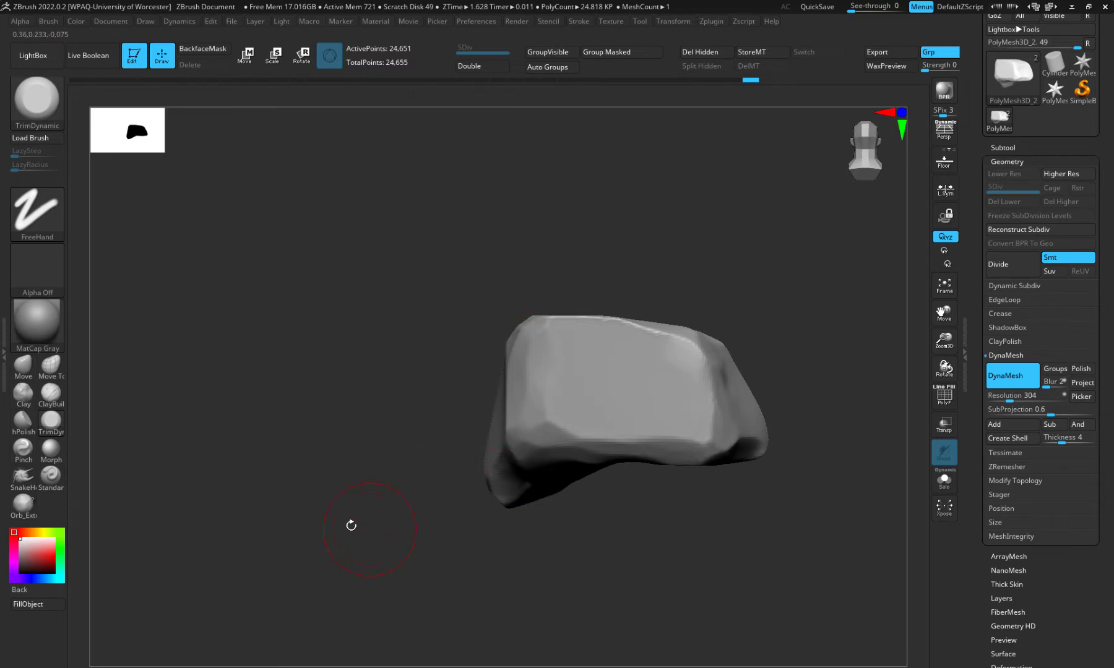
left_click_drag(350, 525, 579, 405)
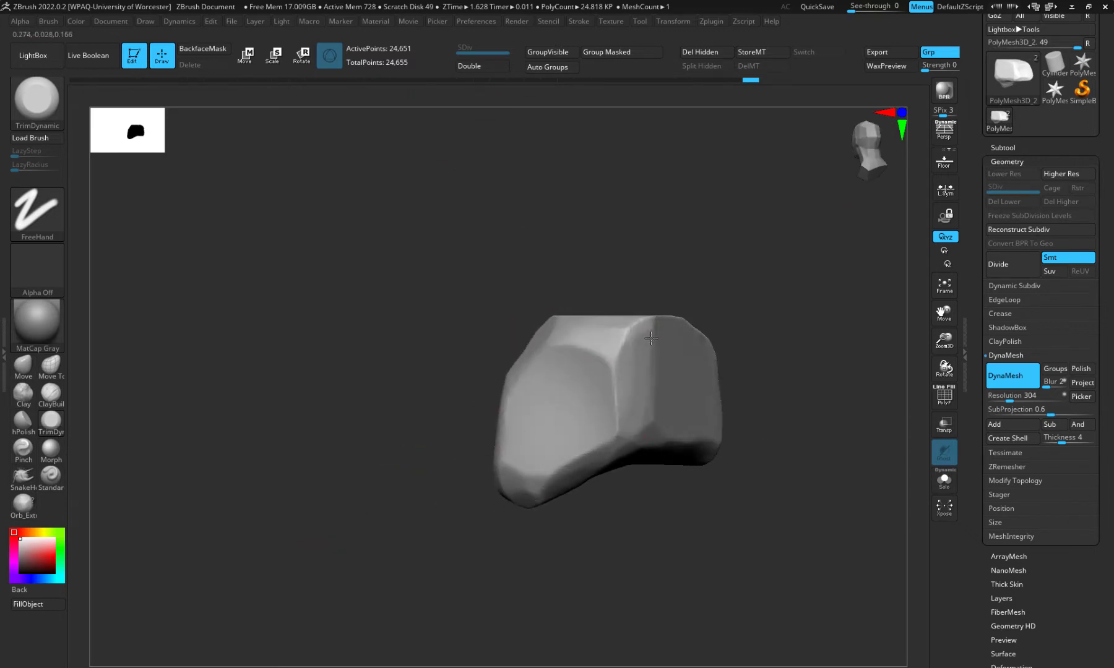
mouse_move(405, 335)
left_mouse_down()
mouse_move(378, 351)
mouse_move(388, 346)
left_mouse_up()
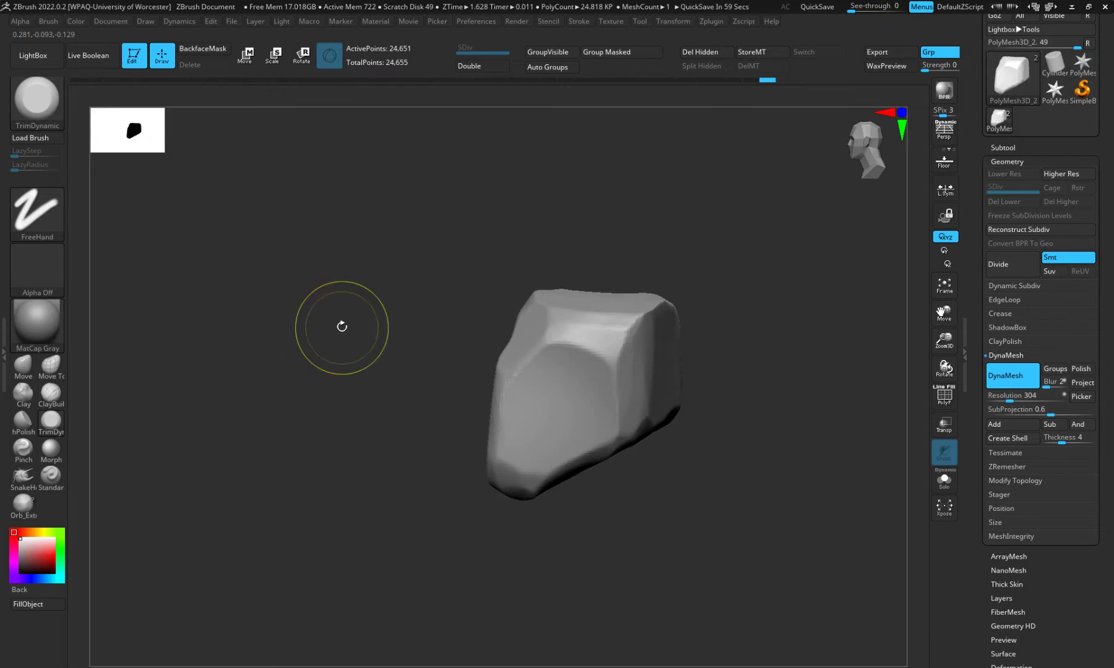
key("ctrl+d")
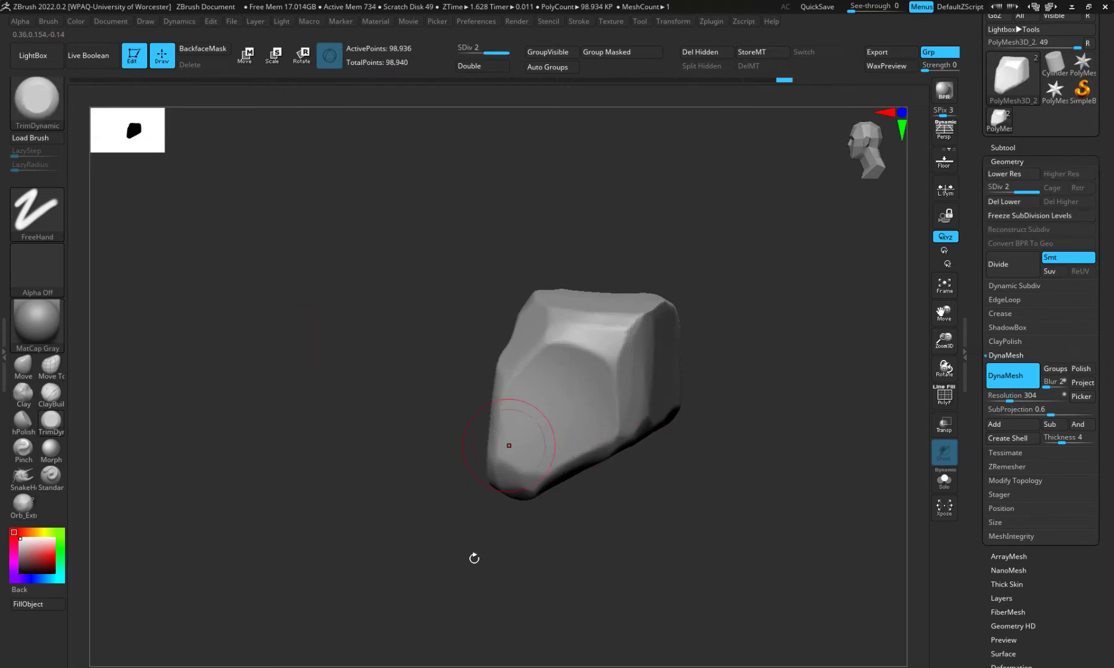
Switch to the hPolish brush and flatten the facets on the stone's end and long side
left_click_drag(473, 557, 73, 233)
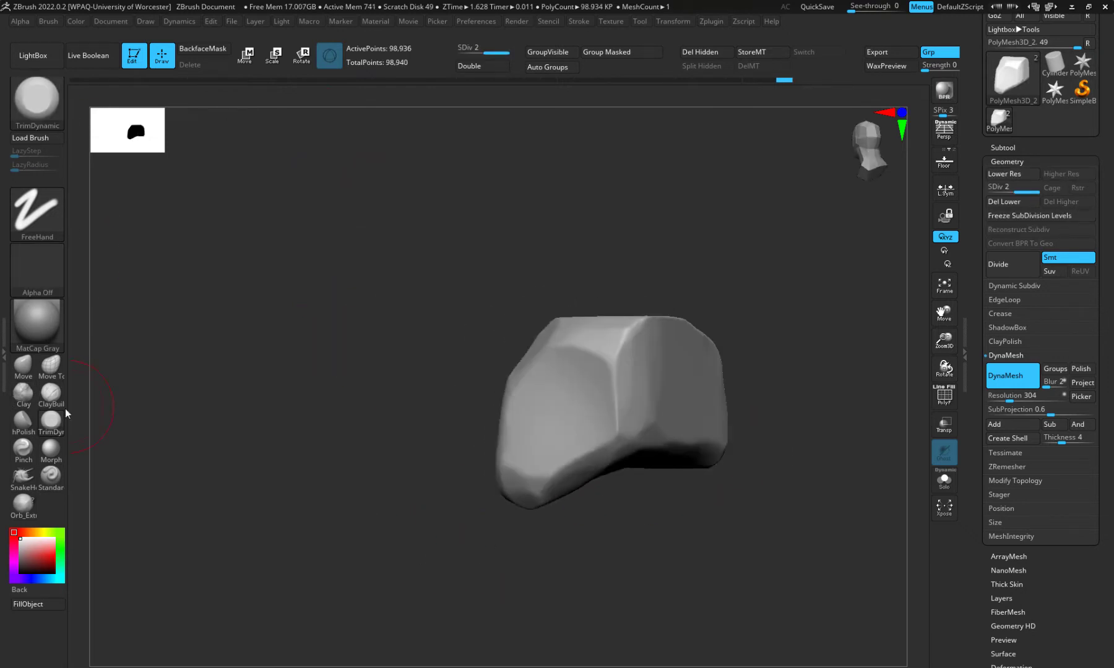
left_click(15, 419)
mouse_move(585, 381)
left_mouse_down()
mouse_move(570, 391)
mouse_move(596, 396)
mouse_move(557, 369)
mouse_move(535, 438)
mouse_move(575, 410)
left_mouse_up()
left_click_drag(686, 528, 656, 544)
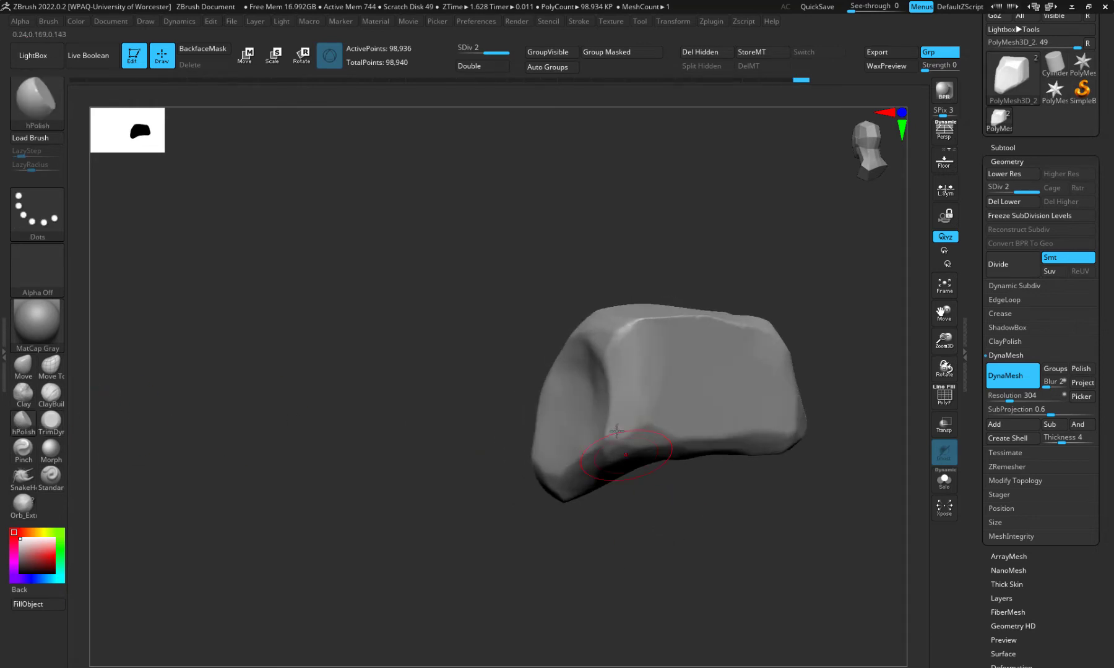
mouse_move(637, 411)
left_mouse_down()
mouse_move(641, 348)
mouse_move(699, 405)
mouse_move(686, 350)
mouse_move(777, 370)
left_mouse_up()
mouse_move(778, 579)
left_mouse_down()
mouse_move(721, 601)
mouse_move(753, 515)
left_mouse_up()
mouse_move(767, 377)
left_mouse_down()
mouse_move(738, 351)
mouse_move(758, 391)
mouse_move(820, 340)
left_mouse_up()
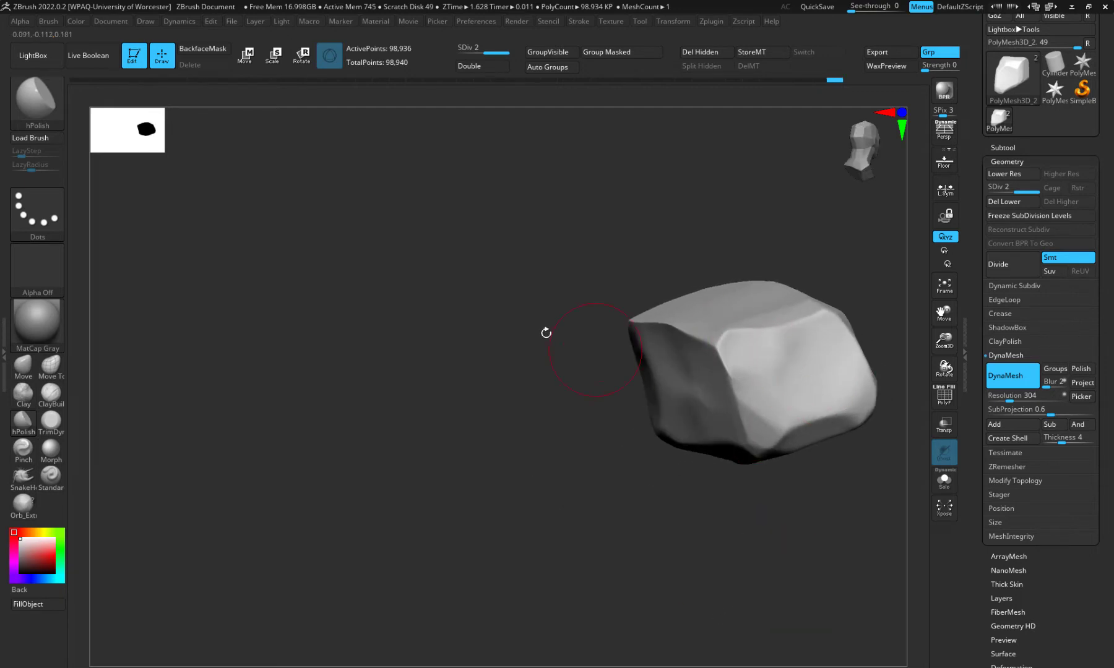
Polish the stone's top surface and its front face with hPolish
mouse_move(544, 331)
left_mouse_down()
mouse_move(553, 414)
mouse_move(566, 412)
left_mouse_up()
mouse_move(781, 295)
left_mouse_down()
mouse_move(701, 301)
mouse_move(767, 259)
mouse_move(664, 219)
mouse_move(689, 291)
mouse_move(629, 293)
left_mouse_up()
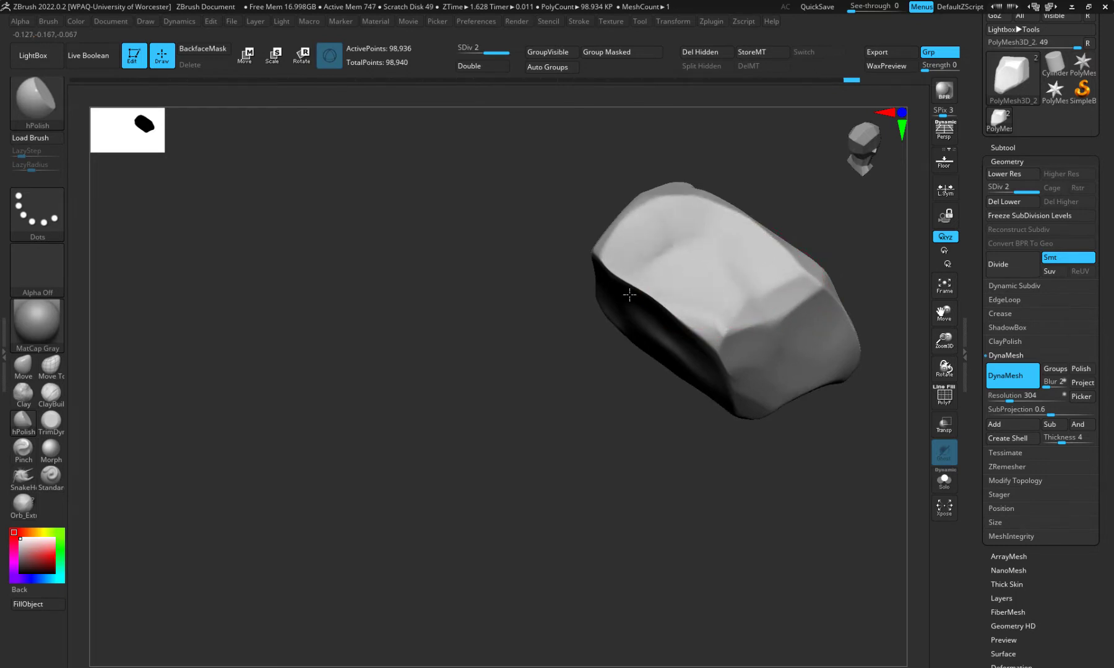
left_click_drag(572, 396, 504, 508)
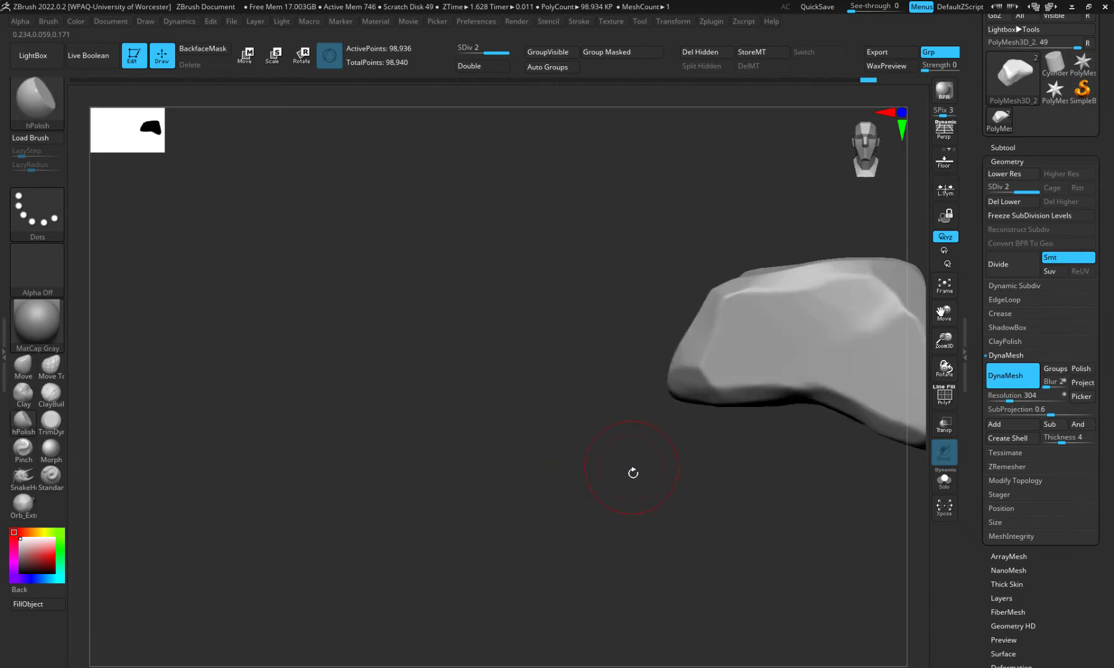
left_click_drag(652, 480, 337, 492, "alt")
mouse_move(614, 313)
left_mouse_down()
mouse_move(582, 338)
mouse_move(664, 373)
mouse_move(669, 402)
left_mouse_up()
mouse_move(495, 385)
left_mouse_down()
mouse_move(521, 391)
mouse_move(469, 362)
left_mouse_up()
Sharpen the planes along the stone's narrow front corner and upper front edge with hPolish
left_click_drag(298, 390, 365, 380)
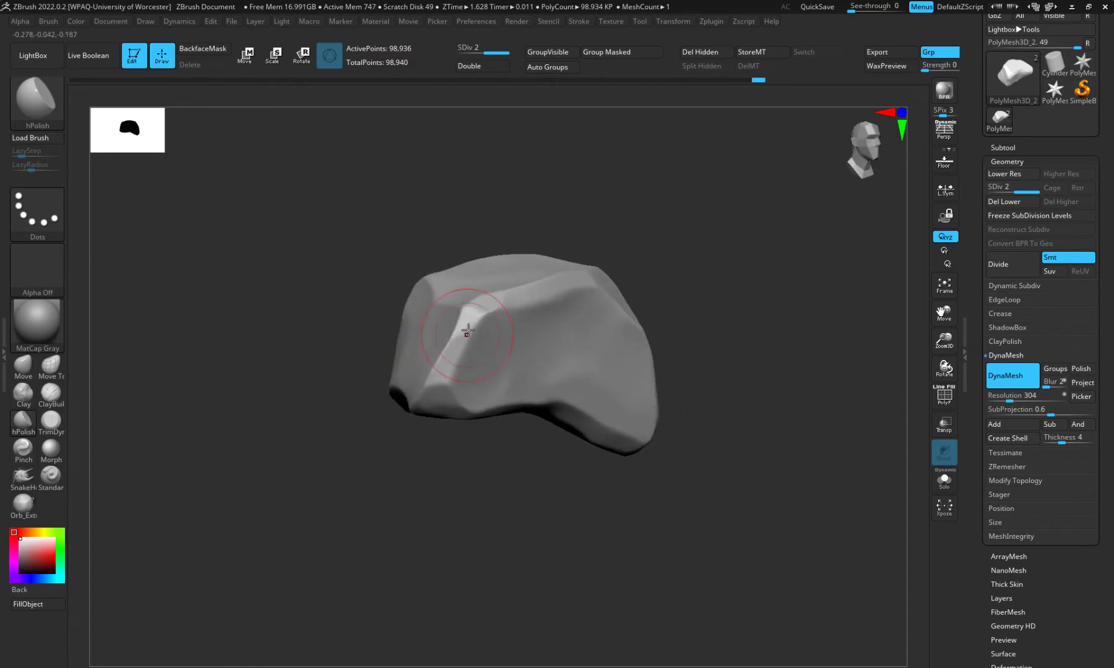
mouse_move(468, 330)
left_mouse_down()
mouse_move(447, 372)
mouse_move(488, 318)
mouse_move(567, 288)
mouse_move(480, 294)
left_mouse_up()
left_click_drag(270, 284, 314, 347)
mouse_move(536, 264)
left_mouse_down()
mouse_move(492, 308)
mouse_move(410, 323)
left_mouse_up()
Polish the stone's lower front edge and the area toward its underside with hPolish
mouse_move(279, 324)
left_mouse_down()
mouse_move(261, 343)
mouse_move(279, 313)
left_mouse_up()
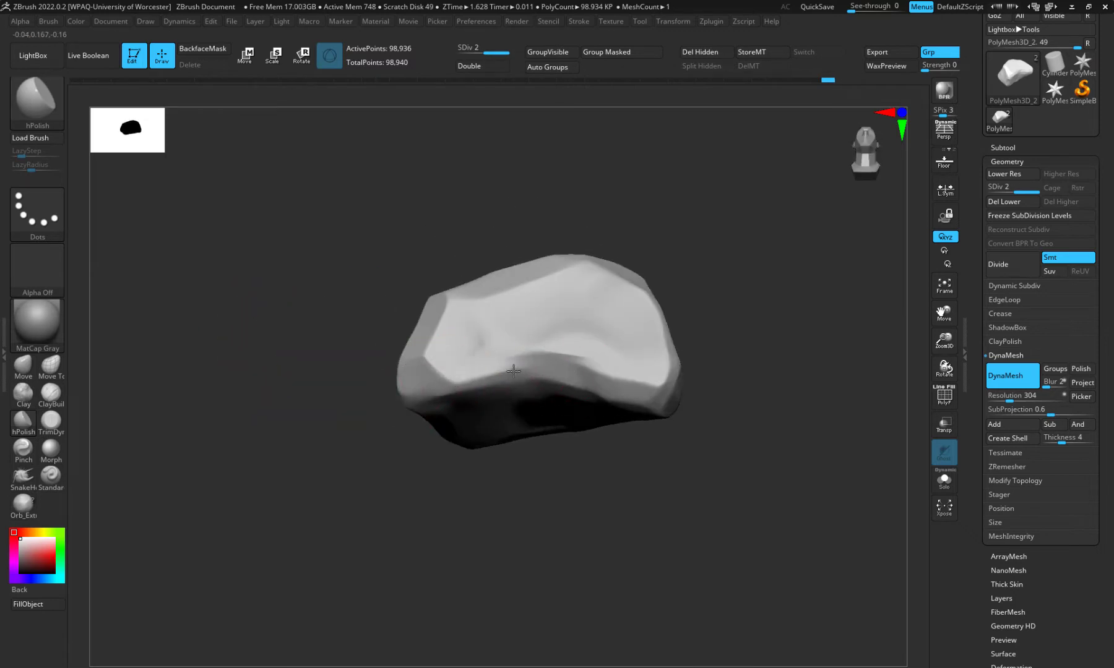
mouse_move(514, 370)
left_mouse_down()
mouse_move(628, 381)
mouse_move(669, 365)
left_mouse_up()
left_click_drag(600, 514, 575, 495)
left_click_drag(640, 470, 643, 419)
mouse_move(652, 485)
left_mouse_down()
mouse_move(586, 397)
mouse_move(676, 384)
mouse_move(820, 477)
mouse_move(718, 433)
mouse_move(683, 436)
left_mouse_up()
left_click_drag(342, 445, 417, 438)
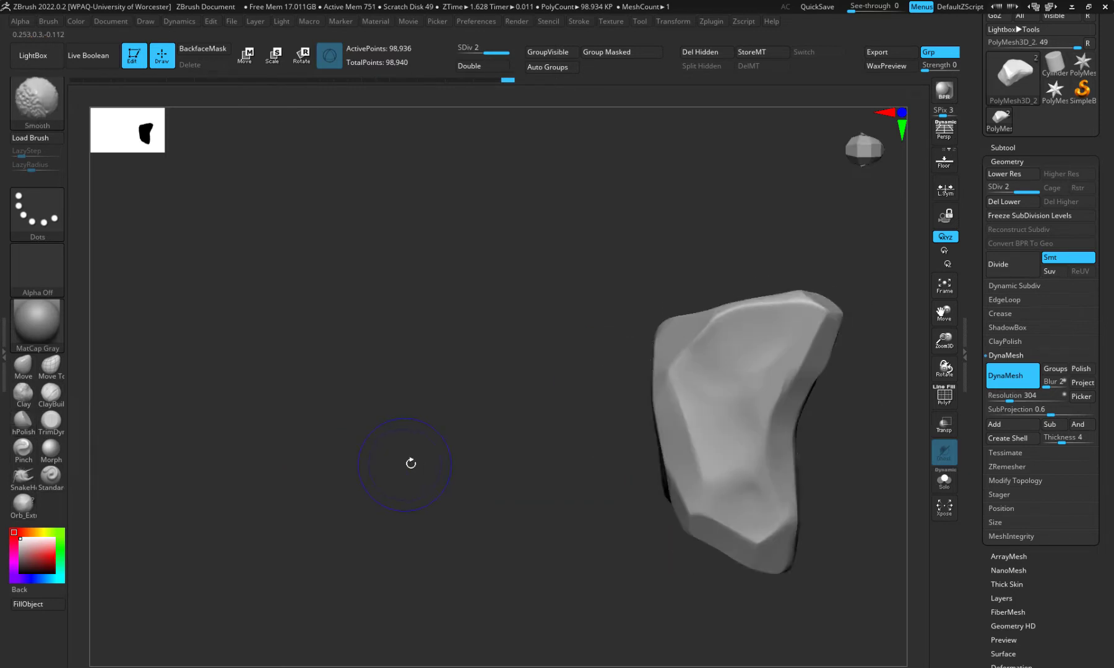
Check the polished stone from its end and front, and centre it in the view
left_click_drag(462, 405, 530, 354)
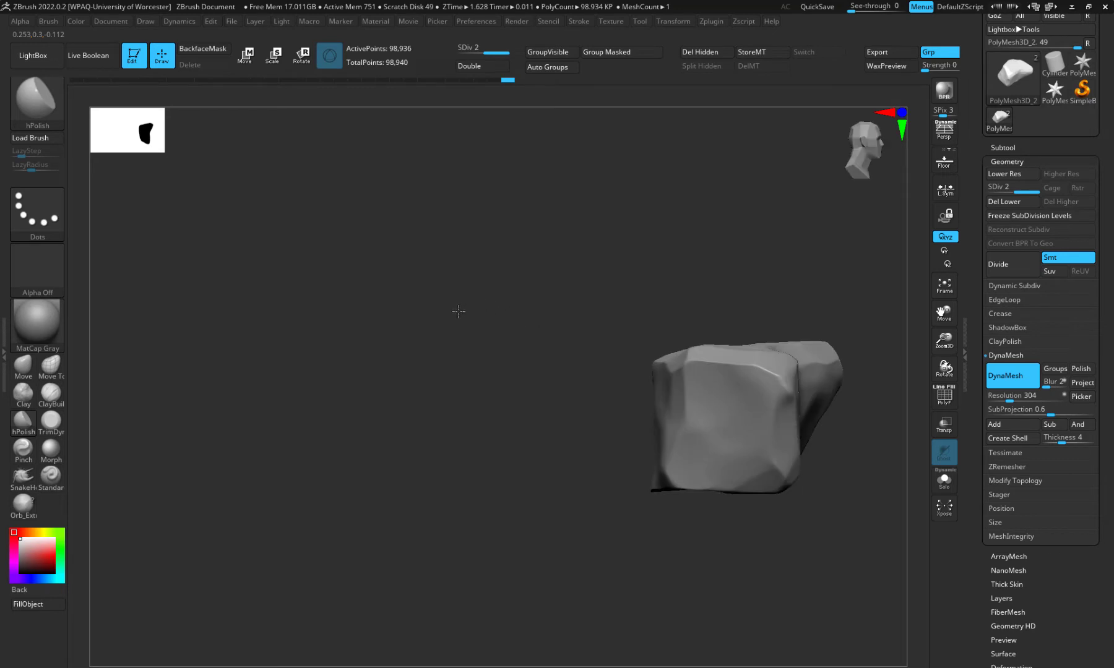
key("shift")
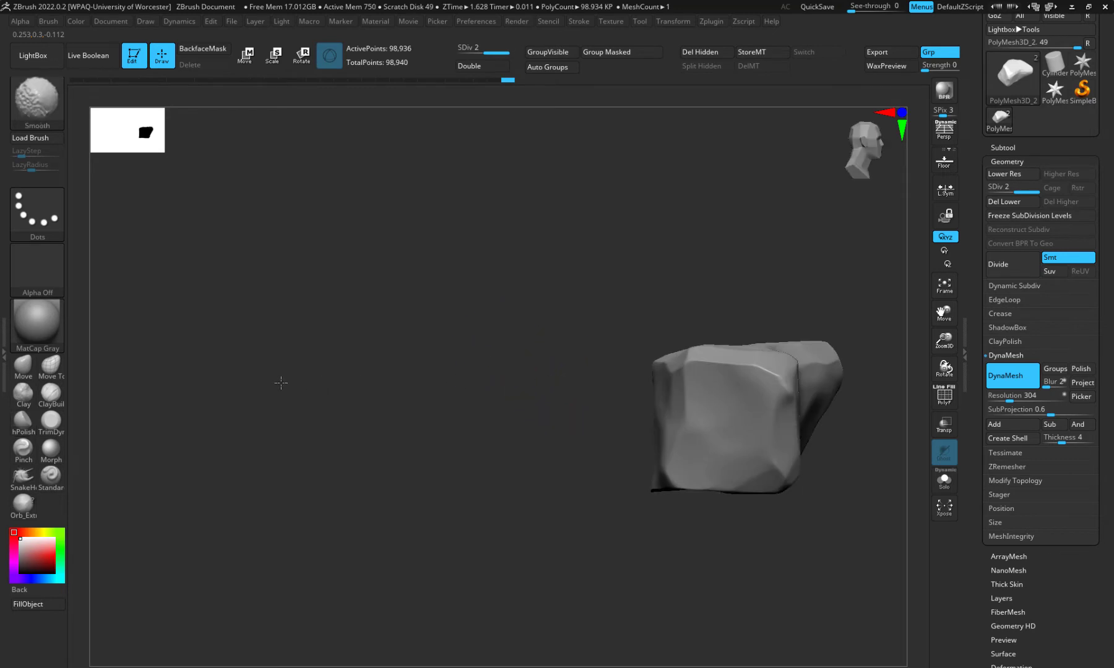
mouse_move(464, 416)
left_mouse_down()
mouse_move(385, 433)
mouse_move(471, 429)
mouse_move(591, 497)
left_mouse_up()
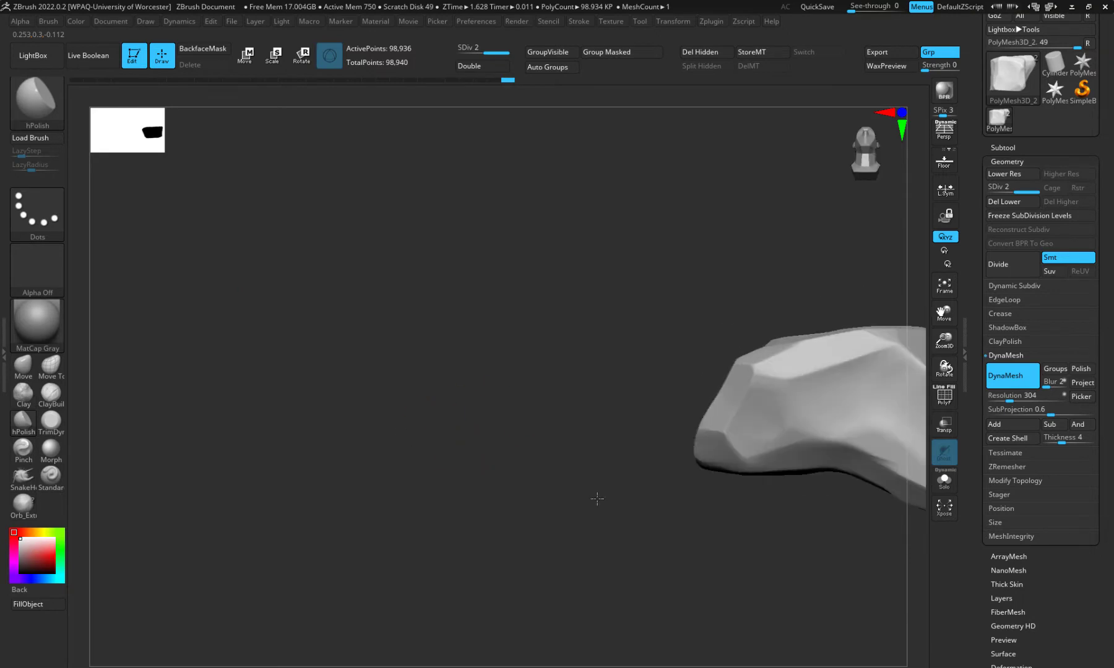
mouse_move(592, 455)
left_mouse_down("alt")
mouse_move(224, 437)
mouse_move(353, 464)
left_mouse_up("alt")
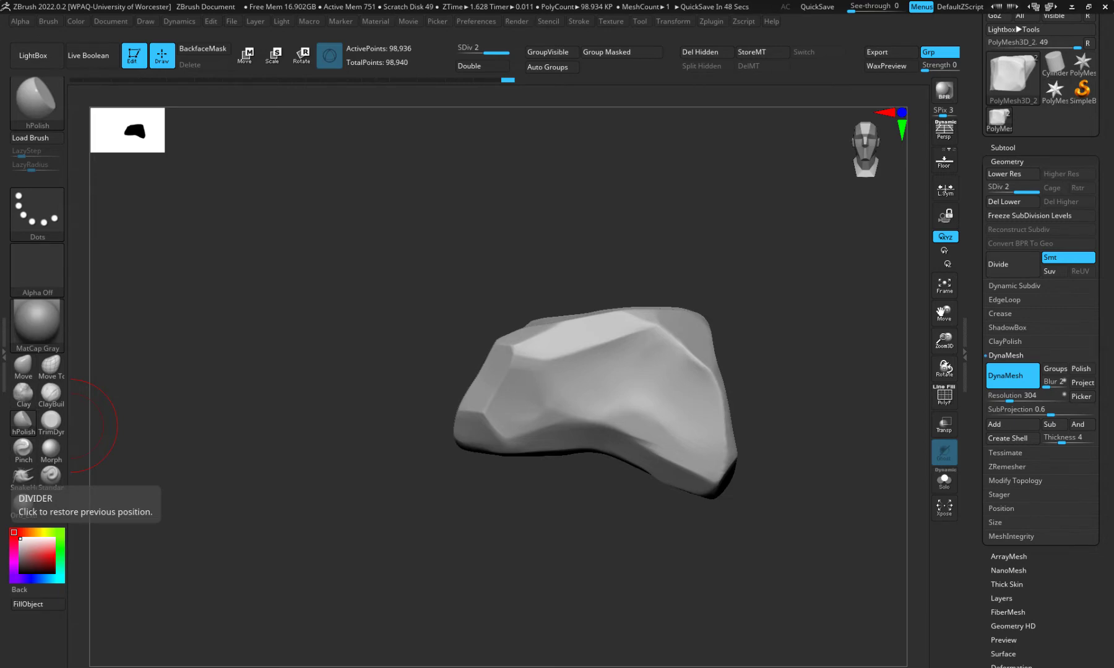
Switch to Chrome, view the Gumroad page of the Orb-brushes Pack for Zbrush, and put the browser away
key("alt+Tab")
left_click(231, 176)
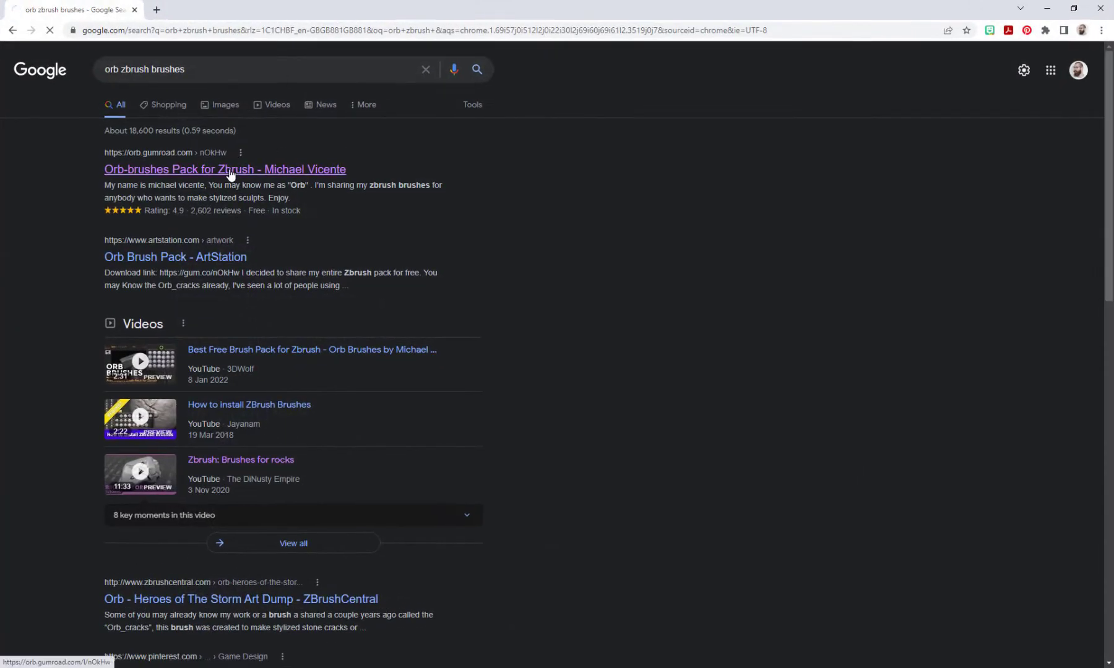
scroll(492, 356, "down", 6)
scroll(569, 388, "up", 3)
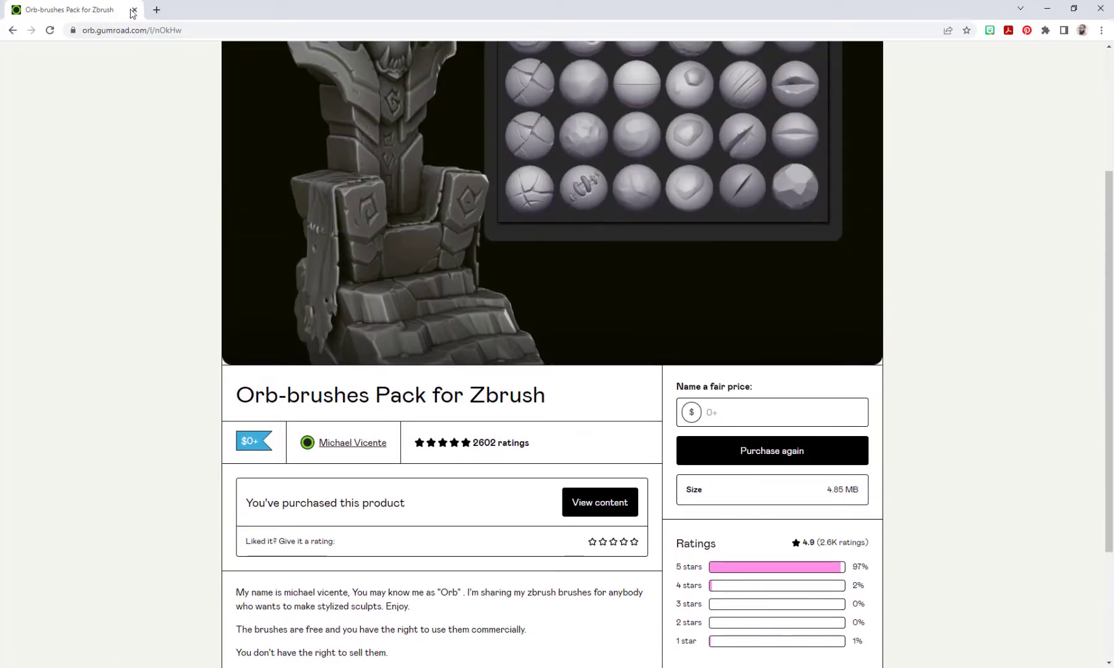
left_click_drag(220, 10, 0, 189)
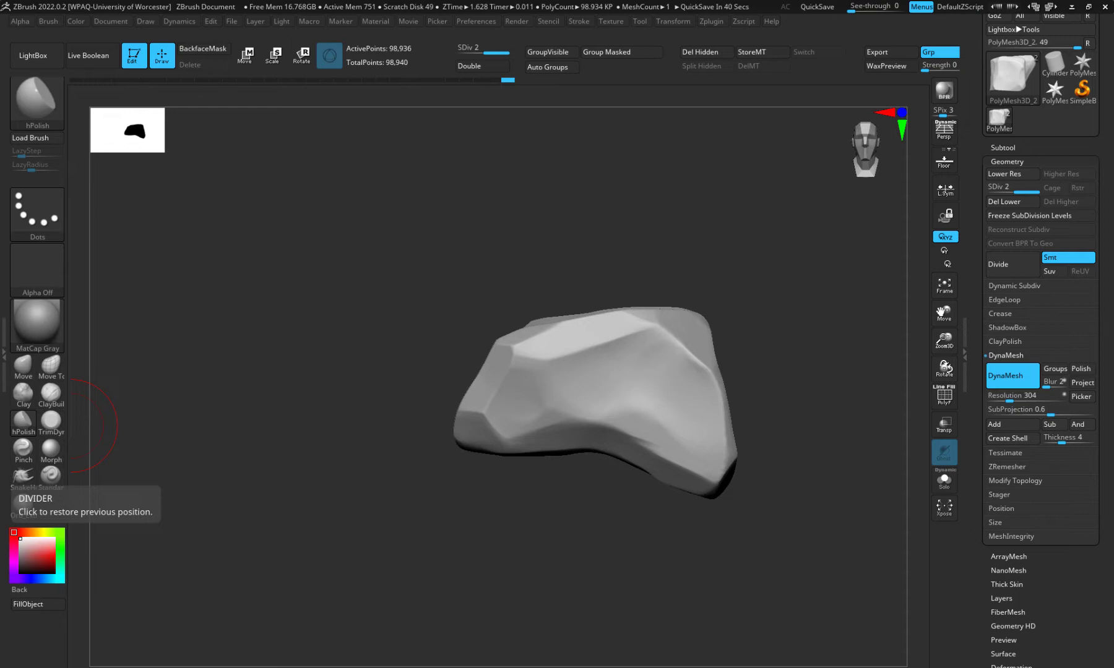
In File Explorer, browse C:\Program Files\Pixologic\ZBrush 2022 FL\ZBrushes to locate the Orb brush pack folder, and move the window aside
key("super+e")
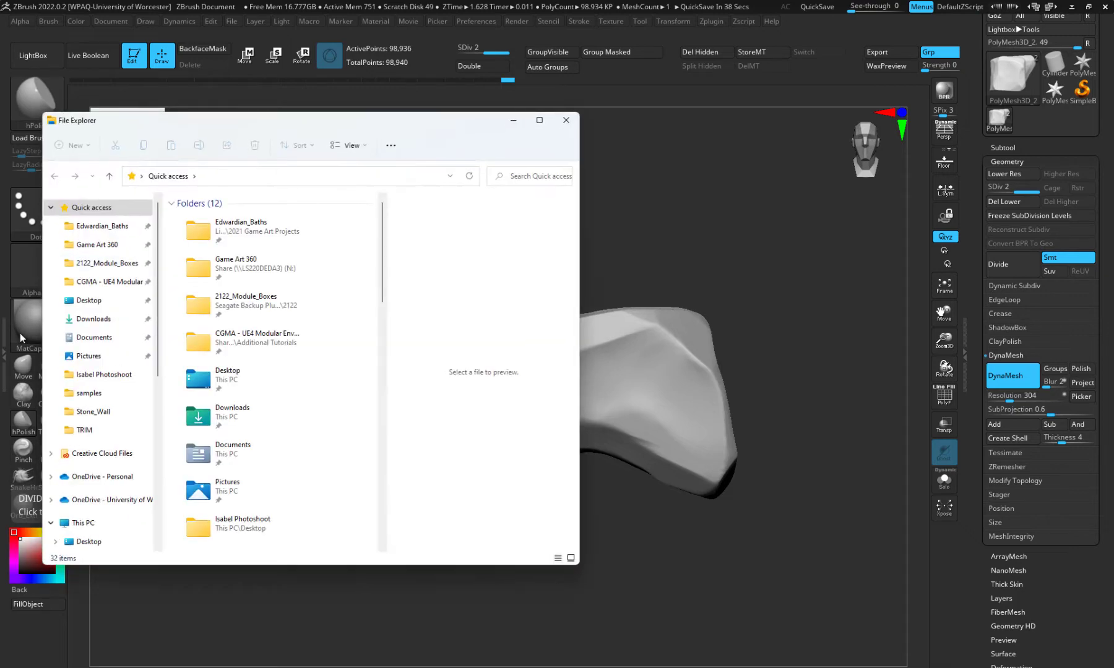
left_click_drag(347, 131, 0, 131)
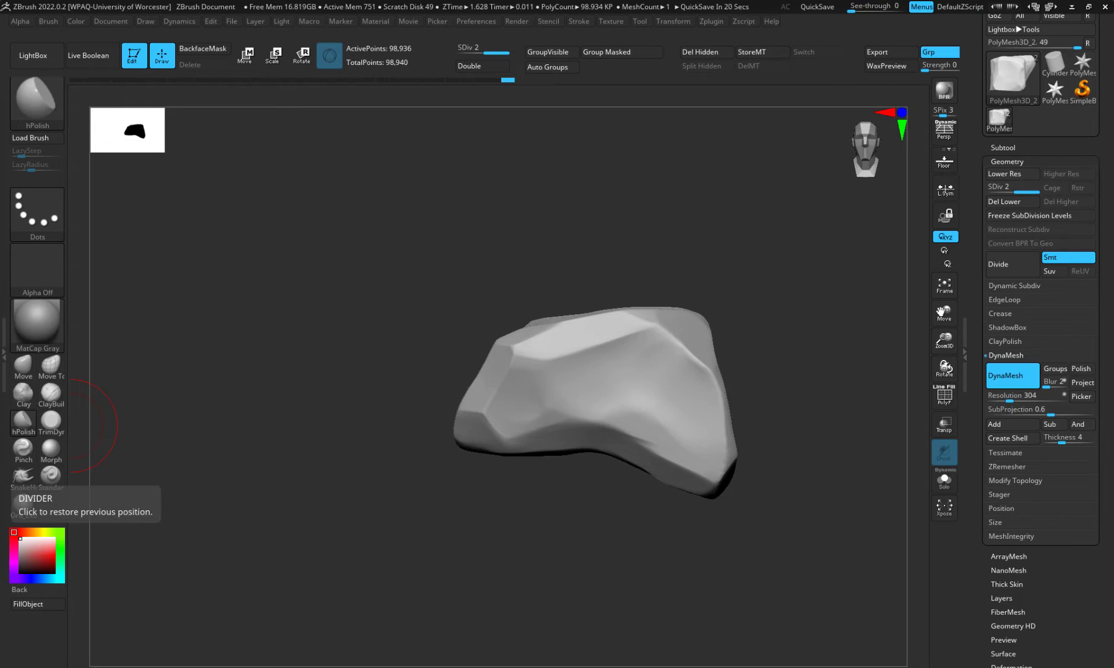
left_click_drag(0, 78, 464, 44)
scroll(416, 224, "down", 3)
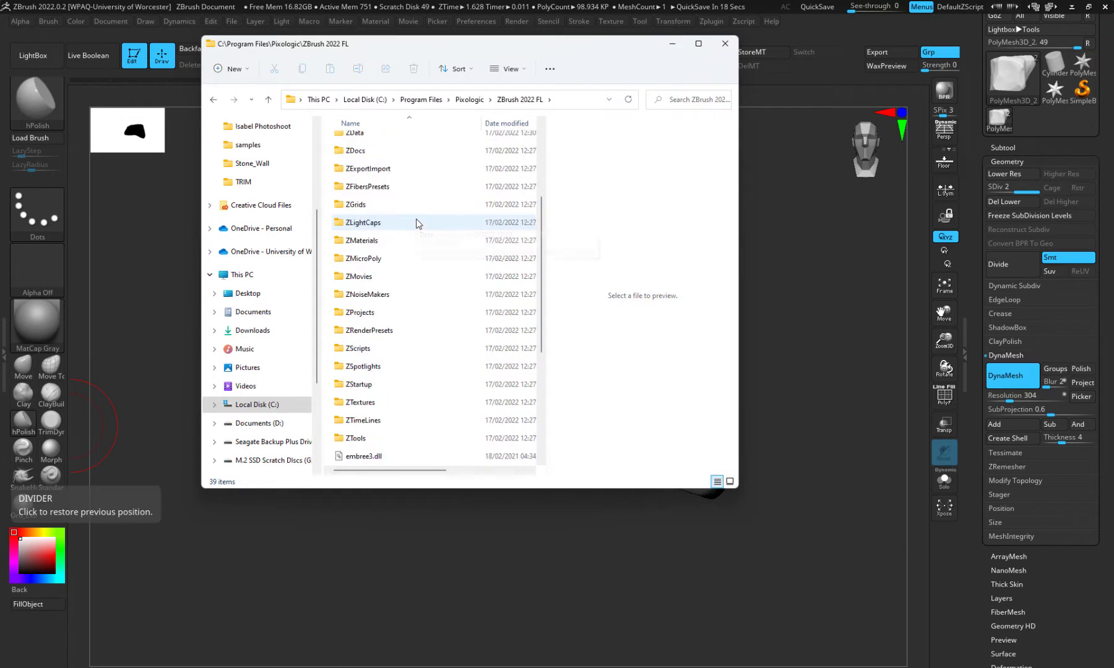
scroll(417, 224, "down", 2)
scroll(416, 224, "up", 5)
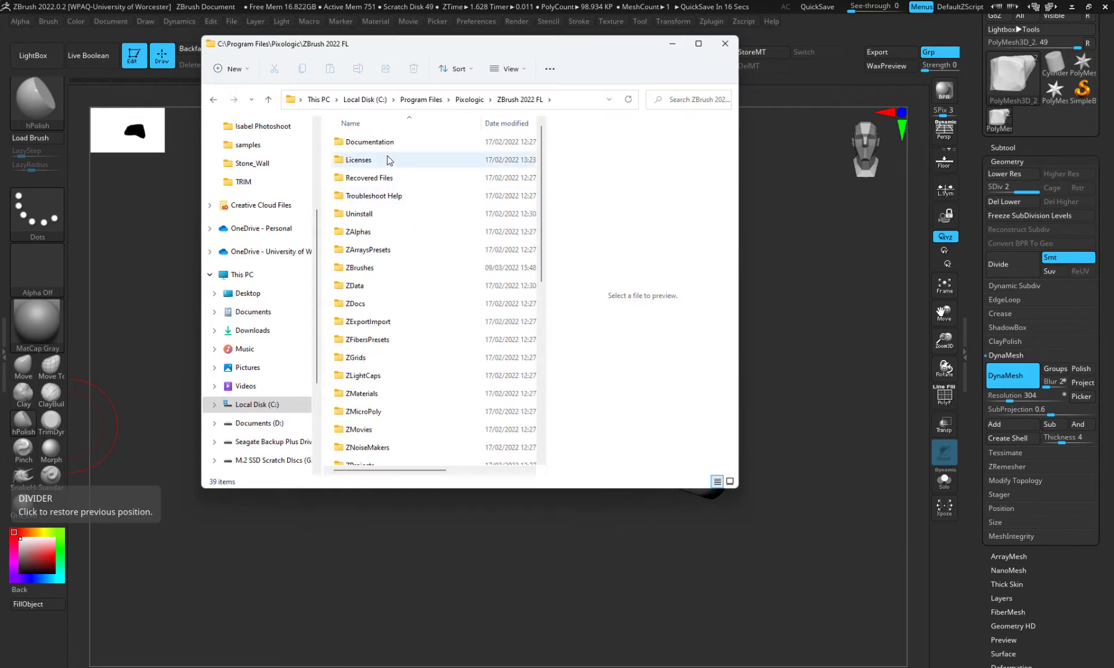
scroll(390, 226, "down", 1)
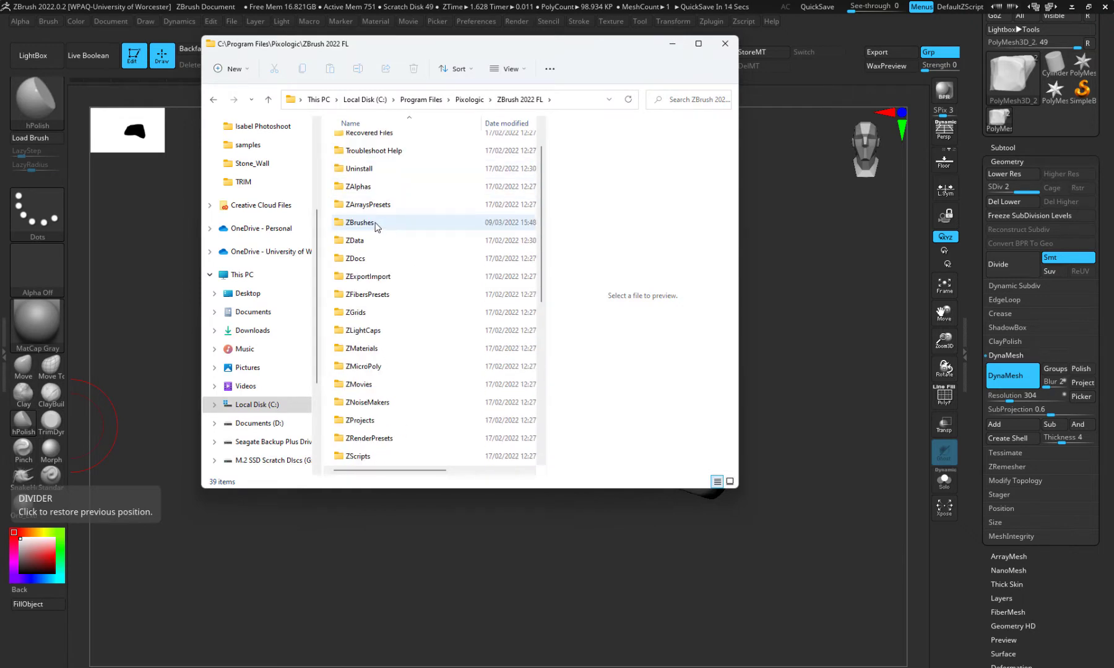
double_click(375, 224)
scroll(421, 304, "down", 1)
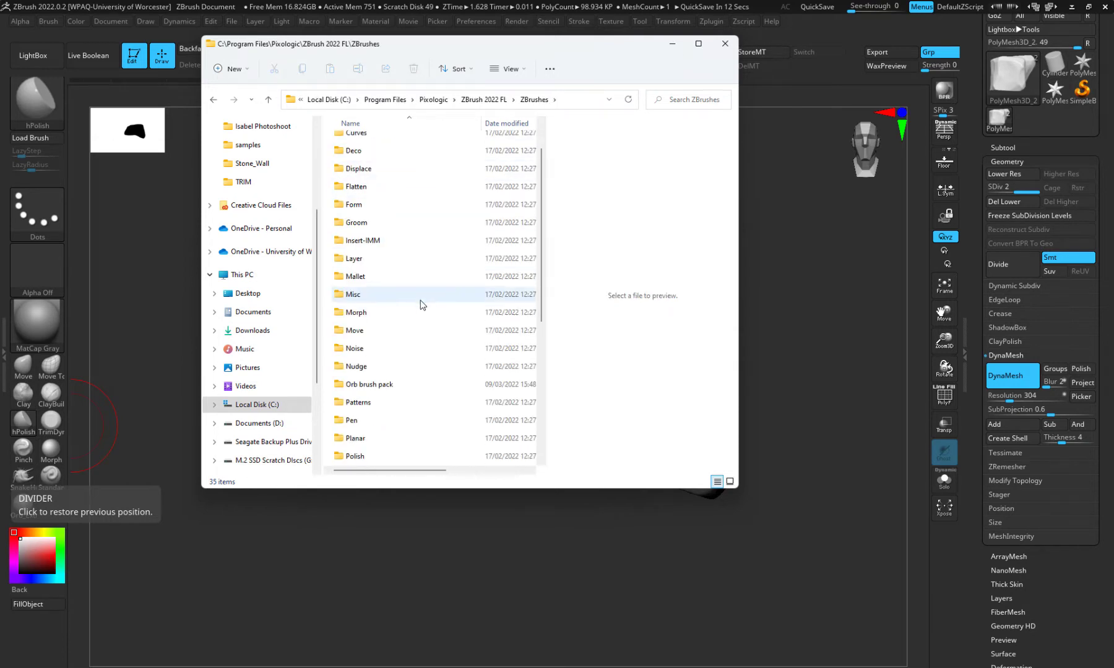
scroll(410, 334, "down", 1)
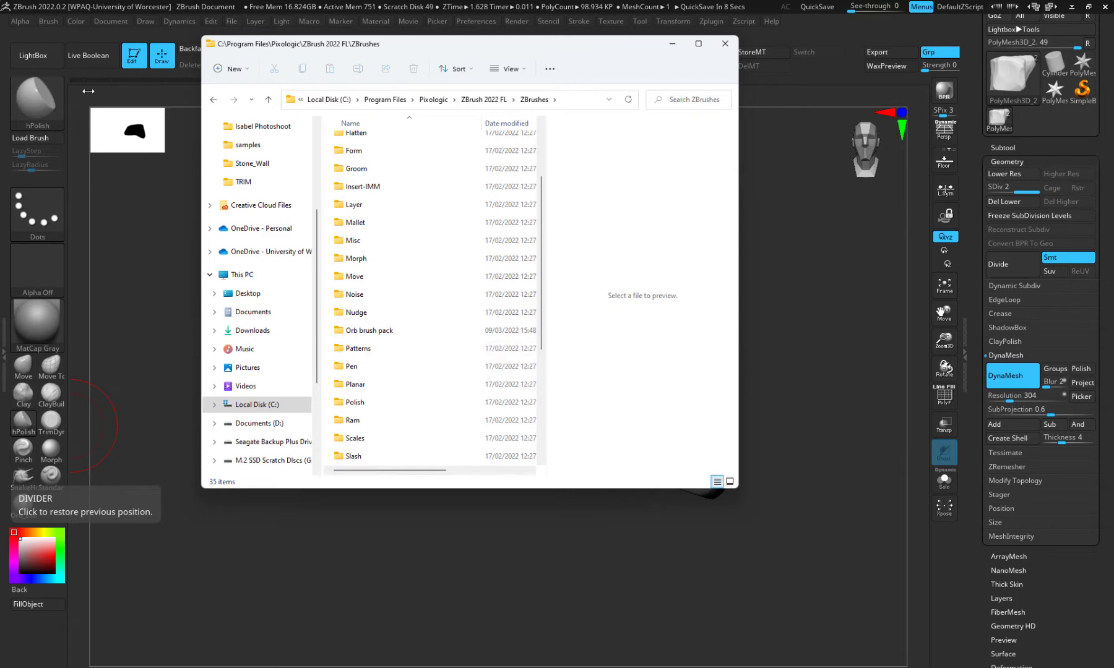
left_click_drag(411, 52, 0, 51)
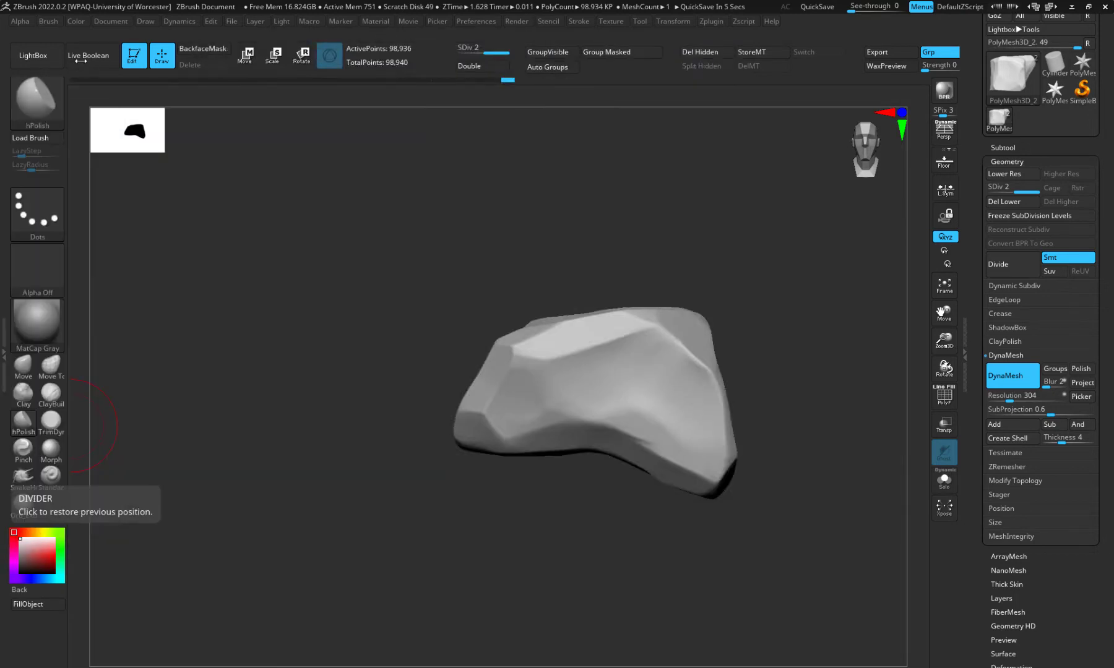
Back in ZBrush, view LightBox's brush folders and locate Orb_Extrem_Polish among the 3D sculpting brushes
left_click(53, 57)
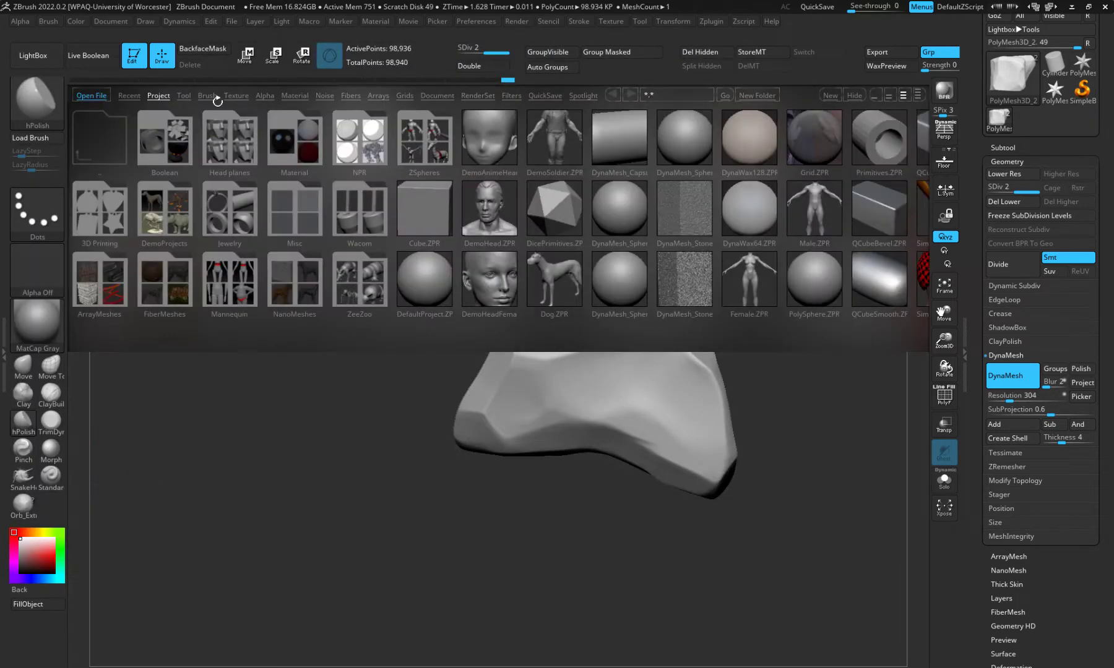
left_click(208, 96)
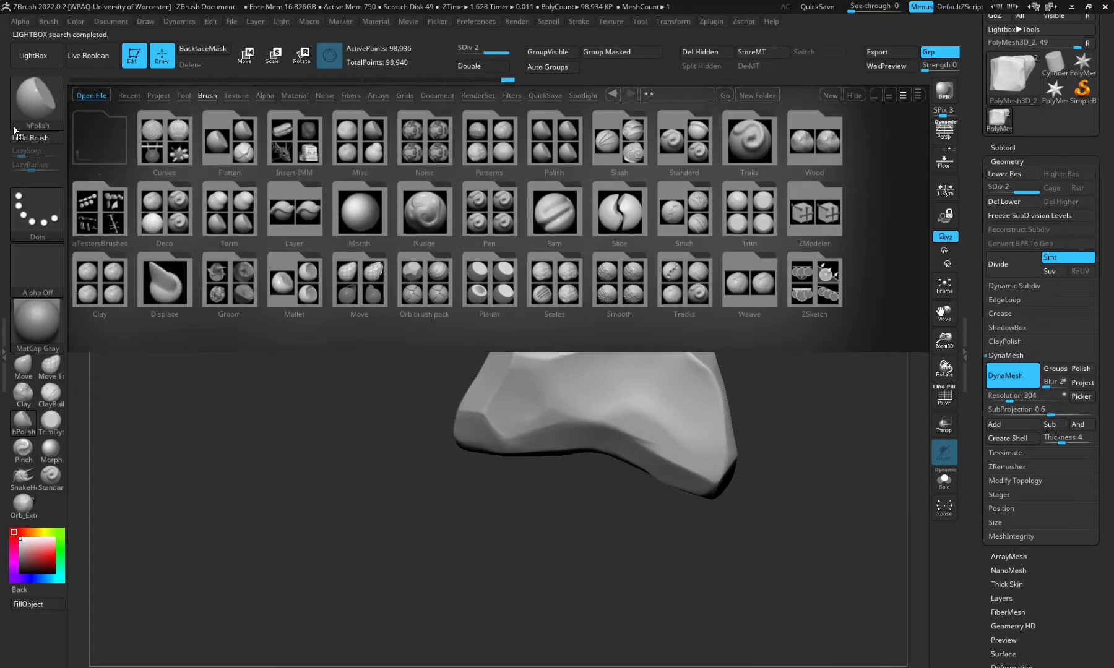
left_click(19, 107)
left_click(45, 107)
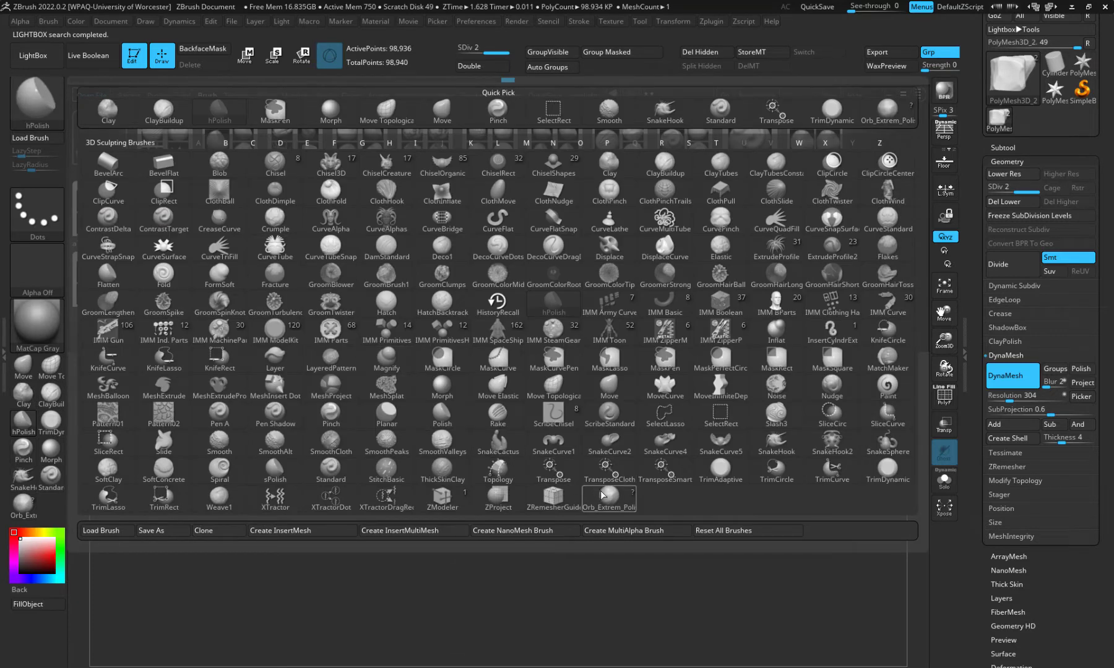
mouse_move(606, 497)
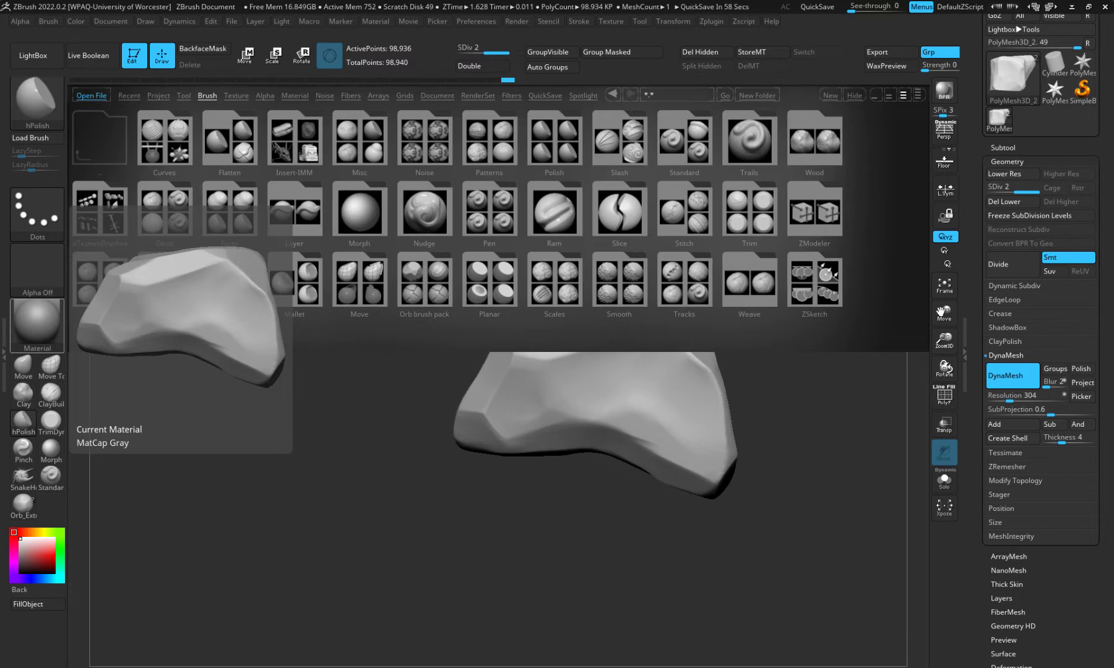
In File Explorer, open the ZBrush 2022 FL\ZStartup\BrushPresets folder, locate Orb_Extrem_Polish.ZBP, and close the window
left_click_drag(0, 110, 580, 65)
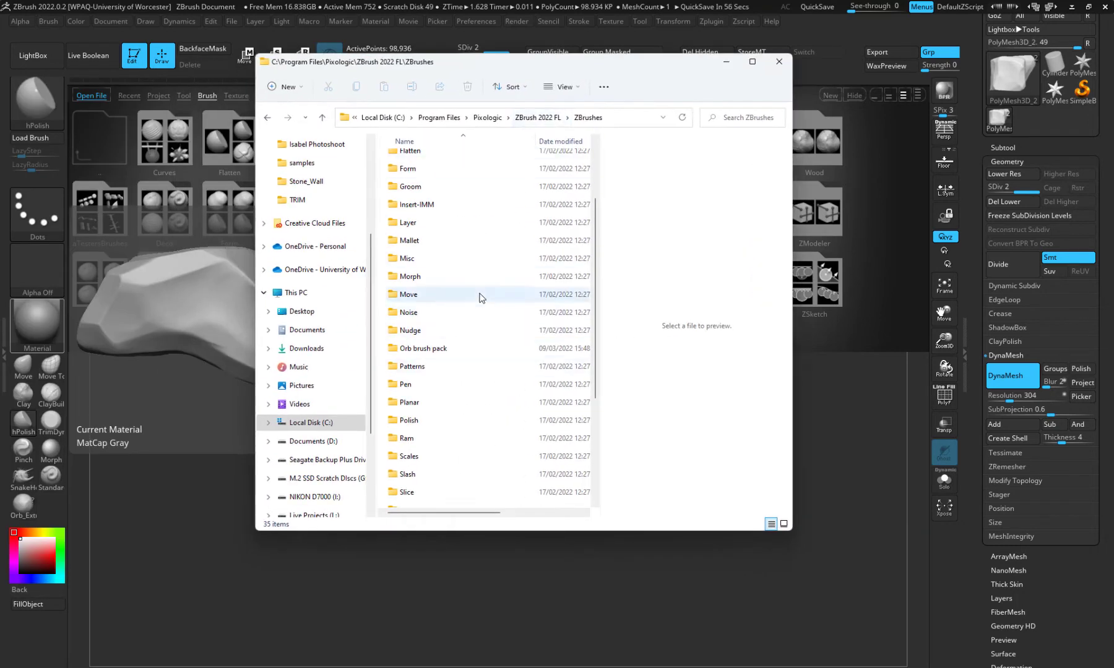
scroll(479, 304, "up", 4)
left_click(536, 118)
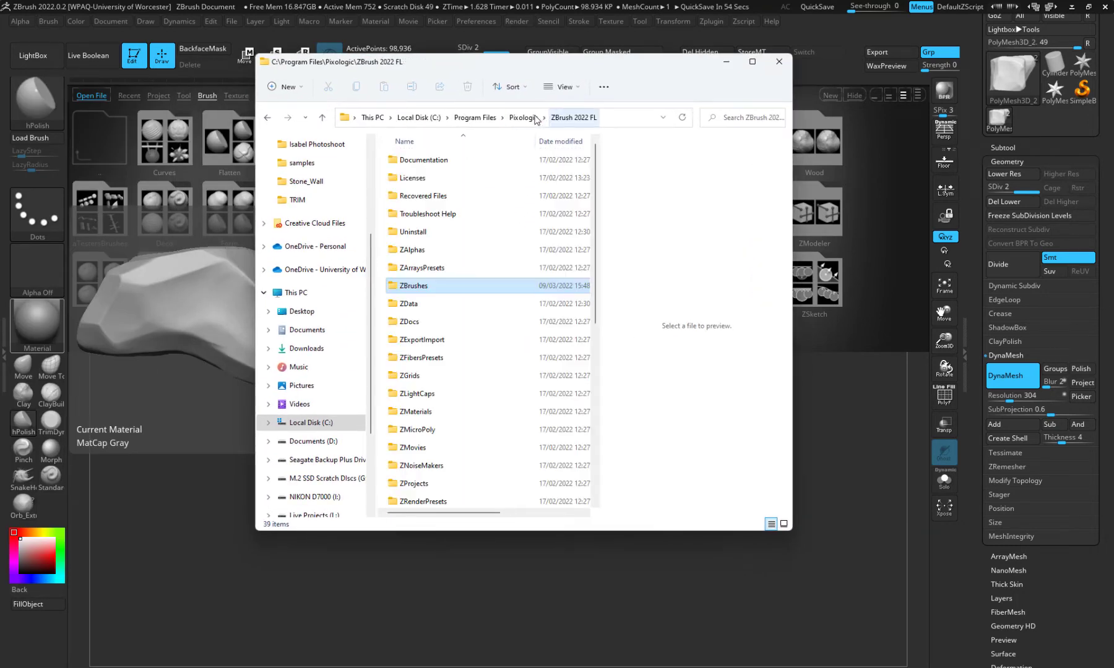
scroll(446, 353, "down", 2)
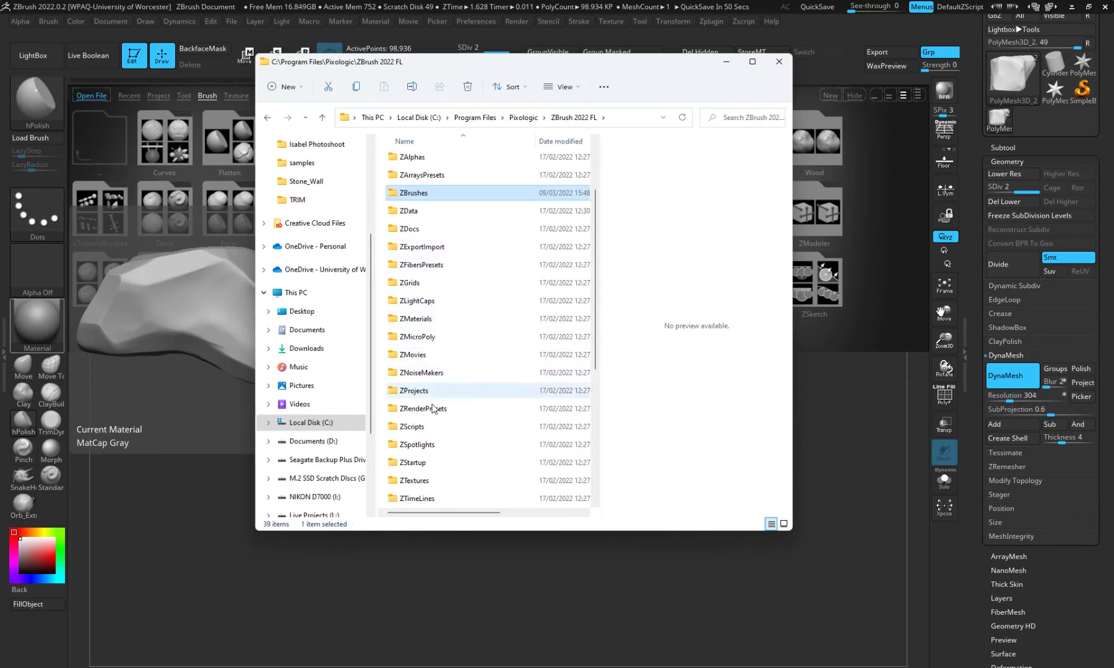
double_click(421, 462)
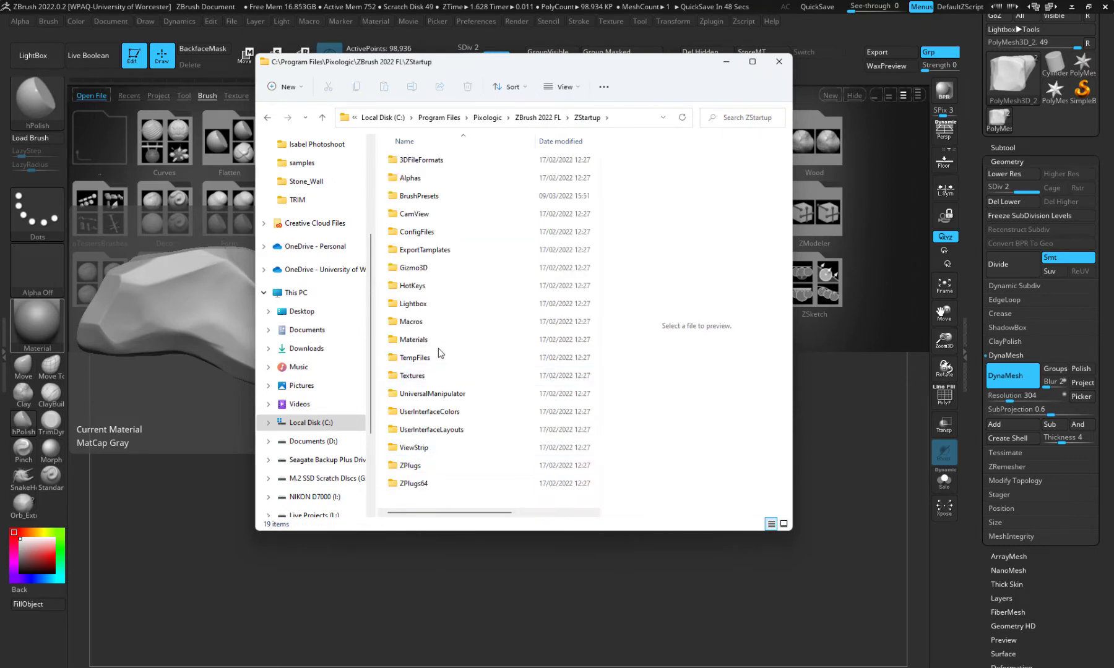
double_click(420, 195)
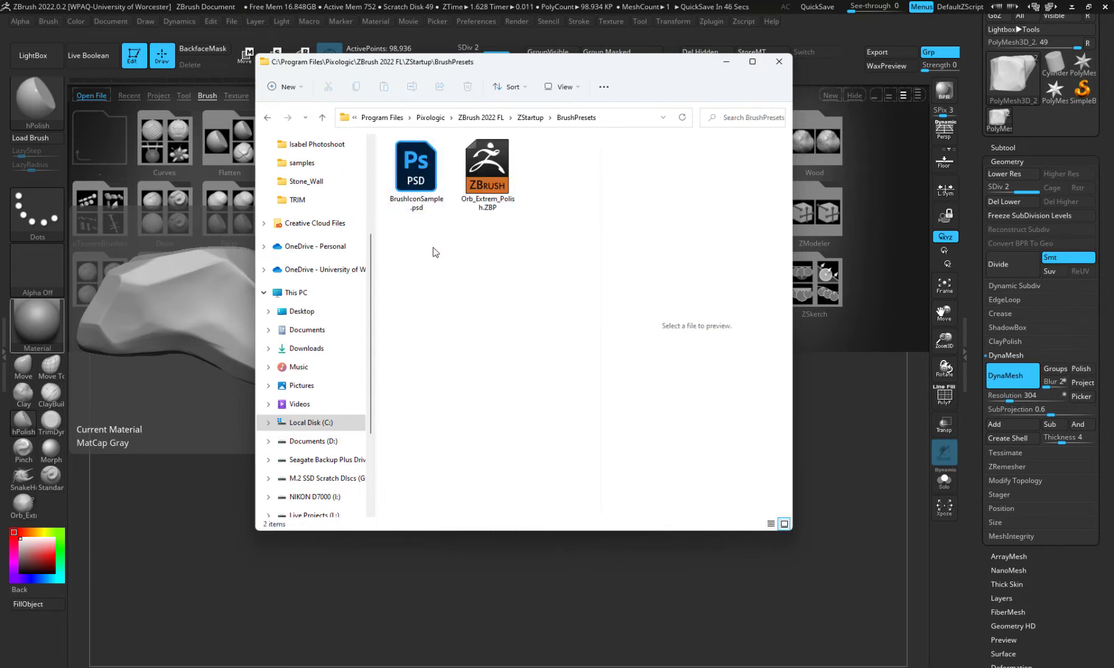
left_click(495, 204)
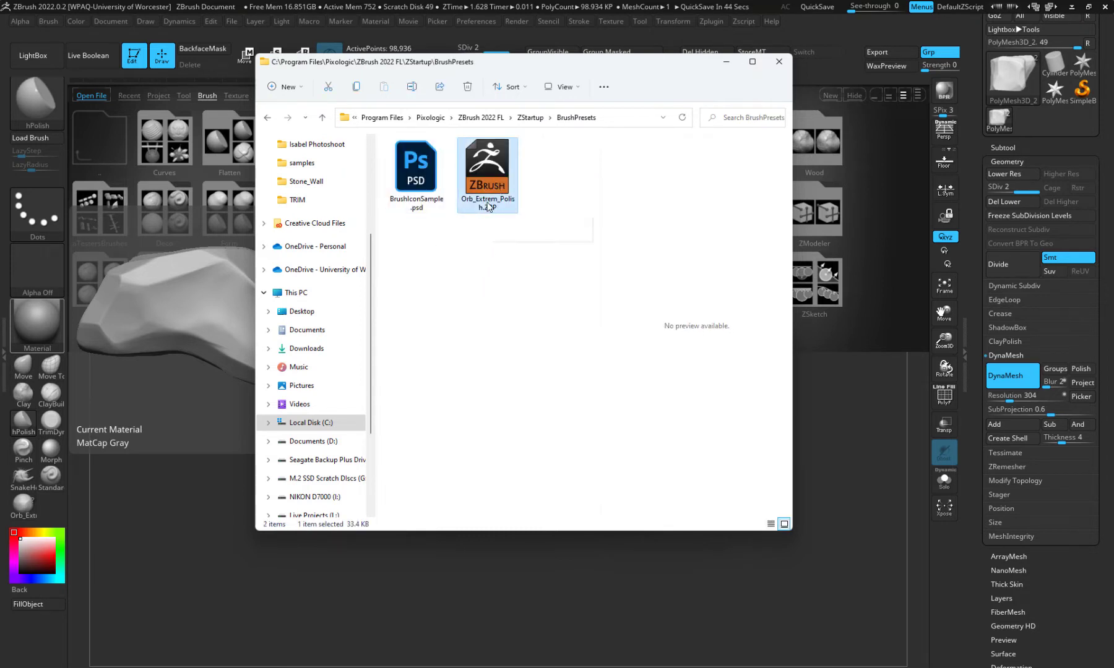
left_click_drag(400, 253, 520, 459)
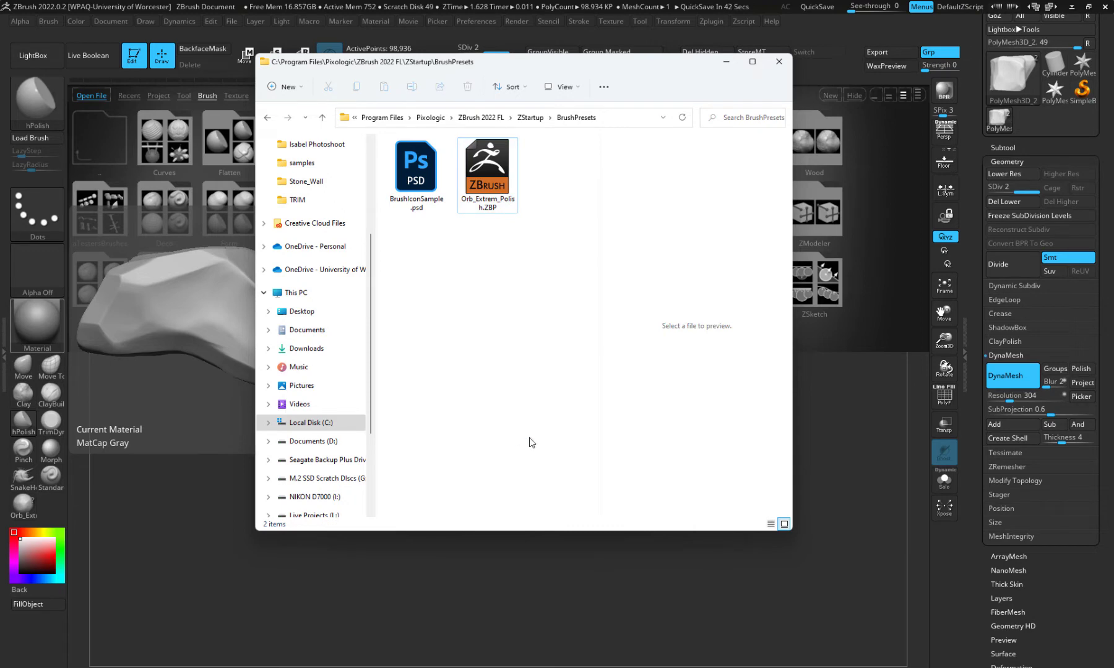
left_click(777, 64)
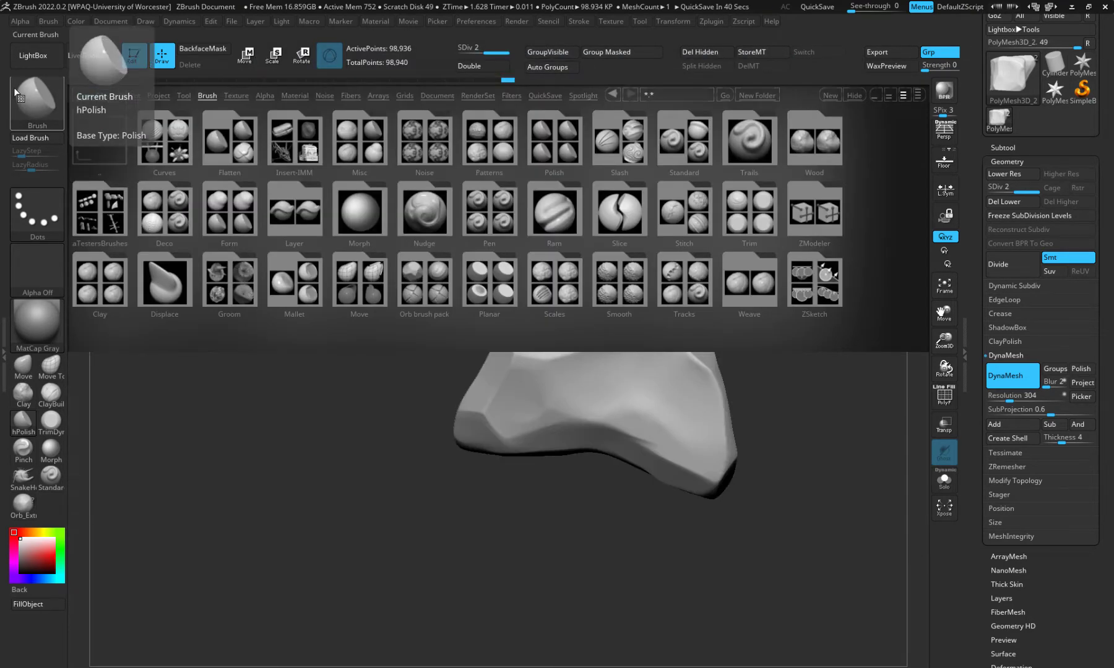
Back in ZBrush, view the loaded sculpting brushes, choose Orb_Extrem_Polish, and hide LightBox
left_click(14, 88)
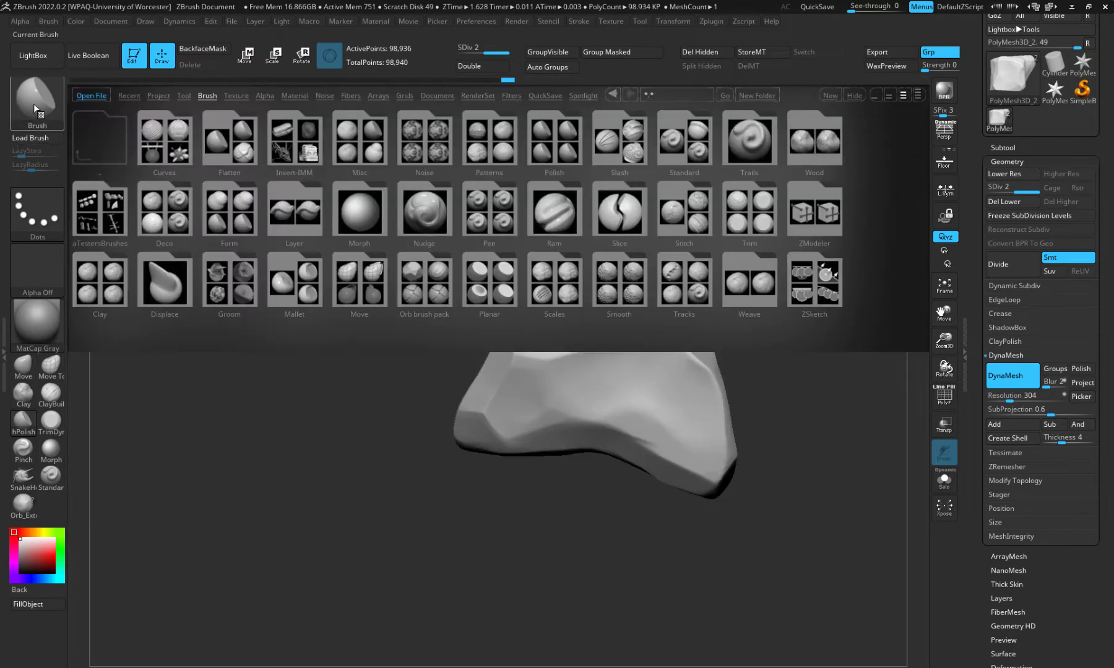
left_click(33, 103)
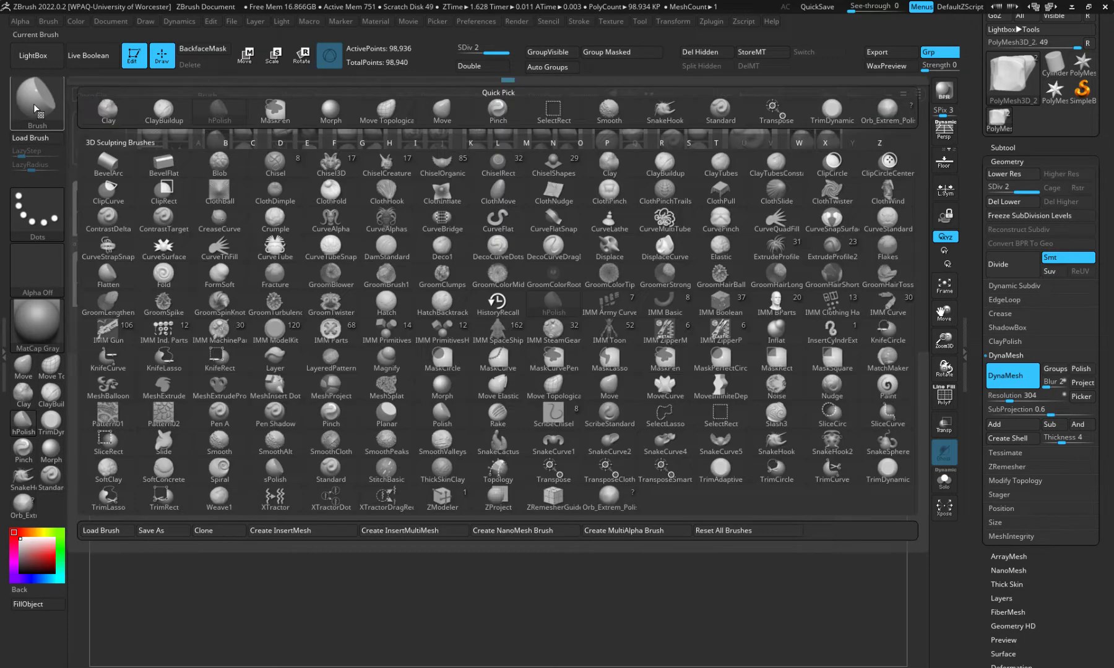
left_click(33, 104)
left_click_drag(256, 517, 134, 490)
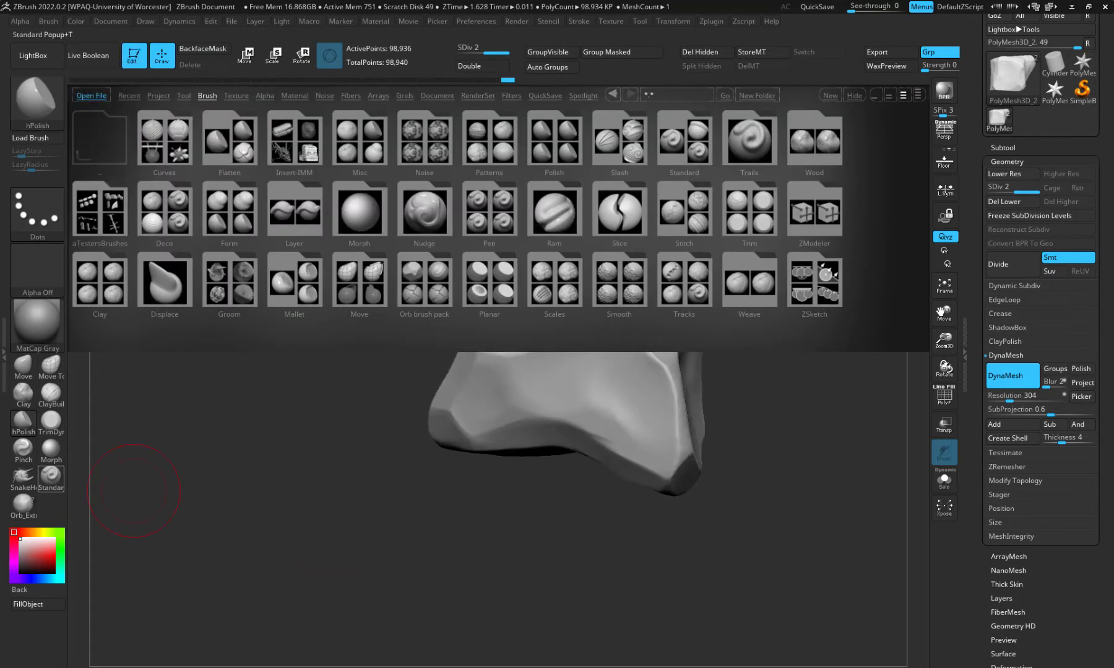
left_click(23, 503)
left_click_drag(534, 491, 577, 363)
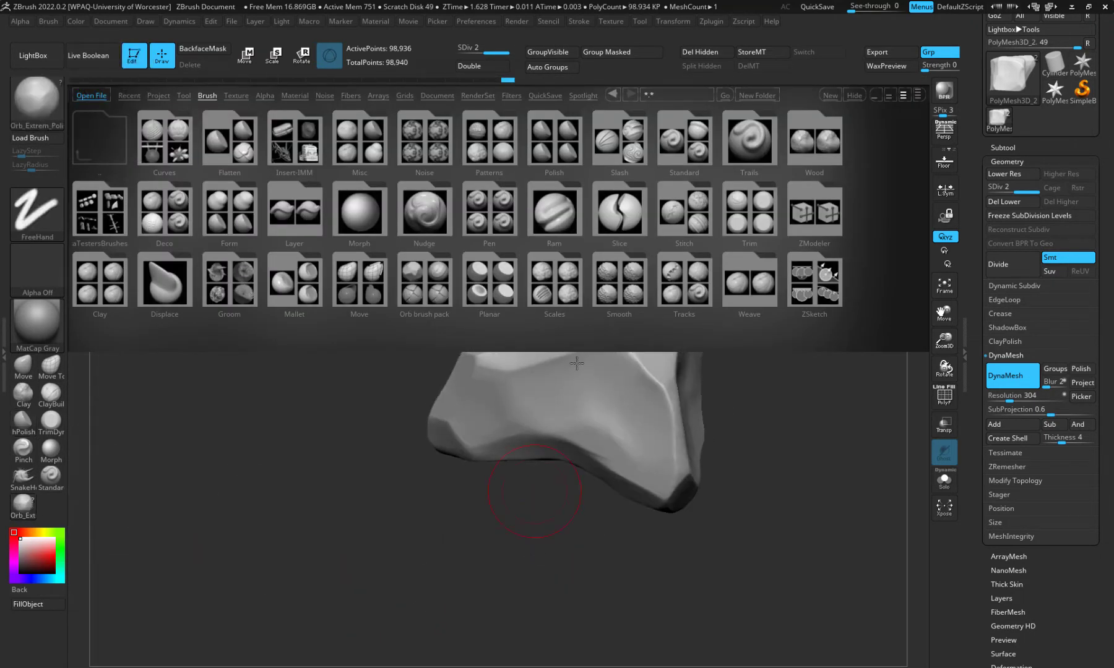
left_click(33, 55)
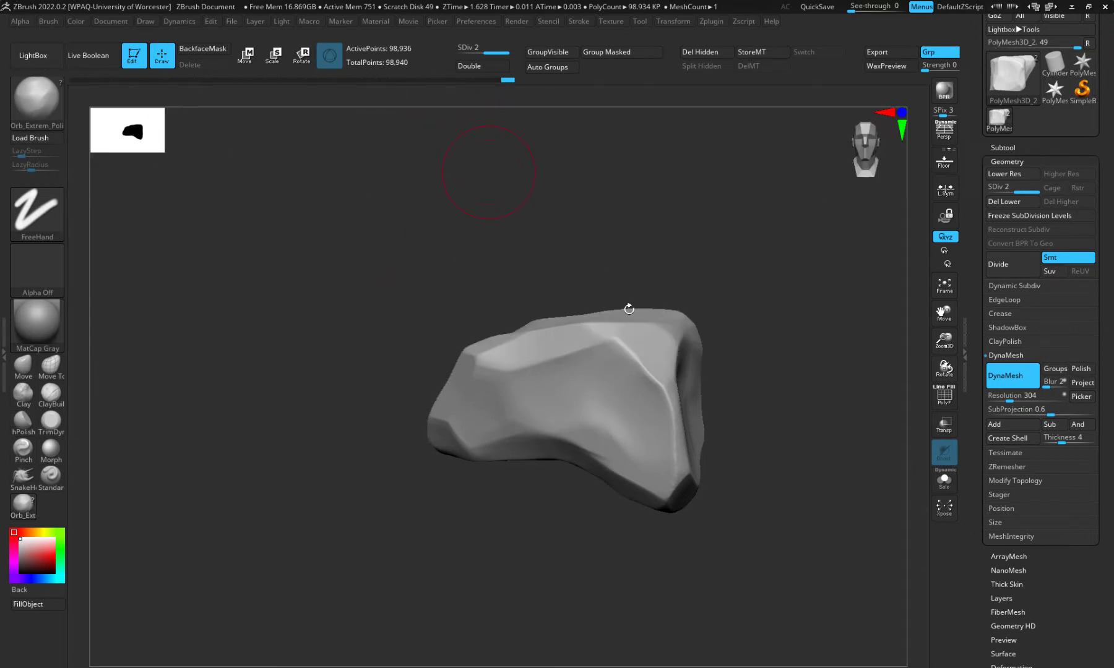
Try Orb_Extrem_Polish on the stone's front face and corner ridge, and undo the trial strokes
mouse_move(637, 387)
left_mouse_down()
mouse_move(506, 388)
mouse_move(524, 379)
mouse_move(526, 397)
left_mouse_up()
key("ctrl+z")
key("ctrl+z")
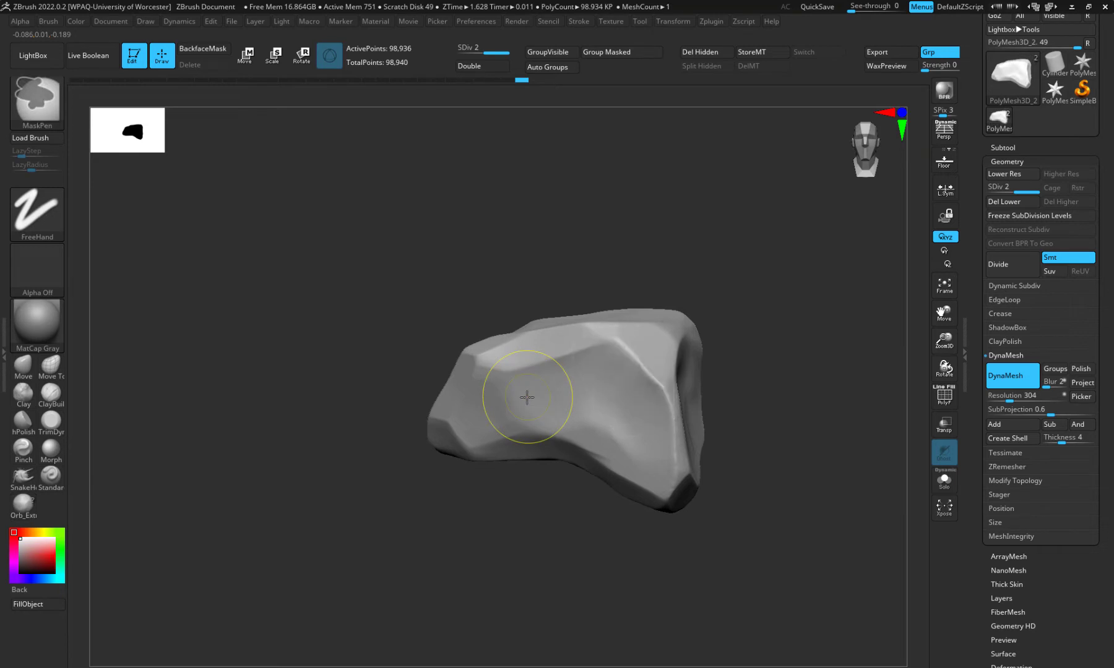
key("space")
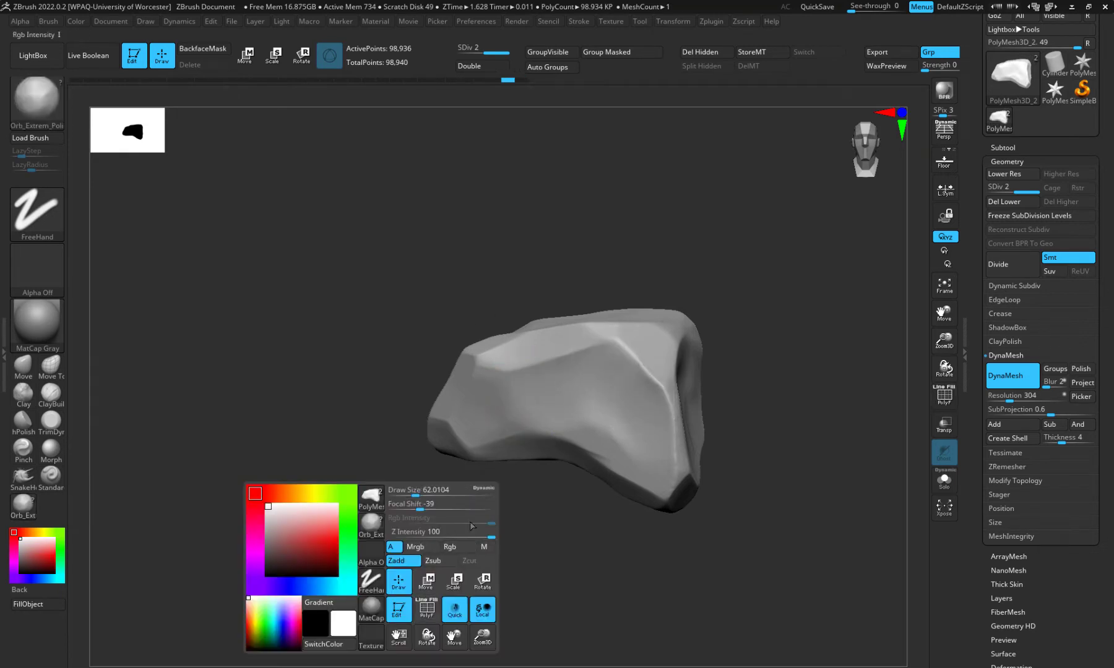
left_click_drag(493, 518, 520, 489)
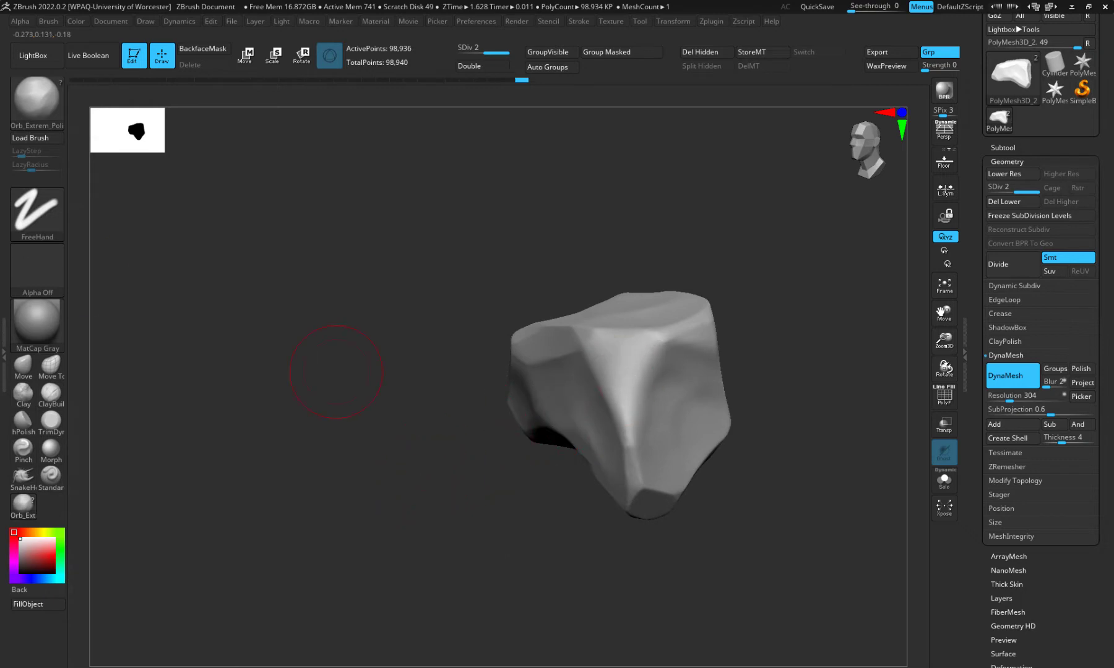
key("ctrl+z")
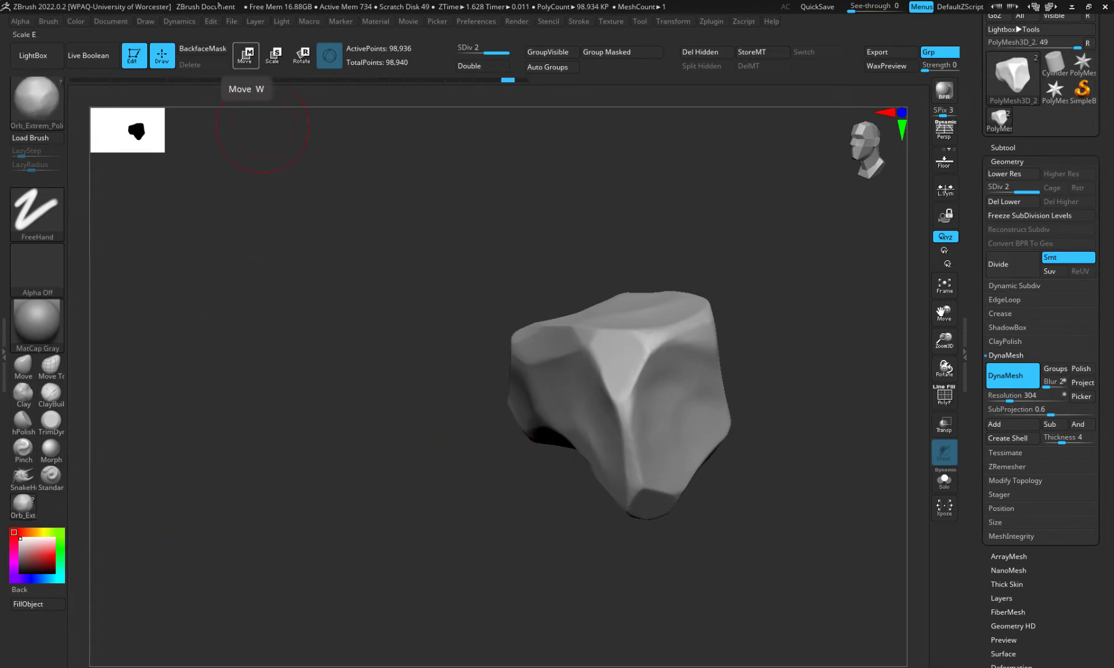
left_click_drag(284, 378, 328, 366)
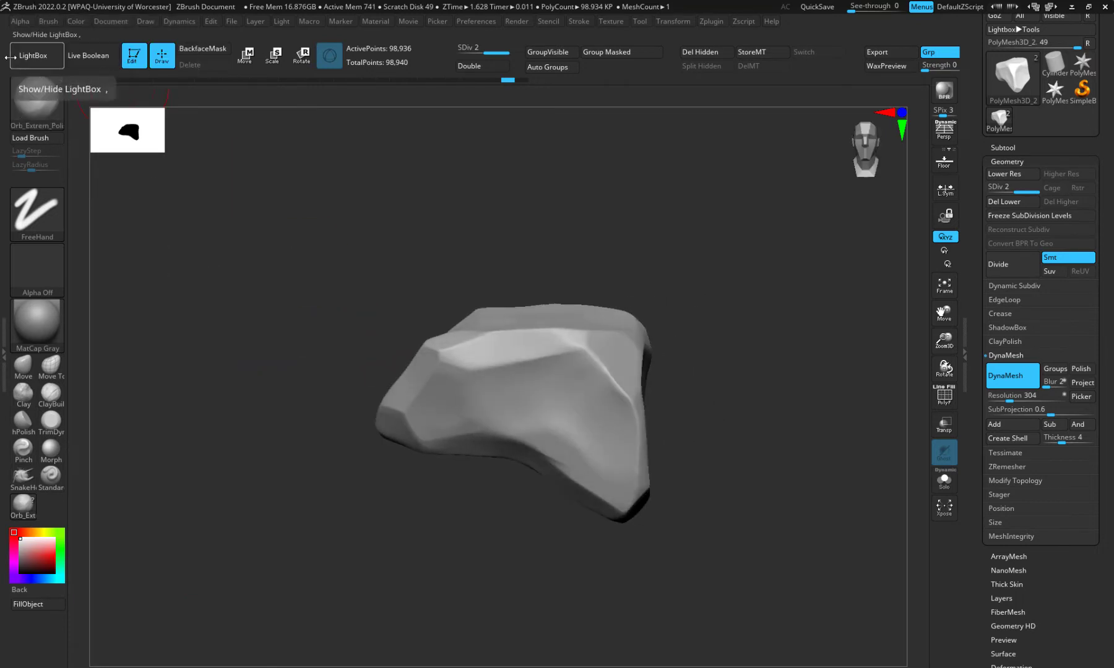
Load the Orb_Rock_Detail brush from the Orb brush pack folder in LightBox
left_click(34, 58)
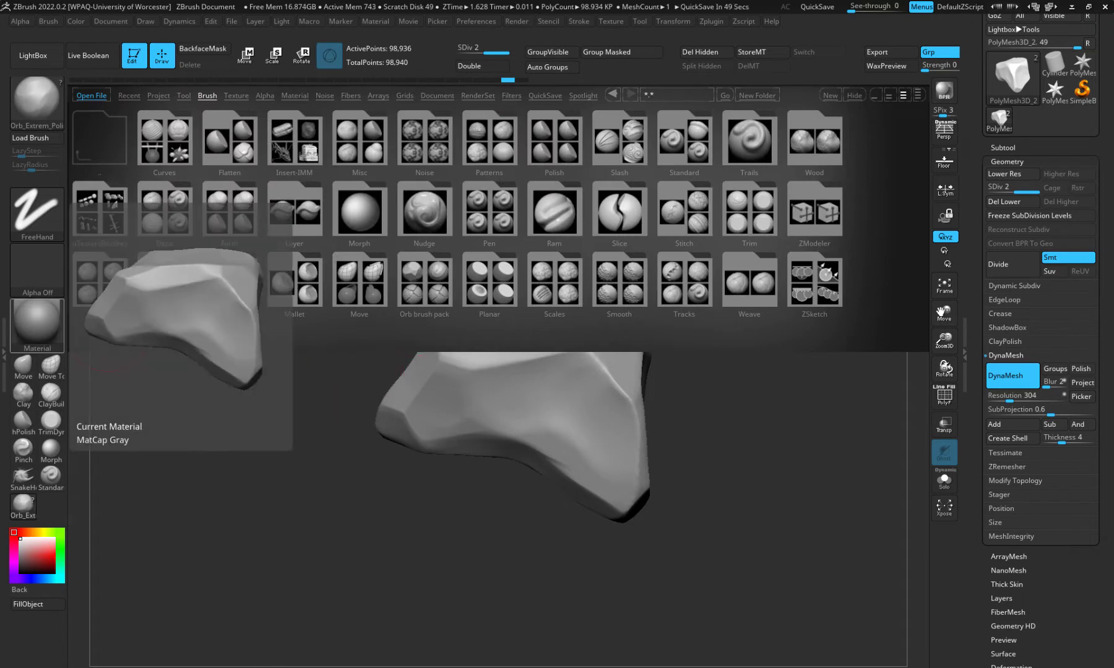
left_click(425, 290)
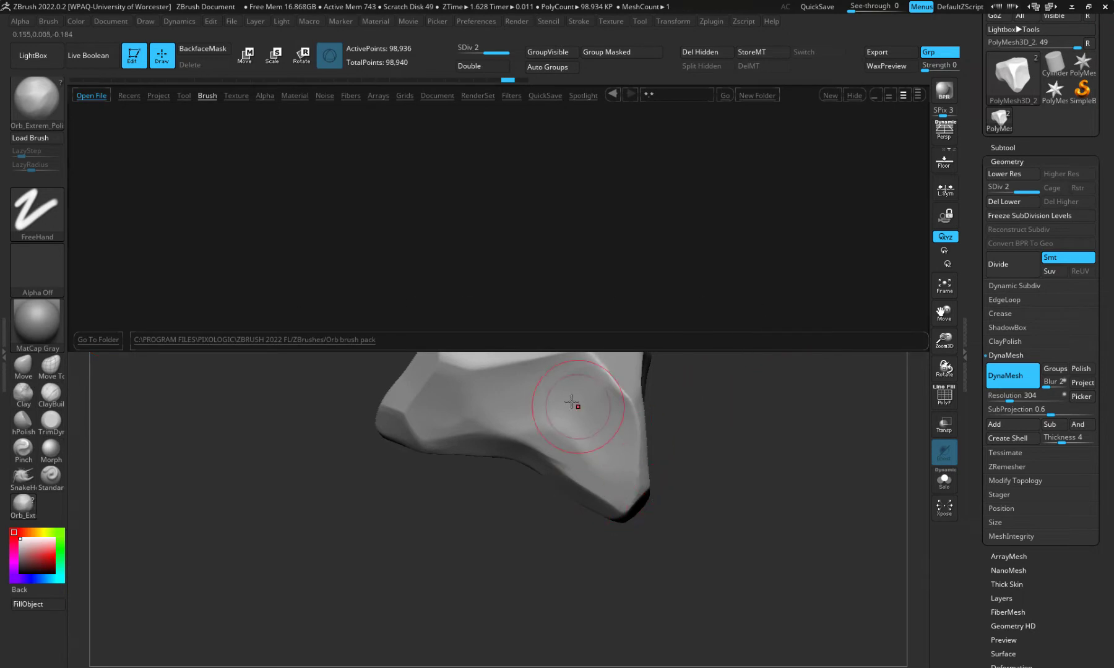
left_click(207, 94)
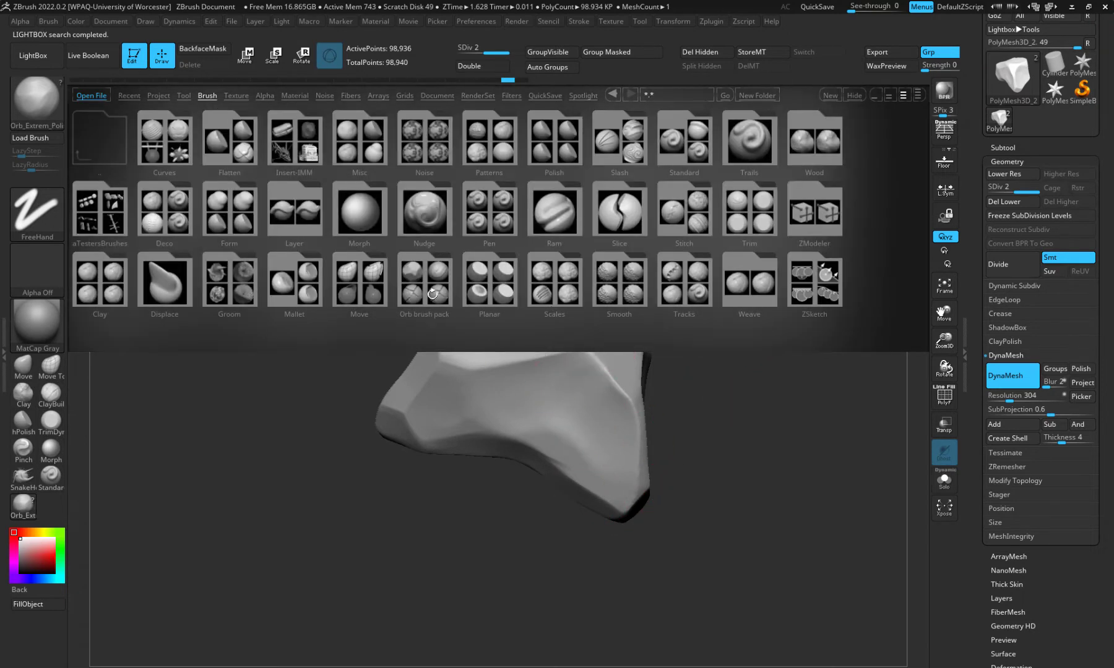
left_click(421, 286)
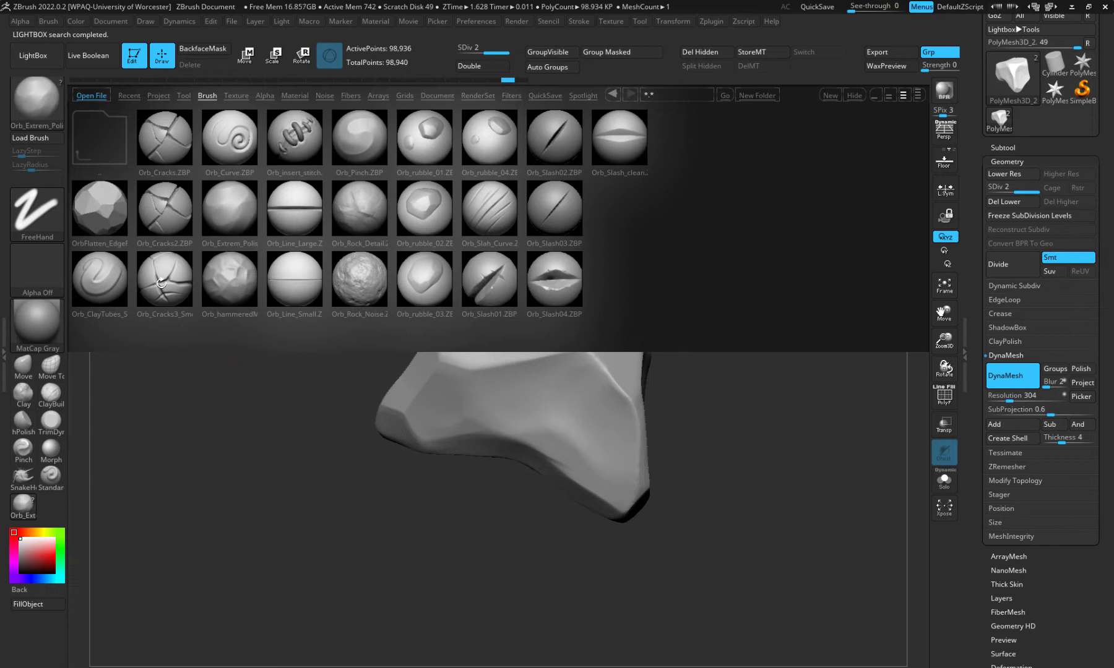
left_click(366, 217)
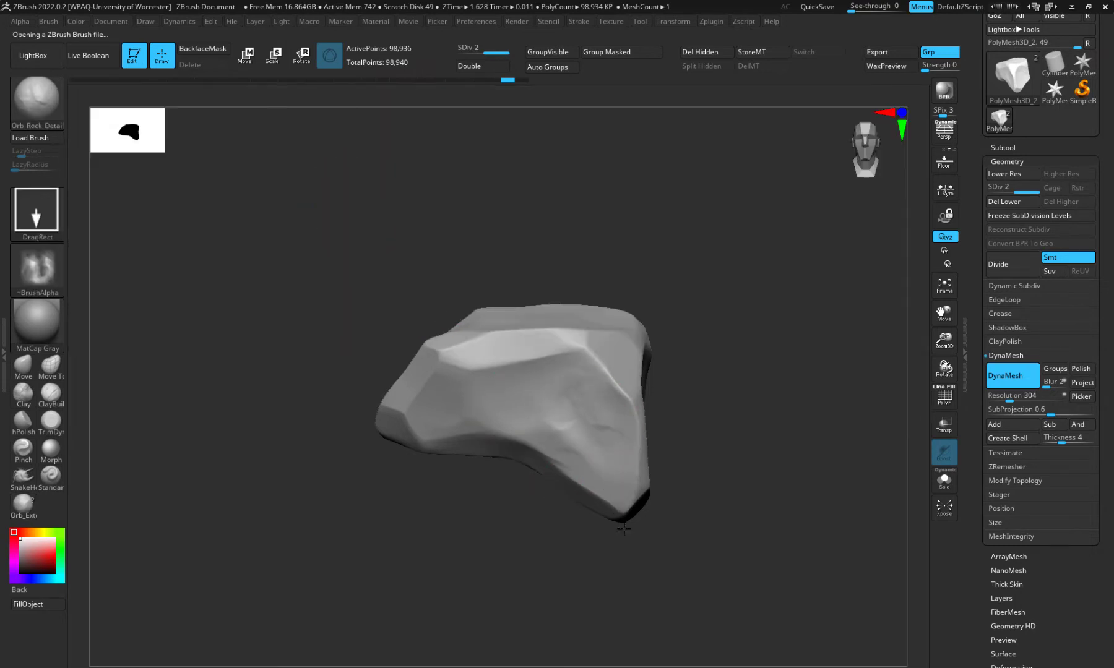
Stamp Orb_Rock_Detail texture across the stone's large front face and its bevelled edge facets
left_click_drag(624, 529, 563, 554)
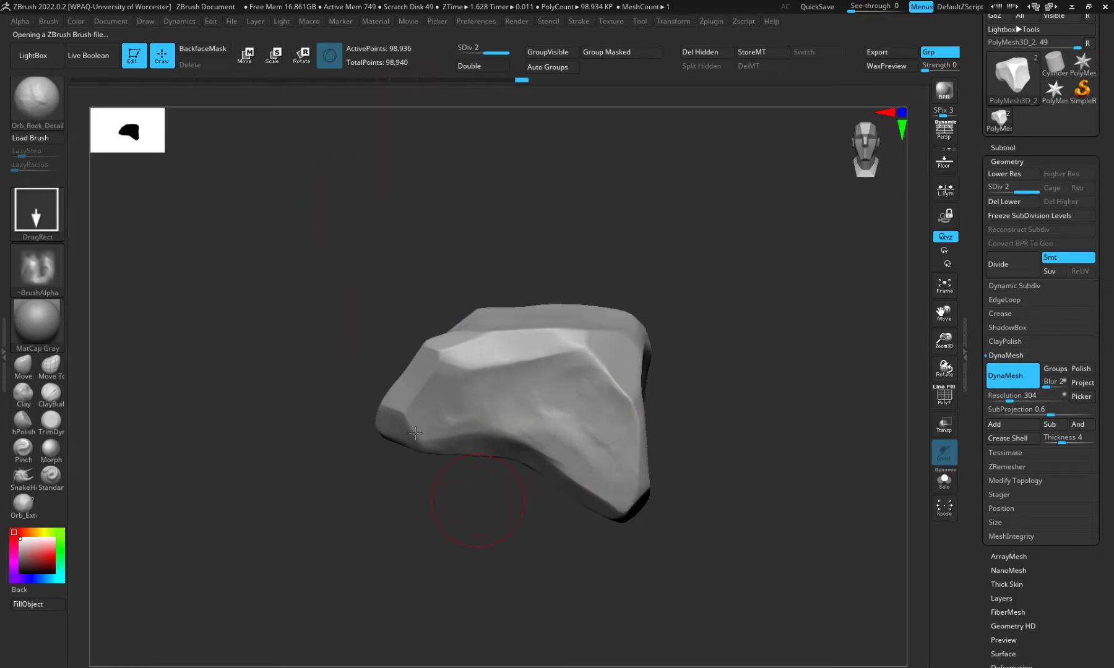
mouse_move(280, 373)
left_mouse_down()
mouse_move(293, 378)
mouse_move(286, 355)
mouse_move(286, 378)
left_mouse_up()
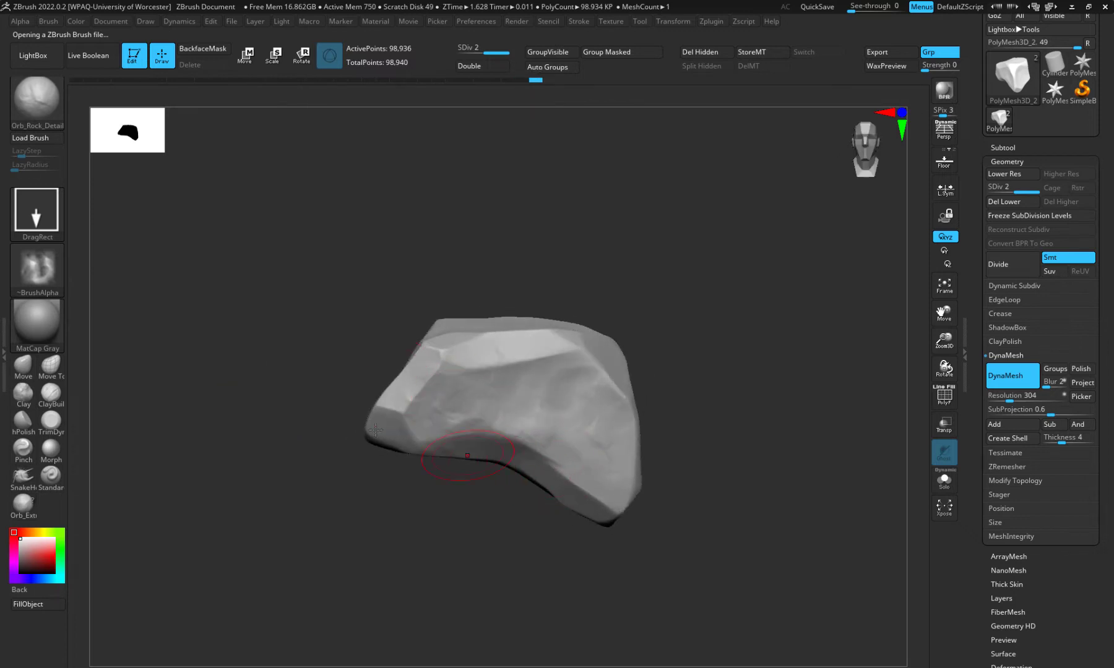
left_click_drag(372, 333, 385, 439)
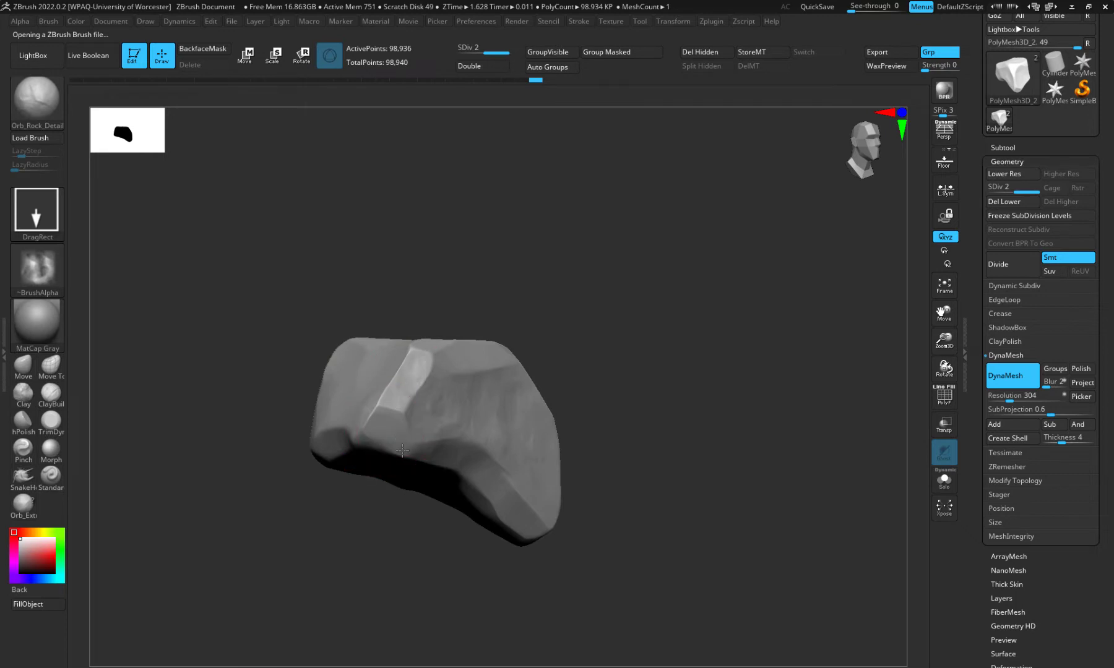
Stamp rock detail over the stone's concave underside and the facets bordering it
left_click_drag(422, 585, 588, 572)
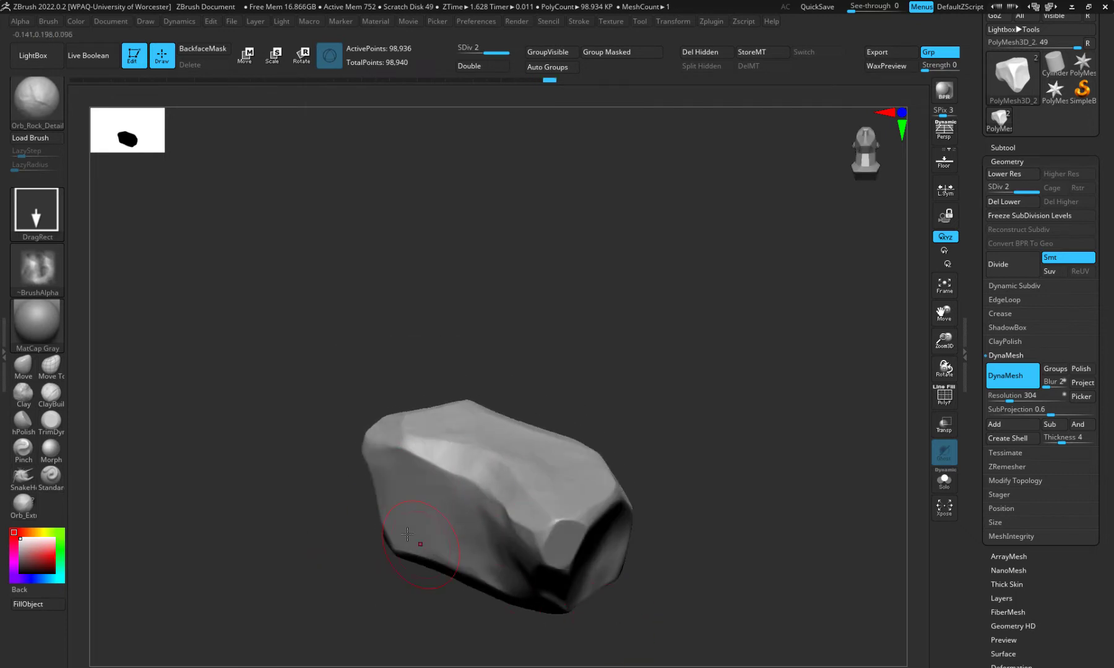
mouse_move(251, 487)
left_mouse_down()
mouse_move(301, 445)
mouse_move(475, 552)
left_mouse_up()
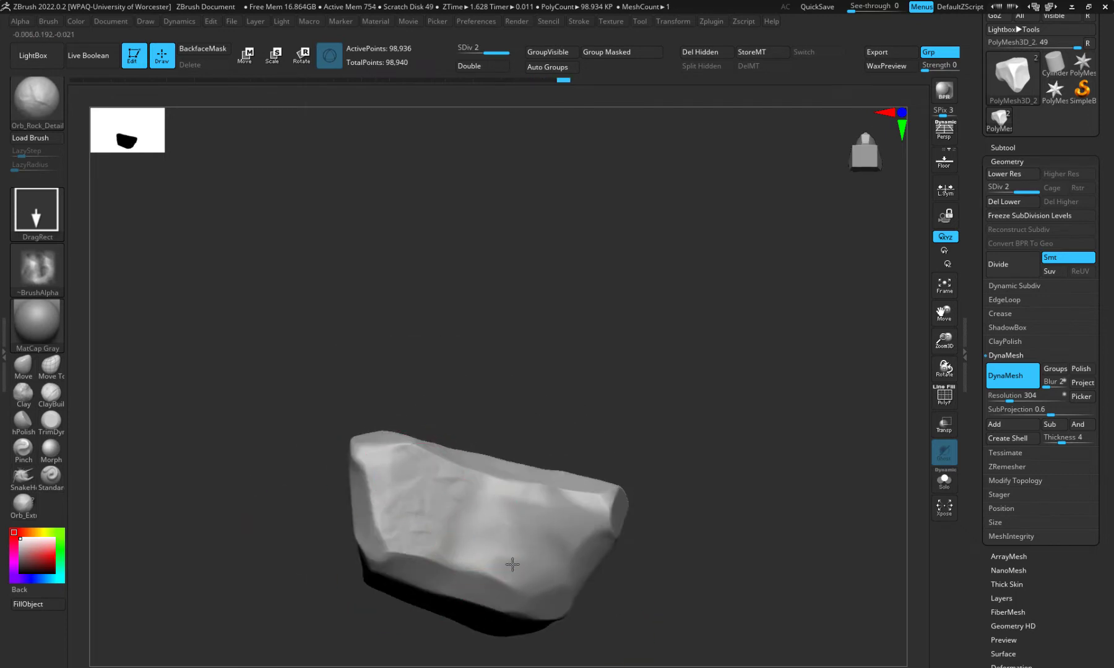
mouse_move(244, 525)
left_mouse_down()
mouse_move(219, 430)
mouse_move(448, 560)
mouse_move(568, 600)
mouse_move(554, 594)
left_mouse_up()
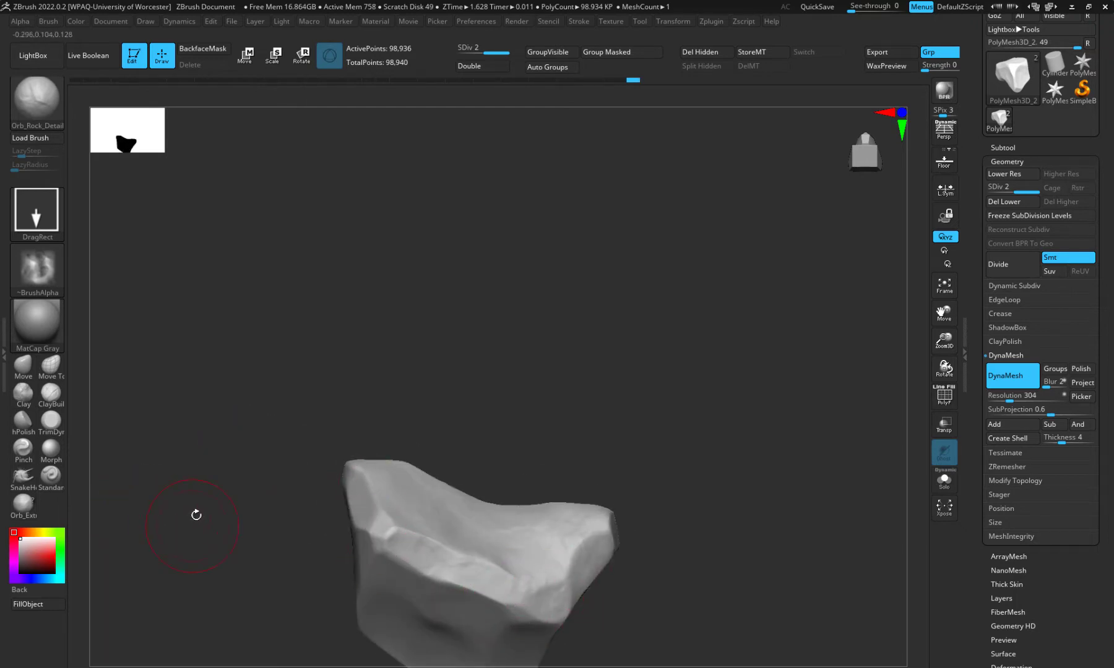
Add rock detail to the stone's broad side facets and the narrow bevel between them
left_click_drag(203, 491, 415, 254)
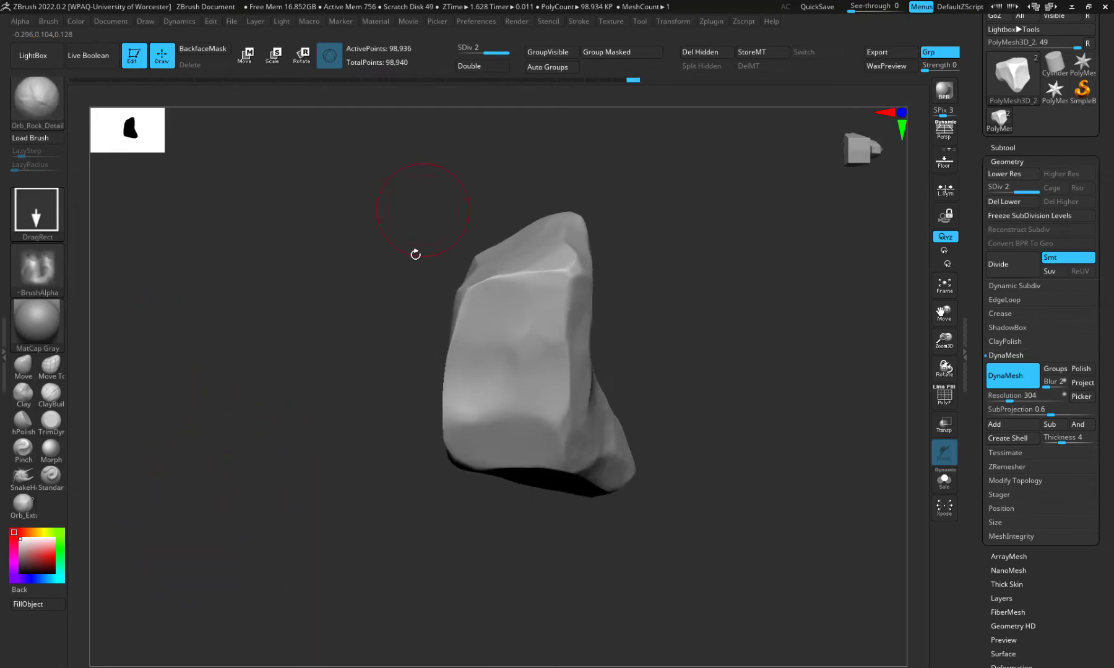
mouse_move(491, 314)
left_mouse_down()
mouse_move(487, 424)
mouse_move(494, 388)
left_mouse_up()
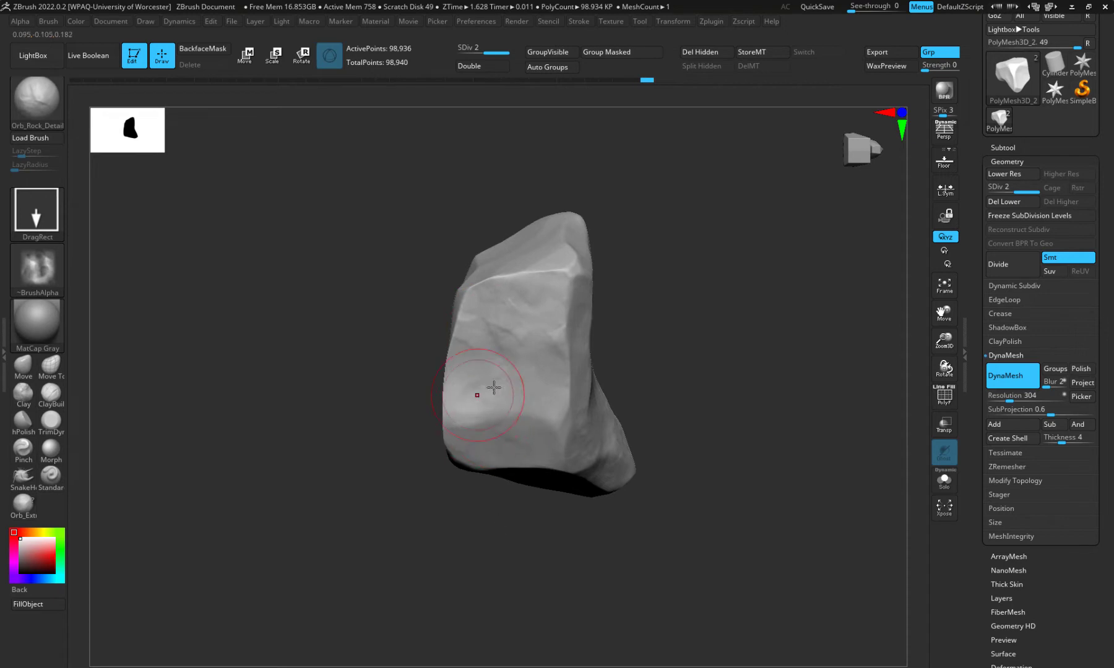
left_click_drag(320, 407, 477, 312)
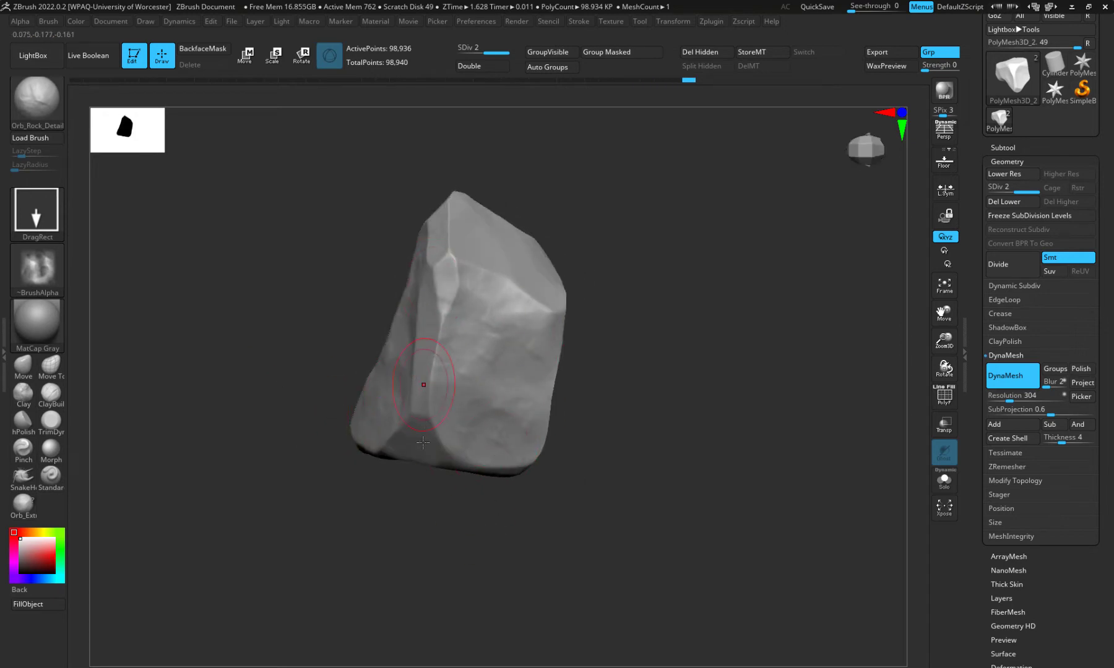
left_click_drag(271, 446, 409, 448)
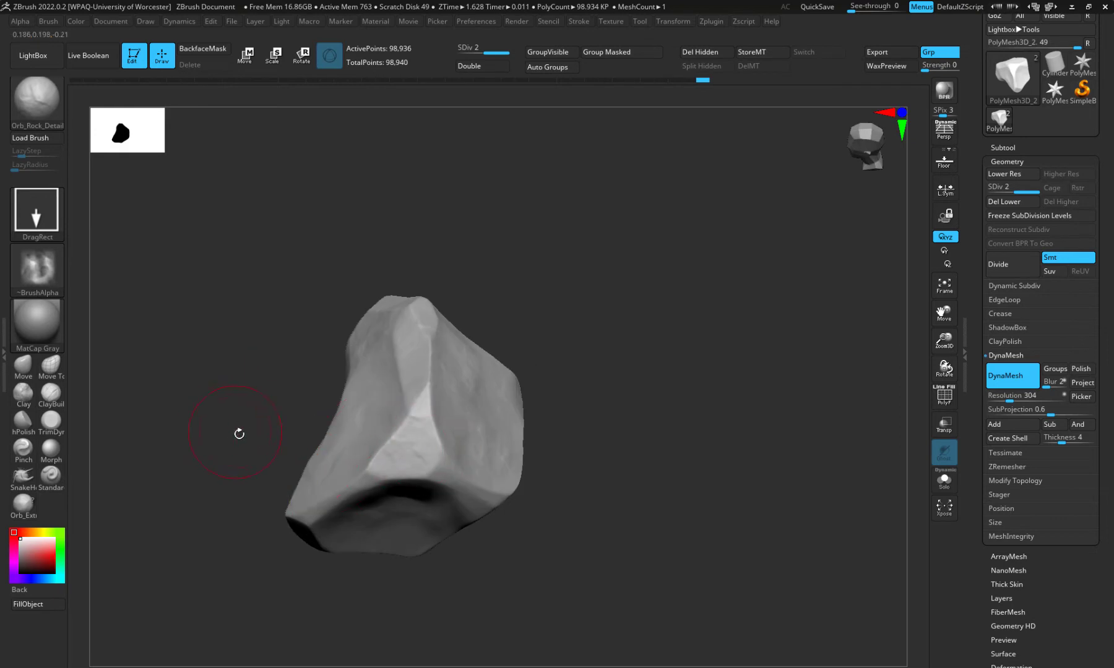
Continue stamping rock detail onto the stone's remaining end and blocky rear facets
left_click_drag(239, 432, 432, 487)
left_click_drag(312, 367, 551, 492)
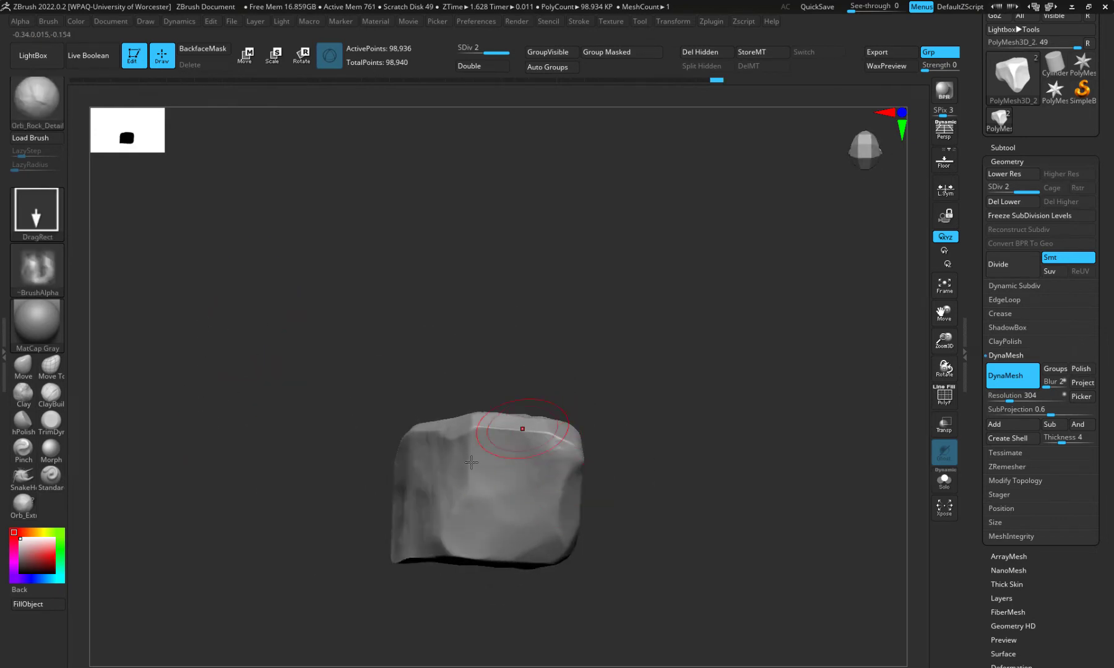
left_click_drag(478, 502, 461, 559)
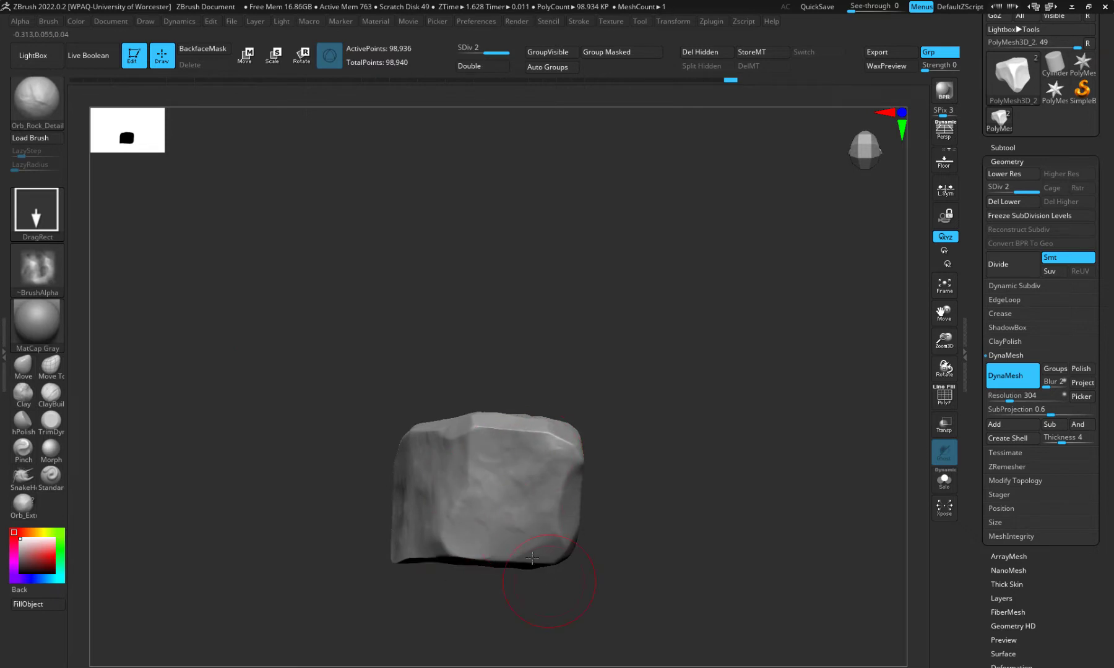
Stamp Orb_Rock_Detail texture over the stone's untextured end facets and the facets around its narrow end
left_click_drag(526, 638, 458, 525)
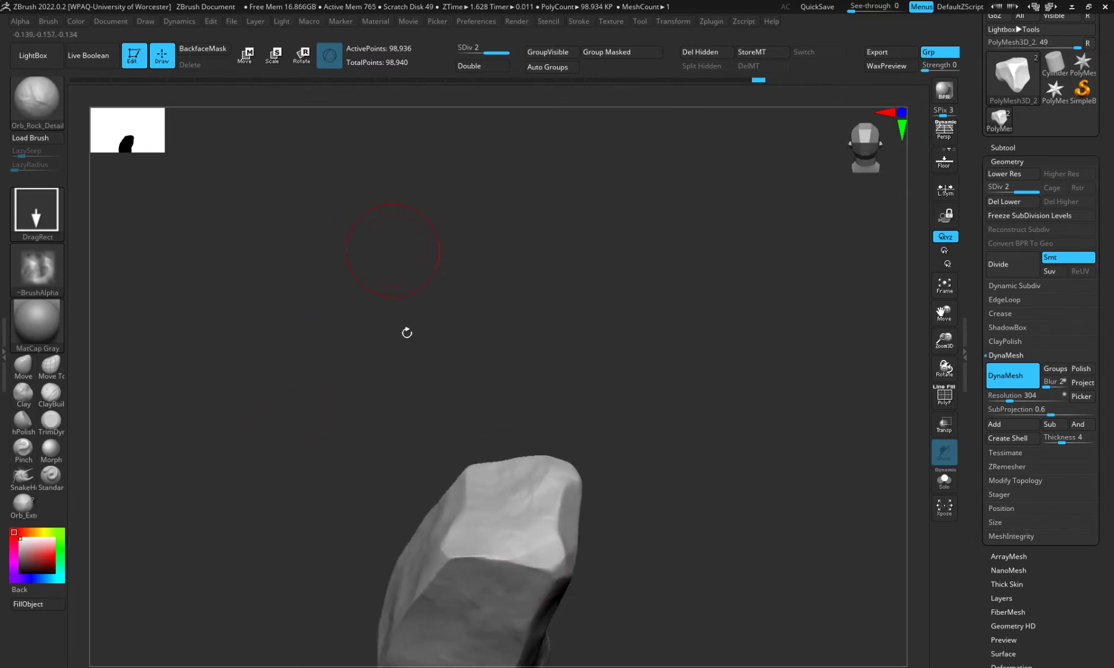
left_click_drag(337, 443, 375, 297)
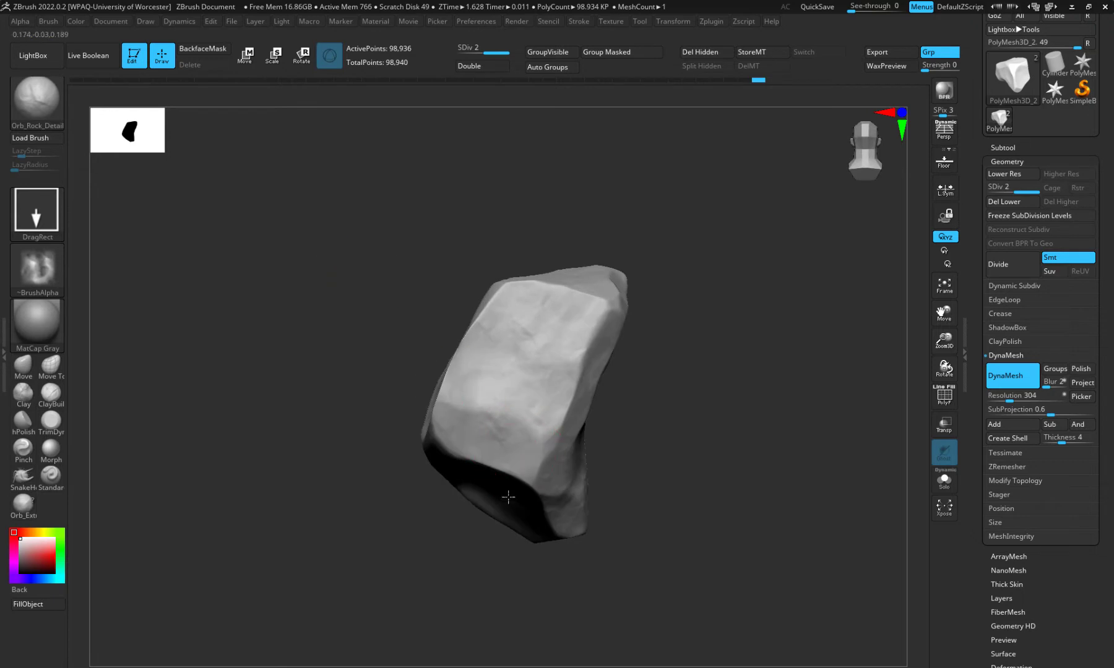
left_click_drag(281, 466, 334, 279)
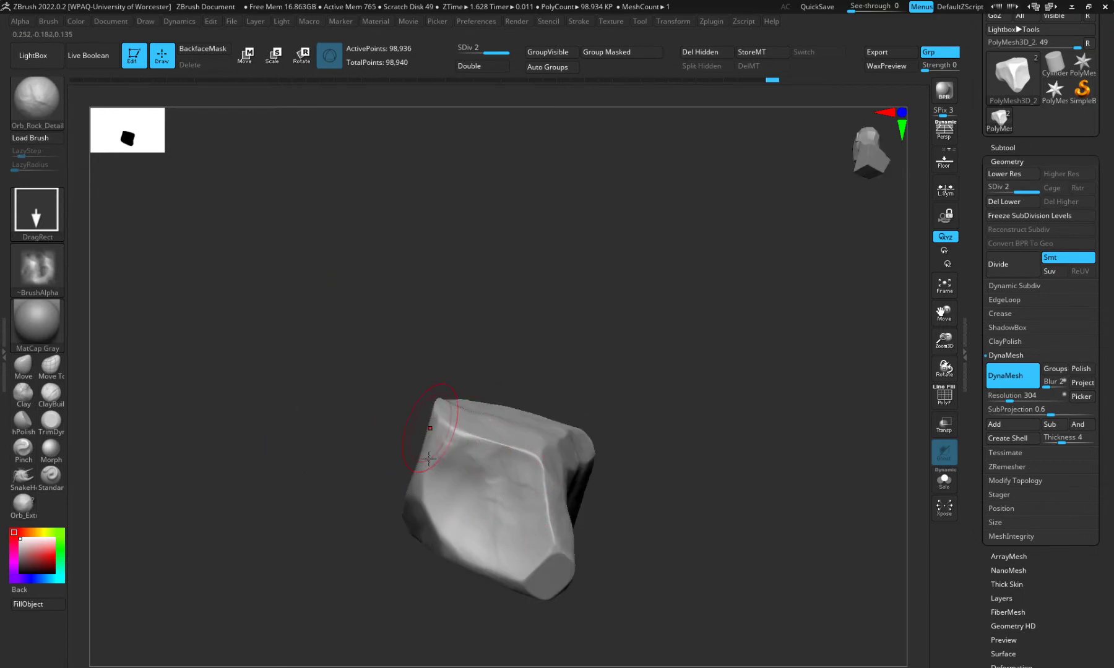
left_click_drag(396, 434, 424, 463)
left_click_drag(204, 366, 413, 477)
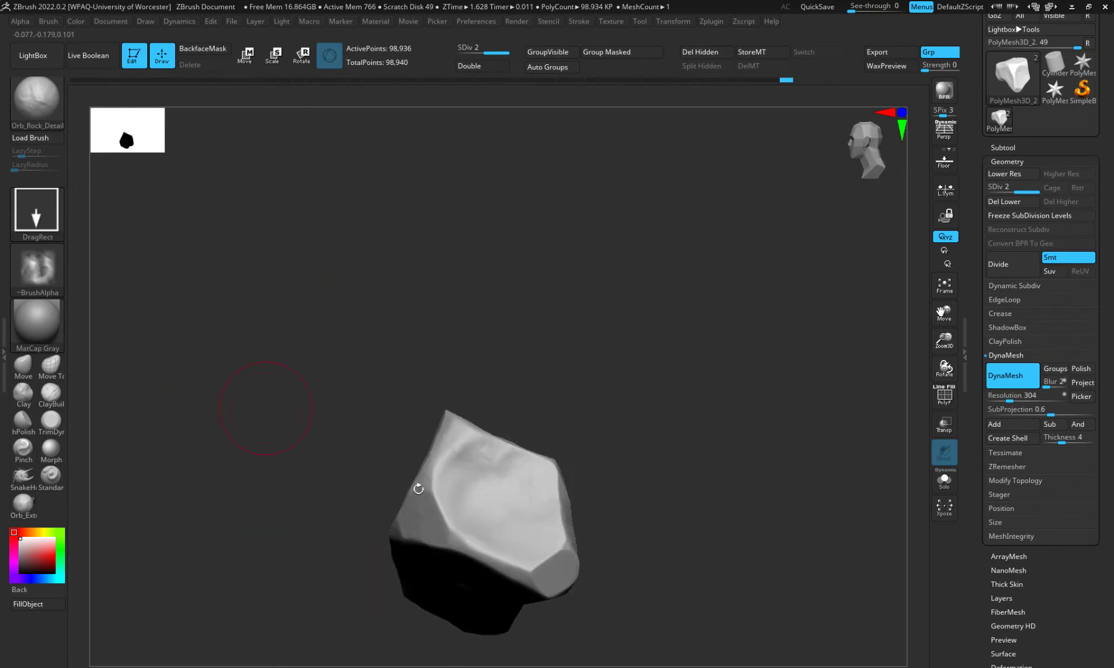
mouse_move(622, 659)
left_mouse_down()
mouse_move(378, 515)
mouse_move(410, 540)
mouse_move(374, 241)
mouse_move(351, 326)
mouse_move(427, 347)
mouse_move(870, 144)
mouse_move(839, 140)
left_mouse_up()
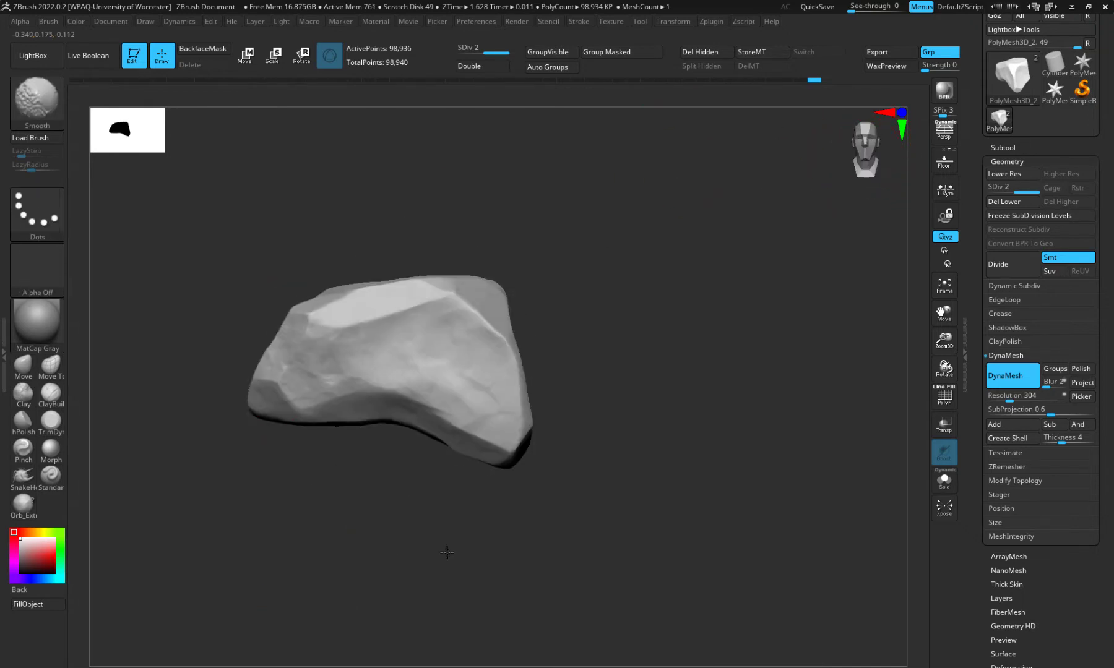
Load the Orb_Rock_Noise brush from the Orb brush pack
left_click_drag(346, 529, 480, 544, "alt")
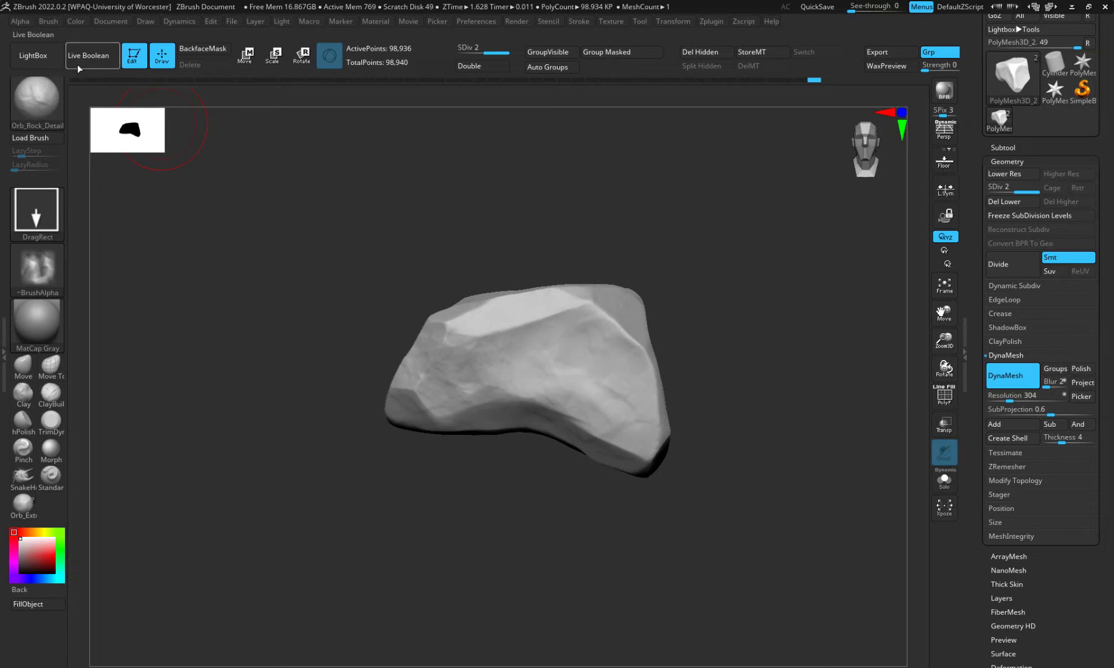
left_click(15, 60)
left_click(15, 59)
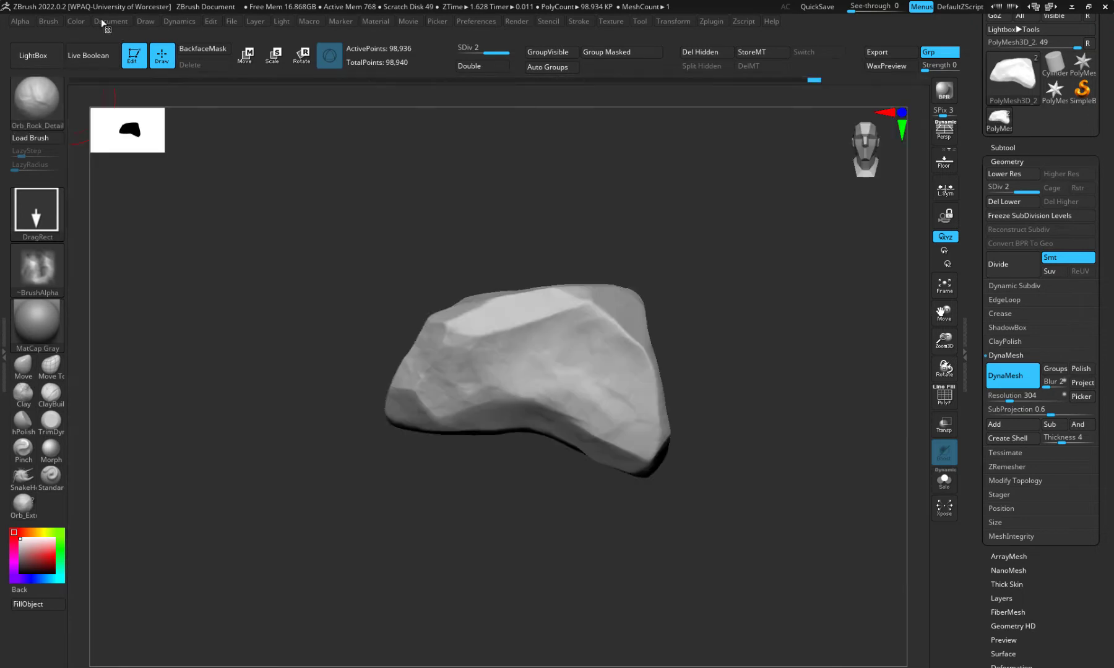
left_click(14, 60)
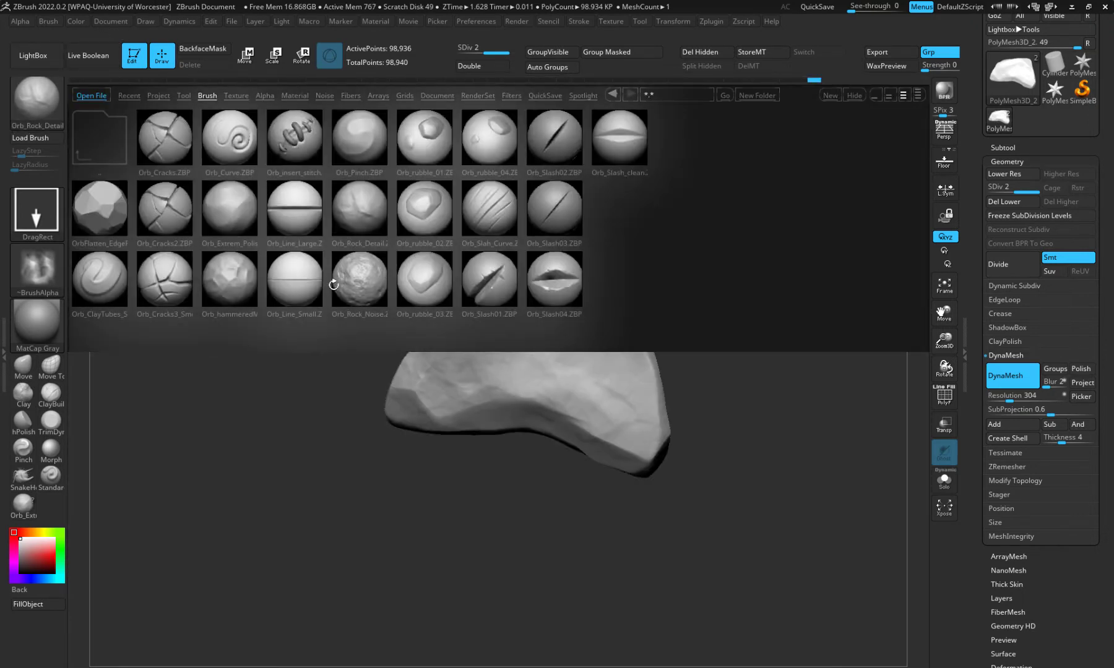
left_click(350, 284)
double_click(376, 276)
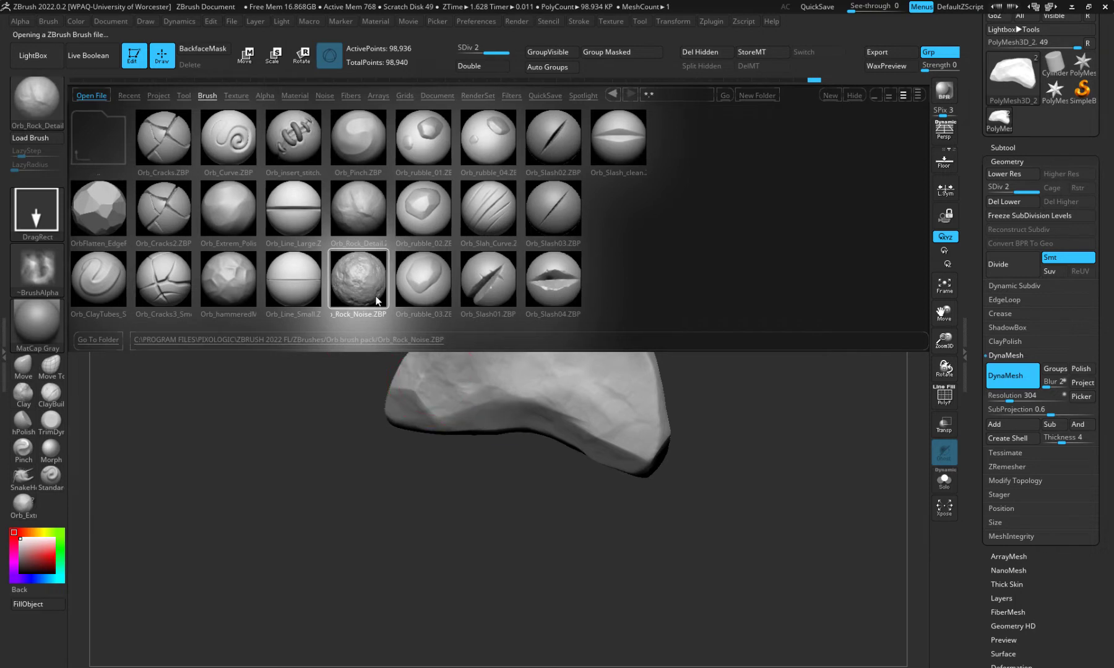
Spray Orb_Rock_Noise texture over the wide end of the stone's front face and its concave underside
mouse_move(413, 483)
left_mouse_down()
mouse_move(555, 494)
mouse_move(556, 455)
mouse_move(572, 440)
mouse_move(526, 461)
left_mouse_up()
mouse_move(335, 408)
left_mouse_down()
mouse_move(286, 410)
mouse_move(291, 439)
left_mouse_up()
left_click_drag(579, 406, 572, 383)
mouse_move(260, 319)
left_mouse_down()
mouse_move(225, 339)
mouse_move(211, 323)
mouse_move(260, 318)
left_mouse_up()
mouse_move(559, 398)
left_mouse_down()
mouse_move(593, 396)
mouse_move(582, 362)
left_mouse_up()
mouse_move(292, 236)
left_mouse_down()
mouse_move(278, 317)
mouse_move(303, 332)
left_mouse_up()
mouse_move(484, 304)
left_mouse_down()
mouse_move(504, 291)
mouse_move(486, 310)
left_mouse_up()
mouse_move(266, 288)
left_mouse_down()
mouse_move(326, 261)
mouse_move(417, 311)
mouse_move(455, 311)
left_mouse_up()
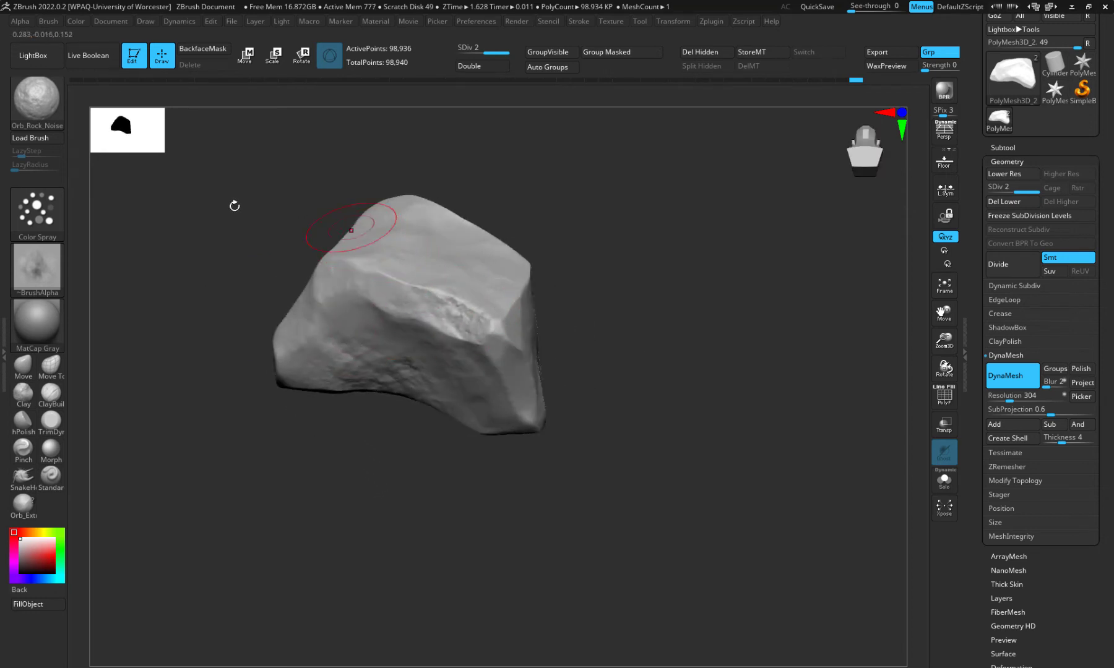
left_click_drag(234, 206, 327, 413)
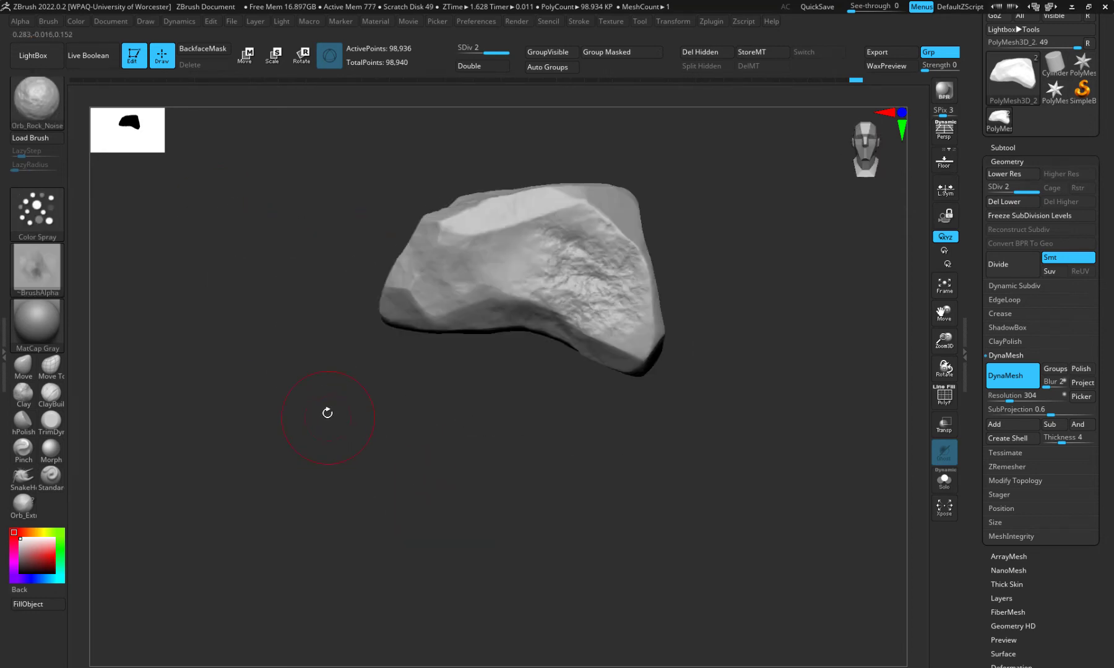
Wear down the rock noise on the stone's front face and underside using TrimDynamic with a reduced draw size
left_click(51, 425)
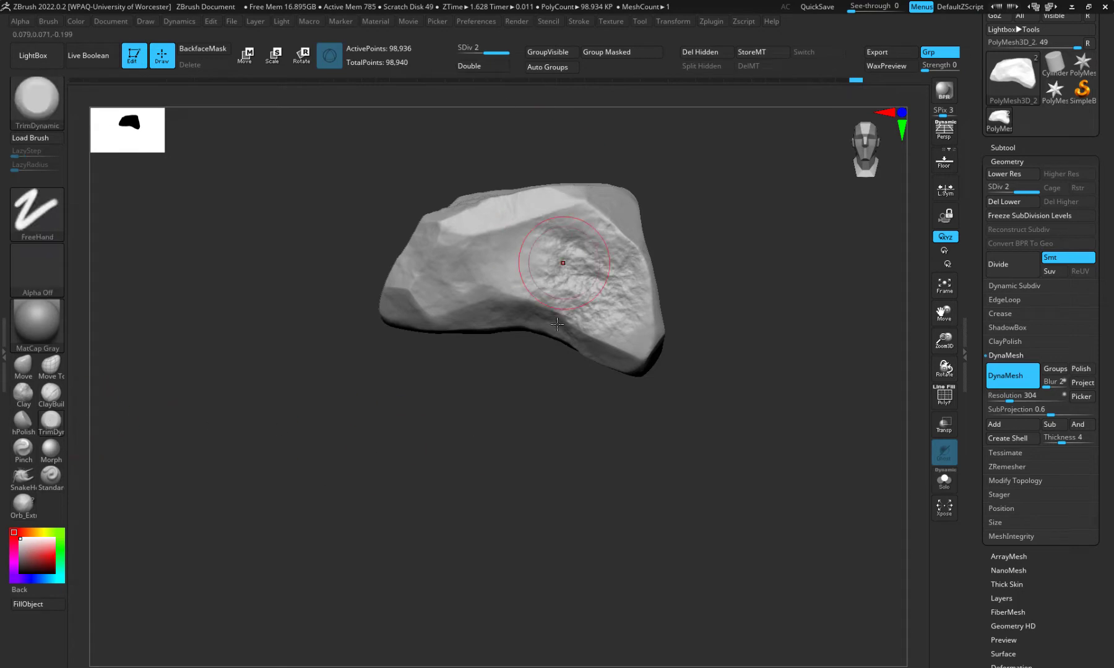
mouse_move(578, 300)
left_mouse_down()
mouse_move(607, 332)
mouse_move(608, 297)
mouse_move(581, 249)
mouse_move(545, 297)
left_mouse_up()
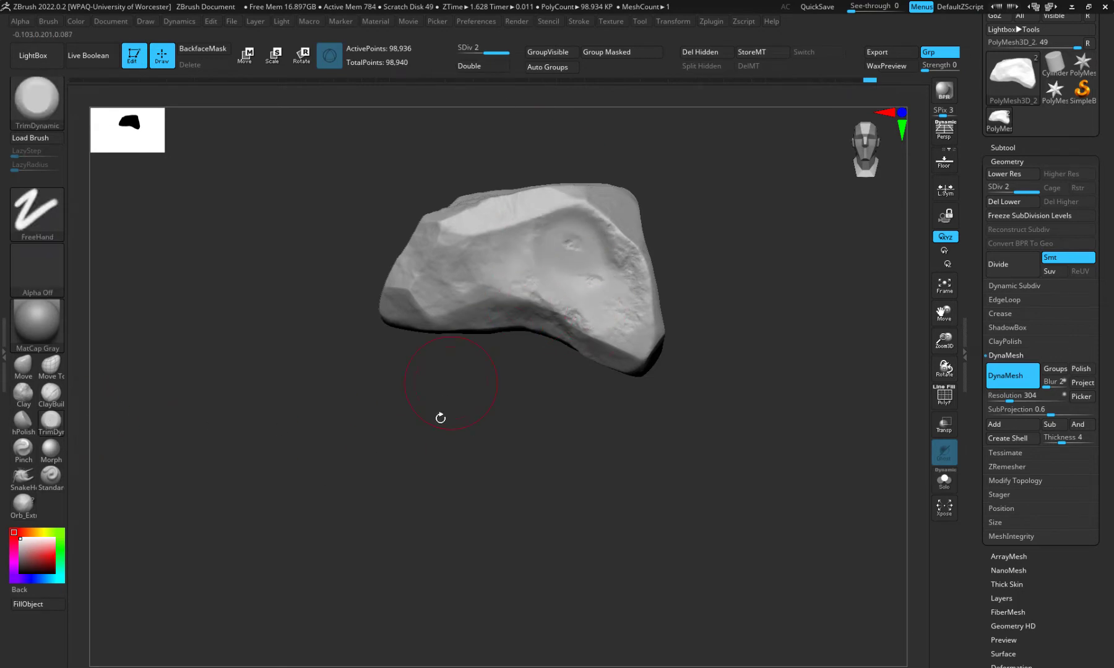
key("ctrl+z")
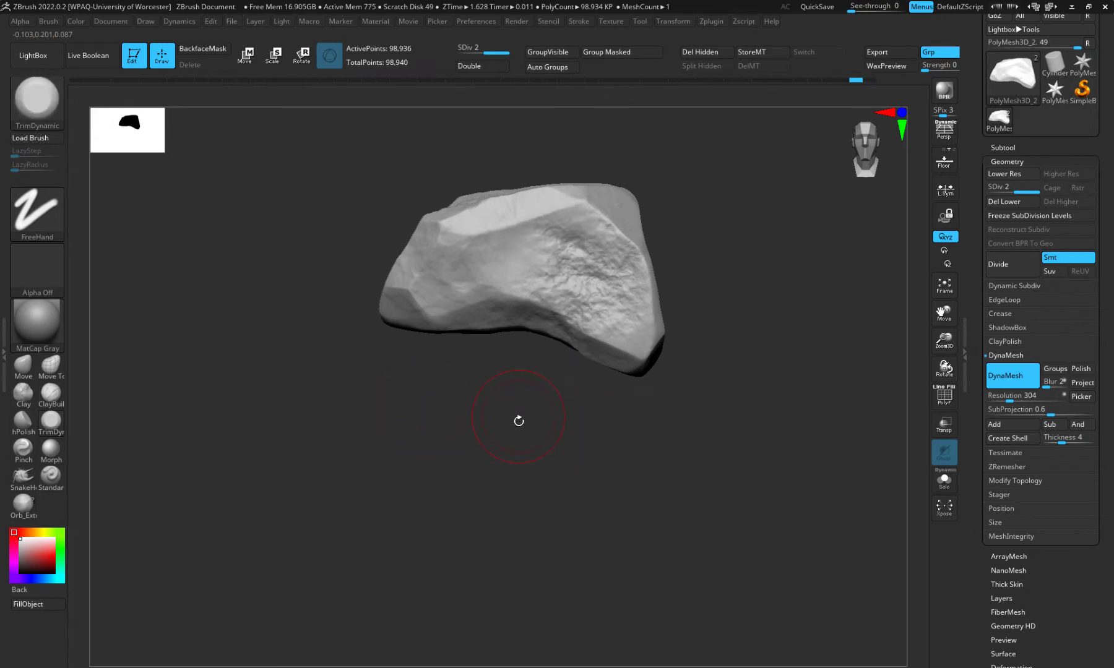
mouse_move(495, 489)
left_mouse_down("alt")
mouse_move(415, 537)
mouse_move(400, 532)
mouse_move(525, 579)
mouse_move(530, 286)
left_mouse_up("alt")
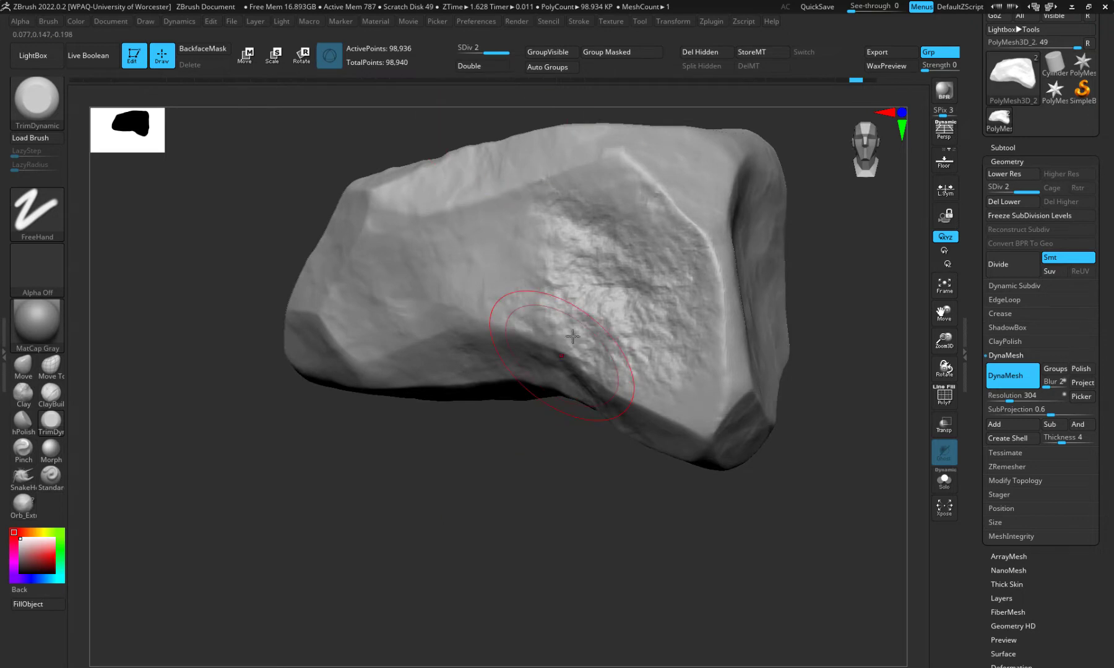
key("space")
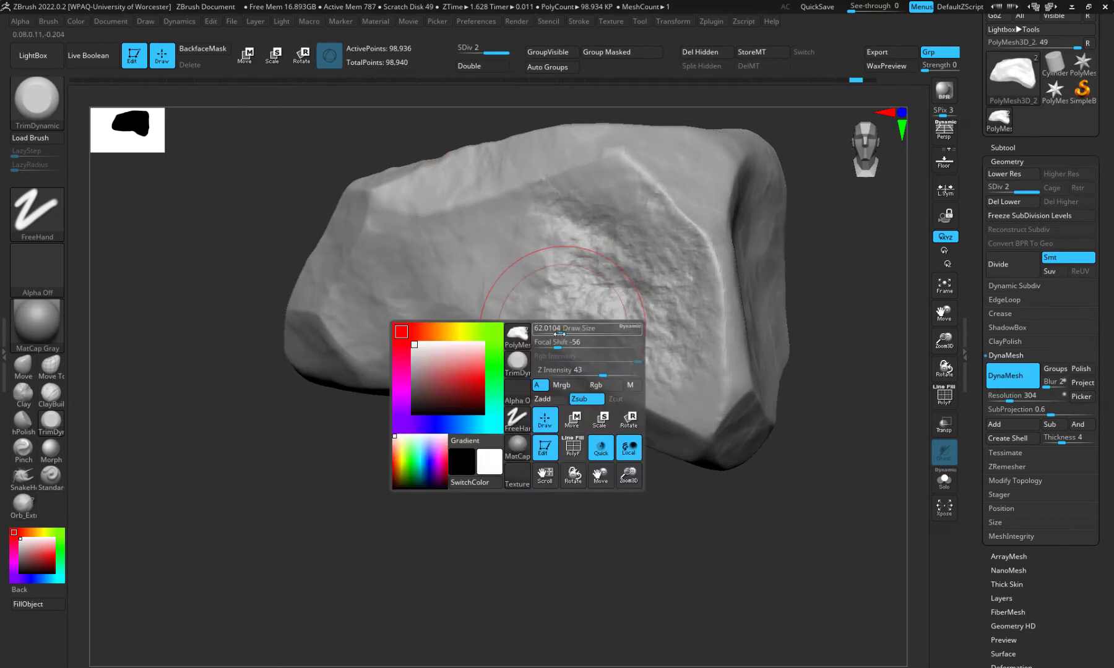
left_click_drag(566, 335, 548, 334)
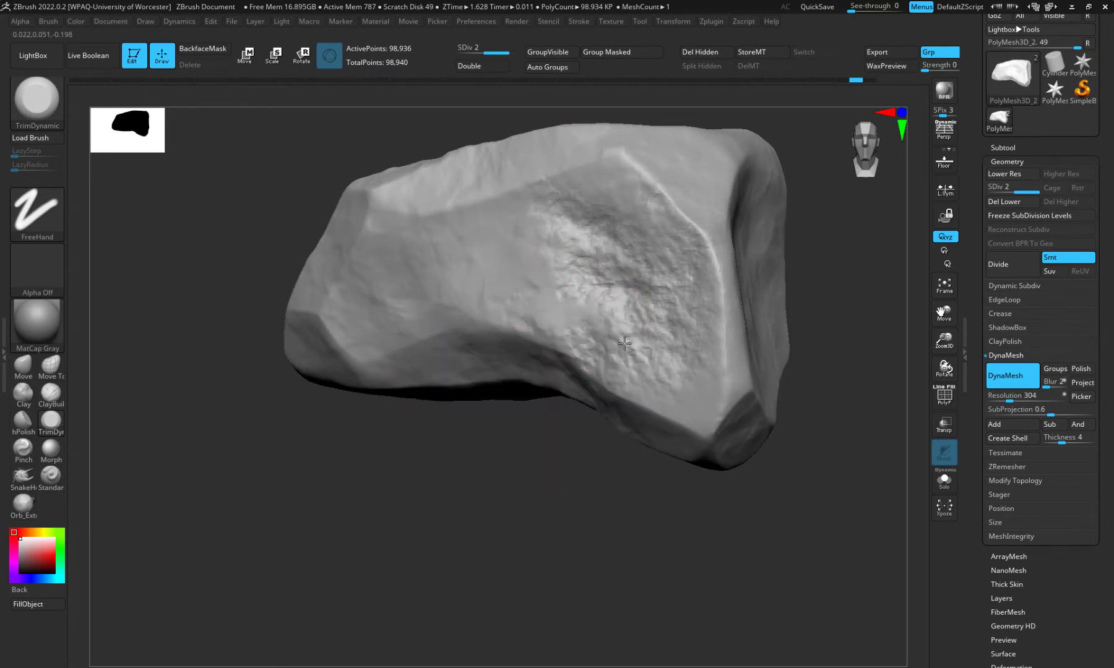
mouse_move(599, 276)
left_mouse_down("shift")
mouse_move(613, 247)
mouse_move(604, 219)
mouse_move(701, 316)
mouse_move(586, 296)
mouse_move(510, 306)
mouse_move(532, 328)
left_mouse_up("shift")
mouse_move(377, 545)
left_mouse_down()
mouse_move(418, 507)
mouse_move(385, 471)
left_mouse_up()
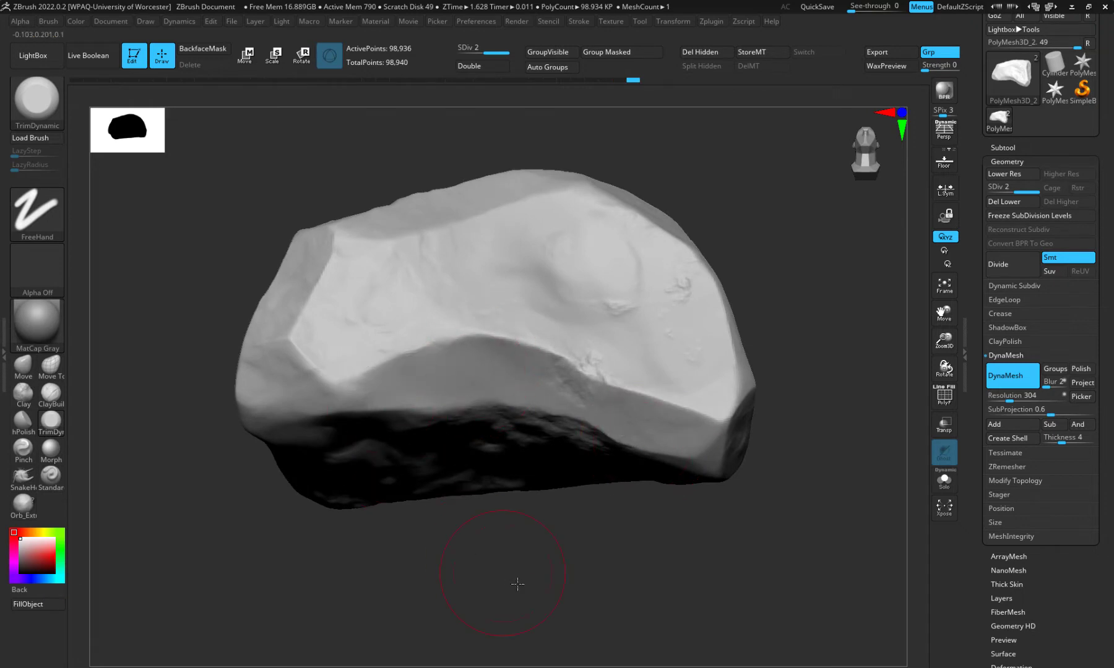
left_click_drag(515, 584, 584, 476)
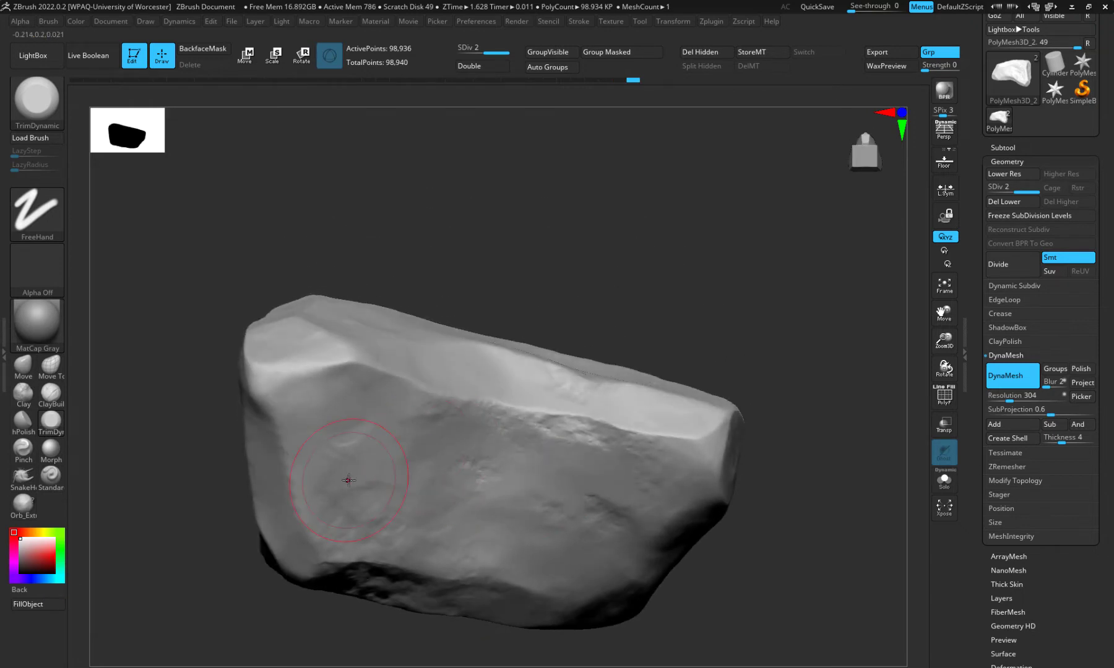
Subdivide the stone to SDiv 3 and soften its broad underside with TrimDynamic
key("ctrl")
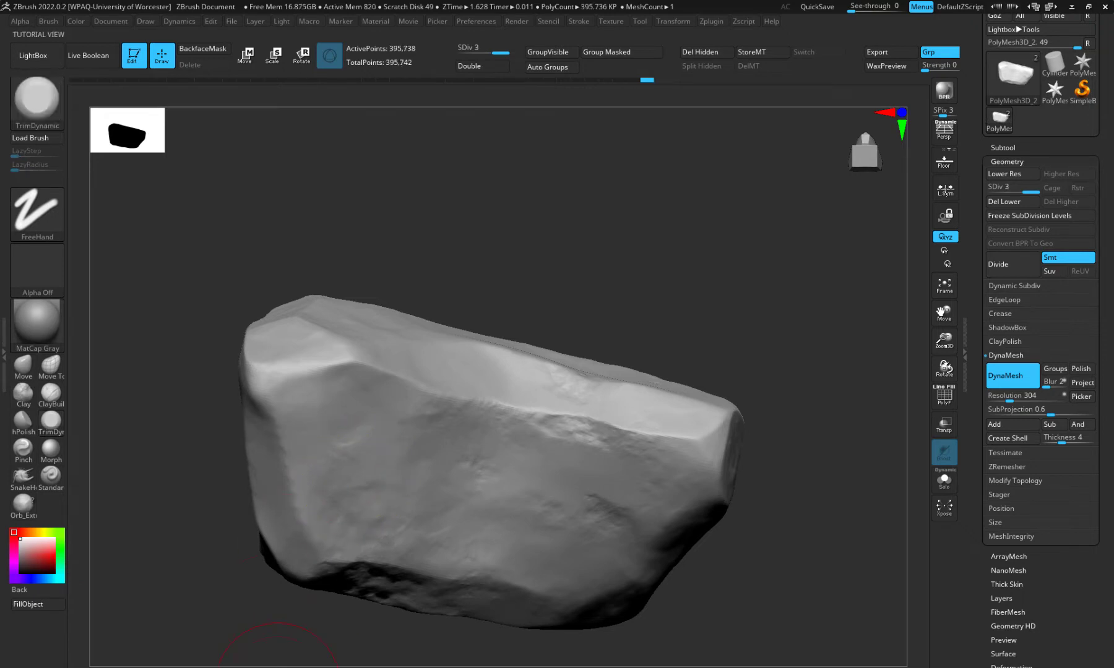
left_click_drag(640, 520, 433, 464)
left_click_drag(550, 433, 538, 424)
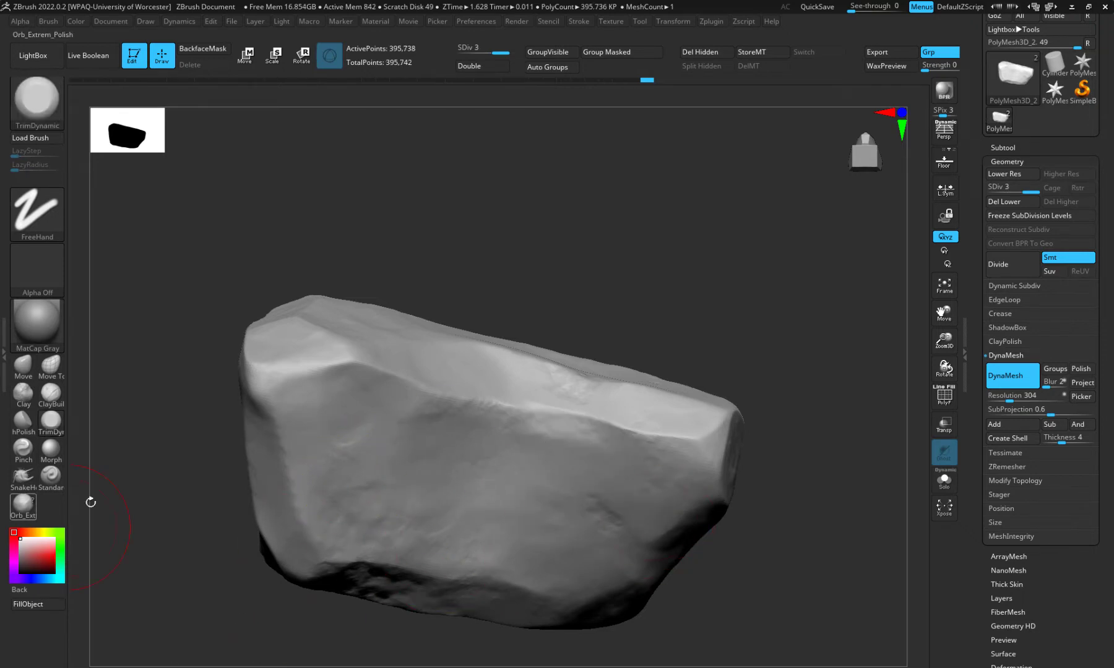
mouse_move(90, 502)
left_mouse_down()
mouse_move(166, 422)
mouse_move(204, 451)
left_mouse_up()
left_click_drag(383, 498, 268, 466)
left_click_drag(238, 427, 365, 526)
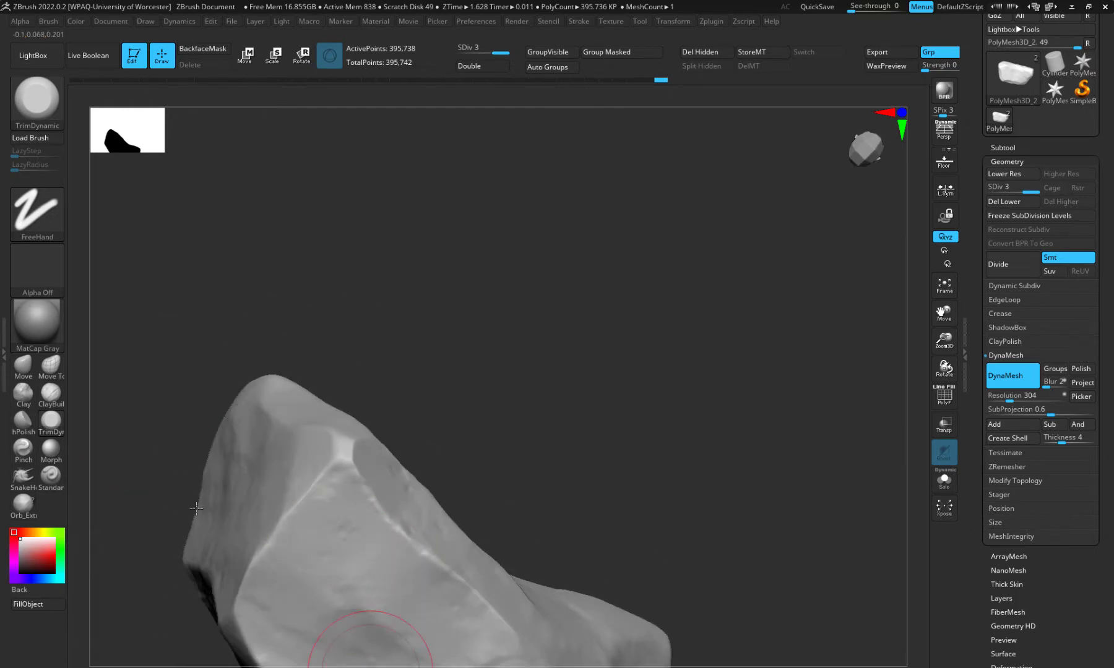
Trim leftover noise on the stone's end and side facets with TrimDynamic, checking the stone from several angles
mouse_move(371, 346)
left_mouse_down()
mouse_move(271, 300)
mouse_move(263, 372)
left_mouse_up()
mouse_move(258, 532)
left_mouse_down()
mouse_move(294, 585)
mouse_move(176, 402)
mouse_move(241, 552)
mouse_move(280, 548)
left_mouse_up()
left_click_drag(498, 657, 618, 427)
mouse_move(367, 494)
left_mouse_down()
mouse_move(427, 470)
mouse_move(442, 393)
mouse_move(385, 368)
mouse_move(346, 375)
mouse_move(351, 581)
mouse_move(435, 562)
mouse_move(485, 487)
mouse_move(403, 547)
left_mouse_up()
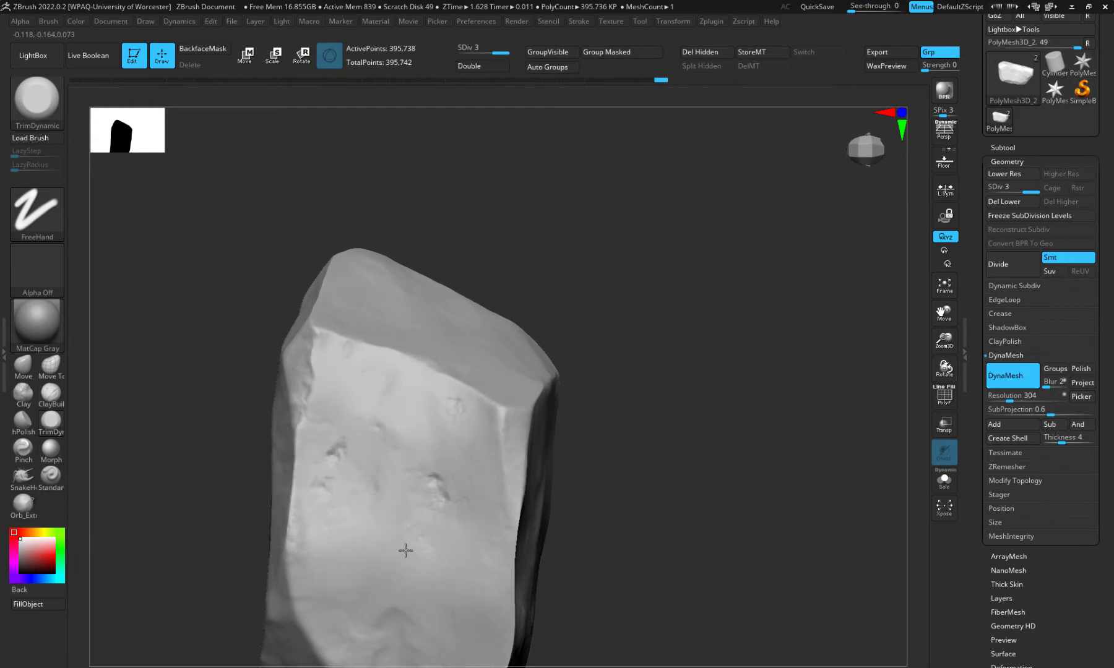
mouse_move(159, 473)
left_mouse_down()
mouse_move(274, 396)
mouse_move(334, 470)
mouse_move(396, 501)
left_mouse_up()
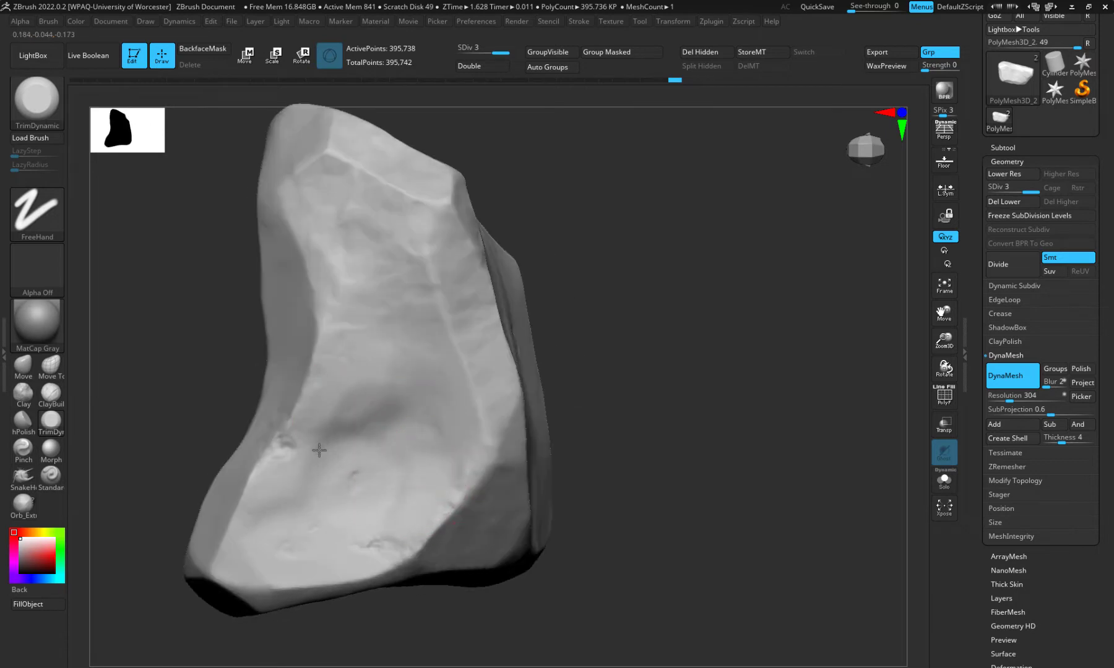
mouse_move(124, 323)
left_mouse_down()
mouse_move(170, 333)
mouse_move(143, 330)
mouse_move(198, 321)
left_mouse_up()
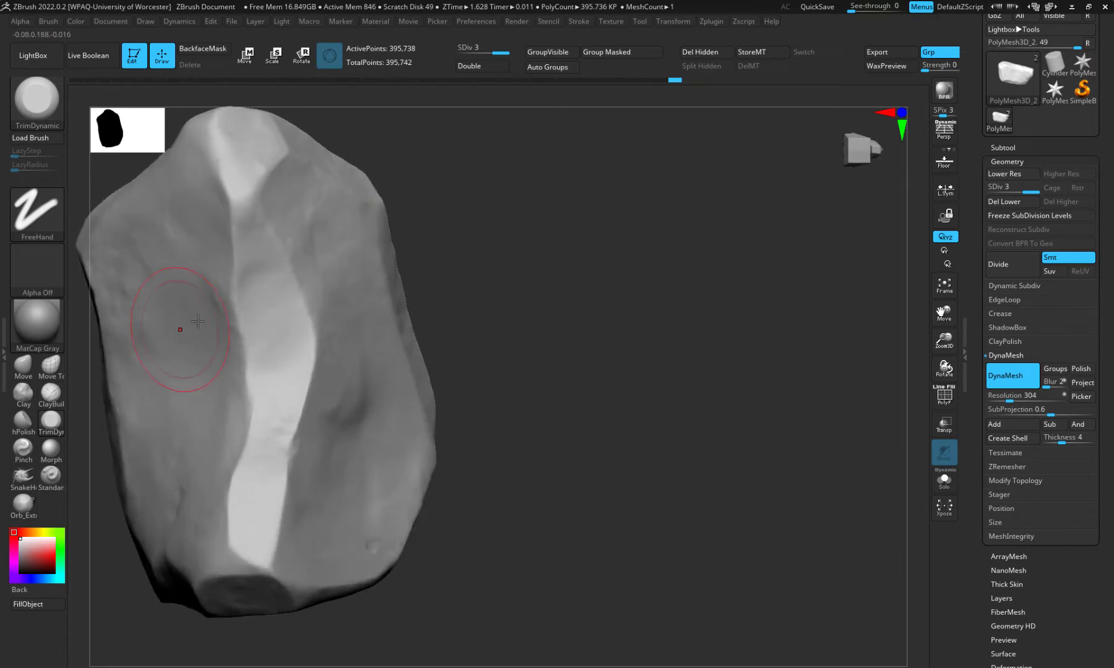
left_click_drag(860, 143, 840, 136)
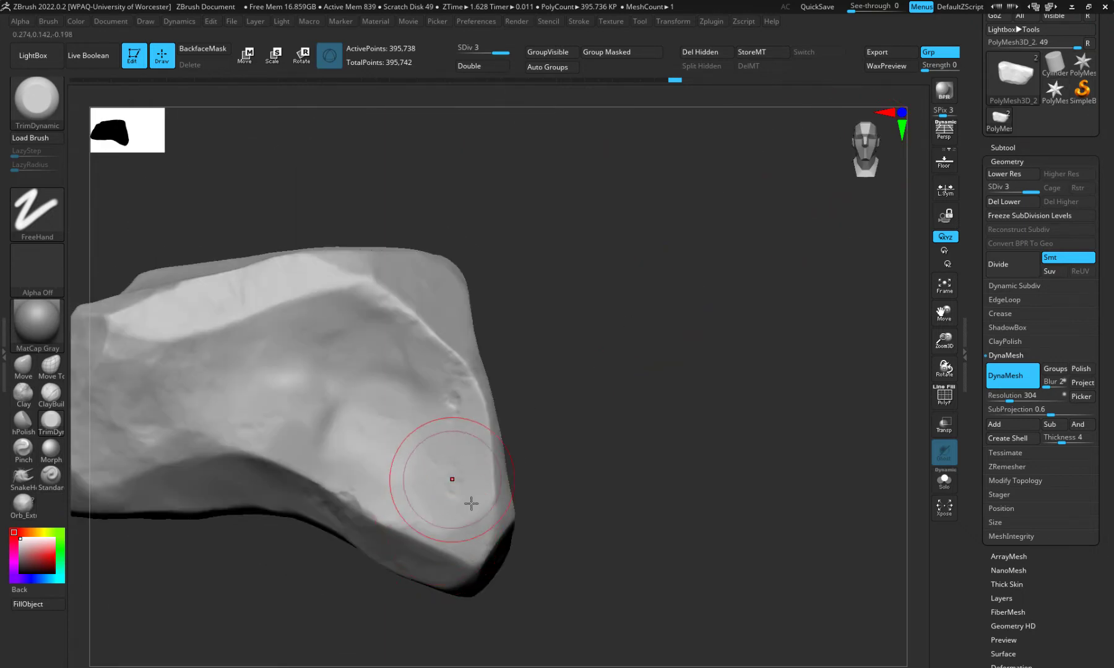
left_click_drag(641, 562, 926, 481, "alt")
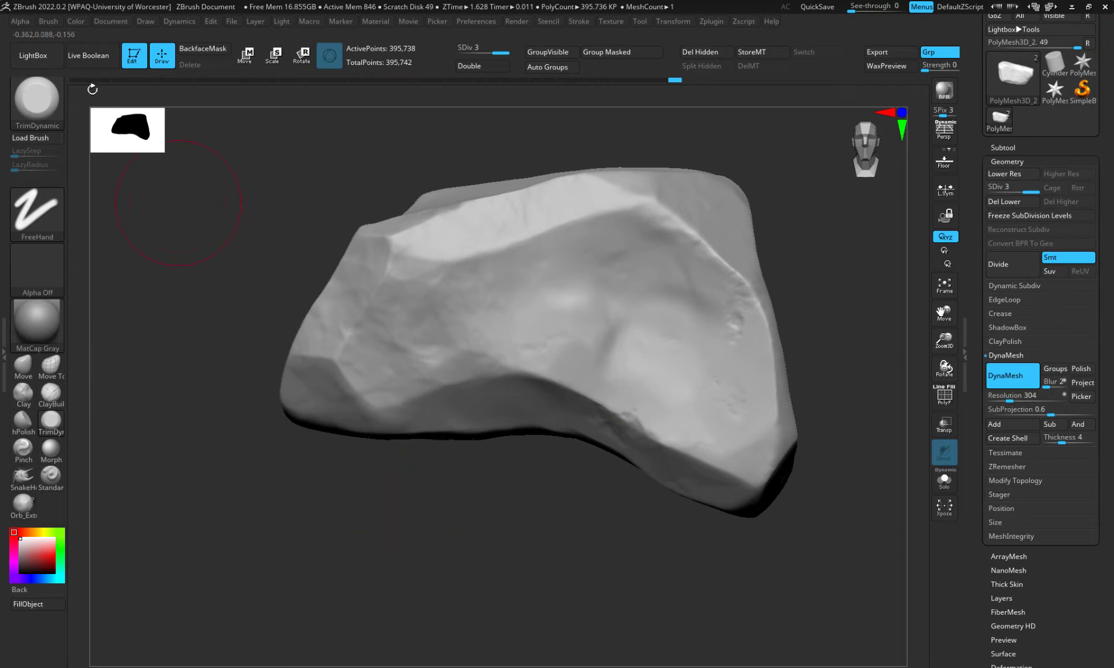
Load the Orb_rubble_01 brush, try stamping rubble onto the stone's front face, and undo it
left_click(45, 55)
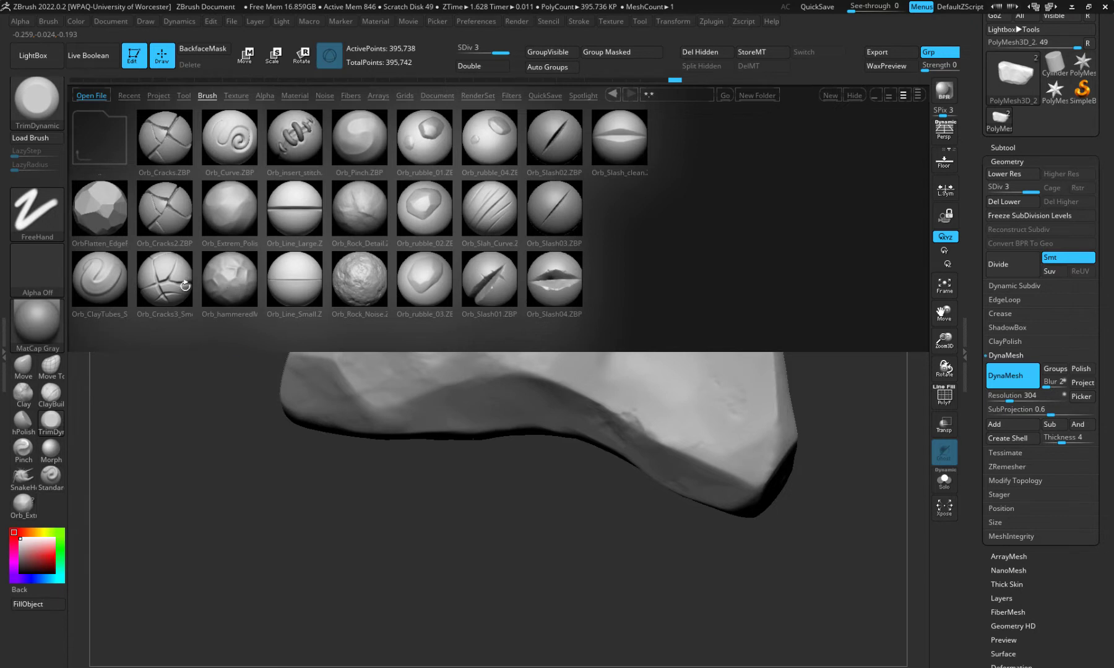
double_click(411, 141)
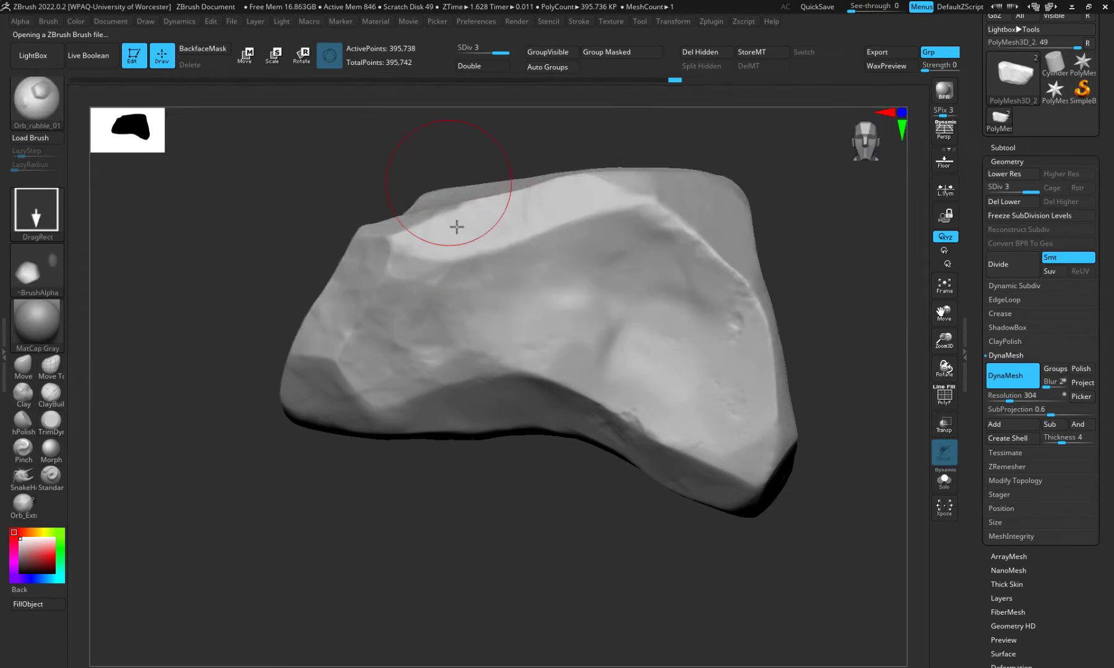
left_click_drag(491, 323, 469, 404)
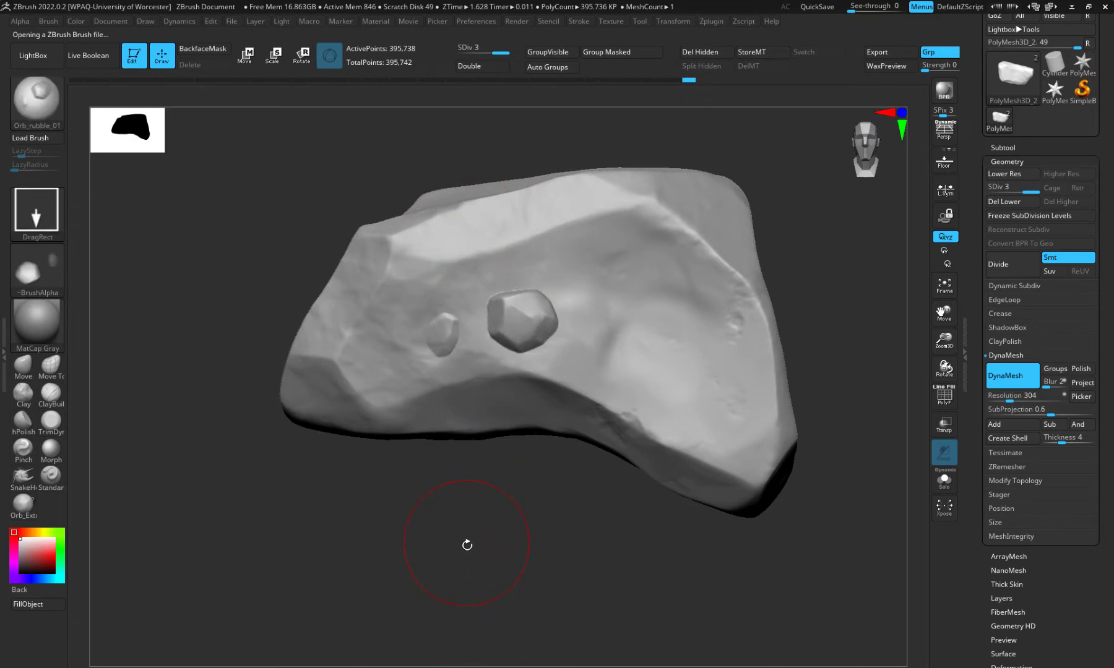
key("ctrl+z")
Switch to the hPolish brush with Alpha 28 and polish the bevel along the stone's upper front edge
left_click(31, 102)
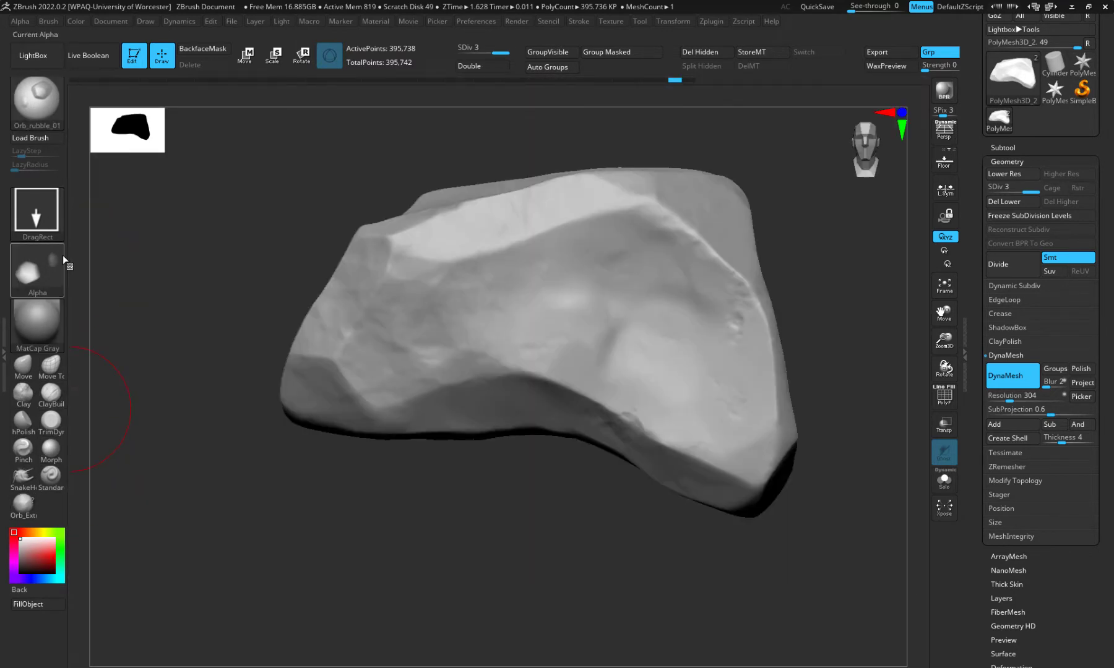
left_click(34, 99)
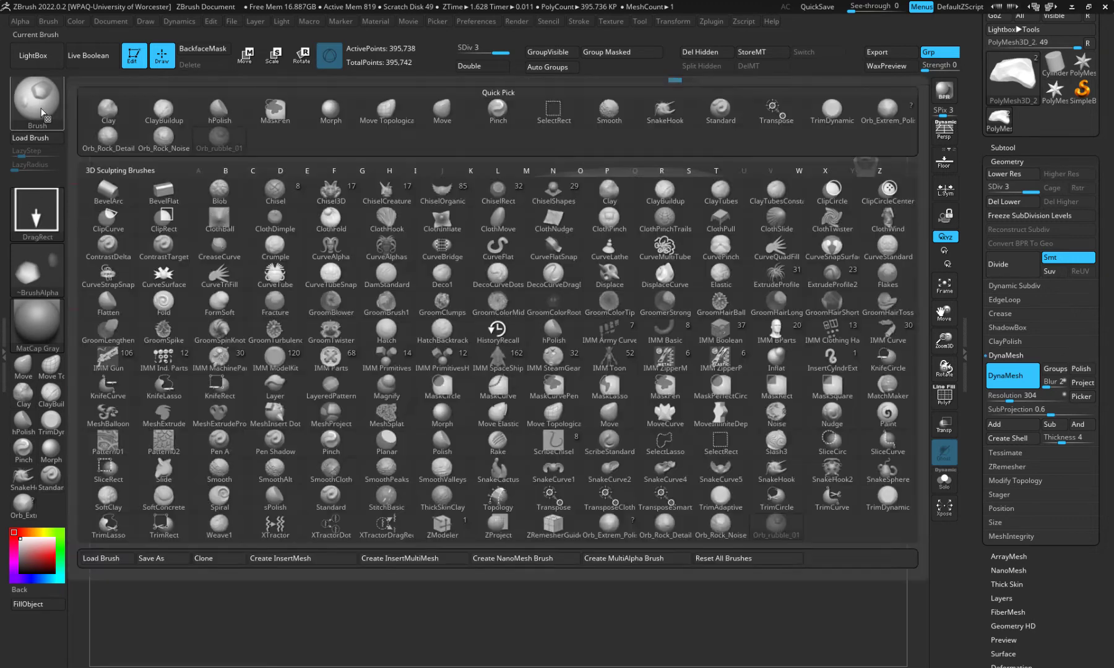
left_click(29, 420)
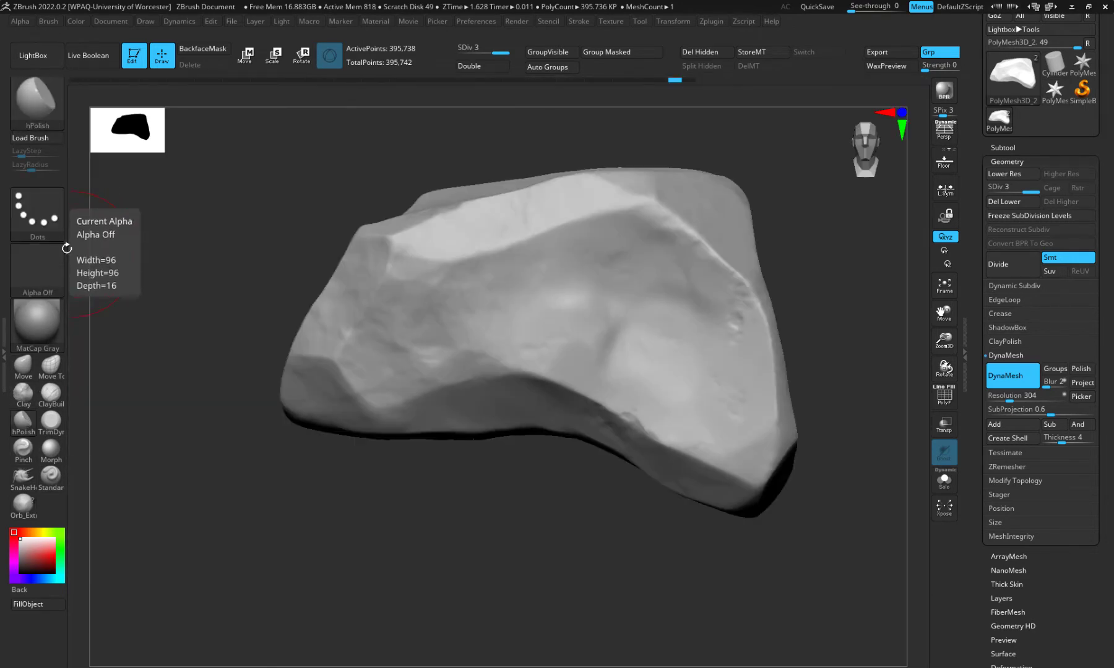
left_click(59, 254)
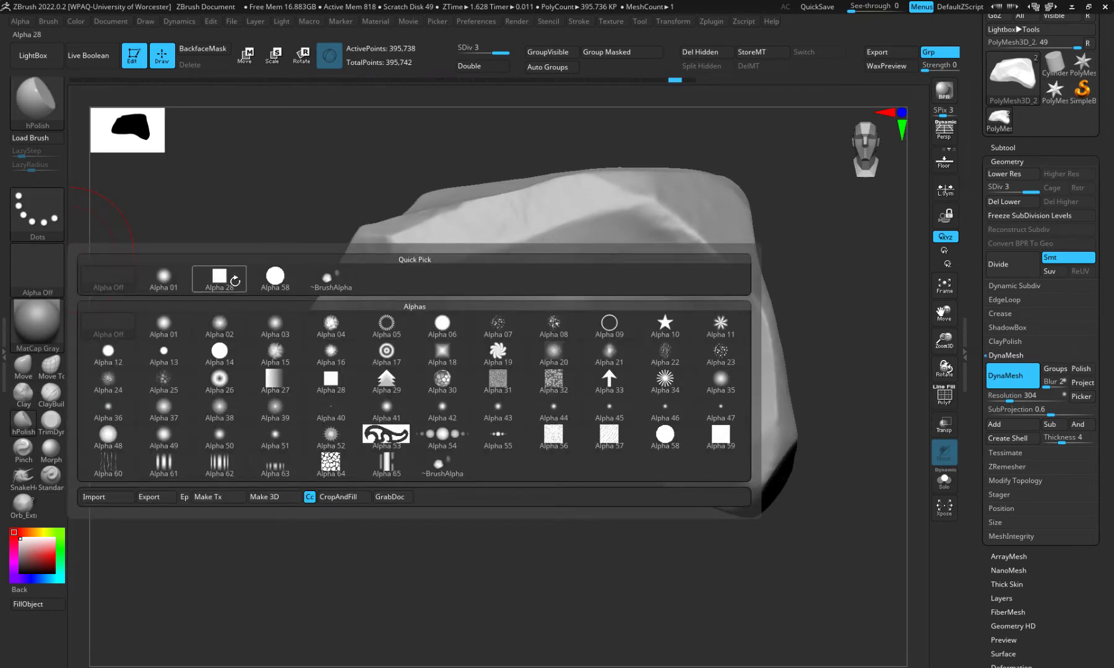
left_click(235, 280)
left_click_drag(248, 266, 250, 252)
mouse_move(364, 255)
left_mouse_down()
mouse_move(391, 224)
mouse_move(577, 184)
left_mouse_up()
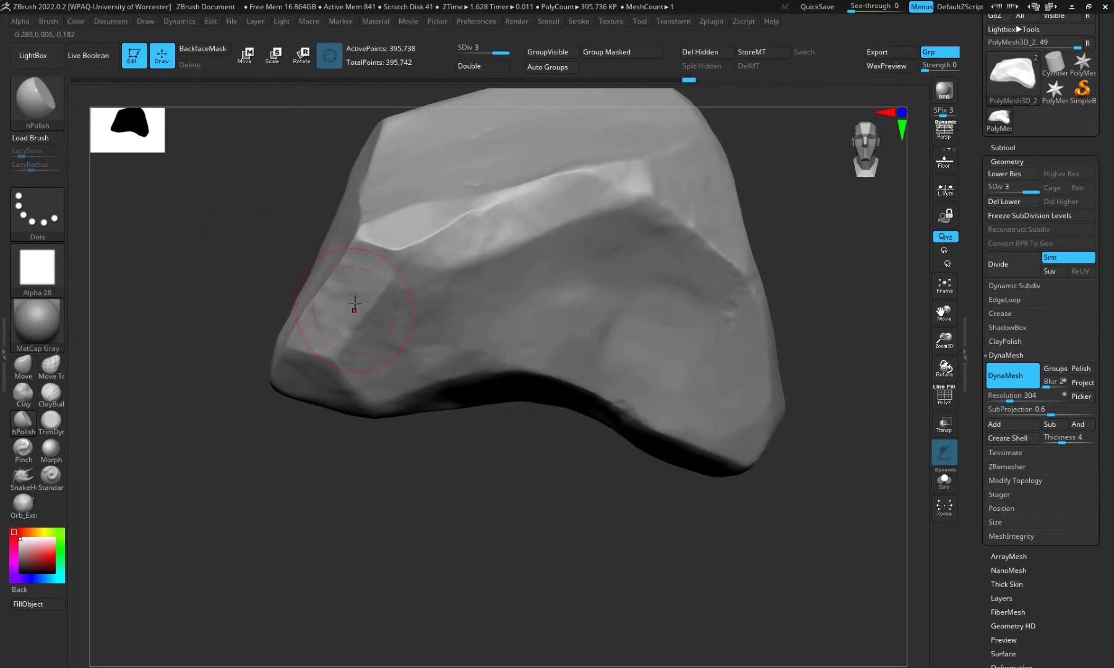
Polish the bevel on the stone's narrow end and its upper corner with hPolish
left_click_drag(296, 358, 289, 339)
right_click_drag(224, 226, 239, 238)
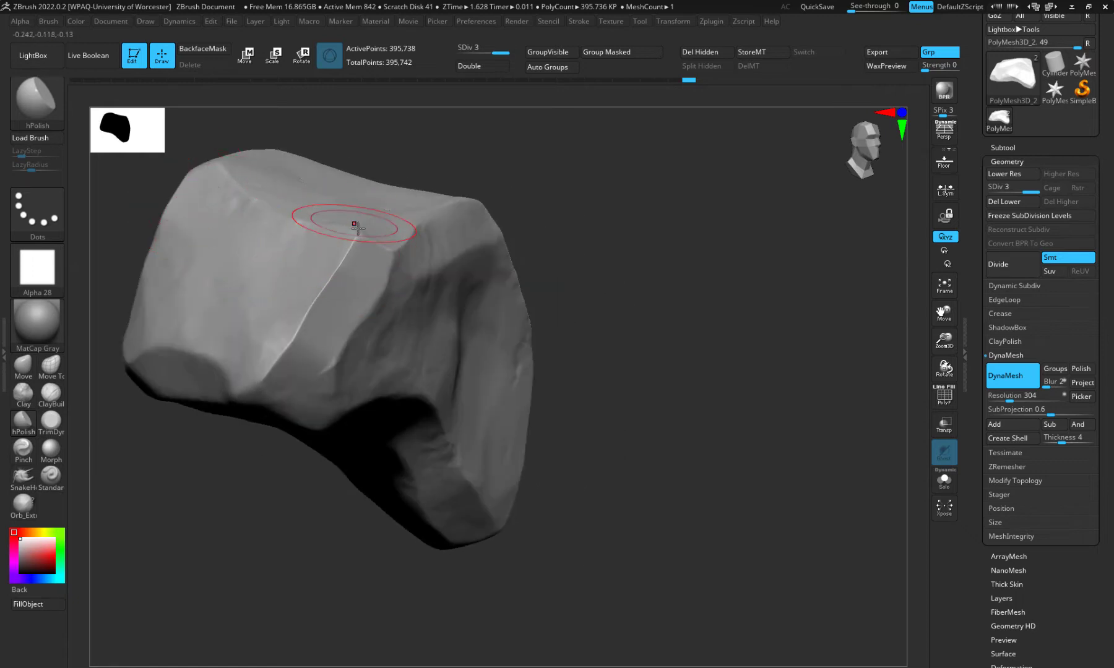
left_click_drag(357, 238, 339, 264)
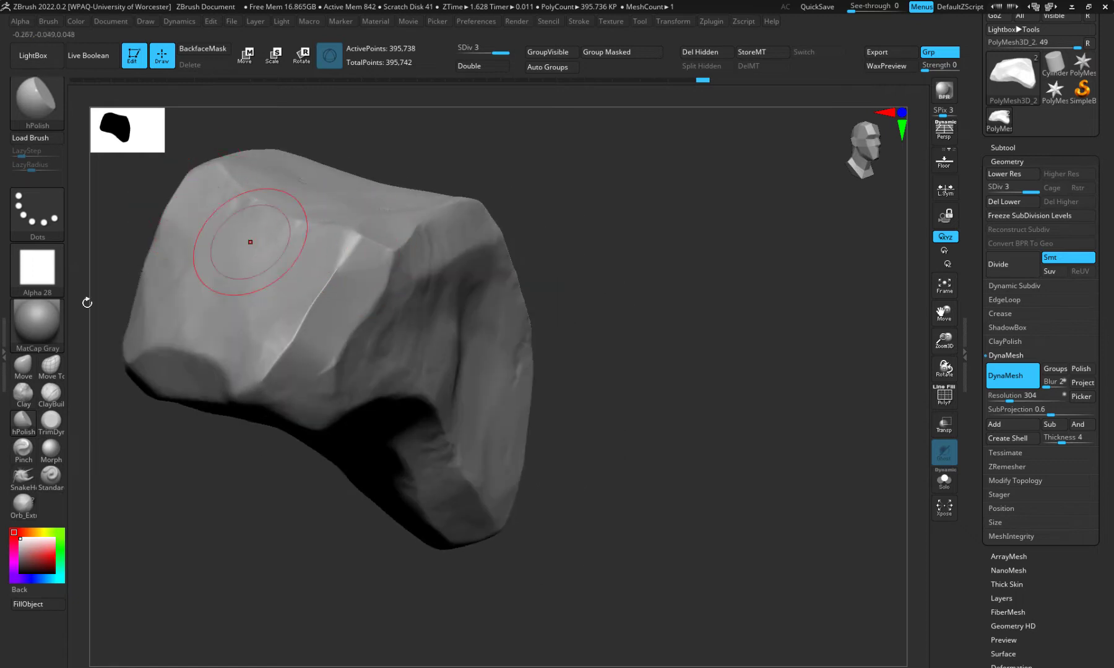
Switch to TrimDynamic with Alpha 28 and try flattening the corner where the end bevel meets the upper edge
left_click(54, 423)
left_click(52, 272)
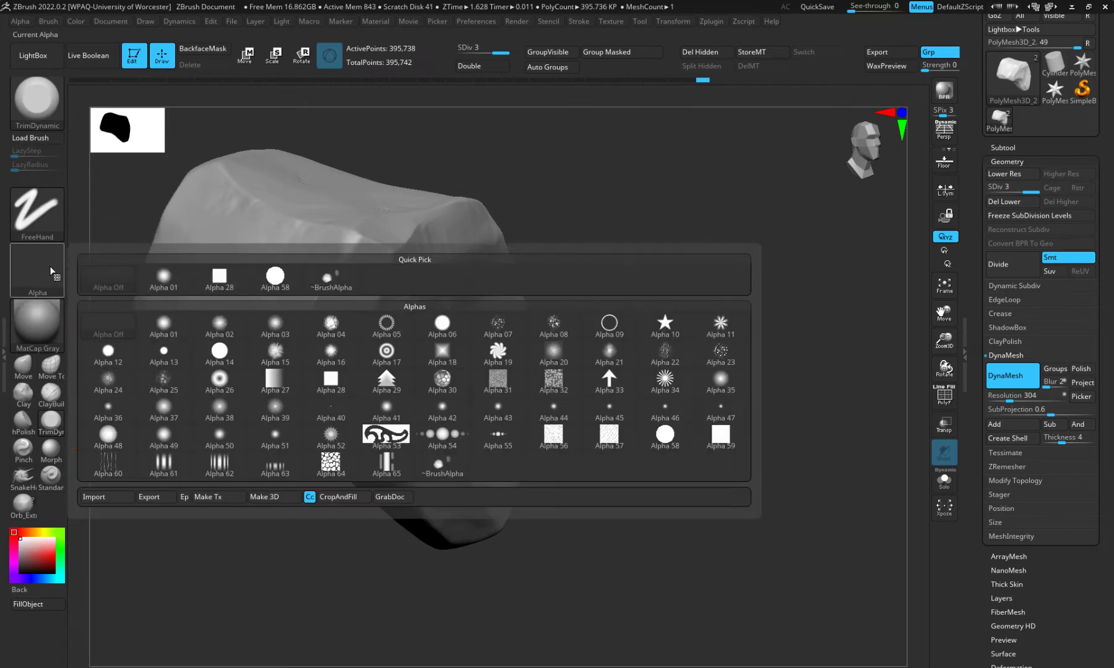
left_click(216, 279)
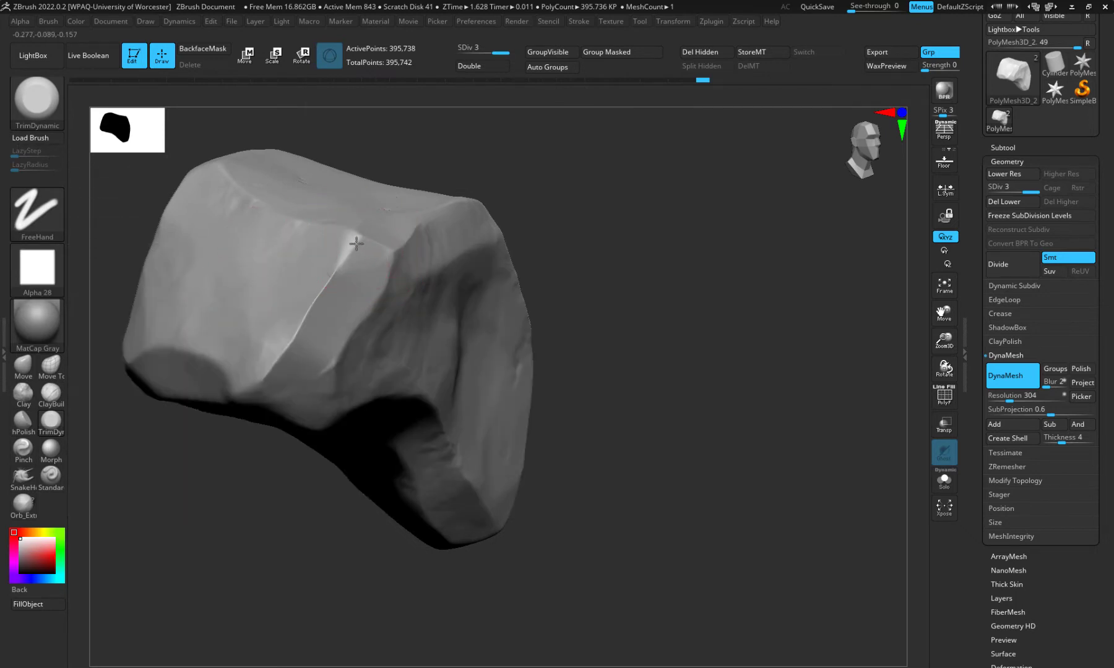
left_click_drag(353, 242, 366, 250)
mouse_move(227, 491)
left_mouse_down()
mouse_move(237, 571)
mouse_move(291, 191)
left_mouse_up()
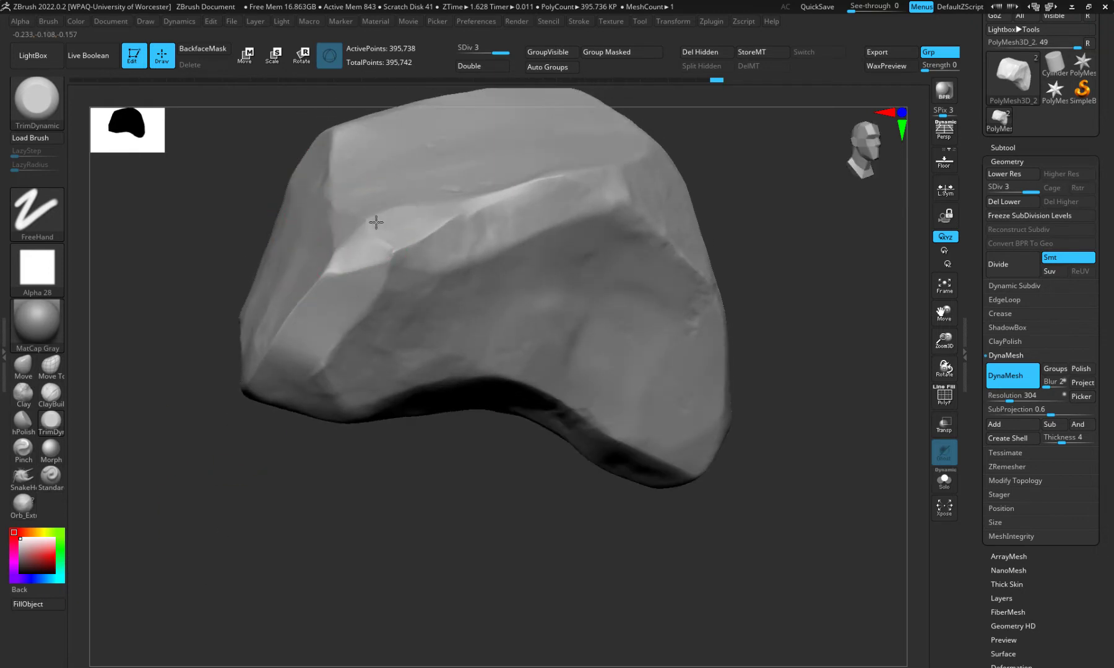
Try trimming the bevel along the upper front edge with TrimDynamic, undoing one stroke and repeating it
left_click_drag(418, 247, 355, 271)
mouse_move(348, 515)
left_mouse_down()
mouse_move(319, 490)
mouse_move(479, 348)
left_mouse_up()
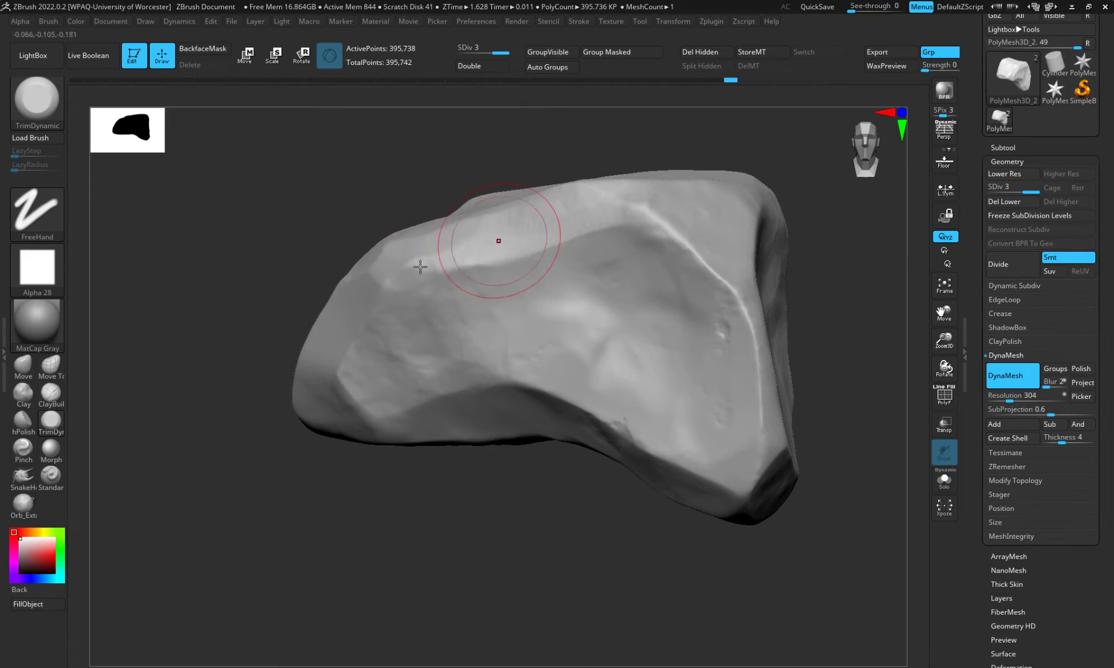
key("ctrl+z")
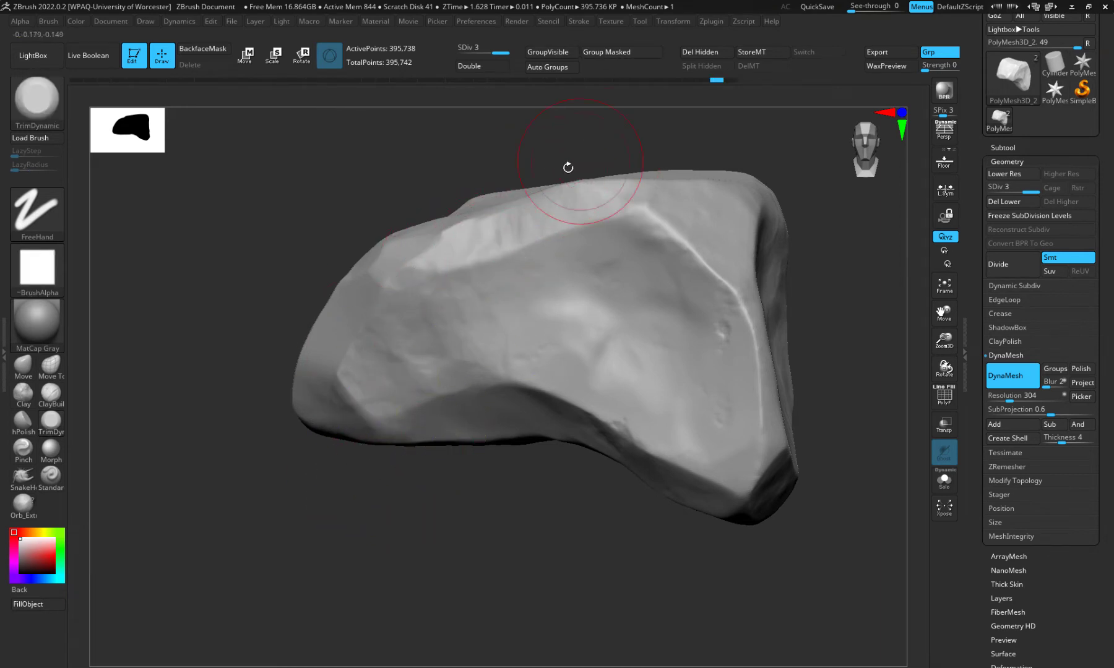
mouse_move(496, 223)
left_mouse_down()
mouse_move(497, 239)
mouse_move(513, 232)
left_mouse_up()
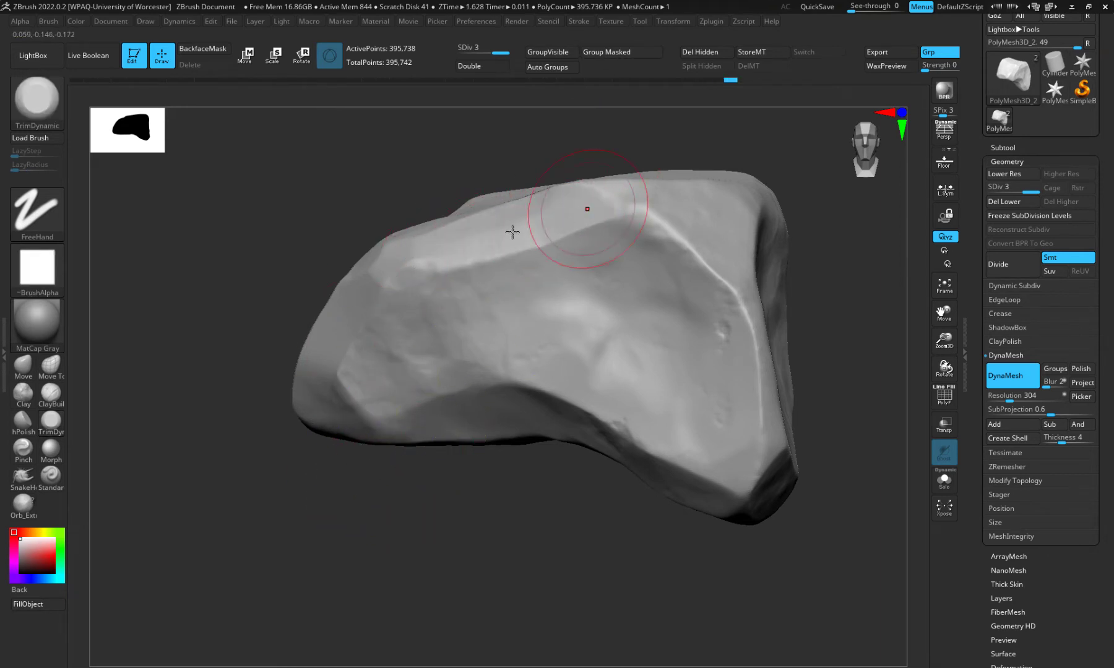
Try cutting flat bevels along the far corner's triangular facet, vertical edge and adjoining side face with TrimDynamic
left_click_drag(411, 594, 643, 300)
left_click_drag(628, 224, 645, 273)
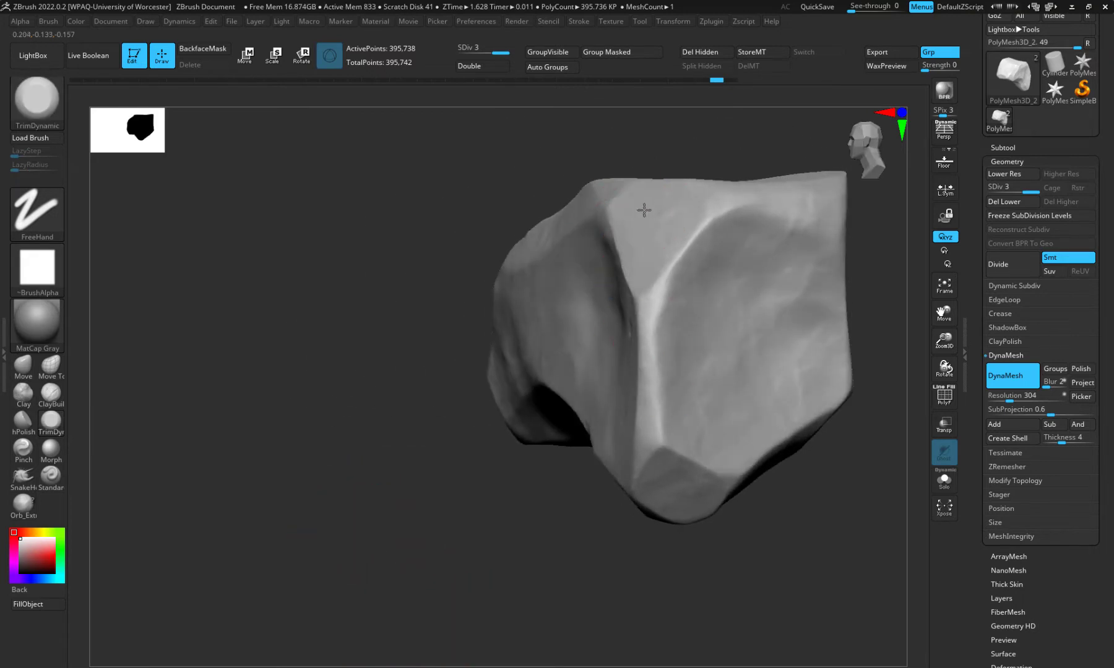
left_click_drag(353, 390, 427, 420)
left_click_drag(526, 544, 486, 529)
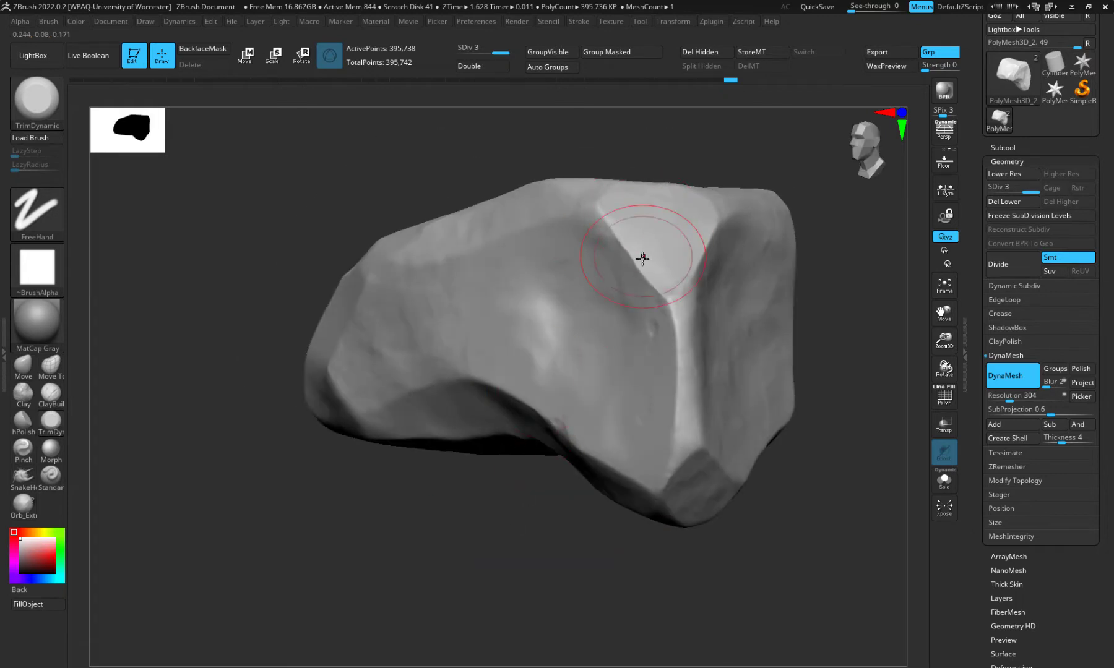
mouse_move(618, 221)
left_mouse_down()
mouse_move(678, 408)
mouse_move(686, 401)
left_mouse_up()
left_click_drag(686, 298, 725, 221)
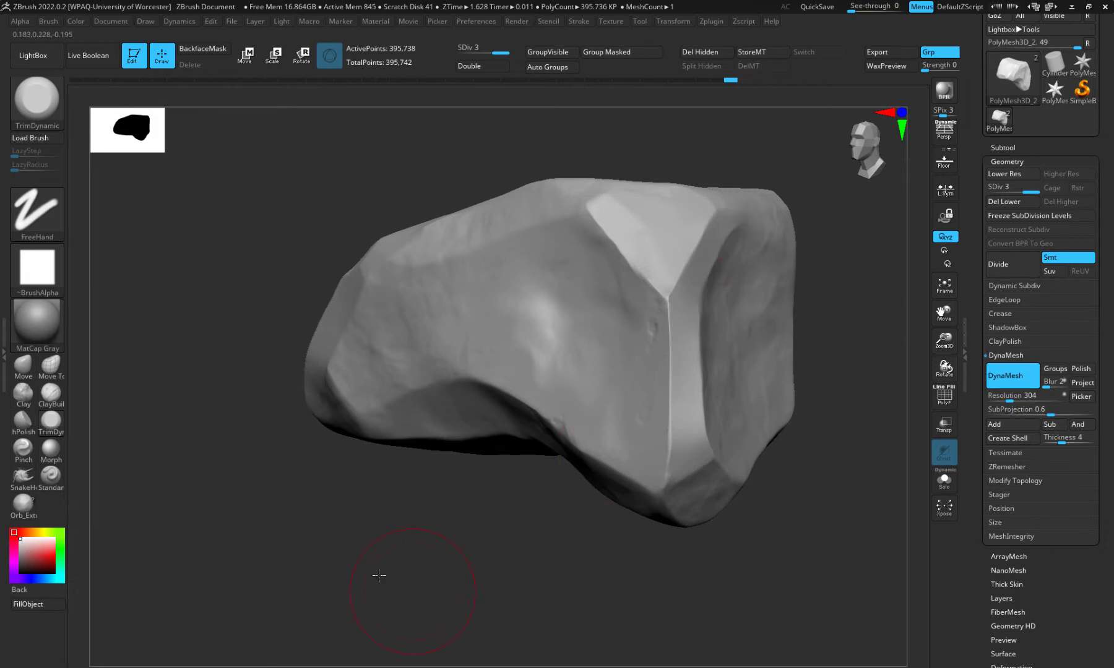
mouse_move(379, 576)
left_mouse_down()
mouse_move(361, 590)
mouse_move(691, 299)
mouse_move(726, 211)
mouse_move(767, 180)
left_mouse_up()
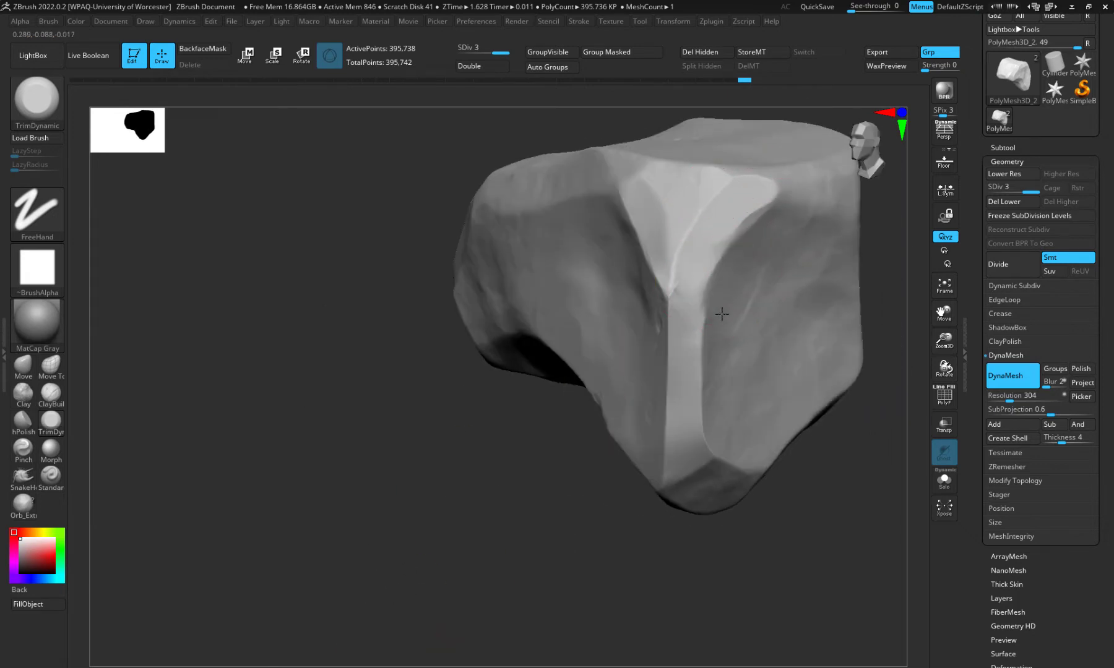
mouse_move(751, 237)
left_mouse_down()
mouse_move(731, 273)
mouse_move(785, 235)
mouse_move(750, 362)
left_mouse_up()
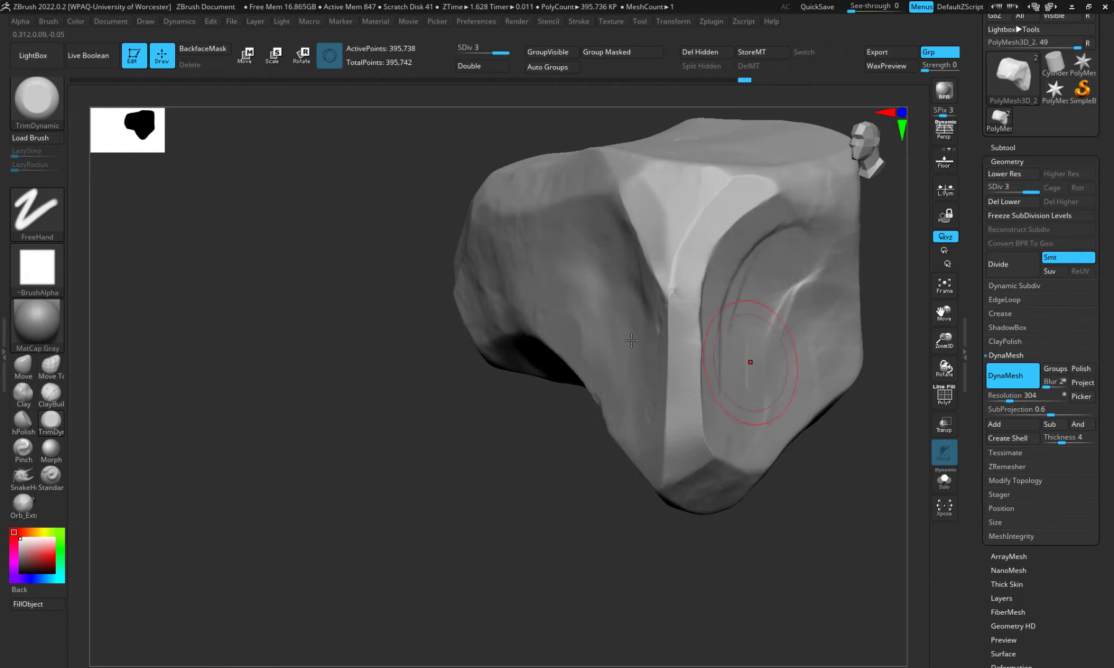
Undo the recent Alpha 28 trim strokes on the stone's corner, edges and side face
mouse_move(403, 538)
left_mouse_down()
mouse_move(365, 507)
mouse_move(417, 517)
mouse_move(372, 518)
left_mouse_up()
key("ctrl+z")
key("ctrl+z")
key("ctrl+z")
key("ctrl+z")
key("ctrl+z")
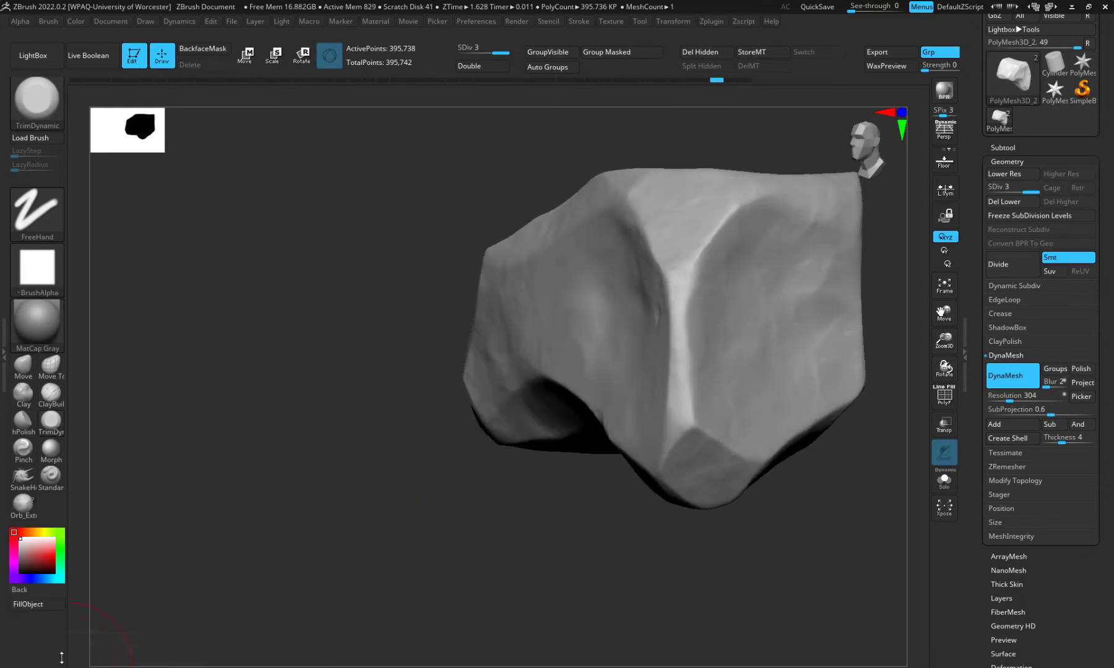
Turn the TrimDynamic alpha off, try trimming the triangular corner facet and the edge below it, and undo the strokes
left_click(38, 267)
left_click(109, 272)
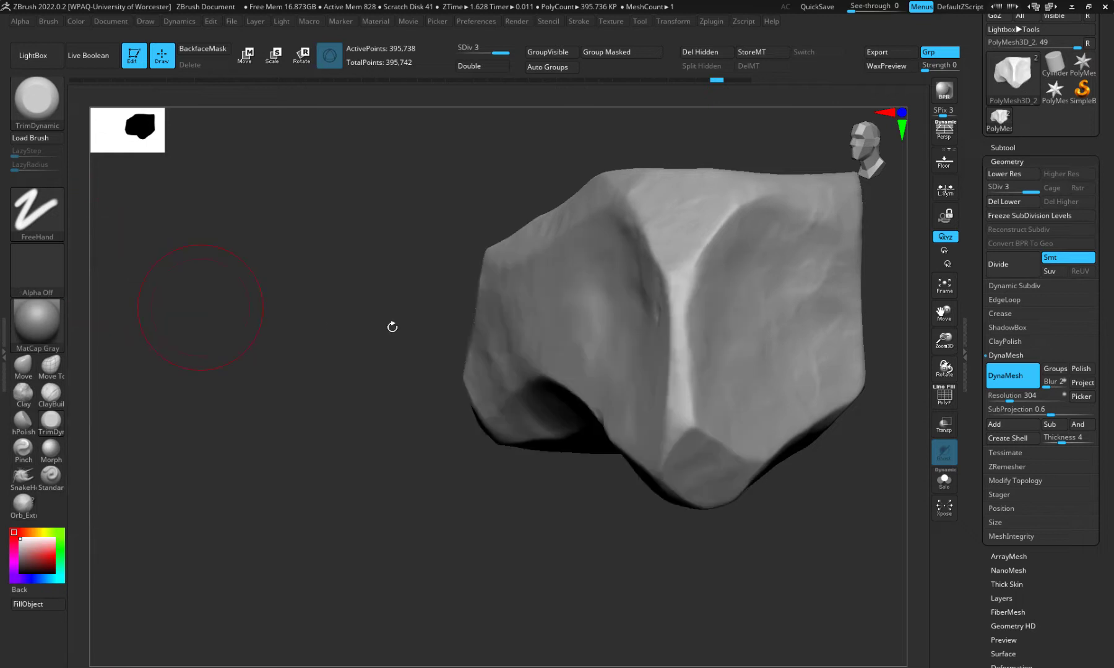
mouse_move(336, 238)
left_mouse_down()
mouse_move(332, 283)
mouse_move(343, 287)
left_mouse_up()
left_click_drag(671, 206, 683, 202)
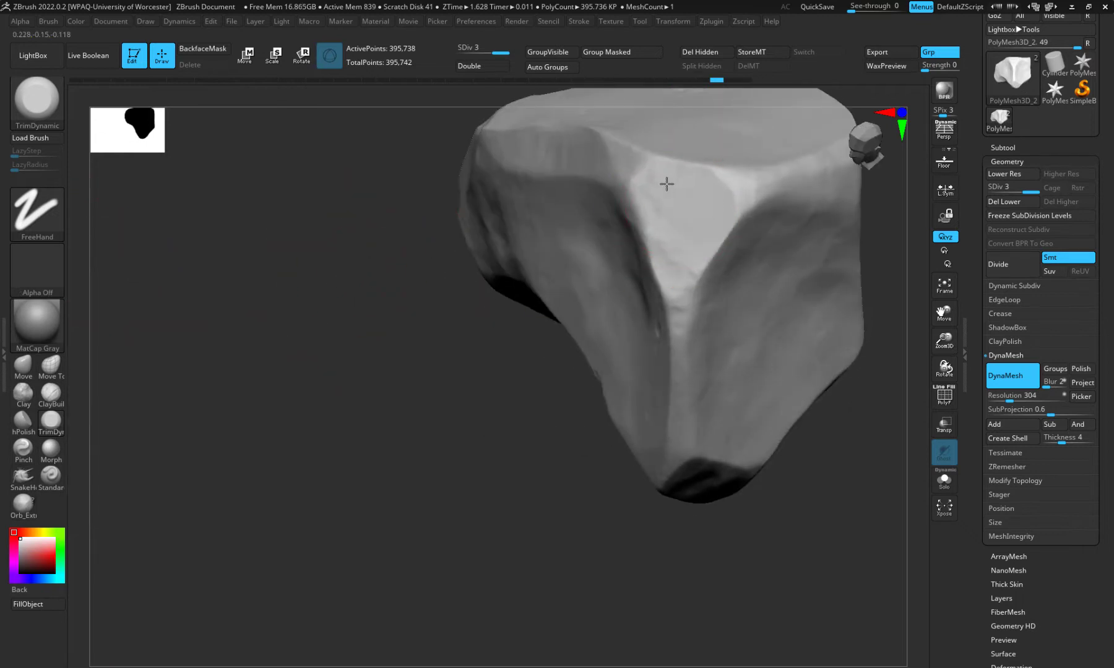
mouse_move(681, 285)
left_mouse_down()
mouse_move(701, 216)
mouse_move(693, 354)
left_mouse_up()
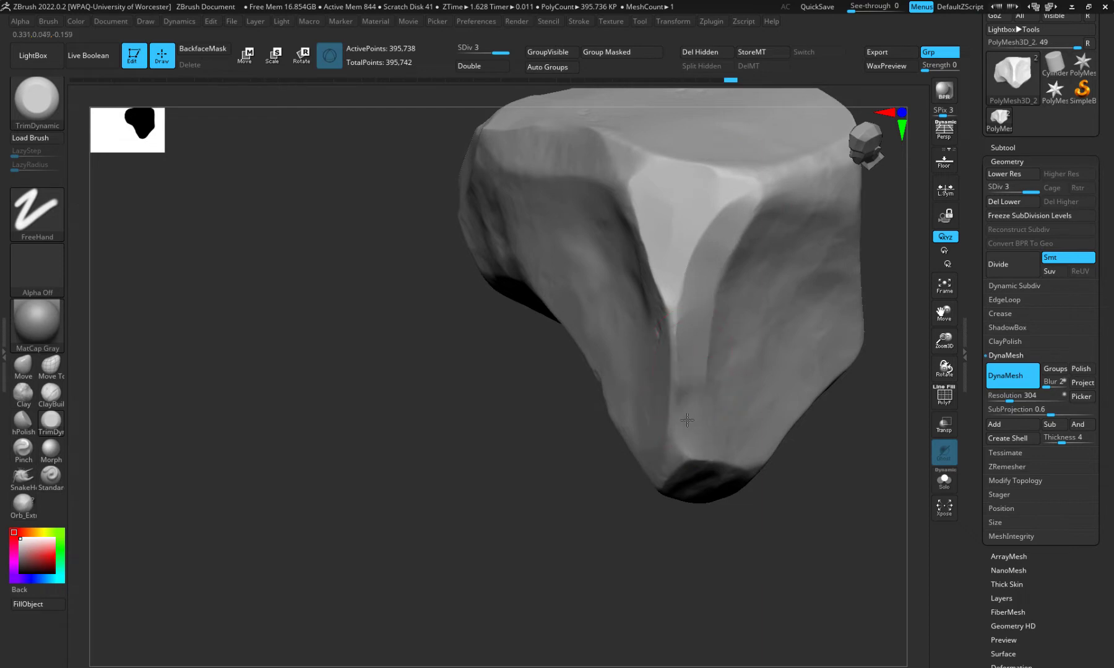
mouse_move(359, 547)
left_mouse_down()
mouse_move(378, 597)
mouse_move(396, 504)
left_mouse_up()
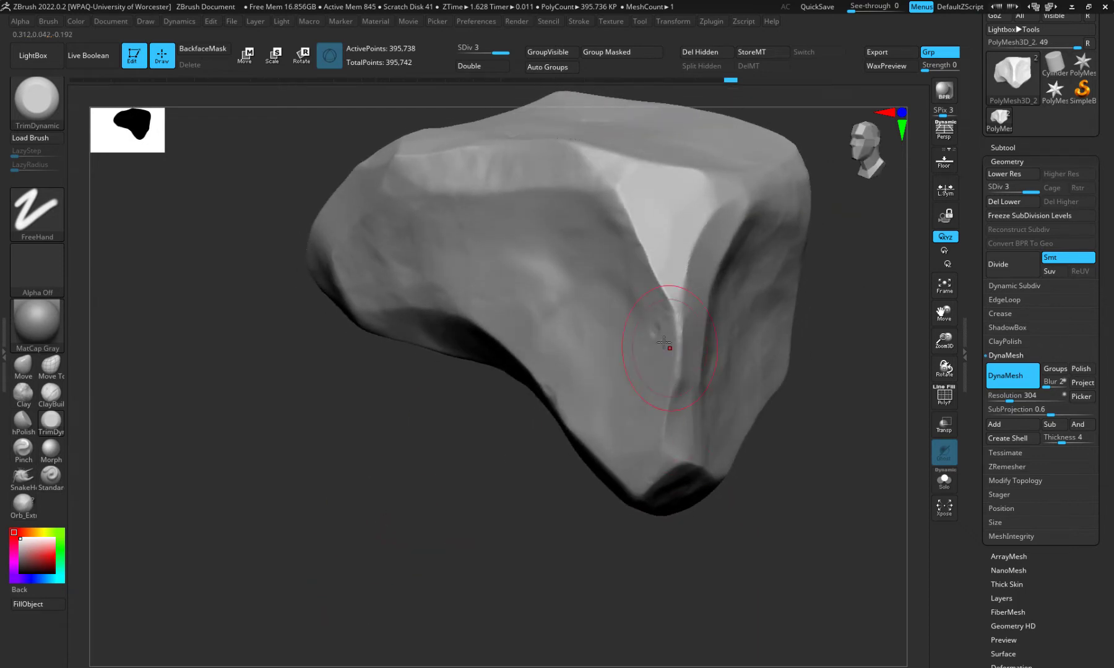
left_click_drag(683, 321, 659, 433)
mouse_move(262, 564)
left_mouse_down()
mouse_move(313, 522)
mouse_move(313, 604)
left_mouse_up()
key("ctrl+z")
key("ctrl+z")
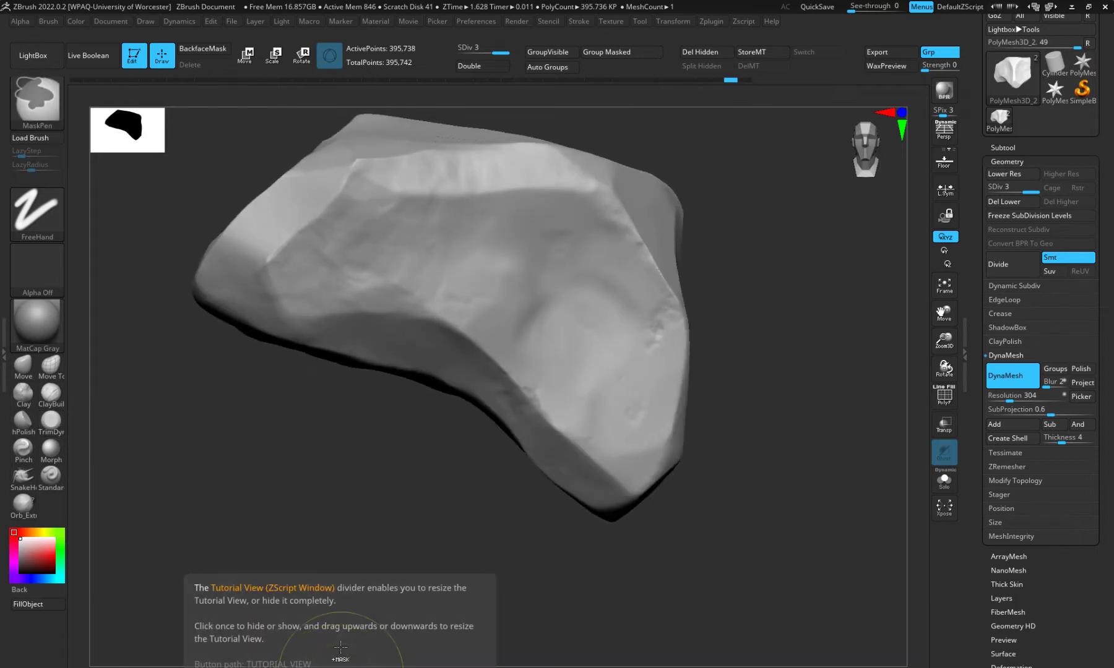
key("ctrl+z")
Switch to the Crumple brush and wrinkle the surface of the stone's front face
left_click_drag(295, 523, 352, 532)
left_click_drag(246, 520, 144, 528)
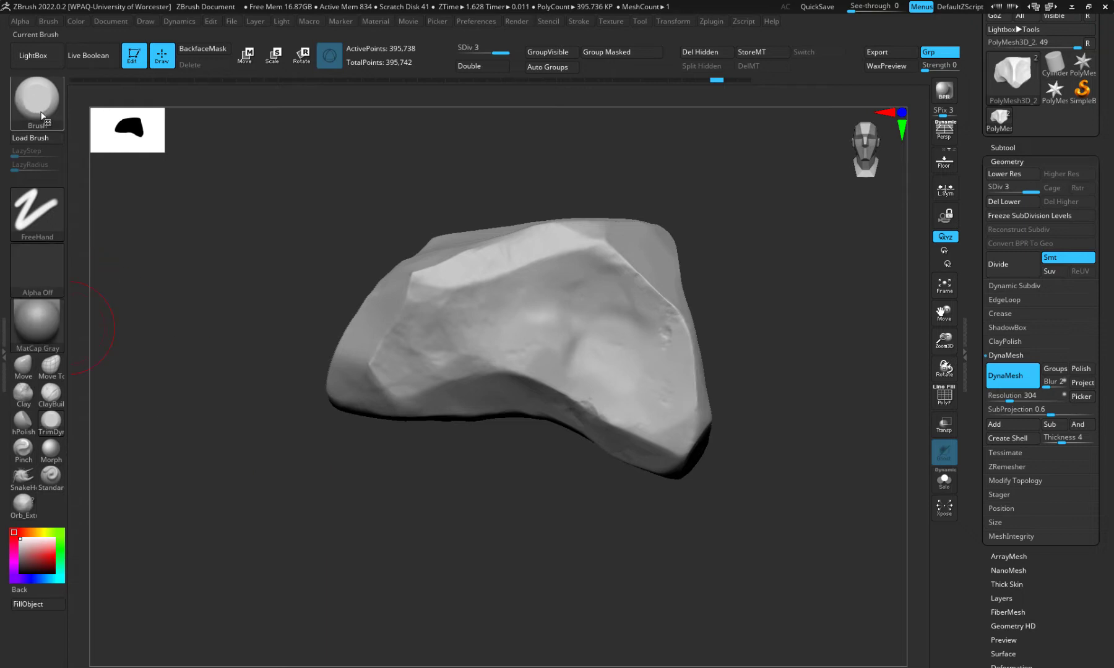
left_click(19, 96)
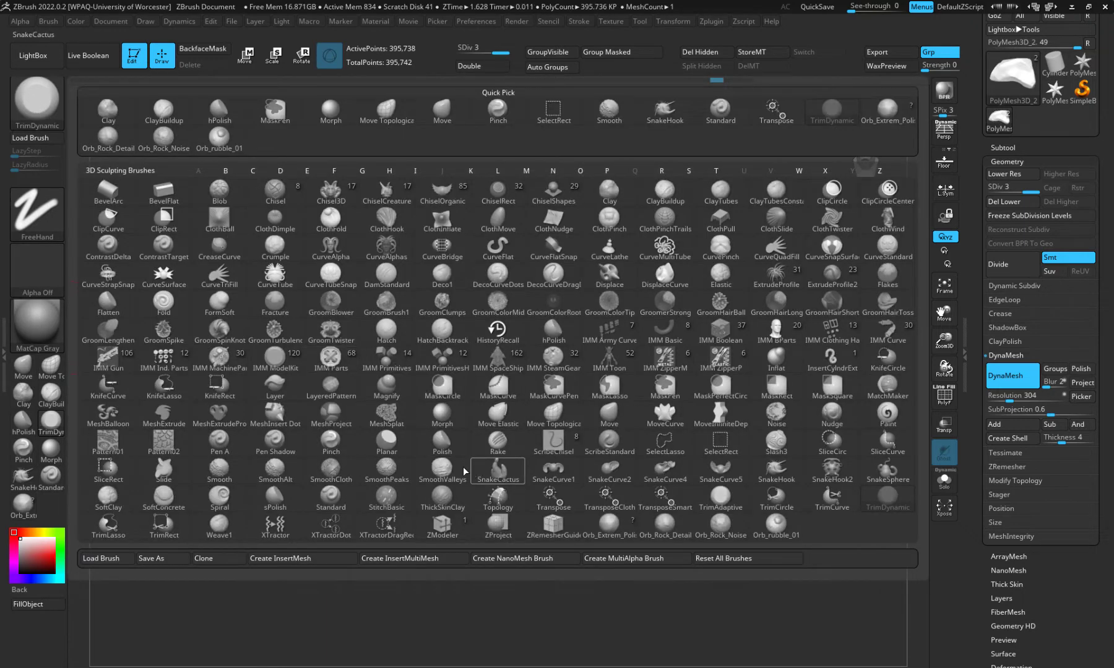
key("c")
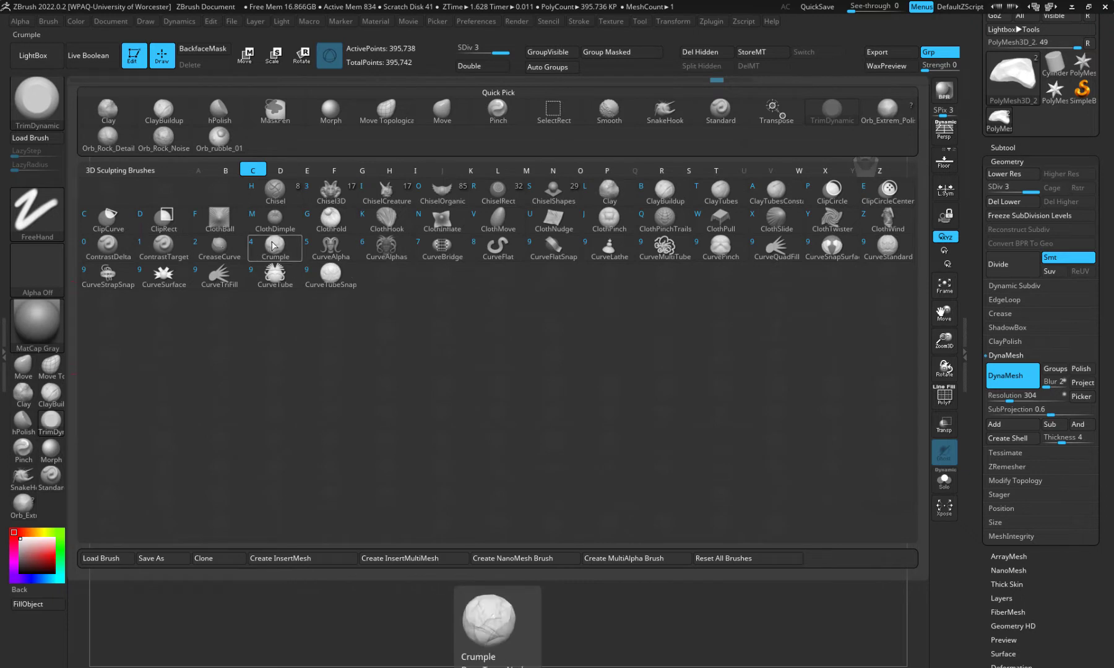
left_click(274, 246)
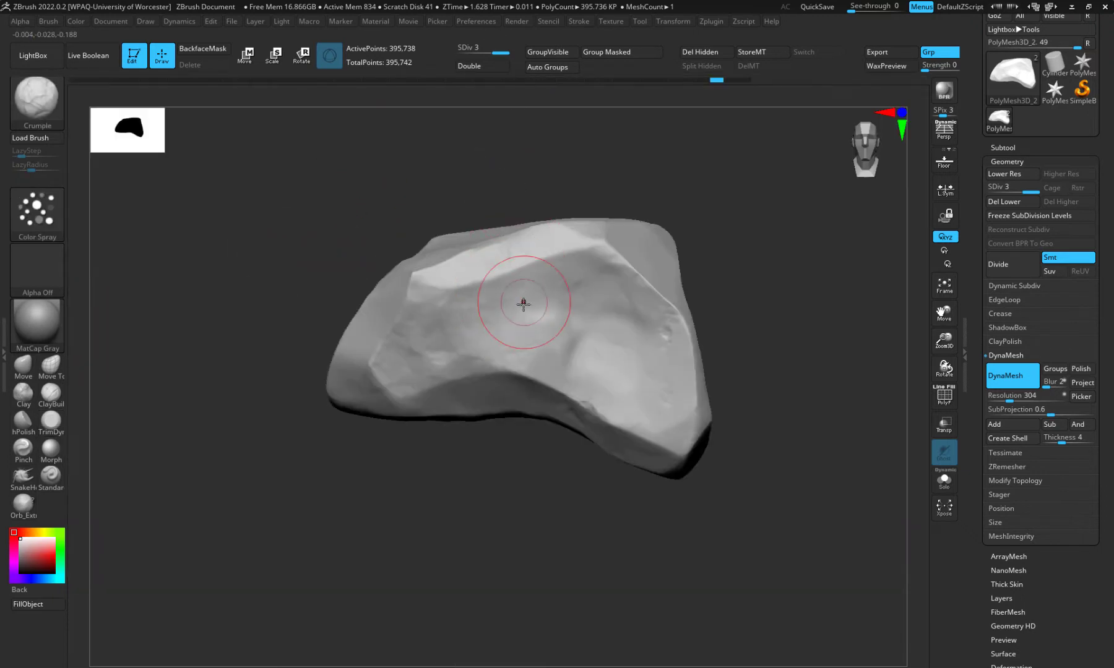
mouse_move(504, 288)
left_mouse_down()
mouse_move(556, 263)
mouse_move(492, 325)
mouse_move(453, 305)
left_mouse_up()
mouse_move(485, 409)
left_mouse_down()
mouse_move(526, 359)
mouse_move(649, 427)
mouse_move(513, 378)
left_mouse_up()
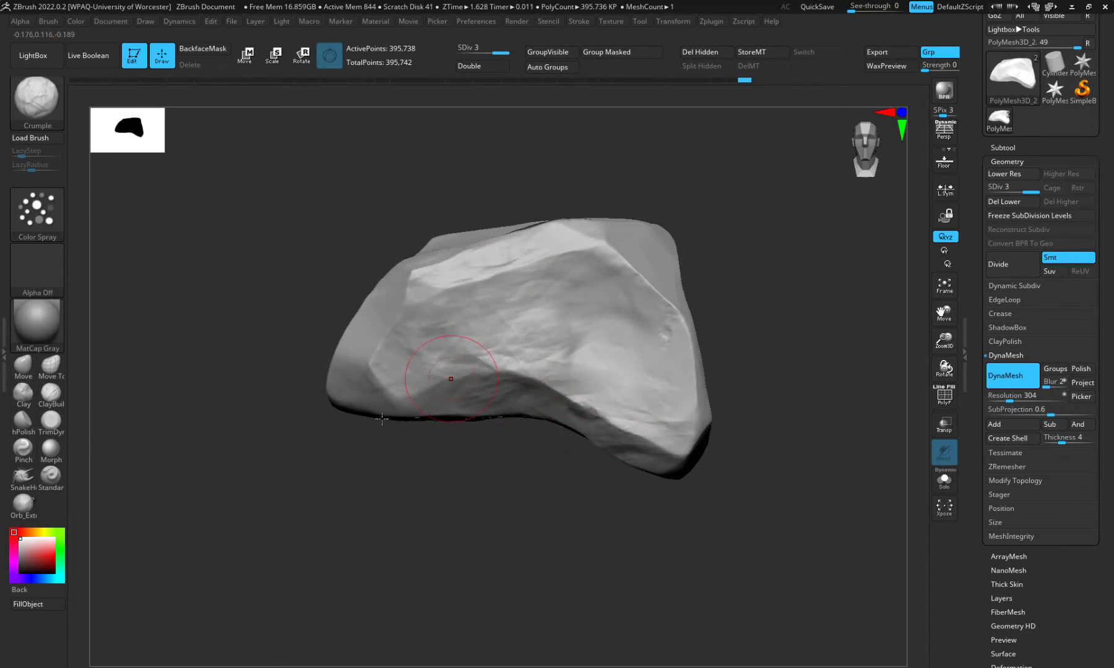
Try extending the Crumple wrinkles across the front face and the concave lower lip
mouse_move(406, 542)
left_mouse_down()
mouse_move(403, 504)
mouse_move(471, 428)
mouse_move(576, 408)
mouse_move(608, 368)
mouse_move(619, 421)
left_mouse_up()
mouse_move(480, 544)
left_mouse_down()
mouse_move(476, 614)
mouse_move(454, 629)
mouse_move(457, 514)
mouse_move(480, 521)
left_mouse_up()
mouse_move(609, 325)
left_mouse_down()
mouse_move(618, 372)
mouse_move(625, 353)
mouse_move(446, 303)
left_mouse_up()
mouse_move(301, 500)
left_mouse_down()
mouse_move(305, 442)
mouse_move(352, 562)
mouse_move(376, 511)
mouse_move(350, 520)
left_mouse_up()
key("shift")
mouse_move(435, 562)
left_mouse_down("alt")
mouse_move(381, 499)
mouse_move(482, 537)
mouse_move(508, 595)
mouse_move(435, 455)
left_mouse_up("alt")
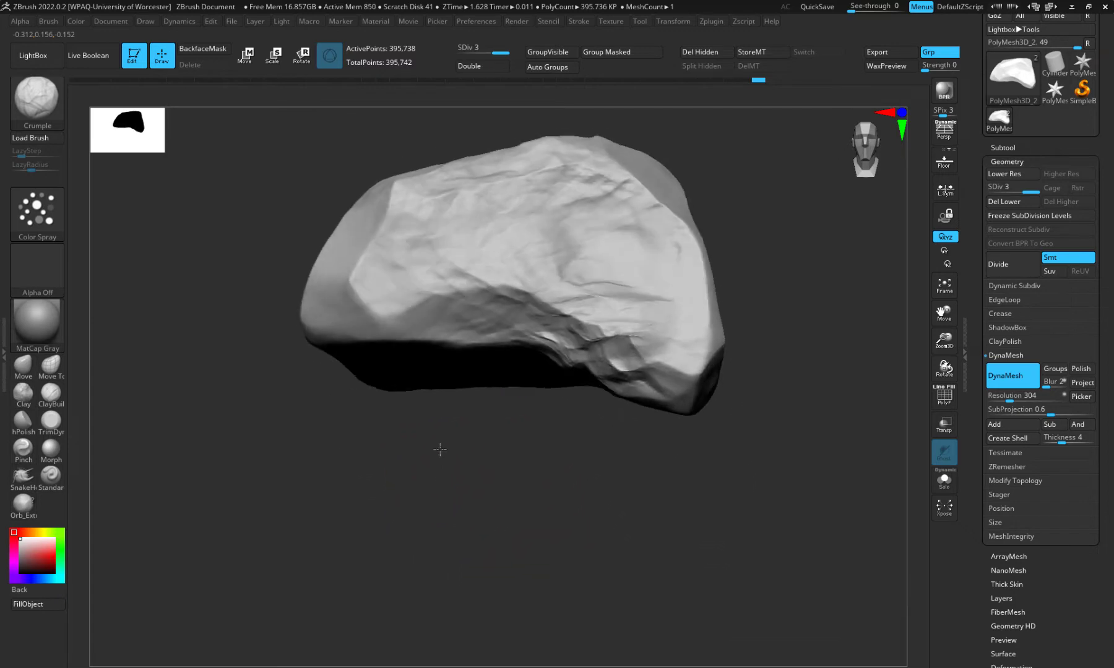
Try flattening the crumpled front face with TrimDynamic, and undo it together with the latest Crumple strokes
left_click(51, 420)
mouse_move(603, 288)
left_mouse_down()
mouse_move(621, 281)
mouse_move(587, 189)
left_mouse_up()
left_click_drag(420, 222, 461, 228)
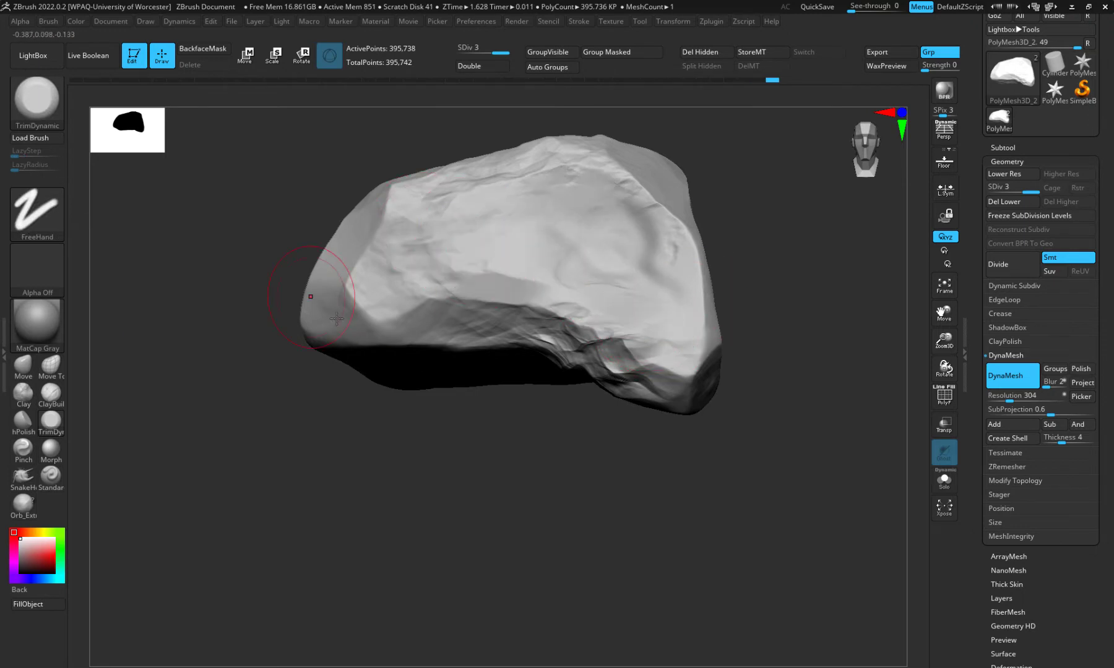
key("ctrl+z")
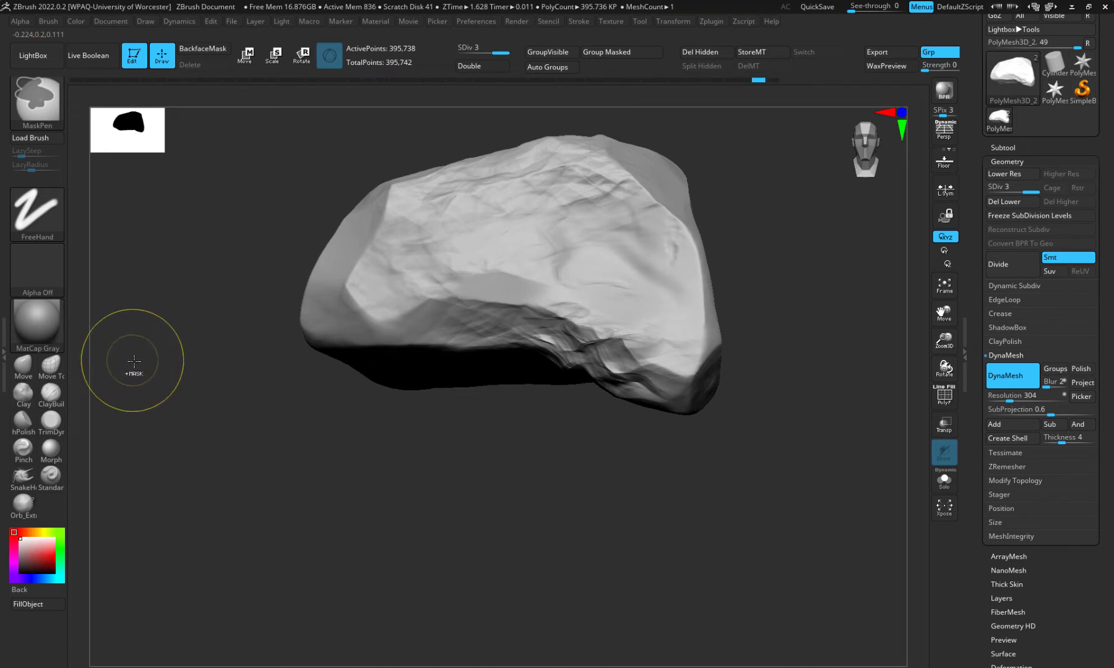
key("ctrl+z")
key("ctrl+z")
key("ctrl+z")
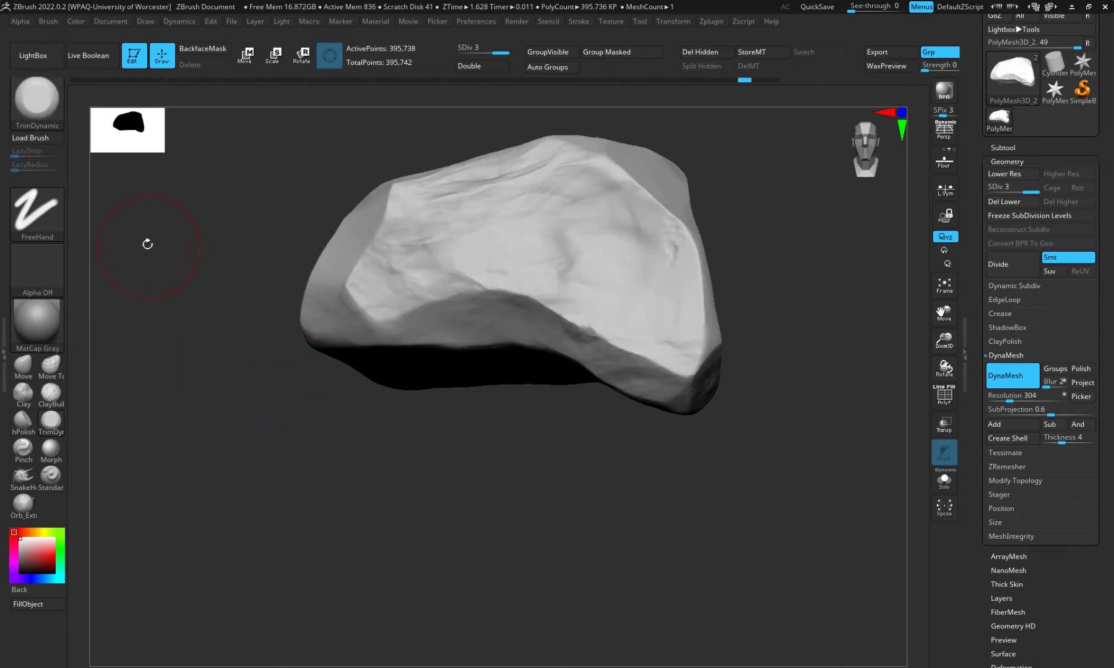
Reselect the Crumple brush and wrinkle the upper bevel, the front face and the concave lower lip
left_click(38, 107)
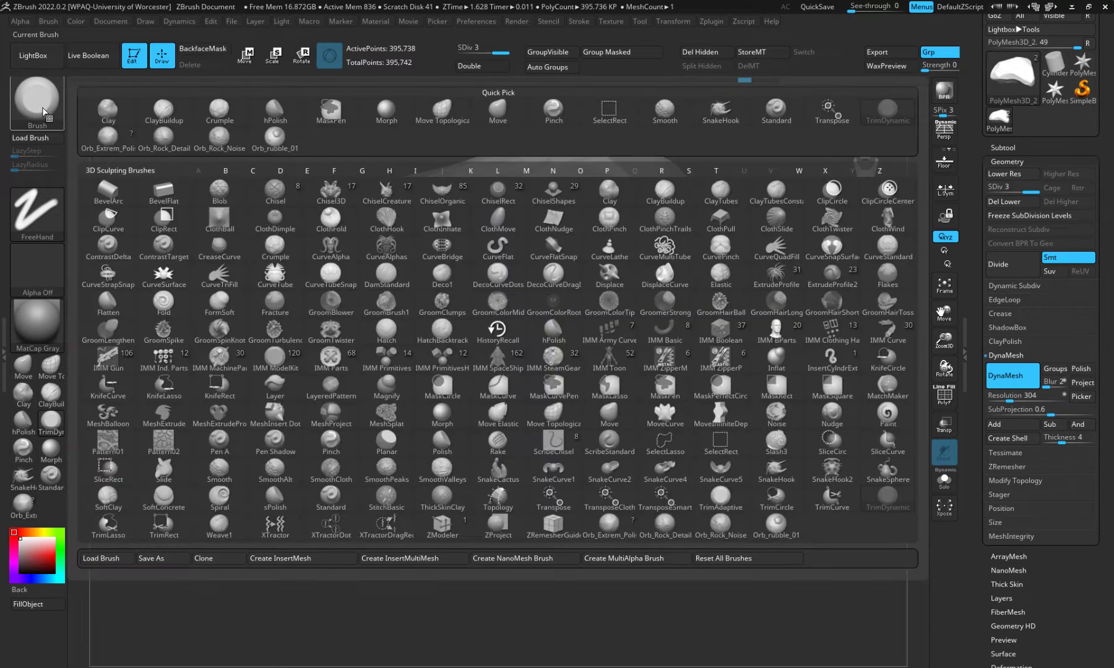
left_click(211, 113)
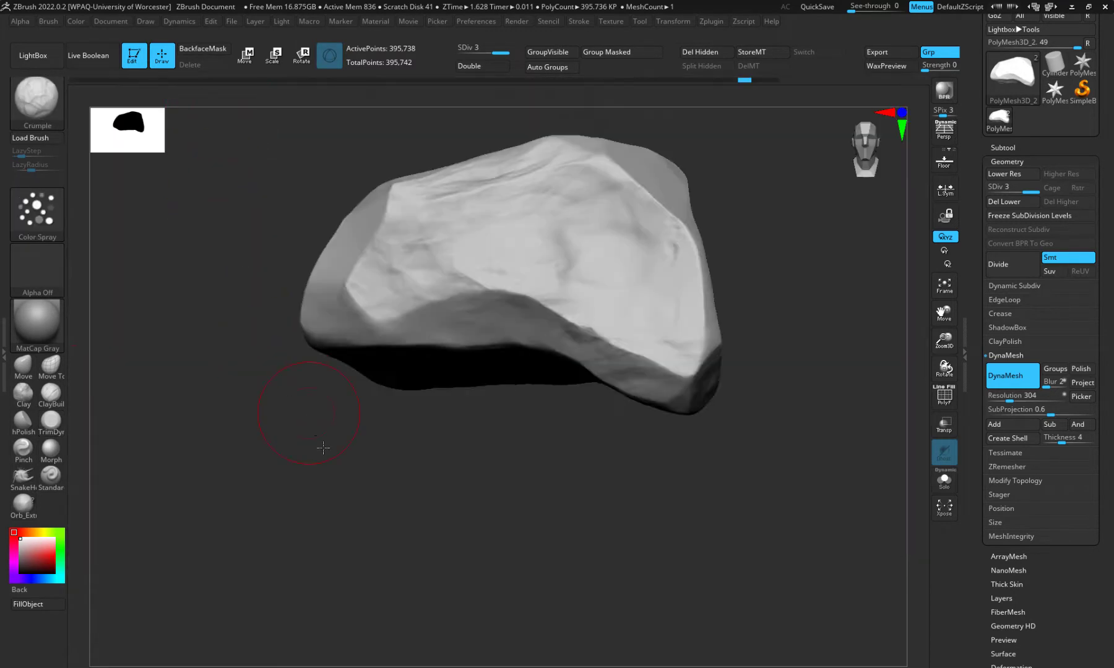
mouse_move(323, 447)
left_mouse_down()
mouse_move(316, 482)
mouse_move(314, 468)
left_mouse_up()
mouse_move(463, 471)
left_mouse_down()
mouse_move(464, 527)
mouse_move(526, 204)
left_mouse_up()
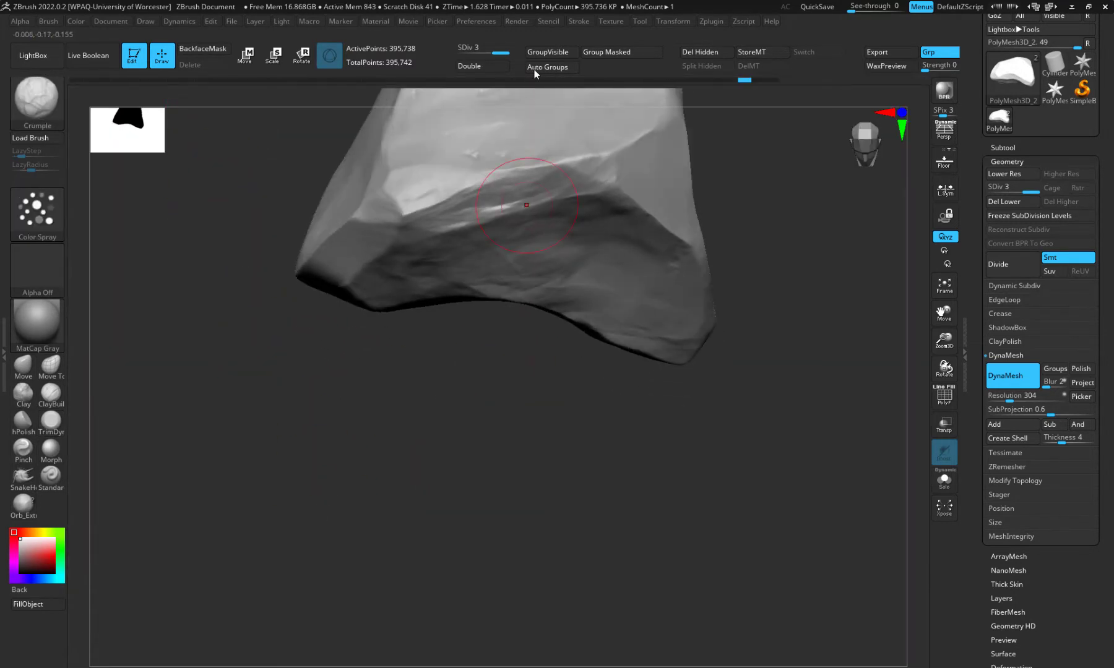
mouse_move(548, 165)
left_mouse_down()
mouse_move(495, 204)
mouse_move(446, 218)
left_mouse_up()
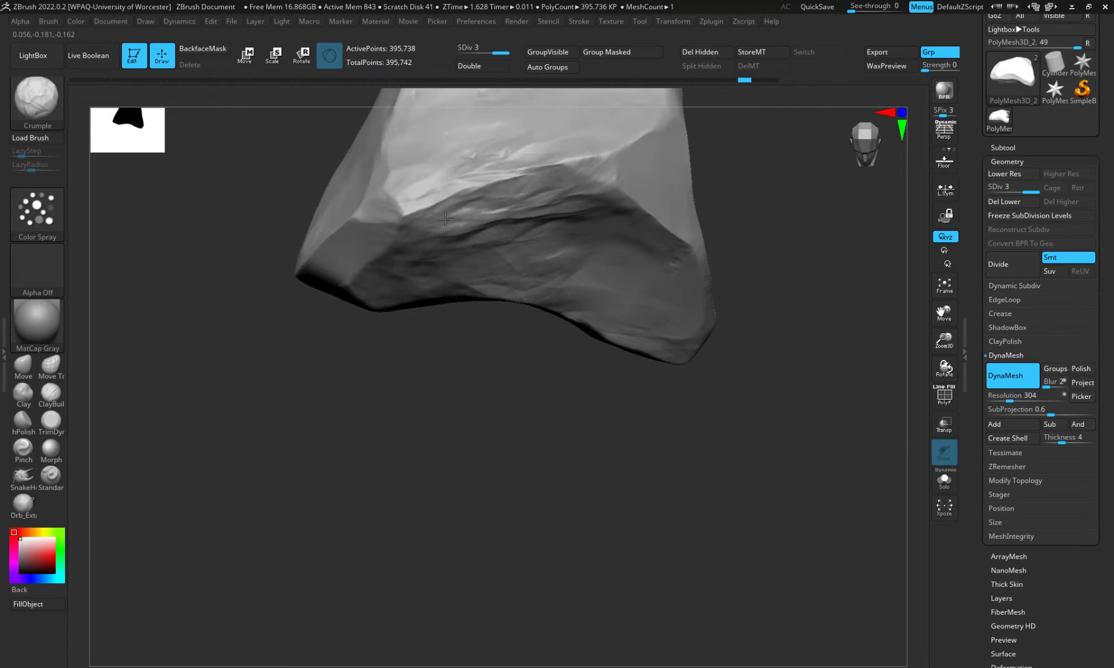
left_click_drag(355, 469, 347, 371)
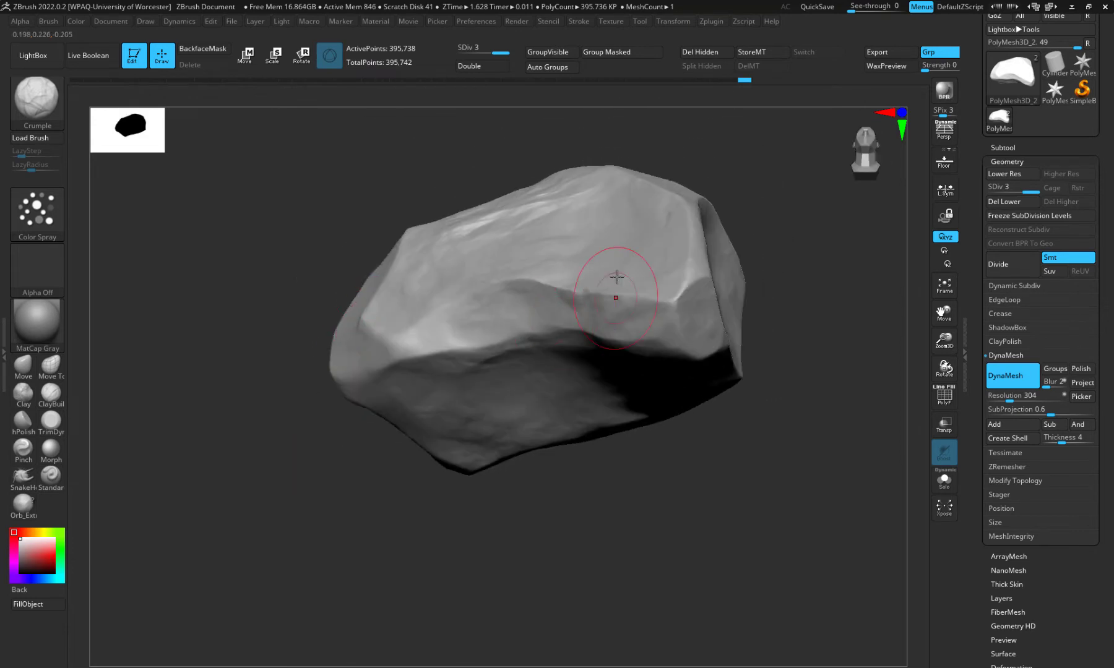
left_click_drag(353, 488, 217, 500)
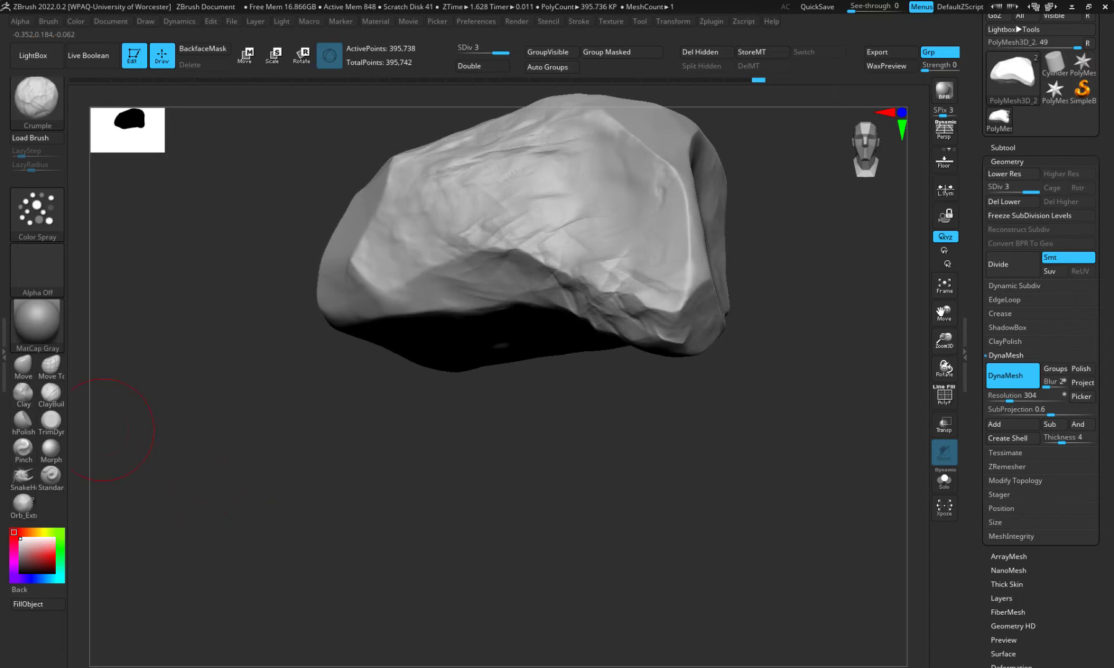
Smooth the crumpled wrinkles on the stone's front face using the hPolish brush with its alpha turned off
left_click(23, 420)
left_click_drag(403, 468, 644, 204)
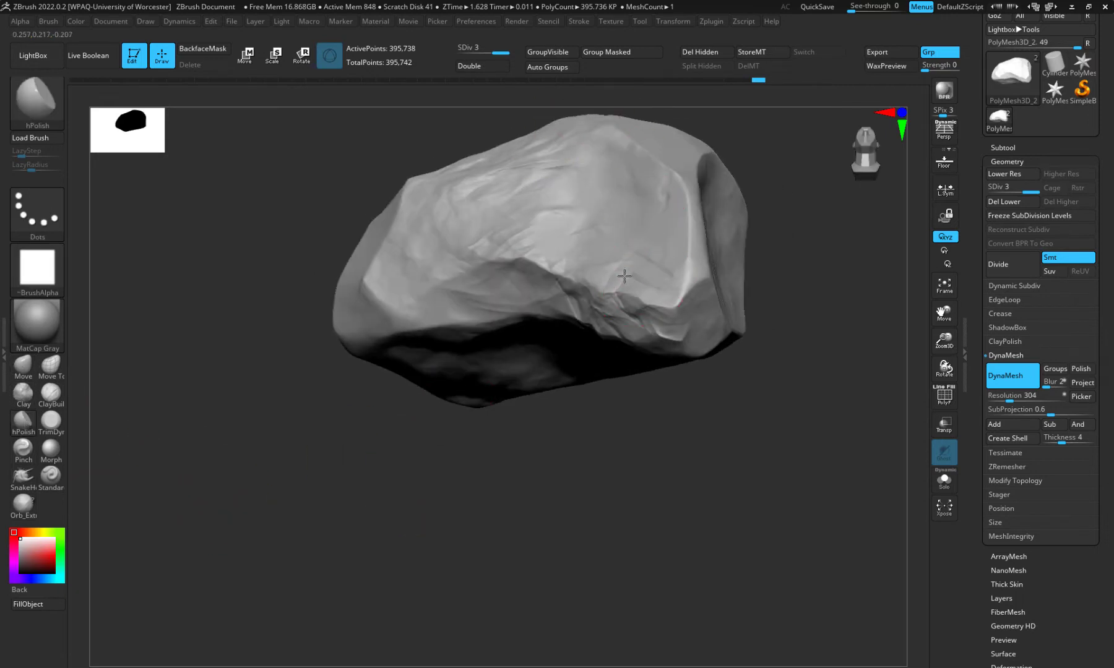
left_click_drag(526, 235, 465, 246)
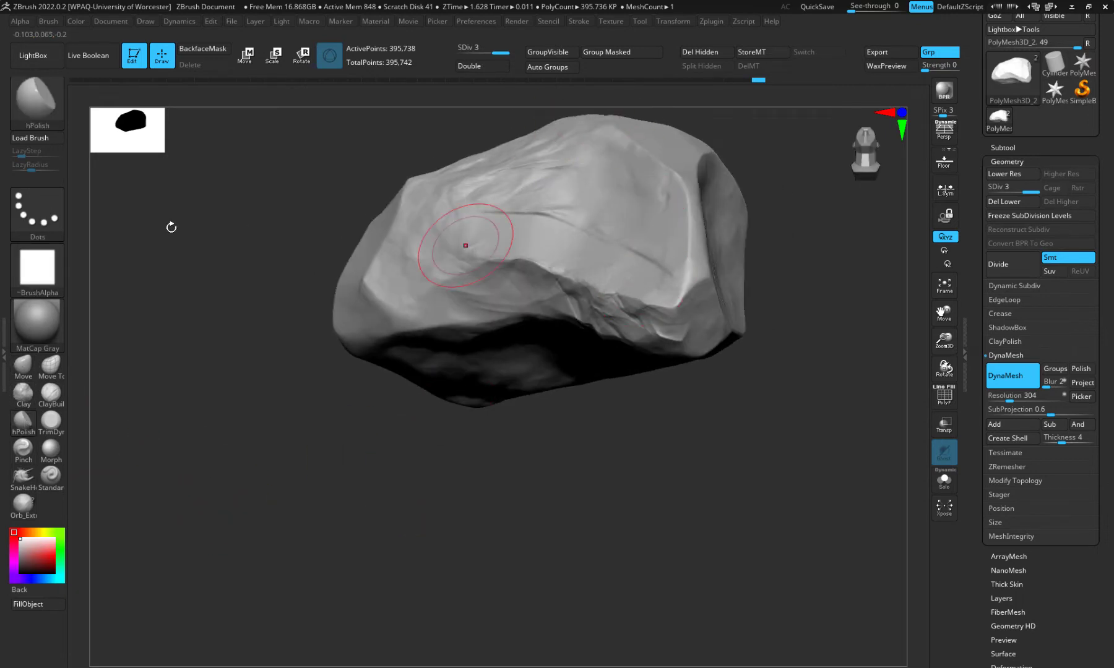
left_click(37, 271)
left_click(96, 280)
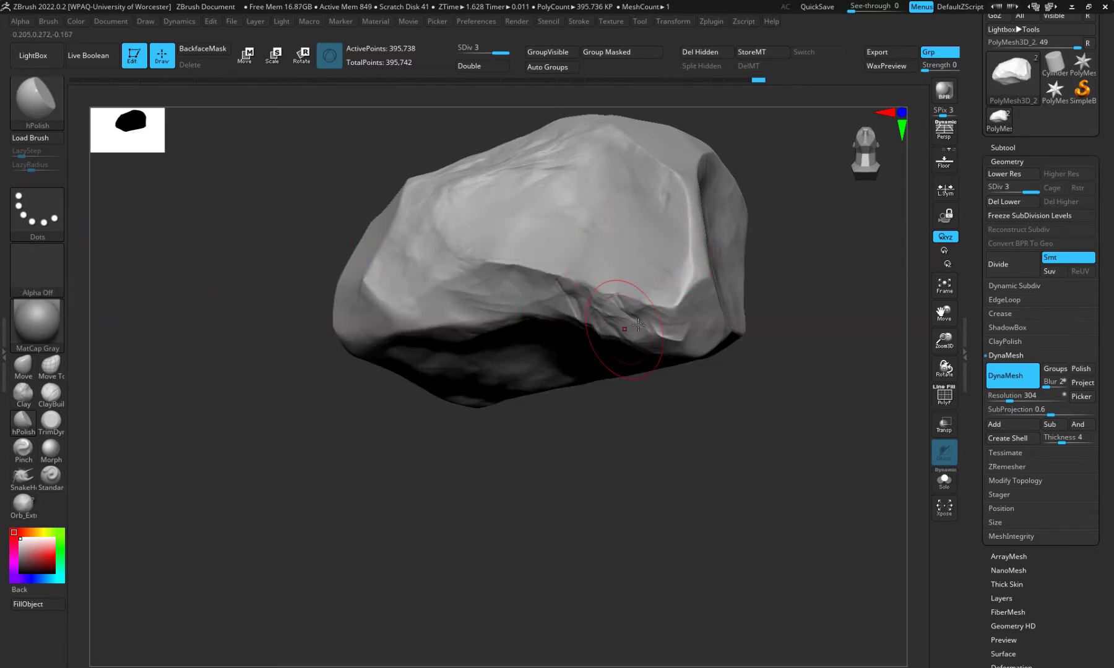
Polish the rough concave lower lip and its edge with the underside using hPolish
left_click_drag(515, 517, 549, 474)
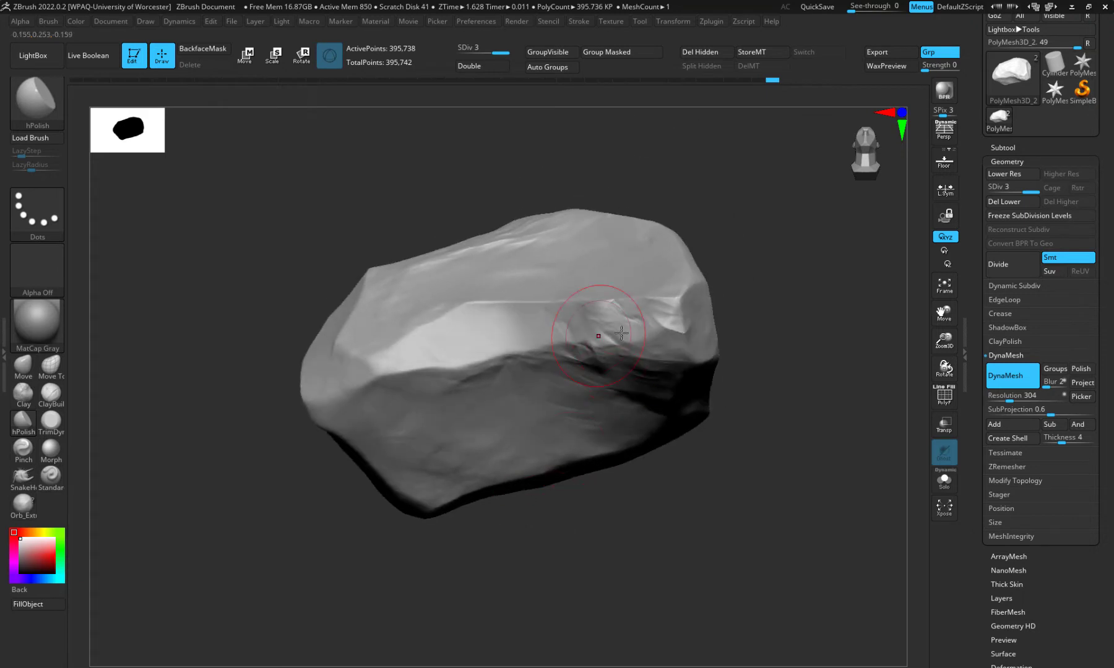
left_click_drag(674, 533, 625, 470)
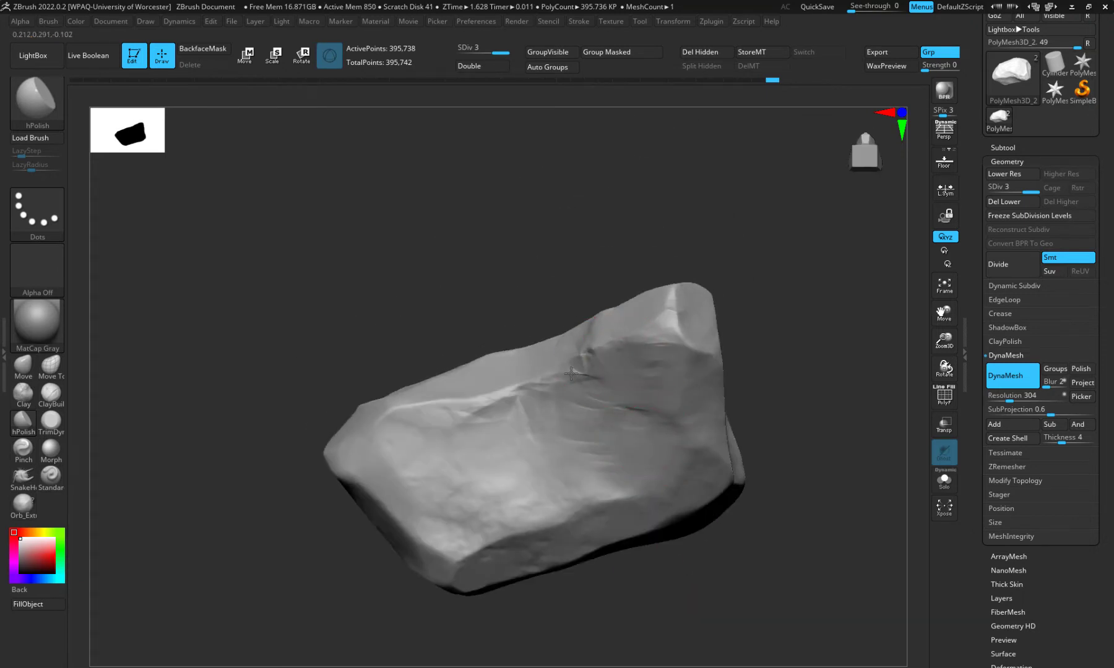
left_click_drag(571, 374, 461, 410)
left_click_drag(318, 219, 365, 323)
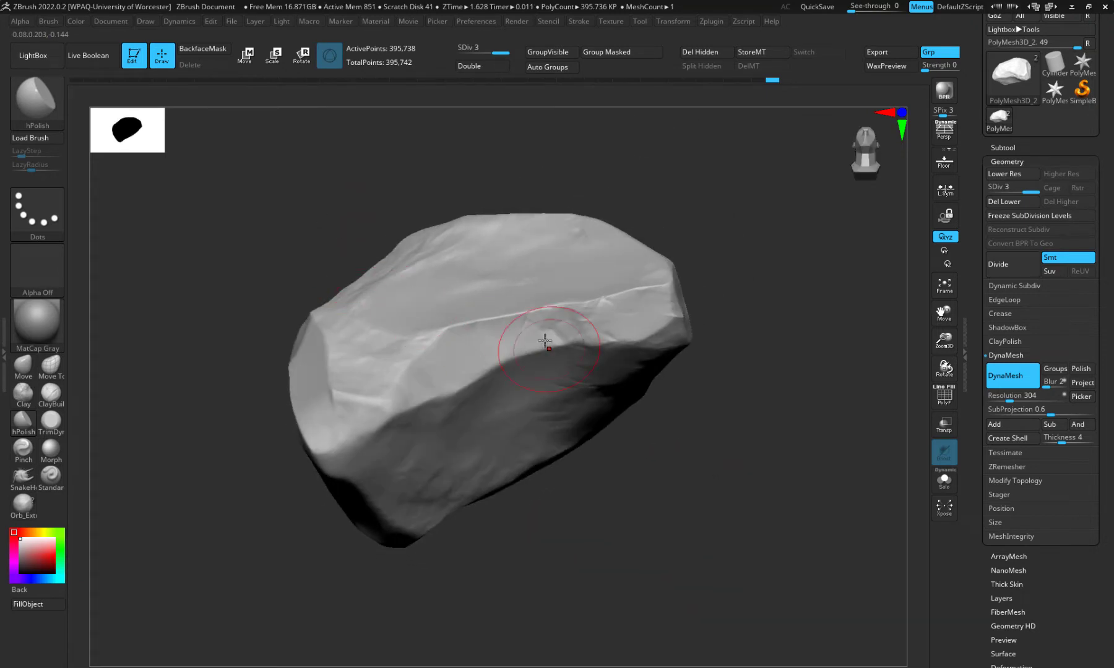
Polish the wrinkled ridge between the stone's end facet and front face, and check the shape from the front
mouse_move(305, 184)
left_mouse_down()
mouse_move(313, 234)
mouse_move(356, 300)
left_mouse_up()
left_click_drag(495, 386, 468, 360)
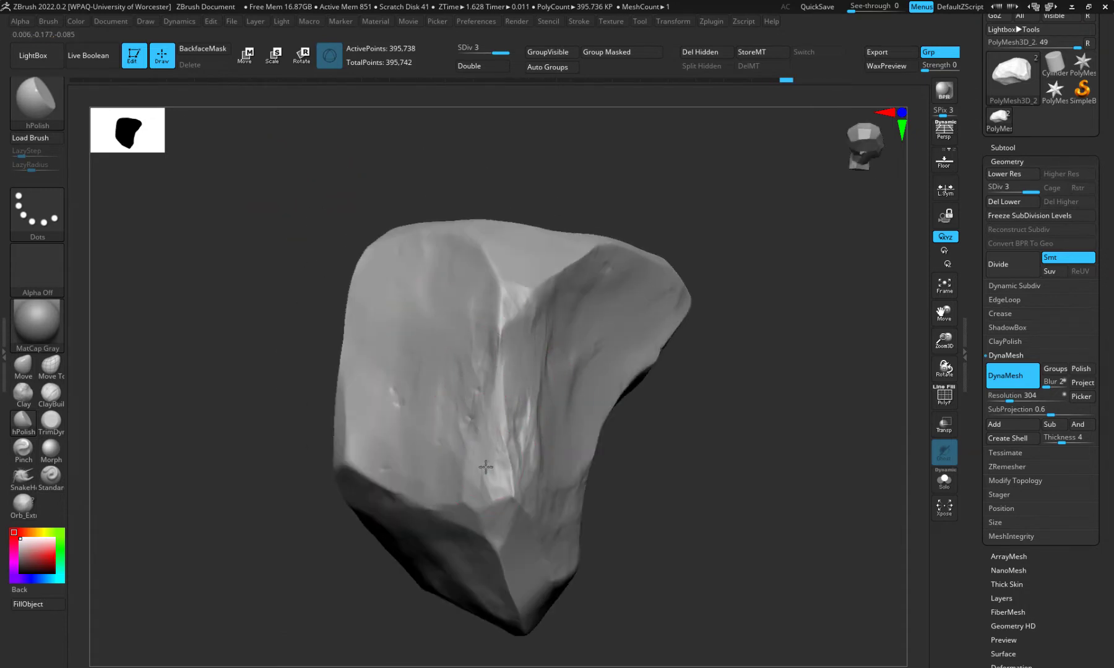
left_click_drag(486, 468, 525, 363)
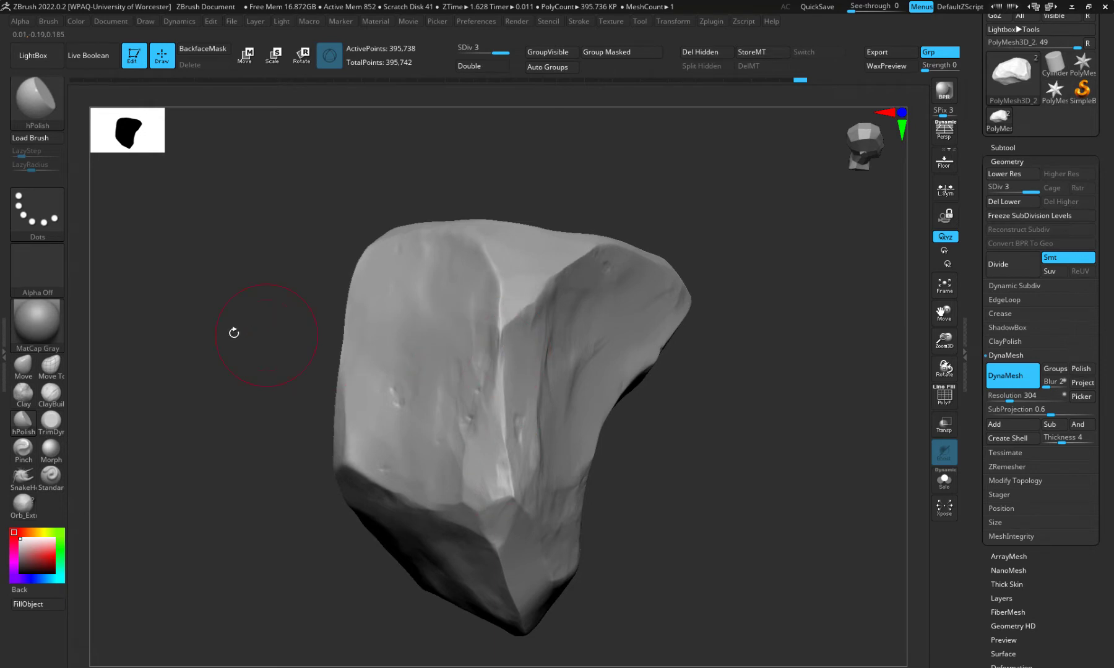
left_click_drag(233, 333, 258, 301)
left_click_drag(266, 343, 211, 296)
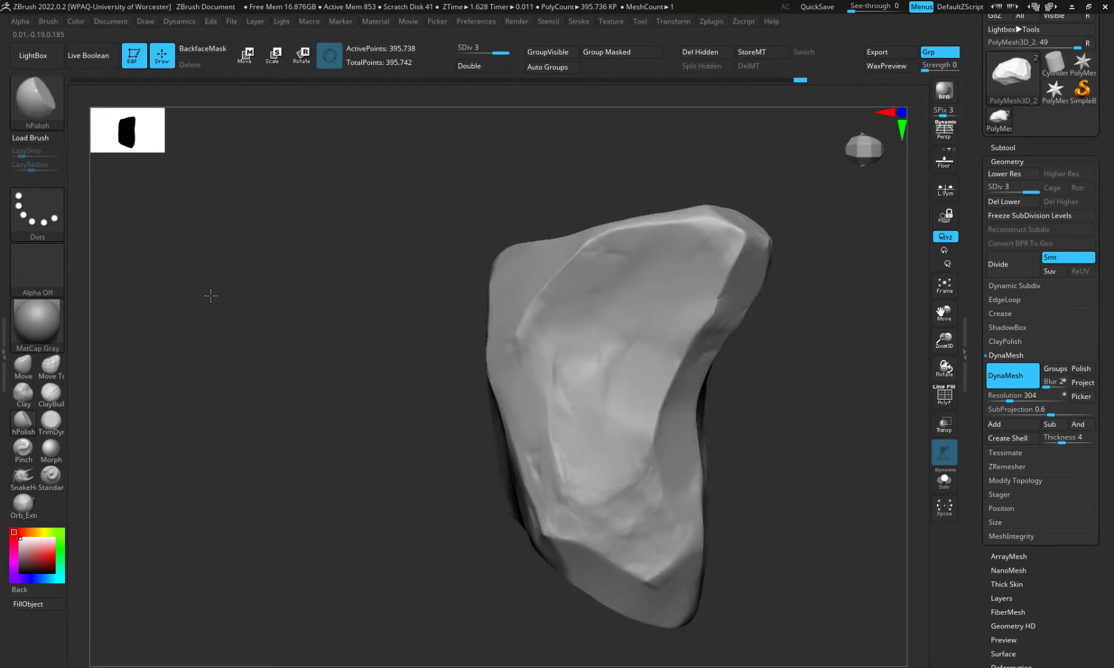
left_click_drag(241, 341, 331, 246)
left_click(878, 167)
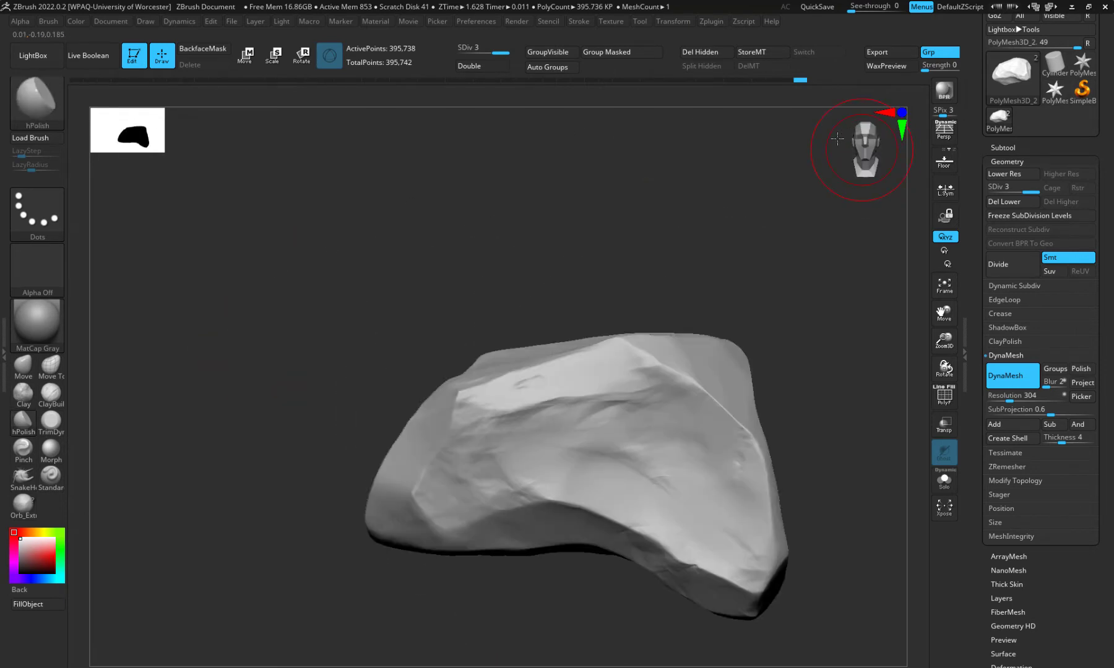
left_click_drag(708, 179, 438, 180)
left_click_drag(841, 169, 766, 154)
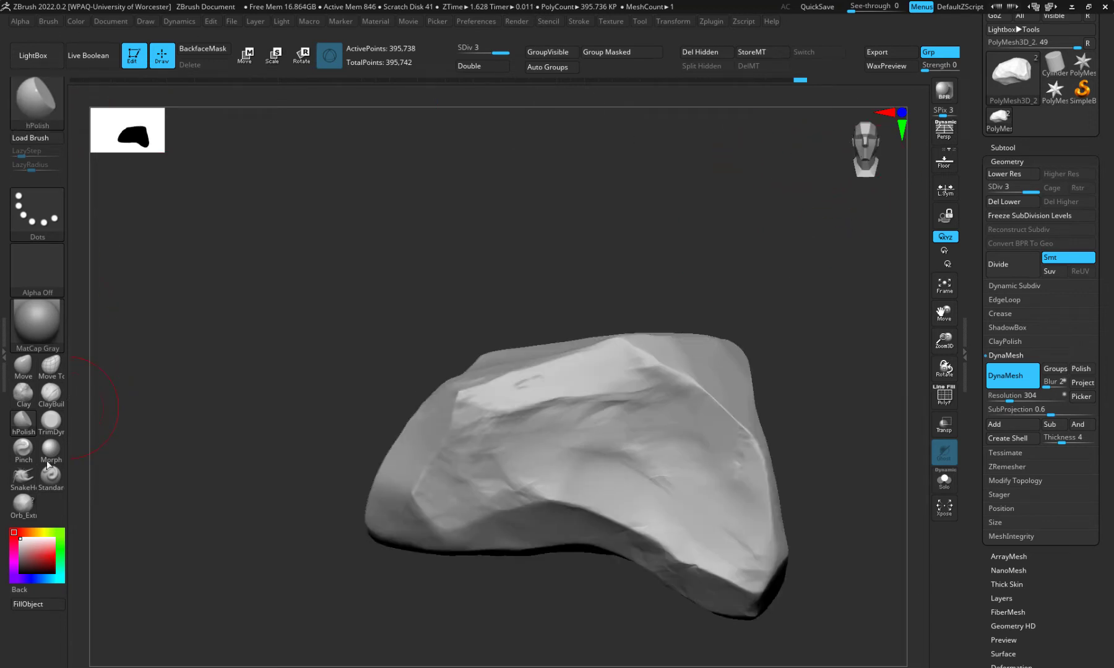
Flatten the bevelled edge between the end facet and the front face using the Flatten brush
left_click(47, 119)
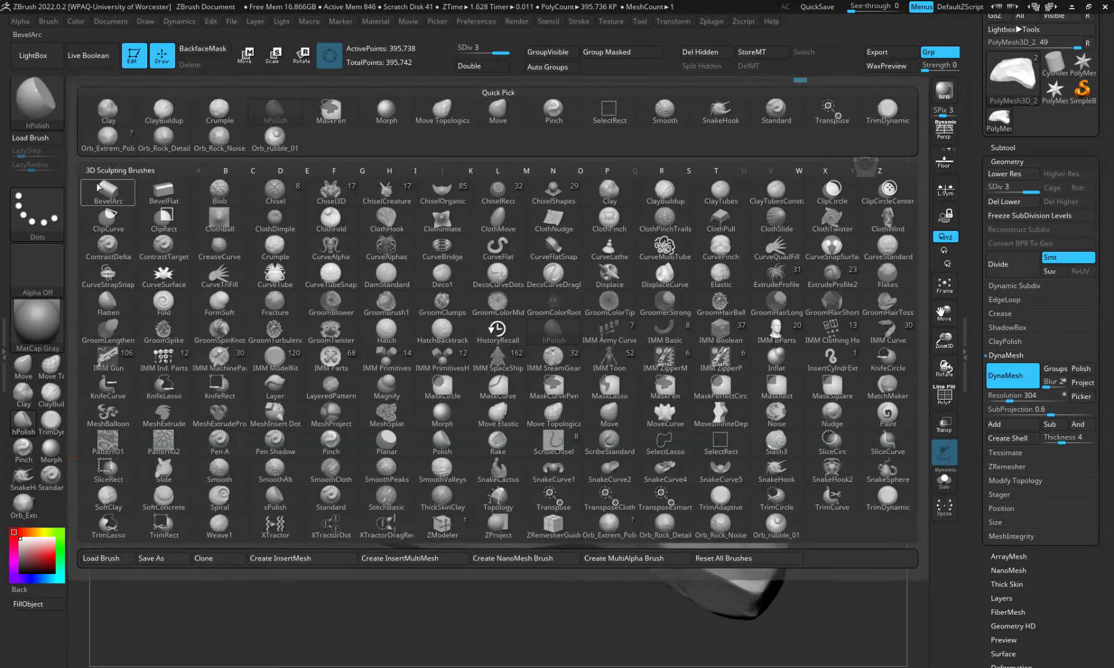
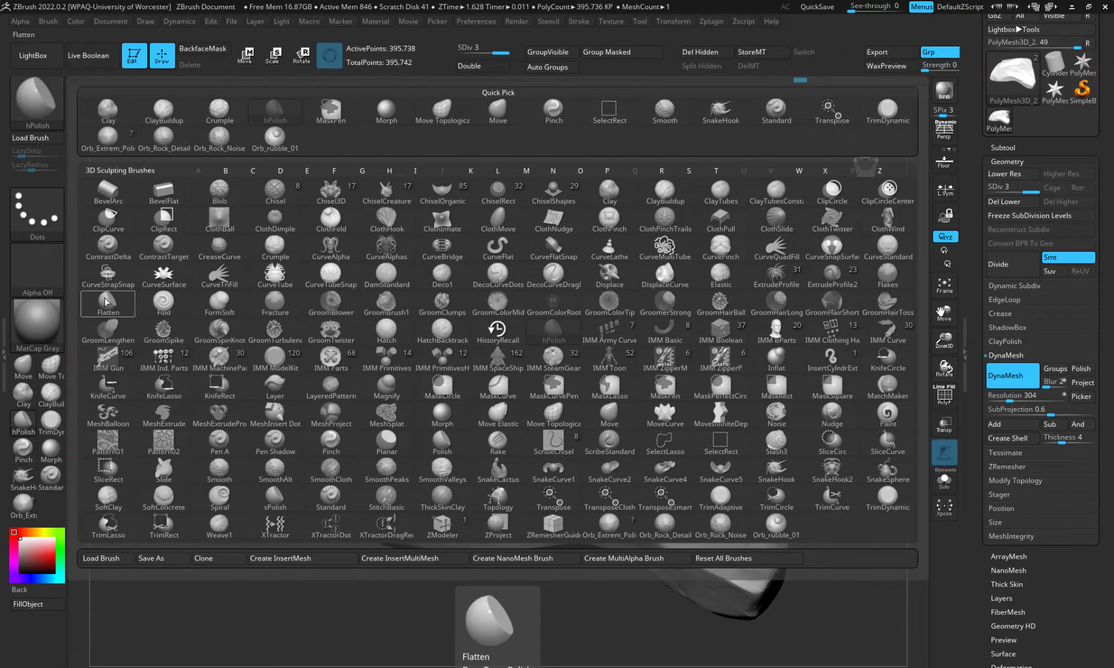
left_click(105, 307)
mouse_move(347, 463)
left_mouse_down()
mouse_move(331, 425)
mouse_move(352, 431)
left_mouse_up()
left_click_drag(517, 428, 482, 429)
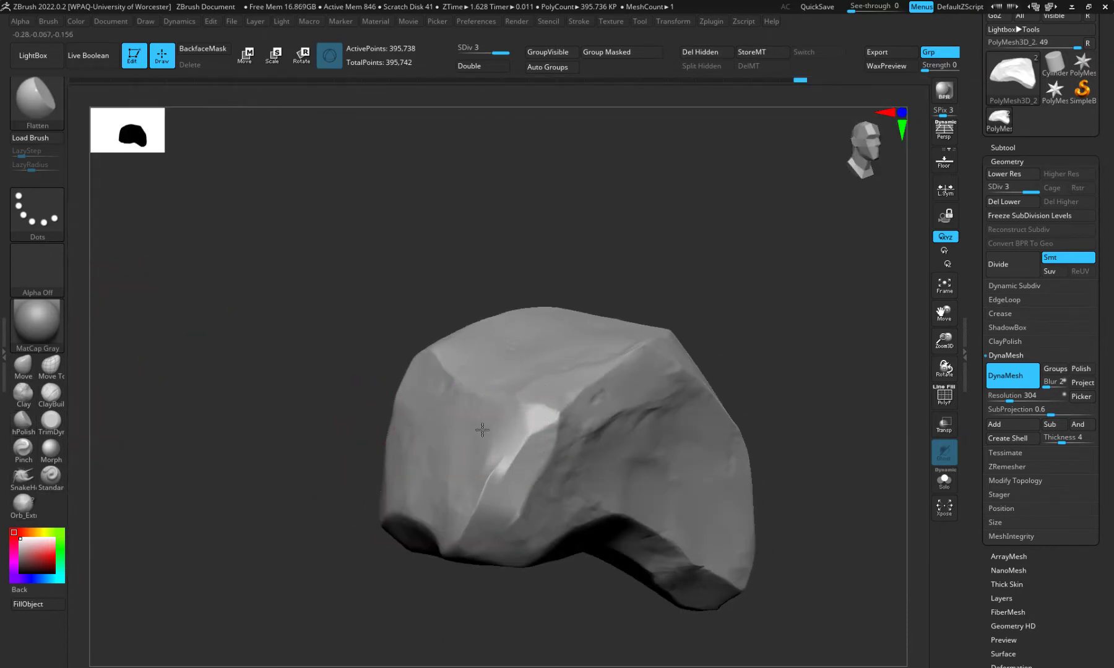
left_click_drag(232, 417, 164, 347)
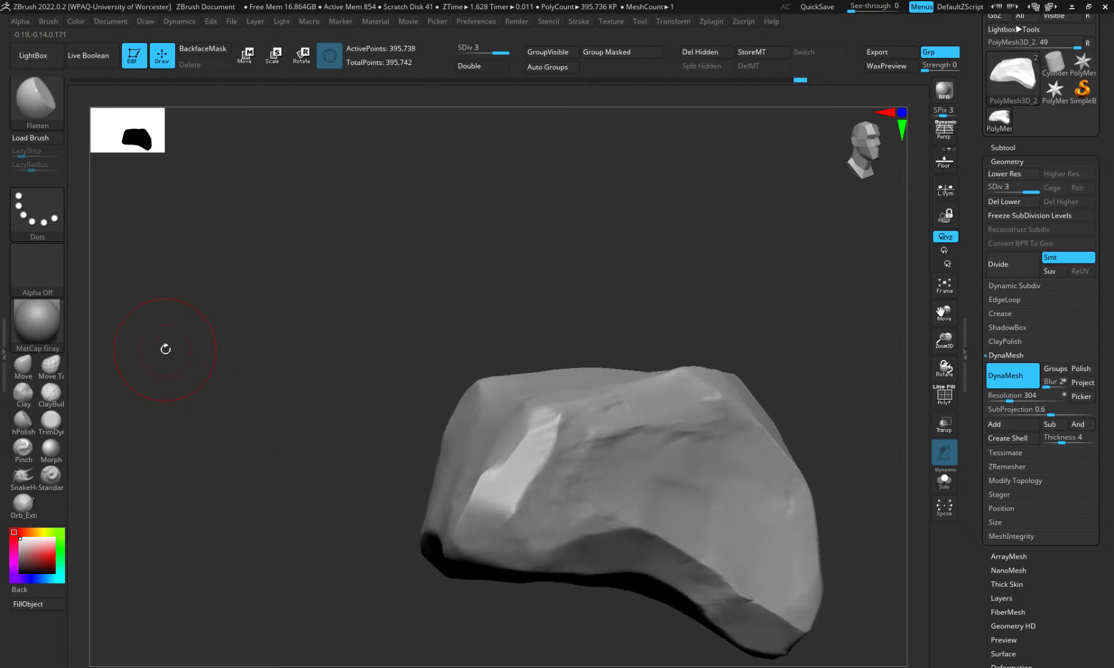
Pull the stone's concave lower edge downward using the Move Topological brush to reduce the hollow
left_click(37, 106)
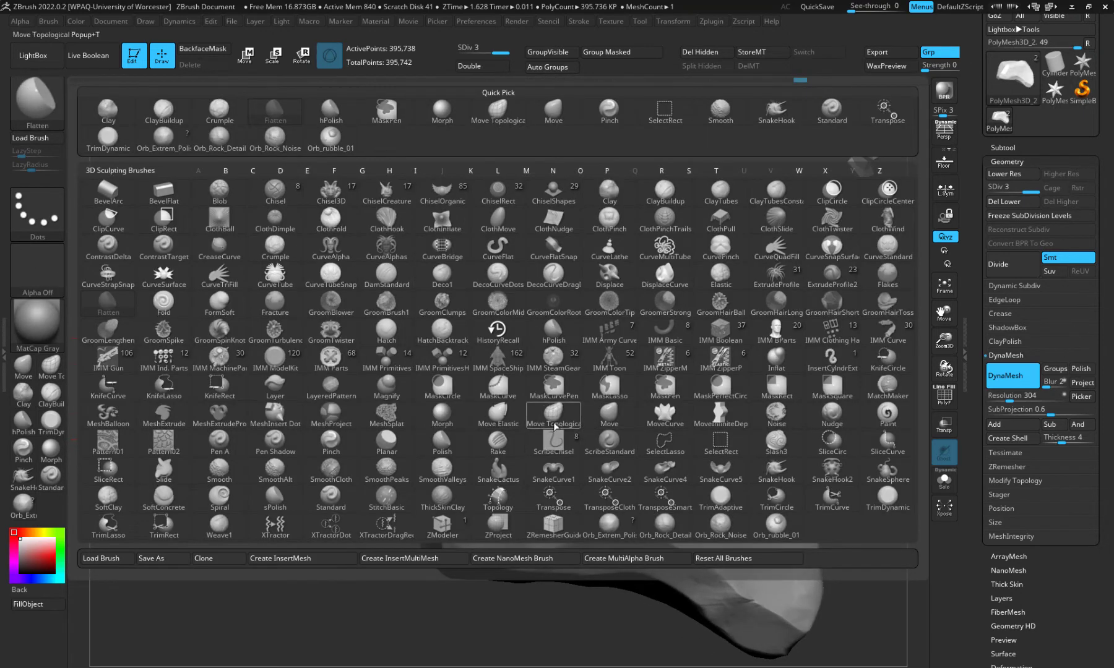
left_click(570, 417)
mouse_move(292, 446)
left_mouse_down()
mouse_move(144, 454)
mouse_move(279, 482)
mouse_move(191, 370)
mouse_move(279, 422)
mouse_move(784, 258)
left_mouse_up()
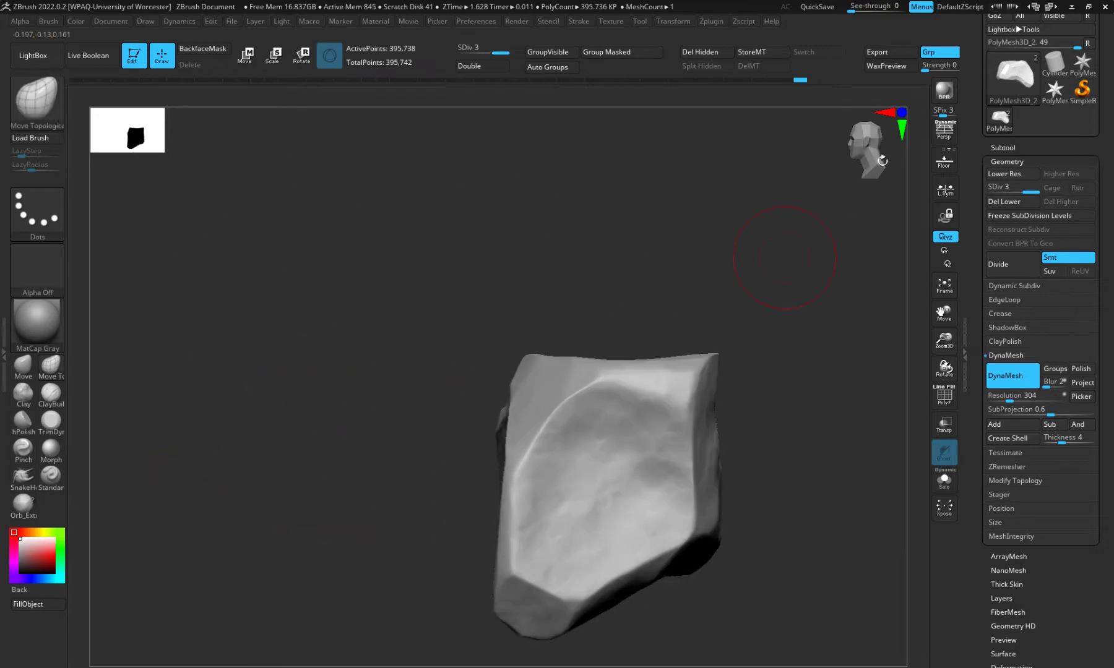
left_click_drag(872, 143, 897, 145)
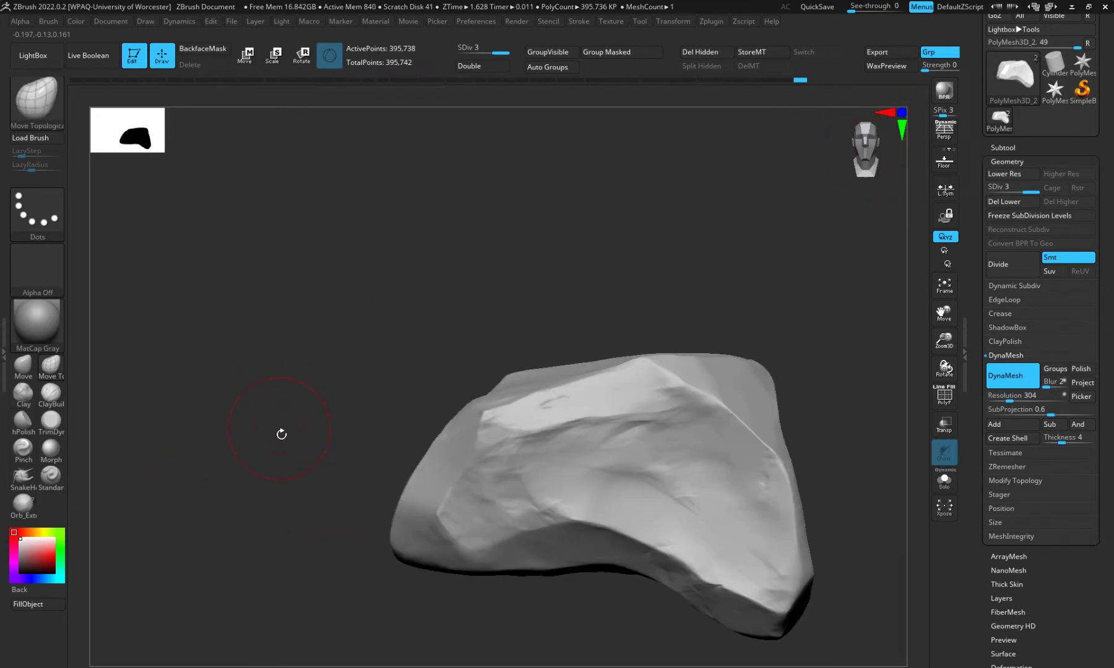
right_click(323, 465)
left_click_drag(298, 473, 331, 480)
left_click_drag(180, 453, 201, 250, "alt")
left_click_drag(424, 361, 411, 363)
left_click_drag(506, 382, 508, 394)
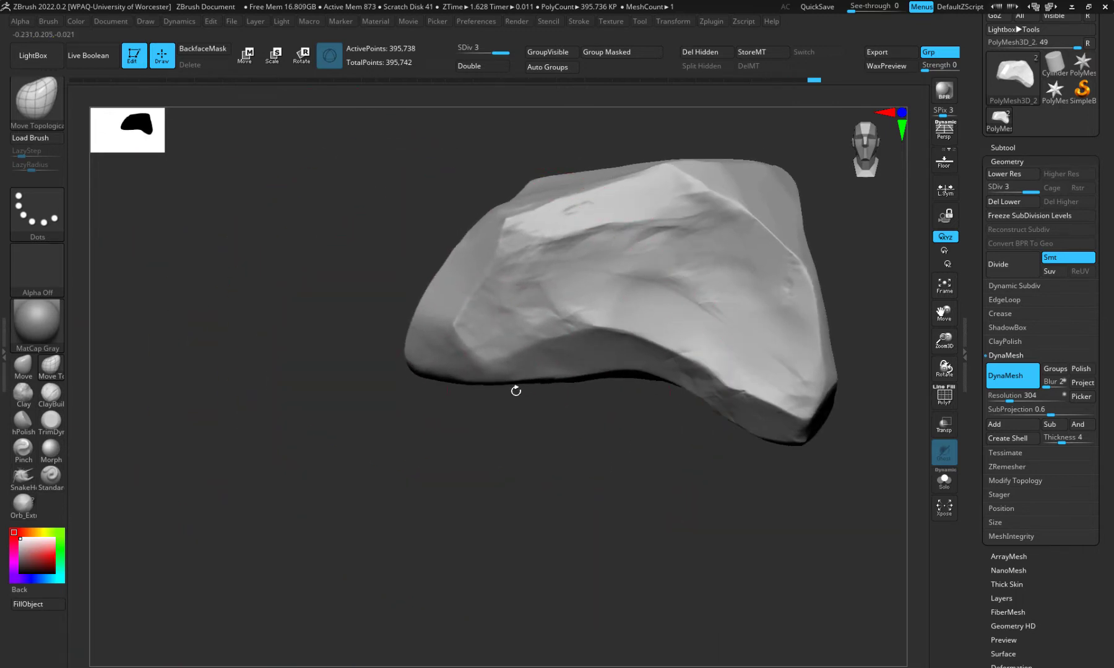
left_click_drag(631, 375, 625, 410)
left_click_drag(645, 357, 634, 393)
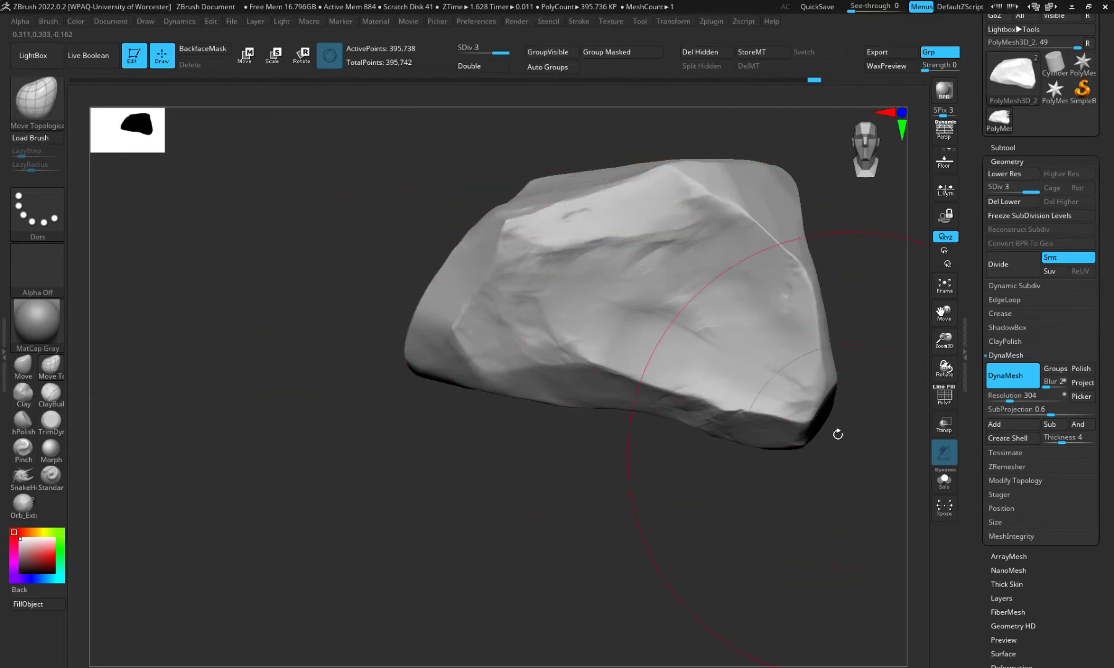
Stretch the stone's lower pointed corner outward and push in both upper shoulders to round the silhouette
left_click_drag(817, 413, 844, 460)
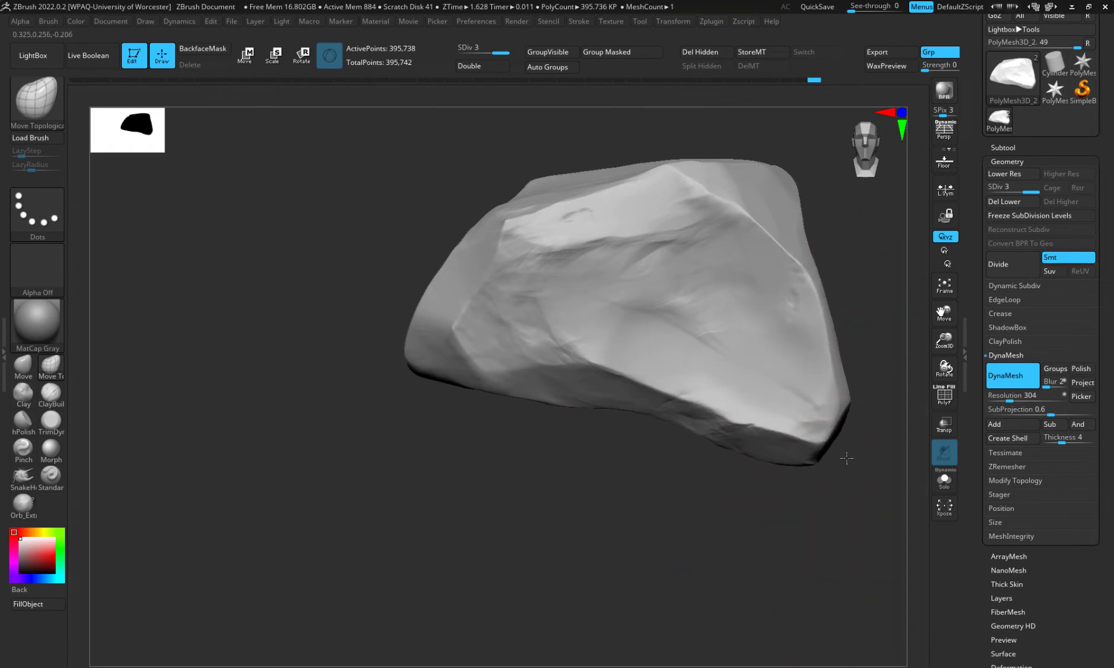
mouse_move(832, 324)
left_mouse_down()
mouse_move(793, 165)
mouse_move(745, 193)
mouse_move(739, 216)
mouse_move(767, 220)
left_mouse_up()
left_click_drag(674, 173, 694, 173)
left_click_drag(534, 175, 546, 223)
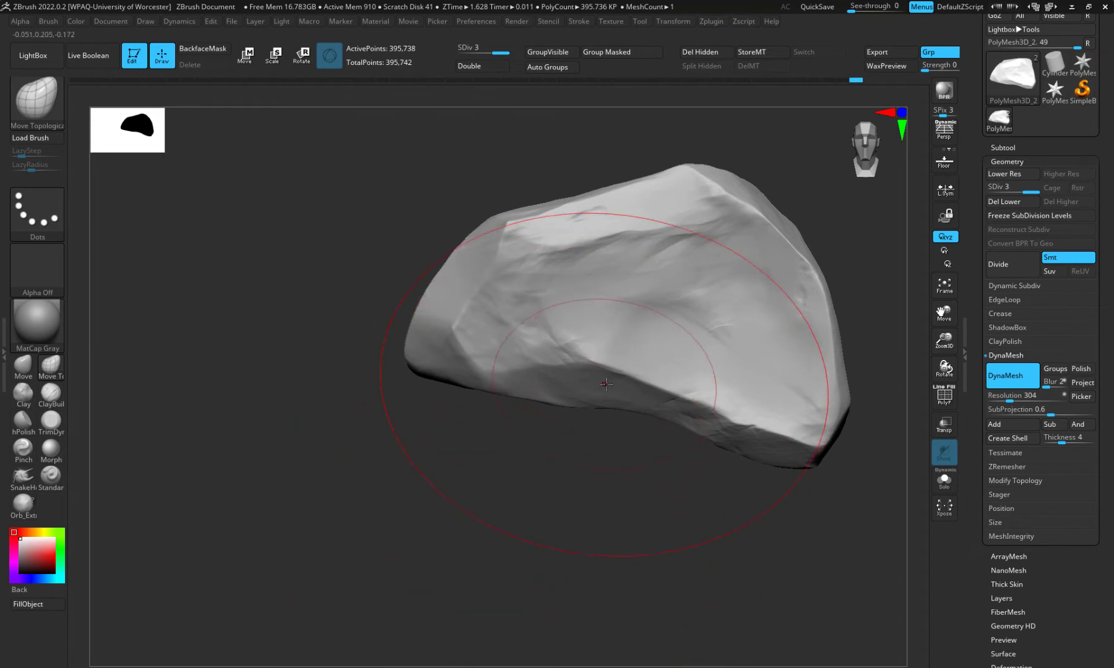
Nudge the lower edge and the adjoining side surfaces into a fuller shape with Move Topological
mouse_move(618, 379)
left_mouse_down()
mouse_move(613, 403)
mouse_move(609, 392)
left_mouse_up()
mouse_move(570, 437)
left_mouse_down()
mouse_move(606, 411)
mouse_move(571, 373)
mouse_move(569, 422)
left_mouse_up()
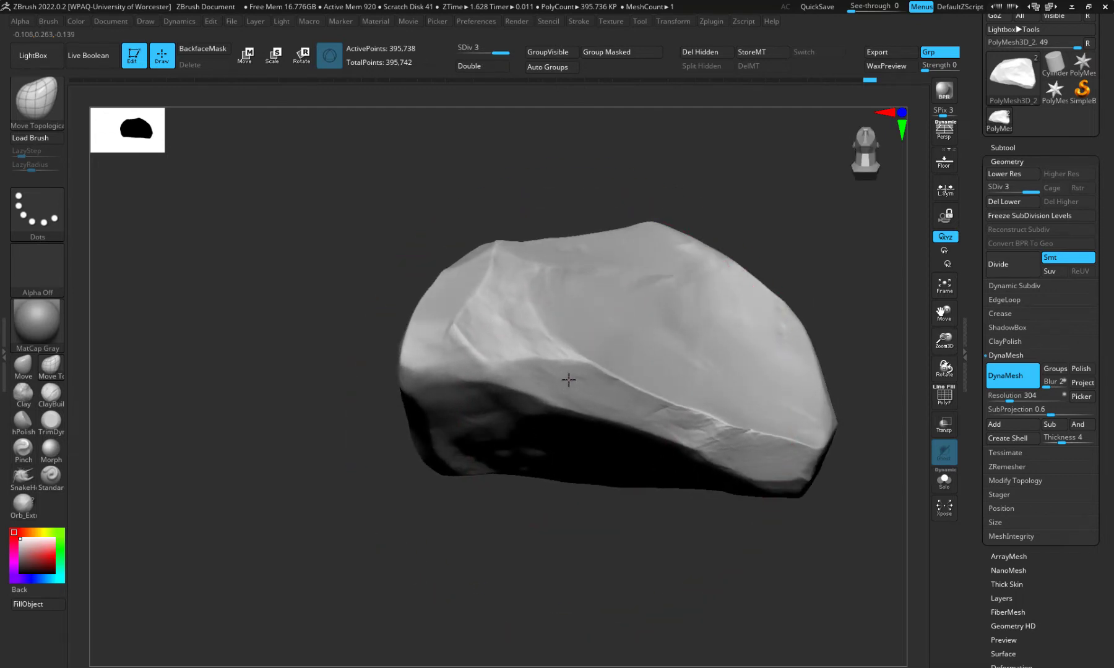
mouse_move(515, 542)
left_mouse_down()
mouse_move(488, 577)
mouse_move(448, 566)
mouse_move(495, 551)
left_mouse_up()
mouse_move(605, 338)
left_mouse_down()
mouse_move(591, 334)
mouse_move(615, 324)
mouse_move(605, 318)
left_mouse_up()
mouse_move(495, 337)
left_mouse_down()
mouse_move(438, 351)
mouse_move(366, 328)
mouse_move(408, 334)
left_mouse_up()
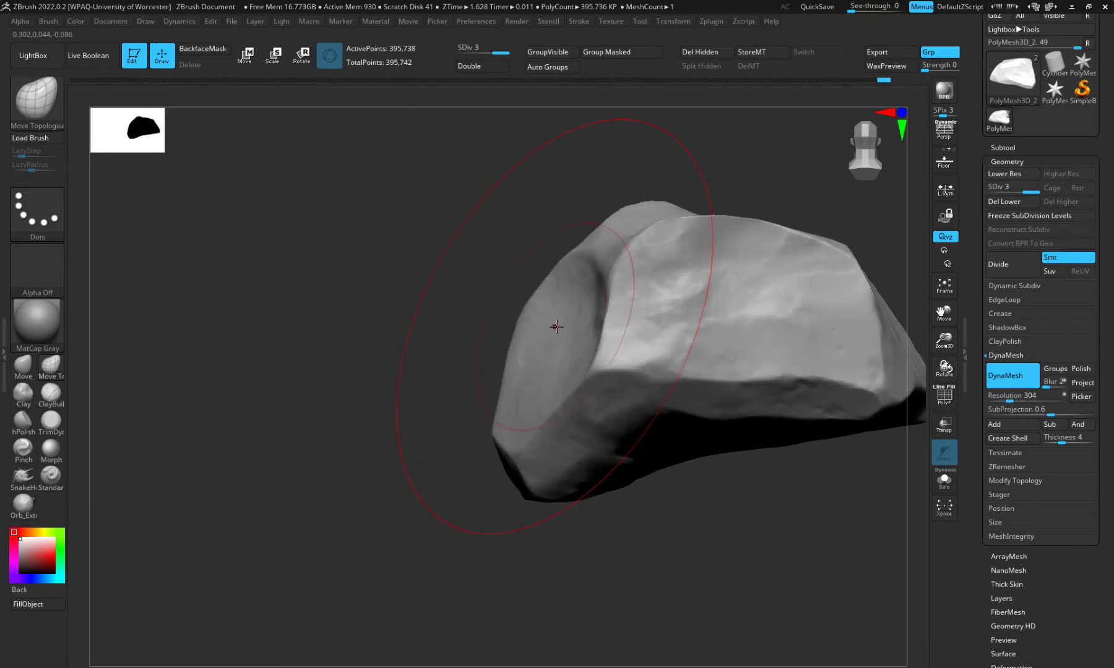
Pull the recessed end facet outward using the SnakeHook brush, skipping the SculptrisPro note until restart
left_click(56, 106)
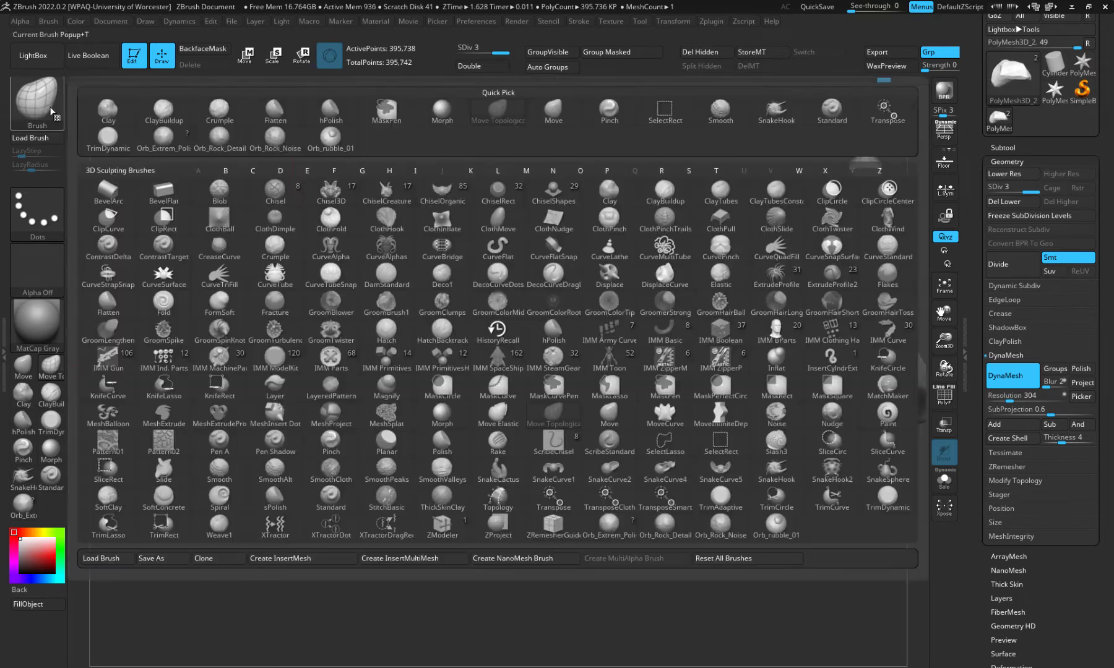
key("s")
key("h")
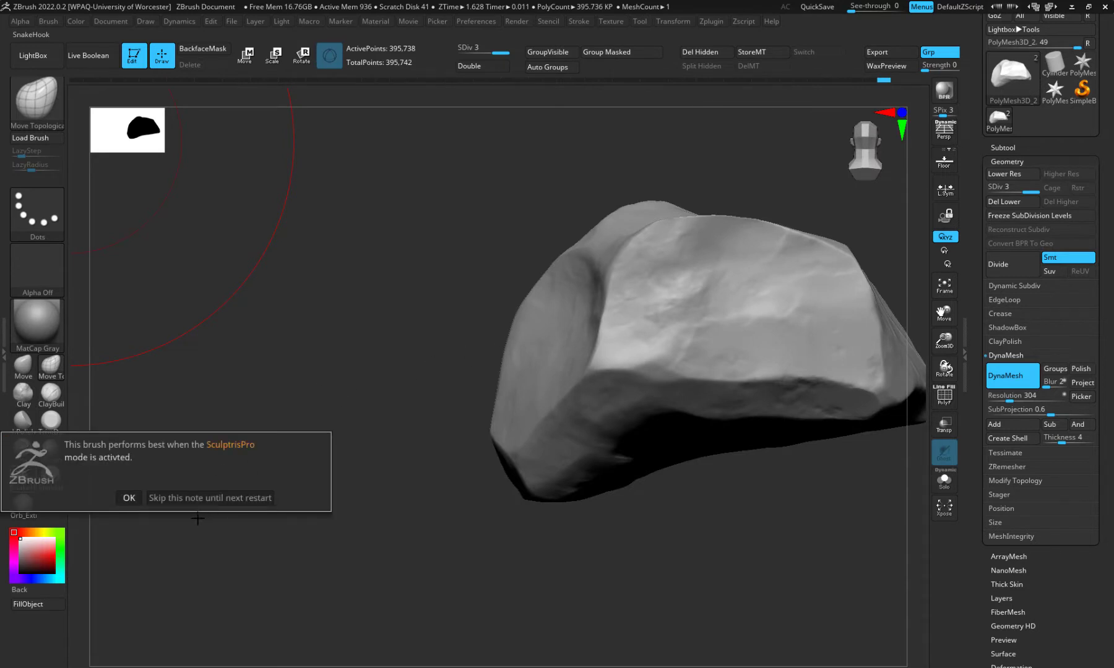
left_click(190, 503)
left_click_drag(559, 342, 479, 284)
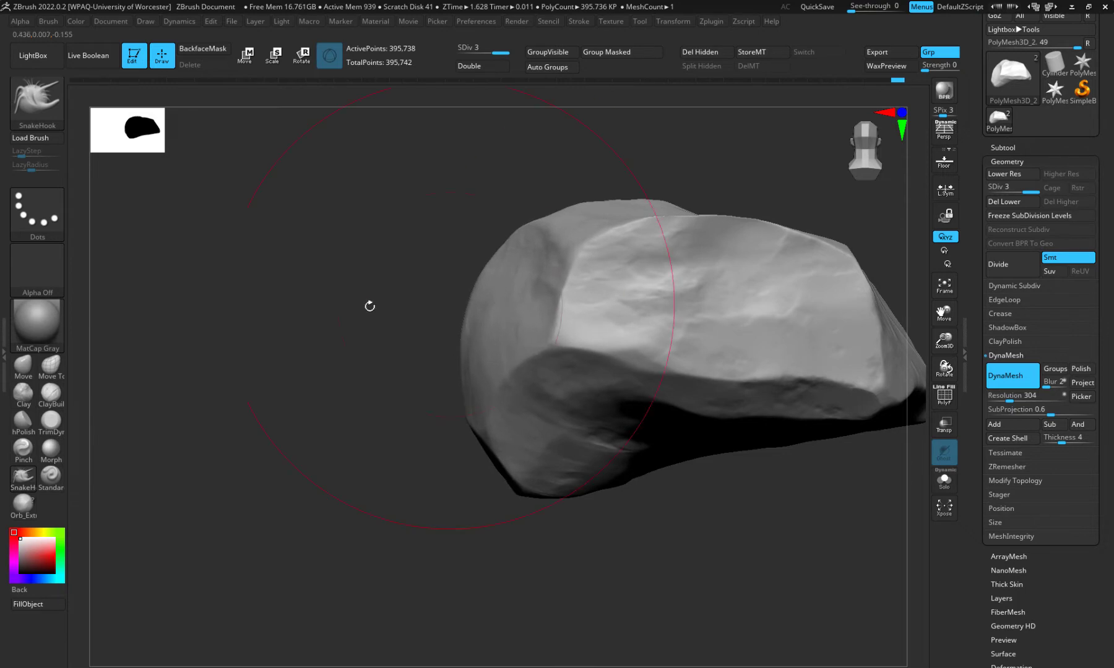
mouse_move(278, 319)
left_mouse_down()
mouse_move(428, 353)
mouse_move(326, 318)
mouse_move(504, 250)
mouse_move(483, 252)
left_mouse_up()
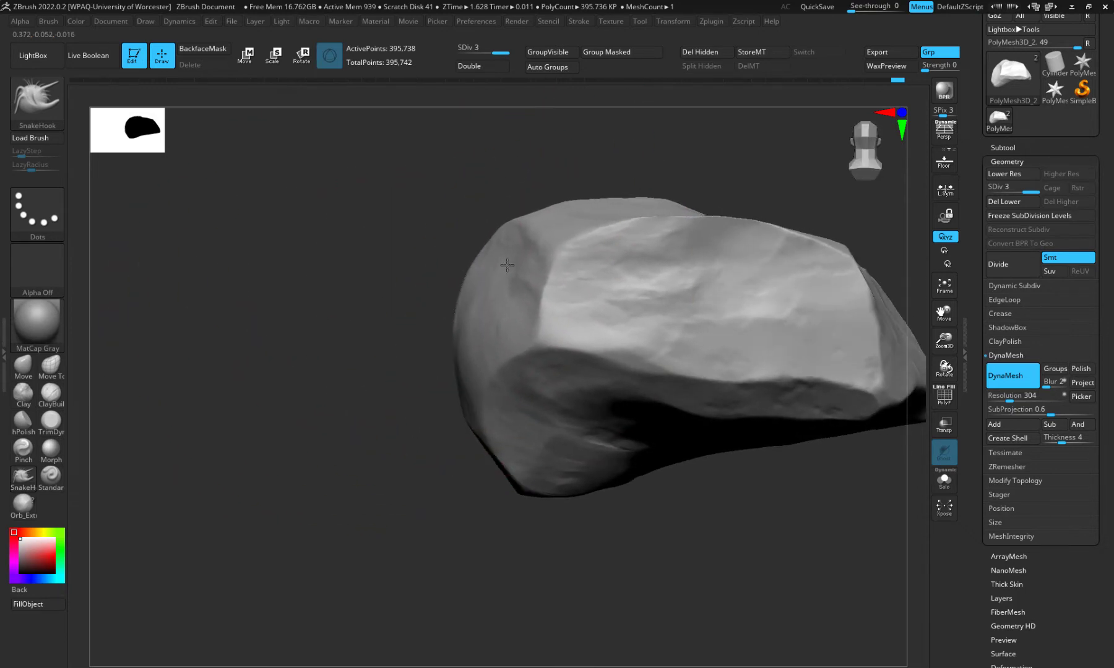
mouse_move(309, 272)
left_mouse_down()
mouse_move(408, 302)
mouse_move(306, 264)
mouse_move(317, 277)
left_mouse_up()
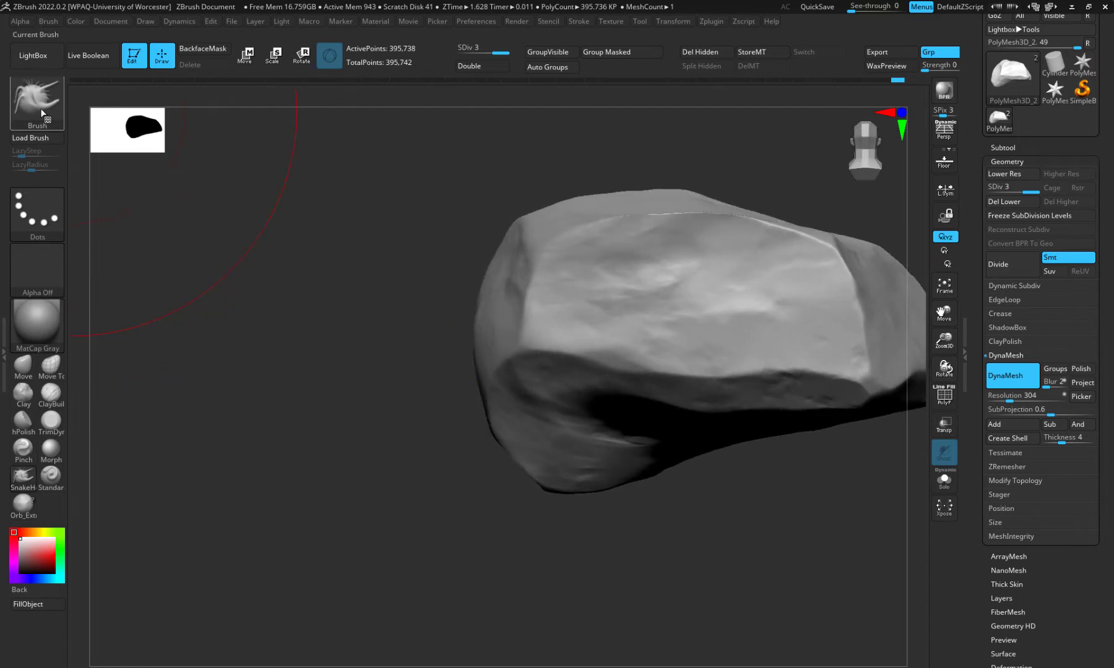
Push the bulging end facet slightly back in using the Move Topological brush
left_click(43, 113)
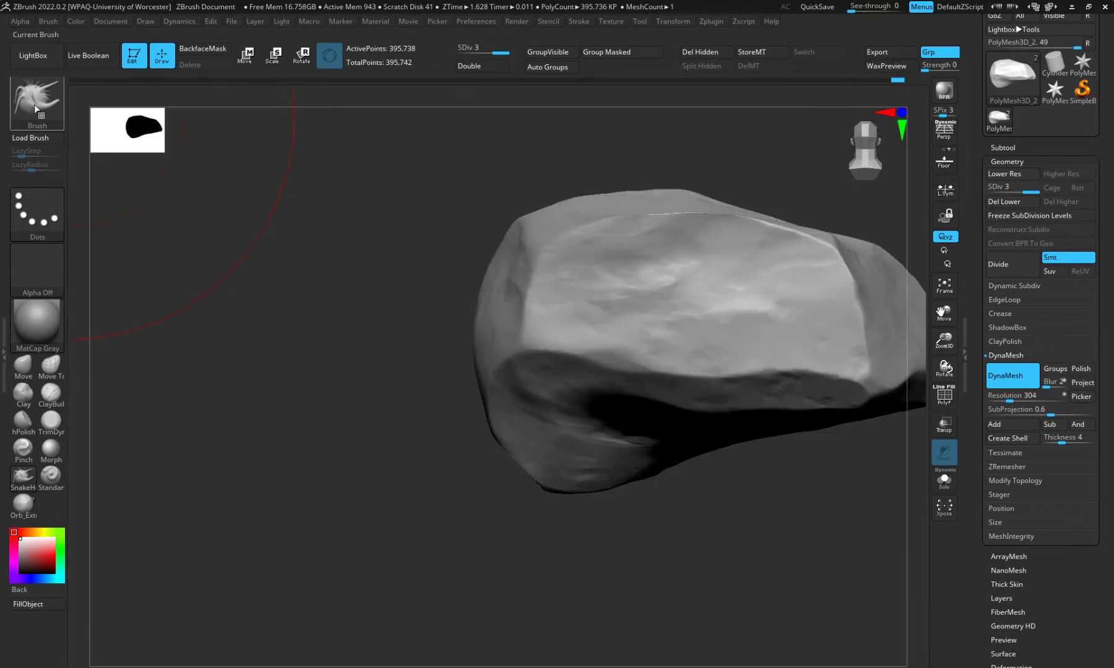
left_click(34, 104)
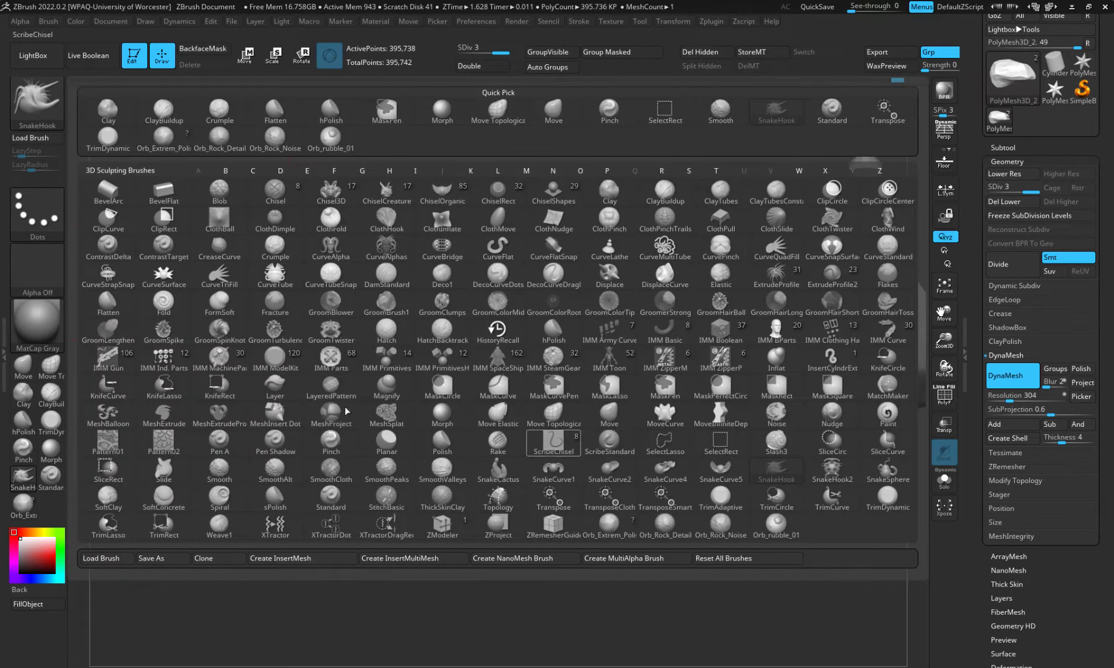
left_click(61, 370)
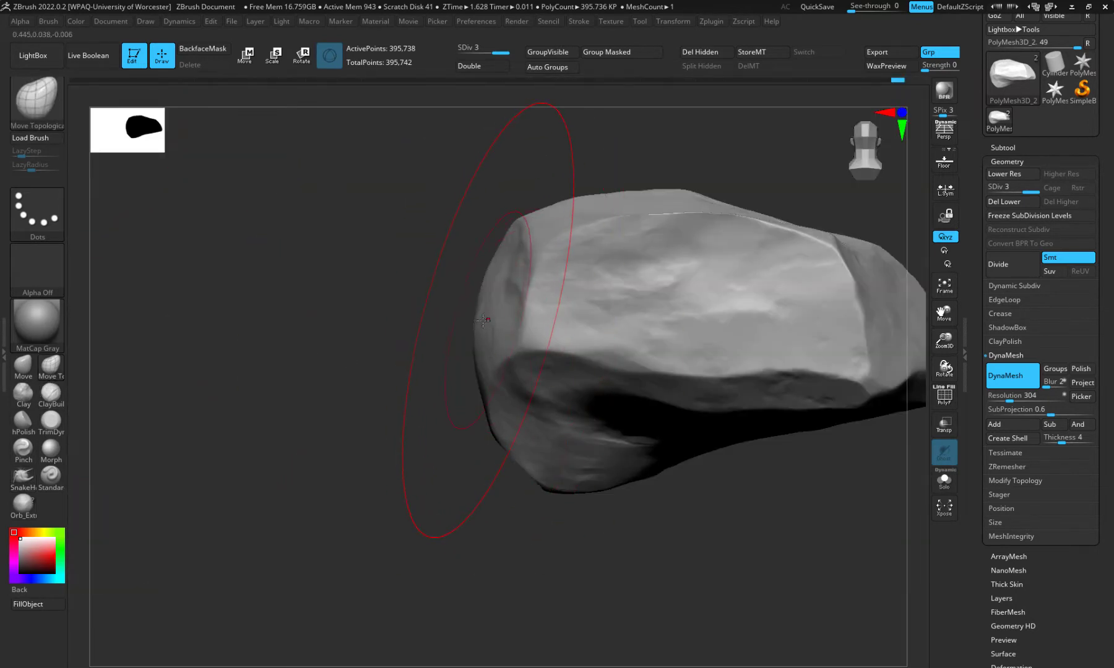
left_click_drag(508, 322, 519, 325)
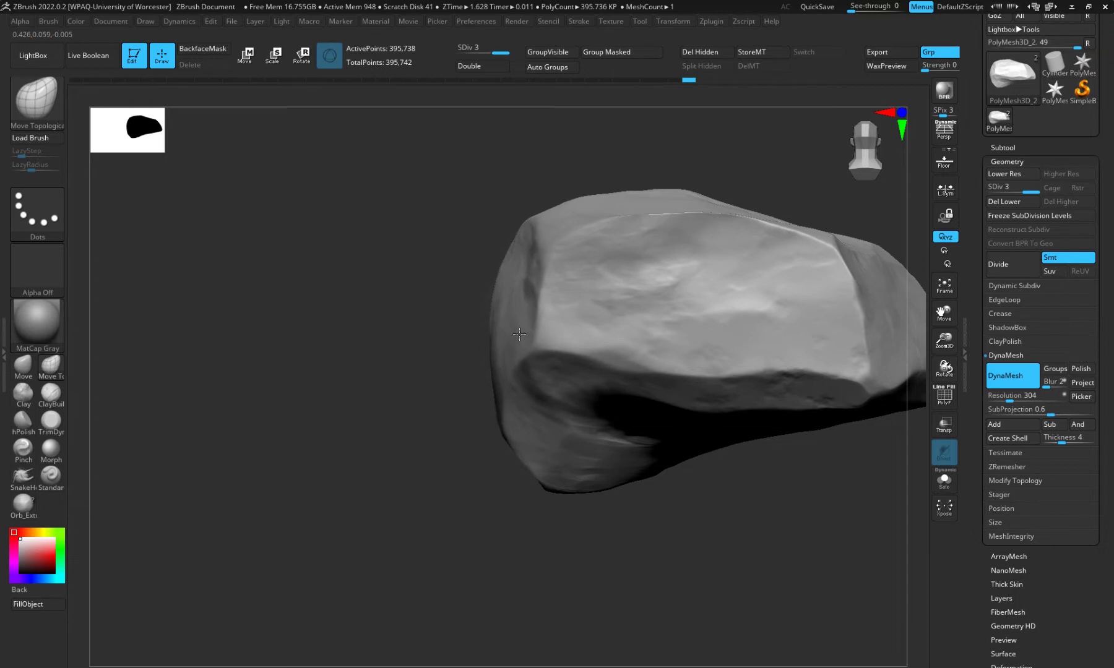
Pull the narrow edge at the stone's far side outward with Move Topological
mouse_move(334, 318)
left_mouse_down()
mouse_move(455, 332)
mouse_move(354, 315)
mouse_move(332, 343)
mouse_move(370, 351)
left_mouse_up()
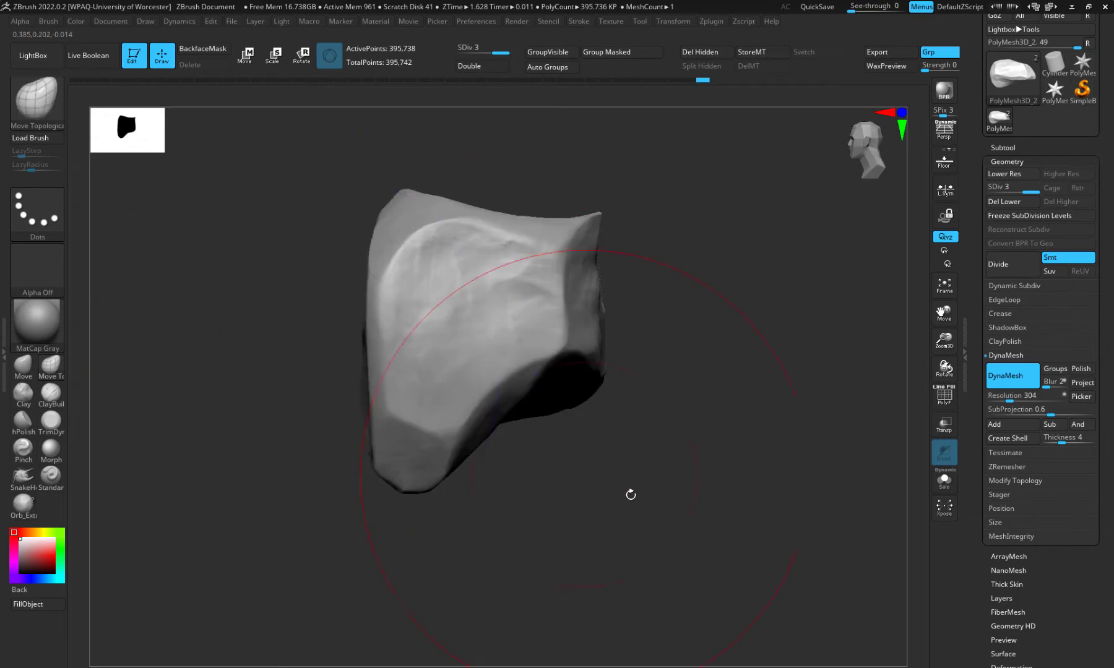
left_click_drag(631, 495, 613, 515)
left_click_drag(647, 209, 673, 217)
left_click_drag(652, 265, 682, 274)
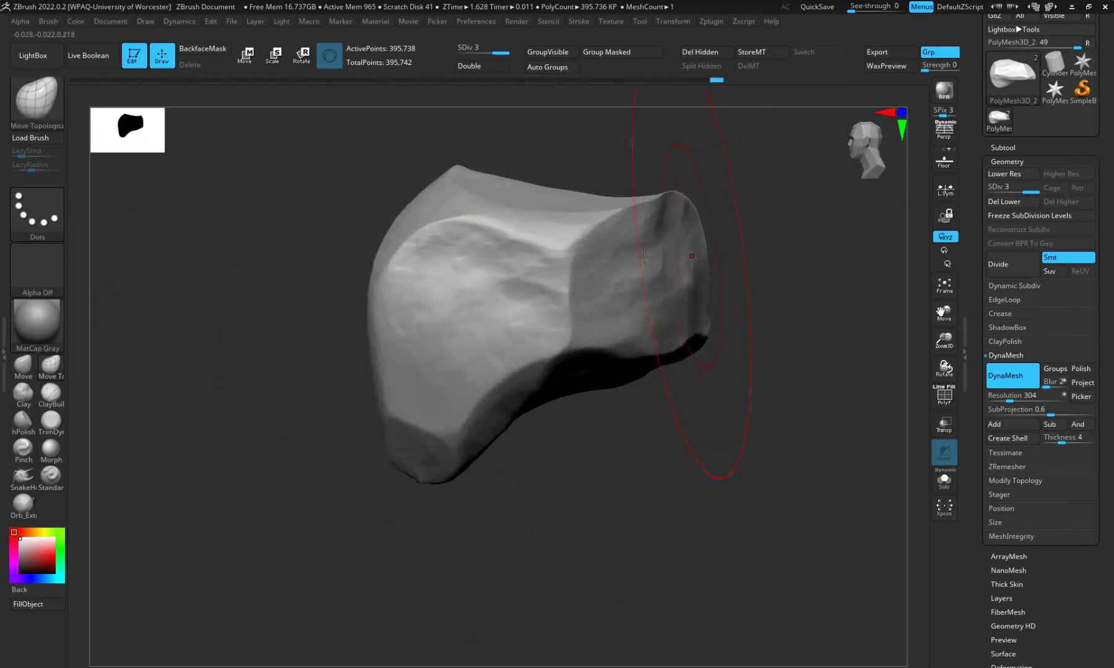
Reshape the stone's protruding end facet and its outer edge with Move Topological
left_click_drag(610, 272, 597, 266)
mouse_move(643, 489)
left_mouse_down()
mouse_move(688, 492)
mouse_move(686, 477)
mouse_move(693, 488)
mouse_move(674, 486)
left_mouse_up()
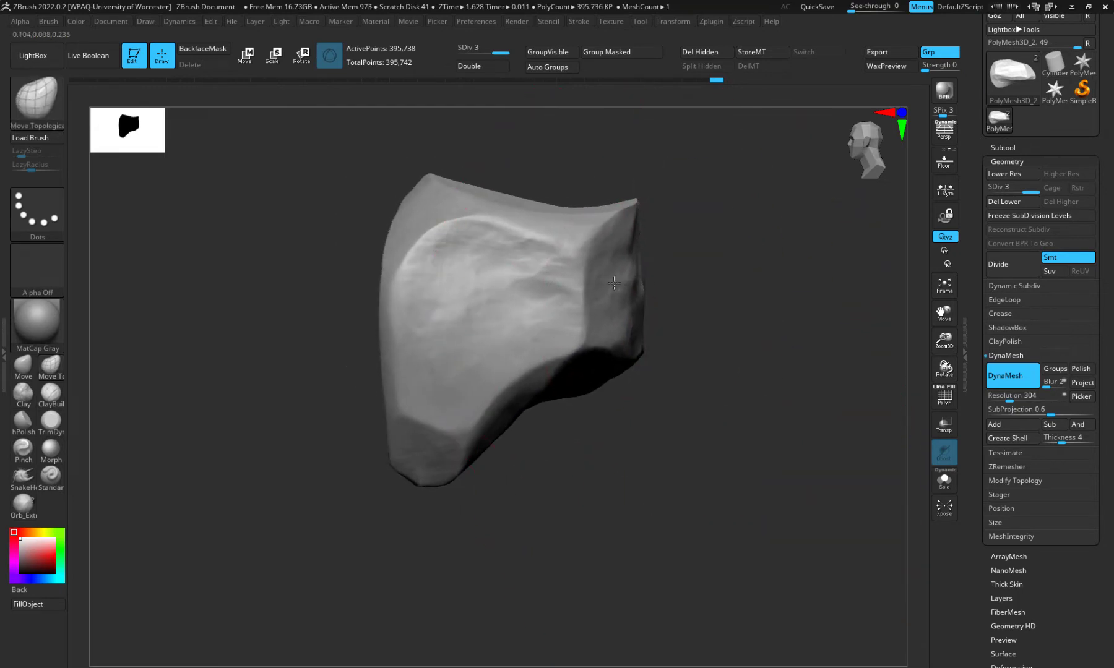
mouse_move(655, 427)
left_mouse_down()
mouse_move(640, 495)
mouse_move(606, 499)
left_mouse_up()
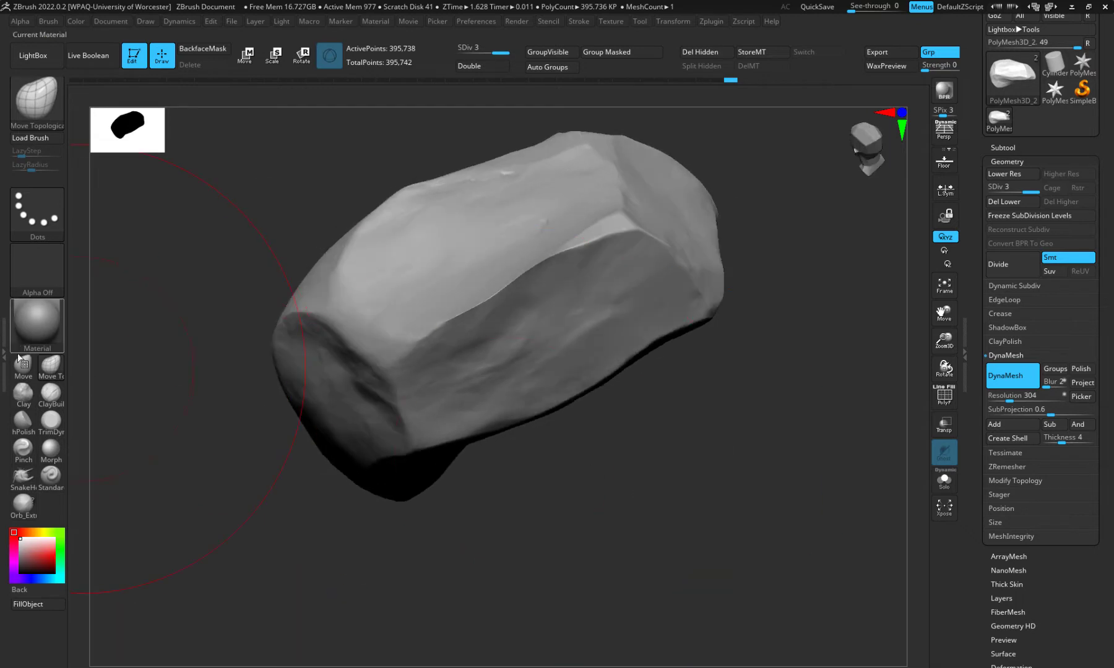
Bevel the long ridge between the stone's upper face and side face using TrimDynamic at a smaller draw size
left_click(49, 425)
key("space")
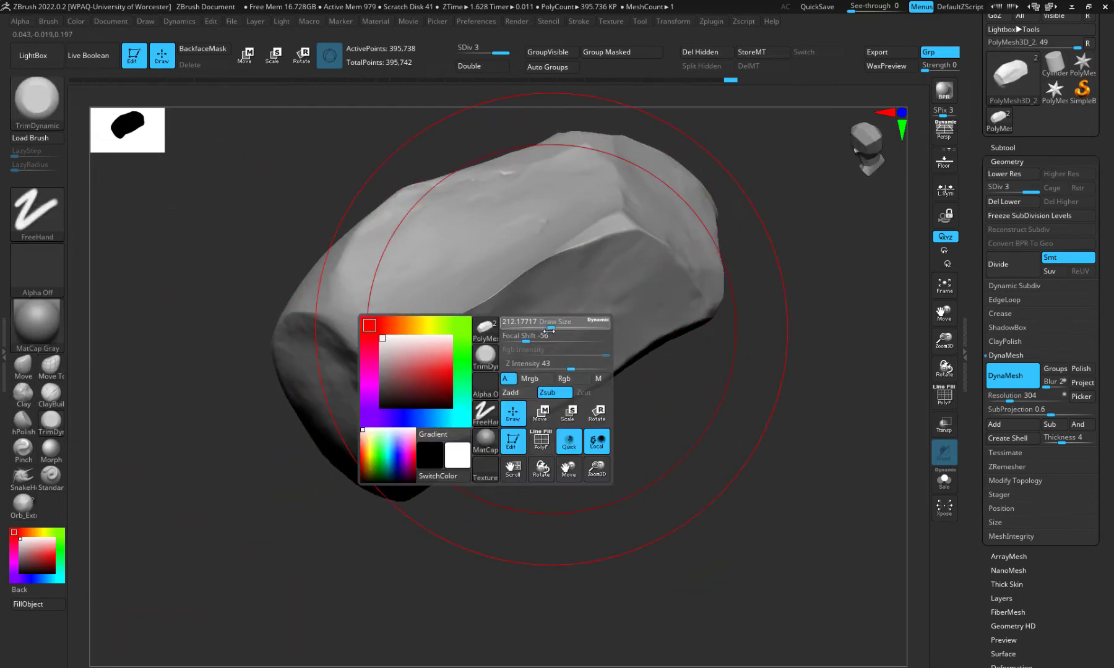
left_click_drag(550, 327, 526, 329)
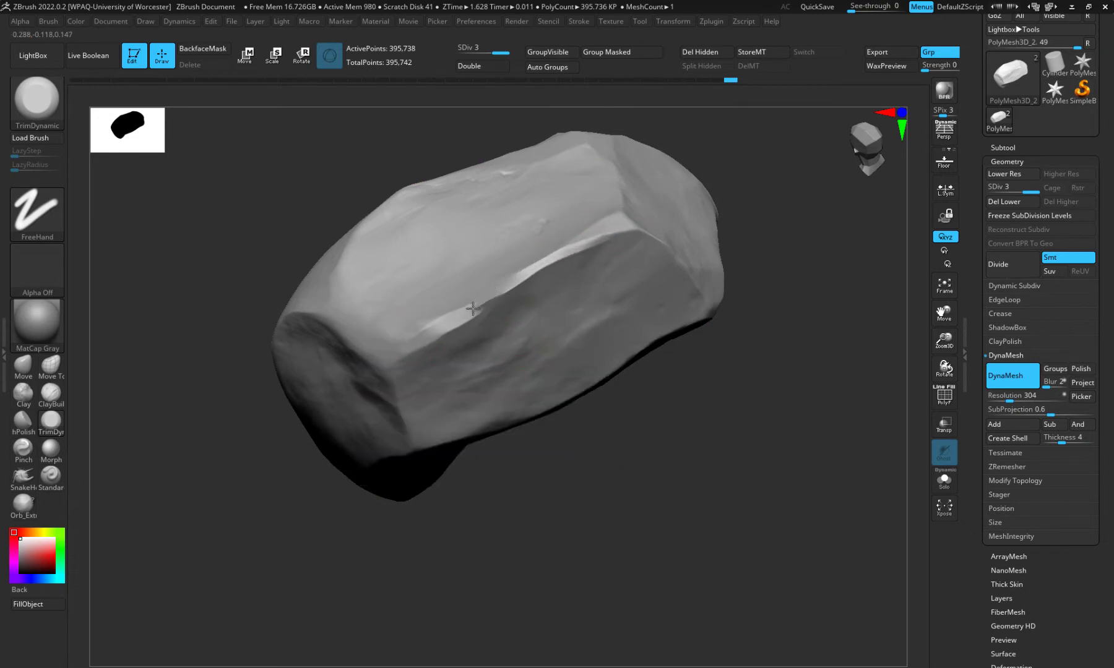
mouse_move(625, 237)
left_mouse_down()
mouse_move(459, 304)
mouse_move(544, 269)
left_mouse_up()
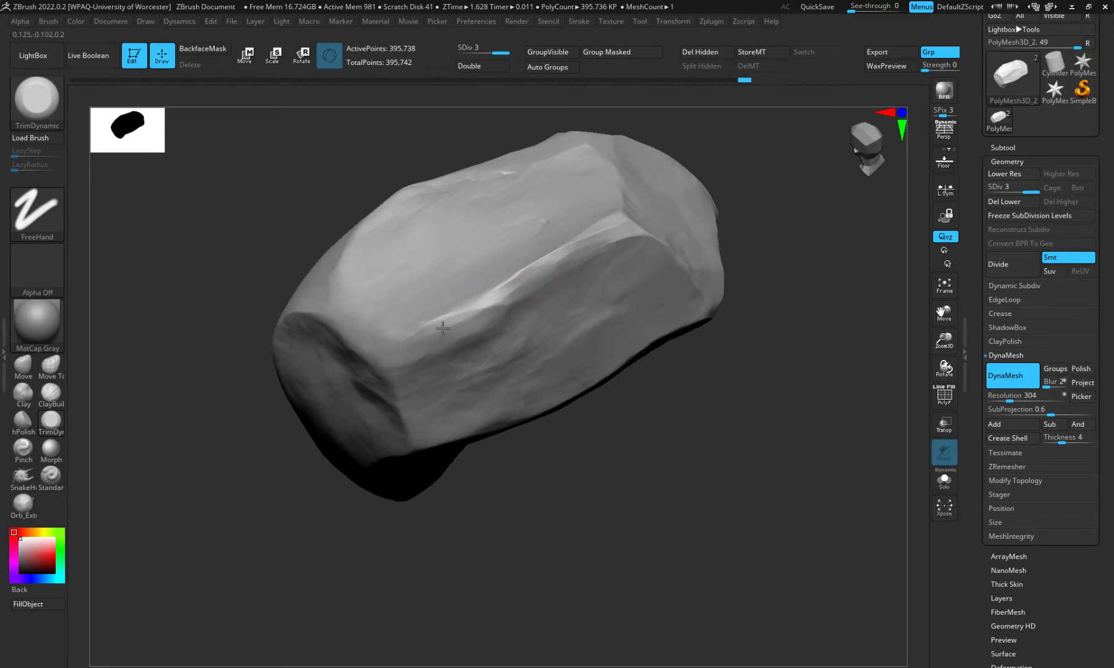
left_click_drag(467, 311, 509, 283)
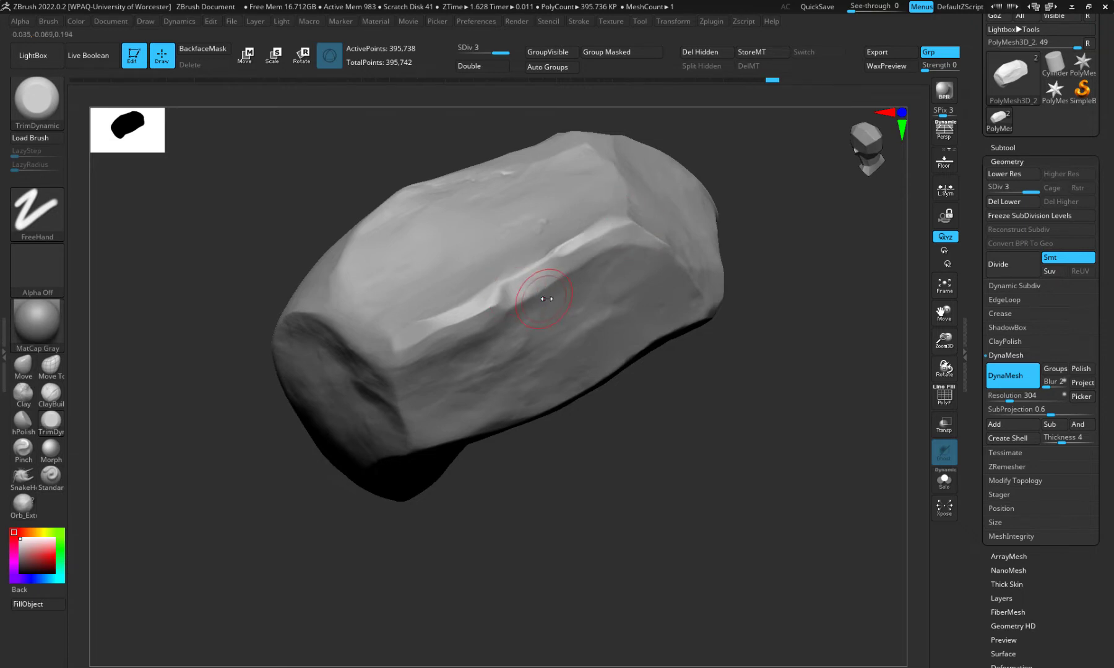
Enlarge the TrimDynamic brush and widen the flat bevel along the long ridge
key("space")
mouse_move(552, 299)
left_mouse_down()
mouse_move(565, 300)
mouse_move(458, 308)
mouse_move(395, 328)
mouse_move(443, 347)
mouse_move(551, 319)
mouse_move(603, 272)
left_mouse_up()
mouse_move(644, 420)
left_mouse_down()
mouse_move(393, 614)
mouse_move(384, 602)
left_mouse_up()
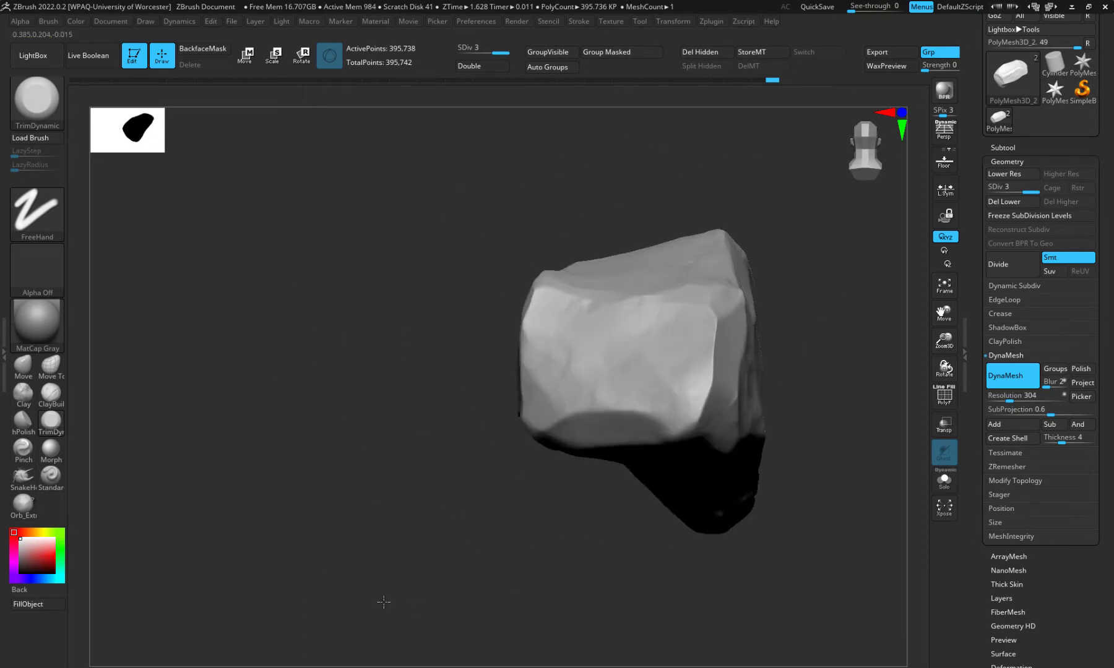
left_click_drag(308, 529, 406, 569)
left_click_drag(188, 358, 180, 452)
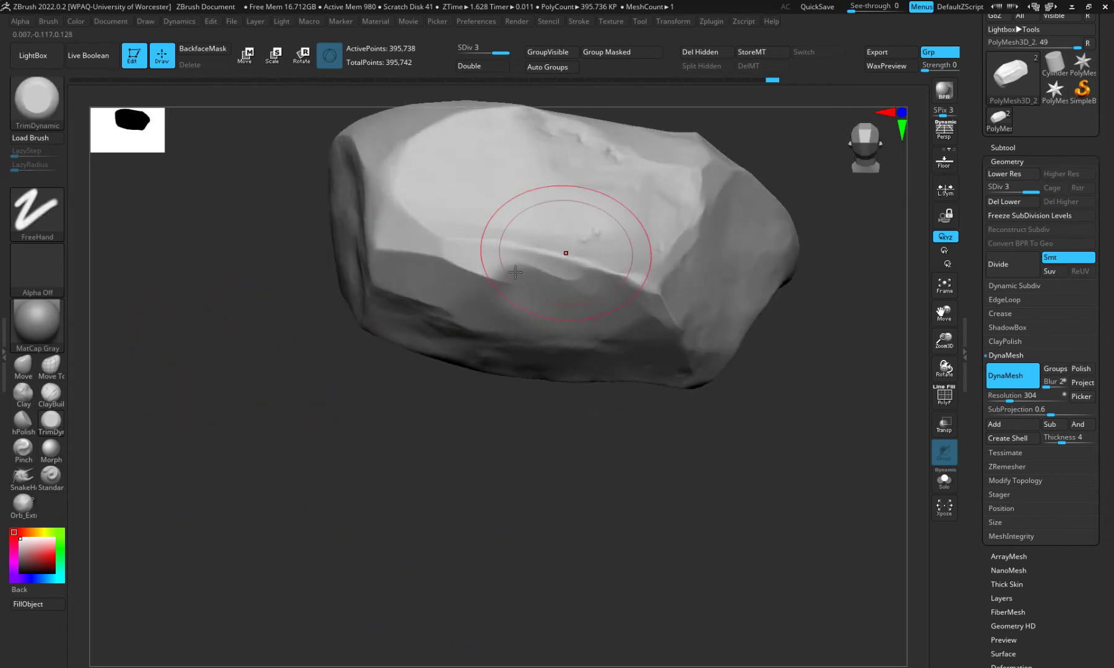
mouse_move(515, 272)
left_mouse_down()
mouse_move(470, 260)
mouse_move(616, 266)
mouse_move(550, 250)
left_mouse_up()
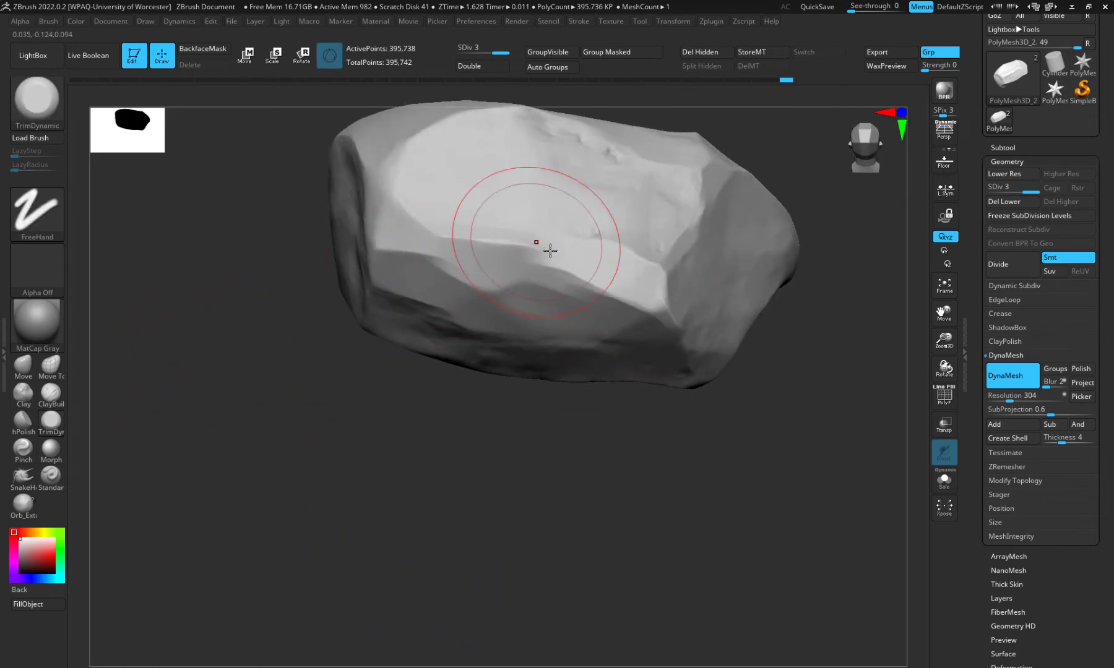
Polish the bevel and the side facet beneath it with a resized hPolish brush
mouse_move(262, 412)
left_mouse_down()
mouse_move(272, 411)
mouse_move(266, 457)
mouse_move(317, 557)
mouse_move(288, 559)
mouse_move(306, 566)
left_mouse_up()
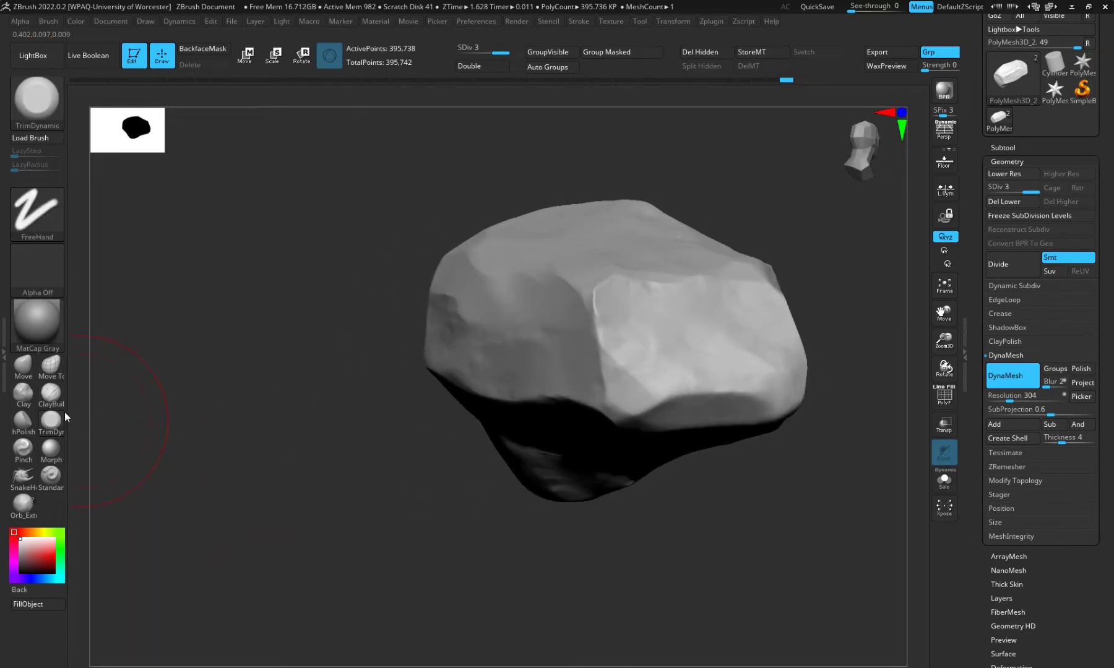
key("b")
key("h")
key("p")
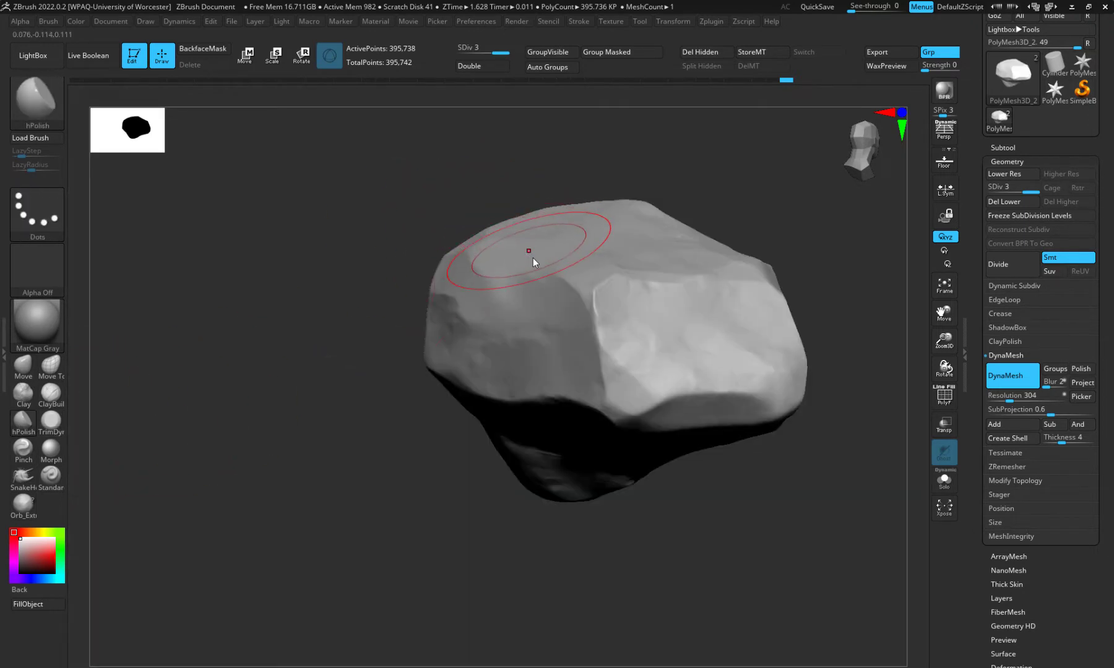
key("space")
mouse_move(530, 273)
left_mouse_down()
mouse_move(518, 273)
mouse_move(521, 257)
left_mouse_up()
left_click_drag(301, 237, 498, 294)
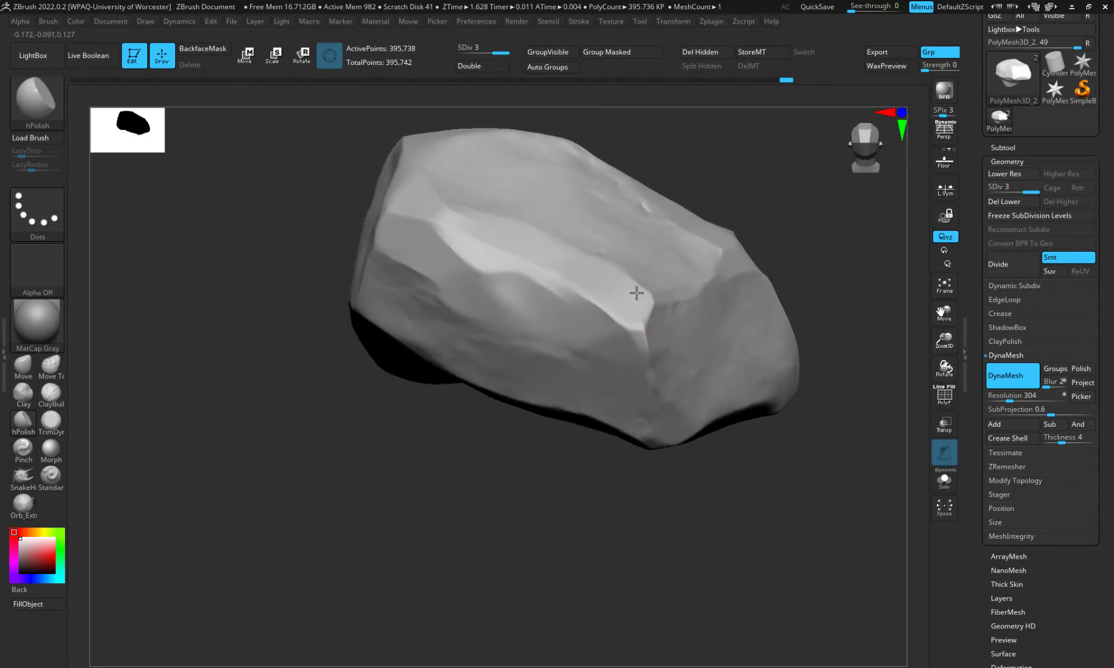
mouse_move(483, 215)
left_mouse_down()
mouse_move(425, 248)
mouse_move(572, 319)
mouse_move(532, 346)
mouse_move(400, 324)
mouse_move(548, 367)
left_mouse_up()
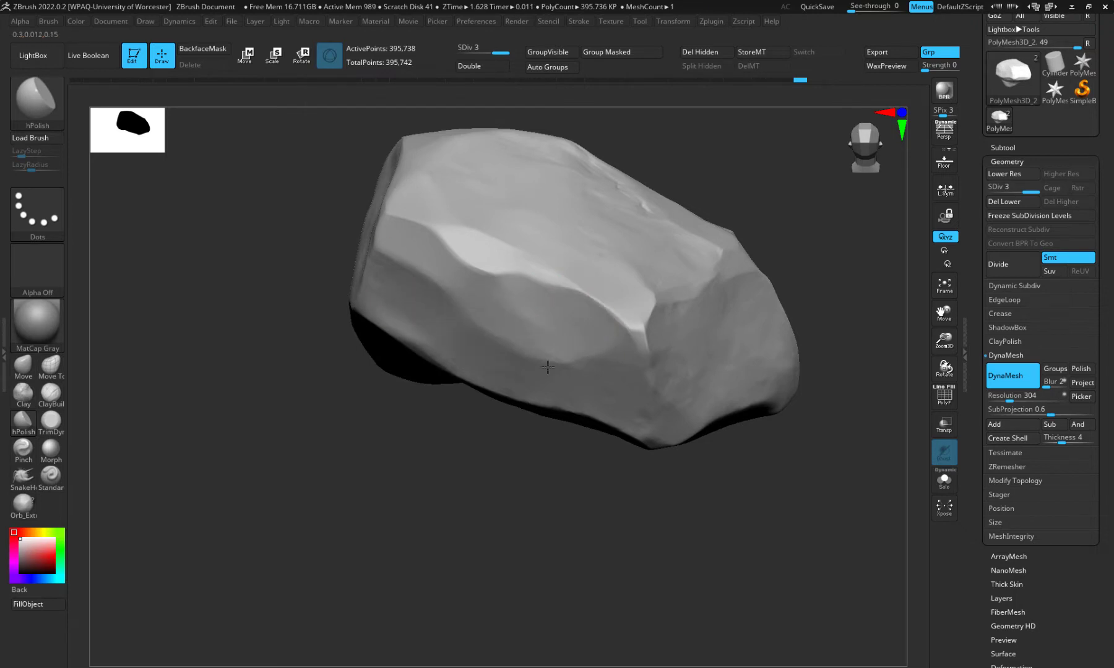
Flatten the lower border of the long bevel into the side facet with hPolish
left_click_drag(395, 510, 415, 513)
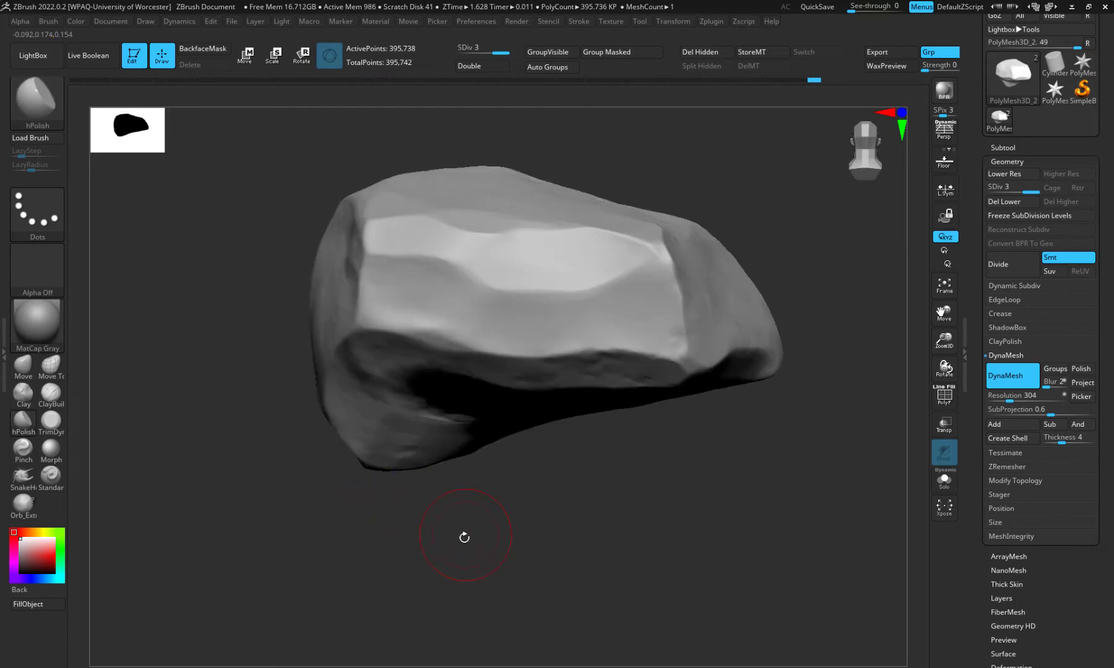
mouse_move(479, 568)
left_mouse_down()
mouse_move(462, 542)
mouse_move(361, 534)
mouse_move(476, 520)
mouse_move(378, 529)
mouse_move(405, 539)
mouse_move(387, 510)
mouse_move(428, 522)
mouse_move(323, 460)
mouse_move(365, 461)
left_mouse_up()
left_click_drag(346, 504, 414, 509)
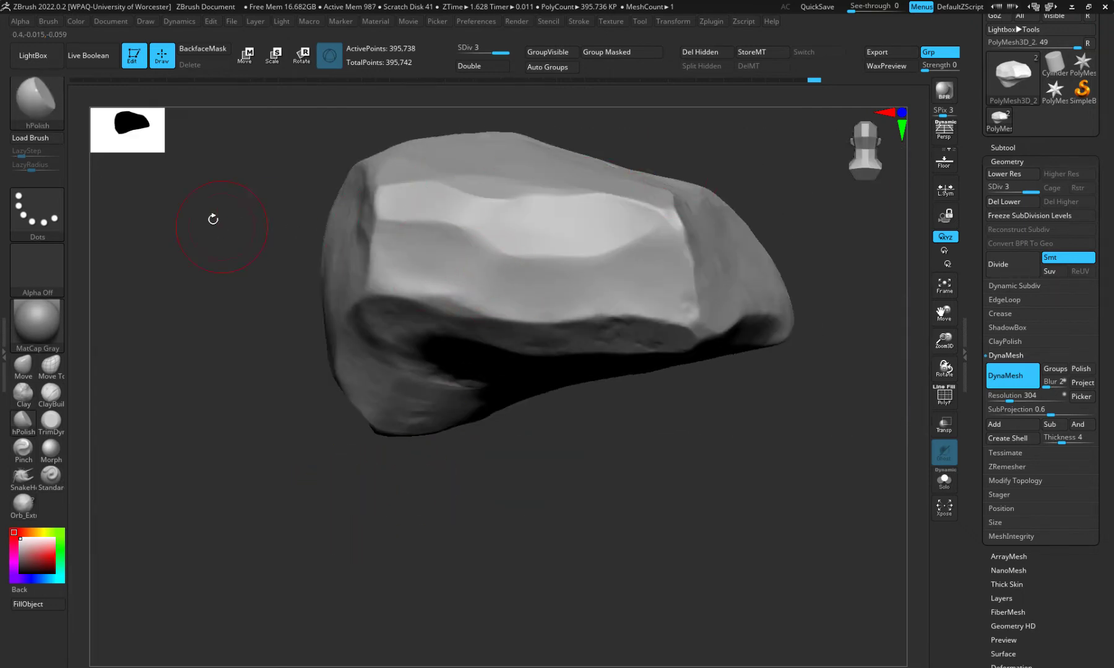
mouse_move(680, 234)
left_mouse_down()
mouse_move(589, 234)
mouse_move(564, 264)
mouse_move(584, 259)
mouse_move(526, 251)
left_mouse_up()
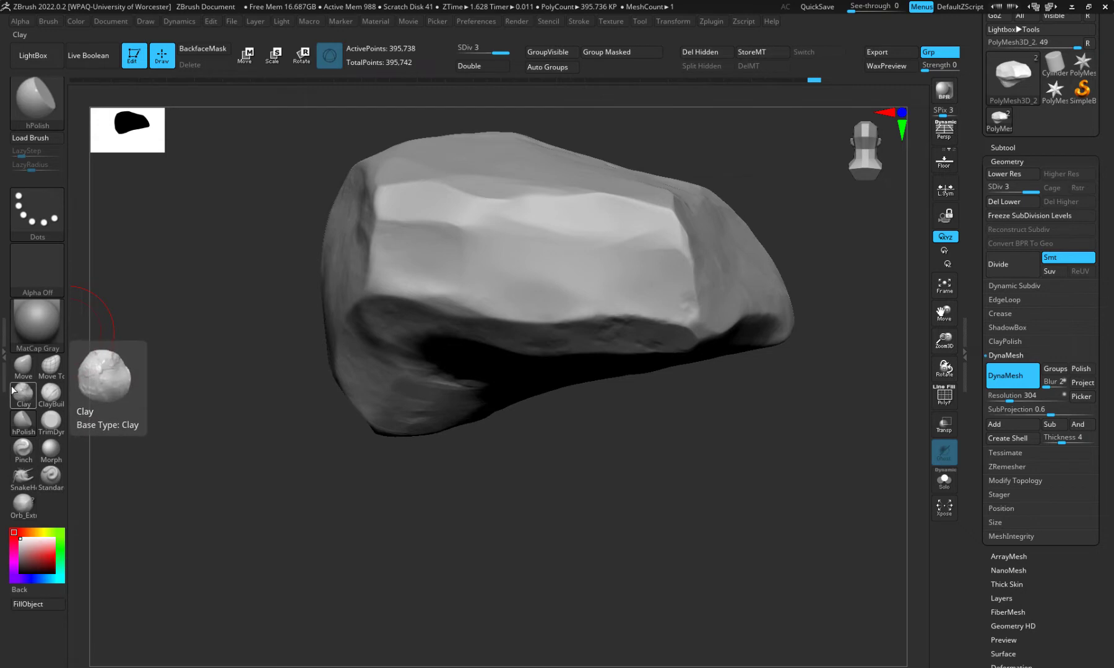
Build up raised material across the long side facet with the Clay and ClayBuildup brushes
left_click(28, 401)
mouse_move(675, 266)
left_mouse_down()
mouse_move(576, 261)
mouse_move(388, 313)
left_mouse_up()
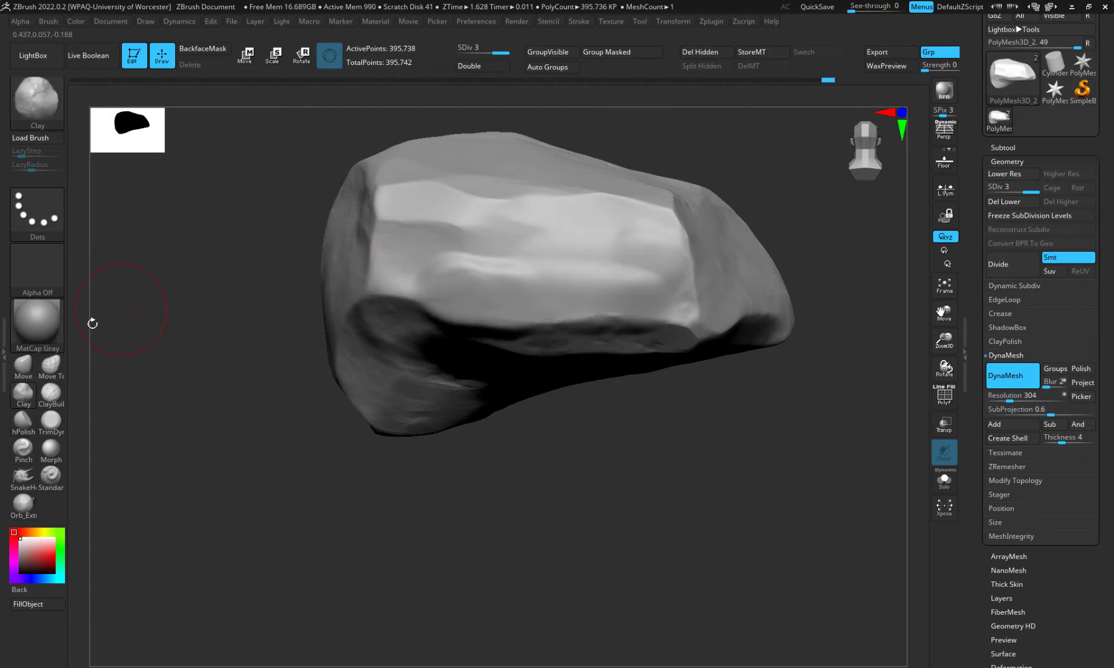
key("b")
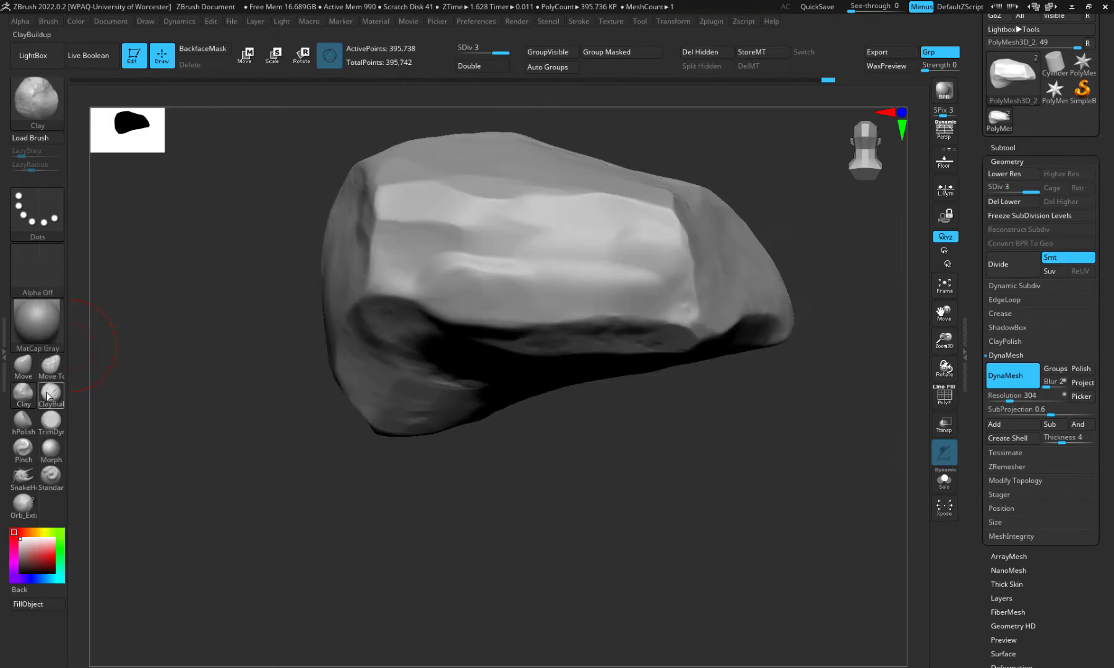
left_click(47, 396)
mouse_move(656, 248)
left_mouse_down()
mouse_move(678, 271)
mouse_move(378, 278)
mouse_move(618, 283)
mouse_move(558, 314)
left_mouse_up()
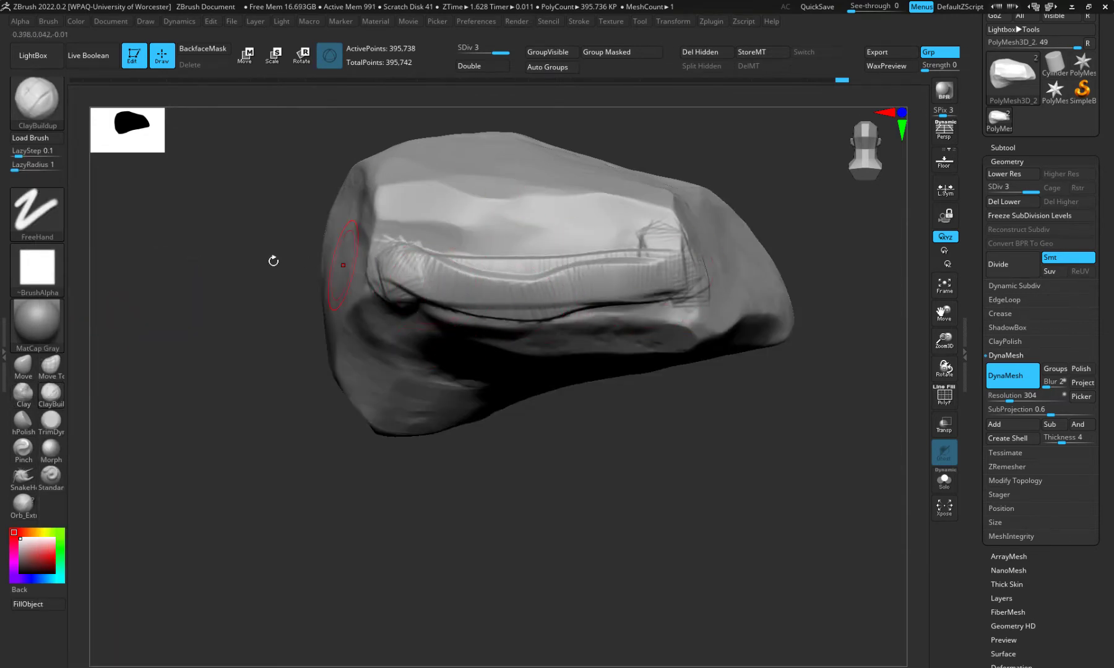
mouse_move(421, 245)
left_mouse_down()
mouse_move(551, 291)
mouse_move(429, 229)
mouse_move(433, 297)
mouse_move(588, 315)
left_mouse_up()
Trim the built-up clay on the side facet into flat planes with TrimDynamic
left_click(51, 421)
mouse_move(396, 260)
left_mouse_down()
mouse_move(609, 261)
mouse_move(641, 223)
left_mouse_up()
mouse_move(678, 288)
left_mouse_down()
mouse_move(594, 304)
mouse_move(515, 282)
mouse_move(552, 256)
mouse_move(439, 253)
left_mouse_up()
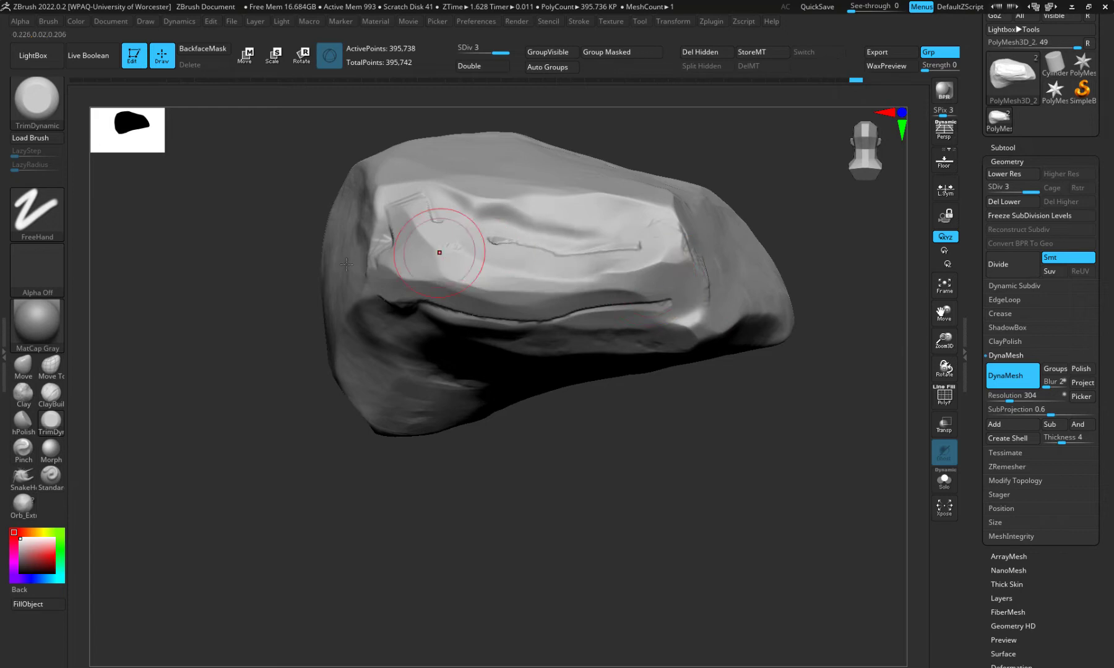
Trim down the groove beneath the built-up side facet with TrimDynamic
mouse_move(214, 455)
left_mouse_down()
mouse_move(204, 460)
mouse_move(211, 428)
mouse_move(252, 415)
mouse_move(403, 426)
left_mouse_up()
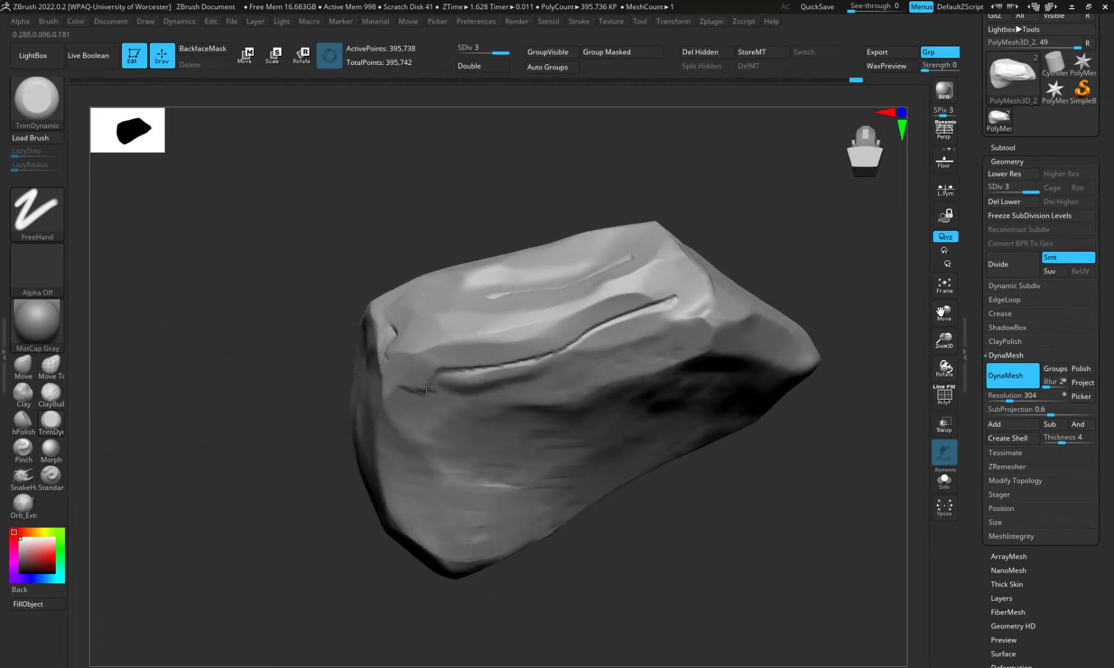
left_click_drag(426, 386, 472, 388)
left_click_drag(549, 354, 524, 369)
Flatten the rough marks on the upper side facet and at the corner beside the end face with TrimDynamic
left_click_drag(185, 341, 197, 374)
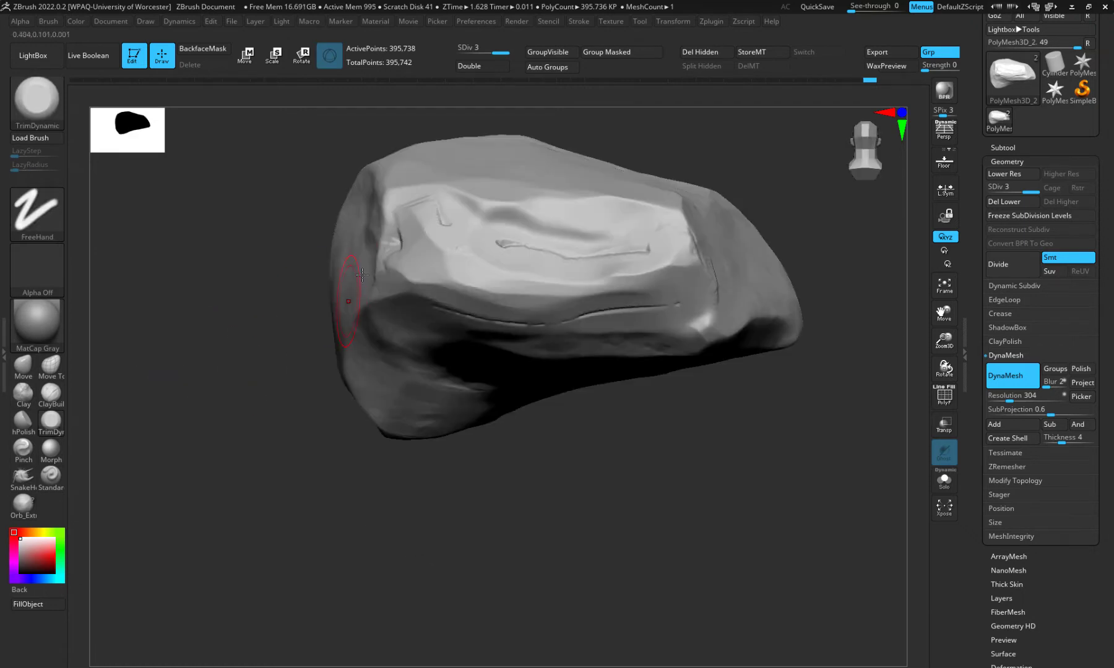
mouse_move(440, 226)
left_mouse_down()
mouse_move(552, 253)
mouse_move(656, 226)
left_mouse_up()
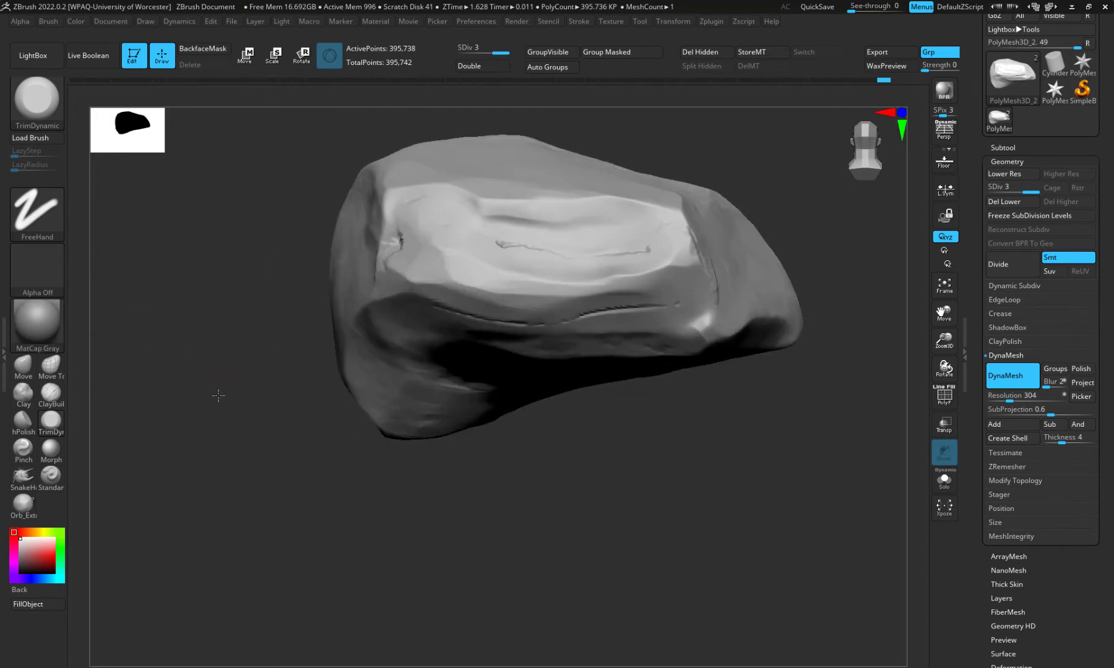
mouse_move(217, 395)
left_mouse_down()
mouse_move(232, 411)
mouse_move(207, 401)
left_mouse_up()
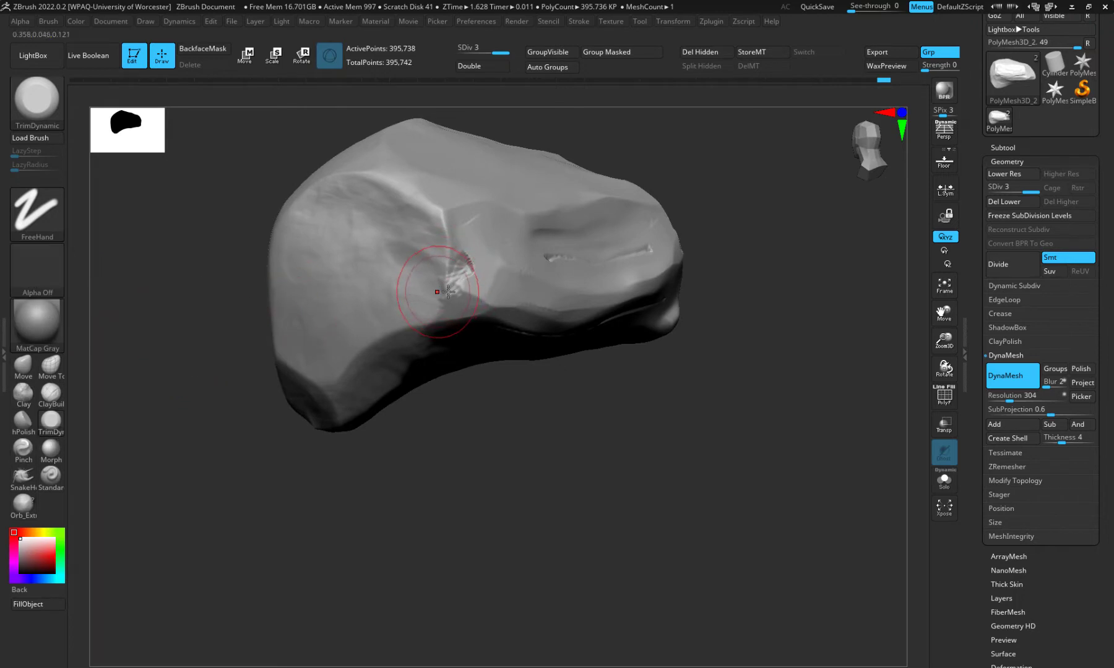
left_click_drag(453, 255, 462, 266)
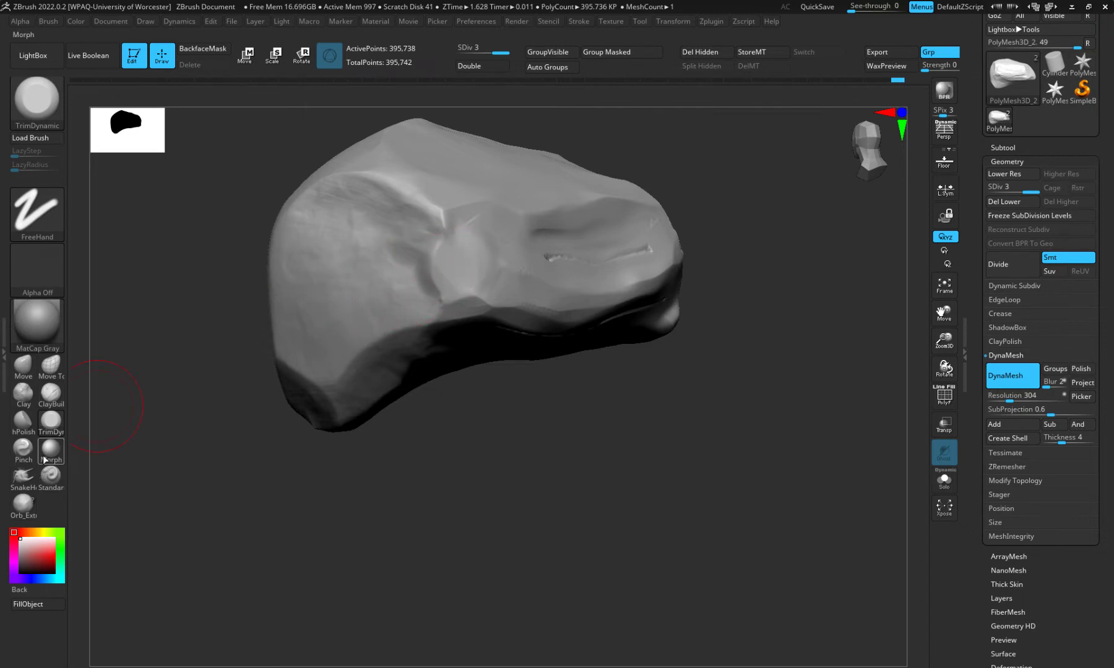
Smooth the trimmed corner beside the end face with the Orb extreme polish brush, then switch to hPolish
left_click(25, 504)
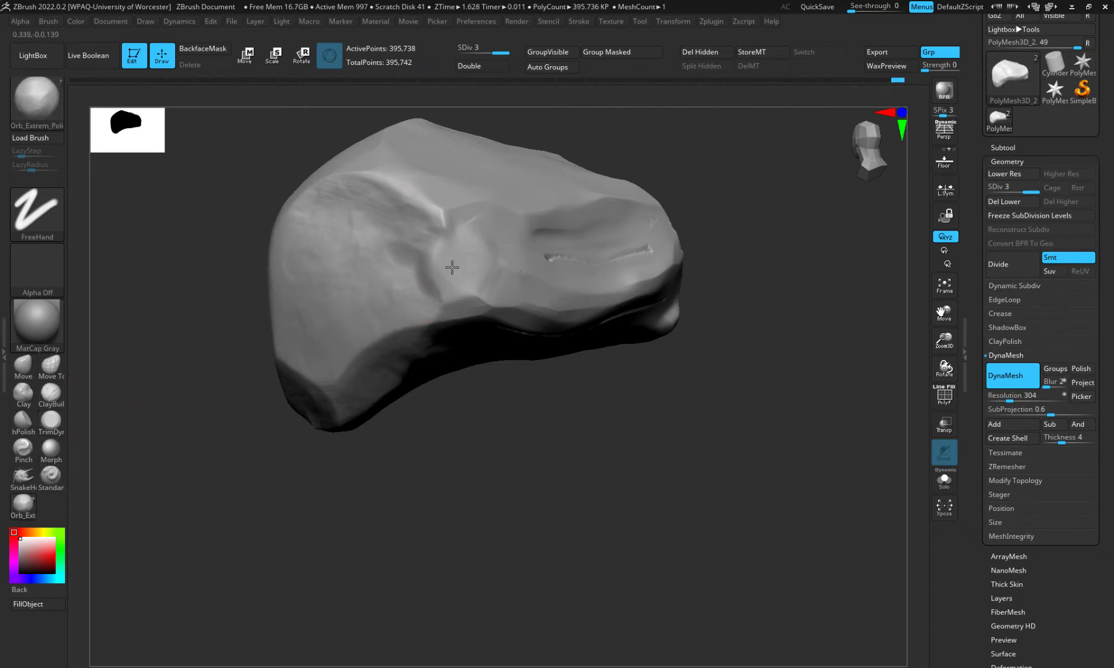
mouse_move(452, 267)
left_mouse_down()
mouse_move(416, 263)
mouse_move(467, 242)
mouse_move(479, 260)
mouse_move(439, 288)
left_mouse_up()
left_click(23, 423)
left_click_drag(409, 471, 376, 533)
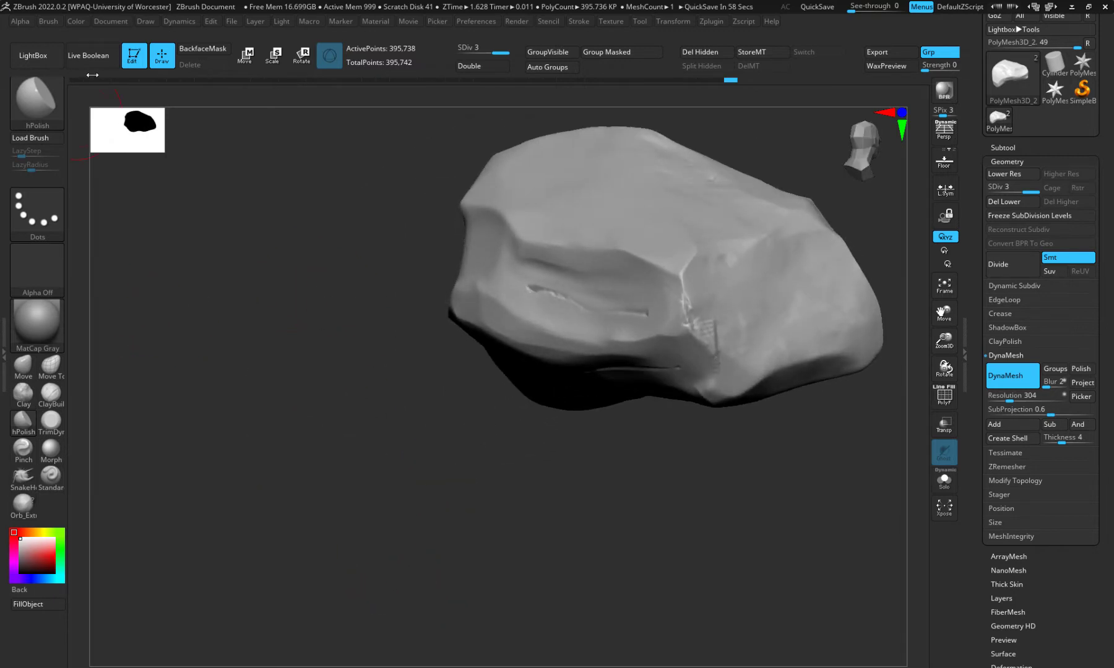
Load the Orb_Cracks2 brush, reduce its draw size, and carve thin cracks along both grooves in the side facet
left_click(37, 62)
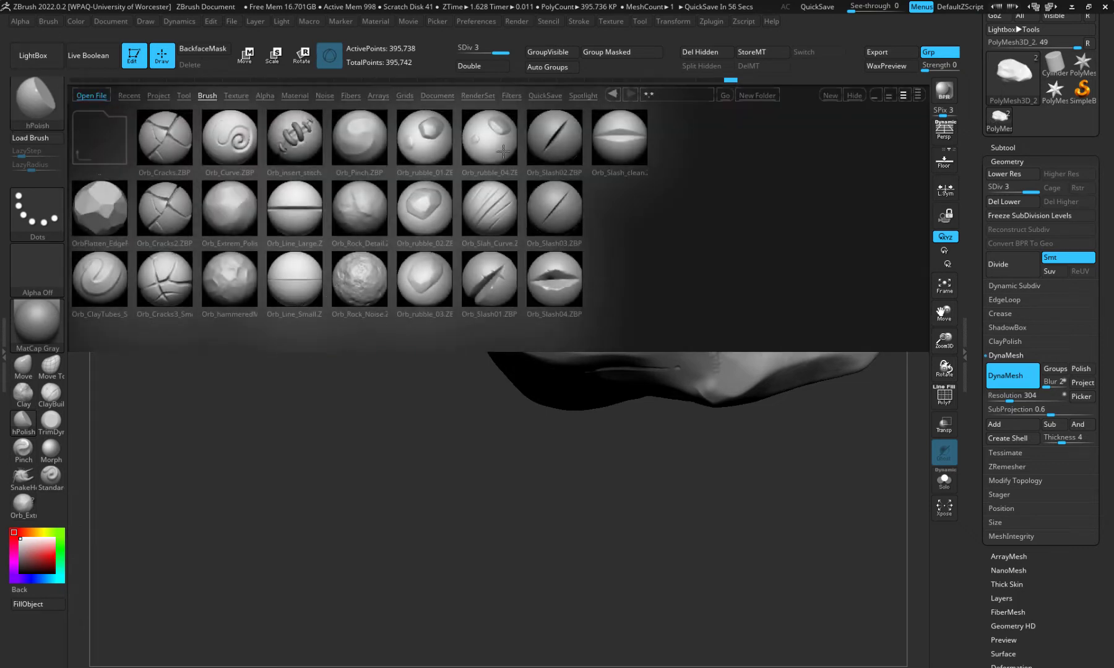
left_click(163, 214)
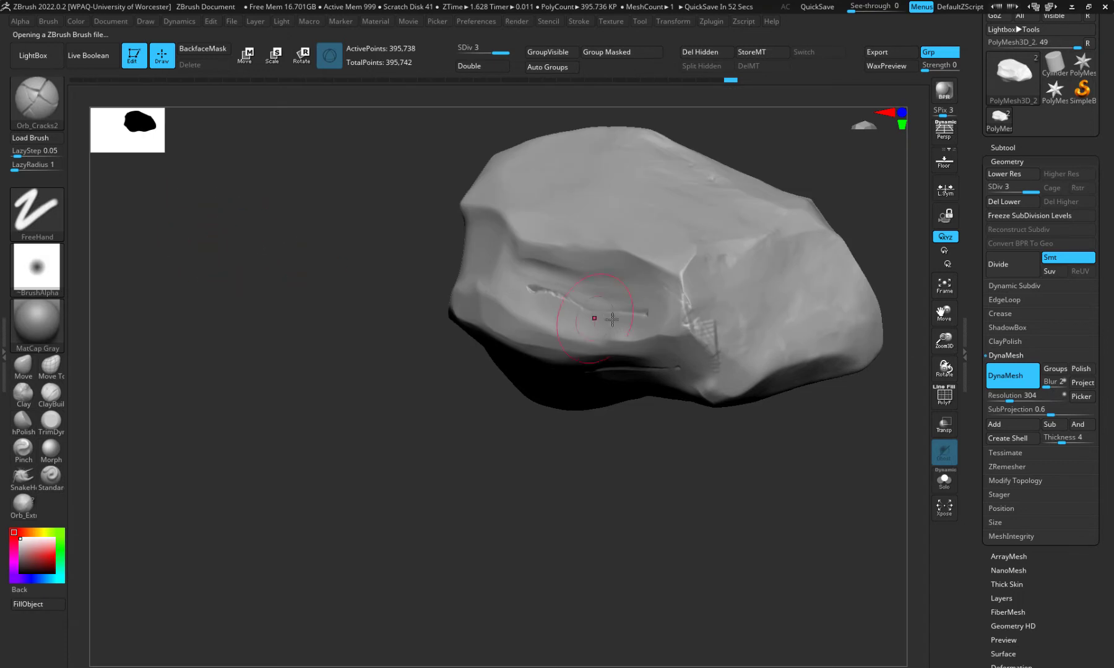
mouse_move(582, 303)
left_mouse_down()
mouse_move(533, 288)
mouse_move(509, 320)
left_mouse_up()
key("ctrl+z")
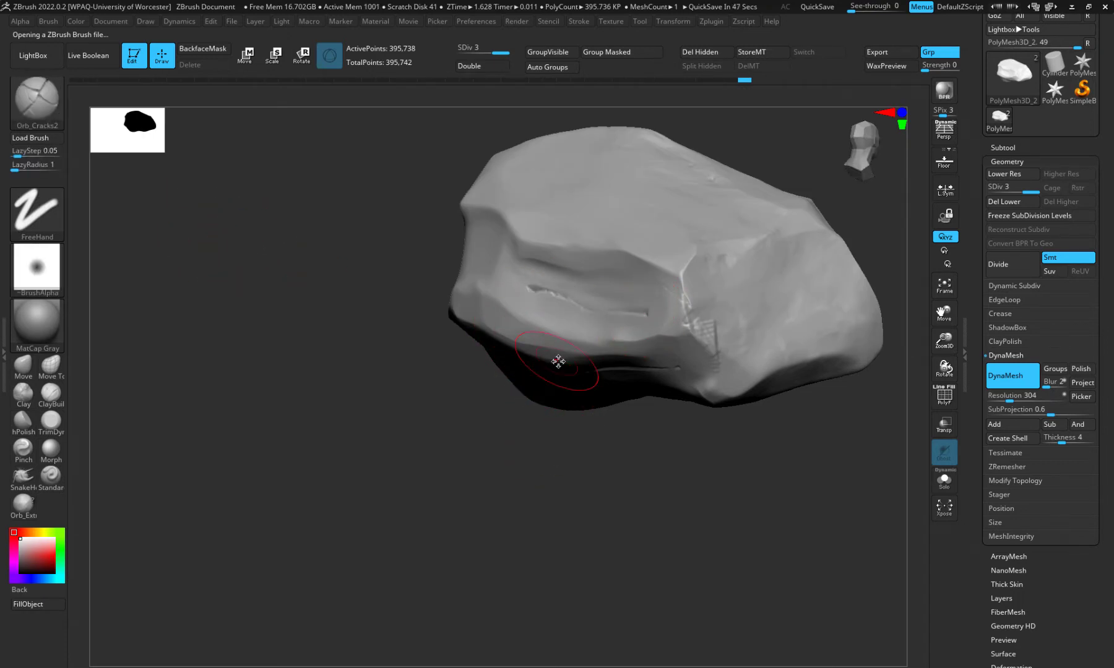
key("space")
left_click_drag(558, 369, 543, 364)
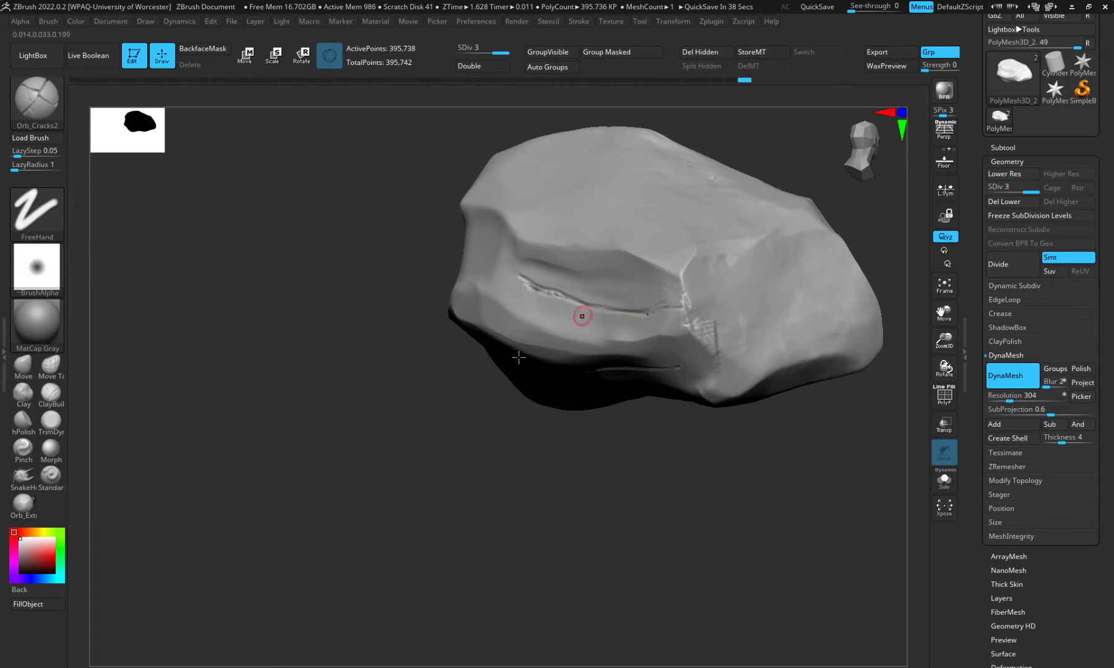
left_click_drag(519, 357, 617, 363)
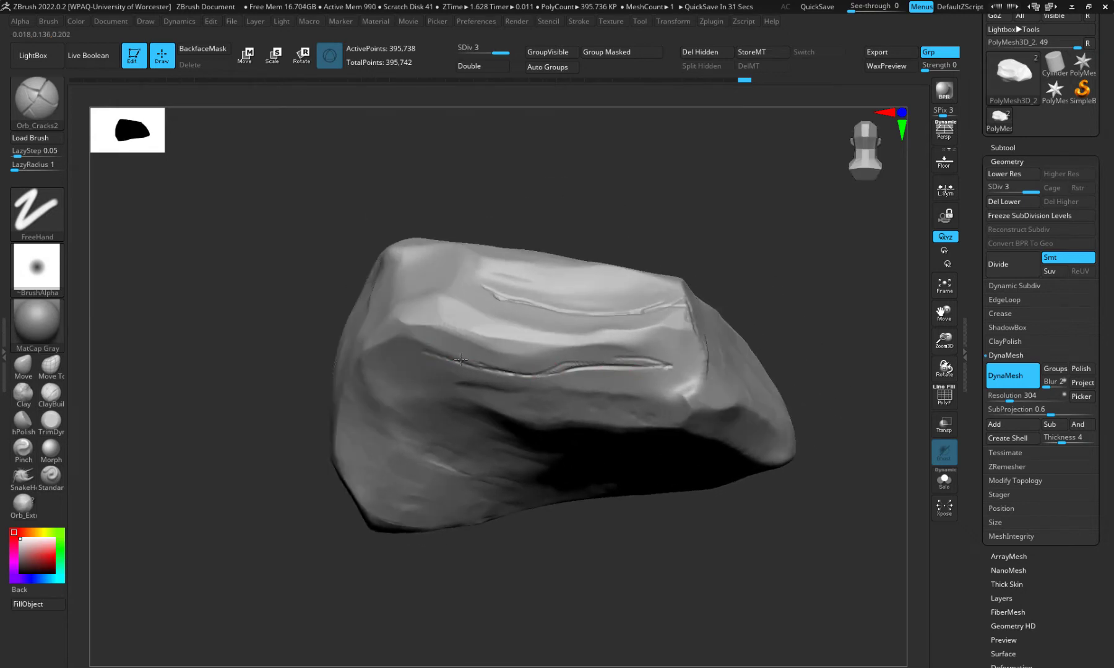
Polish away the lower crack on the side facet using hPolish at an adjusted draw size
left_click(24, 422)
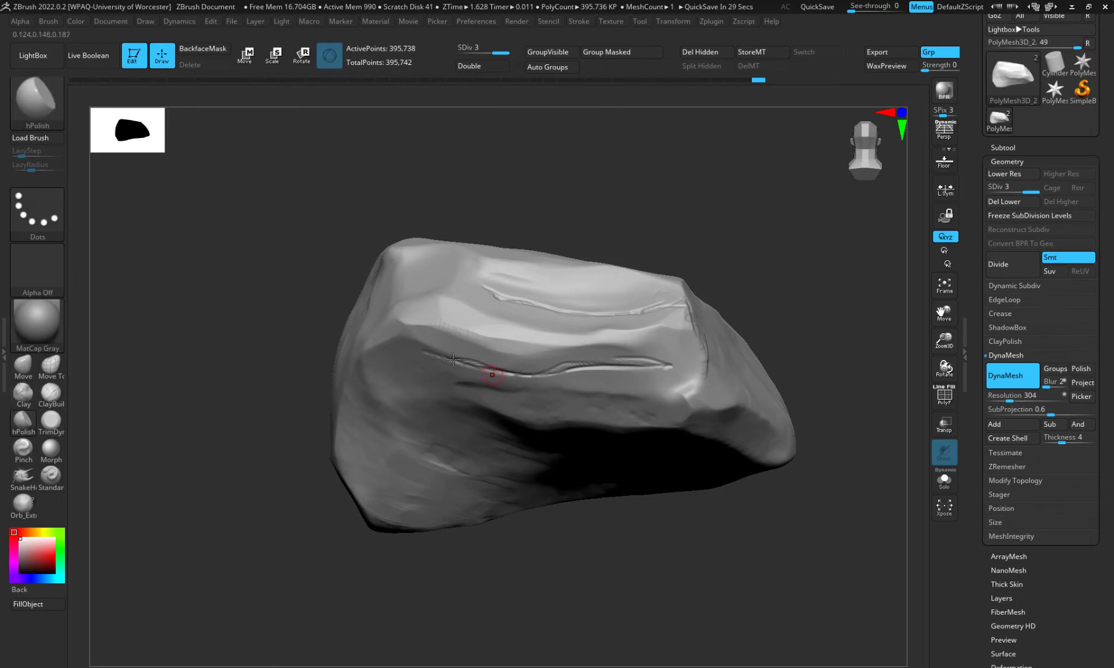
right_click(469, 401)
left_click_drag(472, 402, 495, 401)
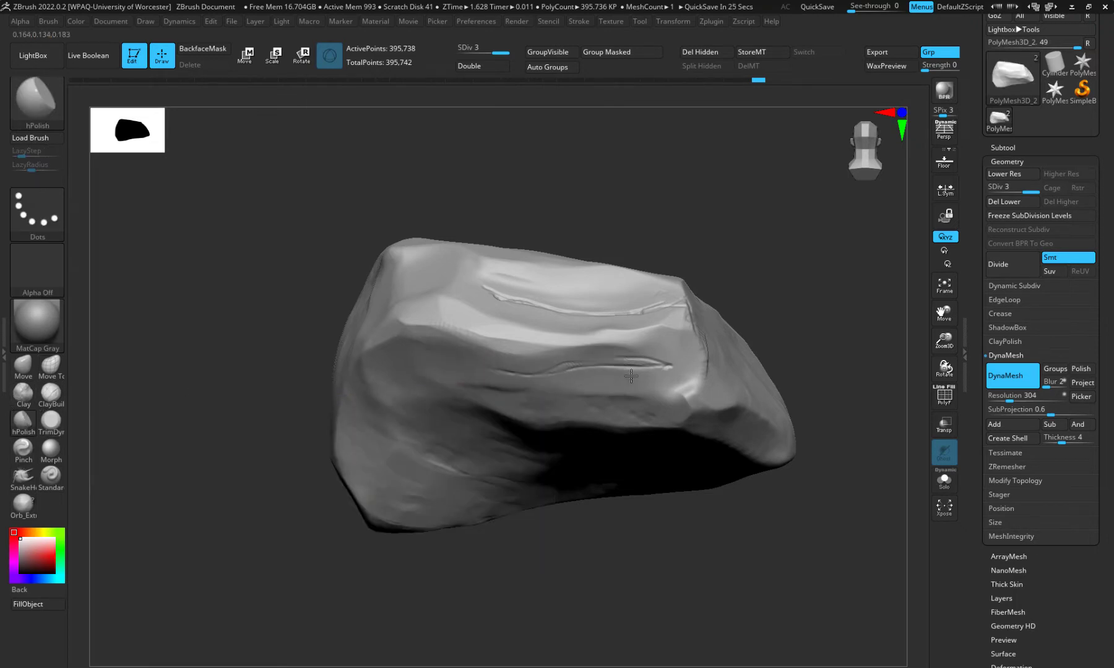
left_click_drag(625, 366, 474, 367)
left_click_drag(619, 364, 648, 365)
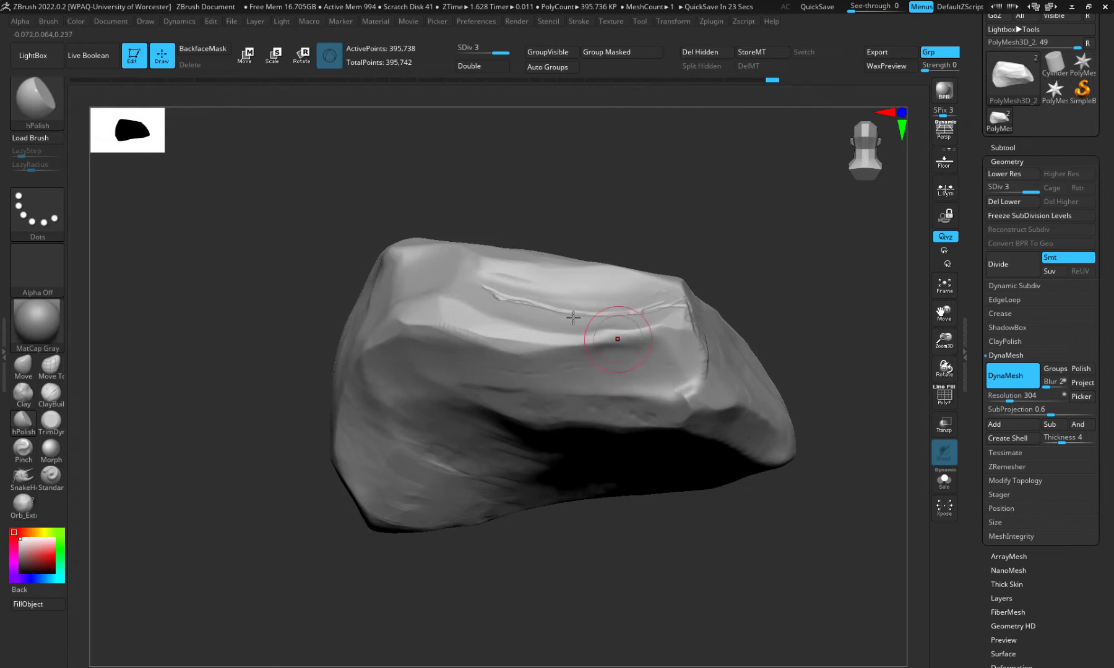
Build up clay with ClayBuildup over the hollow side facet beside the end face
left_click_drag(562, 194, 504, 284)
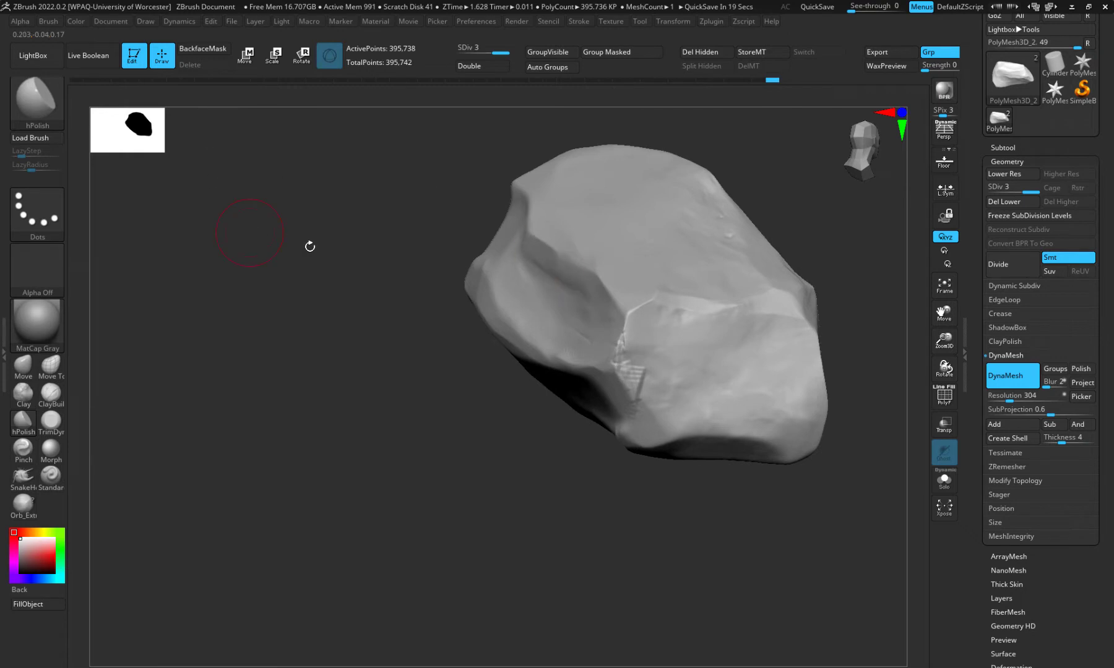
mouse_move(309, 246)
left_mouse_down()
mouse_move(299, 231)
mouse_move(326, 241)
mouse_move(292, 241)
left_mouse_up()
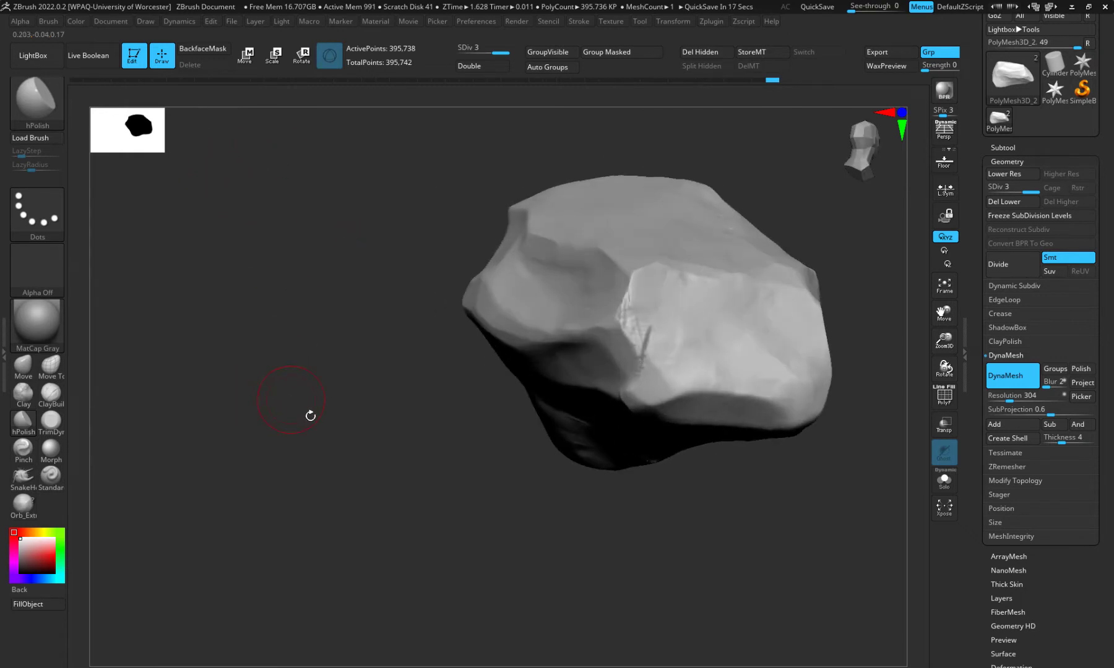
left_click_drag(311, 416, 107, 309)
left_click(41, 397)
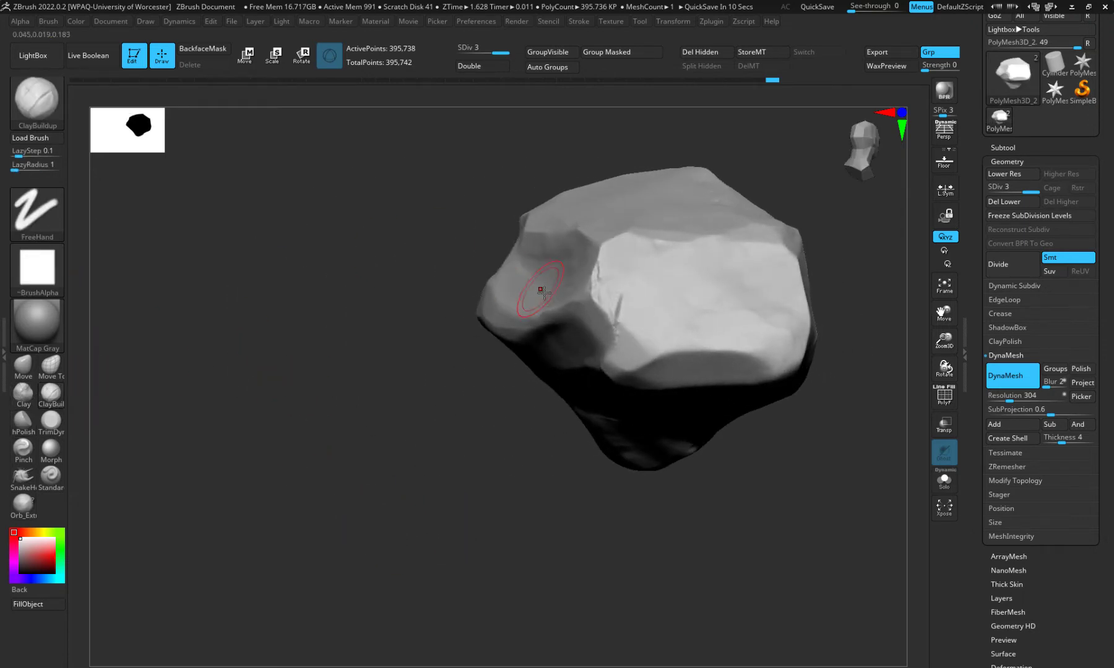
mouse_move(544, 296)
left_mouse_down()
mouse_move(586, 271)
mouse_move(511, 298)
mouse_move(550, 269)
left_mouse_up()
left_click_drag(398, 298, 381, 353)
mouse_move(470, 281)
left_mouse_down()
mouse_move(618, 291)
mouse_move(544, 296)
mouse_move(486, 267)
left_mouse_up()
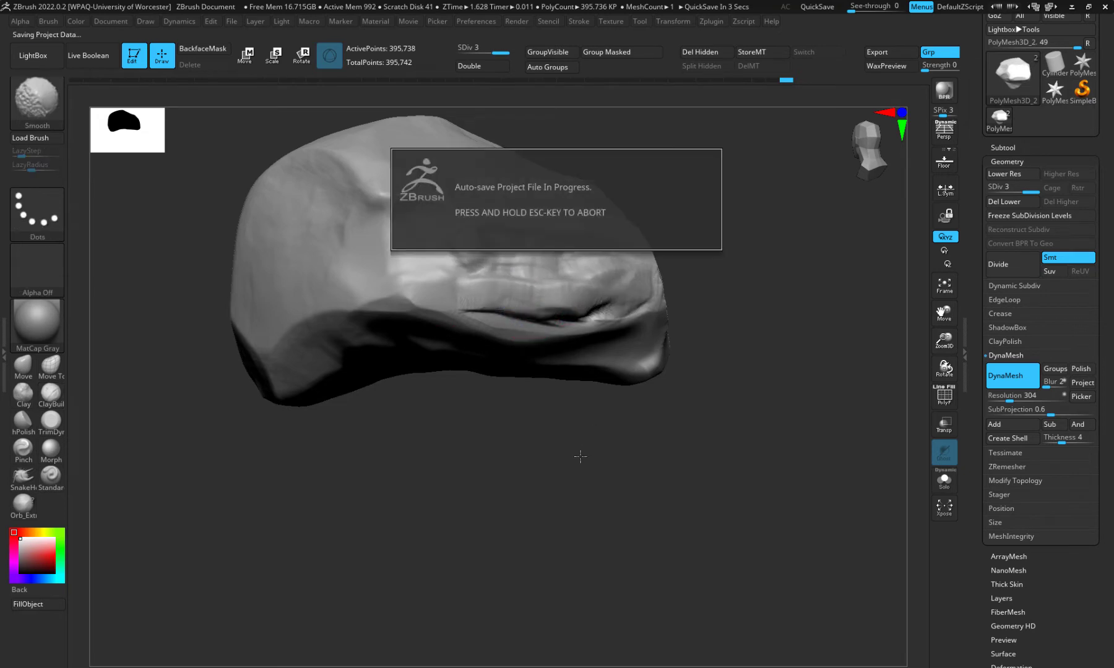
left_click_drag(579, 455, 550, 470)
mouse_move(643, 265)
left_mouse_down()
mouse_move(659, 261)
mouse_move(577, 243)
mouse_move(520, 252)
left_mouse_up()
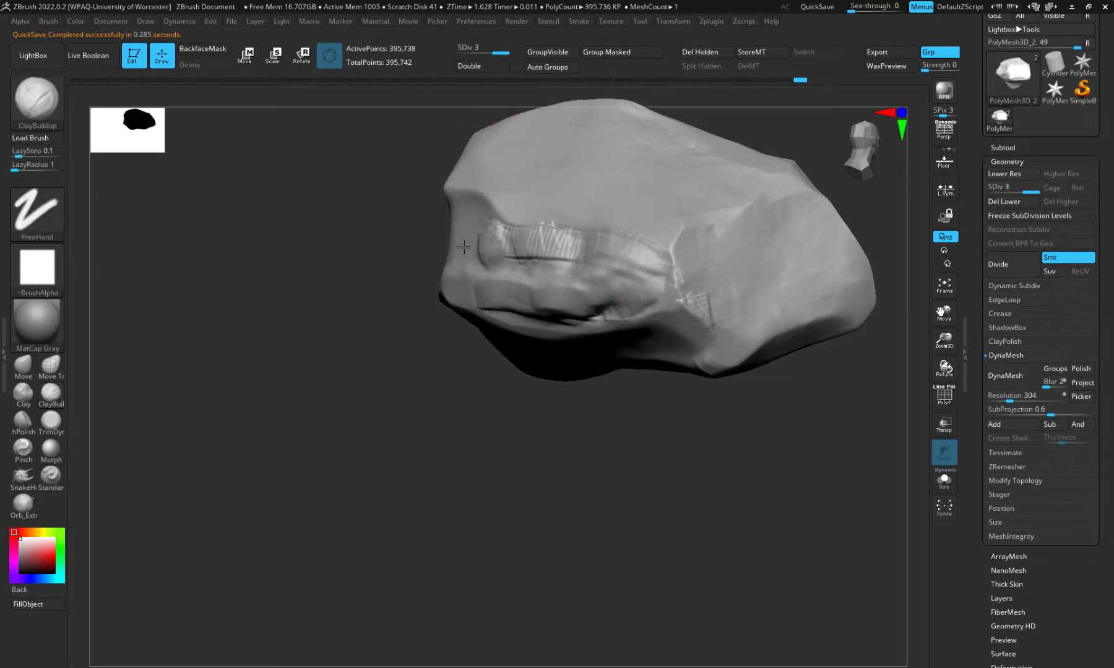
Extend the clay buildup across the full length of the side facet and smooth the rough strokes
left_click_drag(392, 223, 459, 223)
mouse_move(427, 262)
left_mouse_down("shift")
mouse_move(415, 226)
mouse_move(460, 281)
left_mouse_up("shift")
mouse_move(547, 300)
left_mouse_down()
mouse_move(419, 286)
mouse_move(512, 284)
left_mouse_up()
mouse_move(526, 459)
left_mouse_down()
mouse_move(447, 458)
mouse_move(442, 447)
mouse_move(456, 421)
mouse_move(592, 338)
left_mouse_up()
mouse_move(609, 285)
left_mouse_down()
mouse_move(489, 319)
mouse_move(547, 314)
left_mouse_up()
left_click_drag(331, 362, 470, 352)
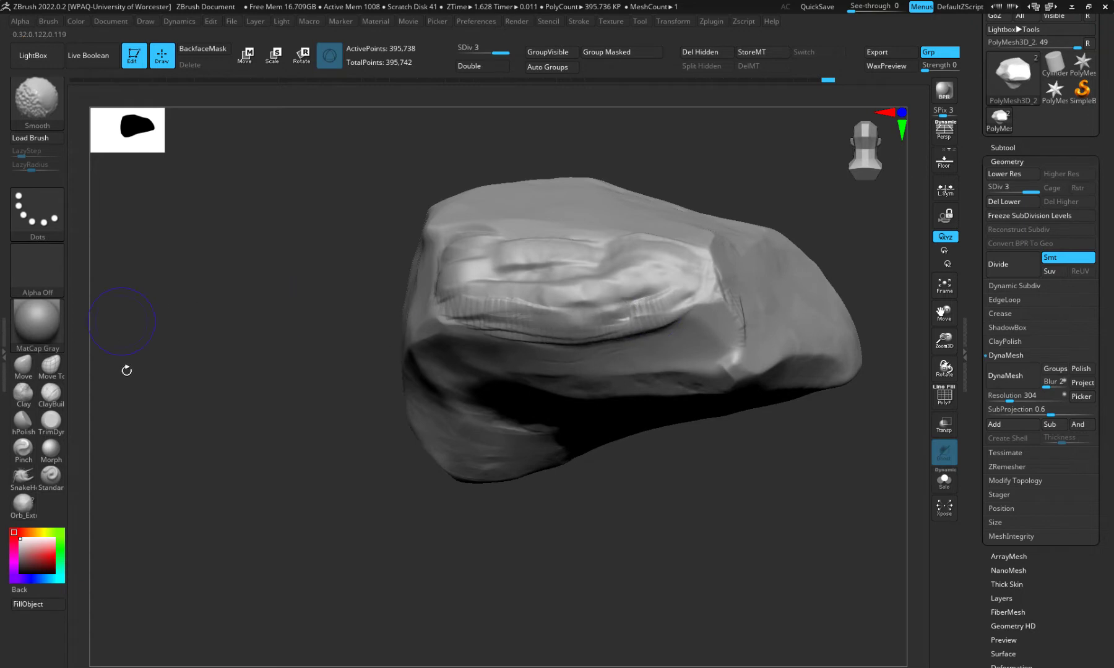
Flatten the upper part of the built-up side facet and its end near the corner with TrimDynamic
left_click(51, 421)
left_click_drag(228, 508, 247, 515)
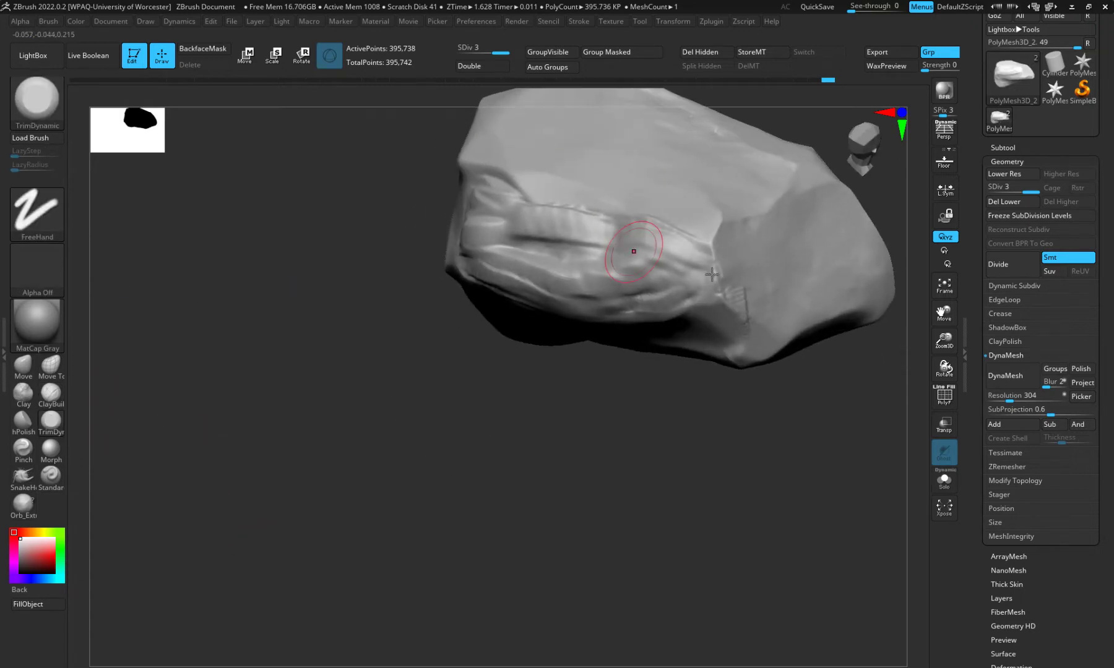
mouse_move(681, 250)
left_mouse_down()
mouse_move(642, 230)
mouse_move(649, 224)
mouse_move(613, 240)
mouse_move(594, 229)
left_mouse_up()
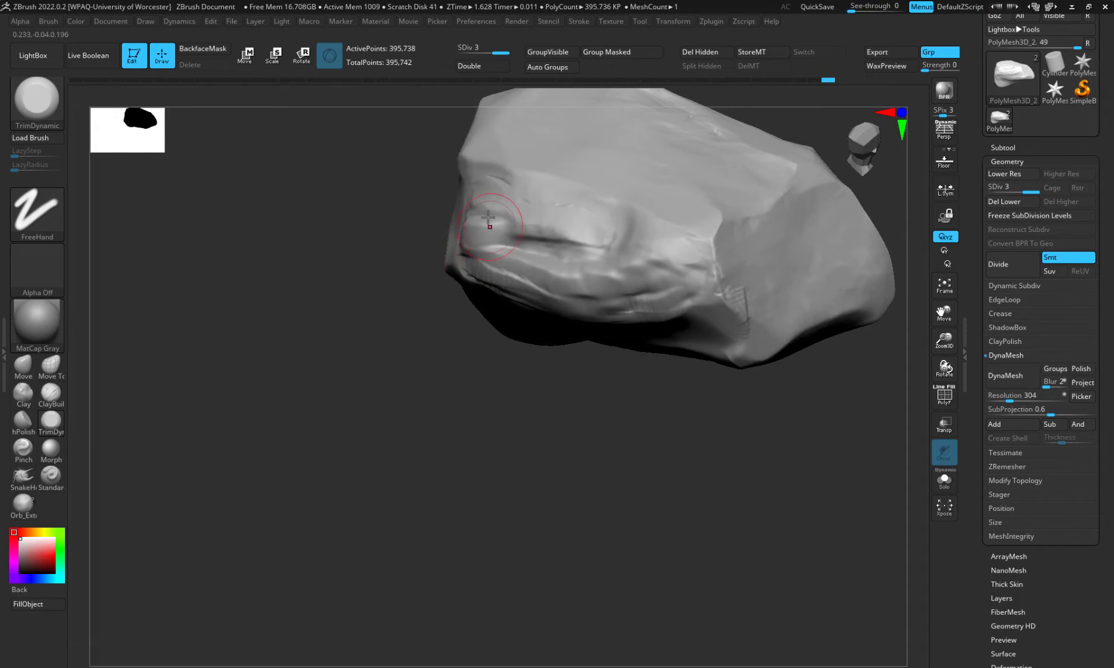
mouse_move(489, 217)
left_mouse_down()
mouse_move(551, 266)
mouse_move(523, 236)
mouse_move(681, 266)
mouse_move(594, 291)
left_mouse_up()
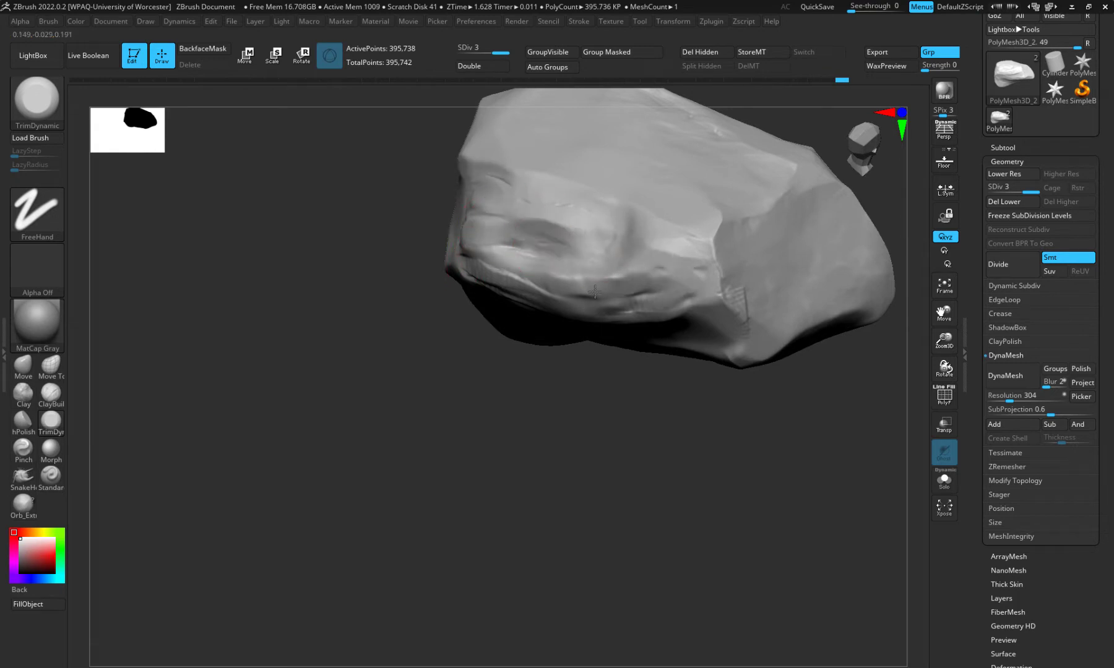
left_click_drag(701, 274, 664, 301)
Trim the lower edge of the built-up side facet and the area around the remaining dents with TrimDynamic
left_click_drag(365, 355, 401, 315)
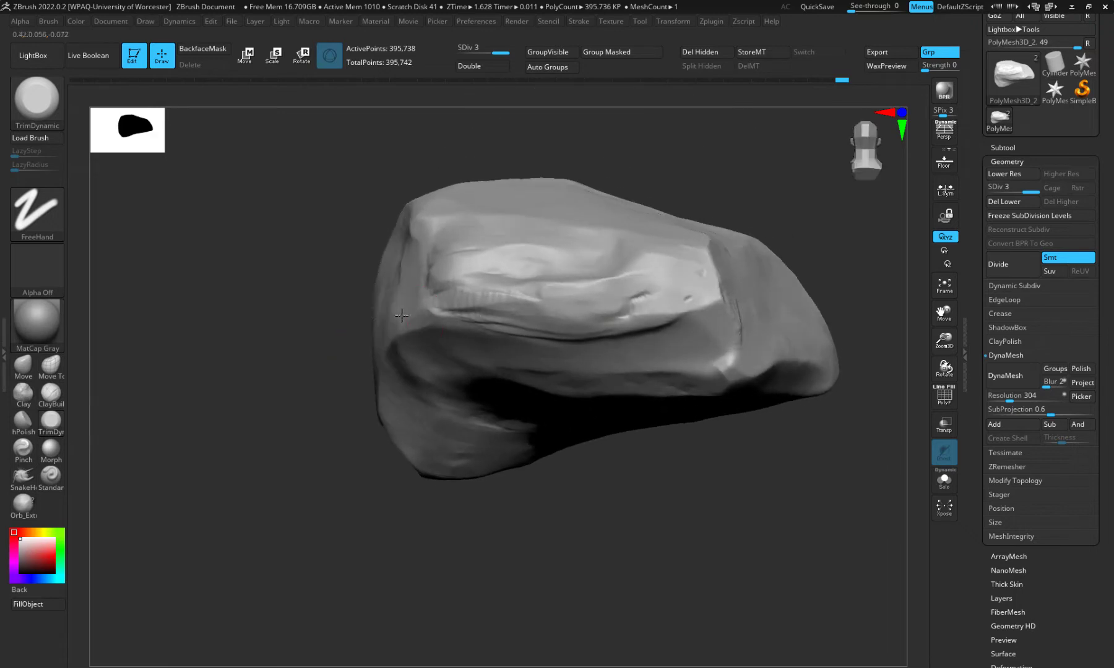
left_click_drag(524, 295, 480, 307)
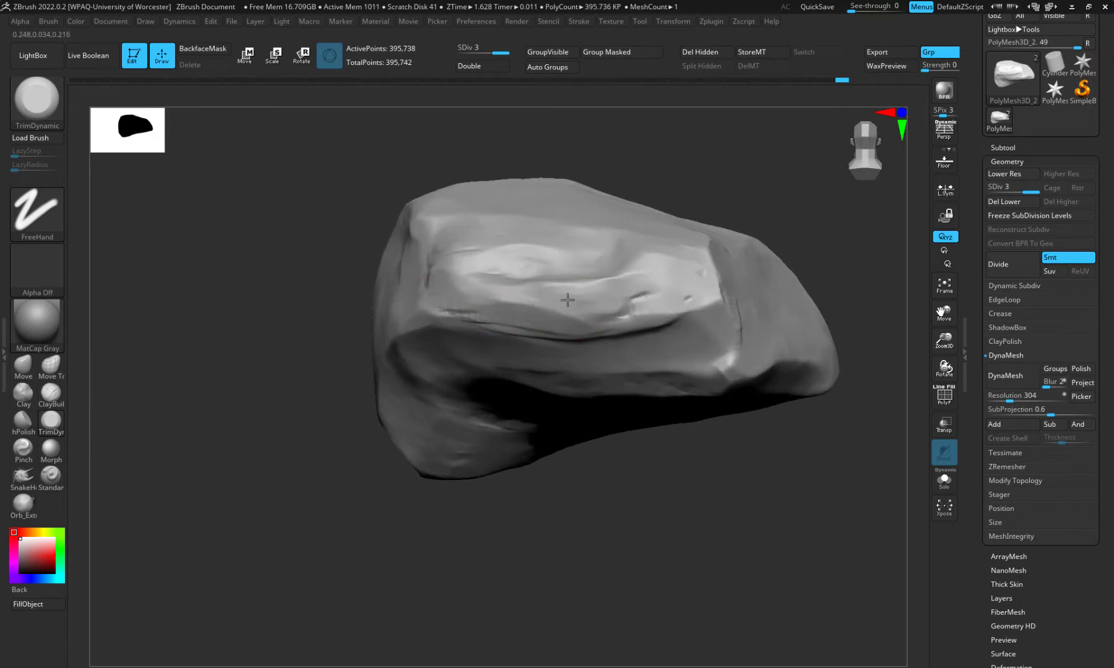
left_click_drag(567, 300, 461, 313)
left_click_drag(556, 532, 585, 153)
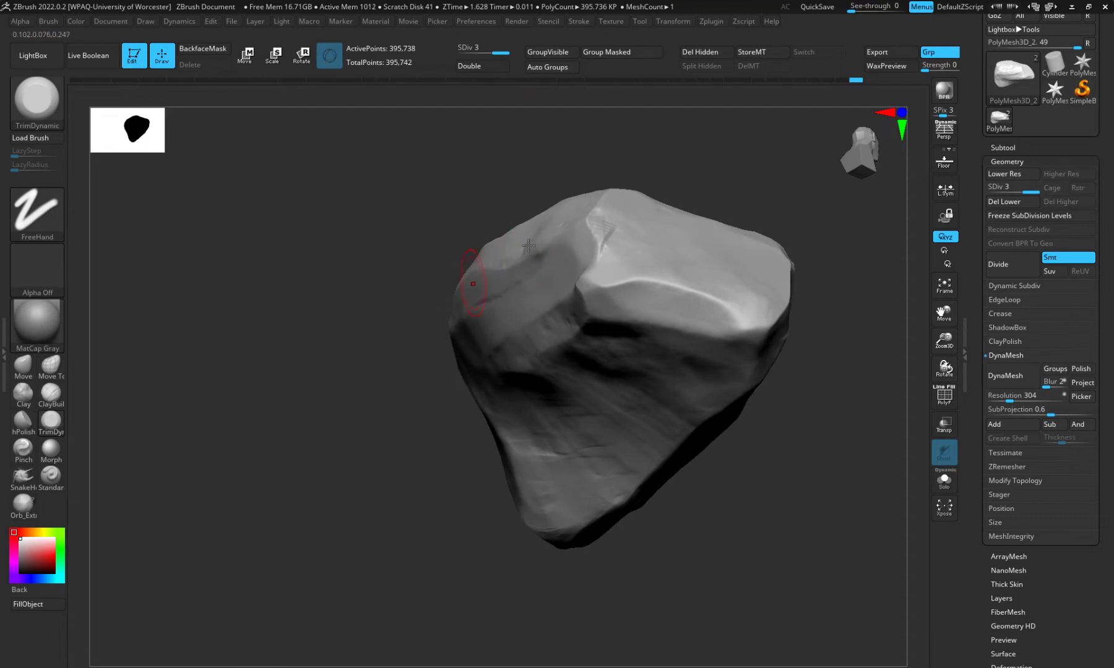
left_click_drag(306, 284, 530, 223)
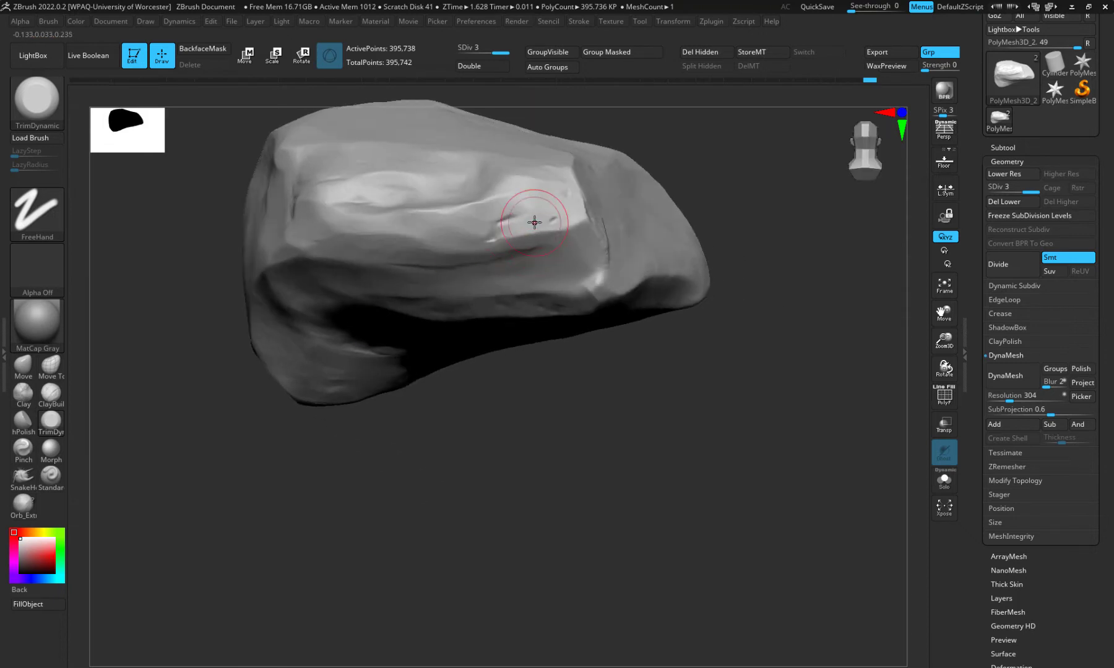
left_click_drag(431, 512, 331, 414)
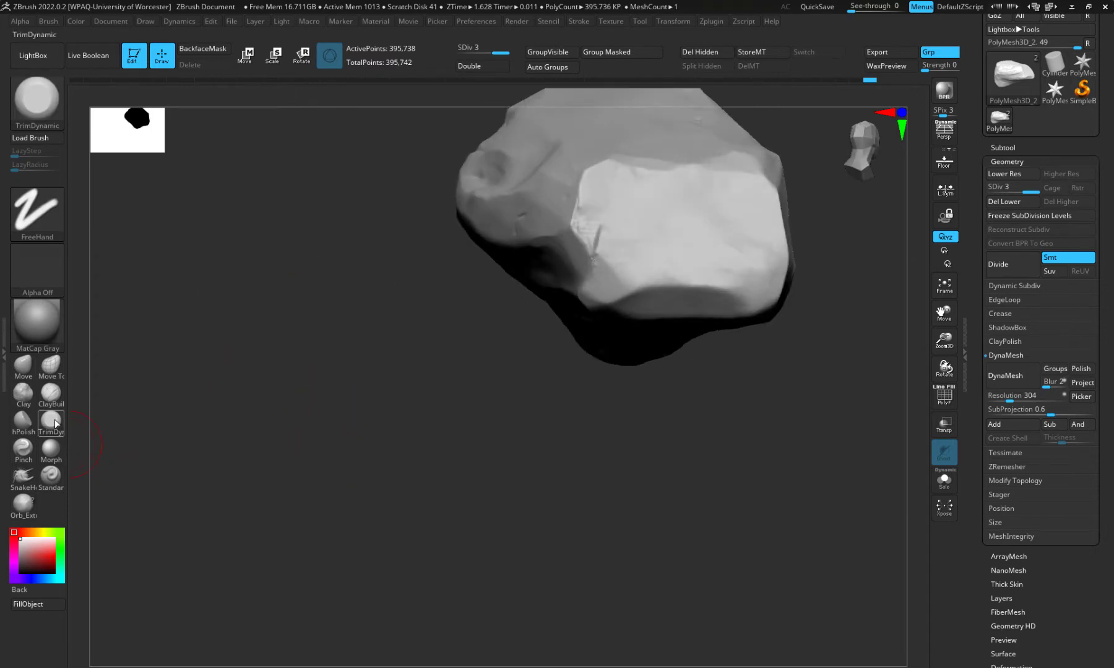
Reshape the bulging side facet using Move Topological with an enlarged draw size
left_click(51, 365)
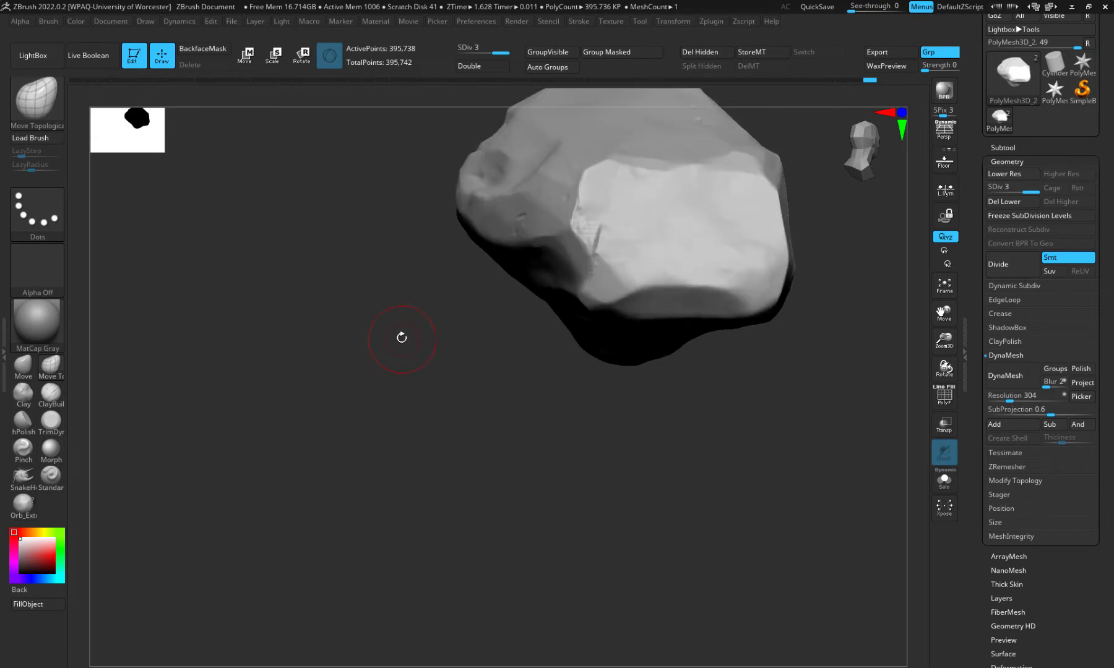
mouse_move(402, 337)
left_mouse_down()
mouse_move(390, 311)
mouse_move(400, 318)
left_mouse_up()
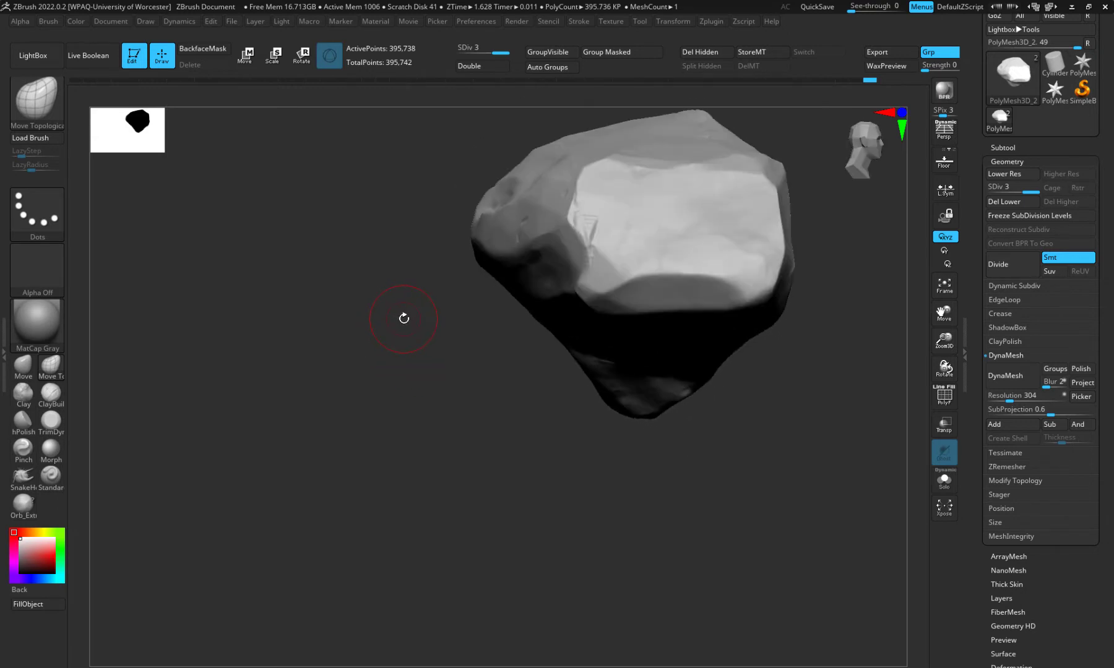
key("space")
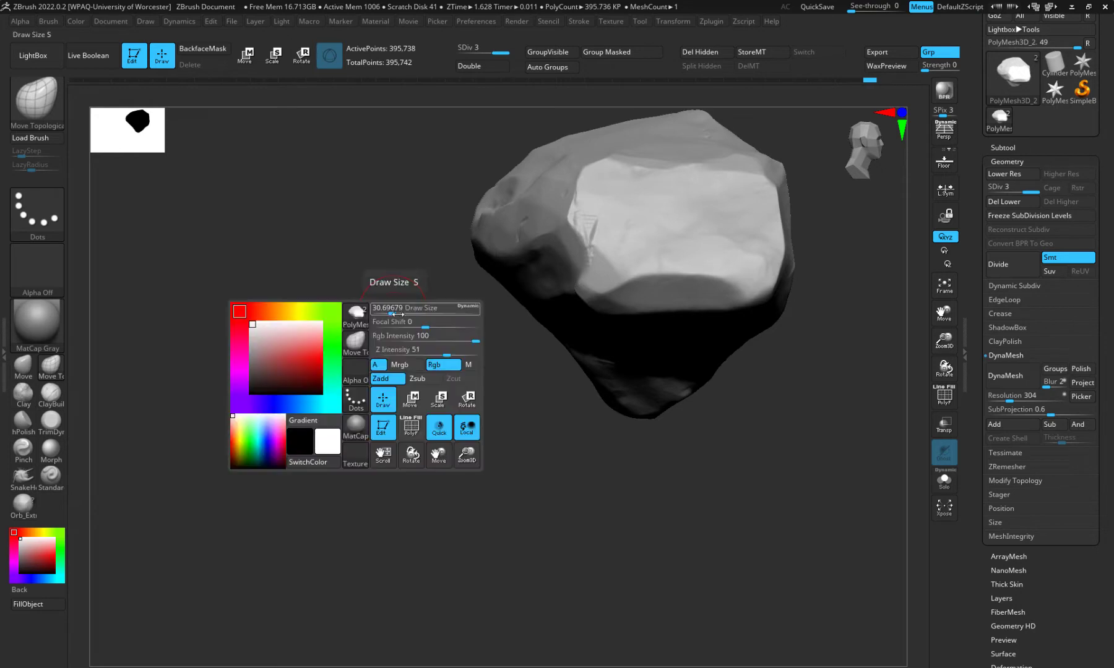
left_click_drag(394, 313, 428, 313)
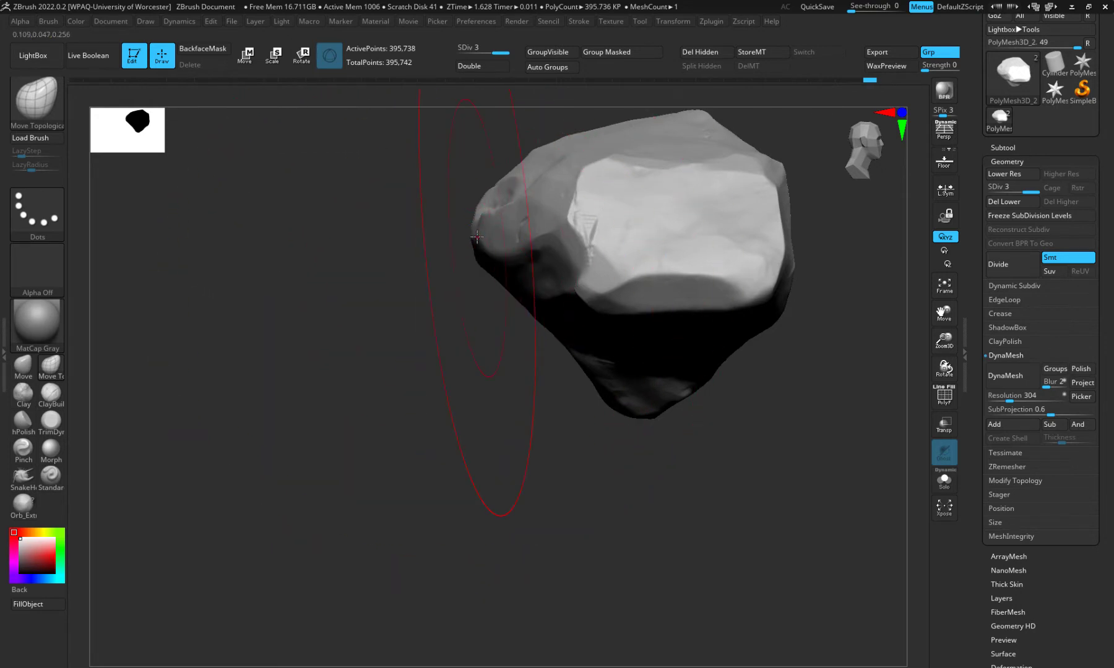
mouse_move(476, 236)
left_mouse_down()
mouse_move(514, 228)
mouse_move(498, 213)
mouse_move(514, 220)
left_mouse_up()
mouse_move(402, 314)
left_mouse_down()
mouse_move(504, 346)
mouse_move(465, 337)
left_mouse_up()
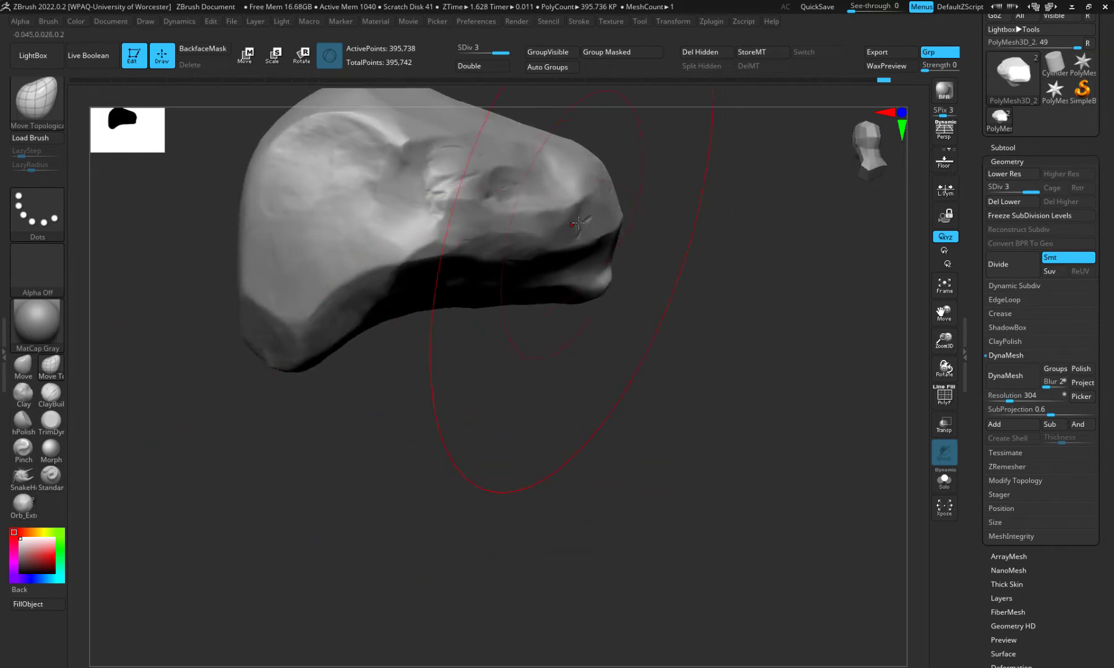
left_click_drag(545, 291, 544, 272)
mouse_move(554, 376)
left_mouse_down()
mouse_move(574, 363)
mouse_move(594, 398)
mouse_move(549, 391)
mouse_move(567, 418)
mouse_move(561, 432)
mouse_move(510, 427)
mouse_move(514, 418)
mouse_move(498, 426)
left_mouse_up()
left_click_drag(482, 465, 435, 442)
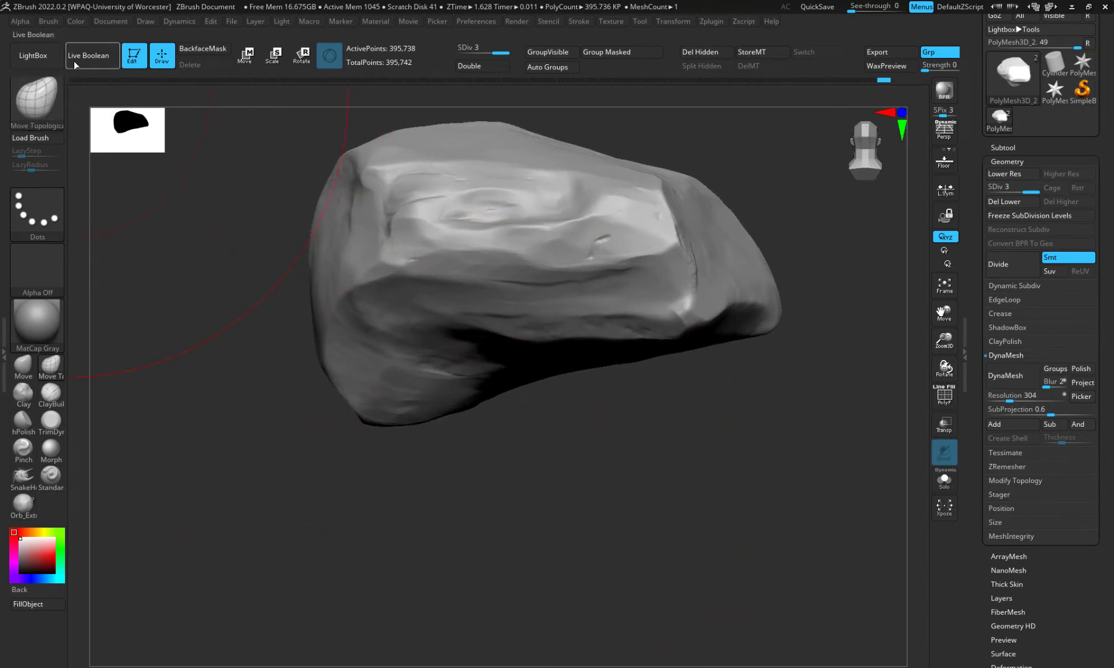
Load the OrbFlatten_Edge brush and reduce its draw size
left_click(51, 62)
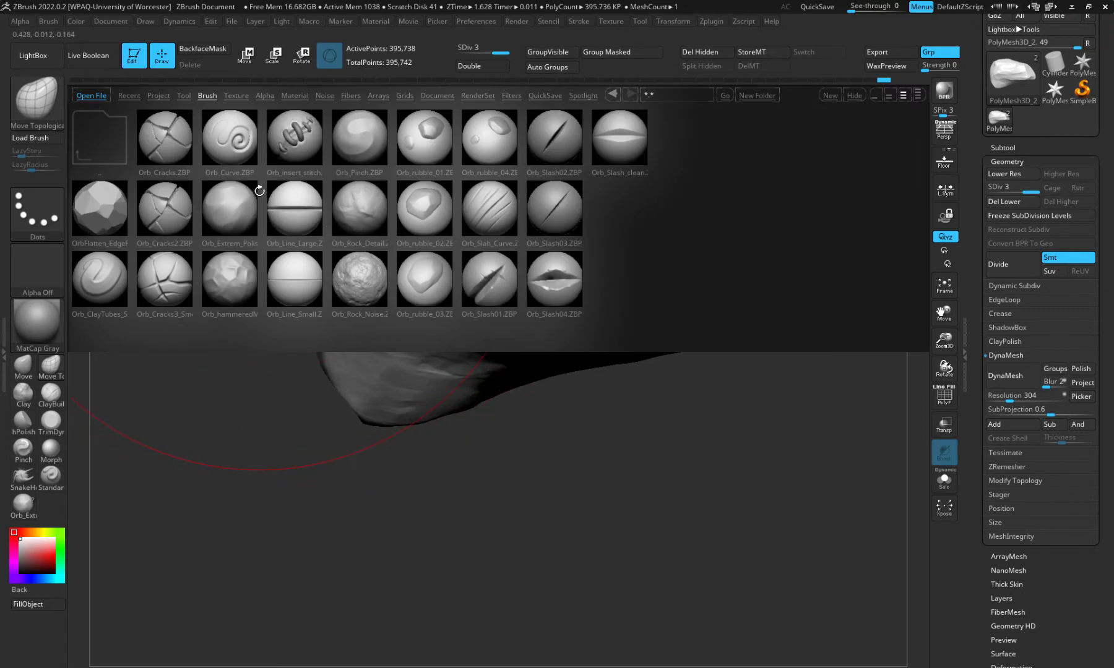
double_click(100, 213)
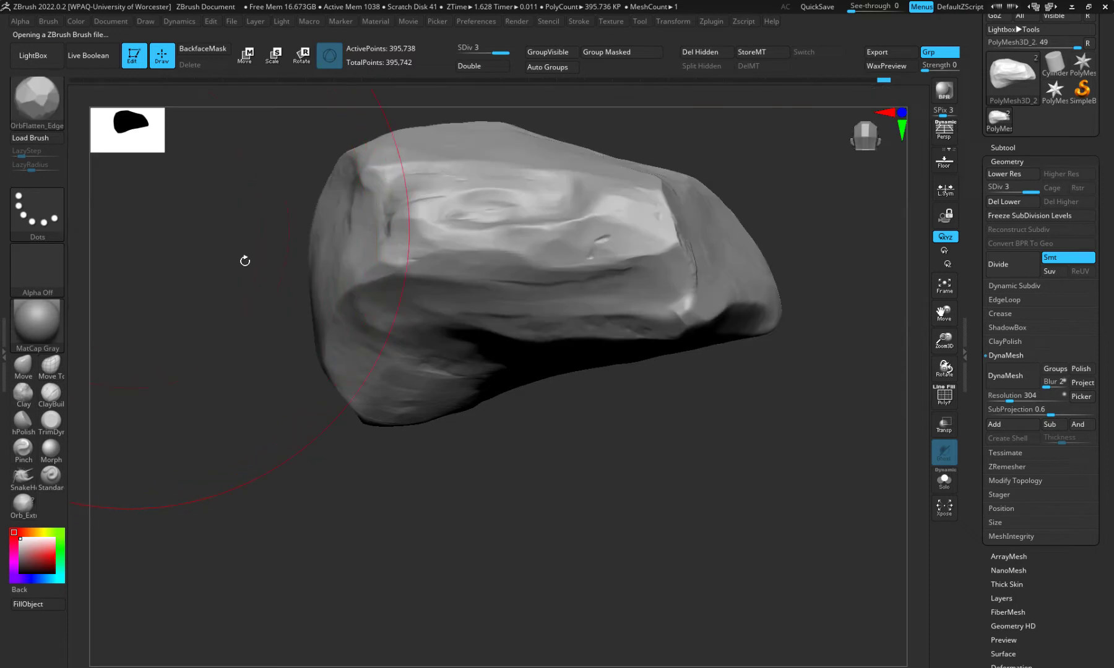
key("space")
left_click_drag(469, 289, 438, 288)
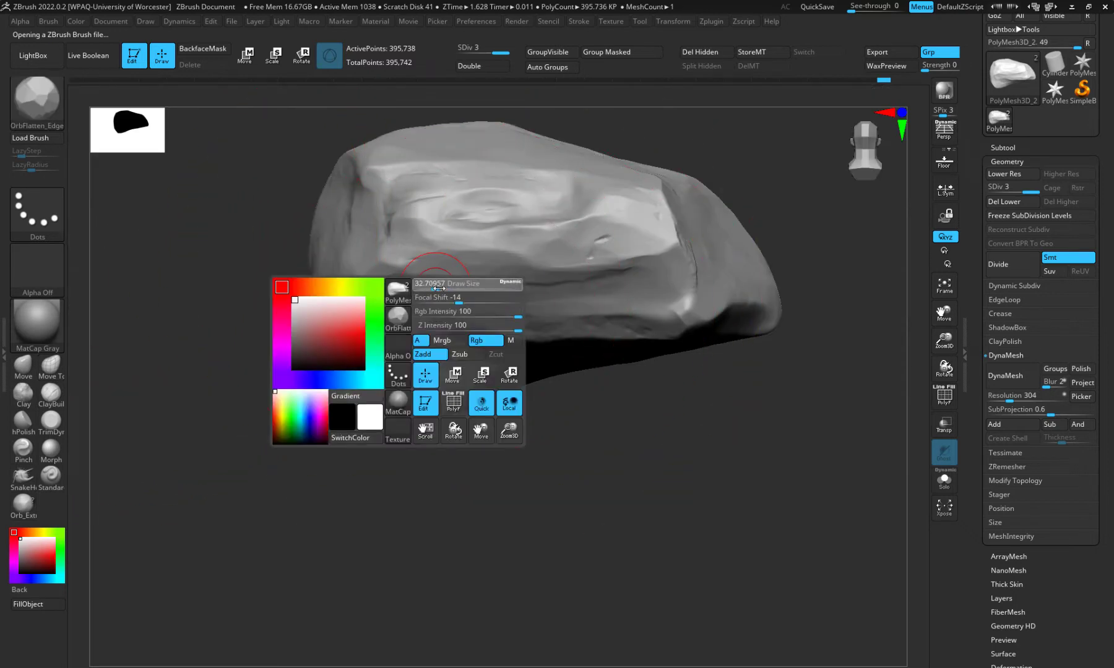
Try to flatten the ridges and upper edge of the side facet with the OrbFlatten_Edge brush
left_click_drag(428, 214, 531, 243)
key("ctrl+z")
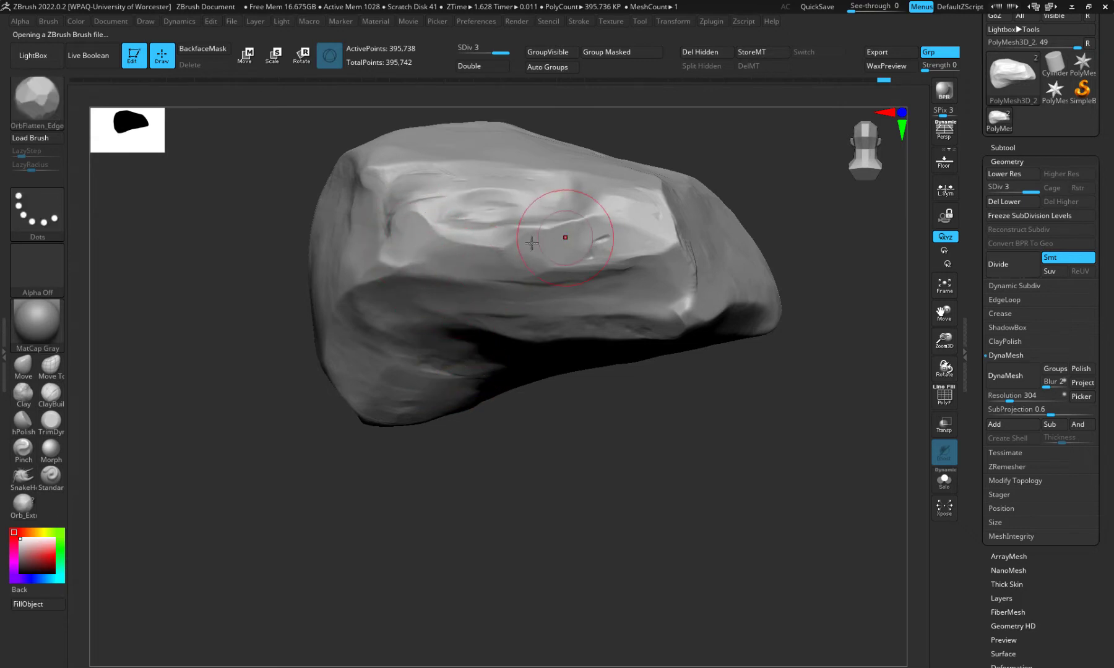
mouse_move(471, 226)
left_mouse_down()
mouse_move(540, 201)
mouse_move(540, 224)
mouse_move(533, 214)
mouse_move(524, 224)
mouse_move(634, 210)
mouse_move(589, 253)
mouse_move(659, 288)
mouse_move(597, 272)
mouse_move(591, 199)
mouse_move(619, 205)
mouse_move(538, 204)
mouse_move(498, 183)
mouse_move(383, 174)
left_mouse_up()
key("ctrl+z")
mouse_move(555, 170)
left_mouse_down()
mouse_move(522, 212)
mouse_move(537, 224)
mouse_move(622, 230)
left_mouse_up()
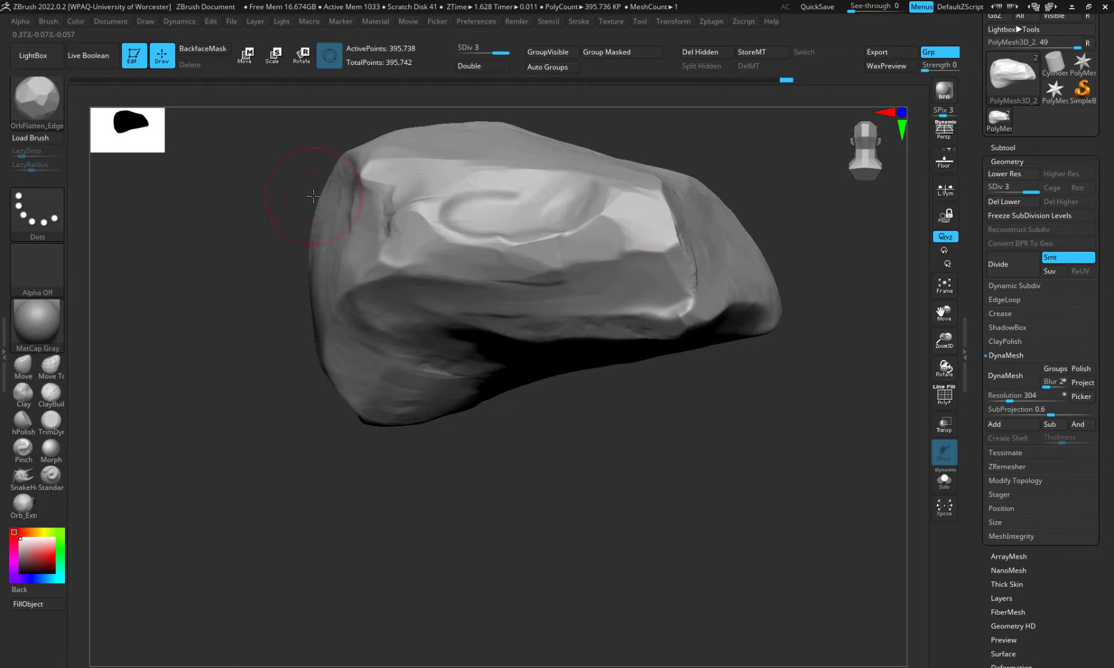
Undo all the OrbFlatten_Edge strokes on the side facet
key("ctrl+z")
key("ctrl+z")
key("ctrl+z")
key("ctrl+z")
key("ctrl+z")
key("ctrl+z")
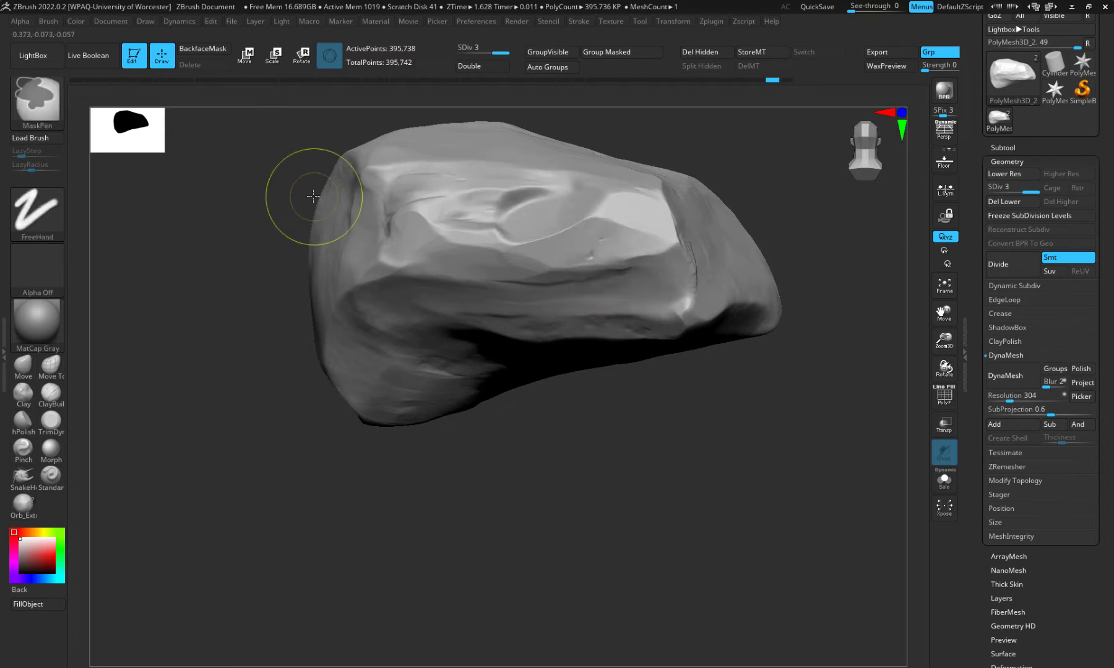
key("ctrl+z")
key("ctrl+z")
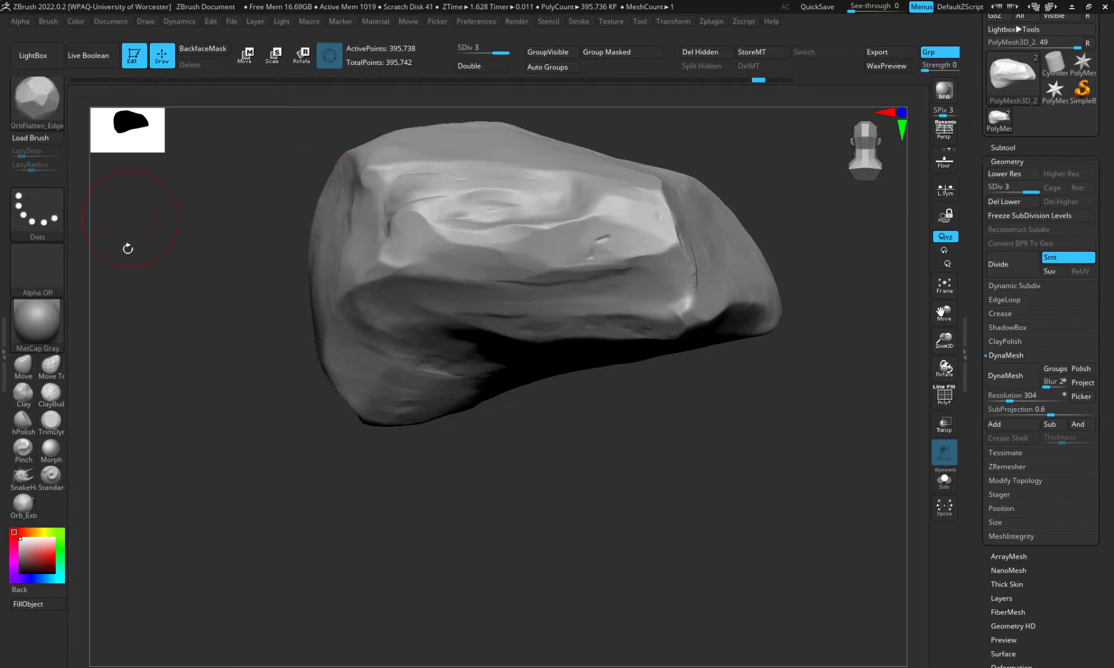
Soften the ridges and the corner area of the side facet with TrimDynamic
left_click(56, 432)
mouse_move(555, 214)
left_mouse_down()
mouse_move(601, 224)
mouse_move(458, 224)
mouse_move(527, 206)
mouse_move(584, 212)
mouse_move(398, 194)
mouse_move(531, 247)
mouse_move(638, 210)
left_mouse_up()
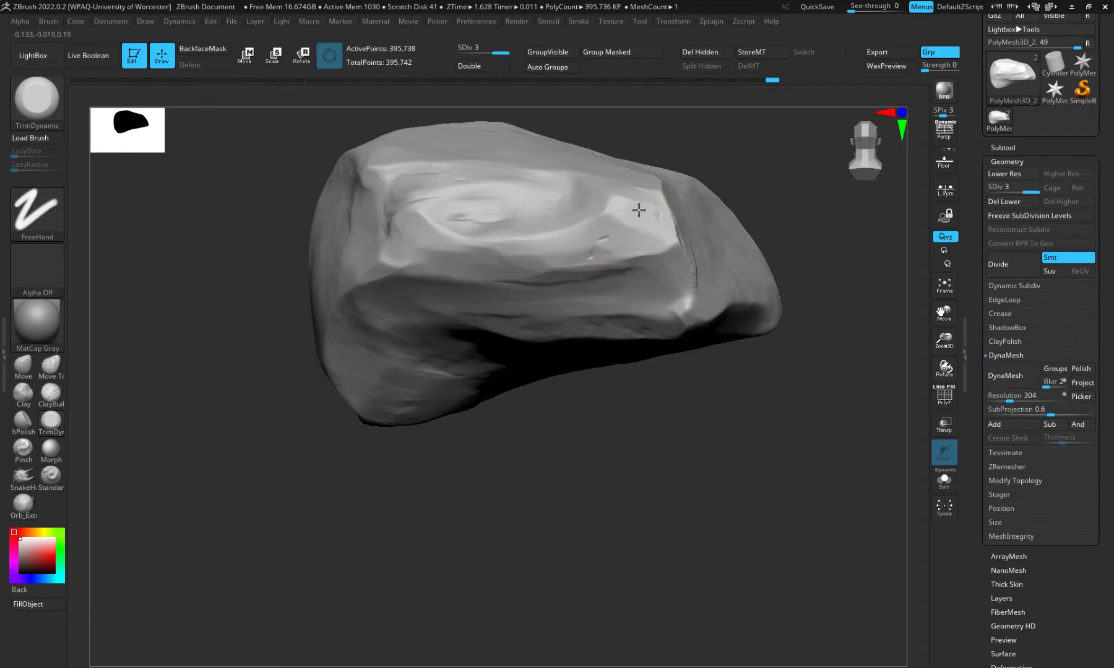
mouse_move(555, 222)
left_mouse_down()
mouse_move(427, 227)
mouse_move(403, 215)
left_mouse_up()
mouse_move(609, 253)
left_mouse_down()
mouse_move(665, 238)
mouse_move(654, 282)
mouse_move(587, 266)
mouse_move(617, 264)
left_mouse_up()
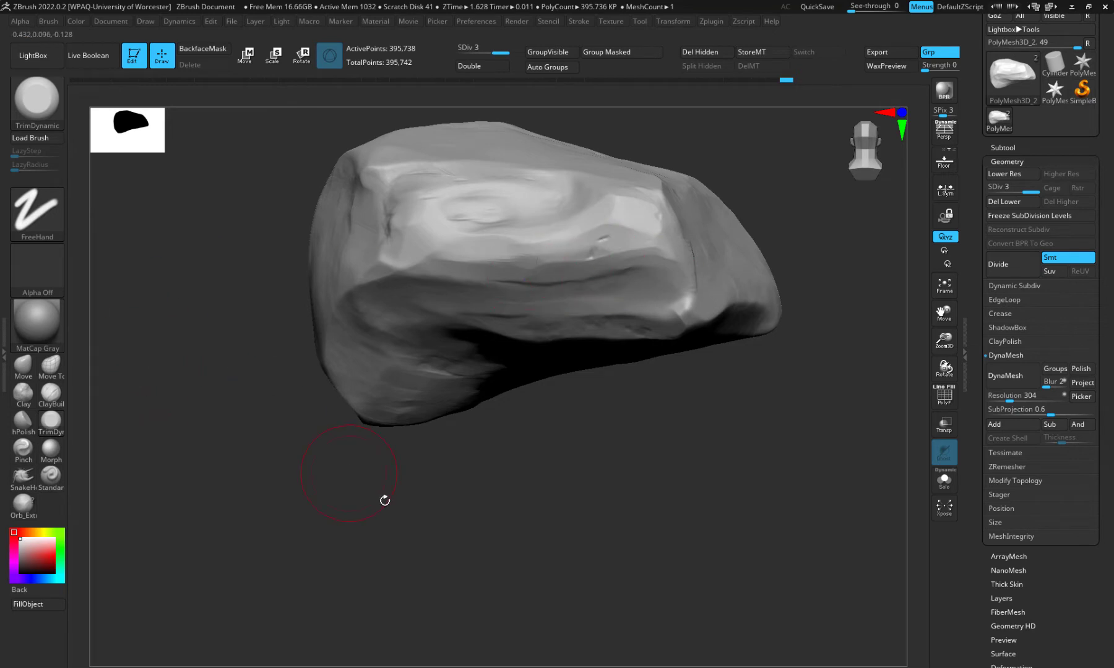
Load the Orb_Rock_Detail brush and stamp rock texture onto the side facet and the neighbouring faces
mouse_move(385, 500)
left_mouse_down()
mouse_move(337, 507)
mouse_move(393, 513)
left_mouse_up()
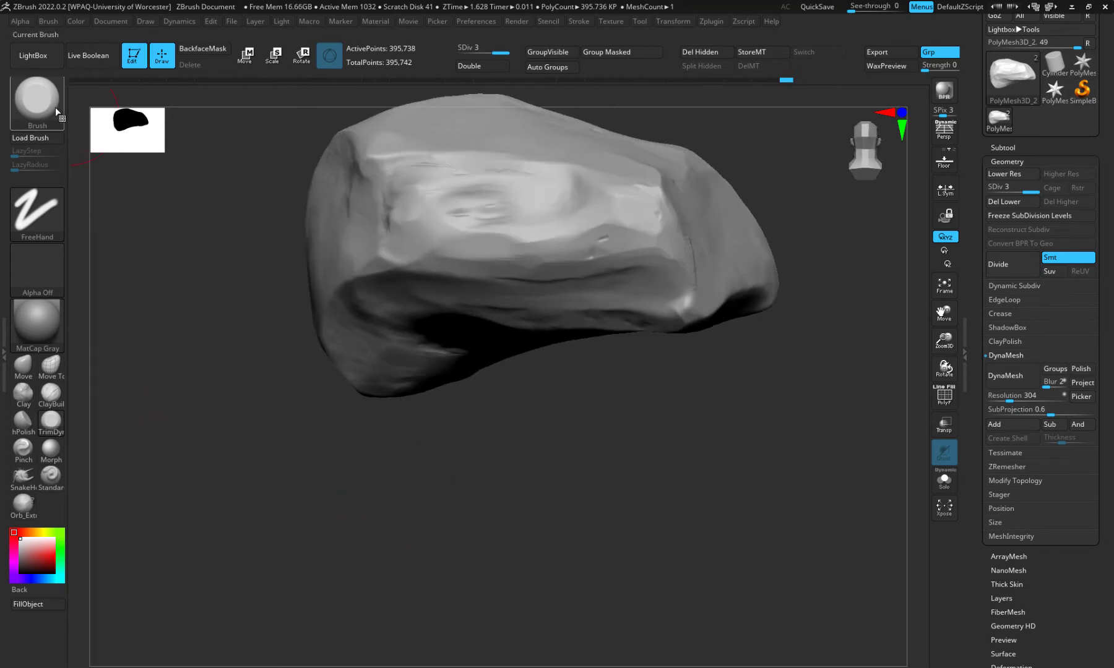
left_click(28, 57)
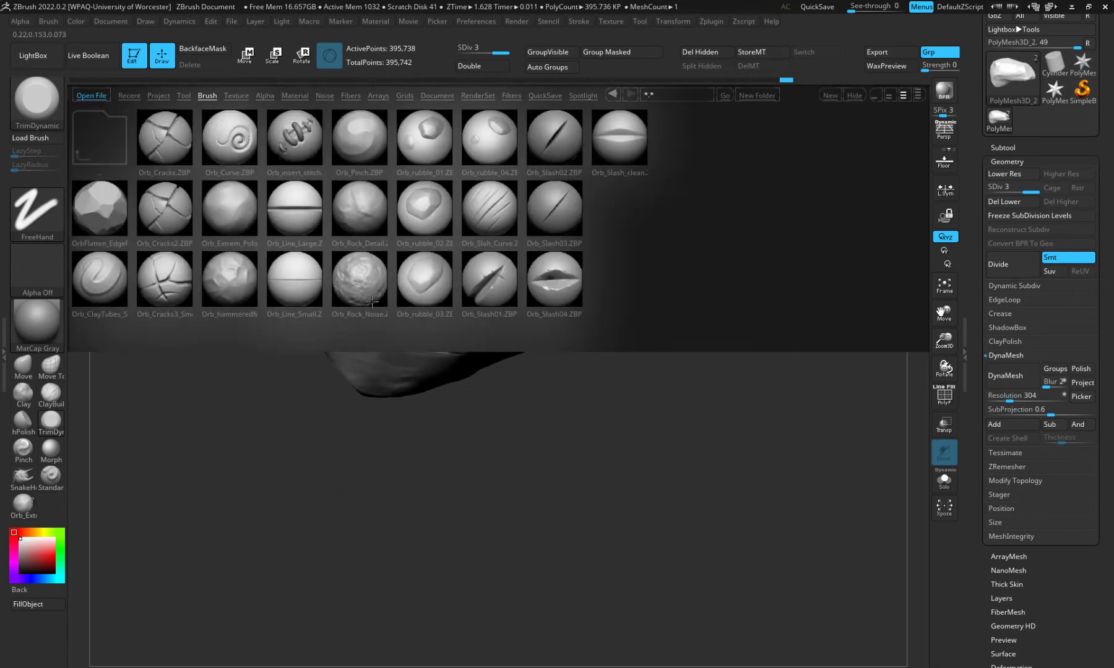
left_click(384, 193)
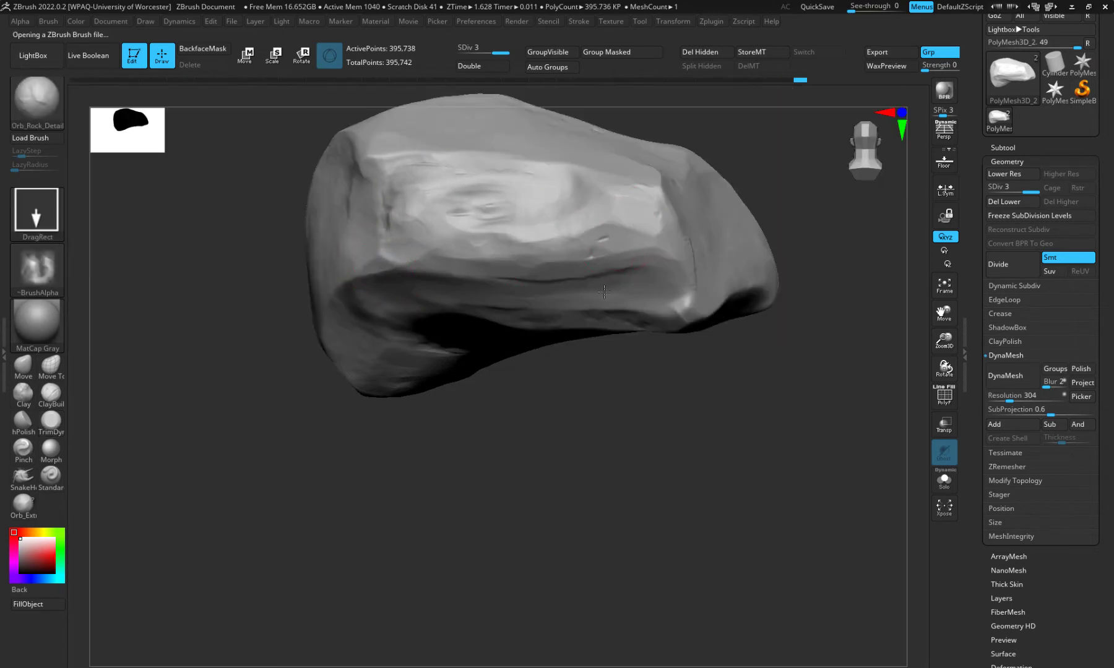
left_click_drag(497, 247, 582, 272)
left_click_drag(613, 526, 576, 289)
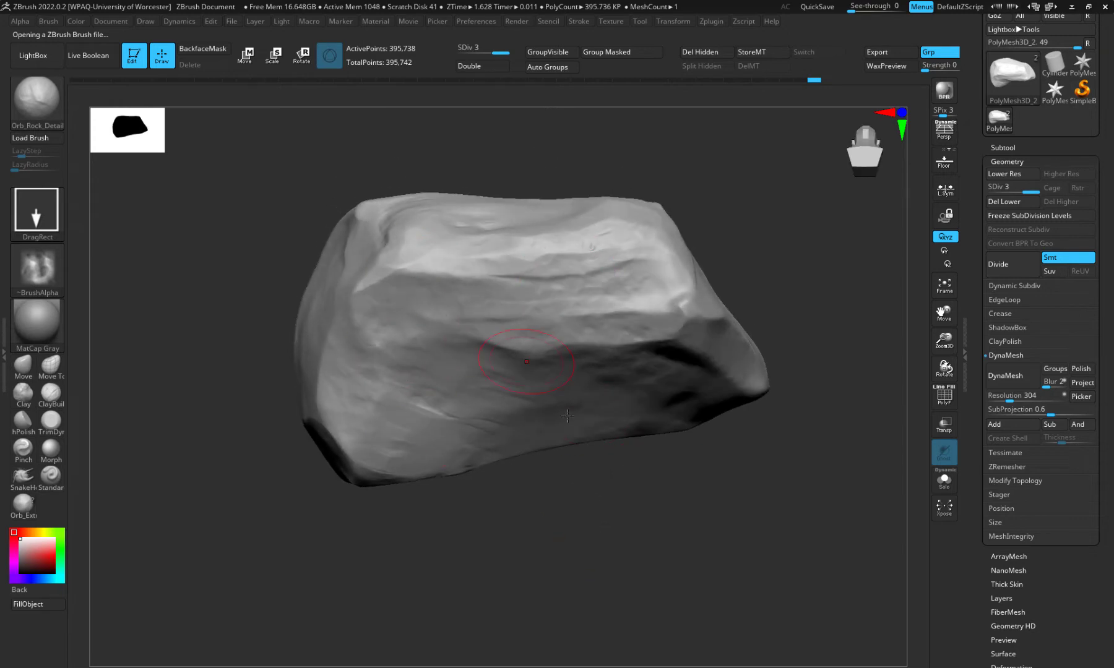
left_click_drag(704, 572, 601, 526)
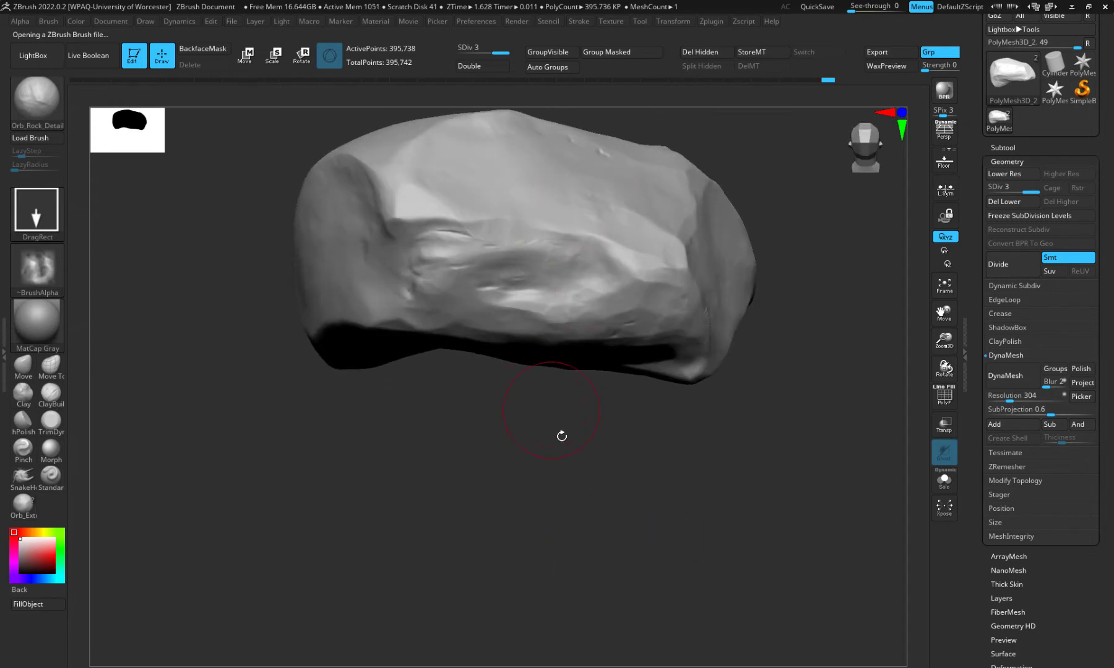
left_click_drag(562, 436, 422, 243)
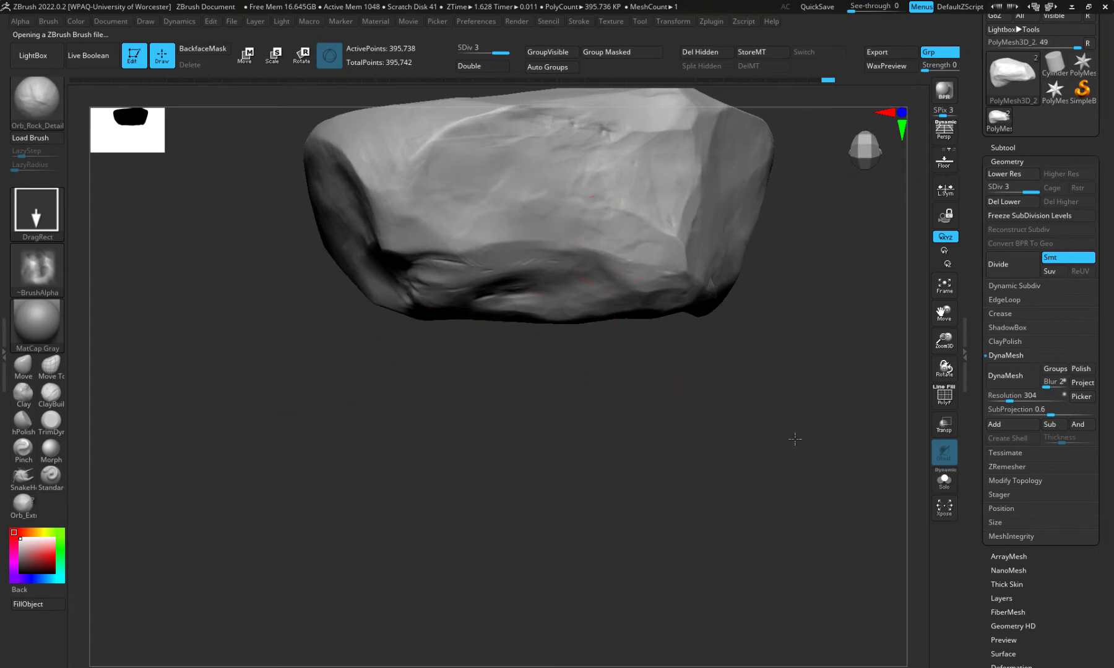
Stamp more Orb_Rock_Detail texture onto the stone's lower end, below the side facet
left_click_drag(795, 438, 338, 240)
left_click_drag(304, 346, 371, 421)
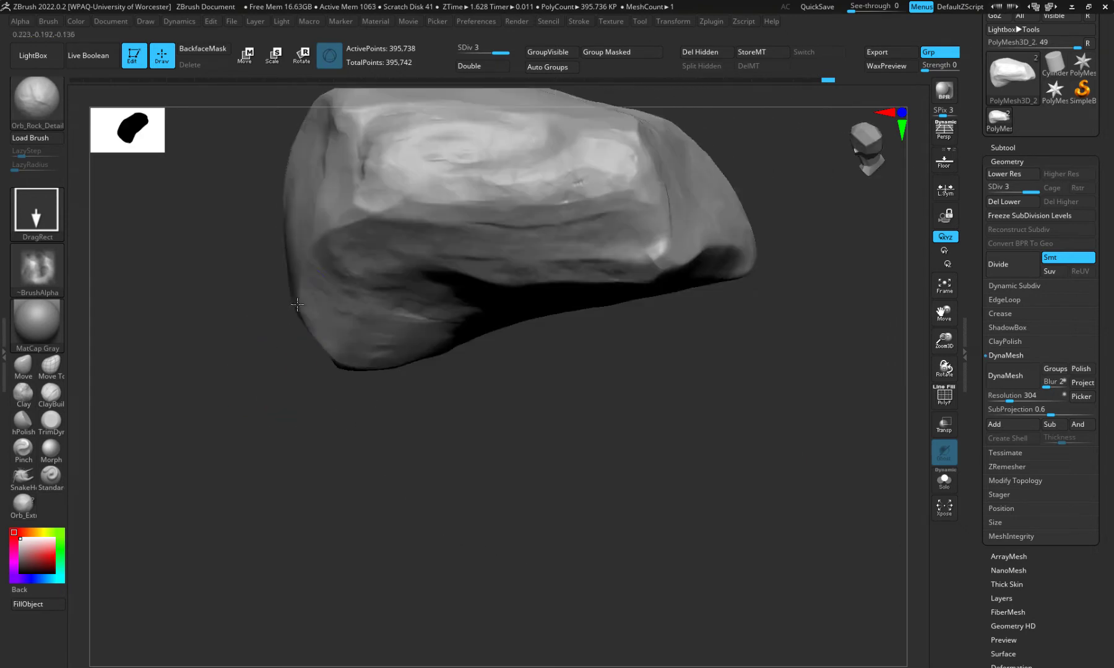
left_click_drag(562, 492, 319, 346)
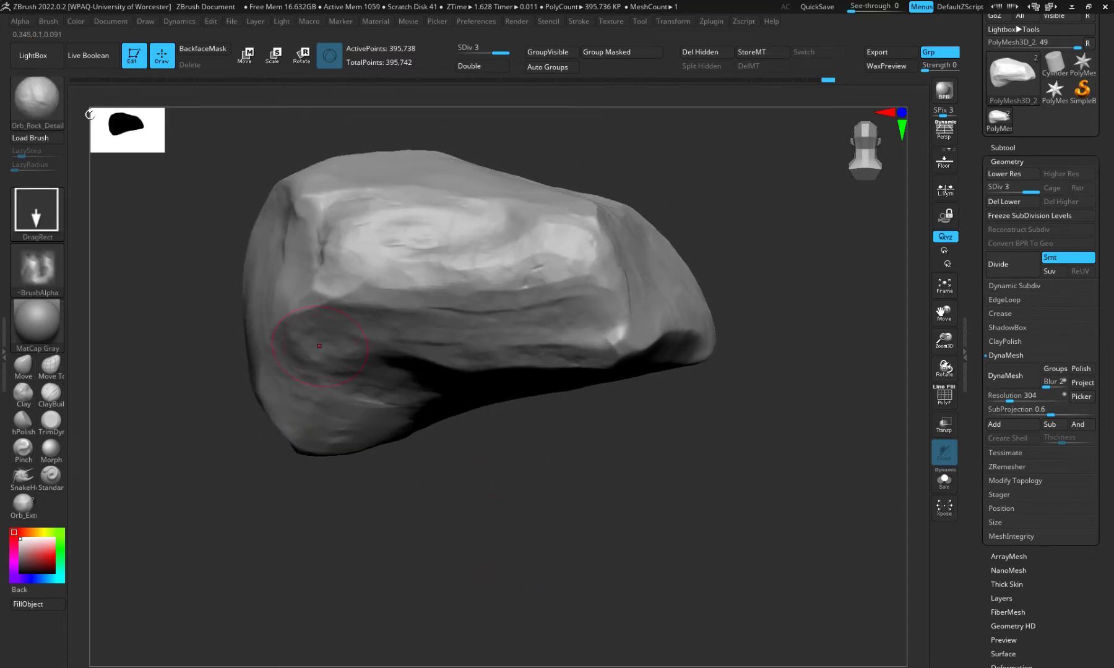
Load the Orb_Rock_Noise brush and spray rough noise across the side facet and the band beneath it
left_click(18, 69)
left_click(372, 312)
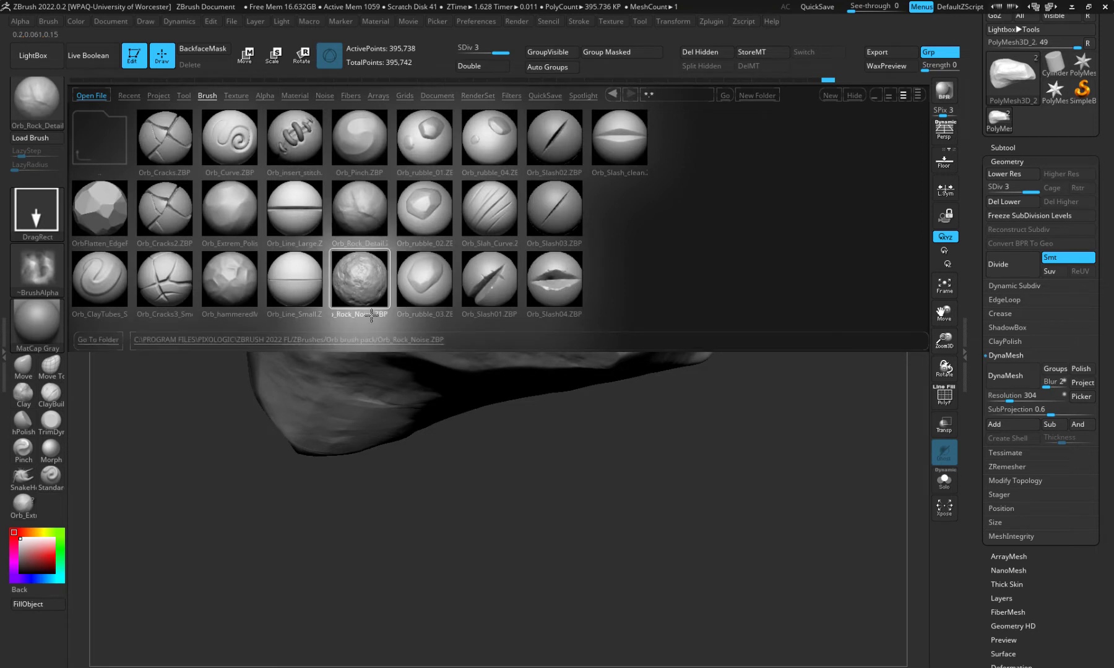
double_click(361, 283)
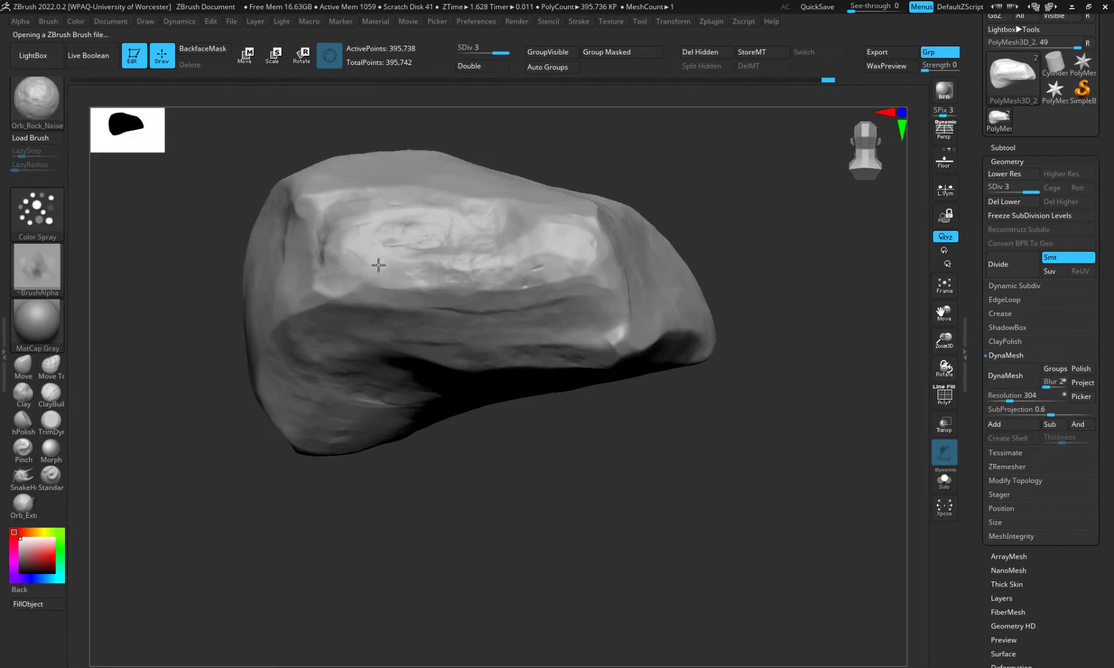
mouse_move(552, 531)
left_mouse_down()
mouse_move(534, 528)
mouse_move(565, 530)
left_mouse_up()
left_click_drag(294, 265, 255, 293)
left_click_drag(414, 524, 402, 512)
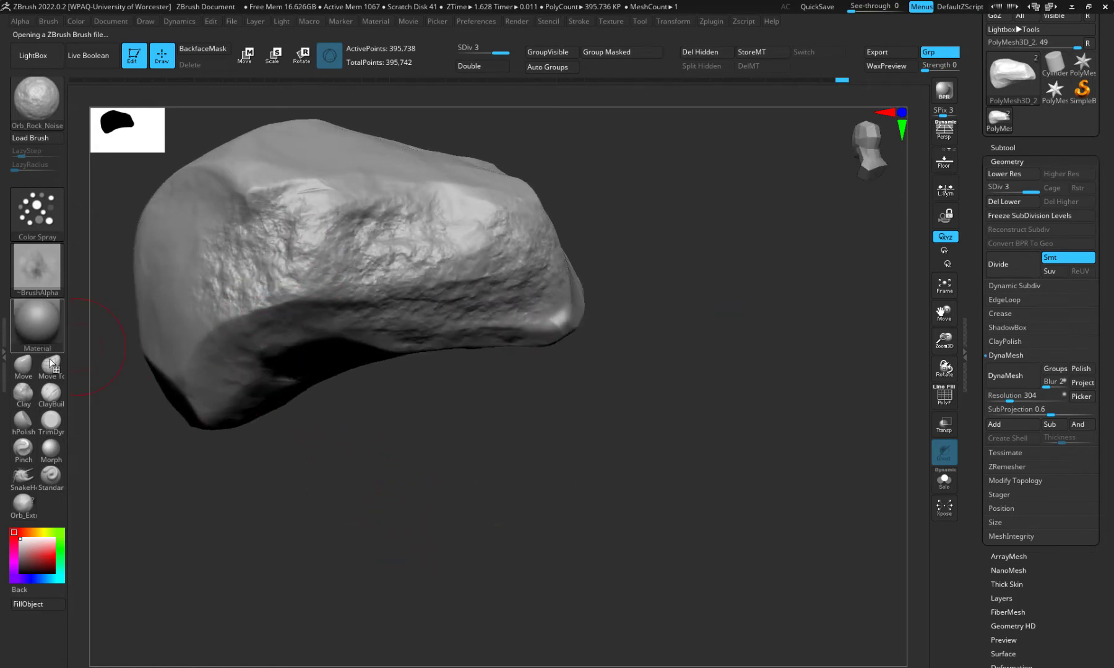
Trim down the sprayed noise on the side facet and its lower band with TrimDynamic, leaving only small pits
left_click(50, 423)
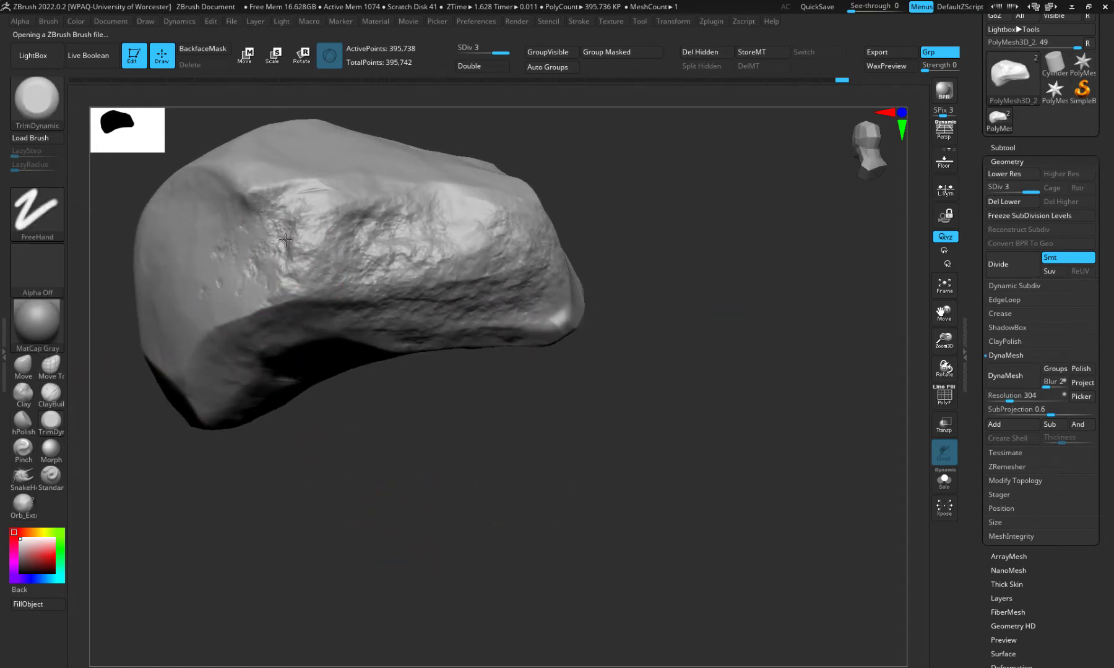
left_click_drag(401, 458, 359, 440)
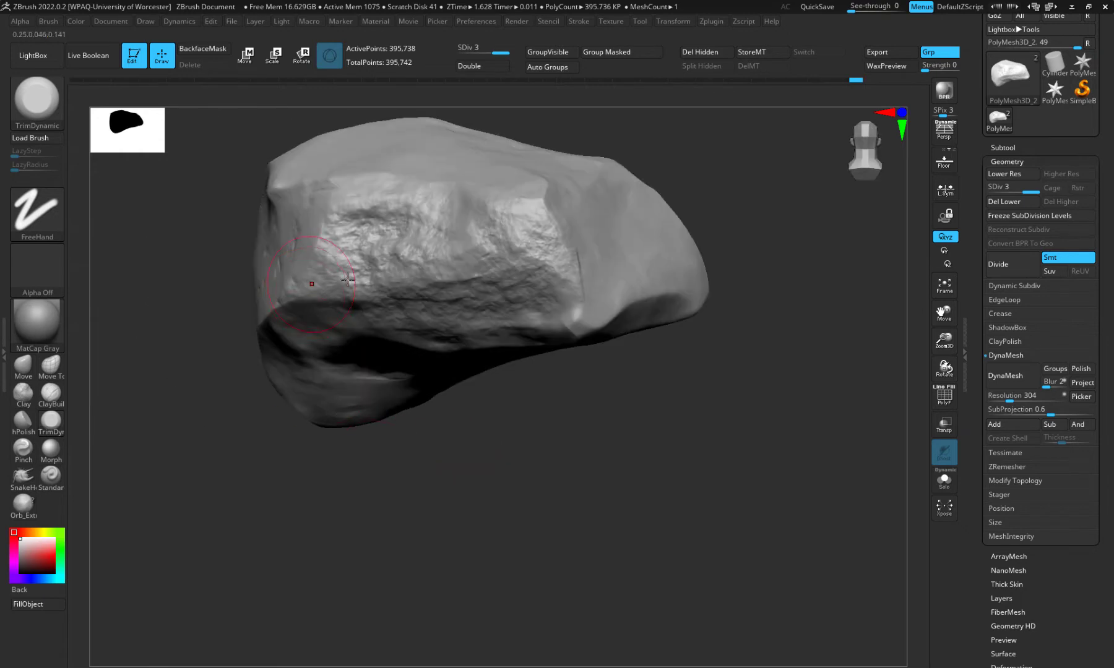
mouse_move(339, 279)
left_mouse_down()
mouse_move(445, 260)
mouse_move(334, 238)
left_mouse_up()
mouse_move(385, 197)
left_mouse_down()
mouse_move(311, 186)
mouse_move(369, 205)
mouse_move(398, 194)
mouse_move(512, 253)
mouse_move(539, 232)
mouse_move(560, 272)
mouse_move(445, 297)
left_mouse_up()
left_click_drag(390, 445, 395, 350)
mouse_move(422, 309)
left_mouse_down()
mouse_move(473, 298)
mouse_move(386, 293)
left_mouse_up()
left_click_drag(370, 378, 548, 381)
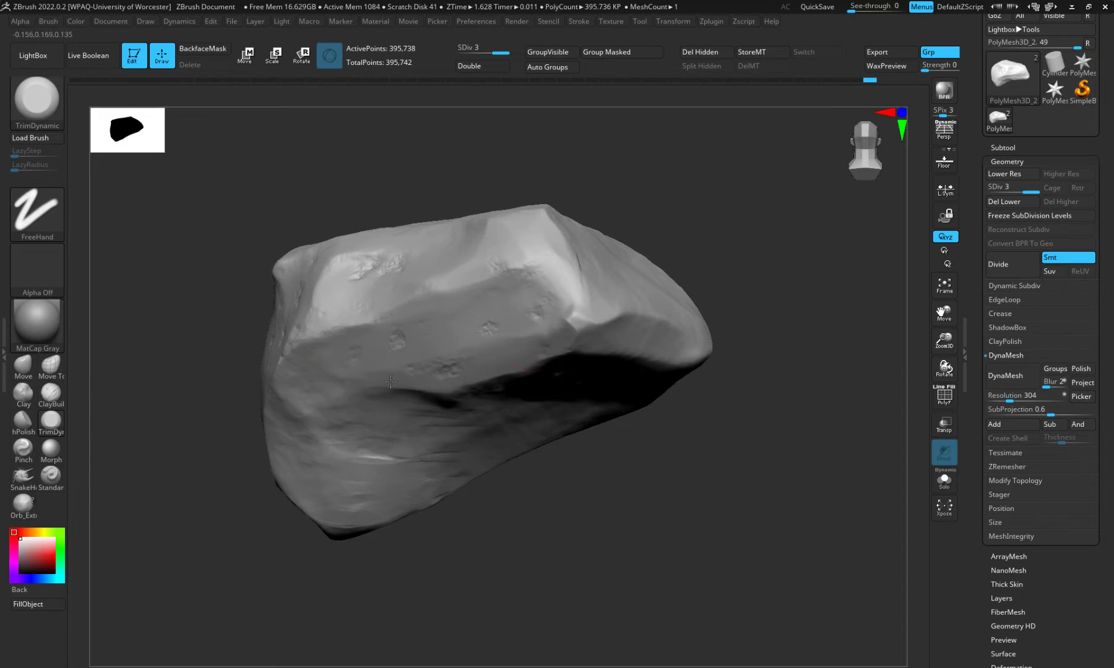
Flatten the remaining noise around the rounded end and the far part of the side facet with TrimDynamic
mouse_move(480, 544)
left_mouse_down()
mouse_move(547, 544)
mouse_move(534, 502)
mouse_move(534, 537)
mouse_move(523, 557)
mouse_move(505, 552)
mouse_move(514, 562)
left_mouse_up()
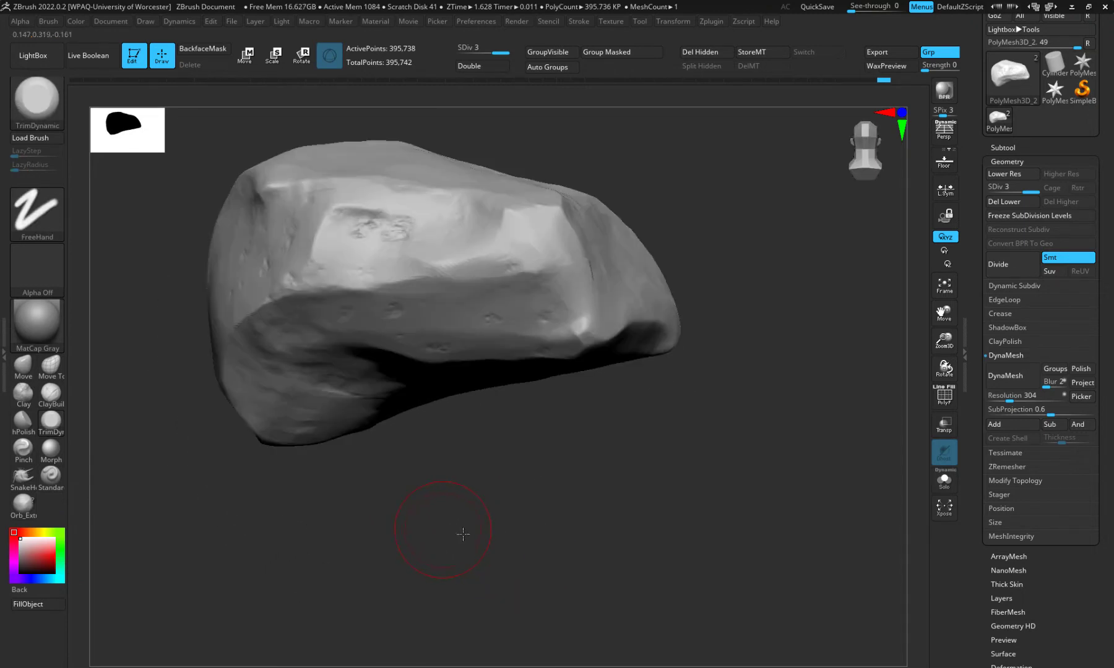
mouse_move(463, 534)
left_mouse_down()
mouse_move(480, 537)
mouse_move(487, 505)
left_mouse_up()
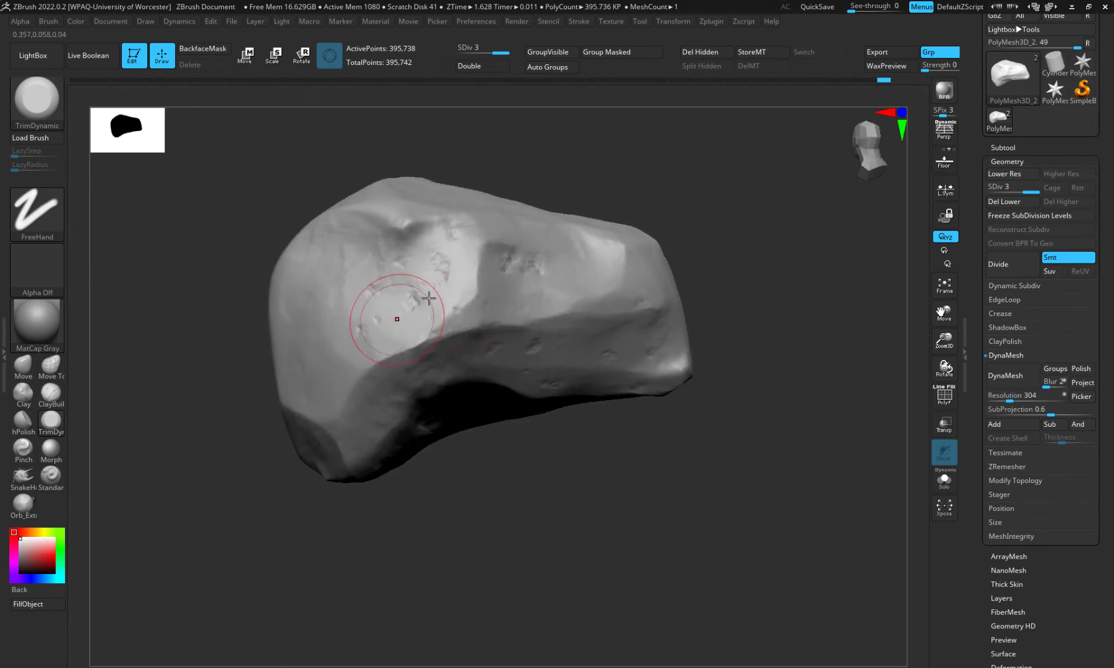
left_click_drag(448, 277, 382, 309)
mouse_move(476, 512)
left_mouse_down()
mouse_move(460, 495)
mouse_move(490, 537)
mouse_move(495, 515)
mouse_move(480, 526)
mouse_move(523, 474)
left_mouse_up()
left_click_drag(584, 270, 567, 324)
mouse_move(547, 570)
left_mouse_down()
mouse_move(522, 564)
mouse_move(540, 546)
left_mouse_up()
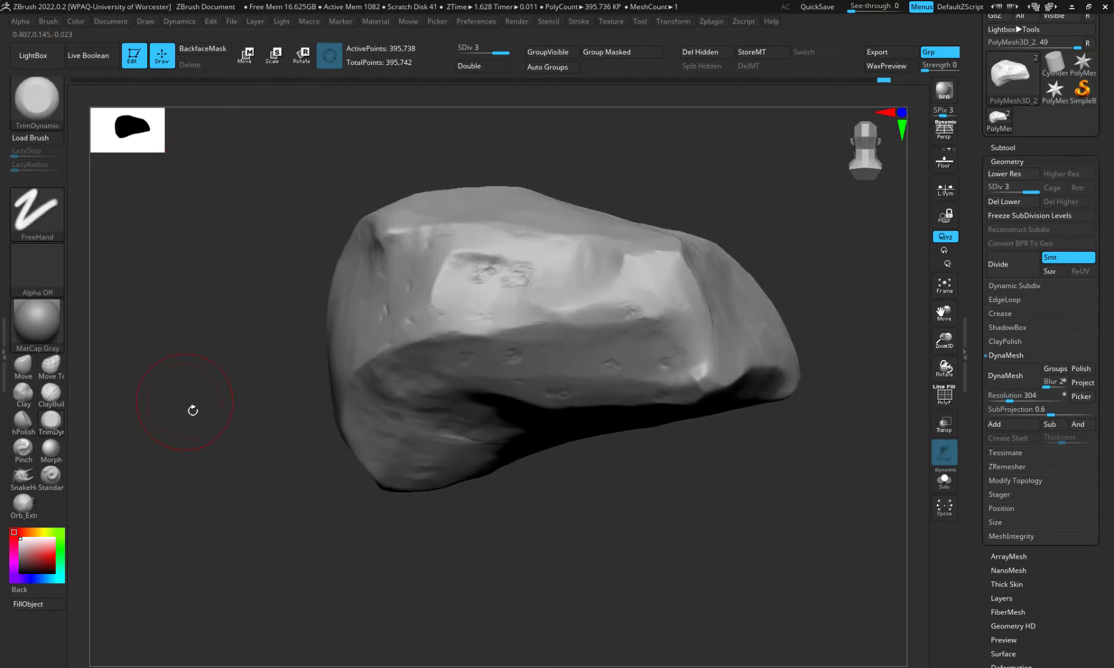
Turn the stone to its large front face and show the pPlane15 subtool behind it
left_click_drag(448, 581, 438, 518)
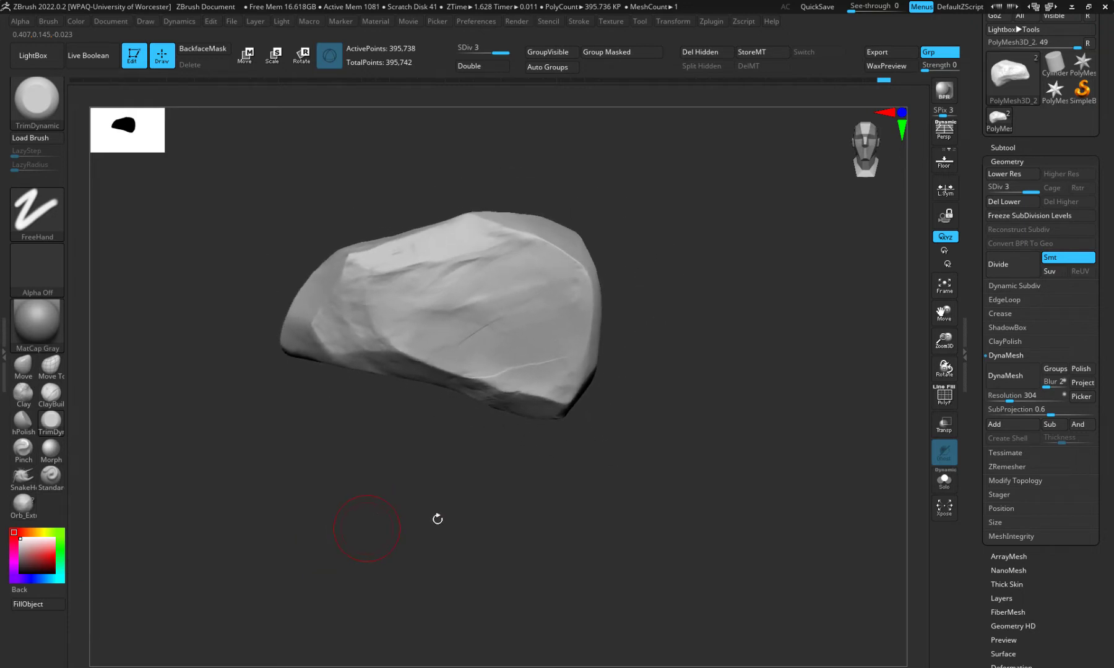
left_click(1003, 149)
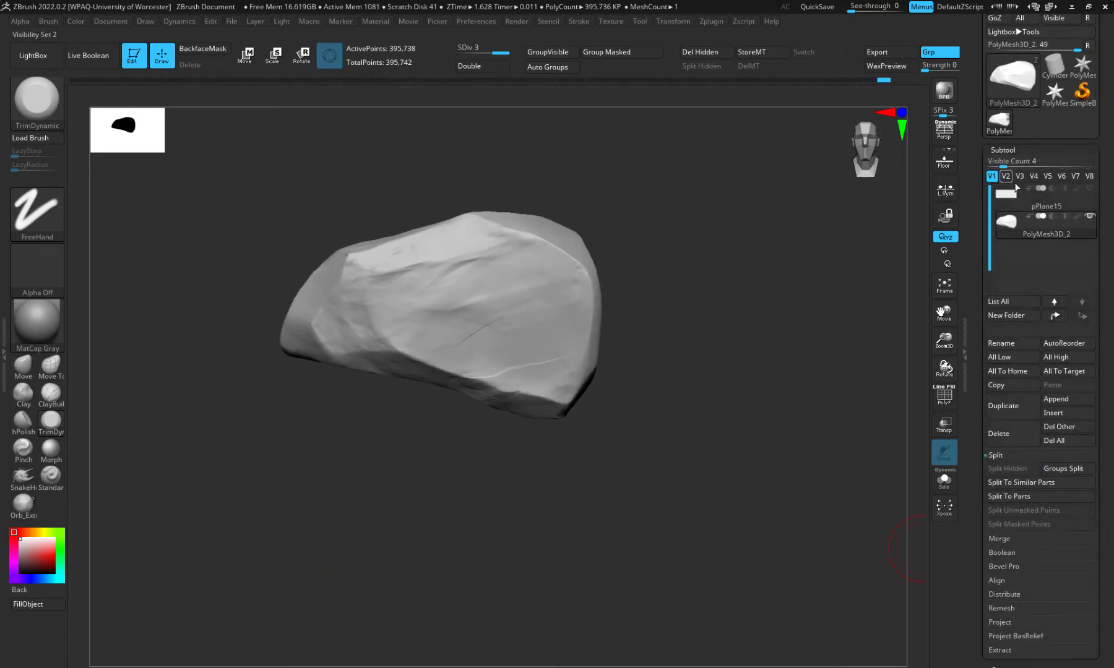
left_click(1089, 189)
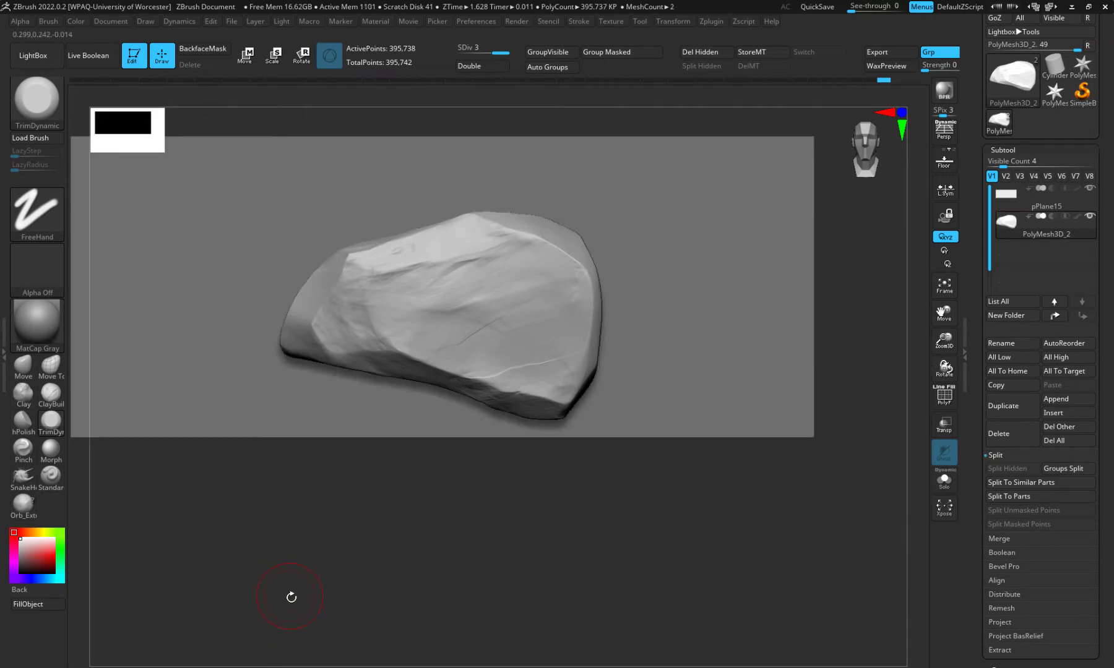
Move the stone to the lower corner of the plane and rotate it until its base follows the plane's lower edge
key("w")
left_click_drag(249, 592, 362, 599, "alt")
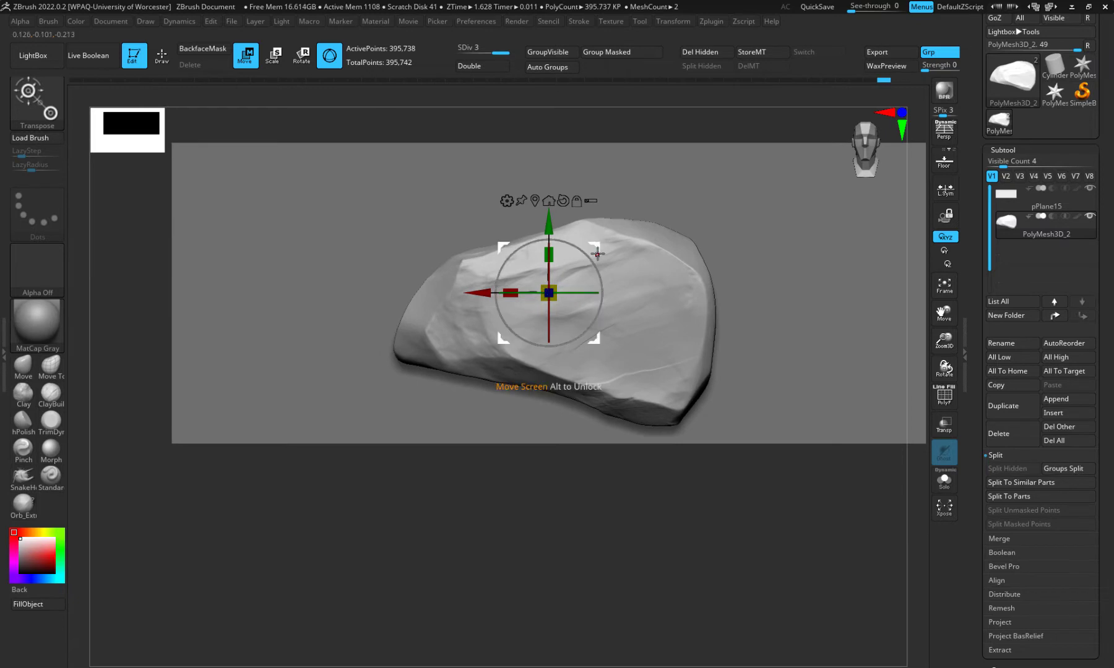
left_click_drag(594, 244, 264, 279)
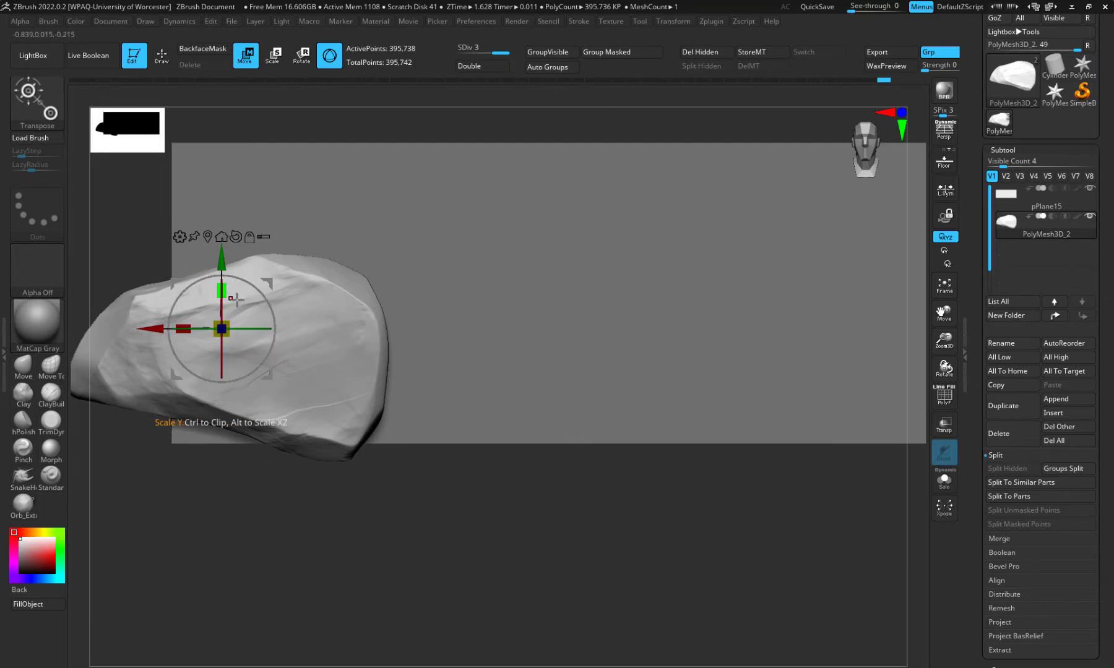
left_click_drag(267, 274, 314, 300)
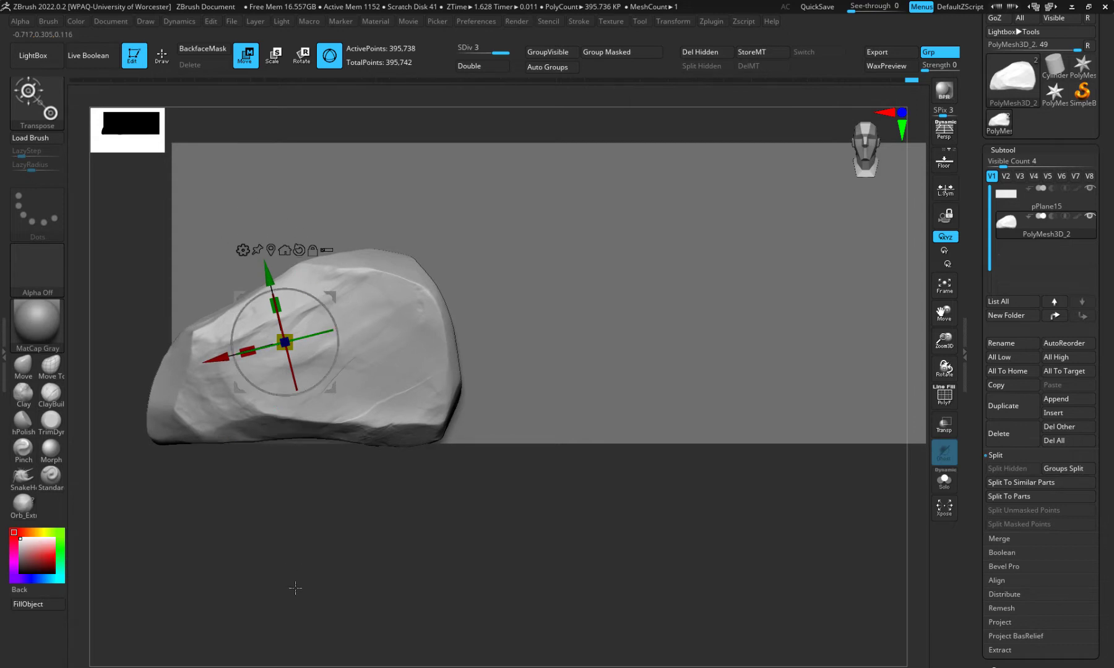
left_click_drag(339, 539, 292, 525)
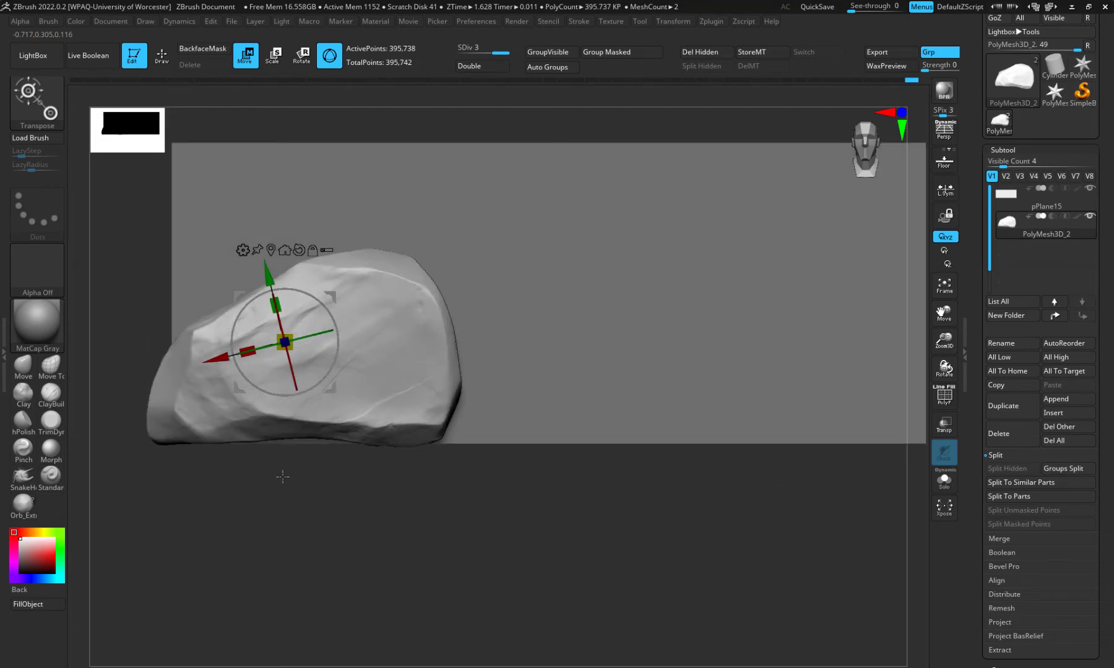
Reset the stone's mesh orientation, recentre the gizmo on the stone, and rotate its base level with the plane again
left_click(300, 250)
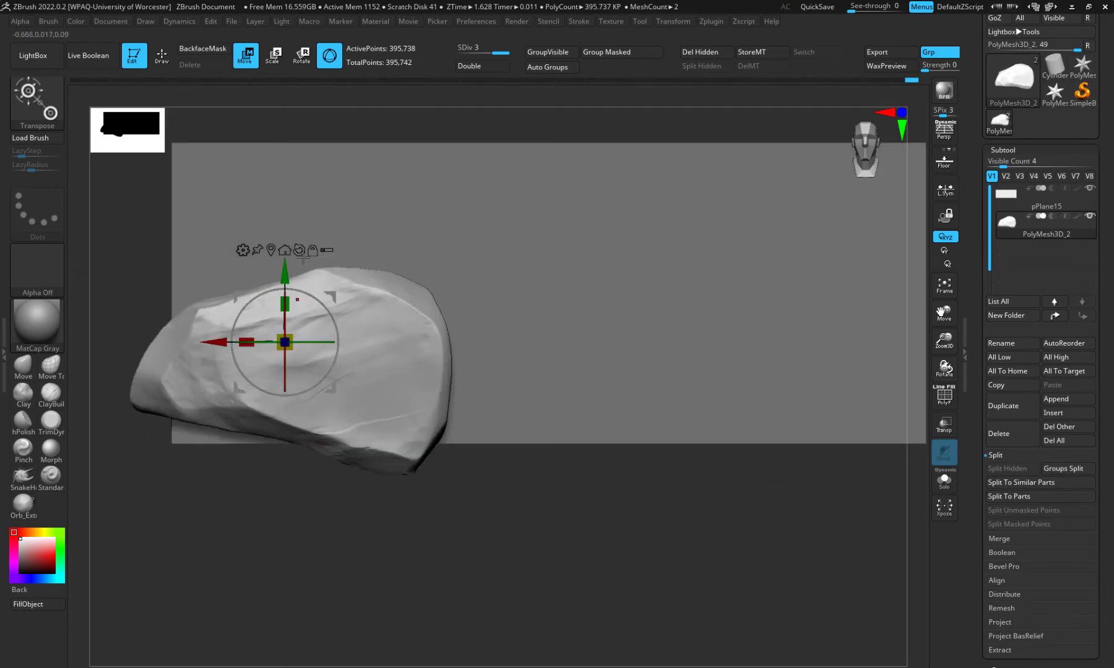
left_click_drag(309, 292, 295, 290)
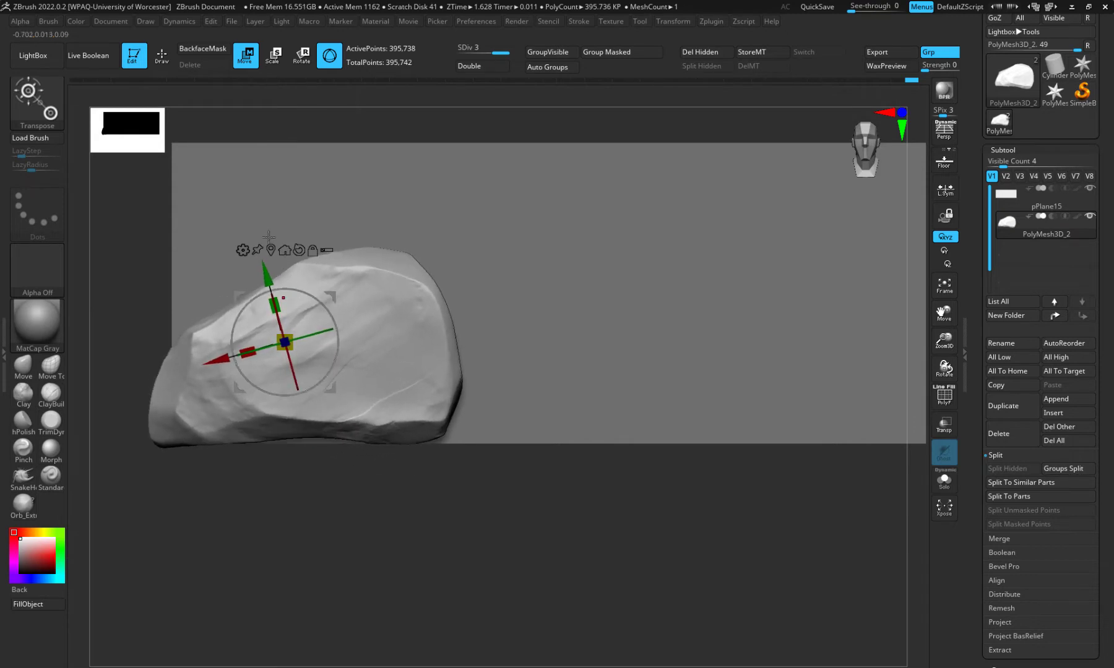
left_click(272, 250)
left_click(317, 255)
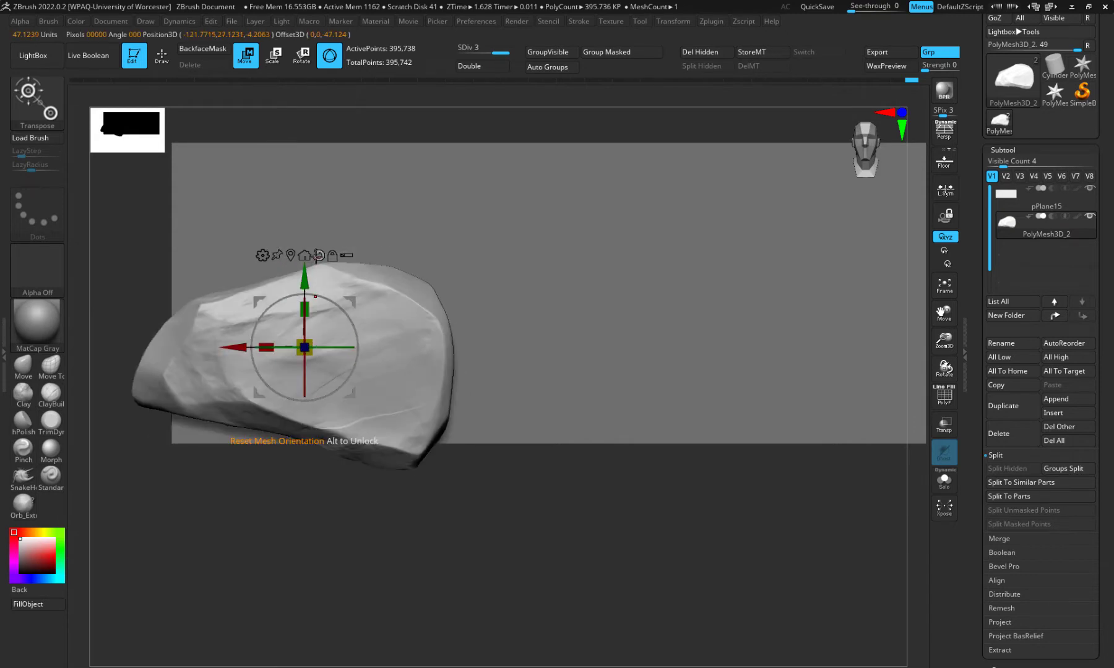
left_click_drag(314, 294, 304, 293)
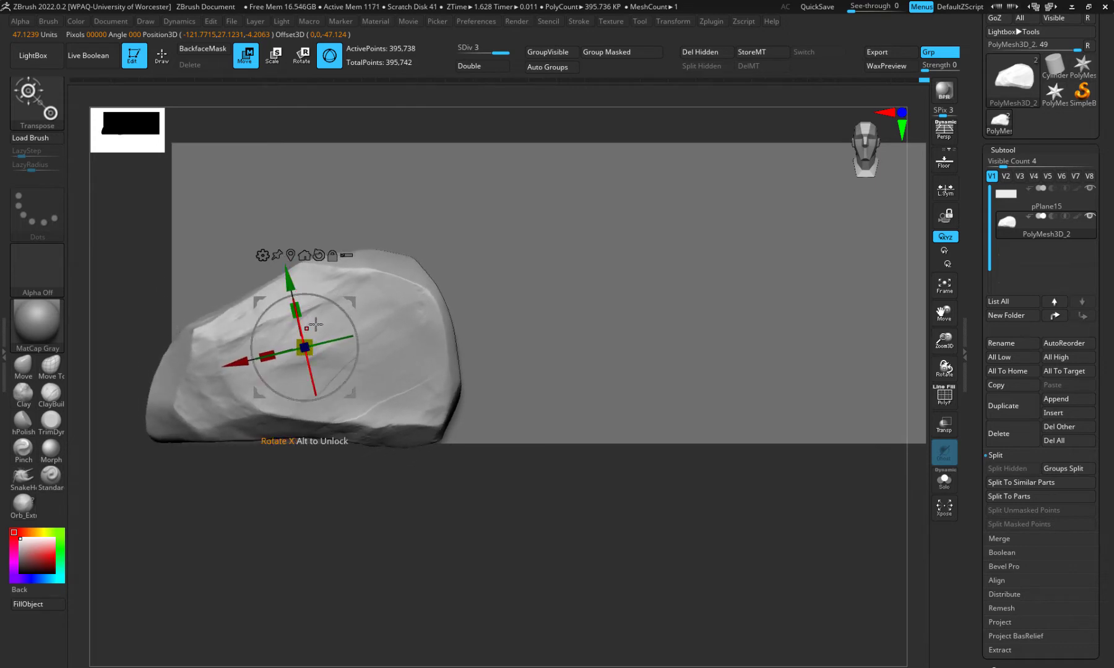
Shift the gizmo to the stone's upper edge with a tilted orientation and reset the mesh orientation
left_click(319, 256)
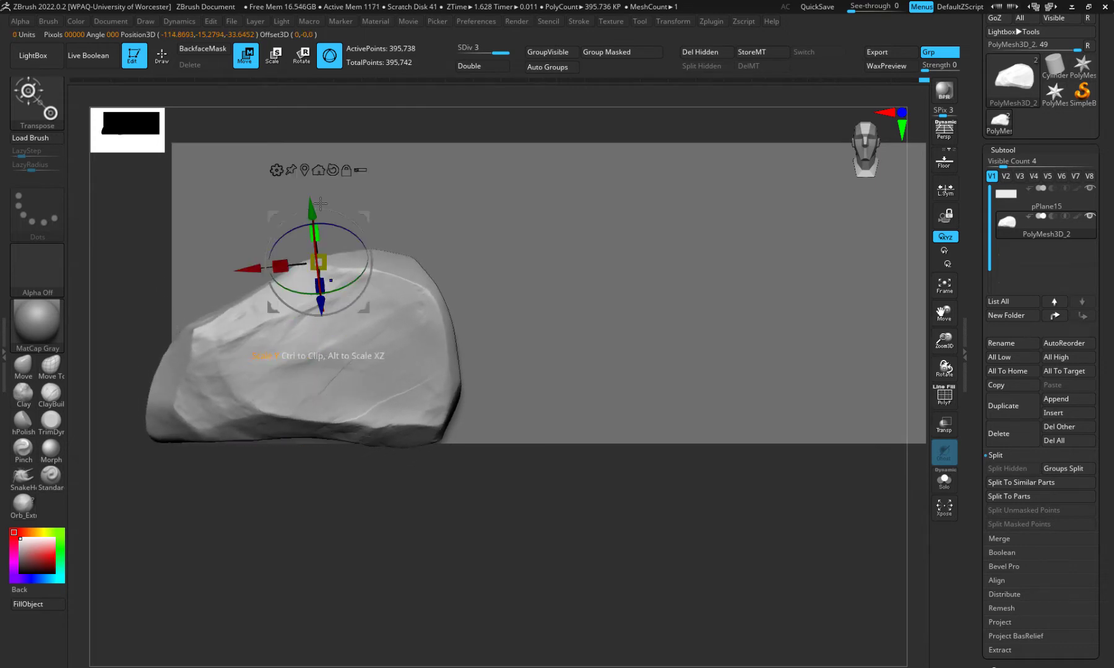
left_click(333, 170)
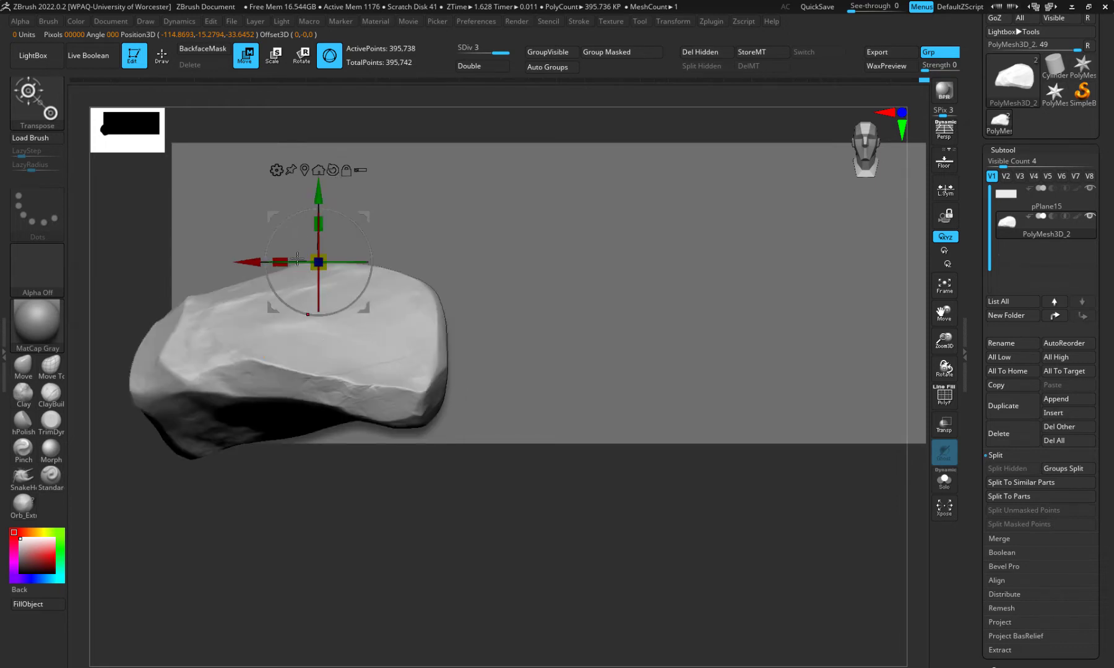
Undo the mesh orientation reset on the large rock and reset only the gizmo's orientation, keeping the rock in its pose
key("ctrl+z")
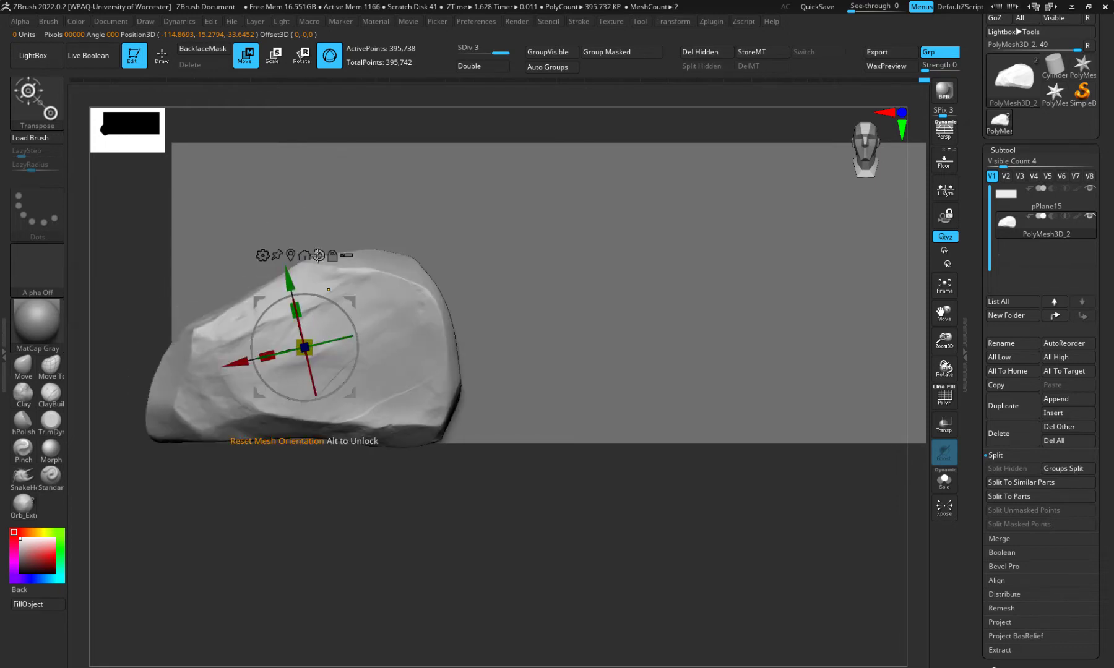
left_click(317, 258)
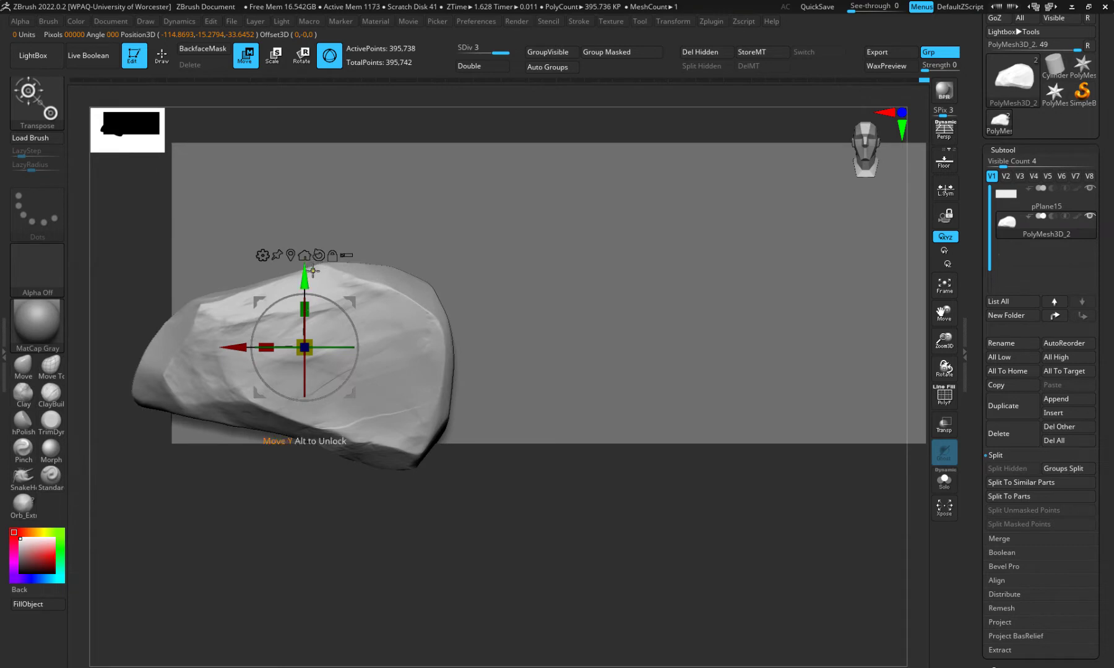
key("ctrl+z")
left_click(318, 258, "alt")
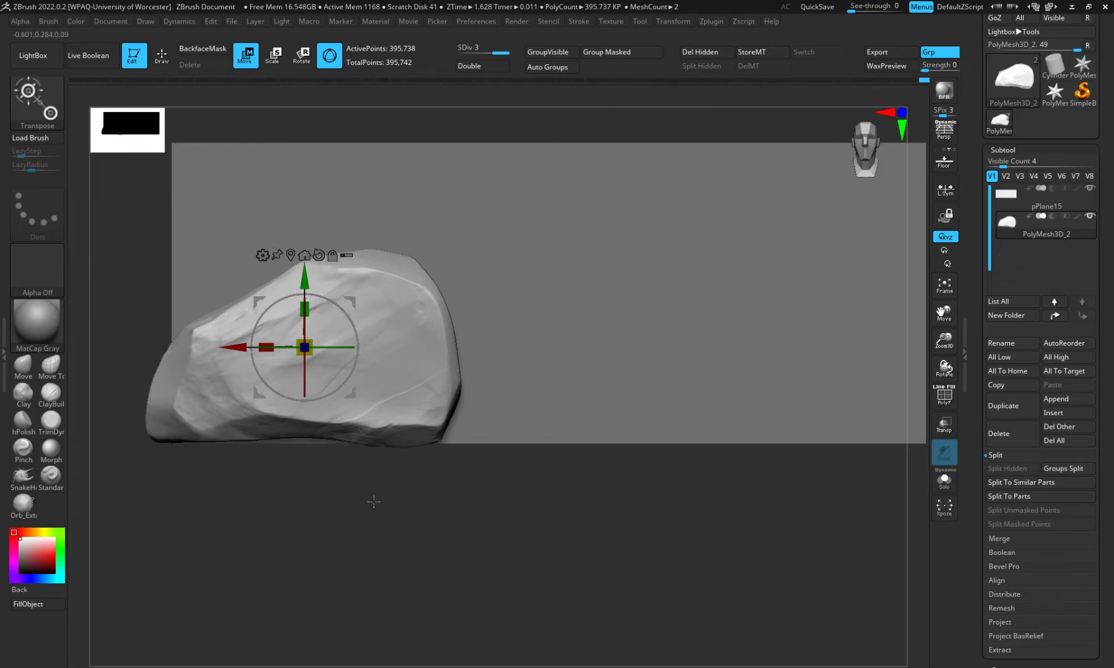
left_click_drag(402, 542, 368, 533, "alt")
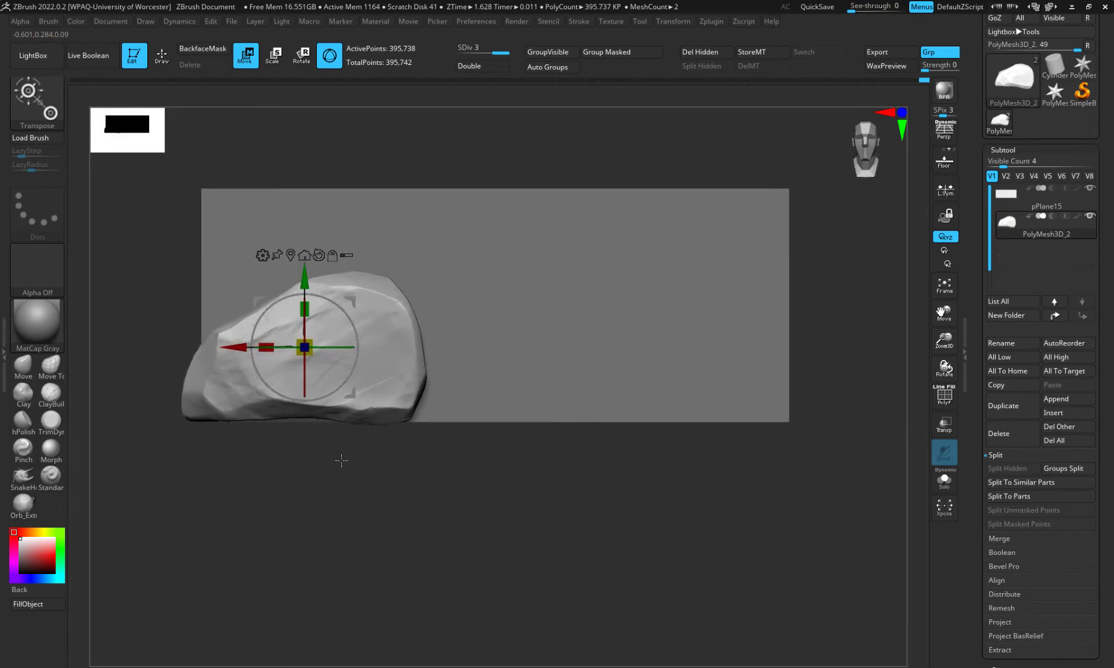
Duplicate the large rock subtool and move the copy along X until it sits beside the original
key("ctrl+shift")
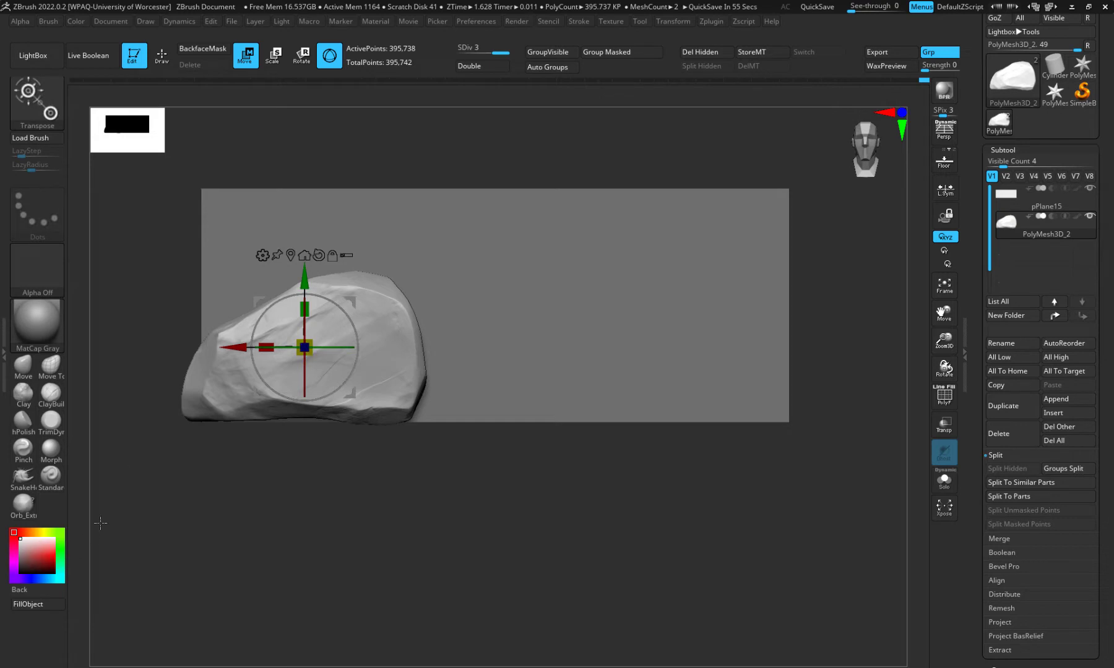
left_click(1007, 410)
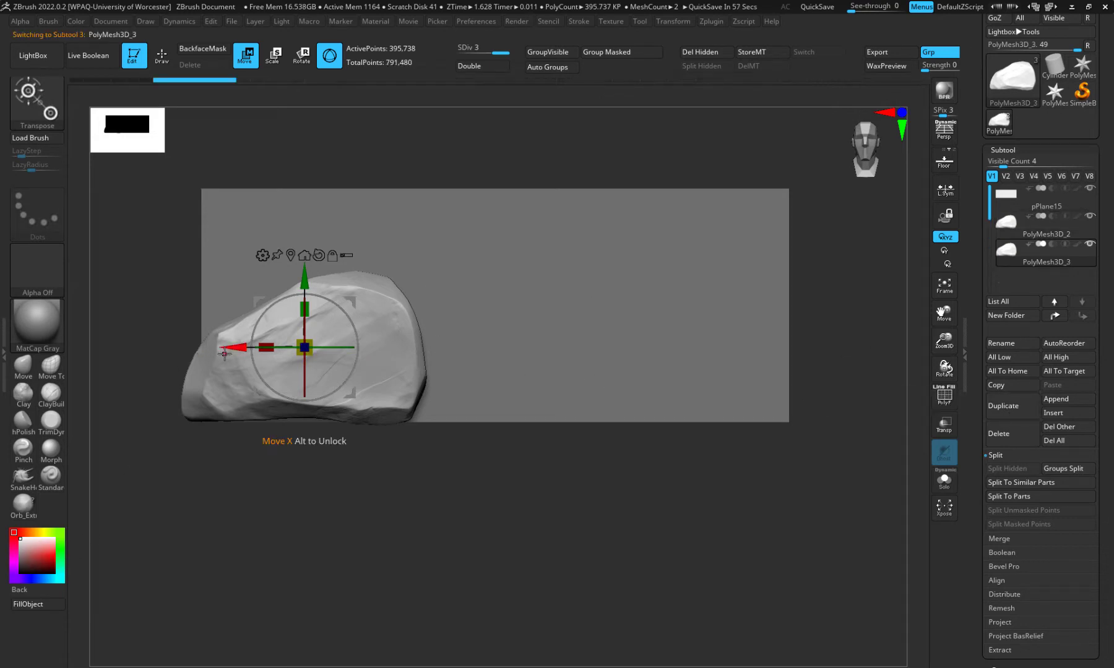
left_click_drag(226, 353, 480, 359)
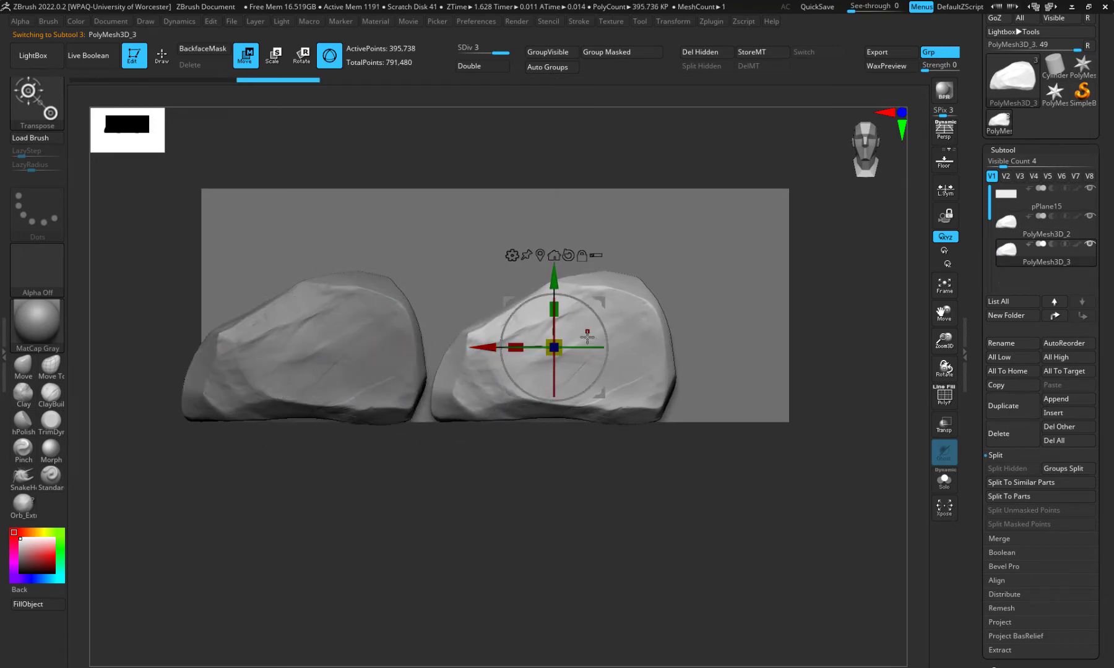
Rotate the second rock flat side up, scale it down and seat it on the plane's lower edge next to the large rock
mouse_move(591, 347)
left_mouse_down()
mouse_move(451, 347)
mouse_move(521, 304)
mouse_move(573, 318)
mouse_move(541, 346)
mouse_move(564, 318)
mouse_move(591, 313)
mouse_move(584, 340)
left_mouse_up()
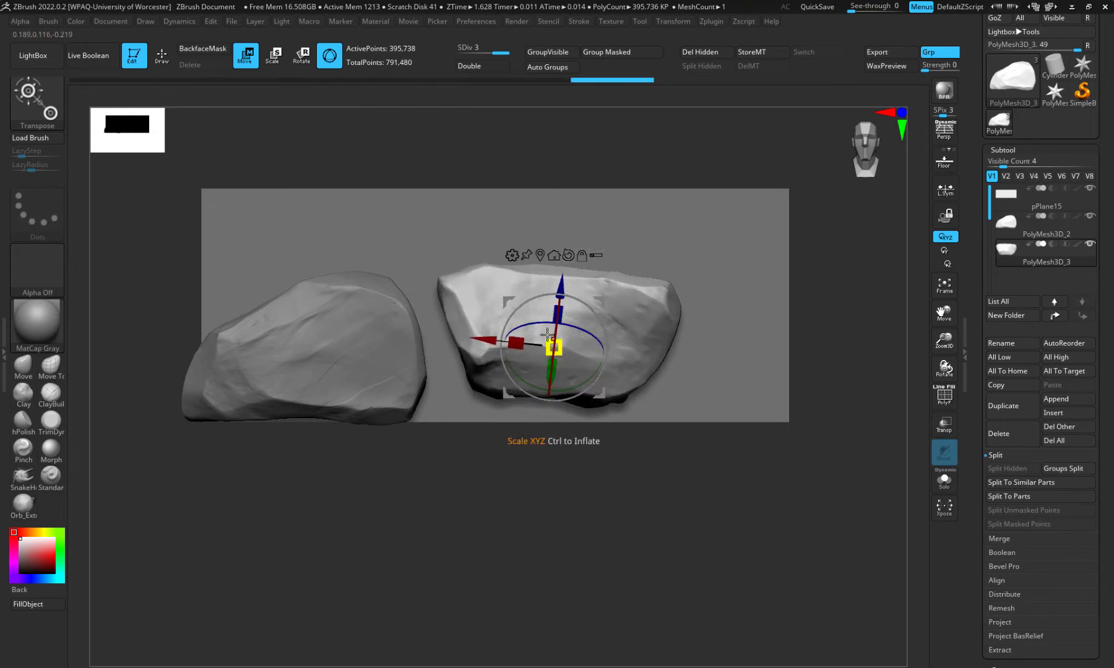
left_click_drag(504, 302, 488, 323)
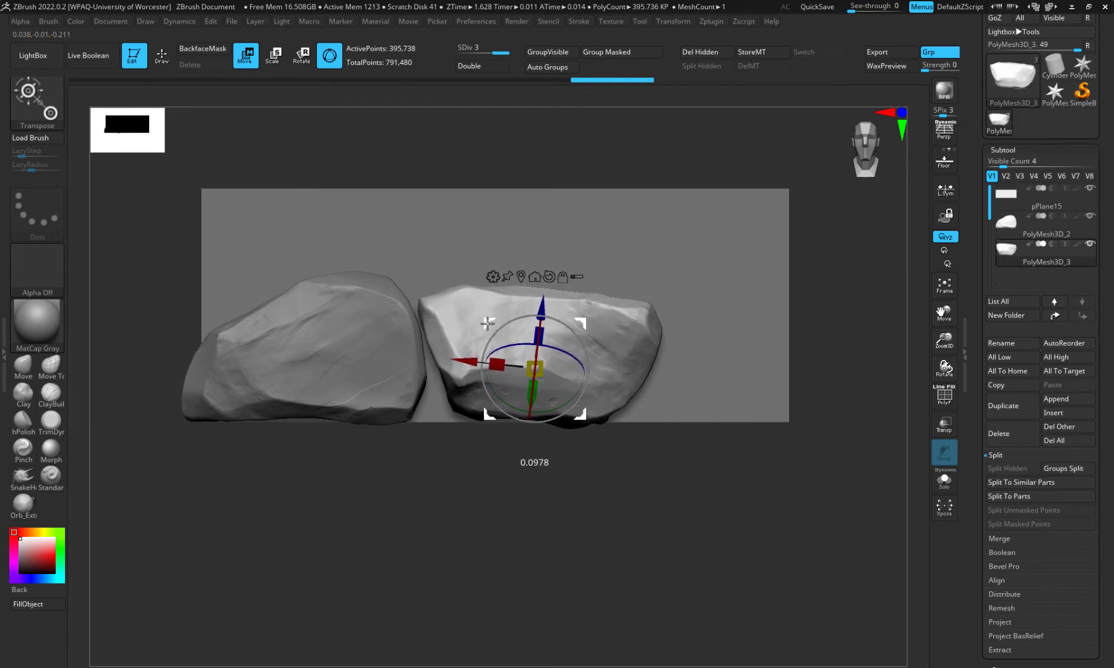
left_click_drag(533, 369, 527, 363)
left_click_drag(482, 322, 456, 329)
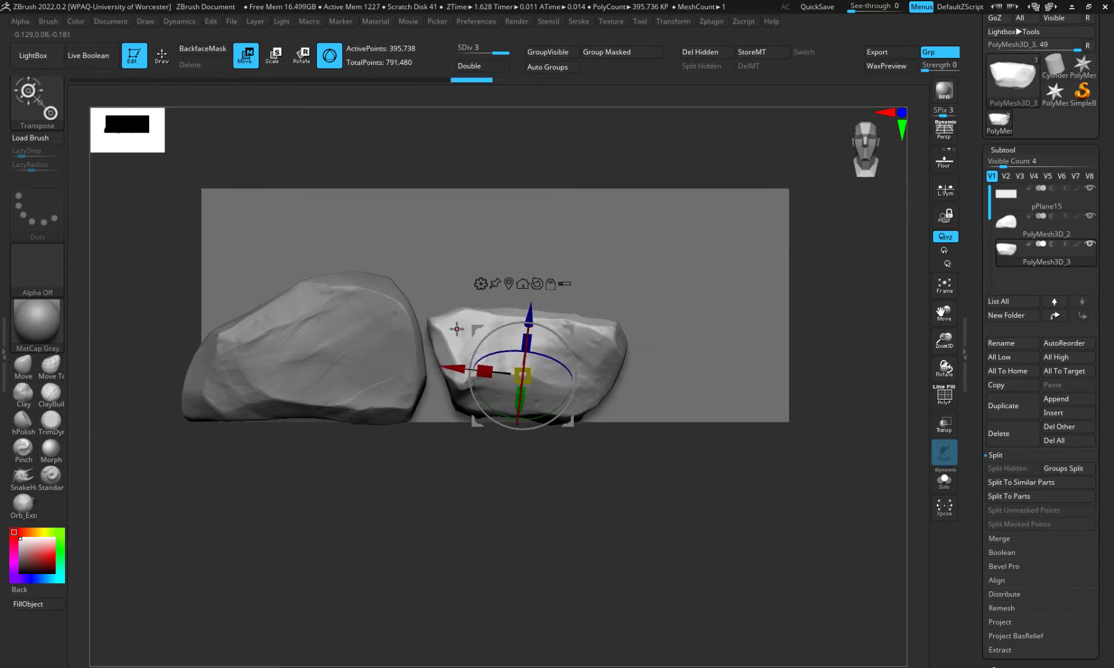
Duplicate the second rock and move the copy to the far end of the row
left_click(1009, 406)
left_click_drag(470, 327, 653, 323)
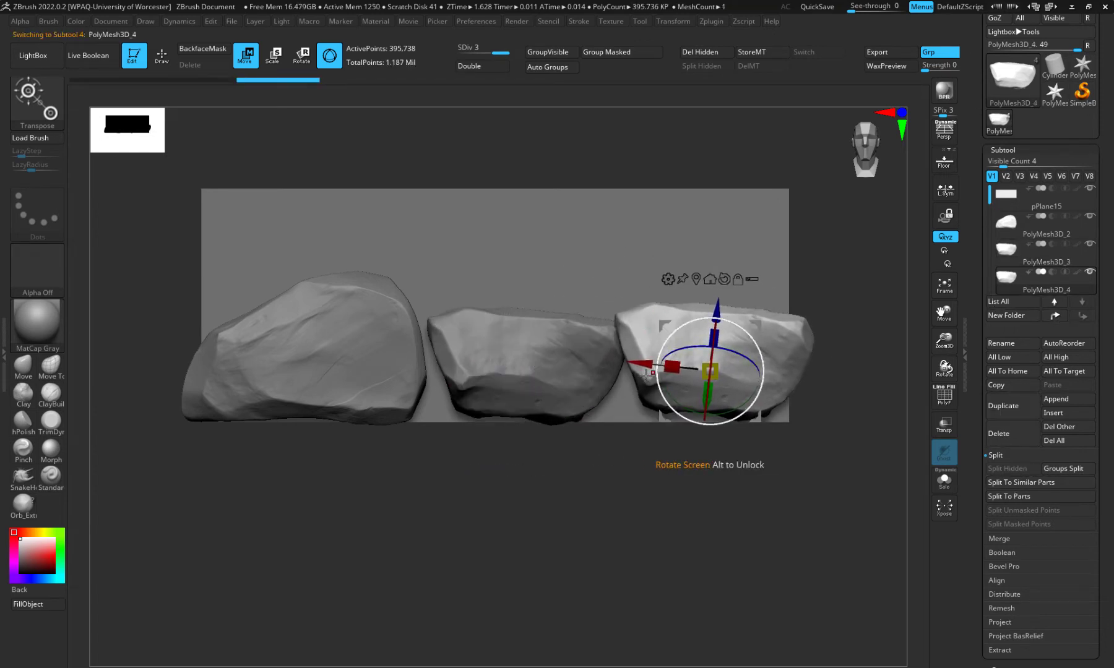
Switch to the pPlane15 subtool and undo its recent changes
left_click(703, 323, "alt")
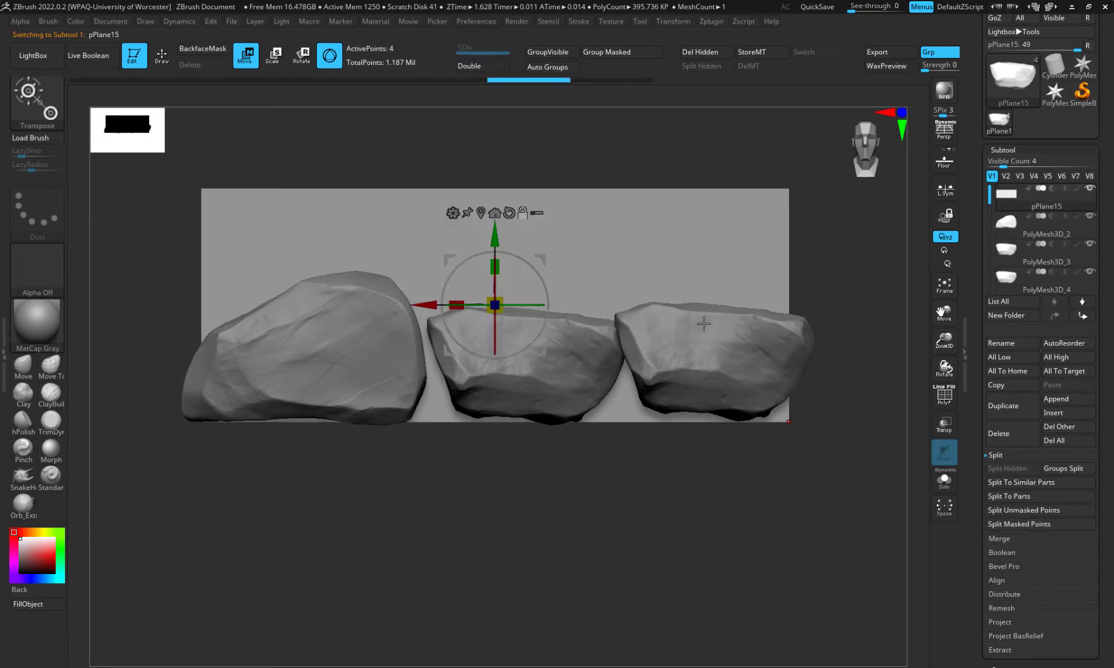
key("ctrl+z")
key("ctrl+z")
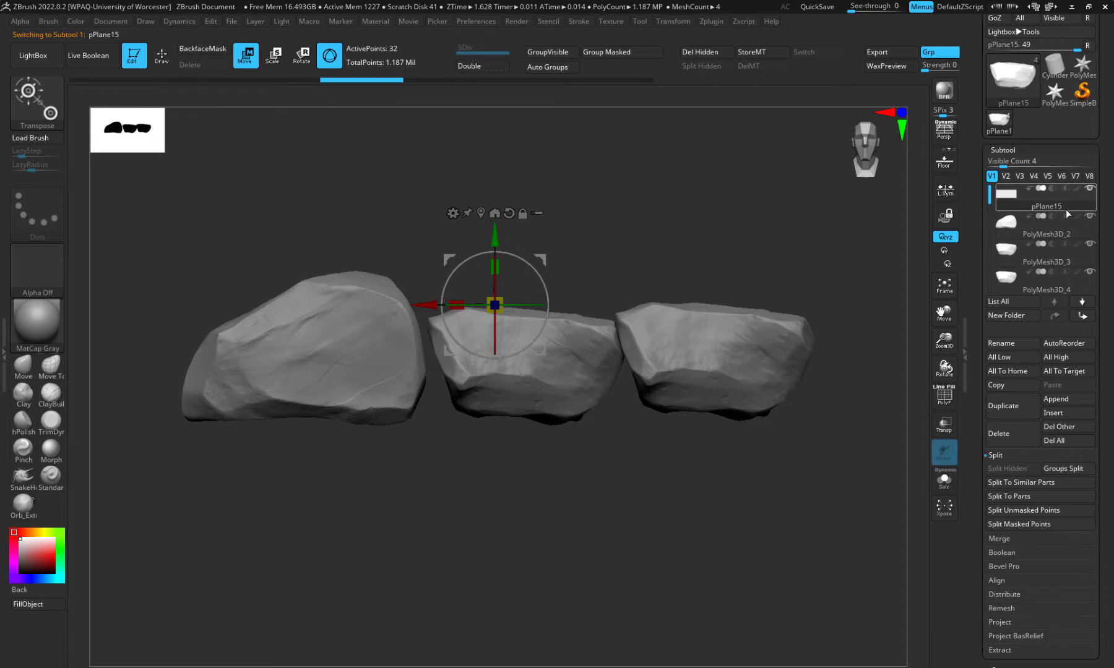
key("ctrl+z")
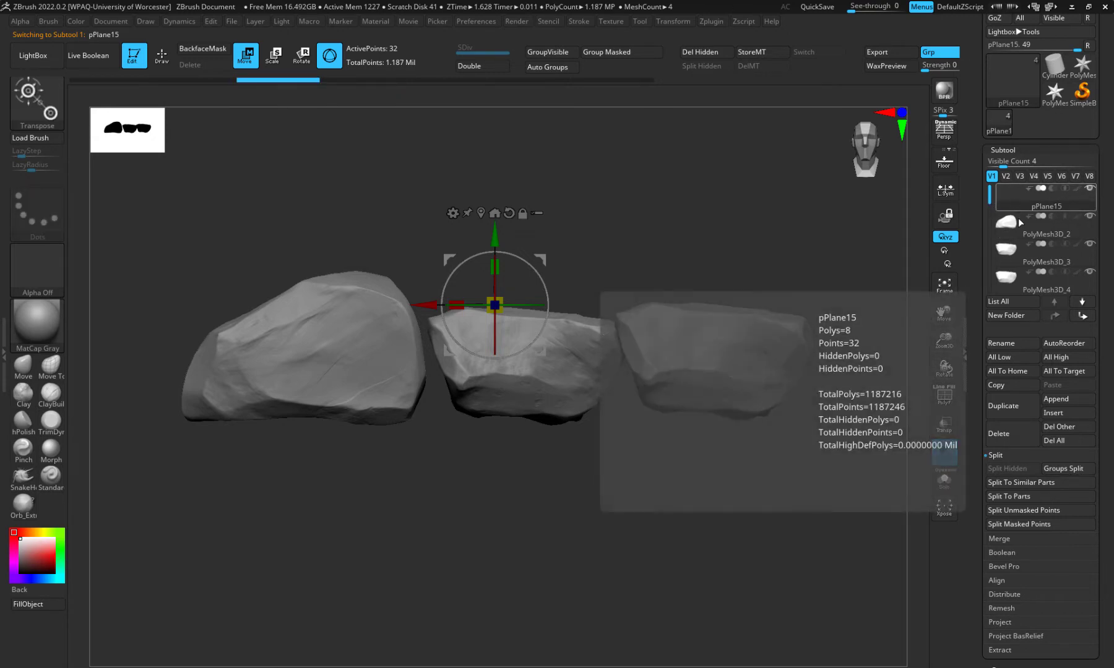
key("ctrl+z")
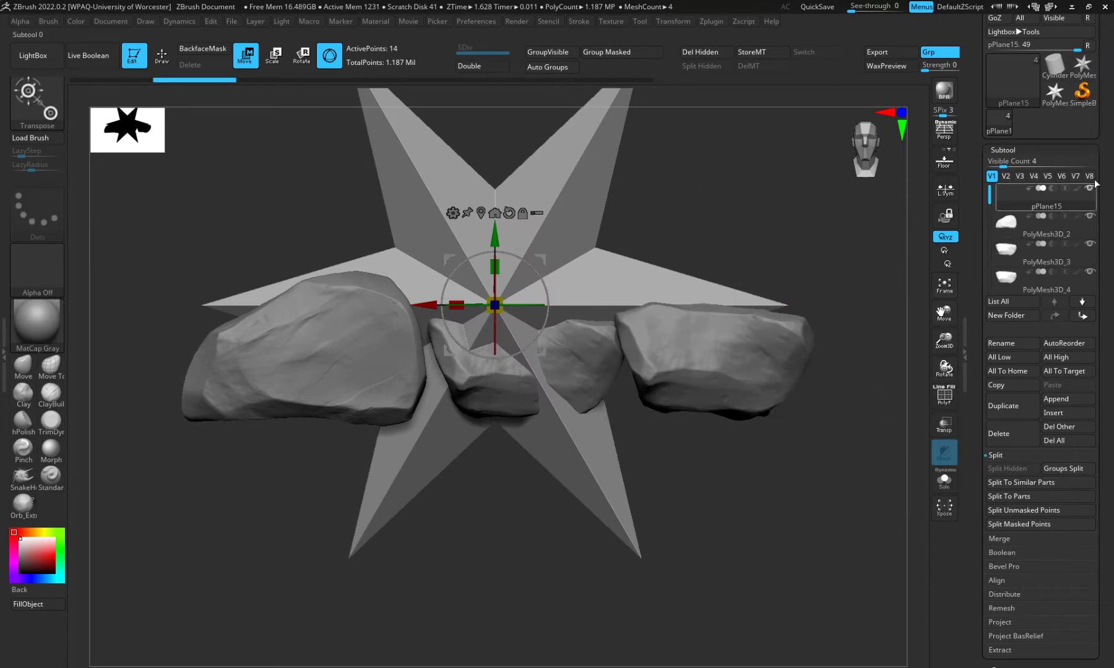
left_click(1052, 413)
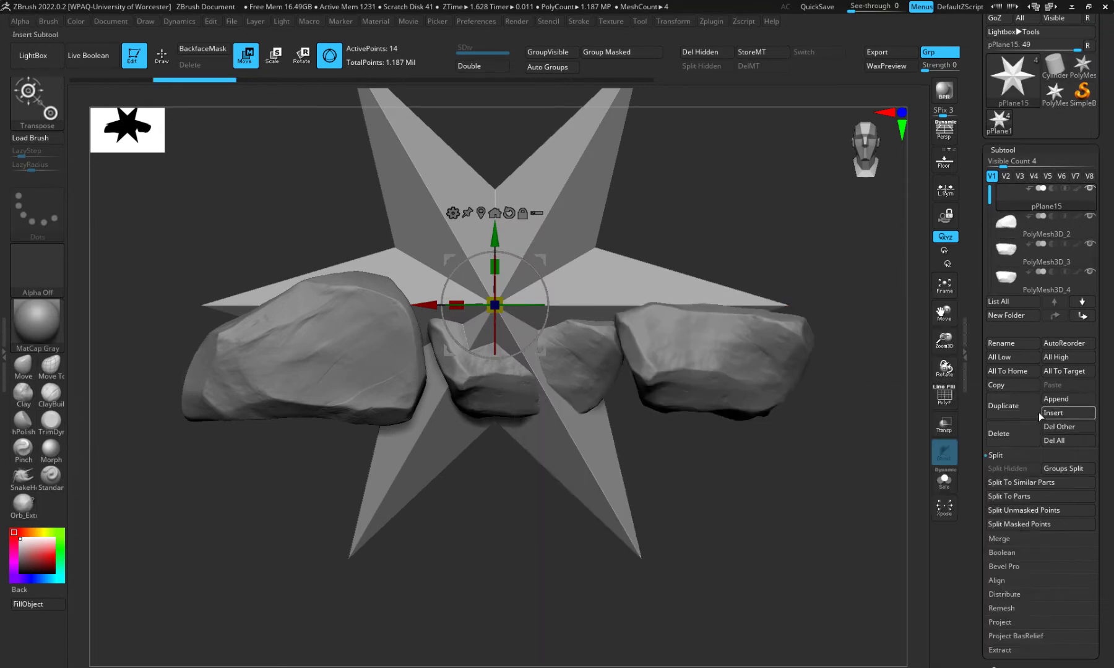
left_click(1054, 404)
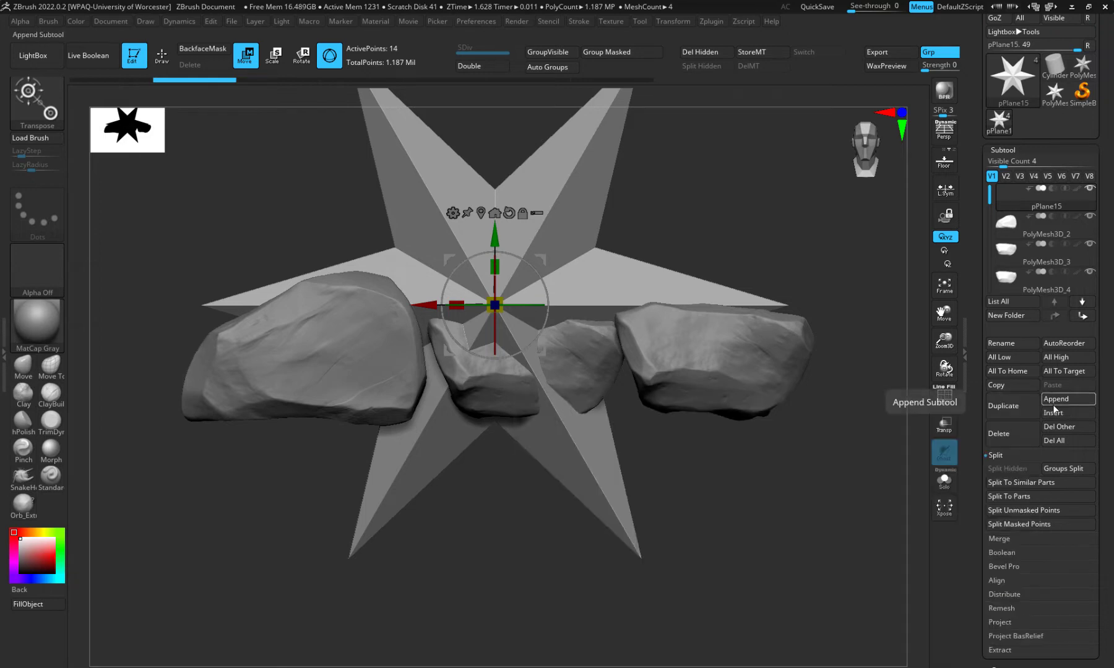
left_click(1053, 406)
left_click(1052, 405)
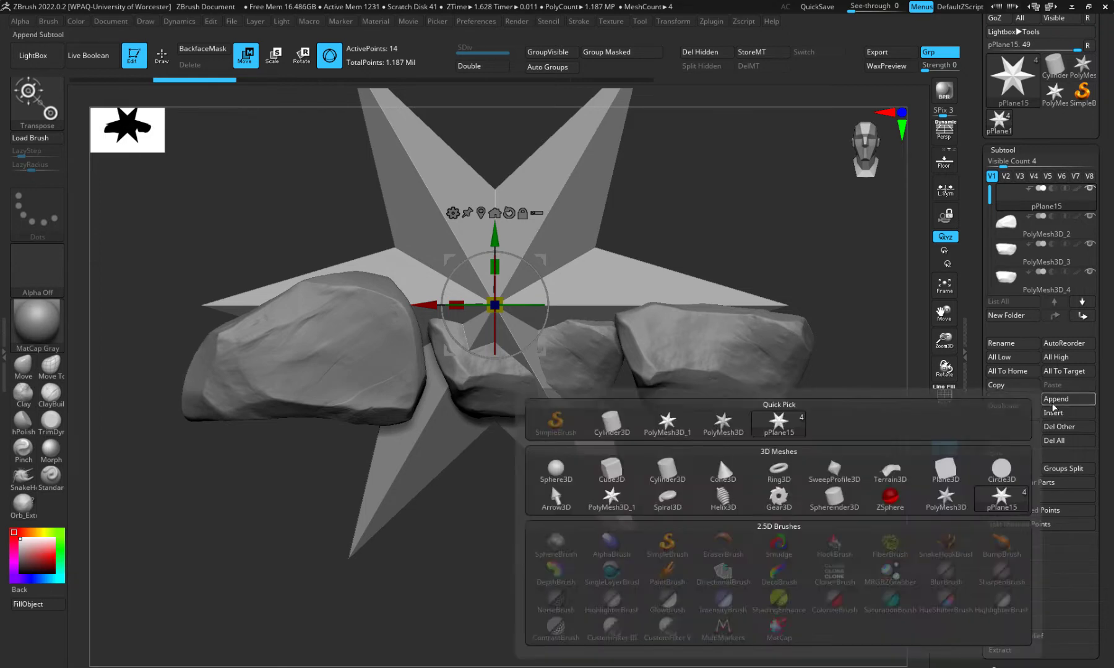
left_click(1052, 403)
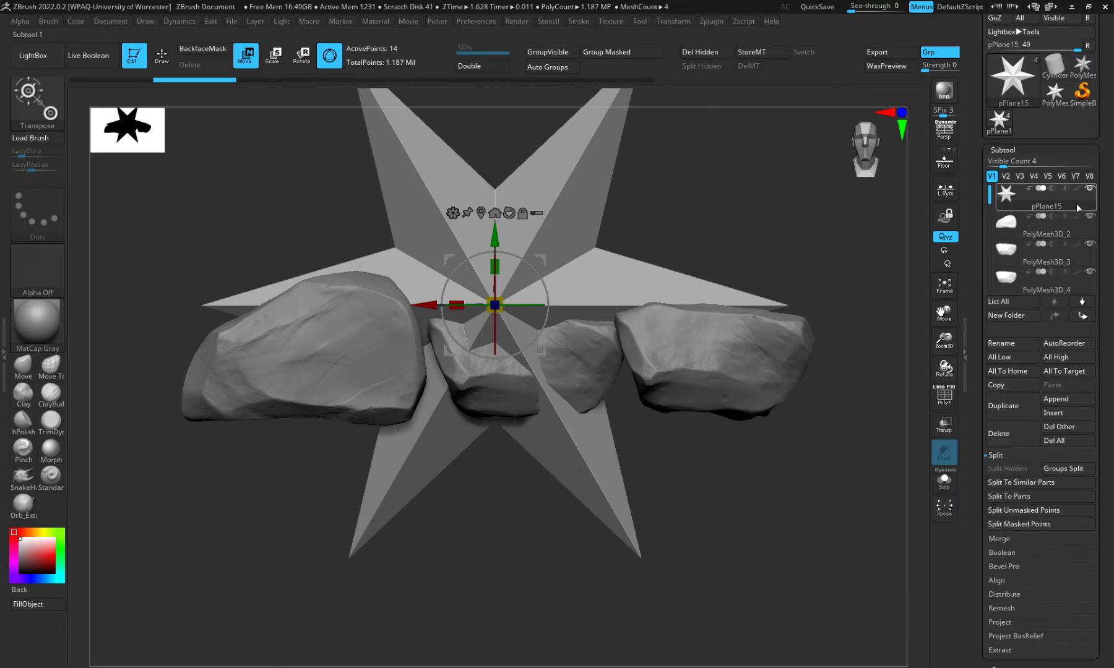
left_click(1055, 417)
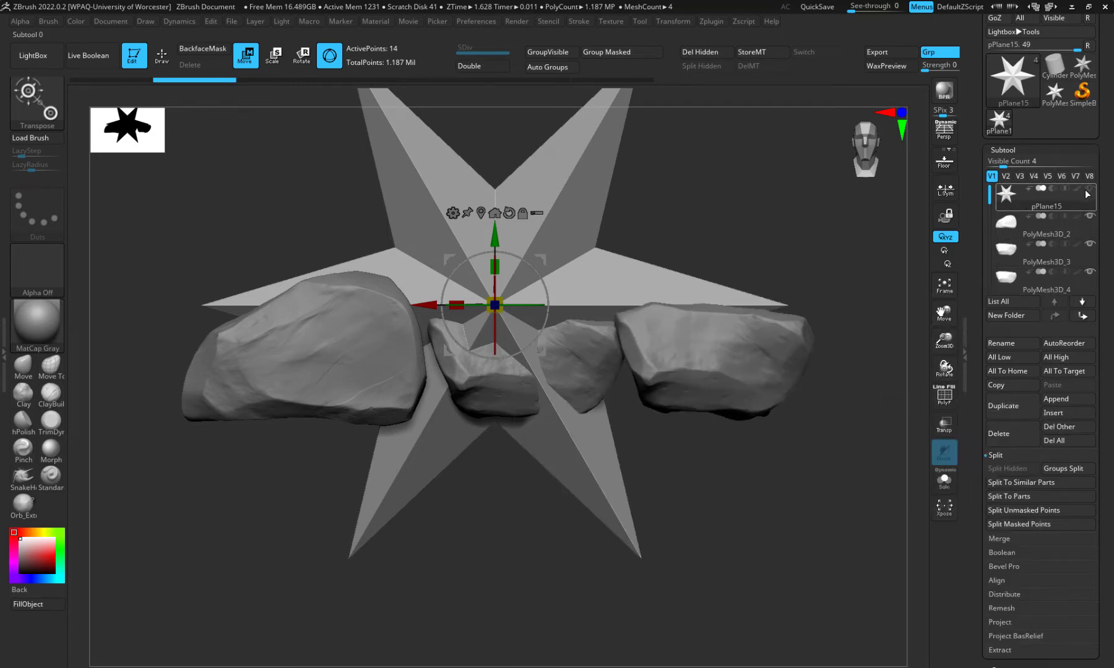
Hide the pPlane15 subtool and make the third rock, PolyMesh3D_4, the active subtool
mouse_move(1075, 193)
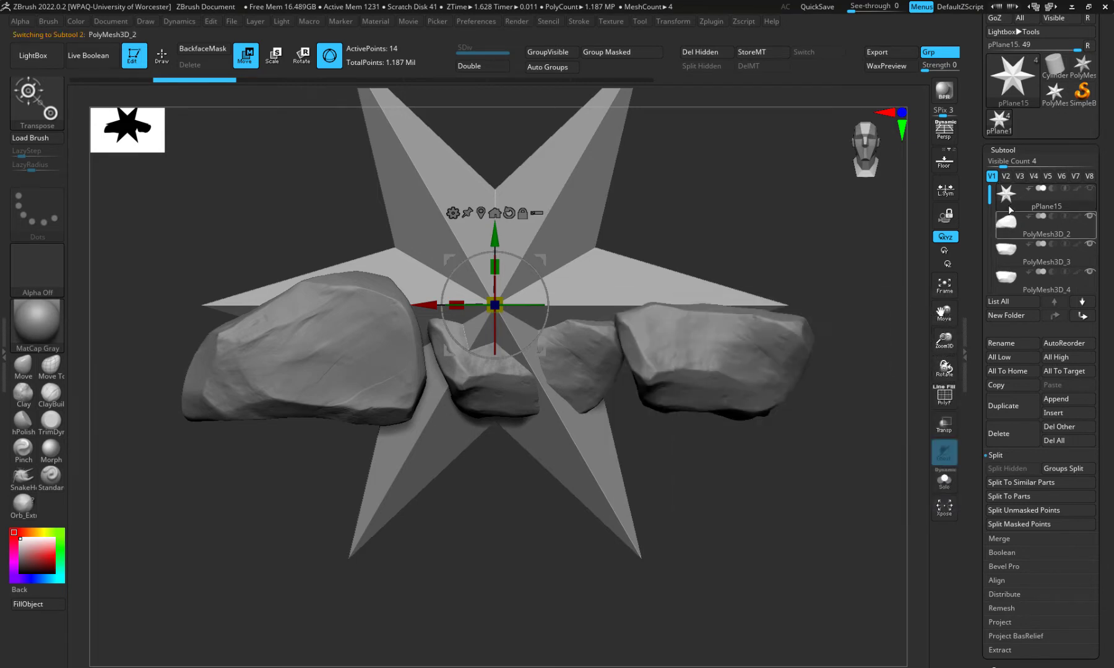
left_click(1018, 226)
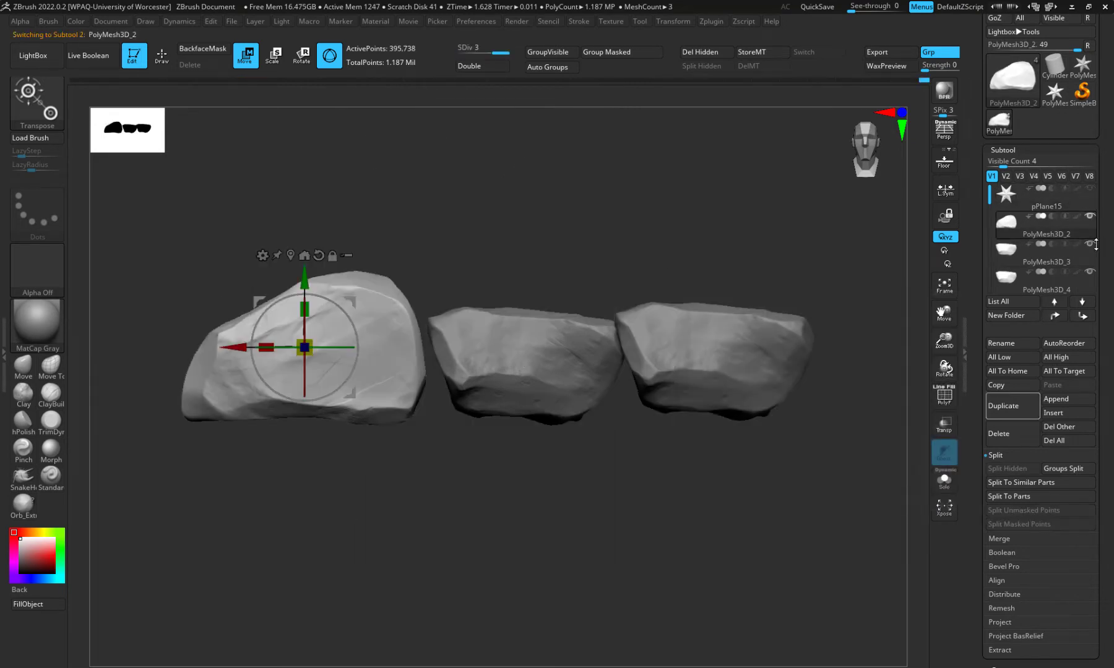
left_click_drag(994, 198, 990, 206)
left_click_drag(992, 238, 984, 189)
left_click(1006, 280)
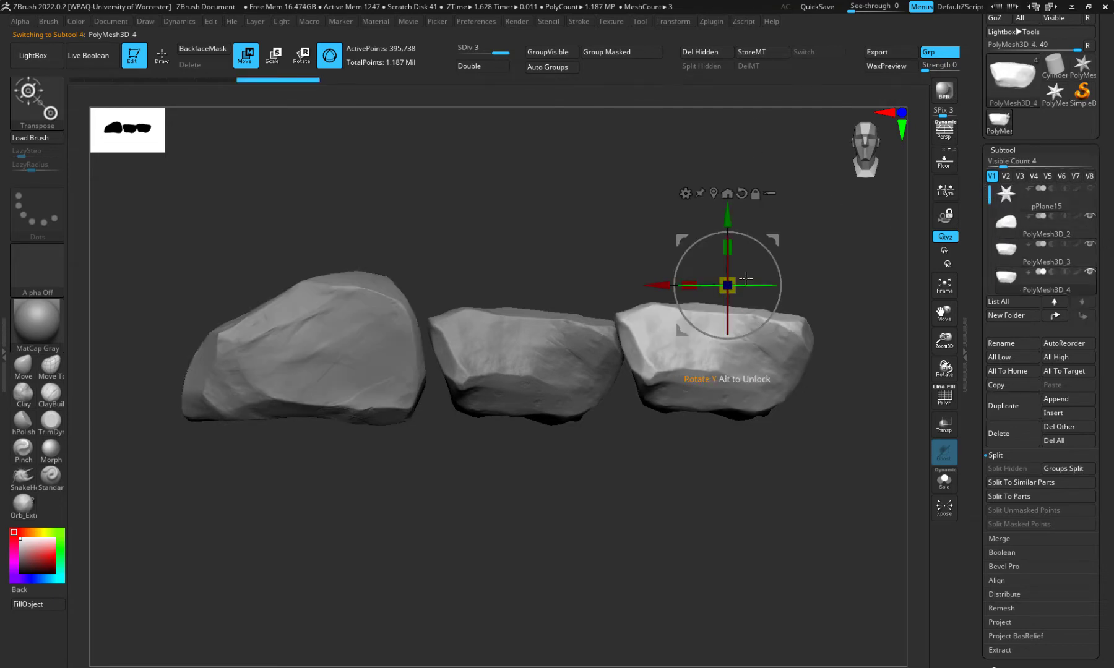
Rotate the third rock so its narrow end faces the front and position it tightly against the second rock
left_click_drag(728, 269, 731, 462)
key("ctrl+z")
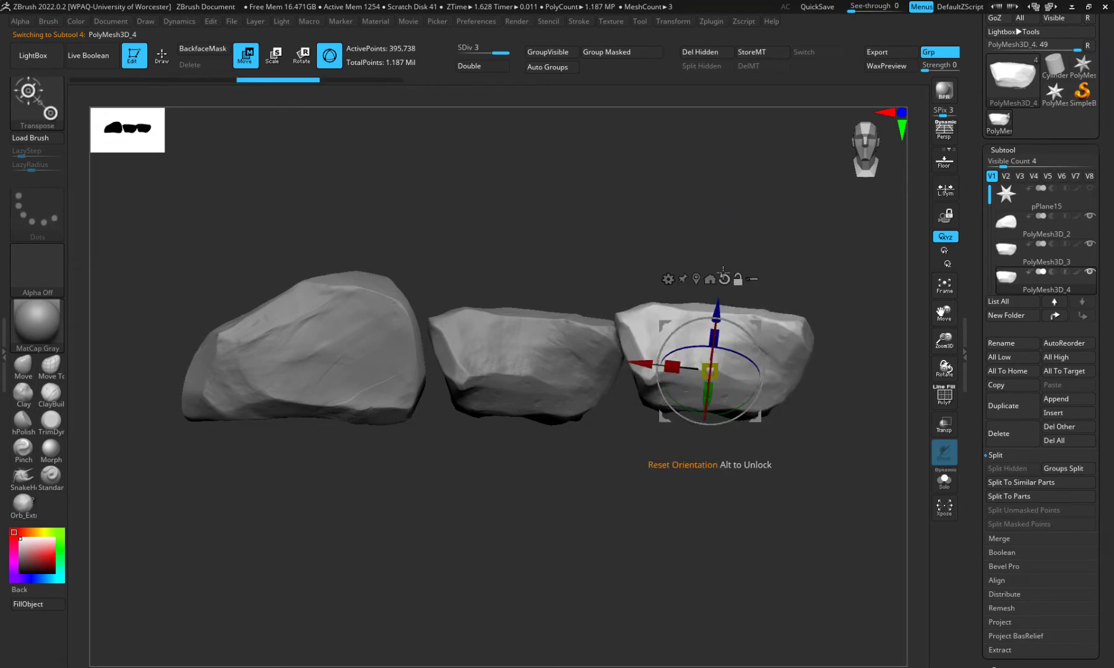
left_click(724, 278)
left_click_drag(713, 334, 679, 360)
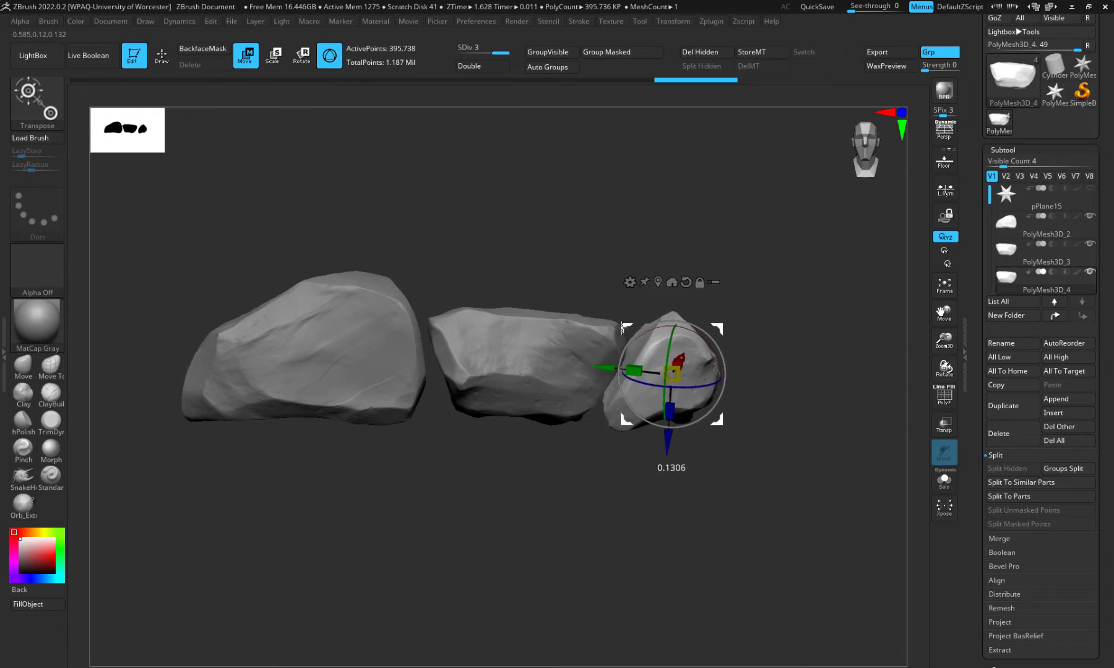
left_click_drag(620, 327, 627, 330)
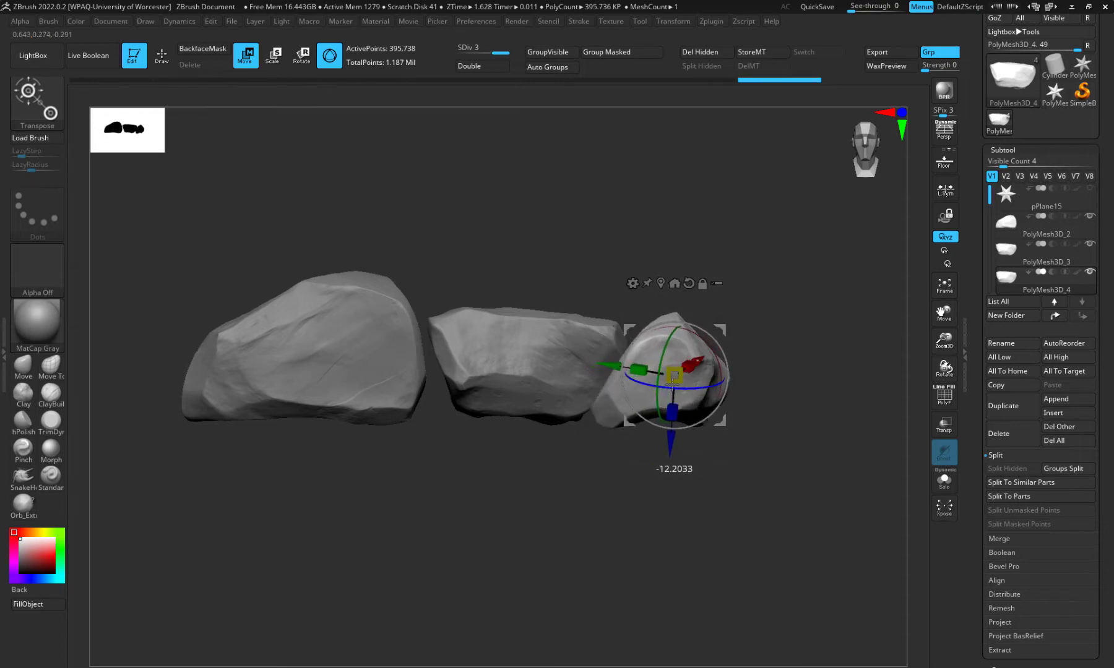
left_click_drag(672, 384, 680, 375)
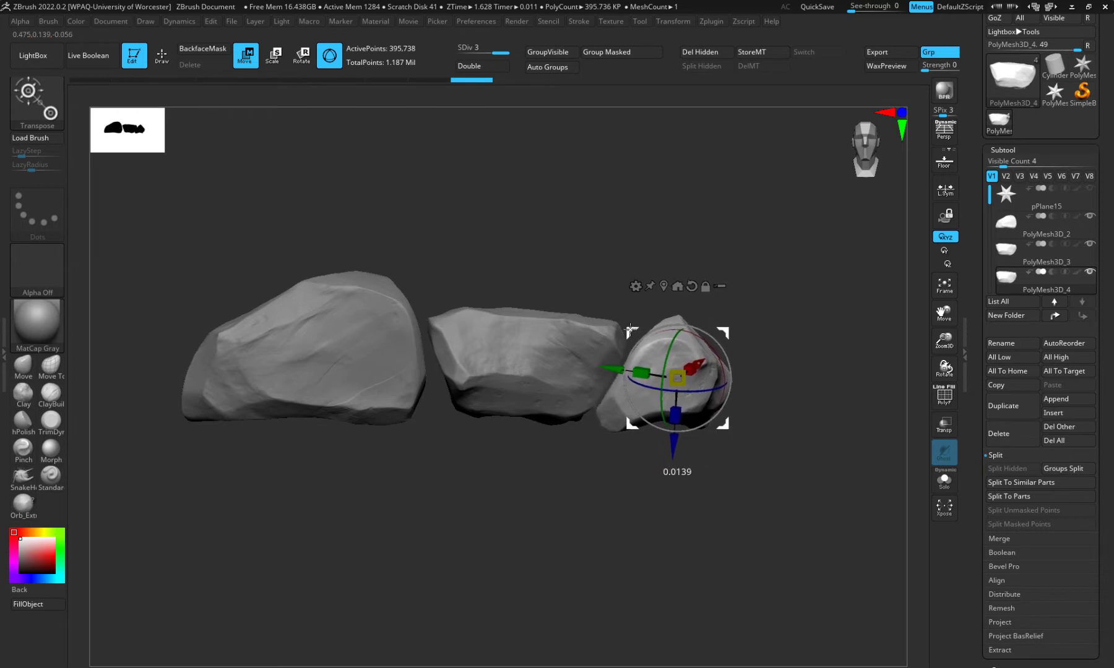
left_click_drag(630, 329, 633, 327)
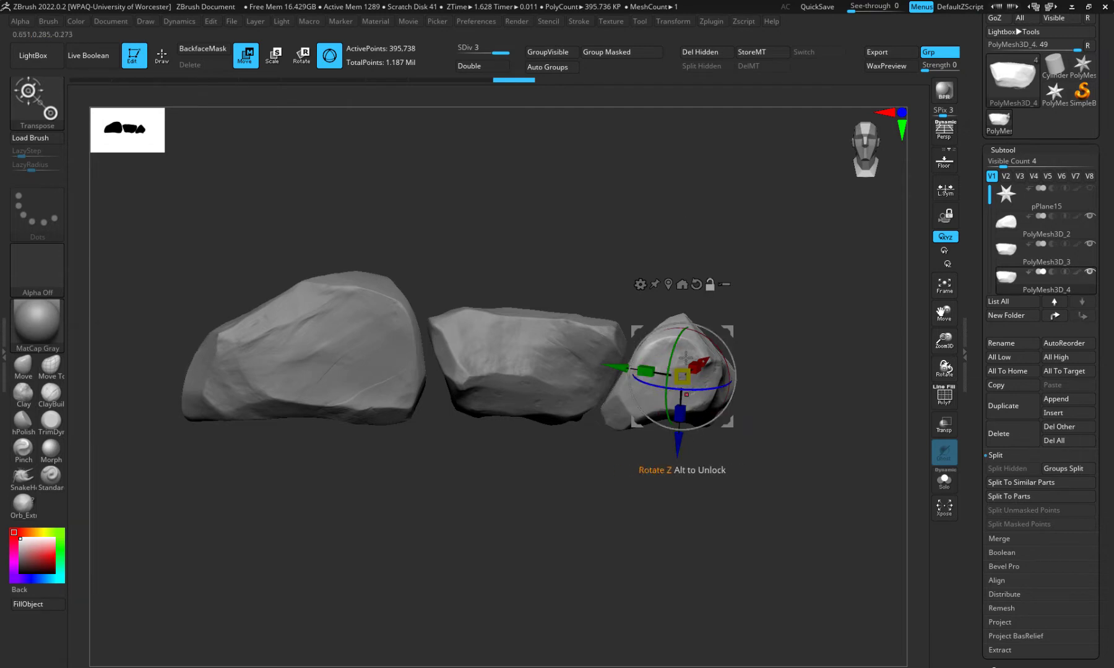
Reset the gizmo's orientation, duplicate the third rock and move the copy along the row beyond it
left_click(696, 289)
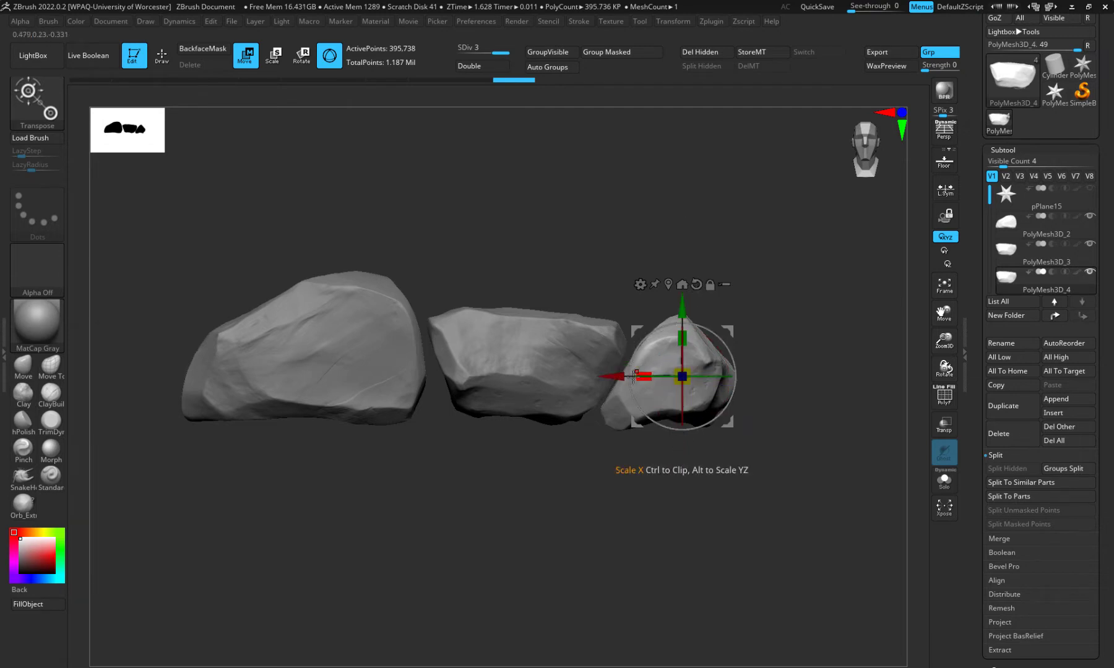
left_click(1002, 411)
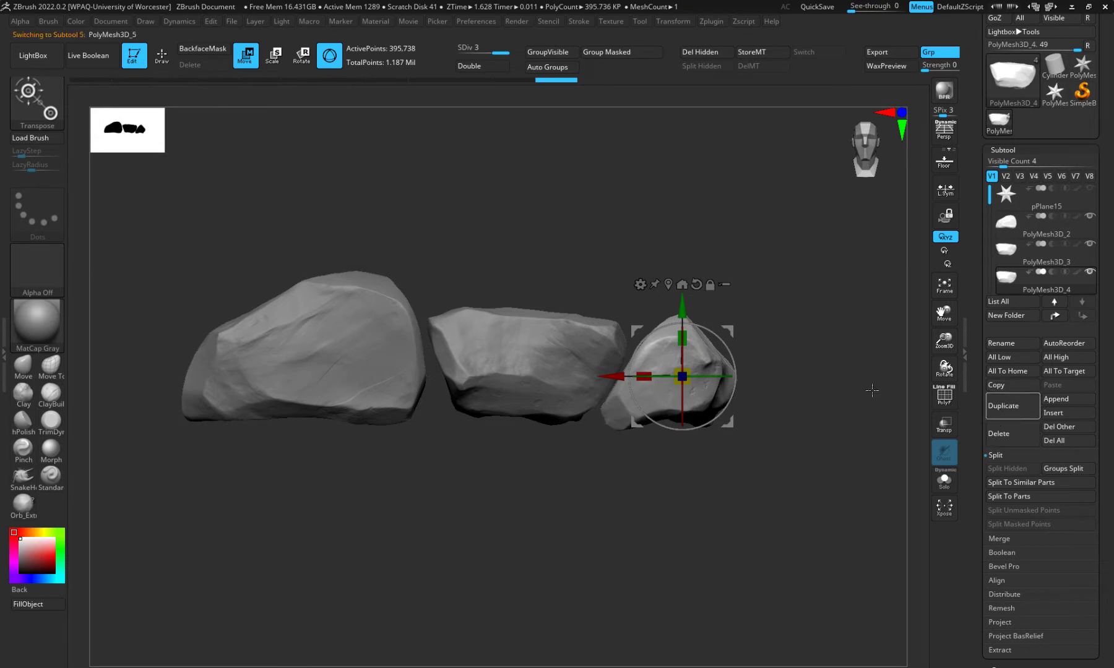
left_click_drag(659, 376, 802, 395)
Rotate the fourth rock so it lies low and elongated, and move it down toward the third rock
left_click_drag(773, 347, 823, 403)
left_click_drag(841, 325, 835, 344)
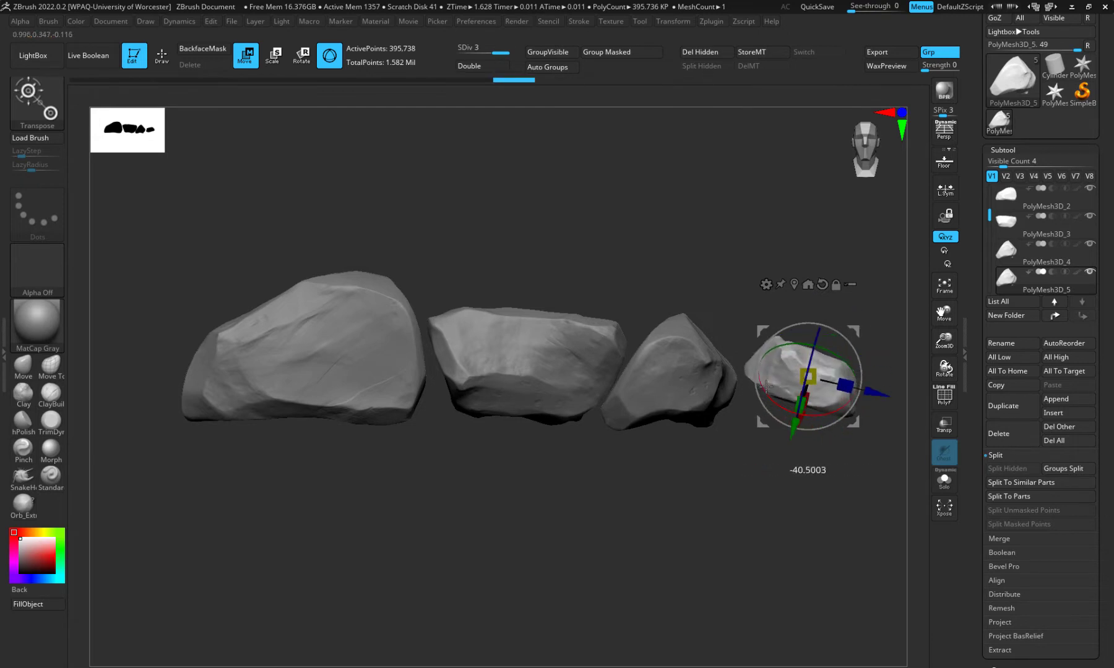
left_click_drag(766, 376, 783, 379)
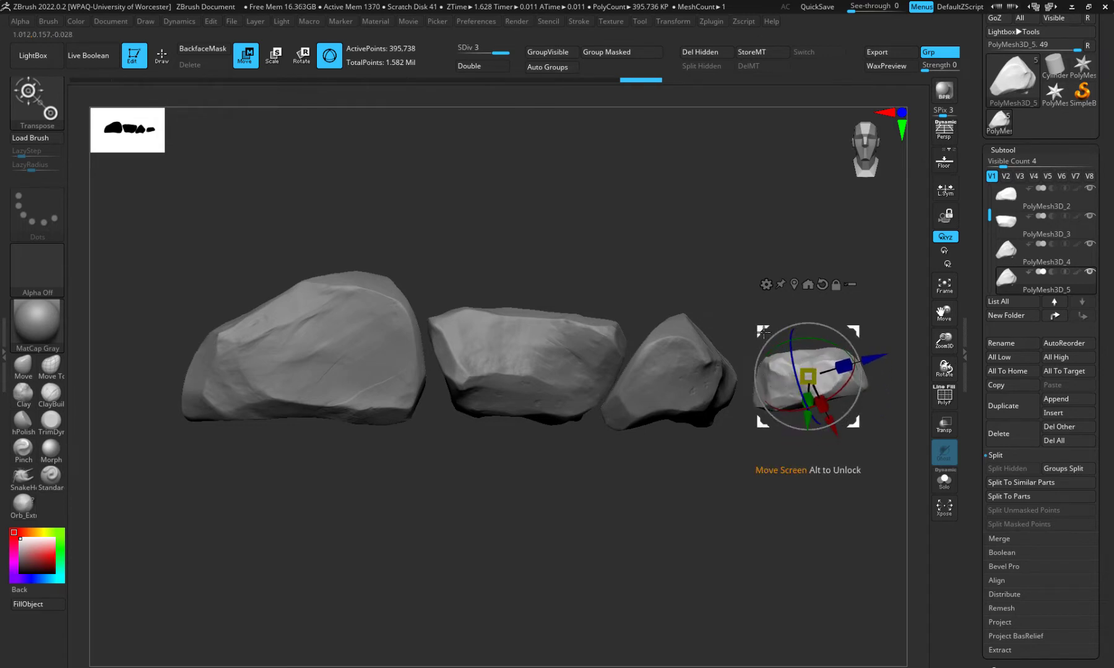
left_click_drag(763, 332, 740, 350)
Make the third rock, PolyMesh3D_4, active and shift it along the depth axis so its outer face lines up with the larger rocks
left_click_drag(572, 495, 658, 357)
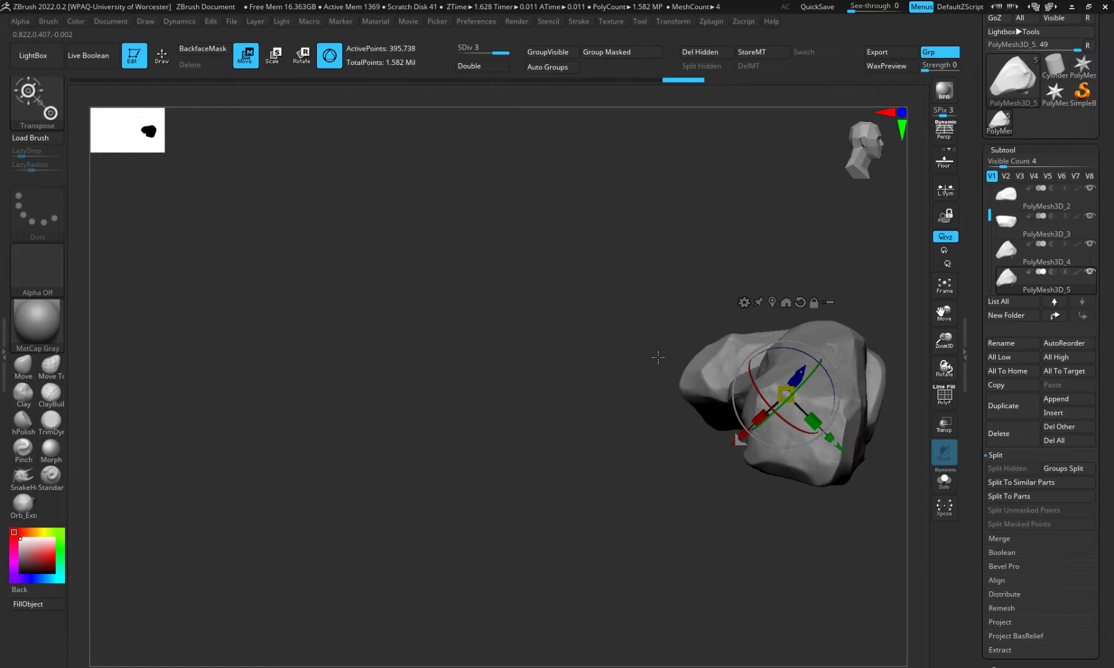
left_click(862, 151)
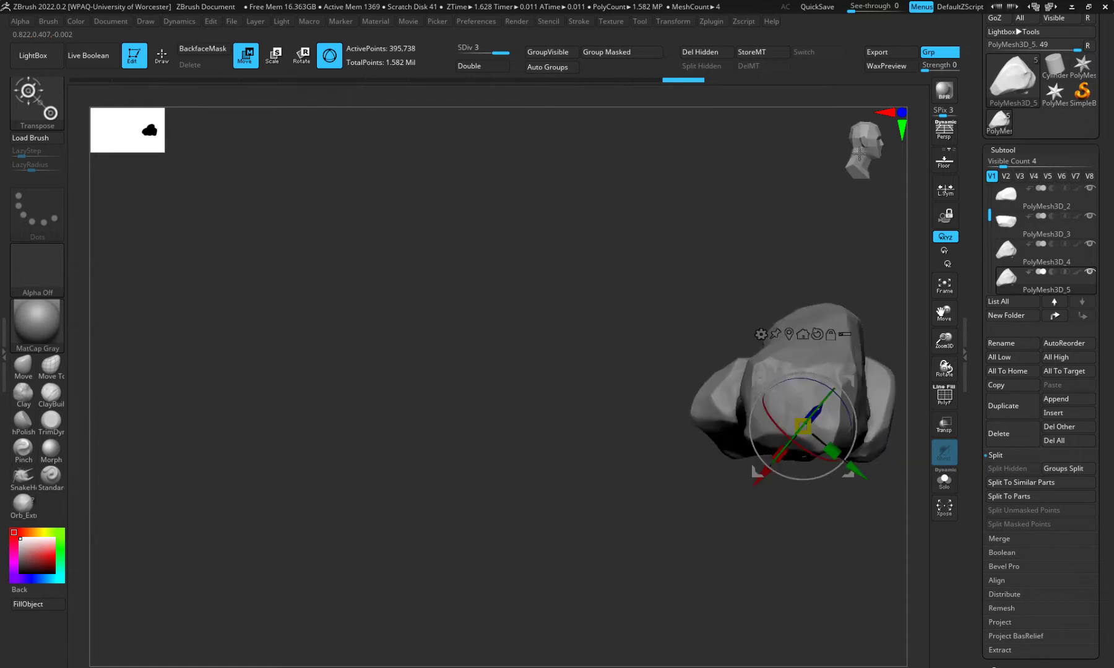
left_click(857, 400)
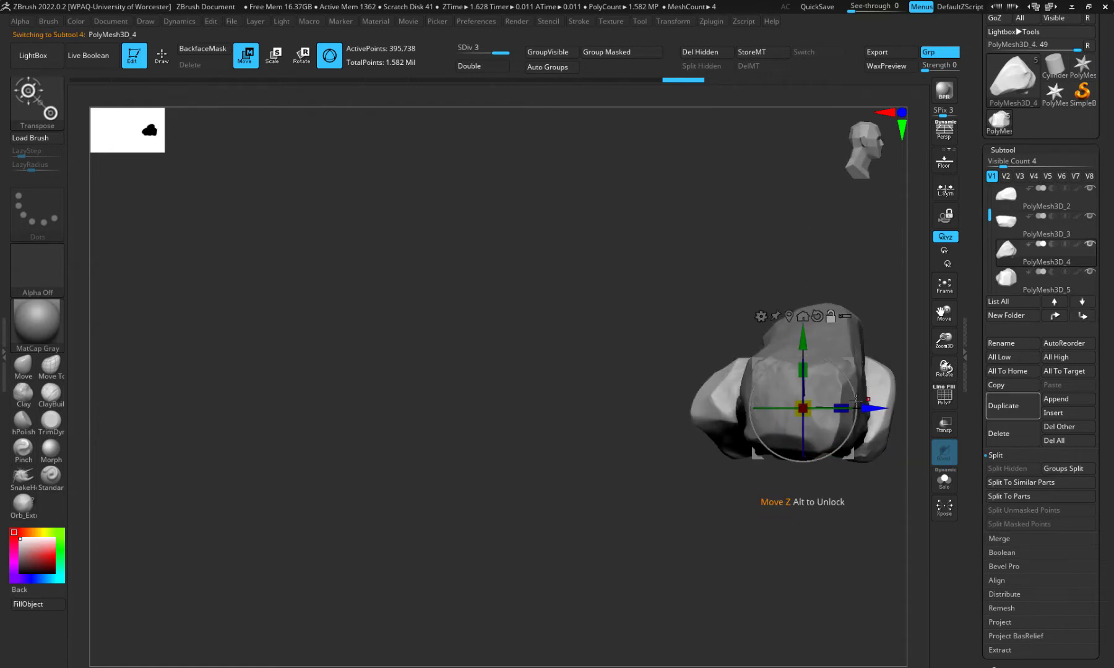
left_click_drag(856, 402, 838, 418)
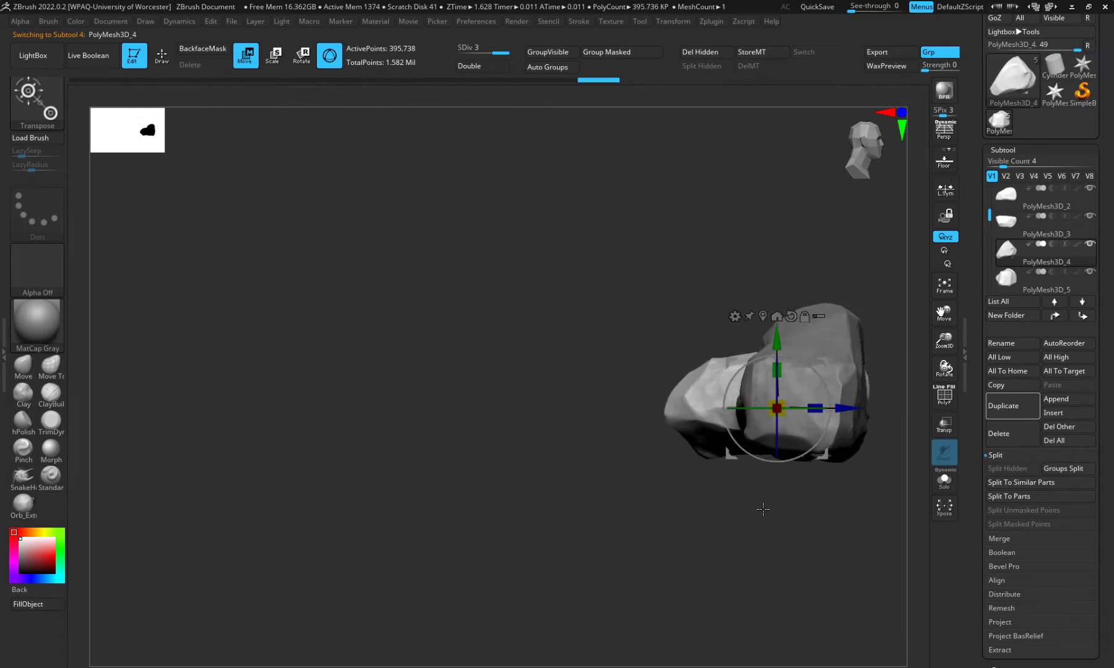
Make the fourth rock active, reset the gizmo's orientation and shift it in depth until it aligns with the third rock's edge
left_click_drag(865, 150, 830, 147)
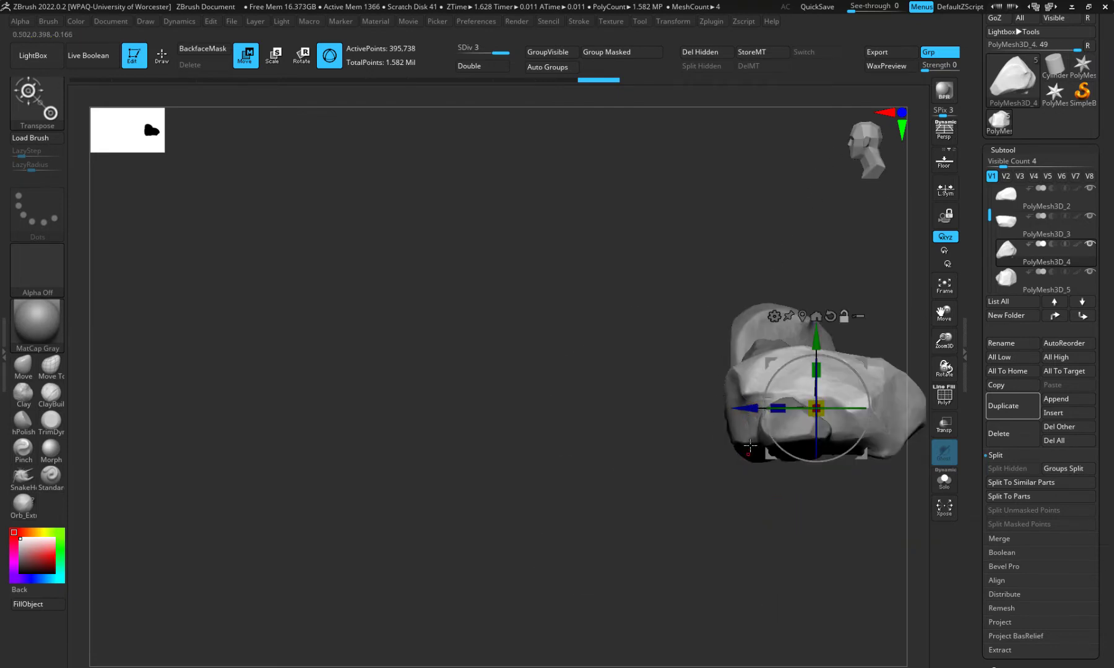
left_click(758, 432)
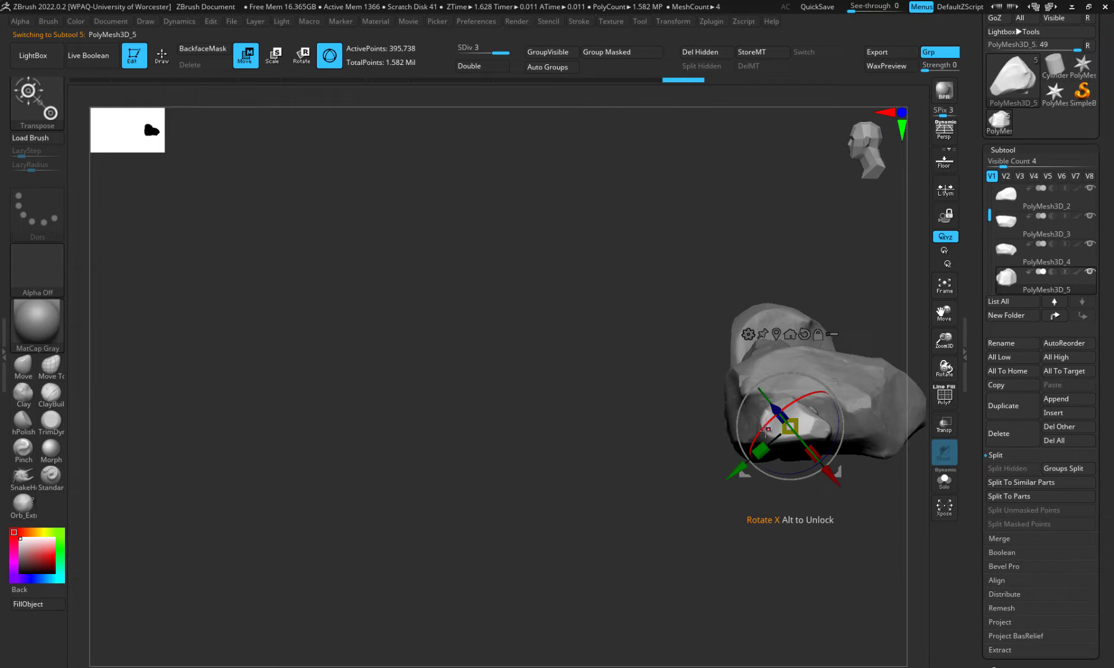
left_click(806, 334)
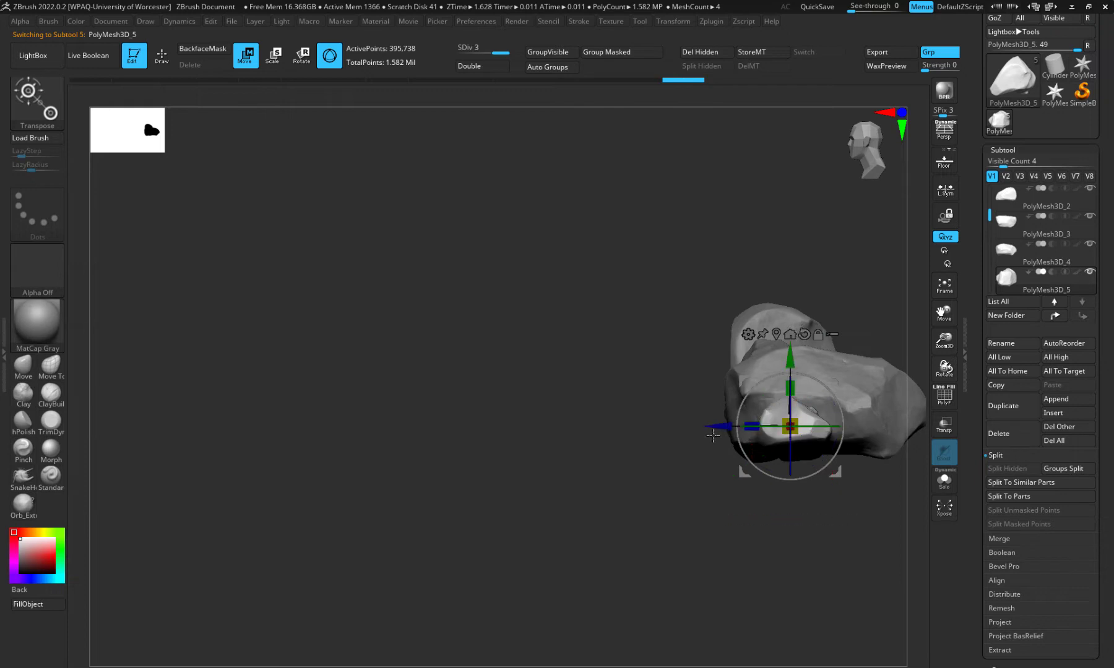
mouse_move(713, 435)
left_mouse_down()
mouse_move(760, 437)
mouse_move(700, 445)
left_mouse_up()
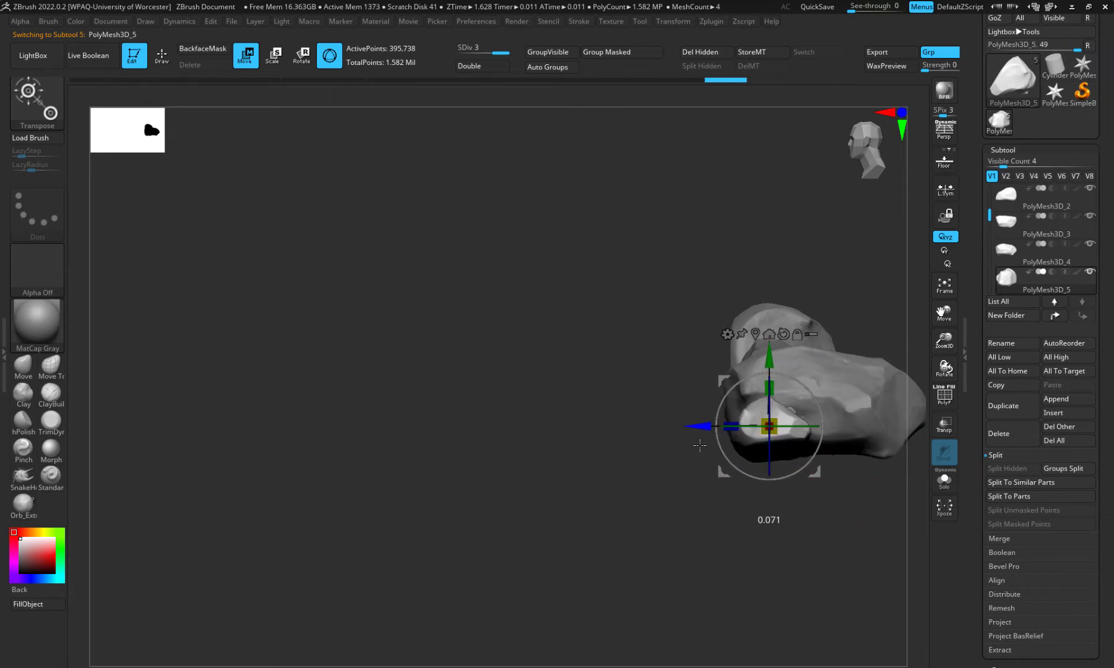
Make the second rock, PolyMesh3D_3, active, reset the gizmo's orientation and shift it slightly in depth to align with the row
left_click_drag(577, 428, 582, 495)
left_click(724, 296, "alt")
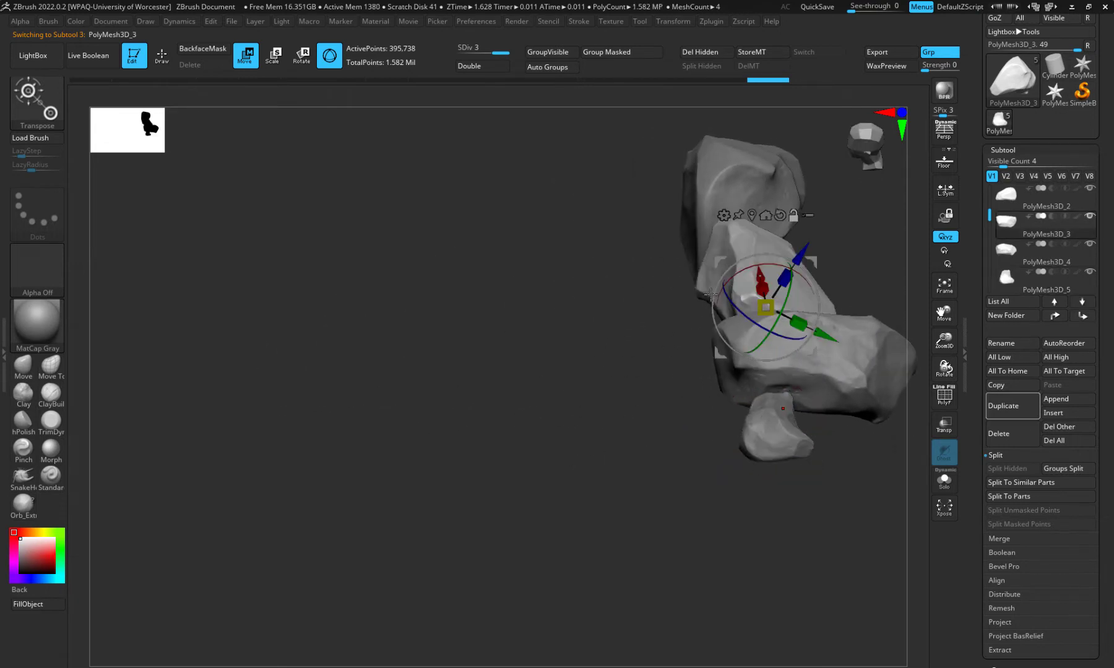
left_click(780, 216)
left_click_drag(694, 314, 682, 314)
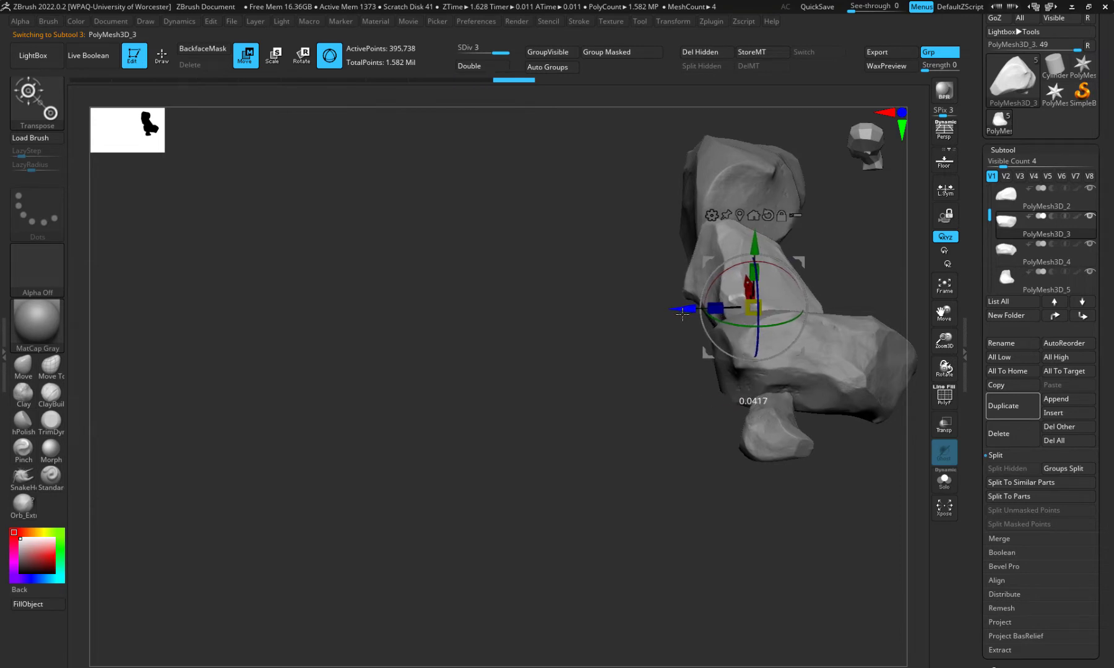
Duplicate the large first rock, PolyMesh3D_2, then move the copy above the third and fourth rocks and turn it over
left_click_drag(591, 390, 632, 383)
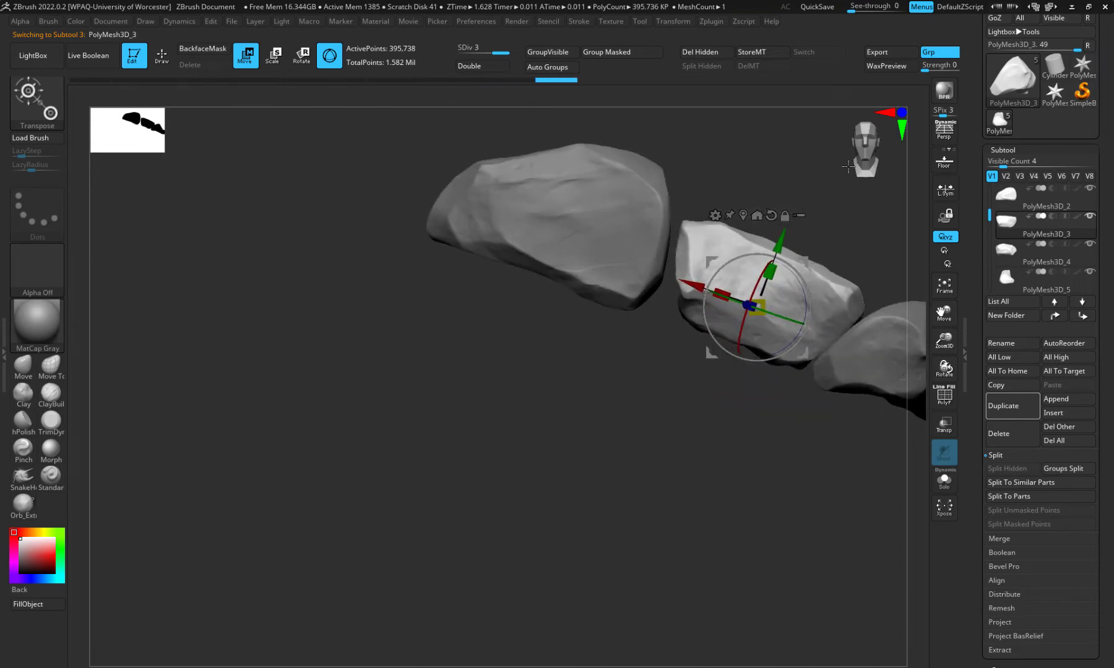
left_click(862, 149)
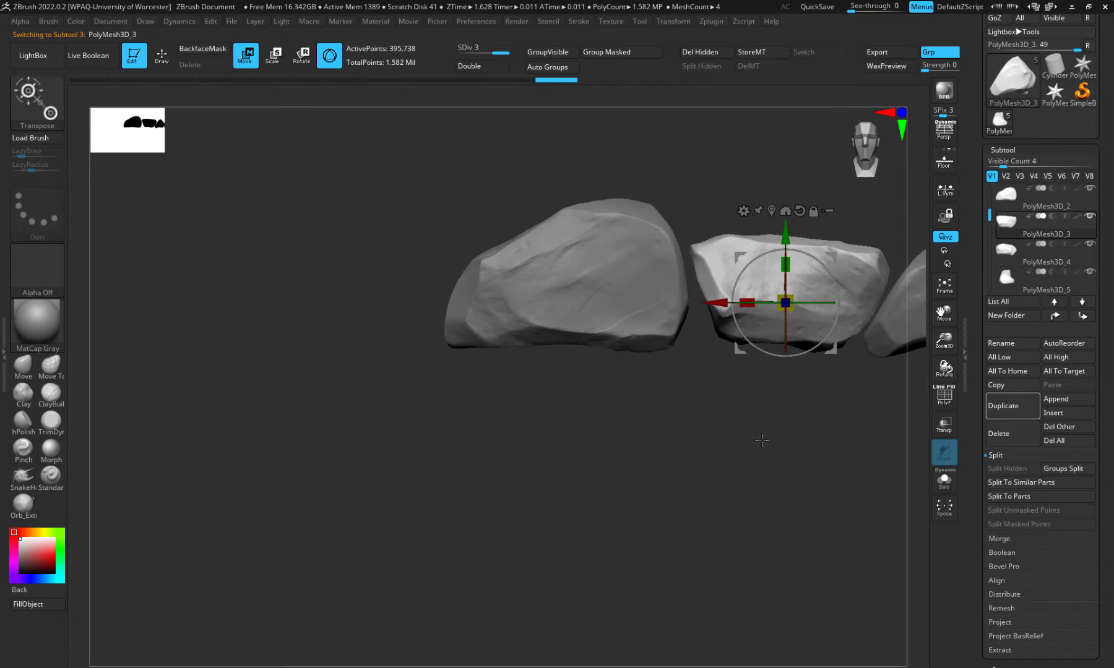
left_click_drag(757, 458, 389, 440, "alt")
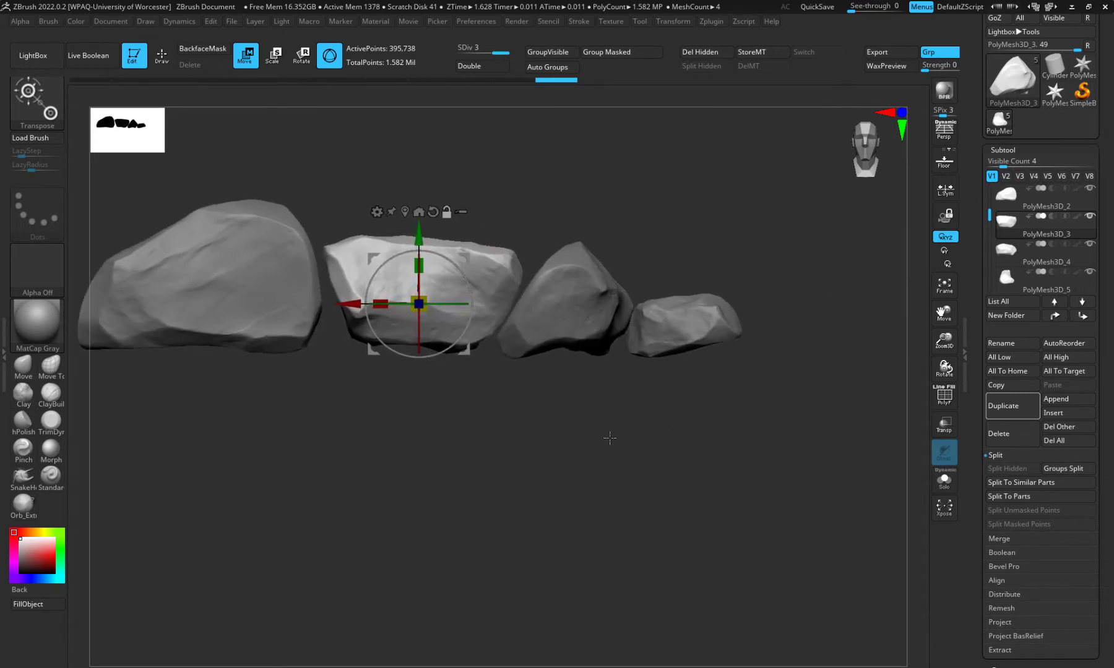
left_click_drag(648, 372, 696, 388, "alt")
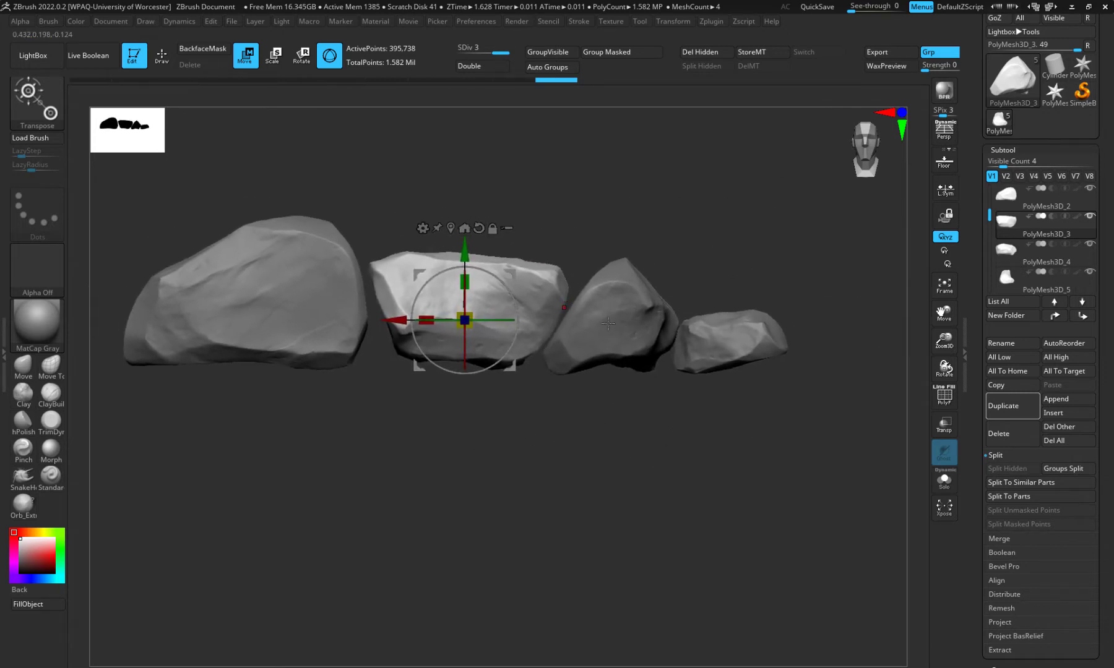
left_click(294, 290)
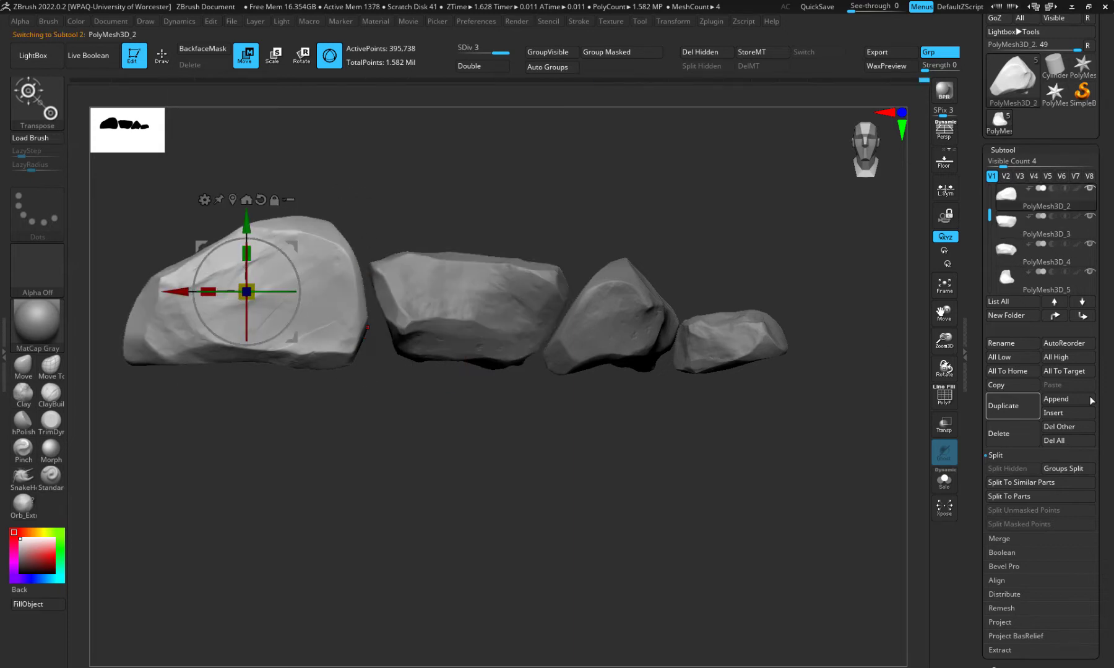
left_click(1009, 405)
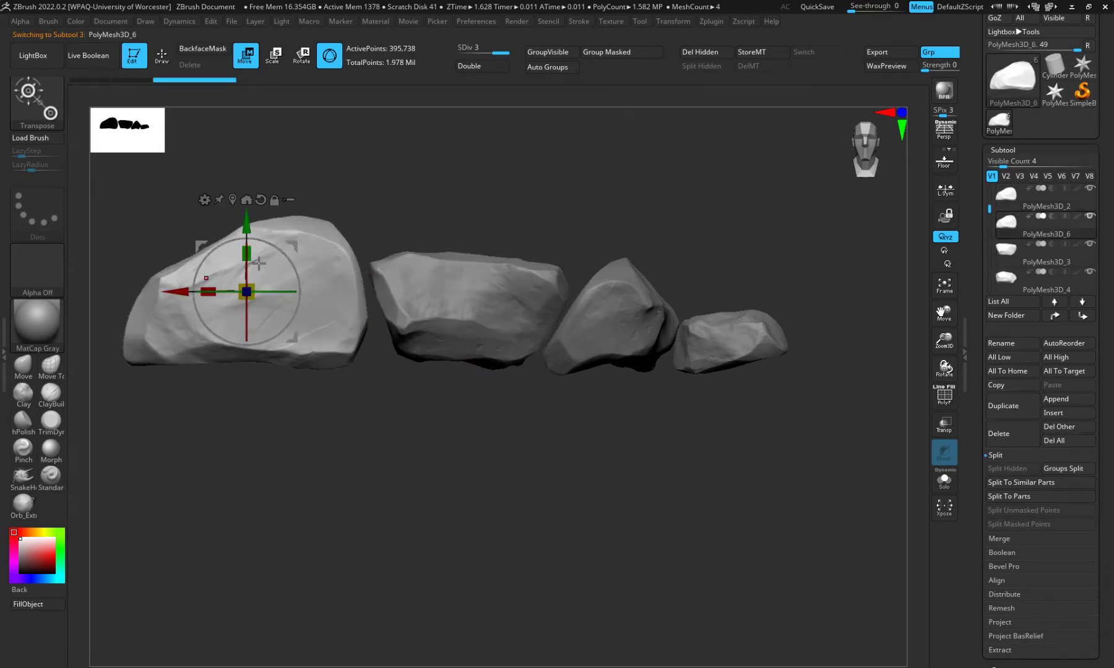
left_click_drag(246, 291, 669, 343)
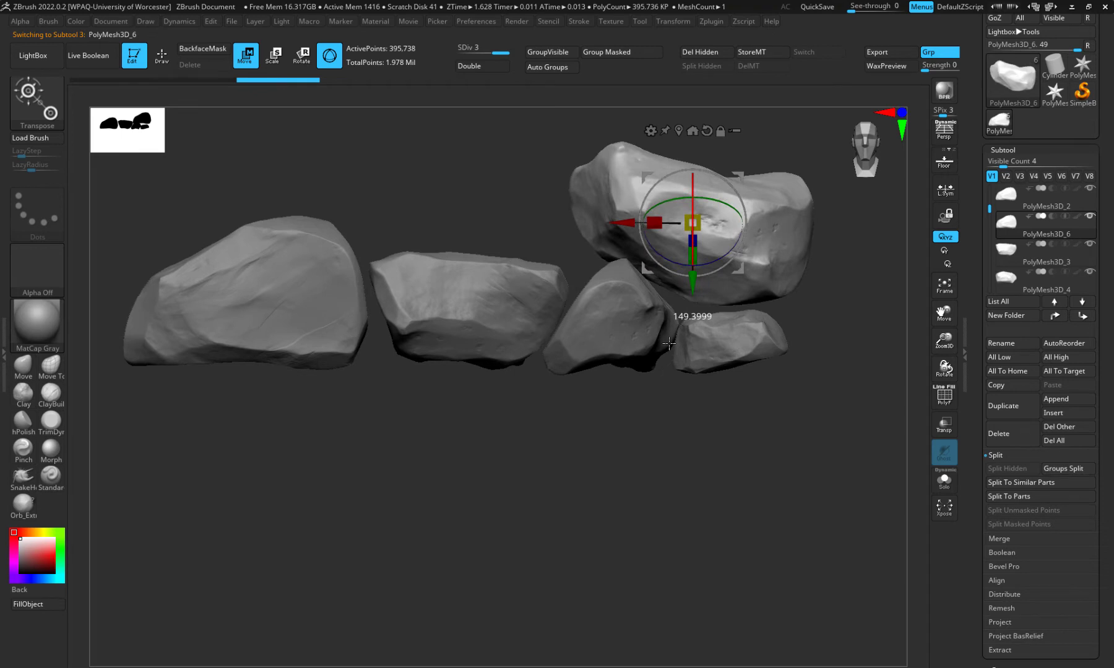
Adjust the large upper rock's position so it sits down on the third and fourth rocks, checking it from the front and side
mouse_move(674, 505)
left_mouse_down()
mouse_move(618, 497)
mouse_move(646, 567)
mouse_move(666, 505)
left_mouse_up()
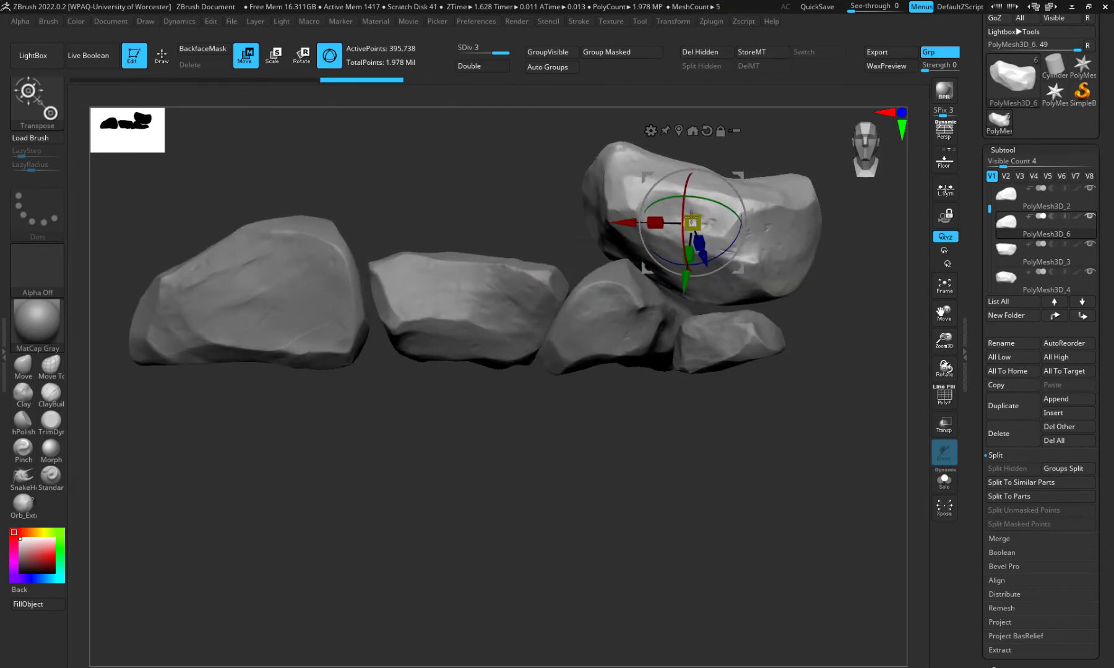
left_click_drag(741, 175, 743, 180)
mouse_move(616, 464)
left_mouse_down()
mouse_move(639, 479)
mouse_move(624, 485)
left_mouse_up()
mouse_move(698, 190)
left_mouse_down()
mouse_move(698, 211)
mouse_move(699, 195)
left_mouse_up()
left_click_drag(632, 440, 671, 448)
left_click(865, 149)
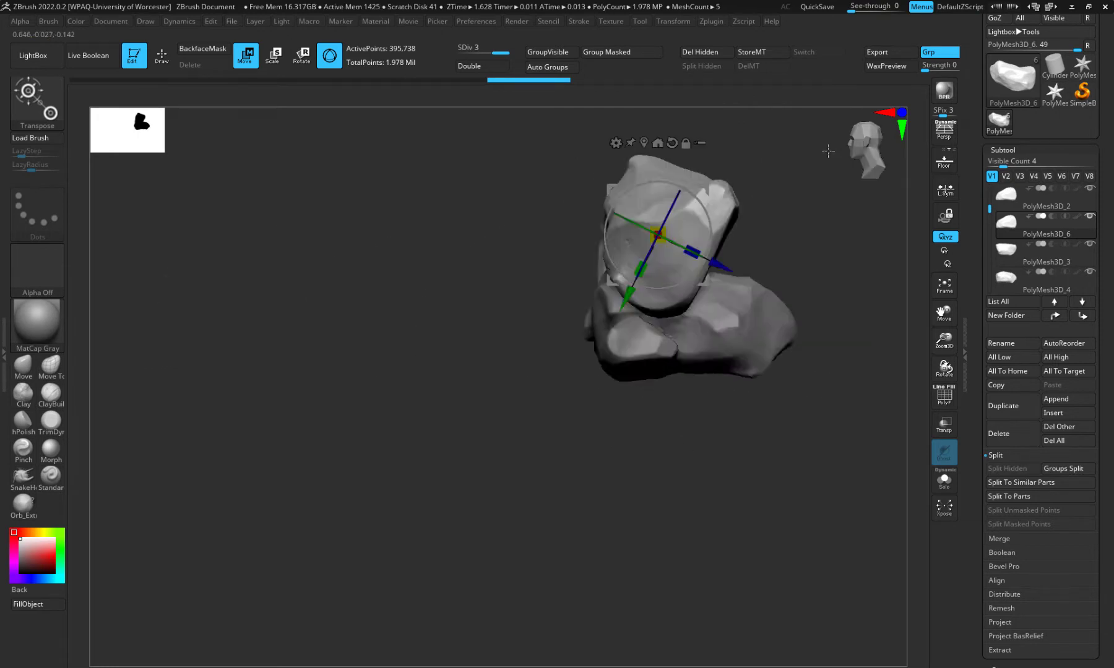
left_click(855, 155)
left_click(844, 158)
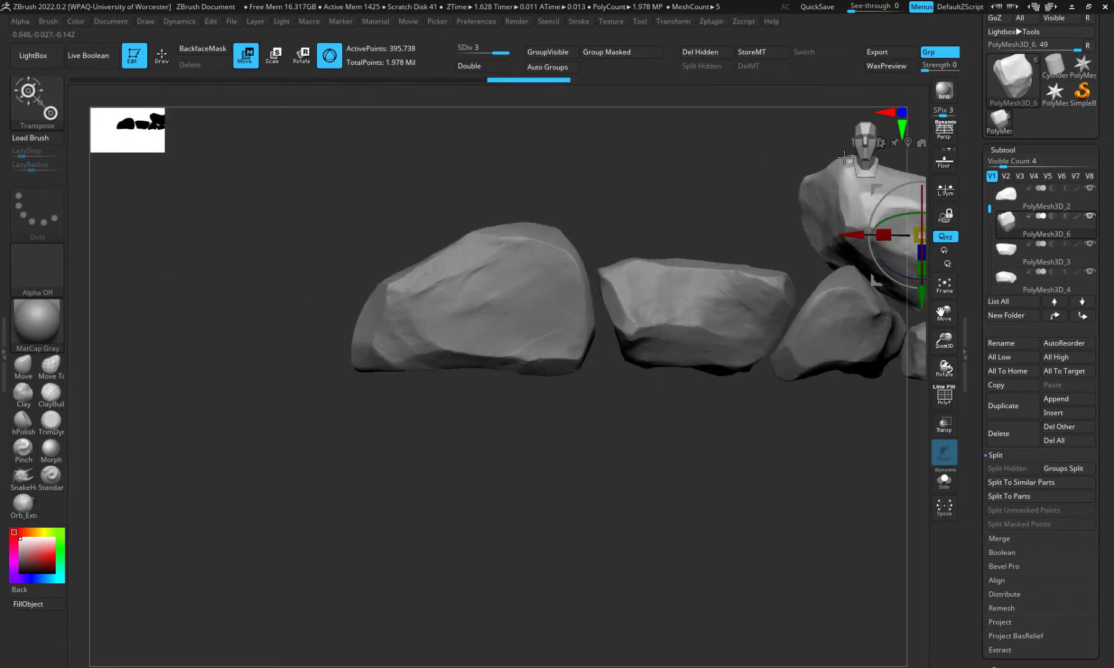
Duplicate the large upper rock, move the copy above the second rock and reset the gizmo's orientation
left_click_drag(726, 495, 577, 442, "alt")
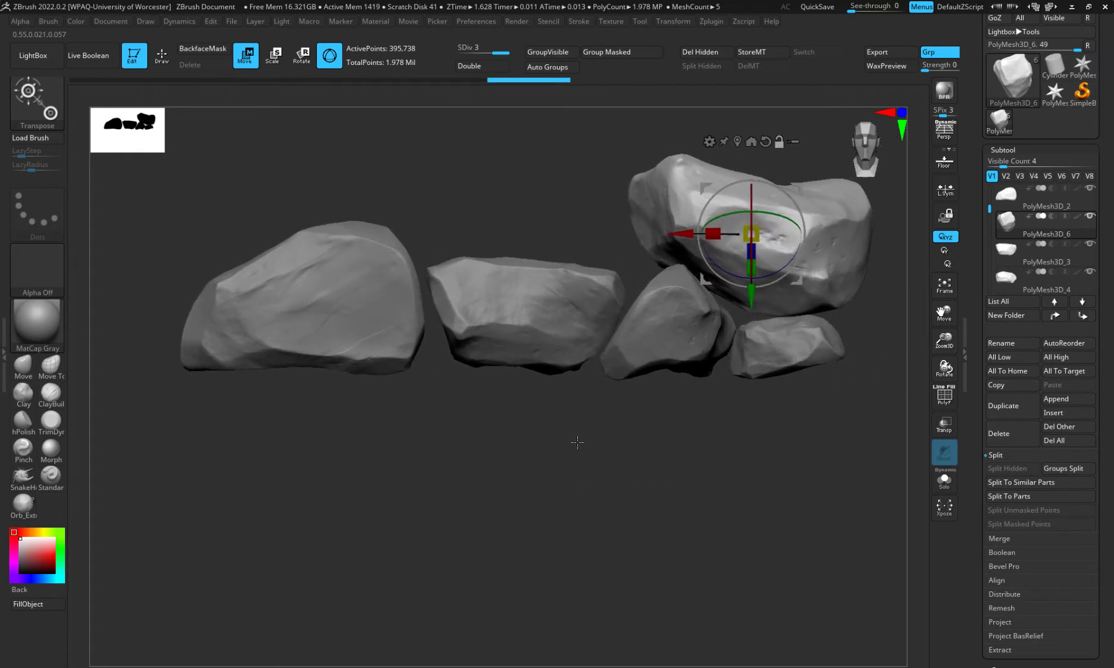
left_click(1002, 405)
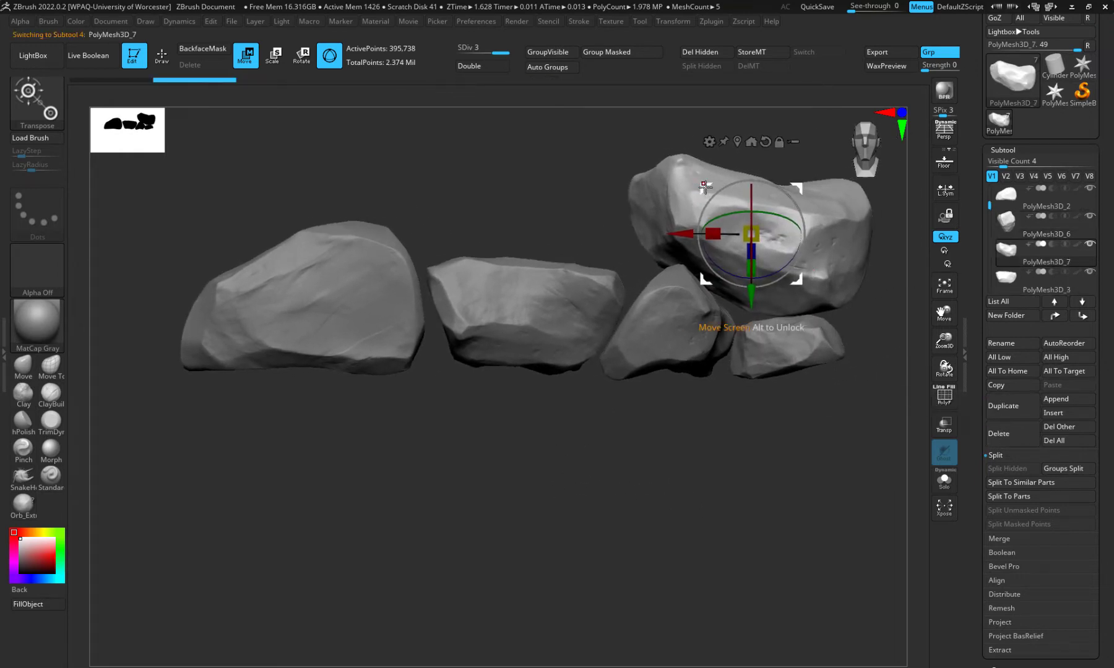
left_click_drag(706, 186, 501, 159)
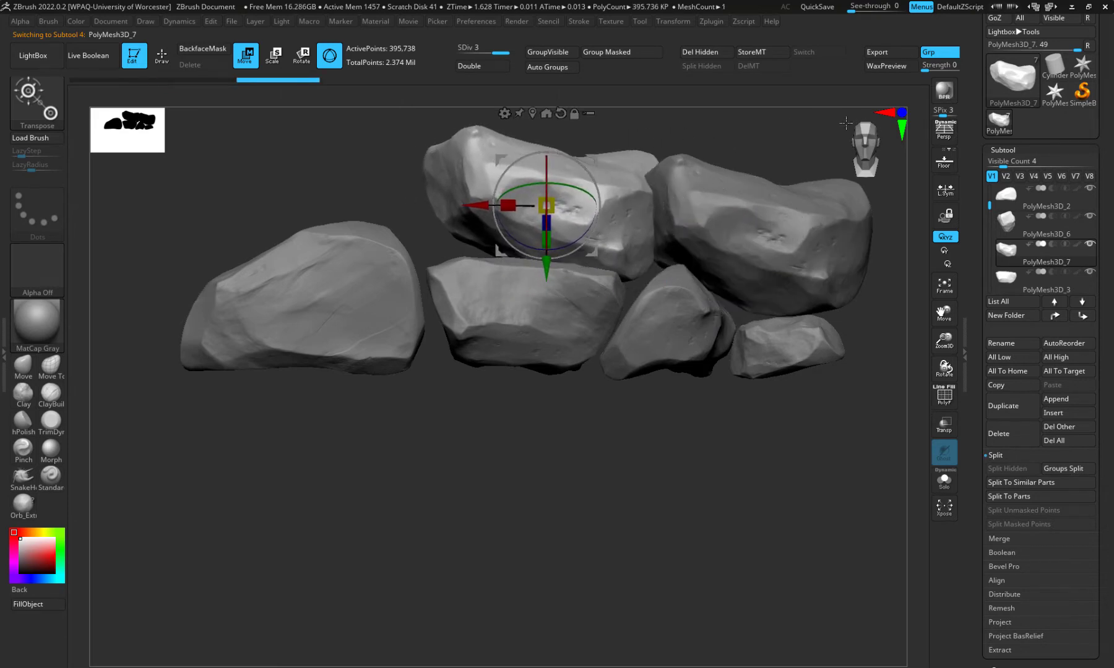
left_click(561, 113)
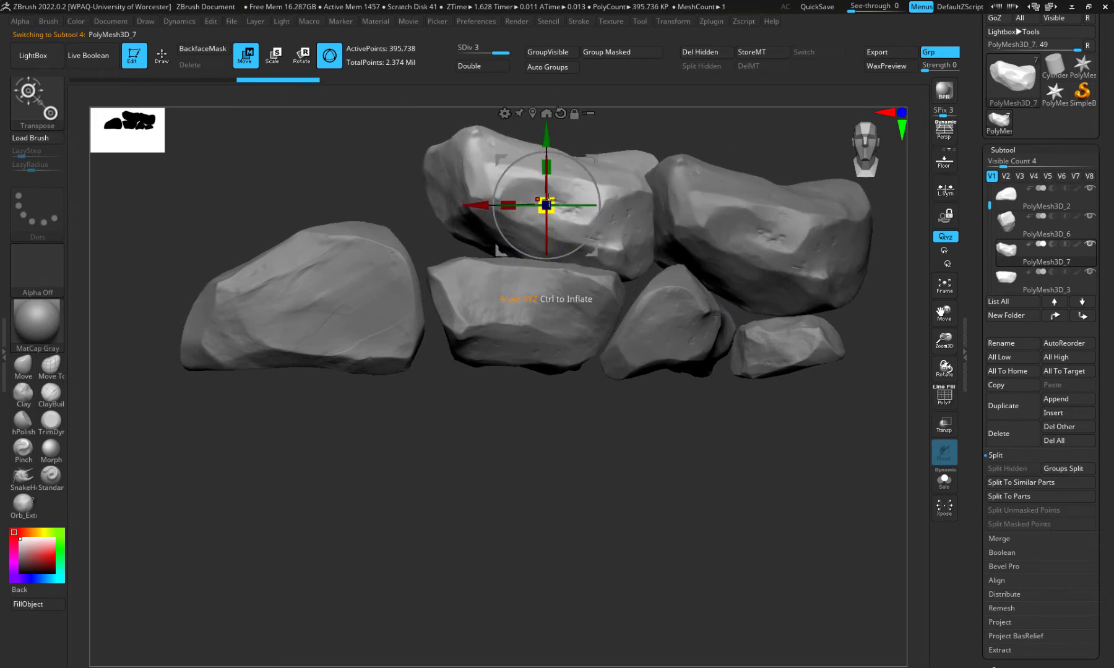
Scale down and rotate the copy above the second rock into a small, thin, flat-lying stone
left_click_drag(539, 198, 576, 259)
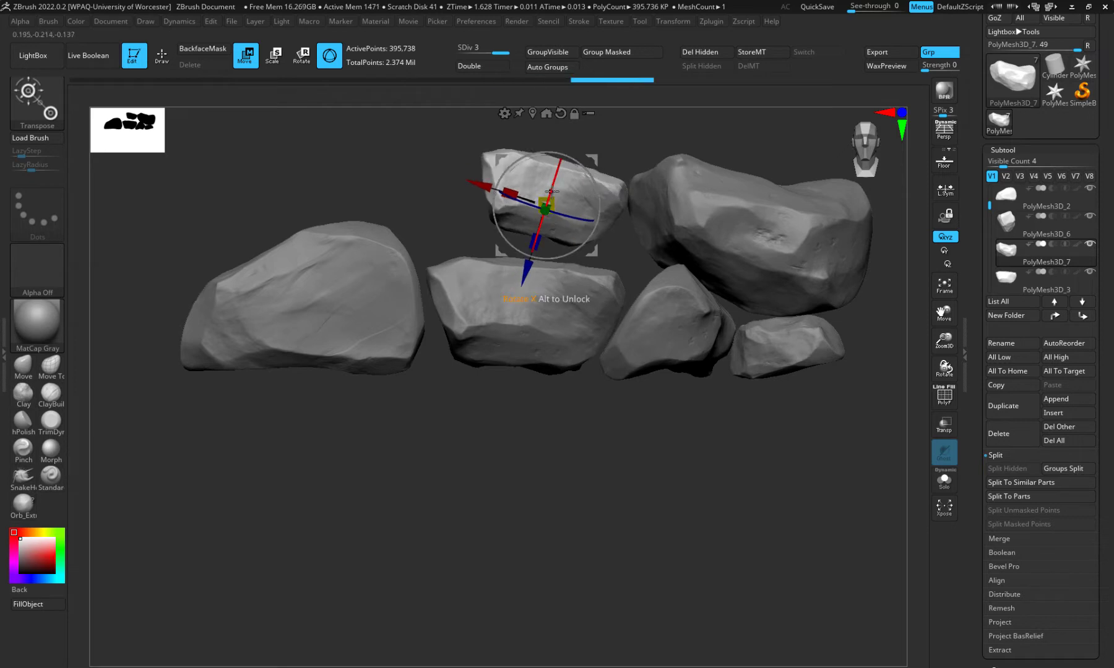
left_click_drag(551, 192, 542, 230)
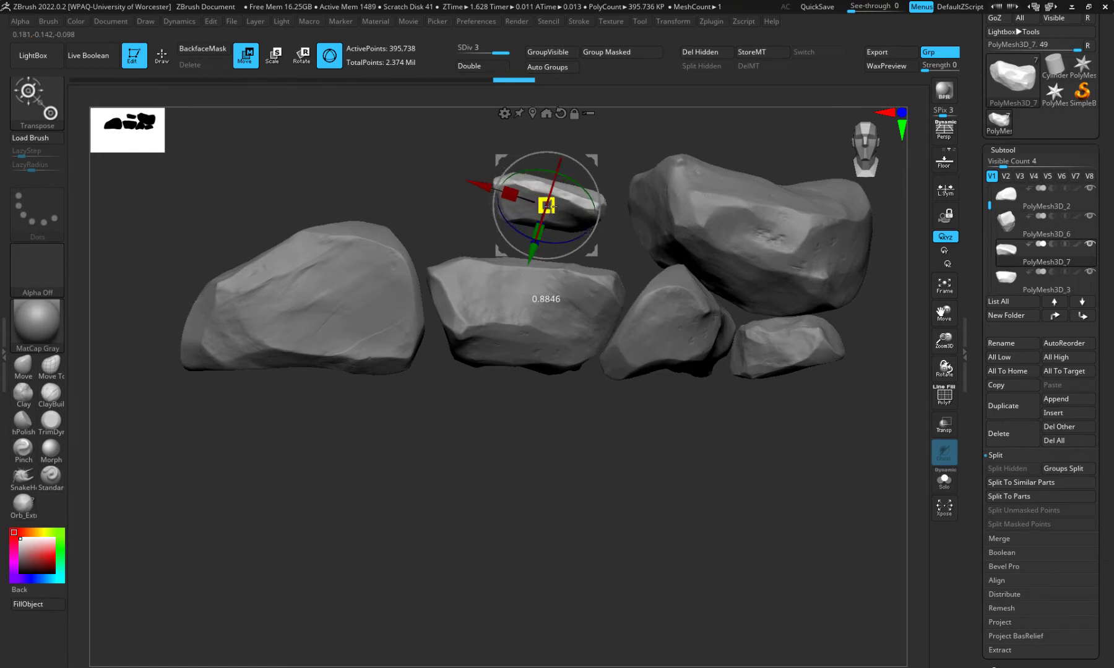
left_click_drag(547, 205, 544, 217)
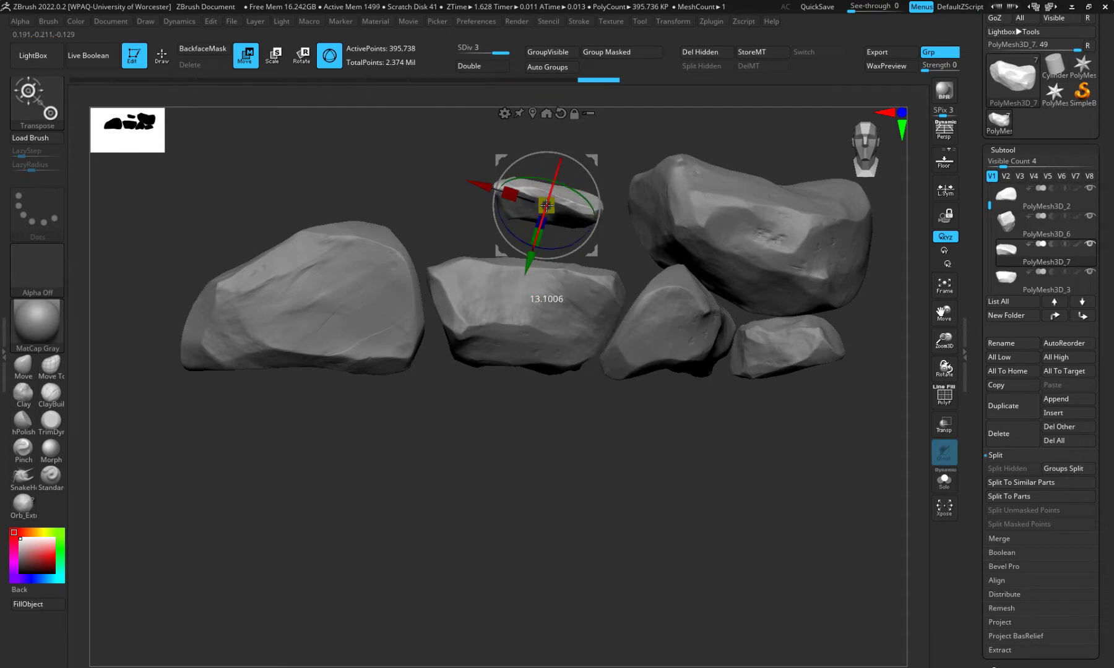
Tilt the thin stone and lower it onto the junction between the second and third rocks, beside the large upper rock
left_click_drag(507, 153, 562, 217)
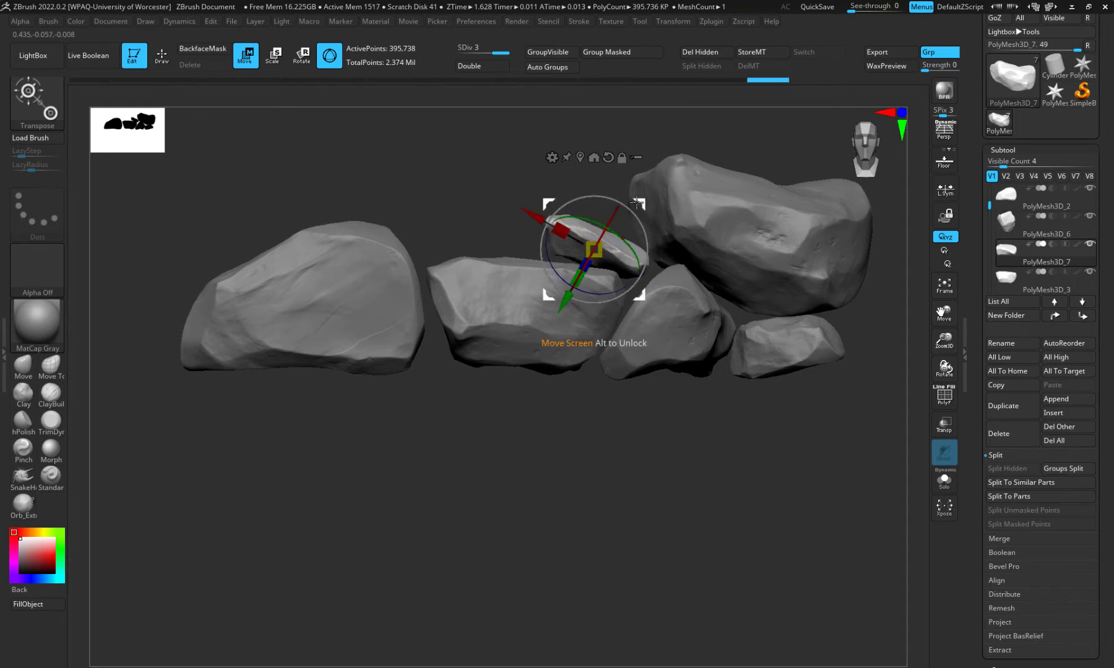
left_click_drag(636, 202, 643, 204)
left_click_drag(647, 433, 634, 400)
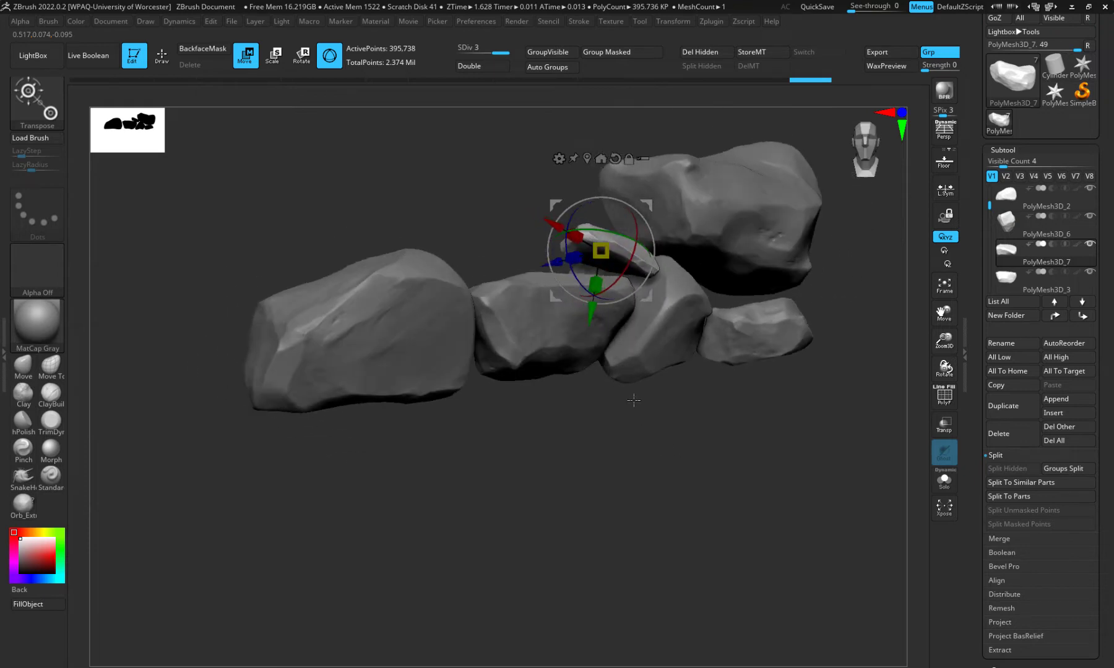
left_click_drag(550, 198, 554, 216)
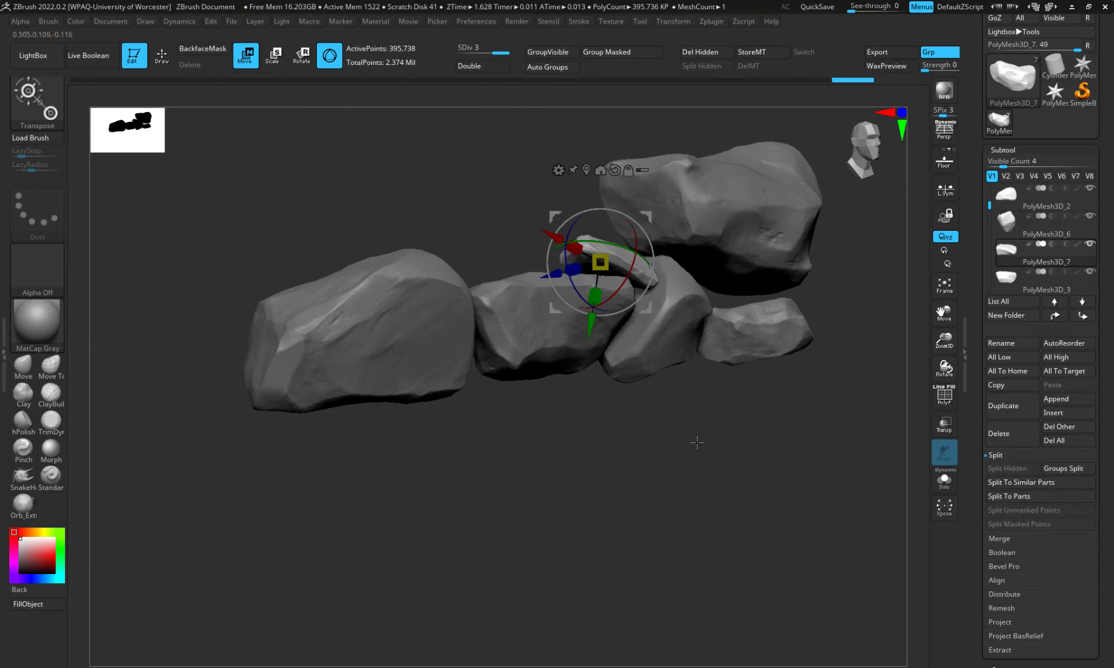
Duplicate the thin stone, move the copy above it beside the large upper rock, and rotate it into a thicker, blockier pose
left_click_drag(693, 442, 661, 425)
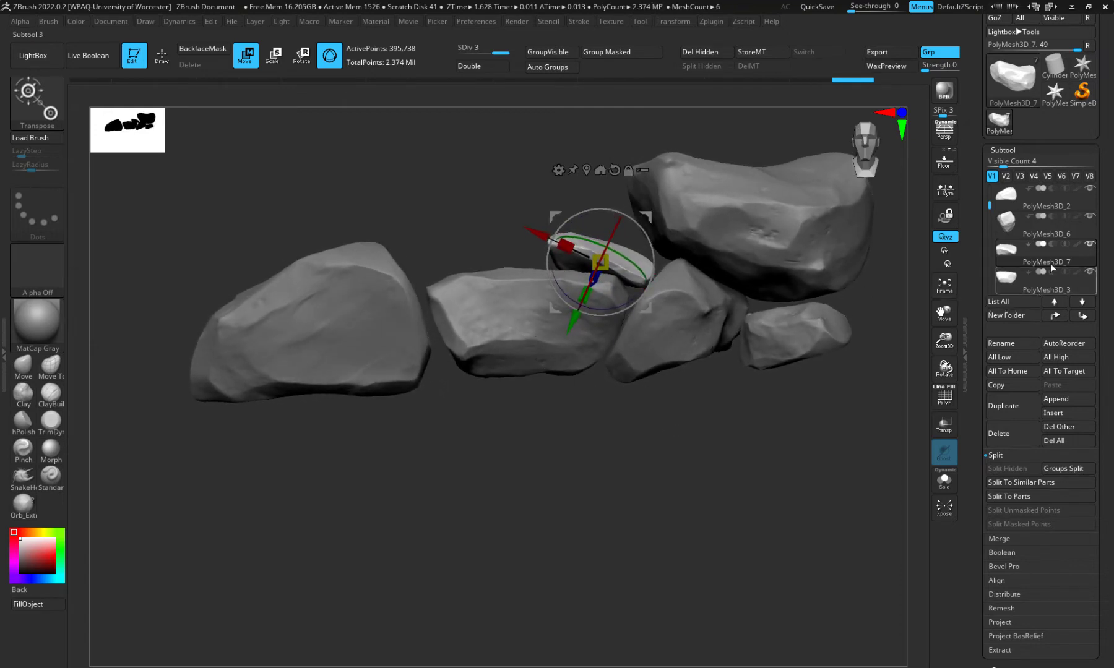
key("ctrl+shift+d")
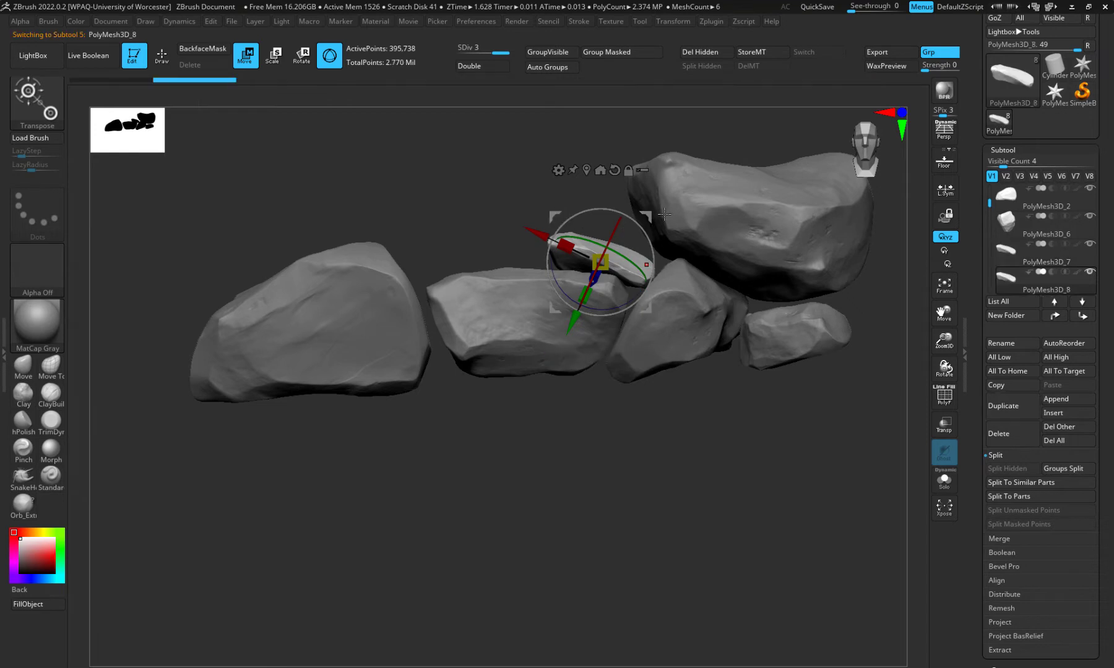
left_click_drag(645, 216, 638, 180)
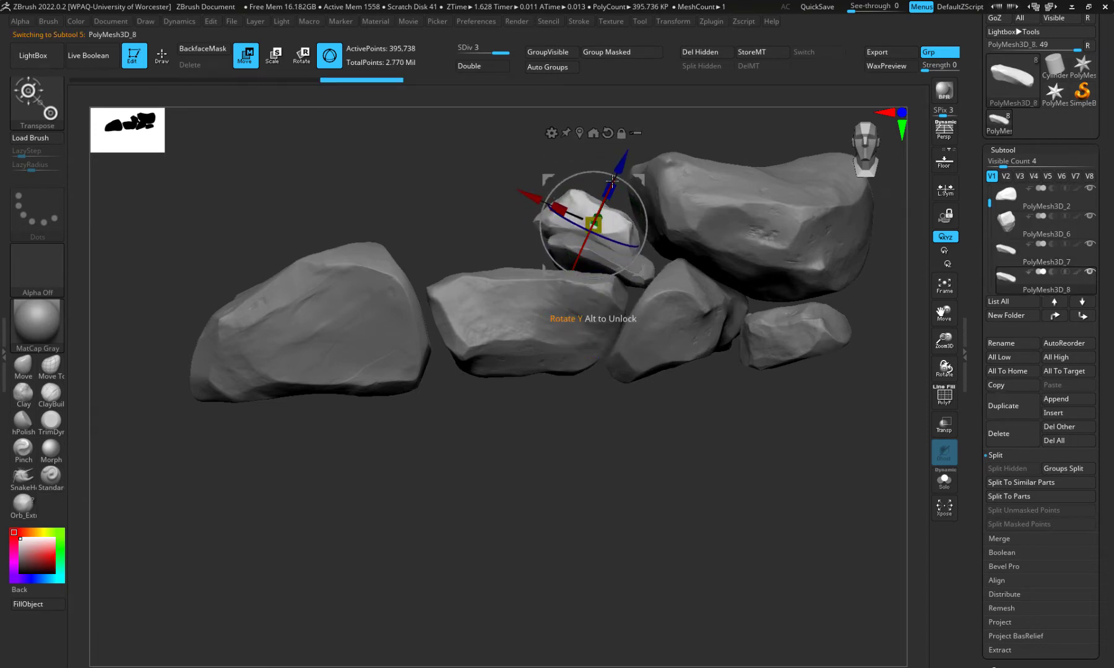
left_click_drag(645, 165, 647, 157)
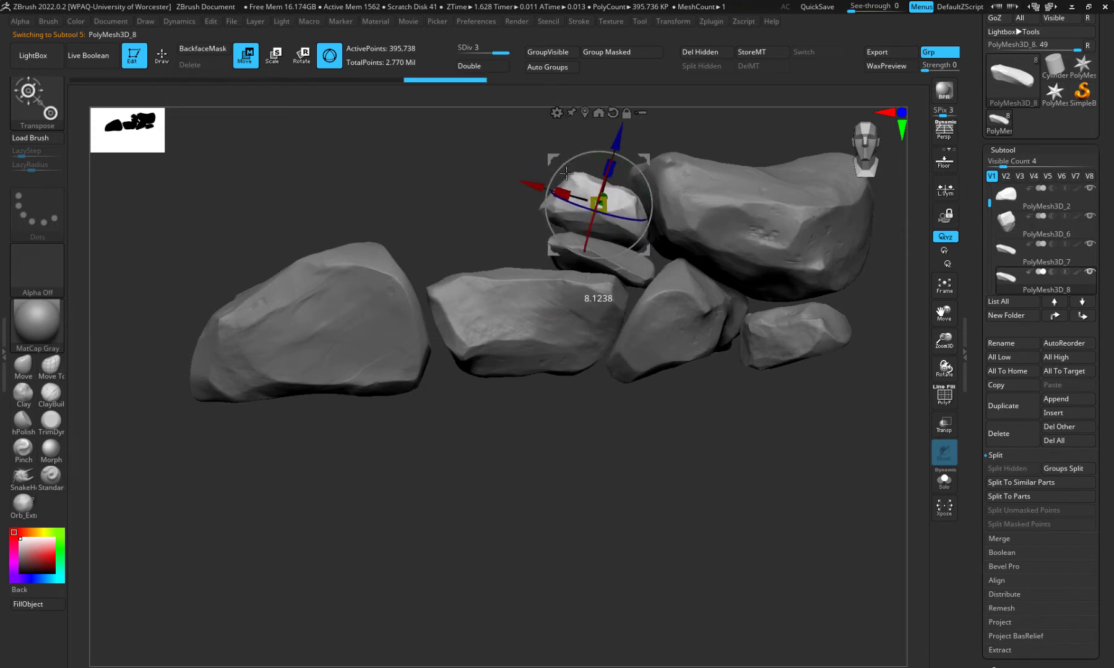
Adjust the blocky copy's depth and tilt so it rests between the thin stone and the large upper rock, checking from side and front
left_click_drag(644, 464, 691, 497)
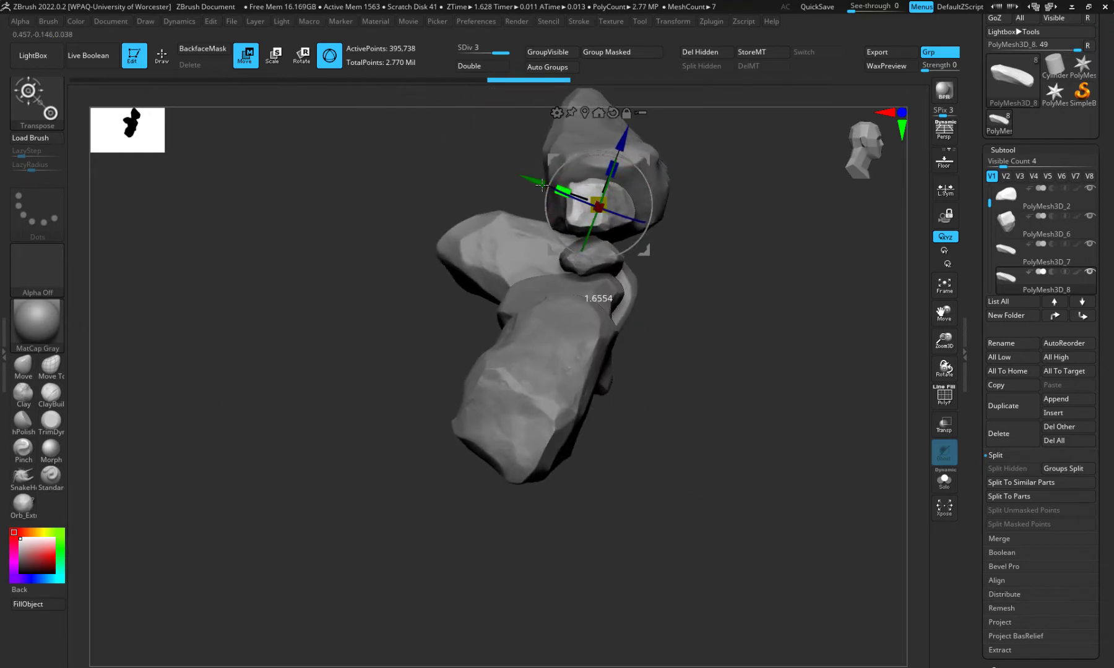
left_click_drag(542, 185, 538, 184)
left_click_drag(672, 301, 675, 377)
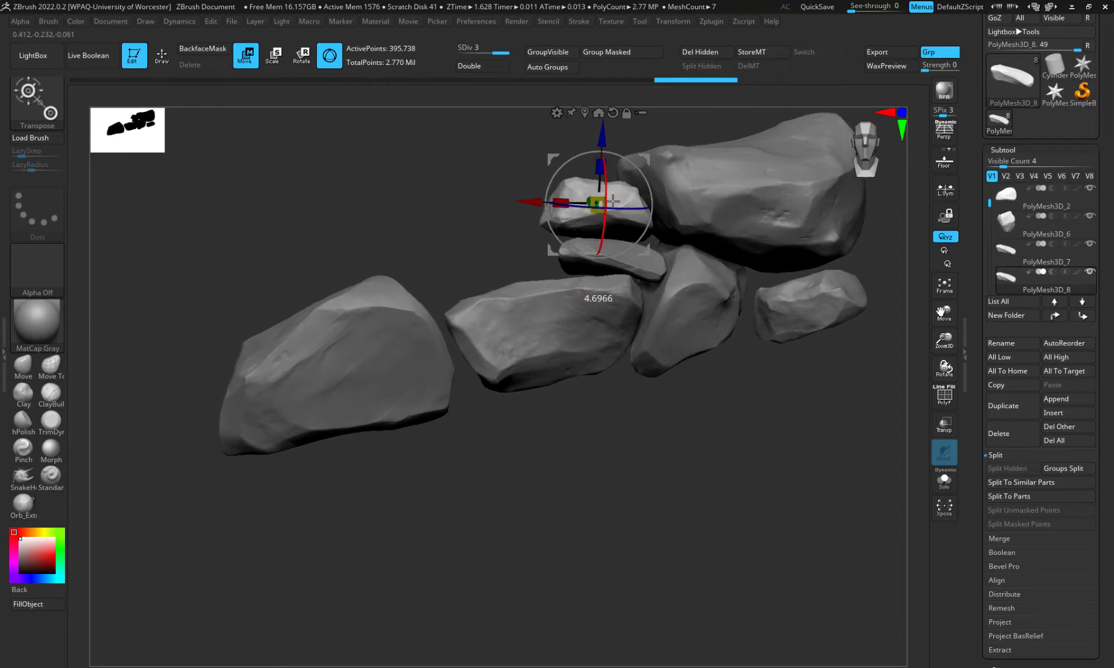
left_click_drag(613, 201, 617, 275)
left_click_drag(640, 451, 649, 446)
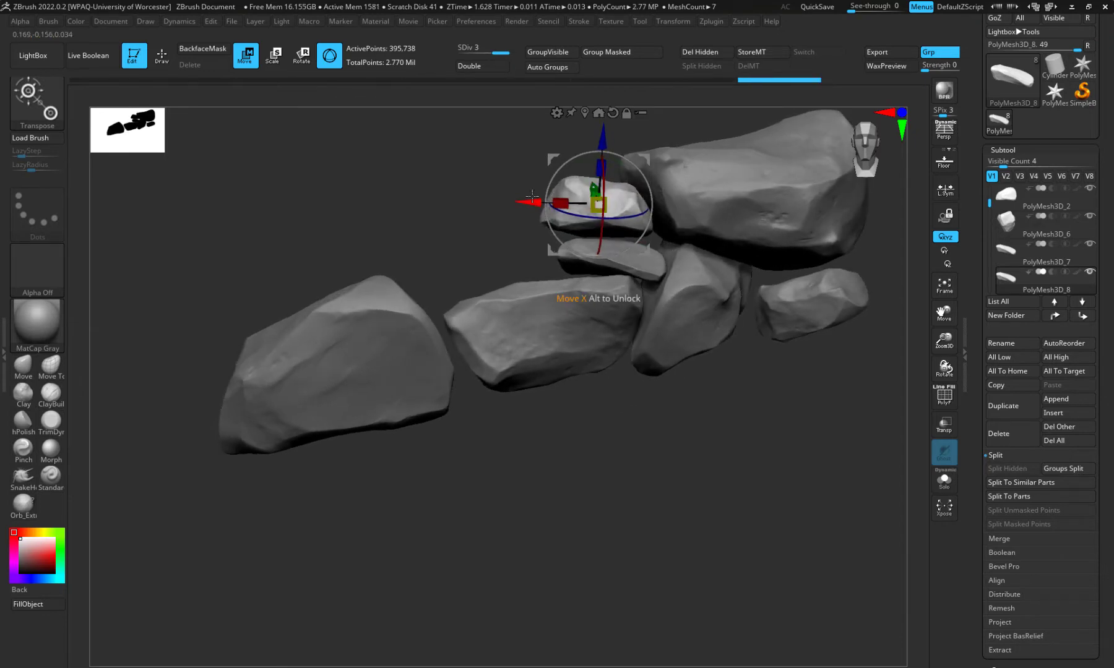
left_click_drag(549, 189, 547, 200)
mouse_move(644, 439)
left_mouse_down()
mouse_move(662, 442)
mouse_move(634, 450)
mouse_move(656, 450)
left_mouse_up()
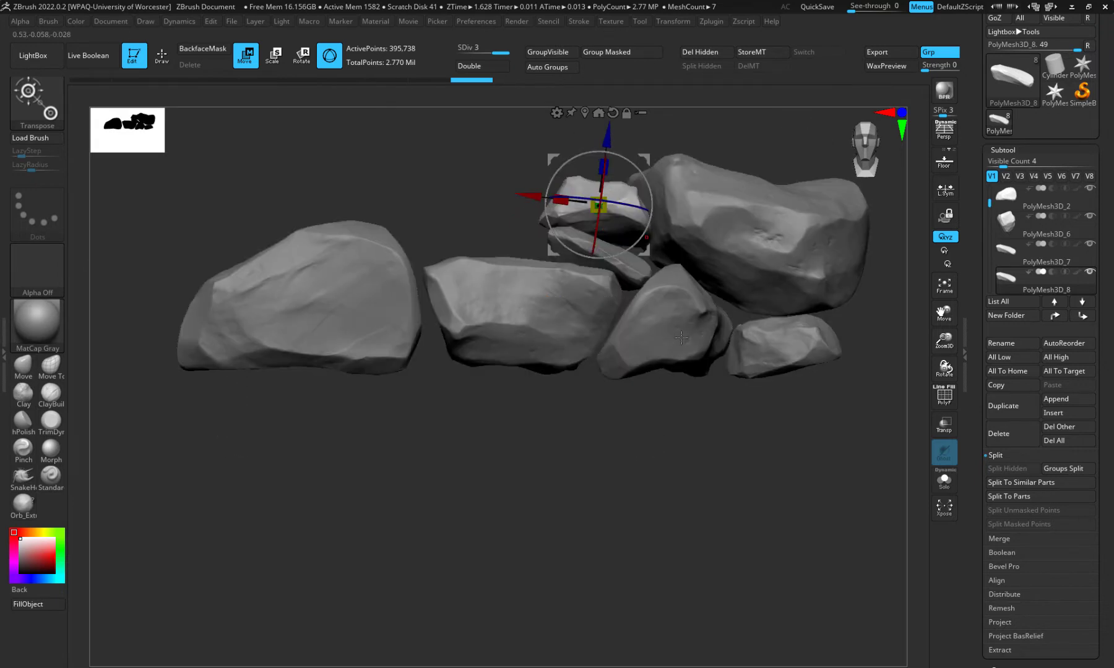
Duplicate the third rock, move the copy above the junction of the first and second rocks, and rotate it into a slanted pose
left_click(675, 366)
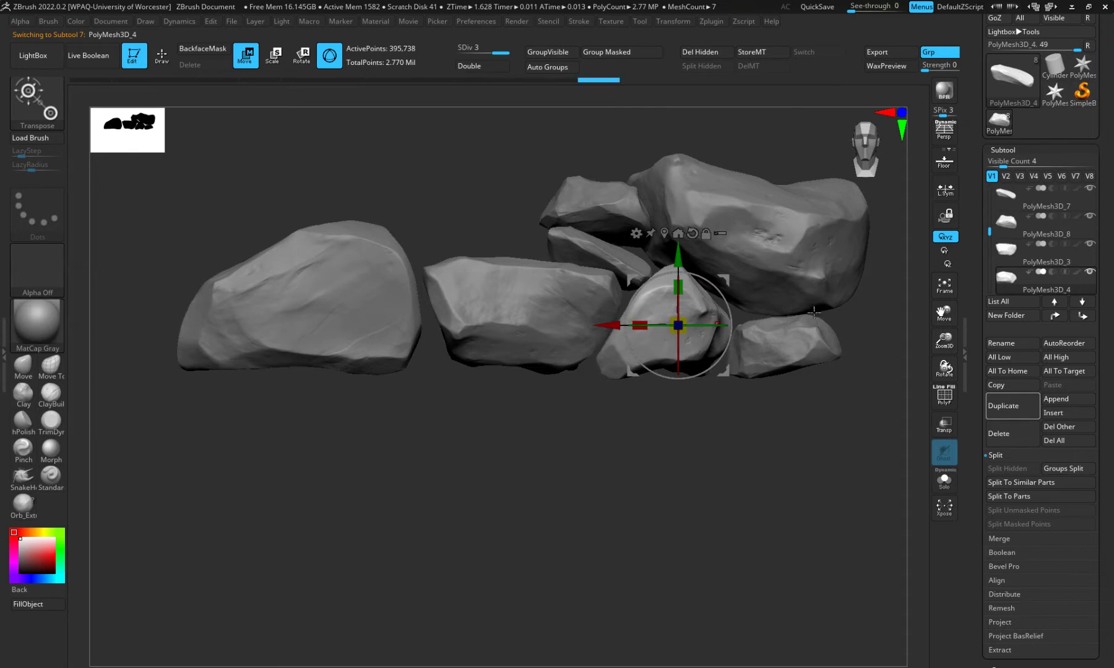
left_click(1002, 406)
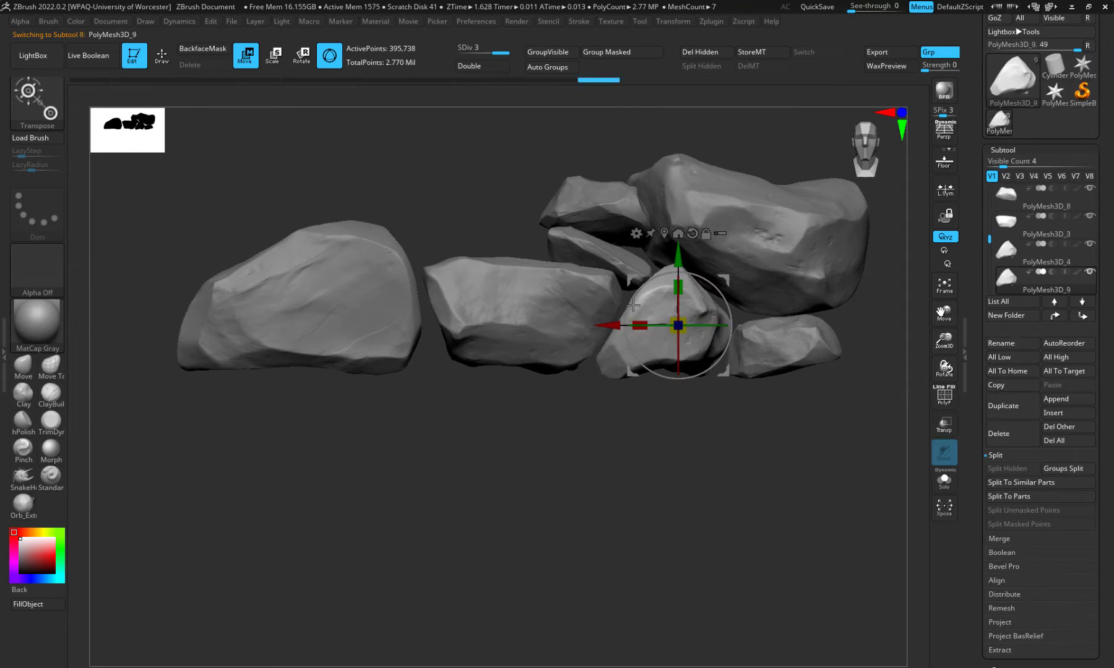
left_click_drag(699, 300, 446, 198)
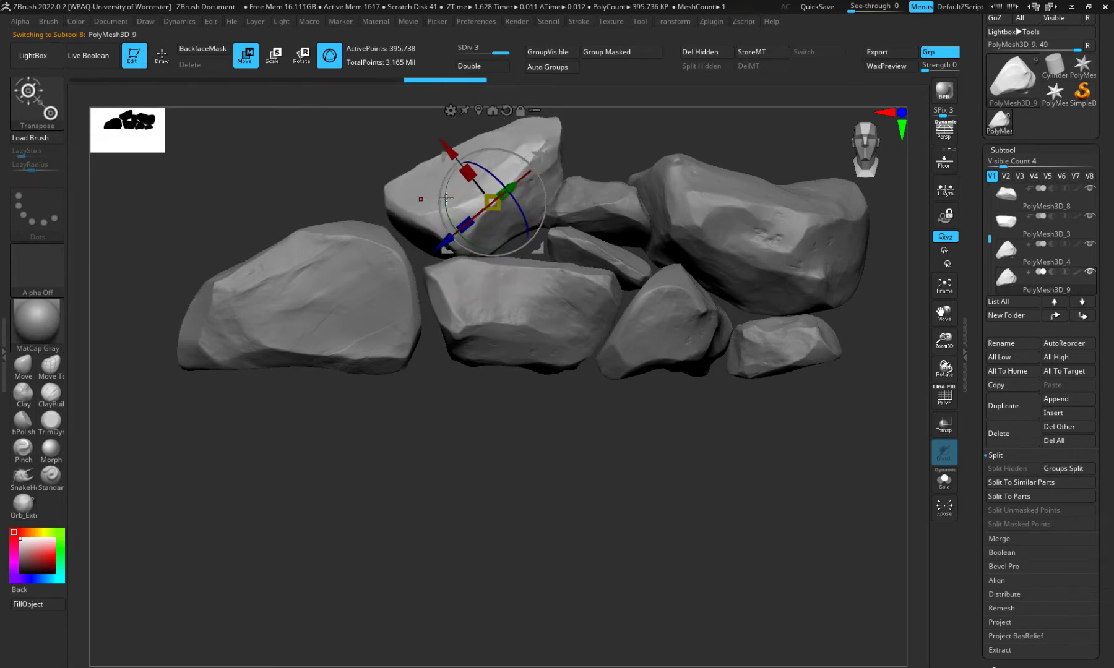
left_click_drag(523, 219, 436, 232)
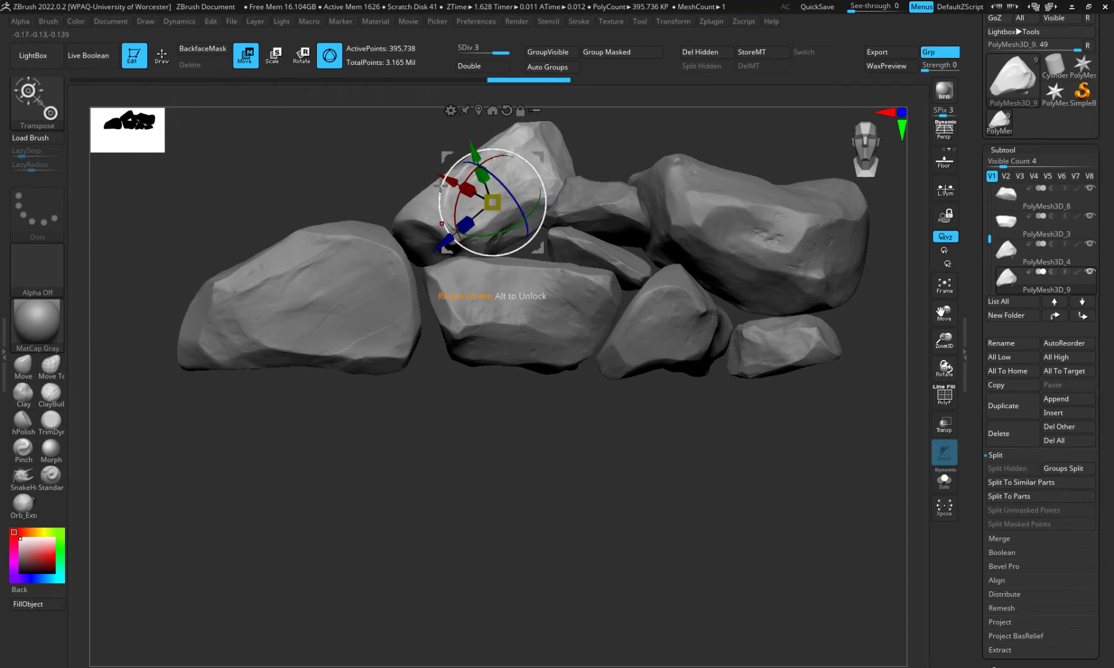
Shift the slanted rock sideways and in depth so it rests on the first and second rocks, checking from the side and front
left_click_drag(442, 161, 434, 155)
left_click_drag(485, 413, 564, 462)
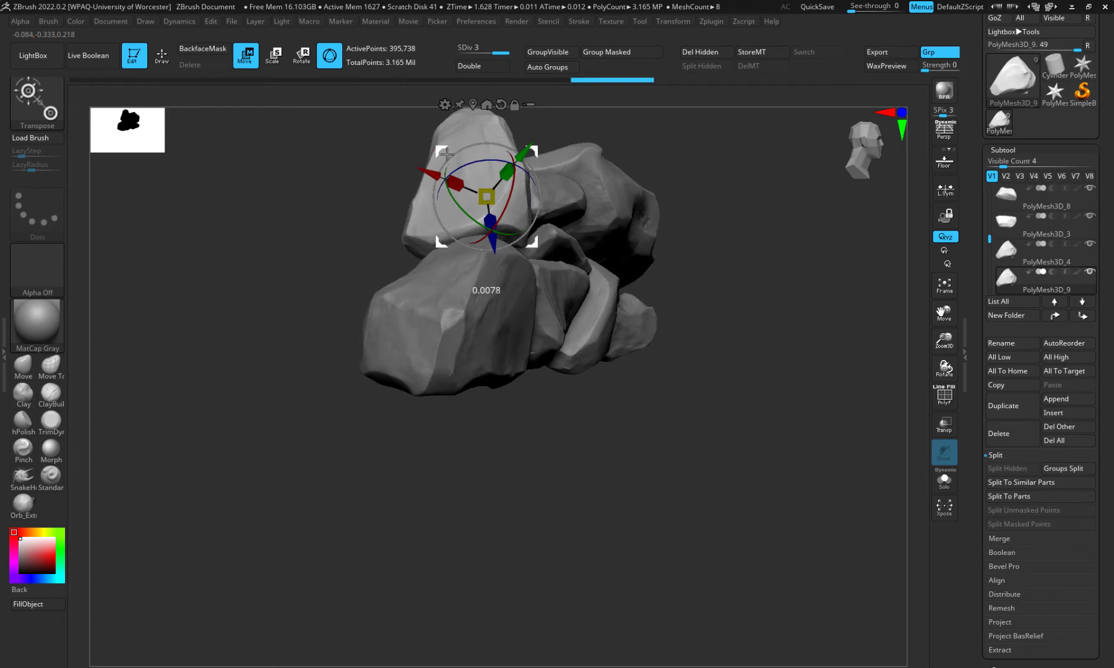
left_click_drag(640, 497, 600, 500)
left_click_drag(438, 151, 432, 160)
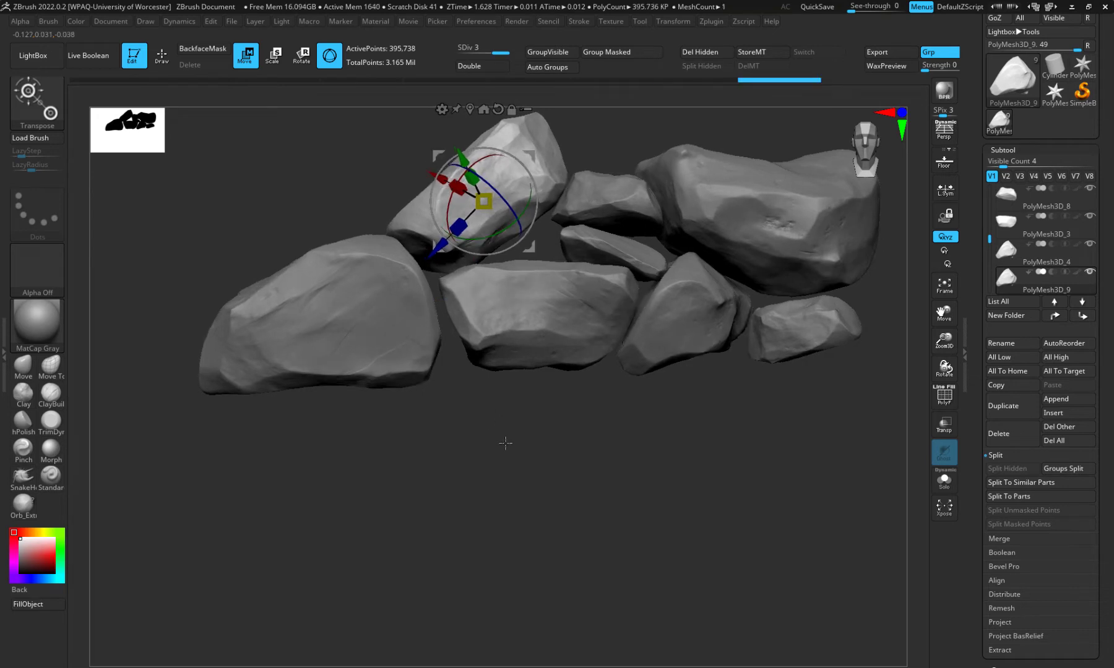
mouse_move(506, 441)
left_mouse_down()
mouse_move(547, 464)
mouse_move(495, 438)
left_mouse_up()
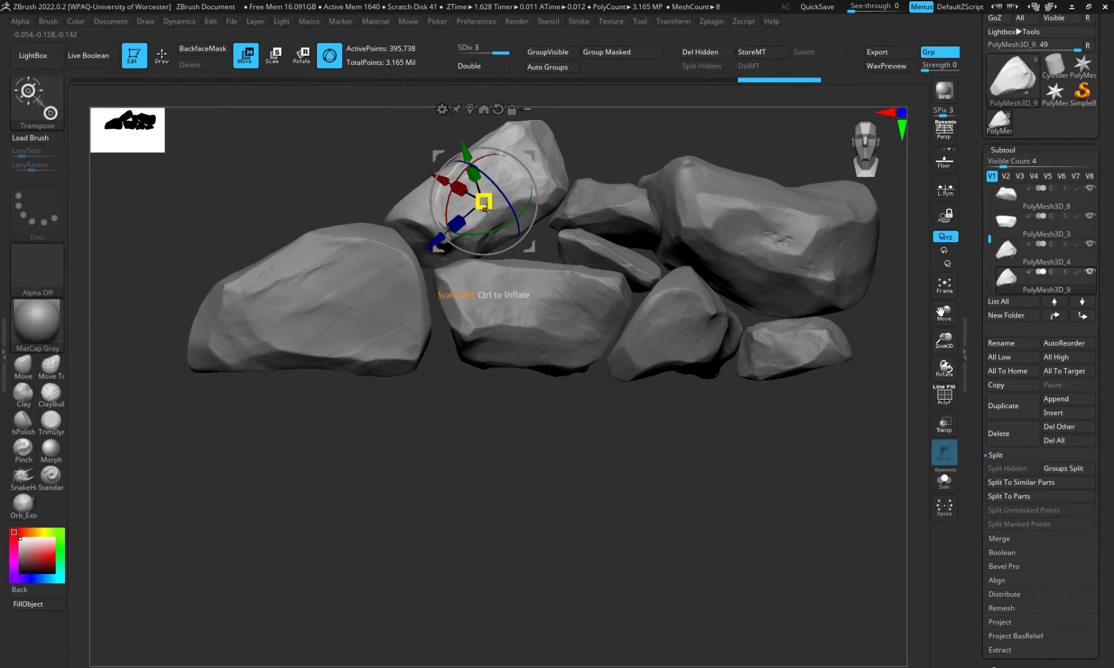
Duplicate the slanted rock, reset the gizmo's orientation, and shrink the copy into a small stone in the gap above the second rock
left_click(1014, 496)
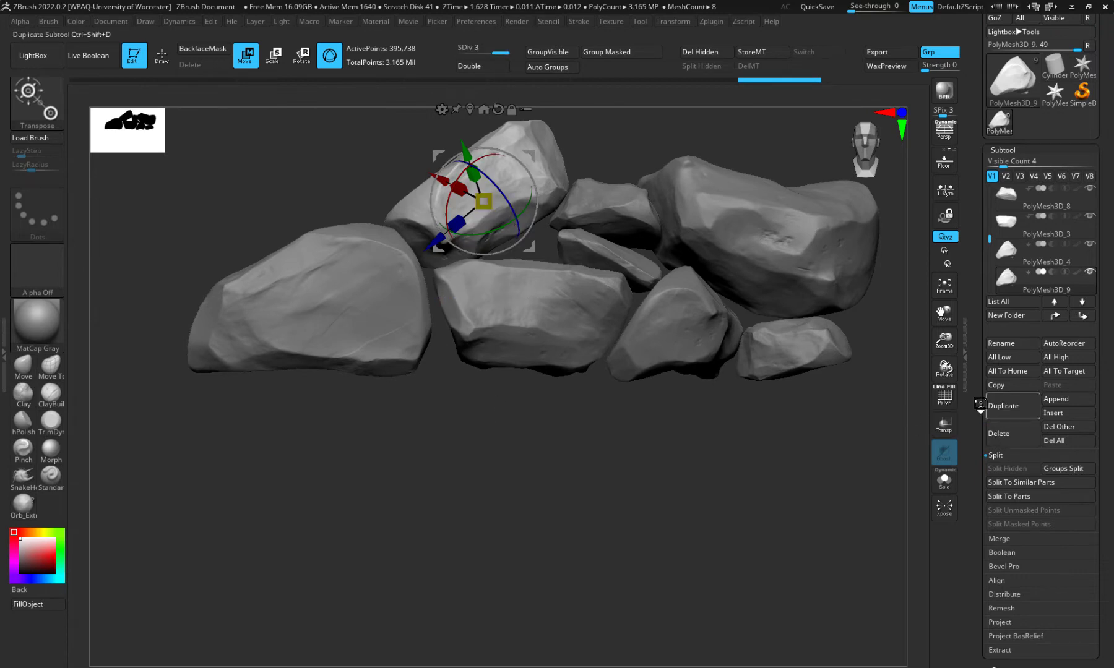
left_click(497, 110)
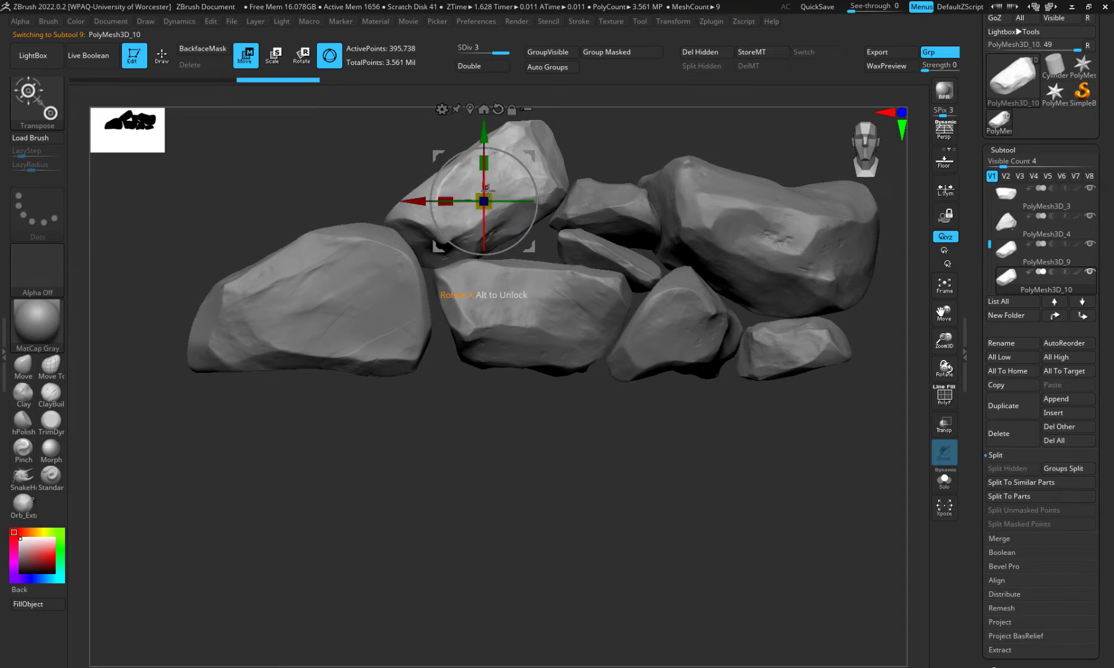
left_click_drag(484, 199, 459, 211)
left_click_drag(431, 151, 484, 198)
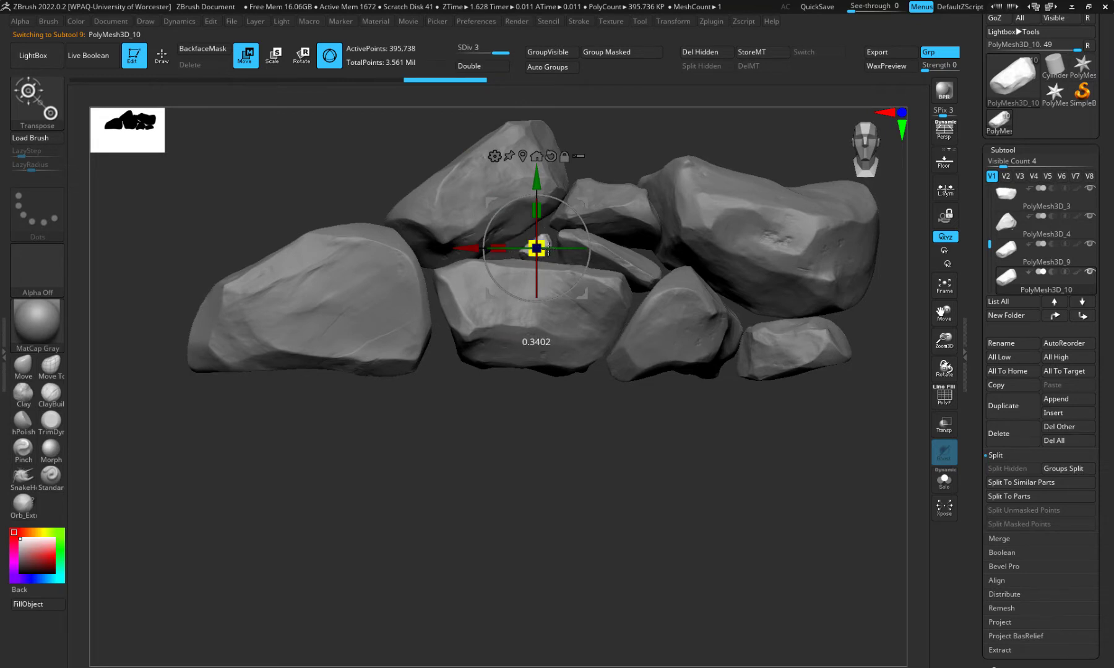
mouse_move(547, 248)
left_mouse_down()
mouse_move(536, 298)
mouse_move(545, 246)
left_mouse_up()
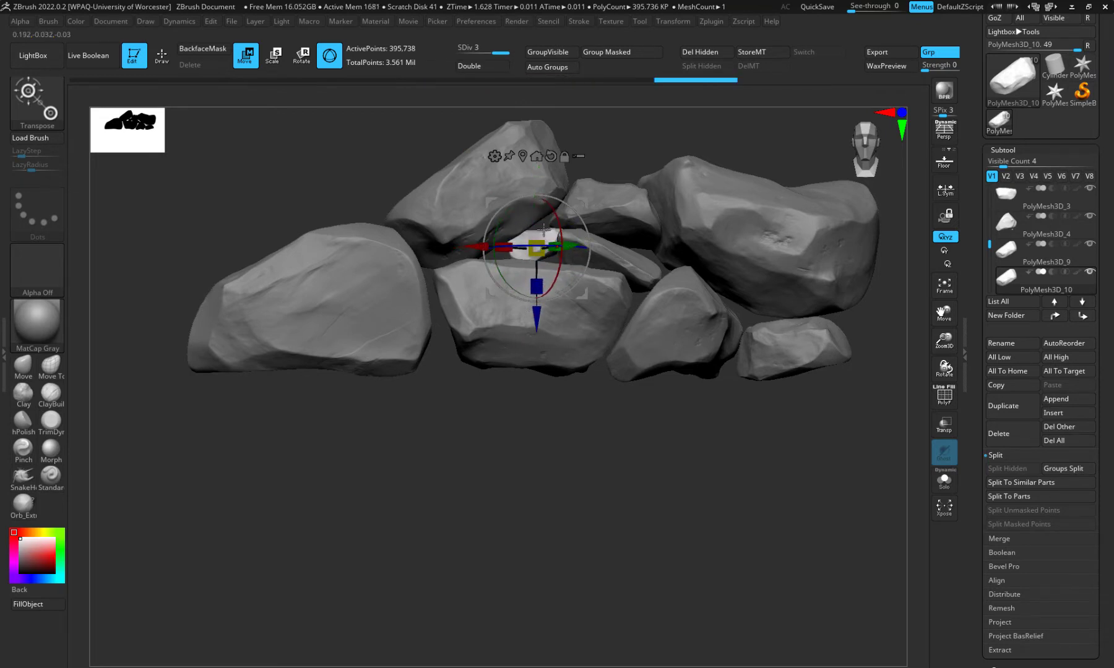
Rotate the small filler stone into a flatter pose and shift it sideways between the slanted rock and the thin stone
left_click_drag(557, 291, 556, 290)
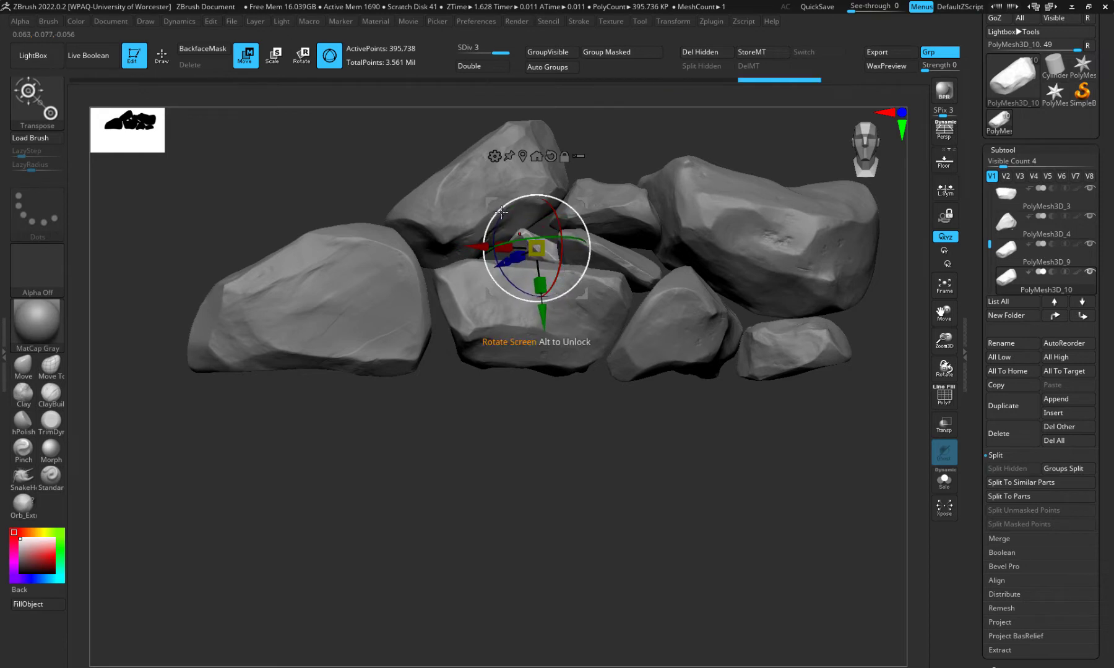
left_click_drag(490, 253, 491, 251)
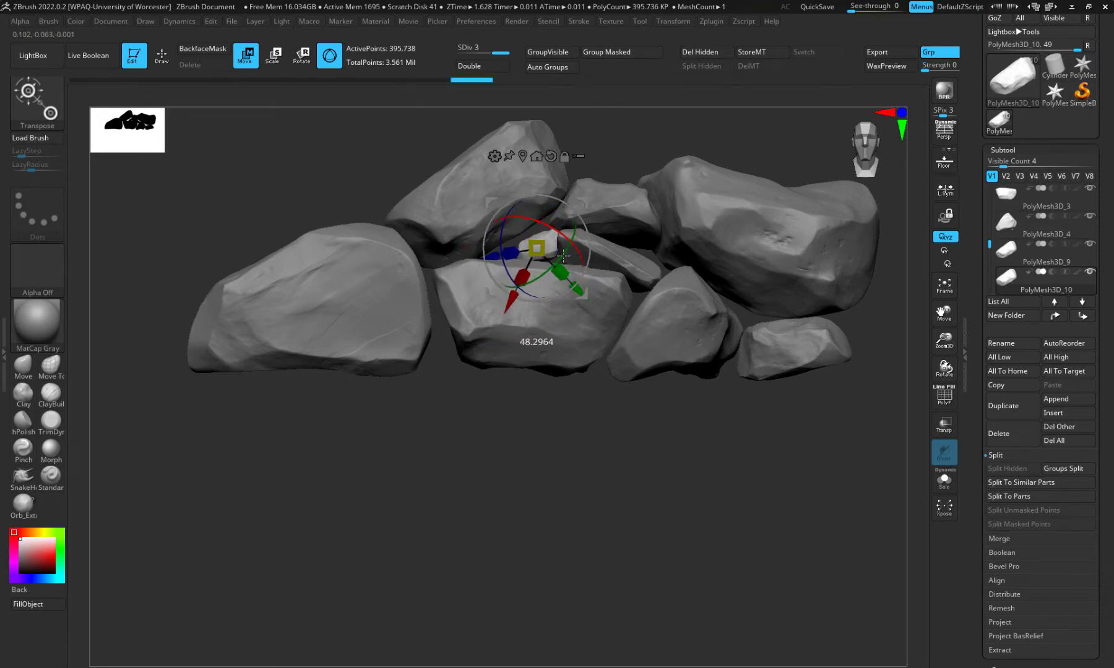
left_click_drag(563, 255, 502, 256)
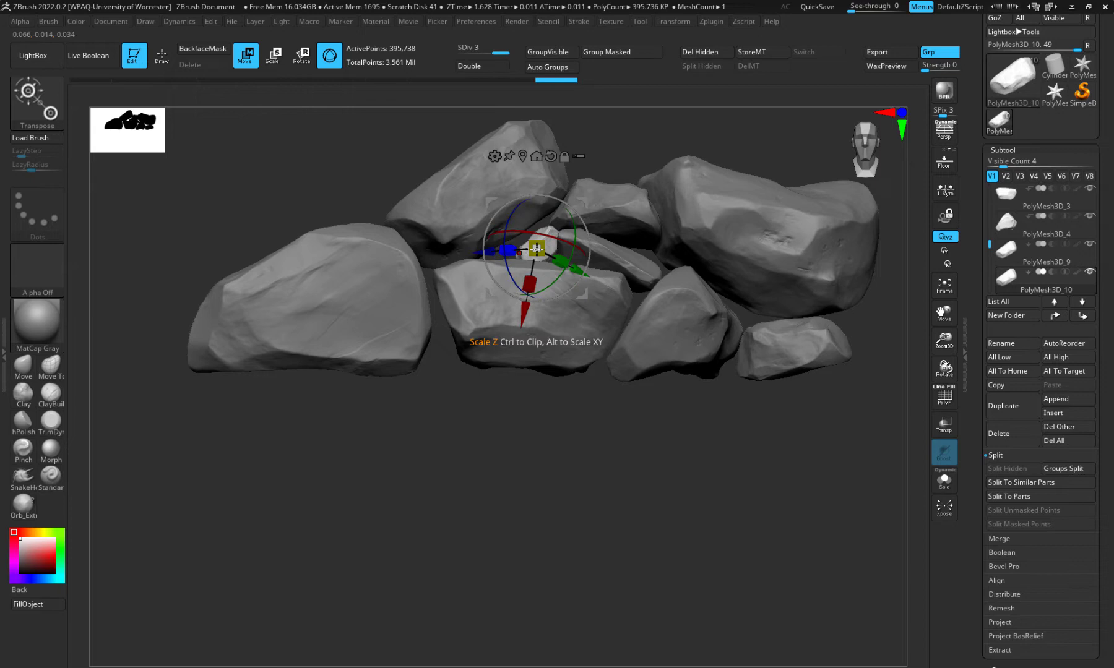
left_click(550, 157)
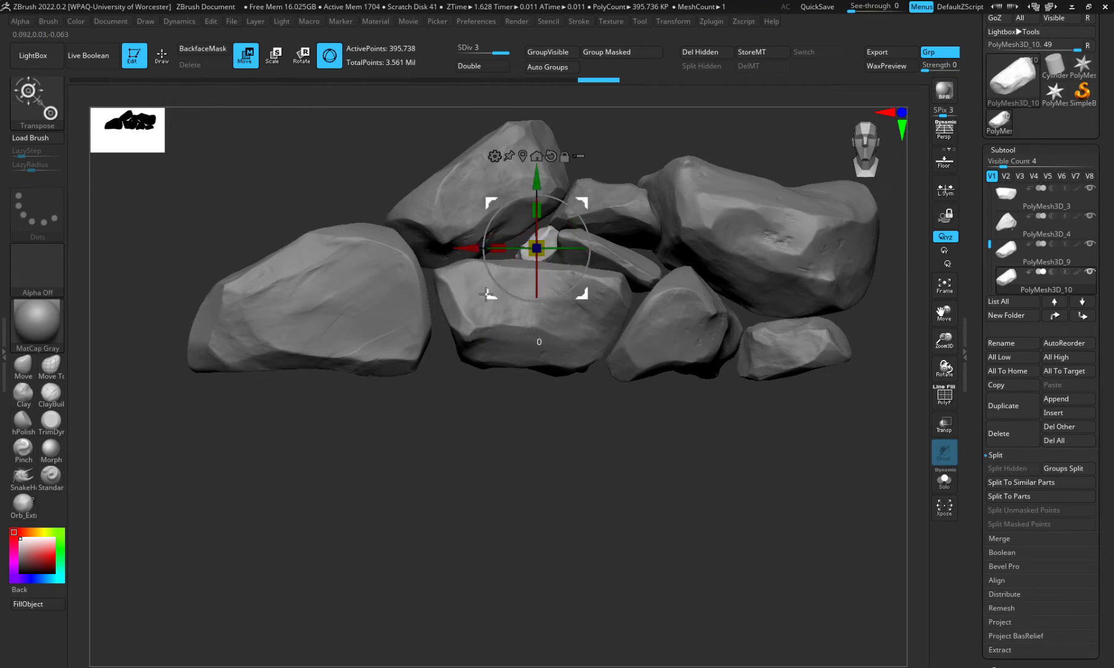
left_click_drag(487, 295, 481, 283)
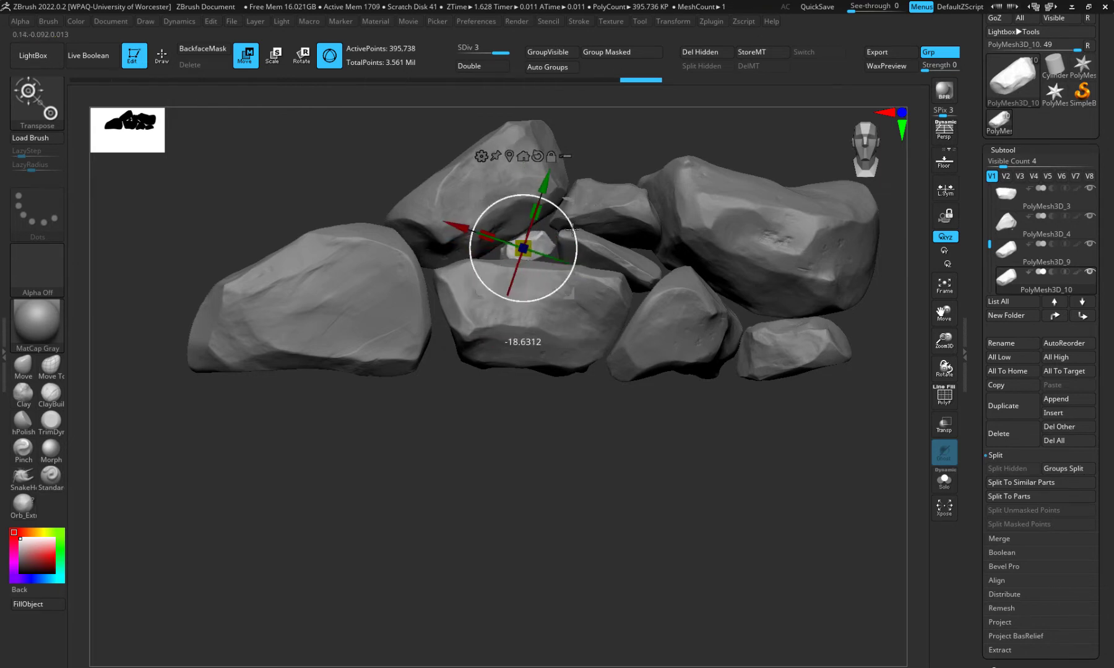
left_click_drag(581, 244, 579, 242)
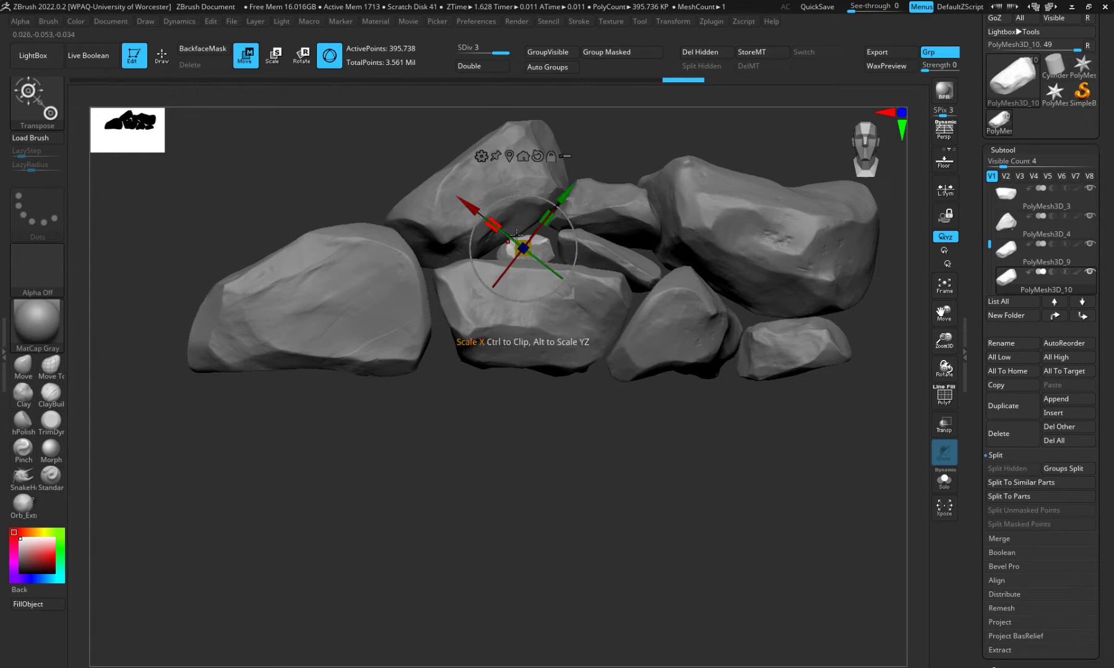
left_click_drag(502, 232, 501, 231)
Move the small filler stone in depth so it sits within the gap under the slanted rock, checking it from several angles
left_click_drag(480, 388, 517, 391)
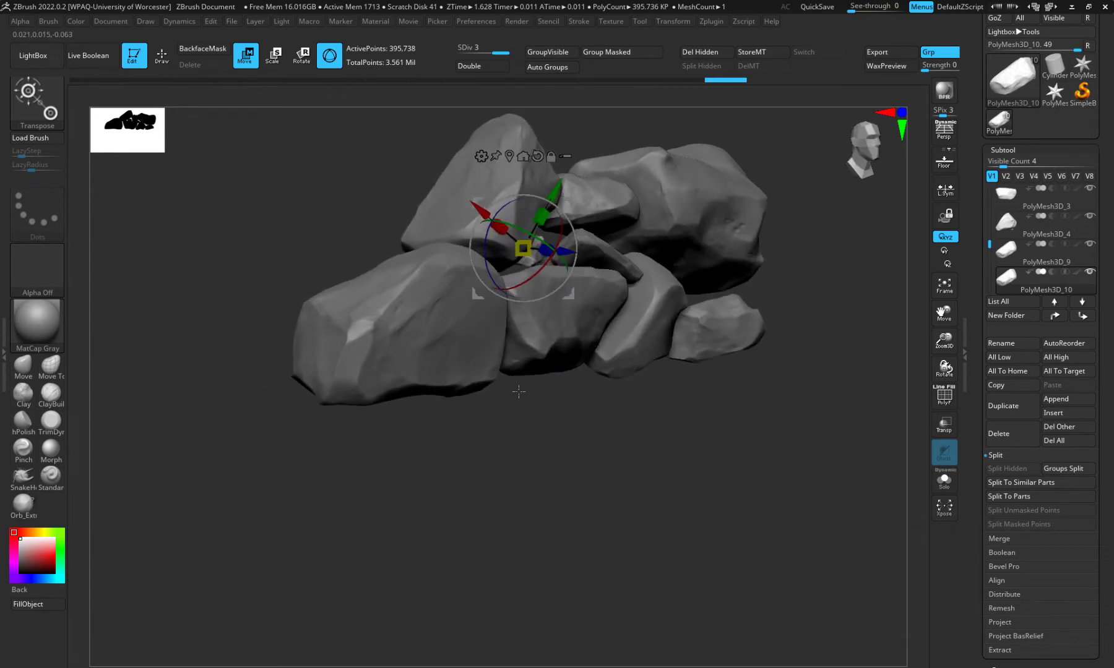
left_click_drag(478, 199, 498, 197)
left_click_drag(633, 421, 488, 332)
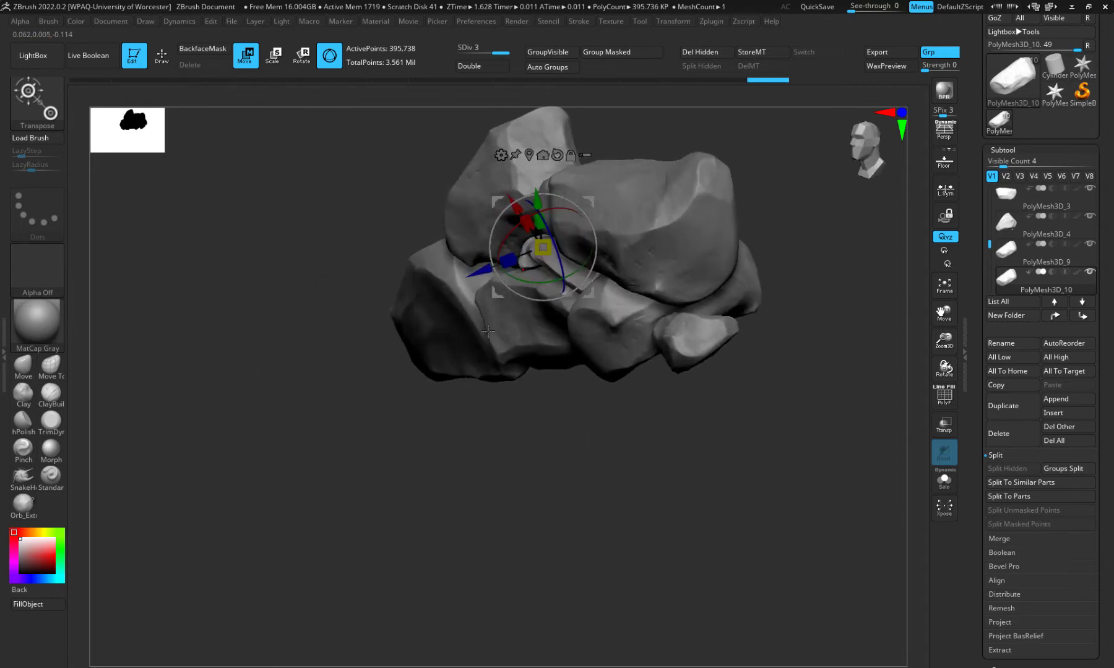
left_click_drag(472, 393, 533, 350)
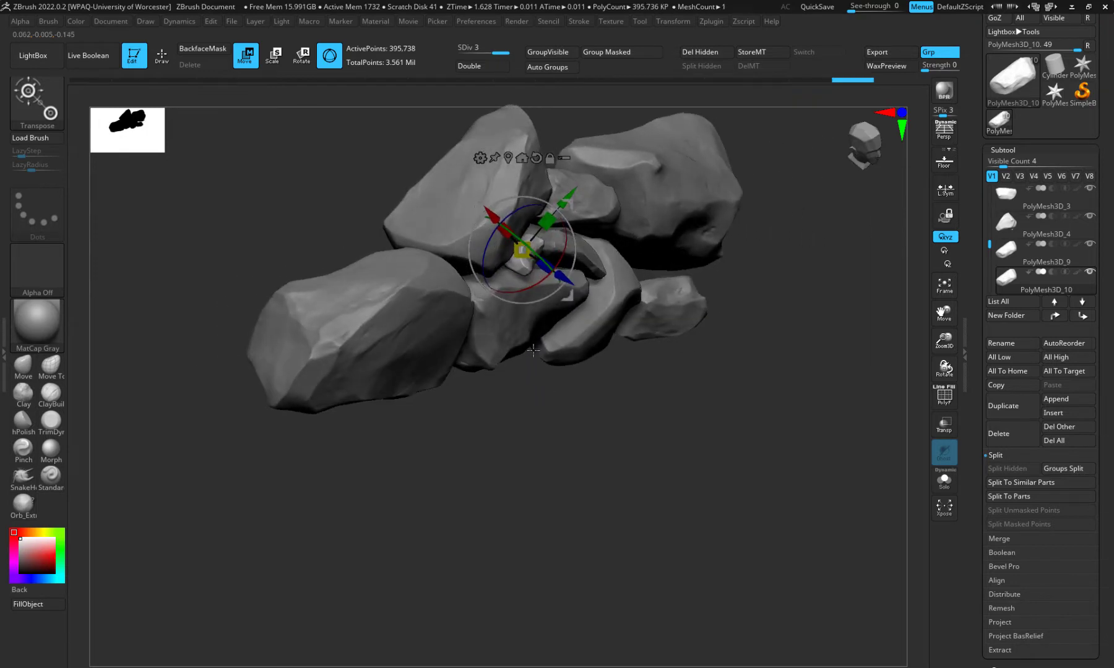
Reset the gizmo's orientation and lower the small filler stone onto the top of the second rock
left_click(536, 157, "alt")
left_click_drag(524, 402, 575, 372)
left_click(871, 149)
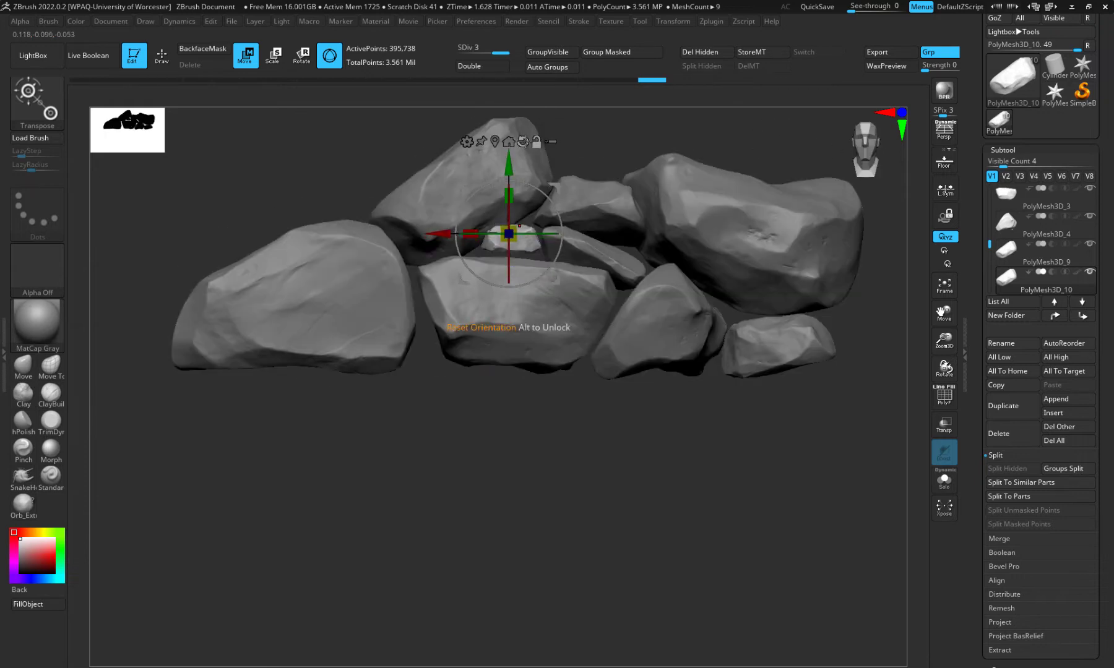
left_click_drag(533, 433, 523, 371)
left_click_drag(494, 159, 494, 182)
left_click_drag(537, 410, 542, 419)
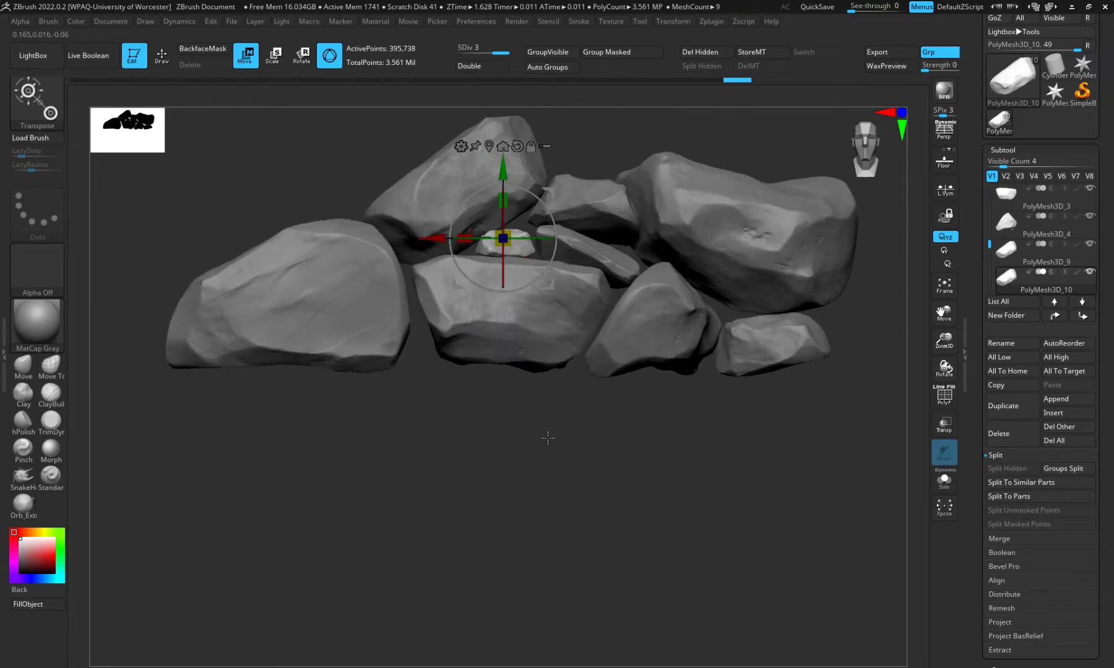
Duplicate the second rock in the bottom row and move the copy above the gap between the slanted rock and the large block
left_click_drag(520, 440, 467, 502, "alt")
left_click(486, 386, "alt")
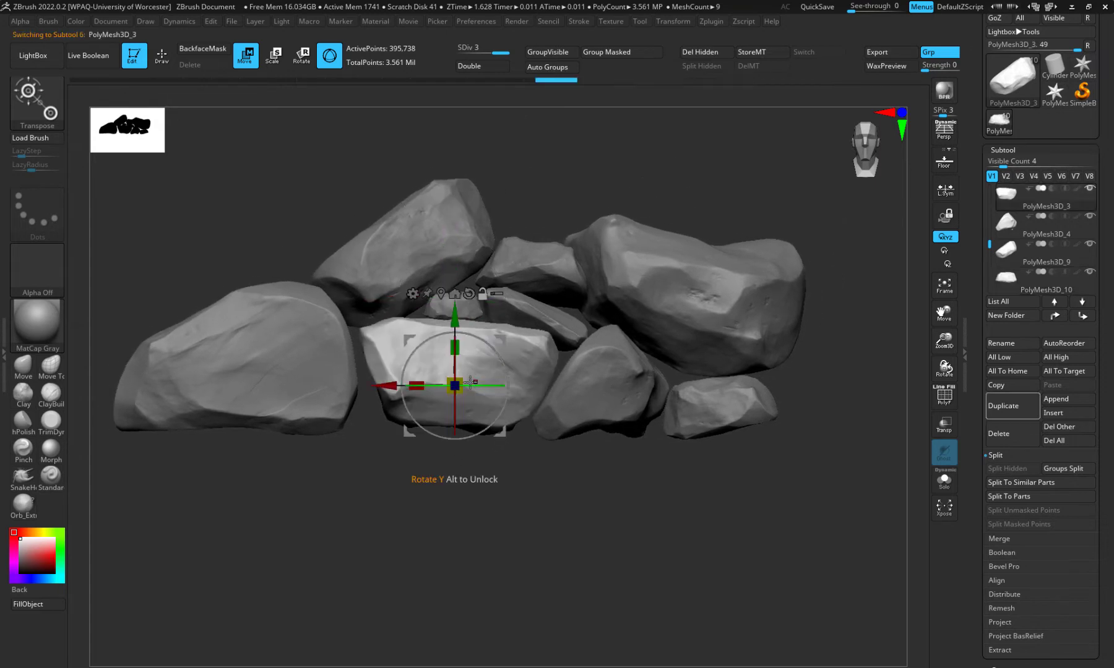
left_click(1002, 404)
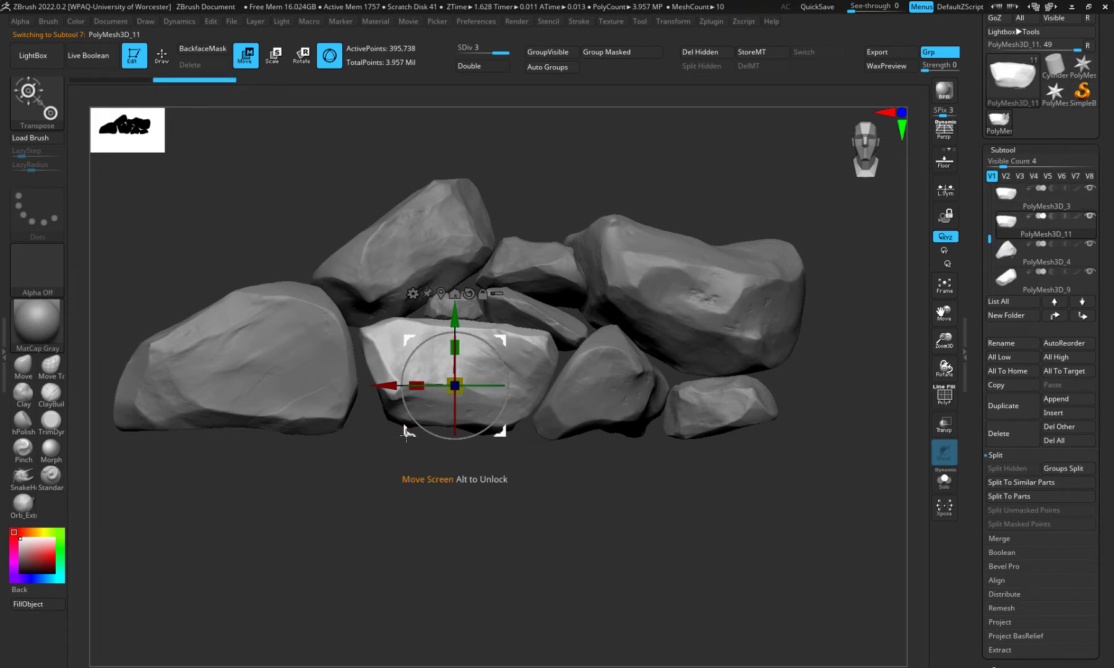
left_click_drag(405, 431, 502, 241)
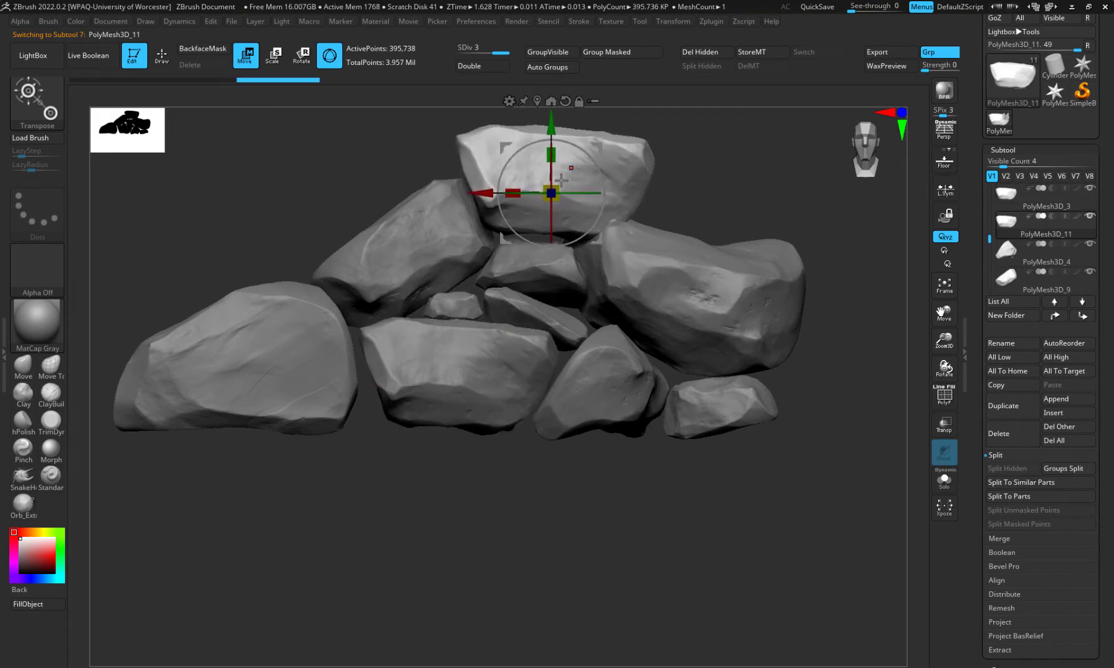
Rotate the new top rock to a narrower side, reset the gizmo's orientation, and lower it between the slanted rock and the large block
left_click_drag(556, 187, 550, 213)
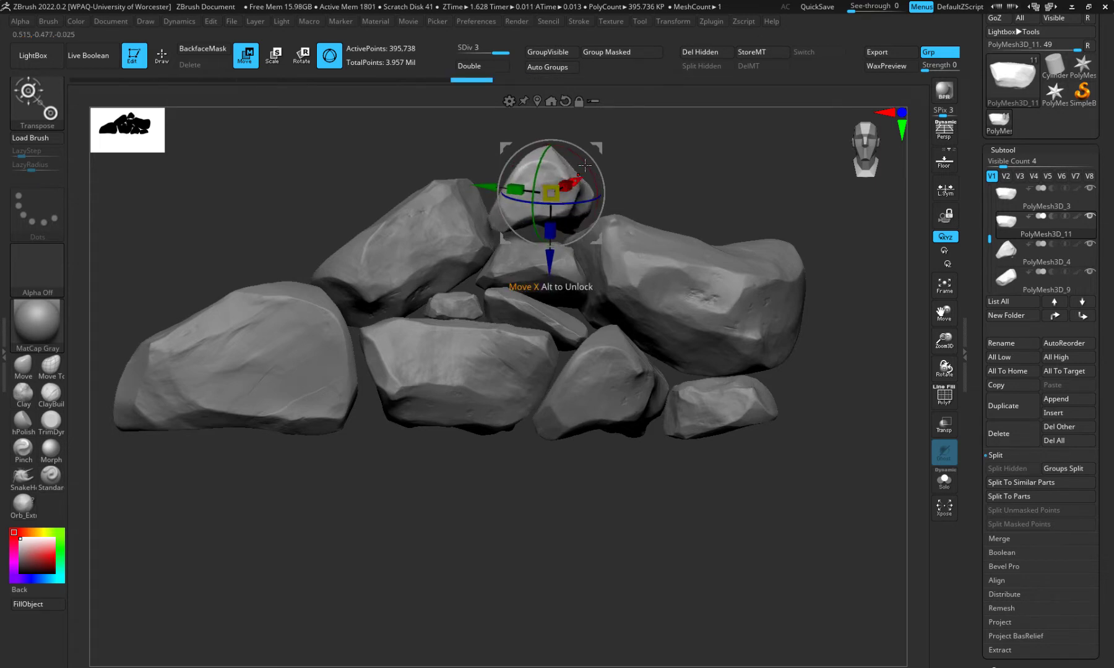
left_click_drag(584, 193, 549, 187)
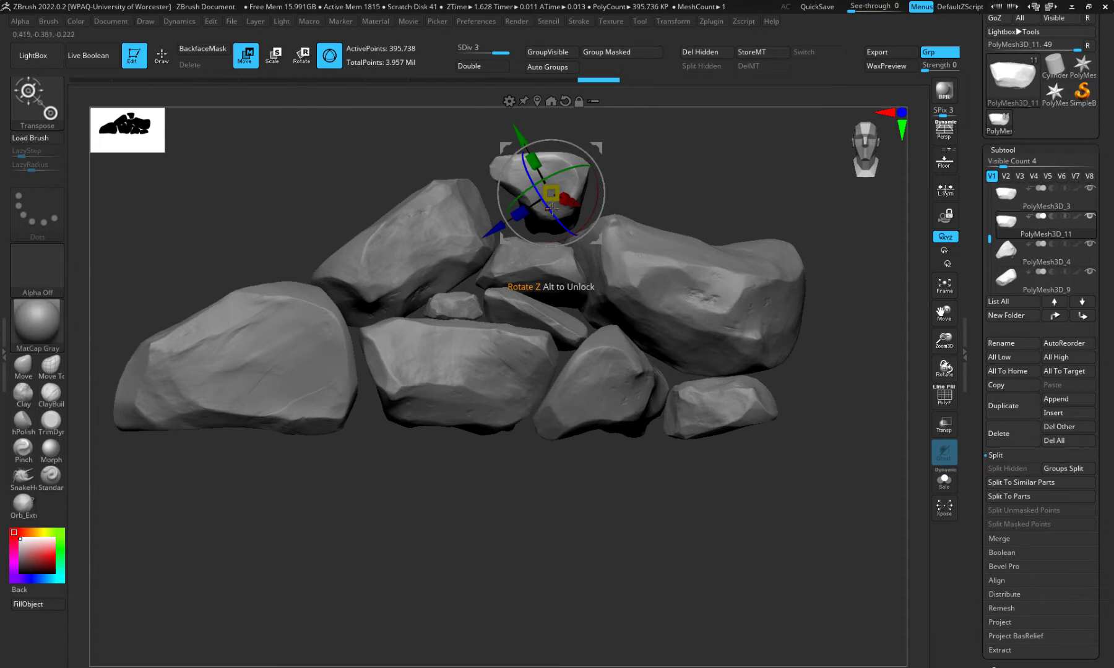
left_click(566, 102)
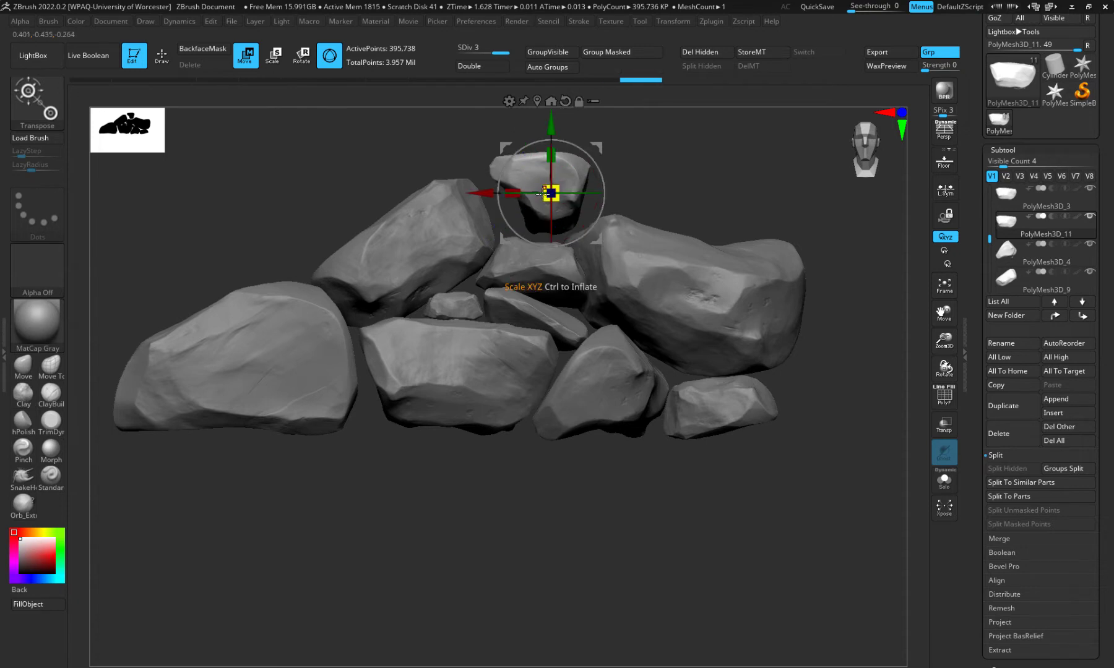
left_click_drag(598, 146, 590, 159)
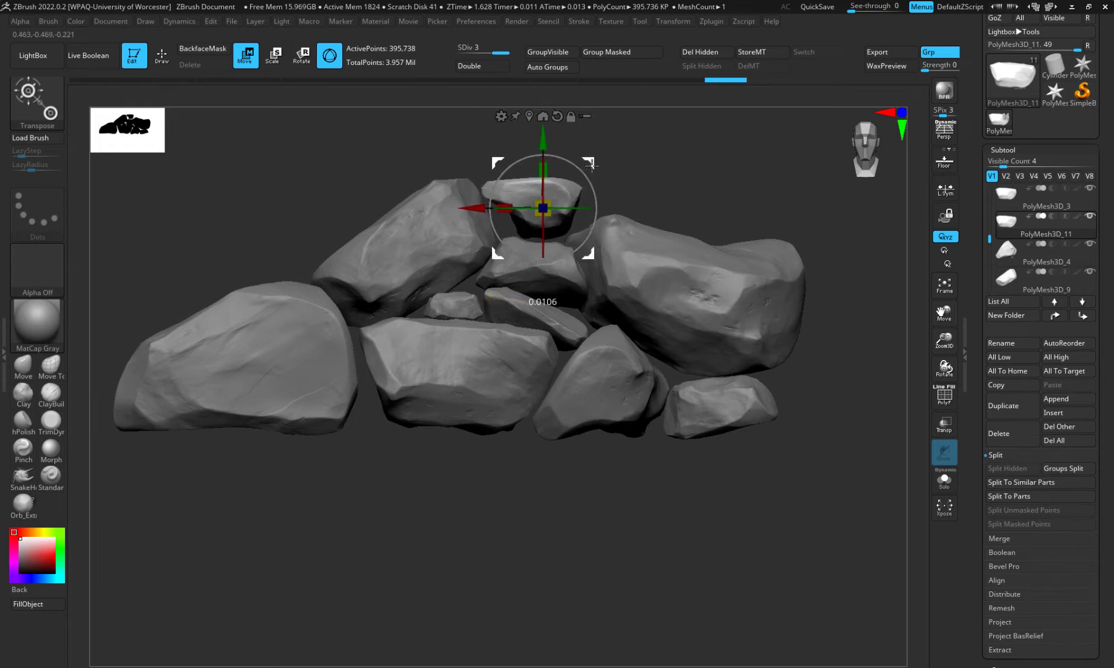
left_click_drag(576, 472, 644, 486)
left_click_drag(606, 215, 568, 211)
left_click_drag(703, 440, 643, 447)
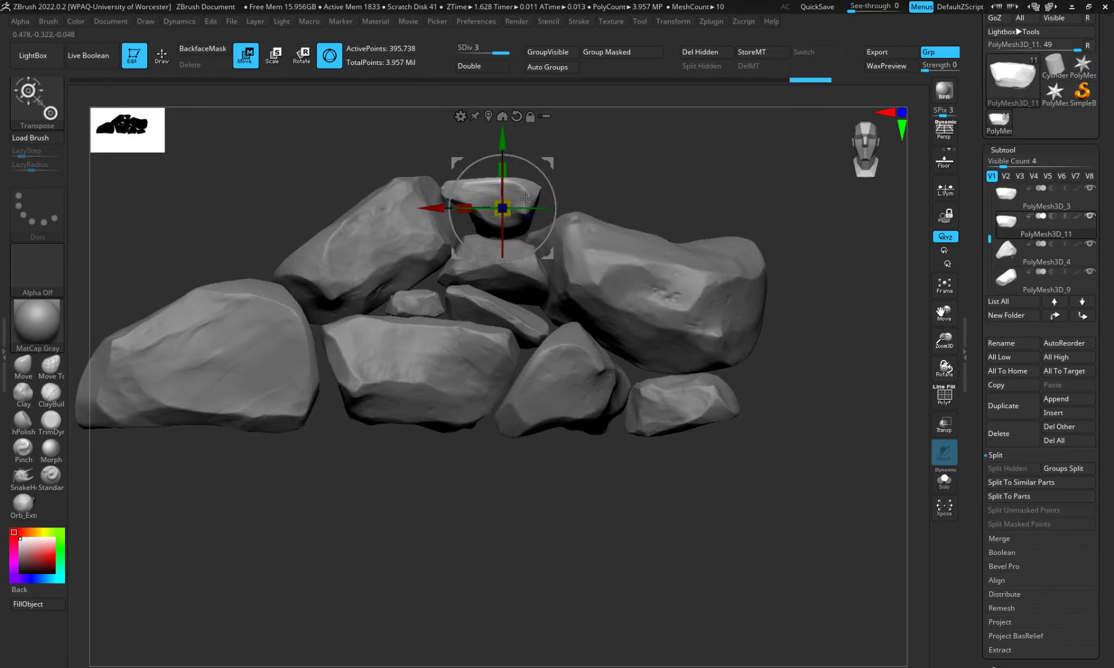
left_click_drag(502, 147, 513, 141)
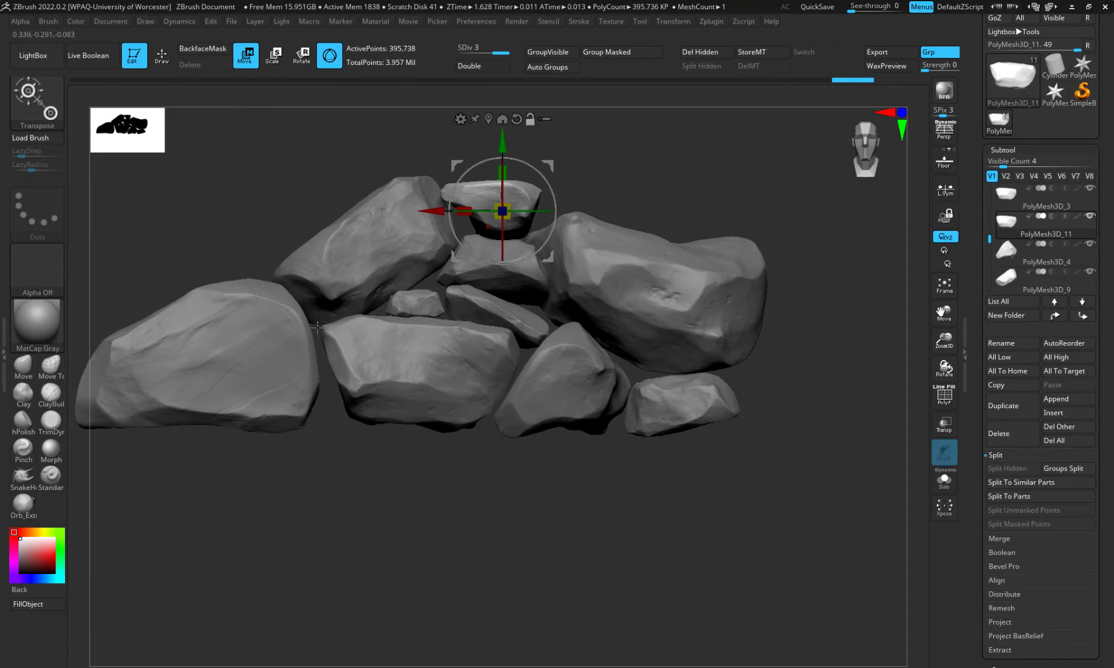
Duplicate the large rounded rock at the pile's outer end and place the copy on top of the large block
left_click(317, 366, "alt")
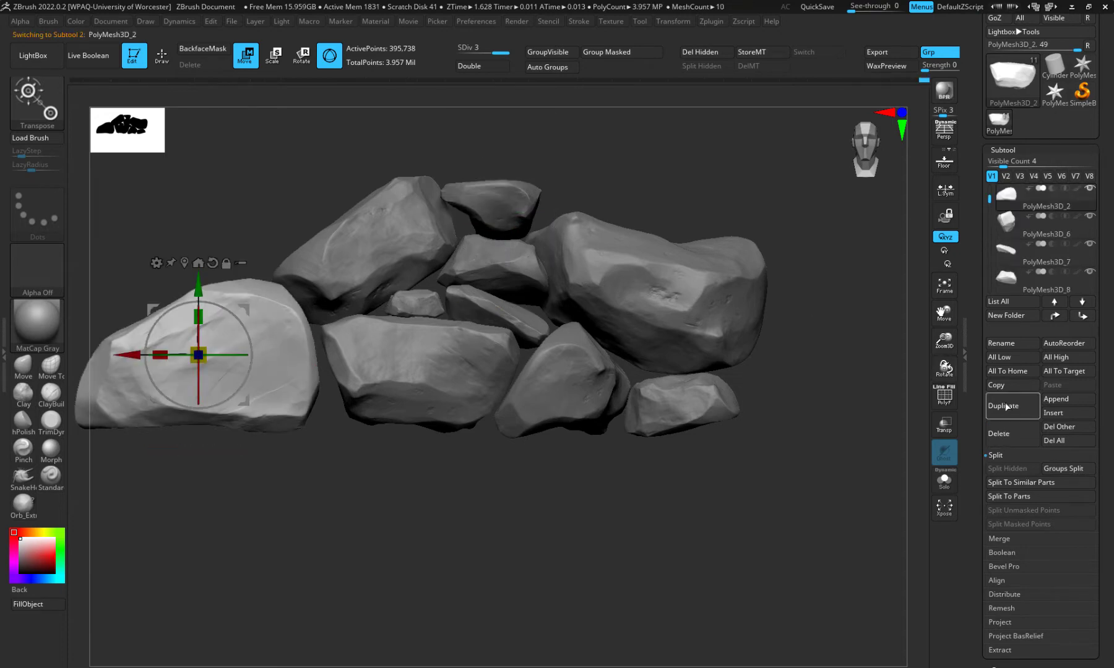
key("ctrl+shift+d")
left_click_drag(198, 354, 636, 156)
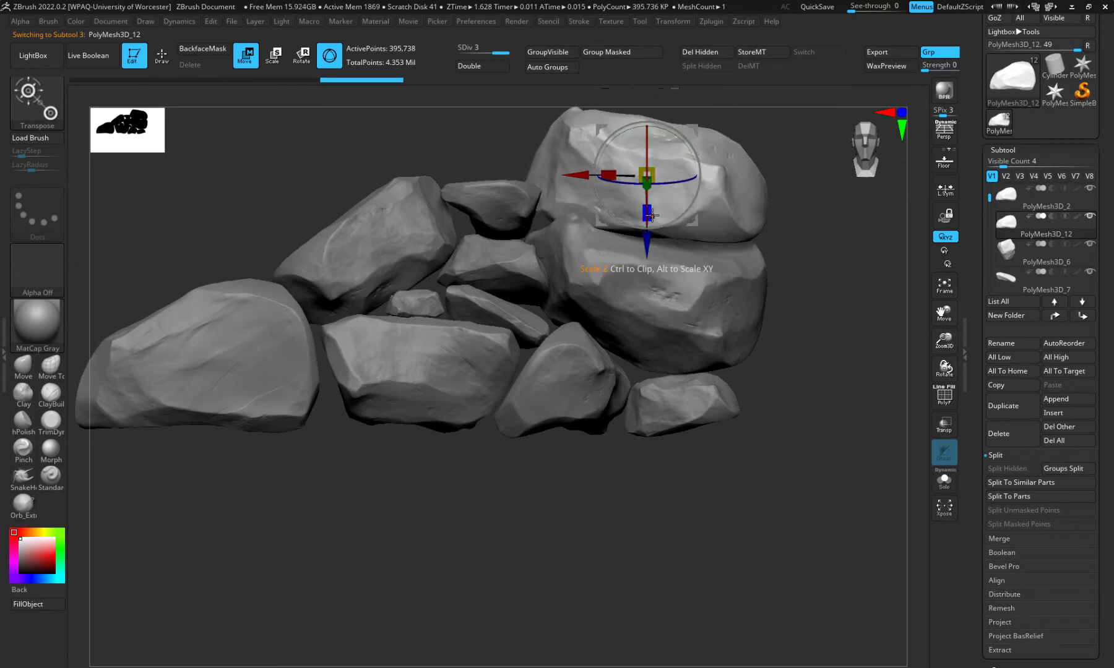
Flatten the copied rock into a long slab, lower it onto the large block, and tilt it slightly to match the surface
left_click_drag(649, 215, 599, 155)
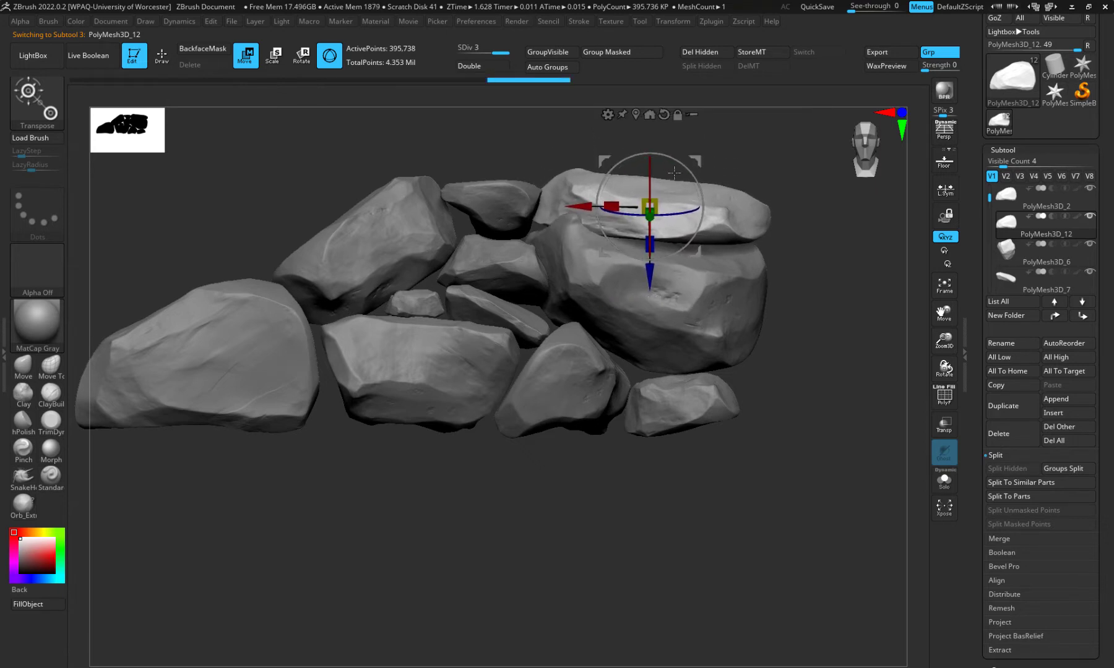
mouse_move(673, 173)
left_mouse_down()
mouse_move(647, 175)
mouse_move(683, 167)
mouse_move(693, 179)
left_mouse_up()
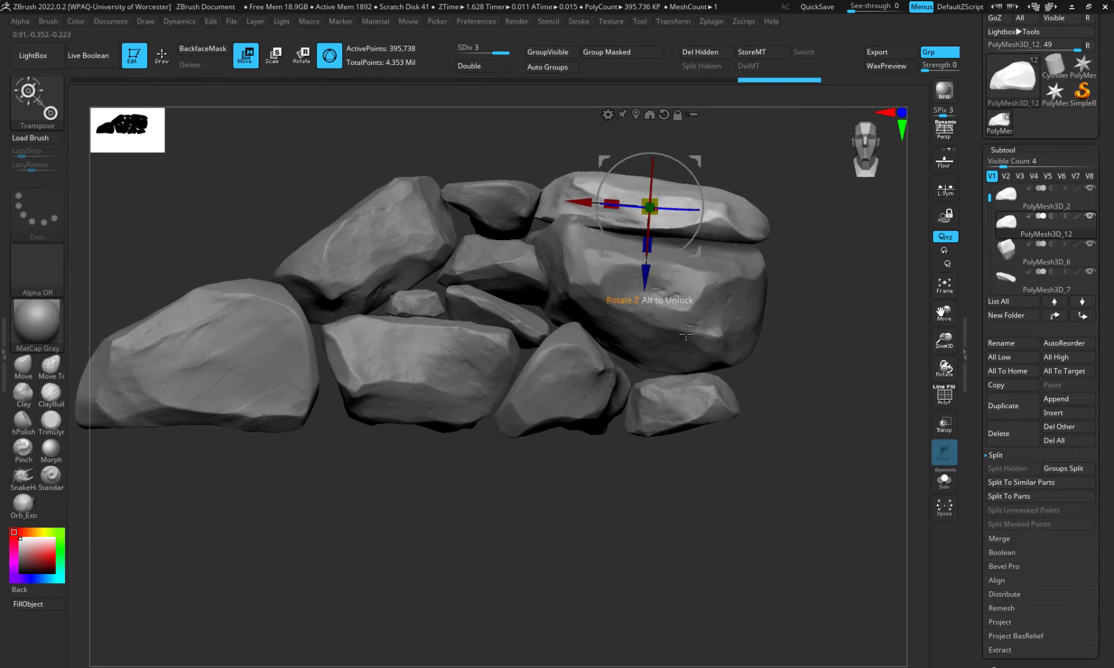
left_click_drag(686, 334, 768, 494)
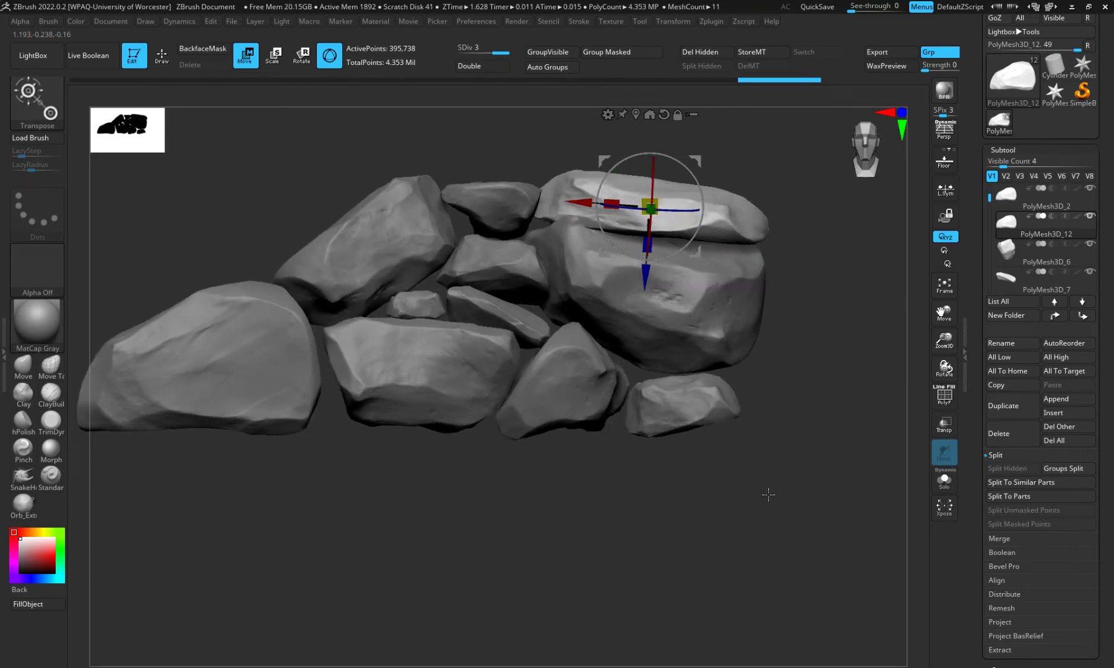
left_click_drag(677, 525, 668, 510)
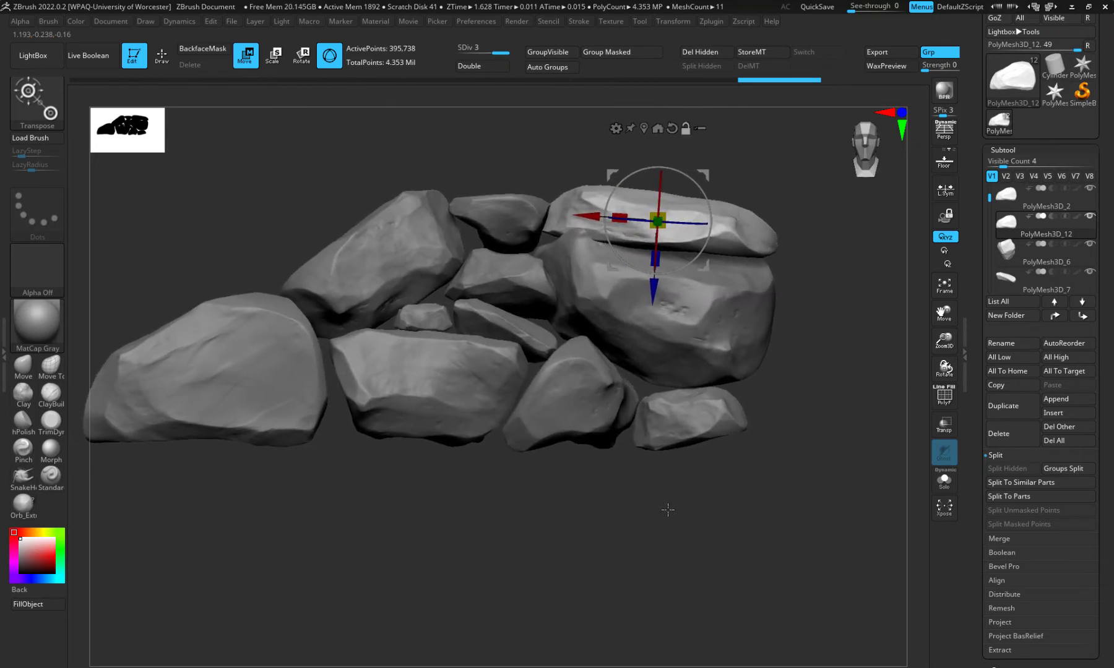
Reshape the large block with an enlarged Move Topological brush, adjusting its upper surface and pulling its underside down toward the lower rocks
left_click(575, 286, "alt")
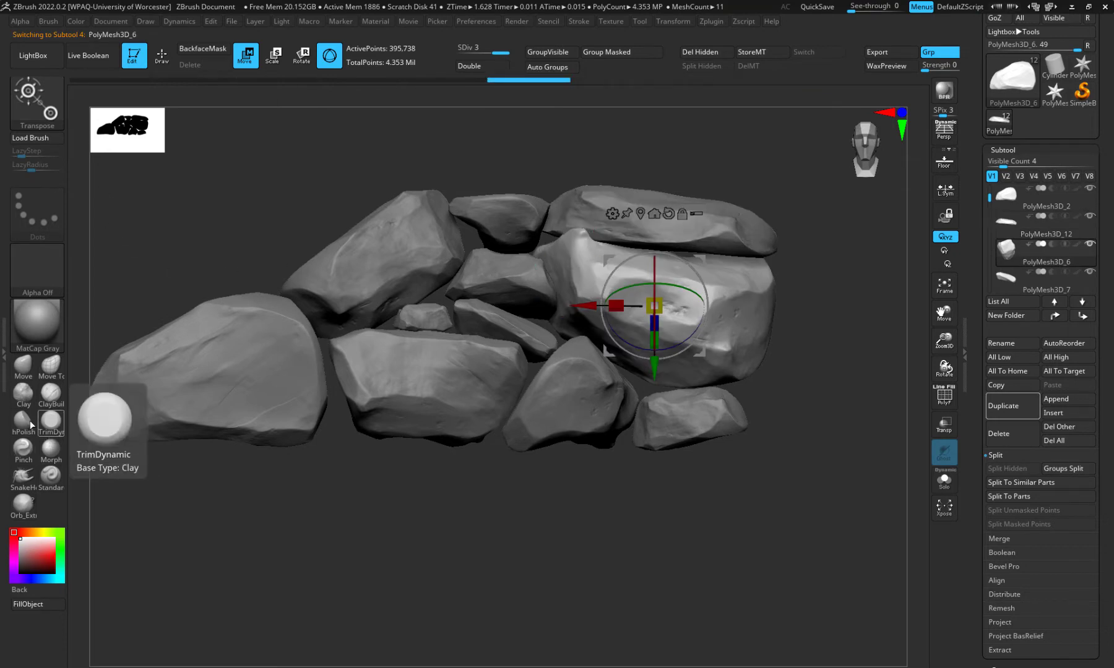
left_click(51, 364)
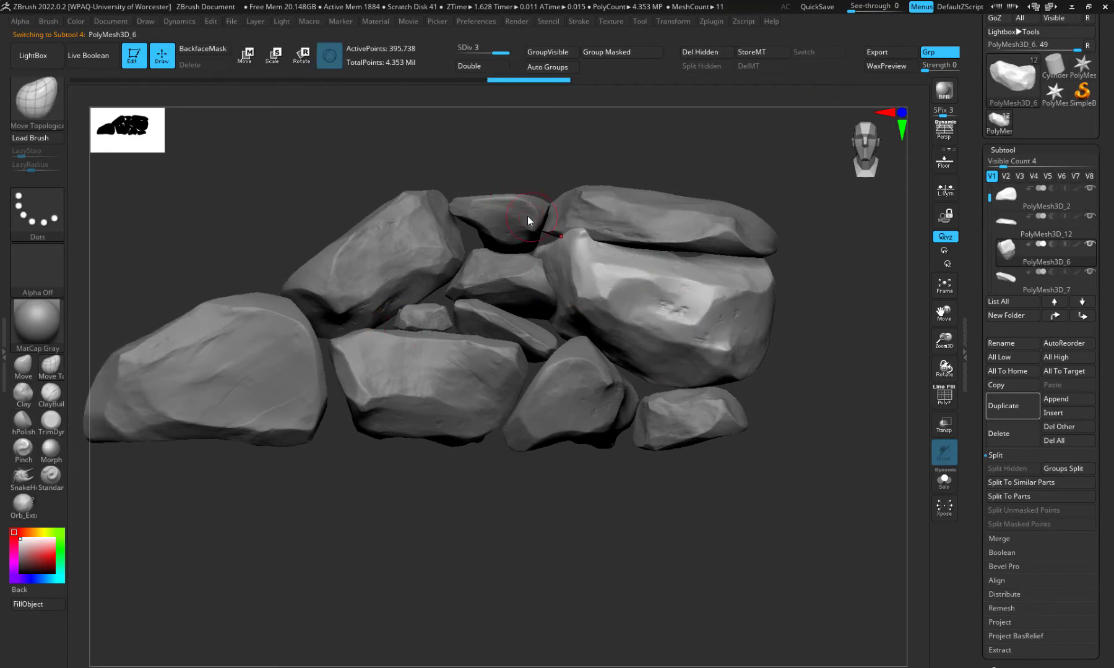
key("space")
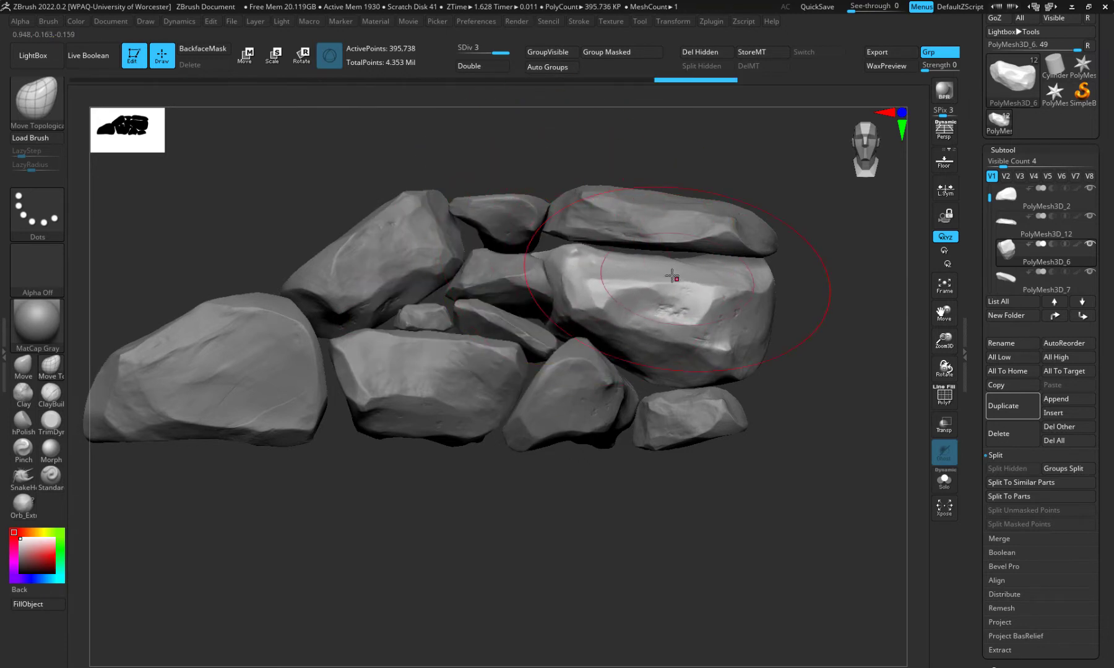
left_click_drag(672, 275, 682, 265)
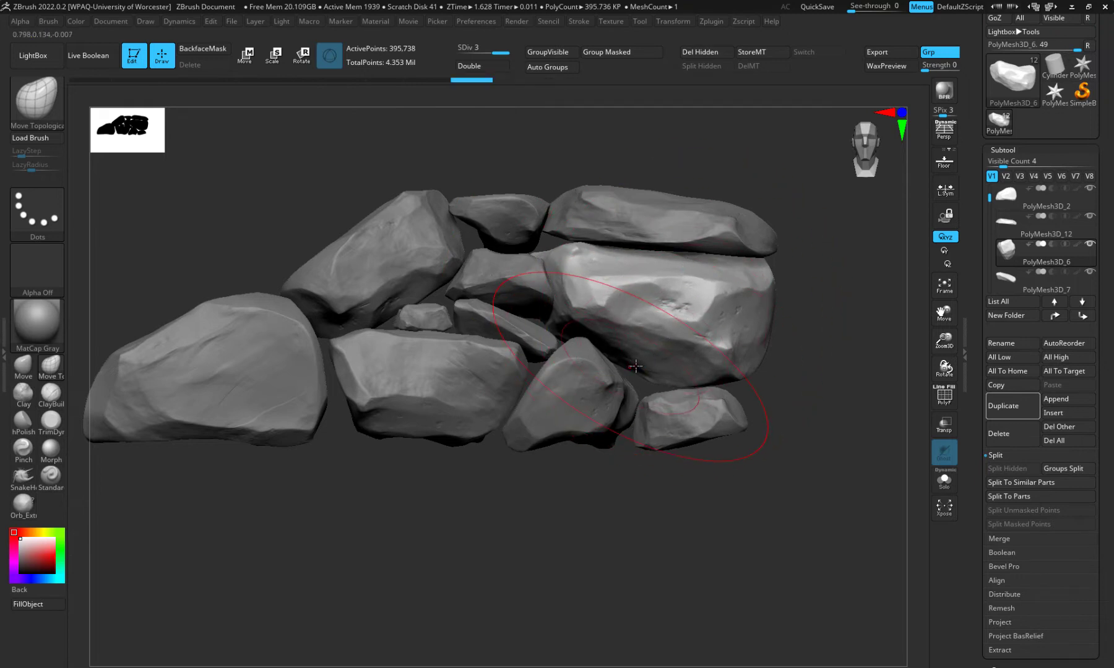
left_click_drag(635, 366, 634, 385)
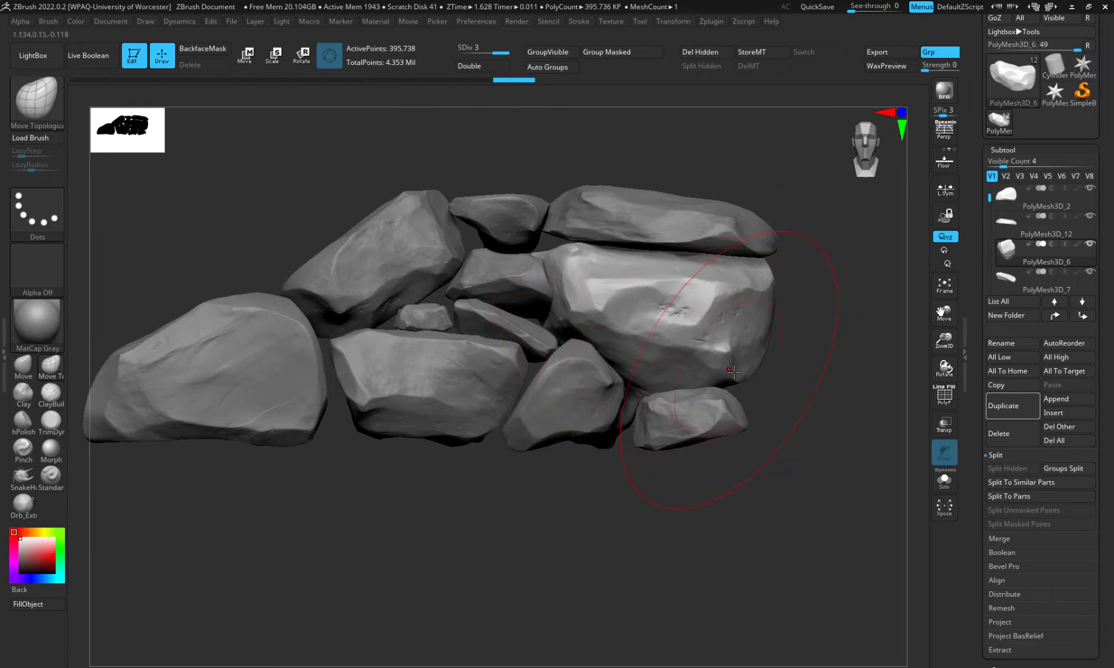
Select the small rock at the top of the pile and pull its side toward the slanted rock with Move Topological
left_click(515, 216, "alt")
left_click(506, 225, "alt")
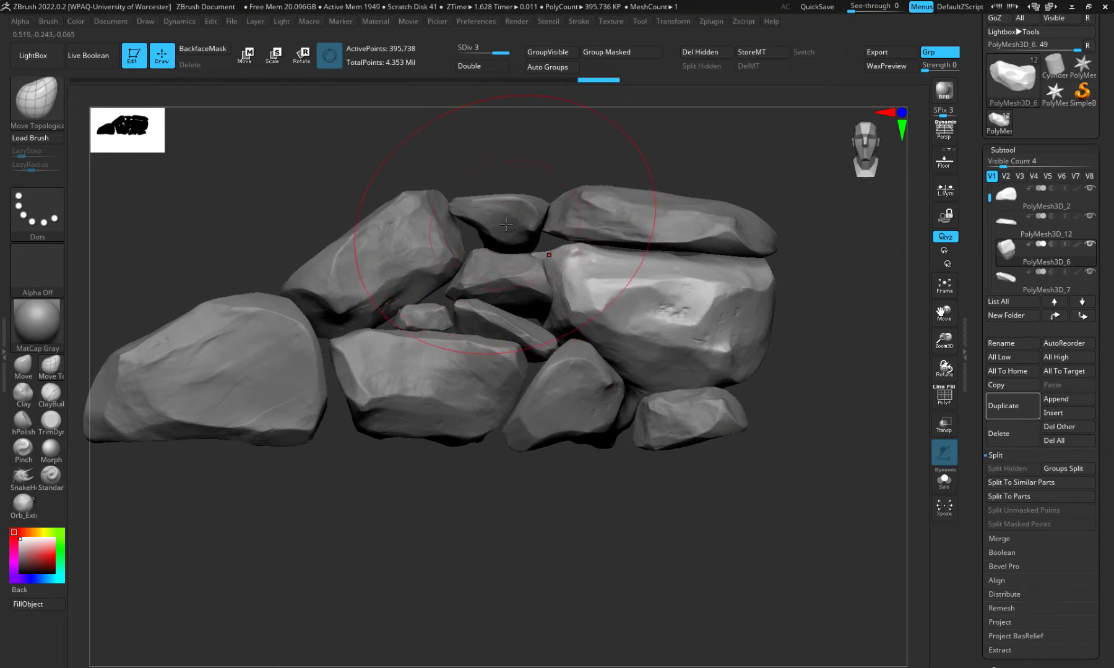
left_click(504, 223, "alt")
left_click(495, 214, "alt")
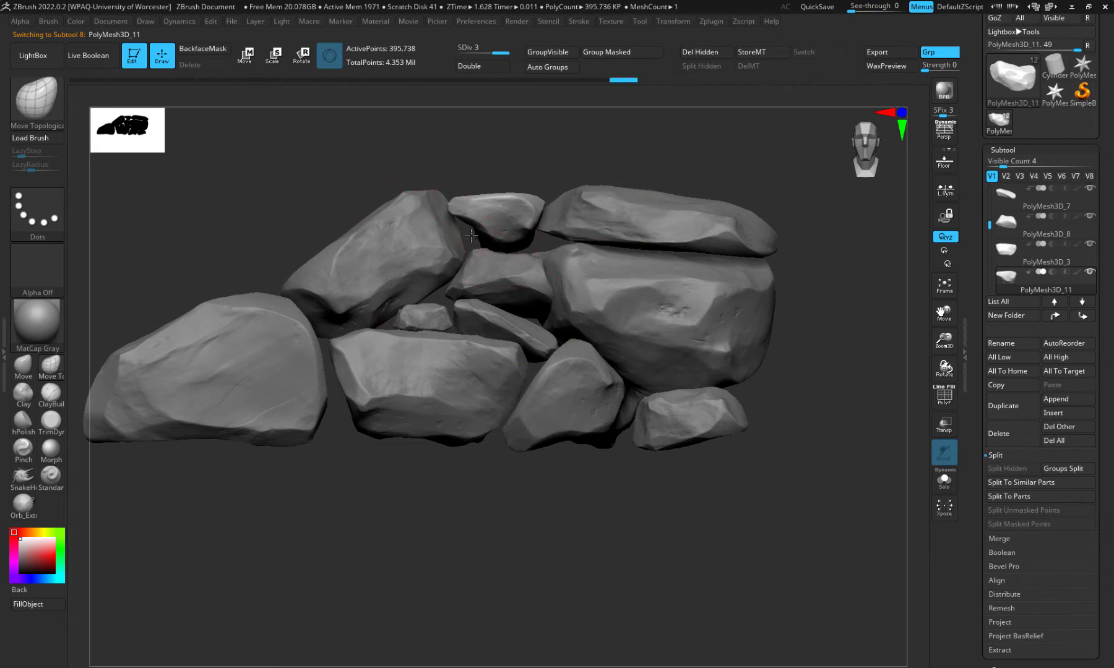
left_click_drag(471, 236, 448, 238)
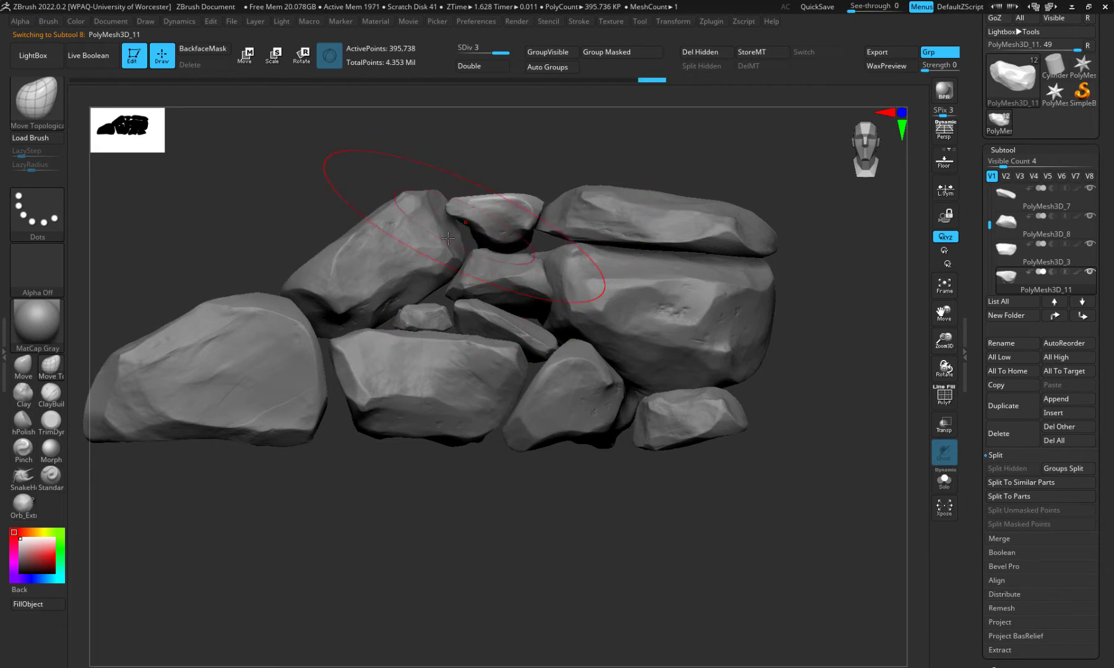
Stretch both ends of the second bottom-row rock toward its neighbours with Move Topological to narrow the gaps
left_click(375, 399, "alt")
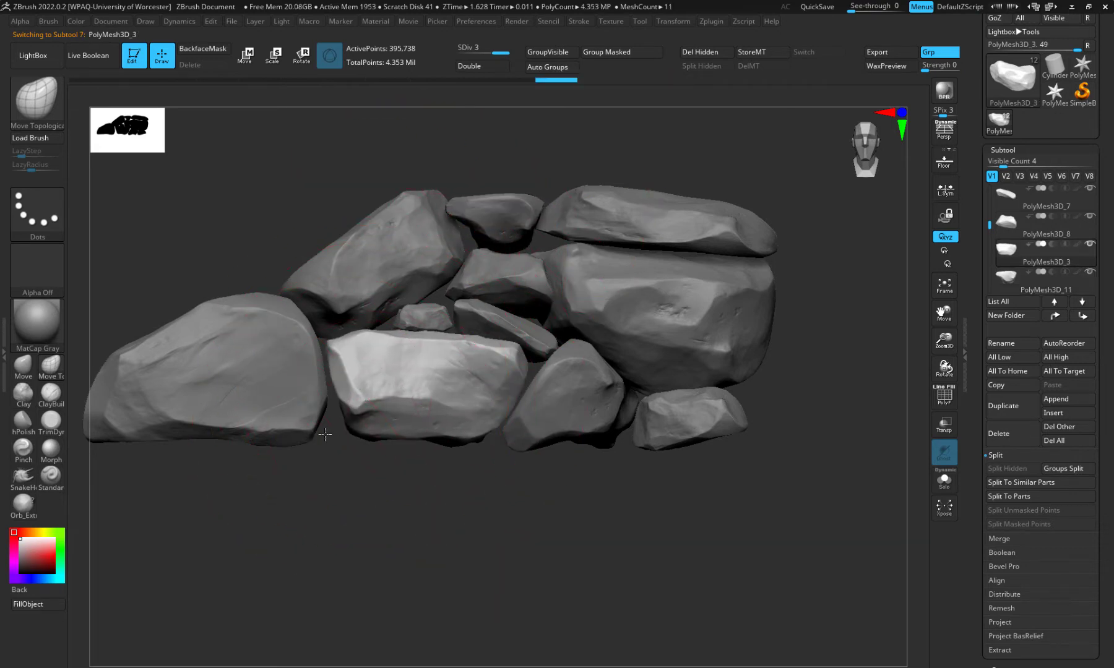
mouse_move(350, 425)
left_mouse_down()
mouse_move(341, 448)
mouse_move(363, 440)
left_mouse_up()
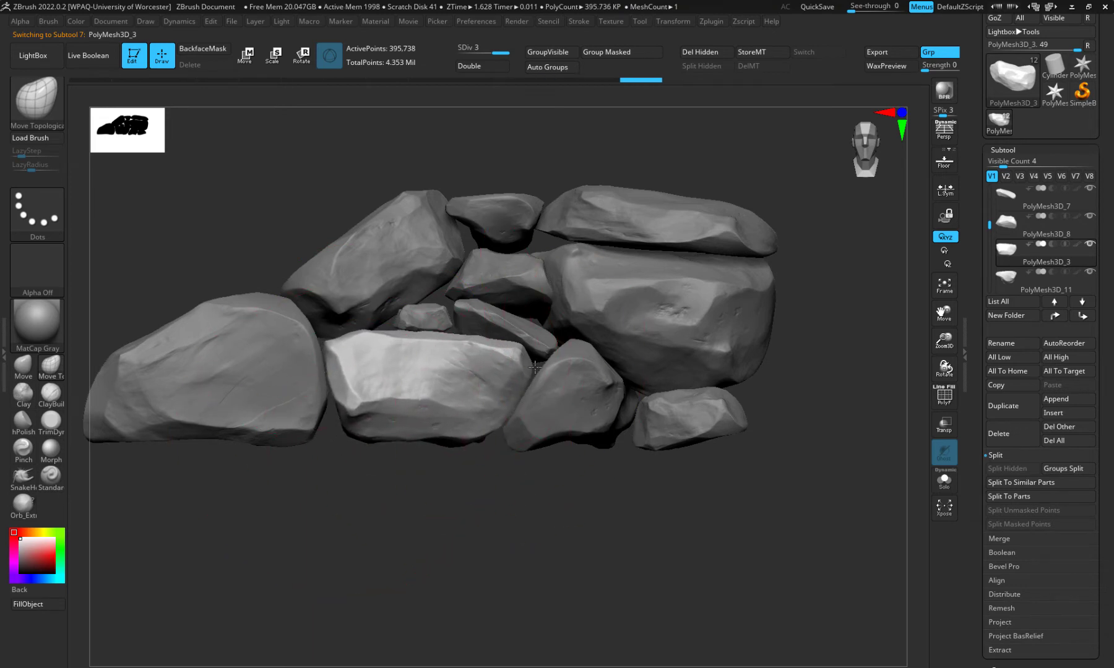
left_click_drag(534, 367, 538, 374)
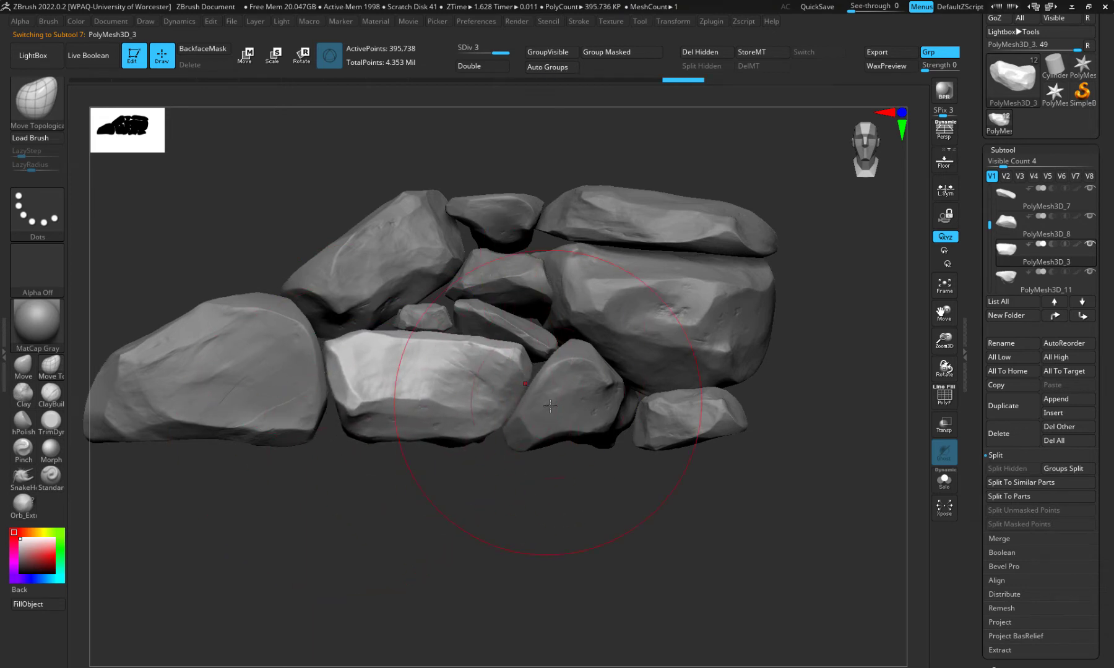
Reshape the small end rock in the bottom row with Move Topological, widening it and pulling its top toward the large block above
left_click(627, 441, "alt")
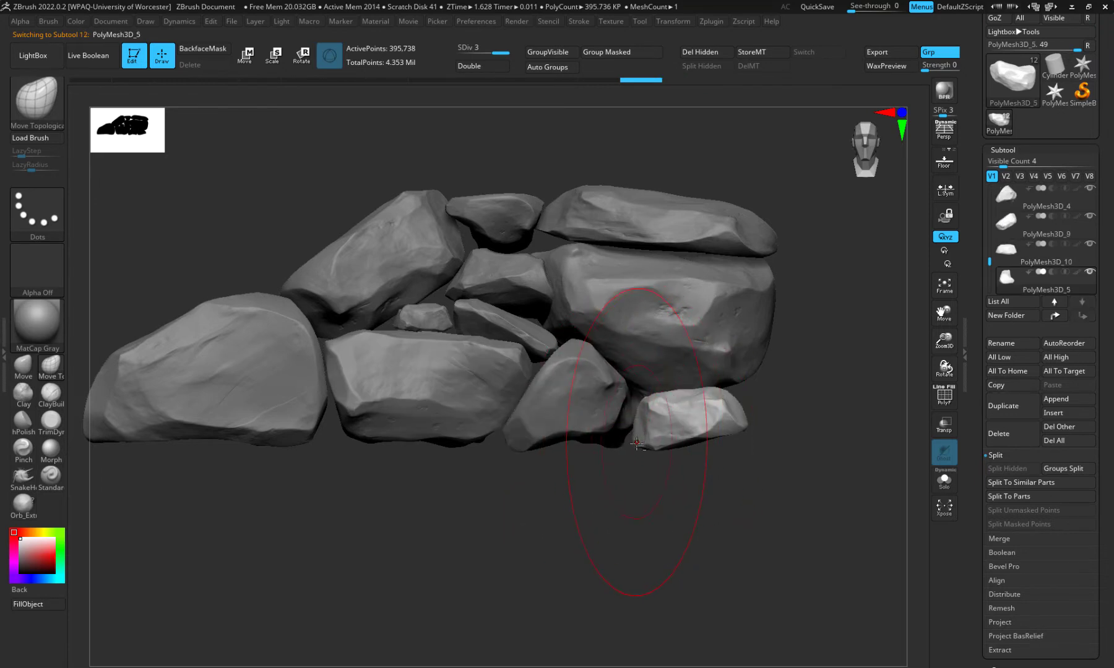
mouse_move(712, 402)
left_mouse_down()
mouse_move(742, 397)
mouse_move(729, 384)
left_mouse_up()
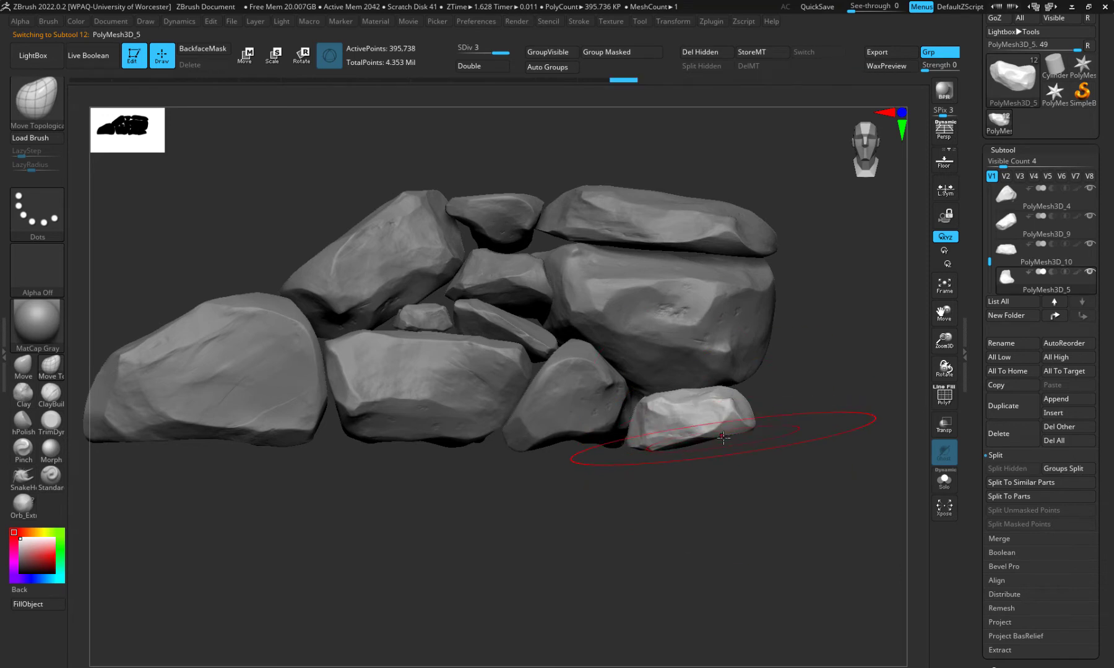
left_click_drag(724, 438, 726, 468)
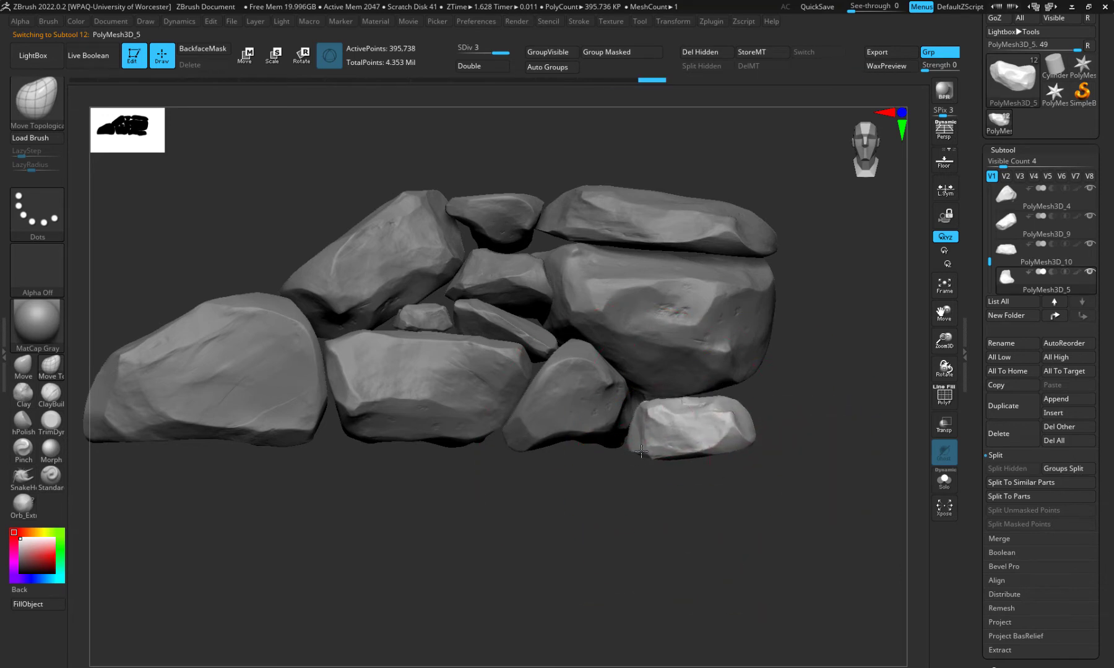
left_click_drag(641, 451, 646, 437)
left_click_drag(728, 392, 733, 382)
left_click_drag(735, 431, 735, 438)
Reshape the small filler stone under the slanted rock, switching to SnakeHook with a smaller brush to enlarge it into the gap
left_click(438, 312, "alt")
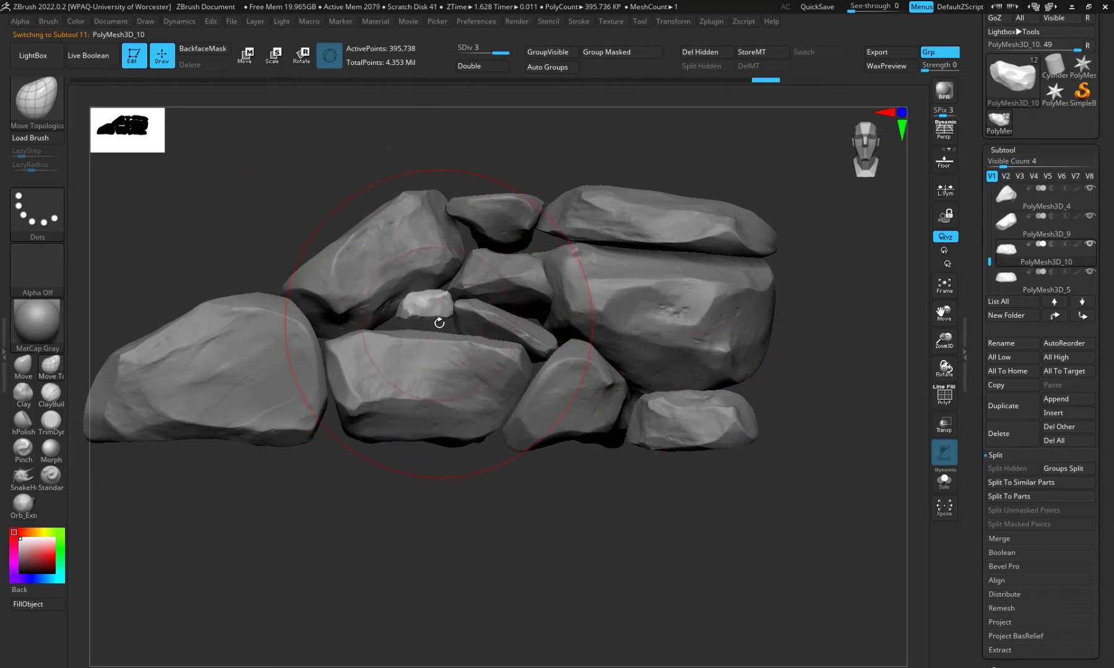
mouse_move(438, 320)
left_mouse_down()
mouse_move(438, 359)
mouse_move(375, 325)
left_mouse_up()
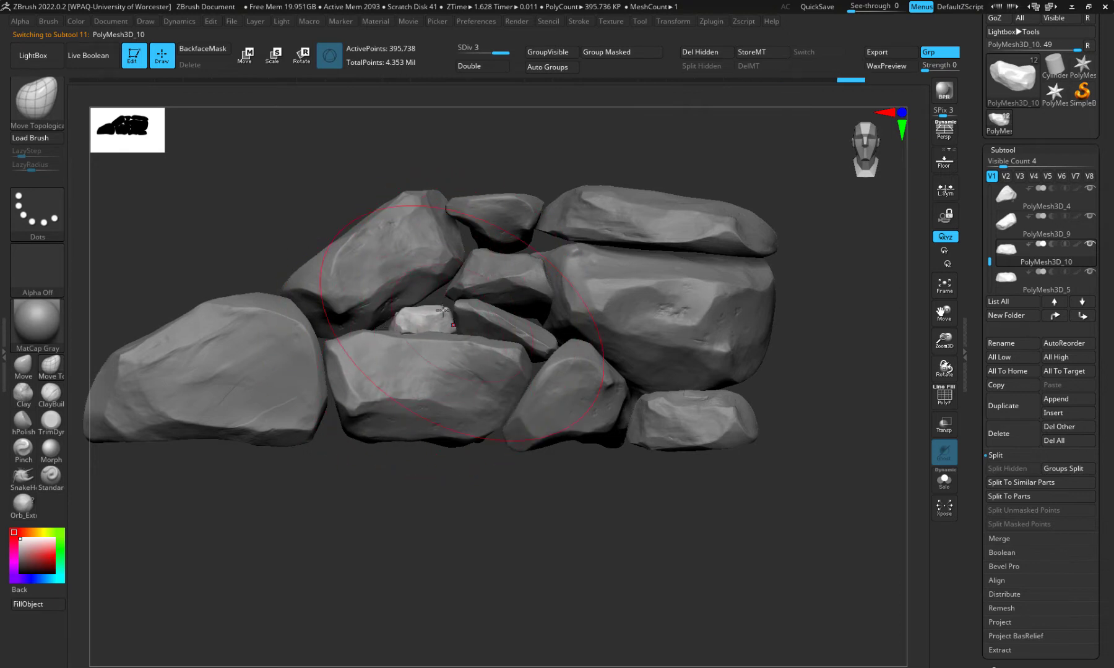
left_click(23, 477)
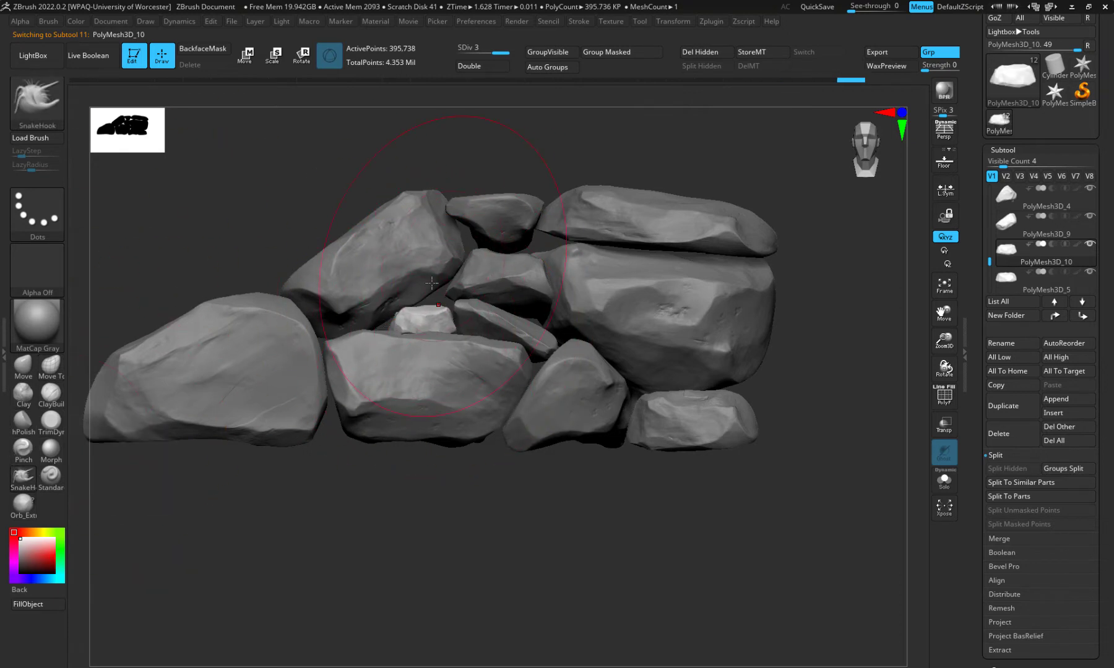
mouse_move(432, 305)
left_mouse_down()
mouse_move(445, 298)
mouse_move(385, 339)
left_mouse_up()
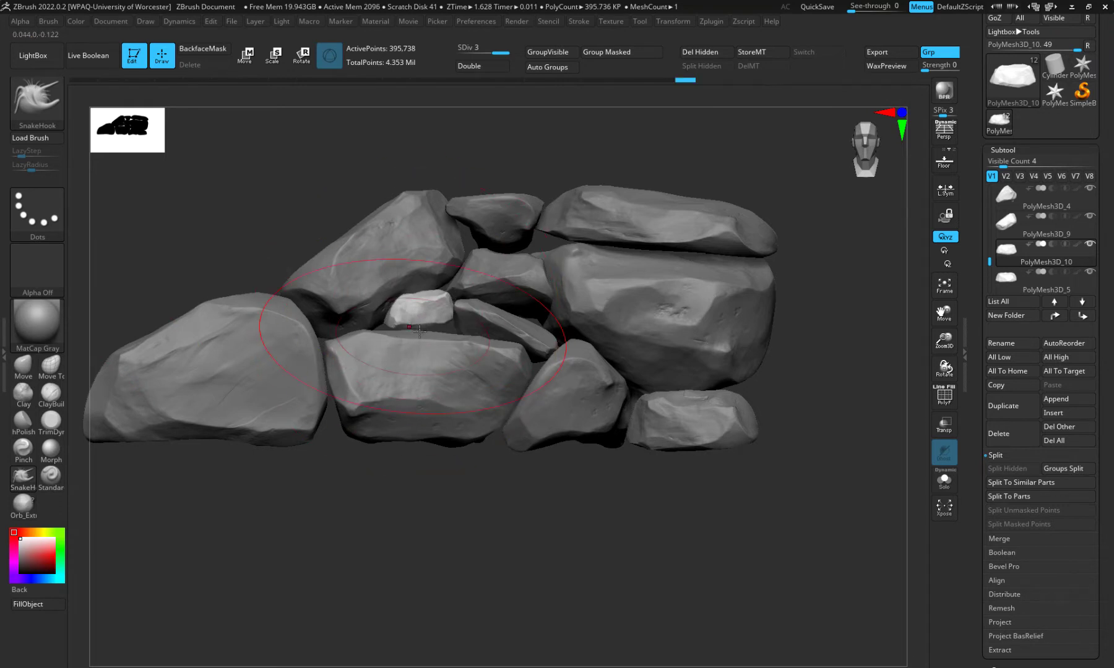
key("n")
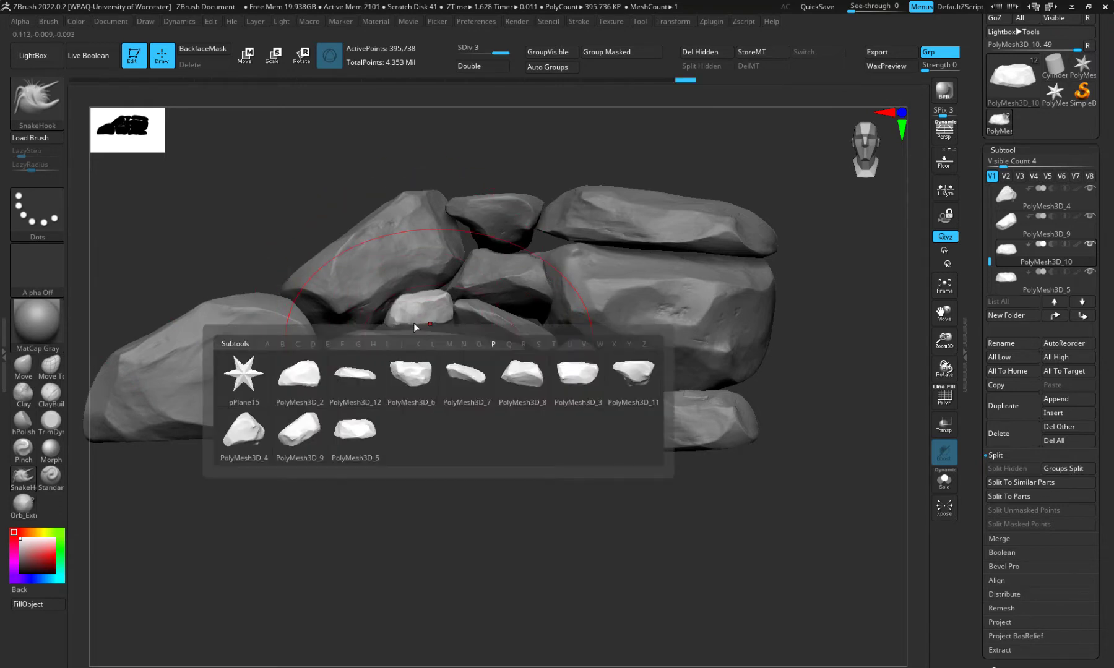
key("space")
left_click_drag(414, 342, 398, 343)
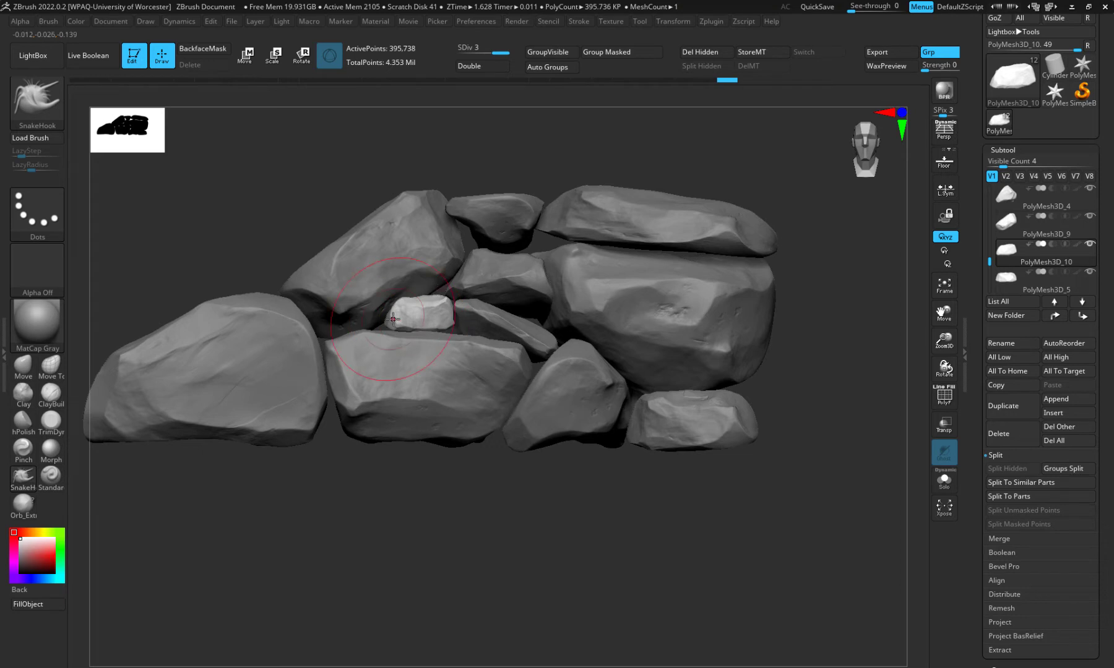
Refine the small filler stone under the slanted rock with SnakeHook, tapering its outer end and pulling its top edge into shape
mouse_move(386, 329)
left_mouse_down()
mouse_move(369, 326)
mouse_move(394, 309)
mouse_move(376, 323)
left_mouse_up()
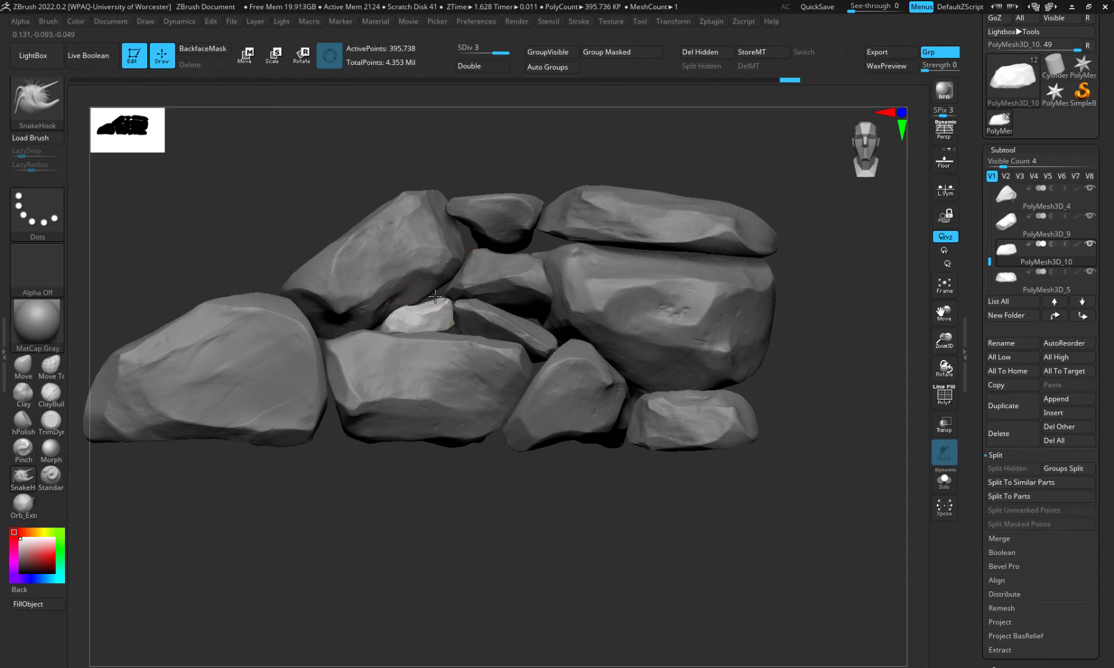
left_click_drag(434, 291, 435, 303)
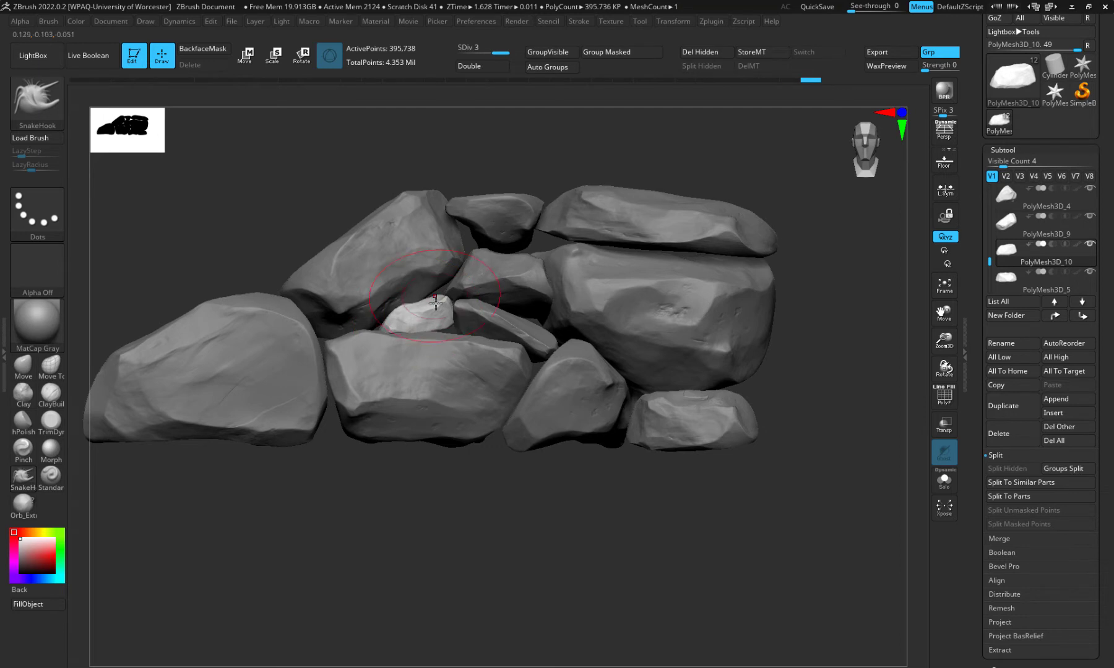
key("space")
Select the small rock at the top of the pile and pull its side toward the long top slab with SnakeHook
left_click(516, 235, "alt")
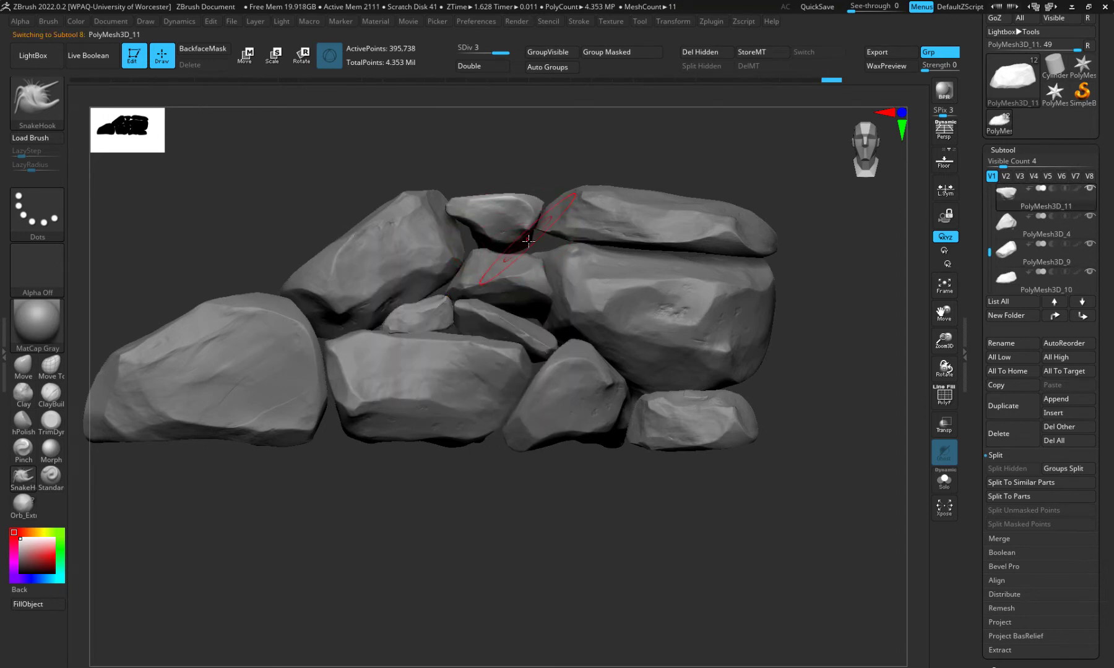
mouse_move(562, 243)
left_mouse_down()
mouse_move(551, 192)
mouse_move(538, 211)
mouse_move(531, 204)
left_mouse_up()
left_click_drag(519, 512, 518, 601)
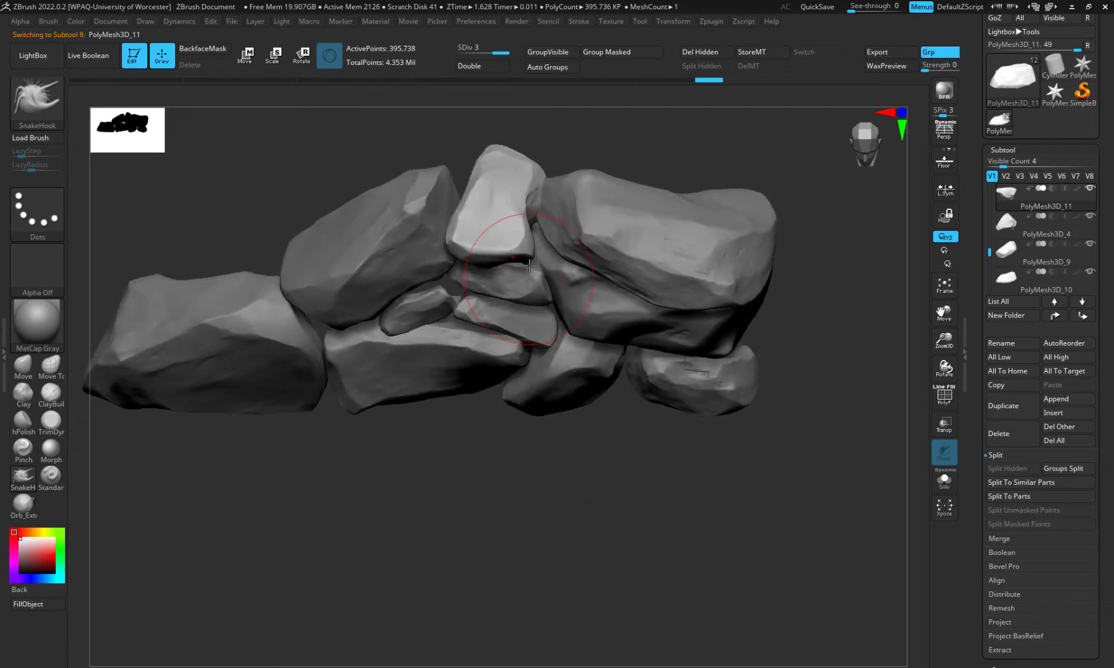
mouse_move(538, 207)
left_mouse_down()
mouse_move(531, 184)
mouse_move(526, 199)
left_mouse_up()
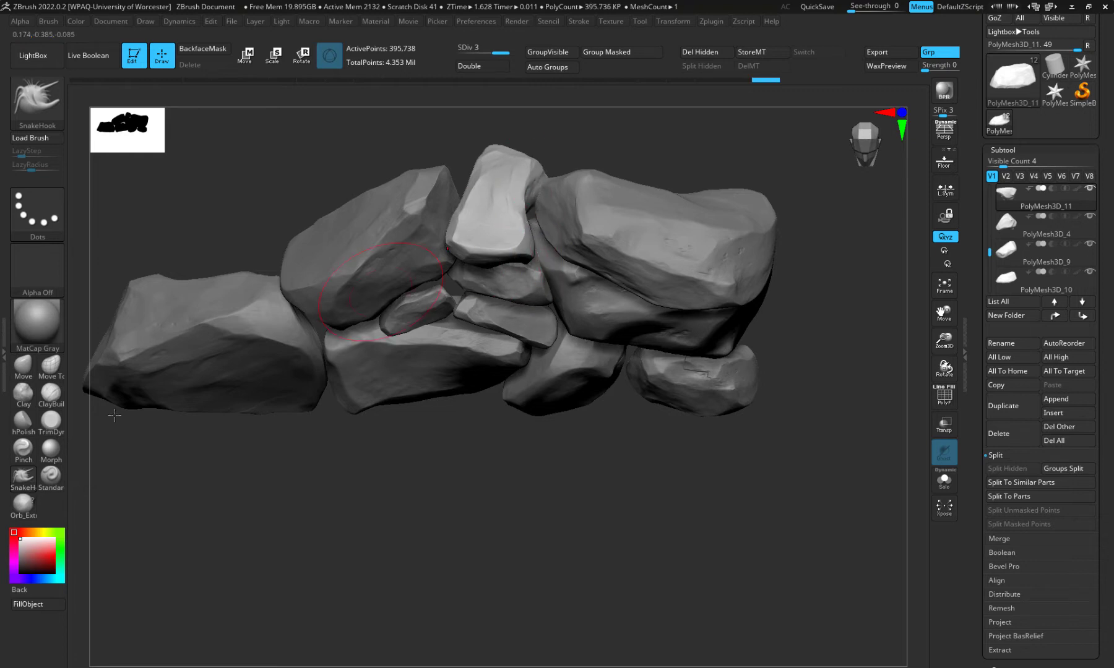
Reshape the small top rock with Move Topological so its side fits against the long slab from the front and from above
left_click(51, 364)
key("space")
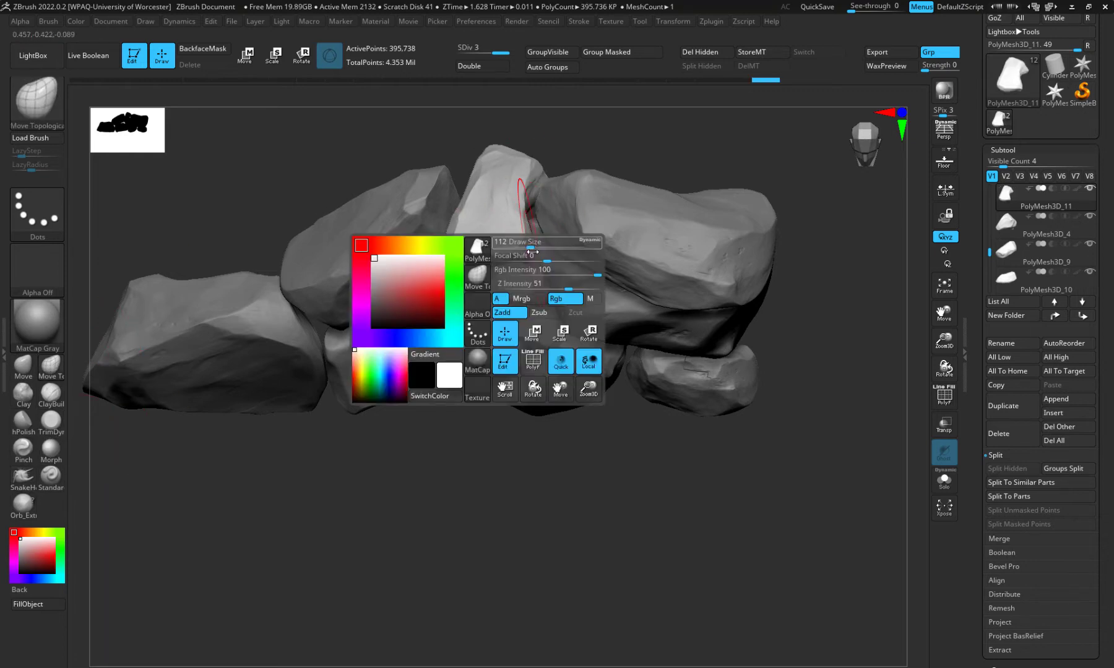
left_click(532, 253)
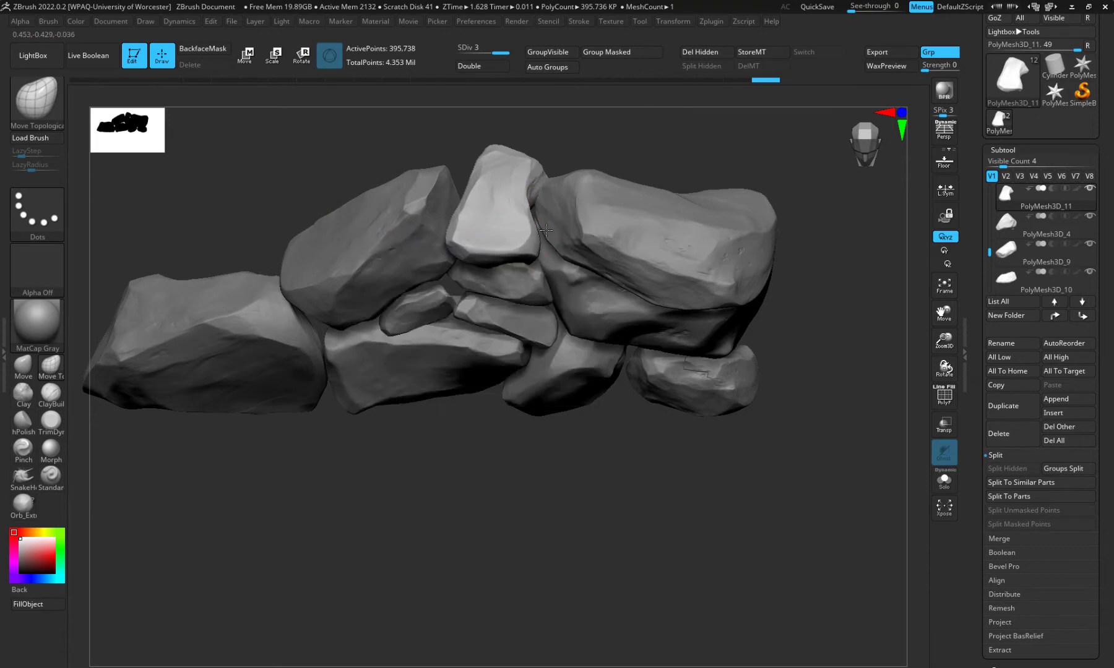
mouse_move(473, 510)
left_mouse_down()
mouse_move(439, 500)
mouse_move(483, 490)
mouse_move(504, 342)
left_mouse_up()
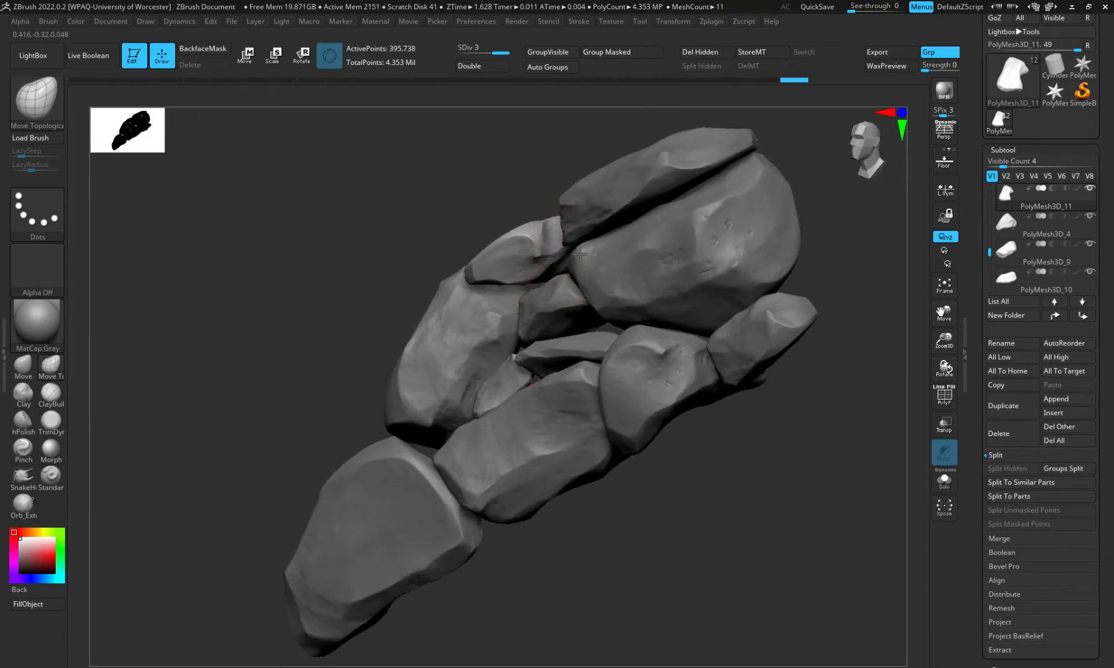
left_click_drag(607, 533, 630, 599)
left_click_drag(604, 498, 578, 365)
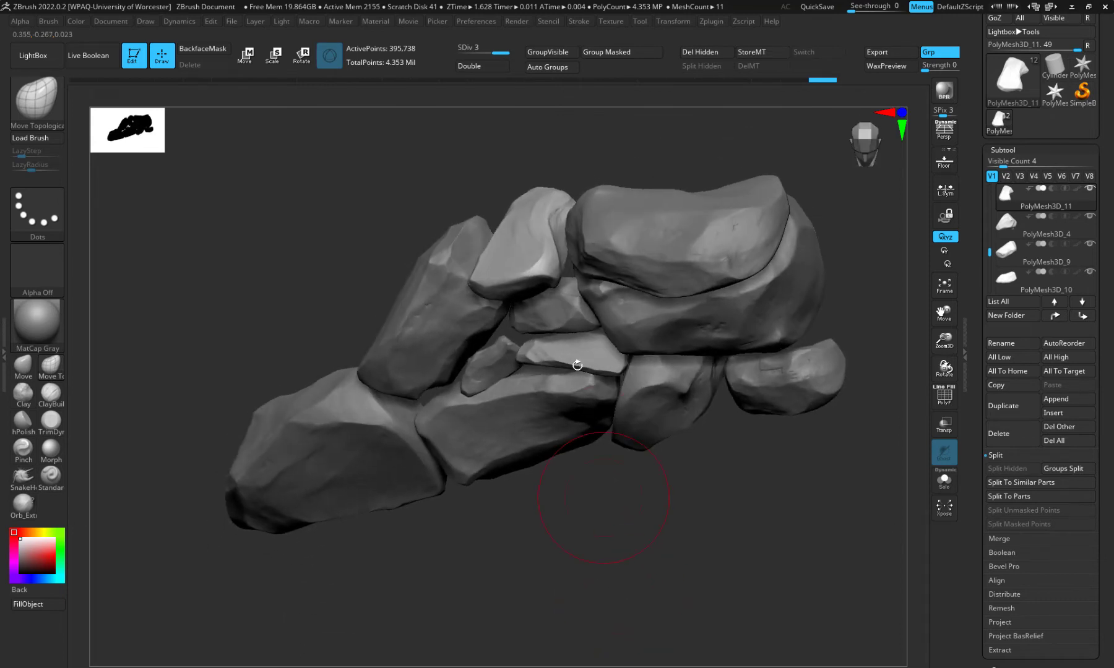
mouse_move(567, 282)
left_mouse_down()
mouse_move(574, 264)
mouse_move(587, 267)
mouse_move(574, 267)
left_mouse_up()
left_click_drag(604, 606, 597, 569)
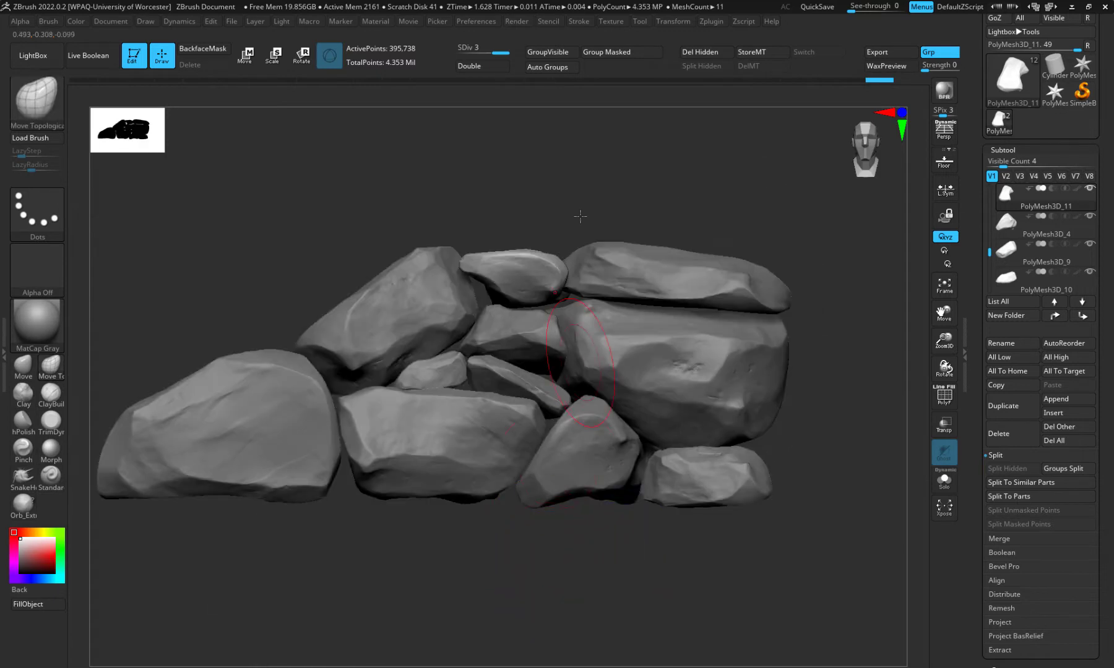
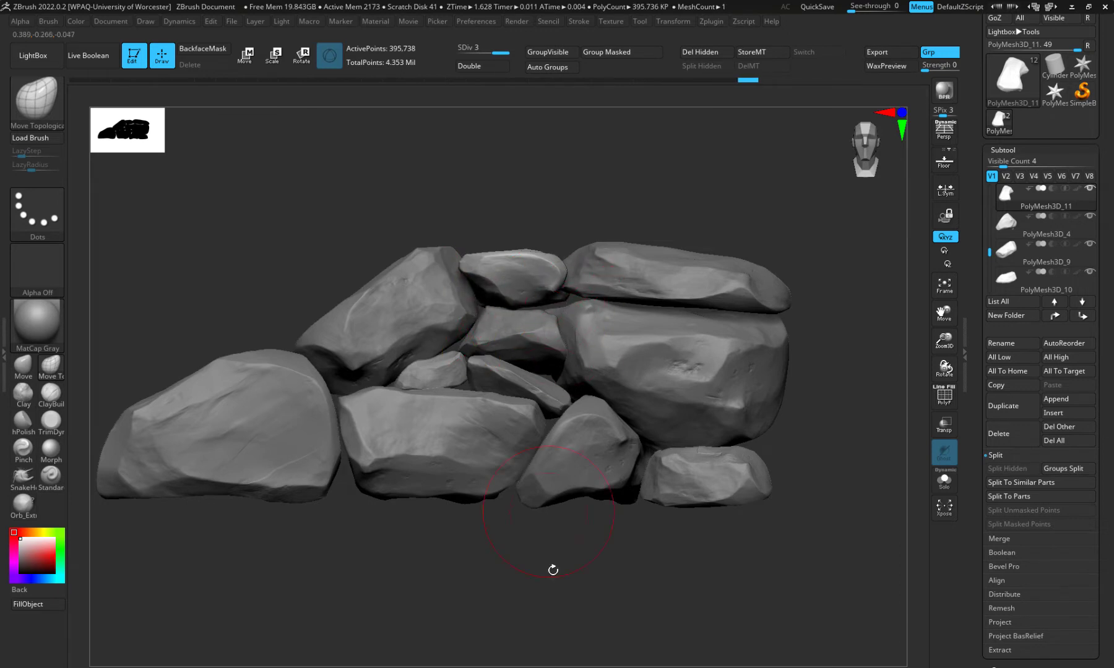
left_click_drag(553, 569, 540, 526)
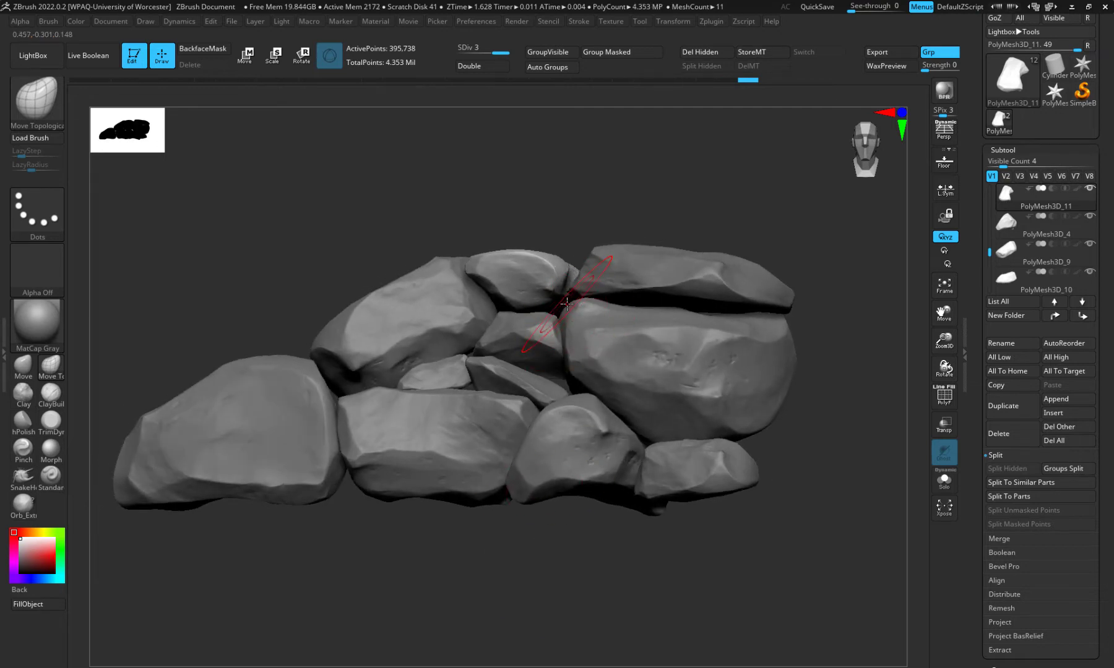
mouse_move(554, 568)
left_mouse_down()
mouse_move(564, 589)
mouse_move(579, 584)
mouse_move(562, 589)
left_mouse_up()
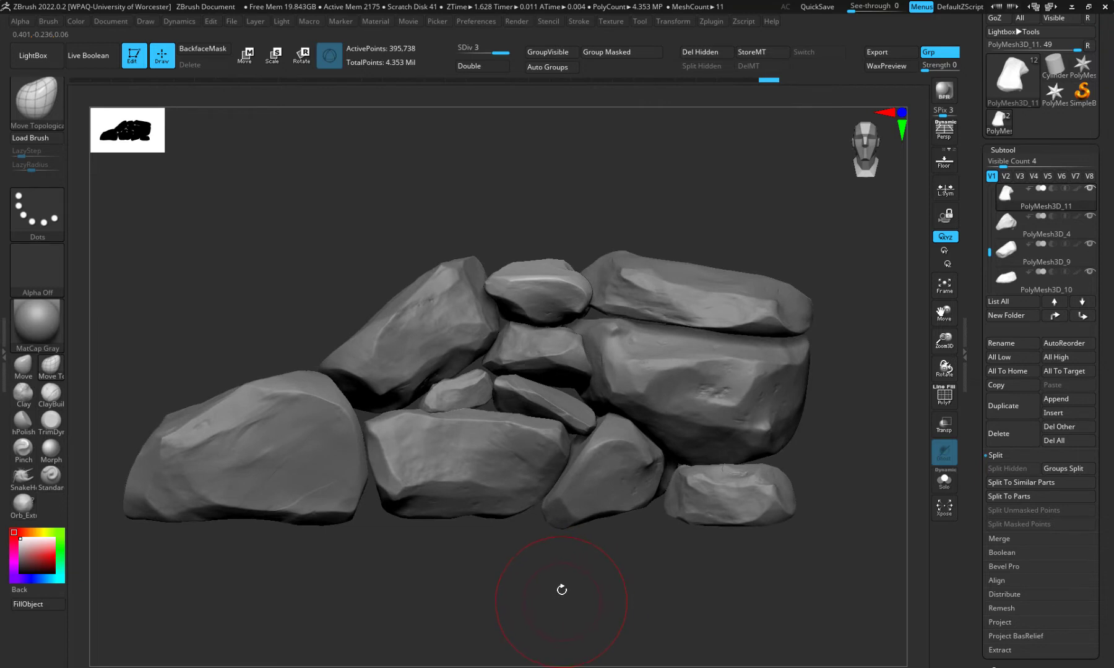
Select the large block under the long slab and adjust its upper edges with Move Topological, working from the front and back
left_click(597, 321, "alt")
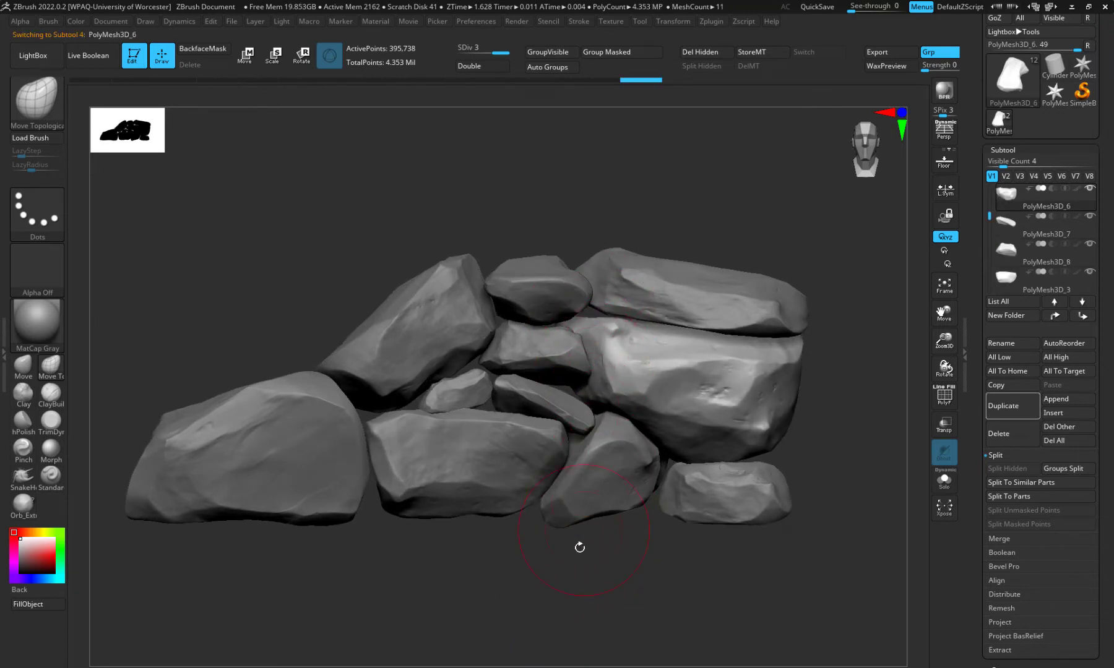
left_click_drag(579, 547, 579, 522)
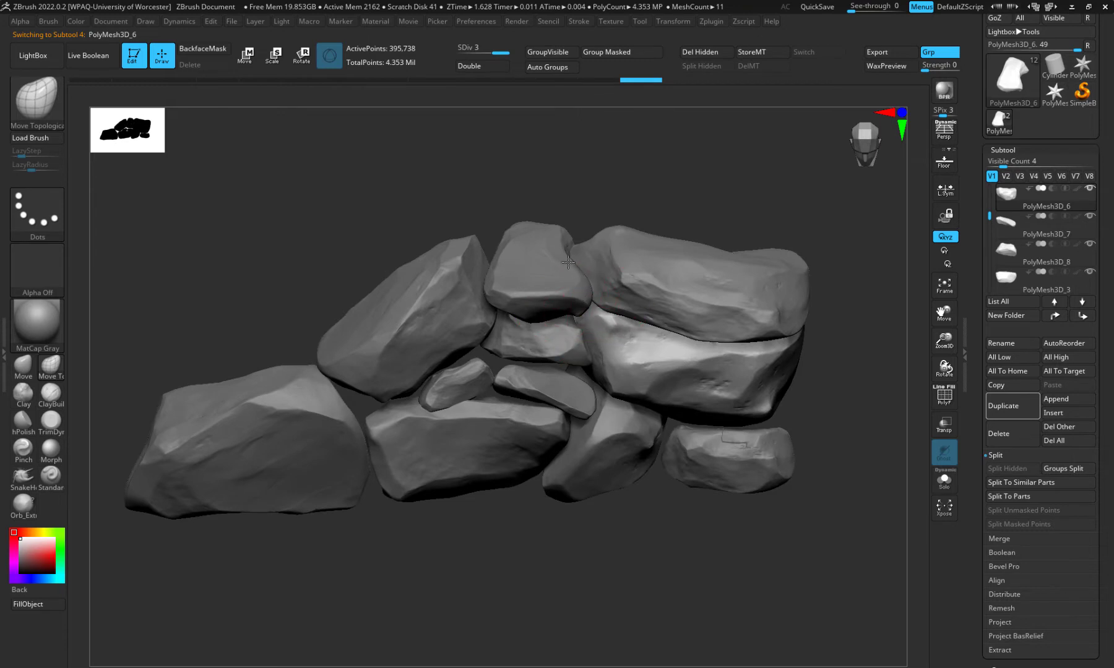
left_click_drag(591, 564, 498, 603)
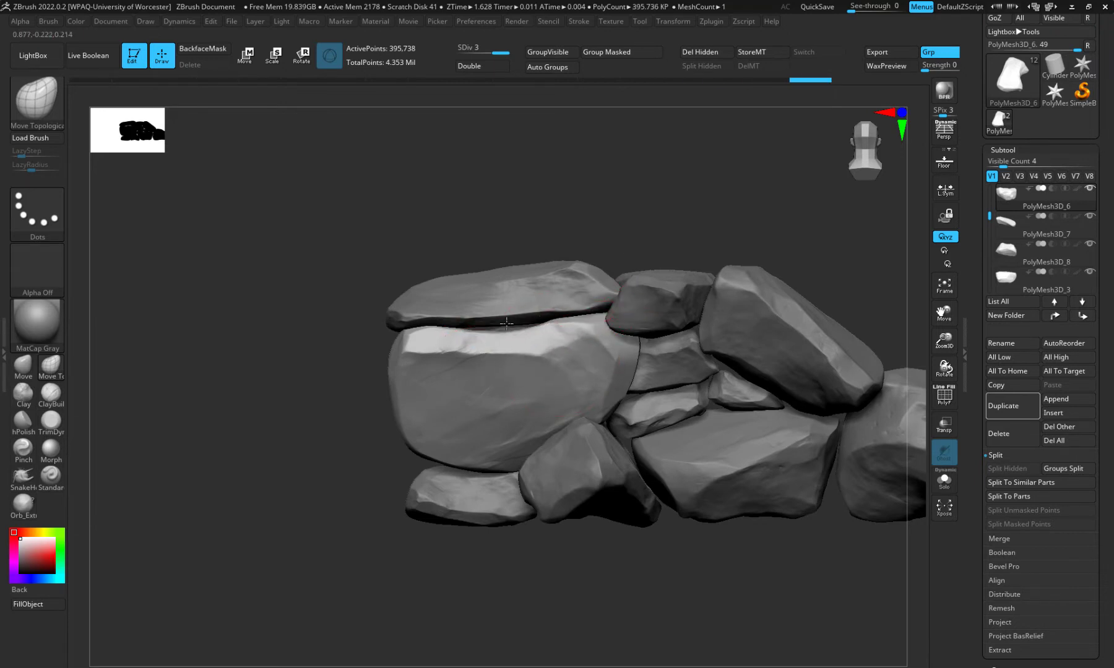
mouse_move(286, 472)
left_mouse_down()
mouse_move(278, 479)
mouse_move(313, 495)
mouse_move(284, 485)
mouse_move(300, 507)
mouse_move(286, 477)
mouse_move(303, 460)
mouse_move(291, 462)
left_mouse_up()
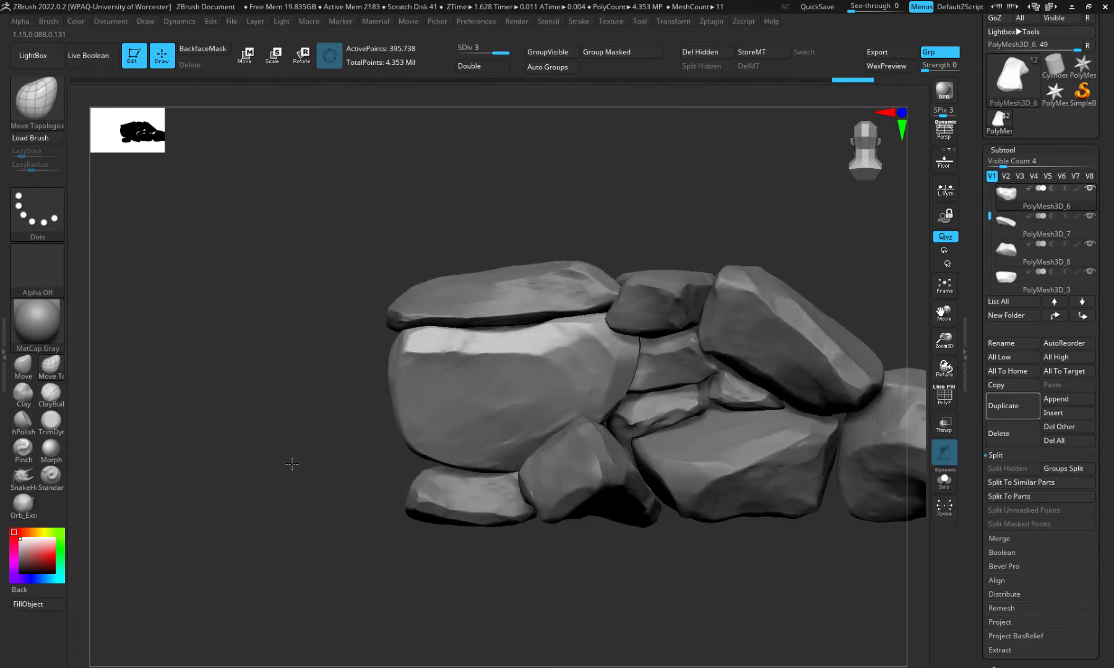
left_click_drag(451, 588, 445, 554)
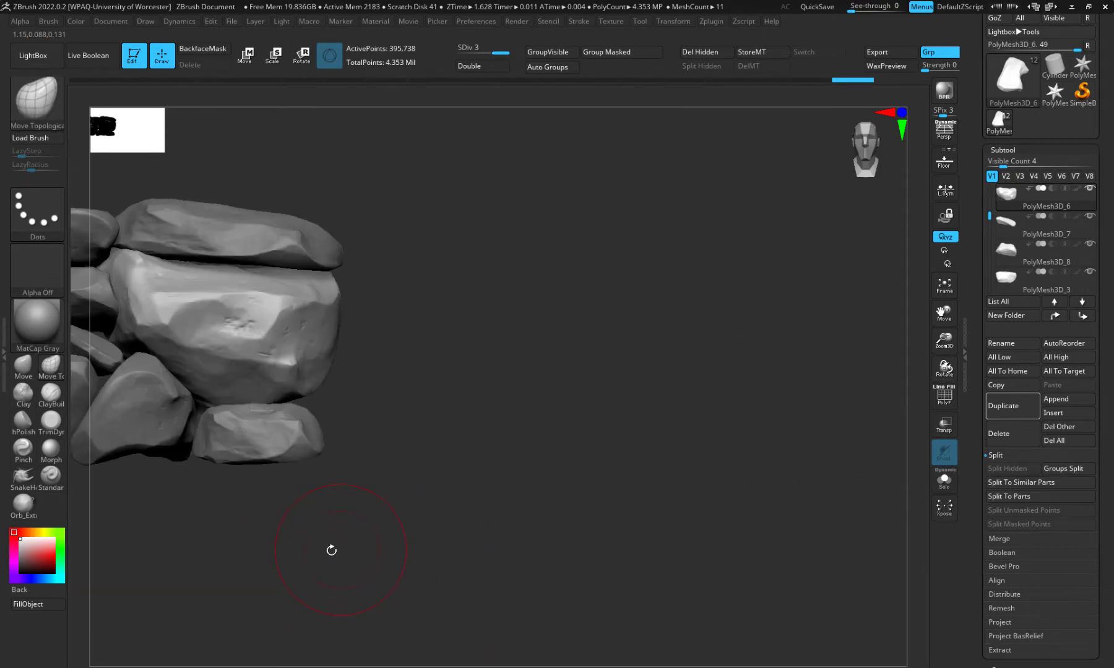
left_click_drag(323, 545, 616, 554, "alt")
left_click_drag(387, 560, 562, 589, "alt")
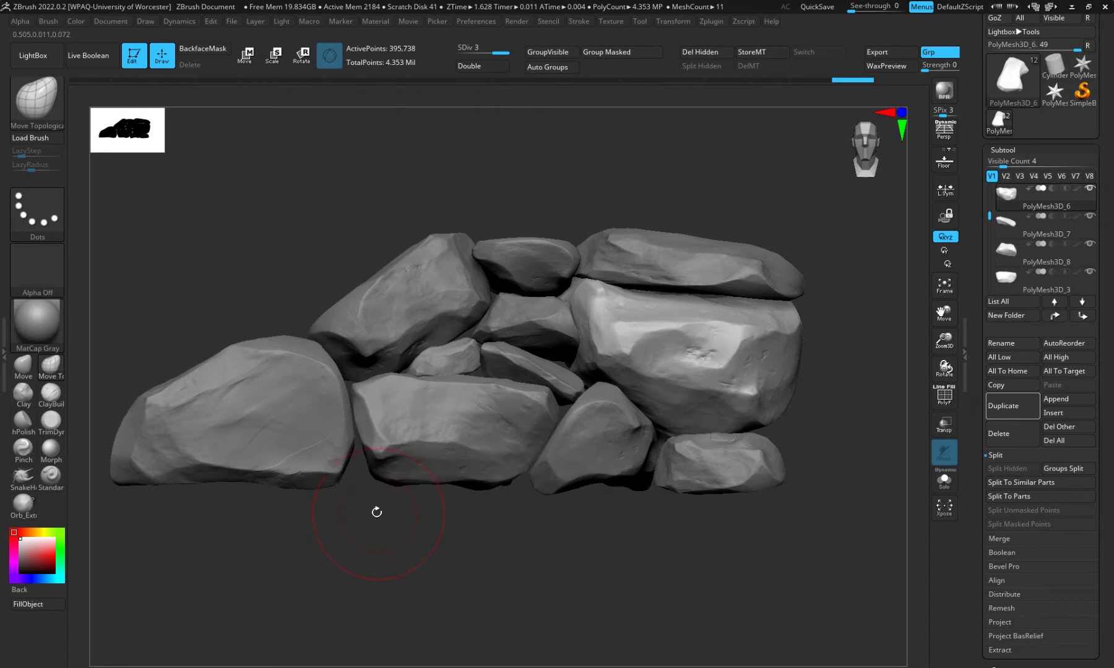
Duplicate the large end rock of the bottom row, flip the copy over and raise it above the original
left_click(347, 462, "alt")
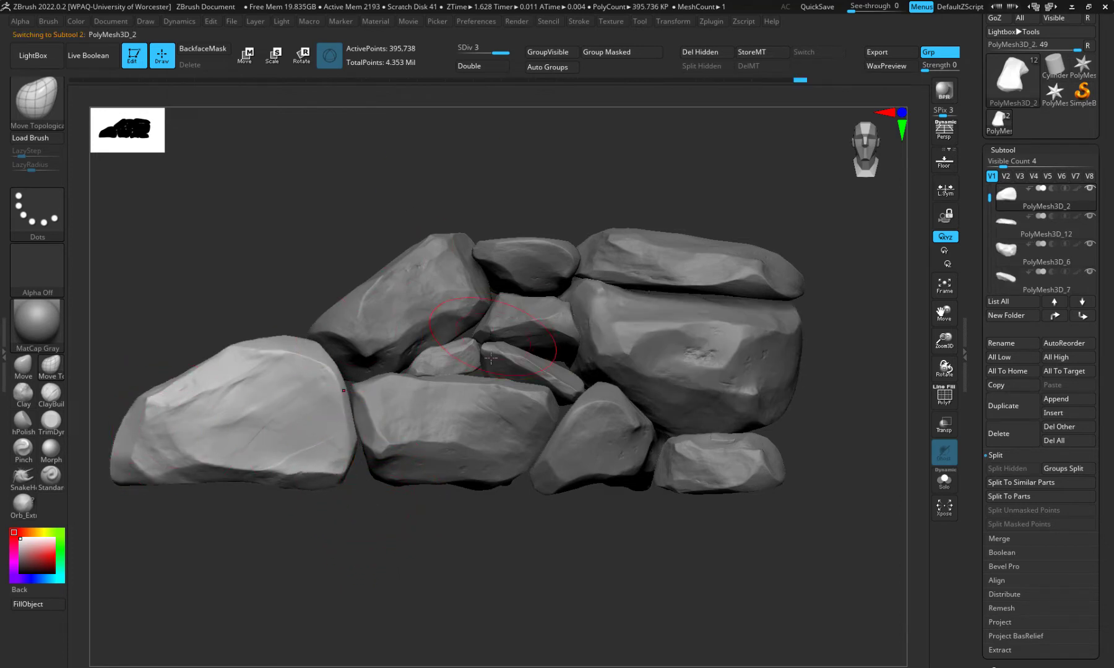
left_click_drag(388, 541, 417, 547)
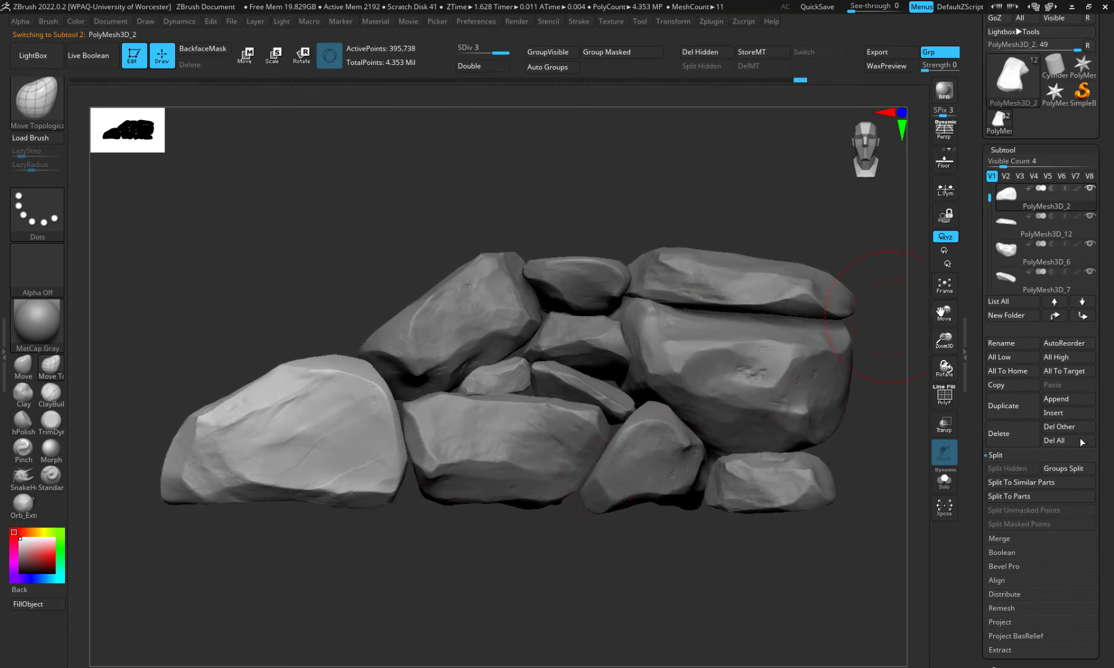
left_click(1002, 405)
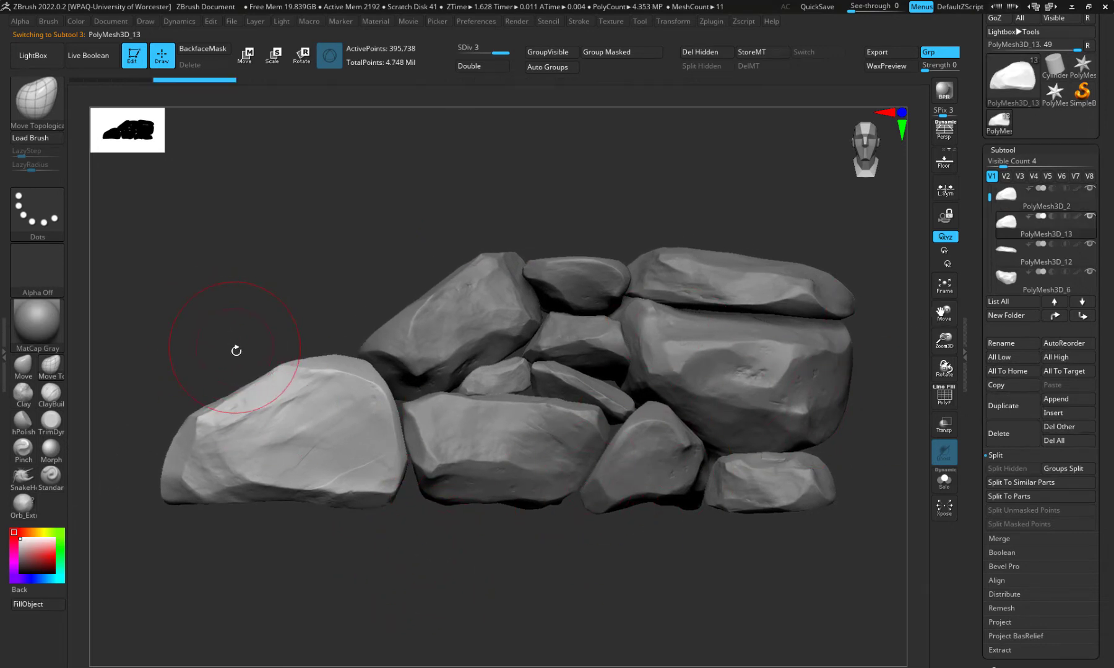
key("w")
left_click_drag(274, 369, 282, 312)
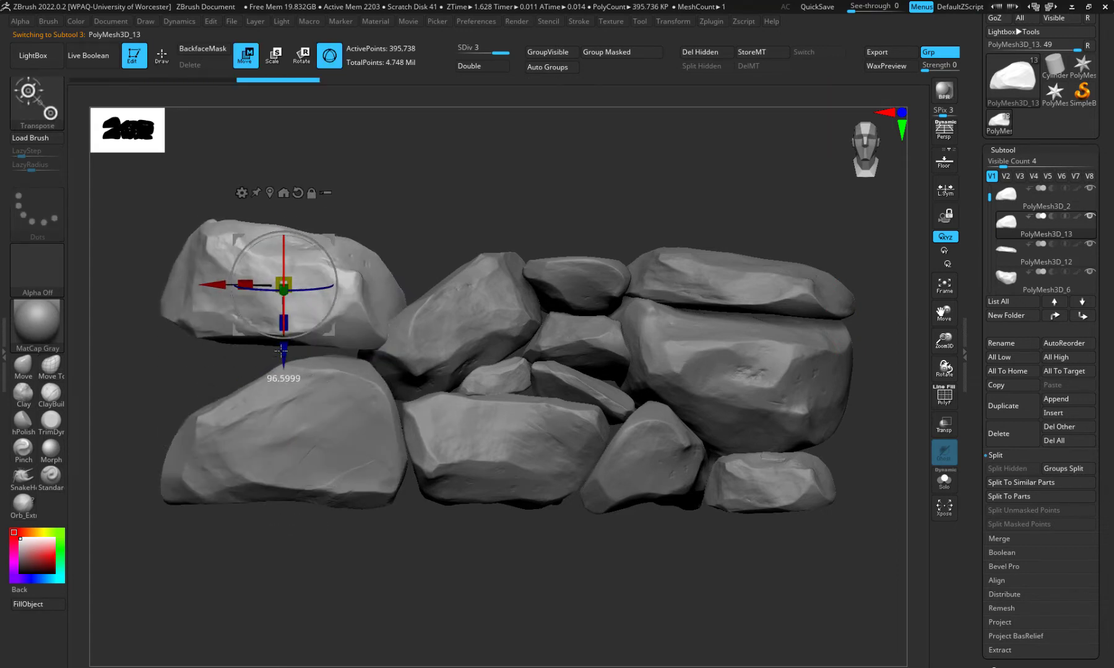
Tilt and scale down the raised copy, flatten it, and lower it onto the large end rock
left_click_drag(242, 252, 273, 282)
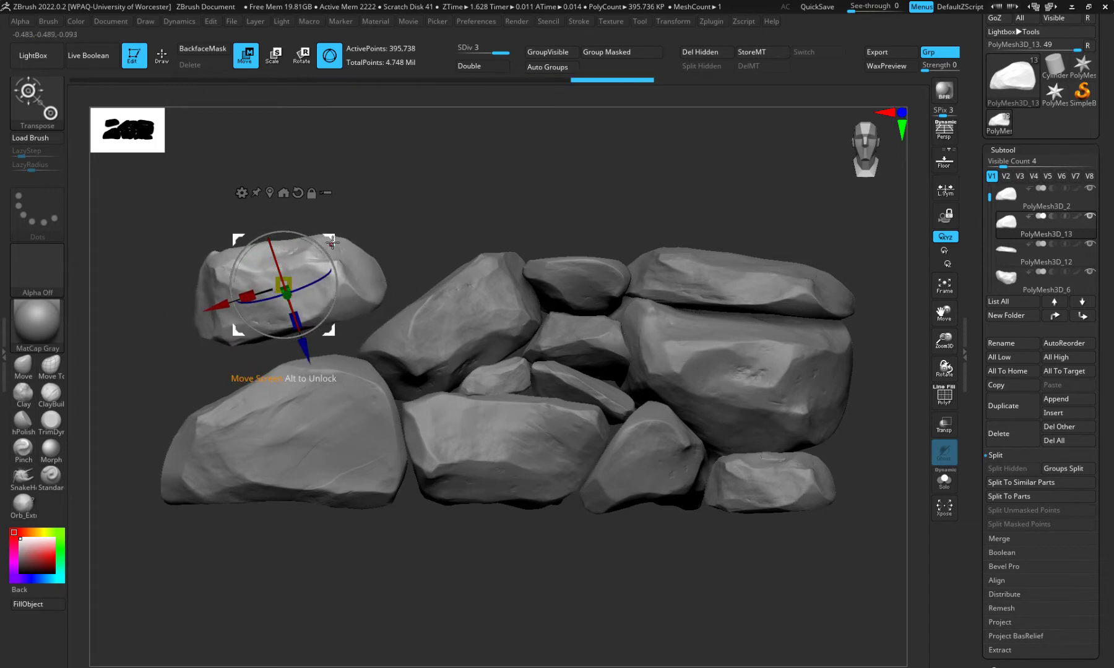
left_click_drag(332, 243, 336, 246)
left_click_drag(302, 326, 267, 290)
left_click_drag(283, 383, 283, 382)
left_click_drag(168, 351, 256, 416)
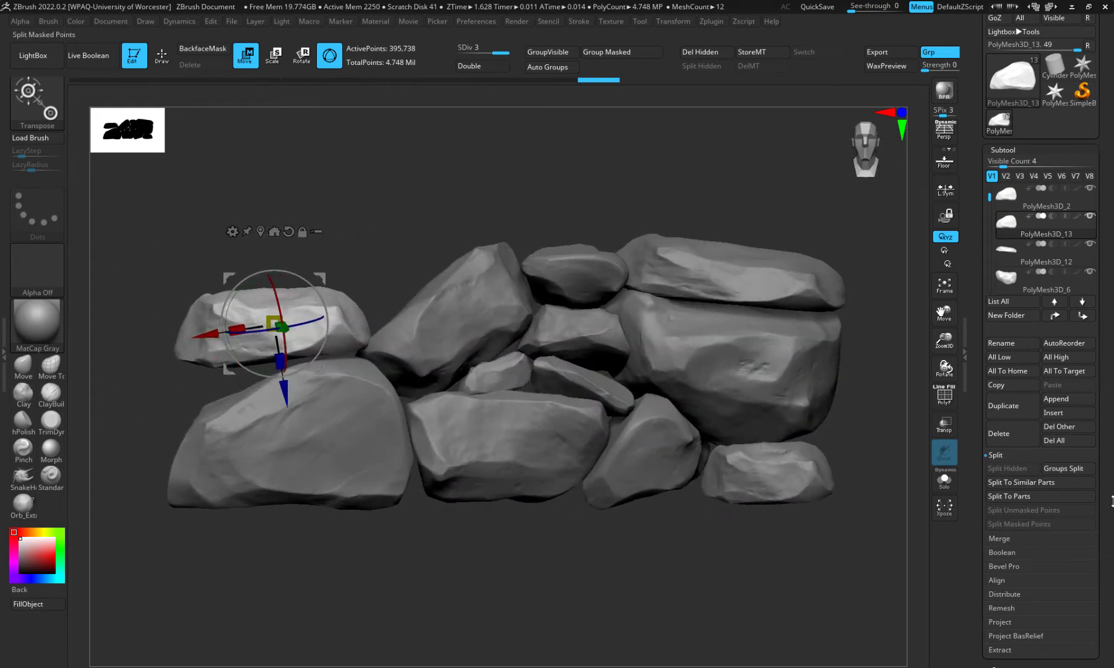
left_click(1021, 426)
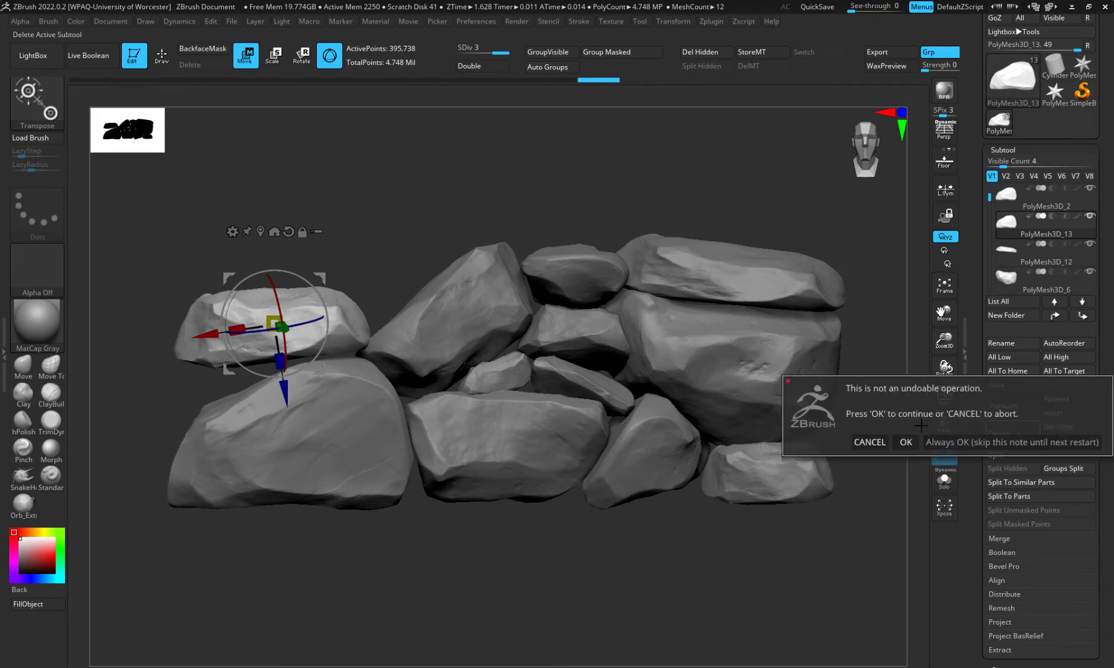
left_click(905, 443)
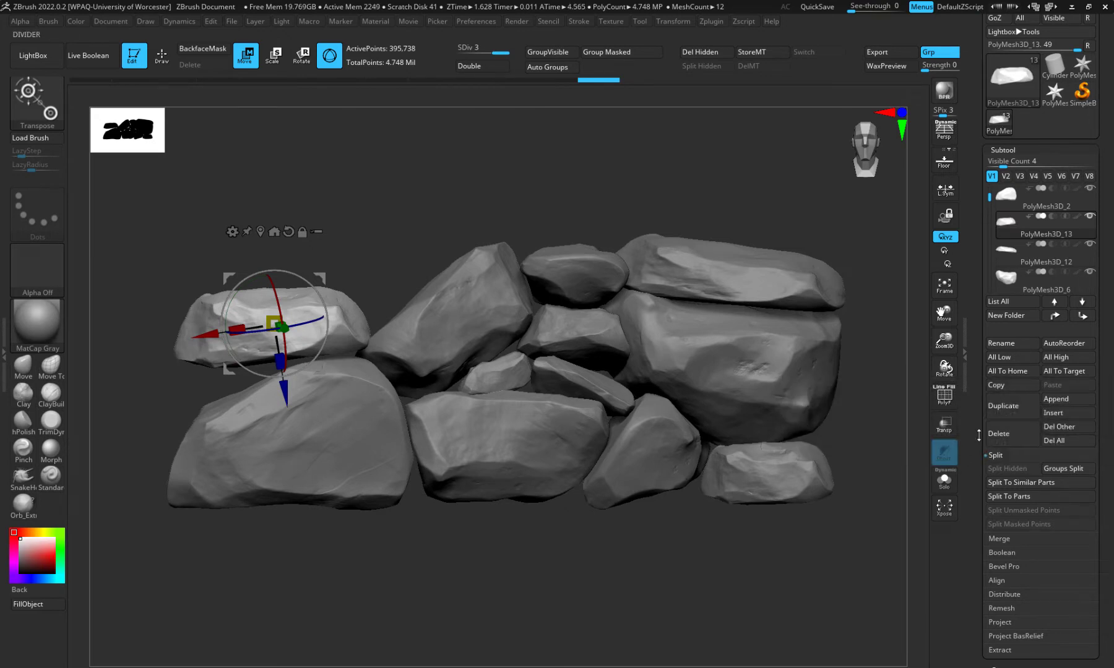
left_click(999, 434)
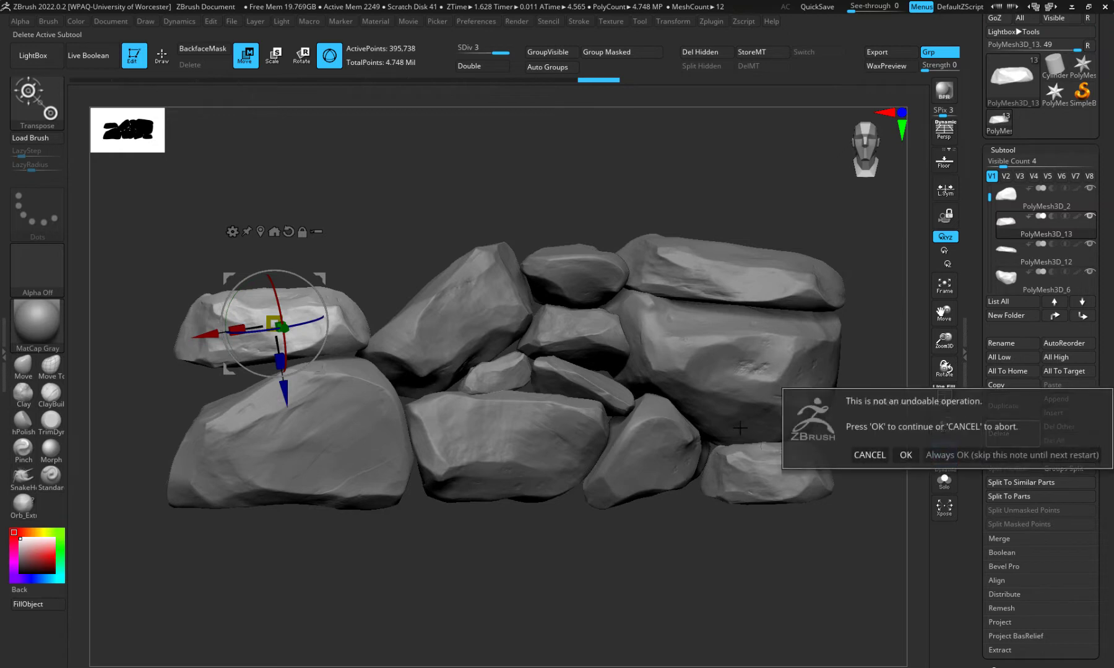
left_click(870, 456)
Duplicate the flattened rock, shrink and rotate the copy, and fit it into the outer gap above the large end rock
left_click(1002, 406)
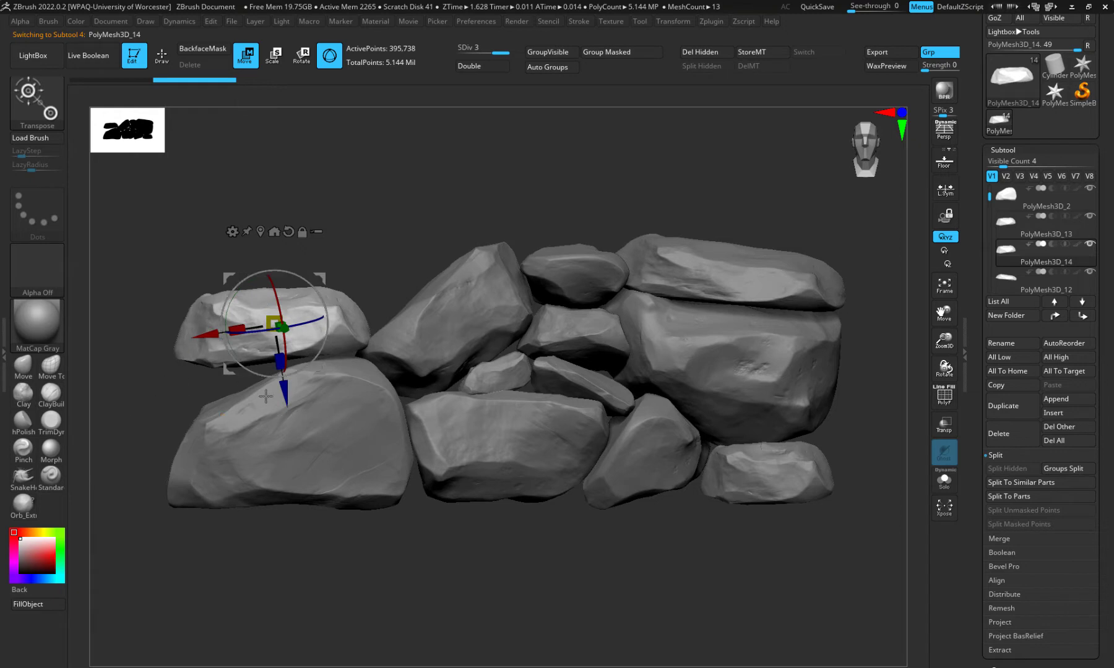
left_click_drag(274, 323, 212, 354)
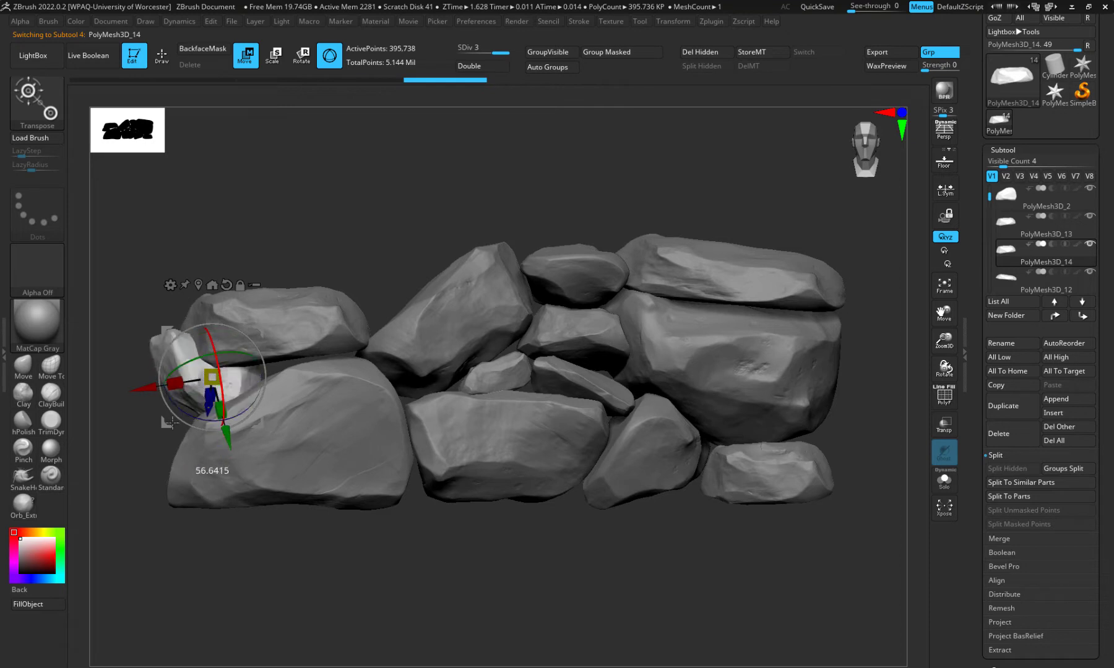
left_click_drag(170, 422, 206, 441)
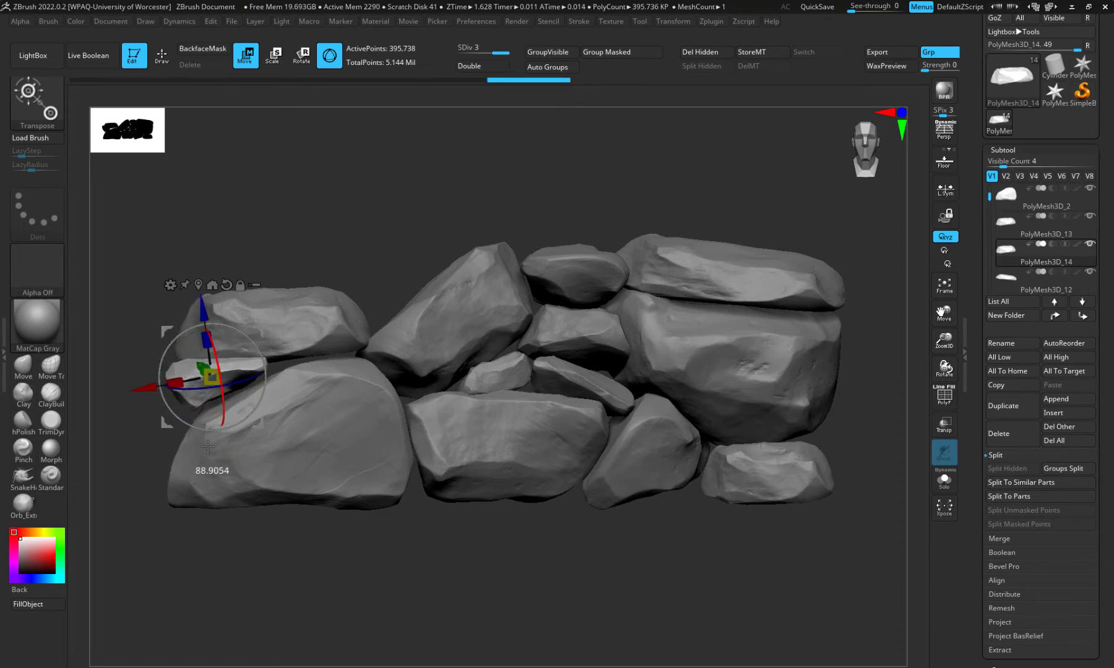
left_click_drag(204, 310, 206, 330)
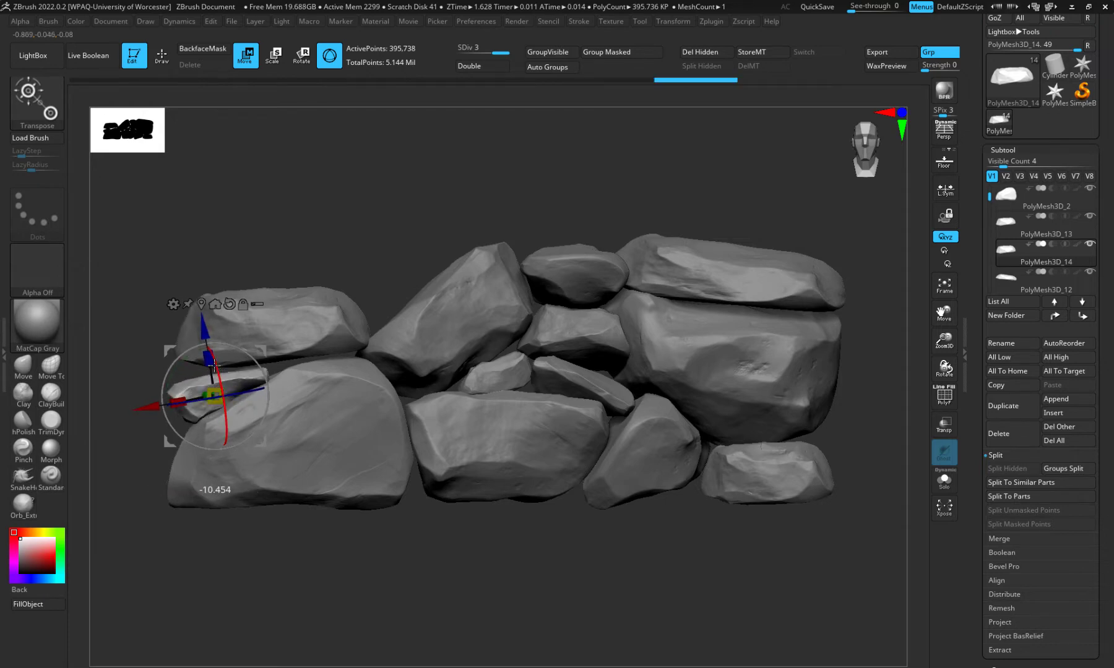
left_click_drag(189, 531, 236, 527)
left_click_drag(140, 399, 130, 399)
left_click_drag(271, 547, 247, 579)
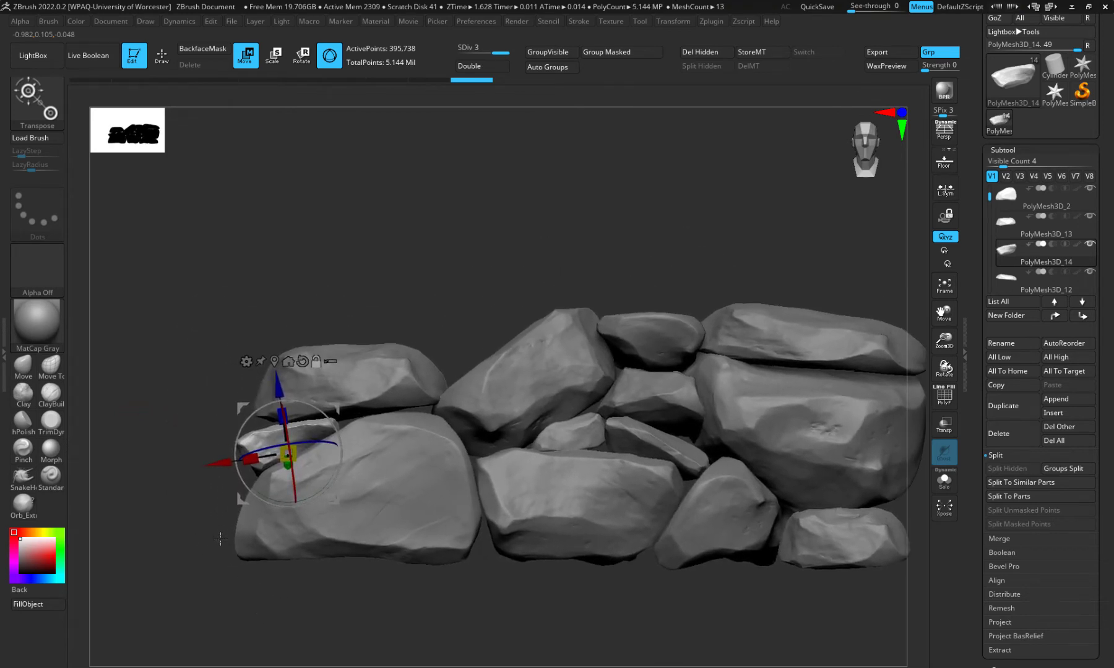
Reset the gizmo orientation, duplicate the small outer filler rock, and place the rotated, shrunken copy beside the large leaning rock
left_click(302, 361)
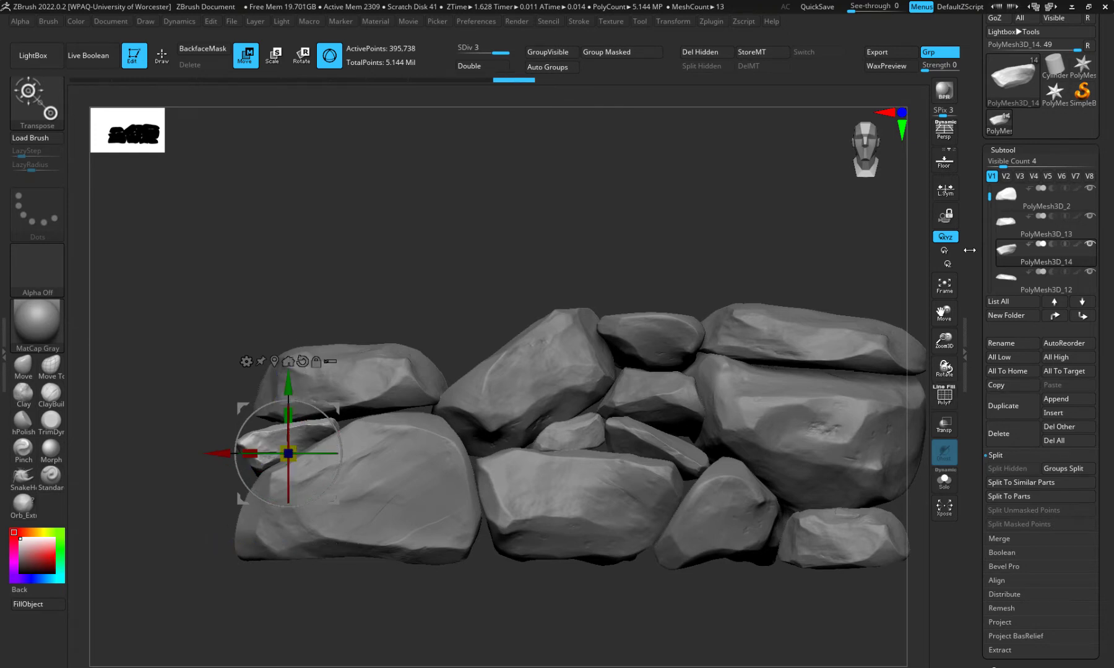
left_click(1002, 406)
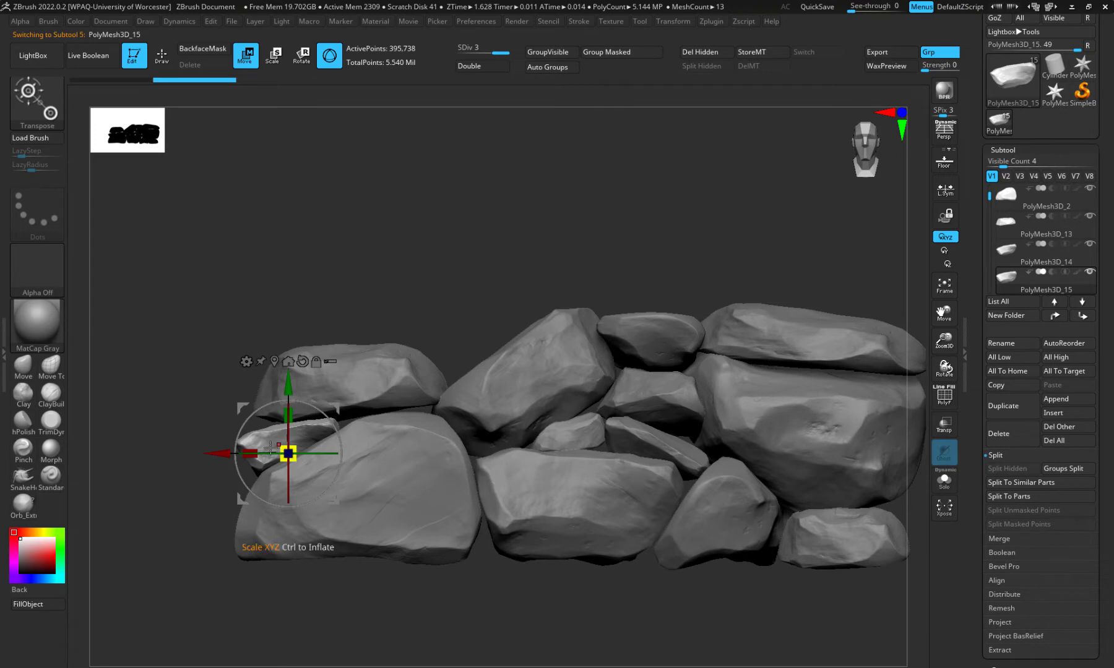
left_click_drag(271, 447, 456, 350)
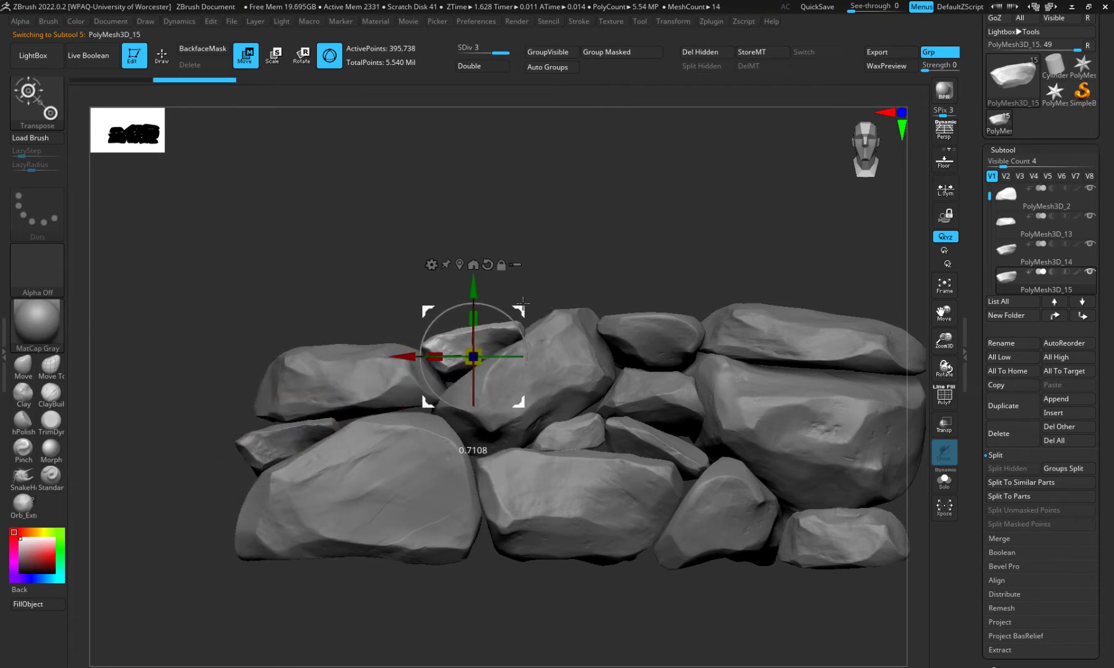
left_click_drag(523, 303, 430, 326)
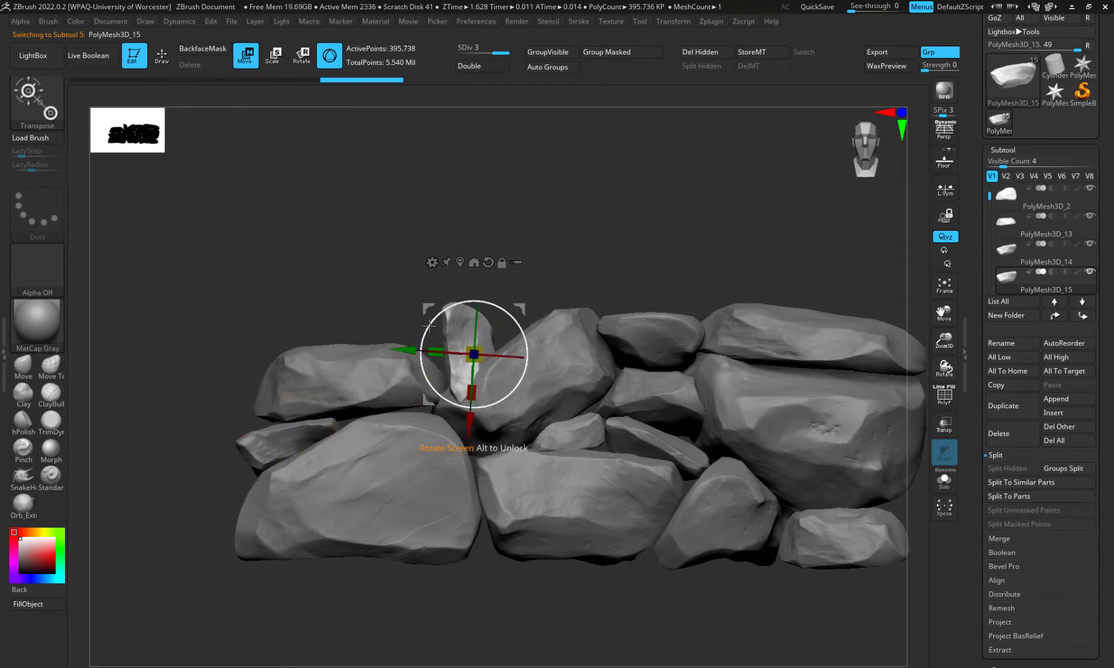
Rotate and flatten the small copy so it lies along the upper slope of the large leaning rock
key("q")
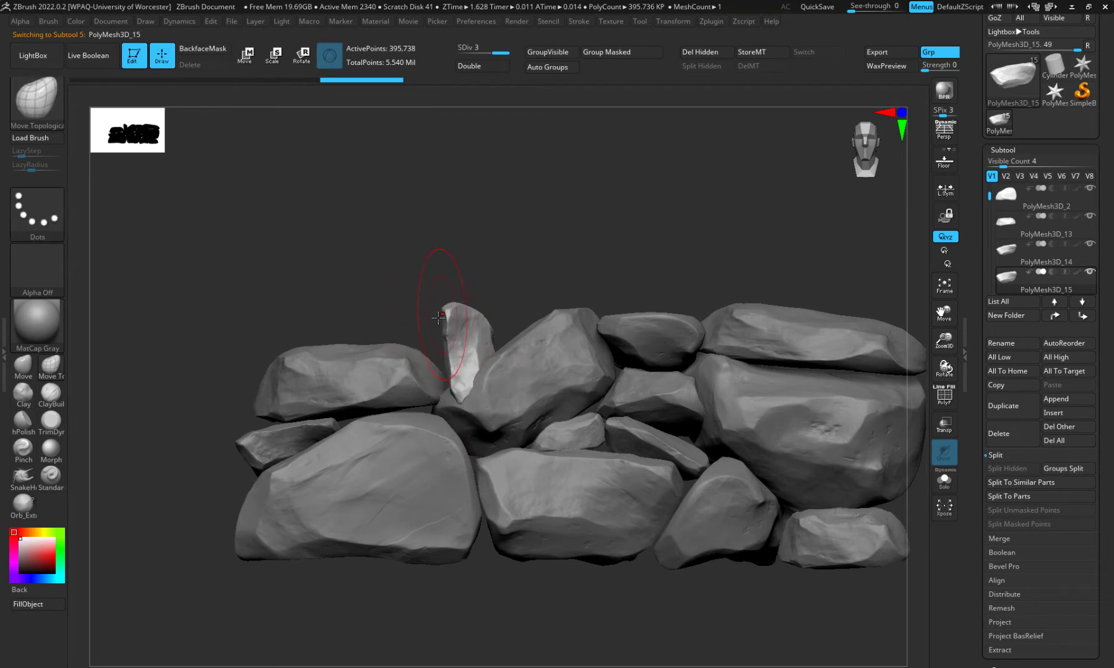
key("w")
left_click_drag(446, 305, 447, 375)
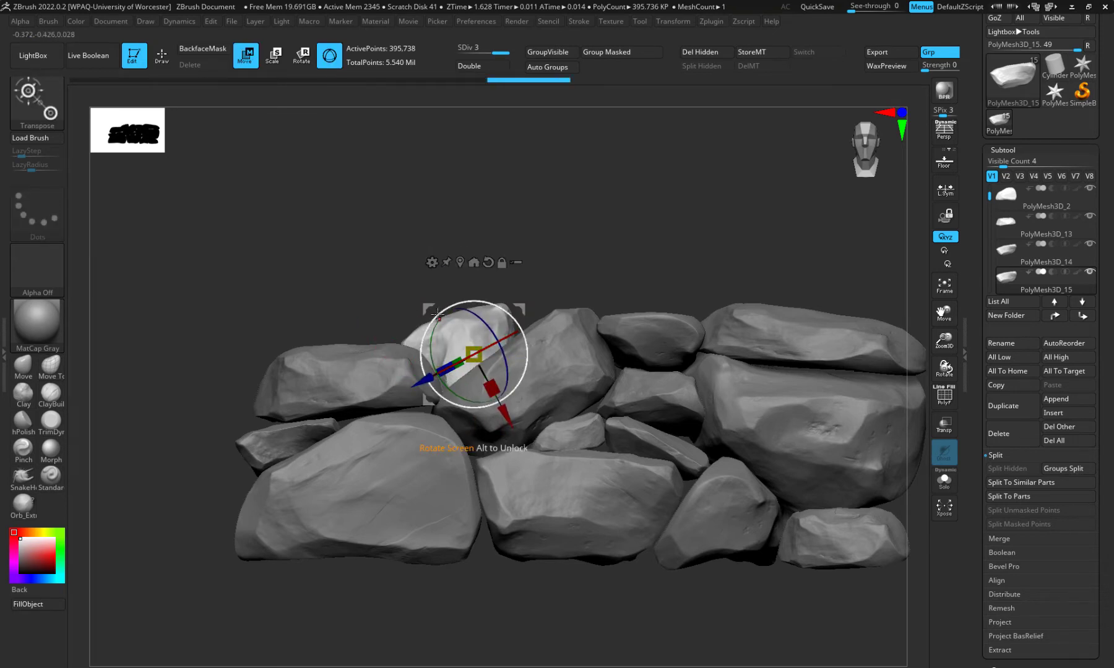
left_click_drag(429, 308, 427, 281)
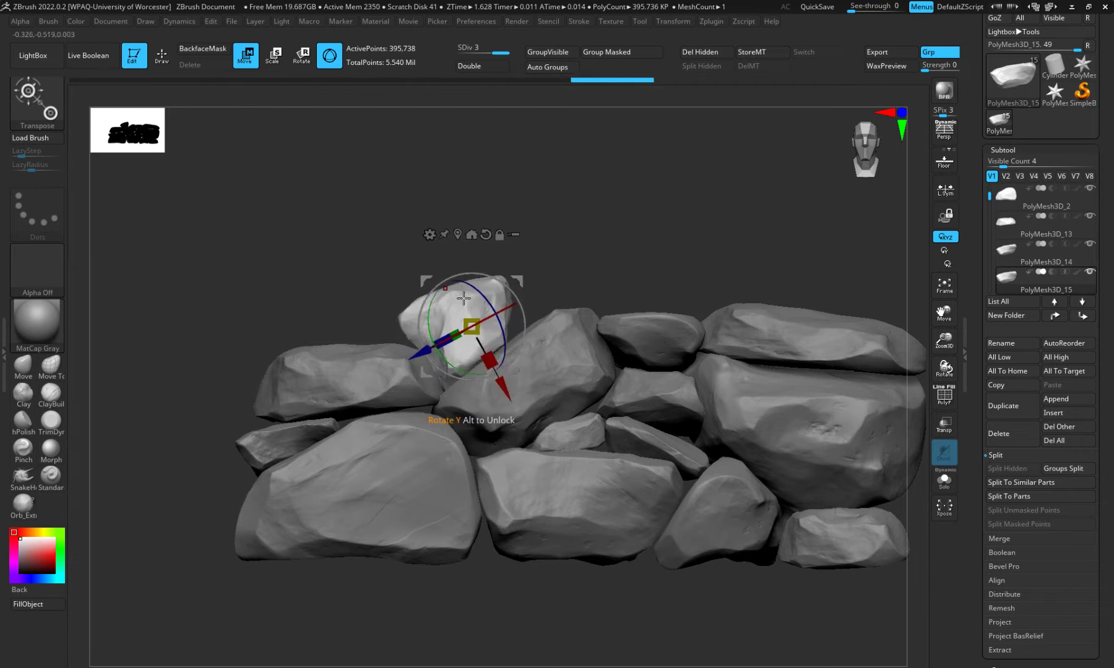
left_click_drag(488, 359, 482, 348)
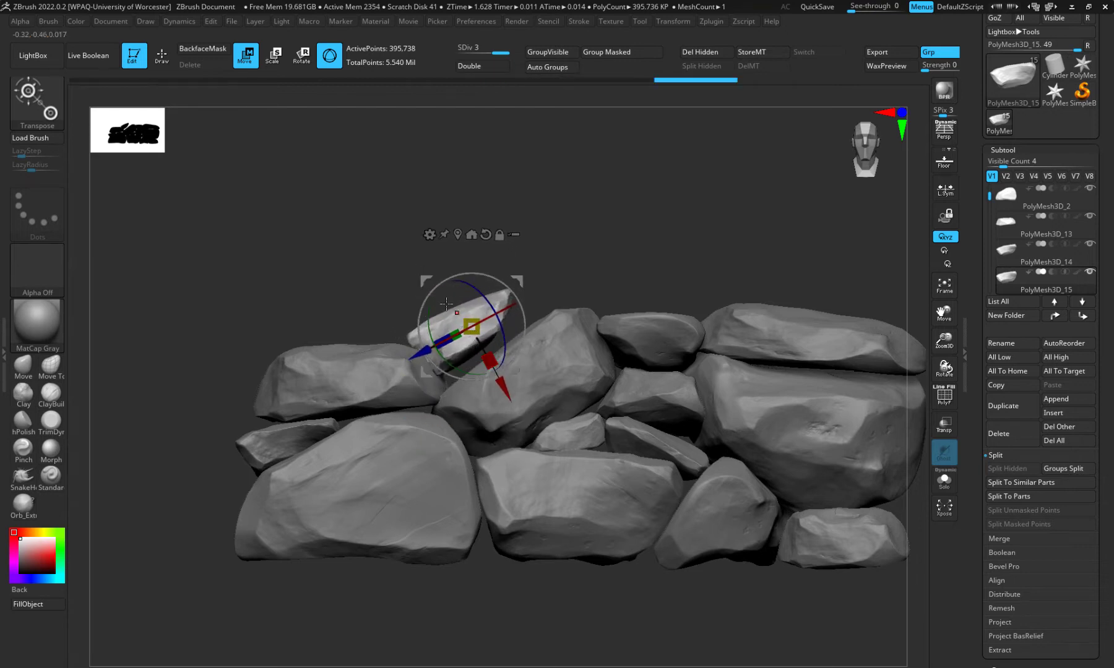
left_click_drag(425, 278, 447, 296)
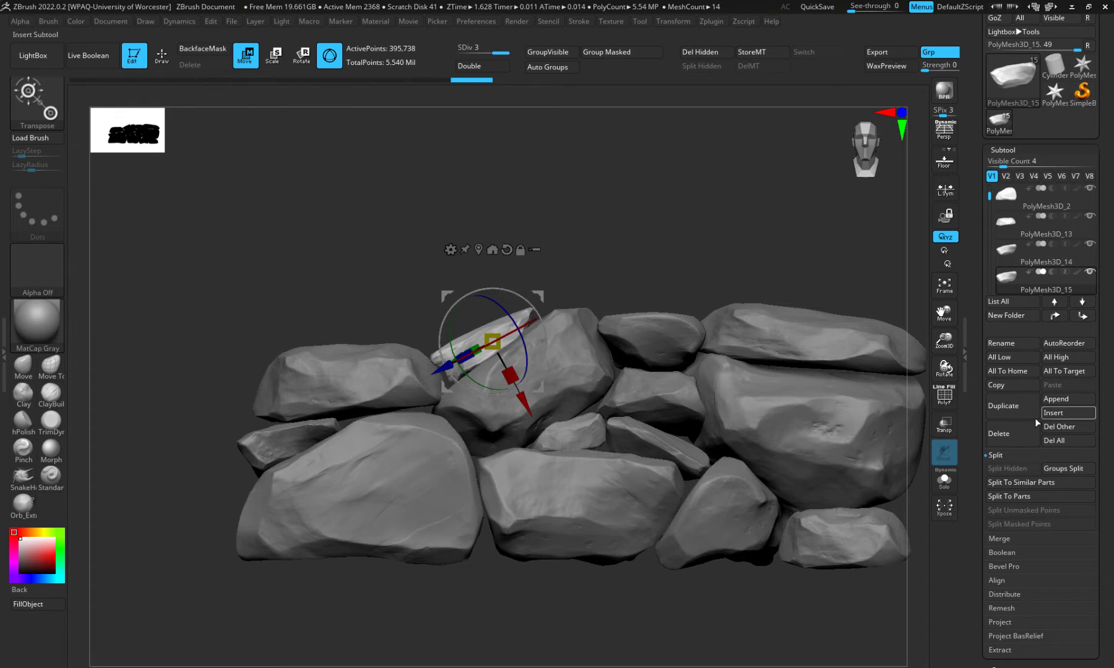
Duplicate the flattened rock above the large end rock, raise the copy, and turn it about 174 degrees
left_click(325, 418, "alt")
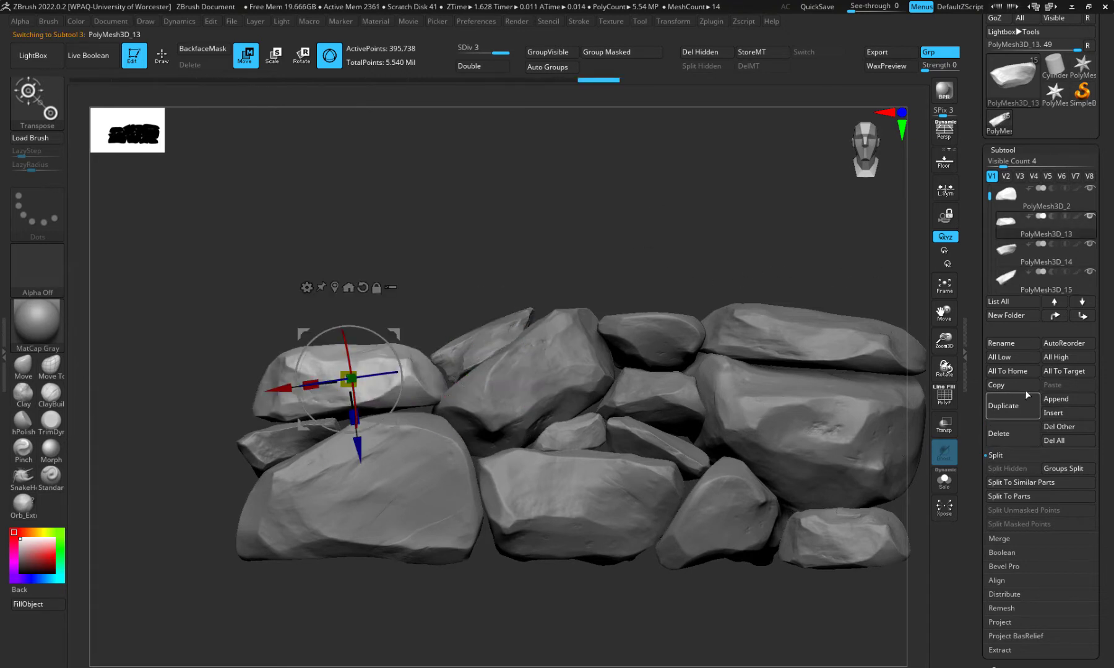
left_click_drag(356, 448, 352, 389, "ctrl")
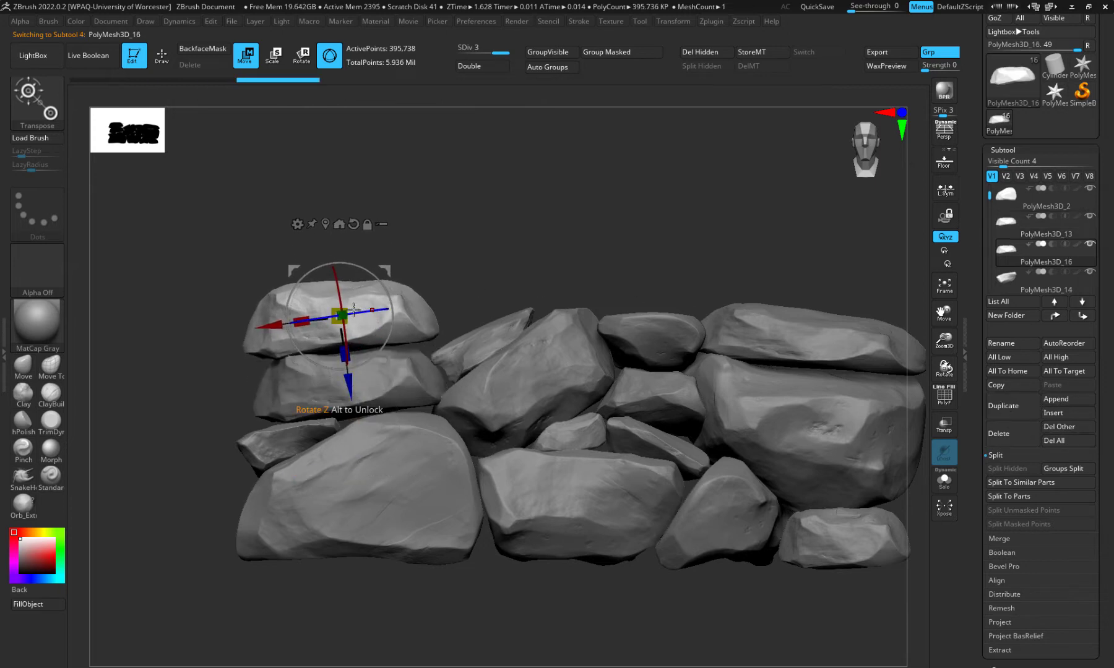
left_click_drag(354, 308, 202, 310)
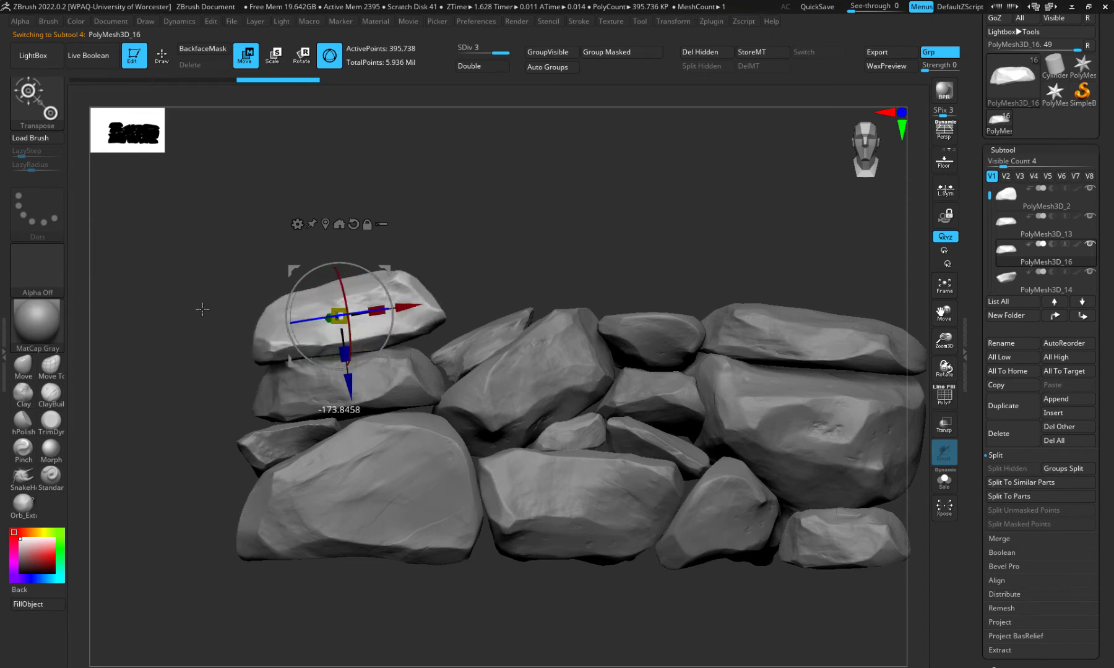
Turn and flatten the raised copy, level its tilt, and lower it onto the flattened rock below
mouse_move(288, 327)
left_mouse_down()
mouse_move(330, 323)
mouse_move(286, 328)
left_mouse_up()
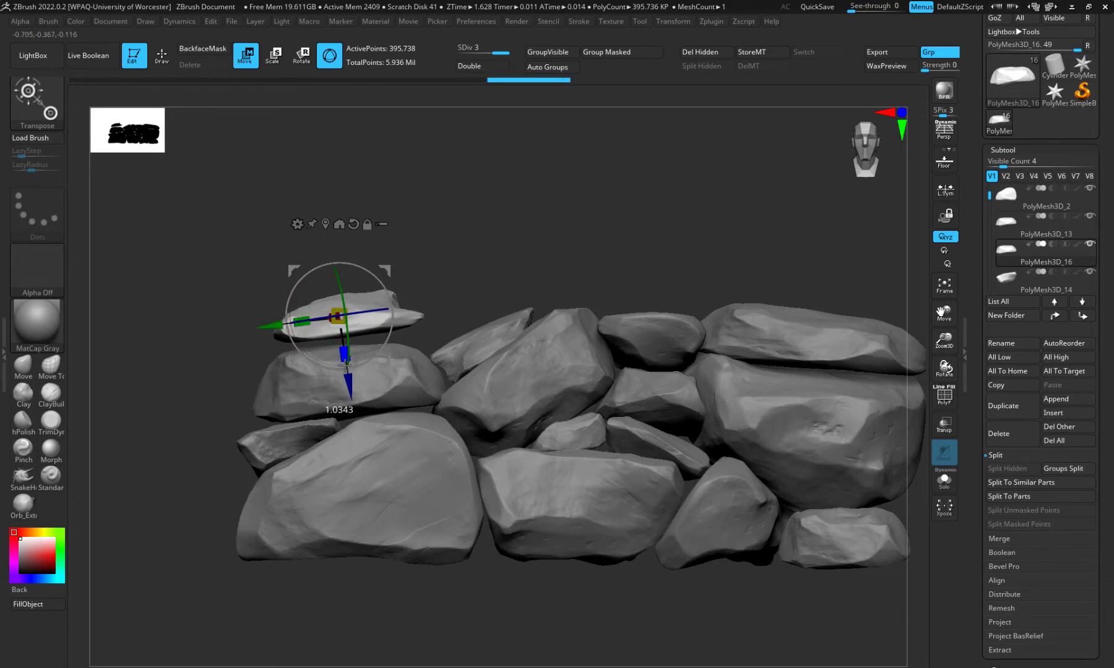
left_click_drag(347, 379, 347, 379)
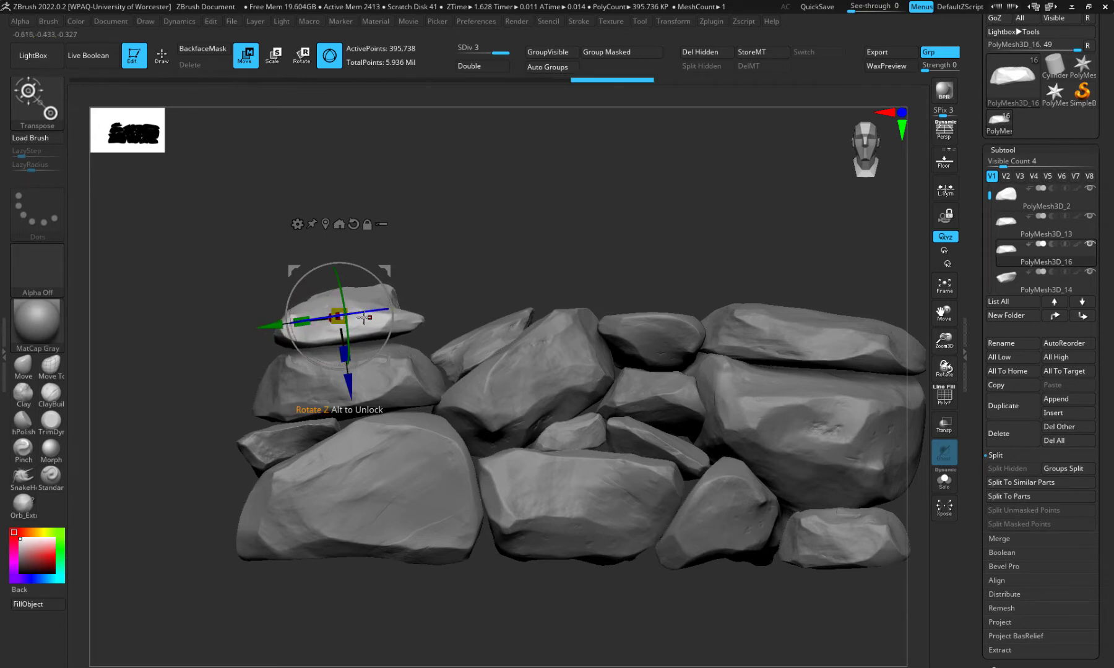
left_click_drag(280, 301, 280, 301)
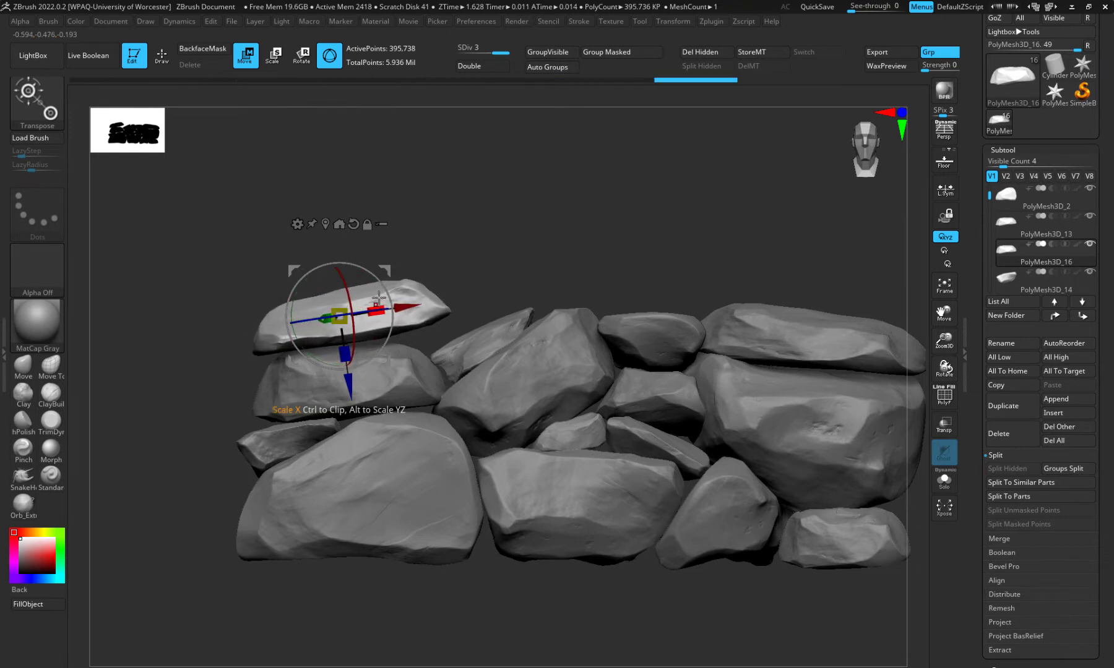
left_click_drag(385, 300, 384, 300)
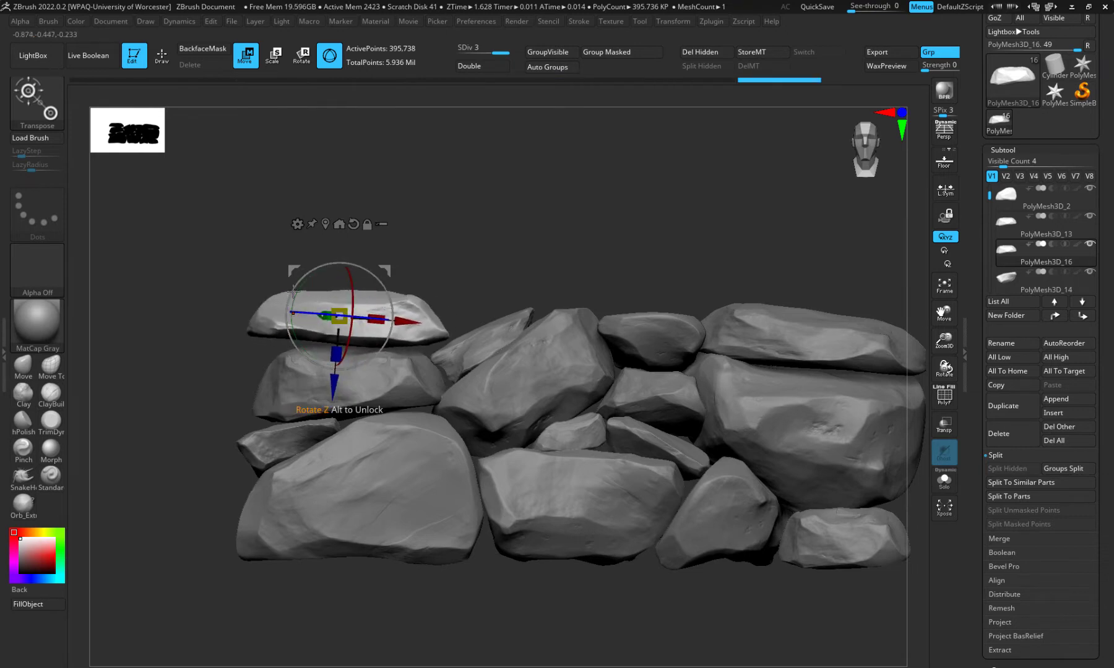
left_click_drag(313, 283, 331, 295)
Align the top slab's depth with the stack and adjust its shape with Move Topological from front and back
left_click_drag(446, 597, 520, 597)
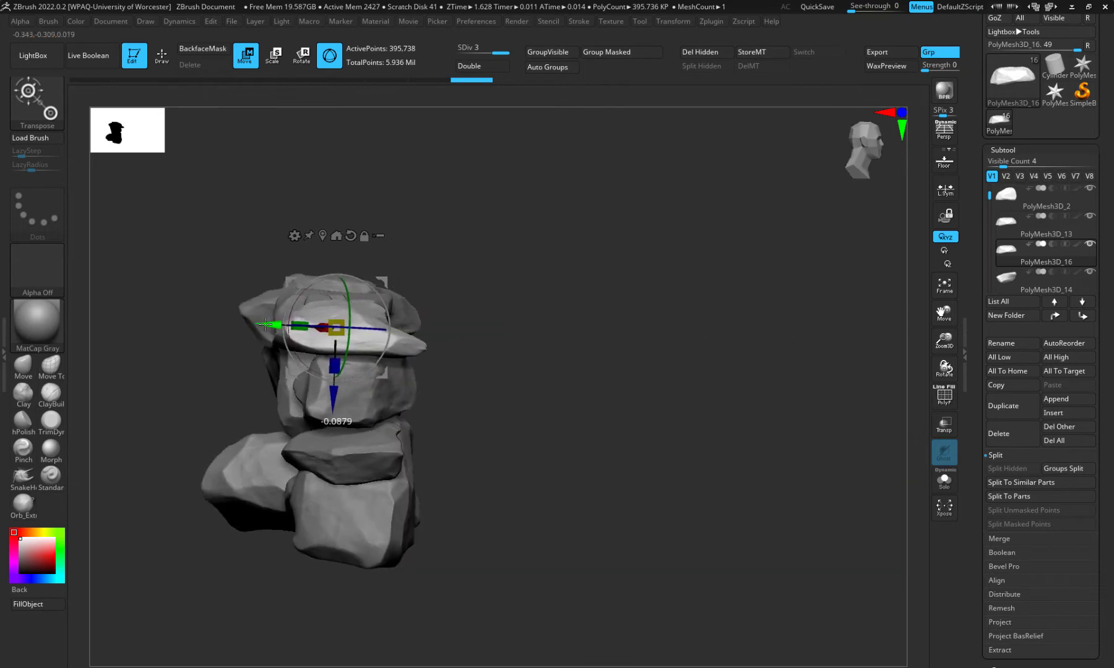
mouse_move(532, 514)
left_mouse_down()
mouse_move(471, 505)
mouse_move(436, 547)
mouse_move(462, 567)
left_mouse_up()
key("q")
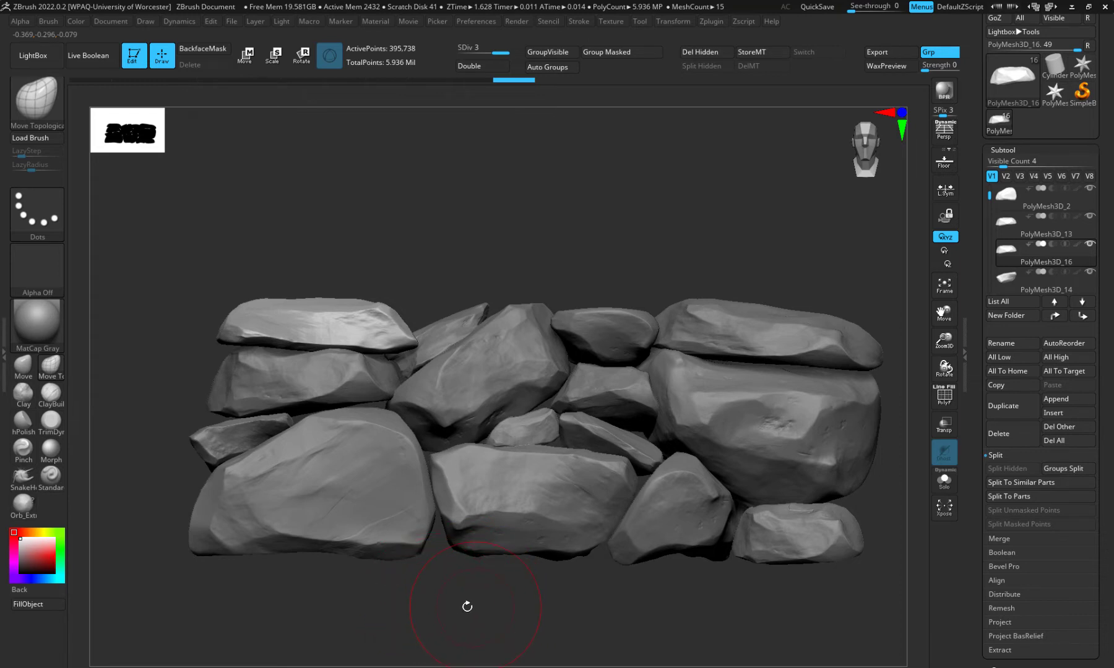
left_click_drag(467, 607, 351, 584)
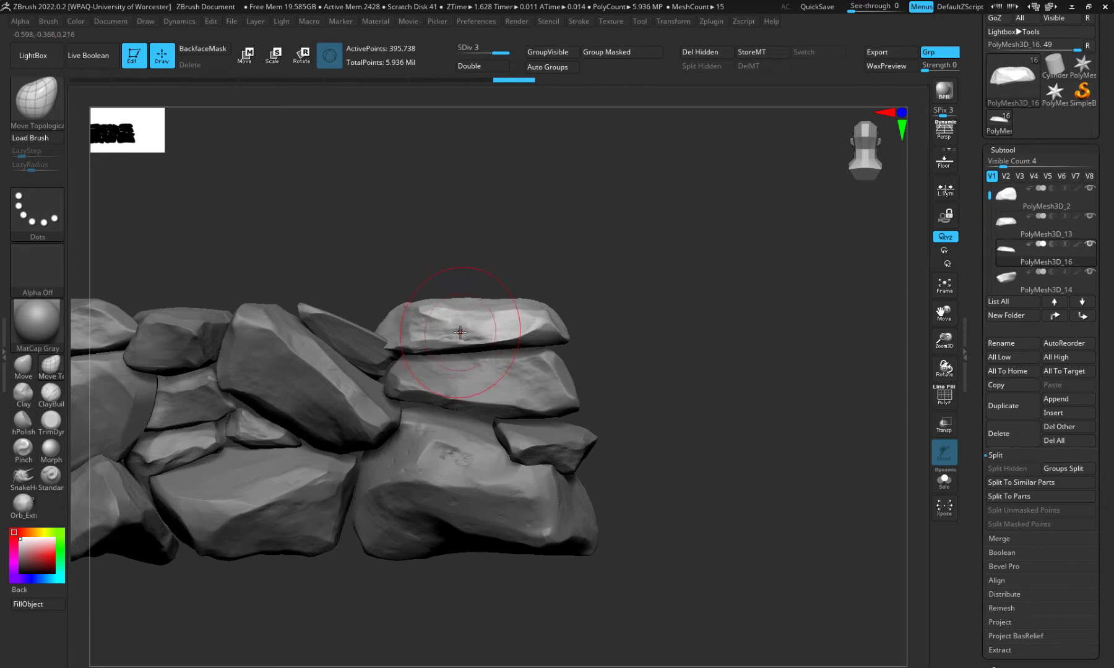
left_click_drag(456, 573, 345, 538)
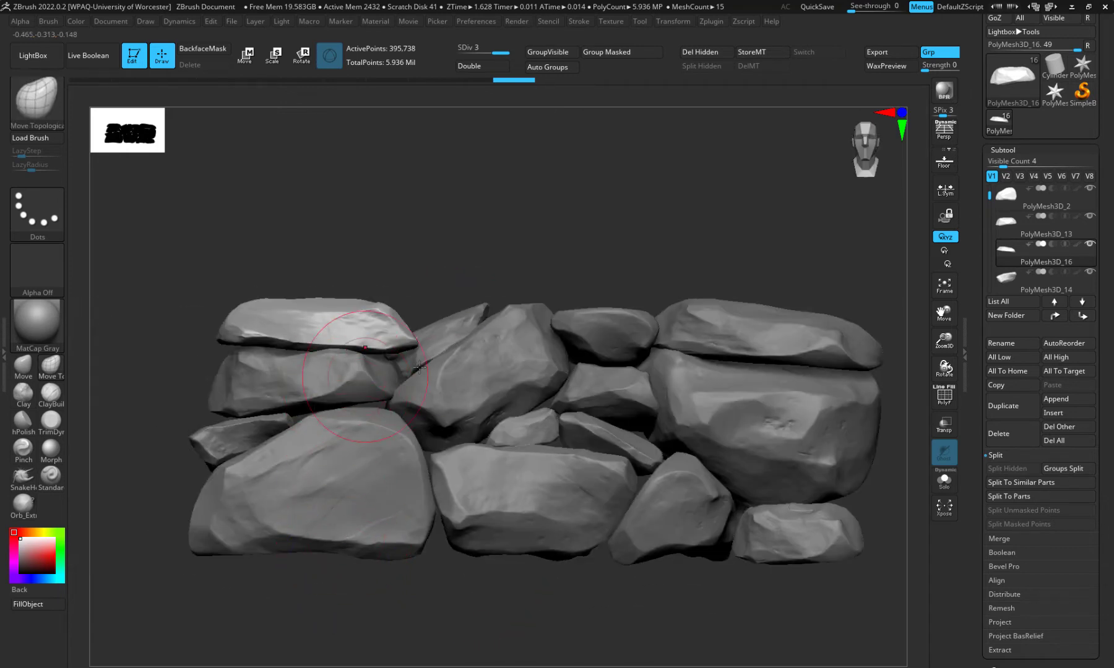
Duplicate the top slab, shrink the copy, and fit it into the gap between the large end rock and the flattened rock
left_click(1003, 407)
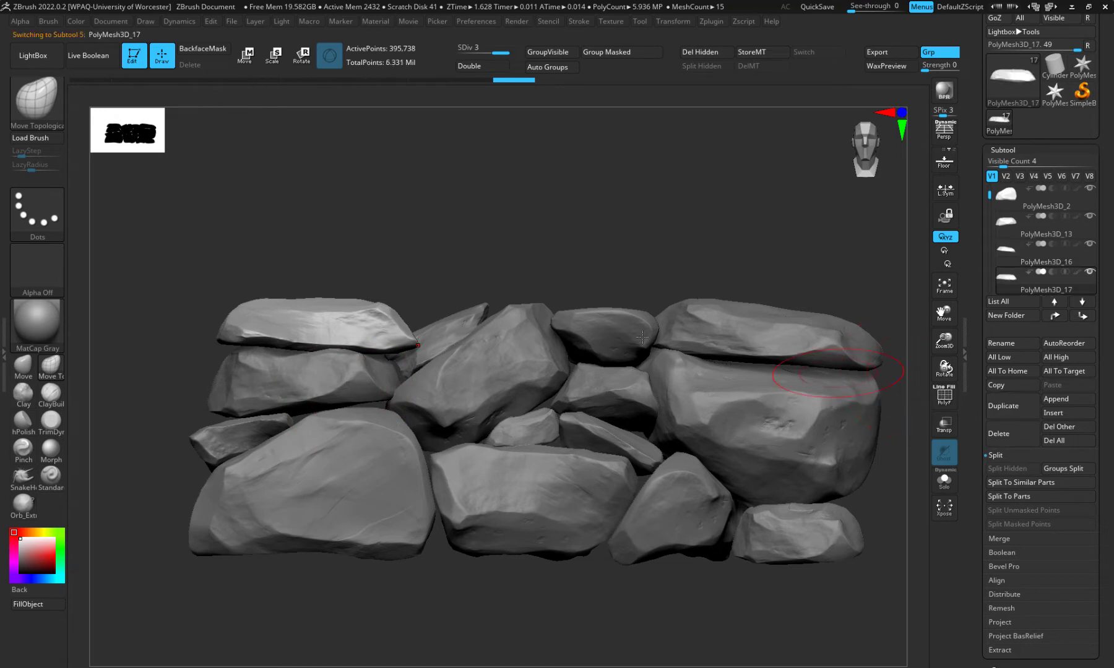
key("w")
mouse_move(261, 278)
left_mouse_down()
mouse_move(317, 351)
mouse_move(316, 339)
left_mouse_up()
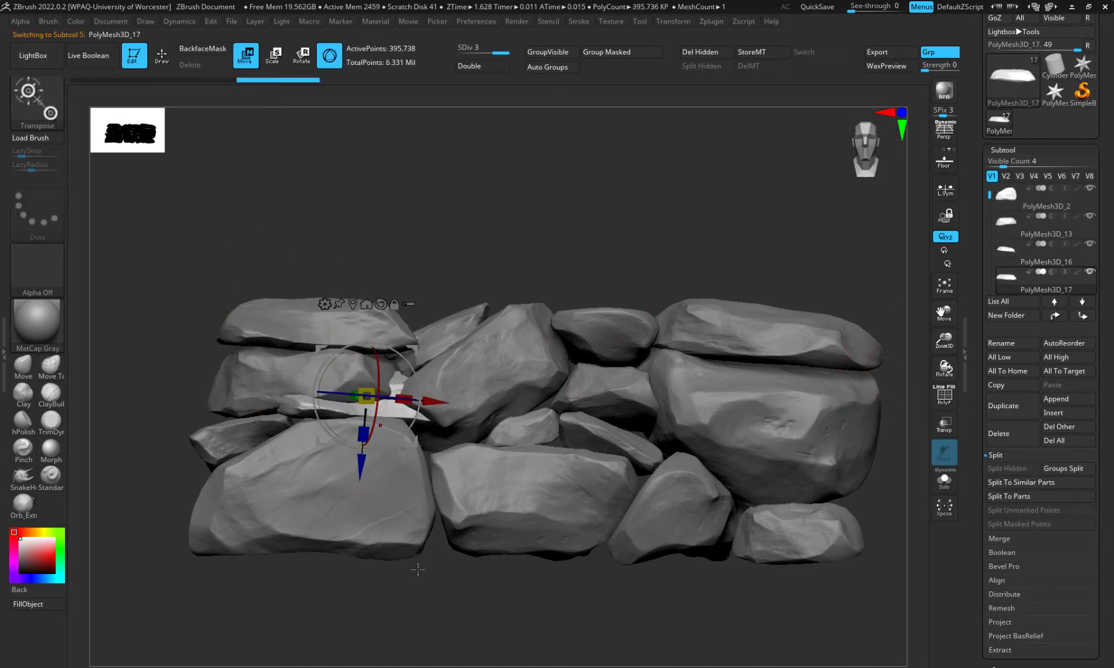
key("q")
left_click_drag(390, 556, 415, 590)
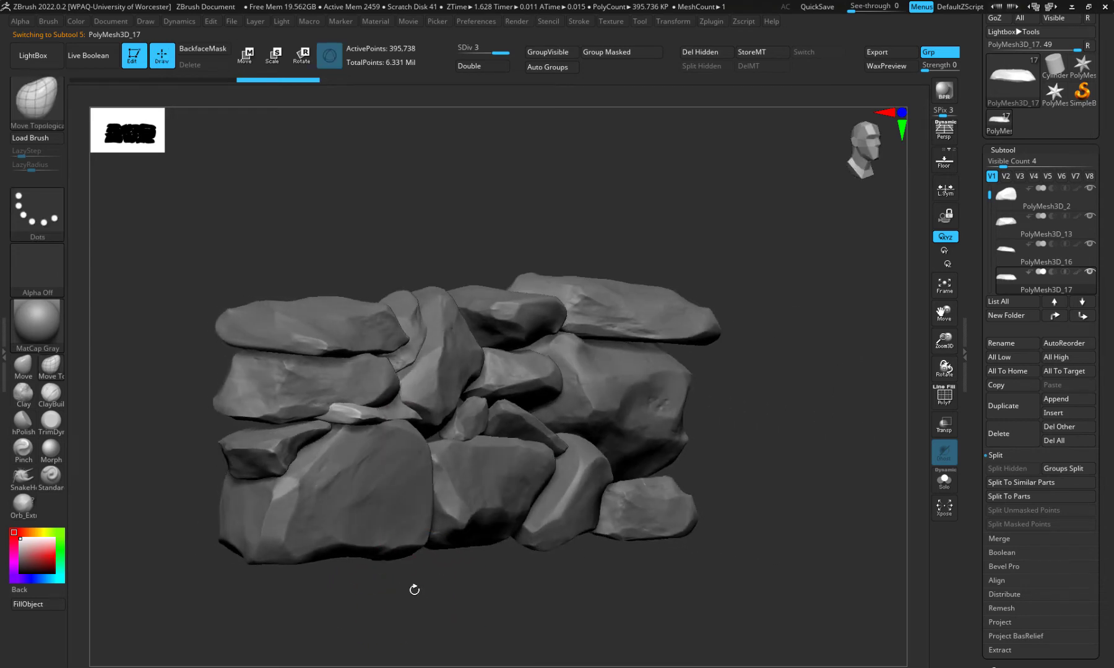
key("w")
left_click_drag(271, 384, 250, 380)
mouse_move(388, 587)
left_mouse_down()
mouse_move(388, 599)
mouse_move(366, 597)
mouse_move(360, 614)
left_mouse_up()
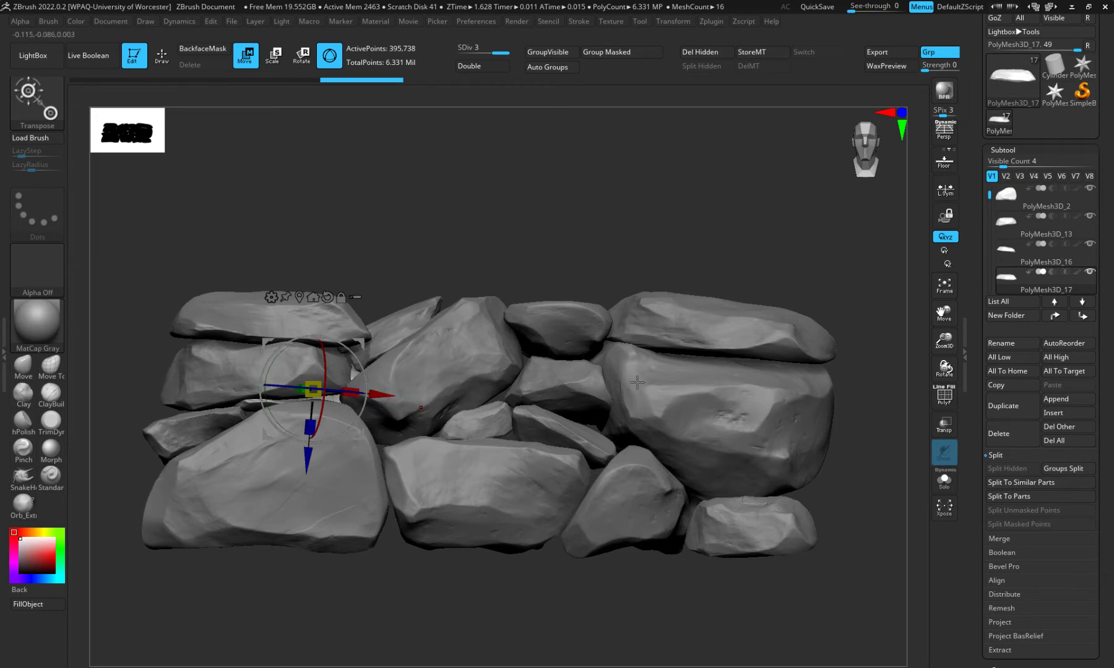
Duplicate the triangular bottom-row rock and move a smaller copy to the gap between the two largest bottom rocks
key("q")
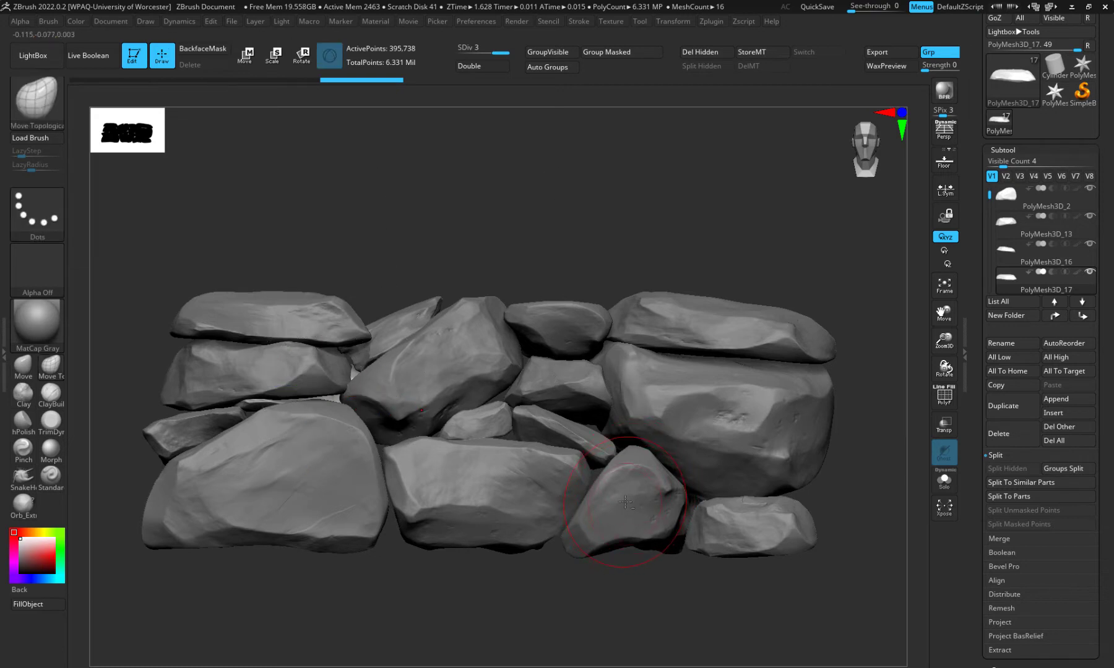
left_click(624, 503, "alt")
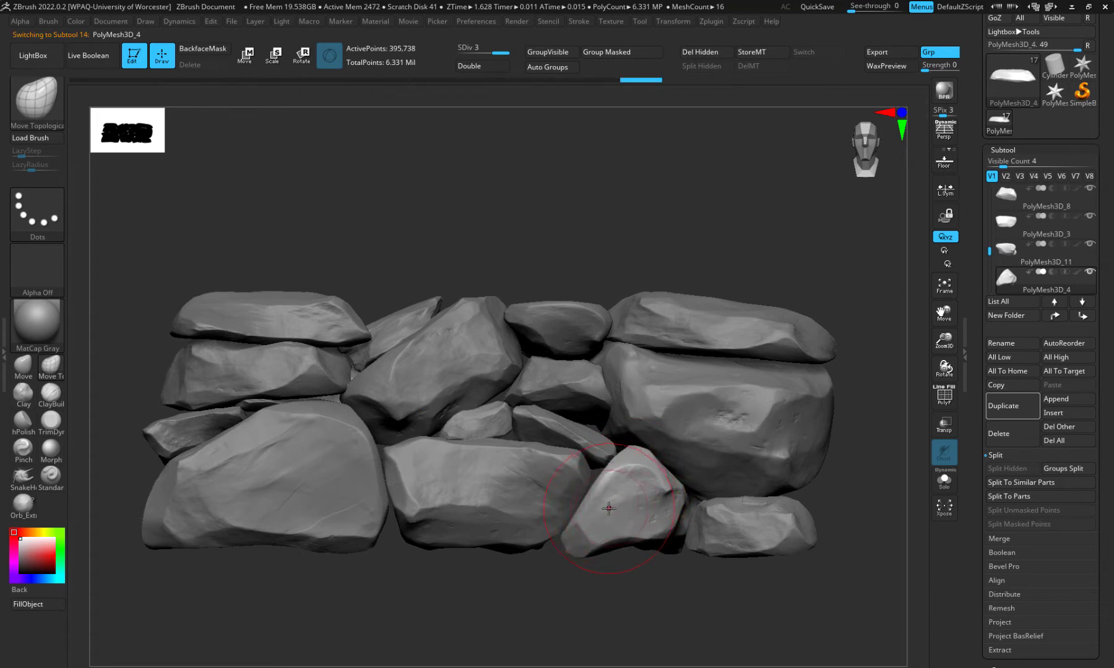
left_click(1004, 406)
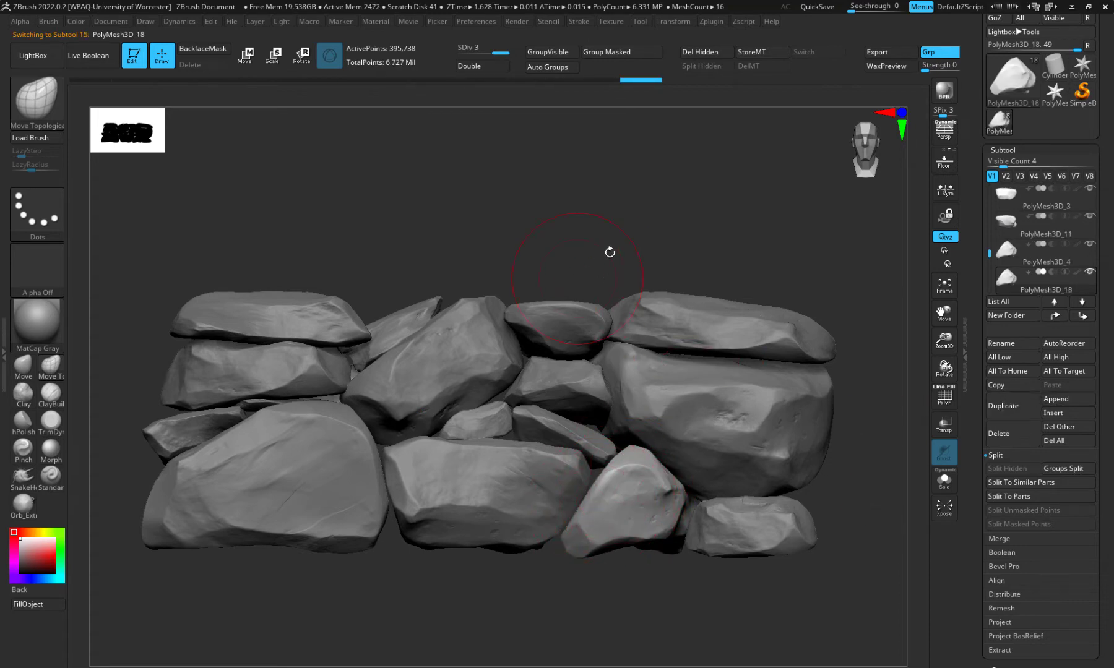
key("w")
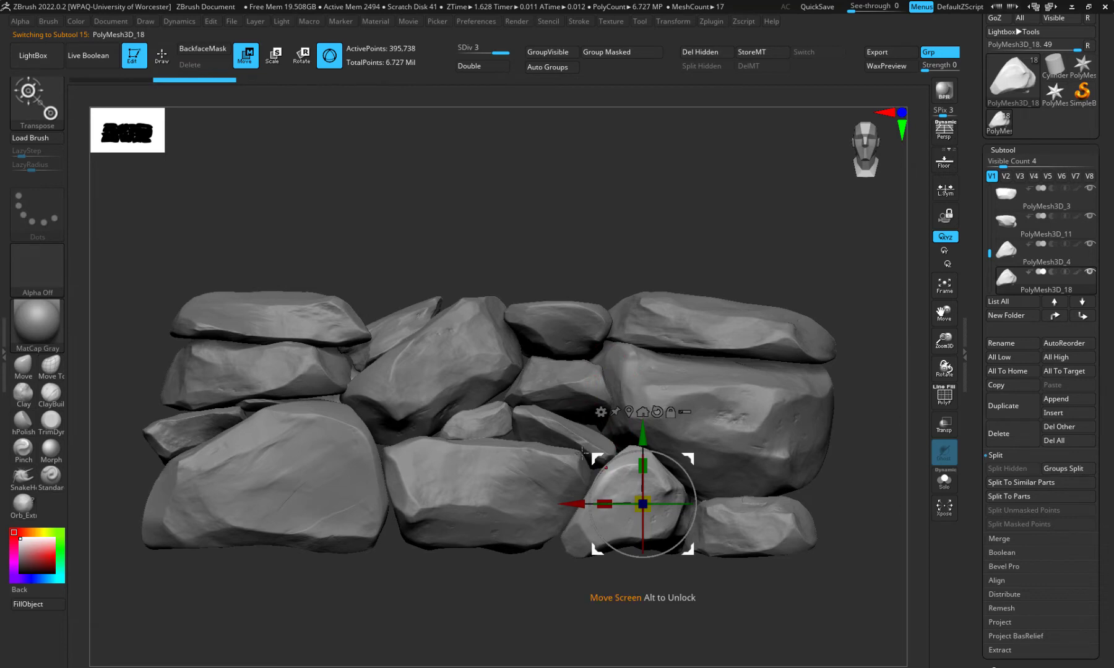
left_click_drag(639, 563, 394, 514)
Adjust the triangular copy's depth and position so it fills the gap beneath the large leaning rock
left_click_drag(401, 578, 495, 603)
left_click_drag(460, 462, 438, 458)
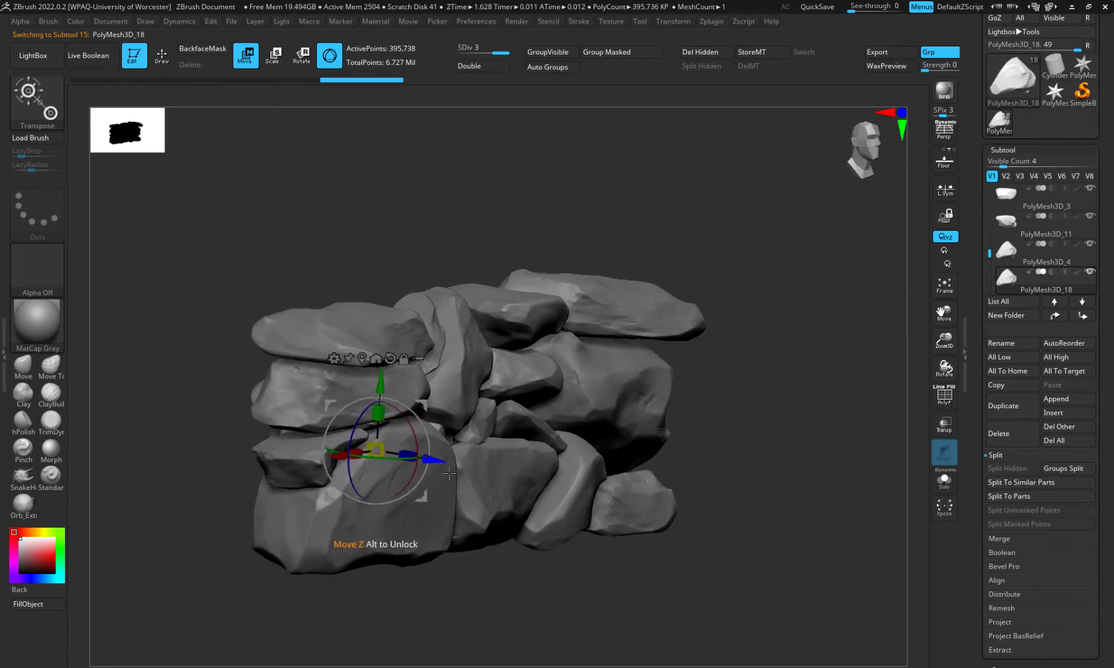
left_click_drag(572, 613, 442, 621)
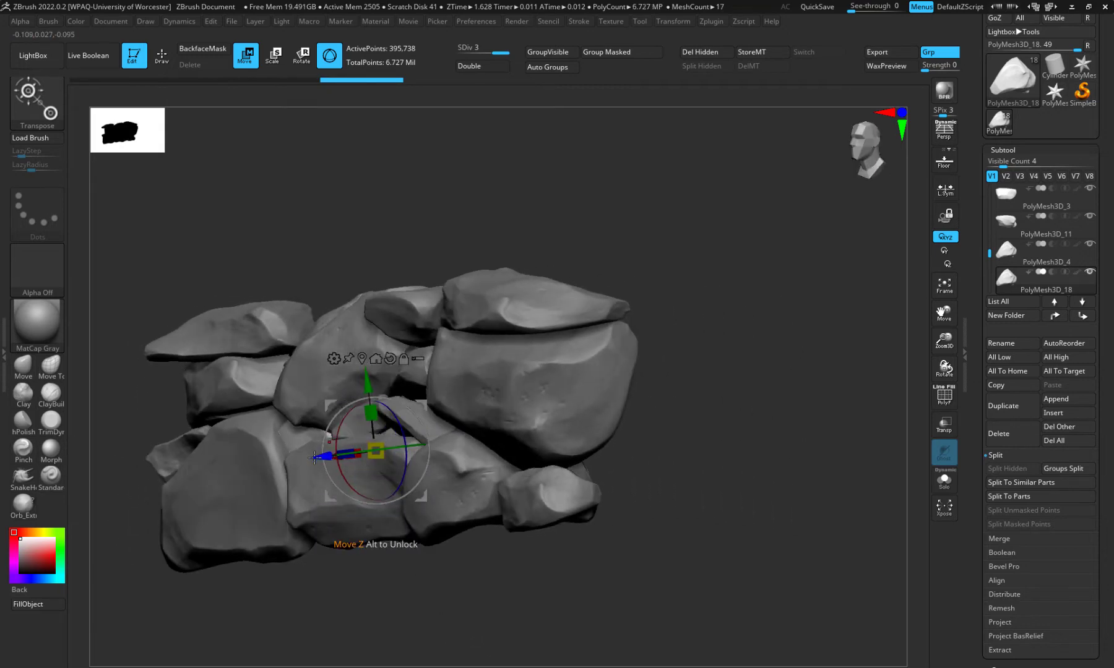
left_click_drag(315, 458, 327, 456)
left_click_drag(309, 574, 331, 484)
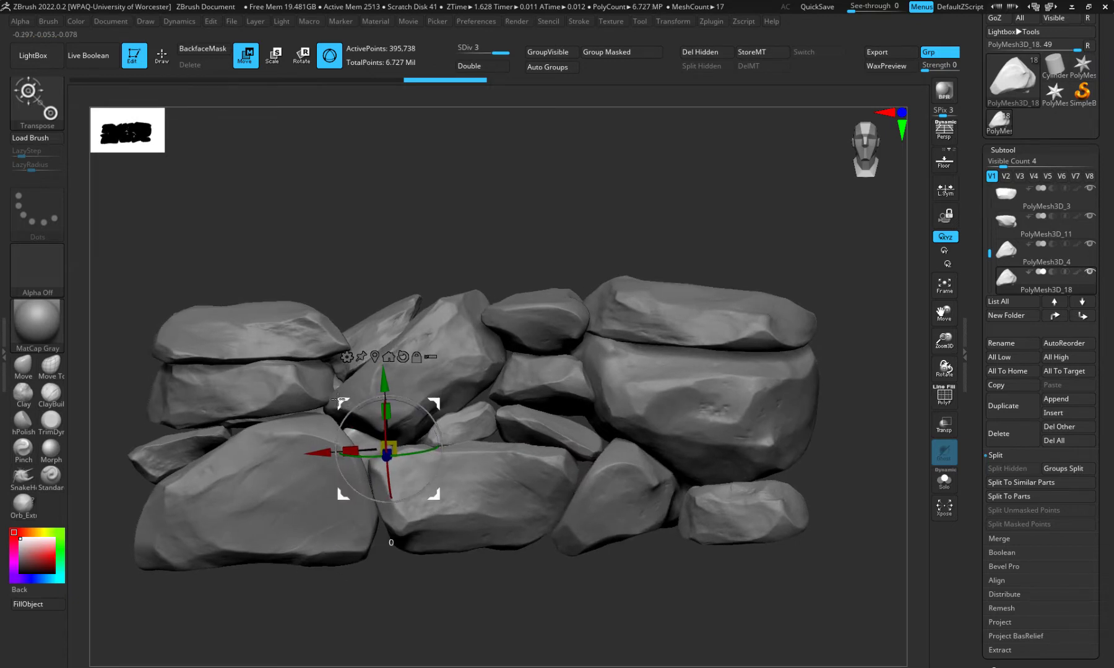
left_click_drag(340, 401, 332, 395)
mouse_move(385, 596)
left_mouse_down()
mouse_move(398, 599)
mouse_move(383, 597)
left_mouse_up()
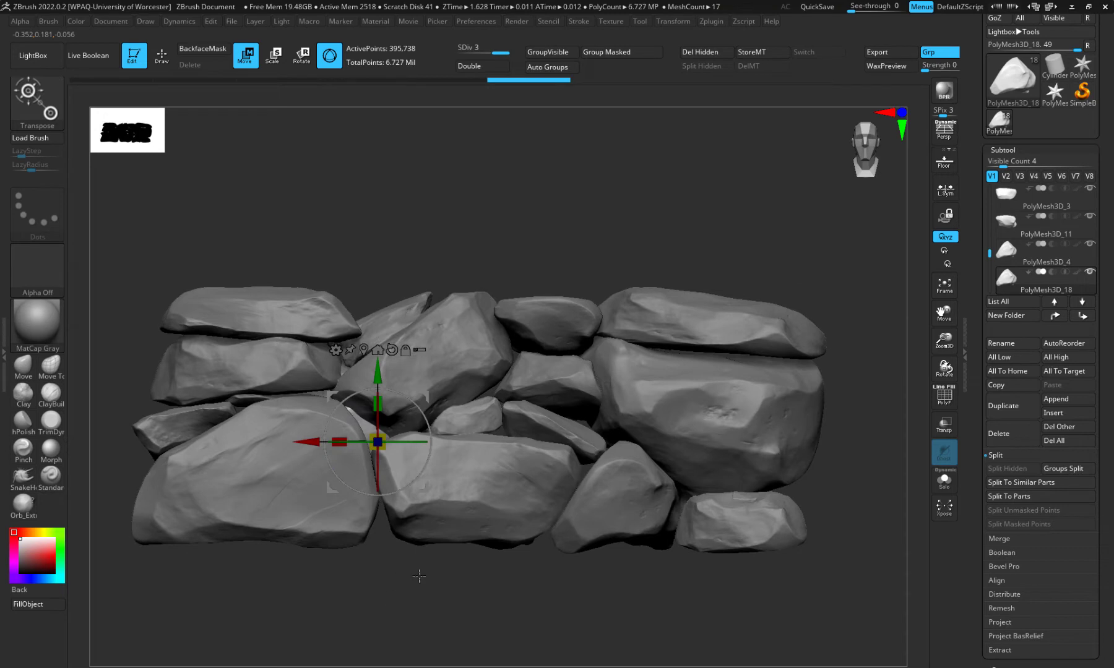
Duplicate the triangular filler rock, then lower and rotate the copy to plug the base gap between the two large bottom rocks
left_click(1014, 406)
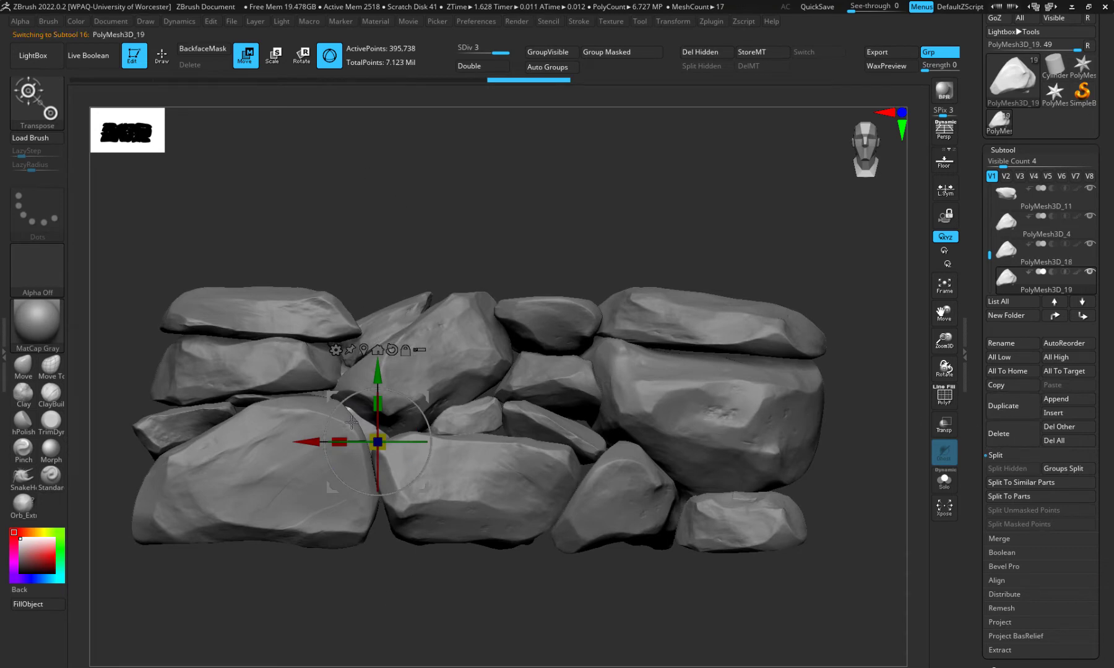
left_click_drag(374, 374, 371, 445)
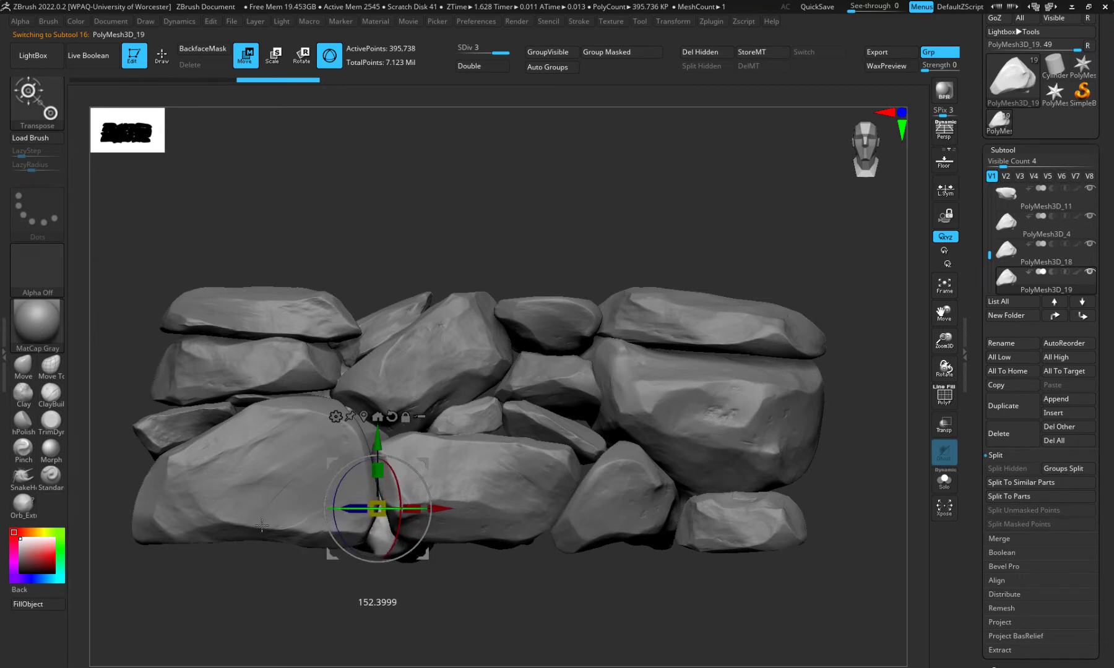
left_click_drag(367, 424, 367, 432)
left_click_drag(390, 583, 202, 448)
left_click_drag(240, 603, 321, 617)
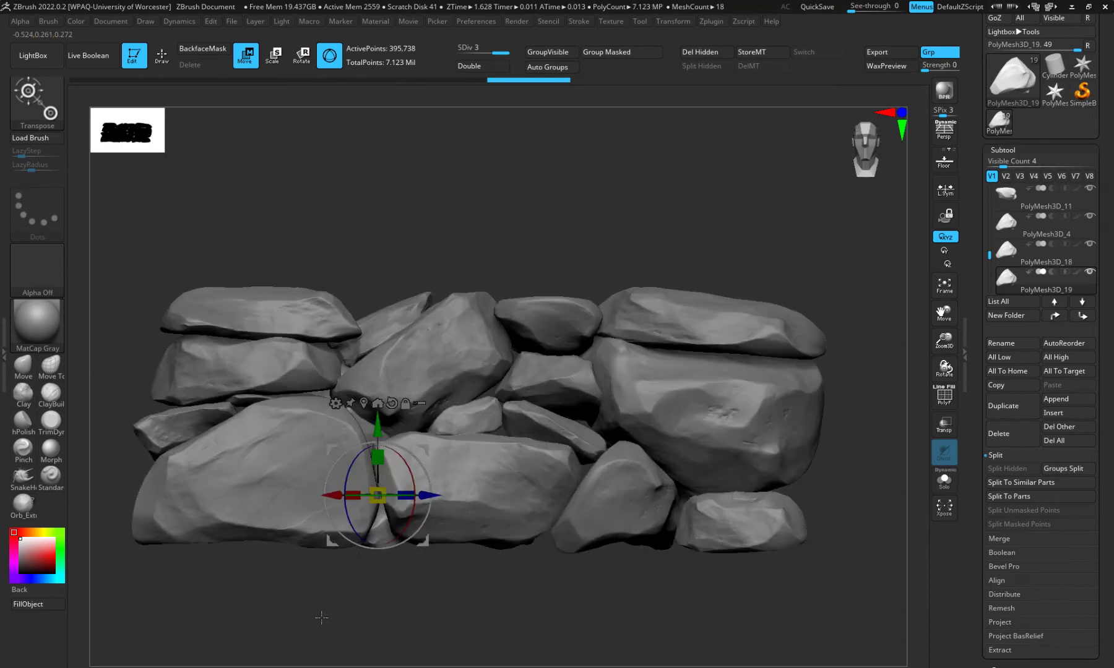
Duplicate the base filler rock and move the copy to the gap between the middle bottom rock and the triangular rock
left_click_drag(377, 426, 377, 427)
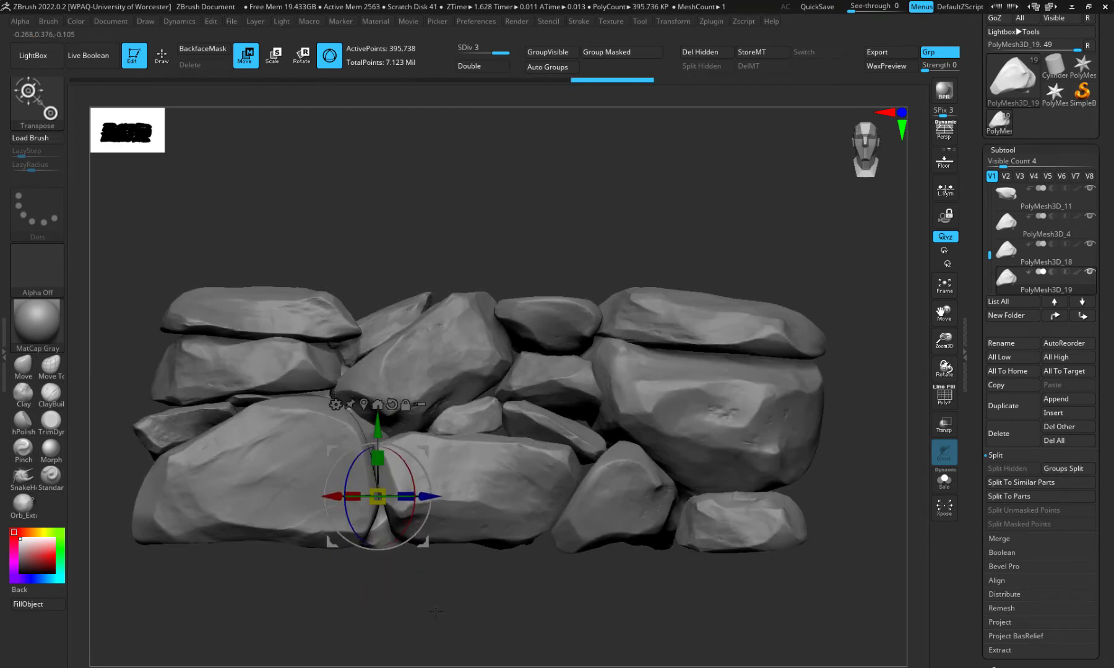
left_click_drag(435, 612, 390, 607)
left_click(391, 404)
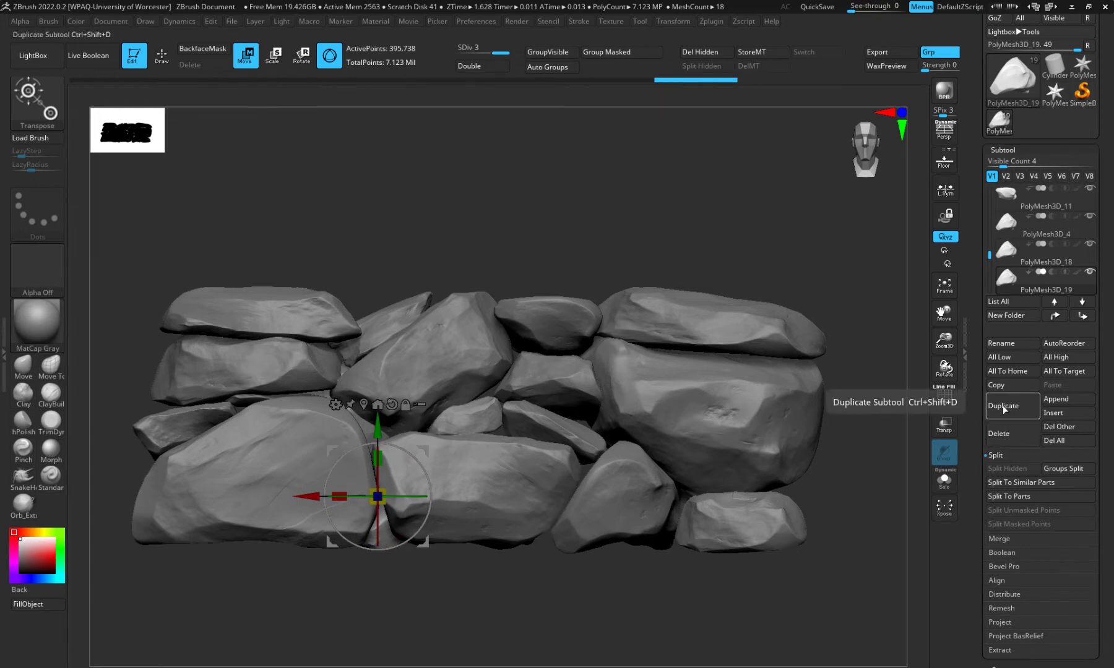
left_click(993, 407)
left_click_drag(308, 502, 479, 486)
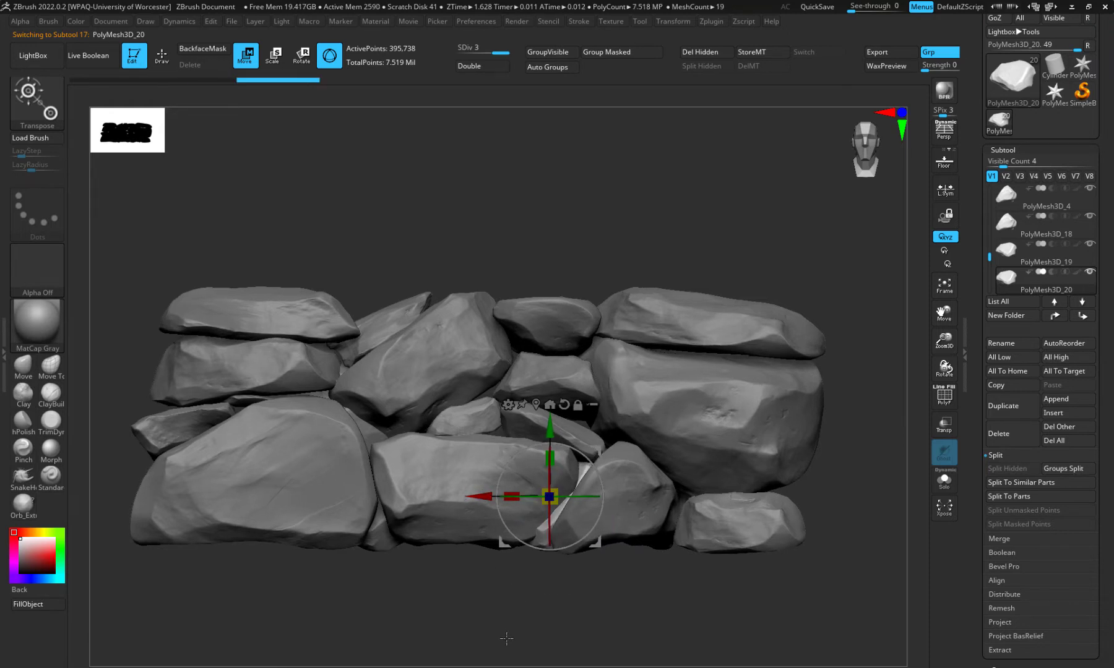
Rotate the new filler copy around its vertical axis so it sits tucked behind the middle bottom rock and the triangular rock
left_click(162, 56)
mouse_move(487, 631)
left_mouse_down()
mouse_move(506, 641)
mouse_move(481, 627)
left_mouse_up()
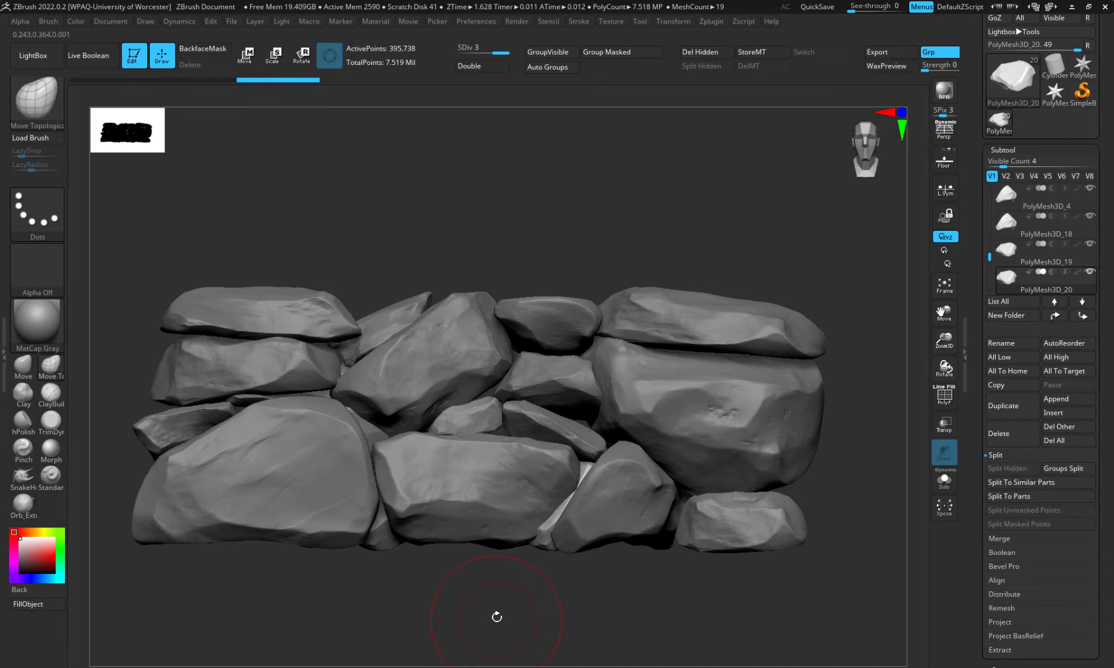
key("w")
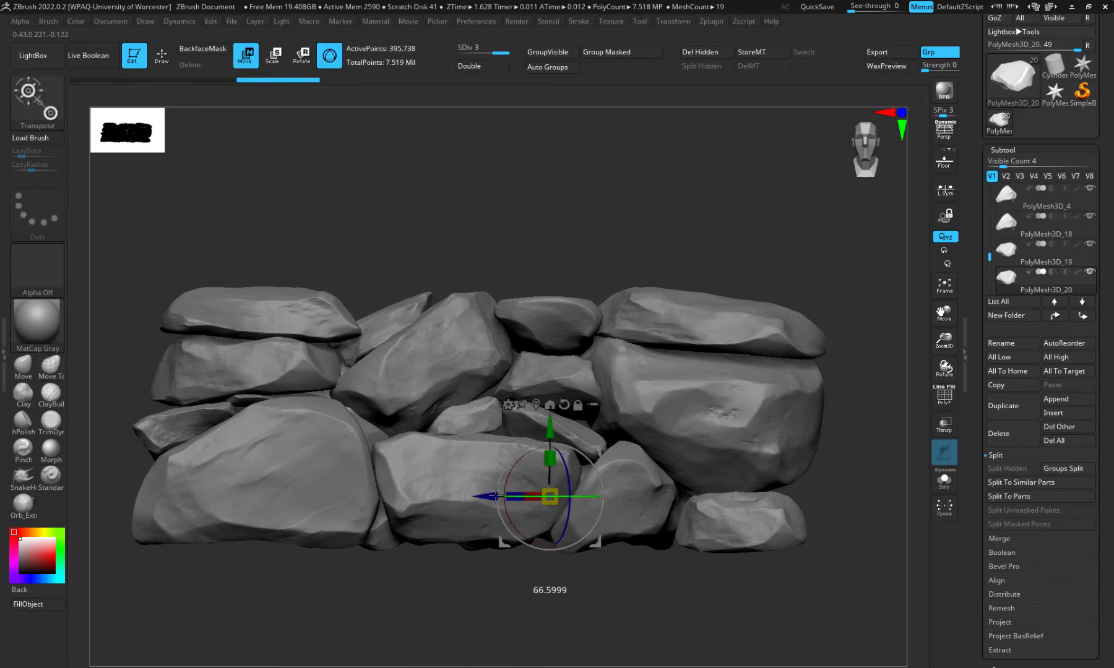
left_click_drag(447, 489, 362, 507)
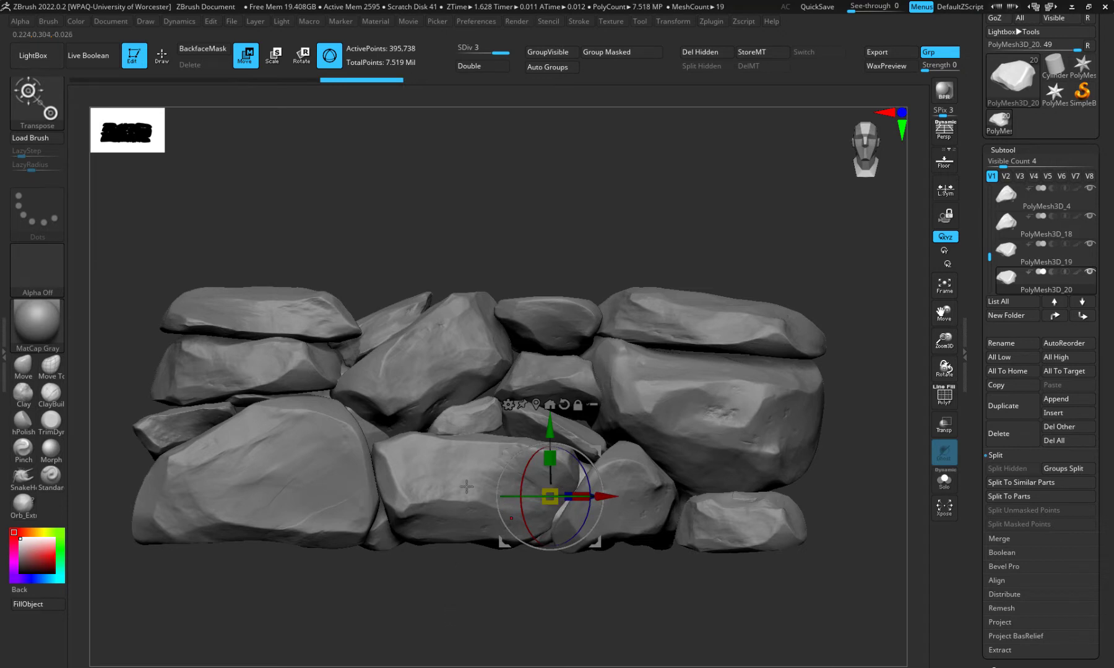
Duplicate the filler rock, then raise and rotate the copy to plug the gap above the triangular rock beside the large end rock
left_click(1001, 406)
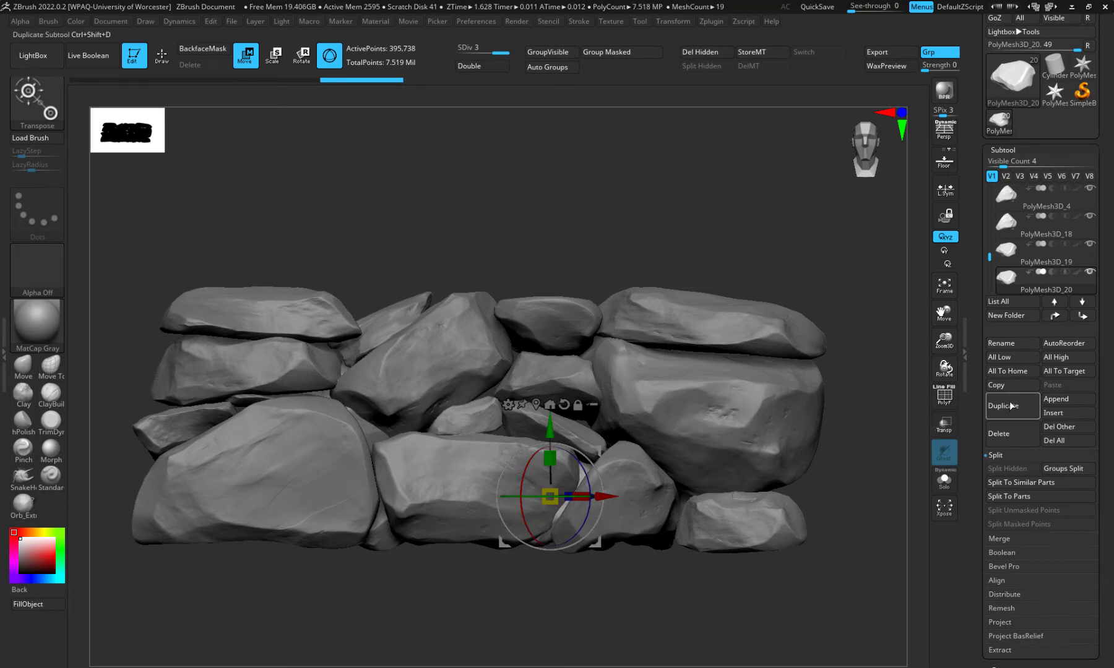
left_click(564, 405)
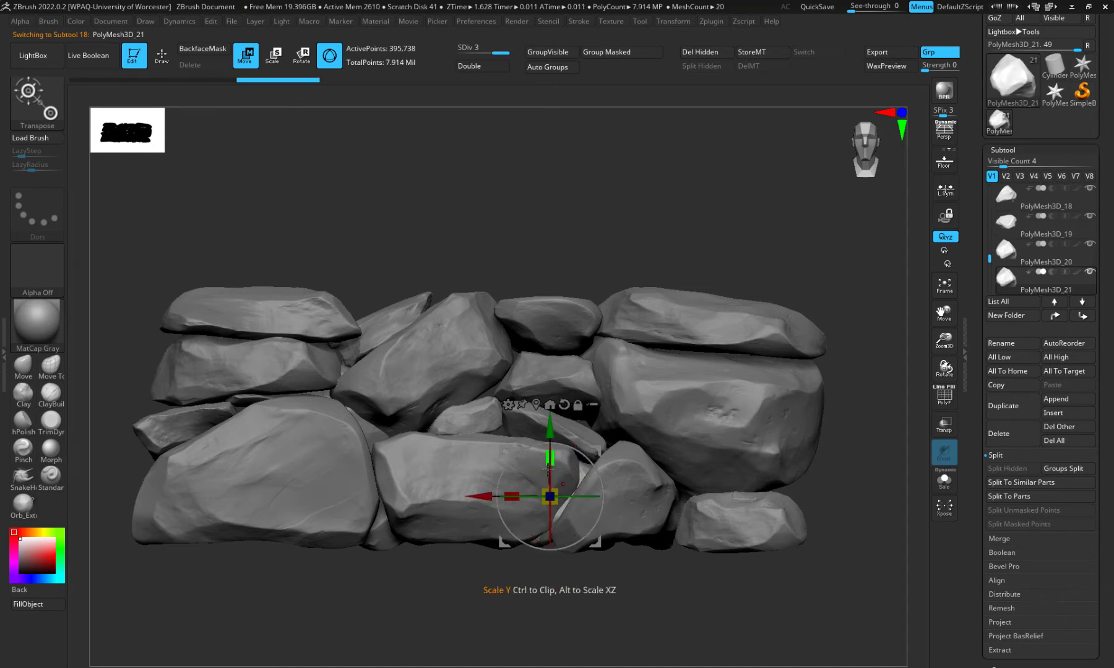
left_click_drag(505, 446, 546, 356)
left_click_drag(610, 408, 498, 394)
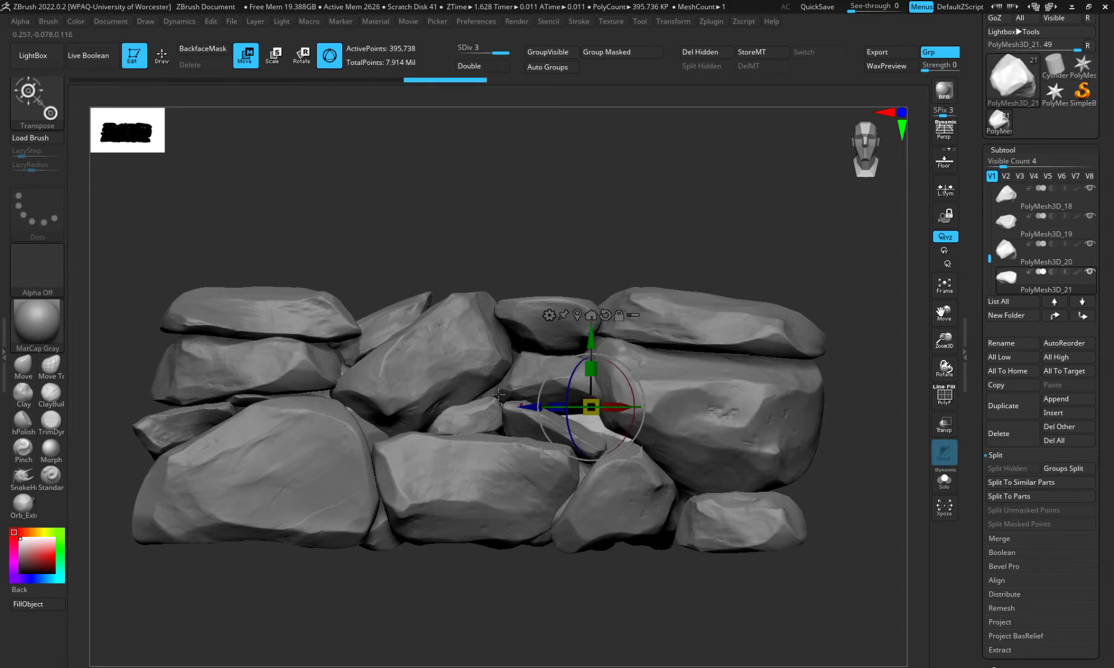
mouse_move(524, 582)
left_mouse_down()
mouse_move(488, 582)
mouse_move(530, 592)
mouse_move(508, 587)
mouse_move(510, 573)
left_mouse_up()
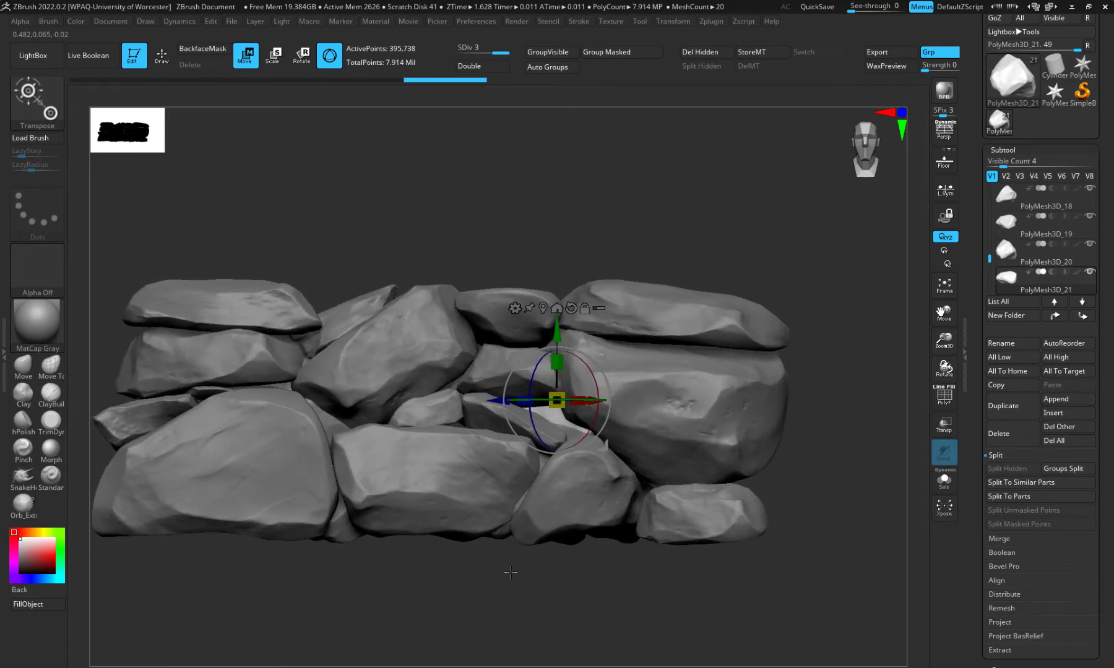
left_click(865, 141)
left_click(865, 141)
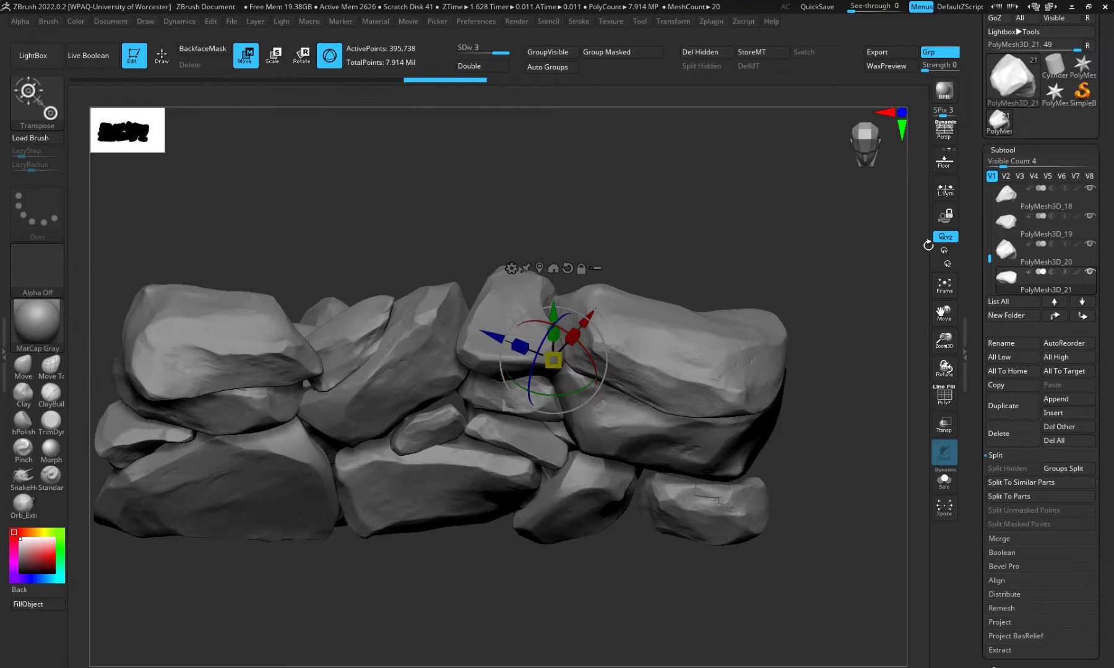
left_click(864, 125)
Duplicate the latest filler rock, then enlarge and rotate the copy to fill the gap beneath the leaning rock above the small middle rock
left_click(1006, 403)
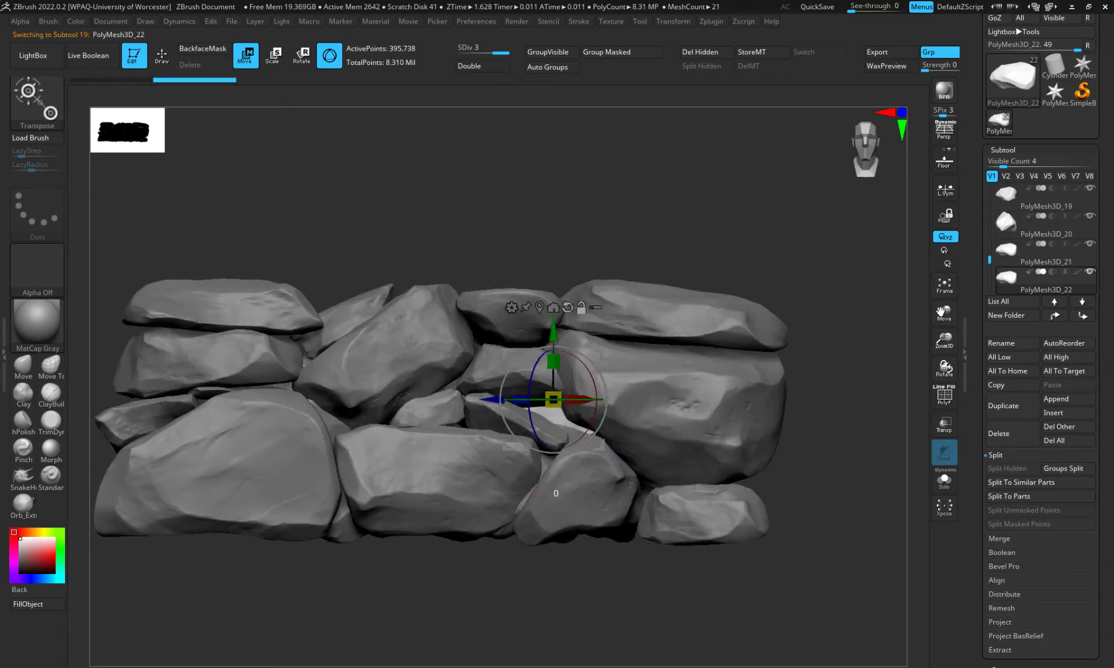
left_click(568, 308, "alt")
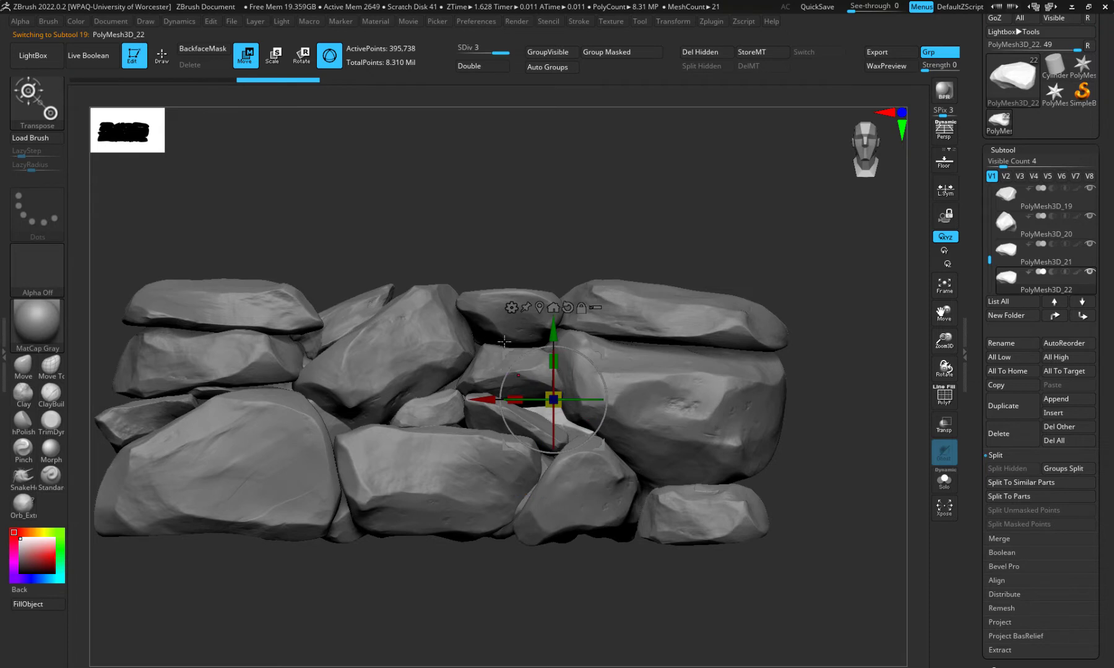
left_click_drag(508, 351, 403, 327)
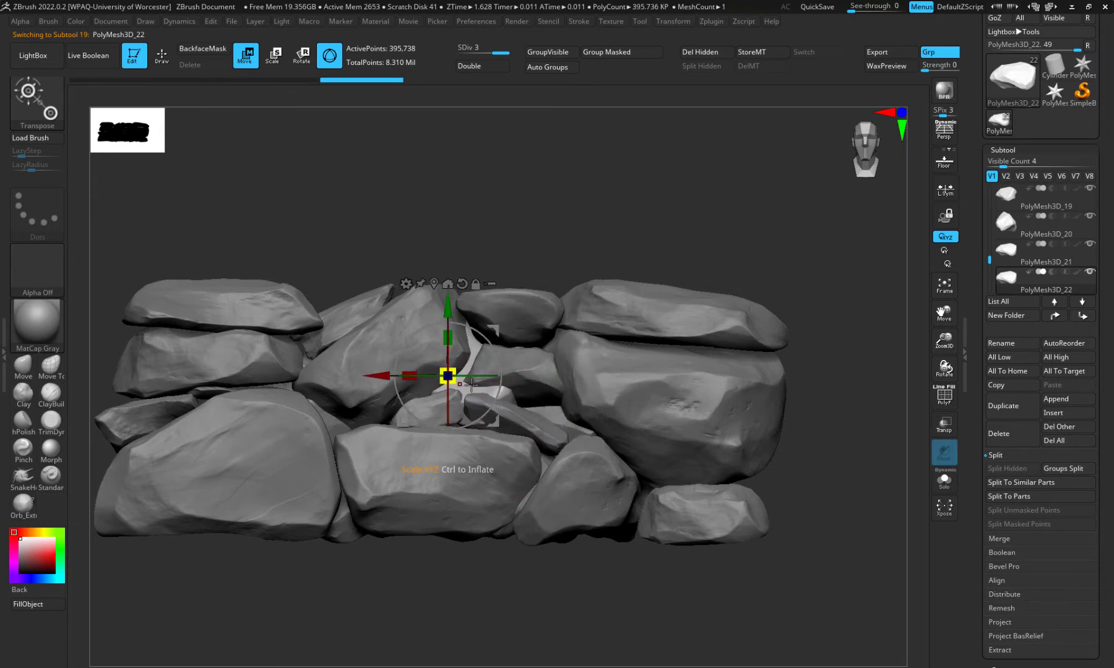
left_click_drag(472, 385, 521, 387)
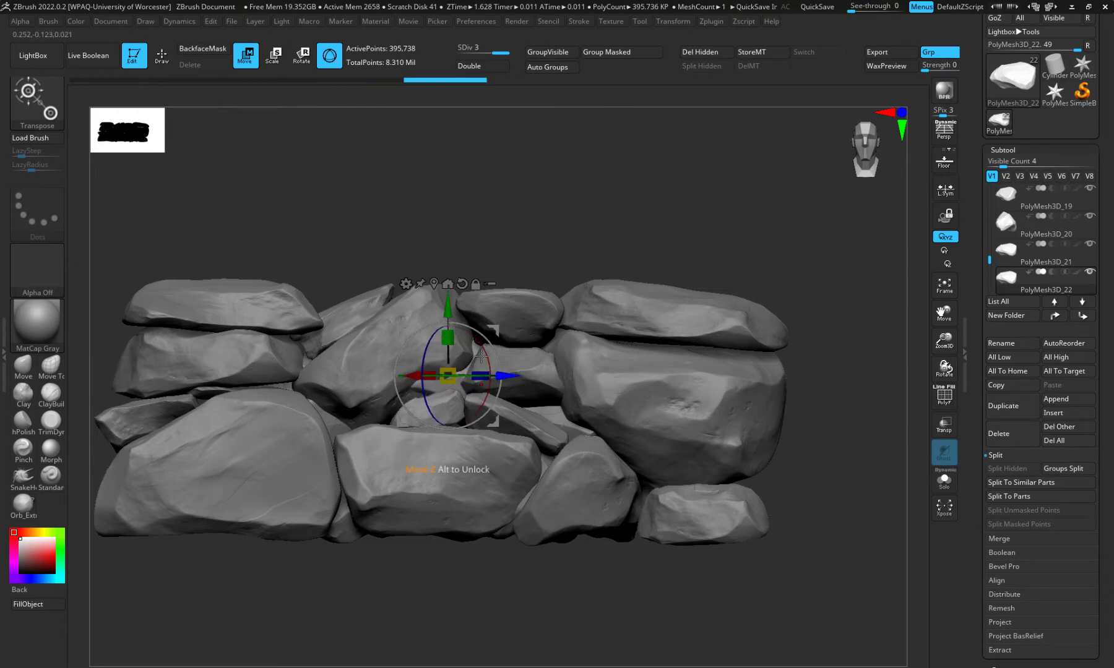
left_click_drag(404, 329, 413, 359)
left_click_drag(471, 544, 447, 601)
key("q")
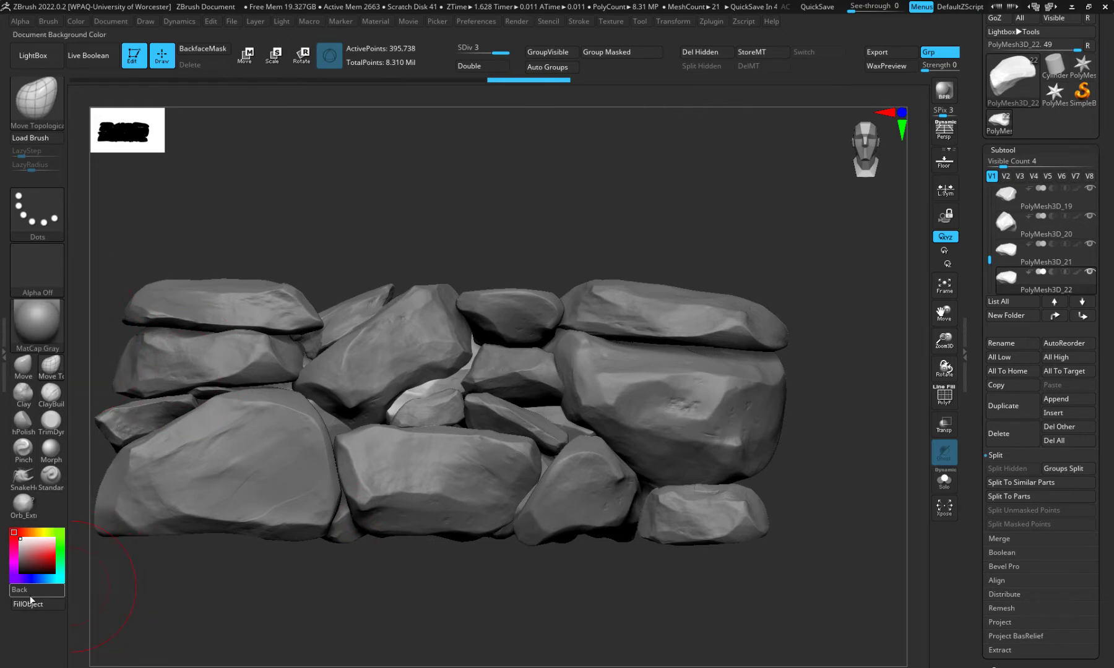
Set the document background color to bright red so that remaining gaps in the wall stand out
left_click_drag(29, 591, 53, 560)
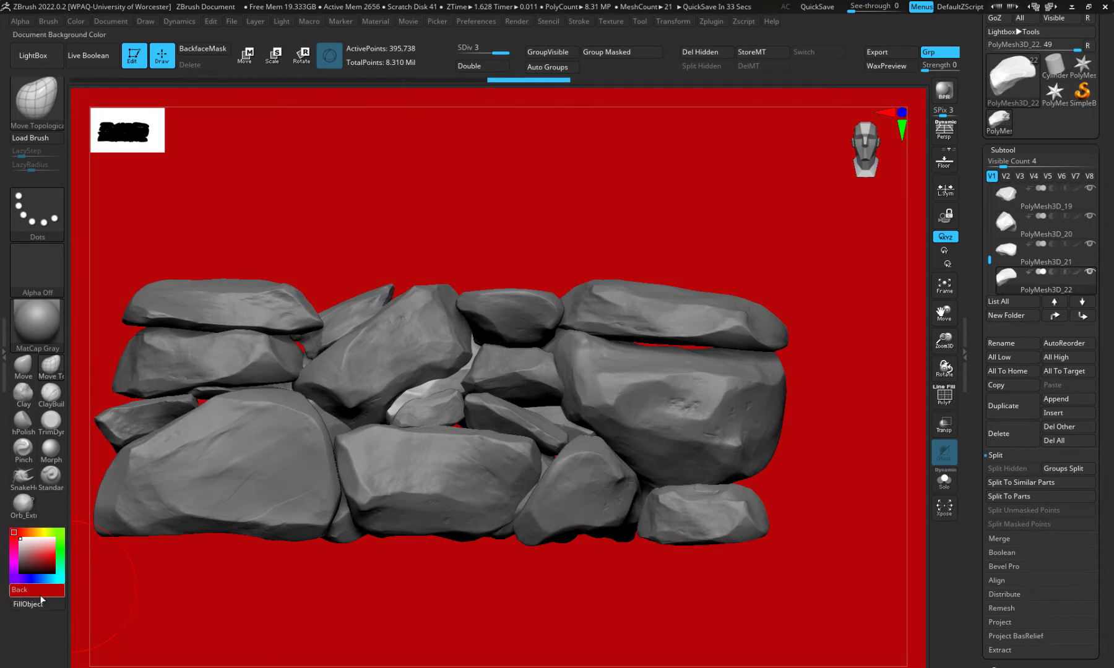
left_click(111, 21)
Rotate and shift the small rock beneath the leaning rock to close its gap, and nudge the filler beside the triangular bottom rock
left_click(438, 417, "alt")
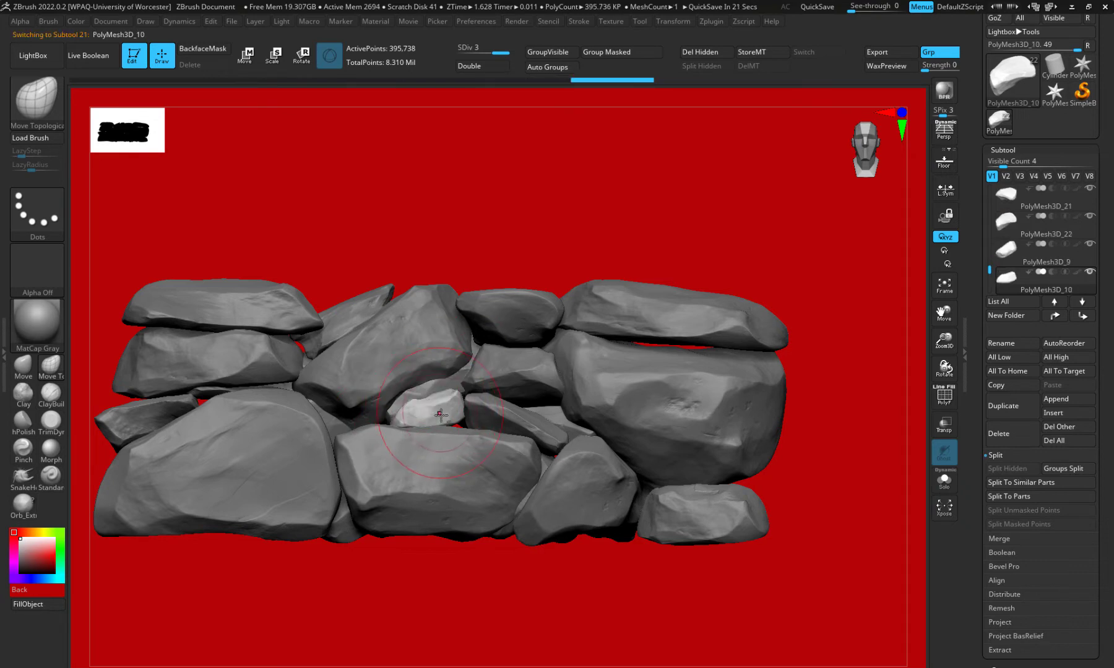
key("w")
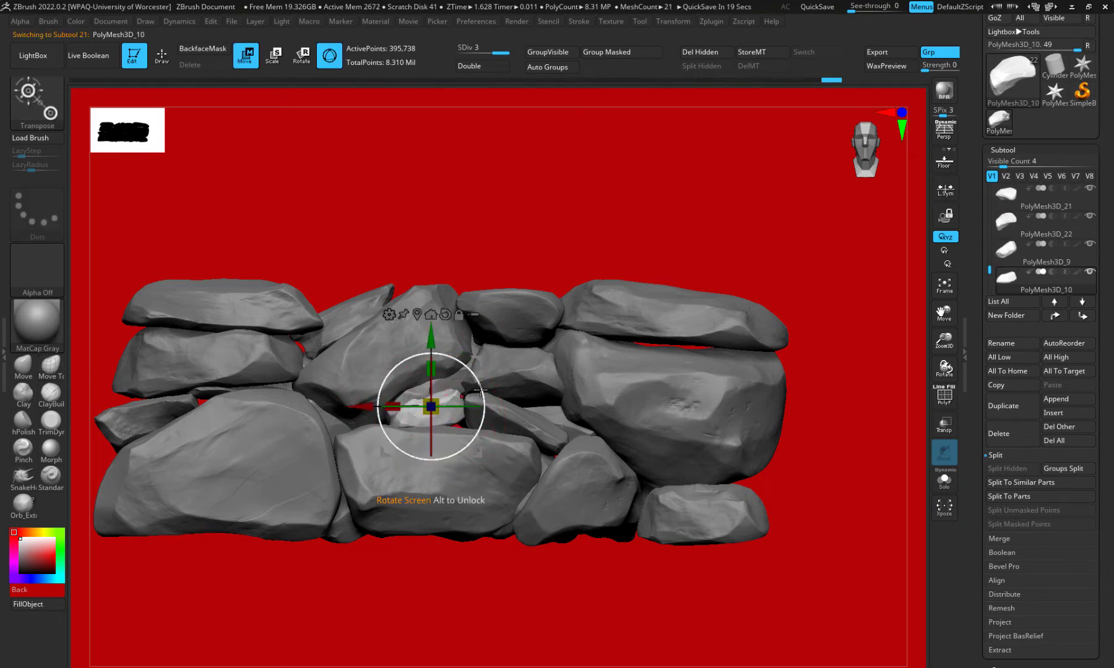
left_click_drag(484, 405, 484, 417)
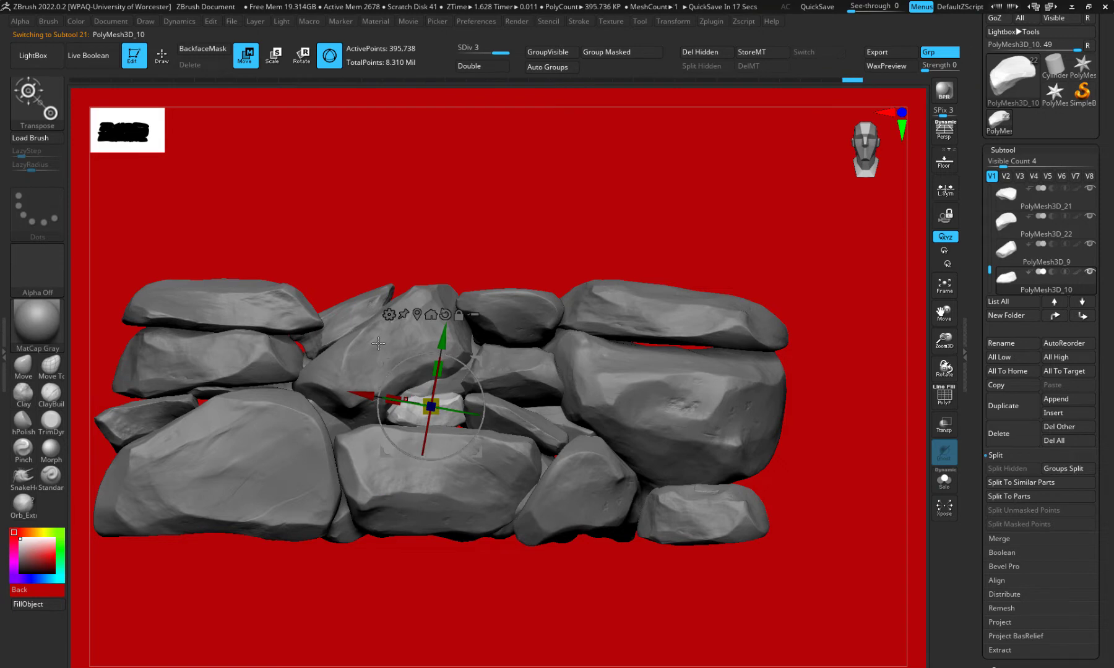
left_click_drag(388, 356, 401, 367)
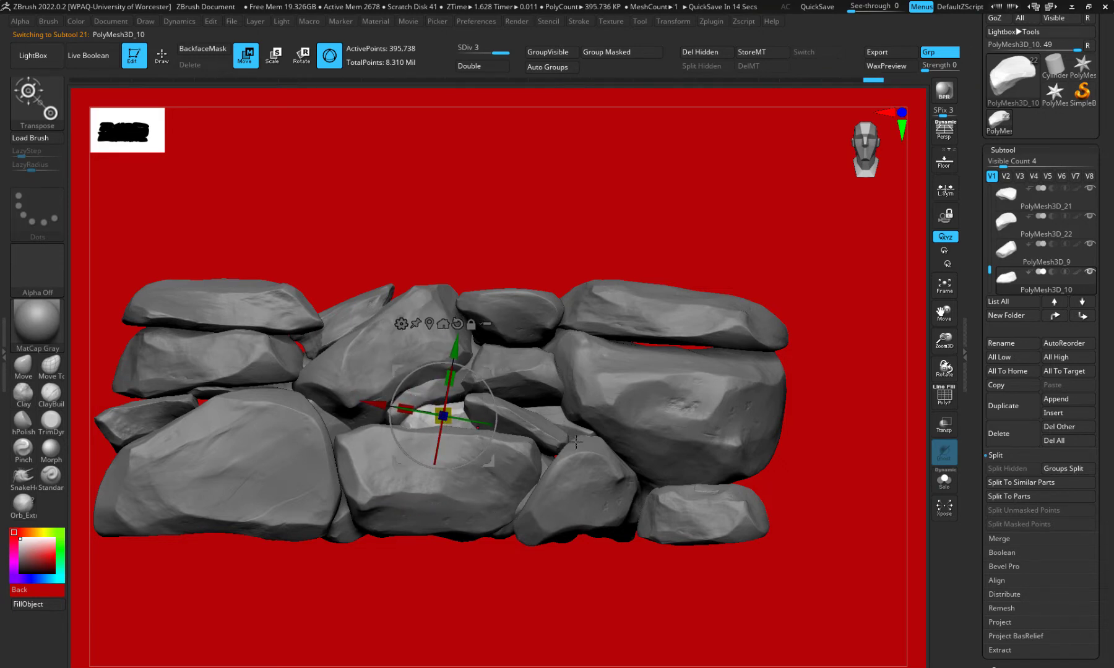
left_click(543, 459)
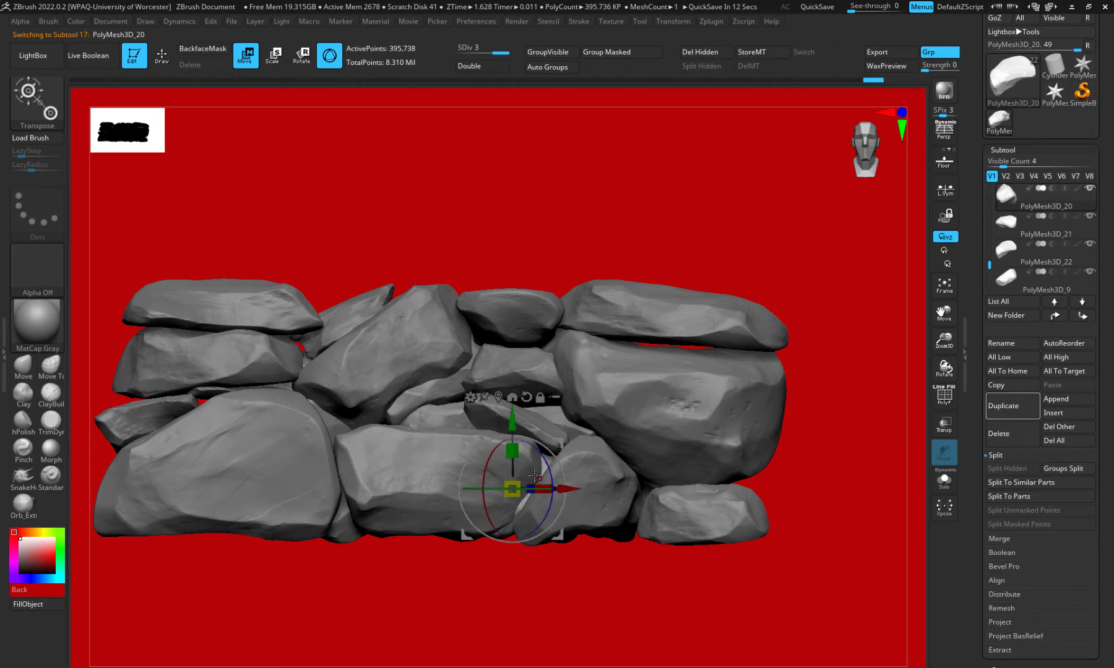
left_click_drag(566, 435, 597, 451)
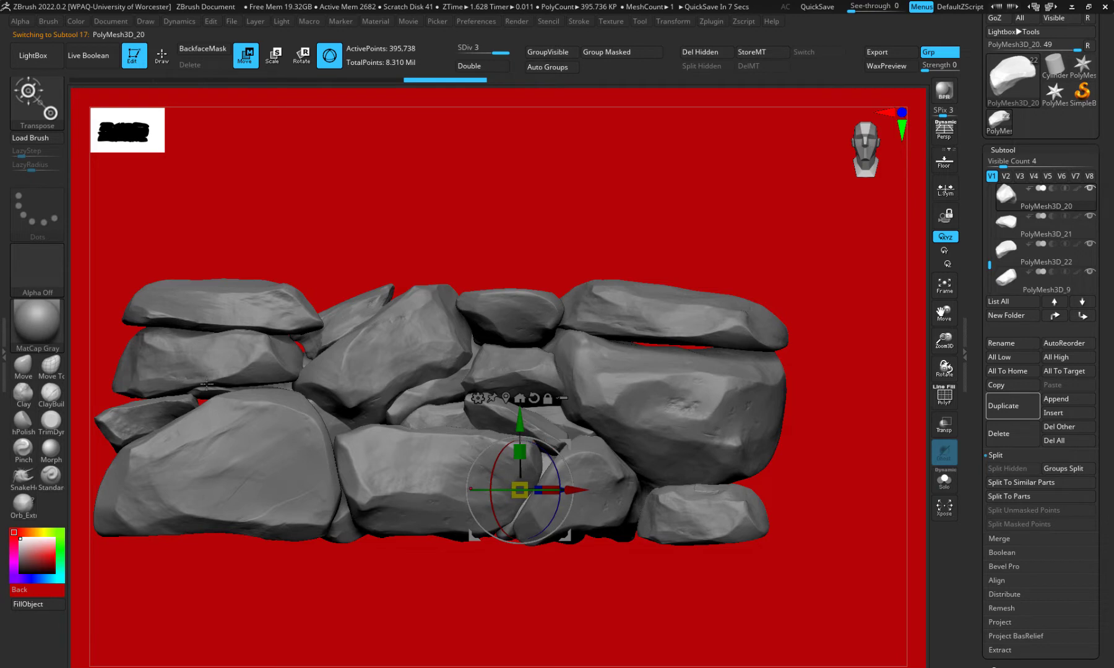
Rotate the thin filler slab between the flattened rock and the large end rock to close the gap beside the leaning rock
left_click(303, 345)
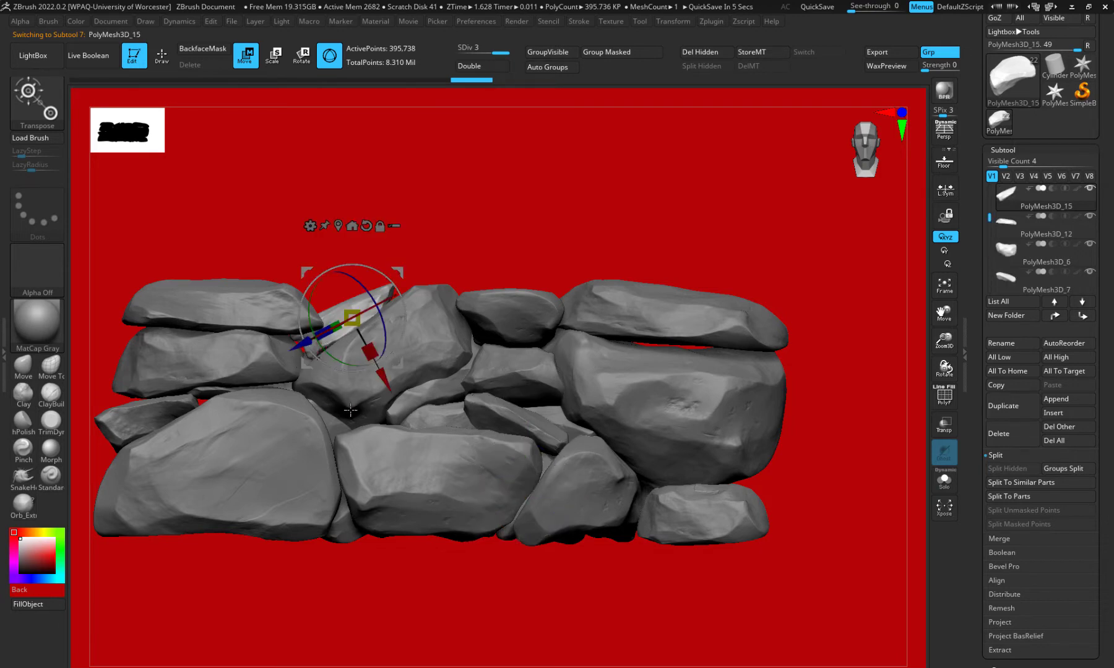
key("q")
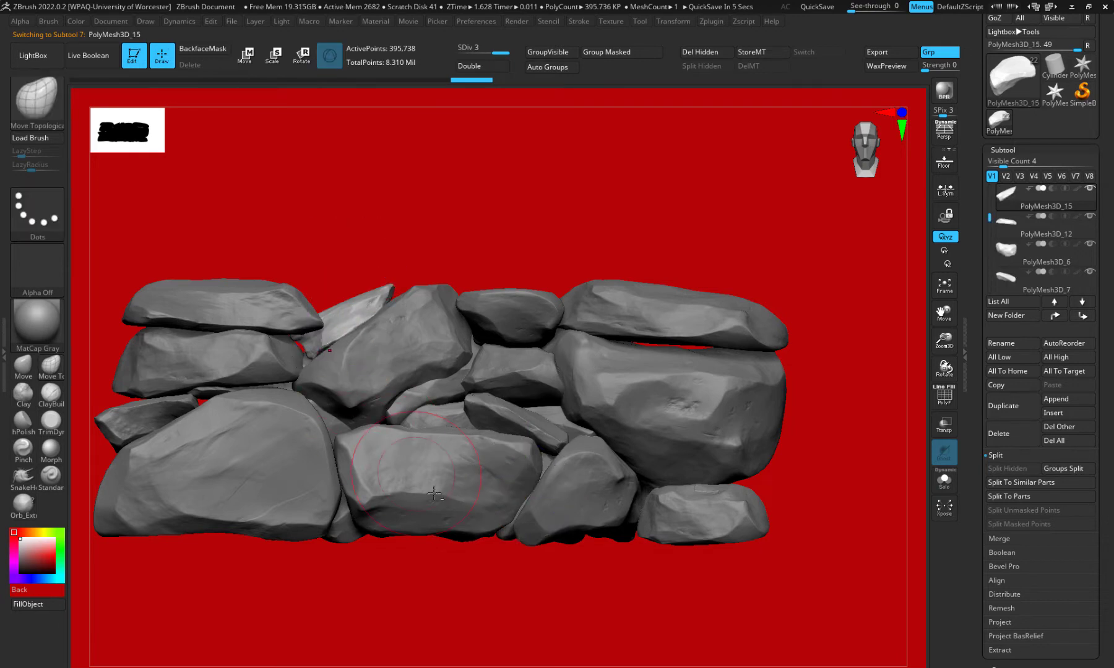
left_click(306, 369, "alt")
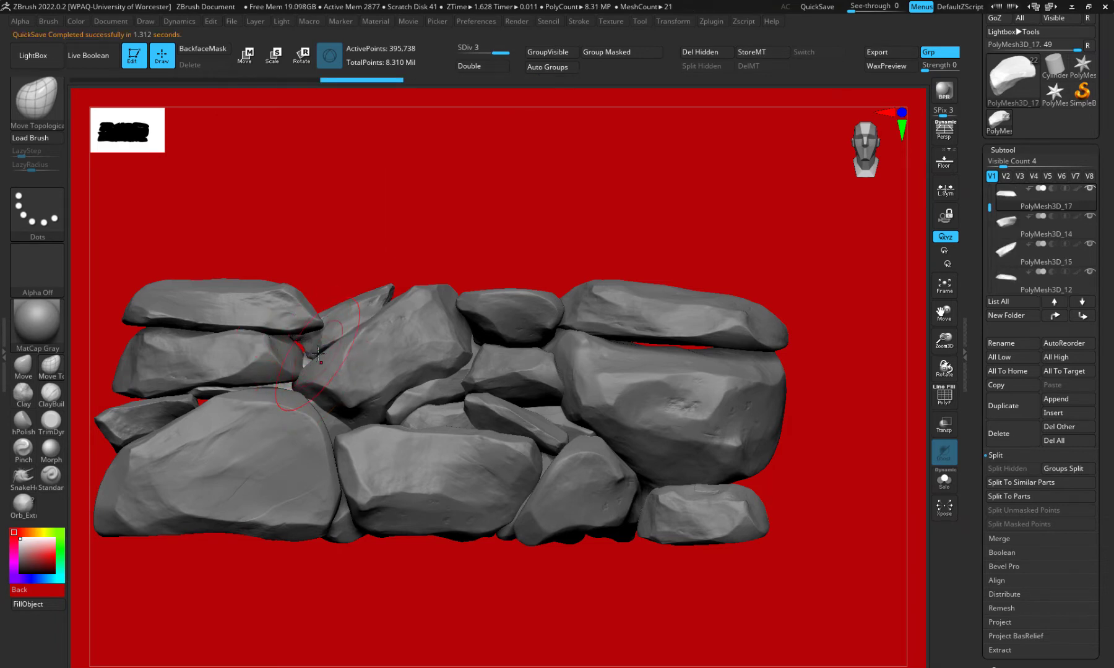
key("w")
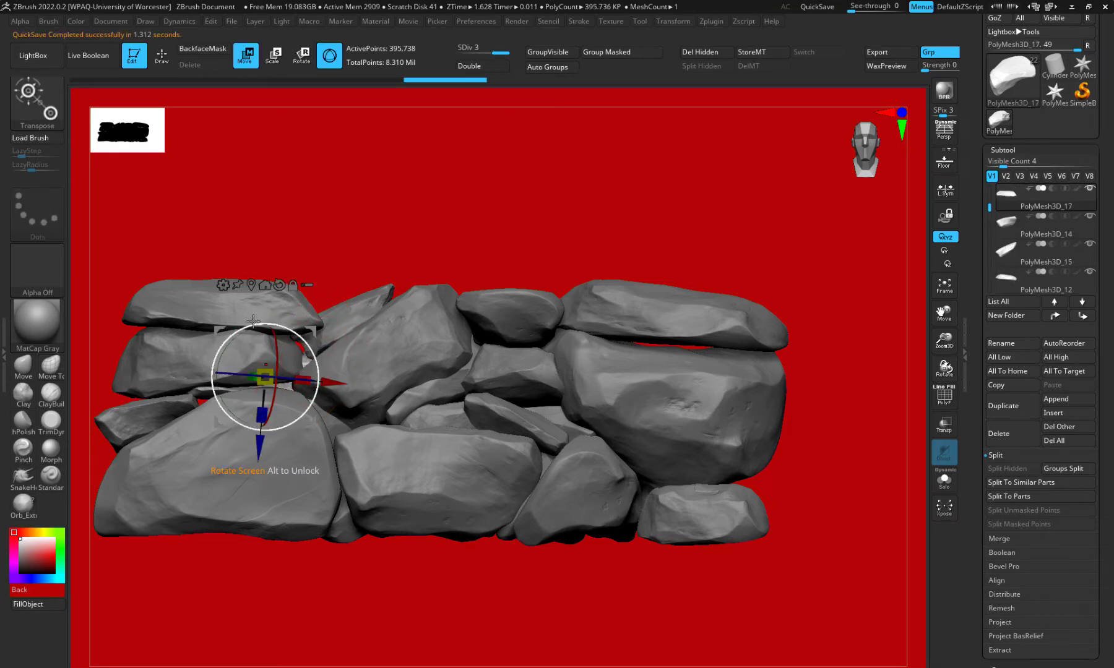
left_click_drag(254, 321, 271, 360)
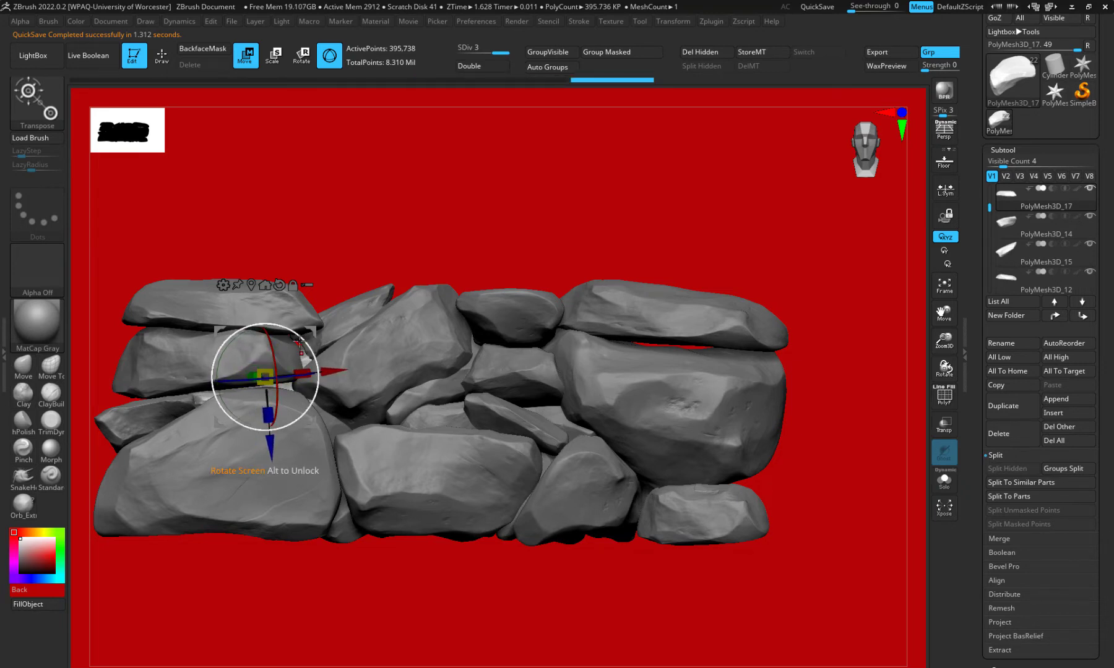
Duplicate the thin slanted rock, then move and rotate the copy to fill the slit between the top slab and the pitted large rock
left_click(344, 319, "alt")
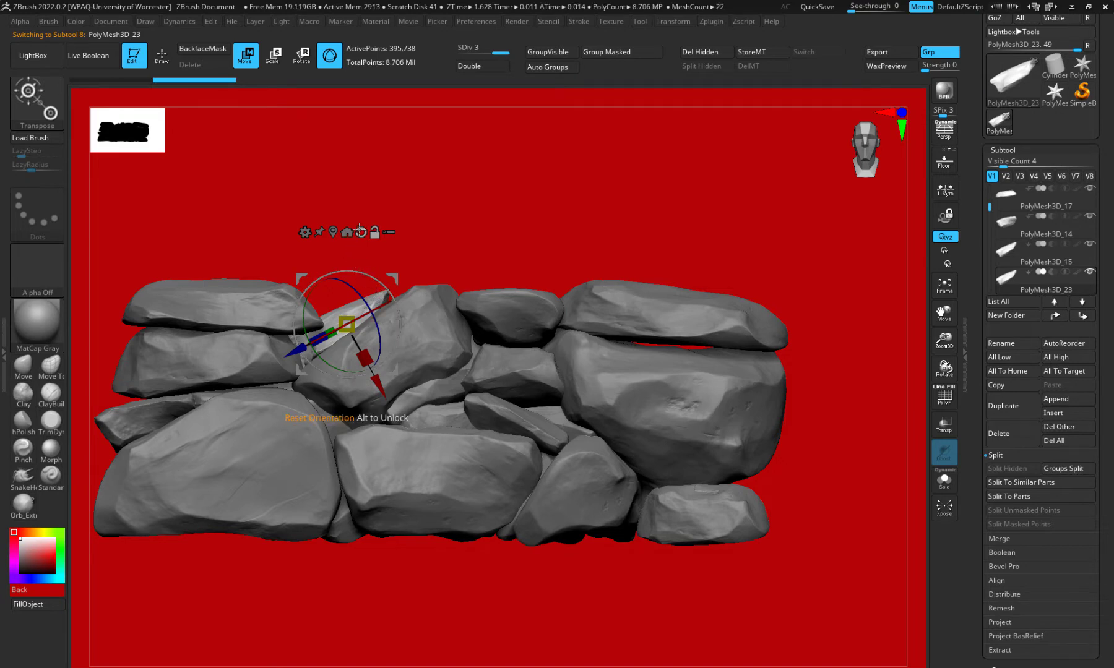
left_click(359, 230)
left_click_drag(267, 334, 620, 341)
left_click_drag(726, 281, 741, 316)
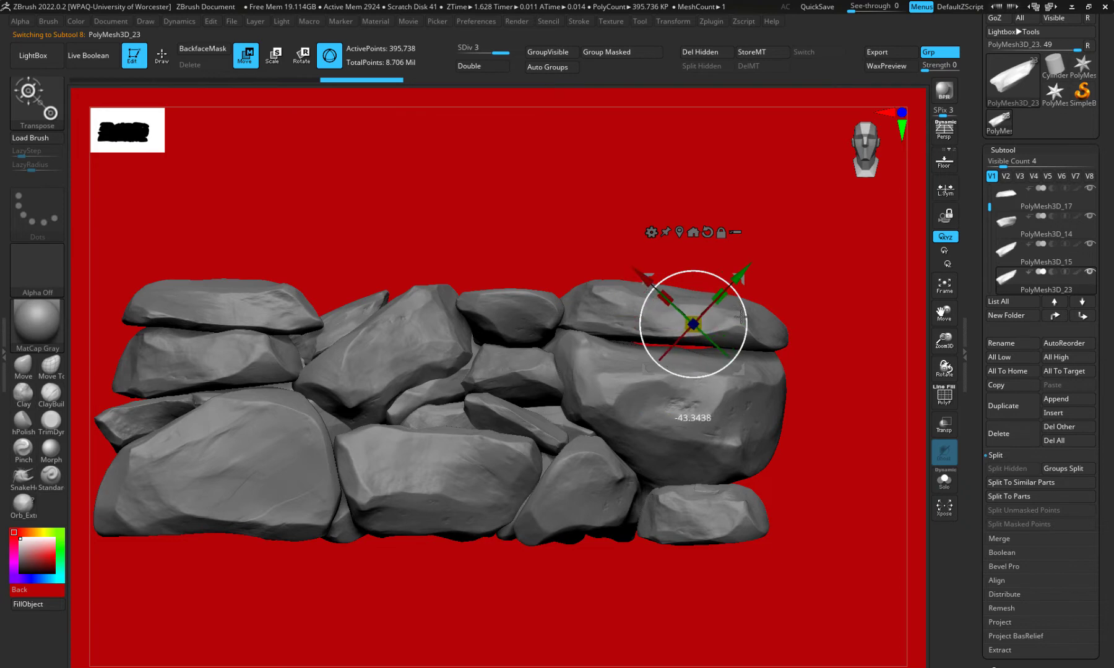
left_click_drag(740, 274, 731, 307)
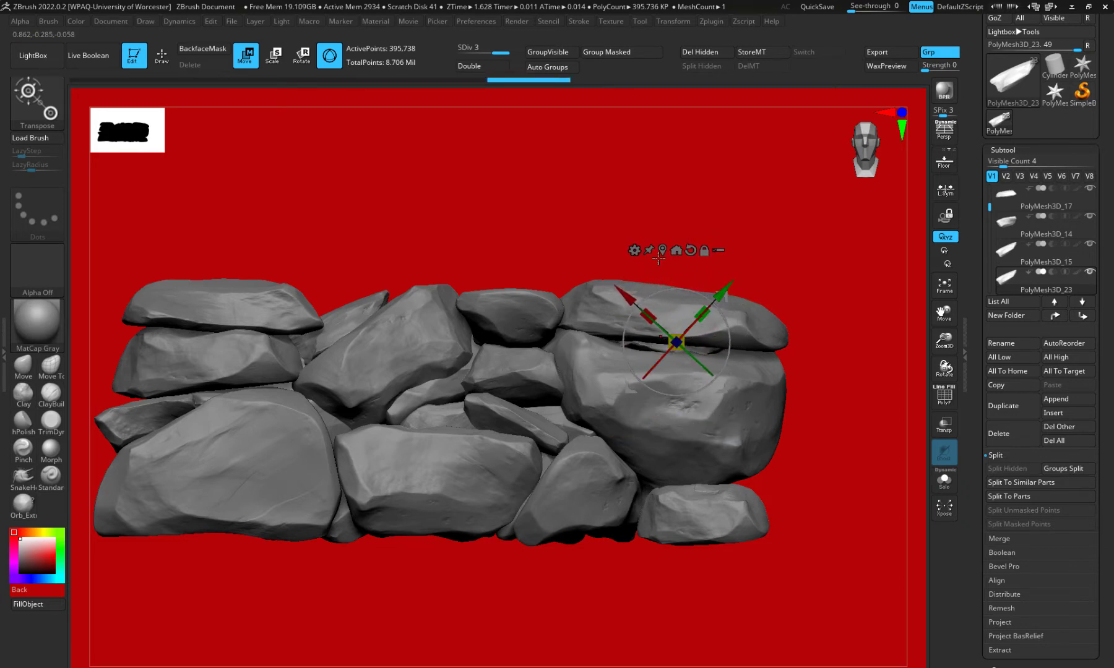
left_click(691, 250)
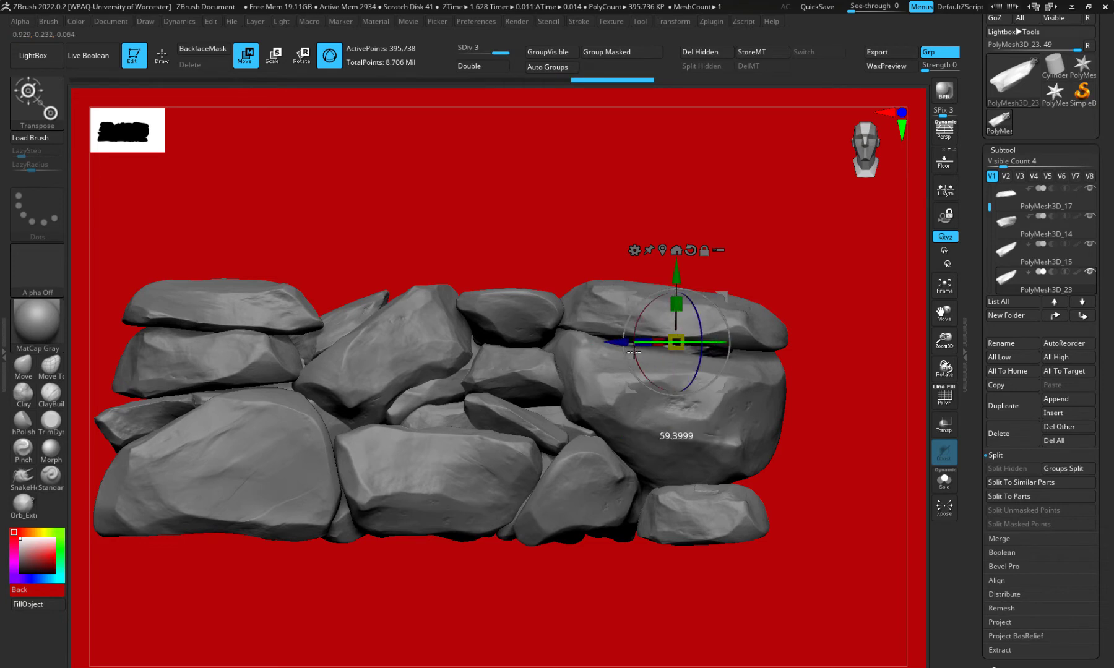
left_click_drag(633, 352, 538, 347)
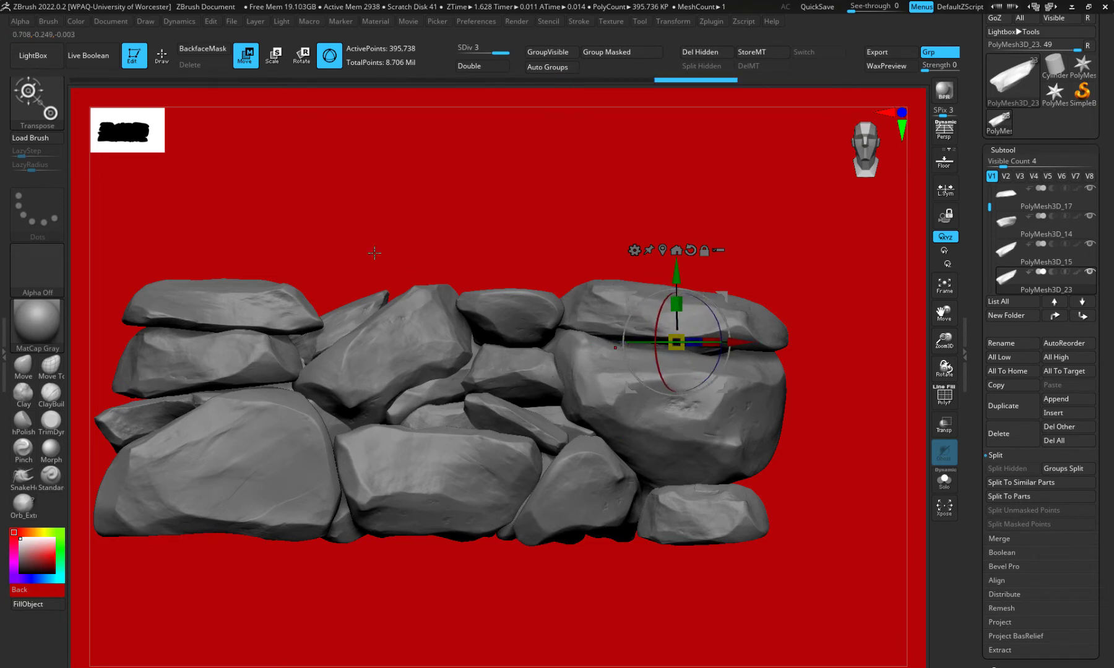
Duplicate the small rock wedged between the two big bottom rocks and raise the copy to the top of the wall
key("q")
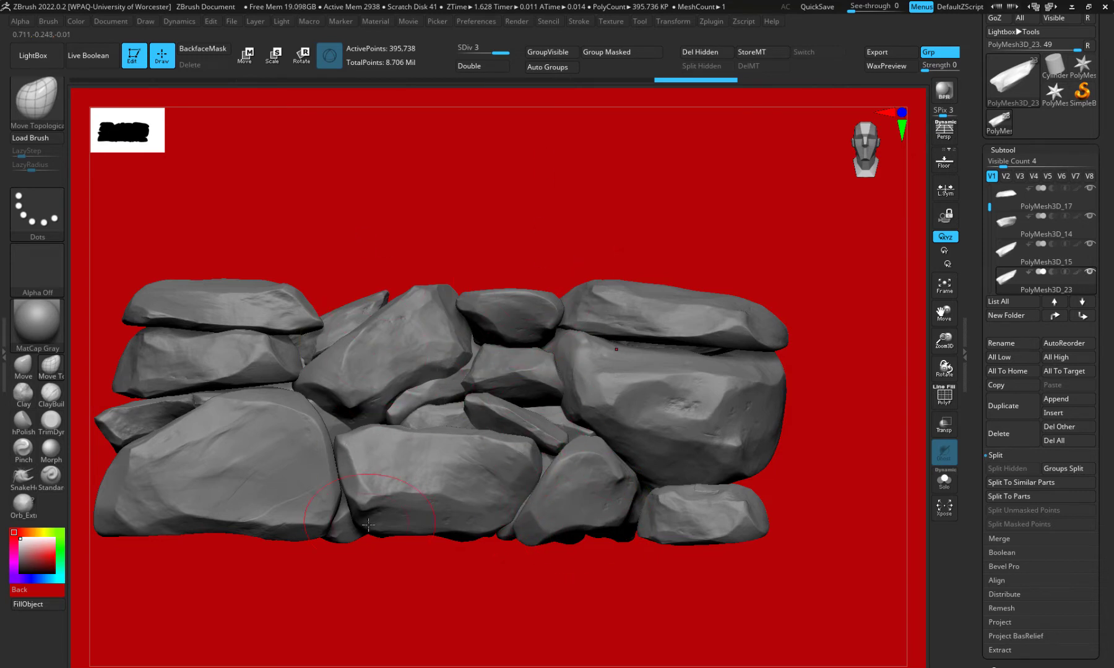
left_click(338, 516, "alt")
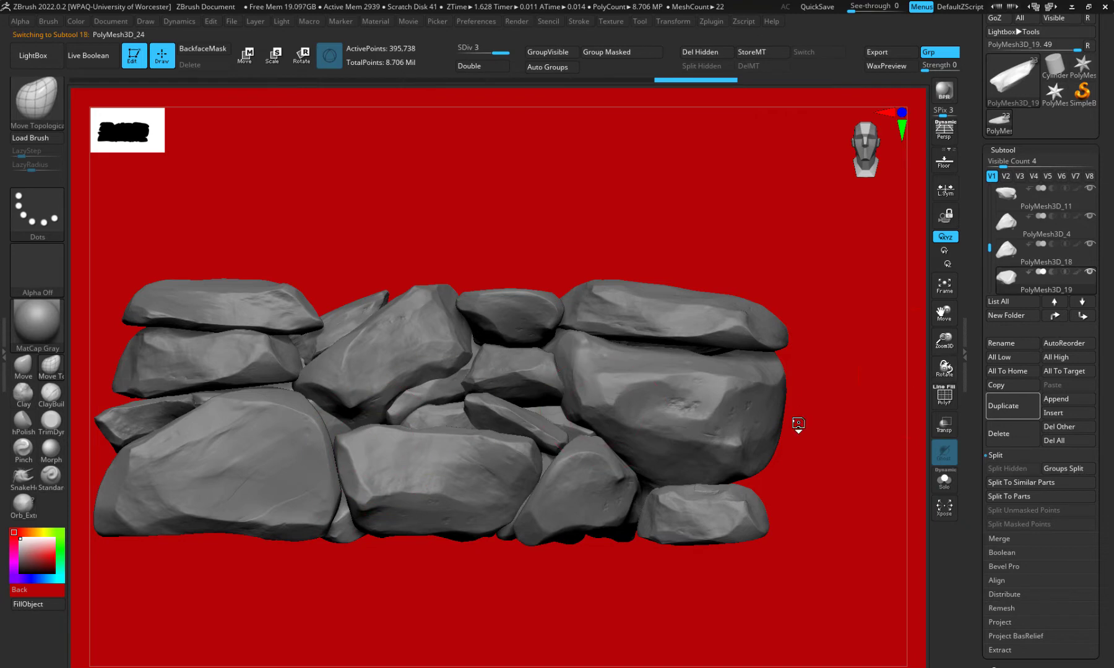
key("w")
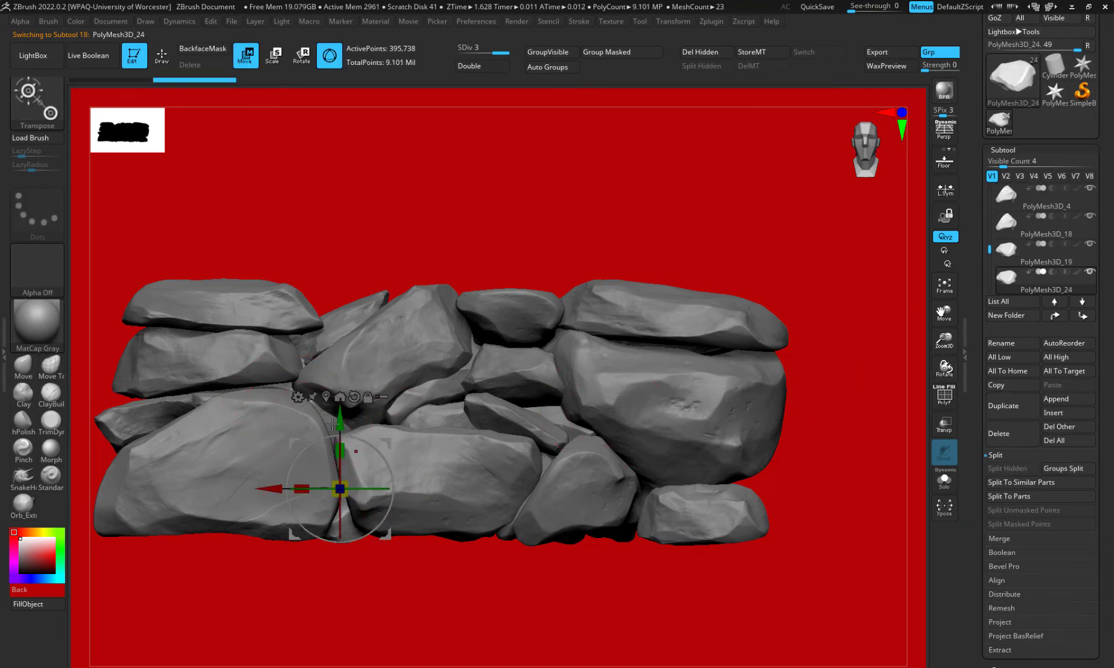
left_click_drag(333, 423, 337, 218)
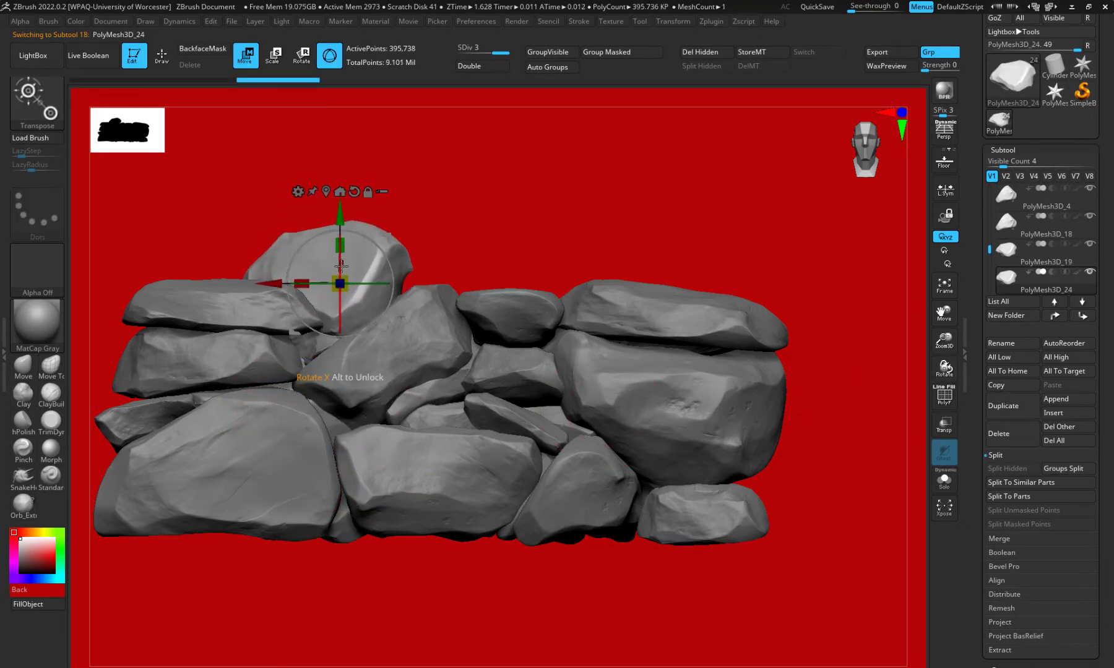
Rotate the raised copy until it lies nearly flat, then lower it toward the gap between the top slab and the leaning rock
left_click_drag(341, 265, 294, 265)
left_click_drag(368, 267, 287, 261)
left_click_drag(343, 322, 330, 286)
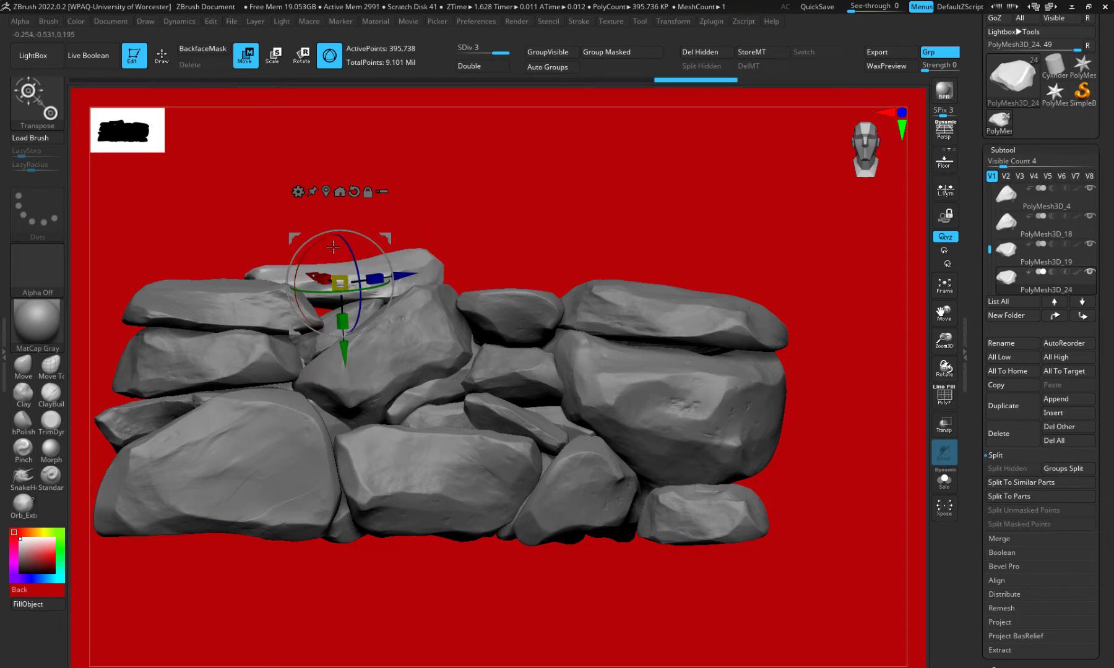
left_click_drag(348, 353, 349, 382)
Shift and tilt the flat copy so that it sits behind the leaning rock, checking its fit from the side and the front
left_click_drag(246, 576, 290, 609)
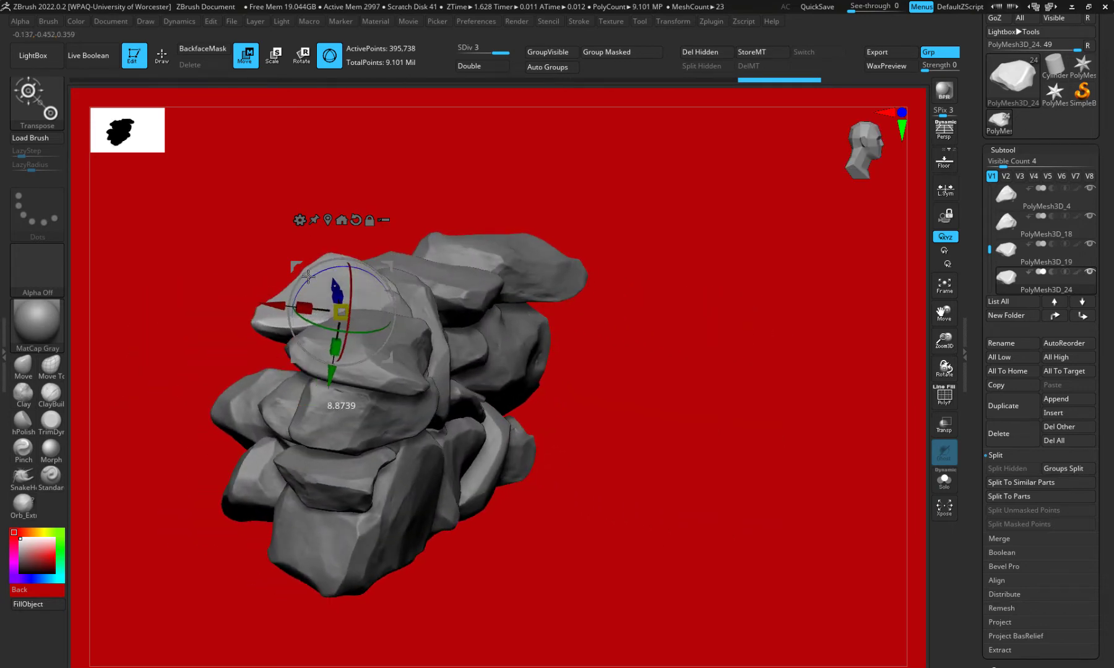
left_click_drag(179, 266, 323, 302)
left_click_drag(240, 266, 229, 220)
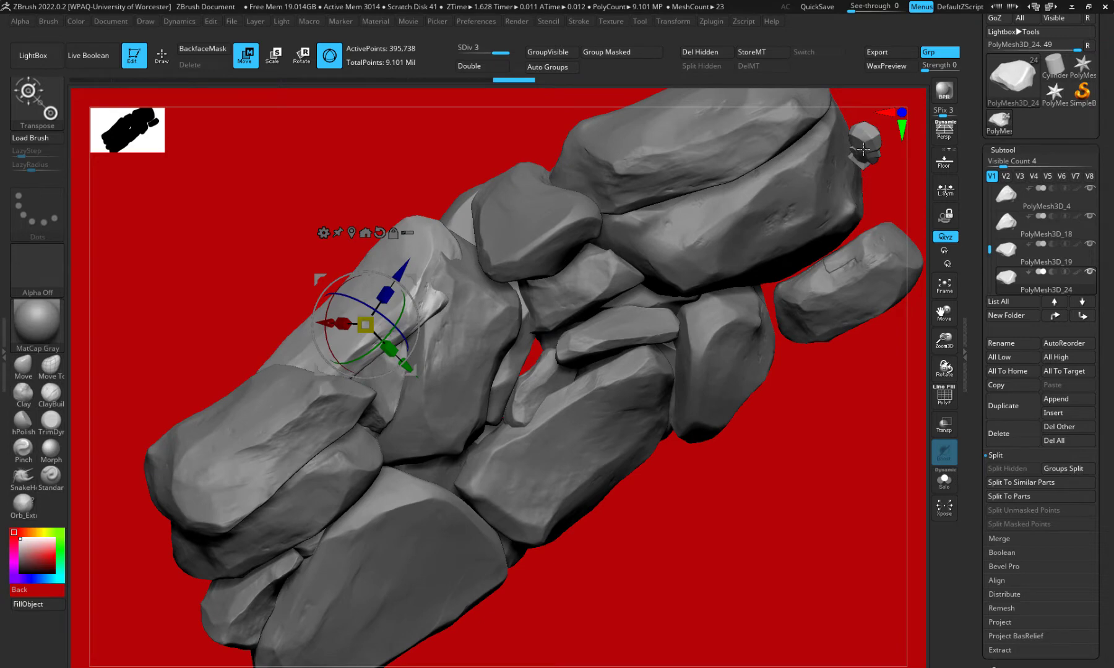
left_click(863, 149)
mouse_move(857, 138)
left_mouse_down()
mouse_move(849, 144)
mouse_move(863, 140)
left_mouse_up()
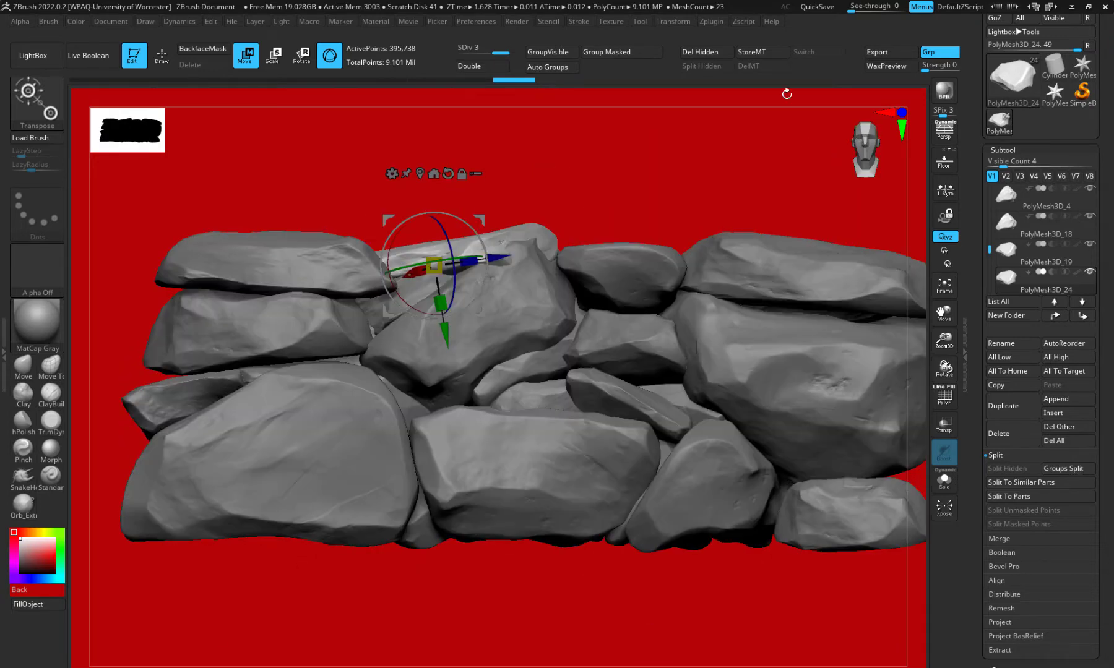
left_click_drag(414, 267, 404, 267)
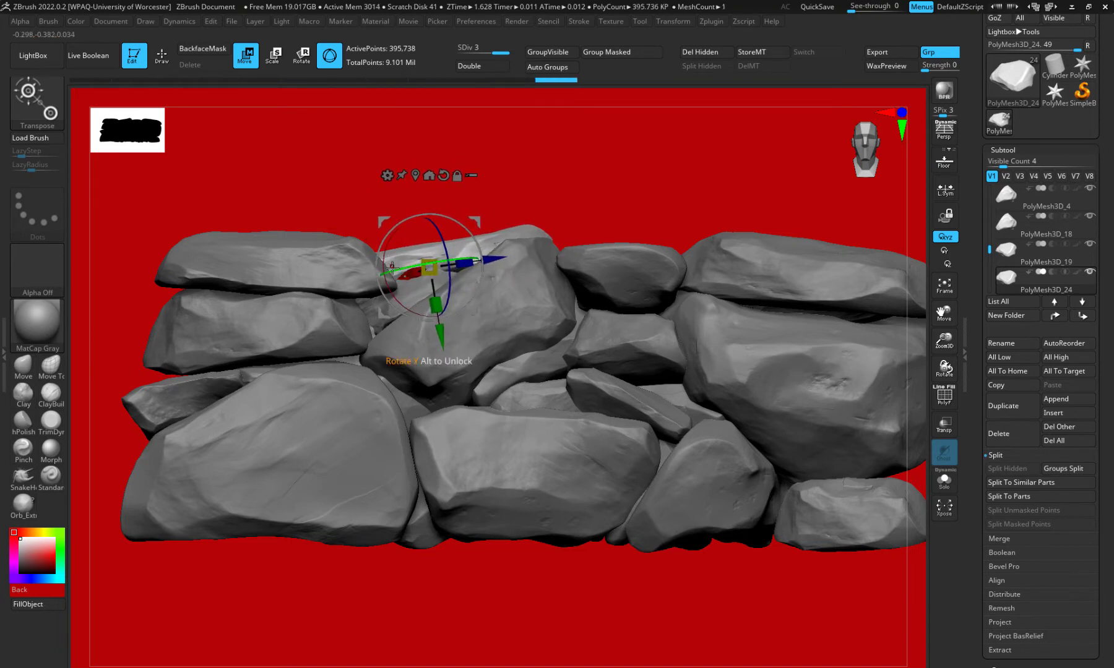
Turn the flat filler around and nudge it into the gap between the top slab and the leaning rock
key("q")
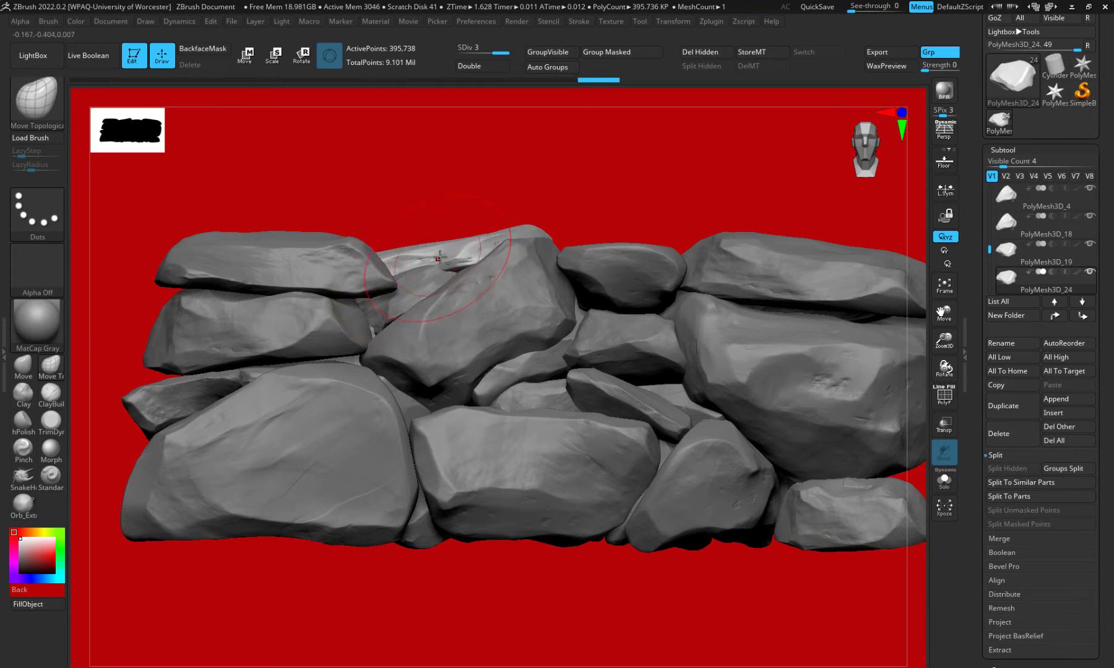
key("e")
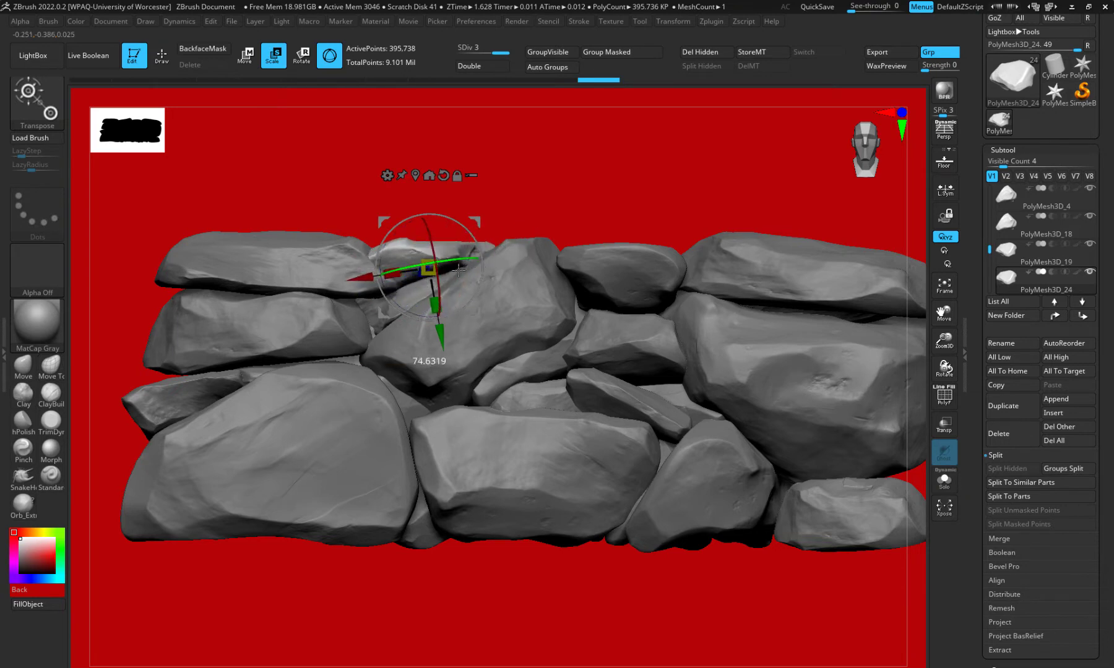
left_click_drag(459, 269, 268, 303)
left_click_drag(492, 259, 463, 263)
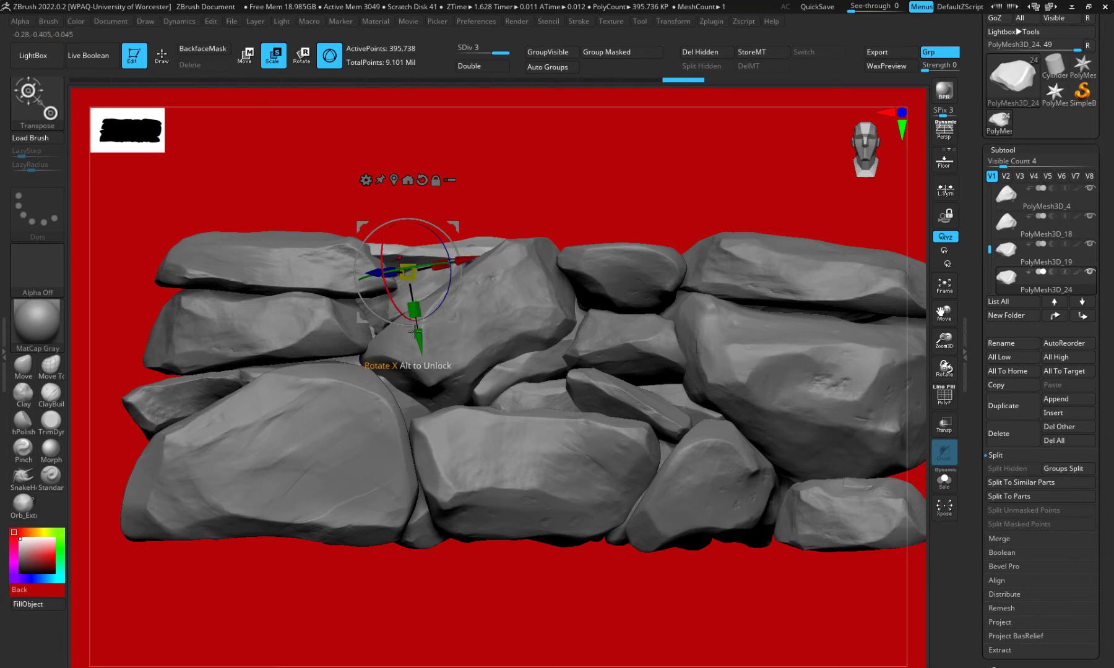
left_click(413, 371)
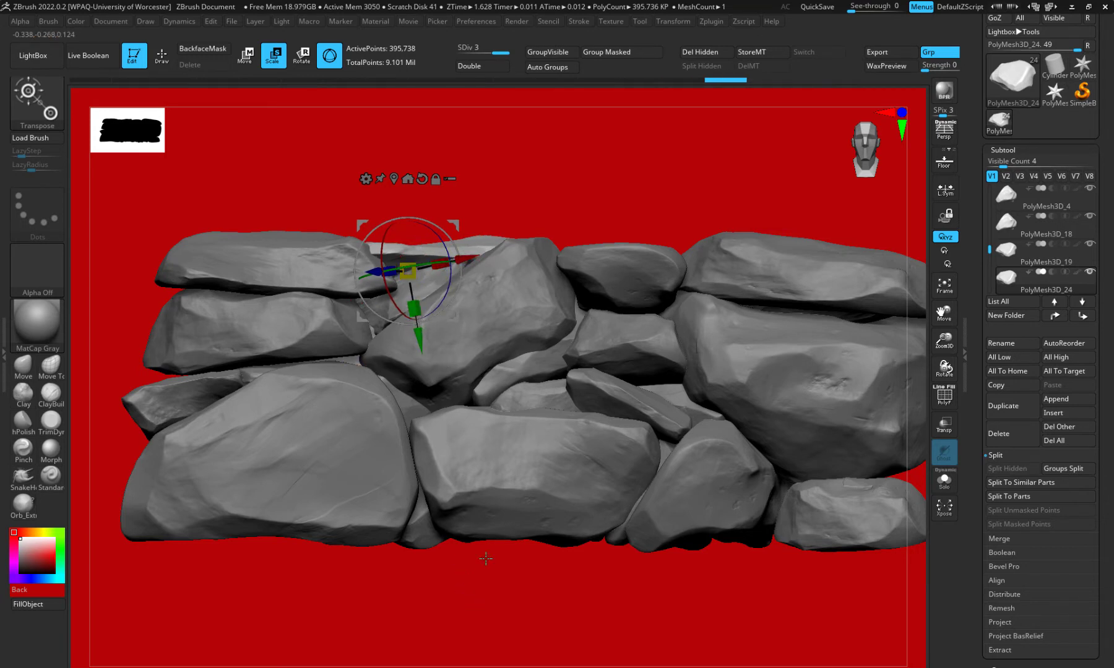
Duplicate the thin curved rock beneath the leaning rock and move the copy behind the small bottom rock at the wall's end
left_click_drag(598, 612, 507, 572, "alt")
key("q")
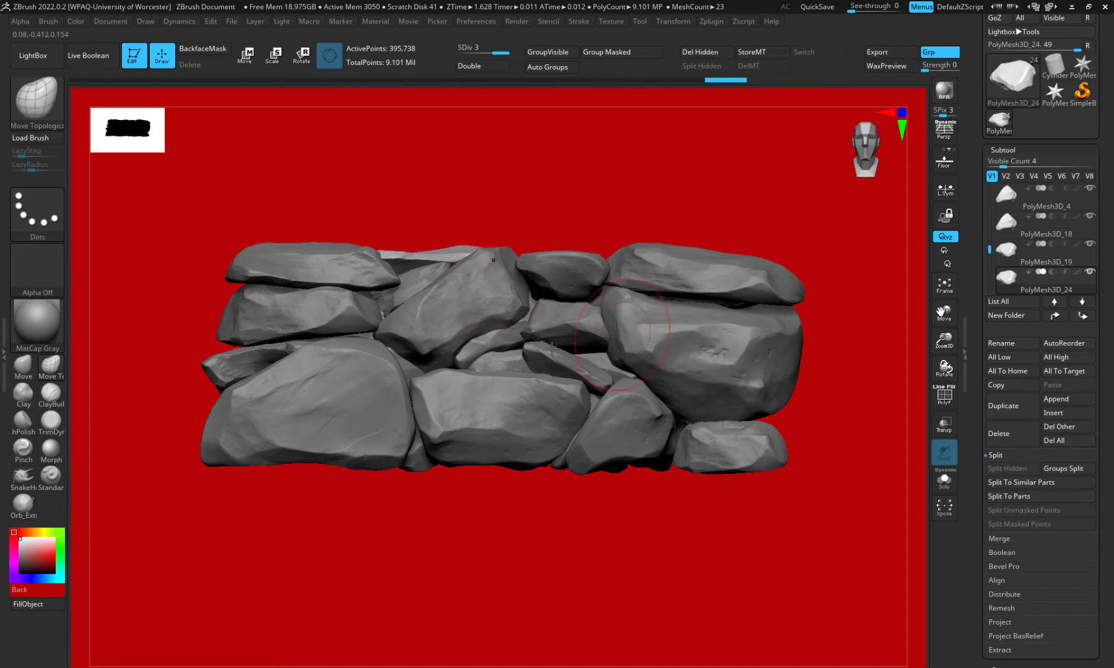
left_click(503, 347, "alt")
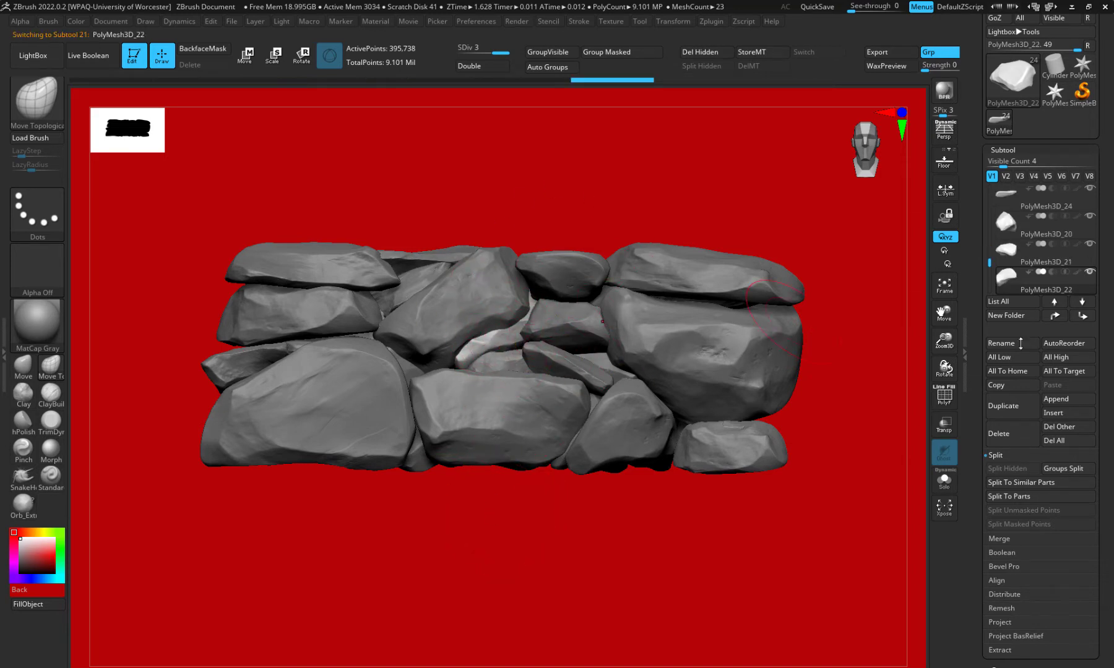
left_click(1004, 408)
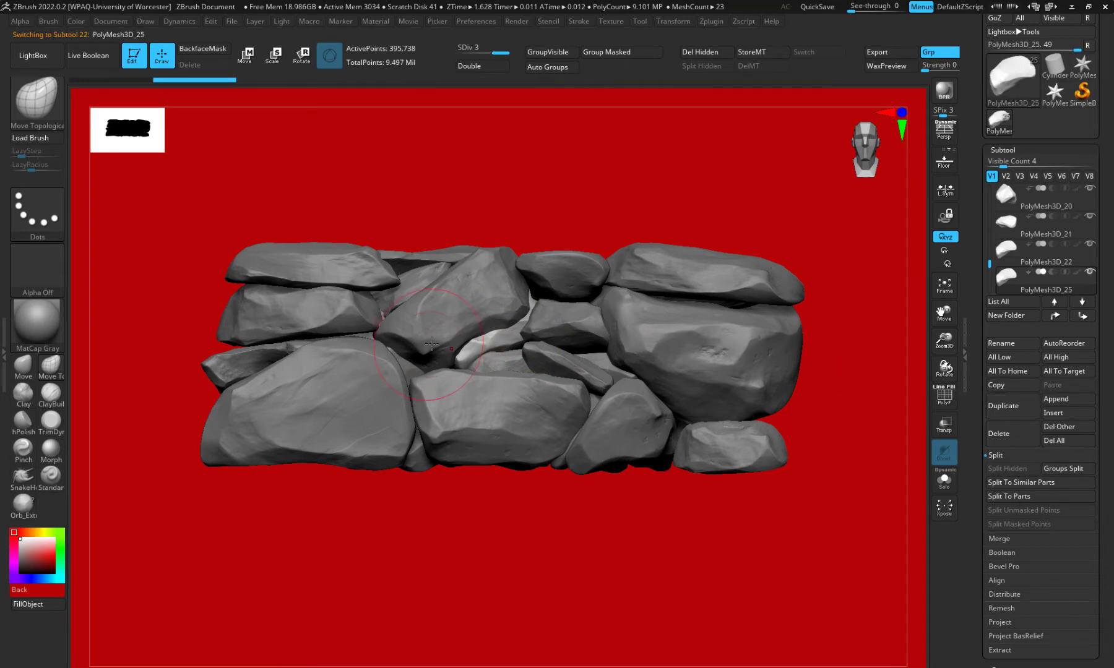
key("w")
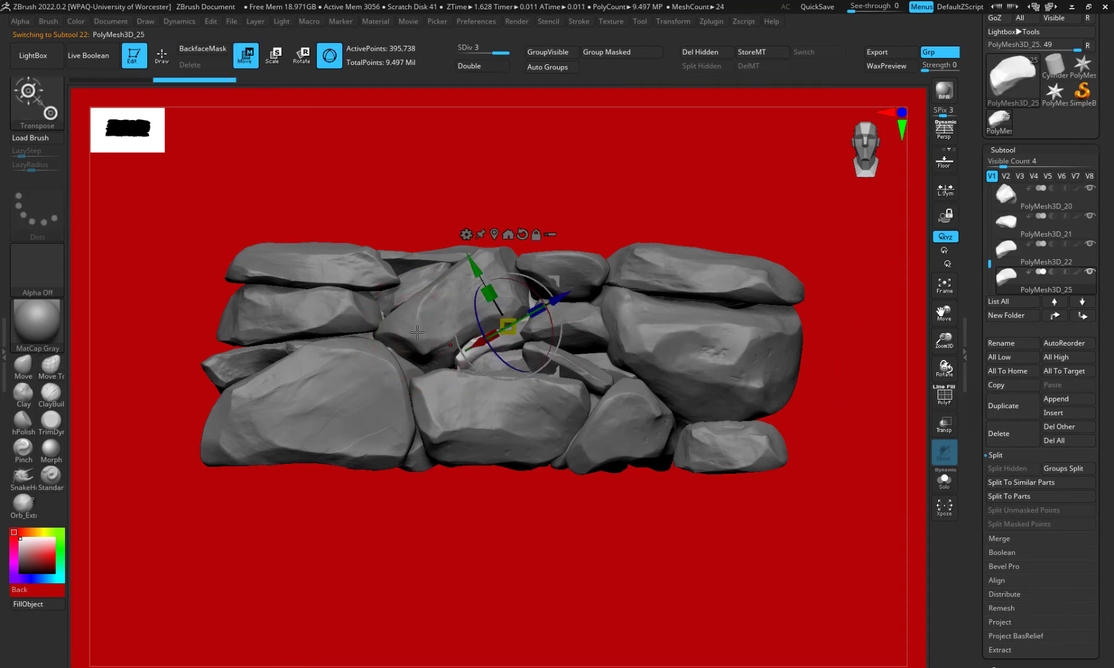
left_click(522, 234)
left_click_drag(436, 326, 668, 341)
left_click_drag(735, 256, 755, 353)
Rotate and nudge the curved copy to fill the corner between the pitted large rock and the small bottom end rock
mouse_move(736, 409)
left_mouse_down()
mouse_move(761, 431)
mouse_move(729, 431)
mouse_move(781, 449)
mouse_move(702, 478)
mouse_move(690, 459)
mouse_move(745, 463)
mouse_move(746, 406)
mouse_move(748, 422)
mouse_move(717, 432)
mouse_move(737, 430)
left_mouse_up()
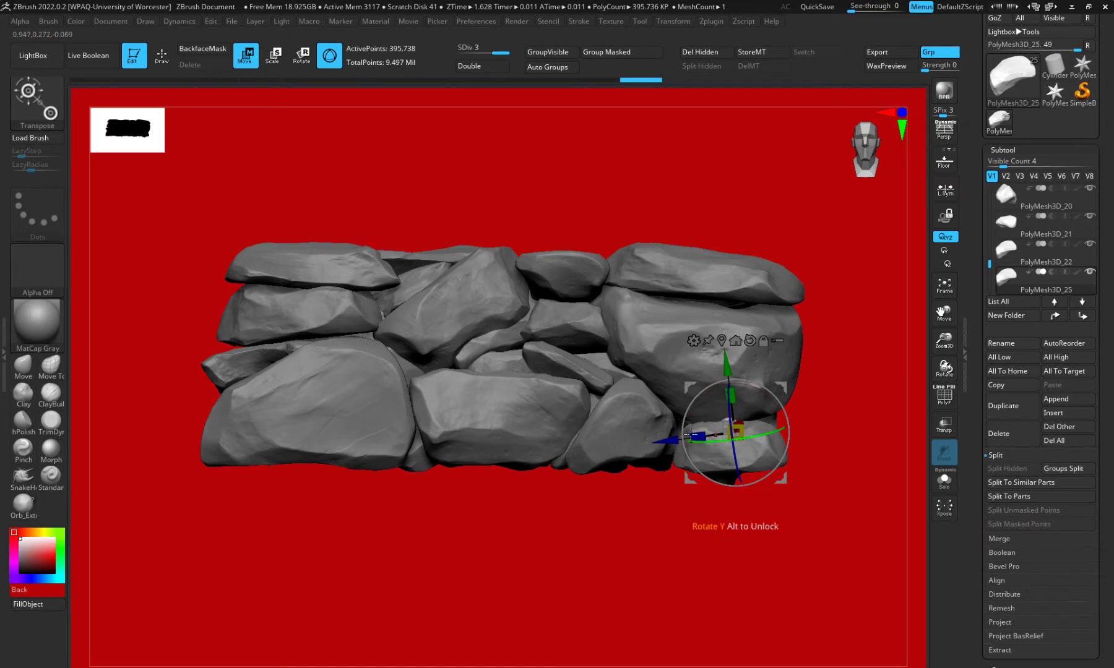
left_click_drag(690, 389, 705, 386)
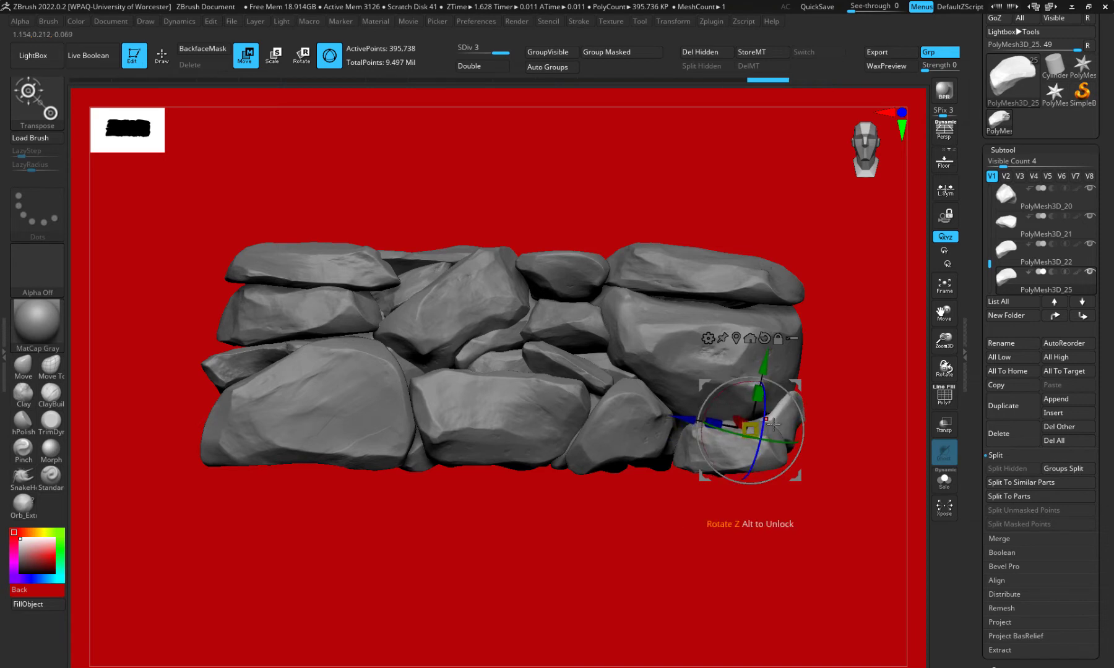
left_click_drag(696, 386, 694, 387)
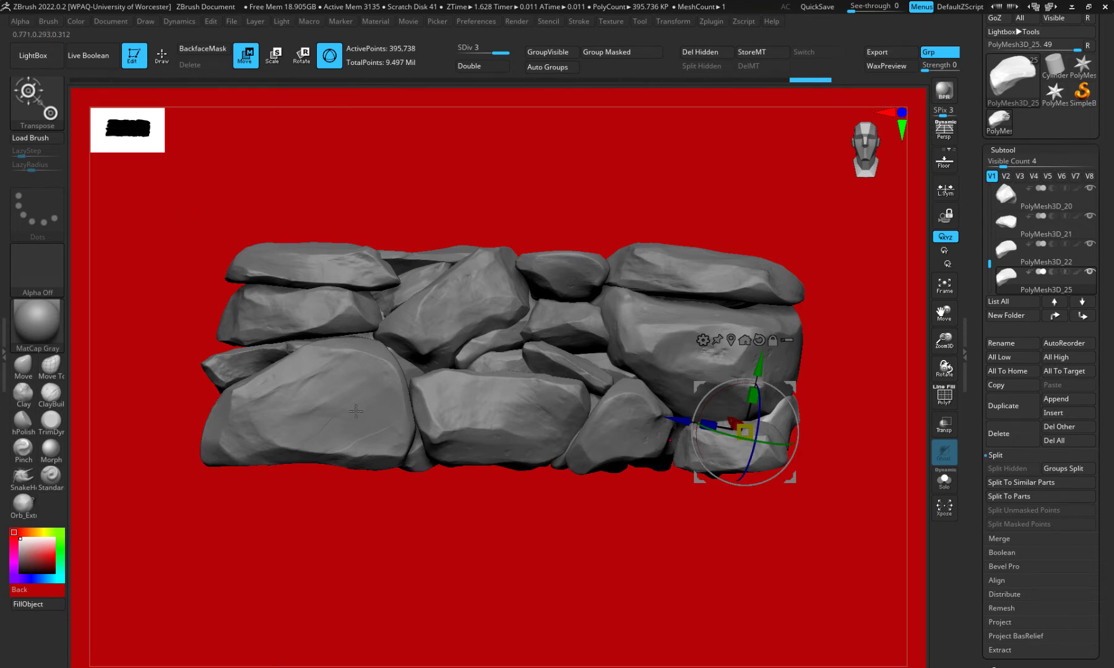
Change the document background color from red to the dark tone of the interface
key("q")
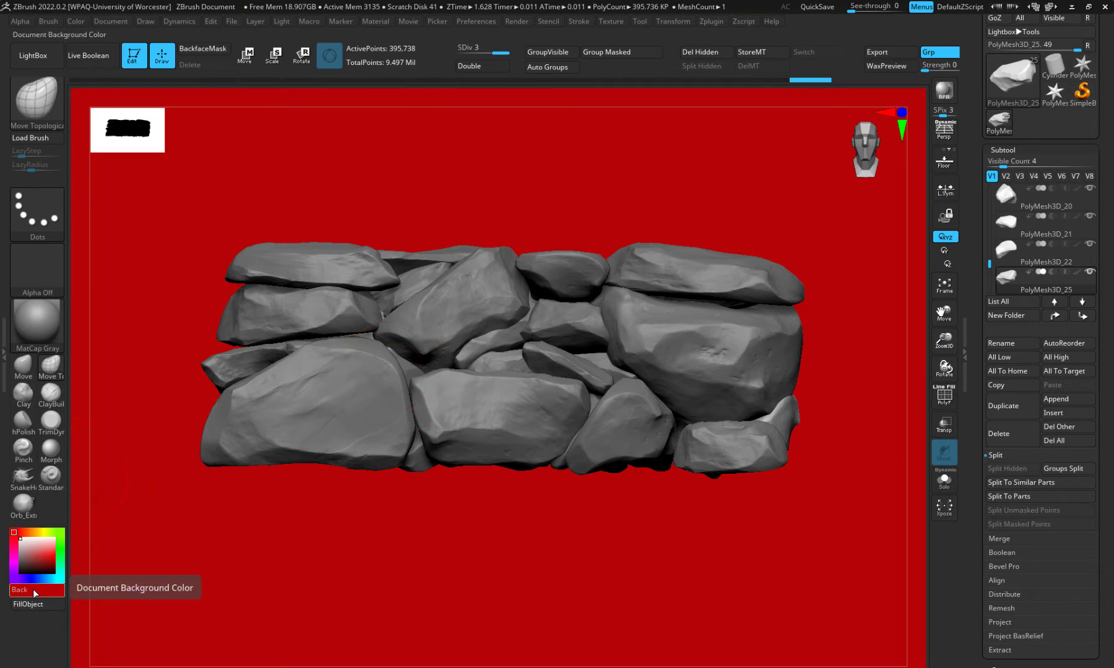
mouse_move(34, 592)
left_mouse_down()
mouse_move(34, 633)
mouse_move(336, 138)
mouse_move(814, 19)
left_mouse_up()
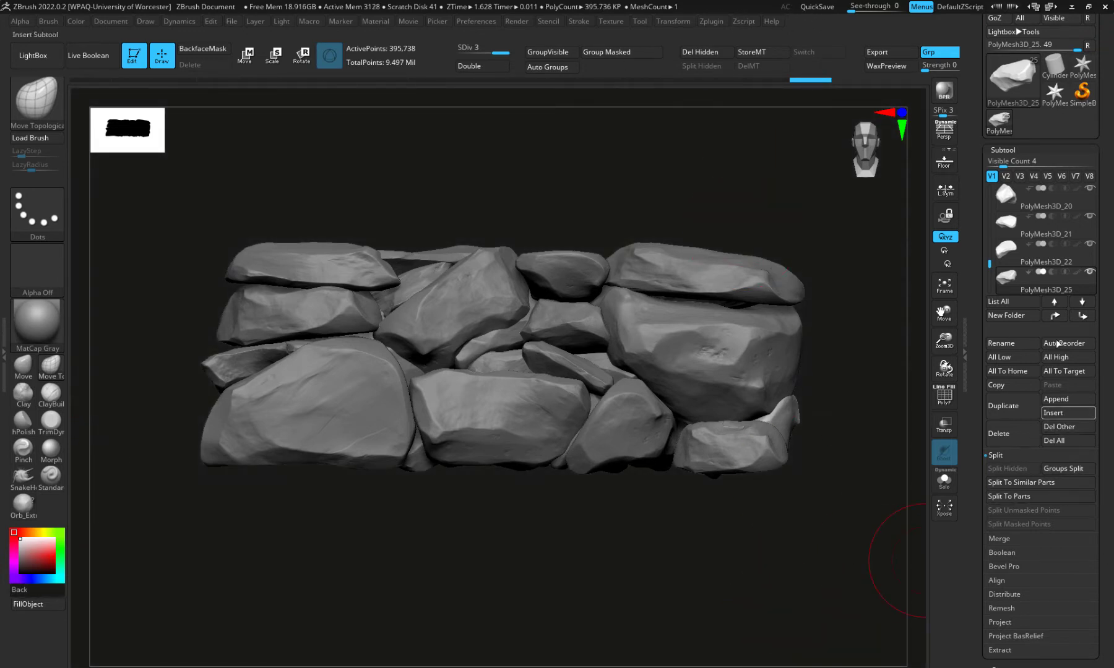
left_click_drag(989, 262, 990, 197)
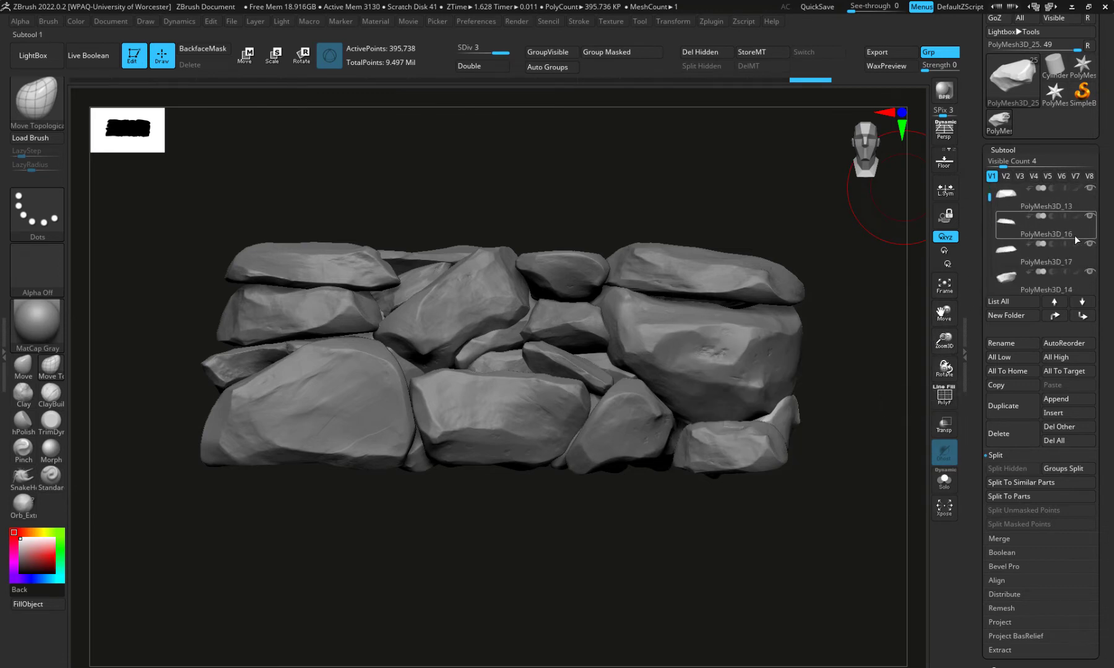
scroll(1104, 230, "down", 3)
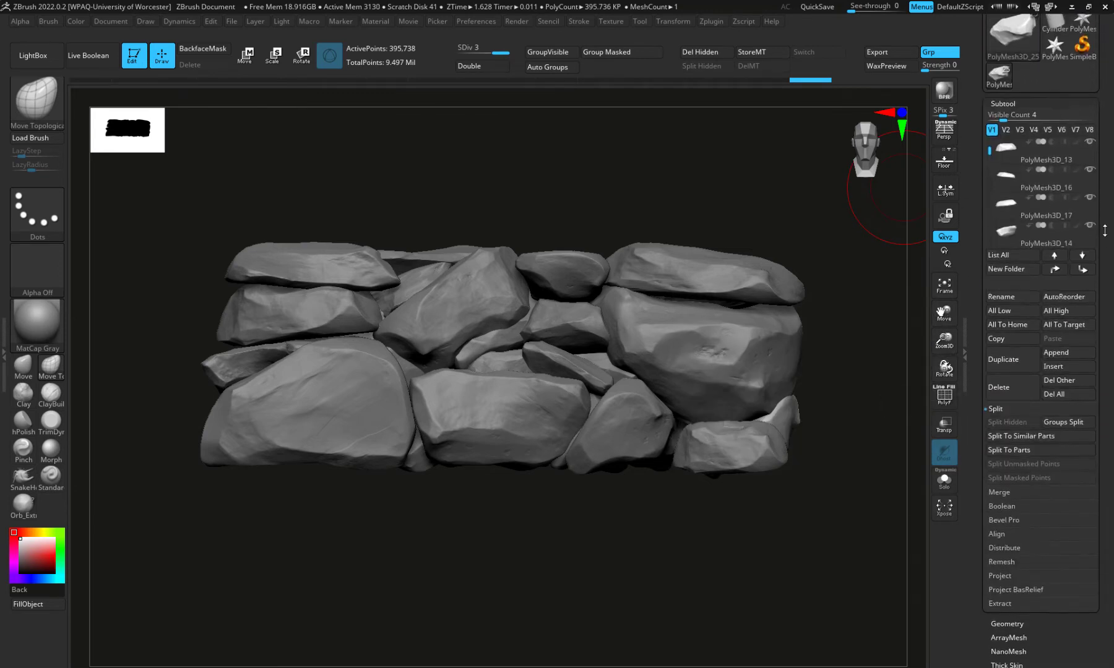
left_click(1004, 103)
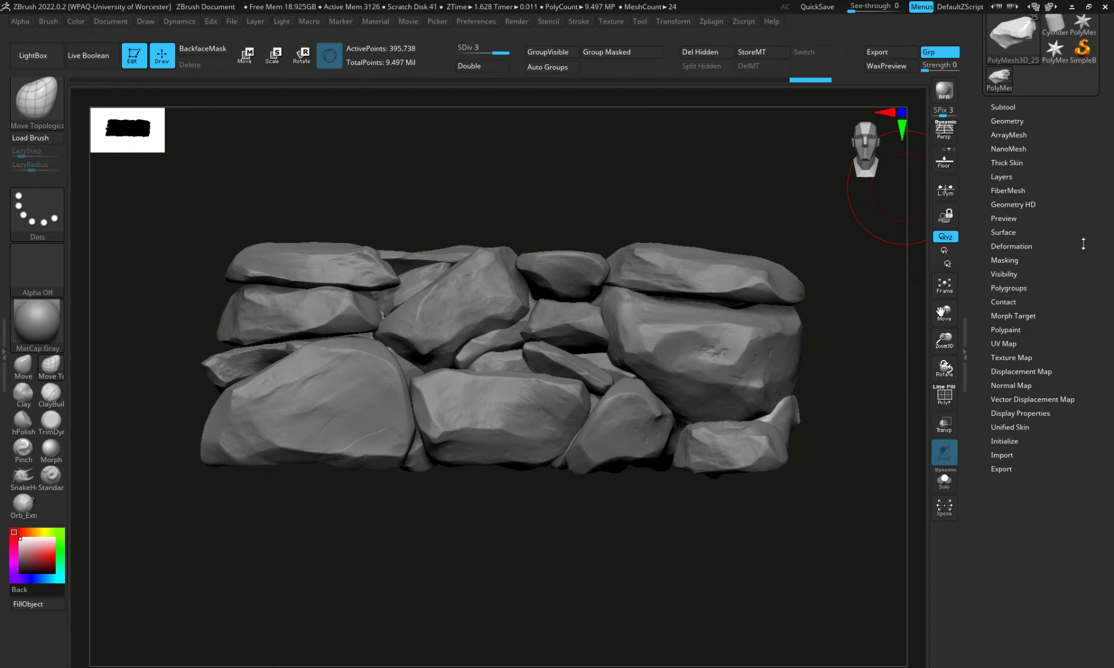
left_click_drag(1083, 244, 1068, 349)
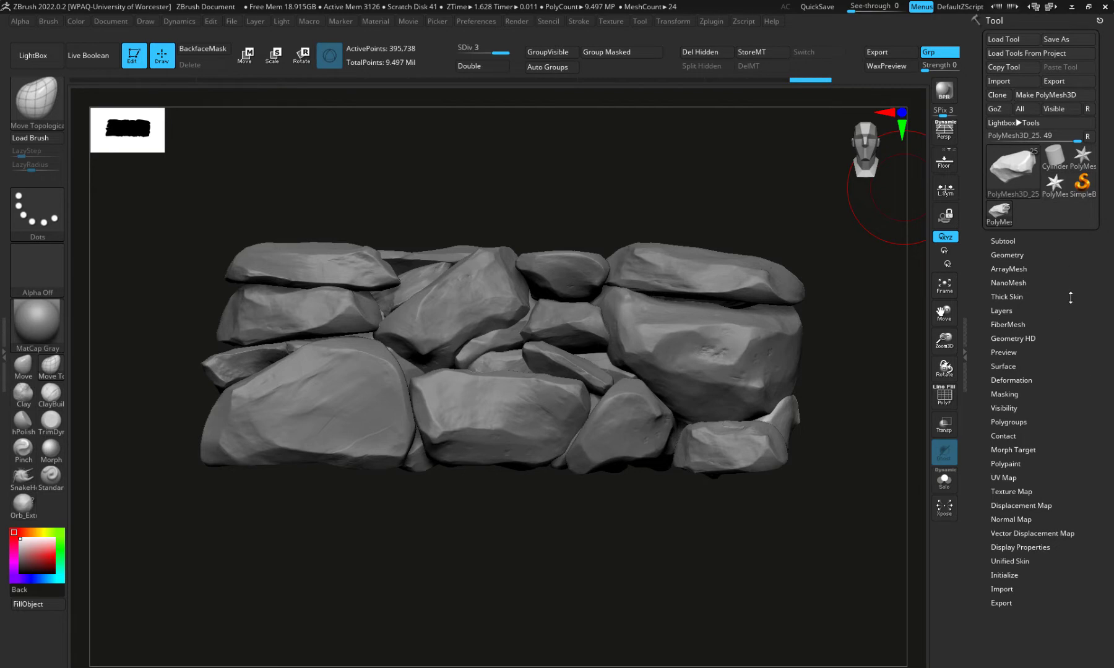
left_click(999, 171)
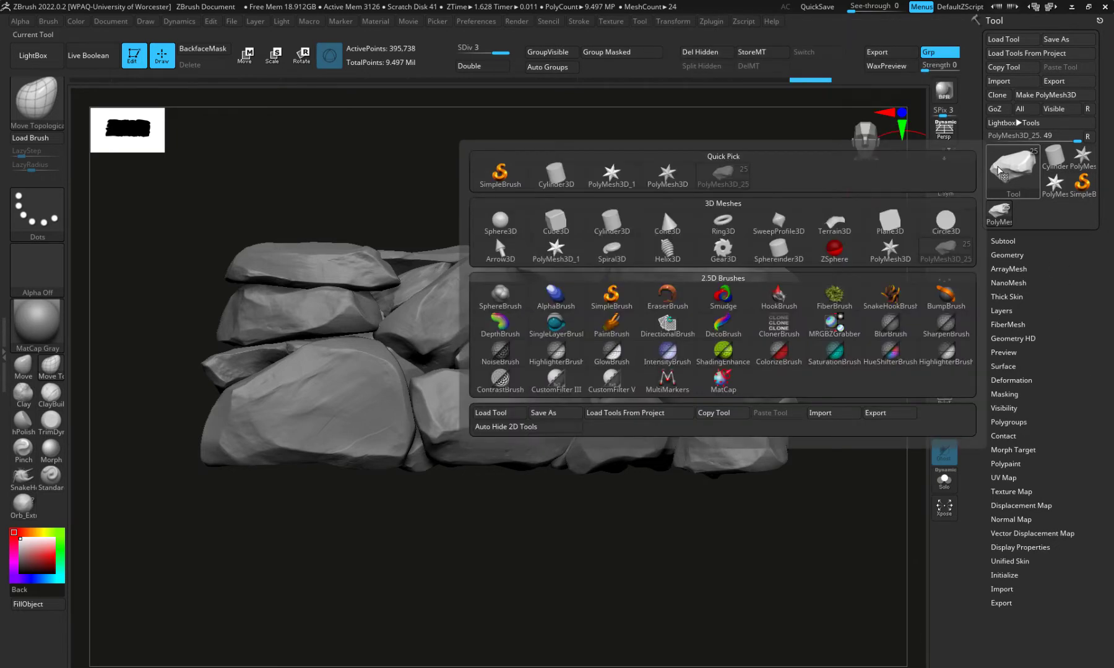
Merge all visible rock subtools into one mesh and switch to the merged wall tool
left_click(999, 241)
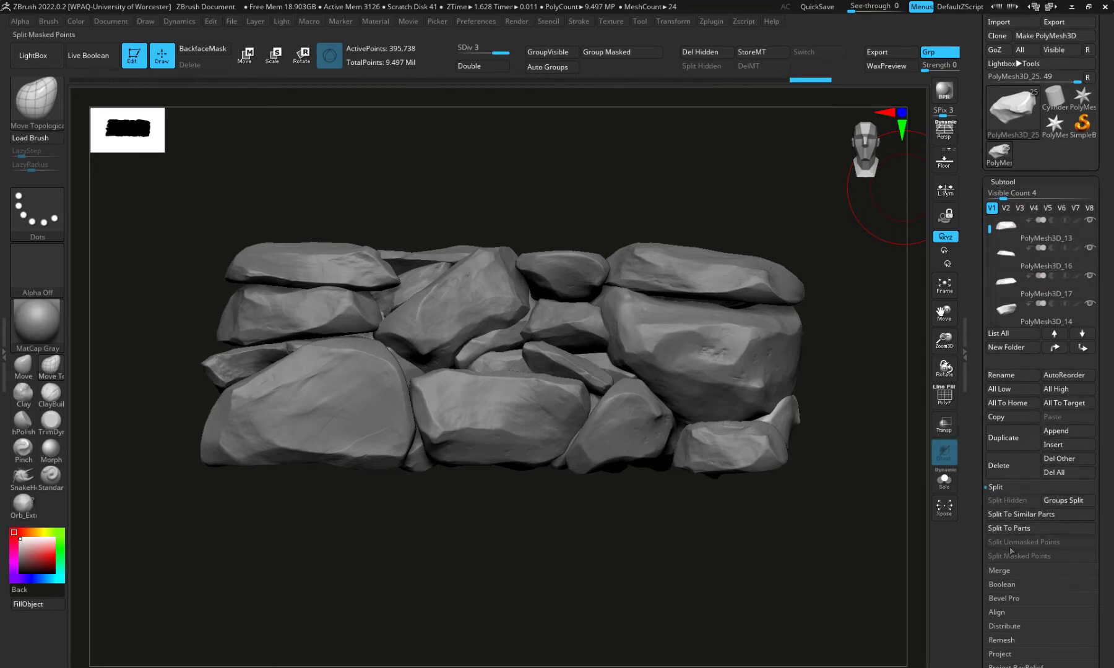
left_click(999, 570)
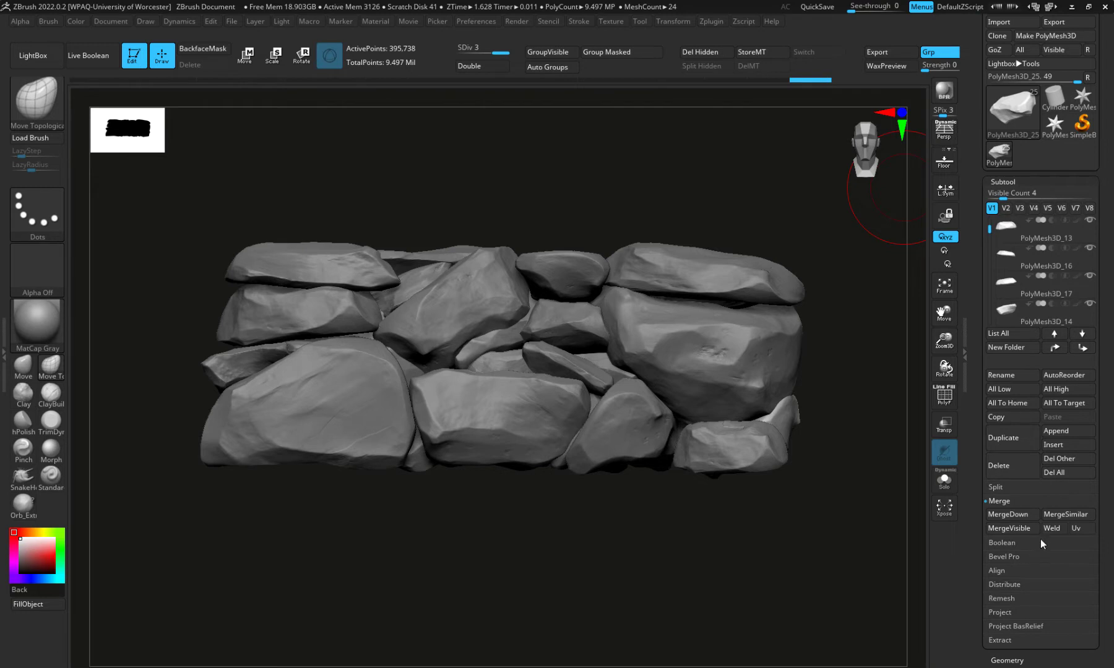
left_click(1011, 529)
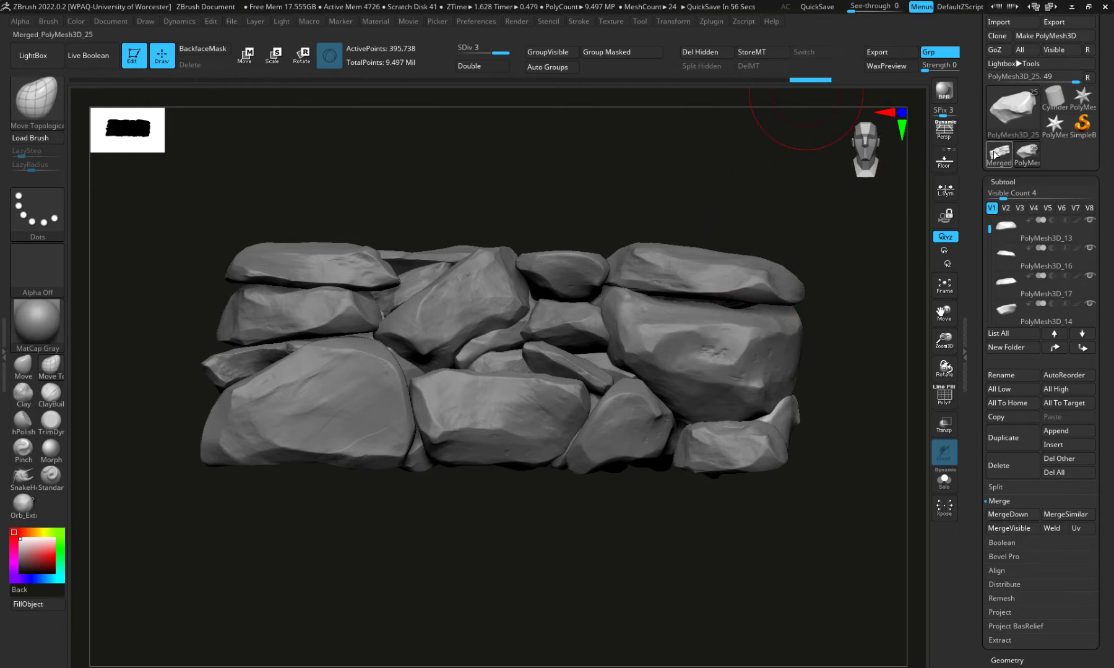
left_click(994, 154)
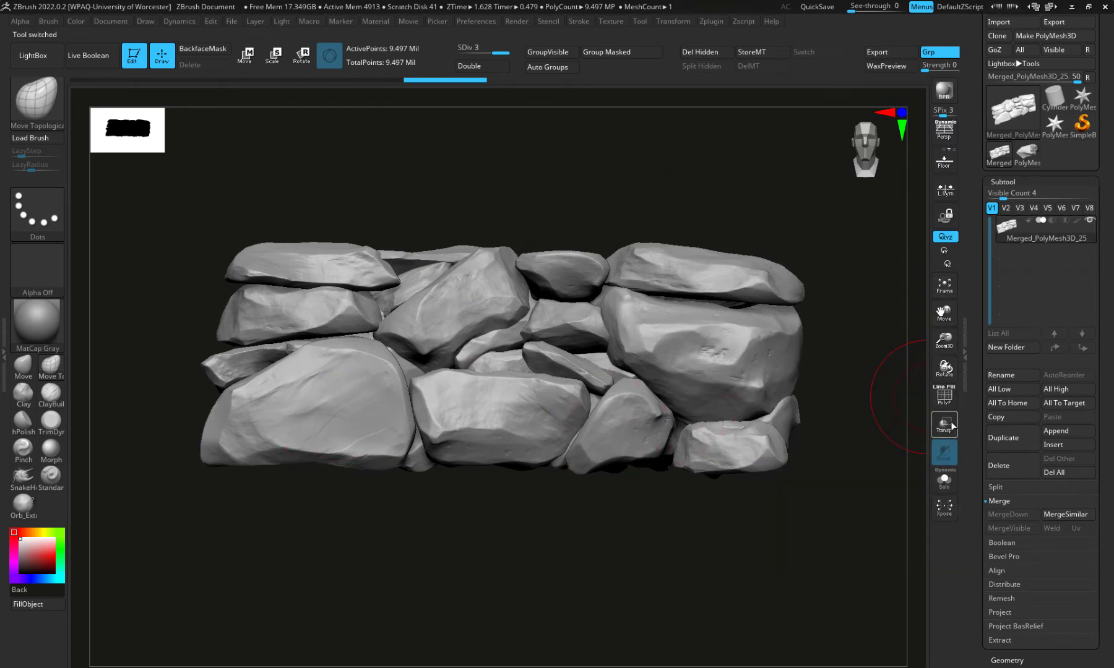
Display the merged wall's PolyFrame and apply Auto Groups to give each rock its own polygroup
left_click(945, 398)
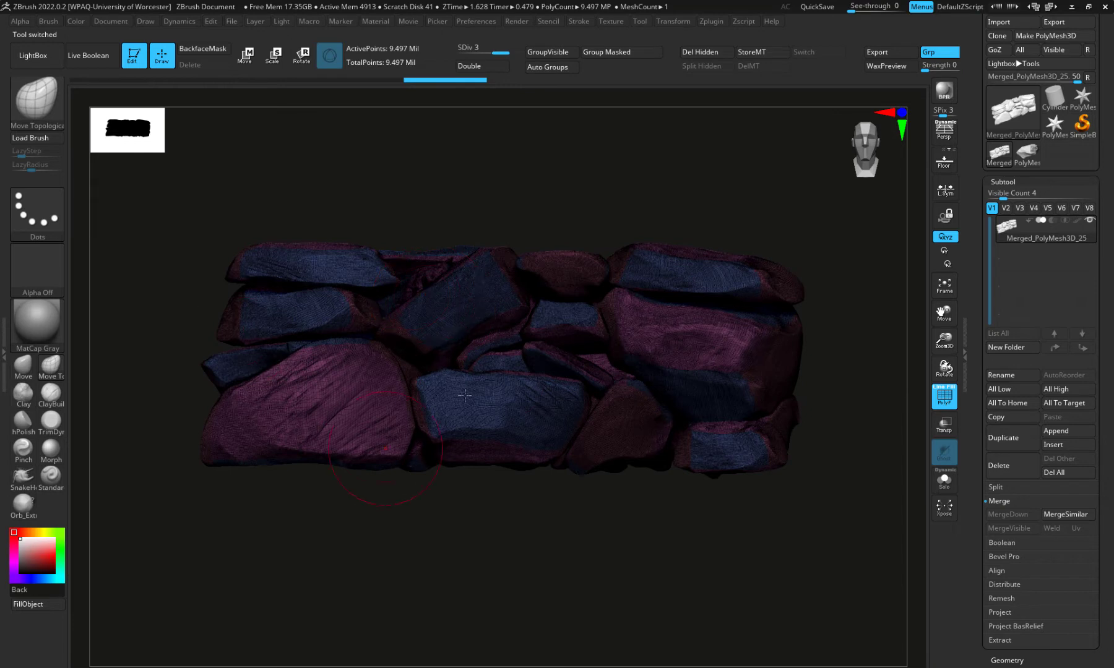
scroll(989, 552, "down", 8)
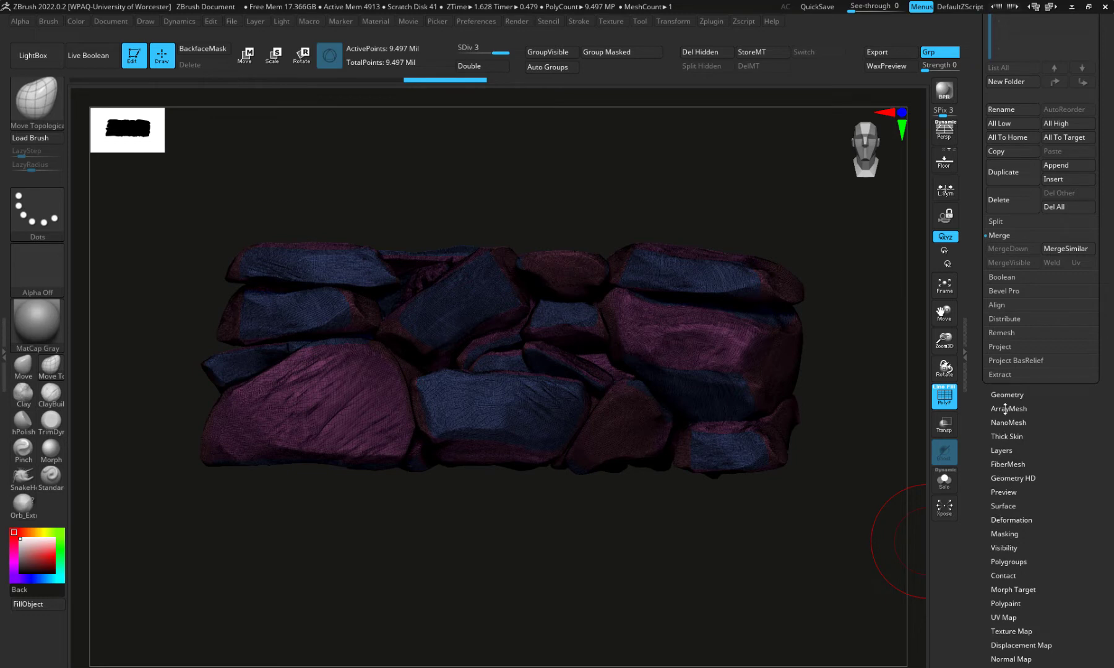
left_click(1004, 562)
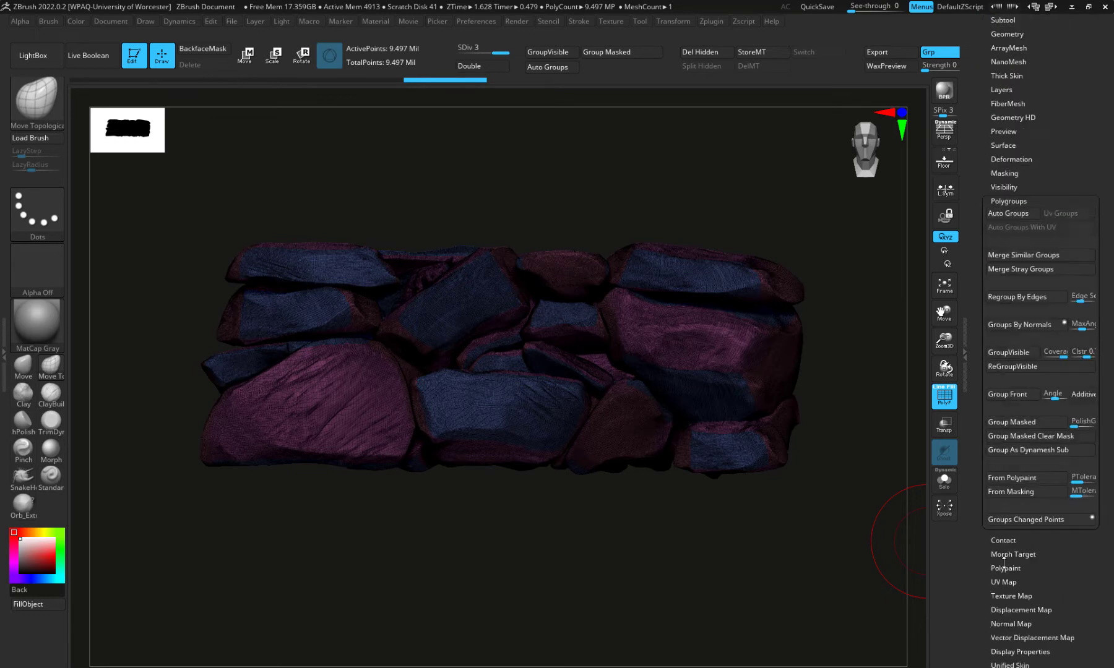
left_click(1006, 216)
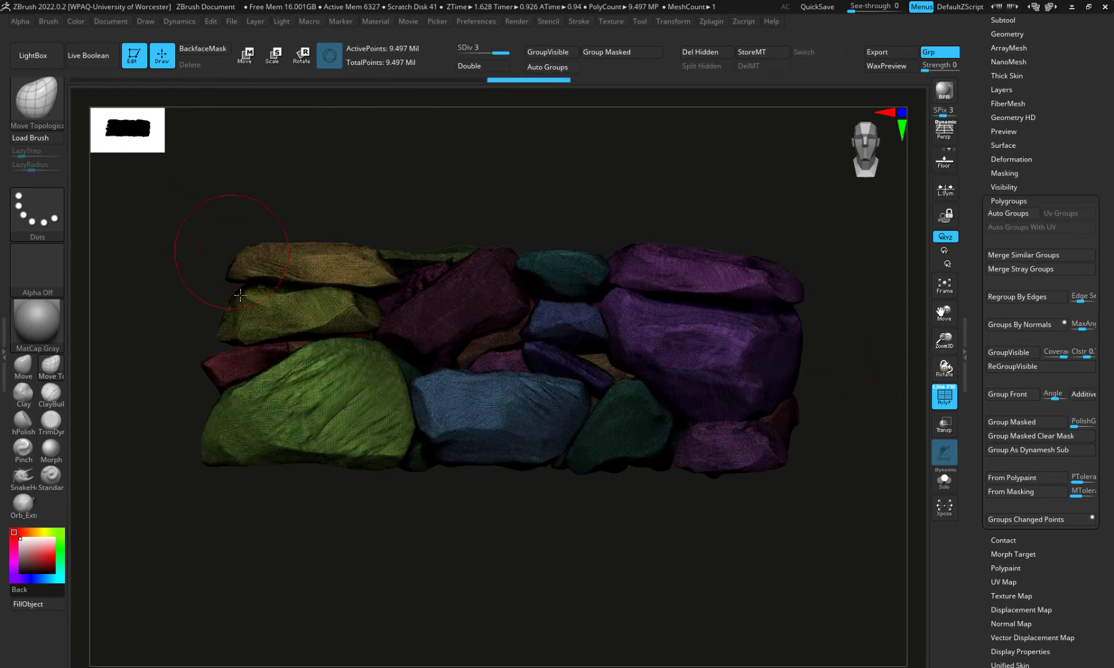
Close the polygroup settings and turn off the PolyFrame display on the merged wall
left_click_drag(290, 197, 316, 371)
left_click(1004, 201)
left_click_drag(1111, 207, 1112, 334)
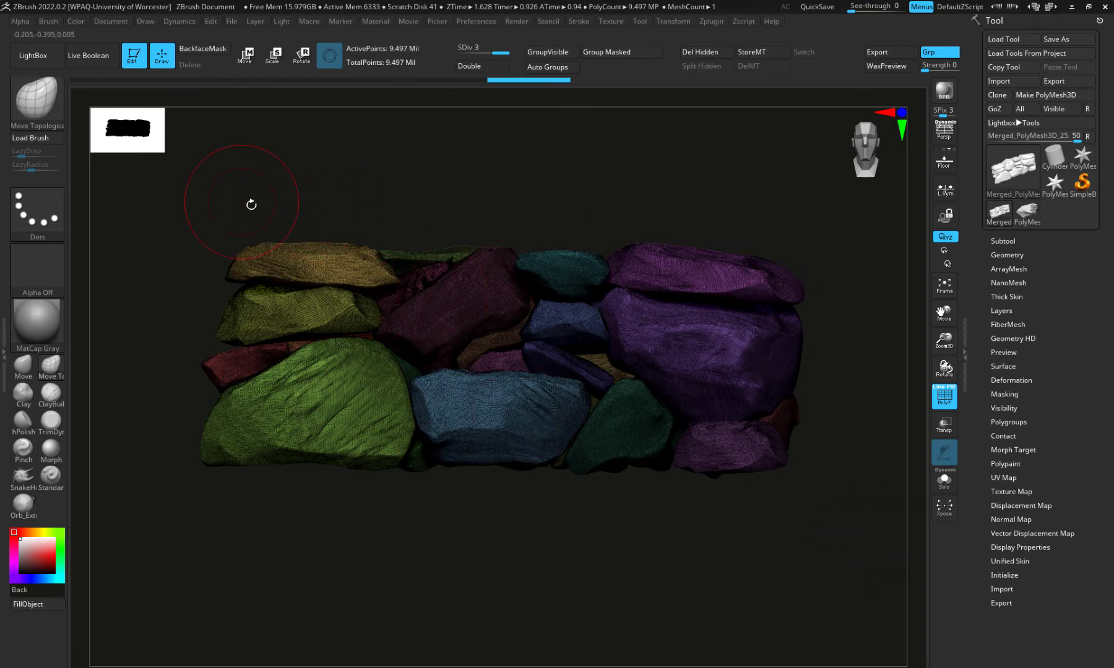
mouse_move(266, 201)
left_mouse_down()
mouse_move(357, 208)
mouse_move(264, 209)
mouse_move(273, 244)
left_mouse_up()
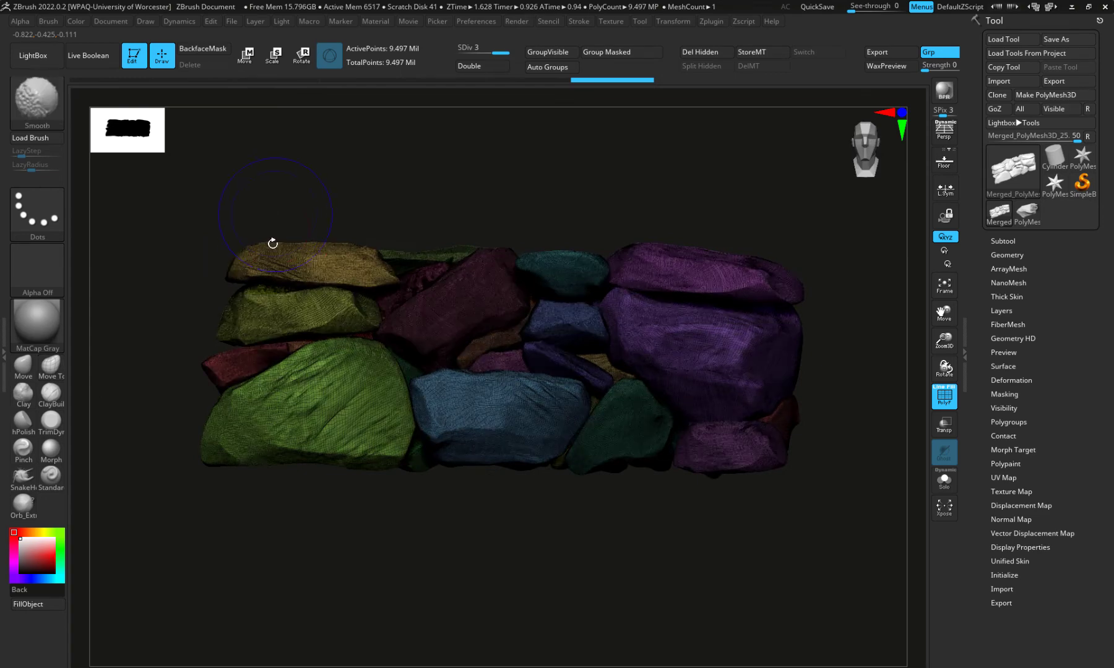
mouse_move(364, 555)
left_mouse_down("alt")
mouse_move(408, 562)
mouse_move(383, 552)
mouse_move(379, 534)
mouse_move(326, 525)
left_mouse_up("alt")
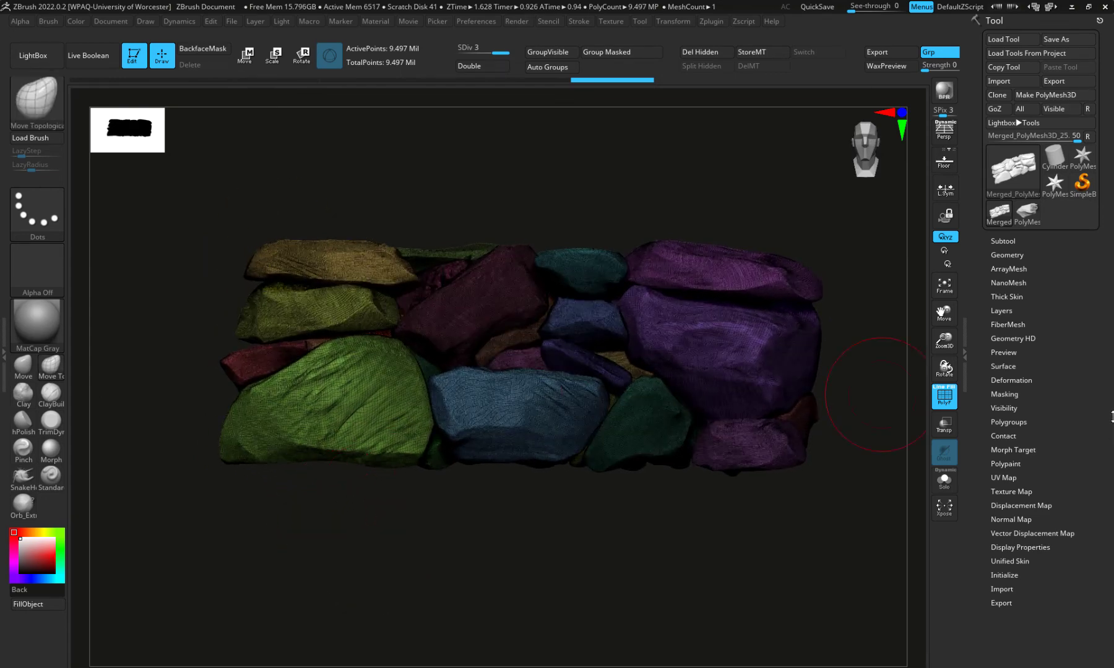
left_click(943, 399)
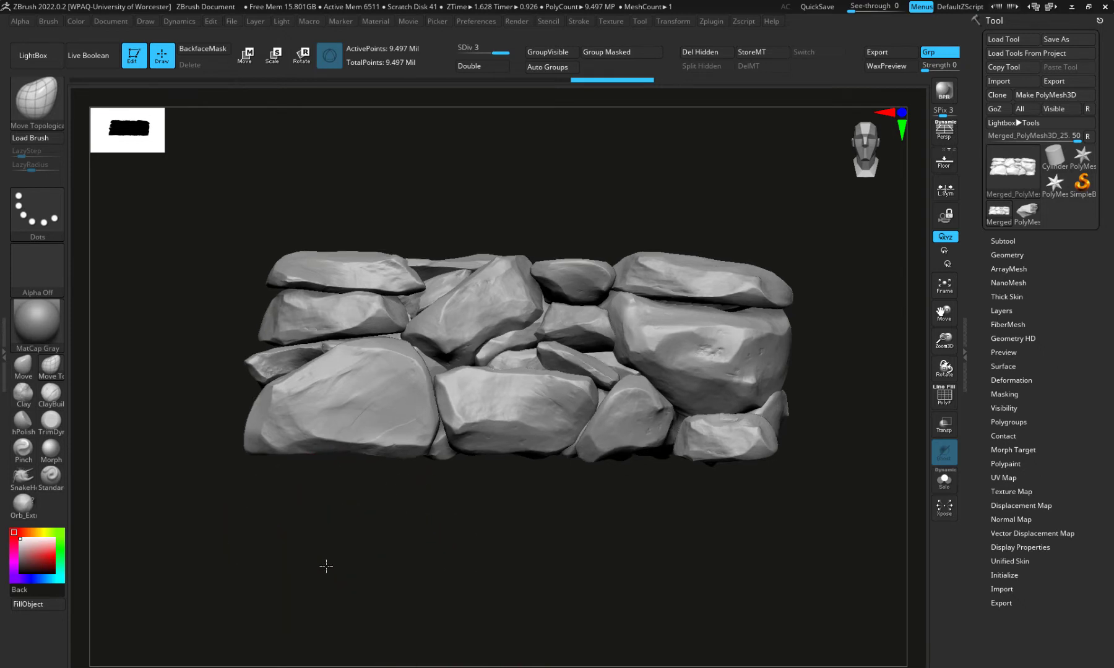
Try to trim off the back half of the merged wall from a side view with the TrimRect brush
left_click_drag(323, 567, 615, 579)
left_click_drag(313, 510, 329, 535)
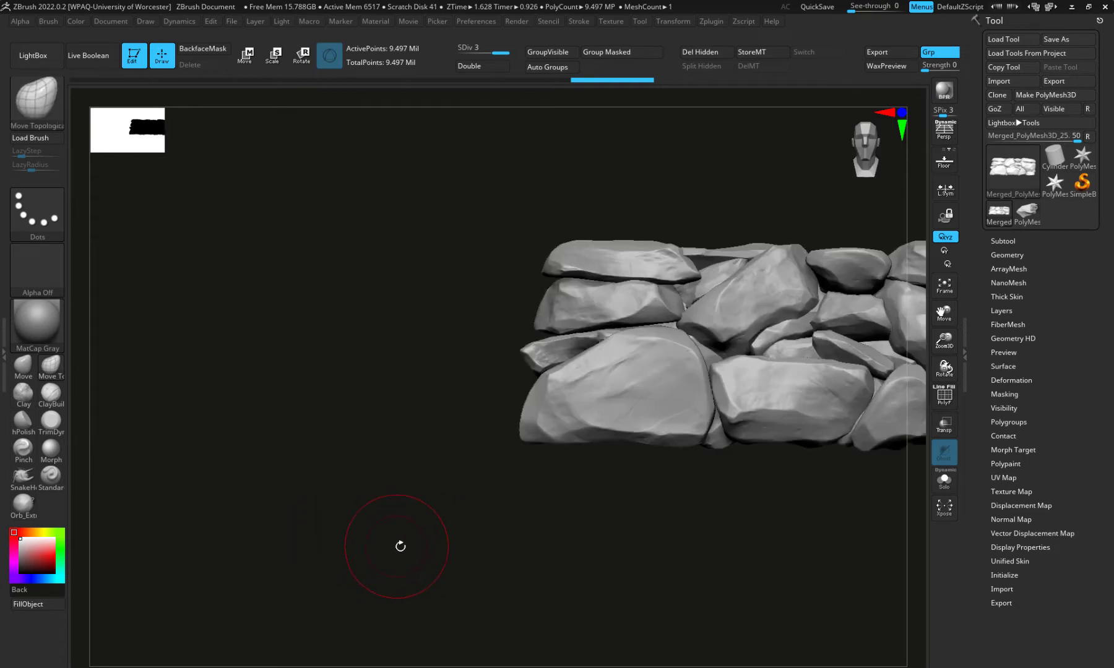
left_click_drag(520, 576, 638, 403, "alt")
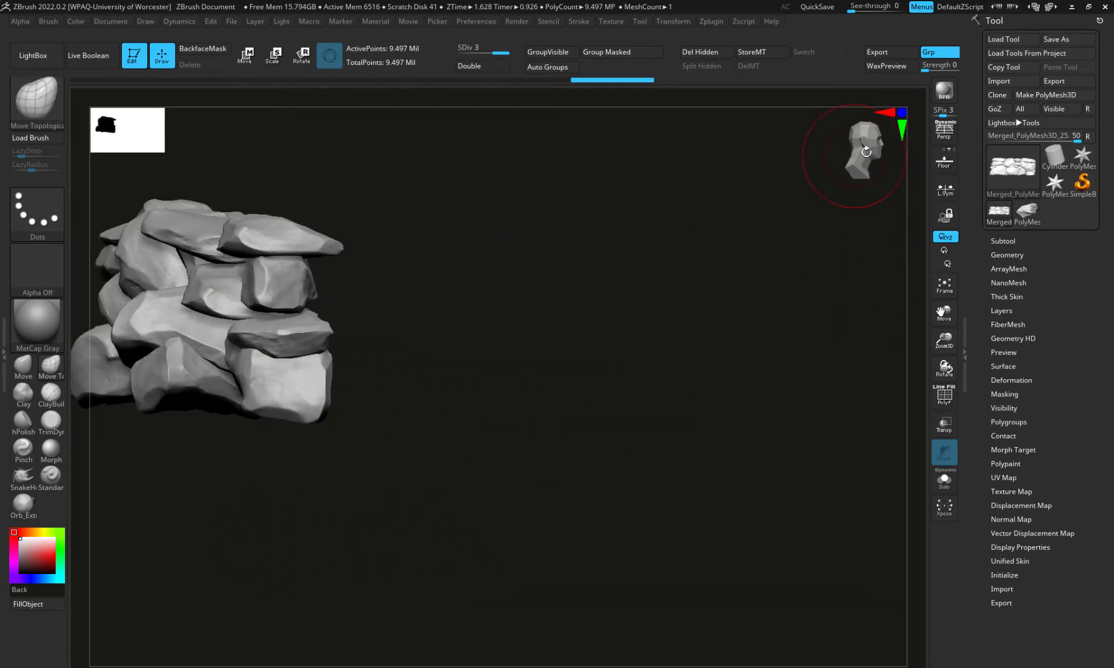
left_click(866, 152)
left_click(865, 150)
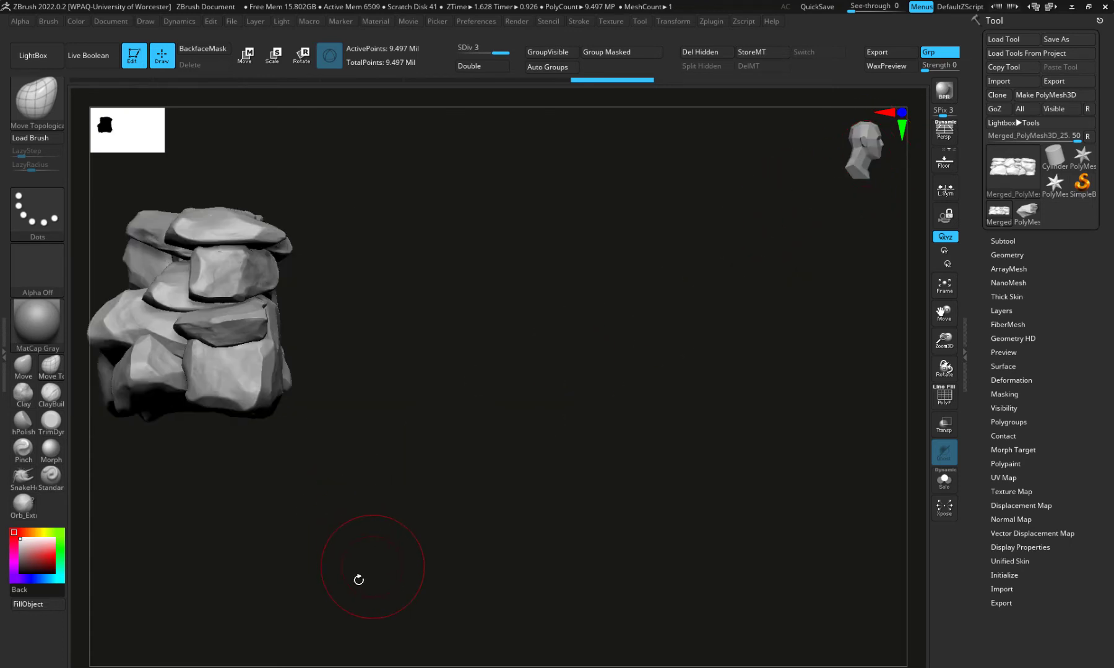
left_click_drag(372, 567, 632, 551, "alt")
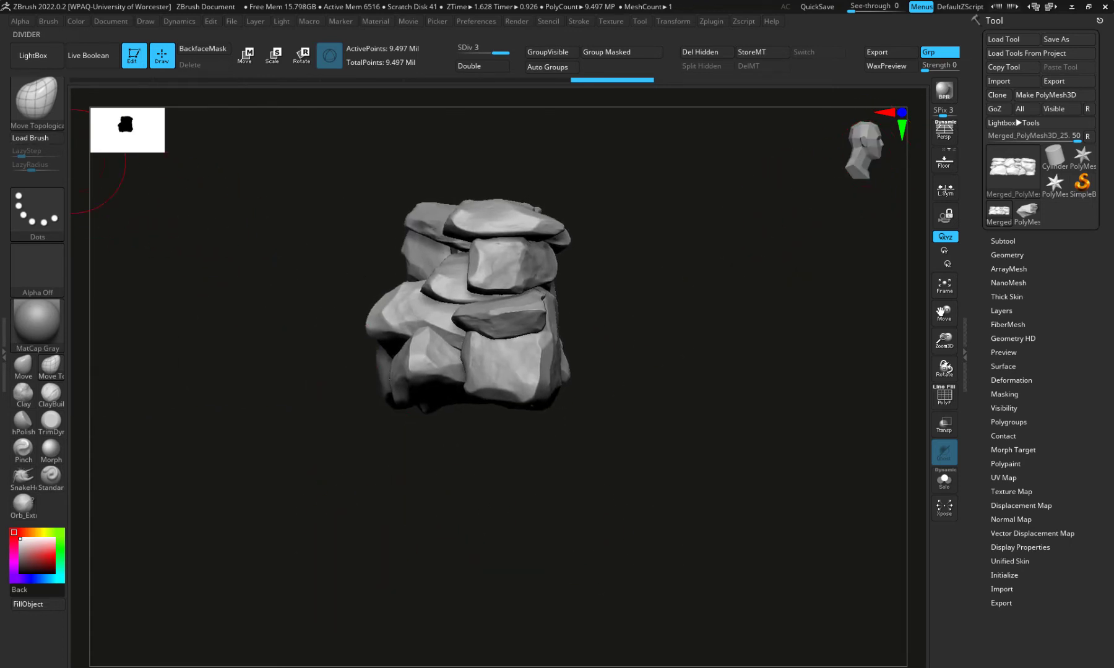
left_click(31, 106)
left_click(37, 116)
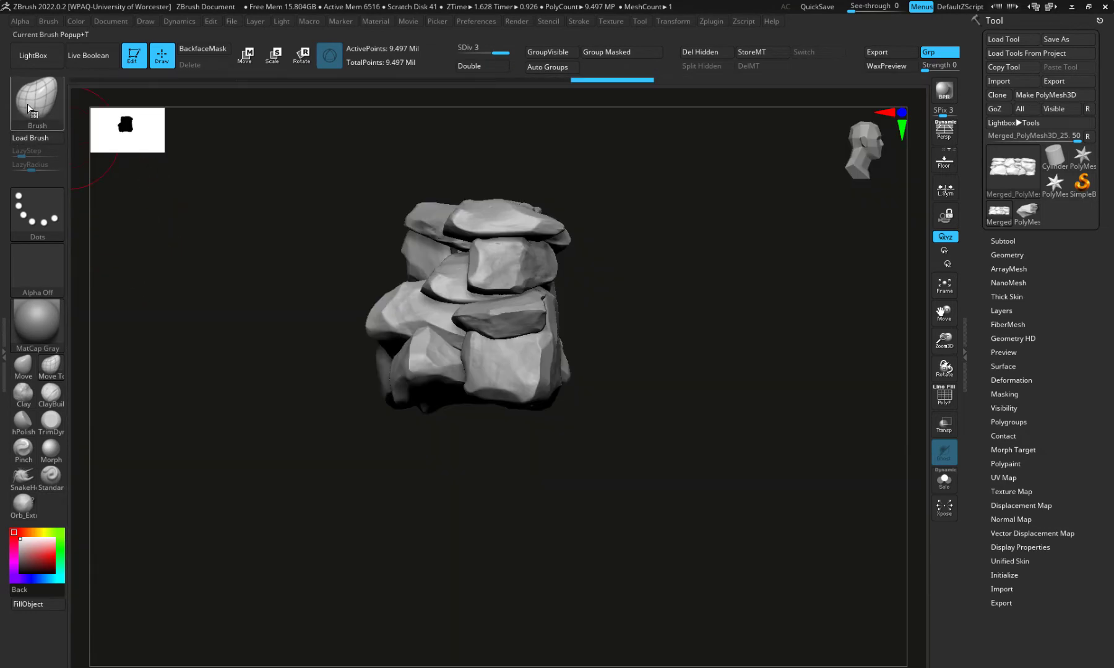
left_click(33, 106)
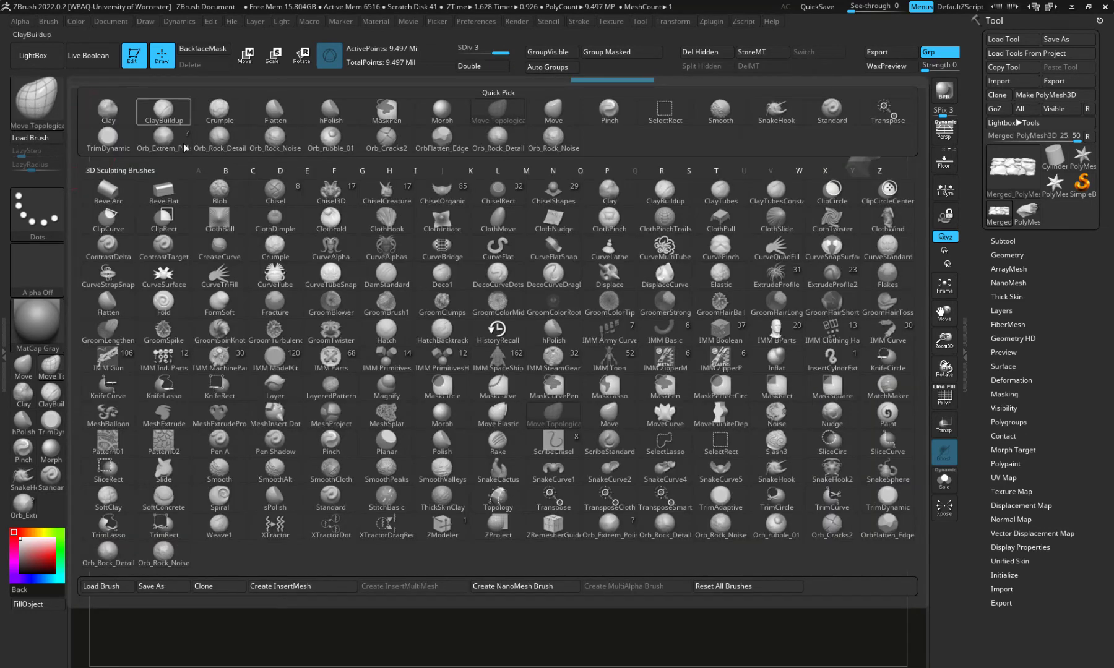
left_click(164, 527)
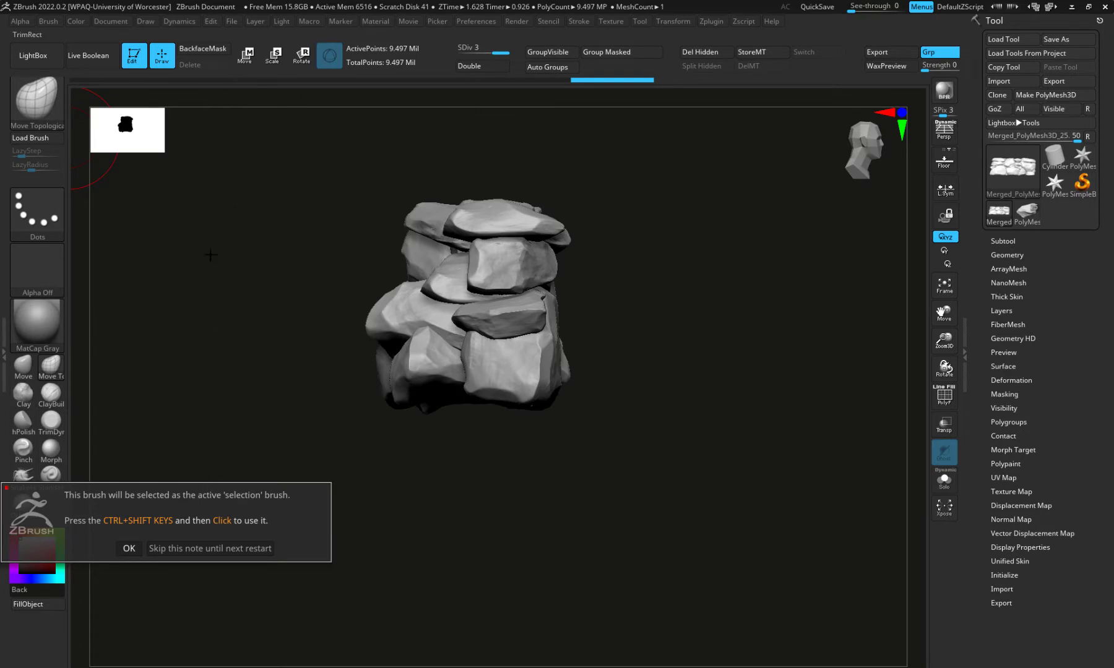
left_click(129, 548)
mouse_move(301, 146)
left_mouse_down("ctrl+shift")
mouse_move(398, 477)
mouse_move(488, 581)
mouse_move(386, 156)
mouse_move(307, 191)
left_mouse_up("ctrl+shift")
mouse_move(482, 506)
left_mouse_down("ctrl+shift")
mouse_move(452, 164)
mouse_move(281, 196)
mouse_move(304, 207)
left_mouse_up("ctrl+shift")
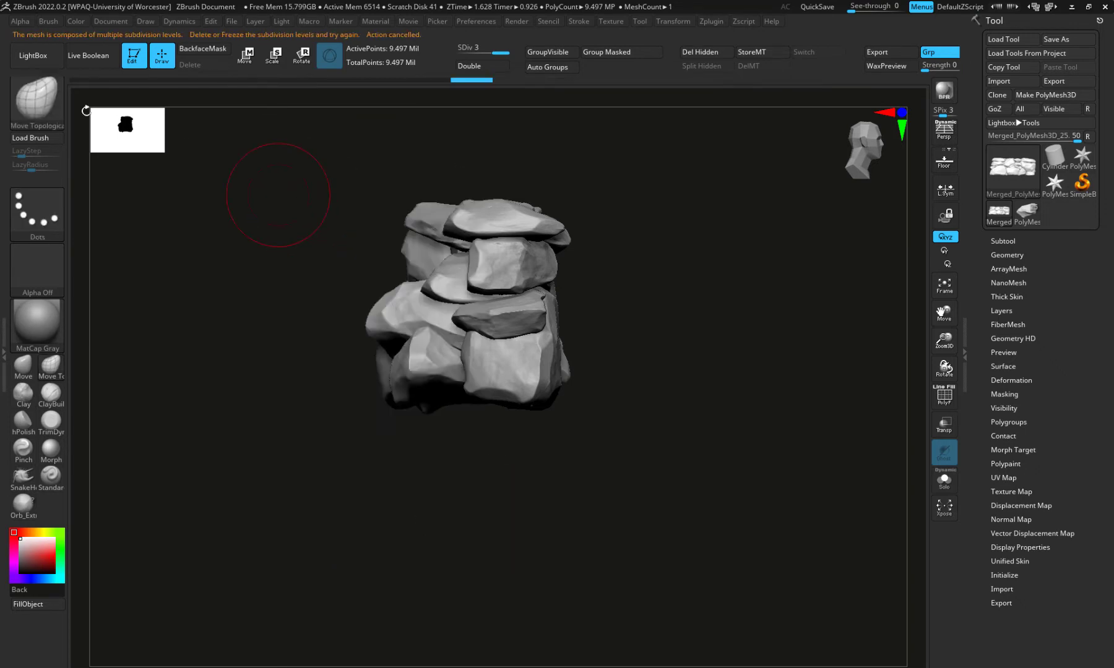
Try to cut away the back half of the merged wall with the TrimLasso brush, and return to the front view
left_click(36, 103)
left_click(112, 524)
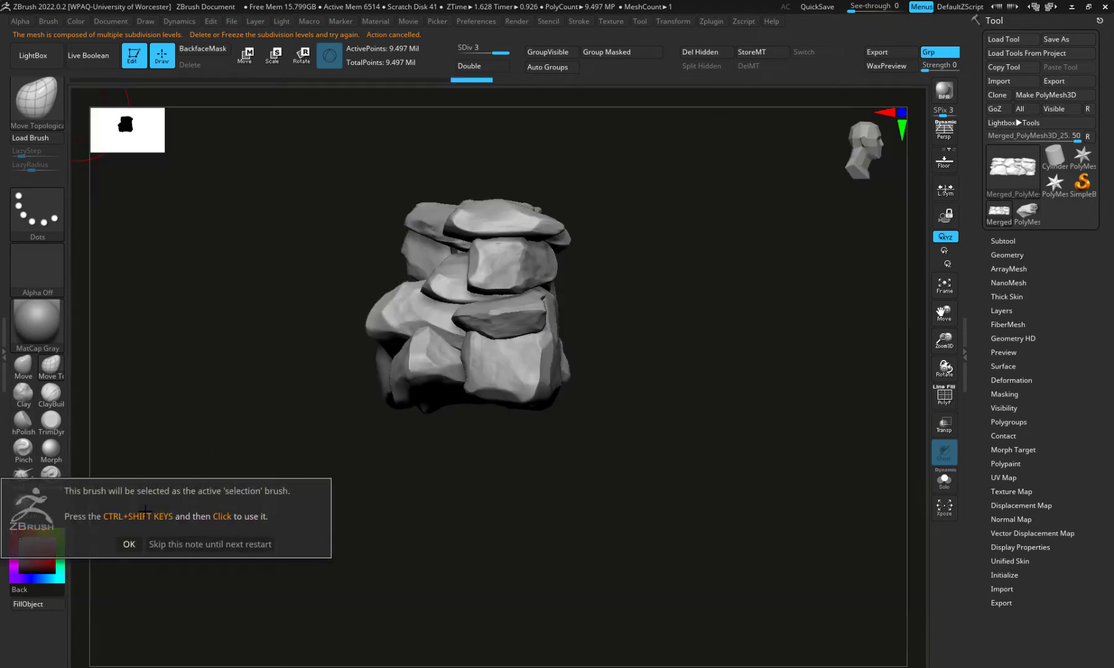
left_click(129, 544)
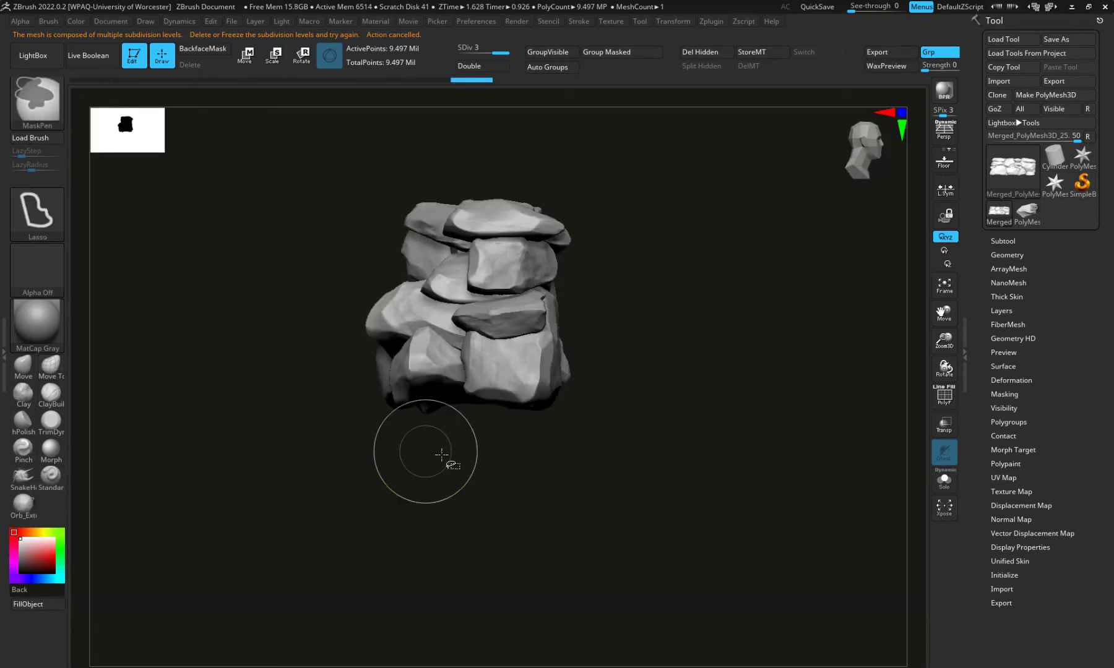
mouse_move(470, 450)
left_mouse_down("ctrl+shift")
mouse_move(266, 266)
mouse_move(373, 510)
left_mouse_up("ctrl+shift")
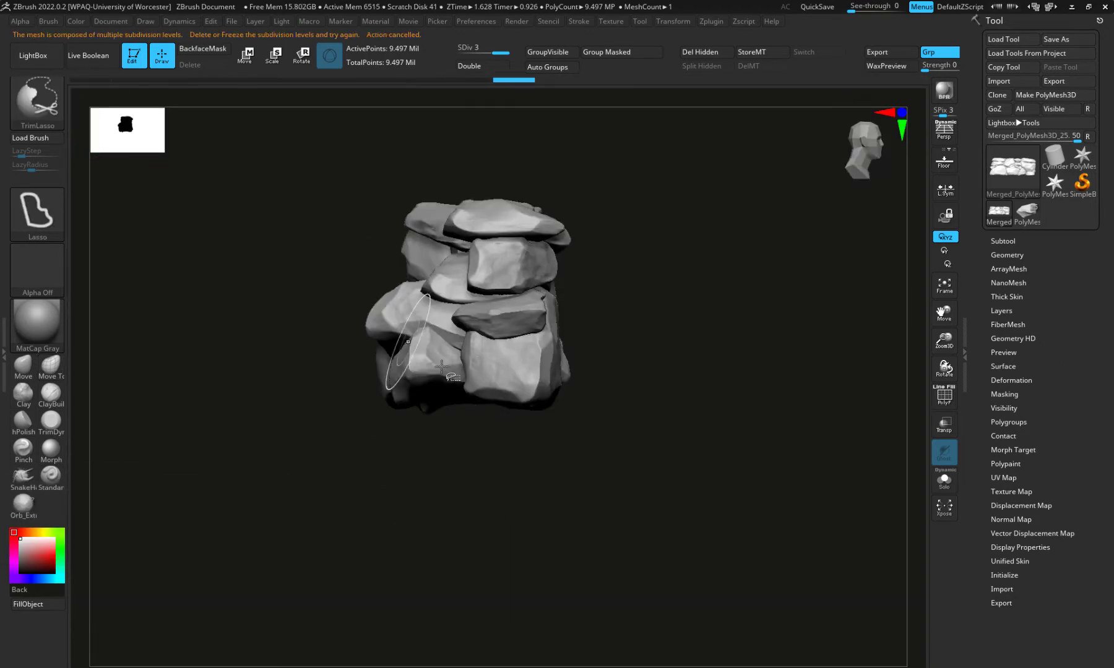
mouse_move(481, 468)
left_mouse_down("ctrl+shift")
mouse_move(492, 145)
mouse_move(311, 353)
mouse_move(490, 465)
left_mouse_up("ctrl+shift")
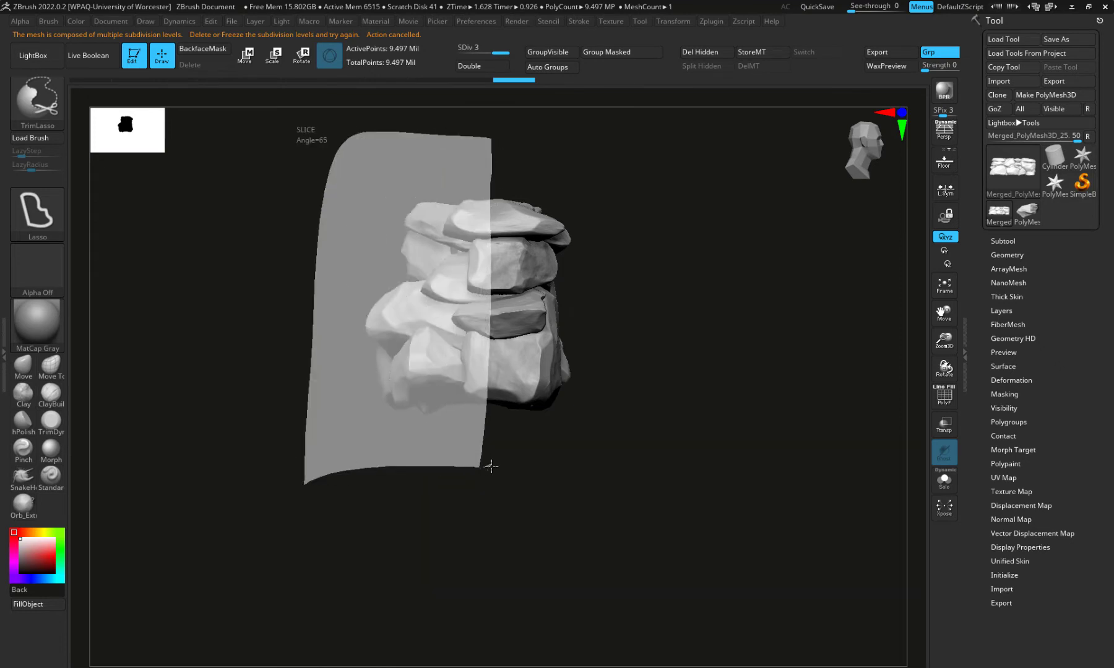
mouse_move(345, 186)
left_mouse_down("ctrl+shift")
mouse_move(345, 471)
mouse_move(427, 501)
left_mouse_up("ctrl+shift")
mouse_move(513, 535)
left_mouse_down()
mouse_move(448, 529)
mouse_move(507, 537)
left_mouse_up()
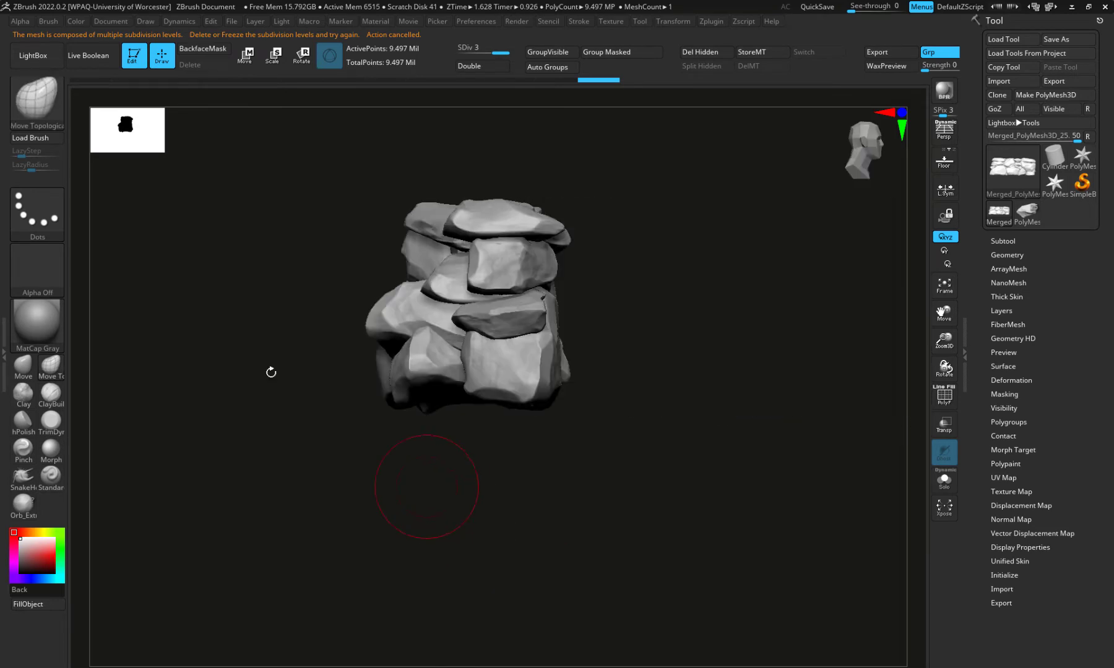
mouse_move(363, 435)
left_mouse_down("shift")
mouse_move(401, 504)
mouse_move(395, 494)
left_mouse_up("shift")
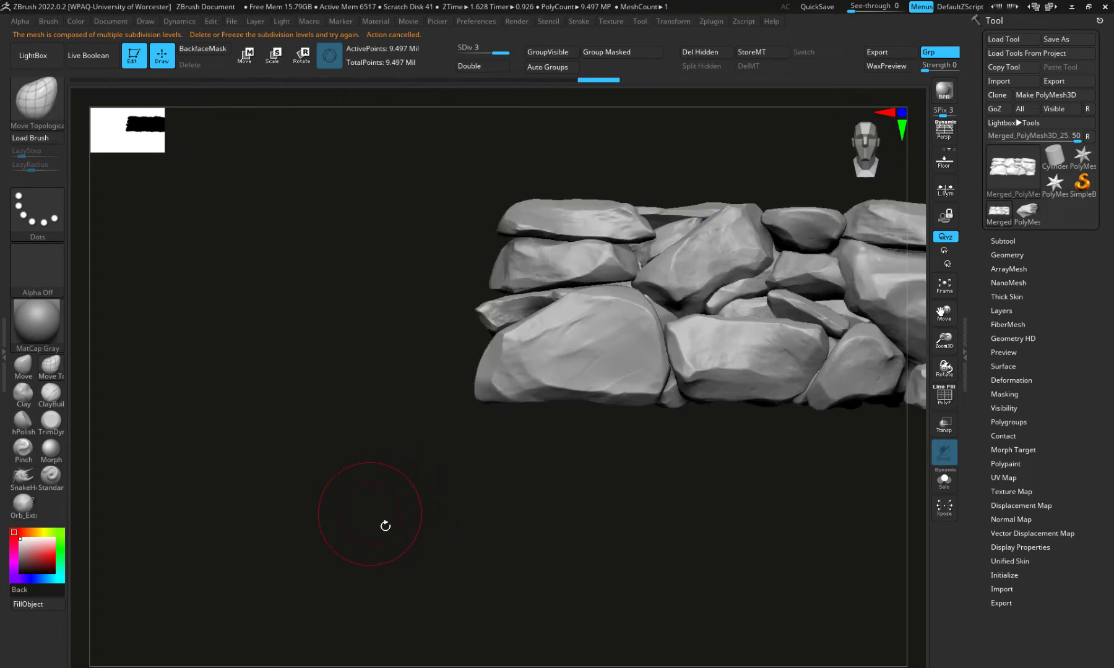
mouse_move(508, 531)
left_mouse_down("alt")
mouse_move(271, 509)
mouse_move(272, 526)
left_mouse_up("alt")
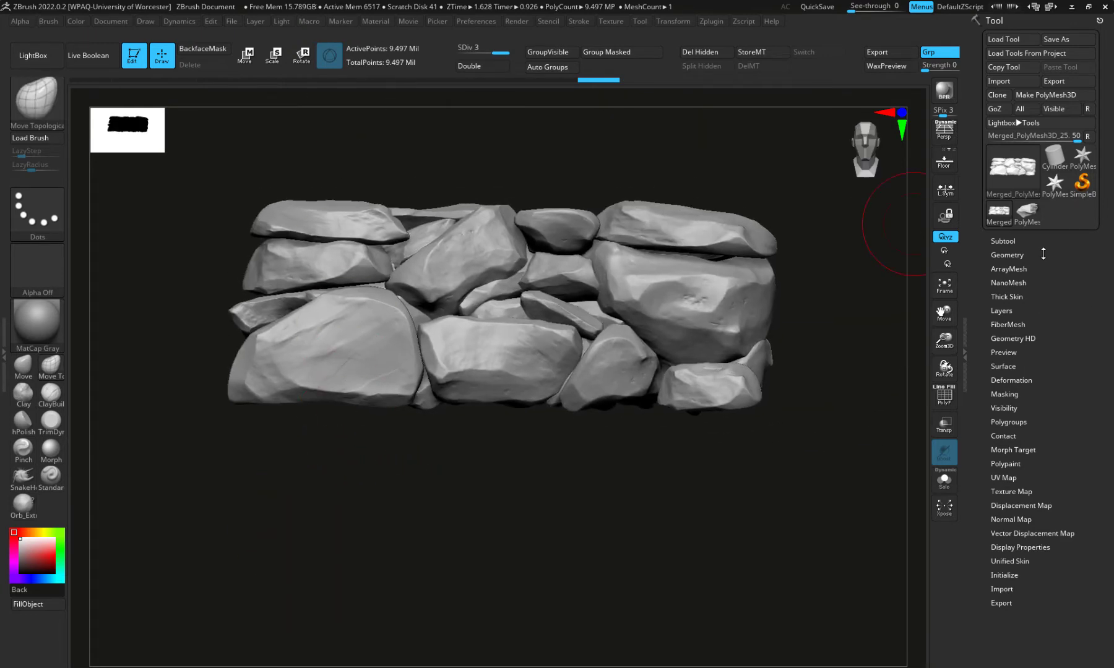
Duplicate the merged wall subtool and hide the original so only the copy is shown
left_click(1002, 241)
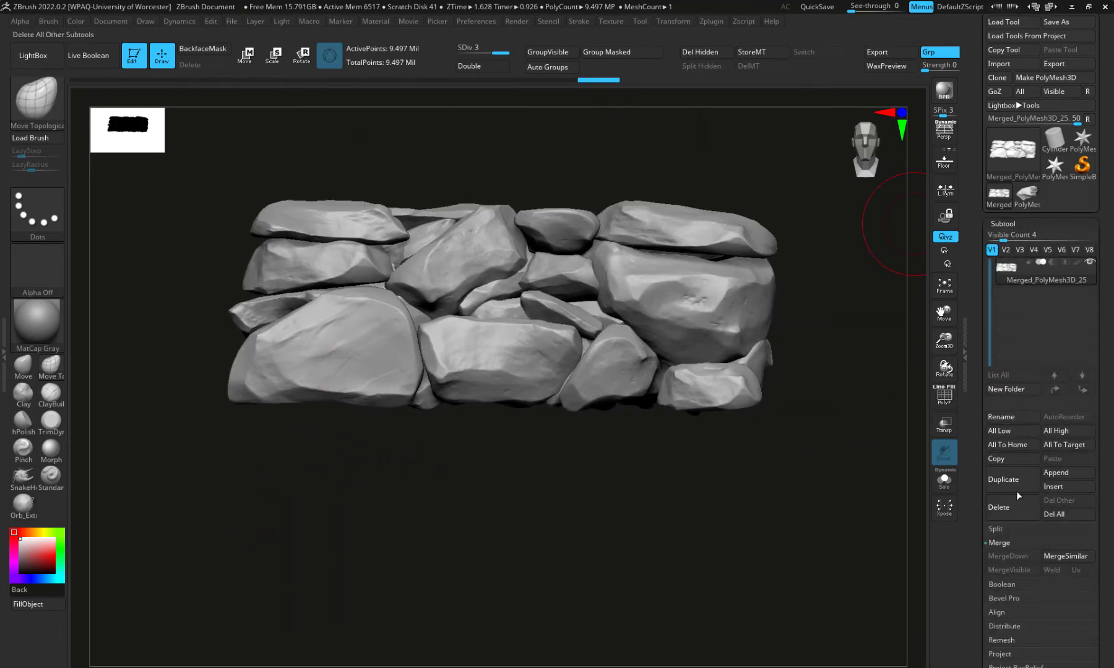
left_click(1002, 479)
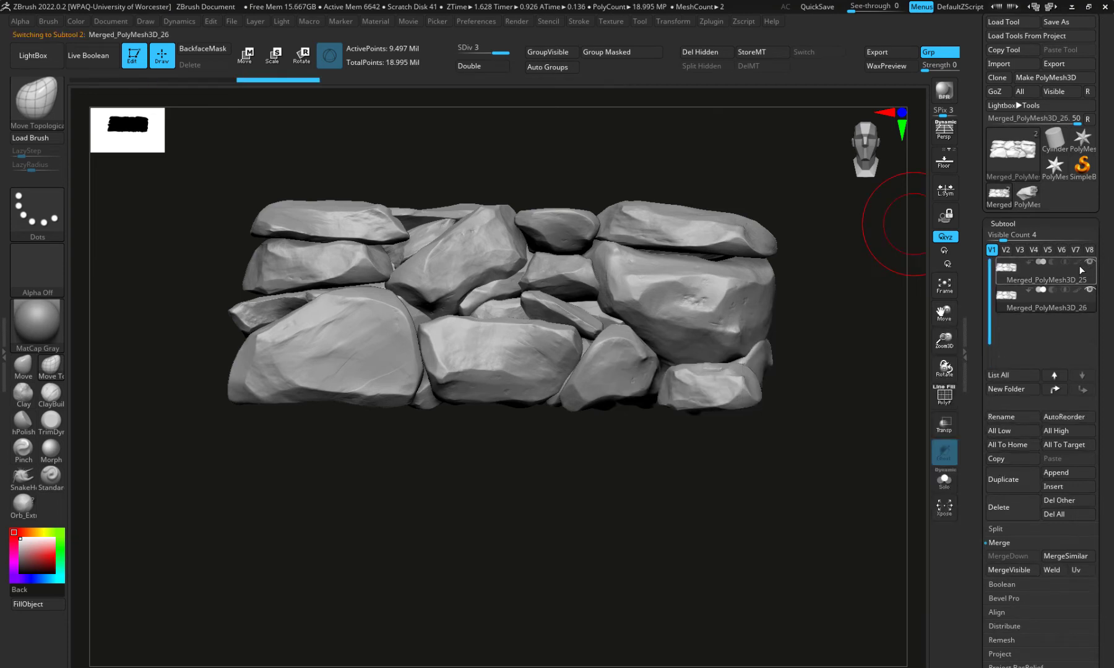
left_click(1089, 262)
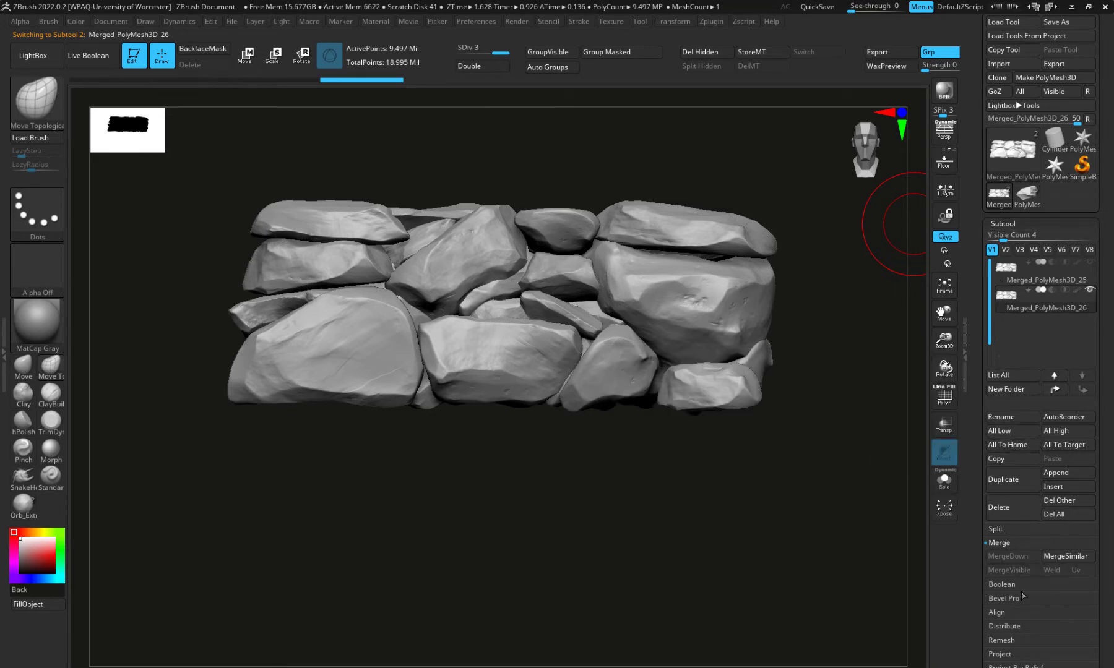
Delete the lower subdivision levels of the duplicated wall
left_click(999, 223)
left_click(1004, 241)
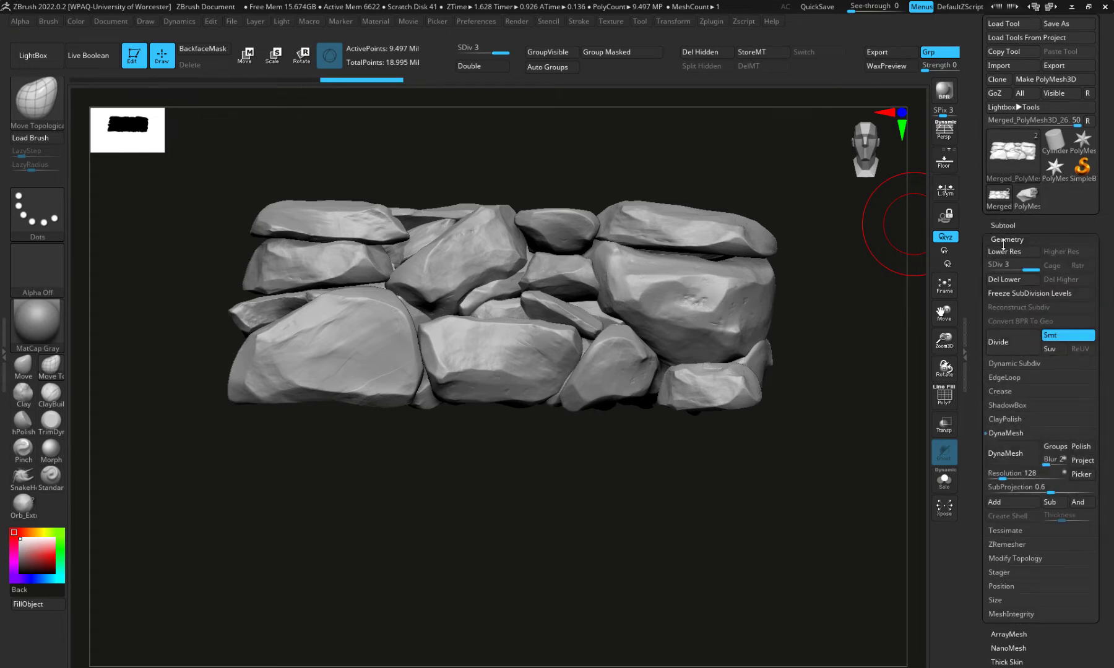
left_click(1002, 279)
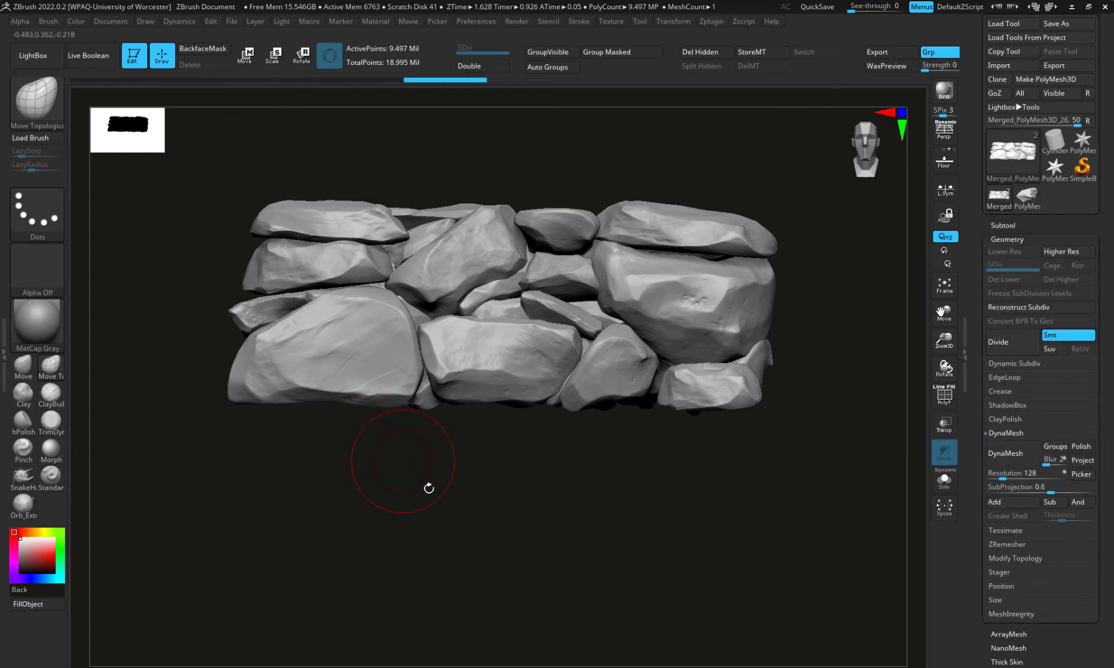
Trim away the back half of the duplicated wall from the side view with the TrimRect brush
left_click_drag(415, 542, 606, 558)
left_click(37, 99)
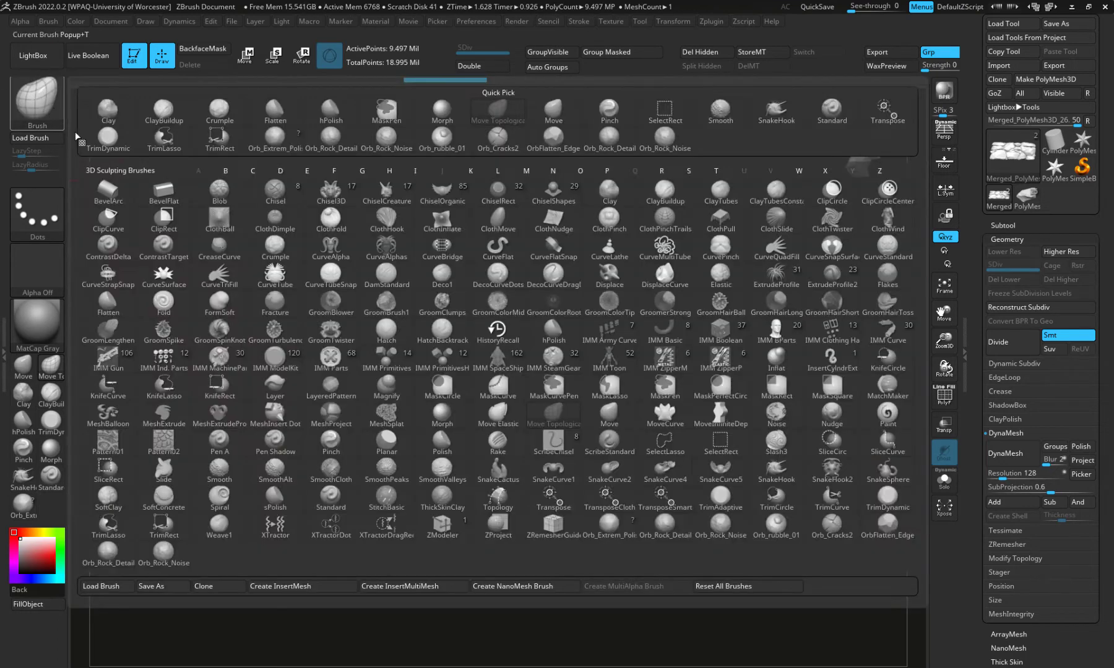
left_click(162, 527)
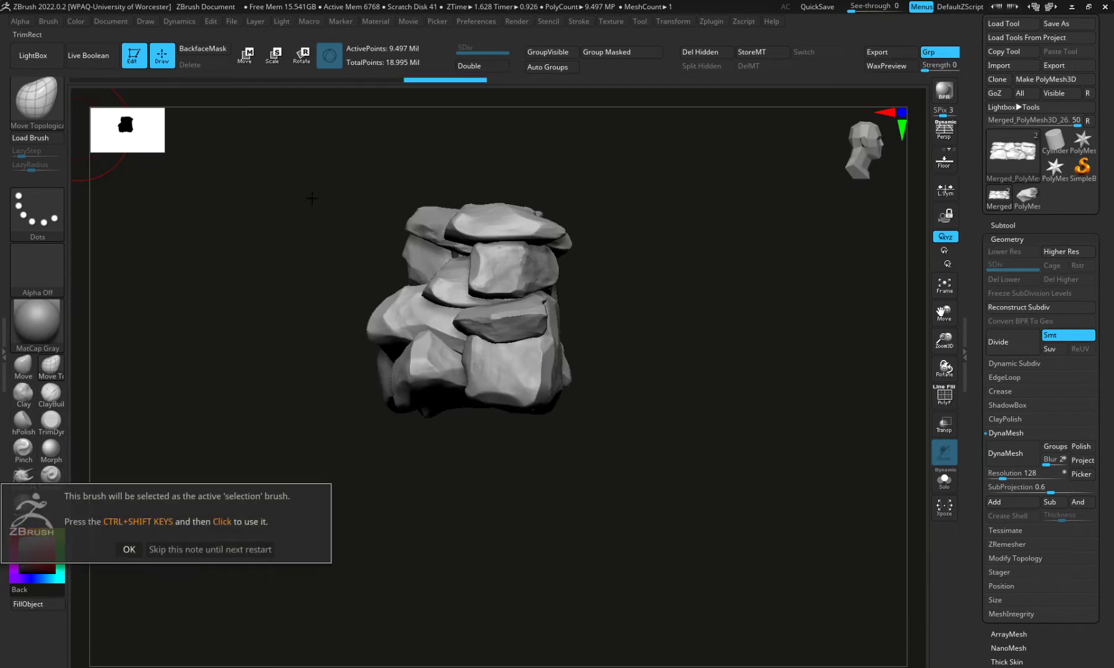
left_click(128, 549)
key("ctrl+shift")
left_click_drag(303, 173, 483, 565, "ctrl+shift")
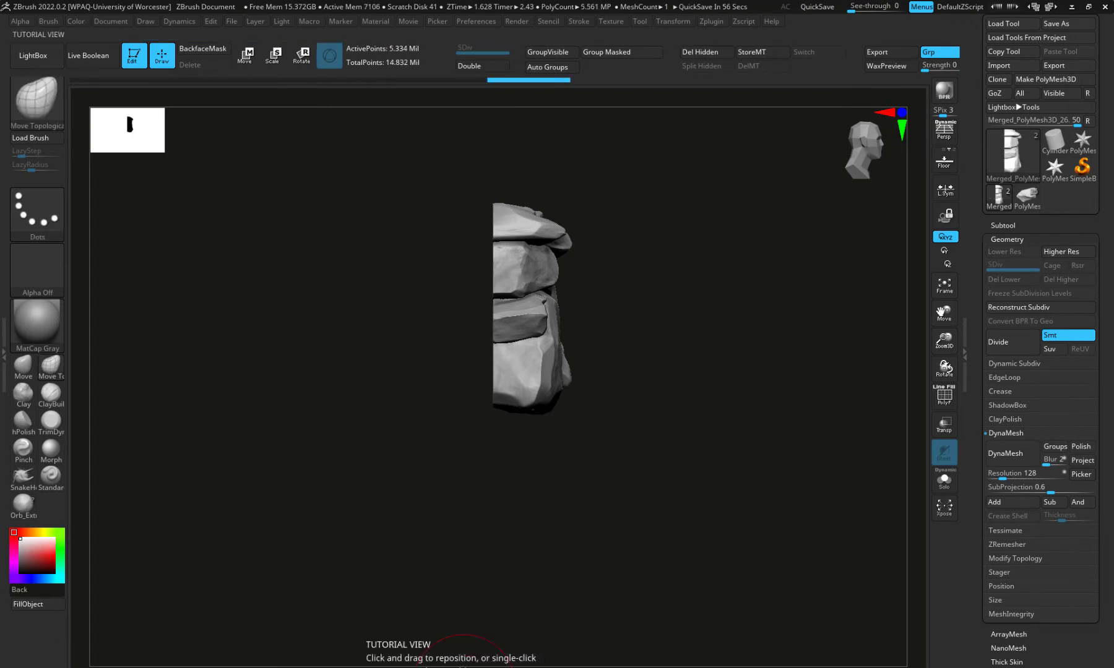
Show the wall from the front and change the document background color to red, keeping the sculpt color white
mouse_move(340, 499)
left_mouse_down("shift")
mouse_move(398, 531)
mouse_move(373, 529)
mouse_move(388, 521)
mouse_move(373, 517)
left_mouse_up("shift")
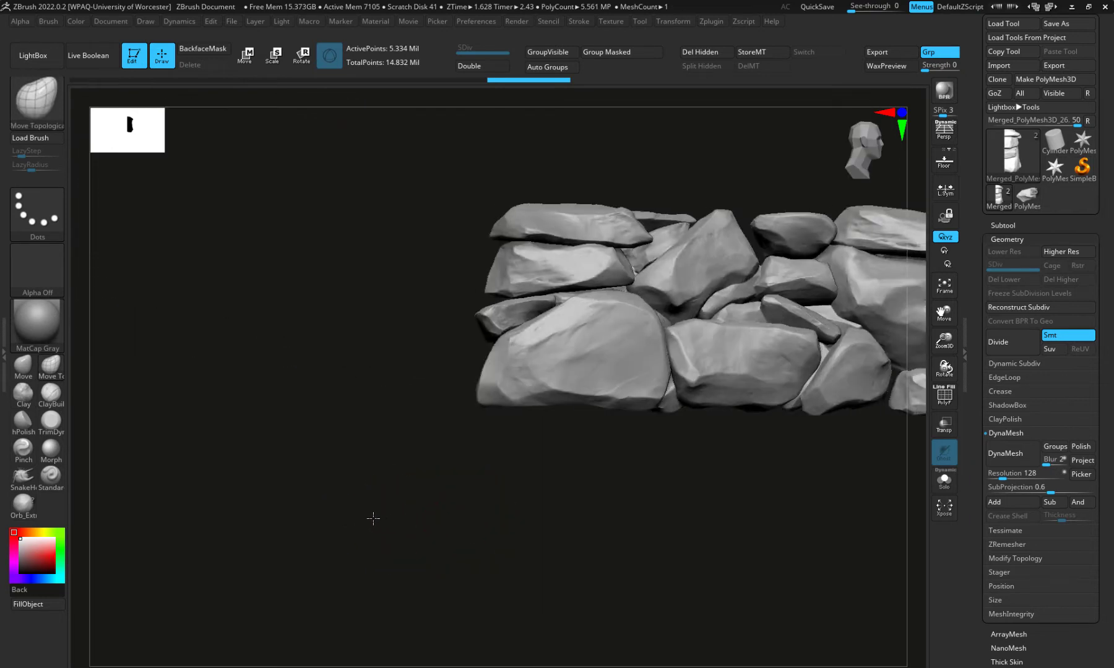
left_click_drag(523, 546, 303, 537, "alt")
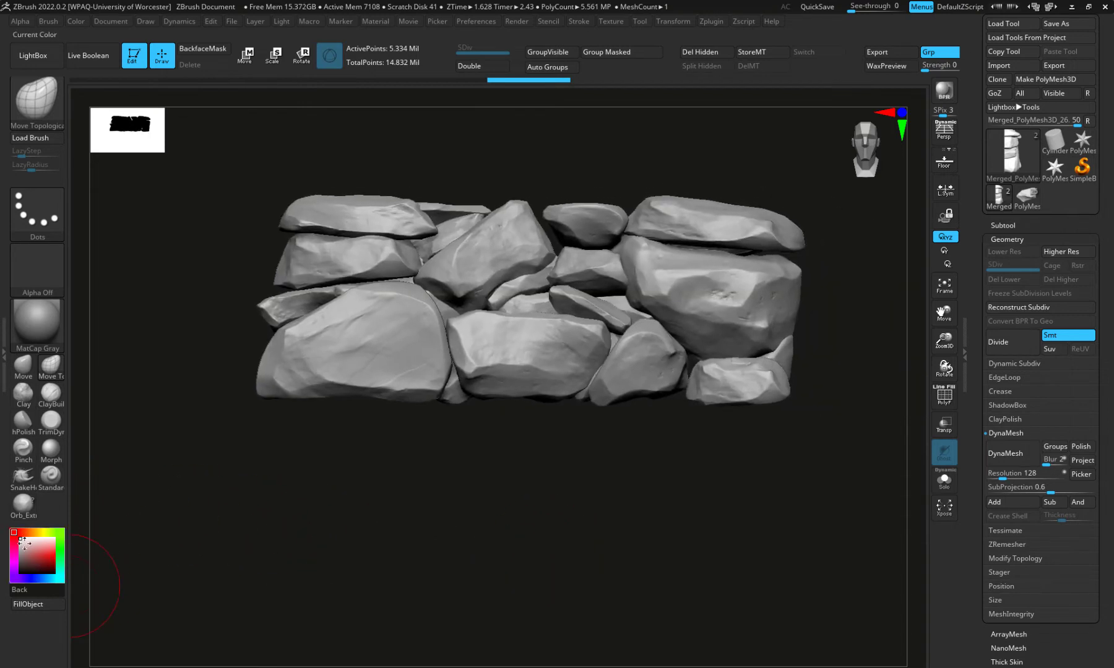
left_click(30, 547)
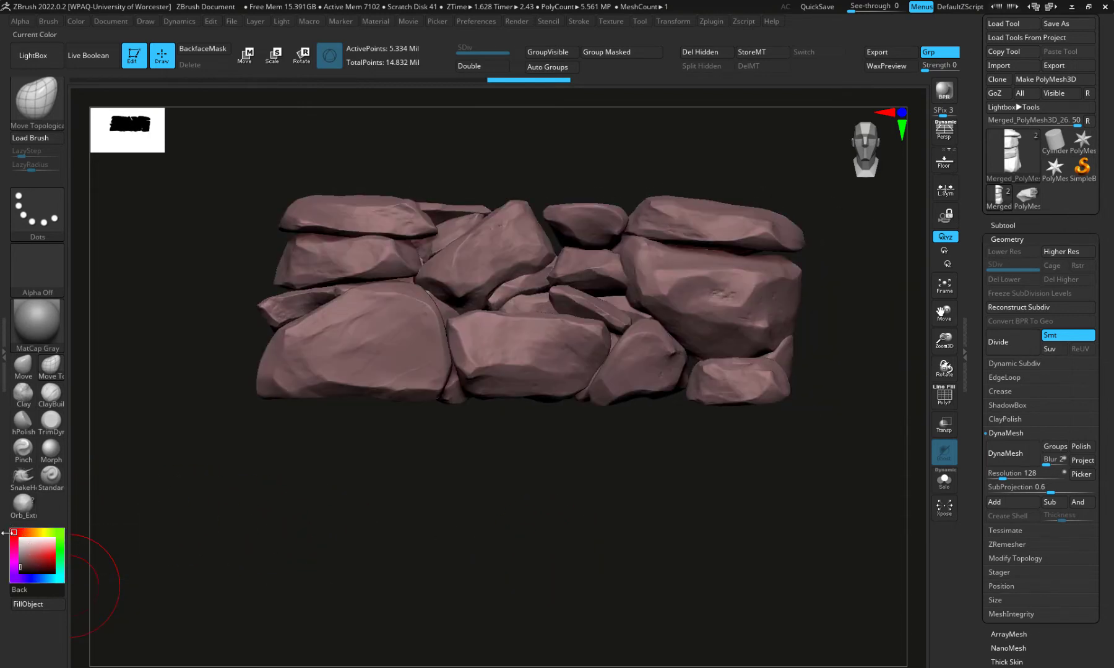
left_click(20, 567)
left_click(19, 538)
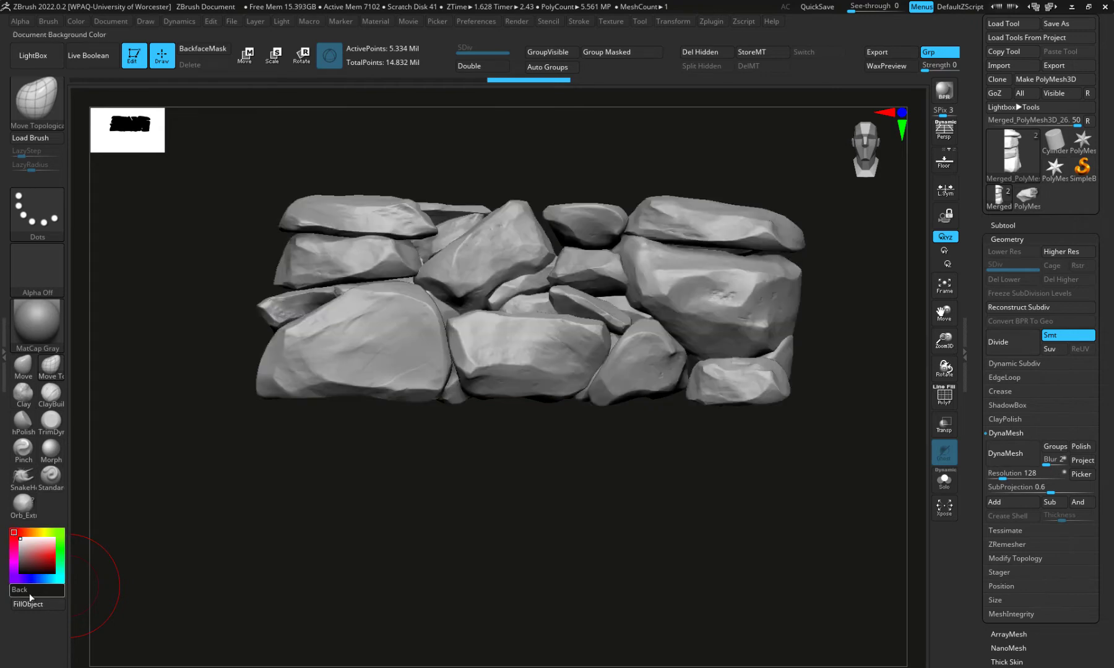
left_click_drag(28, 592, 49, 563)
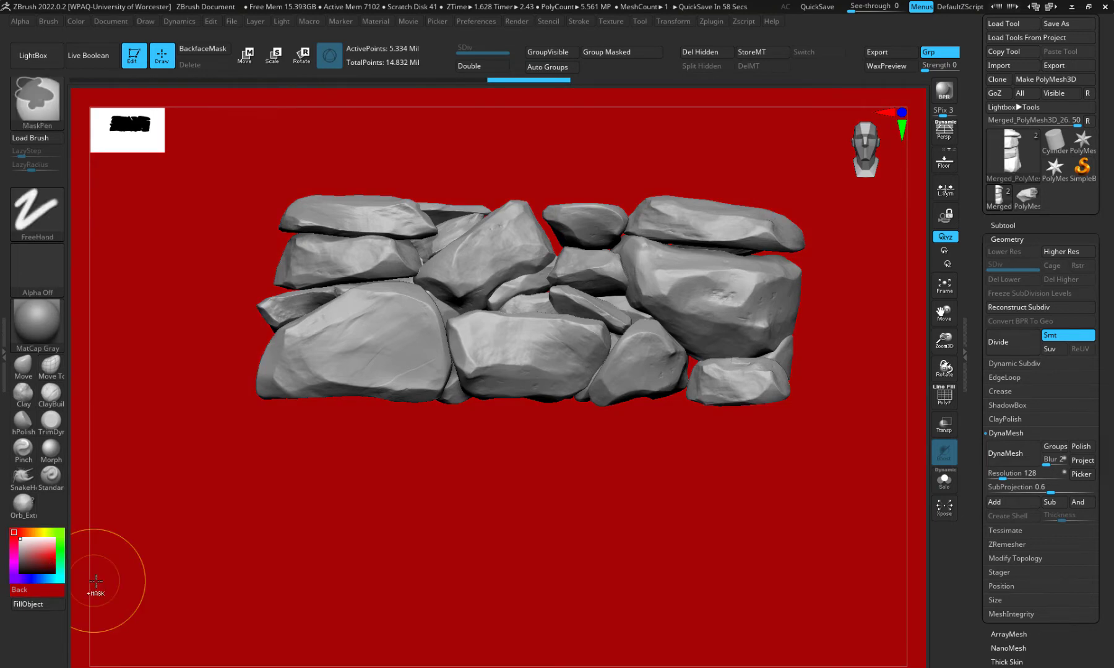
Undo the back trim and the subdivision deletion on the duplicated wall, and show the whole wall from the side
left_click_drag(265, 509, 393, 534)
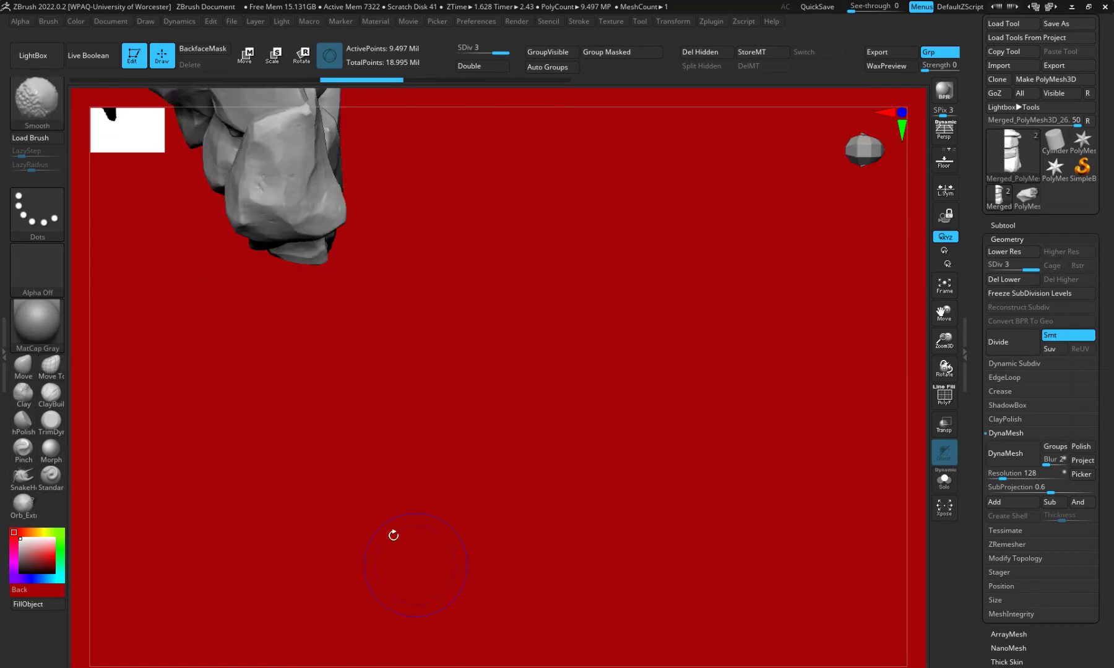
left_click_drag(347, 399, 544, 667, "alt")
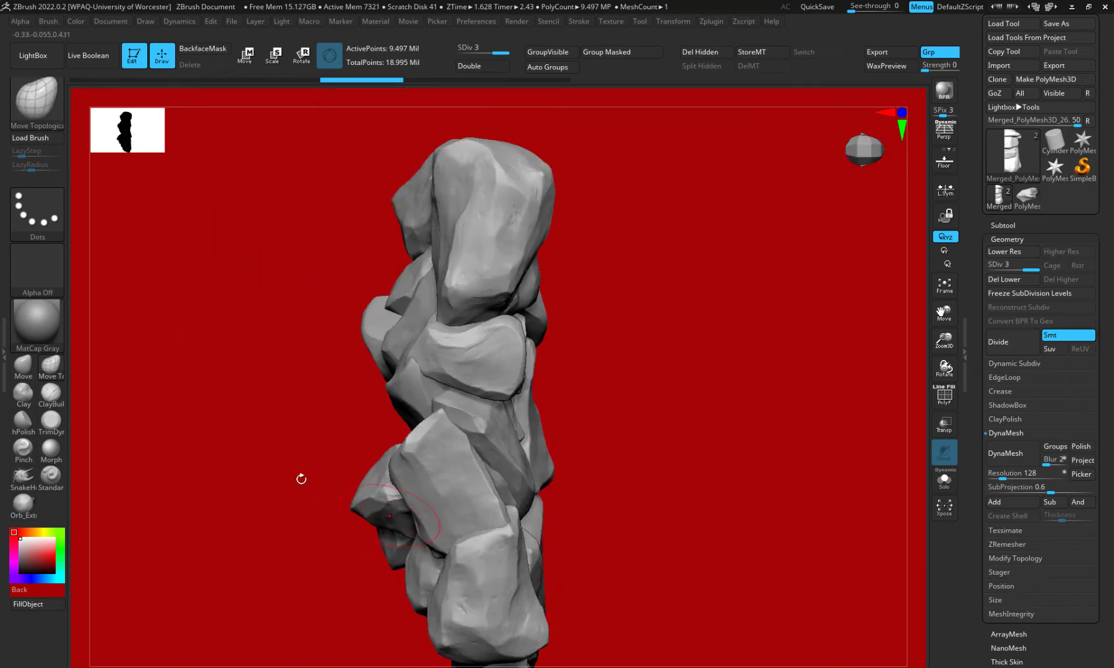
left_click_drag(199, 427, 204, 362, "alt")
left_click_drag(229, 265, 257, 345, "alt")
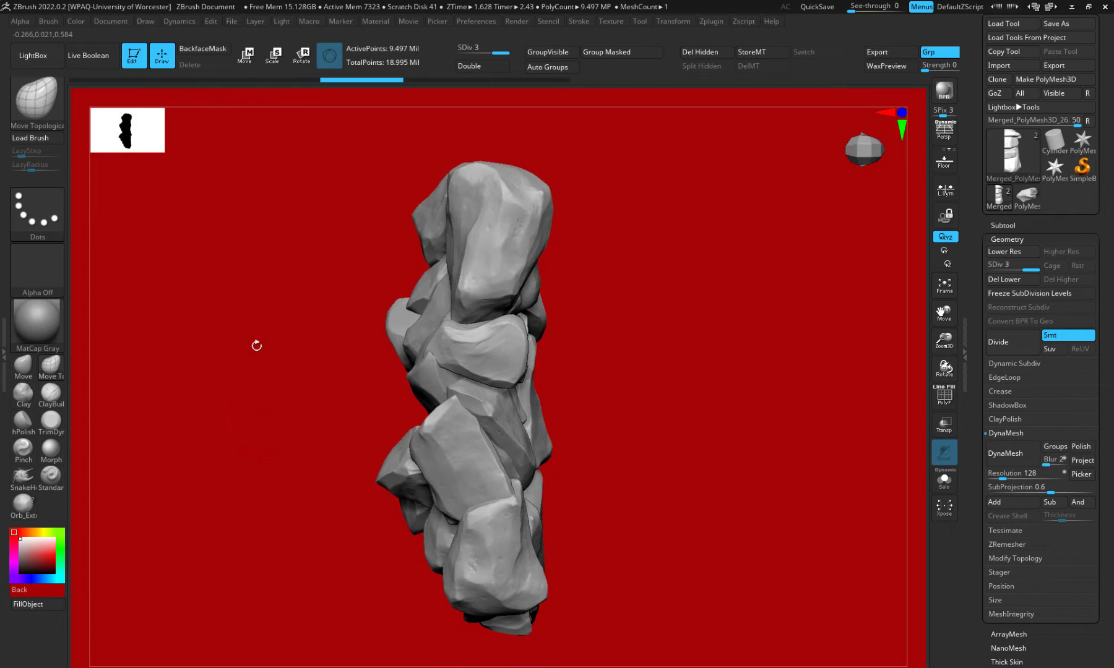
Delete the duplicated wall's lower subdivision levels so its back can be cut with TrimRect
mouse_move(283, 150)
left_mouse_down("ctrl+shift")
mouse_move(405, 460)
mouse_move(457, 667)
left_mouse_up("ctrl+shift")
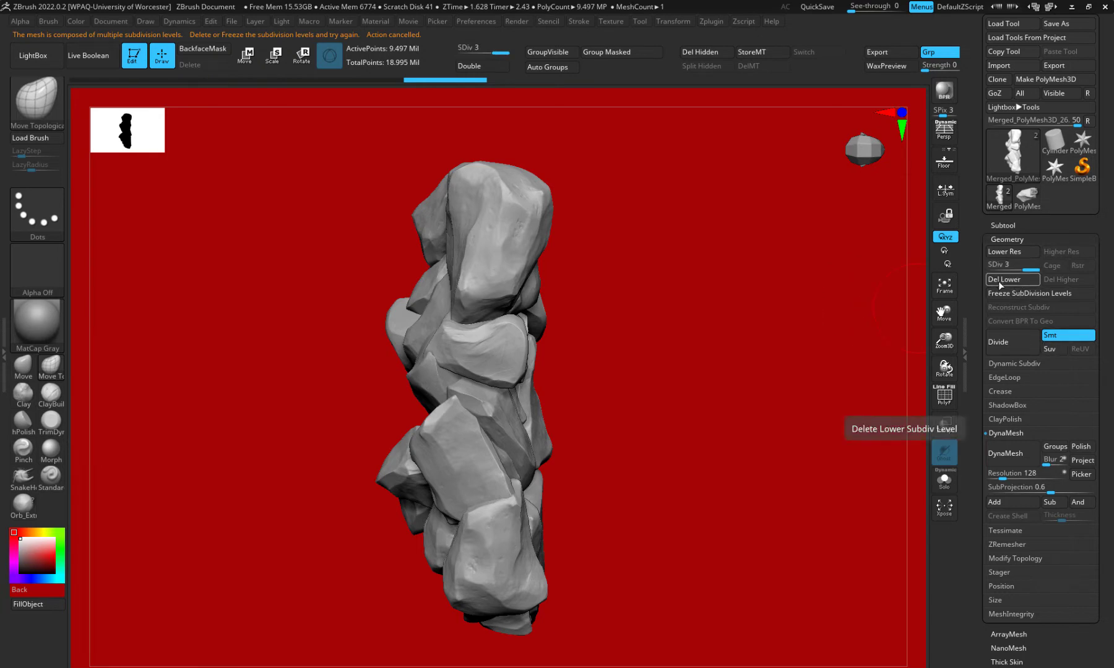
left_click(1003, 226)
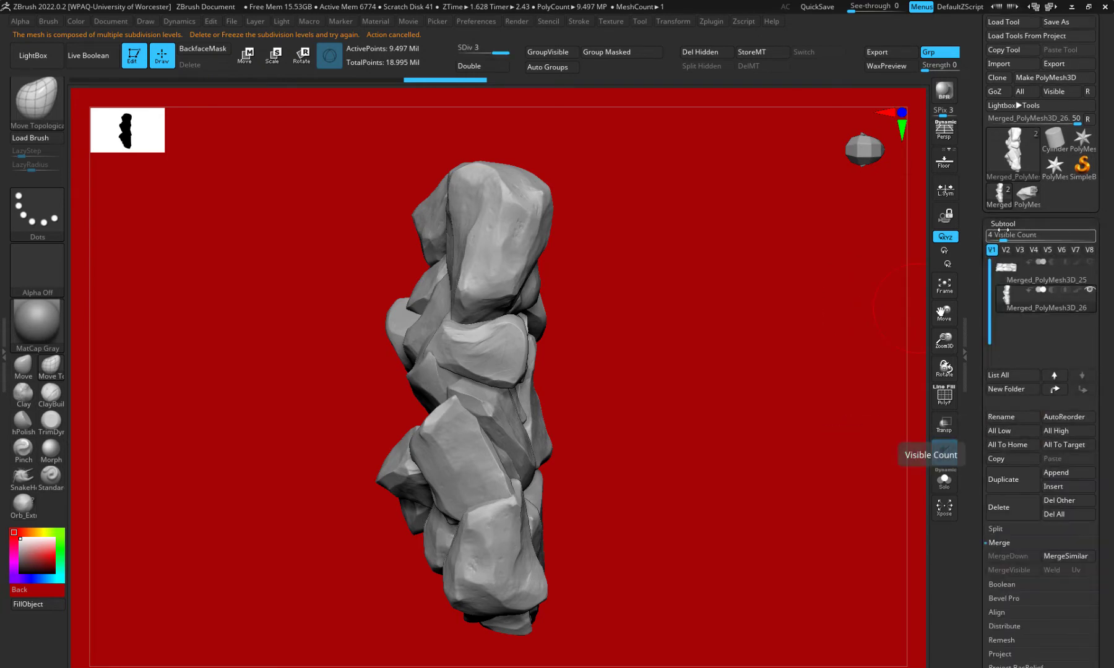
mouse_move(1007, 301)
left_click(1002, 224)
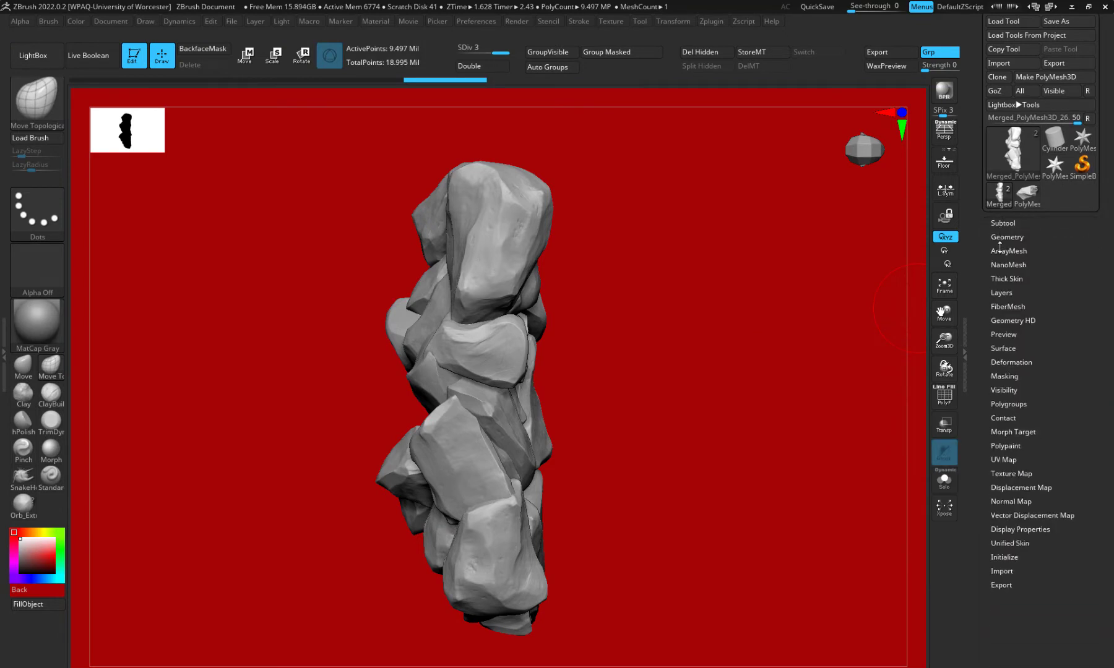
left_click(997, 235)
left_click(1000, 277)
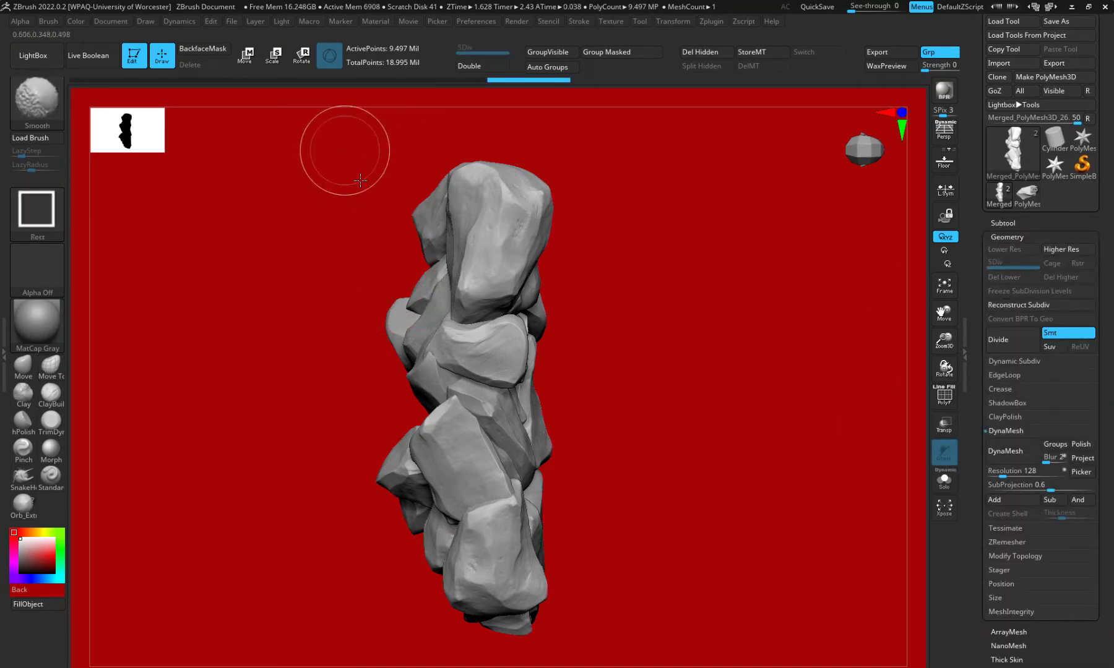
Trim off the back of the duplicated wall from the side view with TrimRect and check the front for gaps
mouse_move(350, 156)
left_mouse_down("ctrl+shift")
mouse_move(460, 578)
mouse_move(467, 667)
left_mouse_up("ctrl+shift")
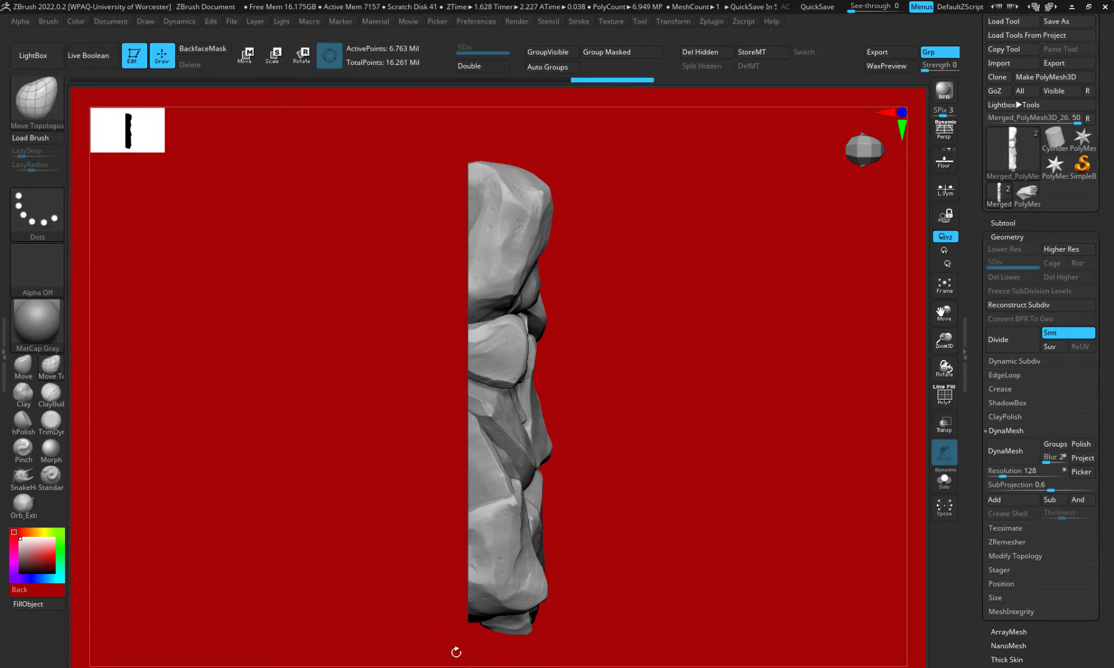
left_click(861, 154)
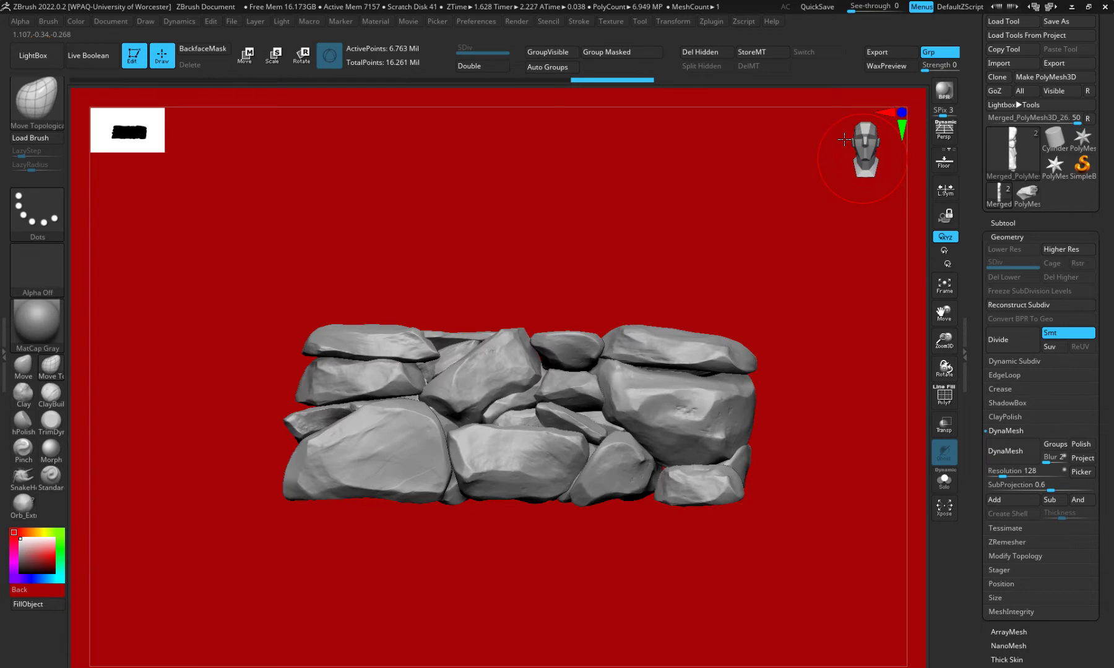
left_click(844, 139)
left_click(861, 152)
left_click(852, 144)
left_click(852, 143)
left_click(858, 145)
left_click(858, 140)
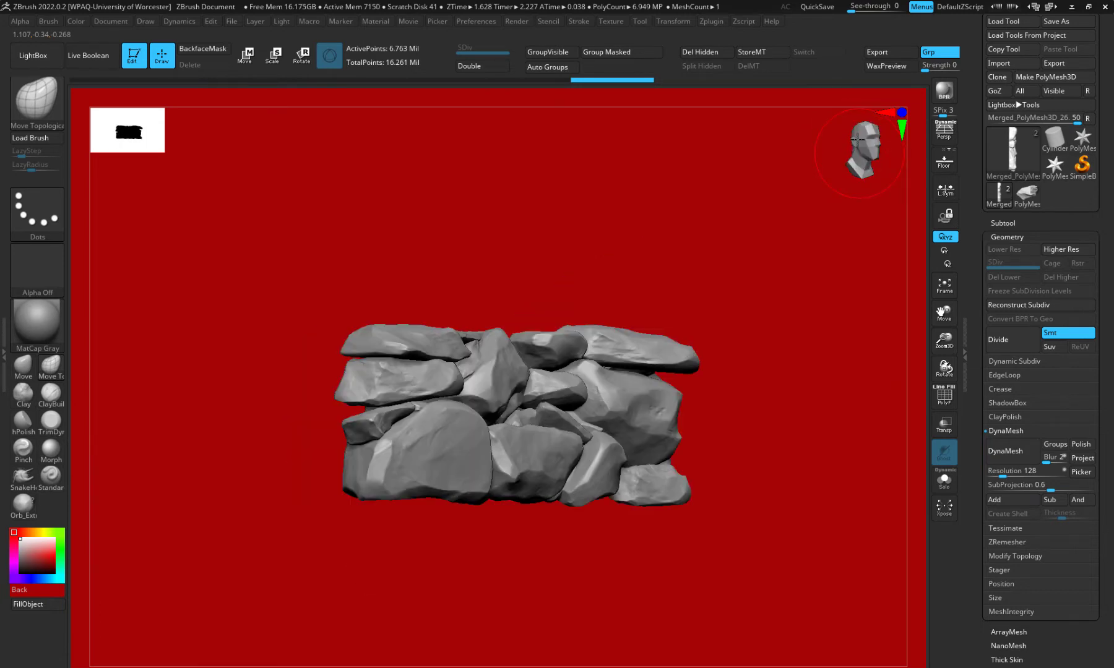
left_click(853, 140)
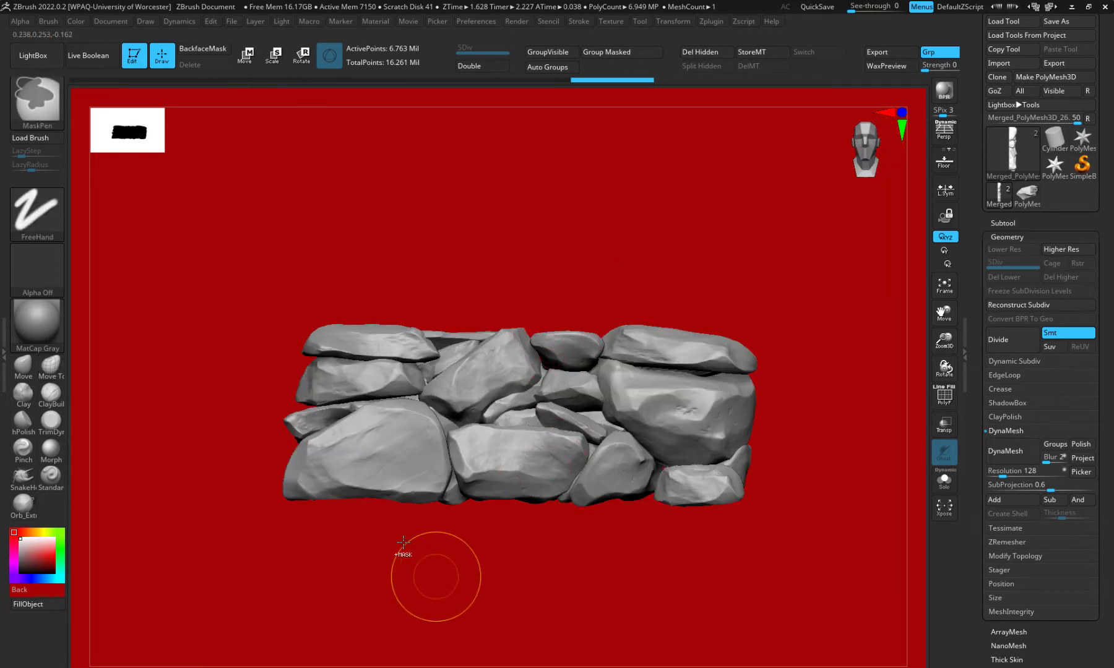
Undo the back trim and try a TrimRect cut on the wall from the opposite side view
mouse_move(435, 570)
left_mouse_down("ctrl")
mouse_move(159, 401)
mouse_move(231, 509)
mouse_move(231, 471)
mouse_move(212, 479)
left_mouse_up("ctrl")
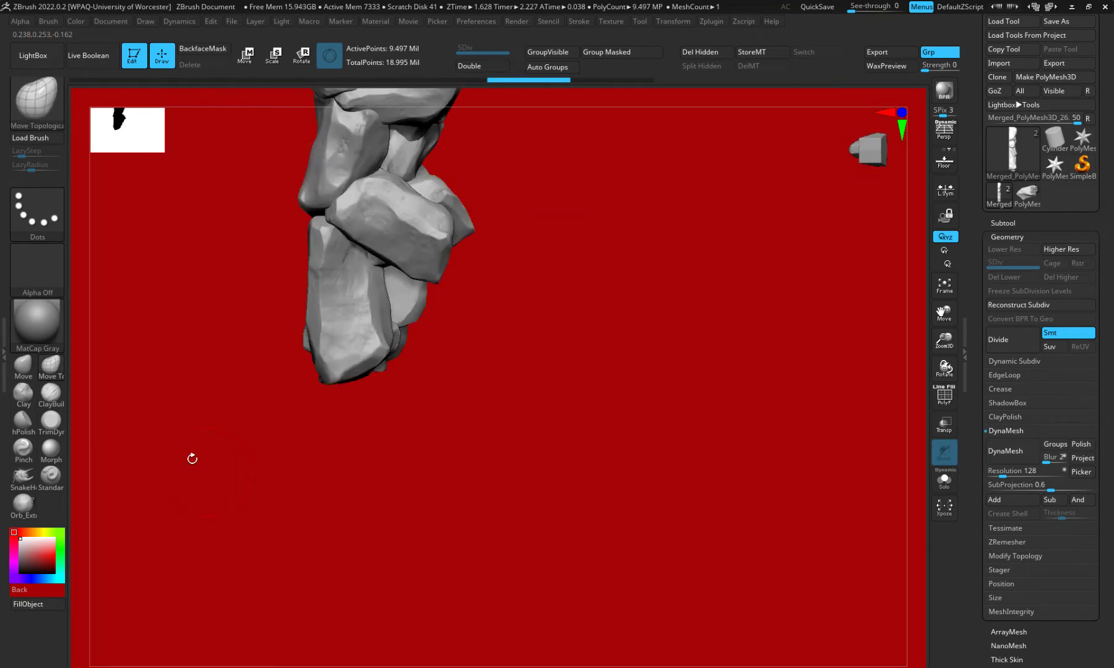
left_click_drag(185, 438, 331, 252)
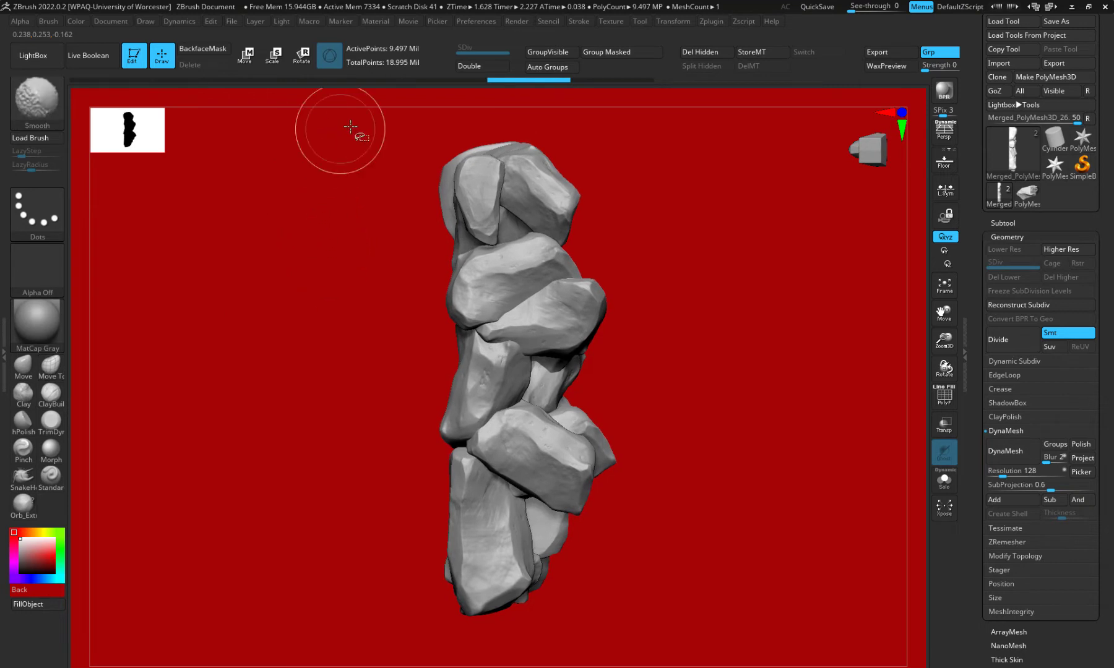
mouse_move(346, 127)
left_mouse_down("ctrl+shift")
mouse_move(427, 572)
mouse_move(460, 667)
left_mouse_up("ctrl+shift")
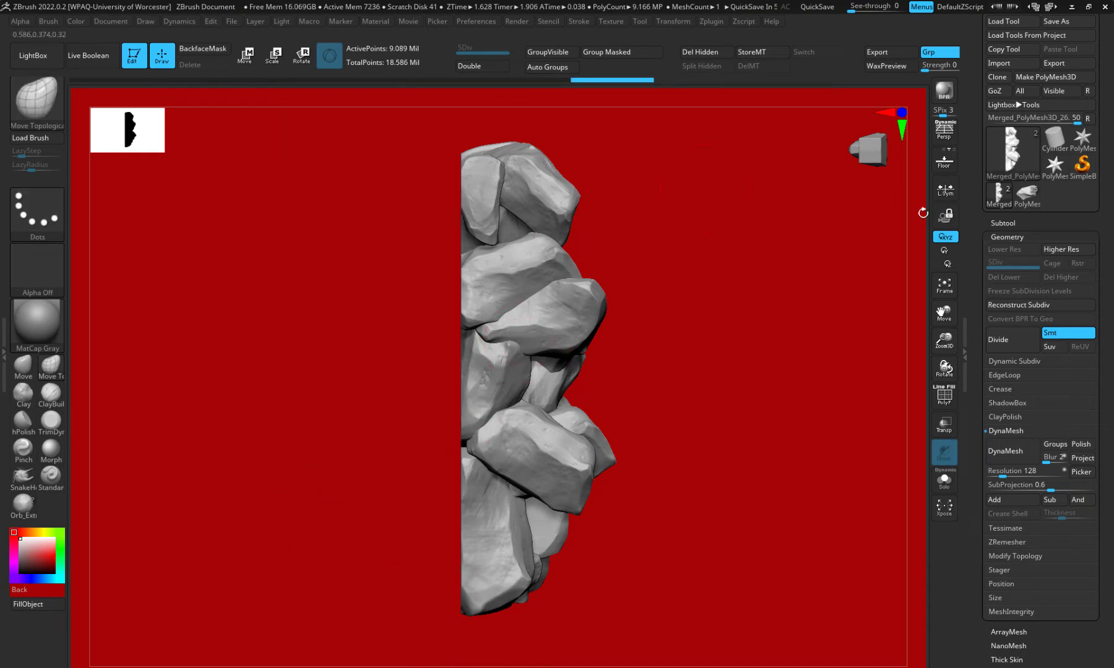
Check the cut wall from the front and undo the cut made from the opposite side
left_click(870, 162)
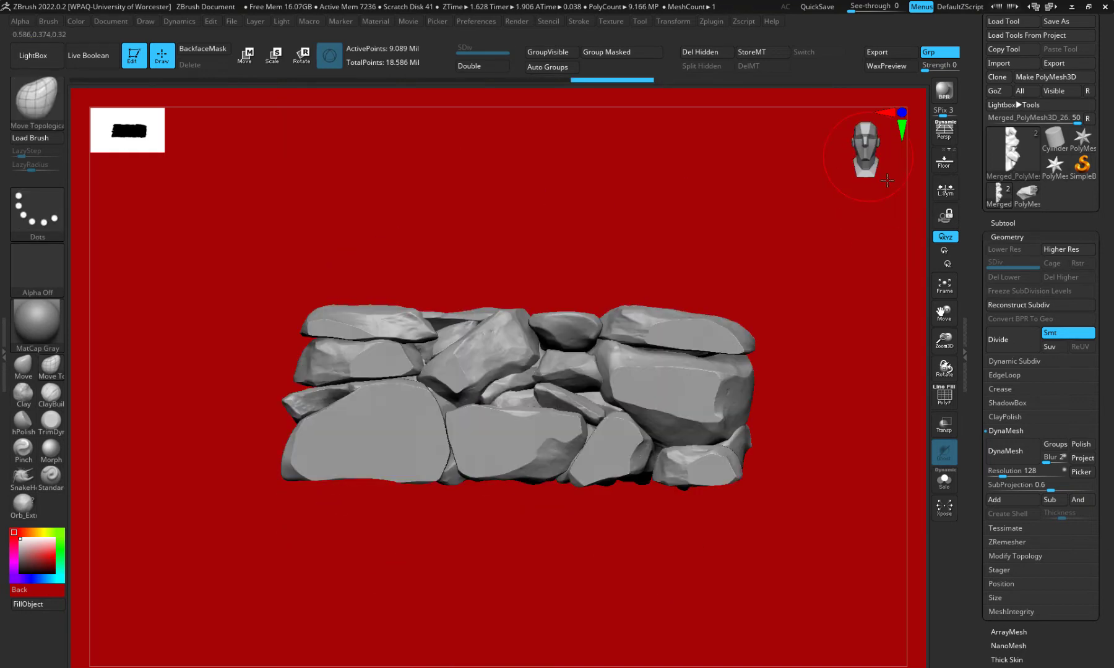
left_click_drag(881, 179, 812, 175)
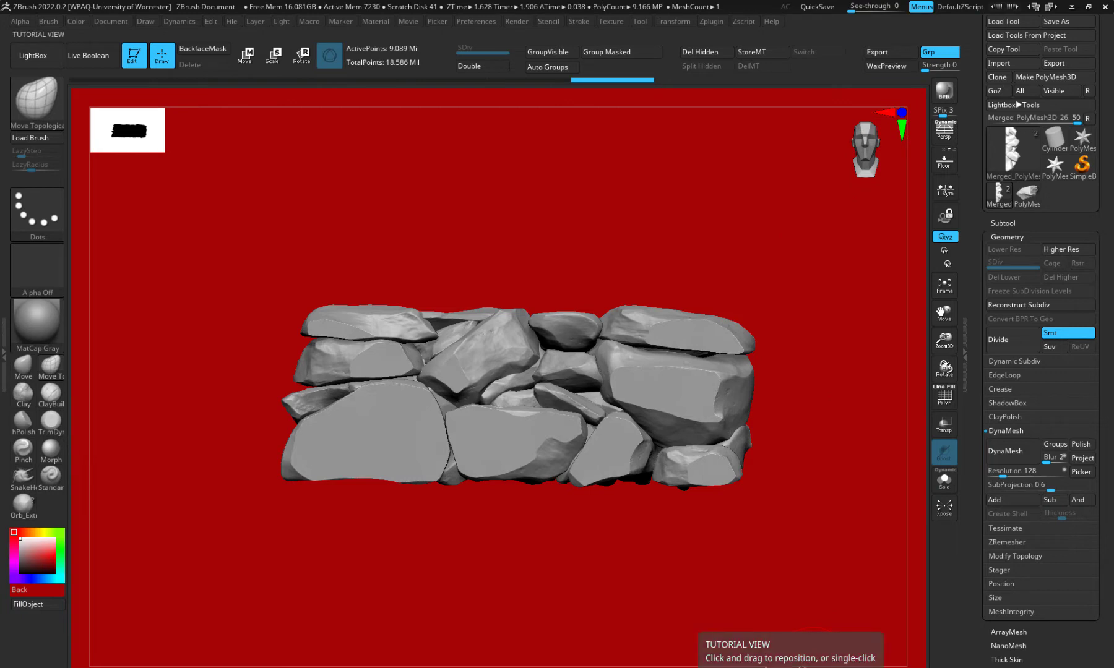
key("ctrl")
key("ctrl+z")
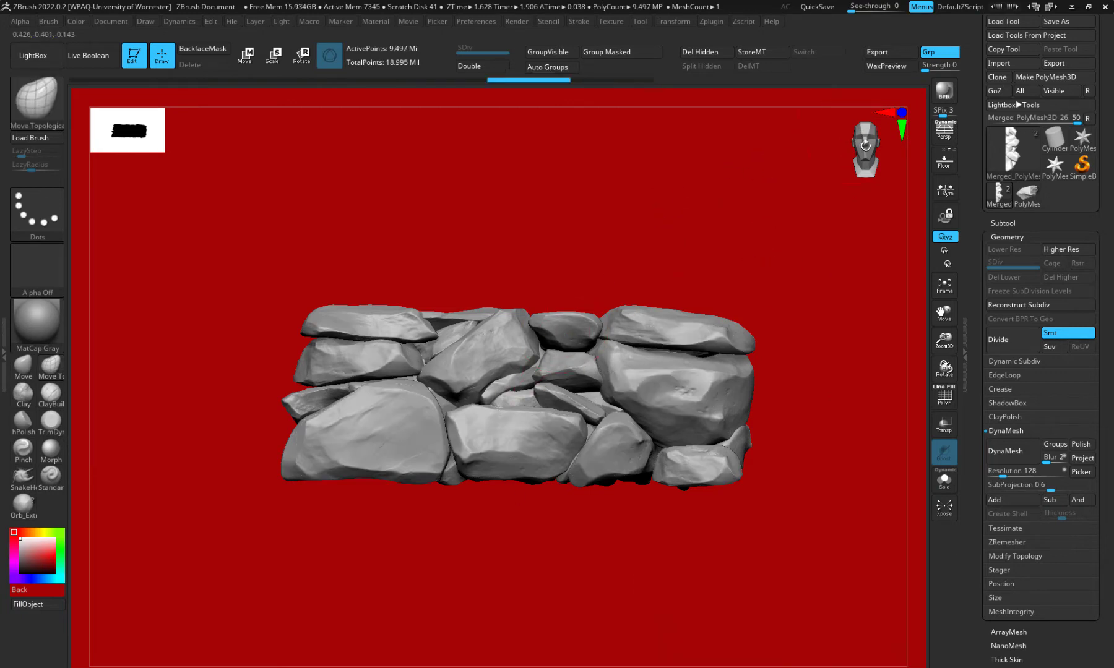
Trim a thinner slice off the wall's back from the side view with TrimRect, and check the back and front
left_click_drag(868, 146, 869, 186)
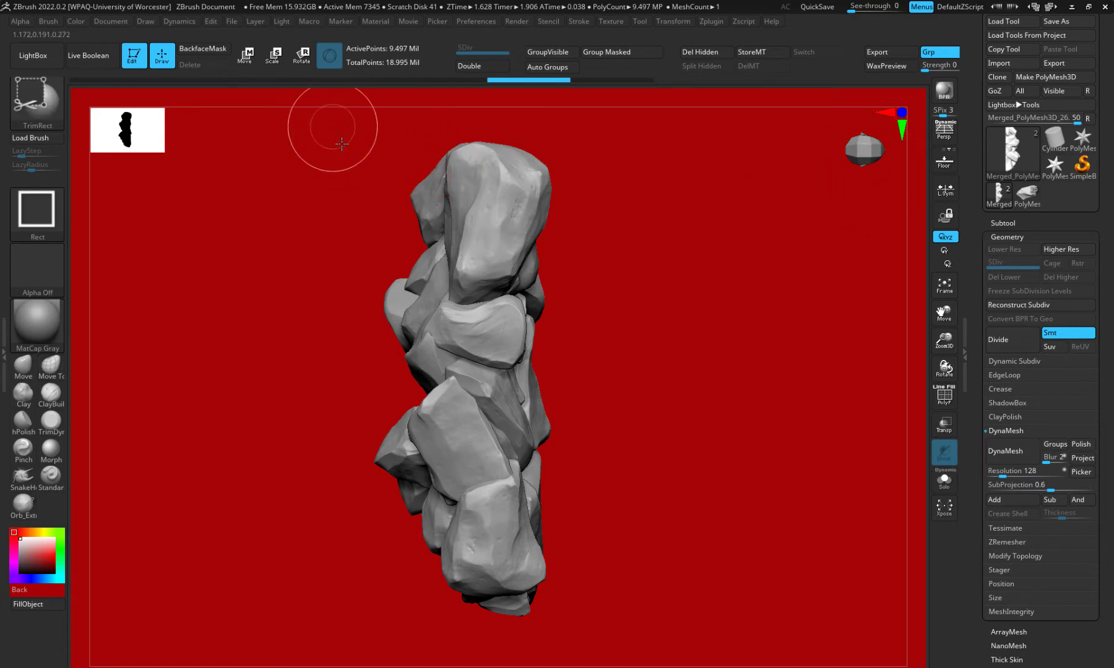
left_click_drag(333, 127, 450, 667, "ctrl+shift")
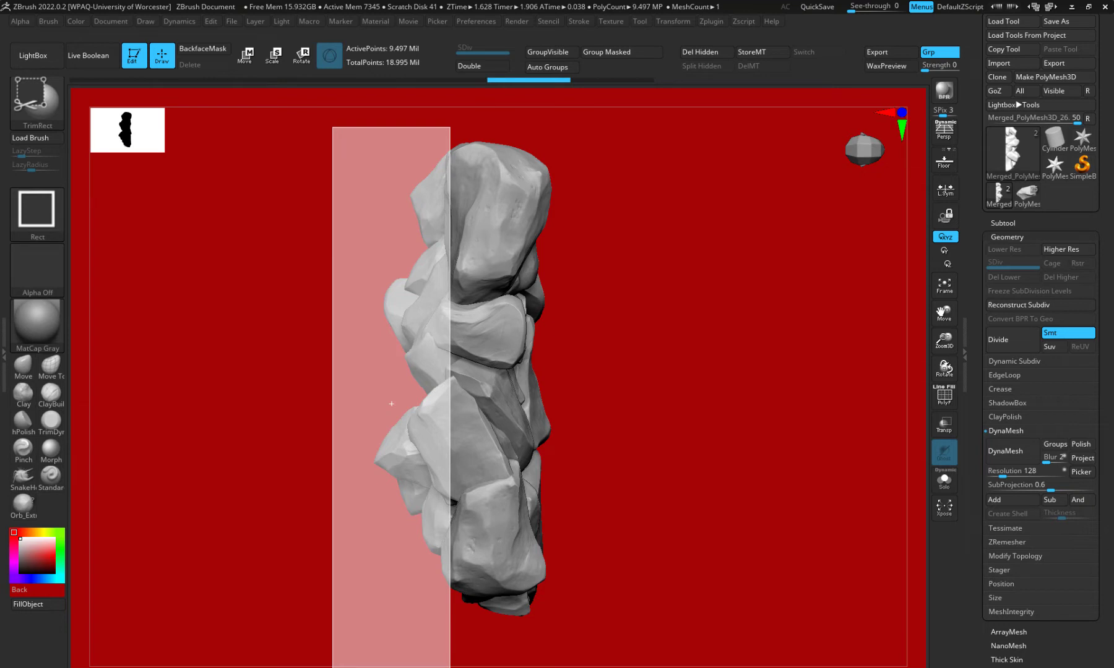
left_click(859, 145)
left_click(848, 126)
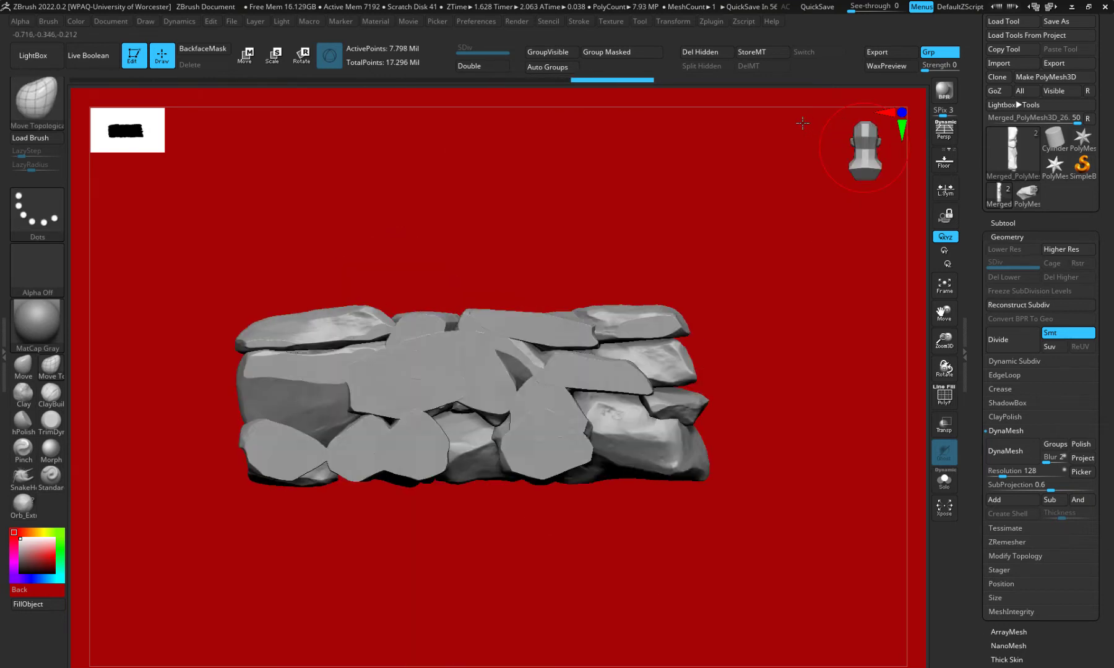
left_click_drag(807, 124, 773, 125)
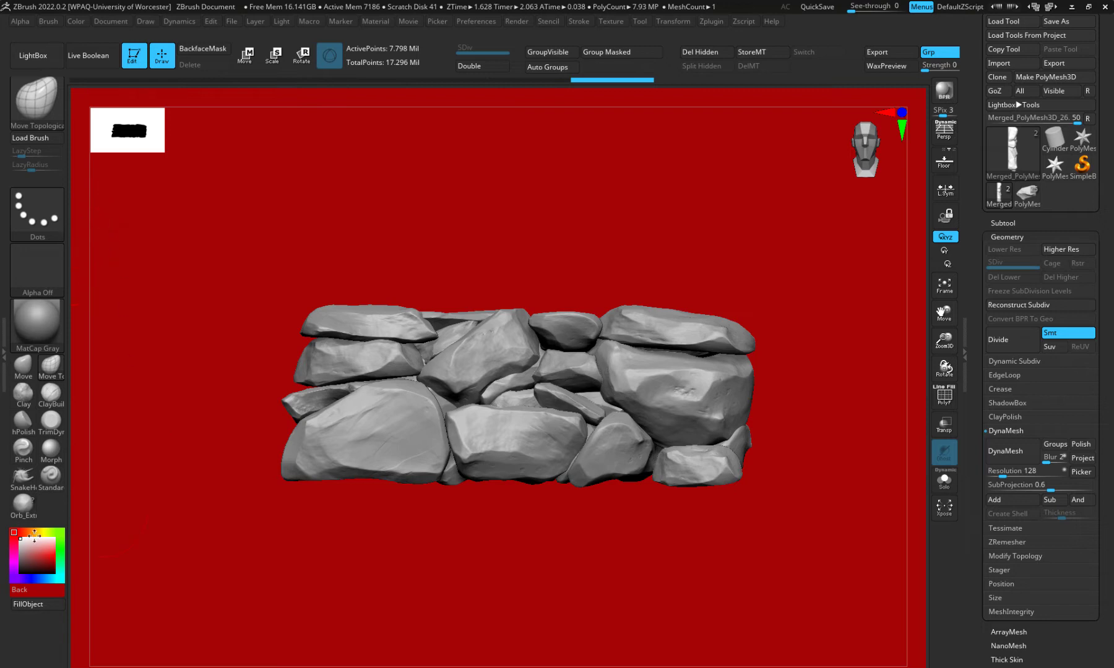
Change the document background color from red to near-black
left_click_drag(40, 588, 738, 19)
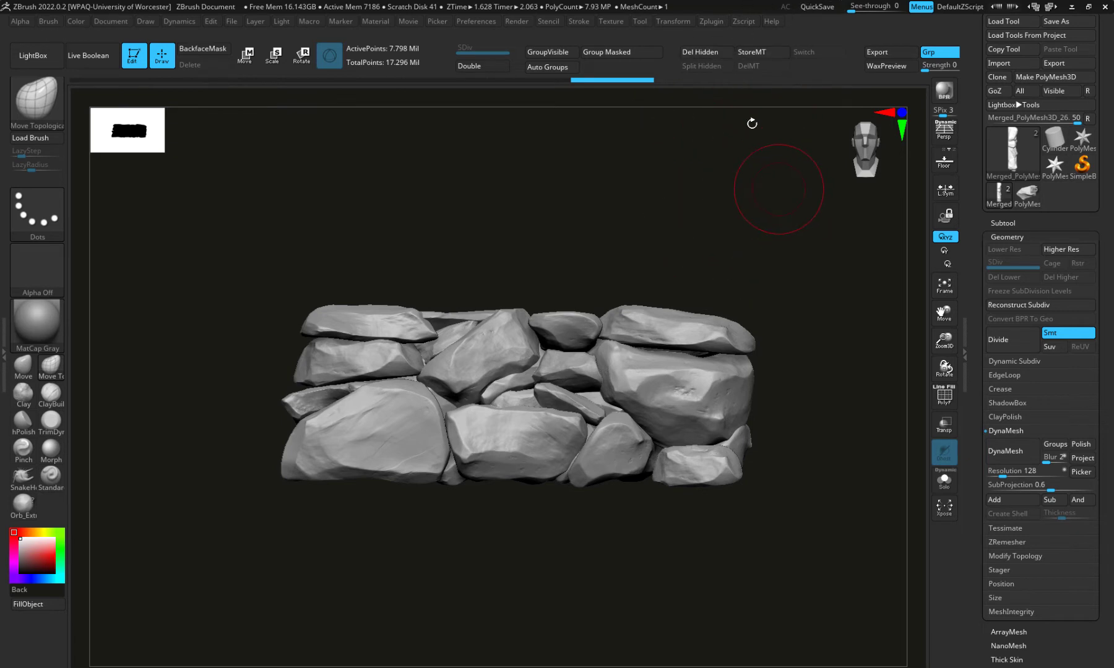
left_click(655, 23)
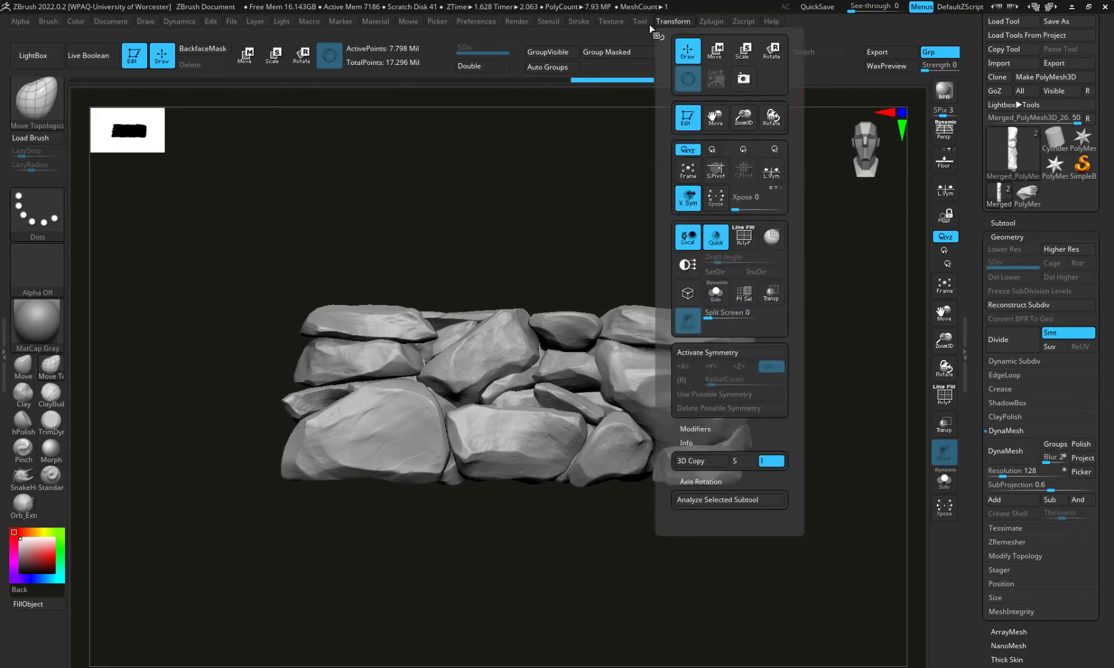
left_click(709, 23)
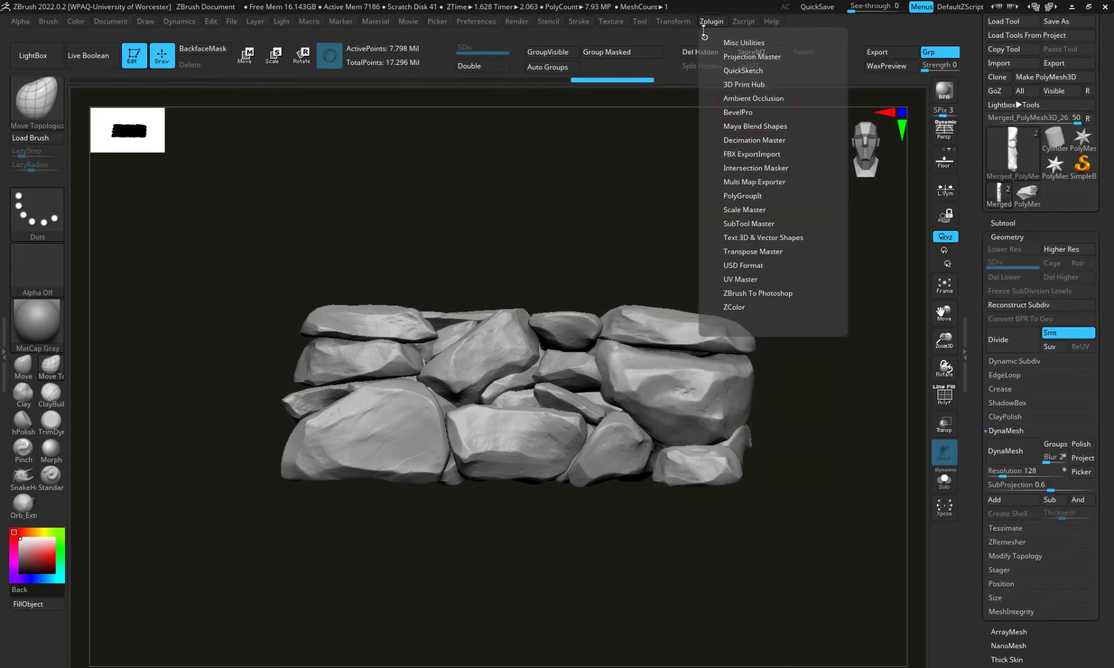
Duplicate the trimmed wall subtool, make the copy active and display its polygroups with PolyFrame
left_click(1000, 235)
left_click(1000, 223)
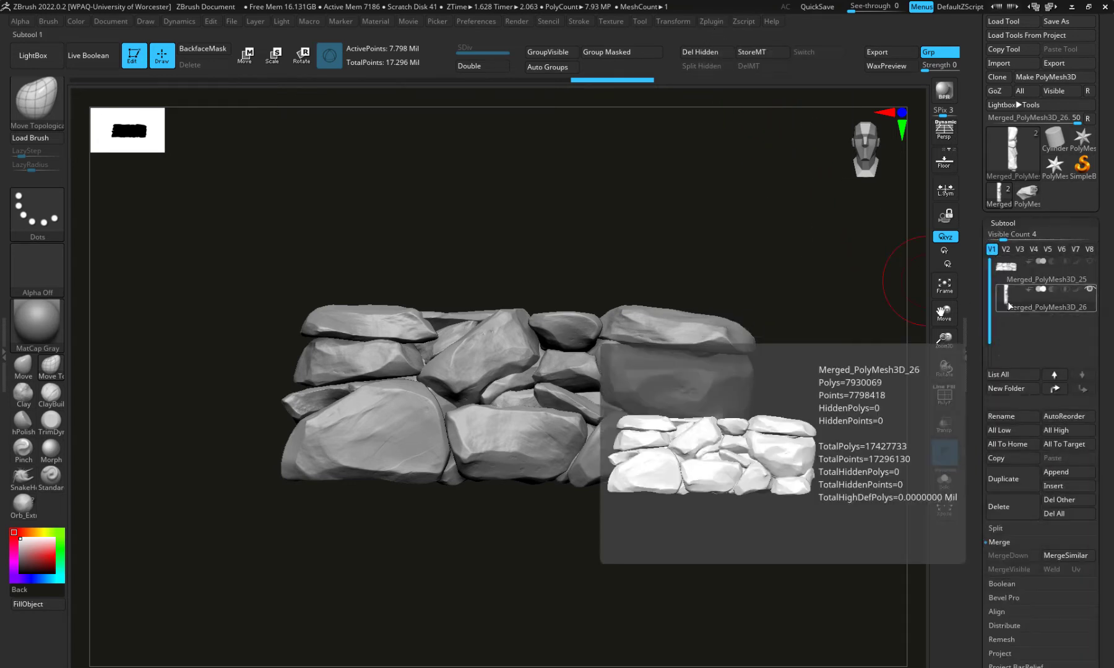
left_click(1002, 483)
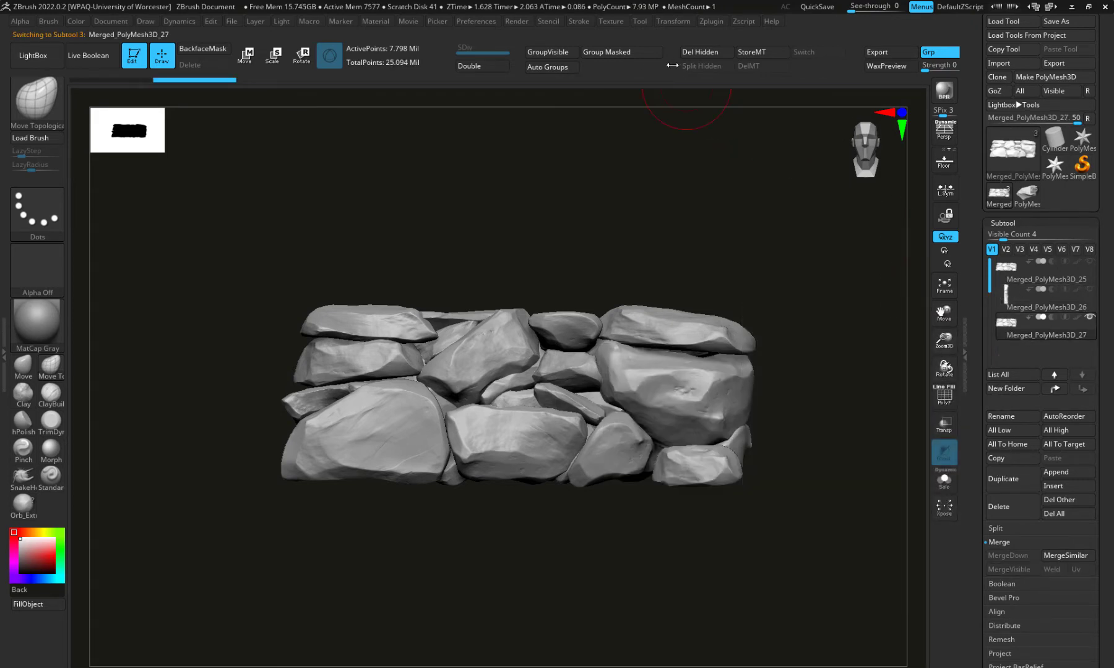
left_click(711, 23)
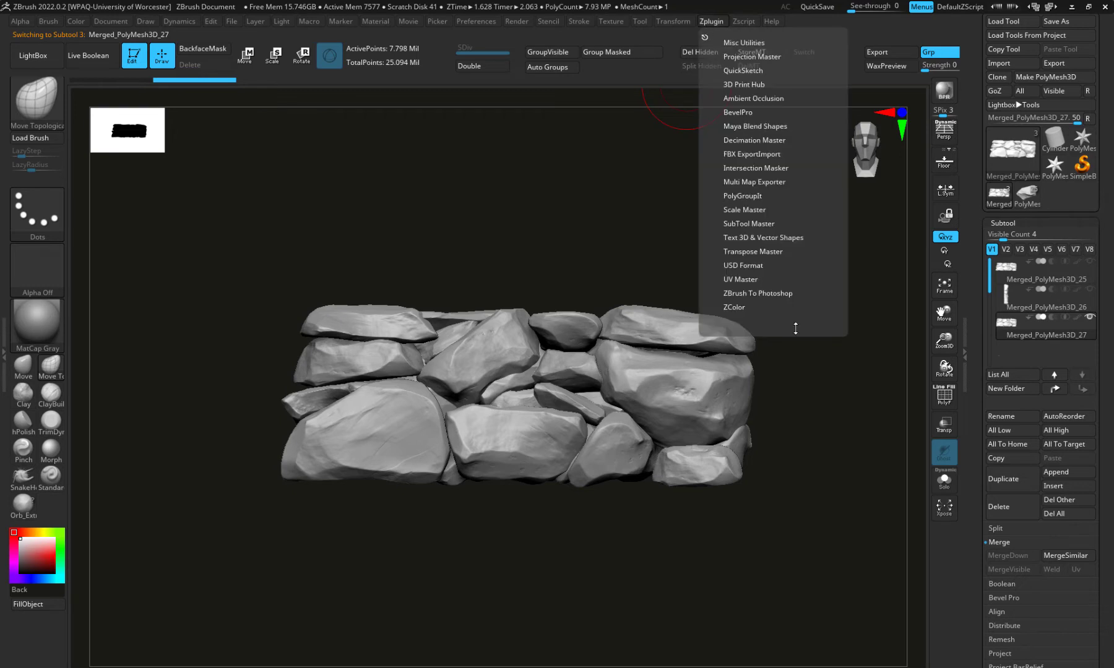
left_click(944, 396)
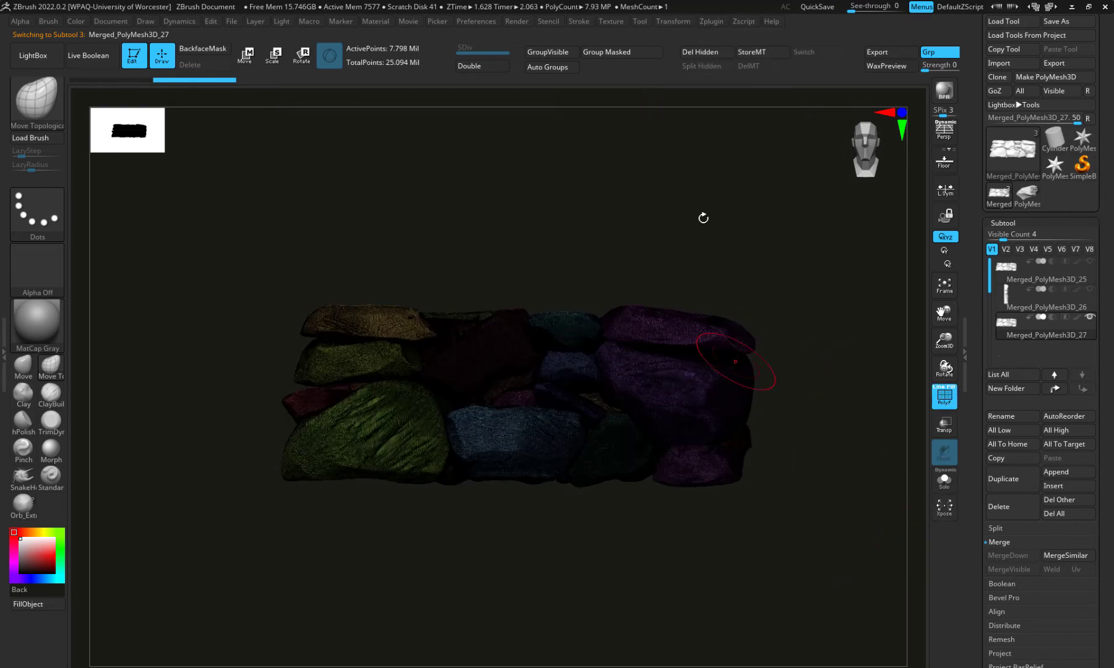
Pre-process the copied wall in Decimation Master and decimate it at 20%
left_click(717, 27)
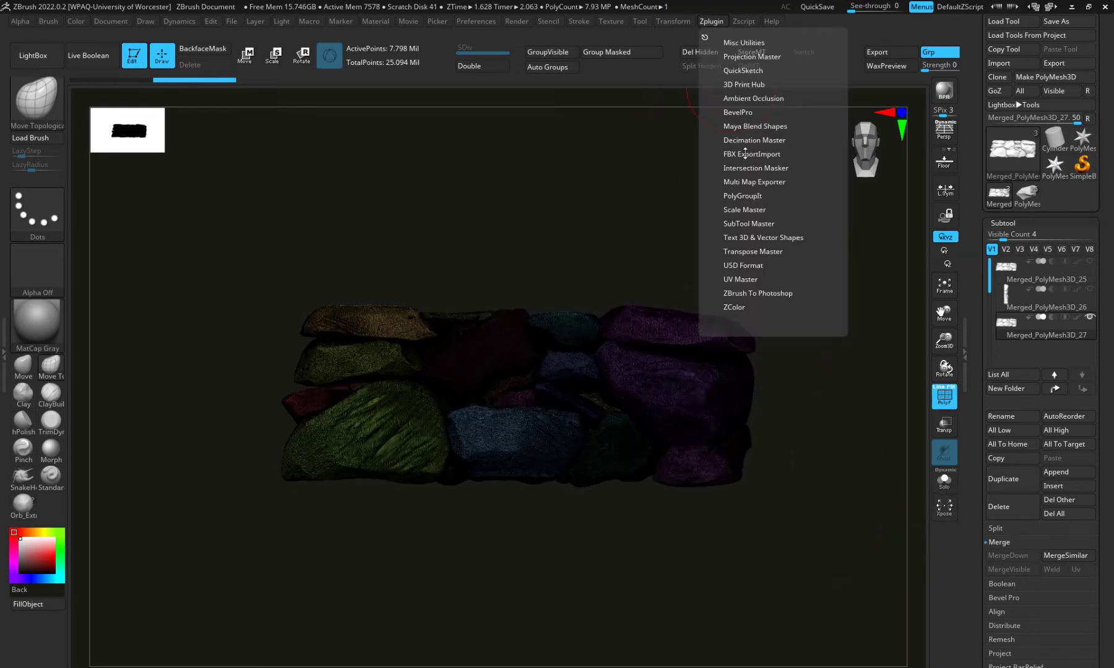
left_click(741, 138)
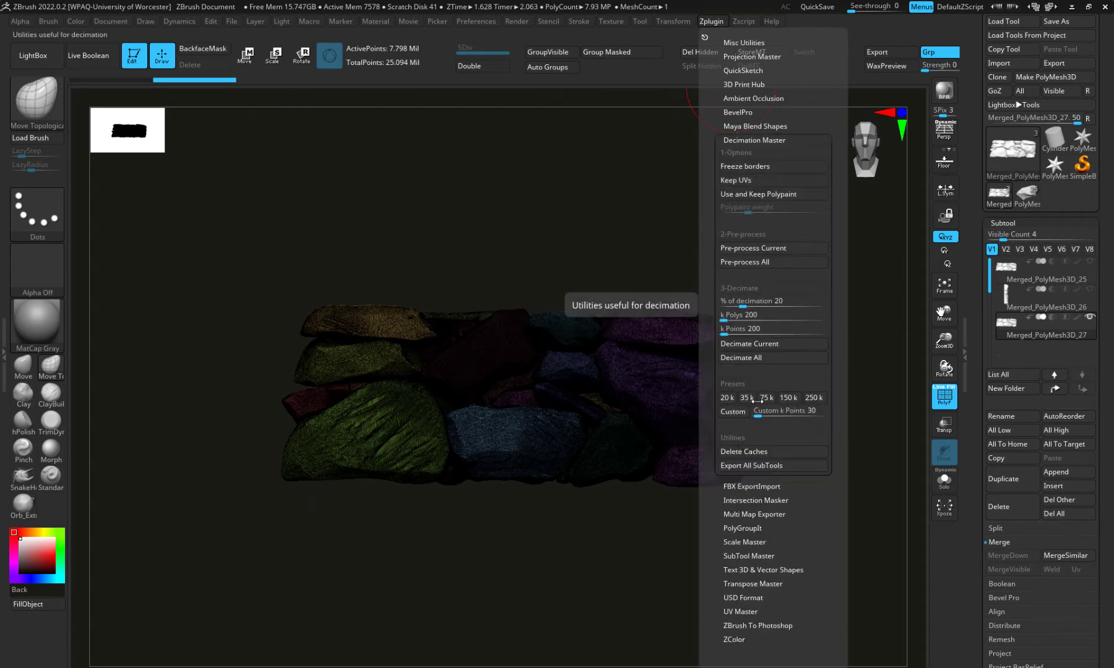
left_click(749, 247)
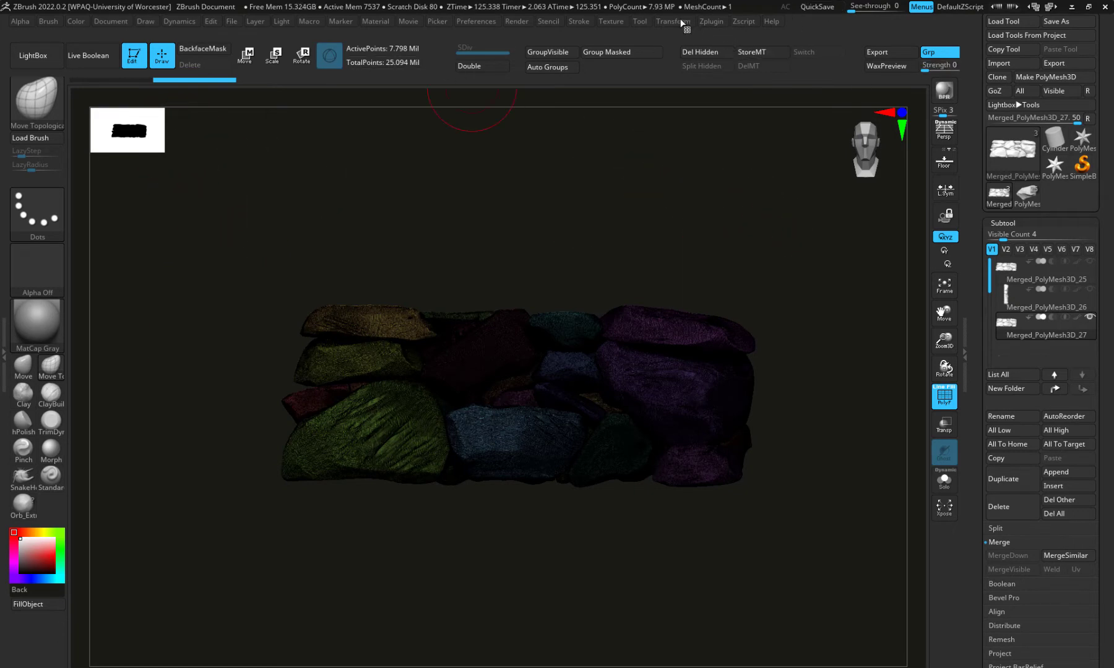
left_click(708, 21)
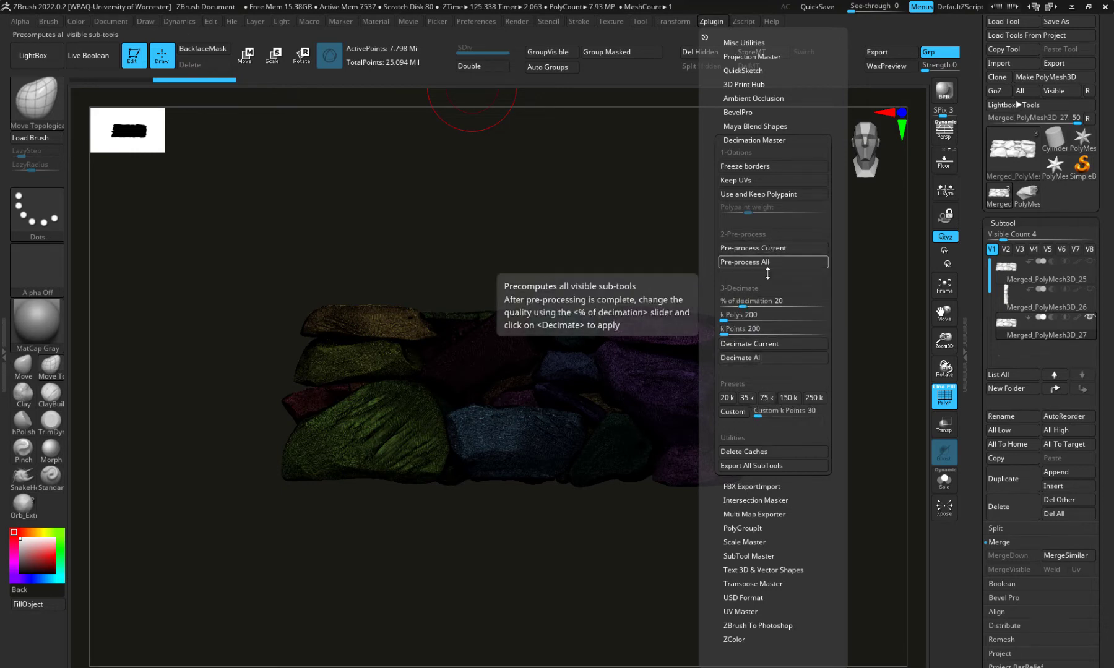
left_click(766, 345)
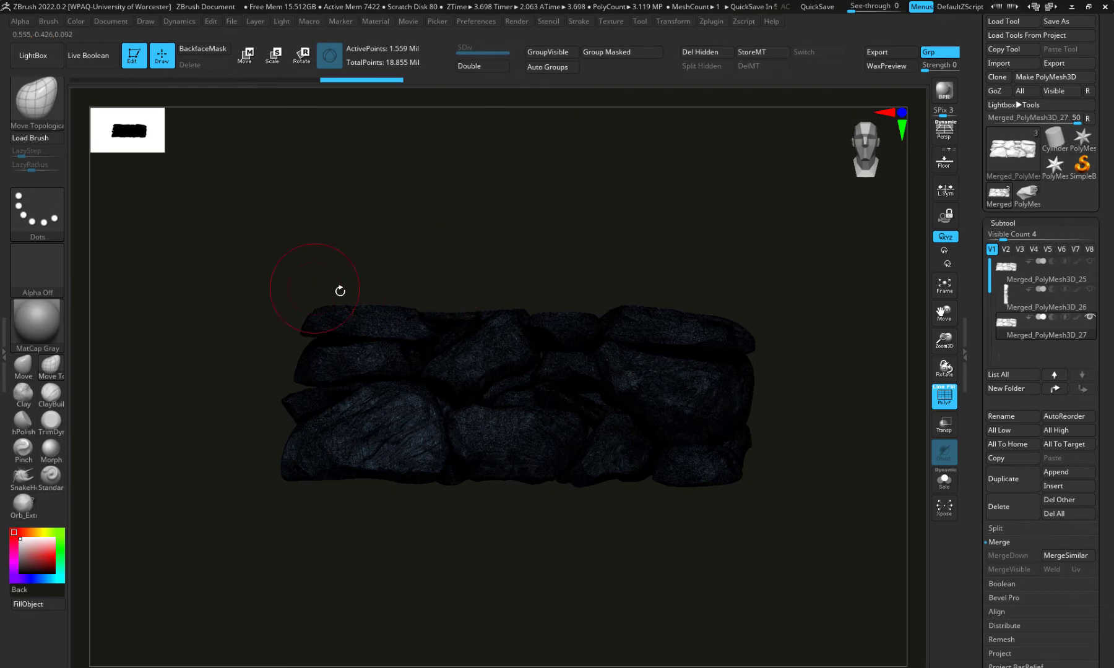
Examine the decimated rocks up close with PolyFrame on, and turn PolyFrame off to judge the surface detail
left_click_drag(302, 253, 514, 359, "alt")
left_click_drag(186, 445, 229, 279)
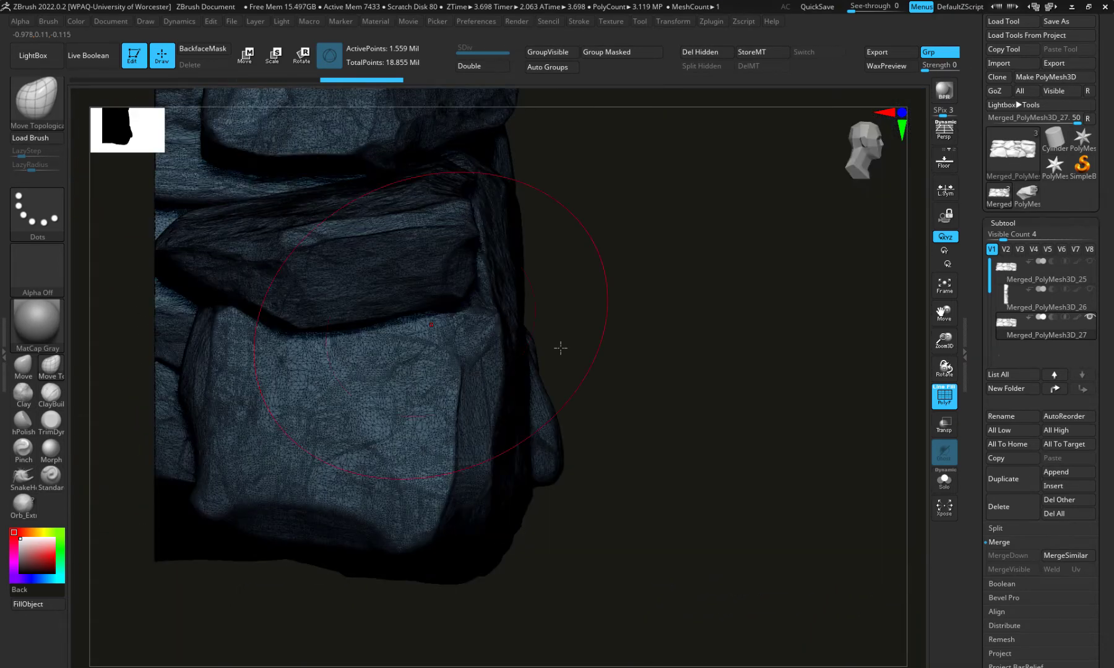
left_click(944, 396)
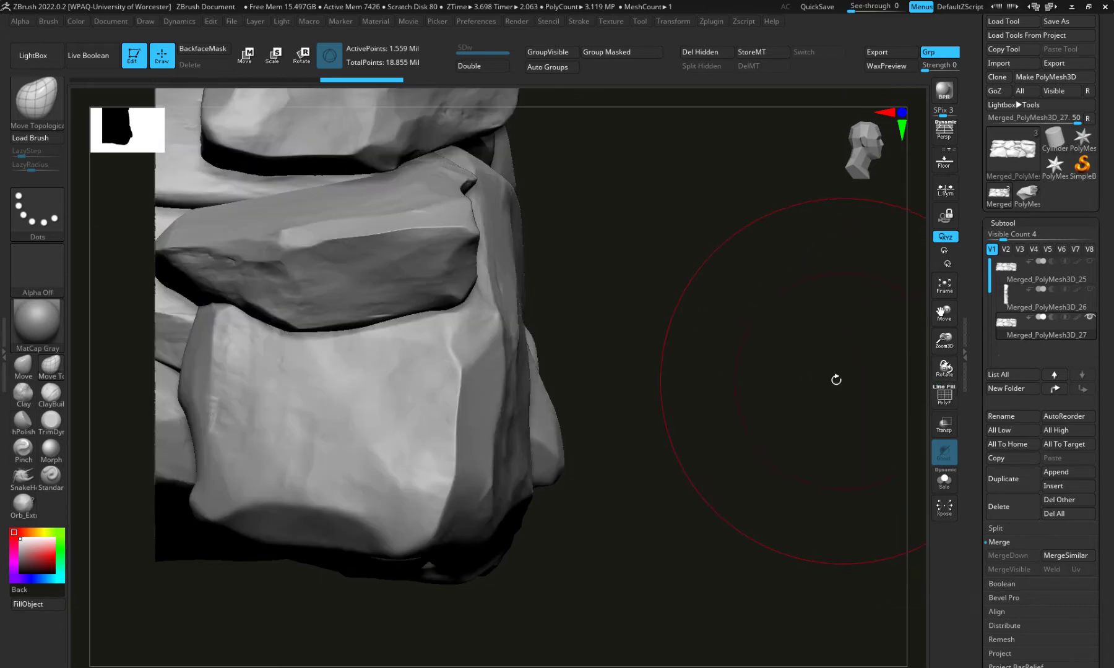
Inspect the decimated wall from the side, below and front, and open the mesh export with OBJ as the file type
left_click_drag(825, 373, 708, 447)
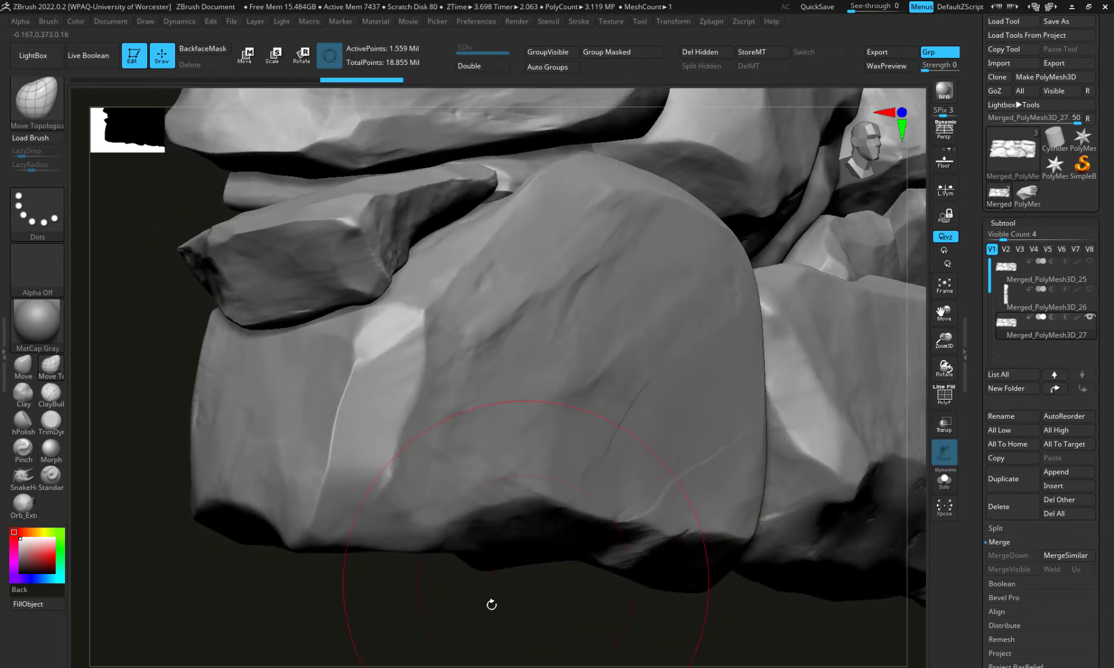
left_click_drag(492, 604, 504, 346, "alt")
left_click_drag(557, 510, 640, 452)
mouse_move(654, 559)
left_mouse_down("alt")
mouse_move(547, 479)
mouse_move(495, 567)
mouse_move(587, 553)
mouse_move(567, 542)
mouse_move(662, 590)
mouse_move(629, 582)
mouse_move(626, 591)
mouse_move(643, 584)
mouse_move(637, 575)
mouse_move(534, 604)
mouse_move(536, 533)
mouse_move(555, 529)
mouse_move(469, 507)
mouse_move(474, 514)
mouse_move(490, 519)
mouse_move(488, 491)
mouse_move(497, 535)
mouse_move(435, 503)
mouse_move(472, 514)
left_mouse_up("alt")
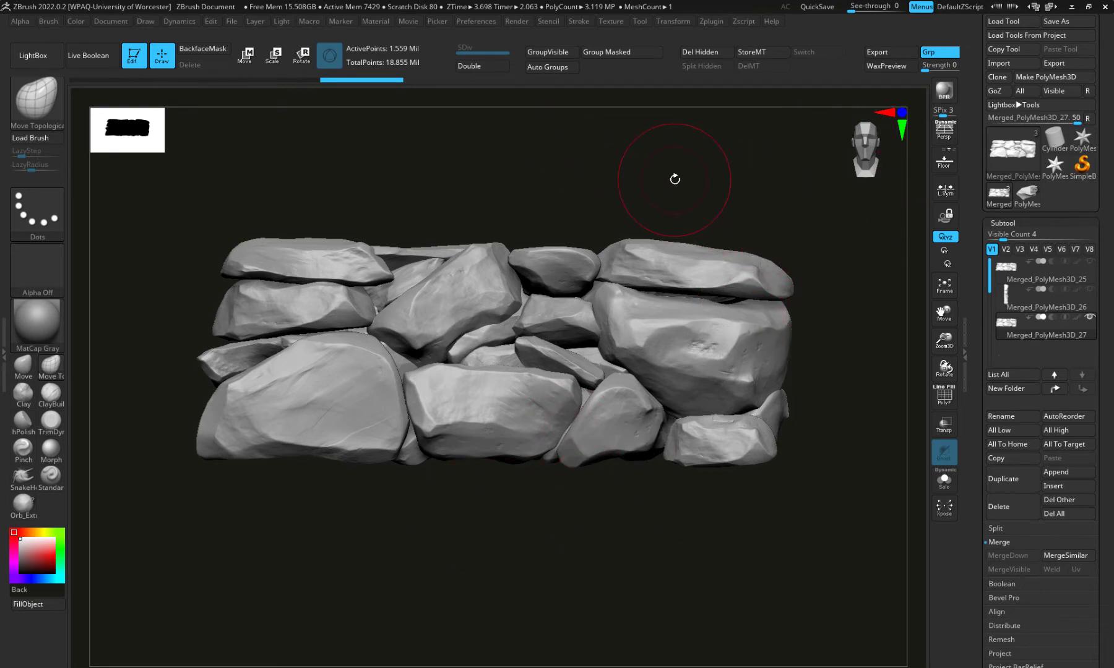
left_click_drag(675, 179, 681, 198)
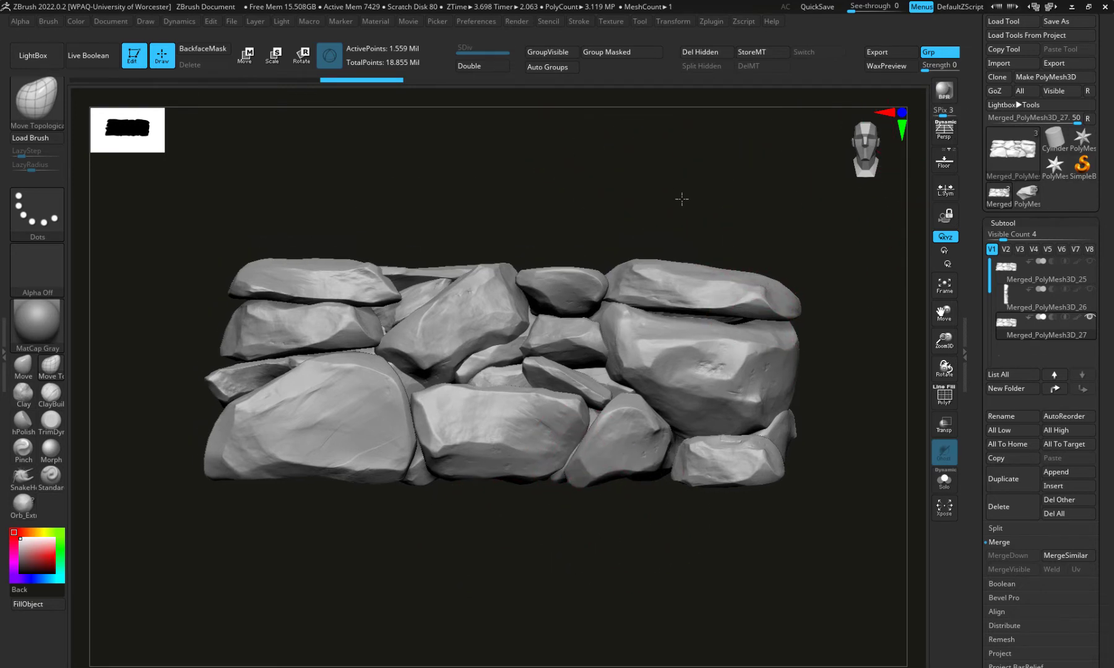
left_click(1054, 64)
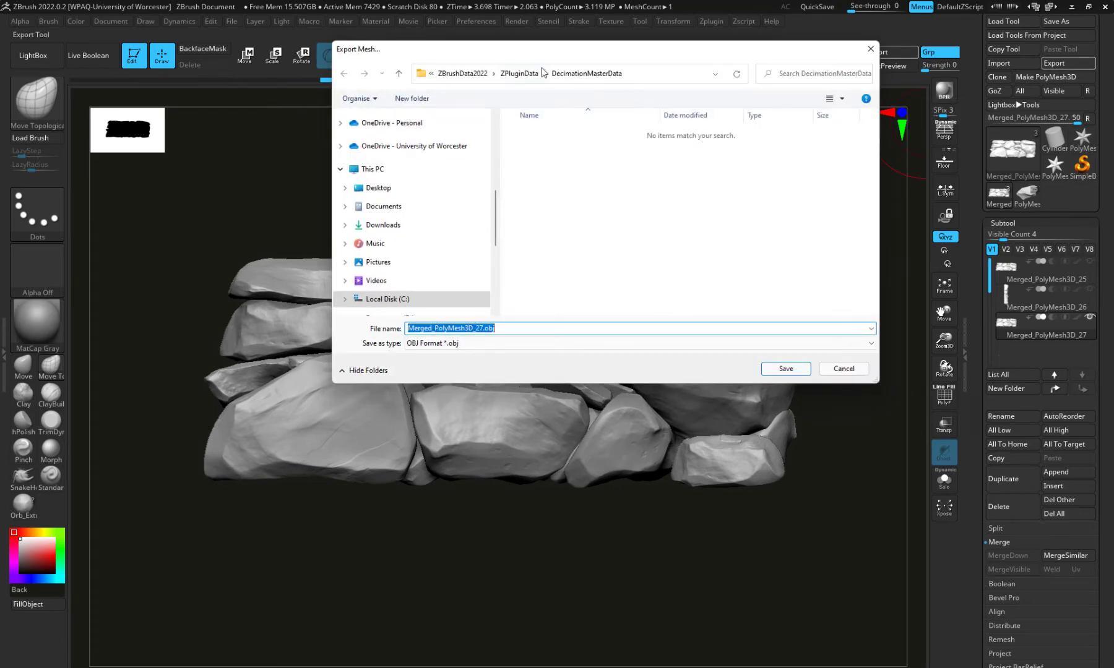
left_click_drag(529, 51, 0, 185)
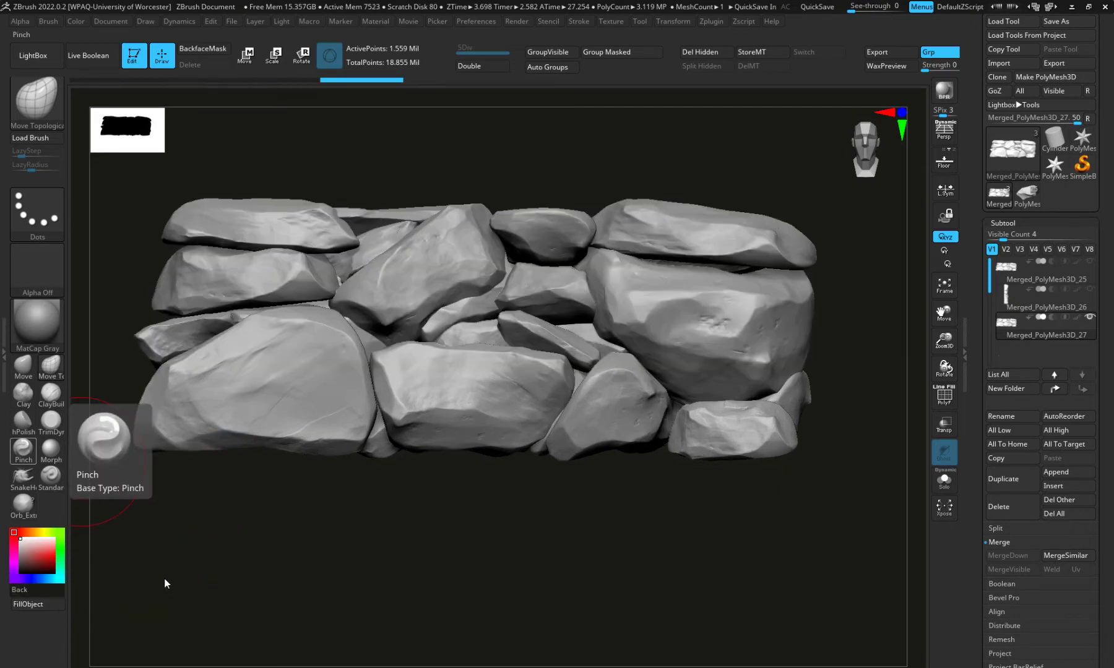
Assign automatic polygroups to the decimated wall's separate rocks, using PolyFrame to check them, and turn PolyFrame off
left_click_drag(165, 584, 256, 527)
left_click_drag(330, 517, 209, 532)
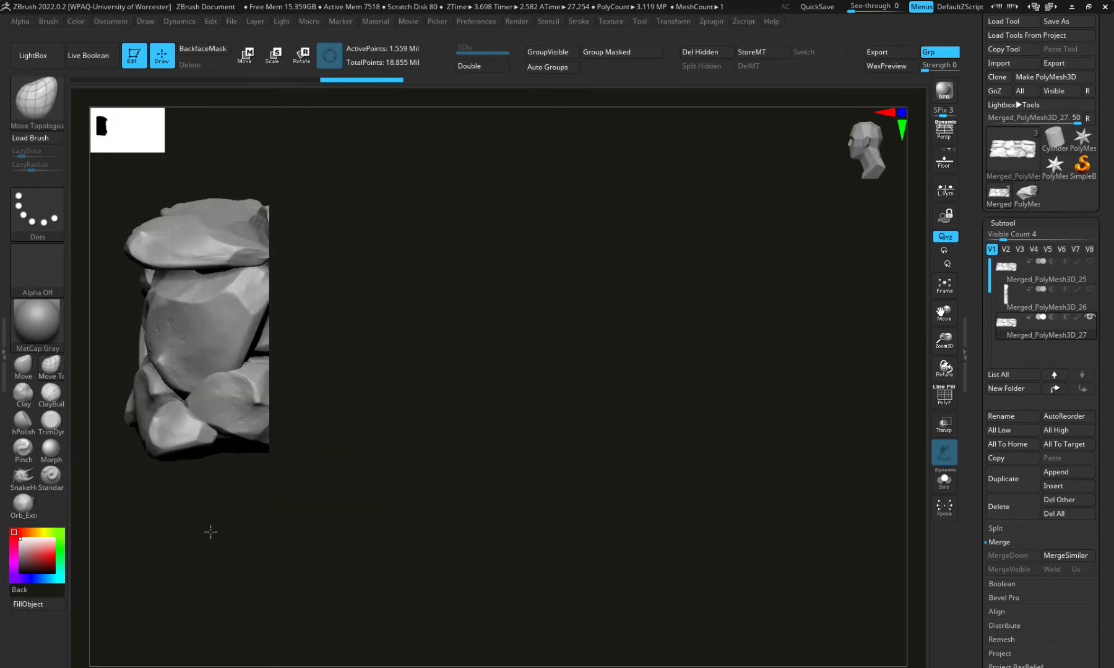
left_click_drag(303, 527, 440, 540, "shift")
left_click(1003, 223)
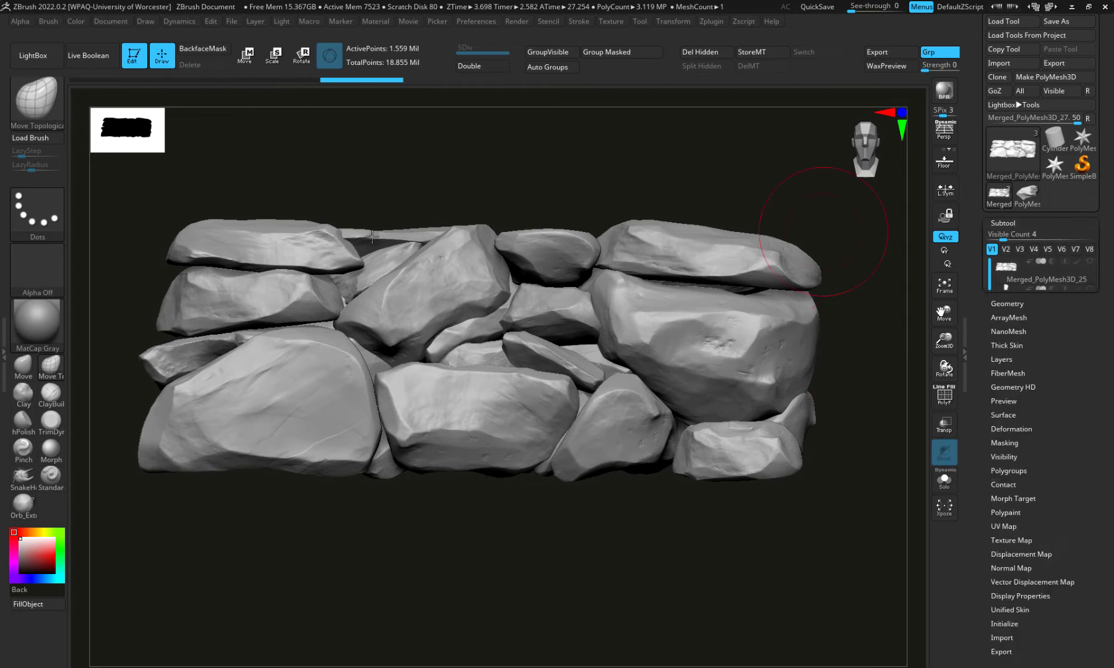
left_click(945, 395)
left_click(944, 394)
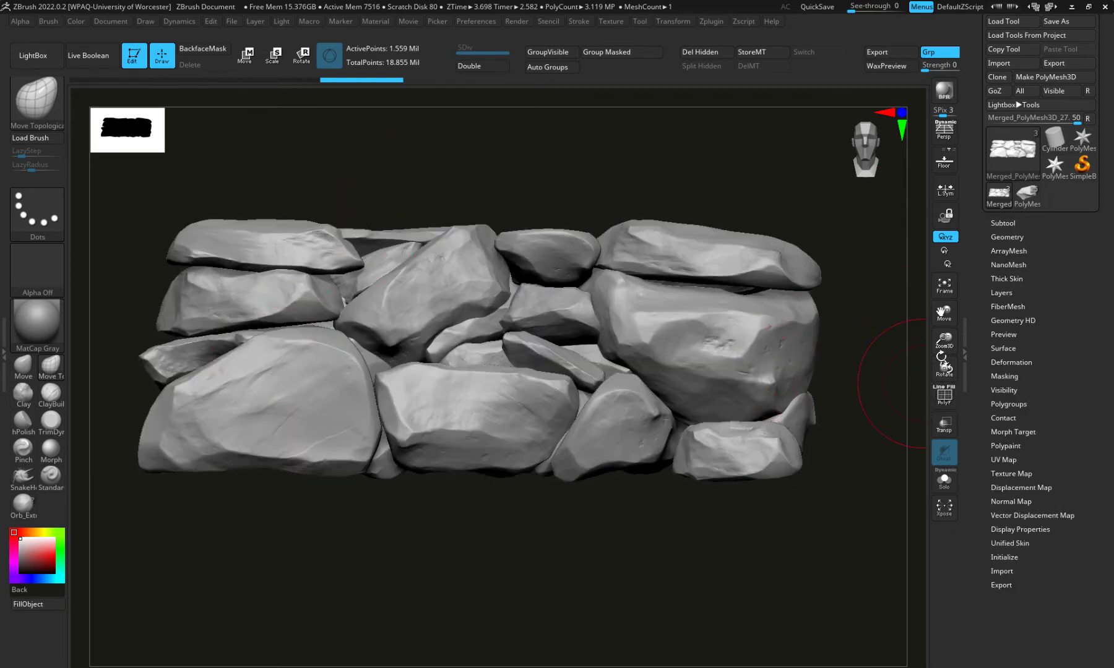
left_click(944, 396)
left_click(1007, 404)
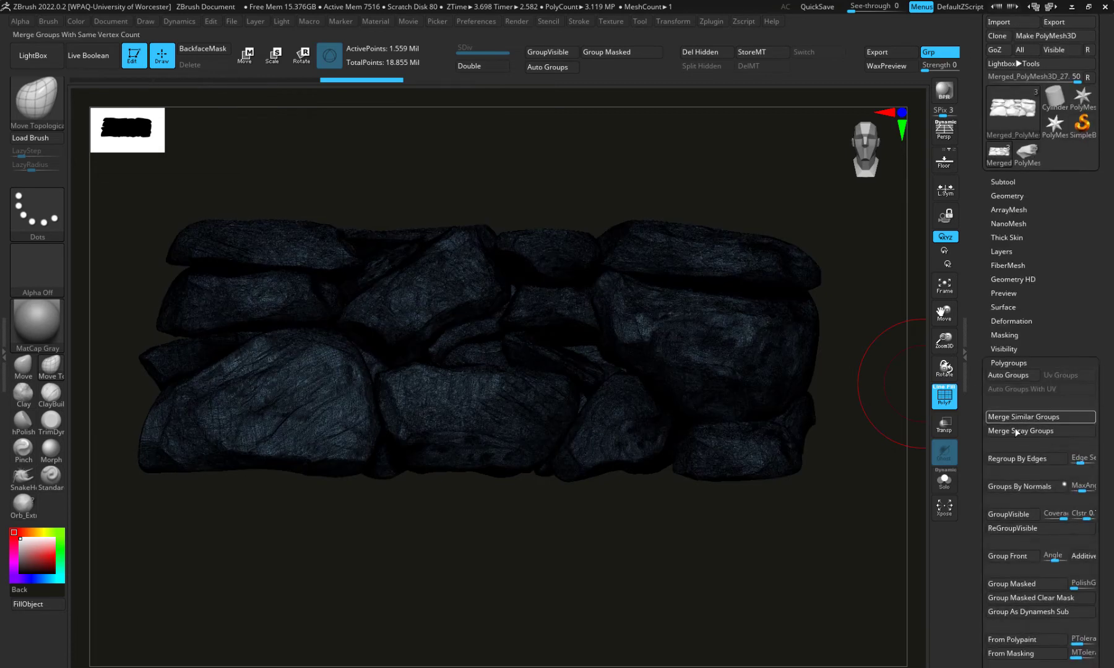
left_click(1012, 375)
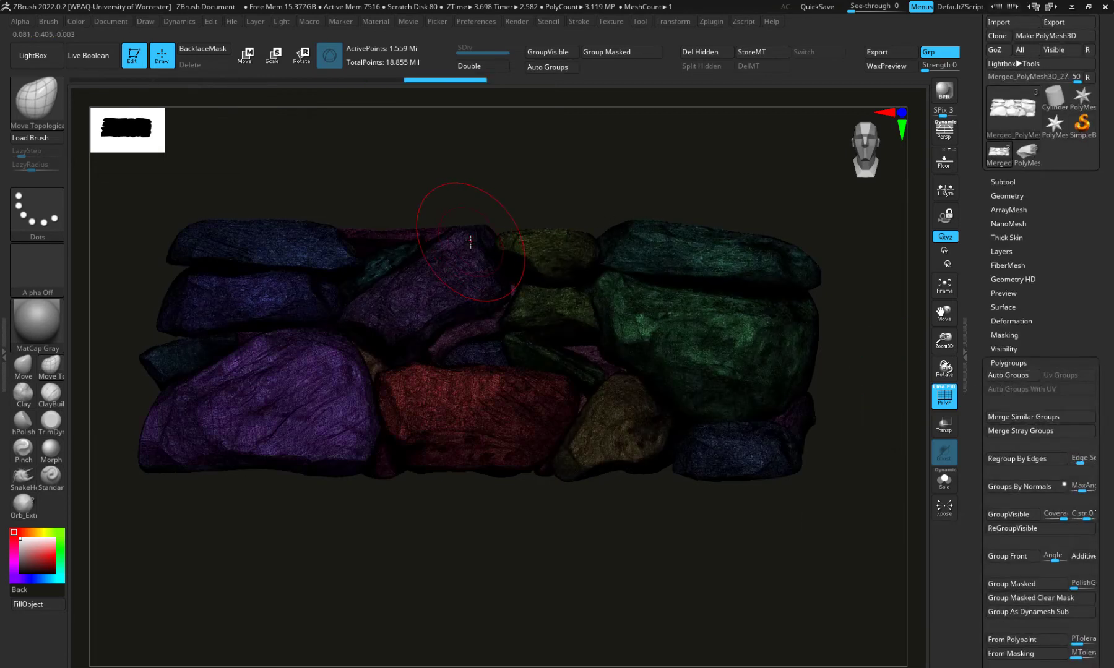
left_click(951, 403)
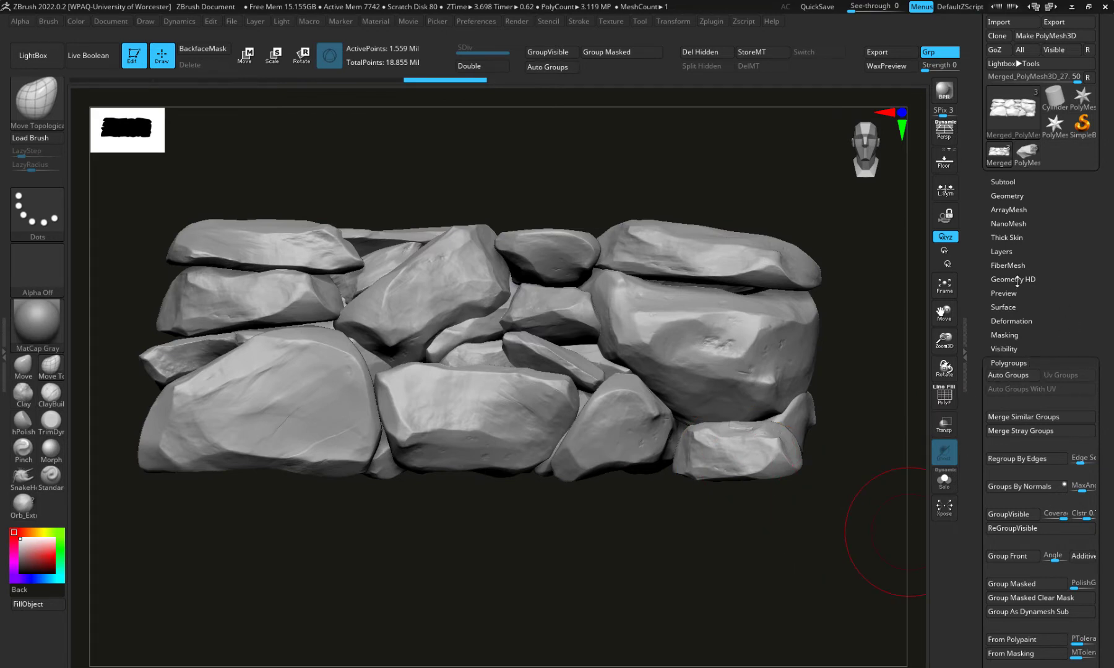
Try DynaMesh at resolution 128 on the wall, inspect the rocks and their seams, and undo the remesh
left_click(1014, 320)
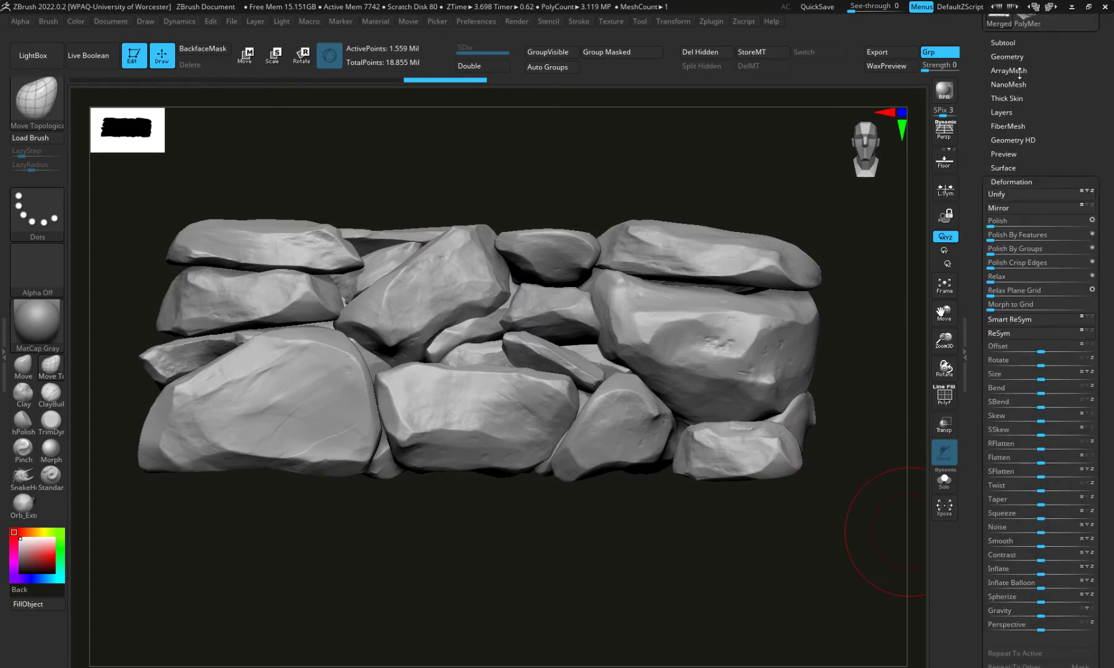
left_click(1006, 56)
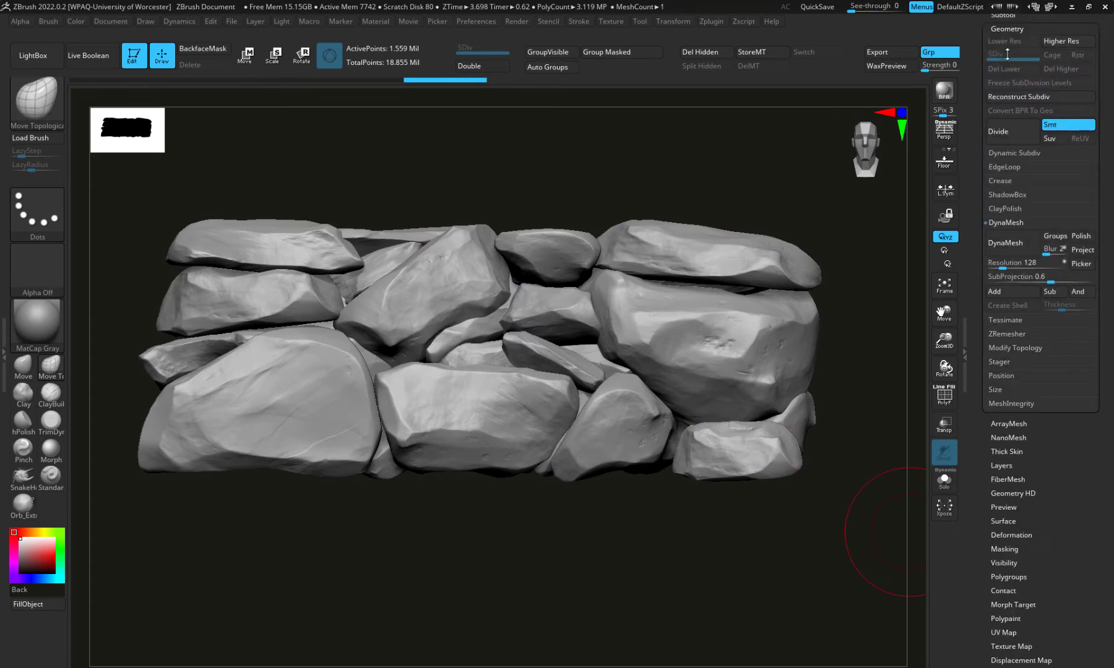
left_click(1013, 265)
left_click(1012, 248)
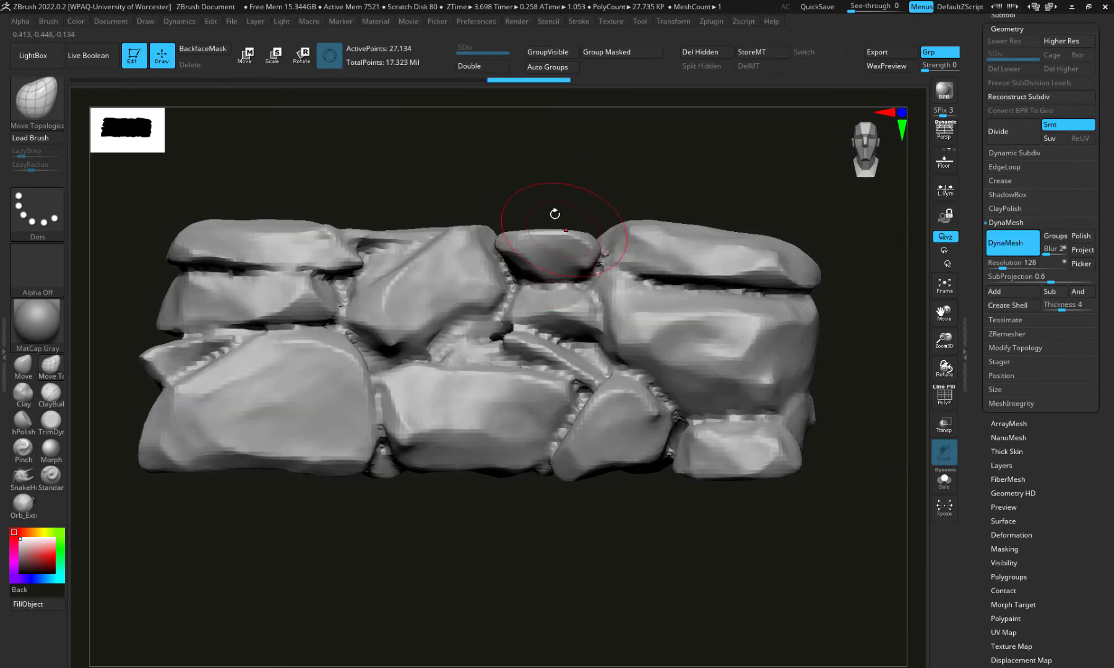
left_click_drag(545, 208, 428, 183, "alt")
left_click_drag(537, 169, 465, 168, "alt")
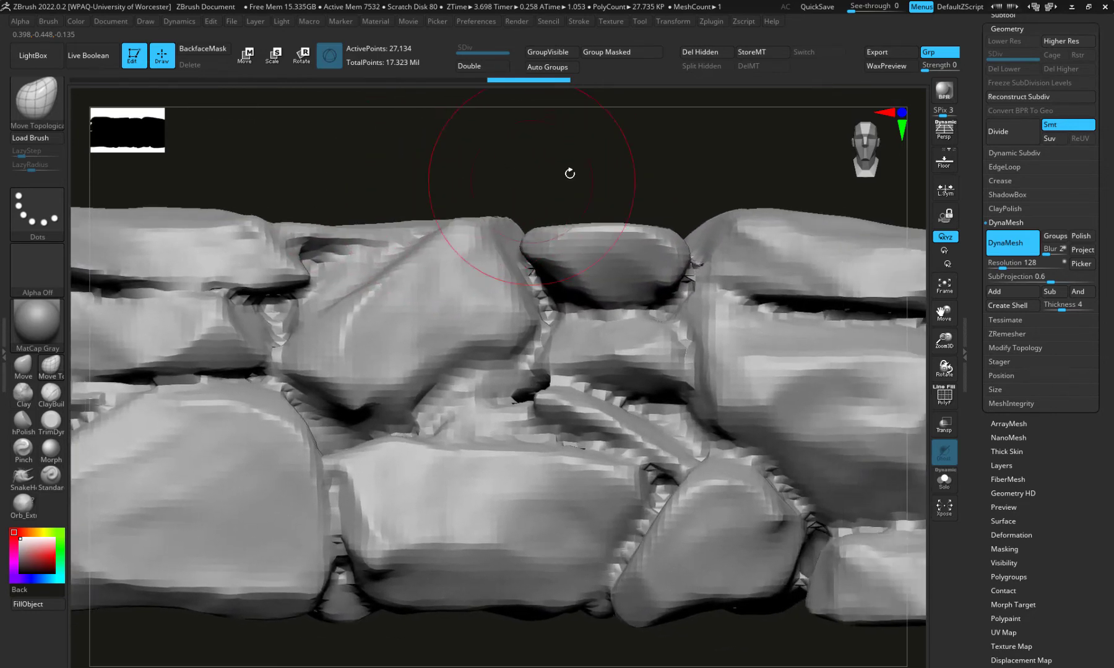
left_click_drag(570, 173, 537, 176, "shift")
left_click_drag(392, 276, 433, 269)
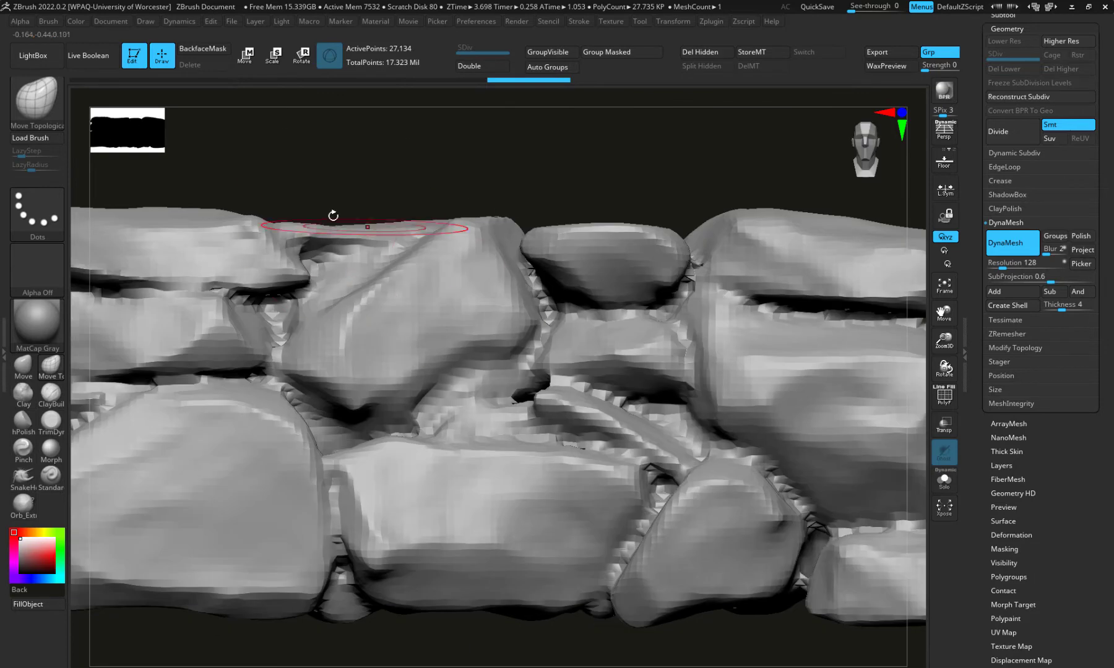
left_click_drag(328, 189, 274, 187, "alt")
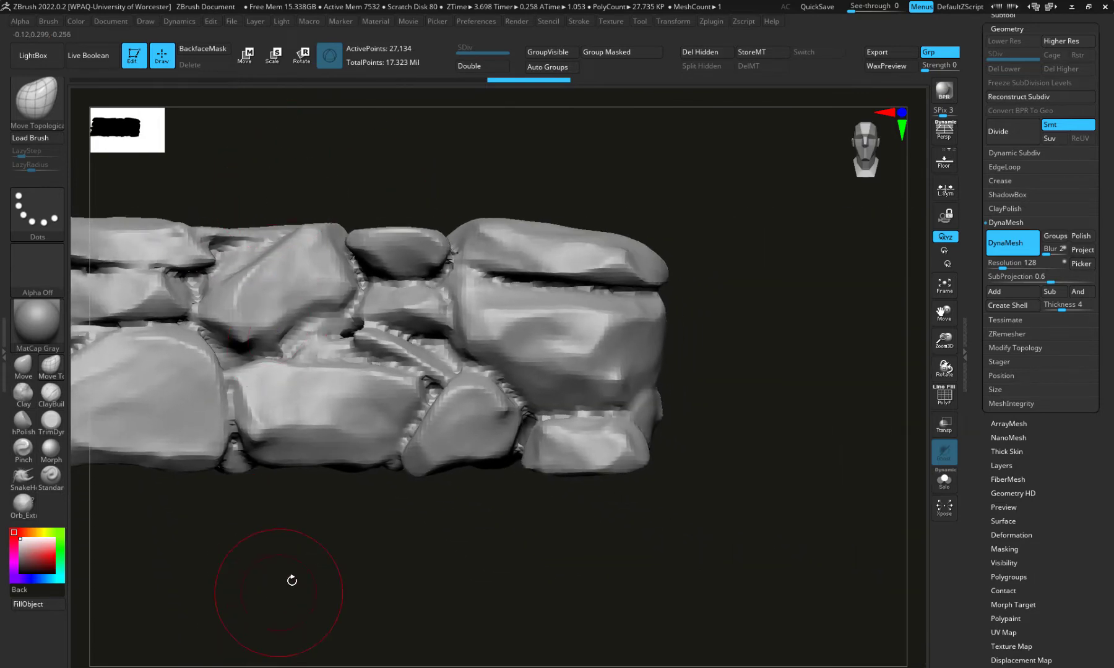
left_click_drag(292, 580, 523, 555, "alt")
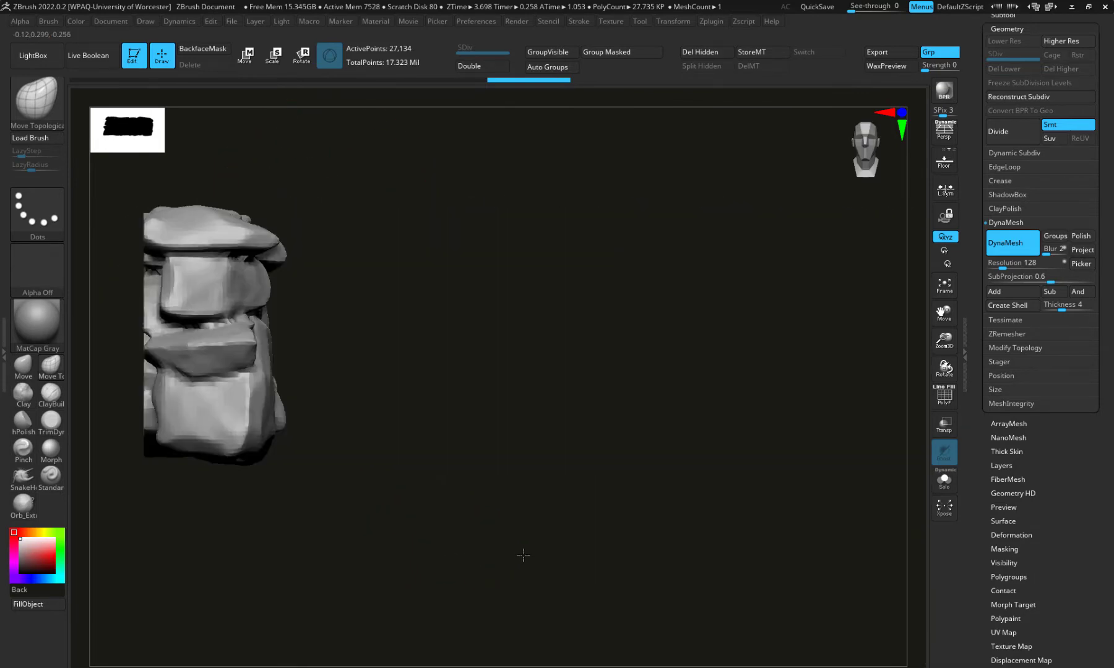
key("ctrl+z")
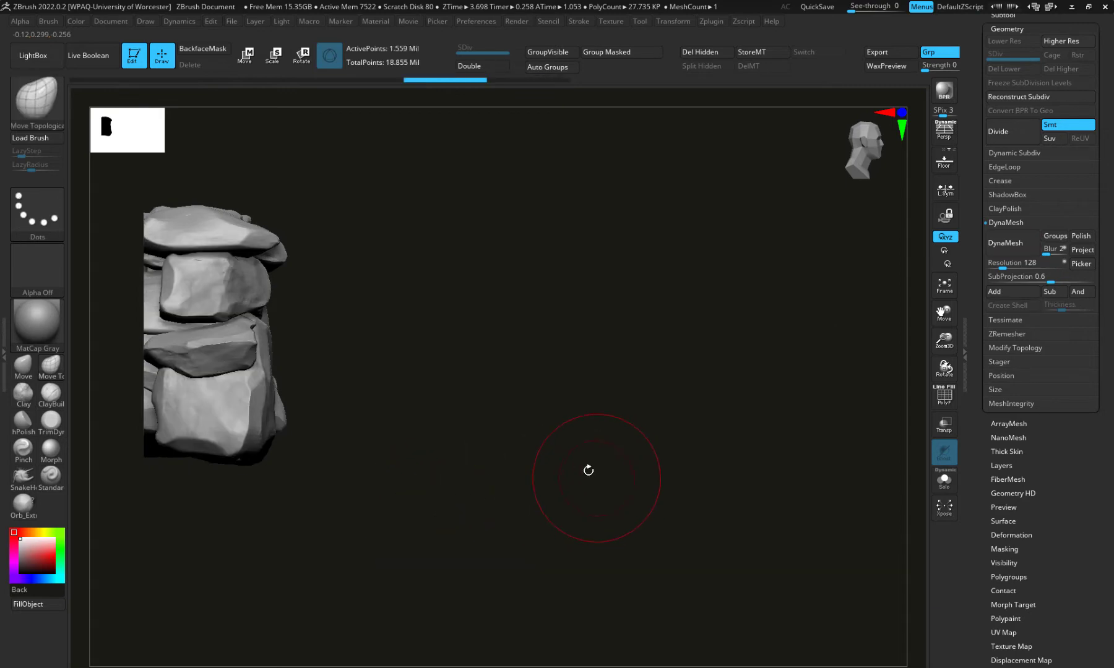
Activate the transform gizmo on the front-facing wall and apply the Remesh By Dynamesh deformer
left_click_drag(588, 470, 492, 517)
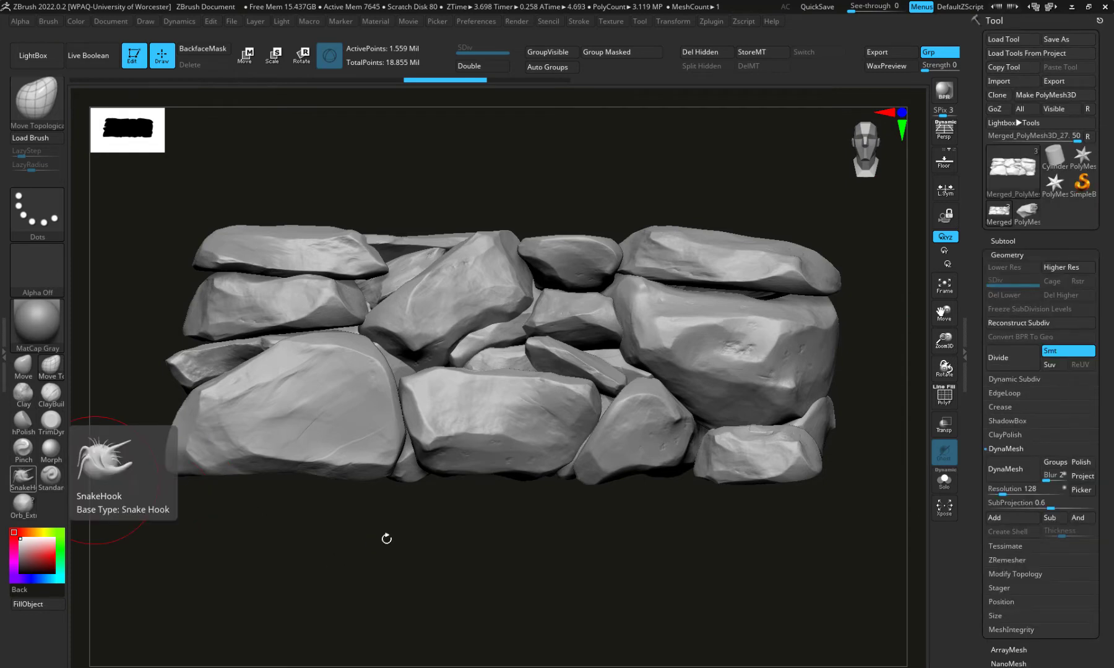
mouse_move(387, 538)
left_mouse_down()
mouse_move(406, 537)
mouse_move(365, 527)
mouse_move(398, 529)
left_mouse_up()
key("w")
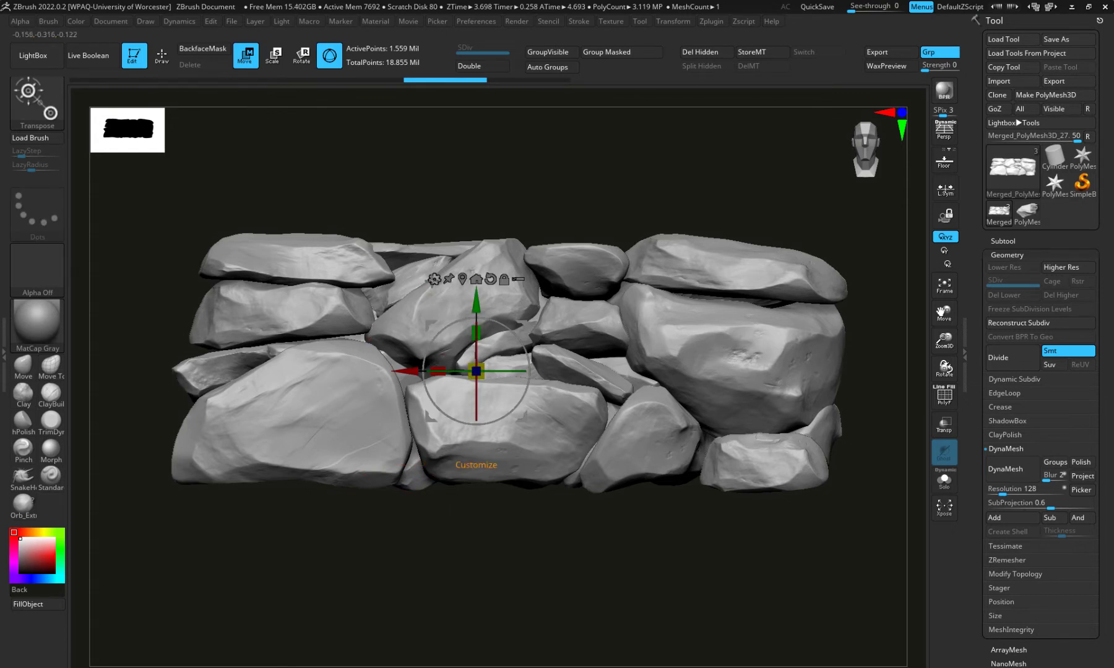
left_click(434, 280)
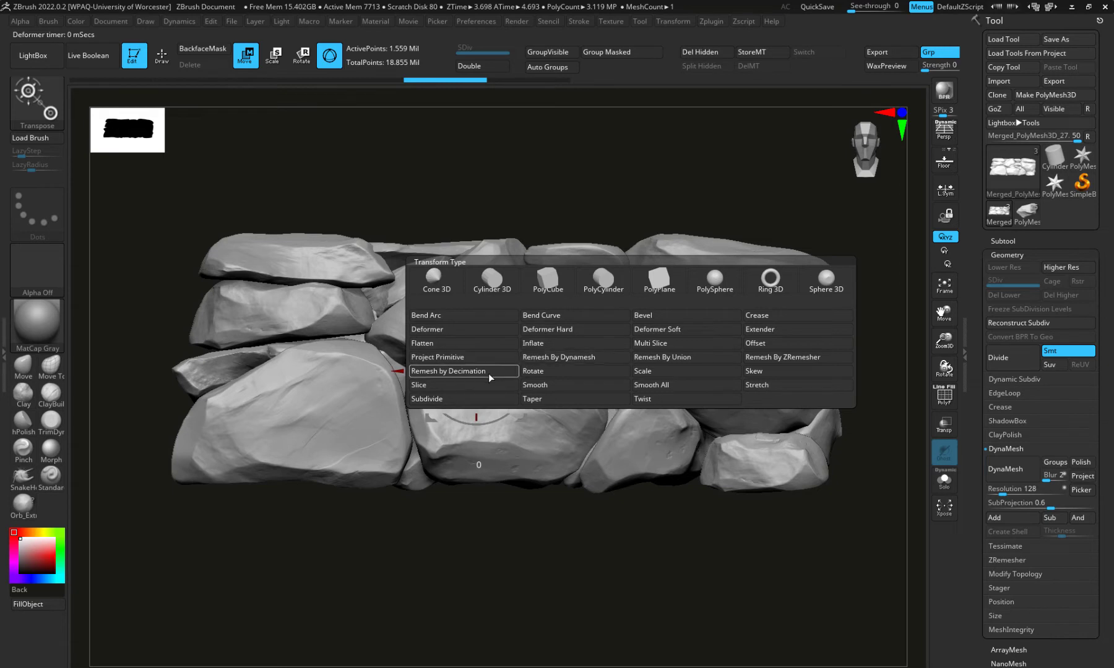
left_click(552, 358)
left_click_drag(379, 165, 390, 221, "shift")
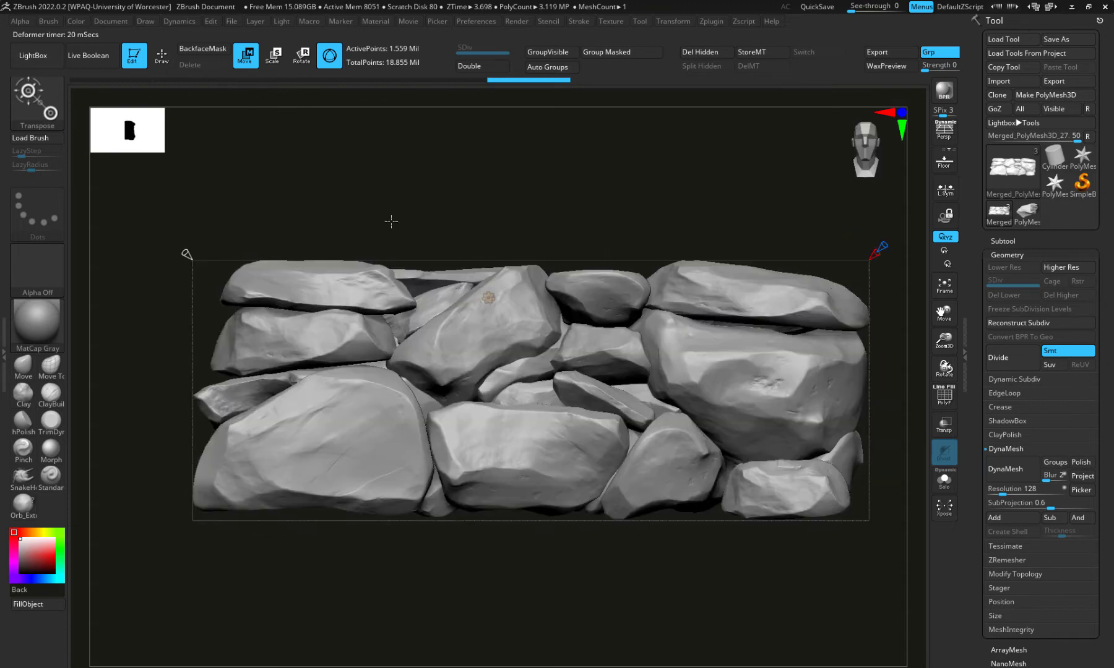
Try the deformer's remesh at a target polygon count of 5000 and undo it to restore the detailed wall
mouse_move(186, 253)
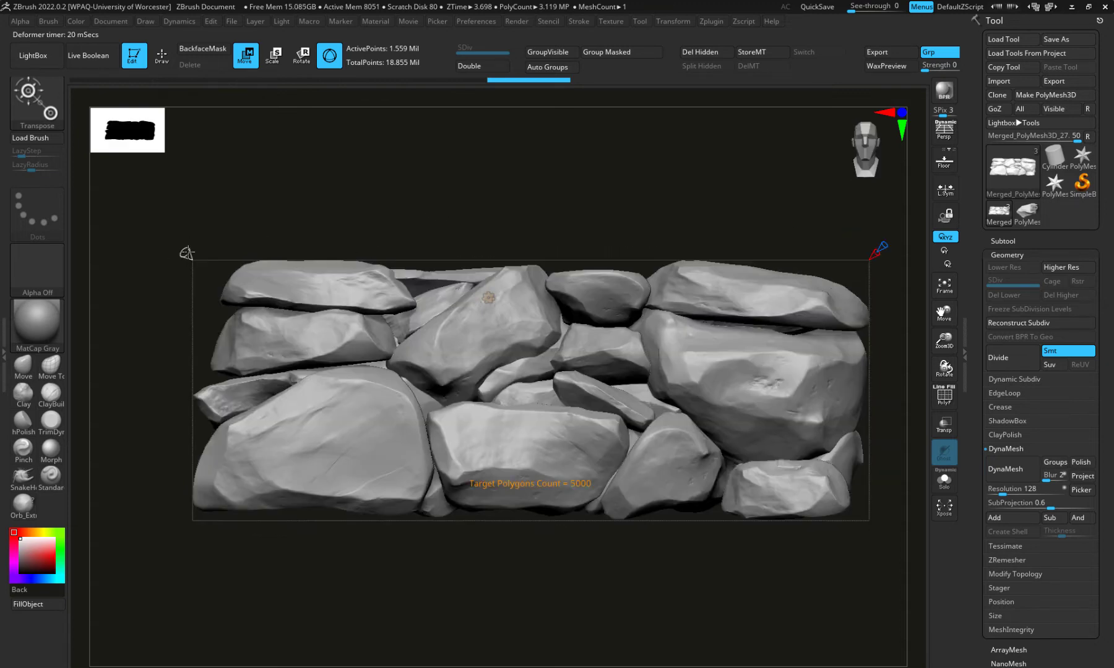
mouse_move(186, 253)
left_mouse_down()
mouse_move(123, 180)
mouse_move(183, 249)
left_mouse_up()
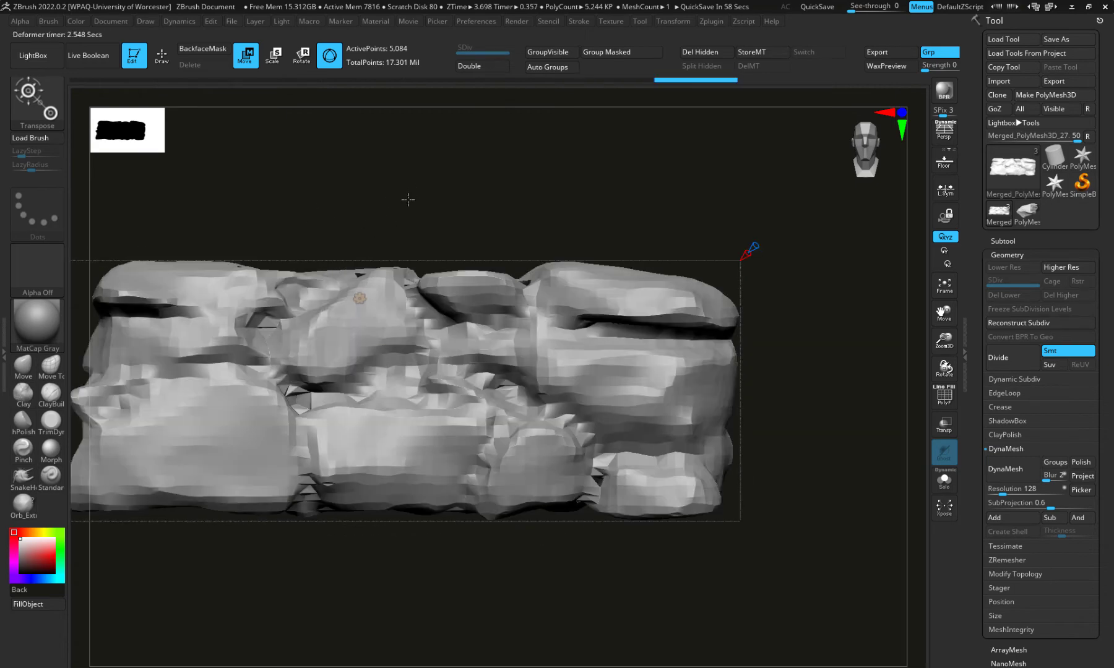
left_click_drag(408, 199, 409, 226)
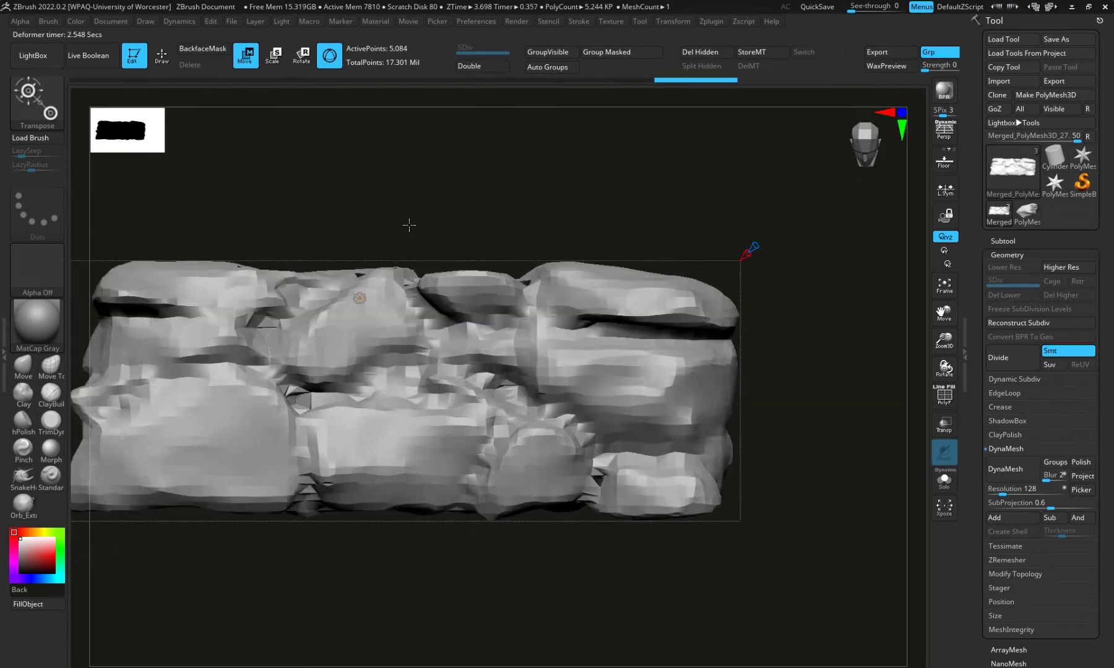
key("ctrl+z")
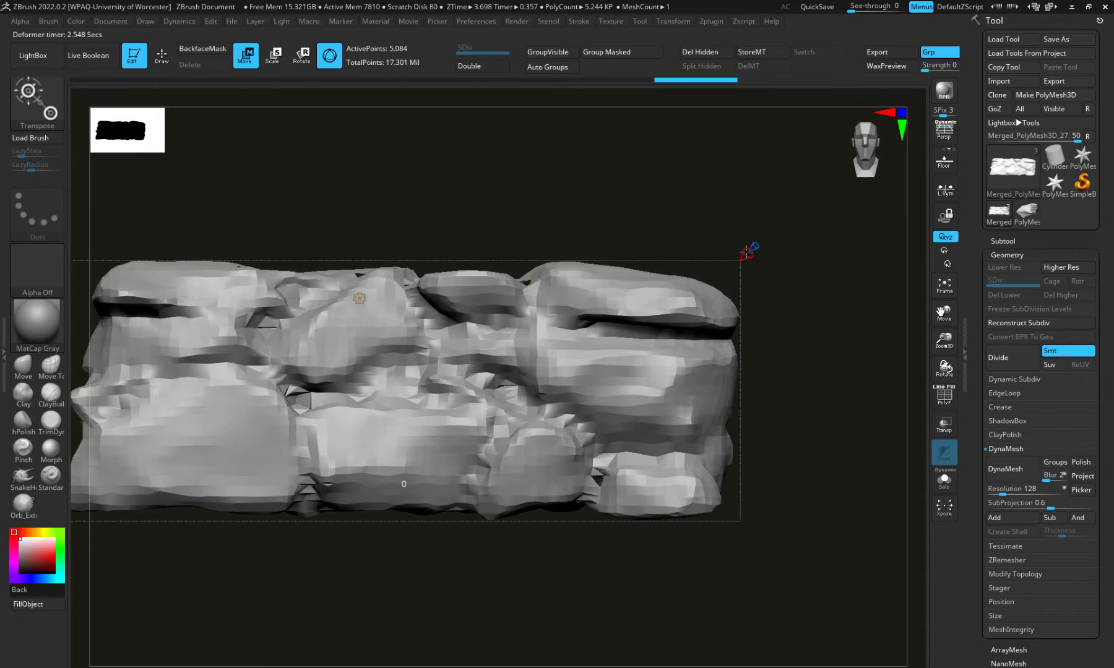
left_click_drag(315, 201, 498, 190, "alt")
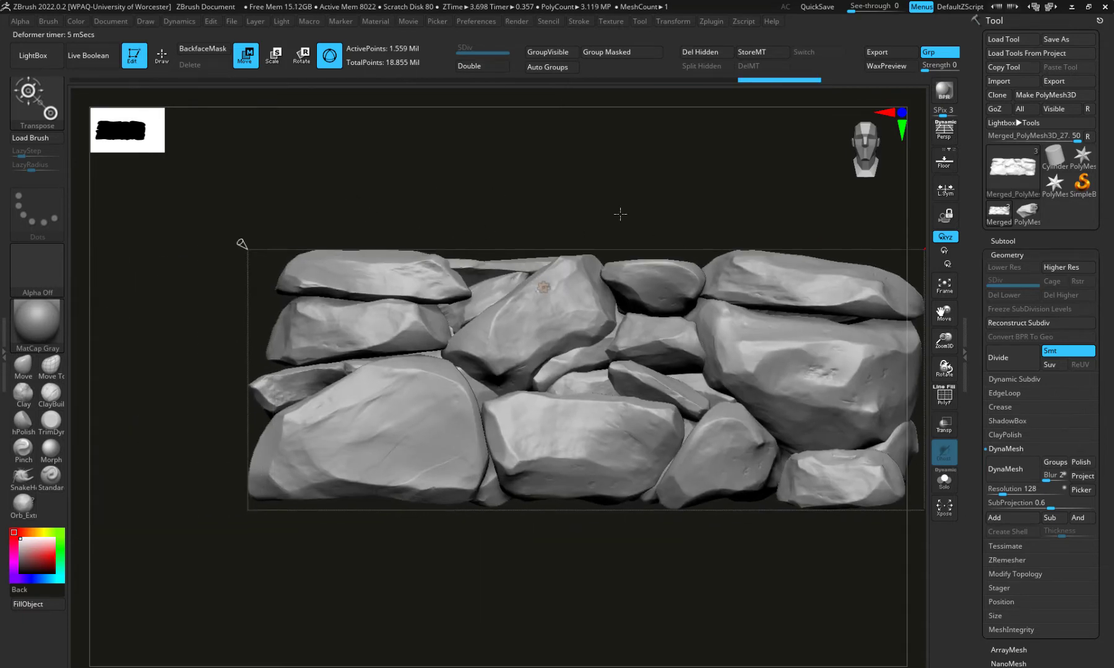
left_click_drag(600, 211, 473, 225, "alt")
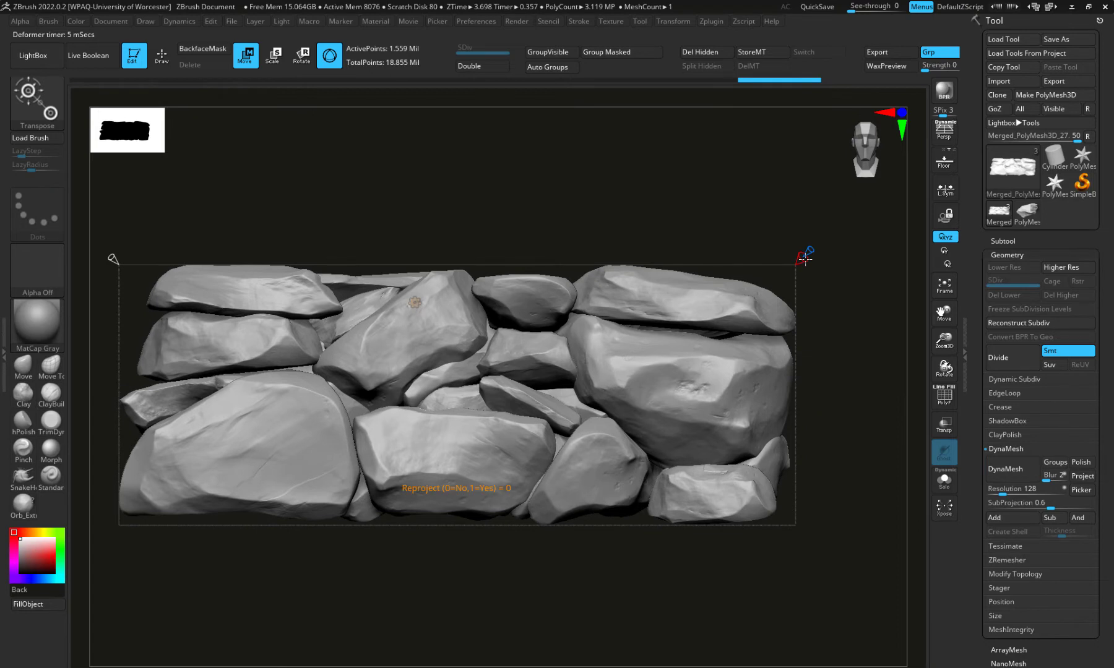
Remesh the wall at varying target polygon counts with the deformer, ending at about 147,500 points
left_click_drag(418, 239, 244, 204)
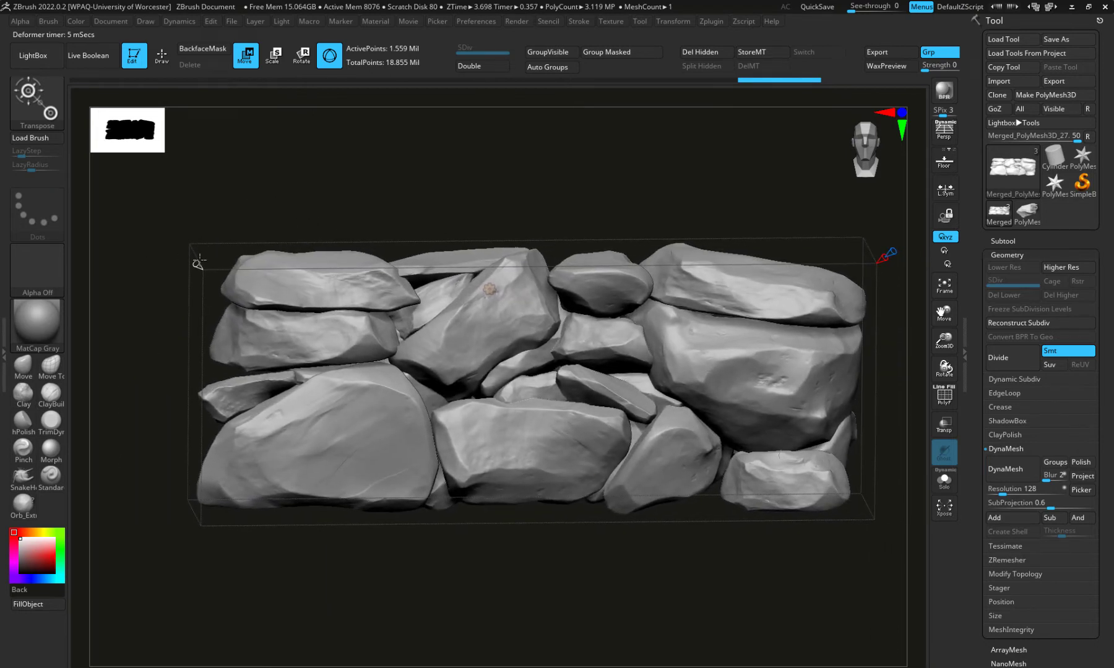
left_click(153, 233)
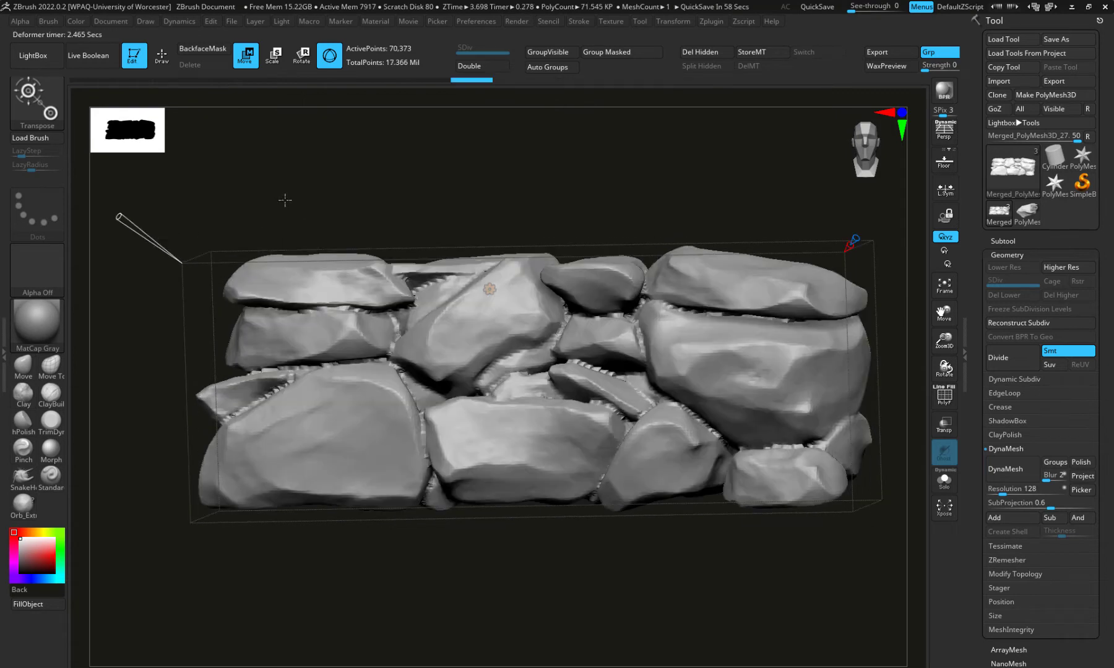
left_click_drag(256, 201, 338, 229, "alt")
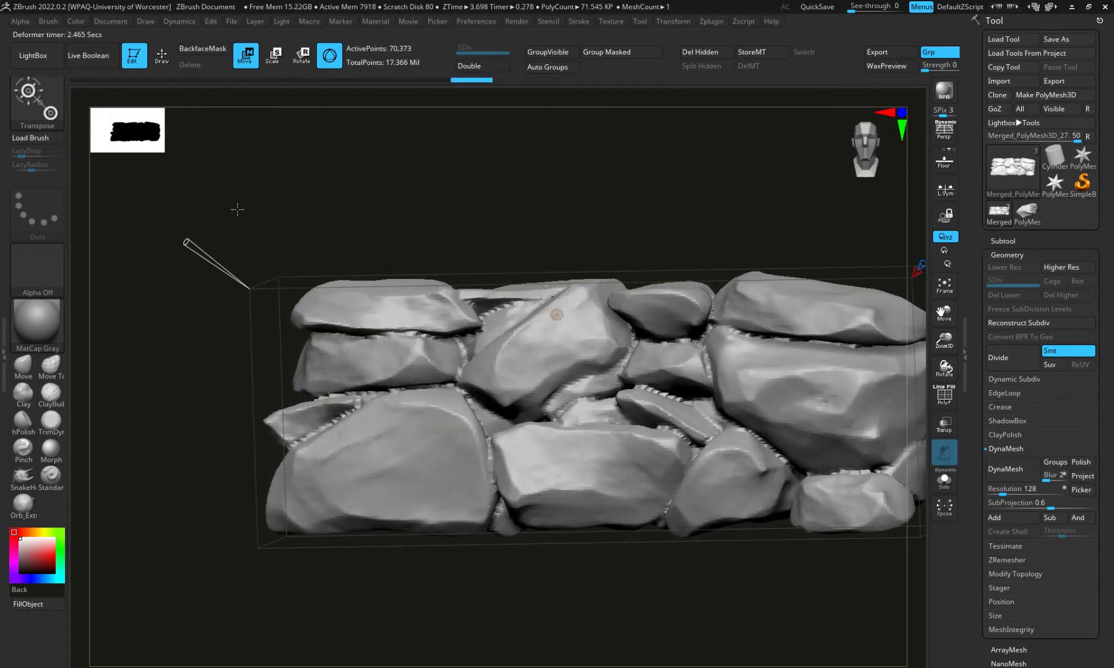
left_click_drag(188, 240, 197, 245)
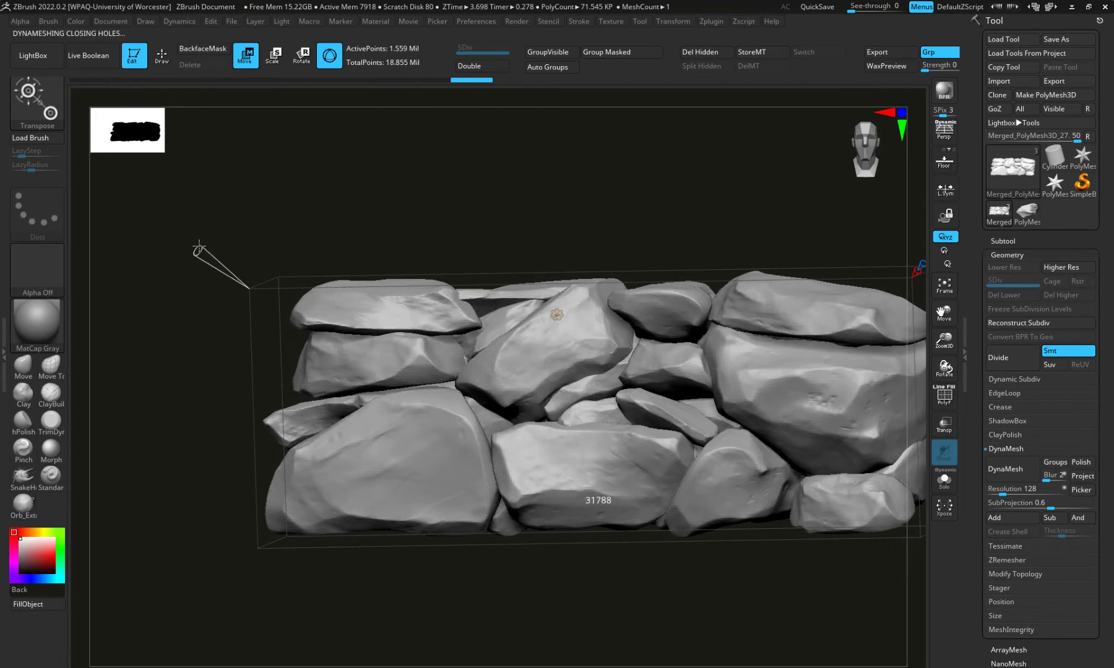
left_click_drag(199, 247, 230, 274)
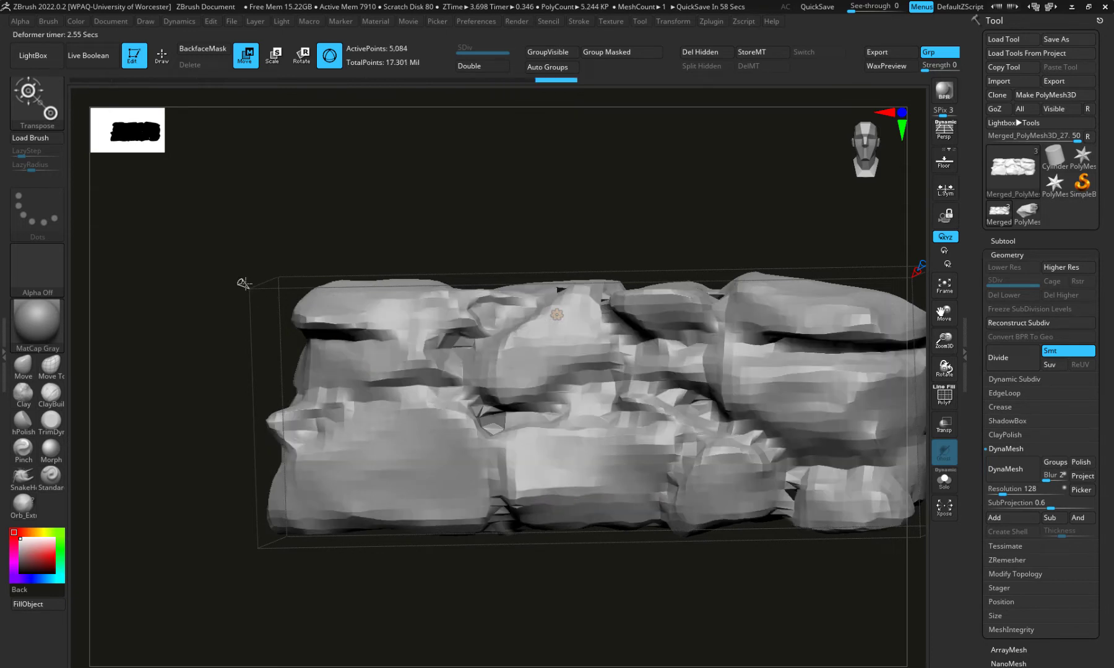
left_click_drag(242, 283, 171, 231)
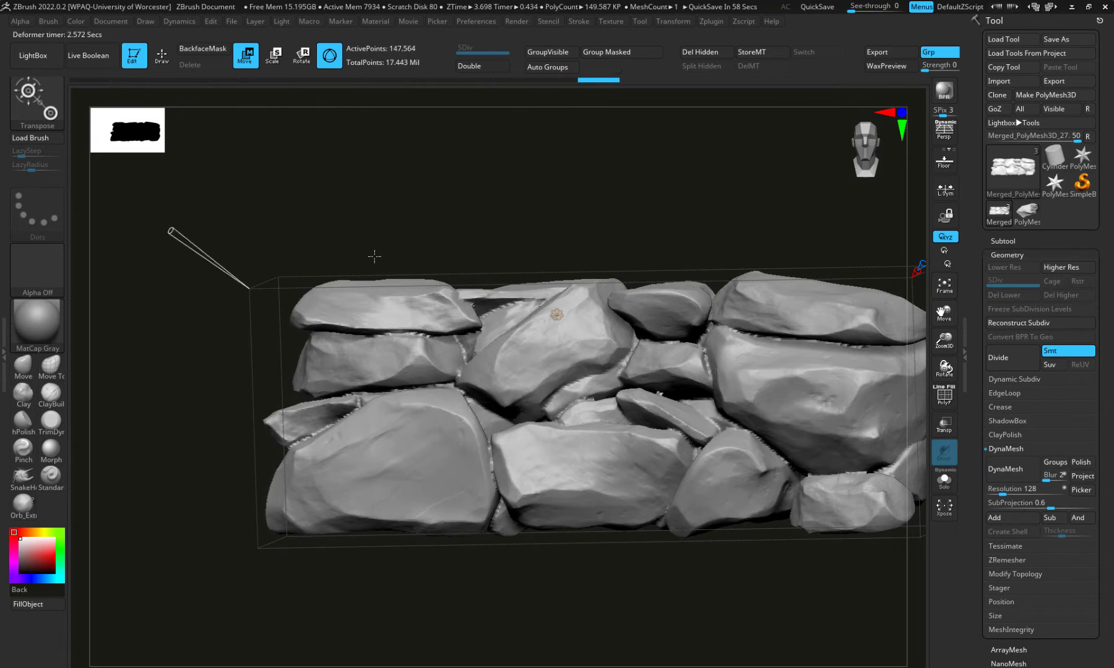
Examine the seams and gaps between the remeshed upper rocks up close
mouse_move(375, 255)
left_mouse_down("alt")
mouse_move(318, 218)
mouse_move(305, 194)
mouse_move(370, 243)
left_mouse_up("alt")
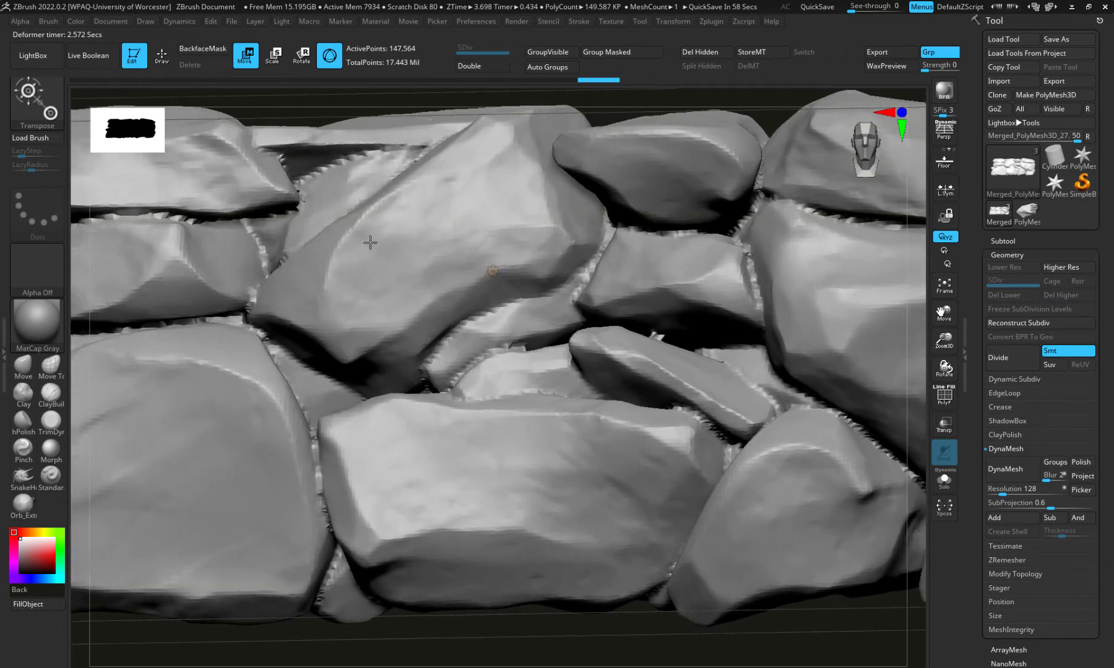
right_click_drag(351, 233, 532, 368, "alt")
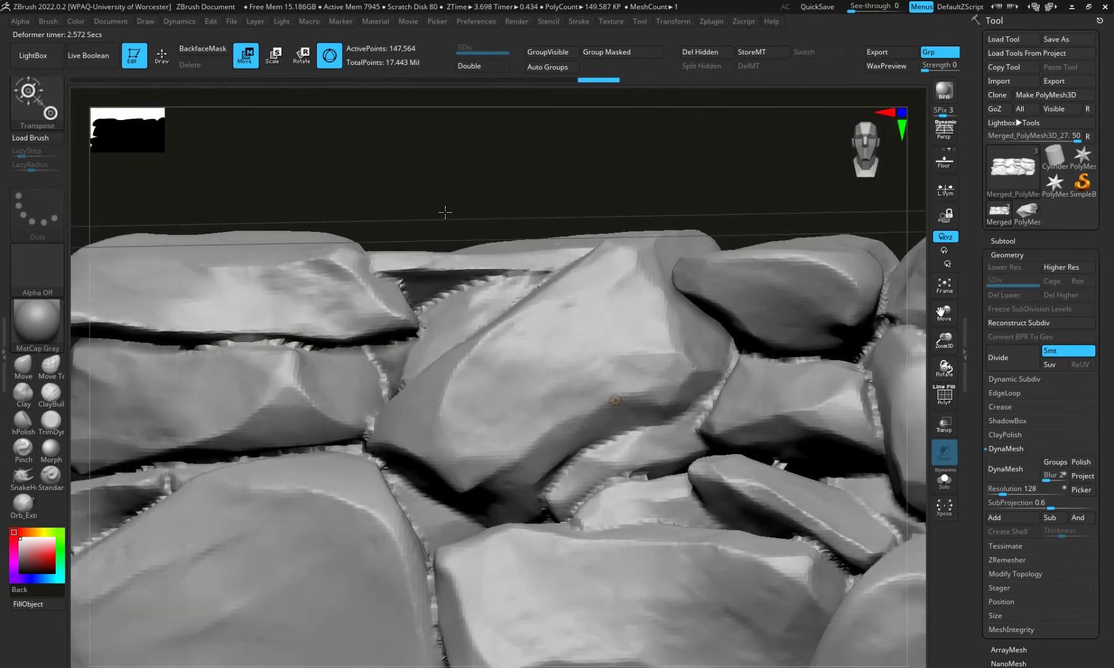
right_click_drag(445, 213, 378, 211)
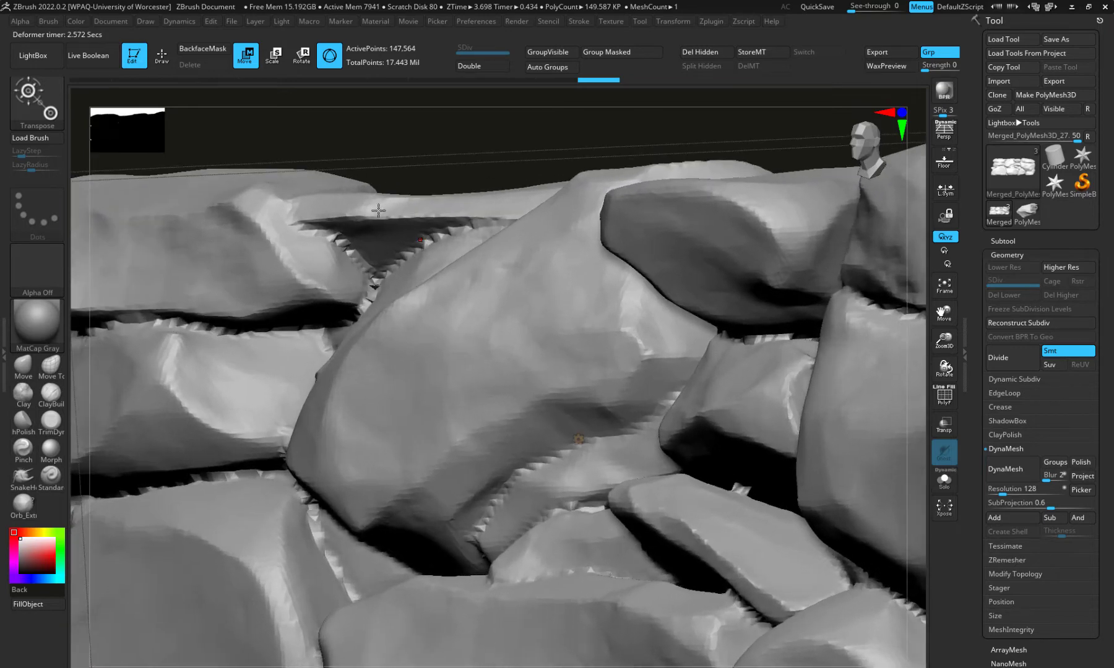
Remesh the stone wall at a higher resolution of about 1.035 million points with the Remesh By Dynamesh deformer
right_click_drag(321, 174, 359, 202, "alt")
left_click_drag(372, 357, 300, 305)
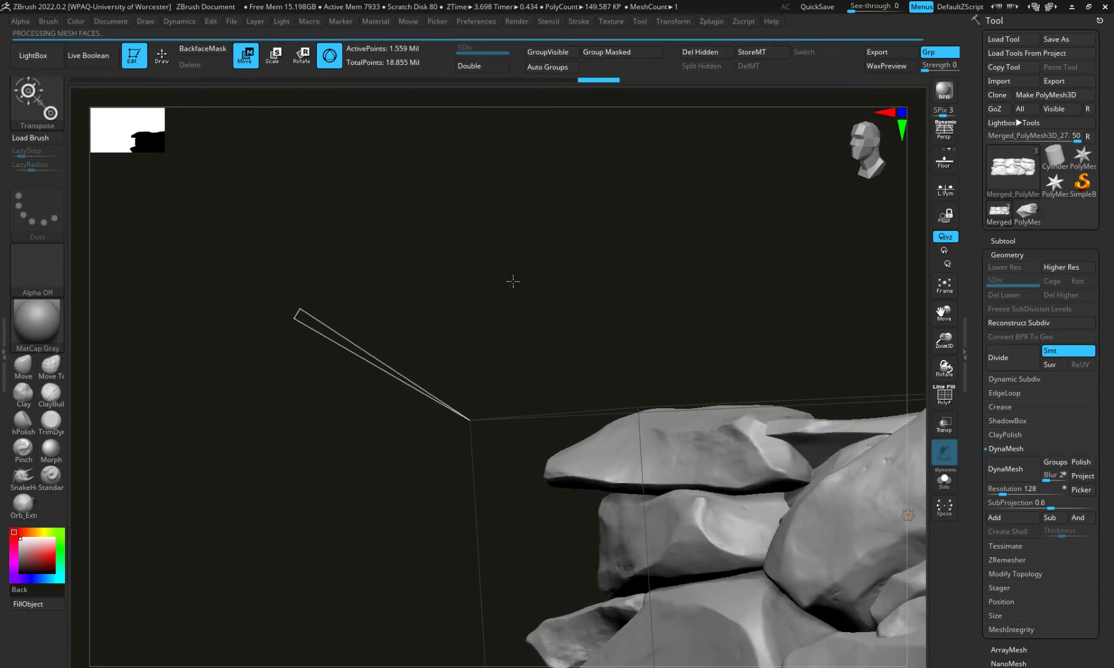
left_click_drag(624, 386, 220, 211, "alt")
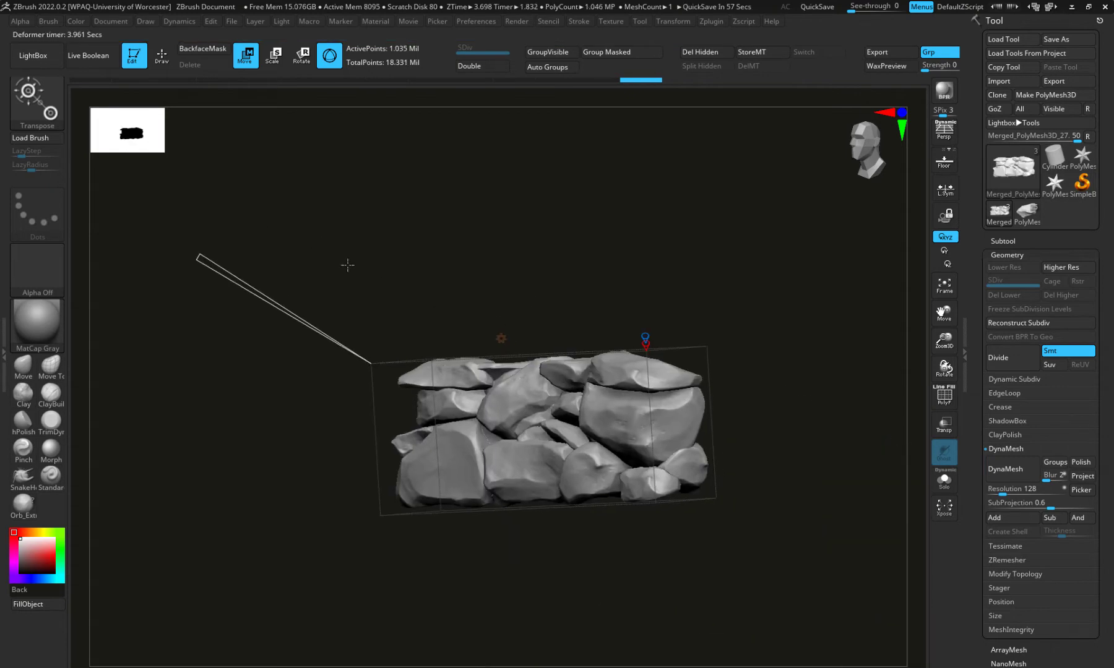
Examine the remeshed wall up close, checking the seams between the stones and the flat back side
left_click_drag(349, 265, 436, 255, "alt")
left_click_drag(314, 187, 391, 277, "alt")
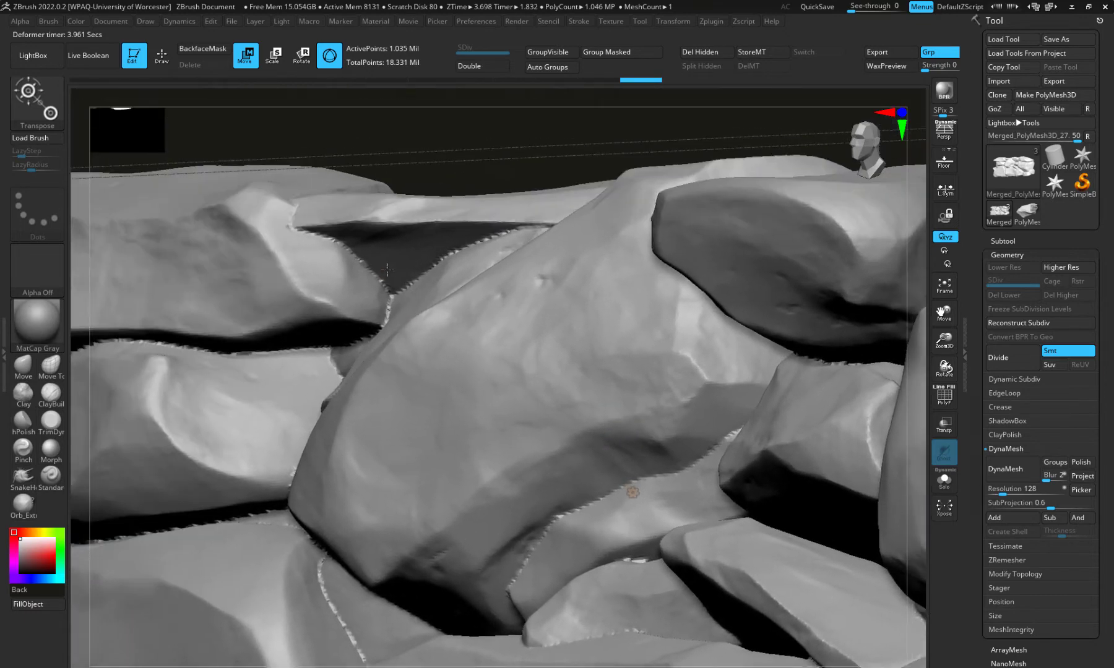
left_click_drag(393, 152, 216, 260, "alt")
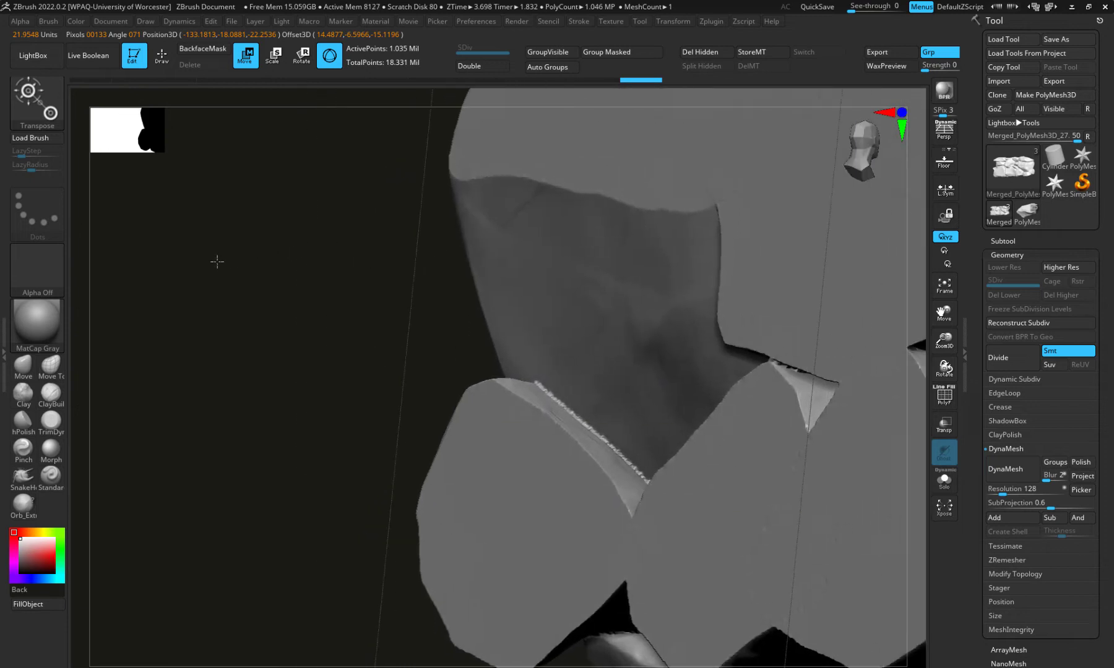
left_click_drag(340, 276, 258, 364, "alt")
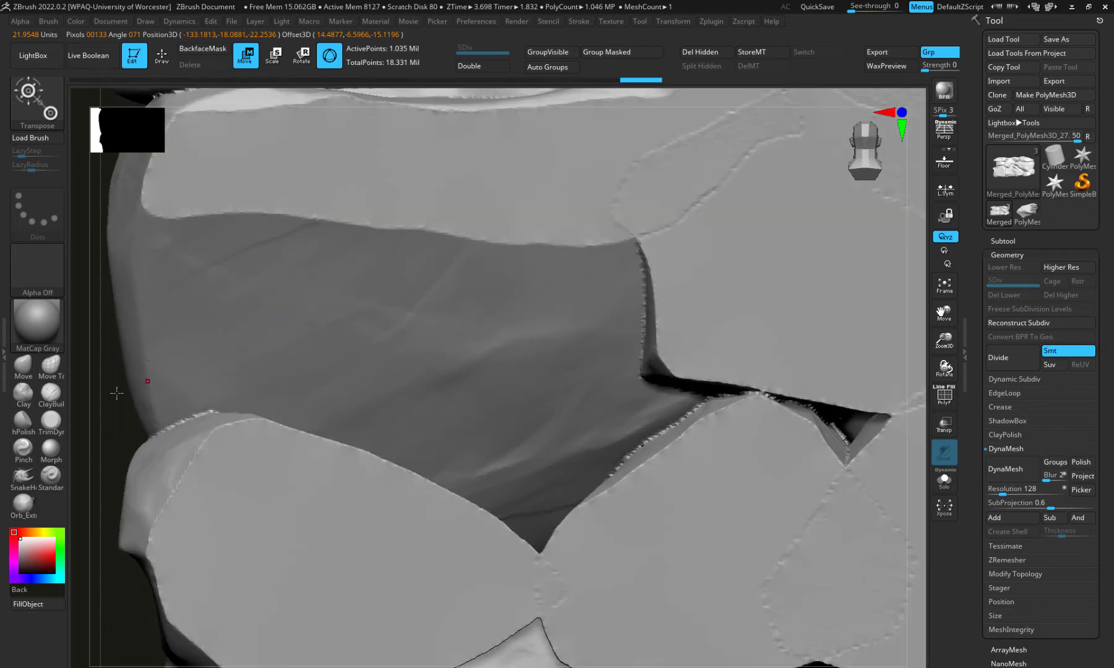
left_click_drag(116, 393, 522, 433, "alt")
left_click_drag(724, 404, 423, 490, "alt")
left_click_drag(499, 549, 321, 486, "alt")
left_click_drag(459, 489, 729, 508, "alt")
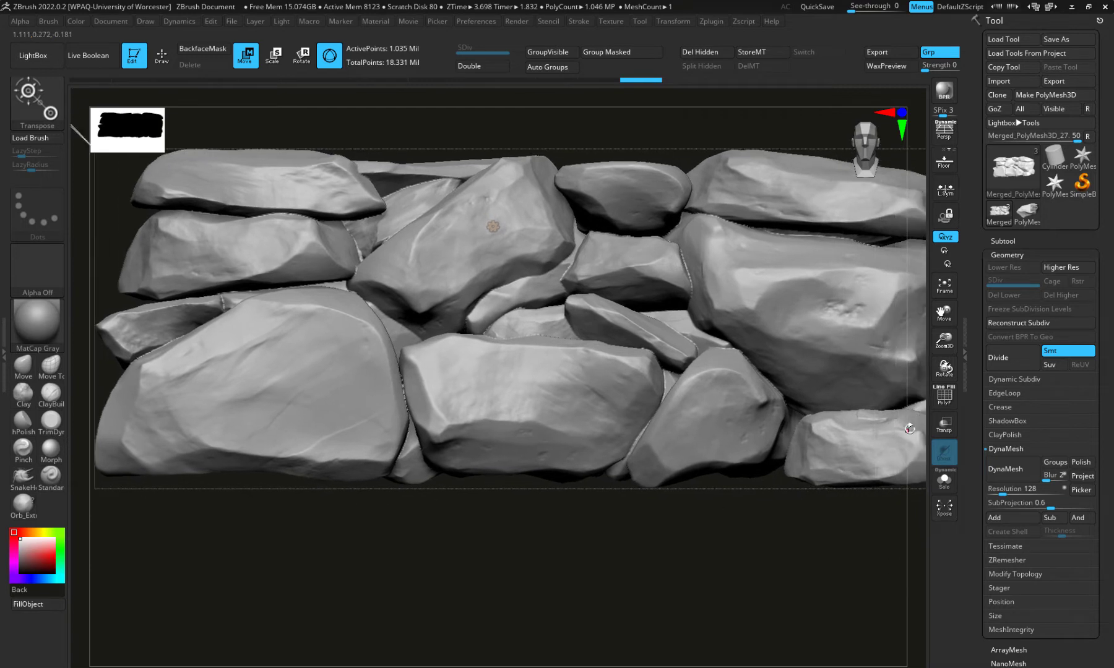
Display the wall's polygroups and wireframe, and accept the Remesh By Dynamesh deformation
left_click(942, 397)
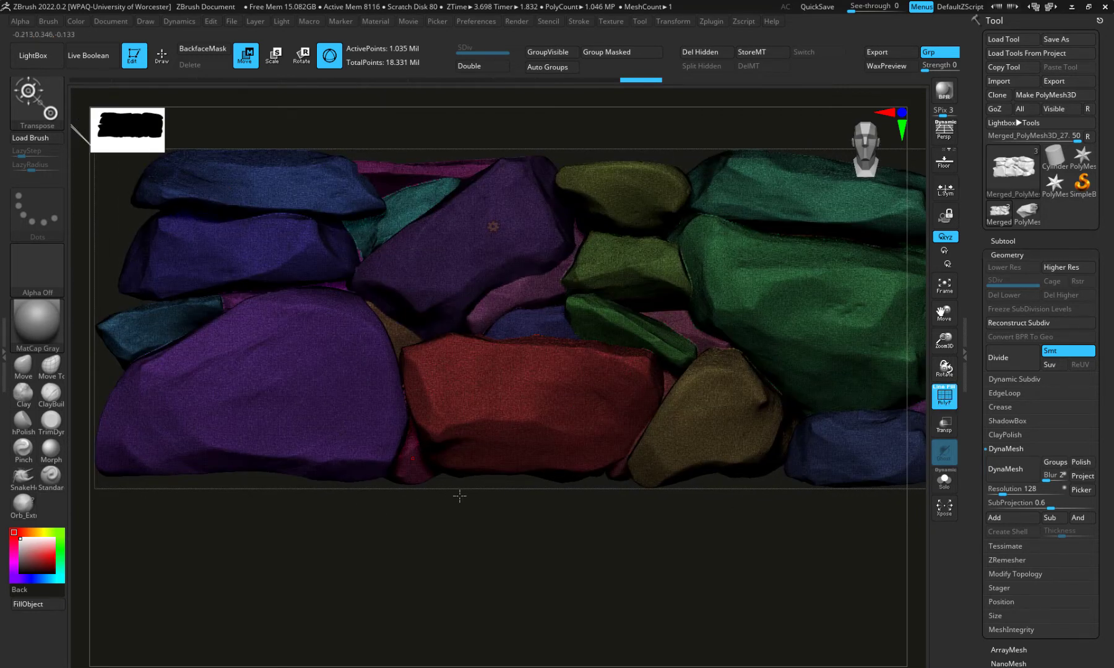
left_click_drag(459, 496, 530, 529, "alt")
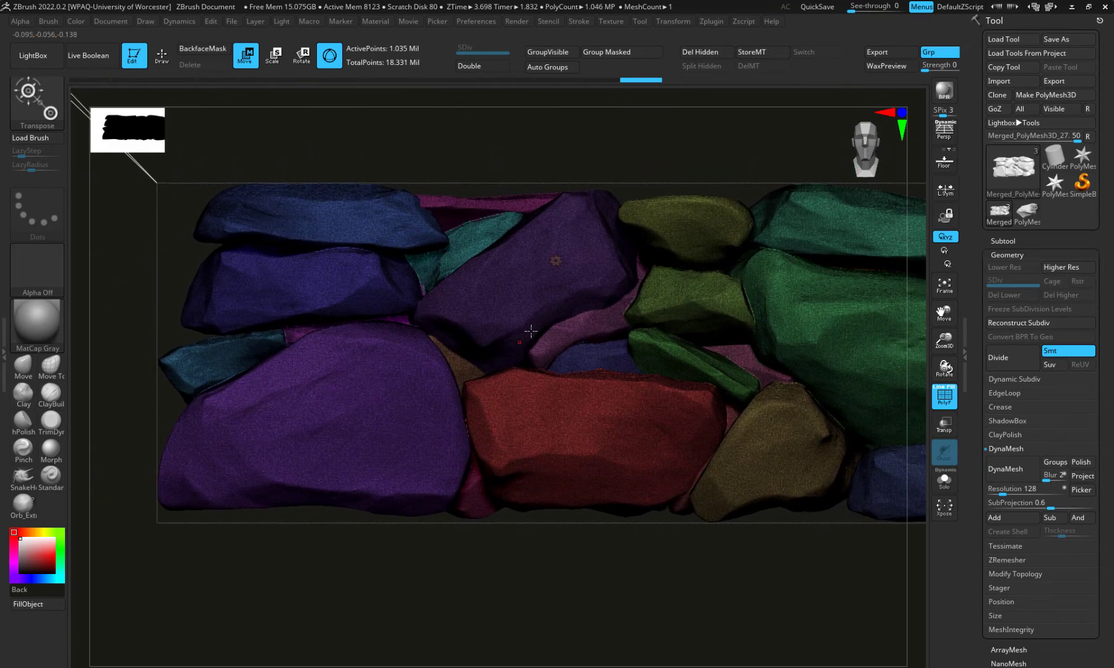
left_click(555, 261)
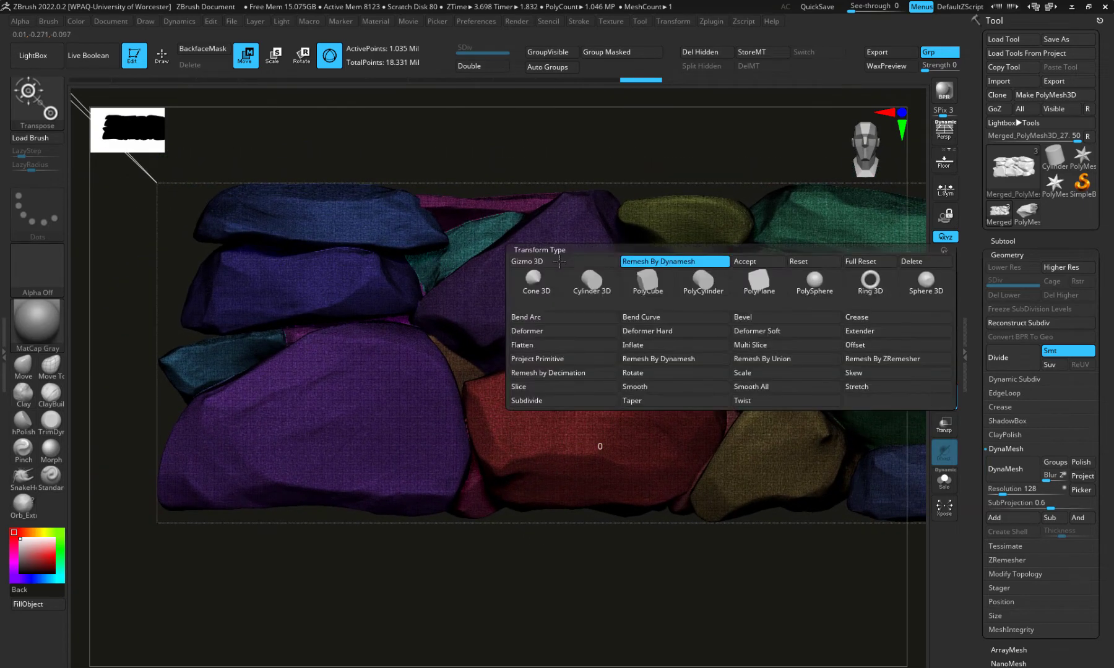
left_click(744, 265)
Regroup the wall's connected surfaces with Auto Groups in the polygroup settings
left_click_drag(700, 541, 619, 509, "alt")
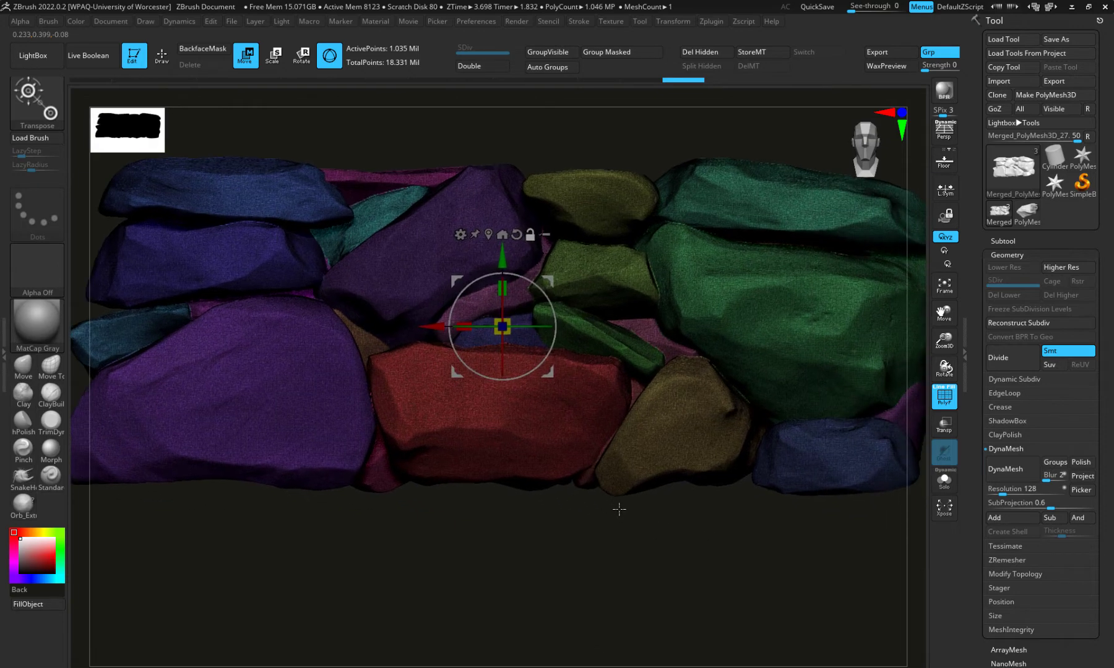
left_click(1013, 241)
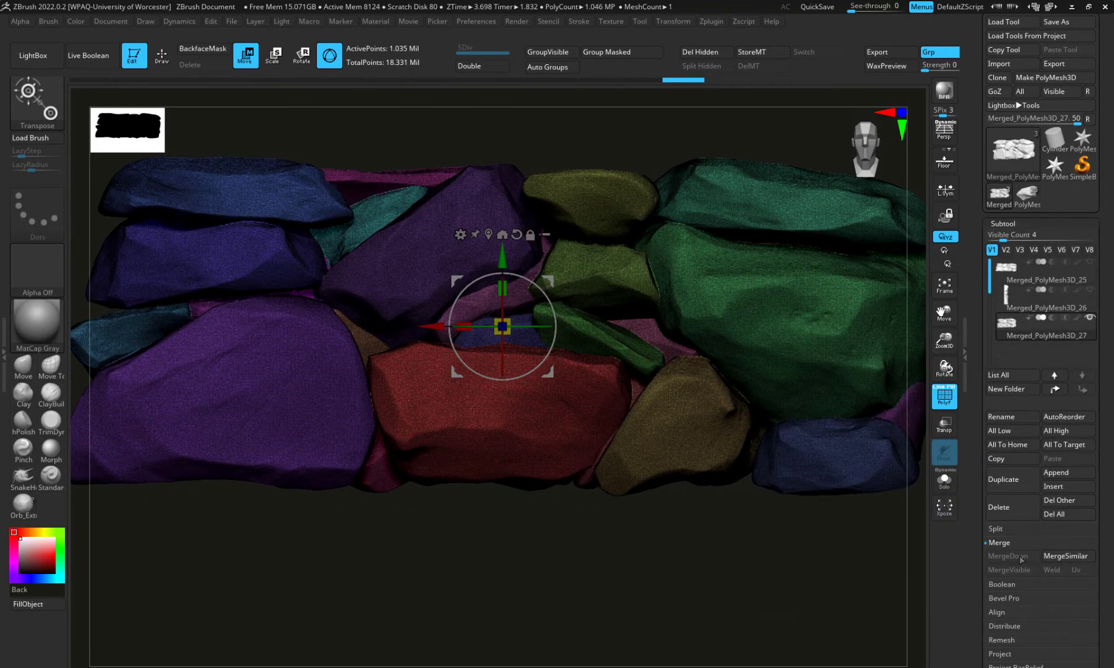
scroll(1015, 538, "down", 5)
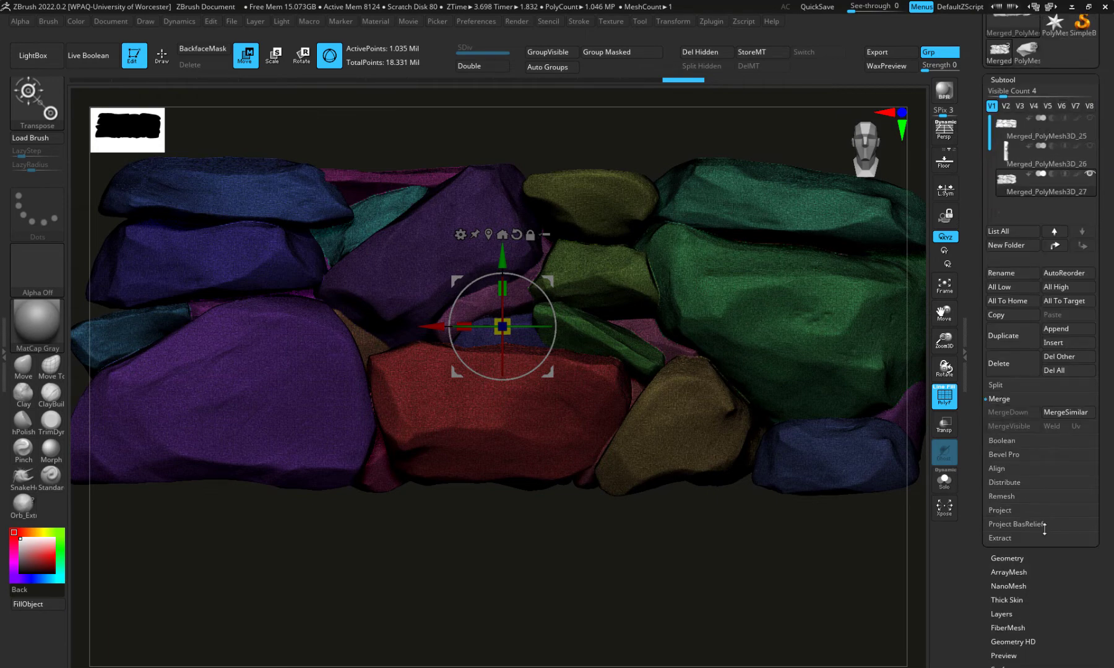
scroll(1078, 450, "down", 3)
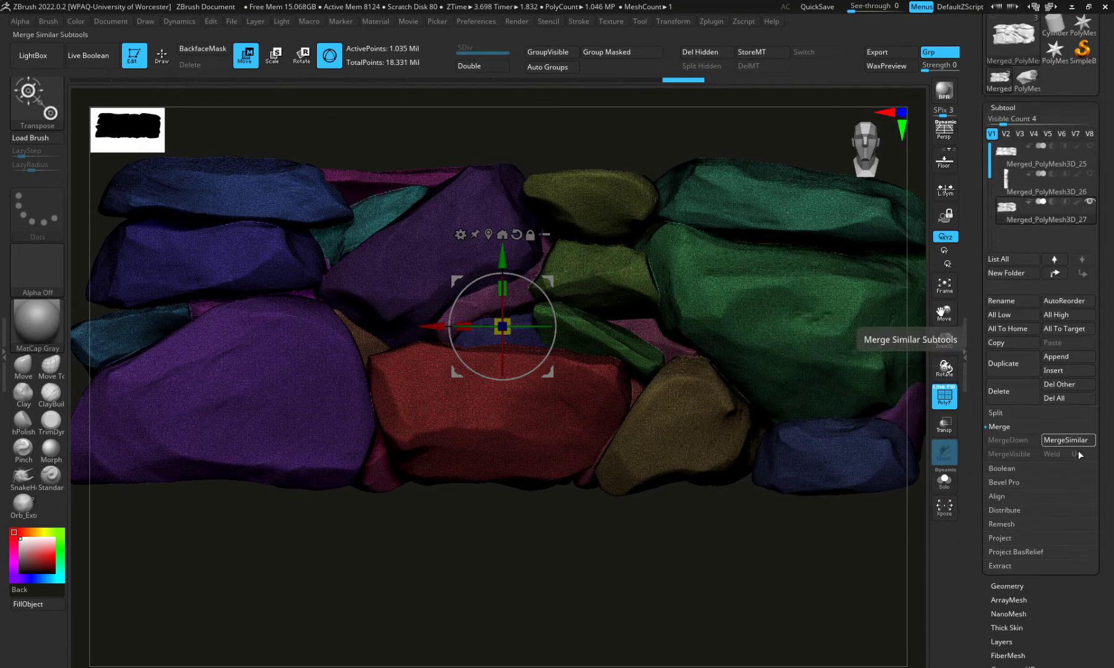
scroll(1050, 462, "down", 4)
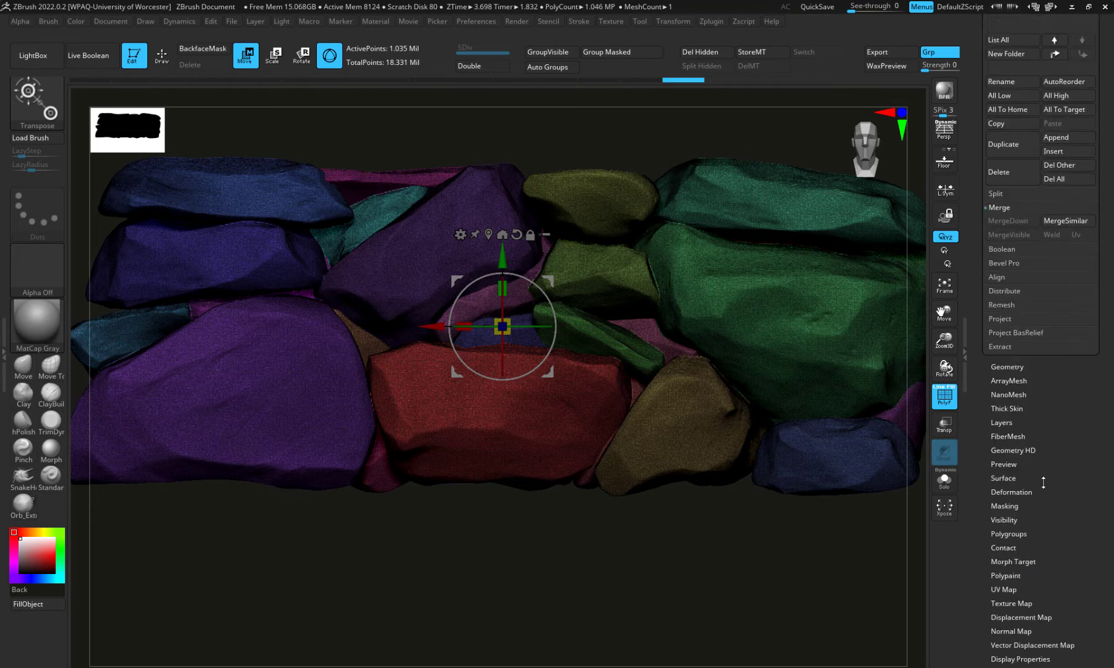
left_click(1011, 534)
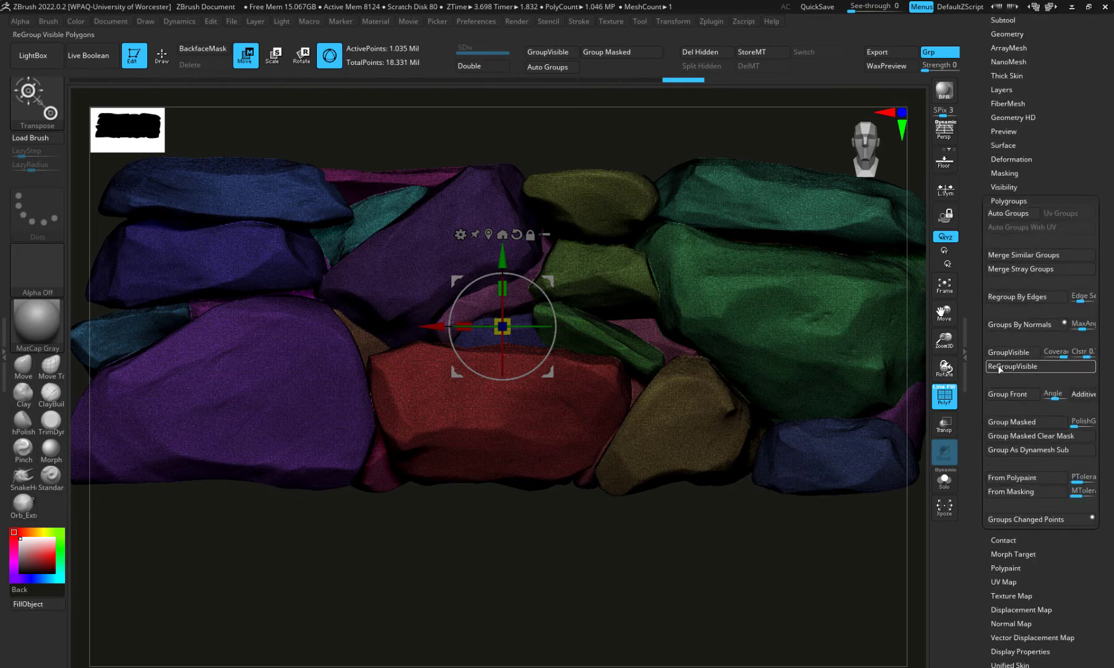
left_click(998, 214)
Apply the Remesh by Decimation deformer to the wall and reduce it to about 4,000 points
left_click_drag(562, 557, 527, 534, "alt")
key("f")
key("f")
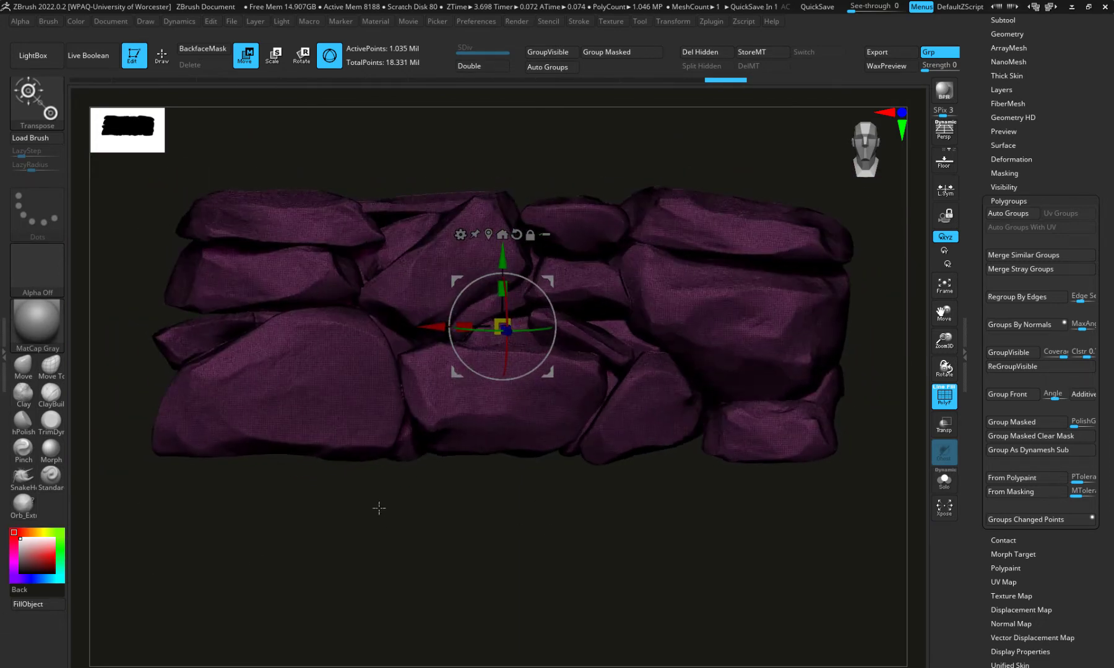
left_click_drag(379, 507, 374, 506, "alt")
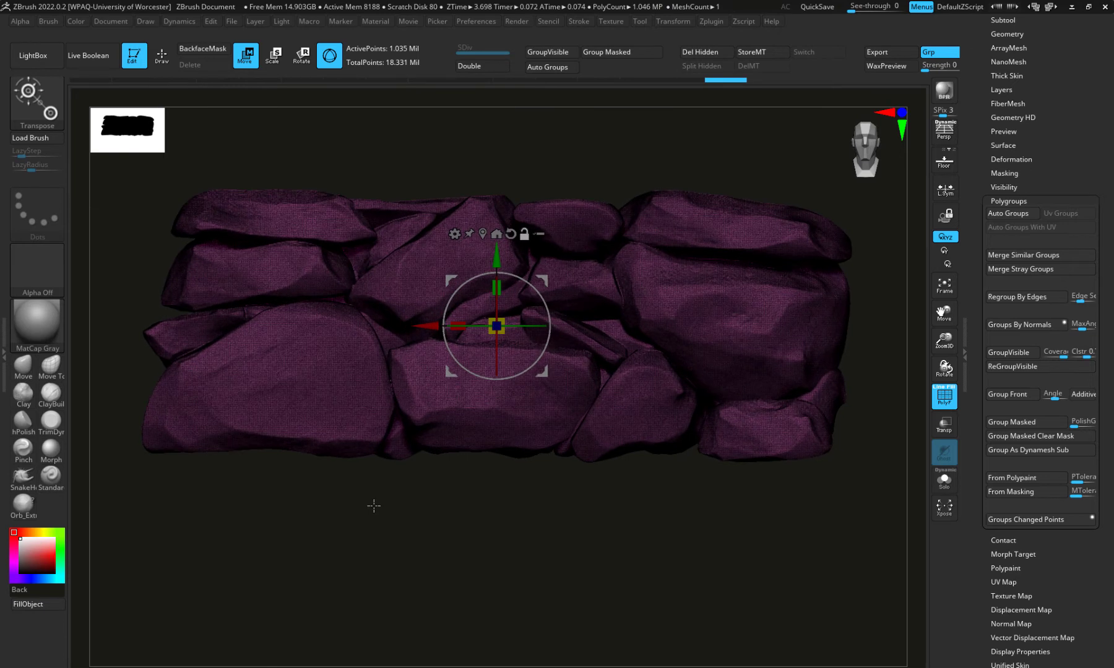
left_click(455, 234)
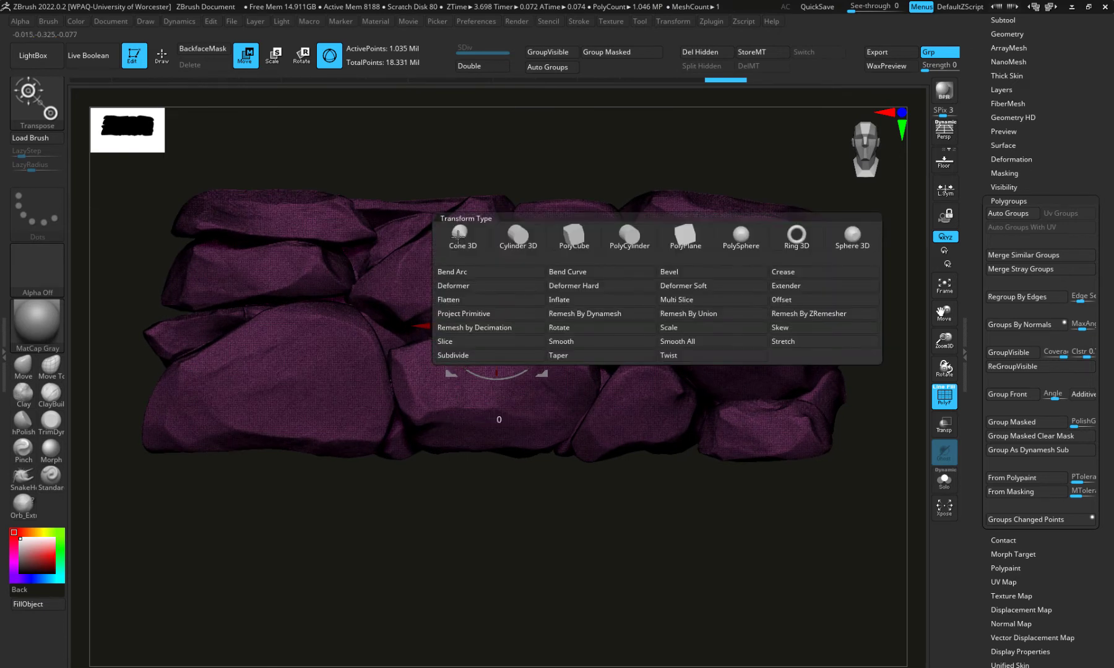
left_click(497, 330)
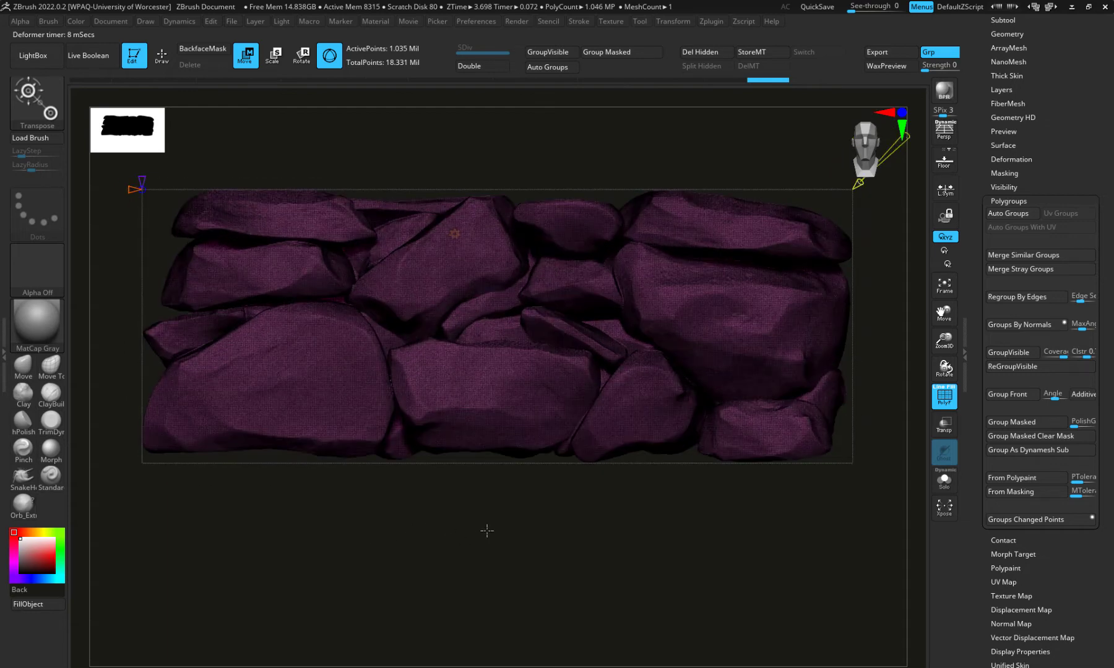
left_click_drag(487, 531, 463, 507)
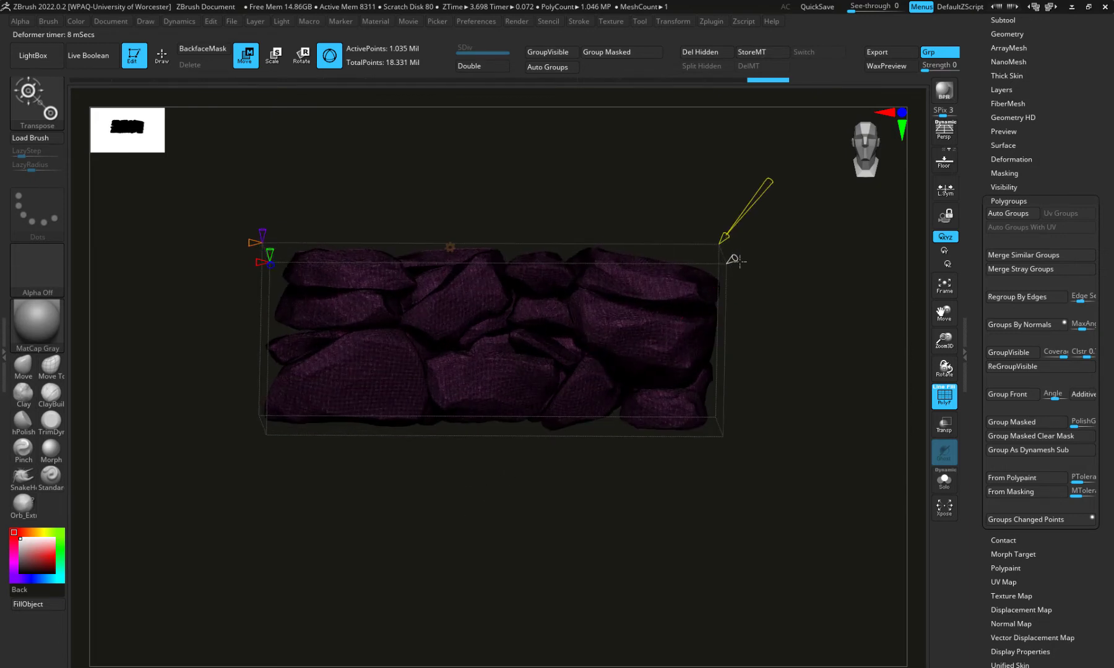
left_click_drag(732, 259, 736, 258)
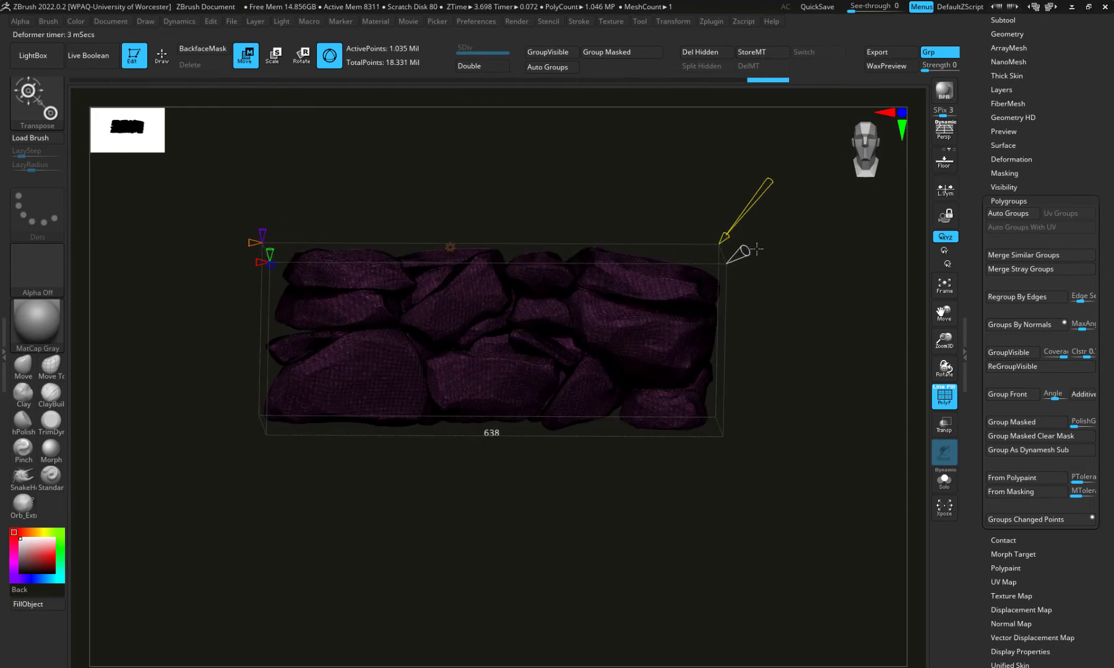
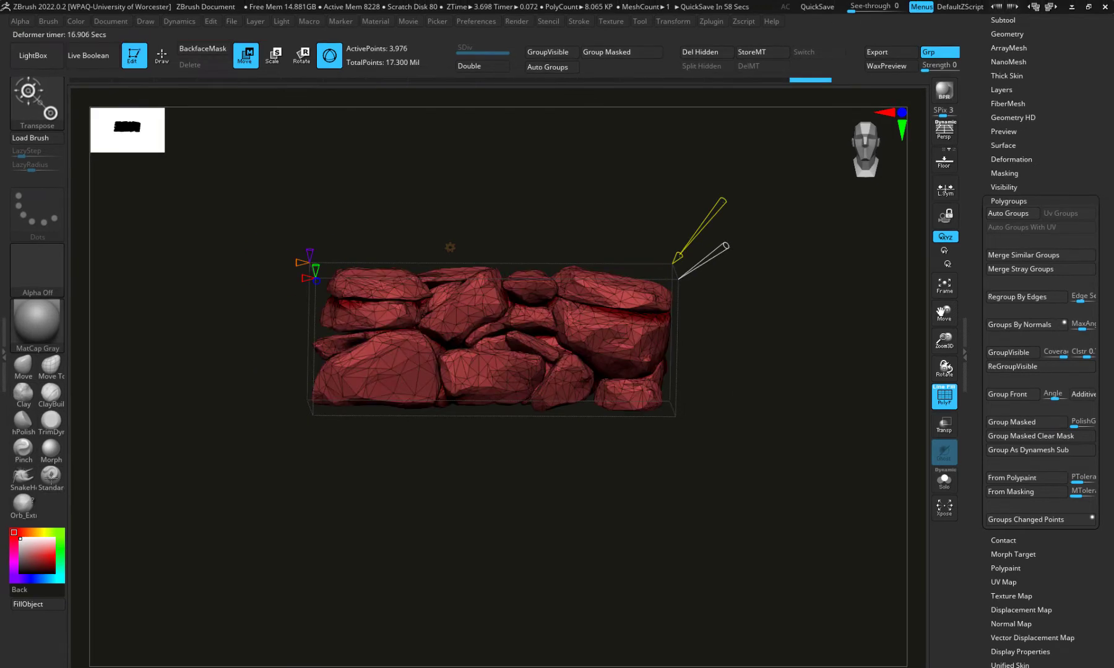
Examine the decimated wall's triangle topology and silhouette up close, from the front and from the side
left_click_drag(297, 459, 467, 542)
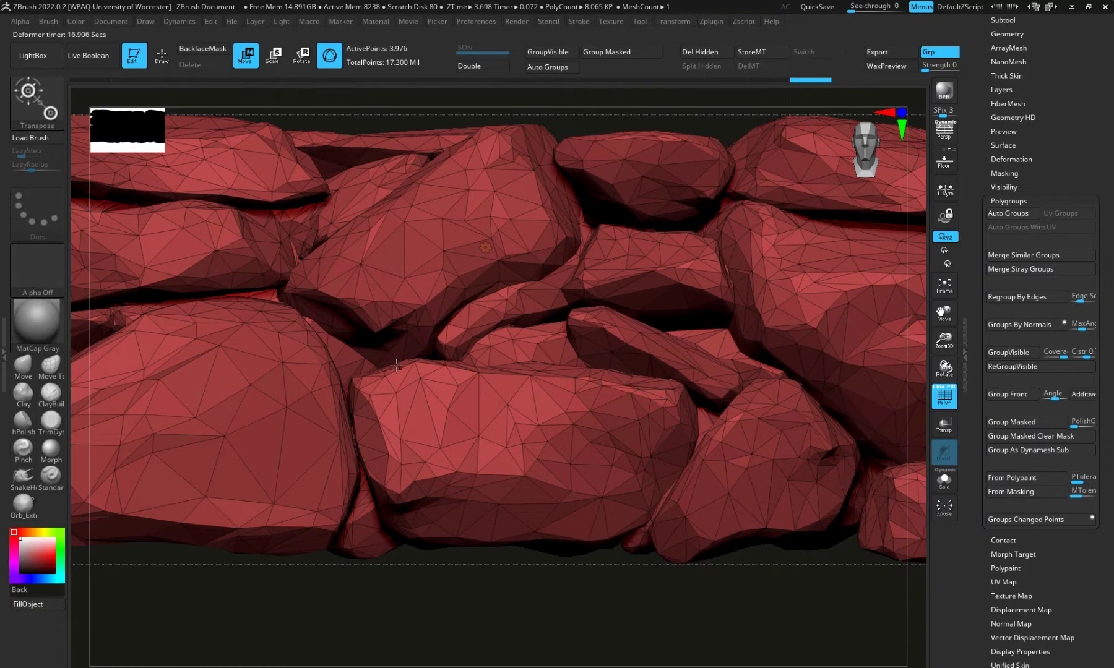
right_click_drag(405, 371, 416, 446, "alt")
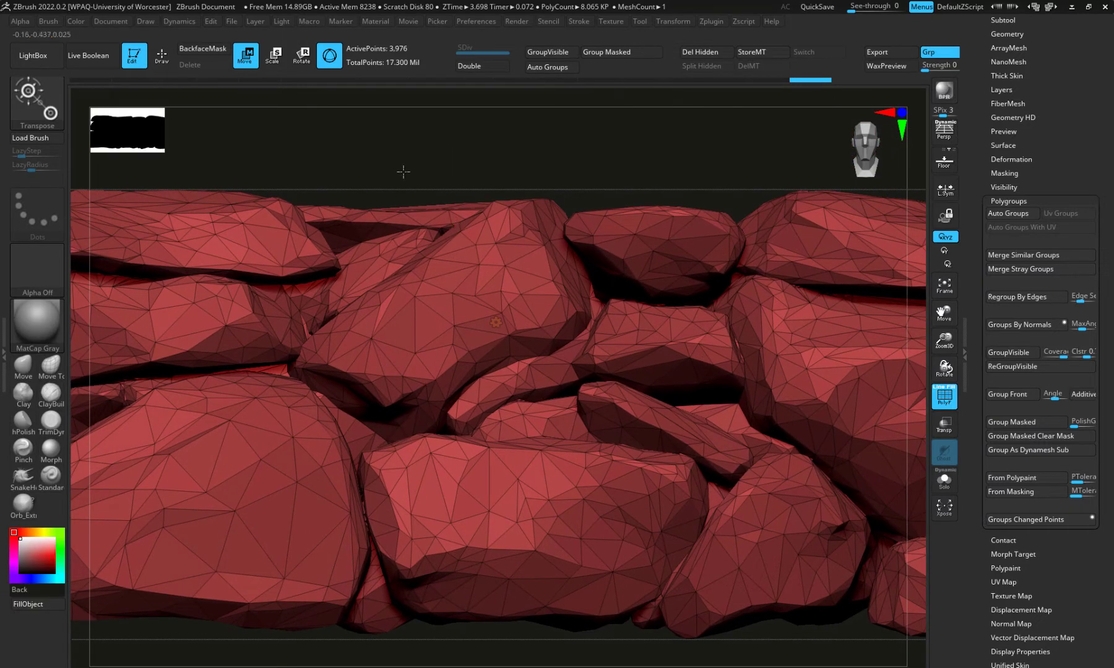
left_click_drag(404, 172, 374, 156)
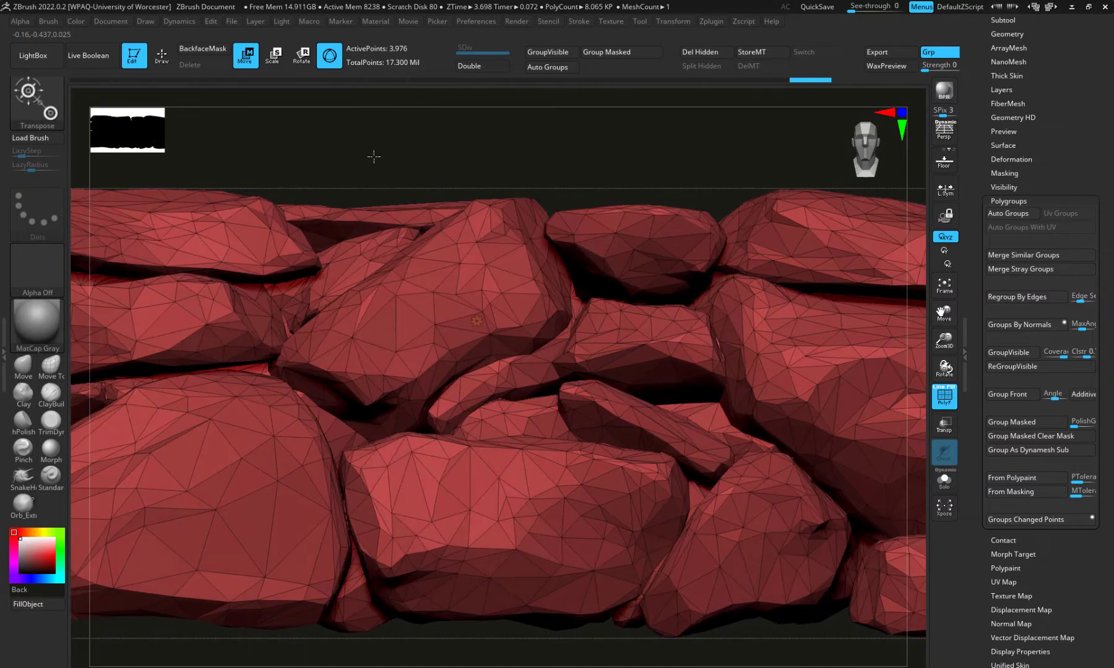
right_click_drag(376, 156, 336, 232, "ctrl")
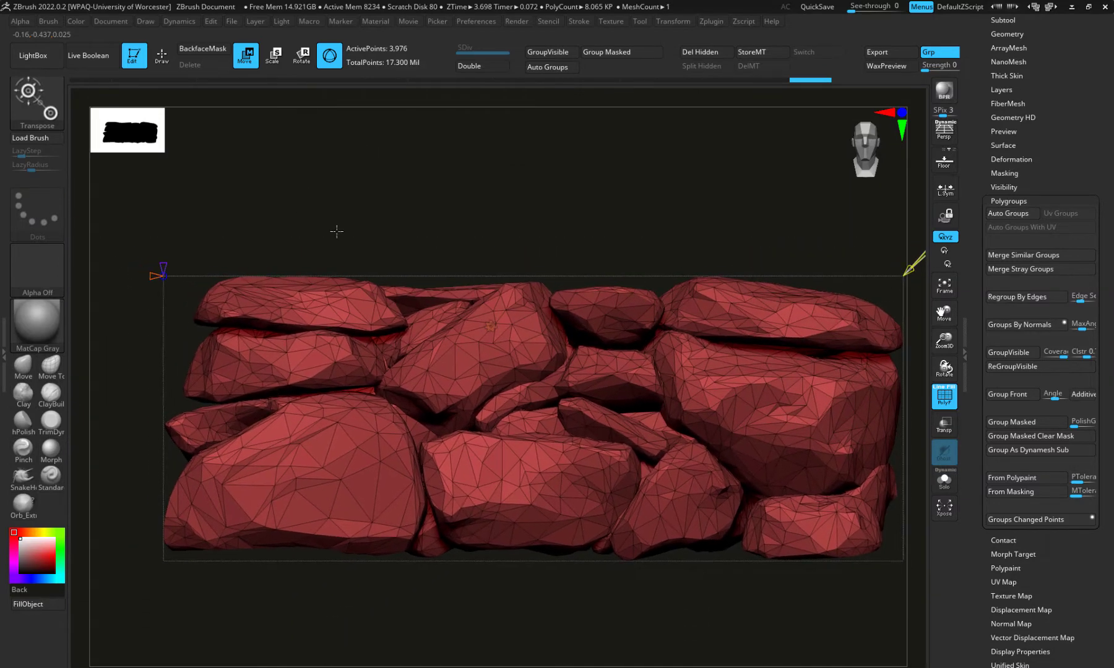
left_click_drag(307, 223, 325, 234, "shift")
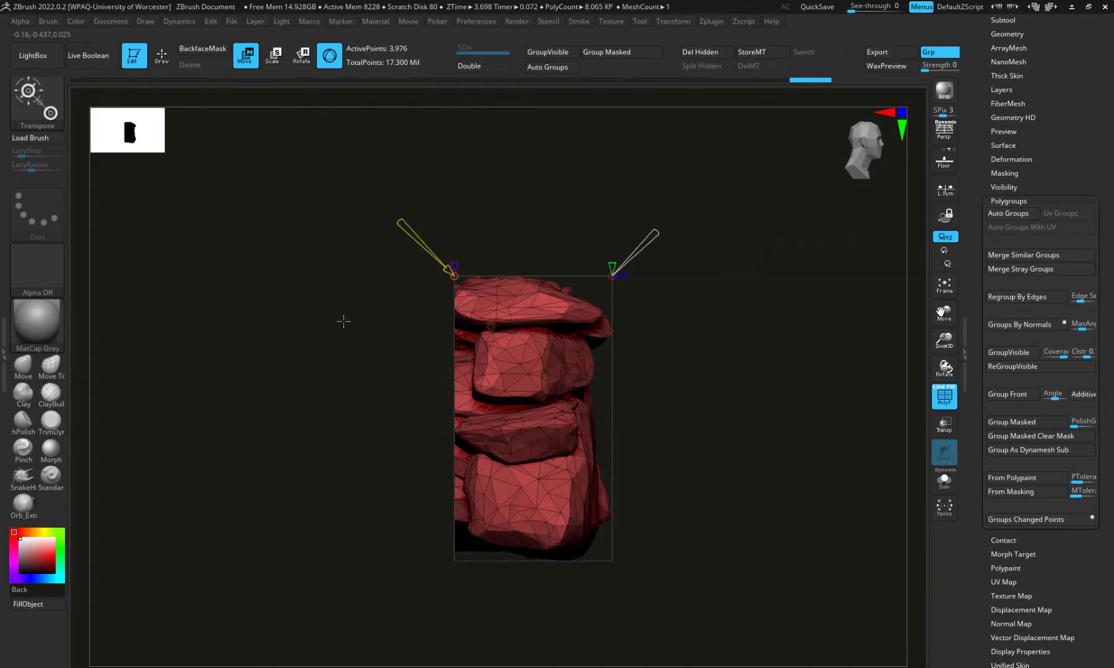
left_click_drag(343, 321, 457, 328)
left_click_drag(504, 251, 458, 241, "shift")
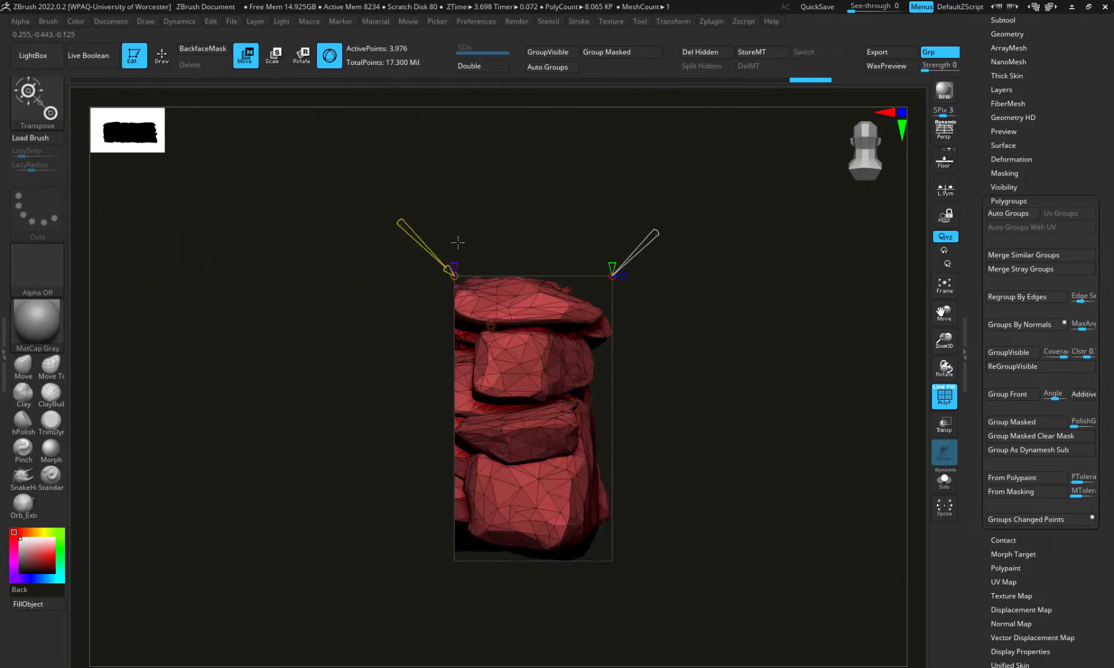
right_click_drag(350, 383, 340, 332, "alt")
left_click_drag(397, 346, 346, 351, "shift")
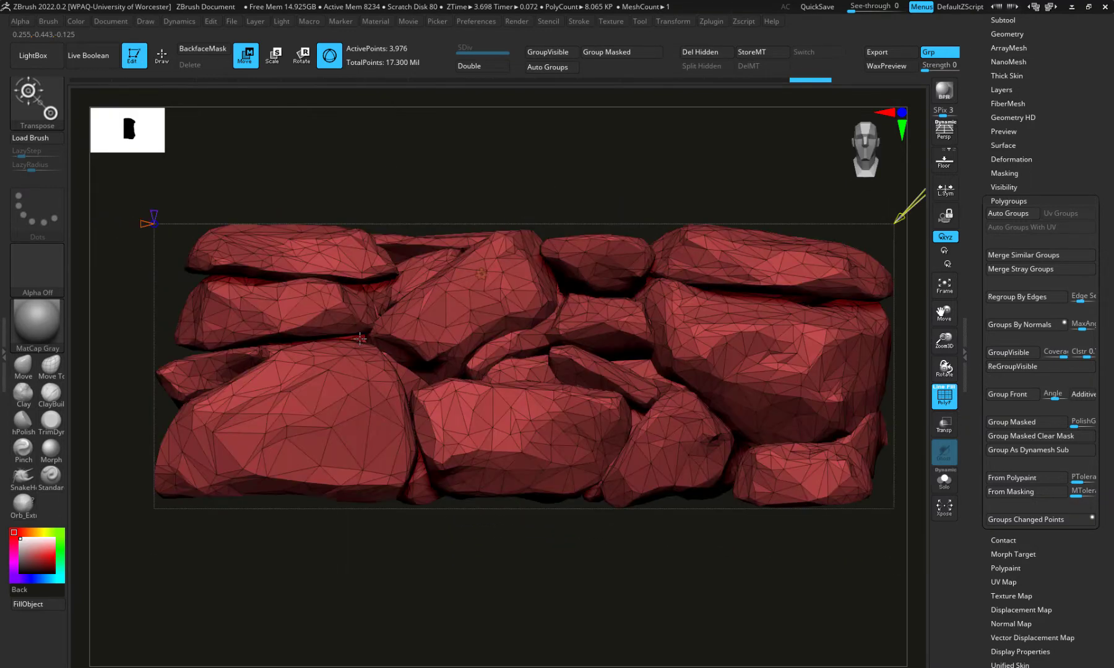
right_click_drag(373, 536, 430, 557, "alt")
mouse_move(430, 557)
left_mouse_down()
mouse_move(405, 534)
mouse_move(458, 514)
mouse_move(435, 522)
mouse_move(447, 545)
mouse_move(432, 557)
left_mouse_up()
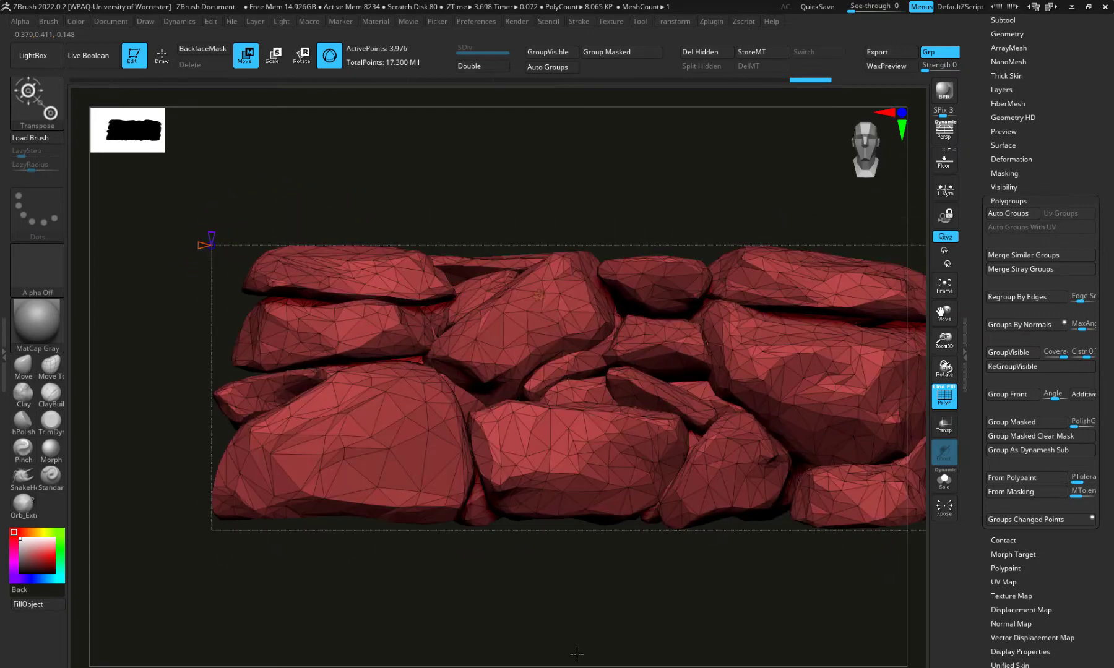
left_click_drag(538, 607, 475, 548, "alt")
left_click_drag(350, 576, 381, 565, "alt")
left_click_drag(309, 555, 422, 564, "alt")
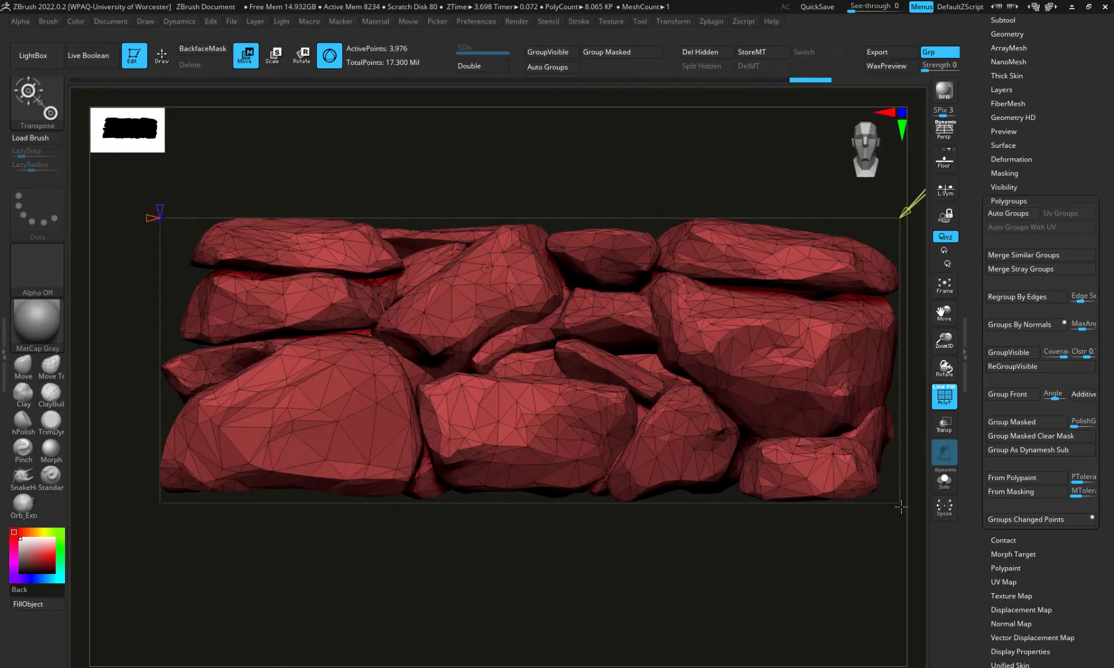
Hide the wireframe and decimate the wall further to about 1,400 points with the Remesh by Decimation deformer
left_click(944, 396)
mouse_move(686, 567)
left_mouse_down("alt")
mouse_move(621, 559)
mouse_move(659, 561)
left_mouse_up("alt")
left_click_drag(463, 588, 460, 591, "alt")
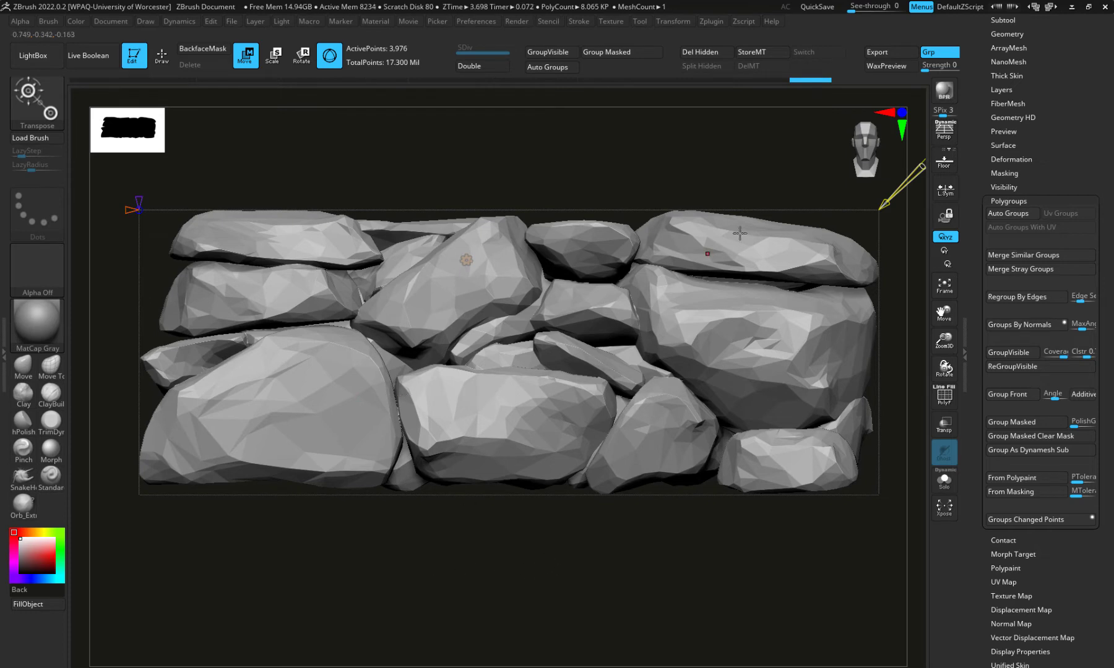
left_click_drag(679, 204, 672, 222)
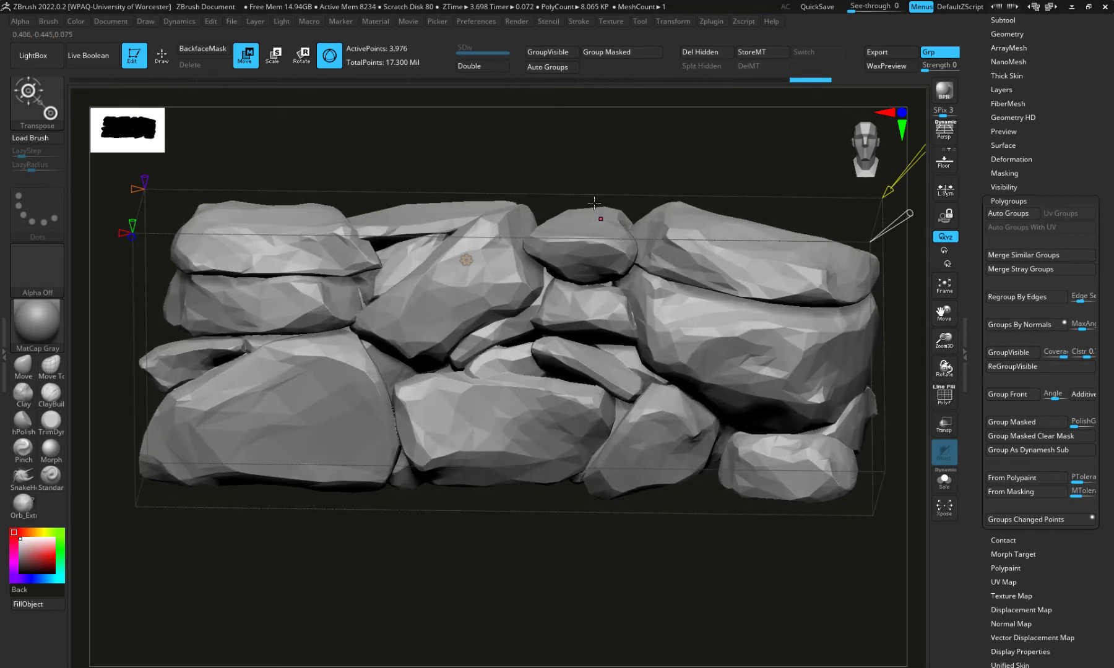
left_click_drag(906, 213, 898, 223)
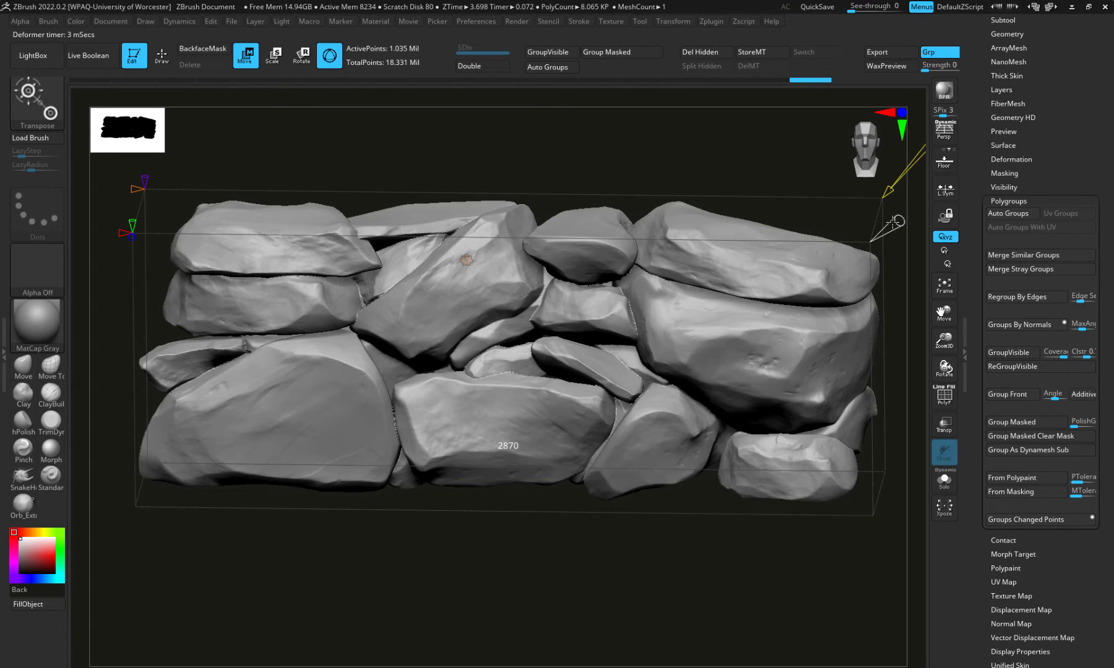
left_click_drag(698, 436, 623, 438)
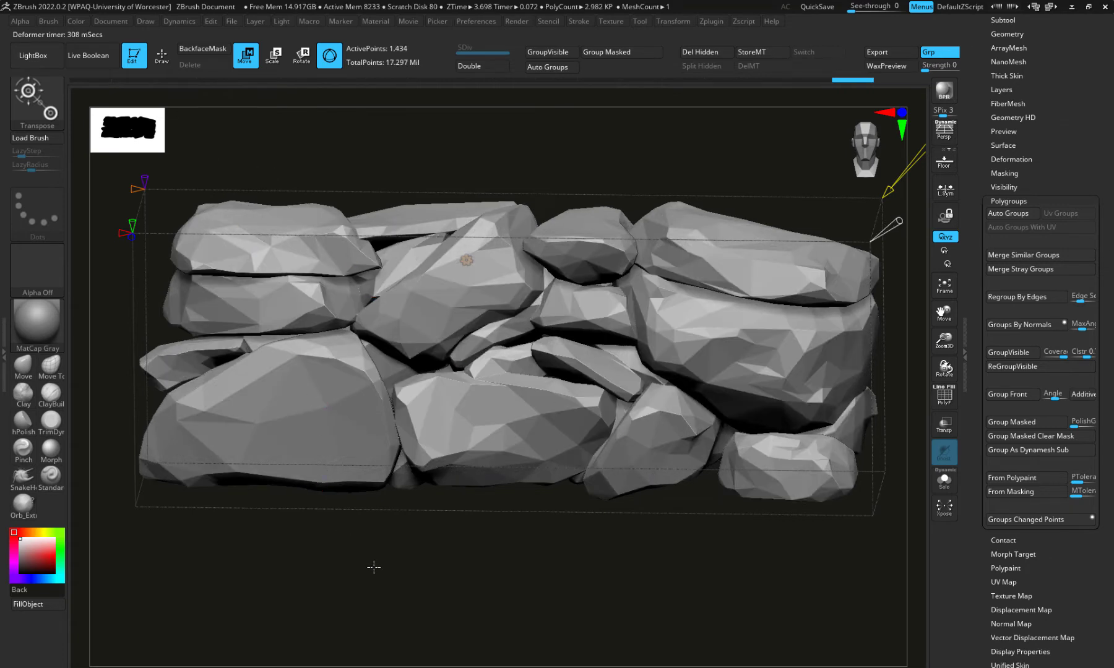
Show the wireframe and try decimating the wall further to about 500 points
left_click_drag(370, 567, 363, 609)
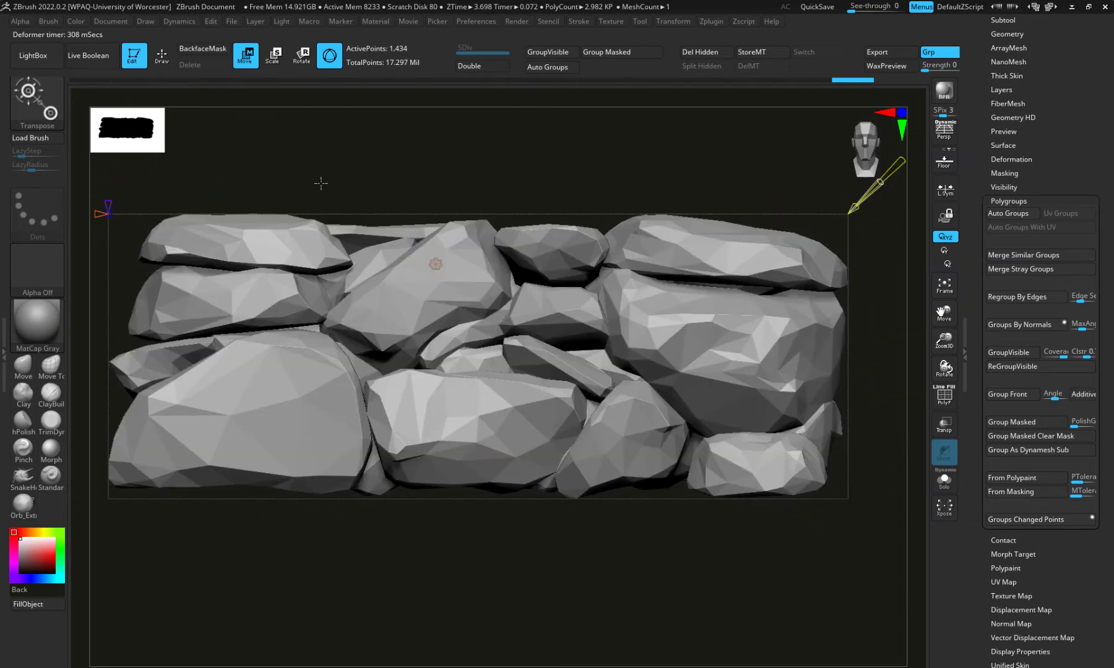
left_click(945, 396)
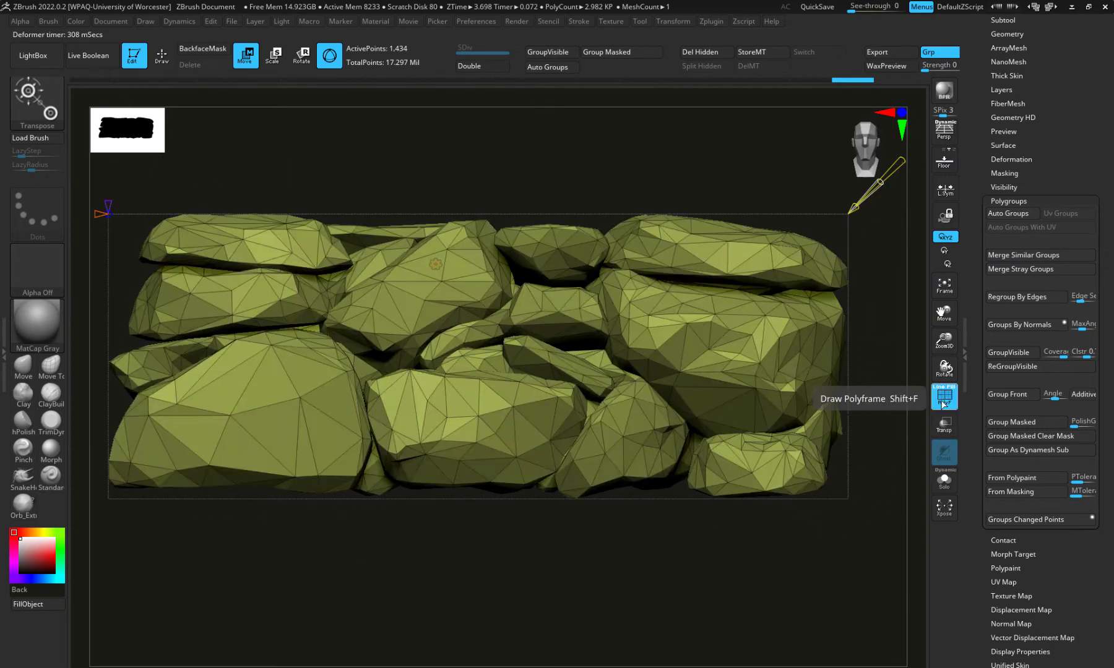
left_click_drag(632, 142, 798, 186)
left_click_drag(890, 209, 879, 216)
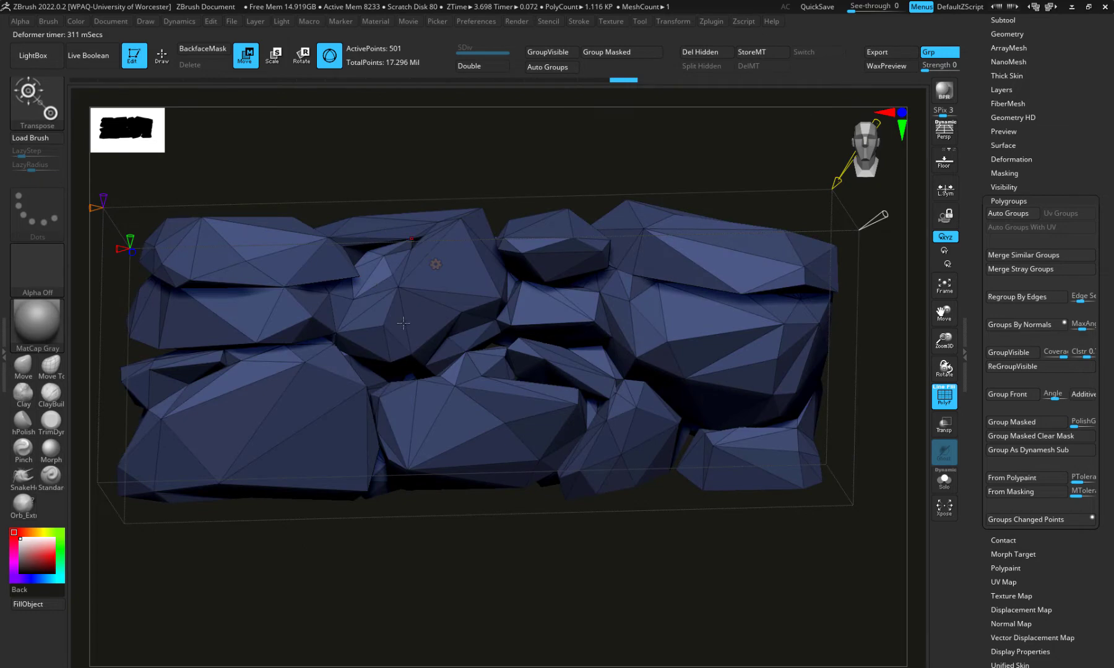
Hide the wireframe and examine the heavily decimated wall's faceted shapes and silhouette from the front
left_click(944, 396)
left_click_drag(598, 595, 561, 573, "shift")
left_click_drag(465, 577, 502, 577, "shift")
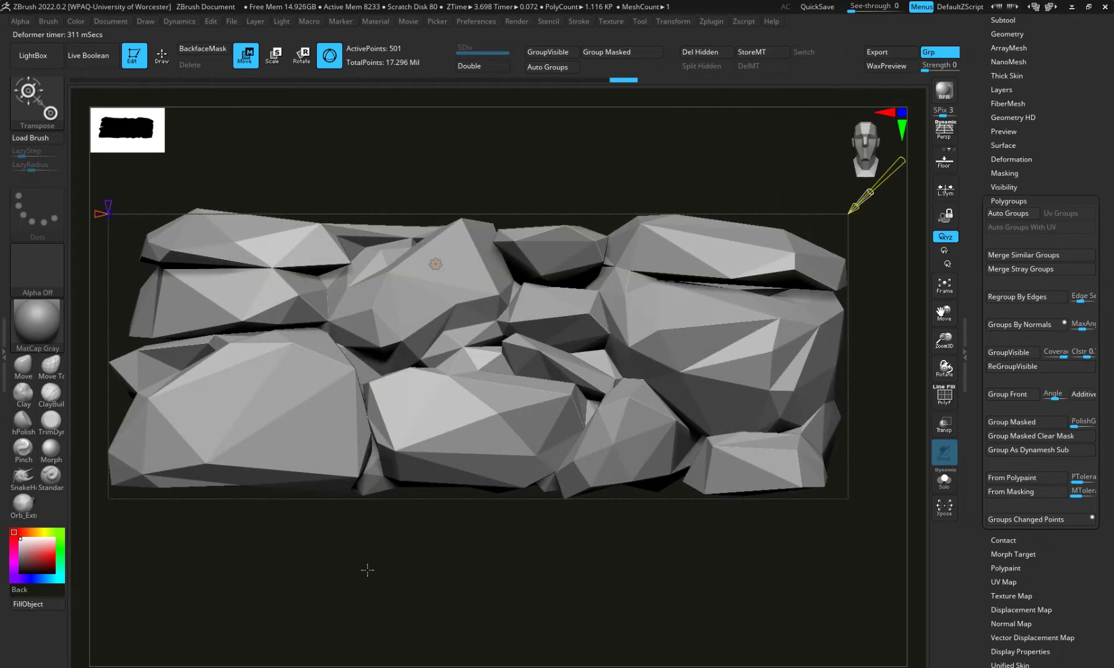
left_click_drag(366, 569, 323, 562, "alt")
left_click_drag(398, 562, 321, 530, "shift")
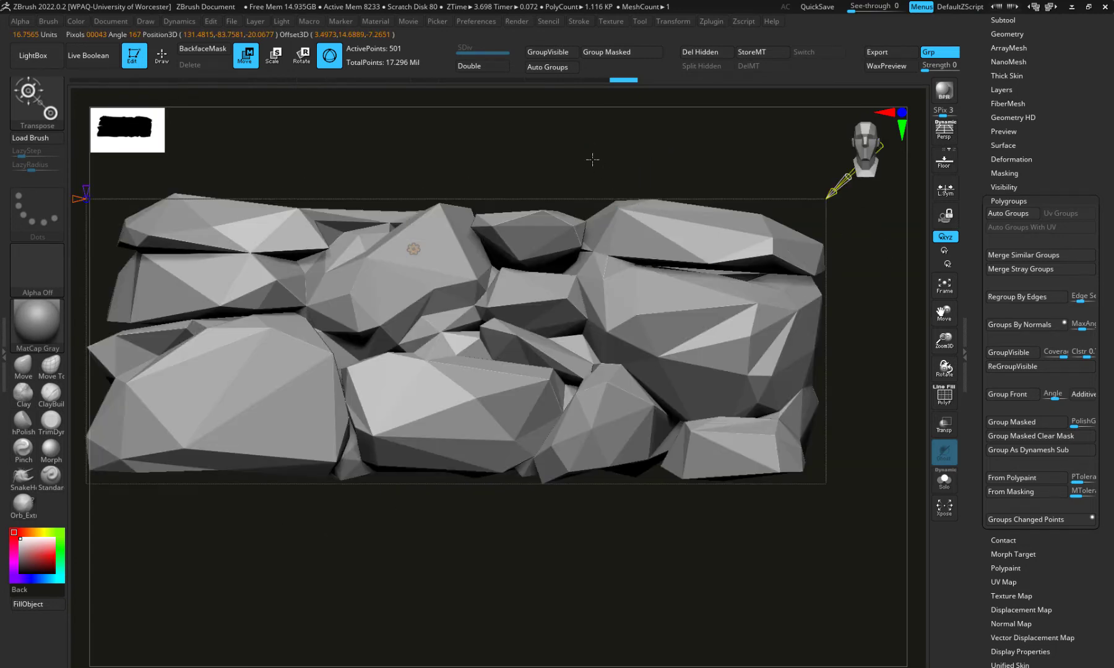
Try decimating the wall to about 1,700 points and compare its shapes from the side and front
left_click_drag(593, 160, 872, 209)
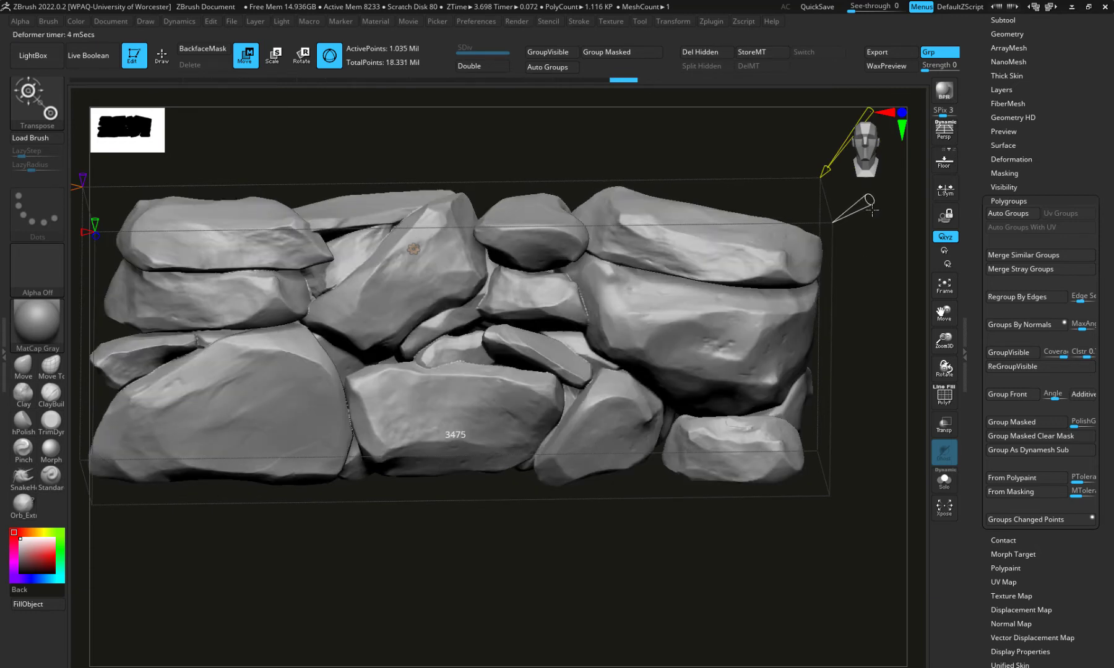
left_click_drag(718, 548, 663, 553, "shift")
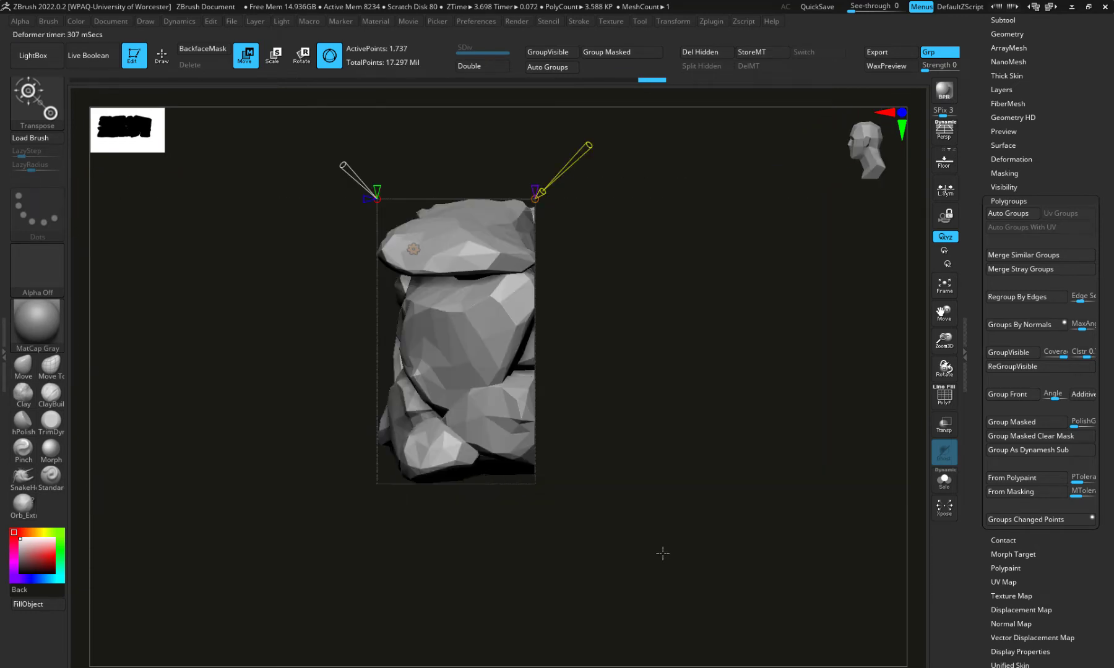
left_click_drag(284, 497, 503, 550)
mouse_move(429, 557)
left_mouse_down()
mouse_move(362, 576)
mouse_move(393, 574)
mouse_move(362, 568)
mouse_move(423, 549)
mouse_move(408, 611)
mouse_move(410, 535)
mouse_move(370, 532)
mouse_move(415, 553)
left_mouse_up()
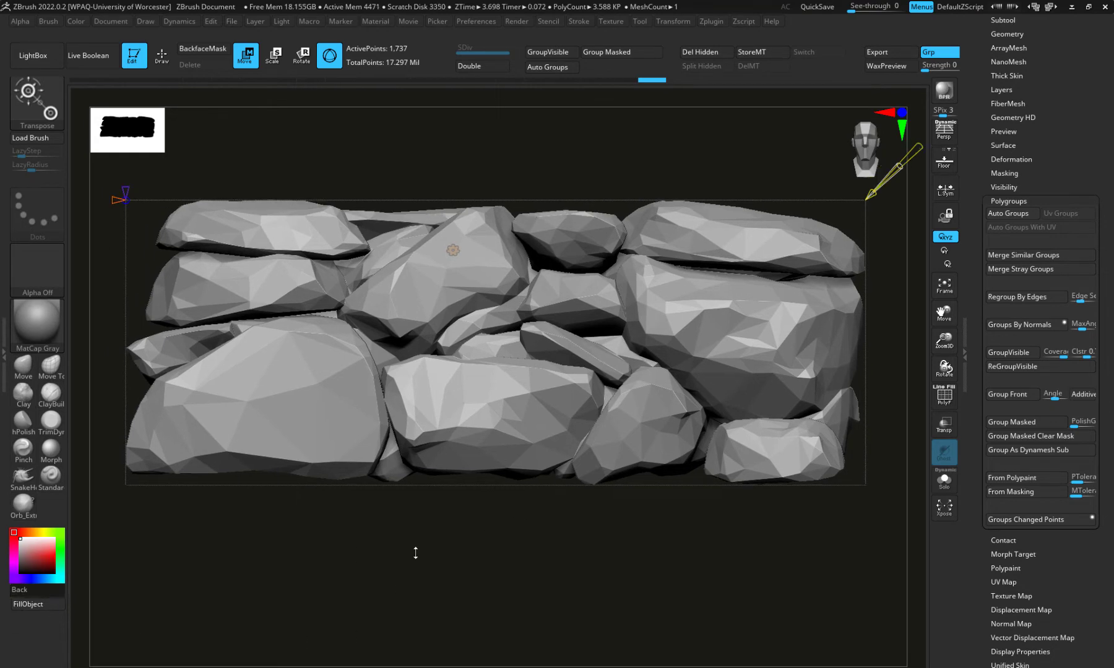
Try an extreme decimation of the wall to about 250 points
left_click_drag(801, 186, 861, 216)
left_click_drag(491, 190, 552, 173)
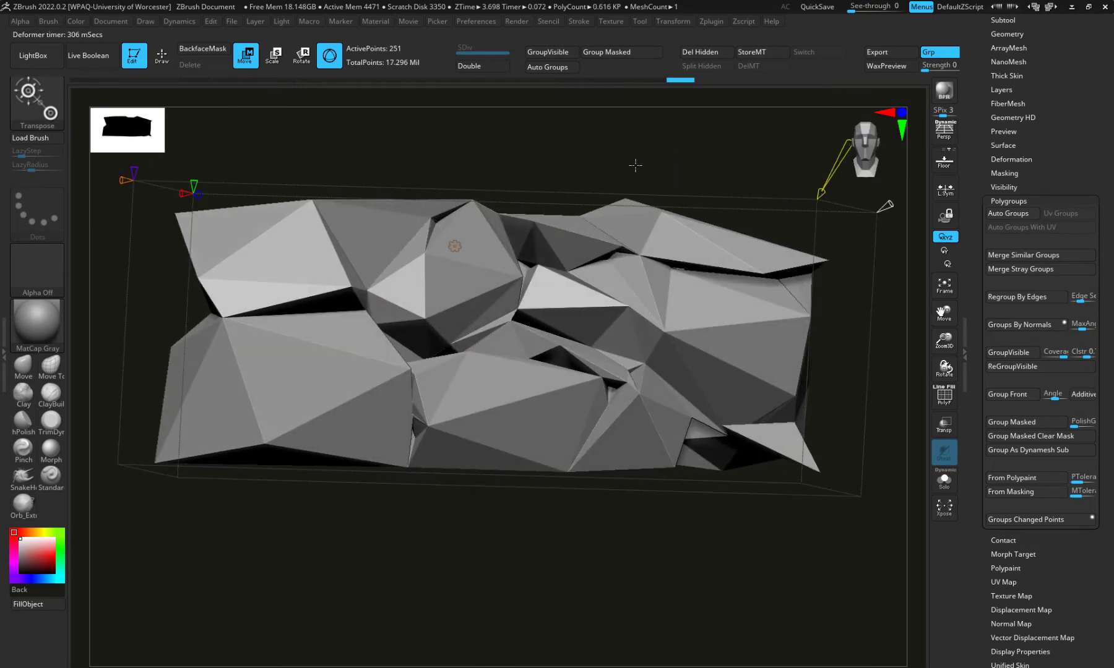
left_click_drag(635, 165, 719, 187, "shift")
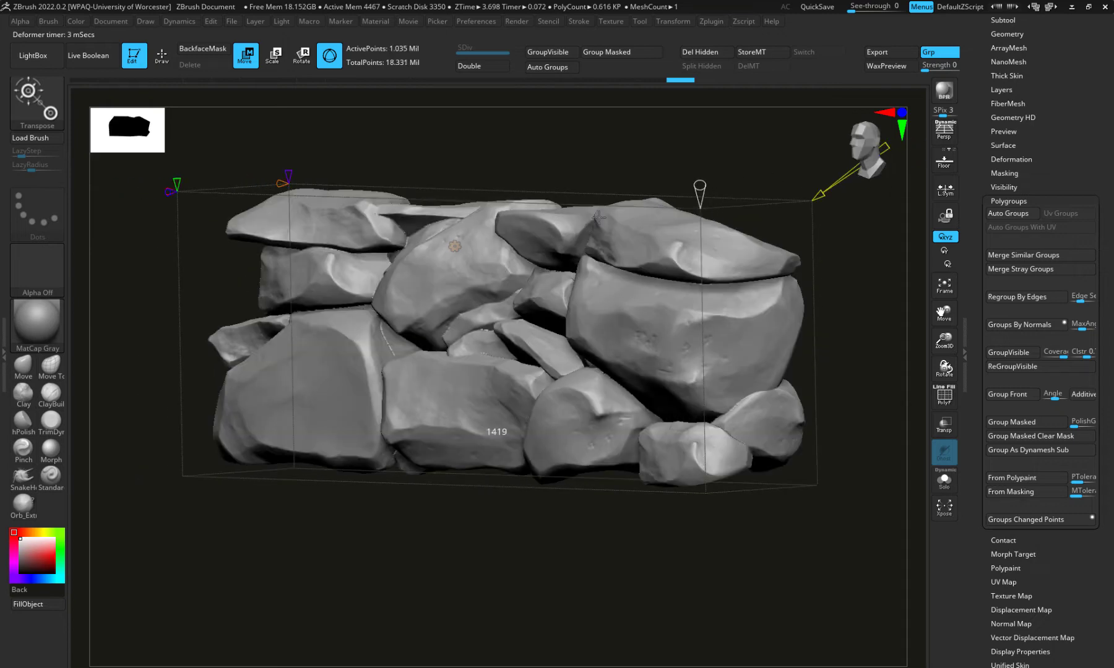
Decimate the wall to about 1,000 points and accept the Remesh by Decimation deformer
left_click_drag(599, 218, 615, 180)
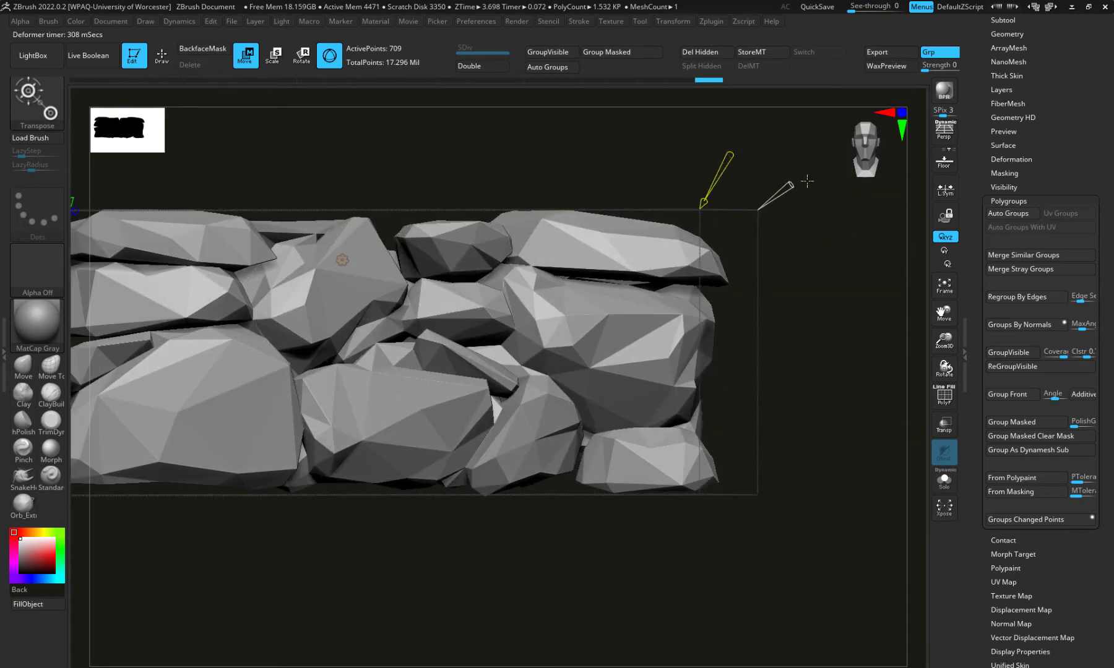
left_click_drag(794, 184, 794, 182)
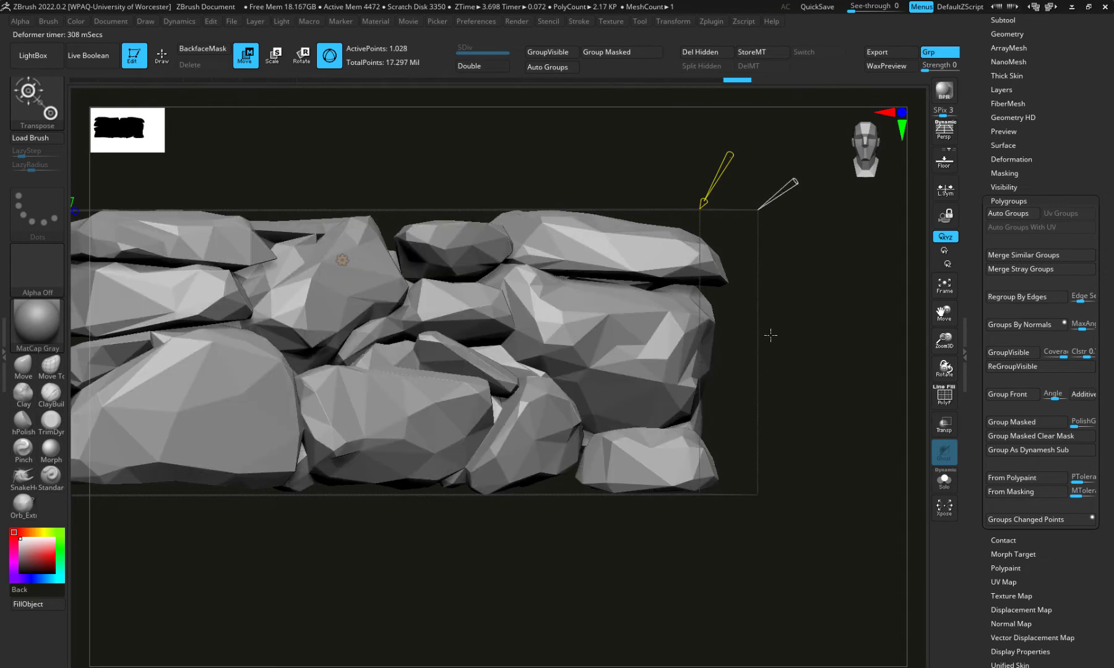
left_click_drag(437, 570, 478, 516)
left_click_drag(383, 512, 388, 544, "shift")
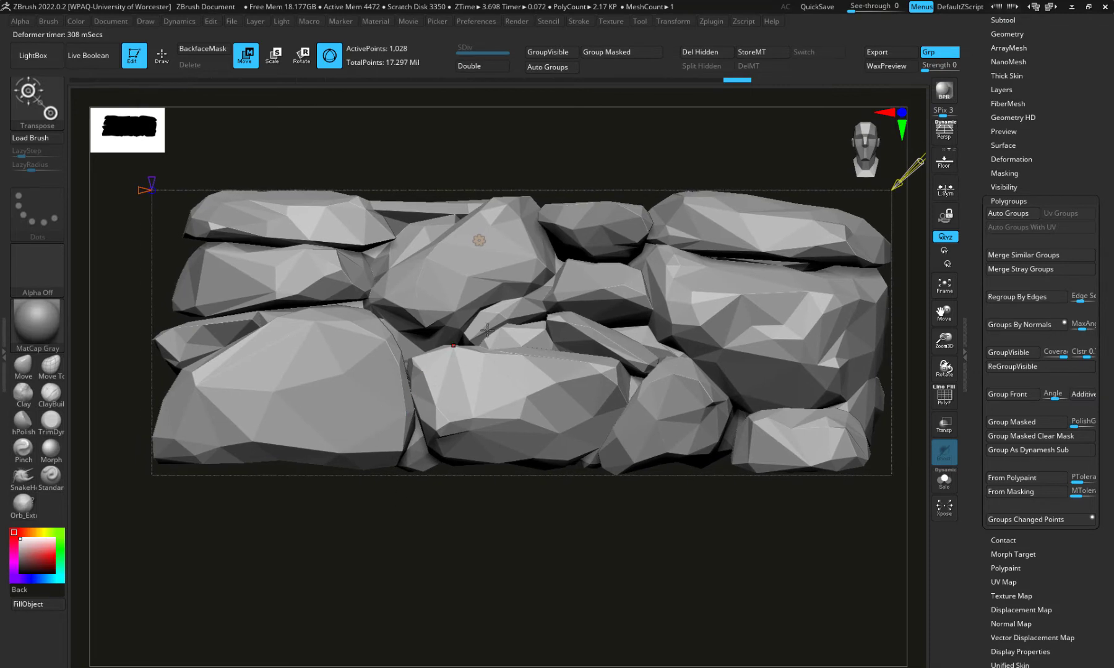
left_click(479, 240)
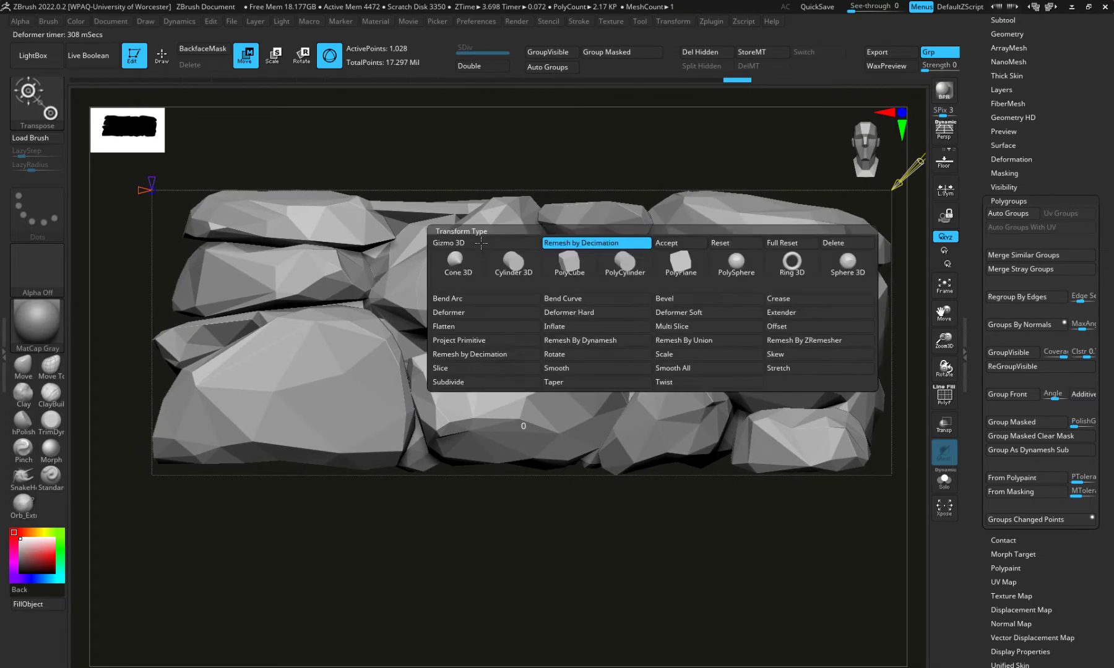
left_click(662, 243)
Check the accepted low-poly wall from the side and front, and export it as WALL_LP.obj
left_click_drag(512, 474, 476, 487, "alt")
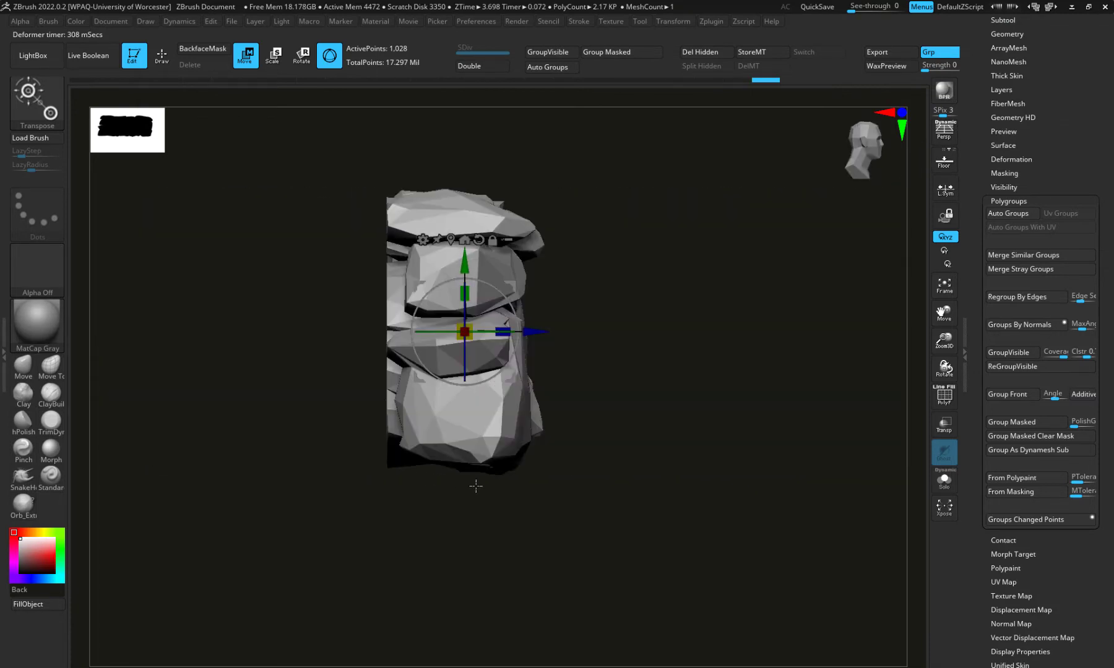
left_click_drag(554, 490, 569, 521, "shift")
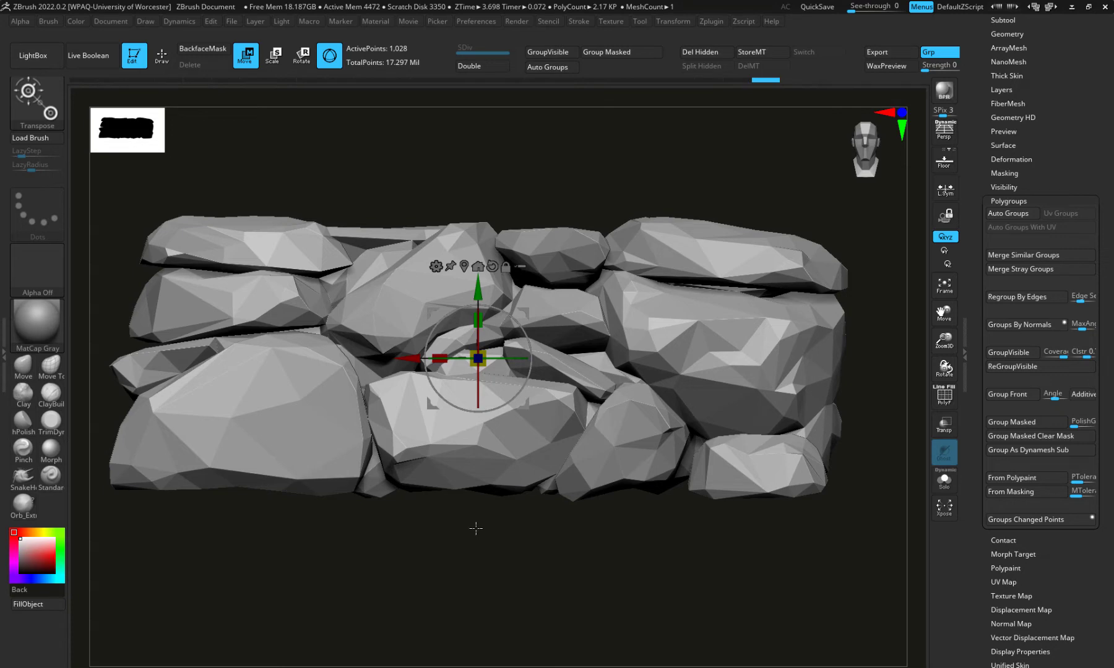
left_click_drag(455, 564, 433, 550, "shift")
left_click_drag(294, 541, 347, 532, "shift")
scroll(1092, 72, "up", 5)
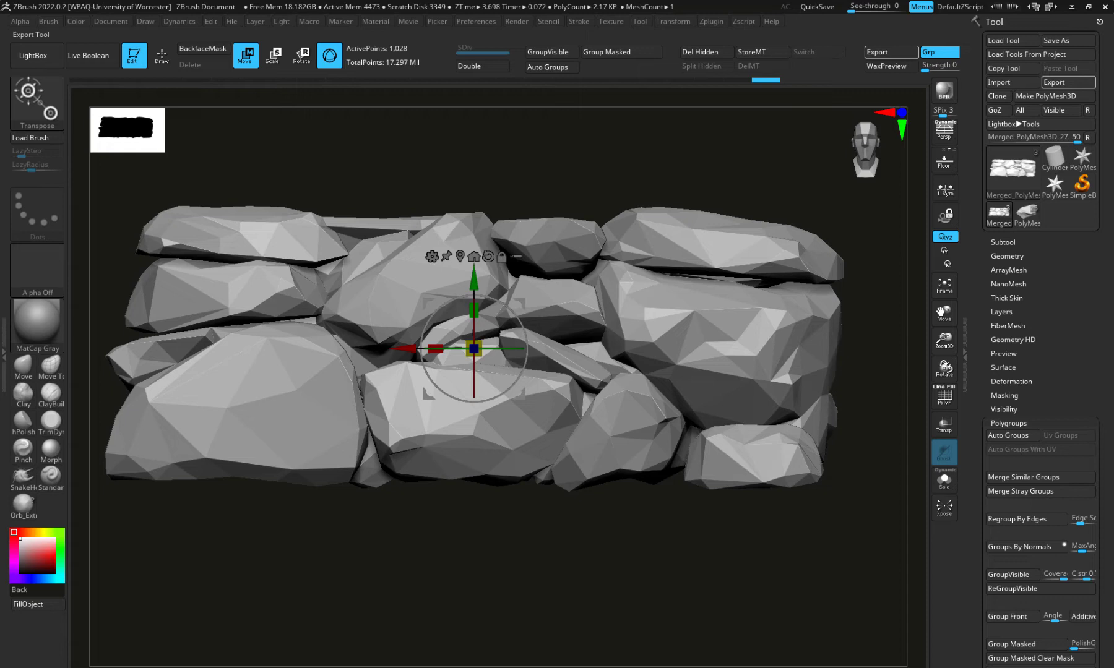
Switch to Maya and start a new empty scene in place of the open Modularity_advancement3 scene
left_click(1072, 7)
scroll(557, 323, "down", 5)
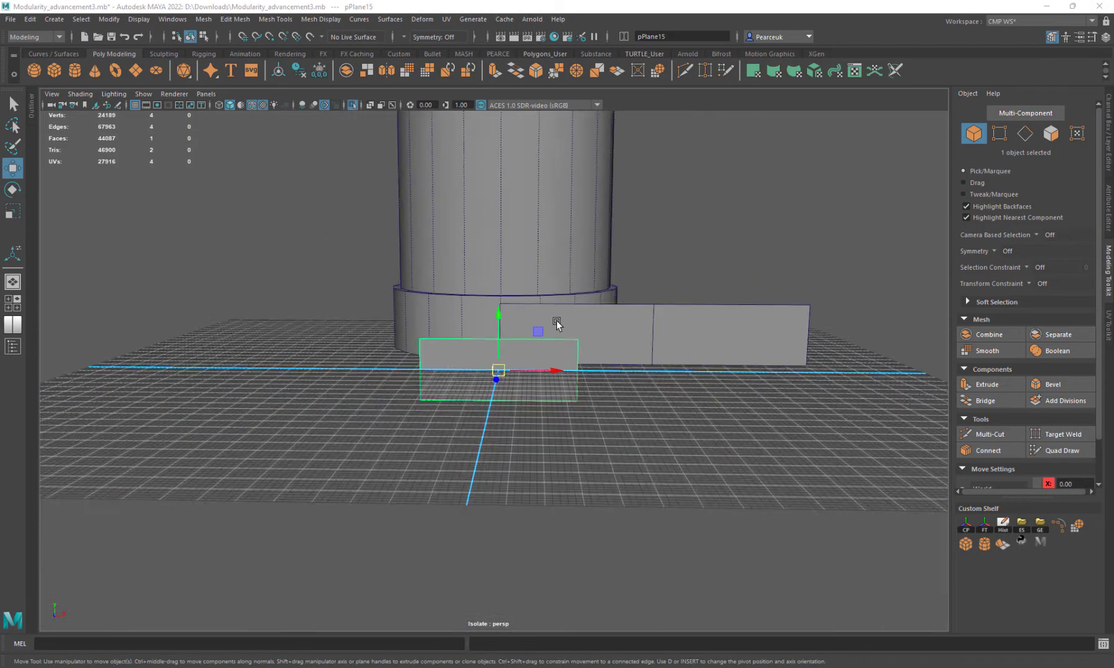
left_click(11, 18)
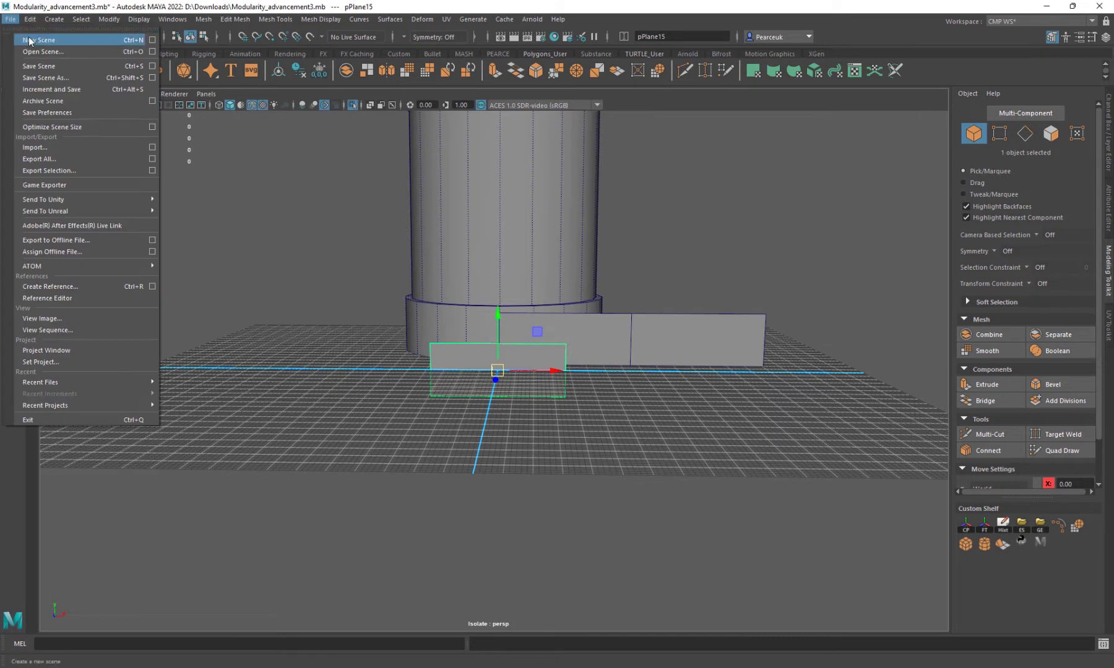
left_click(29, 38)
left_click(557, 342)
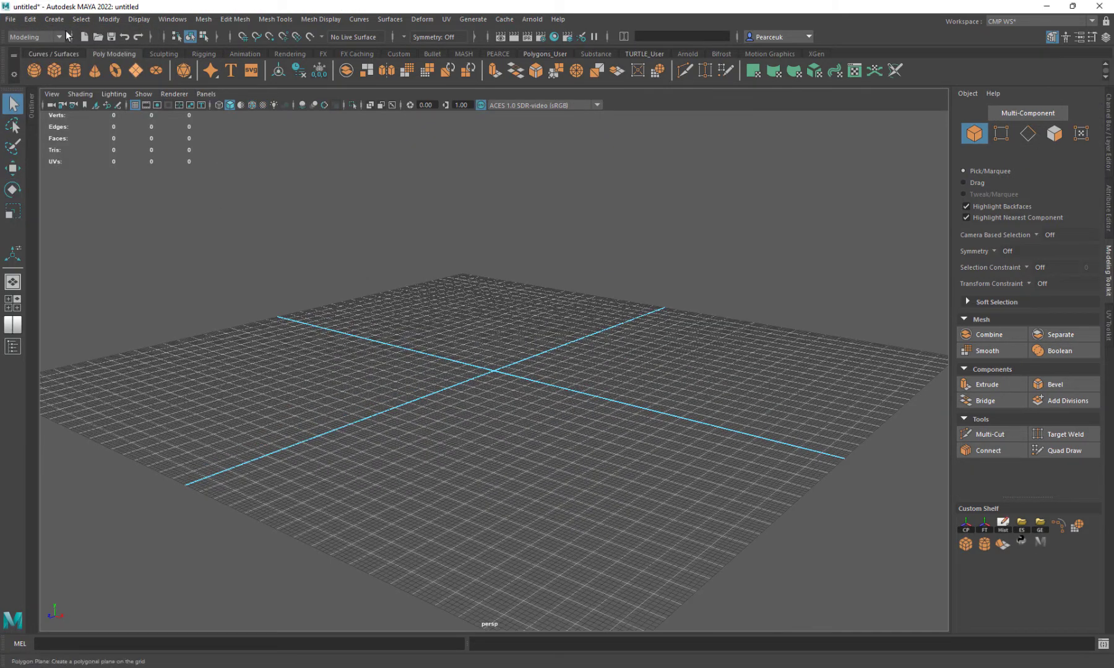
Import the high-poly wall WALL_HP into the empty scene
left_click(11, 19)
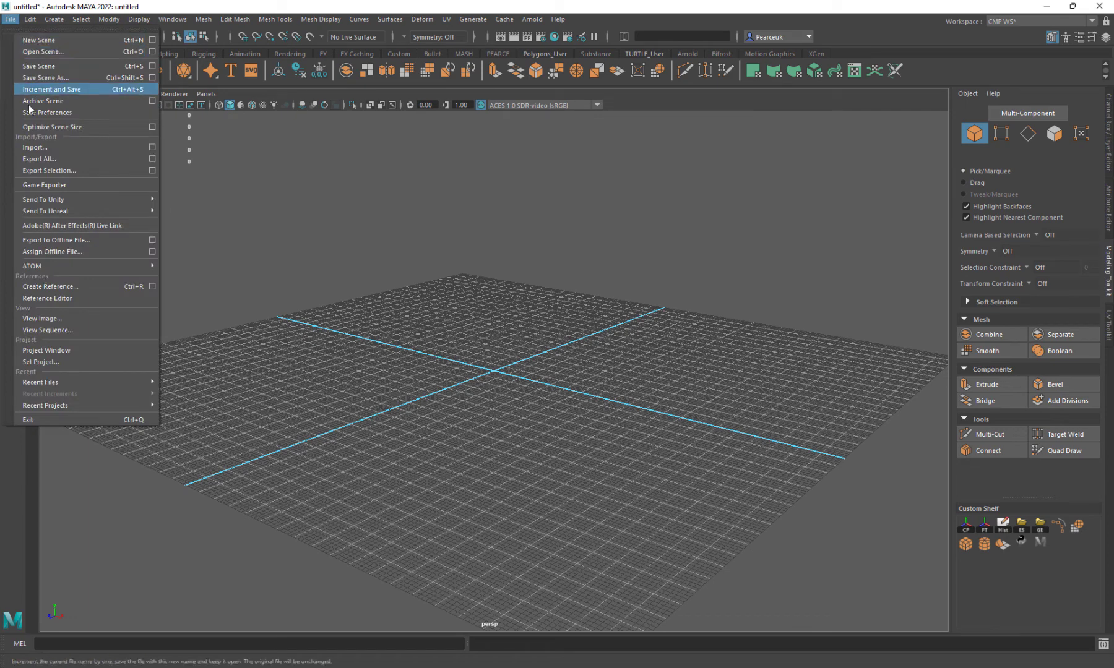
left_click(31, 148)
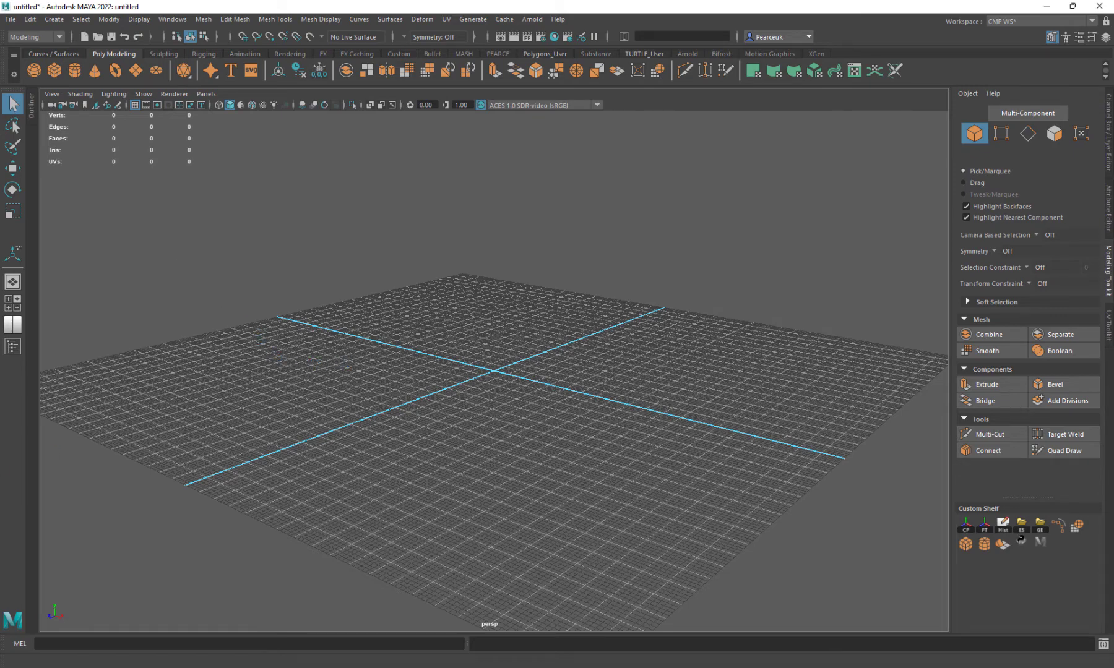
right_click_drag(311, 407, 452, 459, "alt")
left_click_drag(452, 460, 422, 367, "alt")
scroll(467, 352, "up", 4)
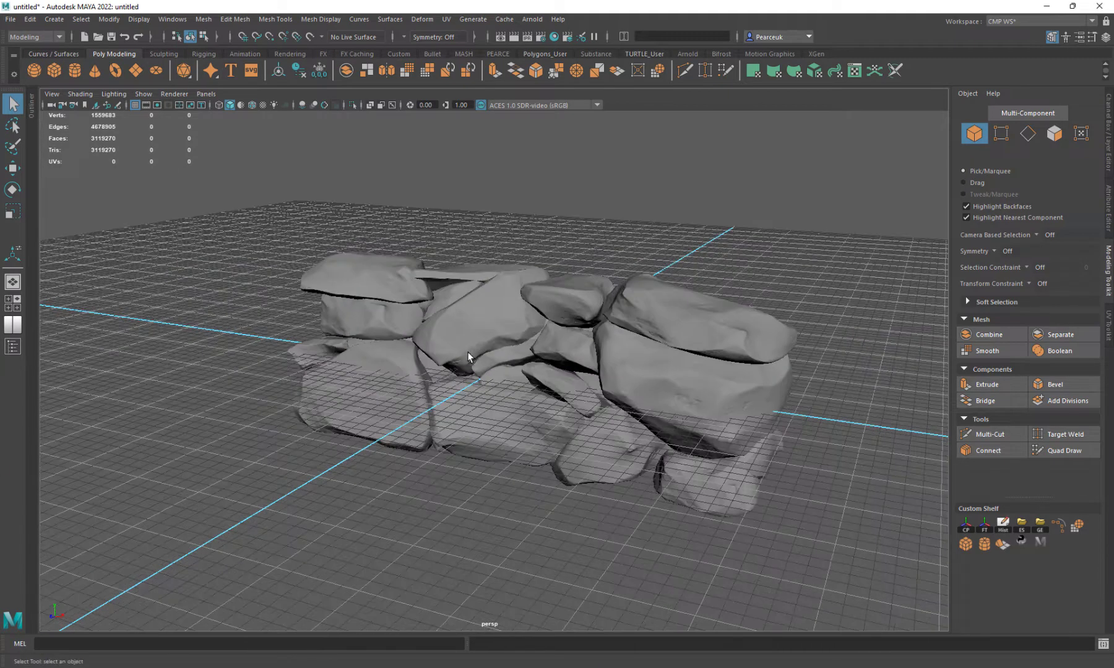
Select the imported high-poly wall, open the Outliner to identify it, and clear the selection
right_click_drag(407, 431, 616, 476, "alt")
left_click(531, 433)
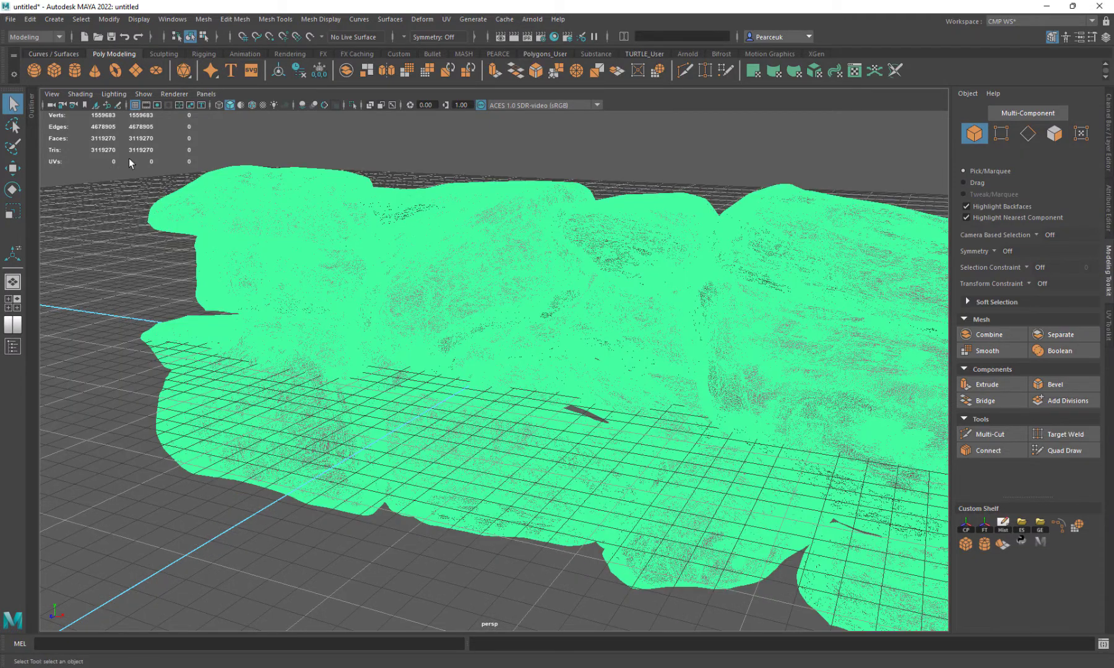
left_click(32, 114)
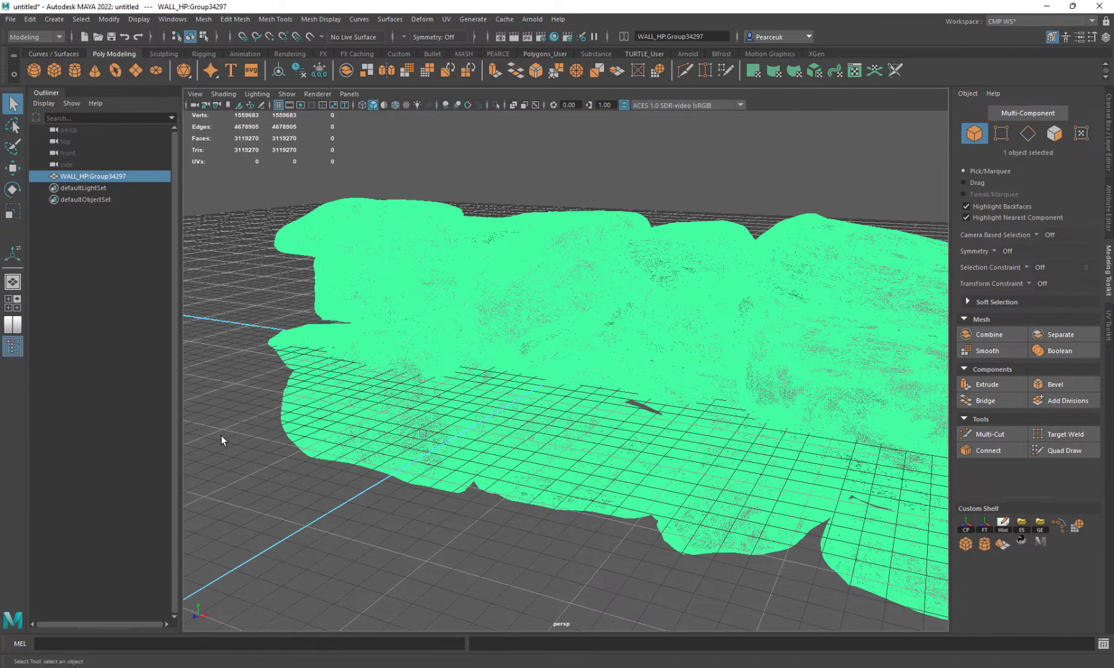
left_click(242, 410)
scroll(246, 404, "down", 3)
left_click_drag(246, 405, 255, 360, "alt")
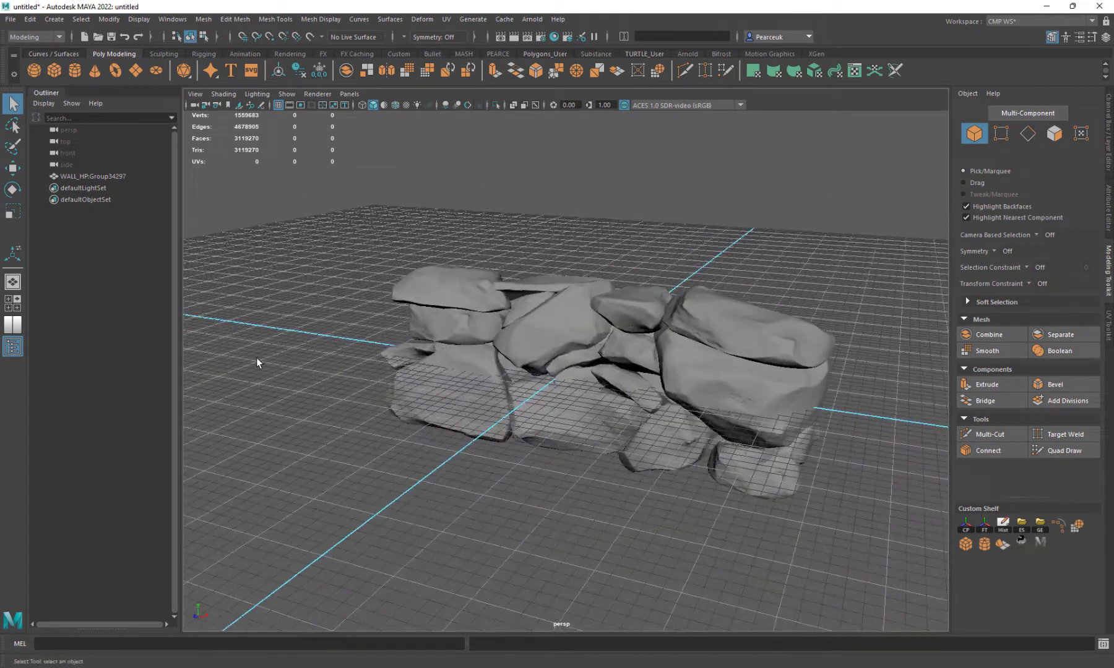
Import the low-poly wall WALL_LP.obj and isolate it in the perspective view
left_click(10, 19)
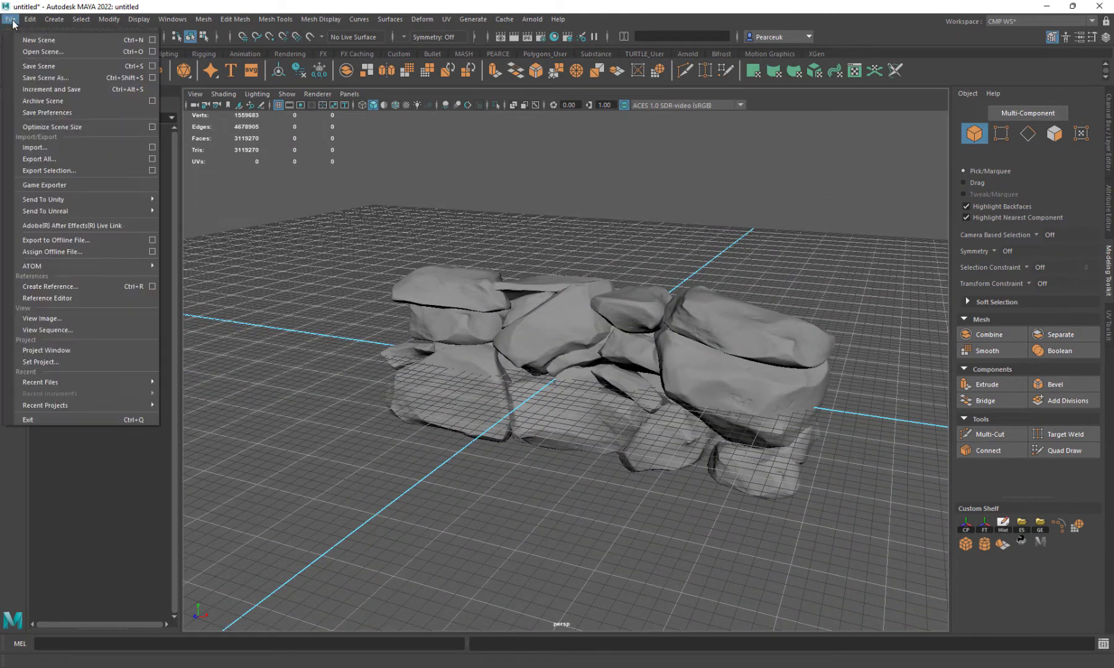
left_click(38, 147)
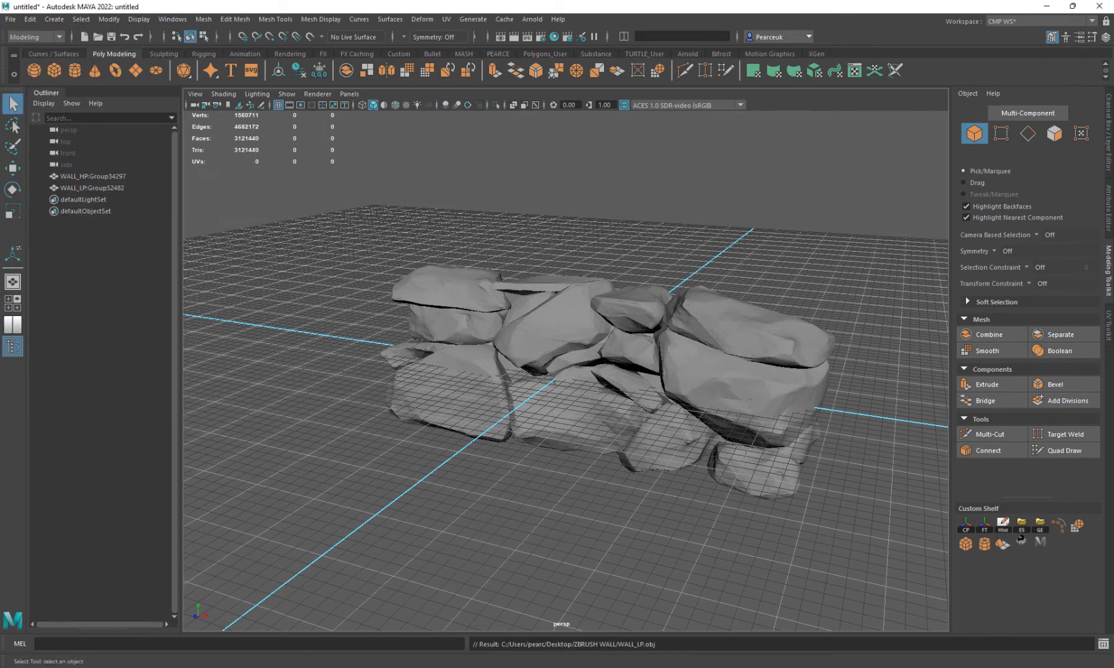
left_click(81, 188)
mouse_move(303, 372)
left_mouse_down("alt")
mouse_move(241, 355)
mouse_move(284, 355)
mouse_move(298, 375)
mouse_move(238, 368)
mouse_move(292, 371)
left_mouse_up("alt")
key("ctrl+1")
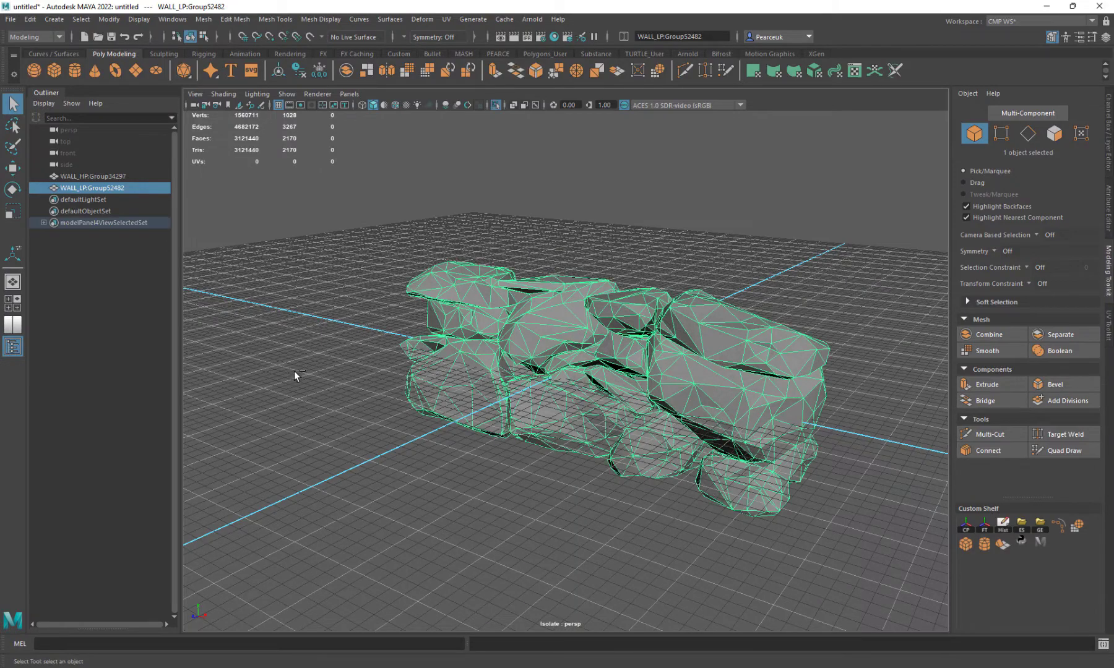
Hide the grid and examine the isolated low-poly wall's back, ends and triangle topology from several angles
left_click(399, 461)
left_click_drag(377, 358, 449, 267, "alt")
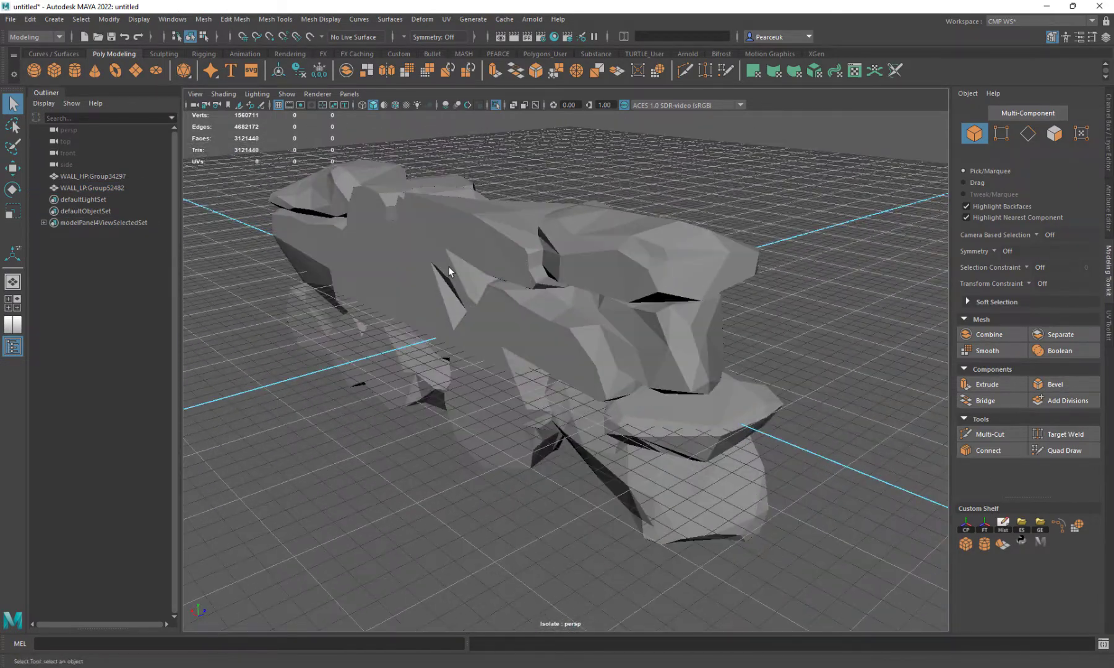
left_click(449, 266)
left_click_drag(355, 291, 498, 326, "alt")
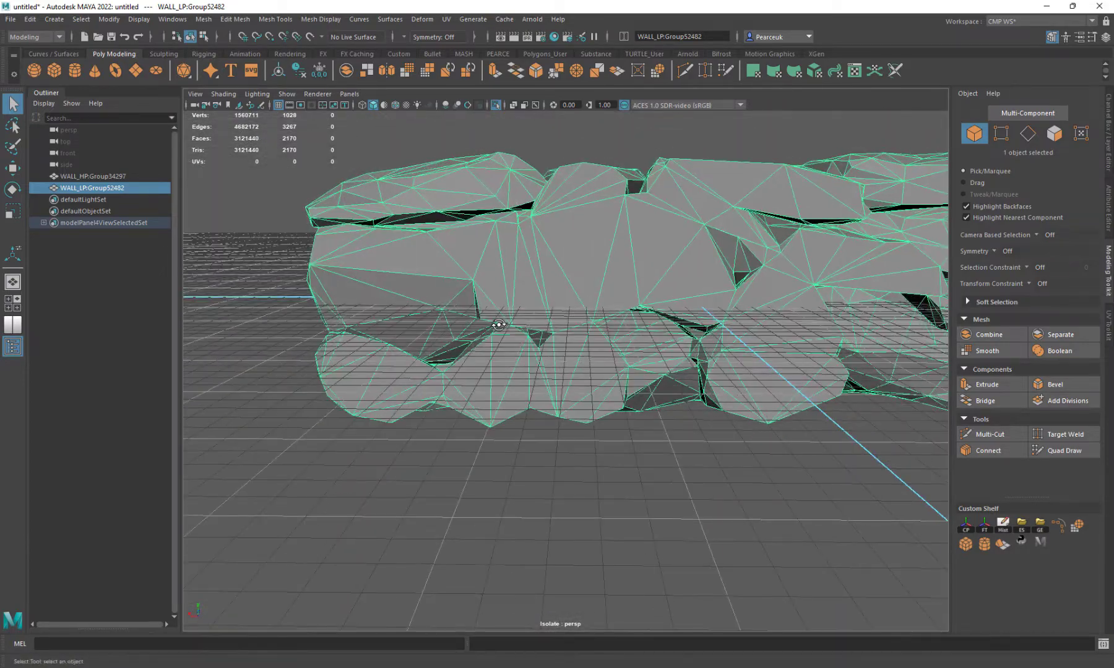
left_click(279, 105)
middle_click_drag(672, 347, 573, 348, "alt")
left_click_drag(500, 353, 319, 359, "alt")
middle_click_drag(320, 360, 455, 438, "alt")
left_click_drag(452, 284, 406, 293, "alt")
Select all the faces of the low-poly wall and frame them in the perspective view
right_click_drag(396, 270, 395, 300)
double_click(397, 270)
key("f")
left_click_drag(470, 360, 445, 337, "alt")
scroll(512, 353, "up", 3)
Show the four-view layout, isolate the low-poly wall in the top, front and side views, and frame it in each
key("space")
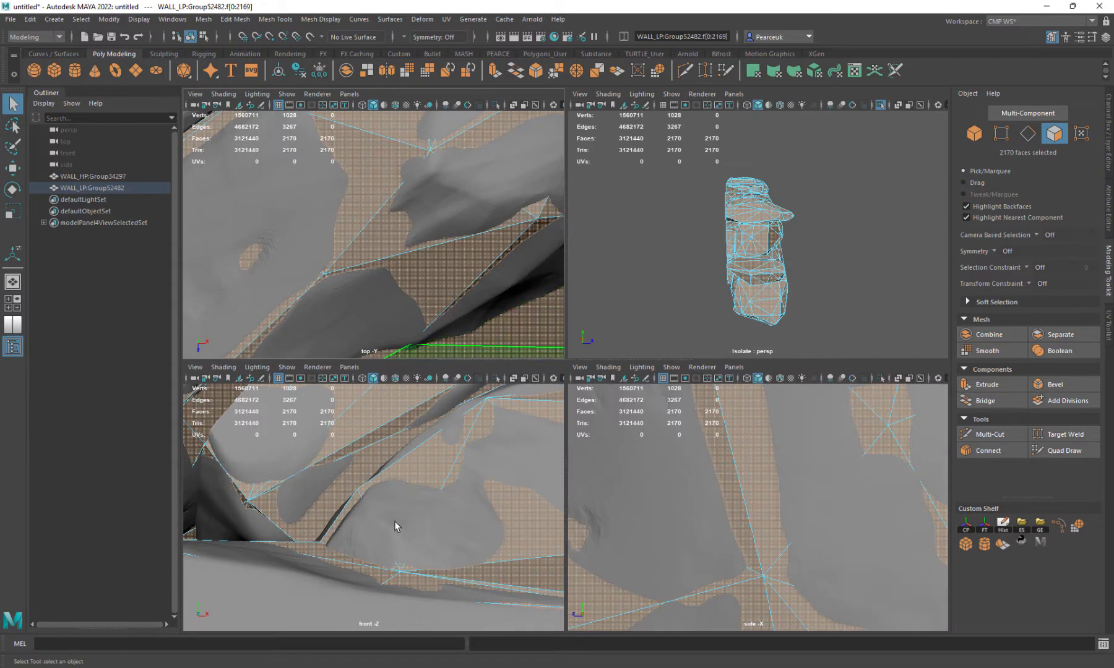
key("space")
key("space")
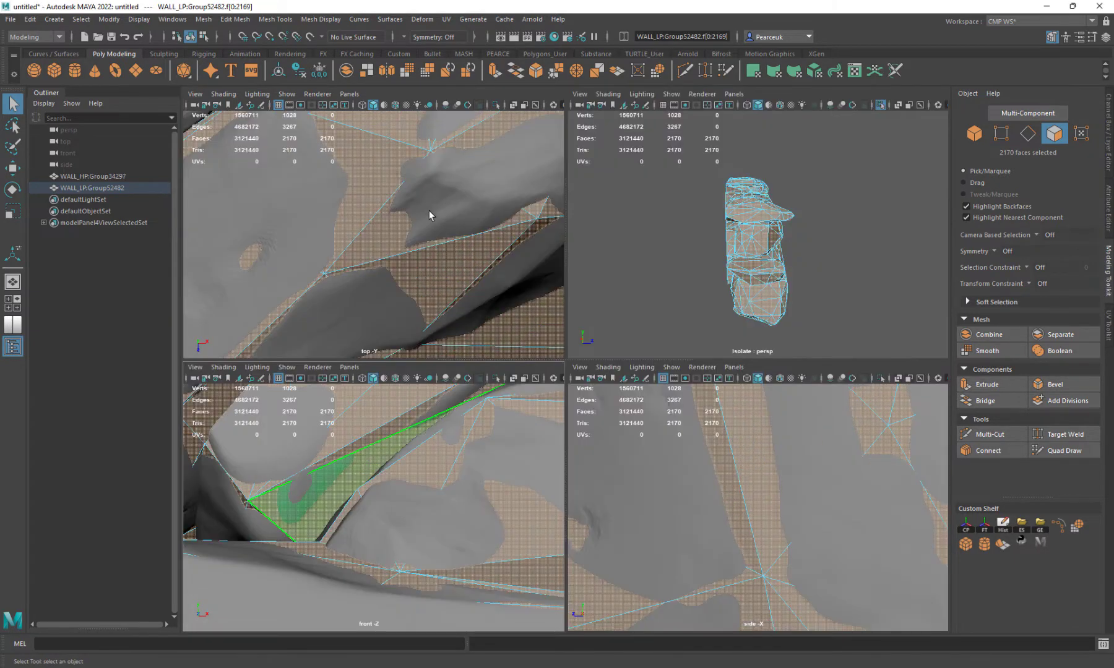
key("ctrl+1")
right_click_drag(767, 224, 791, 204)
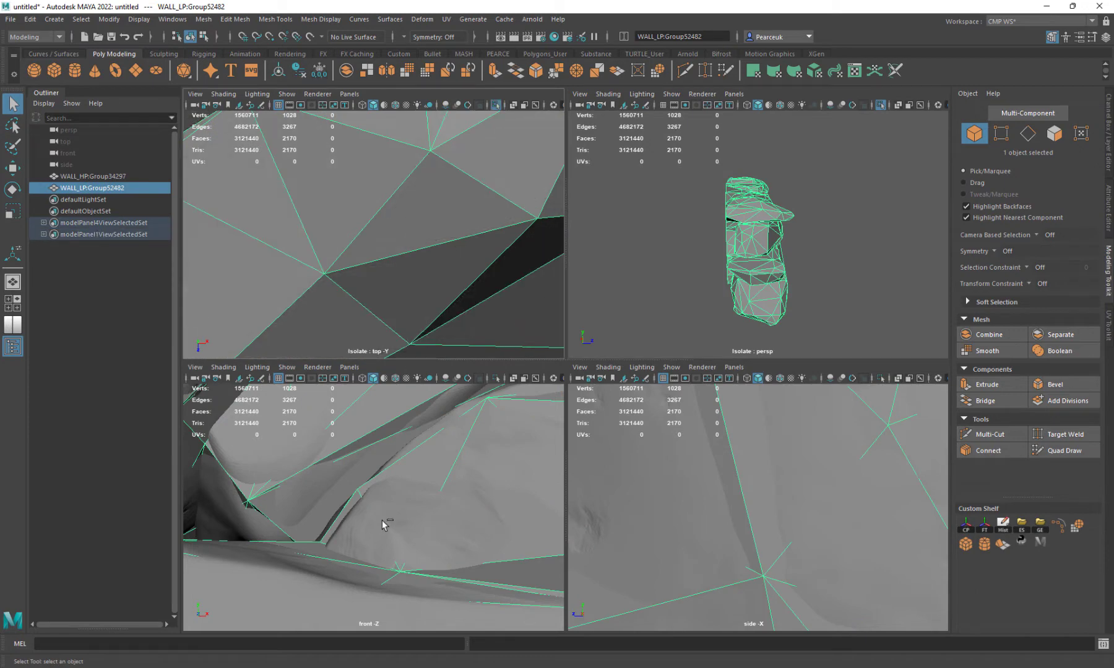
key("ctrl+1")
key("ctrl+1")
key("f")
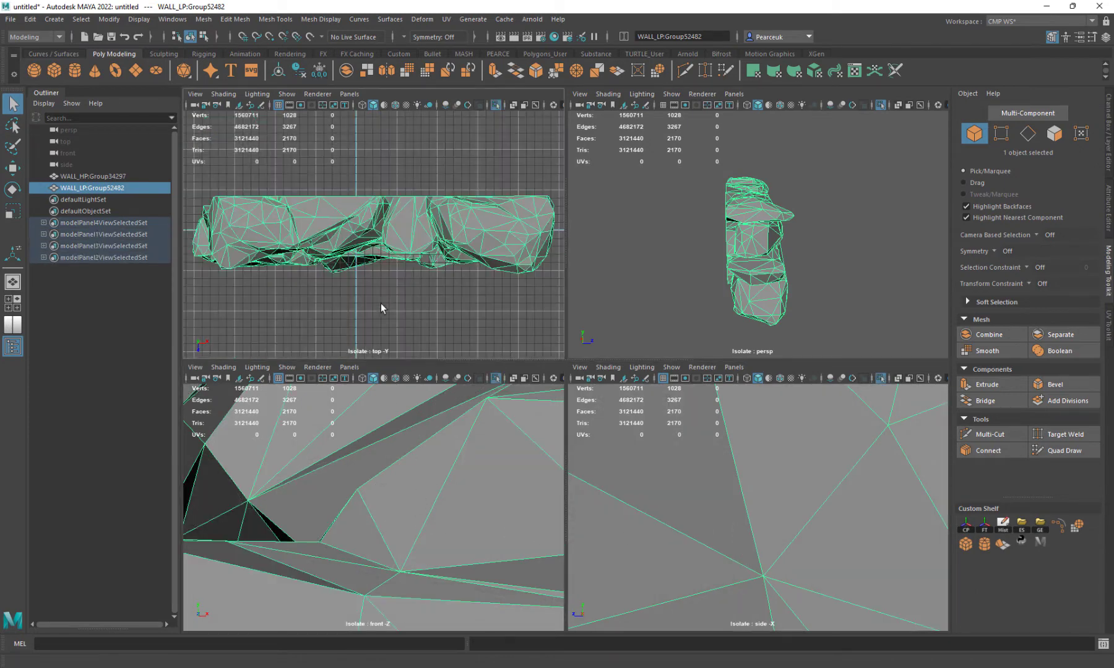
key("f")
key("f")
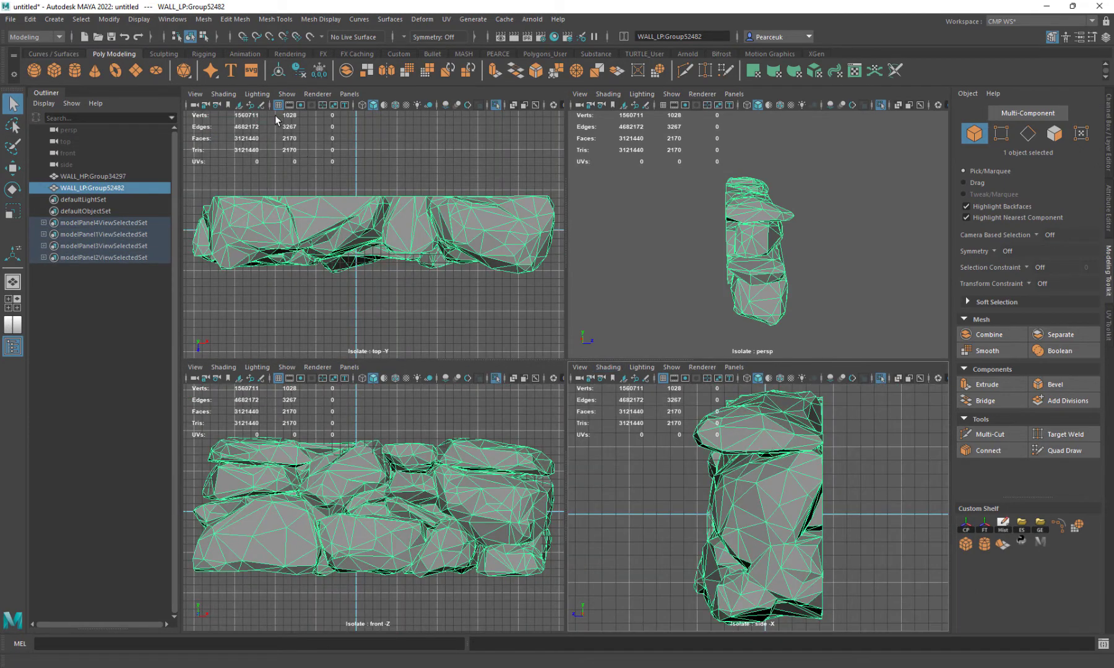
Select only the flat back faces of the low-poly wall from the top view and delete them
right_click_drag(296, 139, 301, 170)
left_click_drag(190, 168, 564, 195)
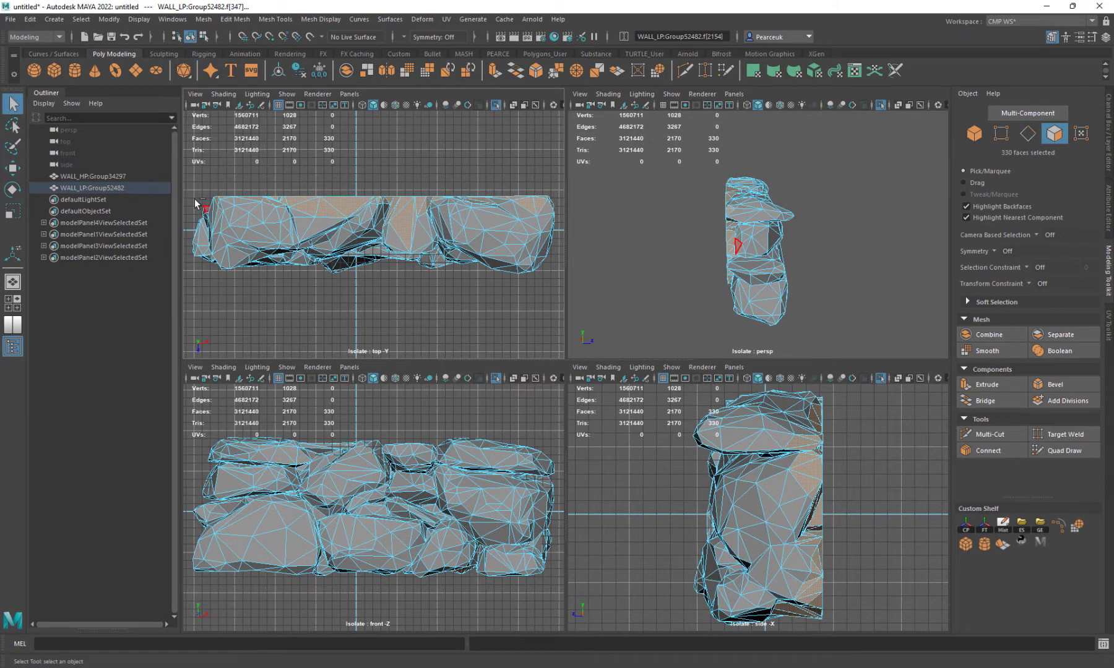
left_click_drag(574, 349, 581, 363, "ctrl")
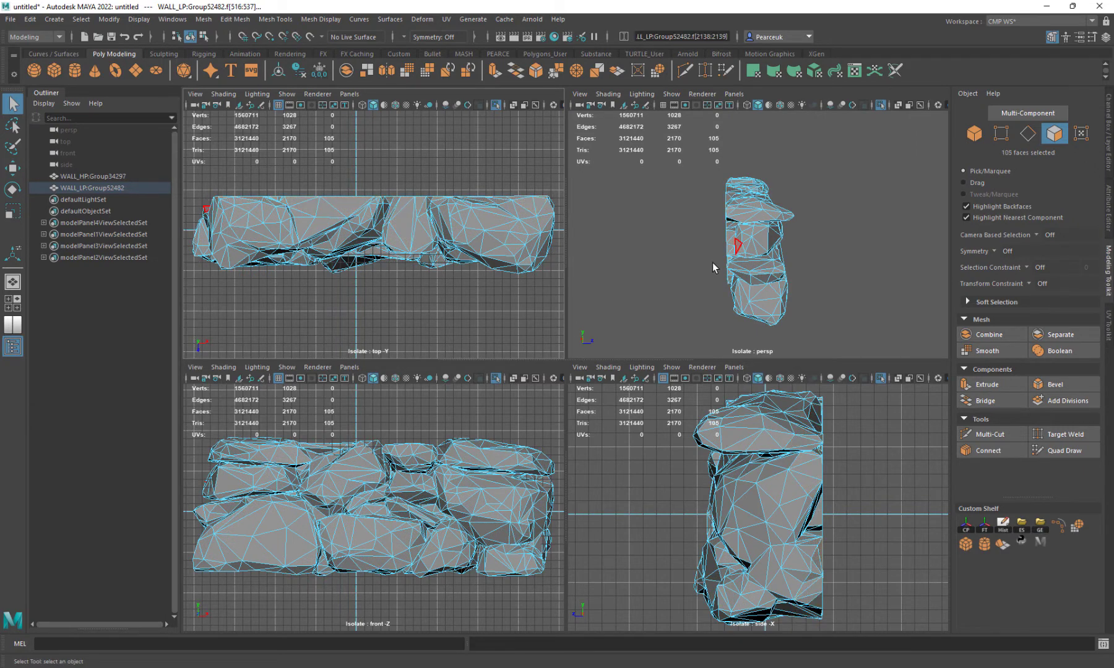
key("space")
left_click_drag(628, 258, 686, 255, "alt")
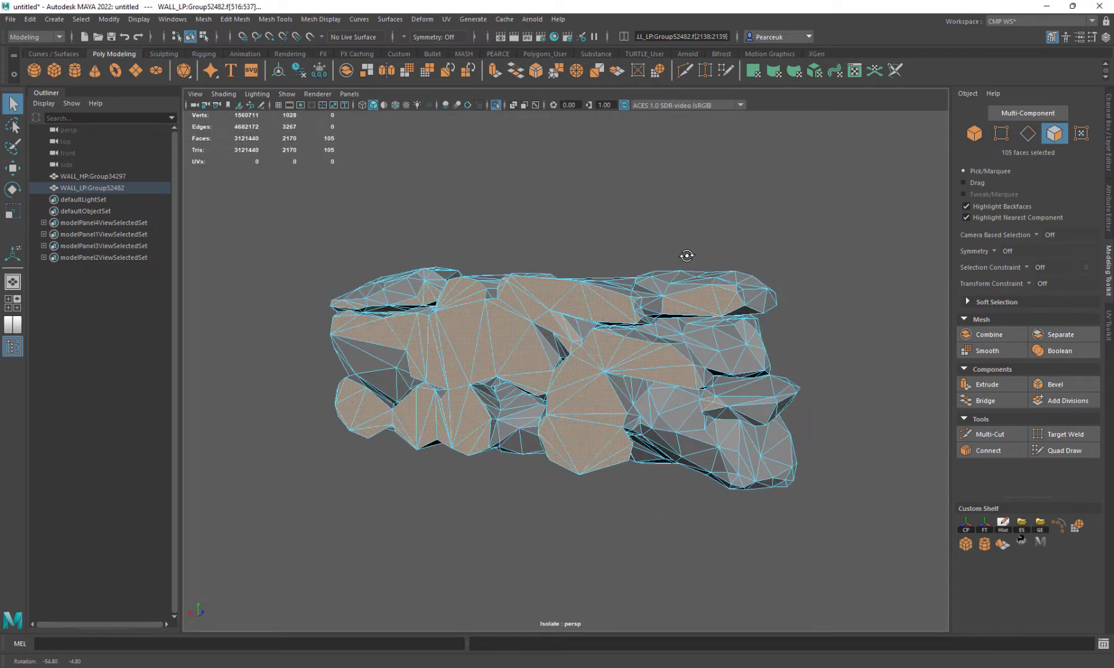
key("Delete")
Delete the narrow strip of interior faces joining the stones inside the open back, and remove the piece it leaves detached
left_click_drag(485, 243, 533, 360, "alt")
left_click(515, 341)
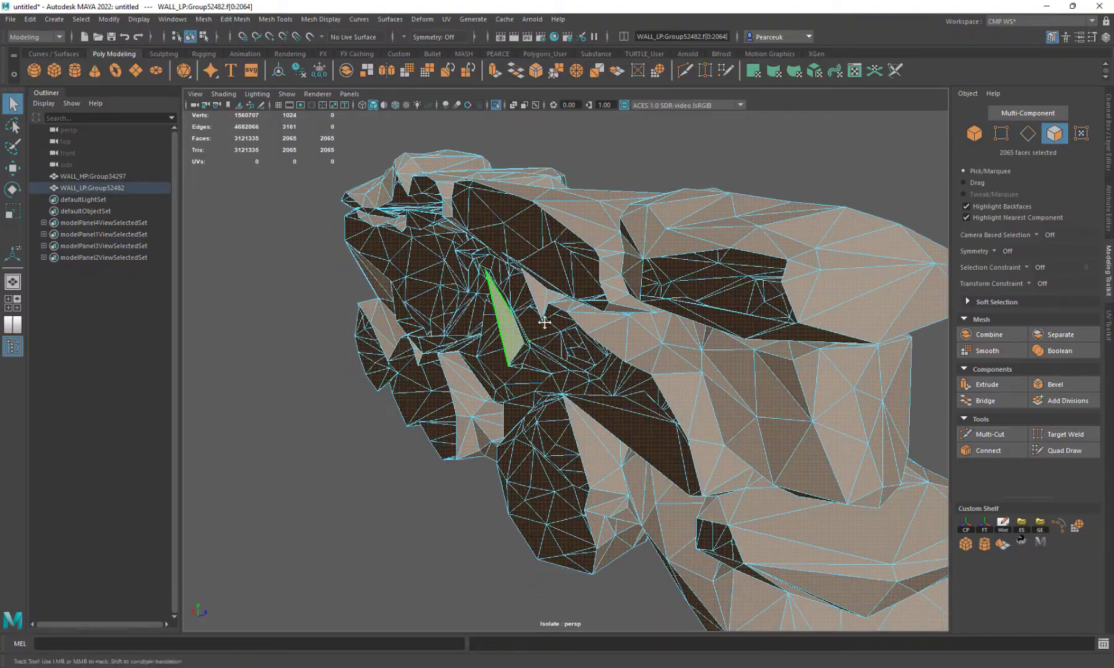
middle_click_drag(544, 322, 576, 323, "alt")
left_click(576, 323)
left_click_drag(575, 323, 491, 375, "alt")
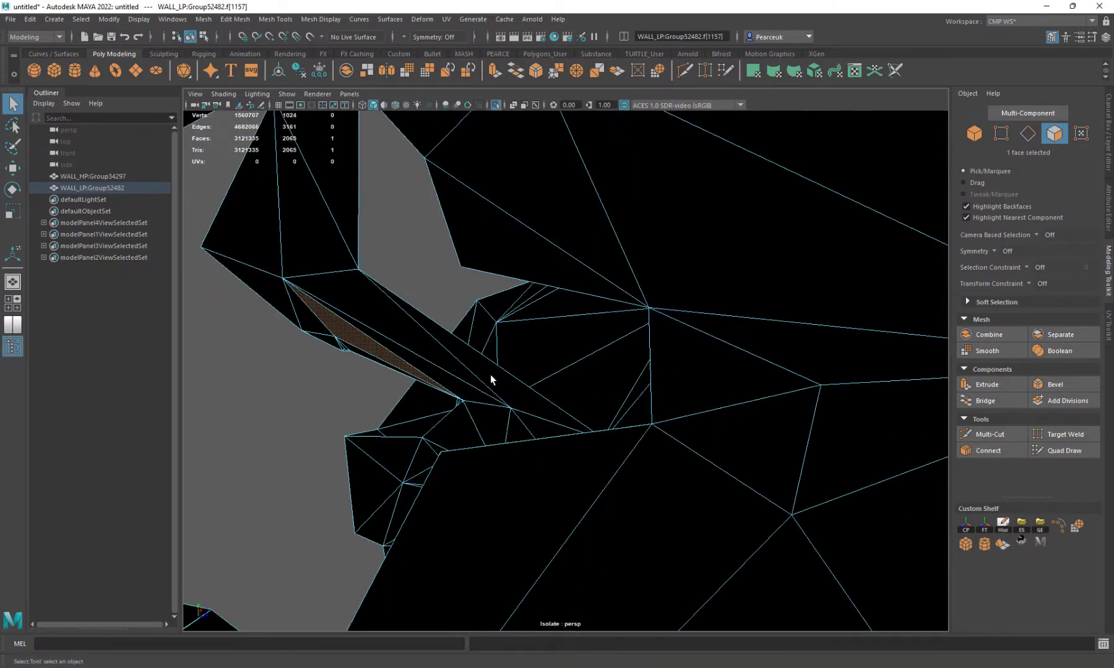
left_click_drag(357, 391, 357, 389, "shift")
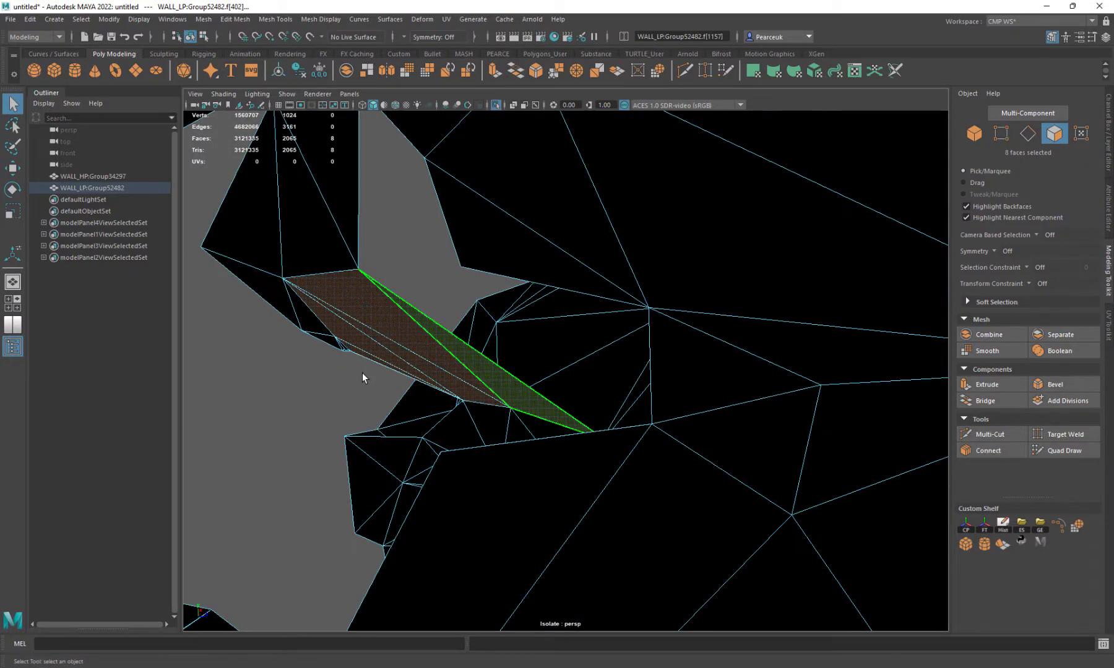
key("Delete")
double_click(335, 248)
key("Delete")
Delete the small hidden faces in the narrow gap between the inner stones, including the fragment connected to them
scroll(357, 259, "down", 5)
left_click_drag(357, 259, 602, 335, "alt")
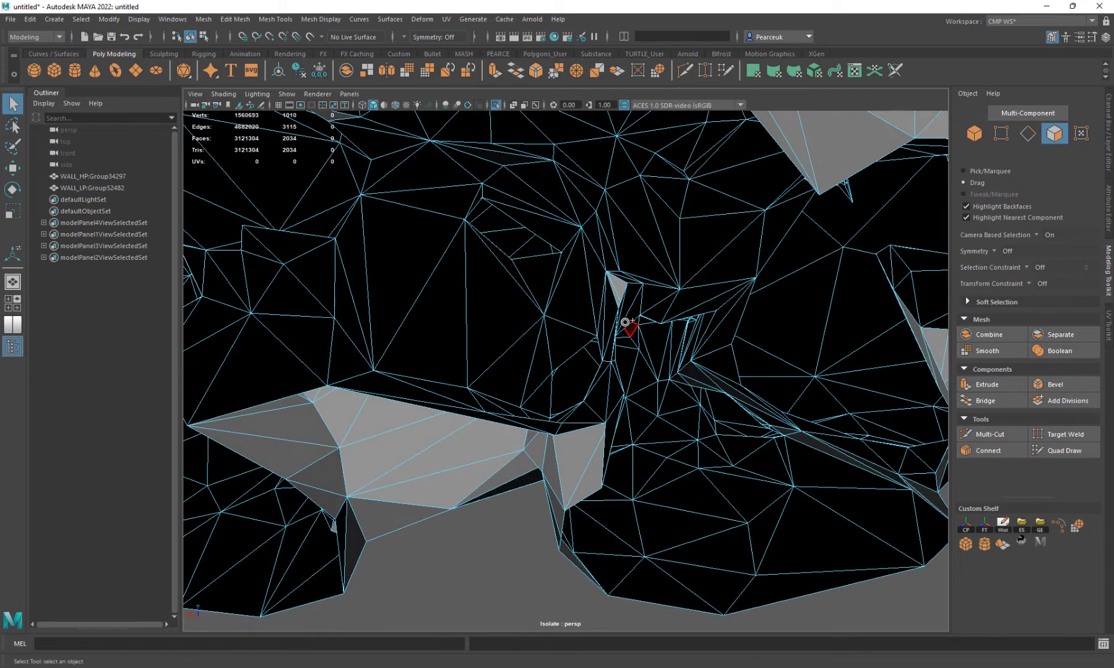
left_click_drag(642, 302, 648, 304, "alt")
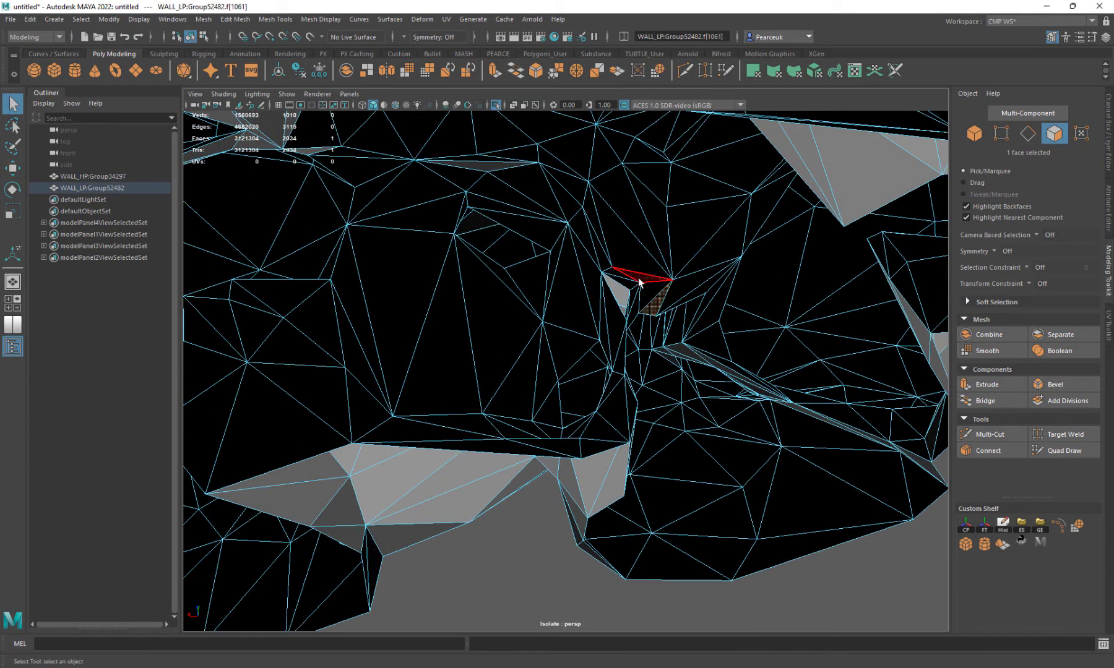
left_click(604, 314)
key("Delete")
left_click_drag(604, 315, 607, 343, "alt")
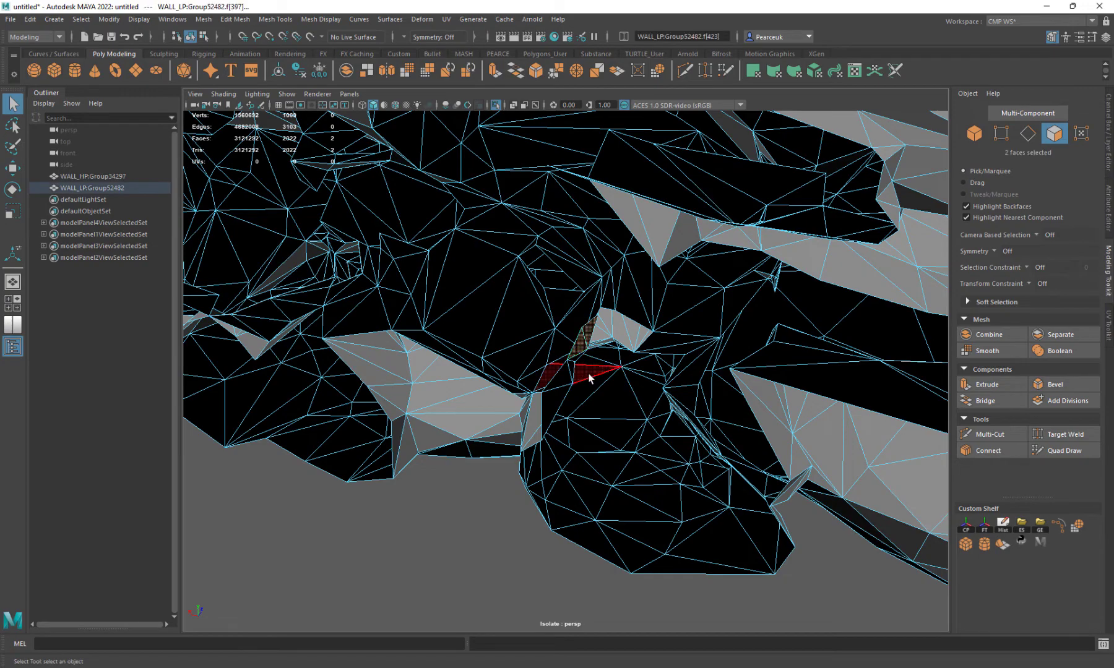
Select the strip of interior faces running beneath the top stones near the wall's end and delete it
left_click_drag(562, 377, 611, 313, "alt")
scroll(611, 313, "up", 6)
middle_click_drag(673, 291, 455, 489, "alt")
left_click_drag(455, 489, 494, 456, "alt")
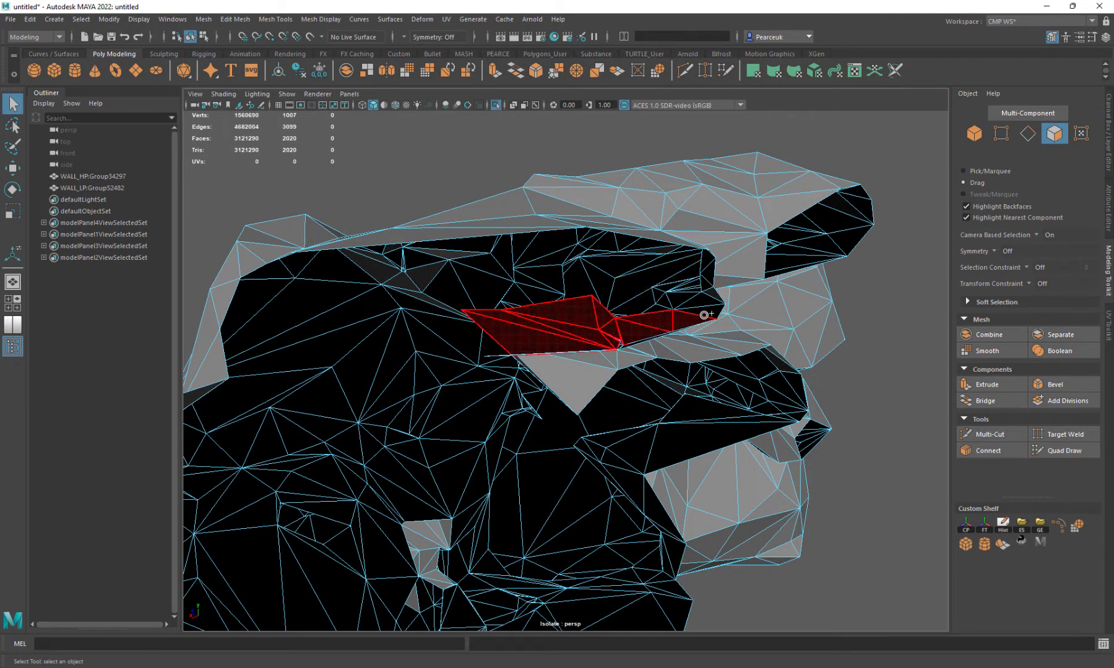
left_click(582, 385)
left_click_drag(581, 385, 668, 368, "alt")
key("Delete")
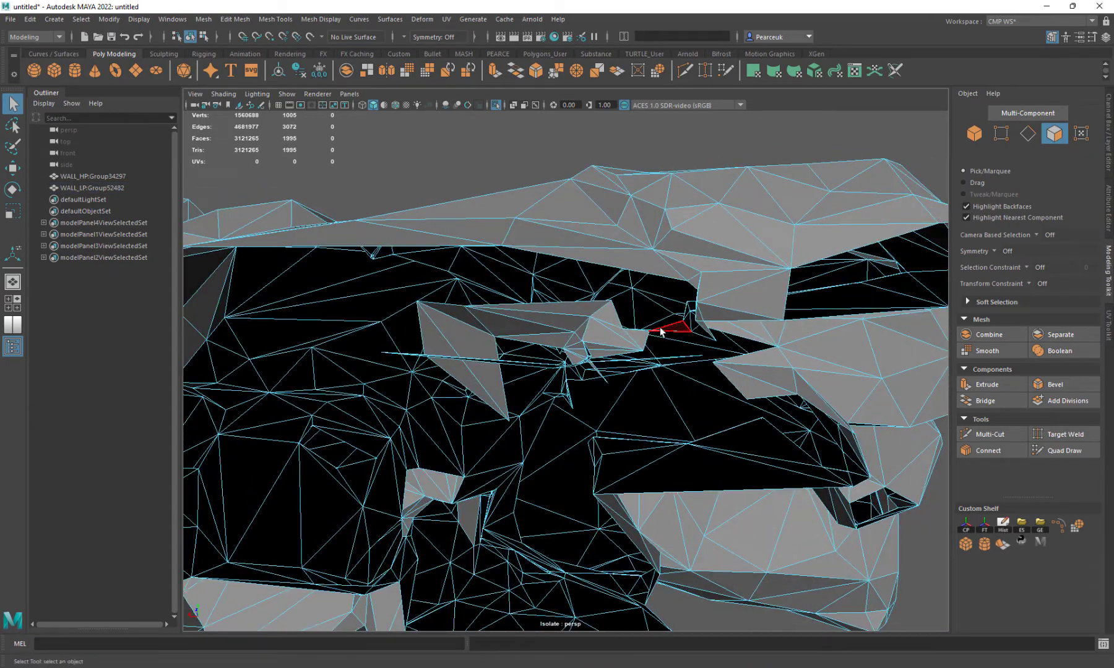
Delete the leftover linking faces below the top stones and the detached interior shell beside them
key("Delete")
left_click(665, 330)
key("Delete")
double_click(594, 334)
key("Delete")
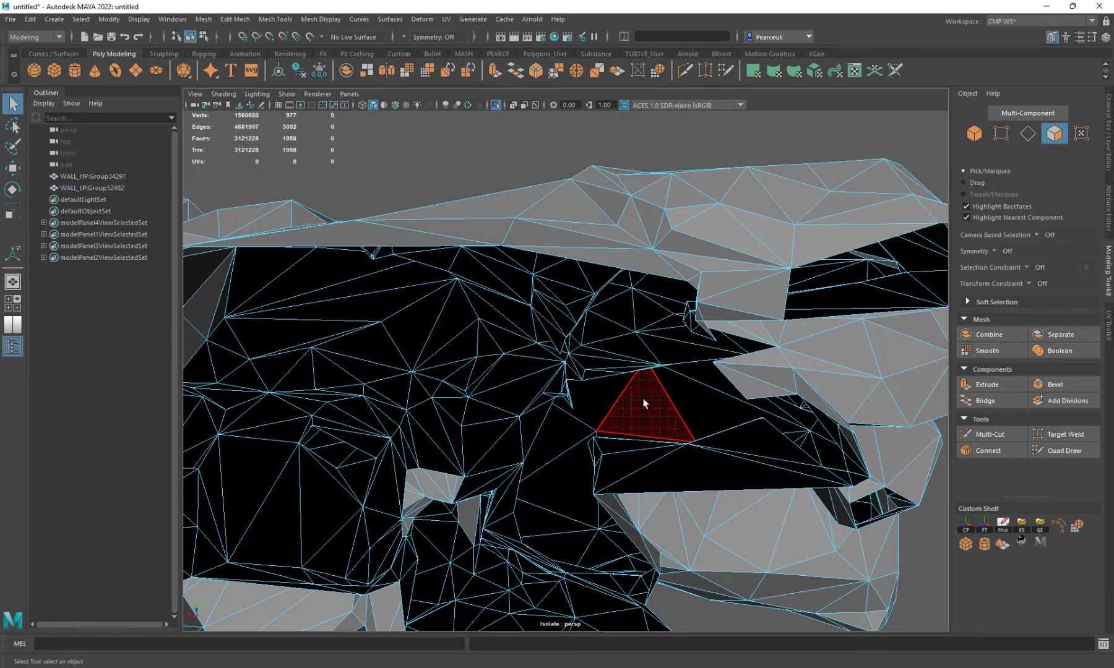
Delete the hidden interior faces at the inner edge of the top end stone
left_click_drag(641, 372, 454, 428, "alt")
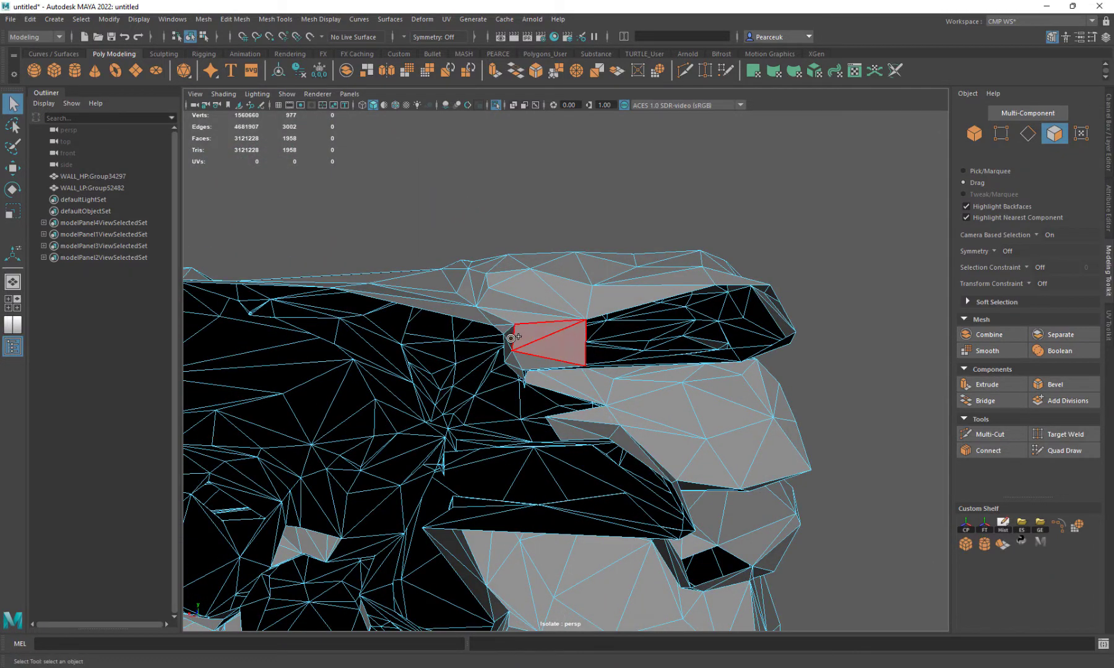
double_click(590, 392)
left_click_drag(590, 392, 626, 389, "alt")
left_click_drag(438, 380, 455, 420, "alt")
key("Delete")
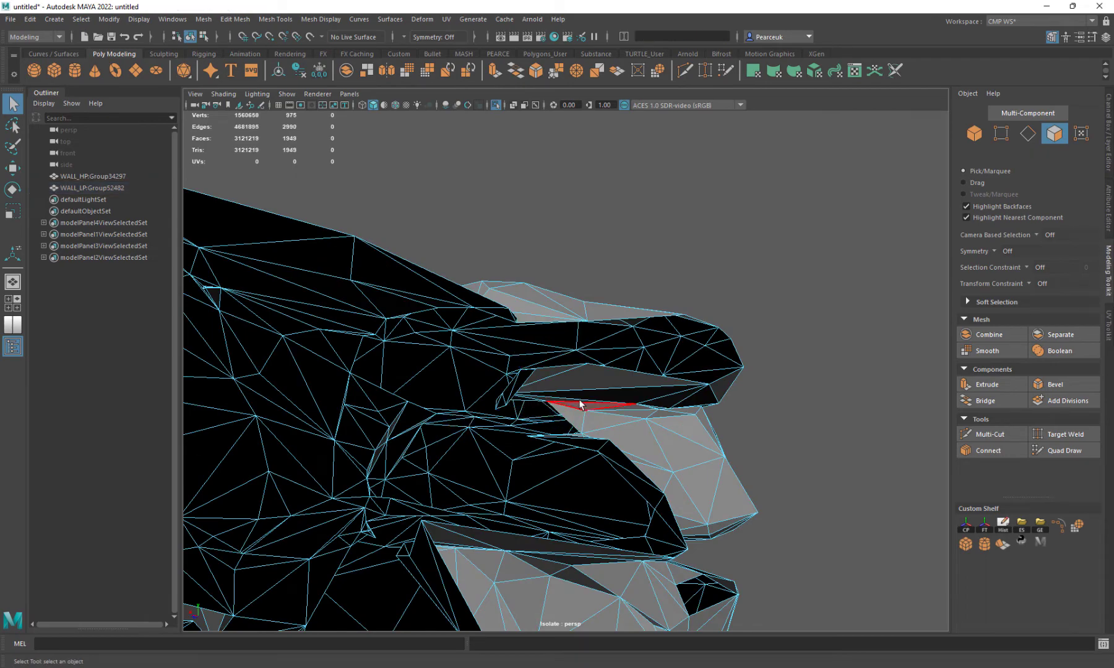
Select the interior faces between the top end stone and the stone below it, and delete them
left_click_drag(580, 406, 527, 365, "alt")
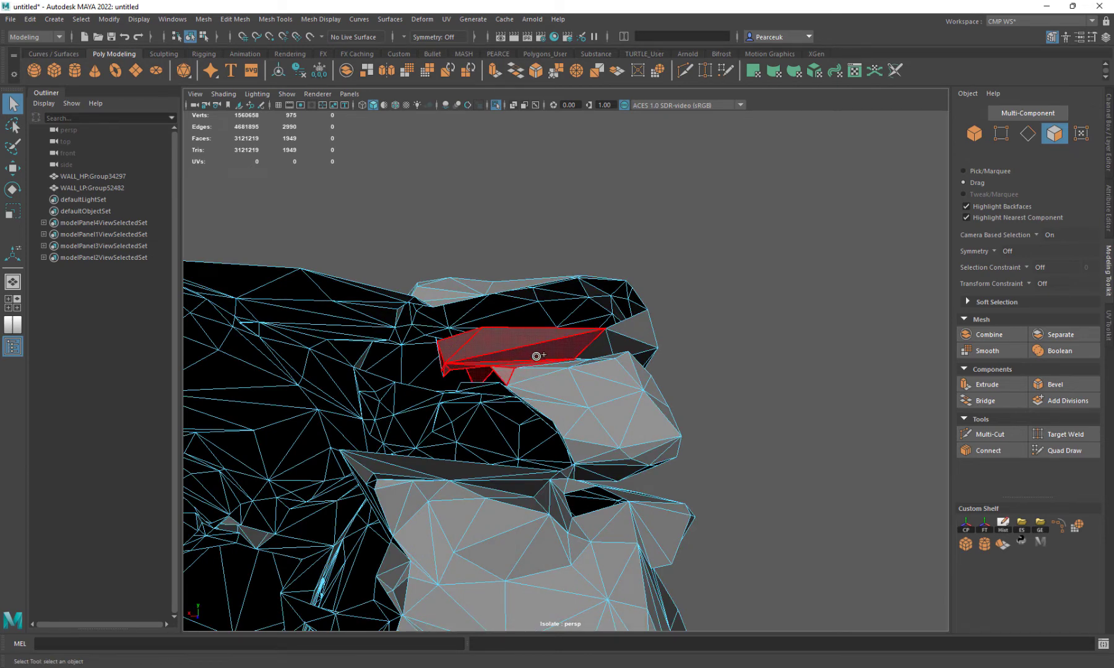
left_click_drag(563, 374, 597, 354)
left_click_drag(449, 334, 487, 351, "alt")
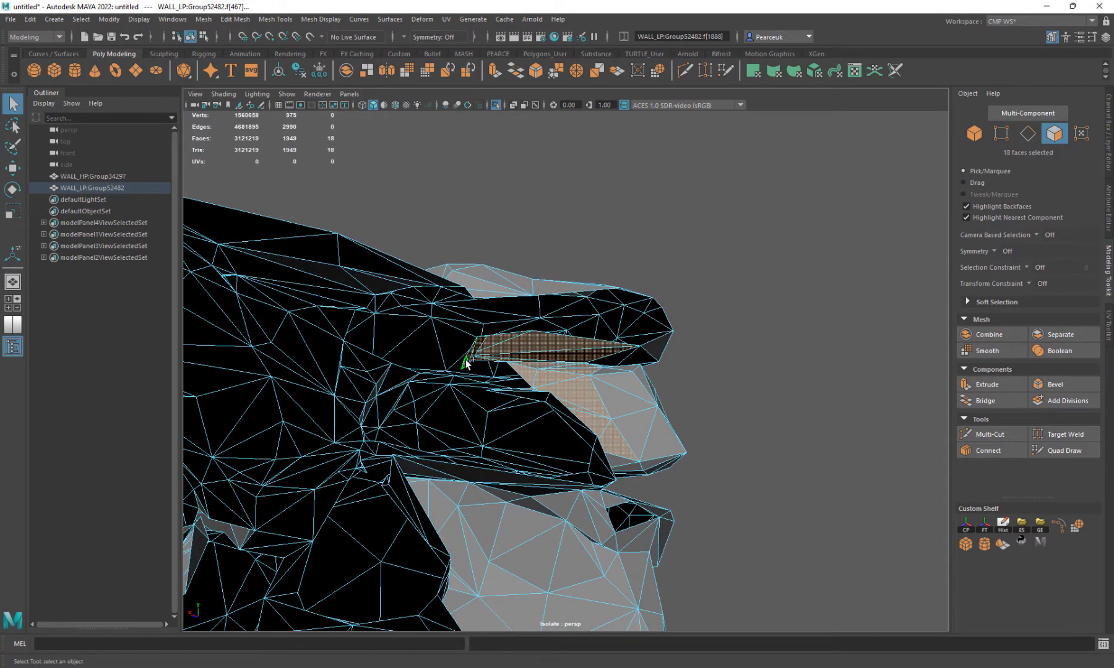
key("Delete")
Delete the hidden inner faces of the middle end stone and the adjoining strip down to the lower stone
left_click_drag(582, 427, 590, 393, "alt")
scroll(644, 398, "up", 3)
scroll(645, 398, "down", 2)
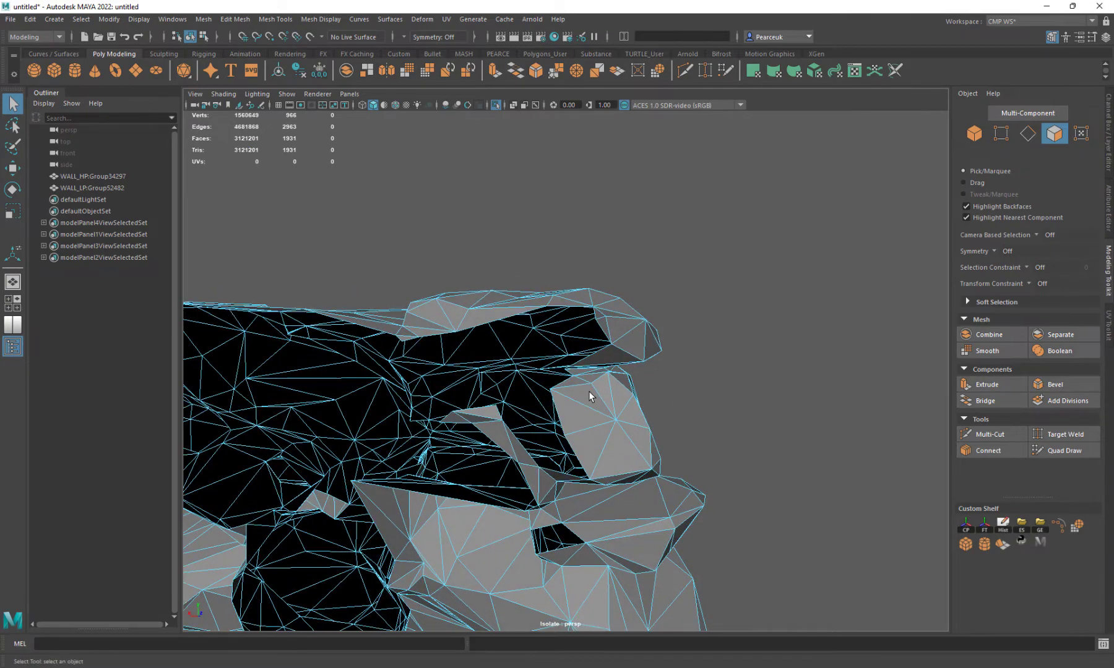
left_click(622, 457)
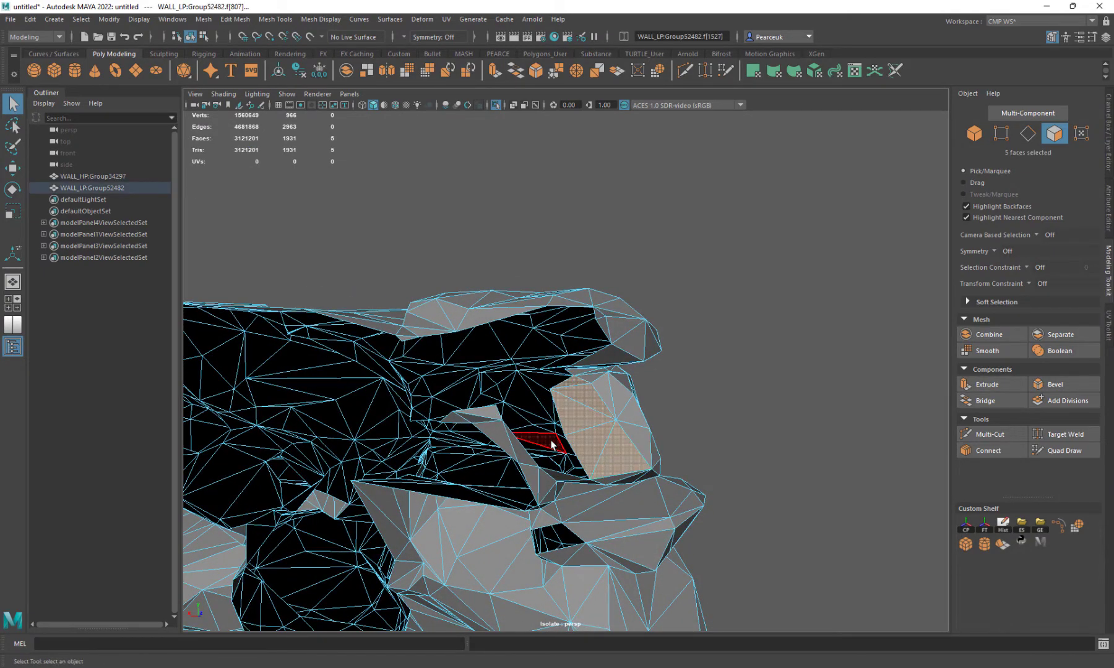
left_click_drag(532, 438, 512, 404, "alt")
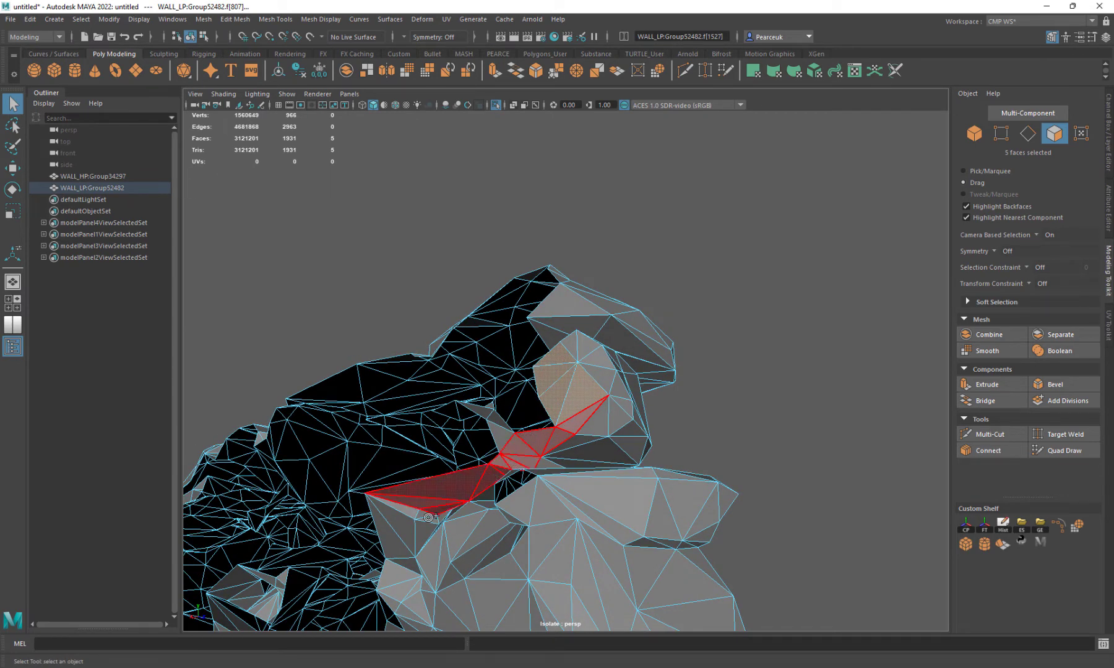
left_click_drag(426, 581, 431, 573)
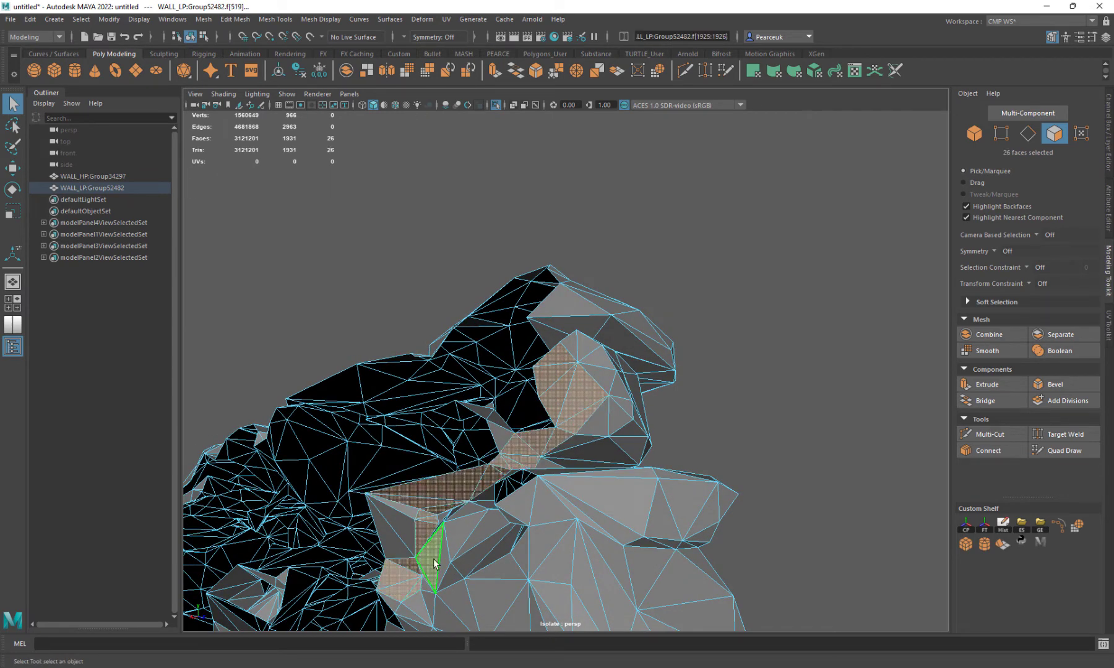
key("Delete")
Delete the band of faces around the inner side and underside of the lower end stone to separate its hidden patch
left_click_drag(515, 461, 590, 388, "alt")
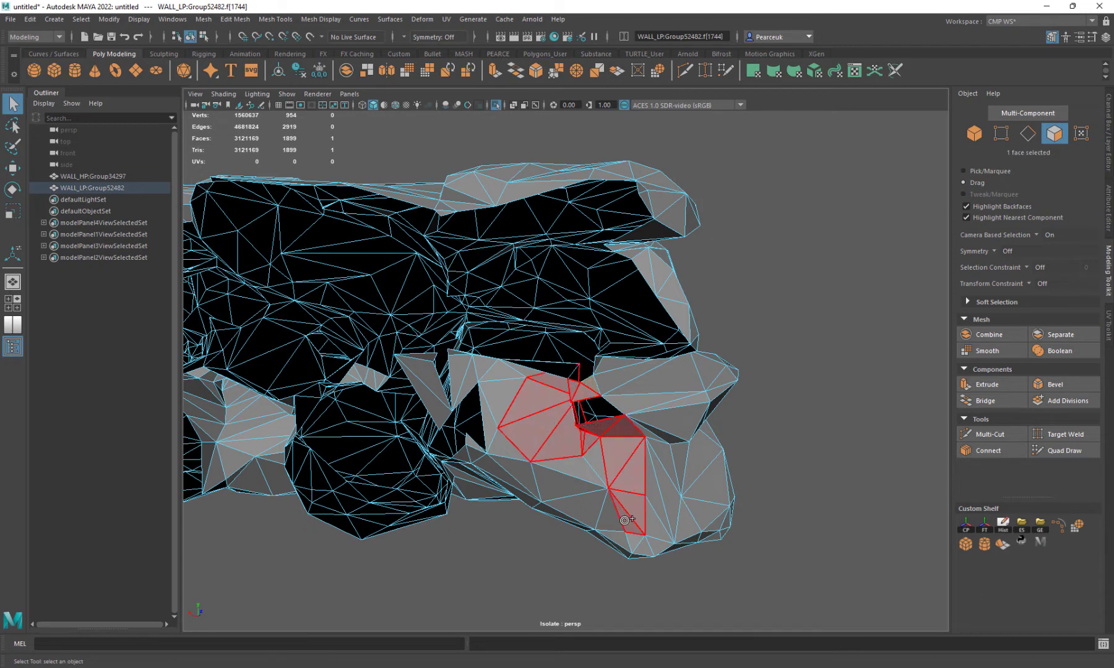
left_click_drag(594, 525, 598, 523)
key("ctrl+z")
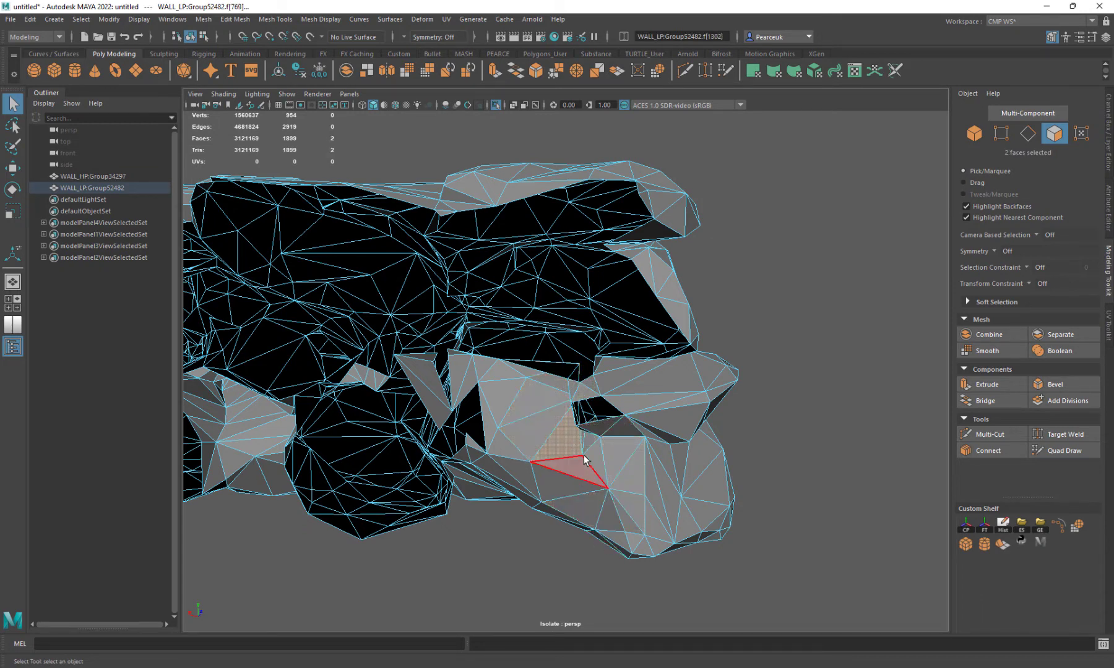
left_click_drag(587, 459, 574, 402, "alt")
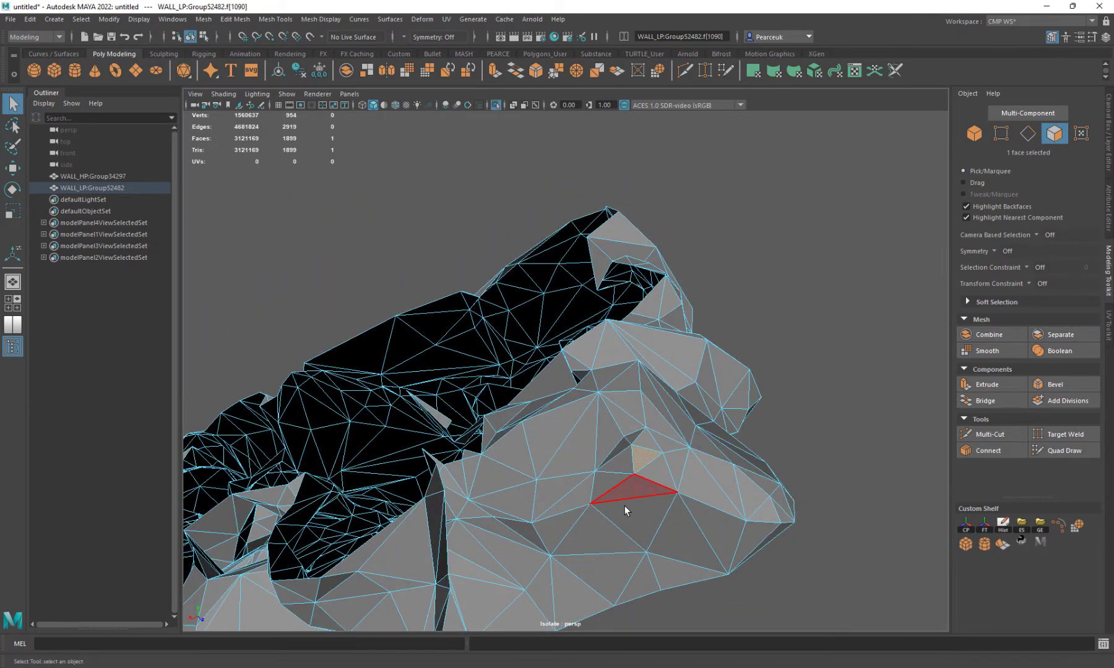
left_click_drag(625, 510, 720, 539, "alt")
right_click_drag(720, 539, 761, 557, "alt")
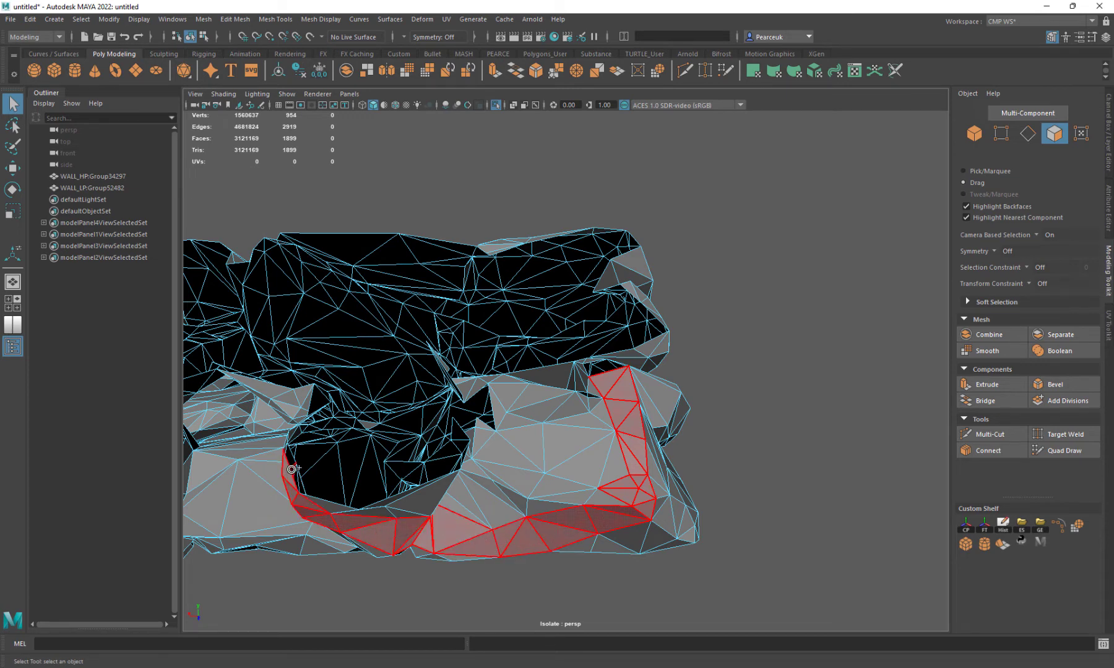
key("Delete")
Delete two faces linking the lower end stone's hidden patch to the wall, and undo the deletion of the whole connected mesh
left_click(368, 439)
double_click(520, 414)
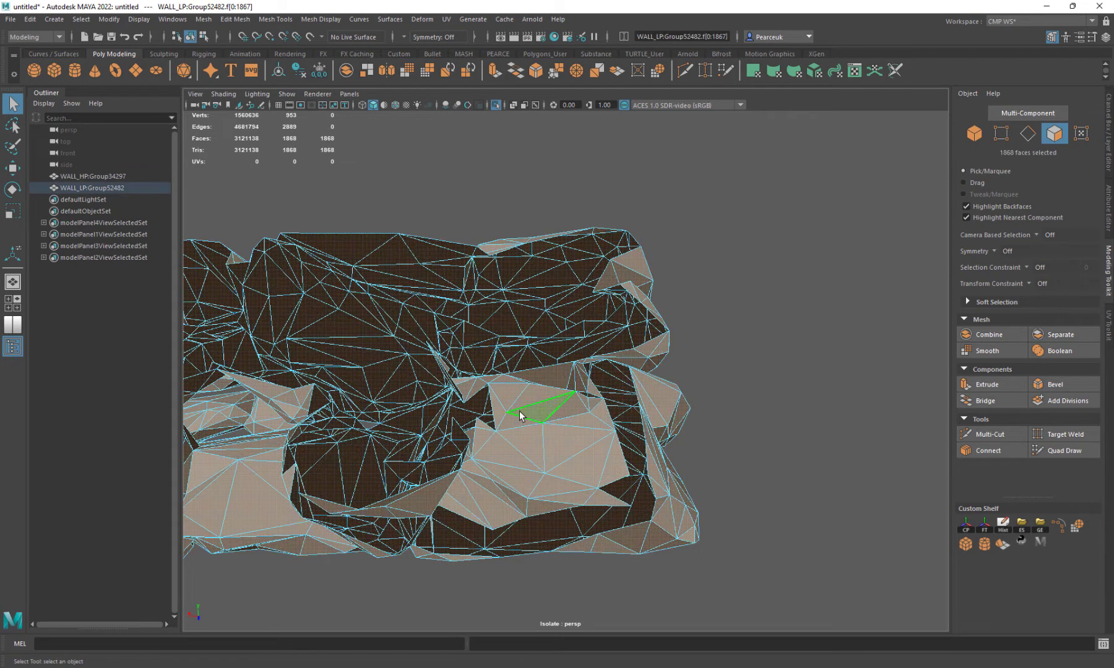
left_click_drag(558, 417, 616, 455, "alt")
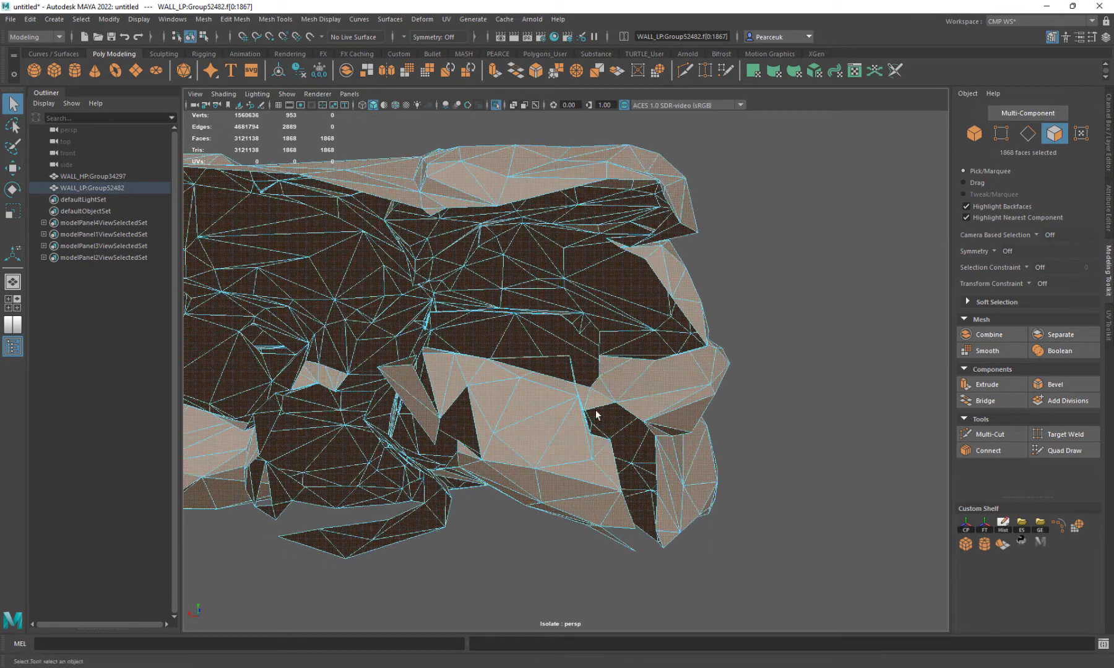
left_click(583, 400)
double_click(568, 421)
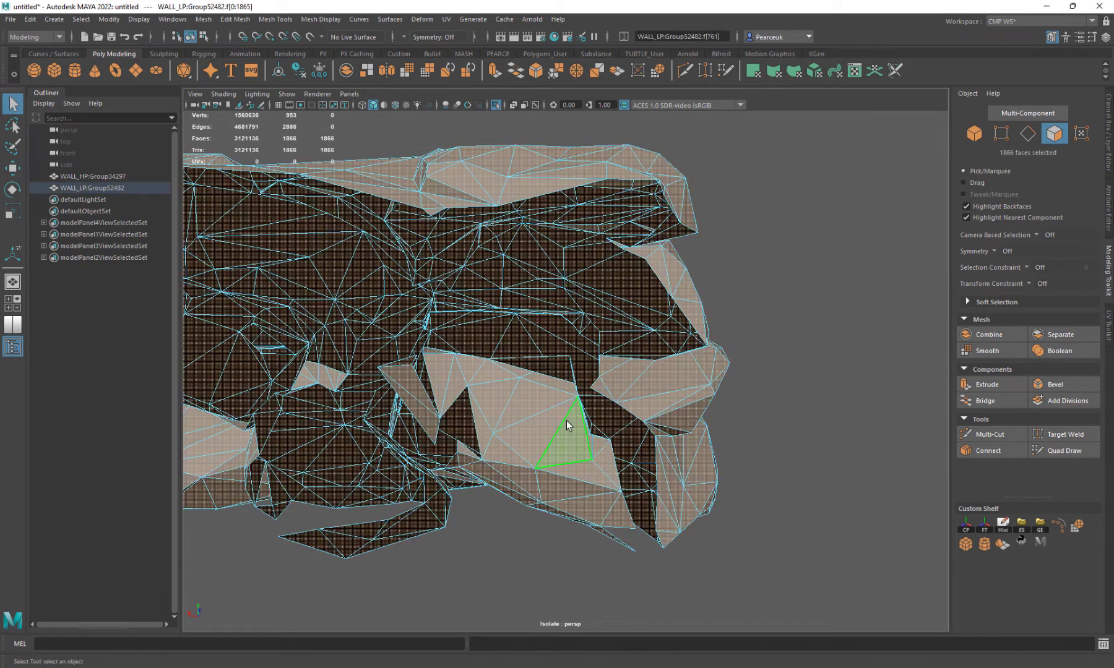
key("Delete")
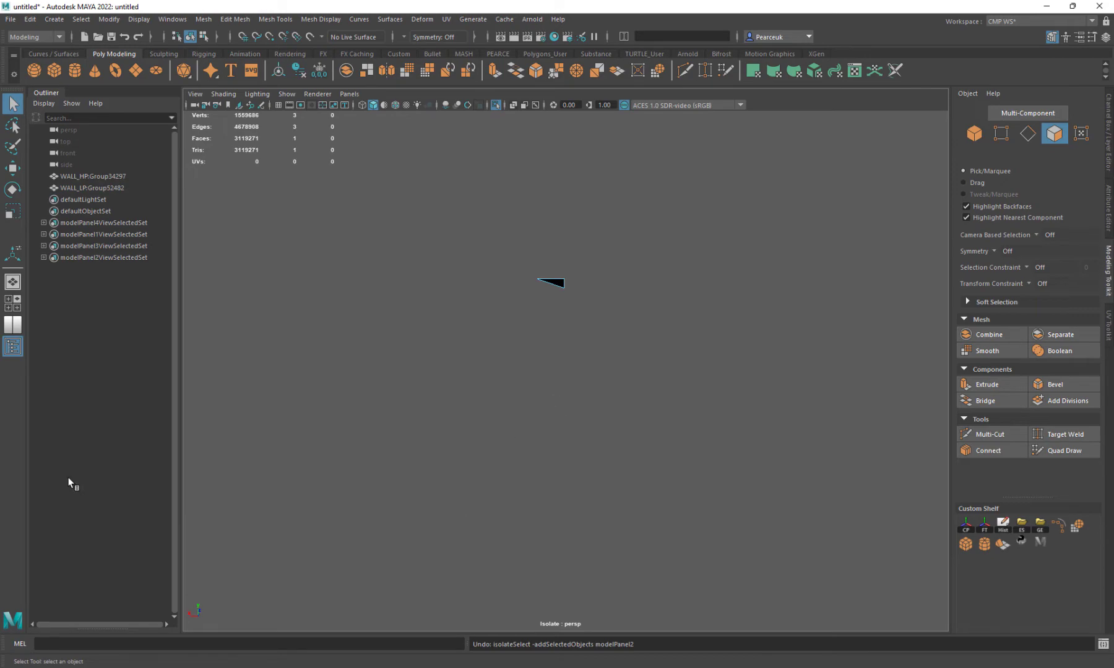
key("ctrl+z")
Select the two faces still linking the lower end stone's hidden patch to the wall and delete them
left_click_drag(447, 484, 477, 465, "alt")
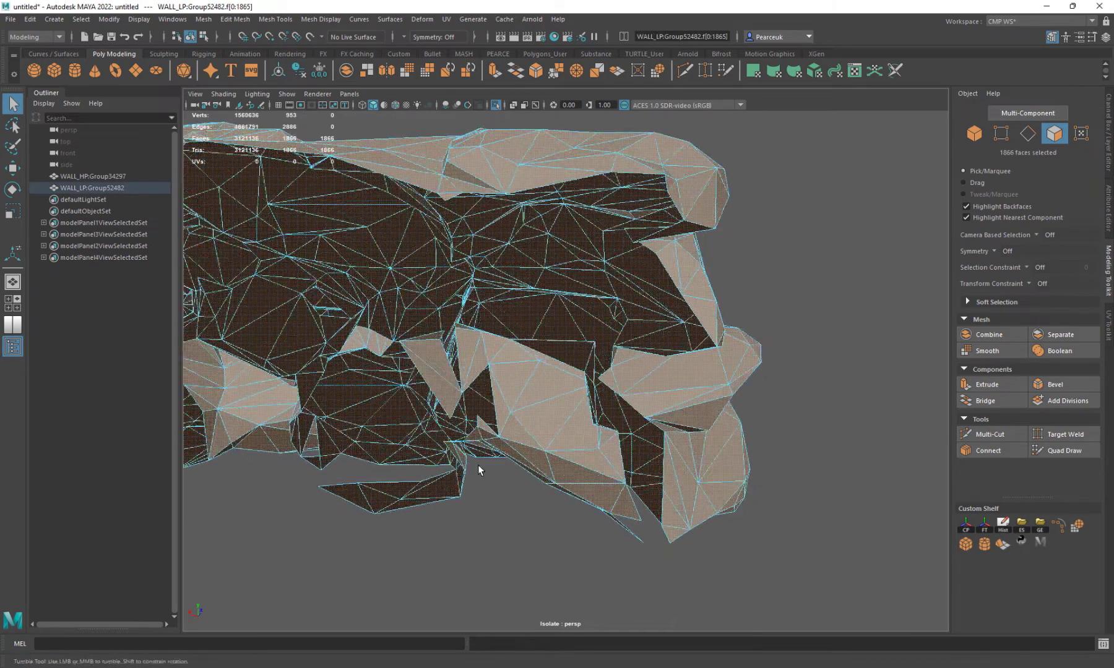
right_click_drag(478, 465, 586, 455, "alt")
left_click(562, 414)
scroll(562, 418, "down", 3)
double_click(538, 428)
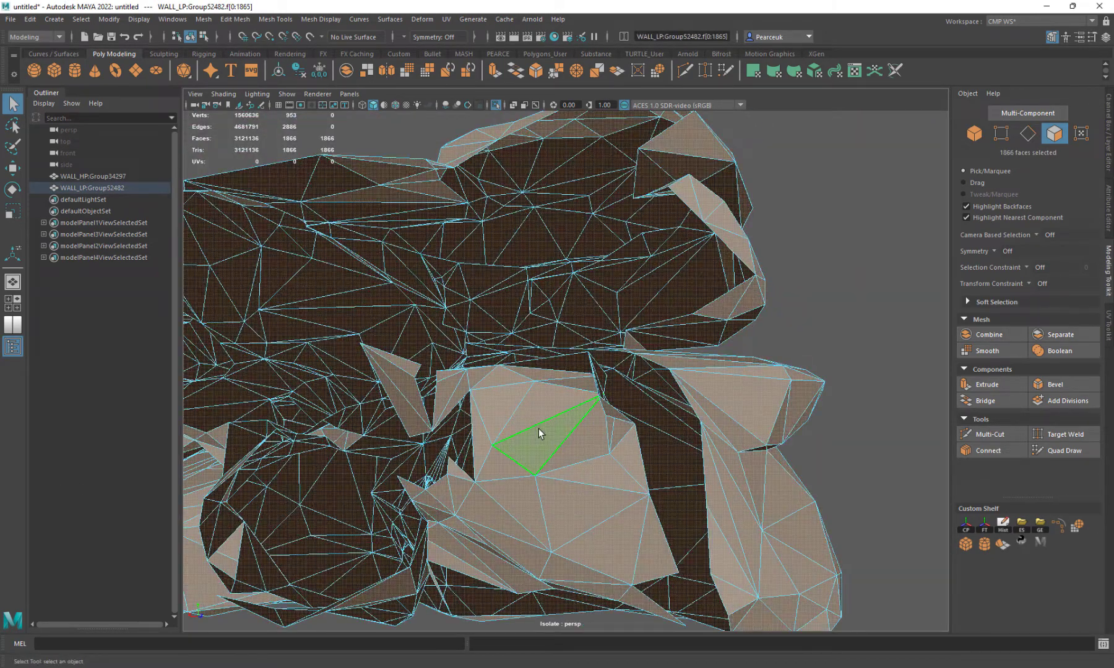
left_click_drag(539, 428, 508, 505, "alt")
left_click(505, 423)
left_click_drag(489, 468, 685, 506, "alt")
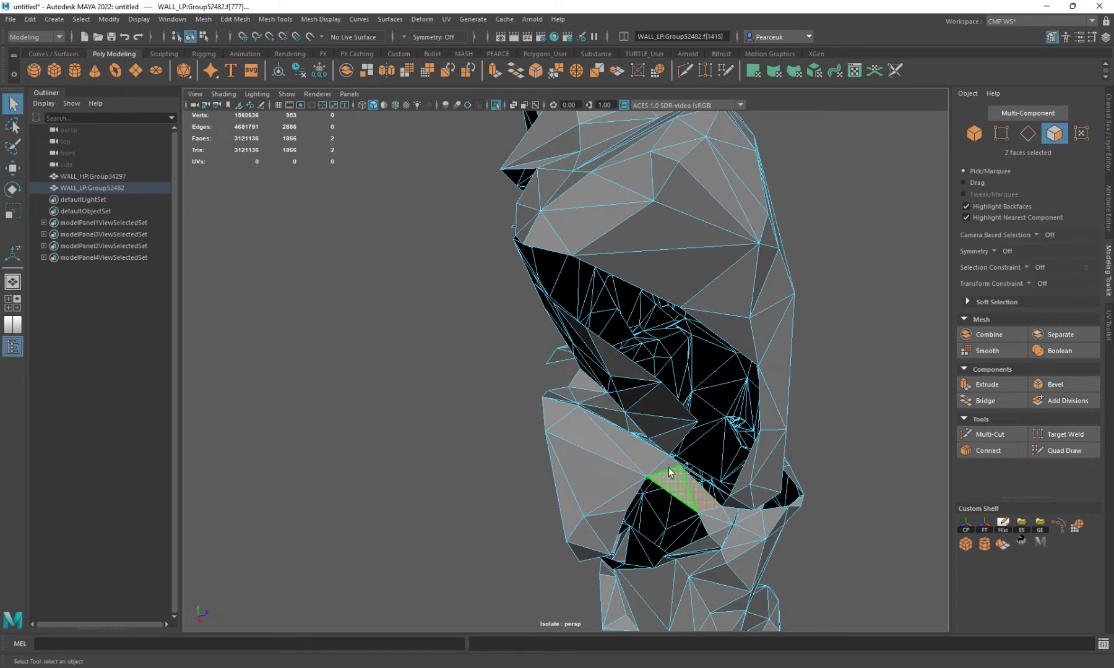
key("Delete")
Delete the separated hidden patch of the lower end stone and the remaining loose inner faces next to it
double_click(648, 440)
left_click_drag(601, 488, 537, 330, "alt")
left_click(653, 503)
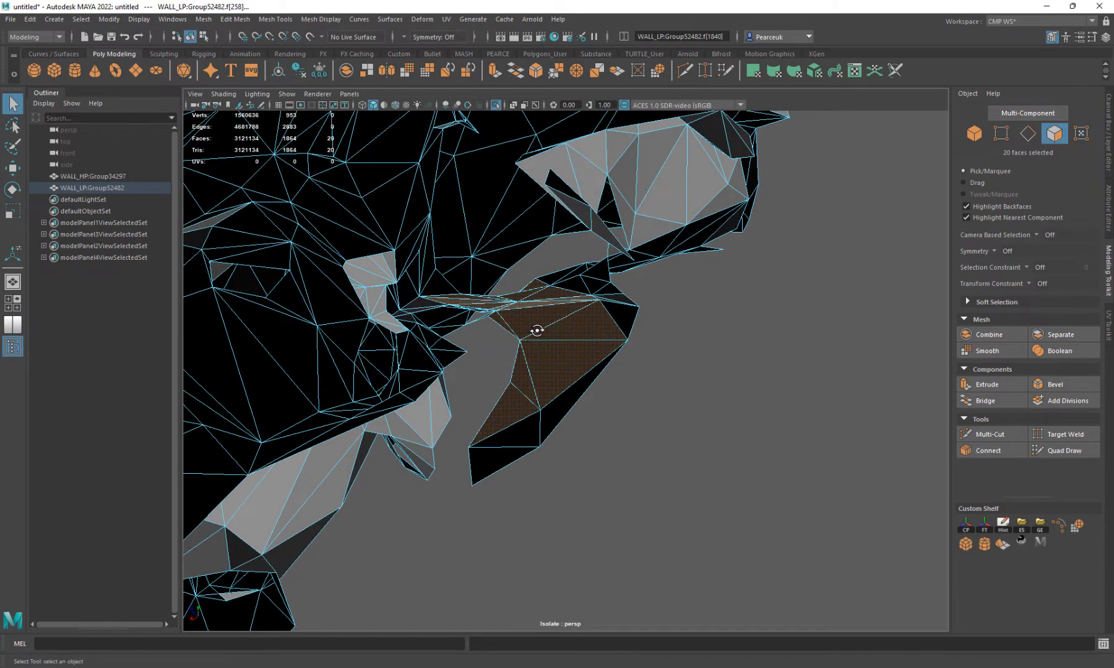
key("Delete")
double_click(596, 282)
key("Delete")
scroll(622, 300, "down", 3)
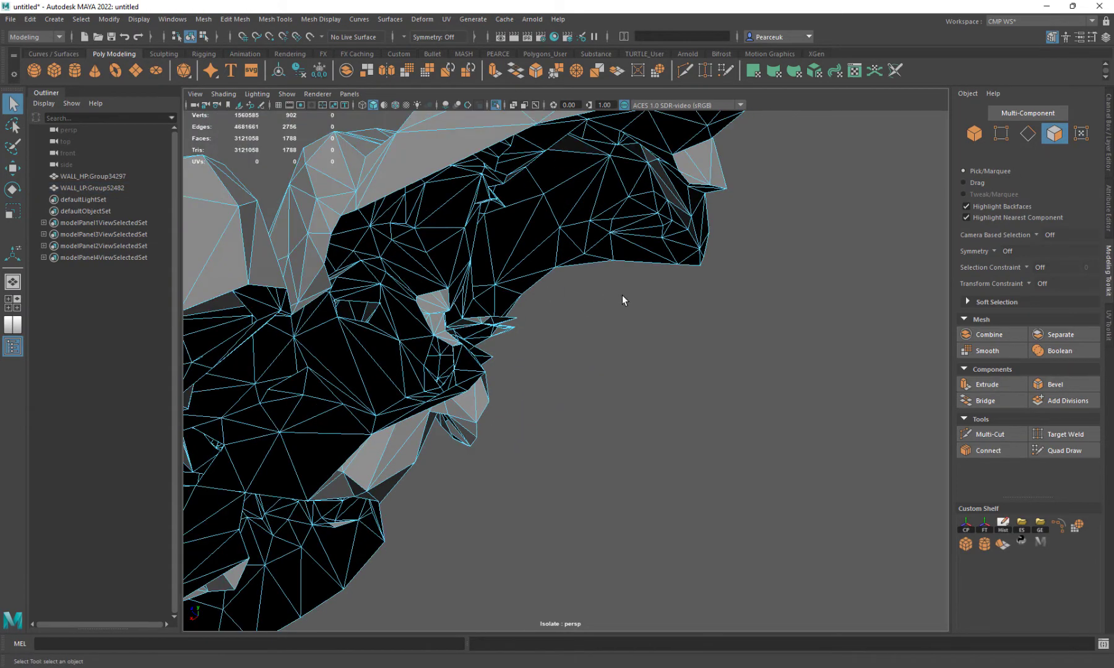
Delete the stray slivers and small leftover faces protruding from the inner side near the wall's lower edge
left_click_drag(622, 295, 647, 390, "alt")
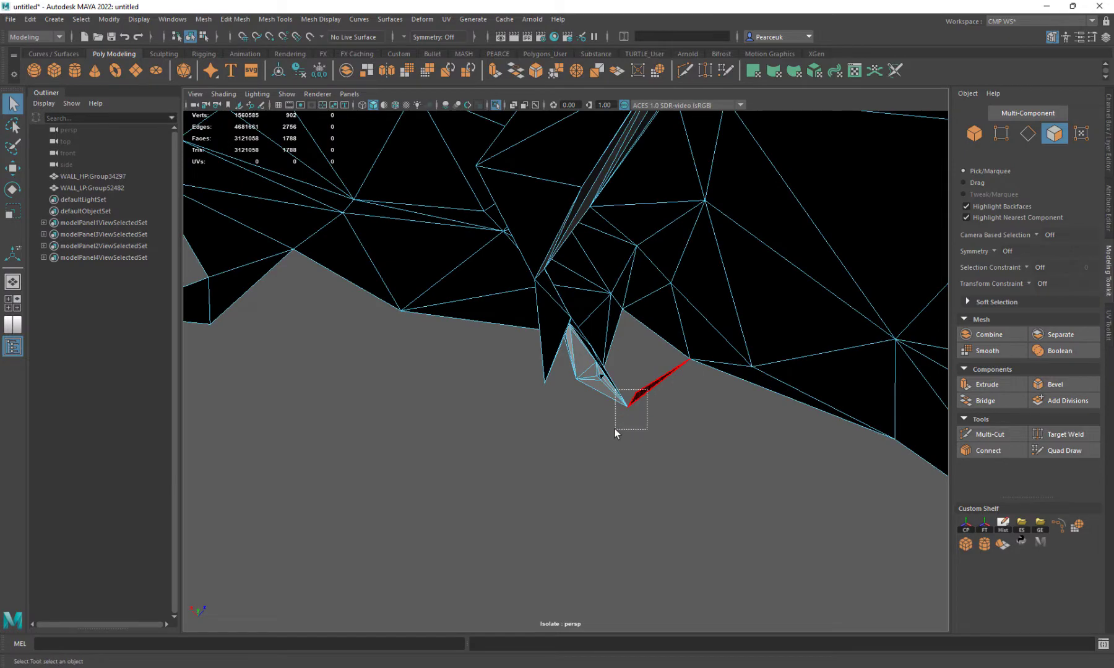
key("Delete")
left_click_drag(614, 427, 587, 387, "alt")
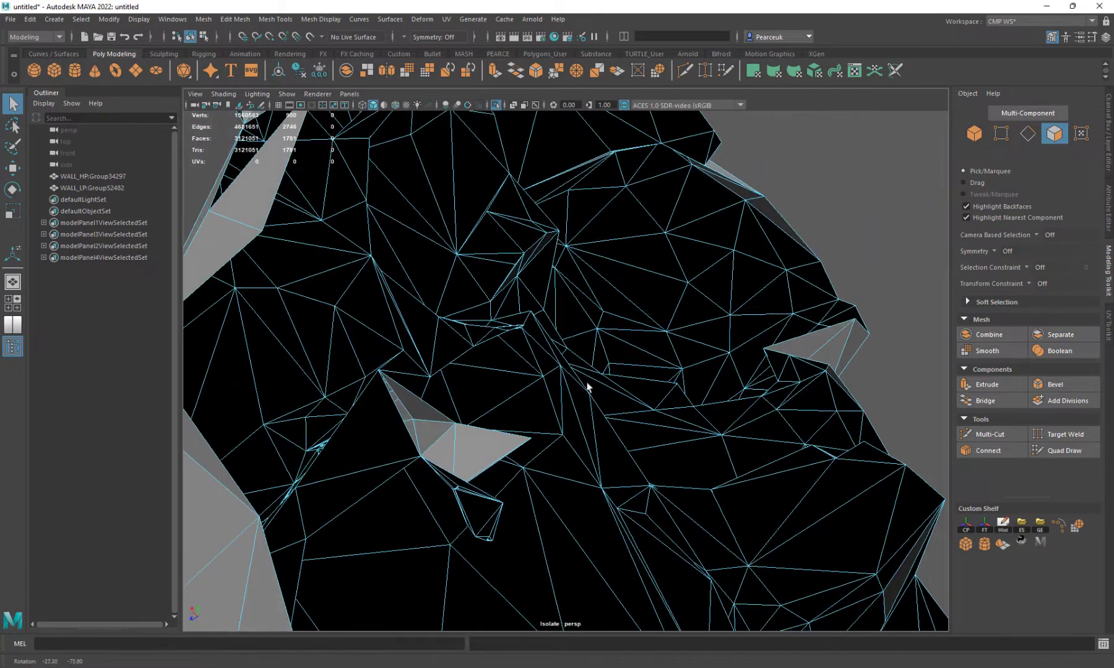
left_click(487, 447)
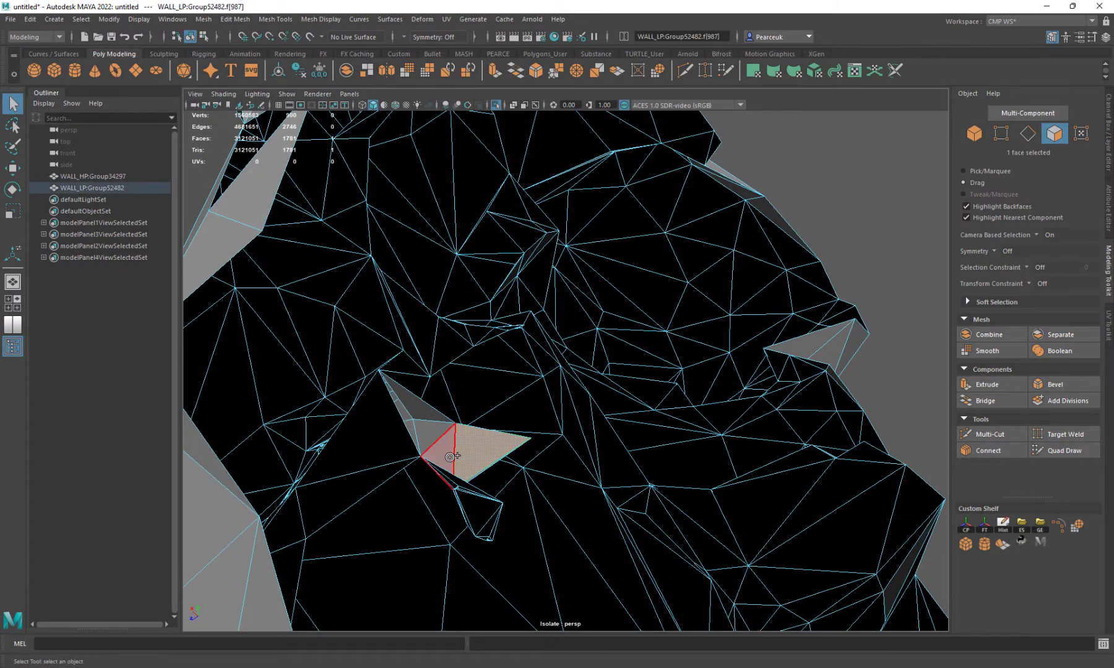
left_click_drag(496, 485, 564, 595, "alt")
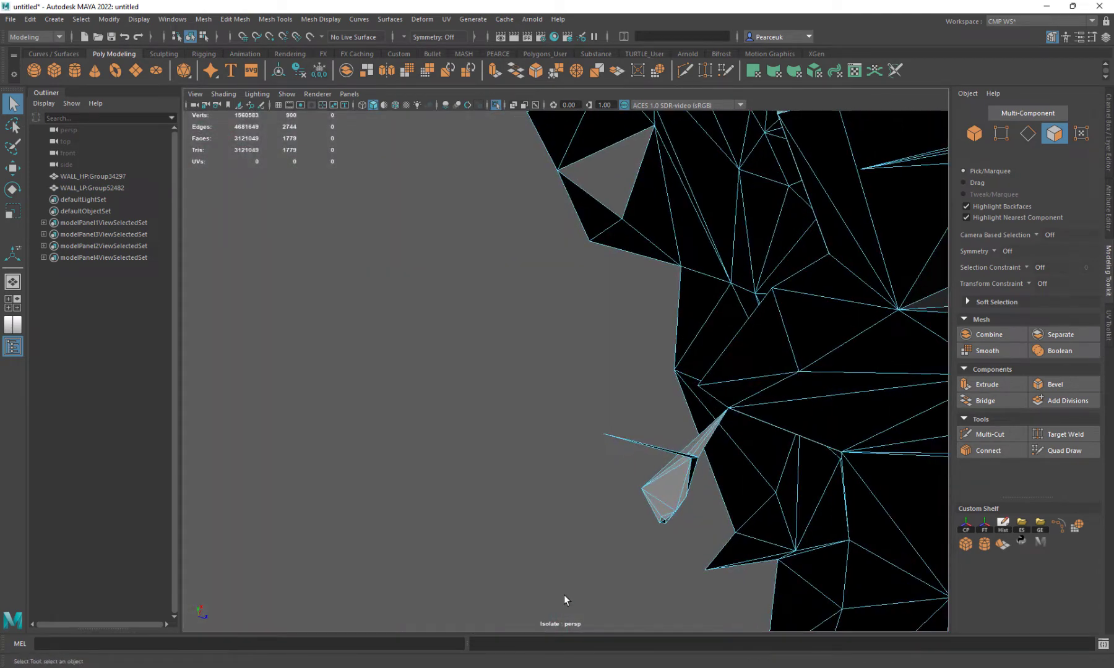
key("Delete")
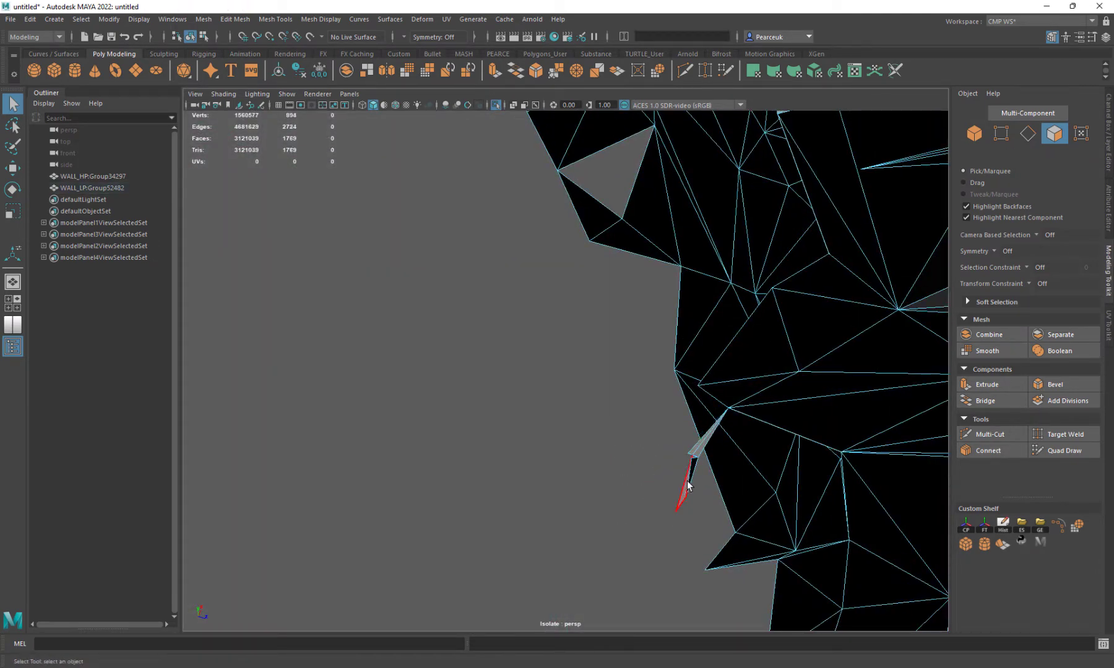
left_click_drag(674, 446, 590, 448)
key("Delete")
Select the three border edges around the triangular gap in the back of the wall and fill the hole
right_click_drag(589, 399, 594, 381)
left_click(612, 450)
left_click(612, 450)
right_click(583, 470)
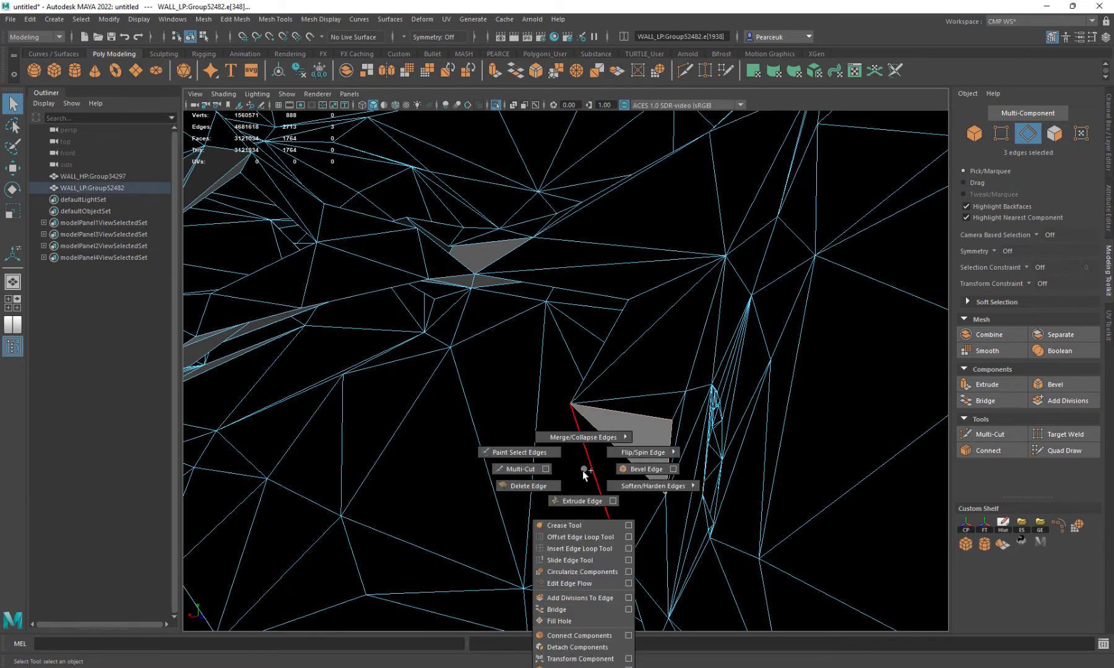
left_click(593, 619)
key("w")
Select the interior faces bridging the openings at the end of the wall's hollow back and delete them
left_click_drag(576, 557, 687, 621, "alt")
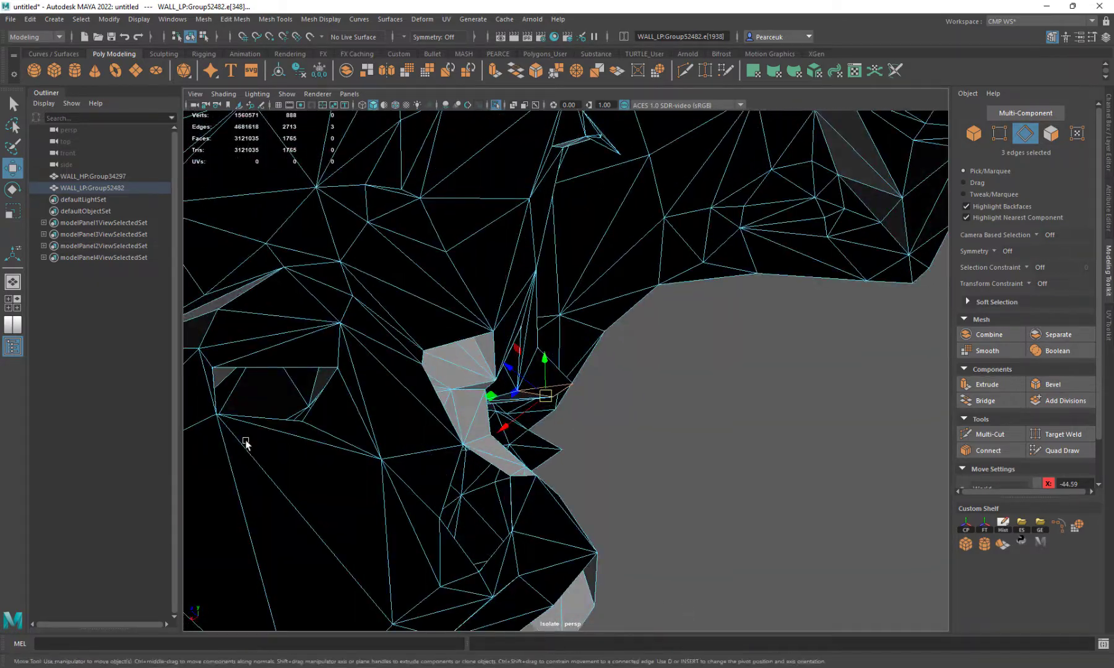
left_click_drag(717, 408, 247, 383, "alt")
scroll(806, 308, "down", 8)
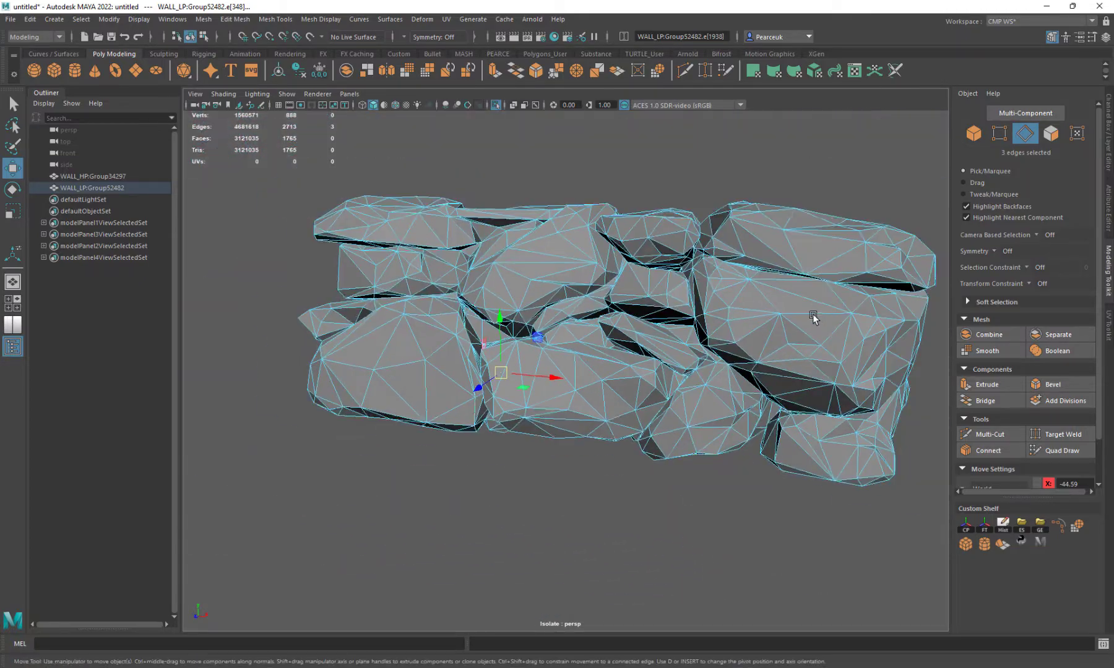
left_click_drag(811, 316, 500, 283, "alt")
scroll(535, 331, "up", 5)
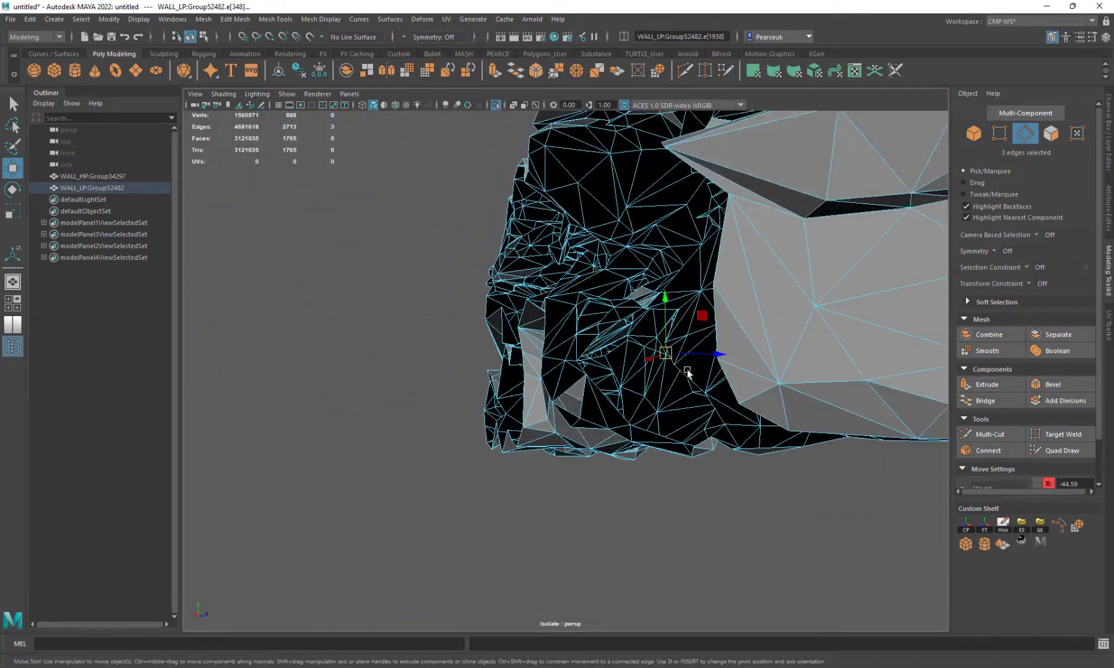
left_click_drag(687, 372, 726, 388, "alt")
scroll(712, 391, "up", 6)
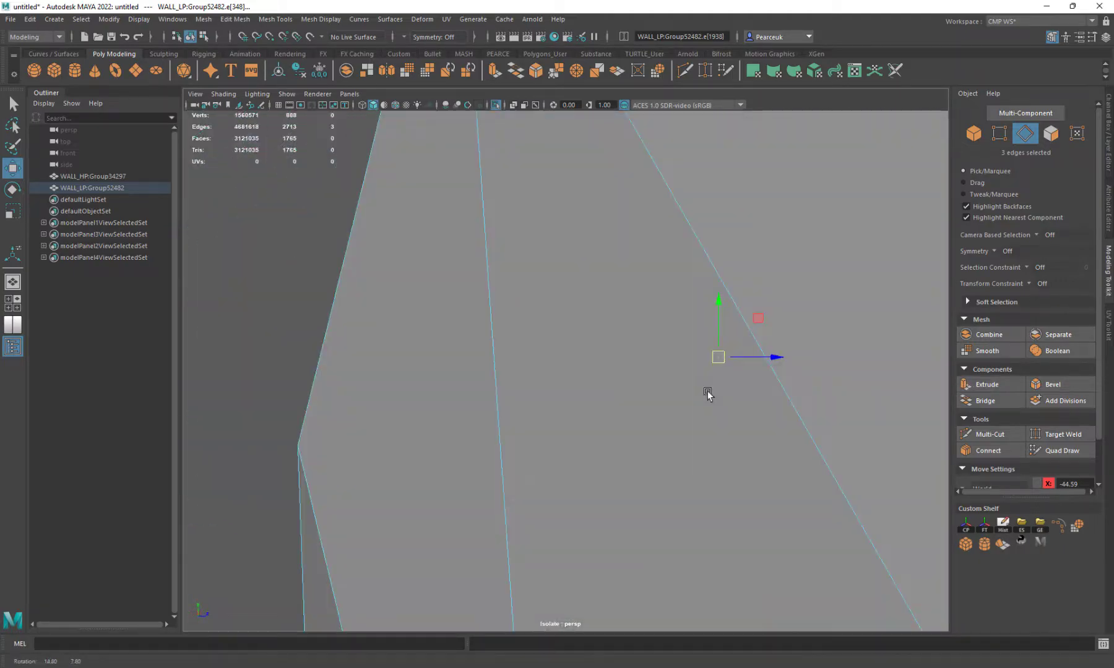
scroll(784, 474, "up", 5)
left_click_drag(784, 475, 647, 424, "alt")
scroll(698, 430, "up", 1)
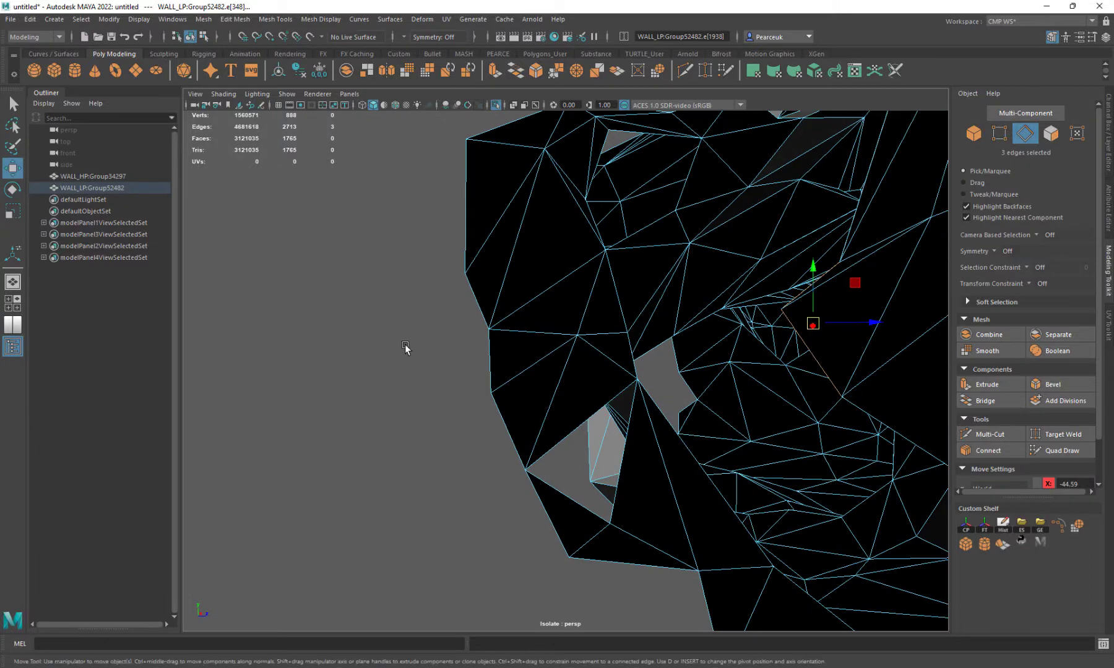
right_click_drag(578, 367, 489, 369)
left_click_drag(641, 396, 643, 403)
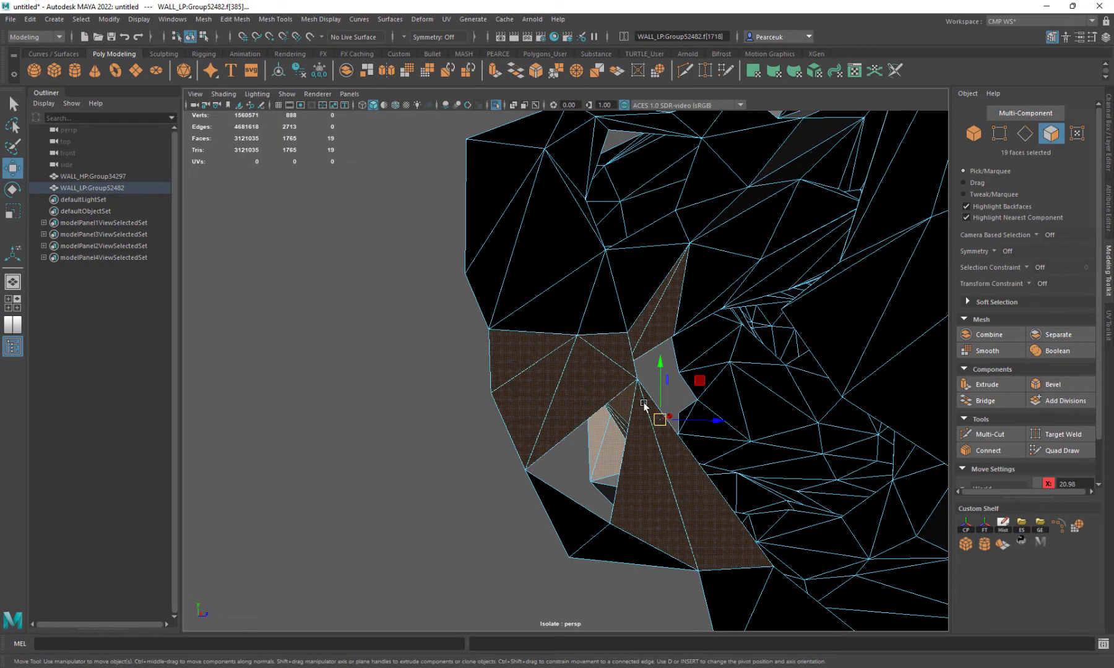
key("Delete")
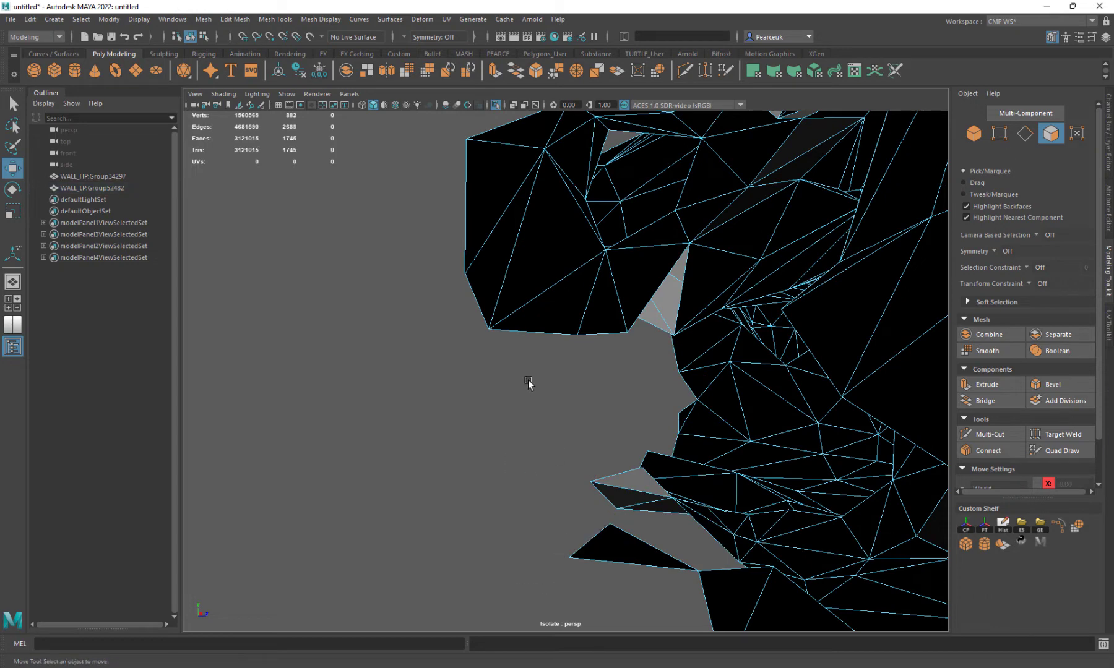
Delete the leftover faces beside the new end opening and the strip protruding below the wall's bottom edge
mouse_move(528, 382)
left_mouse_down("alt")
mouse_move(517, 311)
mouse_move(542, 373)
mouse_move(520, 365)
left_mouse_up("alt")
mouse_move(625, 396)
left_mouse_down()
mouse_move(770, 423)
mouse_move(747, 446)
mouse_move(681, 442)
mouse_move(780, 448)
mouse_move(539, 380)
left_mouse_up()
key("Delete")
left_click_drag(730, 405, 730, 405)
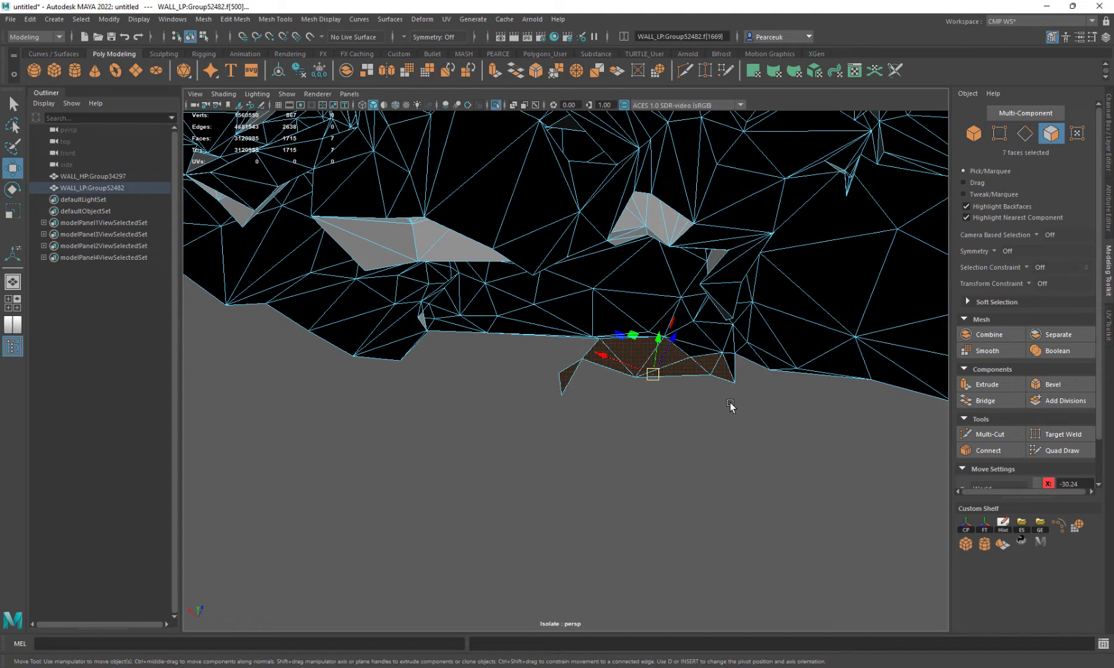
key("Delete")
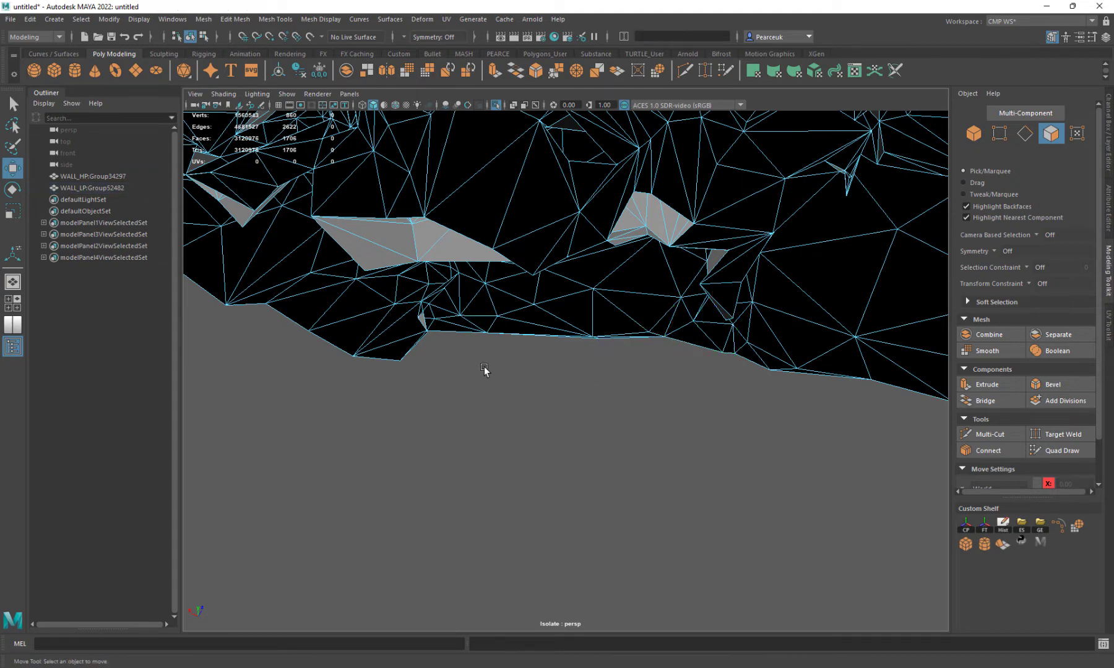
Delete the stray back-edge faces and the 16-face strip along the bottom edge, undoing the accidental move of that strip first
left_click_drag(484, 370, 760, 396, "alt")
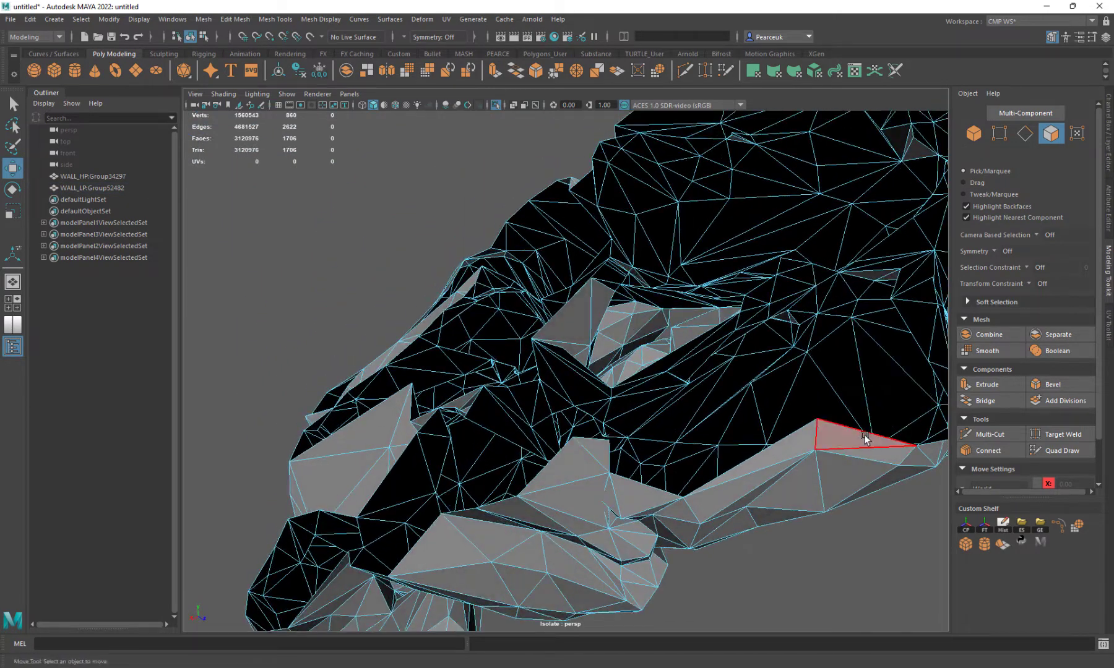
key("Delete")
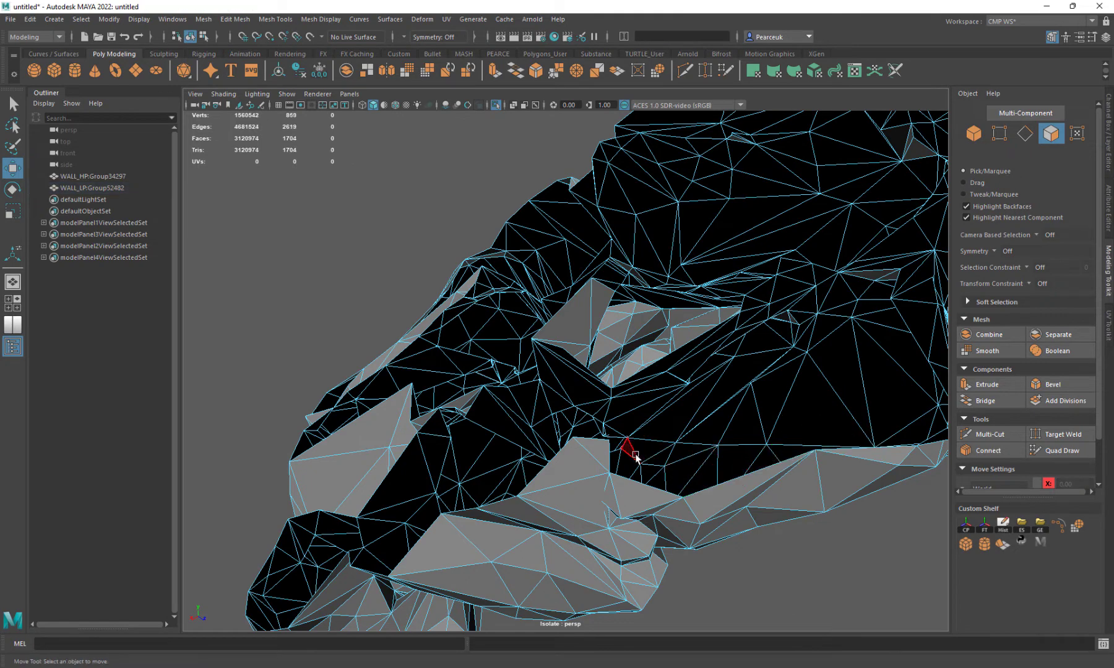
left_click_drag(626, 455, 506, 418, "alt")
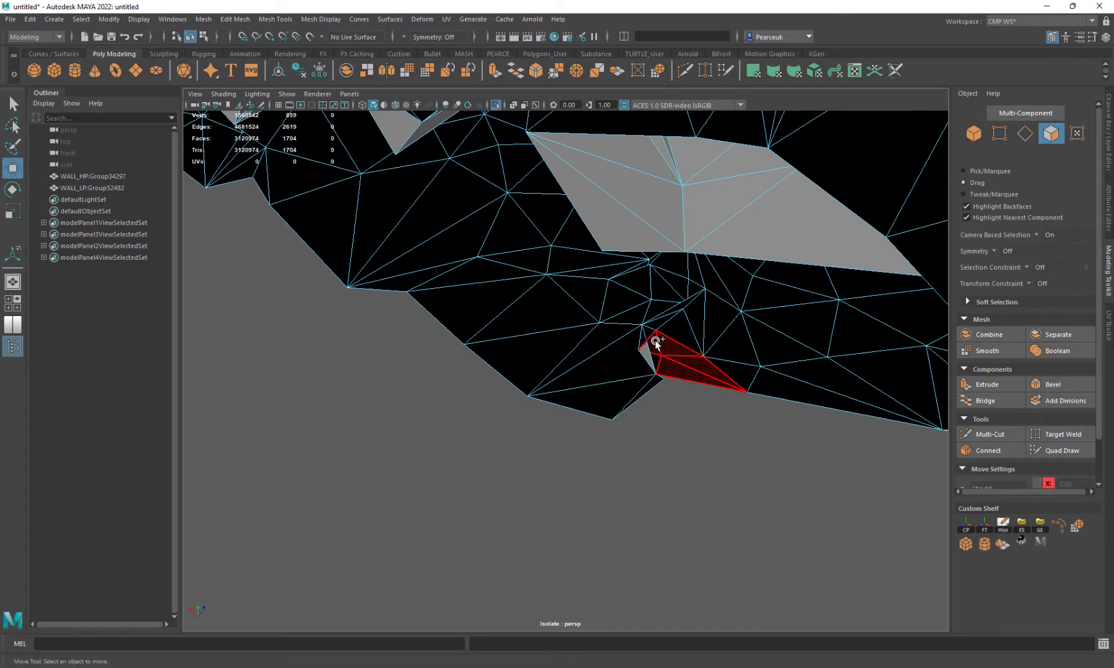
left_click_drag(545, 351, 505, 322, "shift")
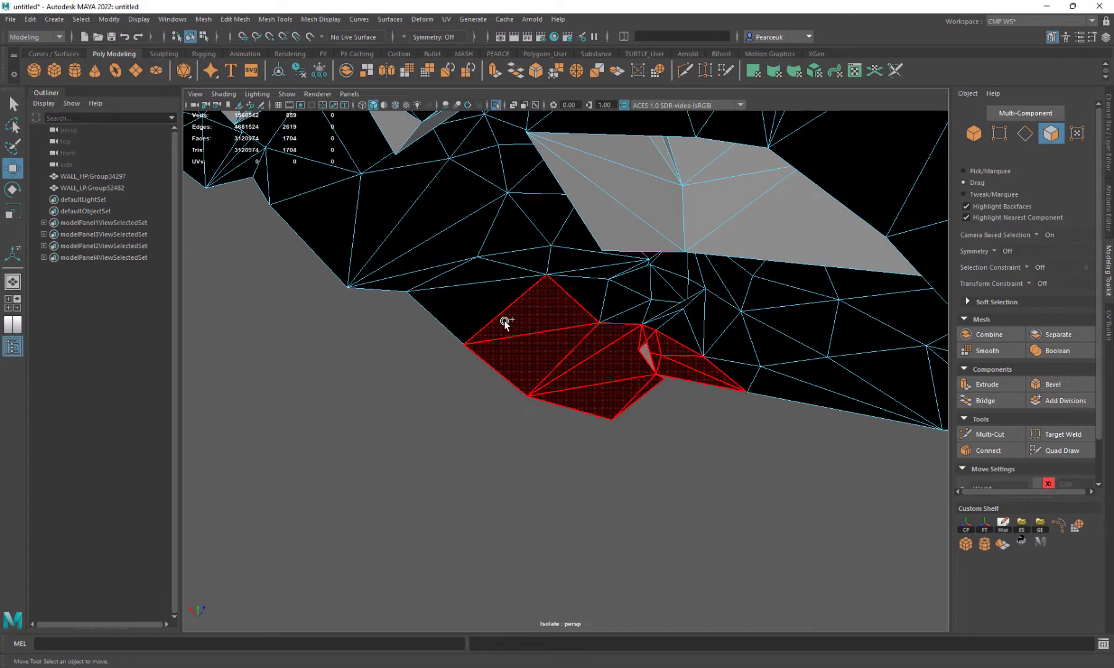
left_click_drag(408, 288, 399, 286, "shift")
scroll(403, 300, "down", 3)
middle_click_drag(460, 387, 467, 400)
key("ctrl+z")
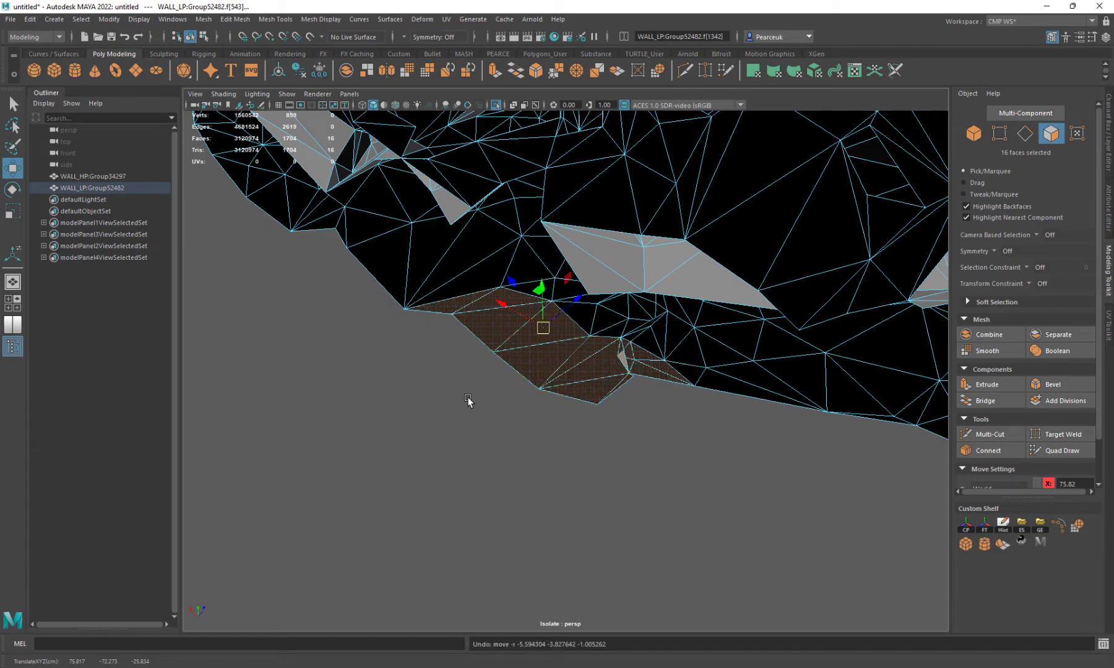
key("Delete")
Select the 26 faces of the large interior ledge above the small lower corner stone and delete them
left_click_drag(461, 441, 745, 462, "alt")
right_click_drag(746, 462, 677, 463, "alt")
left_click_drag(678, 459, 552, 484, "alt")
right_click_drag(552, 484, 643, 529, "alt")
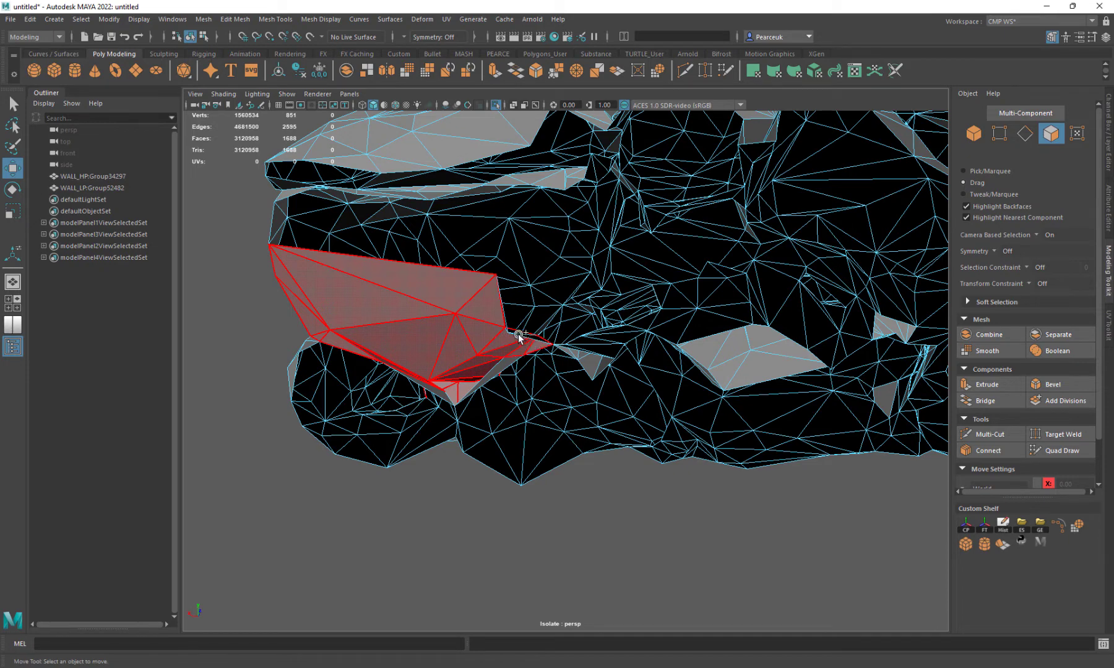
left_click_drag(501, 324, 502, 334)
right_click_drag(502, 350, 614, 407, "alt")
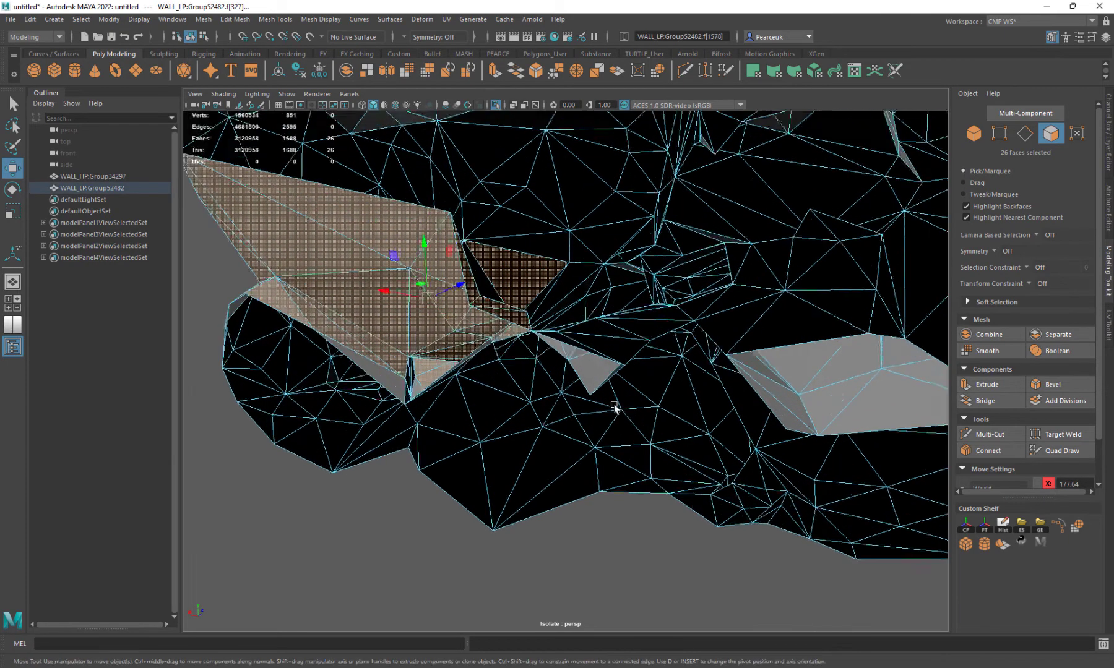
left_click_drag(614, 407, 569, 416, "alt")
key("Delete")
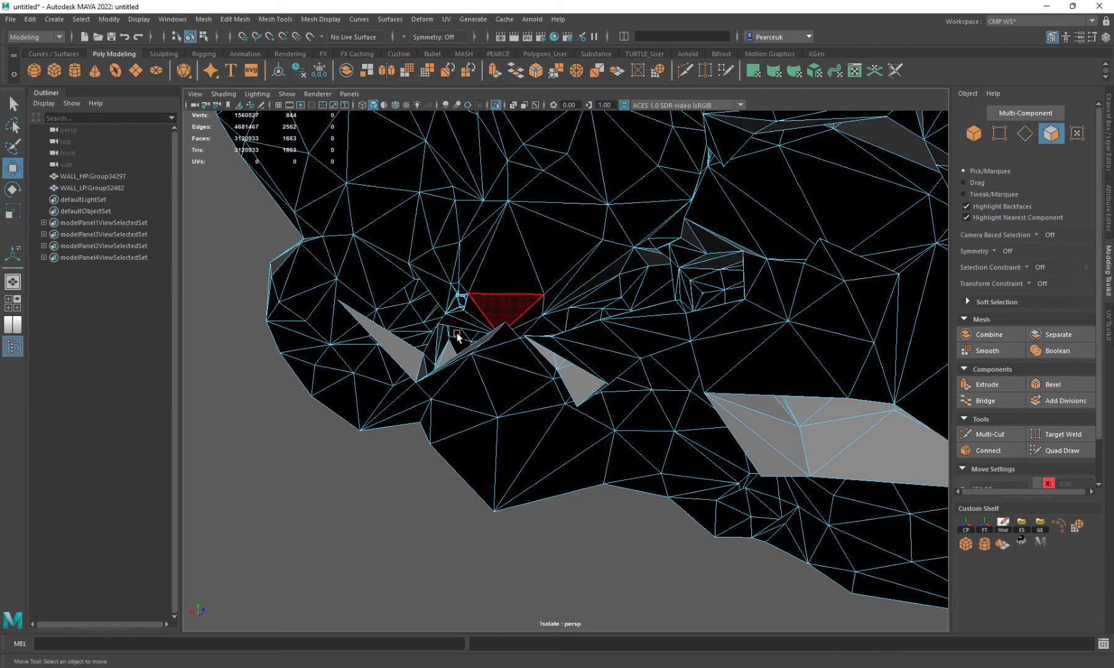
Select the border edges around the hollow beside the corner stone, and delete the large triangular faces projecting over it
left_click_drag(455, 311, 722, 347, "alt")
right_click_drag(723, 348, 717, 310)
left_click_drag(597, 431, 695, 474, "alt")
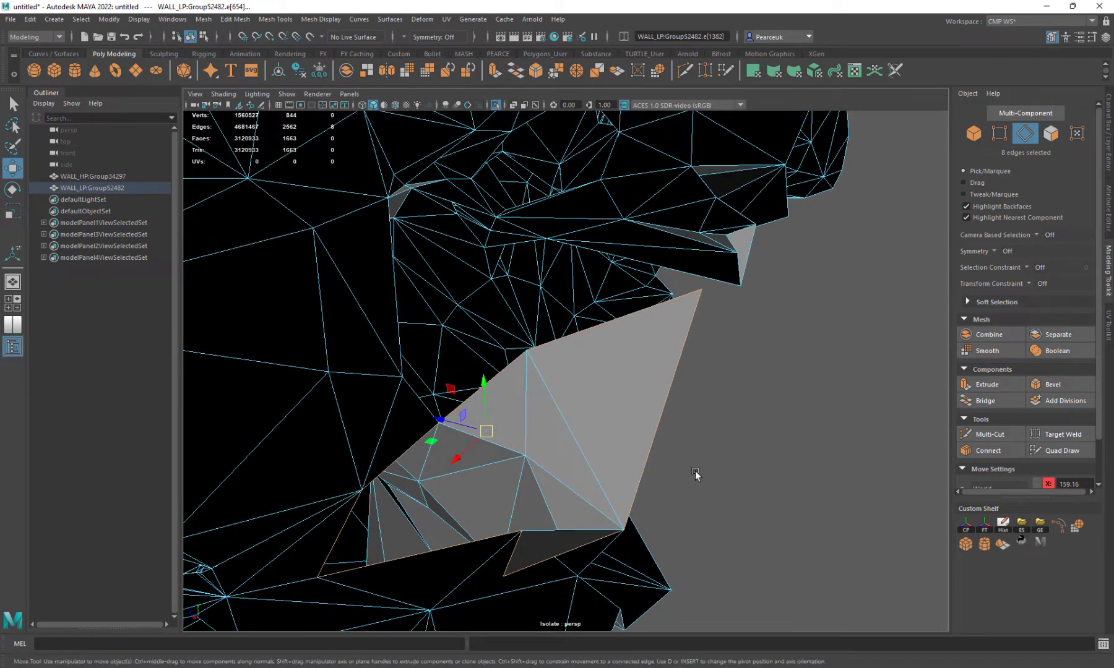
right_click_drag(526, 363, 526, 396)
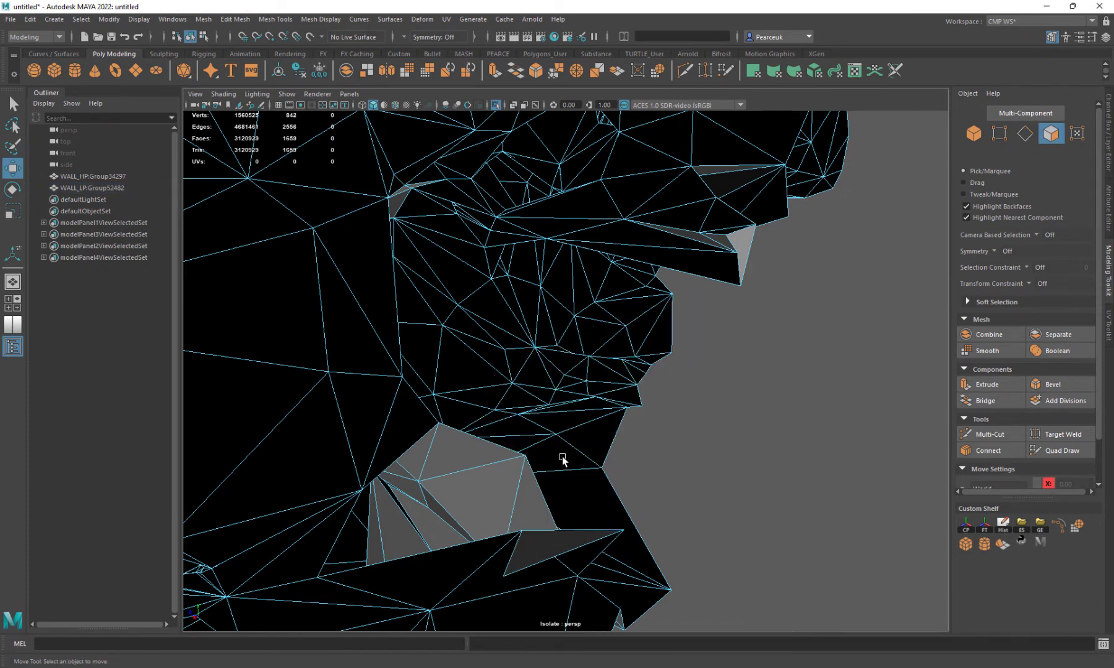
Delete the hidden triangular faces behind the gap between the lower stones
left_click_drag(627, 456, 660, 509, "alt")
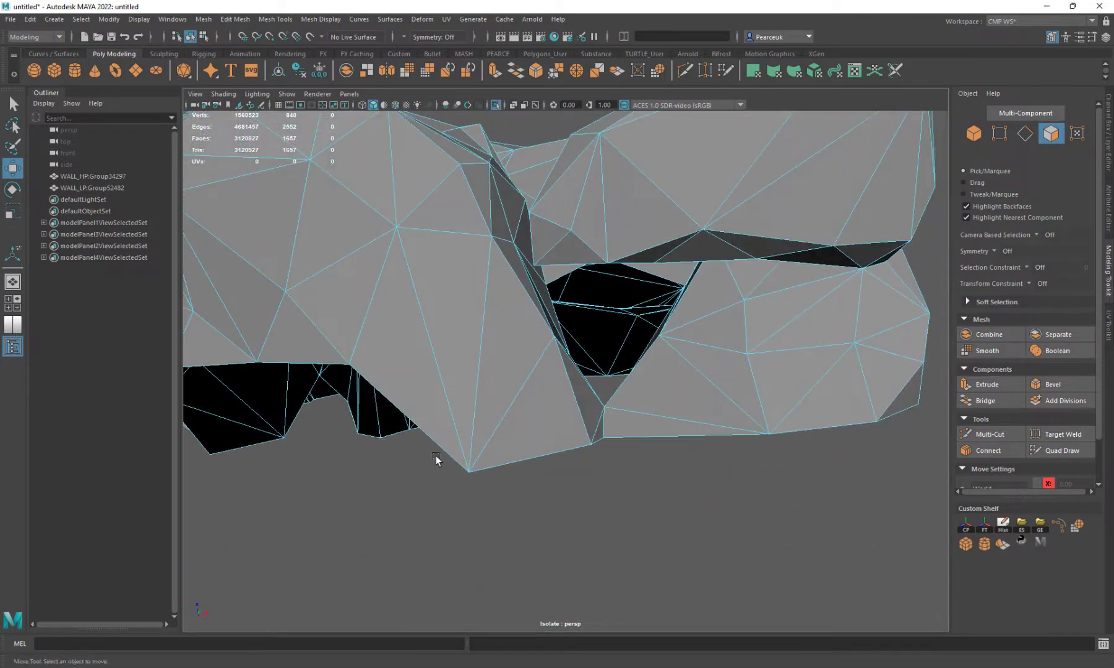
left_click_drag(436, 458, 390, 471, "alt")
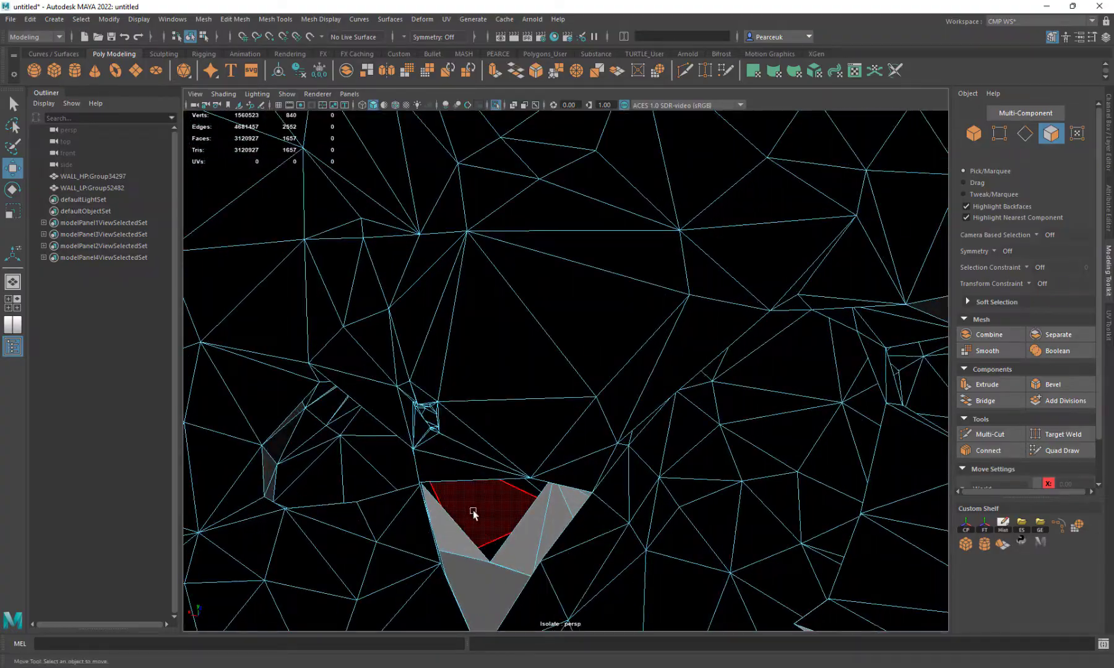
scroll(473, 513, "down", 3)
left_click_drag(527, 505, 535, 529, "alt")
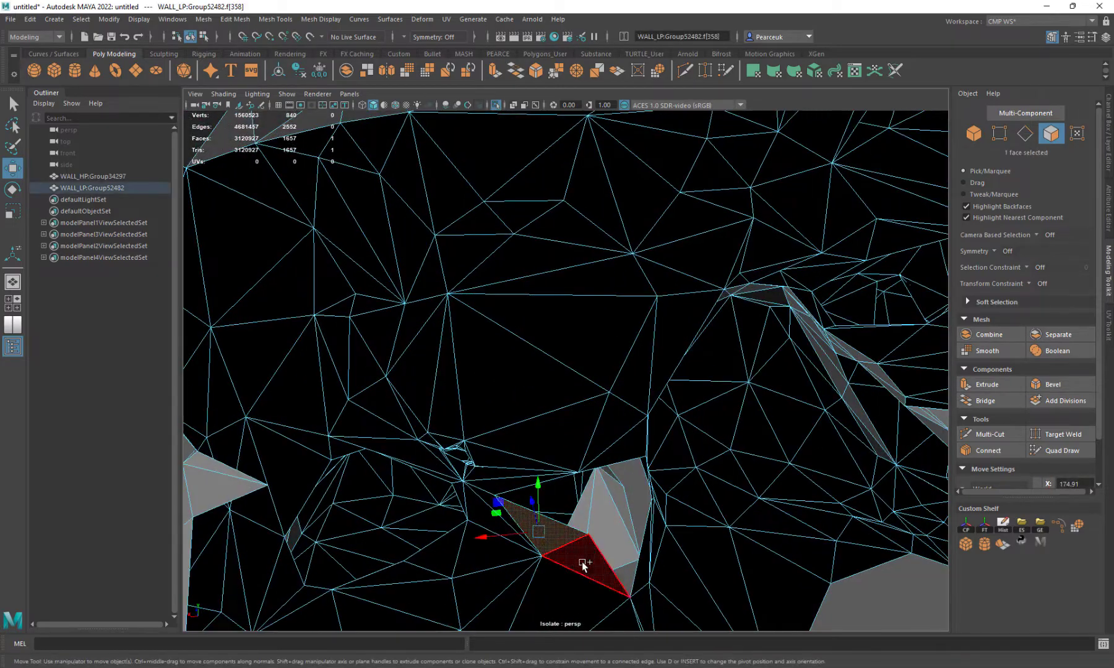
left_click_drag(582, 564, 540, 465, "alt")
scroll(626, 519, "up", 3)
left_click_drag(536, 508, 579, 521, "alt")
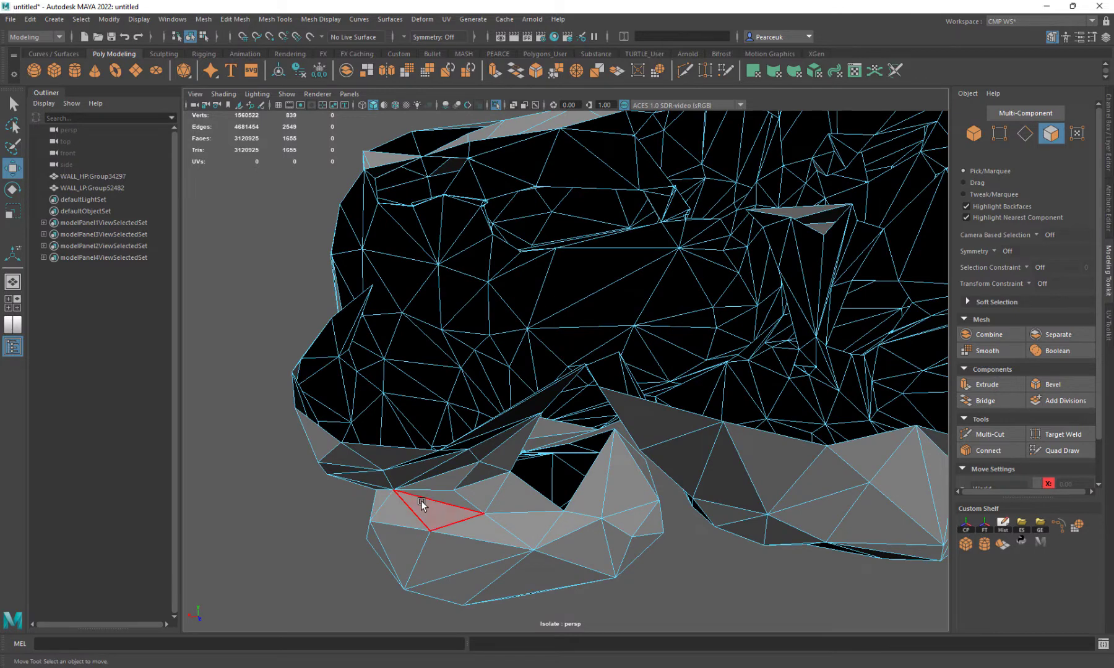
Paint-select the 25 inner faces of the small lower corner stone around the gap, delete them, and undo that deletion
key("Caps_Lock")
key("Tab")
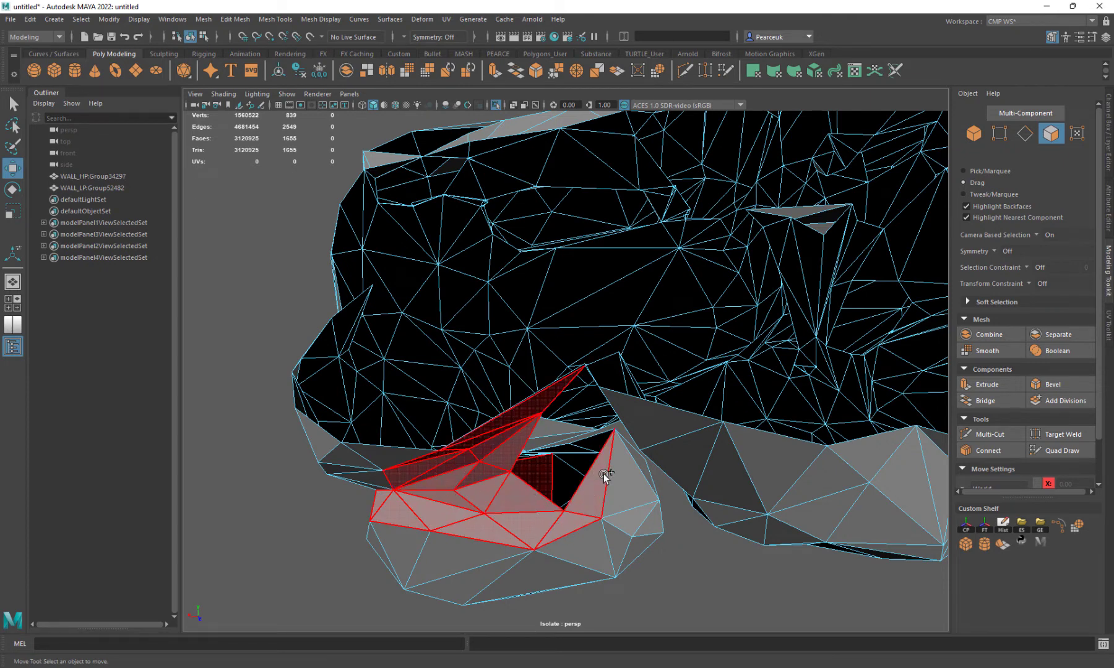
left_click_drag(574, 526, 534, 486)
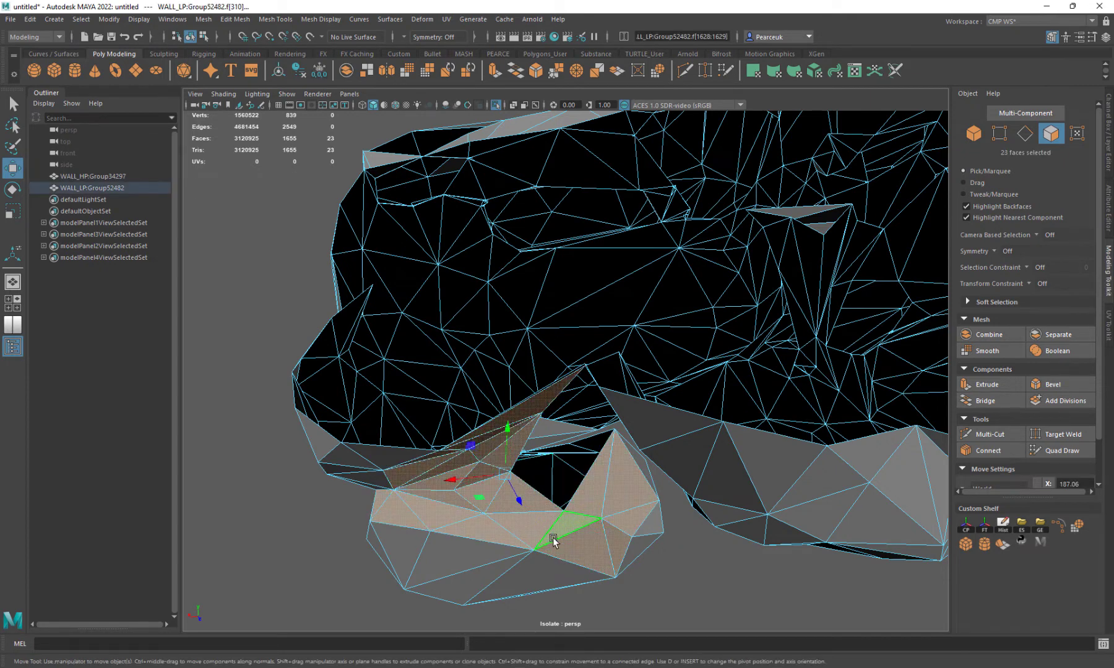
left_click_drag(553, 542, 596, 605, "alt")
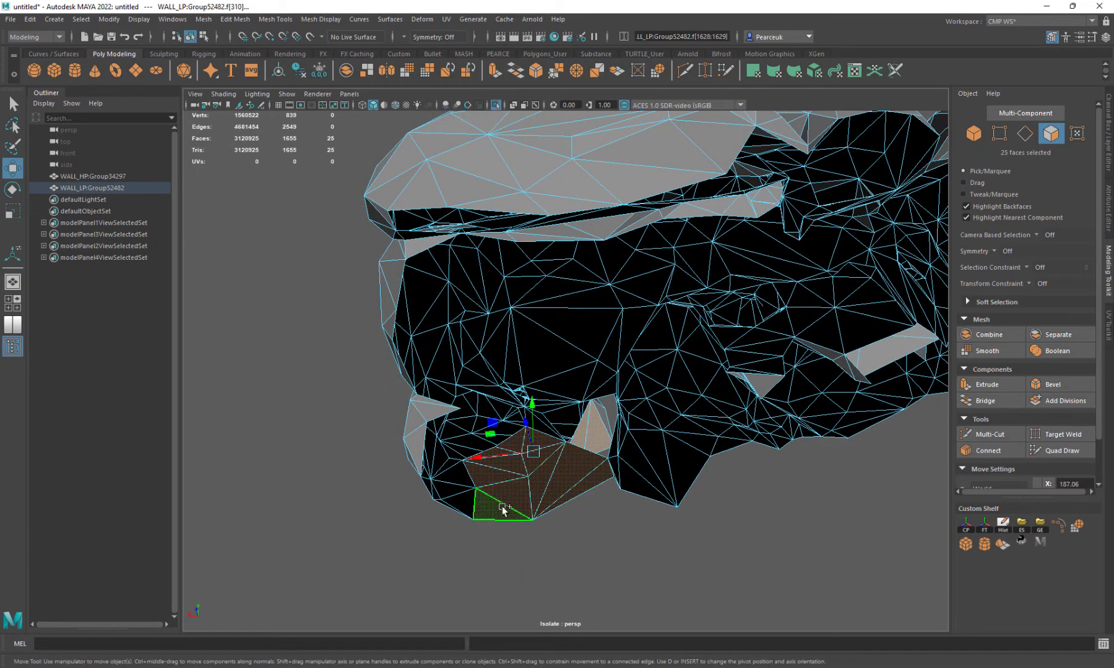
key("Delete")
left_click_drag(547, 522, 693, 480, "alt")
left_click_drag(758, 438, 649, 433, "alt")
right_click_drag(648, 364, 648, 440)
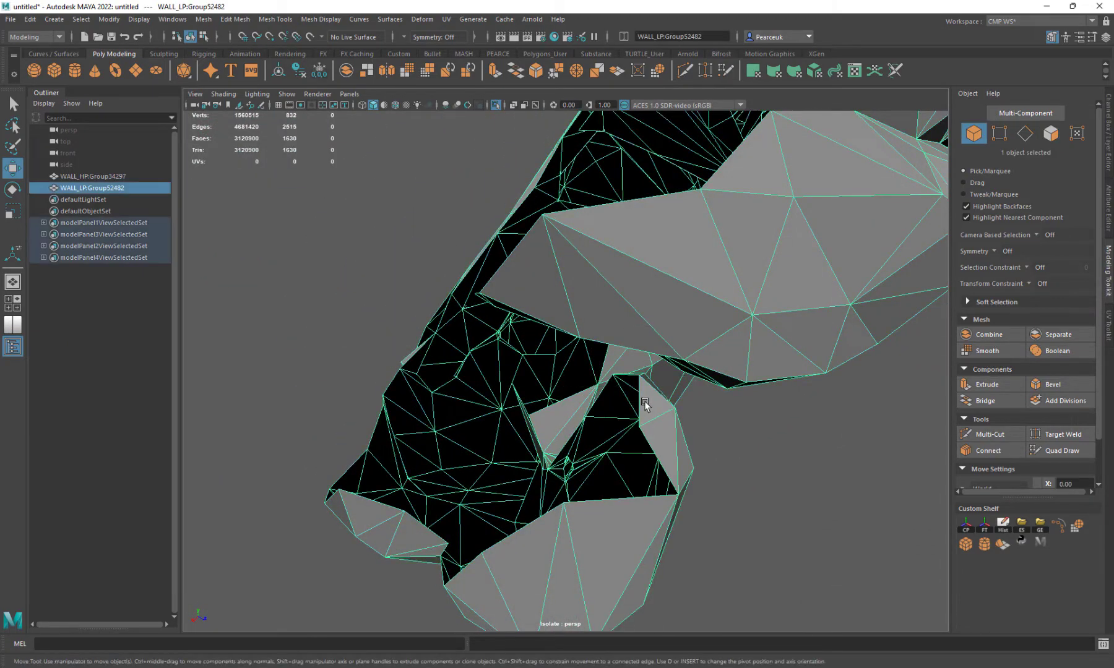
key("f")
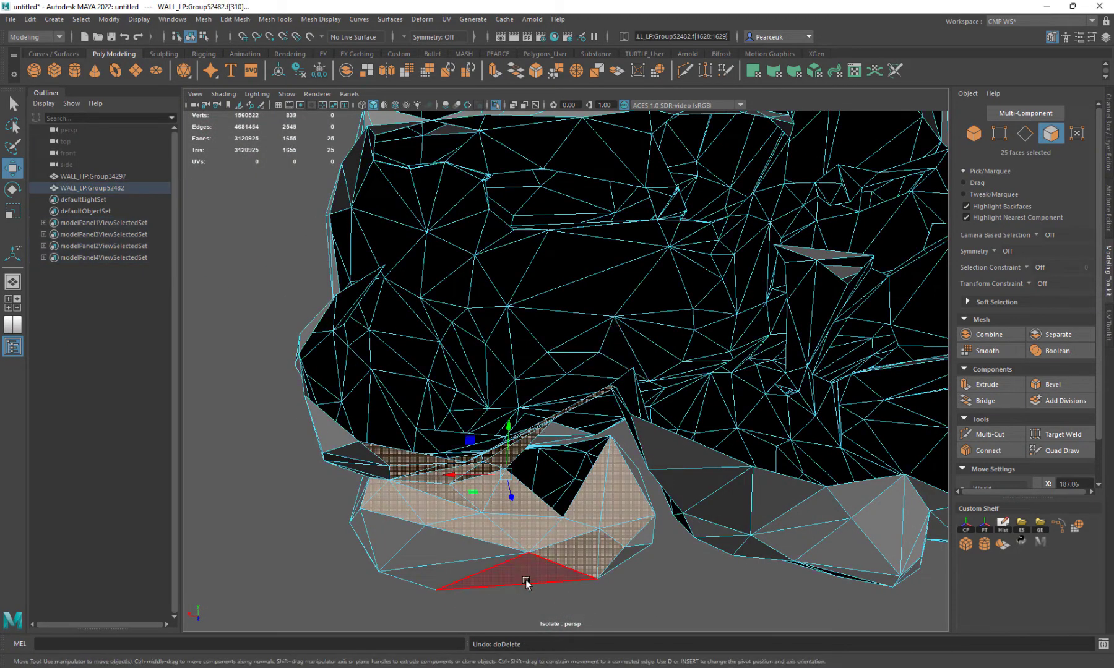
Deselect the wrongly included faces of the lower corner stone and delete the remaining 23 selected faces
left_click_drag(526, 584, 557, 514, "alt")
left_click(640, 454, "ctrl")
key("Delete")
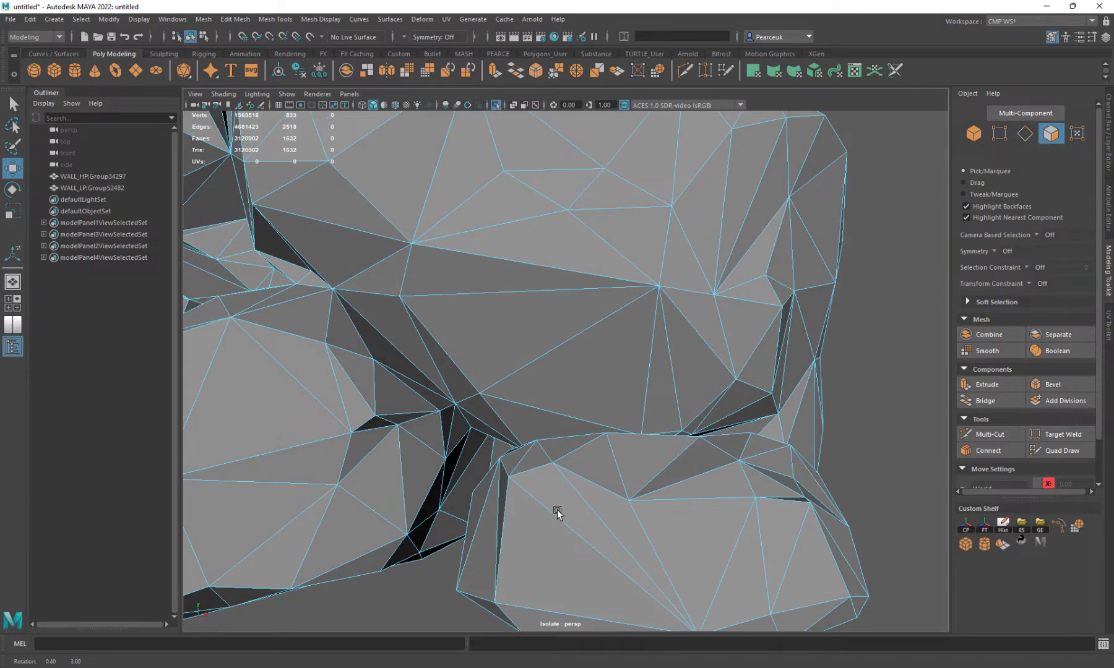
Delete the leftover sliver faces beside the corner stone's gap, and undo the deletion of the two pointed faces on the bottom edge
left_click(464, 487, "shift")
left_click_drag(464, 488, 489, 472, "alt")
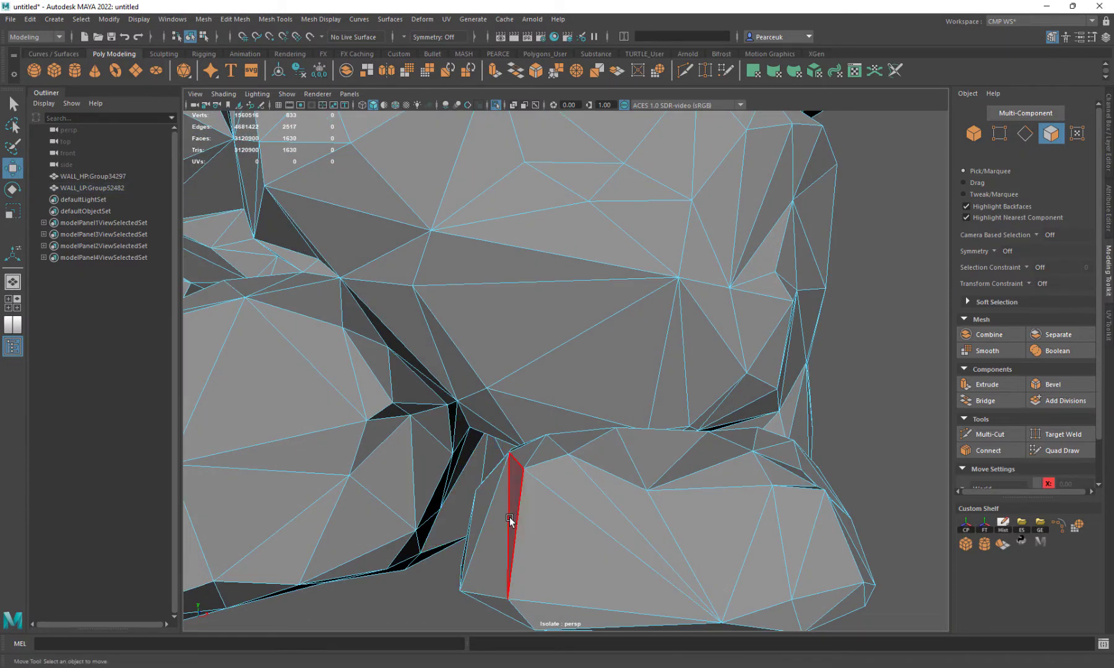
left_click_drag(509, 517, 848, 502, "alt")
left_click_drag(676, 561, 590, 453, "alt")
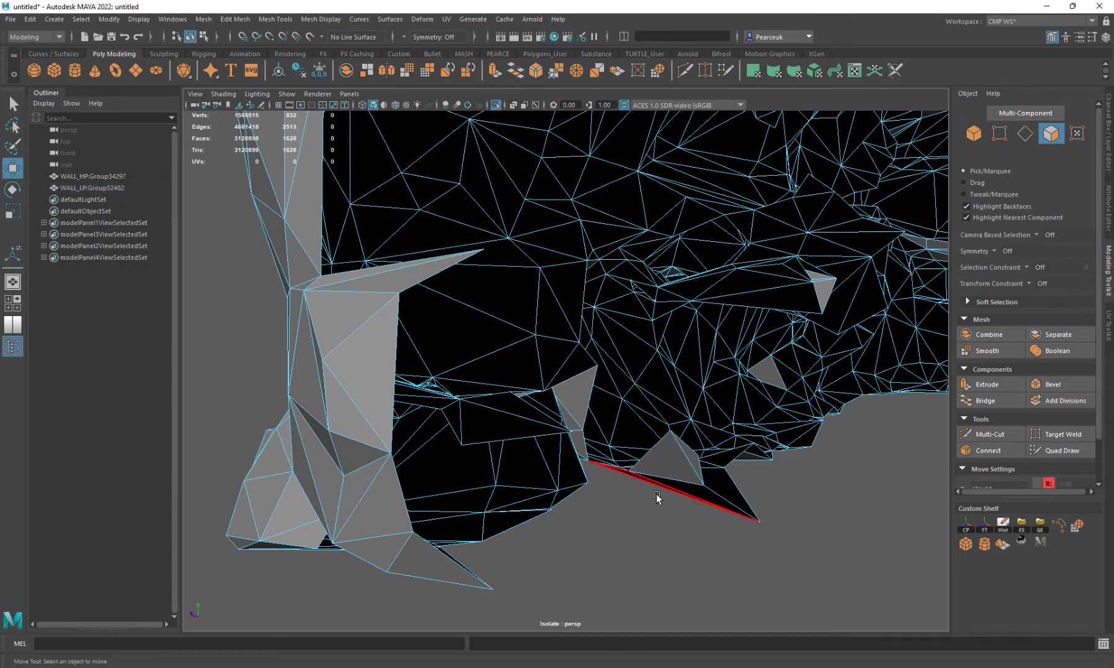
left_click_drag(657, 497, 616, 456, "alt")
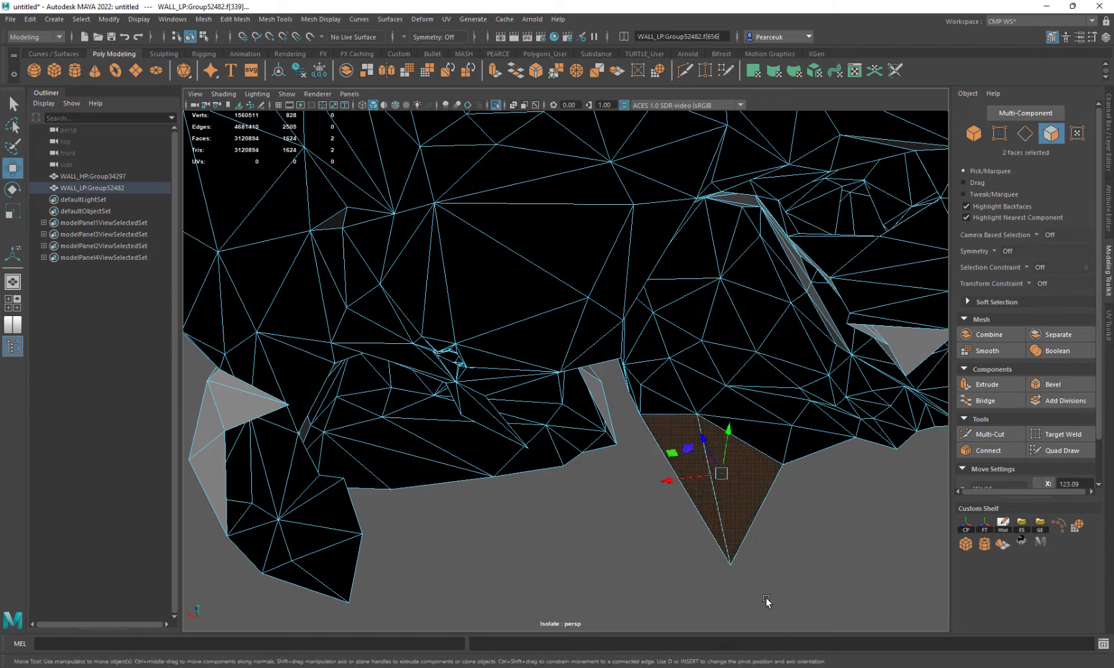
left_click_drag(704, 479, 667, 487, "alt")
key("ctrl+z")
Target Weld the stray vertex at the lower end of the gap between the stones onto its neighbour
mouse_move(631, 464)
right_mouse_down()
mouse_move(591, 366)
mouse_move(639, 443)
right_mouse_up()
left_click(648, 493)
left_click_drag(662, 533, 667, 546)
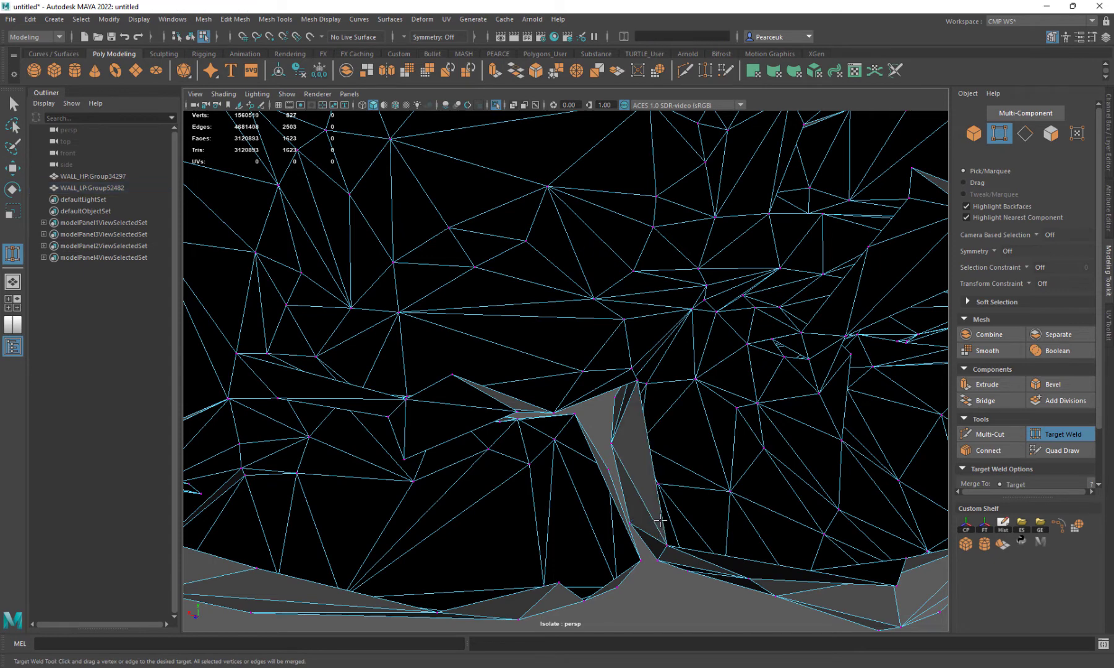
key("w")
Select the two long border edges on opposite sides of the gap between the lower stones and bridge them
left_click_drag(618, 511, 618, 461, "alt")
right_click_drag(618, 461, 718, 544)
right_click_drag(604, 402, 605, 404)
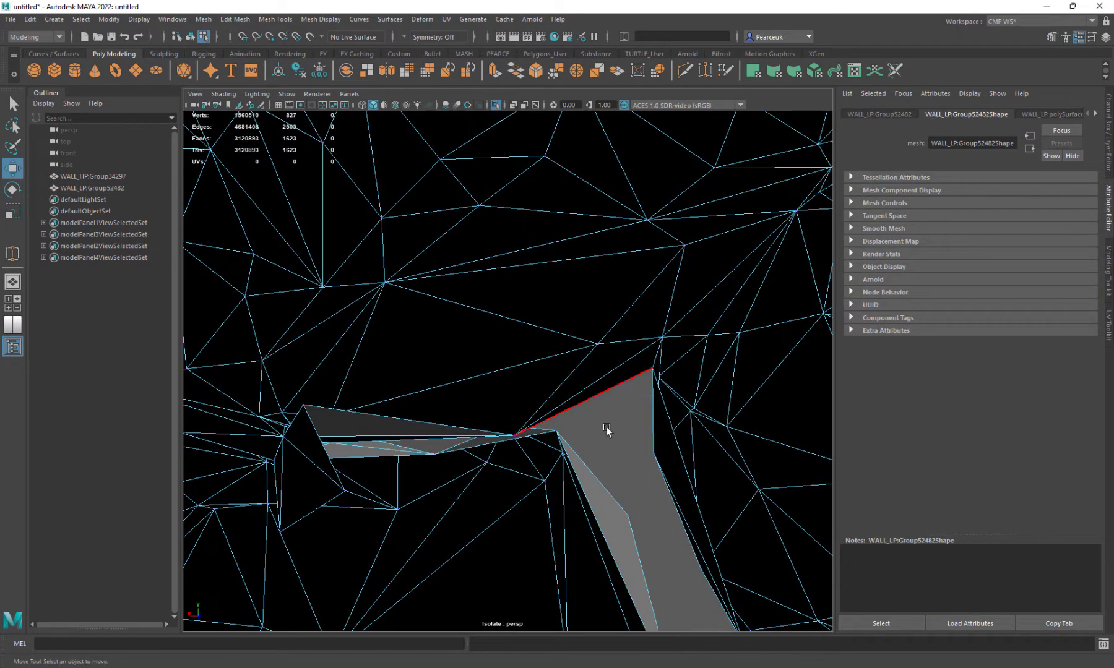
left_click_drag(609, 529, 576, 501, "alt")
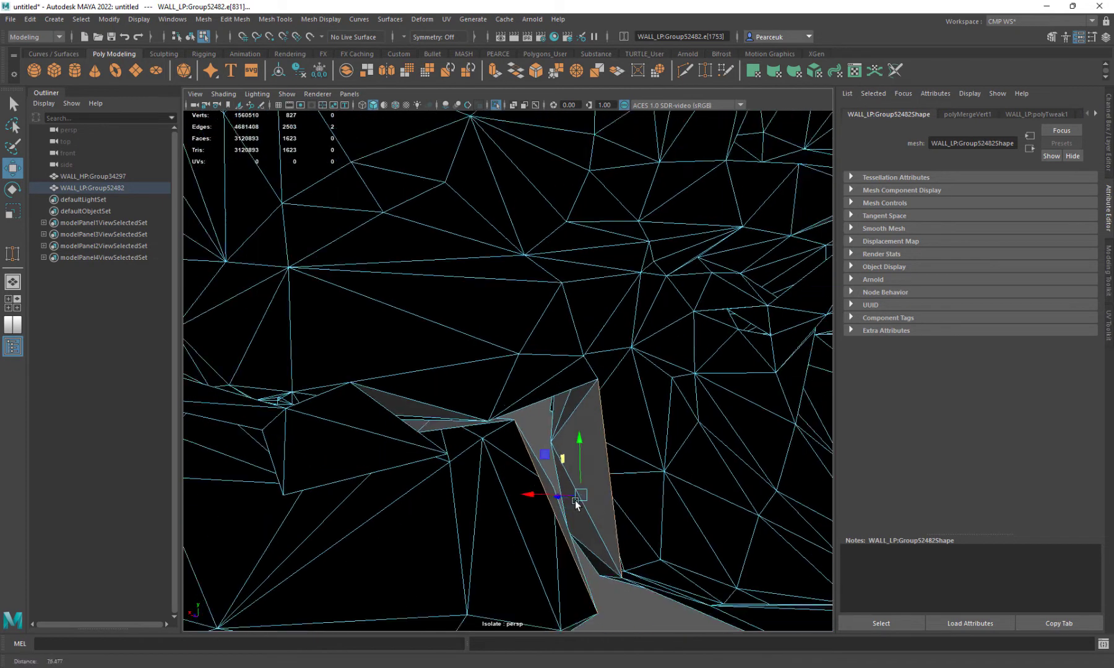
right_click_drag(575, 501, 582, 469, "alt")
right_click_drag(582, 469, 582, 472, "shift")
right_click_drag(581, 608, 580, 609, "shift")
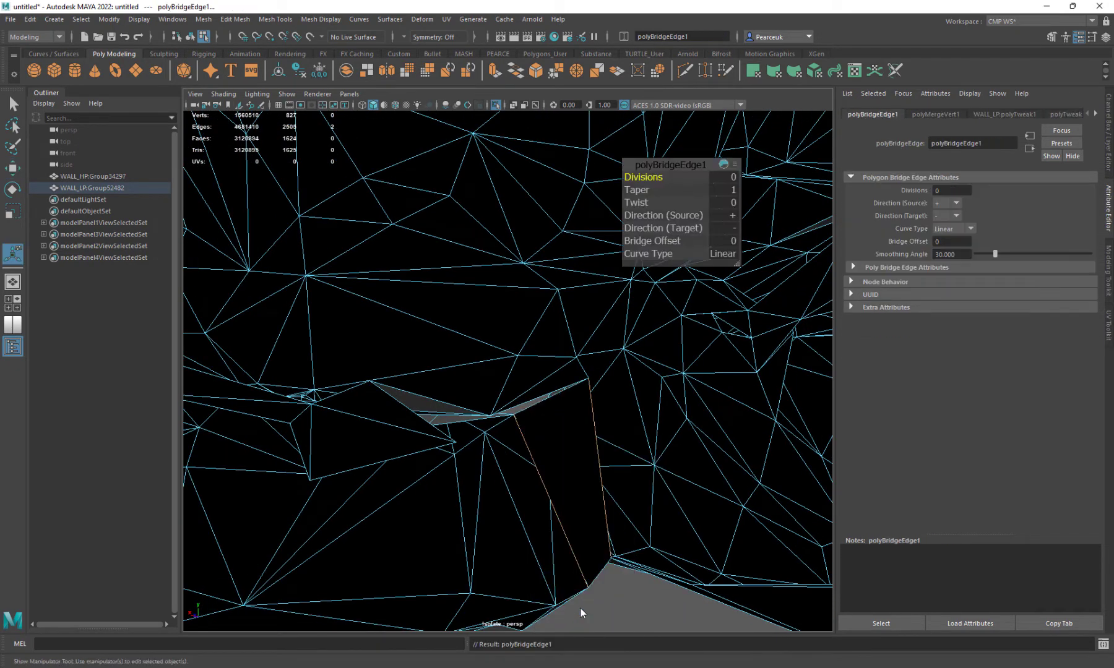
Target Weld the loose vertices at the upper end of the bridged gap onto the adjacent border vertices
mouse_move(491, 470)
left_mouse_down("alt")
mouse_move(454, 450)
mouse_move(719, 435)
mouse_move(579, 463)
mouse_move(574, 502)
mouse_move(358, 505)
mouse_move(420, 450)
mouse_move(419, 474)
mouse_move(450, 376)
mouse_move(681, 555)
mouse_move(547, 417)
mouse_move(567, 457)
mouse_move(508, 469)
left_mouse_up("alt")
right_click_drag(507, 469, 448, 379)
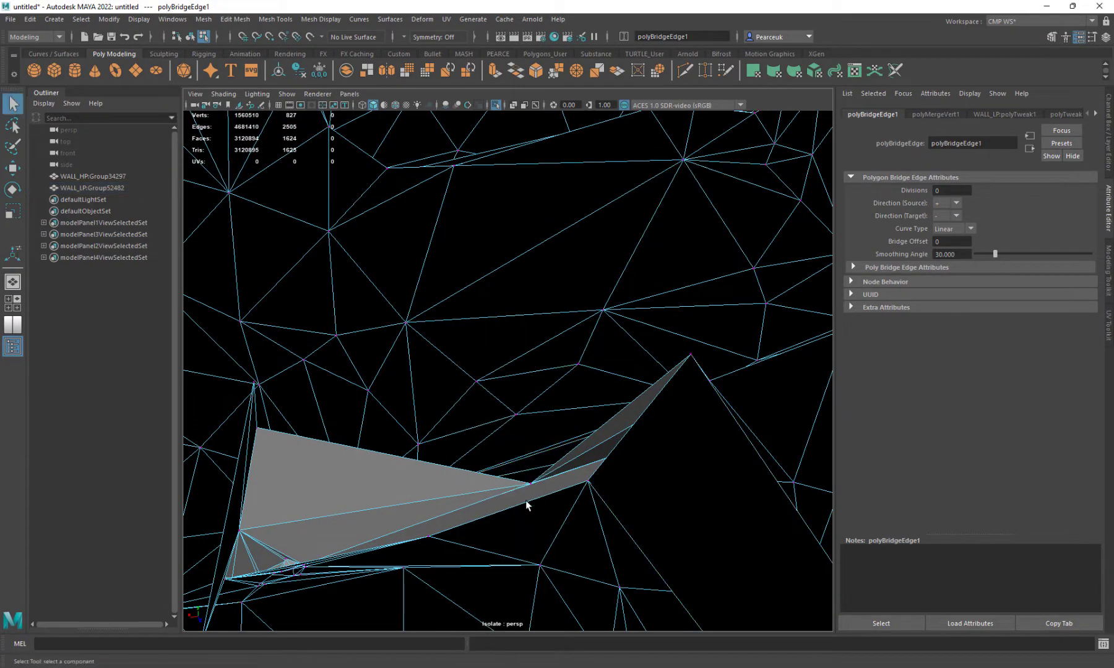
left_click(592, 488)
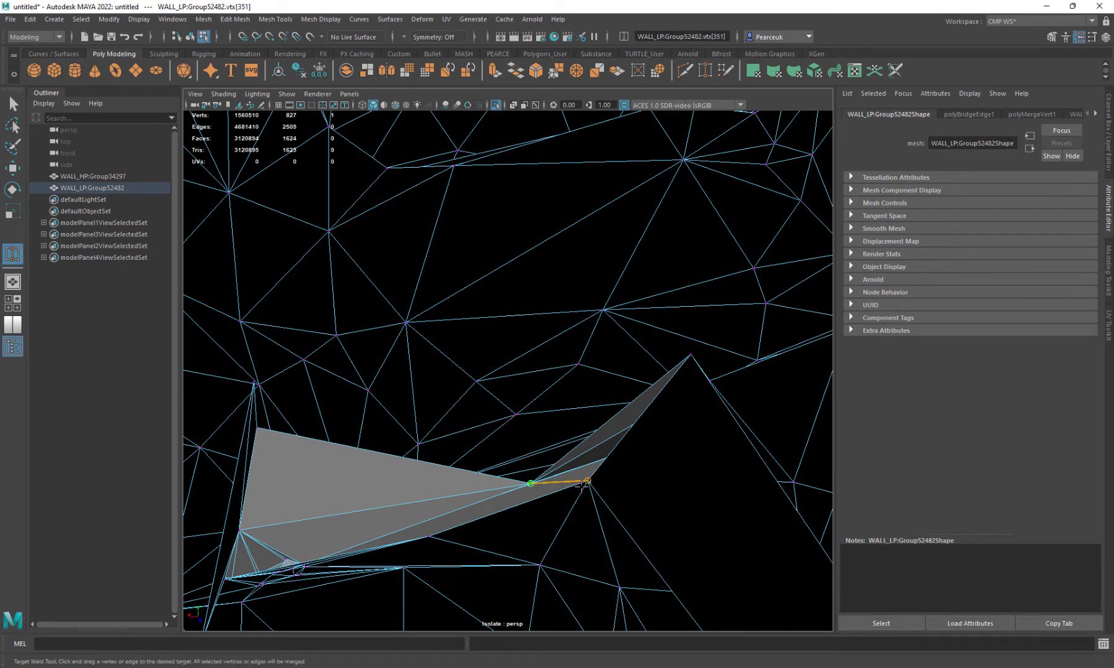
left_click_drag(582, 485, 728, 552)
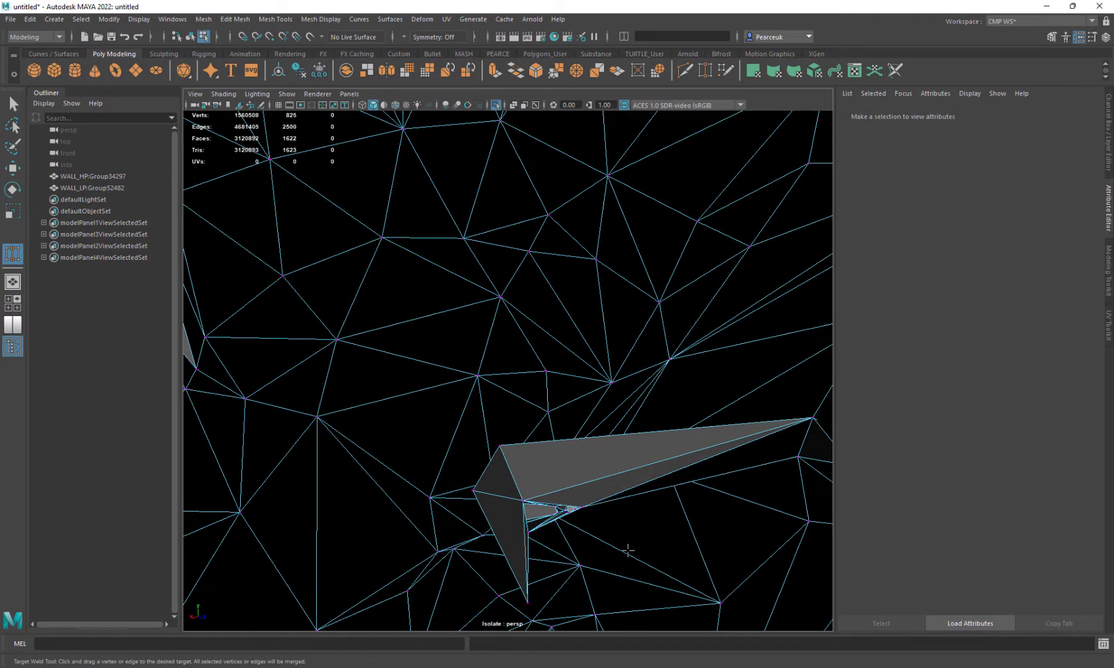
Delete the four large interior triangles behind the bridged gap and the thin sliver triangle hanging next to them
left_click_drag(628, 550, 654, 431, "alt")
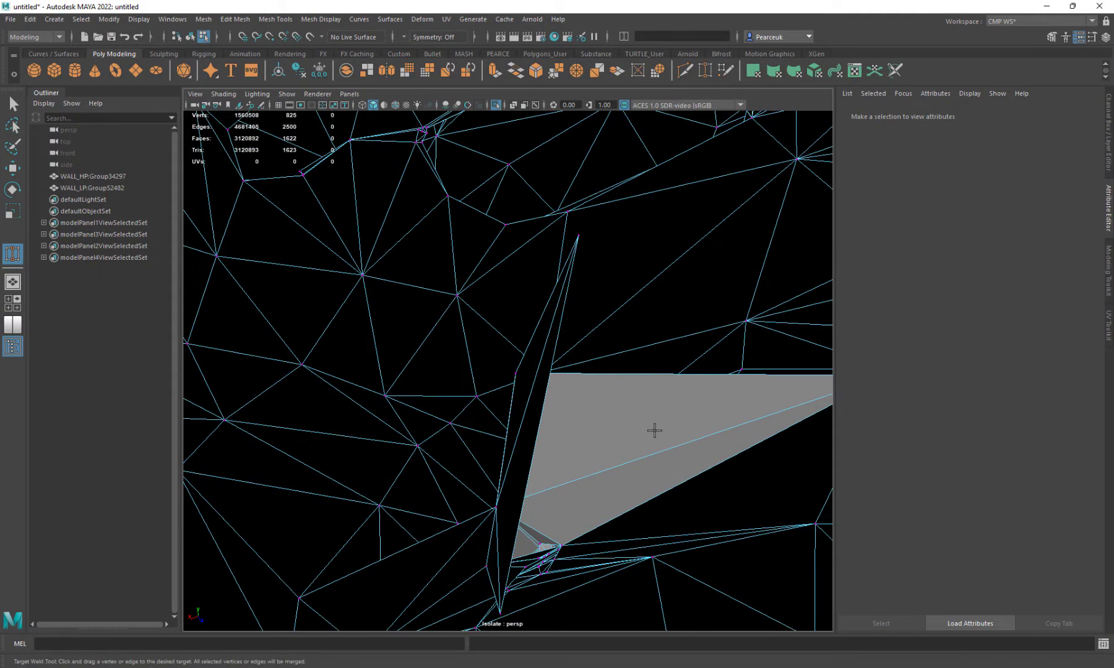
key("q")
right_click_drag(635, 365, 637, 456)
right_click_drag(635, 408, 635, 408)
left_click_drag(635, 407, 666, 417, "alt")
left_click(673, 411)
mouse_move(649, 369)
left_mouse_down("shift")
mouse_move(556, 417)
mouse_move(634, 485)
mouse_move(701, 405)
mouse_move(637, 534)
mouse_move(679, 553)
left_mouse_up("shift")
key("Delete")
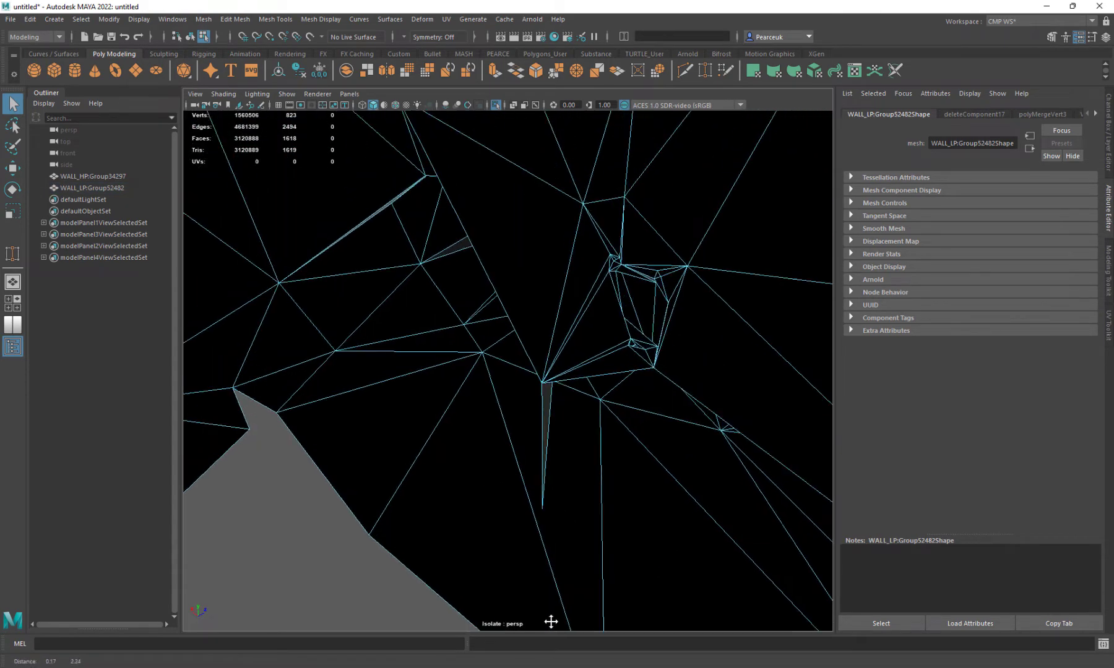
left_click_drag(550, 622, 631, 588, "alt")
left_click_drag(597, 538, 507, 464, "alt")
key("Delete")
Paint-select the cluster of tiny faces in the crevice between the stones and delete it along with the adjoining 26 hidden faces
left_click_drag(520, 385, 540, 420, "alt")
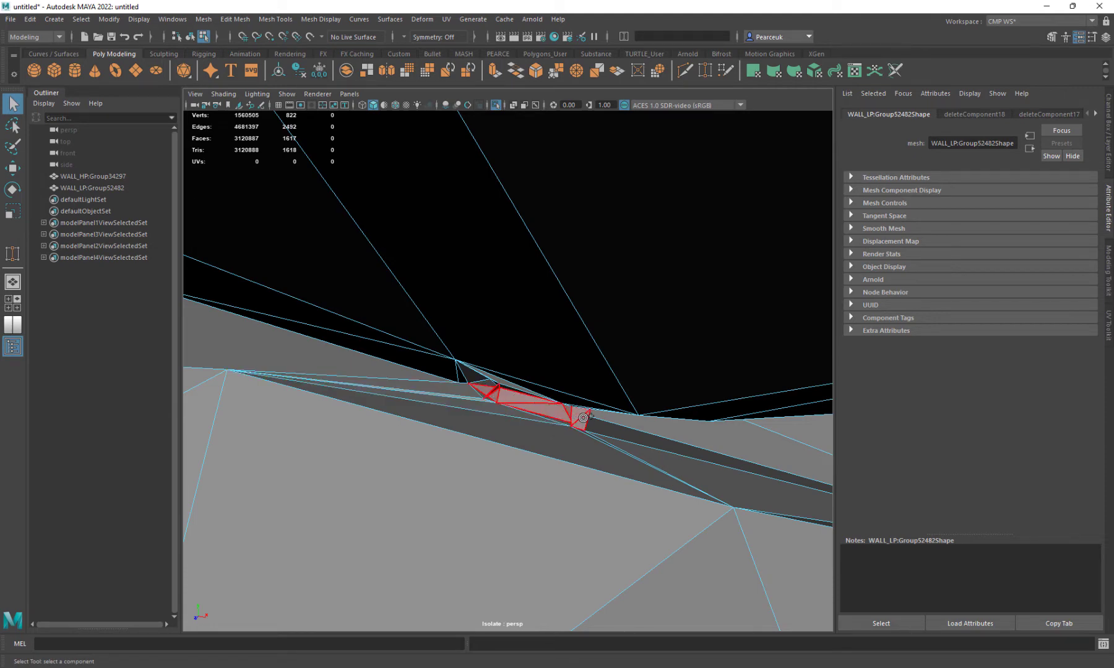
left_click_drag(491, 395, 497, 444, "alt")
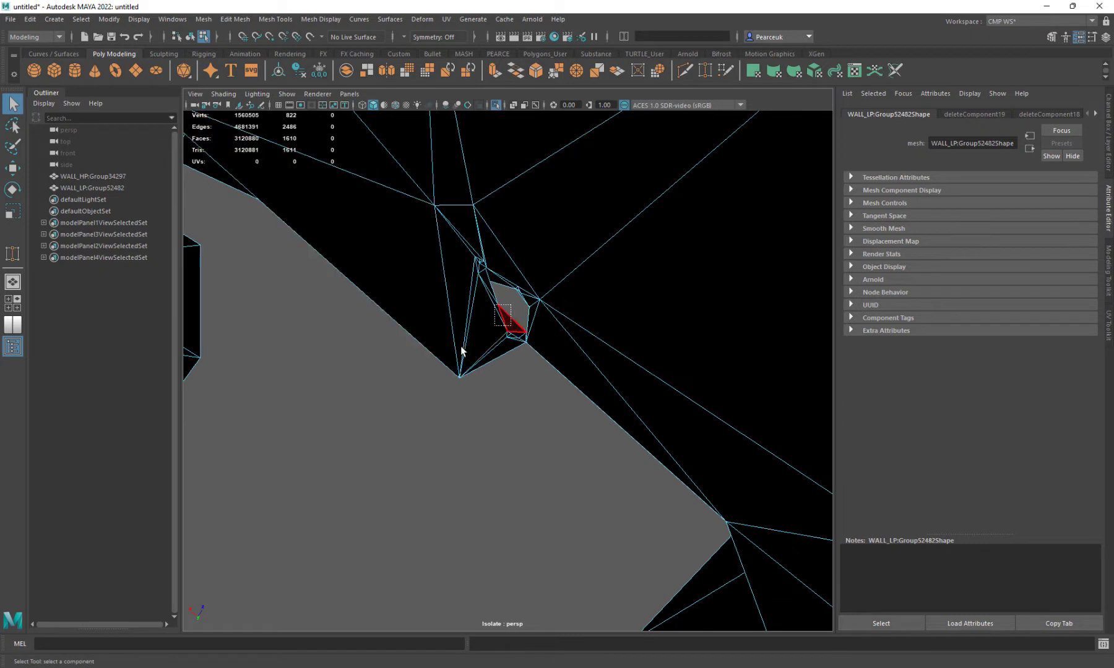
left_click_drag(379, 447, 379, 445)
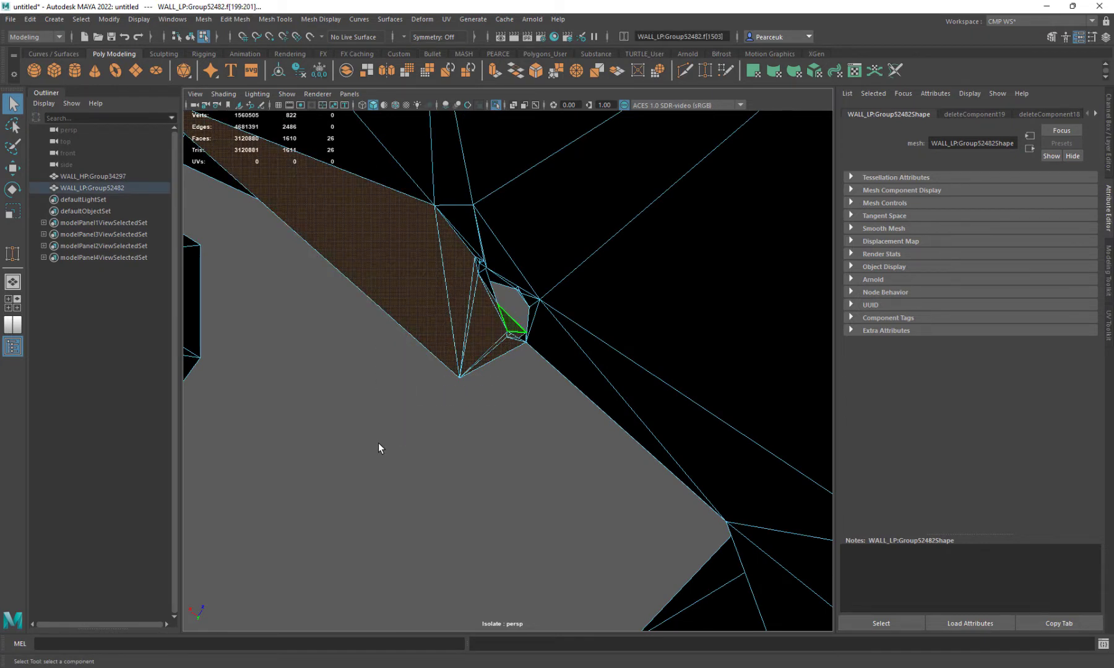
key("Delete")
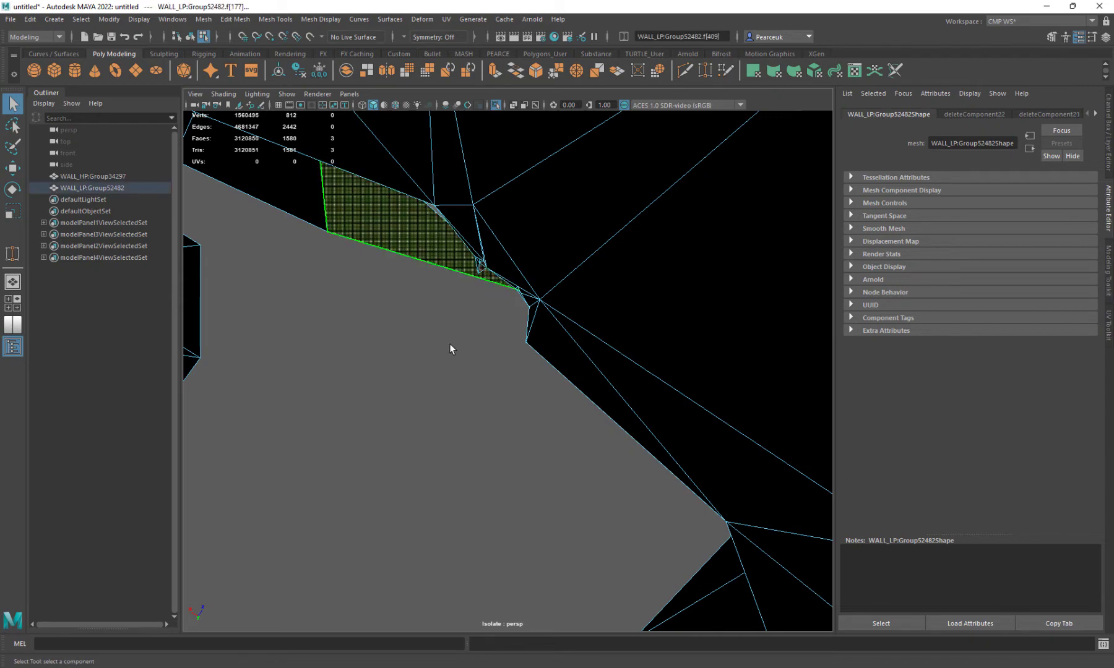
Delete the remaining hidden face strip along the crevice and the small interior triangles at its end
left_click_drag(450, 348, 726, 506, "alt")
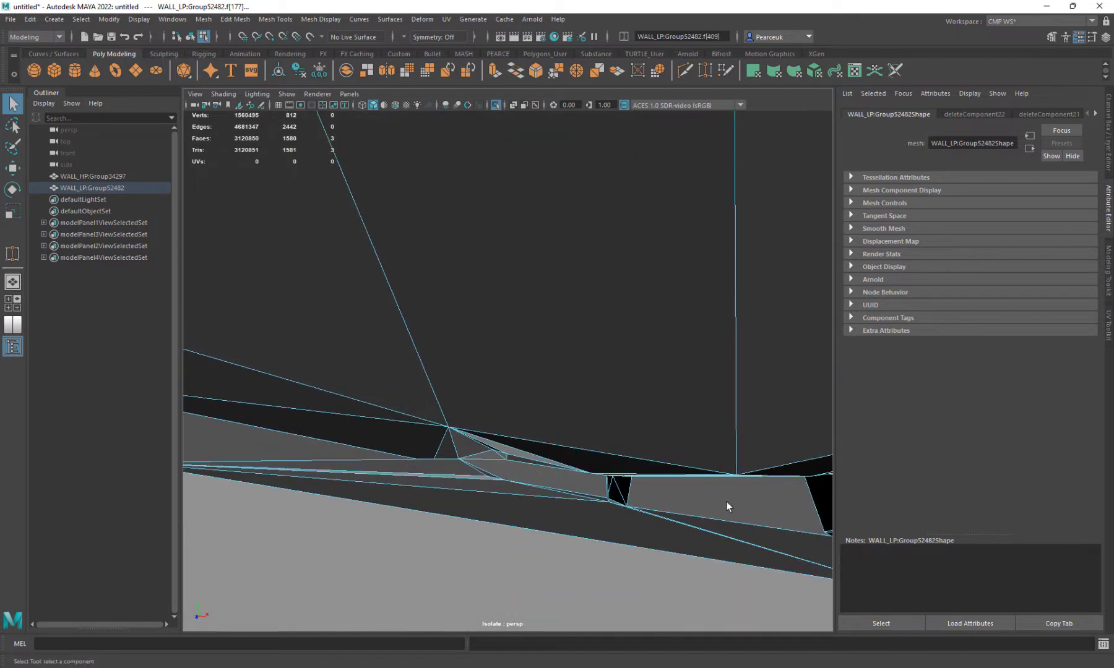
right_click_drag(727, 503, 618, 433, "alt")
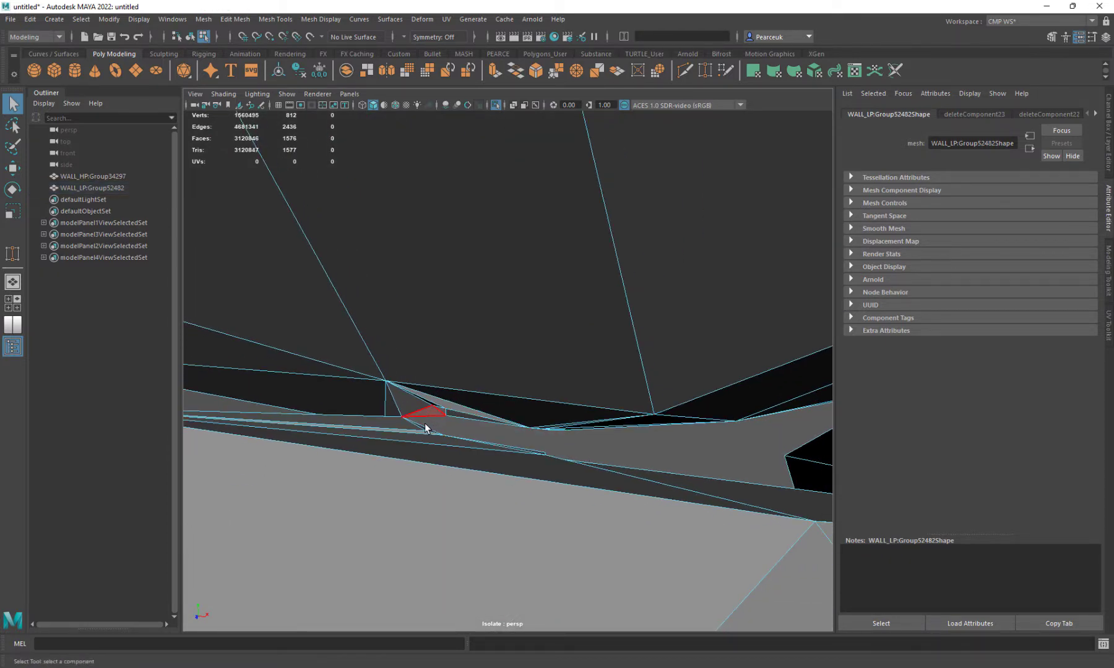
mouse_move(425, 427)
left_mouse_down("alt")
mouse_move(523, 405)
mouse_move(505, 422)
mouse_move(469, 422)
mouse_move(441, 452)
mouse_move(426, 457)
mouse_move(420, 442)
left_mouse_up("alt")
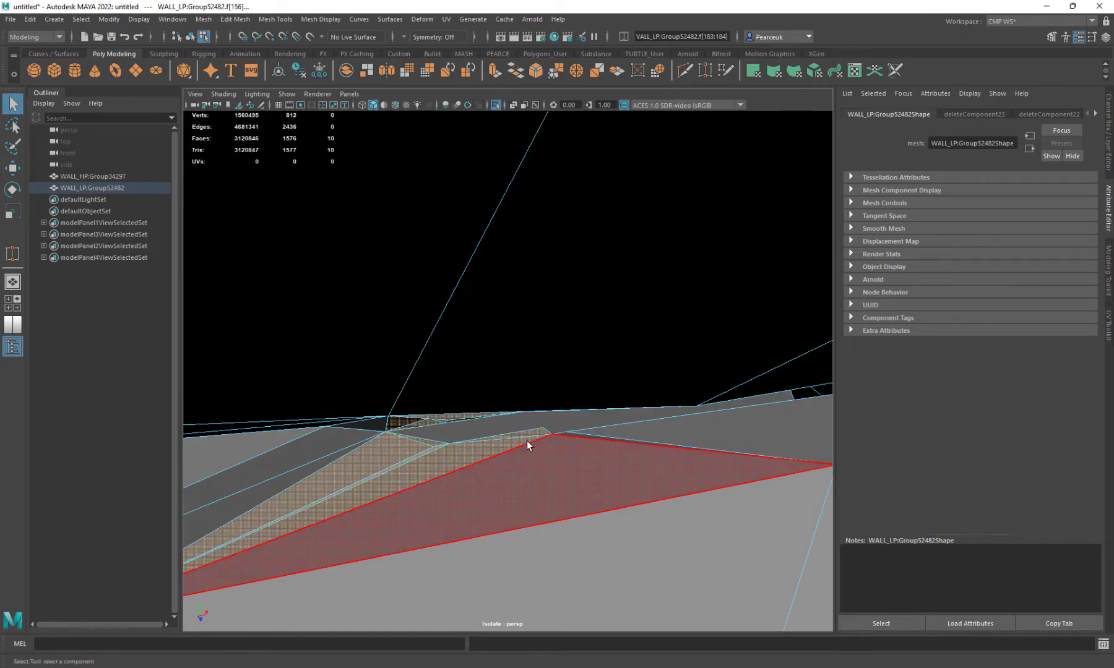
left_click_drag(563, 430, 437, 421, "alt")
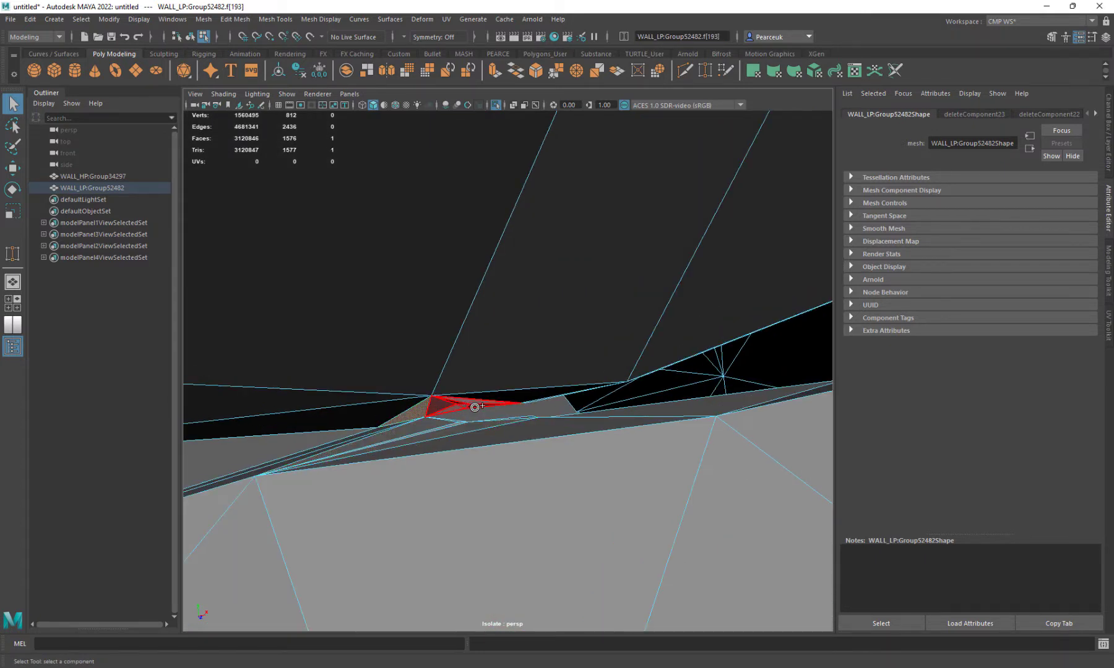
left_click_drag(486, 429, 637, 467, "alt")
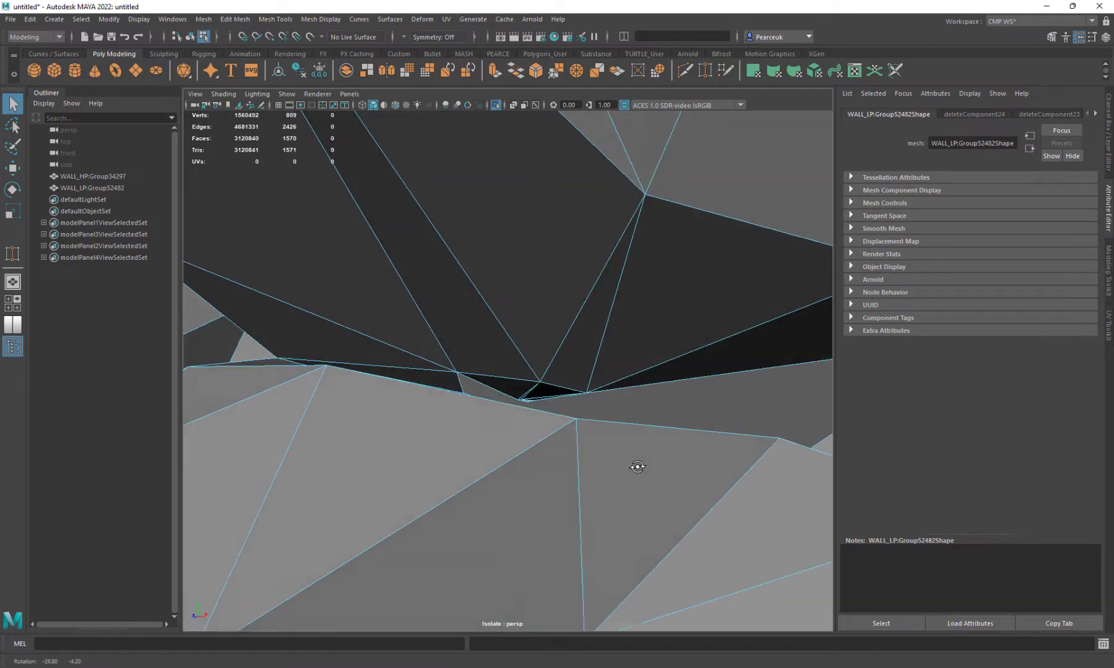
Delete the leftover faces inside the crevice, leaving out the large outer face, and remove the two tiny slivers along its border
left_click_drag(531, 402, 544, 421)
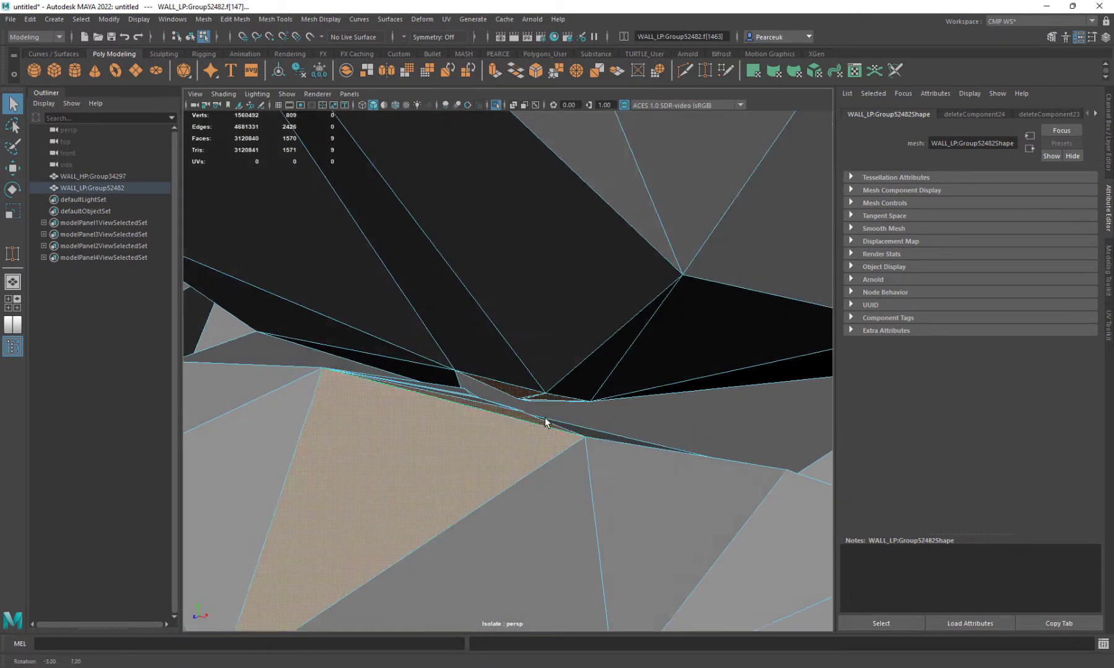
right_click_drag(544, 420, 659, 438, "alt")
left_click_drag(606, 422, 588, 426, "alt")
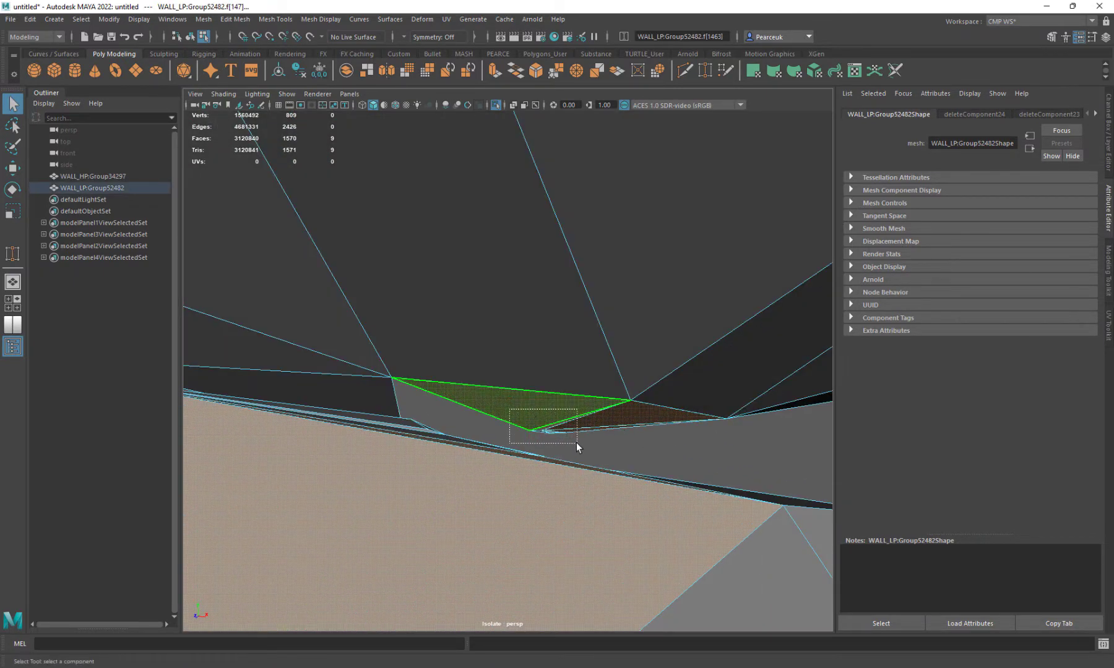
key("Delete")
left_click_drag(532, 439, 532, 461, "alt")
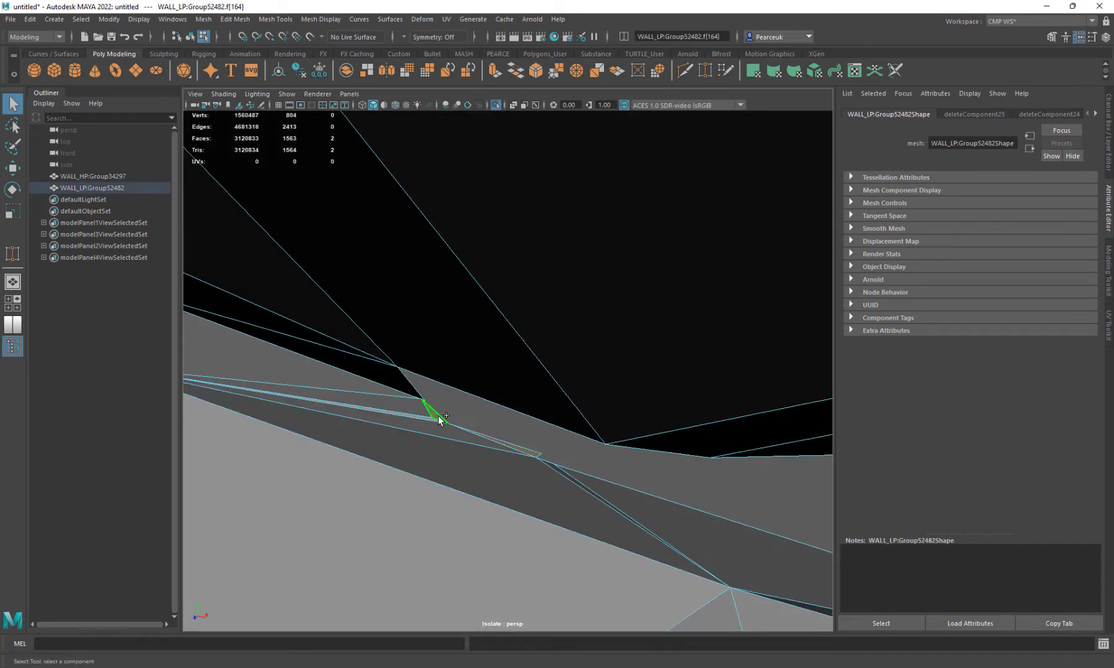
mouse_move(437, 443)
left_mouse_down("alt")
mouse_move(398, 438)
mouse_move(422, 413)
mouse_move(416, 438)
left_mouse_up("alt")
middle_click_drag(544, 490, 515, 467, "alt")
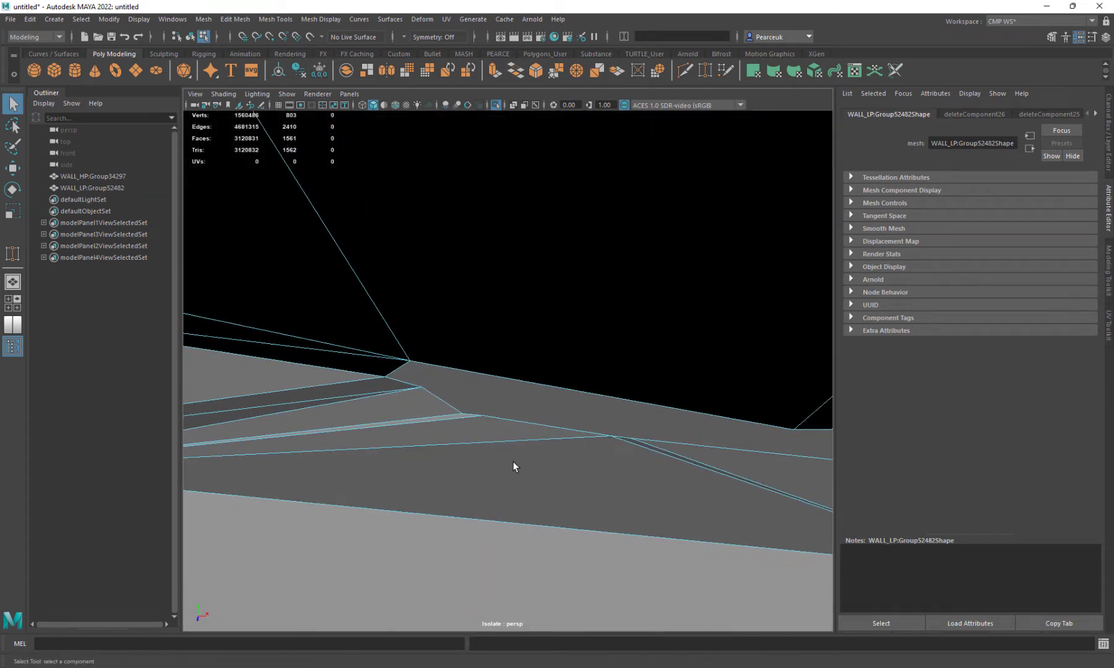
Target Weld the closely spaced border vertices along the crevice onto their neighbours to narrow the opening
left_click_drag(515, 468, 508, 463, "alt")
right_click_drag(435, 366, 380, 366)
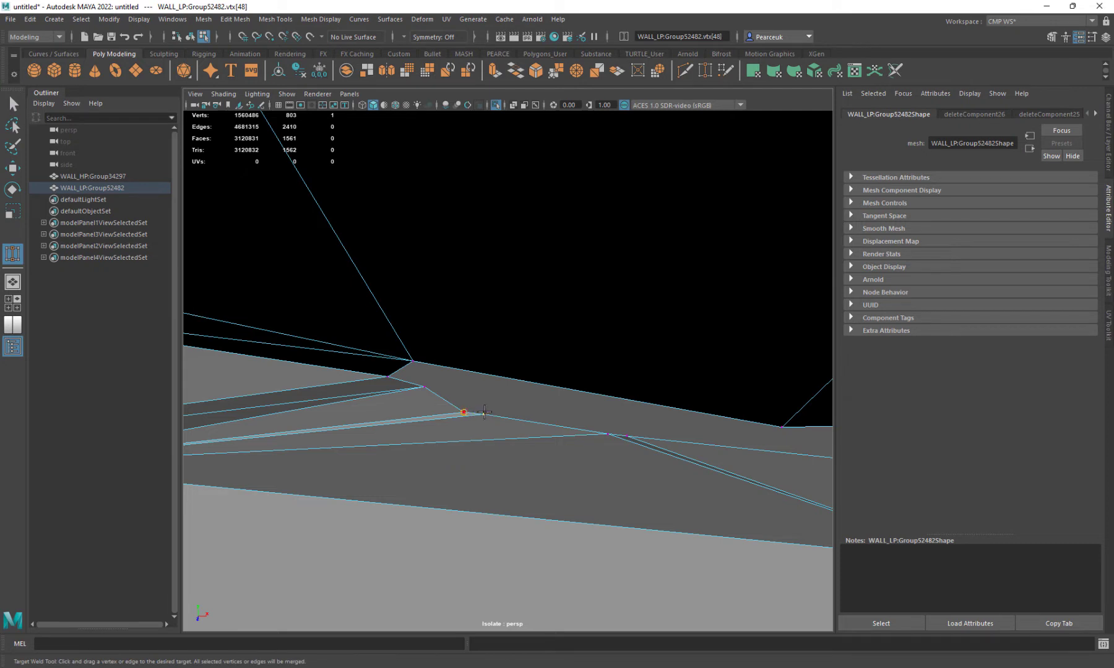
left_click_drag(484, 413, 501, 392)
left_click_drag(588, 433, 590, 433)
left_click_drag(589, 433, 228, 349, "alt")
left_click_drag(445, 357, 580, 368, "alt")
left_click_drag(580, 367, 683, 431, "alt")
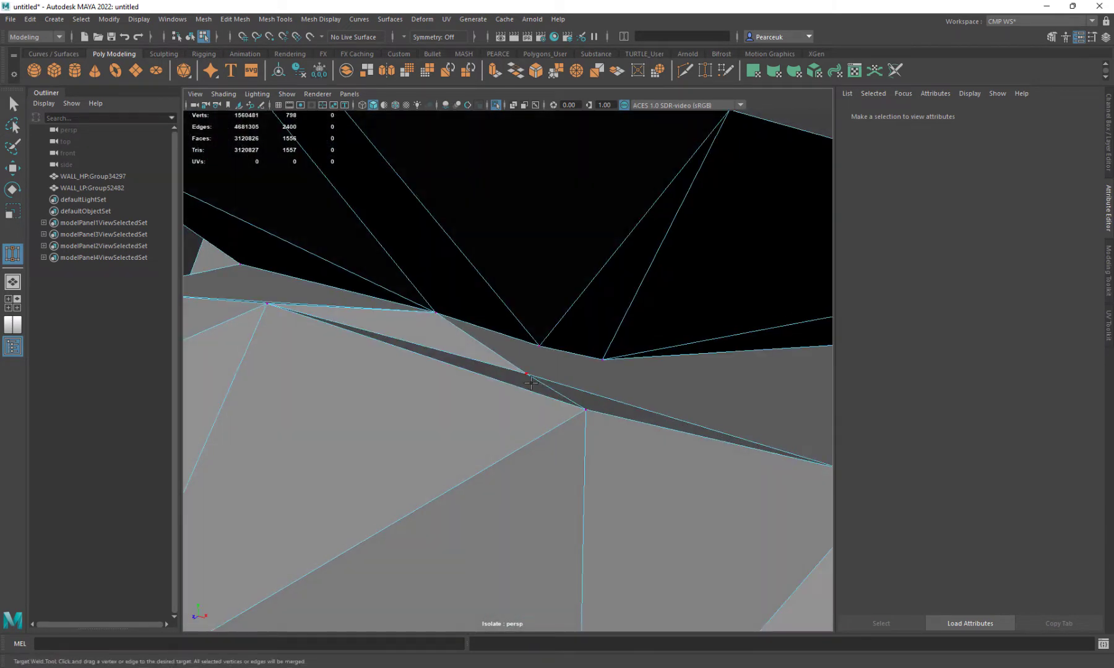
Target Weld the neighbouring vertices at the corner of the dark opening above the crevice
left_click_drag(617, 414, 538, 427, "alt")
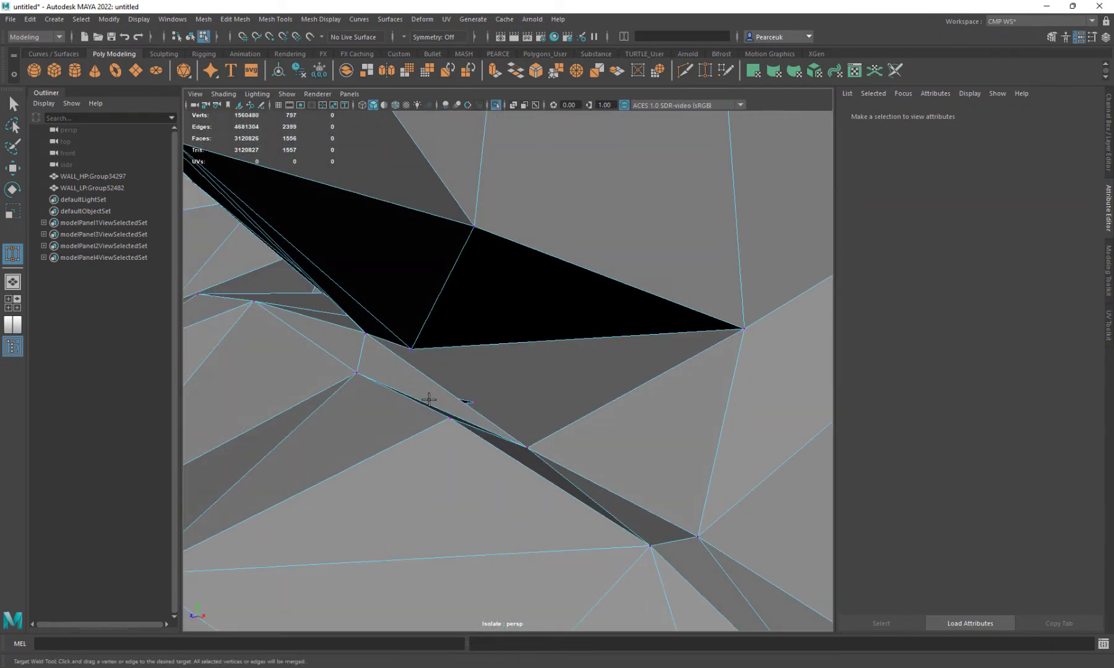
left_click_drag(374, 343, 367, 335)
left_click_drag(389, 363, 445, 387, "alt")
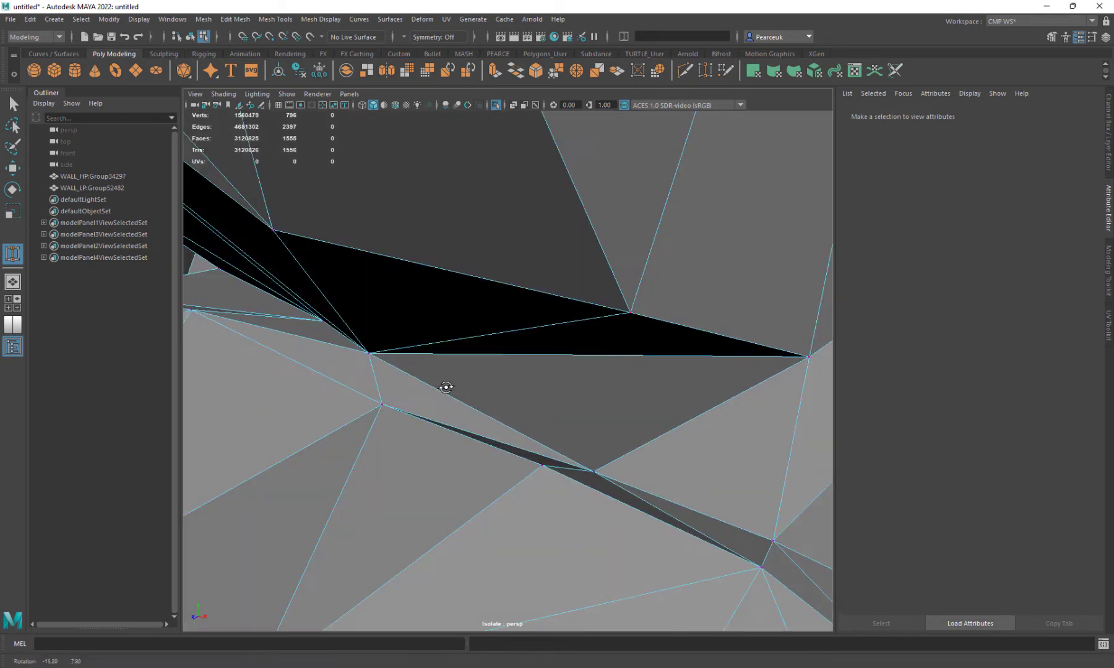
Select the border edges of the triangular gap under the dark opening and fill the hole with a face
right_click_drag(522, 314, 519, 283)
double_click(555, 352)
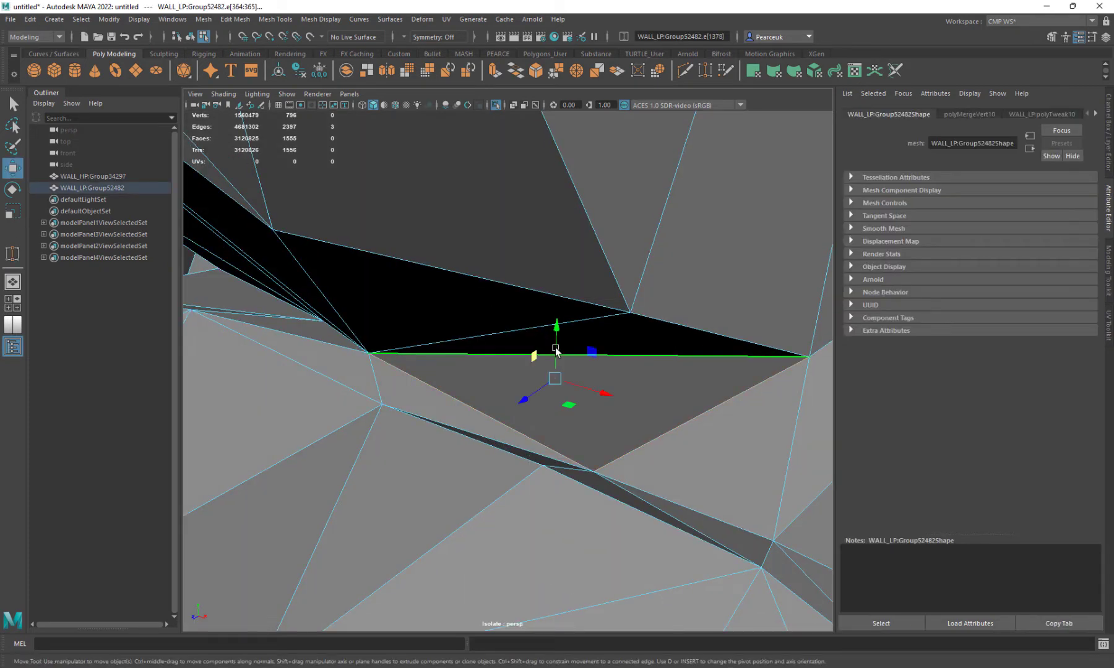
left_click_drag(551, 400, 351, 398, "alt")
right_click_drag(324, 398, 326, 550, "shift")
left_click_drag(326, 552, 430, 512, "alt")
scroll(430, 511, "up", 10)
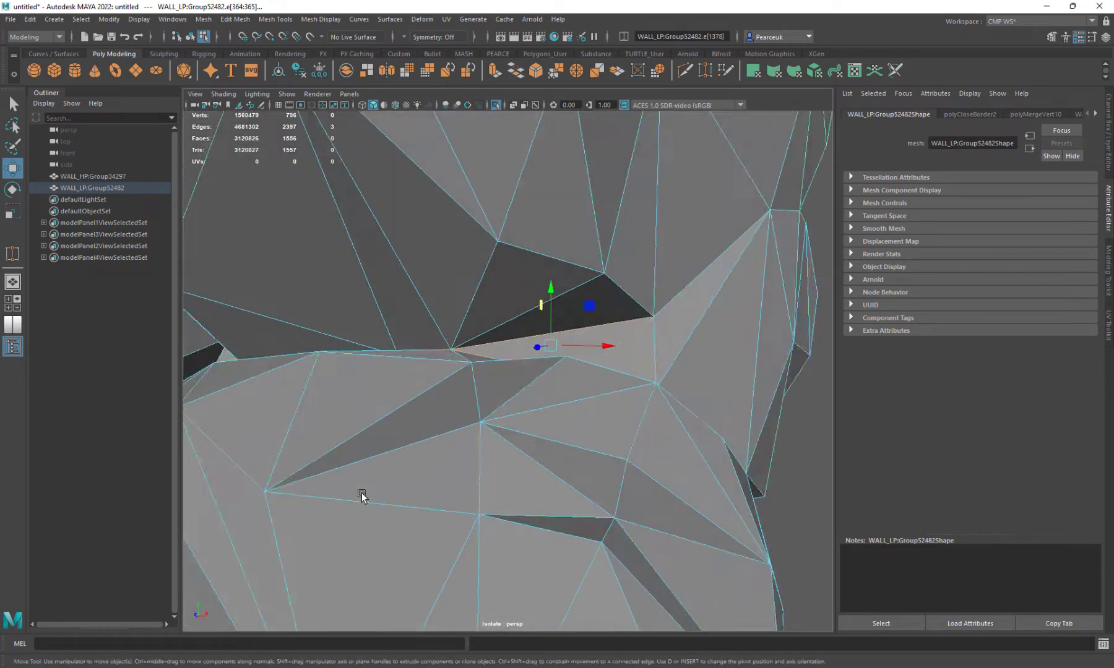
Delete the small triangular faces overlapping at the corner of the narrow dark opening
scroll(362, 497, "down", 8)
left_click_drag(362, 497, 479, 473, "alt")
scroll(539, 533, "up", 5)
right_click_drag(480, 473, 574, 510, "alt")
left_click_drag(574, 510, 587, 512, "alt")
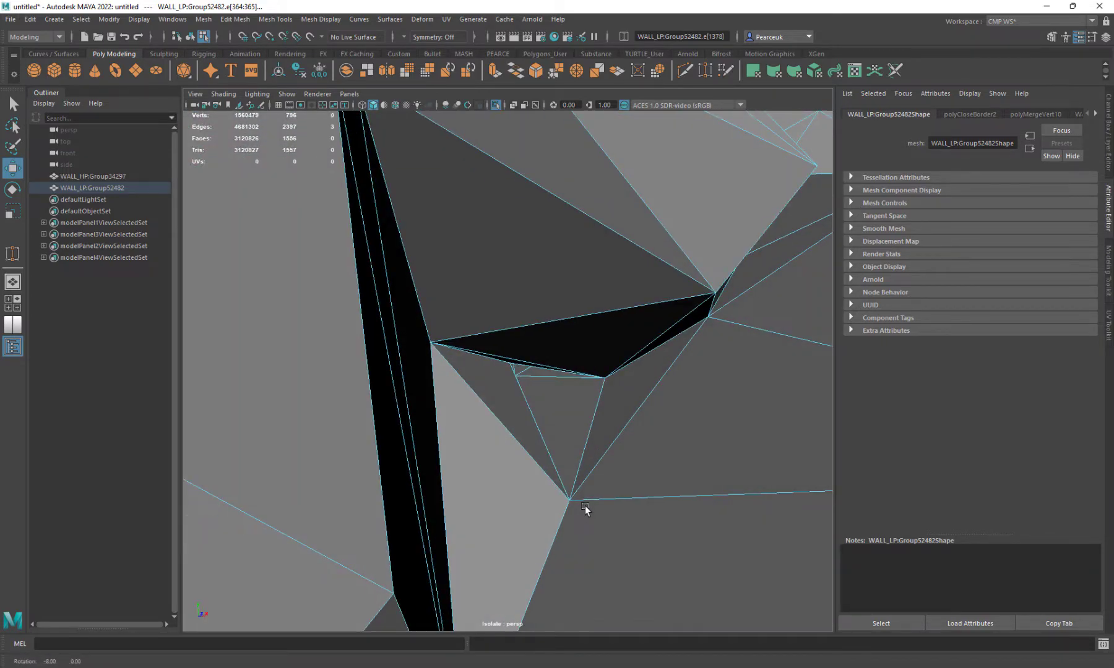
scroll(585, 471, "up", 3)
right_click_drag(585, 401, 585, 400)
left_click(585, 429)
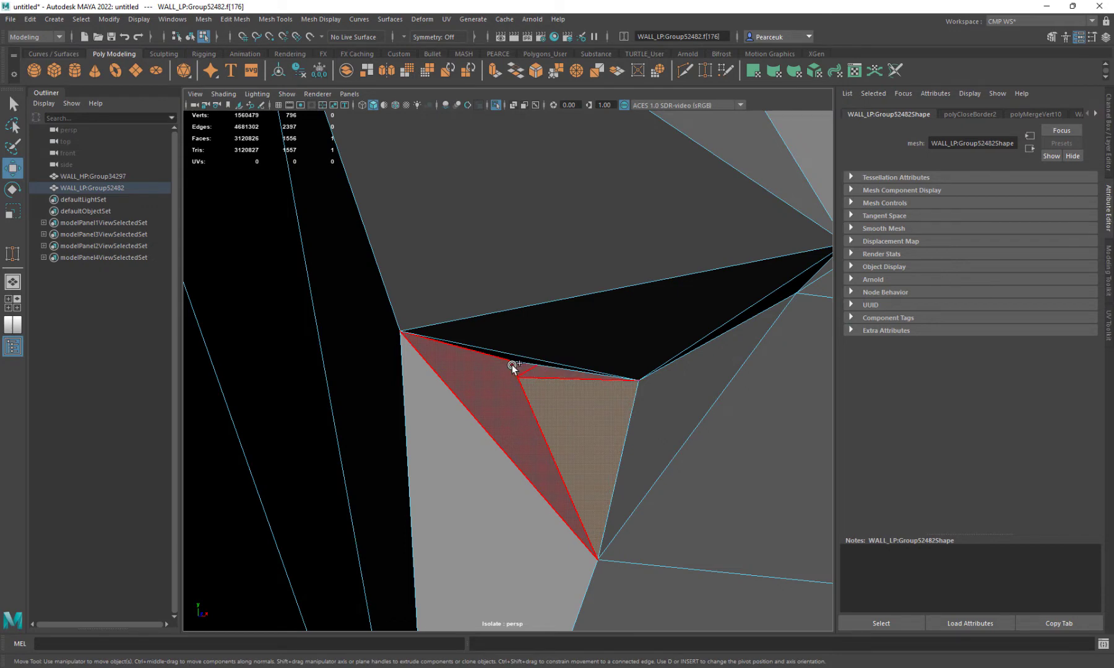
key("Delete")
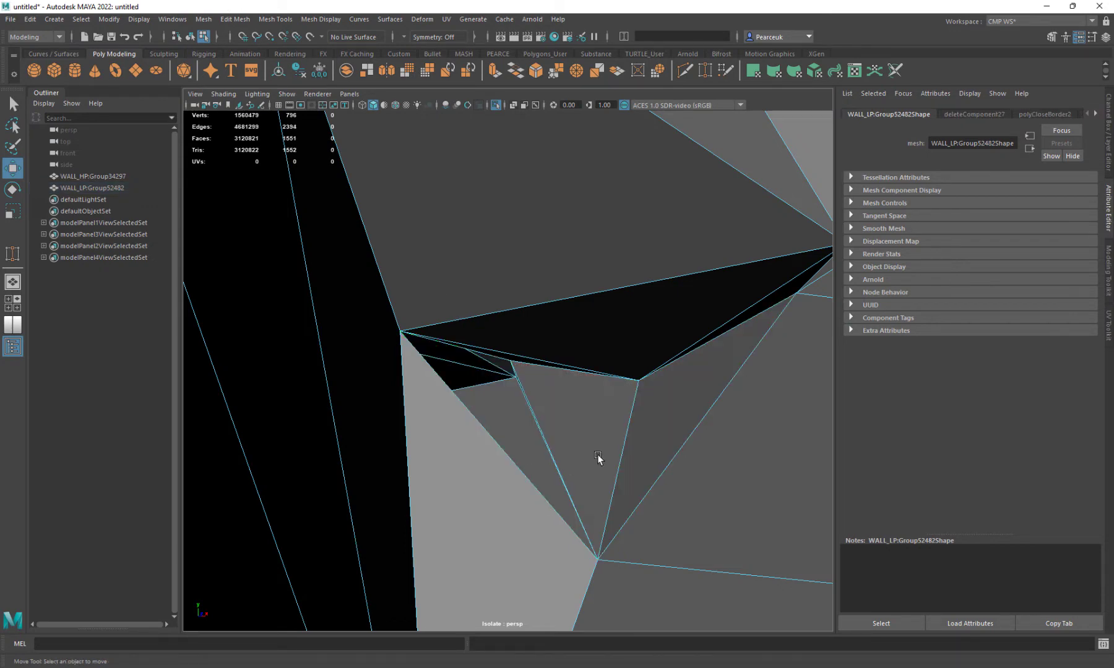
Check the edge beside the dark opening from inside the mesh and delete the long interior triangle with its neighbouring stray faces
mouse_move(598, 458)
left_mouse_down("alt")
mouse_move(619, 441)
mouse_move(609, 454)
left_mouse_up("alt")
scroll(438, 458, "up", 1)
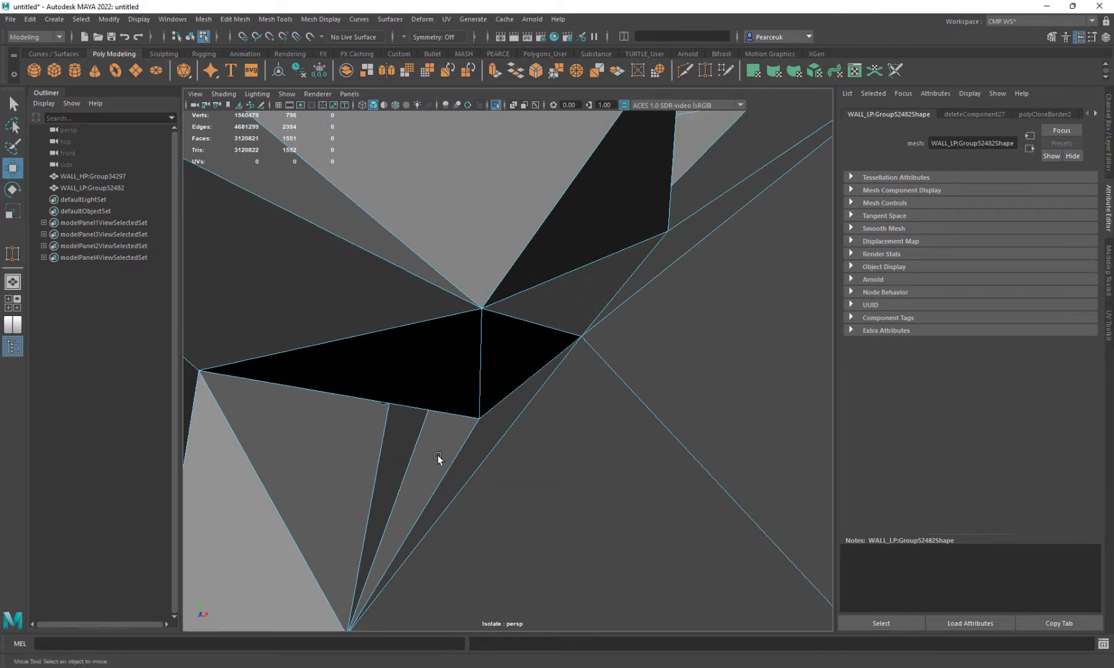
left_click_drag(438, 459, 467, 454, "alt")
scroll(467, 450, "up", 3)
scroll(460, 418, "down", 2)
right_click_drag(448, 330, 446, 288)
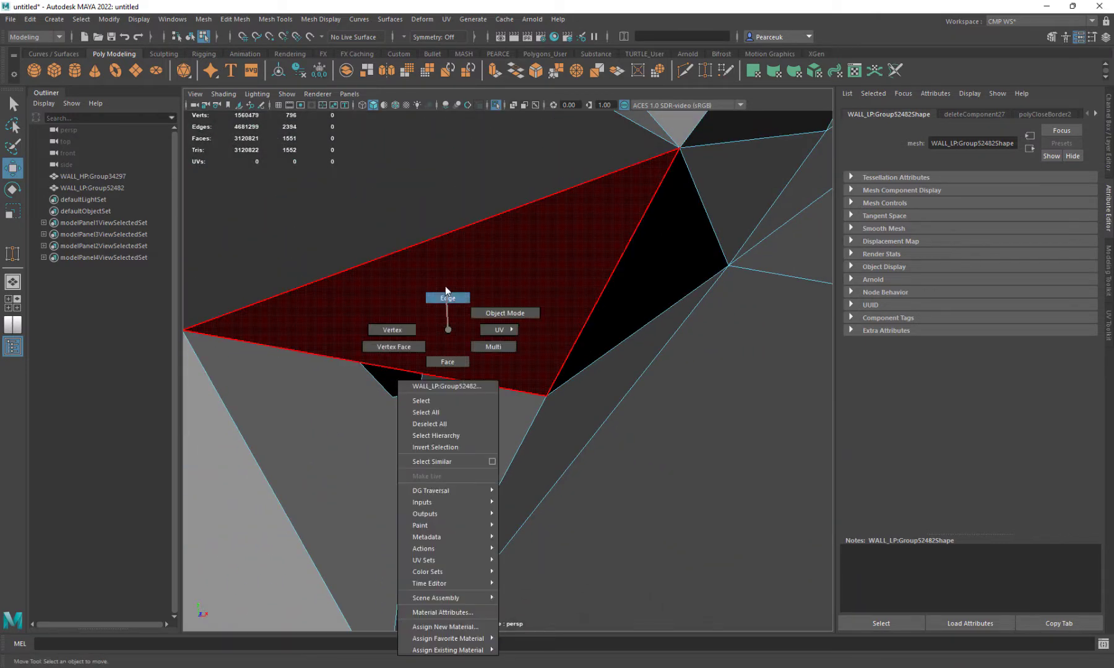
left_click(432, 376)
left_click_drag(472, 420, 613, 384, "alt")
scroll(476, 432, "up", 3)
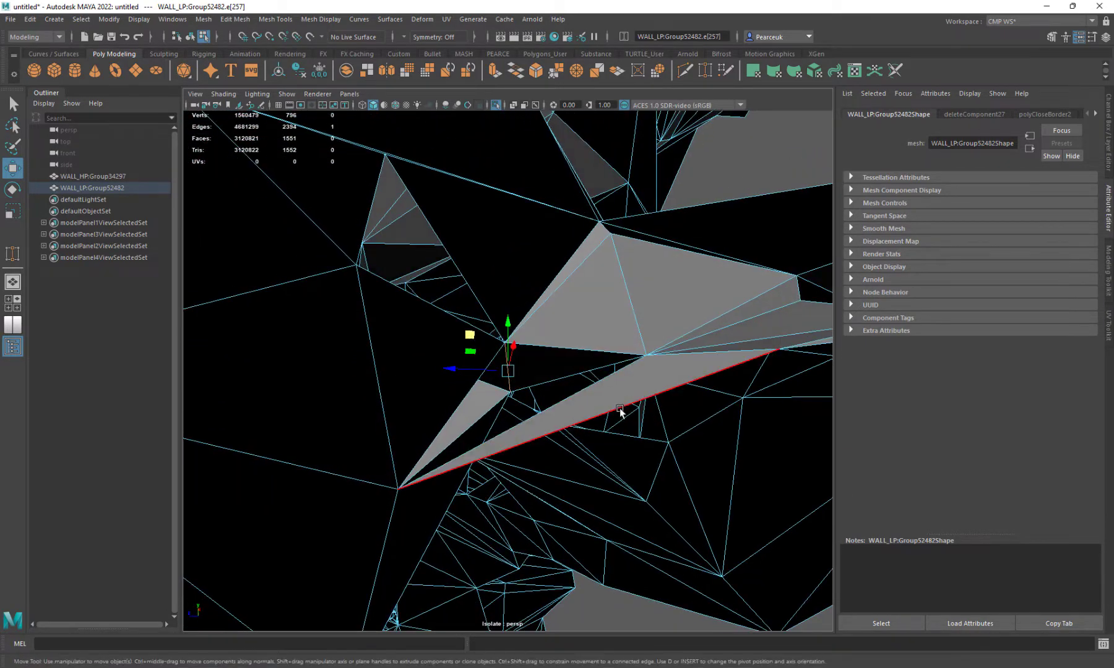
right_click_drag(612, 384, 615, 403)
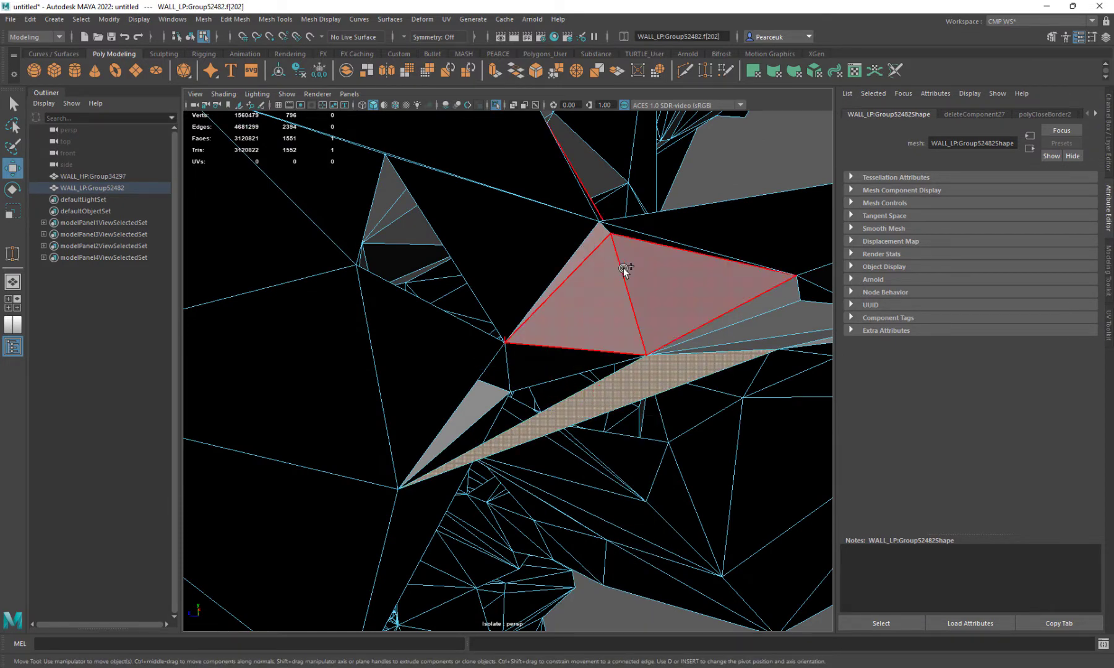
left_click_drag(629, 341, 535, 368, "alt")
key("Delete")
Check the open border edges inside the mesh, then delete the light interior triangles between the wedge-shaped strips
left_click(564, 402)
scroll(514, 411, "up", 10)
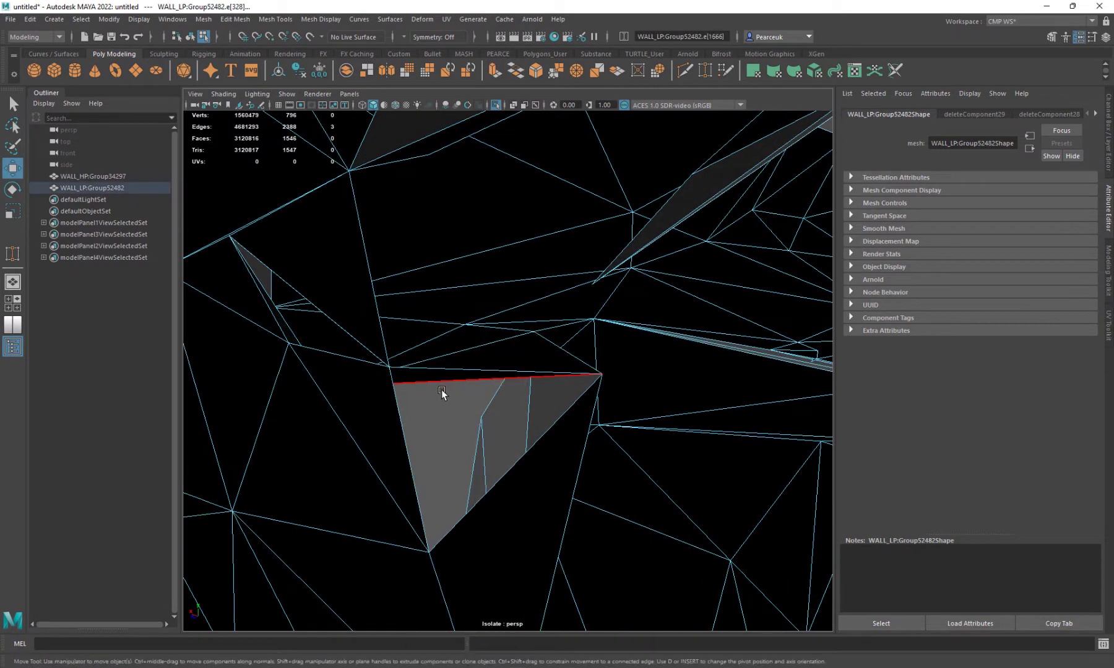
left_click_drag(439, 389, 402, 427, "alt")
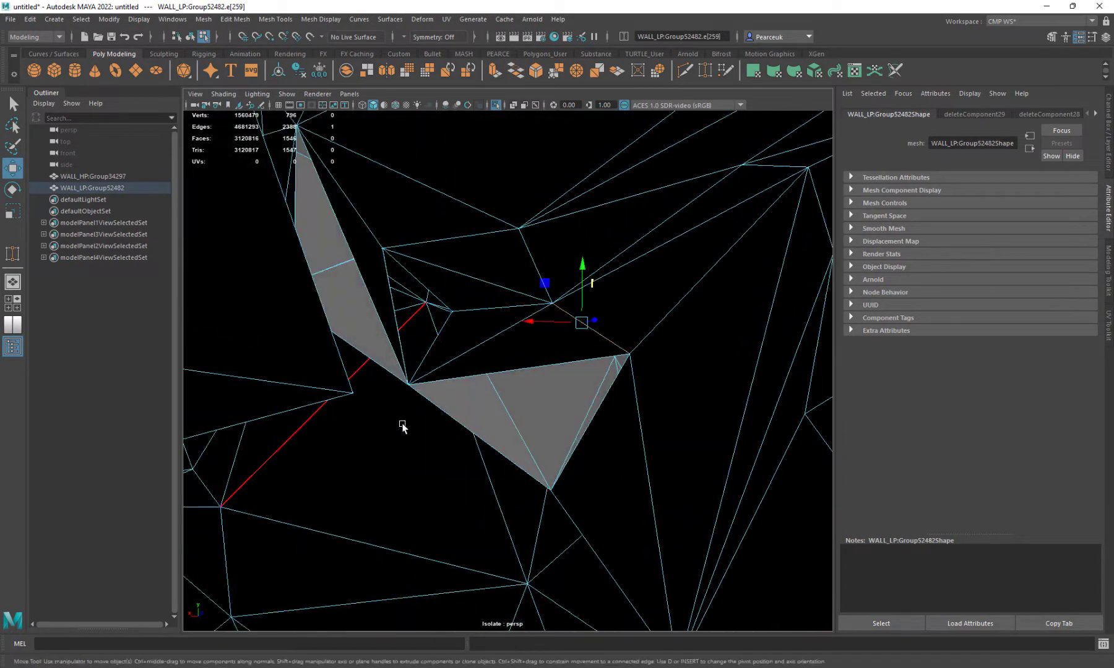
left_click_drag(438, 519, 538, 553, "alt")
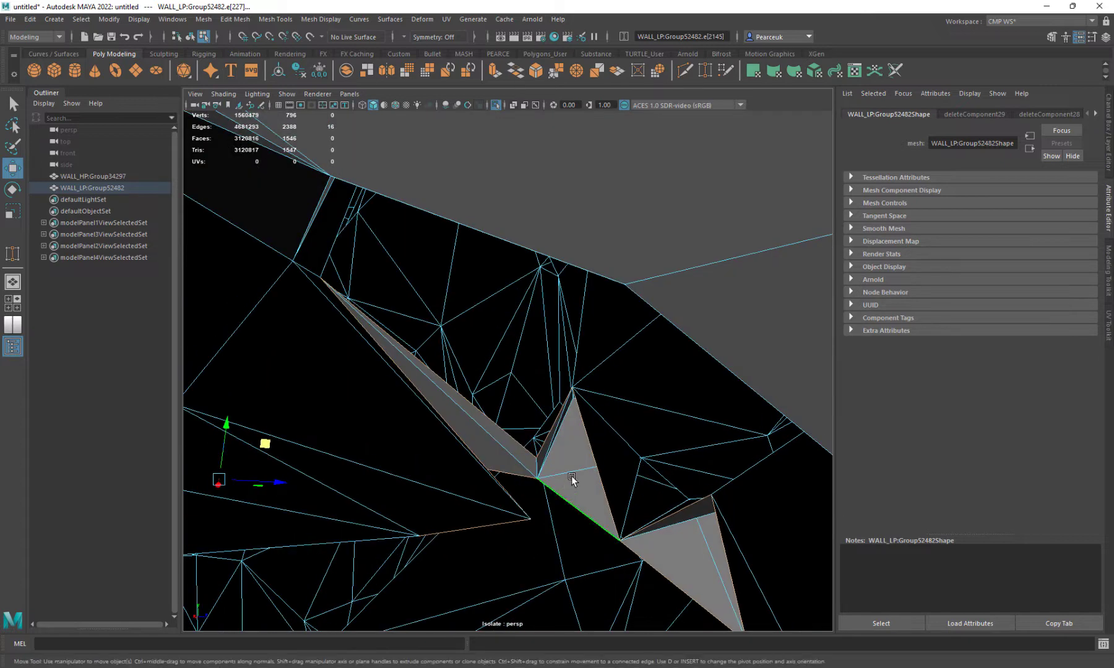
right_click_drag(572, 480, 575, 399)
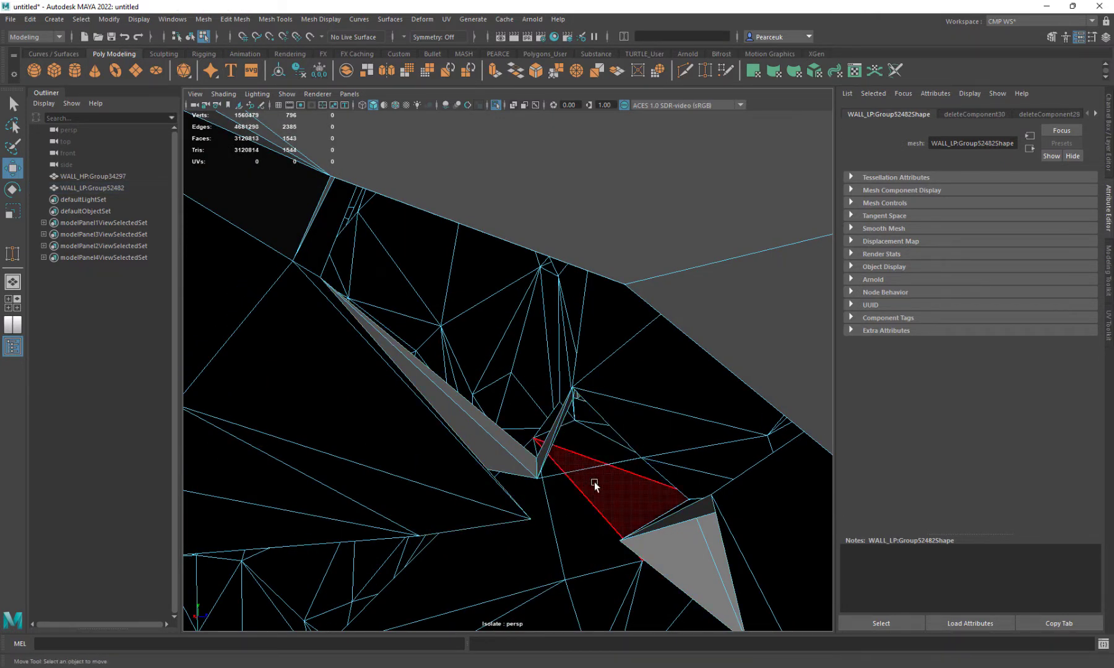
left_click_drag(576, 476, 567, 461, "alt")
right_click_drag(567, 462, 619, 479, "alt")
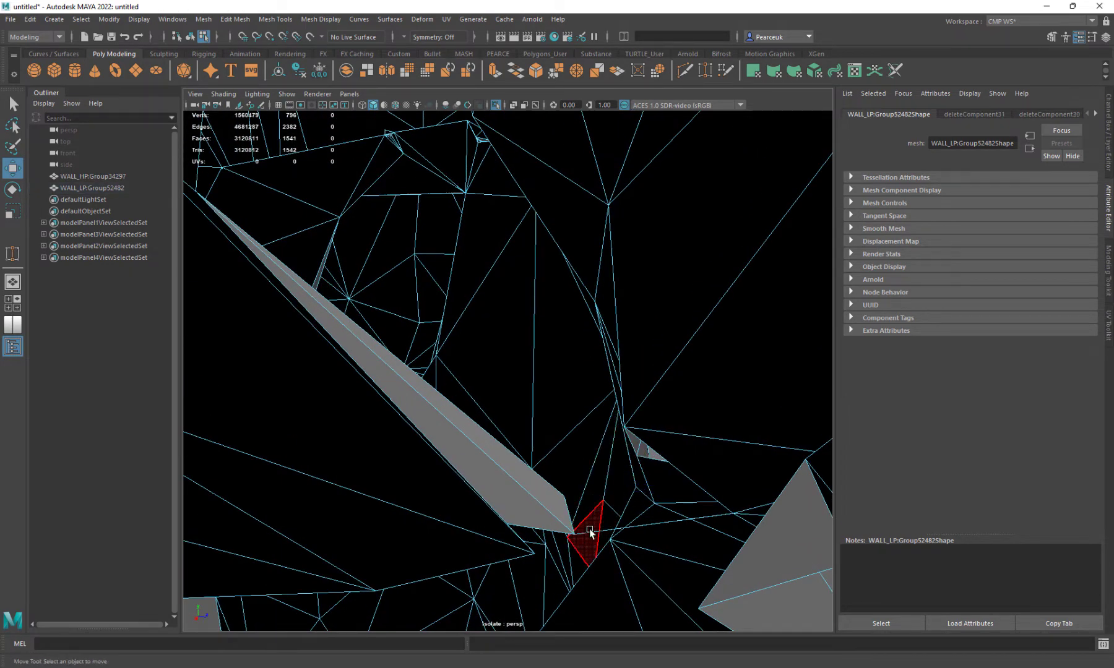
left_click_drag(590, 532, 644, 444, "alt")
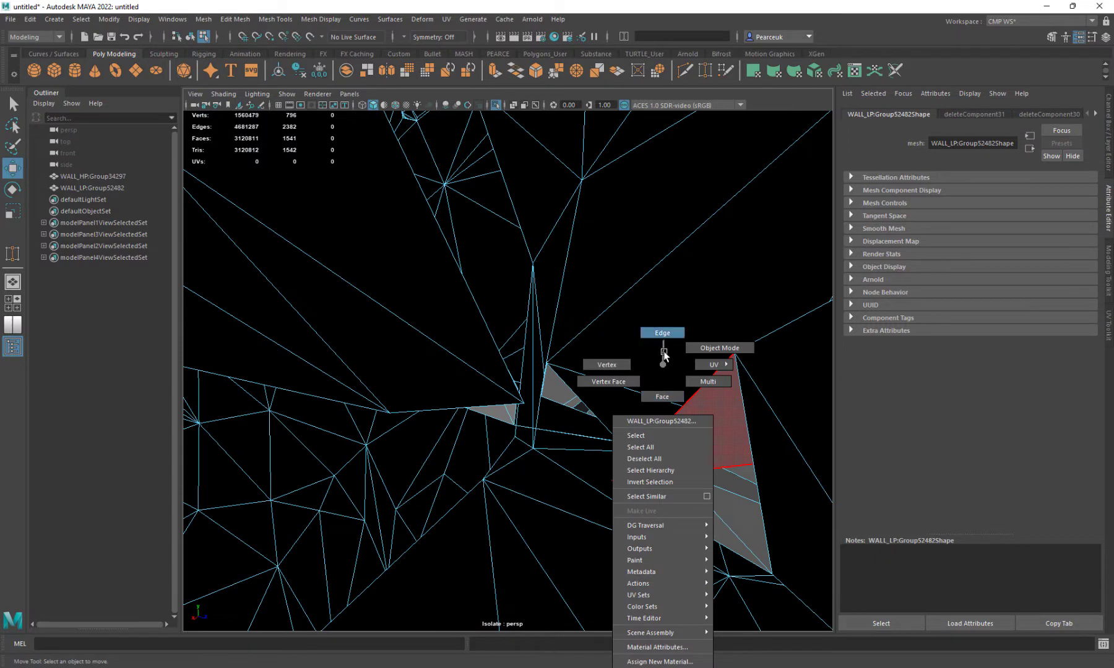
Select the border edges beside the large light interior triangle and fill that hole
right_click_drag(664, 355, 662, 333)
left_click(678, 407)
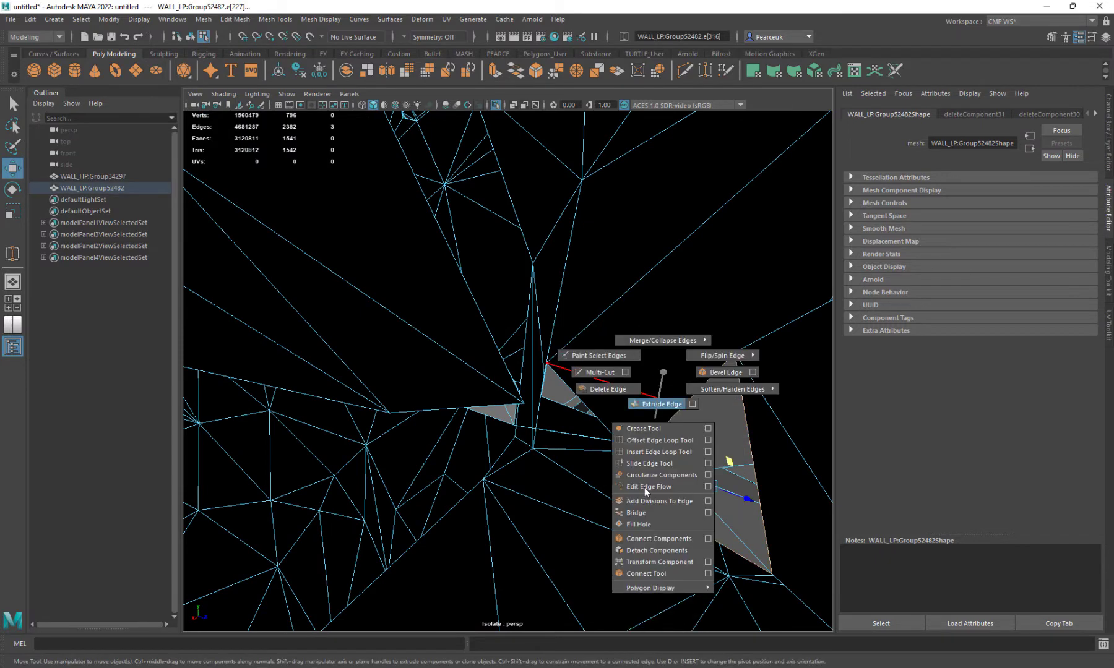
mouse_move(651, 523)
left_mouse_down("alt")
mouse_move(652, 508)
mouse_move(508, 517)
mouse_move(534, 548)
mouse_move(501, 565)
mouse_move(561, 520)
mouse_move(721, 503)
mouse_move(666, 468)
mouse_move(655, 538)
mouse_move(612, 537)
mouse_move(600, 510)
mouse_move(649, 619)
mouse_move(689, 529)
mouse_move(823, 574)
mouse_move(544, 487)
mouse_move(446, 500)
left_mouse_up("alt")
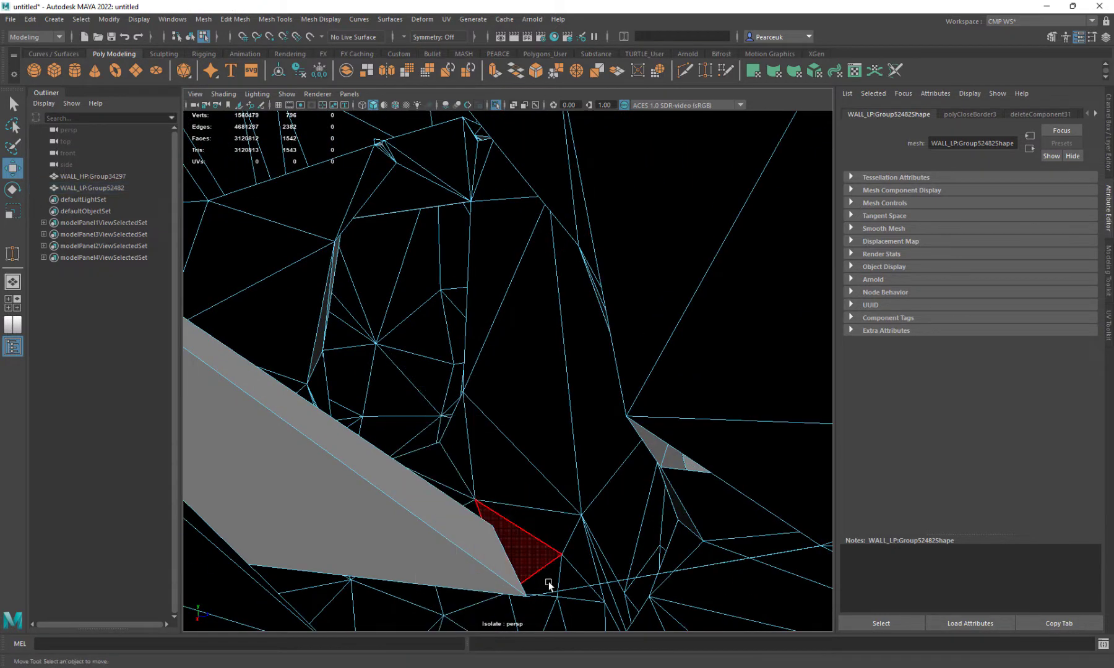
Delete the leftover interior faces near the wedge, then box-select and delete the whole protruding interior chunk
left_click_drag(580, 595, 467, 440, "alt")
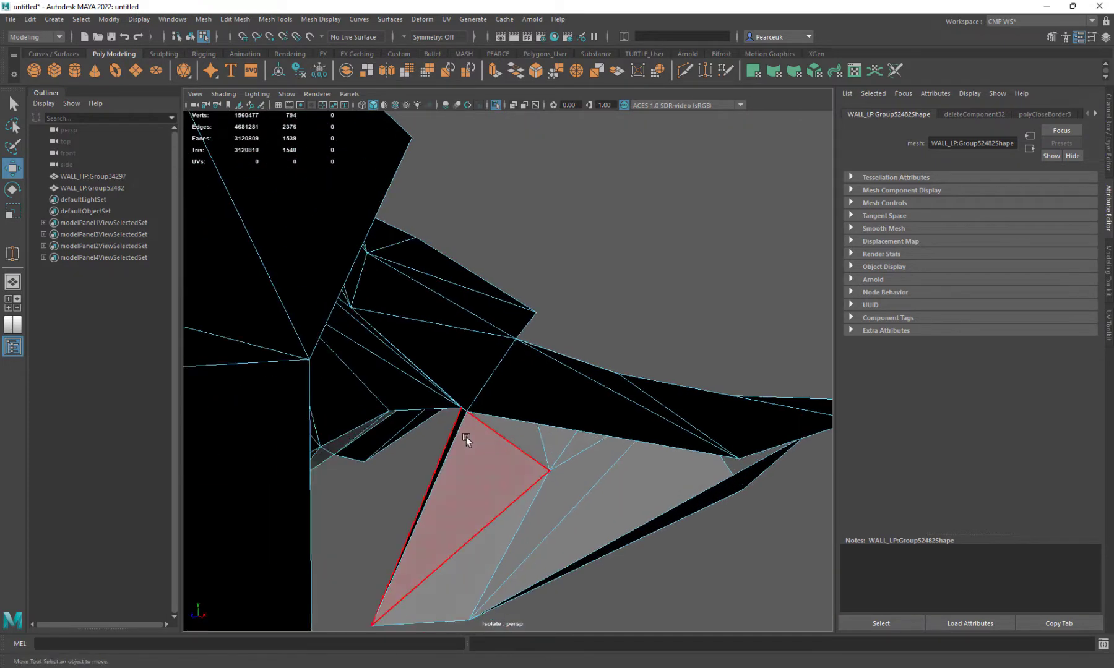
right_click_drag(467, 440, 429, 426, "alt")
left_click_drag(419, 426, 409, 427, "alt")
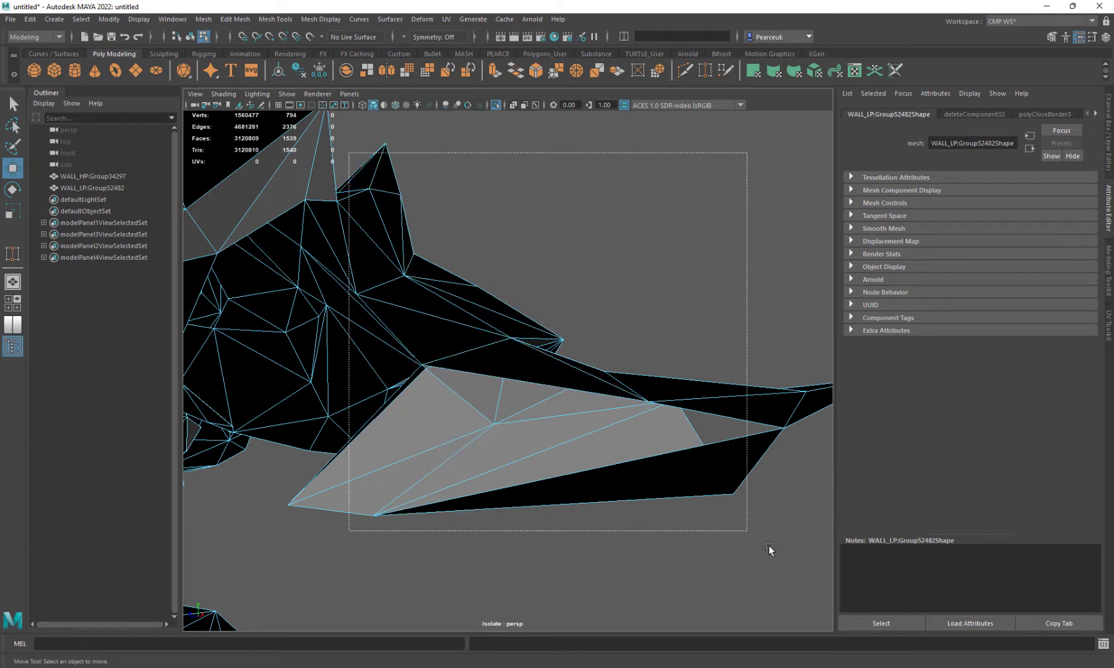
left_click_drag(849, 593, 849, 593)
key("Delete")
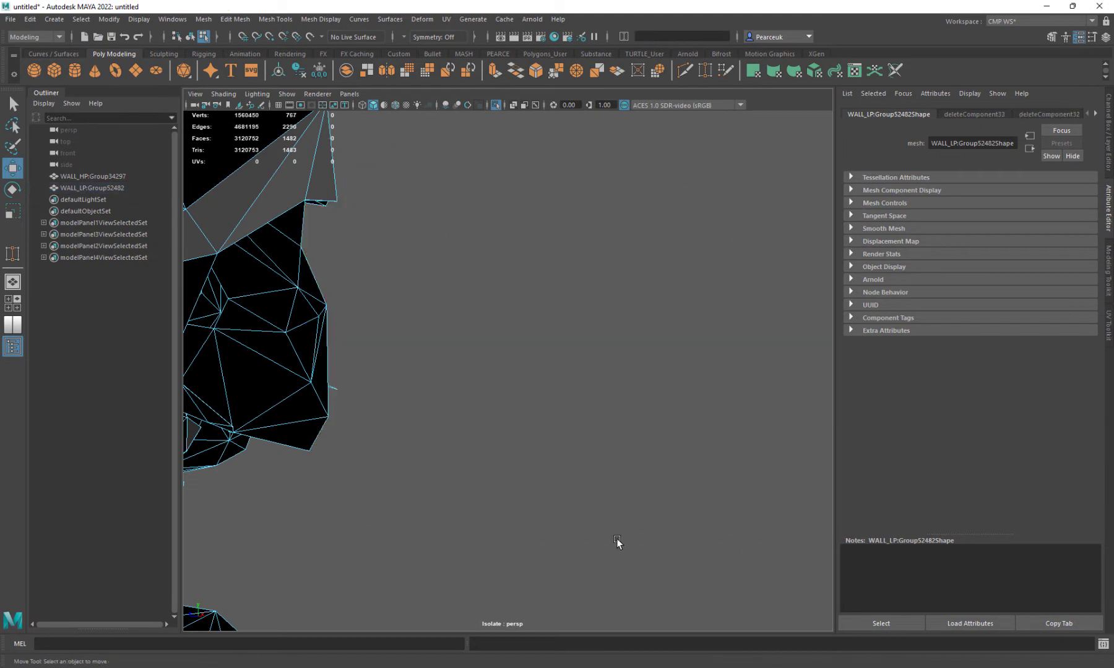
Delete the stray interior faces left where the protruding chunk was removed
left_click_drag(616, 542, 715, 549, "alt")
left_click_drag(492, 334, 459, 382, "alt")
left_click(514, 300)
left_click_drag(622, 388, 619, 419, "alt")
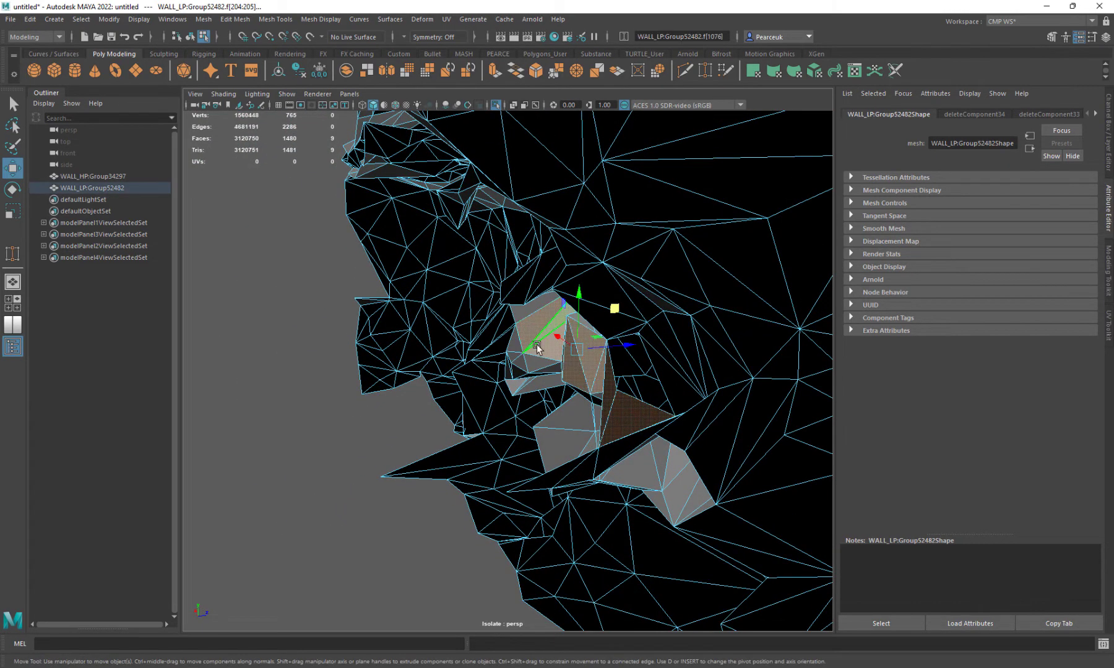
left_click_drag(537, 347, 615, 330, "alt")
right_click_drag(615, 331, 697, 357, "alt")
left_click_drag(697, 358, 611, 390, "alt")
key("ctrl+z")
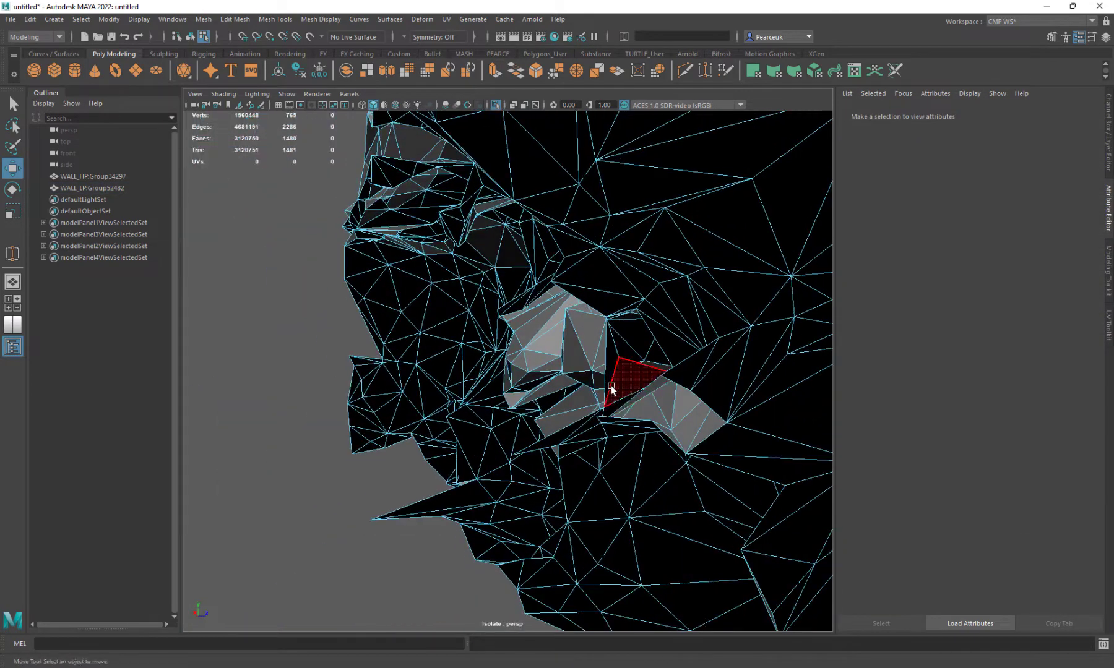
Delete the dark faces crossing the light cavity strip and the small triangular faces sticking out near its end
left_click_drag(605, 438, 673, 397, "alt")
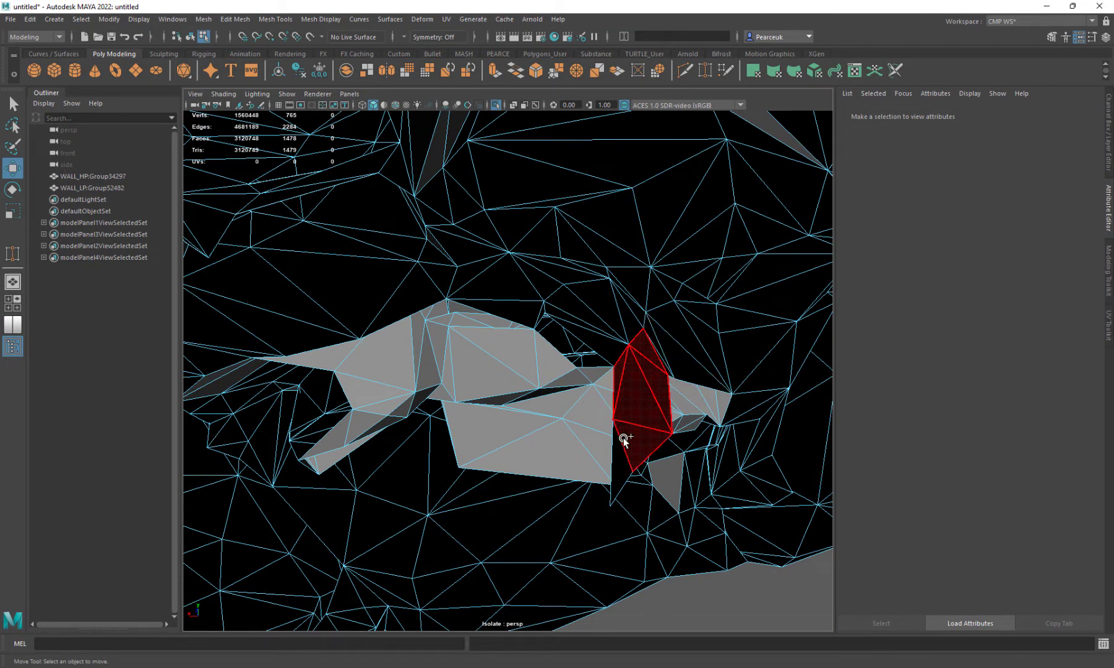
key("Delete")
left_click_drag(641, 420, 617, 428, "alt")
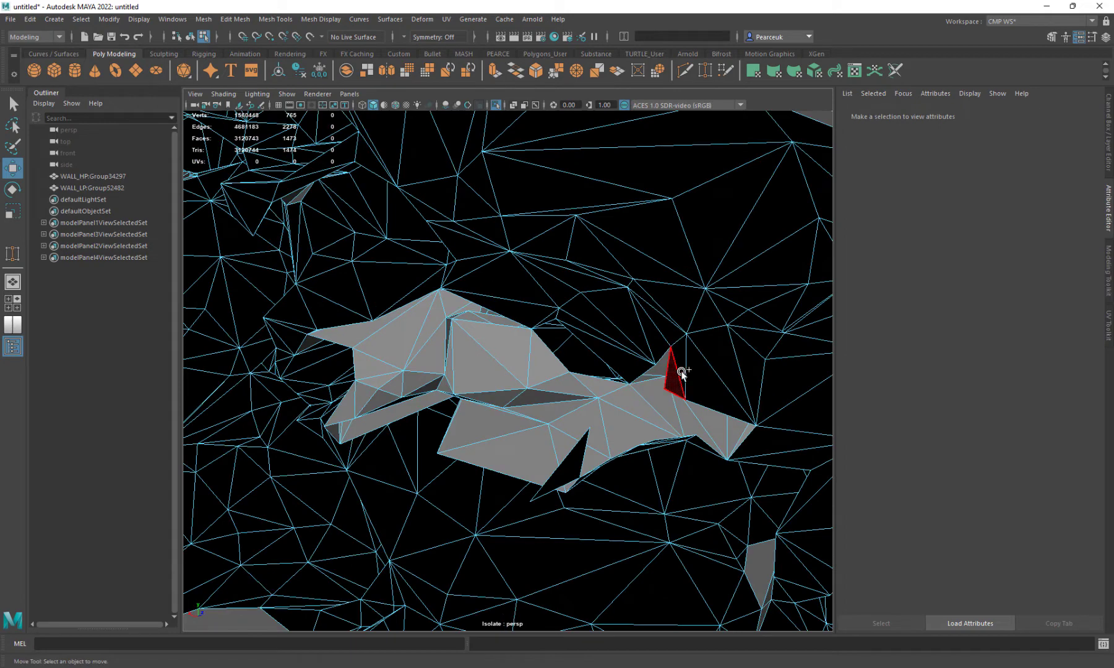
left_click_drag(682, 372, 703, 408)
key("Delete")
scroll(627, 438, "up", 2)
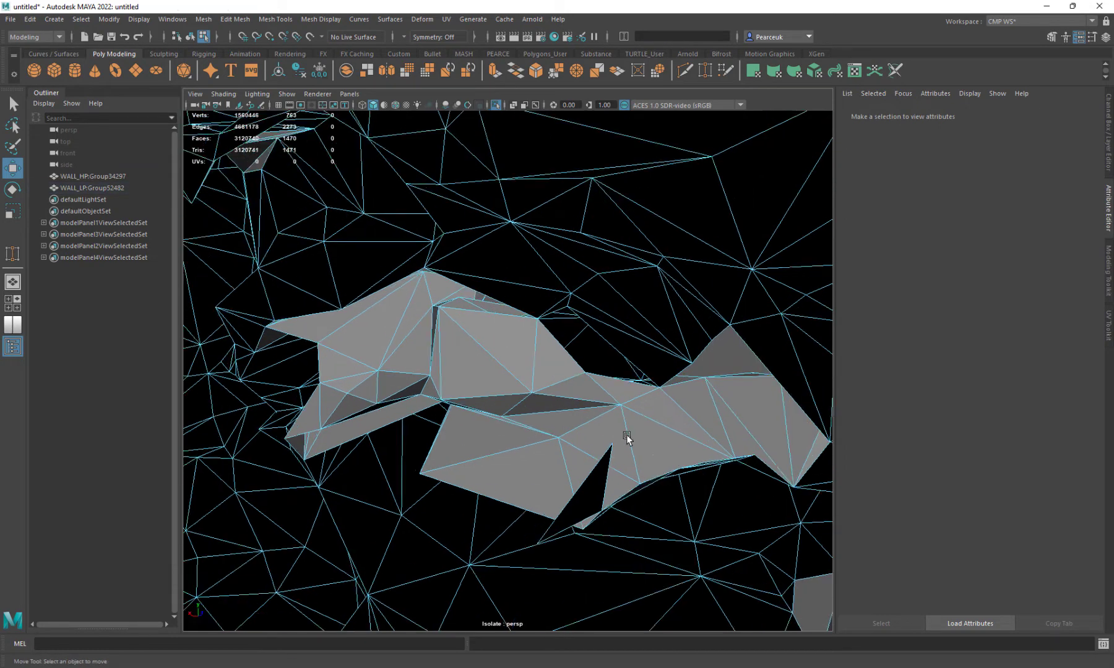
Delete the middle group of interior faces around the notch in the light strip and more faces on its remaining part
left_click_drag(627, 437, 567, 472, "alt")
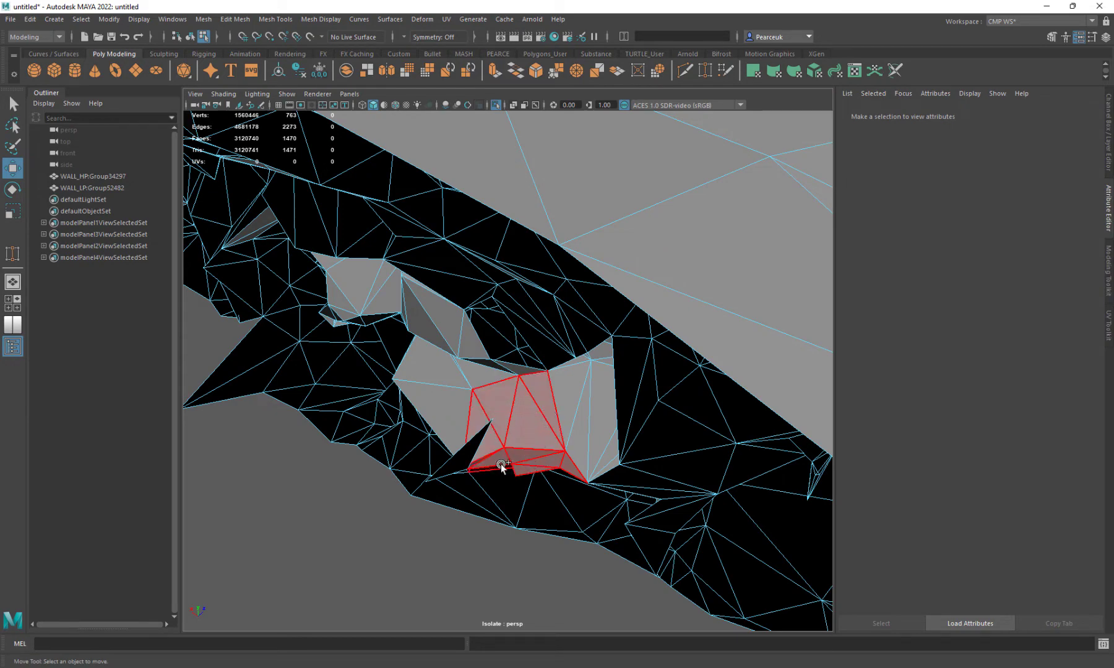
left_click_drag(476, 410, 551, 523, "alt")
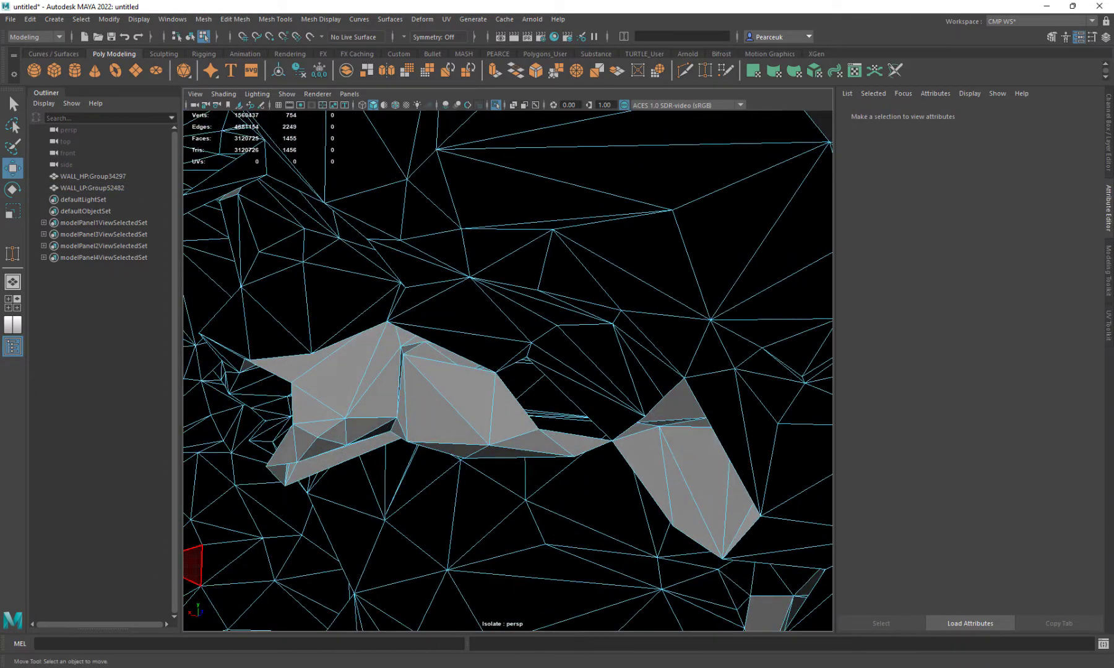
left_click_drag(367, 353, 475, 409, "alt")
mouse_move(474, 461)
left_mouse_down("shift")
mouse_move(447, 430)
mouse_move(354, 443)
mouse_move(505, 432)
left_mouse_up("shift")
Delete the thin stray face sticking out of the wall's profile
left_click_drag(475, 461, 384, 543, "alt")
right_click_drag(384, 543, 477, 544, "alt")
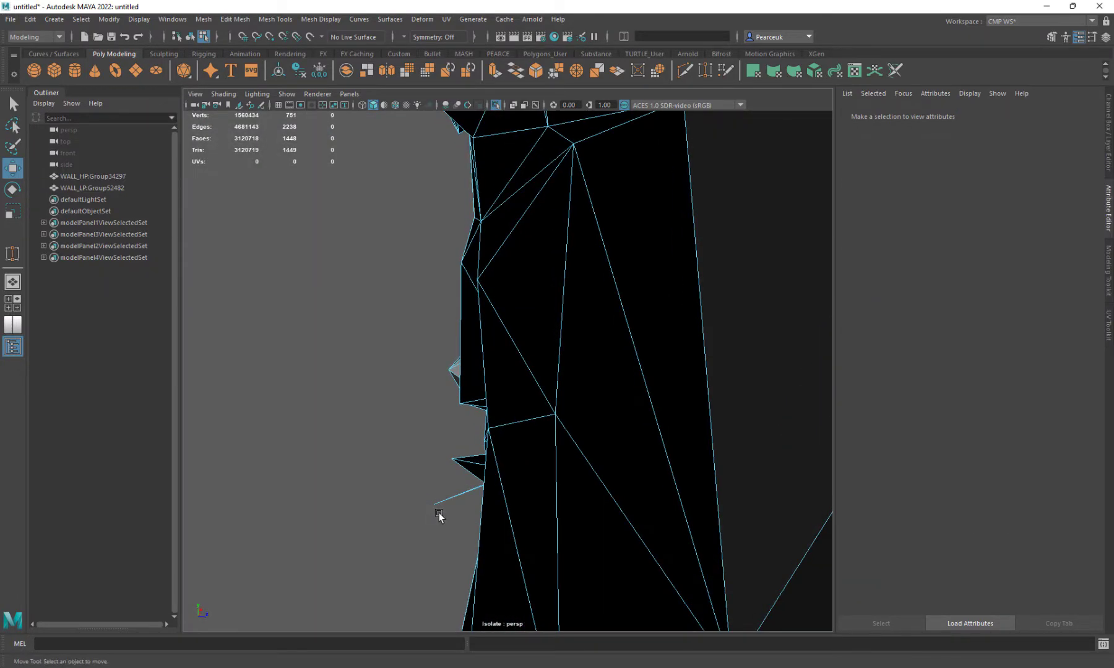
left_click(437, 495)
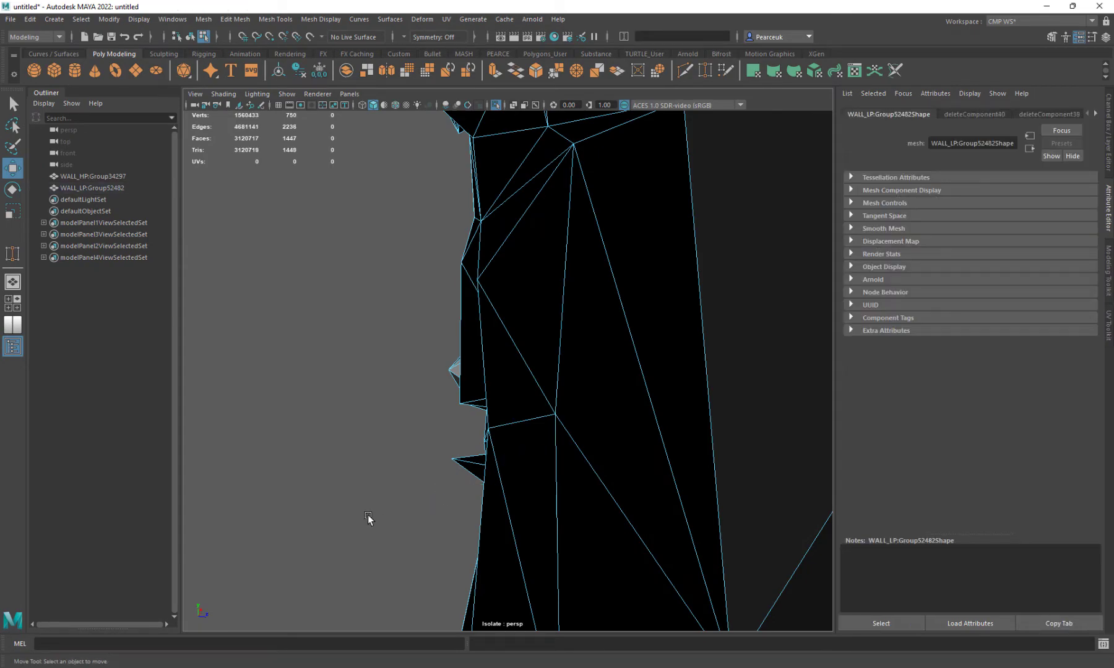
Delete the small faces and slivers between the light interior pocket and the flap below it
left_click_drag(368, 519, 501, 466, "alt")
scroll(505, 481, "up", 2)
left_click(504, 477)
left_click(487, 422, "shift")
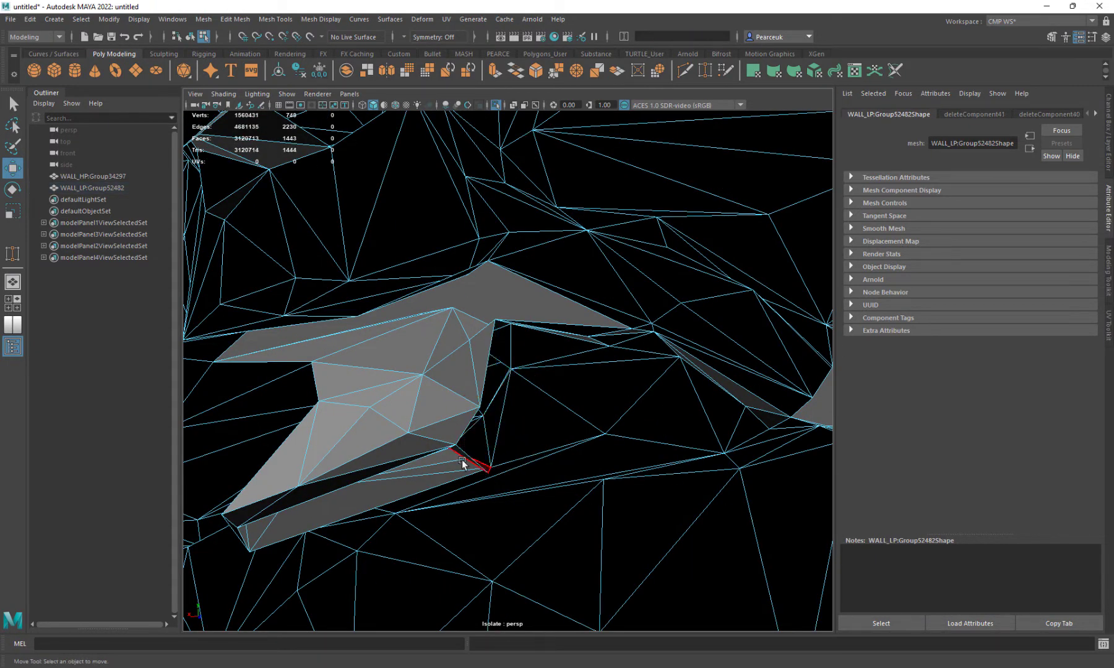
left_click_drag(463, 464, 526, 487, "alt")
left_click(526, 487)
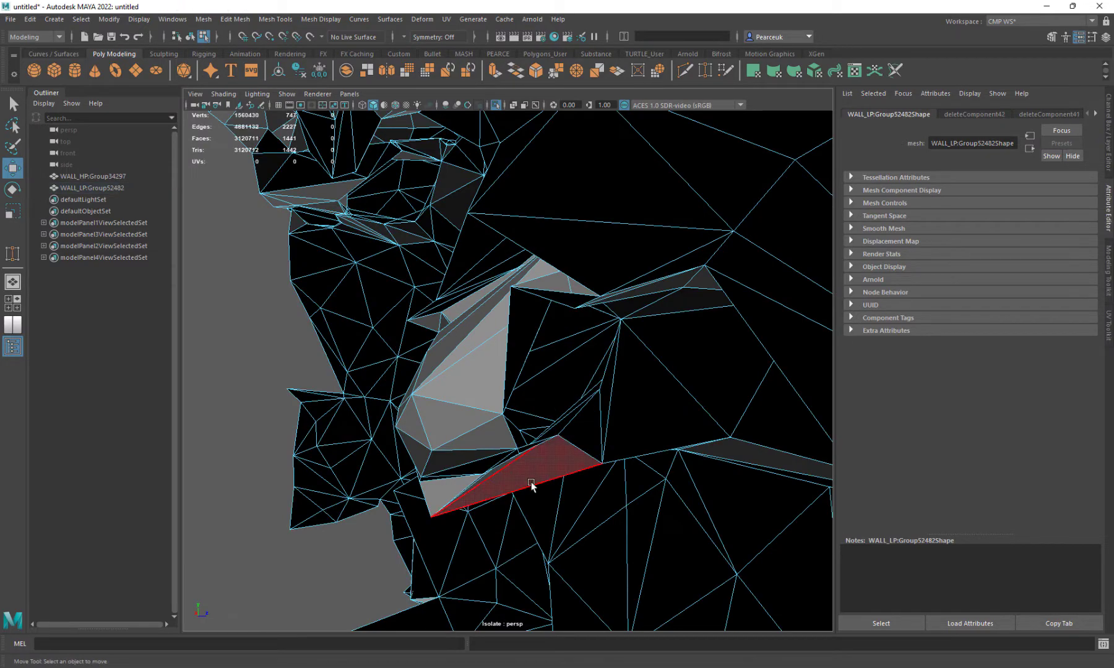
Select the connected faces of the light interior pocket, including the flap along its lower edge, and delete them
mouse_move(531, 486)
left_mouse_down("alt")
mouse_move(497, 423)
mouse_move(519, 420)
mouse_move(500, 482)
mouse_move(488, 362)
mouse_move(419, 423)
mouse_move(480, 454)
mouse_move(535, 403)
left_mouse_up("alt")
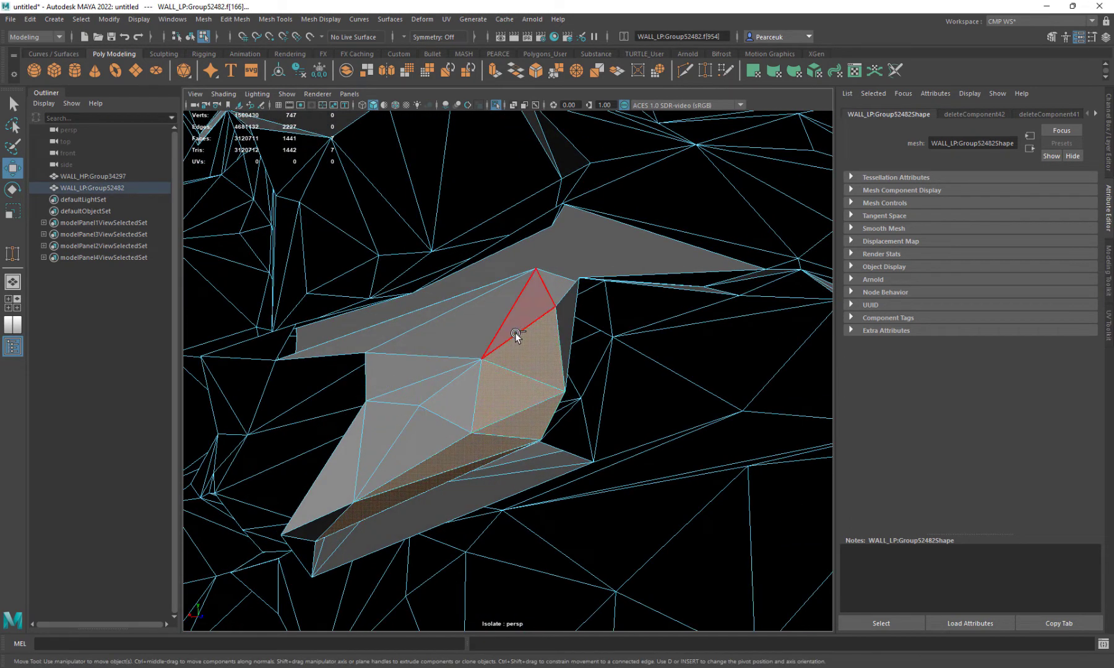
left_click_drag(392, 426, 393, 427, "shift")
mouse_move(393, 427)
left_mouse_down("alt")
mouse_move(448, 465)
mouse_move(501, 480)
mouse_move(418, 548)
mouse_move(366, 473)
mouse_move(273, 517)
mouse_move(346, 531)
mouse_move(314, 532)
left_mouse_up("alt")
key("Delete")
Delete the small dark triangle and adjoining stray faces at the lower end of the removed pocket
left_click(313, 532)
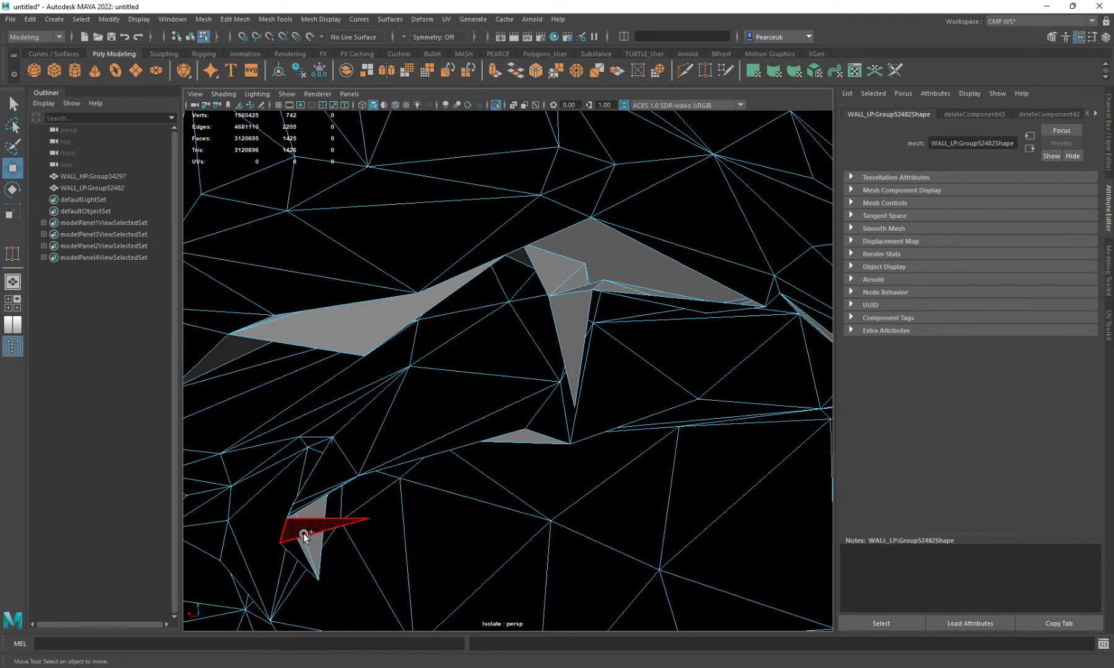
left_click(301, 552, "shift")
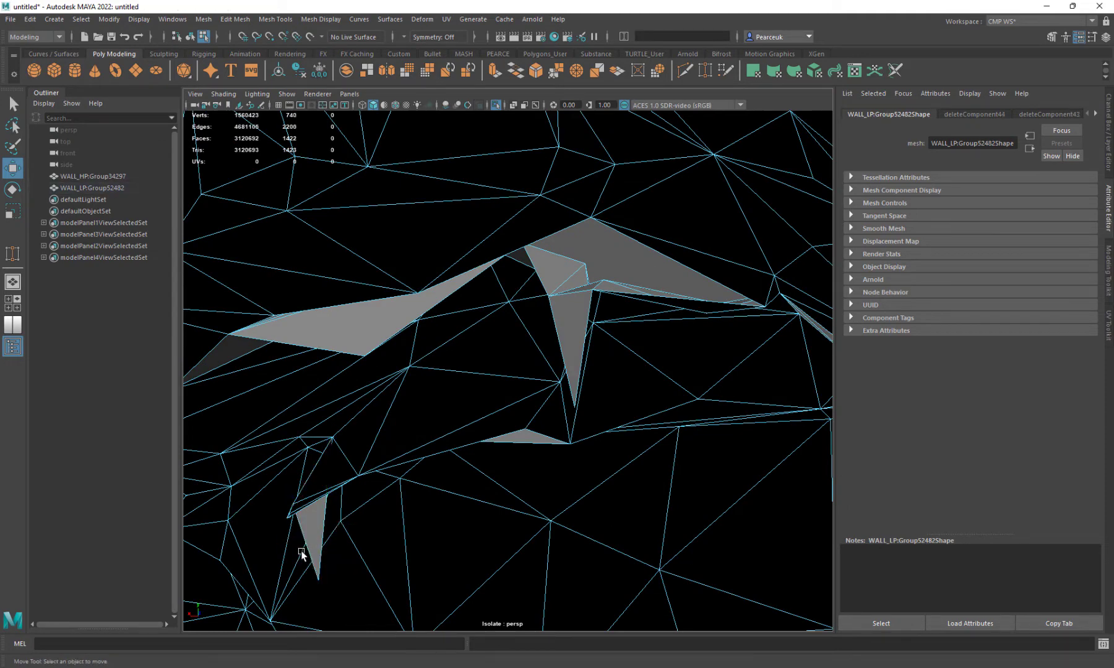
middle_click_drag(390, 570, 383, 525, "alt")
left_click_drag(383, 525, 281, 488, "alt")
right_click_drag(281, 487, 374, 445, "alt")
middle_click_drag(374, 445, 382, 424, "alt")
left_click_drag(382, 424, 524, 339, "alt")
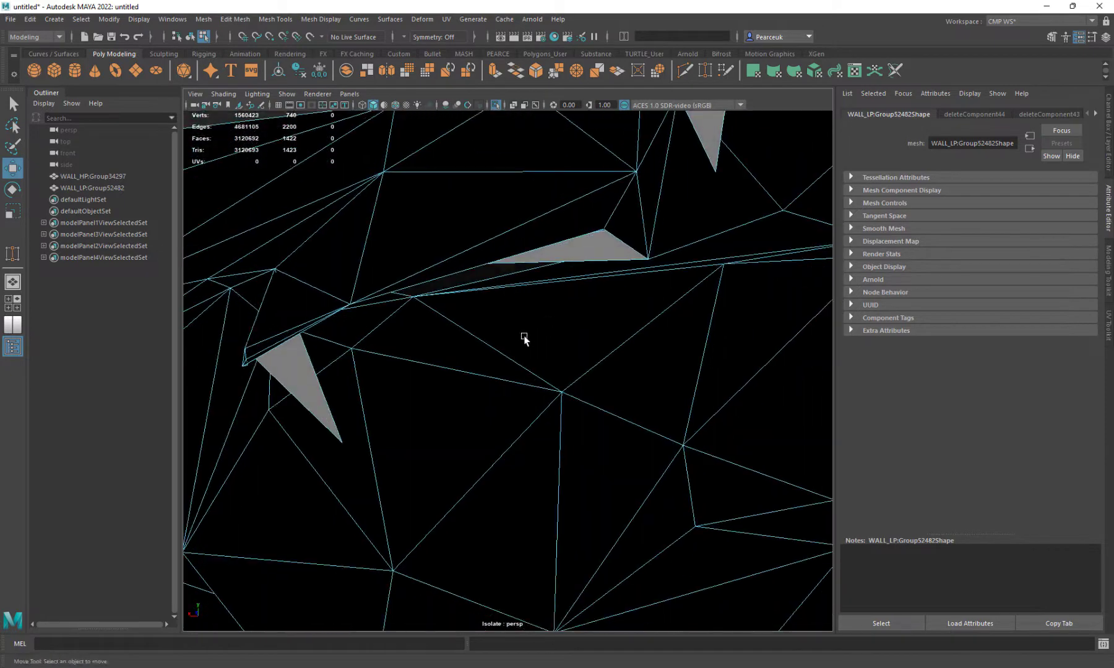
Delete the light triangular face at the notch and the adjoining overlapping faces around it
left_click(287, 360)
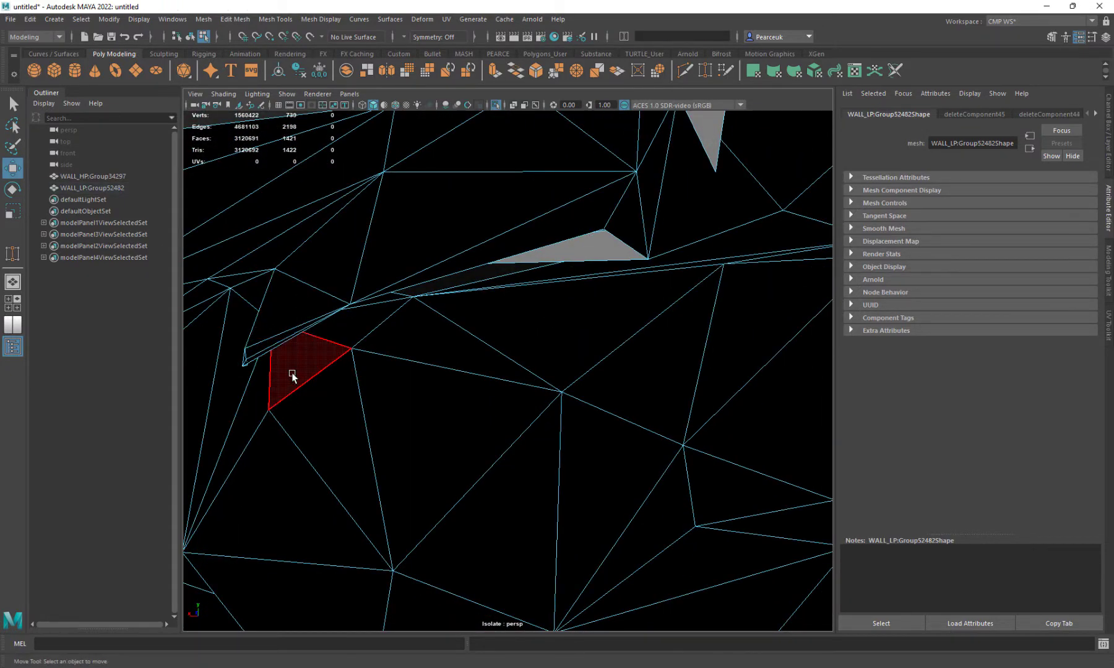
left_click_drag(292, 372, 377, 396, "alt")
scroll(301, 361, "down", 3)
scroll(445, 381, "down", 3)
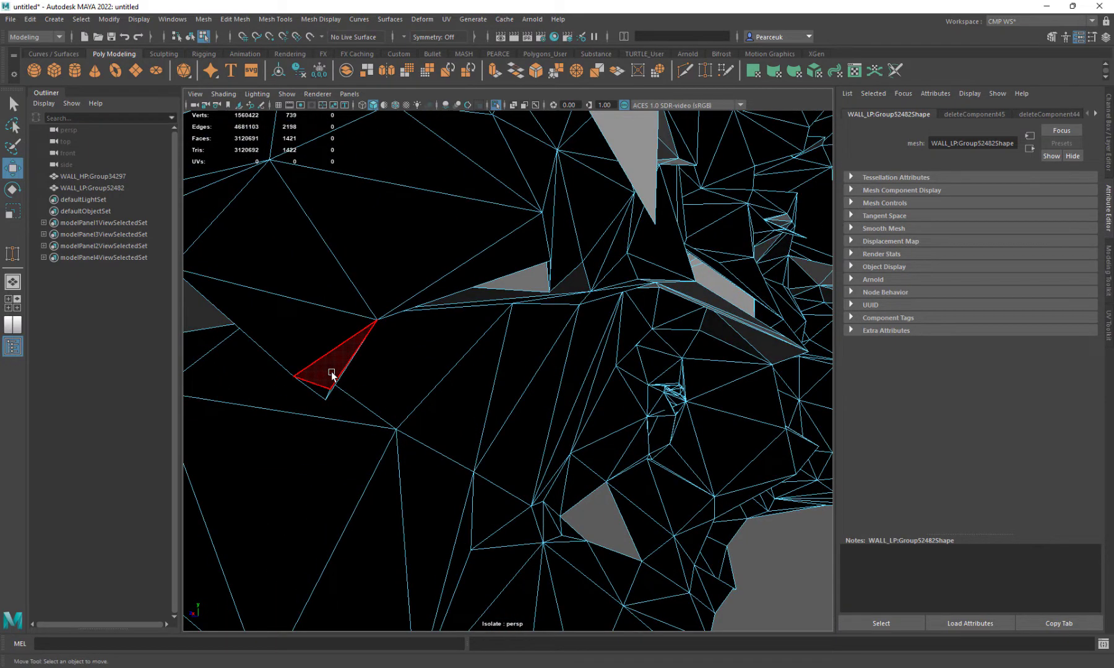
left_click(331, 391, "shift")
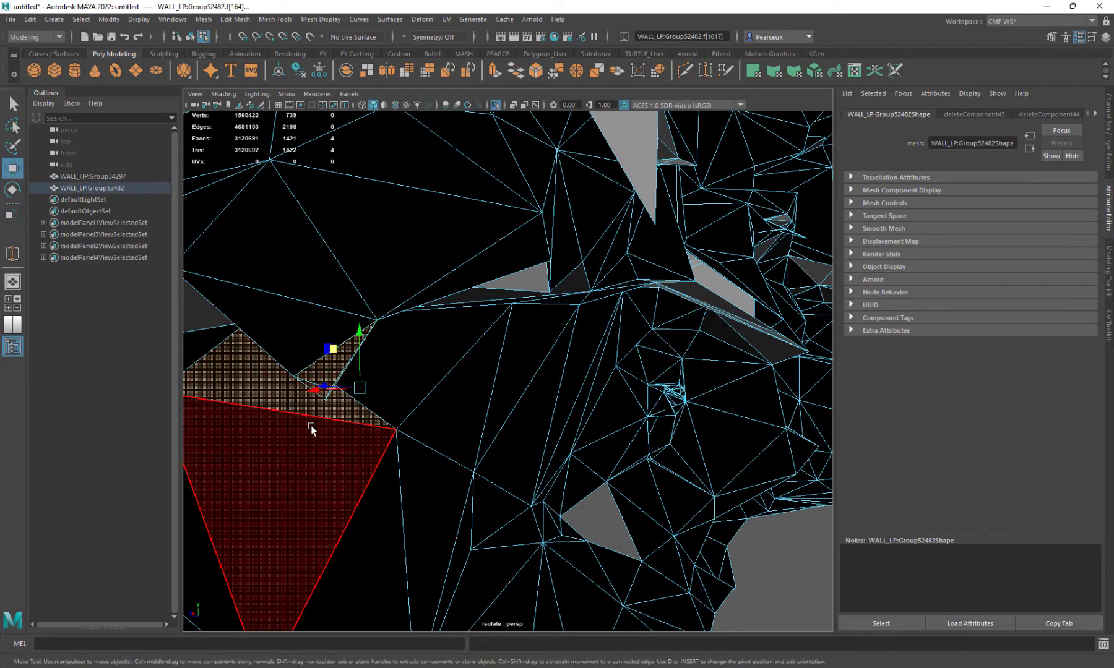
left_click_drag(313, 430, 273, 388, "alt")
left_click(274, 397, "ctrl")
key("Delete")
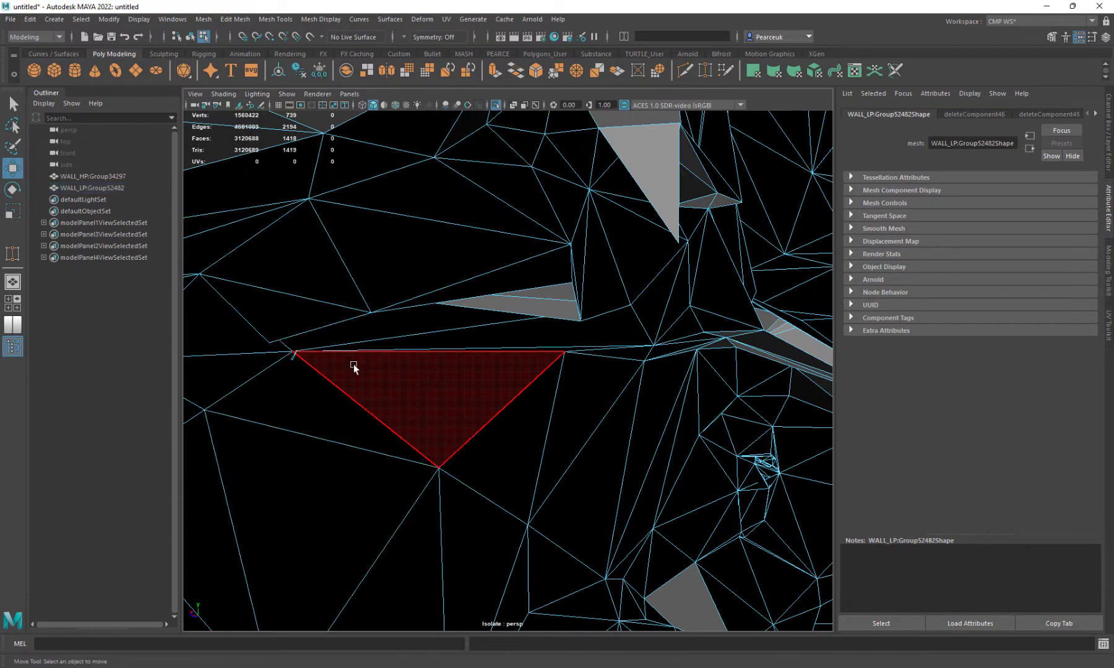
left_click_drag(355, 369, 276, 405, "alt")
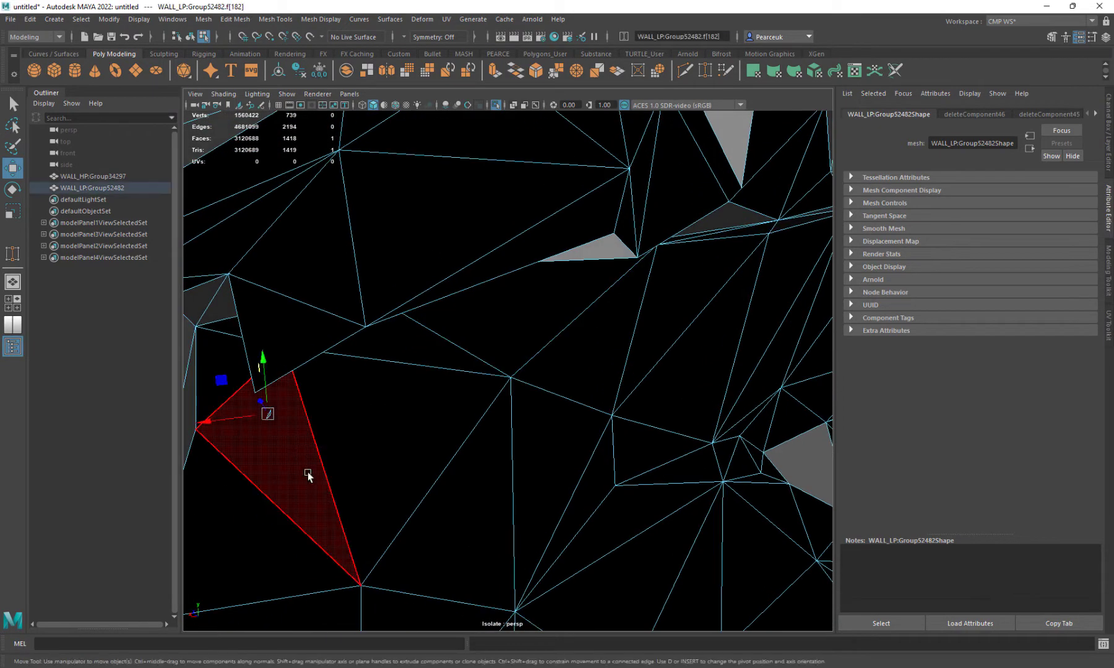
key("Delete")
Delete the stray triangular face at the pointed end of the long, narrow lower opening
left_click_drag(455, 414, 293, 503, "alt")
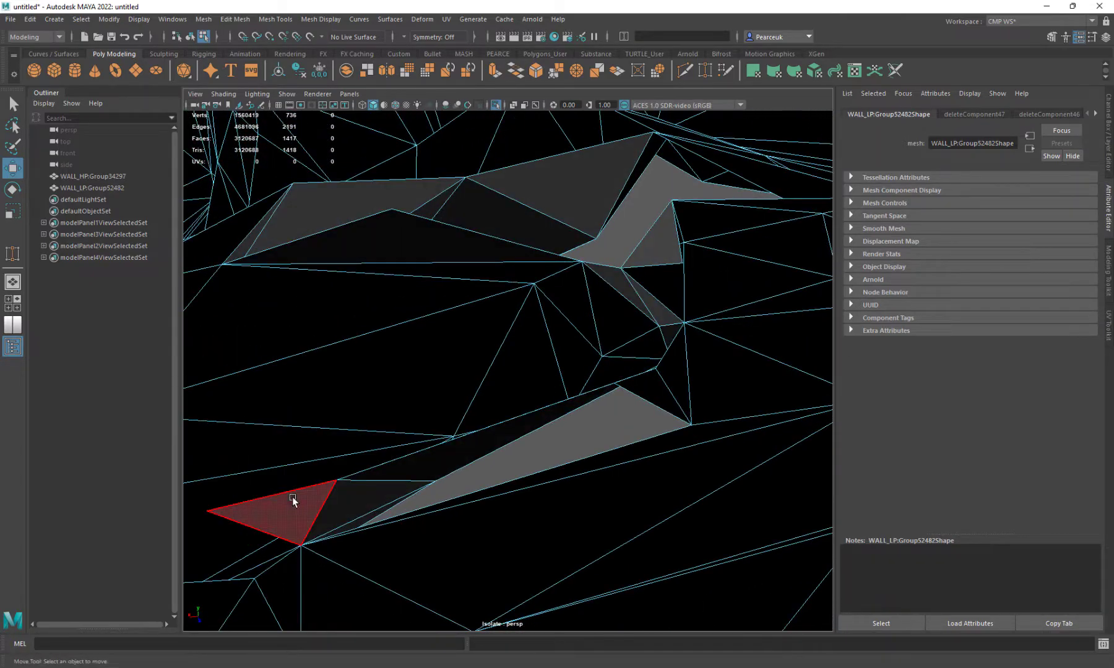
left_click(292, 501)
key("Delete")
Weld the two vertices at the lower end of the narrow opening together with Target Weld
left_click_drag(391, 539, 414, 535, "alt")
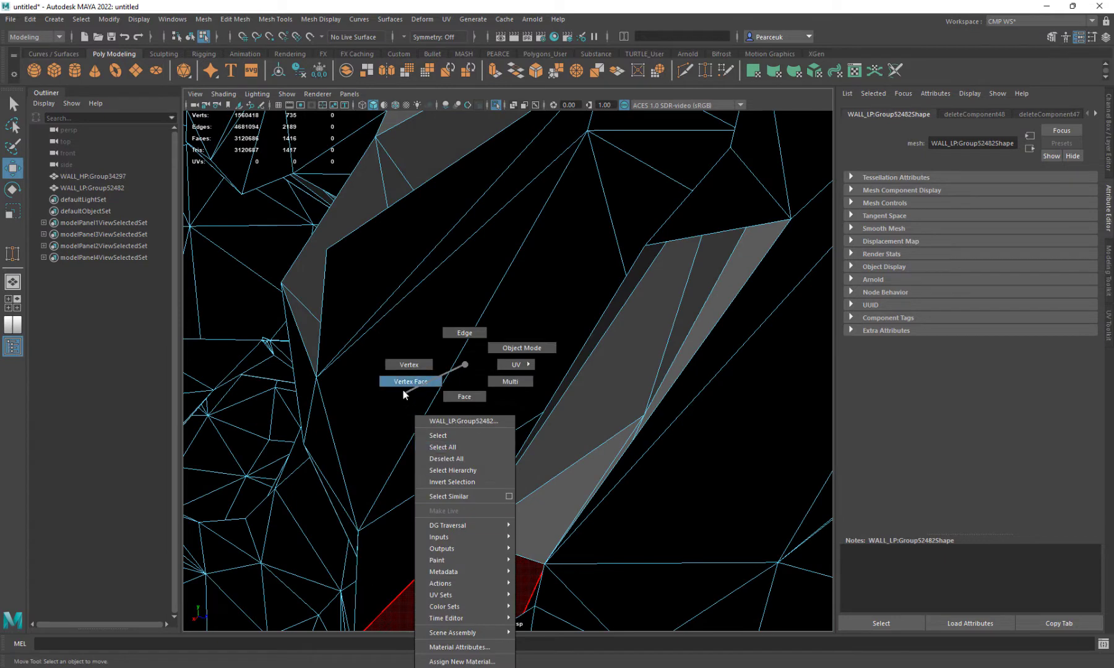
right_click_drag(403, 394, 405, 396)
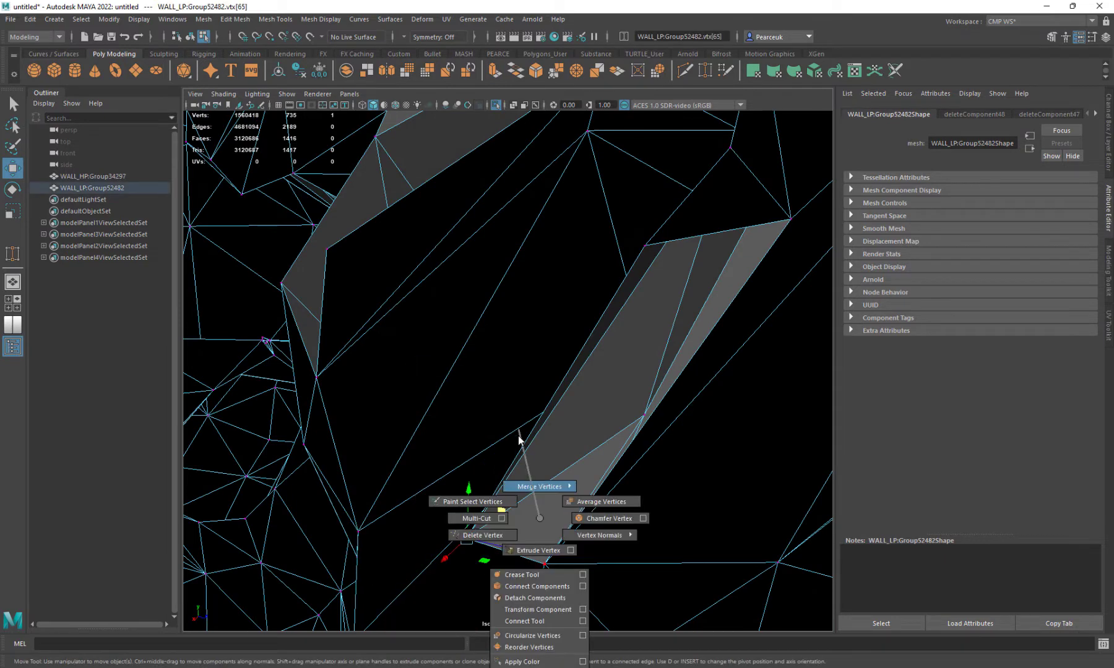
left_click_drag(523, 519, 459, 442, "alt")
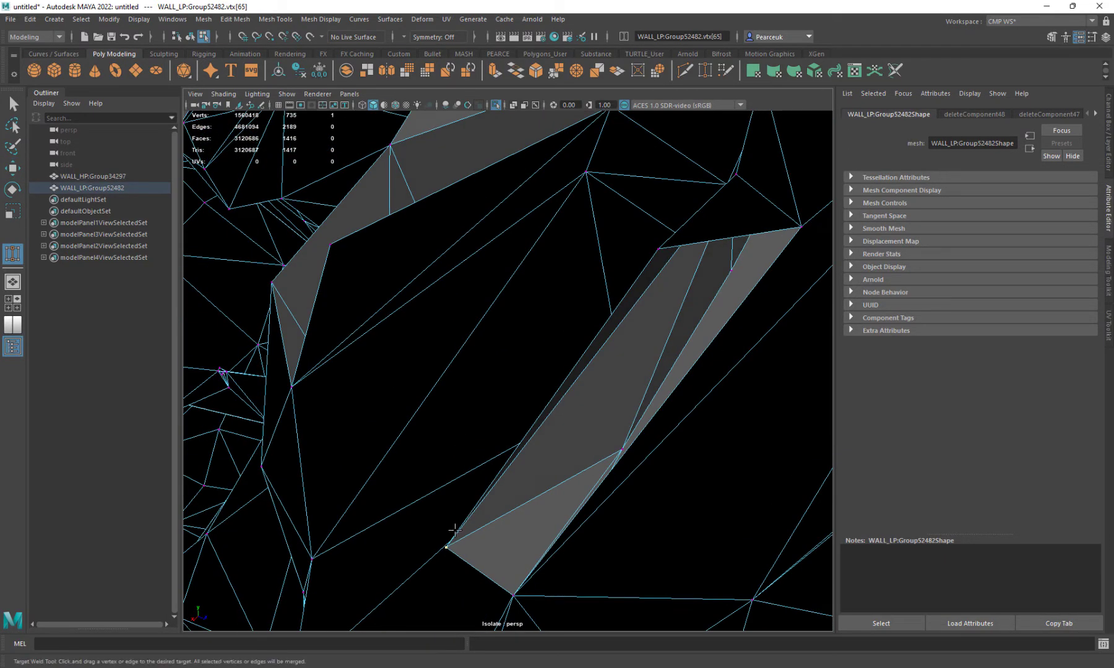
left_click_drag(507, 589, 544, 525)
key("q")
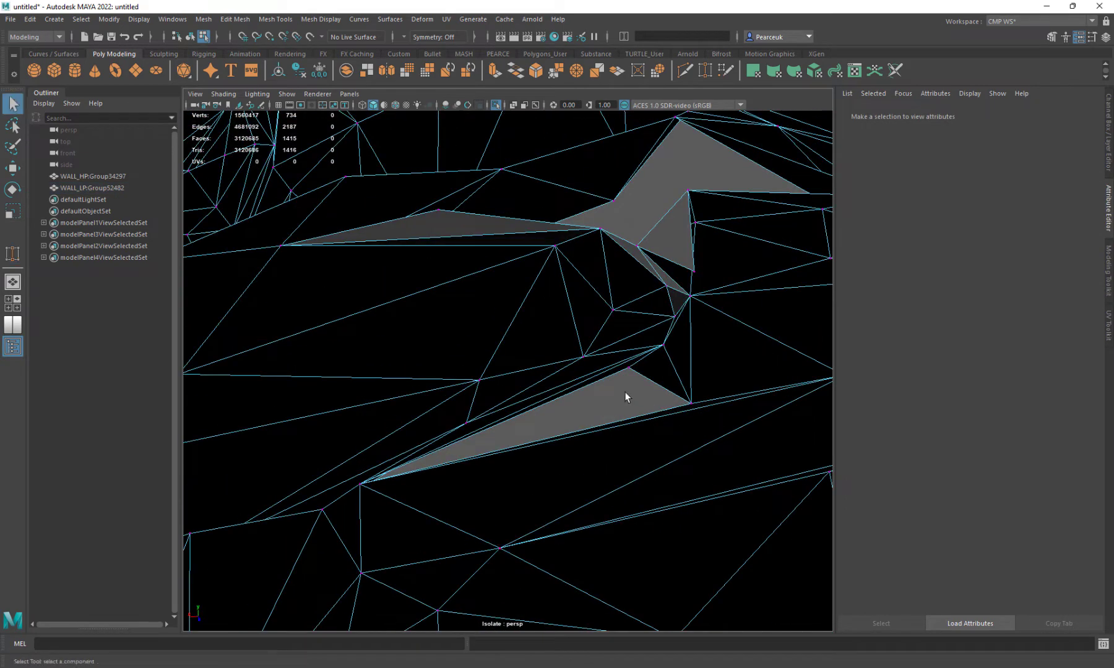
Select the border edges of the remaining long triangular opening and close it with Fill Hole
left_click_drag(627, 392, 569, 385, "alt")
right_click_drag(569, 365, 572, 336)
left_click(641, 347)
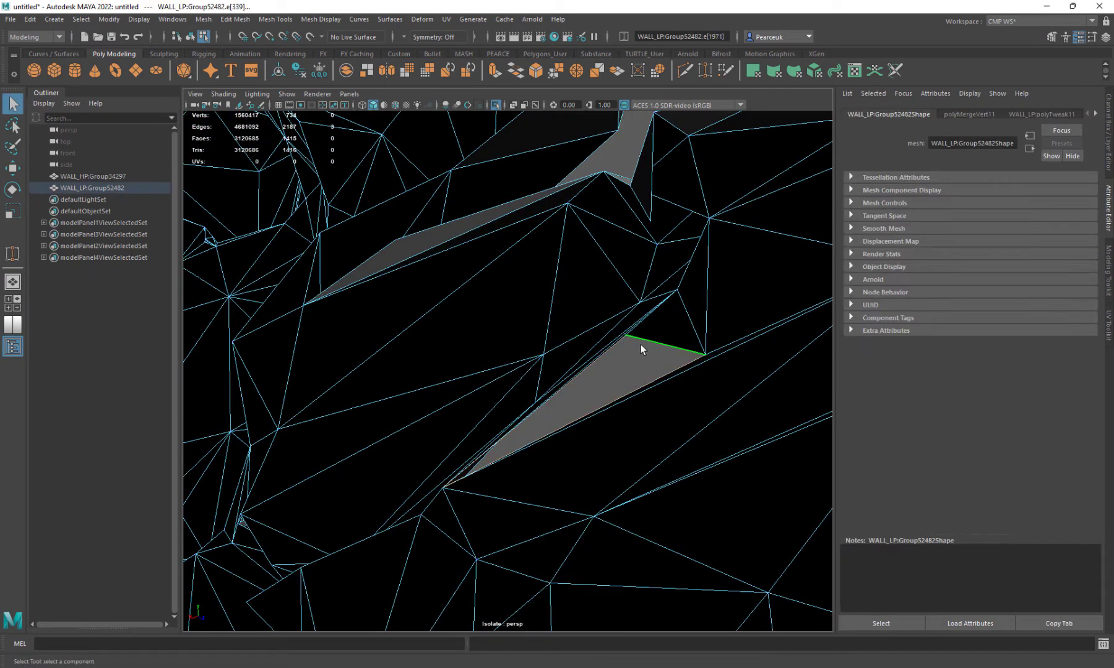
left_click_drag(642, 347, 604, 399, "alt")
right_click_drag(604, 397, 588, 547)
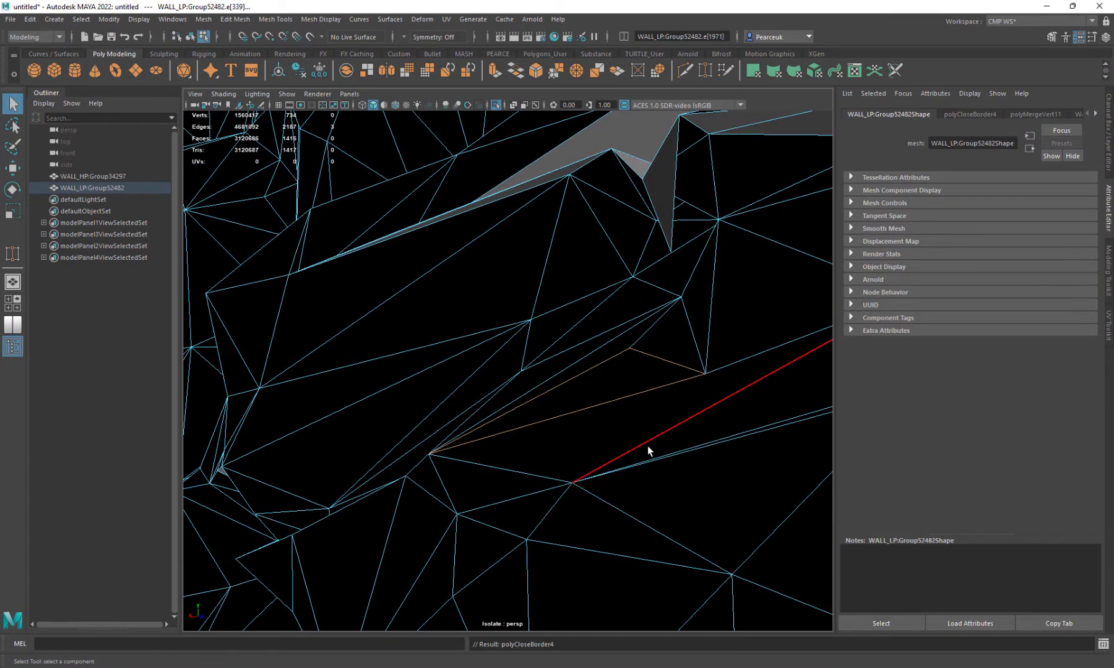
Delete the small stray face at the edge of the neighbouring irregular opening
mouse_move(647, 451)
left_mouse_down("alt")
mouse_move(455, 488)
mouse_move(430, 488)
mouse_move(391, 463)
mouse_move(394, 490)
mouse_move(469, 470)
mouse_move(502, 483)
mouse_move(711, 446)
mouse_move(522, 368)
mouse_move(423, 533)
mouse_move(346, 488)
mouse_move(441, 478)
mouse_move(420, 486)
left_mouse_up("alt")
left_click_drag(491, 403, 509, 365, "alt")
right_click_drag(508, 365, 509, 393)
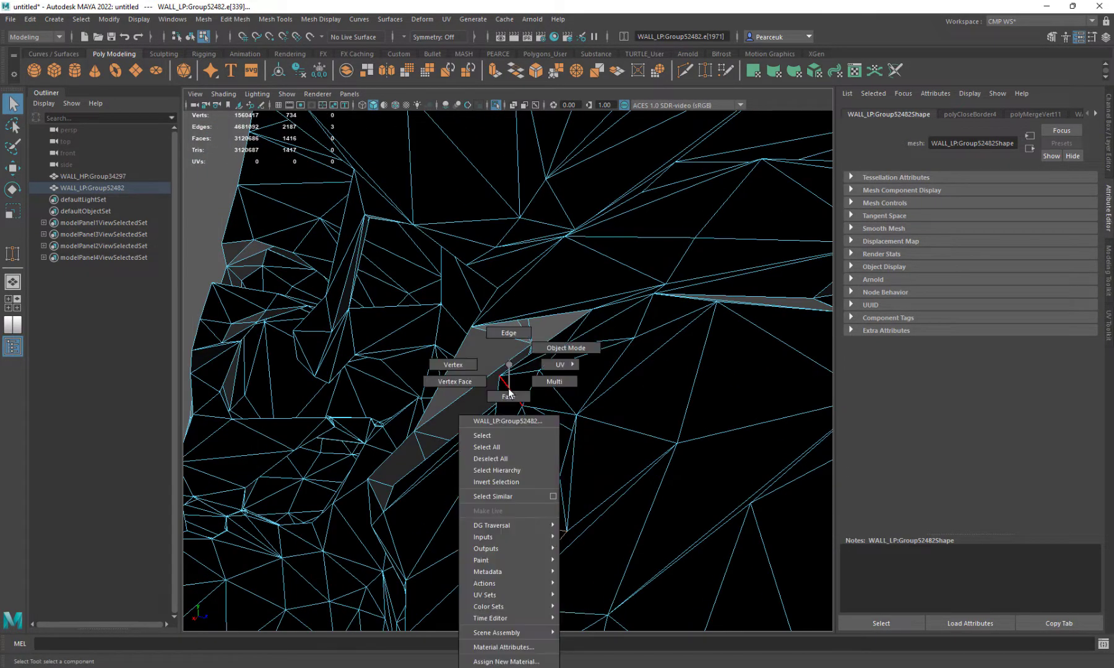
left_click(505, 403)
left_click_drag(505, 403, 520, 353, "alt")
left_click_drag(588, 367, 442, 444, "alt")
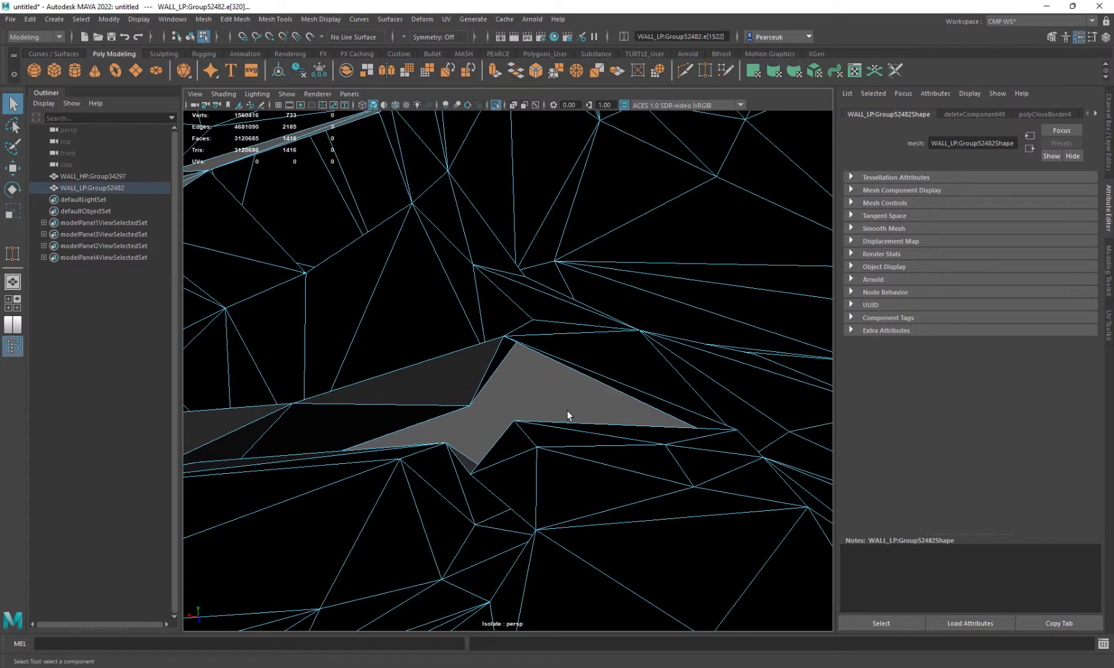
Extrude the long border edge of the irregular opening and target-weld its new vertices onto neighbouring border vertices
left_click(566, 410)
left_click(561, 425)
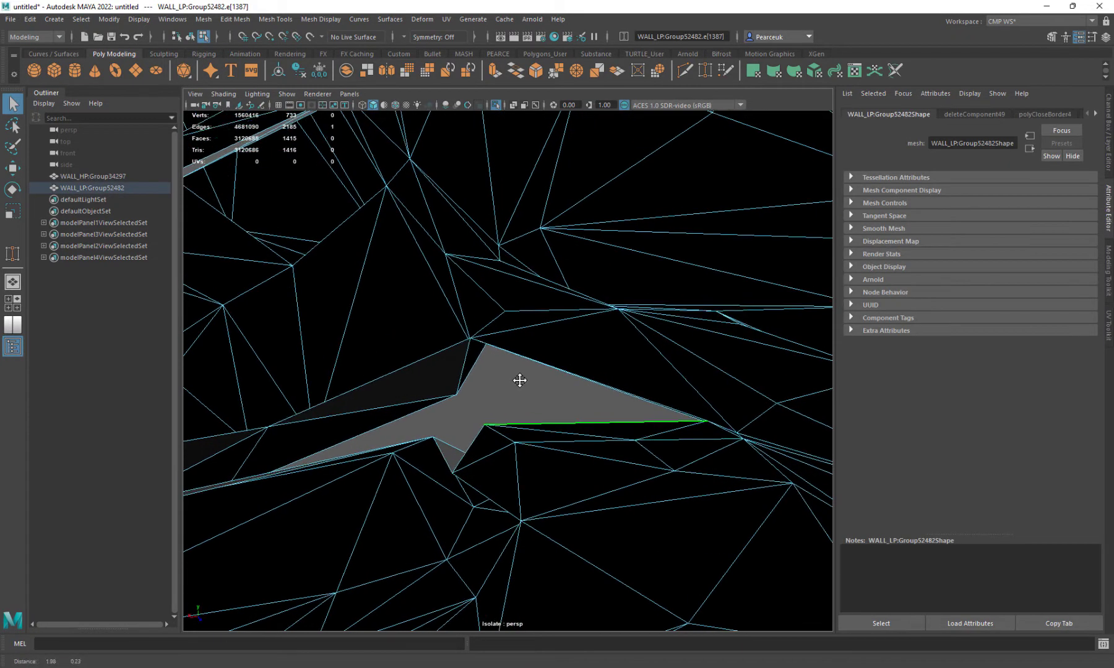
left_click_drag(518, 380, 507, 387, "alt")
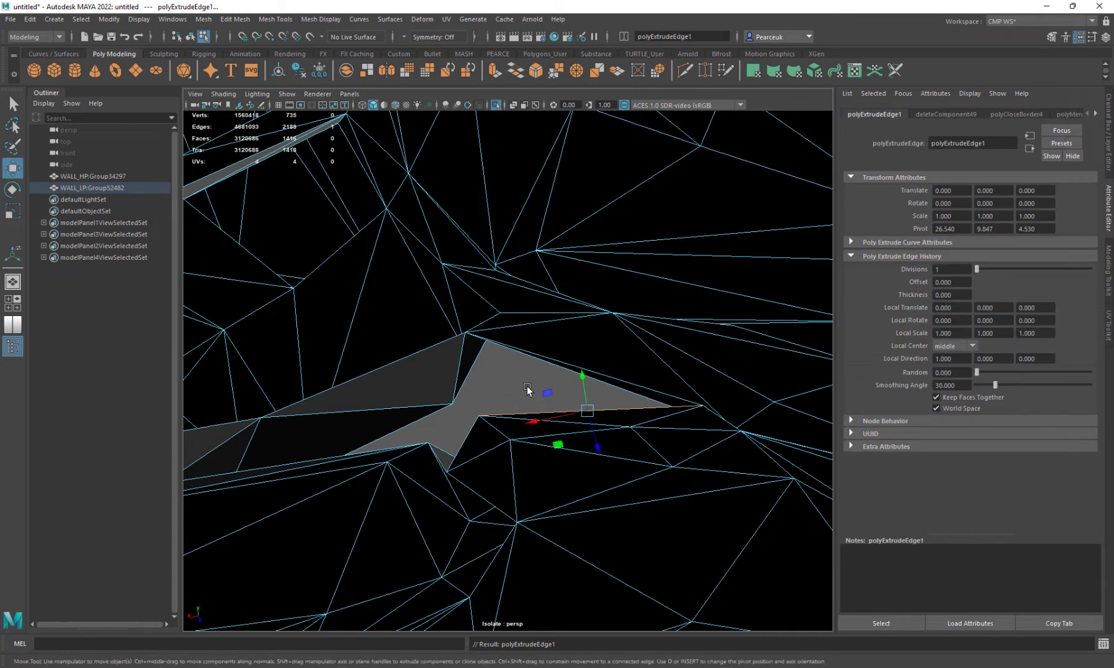
right_click_drag(516, 371, 471, 368)
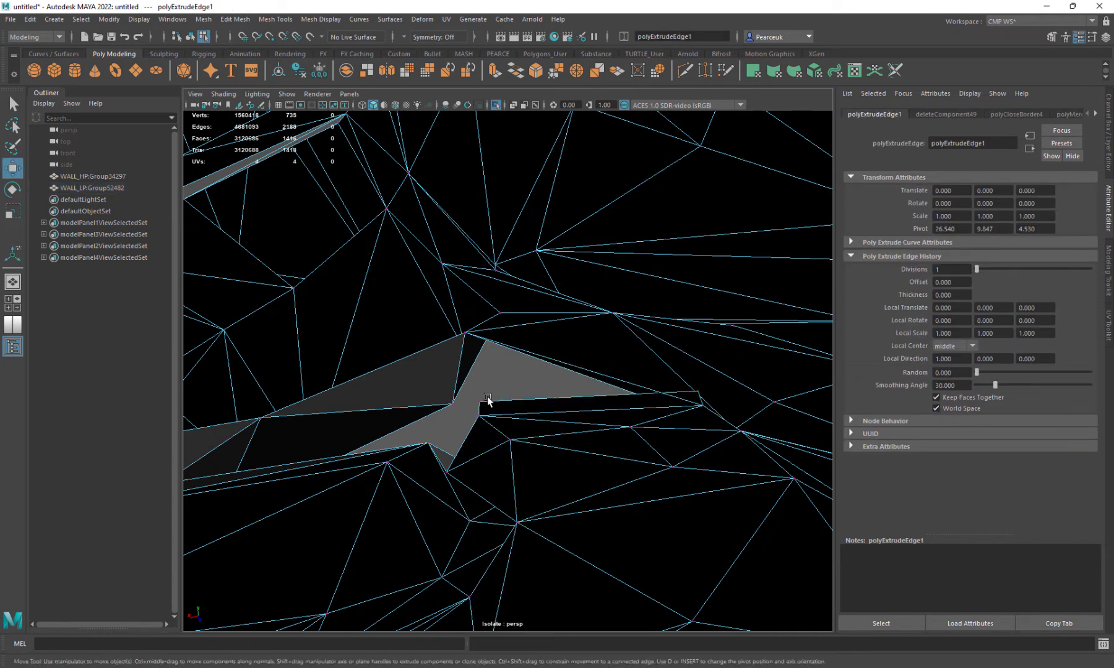
left_click(481, 402)
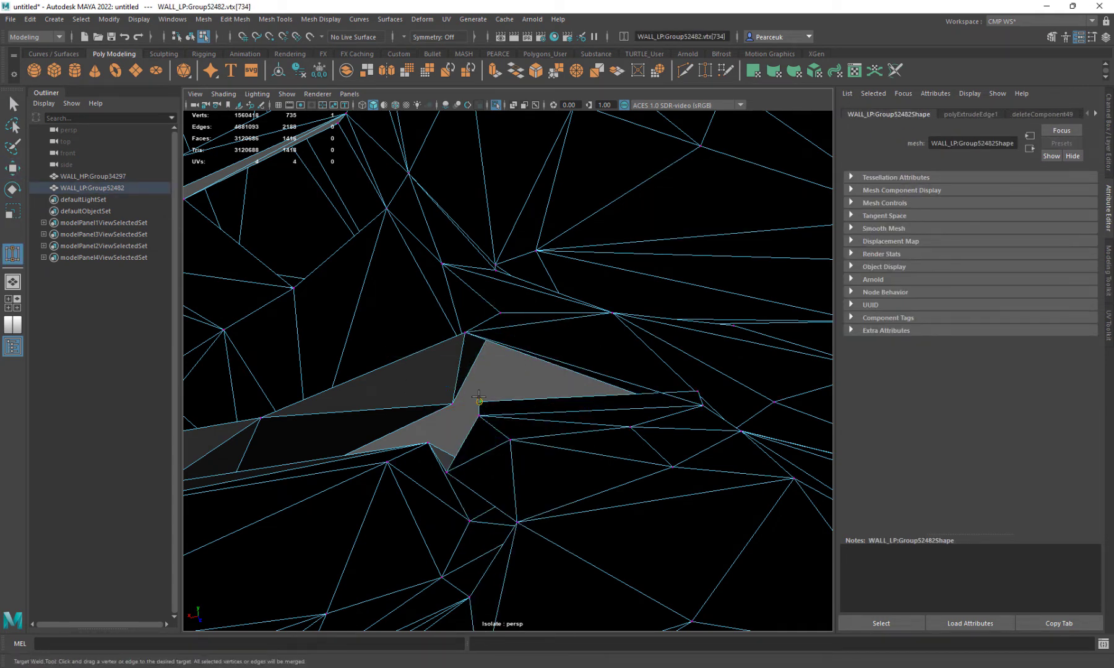
left_click_drag(464, 333, 464, 333)
left_click_drag(490, 375, 506, 388, "alt")
left_click_drag(669, 384, 649, 375, "alt")
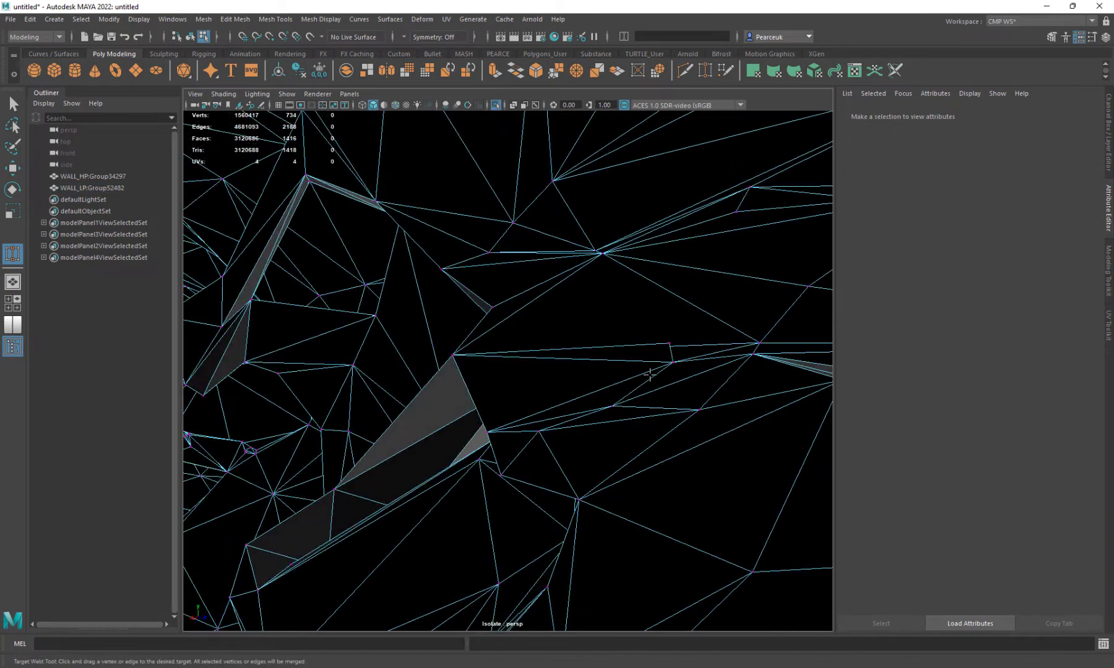
left_click_drag(482, 391, 509, 391, "alt")
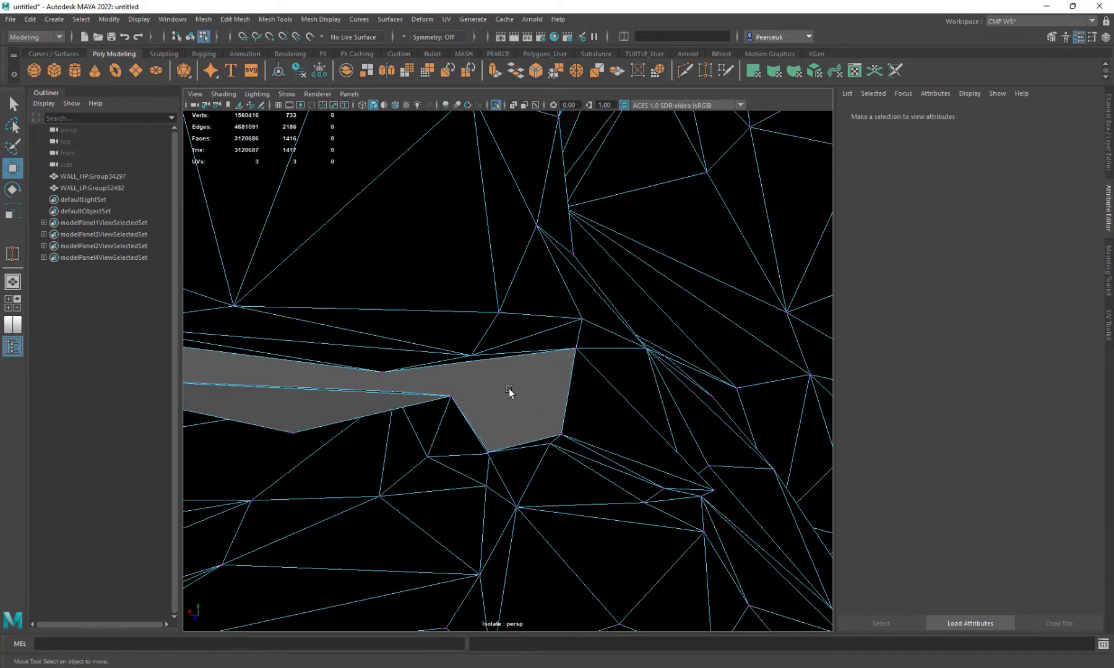
Bridge the two opposite border edges at the wide end of the opening
left_click(560, 388)
left_click(470, 426, "shift")
right_click_drag(493, 398, 494, 446, "shift")
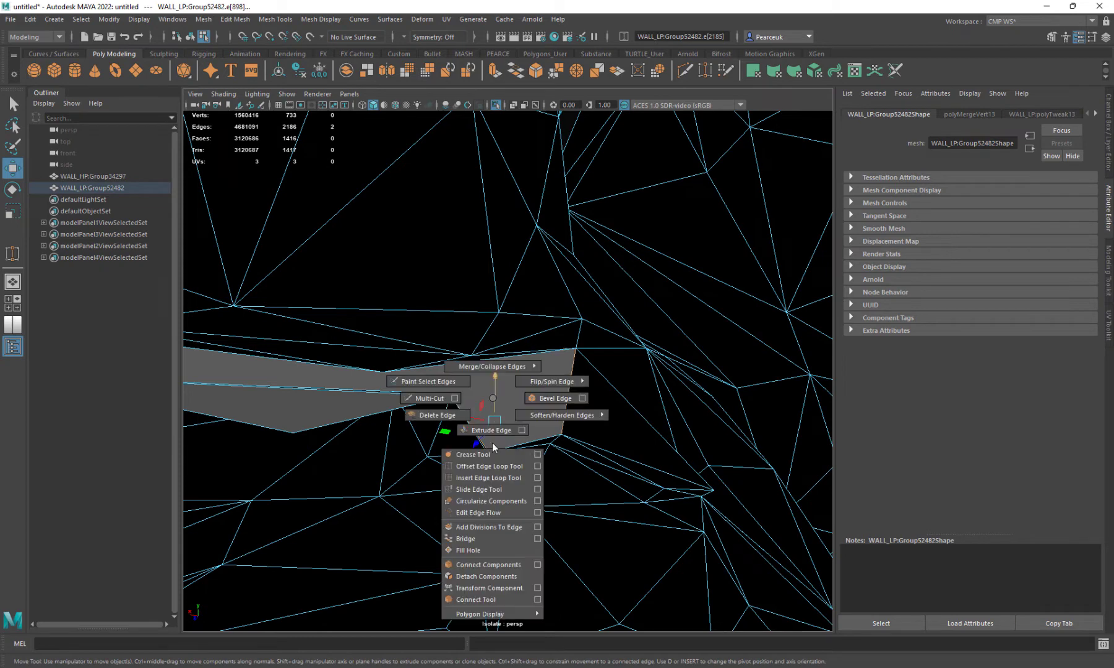
right_click_drag(486, 525, 484, 535, "shift")
left_click_drag(484, 535, 472, 425, "alt")
left_click(546, 429)
left_click_drag(547, 429, 476, 432, "alt")
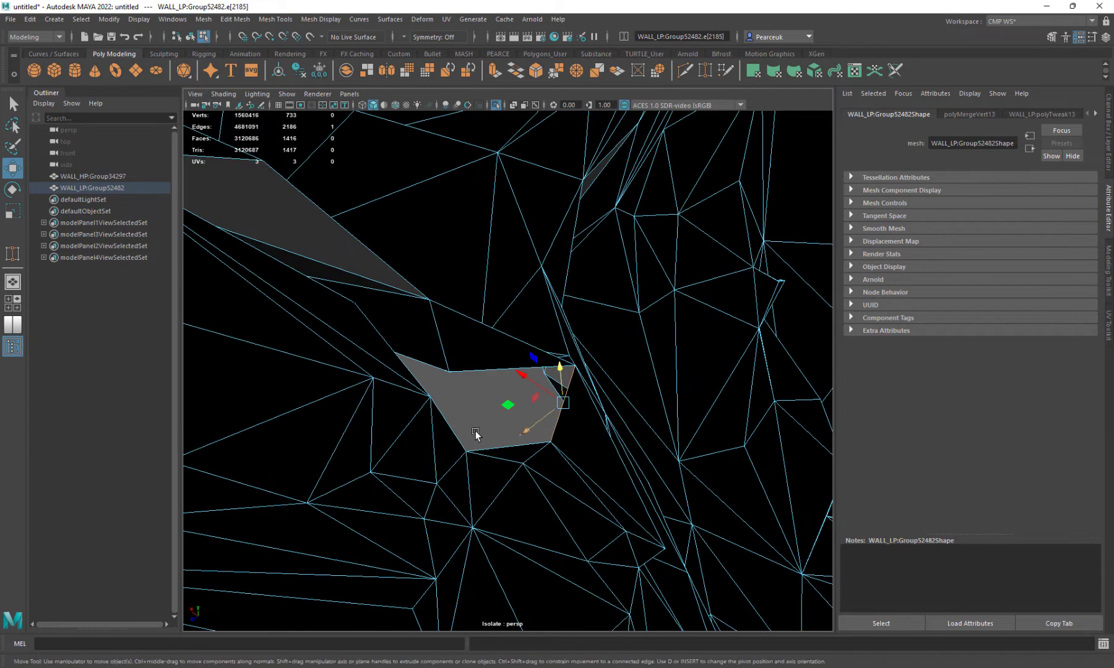
left_click(458, 424, "shift")
right_click_drag(463, 416, 460, 446, "shift")
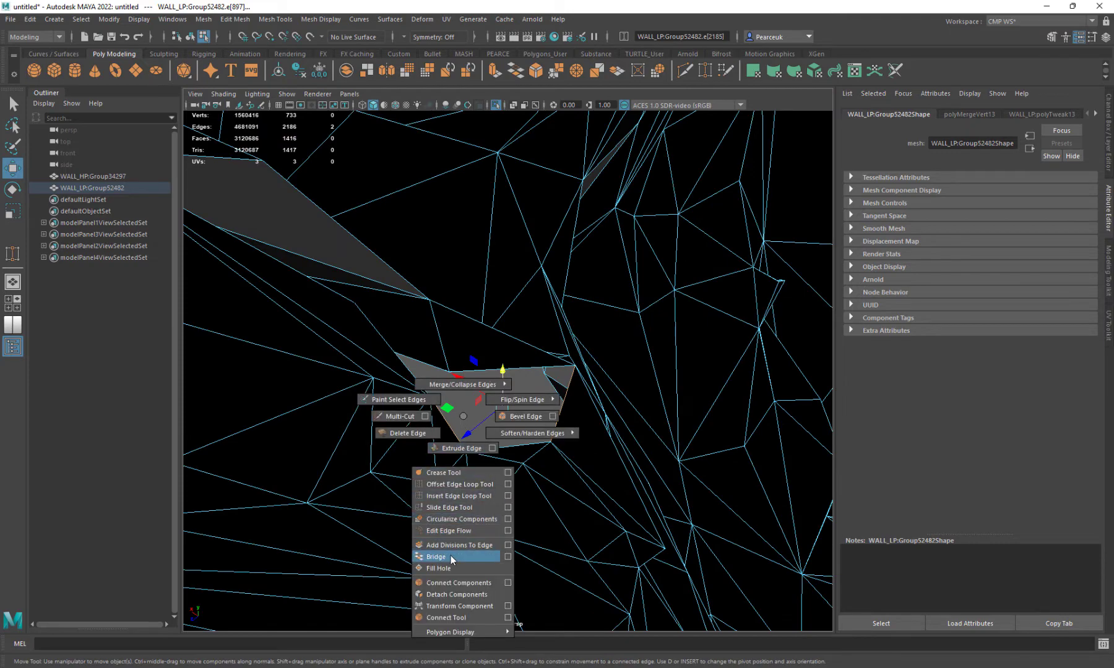
right_click_drag(452, 560, 452, 560, "shift")
Delete the elongated face beside the bridged end of the opening
left_click_drag(515, 467, 515, 385, "alt")
right_click_drag(526, 317, 522, 318)
left_click(521, 319)
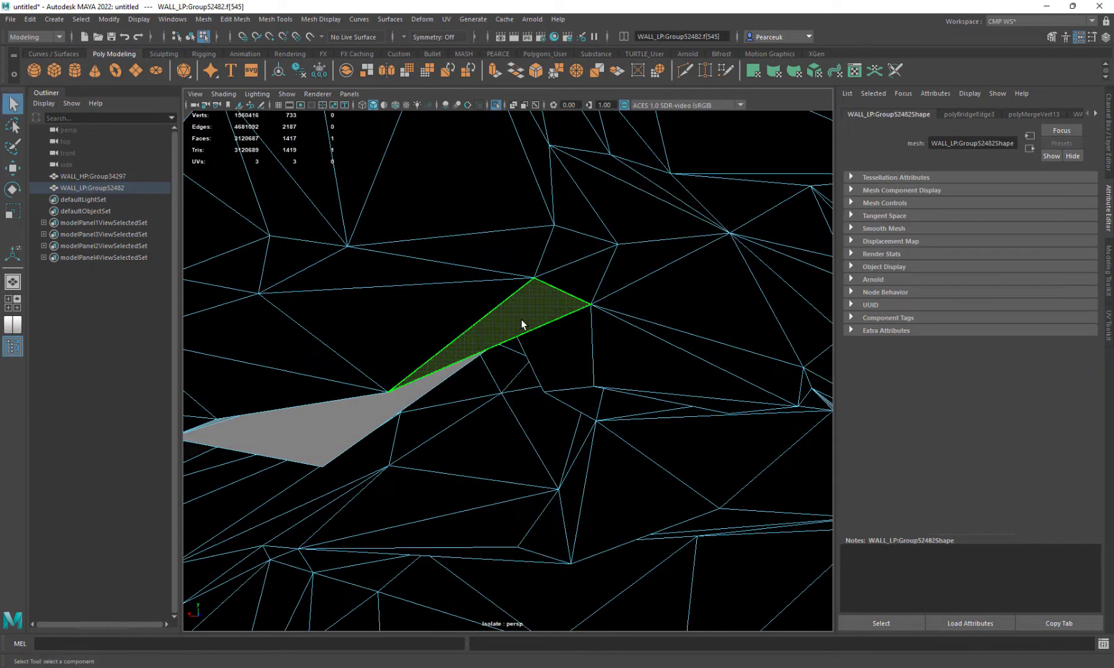
key("Delete")
Extrude the short border edge at the end of the opening and weld its new vertices to the surrounding border
left_click_drag(567, 359, 530, 320, "alt")
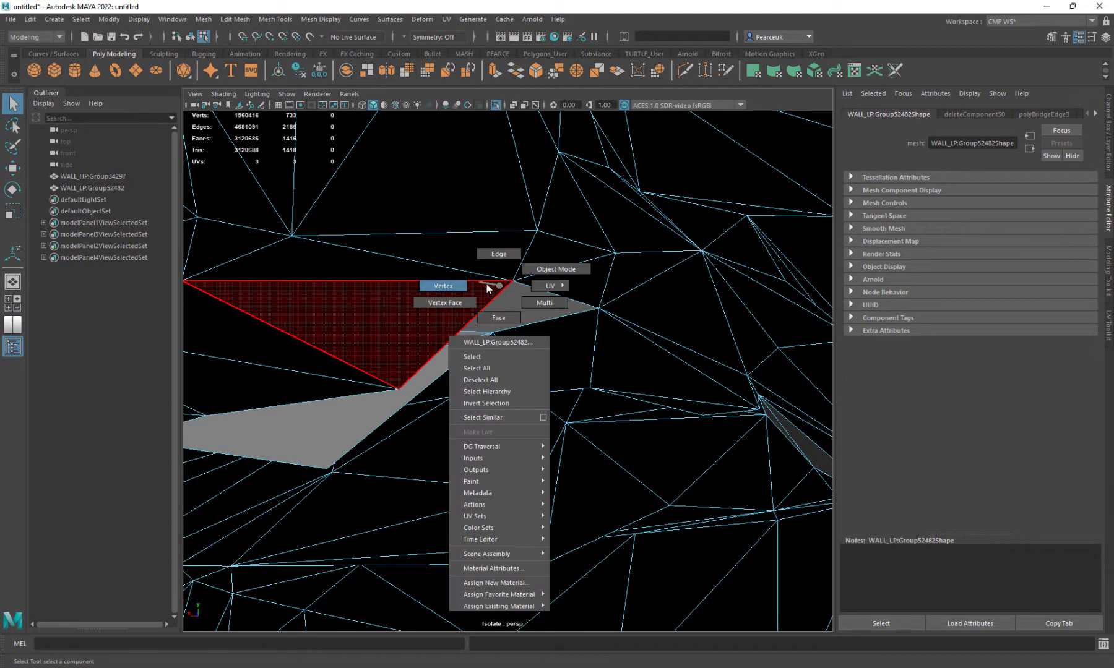
right_click_drag(502, 289, 501, 291)
left_click_drag(501, 291, 409, 351, "alt")
left_click(424, 348)
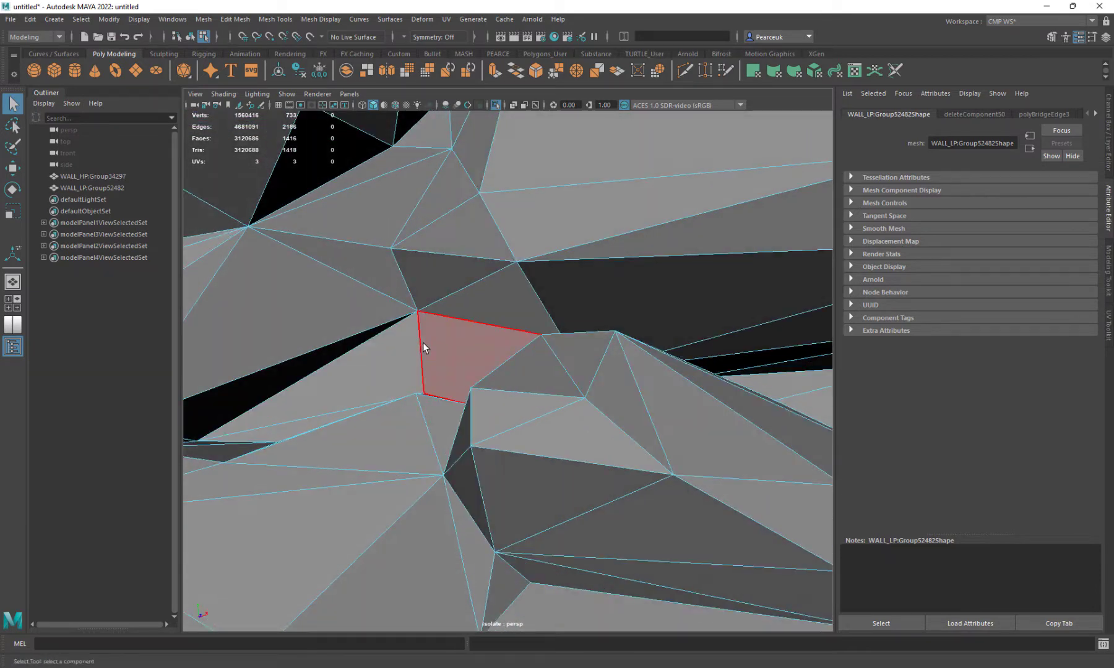
right_click_drag(449, 300, 449, 301, "shift")
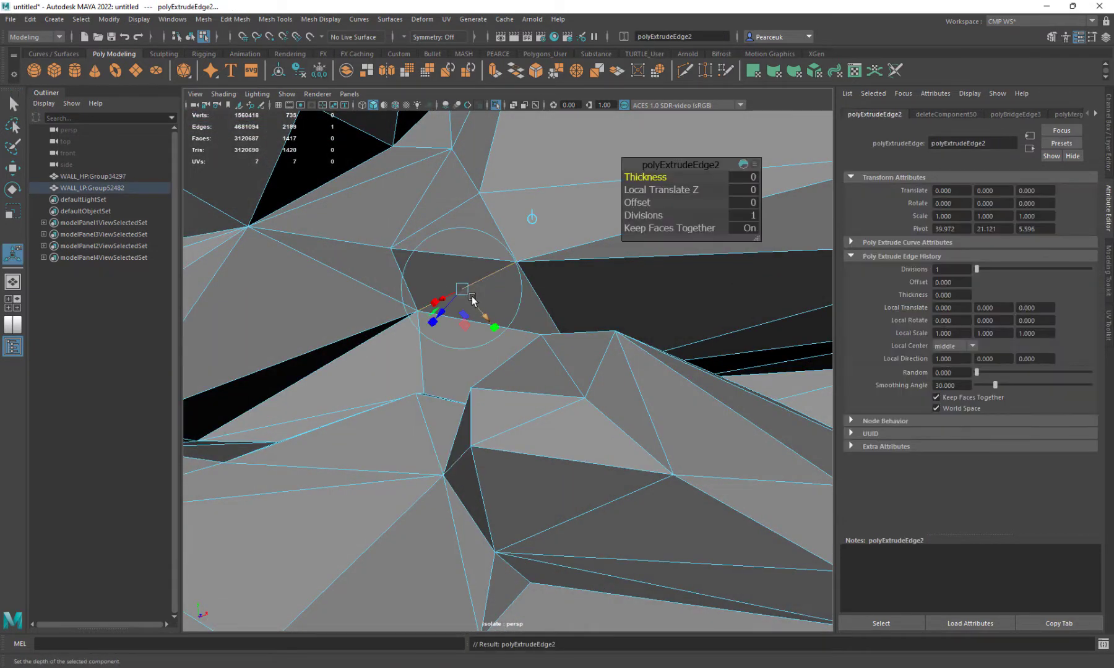
left_click_drag(488, 317, 470, 298, "alt")
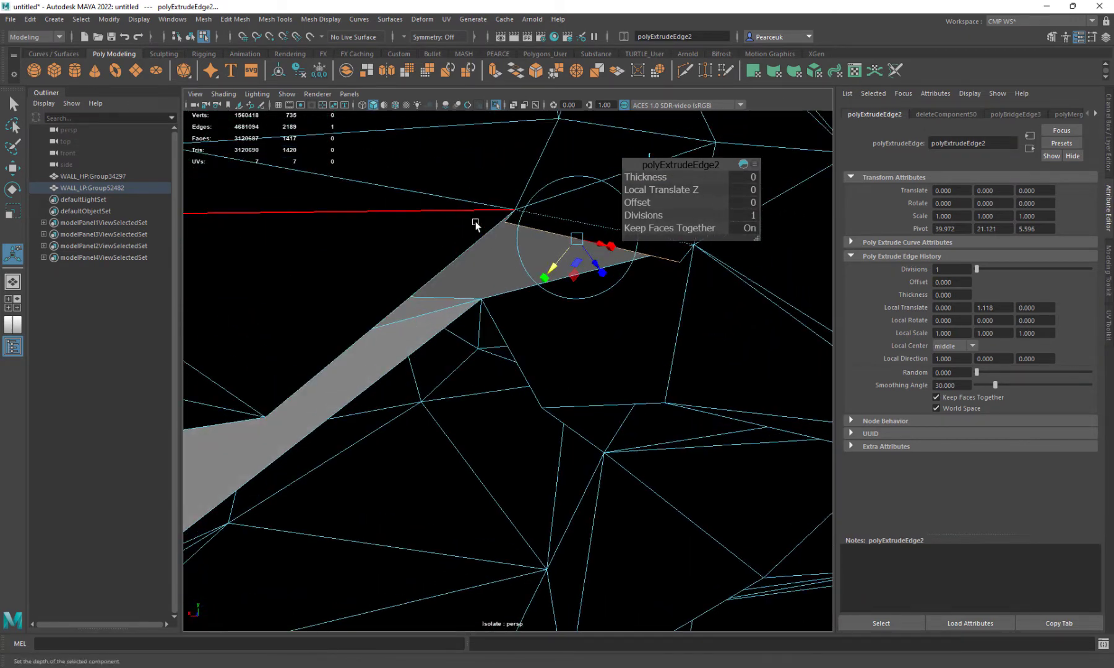
right_click_drag(475, 225, 505, 217)
left_click(513, 212)
right_click_drag(436, 238, 438, 196)
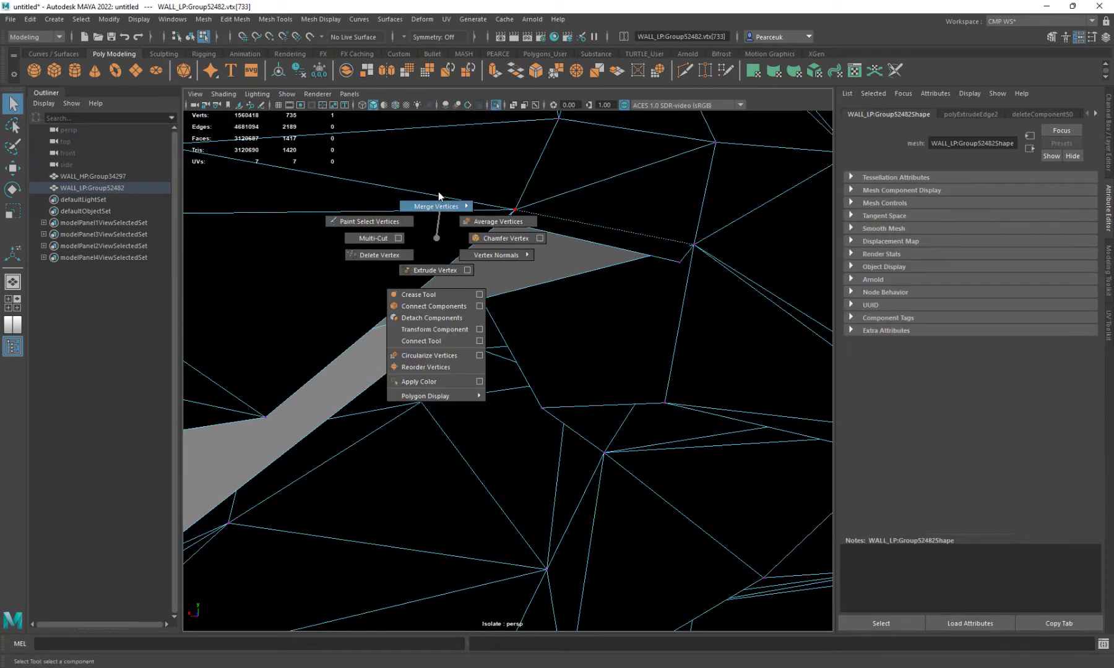
left_click_drag(483, 299, 556, 386)
Extrude the adjoining border edge about 1.7 units into the remaining gap
key("w")
right_click(518, 357)
right_click_drag(519, 360, 436, 383)
left_click(507, 358)
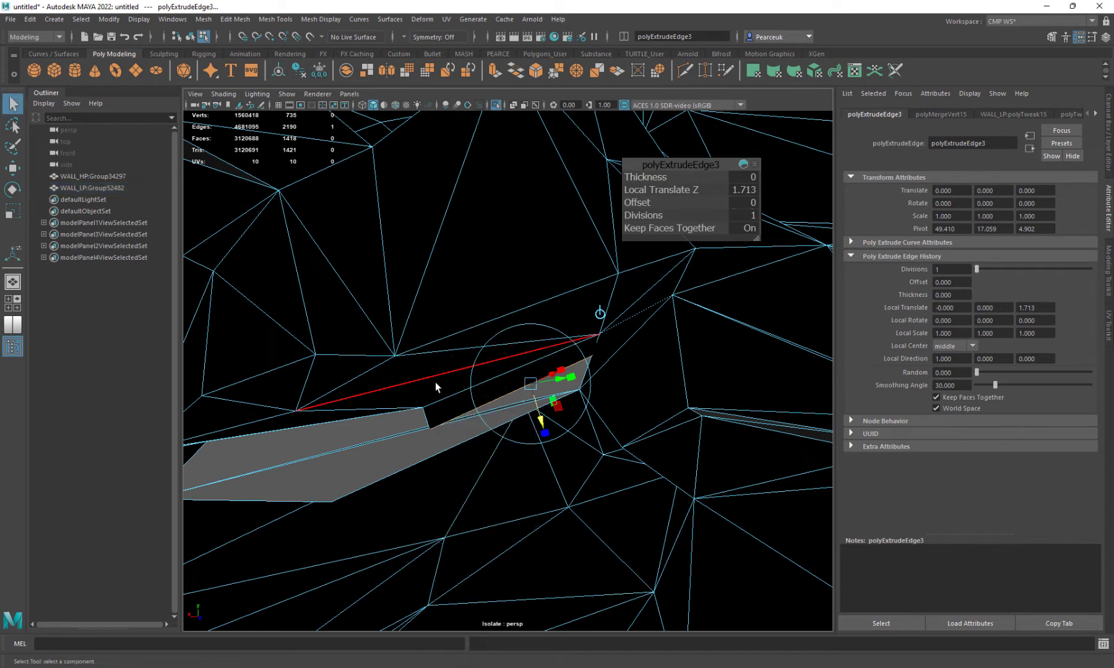
Target-weld the newly extruded edge's vertices onto the nearby corner vertices of the opening
left_click(430, 427)
right_click_drag(406, 321, 410, 356, "shift")
left_click_drag(594, 382, 353, 423, "alt")
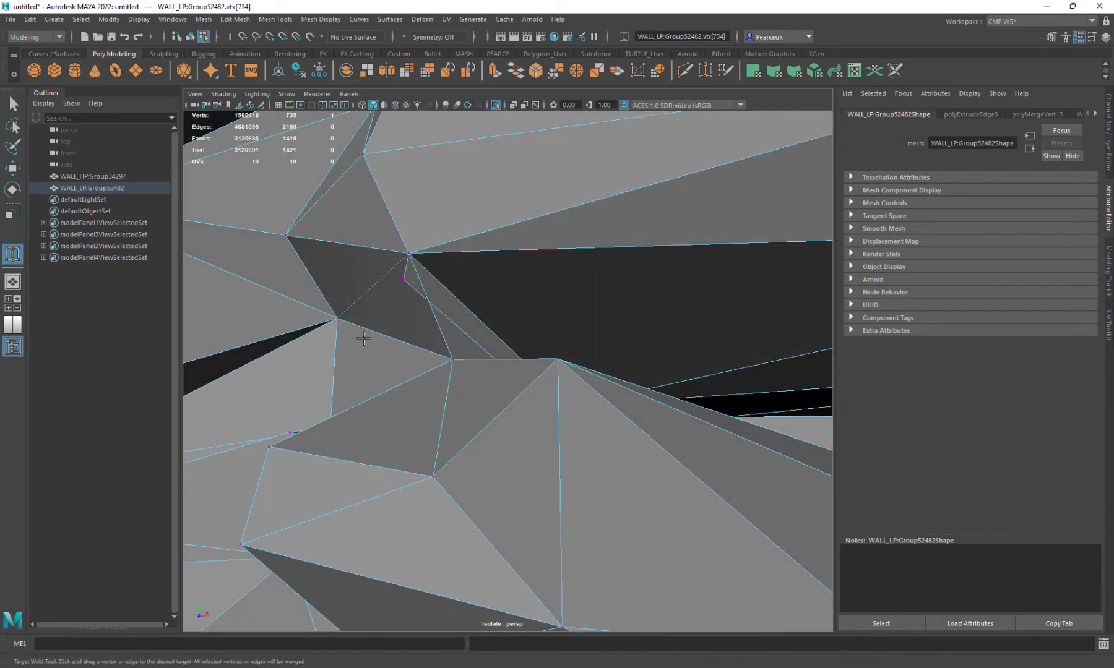
left_click(401, 283)
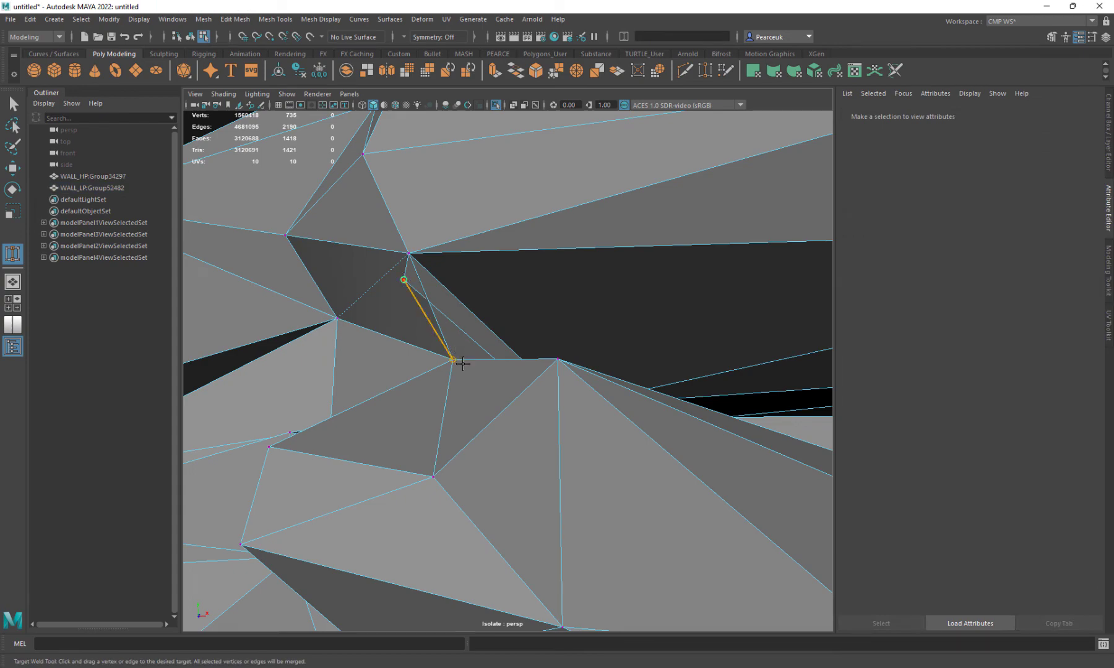
left_click_drag(462, 364, 462, 364)
left_click_drag(463, 364, 432, 414, "alt")
left_click_drag(358, 389, 265, 359, "alt")
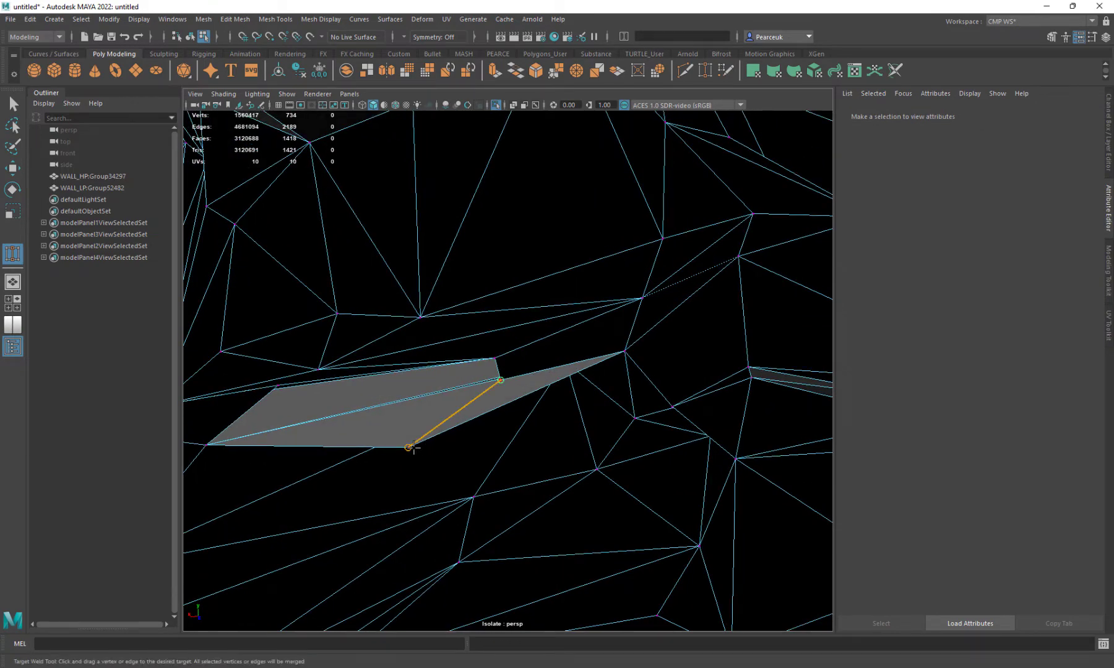
left_click_drag(426, 445, 428, 444, "alt")
key("w")
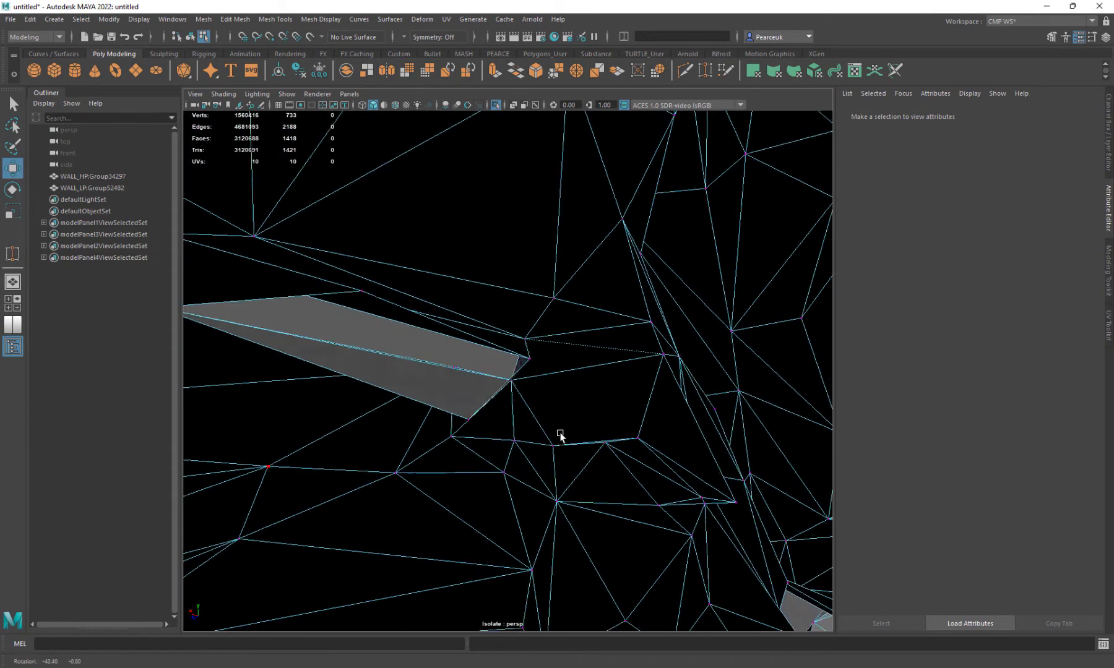
left_click_drag(560, 435, 499, 429, "alt")
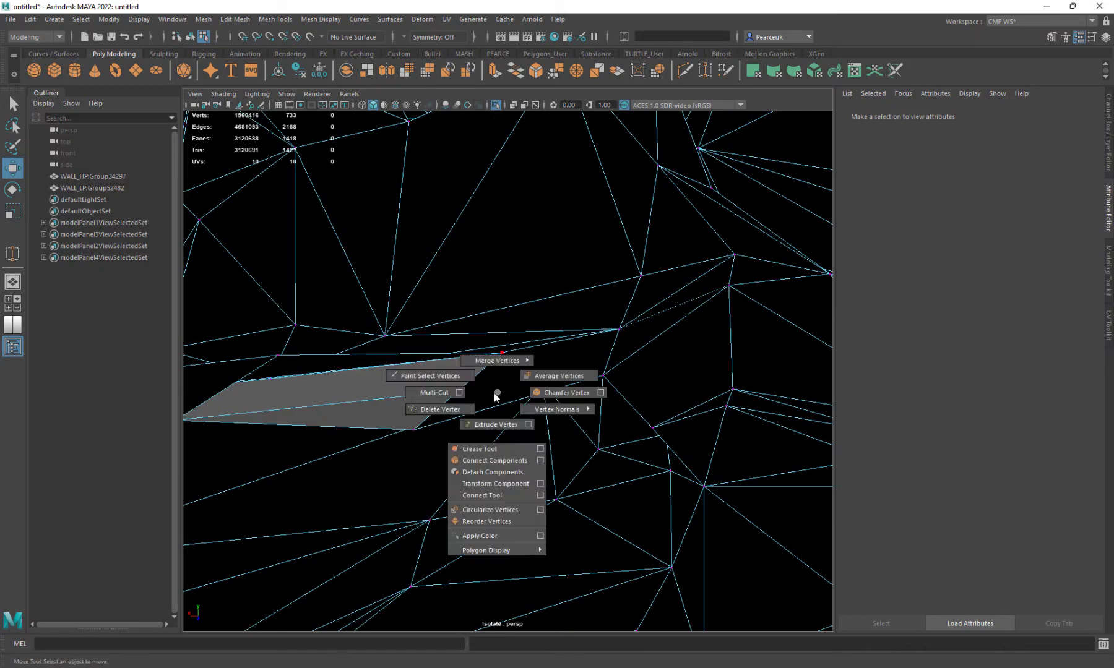
Multi-Cut an edge between two opposite vertices of the patched face, and fill the four-sided hole beside it
left_click(433, 393)
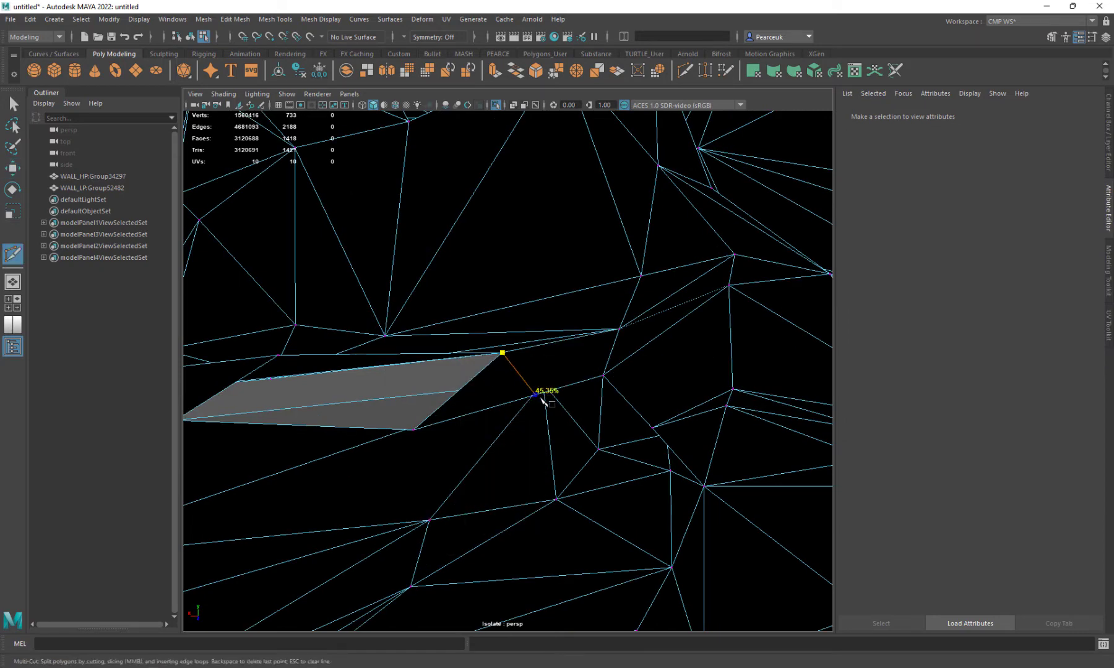
key("q")
left_click_drag(510, 378, 441, 384, "alt")
right_click_drag(441, 385, 441, 334)
left_click(456, 379)
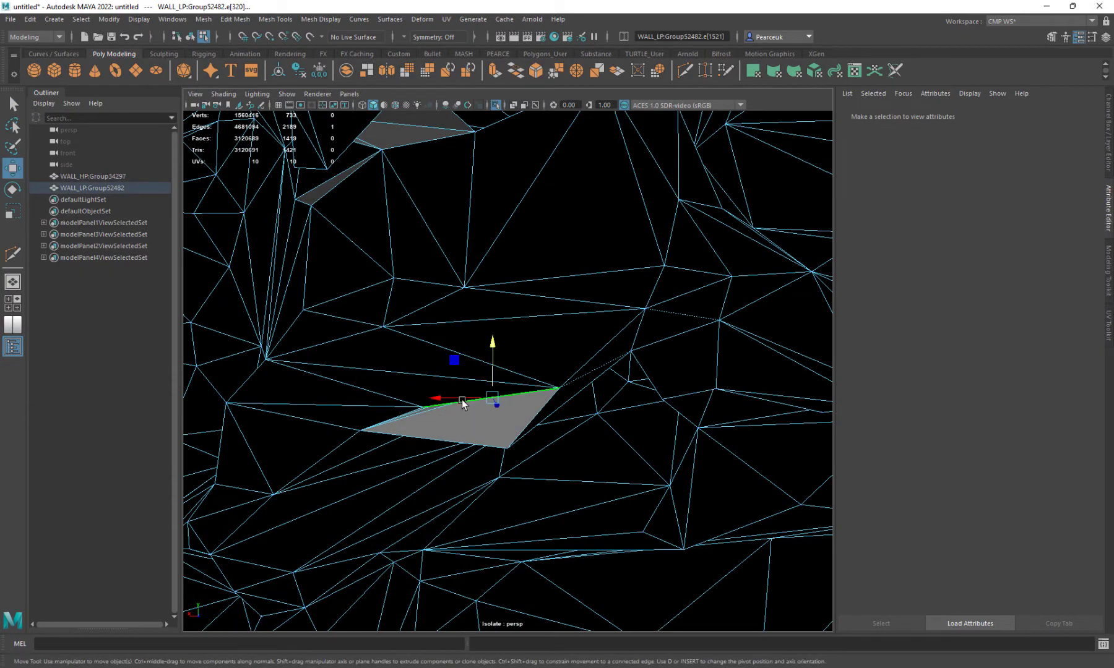
double_click(461, 401)
left_click_drag(462, 401, 489, 405, "alt")
right_click_drag(492, 381, 470, 533, "shift")
left_click_drag(470, 533, 519, 427, "alt")
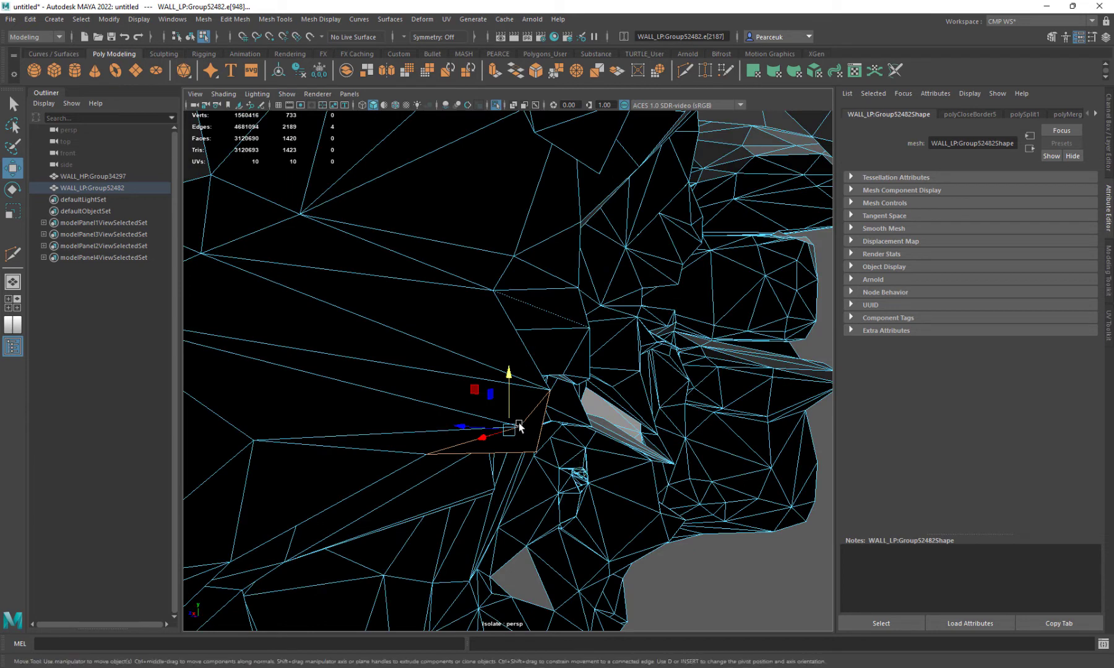
Split the newly filled four-sided face with a Multi-Cut edge between two opposite corner vertices
right_click_drag(470, 365, 444, 365)
mouse_move(521, 446)
left_mouse_down("alt")
mouse_move(535, 455)
mouse_move(512, 439)
left_mouse_up("alt")
right_click_drag(444, 414, 451, 430, "shift")
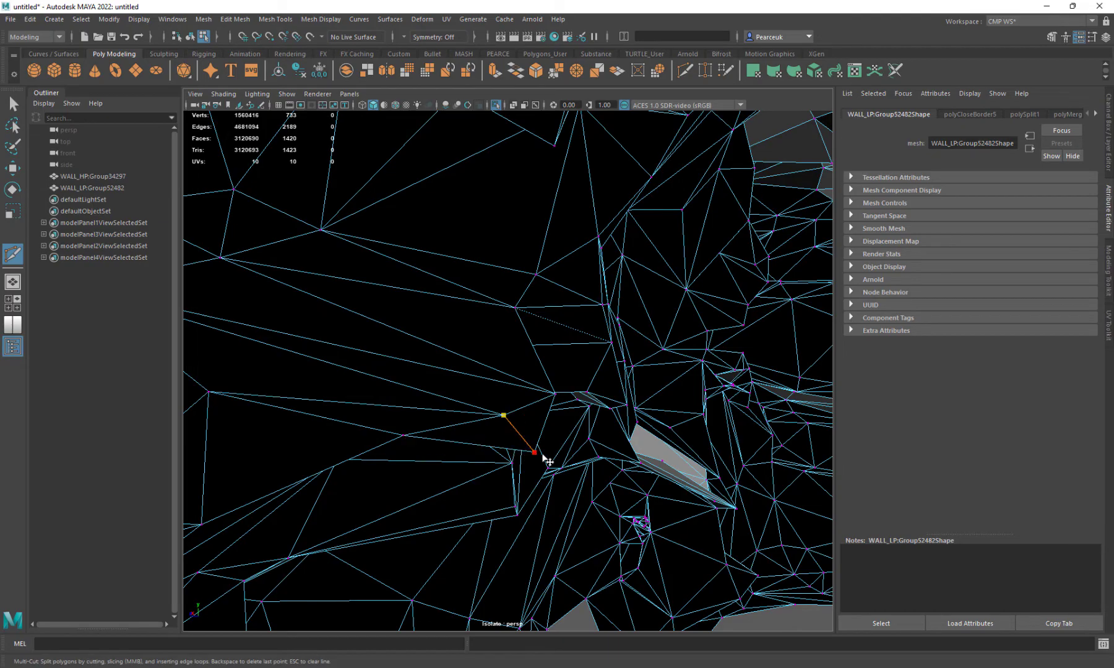
key("q")
Delete the small creased faces at the inner end of the dark crevice
mouse_move(493, 447)
left_mouse_down("alt")
mouse_move(519, 453)
mouse_move(403, 442)
mouse_move(359, 409)
mouse_move(509, 418)
mouse_move(460, 459)
mouse_move(627, 403)
mouse_move(403, 390)
mouse_move(587, 460)
mouse_move(529, 413)
mouse_move(561, 391)
mouse_move(425, 391)
mouse_move(412, 407)
mouse_move(512, 423)
mouse_move(560, 457)
mouse_move(482, 398)
mouse_move(540, 413)
mouse_move(522, 407)
left_mouse_up("alt")
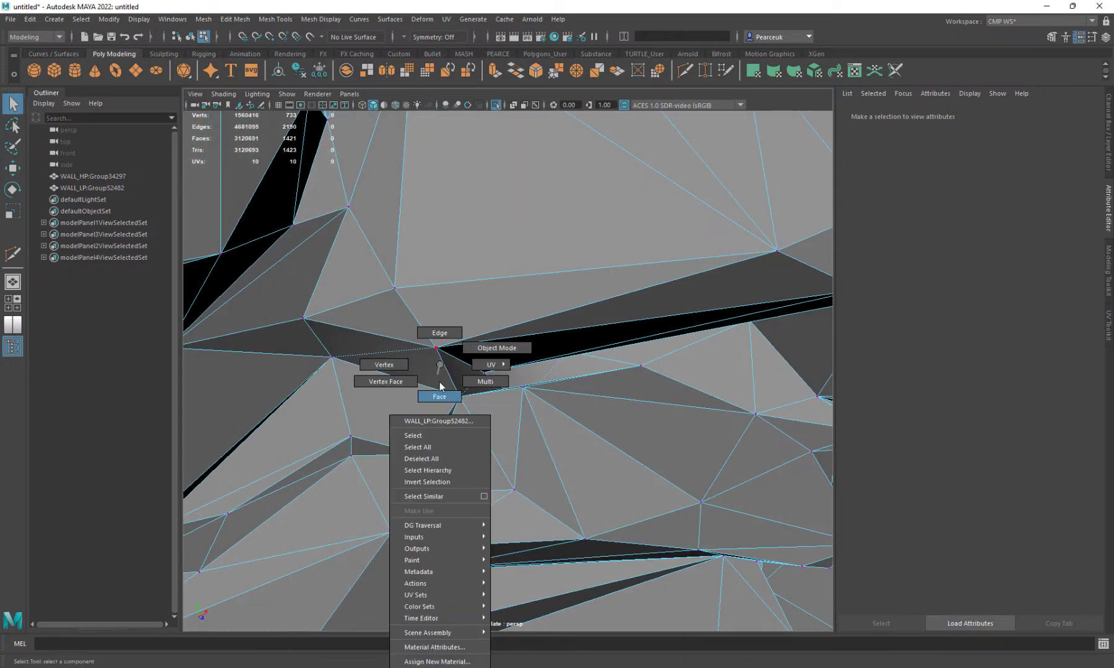
right_click_drag(440, 387, 440, 387)
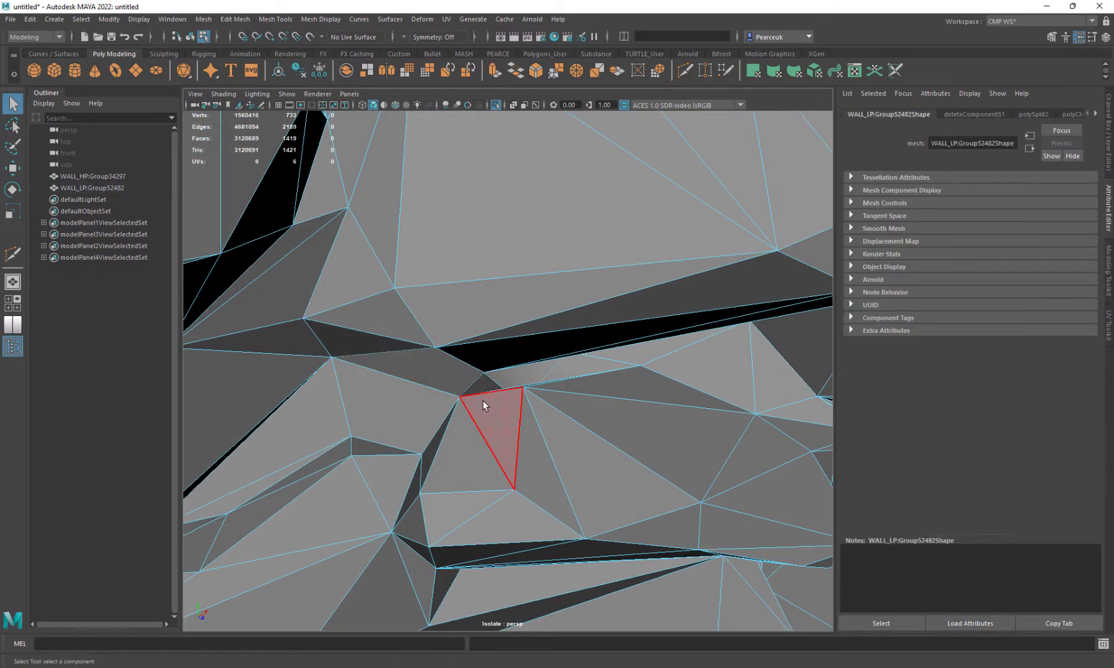
mouse_move(446, 373)
left_mouse_down("alt")
mouse_move(362, 360)
mouse_move(398, 370)
mouse_move(433, 408)
mouse_move(500, 393)
mouse_move(426, 389)
mouse_move(445, 390)
left_mouse_up("alt")
left_click(374, 361)
key("Delete")
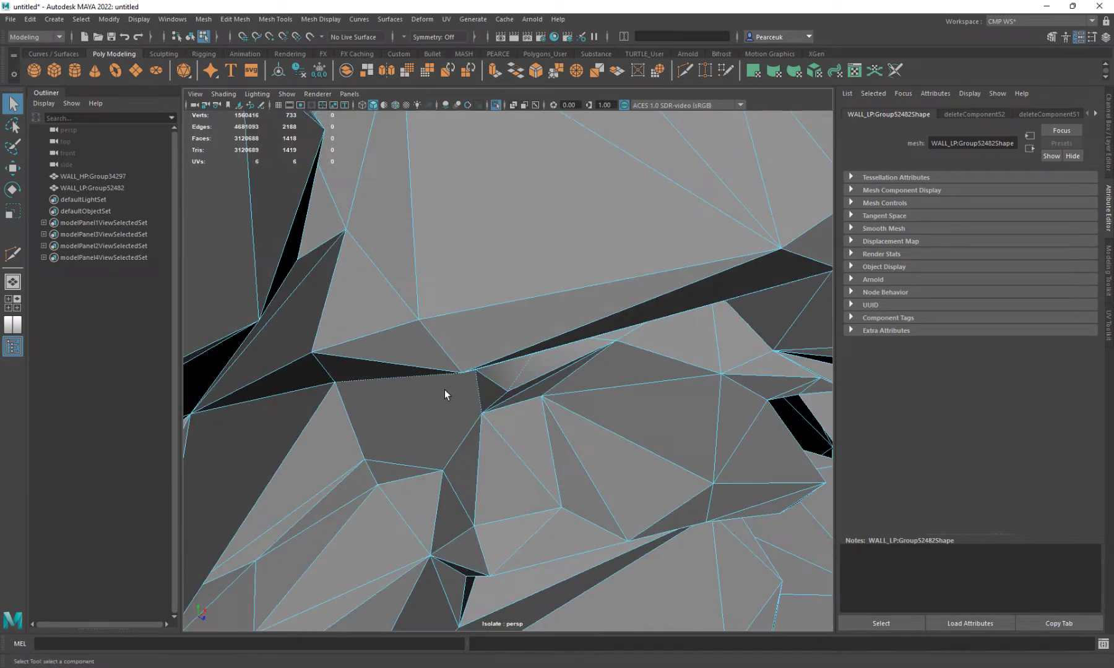
Bridge two opposite border edges across the gap opened at the end of the crevice
right_click_drag(427, 360, 426, 356)
left_click_drag(426, 356, 450, 435, "alt")
right_click_drag(450, 391, 448, 334)
left_click(488, 375)
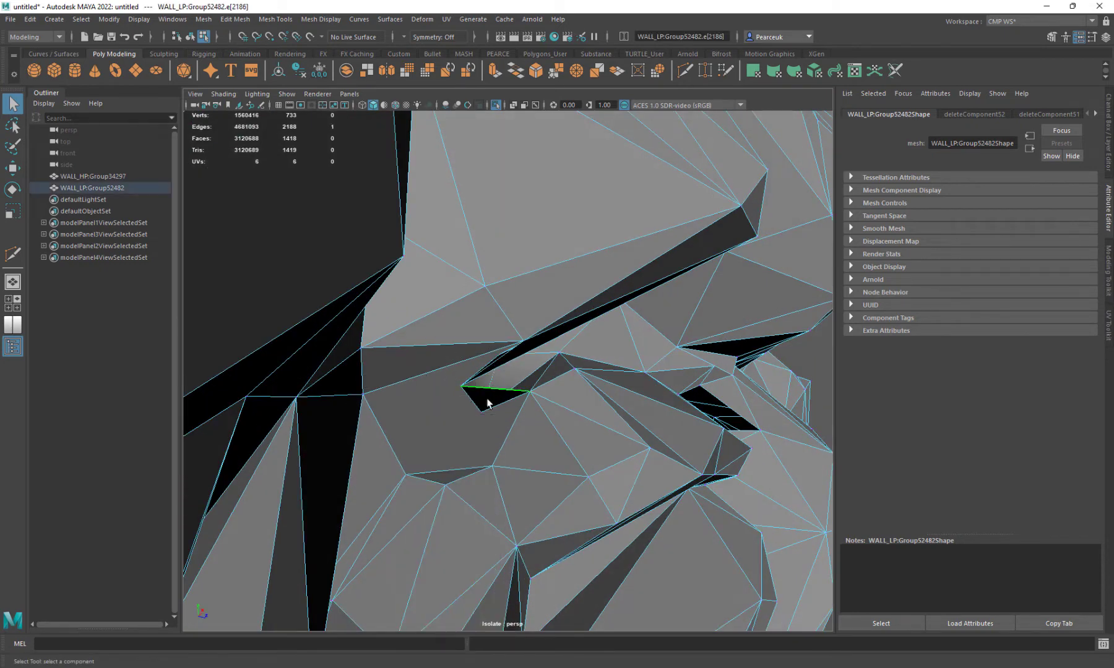
left_click_drag(487, 403, 433, 472, "alt")
right_click_drag(402, 437, 394, 482, "shift")
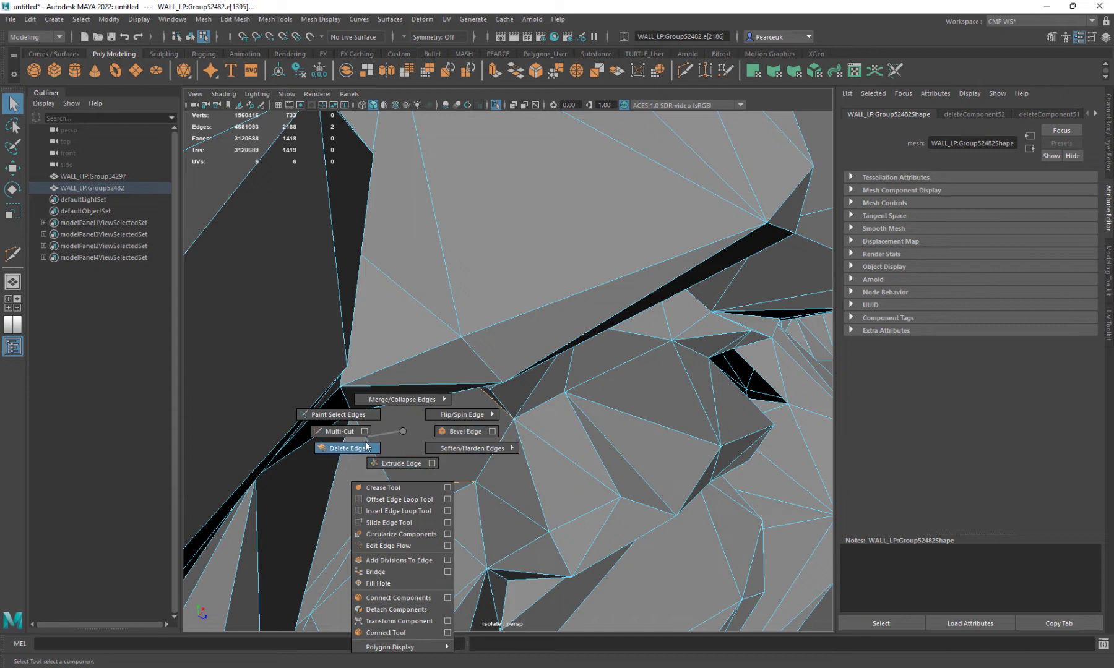
right_click_drag(375, 570, 374, 568, "shift")
Extrude the border edge beside the new bridge about 1.47 units into the remaining gap
left_click_drag(374, 568, 345, 366, "alt")
left_click(341, 393)
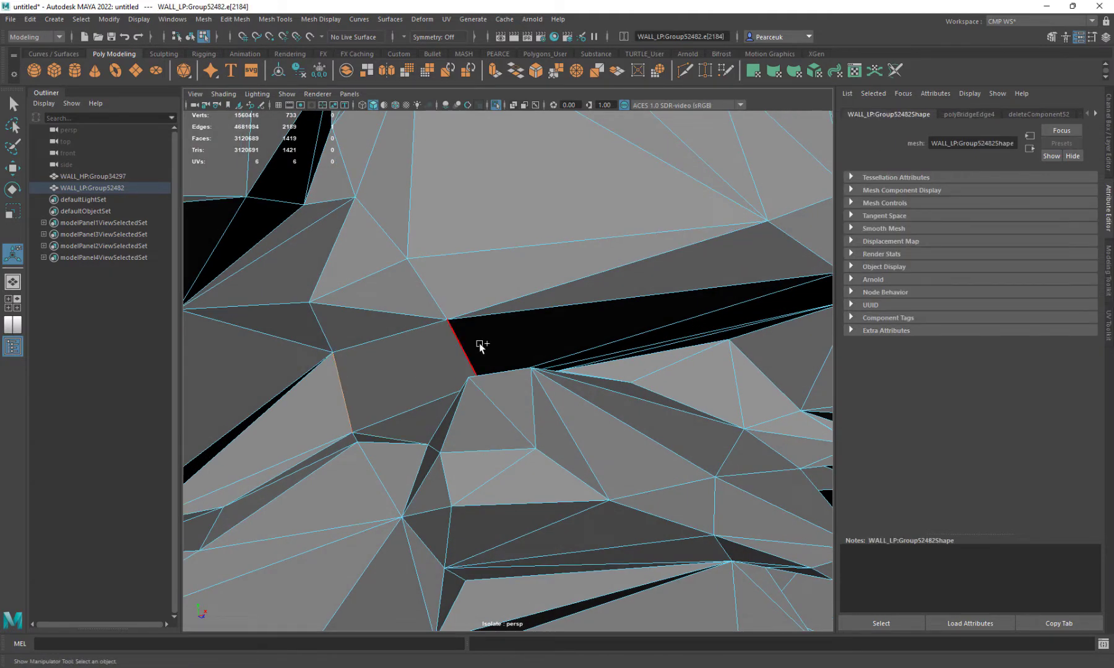
mouse_move(425, 412)
left_mouse_down("alt")
mouse_move(422, 397)
mouse_move(390, 385)
mouse_move(291, 387)
mouse_move(410, 378)
mouse_move(398, 397)
mouse_move(425, 403)
mouse_move(407, 403)
left_mouse_up("alt")
left_click(424, 407)
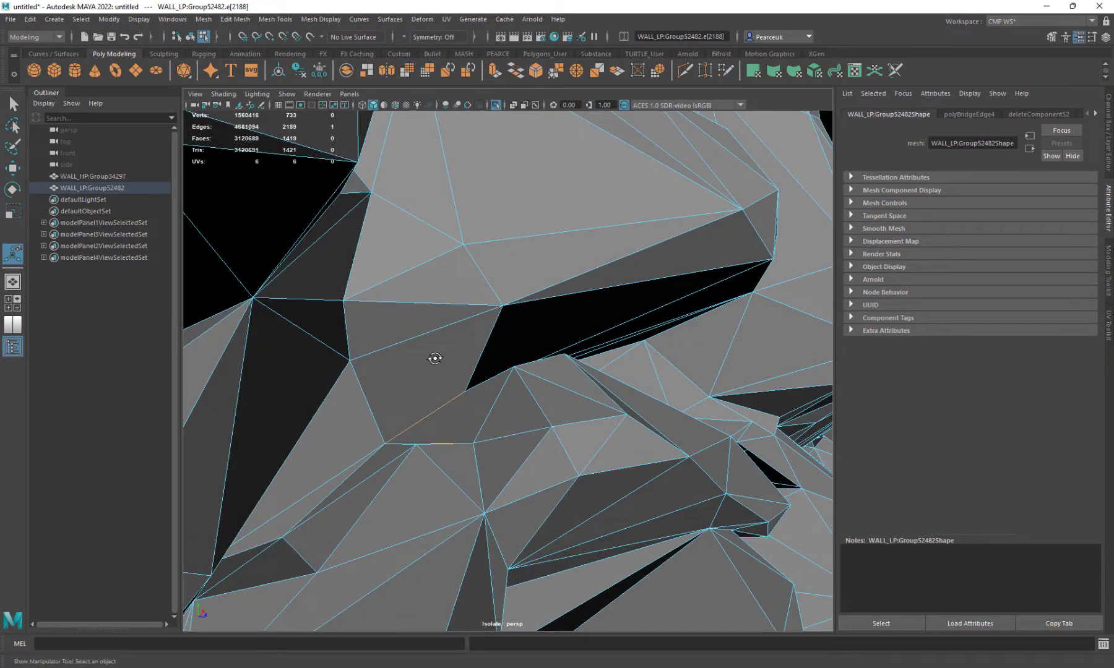
left_click_drag(435, 358, 455, 364, "alt")
right_click_drag(438, 352, 487, 406, "shift")
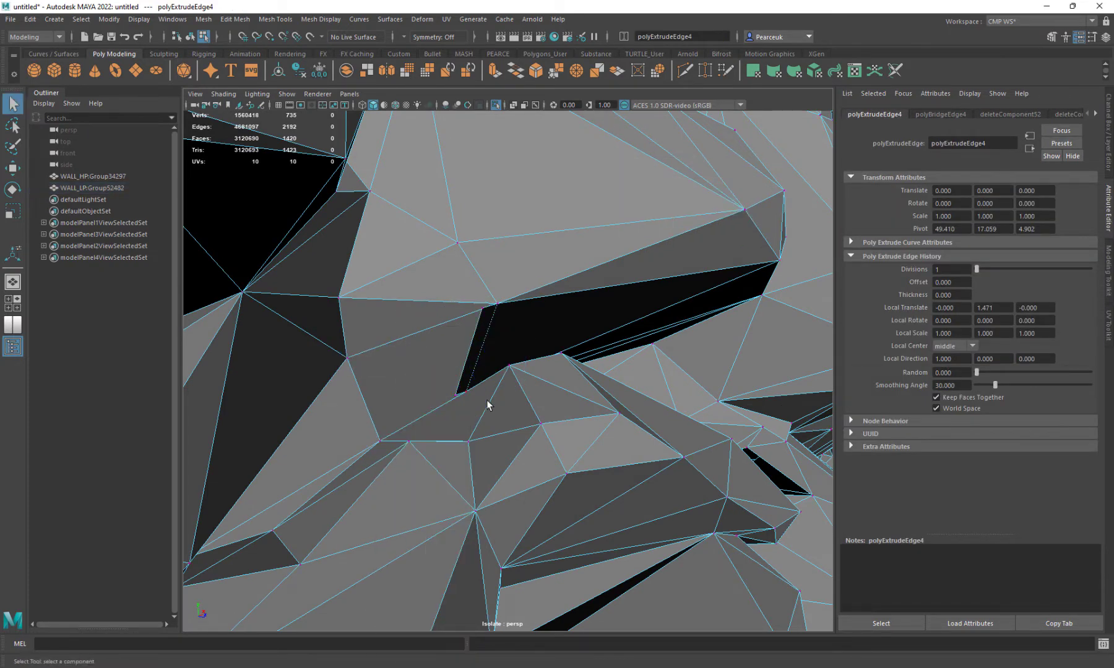
Target-weld the extruded edge's new vertices onto the adjacent corner vertices of the gap
left_click(455, 397)
right_click_drag(408, 361, 411, 334, "shift")
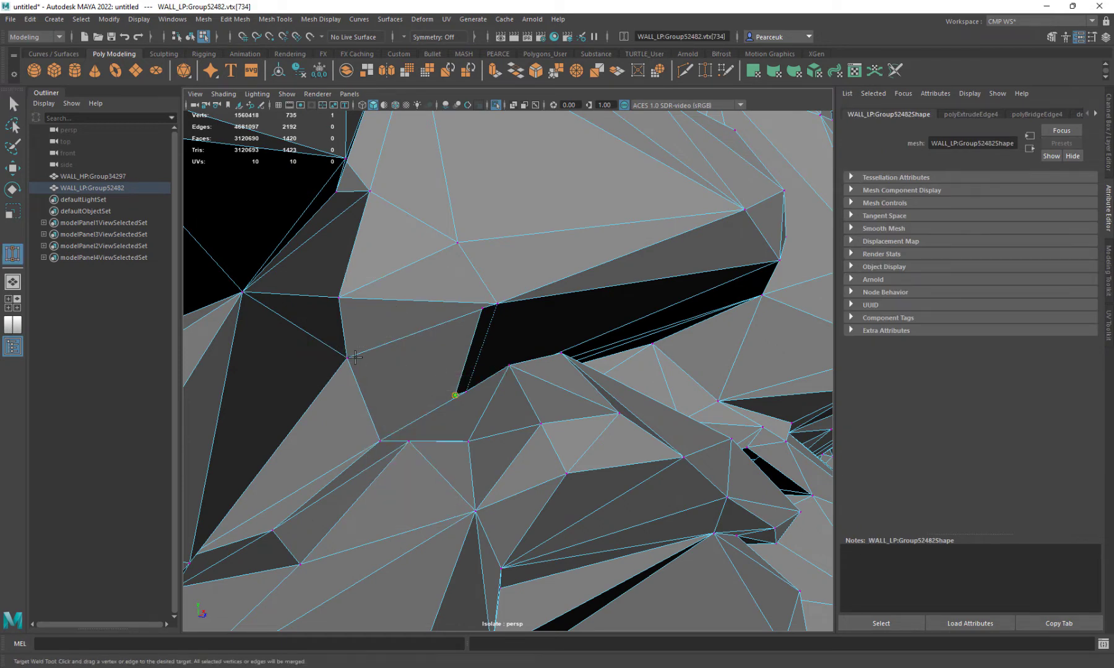
left_click_drag(474, 323, 488, 345)
left_click_drag(488, 345, 462, 373, "alt")
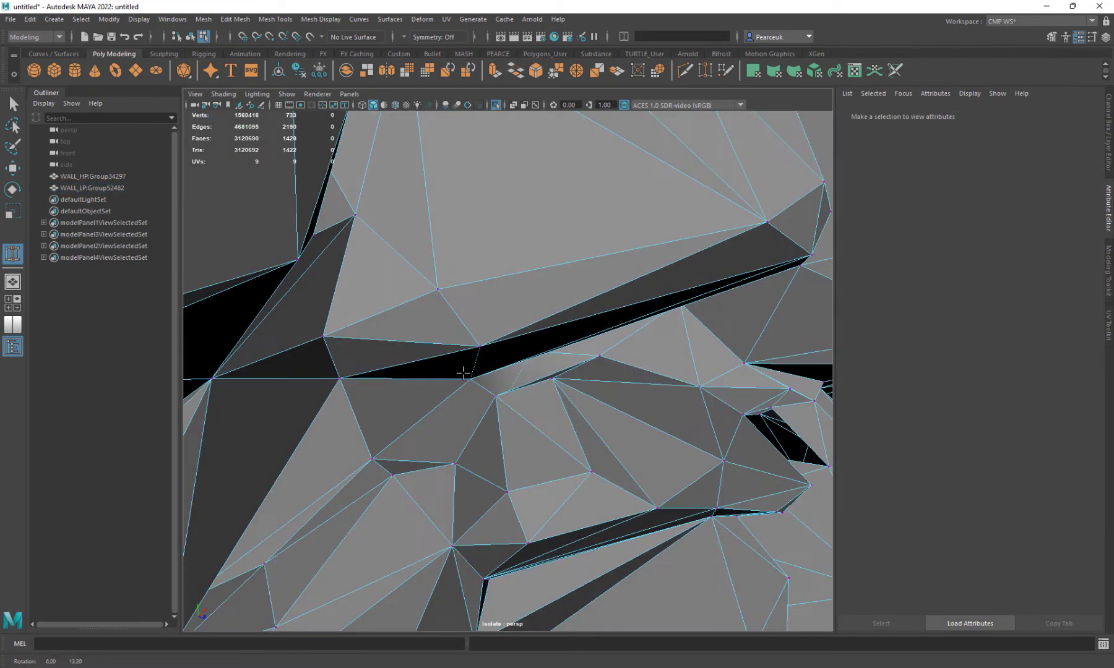
Select the three border edges of the remaining triangular gap and fill the hole
right_click_drag(428, 378, 424, 326)
left_click(434, 378)
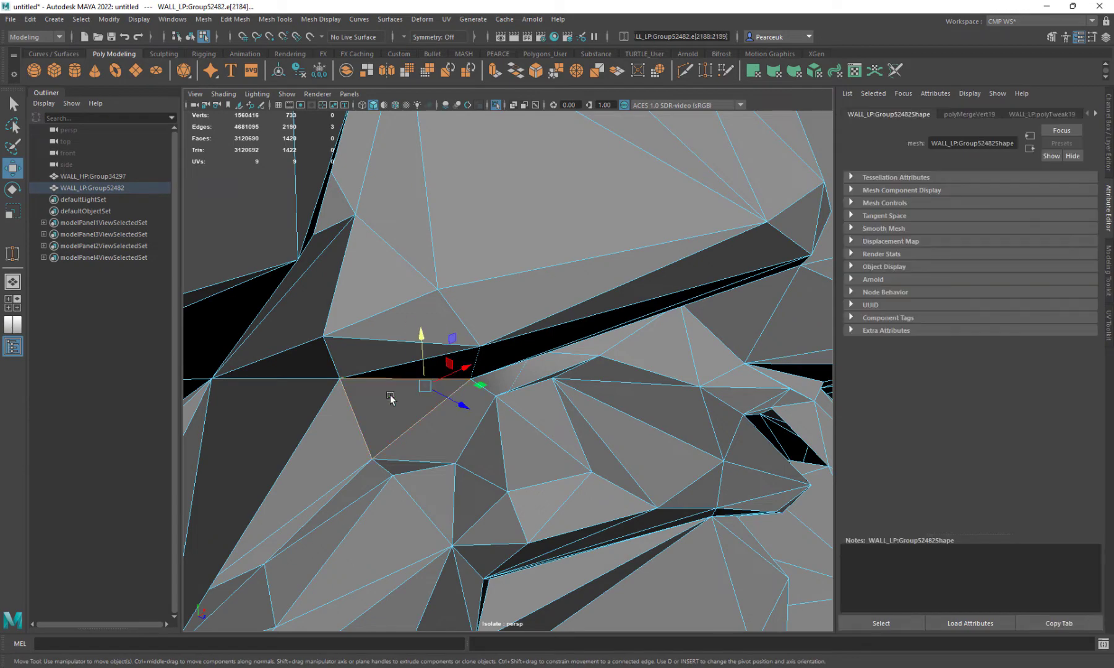
right_click_drag(390, 396, 388, 518, "shift")
Delete the narrow folded faces on the inner side of the wall near its outer edge
left_click_drag(392, 542, 425, 483, "alt")
left_click_drag(572, 446, 523, 357, "alt")
right_click_drag(515, 376, 522, 386)
key("q")
left_click_drag(522, 387, 392, 396, "alt")
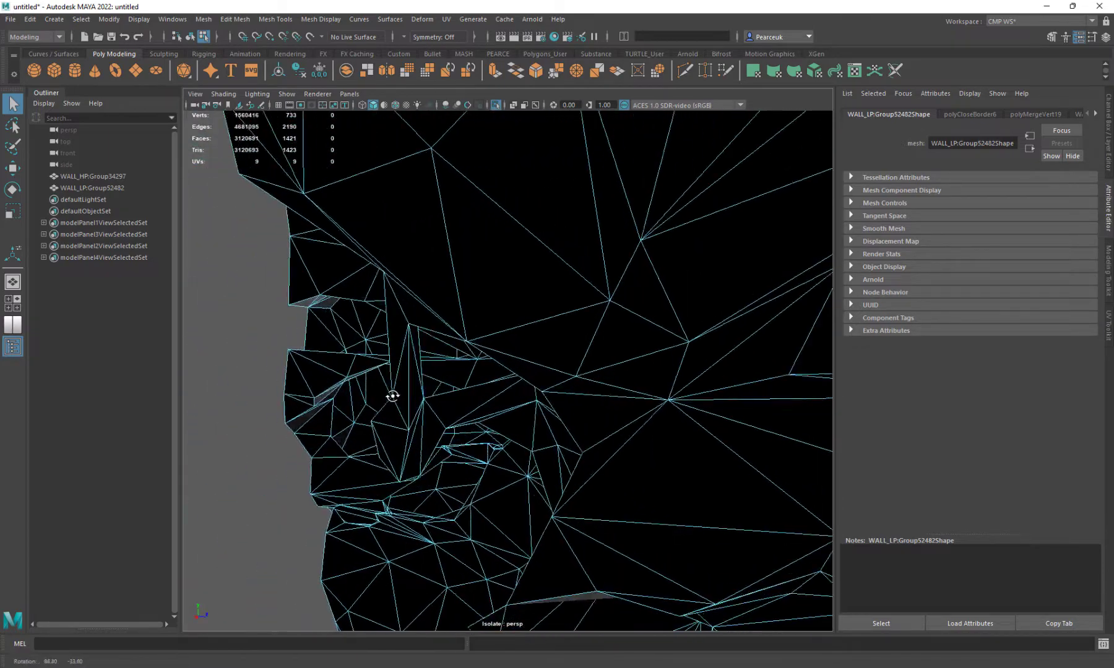
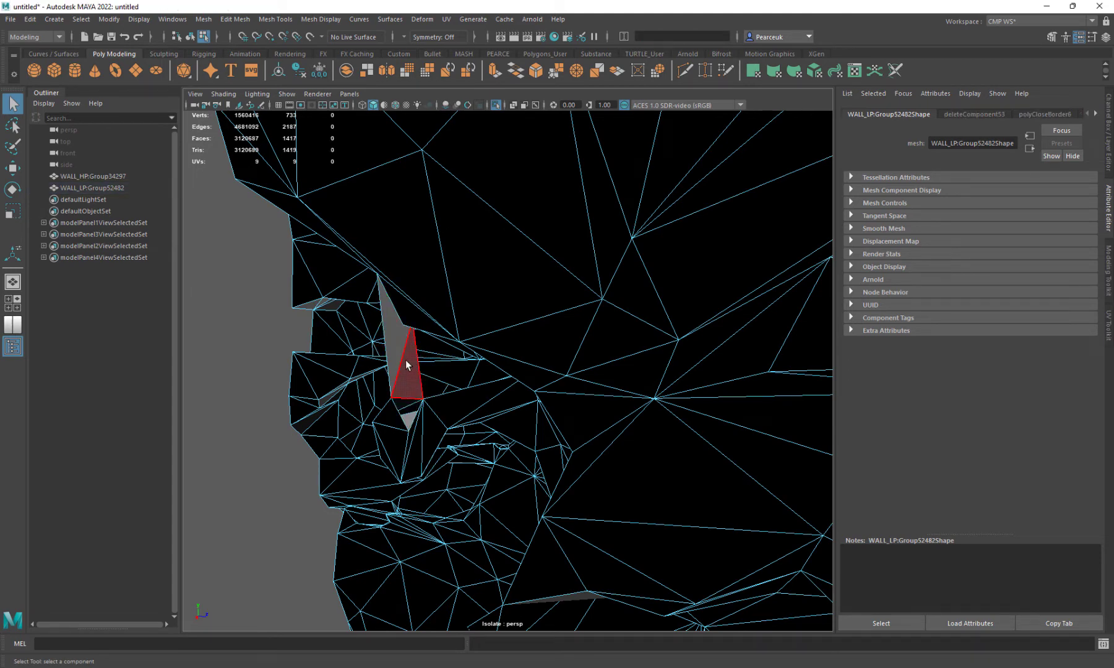
left_click(405, 360)
key("Delete")
Target-weld the loose border vertex of the small triangular hole onto its neighbouring vertex
left_click_drag(397, 358, 588, 450, "alt")
right_click_drag(481, 338, 507, 347)
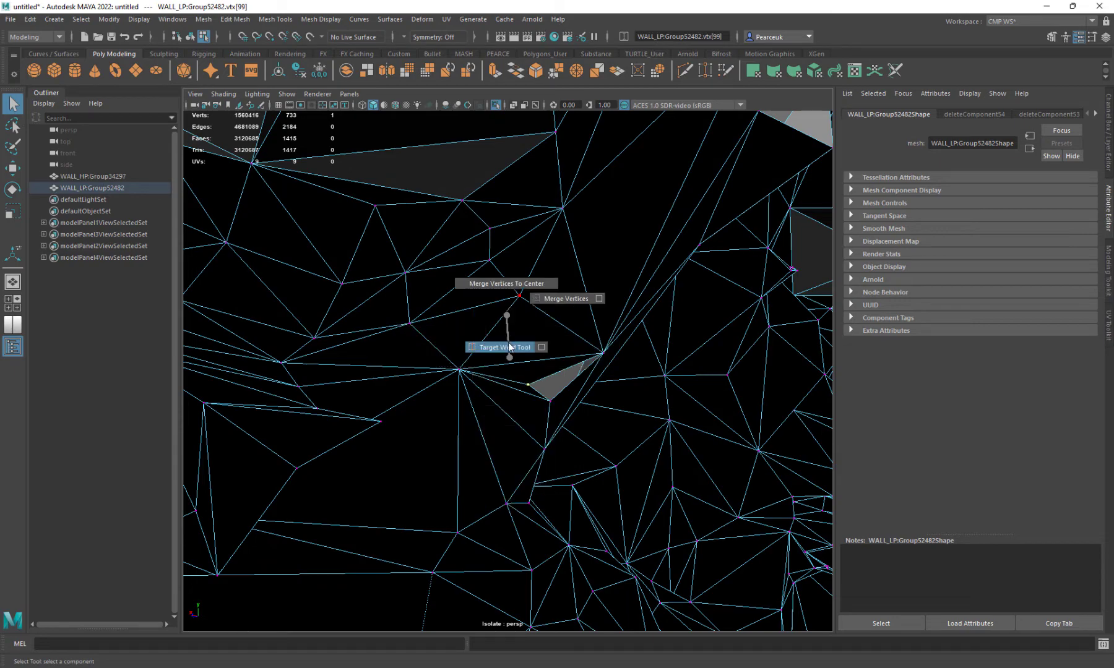
left_click_drag(554, 394, 416, 436, "alt")
key("w")
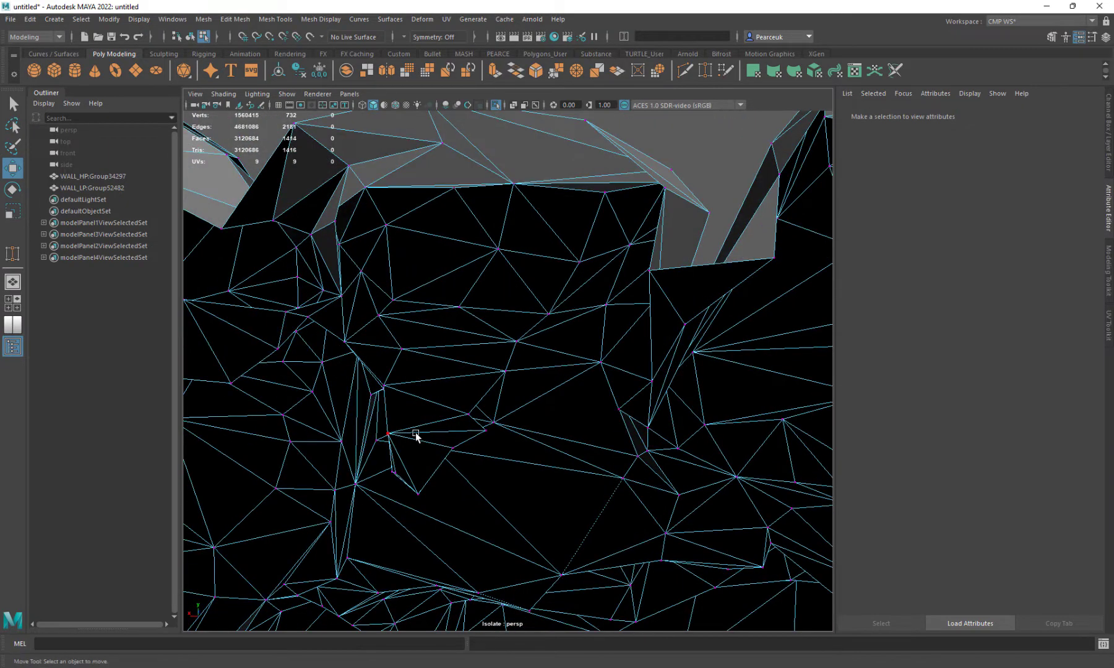
Box-select the cluster of faces protruding inside the wall and delete them
right_click_drag(416, 364, 414, 450)
left_click(410, 398)
left_click(397, 404)
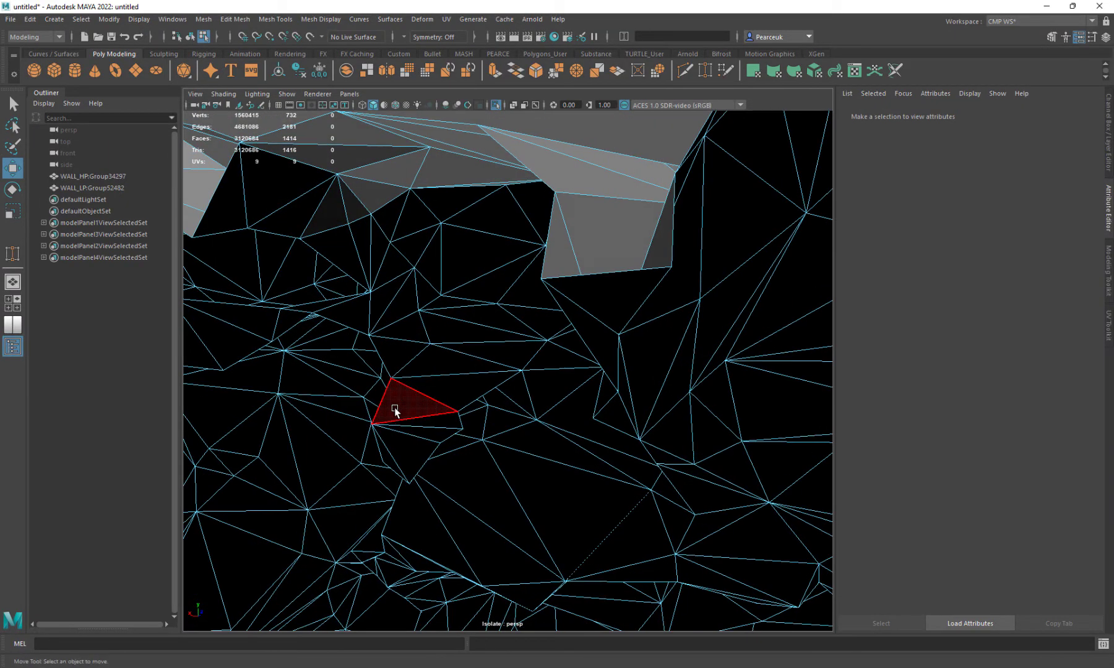
left_click_drag(442, 435, 370, 465, "alt")
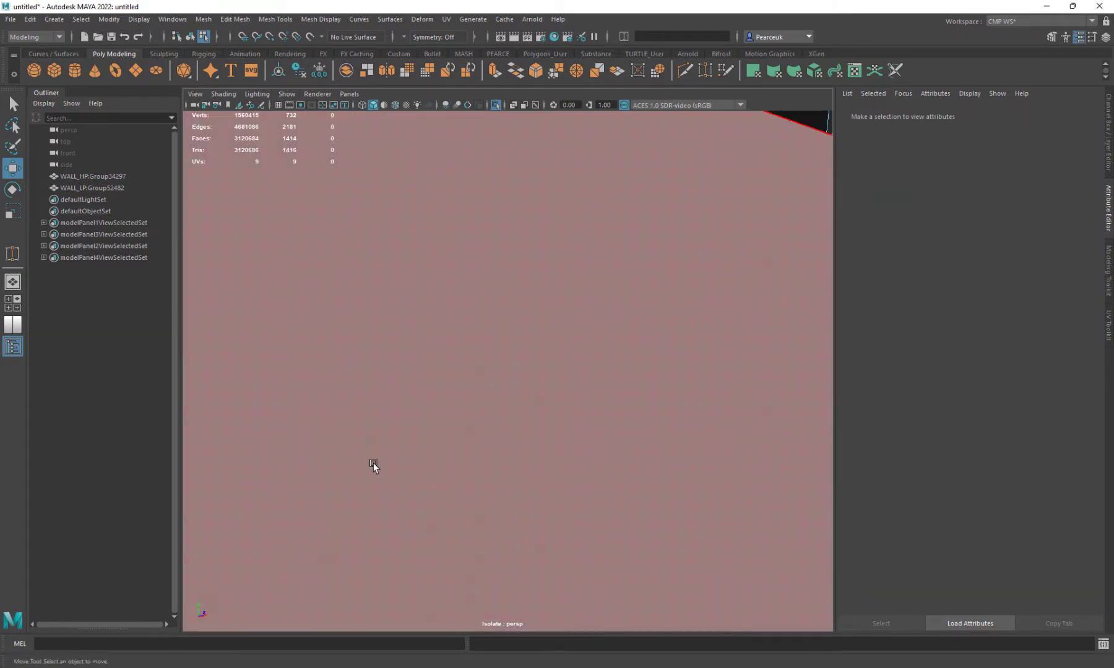
scroll(337, 389, "up", 1)
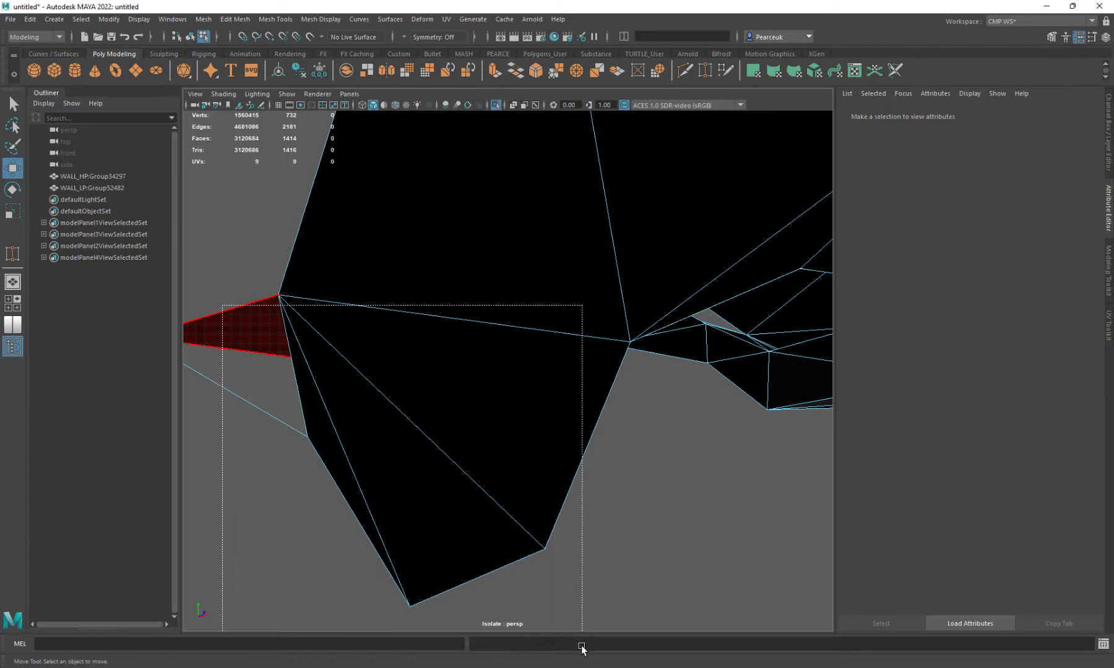
left_click_drag(582, 646, 539, 429)
key("Delete")
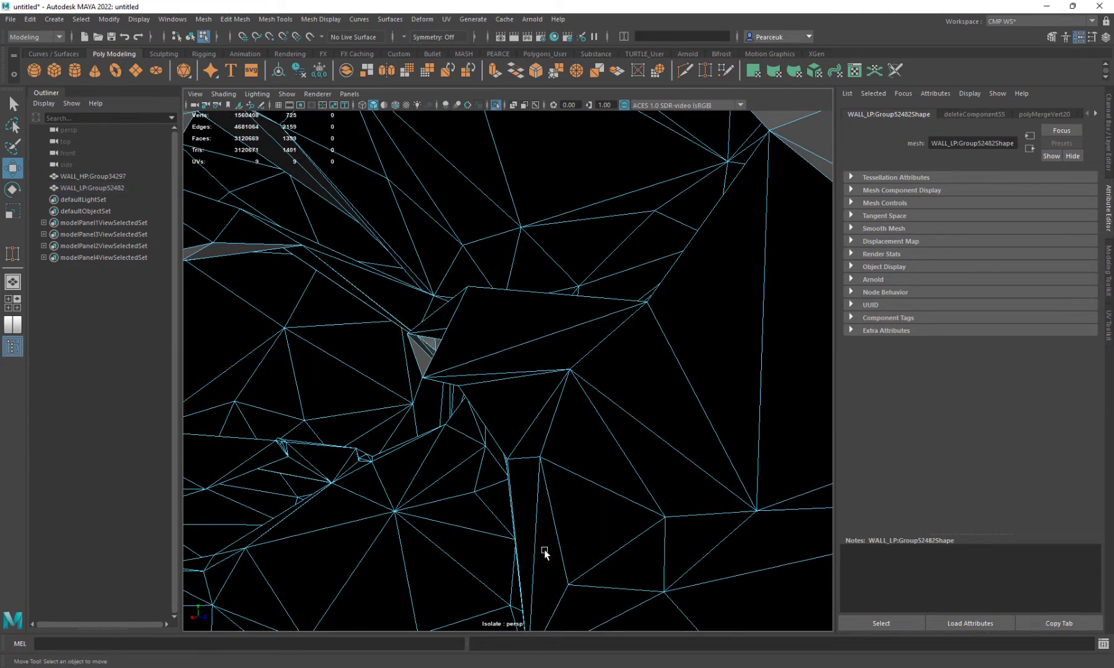
Delete the leftover faces beside the removed cluster to leave a clean hole border
left_click_drag(542, 552, 480, 351, "alt")
left_click(479, 351)
key("Delete")
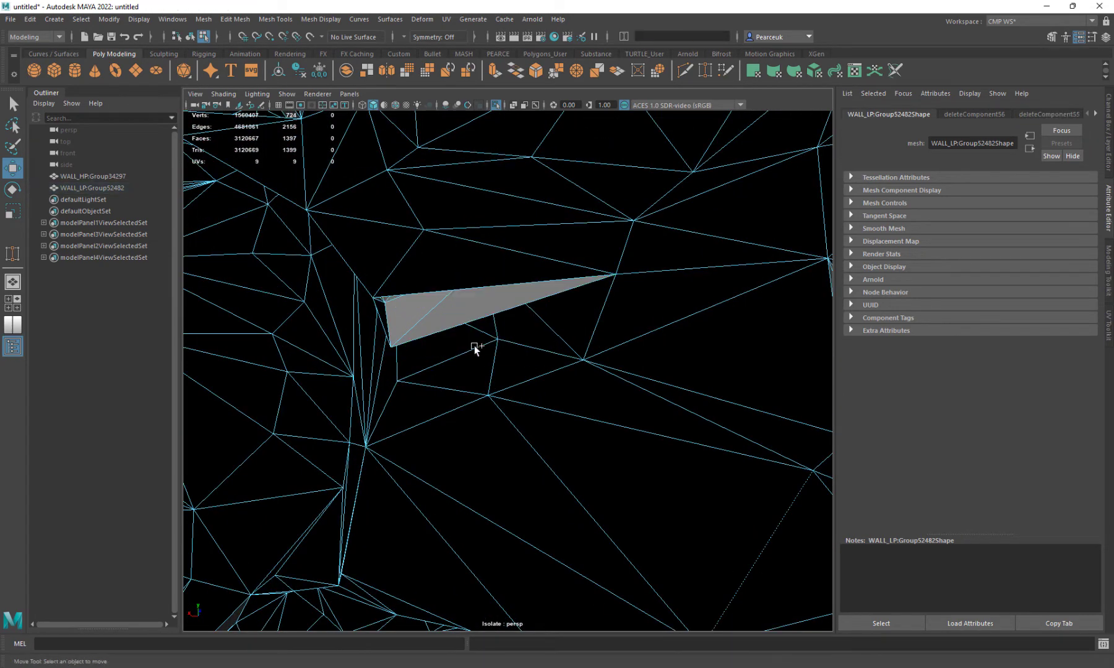
Select the border edges of the long triangular hole and fill it
left_click_drag(454, 306, 427, 251, "alt")
right_click_drag(427, 253, 418, 221)
left_click(423, 299)
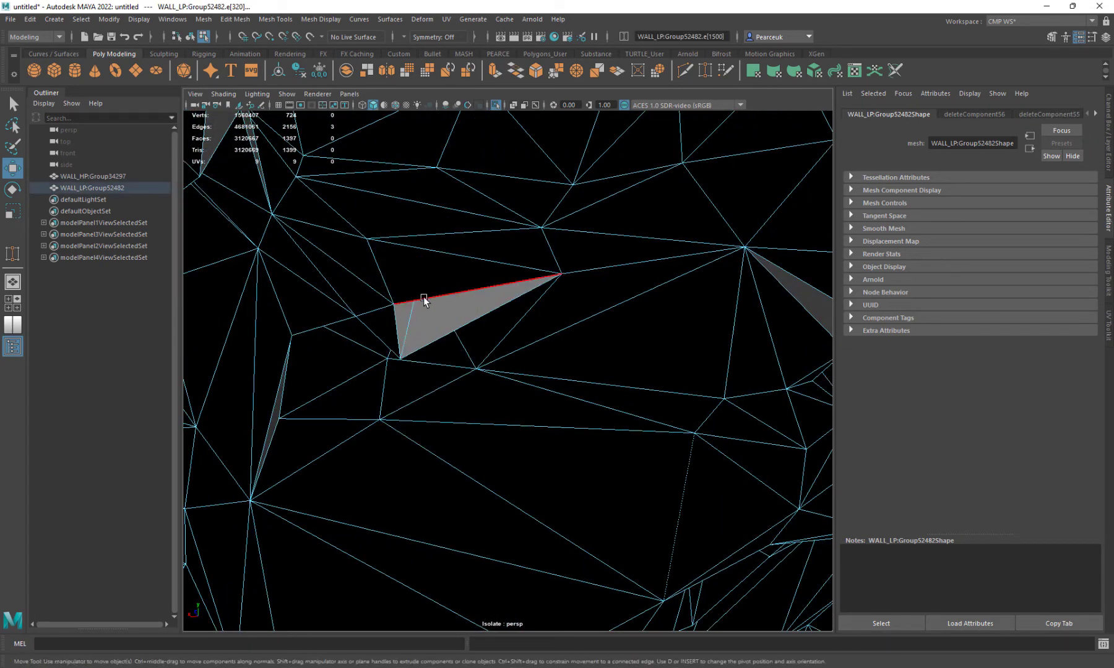
right_click_drag(424, 299, 422, 273, "shift")
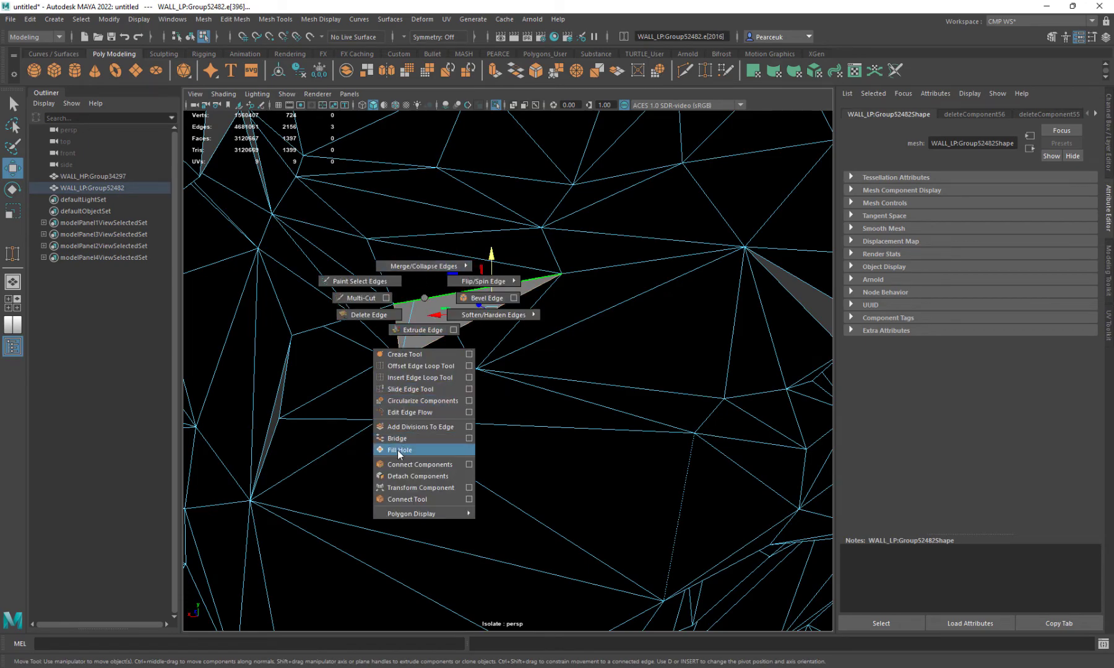
right_click_drag(397, 449, 398, 449, "shift")
Box-select the next spike of faces sticking out inside the wall and delete it
left_click_drag(398, 450, 545, 458, "alt")
scroll(580, 489, "up", 3)
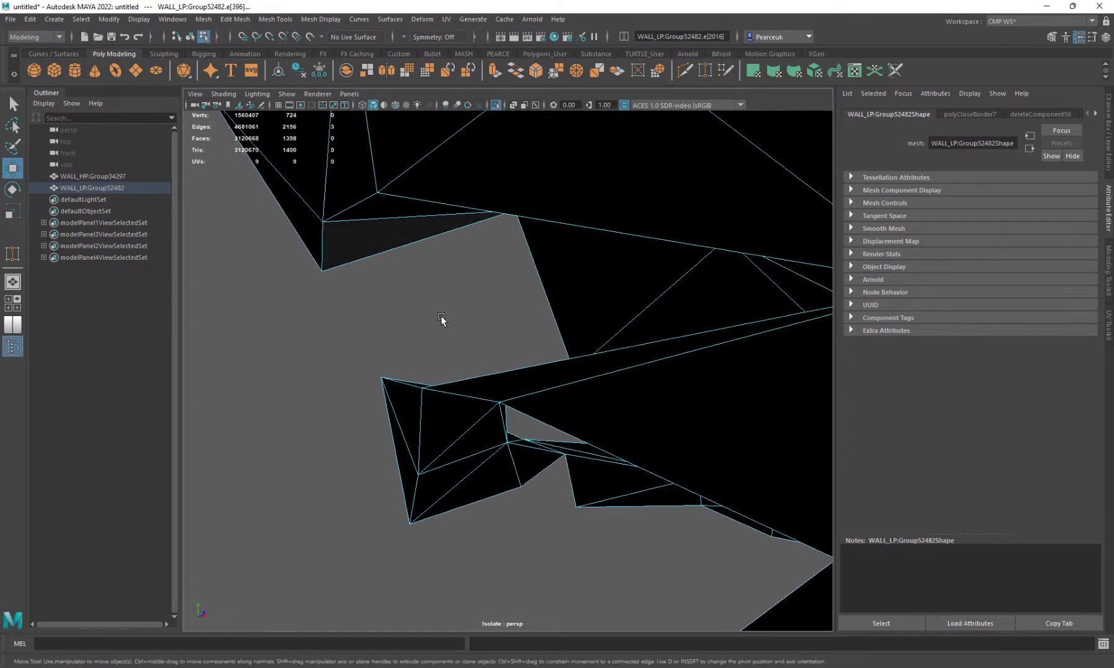
right_click_drag(441, 320, 440, 348)
left_click_drag(342, 358, 523, 553)
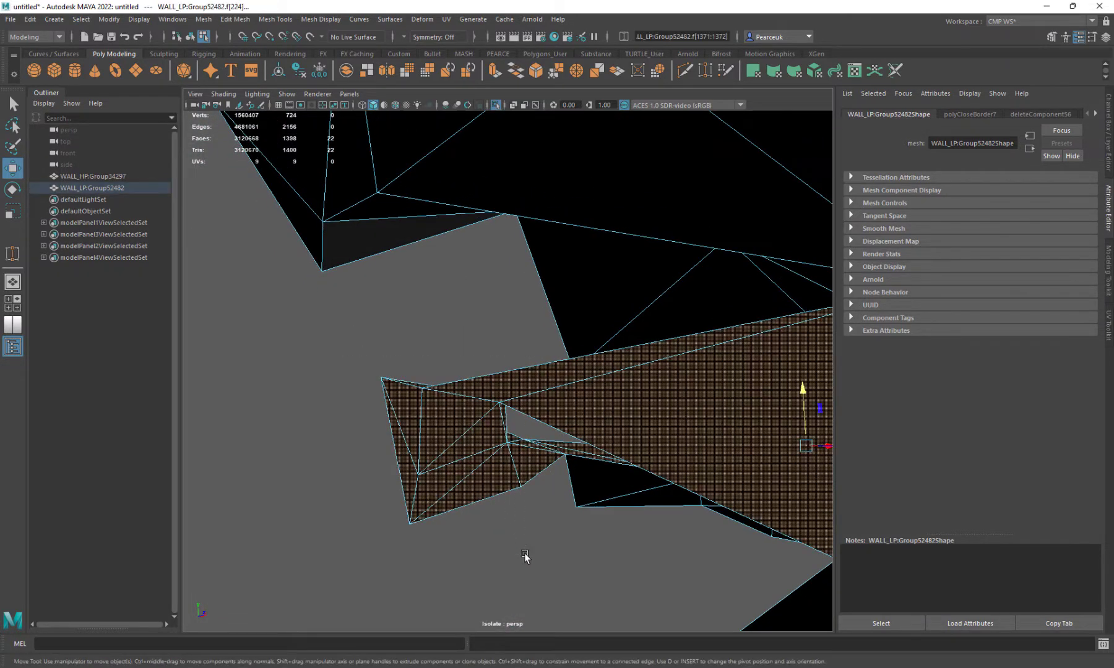
key("Delete")
Select the border edges of the small triangular hole left by the removed spike and fill it
left_click_drag(589, 485, 599, 334, "alt")
right_click_drag(533, 299, 524, 251)
double_click(511, 315)
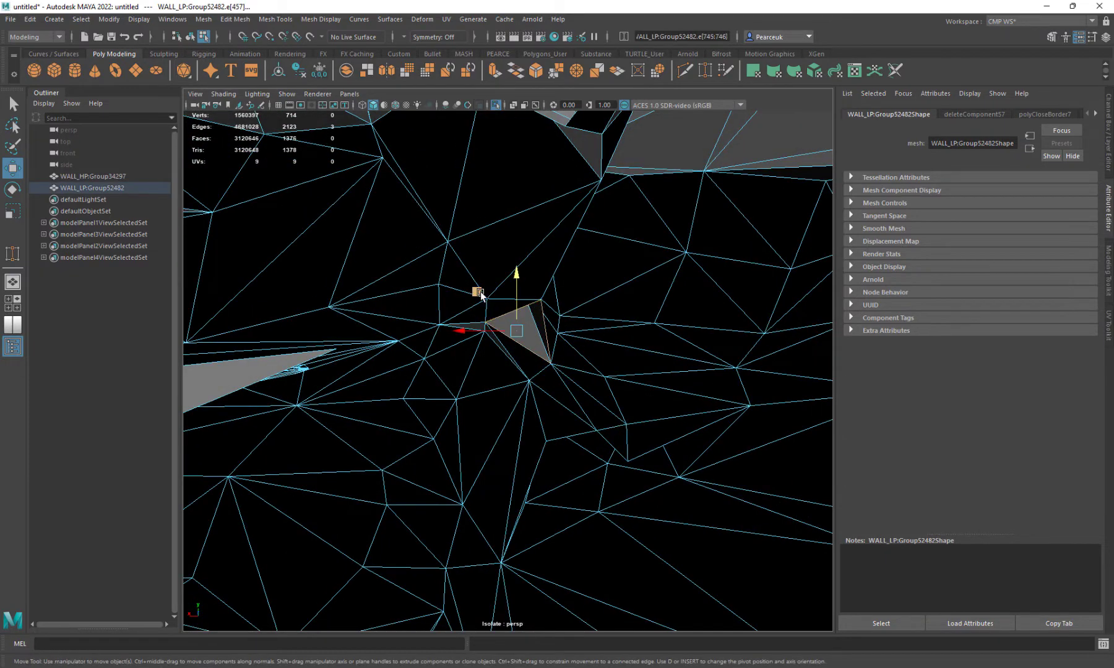
right_click_drag(481, 293, 482, 442, "shift")
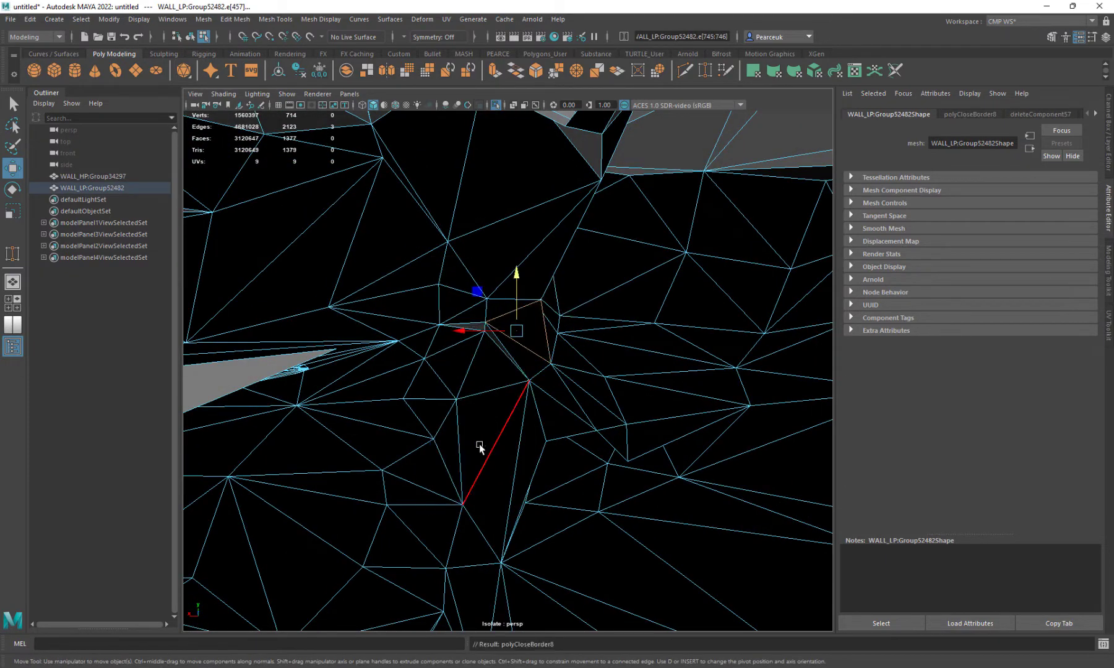
Frame the folded faces along the inner ledge, box-select the protruding cluster and delete it
left_click_drag(480, 446, 632, 404, "alt")
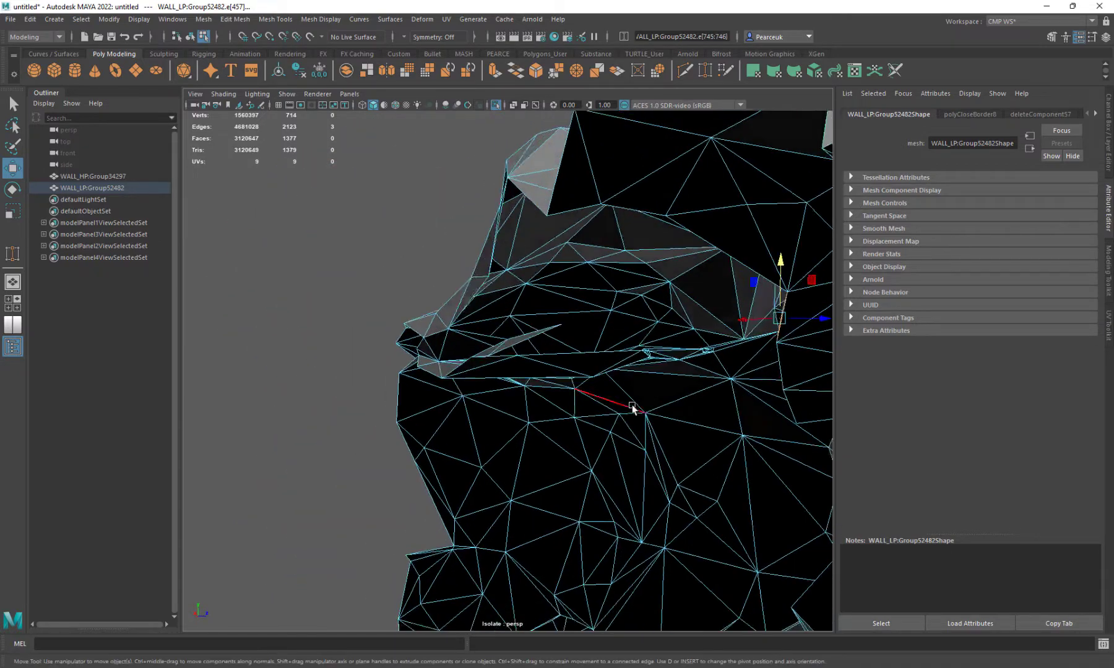
scroll(632, 405, "up", 3)
middle_click_drag(718, 371, 371, 378, "alt")
left_click_drag(372, 379, 477, 394, "alt")
left_click_drag(501, 336, 495, 370, "alt")
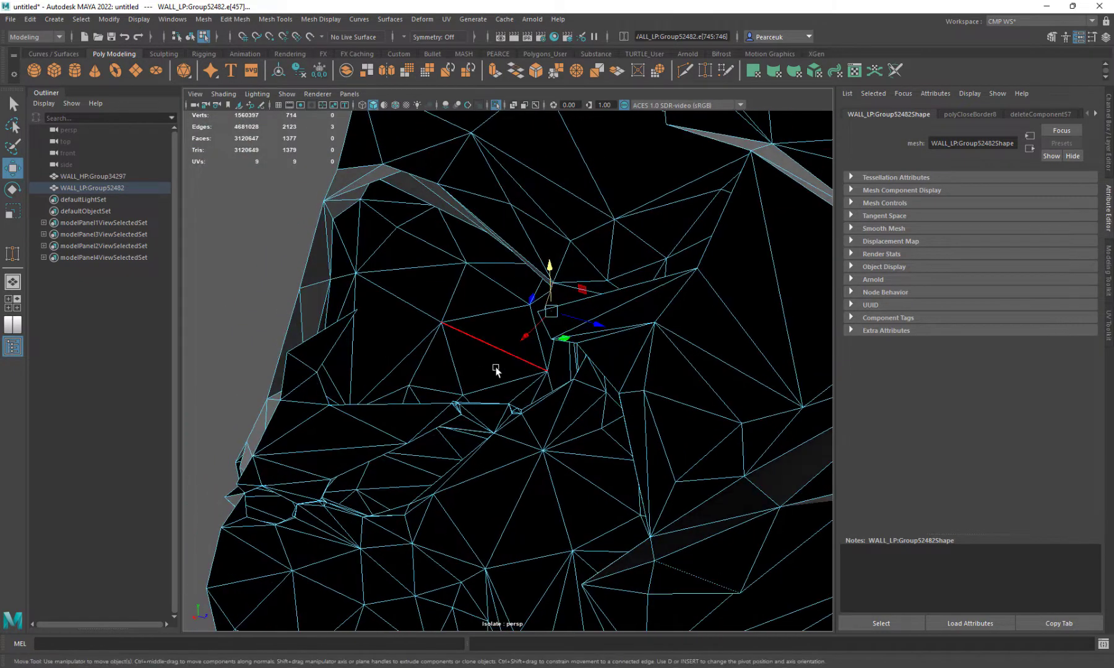
right_click_drag(490, 410, 485, 427)
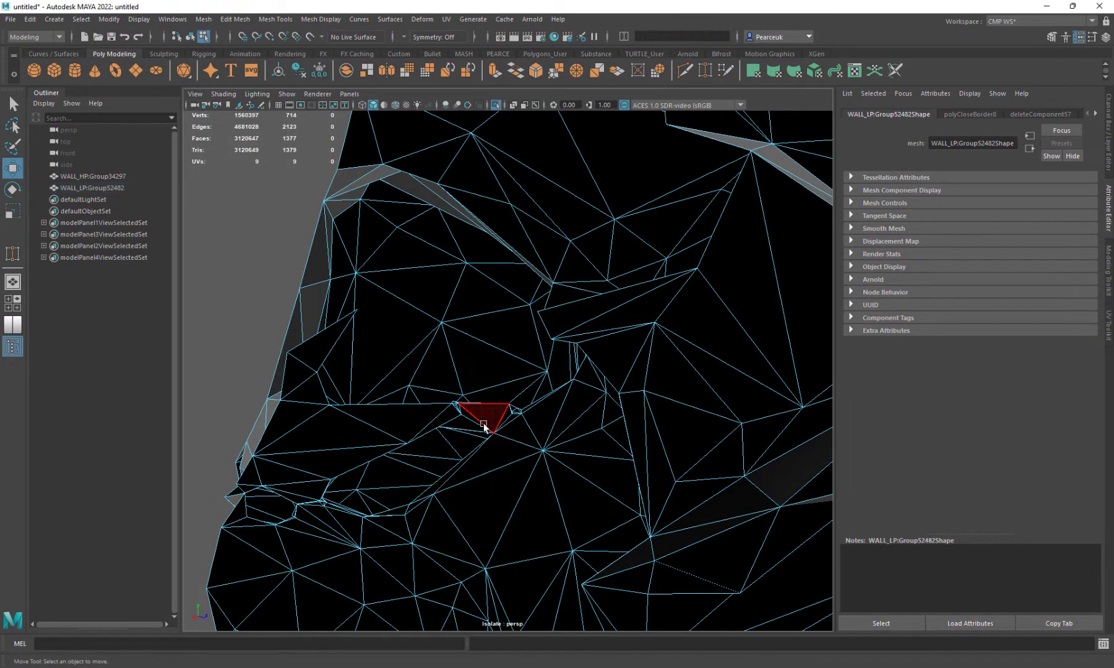
key("f")
left_click_drag(485, 428, 388, 467, "alt")
left_click_drag(508, 422, 371, 362, "alt")
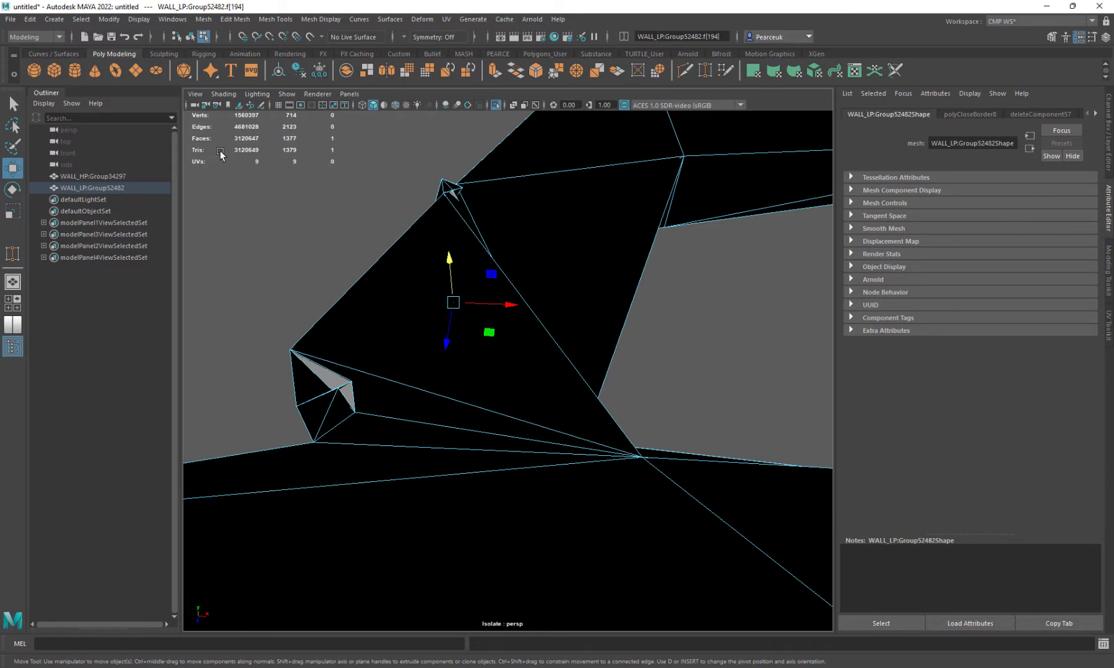
left_click_drag(719, 434, 865, 312)
key("Delete")
Select the border loop of the hole left along the inner ledge and fill it
scroll(684, 354, "up", 4)
left_click_drag(684, 354, 531, 331, "alt")
left_click_drag(590, 281, 634, 279, "alt")
right_click_drag(634, 276, 635, 237)
double_click(629, 328)
left_click_drag(629, 328, 574, 280, "alt")
right_click_drag(575, 279, 605, 279, "alt")
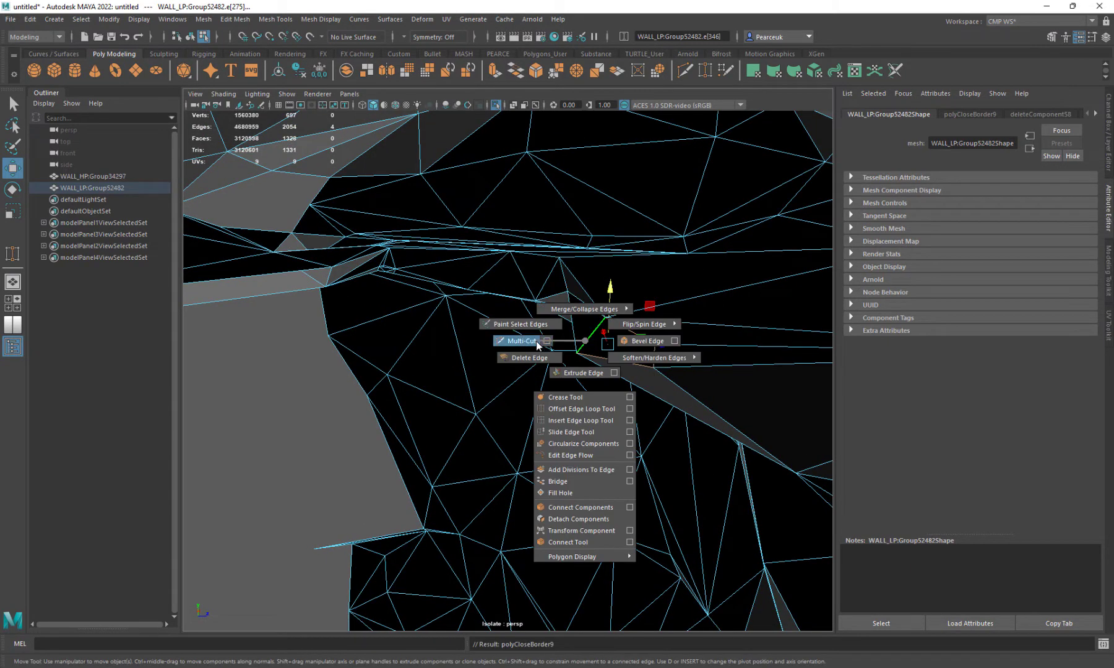
Split the newly filled face on the inner ledge with a Multi-Cut between two of its border vertices
left_click_drag(590, 344, 580, 343, "alt")
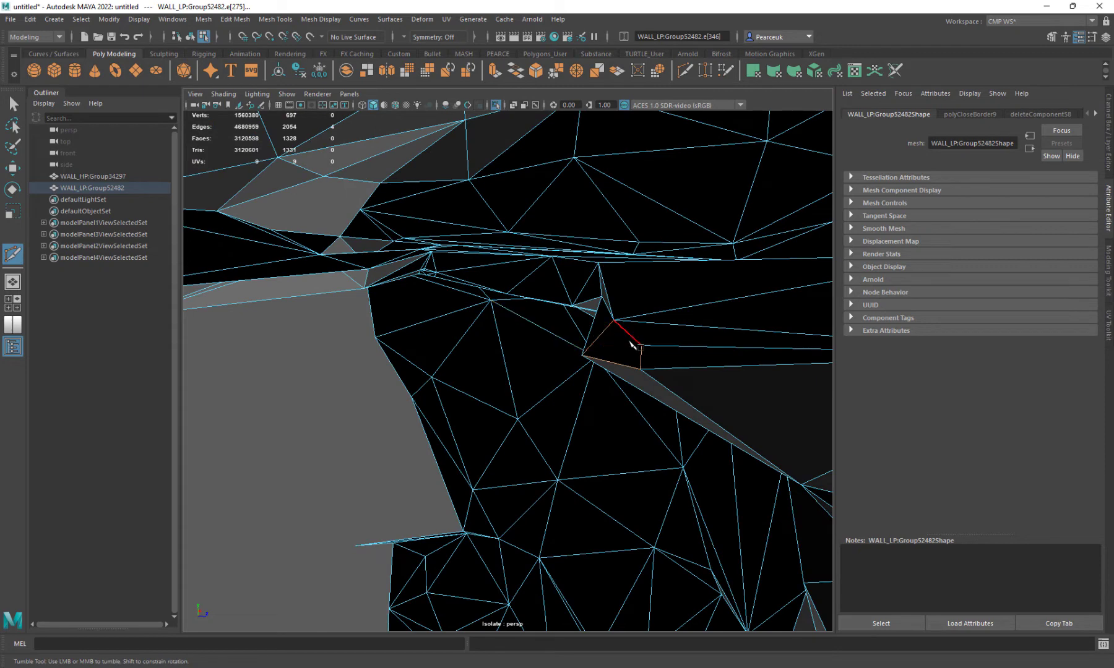
key("q")
left_click(563, 367)
Box-select the stray folded faces protruding at the end of the inner ledge and delete them in two passes
scroll(560, 364, "up", 5)
scroll(560, 364, "down", 5)
left_click_drag(561, 364, 743, 367, "alt")
scroll(658, 372, "down", 3)
scroll(734, 363, "up", 6)
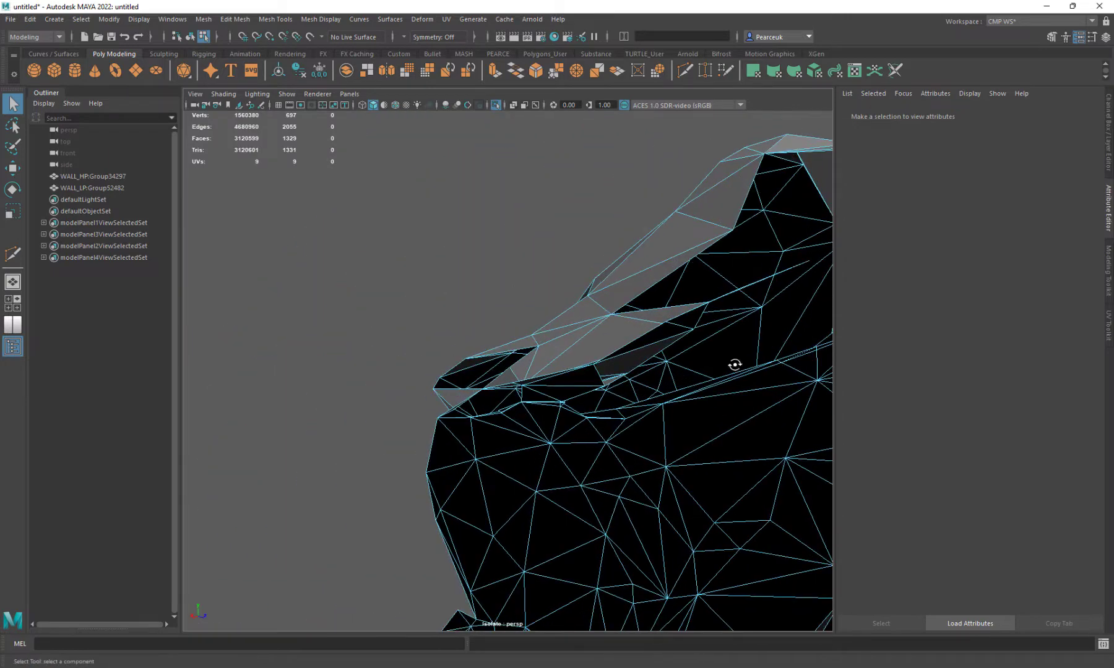
left_click_drag(639, 387, 558, 359, "alt")
scroll(693, 393, "down", 6)
scroll(708, 391, "up", 2)
scroll(680, 392, "up", 1)
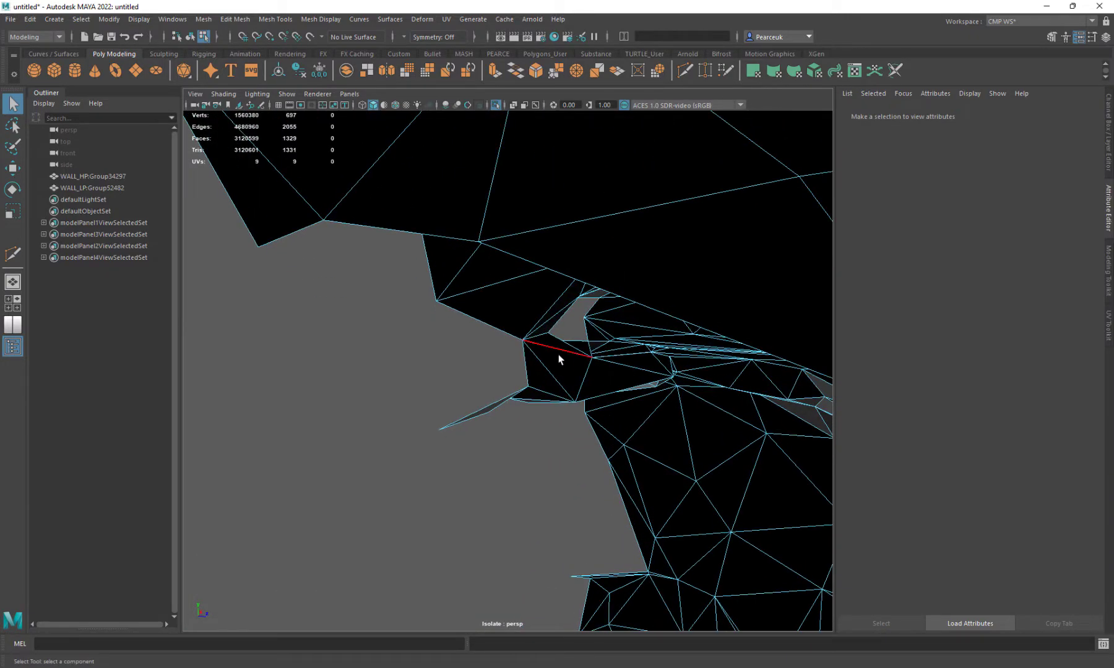
left_click_drag(542, 437, 570, 459)
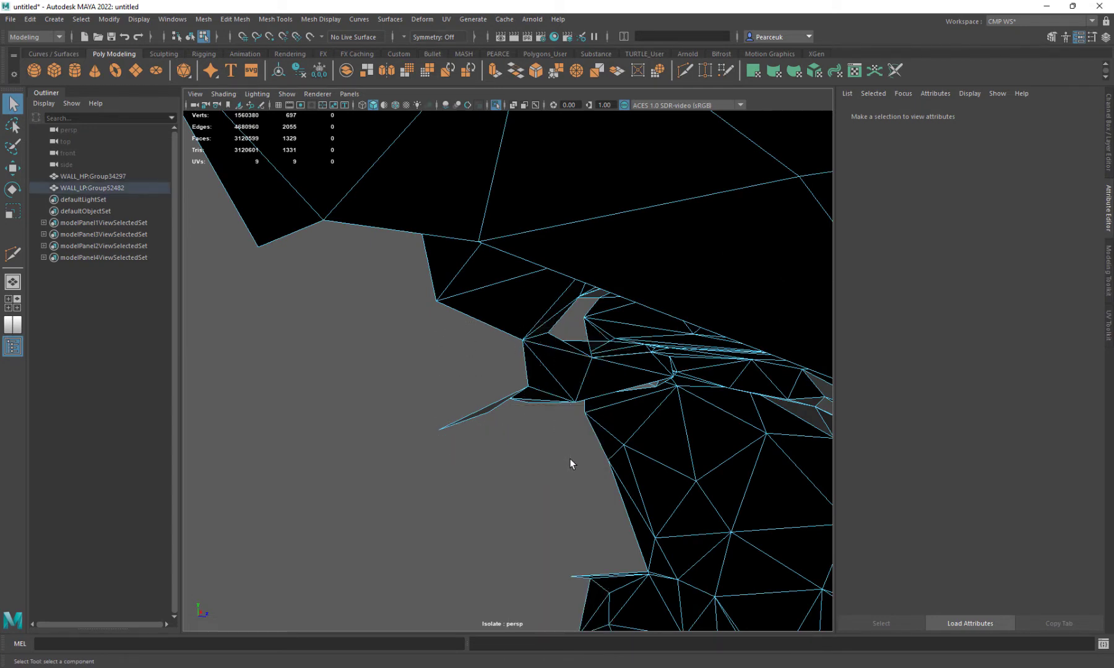
left_click_drag(453, 303, 503, 362)
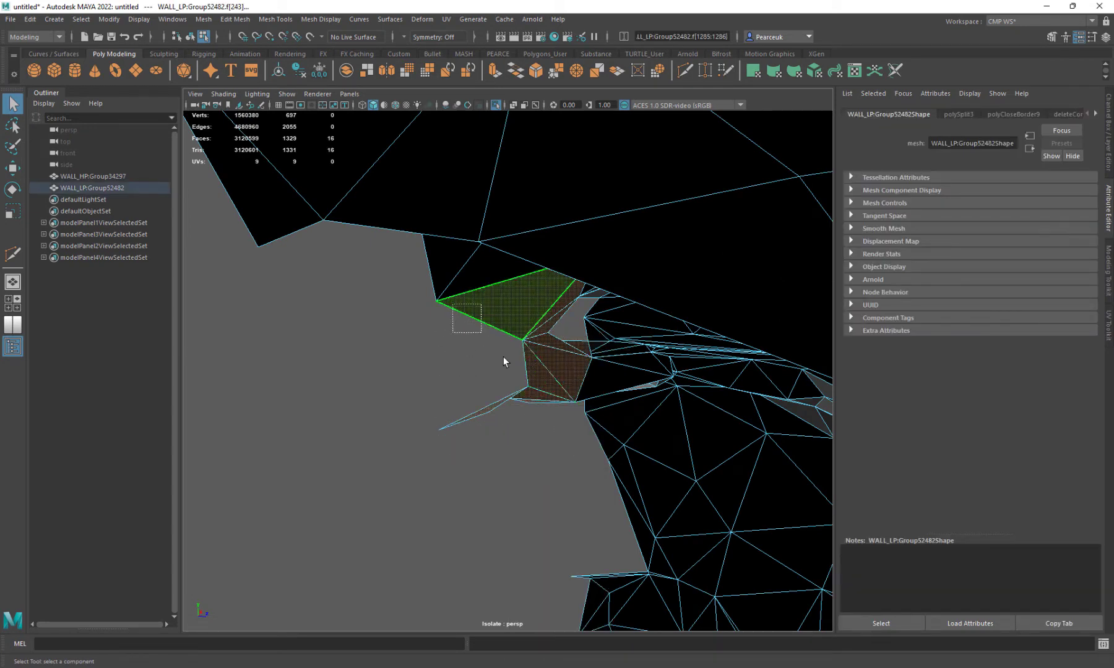
left_click_drag(502, 453, 632, 441, "alt")
left_click_drag(371, 422, 562, 415, "alt")
key("Delete")
left_click_drag(759, 522, 366, 409)
key("Delete")
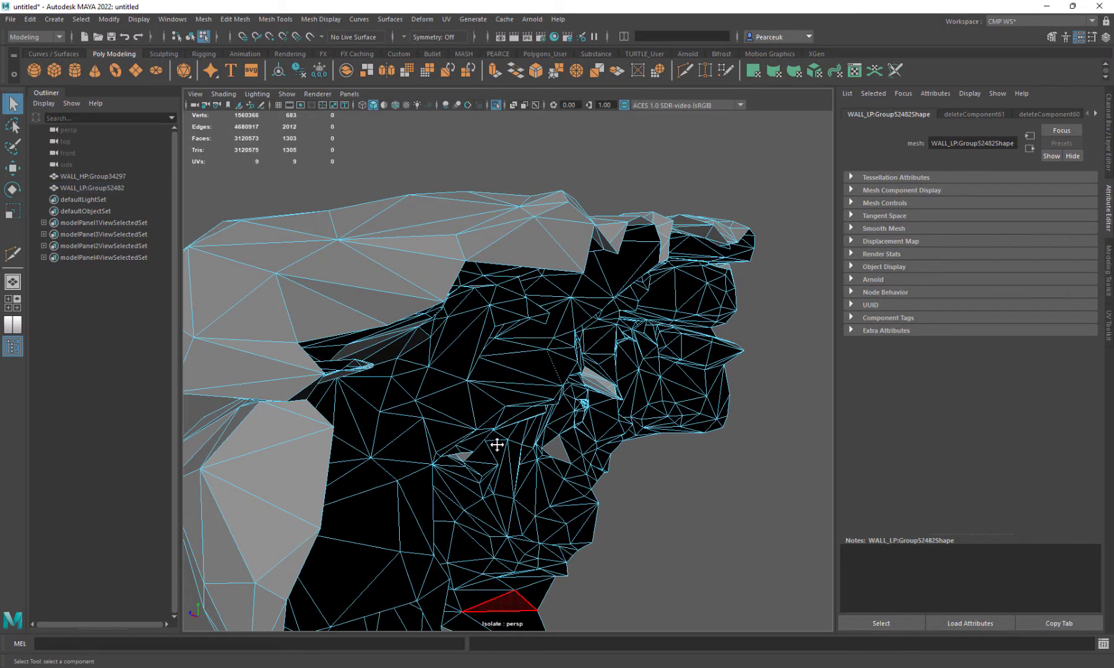
Box-select the hidden strip of faces along the ledge's underside, refine the selection and delete it
middle_click_drag(497, 445, 544, 474, "alt")
left_click_drag(544, 474, 638, 234, "alt")
scroll(574, 367, "up", 2)
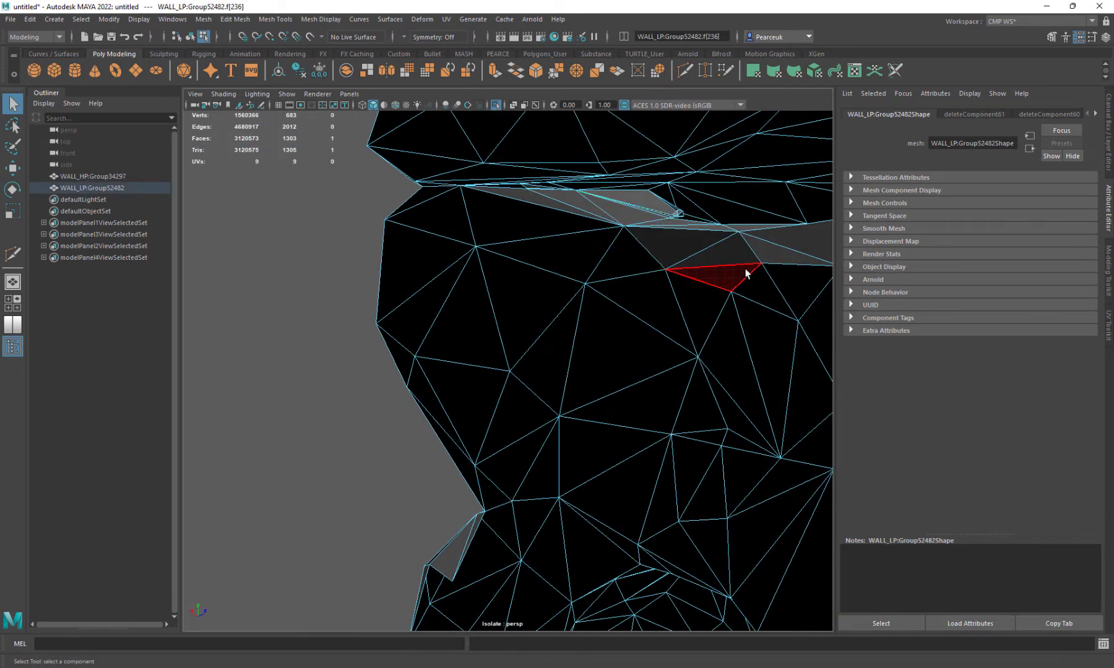
left_click_drag(746, 273, 246, 284, "alt")
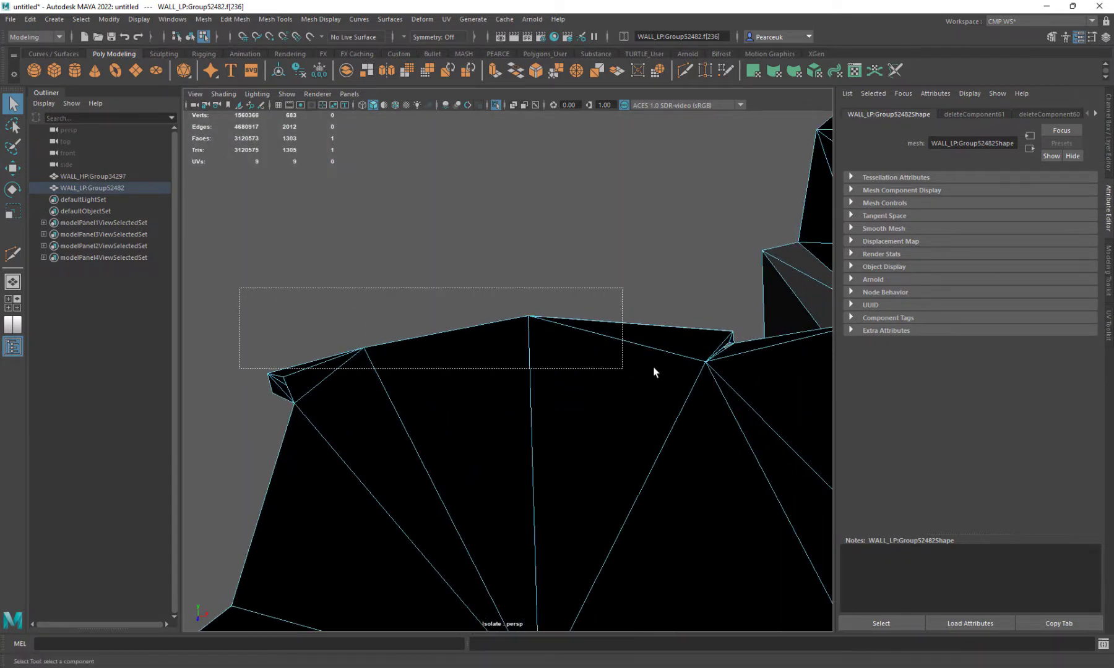
left_click_drag(709, 379, 346, 378)
scroll(527, 382, "up", 4)
scroll(527, 383, "down", 2)
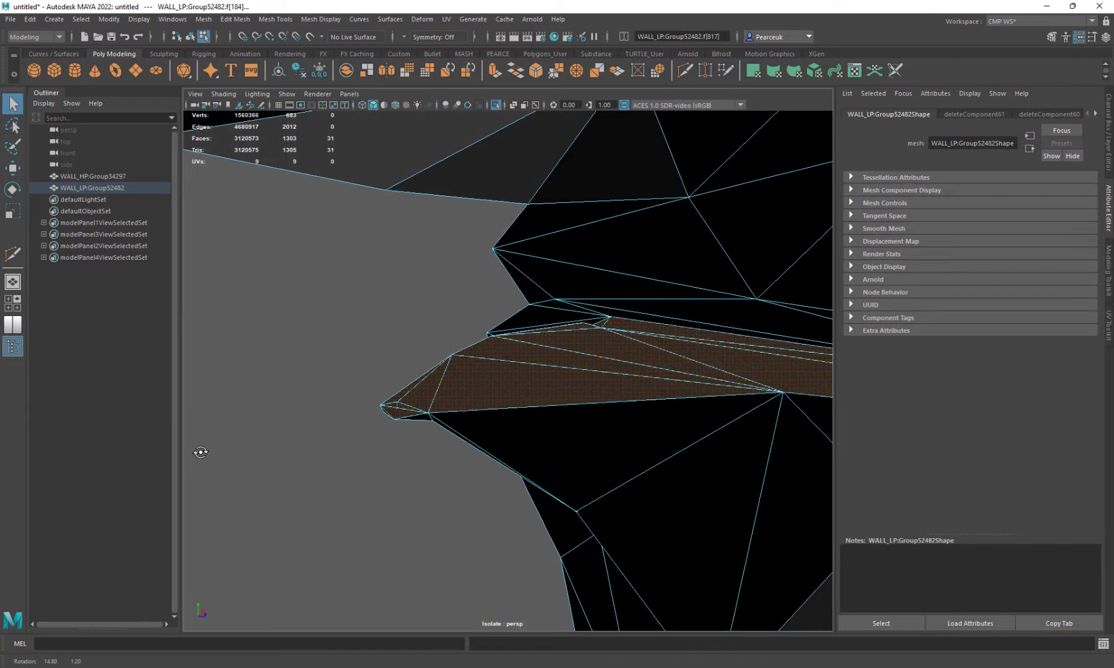
left_click_drag(422, 451, 666, 394)
key("Delete")
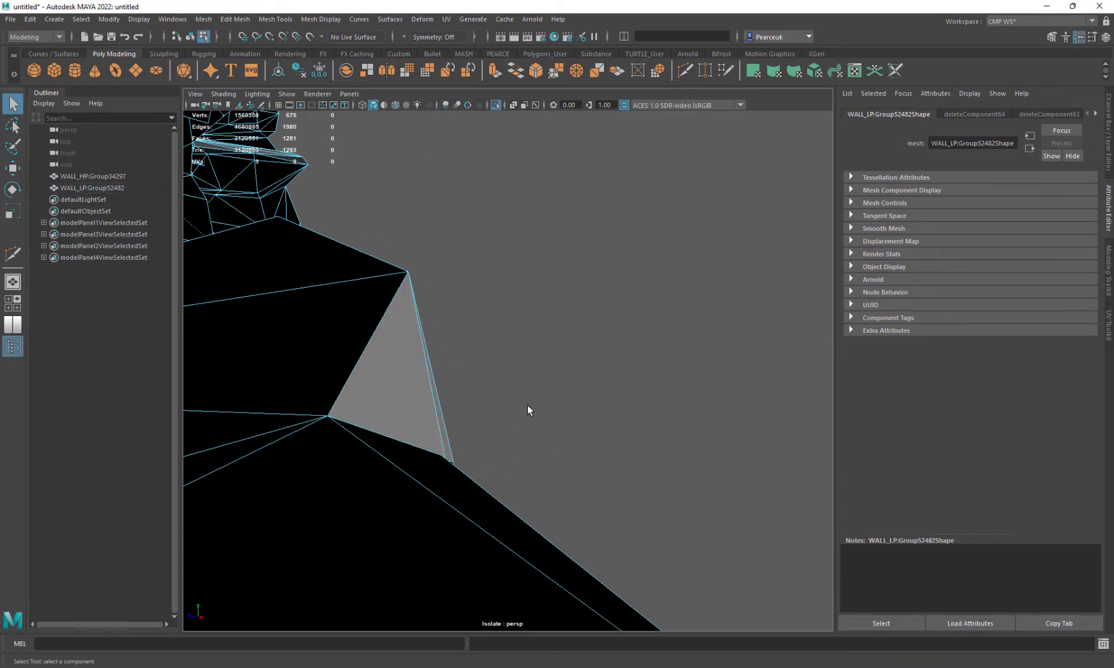
Delete the leftover sliver faces along the open edge of the ledge one by one
left_click_drag(527, 410, 303, 337, "alt")
left_click(306, 332)
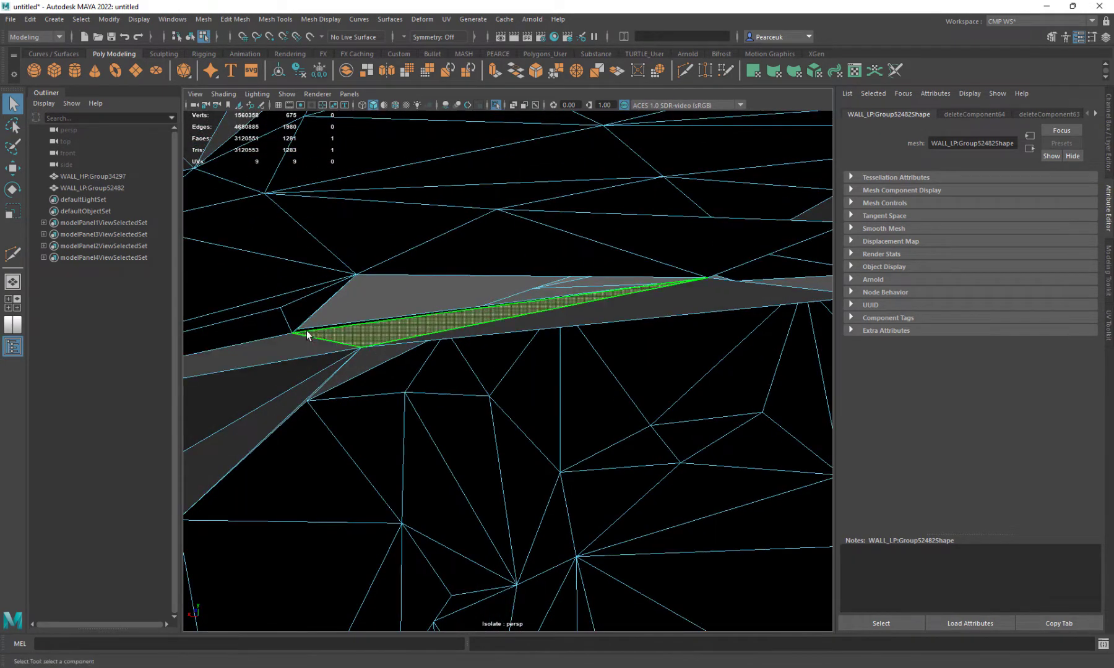
key("Delete")
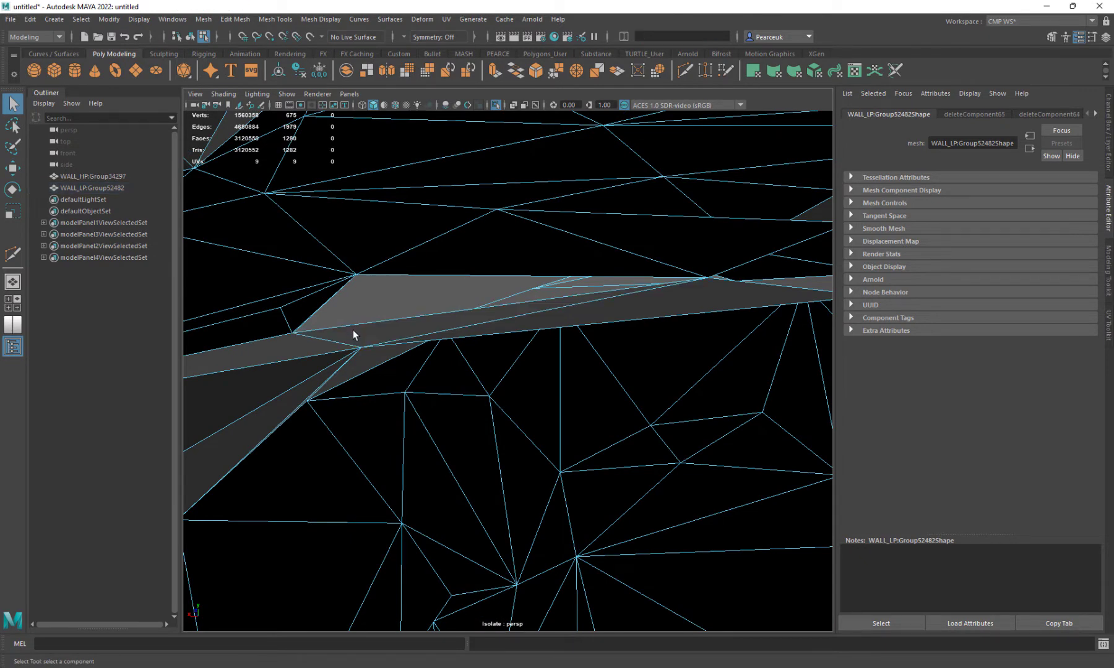
left_click_drag(354, 334, 281, 325, "alt")
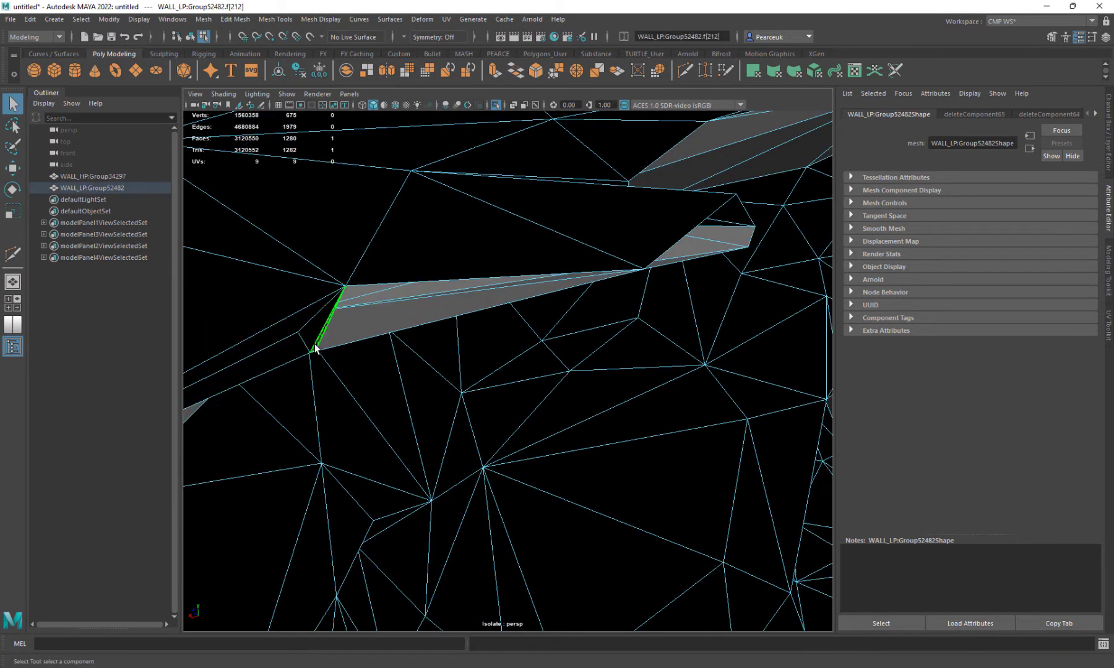
middle_click_drag(557, 319, 418, 321, "alt")
left_click_drag(396, 318, 520, 277, "alt")
middle_click_drag(524, 304, 231, 348, "alt")
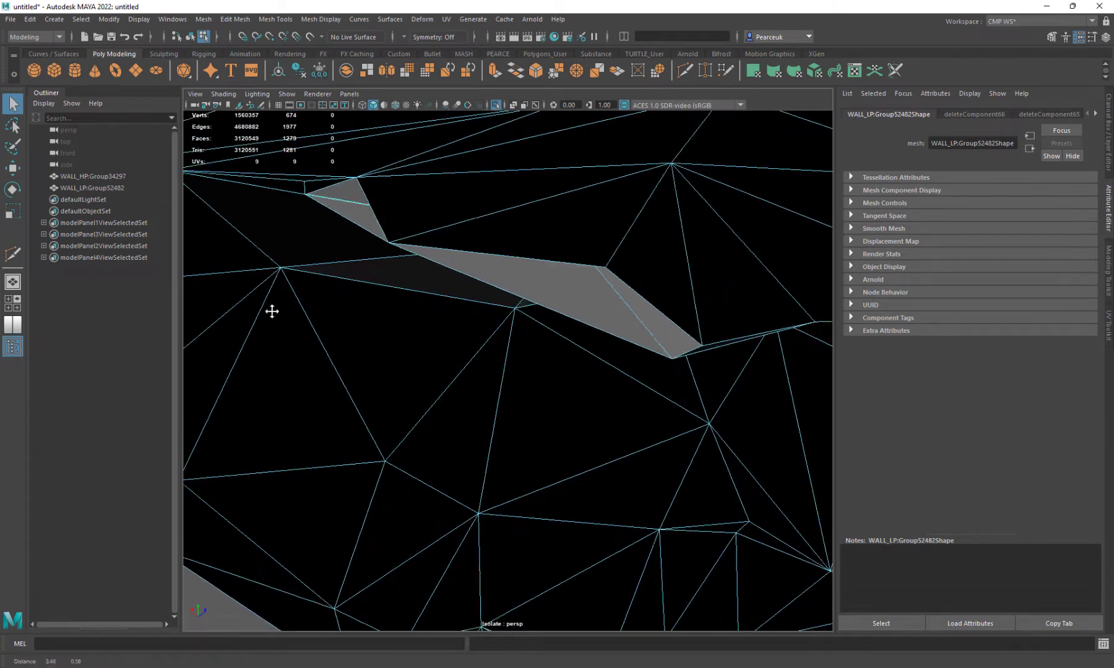
Merge the extra border vertices along the ledge's lip into their neighbours with Target Weld
left_click_drag(513, 294, 520, 254, "alt")
right_click_drag(517, 328, 278, 266, "alt")
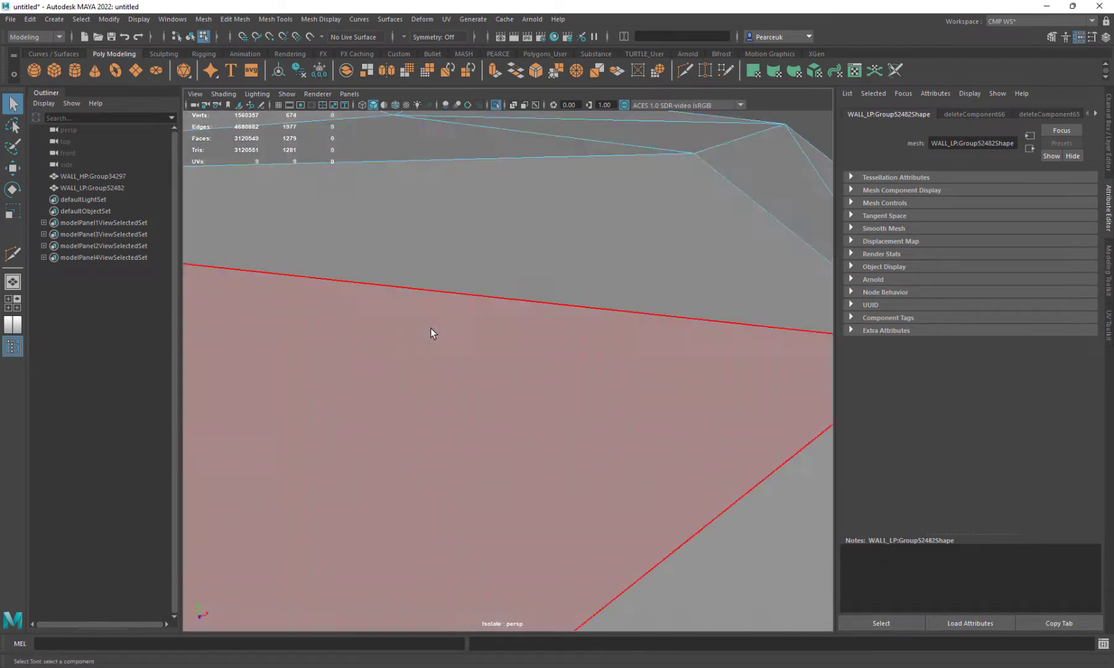
left_click_drag(402, 273, 433, 321, "alt")
right_click_drag(433, 320, 767, 461, "alt")
left_click_drag(601, 370, 488, 360, "alt")
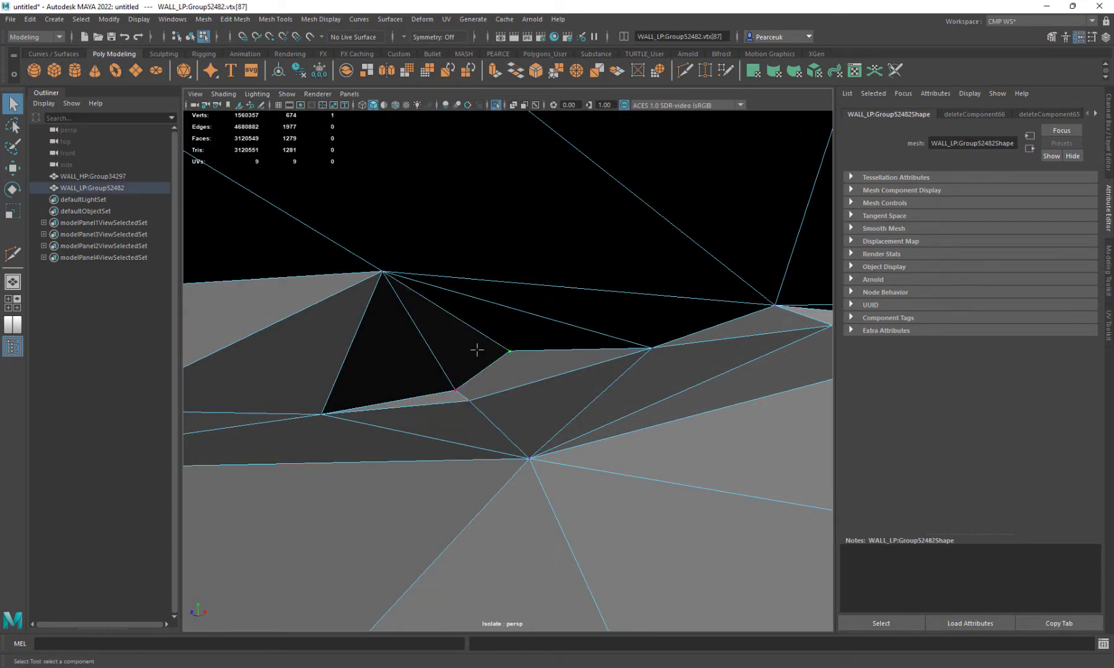
left_click(471, 378)
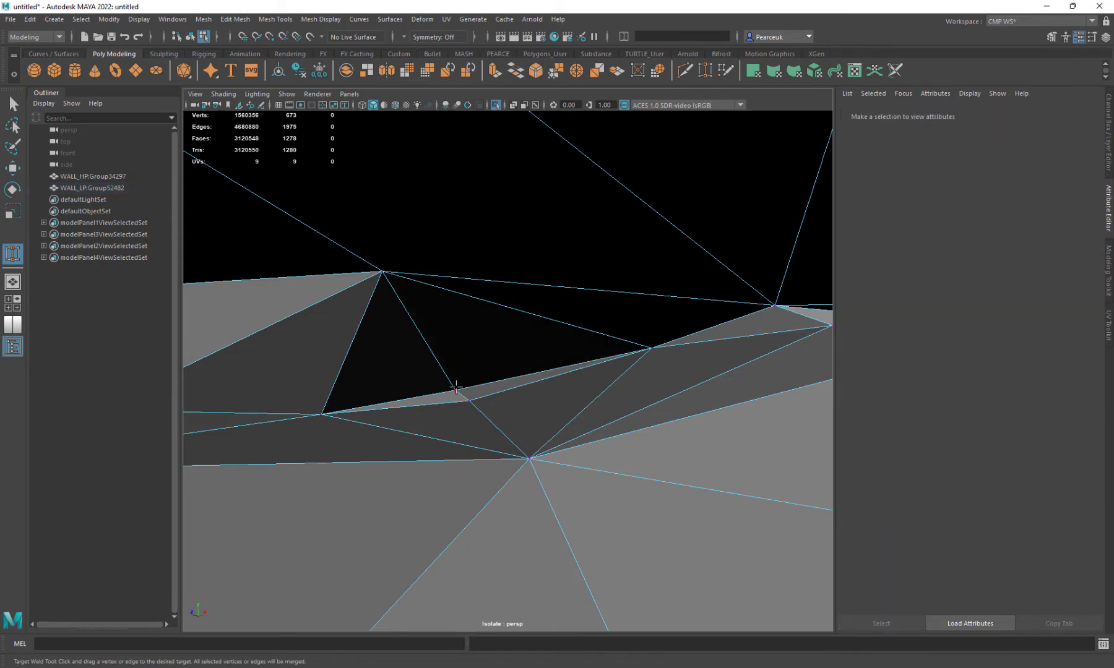
right_click_drag(677, 382, 606, 390, "alt")
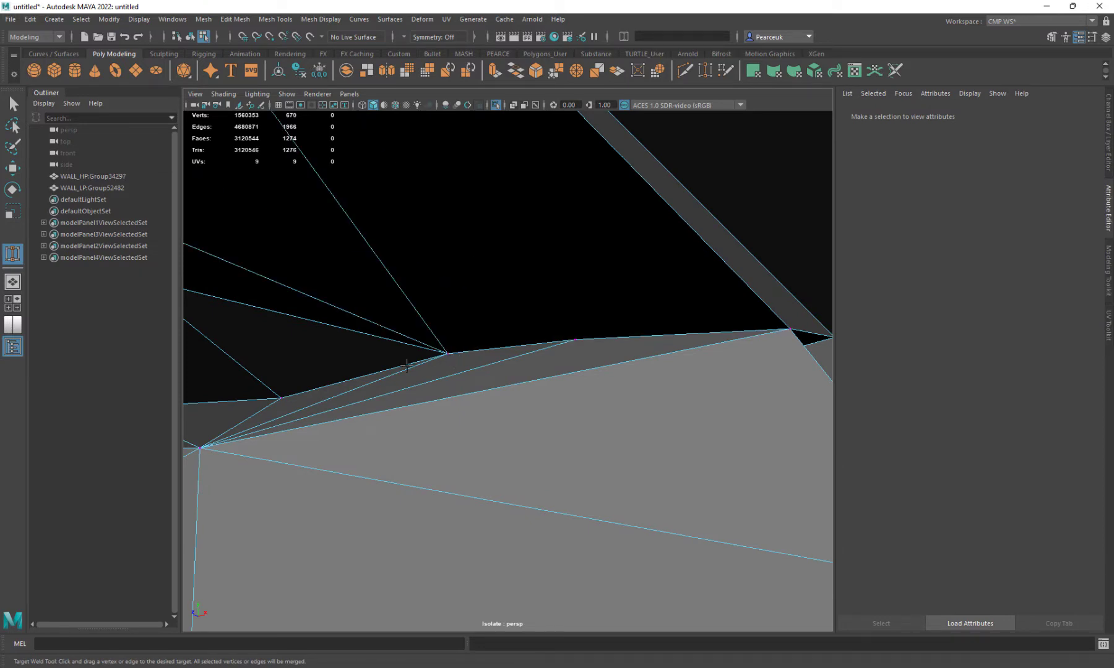
Try to weld more vertices around the dark notch along the ledge's border
left_click_drag(406, 366, 554, 368, "alt")
scroll(447, 366, "down", 5)
scroll(574, 370, "down", 2)
scroll(505, 379, "up", 5)
scroll(531, 375, "down", 3)
scroll(554, 368, "down", 8)
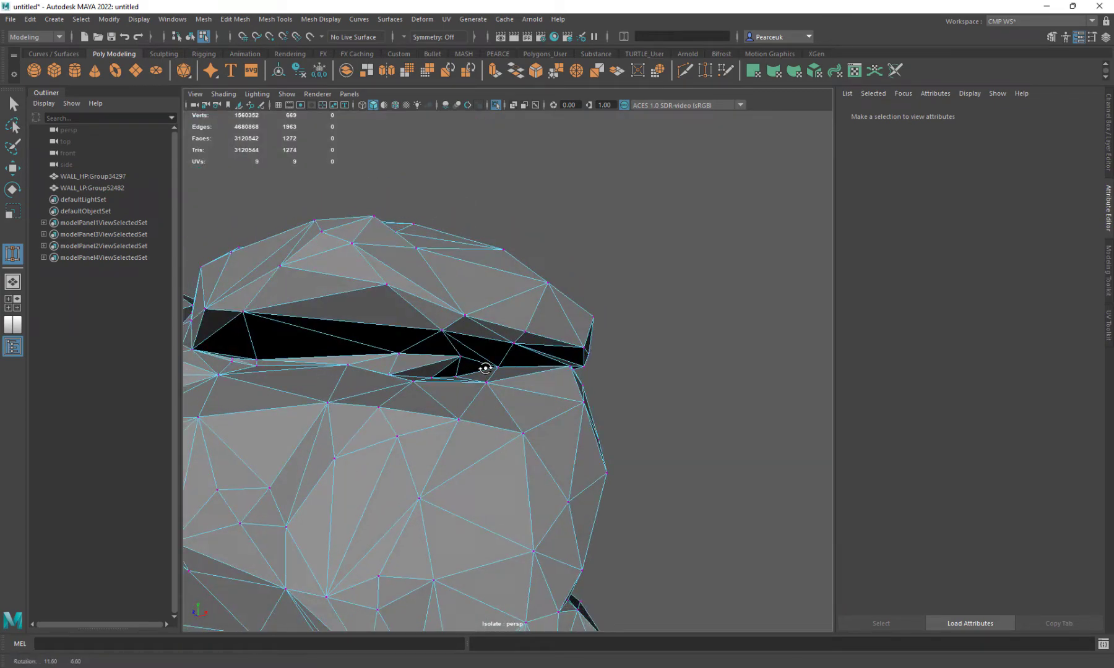
left_click_drag(485, 366, 313, 403, "alt")
scroll(314, 403, "up", 5)
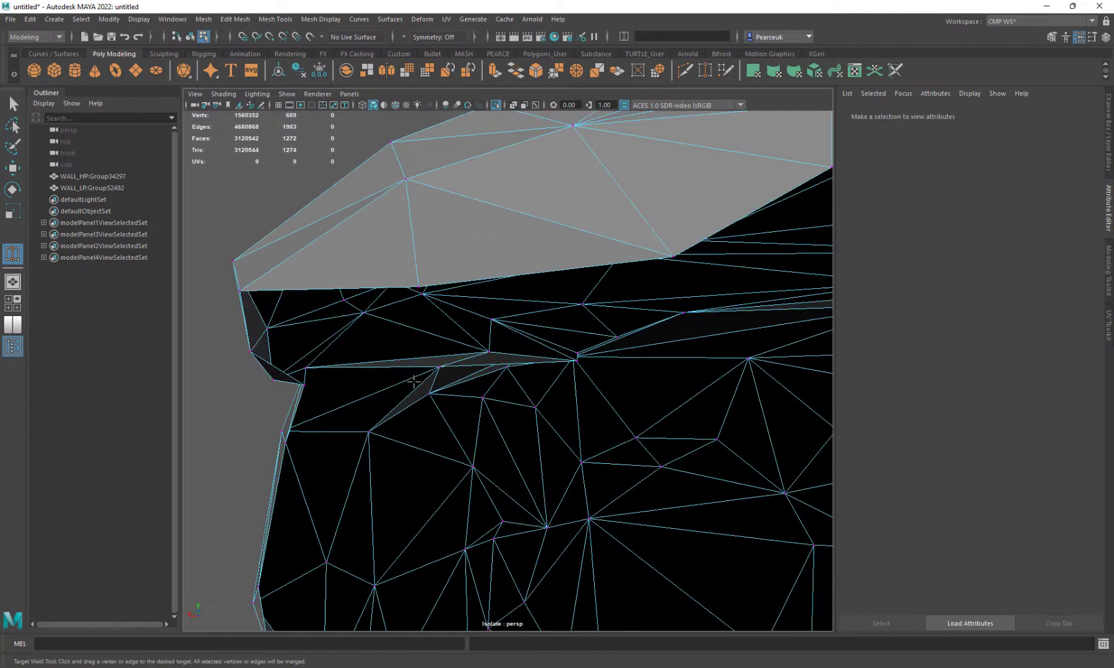
left_click_drag(448, 352, 375, 345, "alt")
left_click_drag(654, 403, 455, 361, "alt")
left_click_drag(339, 396, 486, 384, "alt")
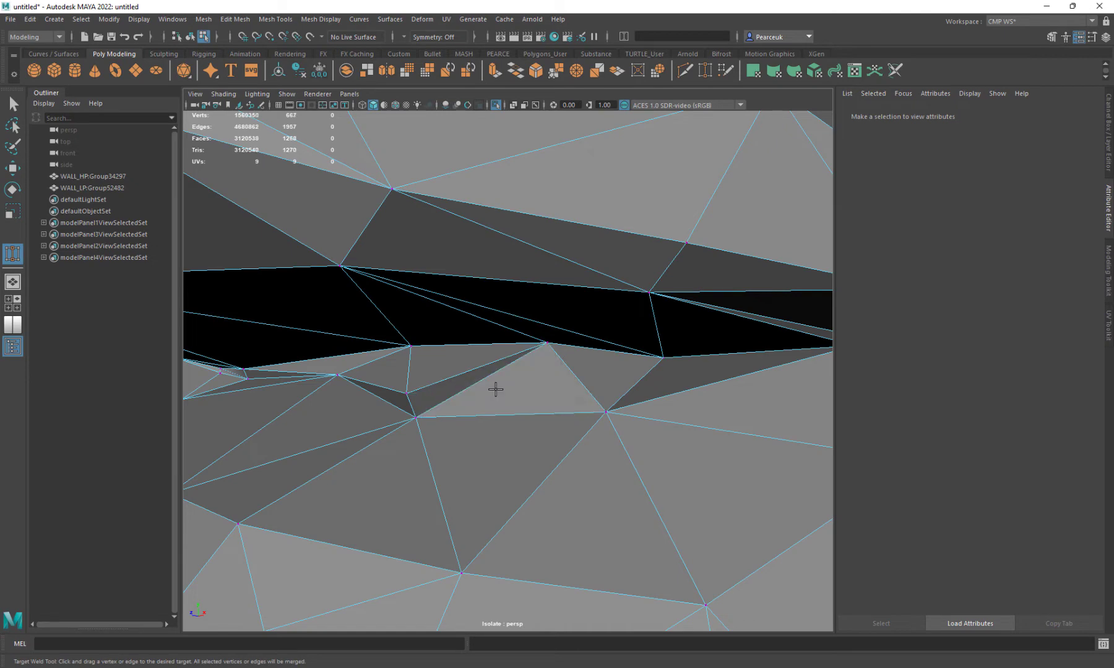
Undo the last vertex welds around the notch on the ledge's border
scroll(496, 390, "down", 5)
left_click_drag(495, 392, 520, 405, "alt")
scroll(481, 408, "up", 4)
scroll(495, 412, "down", 3)
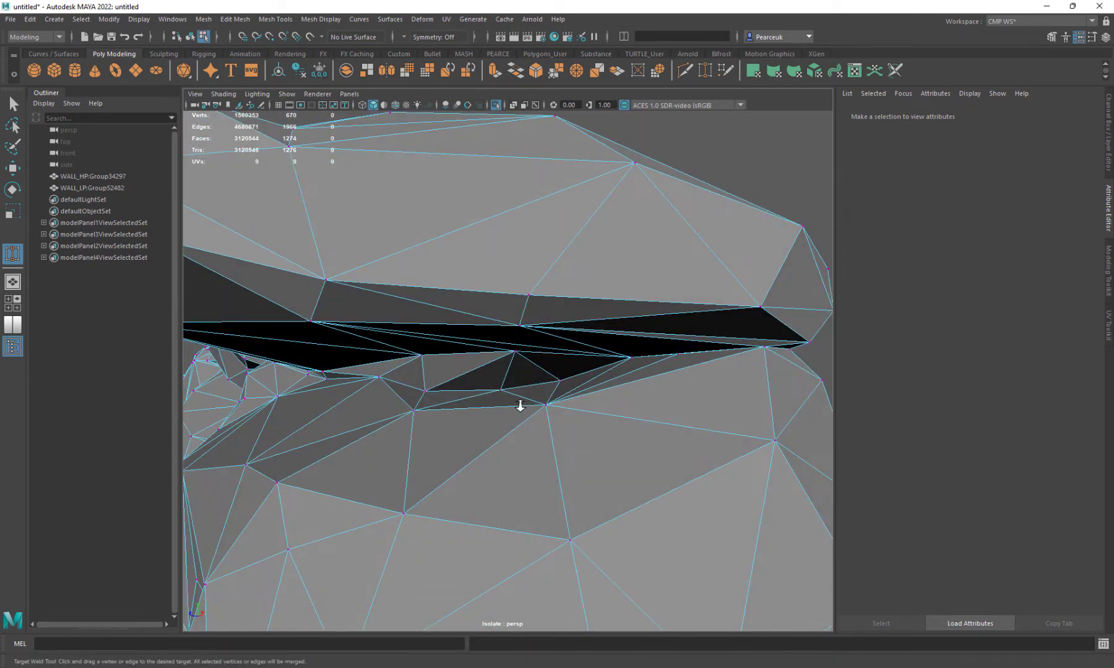
Target-weld the spare vertex on the ledge's border onto the adjacent corner vertex
scroll(520, 406, "up", 4)
left_click_drag(605, 420, 712, 377, "alt")
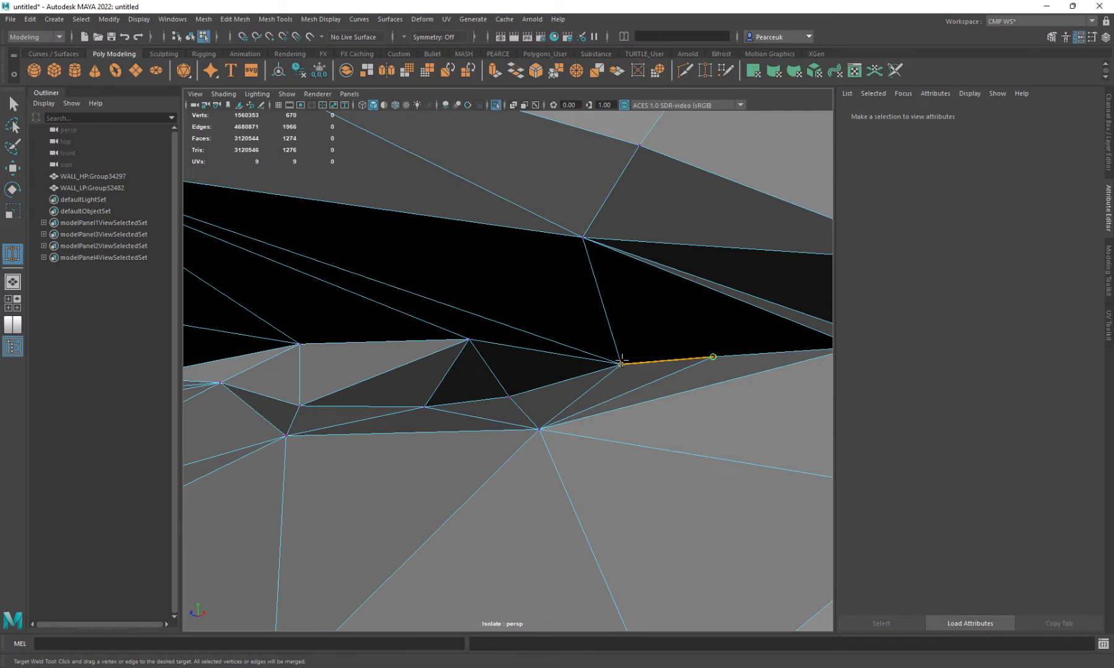
mouse_move(618, 378)
left_mouse_down("alt")
mouse_move(659, 396)
mouse_move(611, 387)
left_mouse_up("alt")
scroll(621, 392, "down", 5)
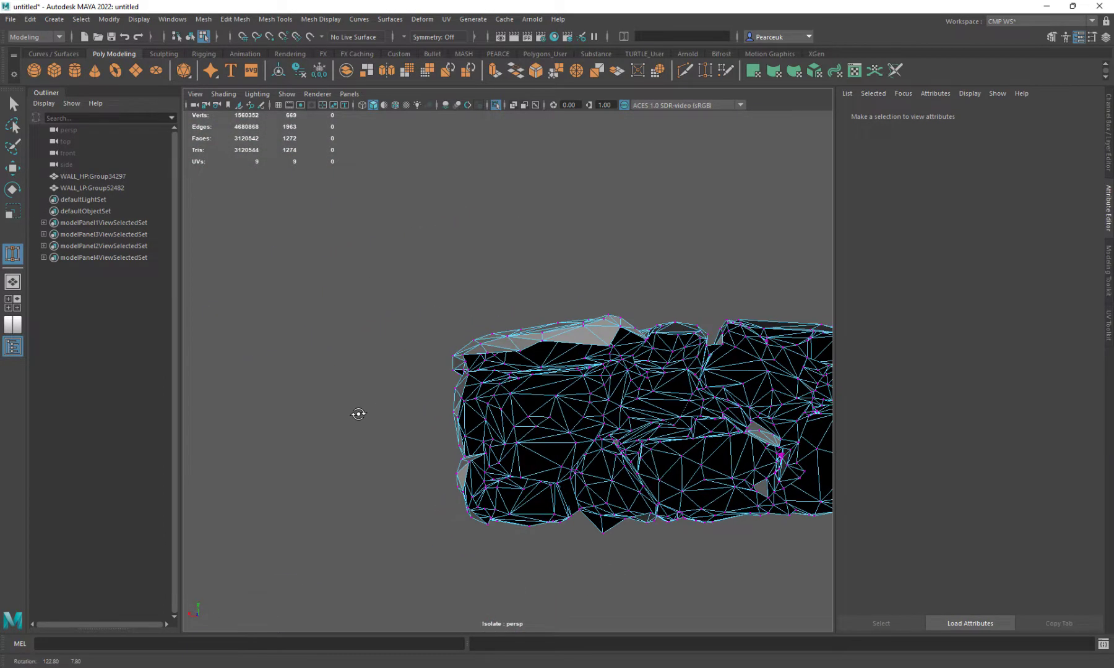
Find the pocket of tiny tangled faces inside the wall, then select and frame a triangle within it
key("w")
left_click_drag(560, 417, 644, 385, "alt")
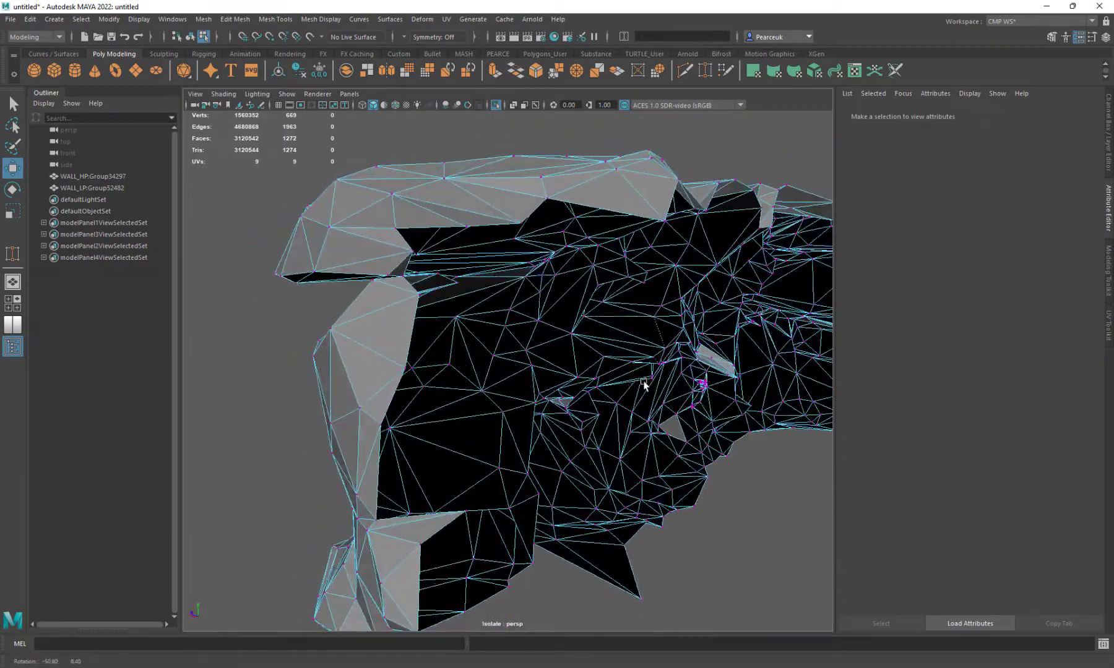
scroll(644, 386, "up", 3)
middle_click_drag(628, 381, 559, 367, "alt")
left_click_drag(559, 366, 457, 348, "alt")
scroll(457, 348, "up", 3)
middle_click_drag(557, 326, 562, 328, "alt")
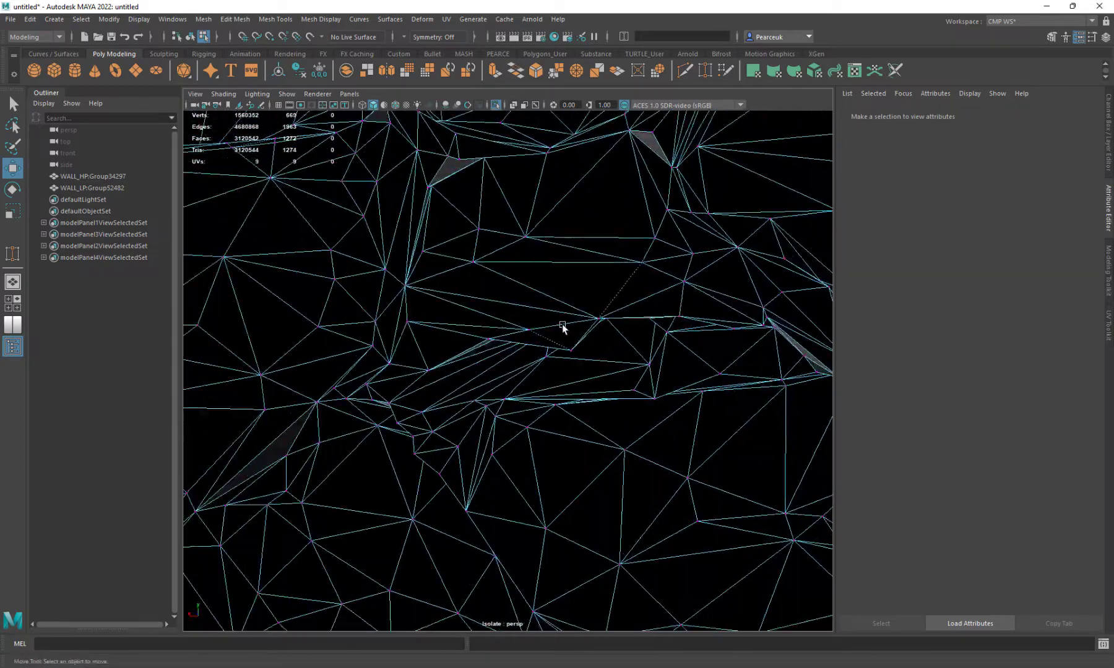
left_click_drag(562, 328, 506, 368, "alt")
left_click(556, 245)
key("f")
scroll(370, 372, "up", 1)
left_click(350, 335)
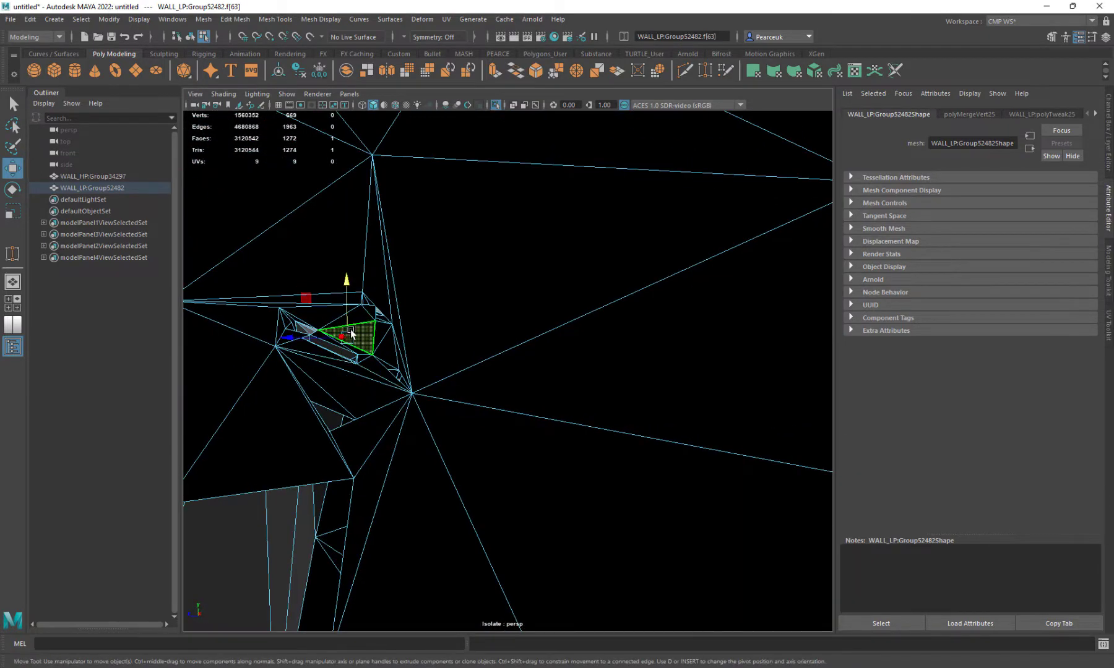
key("f")
Examine the narrow crevice around the framed triangle from both inside and outside the wall
scroll(349, 333, "down", 5)
mouse_move(306, 341)
left_mouse_down("alt")
mouse_move(350, 354)
mouse_move(363, 332)
mouse_move(508, 317)
mouse_move(498, 314)
left_mouse_up("alt")
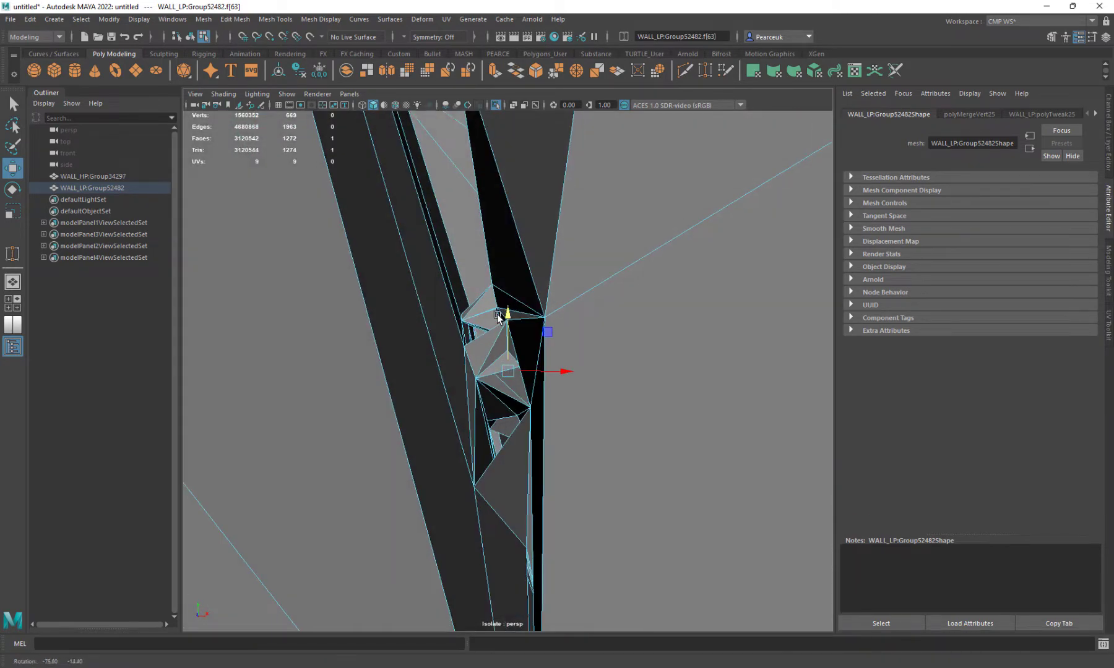
scroll(497, 314, "down", 6)
scroll(497, 315, "up", 5)
scroll(495, 322, "up", 2)
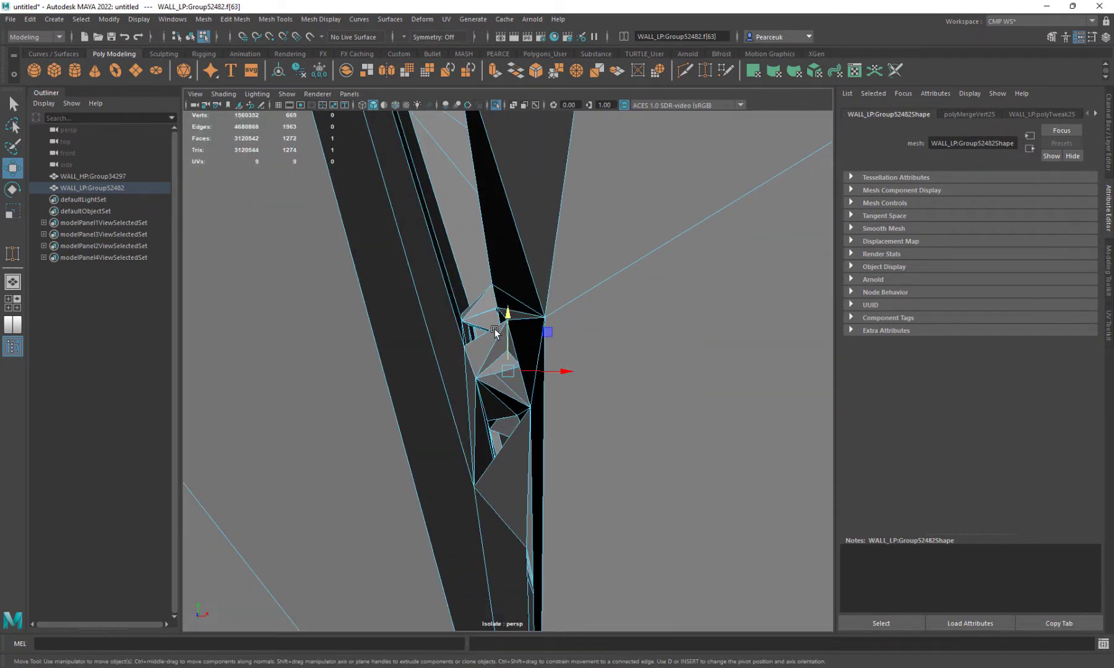
left_click_drag(487, 374, 369, 376, "alt")
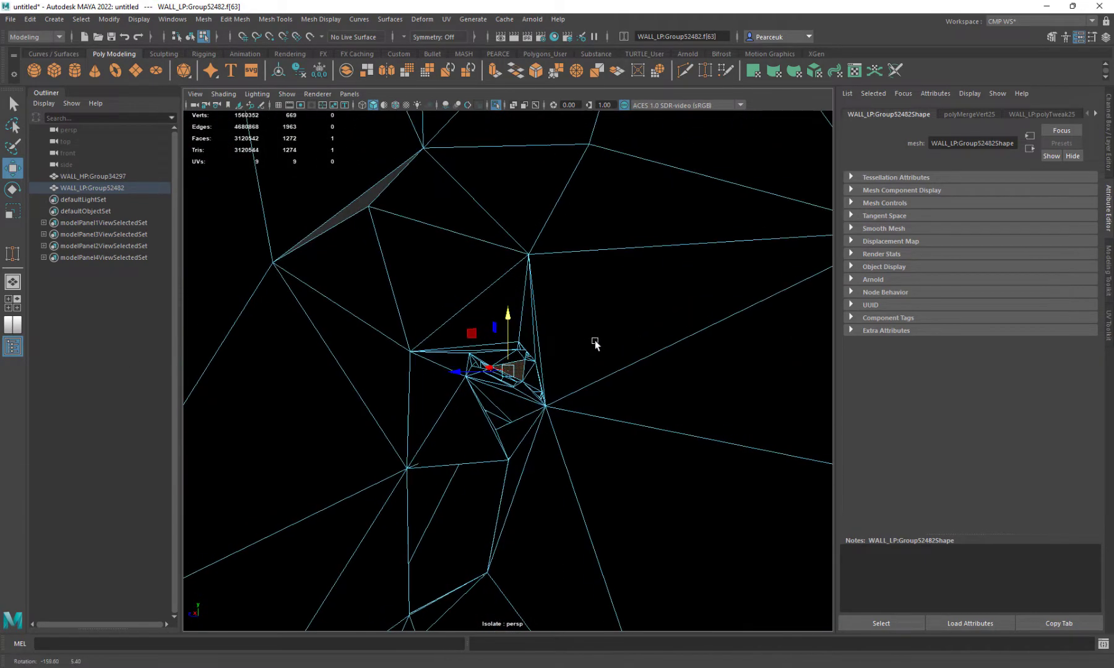
left_click_drag(646, 347, 744, 346, "alt")
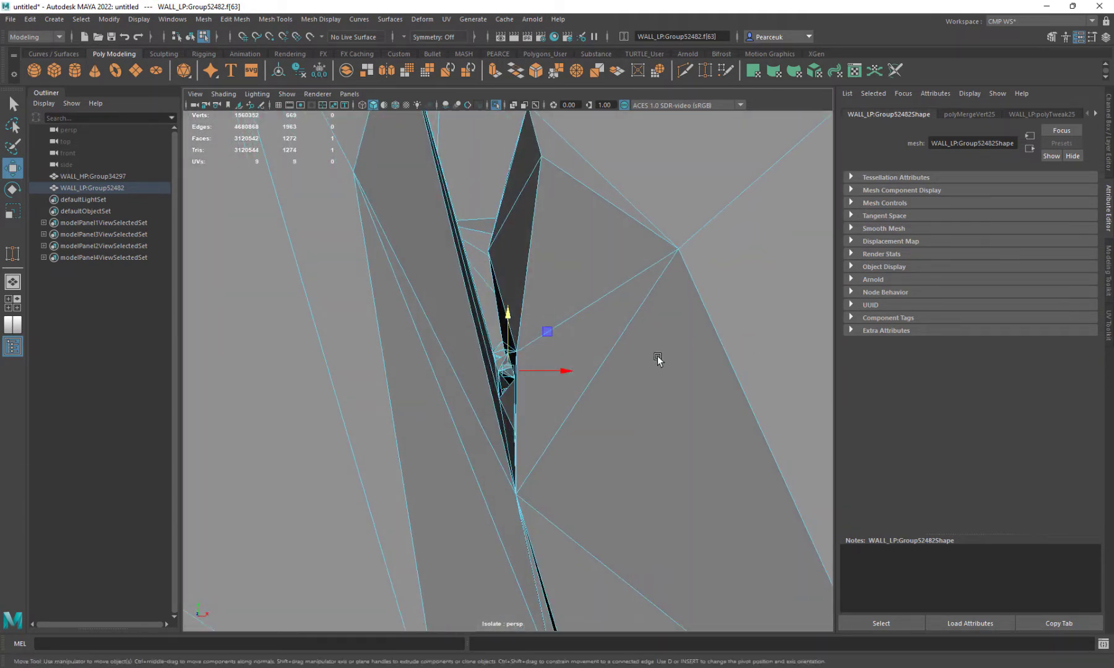
right_click_drag(657, 358, 823, 557, "alt")
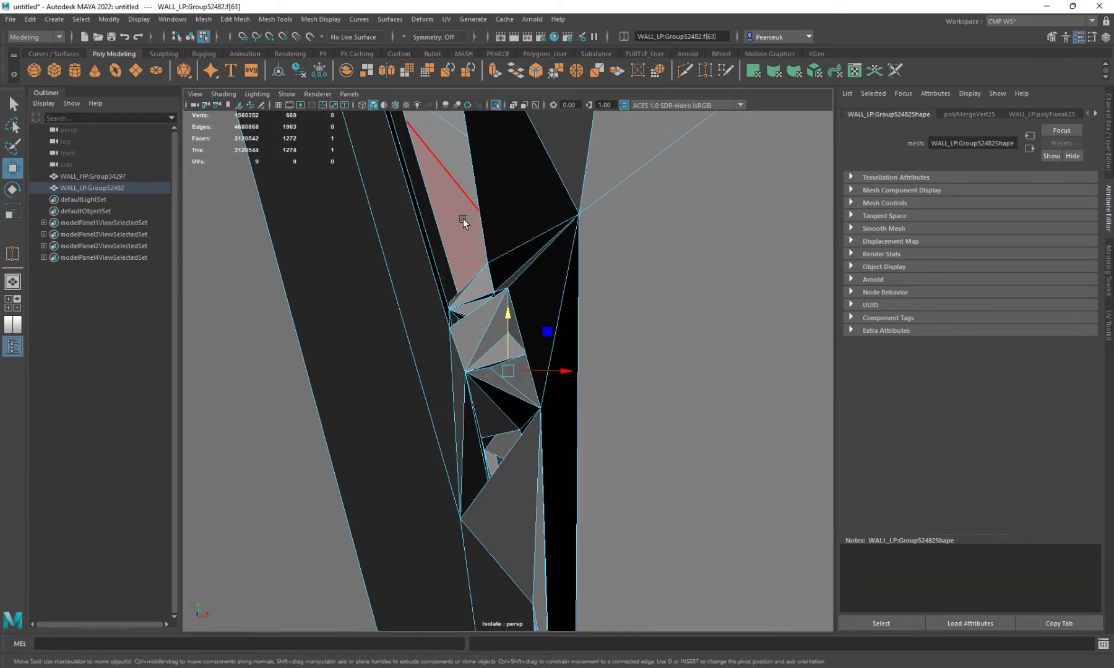
Select the tangled inner faces around the narrow crevice inside the wall and delete them
left_click_drag(464, 219, 446, 284)
mouse_move(490, 233)
left_mouse_down("alt")
mouse_move(465, 237)
mouse_move(477, 229)
left_mouse_up("alt")
right_click_drag(478, 229, 524, 274, "alt")
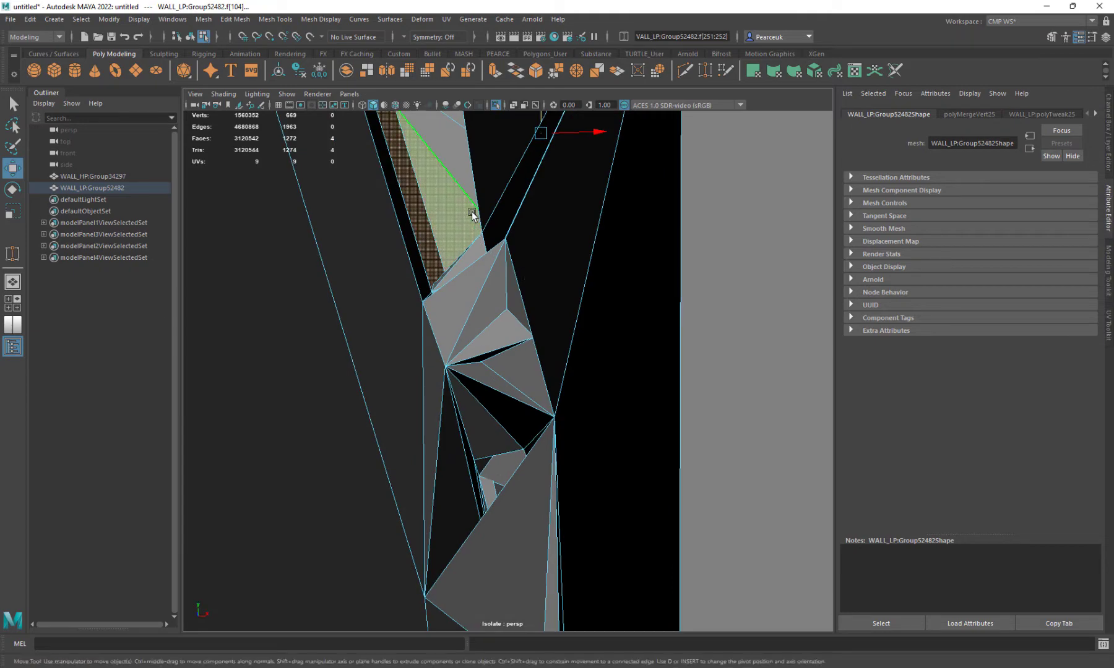
left_click_drag(469, 381, 543, 401)
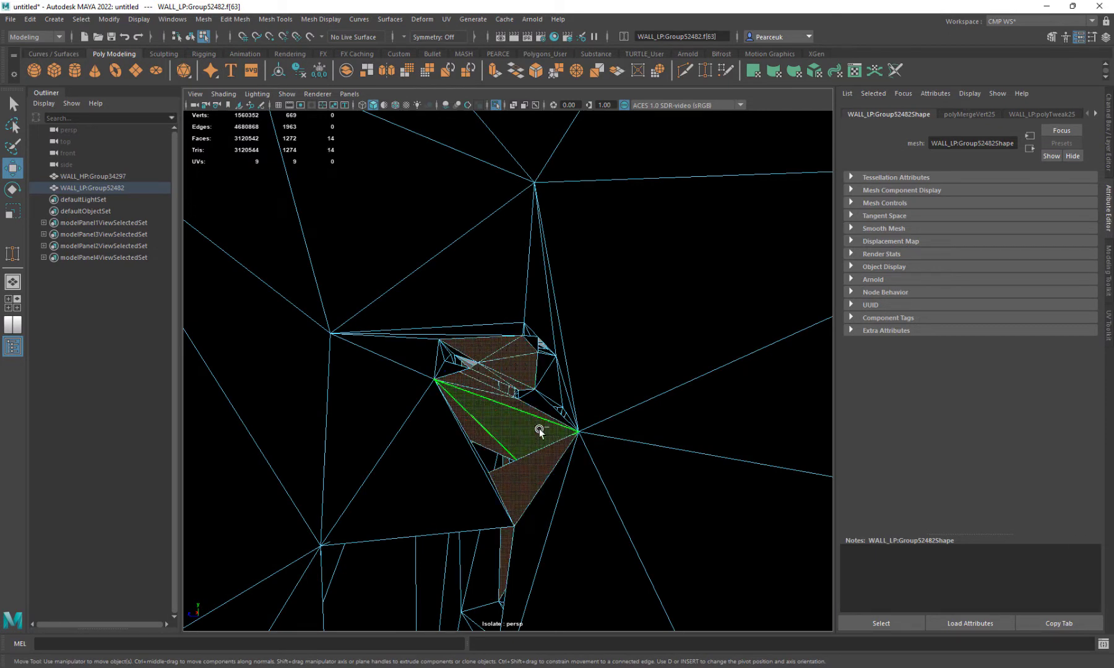
scroll(539, 430, "down", 5)
left_click_drag(535, 420, 351, 416, "alt")
scroll(446, 395, "down", 5)
left_click_drag(446, 395, 738, 324, "alt")
left_click_drag(713, 374, 545, 292, "alt")
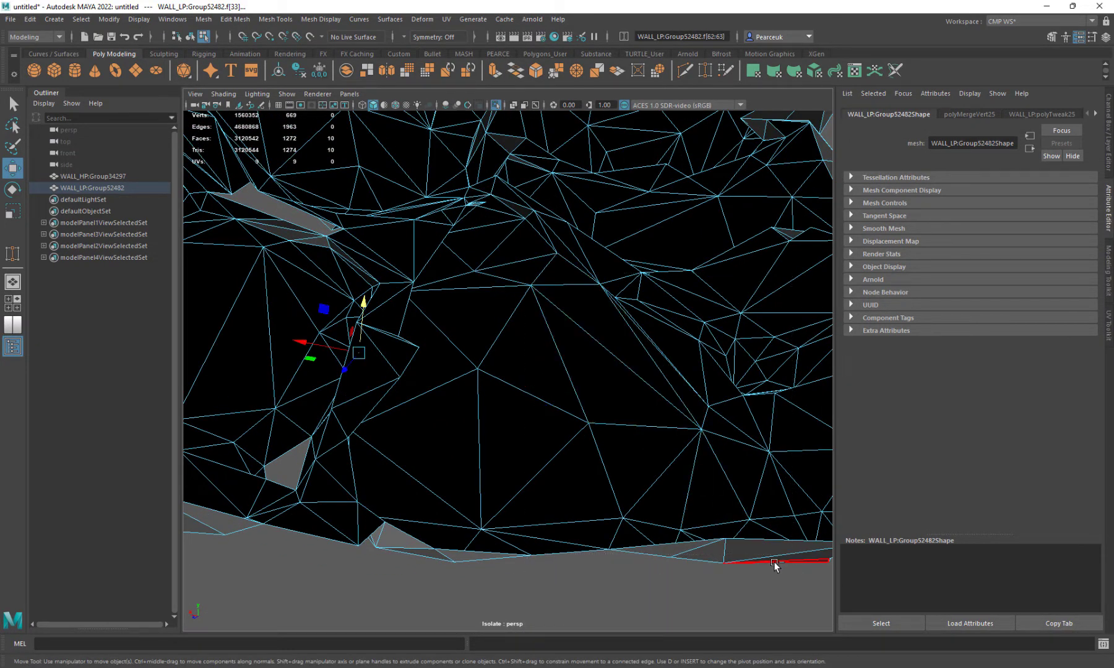
left_click_drag(480, 416, 568, 394, "alt")
scroll(383, 423, "up", 5)
scroll(401, 406, "down", 5)
scroll(382, 397, "up", 6)
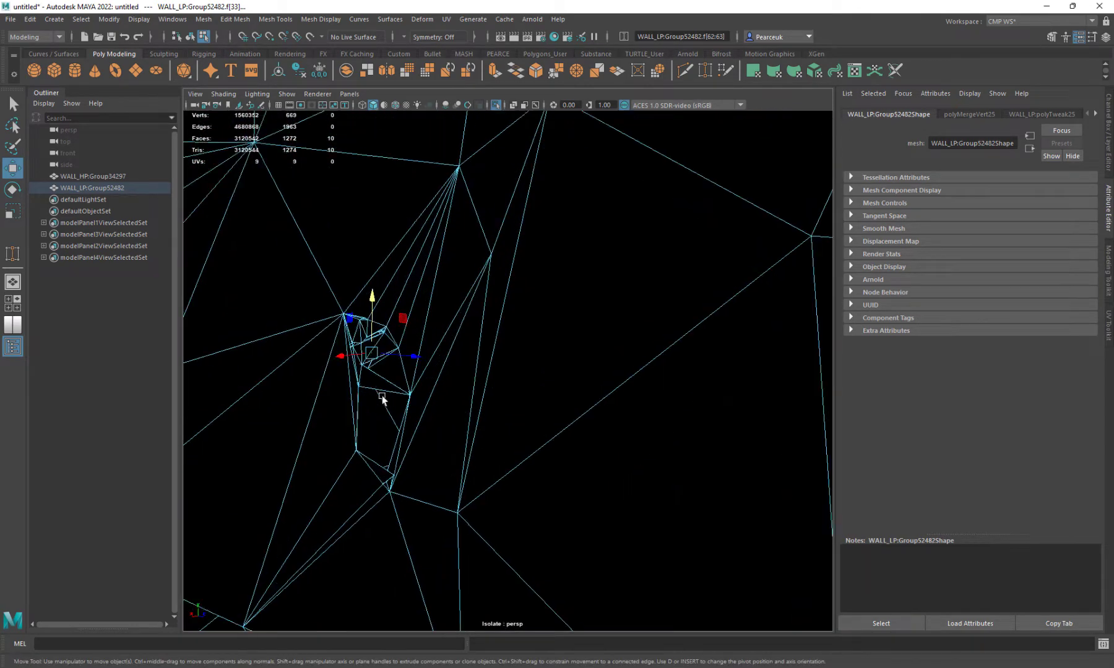
left_click_drag(382, 397, 422, 378, "alt")
scroll(467, 367, "up", 3)
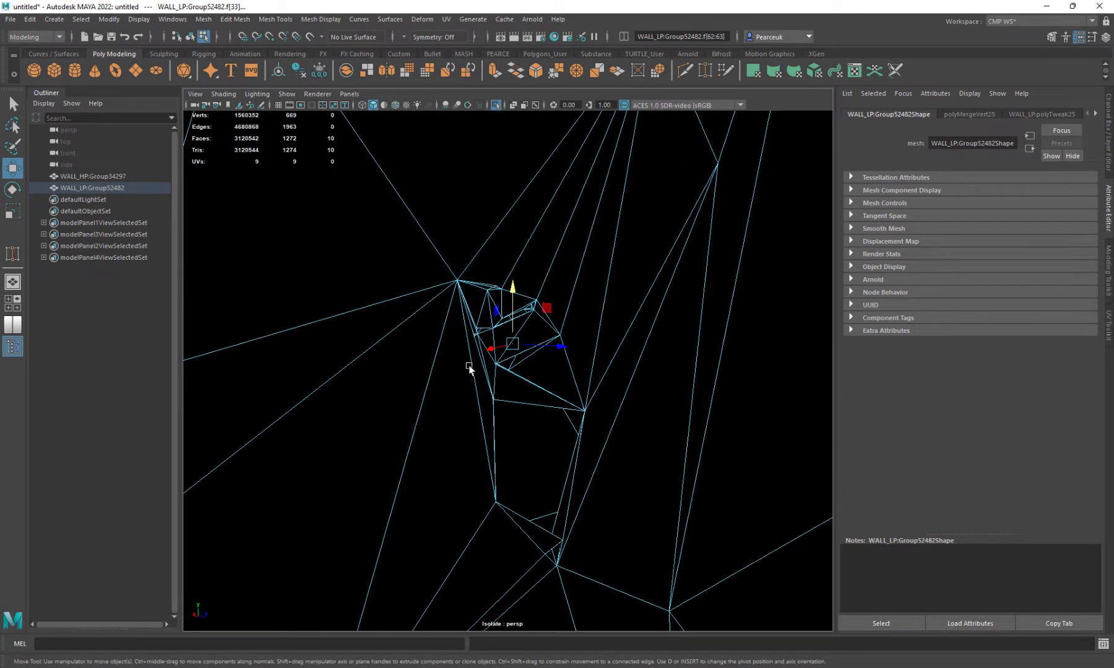
key("Delete")
key("f")
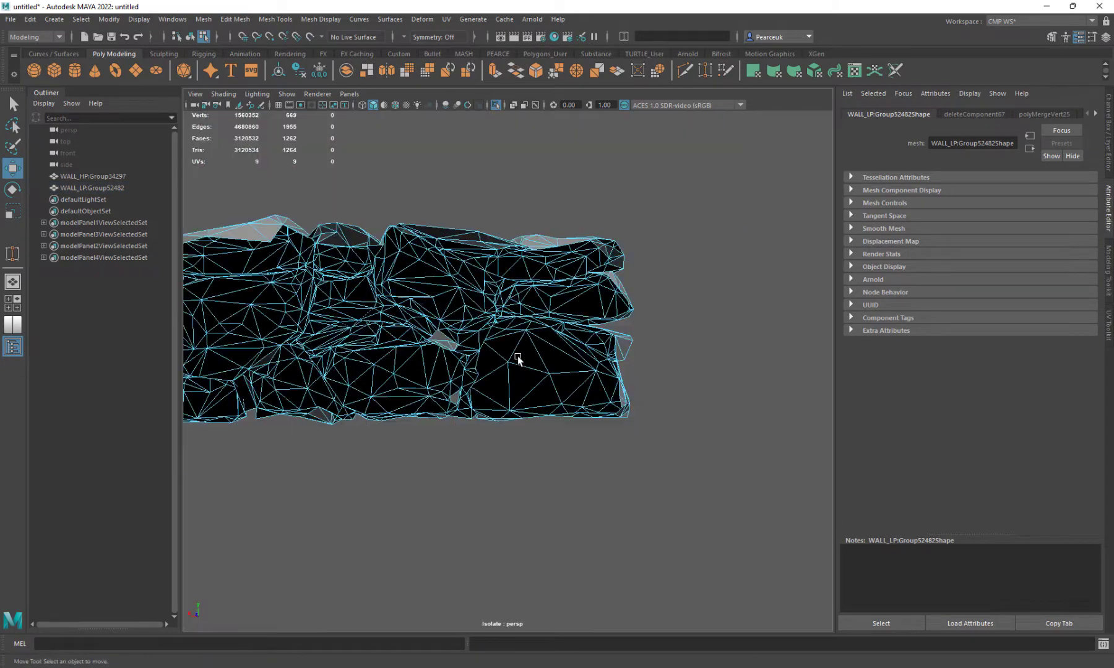
Select the connected hidden inner faces beside the pocket of tiny tangled geometry and delete them
scroll(516, 355, "up", 6)
left_click_drag(508, 356, 531, 386, "alt")
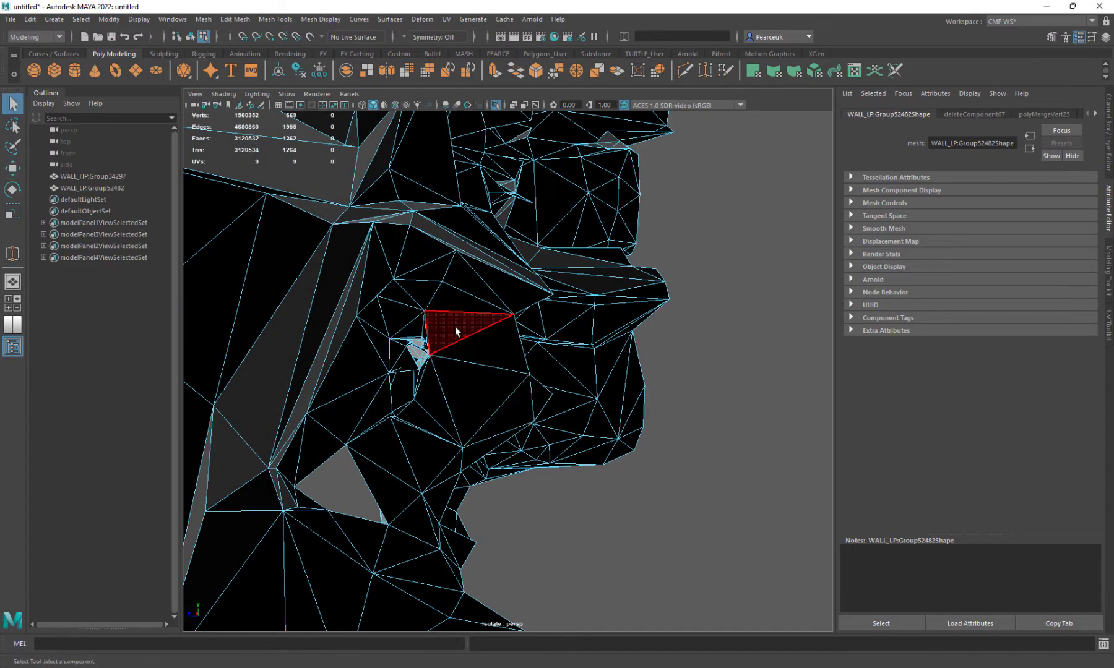
left_click(458, 305)
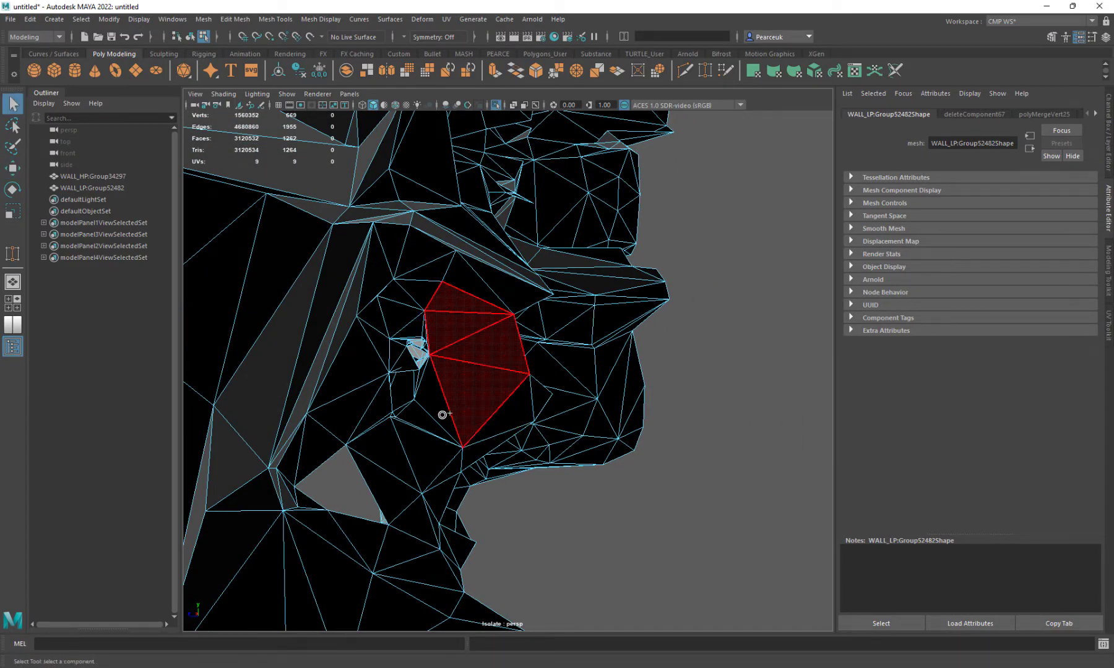
left_click_drag(477, 422, 546, 291, "alt")
left_click(546, 291)
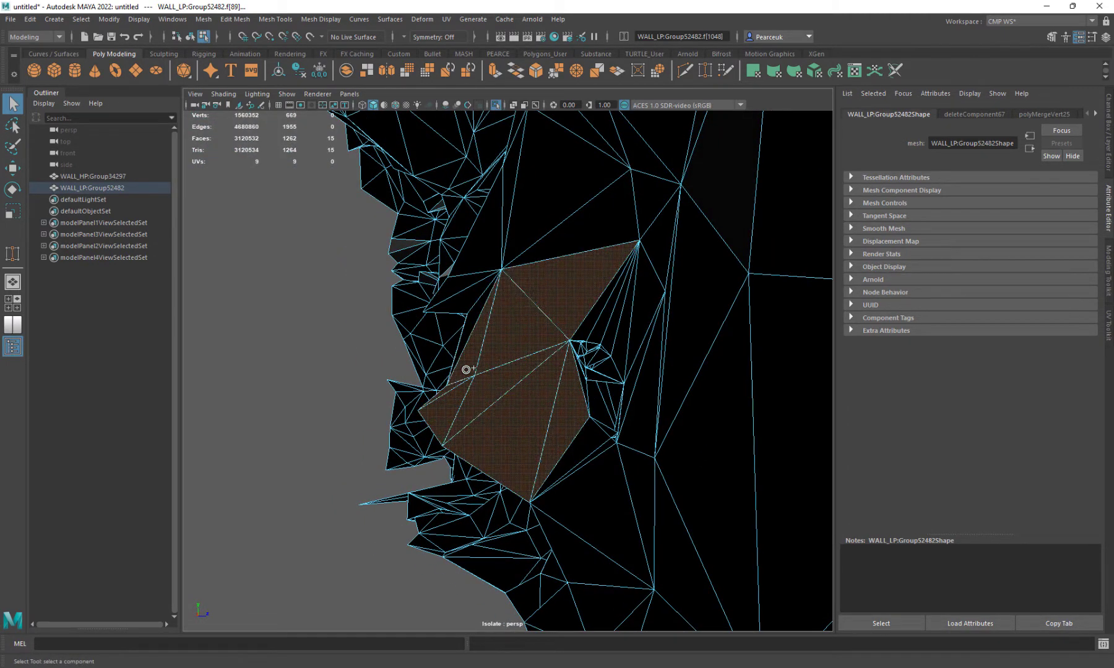
key("Delete")
left_click_drag(466, 359, 844, 289, "alt")
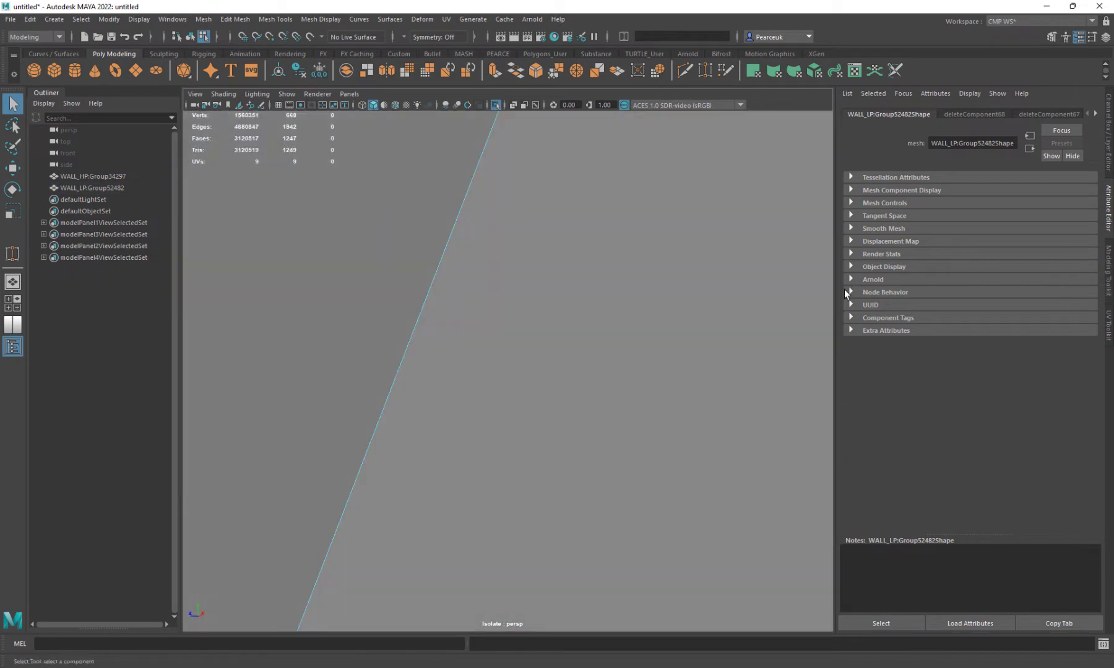
Select and frame a leftover long inner sliver, then delete it together with the neighbouring faces at its tip
left_click_drag(589, 333, 529, 395, "alt")
left_click(431, 277)
key("f")
scroll(529, 394, "up", 5)
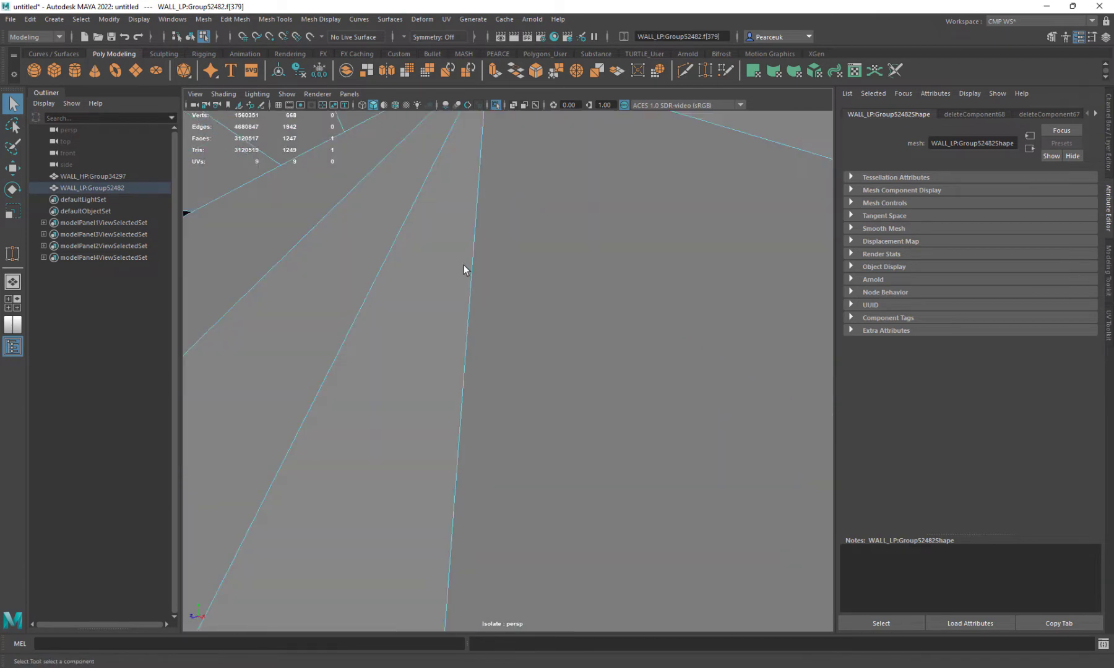
left_click_drag(464, 265, 537, 343, "alt")
left_click_drag(537, 450, 566, 297, "alt")
left_click_drag(569, 349, 687, 503)
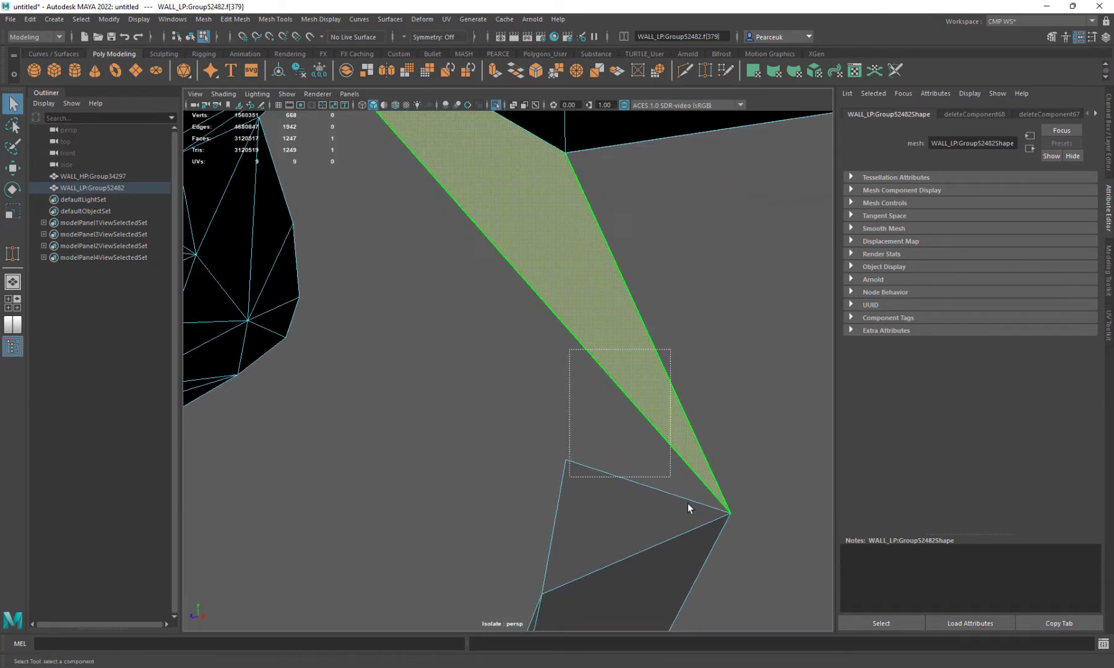
left_click_drag(745, 568, 458, 491)
key("Delete")
Delete the thin spike of leftover faces sticking out from the inner border of the wall
right_click_drag(457, 491, 556, 474, "alt")
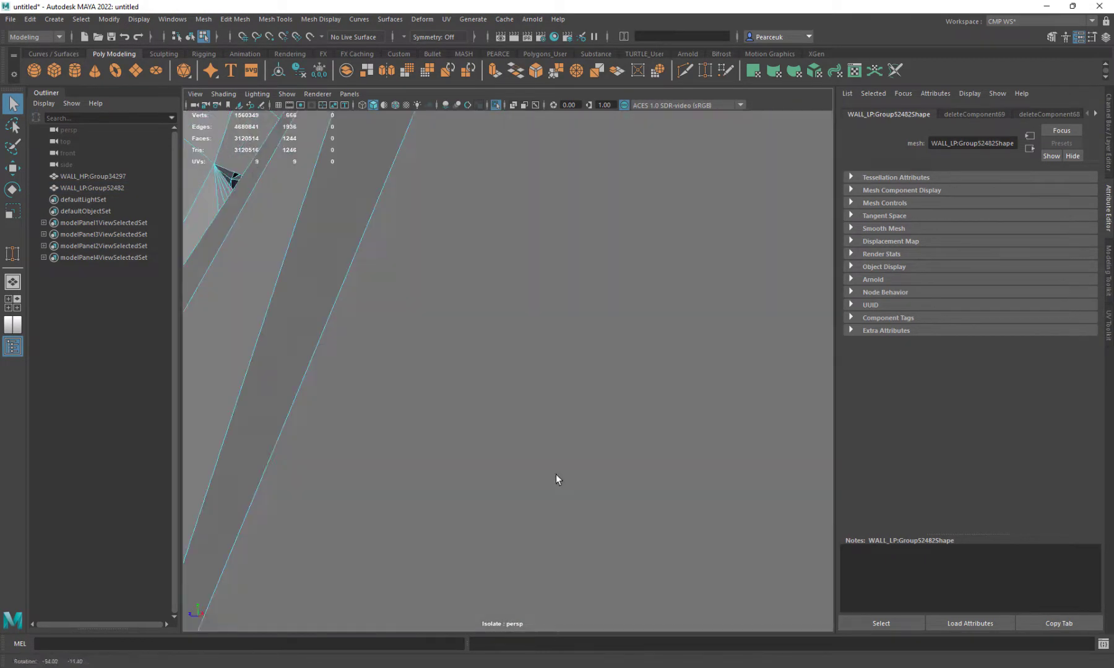
middle_click_drag(556, 474, 521, 356, "alt")
right_click_drag(521, 357, 587, 330, "alt")
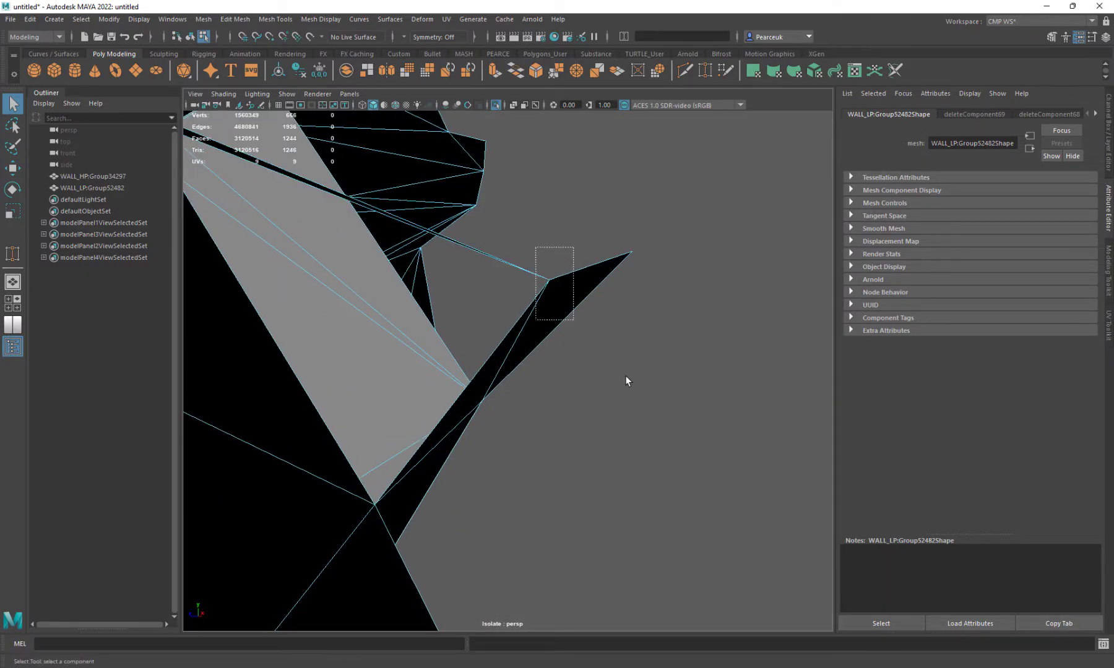
key("Delete")
scroll(628, 379, "down", 4)
left_click_drag(629, 380, 501, 381, "alt")
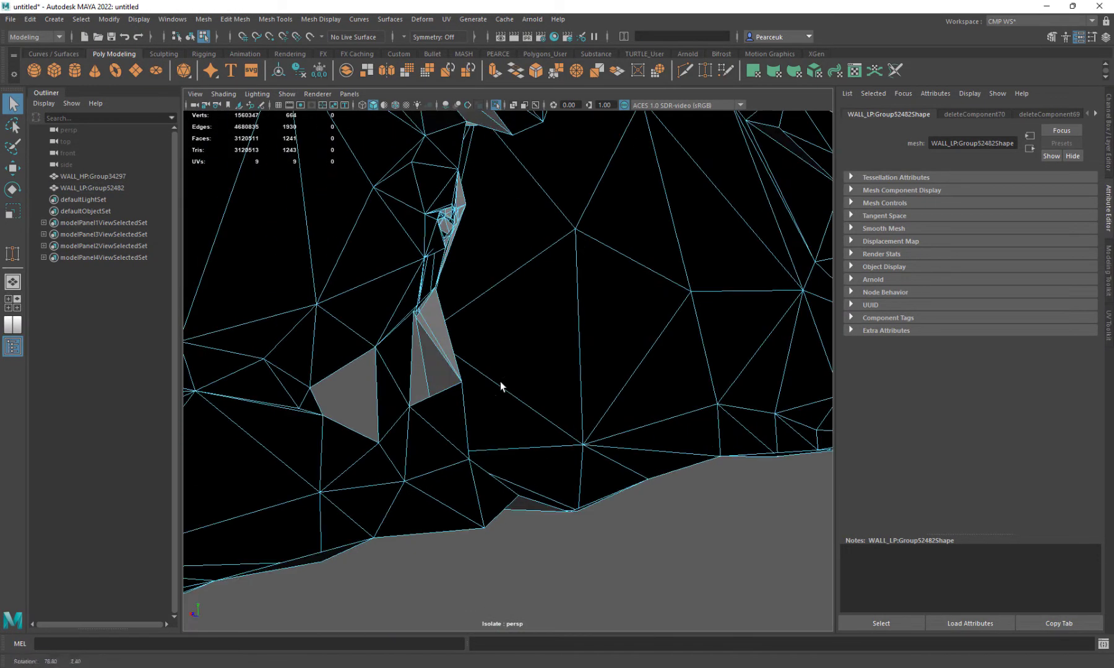
Frame the large hidden triangle inside the wall and delete it together with its adjacent sliver triangles
middle_click_drag(532, 408, 591, 478, "alt")
left_click_drag(591, 478, 266, 435, "alt")
left_click(479, 411)
key("f")
scroll(679, 352, "up", 2)
middle_click_drag(679, 353, 488, 438, "alt")
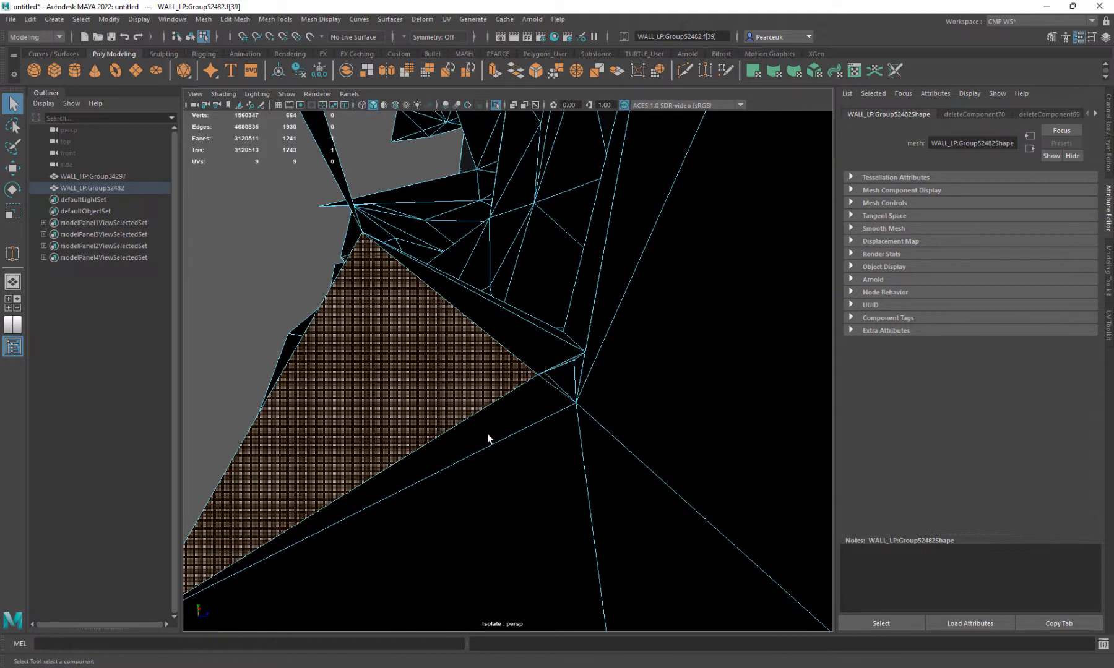
left_click(517, 415)
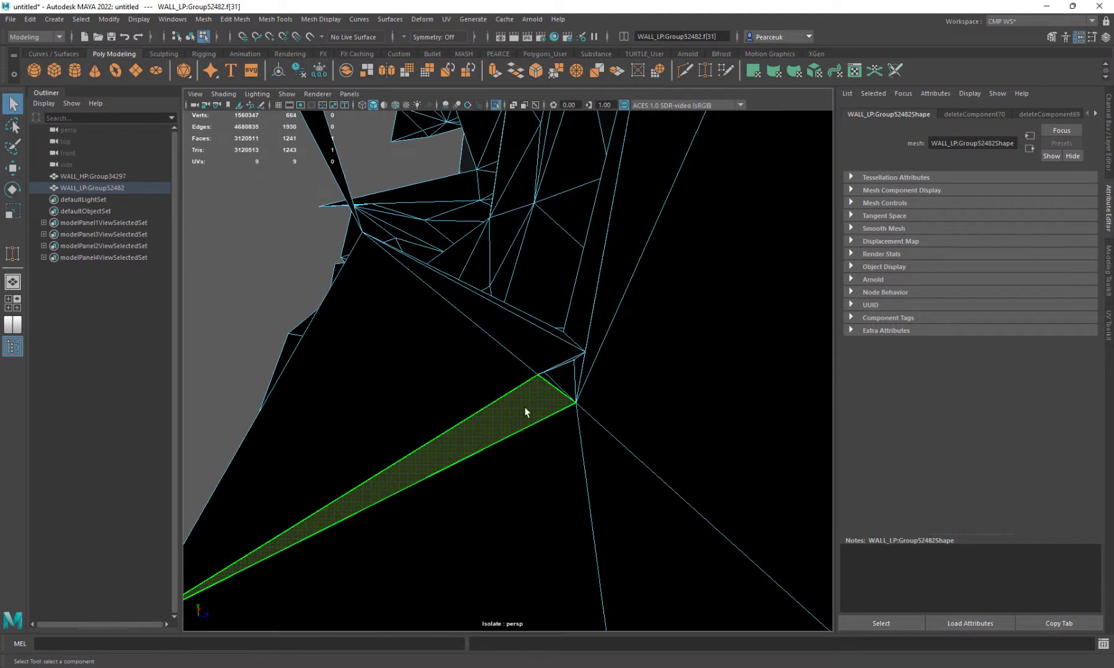
left_click(547, 325, "shift")
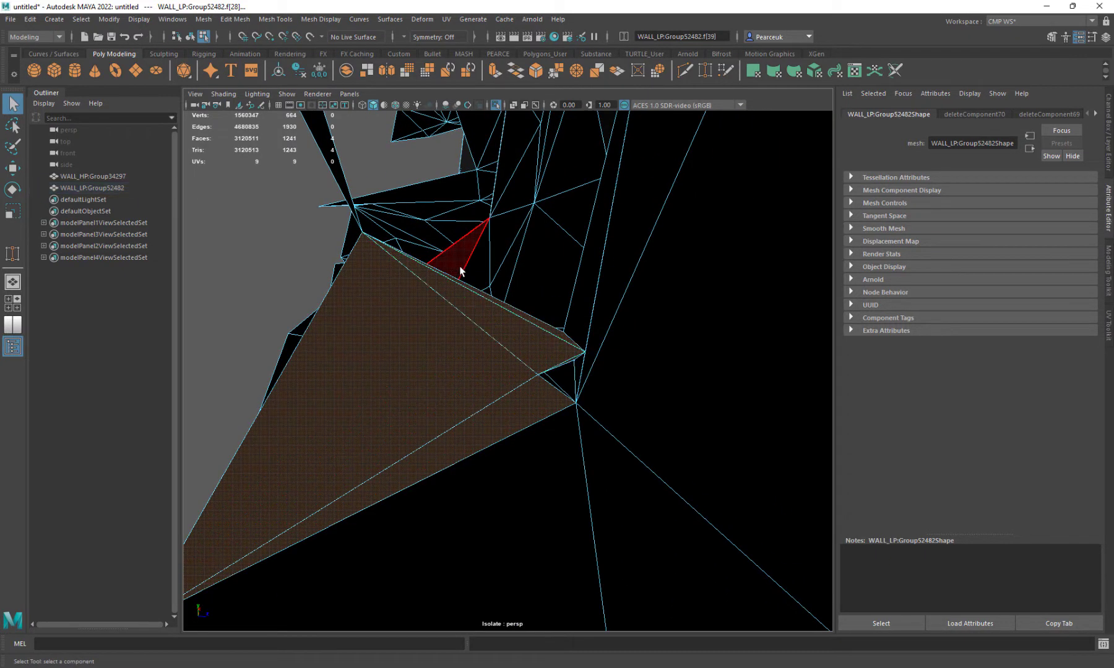
key("Delete")
Delete the remaining thin inner faces and the two small triangles lining the end of the crevice
right_click_drag(400, 215, 404, 254, "alt")
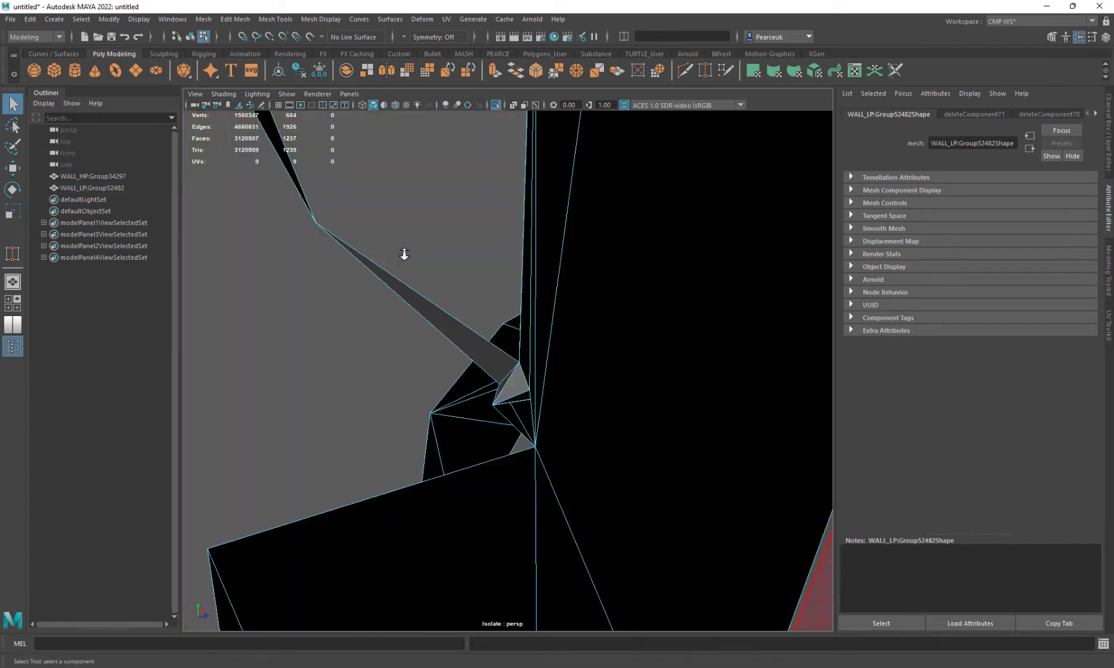
key("Delete")
left_click_drag(307, 237, 701, 302, "alt")
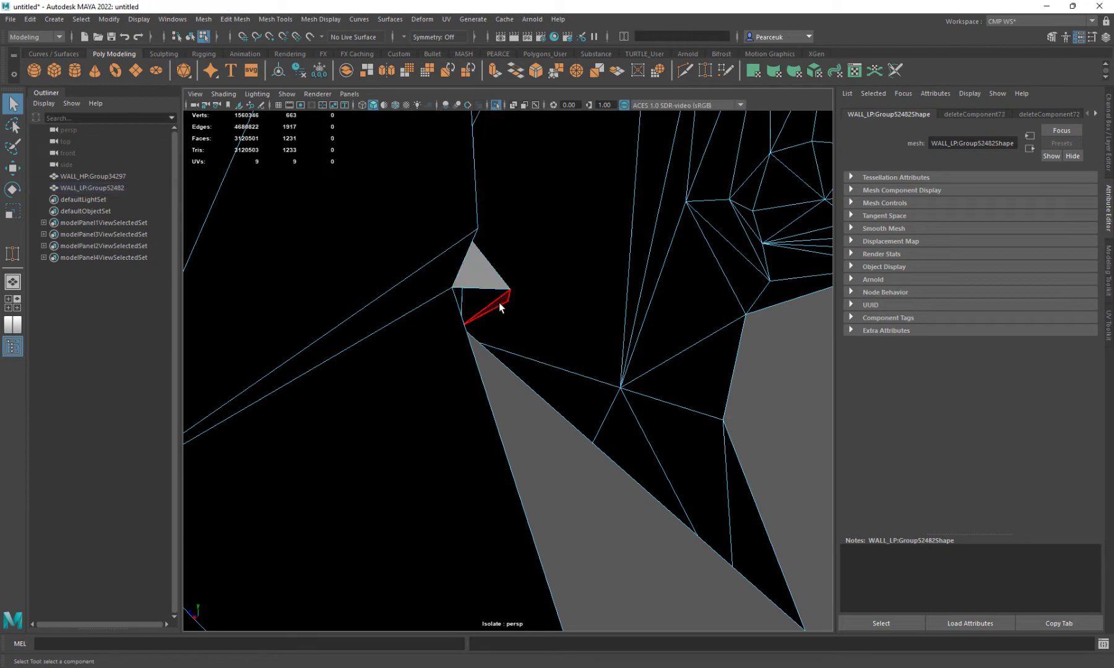
left_click(486, 286)
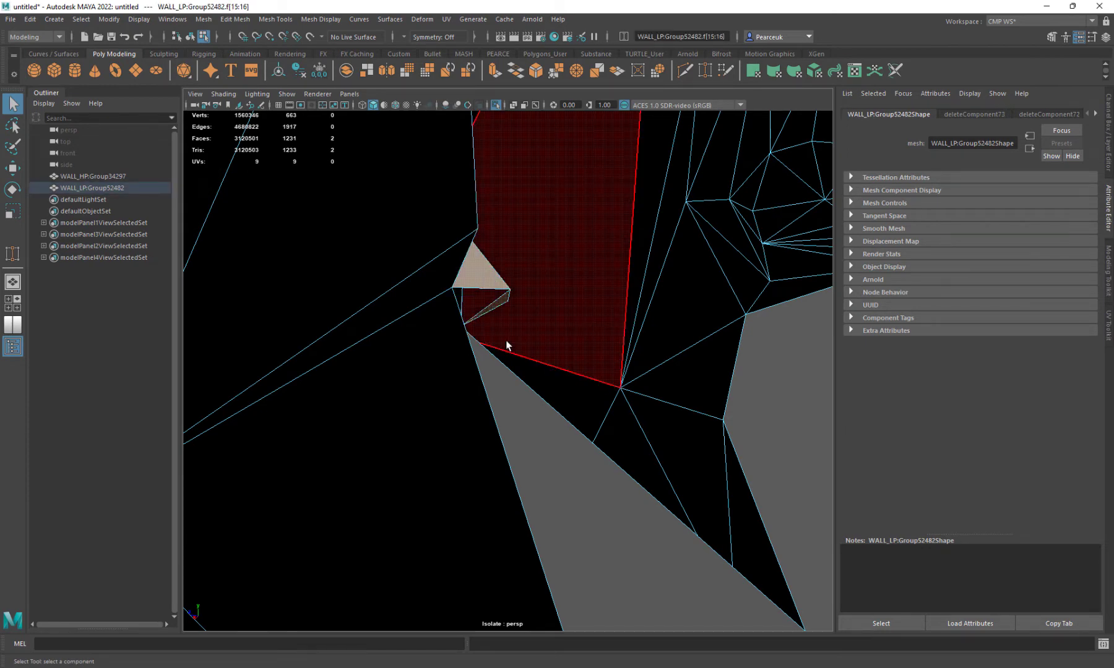
key("Delete")
left_click_drag(509, 306, 464, 339, "alt")
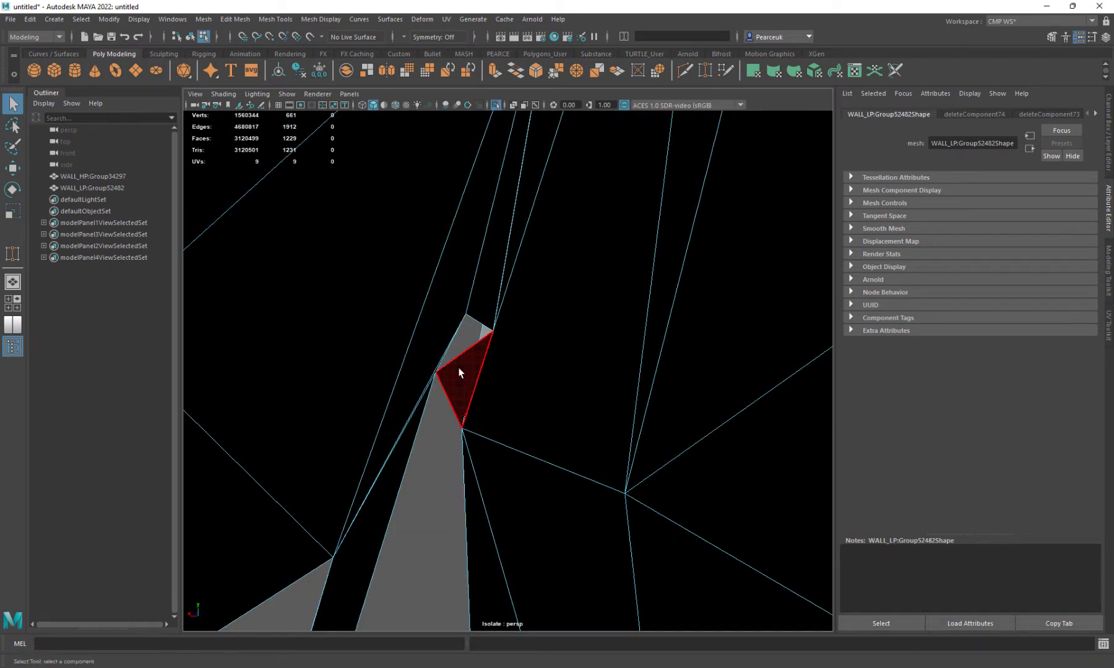
Remove the last small triangle in the crevice and target-weld the narrow gap's border vertices to close it
scroll(459, 360, "down", 2)
mouse_move(482, 289)
left_mouse_down("alt")
mouse_move(495, 239)
mouse_move(489, 291)
left_mouse_up("alt")
right_click_drag(500, 309, 442, 297)
left_click_drag(487, 353, 448, 360, "alt")
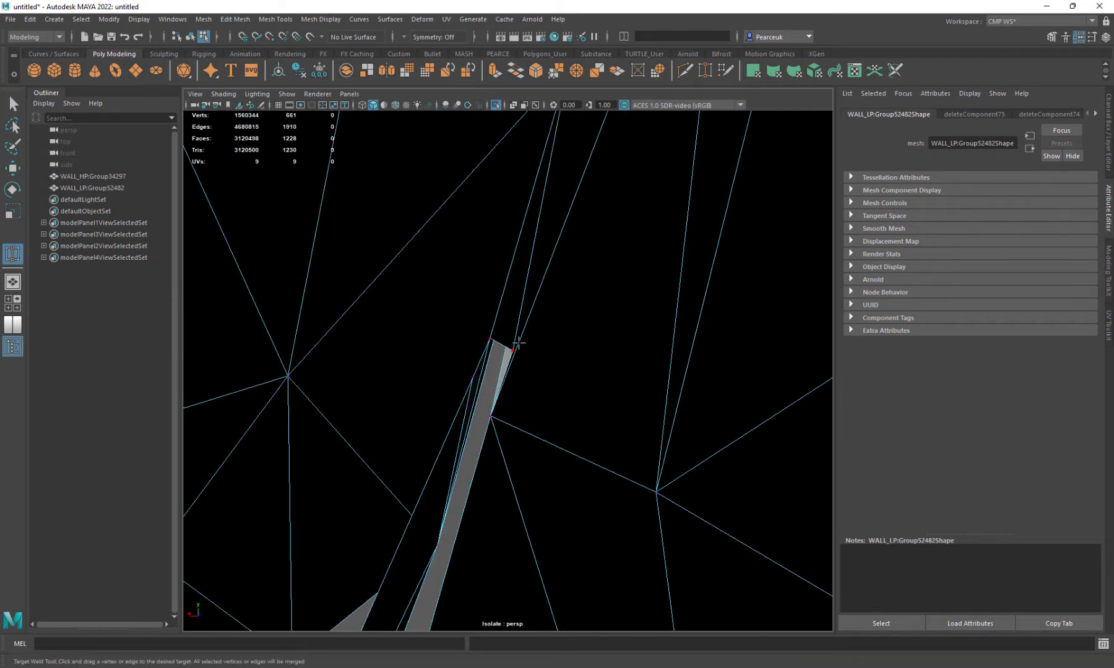
left_click_drag(479, 346, 566, 391, "alt")
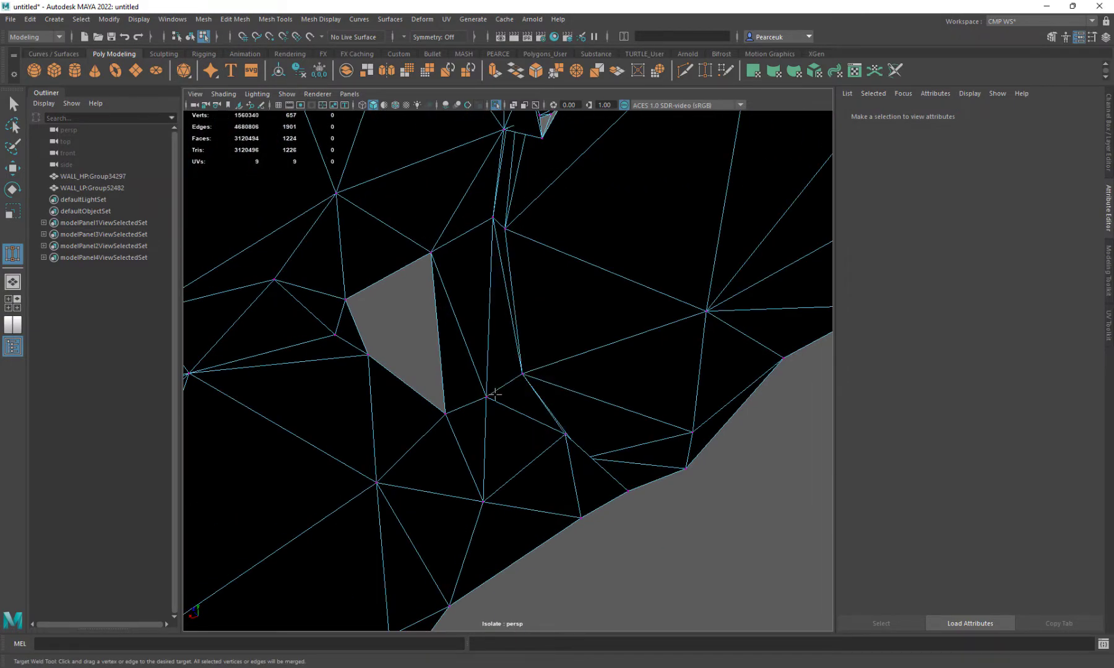
Find the remaining pocket of tangled faces behind the stones, select its hidden geometry and delete it
left_click_drag(494, 394, 406, 372, "alt")
left_click_drag(534, 307, 518, 499, "alt")
left_click_drag(511, 452, 575, 405, "alt")
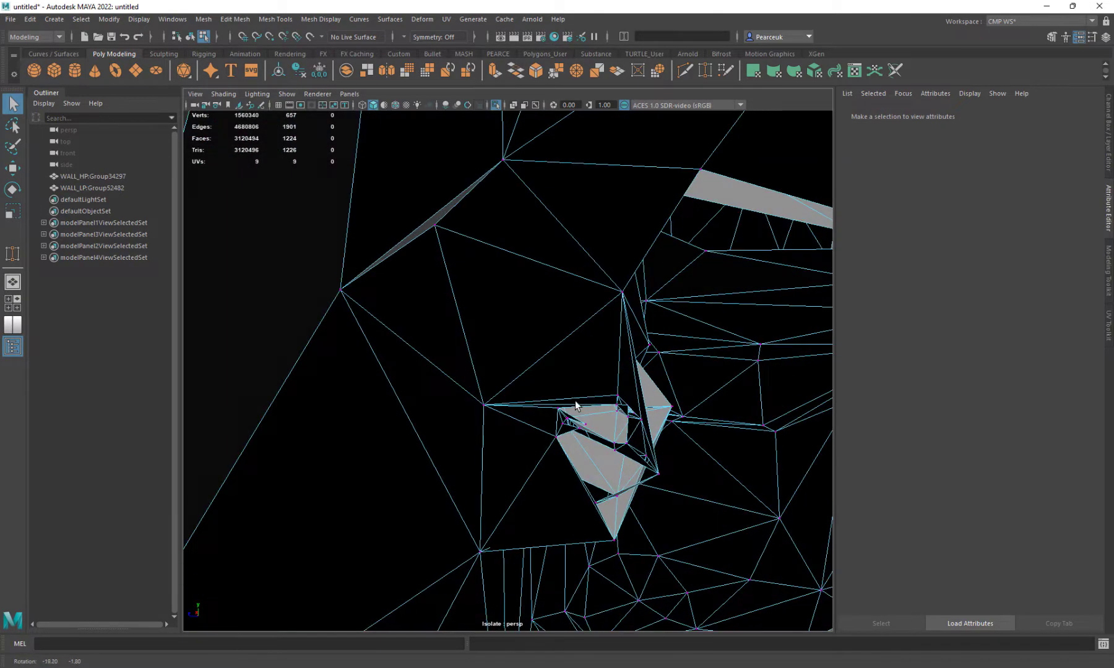
right_click_drag(569, 403, 569, 402)
left_click_drag(596, 318, 280, 405, "alt")
right_click_drag(281, 406, 435, 457, "alt")
mouse_move(435, 457)
left_mouse_down("alt")
mouse_move(412, 450)
mouse_move(436, 460)
left_mouse_up("alt")
right_click_drag(436, 459, 479, 475, "alt")
left_click_drag(479, 475, 495, 487, "alt")
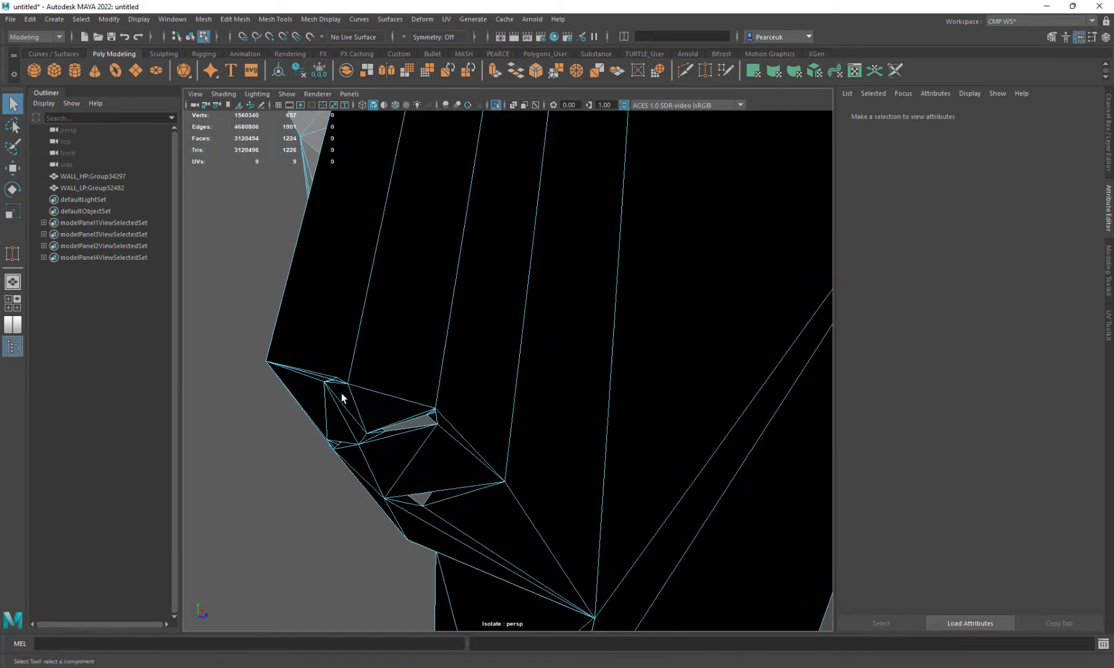
left_click_drag(270, 374, 334, 379, "alt")
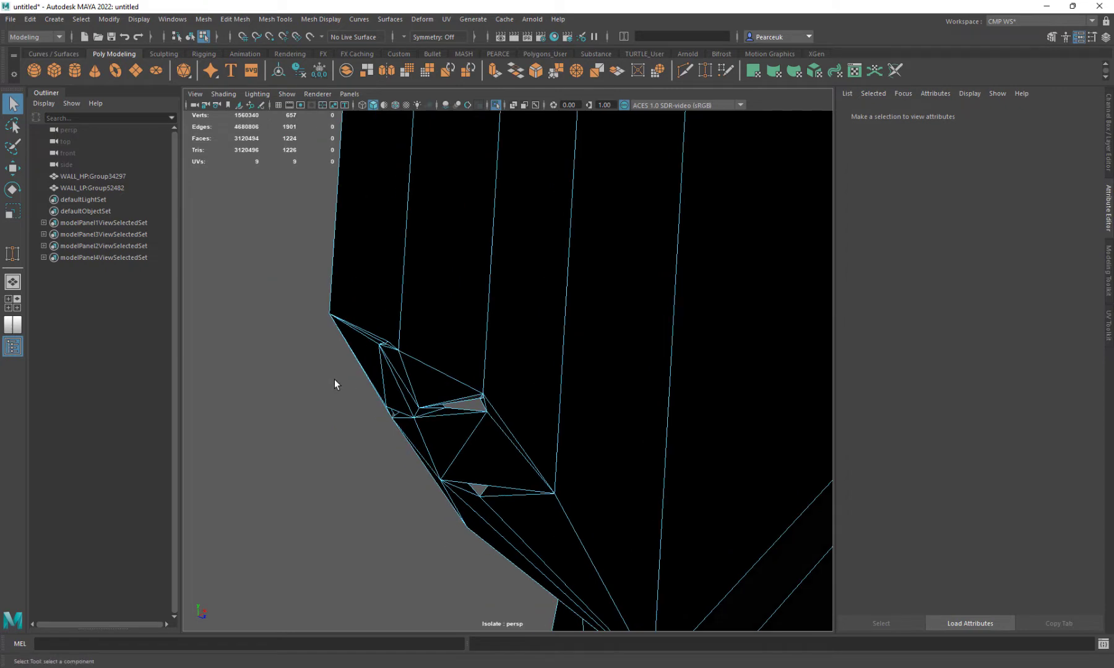
right_click_drag(362, 378, 321, 377, "alt")
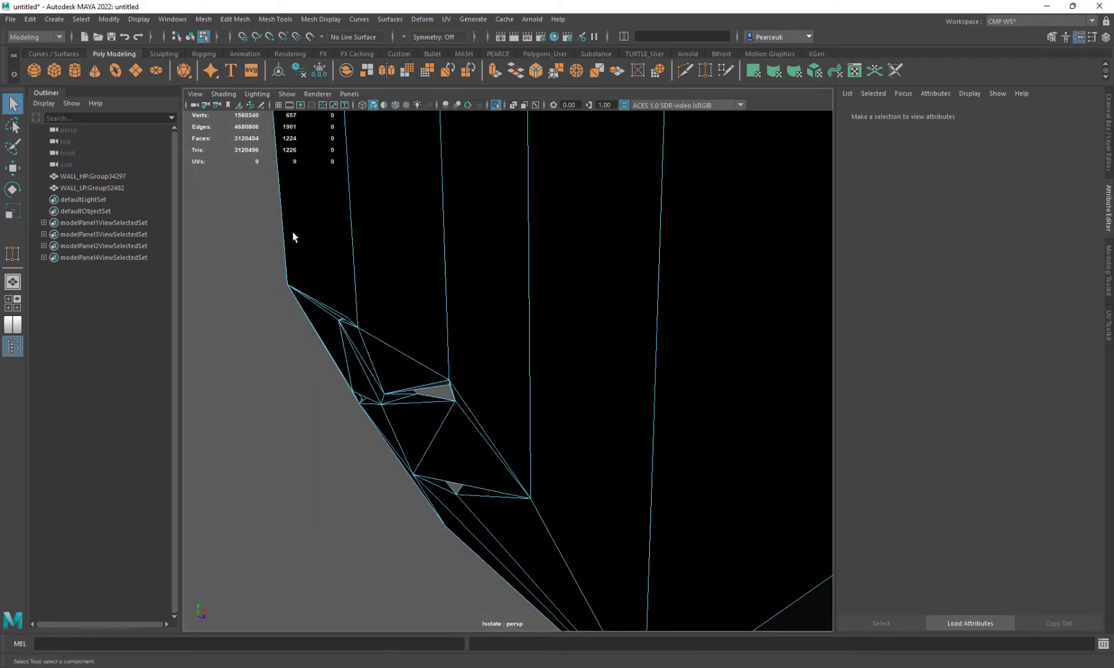
left_click_drag(537, 608, 605, 452)
scroll(599, 398, "up", 6)
scroll(593, 401, "up", 2)
scroll(528, 412, "down", 5)
right_click_drag(604, 452, 644, 455, "alt")
left_click_drag(644, 455, 437, 418, "alt")
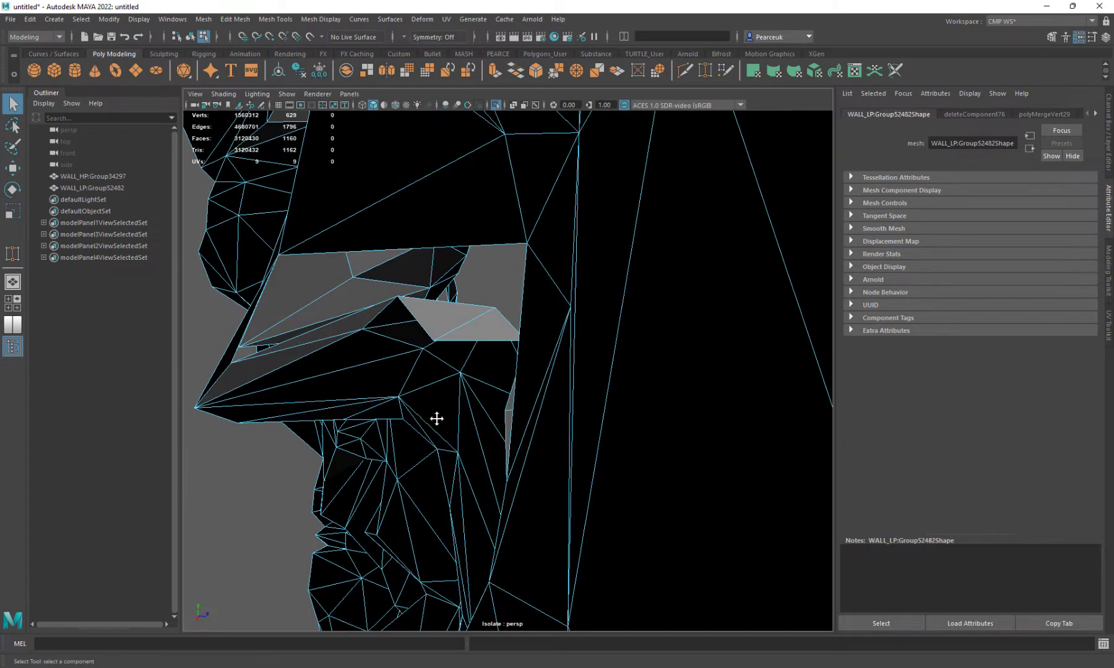
Extrude the open border edge in the crevice between the two lower stones on the wall's front
middle_click_drag(438, 418, 569, 452, "alt")
left_click_drag(569, 452, 440, 465, "alt")
scroll(529, 442, "down", 10)
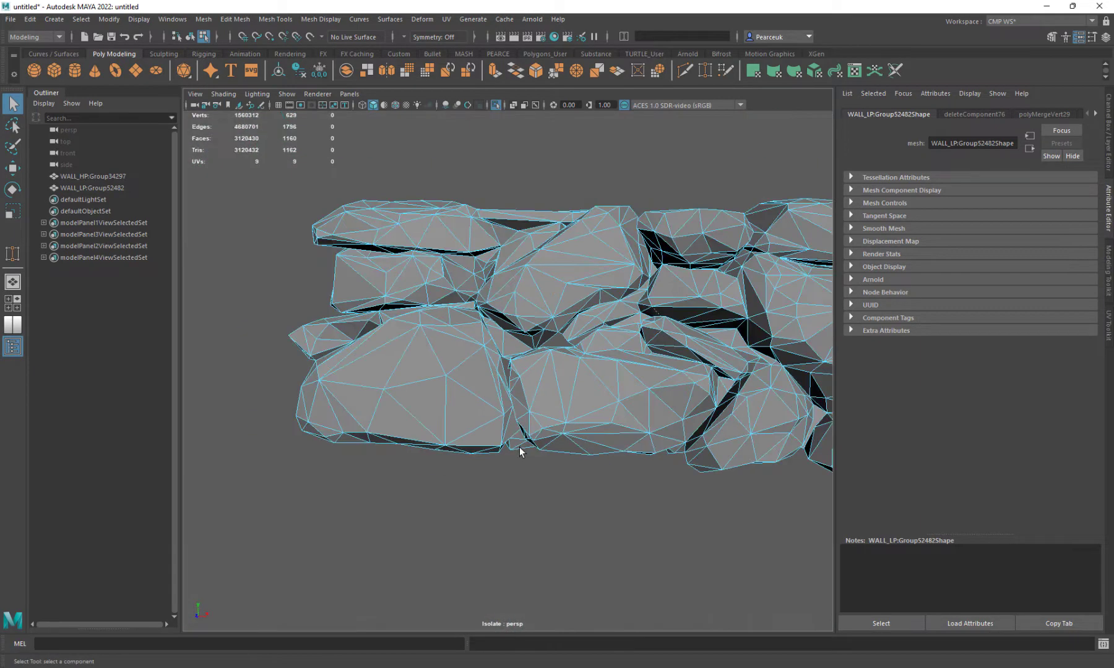
left_click_drag(519, 452, 544, 480, "alt")
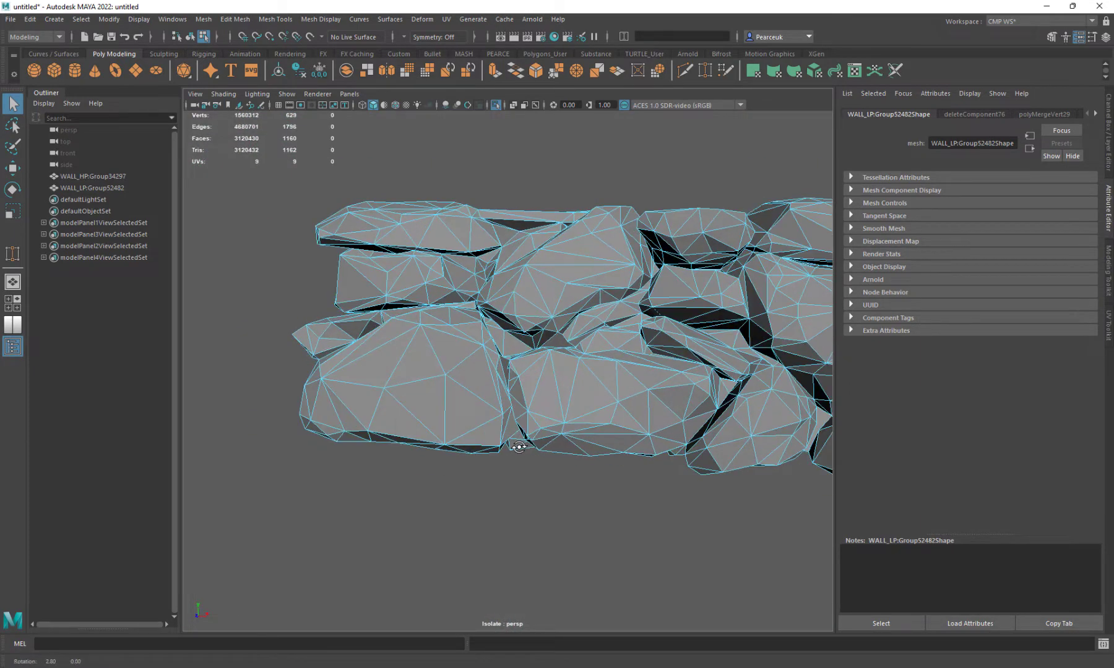
right_click_drag(545, 479, 622, 484, "alt")
left_click_drag(622, 484, 590, 453, "alt")
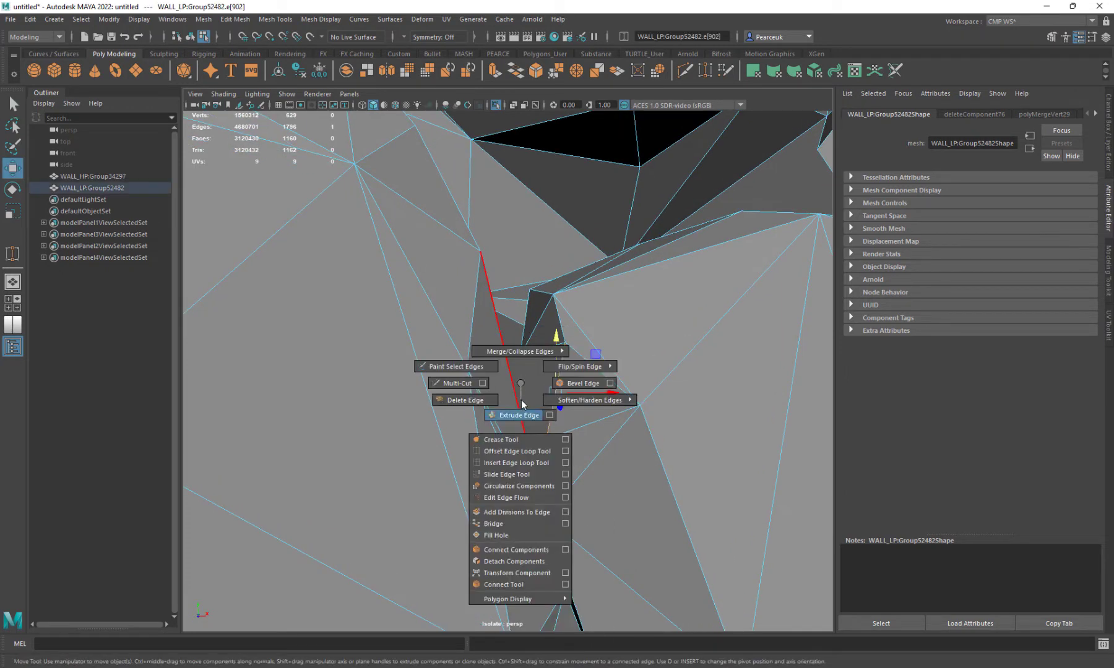
key("t")
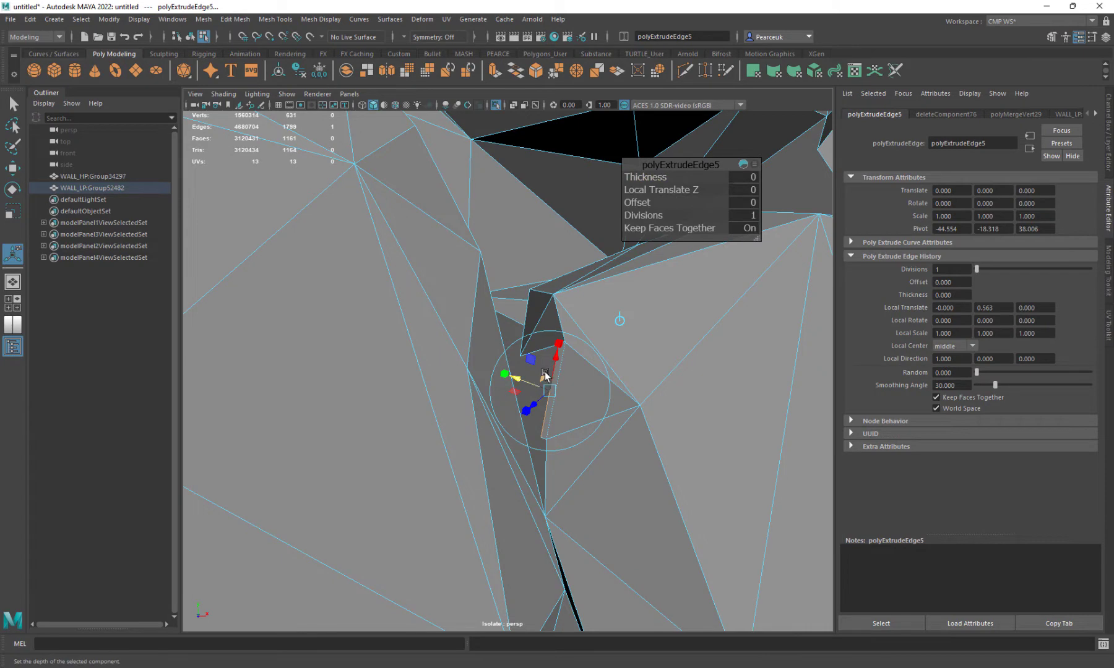
Target-weld the extruded edge's two free vertices onto existing border vertices across the gap
right_click_drag(519, 381, 535, 428)
left_click(534, 399)
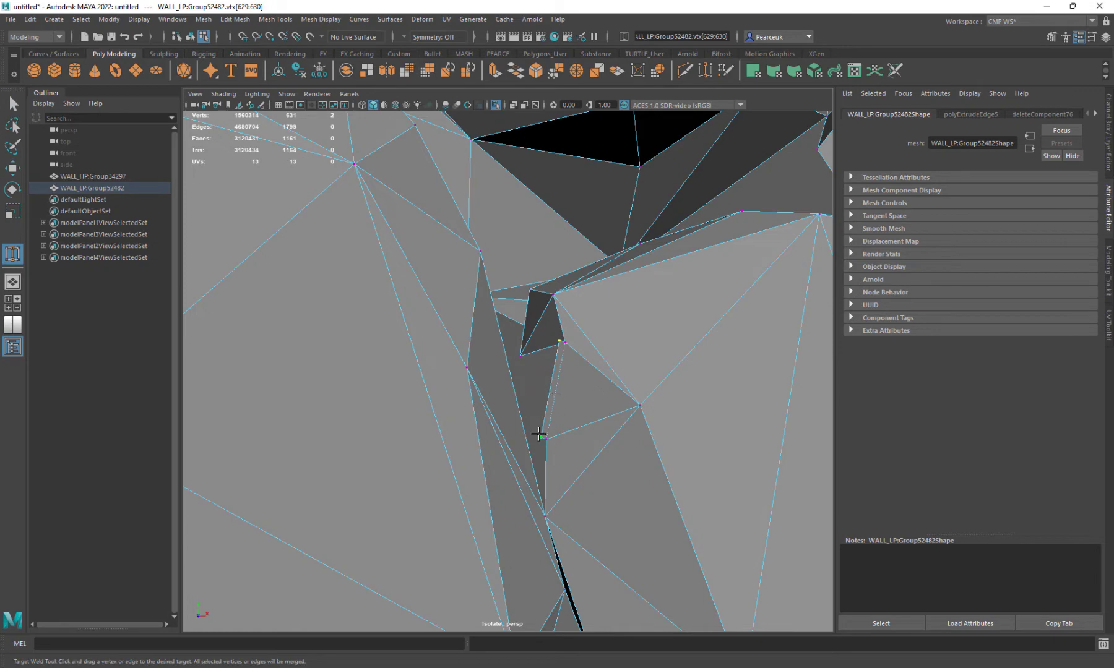
left_click_drag(545, 415, 453, 430)
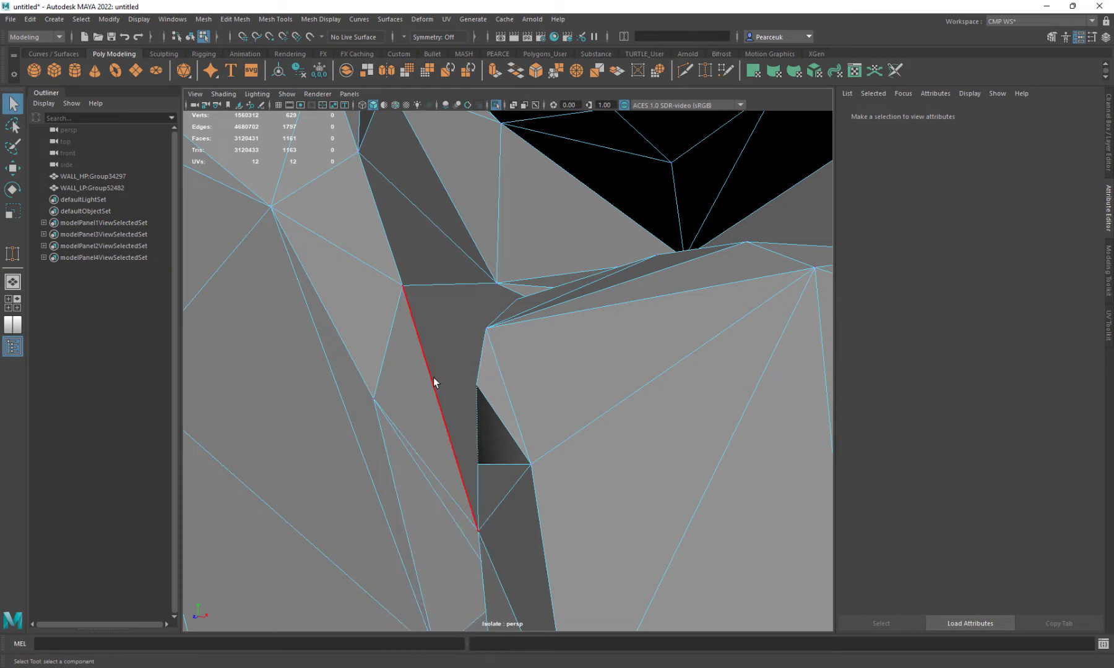
Extrude the long open border edge beside the small dark gap in the crevice toward the opposite stone
left_click(435, 382)
right_click(450, 351, "shift")
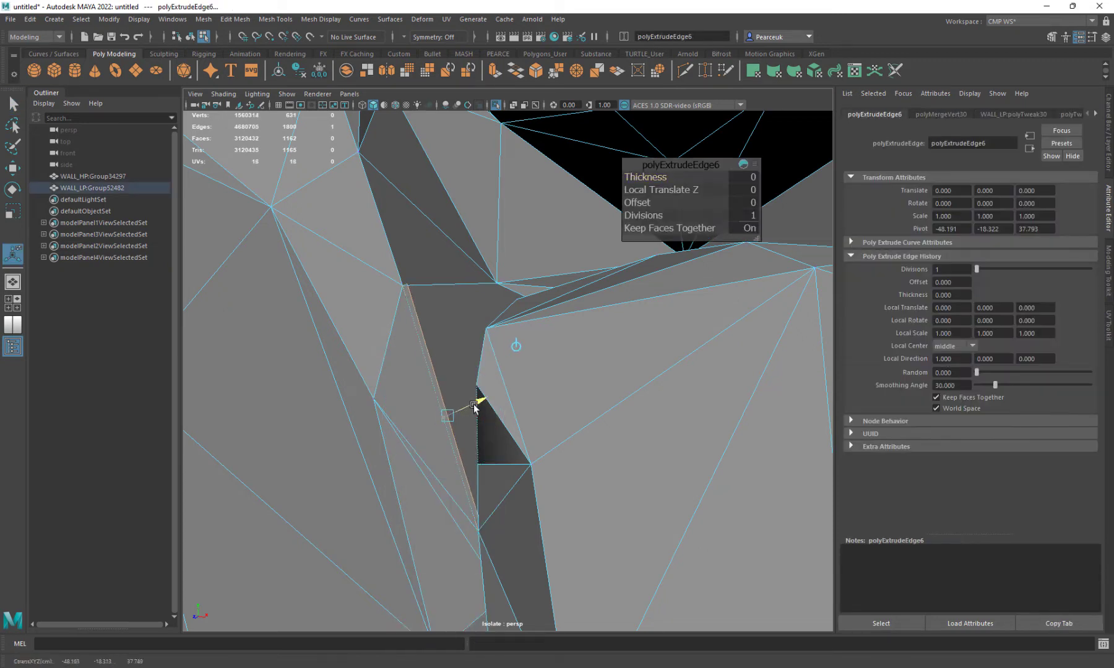
right_click_drag(377, 299, 377, 299)
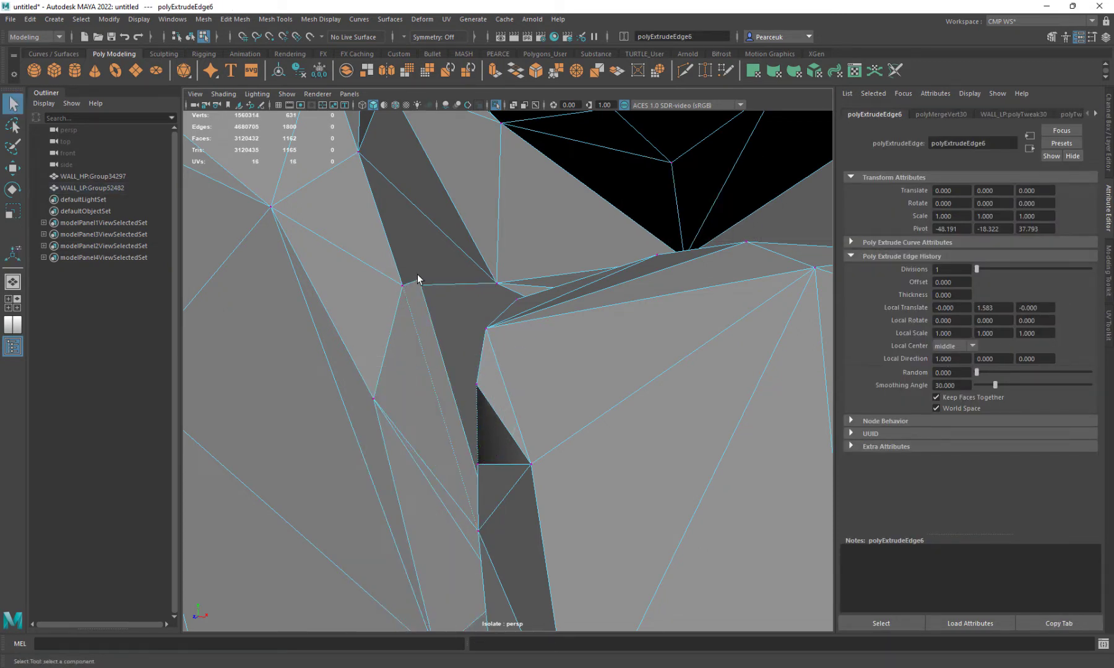
Target-weld the new edge's two free vertices onto the neighbouring border vertices across the crevice
left_click(418, 279)
left_click_drag(456, 396, 610, 450, "alt")
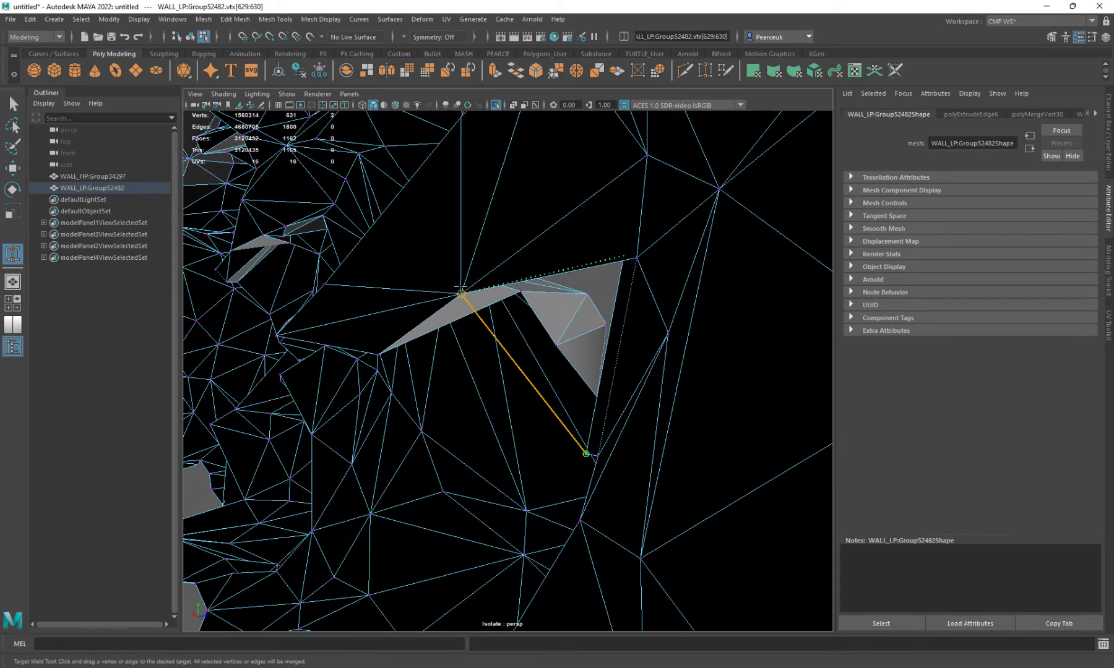
left_click(470, 320)
left_click_drag(470, 320, 253, 379, "alt")
left_click_drag(383, 397, 484, 360, "alt")
key("w")
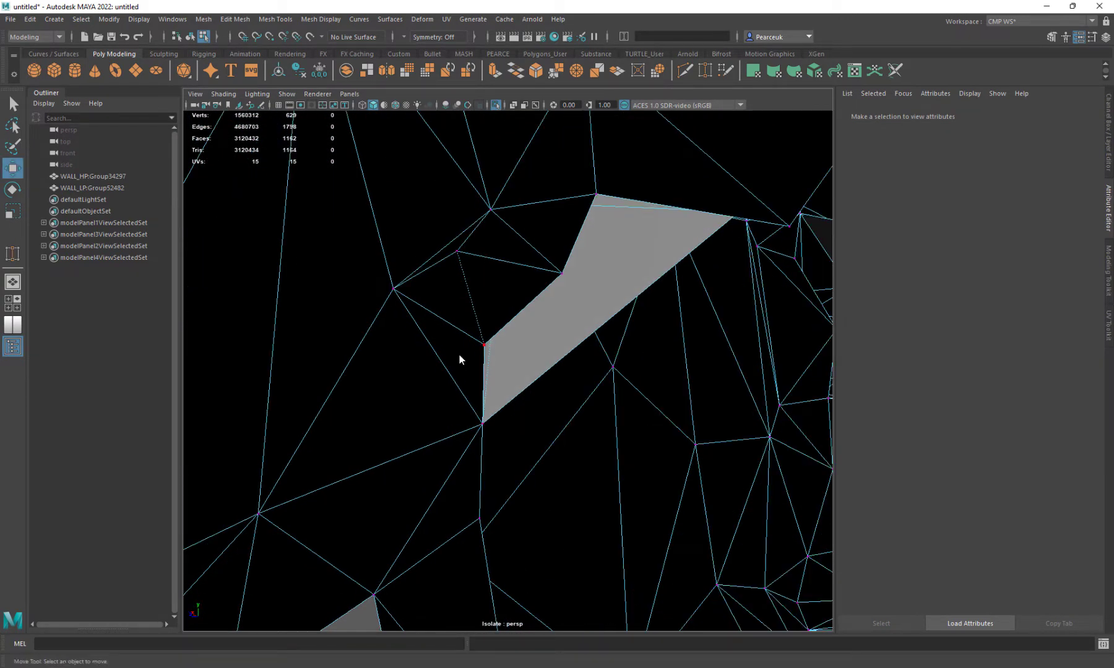
Extrude the short border edge at the end of the remaining gap and target-weld its free vertices onto the surrounding border
left_click(485, 390)
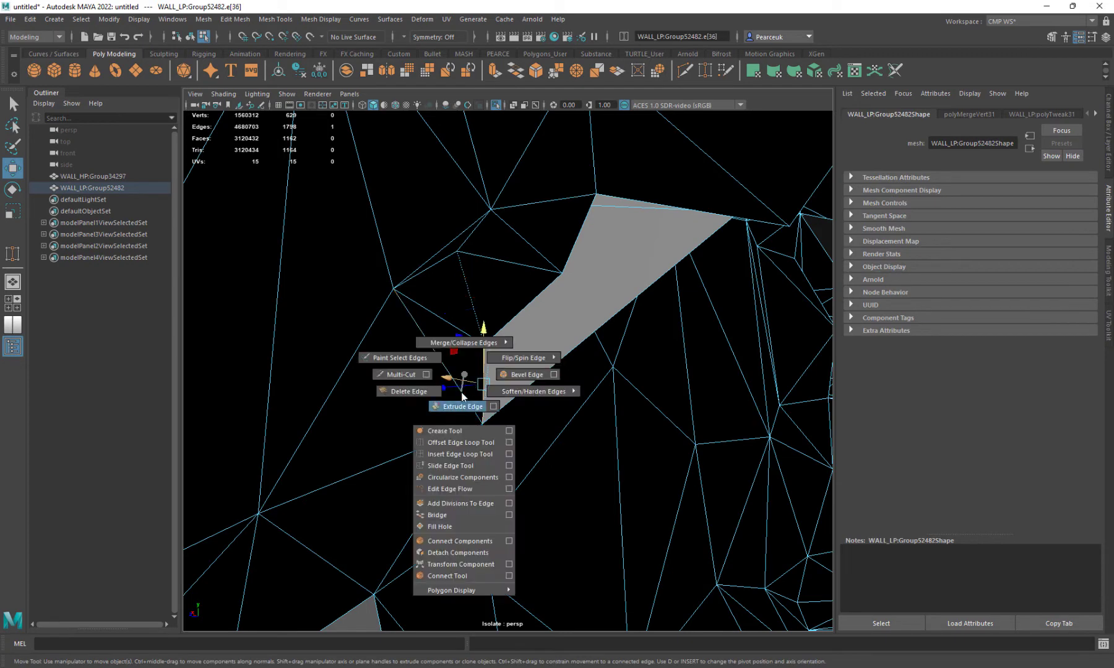
left_click_drag(489, 383, 491, 380, "alt")
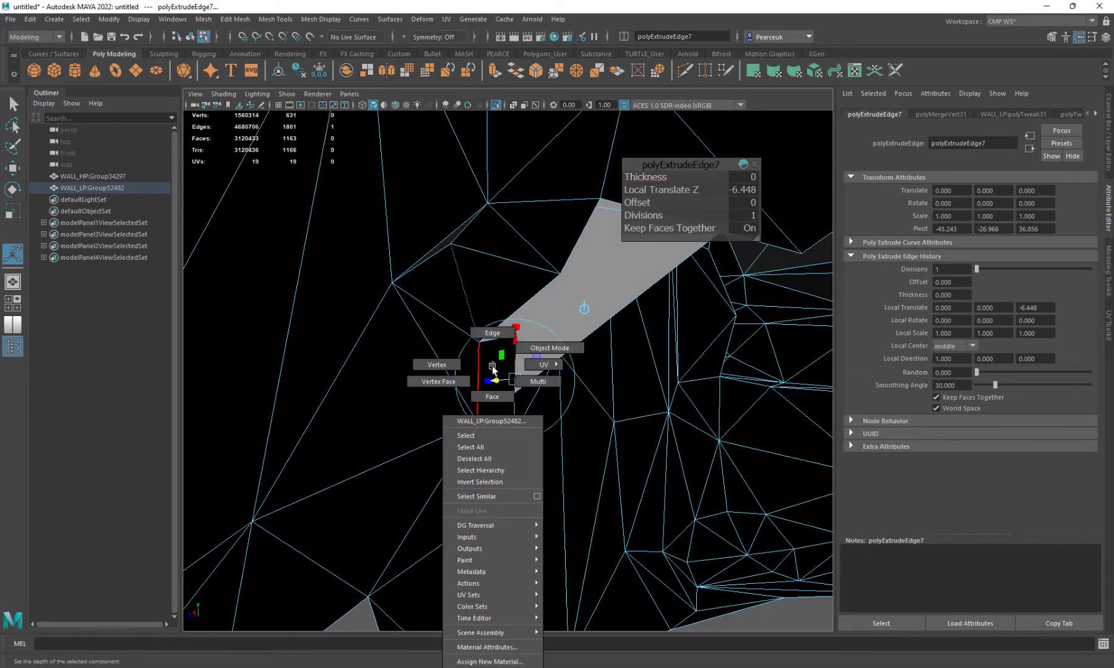
left_click(516, 336)
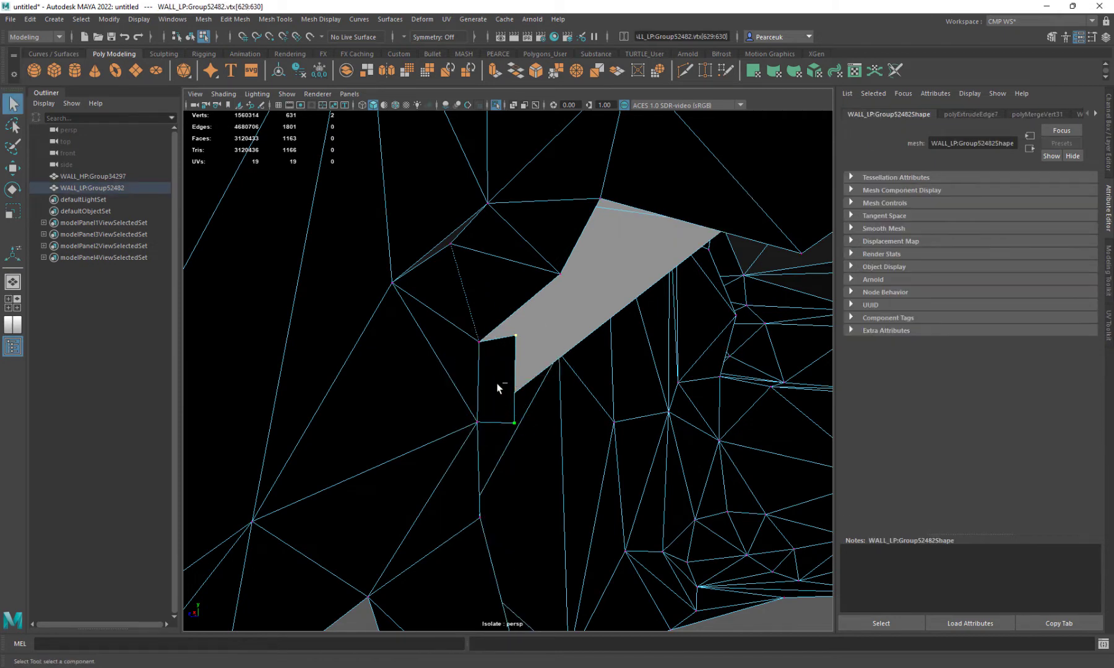
right_click_drag(499, 354, 499, 374, "shift")
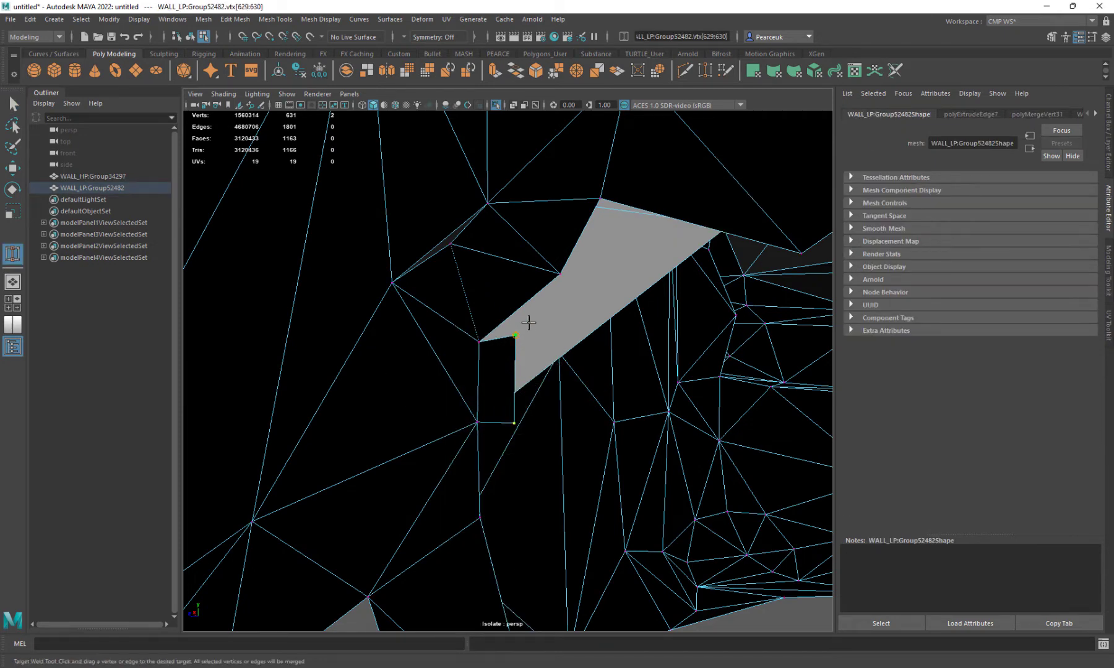
left_click_drag(562, 271, 561, 273)
left_click_drag(556, 359, 563, 298, "alt")
scroll(499, 345, "down", 3)
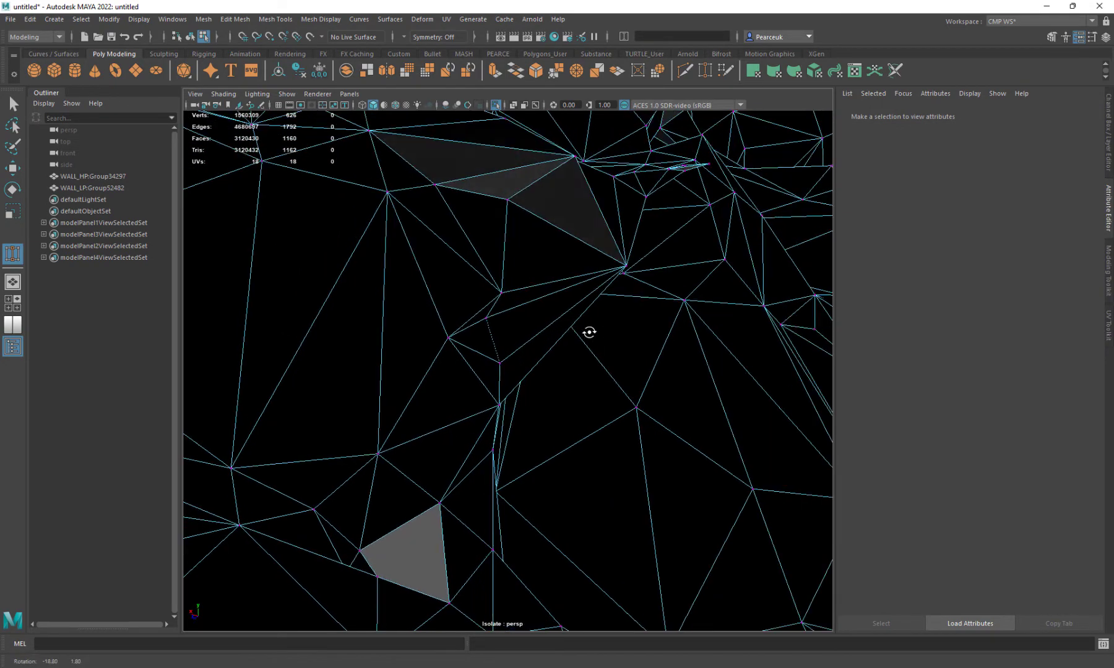
Target-weld the stray border vertices around the adjacent elongated hole into its corners, reducing it to a simple triangular opening
mouse_move(508, 346)
left_mouse_down("alt")
mouse_move(282, 379)
mouse_move(351, 374)
mouse_move(362, 357)
mouse_move(398, 351)
mouse_move(343, 373)
mouse_move(348, 385)
mouse_move(313, 368)
mouse_move(672, 345)
mouse_move(651, 362)
mouse_move(525, 343)
mouse_move(523, 333)
left_mouse_up("alt")
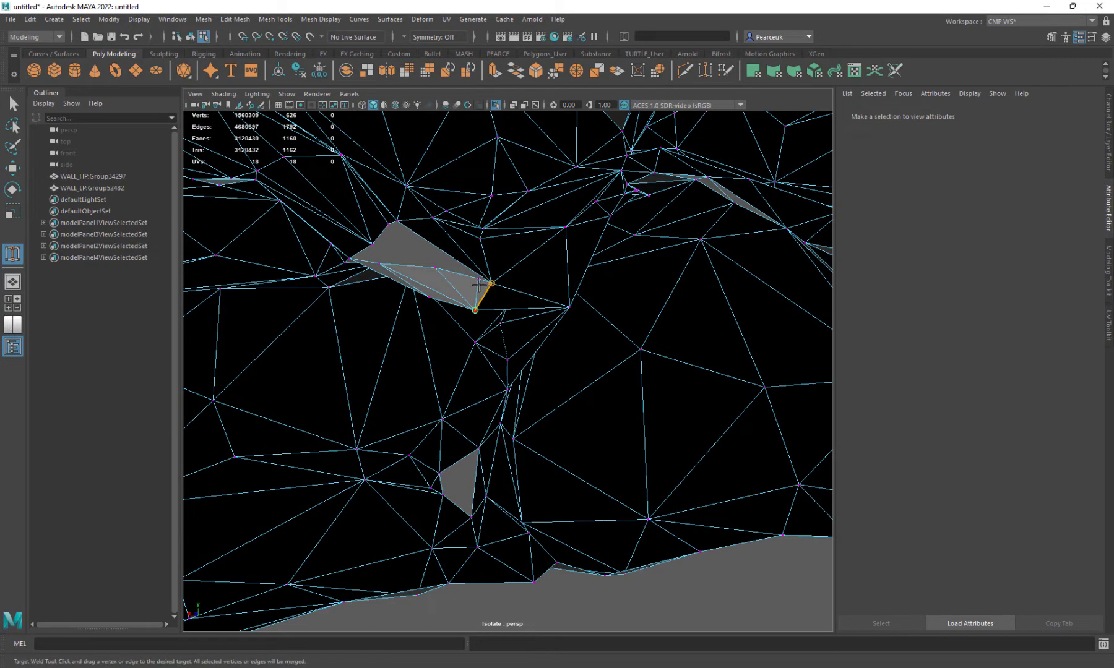
left_click_drag(479, 285, 491, 284)
left_click_drag(402, 303, 449, 403, "alt")
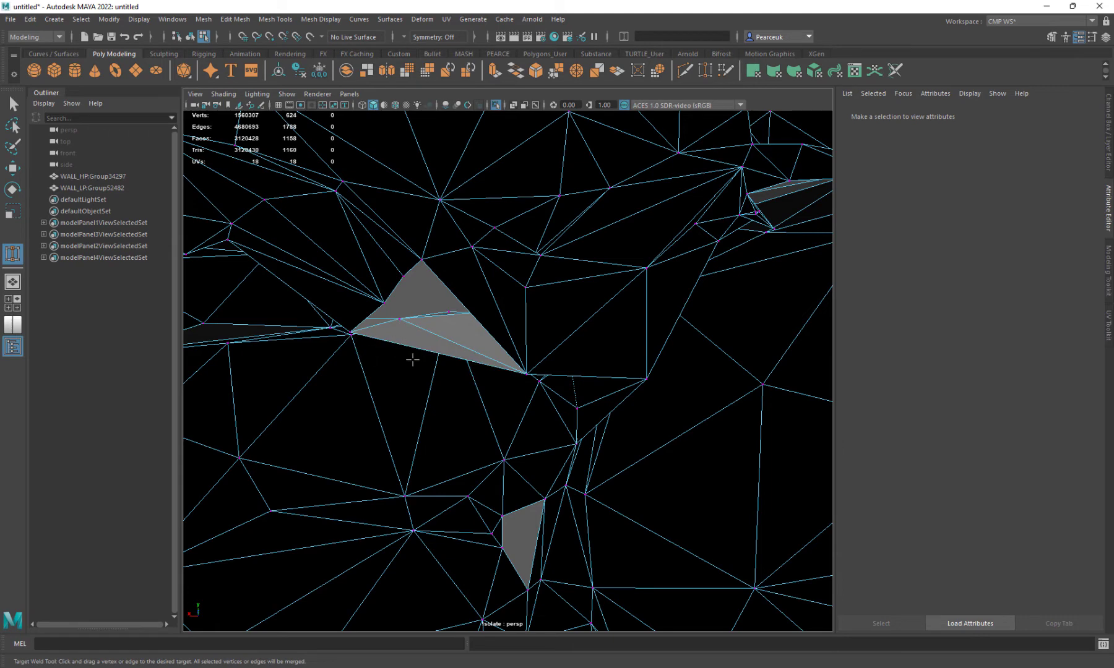
left_click_drag(412, 359, 424, 323, "alt")
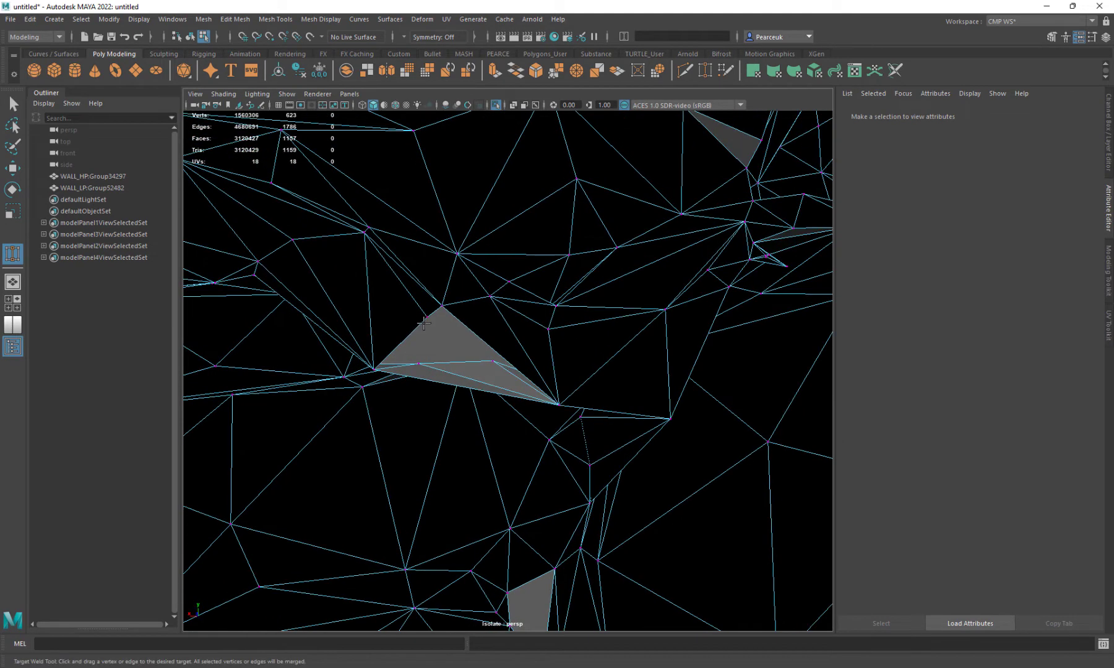
left_click_drag(379, 365, 374, 369)
left_click_drag(390, 362, 371, 378, "alt")
key("w")
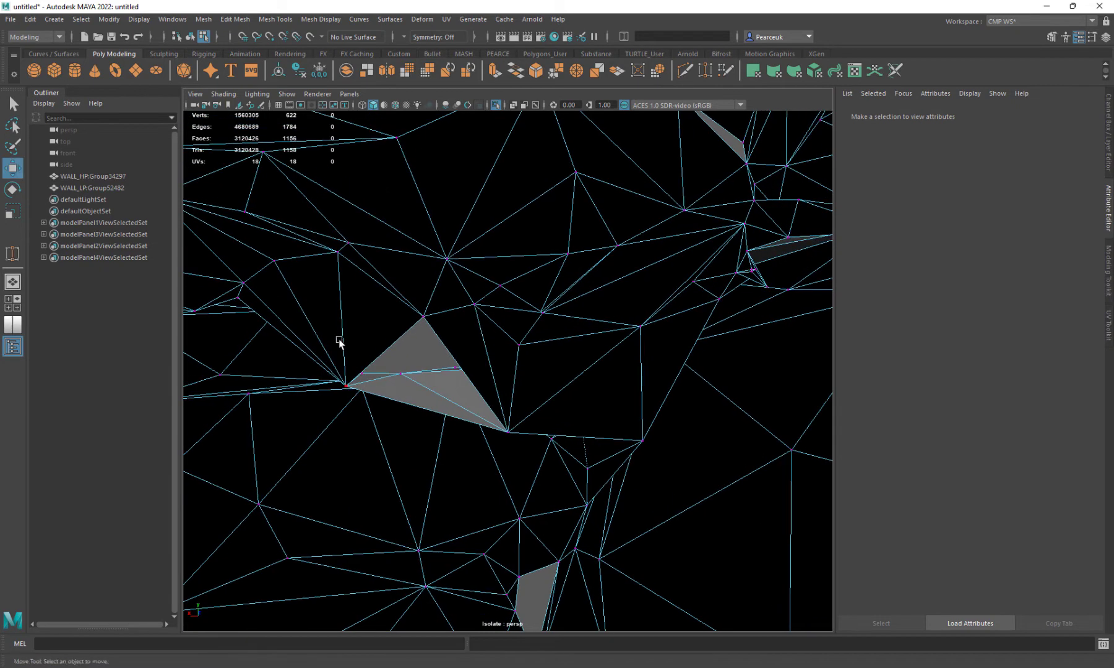
Fill the simplified triangular hole from its border edge
right_click_drag(340, 342, 343, 292)
left_click(382, 347)
right_click_drag(374, 335, 364, 485, "shift")
Target-weld the extra border vertex of the small hole near the wall's lower edge onto its neighbouring vertex
left_click_drag(363, 484, 491, 444, "alt")
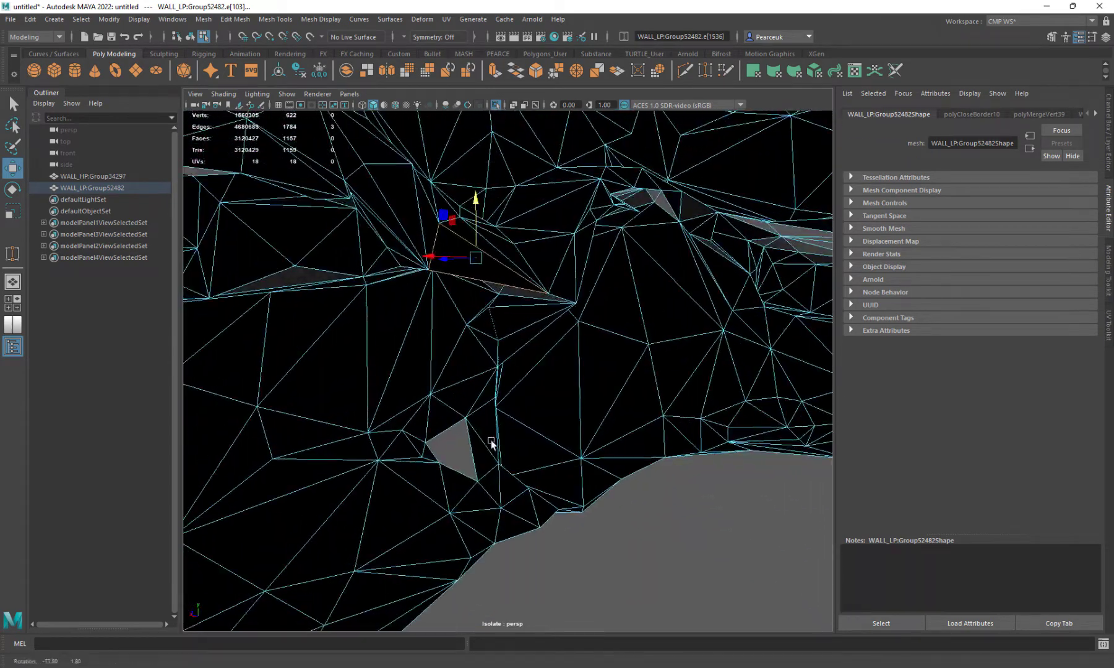
middle_click_drag(471, 493, 439, 422, "alt")
right_click_drag(439, 421, 560, 510, "alt")
mouse_move(396, 455)
left_mouse_down("alt")
mouse_move(390, 470)
mouse_move(401, 472)
left_mouse_up("alt")
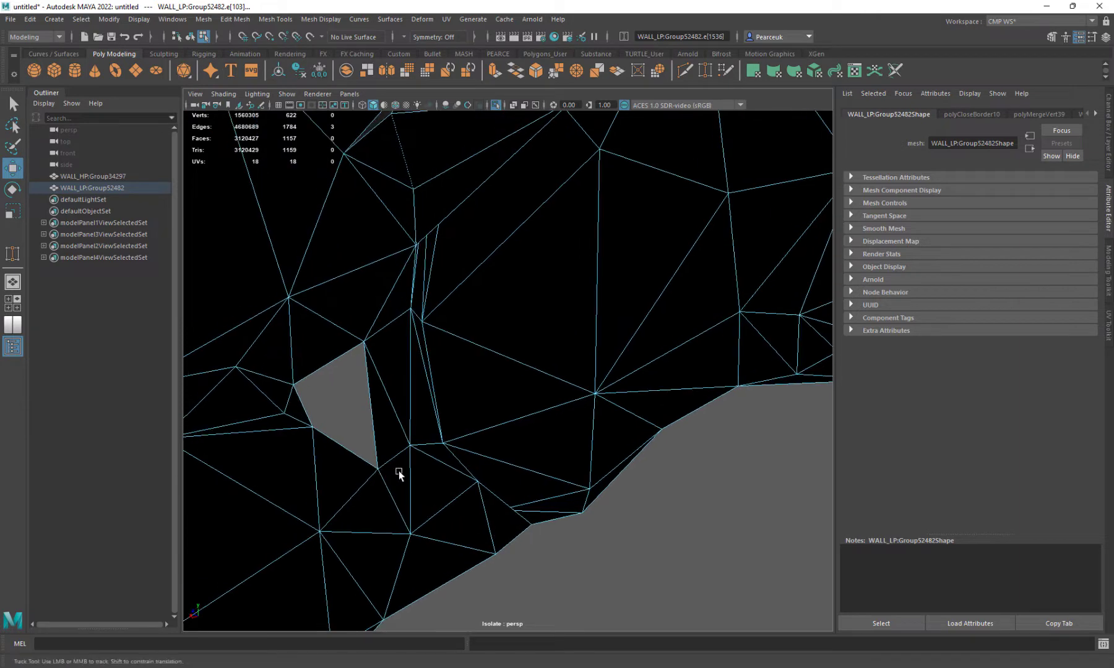
middle_click_drag(400, 472, 488, 463, "alt")
mouse_move(393, 396)
right_mouse_down()
mouse_move(379, 393)
mouse_move(392, 385)
right_mouse_up()
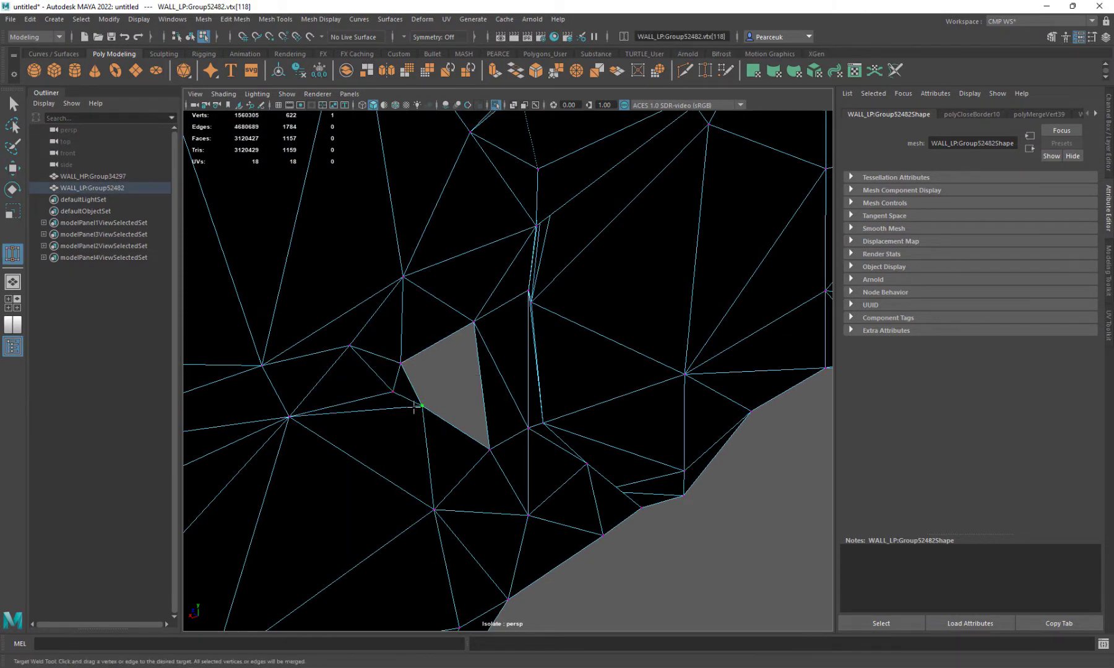
left_click_drag(429, 443, 426, 407)
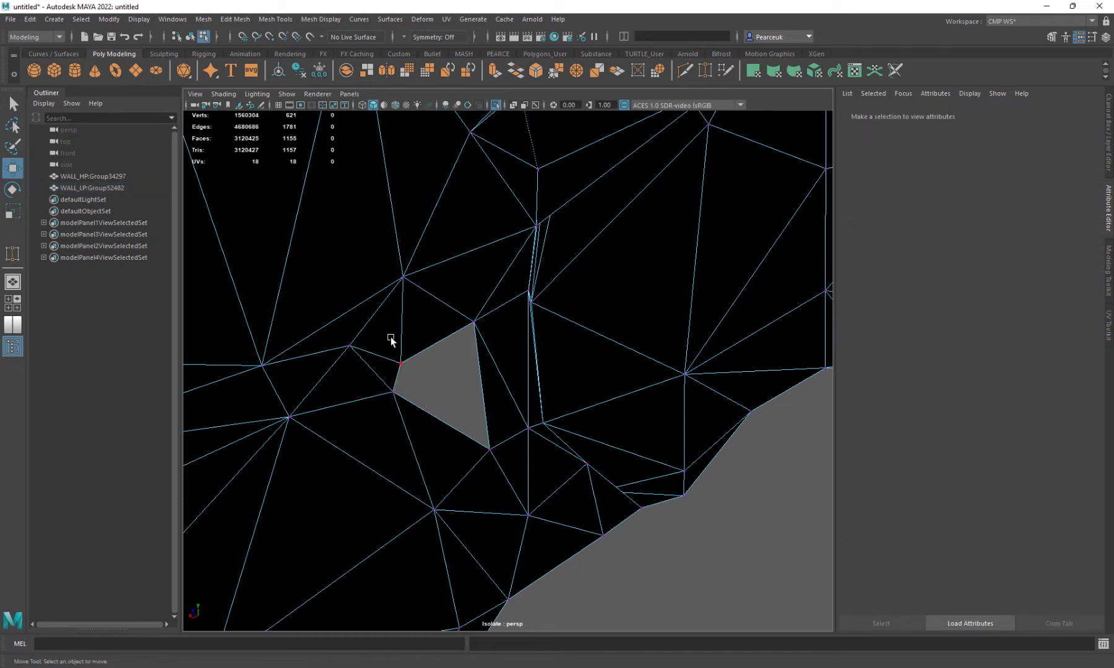
Fill the small four-sided hole near the wall's lower edge
left_click_drag(390, 336, 409, 329, "alt")
right_click_drag(409, 329, 409, 302)
double_click(427, 352)
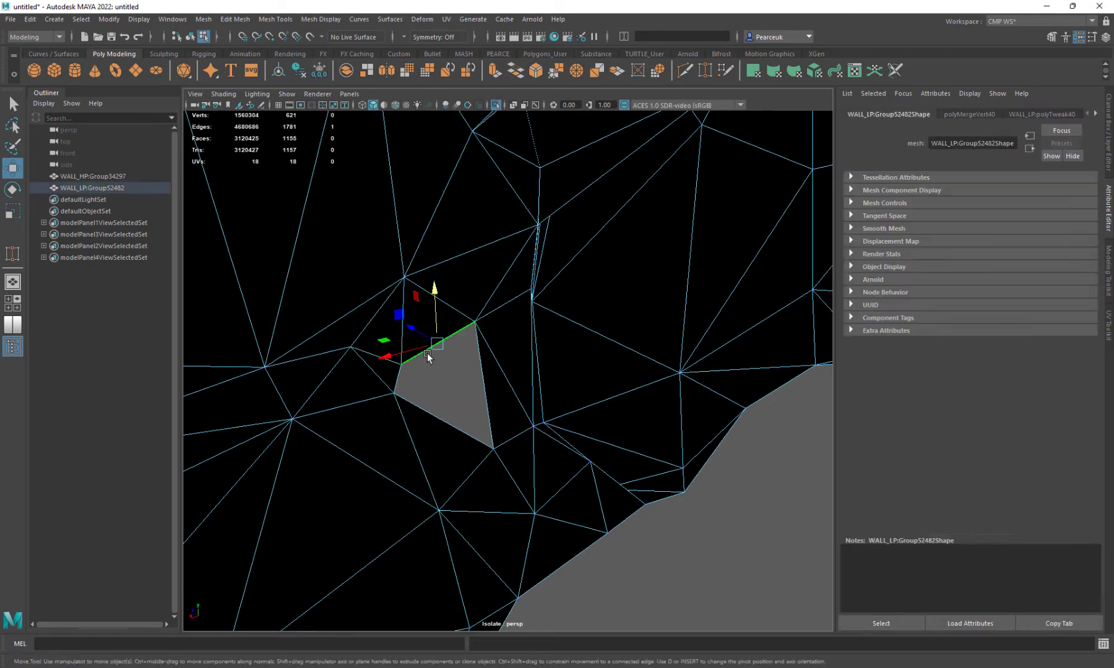
right_click(364, 362, "shift")
right_click_drag(367, 499, 366, 511, "shift")
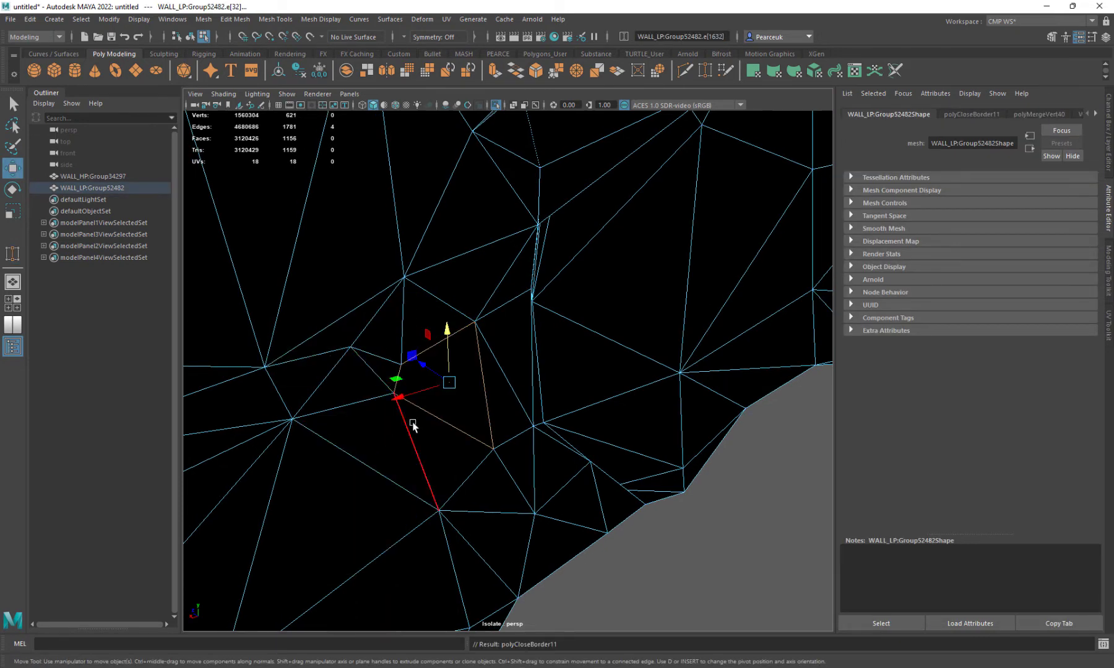
Cut the newly filled four-sided face diagonally between two opposite vertices with Multi-Cut
right_click_drag(460, 364, 412, 374)
right_click_drag(412, 374, 358, 380, "shift")
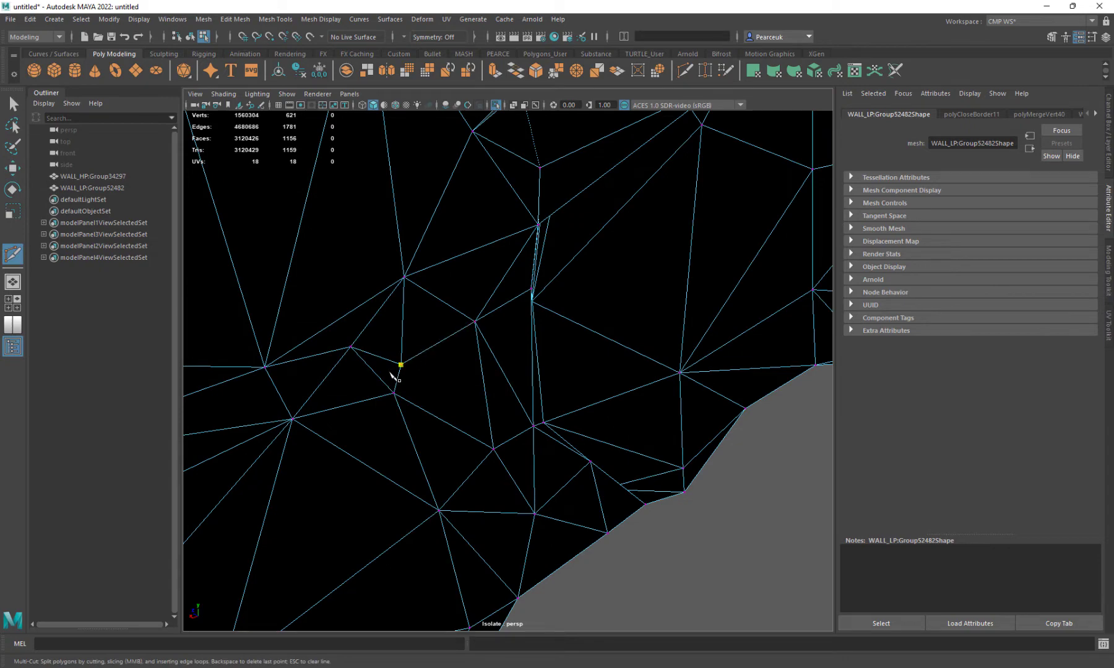
key("q")
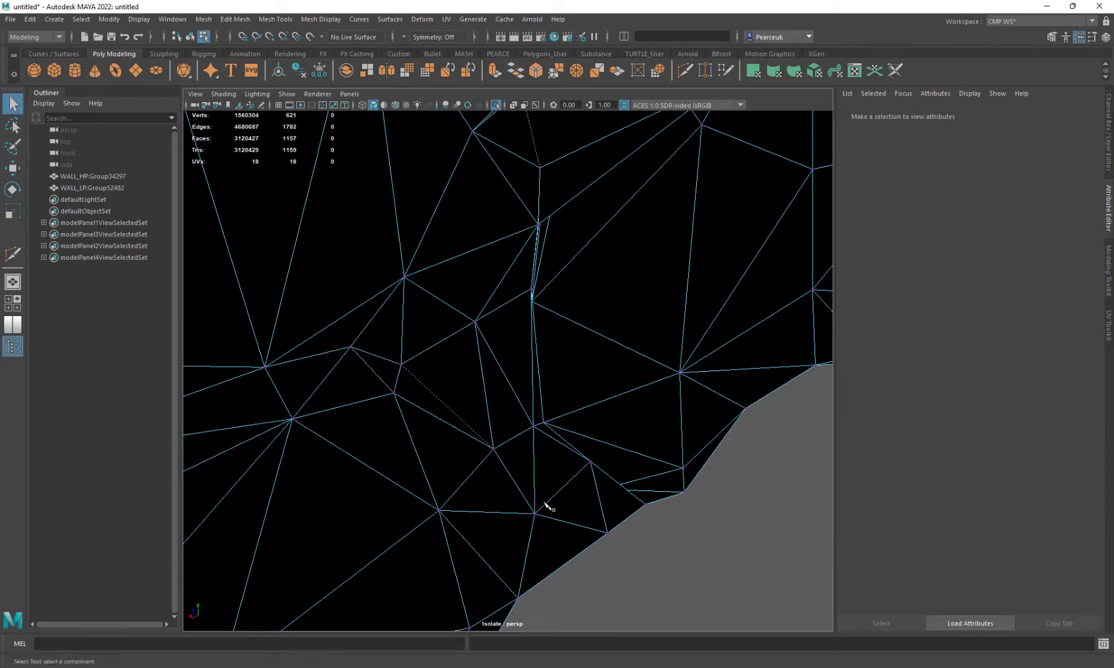
Select the overlapping sliver faces in the fold between the stones and delete them
left_click_drag(544, 505, 505, 484, "alt")
right_click(496, 400)
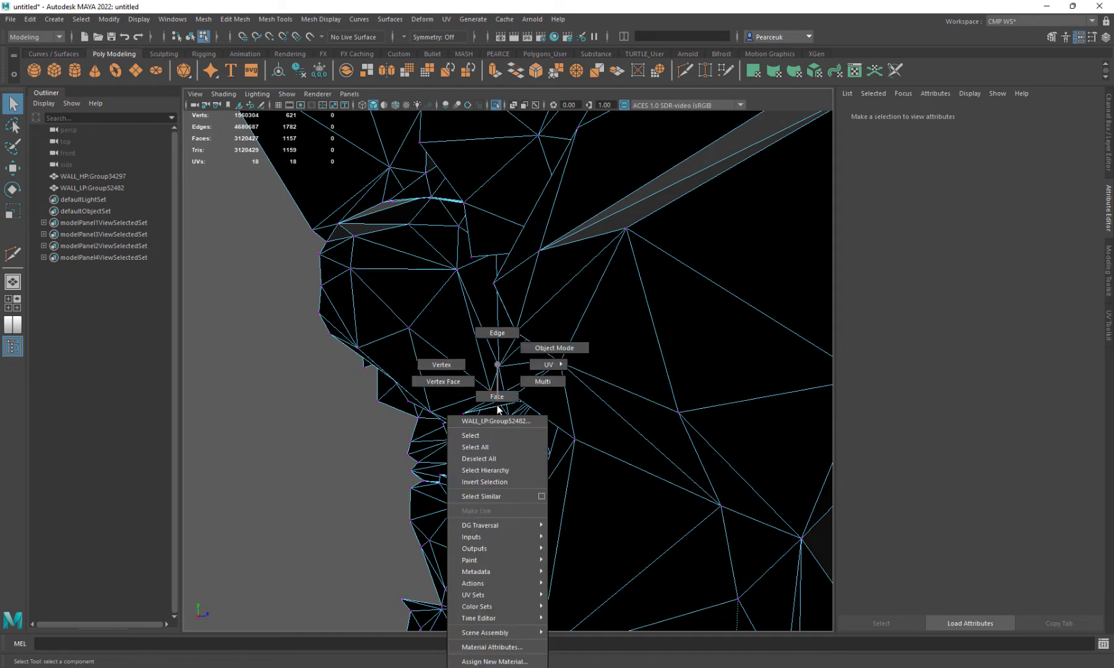
left_click(496, 400)
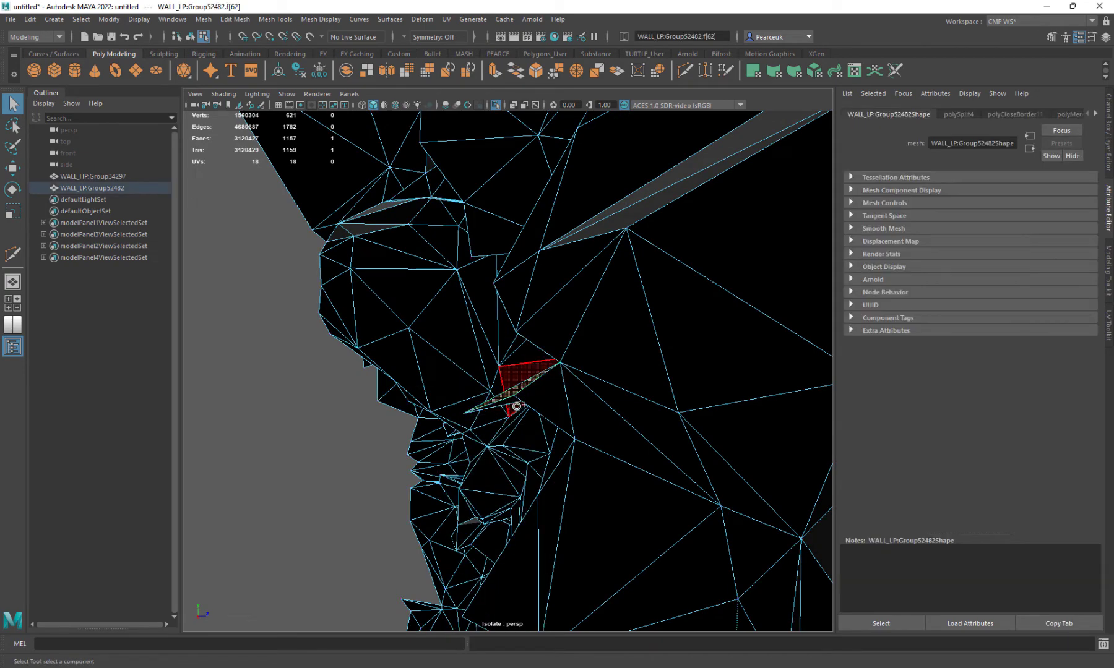
left_click_drag(508, 421, 817, 501, "alt")
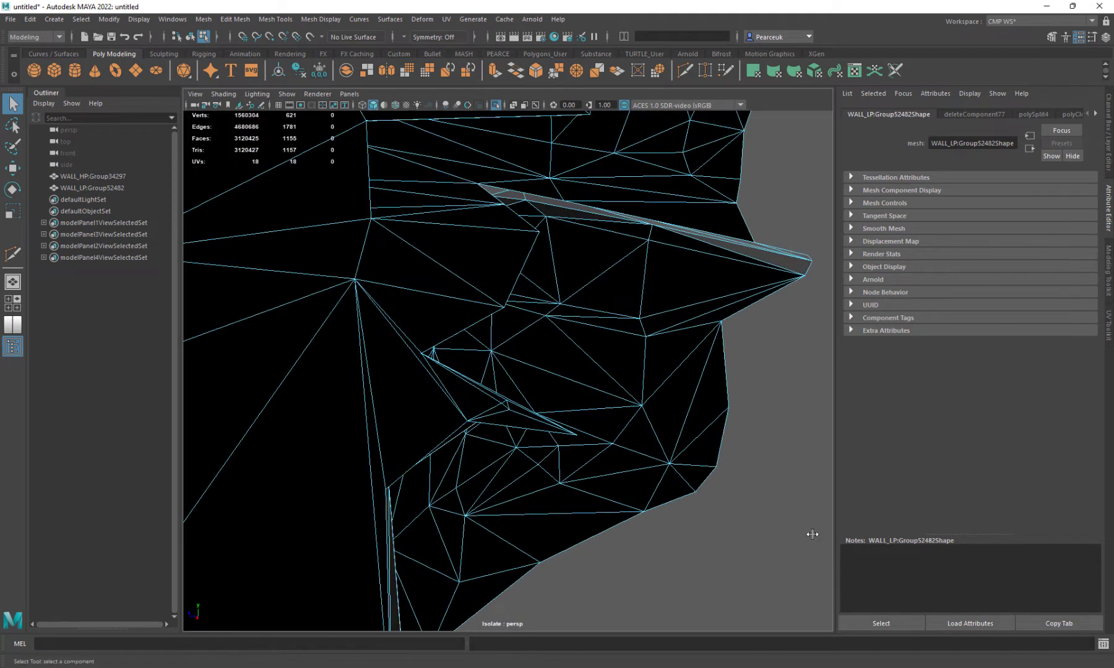
Select the remaining narrow pocket of hidden faces wedged between the stones and delete it
left_click_drag(836, 540, 835, 508)
left_click_drag(557, 458, 467, 474, "alt")
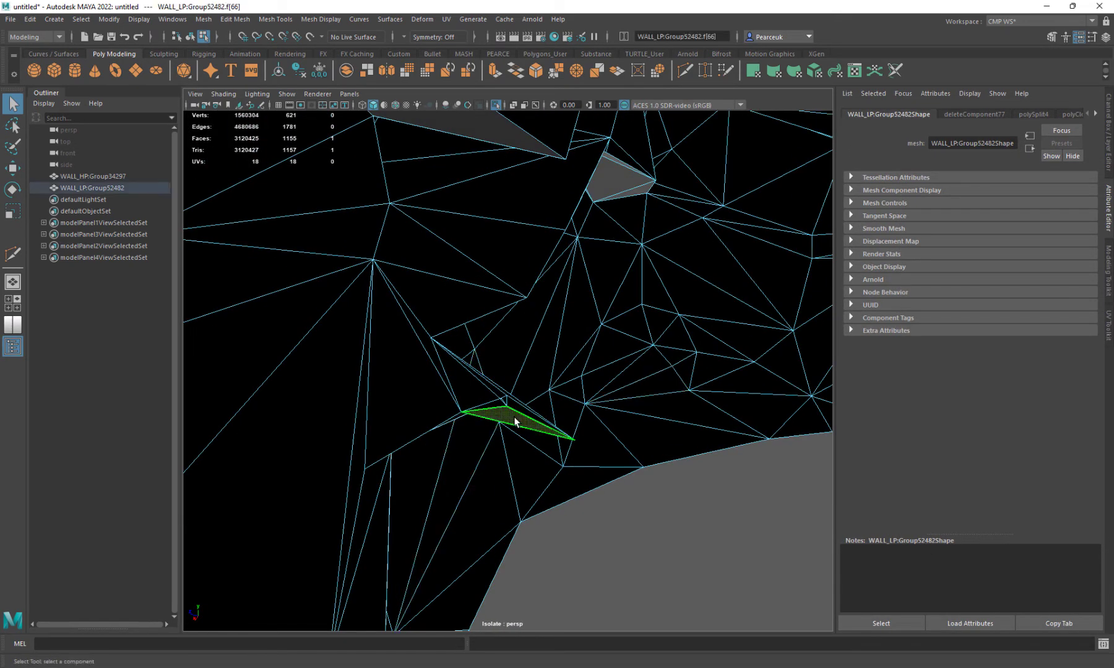
left_click_drag(515, 419, 456, 309, "alt")
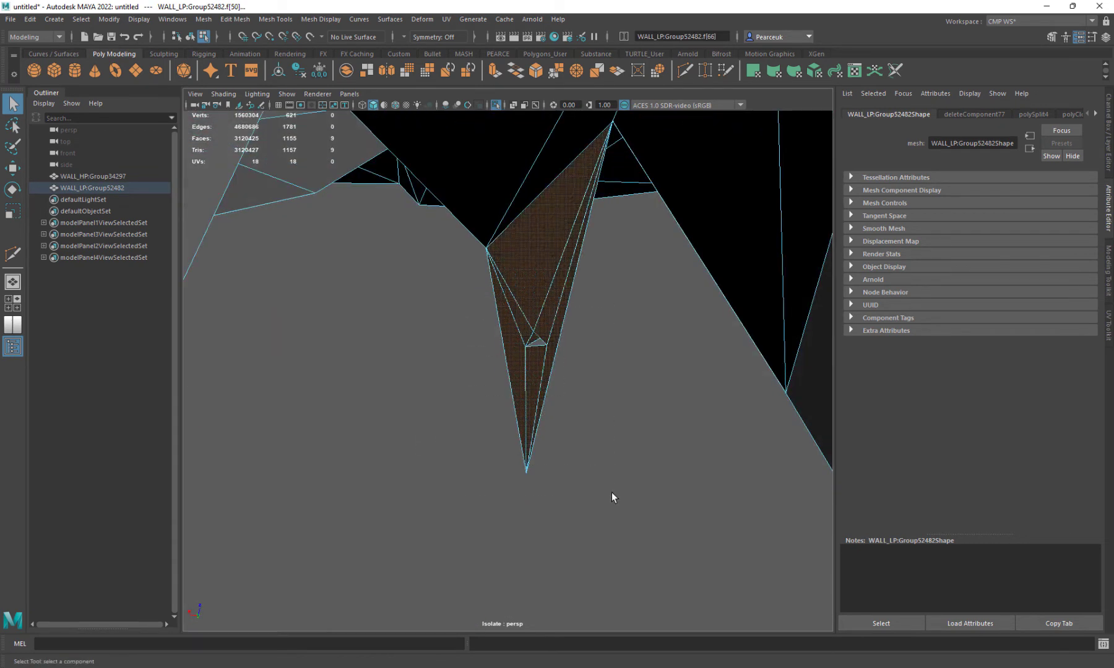
key("Delete")
Select the border edges of the triangular opening left by the deleted pocket and fill the hole
left_click_drag(608, 492, 468, 320, "alt")
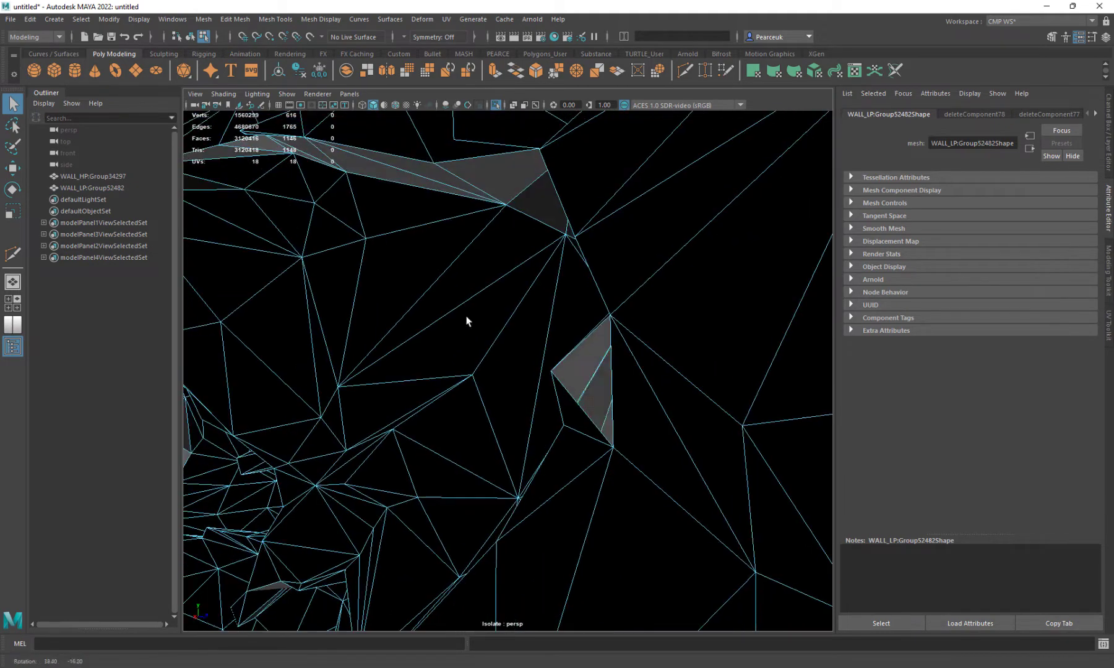
right_click(637, 359)
left_click(636, 329)
right_click(636, 352)
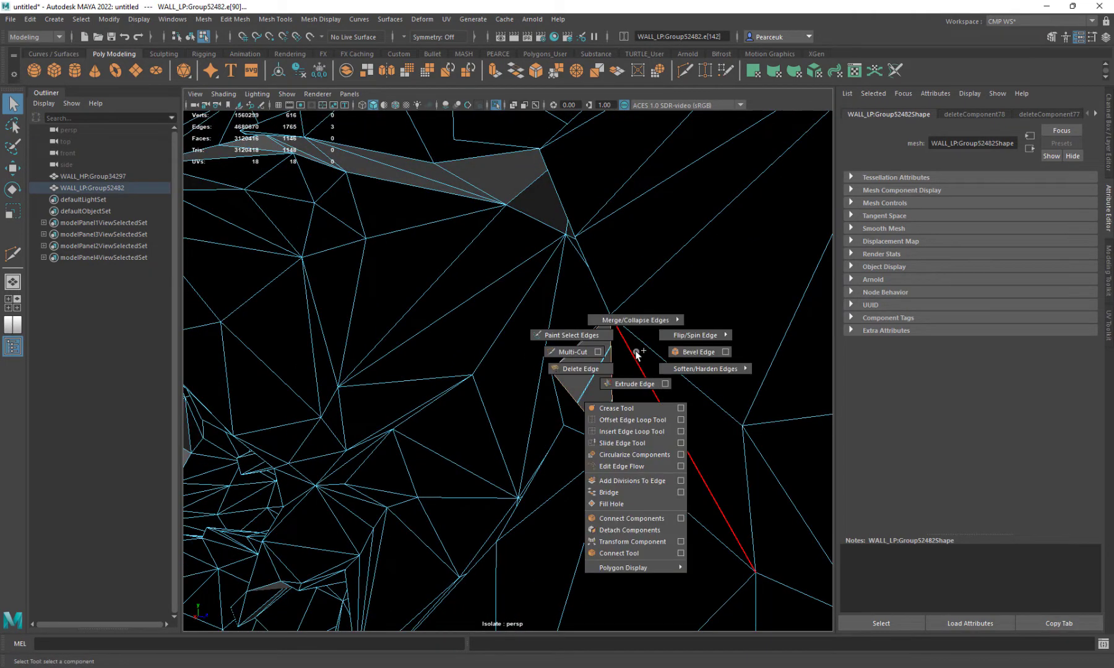
Fill the hole bounded by the selected border edges on the low-poly wall
right_click_drag(641, 524, 631, 505)
left_click_drag(618, 505, 638, 396, "alt")
scroll(711, 552, "down", 5)
scroll(699, 470, "up", 5)
scroll(664, 438, "down", 5)
Fill the small four-sided hole between the stones and split the new face with Multi-Cut
left_click_drag(380, 421, 460, 391, "alt")
scroll(535, 462, "up", 8)
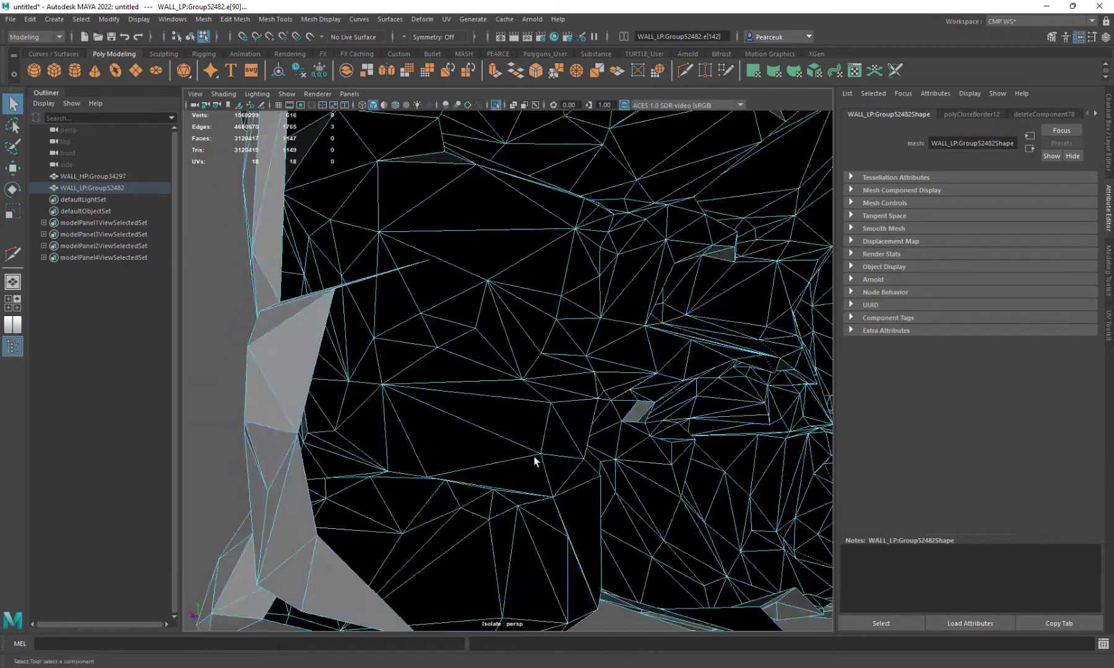
left_click_drag(618, 455, 442, 386, "alt")
left_click(447, 386, "shift")
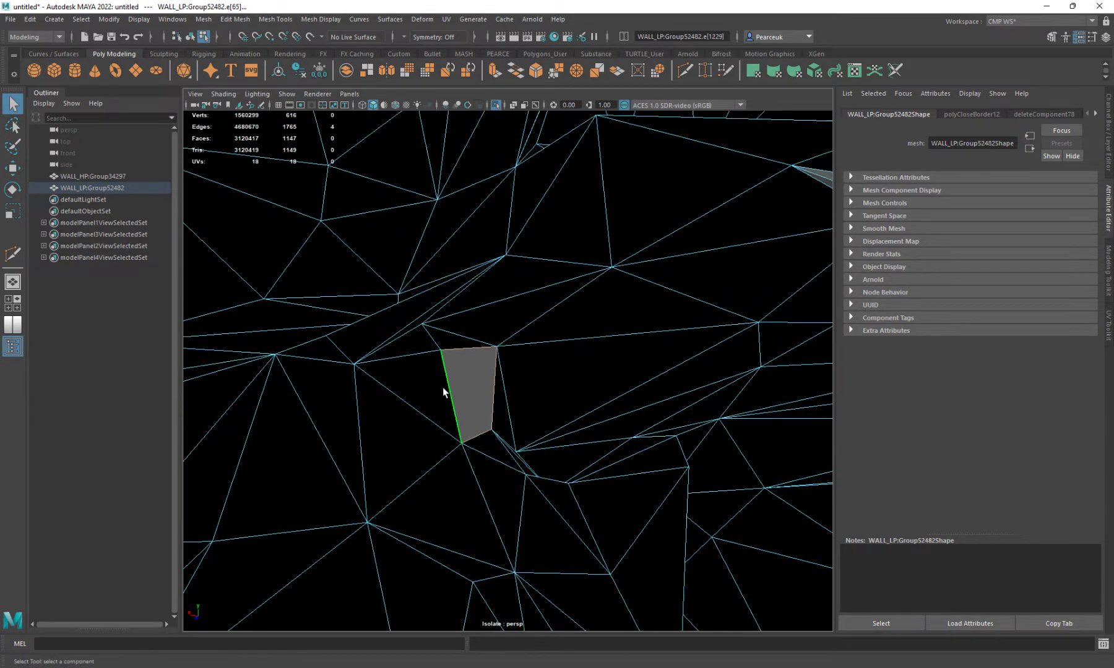
right_click(414, 393, "shift")
right_click_drag(437, 565, 405, 544, "shift")
left_click_drag(409, 470, 459, 450, "alt")
right_click(528, 399, "shift")
right_click_drag(487, 401, 505, 389, "shift")
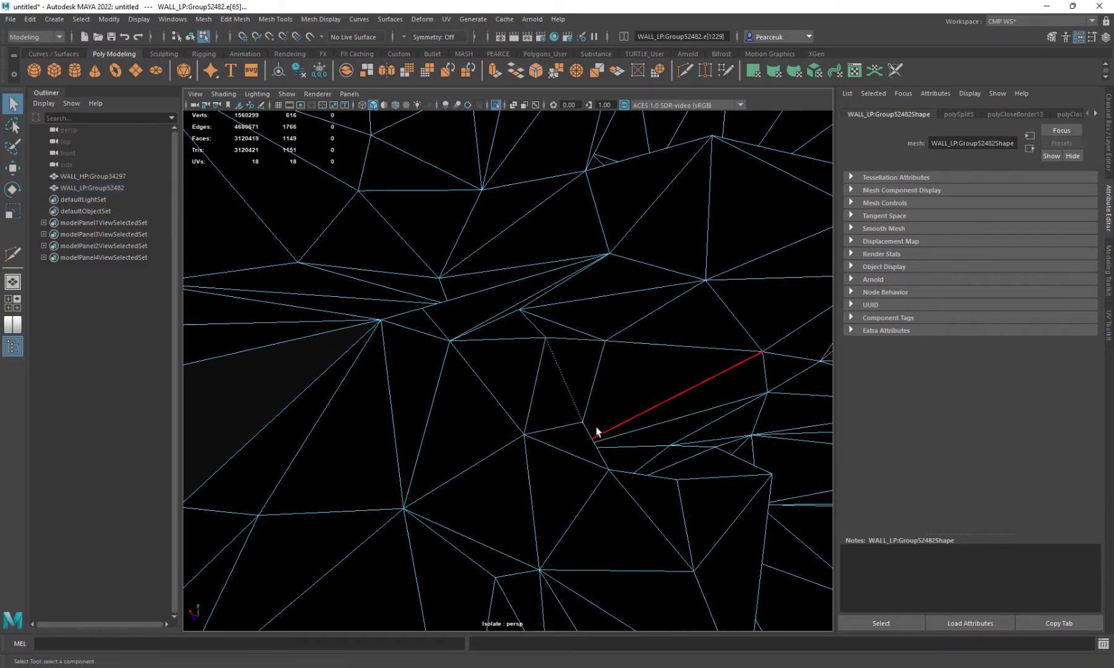
Examine the whole low-poly wall from several angles for remaining holes or gaps
left_click_drag(597, 431, 411, 530, "alt")
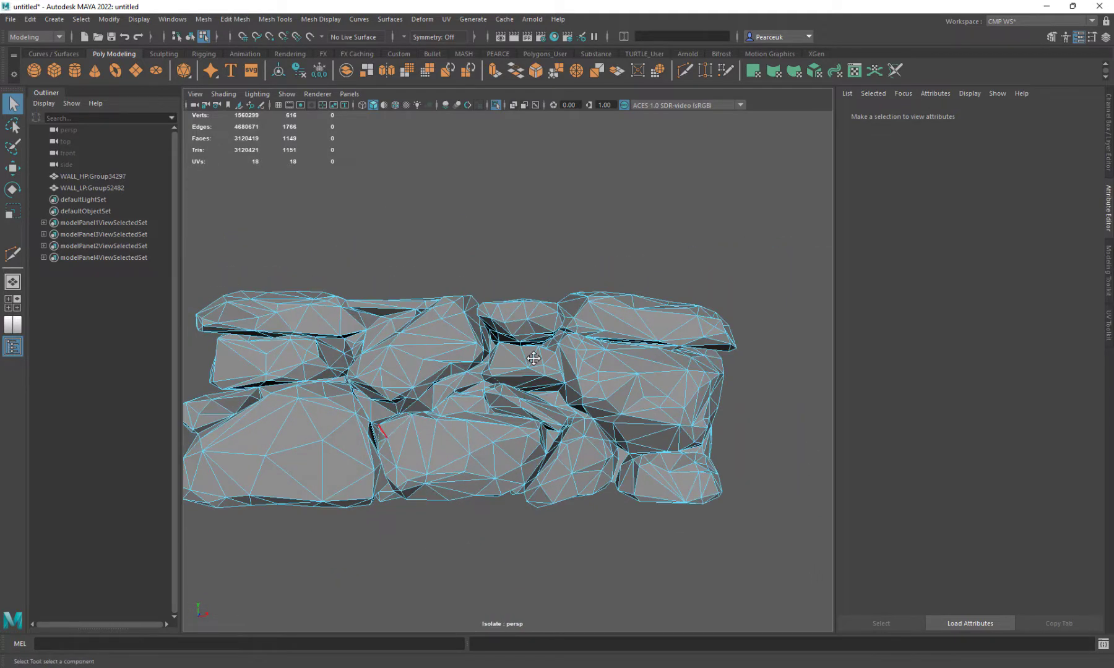
middle_click_drag(533, 358, 690, 356, "alt")
right_click_drag(550, 376, 930, 574, "alt")
left_click_drag(657, 422, 694, 427, "alt")
right_click_drag(694, 428, 565, 363, "alt")
left_click_drag(564, 363, 585, 350, "alt")
right_click_drag(585, 350, 513, 336, "alt")
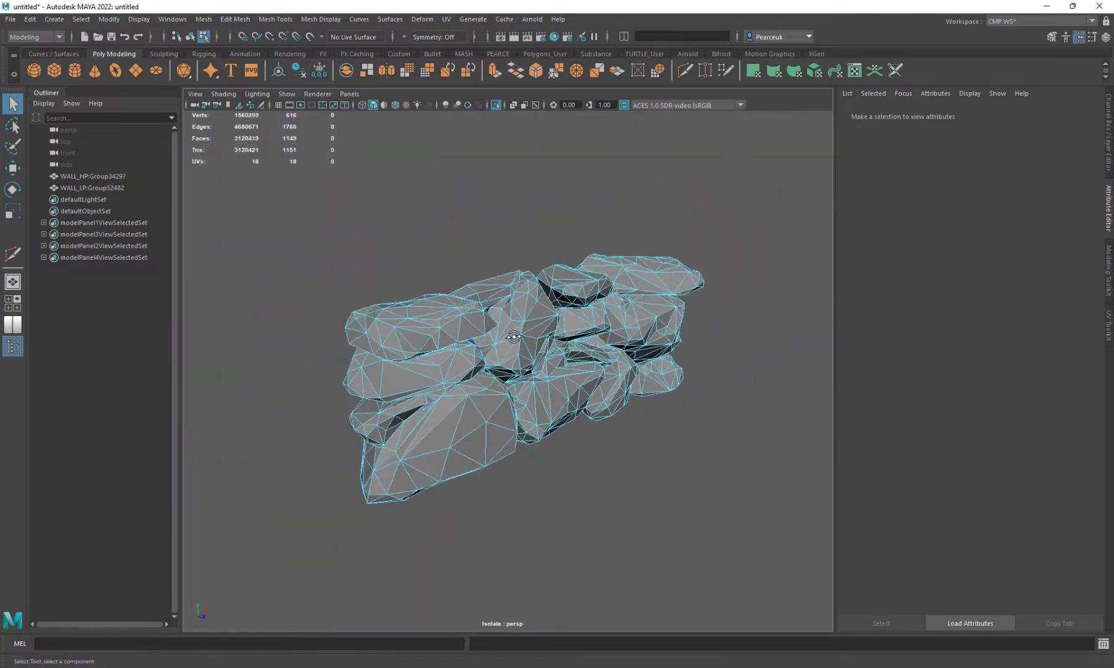
left_click_drag(514, 337, 498, 315, "alt")
left_click(529, 350)
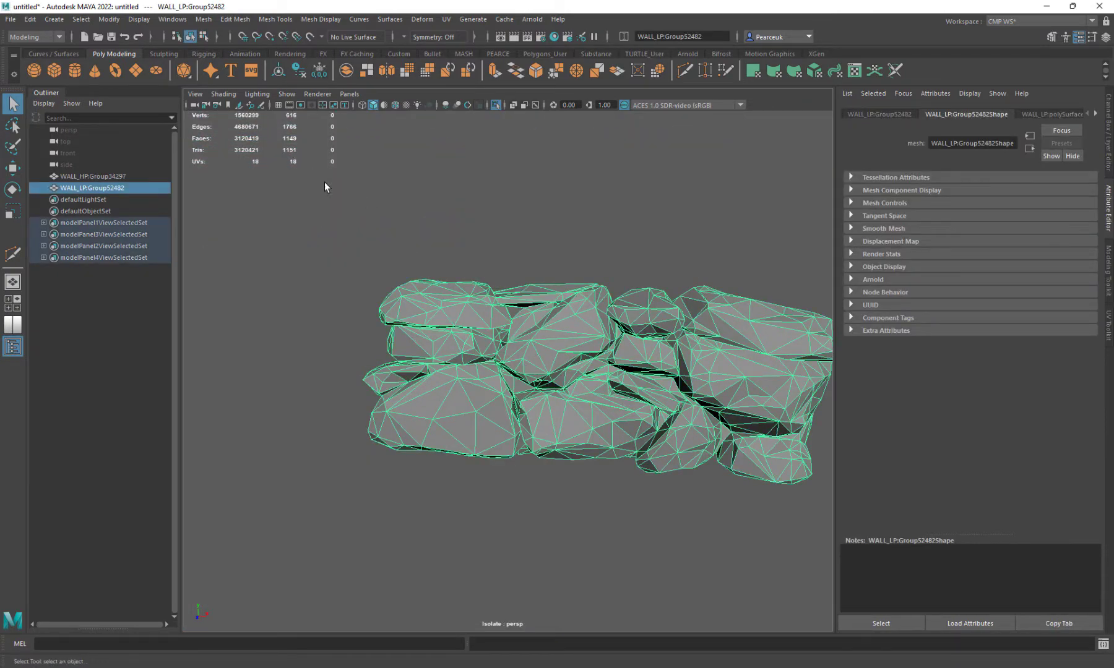
middle_click_drag(518, 394, 370, 342, "alt")
right_click_drag(371, 343, 409, 348, "alt")
left_click_drag(410, 348, 460, 352, "alt")
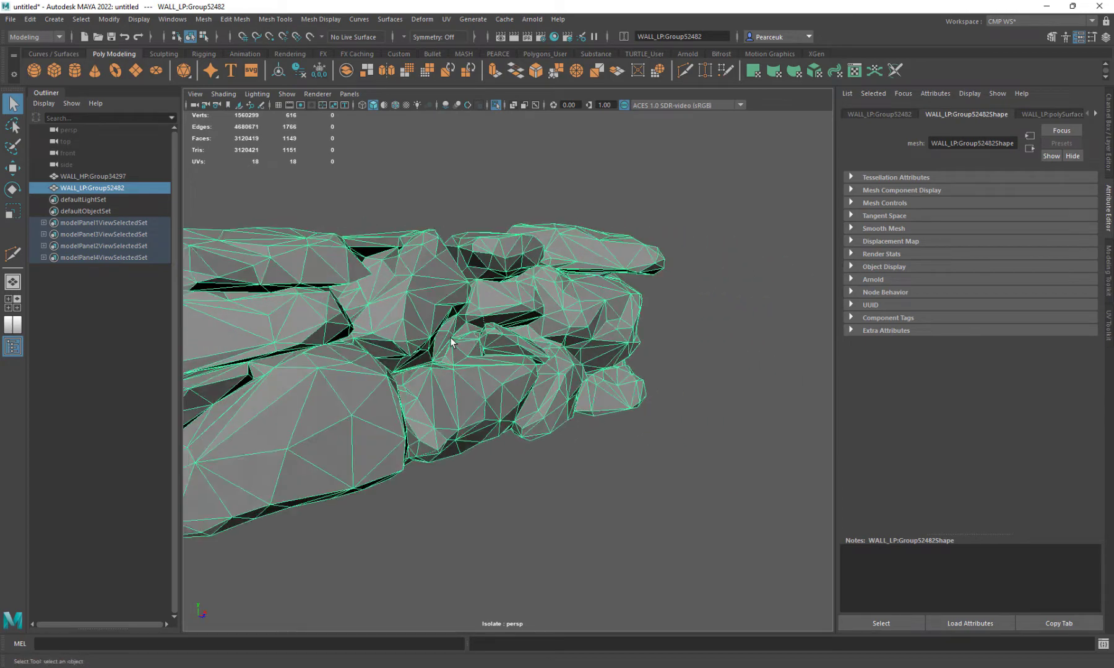
right_click_drag(459, 352, 427, 315, "alt")
left_click_drag(427, 316, 371, 276, "alt")
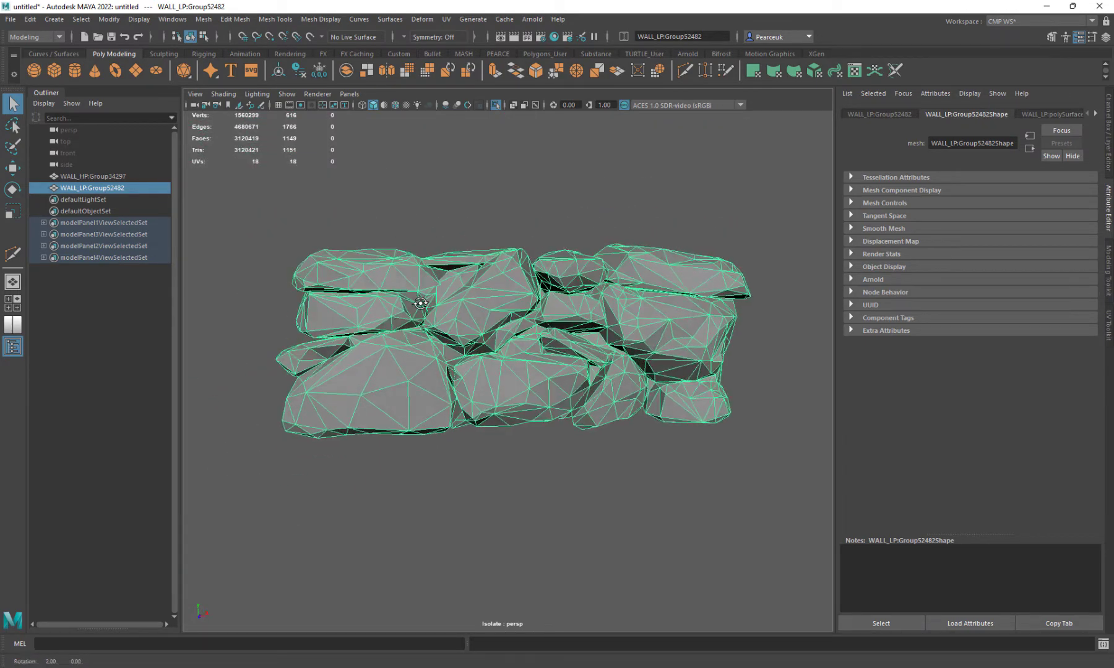
right_click_drag(371, 275, 443, 231, "alt")
Soften all edges of the low-poly wall, and return to object mode with nothing selected
scroll(433, 251, "down", 5)
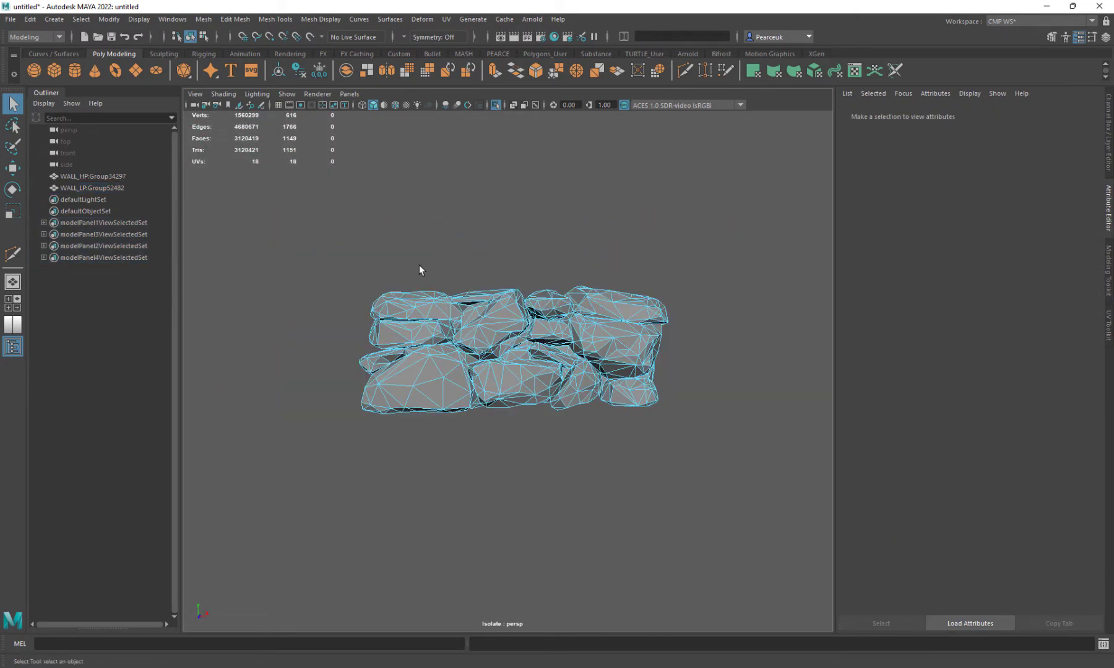
left_click_drag(350, 198, 798, 521)
scroll(549, 350, "up", 5)
right_click(555, 329, "shift")
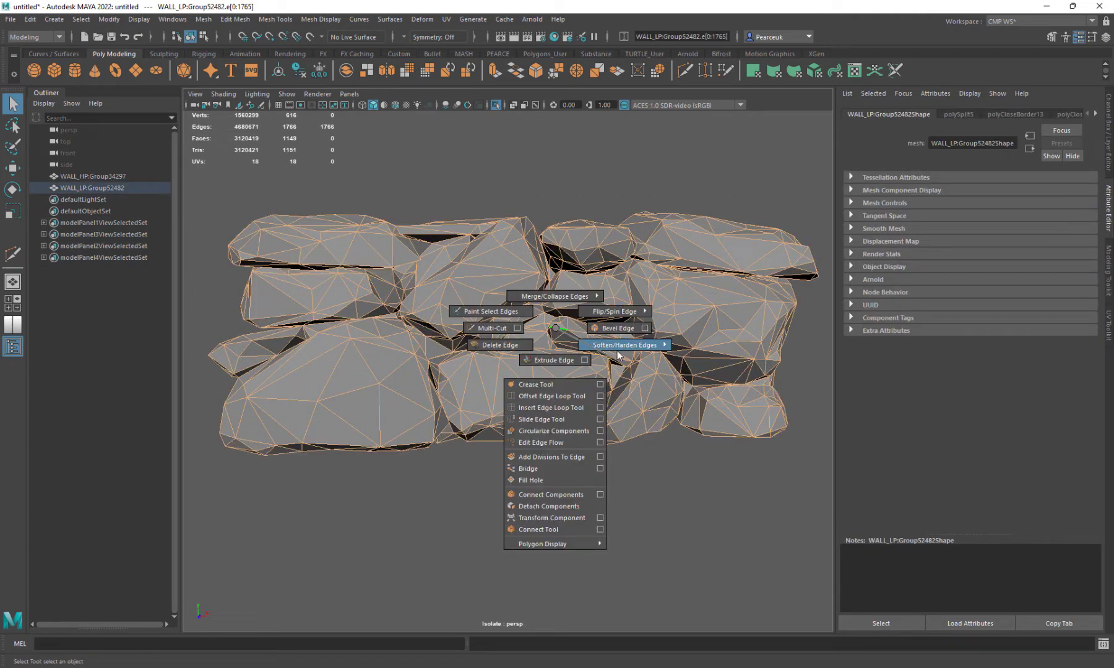
mouse_move(617, 350)
right_click_drag(646, 347, 658, 336, "shift")
left_click_drag(656, 354, 547, 332, "alt")
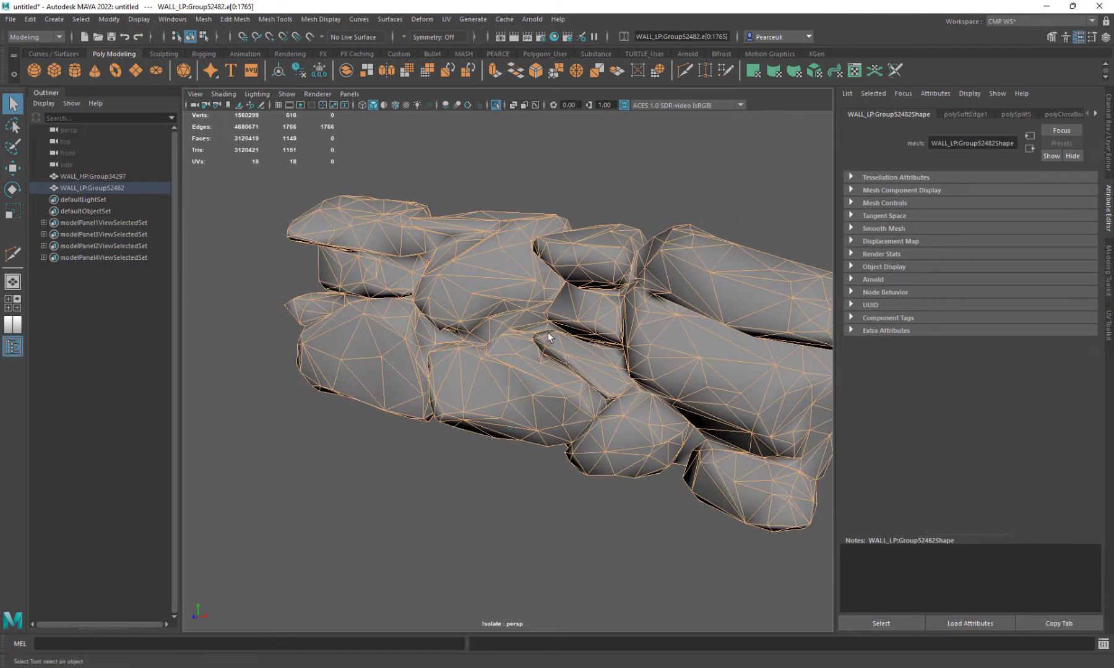
right_click_drag(521, 279, 574, 256)
key("alt+d")
left_click_drag(588, 286, 524, 455, "alt")
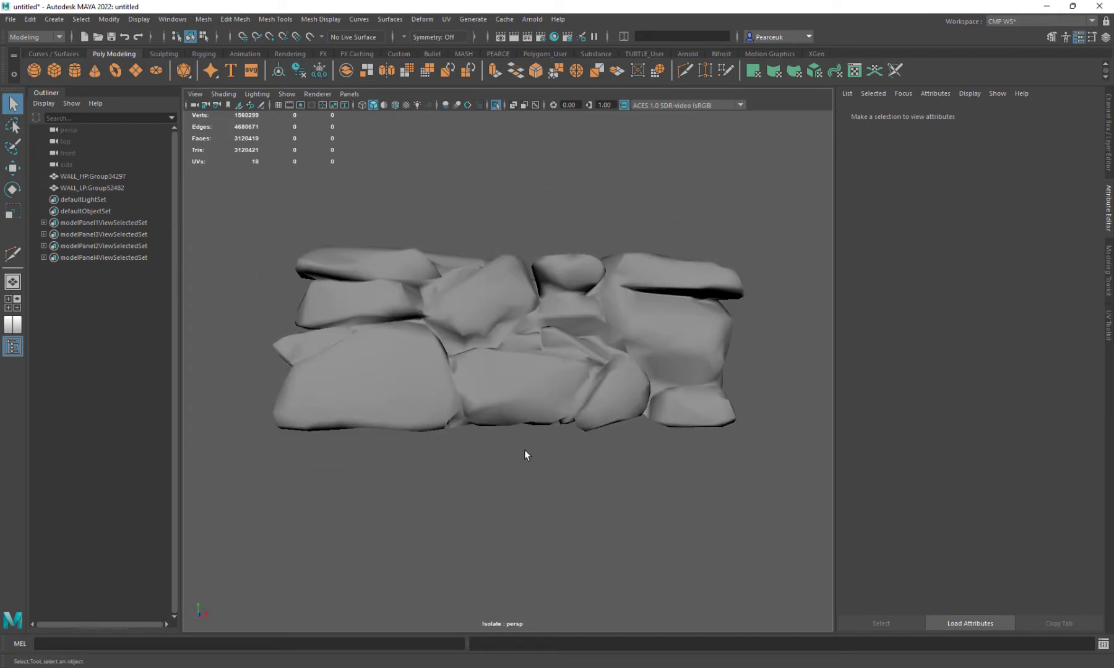
Select the low-poly wall and show the UV Editor beside the perspective view together with the UV Toolkit
left_click(510, 364)
left_click(13, 325)
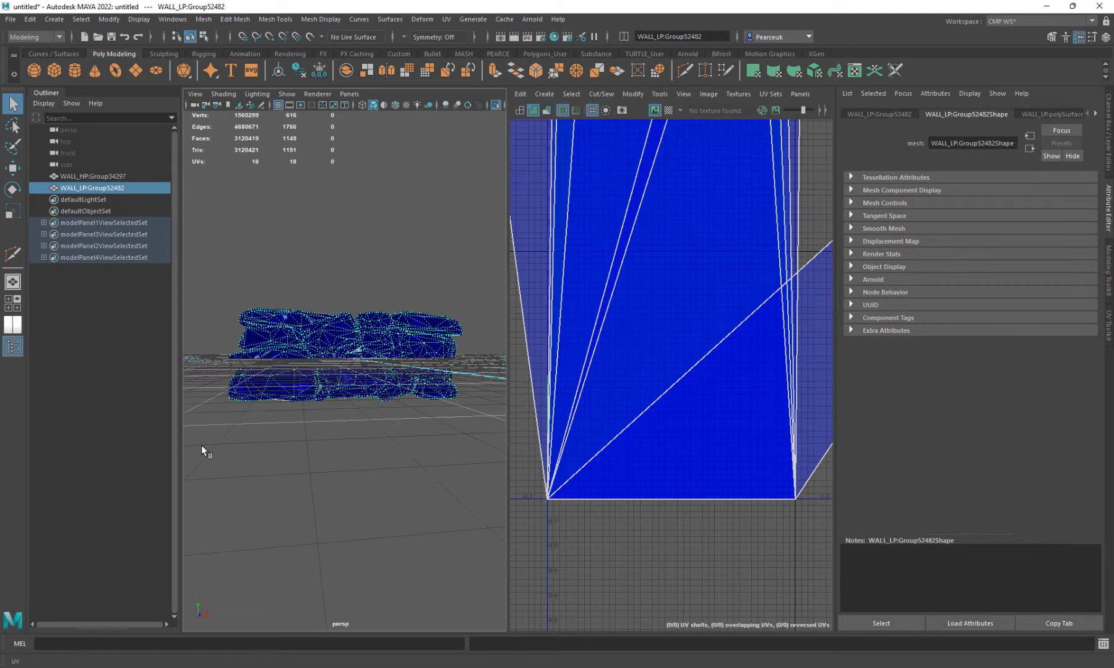
scroll(733, 377, "down", 5)
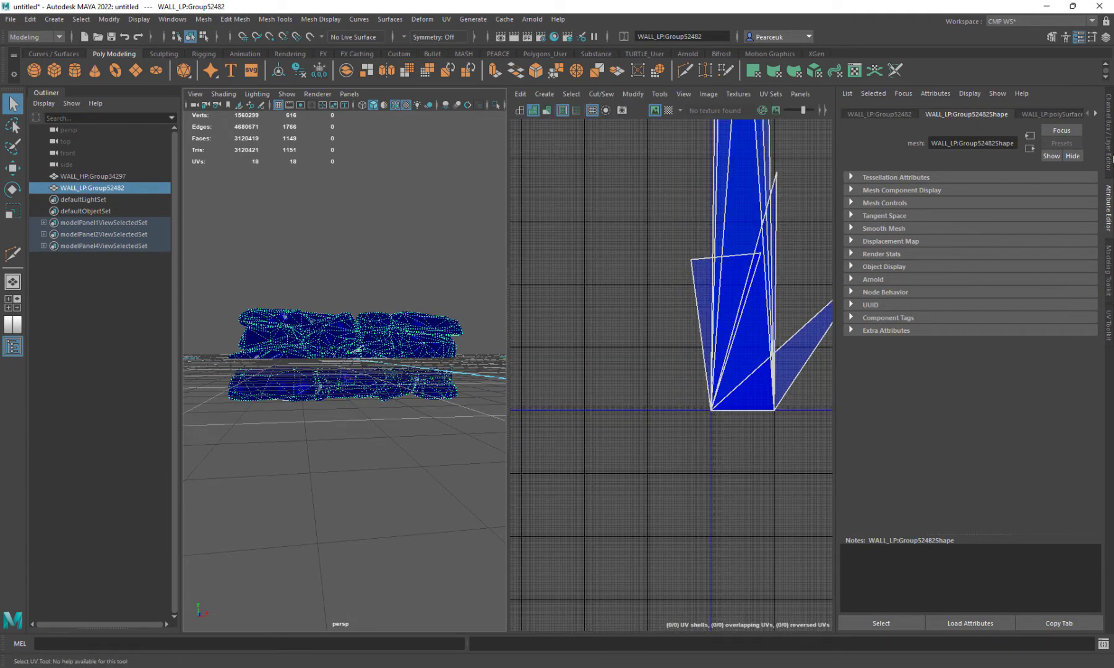
left_click(1107, 334)
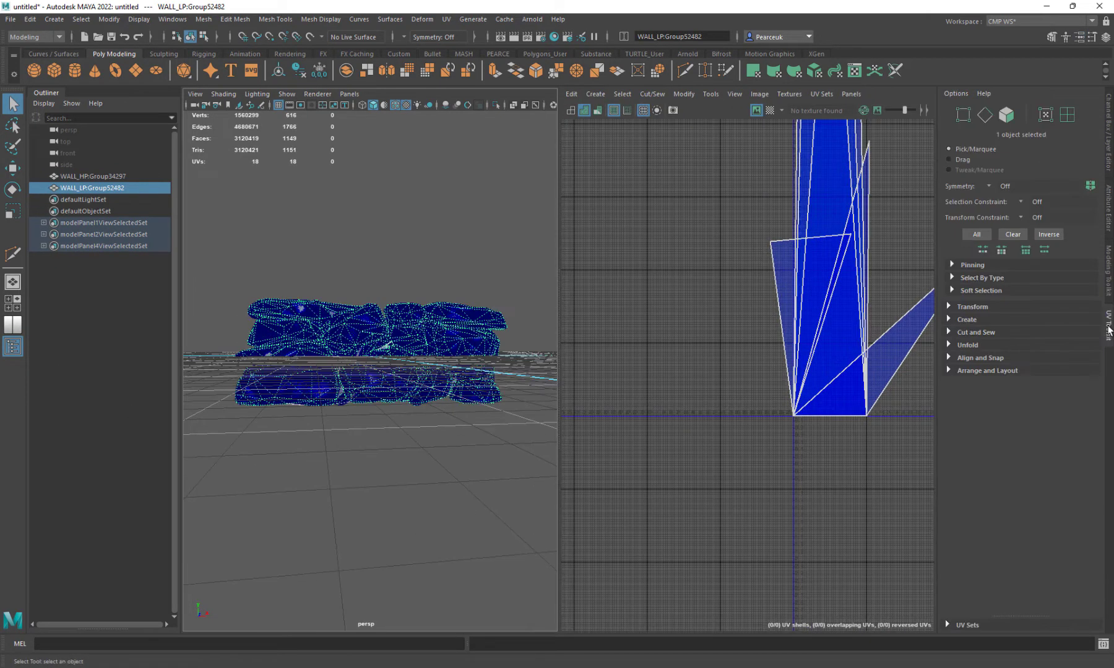
Apply a planar UV projection to the low-poly wall from its front side
left_click(944, 319)
left_click(1034, 348)
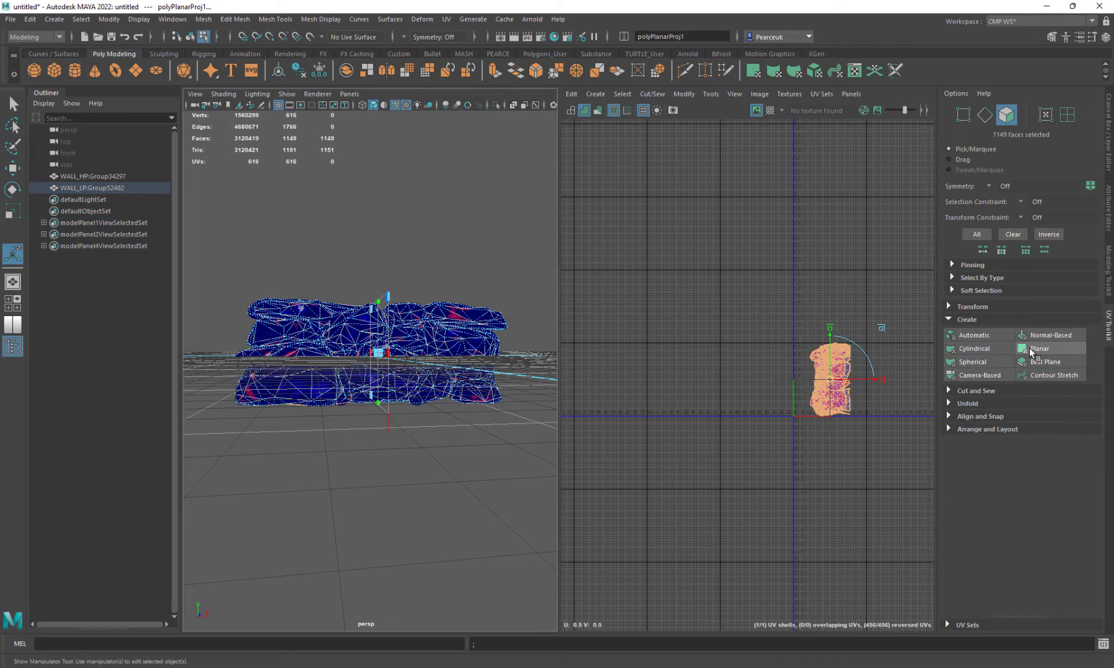
scroll(802, 389, "up", 5)
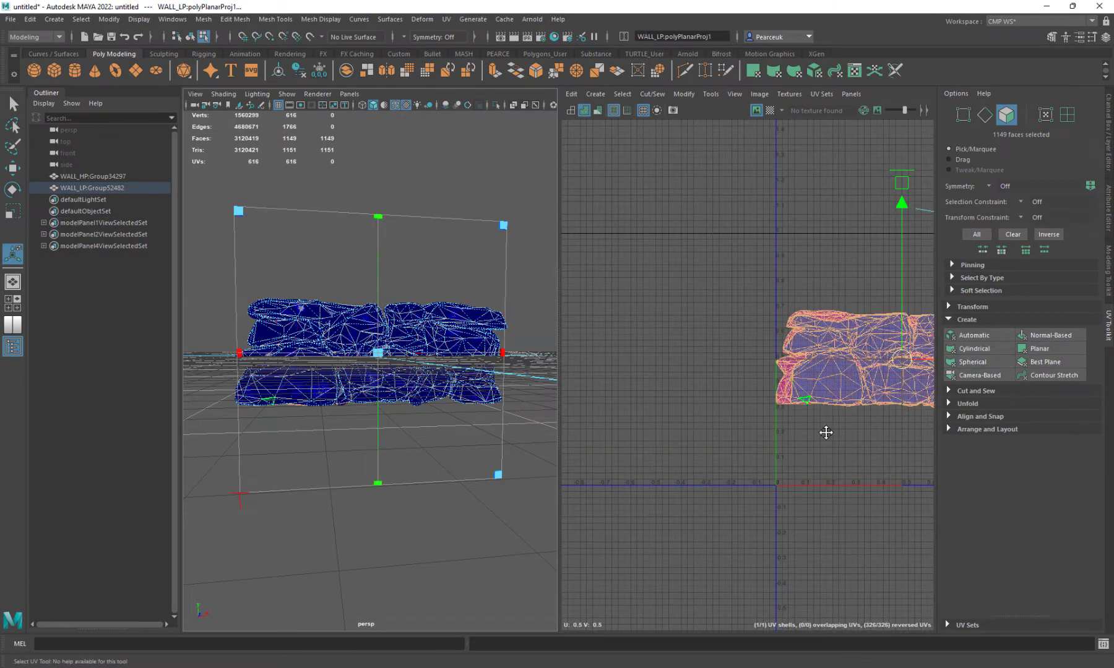
Maximize the UV Editor and unfold the wall's UVs along U and along V, clearing the selection
middle_click_drag(826, 433, 644, 458, "alt")
scroll(643, 457, "up", 4)
key("space")
scroll(681, 400, "down", 3)
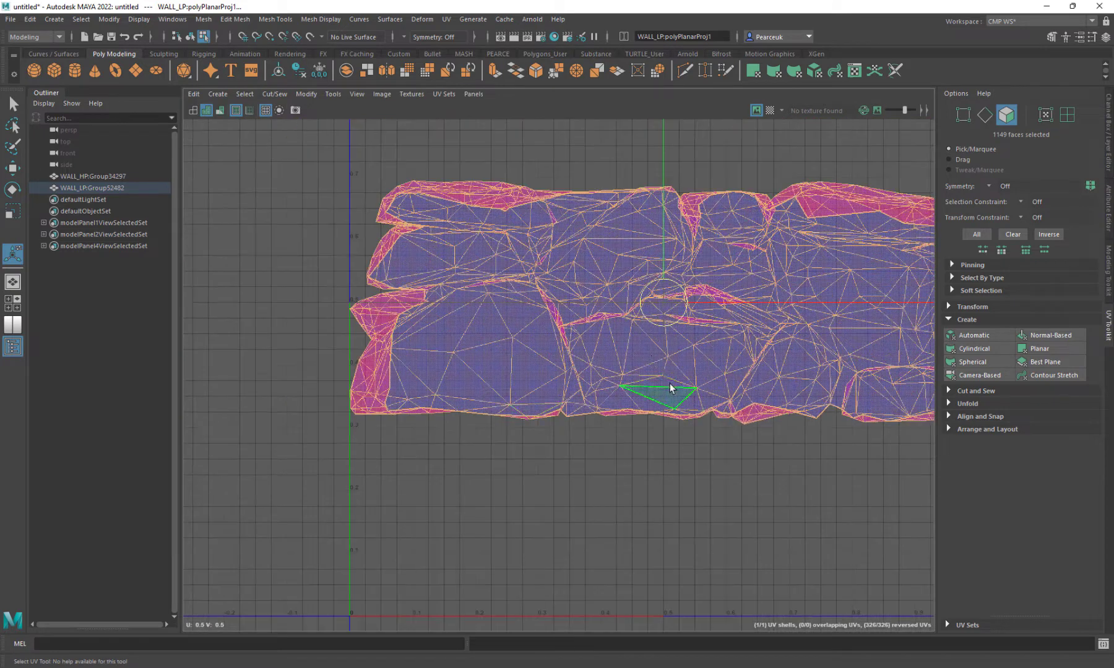
scroll(652, 361, "down", 2)
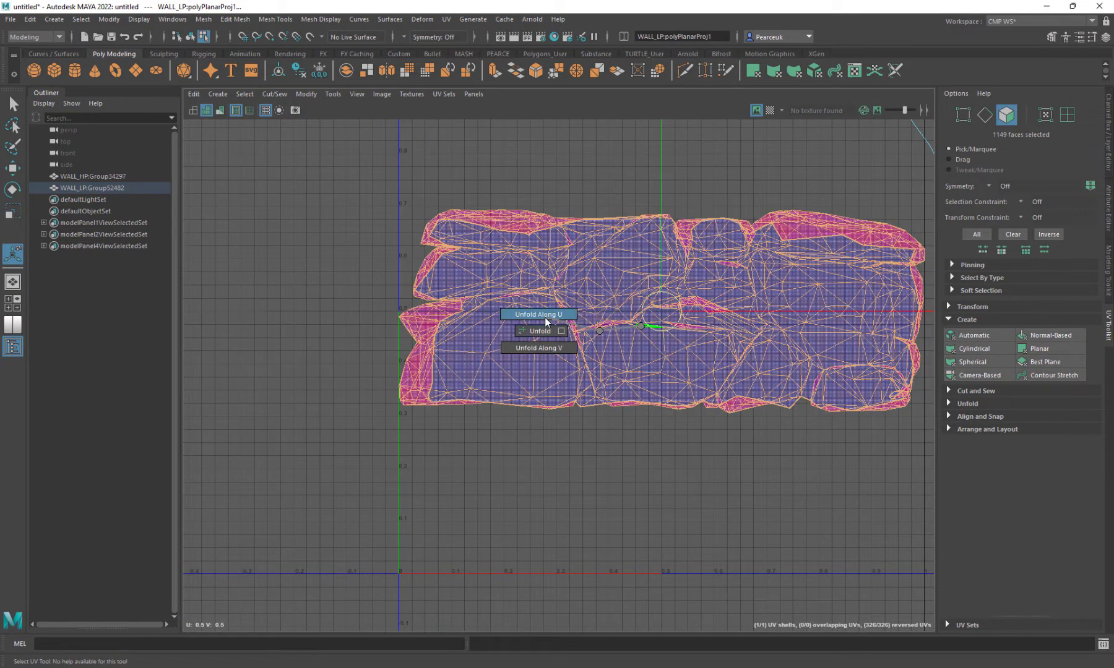
left_click(546, 321)
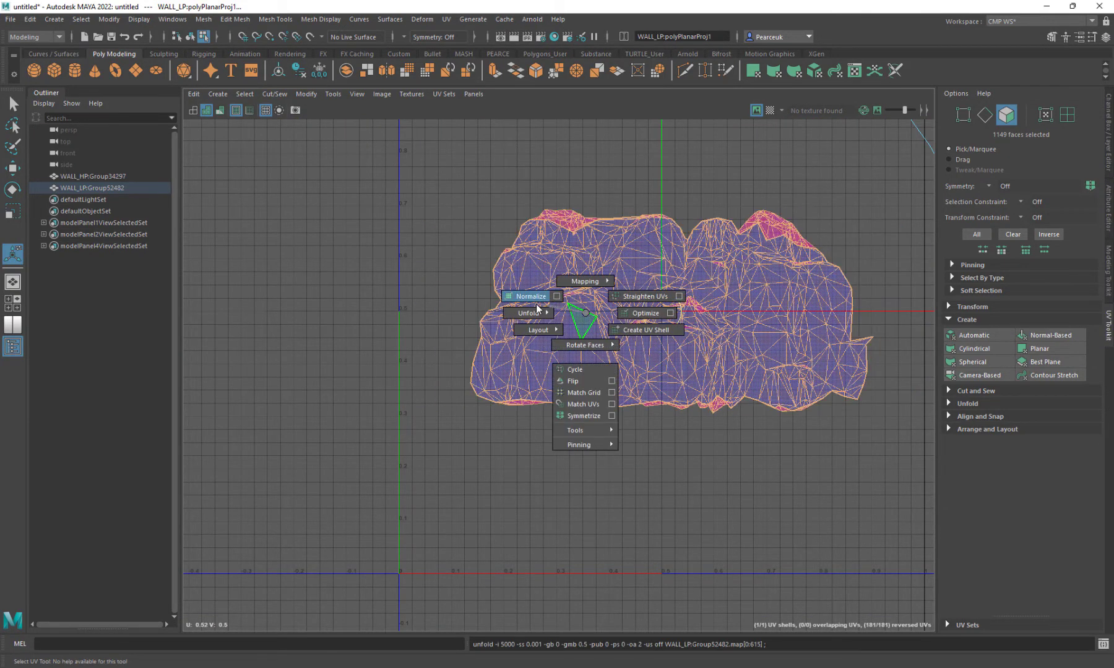
right_click_drag(536, 305, 489, 328, "shift")
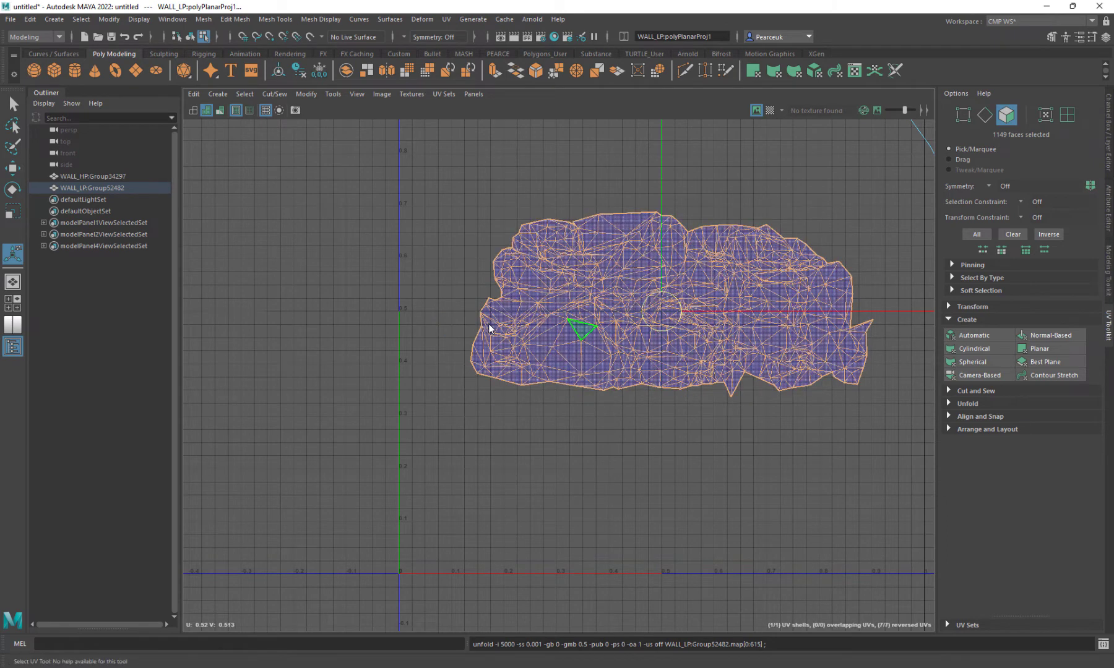
left_click(634, 403)
Turn on the checker map display to check the unfolded UVs
scroll(677, 387, "up", 2)
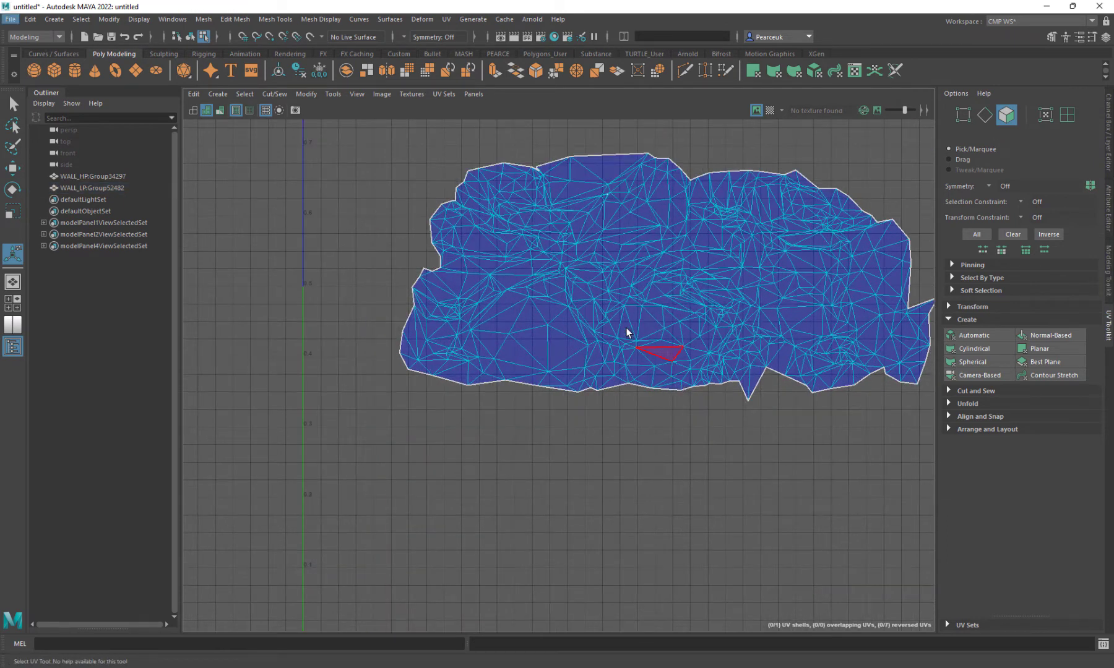
scroll(611, 297, "down", 1)
scroll(612, 299, "up", 2)
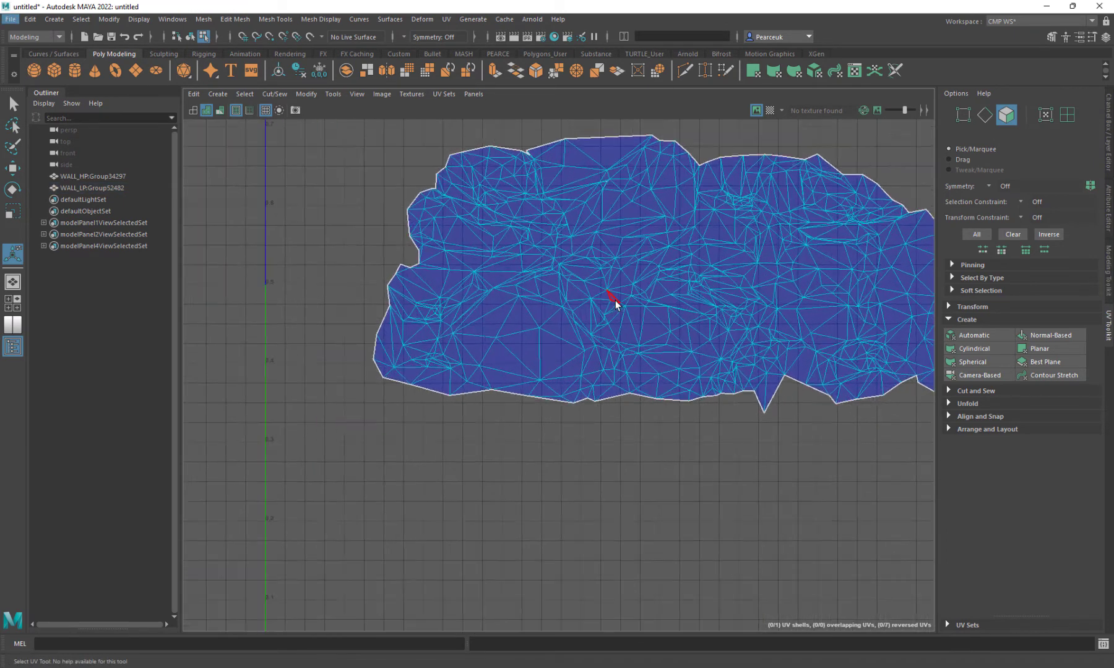
left_click(769, 110)
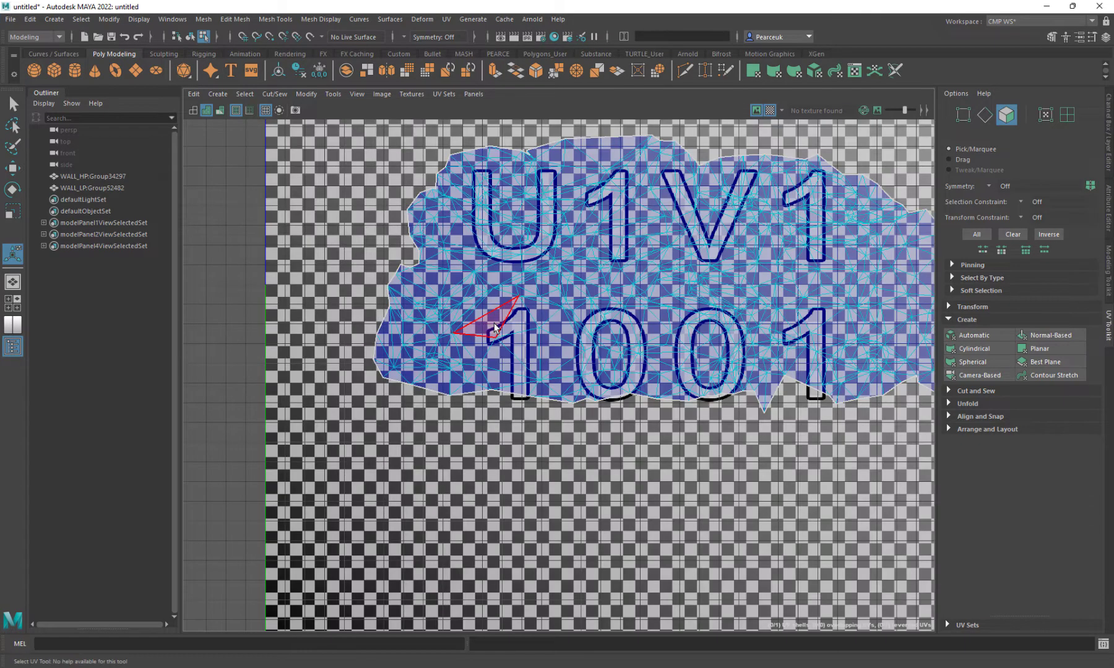
Maximize the perspective view, return to object mode and hide the high-poly wall WALL_HP
key("space")
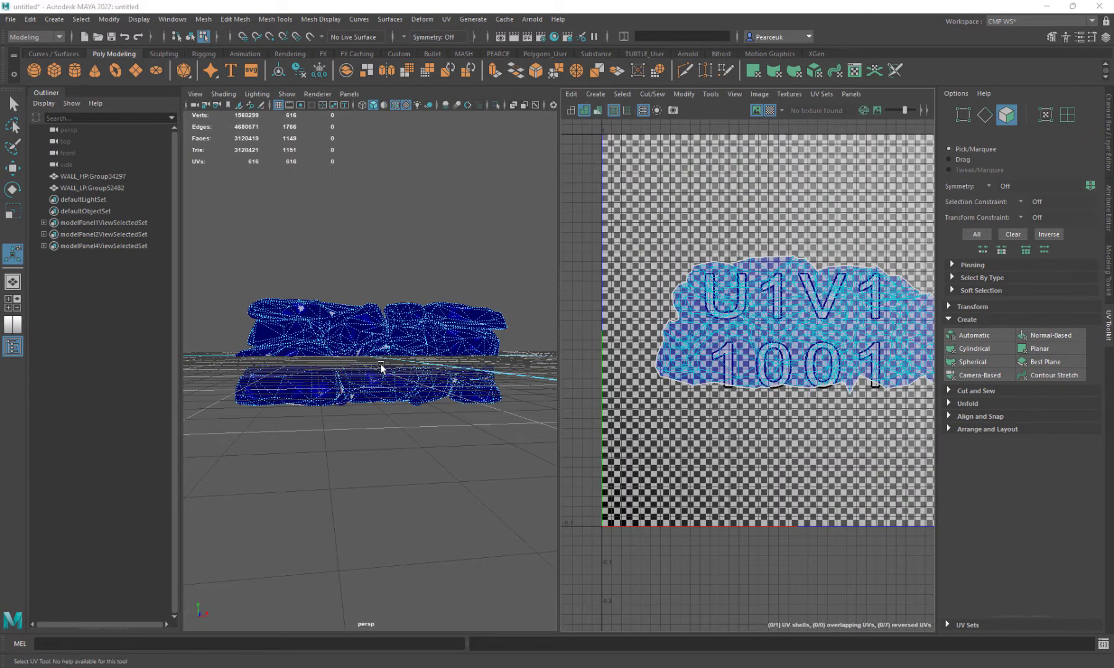
key("space")
left_click_drag(376, 380, 495, 442, "alt")
scroll(495, 442, "up", 4)
scroll(551, 373, "down", 3)
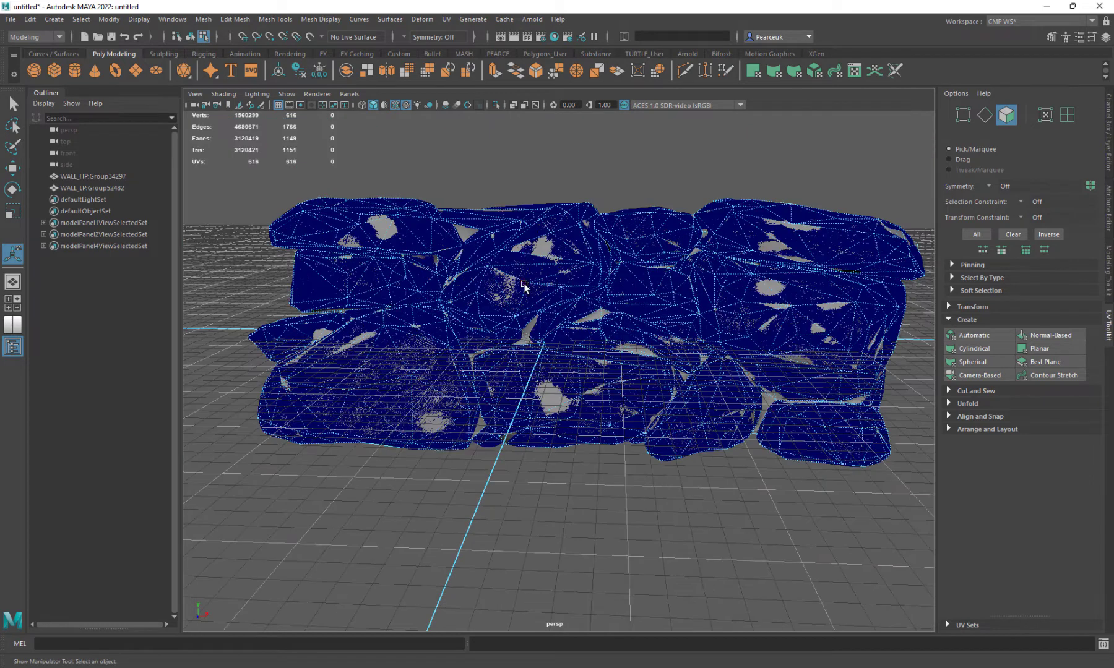
right_click_drag(516, 288, 577, 264)
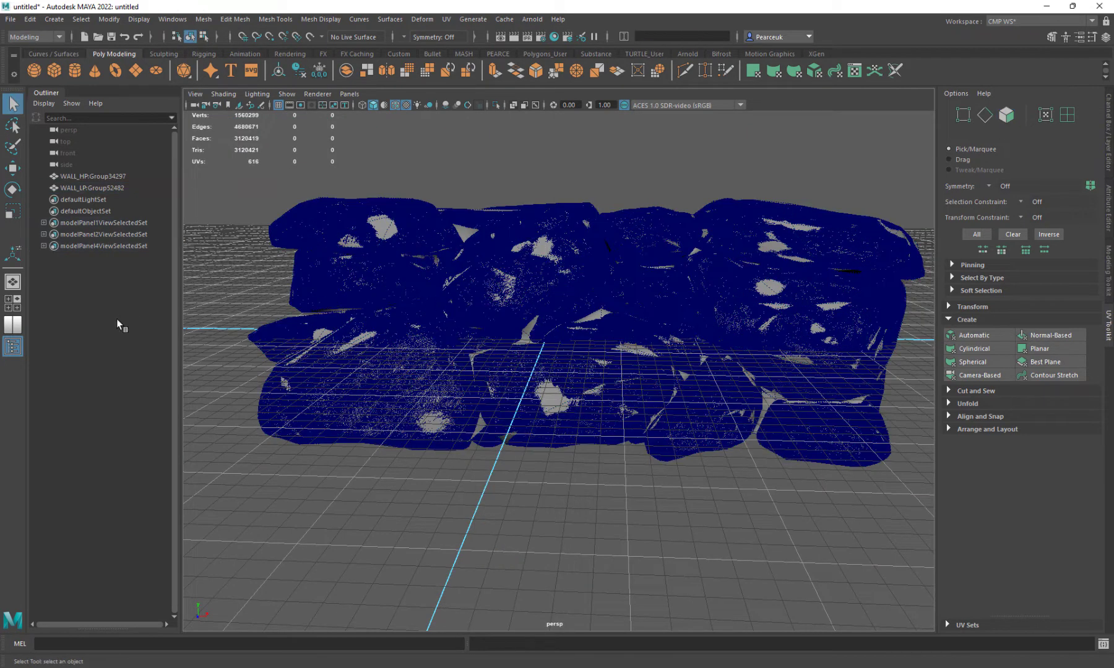
left_click(394, 285)
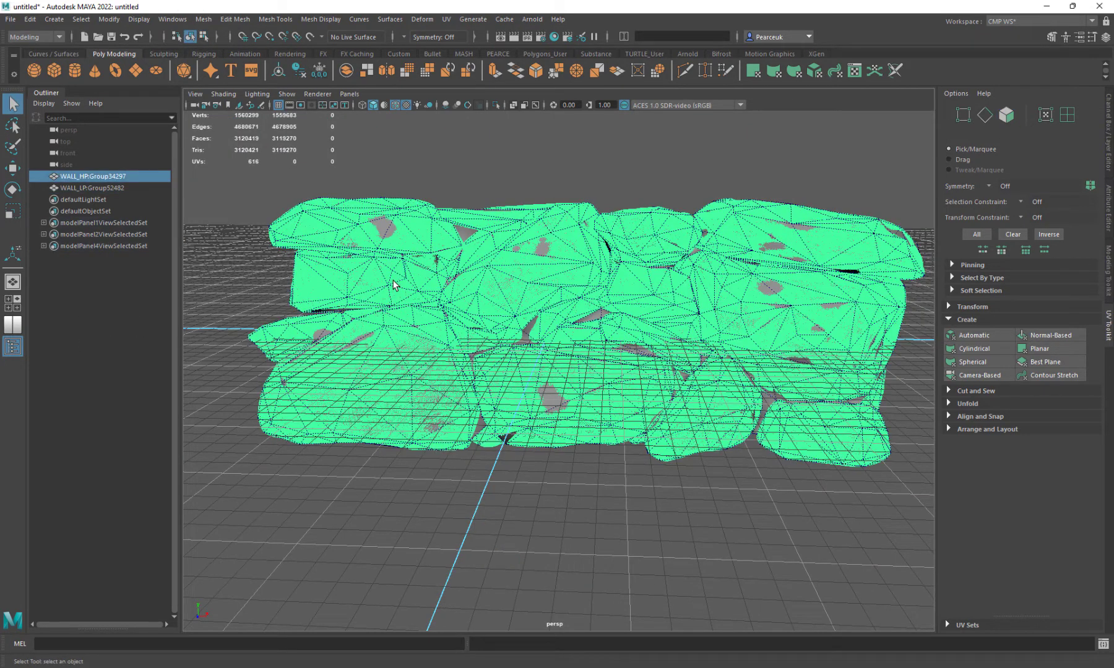
key("ctrl+h")
Select the low-poly wall, show it beside its UVs and examine the checker pattern for stretching
left_click(522, 277)
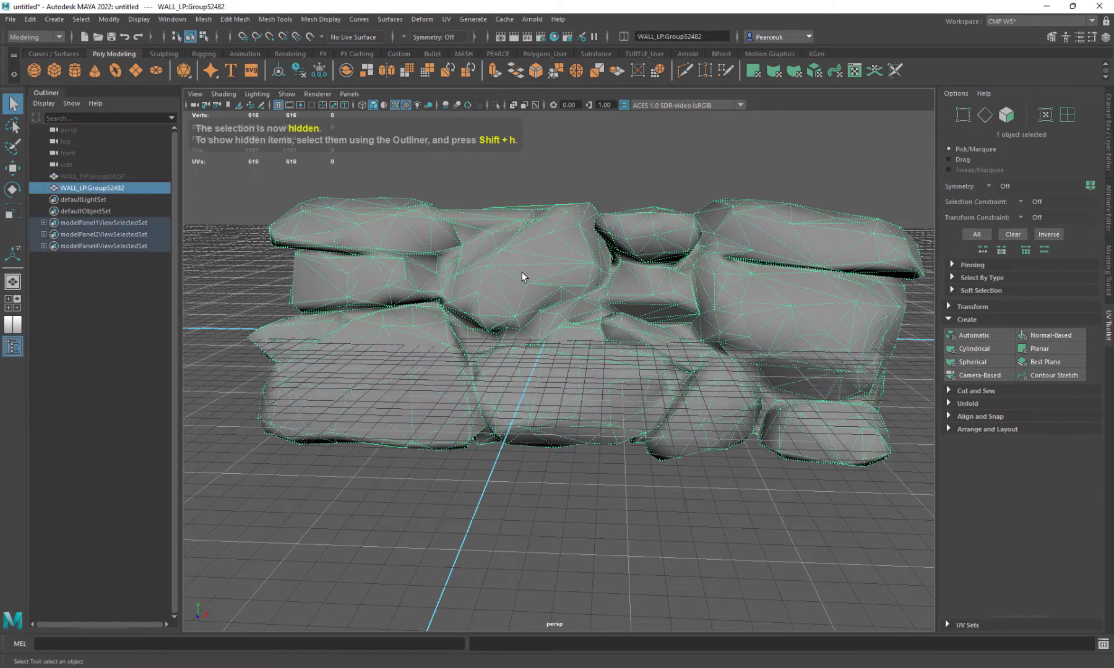
left_click(14, 344)
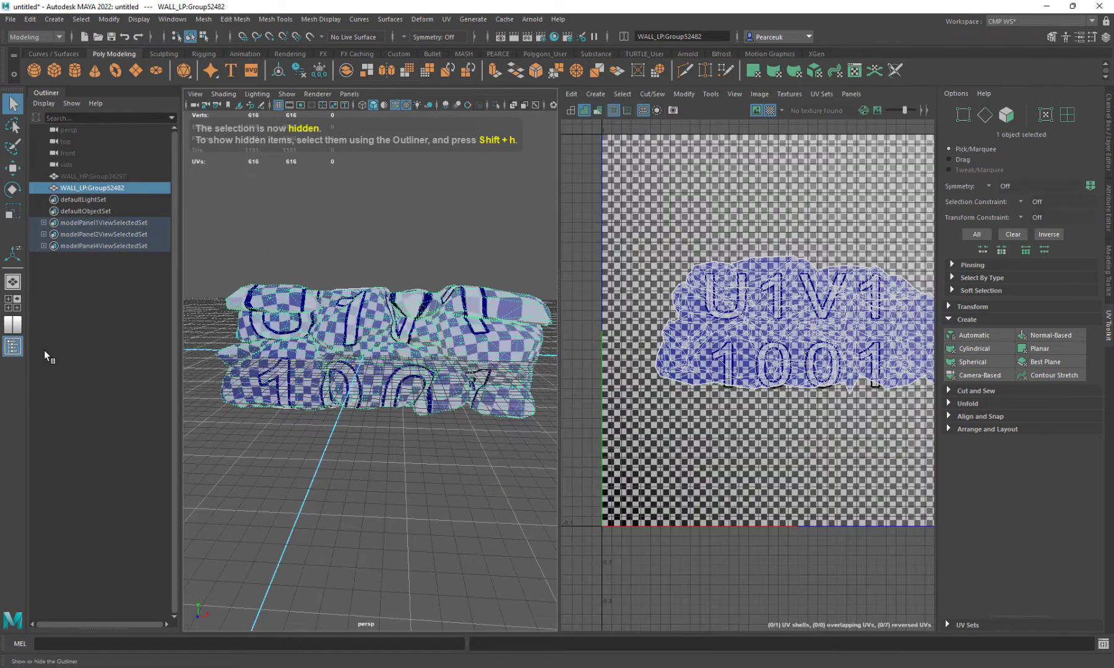
scroll(306, 479, "up", 5)
mouse_move(452, 453)
left_mouse_down("alt")
mouse_move(405, 450)
mouse_move(510, 477)
mouse_move(398, 544)
mouse_move(432, 459)
mouse_move(451, 449)
mouse_move(462, 467)
left_mouse_up("alt")
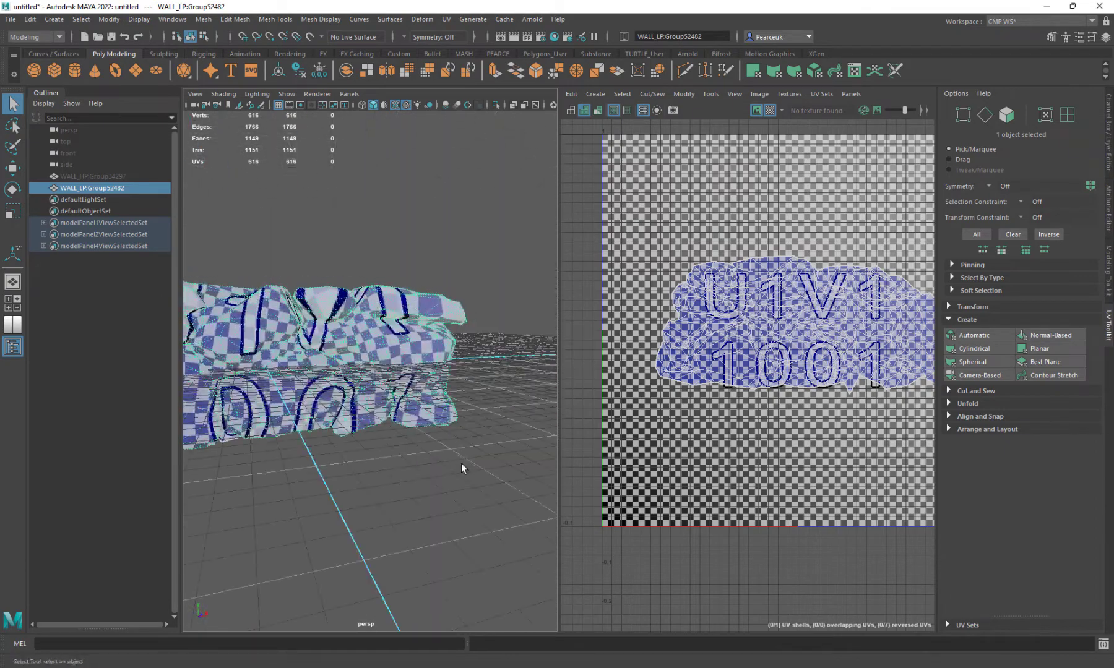
scroll(403, 464, "up", 6)
scroll(435, 467, "down", 5)
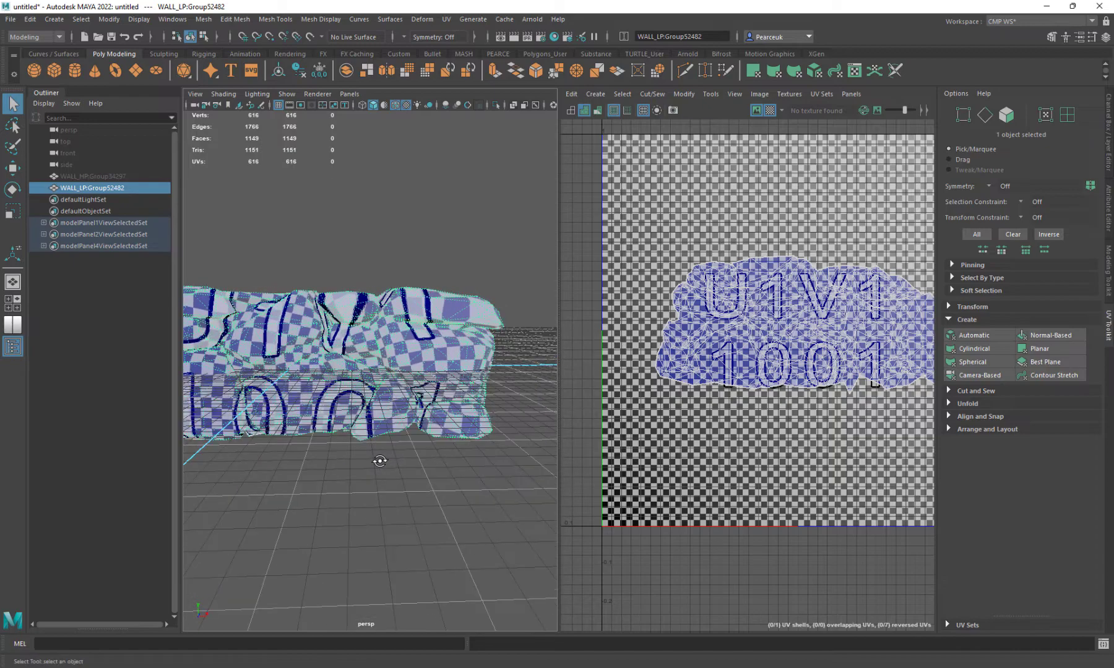
Select the faces of the top rock at the wall's right end by growing the selection from one face
key("space")
key("5")
left_click_drag(520, 422, 535, 485, "alt")
right_click_drag(530, 364, 530, 411)
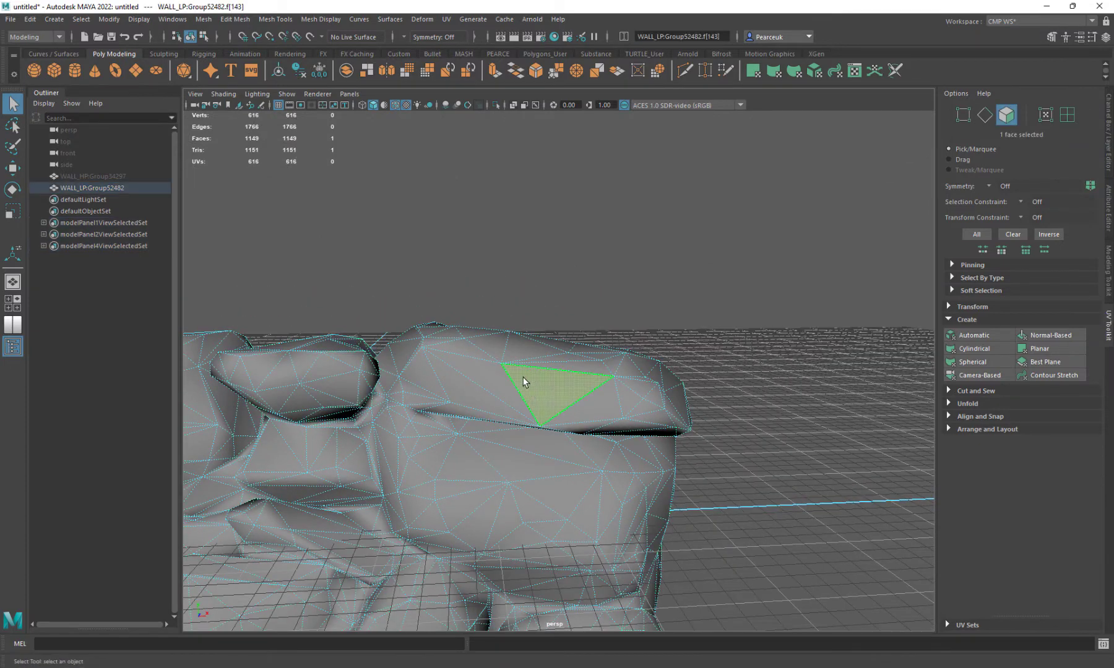
left_click_drag(522, 381, 517, 359, "alt")
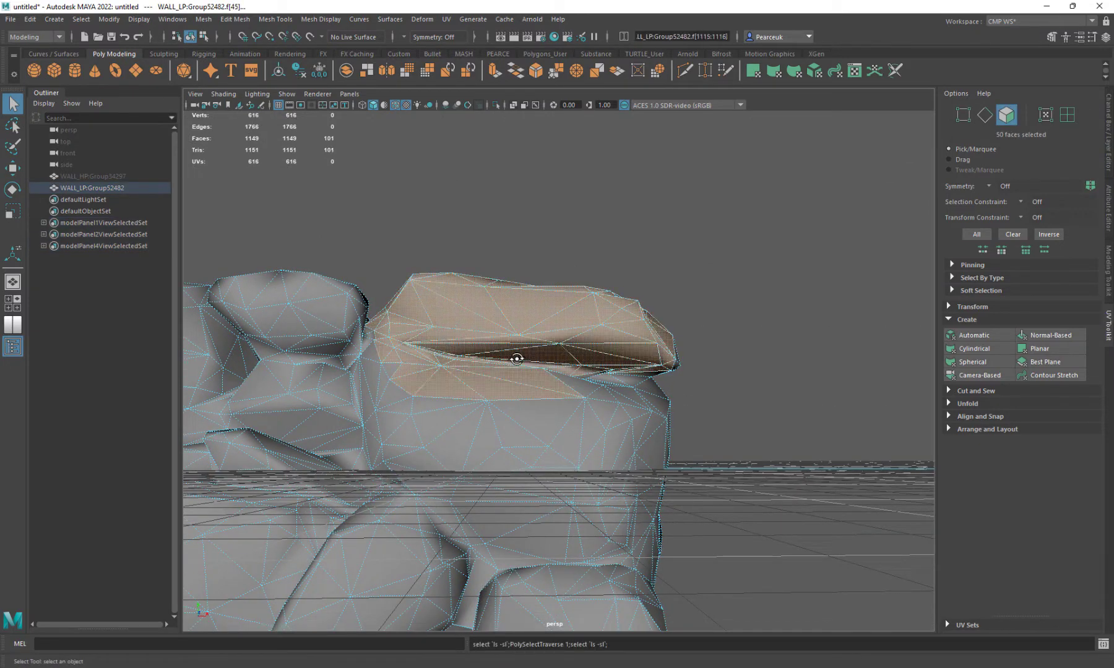
mouse_move(560, 382)
left_mouse_down("alt")
mouse_move(547, 378)
mouse_move(556, 373)
mouse_move(538, 379)
left_mouse_up("alt")
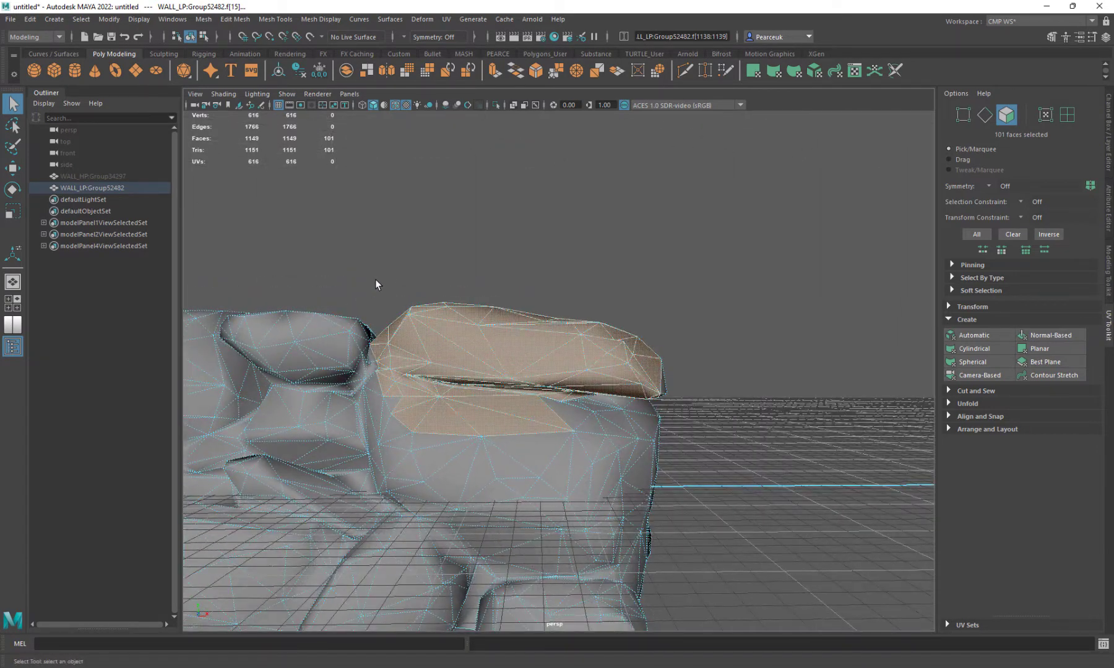
Refine the top end rock's face selection, adding its missing faces and deselecting those spilling onto the neighbouring rocks
left_click_drag(711, 390, 675, 441)
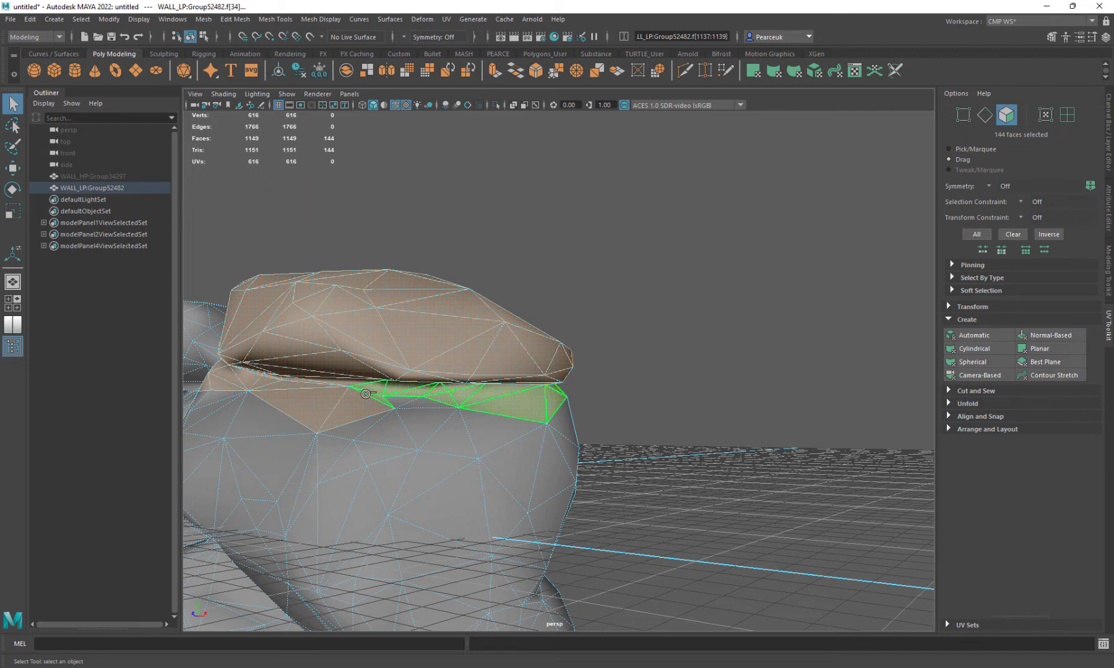
mouse_move(315, 399)
left_mouse_down("ctrl")
mouse_move(311, 407)
mouse_move(405, 443)
mouse_move(598, 475)
left_mouse_up("ctrl")
left_click_drag(668, 425, 666, 423, "ctrl")
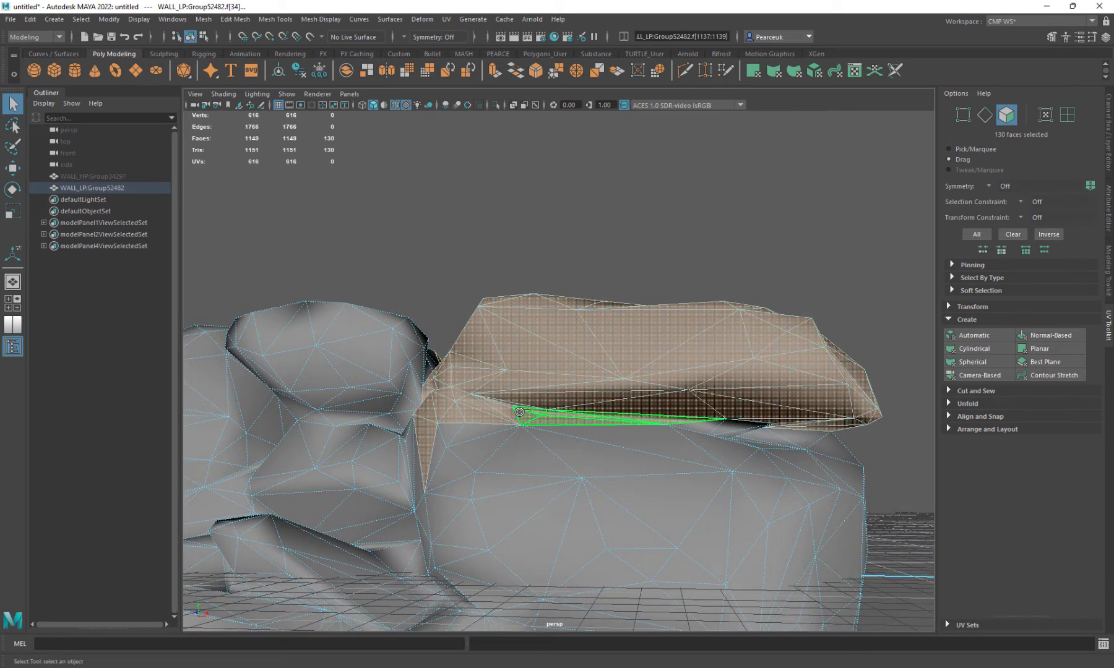
left_click_drag(420, 438, 515, 500, "ctrl")
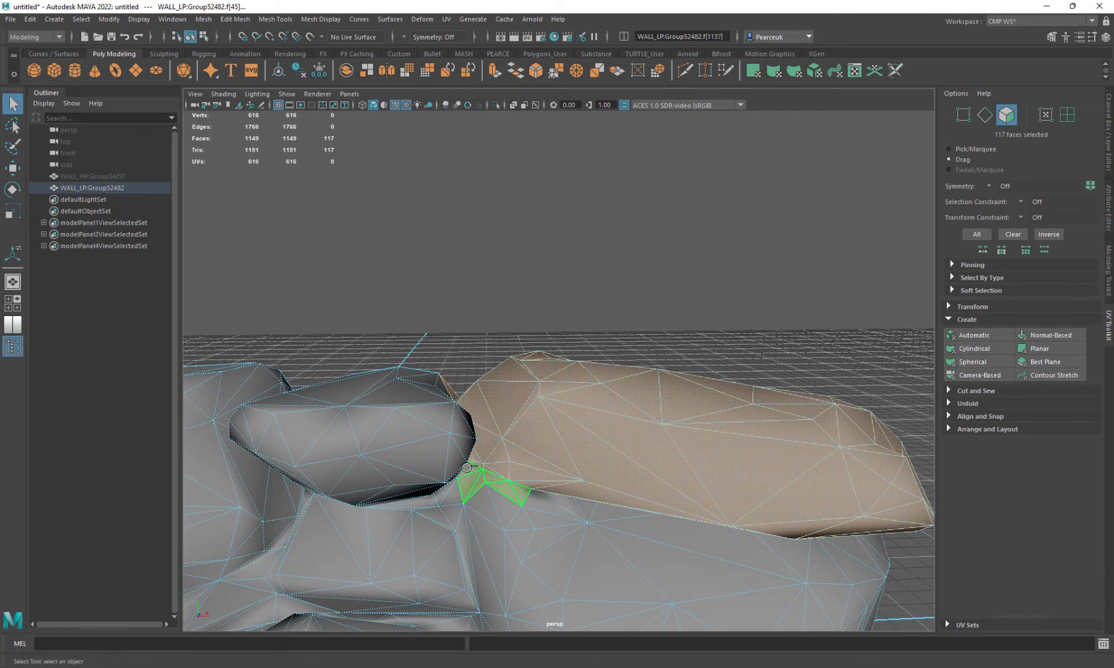
mouse_move(466, 468)
left_mouse_down("ctrl")
mouse_move(704, 567)
mouse_move(639, 562)
mouse_move(532, 604)
mouse_move(474, 568)
mouse_move(475, 487)
mouse_move(636, 357)
left_mouse_up("ctrl")
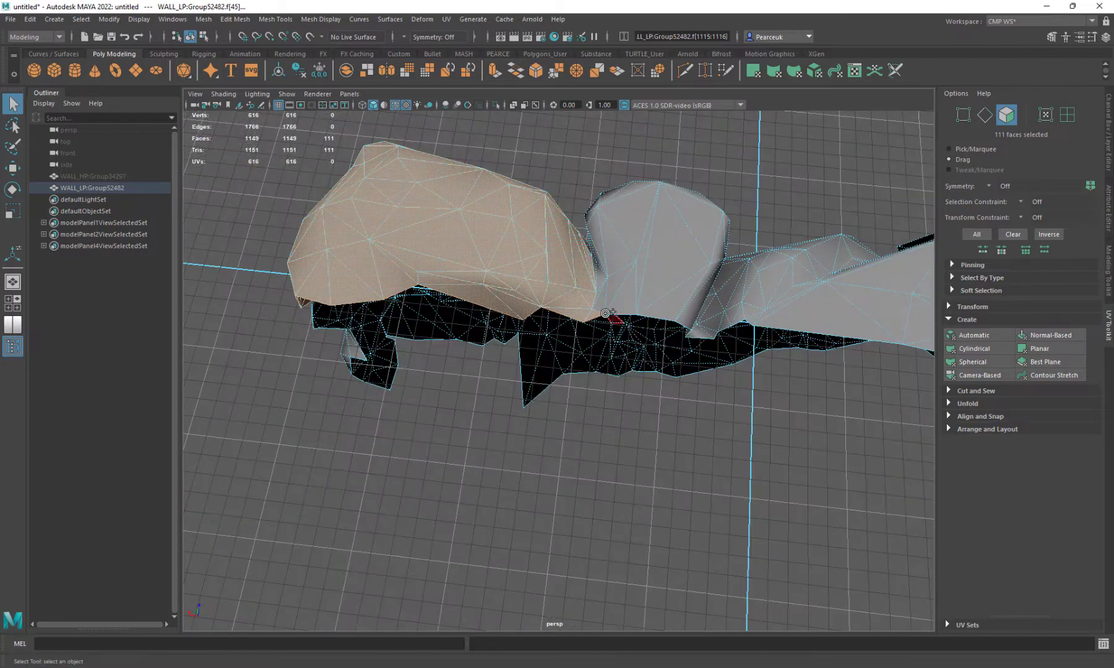
left_click_drag(556, 396, 734, 347, "alt")
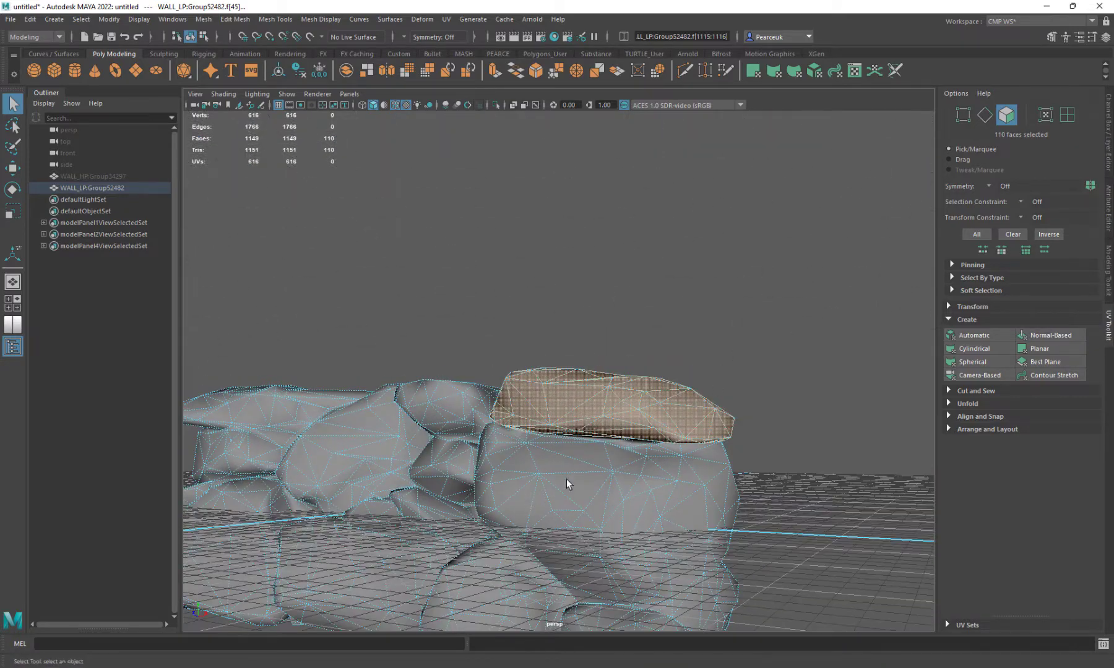
left_click_drag(568, 483, 443, 420, "alt")
Create a separate UV shell from the top end rock's faces and move it above the main wall shell
key("space")
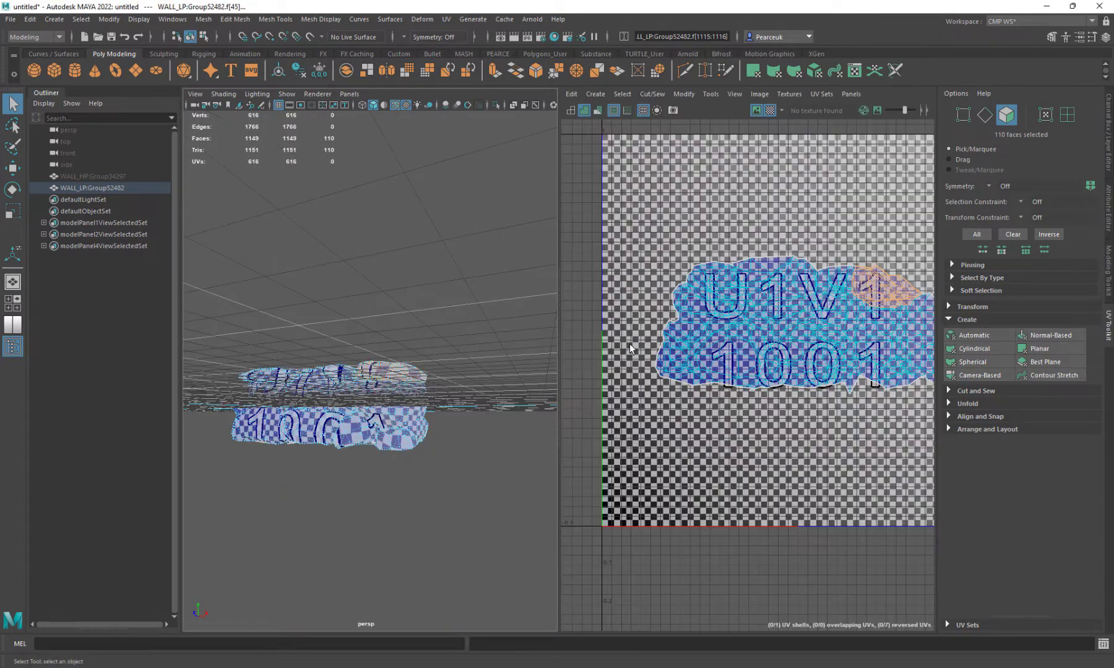
right_click(731, 229, "shift")
right_click_drag(730, 232, 777, 248, "shift")
key("w")
middle_click_drag(864, 317, 823, 334, "alt")
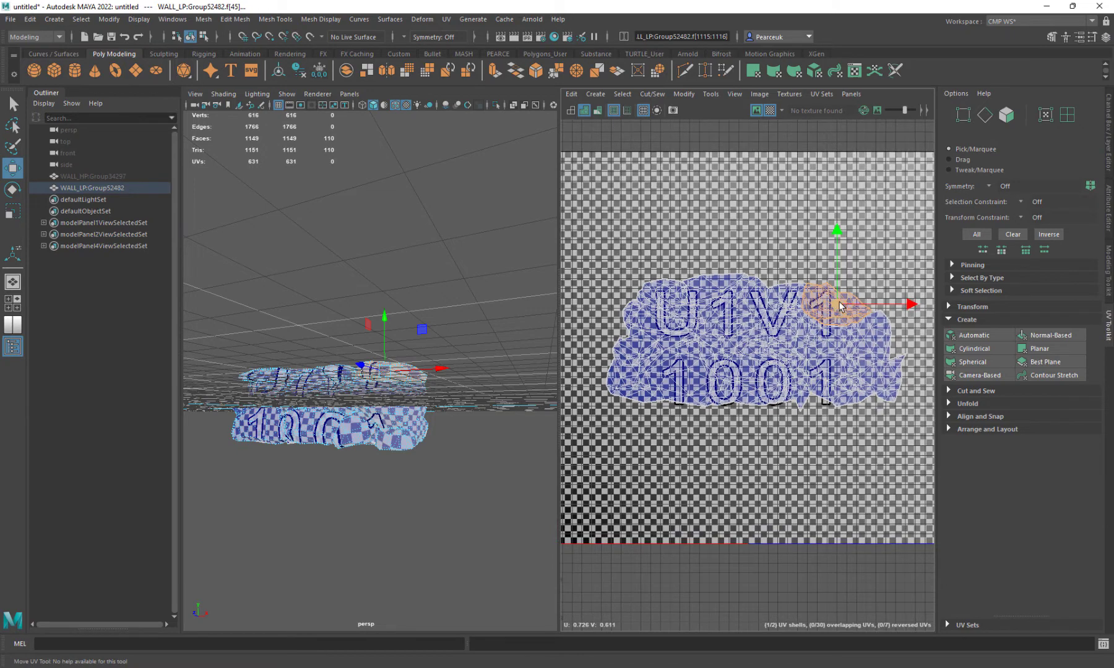
left_click_drag(838, 304, 871, 221)
Clear the selection, pick three faces on the large rock below the top end rock and grow the selection three times
left_click_drag(344, 452, 376, 463, "alt")
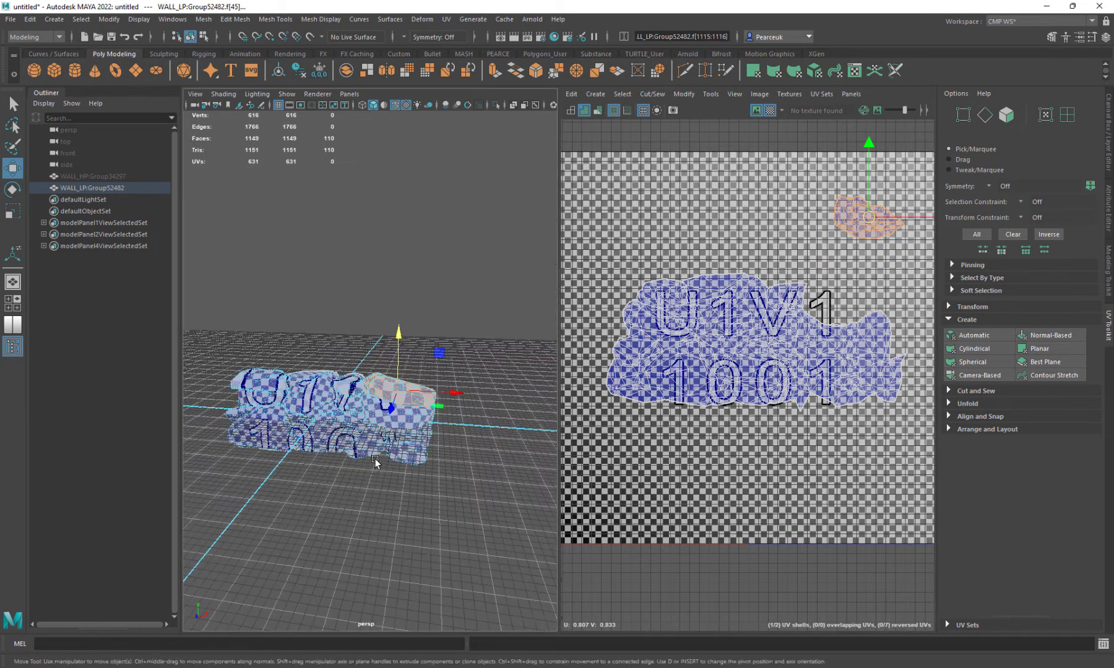
scroll(390, 438, "up", 6)
scroll(390, 437, "down", 3)
key("space")
scroll(500, 512, "down", 1)
scroll(500, 512, "down", 4)
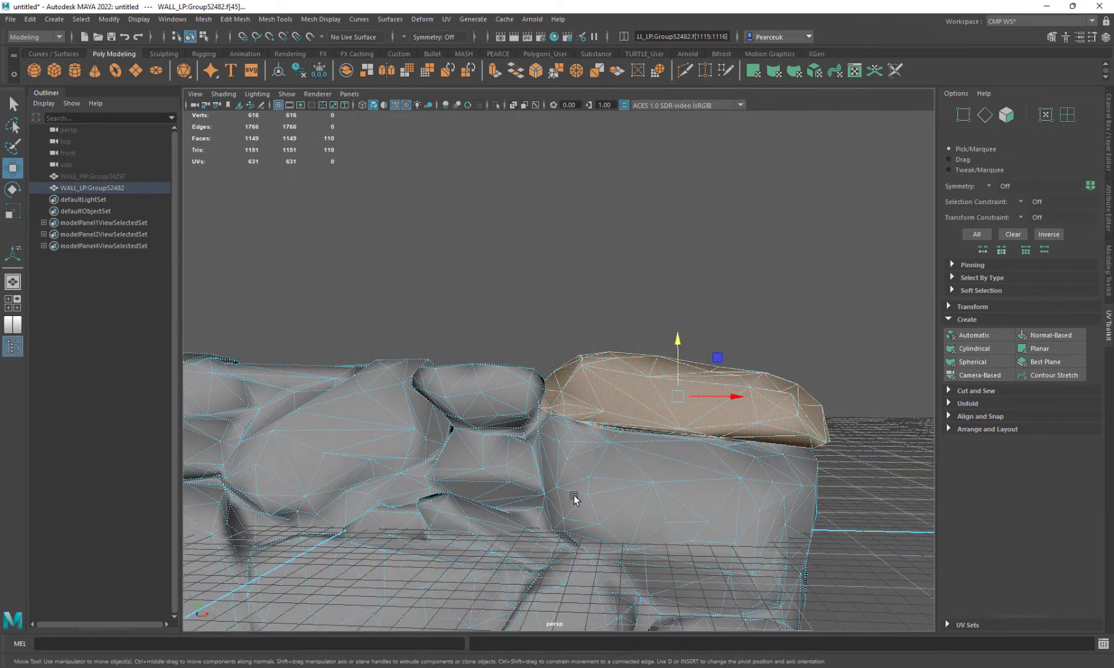
scroll(573, 497, "up", 4)
middle_click_drag(573, 497, 553, 396, "alt")
scroll(560, 405, "down", 5)
left_click_drag(598, 435, 620, 438, "alt")
mouse_move(620, 436)
right_mouse_down("alt")
mouse_move(643, 450)
mouse_move(619, 414)
right_mouse_up("alt")
key("alt+d")
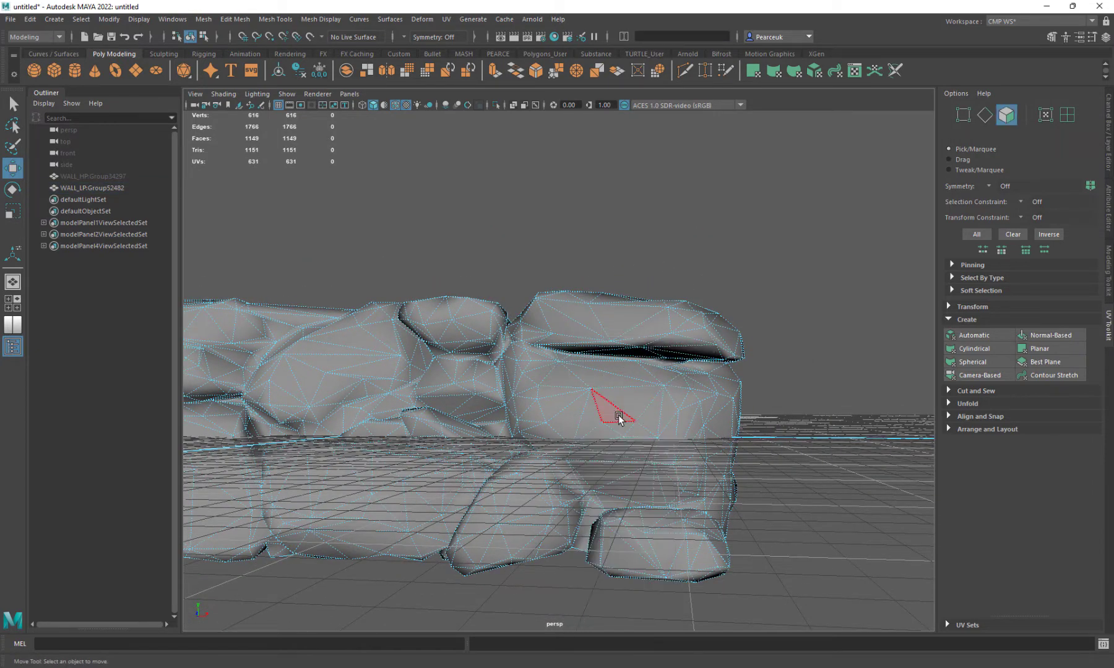
left_click(618, 415)
left_click(627, 428, "shift")
left_click(636, 432, "shift")
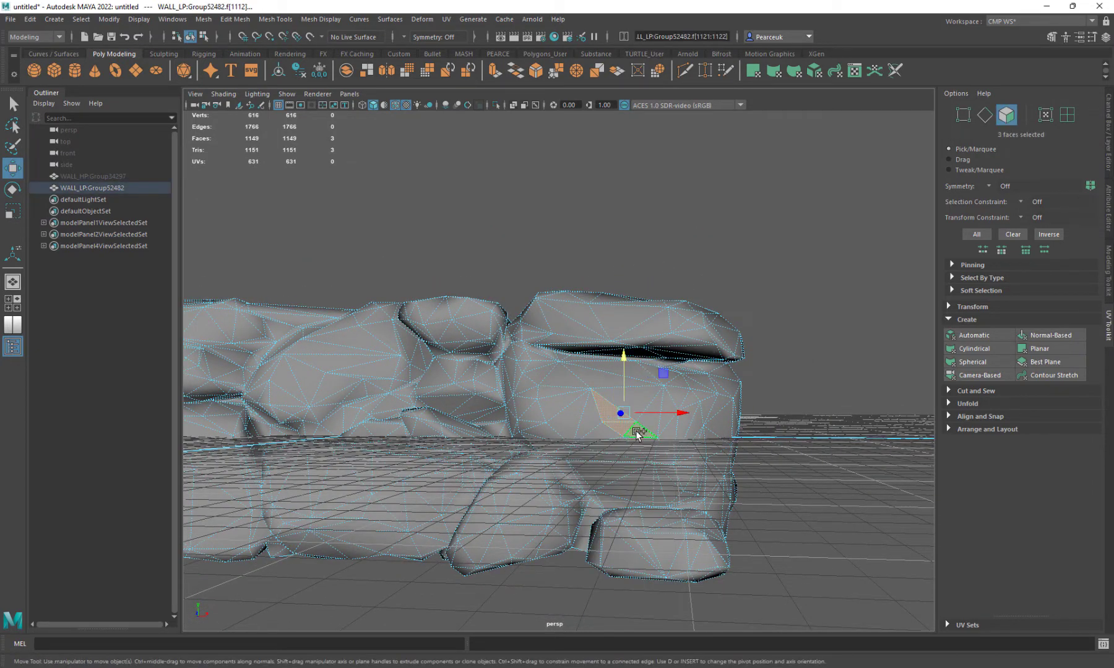
key("shift+period")
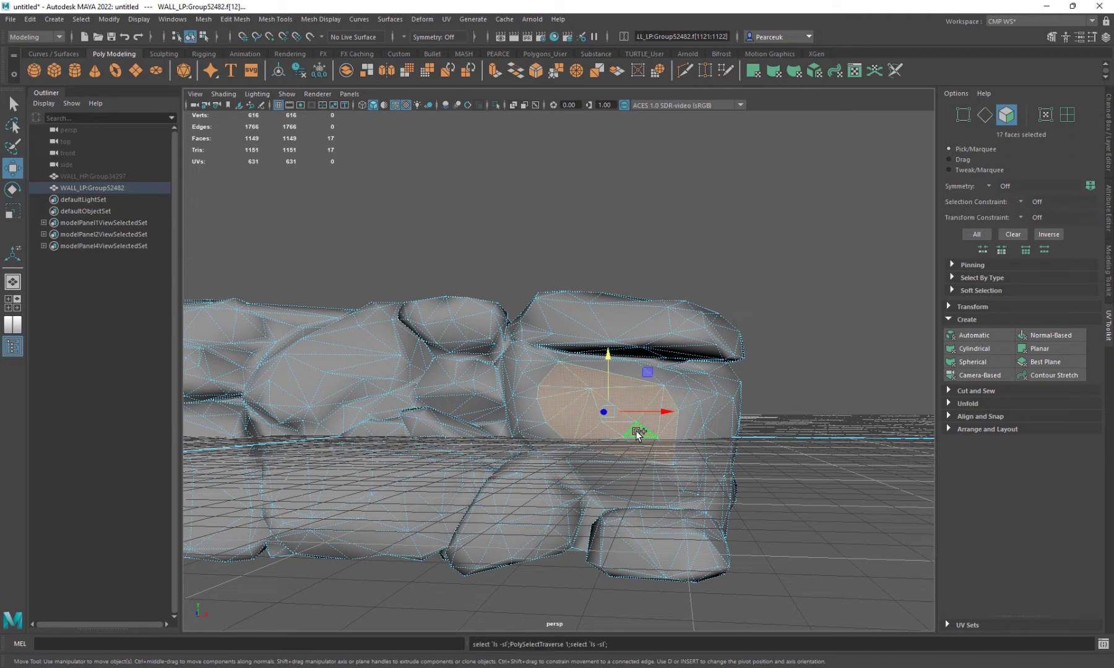
key("shift+period")
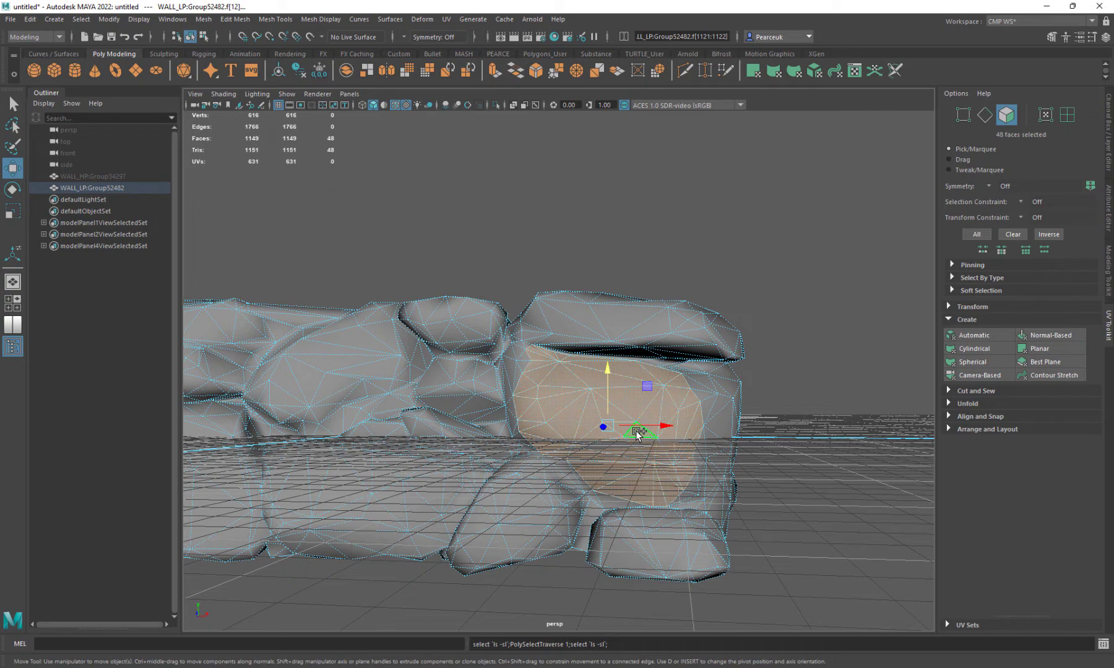
key("shift+period")
Add a missing face near the large rock's upper corner and deselect the faces spilling onto the overhanging top rock
right_click_drag(601, 392, 713, 450, "alt")
left_click_drag(714, 450, 709, 458, "alt")
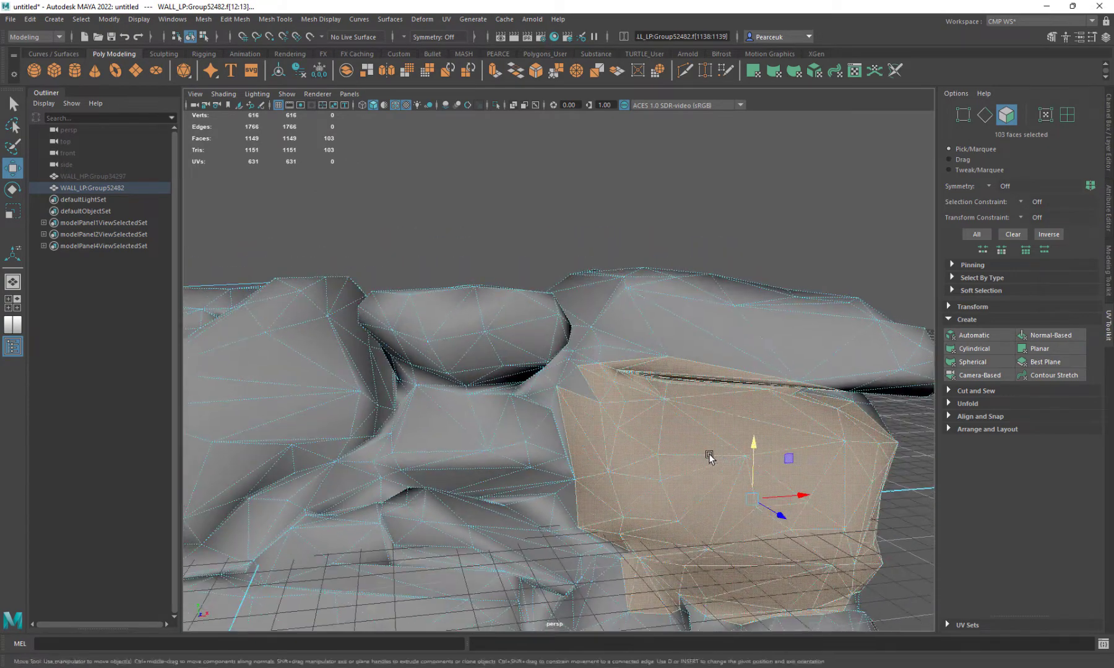
left_click(582, 383, "shift")
left_click_drag(636, 453, 592, 379, "alt")
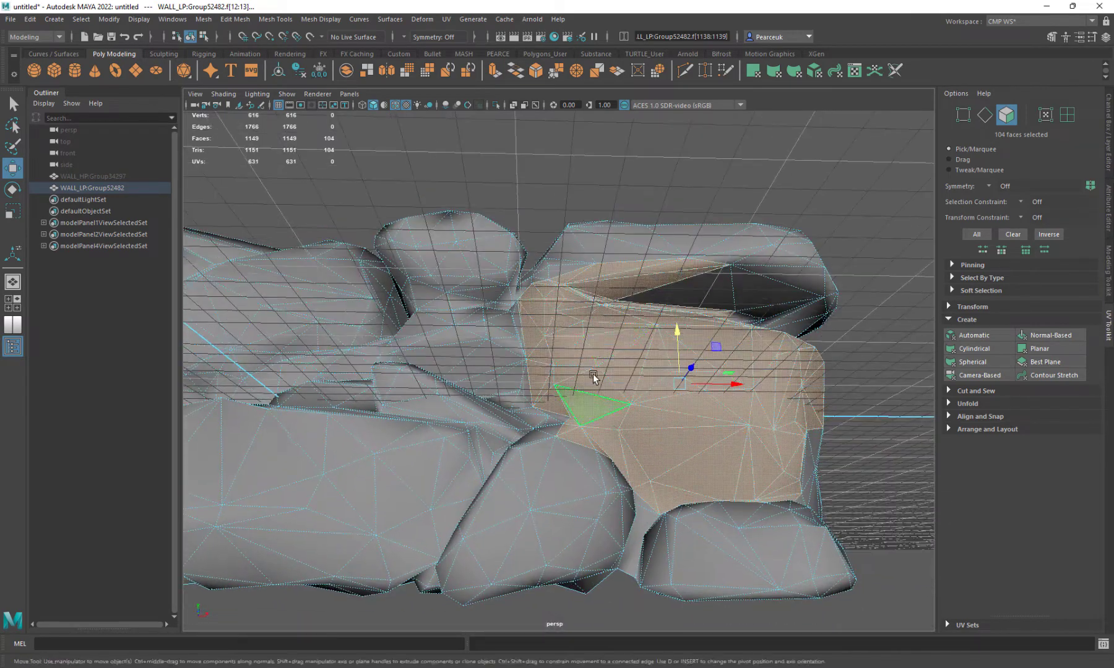
key("ctrl+Tab")
left_click(623, 283, "ctrl")
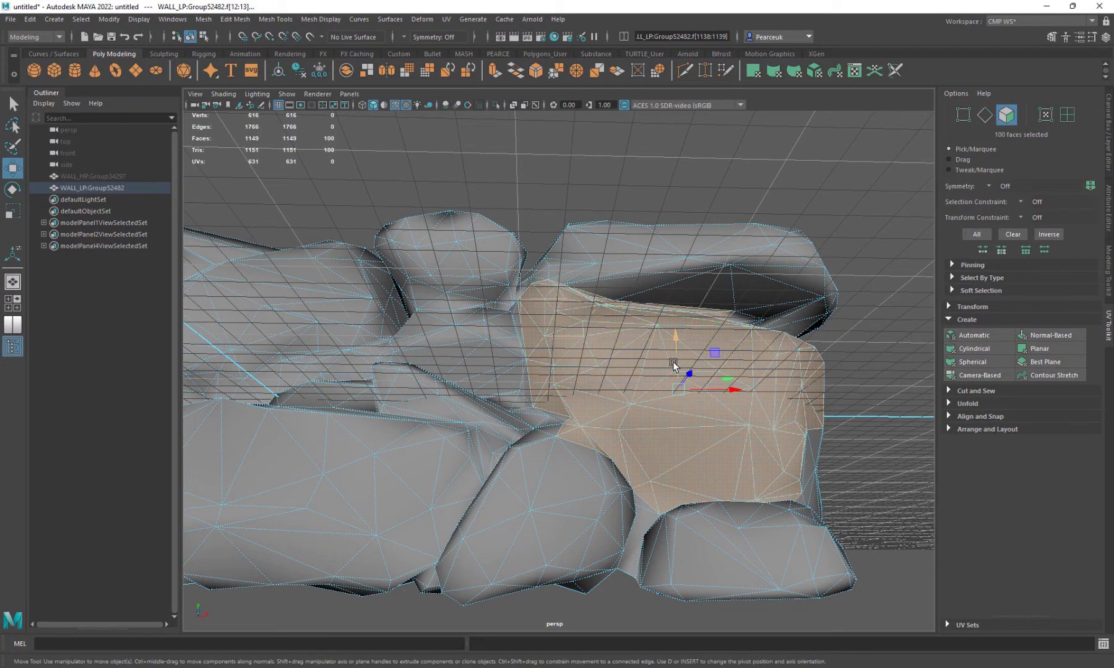
mouse_move(677, 368)
left_mouse_down("alt")
mouse_move(632, 378)
mouse_move(632, 393)
mouse_move(692, 399)
mouse_move(683, 371)
left_mouse_up("alt")
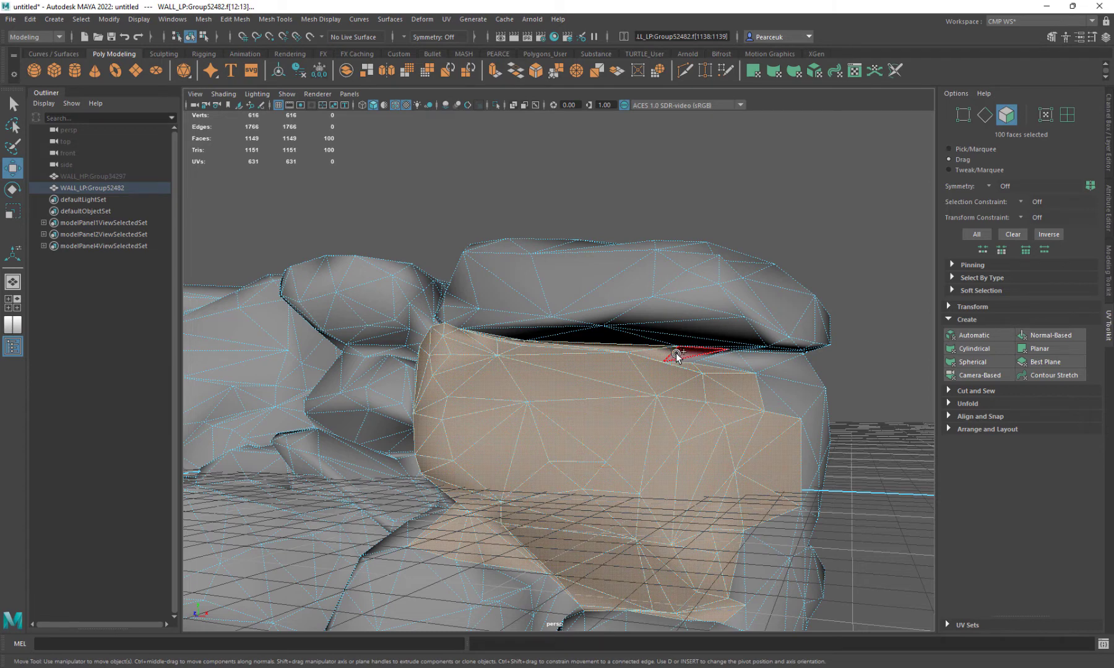
Add the faces along the large rock's upper ledge and around its outer end to the selection
mouse_move(762, 363)
left_mouse_down("shift")
mouse_move(688, 369)
mouse_move(634, 317)
left_mouse_up("shift")
key("shift+Tab")
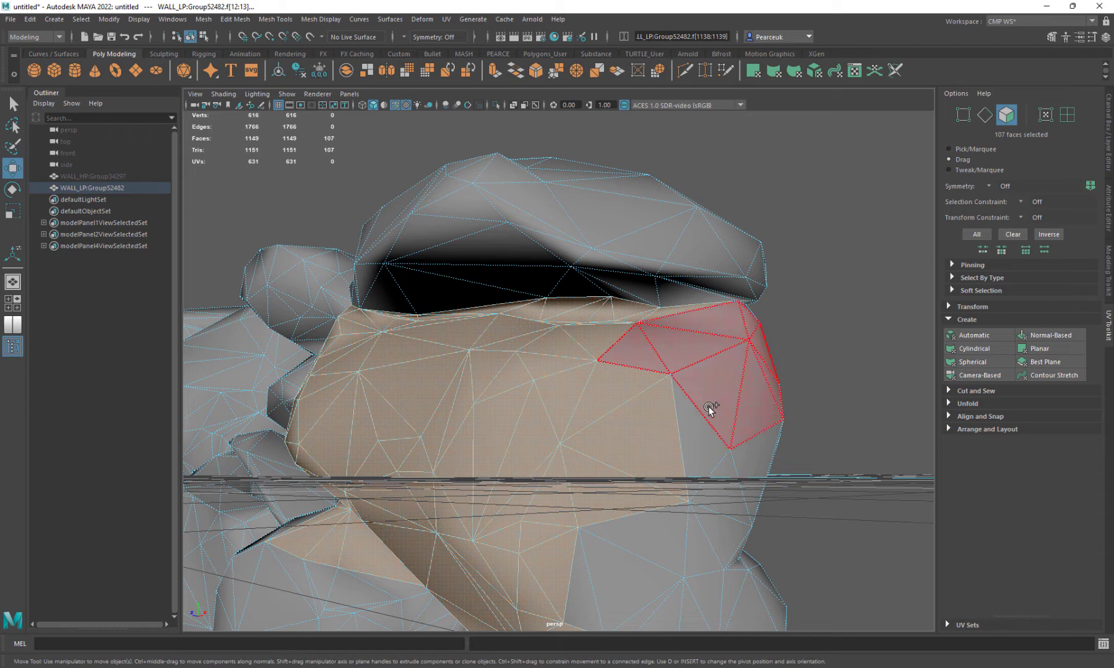
mouse_move(710, 408)
left_mouse_down("shift")
mouse_move(730, 445)
mouse_move(709, 450)
mouse_move(634, 396)
left_mouse_up("shift")
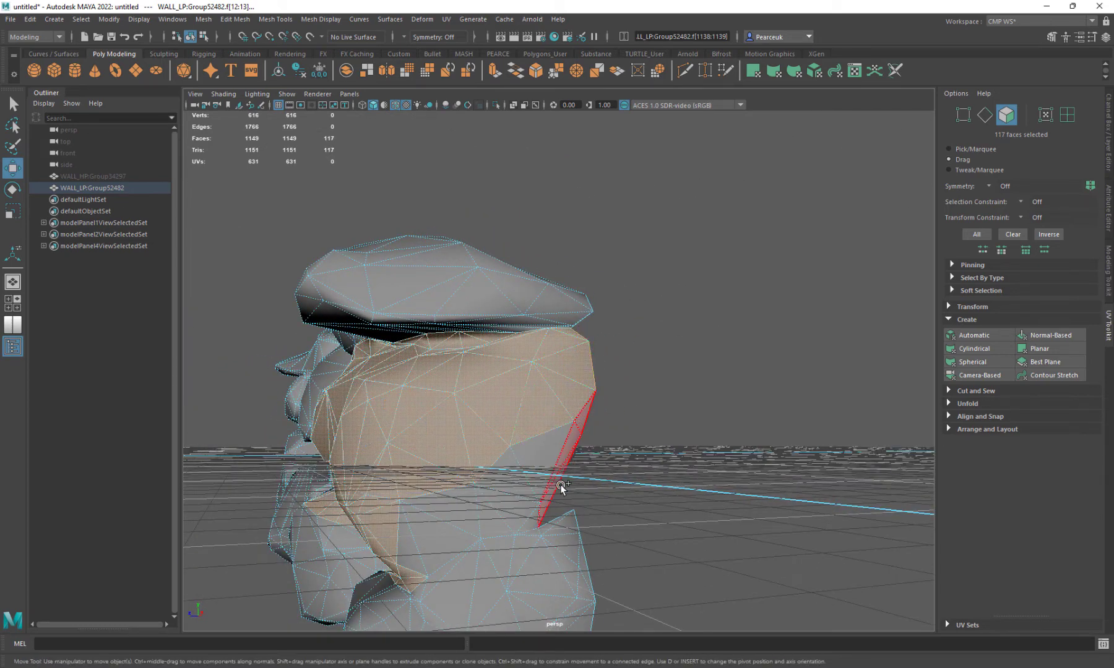
mouse_move(529, 524)
left_mouse_down("shift")
mouse_move(435, 529)
mouse_move(409, 547)
left_mouse_up("shift")
mouse_move(410, 547)
left_mouse_down("alt")
mouse_move(495, 490)
mouse_move(566, 510)
mouse_move(566, 527)
mouse_move(441, 546)
left_mouse_up("alt")
key("Tab")
left_click(482, 571, "ctrl")
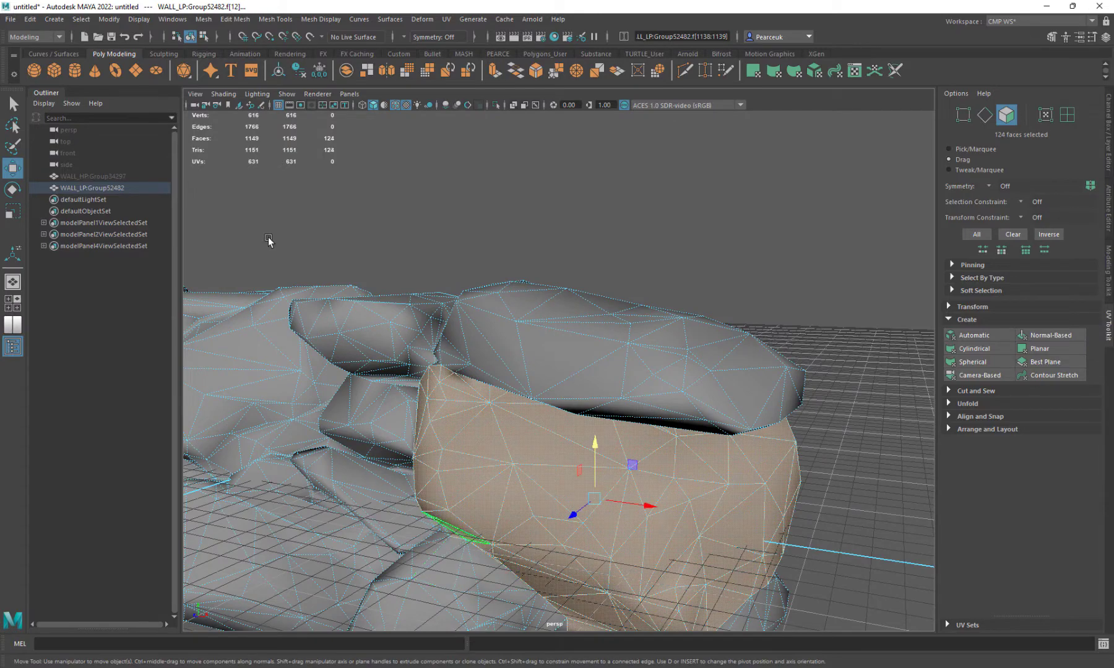
Deselect the faces spilling onto the rocks beneath the large rock and add the missing faces along its inner side
left_click_drag(427, 346, 546, 370, "alt")
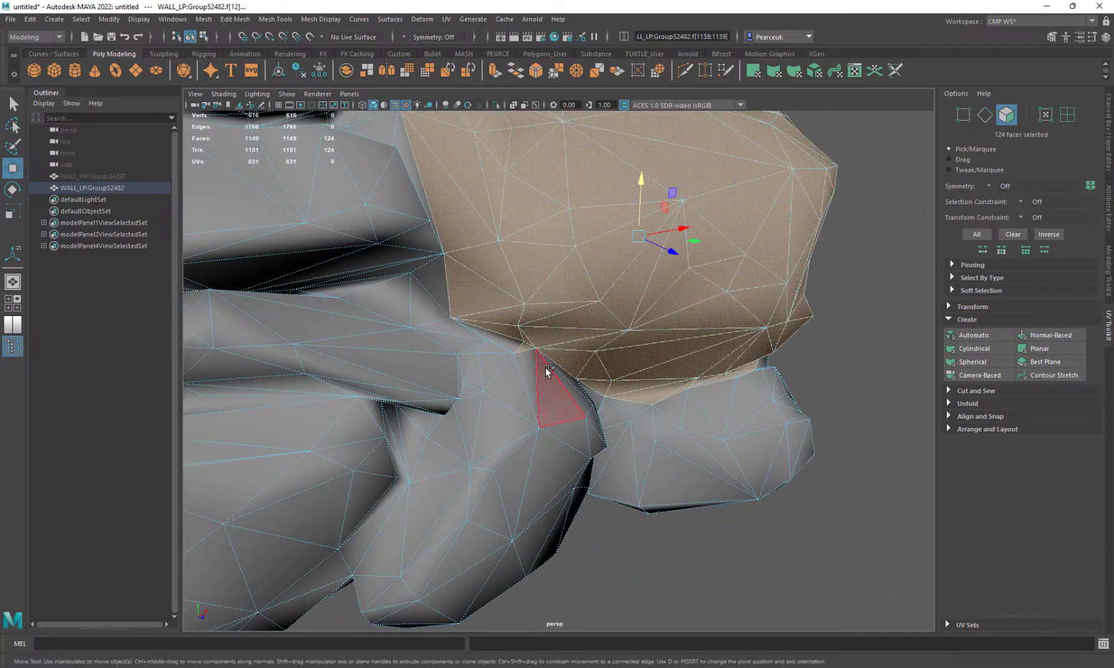
left_click_drag(637, 405, 657, 423, "alt")
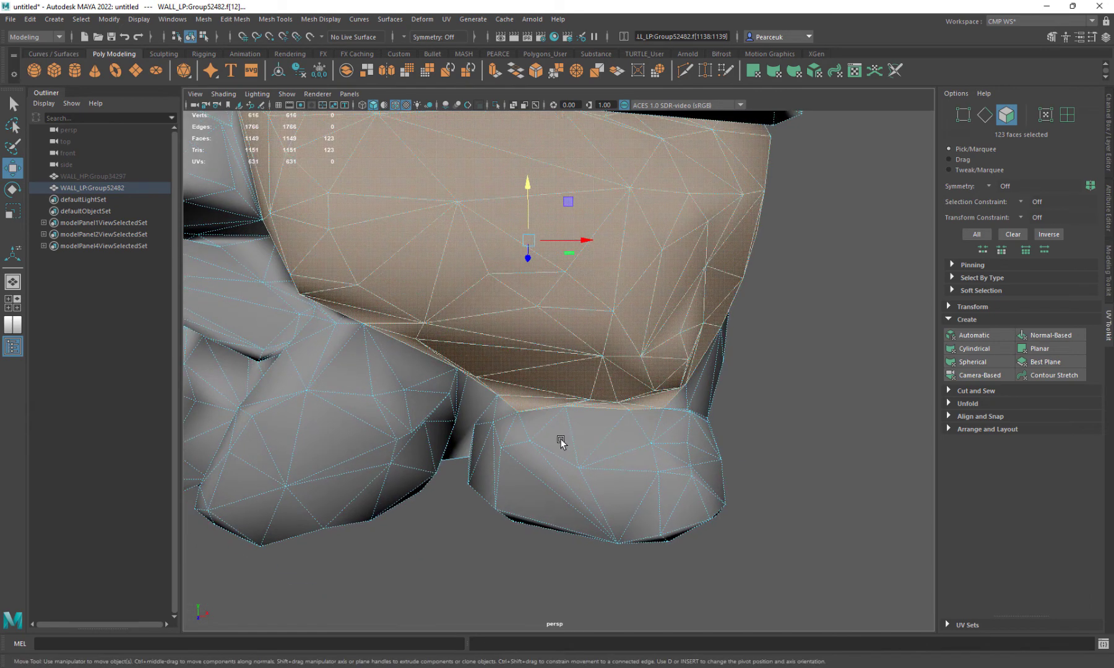
left_click_drag(560, 442, 525, 435, "alt")
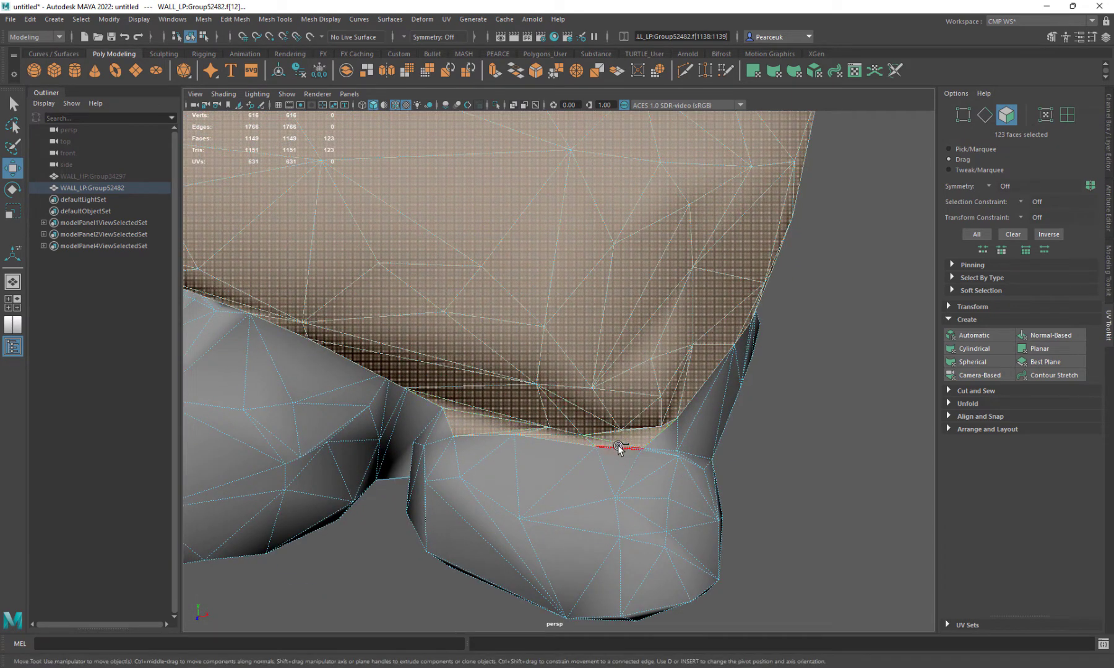
left_click_drag(456, 427, 475, 451, "ctrl")
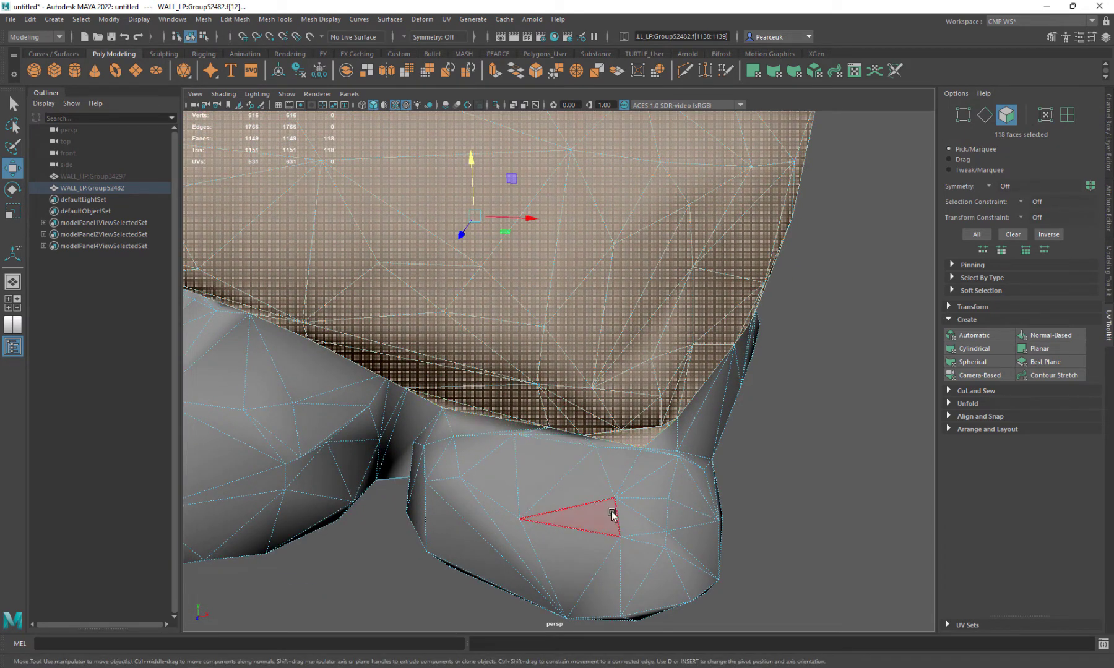
left_click_drag(612, 514, 598, 476, "alt")
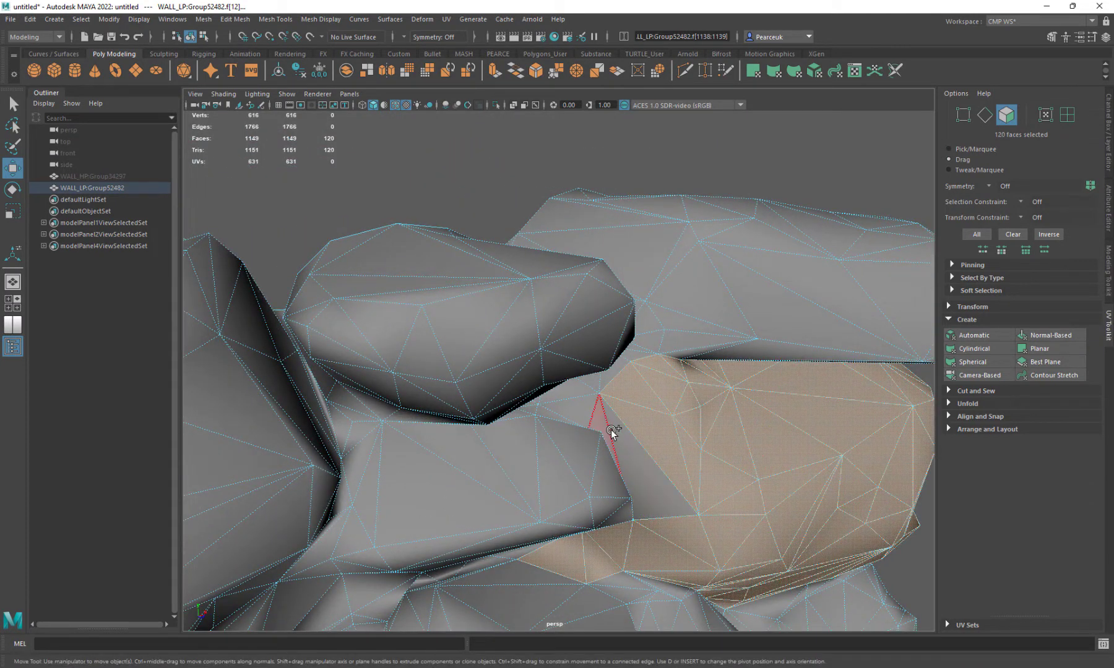
left_click(626, 362, "shift")
left_click_drag(628, 400, 572, 473, "alt")
scroll(605, 520, "down", 4)
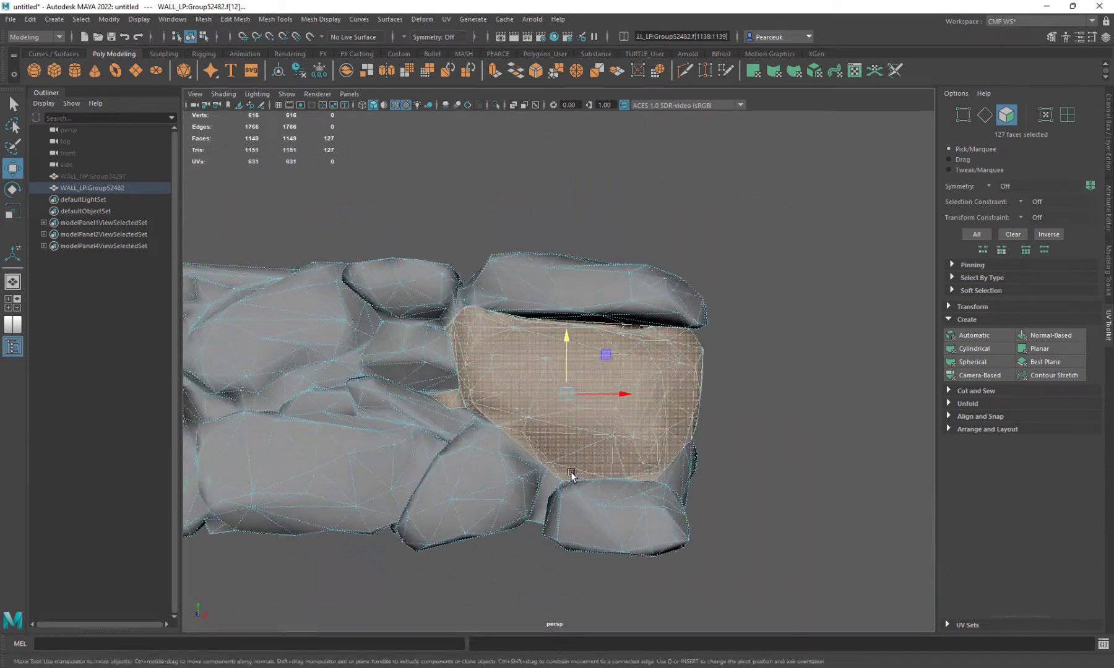
Create a separate UV shell from the large rock's faces and move it beside the detached top rock shell
right_click_drag(571, 474, 534, 438, "alt")
key("space")
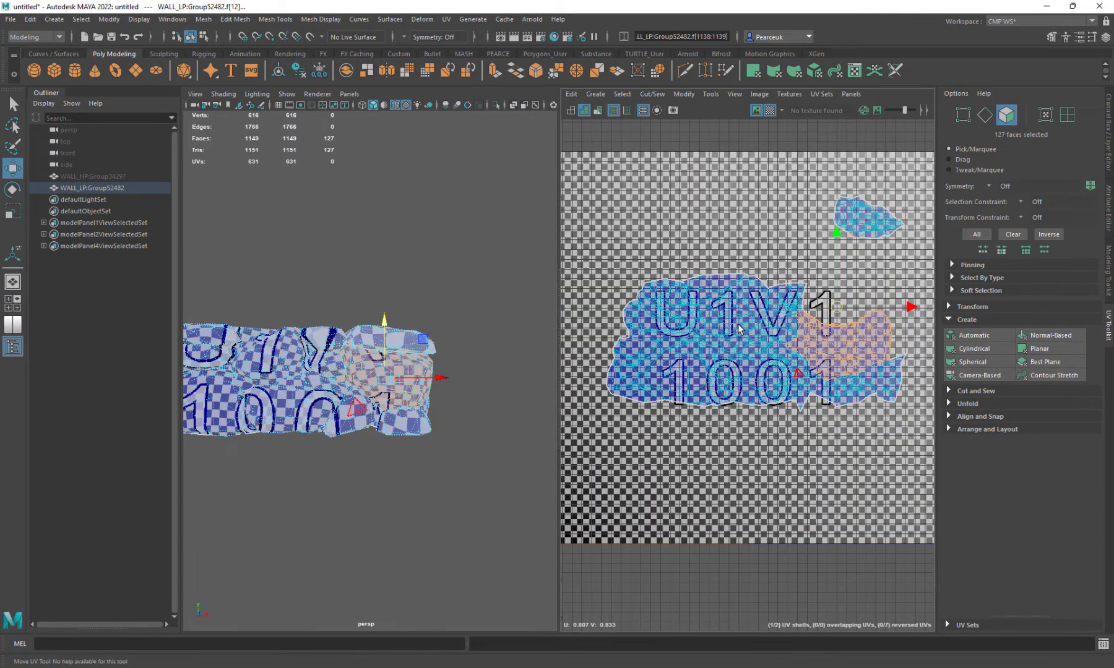
right_click_drag(739, 325, 789, 345, "shift")
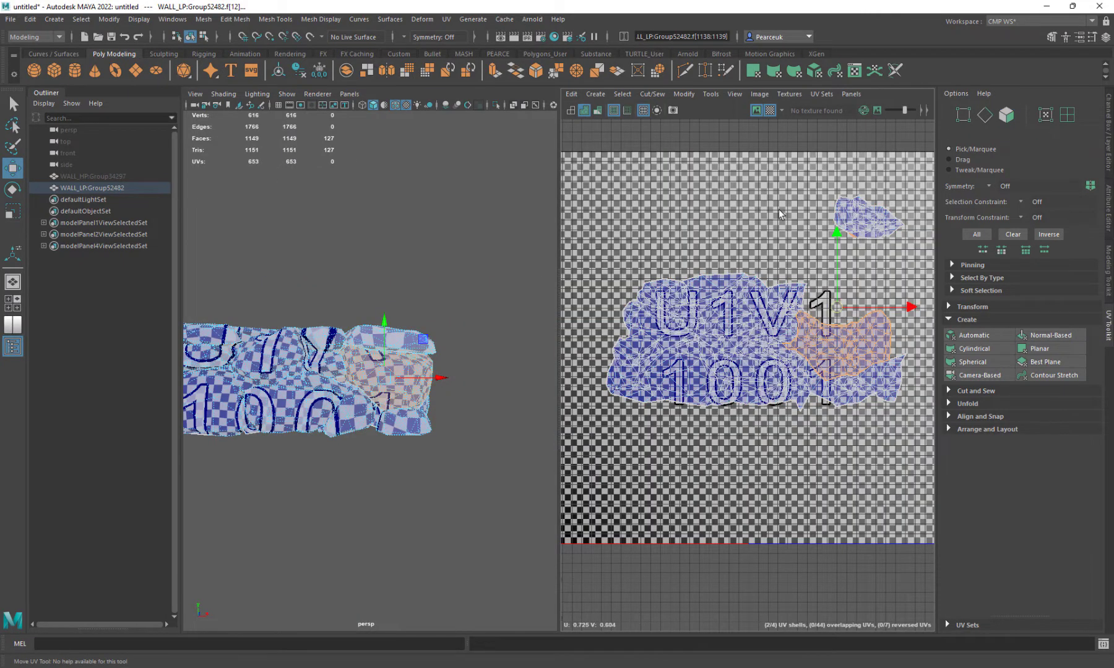
left_click_drag(837, 307, 771, 196)
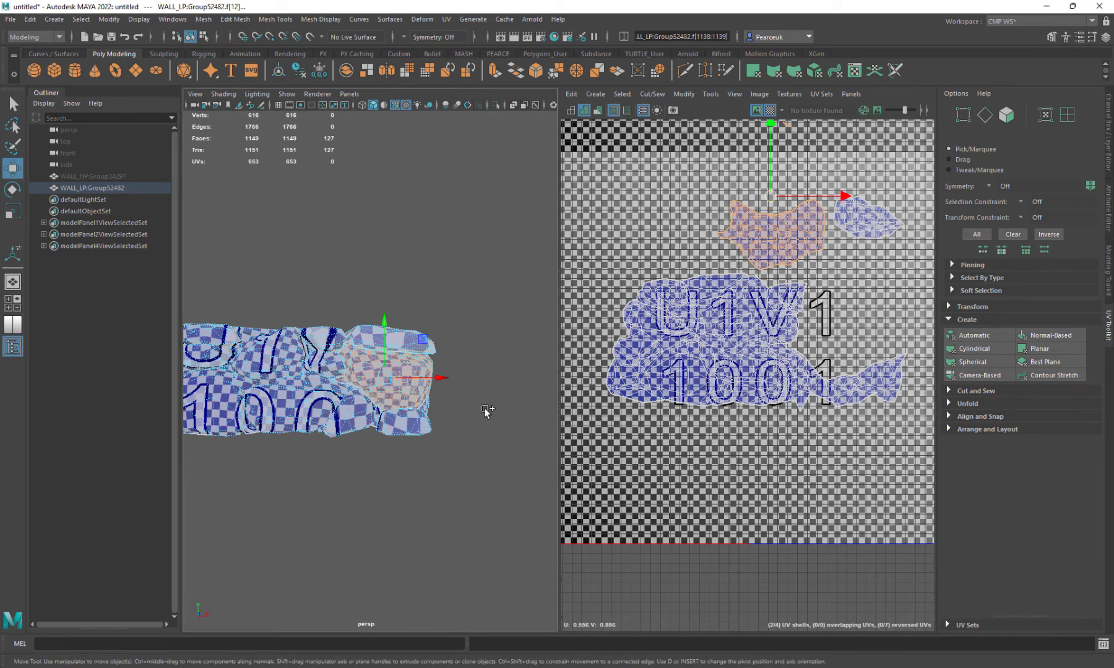
Select the faces of the small bottom rock at the wall's end, beneath the large rock
key("space")
scroll(498, 467, "up", 5)
left_click_drag(527, 466, 492, 371, "alt")
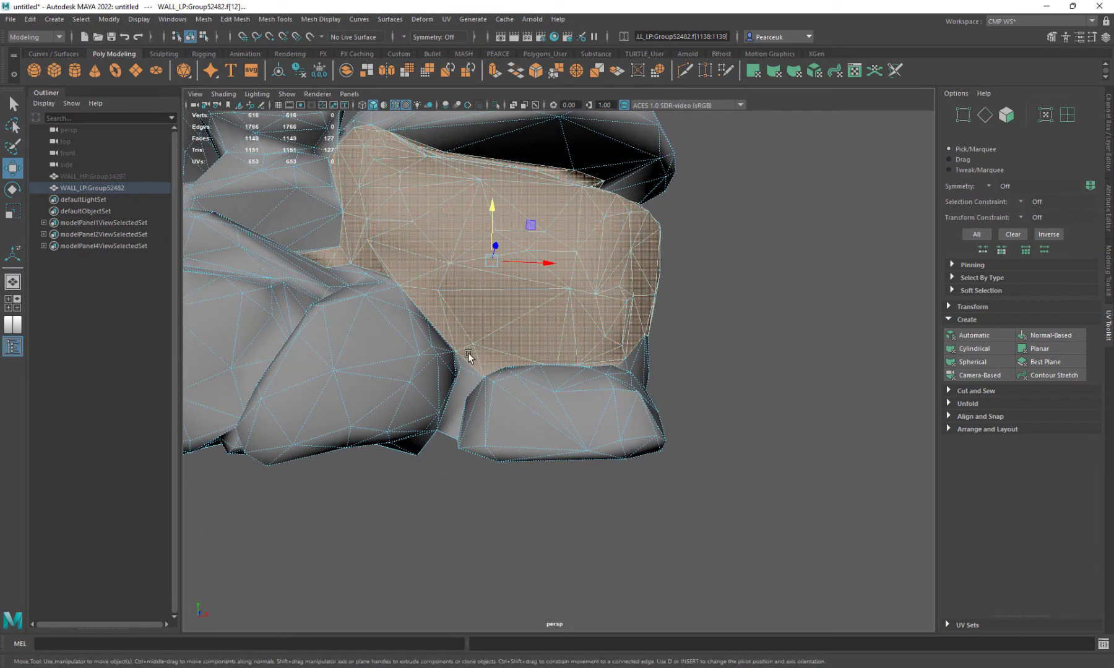
left_click_drag(536, 429, 461, 331)
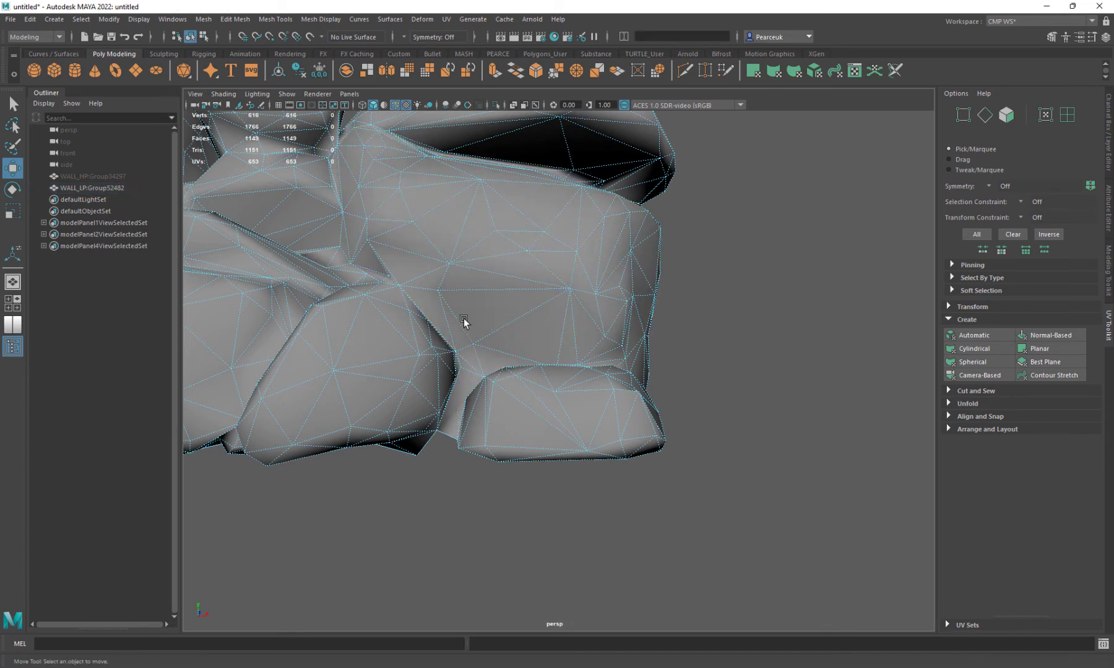
right_click_drag(464, 319, 469, 344)
left_click_drag(506, 399, 706, 545)
key("space")
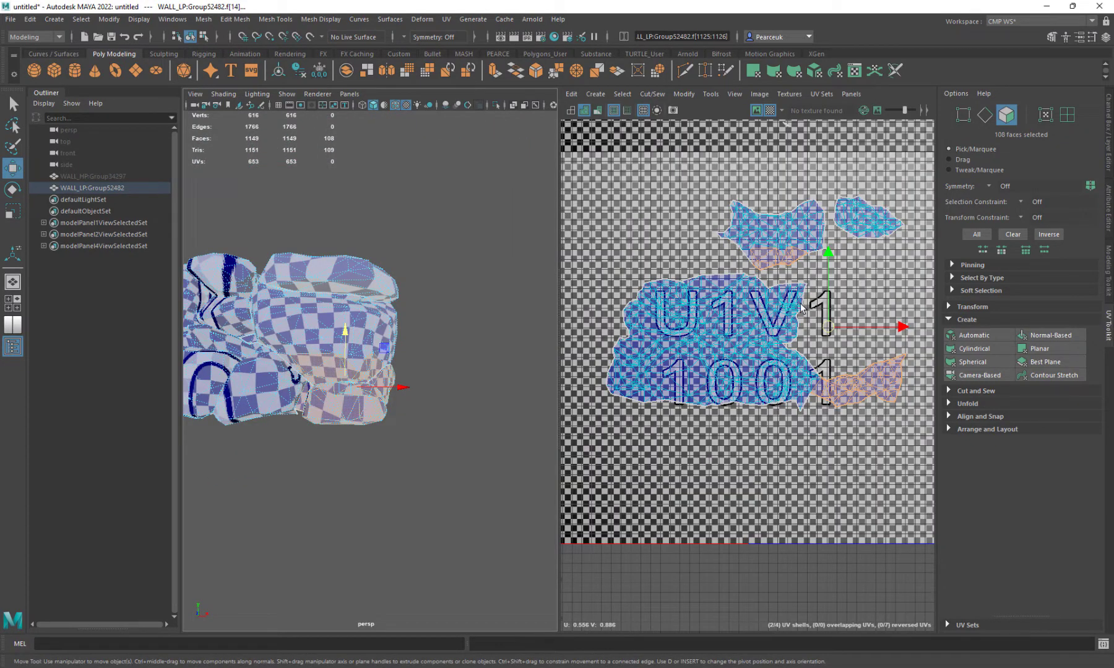
Deselect the faces that belong to the large rock's detached UV shell, keeping only the small bottom rock's faces
scroll(801, 308, "up", 2)
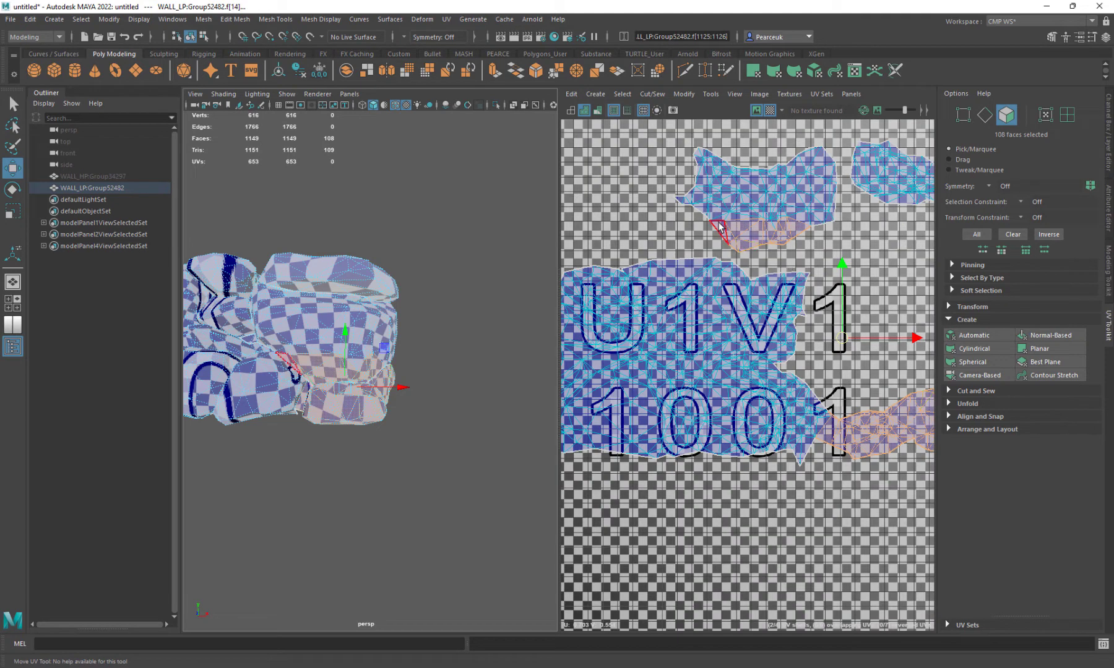
left_click_drag(690, 201, 801, 260, "ctrl")
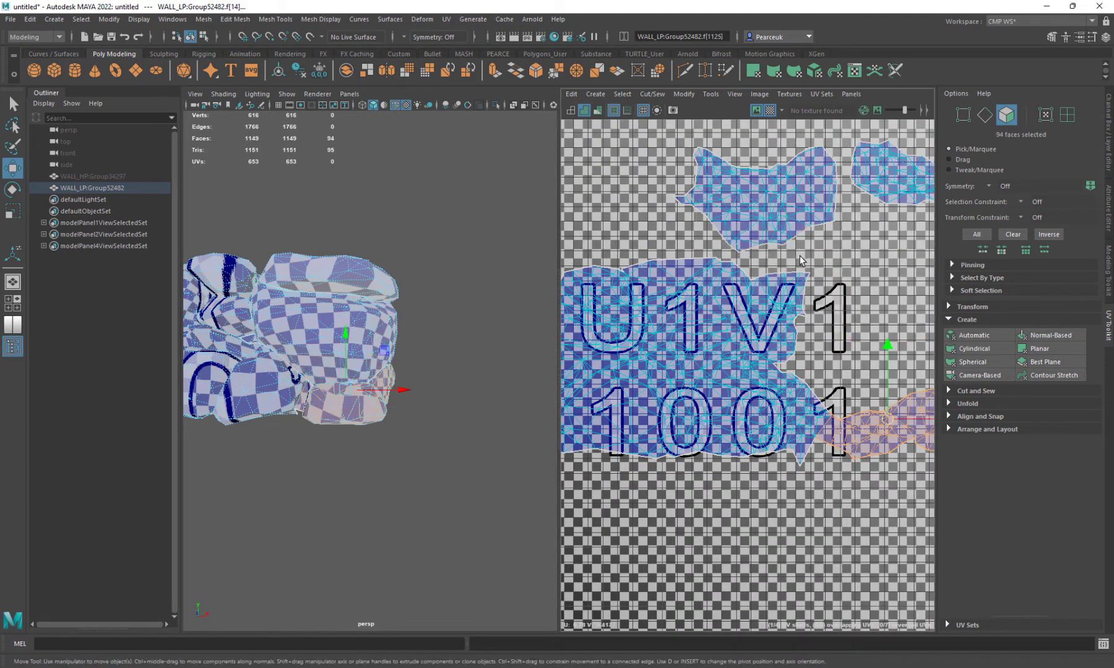
scroll(713, 306, "up", 5)
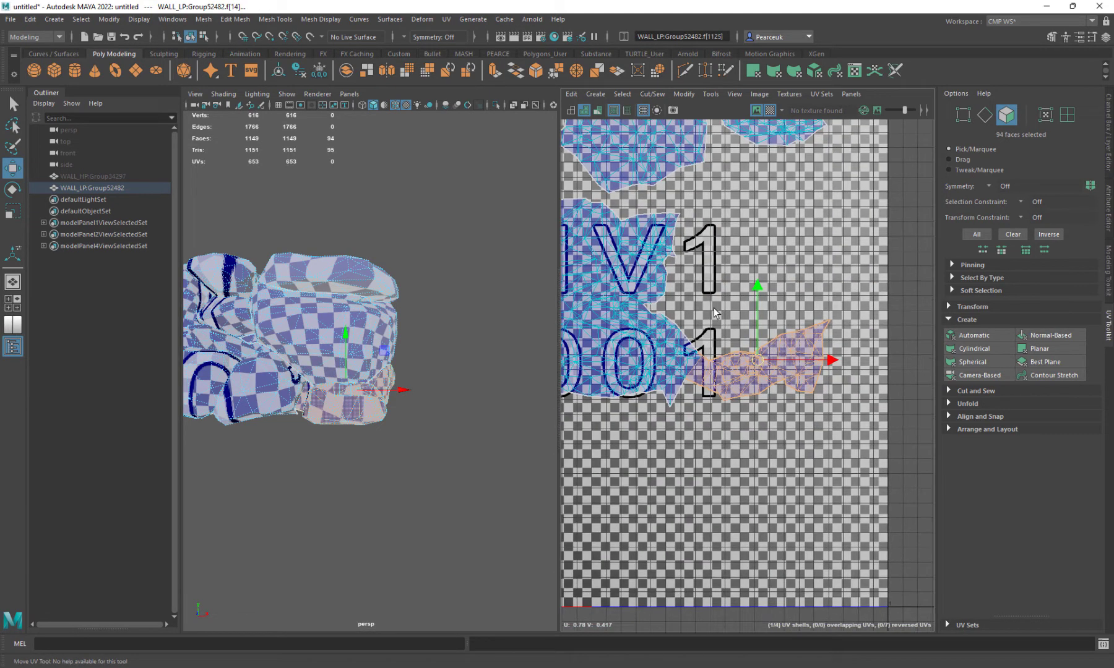
Create a separate UV shell from the small bottom rock's faces and move it clear of the main shell
key("space")
left_click_drag(494, 468, 501, 465, "alt")
right_click_drag(501, 465, 545, 469, "alt")
left_click_drag(544, 469, 588, 478, "alt")
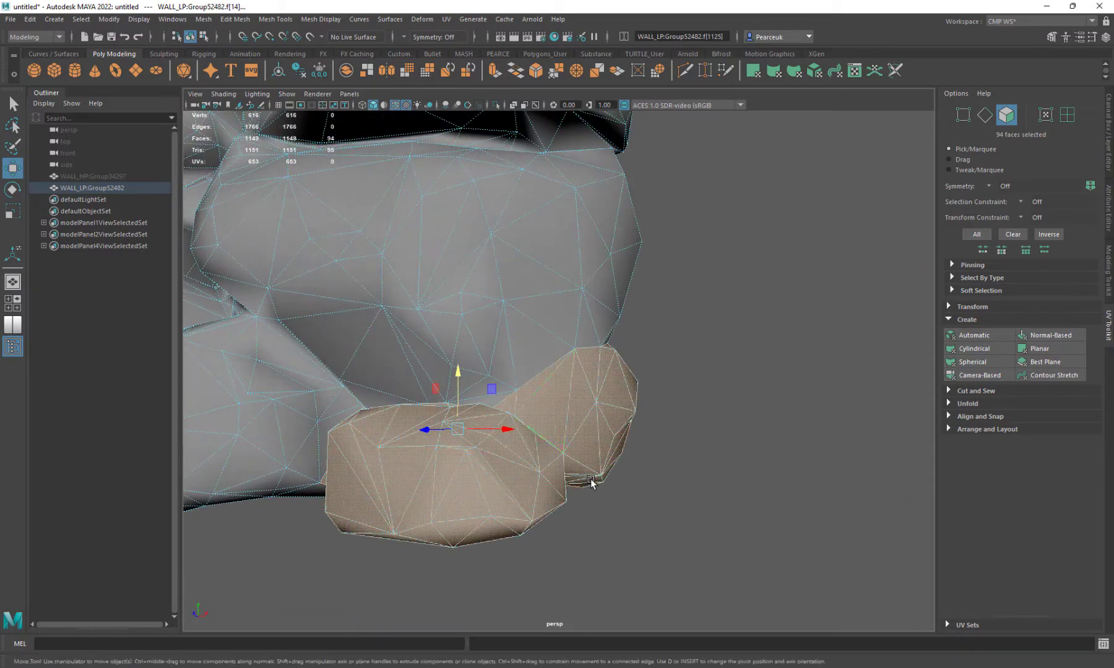
key("space")
key("space")
scroll(756, 349, "down", 5)
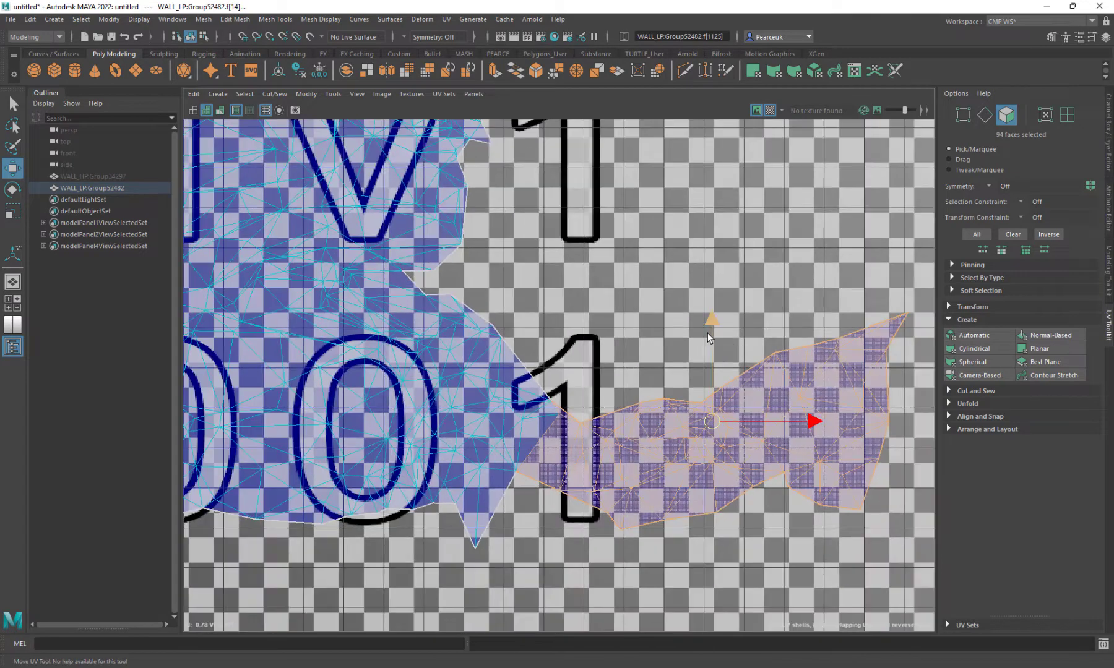
right_click(667, 276, "shift")
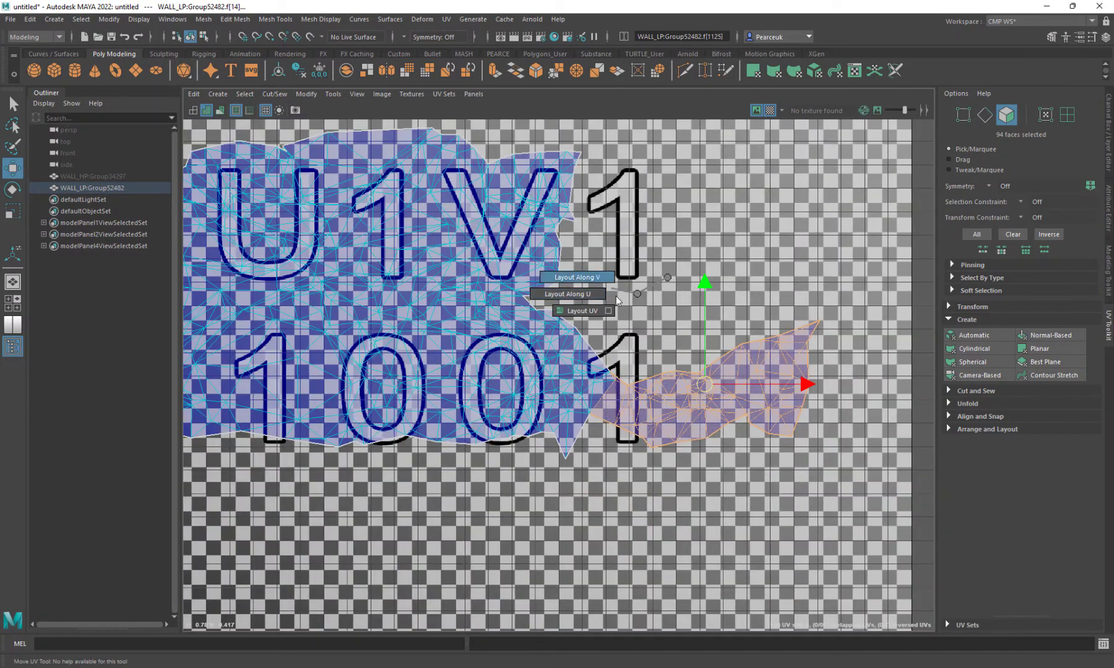
left_click(694, 296)
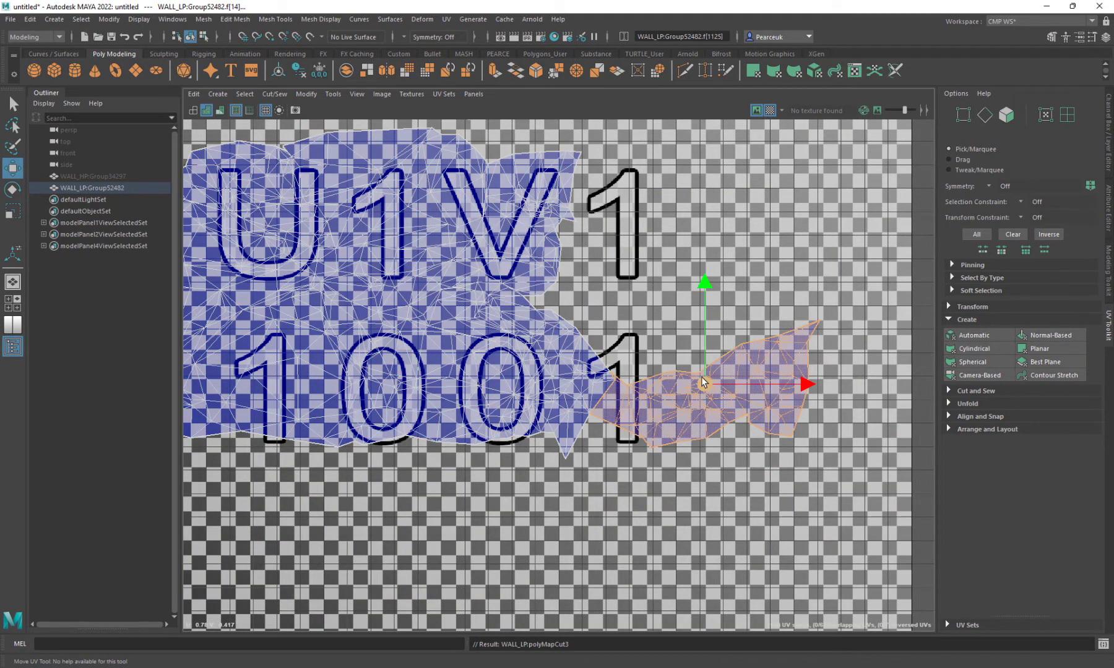
left_click_drag(702, 381, 758, 314)
Select faces on the big bottom rock at the wall's opposite end and grow the selection three times
key("space")
key("space")
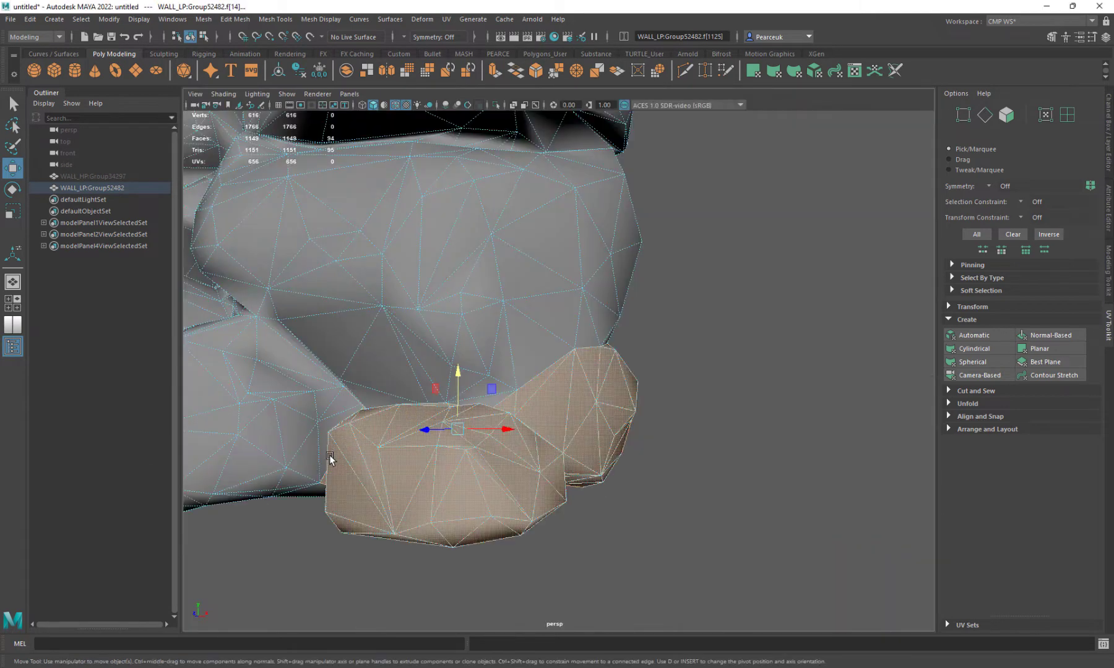
middle_click_drag(329, 459, 544, 427, "alt")
right_click_drag(545, 427, 472, 388, "alt")
left_click_drag(472, 387, 549, 388, "alt")
scroll(521, 384, "down", 2)
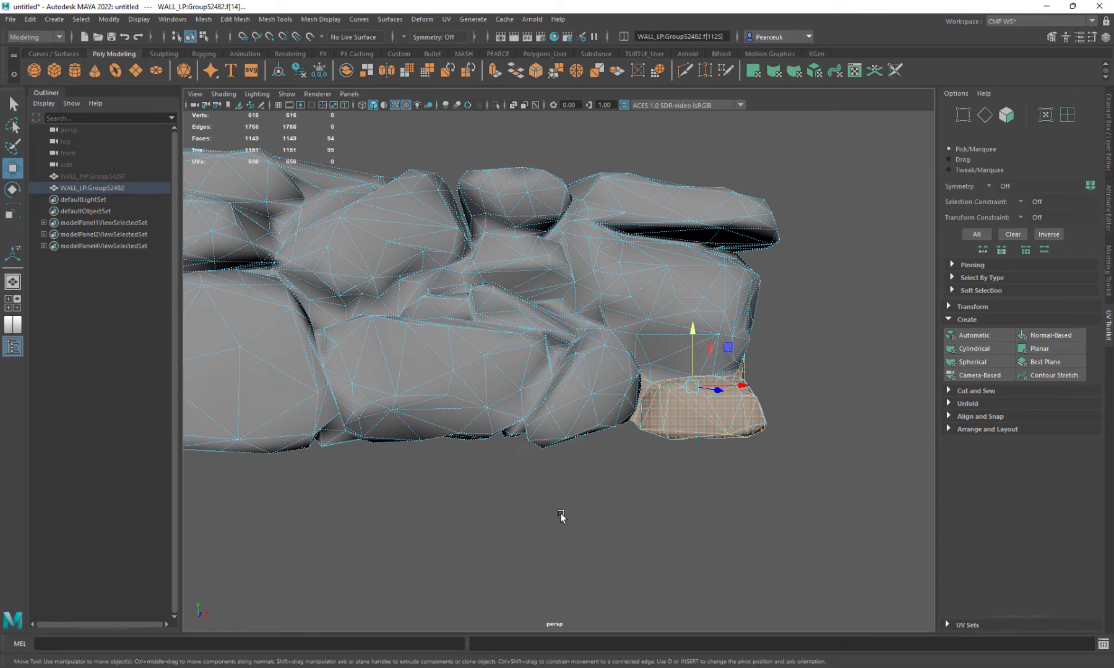
left_click_drag(547, 348, 330, 343, "alt")
middle_click_drag(450, 344, 572, 324, "alt")
left_click_drag(573, 325, 495, 341, "alt")
left_click_drag(467, 389, 539, 489)
left_click_drag(469, 450, 529, 348, "alt")
right_click_drag(517, 330, 518, 345)
left_click_drag(512, 340, 503, 347)
left_click_drag(537, 432, 591, 325, "alt")
key("shift+period")
key("shift+period")
key("shift+period")
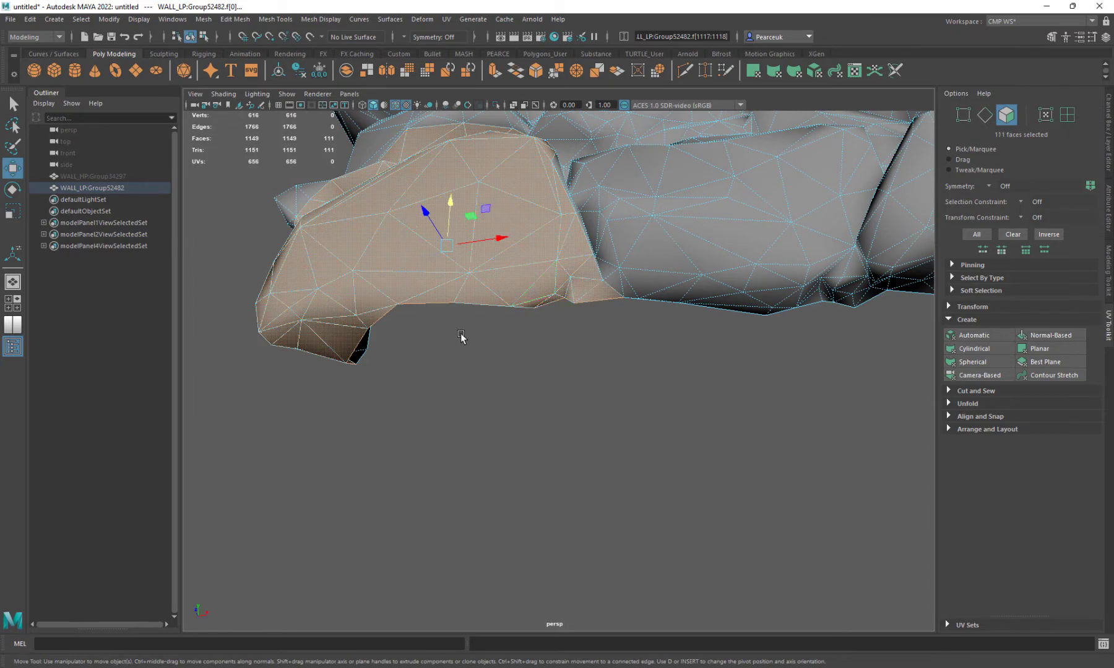
Add the faces of the protruding lump at the big bottom rock's outer end, including those around its back
left_click_drag(460, 338, 648, 405, "alt")
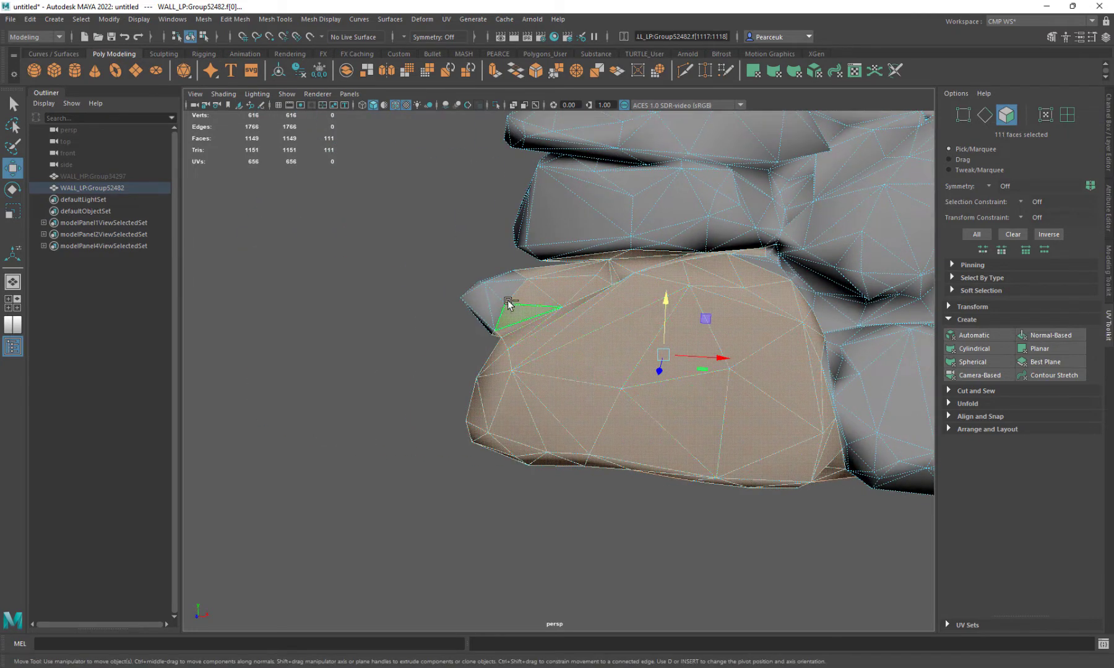
left_click_drag(510, 328, 563, 323, "shift")
left_click_drag(501, 290, 602, 386, "shift")
left_click_drag(536, 350, 593, 440, "alt")
middle_click_drag(592, 441, 602, 470, "alt")
left_click_drag(602, 470, 542, 431, "alt")
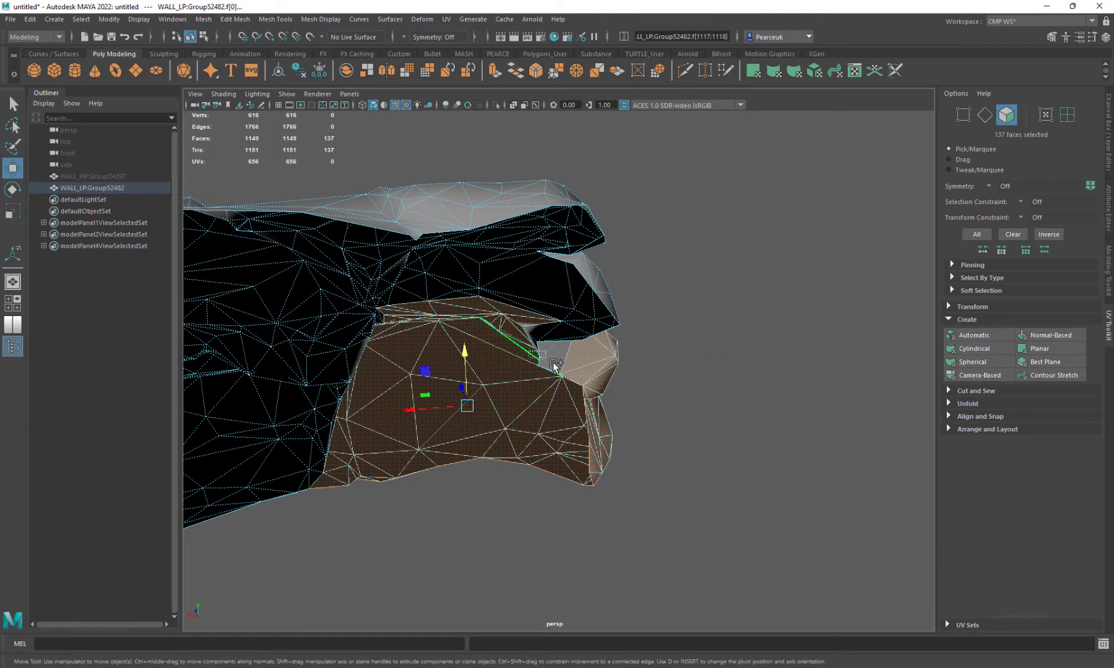
left_click_drag(554, 365, 597, 408, "shift")
Deselect the faces along the underside of the rock above the big bottom rock
left_click_drag(671, 455, 657, 333, "alt")
middle_click_drag(654, 334, 624, 438, "alt")
right_click_drag(624, 438, 693, 476, "alt")
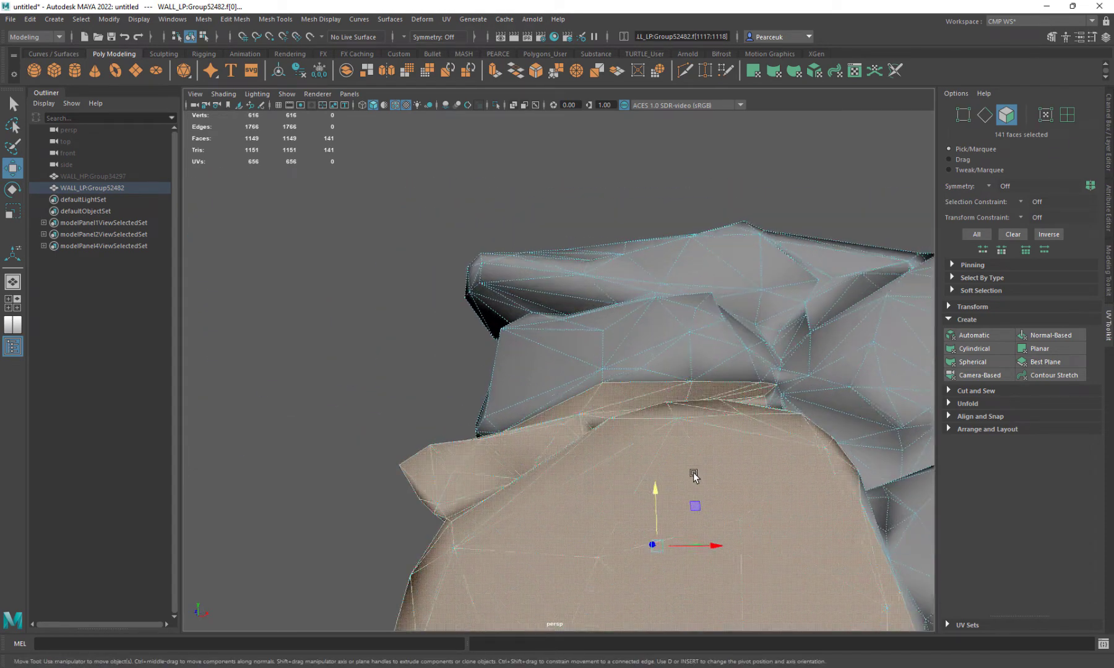
left_click_drag(693, 476, 684, 477, "alt")
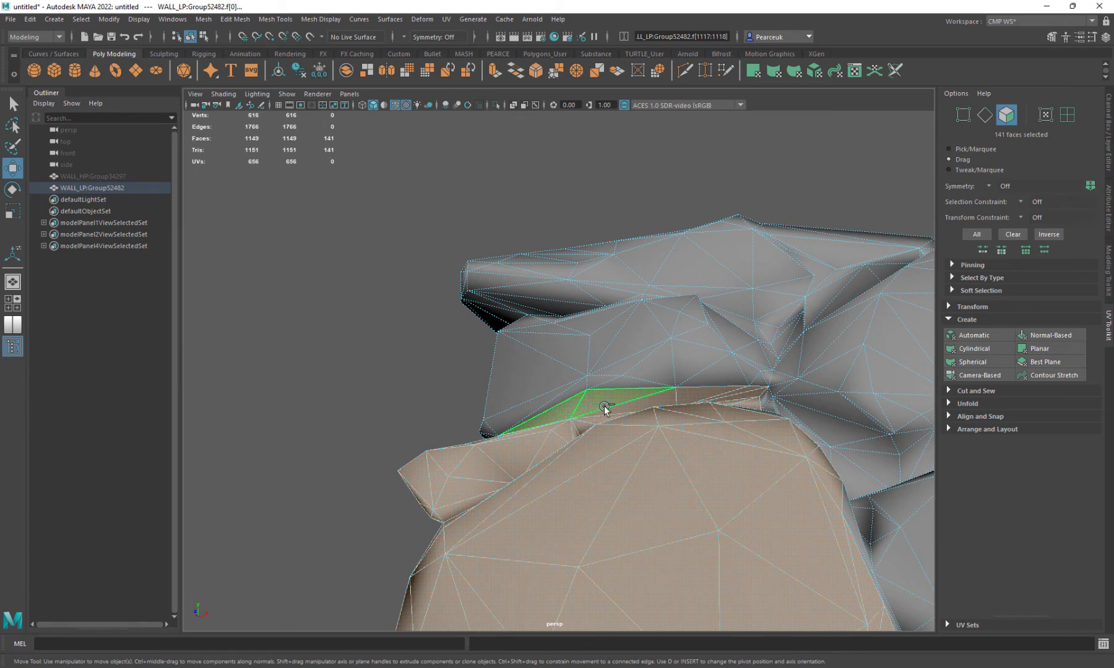
left_click_drag(754, 403, 756, 405, "ctrl")
Add the missing faces along the big bottom rock's upper ledge, up to the crevice beside the neighbouring rocks
left_click_drag(752, 470, 709, 498, "alt")
right_click_drag(708, 498, 824, 518, "alt")
left_click_drag(824, 518, 752, 476, "alt")
left_click_drag(740, 542, 809, 528, "alt")
left_click_drag(770, 486, 674, 482, "alt")
left_click(710, 446, "shift")
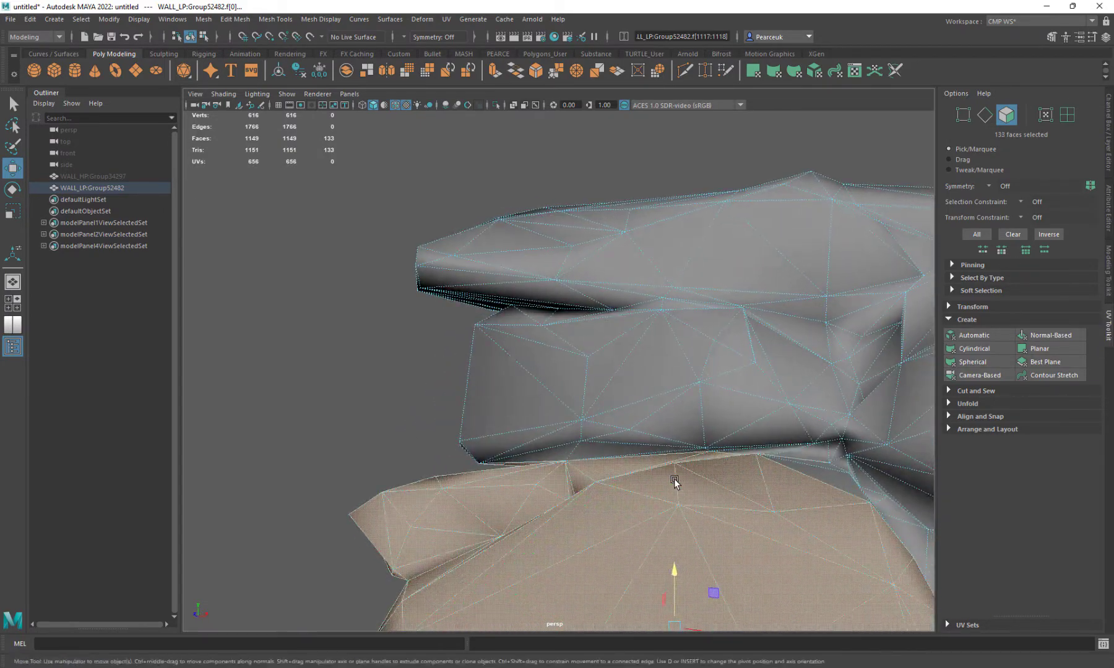
left_click_drag(803, 459, 684, 490, "alt")
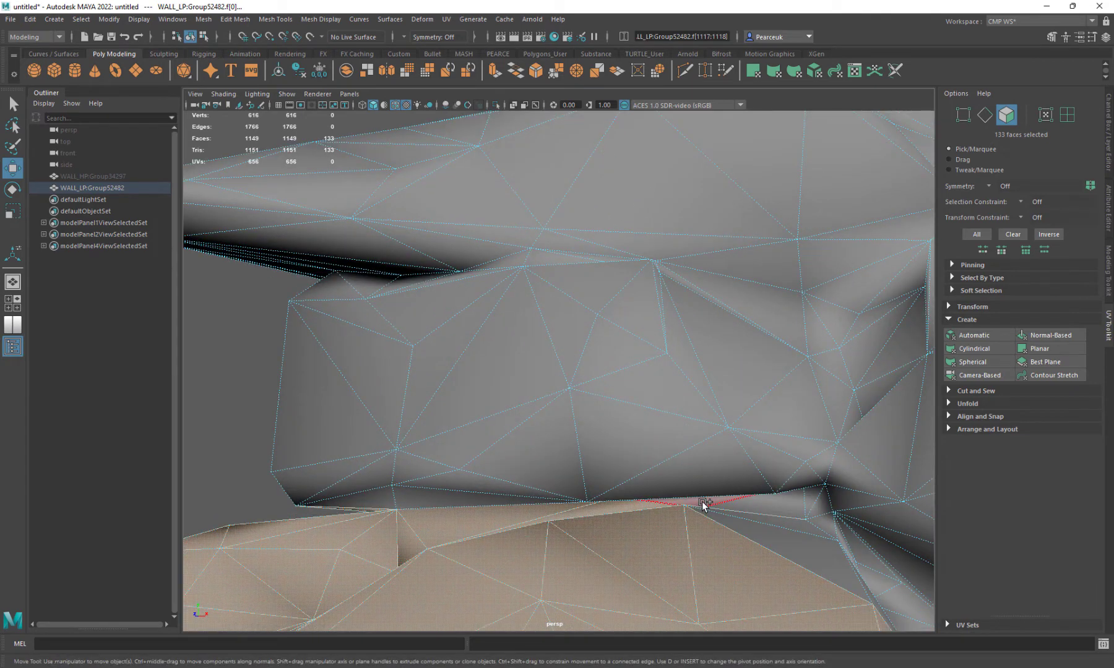
left_click(781, 531, "shift")
Add the missing faces down the big bottom rock's inner side, along the gap to the neighbouring bottom rock
left_click_drag(779, 542, 714, 529, "alt")
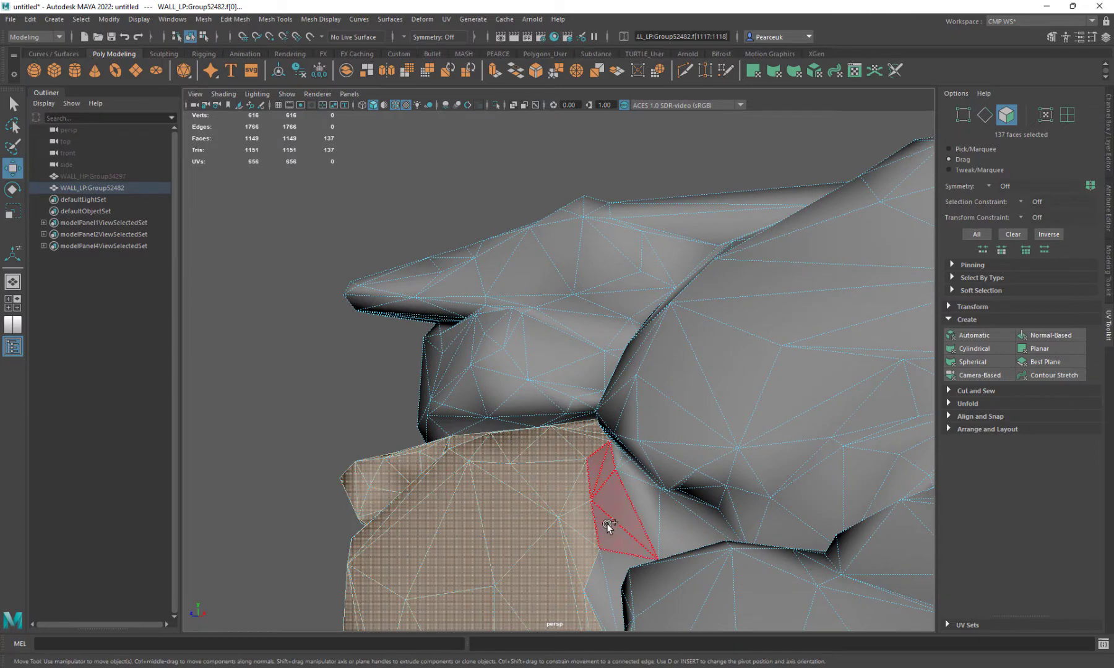
left_click_drag(599, 580, 601, 610, "shift")
mouse_move(601, 609)
left_mouse_down("alt")
mouse_move(599, 537)
mouse_move(685, 544)
left_mouse_up("alt")
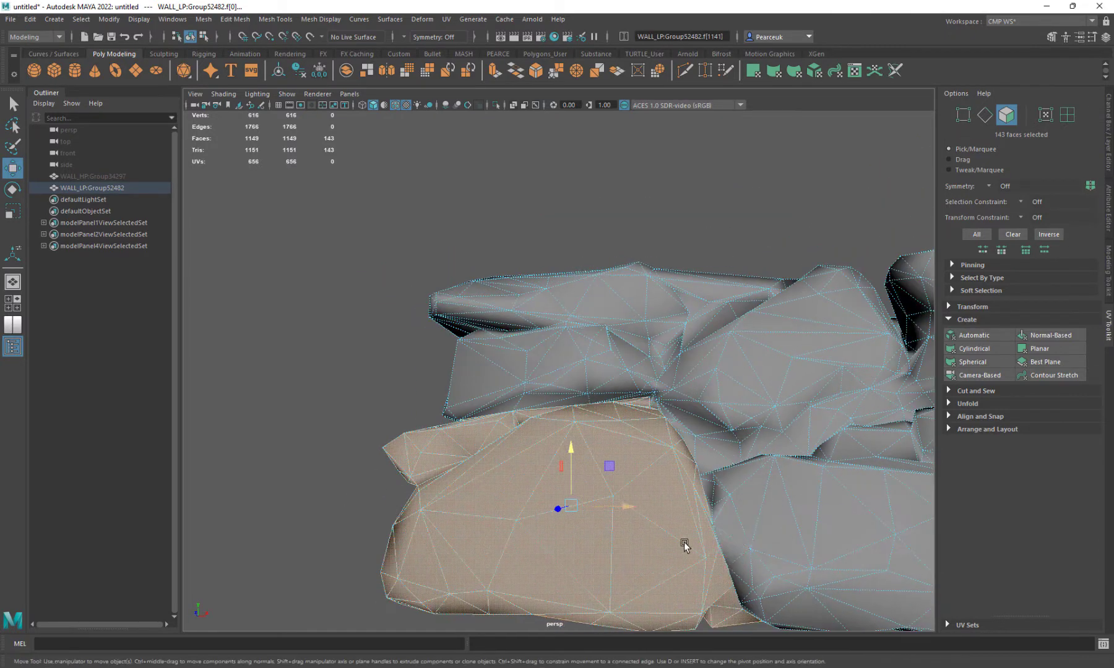
left_click(713, 526, "shift")
right_click_drag(713, 525, 604, 488, "alt")
left_click_drag(604, 487, 587, 487, "alt")
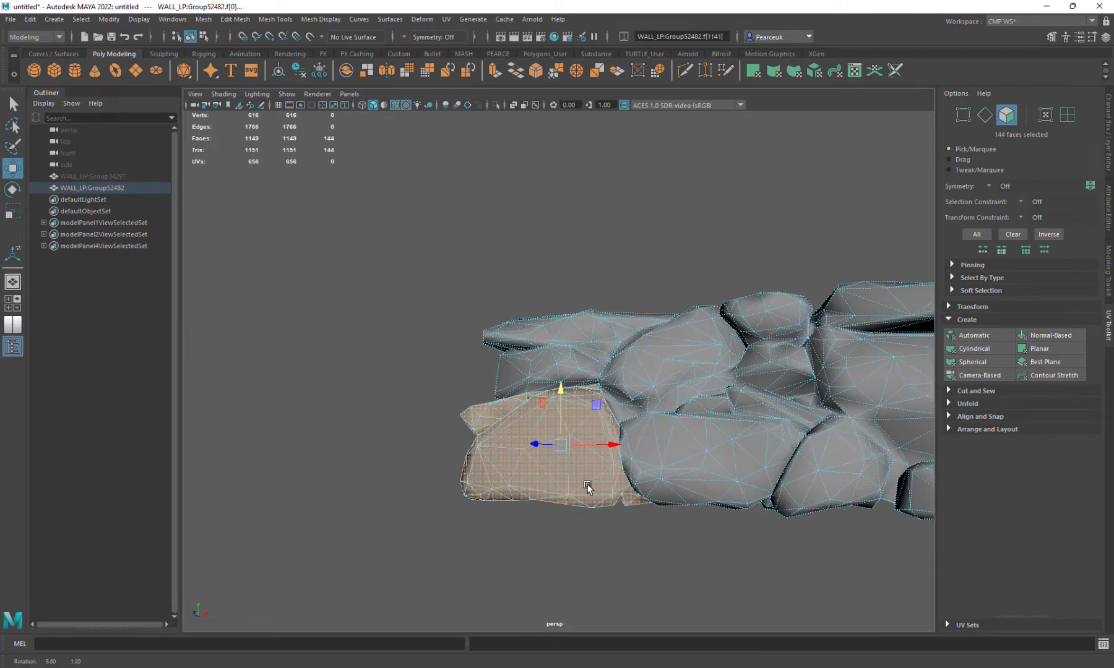
right_click_drag(586, 487, 736, 584, "alt")
left_click_drag(736, 584, 643, 550, "alt")
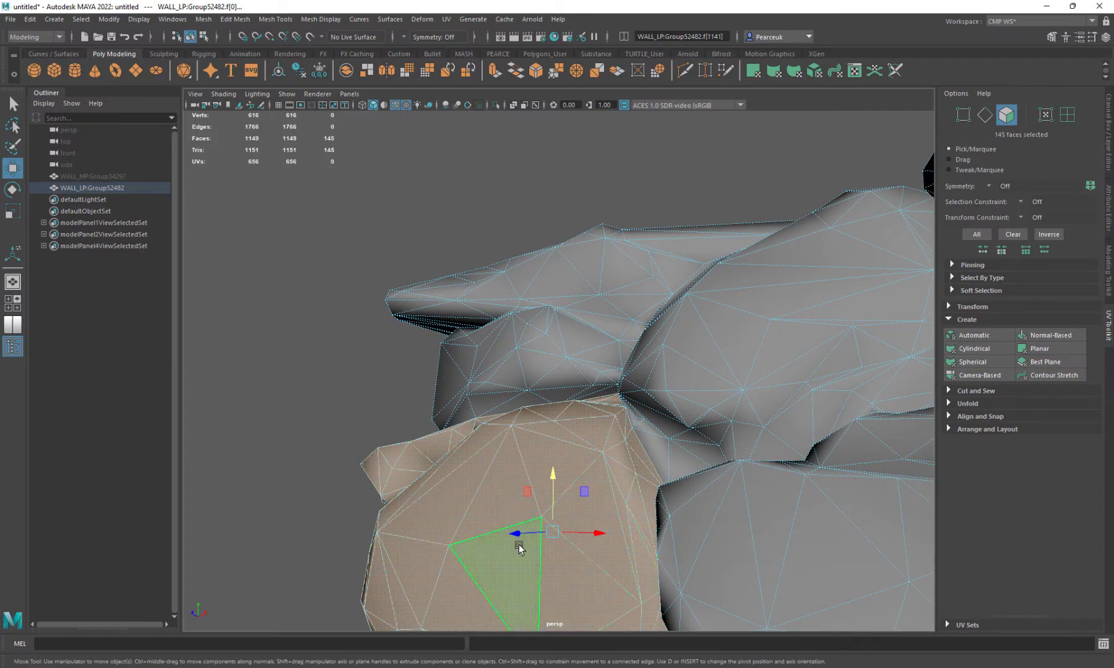
scroll(519, 549, "down", 3)
left_click_drag(519, 548, 611, 547, "alt")
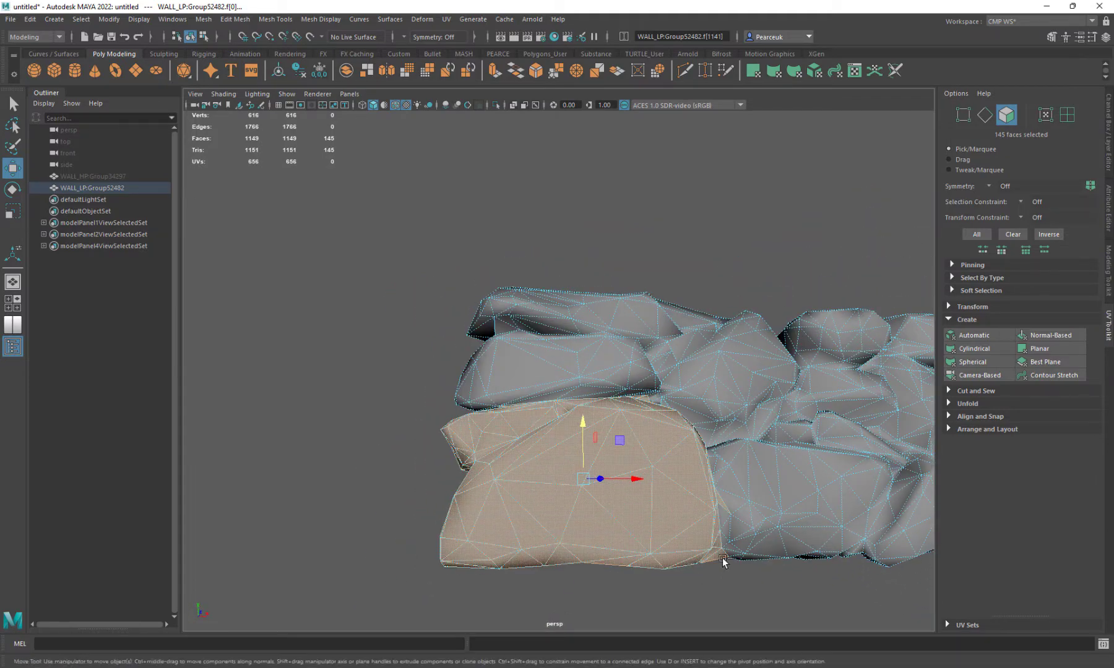
left_click_drag(546, 506, 609, 553, "alt")
Create a separate UV shell from the big bottom rock's faces and move it to the UV tile's upper-left corner
key("space")
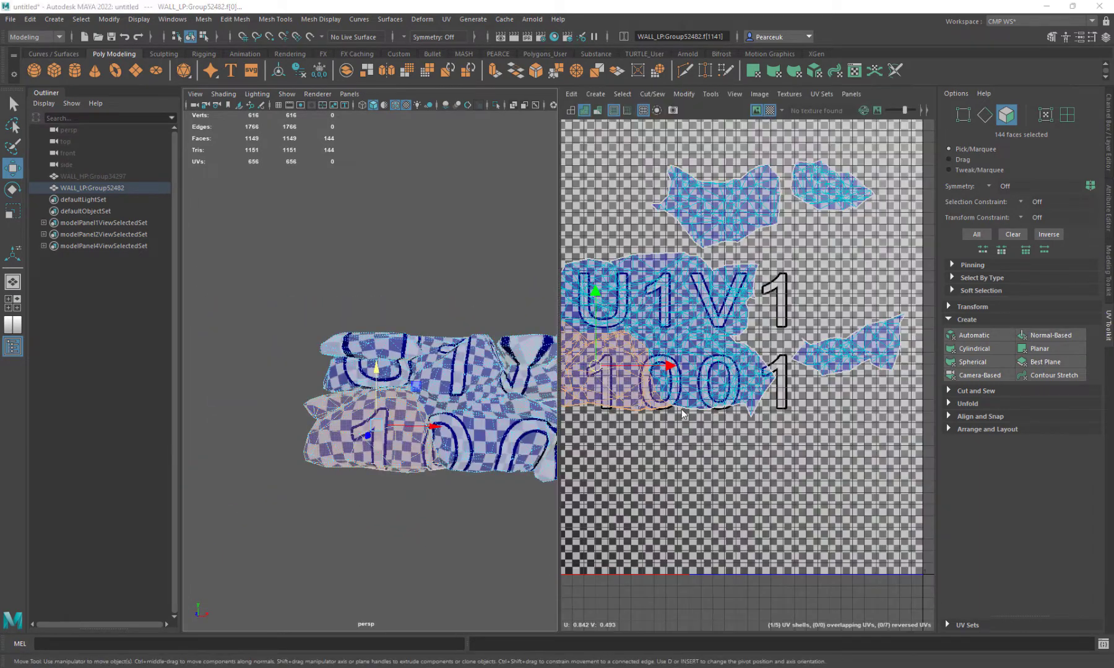
key("space")
right_click_drag(557, 377, 583, 396)
scroll(583, 396, "down", 2)
middle_click_drag(591, 433, 798, 533, "alt")
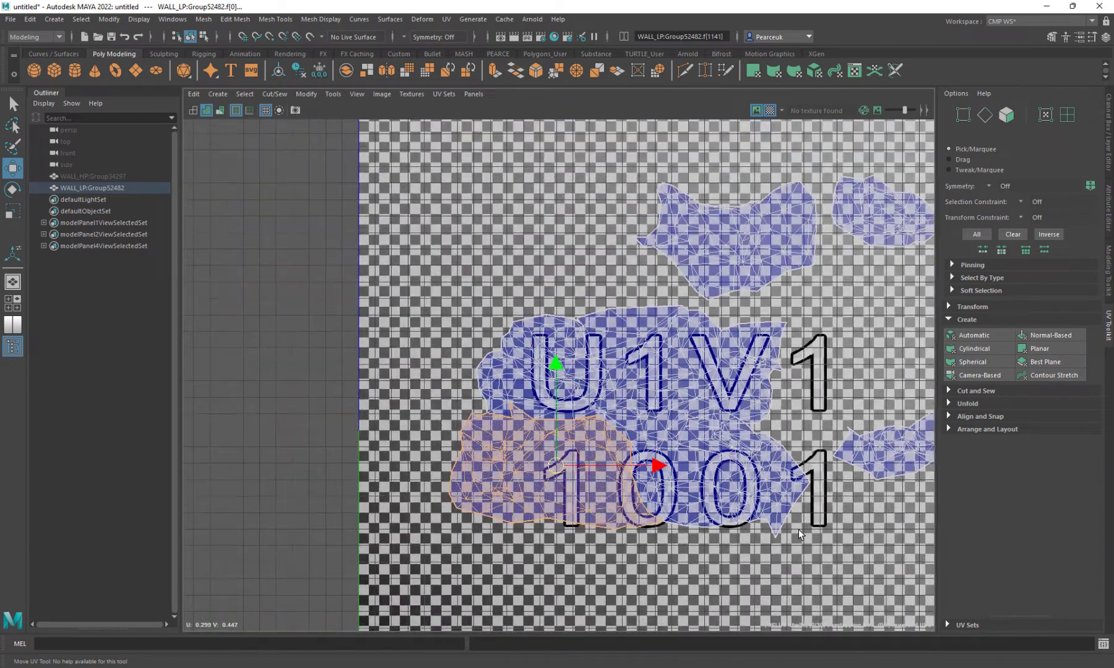
left_click_drag(568, 465, 471, 182)
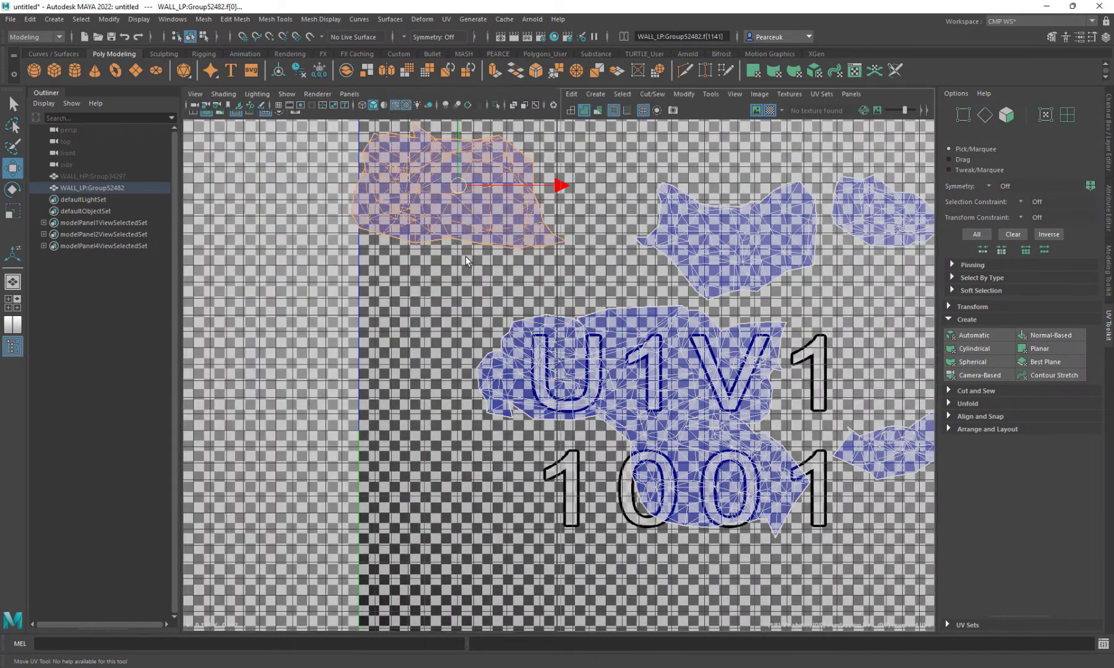
key("space")
key("space")
left_click_drag(378, 435, 436, 379, "alt")
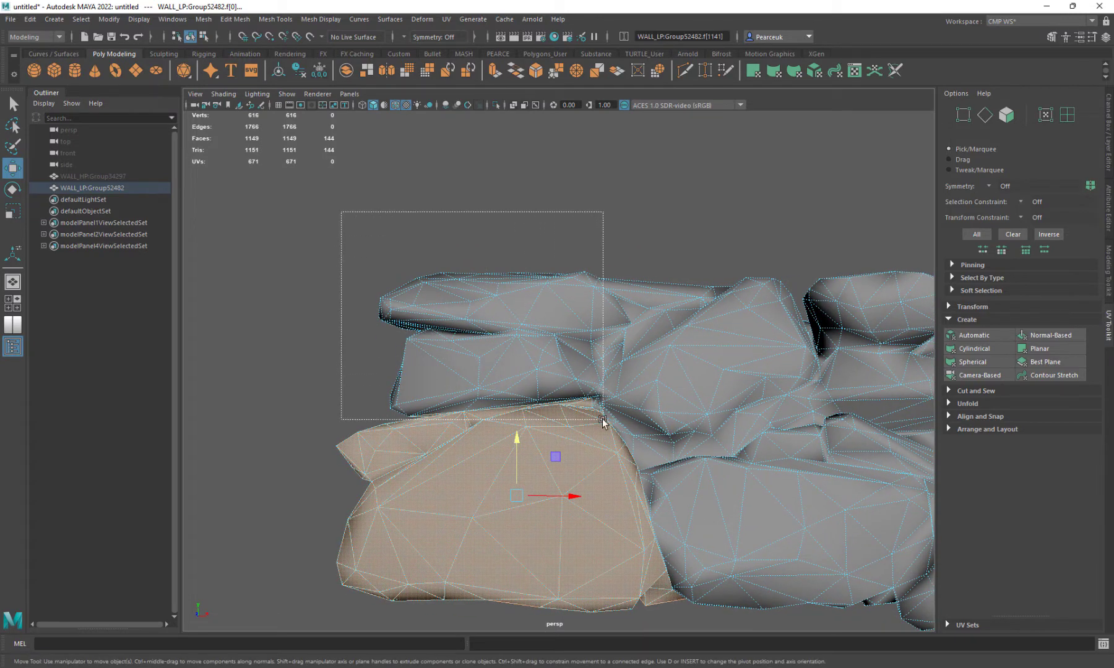
left_click_drag(624, 421, 630, 419)
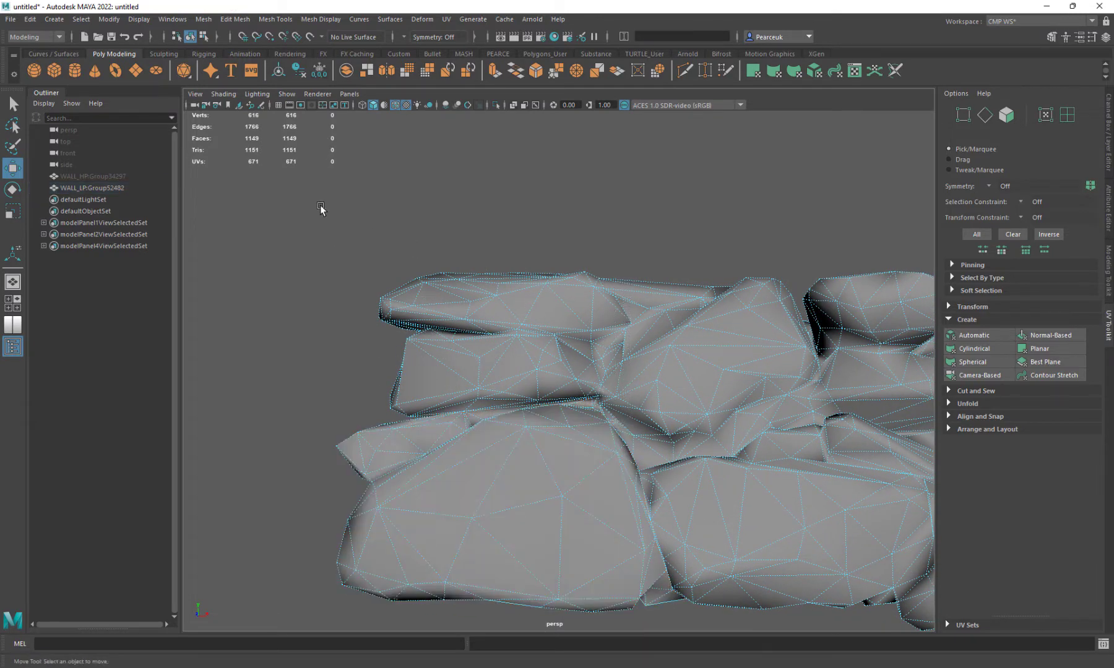
right_click_drag(523, 337, 521, 361)
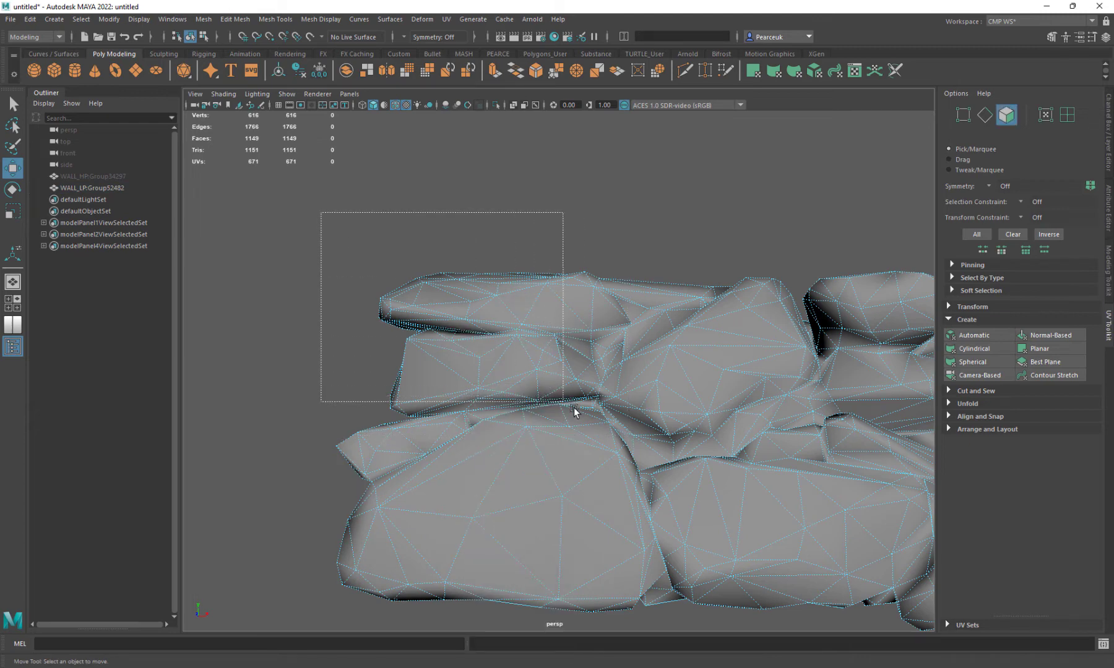
left_click_drag(613, 427, 613, 427)
key("space")
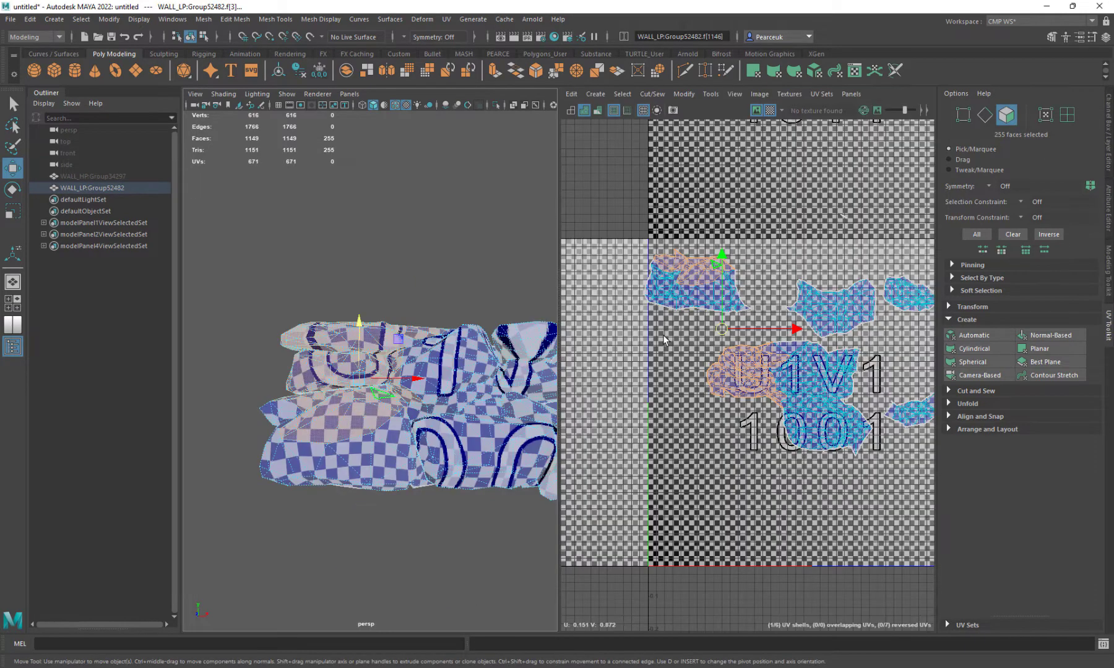
left_click_drag(808, 472, 807, 471, "ctrl")
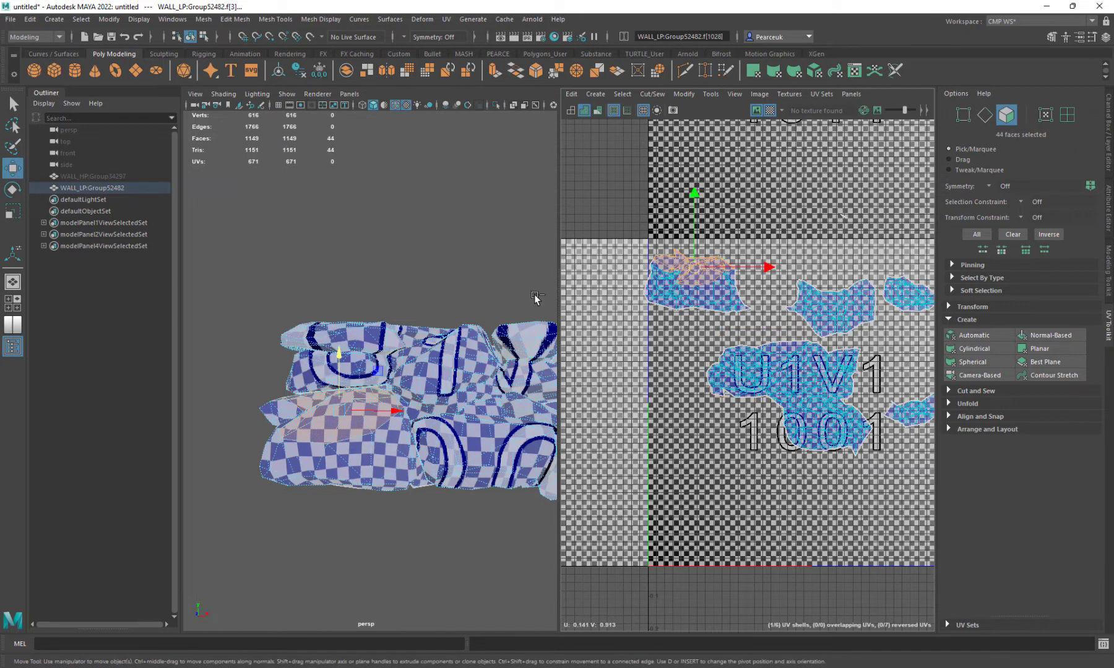
key("space")
key("space")
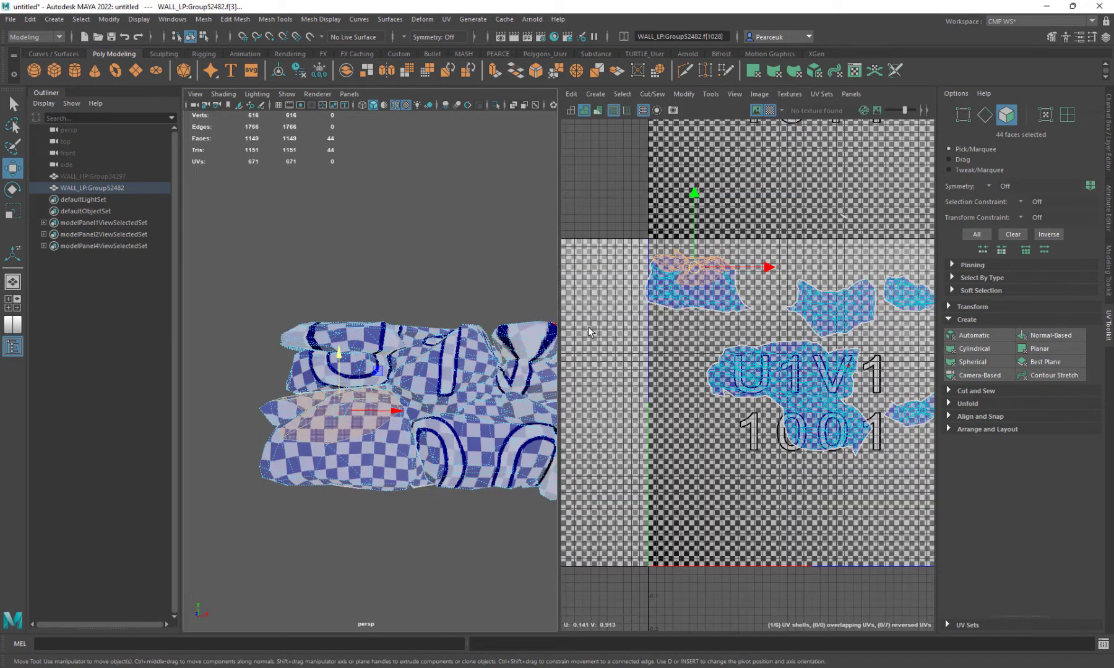
key("ctrl+z")
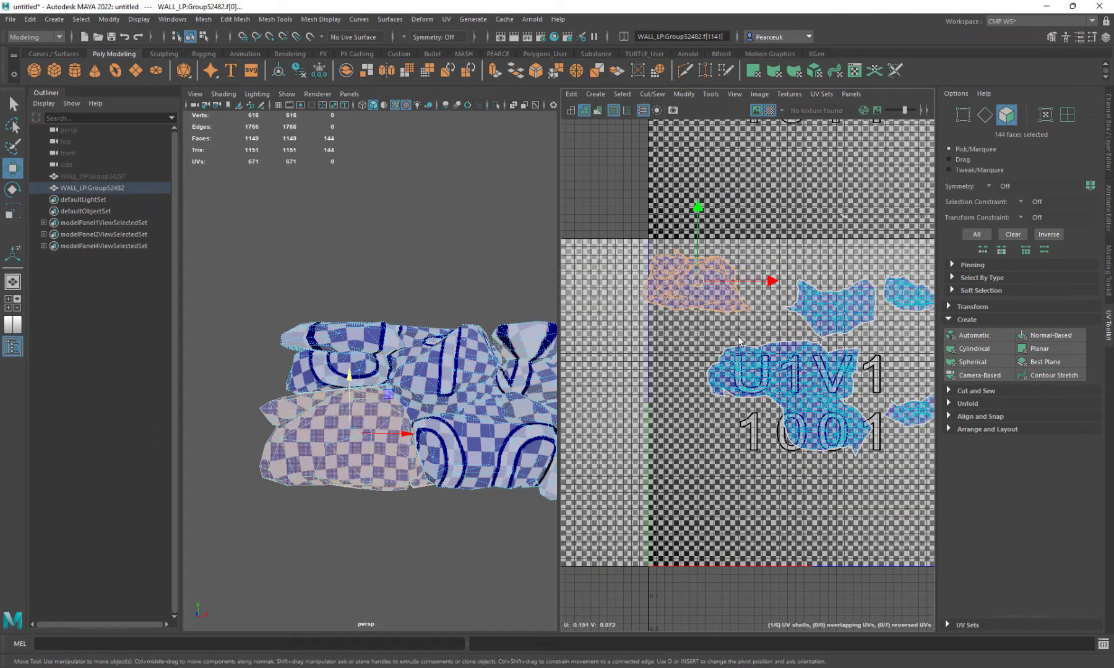
left_click(742, 319)
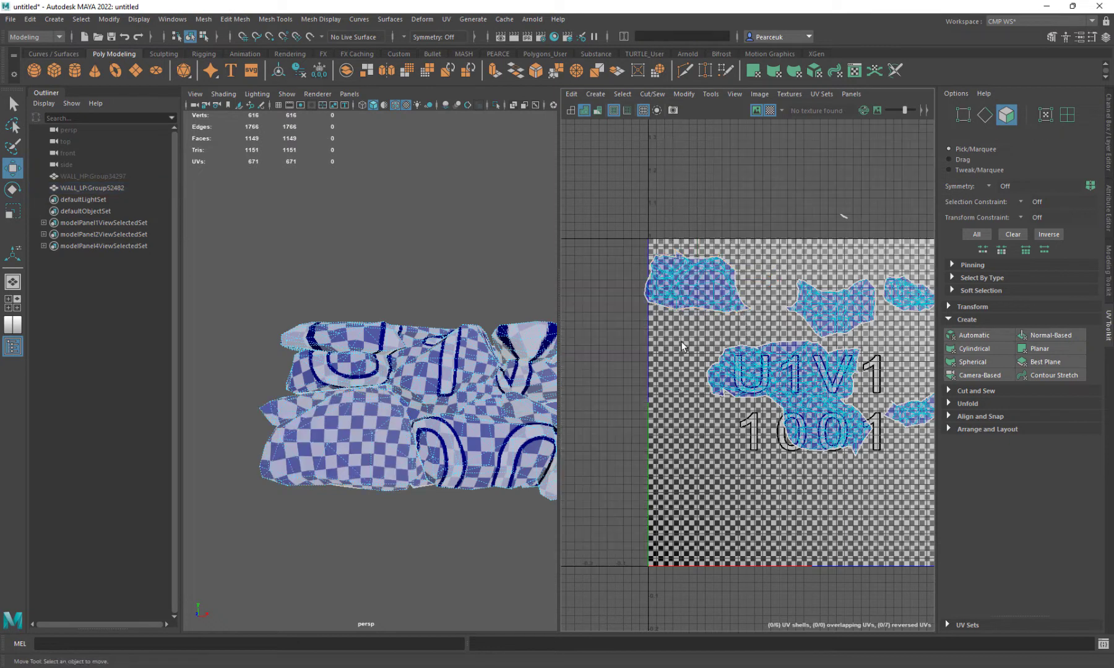
Select the faces of the two stacked upper end rocks and deselect those on the recessed ledge behind the neighbouring rock
left_click(760, 398)
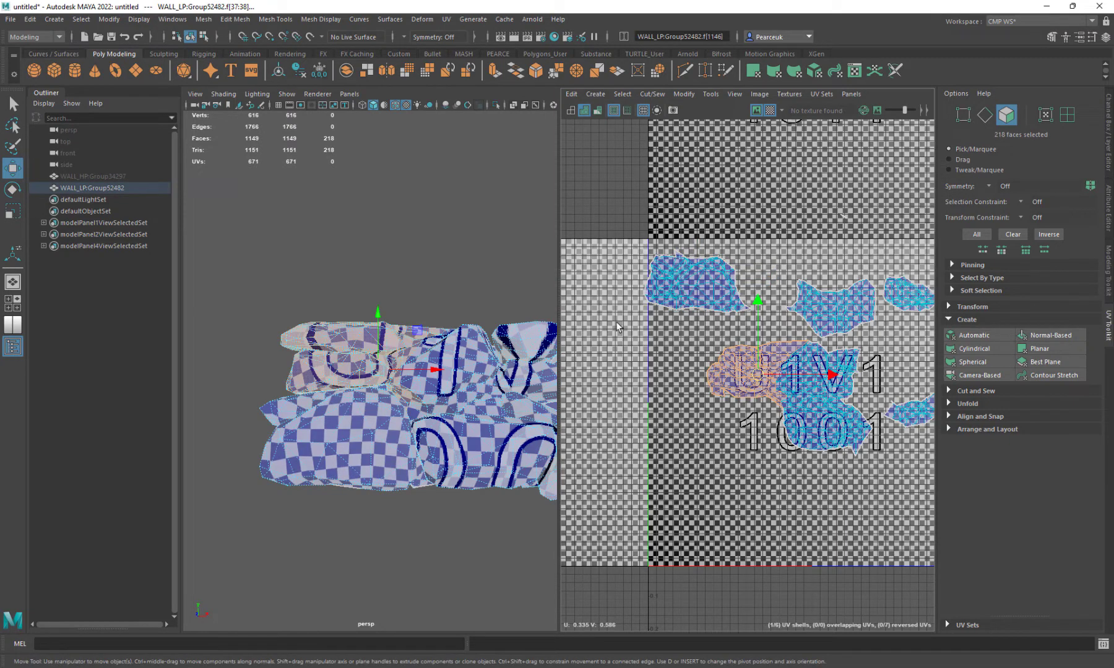
key("space")
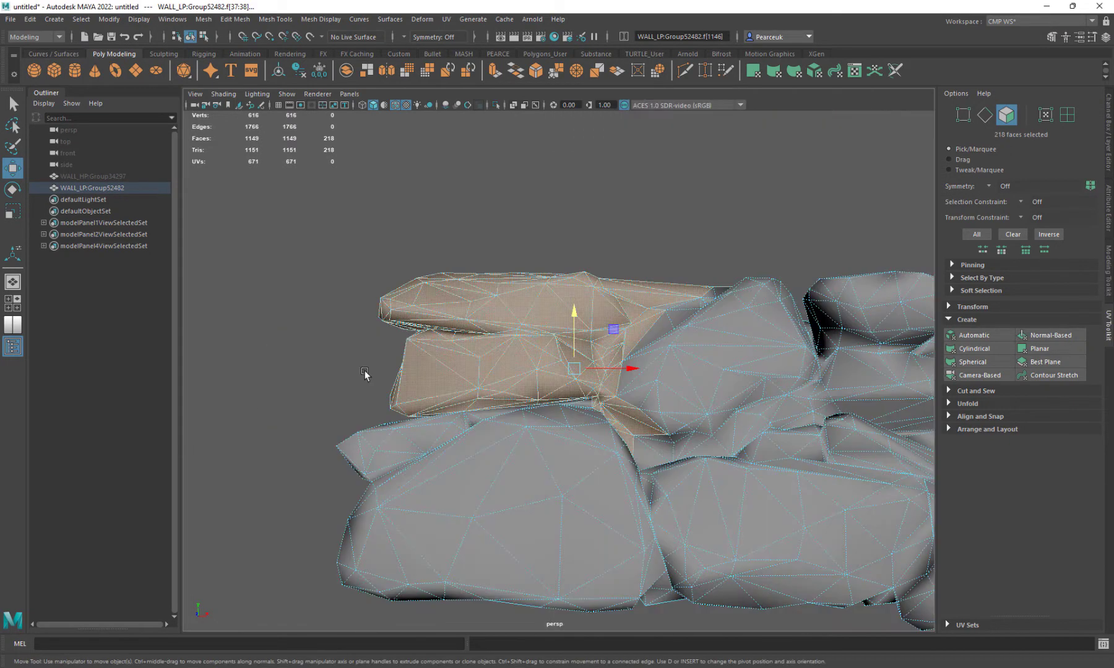
left_click_drag(457, 413, 508, 371, "alt")
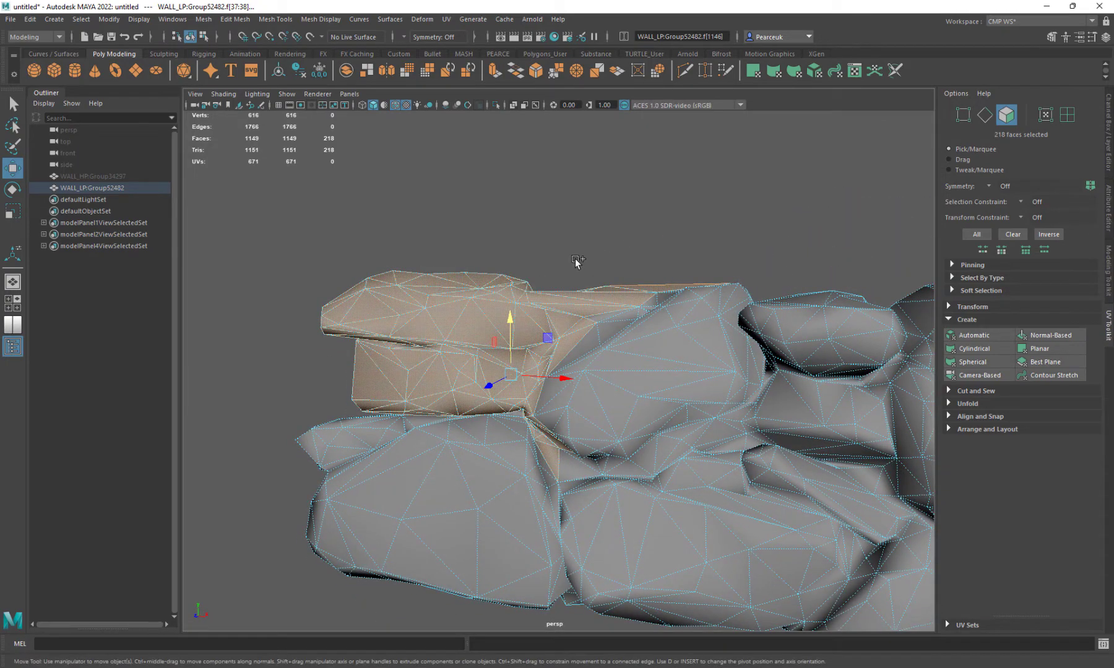
left_click_drag(575, 258, 530, 422, "ctrl")
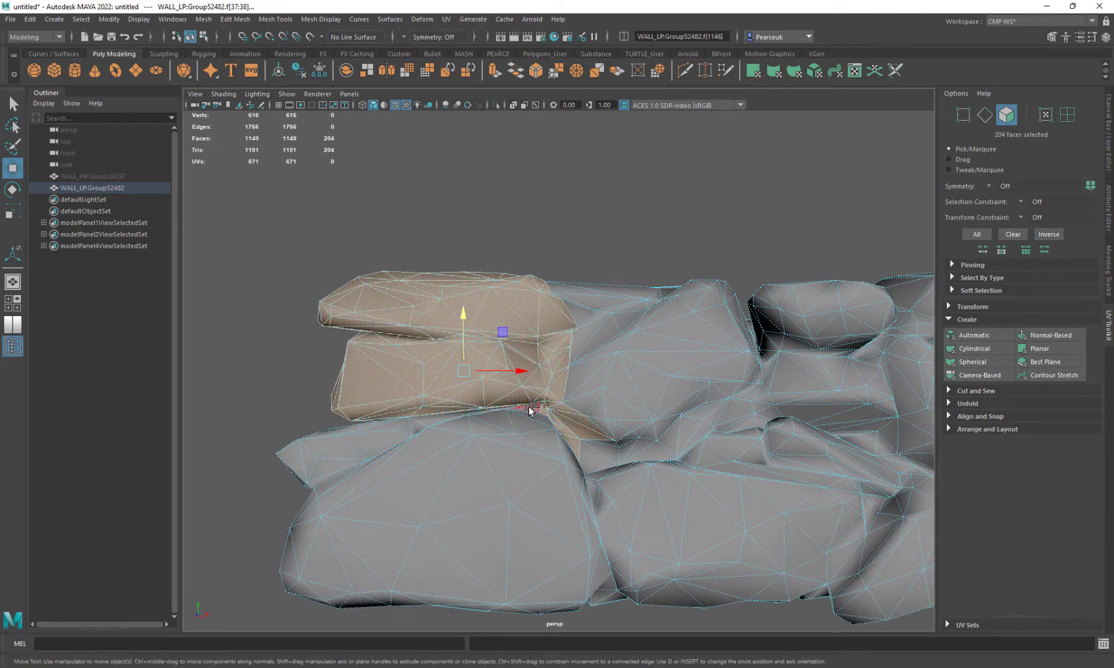
Deselect the crevice faces between the two stacked rocks and their neighbours, keeping the faces on the lower rock's inner end
left_click_drag(674, 537, 673, 537, "ctrl")
left_click_drag(585, 450, 650, 439, "alt")
scroll(618, 433, "up", 6)
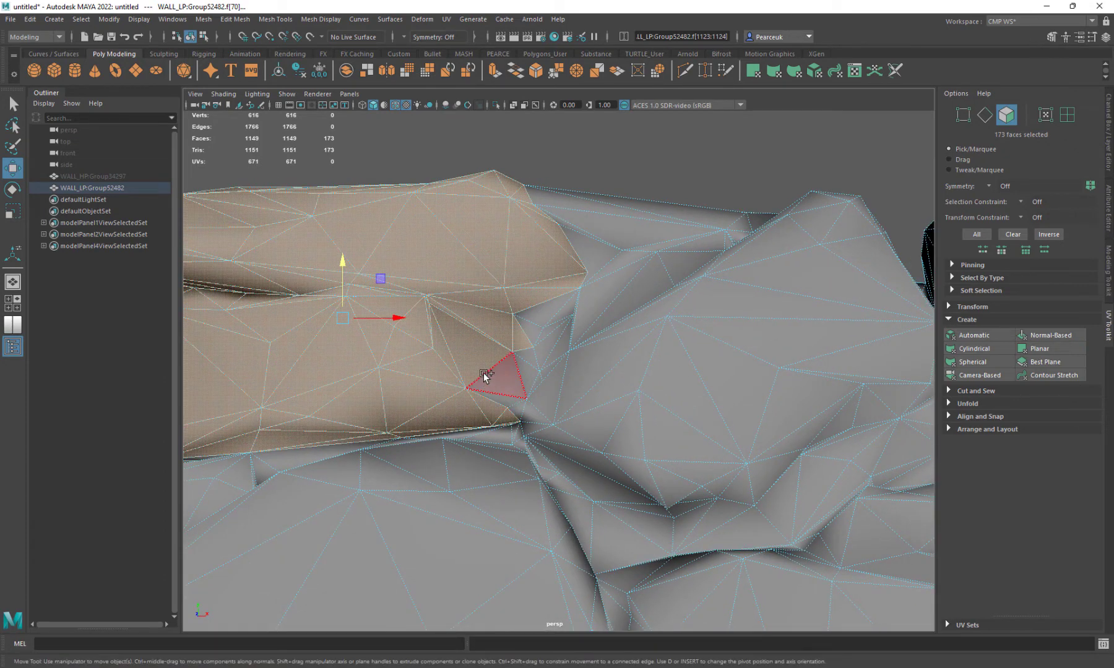
left_click_drag(516, 415, 505, 416, "ctrl")
left_click_drag(505, 416, 294, 409, "alt")
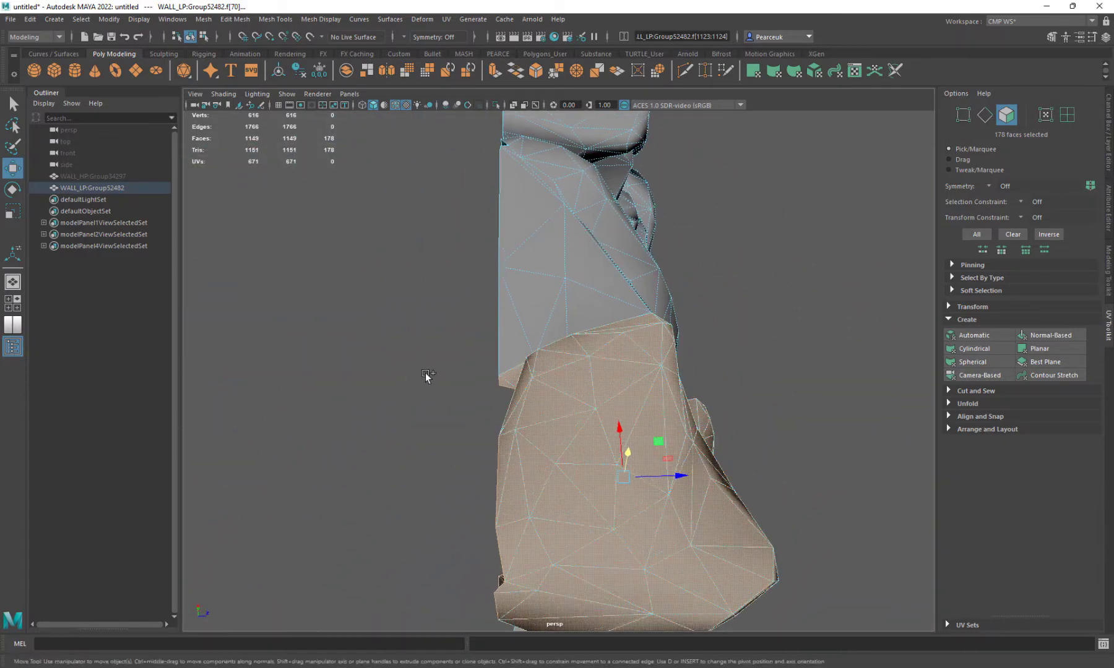
left_click_drag(451, 433, 334, 381, "alt")
Create a separate UV shell from the two stacked rocks' faces and move it to the UV tile's left edge
key("space")
key("space")
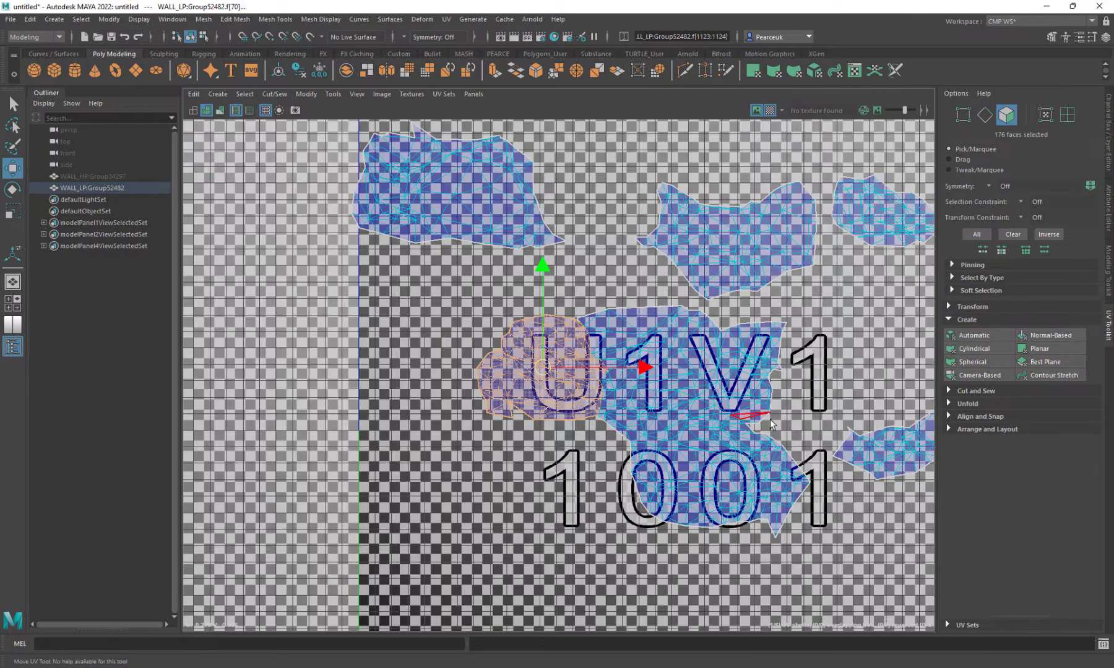
scroll(563, 399, "down", 3)
right_click(555, 376)
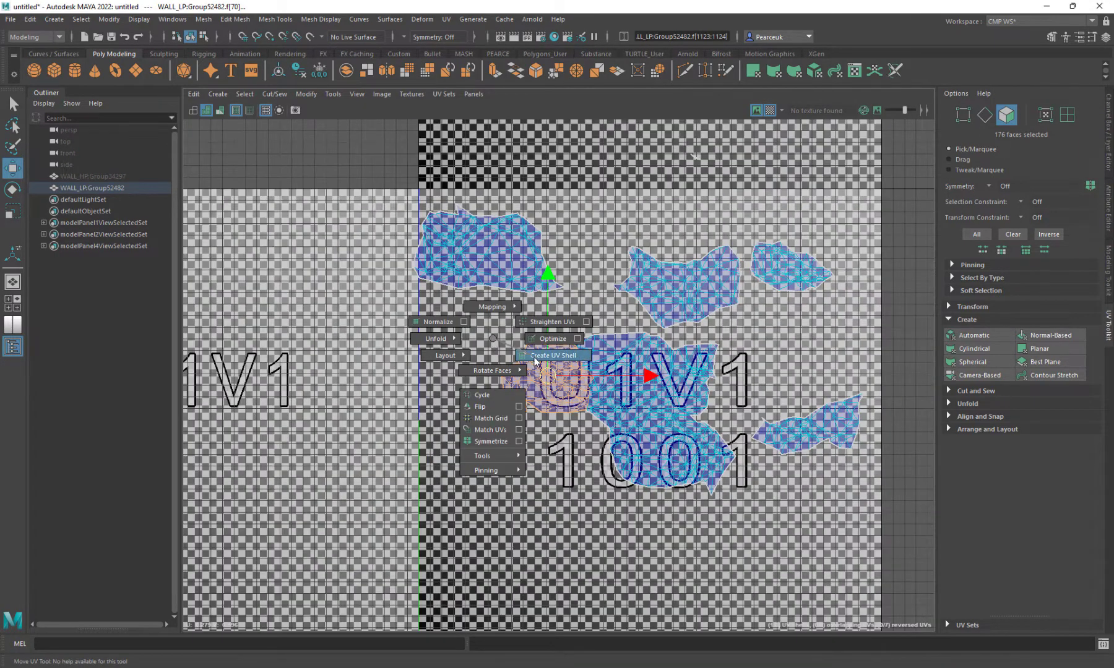
left_click_drag(555, 376, 469, 375)
key("space")
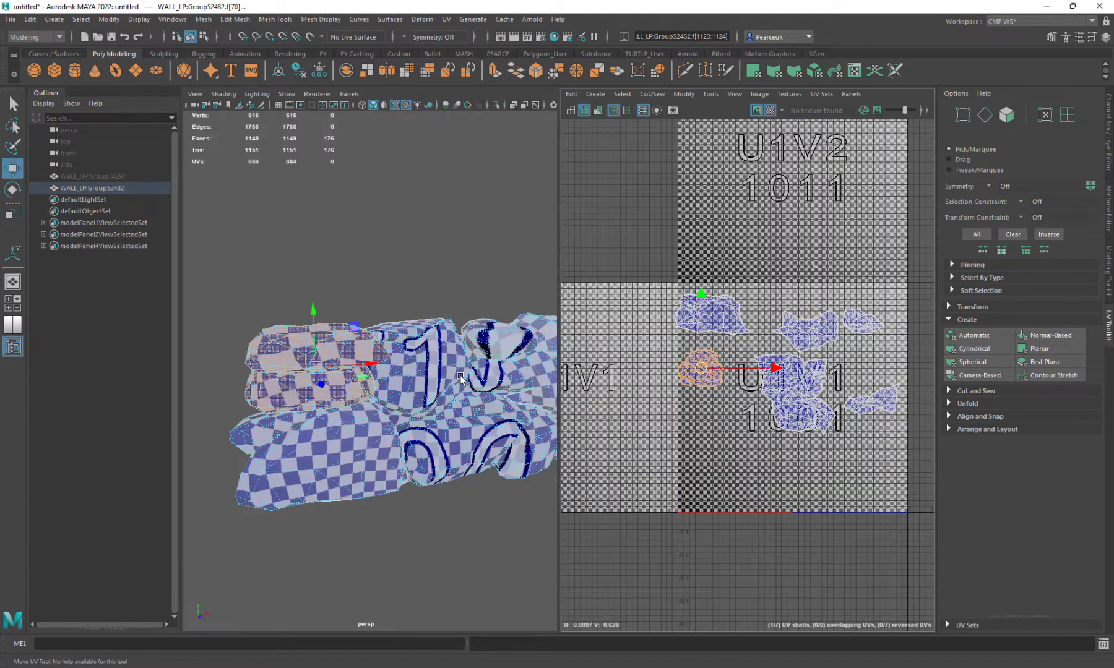
Dim the background image in the UV Editor and adjust its dimming level
key("space")
middle_click_drag(481, 502, 250, 453, "alt")
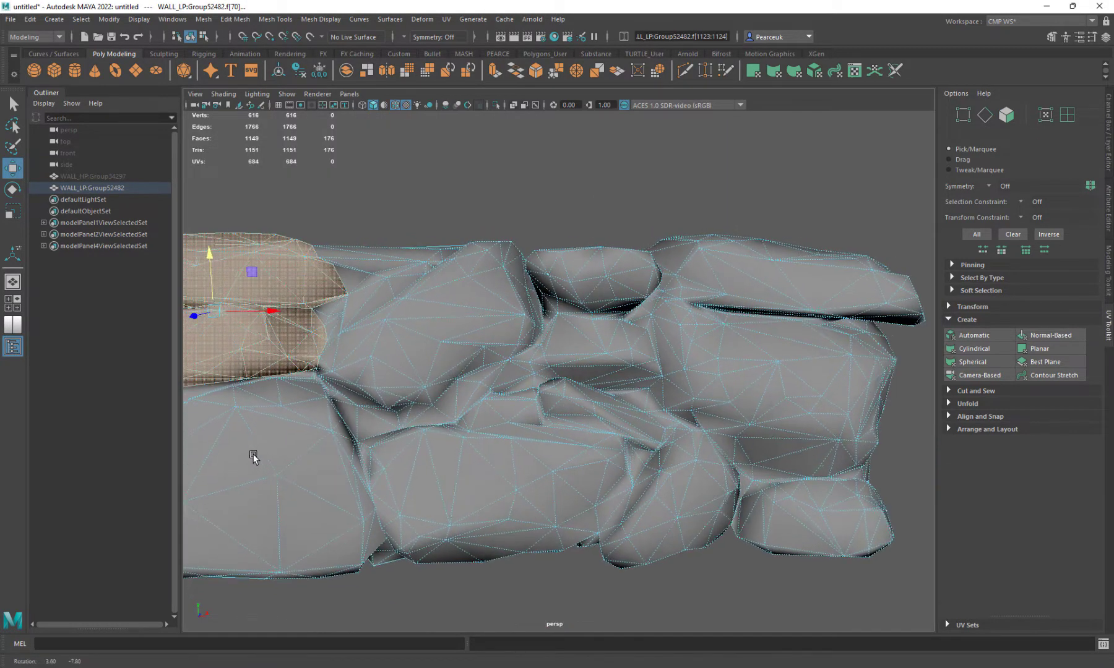
left_click_drag(413, 429, 403, 442, "alt")
scroll(418, 450, "down", 4)
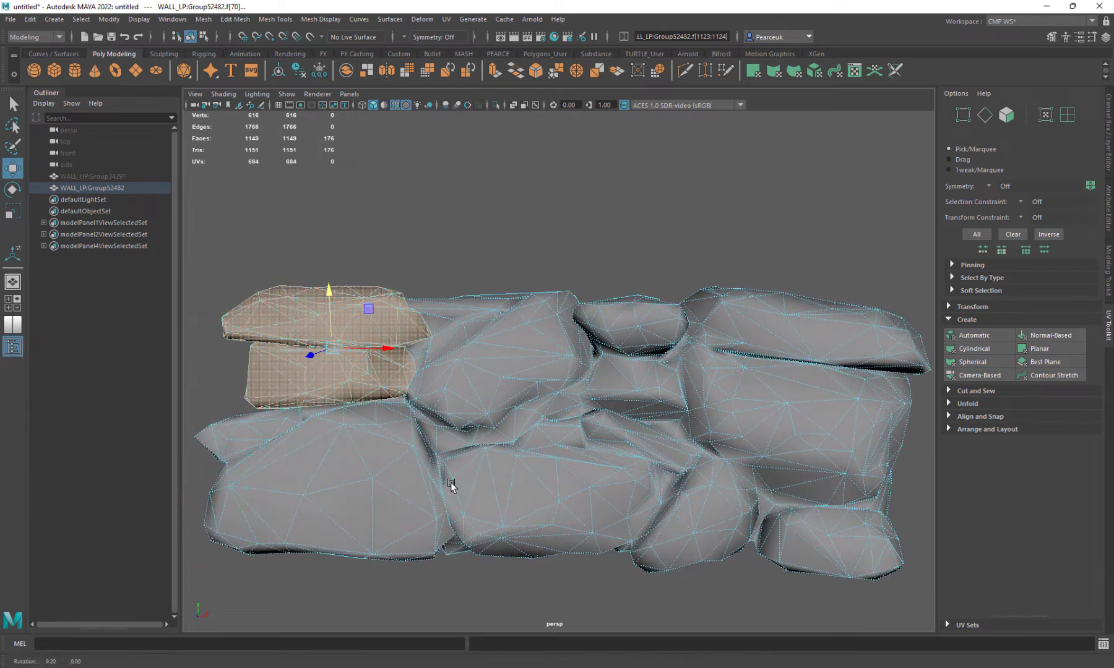
key("space")
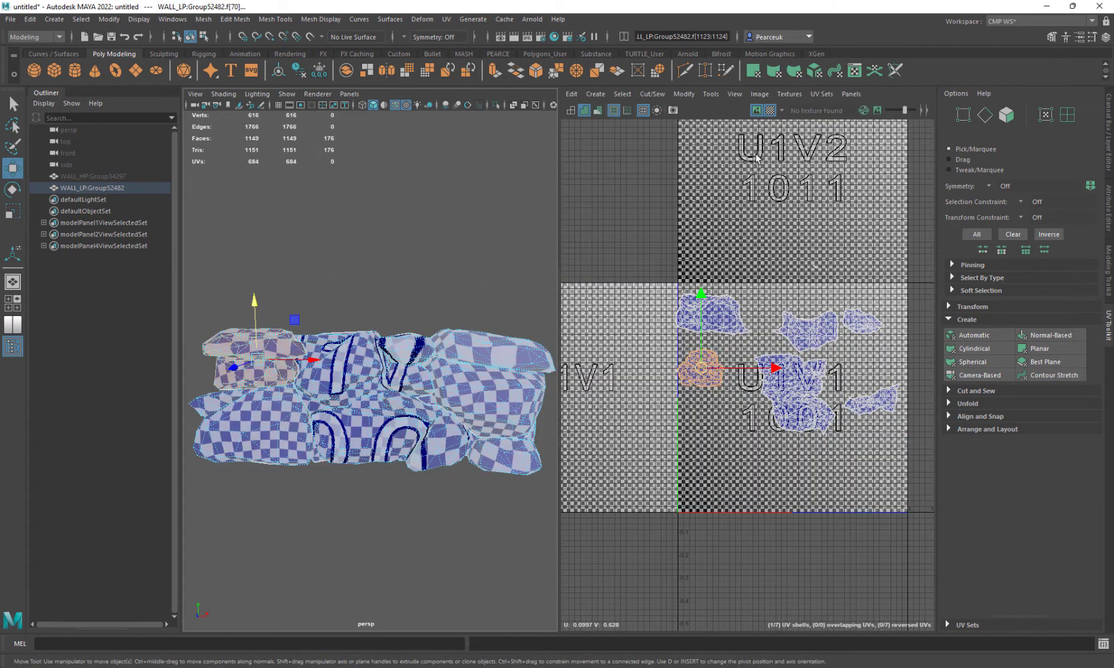
left_click(877, 110)
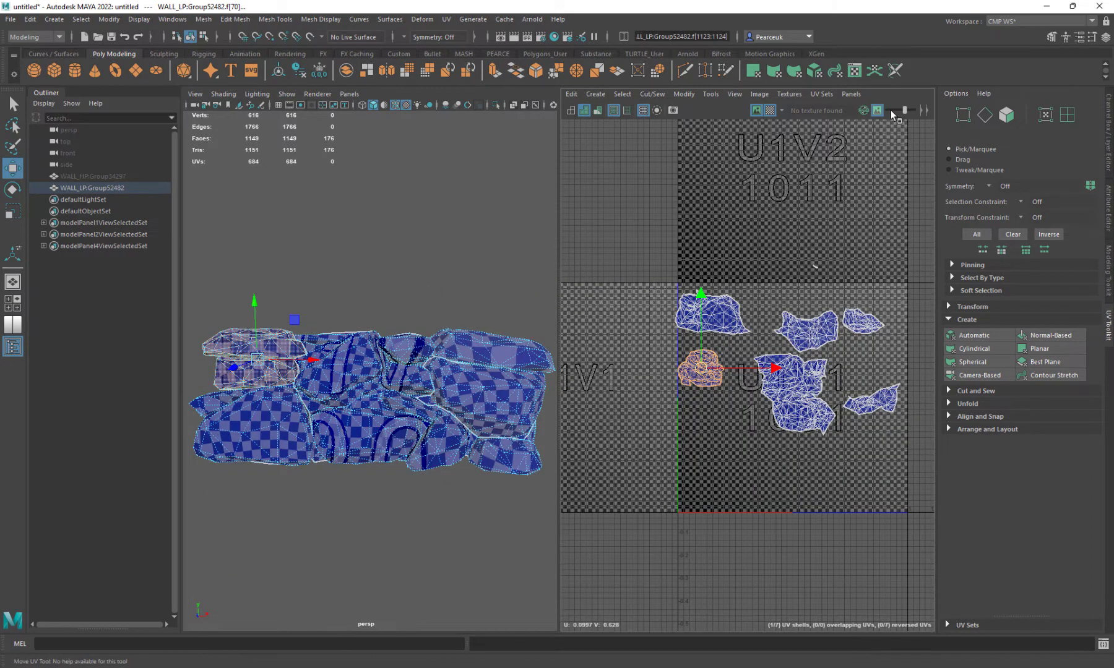
left_click_drag(900, 110, 903, 110)
scroll(782, 313, "up", 3)
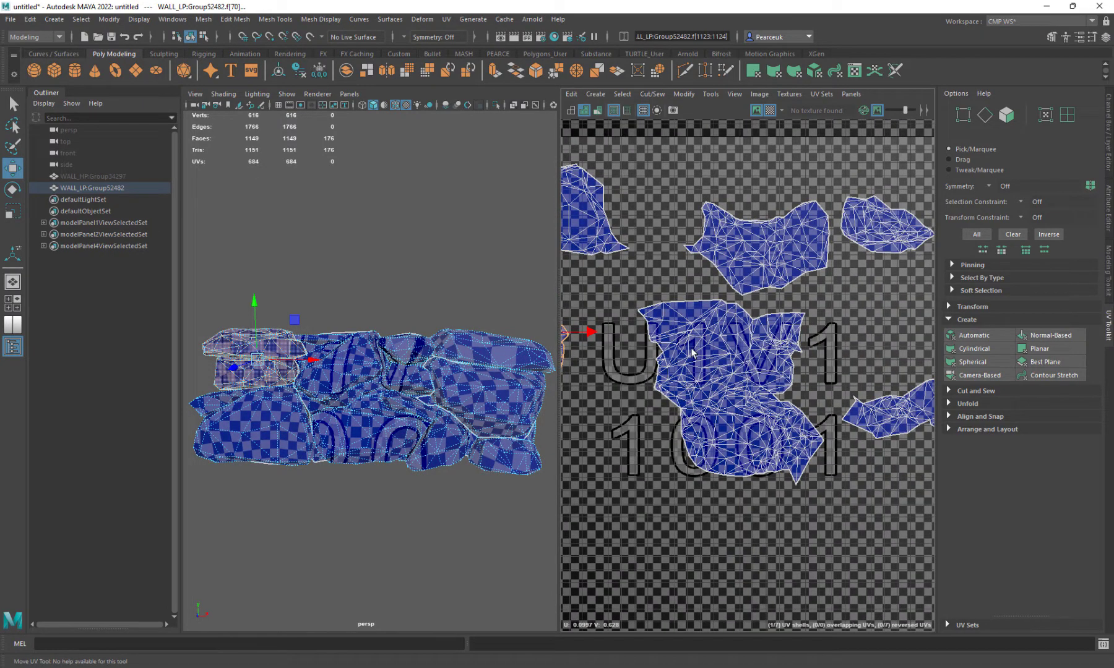
Select the large central UV shell as a whole and move it slightly down
right_click_drag(691, 350, 650, 335)
left_click(687, 353)
left_click_drag(724, 378, 792, 429)
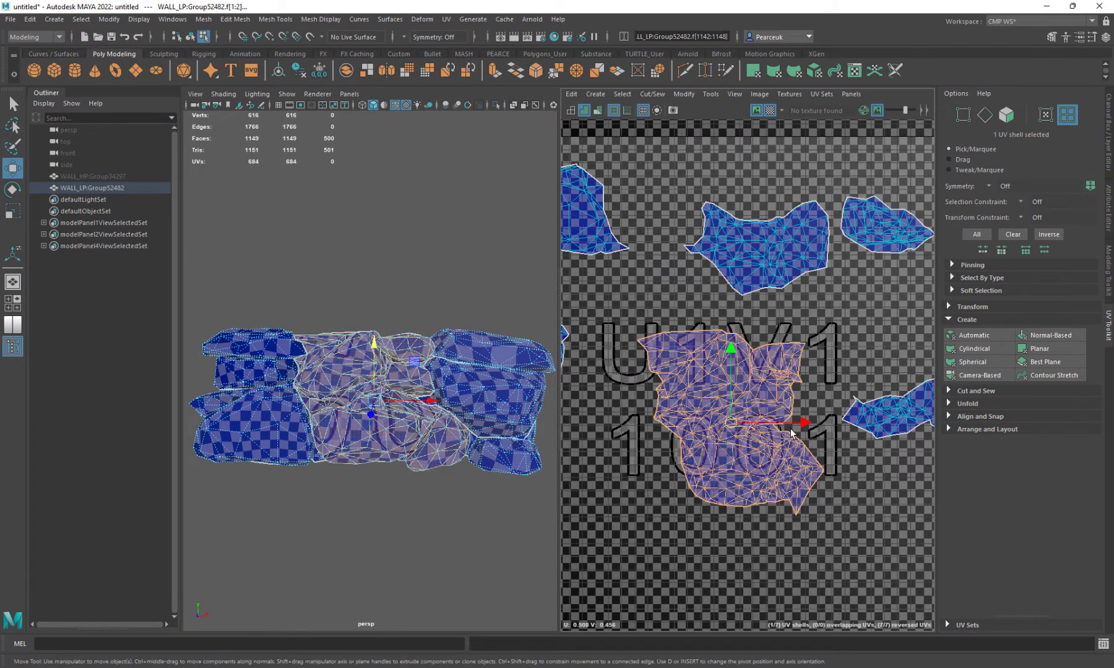
Select the faces in the upper half of the central UV shell
right_click_drag(691, 389, 623, 319)
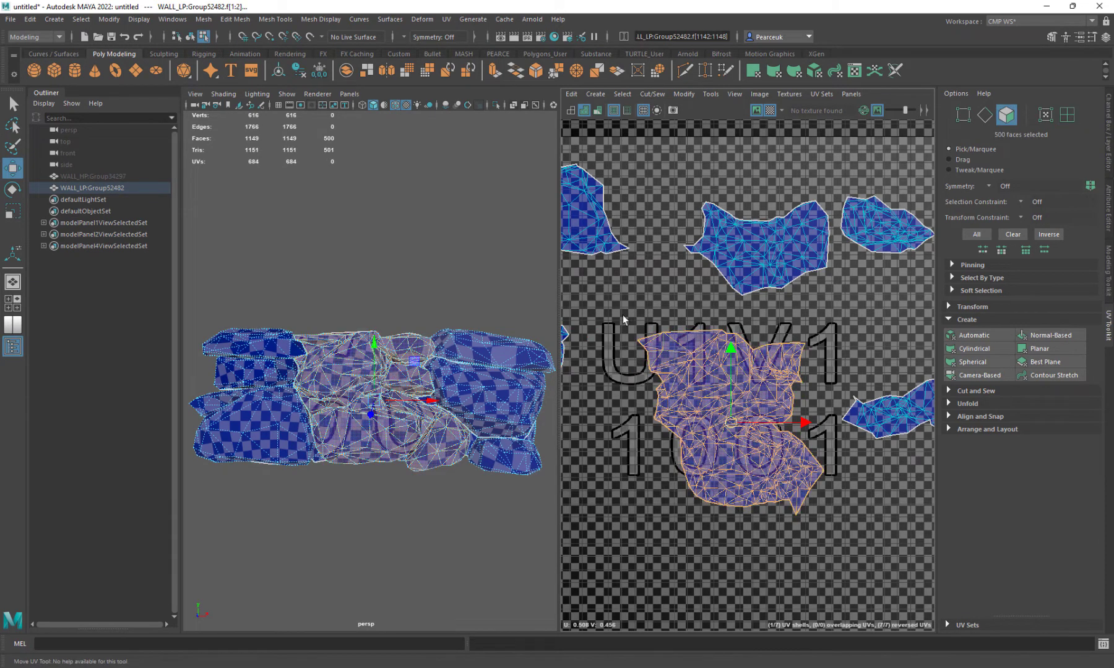
left_click_drag(801, 422, 801, 422)
scroll(297, 422, "up", 5)
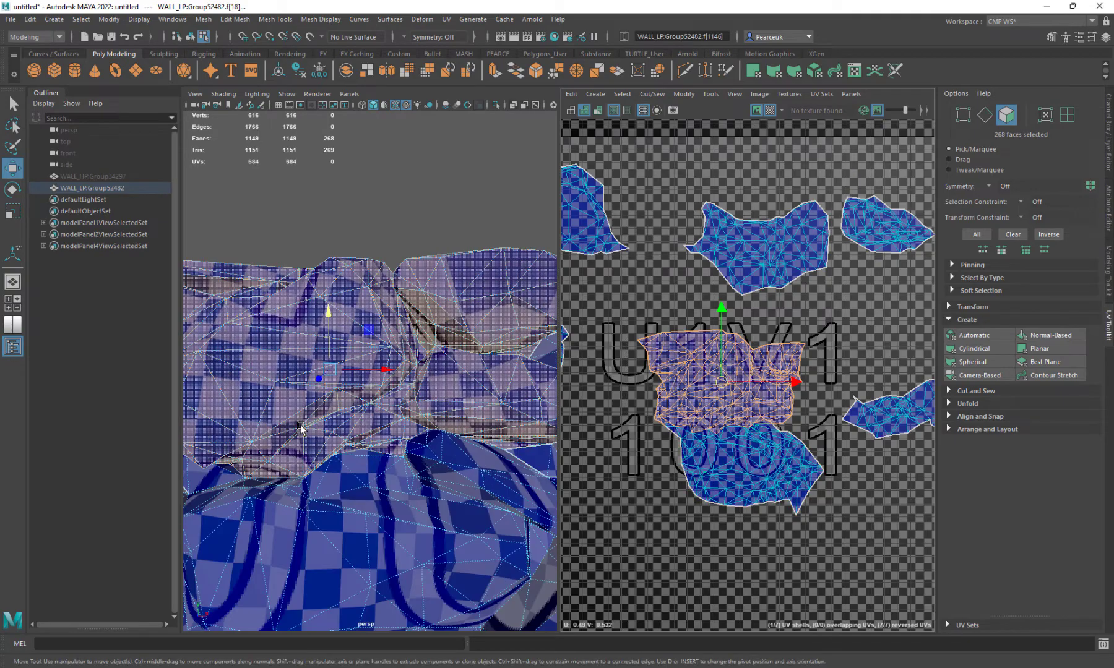
Deselect the faces that belong to the lower middle rock along its upper edge and the crevice above it
left_click_drag(316, 444, 367, 469, "alt")
right_click_drag(367, 469, 428, 517, "alt")
middle_click_drag(377, 524, 398, 443, "alt")
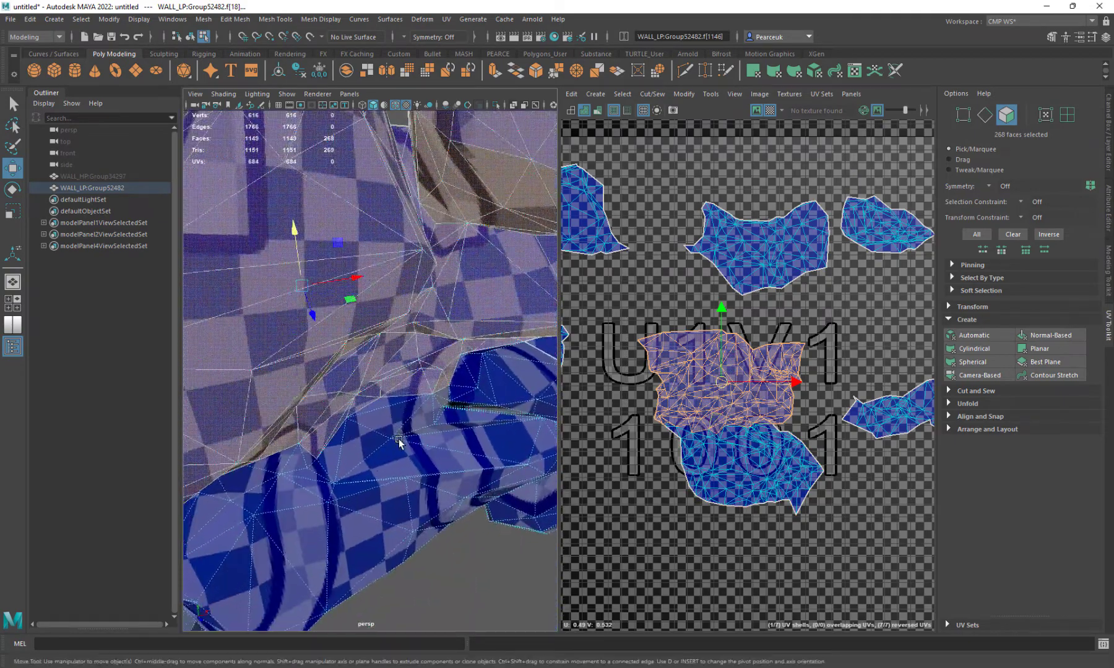
left_click_drag(398, 442, 431, 457, "alt")
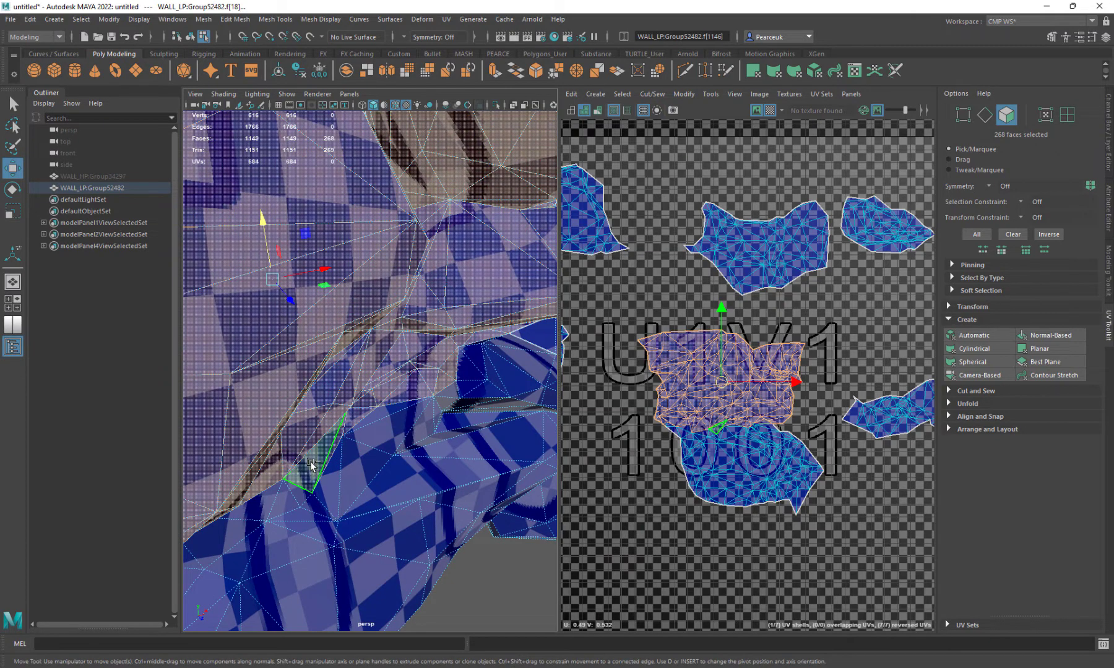
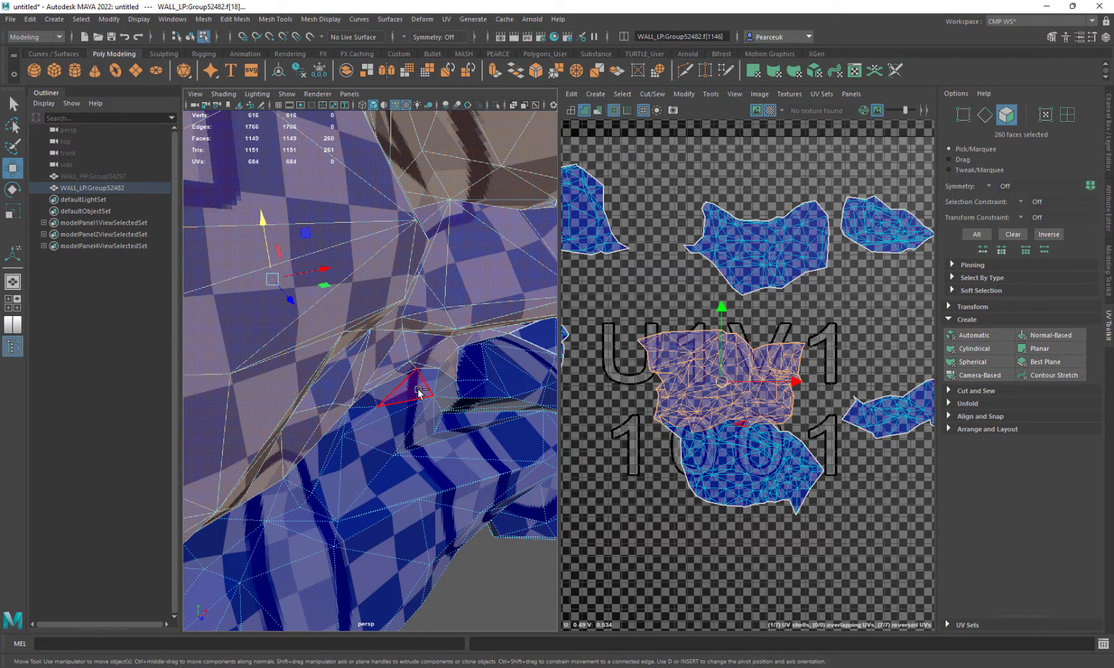
left_click_drag(502, 412, 291, 408, "alt")
mouse_move(309, 421)
left_mouse_down("alt")
mouse_move(341, 423)
mouse_move(310, 398)
left_mouse_up("alt")
middle_click_drag(310, 398, 222, 517, "alt")
left_click_drag(222, 518, 279, 459, "alt")
right_click_drag(358, 476, 265, 481, "alt")
mouse_move(265, 481)
left_mouse_down("alt")
mouse_move(210, 461)
mouse_move(246, 439)
mouse_move(283, 489)
left_mouse_up("alt")
right_click_drag(283, 489, 418, 484, "alt")
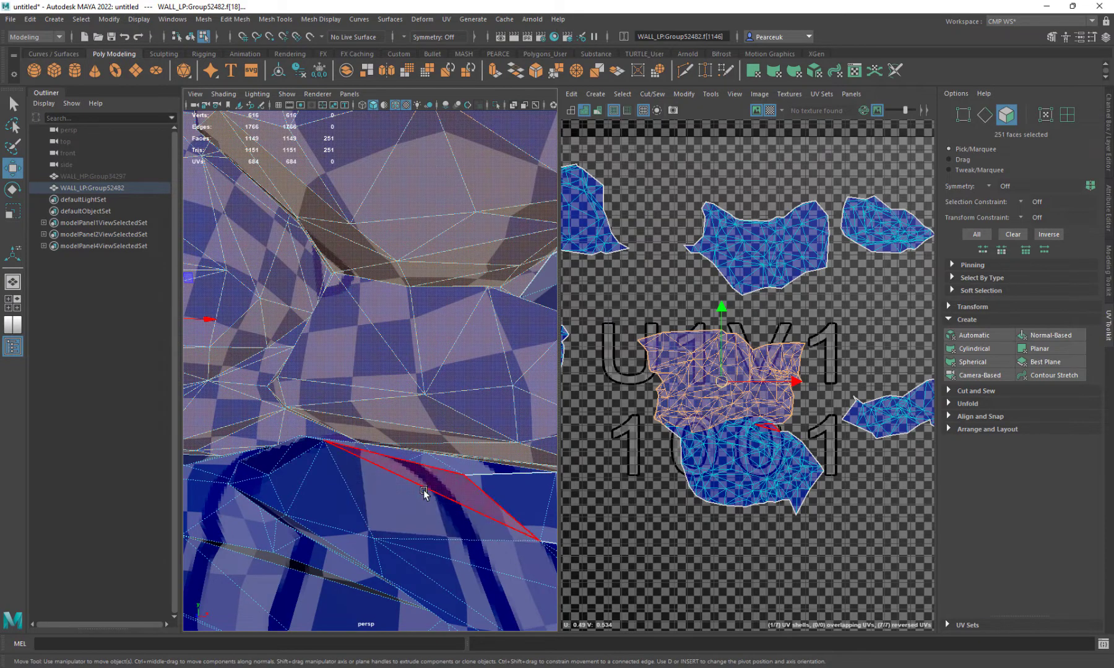
Create a separate UV shell from the selected upper faces and move the lower middle rock's shell to the UV tile's bottom
left_click_drag(424, 491, 450, 488, "alt")
right_click_drag(450, 489, 350, 502, "alt")
left_click_drag(350, 503, 475, 527, "alt")
right_click_drag(433, 507, 470, 501, "alt")
middle_click_drag(471, 501, 266, 555, "alt")
left_click_drag(267, 555, 356, 474, "alt")
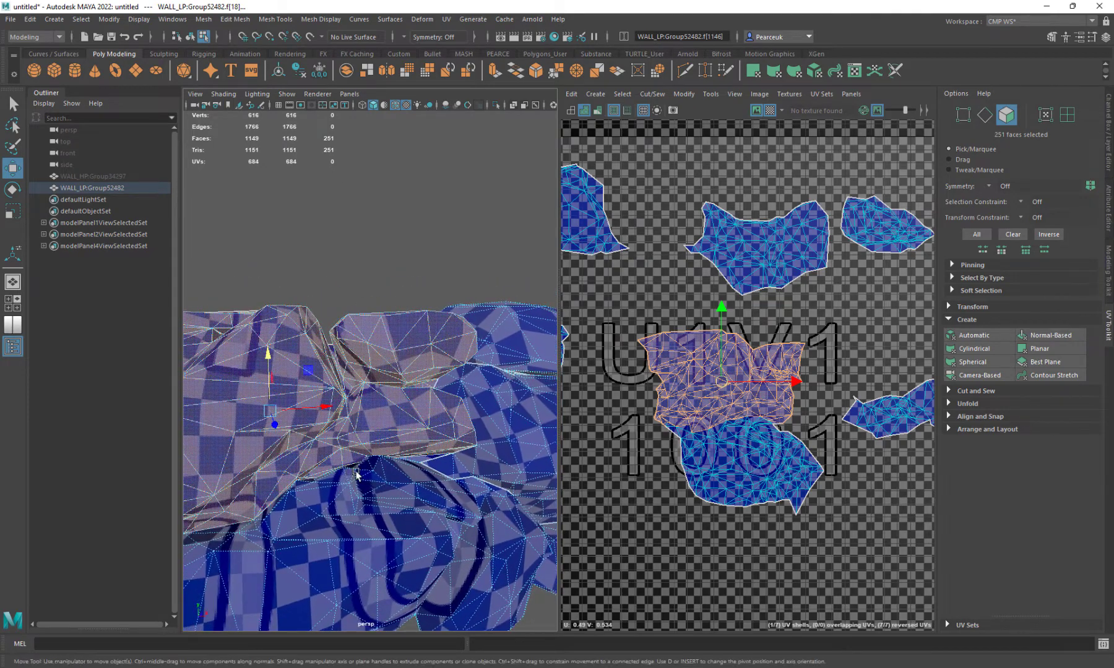
right_click(665, 381, "shift")
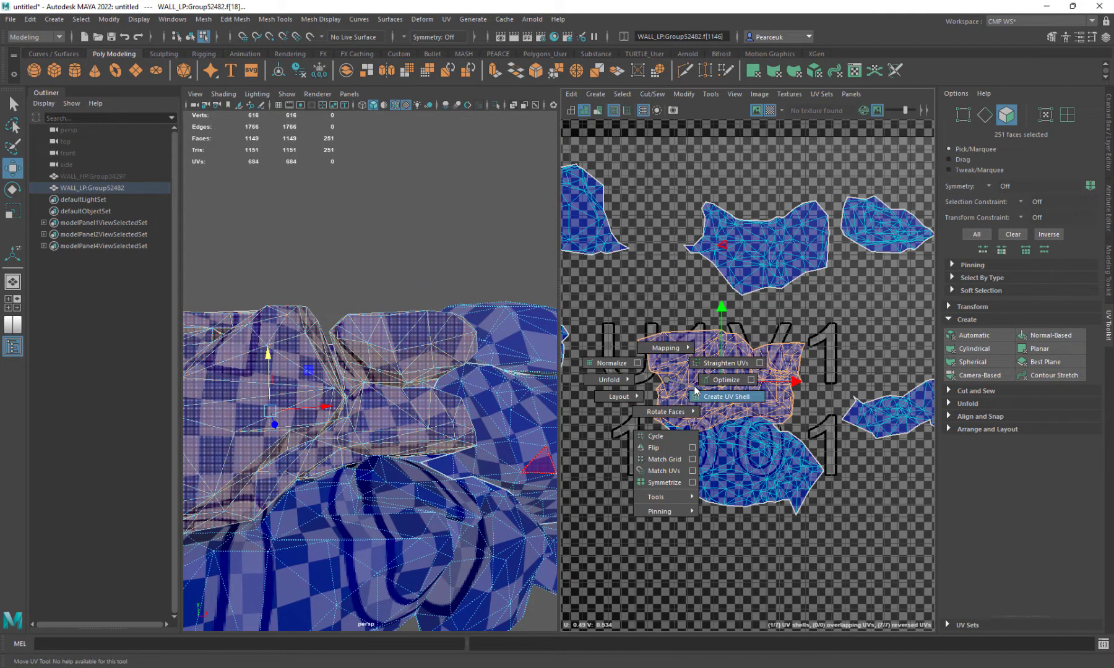
left_click(694, 391)
left_click(743, 465)
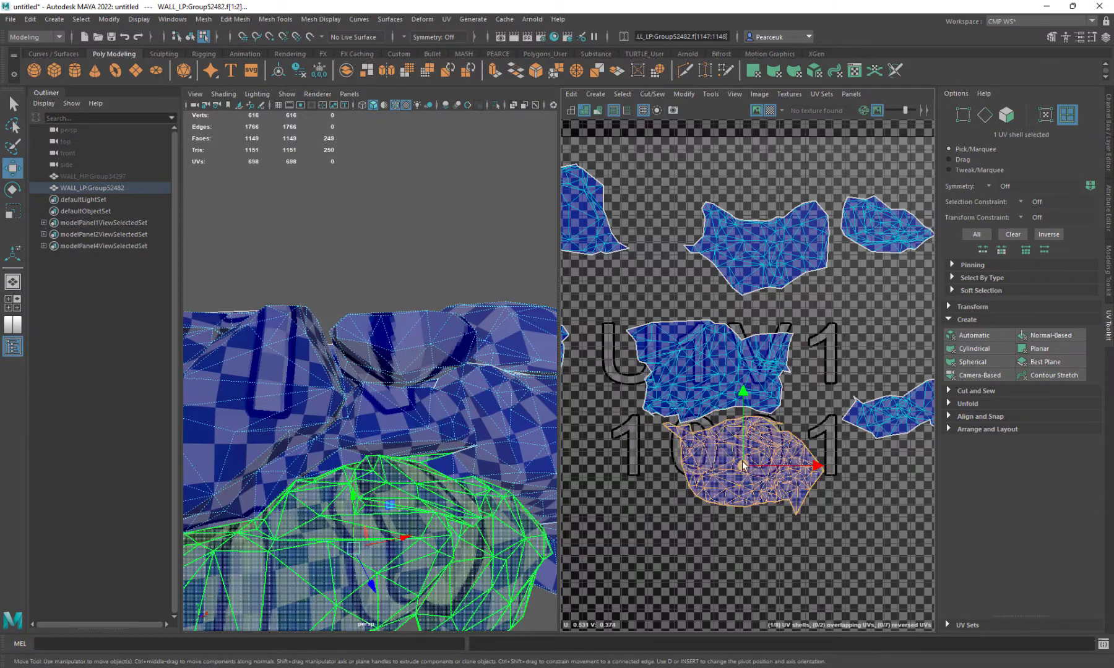
left_click_drag(742, 465, 758, 601)
Select the faces of the small rock at the wall's upper edge, in the central shell's upper-right corner
left_click_drag(340, 392, 351, 358, "alt")
key("F11")
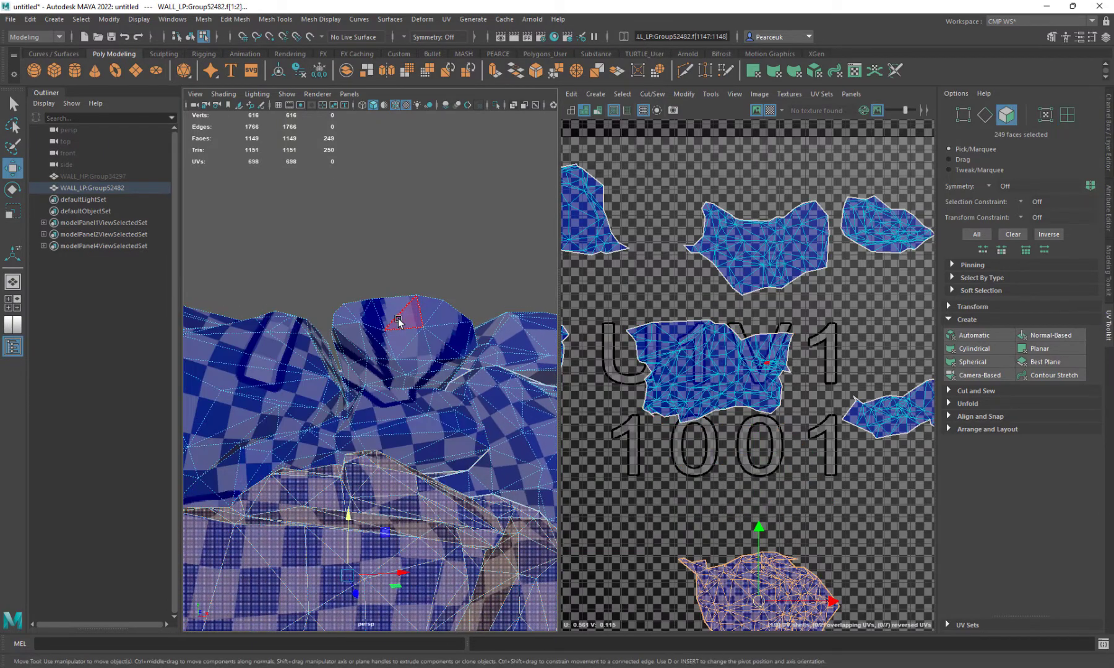
left_click(399, 318)
right_click_drag(746, 325, 744, 337)
left_click_drag(743, 329, 804, 366)
Refine the small upper rock's face selection along its underside and the crevices on both sides
left_click_drag(291, 372, 272, 392, "alt")
right_click_drag(272, 392, 506, 447, "alt")
left_click_drag(487, 436, 426, 453, "alt")
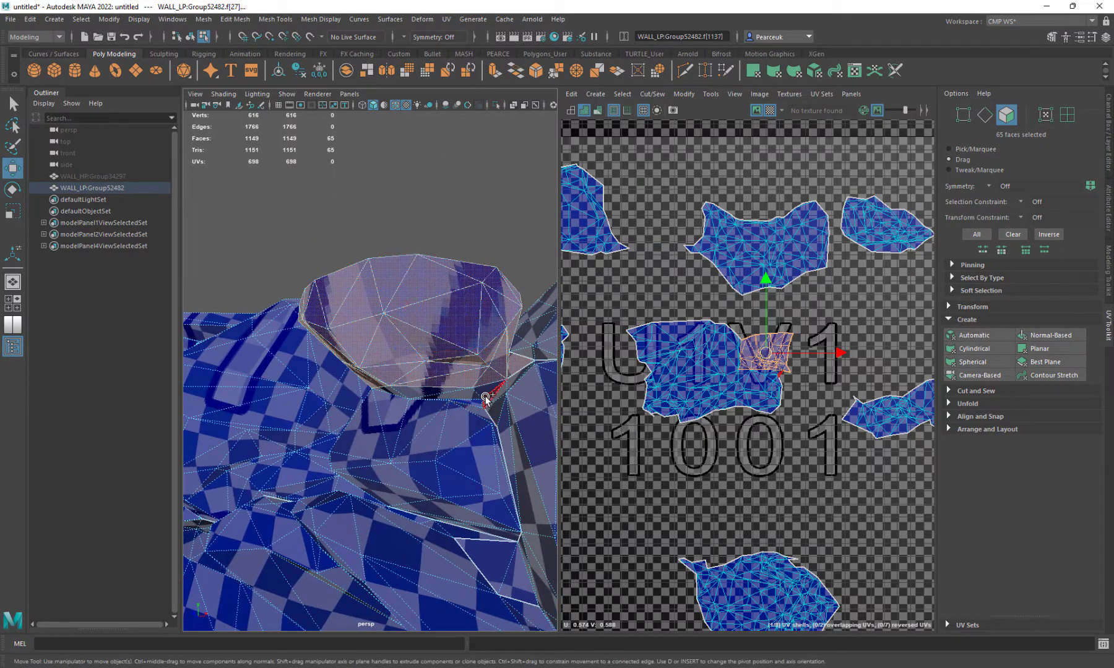
left_click_drag(444, 445, 349, 423, "alt")
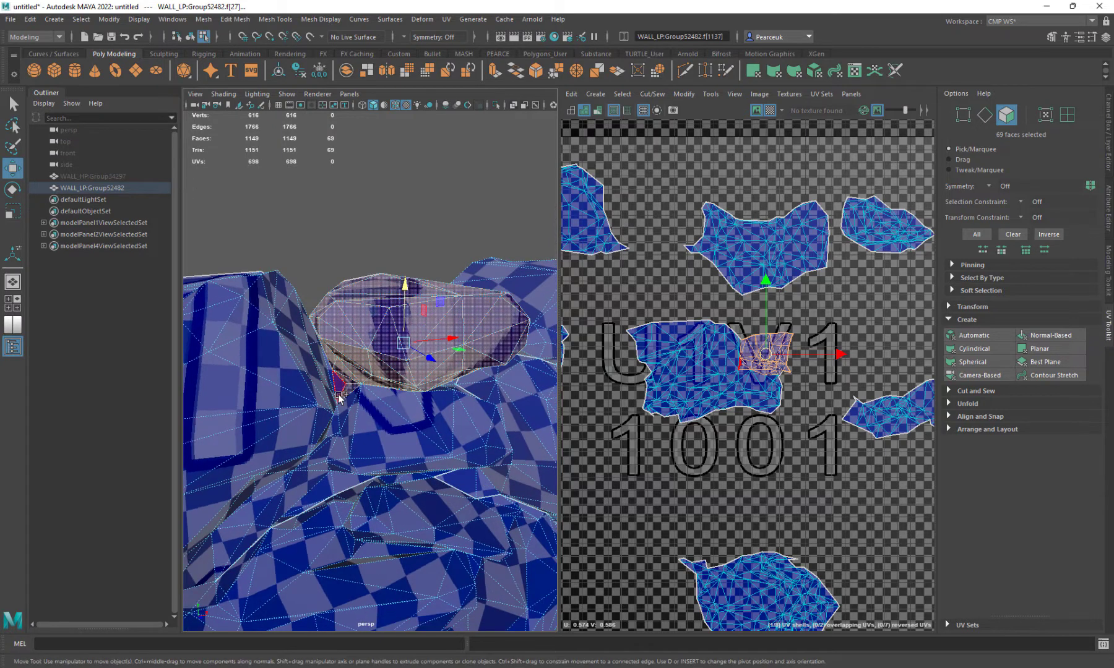
Create a separate UV shell from the small rock's faces and move it clear of the central shell
right_click(716, 383, "shift")
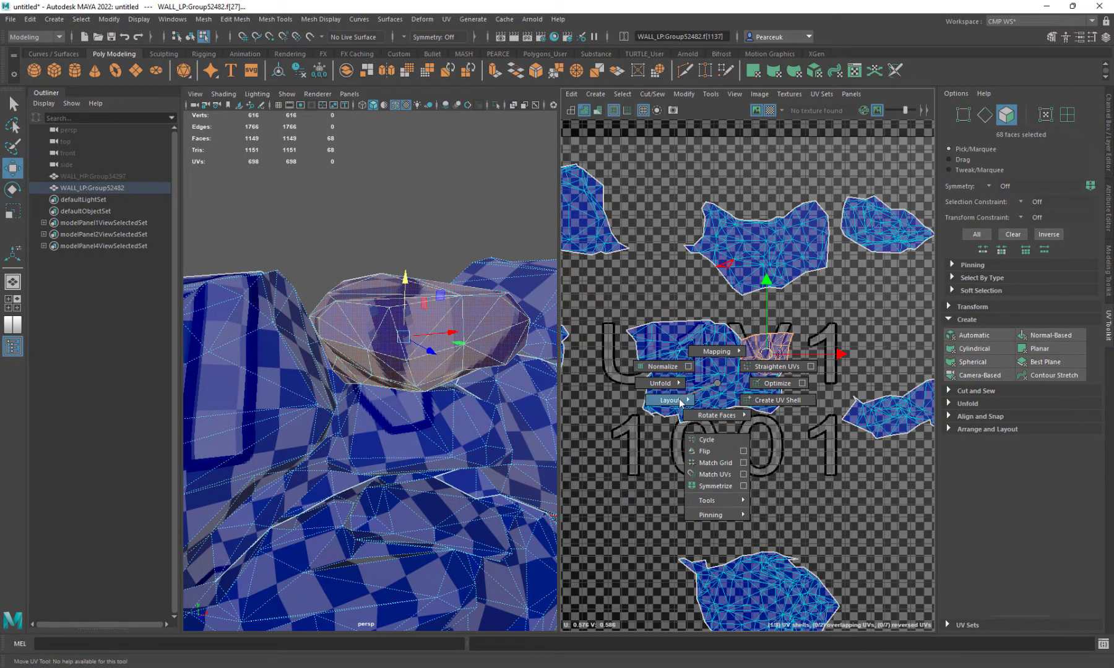
left_click(753, 400)
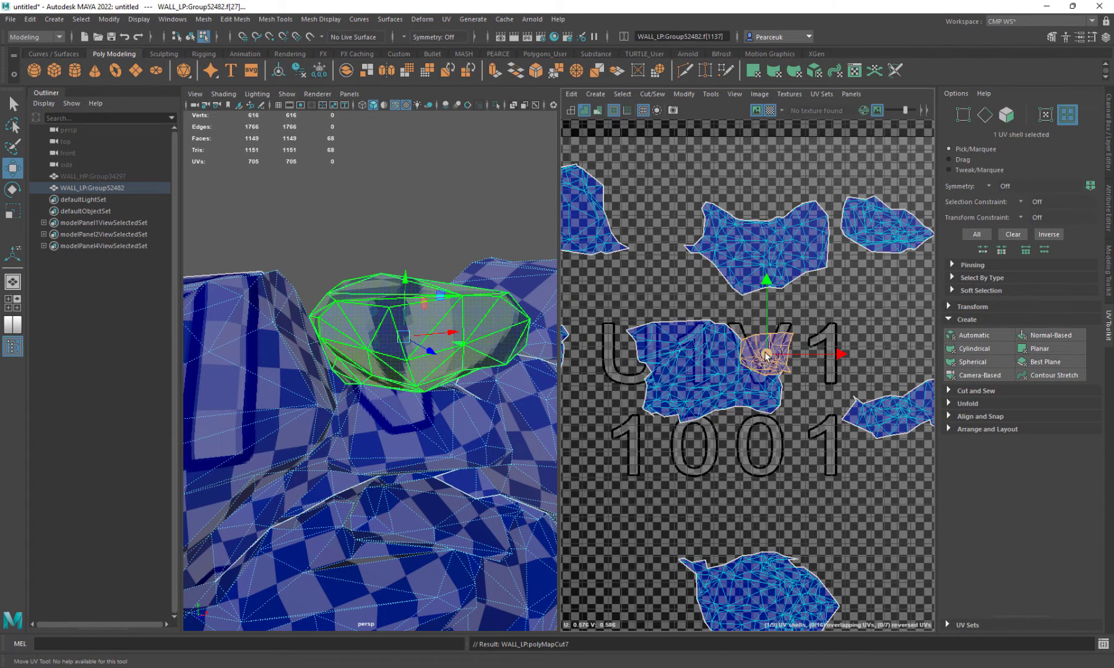
left_click_drag(427, 461, 371, 475, "alt")
Select all the wall's UV shells and unfold them
scroll(370, 476, "down", 7)
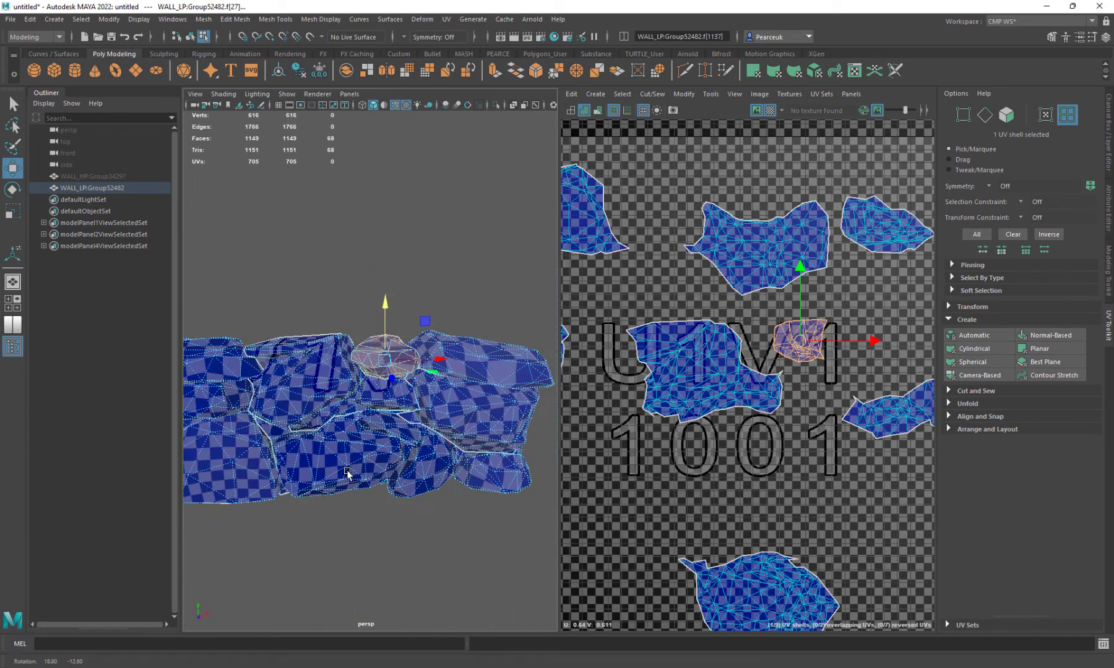
scroll(433, 486, "up", 2)
scroll(488, 492, "down", 4)
scroll(705, 464, "down", 5)
right_click_drag(675, 390, 651, 374)
left_click_drag(596, 332, 881, 569)
scroll(793, 569, "up", 5)
middle_click_drag(749, 442, 821, 453, "alt")
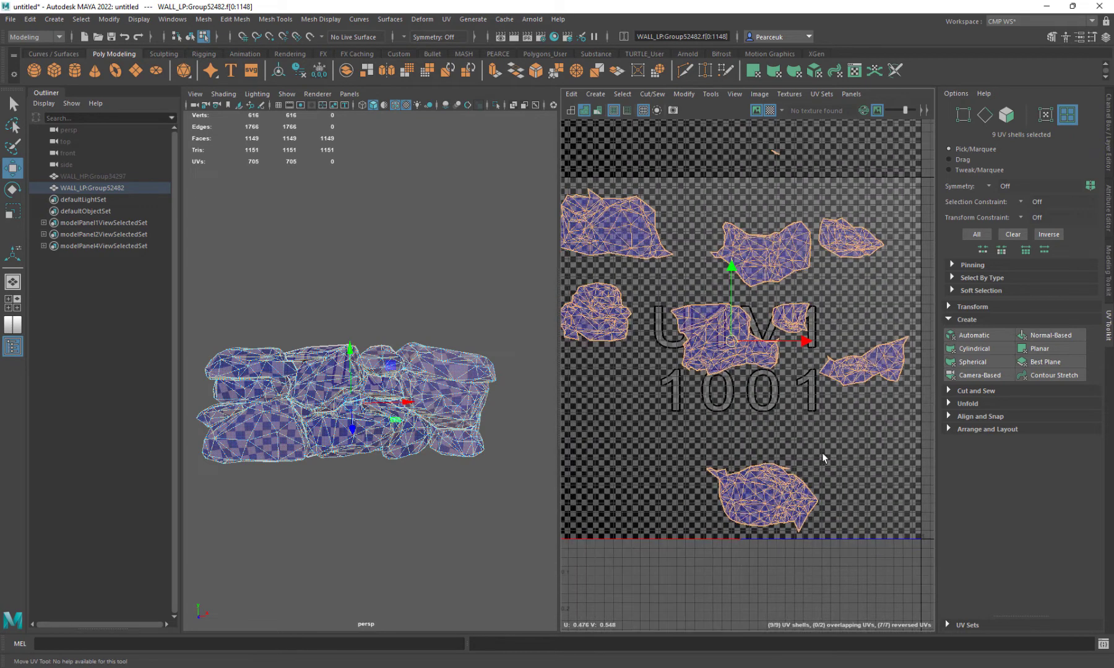
left_click(952, 404)
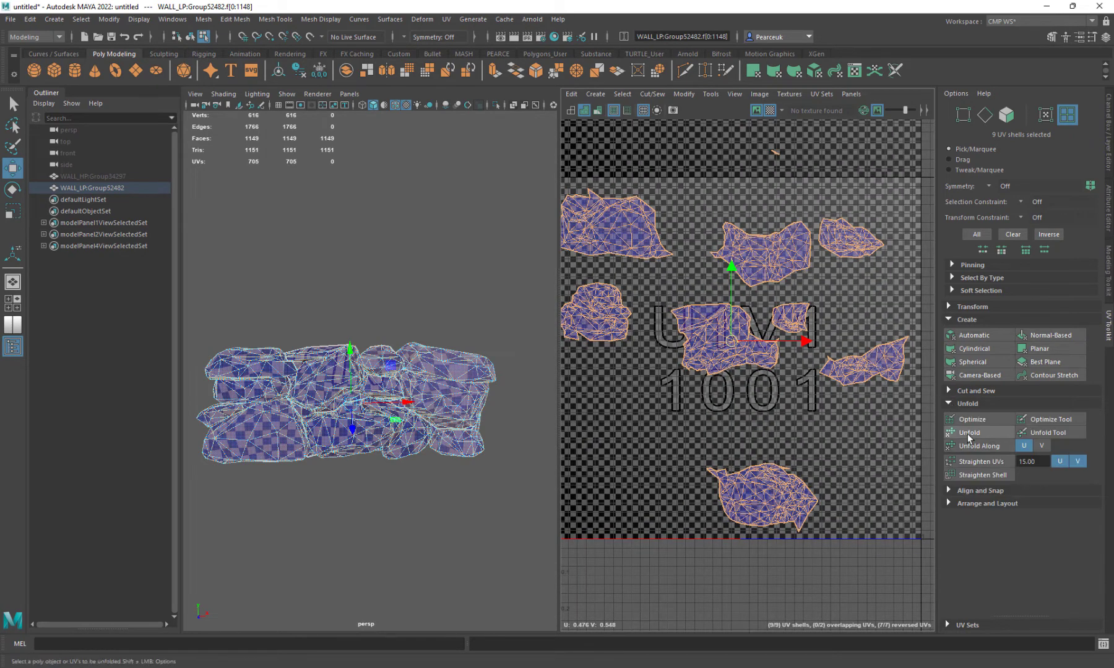
scroll(802, 437, "up", 2)
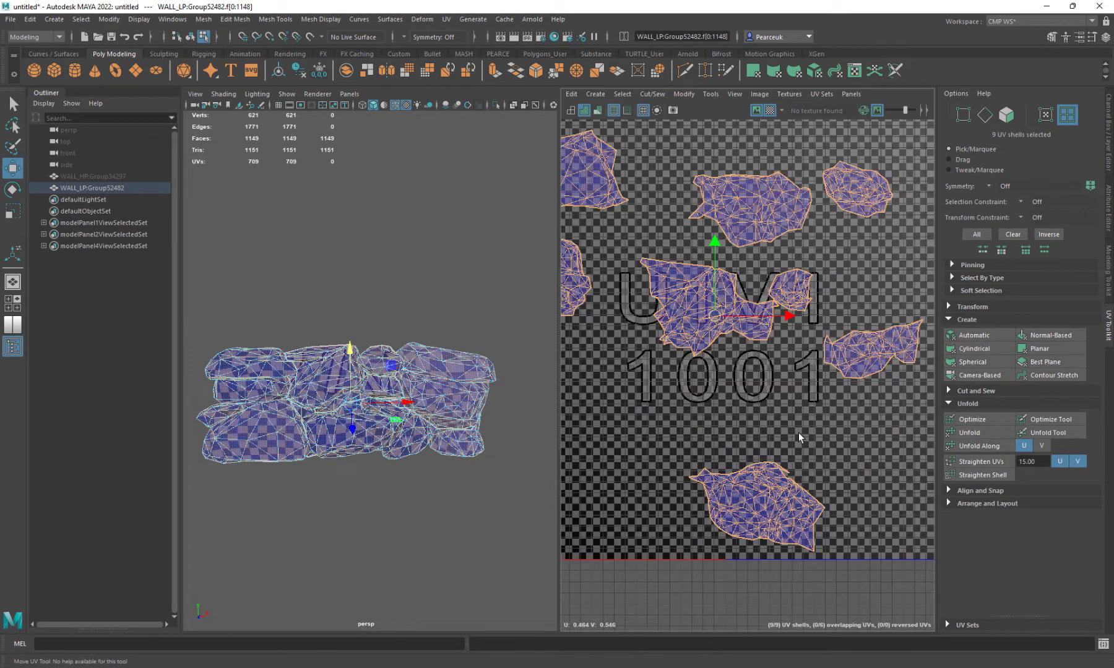
Set the texel density of all selected UV shells to 5.12 px/unit at a map size of 2048
left_click(950, 306)
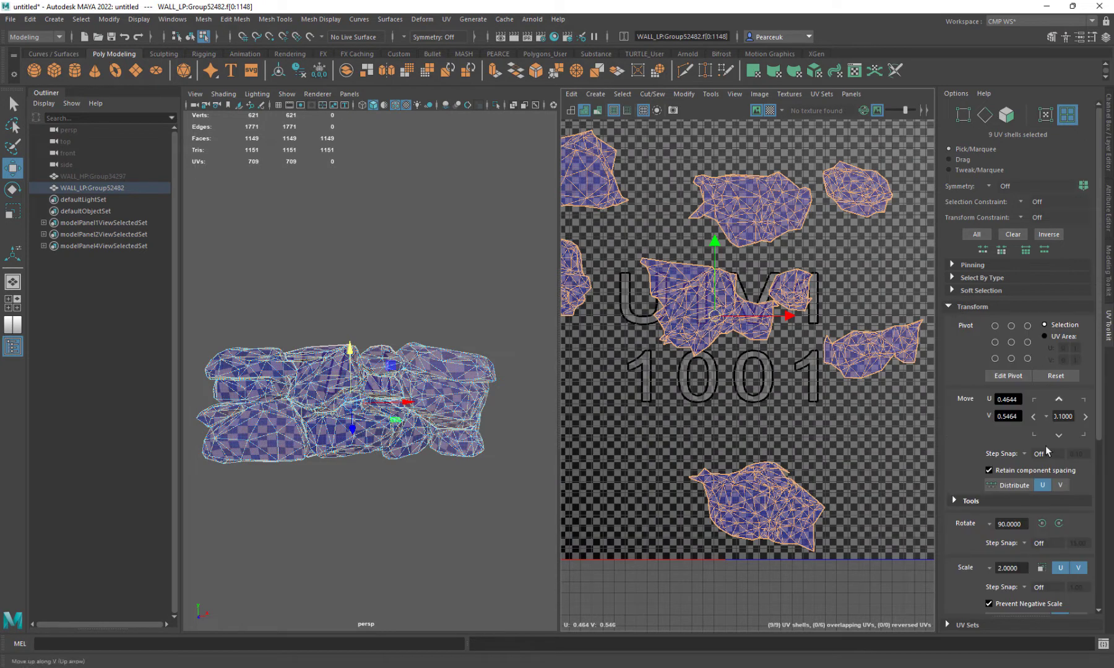
scroll(1046, 458, "down", 3)
scroll(1059, 436, "down", 2)
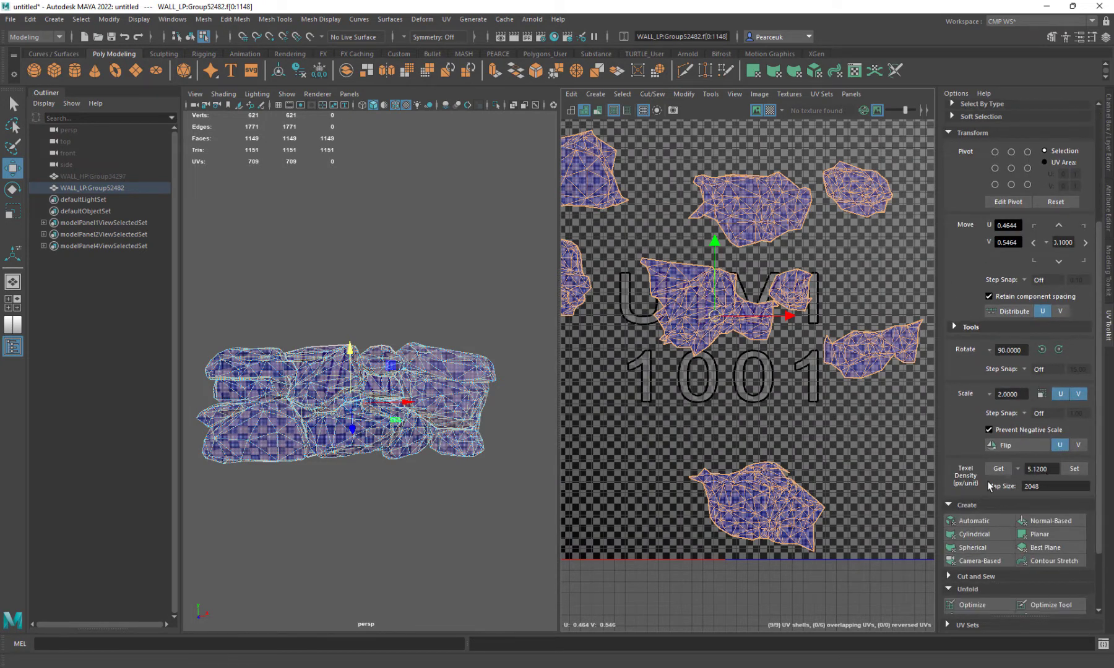
left_click(1073, 468)
scroll(755, 356, "down", 3)
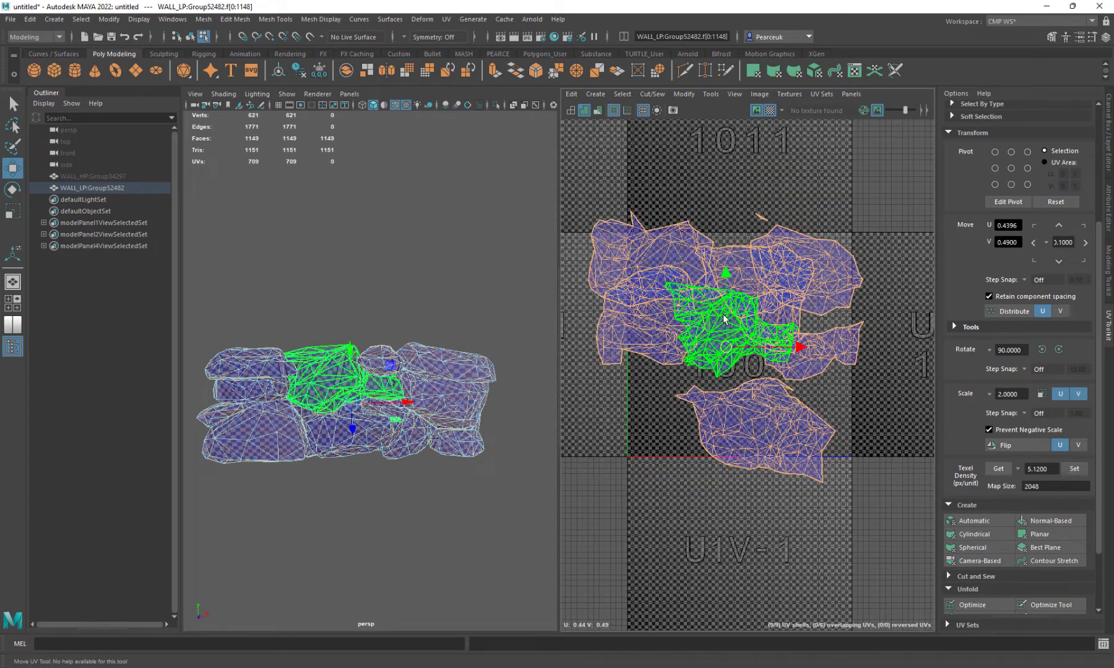
Move the UV shells of the wall's lower-left and upper-right rocks outward, clear of the overlapping central shells
left_click(651, 254)
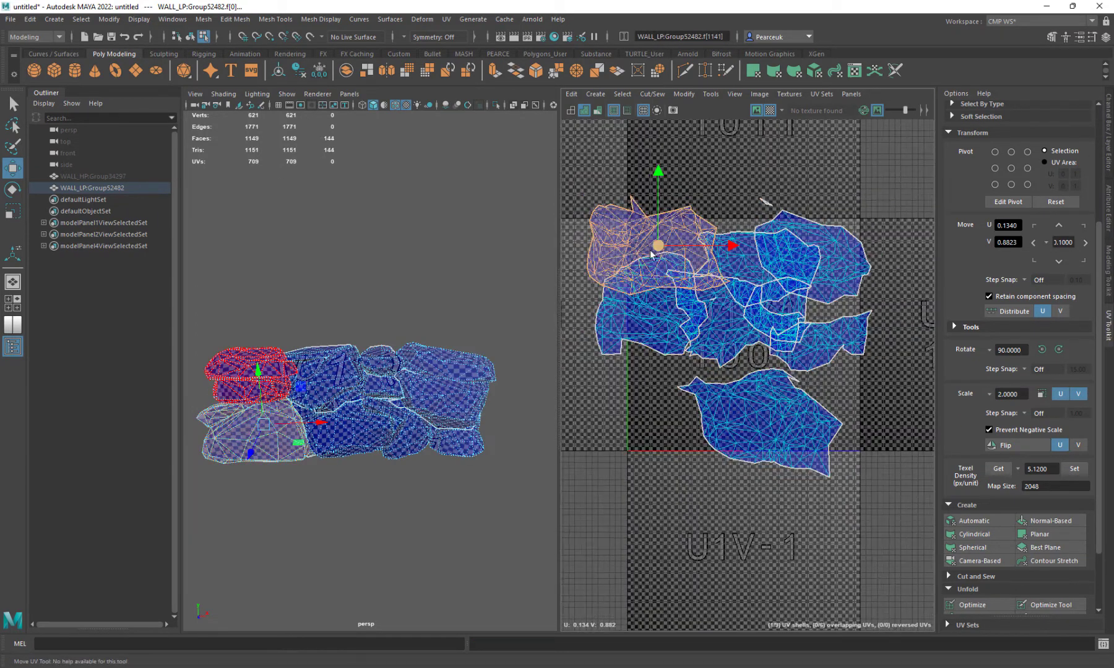
middle_click_drag(615, 208, 562, 155)
middle_click_drag(711, 319, 683, 378, "alt")
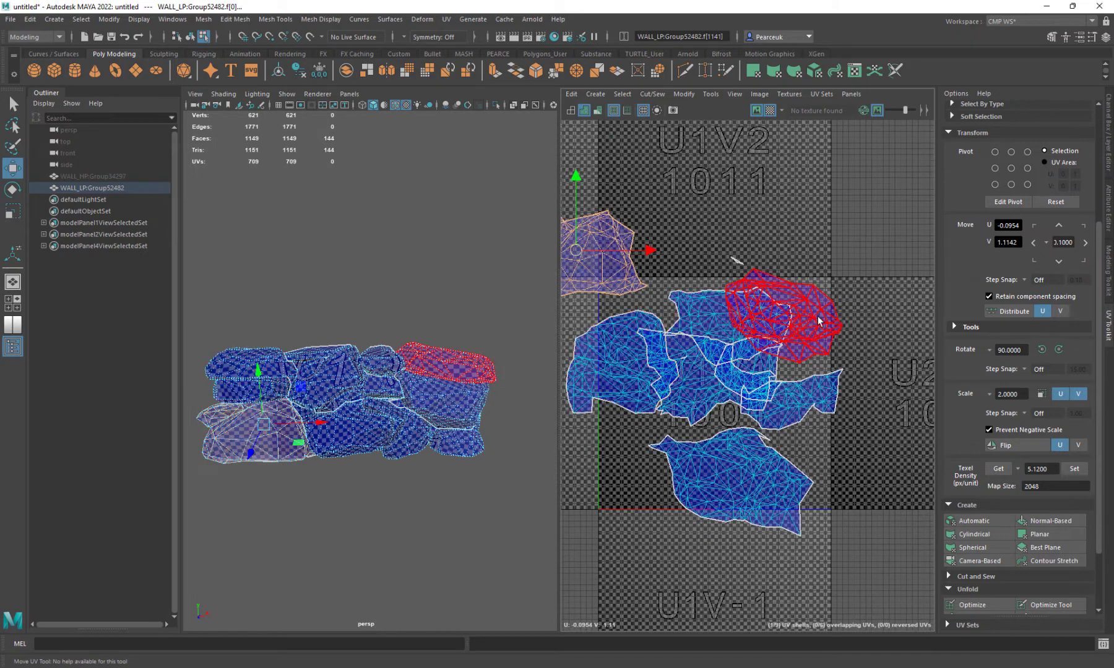
left_click(817, 317)
left_click_drag(784, 323, 832, 271)
Sew the tiny stray two-face sliver shell onto the upper-right rock's UV shell along their shared edges
left_click(736, 260)
scroll(737, 261, "up", 5)
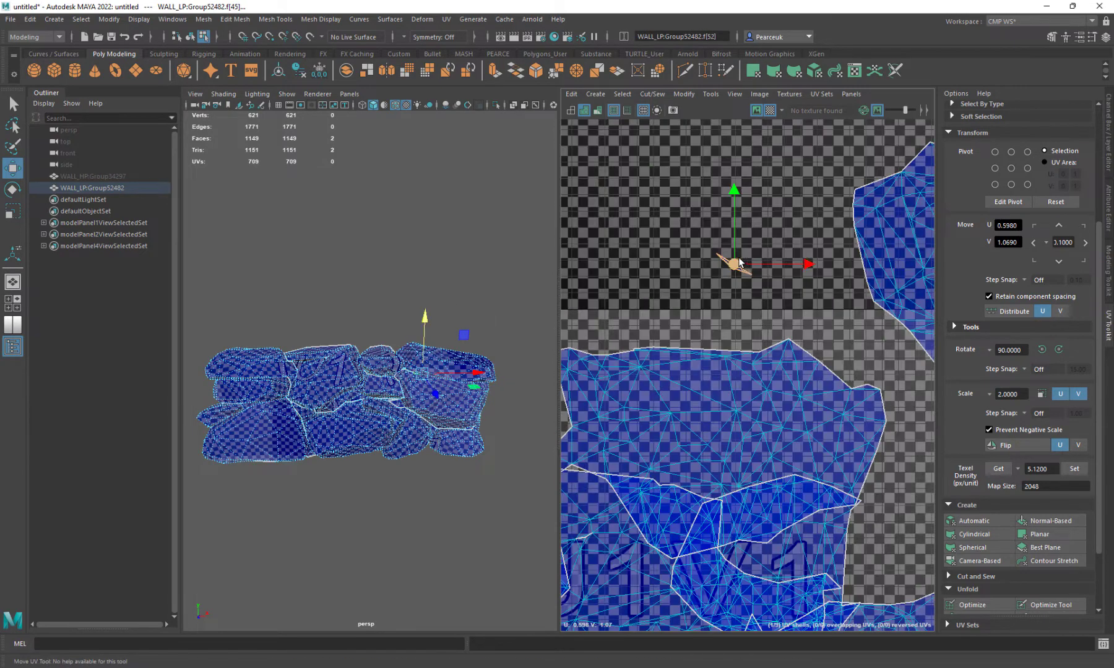
right_click_drag(727, 268, 720, 238)
left_click(721, 263)
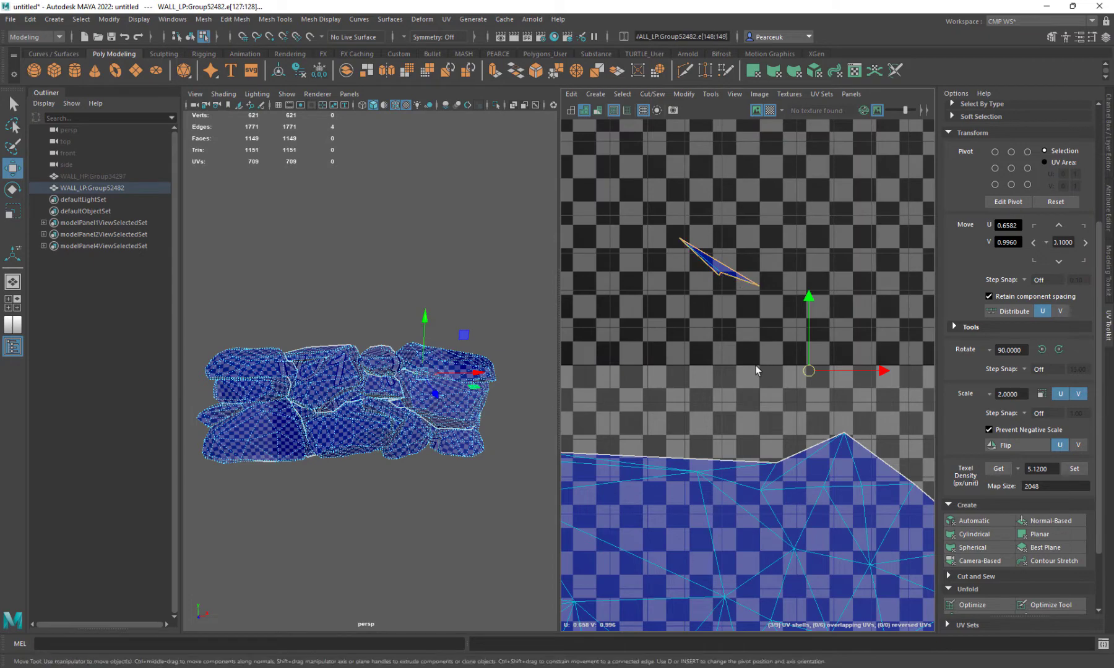
scroll(756, 370, "down", 5)
middle_click_drag(763, 421, 613, 342, "alt")
mouse_move(681, 340)
middle_mouse_down("alt")
mouse_move(861, 267)
mouse_move(676, 362)
middle_mouse_up("alt")
scroll(670, 372, "up", 5)
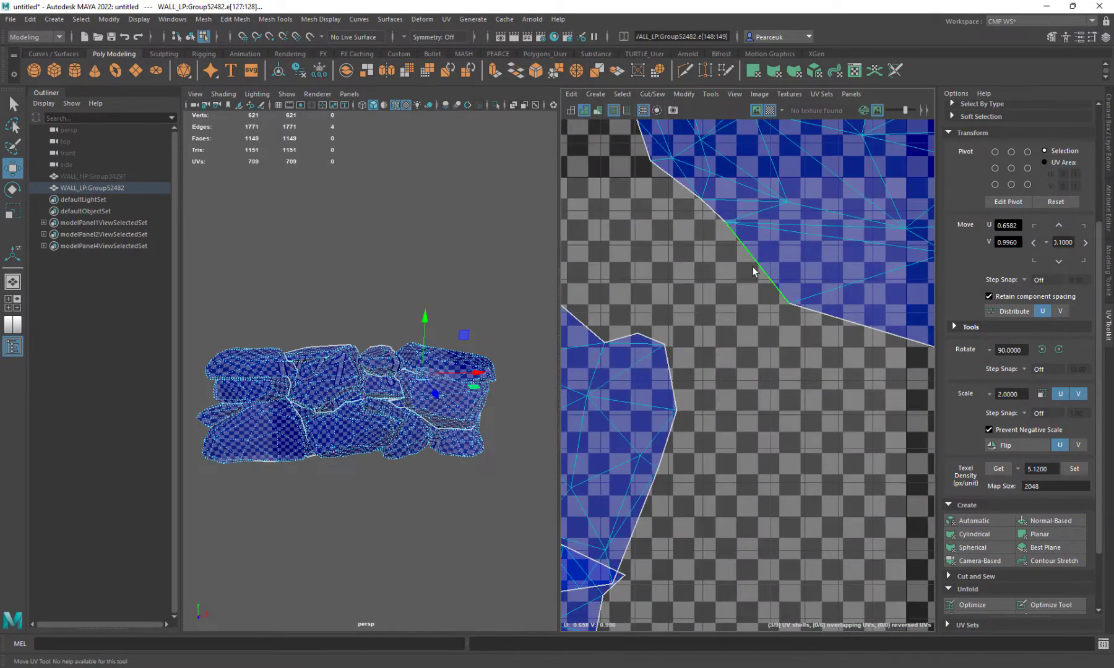
right_click_drag(653, 337, 649, 283, "shift")
Spread out the shells of the lower-left, upper-left and lower-middle rocks so they sit apart from the central cluster
scroll(681, 298, "down", 2)
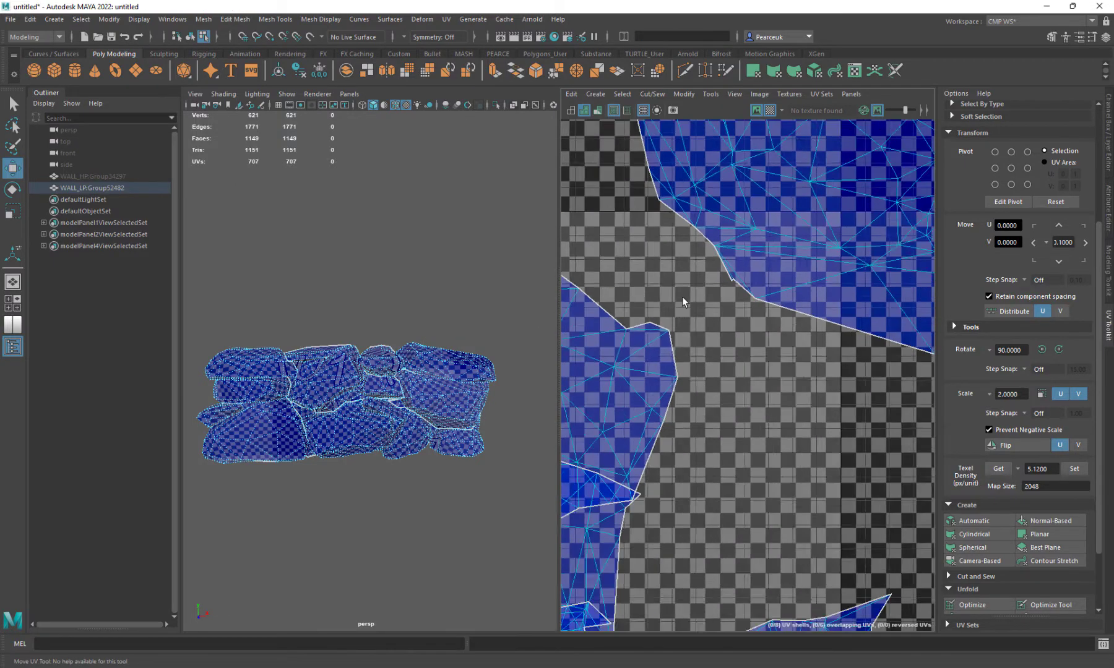
scroll(682, 301, "down", 6)
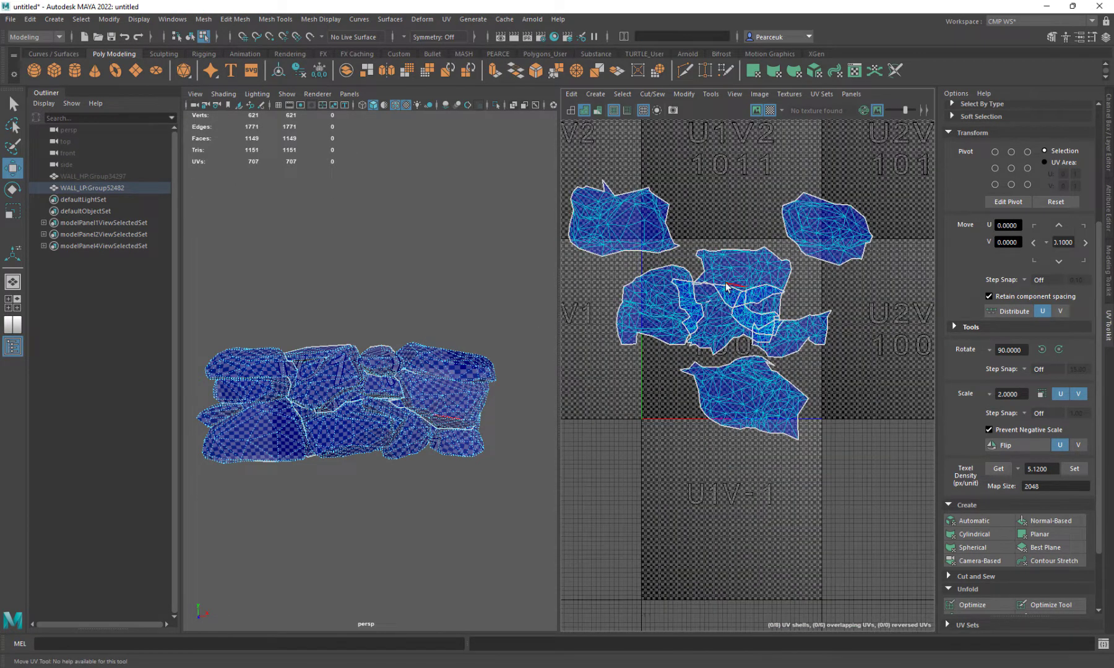
right_click_drag(576, 215, 520, 210)
left_click(627, 194)
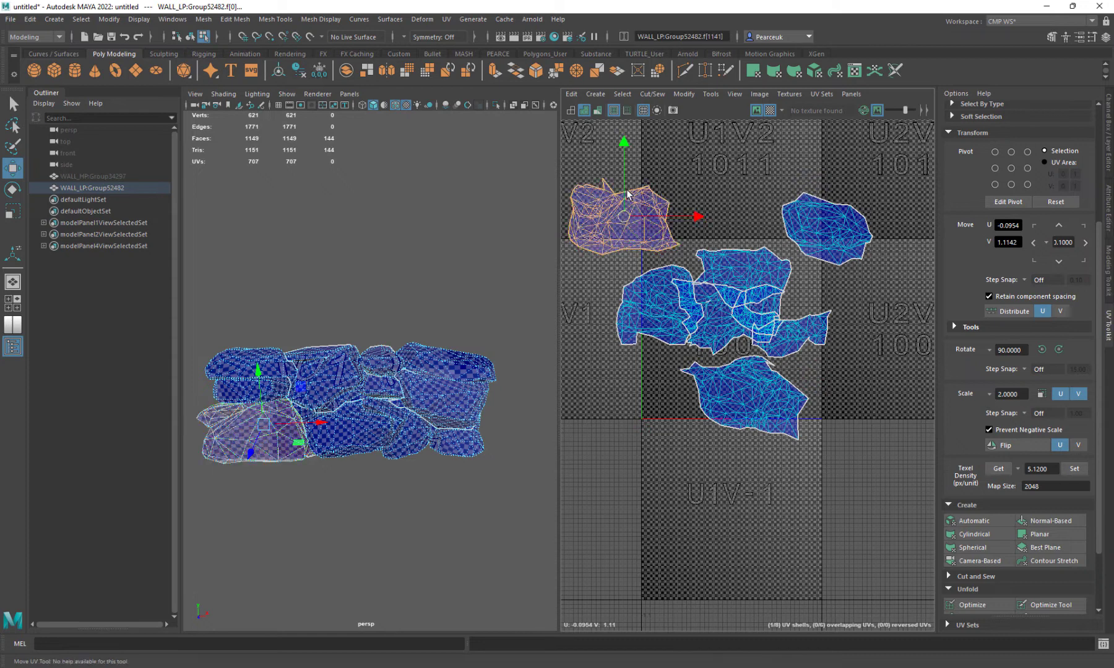
left_click(651, 291)
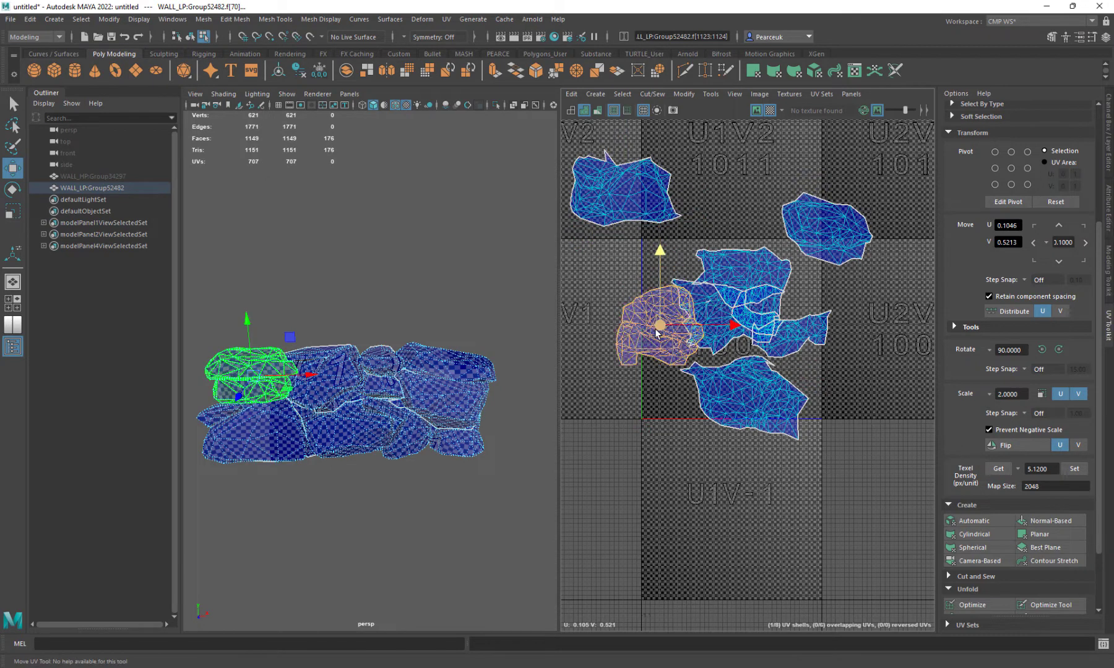
left_click_drag(657, 332, 585, 324)
left_click(721, 392)
left_click_drag(721, 392, 693, 444)
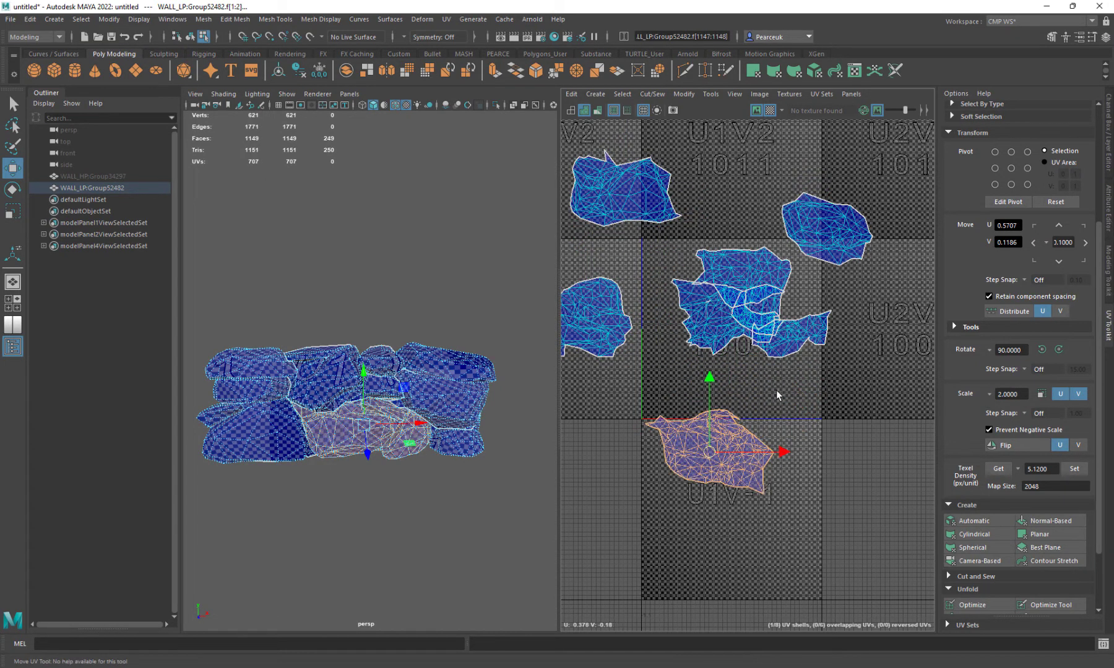
Separate the remaining overlapping shells of the lower-right, central, middle-right and small upper rocks
left_click(782, 350)
left_click_drag(781, 350, 813, 414)
left_click(696, 325)
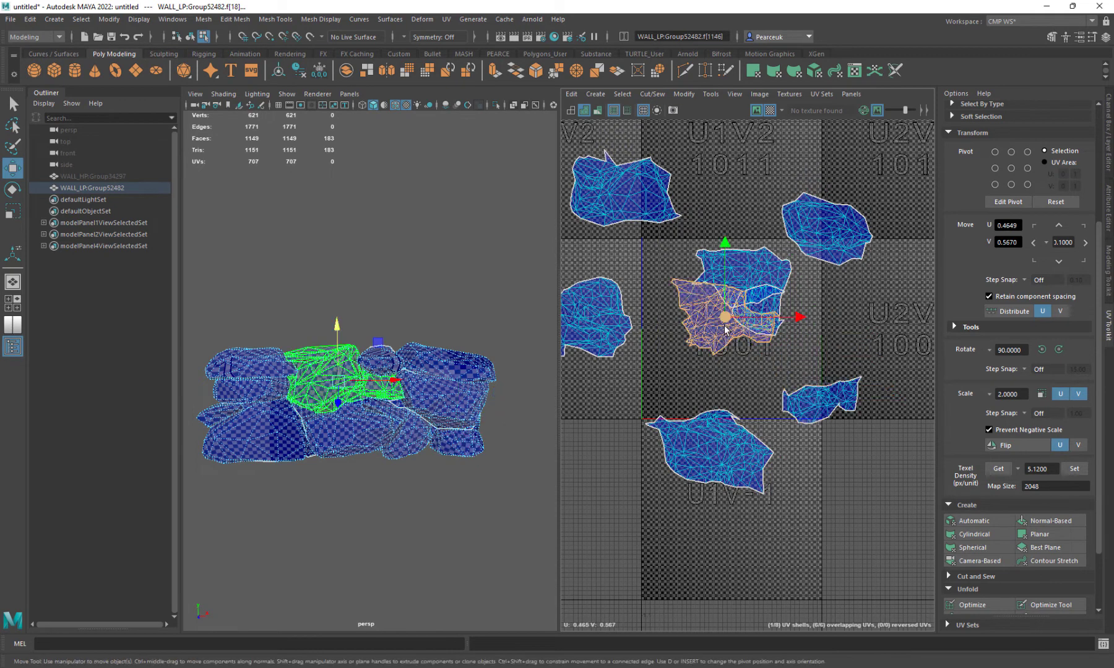
left_click_drag(664, 378, 591, 433)
left_click(745, 266)
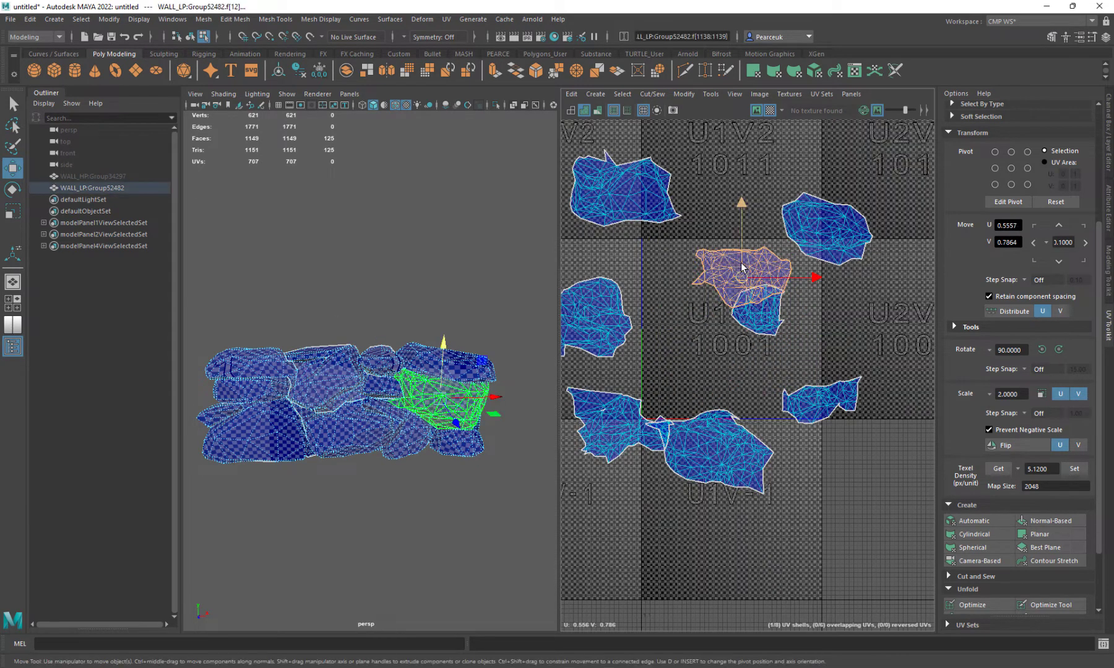
left_click_drag(739, 231, 739, 196)
left_click(756, 305)
left_click_drag(758, 317, 756, 341)
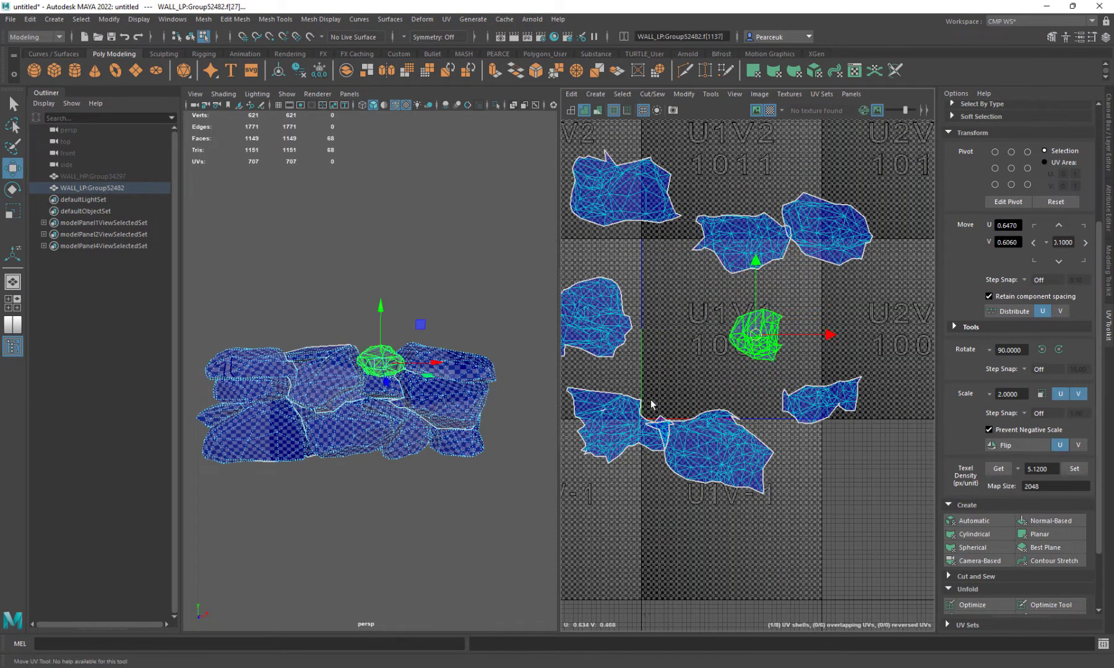
Select the small cluster of overlapping faces inside the central rock's UV shell and delete them from the mesh
middle_click_drag(676, 378, 904, 240, "alt")
scroll(778, 299, "up", 6)
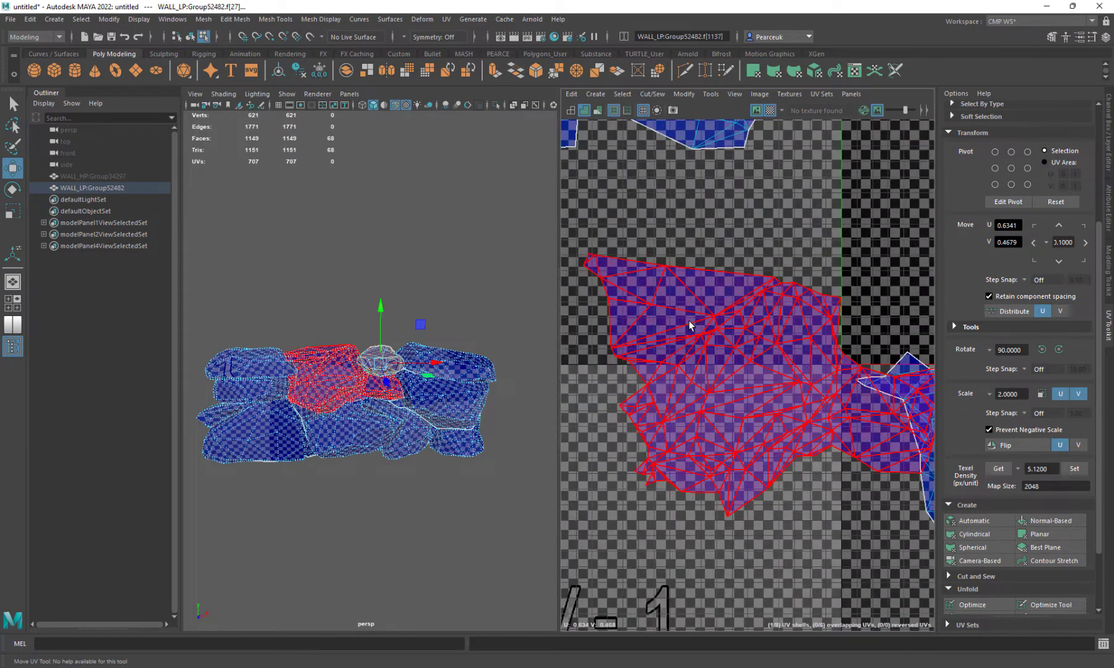
right_click_drag(691, 327, 711, 425, "alt")
scroll(769, 131, "up", 4)
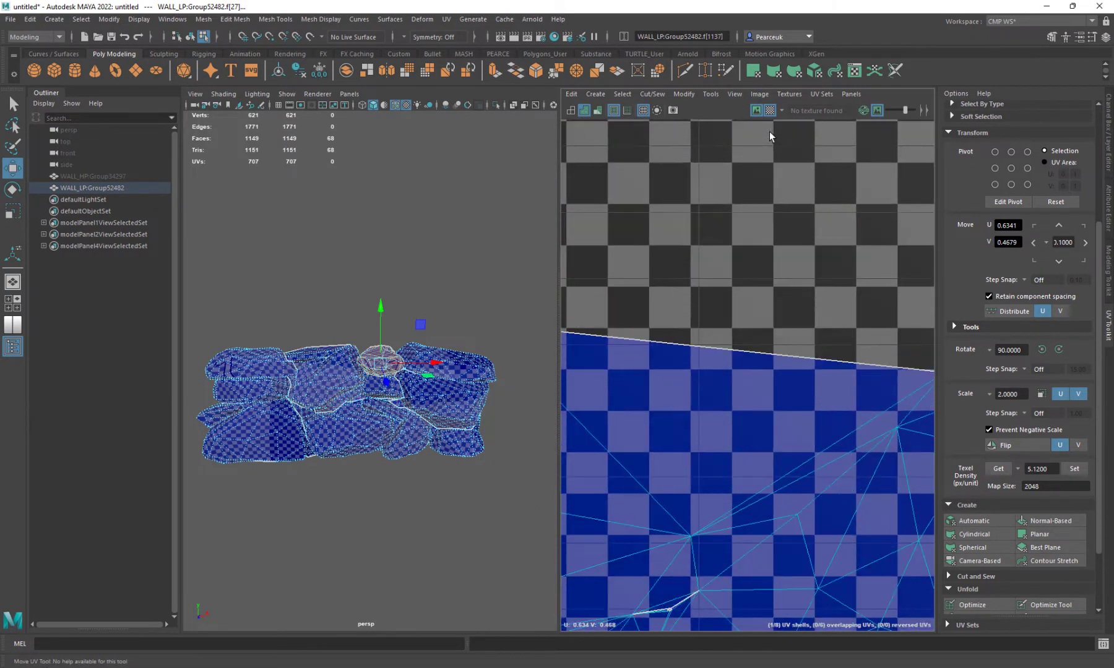
middle_click_drag(742, 229, 811, 12, "alt")
scroll(728, 339, "up", 2)
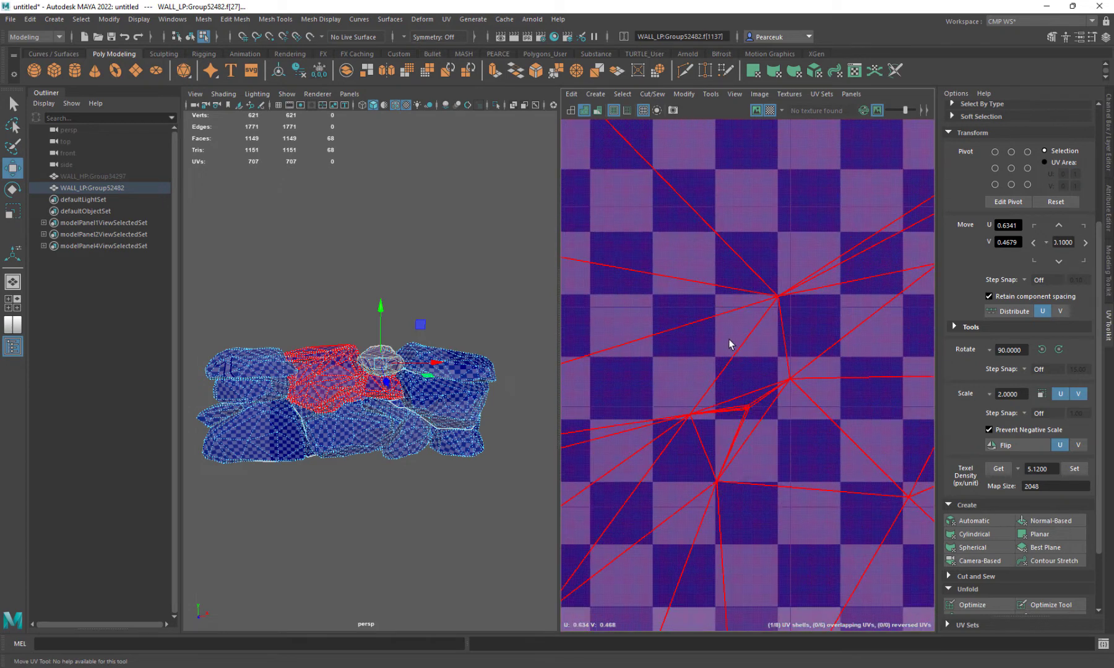
right_click_drag(728, 339, 726, 375)
left_click_drag(738, 403, 753, 414)
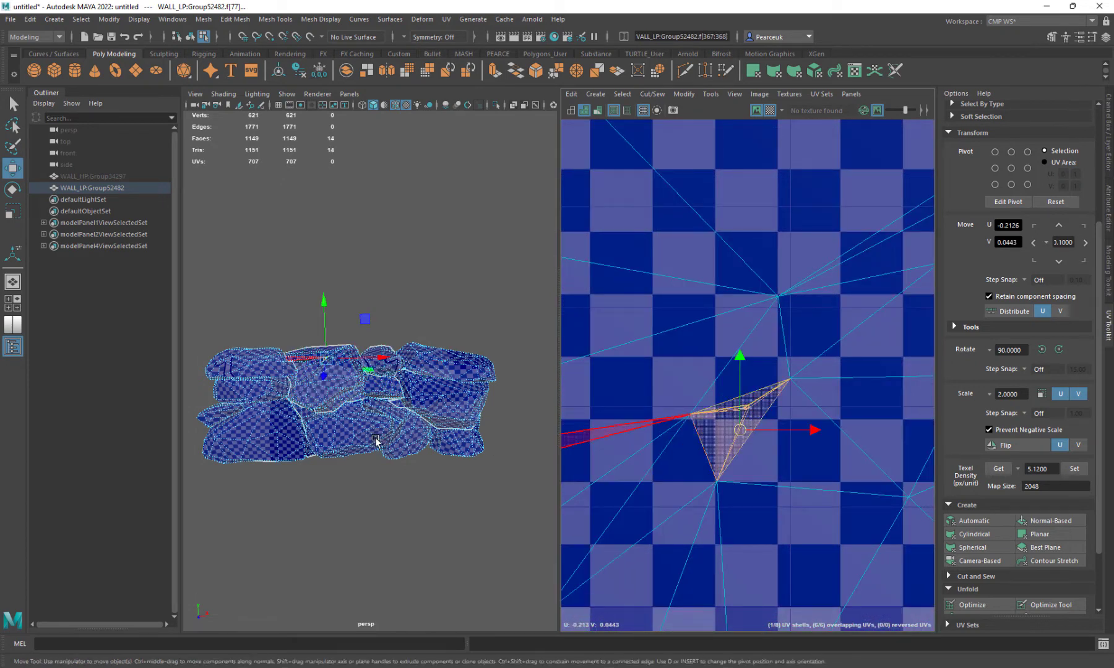
key("f")
left_click_drag(341, 332, 116, 378, "alt")
scroll(381, 346, "up", 3)
key("Delete")
Fill the triangular hole in the central rock with a new face and return to object selection
left_click_drag(192, 345, 330, 344, "alt")
right_click_drag(333, 323, 333, 290)
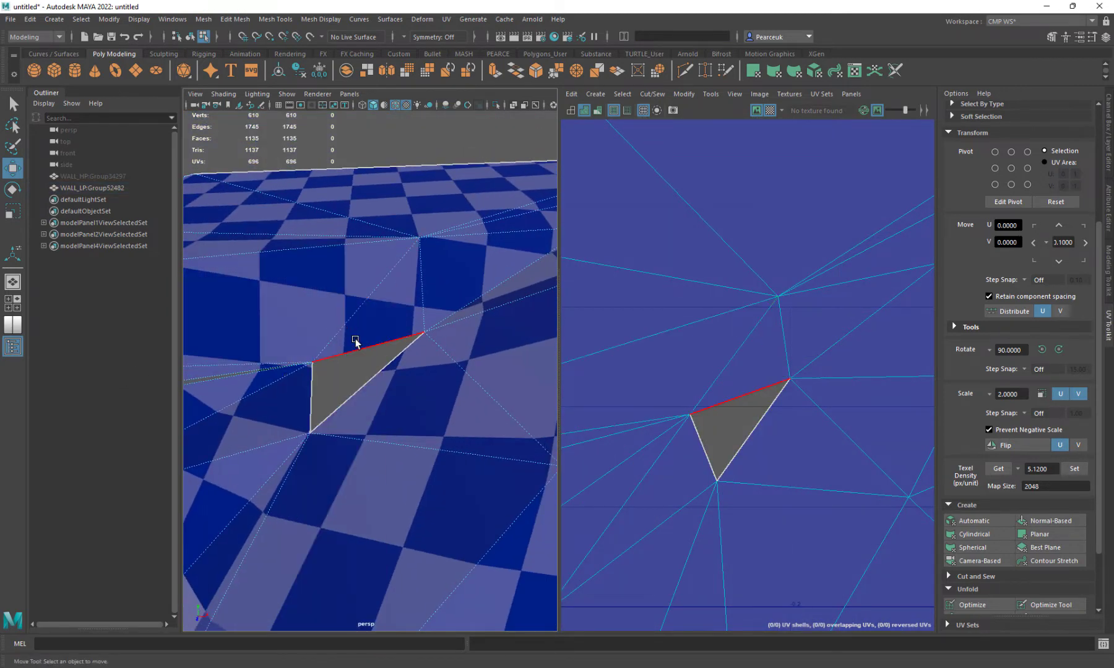
left_click(356, 353)
double_click(342, 352)
right_click_drag(326, 374, 326, 526, "shift")
right_click_drag(310, 363, 348, 331)
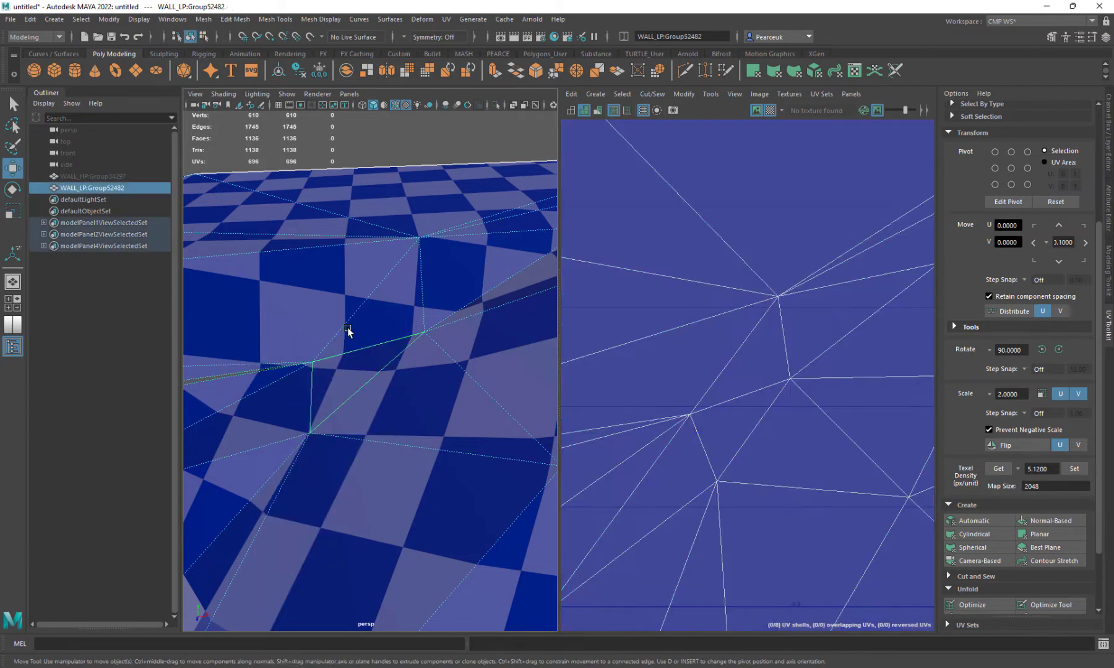
Move the central rock's UV shell farther away so it no longer overlaps the lower-middle rock's shell
key("f")
left_click_drag(348, 330, 440, 323, "alt")
scroll(671, 333, "down", 10)
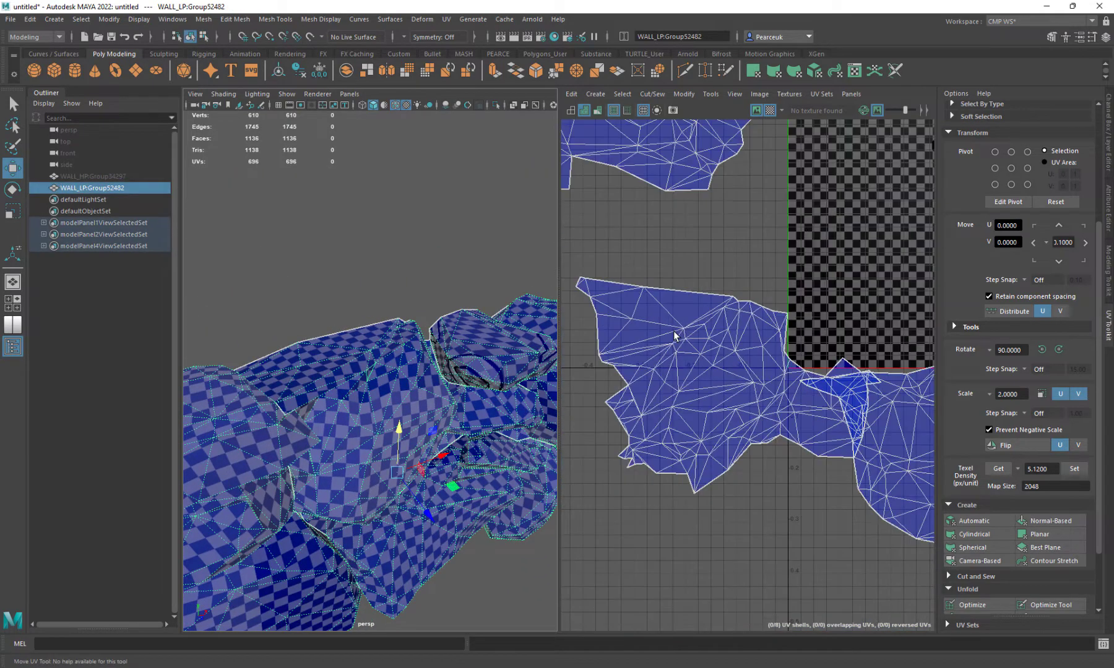
scroll(684, 327, "up", 3)
right_click_drag(680, 326, 726, 323)
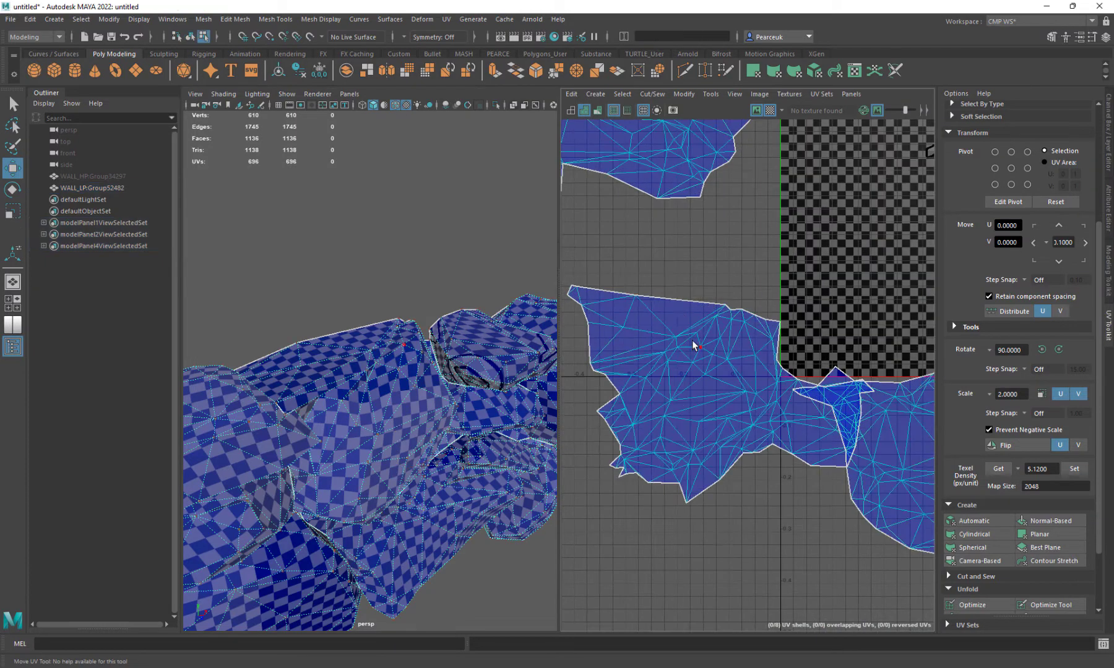
right_click_drag(645, 306, 610, 291)
left_click(647, 335)
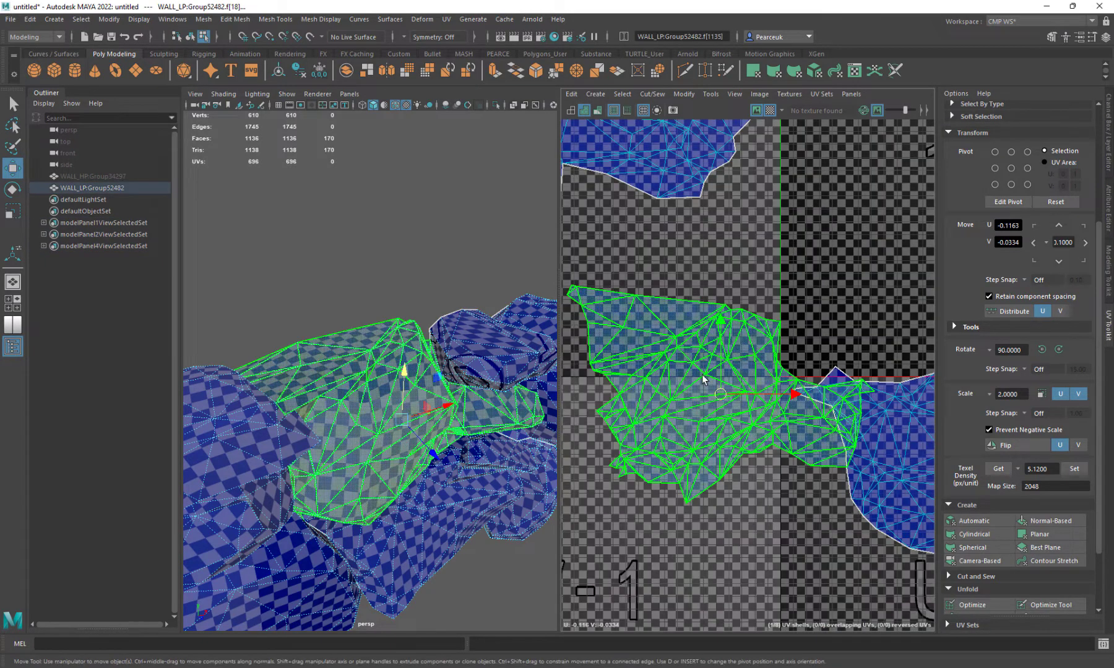
left_click_drag(721, 393, 652, 390)
scroll(721, 402, "down", 5)
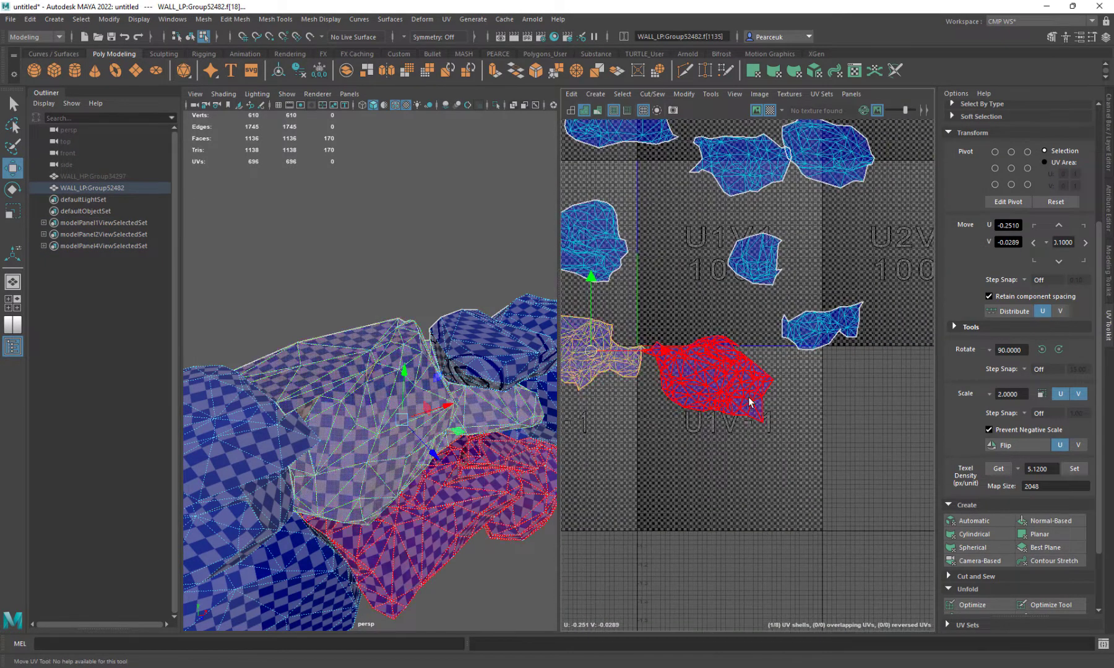
Select all the spread-out UV shells and reapply a texel density of 5.12 px/unit at a map size of 2048
left_click(743, 396)
scroll(739, 389, "up", 5)
scroll(690, 374, "down", 3)
left_click(688, 367)
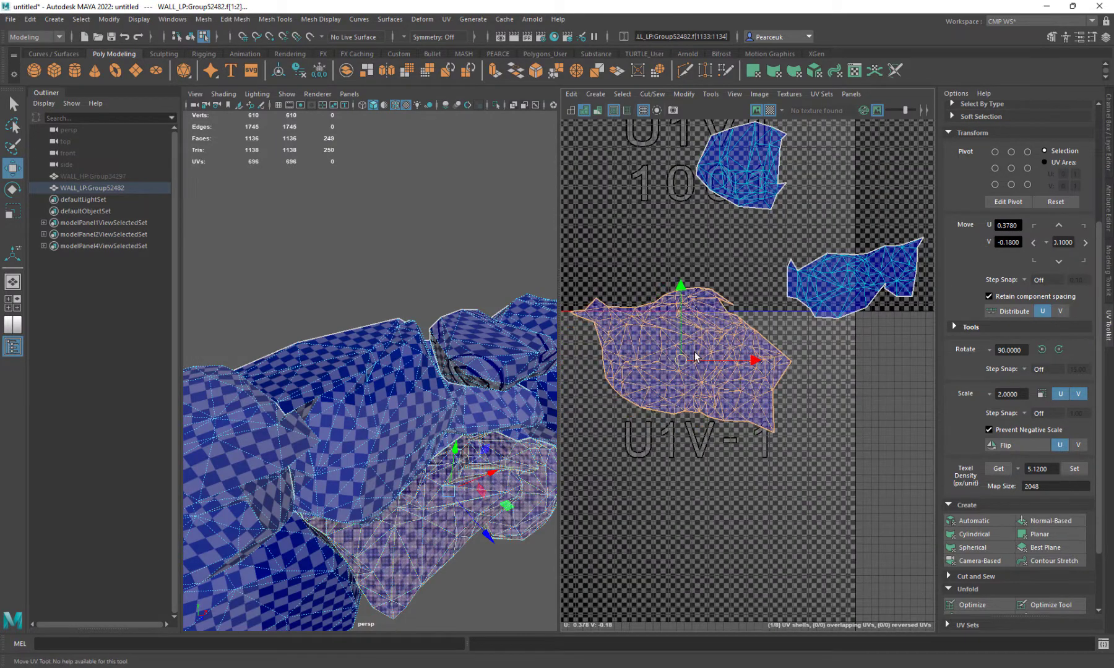
scroll(688, 334, "down", 3)
left_click_drag(616, 182, 904, 489)
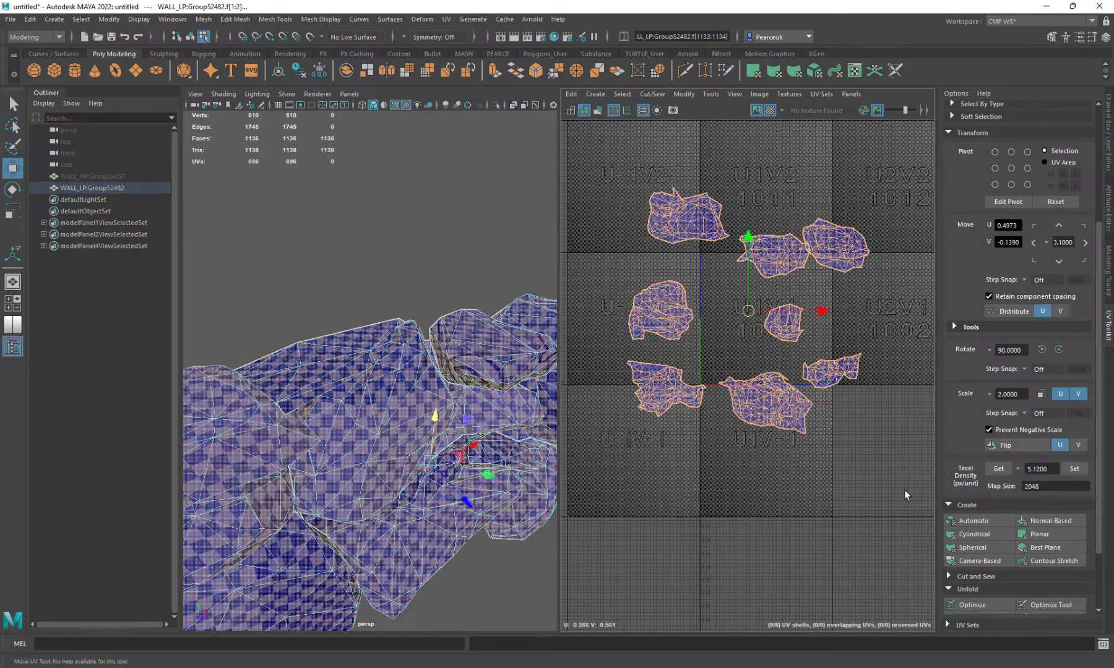
scroll(970, 441, "down", 1)
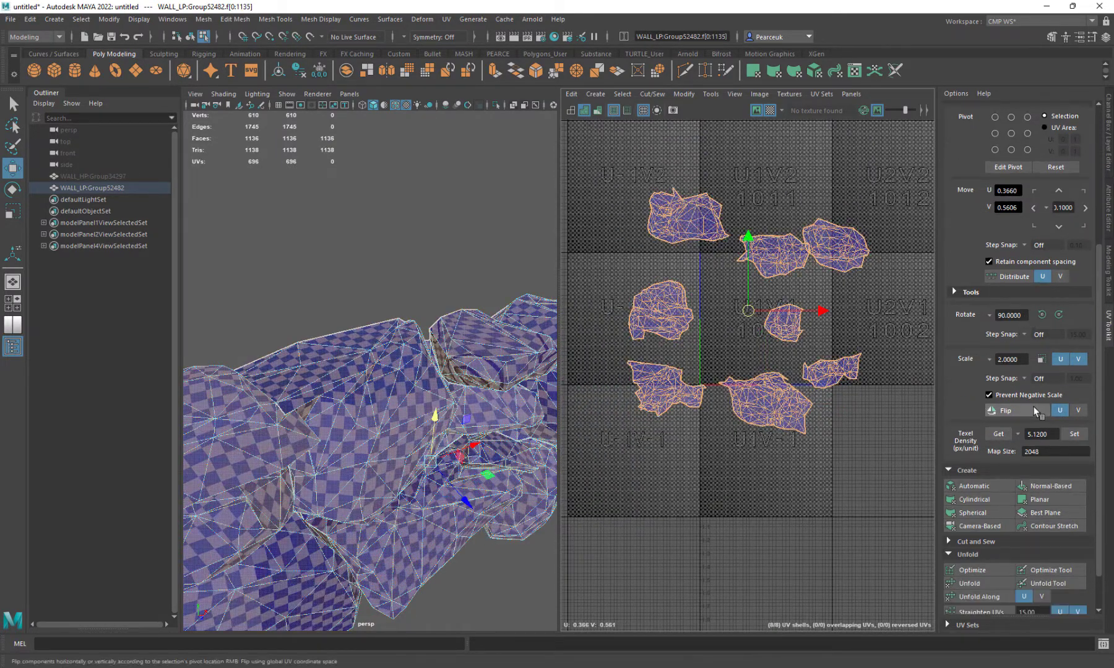
left_click(1074, 434)
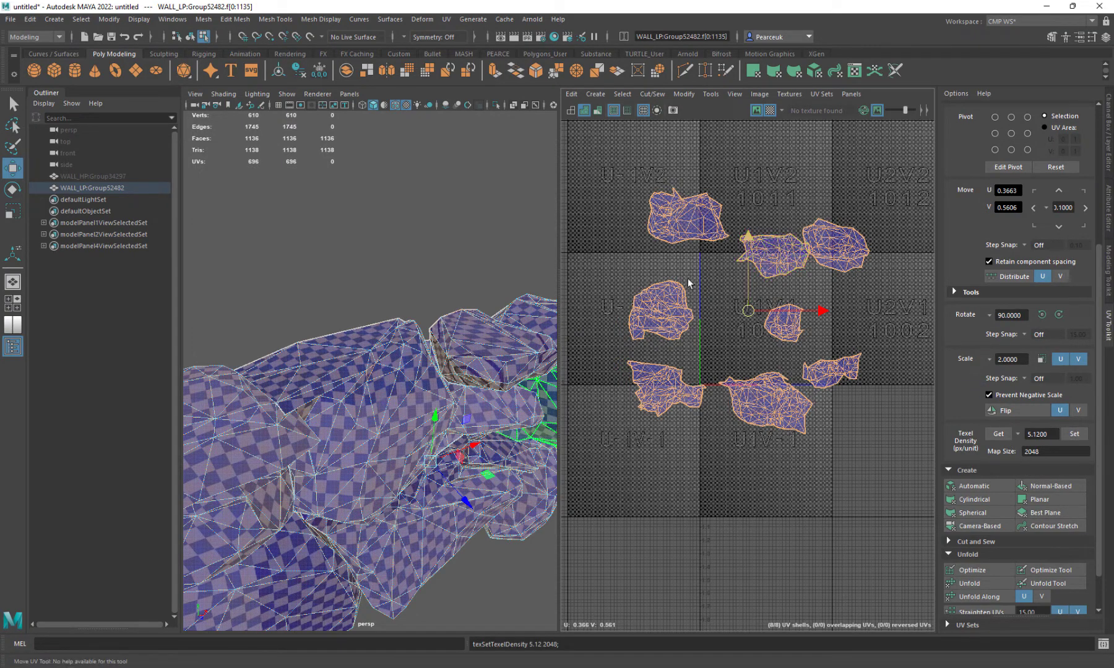
Examine the checker pattern across the wall's rocks and crevices for stretching and uneven density
left_click_drag(396, 433, 270, 378, "alt")
right_click_drag(270, 379, 266, 390, "alt")
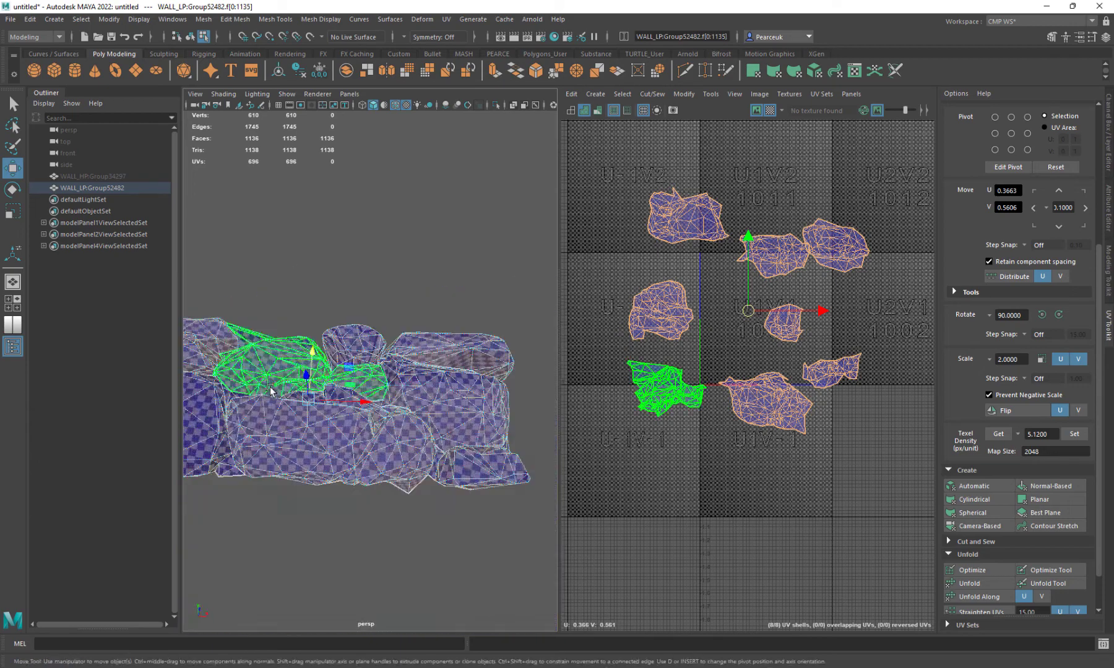
middle_click_drag(266, 389, 249, 426, "alt")
left_click_drag(248, 426, 369, 396, "alt")
scroll(387, 369, "up", 8)
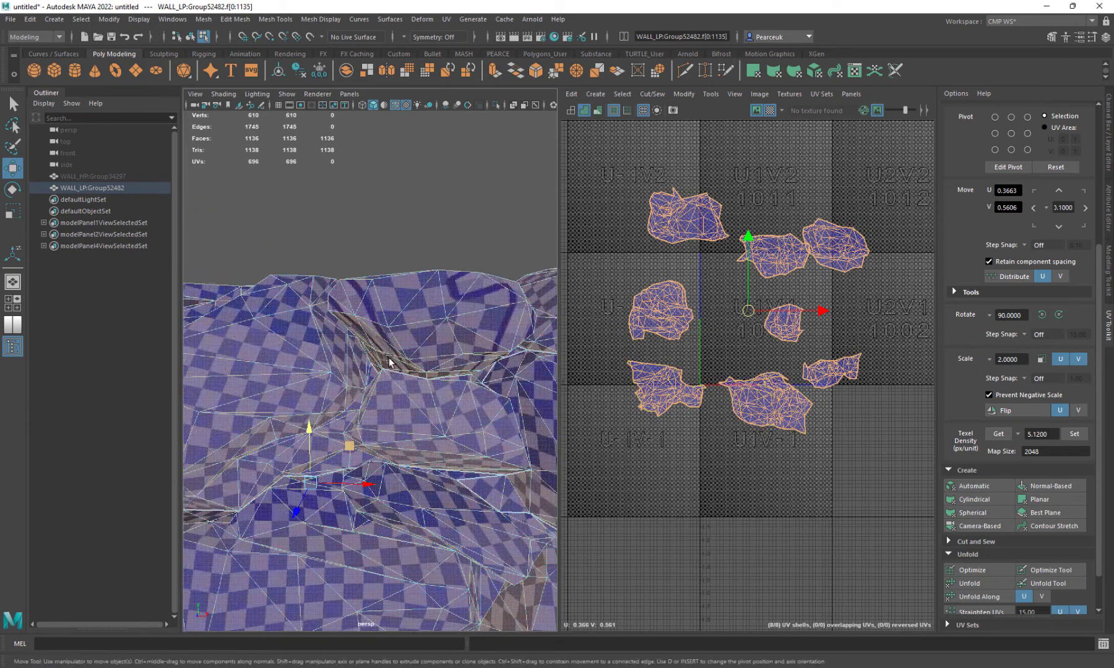
left_click_drag(513, 358, 474, 336, "alt")
scroll(460, 340, "down", 8)
Lay out all the selected UV shells so they are packed inside the 0 to 1 UV tile
scroll(997, 531, "down", 2)
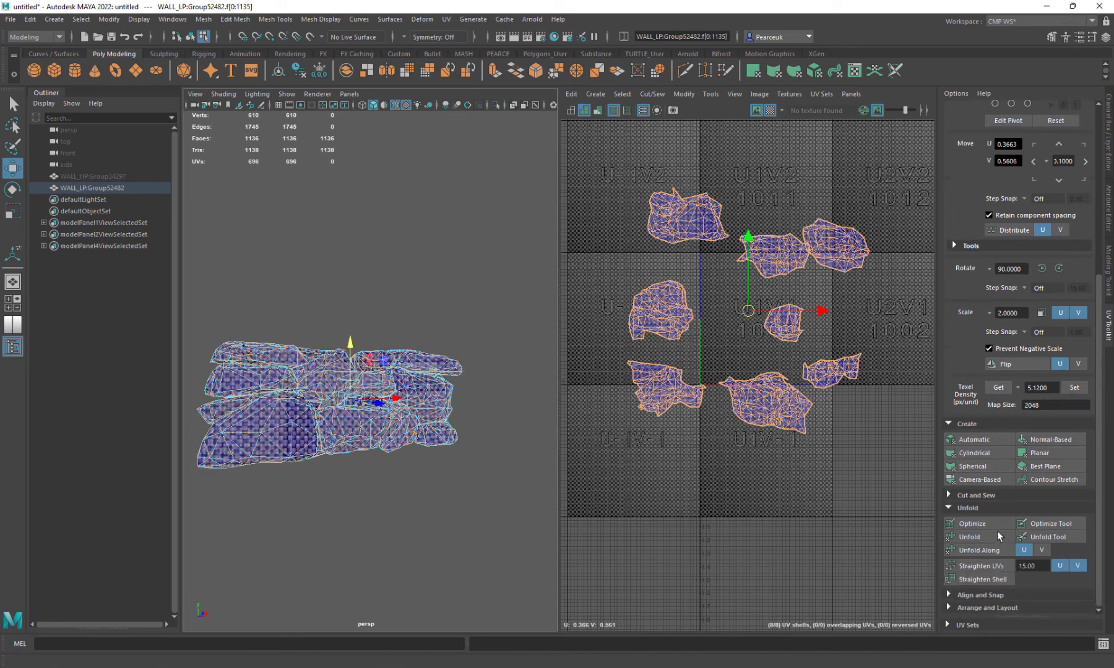
left_click(950, 608)
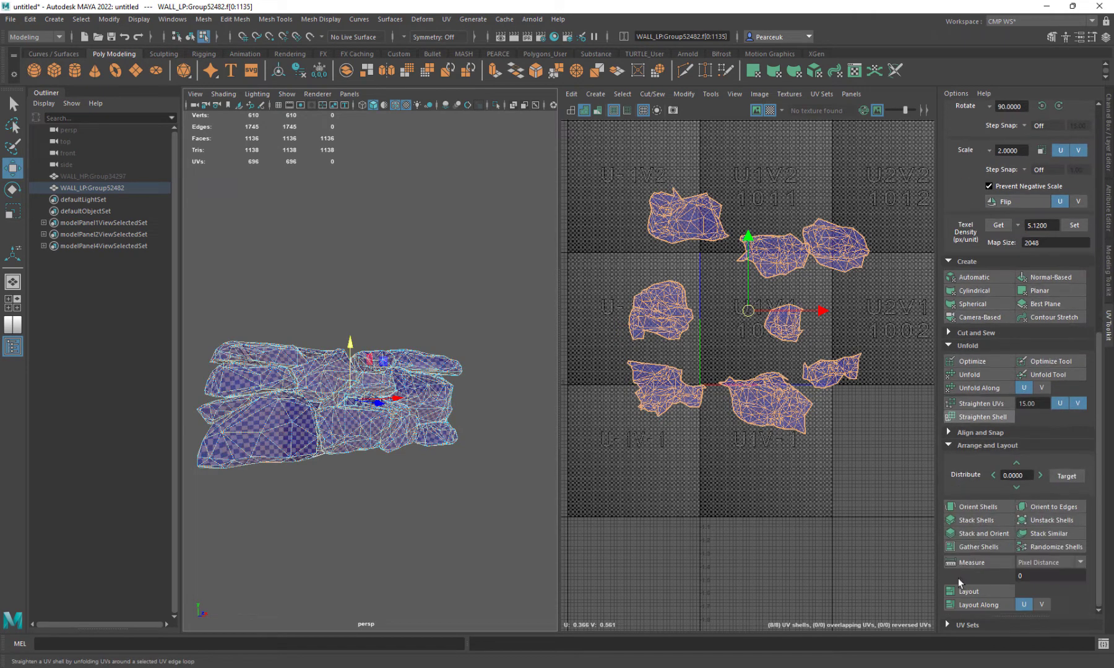
left_click(948, 434)
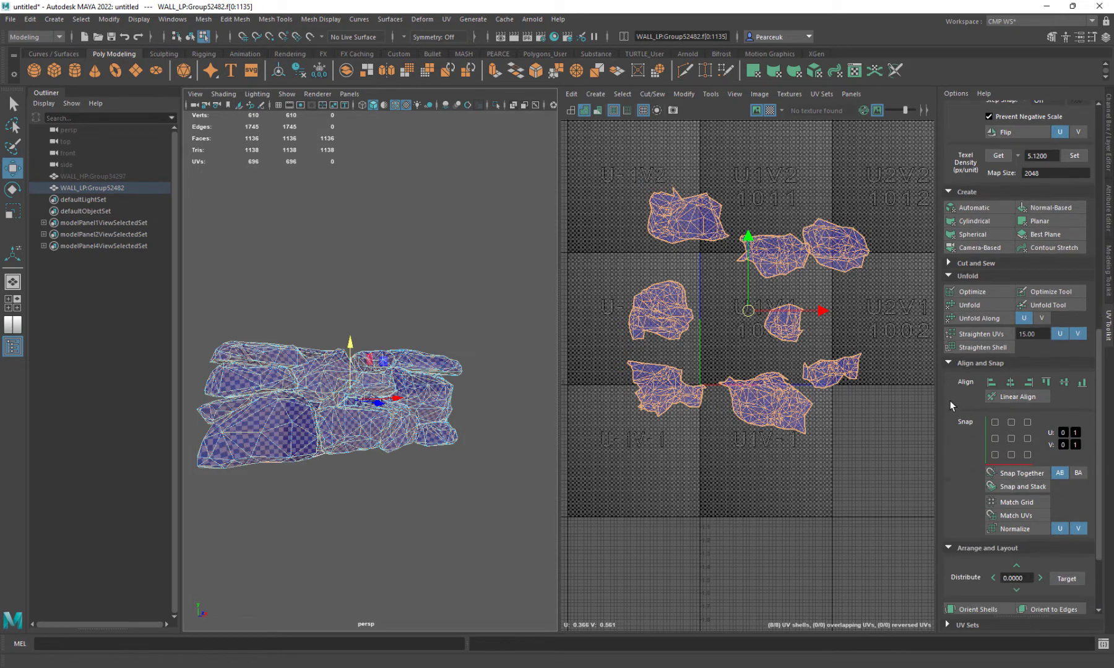
scroll(955, 391, "down", 3)
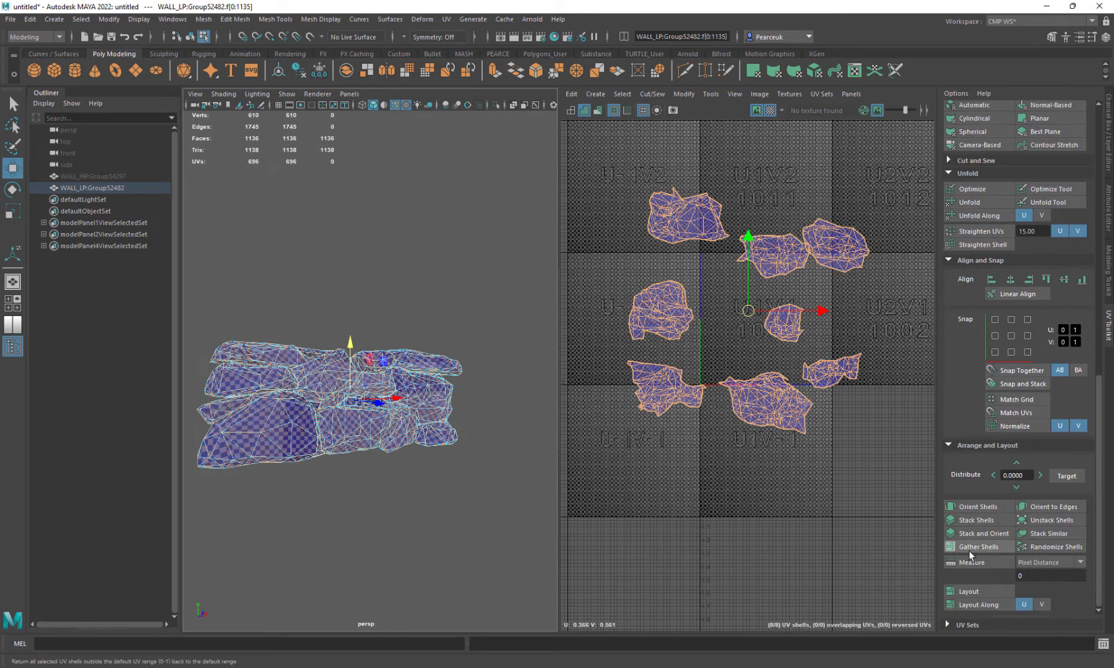
left_click(989, 593)
scroll(772, 360, "up", 4)
scroll(772, 360, "down", 5)
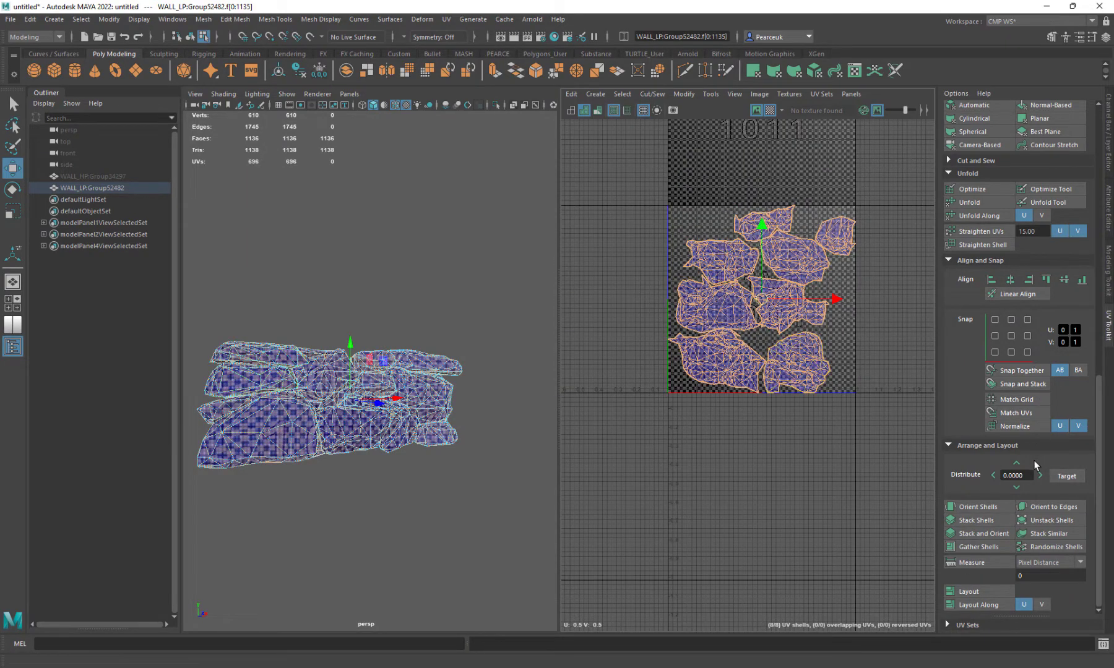
Read the packed shells' average texel density and check the checker pattern across the low-poly wall
scroll(1006, 319, "up", 5)
left_click(998, 227)
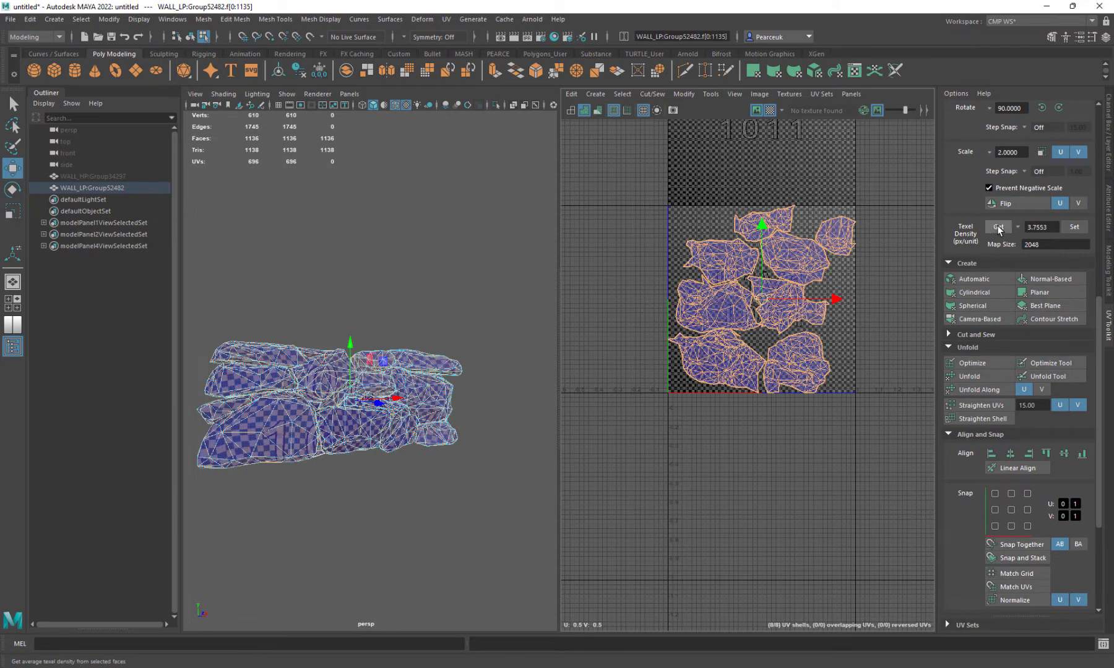
middle_click_drag(693, 315, 683, 318, "alt")
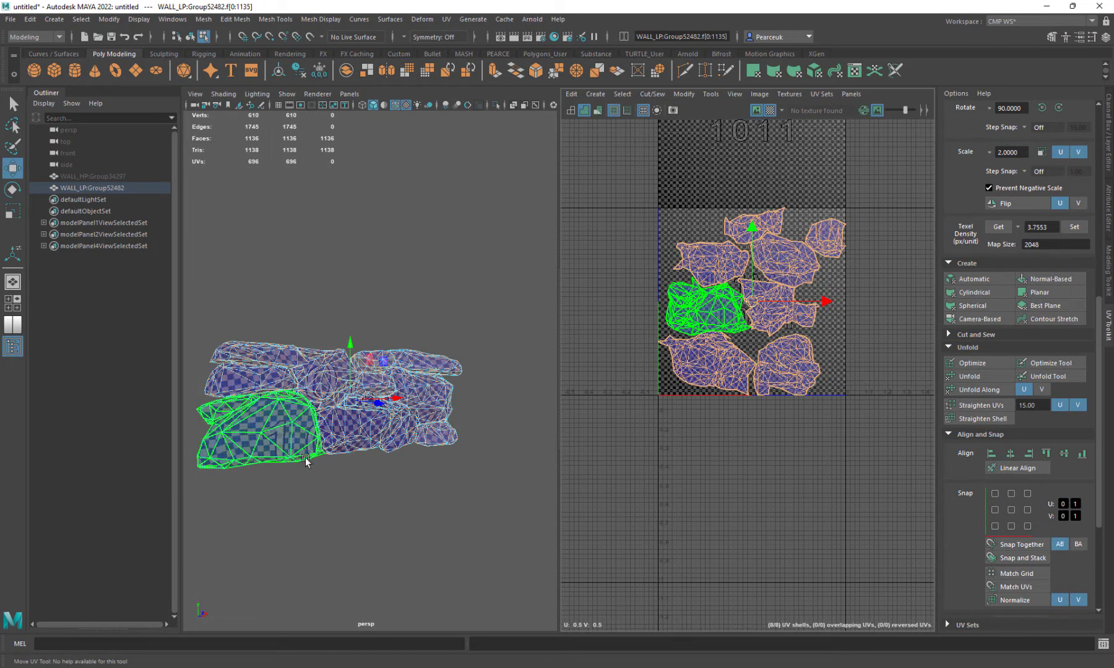
right_click_drag(305, 461, 361, 484, "alt")
left_click_drag(361, 485, 316, 479, "alt")
scroll(762, 336, "up", 3)
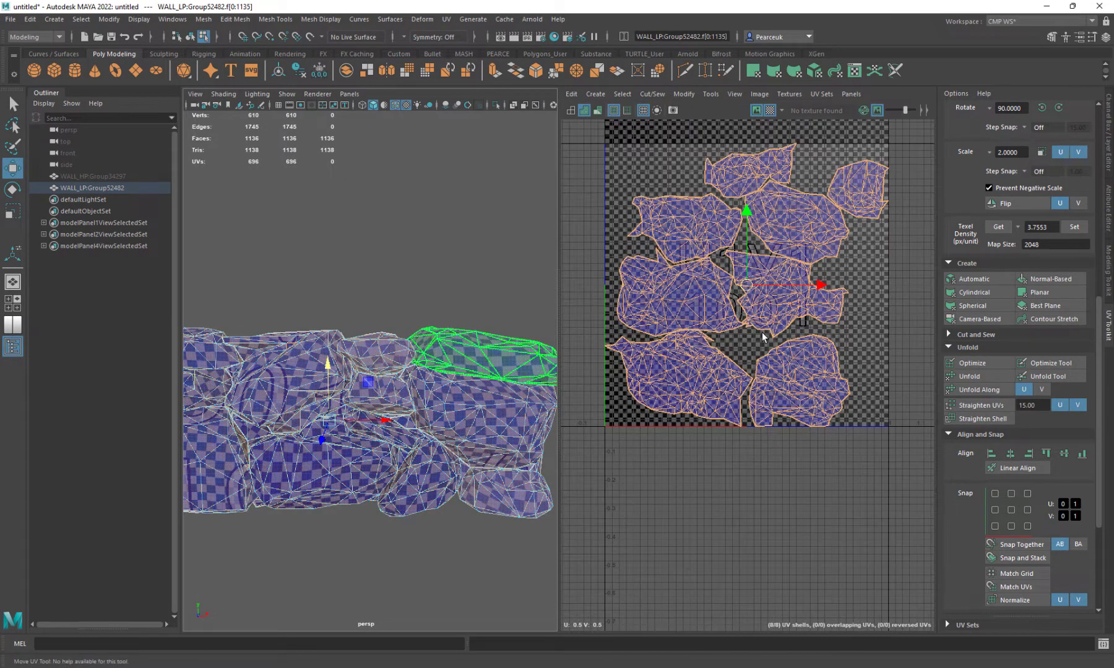
Examine the central rock in an enlarged perspective view, focusing on the small dark triangular face near its upper edge
key("space")
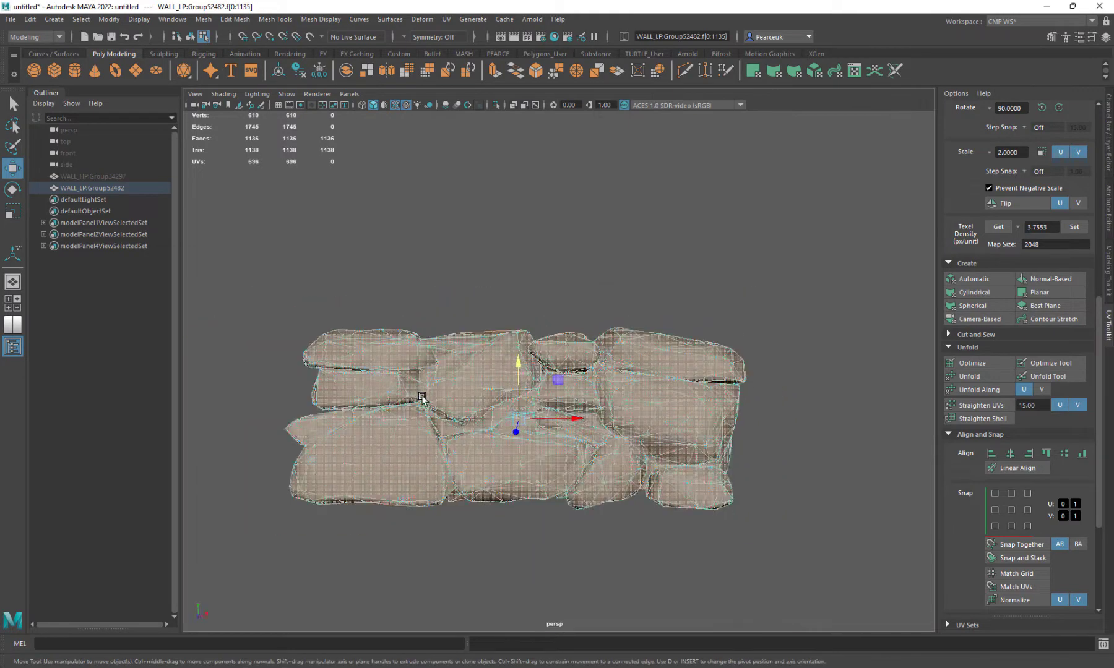
left_click_drag(422, 399, 473, 398, "alt")
right_click_drag(468, 366, 557, 368)
left_click_drag(746, 430, 764, 435, "alt")
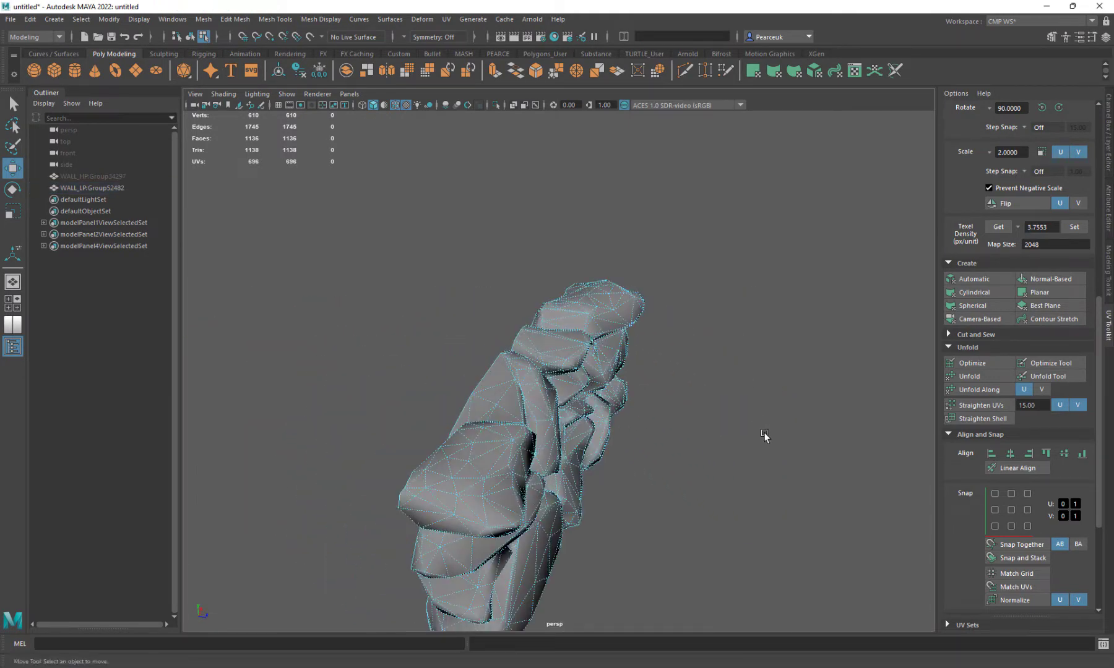
scroll(580, 456, "up", 5)
left_click_drag(579, 456, 532, 453, "alt")
right_click_drag(508, 453, 540, 468, "alt")
middle_click_drag(415, 436, 639, 433, "alt")
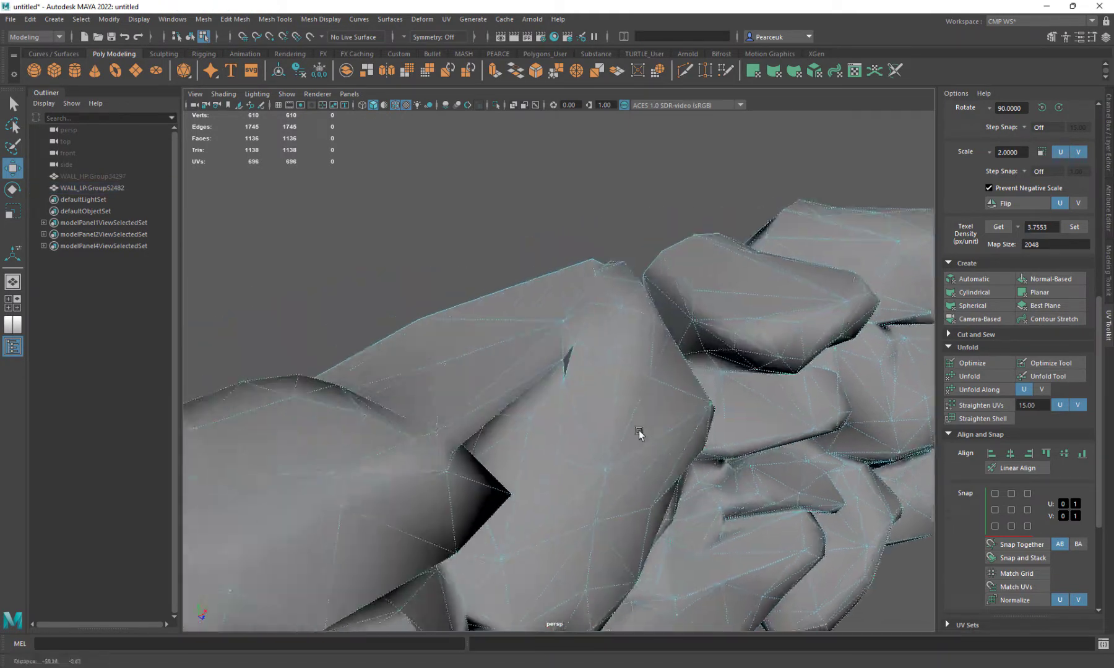
left_click_drag(639, 433, 686, 472, "alt")
scroll(686, 472, "up", 4)
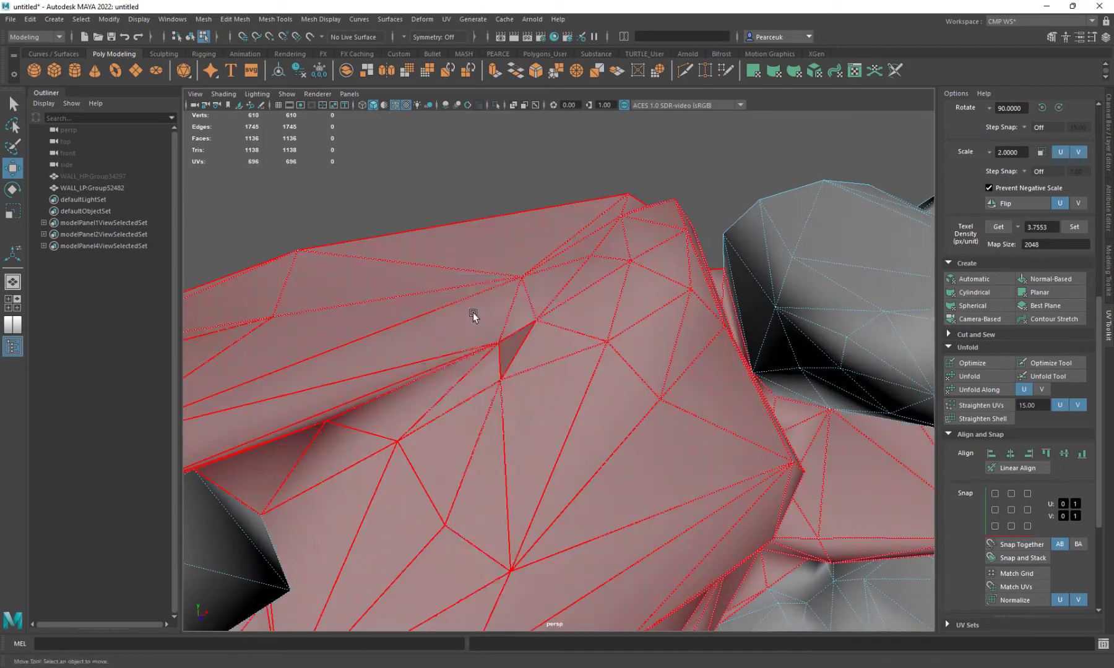
left_click(515, 337)
scroll(576, 393, "up", 3)
right_click_drag(495, 345, 485, 339)
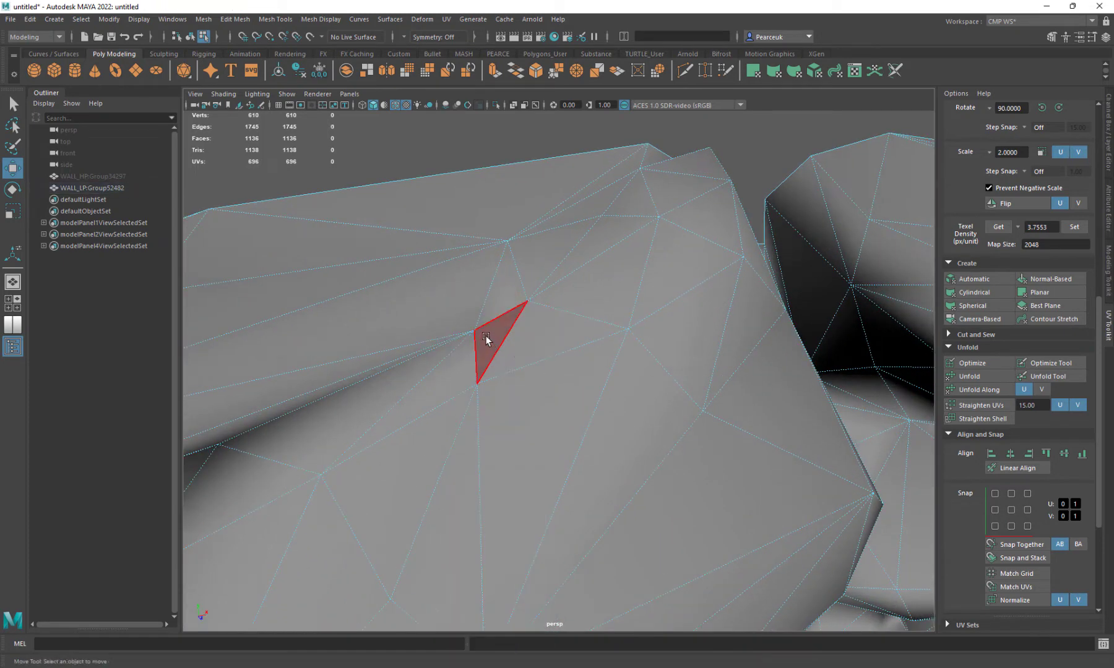
left_click(485, 339)
scroll(544, 416, "down", 6)
left_click(448, 204)
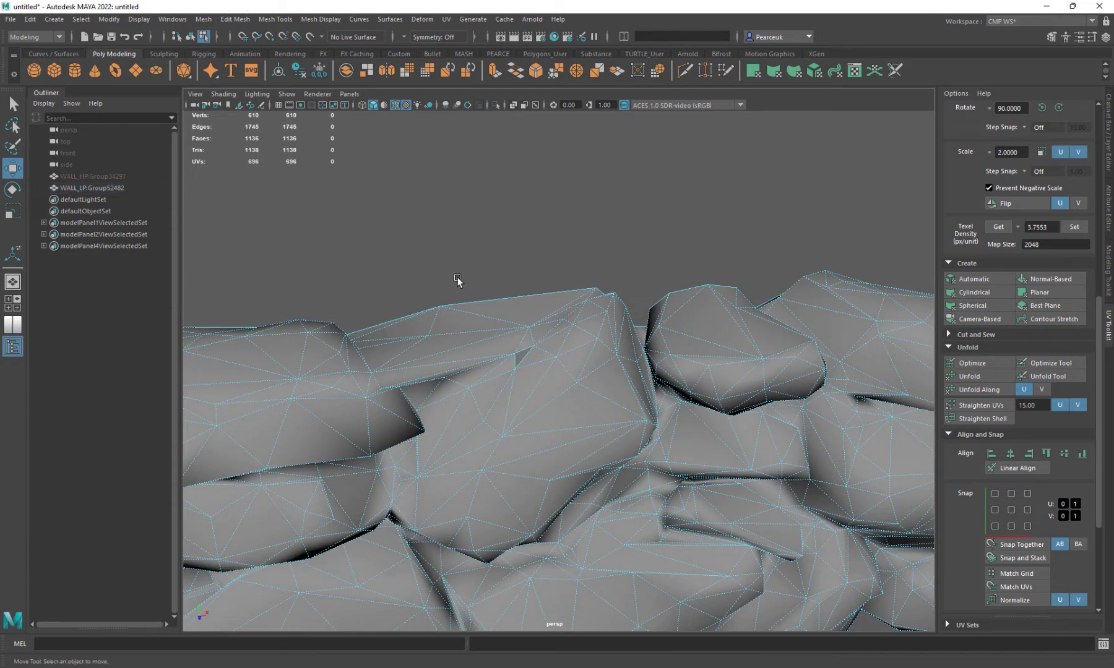
Select every edge of the low-poly wall, soften them all, and return to object selection
scroll(458, 280, "down", 6)
scroll(569, 366, "up", 9)
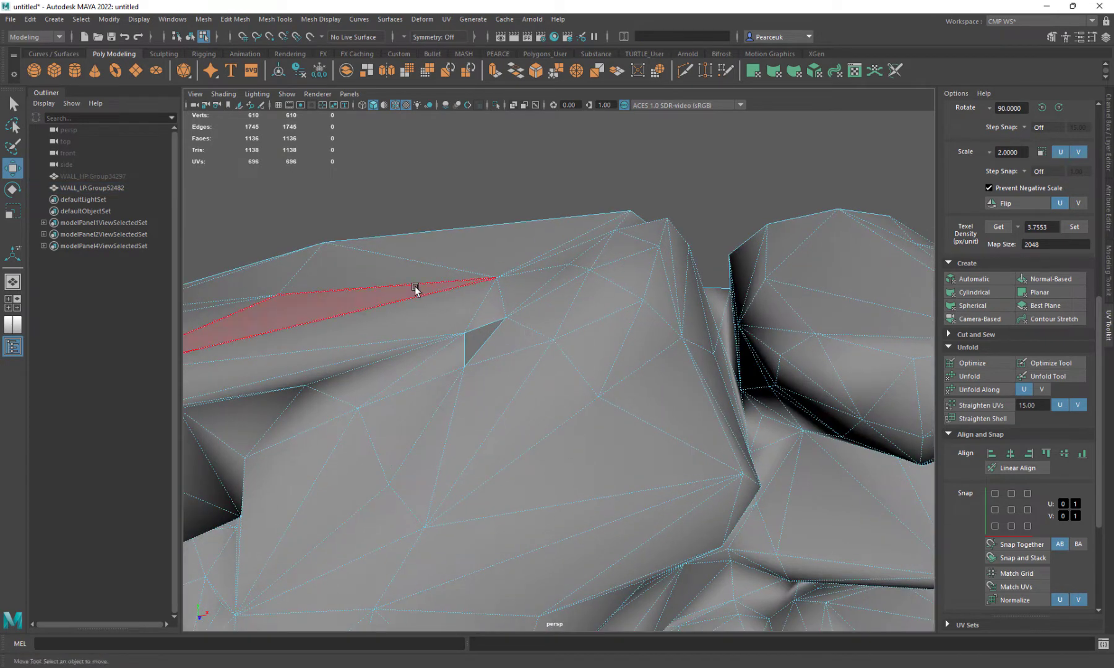
right_click_drag(416, 287, 401, 268)
scroll(397, 272, "down", 8)
left_click_drag(256, 261, 920, 631)
right_click_drag(573, 389, 658, 391, "shift")
left_click_drag(632, 381, 562, 353, "alt")
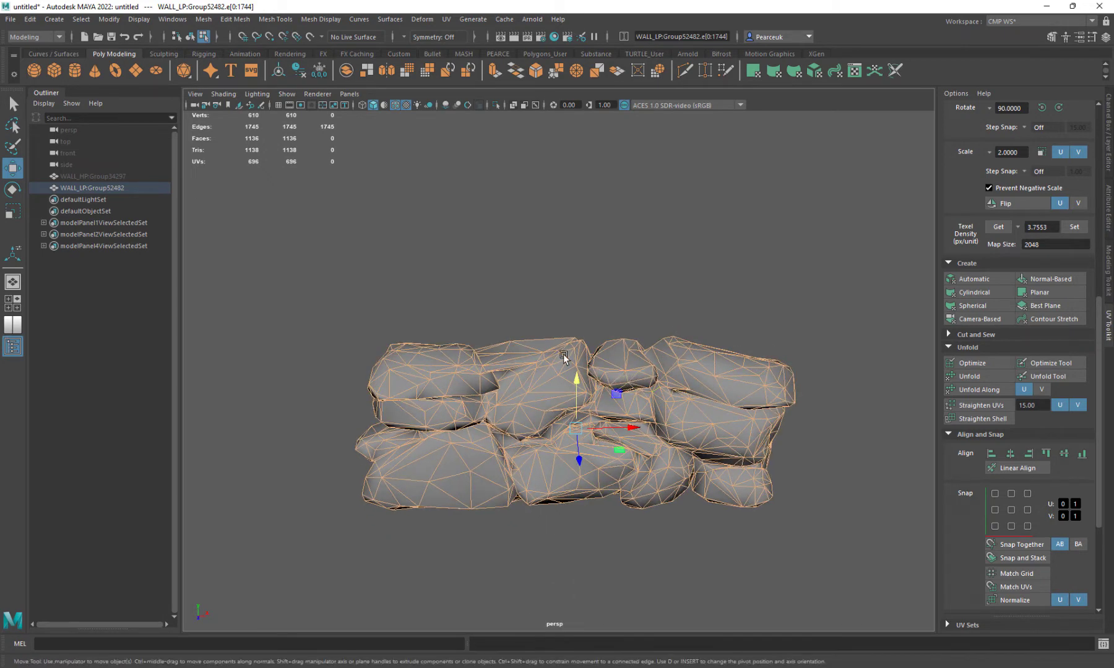
right_click_drag(561, 354, 609, 336)
left_click(510, 329)
Inspect the softened shading across the low-poly wall from the front and the sides
left_click_drag(510, 329, 574, 336, "alt")
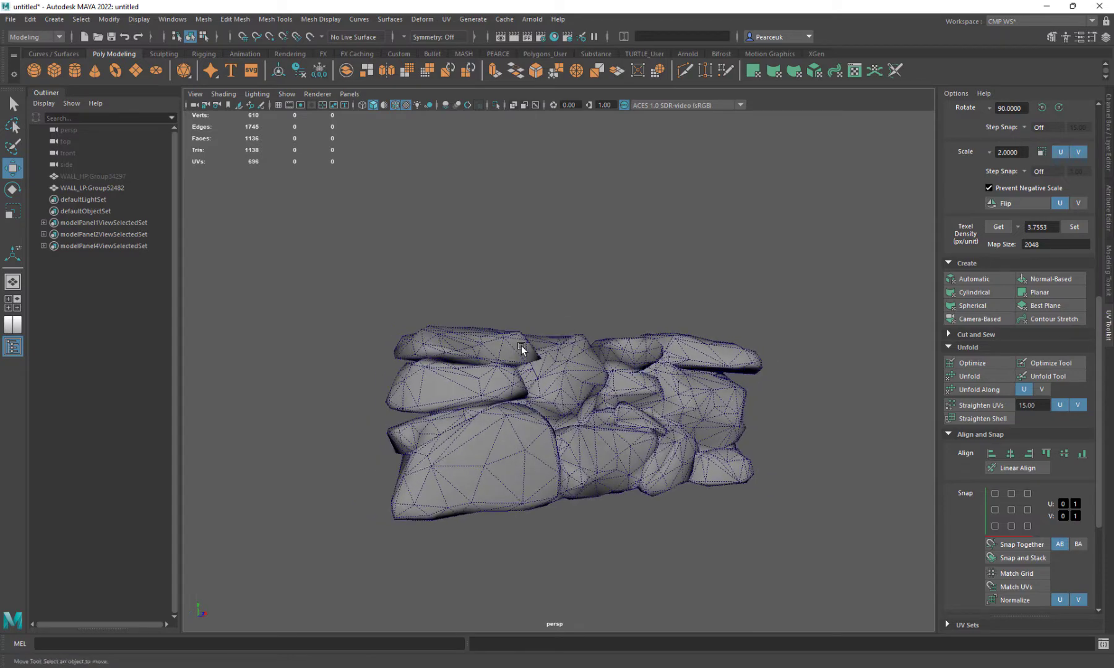
right_click_drag(520, 347, 651, 423, "alt")
left_click_drag(652, 423, 547, 383, "alt")
middle_click_drag(704, 390, 577, 327, "alt")
left_click_drag(576, 327, 474, 323, "alt")
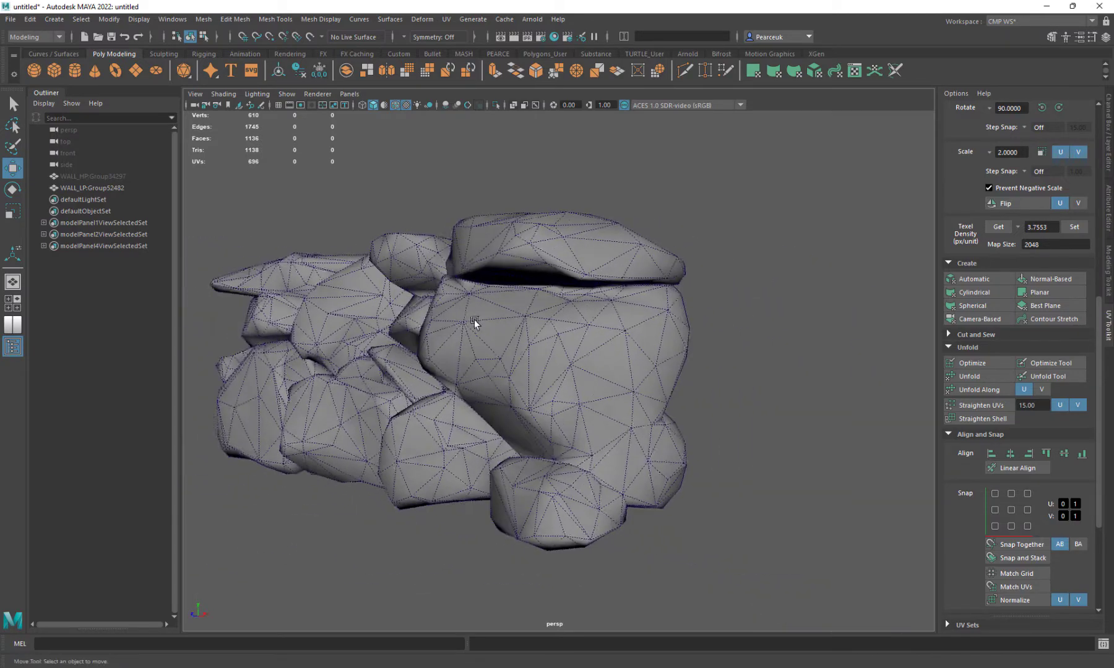
right_click_drag(475, 323, 551, 273, "alt")
left_click(570, 304)
key("f")
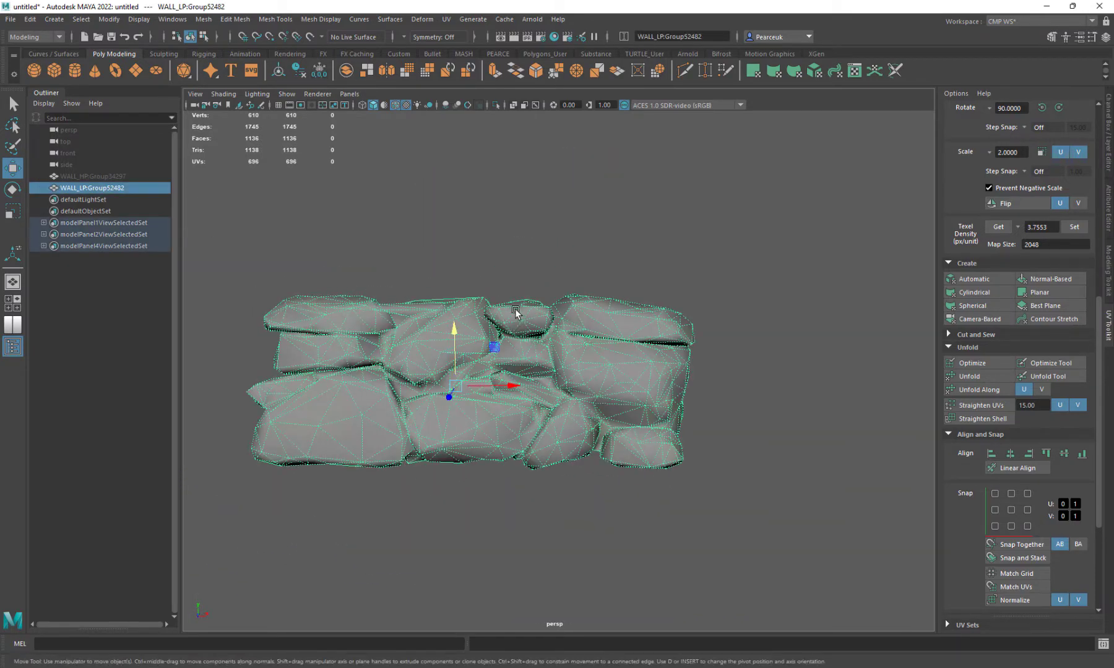
left_click_drag(359, 377, 519, 373, "alt")
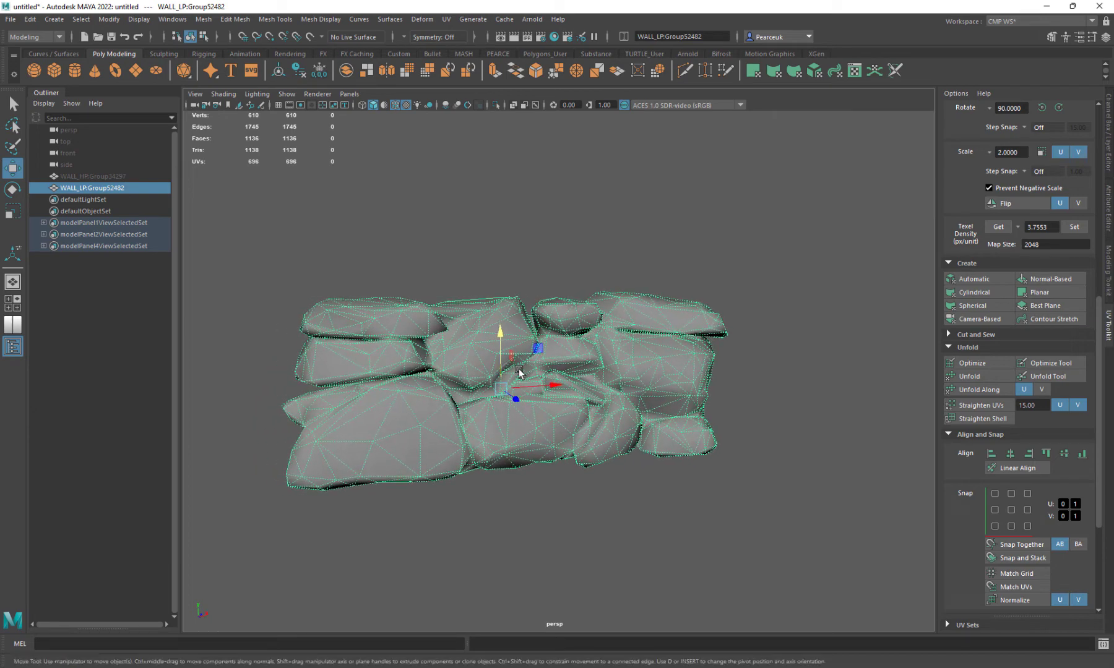
Rename the low-poly wall mesh to WALL_LP, keeping its namespace prefix
double_click(106, 189)
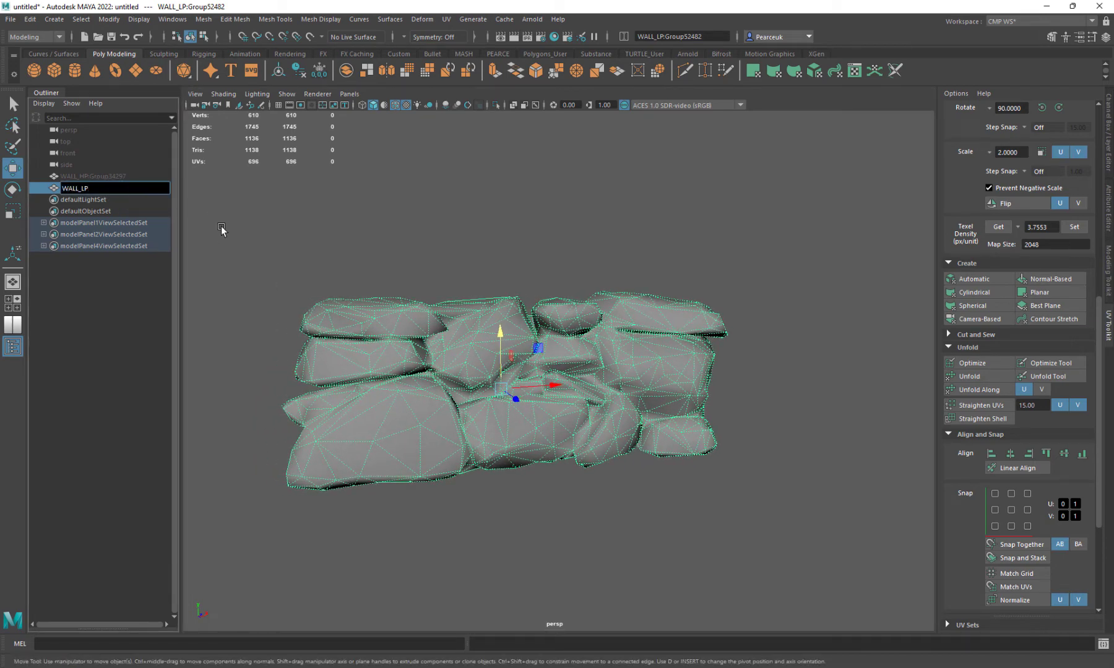
key("Return")
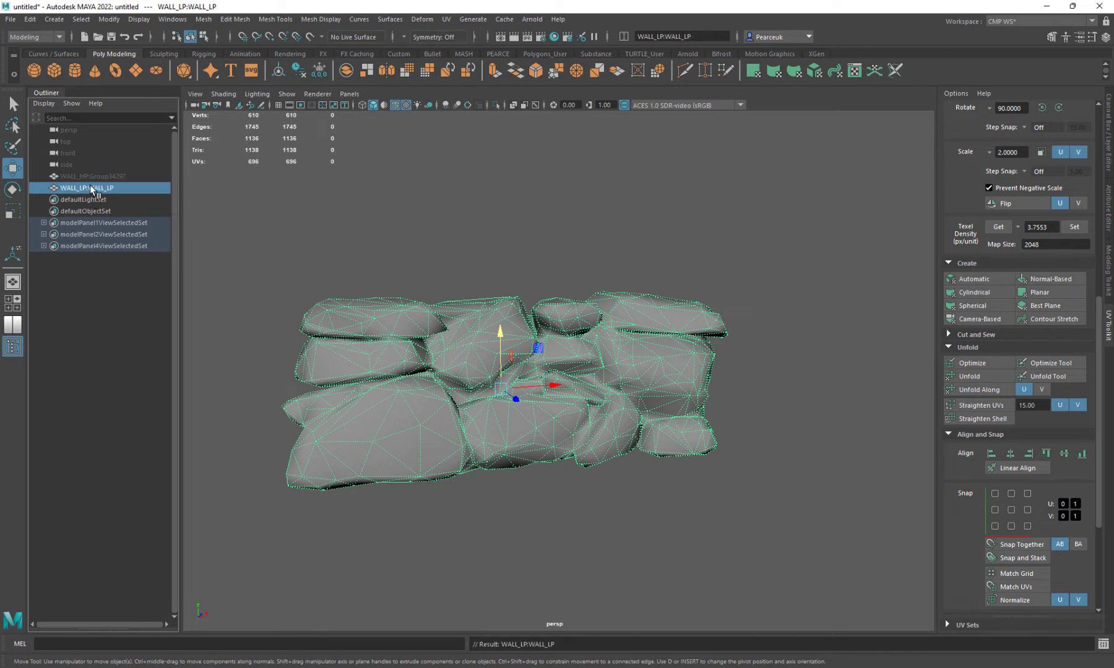
double_click(93, 188)
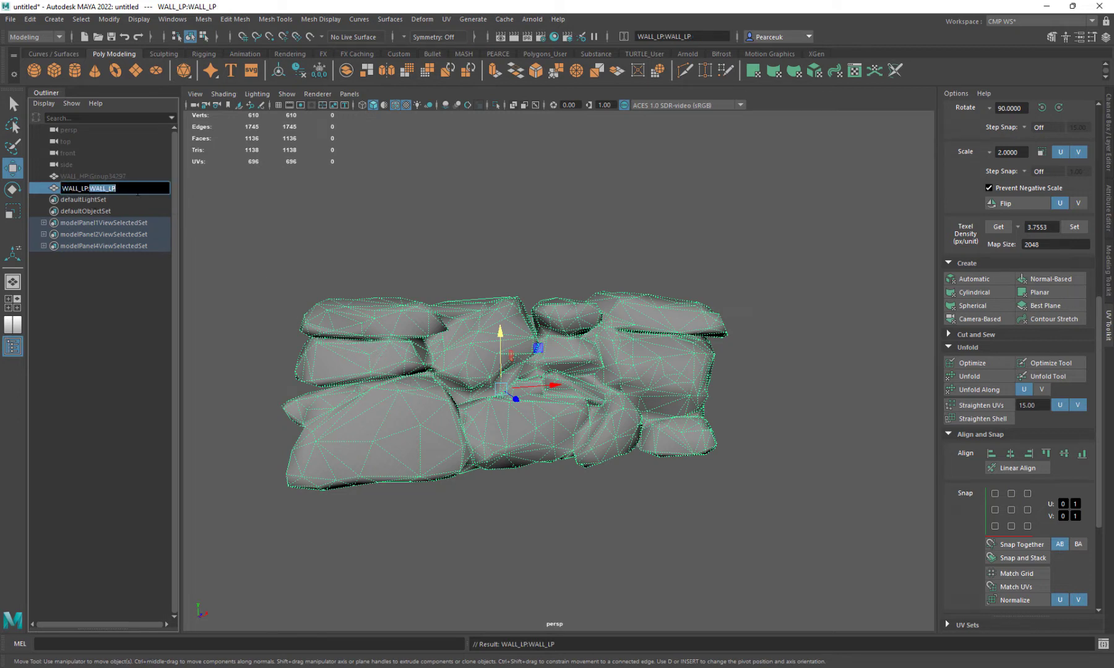
key("Return")
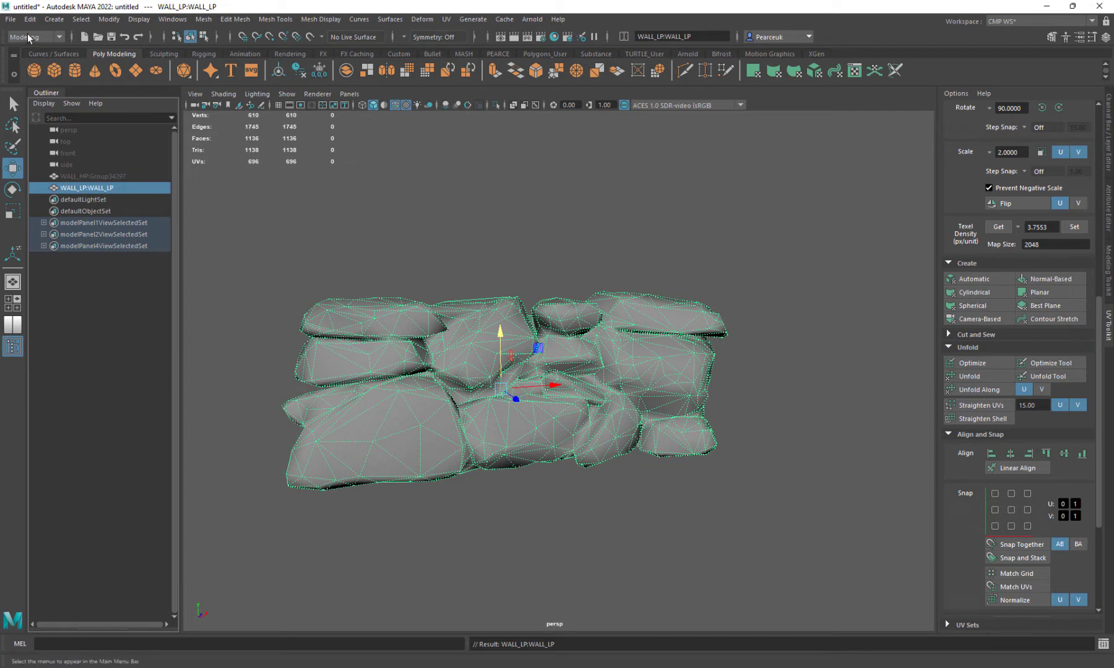
Export the selected low-poly wall as Wall_LP.fbx into the ZBRUSH WALL folder
left_click(10, 19)
left_click(10, 20)
left_click(17, 22)
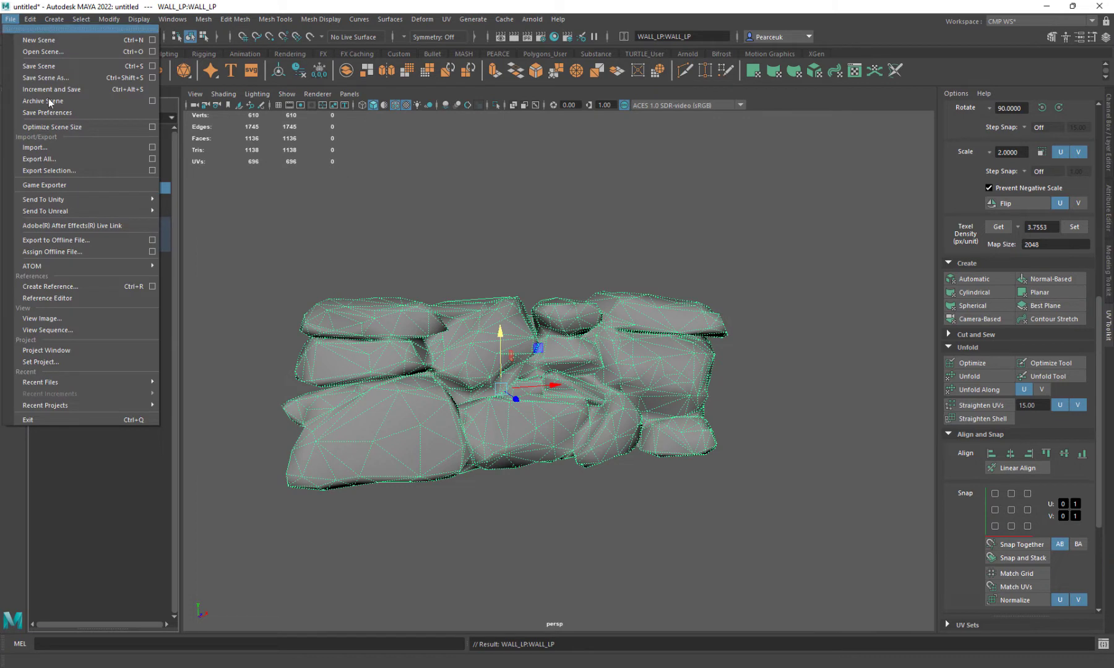
left_click(54, 171)
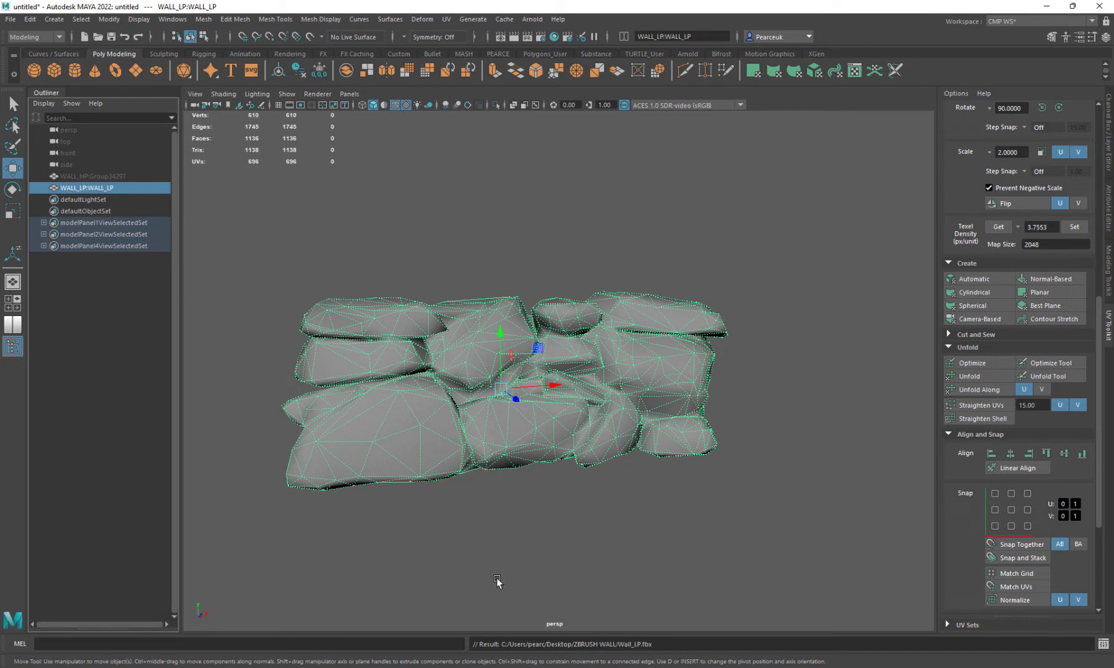
Unhide the high-poly mesh WALL_HP:Group34297 and compare how it overlaps the low-poly wall
left_click(82, 176)
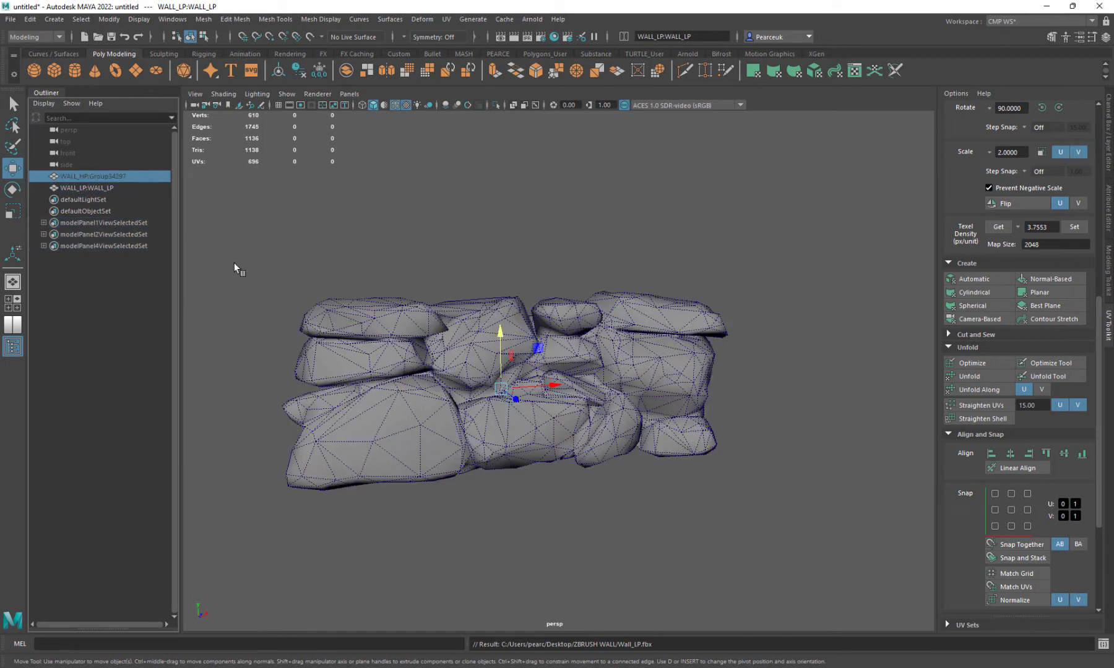
key("ctrl+h")
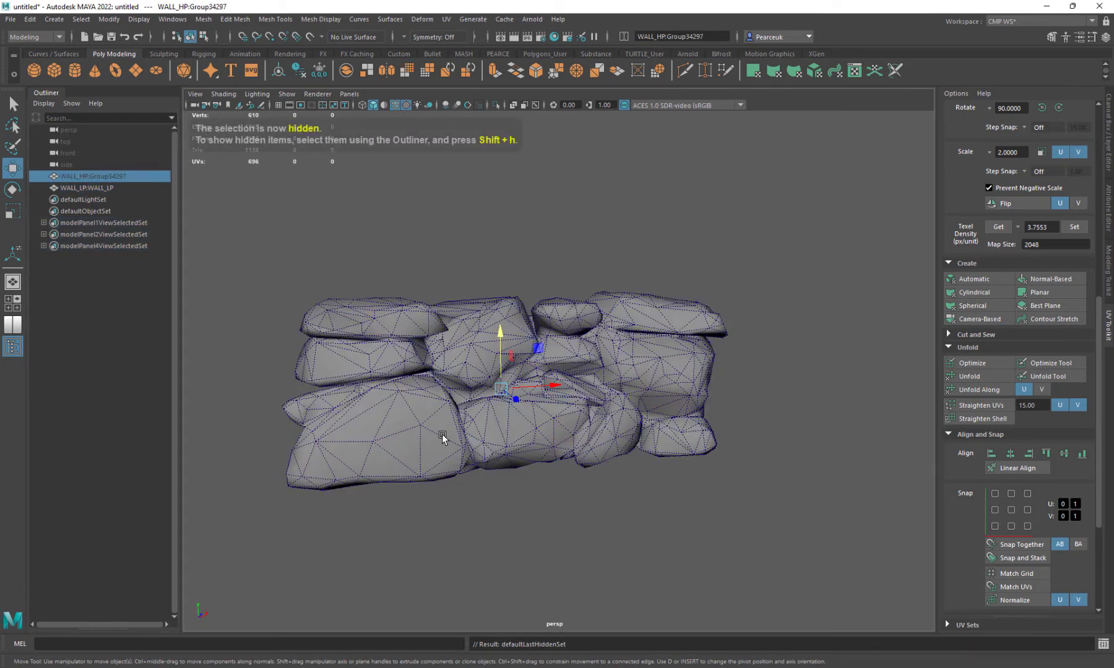
key("shift+h")
left_click_drag(550, 474, 560, 495, "alt")
right_click_drag(560, 495, 758, 553, "alt")
left_click_drag(662, 492, 597, 492, "alt")
right_click_drag(597, 492, 522, 470, "alt")
left_click_drag(522, 470, 563, 470, "alt")
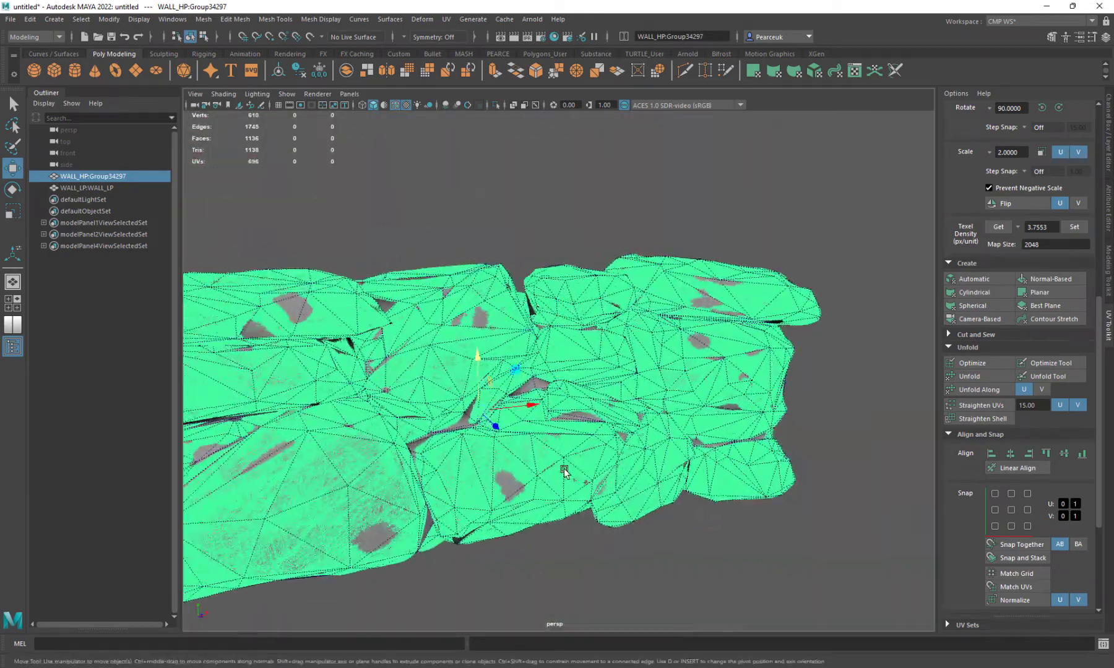
right_click_drag(563, 471, 251, 354, "alt")
left_click_drag(251, 354, 336, 365, "alt")
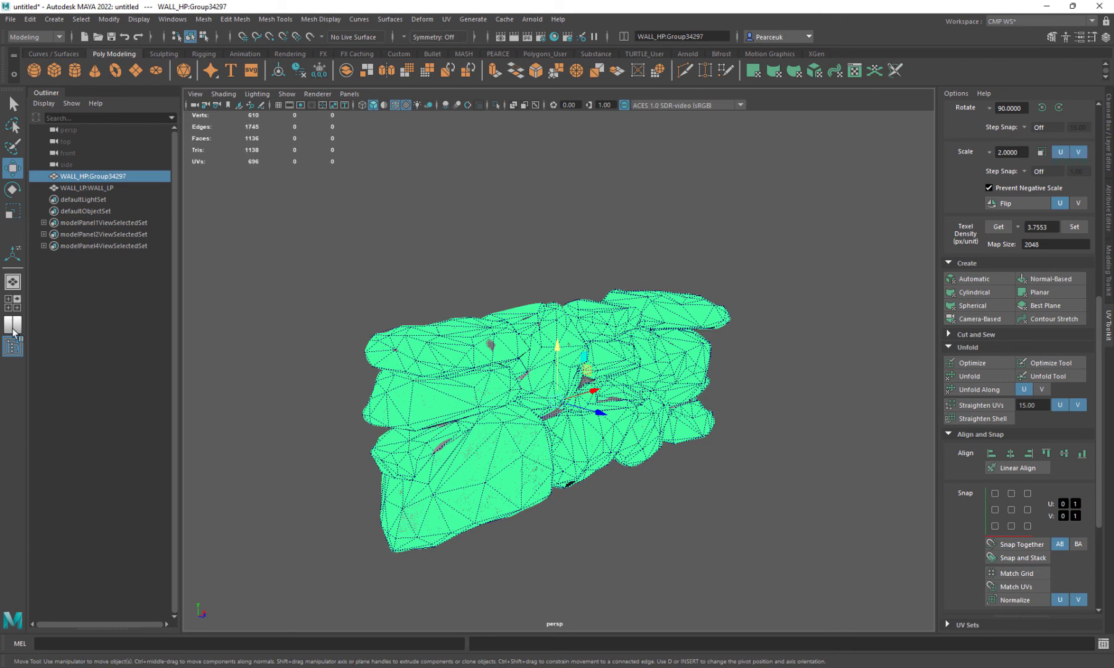
Export the selected high-poly wall mesh as an FBX file named Wall_HP
left_click(11, 19)
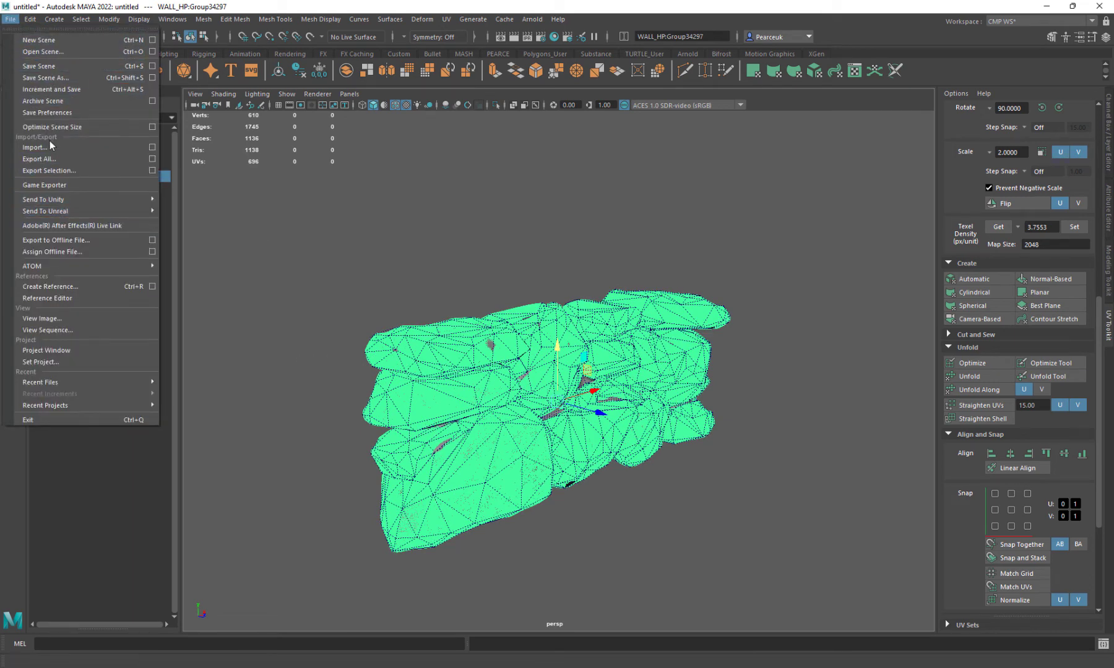
left_click(43, 184)
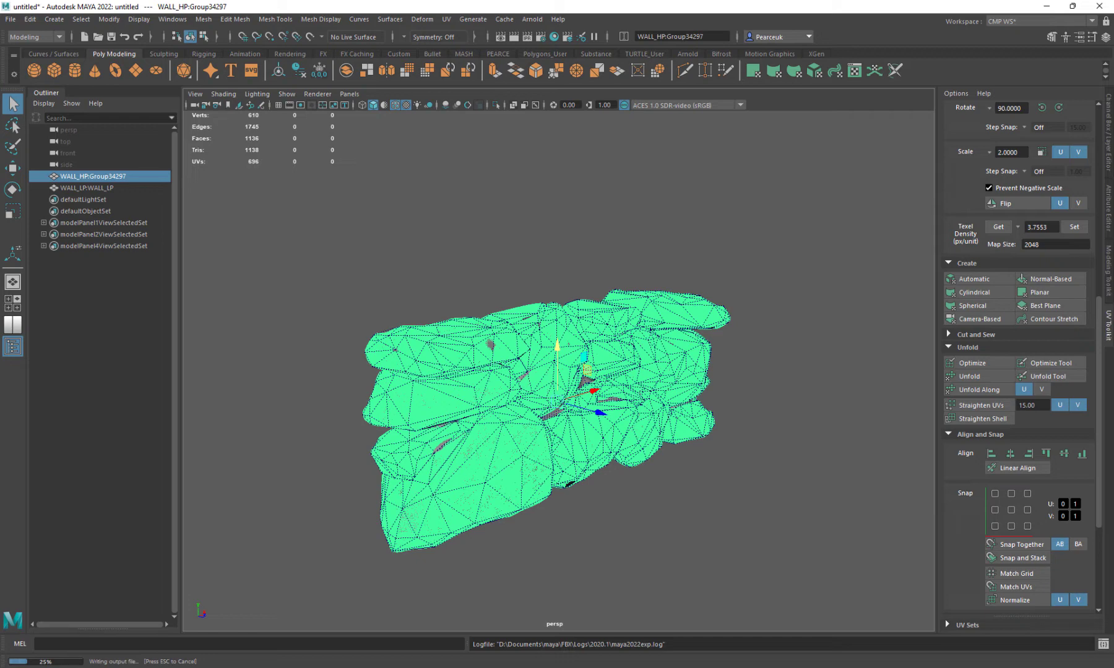
Switch to Marmoset Toolbag and inspect the imported Wall_HP and Wall_LP models up close
left_click(1047, 10)
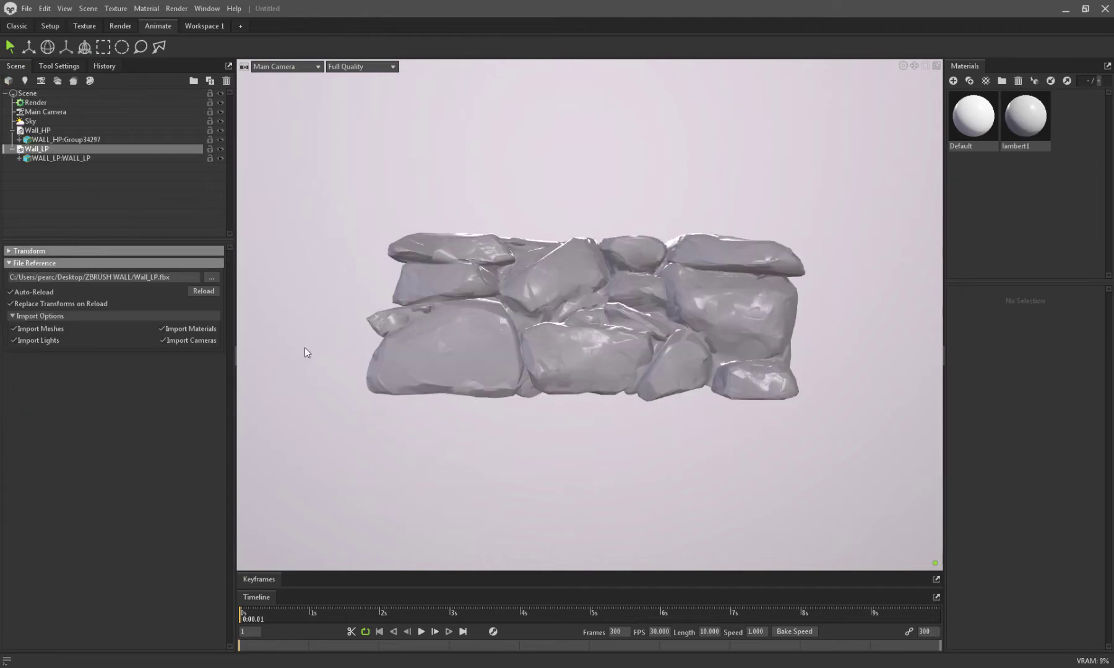
left_click(293, 326)
left_click_drag(291, 321, 333, 327)
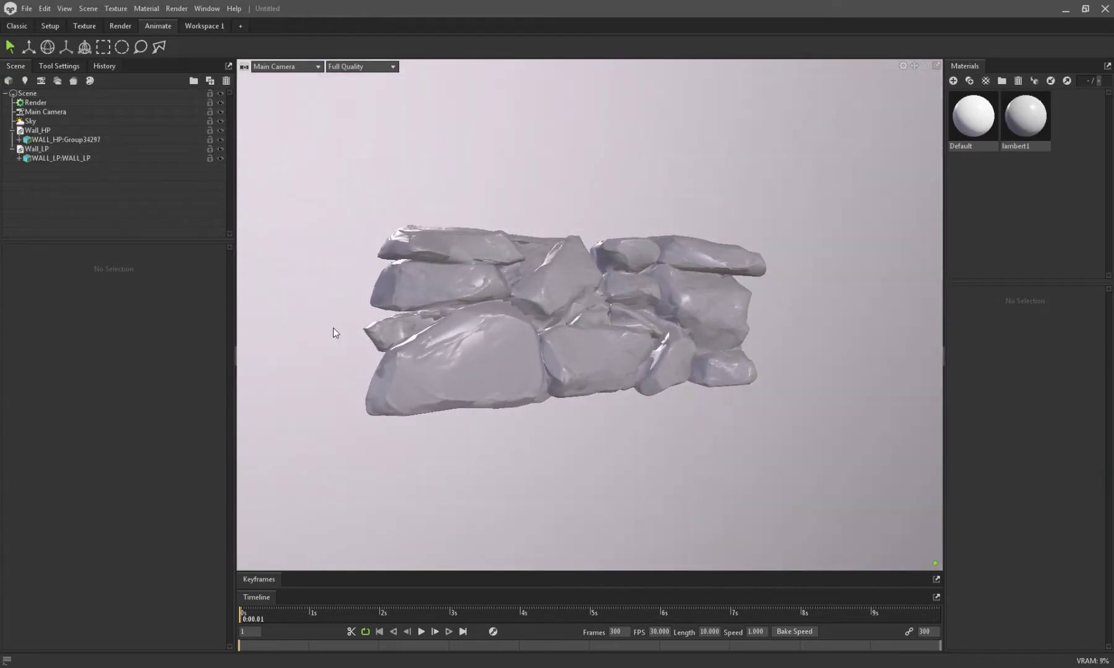
right_click_drag(334, 328, 544, 427)
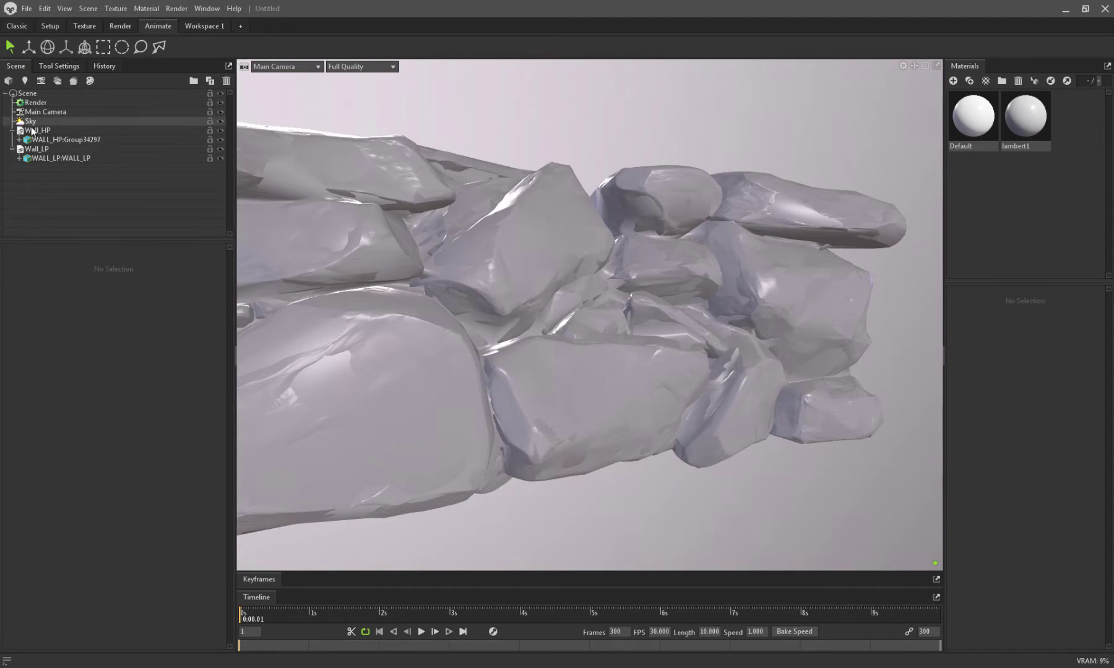
Create a bake project and assign Wall_HP to its High group and Wall_LP to its Low group
left_click(13, 131)
left_click(13, 140)
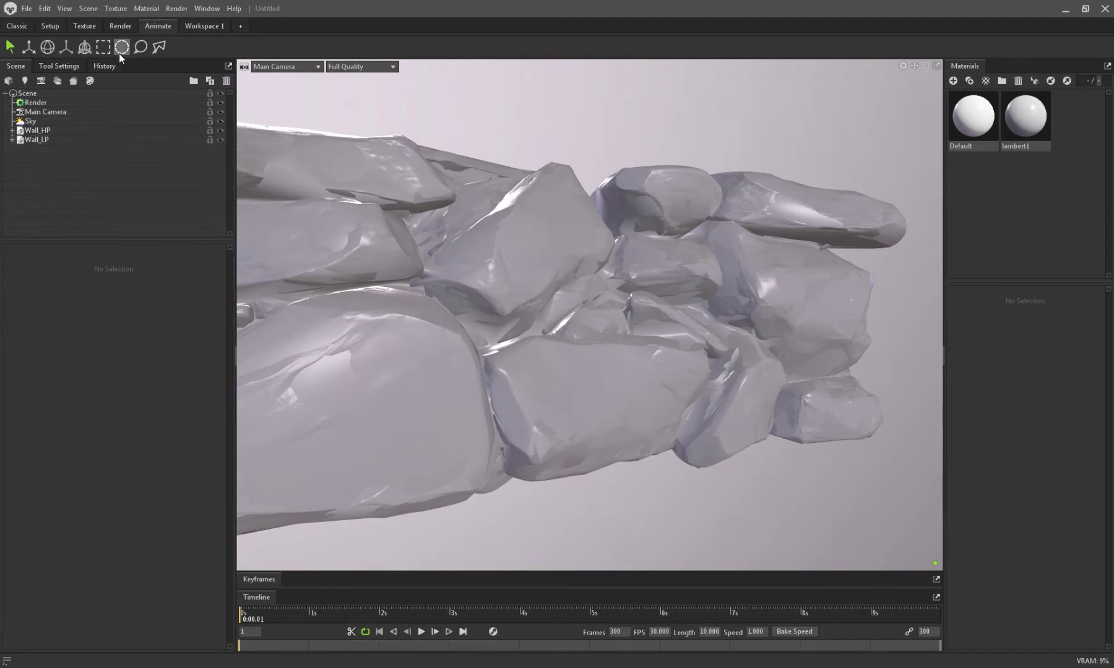
left_click(74, 81)
left_click_drag(36, 140, 55, 158)
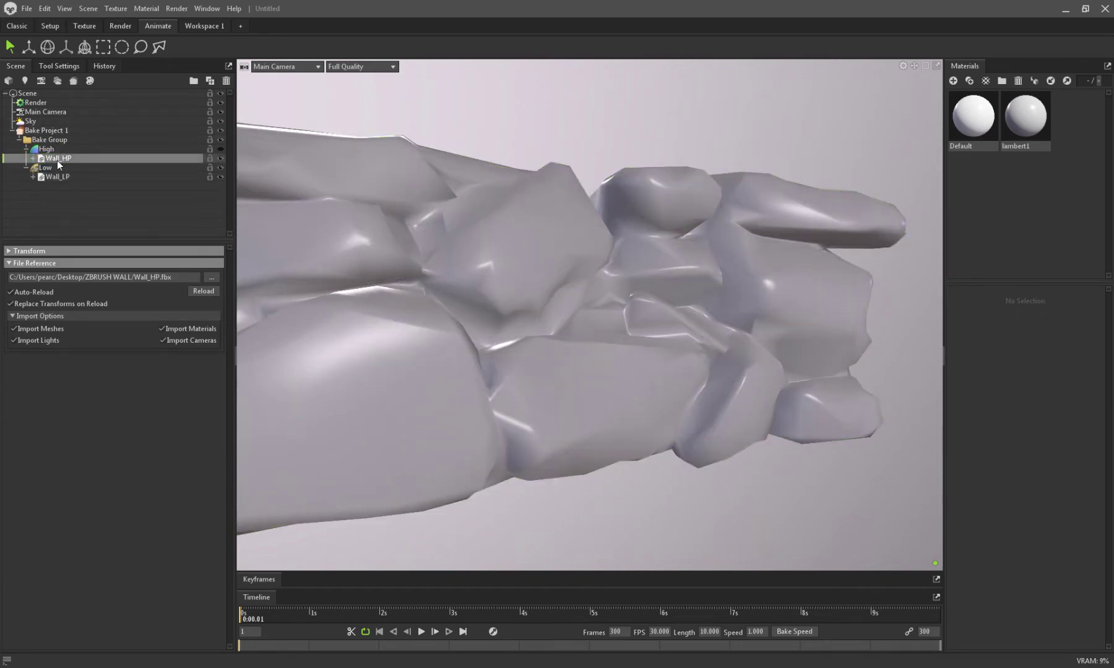
Set the Low group's cage Max Offset to 3.962
left_click(45, 167)
left_click_drag(480, 149, 540, 172)
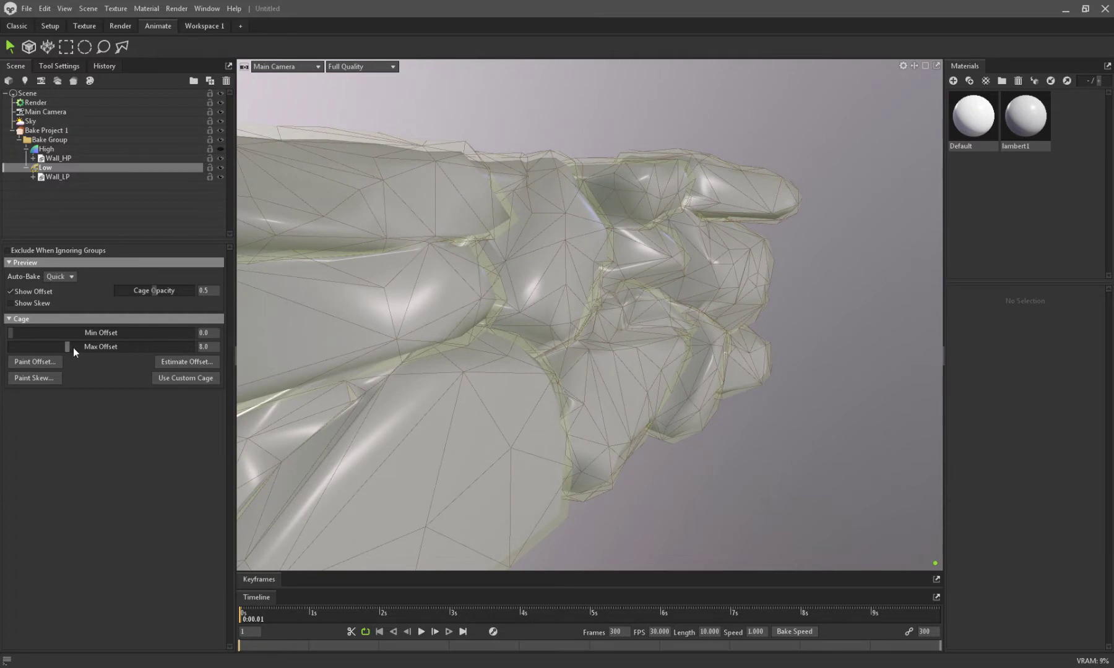
left_click_drag(66, 347, 55, 346)
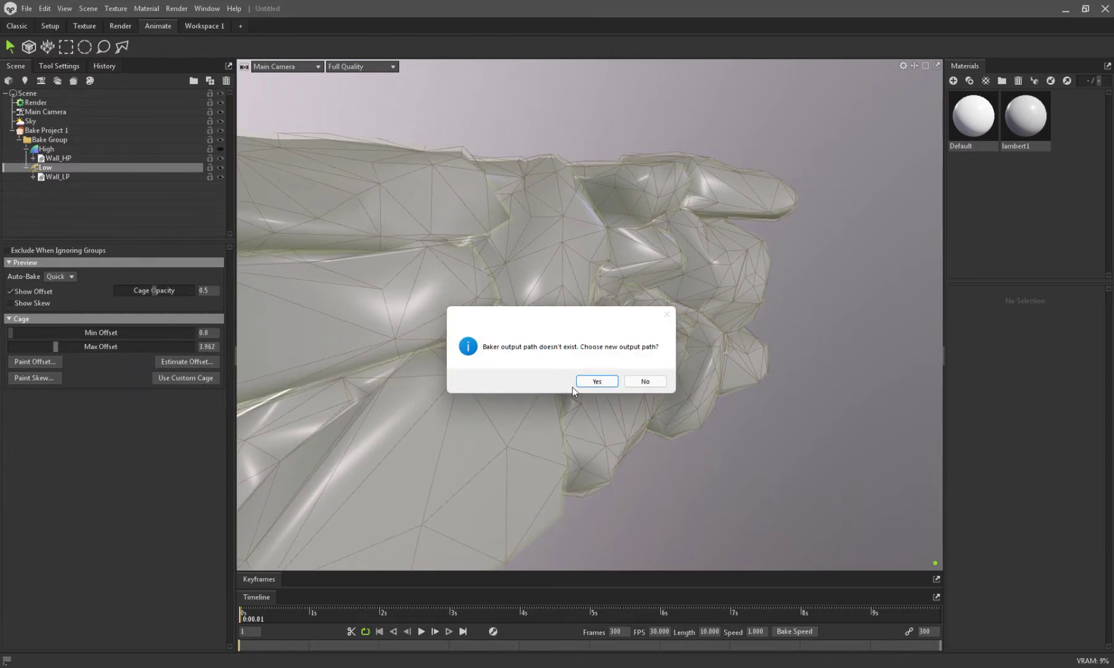
Set the bake output to Wall.psd in the ZBRUSH WALL/Bakes folder and preview the baked result on the wall
left_click(590, 380)
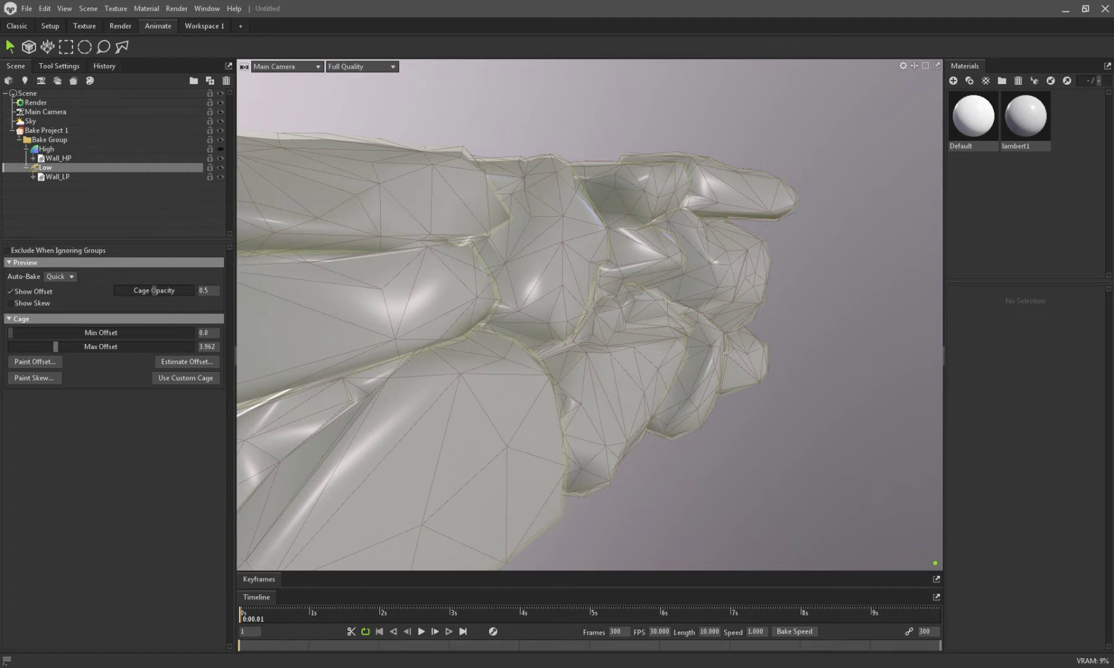
left_click(55, 131)
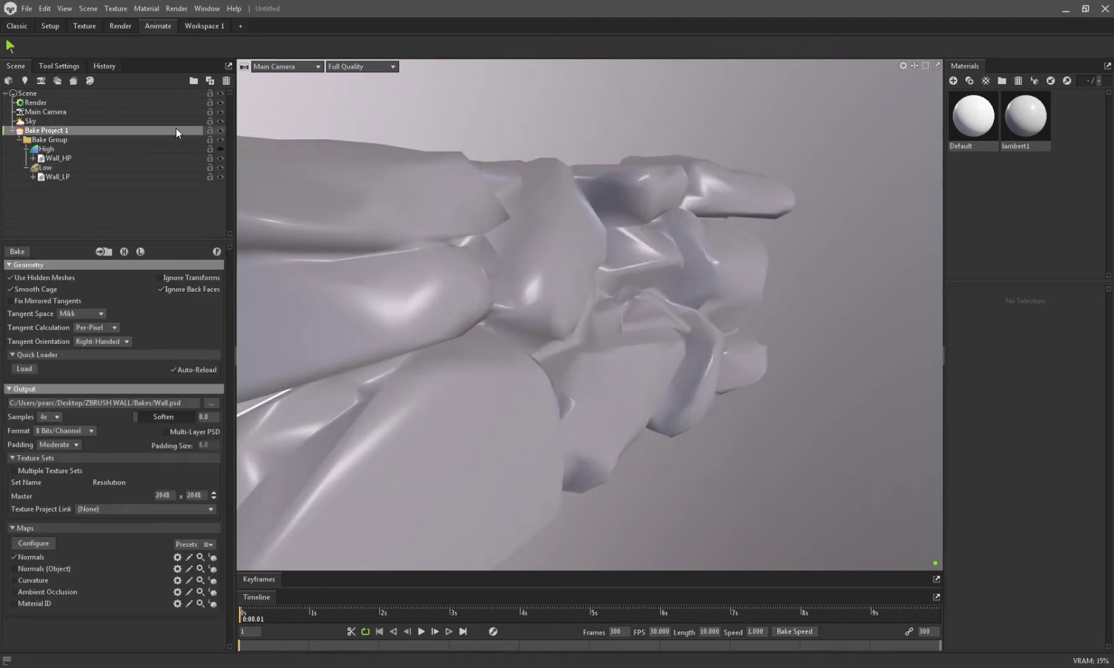
left_click(216, 251)
Set the Low group's cage Max Offset to 9.294, checking the bake in the gaps between rocks against the high-poly mesh
left_click_drag(561, 350, 514, 362)
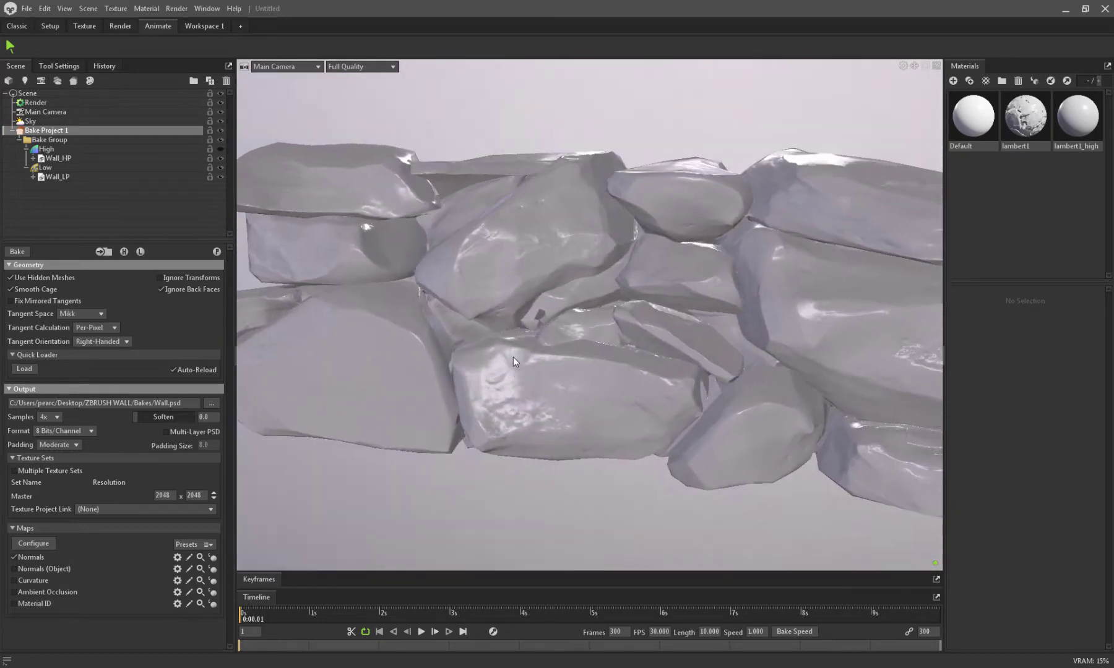
right_click_drag(470, 286, 588, 350)
right_click_drag(478, 318, 711, 443)
left_click_drag(384, 279, 437, 282)
middle_click_drag(437, 282, 528, 280)
left_click_drag(528, 280, 430, 307)
left_click(220, 149)
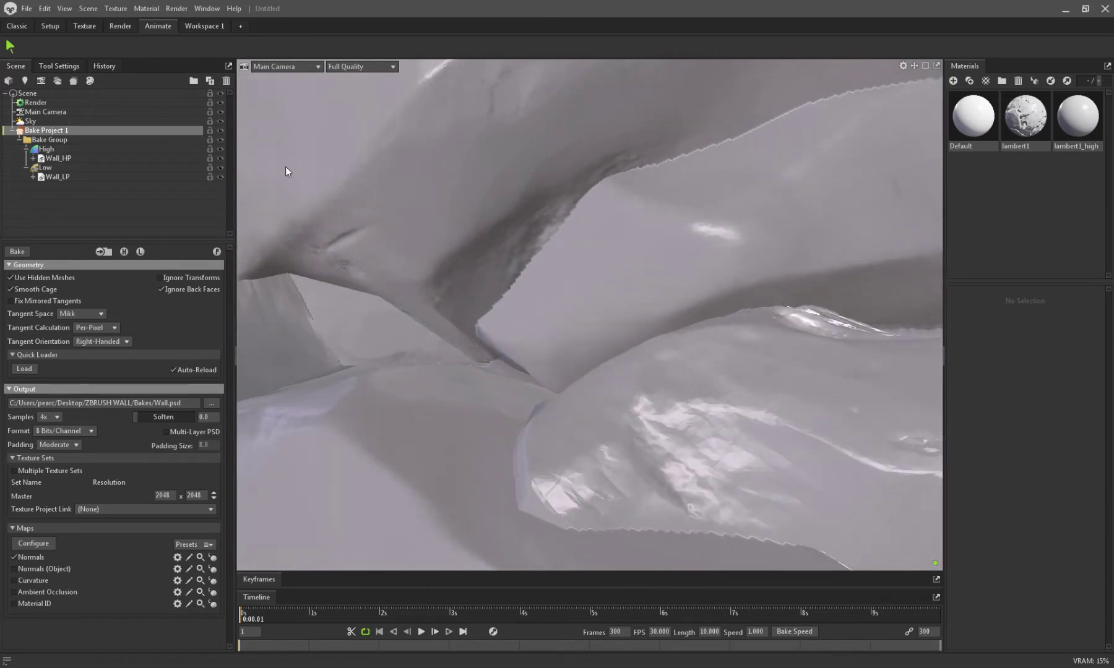
left_click(55, 167)
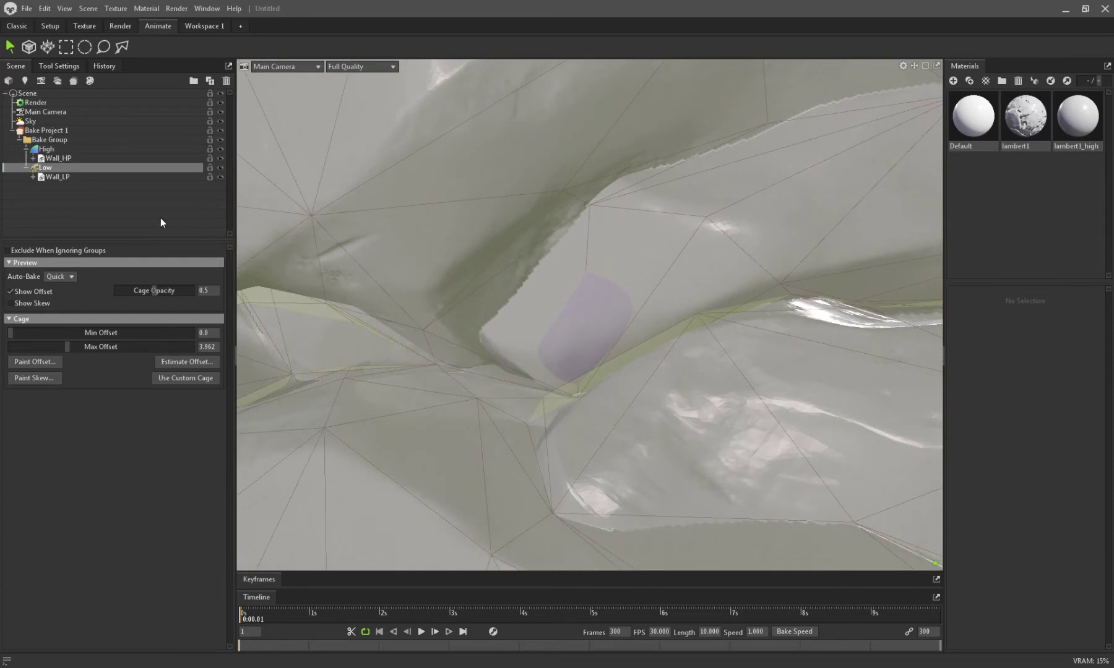
left_click_drag(68, 346, 87, 347)
scroll(569, 271, "down", 10)
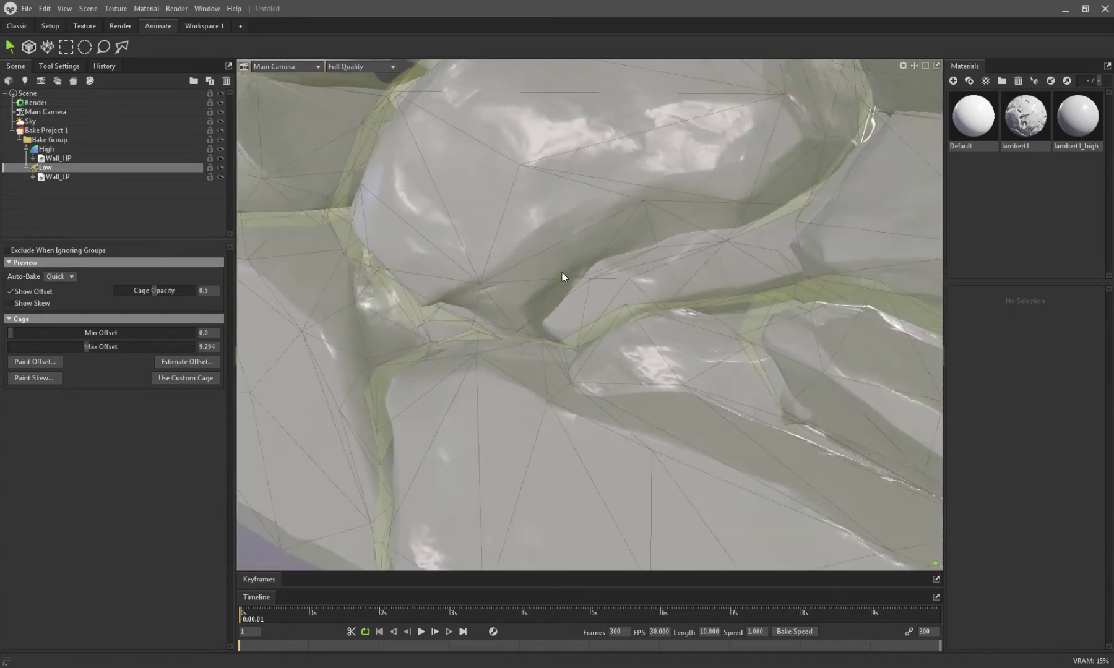
left_click_drag(683, 264, 594, 246)
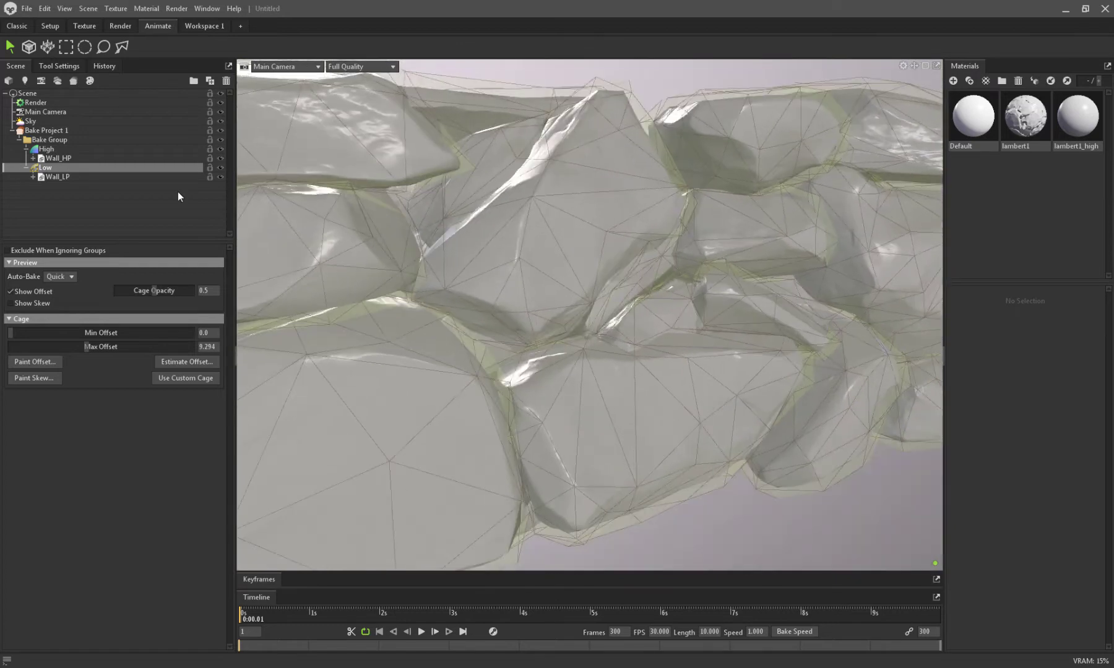
left_click(221, 149)
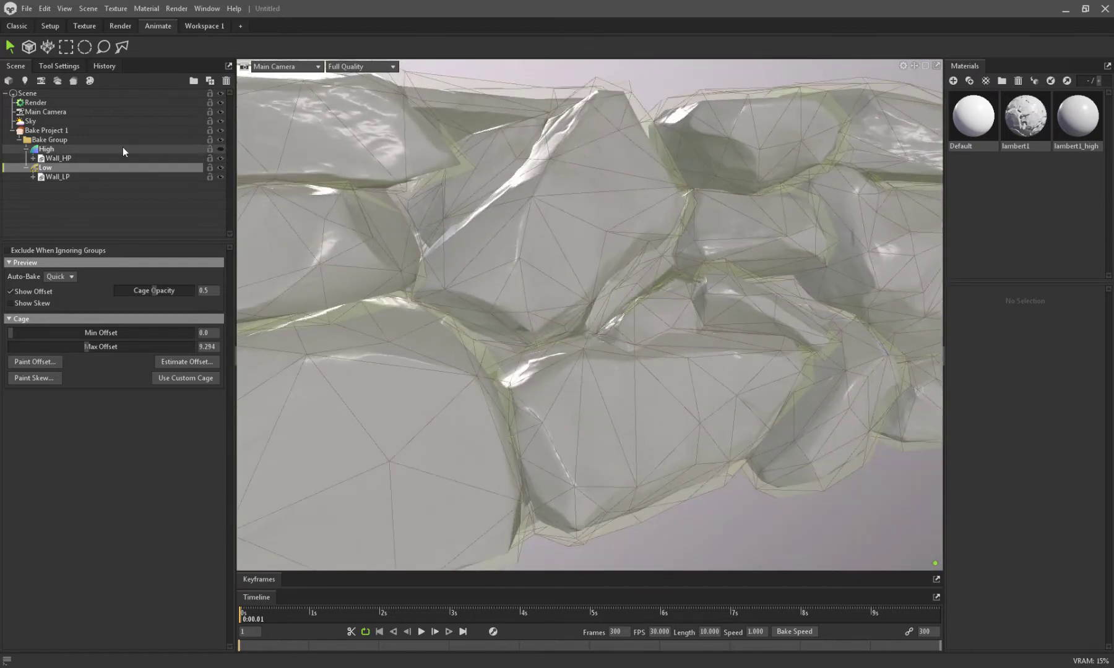
Enable the Ambient Occlusion map alongside Normals in Bake Project 1 and bake the maps
left_click(124, 131)
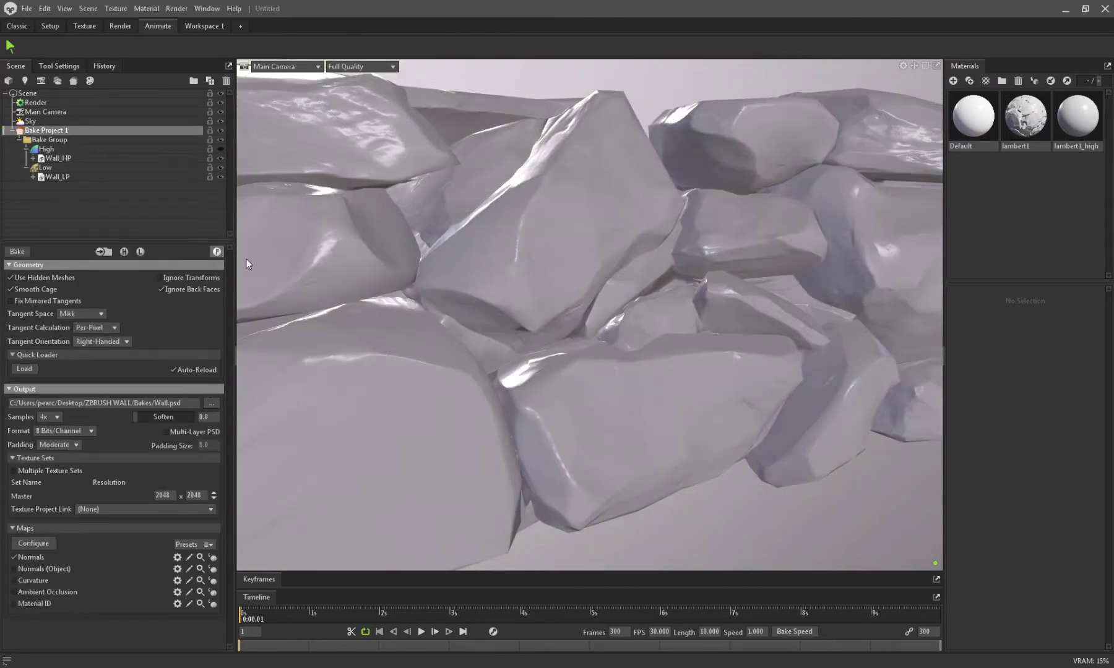
left_click_drag(525, 288, 390, 325)
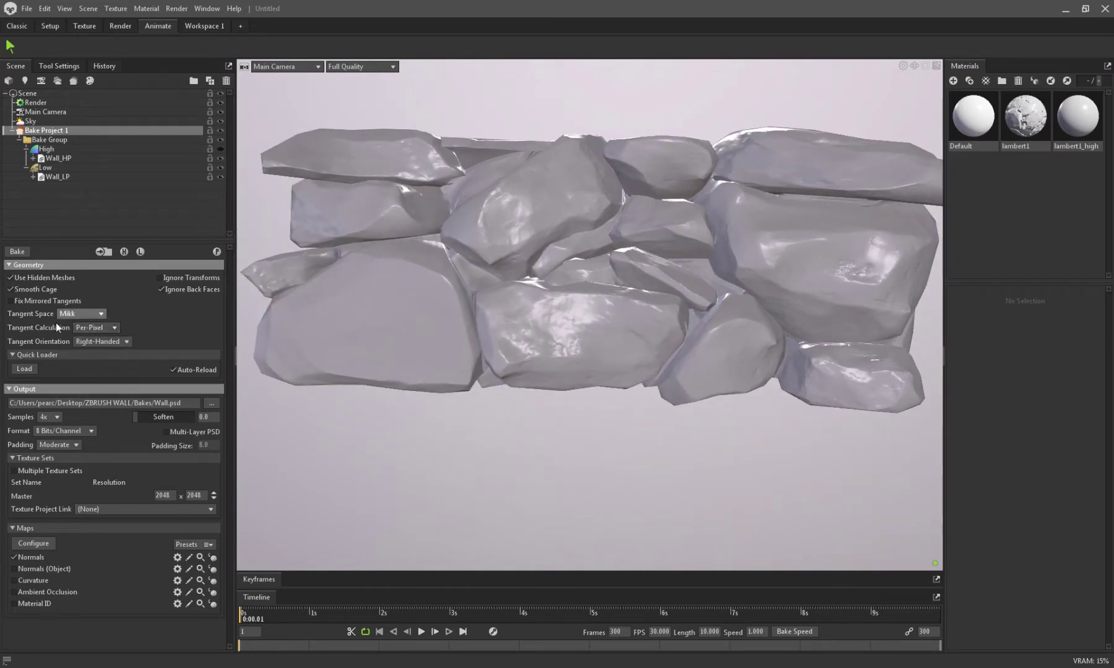
left_click(60, 460)
left_click(14, 595)
left_click(18, 253)
mouse_move(467, 428)
left_mouse_down()
mouse_move(563, 413)
mouse_move(515, 427)
mouse_move(458, 483)
mouse_move(439, 422)
mouse_move(735, 426)
mouse_move(657, 416)
mouse_move(761, 408)
mouse_move(564, 406)
mouse_move(771, 418)
mouse_move(676, 421)
mouse_move(699, 416)
left_mouse_up()
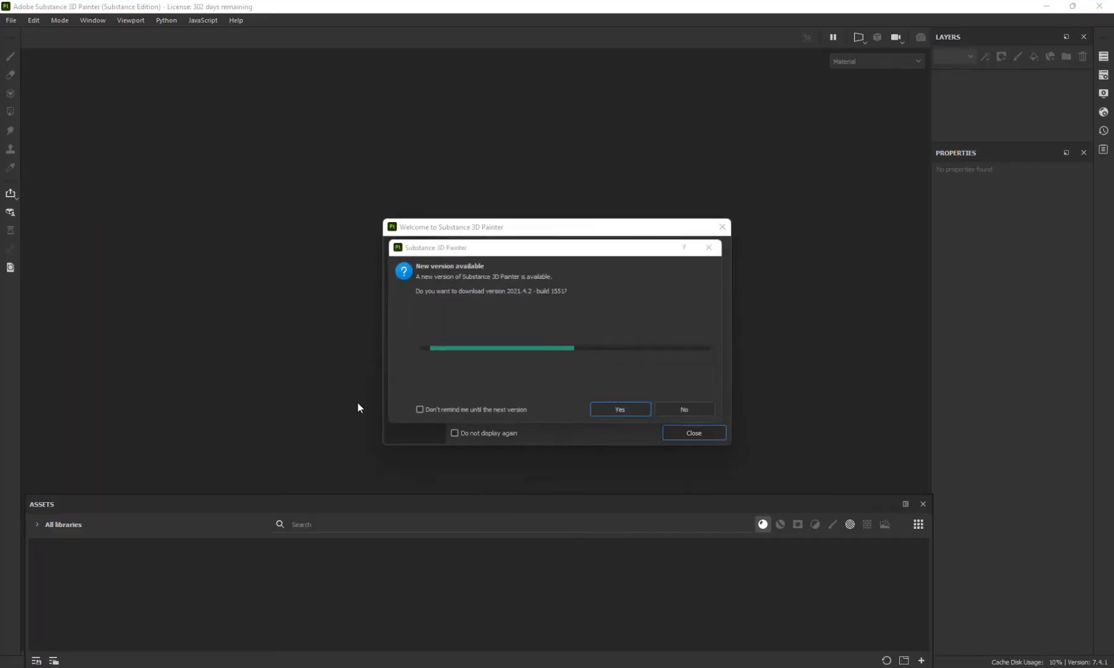
Switch to Substance 3D Painter, decline the version update, dismiss the welcome window and start a new project
left_click(680, 411)
left_click(689, 433)
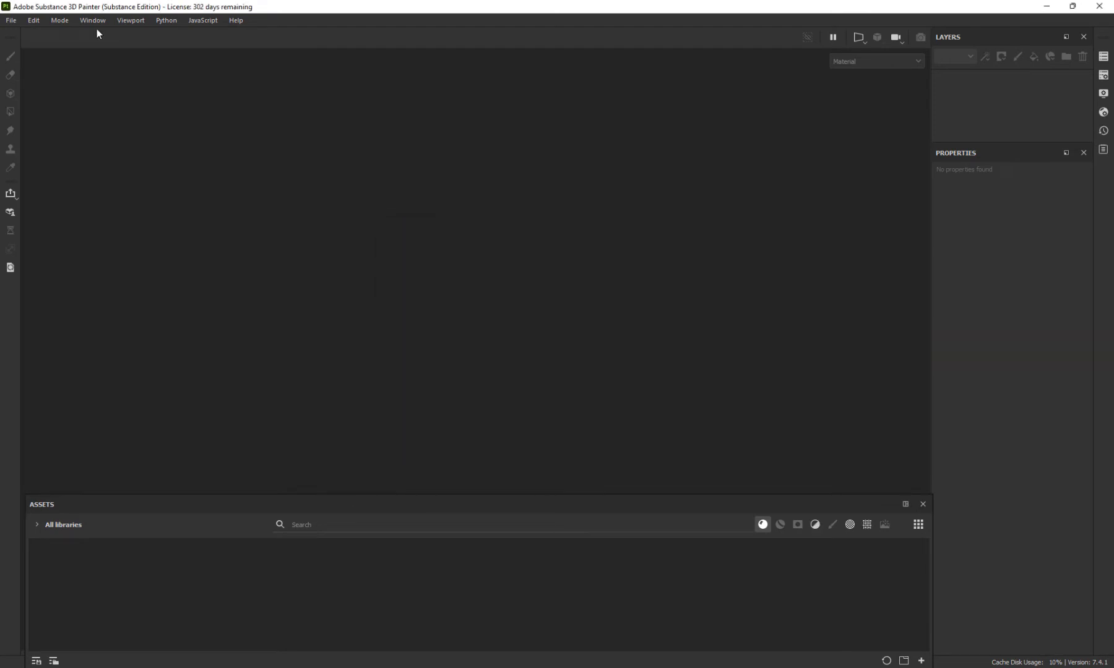
left_click(11, 20)
key("Escape")
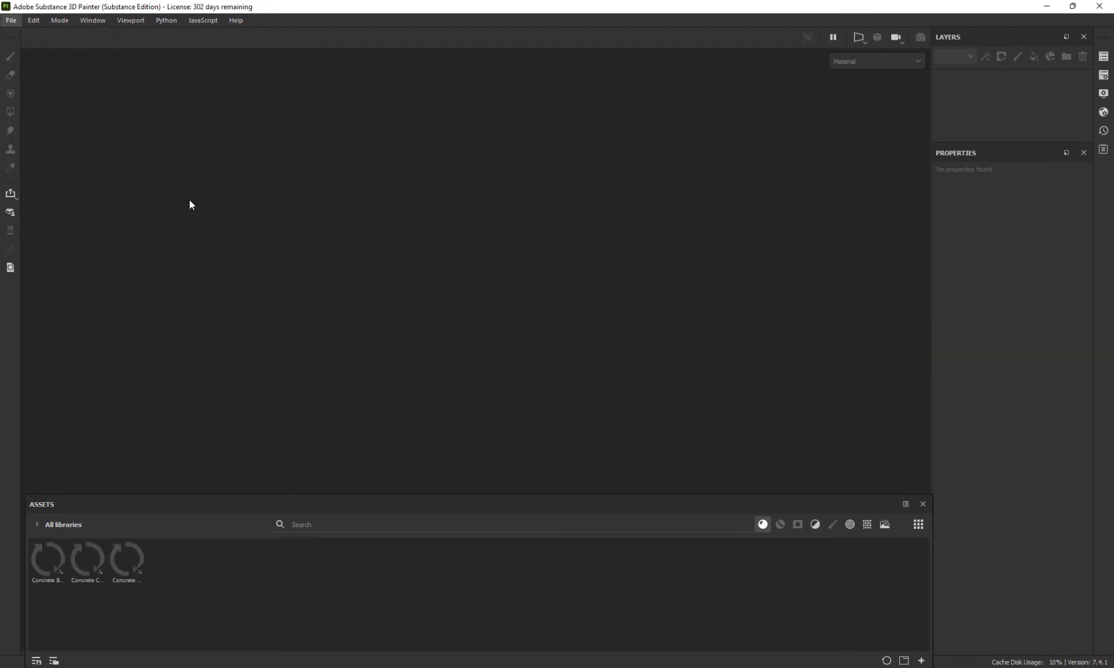
key("ctrl+n")
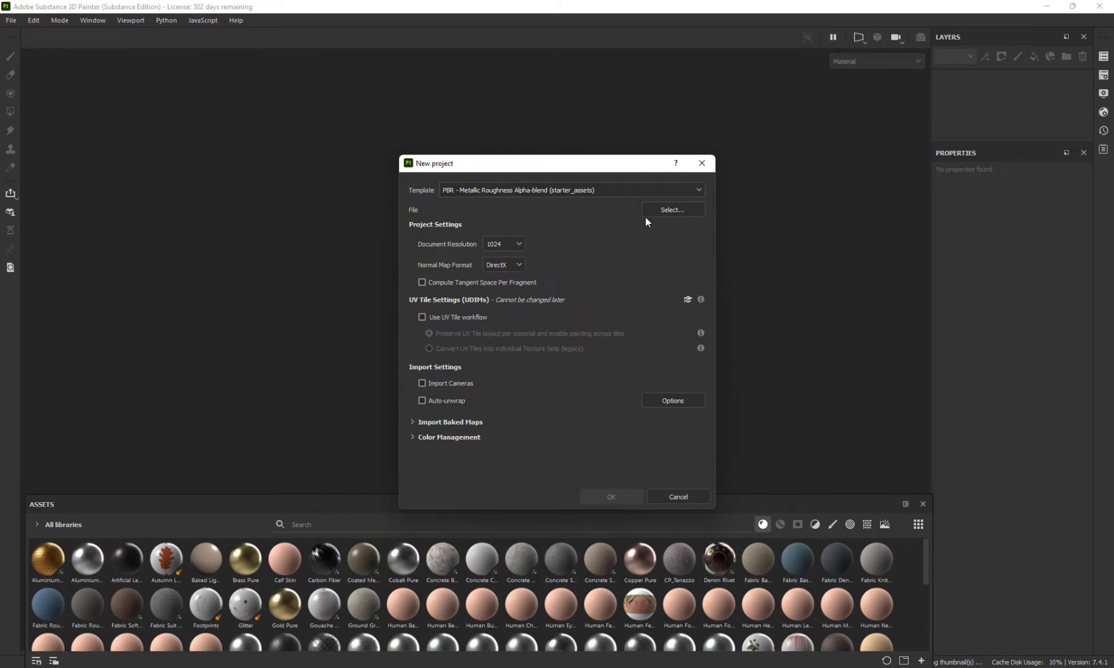
Choose Wall_LP.fbx from the Desktop's ZBRUSH WALL folder as the project mesh
left_click(628, 215)
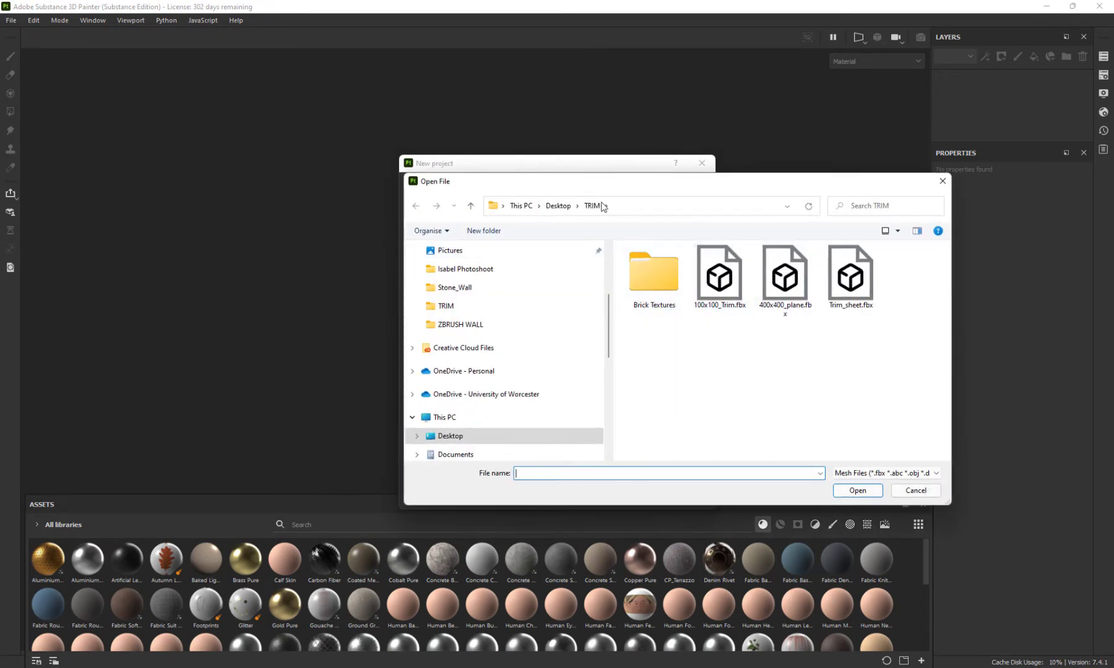
left_click(558, 206)
scroll(719, 339, "down", 3)
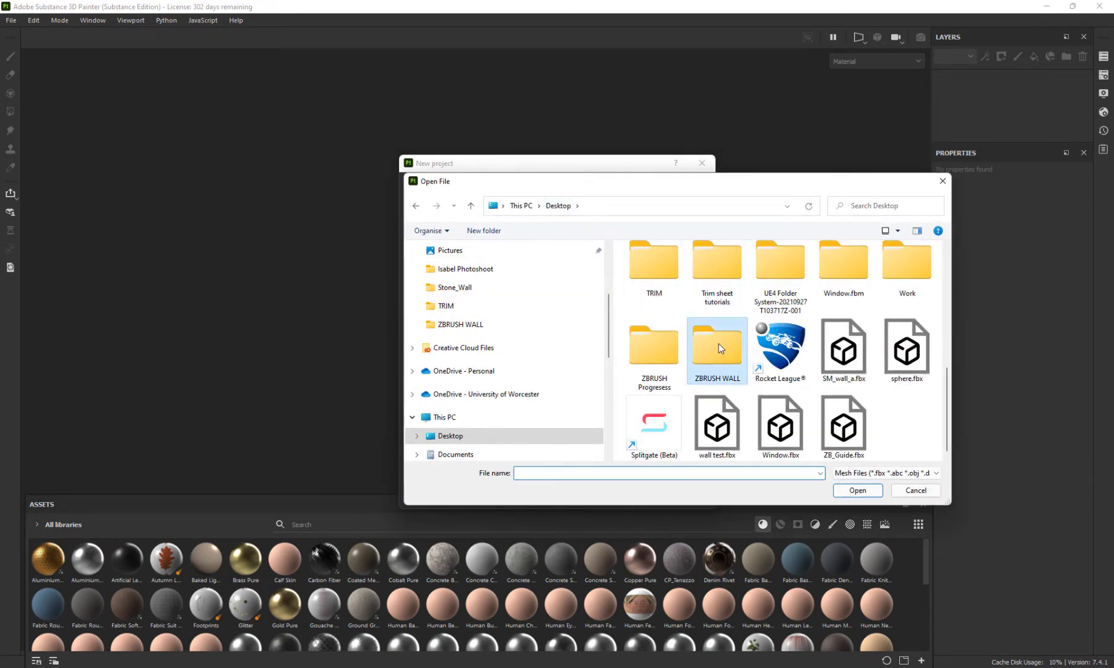
double_click(719, 344)
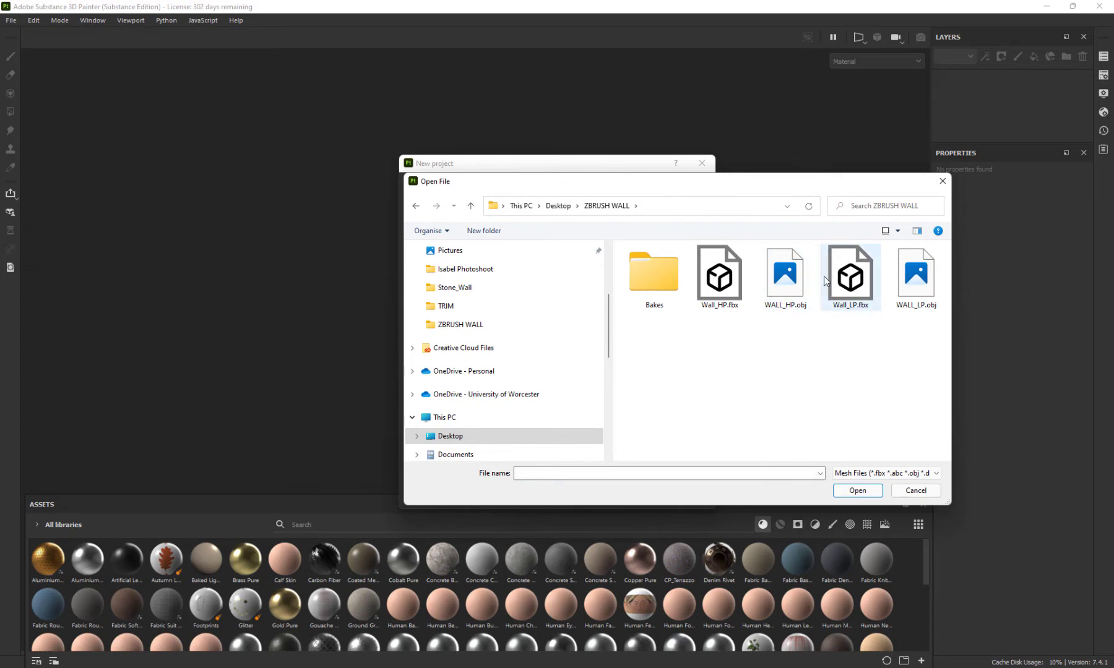
double_click(846, 279)
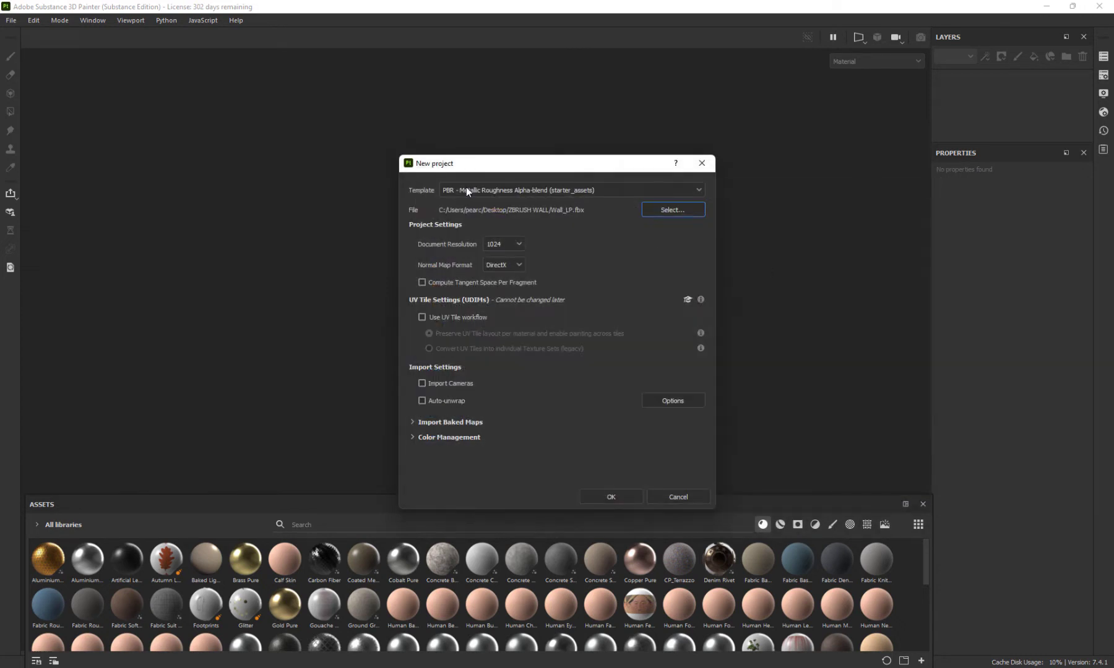
Set the document resolution to 2048 and the normal map format to OpenGL, and enable Compute Tangent Space Per Fragment
left_click(508, 244)
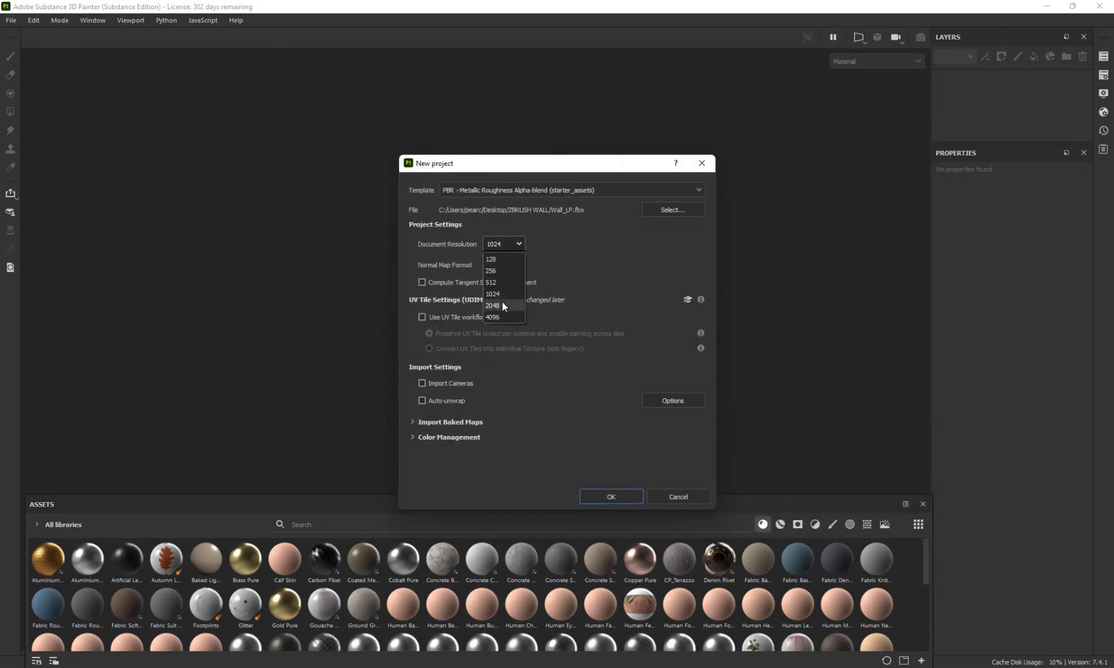
left_click(502, 305)
left_click(508, 267)
left_click(507, 291)
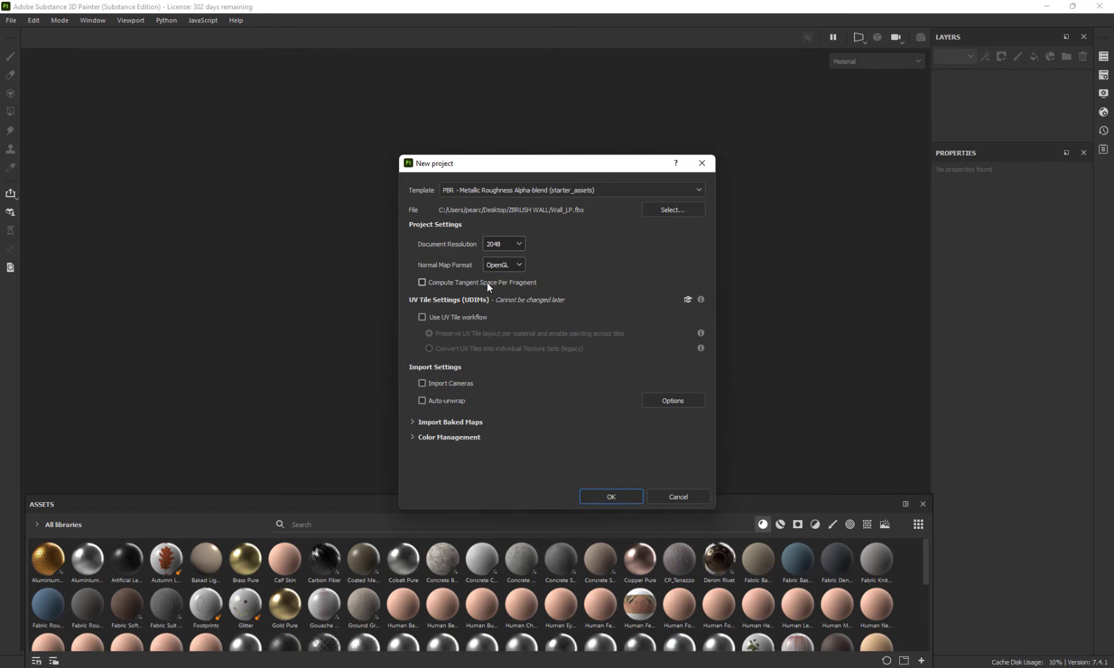
left_click(482, 279)
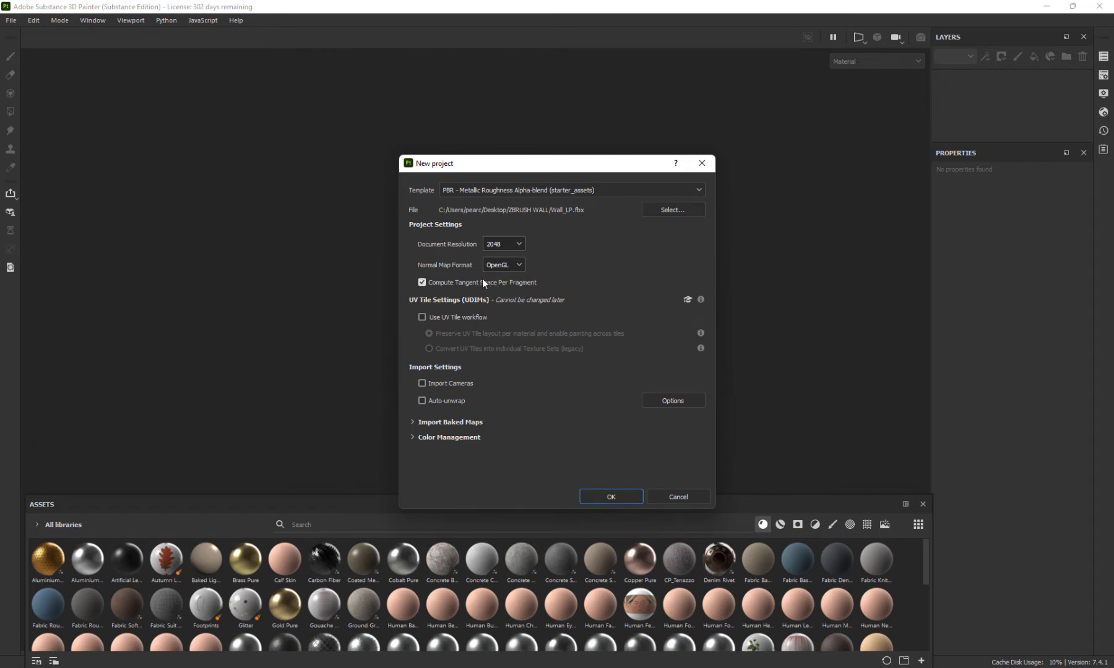
Add Wall_ao.psd and Wall_normal.psd from the Bakes folder as the project's imported baked maps
left_click(428, 421)
scroll(575, 437, "down", 1)
left_click(598, 408)
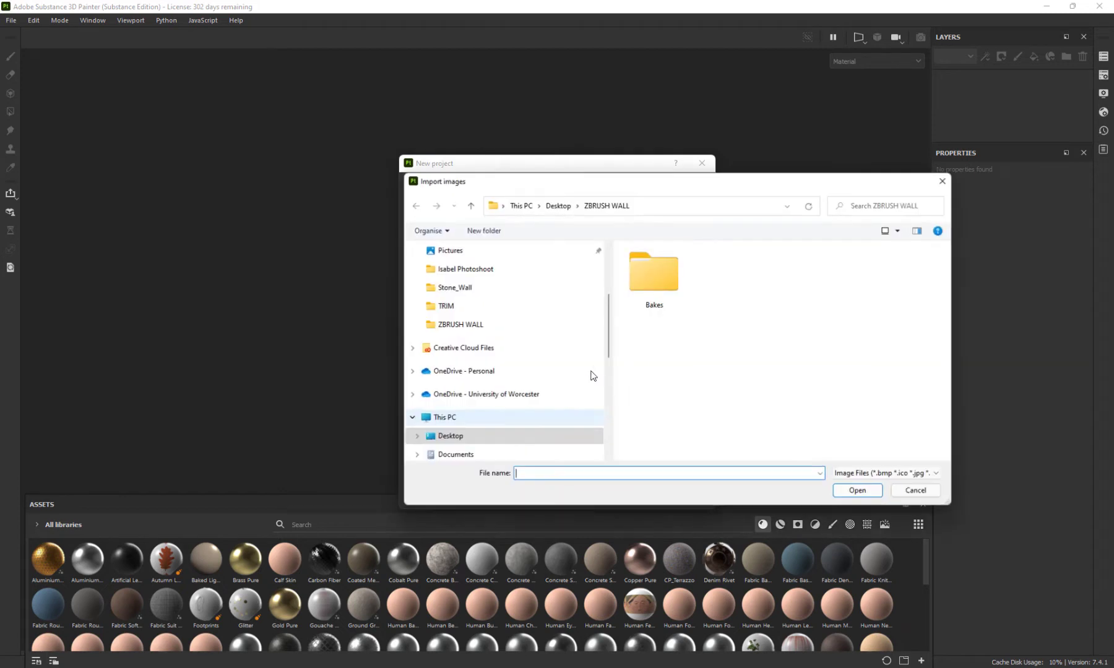
double_click(650, 270)
left_click_drag(641, 375, 747, 246)
left_click(856, 491)
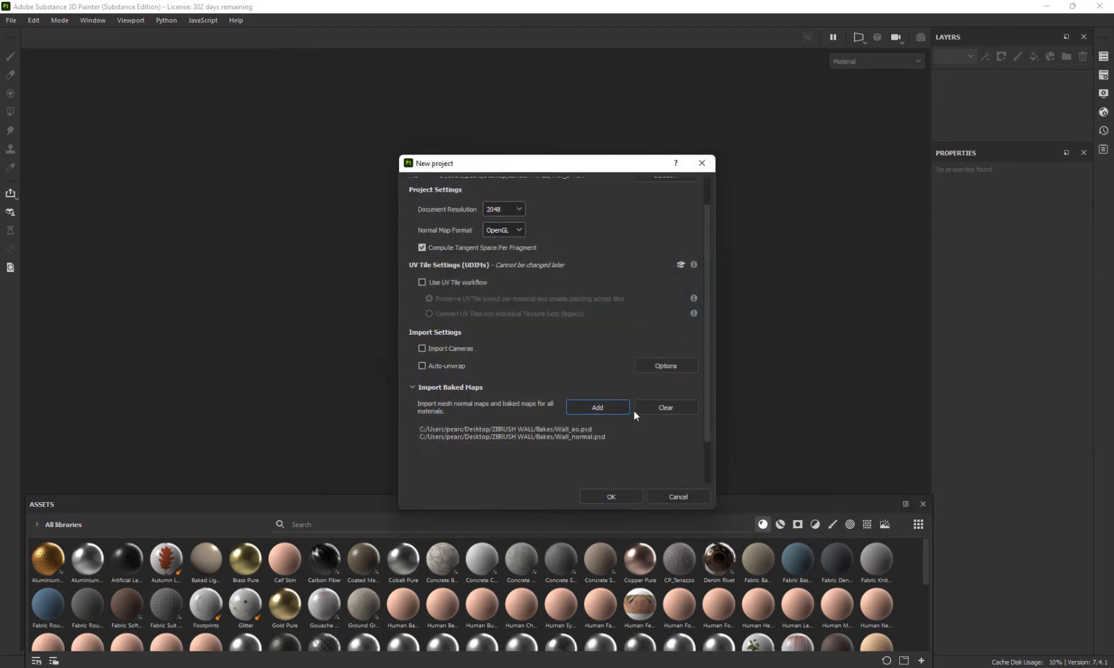
Keep Color management on Legacy and create the project
scroll(600, 392, "down", 2)
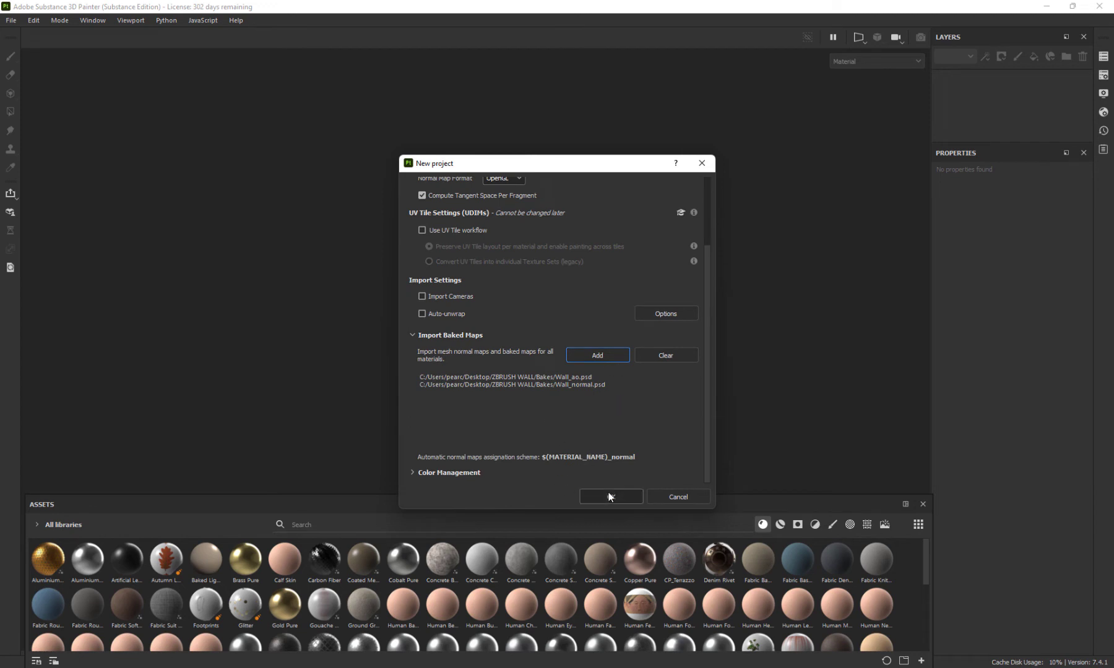
left_click(414, 474)
scroll(430, 437, "down", 4)
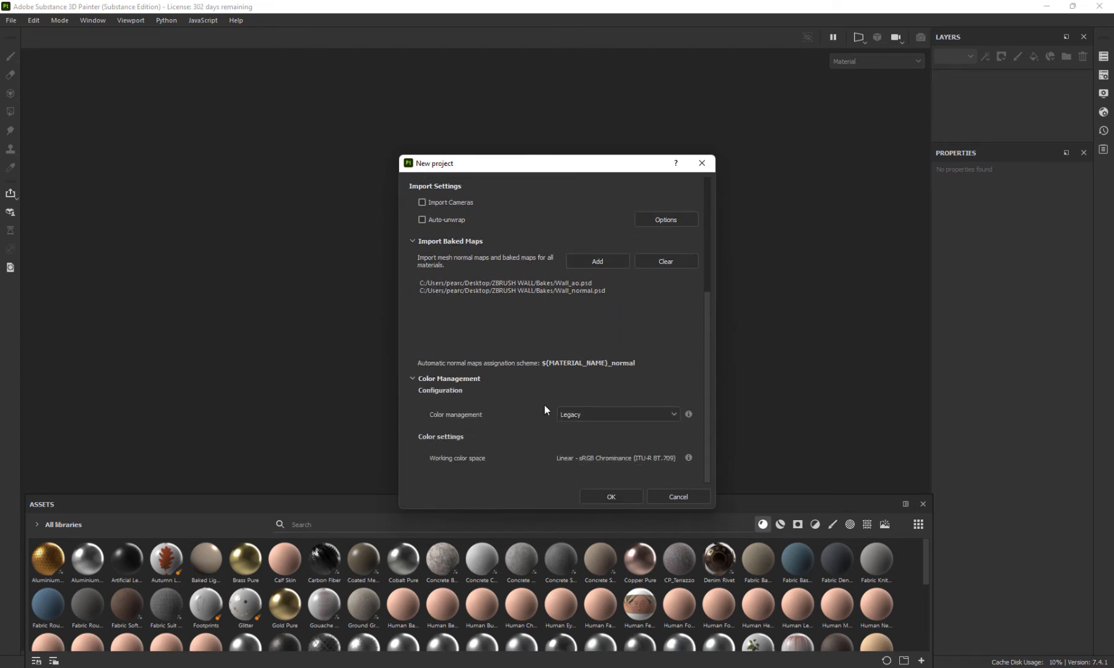
left_click(585, 415)
left_click(597, 433)
left_click(600, 494)
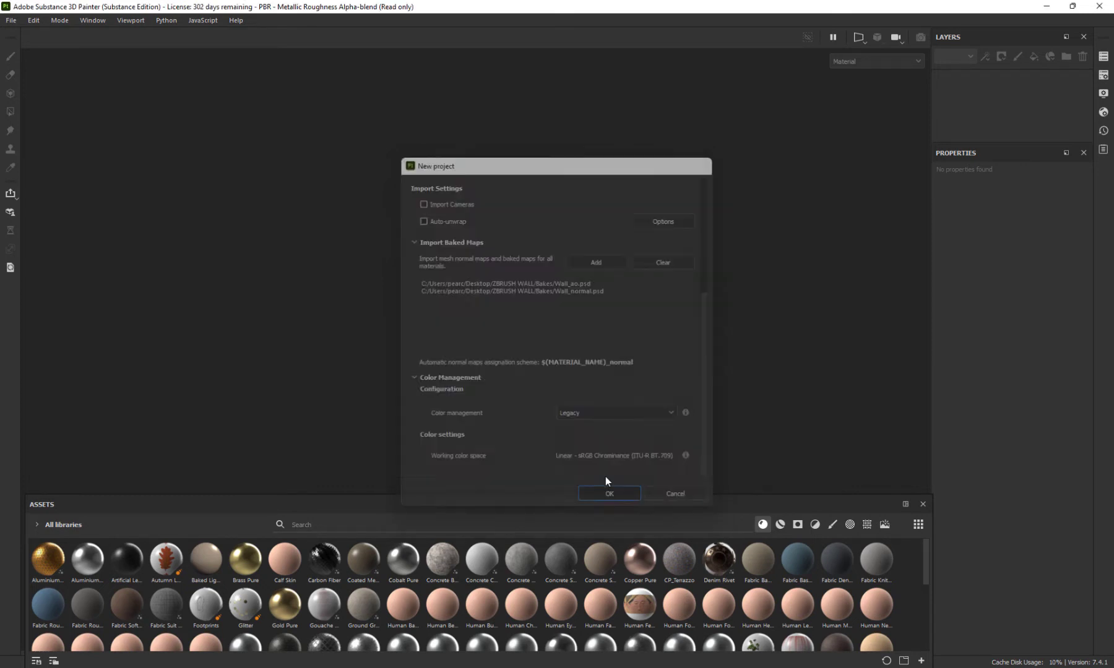
Examine the texture set's channels and mesh maps, plus the shader's common, displacement and tessellation parameters
left_click(1102, 74)
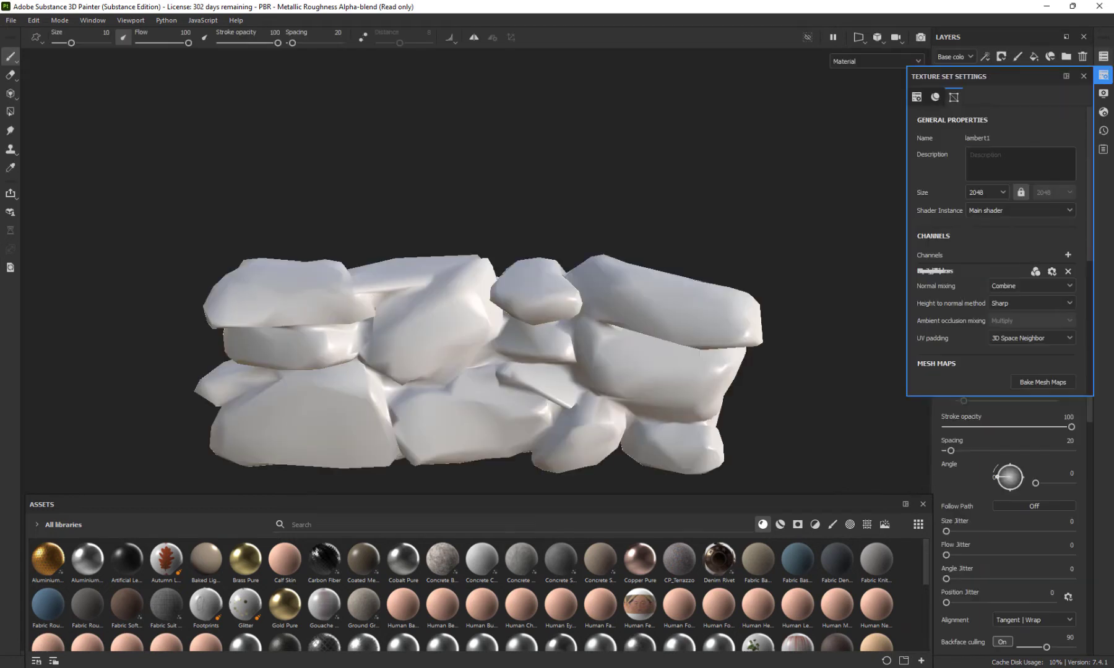
left_click(1102, 56)
left_click(1108, 75)
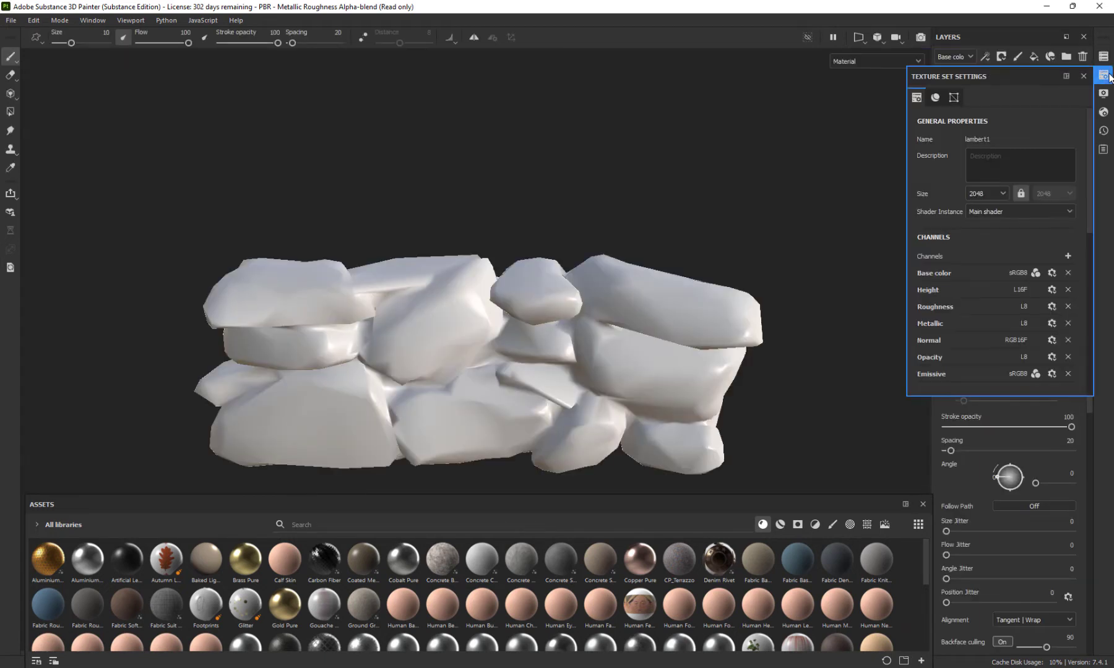
scroll(1041, 200, "down", 4)
scroll(1087, 172, "up", 2)
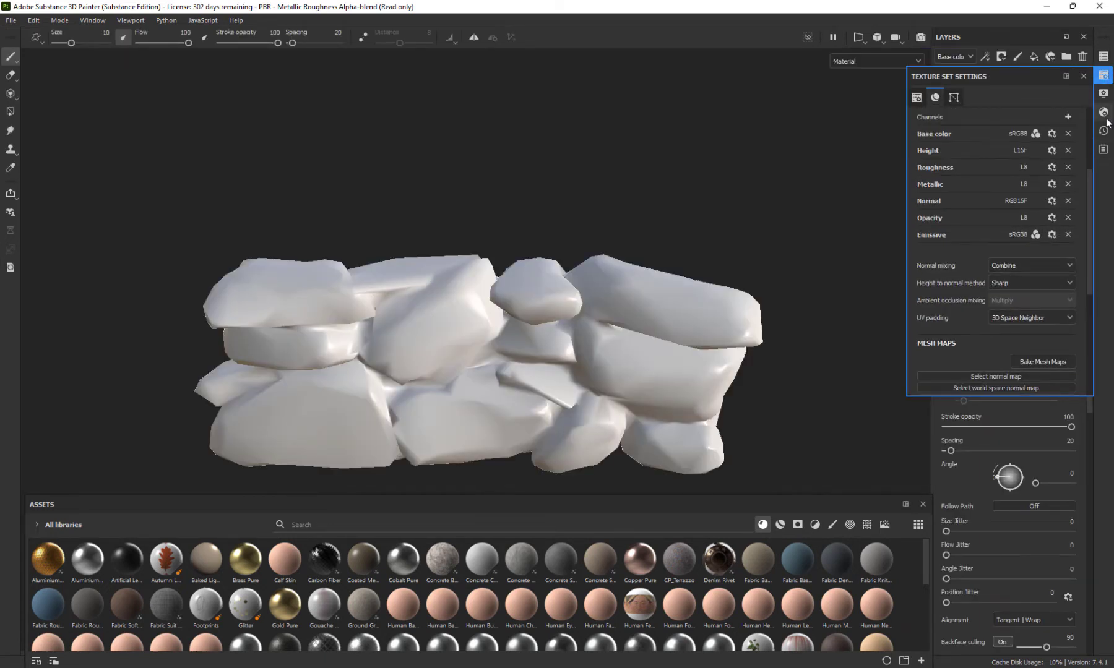
left_click(1103, 112)
scroll(983, 279, "down", 3)
scroll(970, 296, "down", 2)
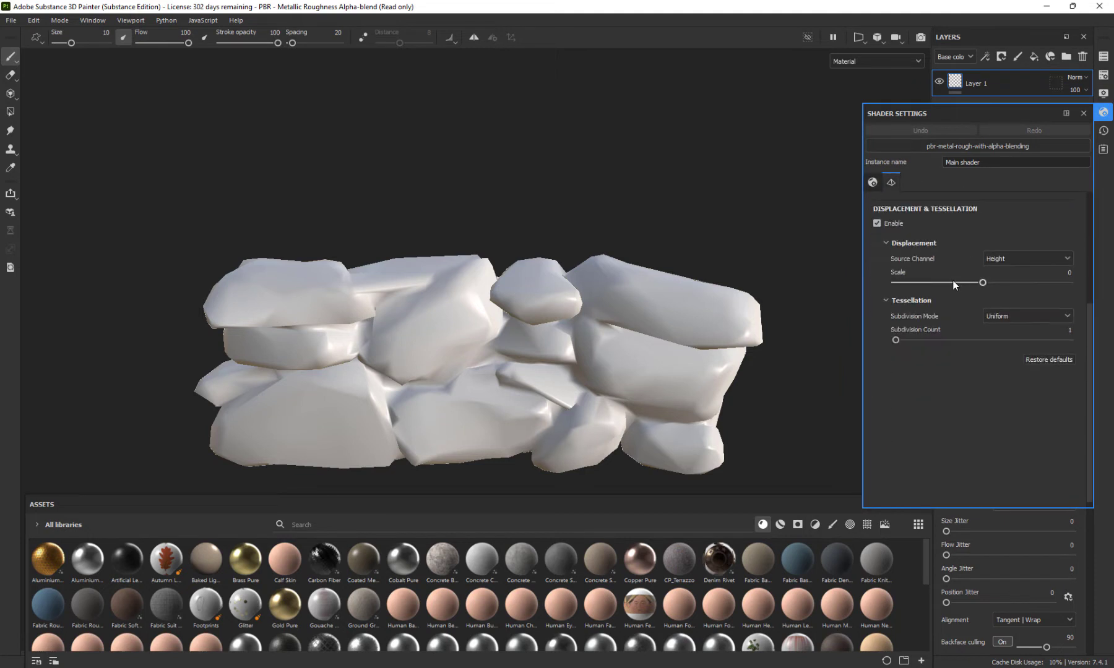
scroll(956, 284, "up", 4)
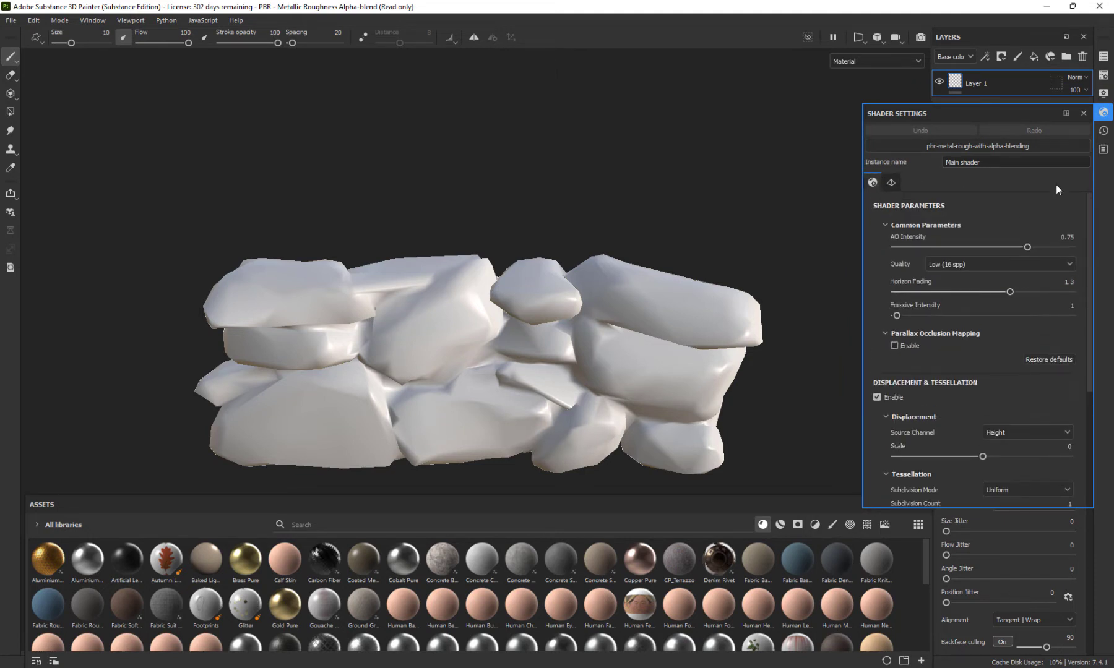
Set the viewport's environment map to Studio Tomoco in the display settings
left_click(1103, 94)
left_click(833, 197)
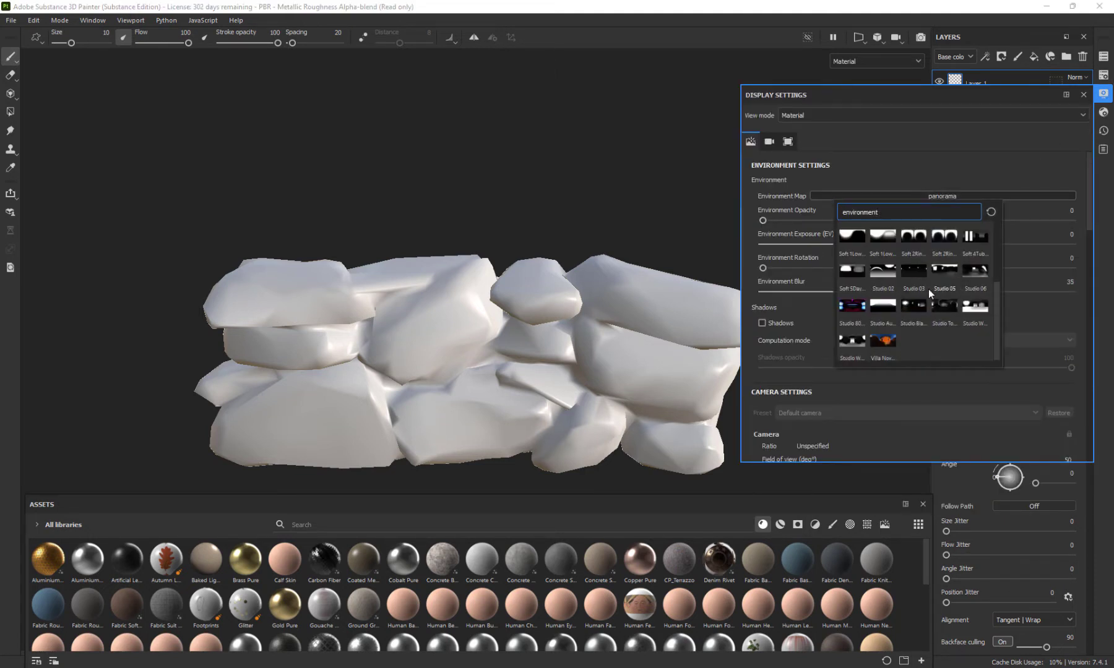
left_click(947, 304)
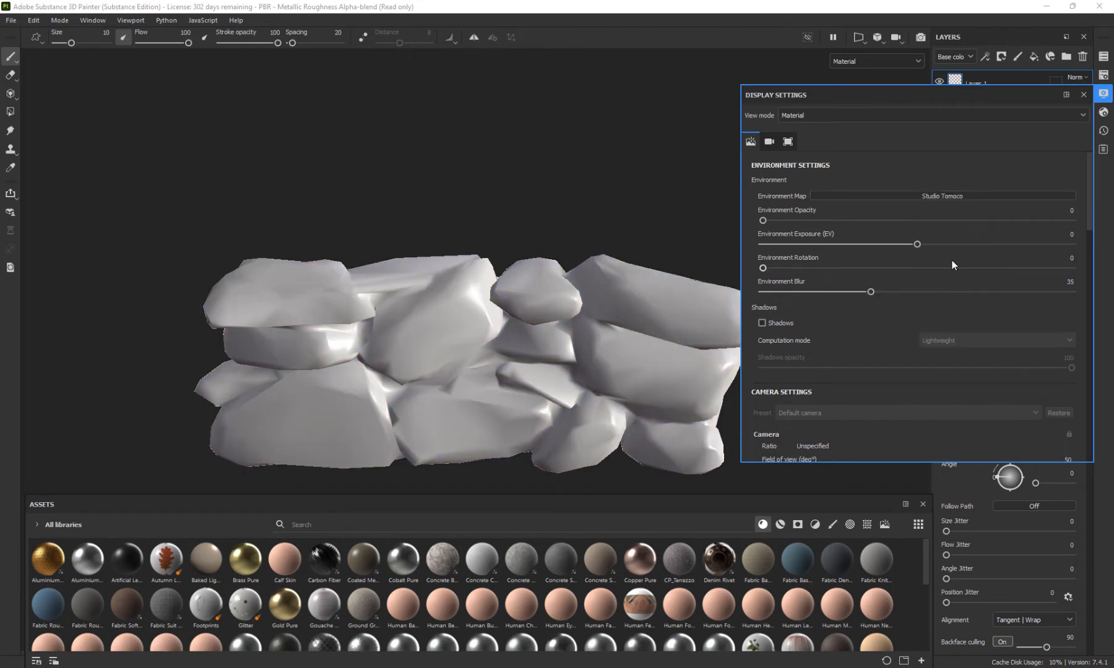
Activate the camera's post effects and open the Tone Mapping effect's function choices
scroll(914, 247, "down", 5)
left_click(756, 281)
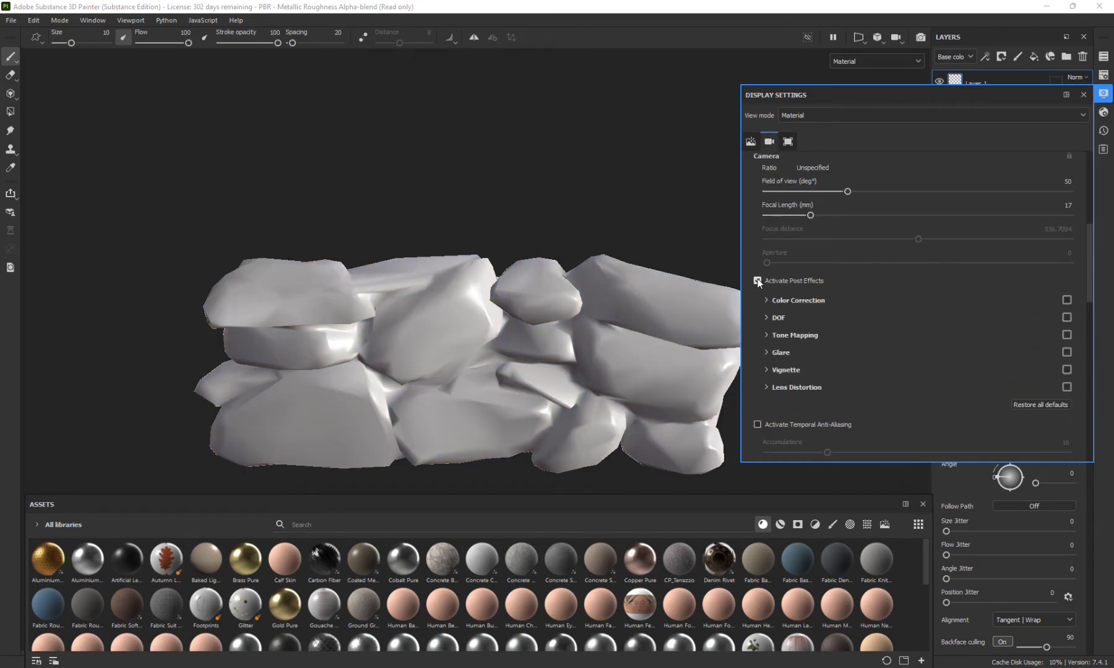
scroll(801, 289, "down", 2)
left_click(768, 266)
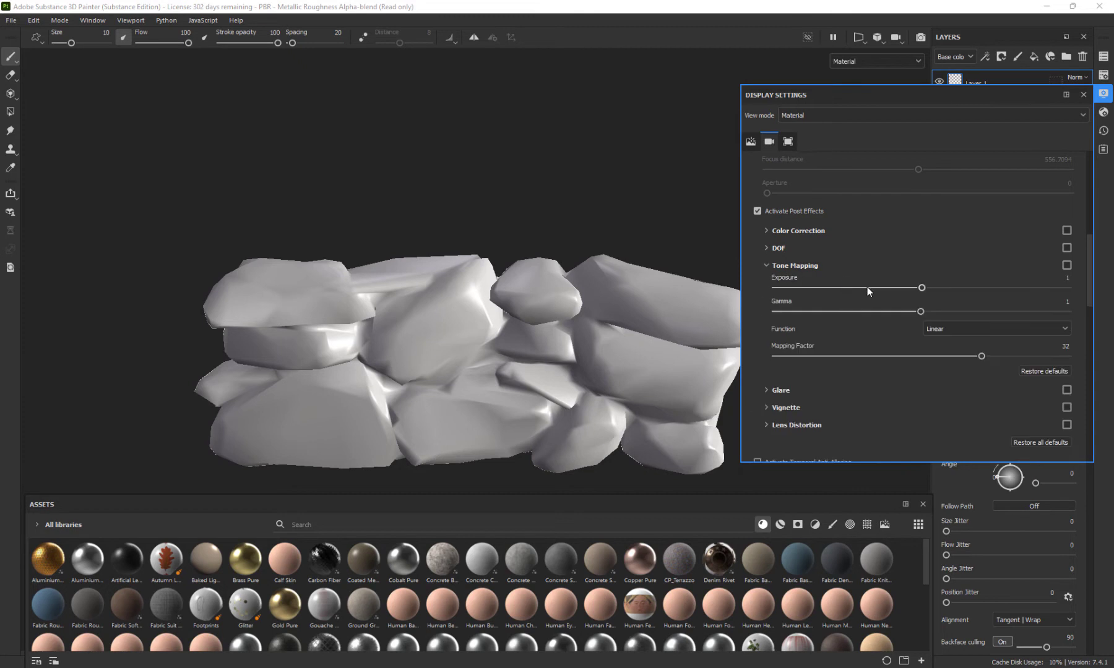
left_click(945, 336)
left_click(940, 407)
Activate the viewport color profile with ACES_UE4_Log and close the display settings
scroll(863, 338, "down", 3)
scroll(863, 337, "down", 4)
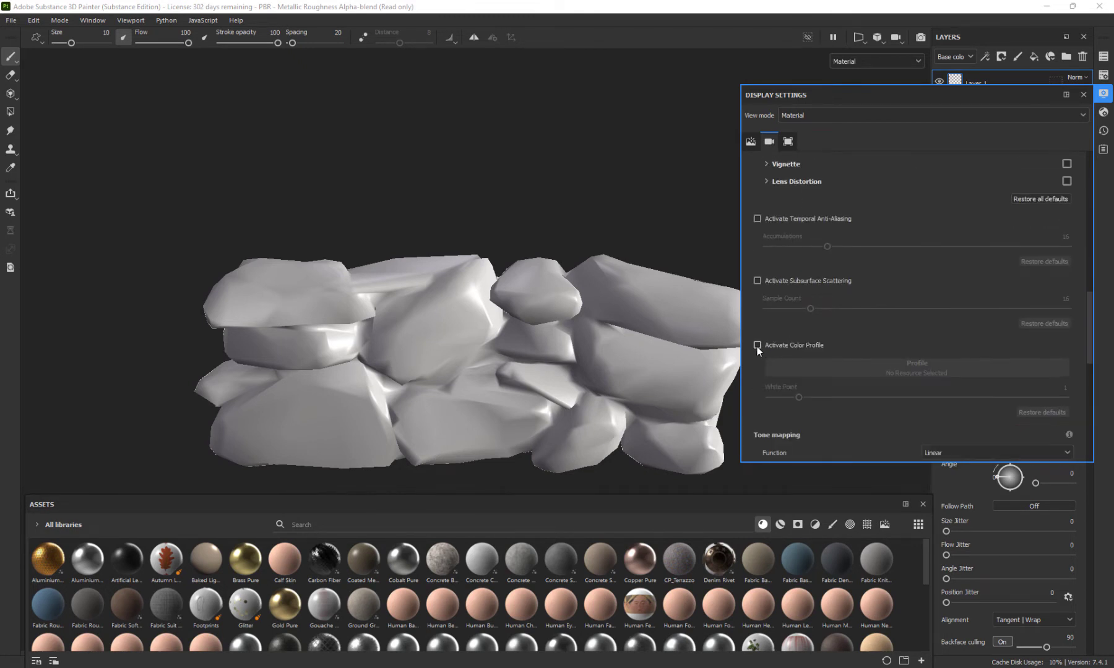
left_click(758, 345)
left_click(833, 365)
left_click(903, 409)
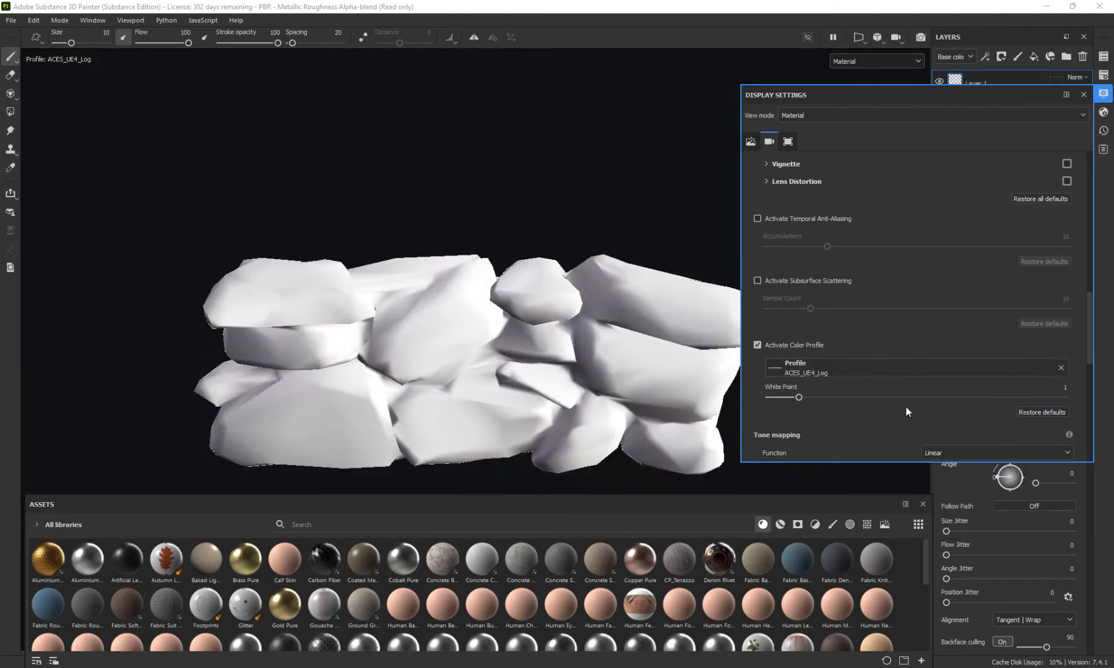
left_click(1083, 95)
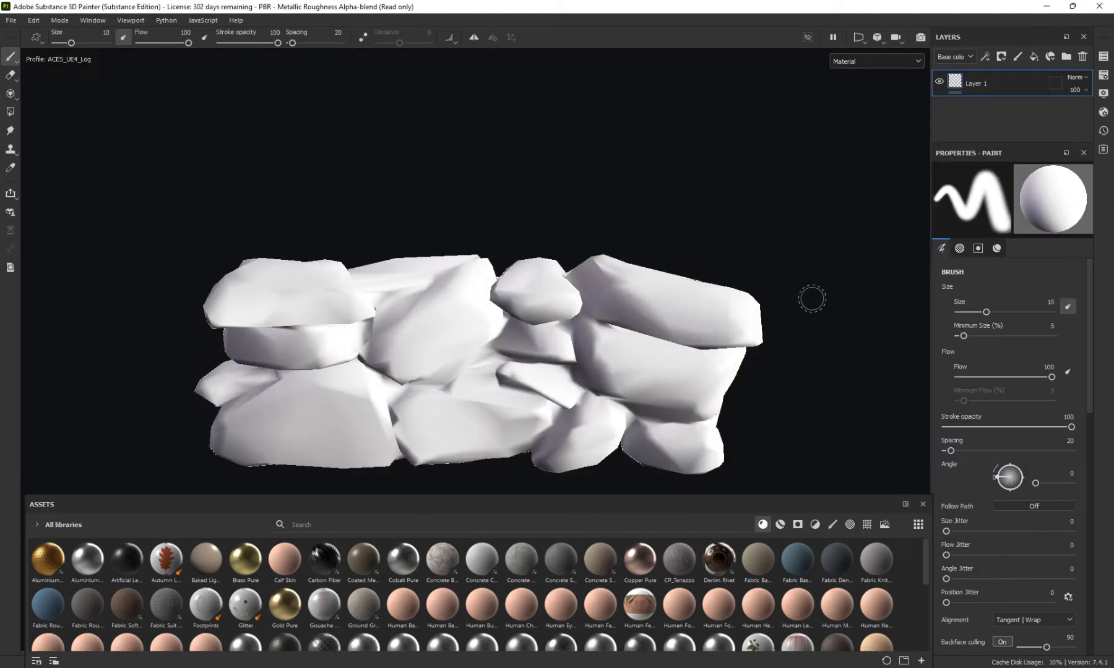
left_click_drag(811, 298, 831, 338, "alt")
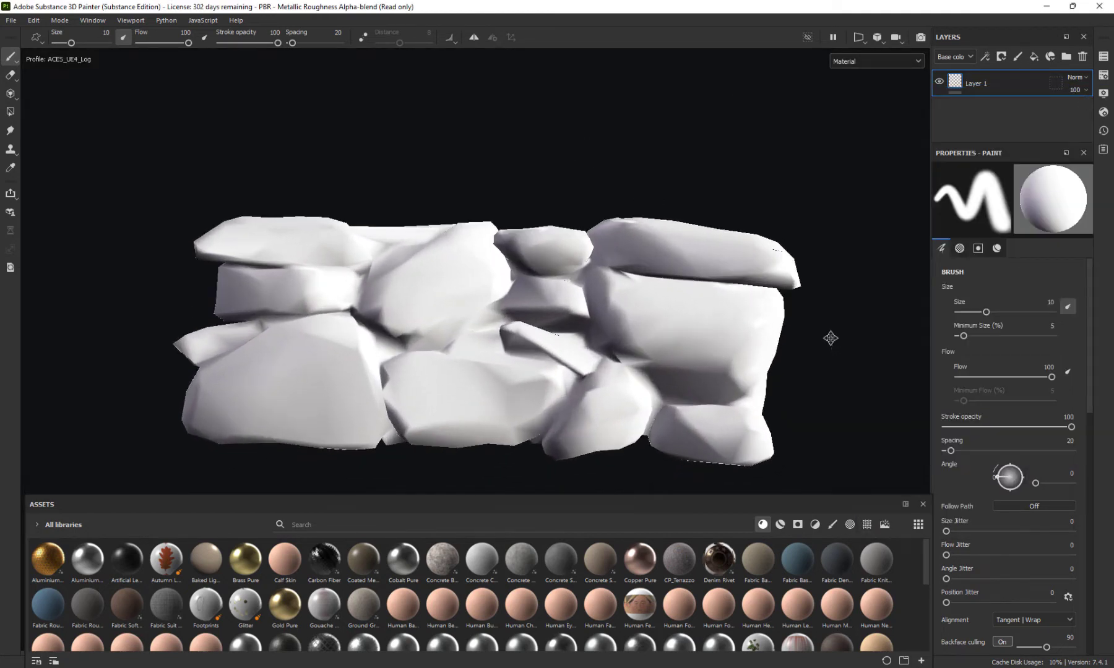
right_click_drag(830, 338, 866, 283, "alt")
left_click(1103, 112)
scroll(1049, 196, "down", 4)
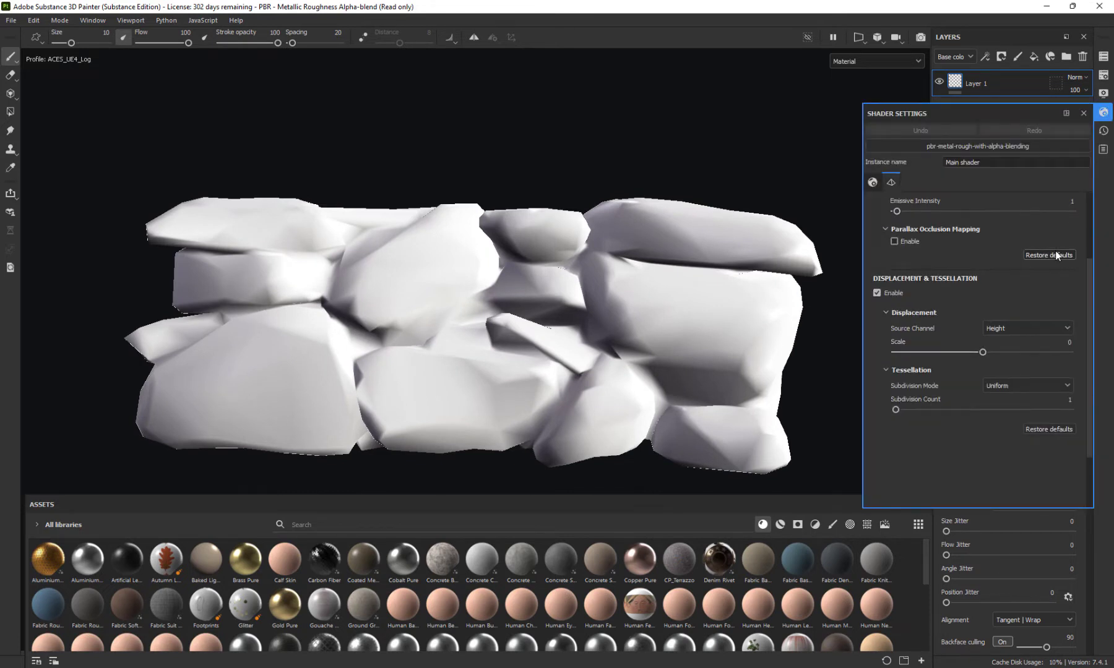
scroll(1049, 196, "up", 4)
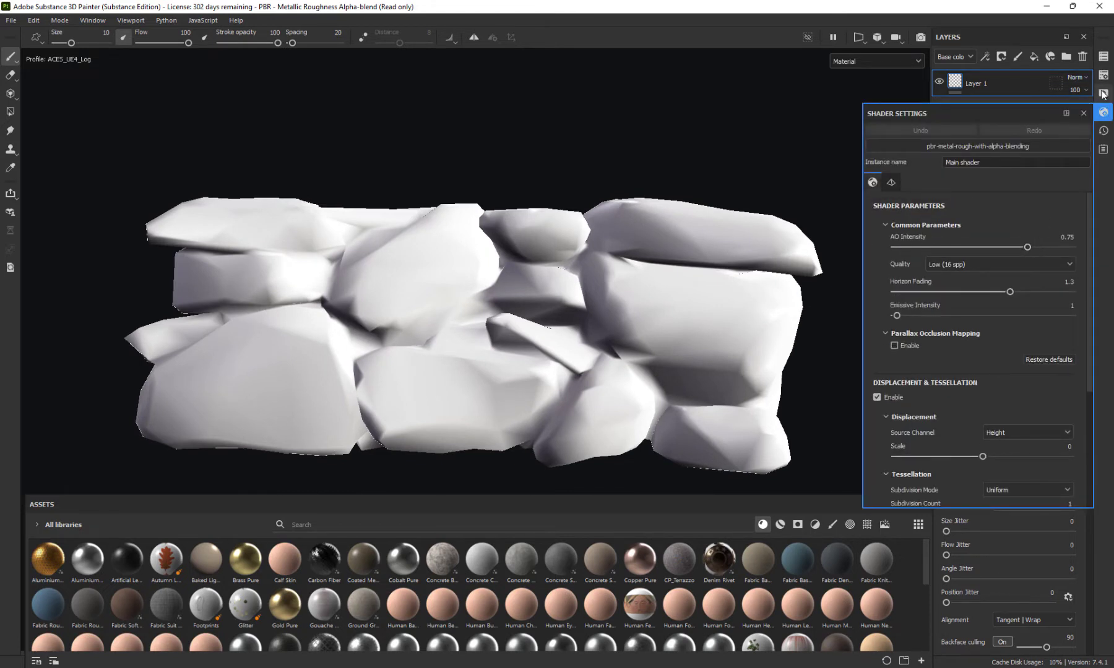
Assign Wall_normal as the texture set's normal mesh map and inspect the wall
left_click(1104, 92)
left_click(1103, 74)
scroll(1011, 193, "down", 3)
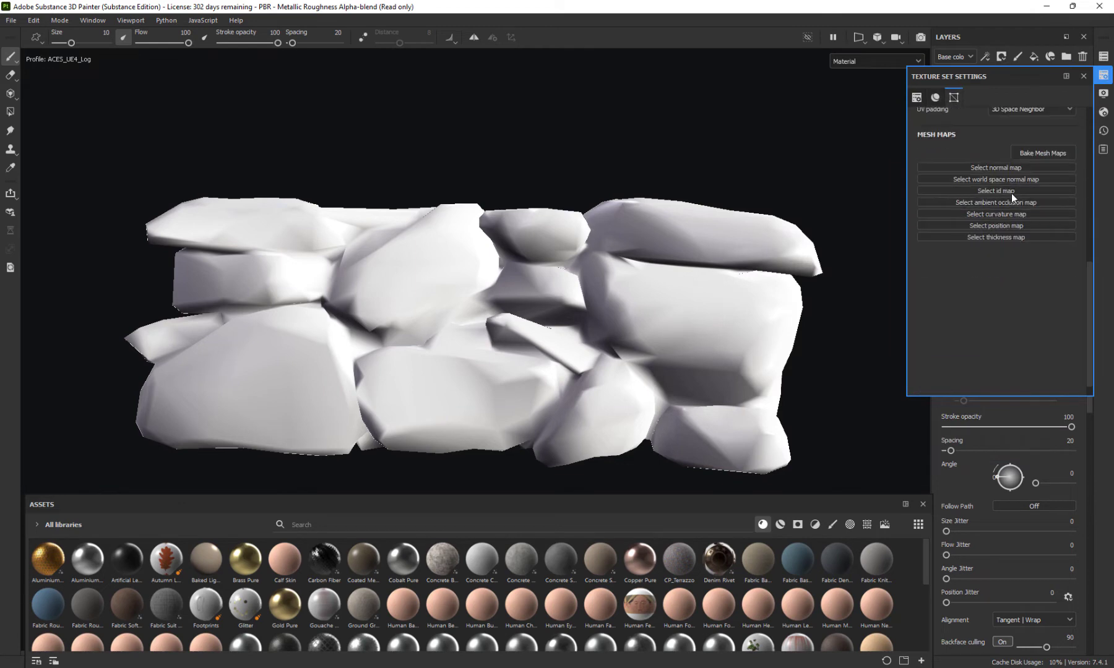
left_click(996, 168)
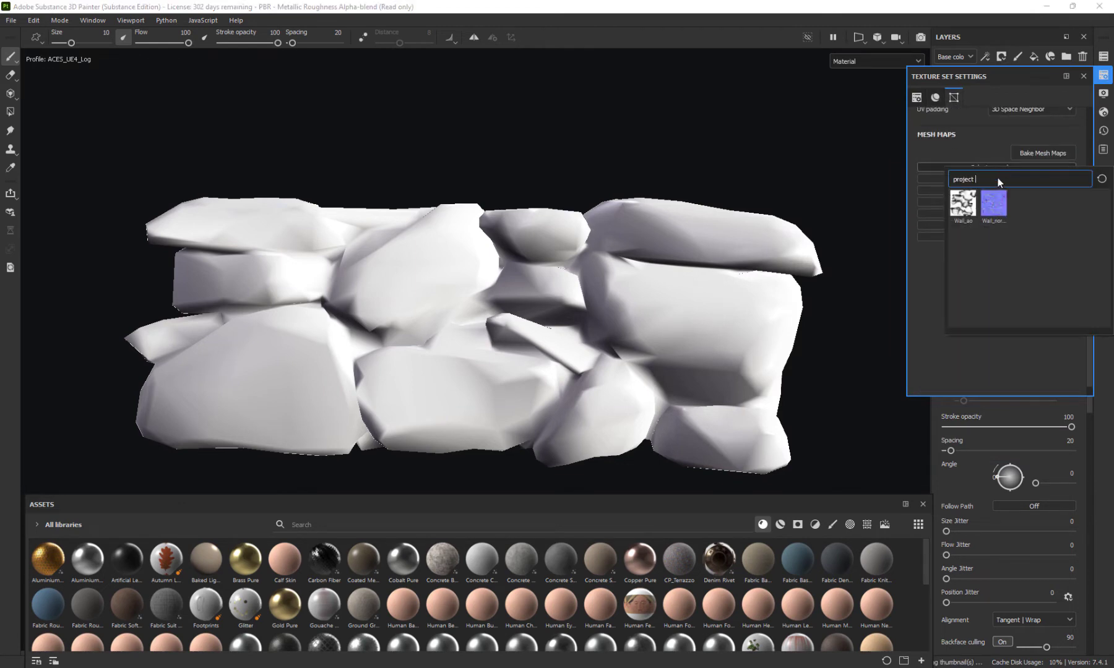
left_click(994, 207)
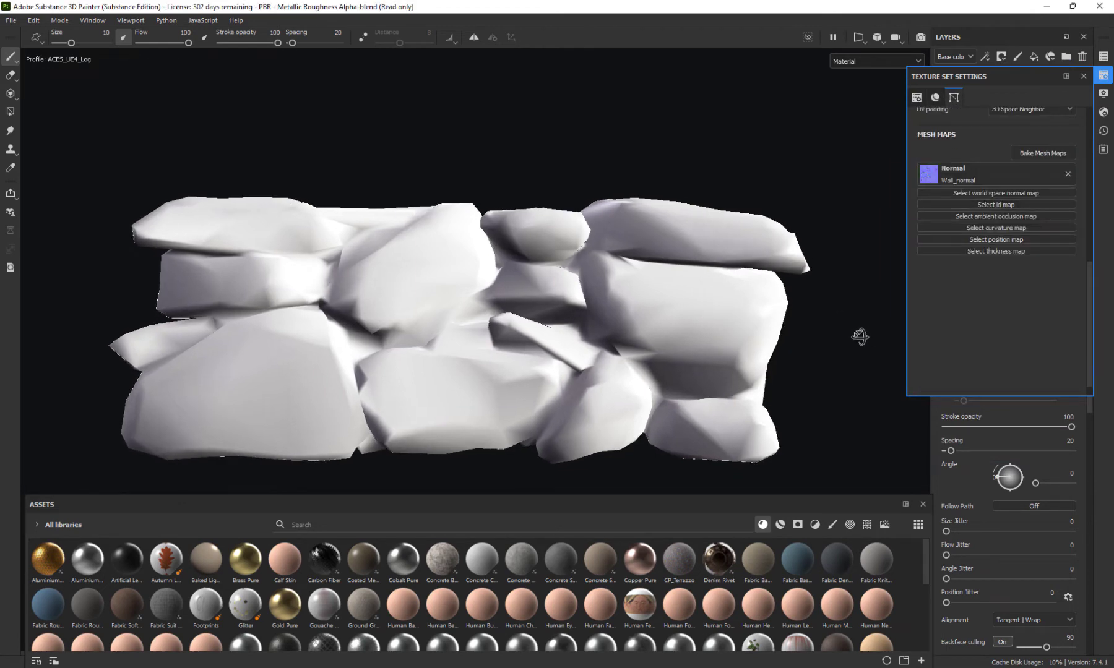
left_click_drag(846, 351, 860, 323, "alt")
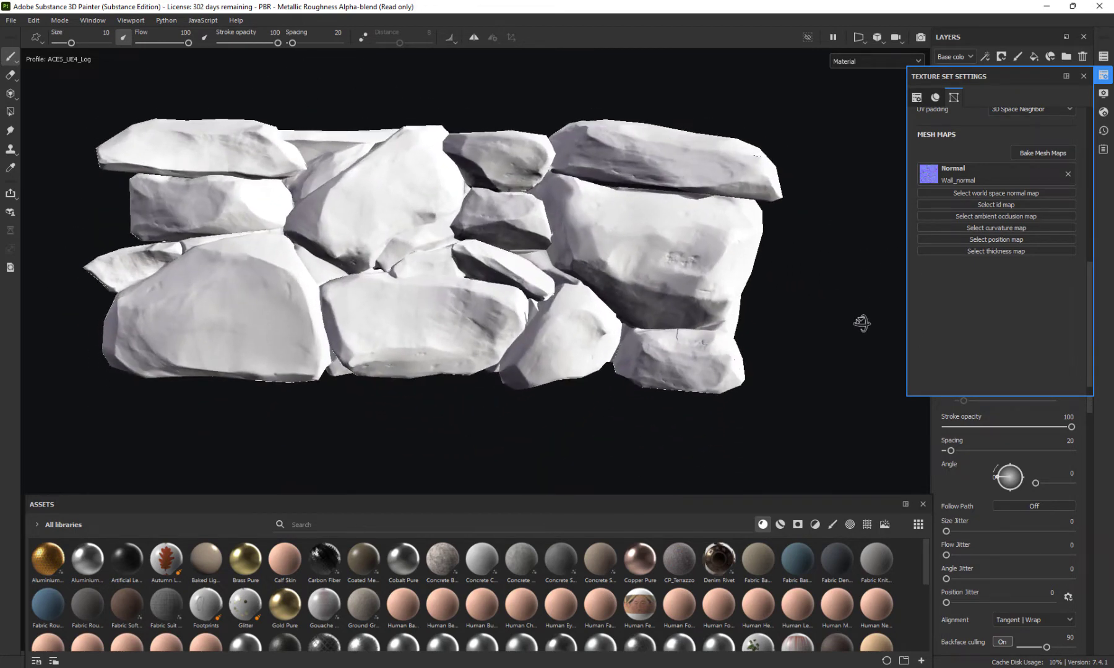
Try Wall_ao as the ambient occlusion mesh map, check the wall with it and clear the slot again
scroll(953, 227, "up", 1)
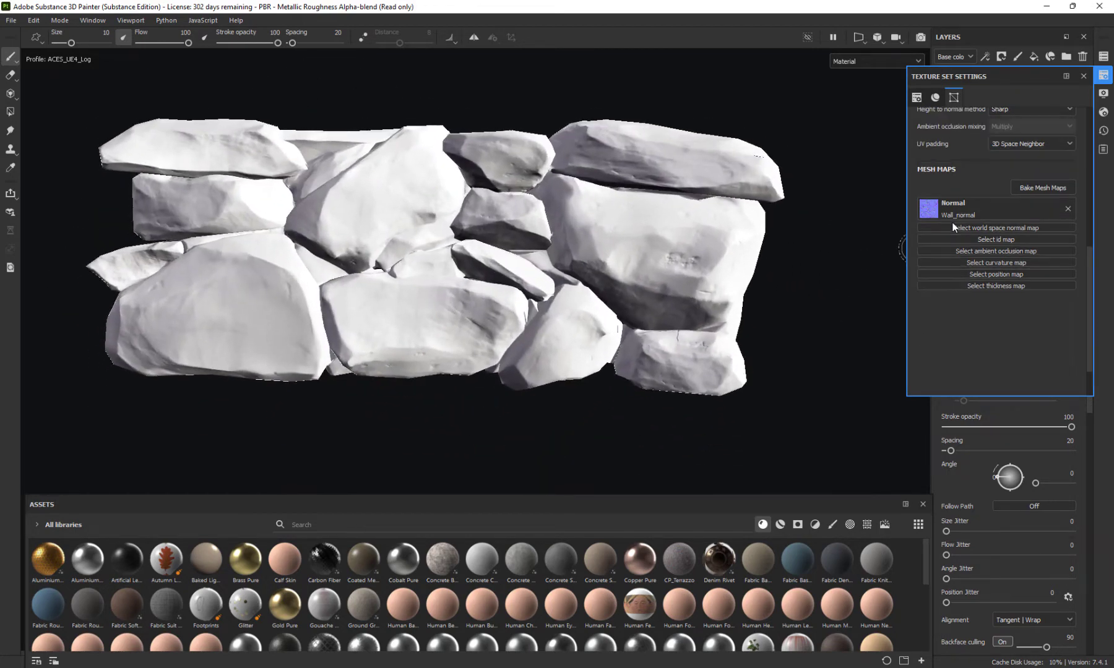
left_click(984, 251)
left_click(961, 290)
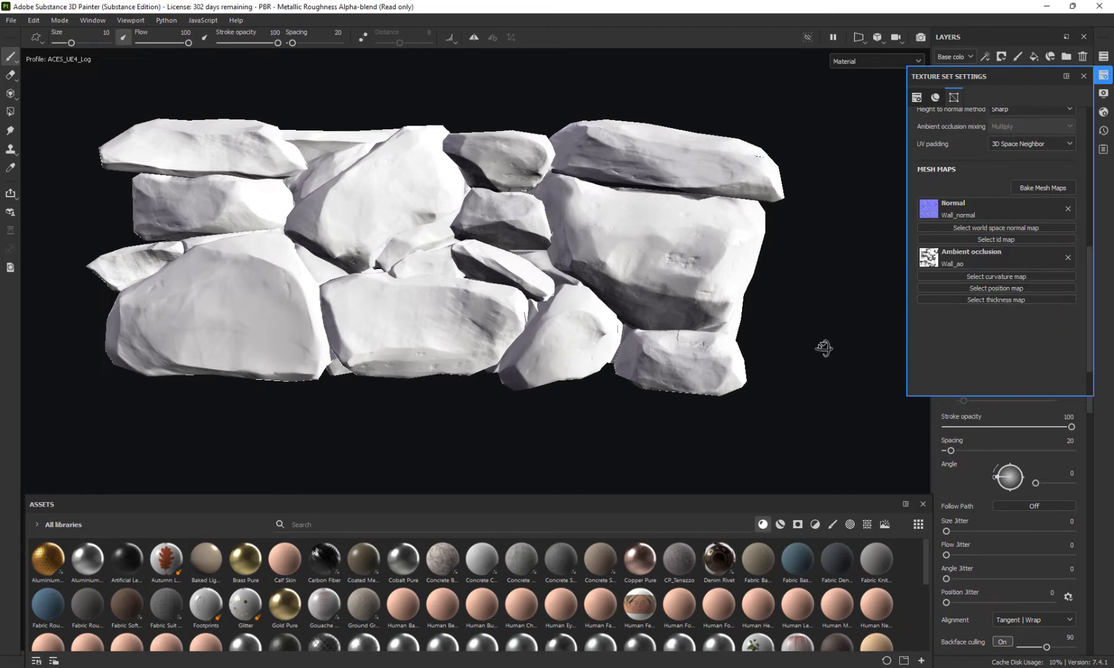
mouse_move(824, 347)
left_mouse_down("alt")
mouse_move(802, 363)
mouse_move(800, 302)
mouse_move(845, 304)
mouse_move(728, 196)
left_mouse_up("alt")
left_click_drag(785, 249, 883, 320, "alt")
left_click(1067, 258)
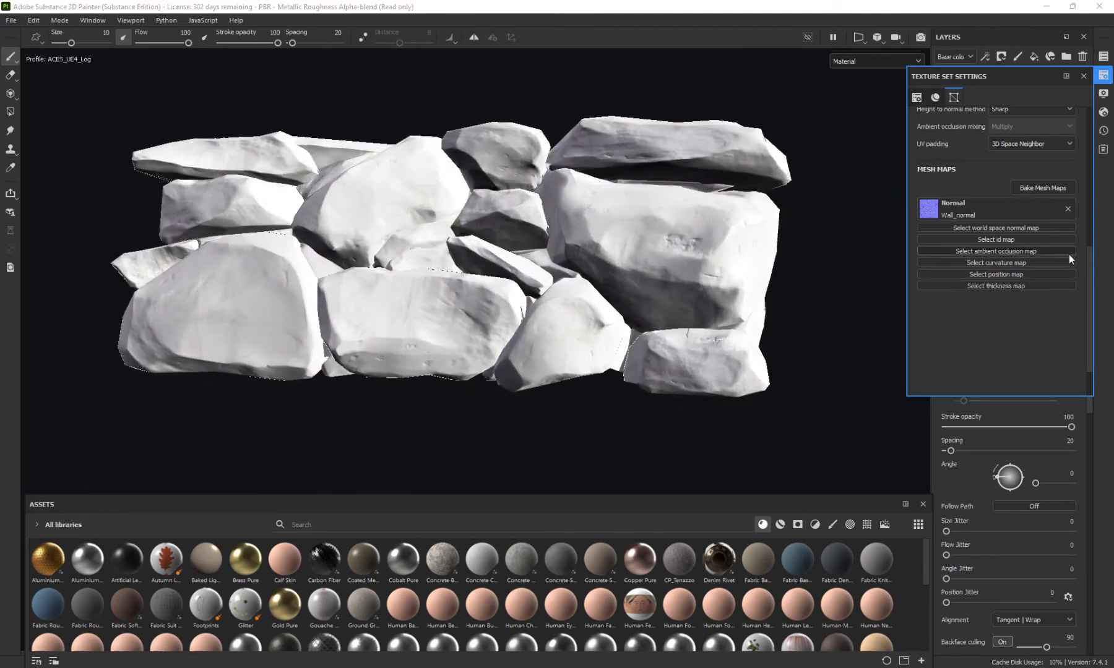
Start a mesh map bake, choose a larger output size and set antialiasing to Subsampling 8x8
left_click(1043, 187)
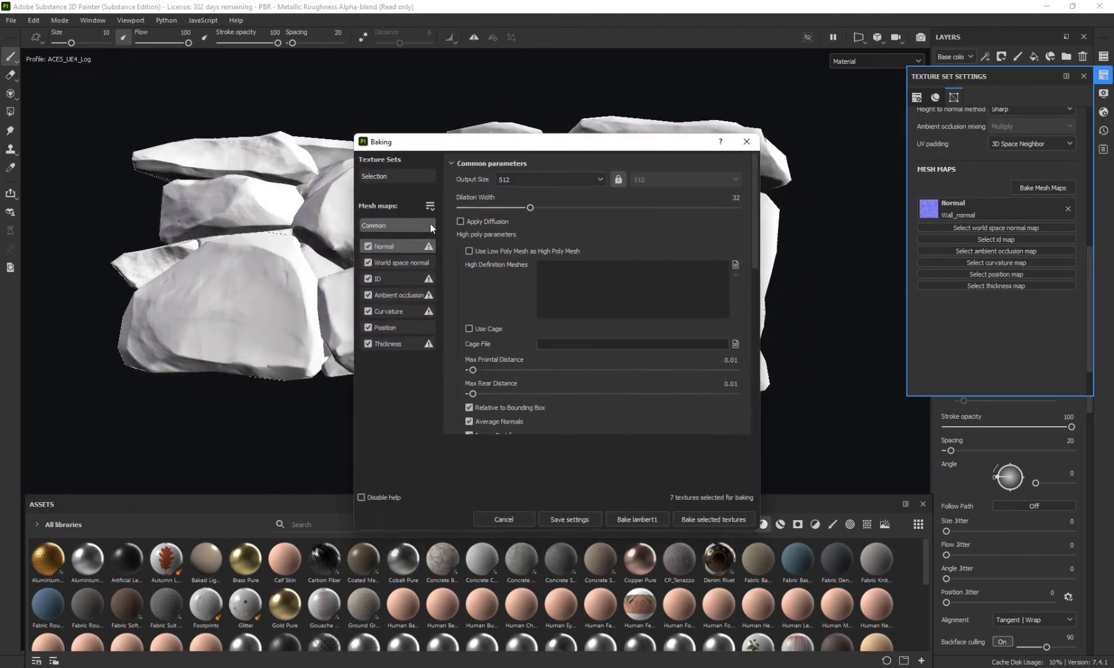
left_click(524, 179)
left_click(524, 265)
scroll(510, 304, "down", 3)
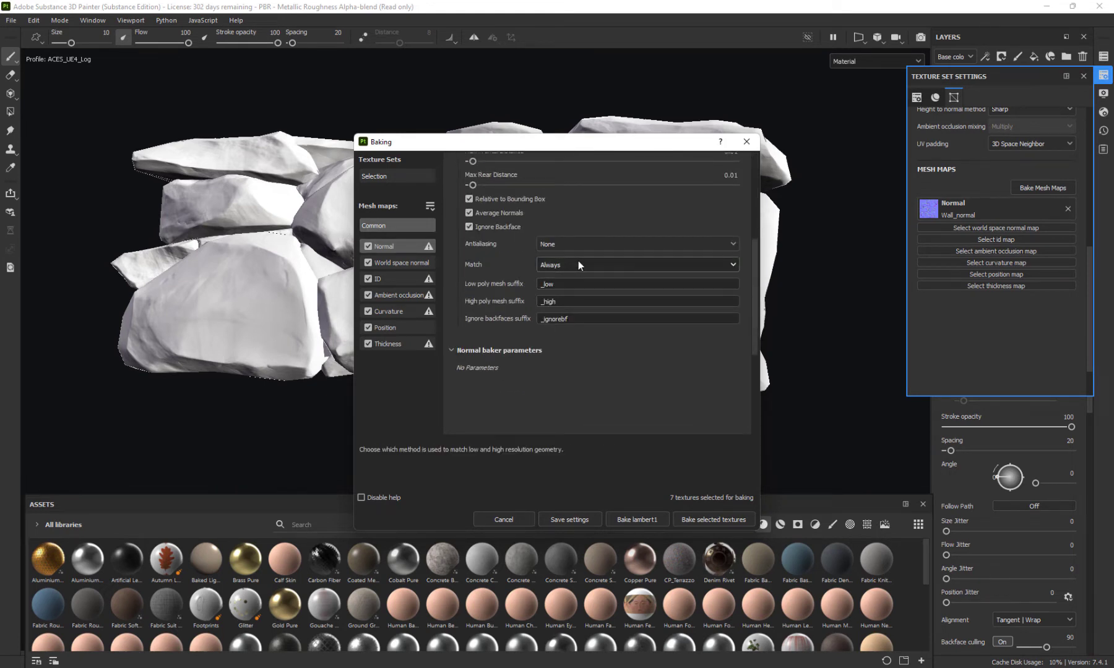
left_click(578, 264)
left_click(573, 249)
left_click(573, 289)
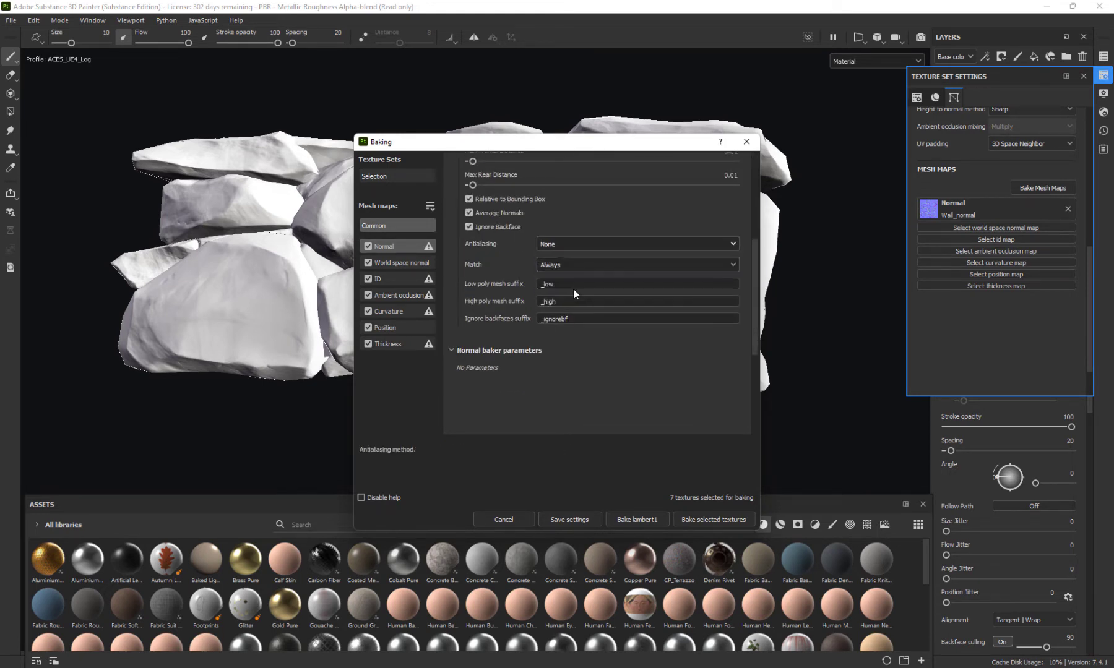
Exclude Normal and ID and bake the world space normal, ambient occlusion, curvature, position and thickness maps
left_click(368, 246)
left_click(421, 280)
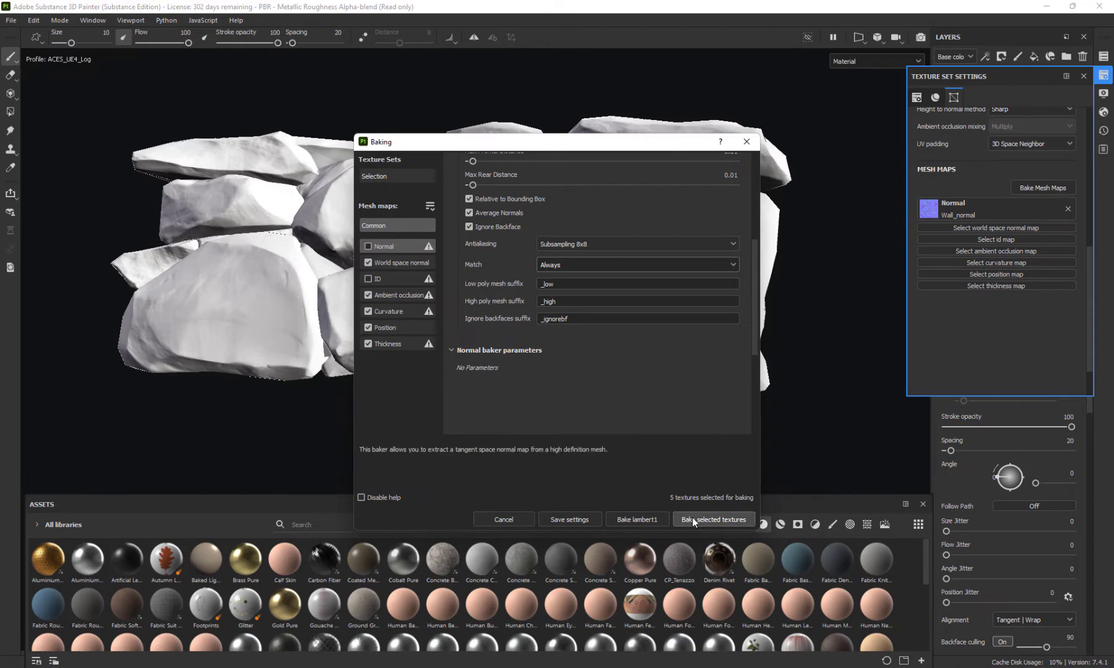
left_click(714, 519)
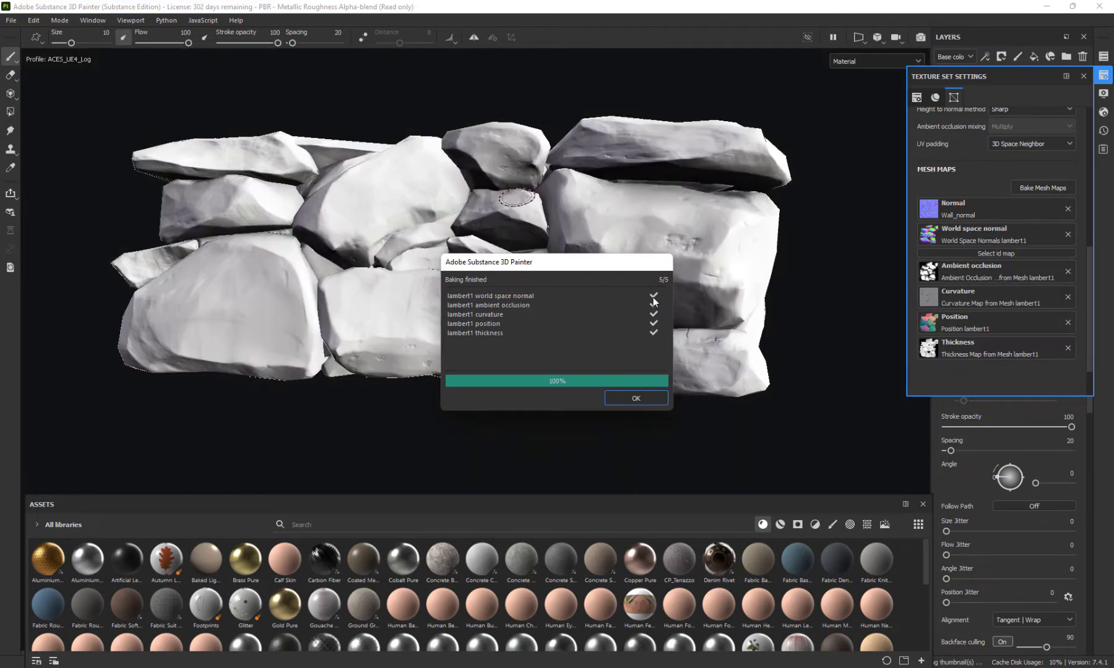
left_click(636, 398)
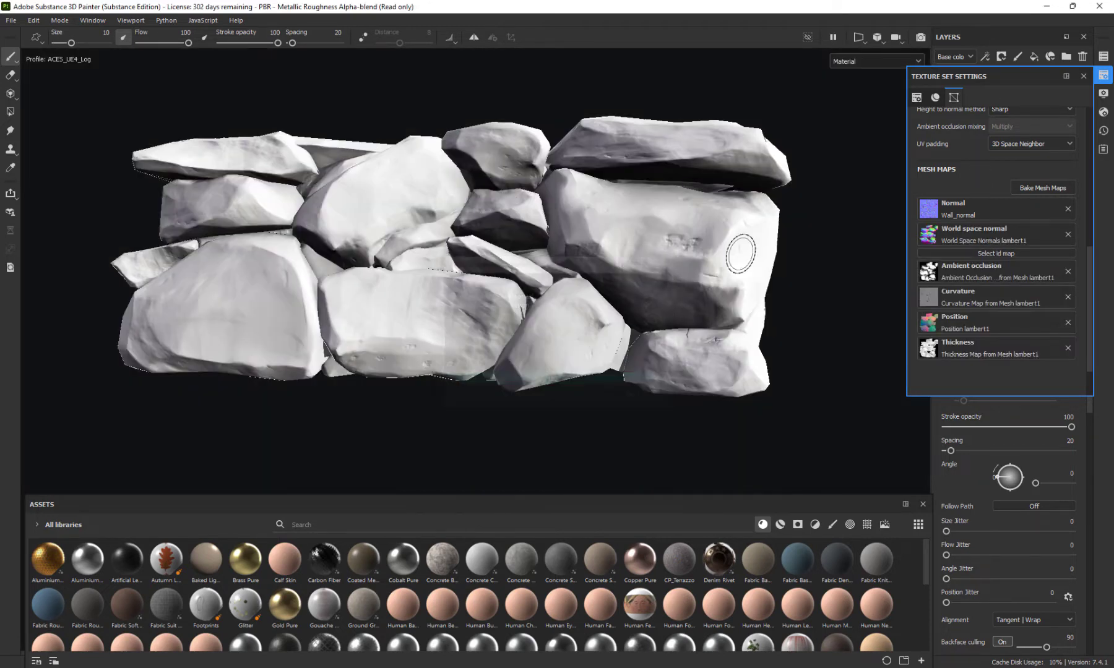
left_click(1083, 76)
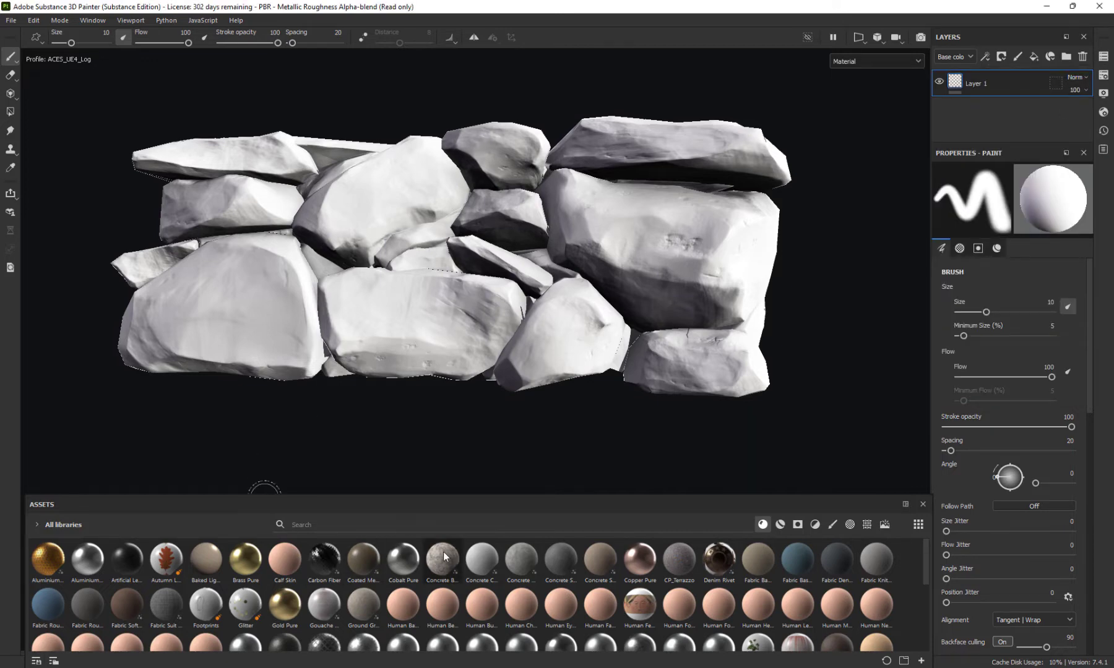
Apply the Concrete Bare material to the wall as a fill layer with its UV scale set to 1.57
left_click_drag(444, 556, 488, 380)
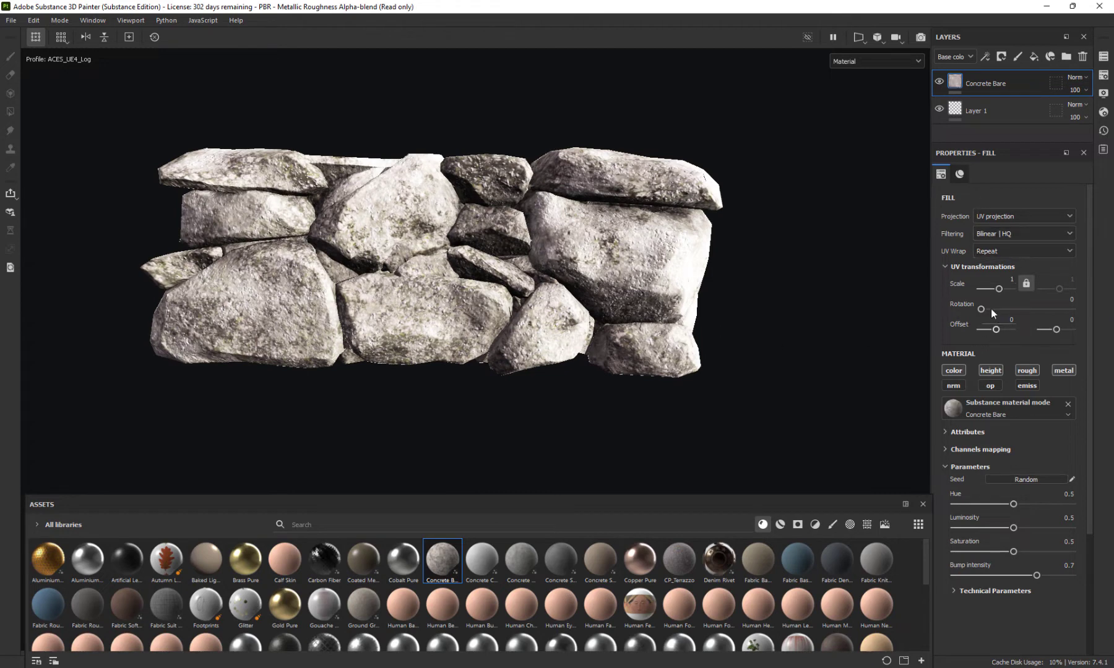
left_click_drag(998, 291, 1000, 290)
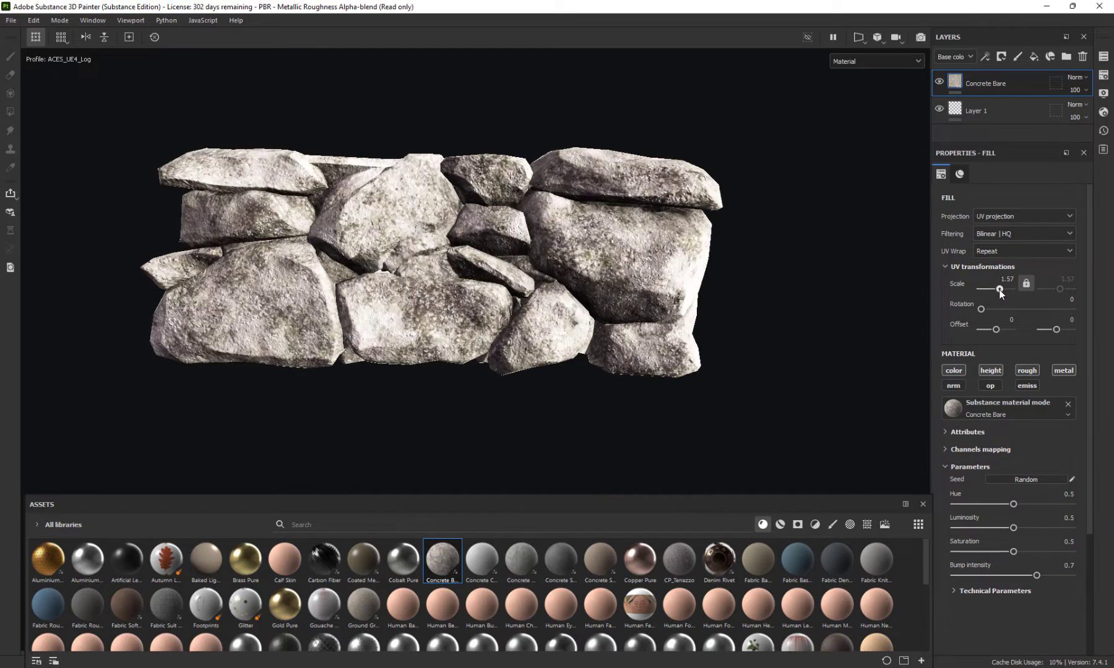
mouse_move(698, 347)
left_mouse_down("alt")
mouse_move(743, 380)
mouse_move(708, 316)
mouse_move(691, 330)
mouse_move(723, 313)
mouse_move(895, 335)
mouse_move(762, 455)
mouse_move(720, 366)
mouse_move(691, 390)
mouse_move(684, 368)
mouse_move(776, 313)
mouse_move(776, 354)
mouse_move(723, 333)
mouse_move(712, 340)
left_mouse_up("alt")
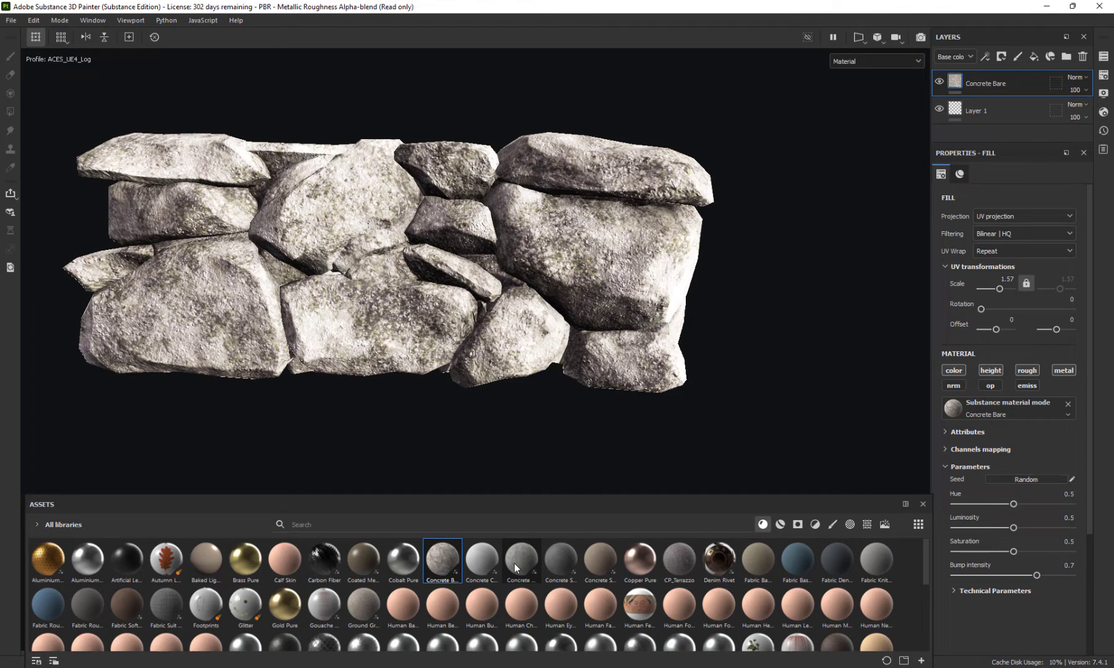
Add the Concrete Dusty material as a fill layer above Concrete Bare
left_click_drag(514, 563, 981, 73)
left_click_drag(793, 284, 796, 314, "alt")
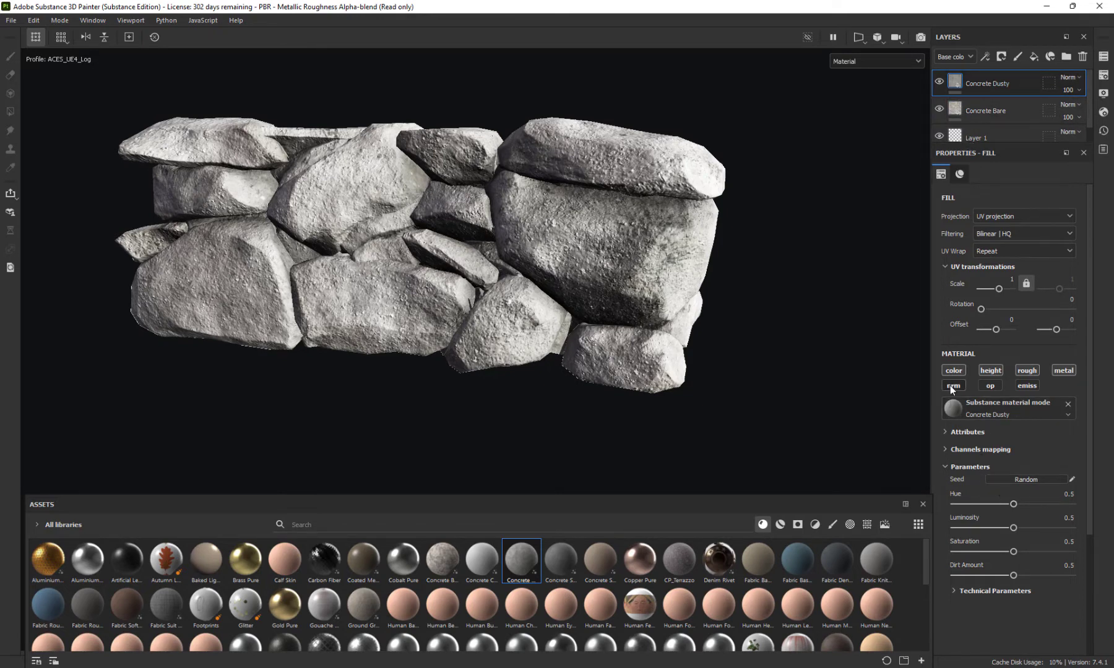
Examine the Concrete Dusty fill's material channels, parameters, attributes and channels mapping, and its look on the wall
scroll(1045, 506, "down", 5)
scroll(1031, 497, "up", 5)
scroll(1031, 498, "down", 1)
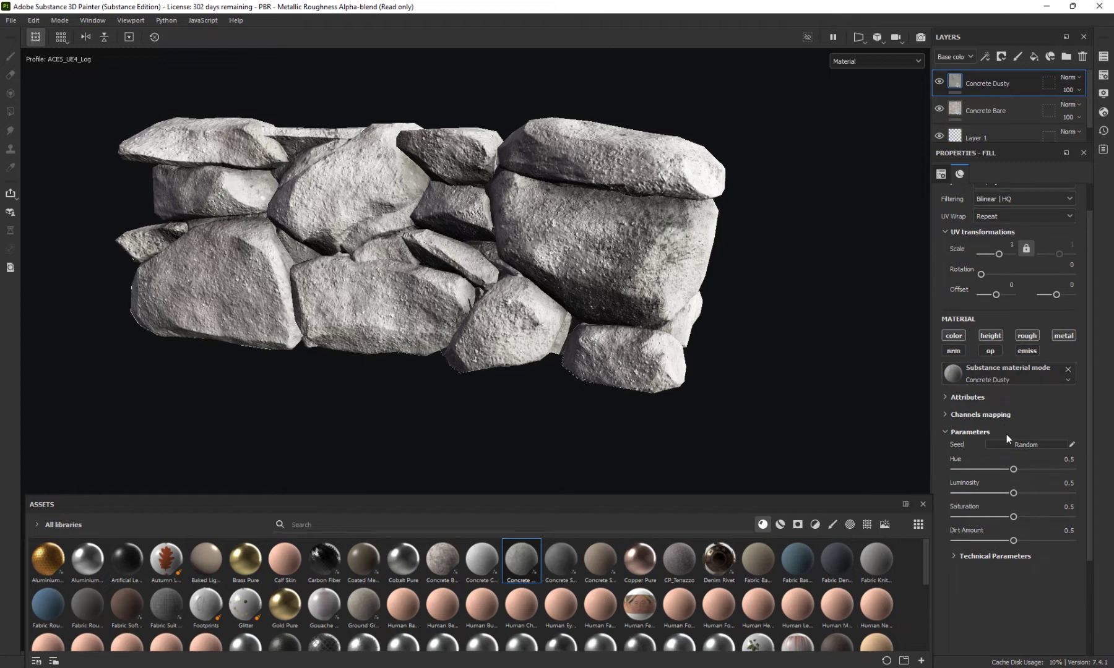
scroll(1012, 377, "up", 1)
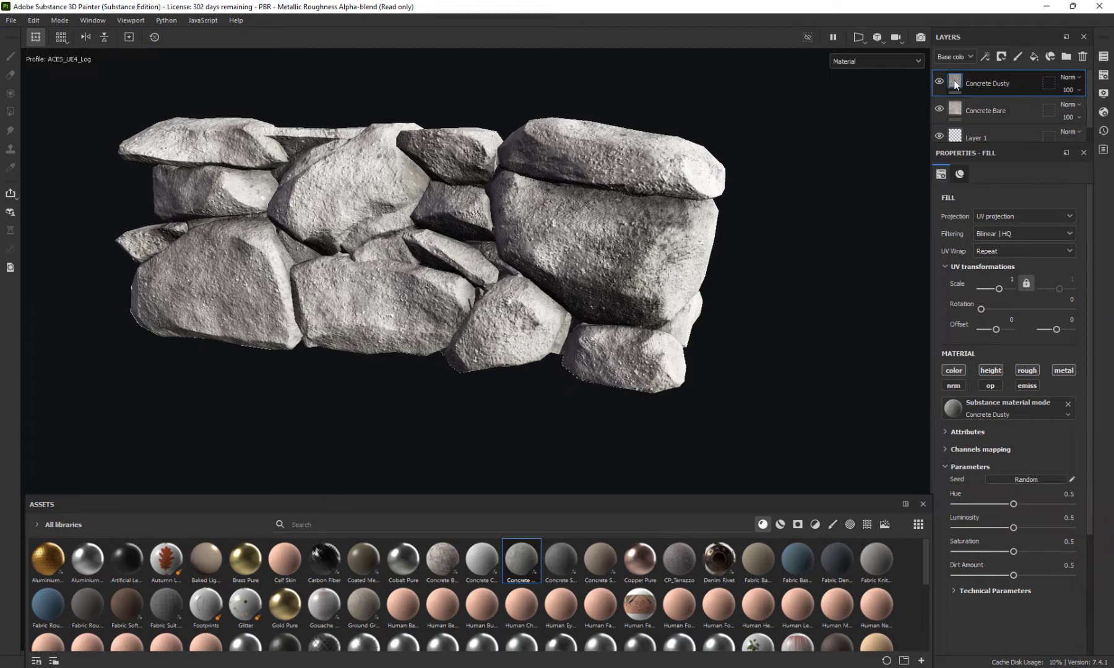
mouse_move(500, 383)
left_mouse_down("alt")
mouse_move(537, 373)
mouse_move(540, 357)
left_mouse_up("alt")
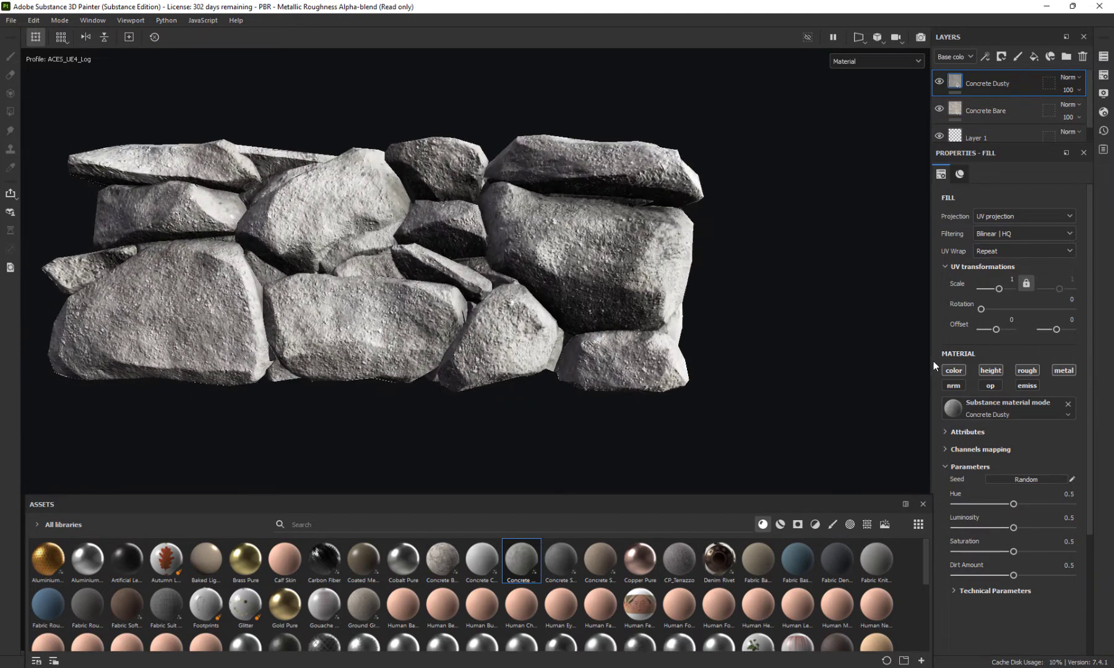
left_click(1006, 416)
left_click(947, 432)
scroll(943, 439, "down", 2)
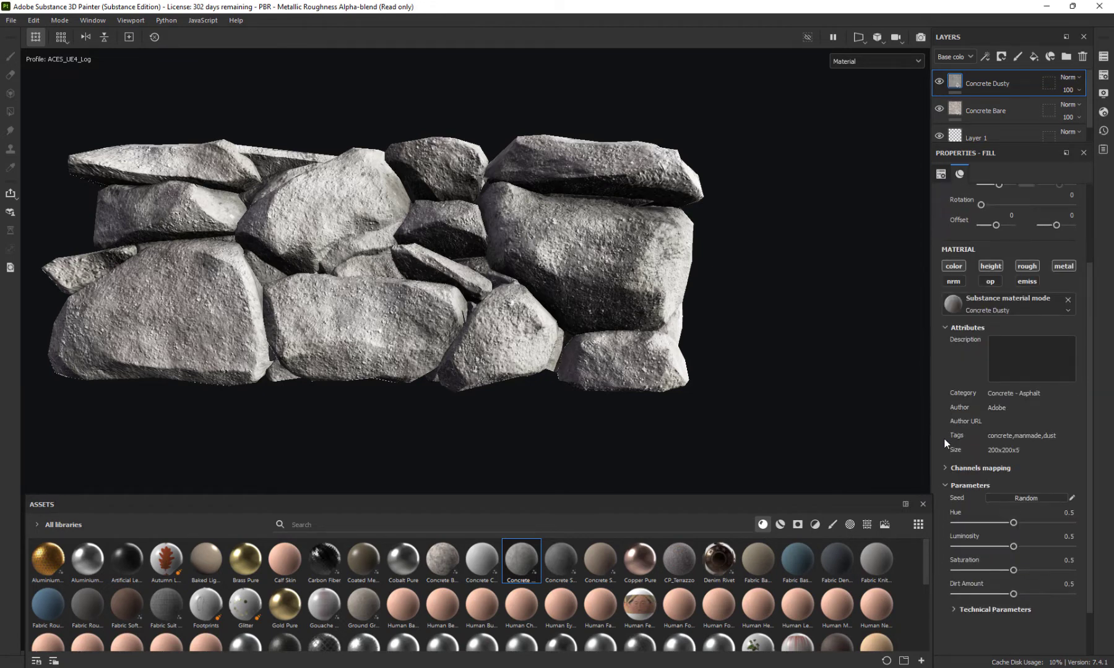
left_click(944, 468)
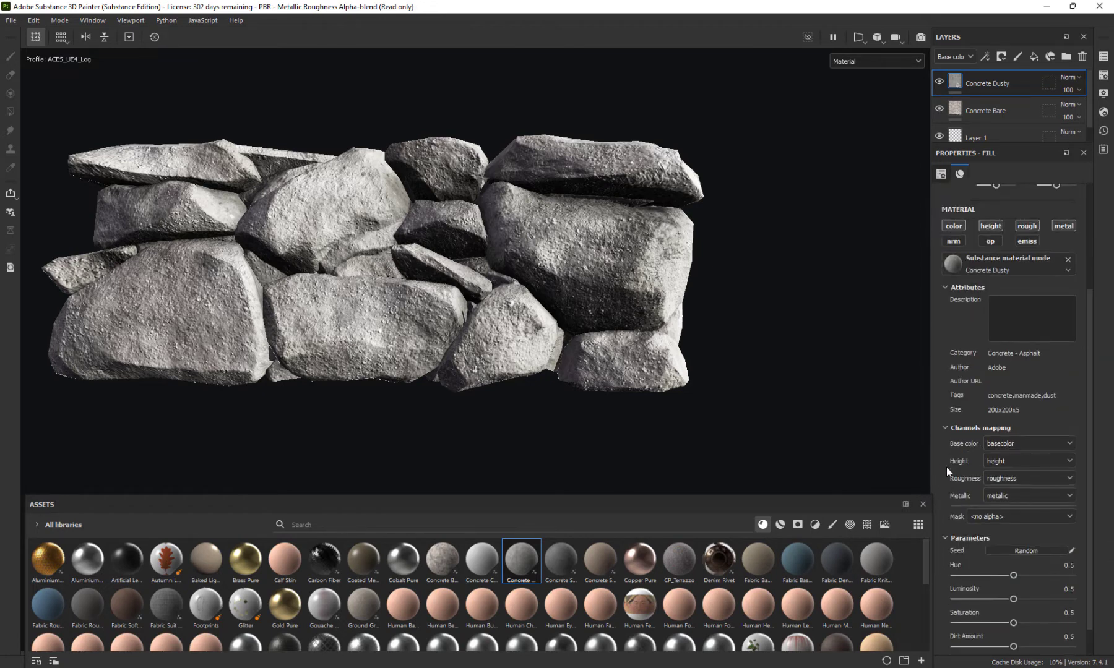
scroll(988, 289, "up", 2)
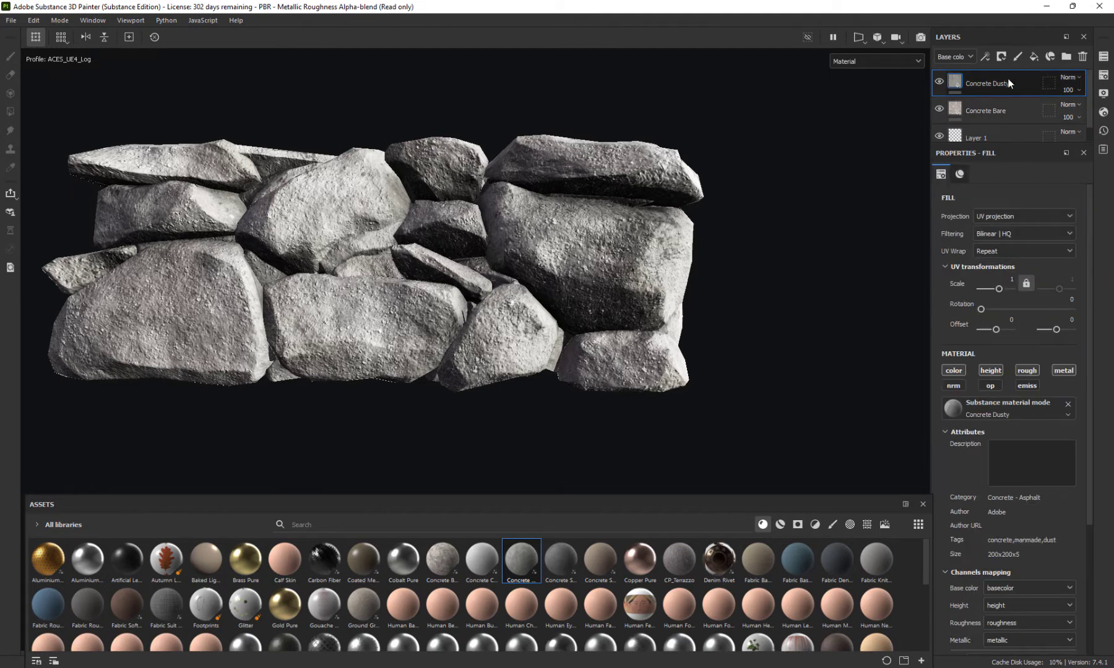
Delete the Concrete Dusty layer and browse the rest of the material library
key("Delete")
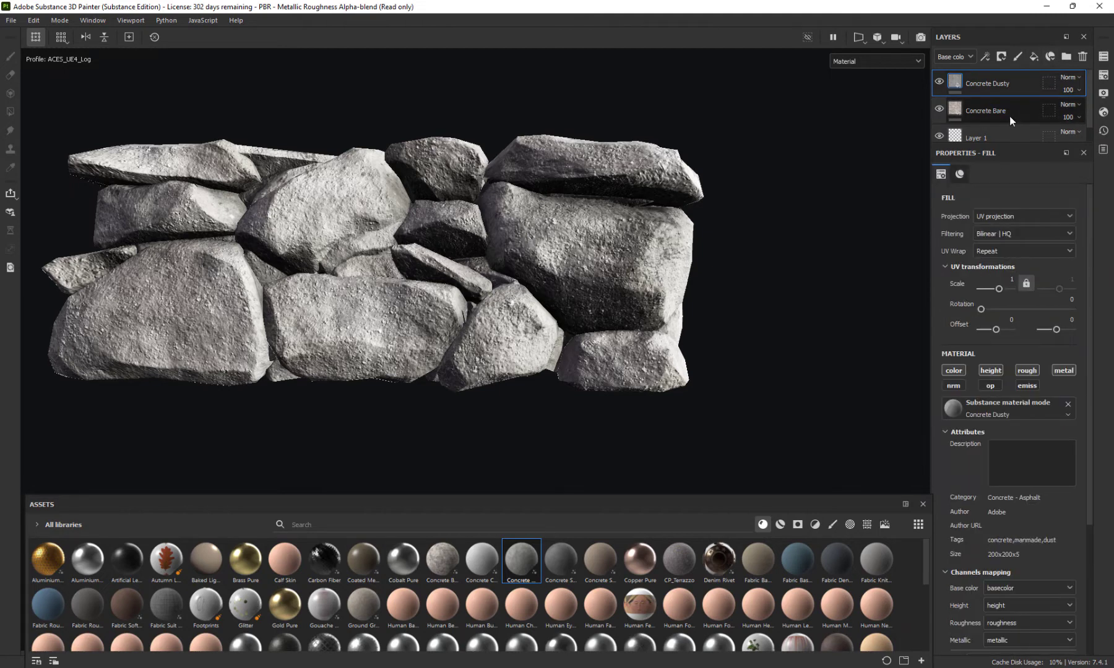
middle_click_drag(530, 431, 532, 412, "alt")
scroll(518, 436, "down", 3)
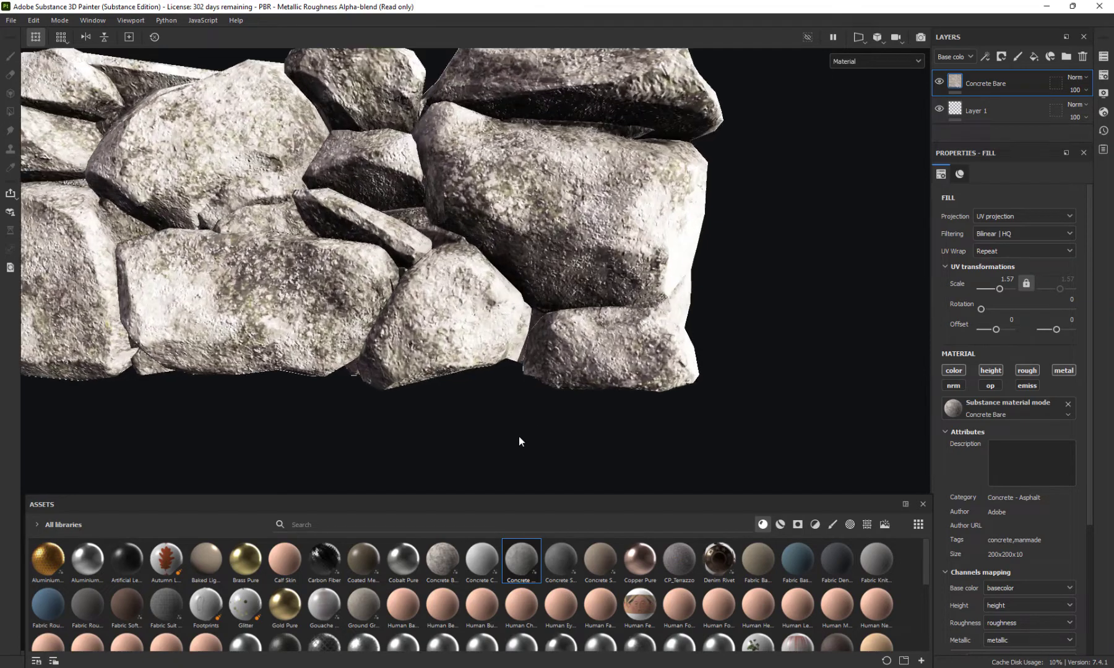
scroll(371, 542, "down", 5)
scroll(454, 413, "down", 2)
scroll(509, 372, "up", 3)
scroll(525, 313, "down", 7)
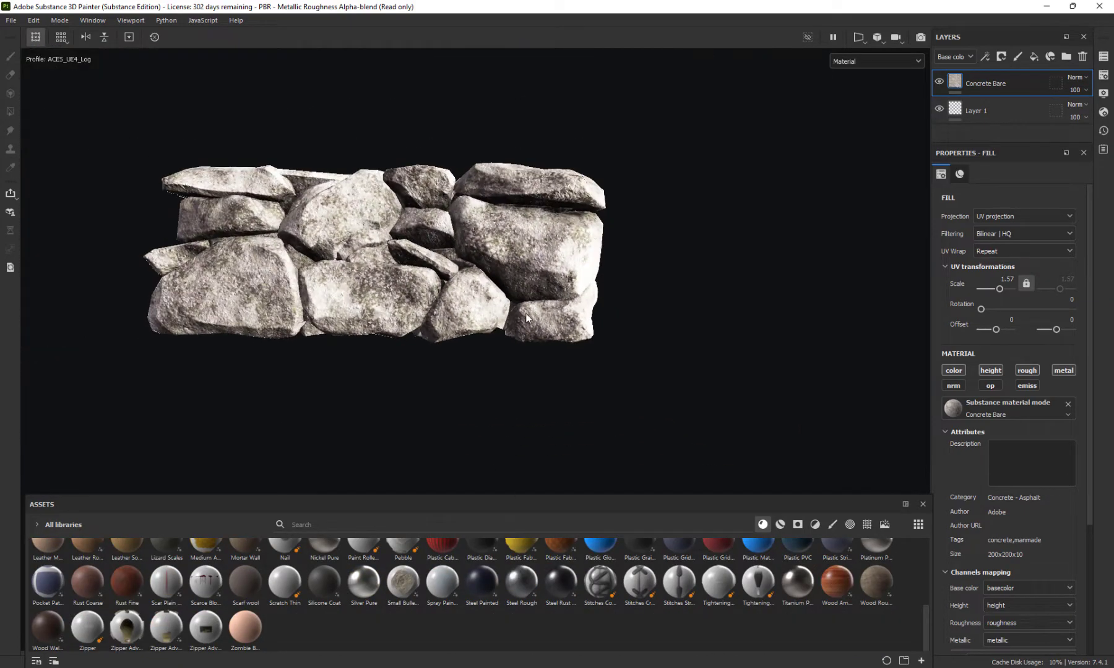
Add a fill layer above Concrete Bare and set its base color to the dark brown 5A4026
scroll(525, 313, "up", 2)
left_click_drag(577, 281, 495, 271, "alt")
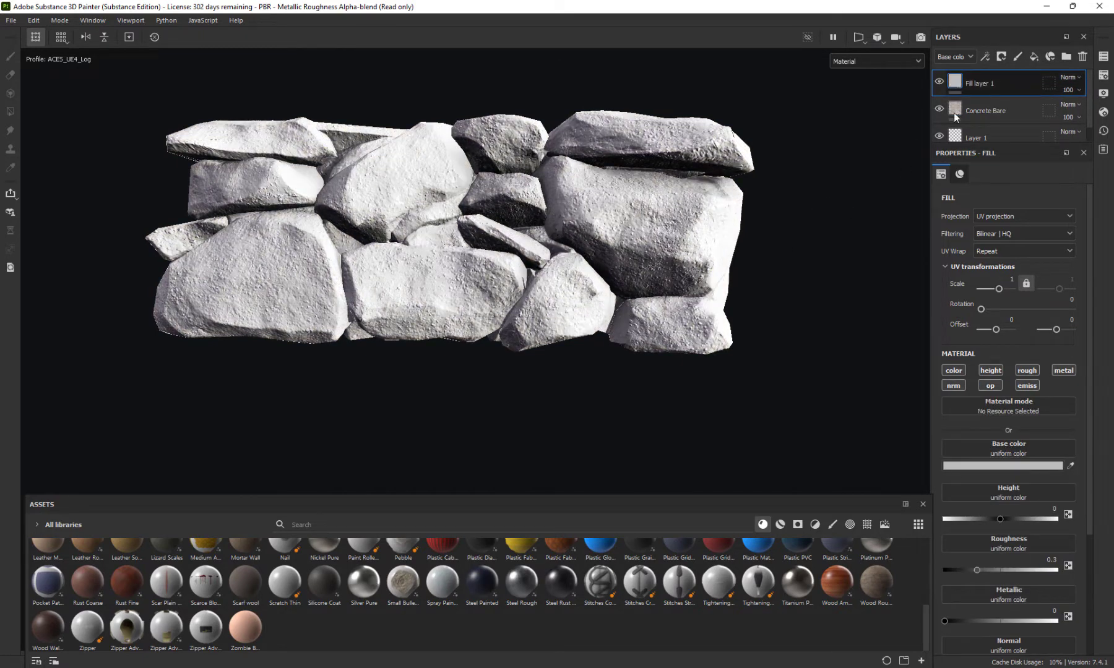
left_click(979, 466)
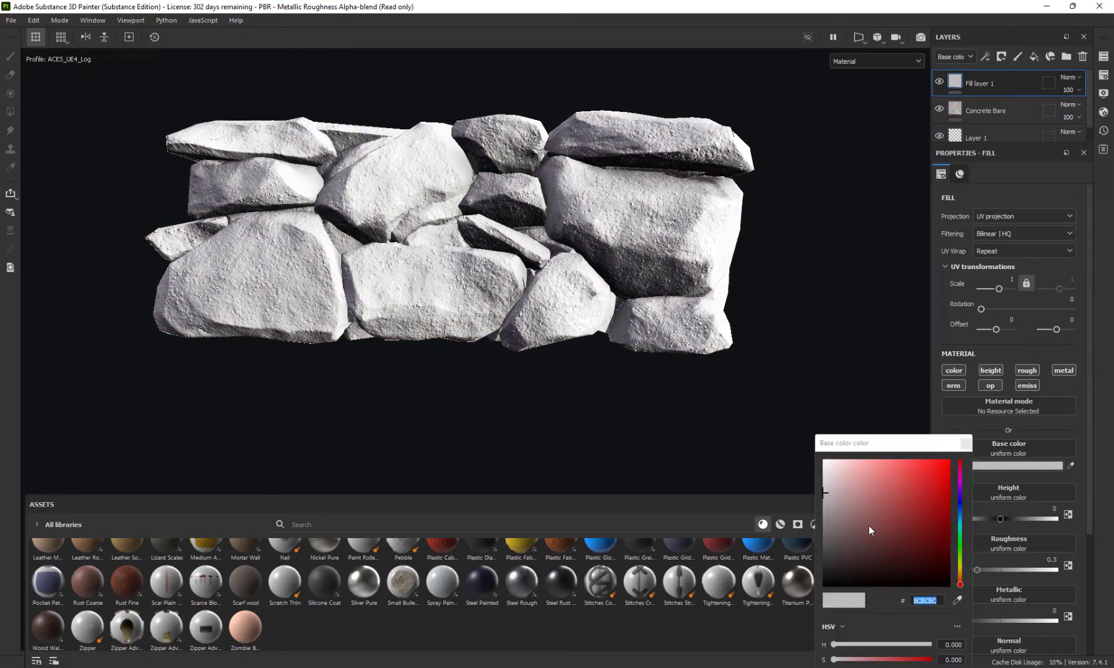
left_click(959, 569)
mouse_move(895, 546)
left_mouse_down()
mouse_move(911, 533)
mouse_move(951, 548)
mouse_move(895, 541)
left_mouse_up()
scroll(570, 347, "up", 3)
left_click(959, 576)
left_click(910, 521)
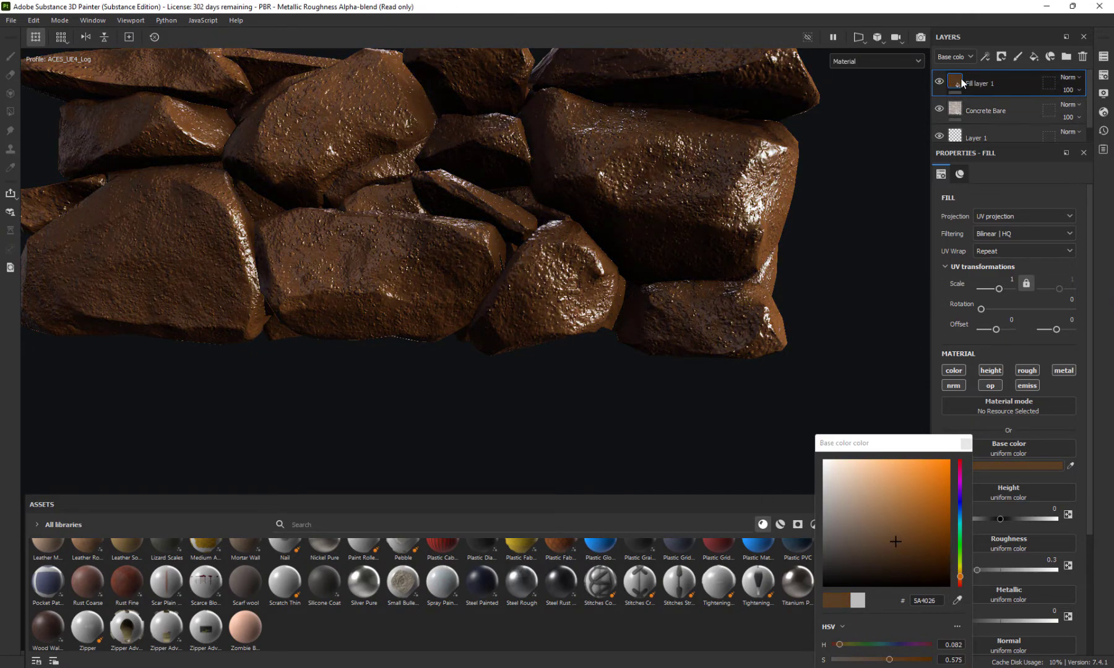
Give the brown fill layer a black mask and apply the Sand smart mask to it
left_click(1001, 56)
left_click(1026, 87)
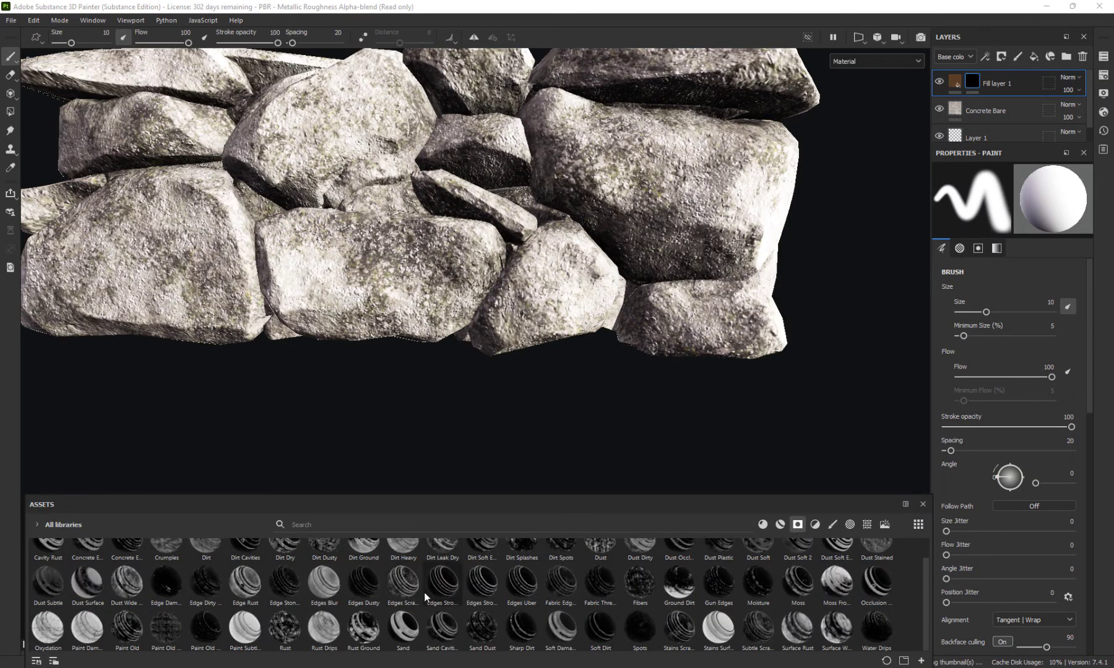
left_click_drag(403, 628, 973, 85)
mouse_move(449, 269)
left_mouse_down("alt")
mouse_move(409, 352)
mouse_move(591, 358)
mouse_move(453, 341)
left_mouse_up("alt")
scroll(571, 358, "down", 4)
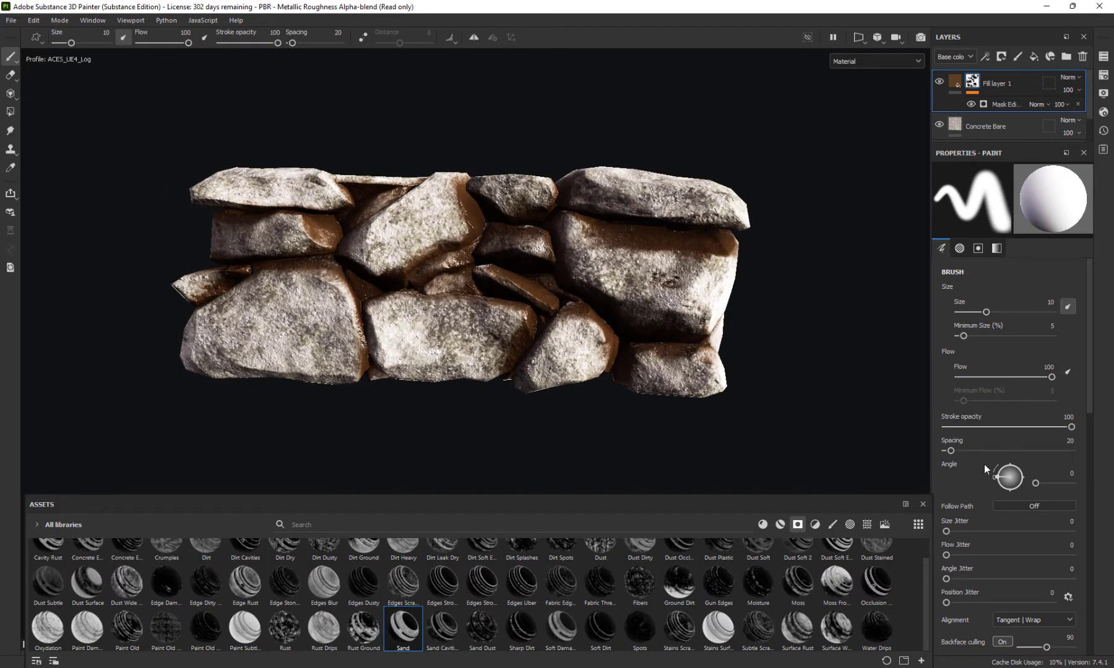
Set the brown layer's Mask Editor generator to global balance 0.68, global blur 7.09 and global contrast 0.13
scroll(965, 502, "down", 3)
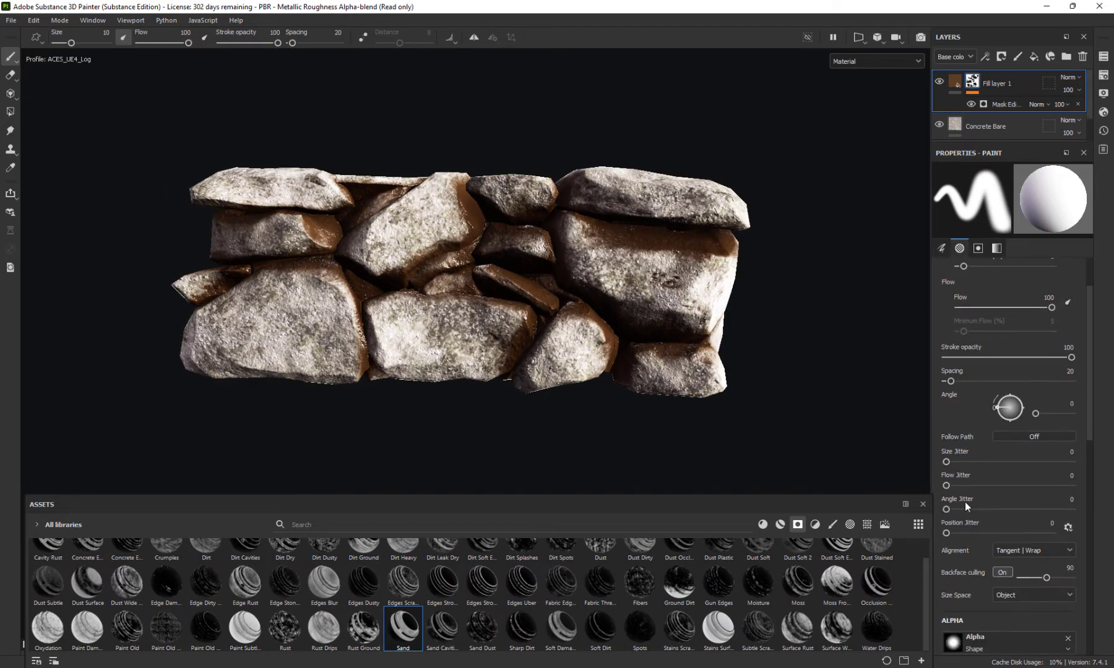
left_click(1007, 106)
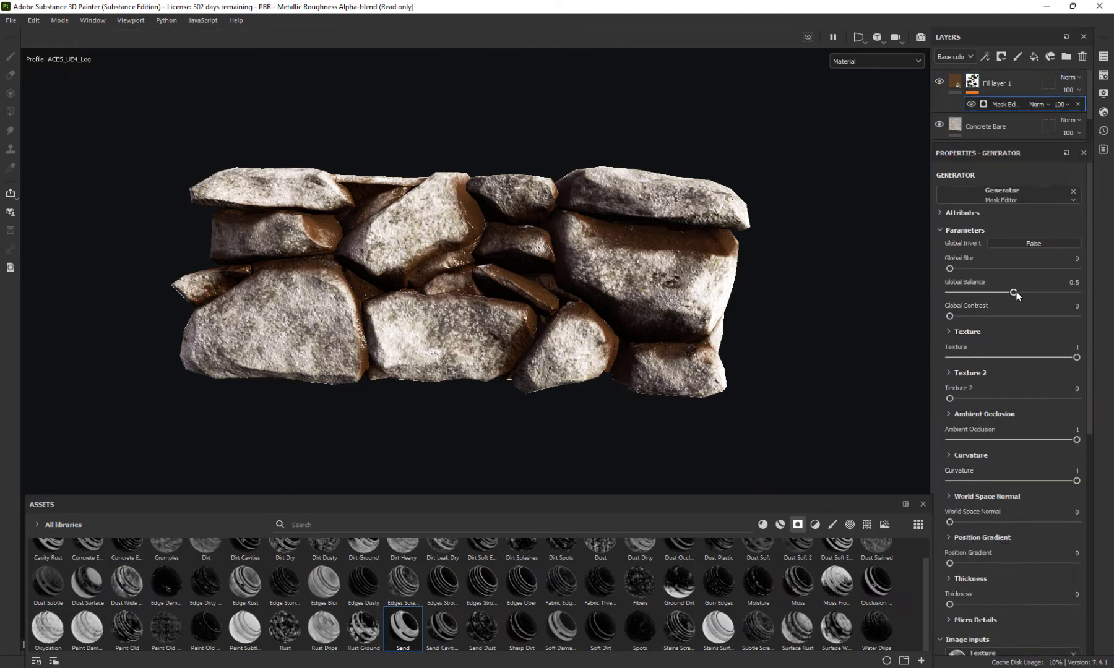
left_click_drag(1015, 291, 1036, 307)
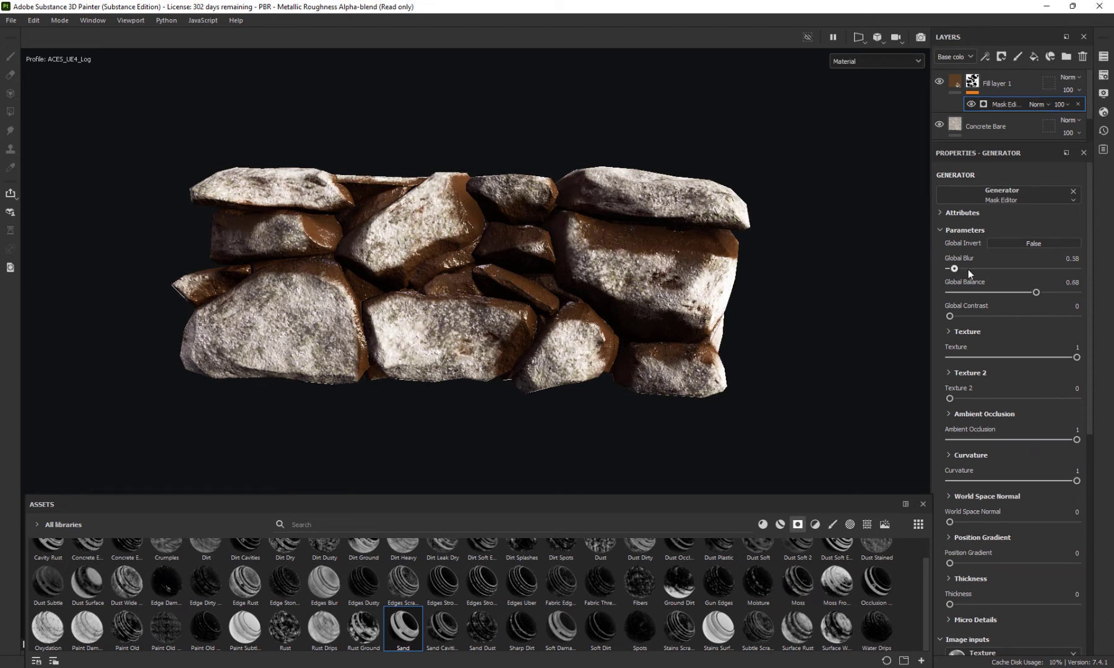
left_click_drag(968, 269, 1010, 272)
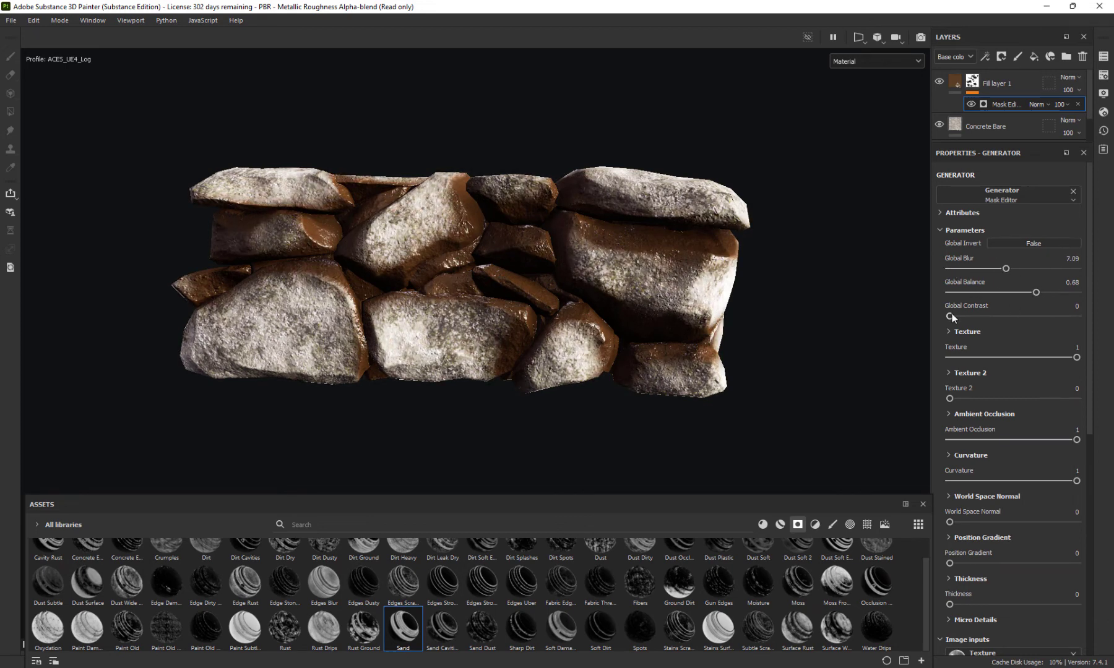
mouse_move(958, 315)
left_mouse_down()
mouse_move(1016, 322)
mouse_move(968, 326)
left_mouse_up()
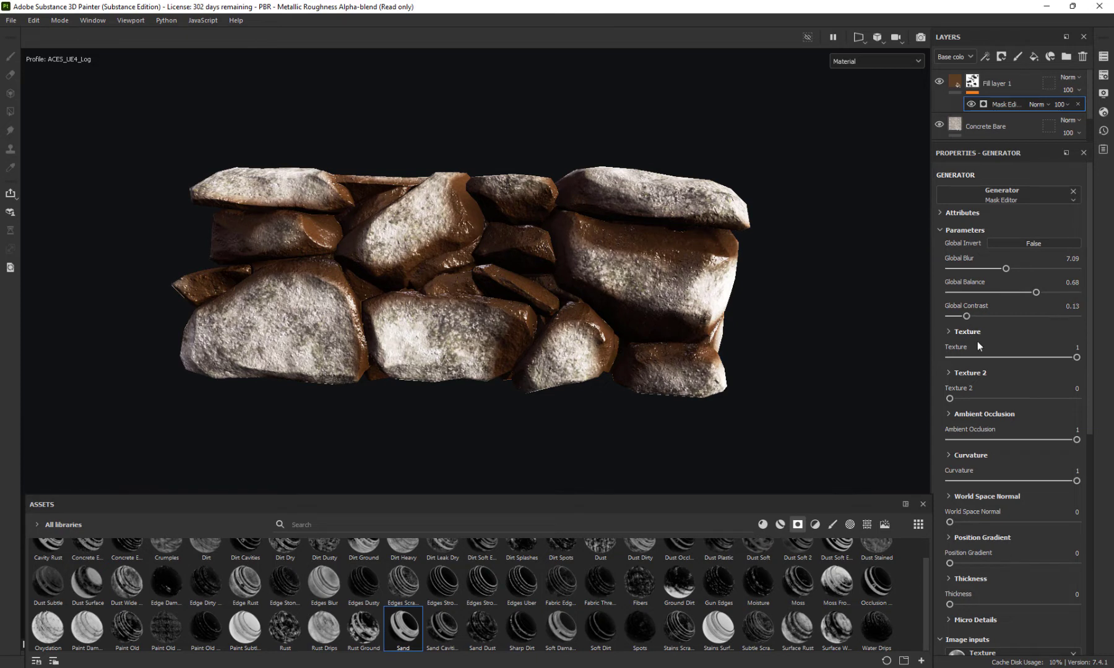
Set the Mask Editor's Texture to 0.03, Texture 2 to 0.53, Ambient Occlusion to 0.24 and Curvature to 0.68
mouse_move(1044, 358)
left_mouse_down()
mouse_move(959, 361)
mouse_move(1040, 358)
left_mouse_up()
left_click_drag(949, 399, 952, 357)
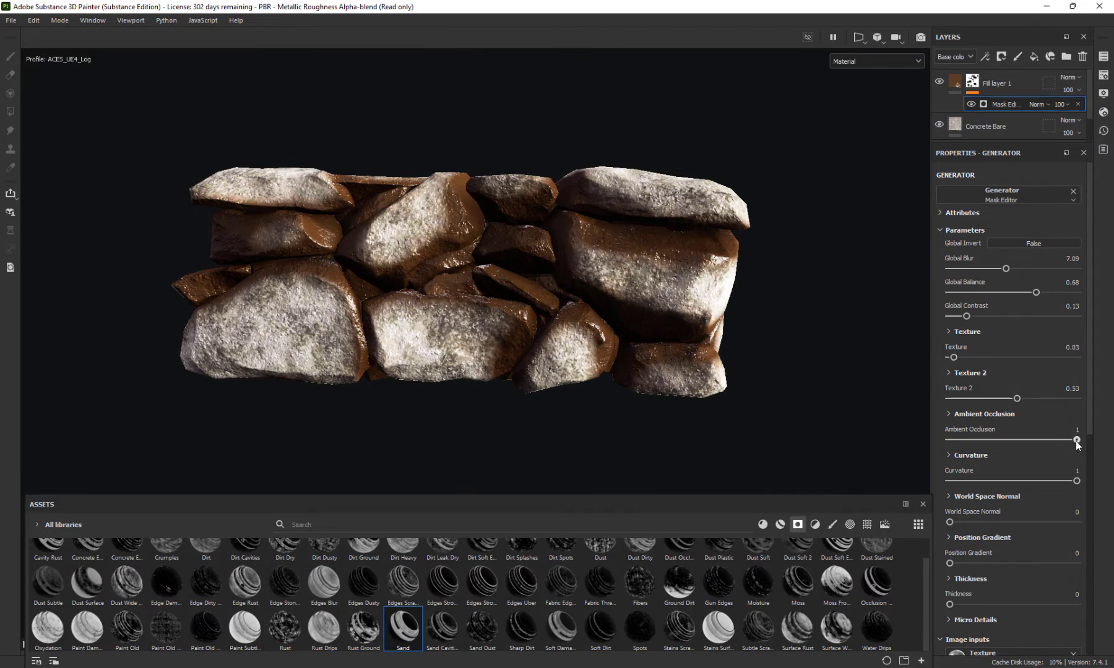
left_click_drag(1077, 441, 981, 440)
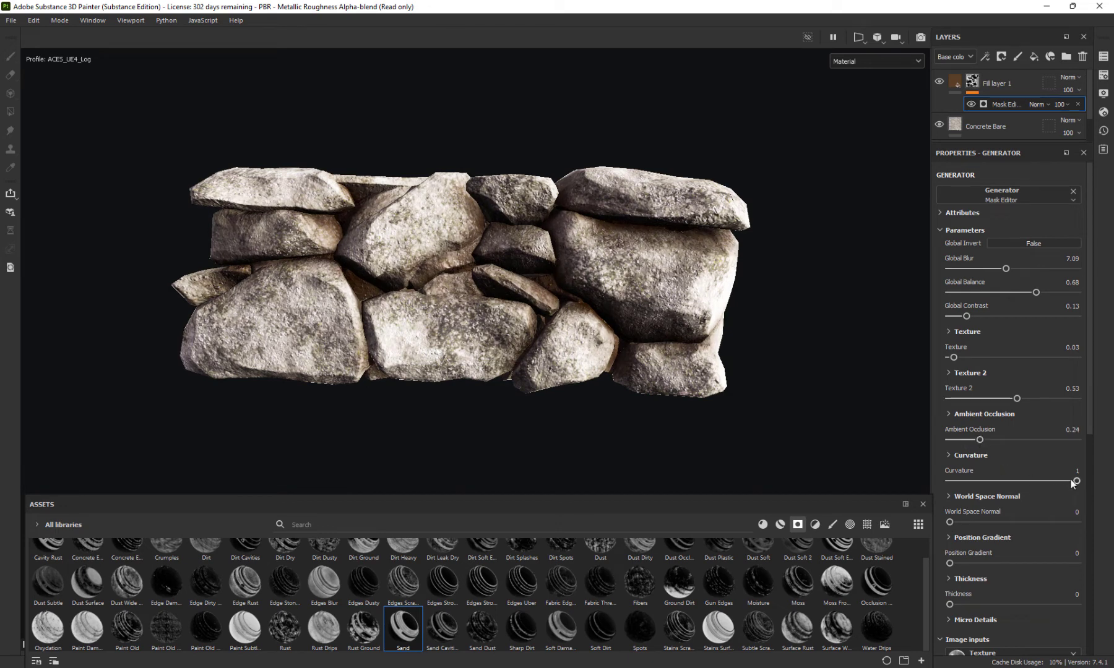
left_click_drag(1075, 481, 1037, 472)
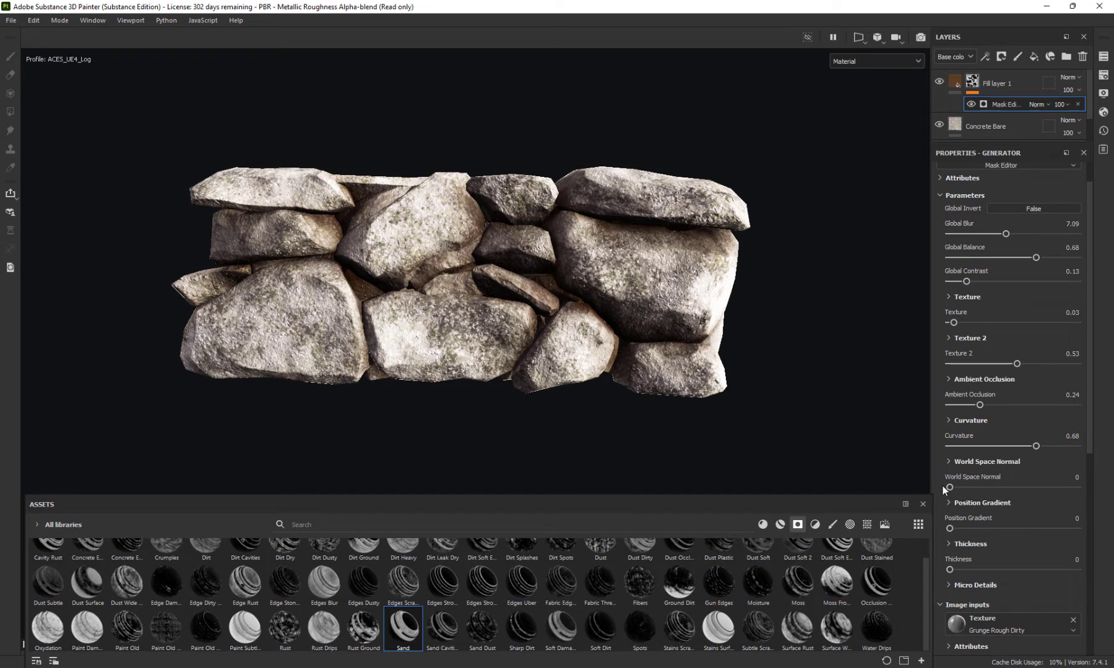
scroll(943, 506, "down", 3)
scroll(536, 280, "down", 1)
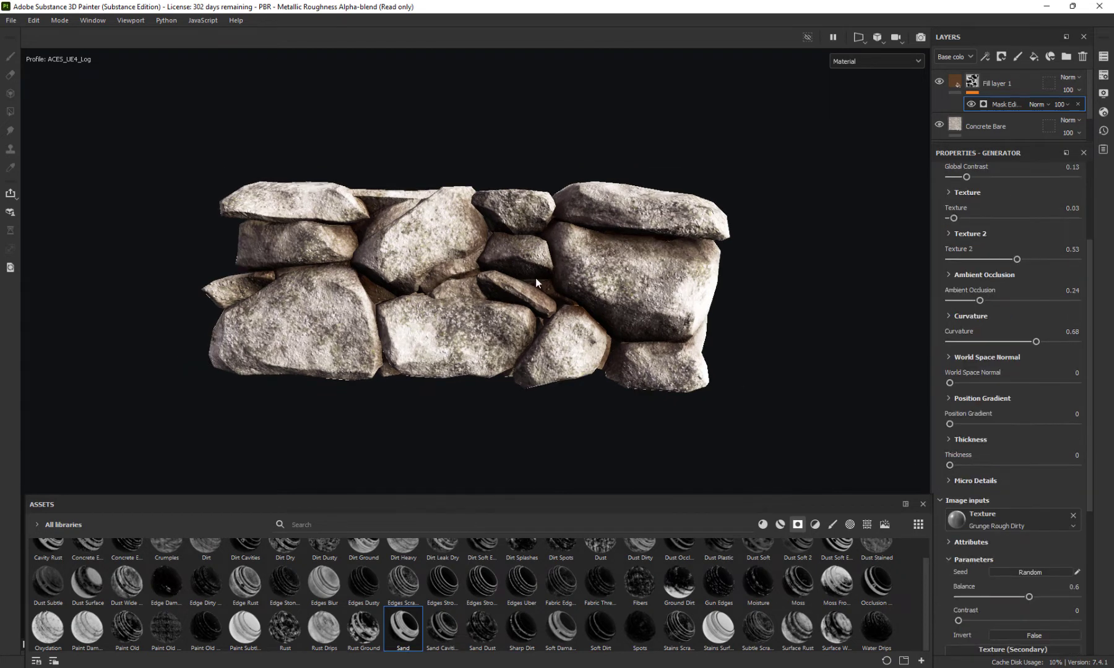
left_click_drag(461, 281, 483, 305, "alt")
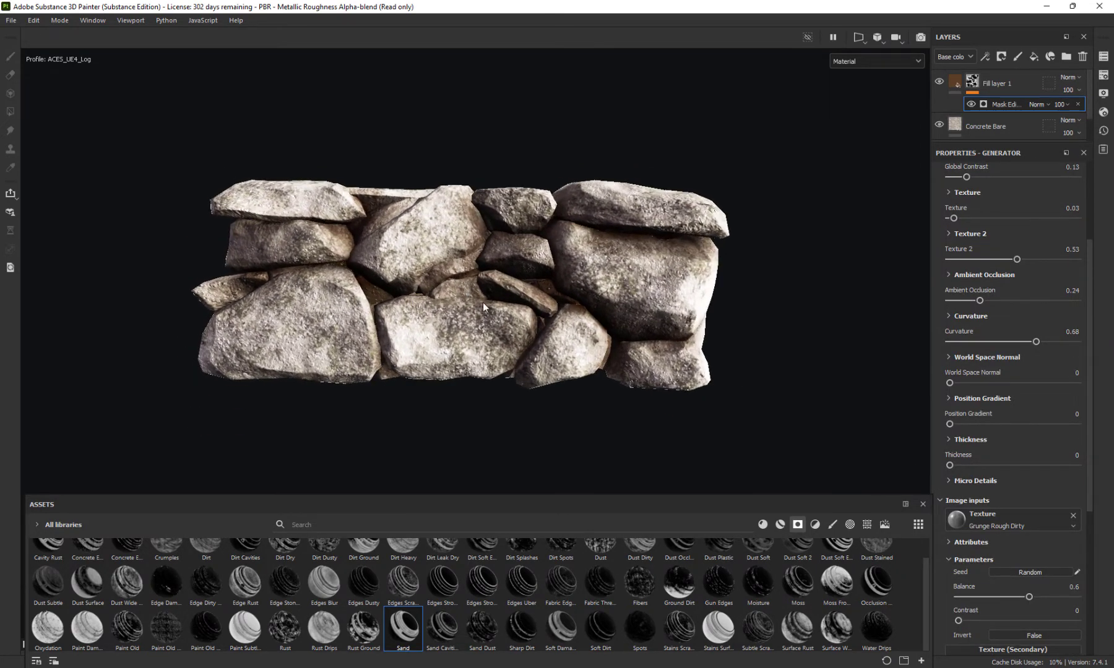
Add a second fill layer with a black mask and apply the edges smart mask listed just before Edges Uber
left_click(1034, 58)
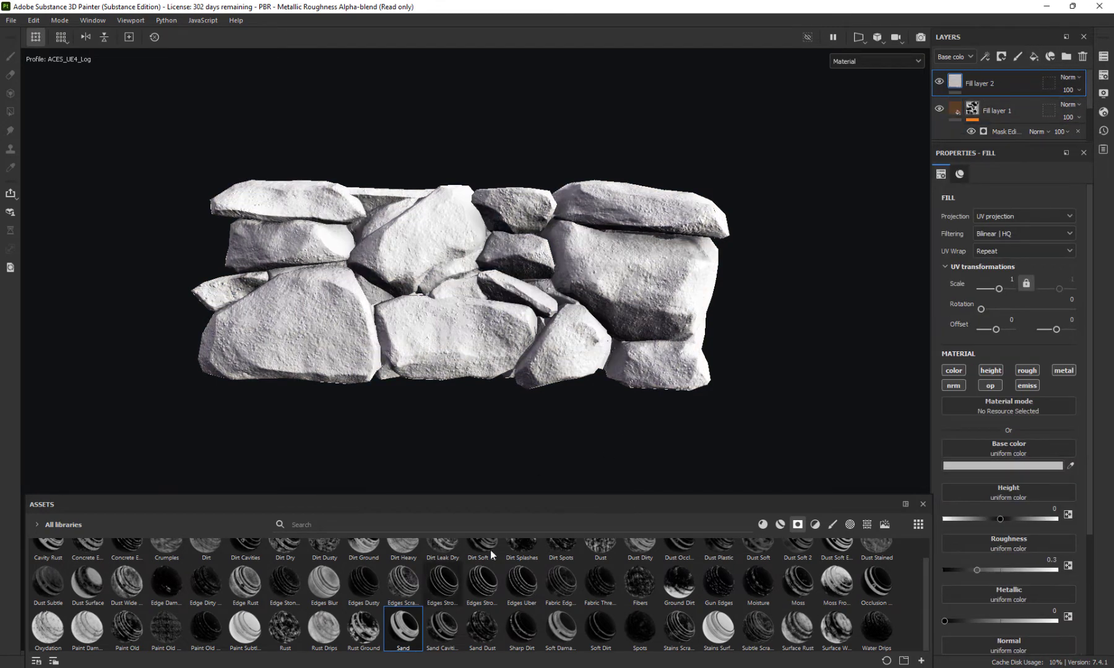
left_click(1001, 56)
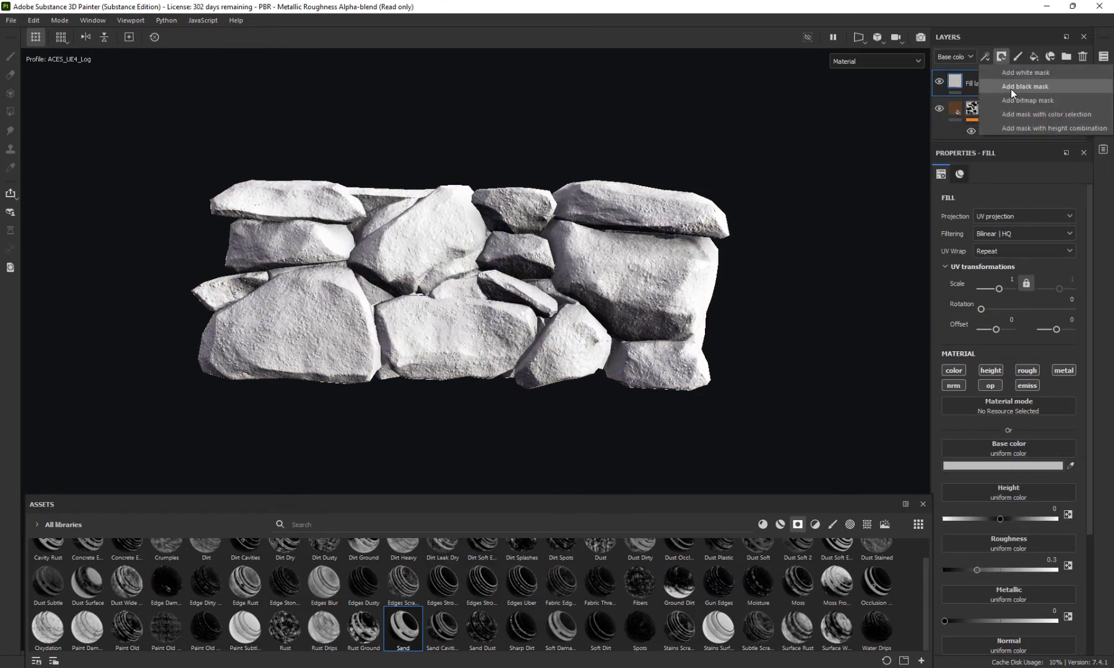
left_click(1012, 90)
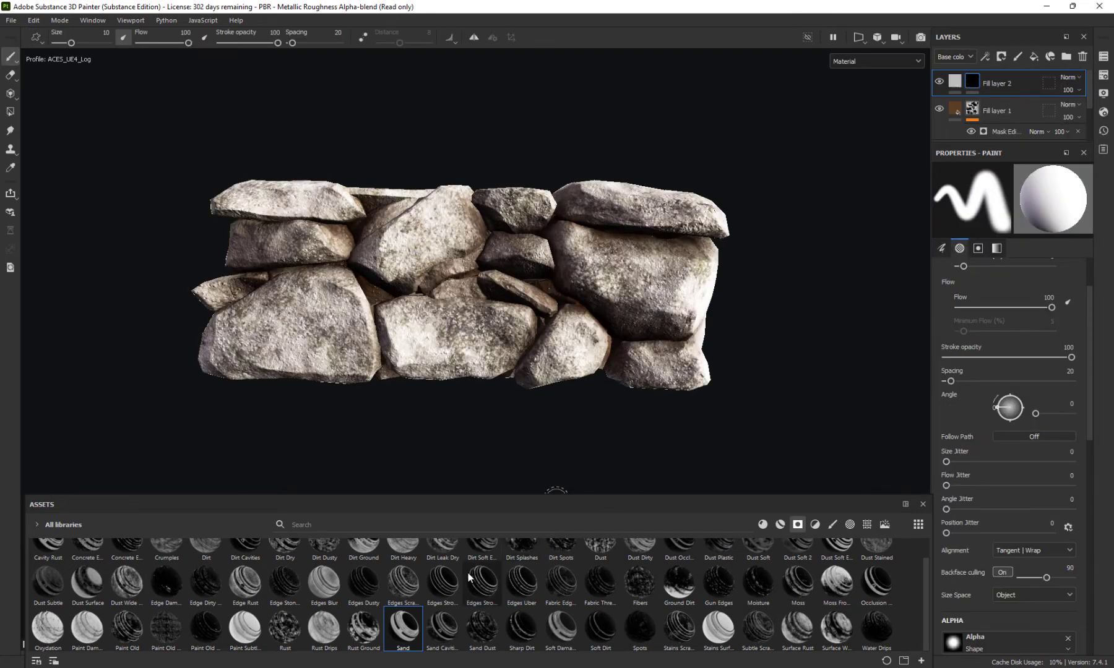
mouse_move(480, 593)
left_mouse_down()
mouse_move(938, 232)
mouse_move(972, 82)
left_mouse_up()
mouse_move(801, 347)
left_mouse_down("alt")
mouse_move(745, 313)
mouse_move(730, 323)
mouse_move(811, 375)
left_mouse_up("alt")
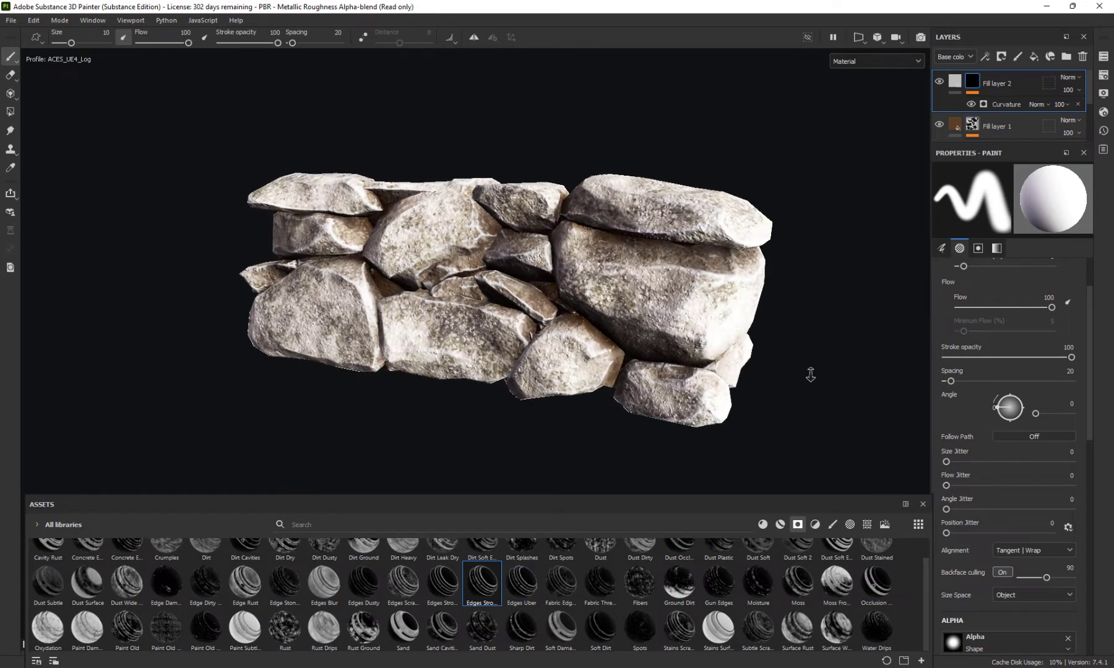
right_click_drag(810, 375, 806, 424, "alt")
left_click_drag(589, 316, 508, 385, "alt")
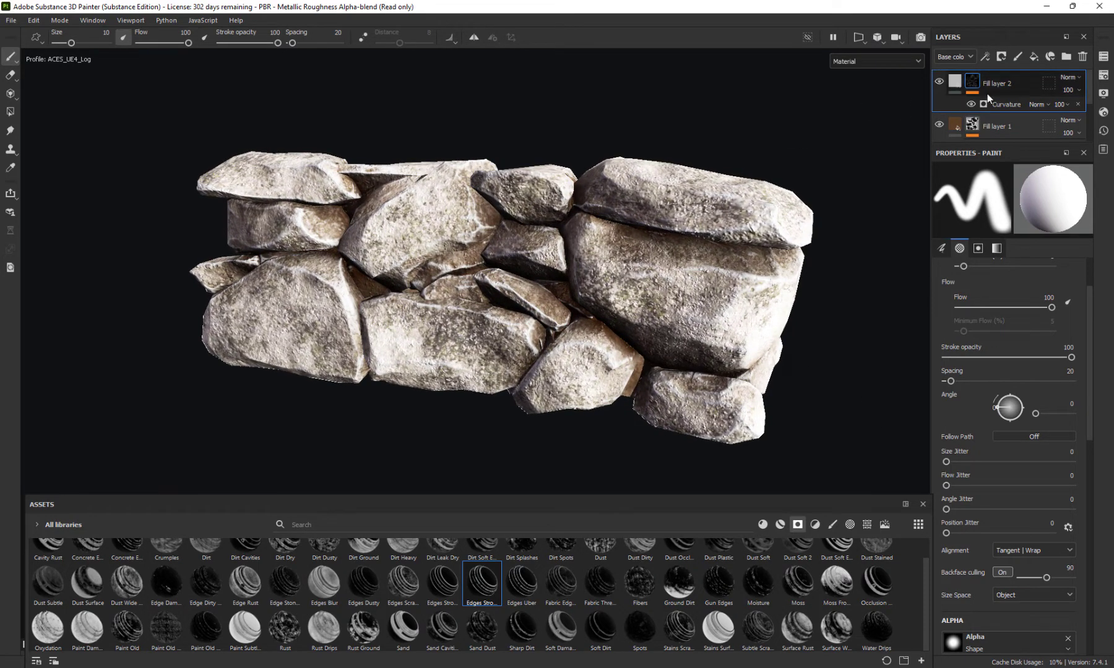
Set the Curvature generator to global balance 0.74, global blur 0.88 and global contrast 0.62, and lower Fill layer 2's opacity to 79
left_click(1004, 105)
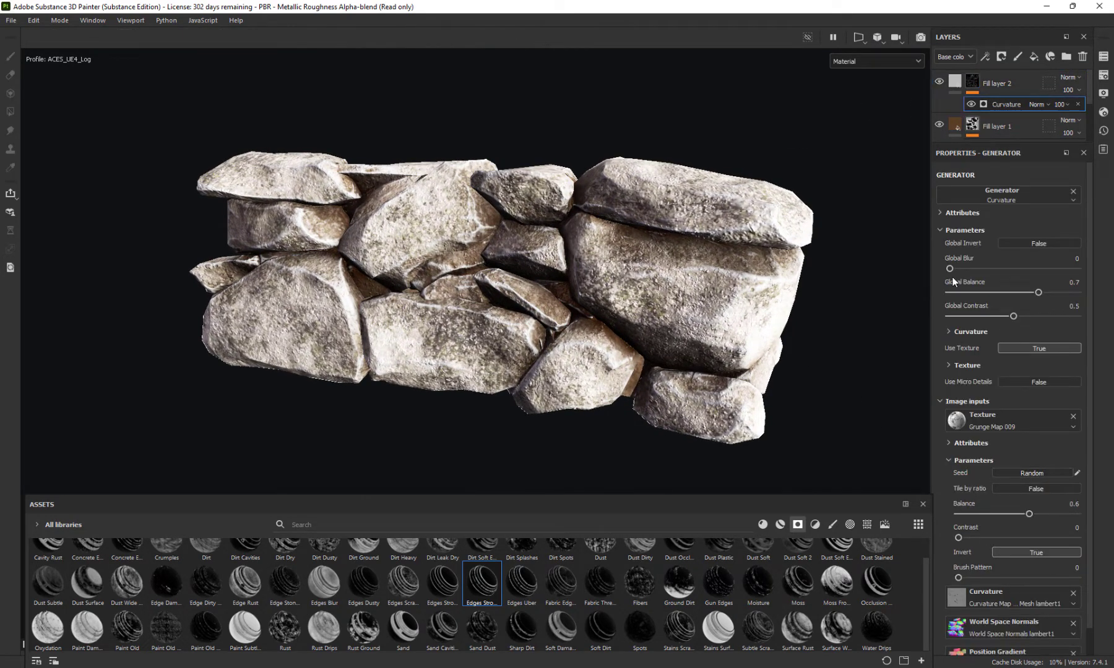
left_click_drag(966, 269, 903, 274)
left_click_drag(1058, 291, 1044, 291)
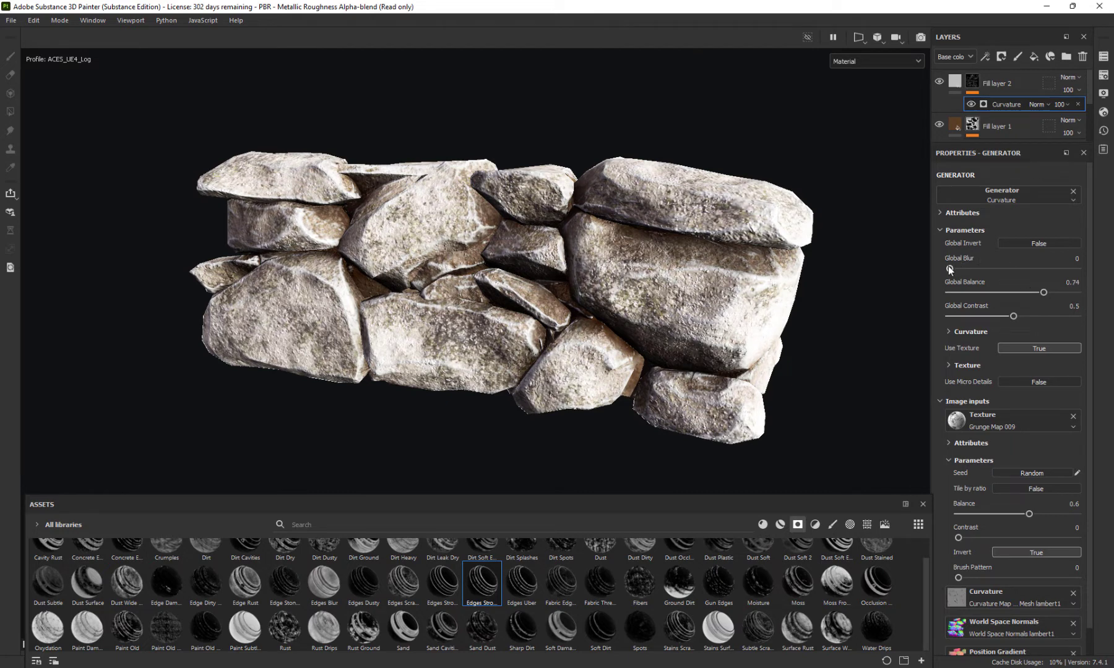
left_click_drag(948, 268, 953, 267)
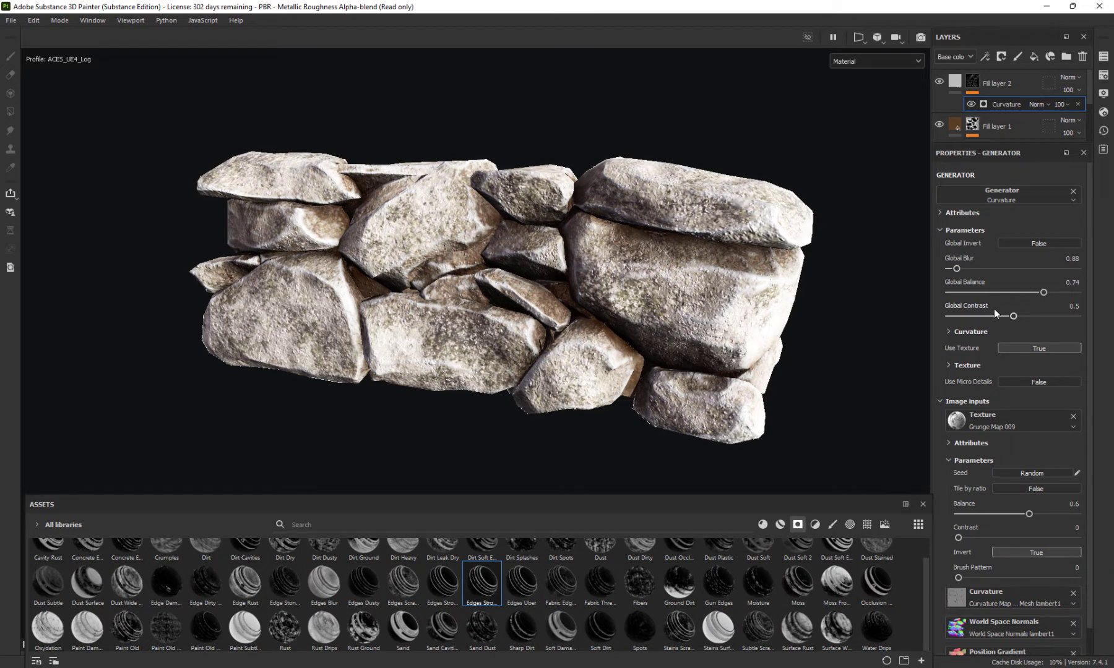
left_click_drag(1015, 316, 1029, 316)
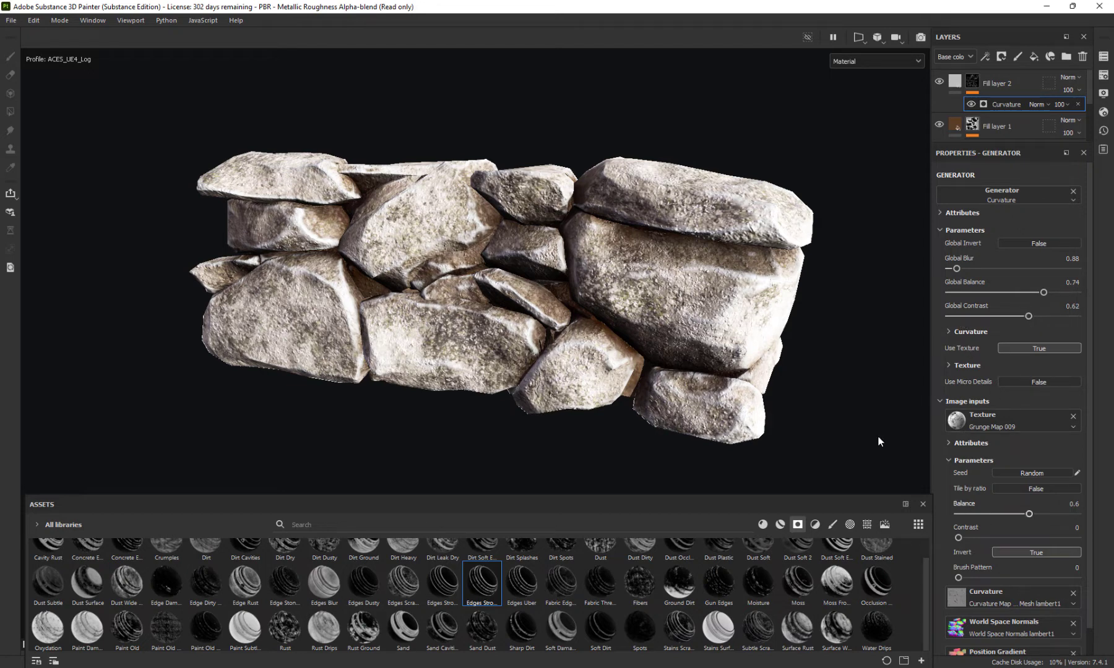
left_click_drag(288, 178, 320, 153, "alt")
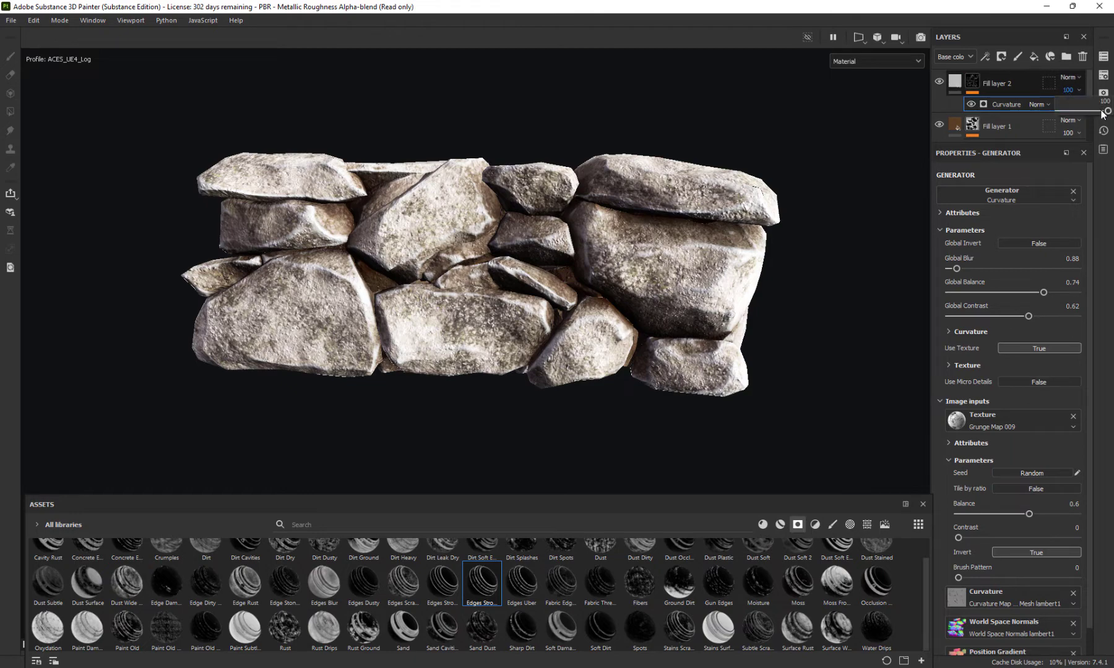
mouse_move(1107, 112)
left_mouse_down()
mouse_move(1084, 113)
mouse_move(1099, 112)
left_mouse_up()
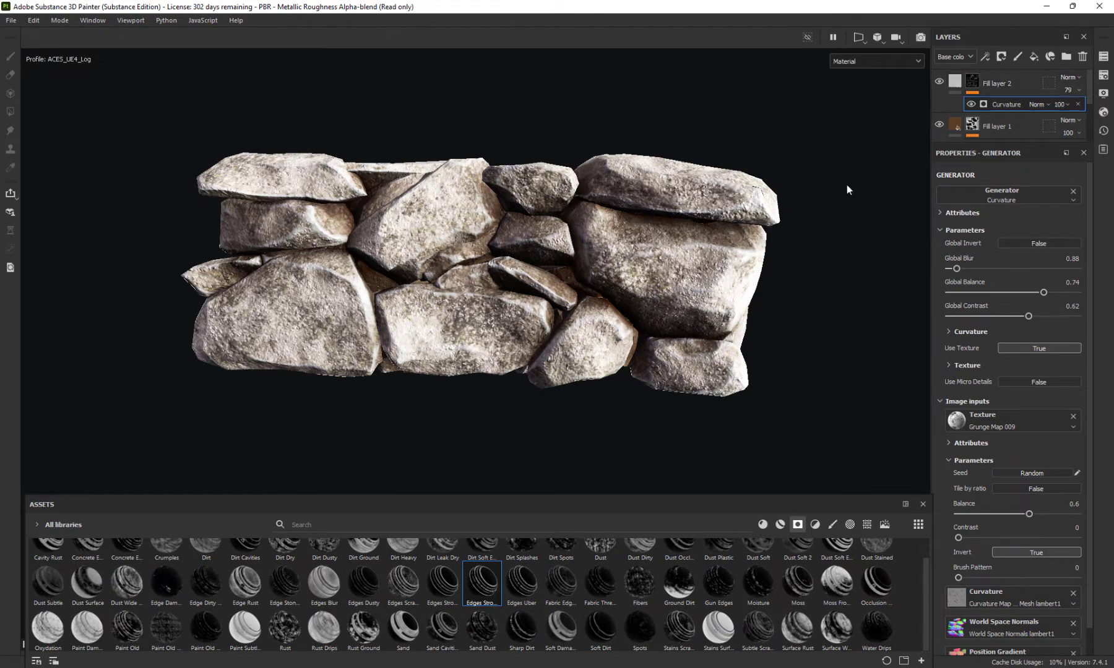
Examine the light edge wear and brown crevices on the rock wall from close up and several angles
left_click_drag(548, 230, 504, 264, "alt")
scroll(597, 298, "up", 3)
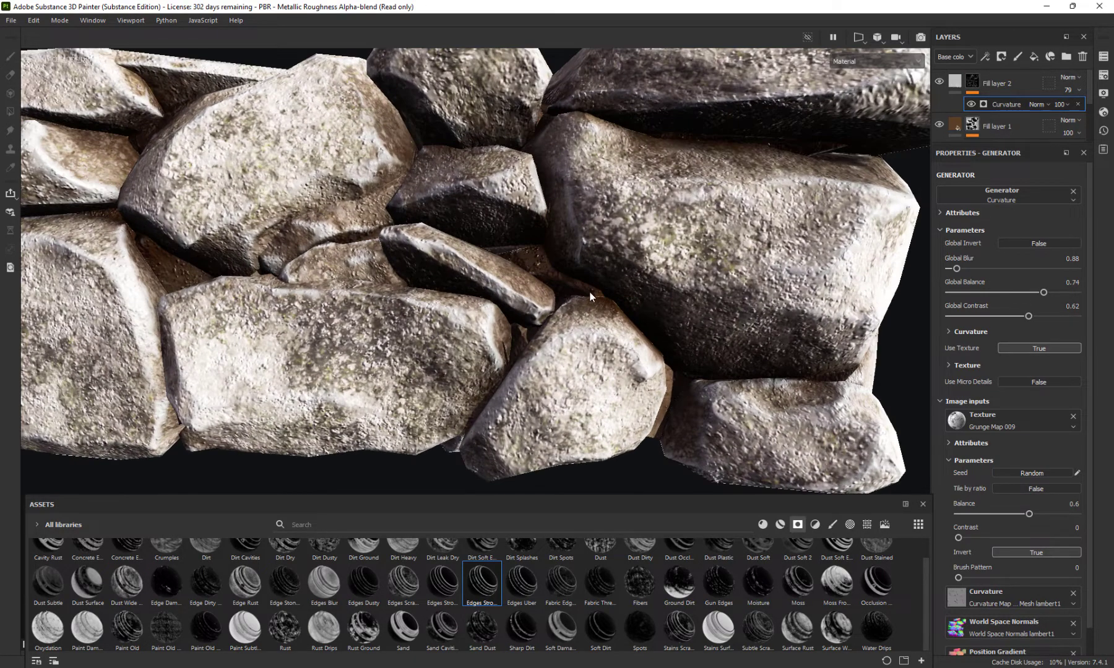
left_click_drag(528, 320, 606, 320, "alt")
middle_click_drag(577, 330, 477, 249, "alt")
left_click_drag(477, 249, 676, 202, "alt")
scroll(436, 209, "down", 4)
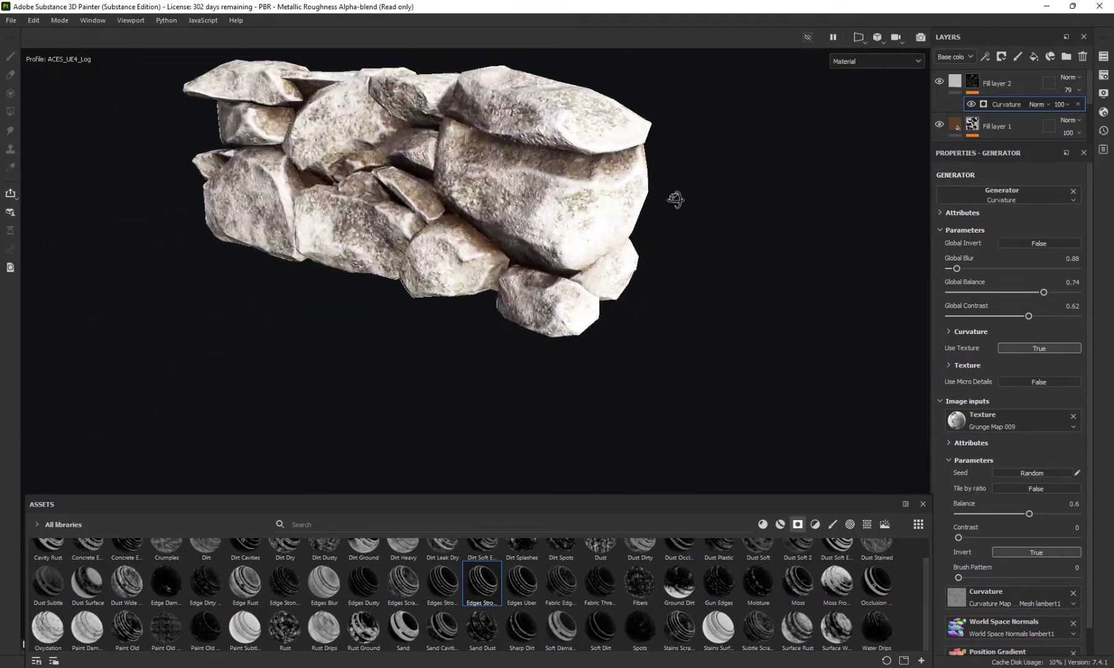
left_click_drag(260, 235, 551, 191, "alt")
right_click_drag(551, 191, 415, 181, "alt")
left_click_drag(415, 180, 427, 202, "alt")
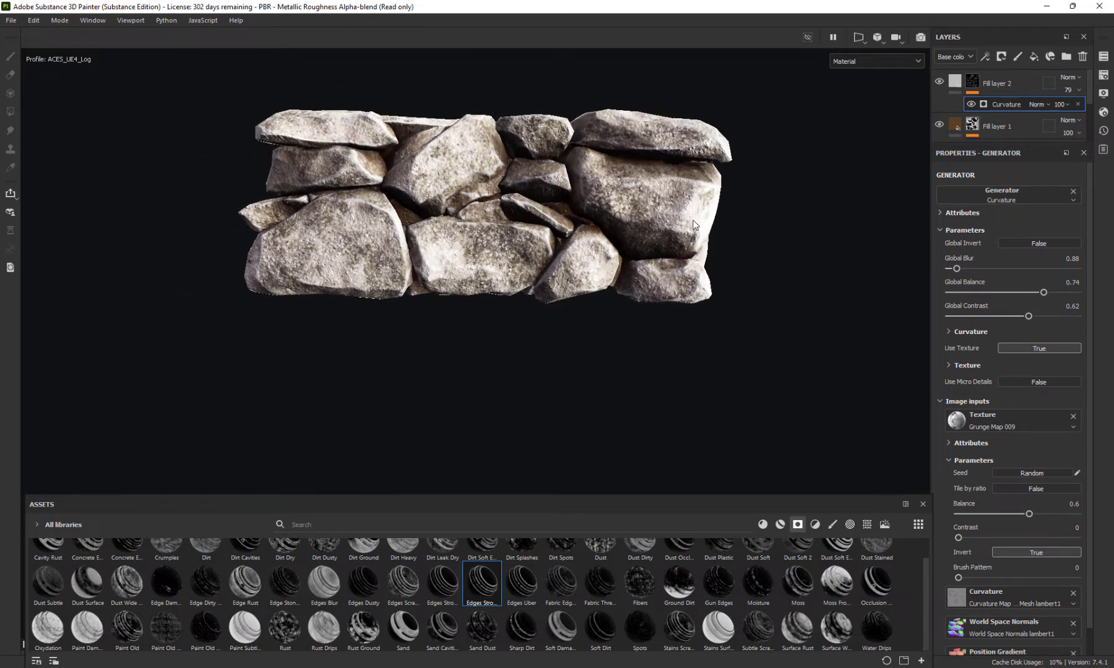
right_click_drag(591, 236, 525, 287, "alt")
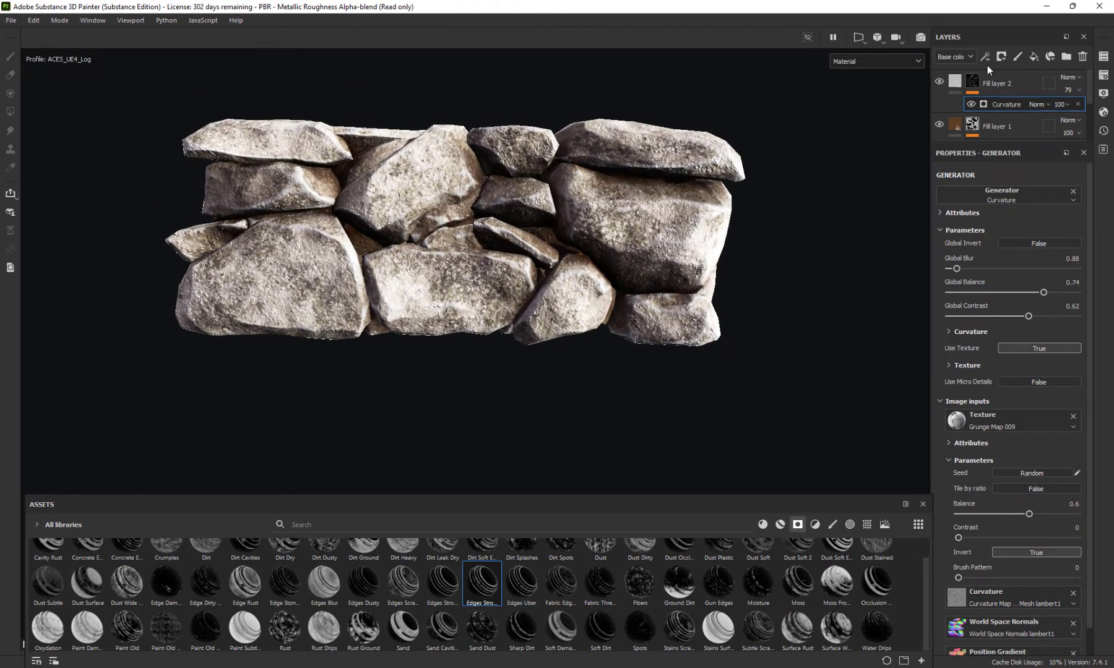
mouse_move(497, 234)
left_mouse_down("alt")
mouse_move(550, 235)
mouse_move(532, 248)
mouse_move(518, 214)
mouse_move(481, 224)
left_mouse_up("alt")
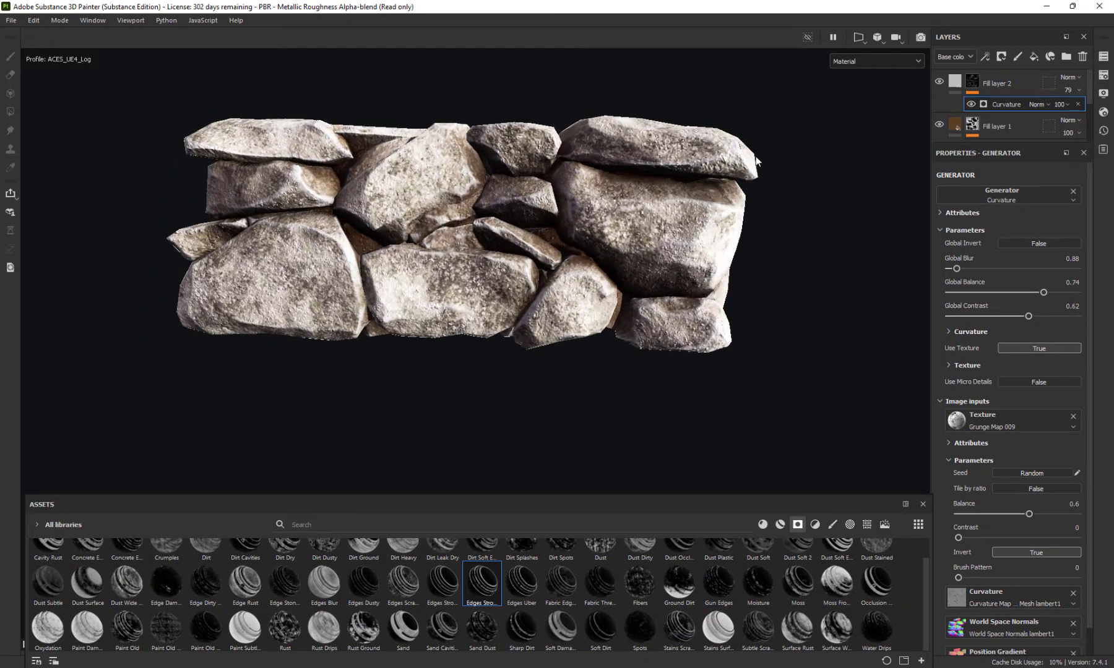
Add a third fill layer above Fill layer 2 and set its base color to dark grey 585858
left_click(1023, 84)
left_click(1033, 57)
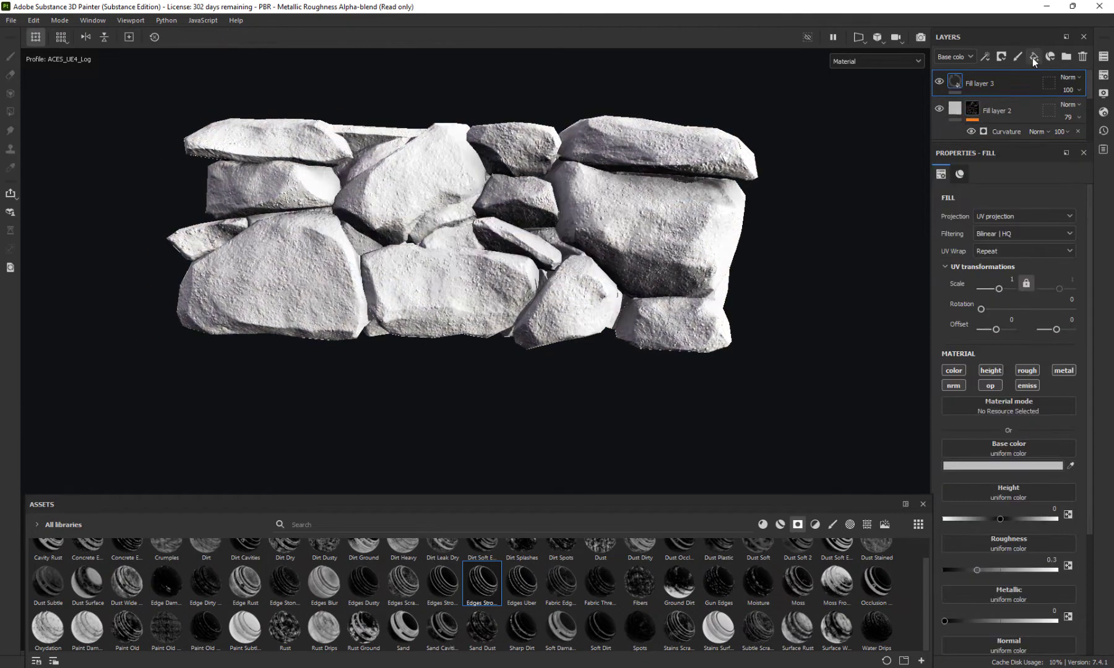
scroll(901, 176, "up", 1)
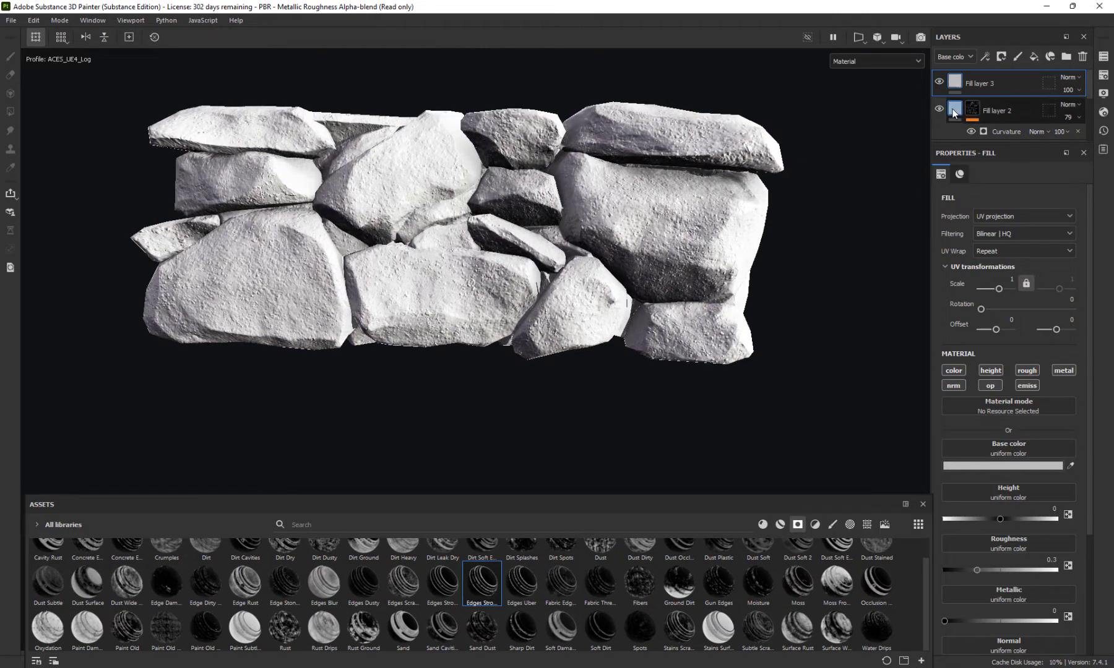
left_click(952, 108)
left_click(961, 86)
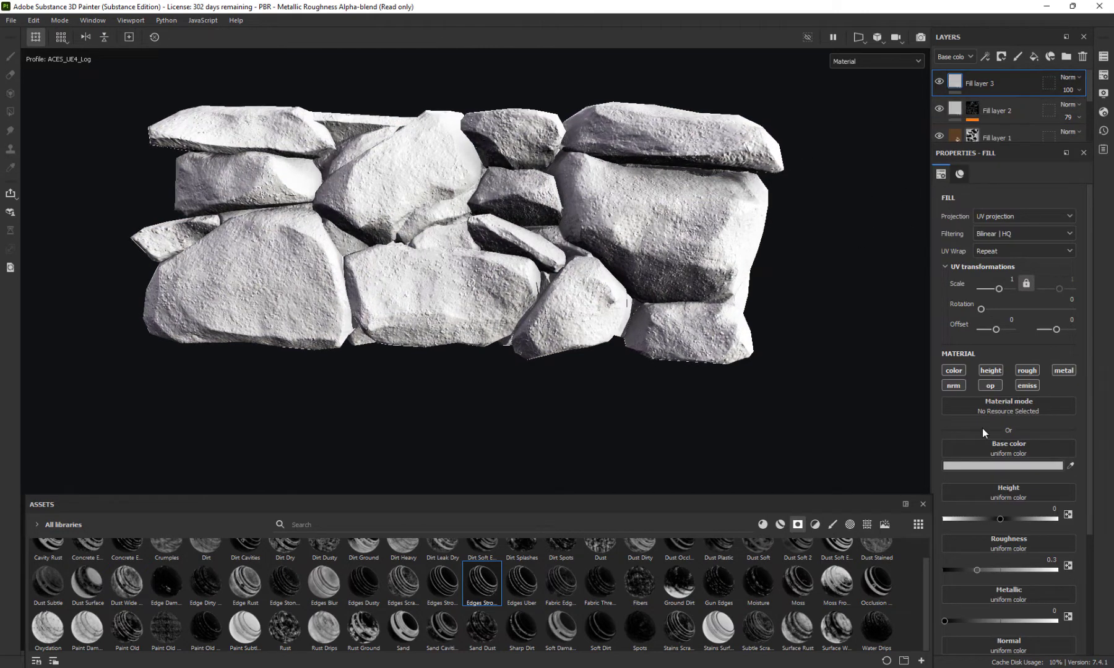
left_click(996, 464)
left_click_drag(902, 455, 833, 451)
left_click(568, 343)
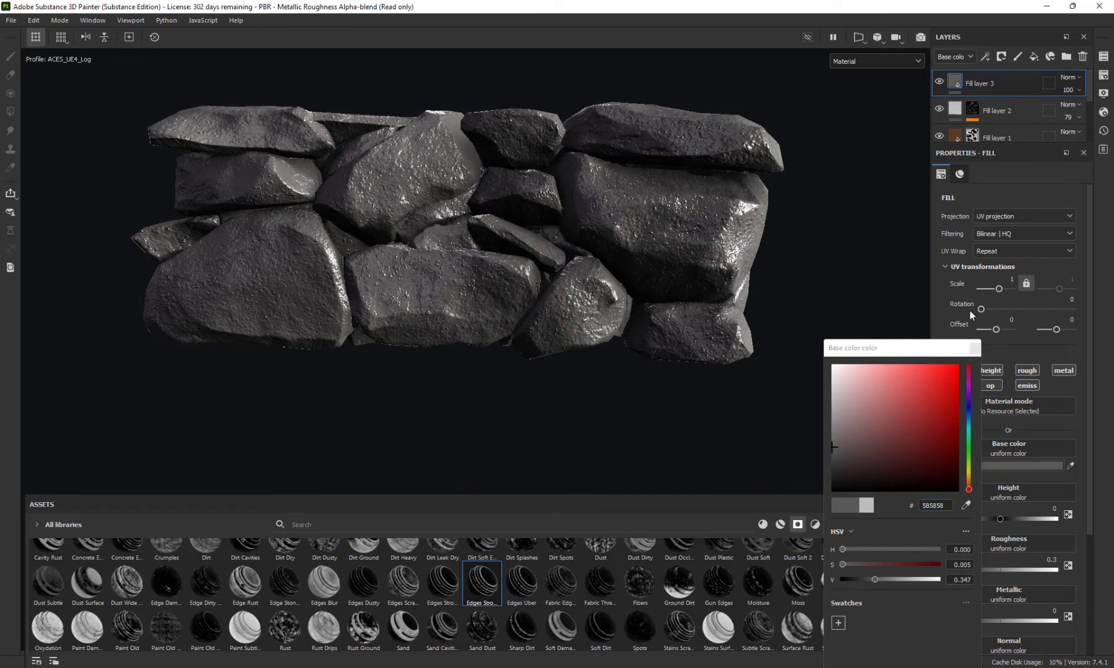
left_click(966, 348)
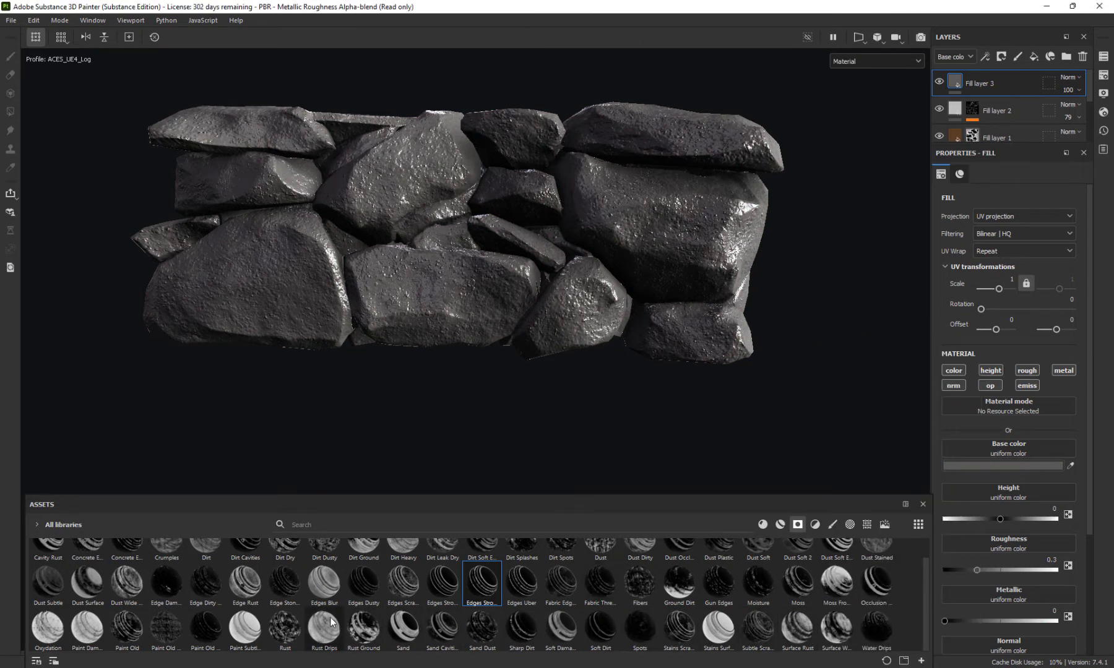
Try the Dirt Ground smart mask on Fill layer 3, inspect it on the stones and undo it
scroll(347, 618, "up", 1)
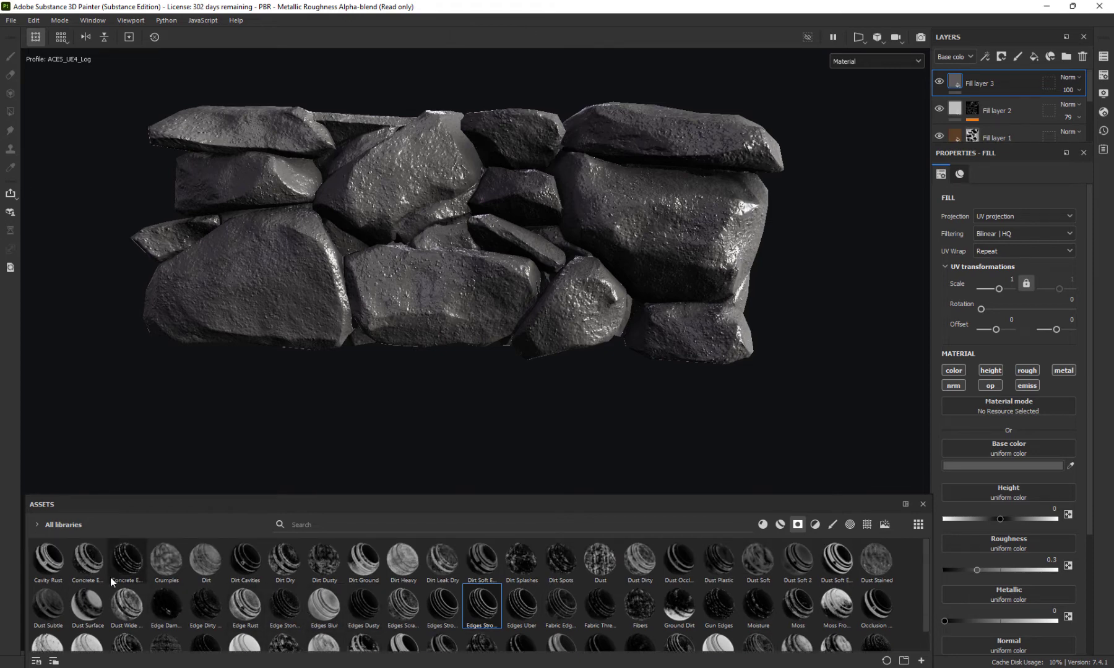
scroll(111, 578, "down", 1)
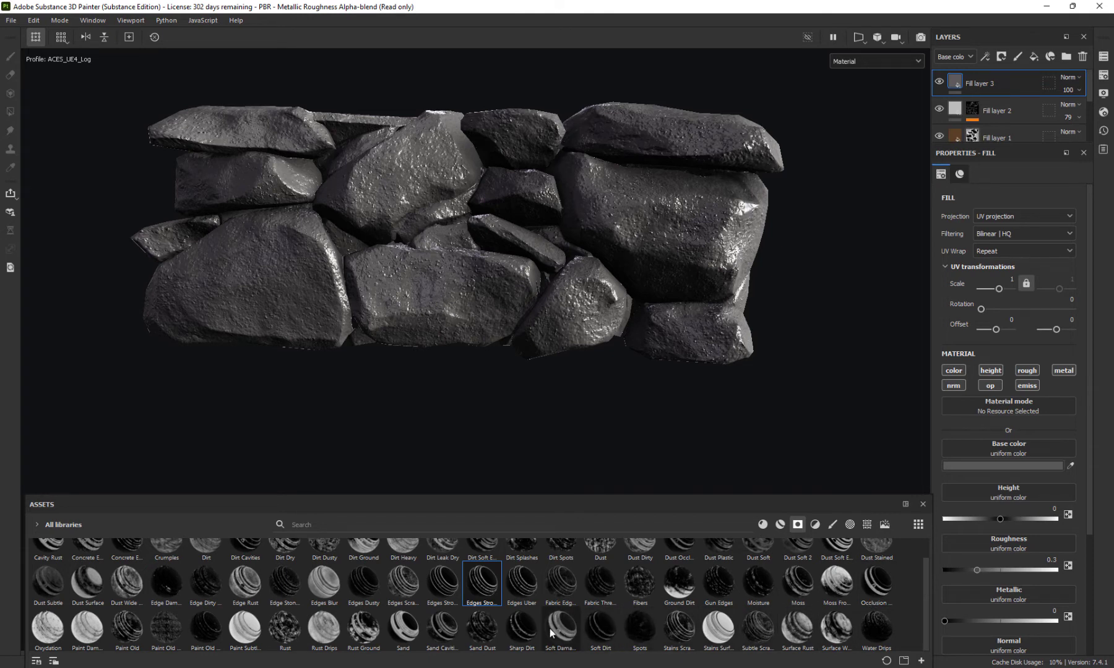
scroll(360, 622, "up", 1)
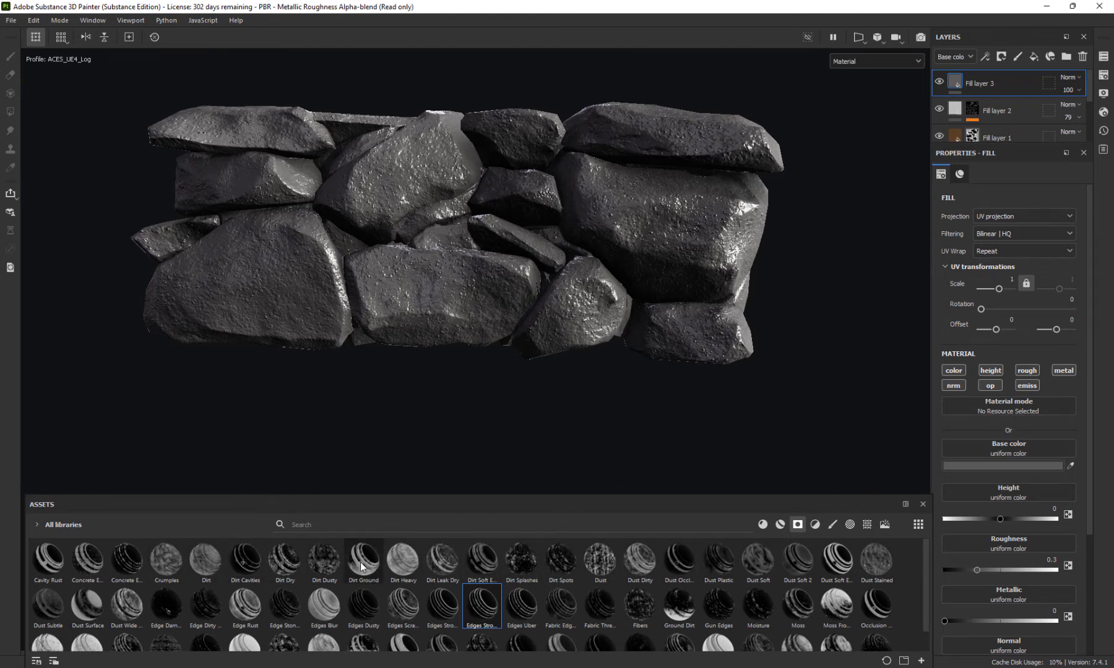
mouse_move(364, 560)
left_mouse_down()
mouse_move(712, 321)
mouse_move(966, 83)
mouse_move(829, 294)
mouse_move(960, 82)
left_mouse_up()
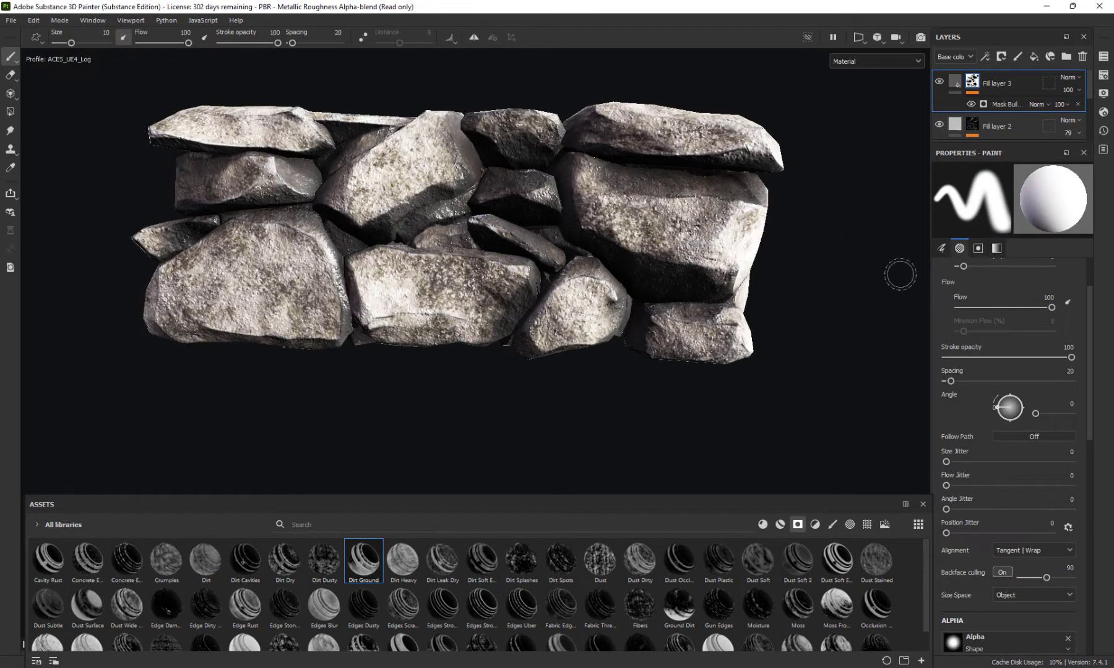
mouse_move(639, 273)
left_mouse_down("alt")
mouse_move(686, 179)
mouse_move(690, 229)
mouse_move(625, 309)
mouse_move(656, 266)
left_mouse_up("alt")
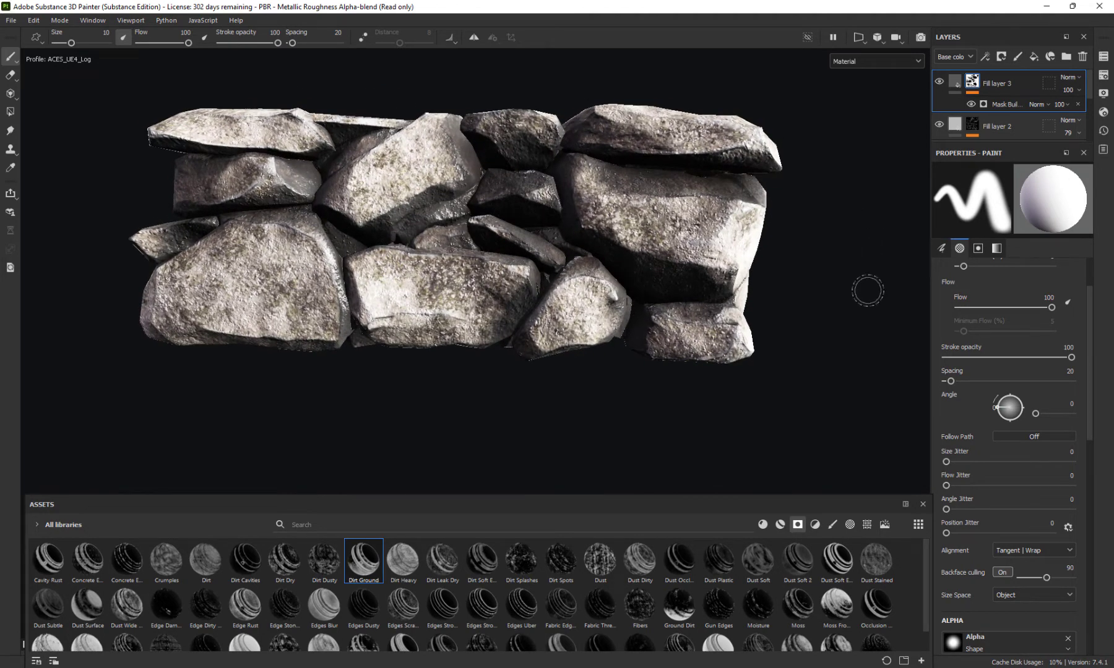
mouse_move(885, 336)
left_mouse_down("alt")
mouse_move(842, 328)
mouse_move(804, 253)
mouse_move(456, 330)
mouse_move(767, 248)
mouse_move(777, 313)
mouse_move(732, 376)
left_mouse_up("alt")
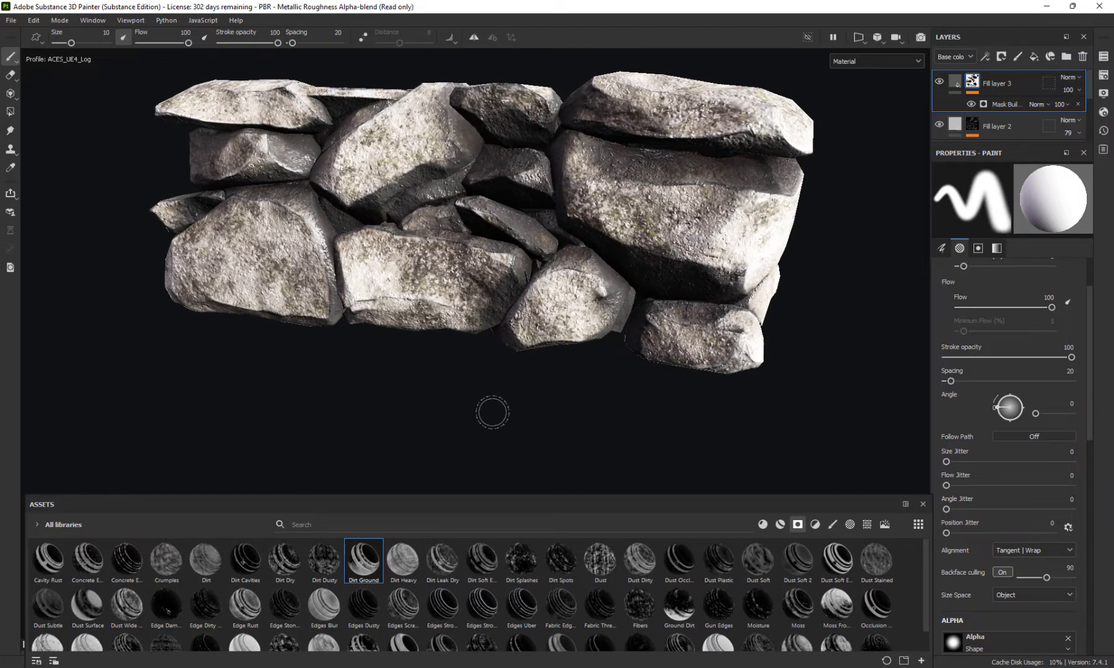
left_click_drag(492, 412, 554, 339, "alt")
right_click_drag(611, 308, 465, 314, "alt")
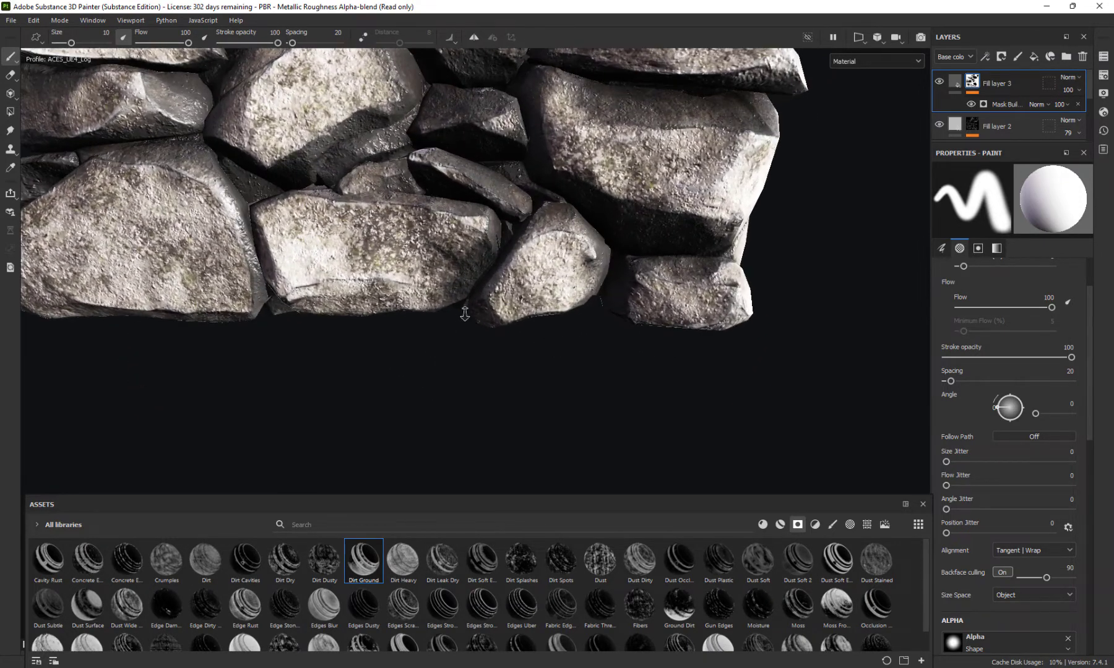
right_click_drag(410, 287, 672, 373, "alt")
left_click_drag(671, 373, 701, 351, "alt")
key("ctrl+z")
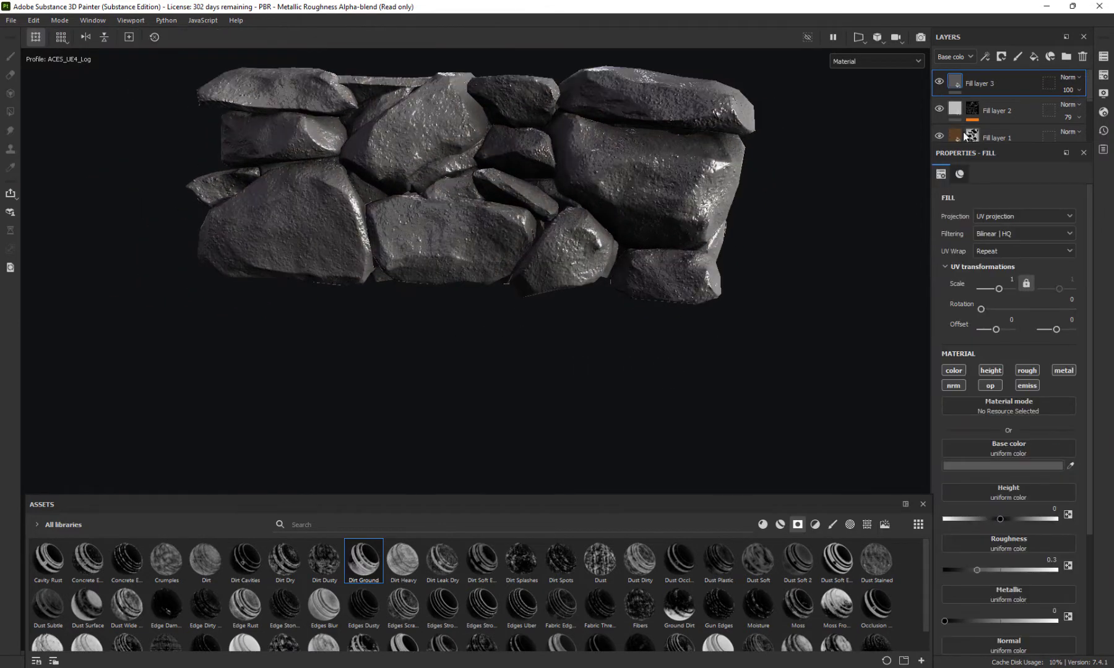
Add a black mask to Fill layer 3
left_click_drag(582, 292, 575, 272, "alt")
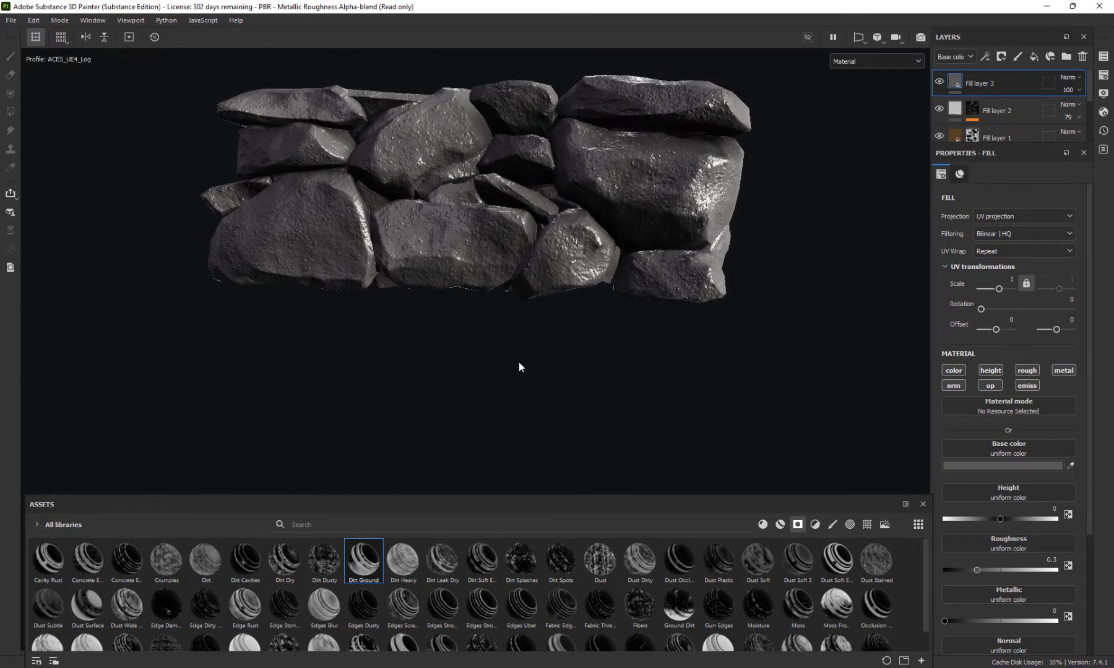
middle_click_drag(489, 385, 540, 403, "alt")
left_click_drag(540, 403, 566, 396, "alt")
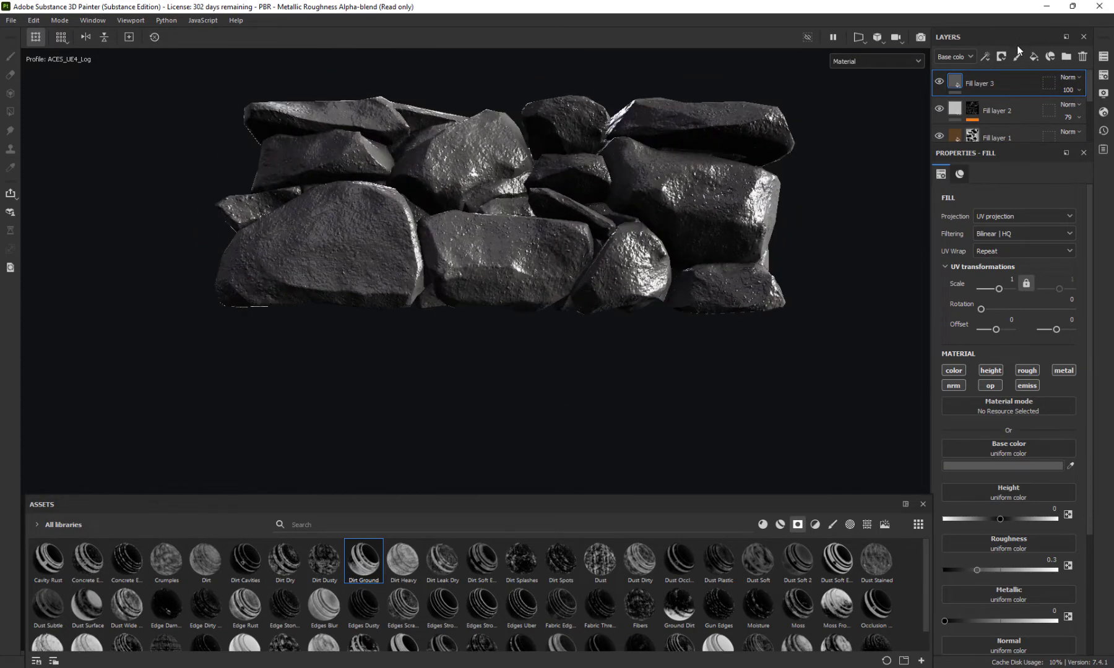
left_click(1004, 56)
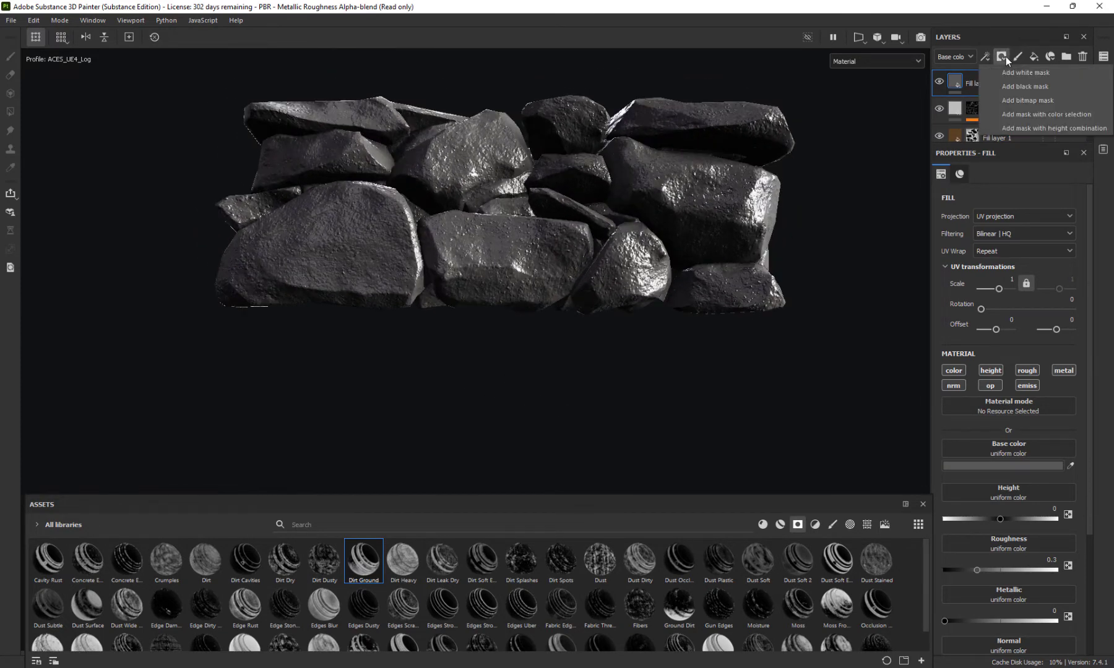
left_click(1039, 85)
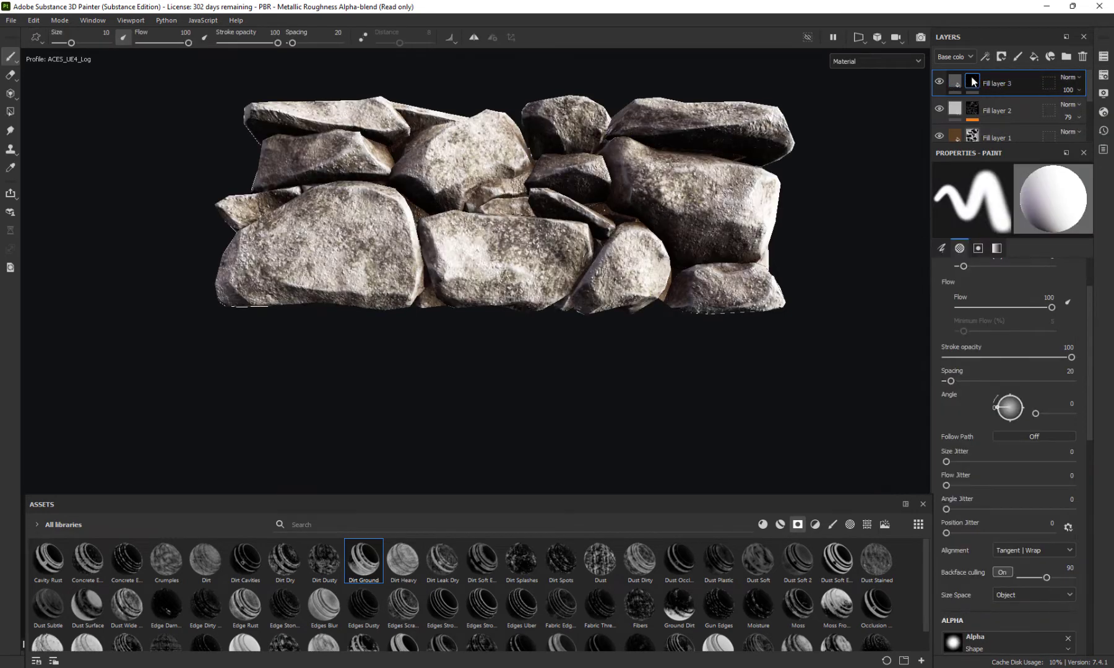
Add a color selection to Fill layer 3's mask, with World Space Normals lambert1 as its ID mask
right_click(971, 81)
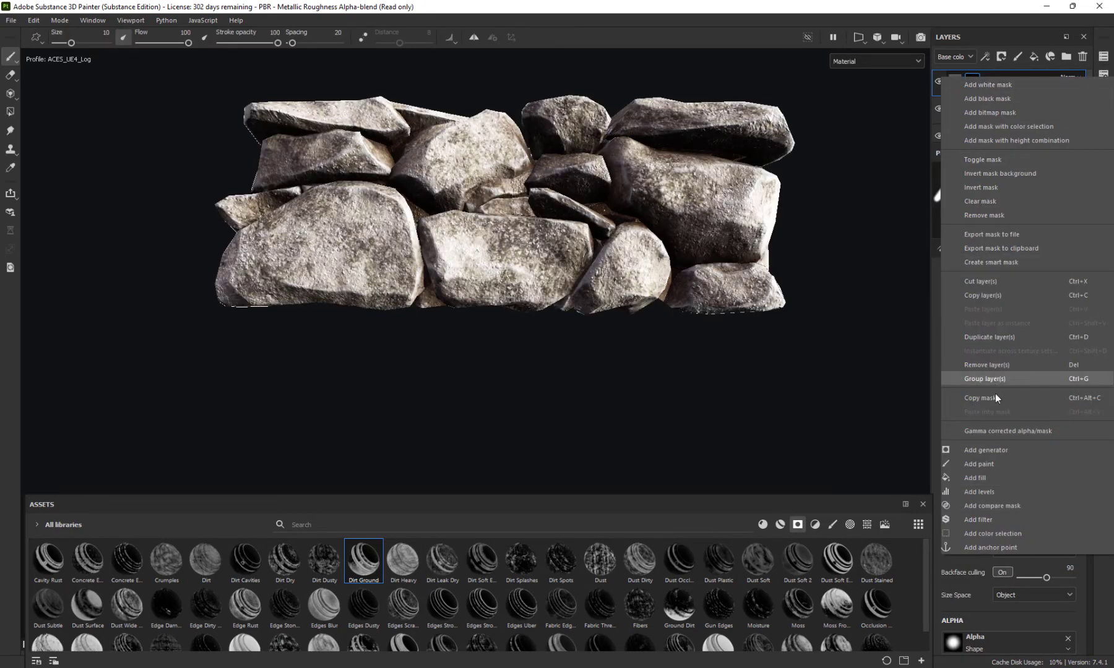
left_click(1011, 127)
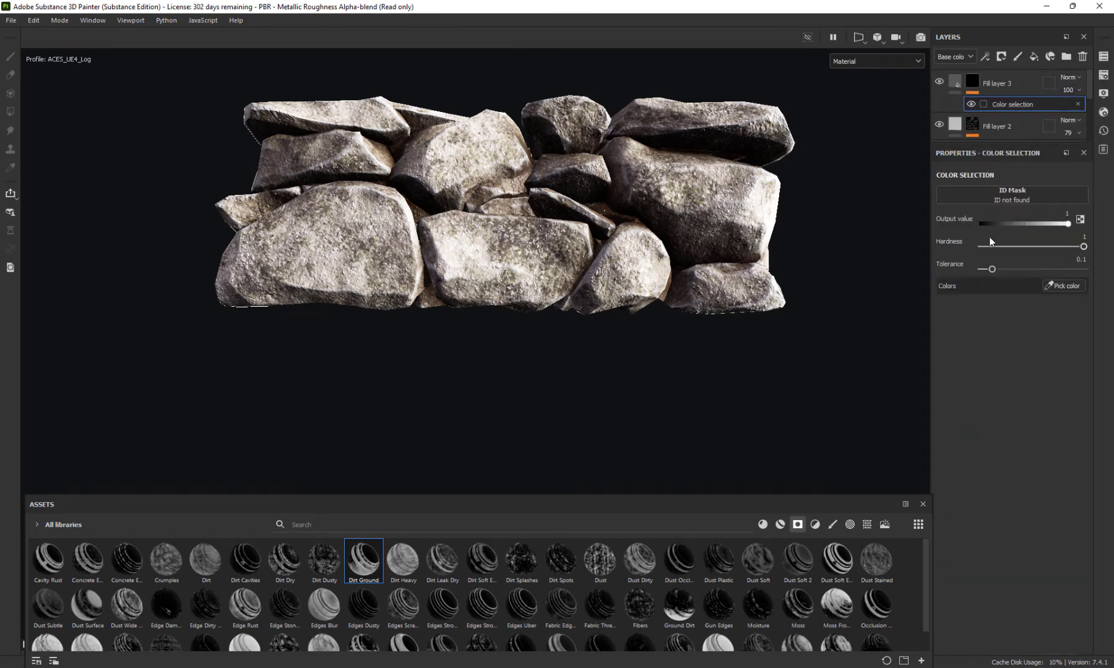
left_click(1023, 194)
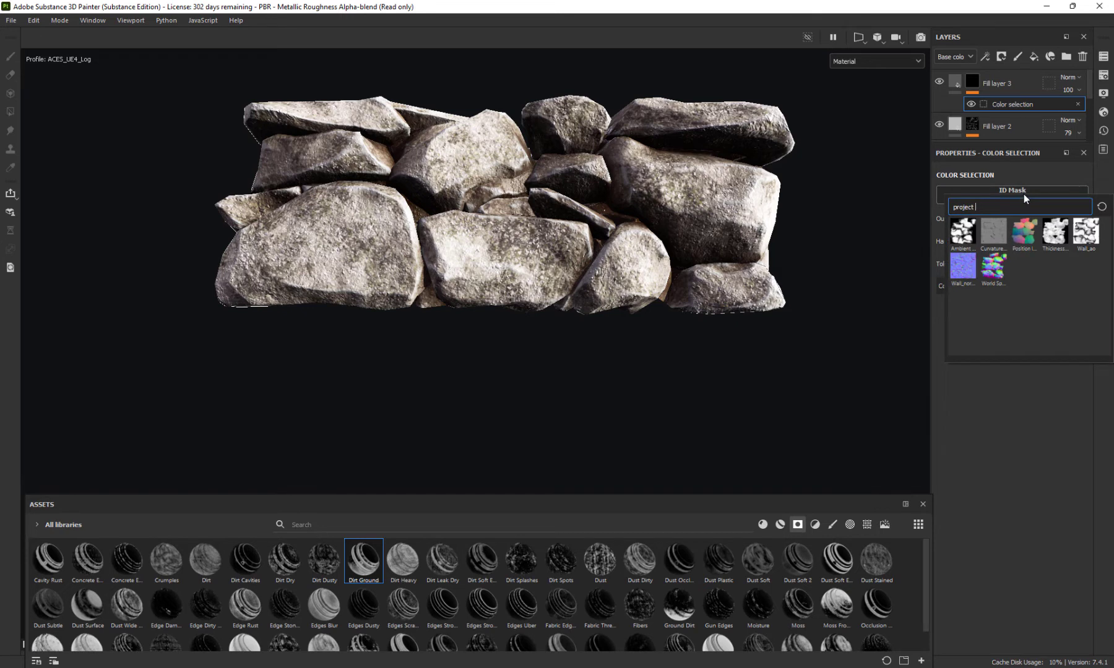
left_click(994, 269)
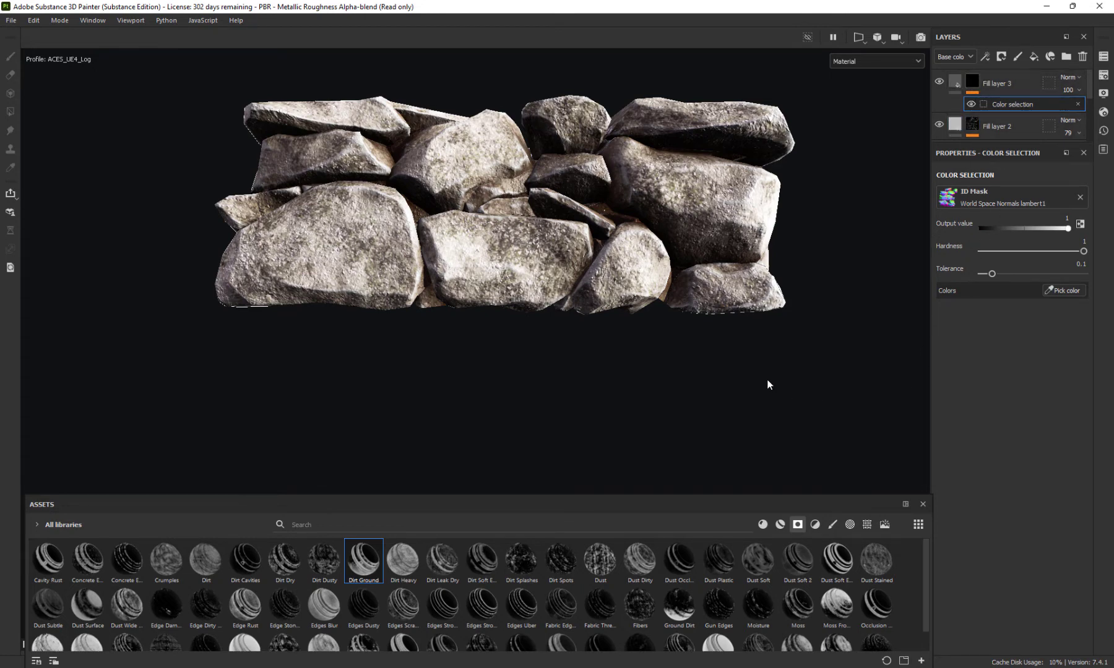
left_click_drag(767, 380, 738, 392, "alt")
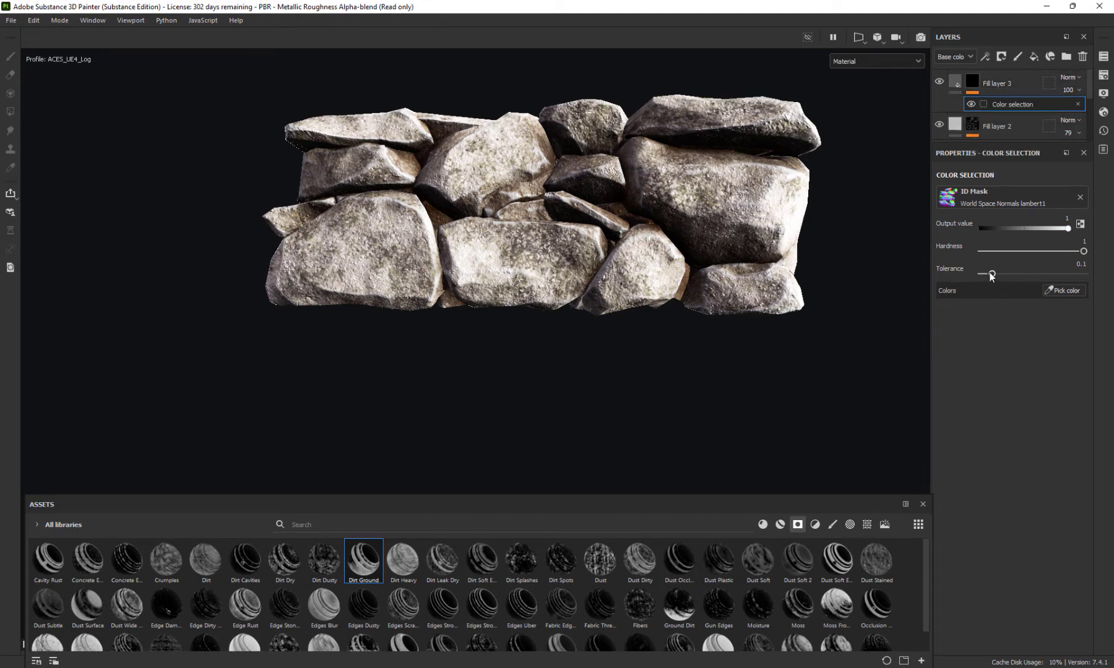
left_click_drag(609, 358, 626, 367, "alt")
Add a paint effect to Fill layer 3's mask
left_click(981, 85)
right_click(981, 85)
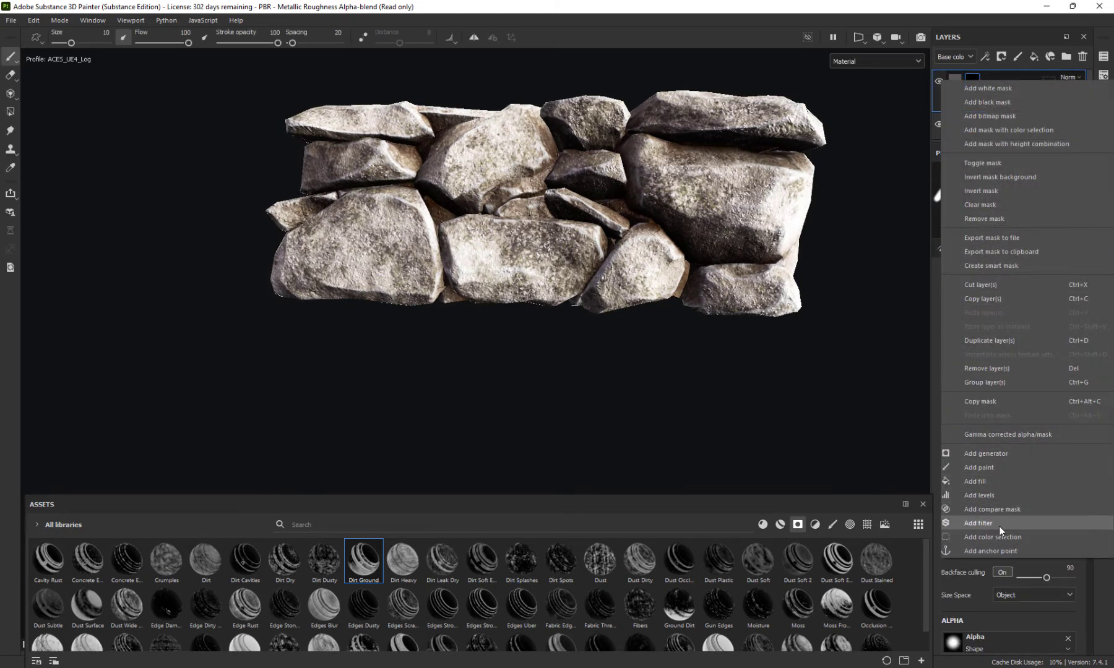
left_click(979, 468)
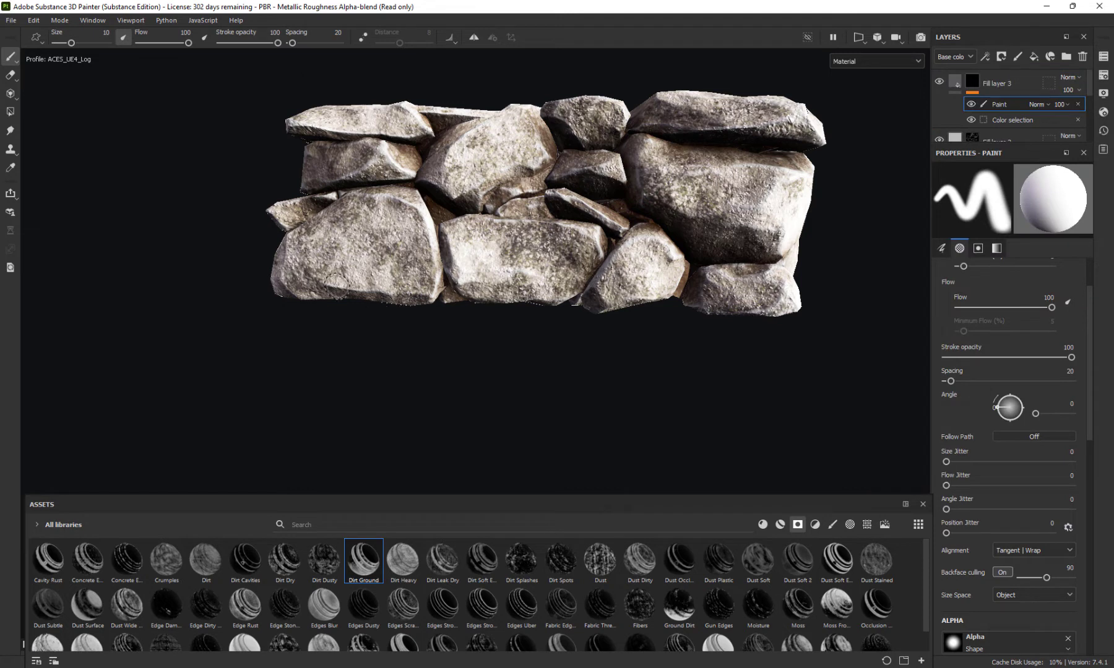
Paint the dark grey layer along the bottom row of stones, enlarging the brush to about 30.88
left_click_drag(335, 286, 475, 282)
key("bracketright")
key("bracketright")
key("bracketright")
key("bracketright")
key("bracketright")
key("bracketright")
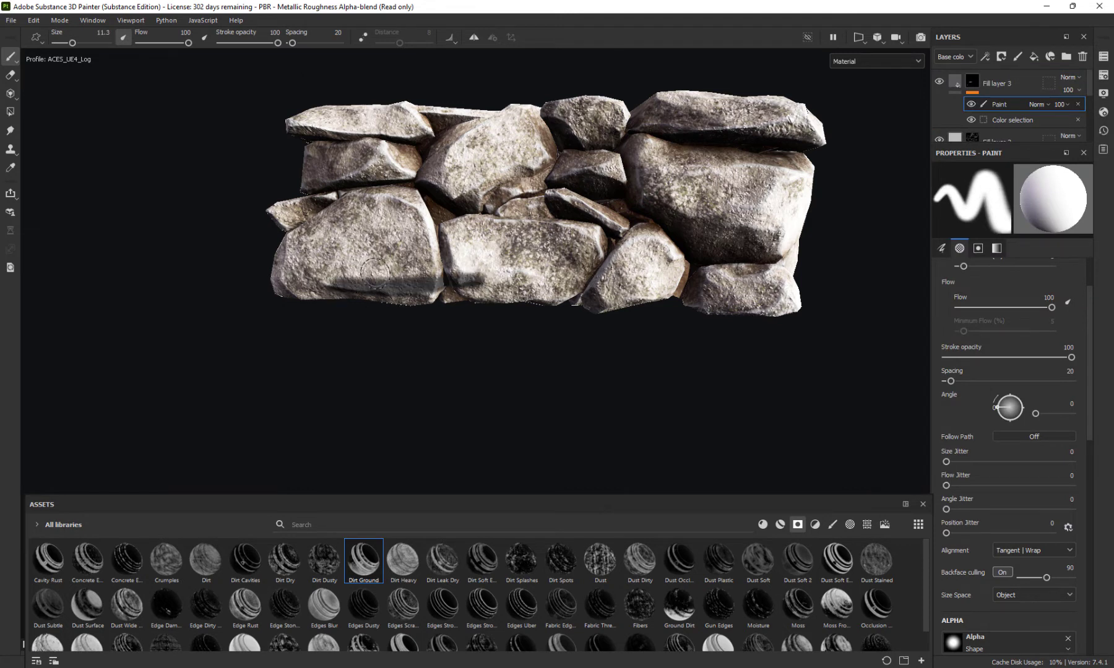
left_click_drag(288, 293, 653, 317)
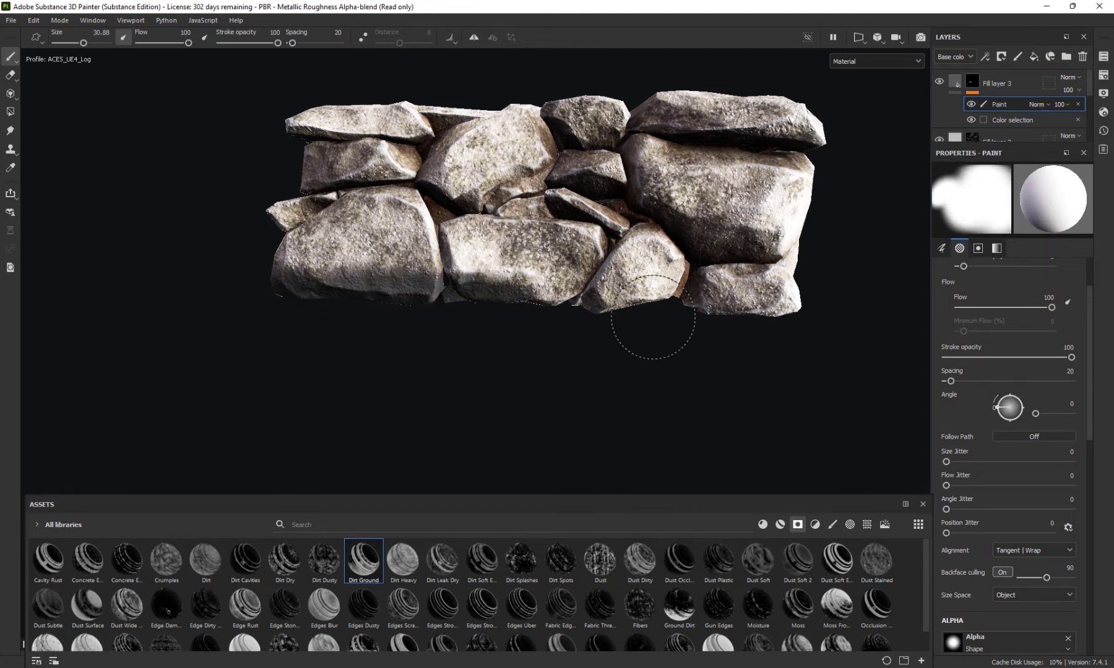
mouse_move(784, 317)
left_mouse_down()
mouse_move(738, 303)
mouse_move(576, 304)
mouse_move(287, 269)
mouse_move(877, 291)
left_mouse_up()
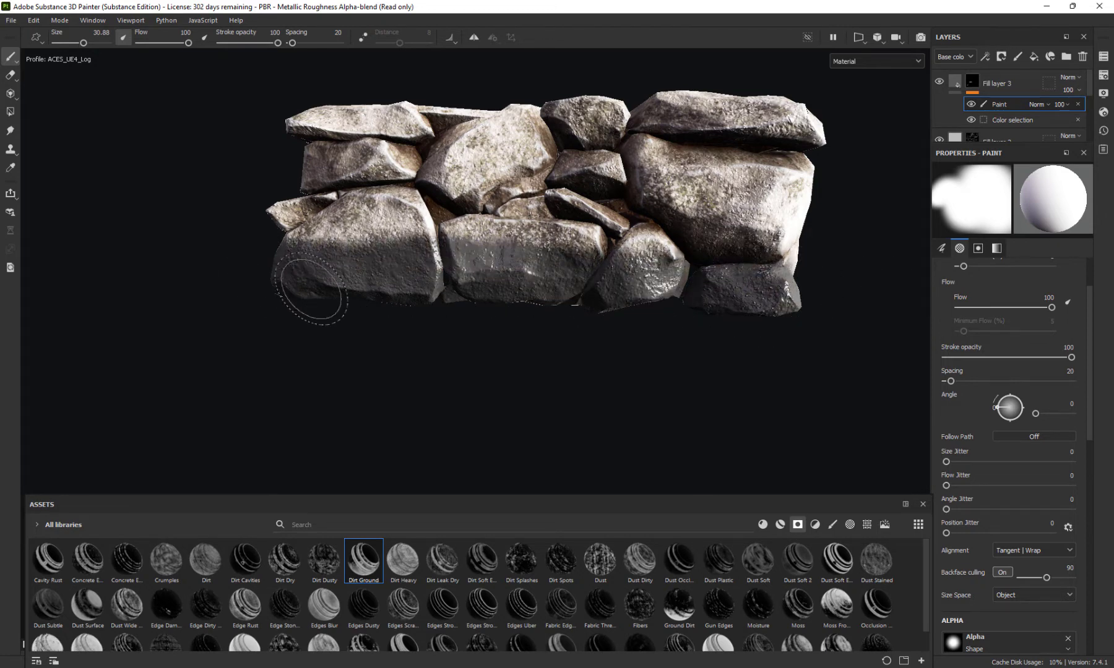
mouse_move(312, 291)
left_mouse_down("alt")
mouse_move(545, 321)
mouse_move(760, 300)
left_mouse_up("alt")
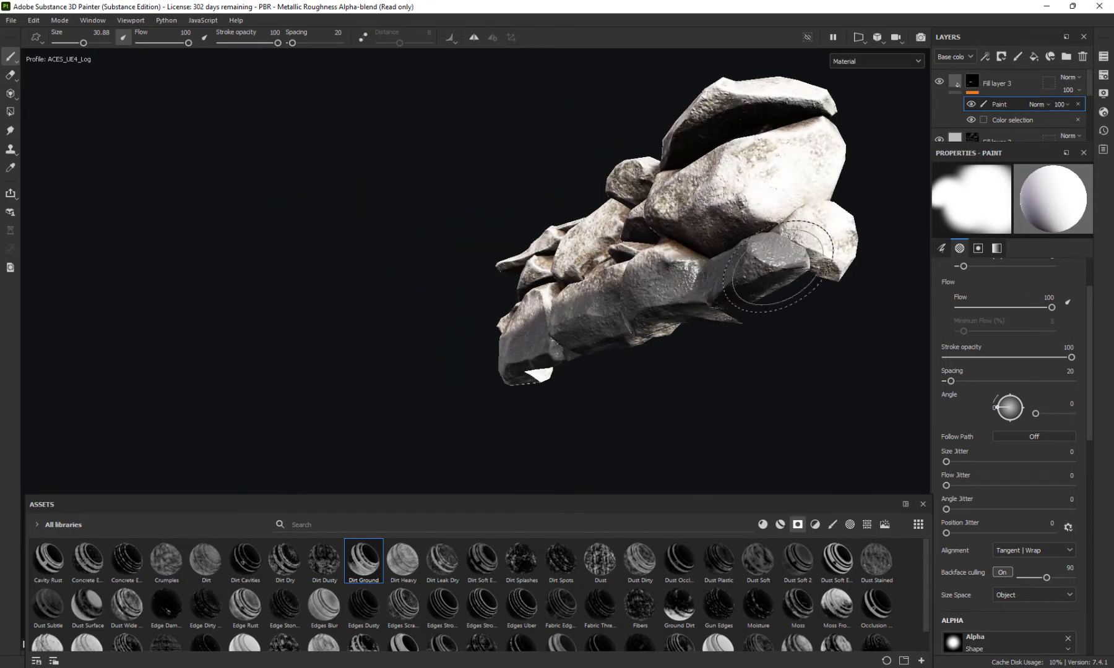
mouse_move(684, 362)
left_mouse_down("alt")
mouse_move(741, 423)
mouse_move(510, 326)
mouse_move(498, 290)
left_mouse_up("alt")
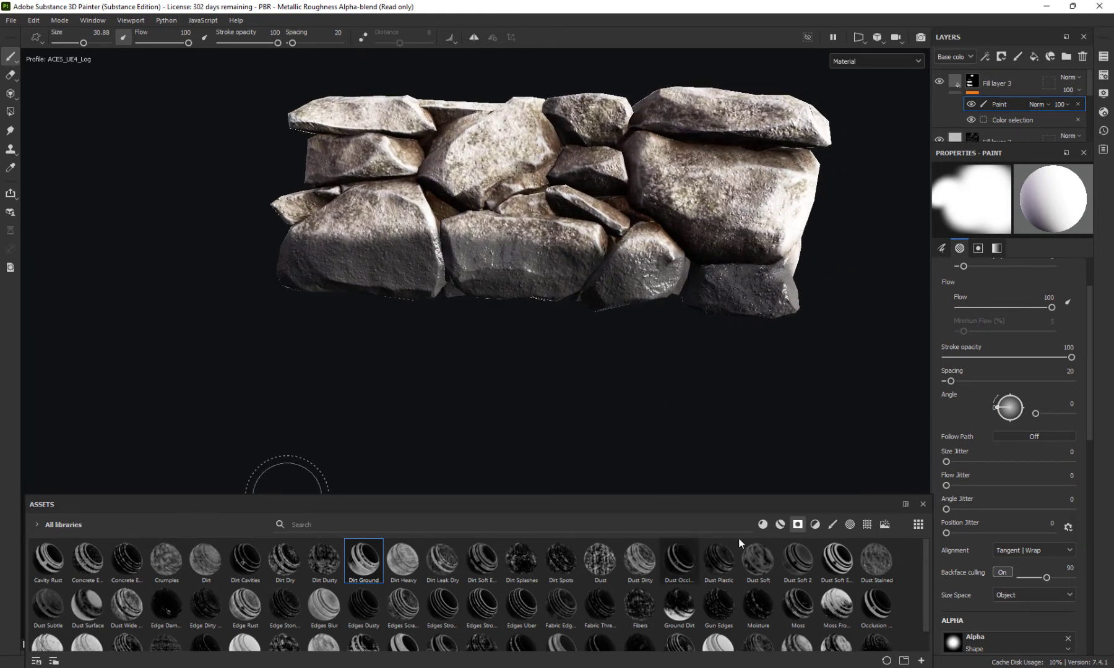
Choose the Crystal brush for painting Fill layer 3's mask and move in on the darkened bottom stones
left_click(833, 525)
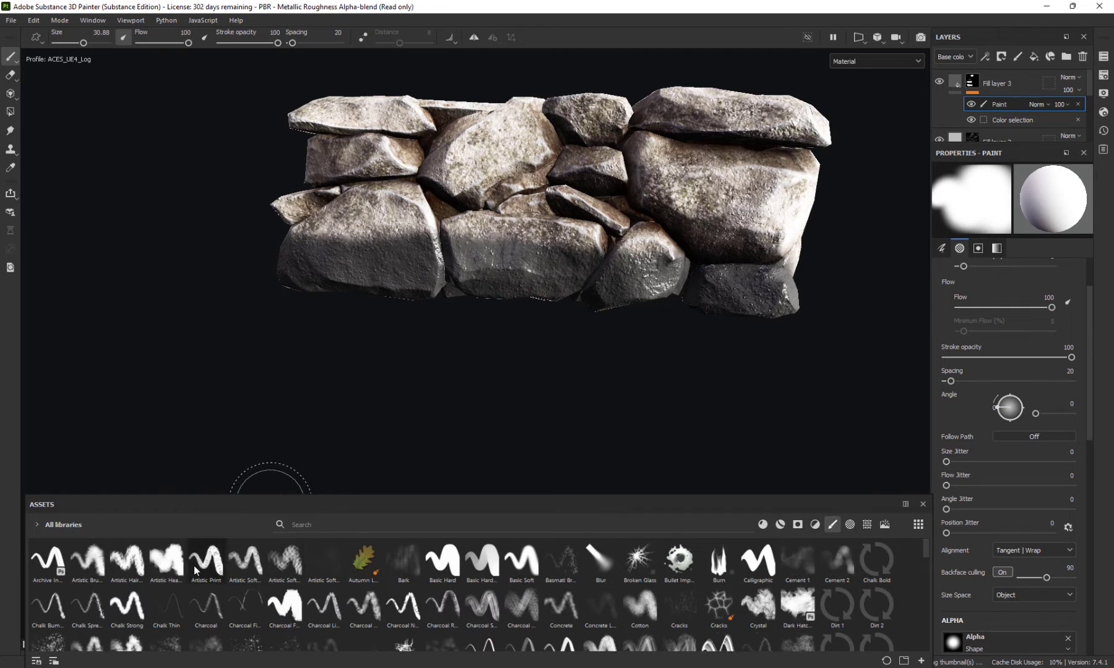
left_click(758, 606)
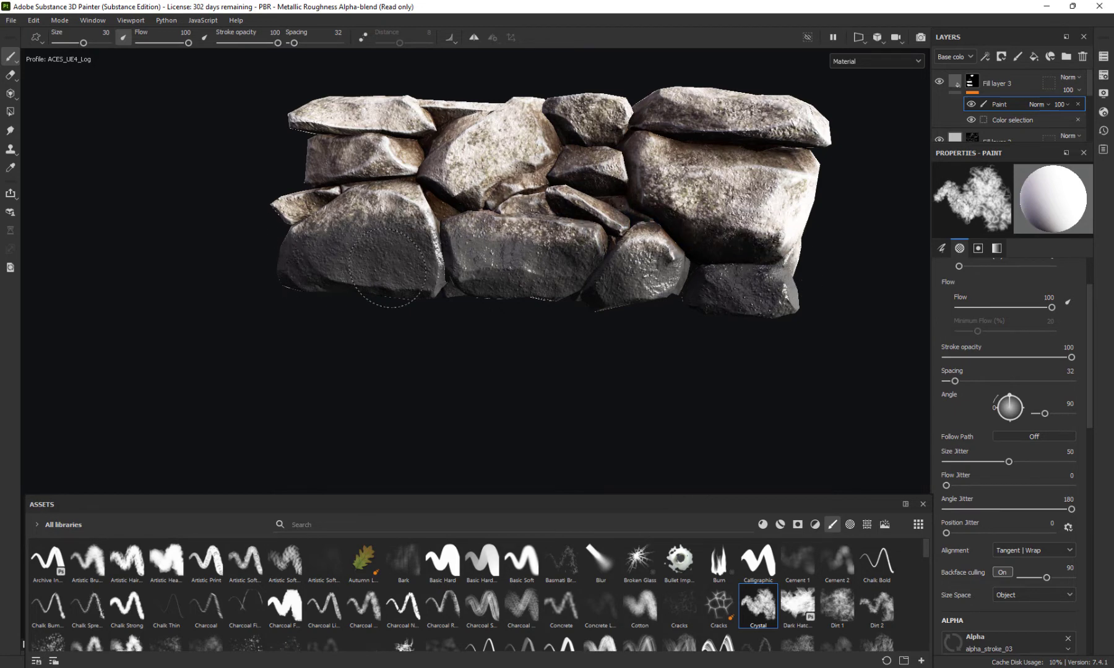
mouse_move(313, 302)
left_mouse_down("alt")
mouse_move(594, 266)
mouse_move(743, 216)
left_mouse_up("alt")
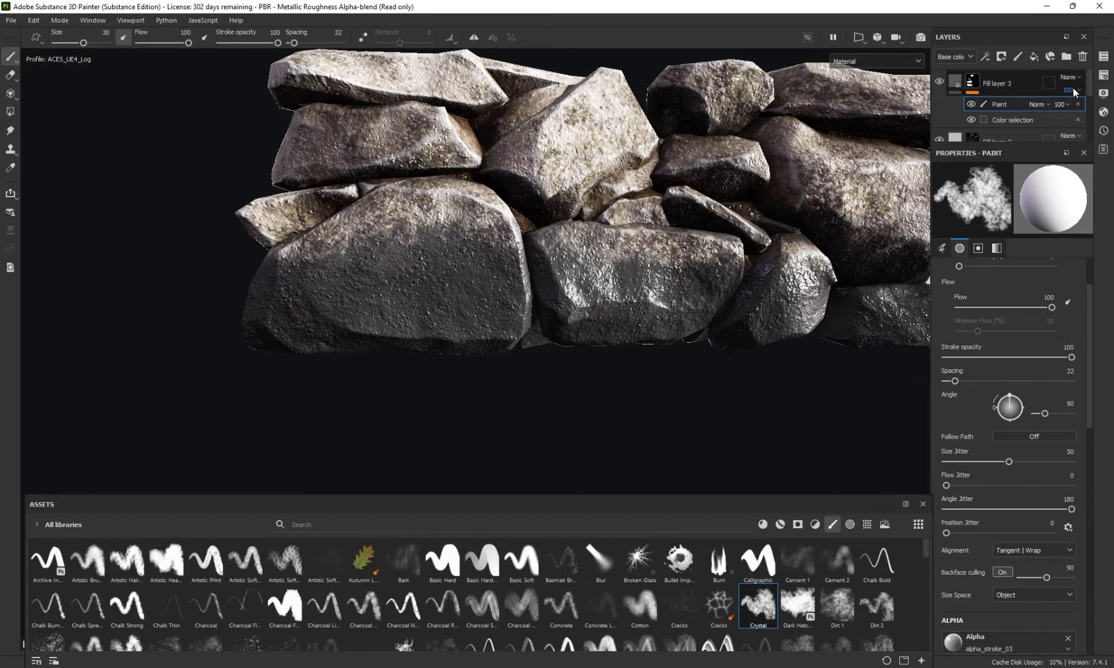
Lower Fill layer 3's opacity to 69 and check the darkened base from several angles
left_click_drag(1107, 111, 1093, 113)
mouse_move(713, 385)
left_mouse_down("alt")
mouse_move(569, 359)
mouse_move(559, 378)
mouse_move(473, 353)
mouse_move(495, 335)
left_mouse_up("alt")
scroll(568, 362, "down", 3)
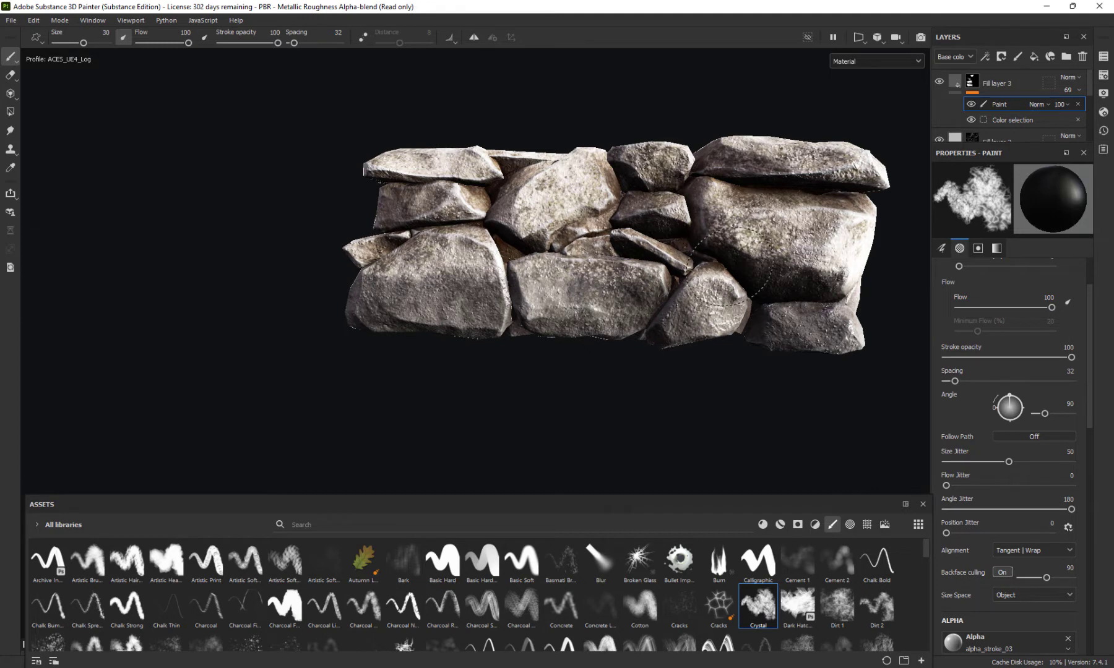
left_click_drag(791, 365, 441, 306, "alt")
left_click_drag(629, 292, 610, 289, "alt")
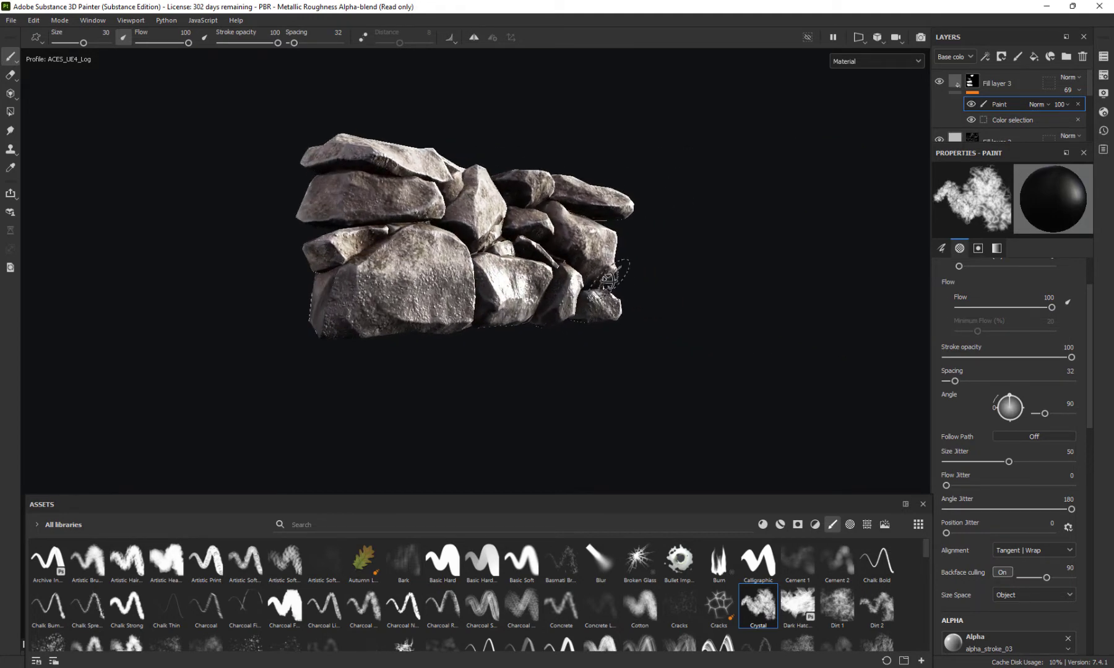
Lower Fill layer 3's roughness to 0.1156
left_click(955, 81)
scroll(1006, 470, "down", 2)
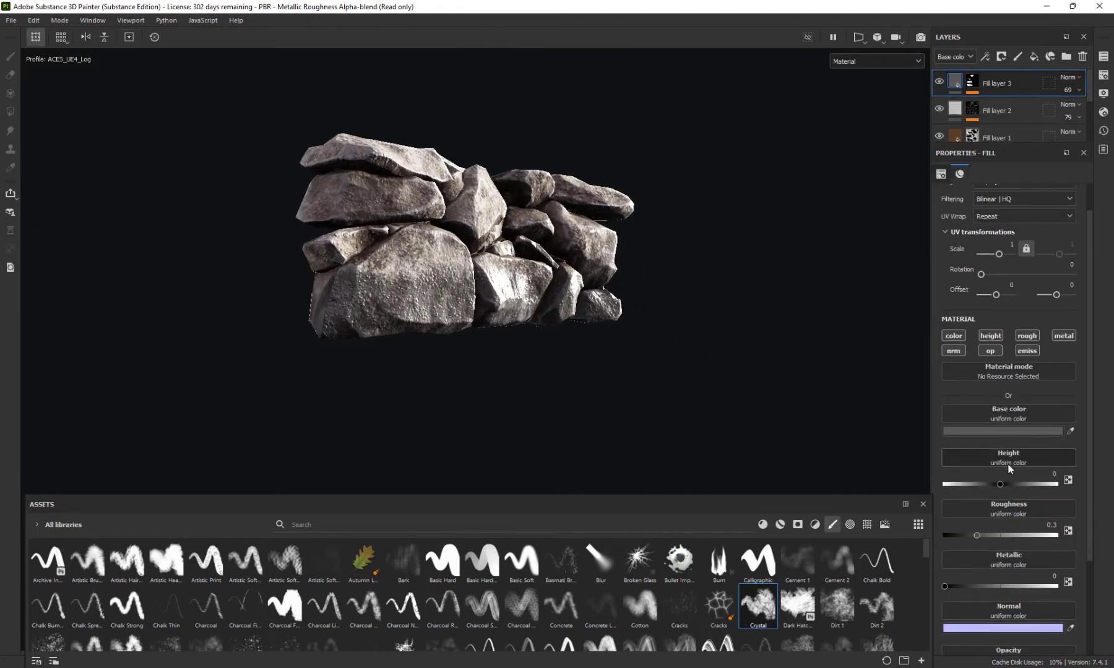
mouse_move(982, 501)
left_mouse_down()
mouse_move(943, 497)
mouse_move(956, 497)
left_mouse_up()
Examine the sheen of the darkened bottom stones up close and from several angles, including under rotated environment lighting
left_click_drag(594, 384, 446, 363, "alt")
scroll(620, 359, "up", 2)
scroll(594, 349, "down", 4)
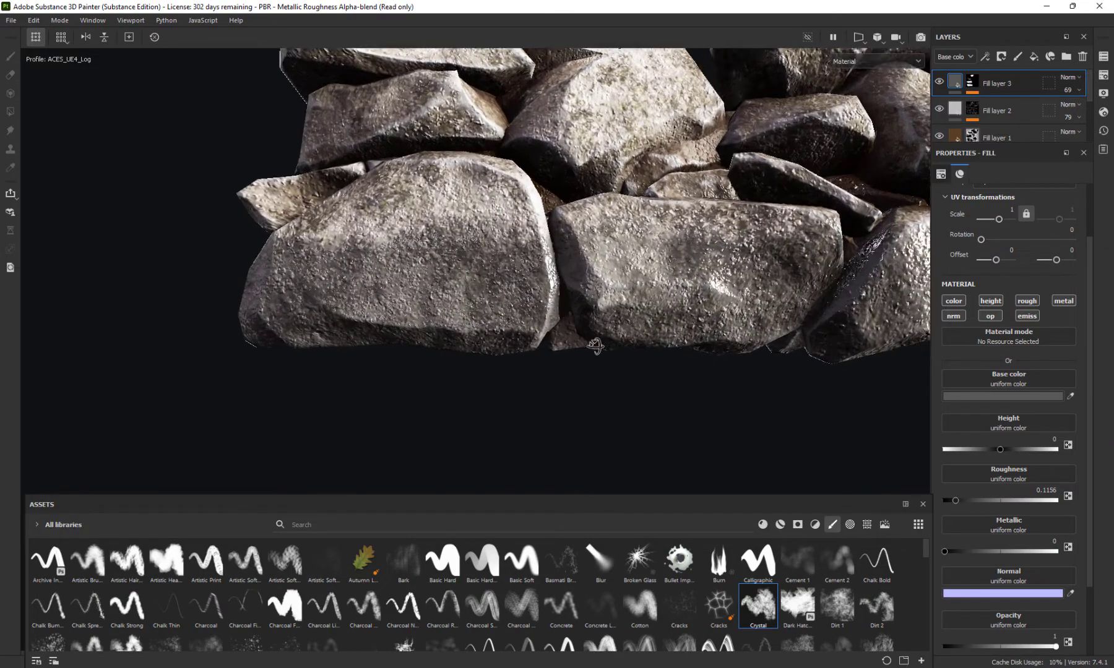
left_click_drag(554, 373, 666, 422, "alt")
scroll(663, 373, "up", 2)
scroll(608, 393, "down", 2)
mouse_move(667, 422)
right_mouse_down("shift")
mouse_move(810, 428)
mouse_move(462, 428)
mouse_move(701, 442)
mouse_move(654, 437)
mouse_move(599, 404)
mouse_move(547, 396)
mouse_move(587, 417)
mouse_move(549, 390)
right_mouse_up("shift")
scroll(536, 394, "up", 2)
right_click_drag(456, 409, 427, 354, "alt")
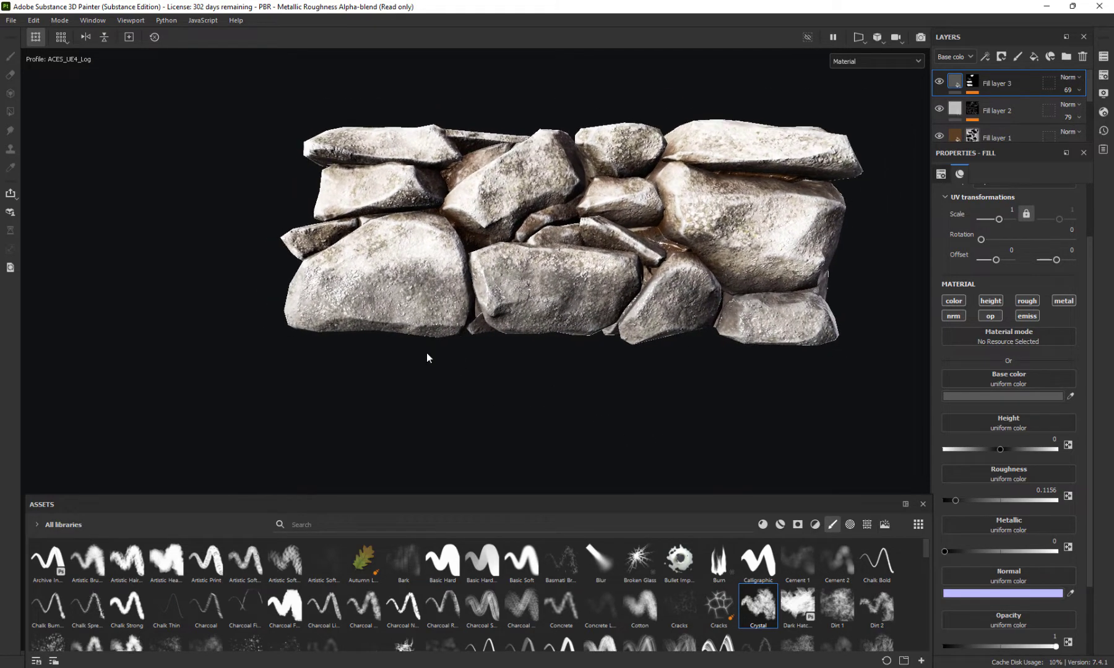
left_click(17, 22)
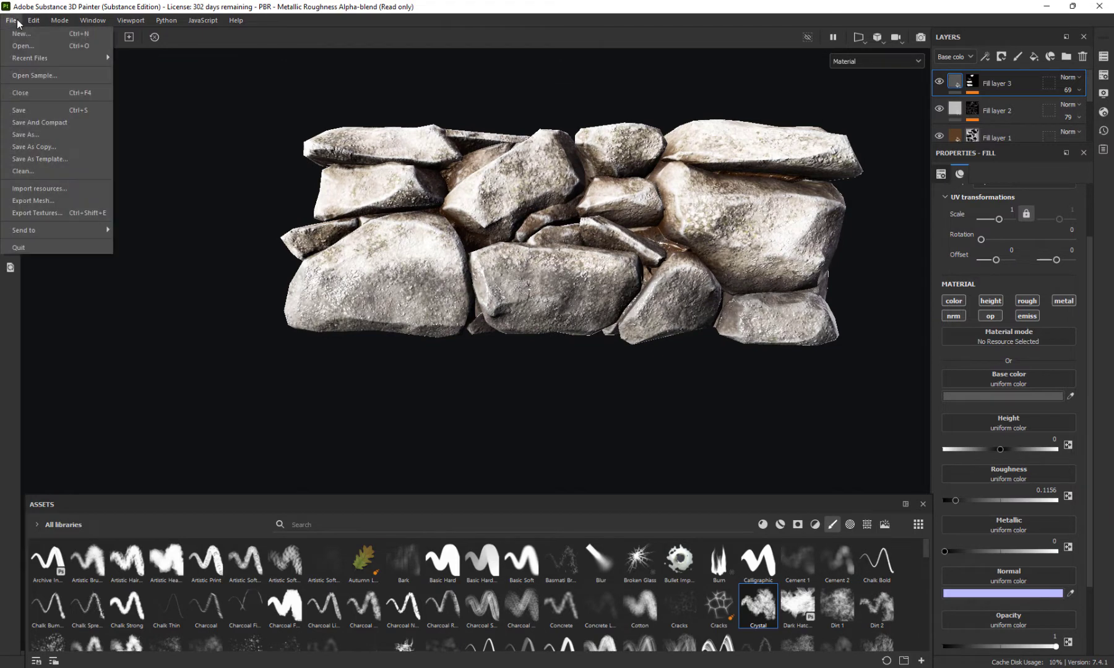
left_click(37, 213)
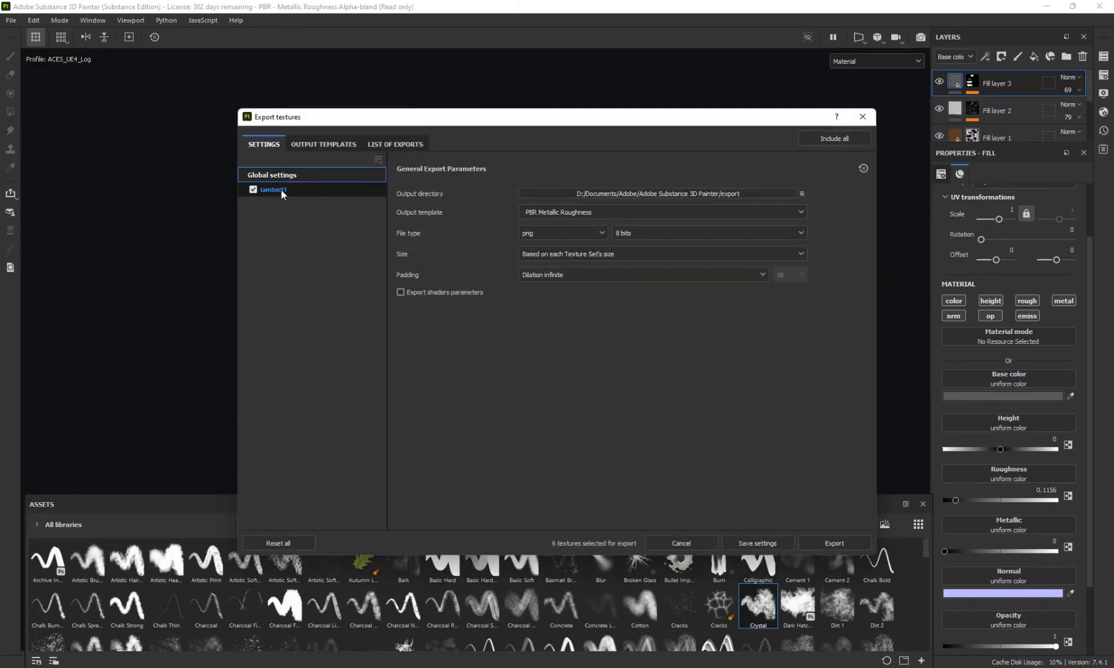
left_click(862, 116)
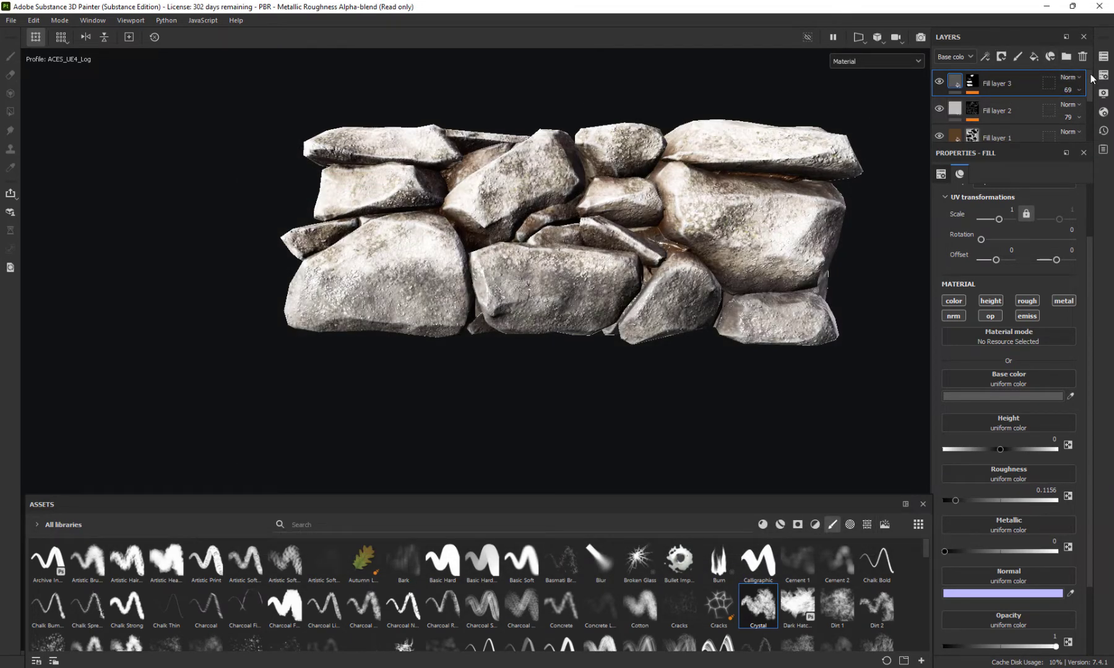
Rename the texture set as Rocks_A in its general properties
left_click(1104, 75)
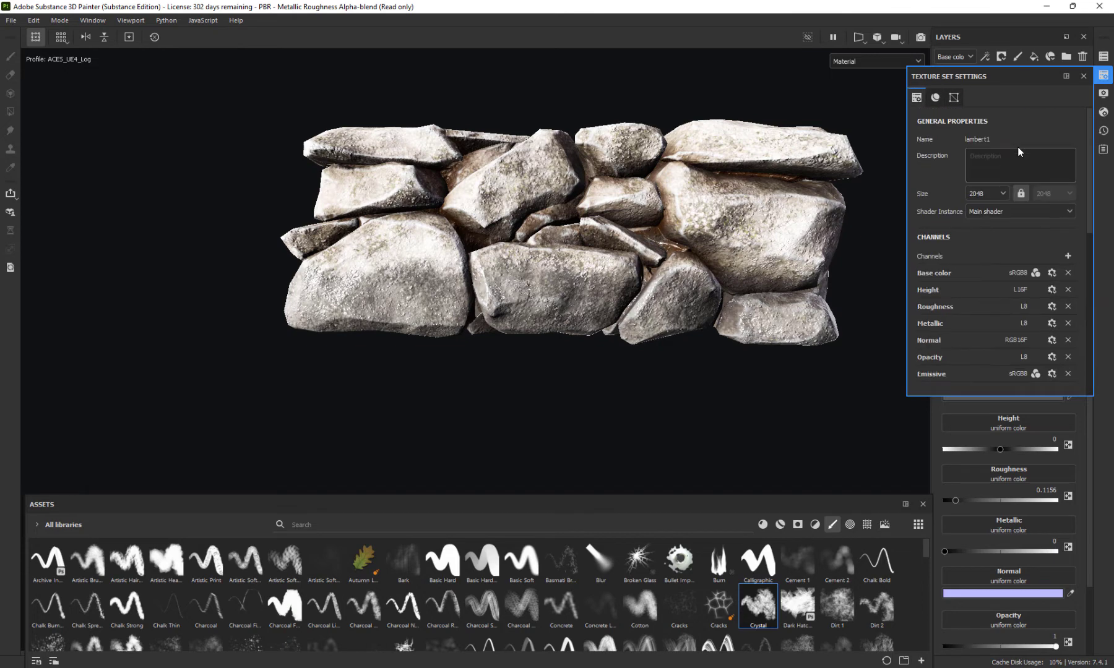
double_click(981, 140)
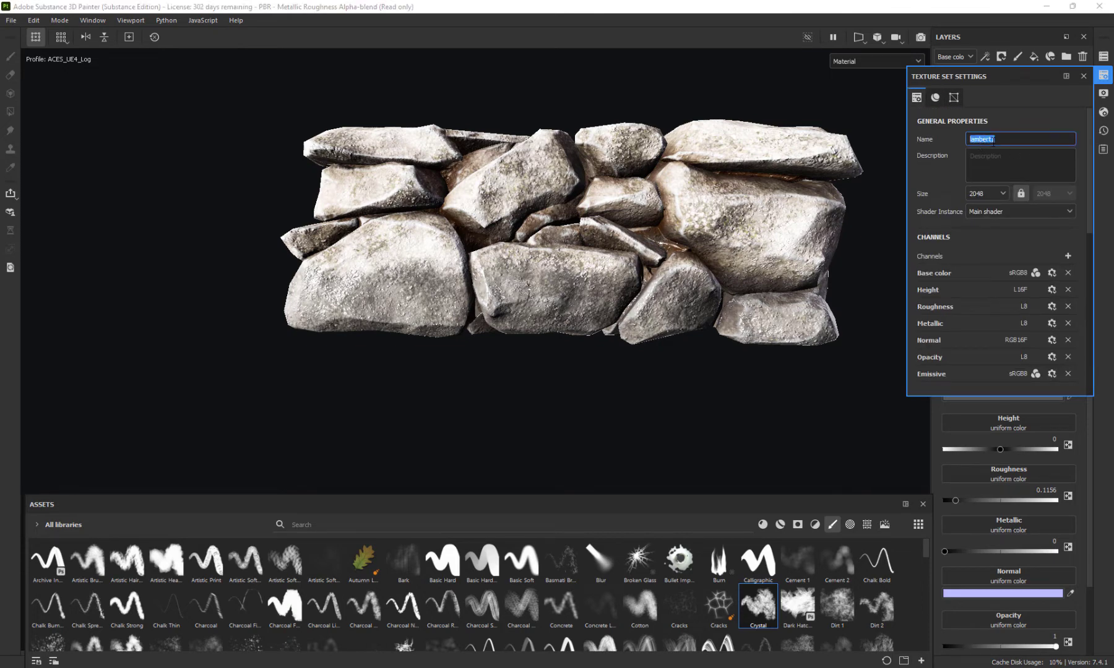
type("Rocks_A")
key("Tab")
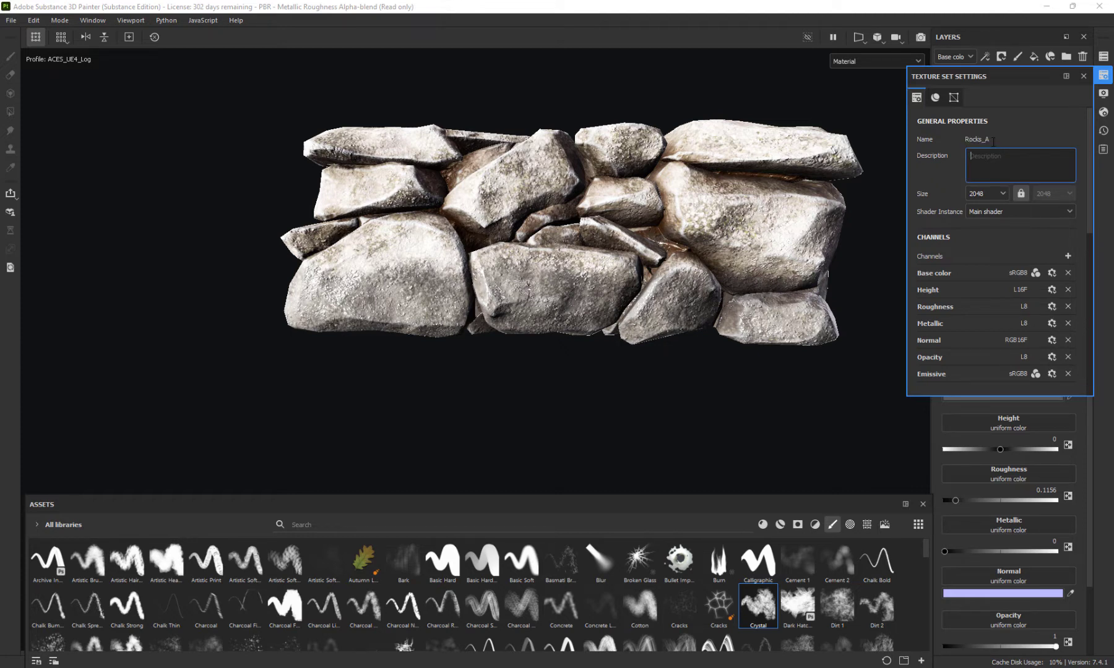
left_click(992, 142)
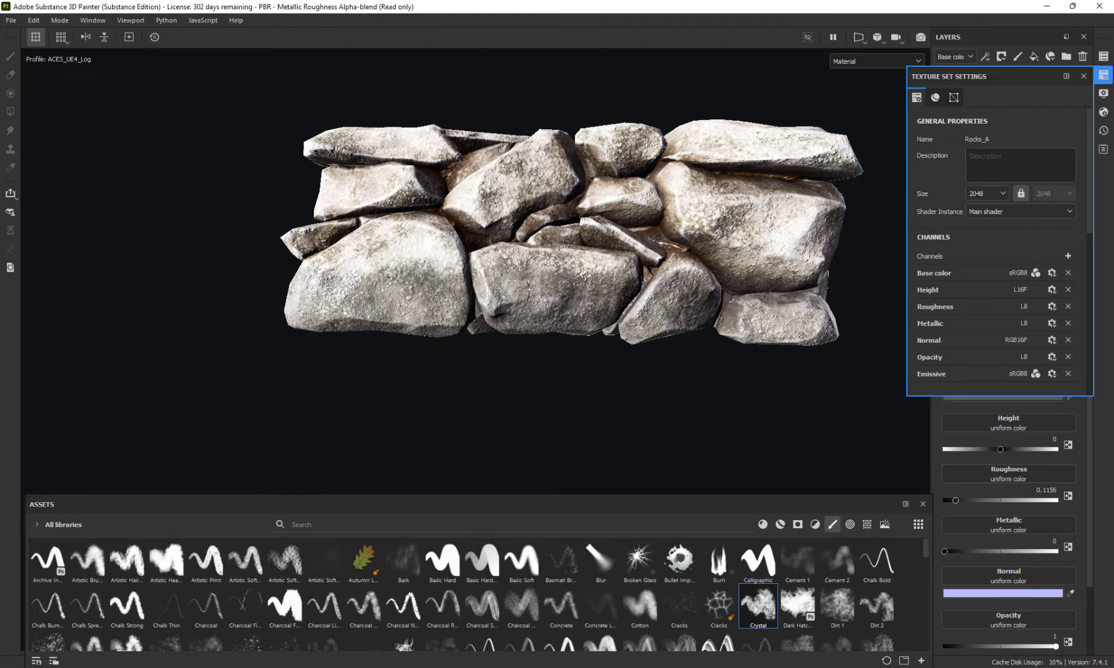
Set the texture export's output directory to a new folder named Textures inside ZBRUSH WALL on the Desktop
left_click(11, 19)
left_click(56, 214)
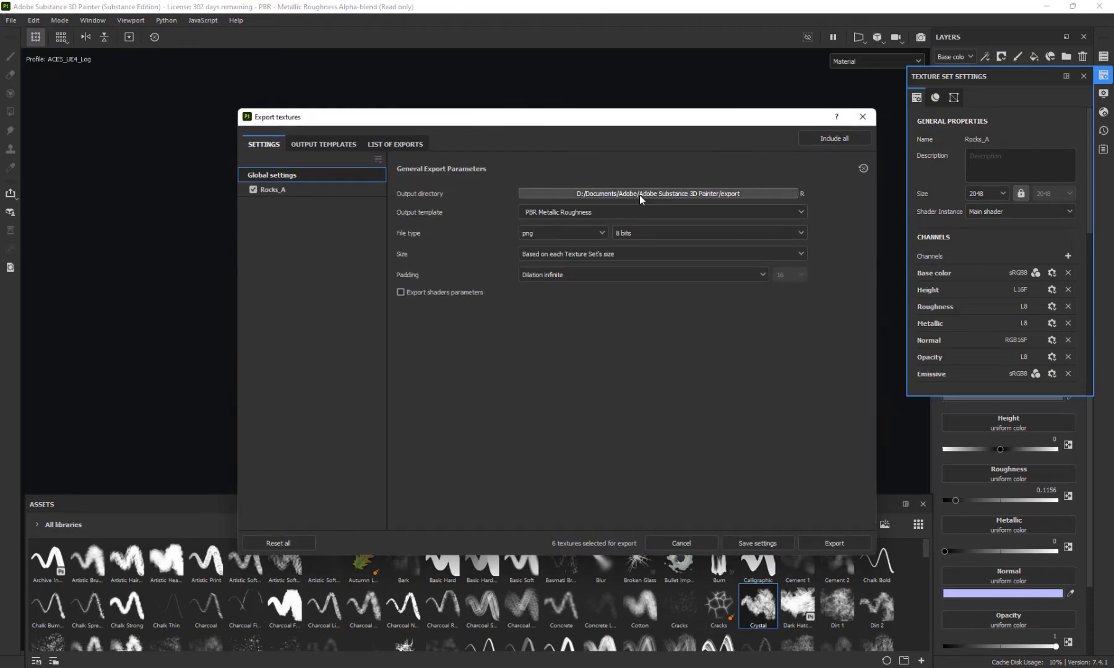
left_click(640, 194)
left_click(272, 228)
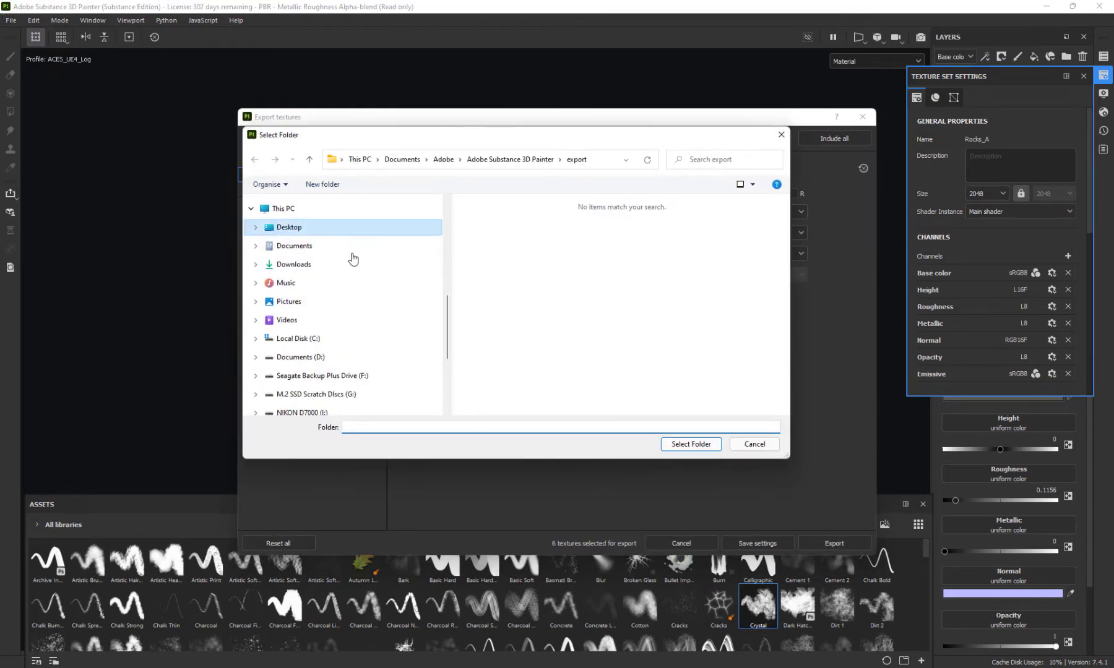
double_click(556, 371)
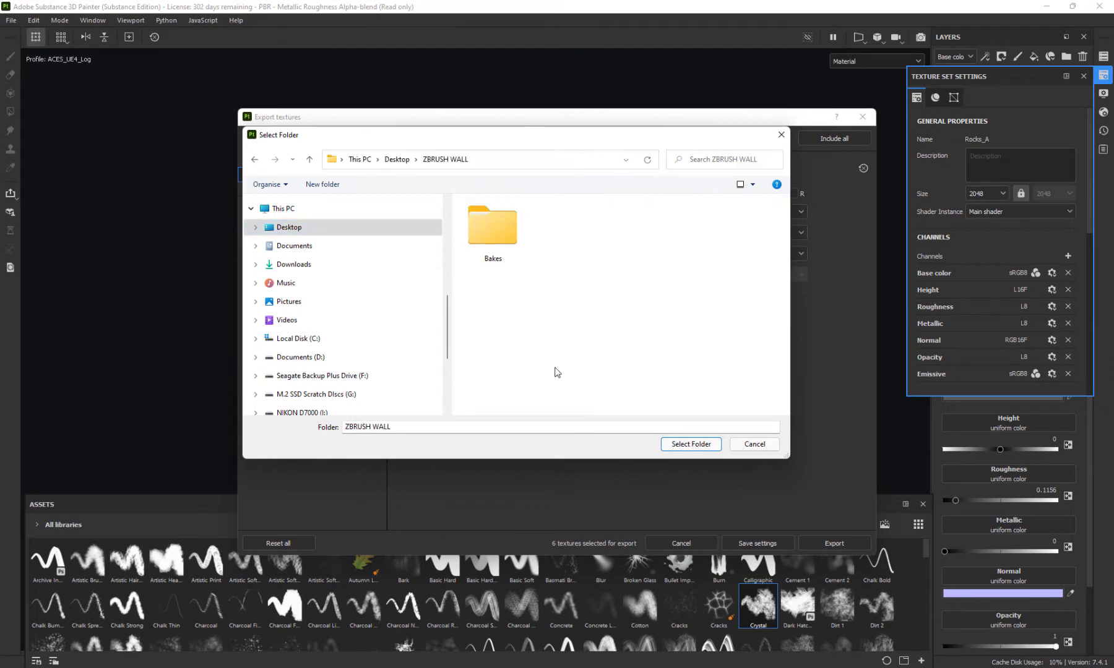
left_click(490, 231)
left_click(322, 183)
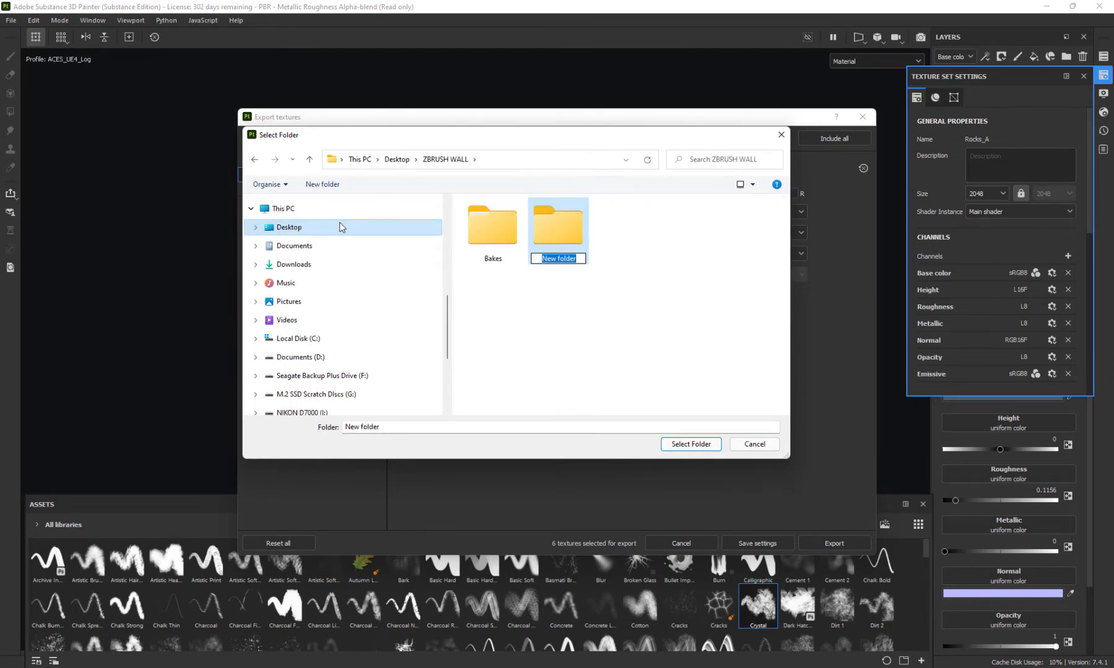
type("Textures")
key("Return")
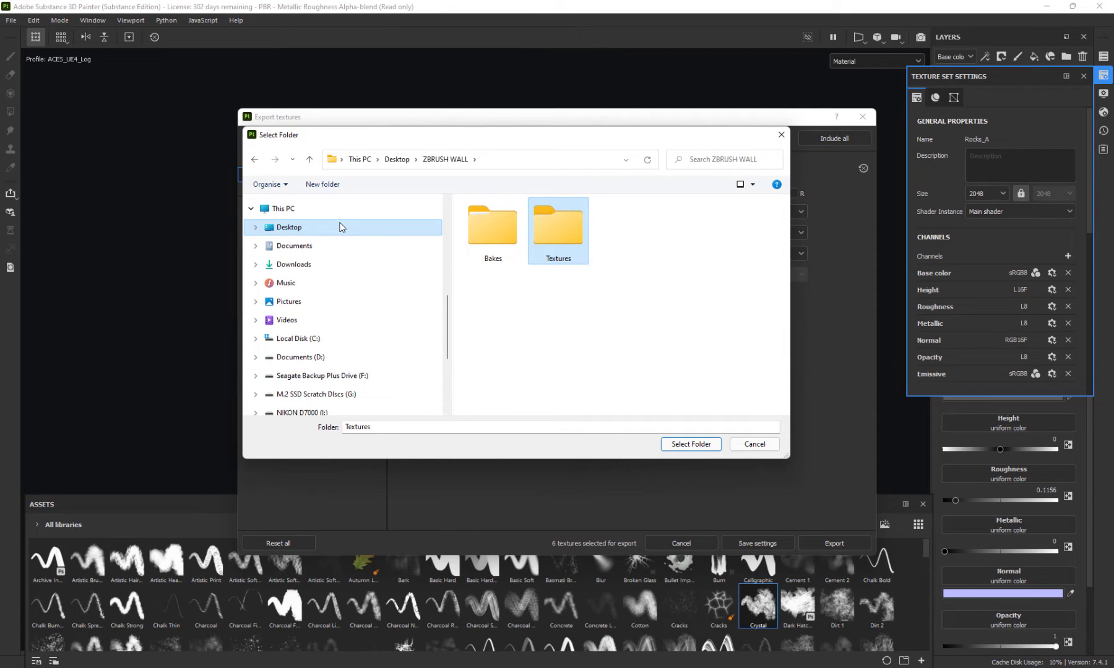
double_click(542, 229)
left_click(692, 445)
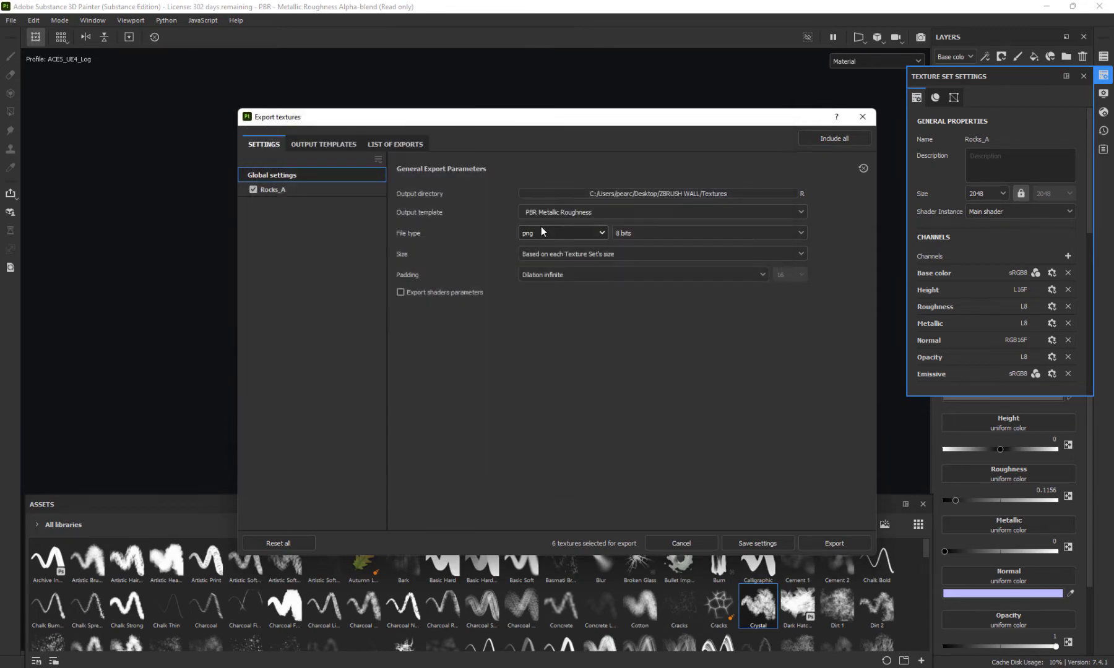
Choose the CMP_UE4 output template for the export and look over the available template presets
left_click(555, 210)
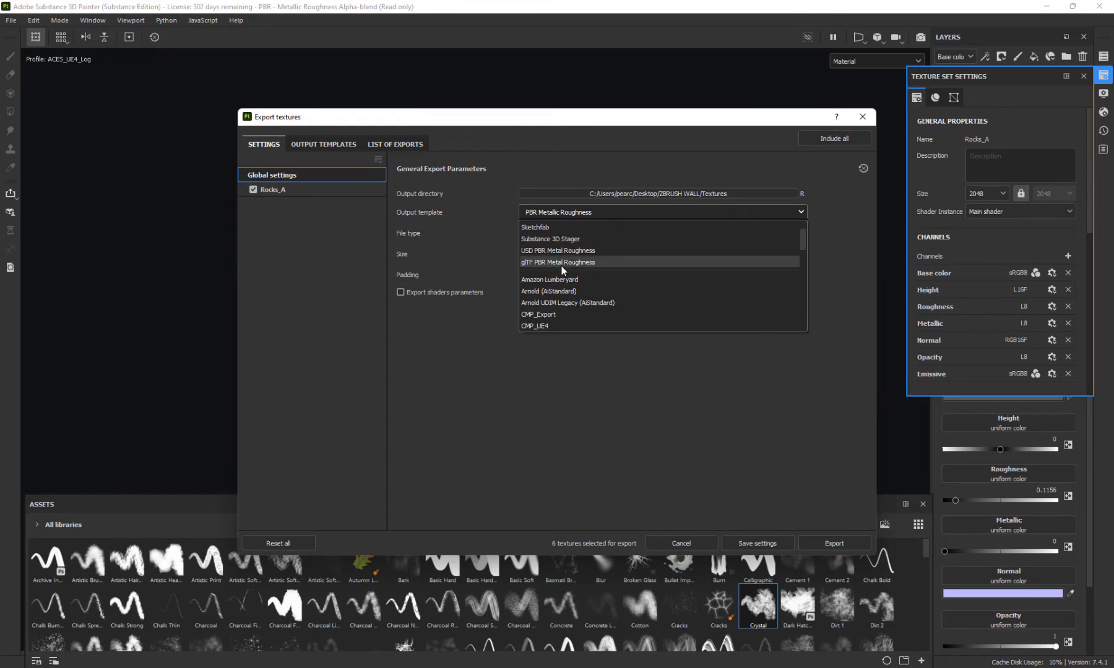
scroll(561, 266, "down", 1)
left_click(547, 292)
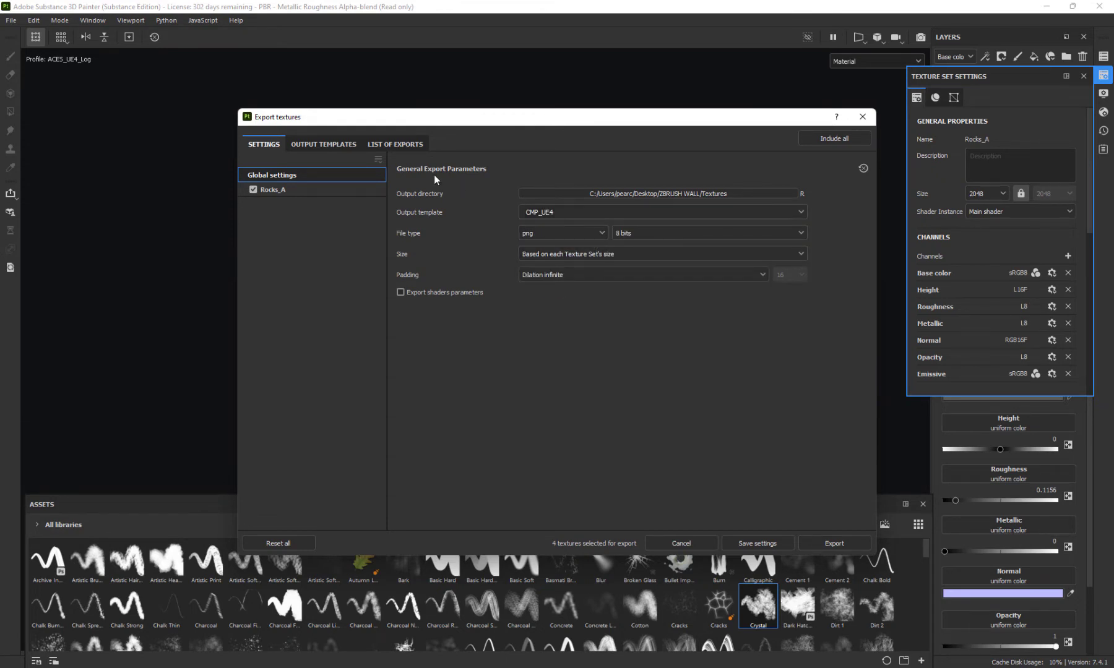
left_click(316, 144)
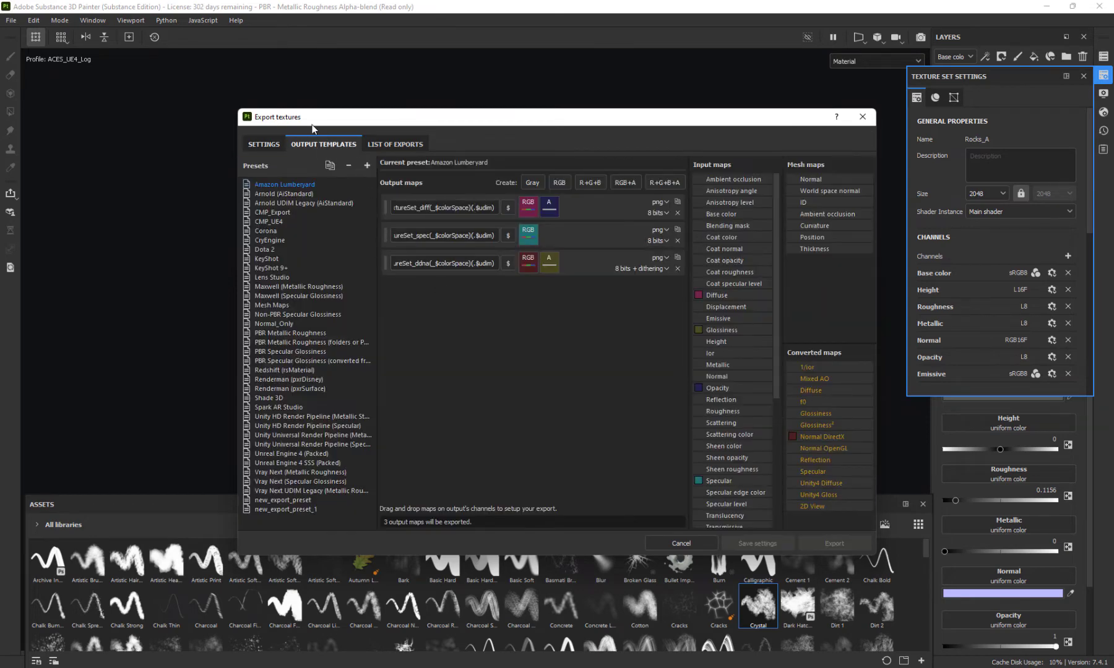
left_click(264, 144)
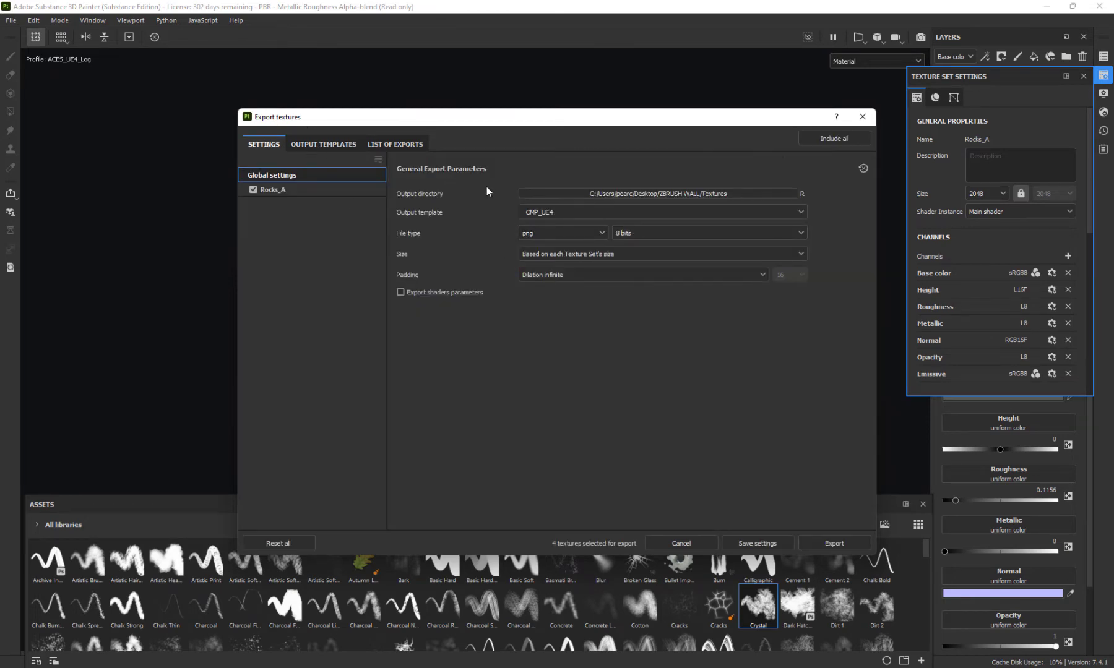
Set the output template to CMP_Export and inspect the output maps defined in the CMP_UE4 preset
left_click(561, 214)
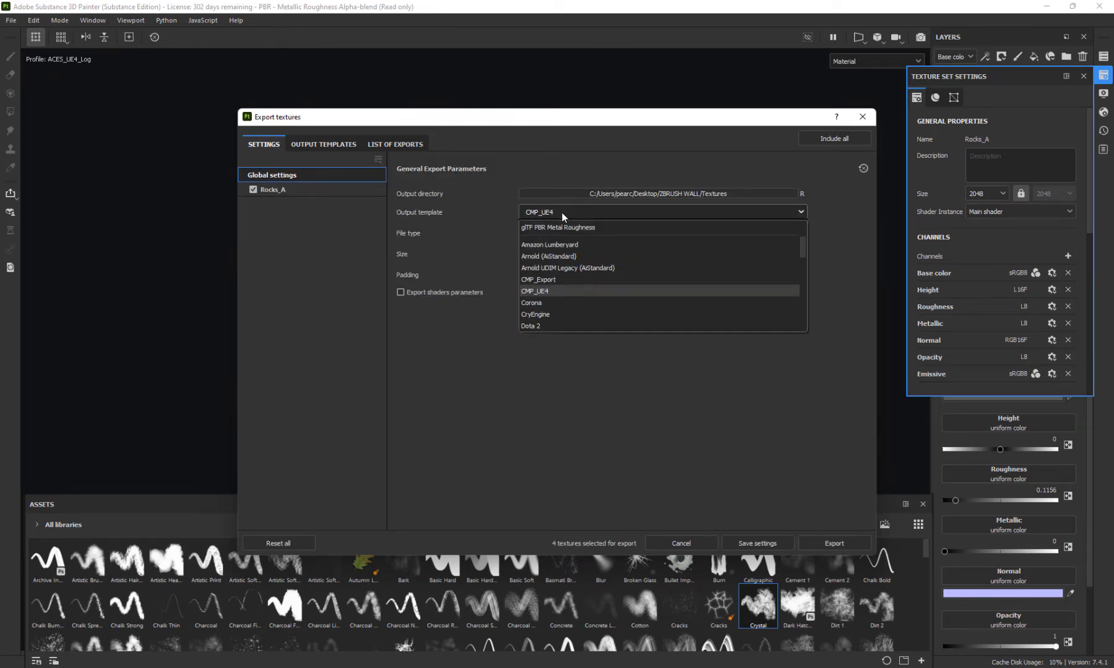
left_click(563, 277)
left_click(323, 146)
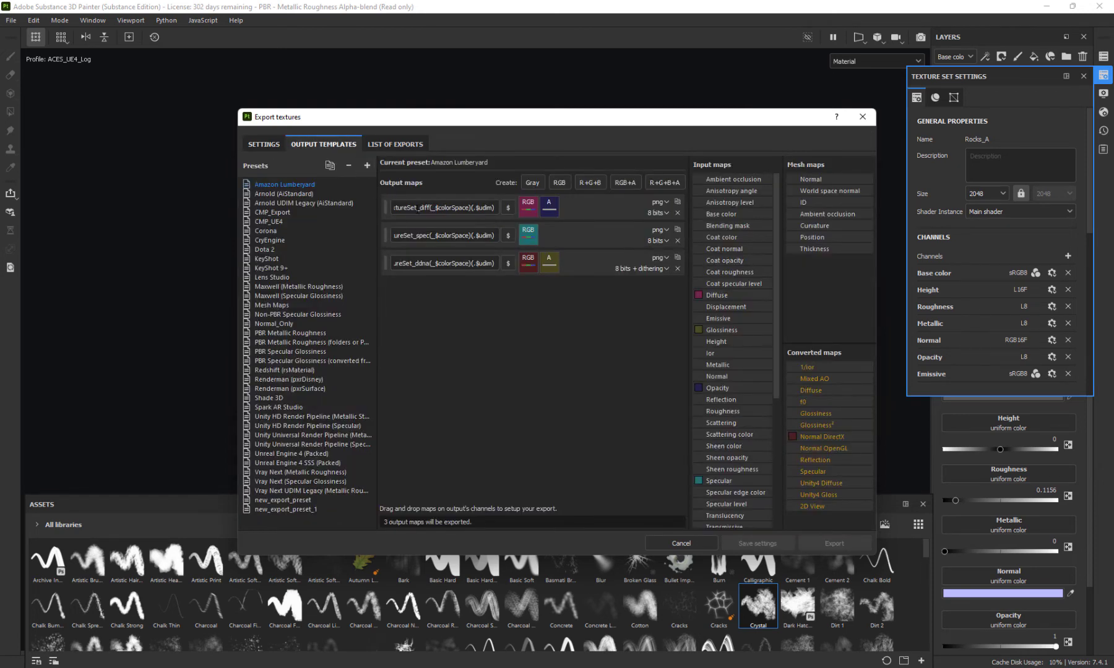
left_click(274, 221)
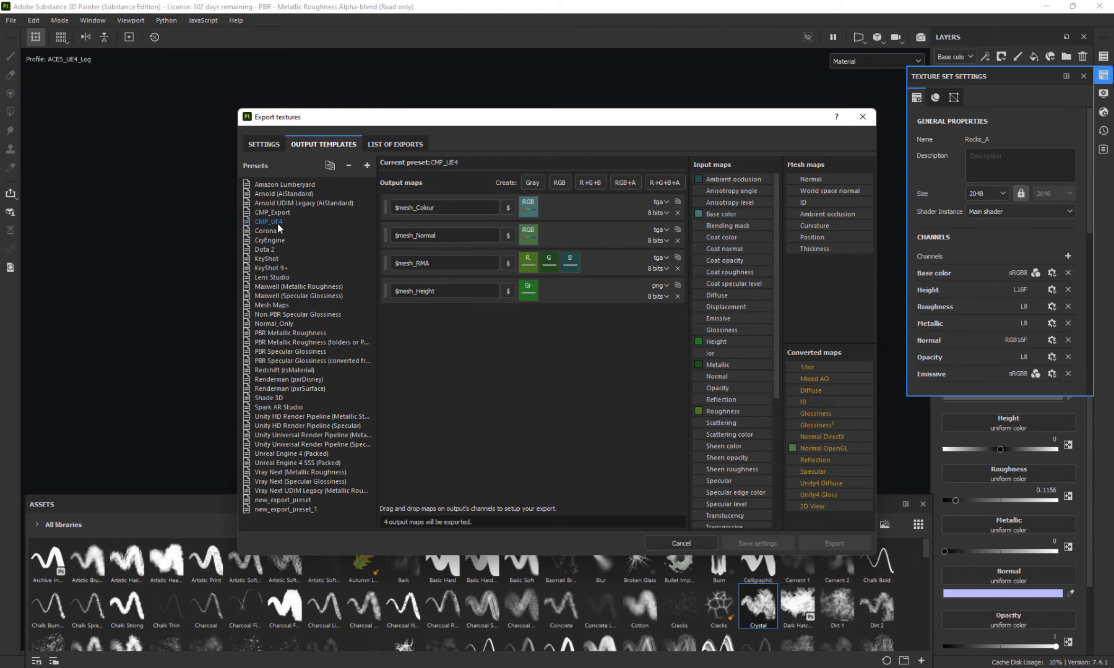
left_click(268, 145)
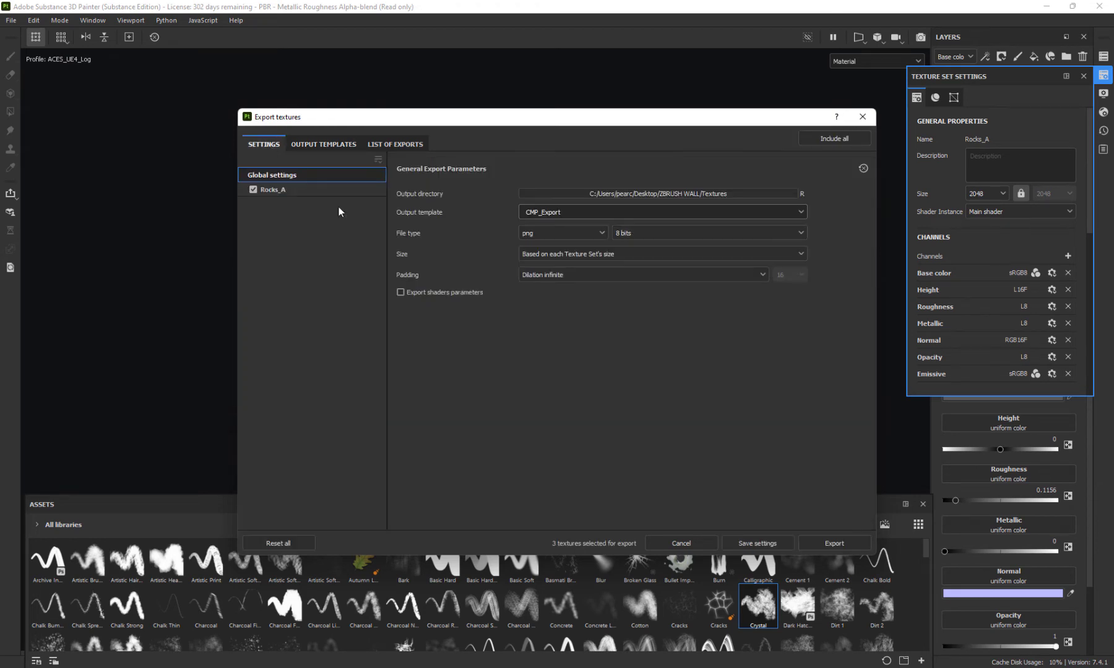
Set the export file type to targa and the size to 4096, and save the export settings
left_click(602, 234)
scroll(555, 328, "down", 3)
left_click(546, 296)
left_click(596, 254)
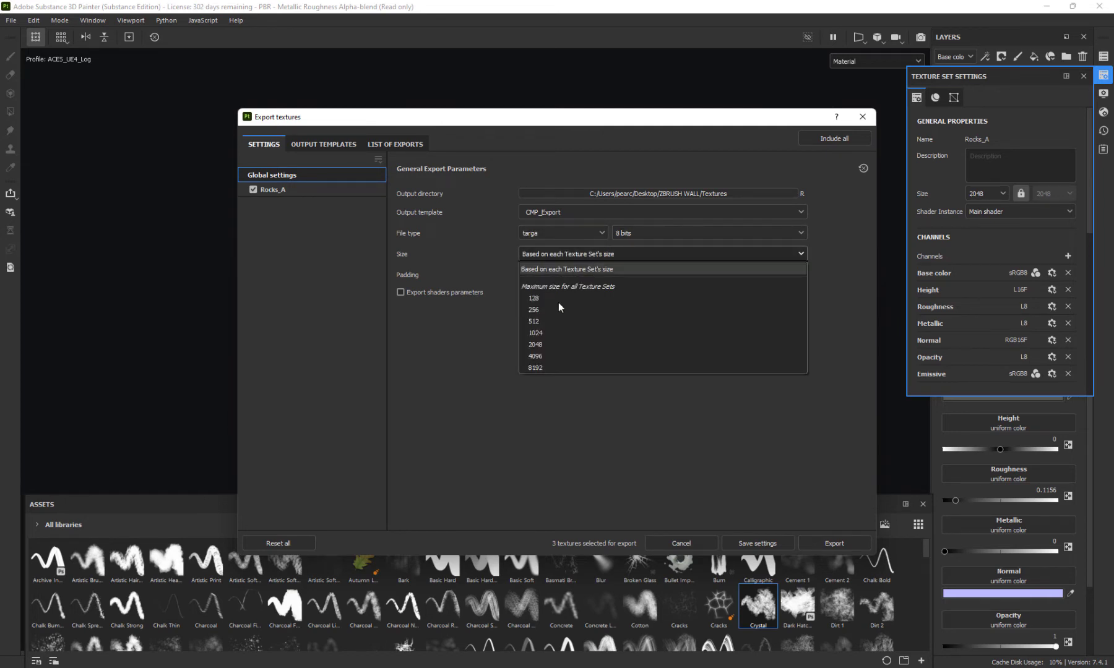
left_click(529, 357)
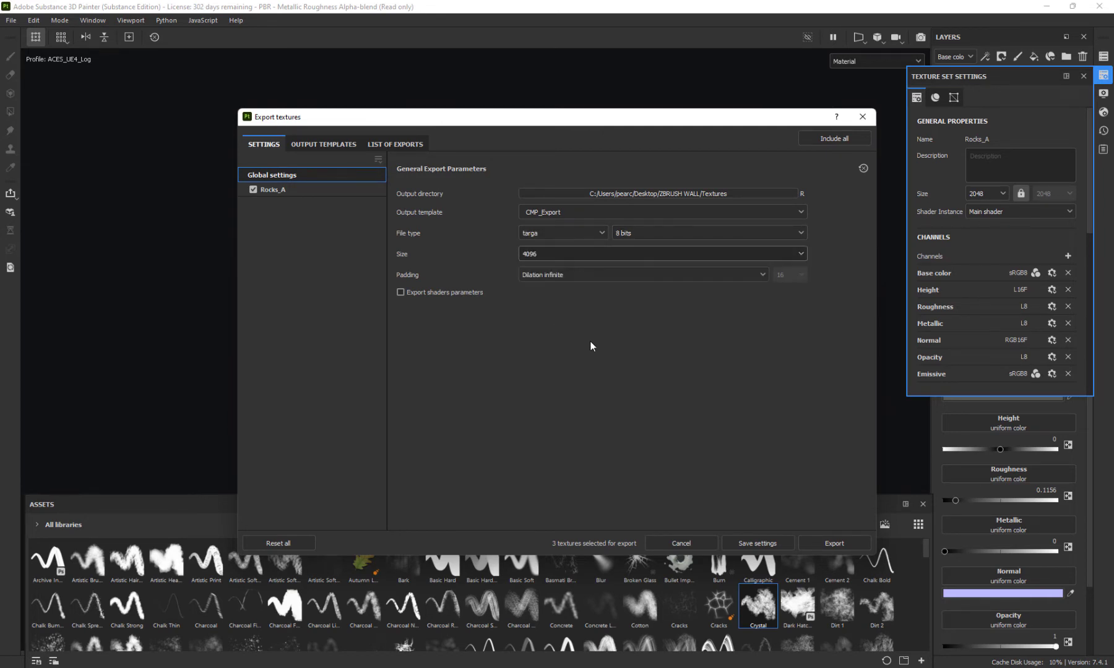
left_click(765, 546)
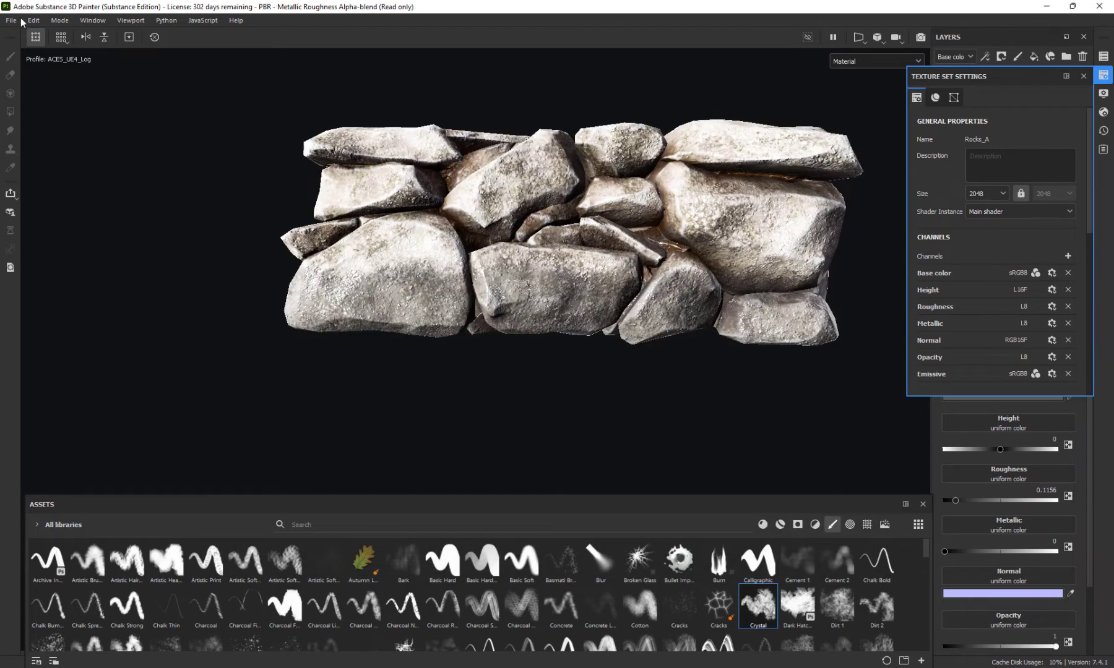
Export the Rocks_A textures with the saved settings
left_click(19, 20)
left_click(37, 213)
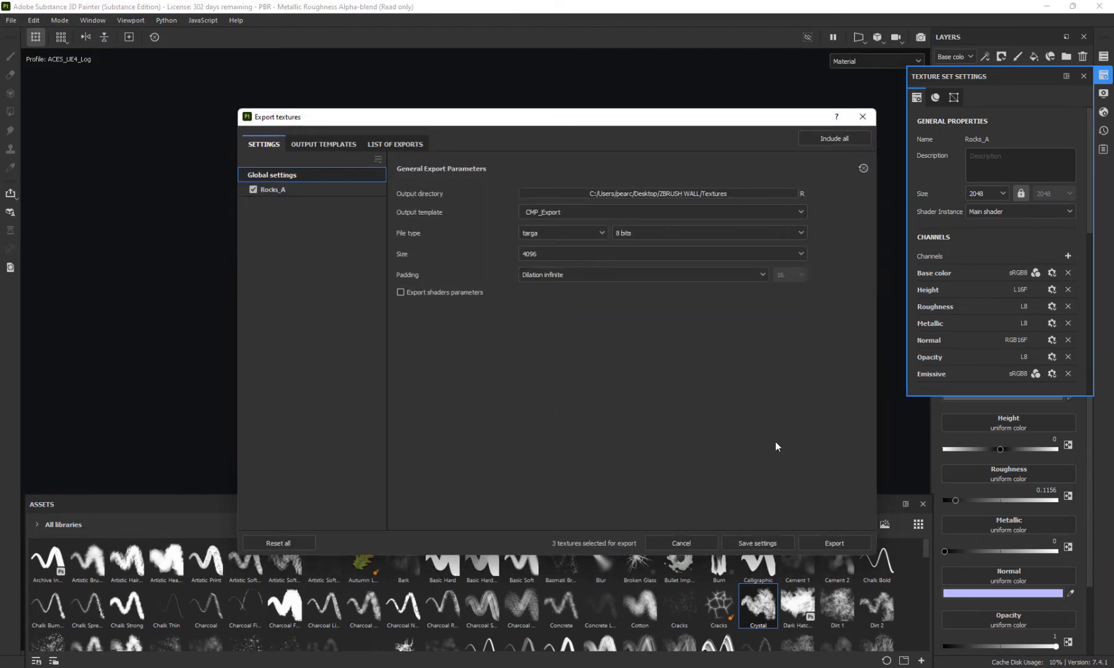
left_click(834, 543)
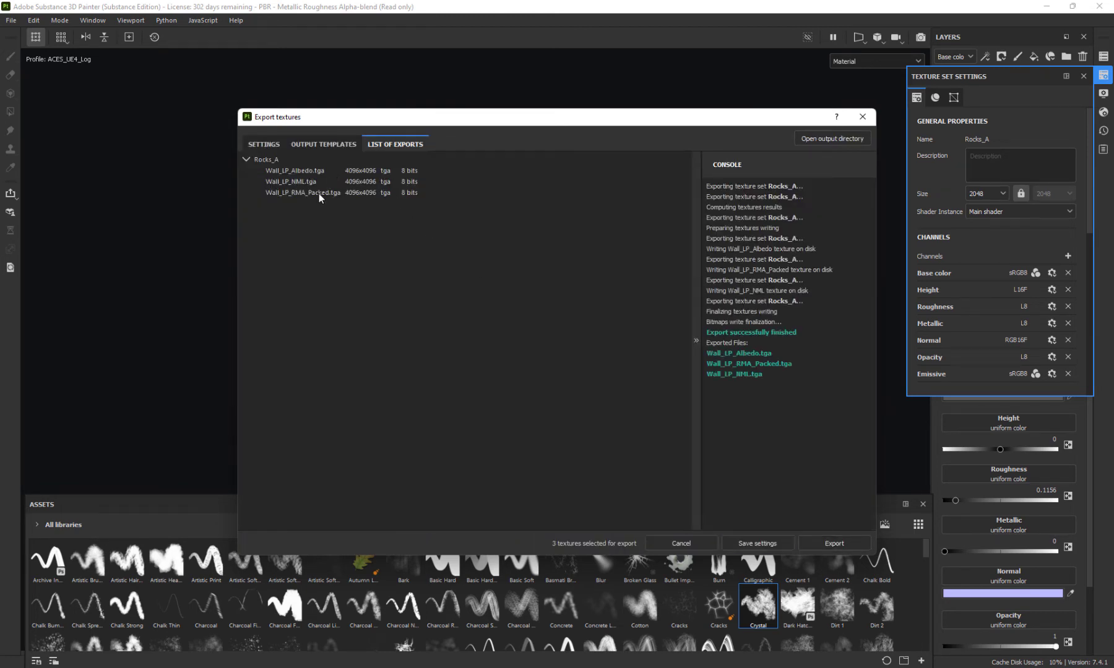
Return to the general export parameters and look through the available output templates
left_click(264, 144)
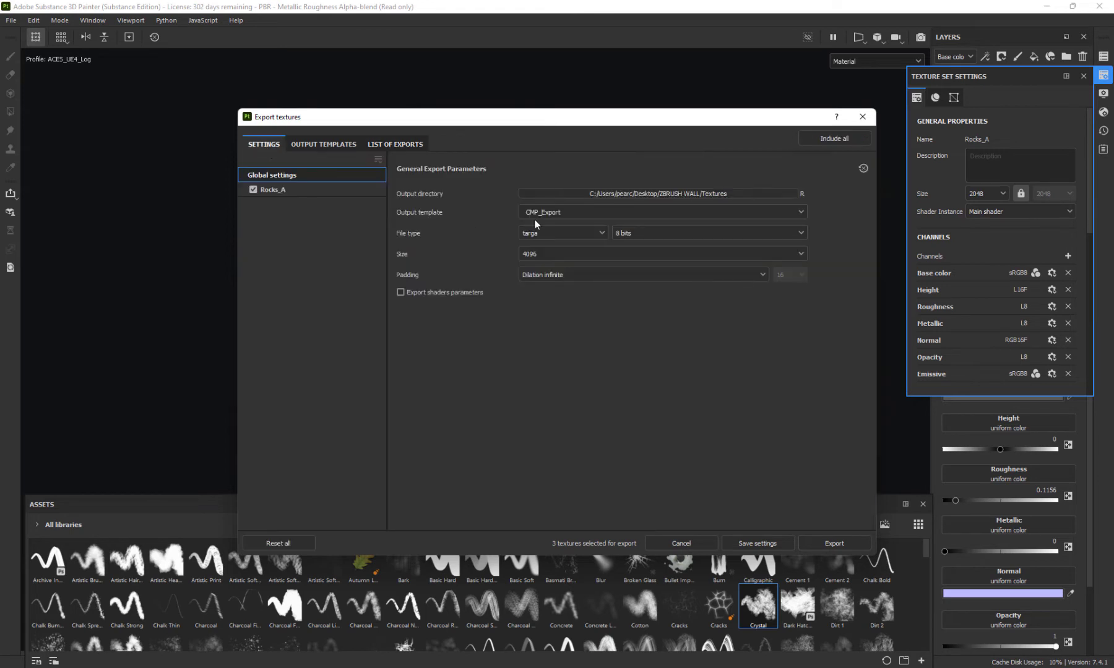
left_click(548, 216)
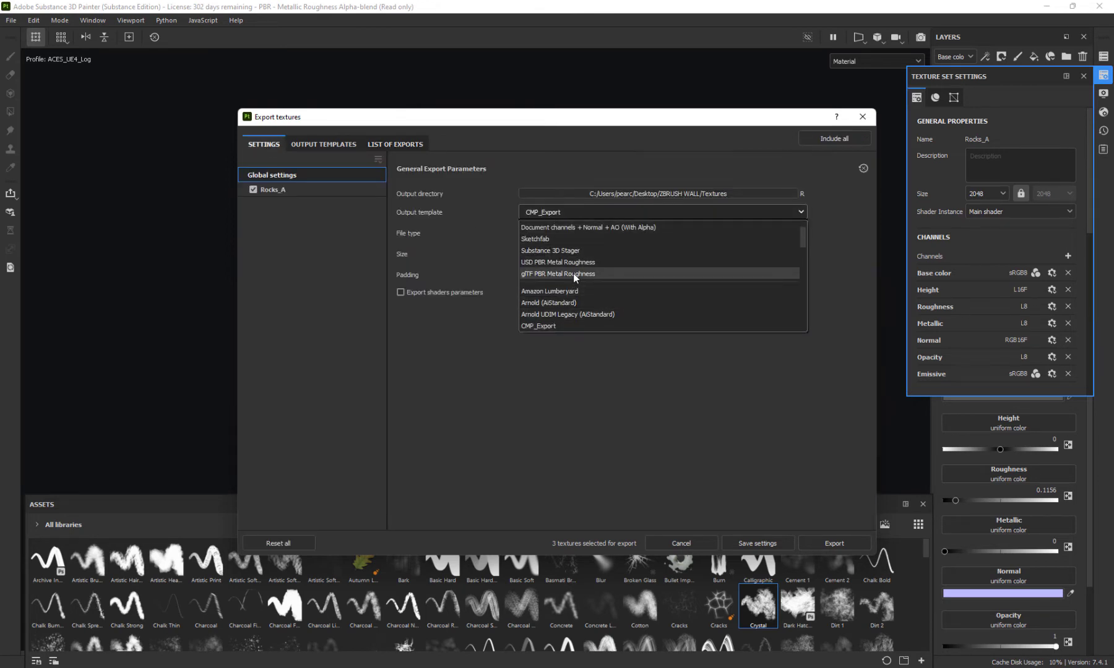
scroll(555, 258, "down", 4)
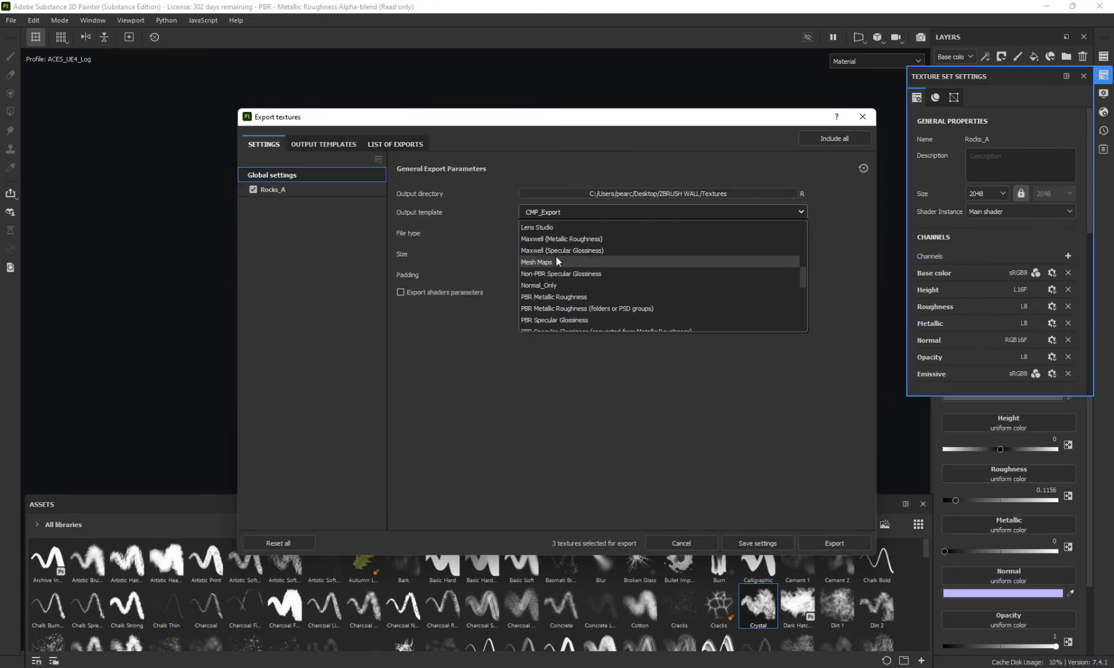
Set the texture export's output template to CMP_UE4 and save the export settings
scroll(556, 260, "up", 6)
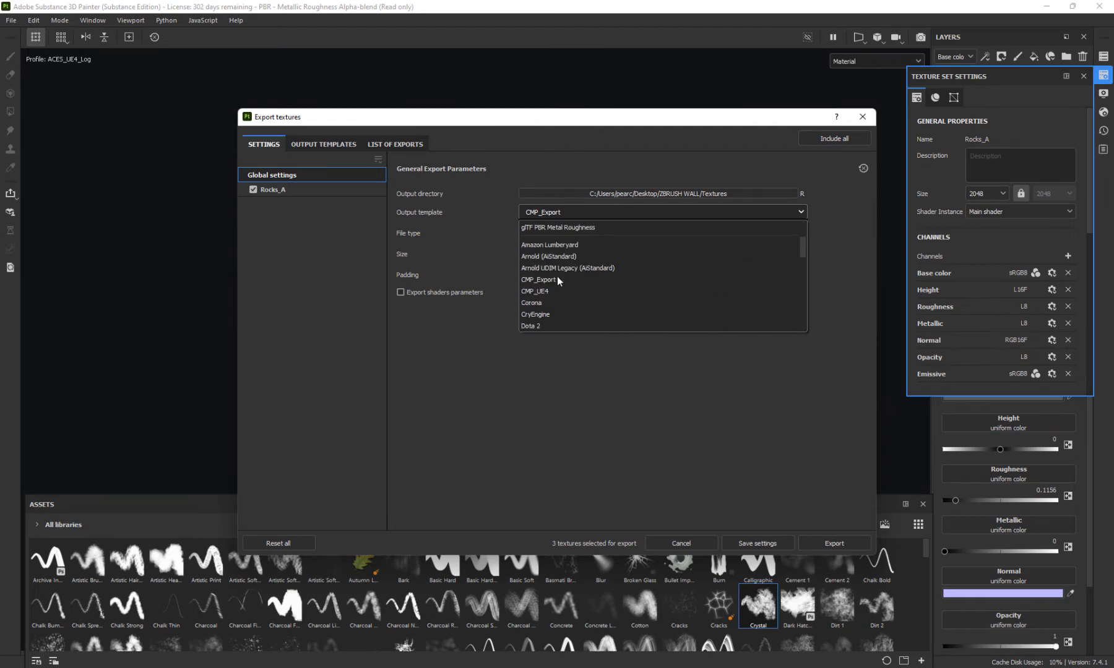
left_click(554, 291)
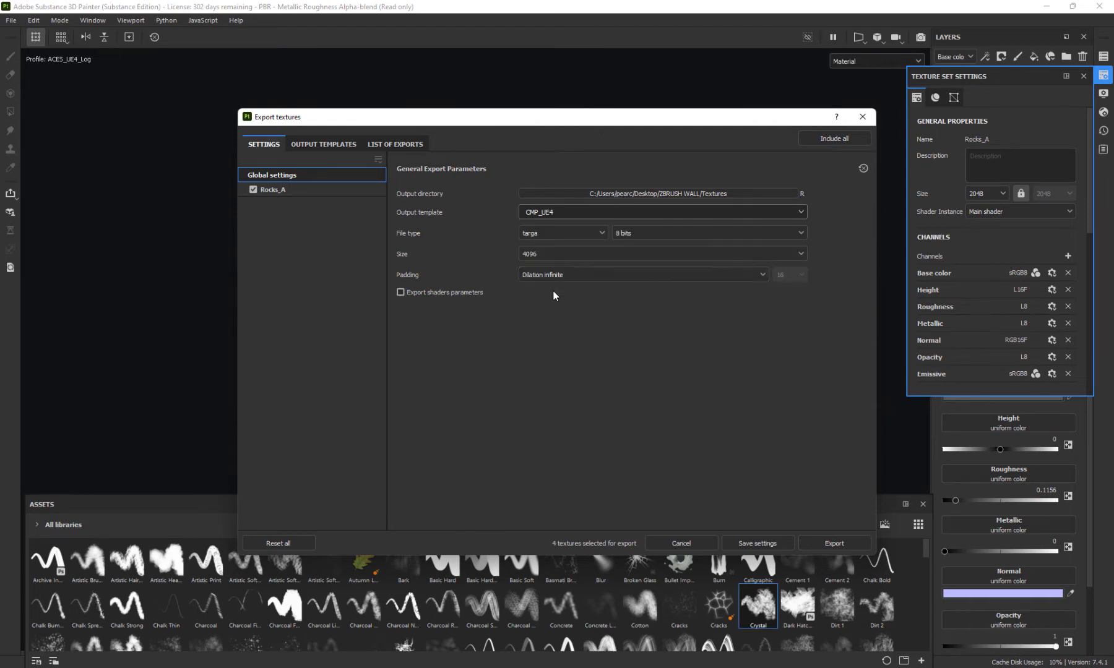
left_click(757, 543)
Export the Rocks_A texture set as 8-bit targa files at 4096 using the CMP_UE4 template
left_click(11, 20)
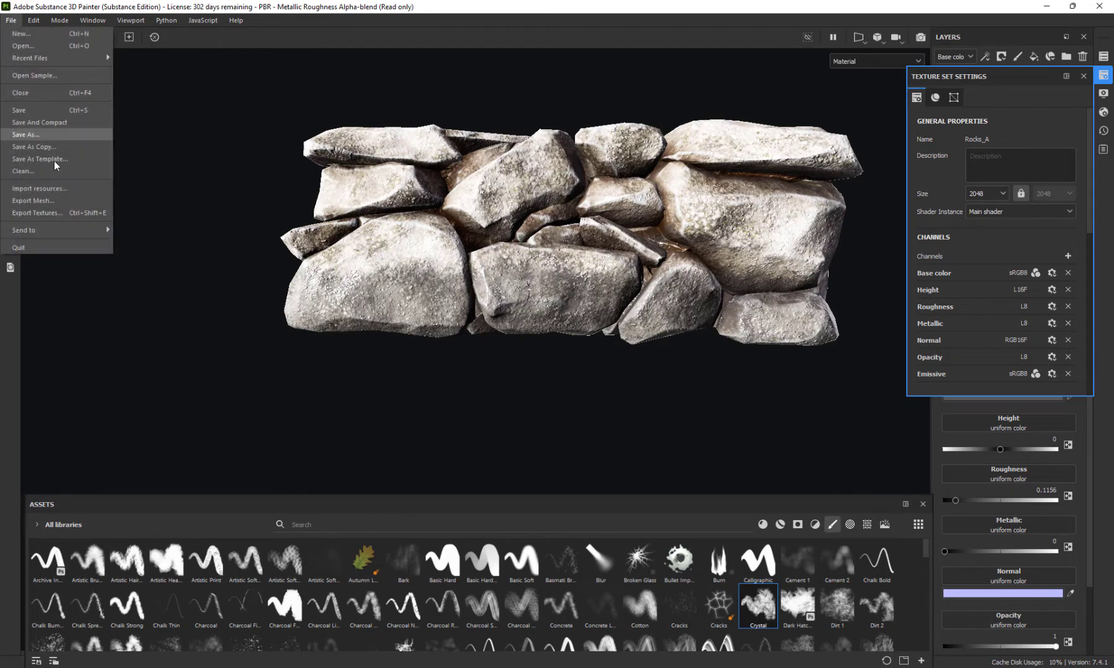
left_click(59, 212)
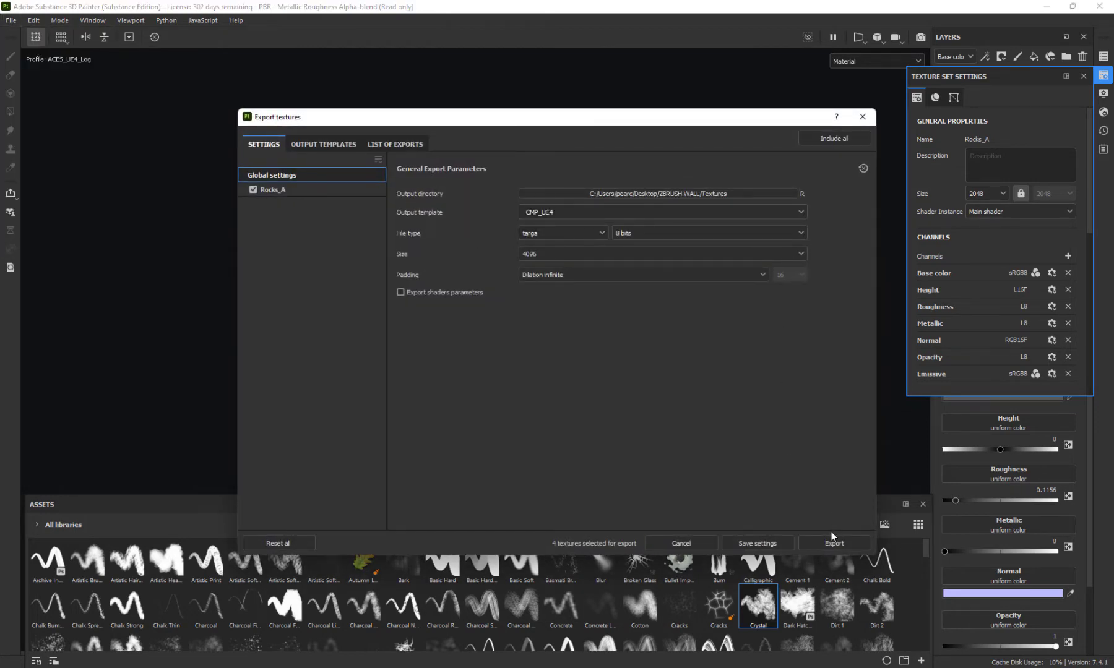
left_click(830, 543)
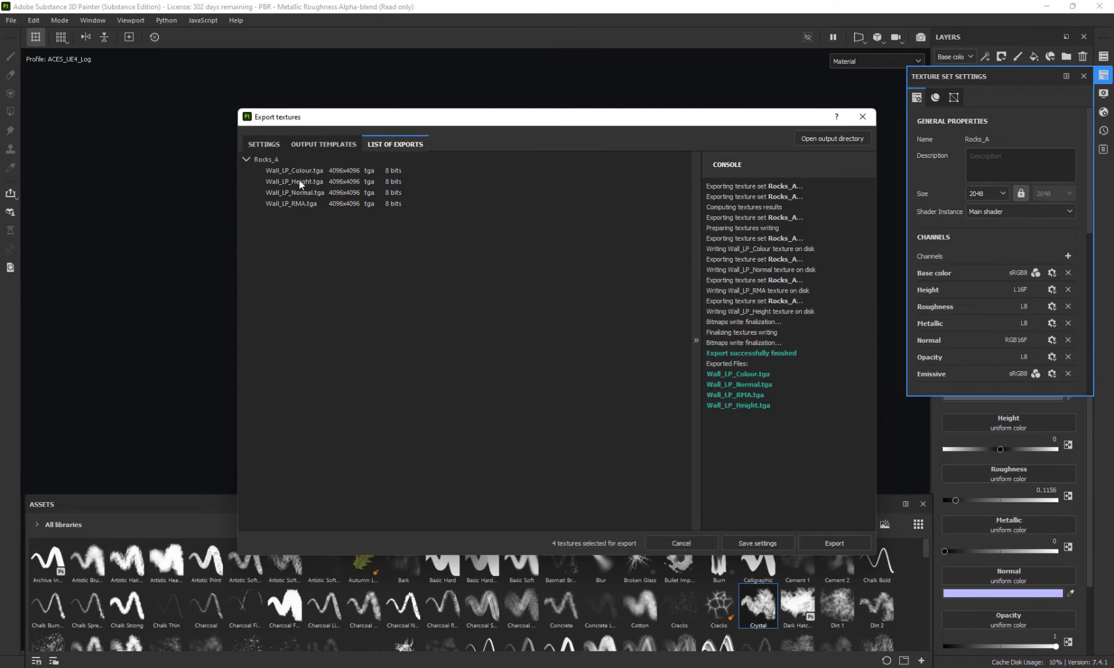
left_click(863, 116)
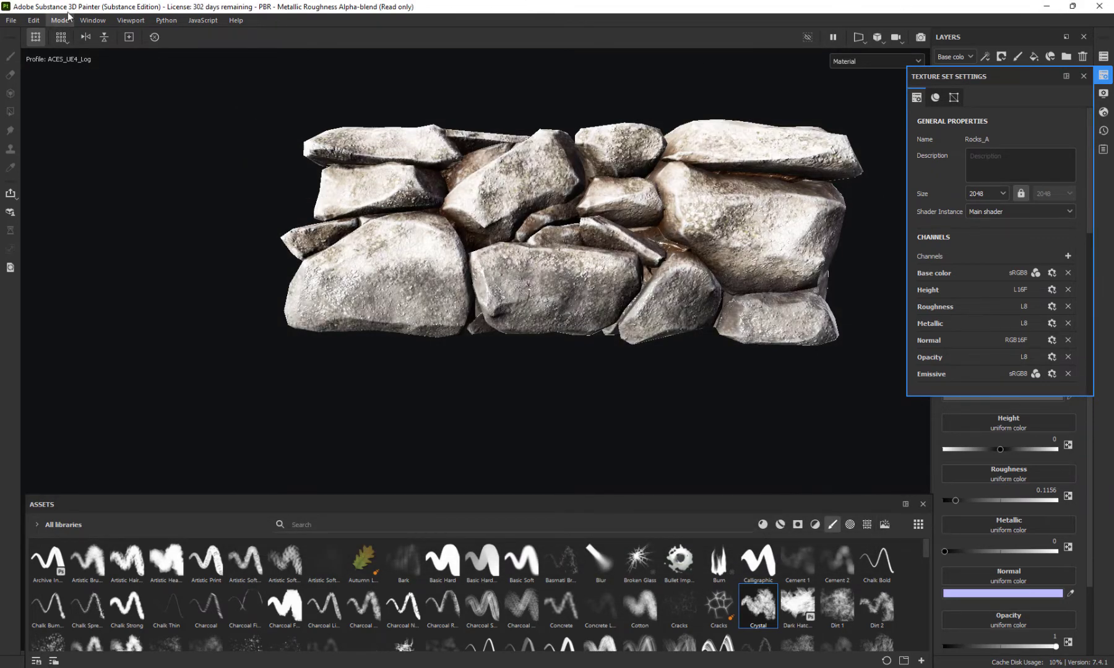
Save the project as Stone Wall in the ZBRUSH WALL folder on the desktop
left_click(11, 20)
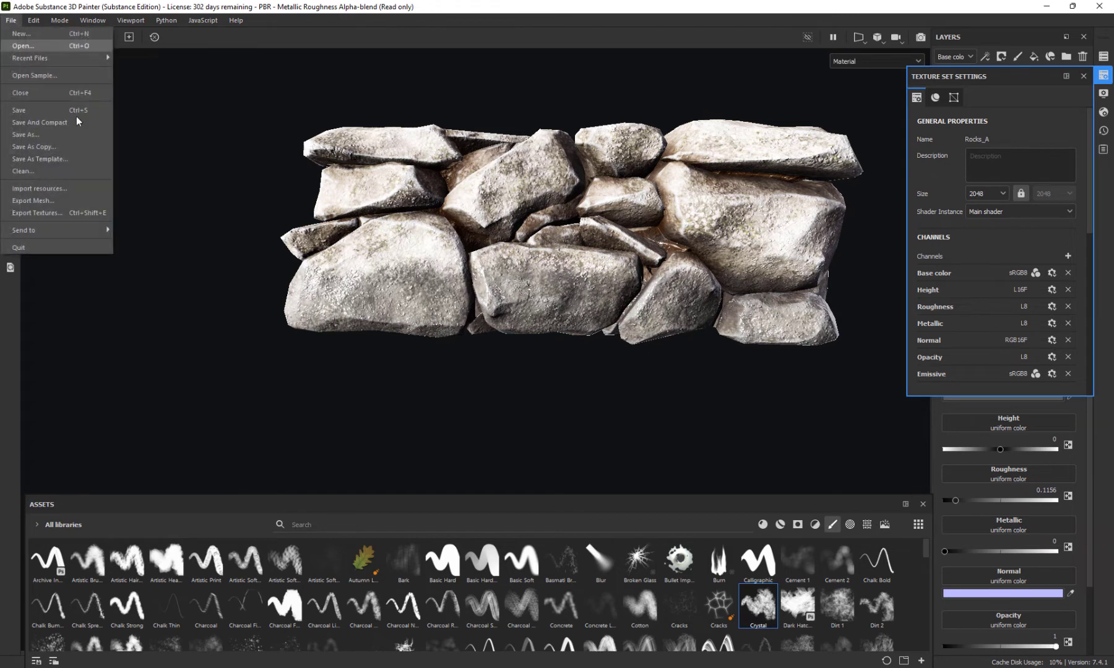
left_click(36, 140)
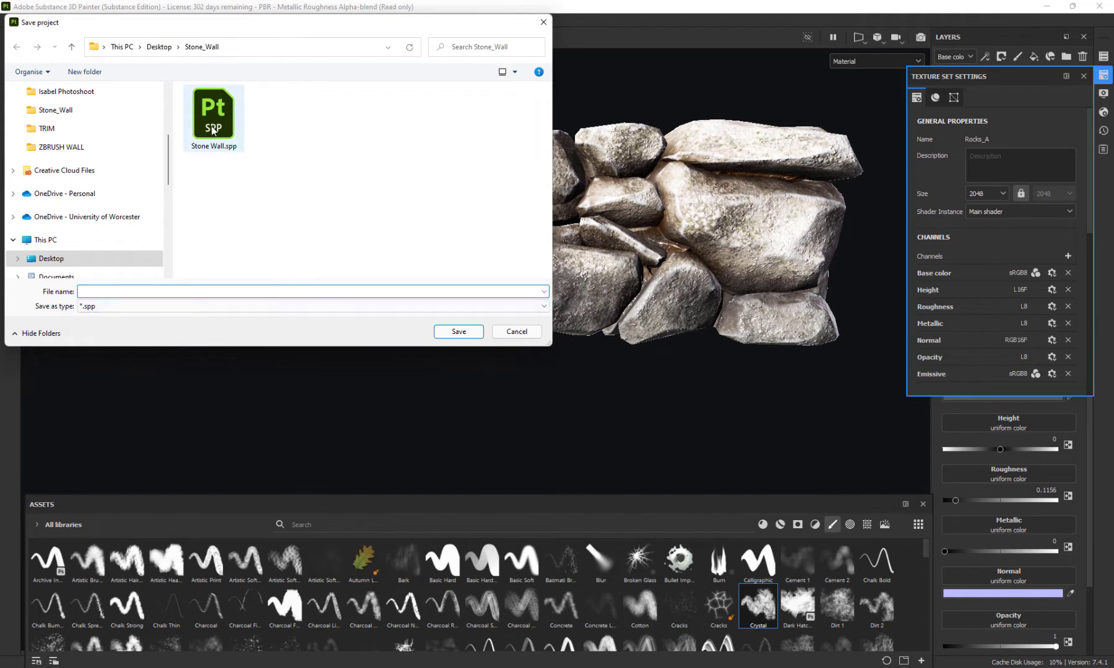
left_click(161, 46)
double_click(284, 256)
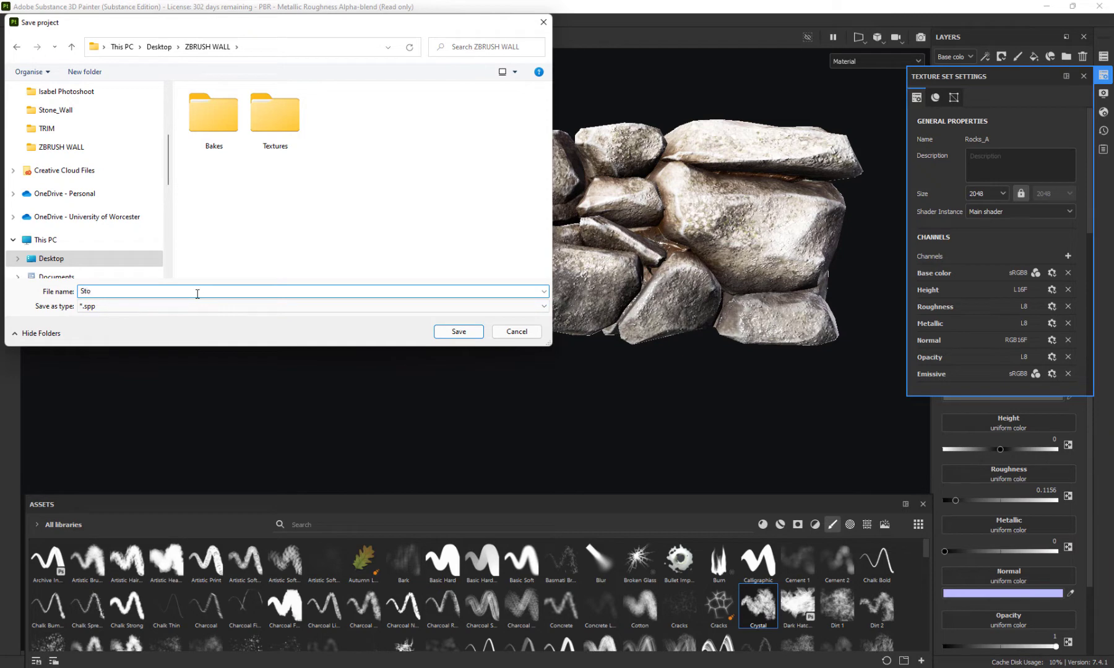
key("Return")
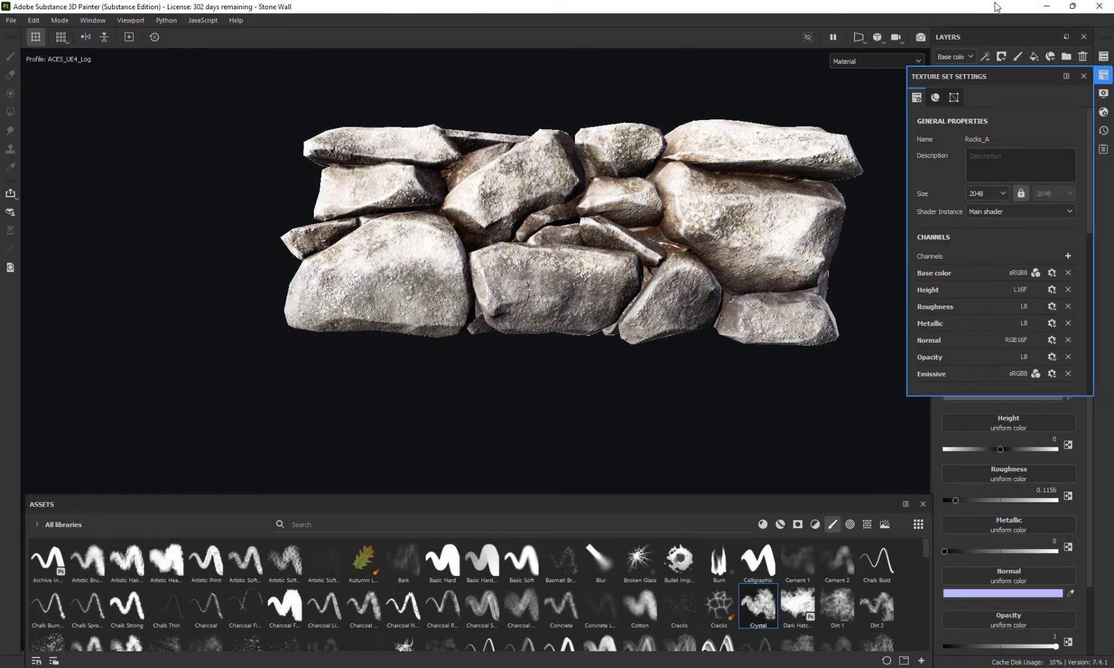
Switch to Maya and hide the high-poly wall mesh WALL_HP:Group34297
left_click(1042, 6)
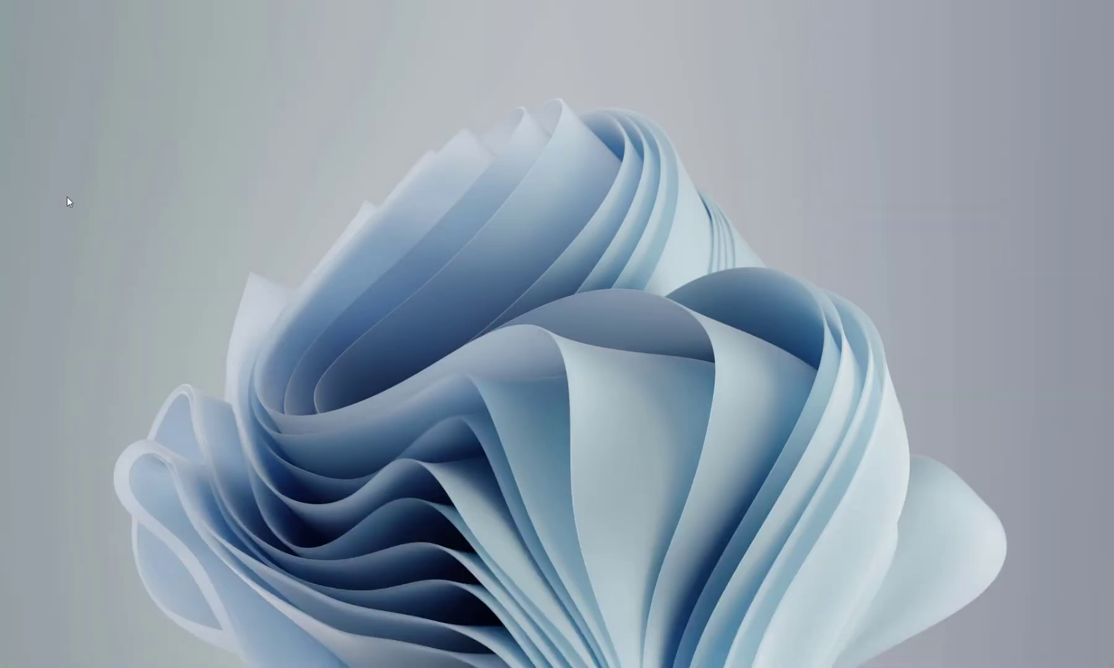
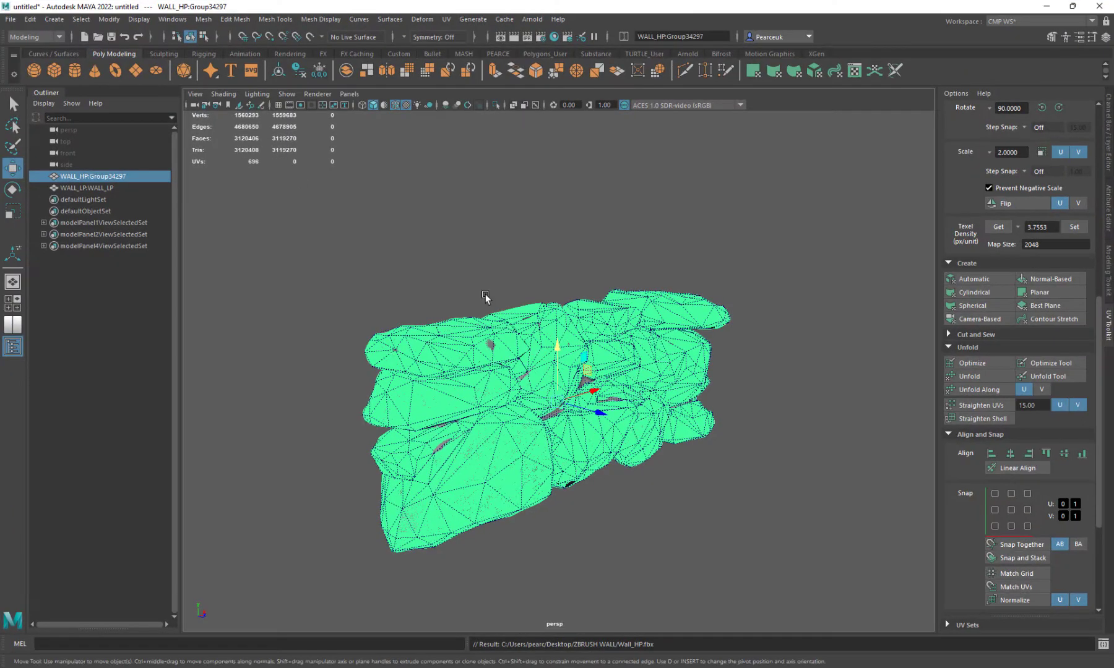
left_click_drag(487, 301, 440, 288, "alt")
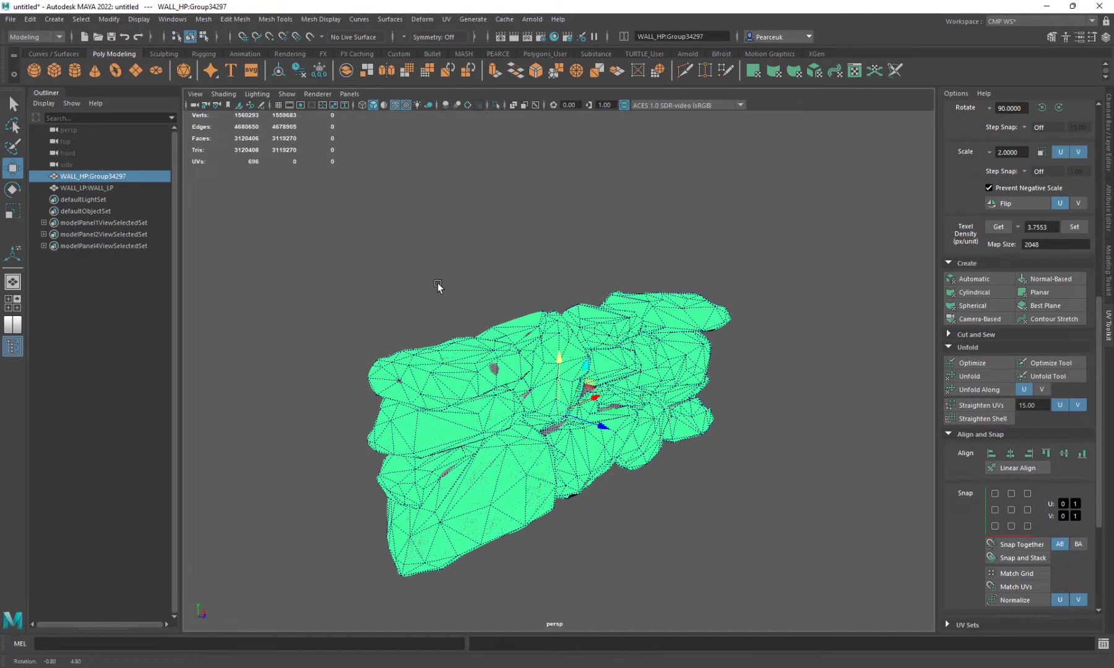
left_click(93, 188)
left_click(99, 175)
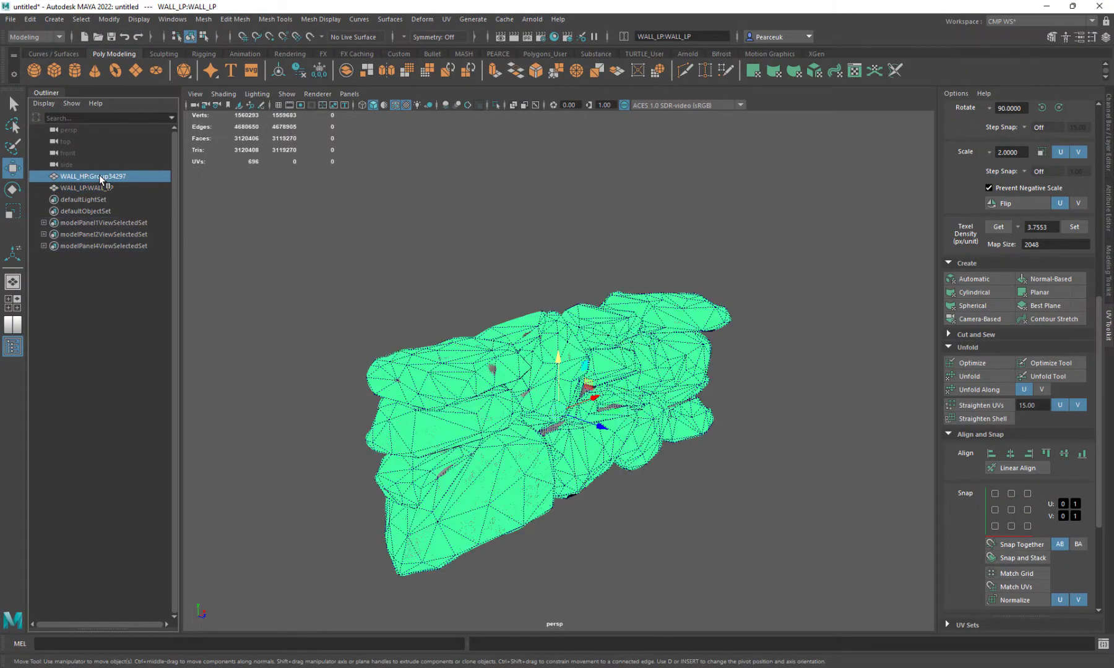
key("ctrl+h")
left_click_drag(499, 356, 398, 303, "alt")
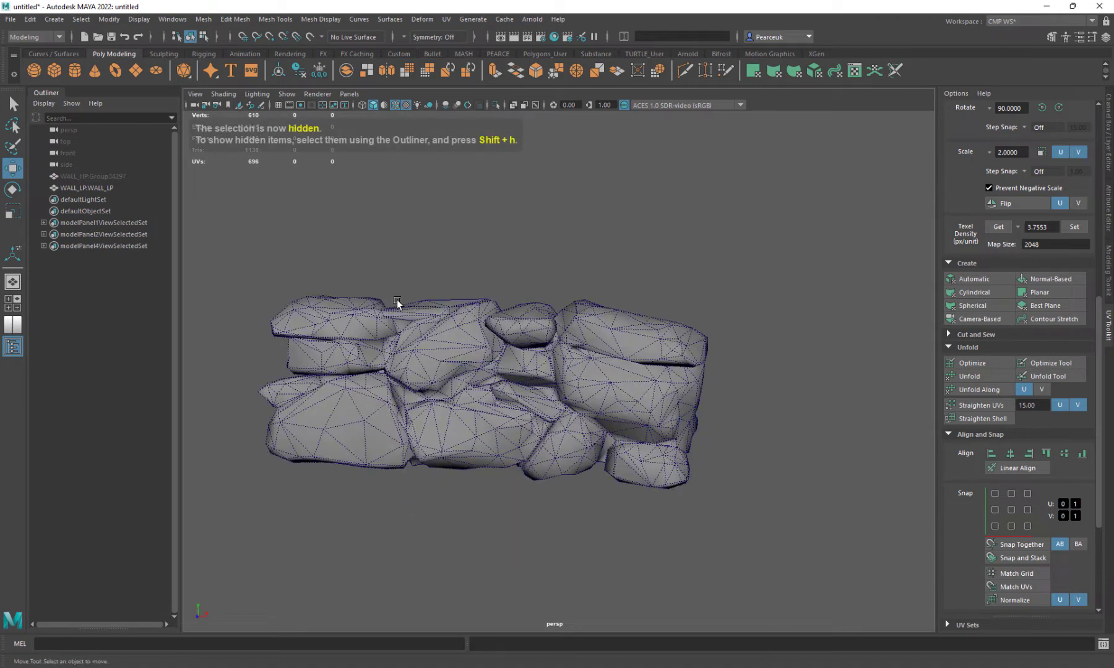
Assign a new Blinn material to the low-poly wall WALL_LP
left_click(495, 370)
left_click_drag(495, 370, 537, 330, "alt")
right_click_drag(537, 330, 552, 336, "alt")
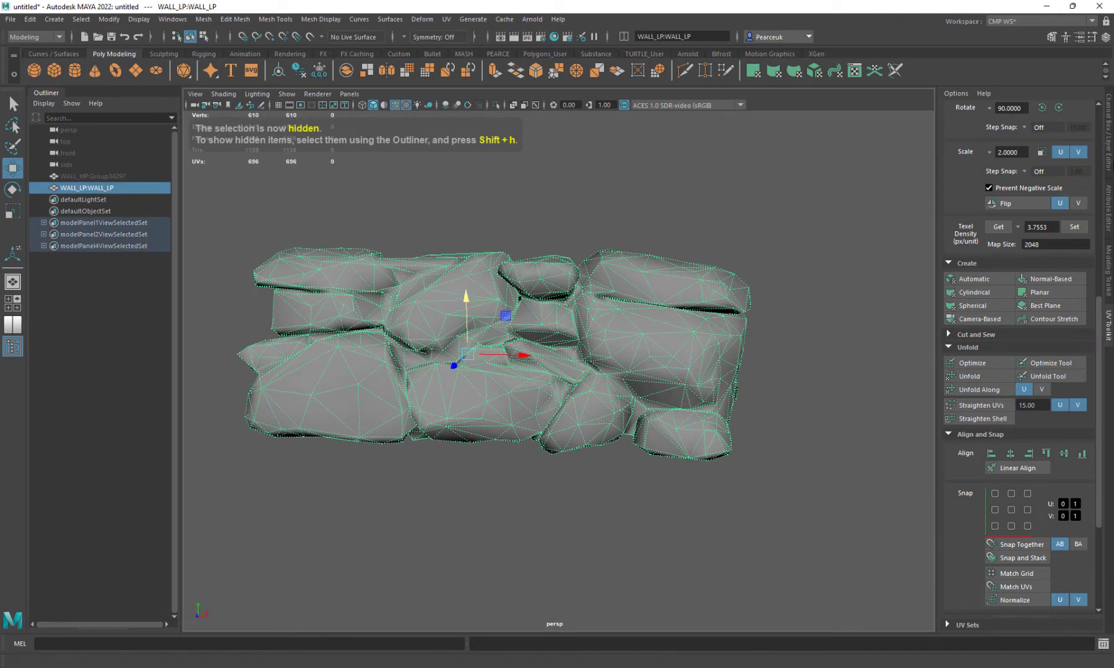
right_click_drag(630, 295, 703, 575)
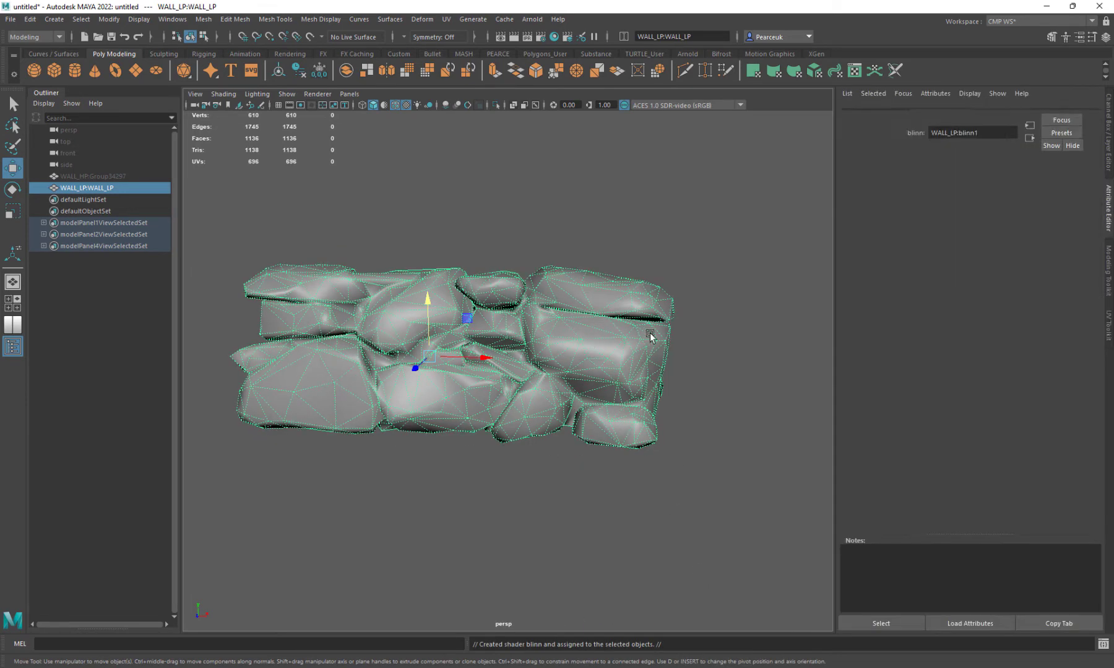
Delete the low-poly wall's construction history and freeze its transformations
left_click(299, 70)
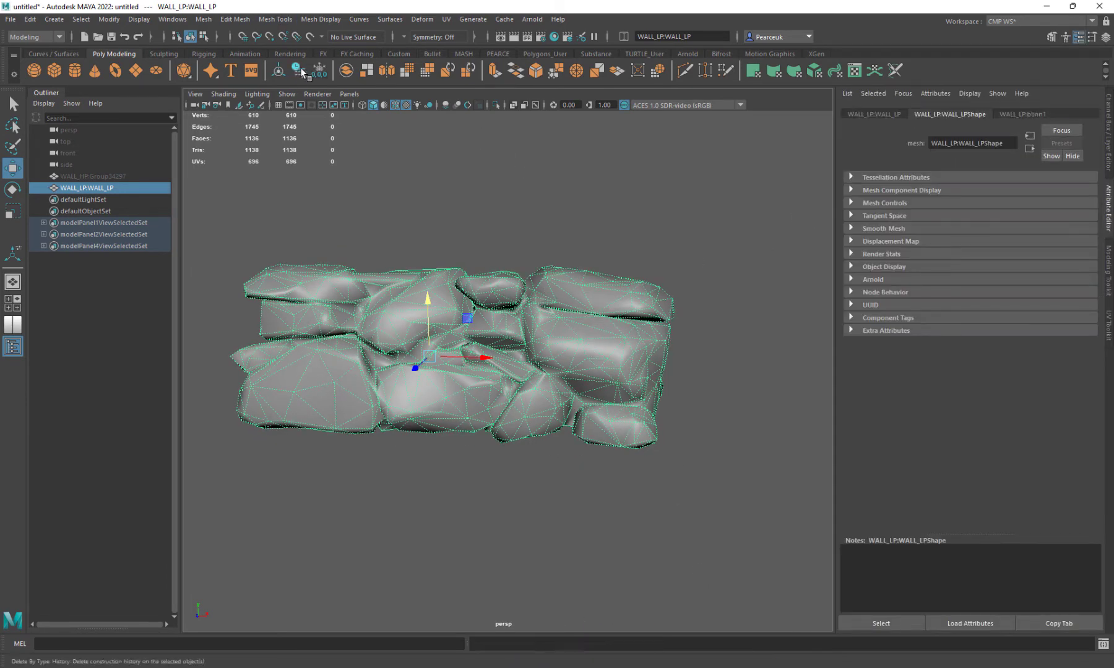
left_click(323, 73)
right_click(545, 336)
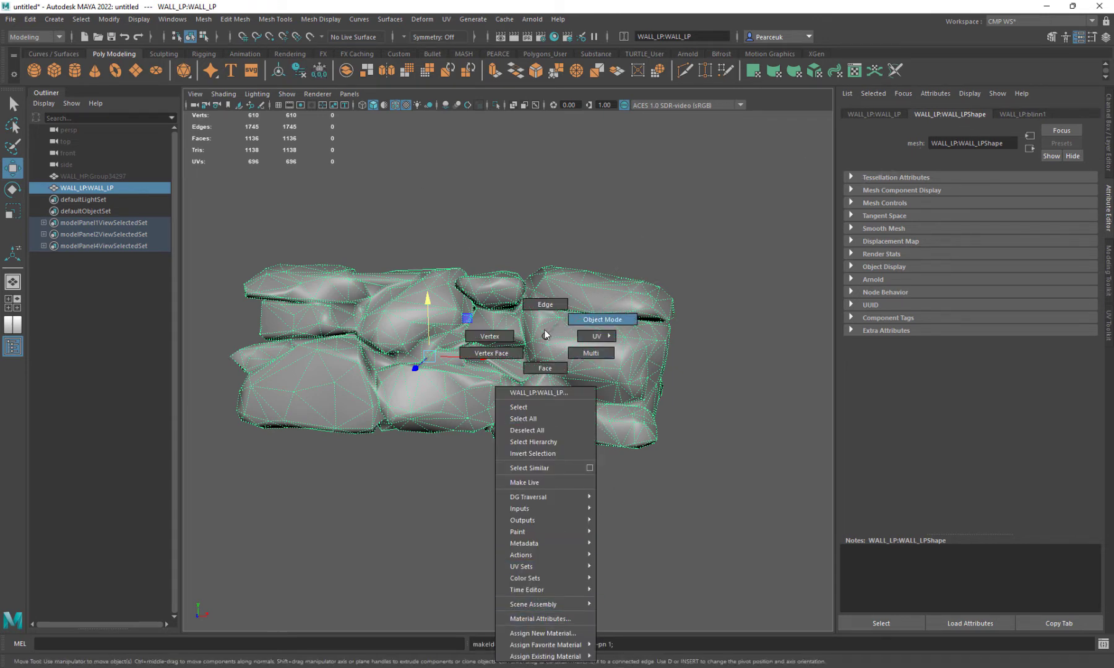
right_click_drag(543, 334, 602, 320)
Connect the Wall_LP_Colour.tga file texture to the Blinn's color and show textures on the wall
left_click(1008, 117)
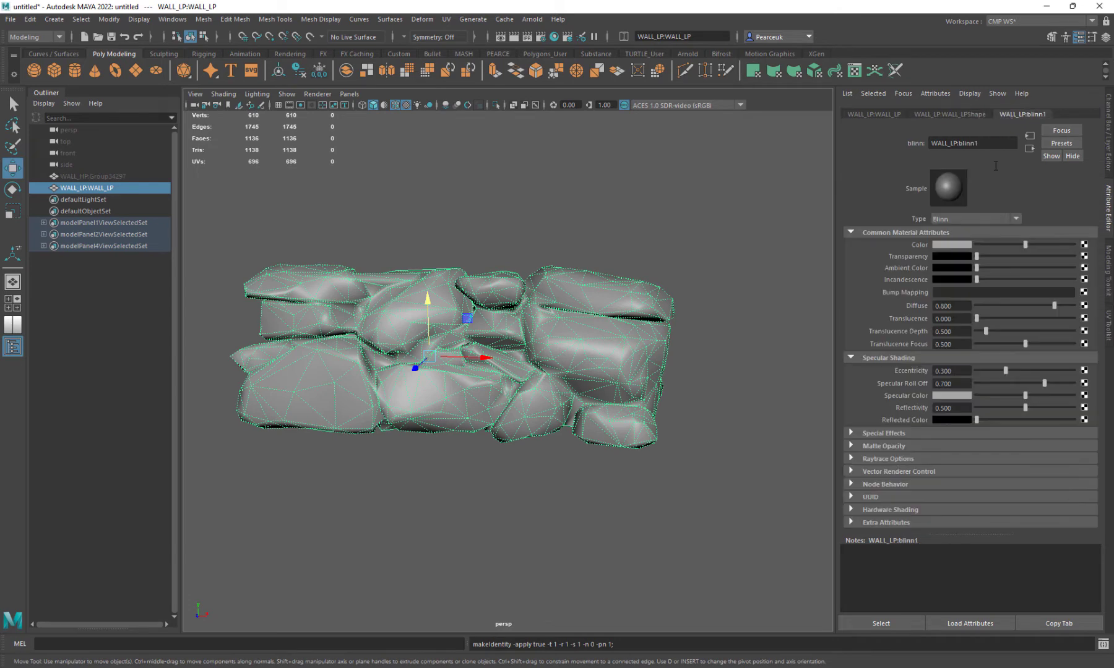
left_click(1084, 245)
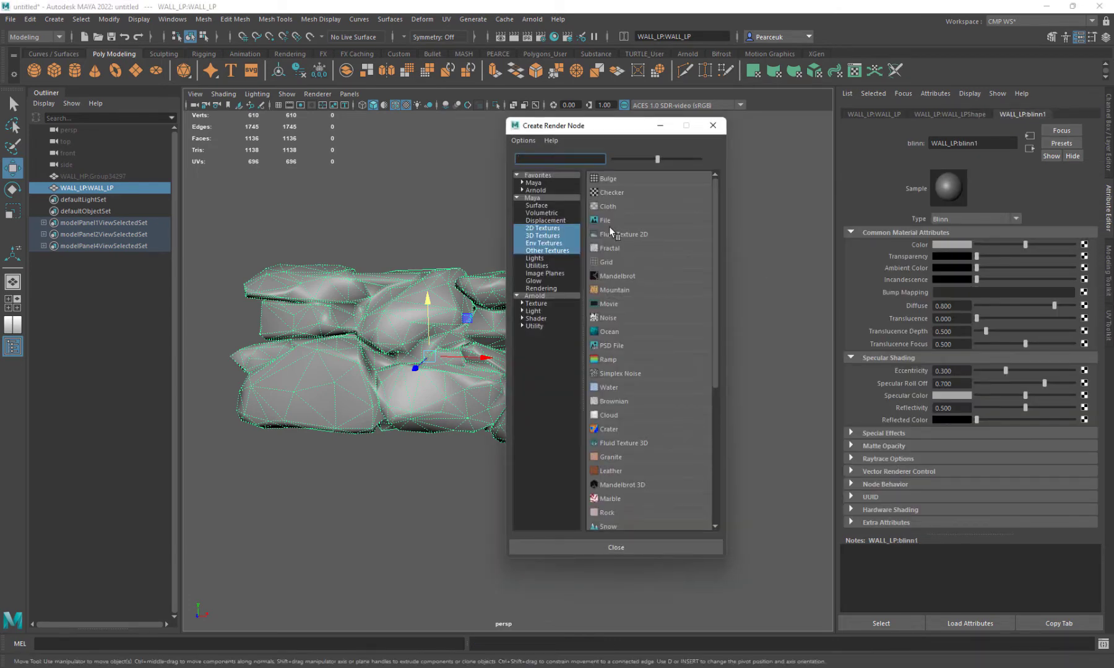
left_click(602, 226)
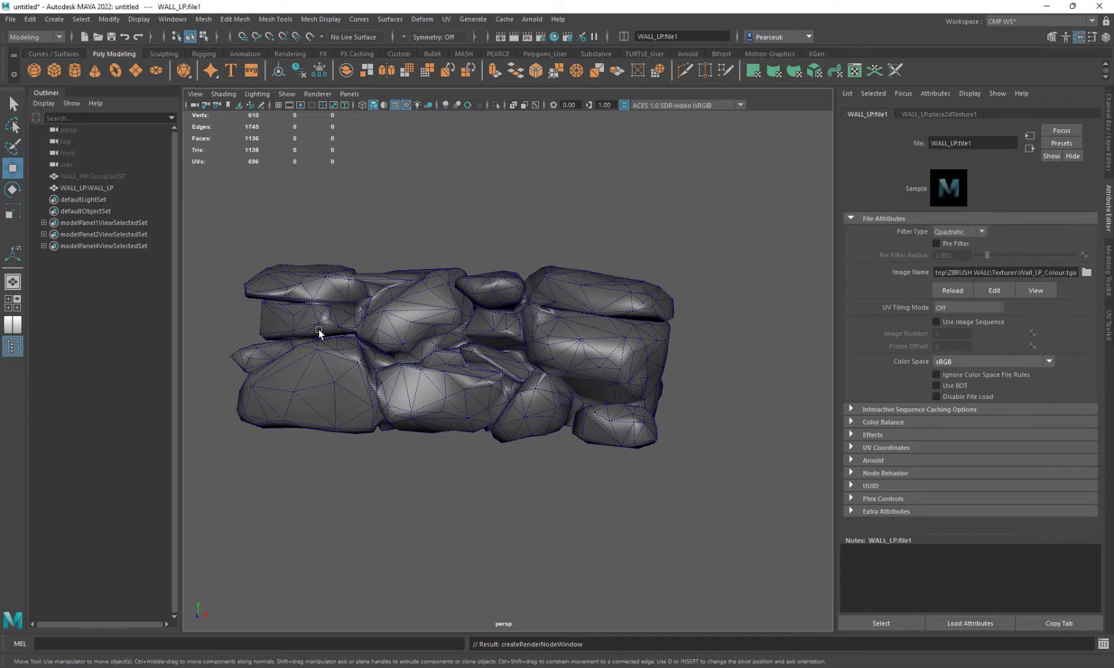
left_click_drag(404, 371, 370, 249, "alt")
left_click_drag(468, 317, 480, 309, "alt")
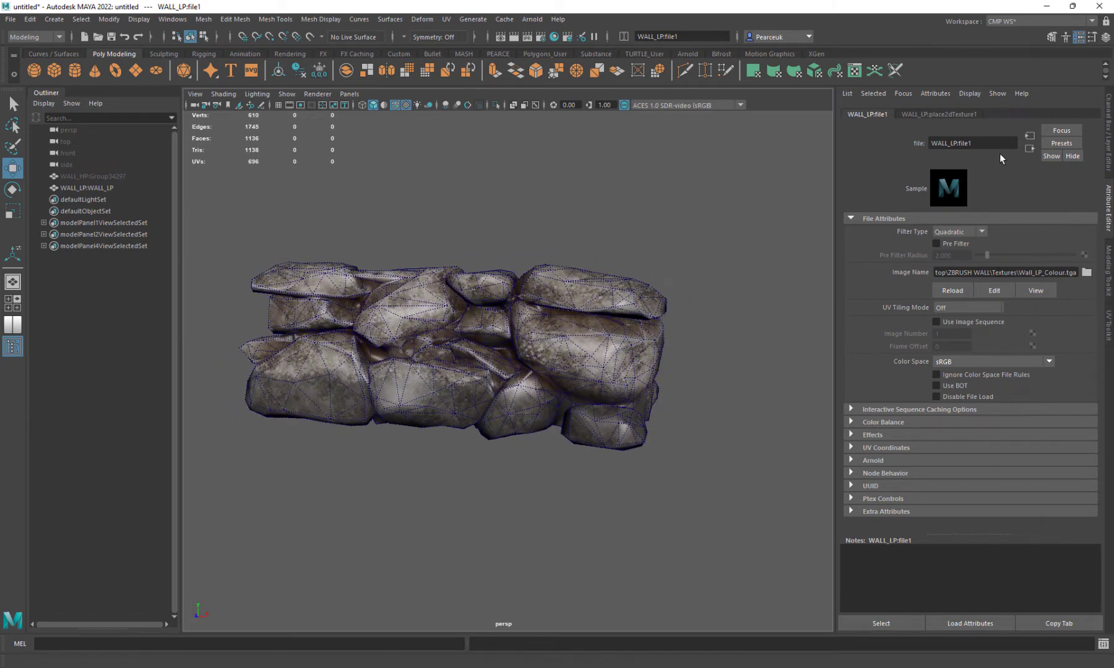
Add a file texture to the Blinn's bump mapping and set the bump node to use it as a normal map
left_click(1029, 149)
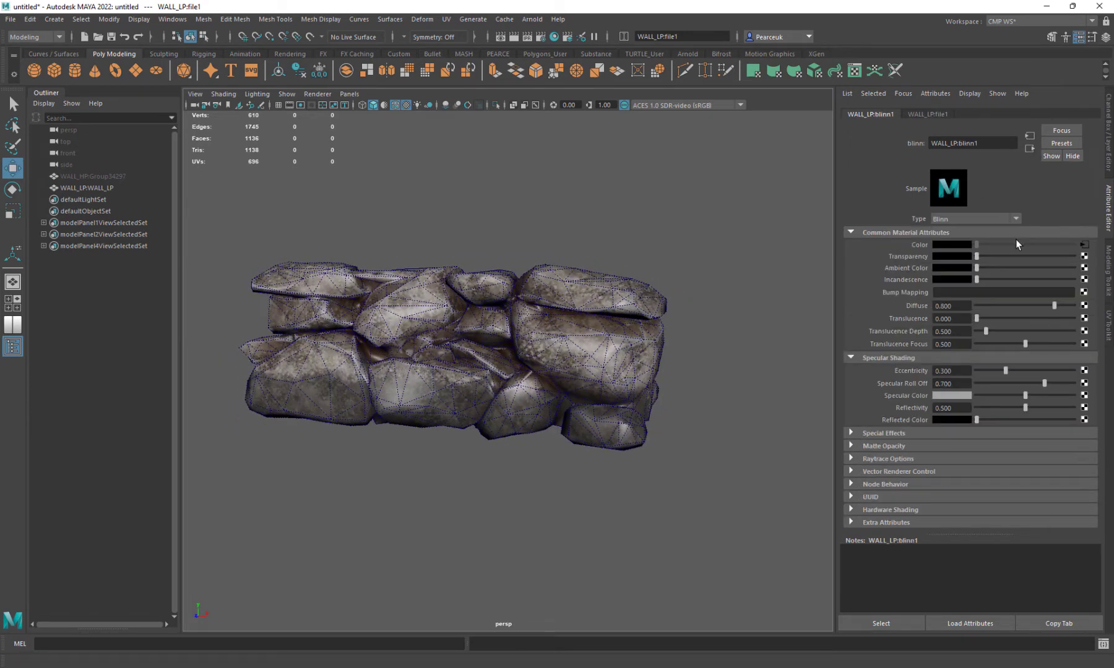
left_click(1083, 292)
left_click(613, 227)
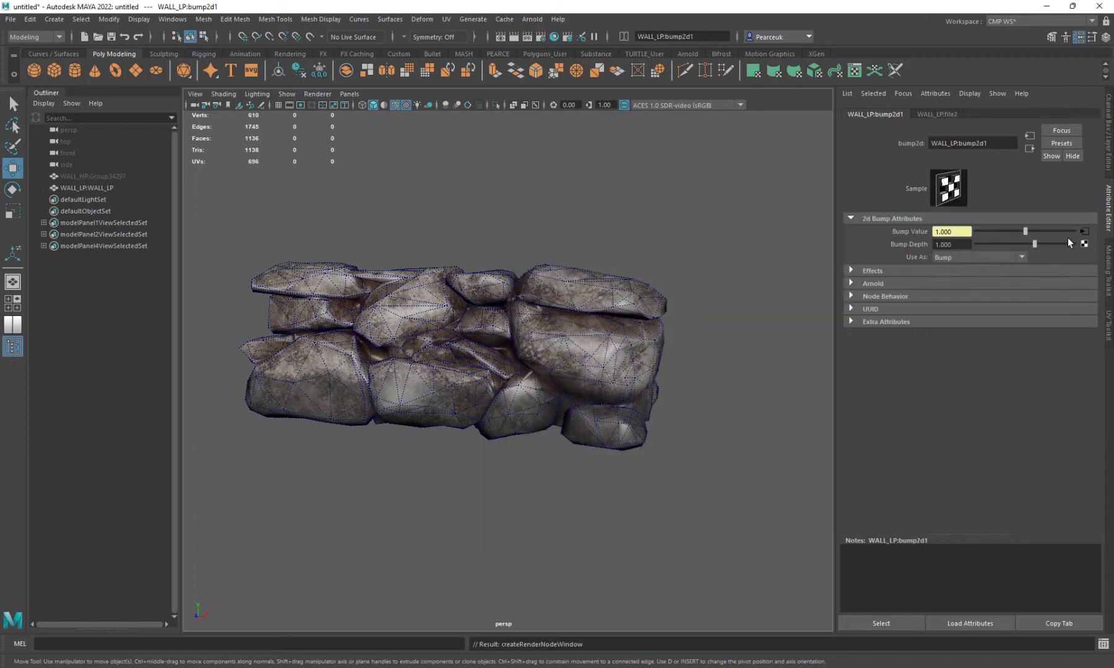
left_click(1020, 257)
left_click(945, 282)
Load Wall_LP_Normal.tga into the bump file texture and set its color space to scene-linear Rec.709-sRGB
left_click(1084, 235)
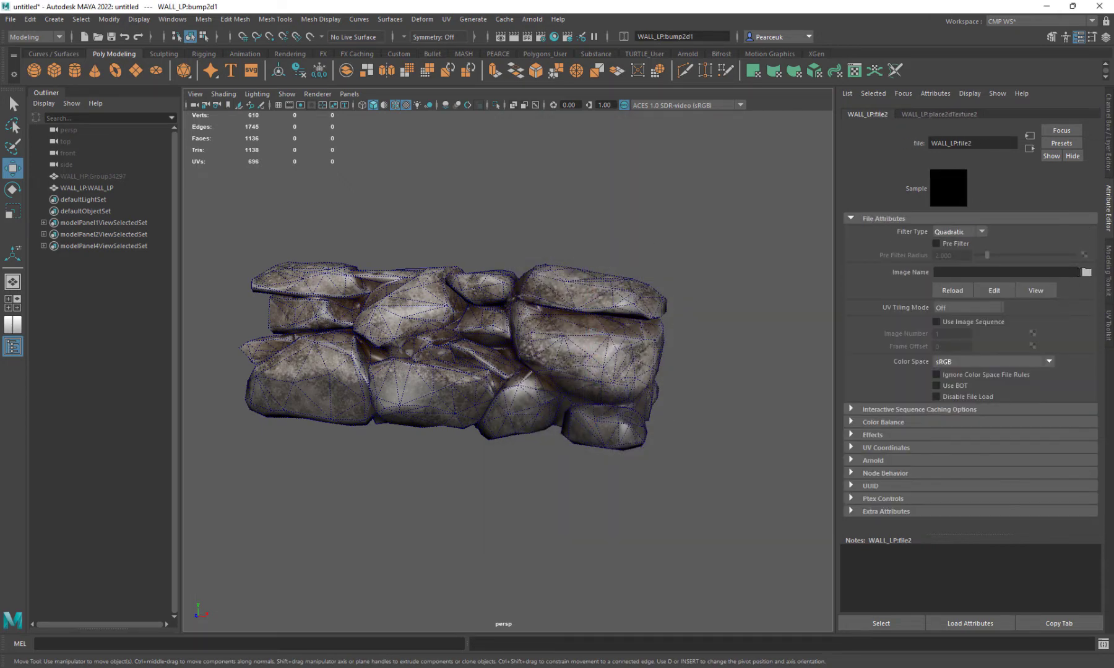
left_click(1086, 272)
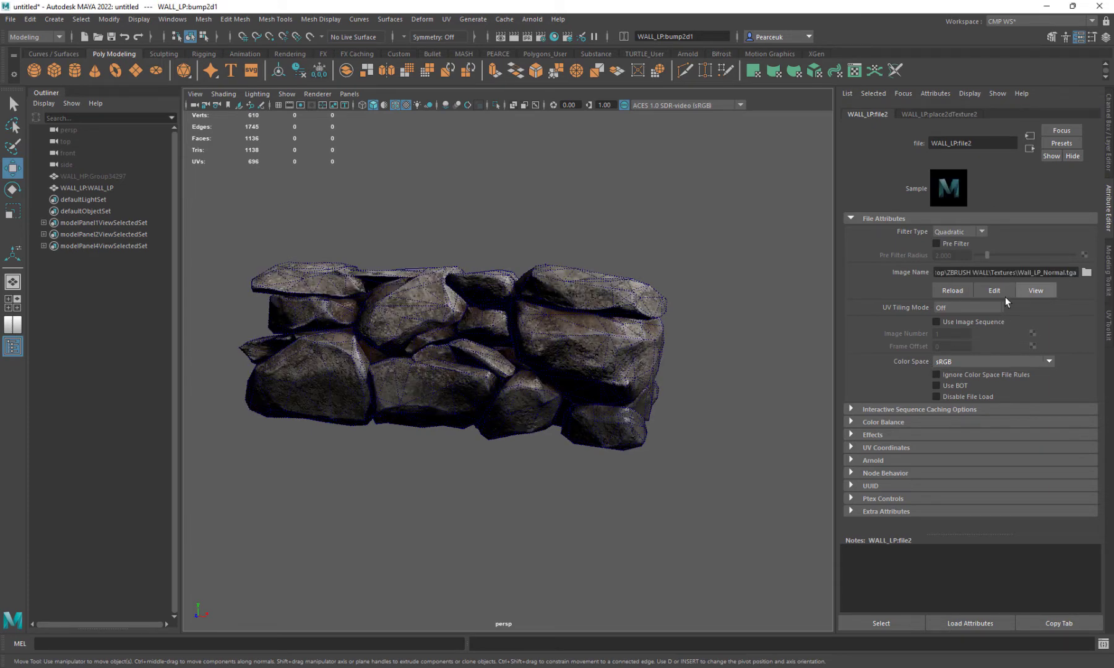
left_click(974, 361)
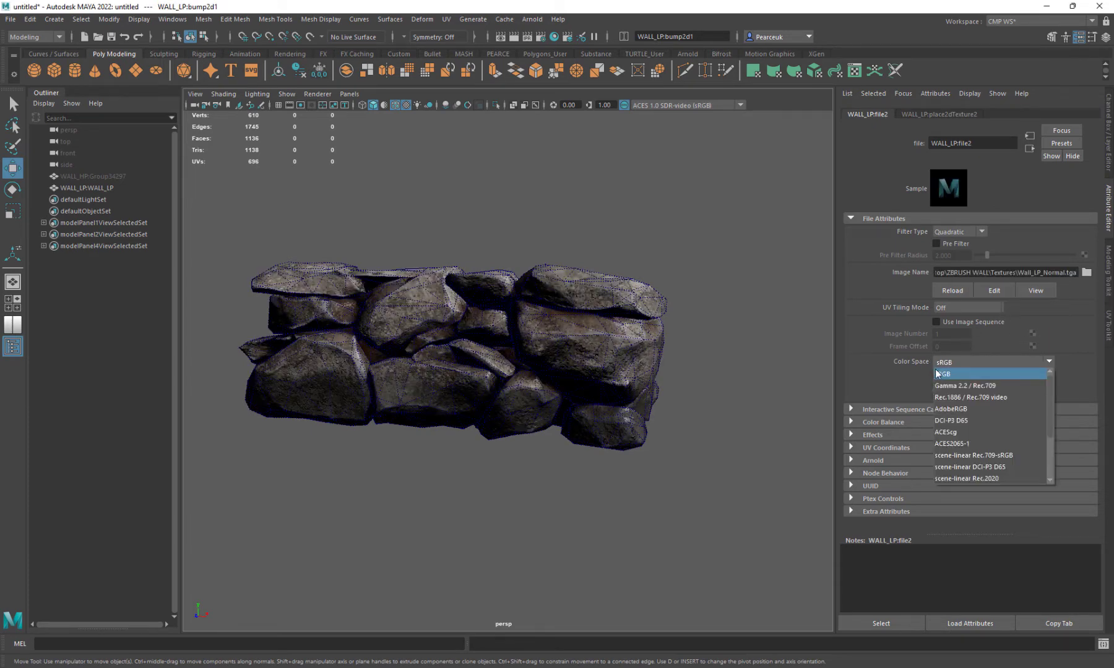
left_click(956, 455)
Hide the Attribute Editor and turn off the wireframe overlay to inspect the textured wall from the front and side
left_click_drag(471, 291, 549, 284, "alt")
left_click(1104, 197)
right_click_drag(548, 289, 576, 260)
left_click(379, 253)
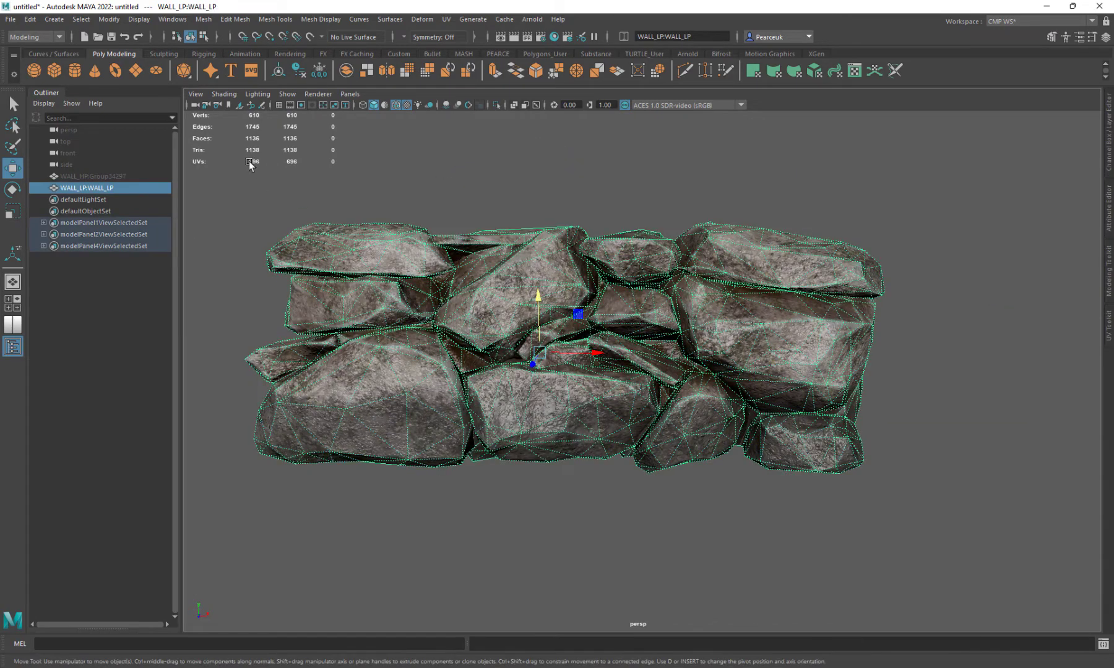
left_click_drag(292, 185, 306, 181, "alt")
left_click(305, 181)
left_click_drag(589, 338, 361, 266, "alt")
left_click(395, 105)
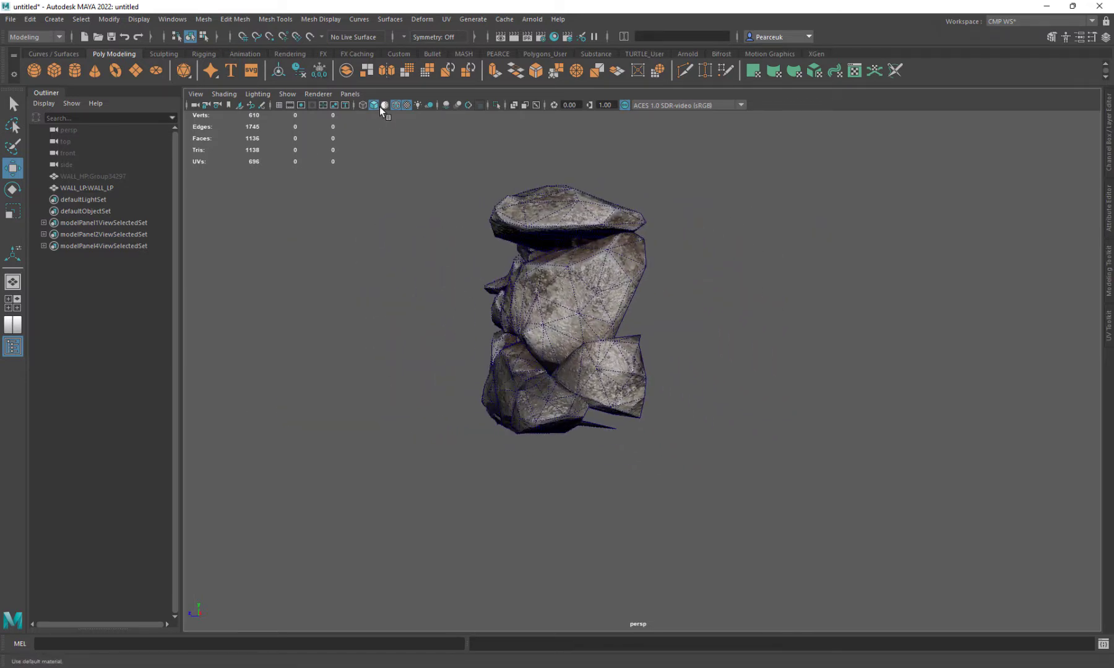
mouse_move(483, 275)
left_mouse_down("alt")
mouse_move(515, 316)
mouse_move(562, 305)
mouse_move(730, 323)
mouse_move(597, 331)
left_mouse_up("alt")
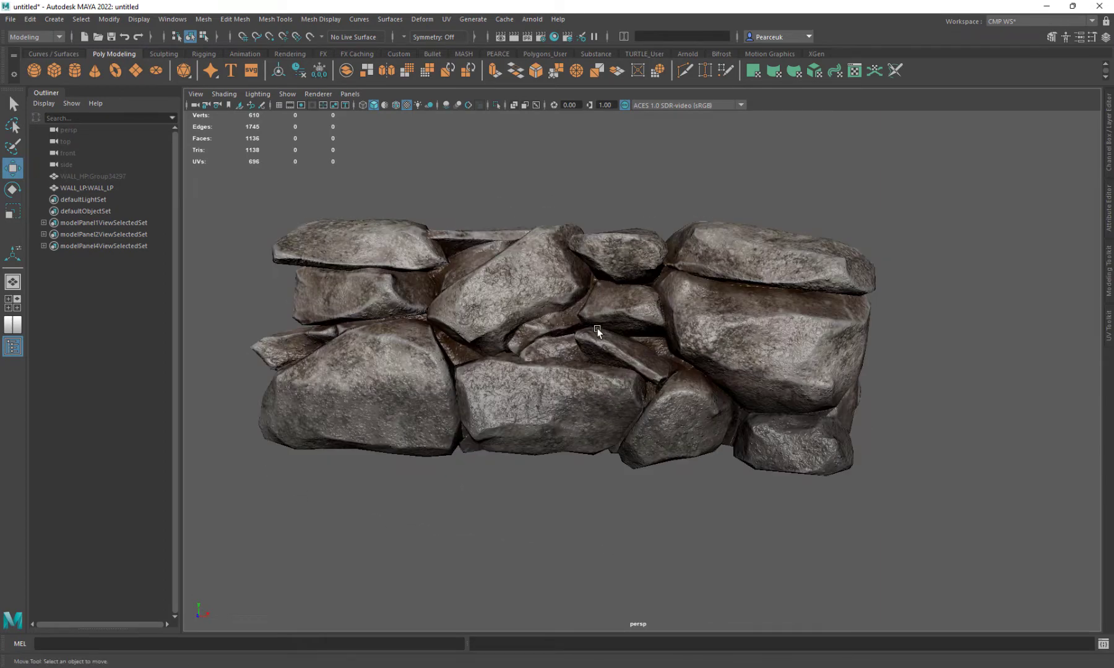
Duplicate the low-poly wall and move the copy along the wall's length to sit beside the original
left_click(597, 331)
key("f")
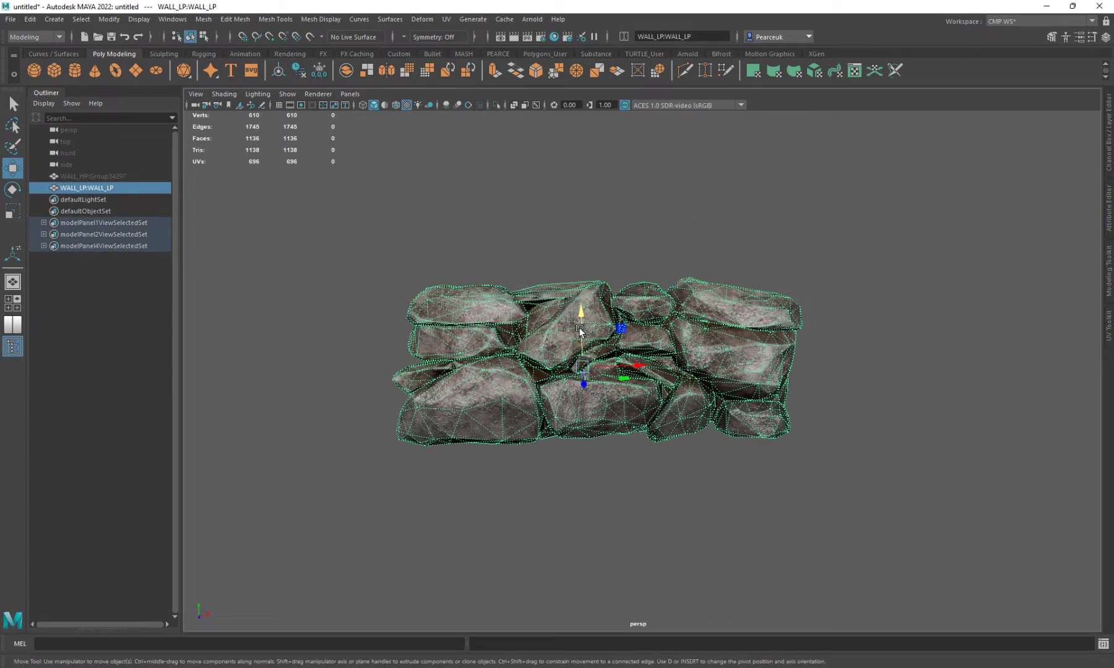
key("ctrl+d")
left_click_drag(622, 369, 996, 405)
Slide the duplicated wall section closer so its end rocks overlap the original, and check the join
middle_click_drag(743, 367, 560, 348, "alt")
left_click_drag(560, 347, 576, 330, "alt")
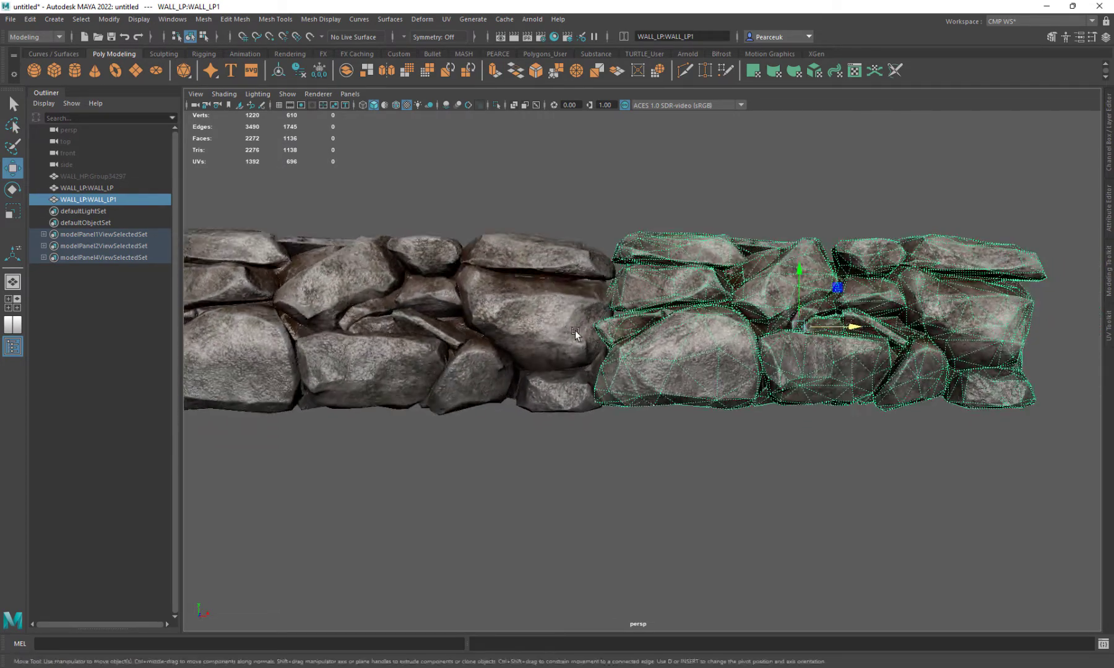
right_click_drag(575, 330, 656, 391, "alt")
left_click_drag(657, 391, 665, 382, "alt")
left_click_drag(904, 320, 874, 319)
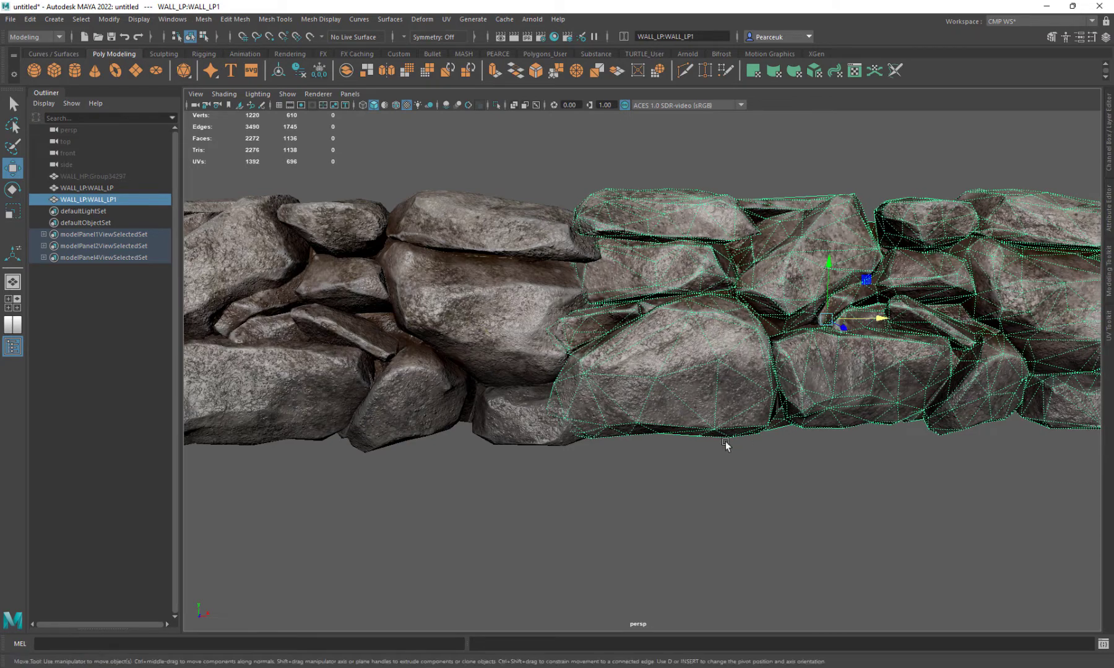
left_click(628, 471)
left_click_drag(644, 470, 661, 435, "alt")
scroll(600, 426, "down", 10)
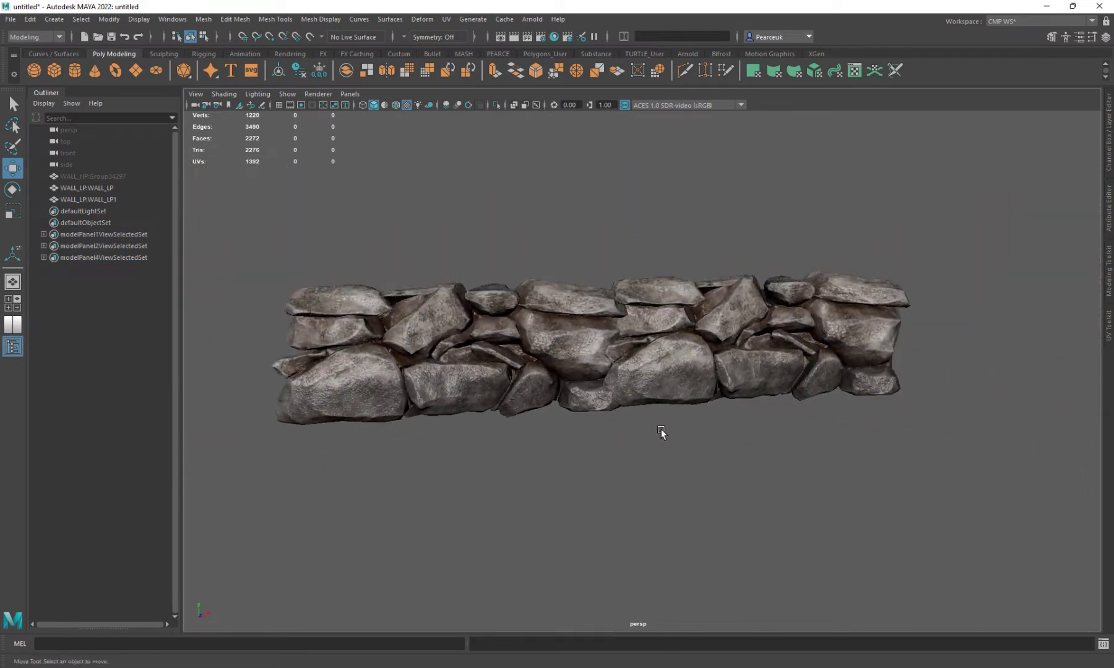
Duplicate the second wall section and move the copy along the wall's length so its end rocks overlap the neighbouring section
left_click_drag(711, 473, 625, 458, "alt")
left_click(610, 319)
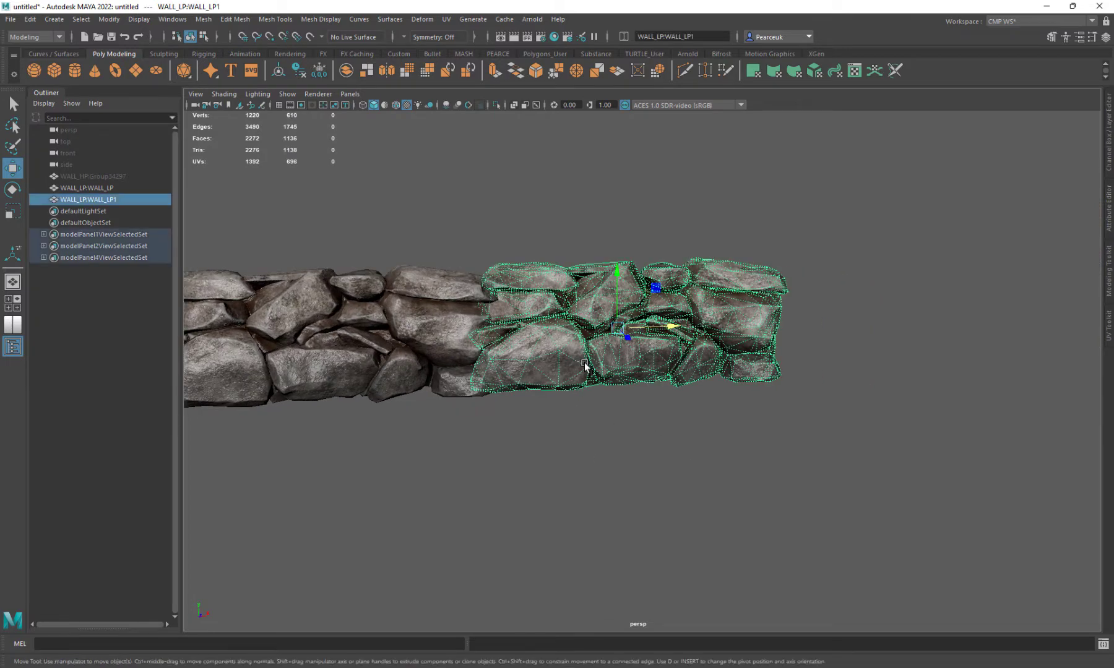
key("ctrl+d")
left_click_drag(656, 323, 924, 359)
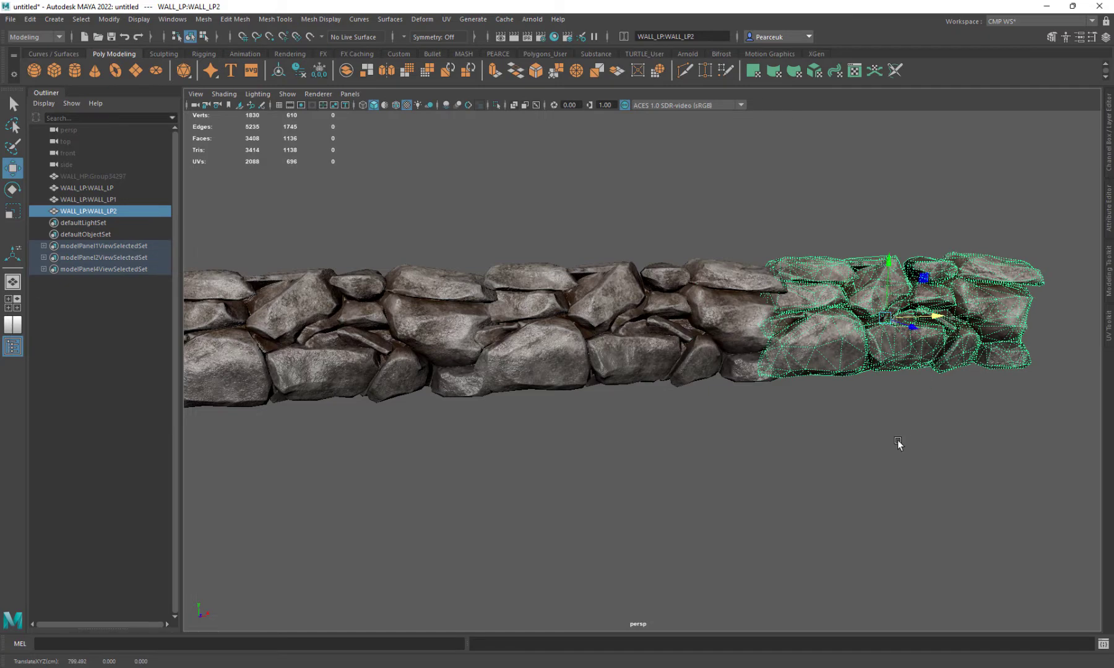
middle_click_drag(828, 471, 646, 455, "alt")
left_click_drag(647, 455, 643, 415, "alt")
Repeat the duplicate-and-offset twice to extend the row to five overlapping wall sections
key("shift+d")
key("shift+d")
scroll(645, 441, "down", 2)
left_click(632, 441)
scroll(631, 440, "down", 5)
Select all five wall sections and combine them into a single mesh
left_click_drag(334, 240, 951, 429)
left_click_drag(941, 427, 664, 280, "alt")
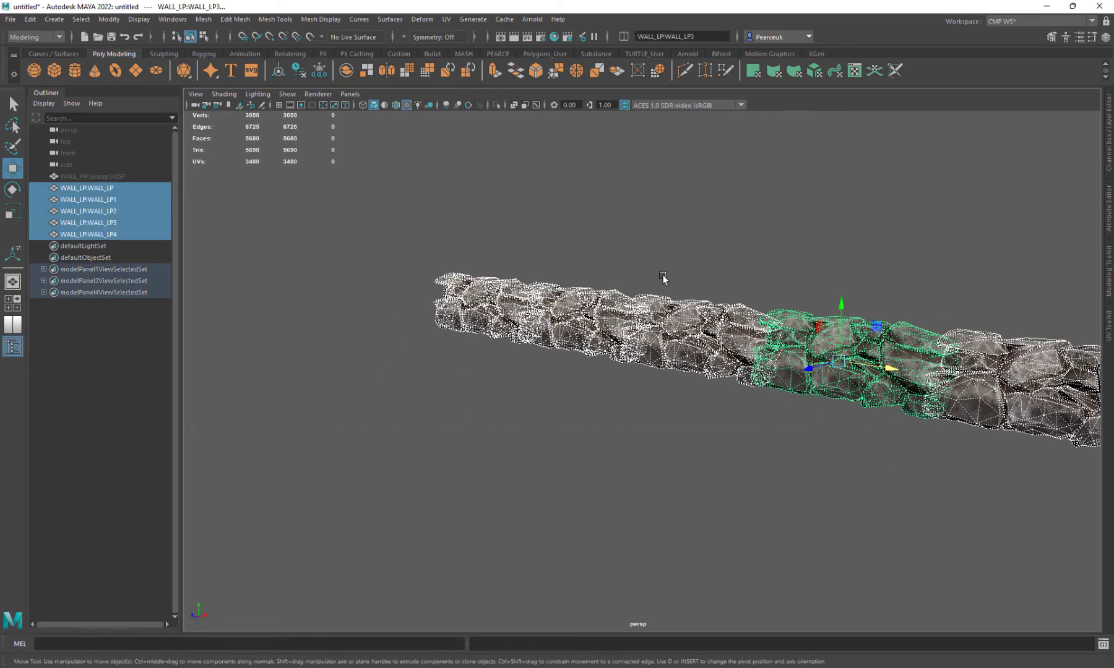
right_click_drag(663, 280, 637, 512, "shift")
left_click_drag(631, 525, 408, 92, "alt")
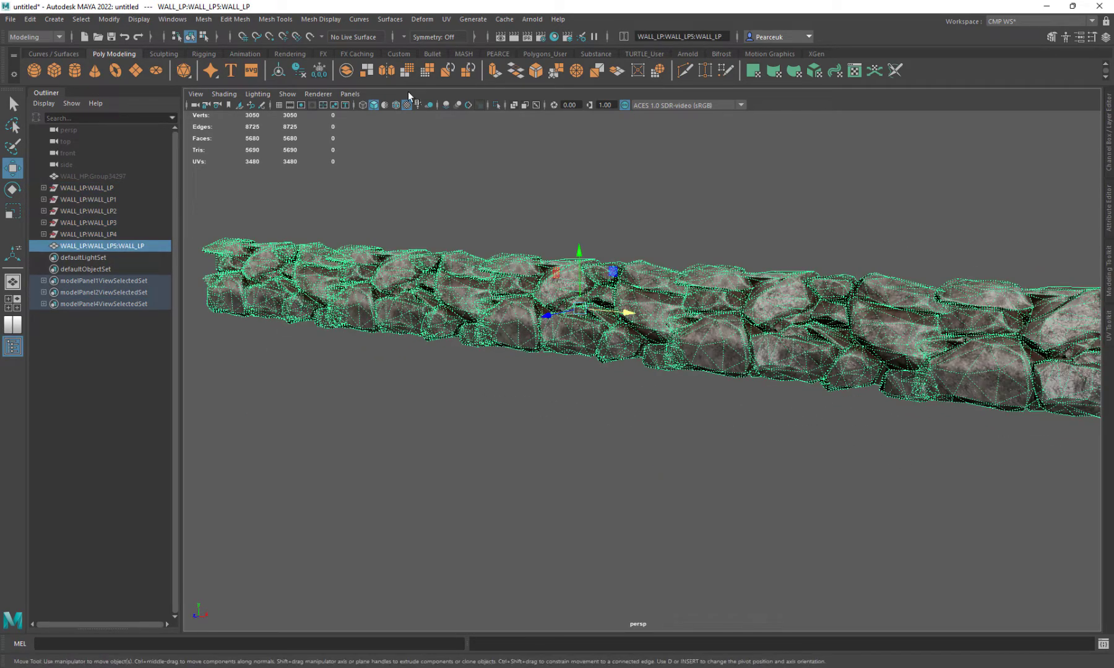
Add a nonlinear Bend deformer to the combined wall and rotate its handle to 90, -90, 0 degrees
left_click(432, 19)
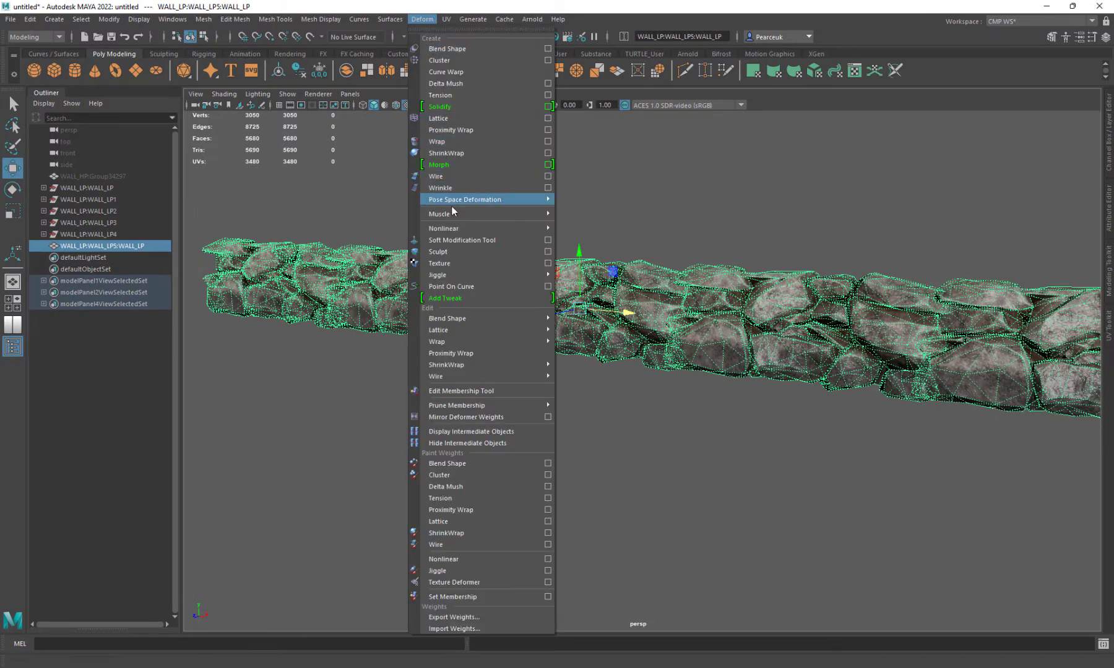
mouse_move(457, 230)
left_click(575, 229)
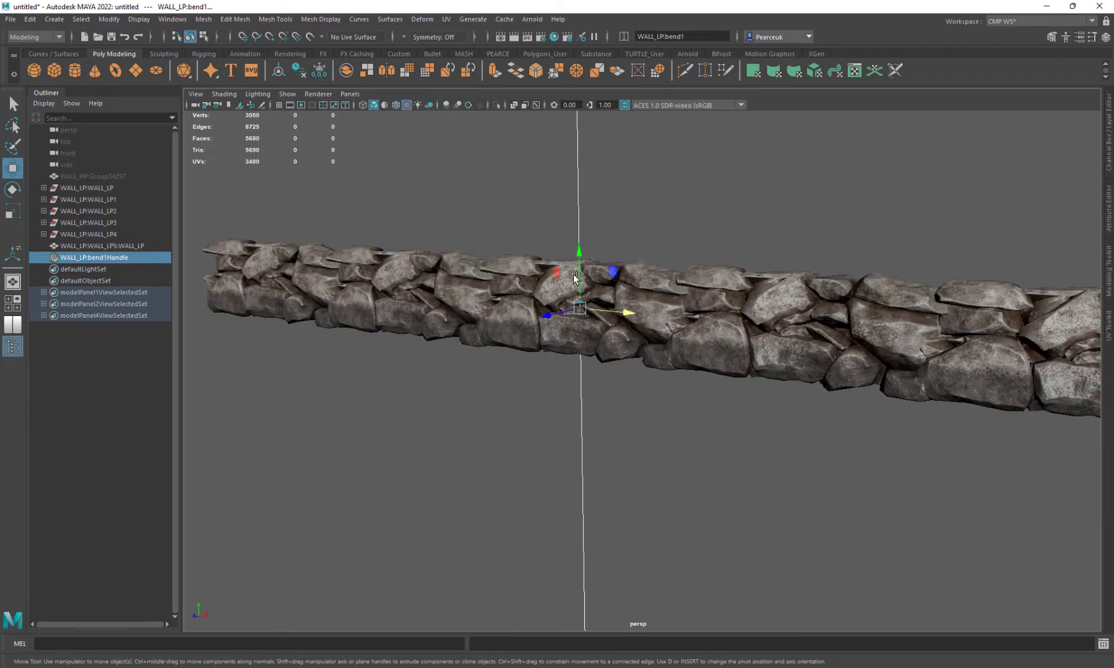
left_click_drag(575, 278, 544, 348, "alt")
key("e")
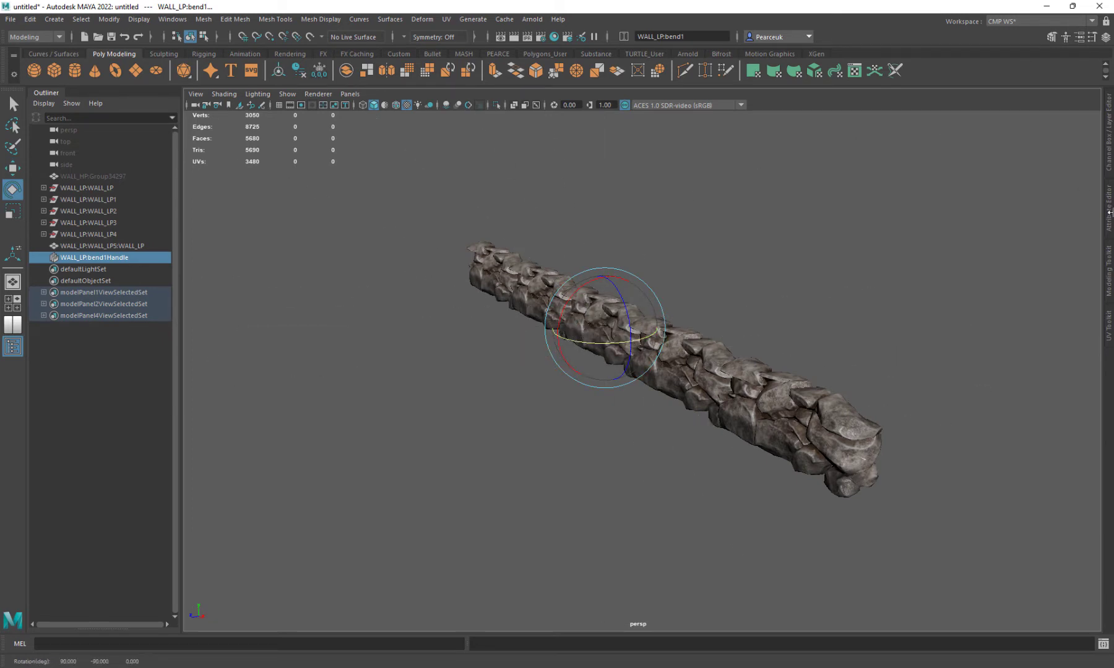
Set the bend deformer's curvature to -180 to curl the wall into a ring
left_click(1108, 156)
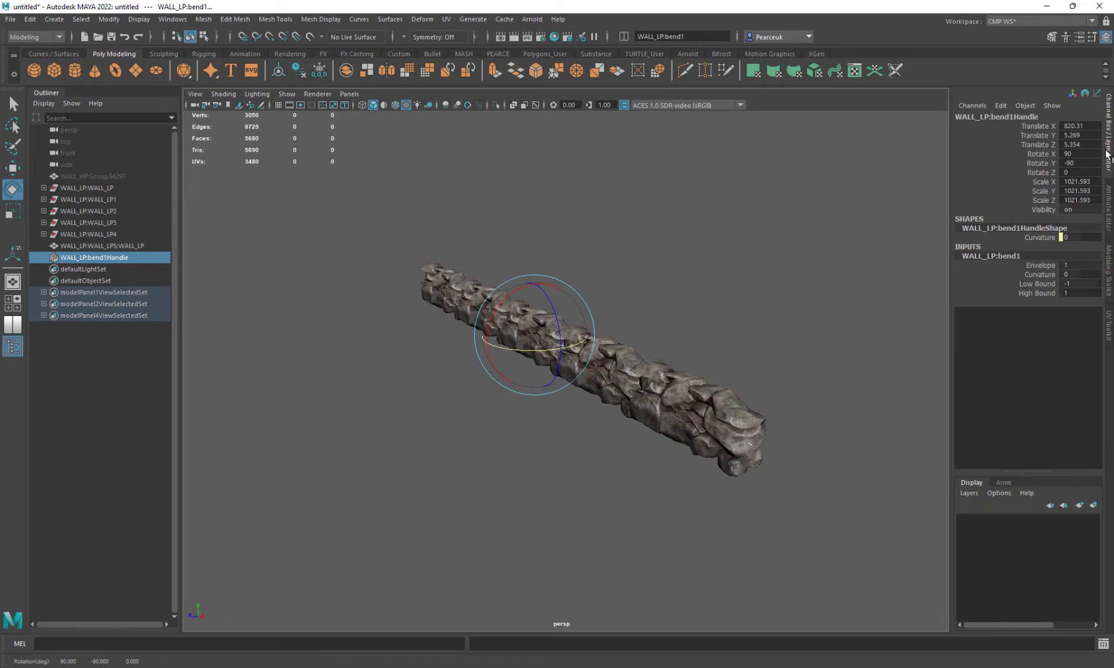
left_click(1109, 206)
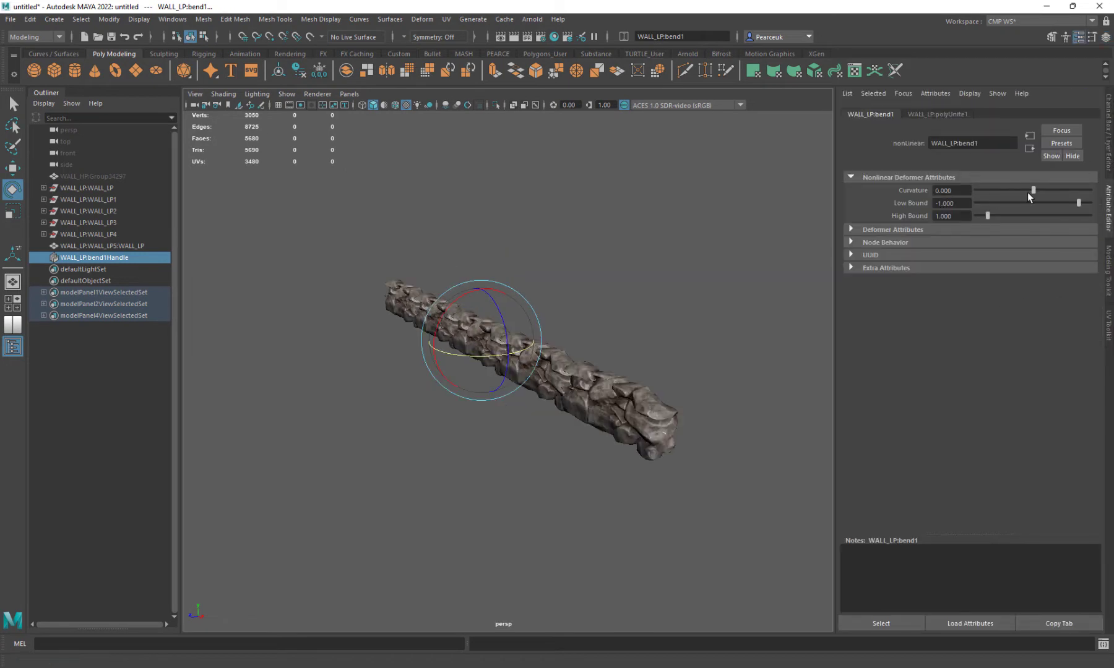
left_click_drag(1028, 194, 979, 192)
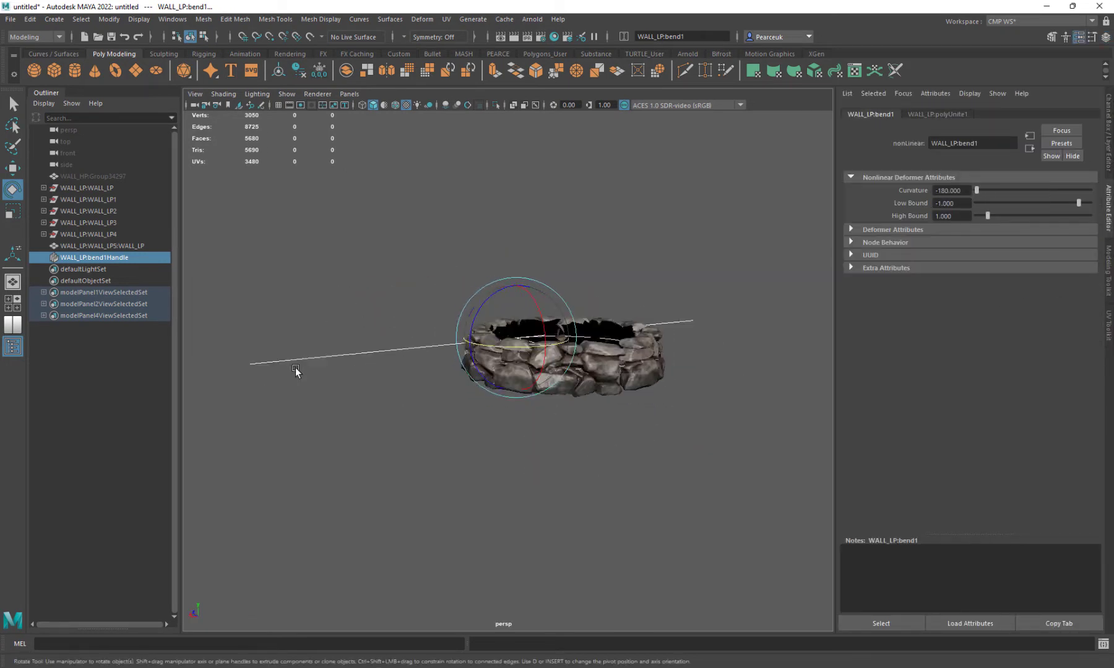
left_click_drag(295, 370, 638, 425, "alt")
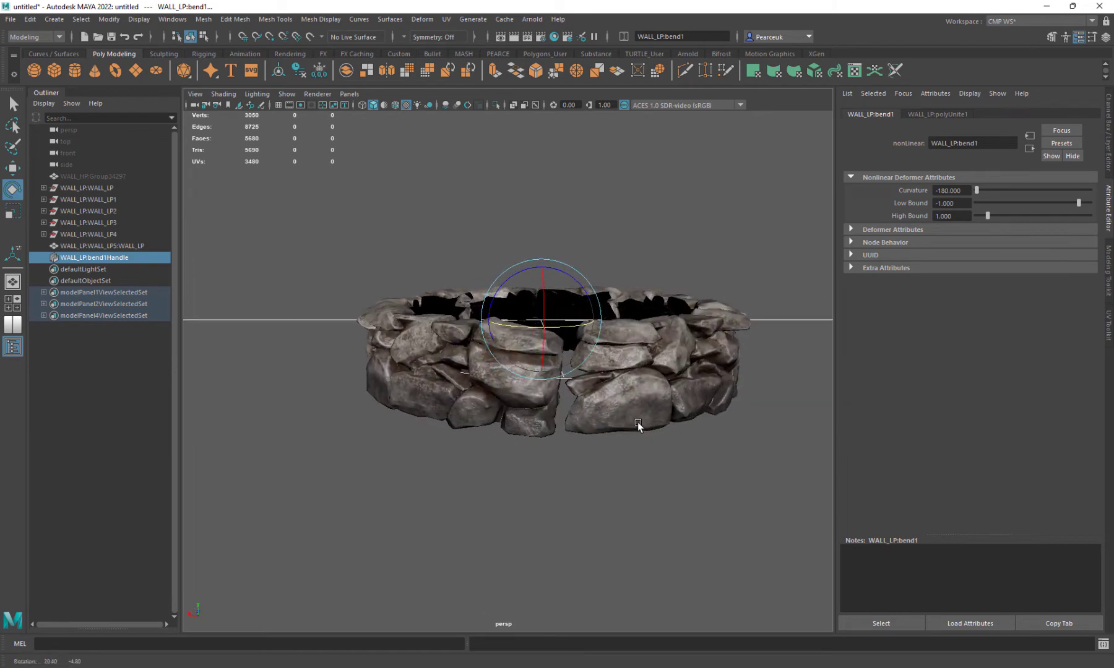
Fine-tune the bend curvature in small increments to -184 so the ring's end rocks overlap at the seam
right_click_drag(638, 424, 711, 458, "alt")
left_click_drag(711, 458, 693, 459, "alt")
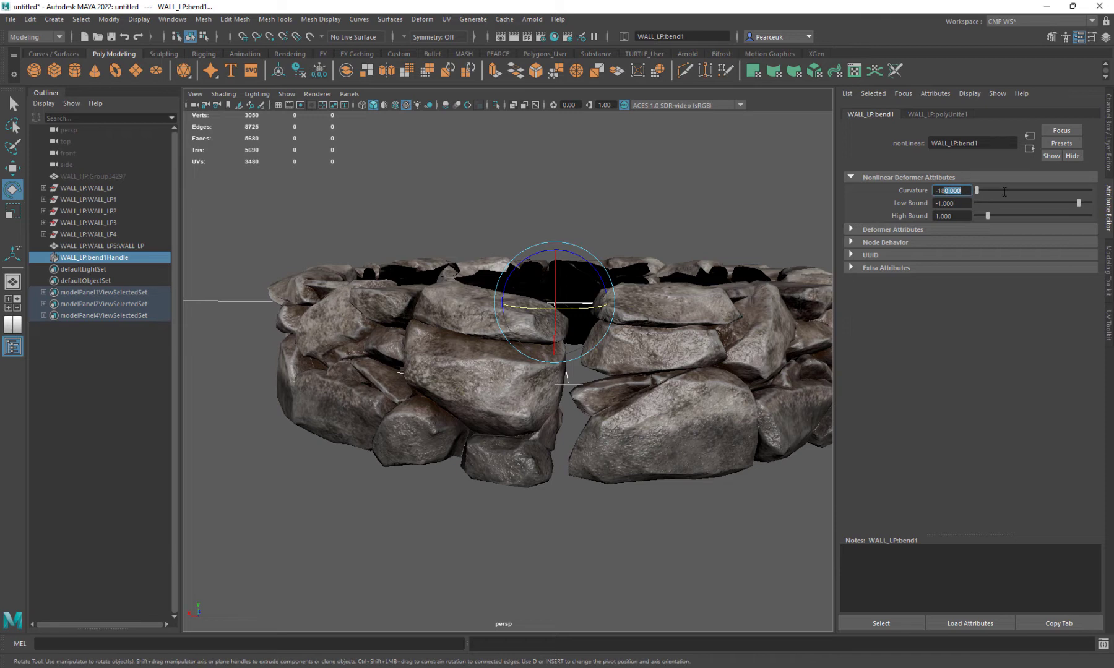
key("Return")
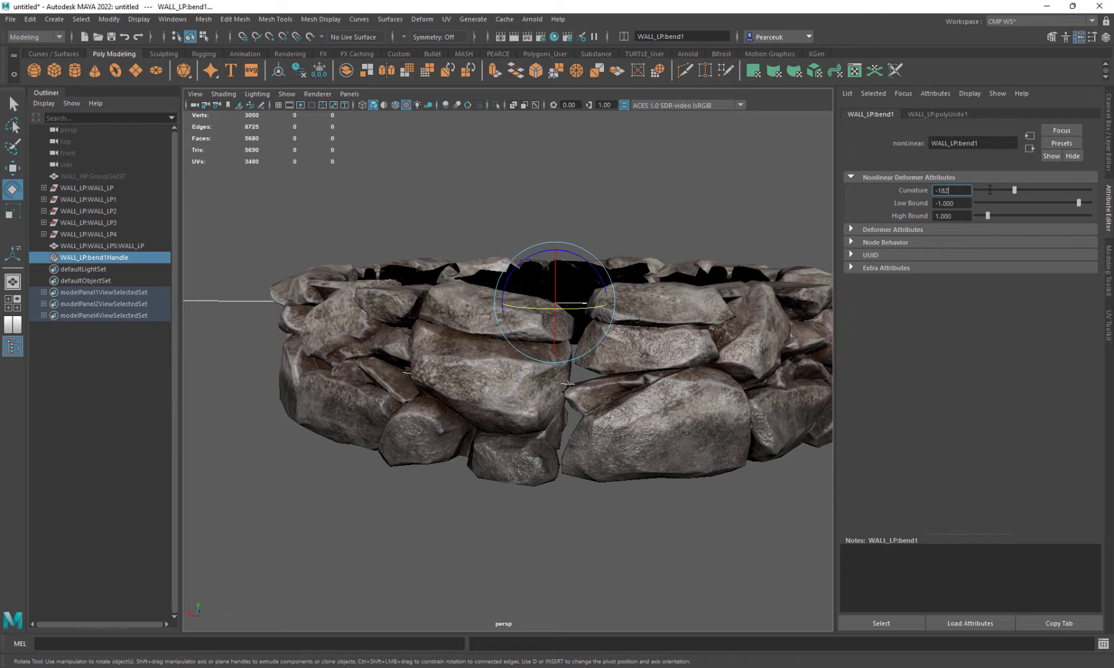
key("Return")
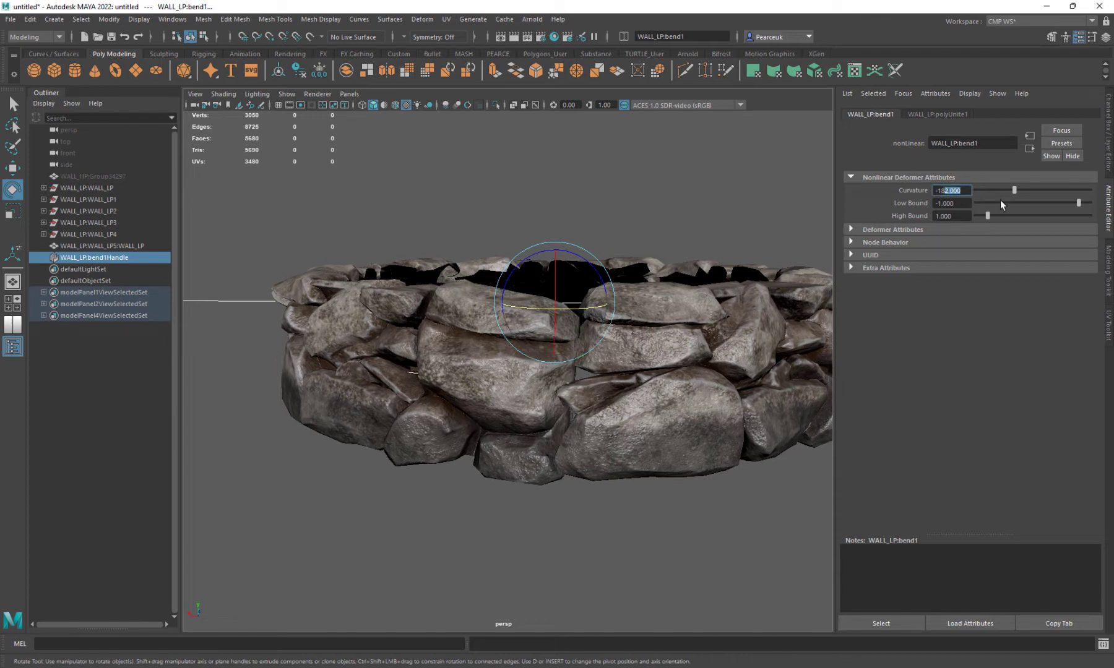
type("-183")
key("Return")
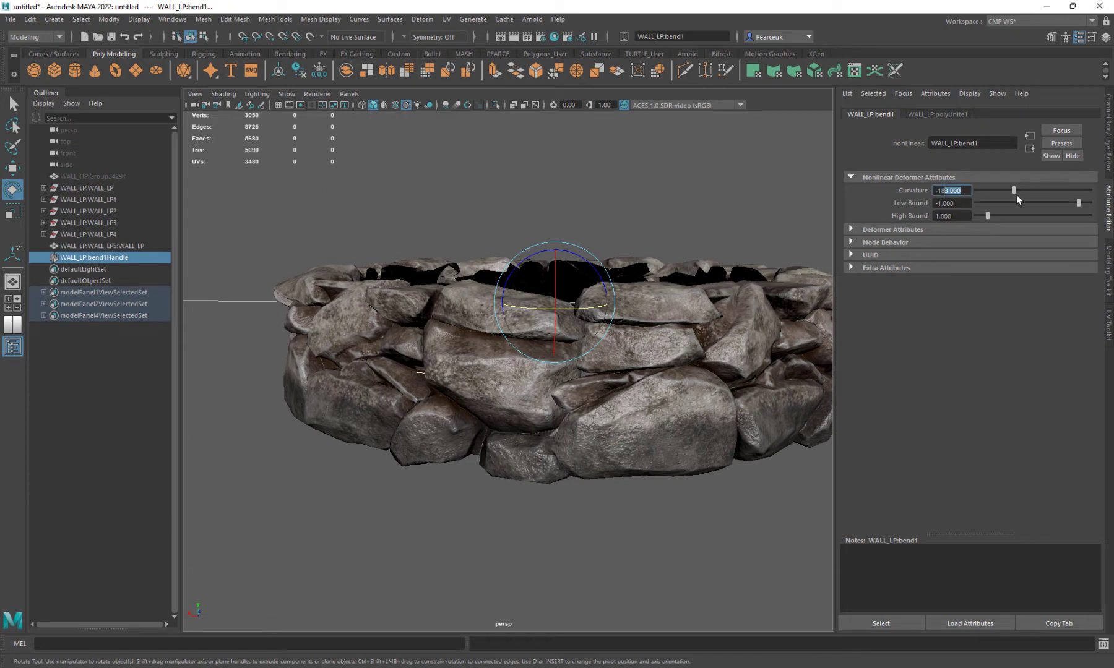
type("4")
key("Return")
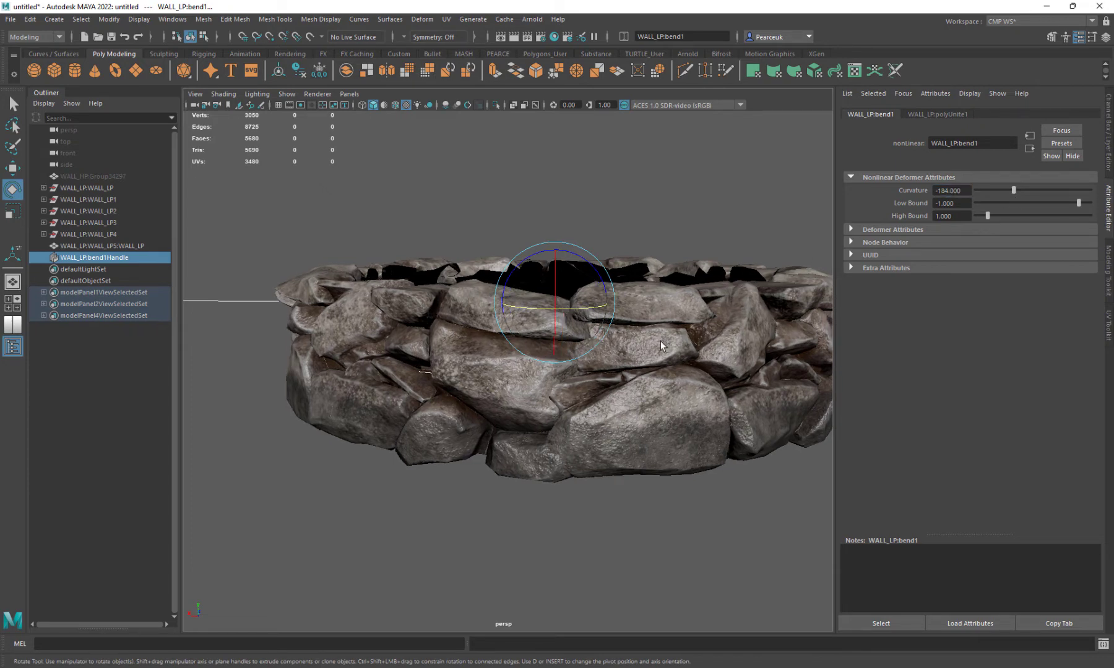
Examine the ring's seam up close and from several angles for how the end rocks intersect
scroll(620, 377, "up", 5)
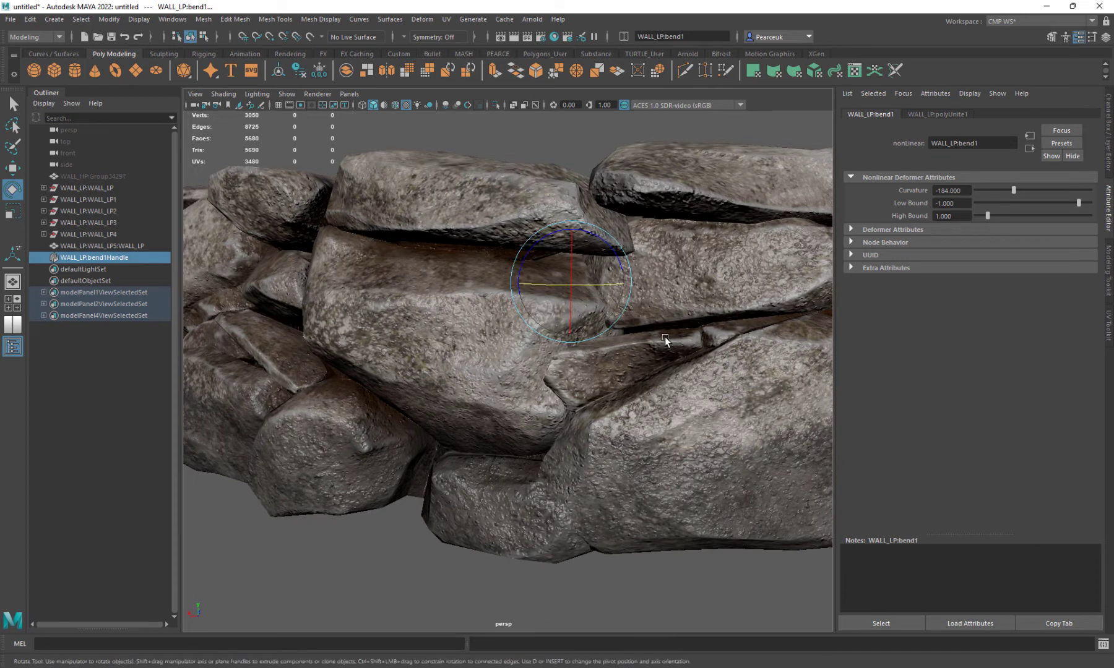
scroll(665, 340, "down", 5)
left_click_drag(665, 339, 581, 409, "alt")
scroll(654, 426, "up", 3)
right_click_drag(475, 357, 513, 322)
left_click(558, 428)
left_click_drag(615, 471, 547, 361, "alt")
left_click_drag(366, 302, 398, 356, "alt")
Select the ring with its bend handle, delete the construction history and freeze the transformations
left_click_drag(385, 228, 682, 493)
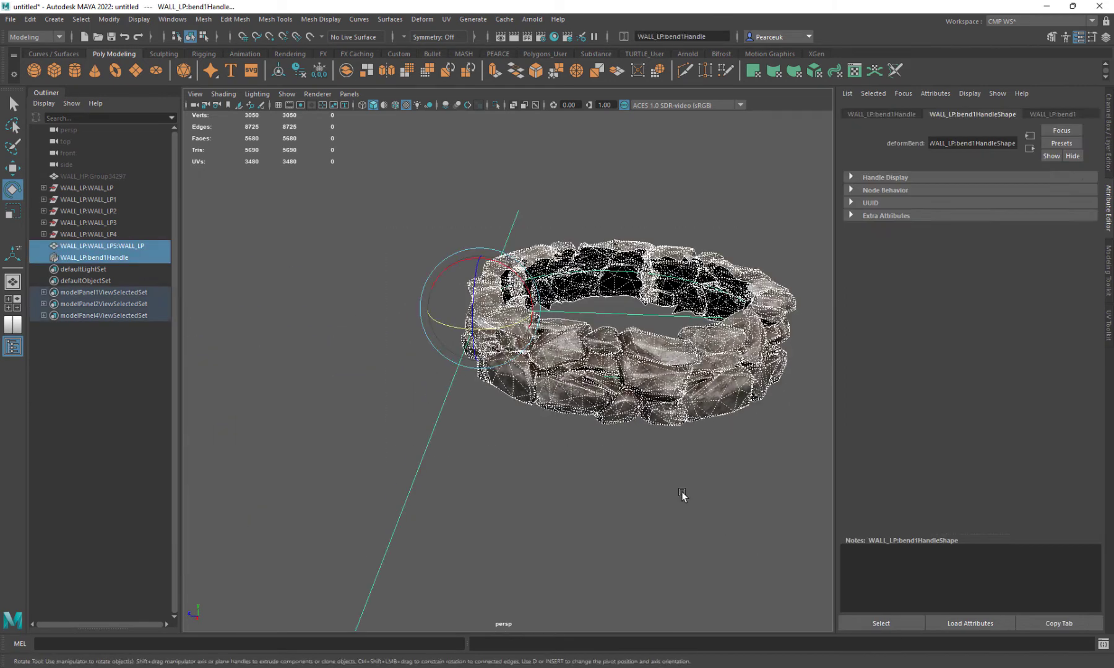
left_click_drag(501, 435, 508, 443, "alt")
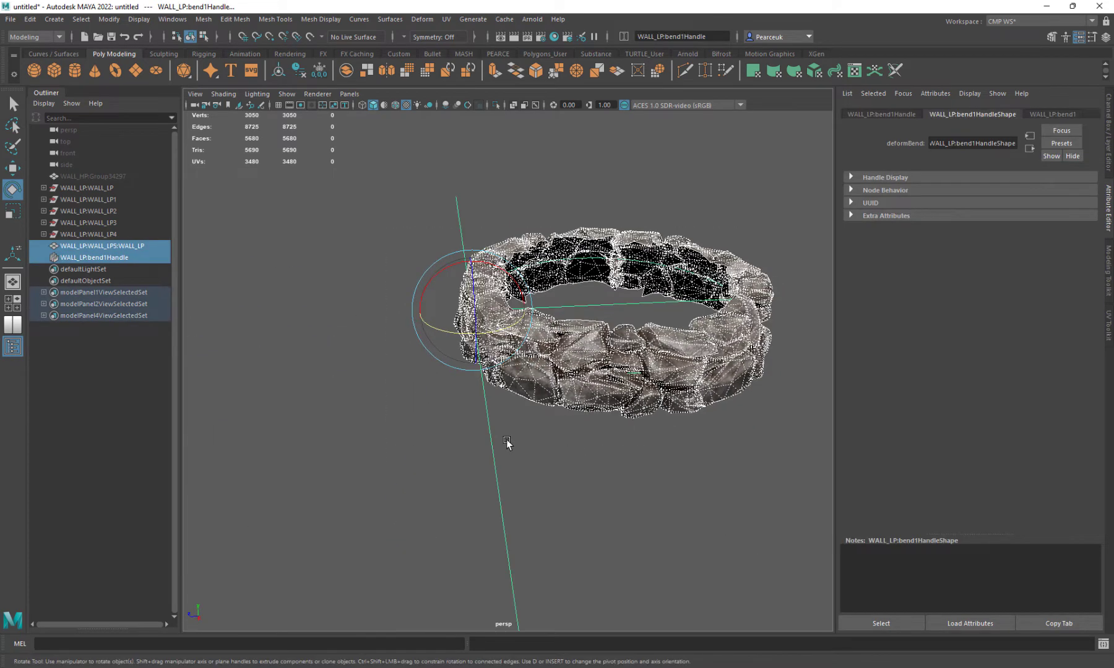
left_click(299, 72)
left_click(319, 71)
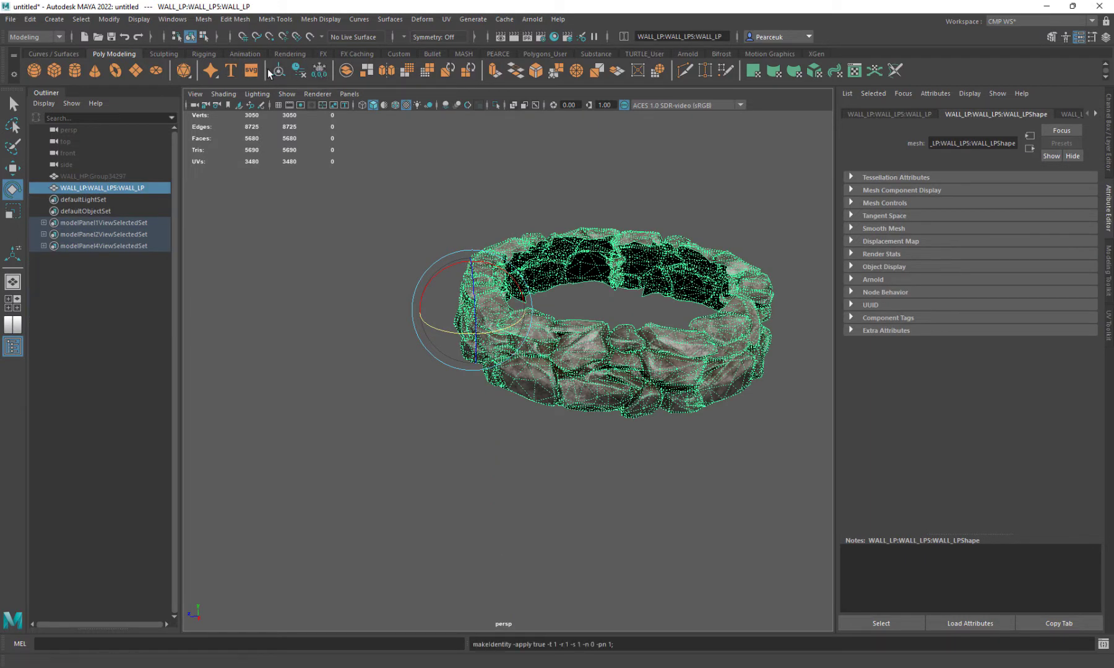
Center the ring's pivot, show the grid and move the ring to the grid origin
key("w")
left_click(278, 105)
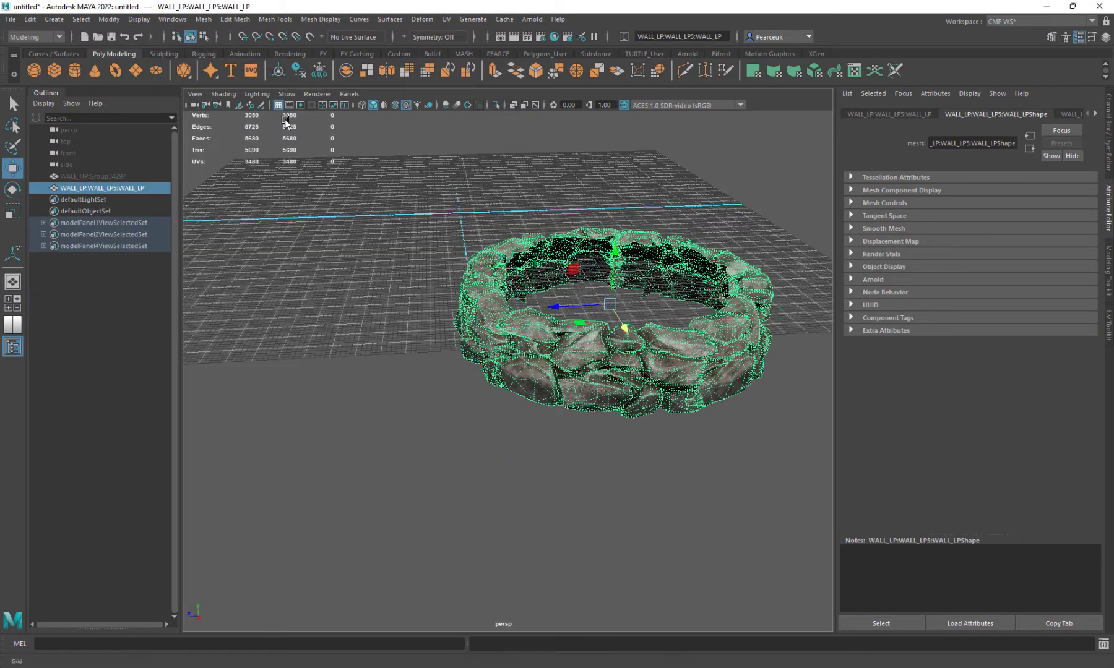
left_click_drag(362, 216, 408, 276, "alt")
scroll(411, 252, "down", 6)
scroll(529, 337, "up", 5)
middle_click_drag(412, 253, 477, 282, "alt")
left_click_drag(675, 421, 450, 269)
Examine the ring from above to check how its center lines up with the grid origin
scroll(491, 286, "up", 5)
scroll(492, 286, "up", 2)
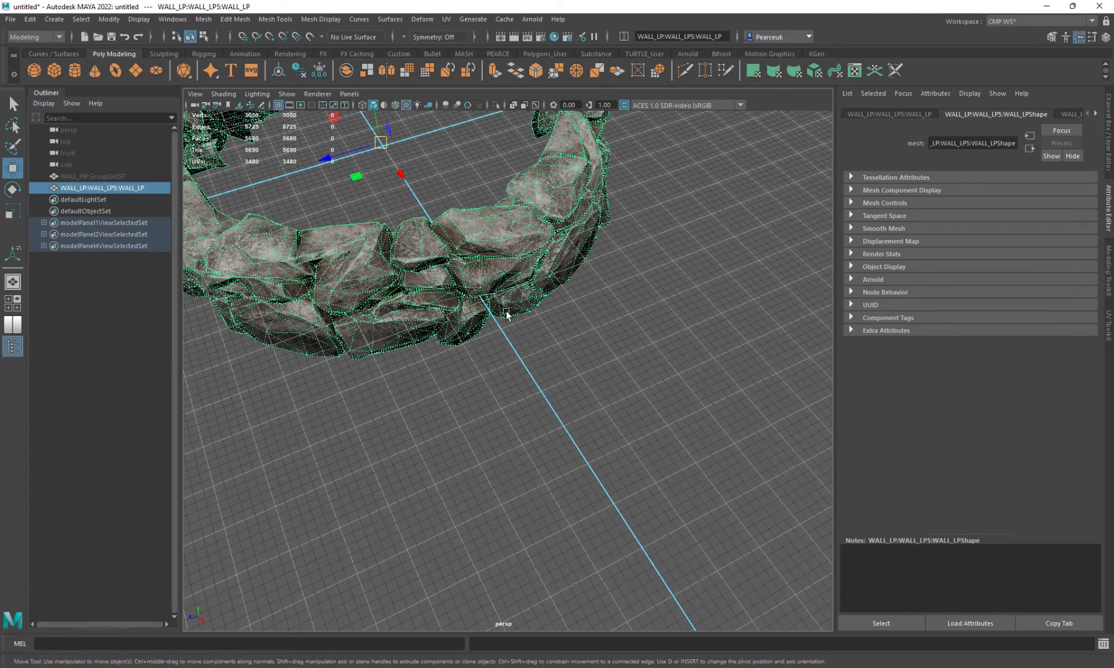
left_click_drag(508, 314, 534, 361, "alt")
middle_click_drag(500, 291, 639, 385, "alt")
scroll(551, 316, "up", 4)
scroll(483, 245, "down", 3)
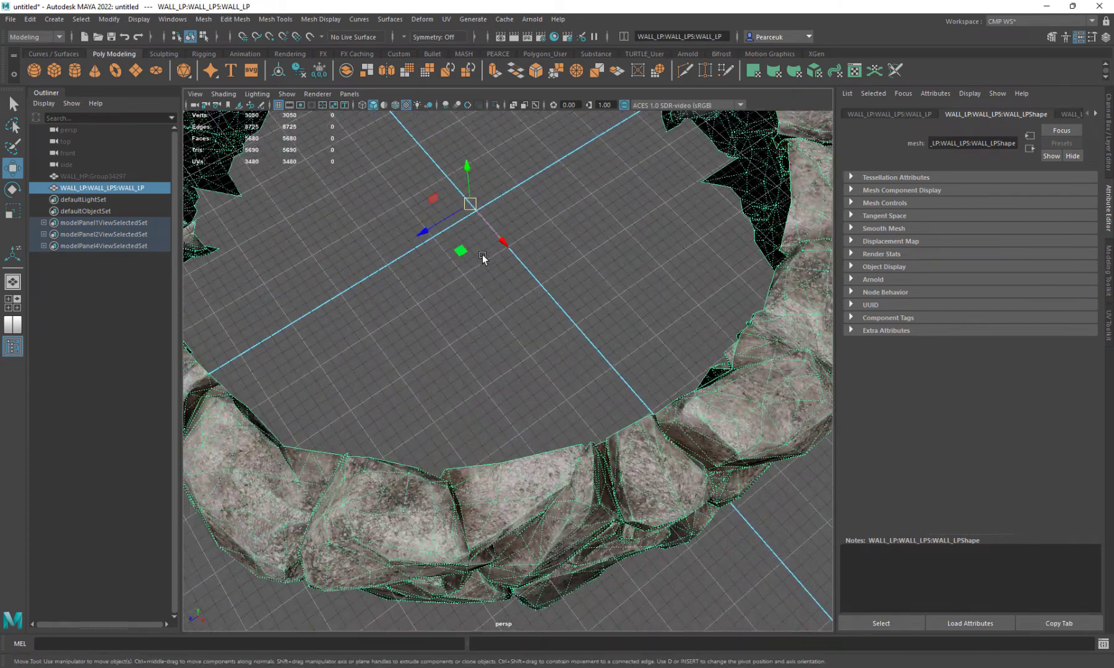
scroll(467, 202, "down", 4)
left_click_drag(566, 269, 380, 383, "alt")
Switch to the front view, snap the ring's pivot to its base and raise the ring above the ground line
key("space")
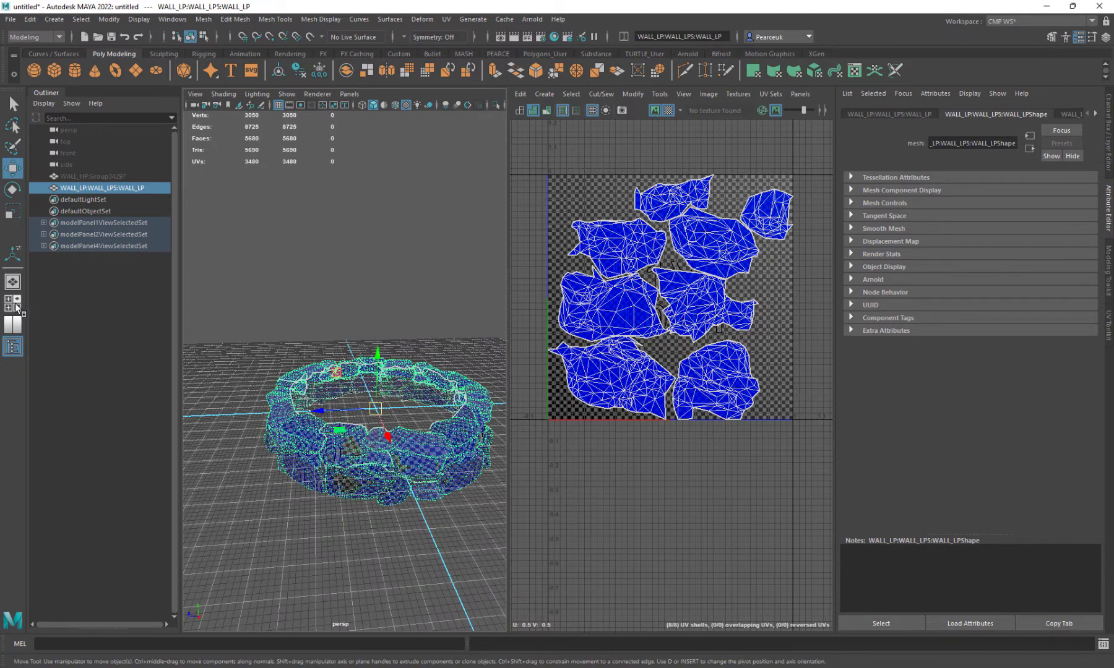
left_click(16, 306)
key("space")
middle_click_drag(488, 326, 584, 319, "alt")
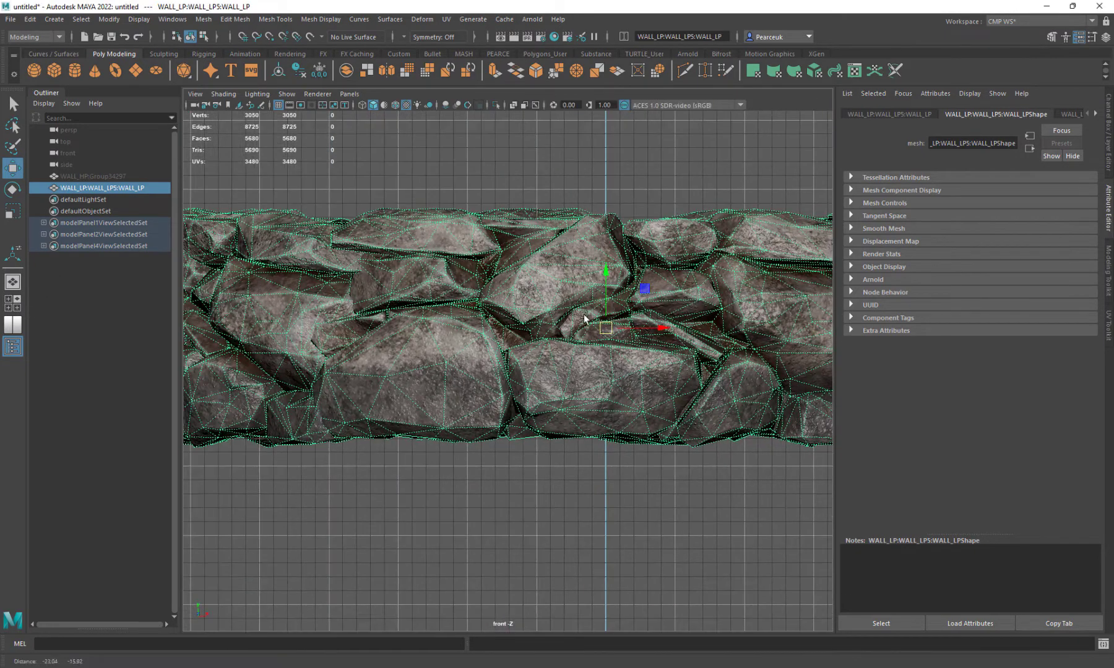
scroll(584, 319, "down", 3)
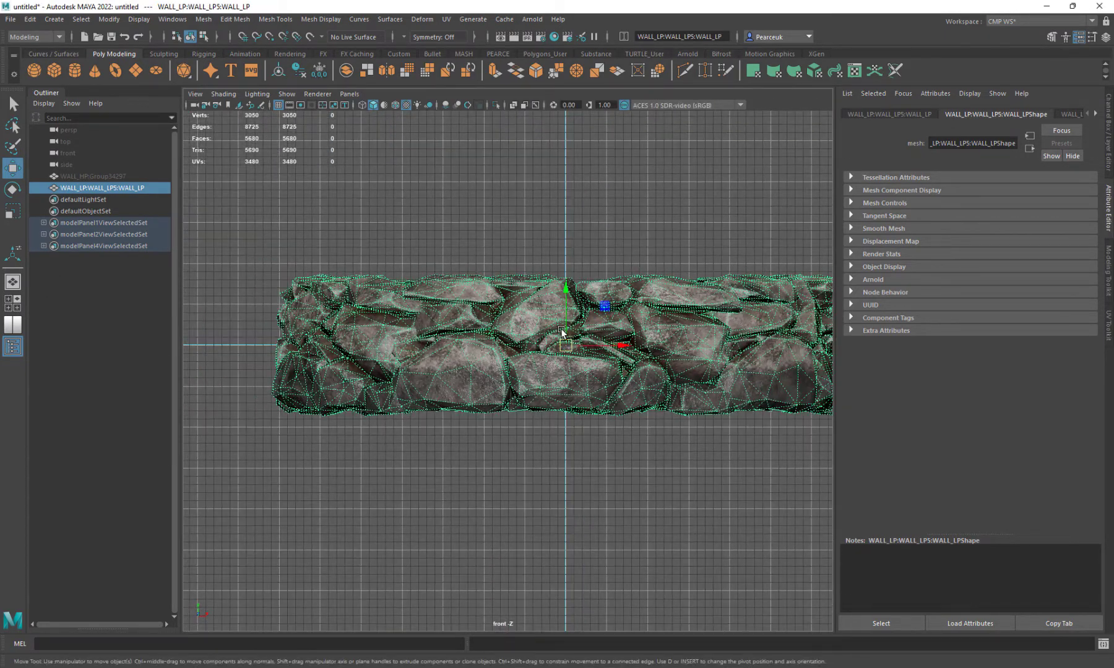
mouse_move(562, 331)
left_mouse_down()
mouse_move(563, 237)
mouse_move(578, 324)
left_mouse_up()
key("d")
key("v")
key("d")
key("x")
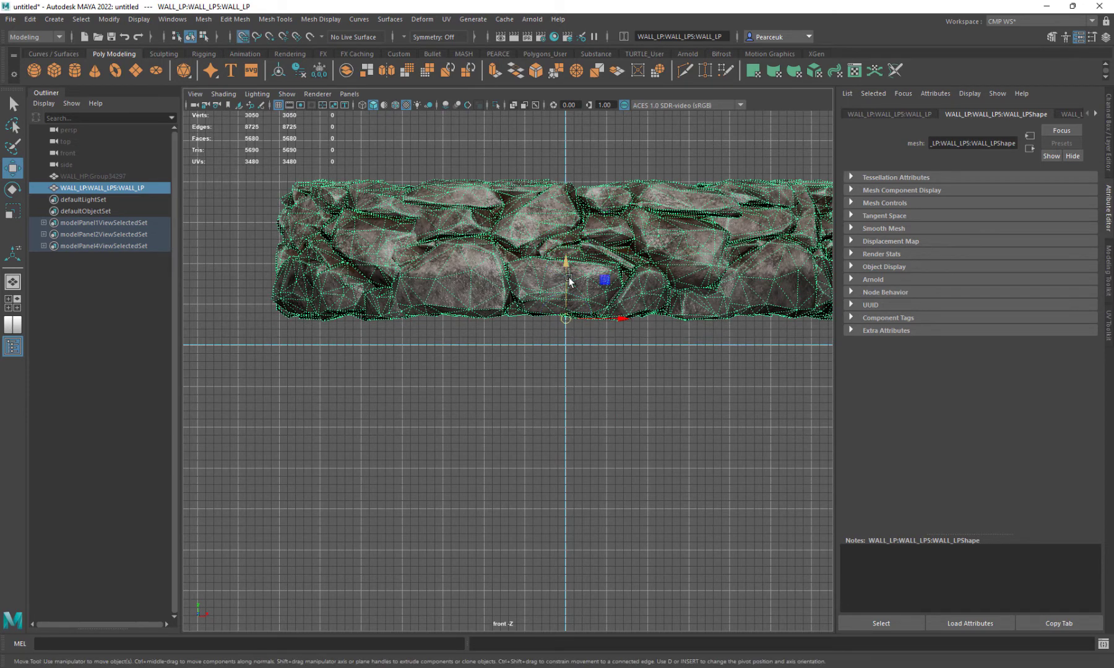
Snap the ring down onto the ground line and readjust its pivot at the base
left_click_drag(568, 280, 563, 343)
scroll(588, 343, "up", 5)
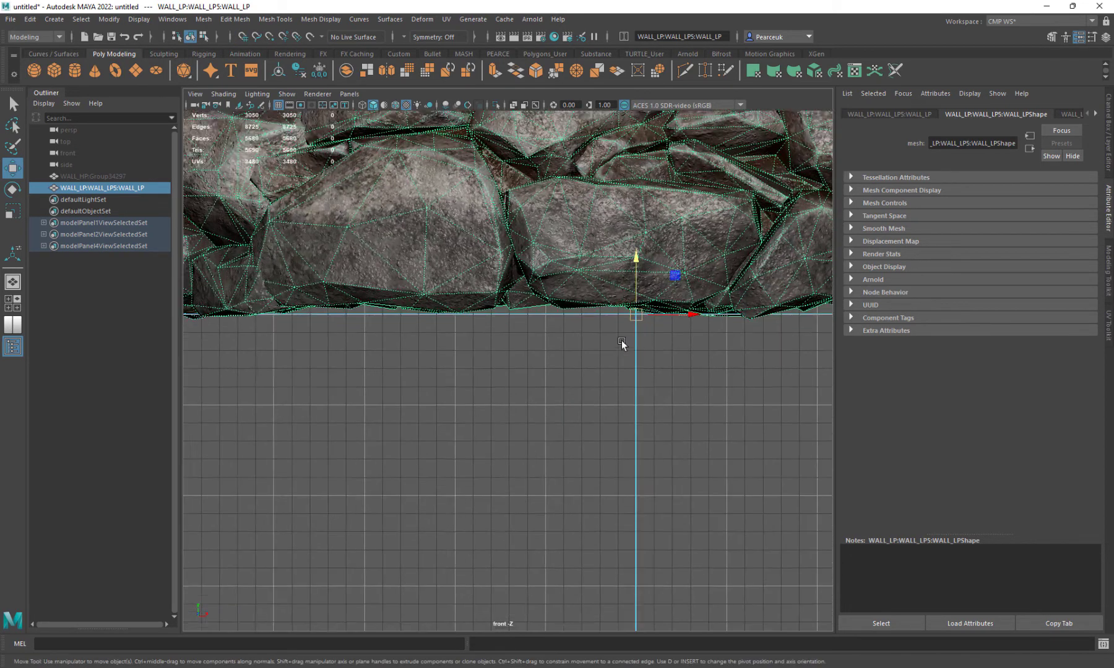
middle_click_drag(622, 340, 433, 357, "alt")
scroll(458, 337, "up", 1)
key("d")
key("v")
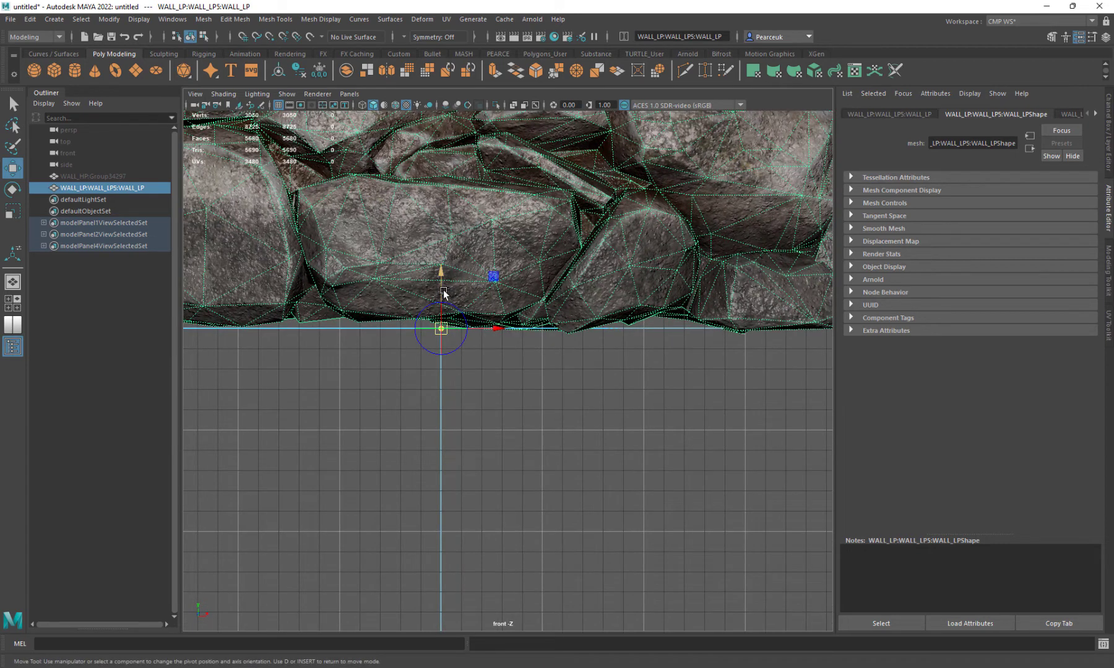
left_click_drag(444, 294, 444, 329)
Inspect how the ring's bottom rocks sit along the ground line in the front view
right_click_drag(443, 330, 410, 341, "alt")
middle_click_drag(503, 326, 678, 305, "alt")
right_click_drag(614, 305, 522, 320, "alt")
middle_click_drag(522, 320, 600, 321, "alt")
scroll(481, 325, "down", 2)
middle_click_drag(680, 347, 649, 347, "alt")
left_click_drag(652, 347, 658, 329, "alt")
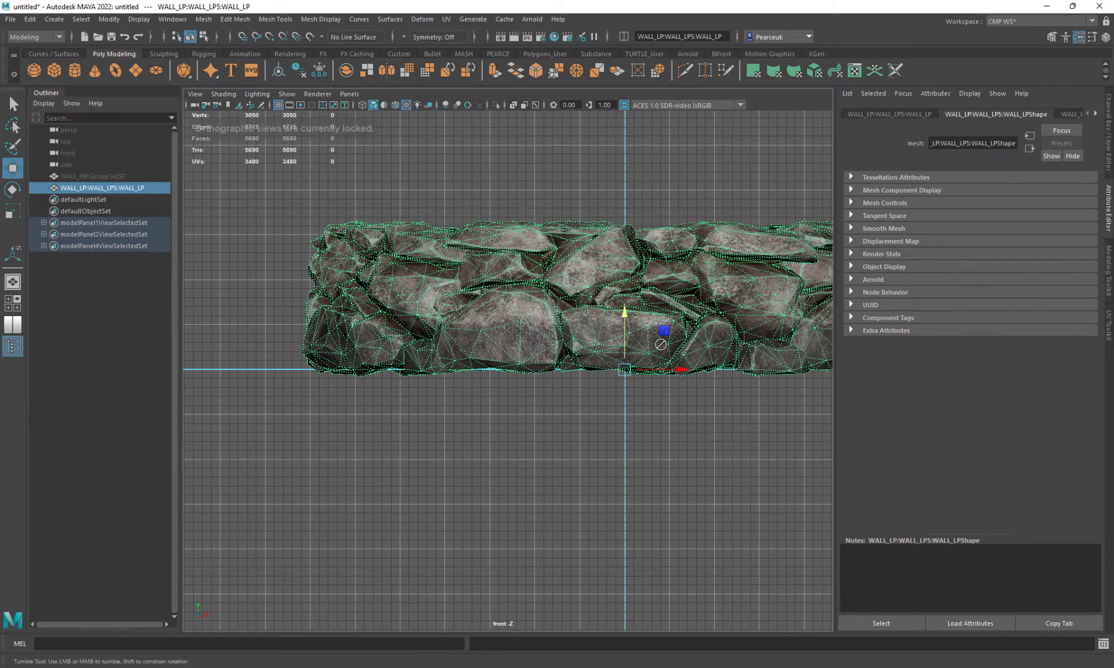
scroll(658, 298, "down", 3)
middle_click_drag(659, 299, 510, 265, "alt")
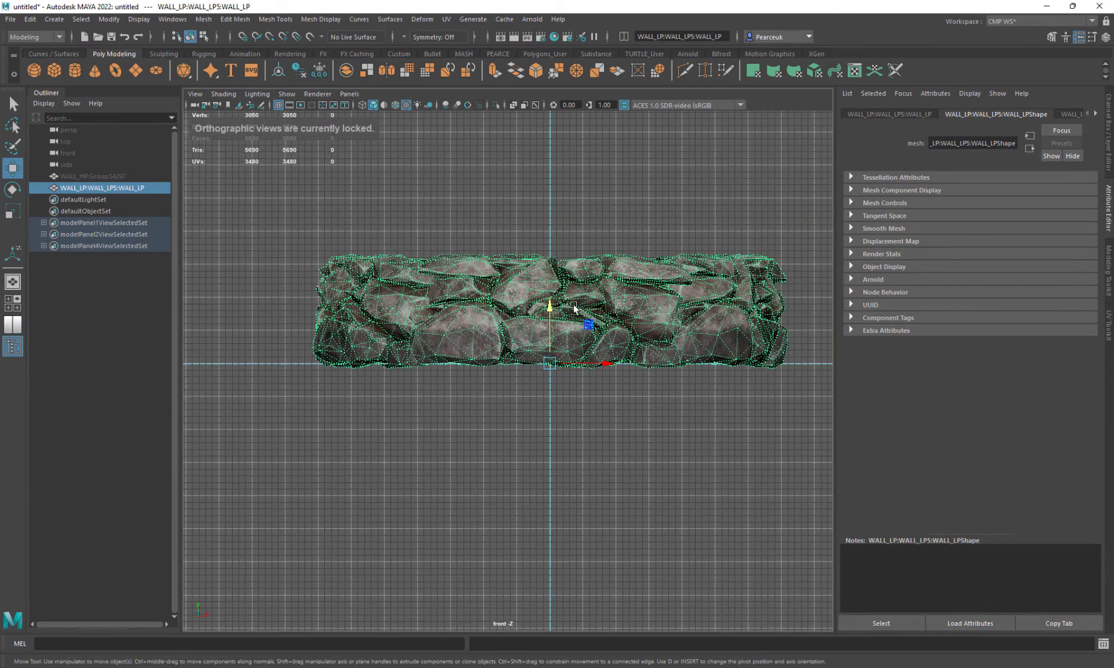
Duplicate the ring, raise the copy 150 cm to stack it on the first, and deselect it
right_click_drag(592, 287, 644, 270)
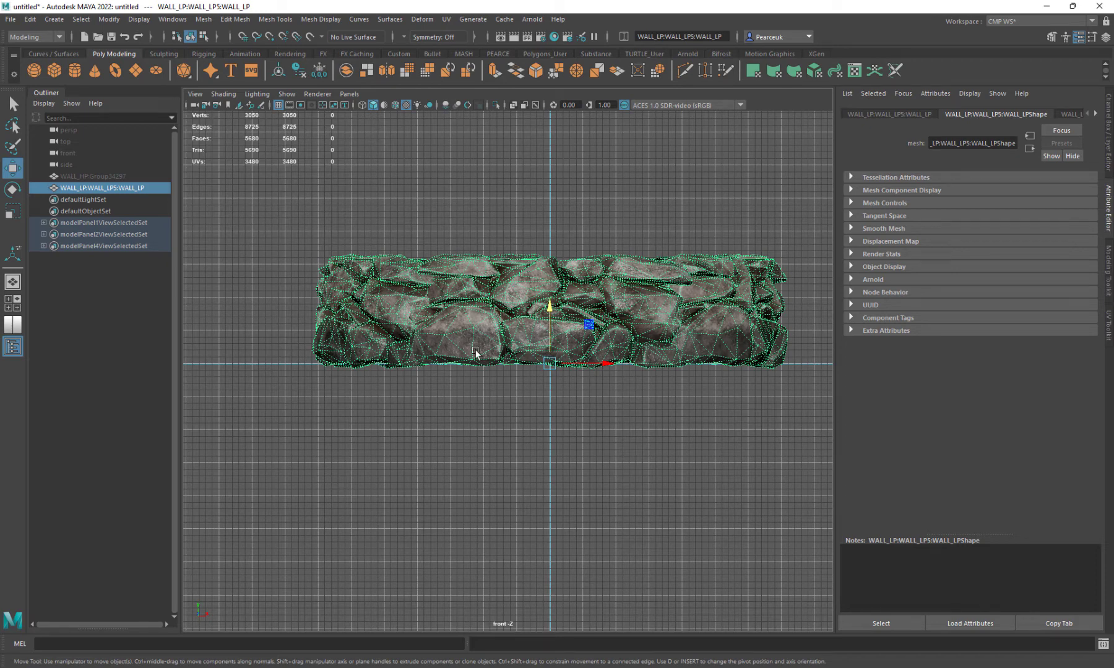
key("ctrl+d")
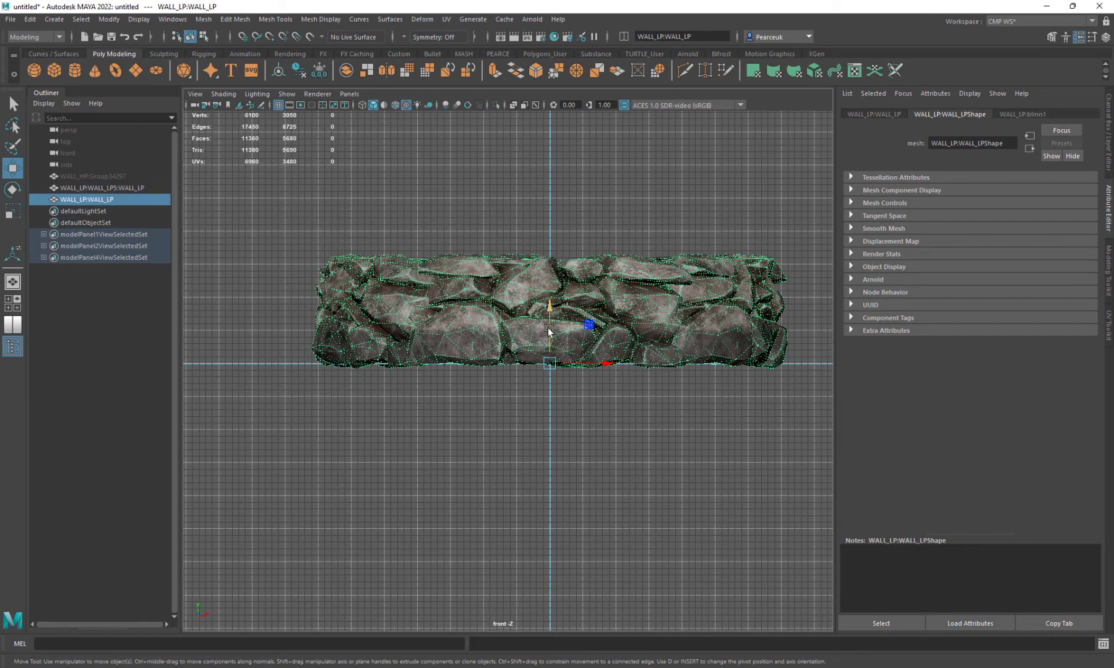
left_click_drag(548, 330, 526, 266)
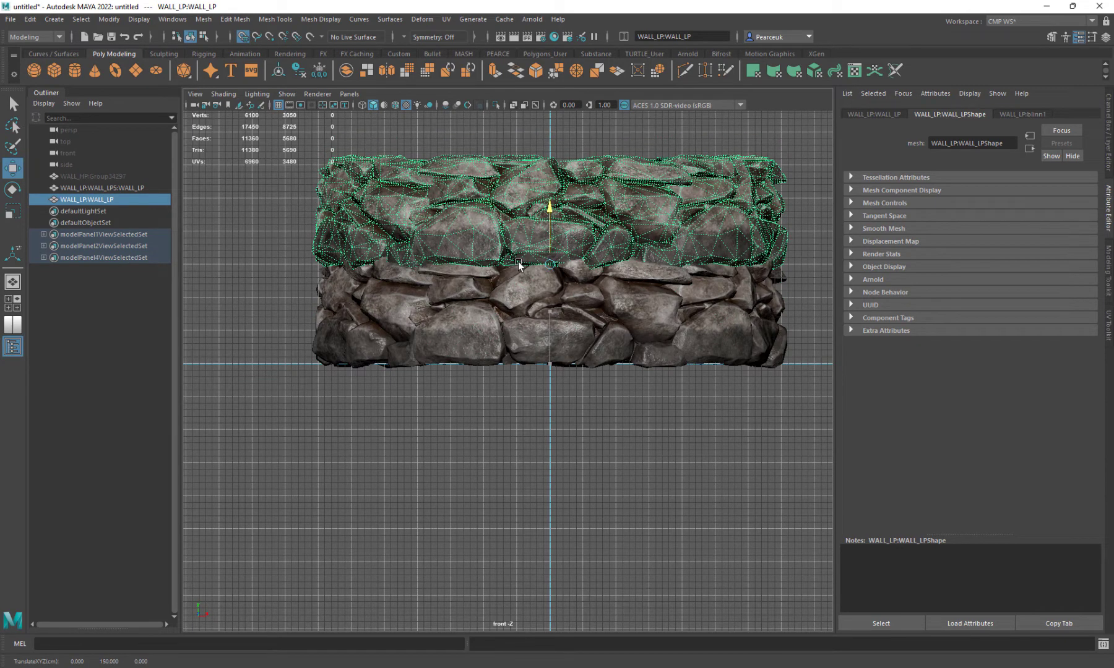
right_click_drag(549, 219, 597, 203)
left_click(606, 453)
left_click_drag(583, 382, 617, 379, "alt")
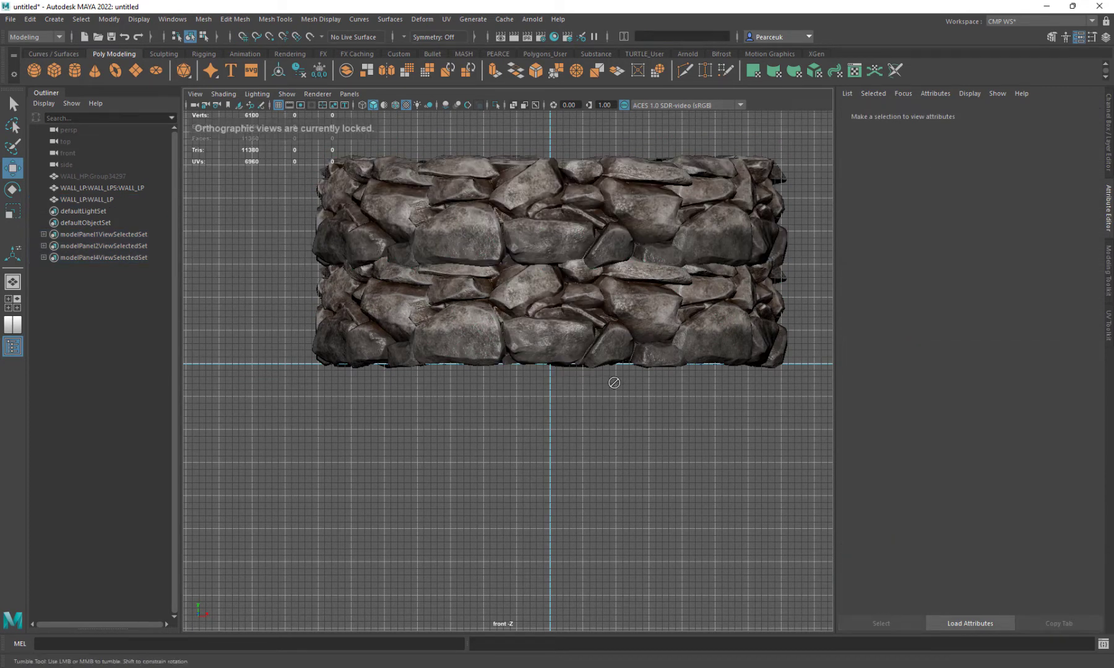
Switch to the perspective view, turn on textured display there and frame the two stacked rings from the side
key("space")
scroll(561, 329, "down", 4)
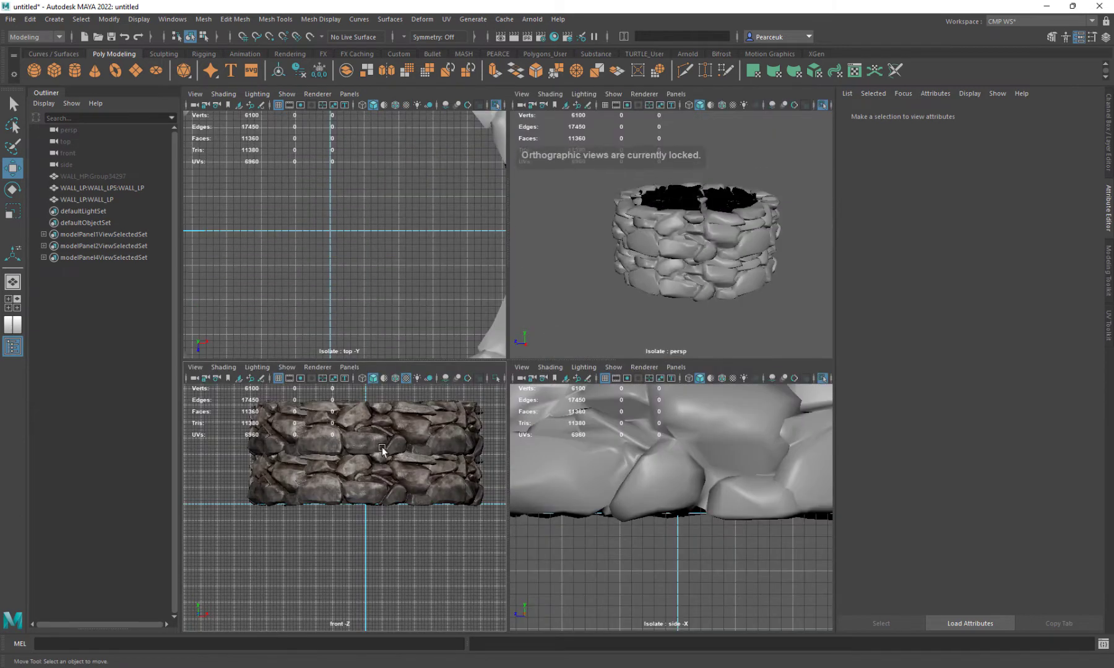
left_click(732, 105)
key("space")
left_click_drag(525, 322, 538, 338, "alt")
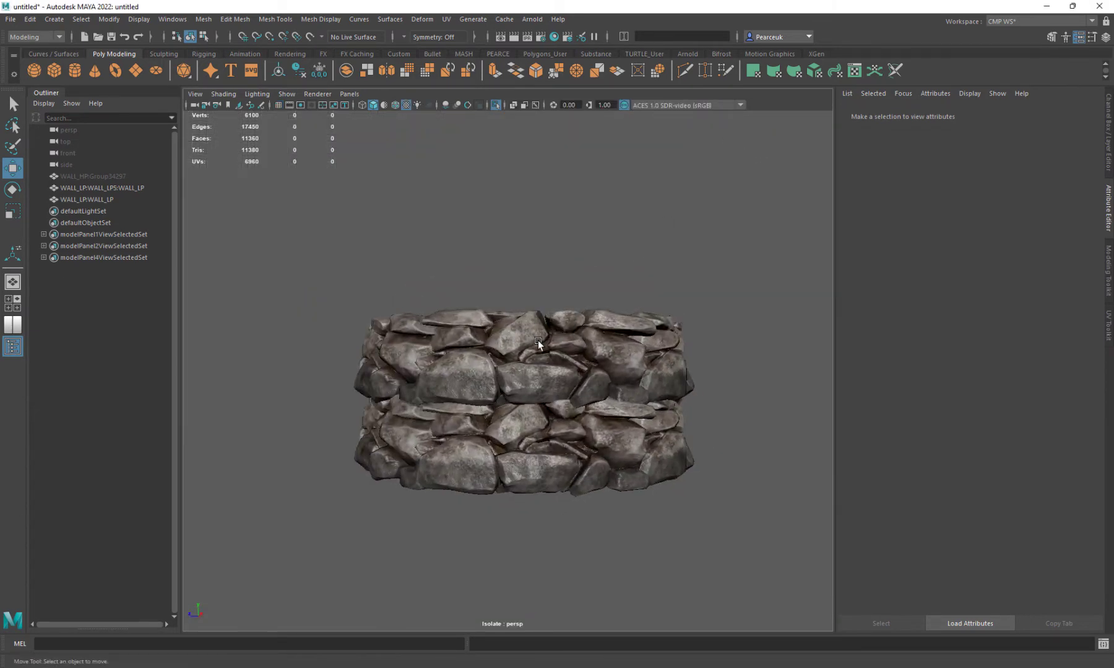
Scale the upper ring down uniformly to about 0.811 so it sits inset on the wider bottom ring
left_click(532, 351)
key("r")
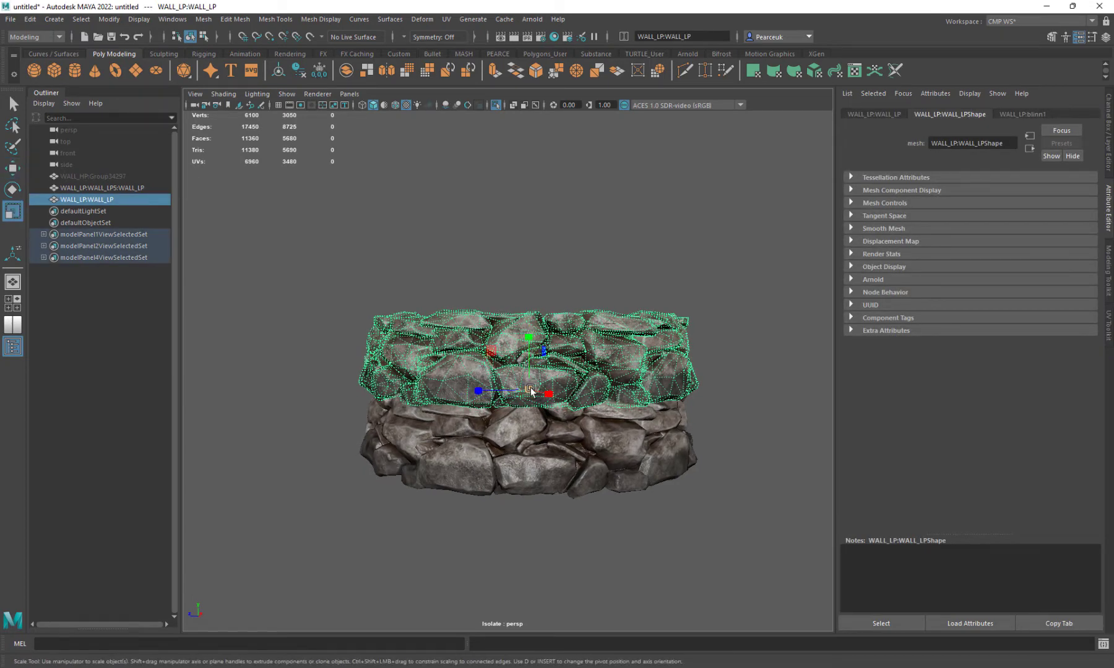
mouse_move(531, 391)
left_mouse_down()
mouse_move(482, 382)
mouse_move(505, 485)
mouse_move(476, 441)
mouse_move(534, 410)
left_mouse_up()
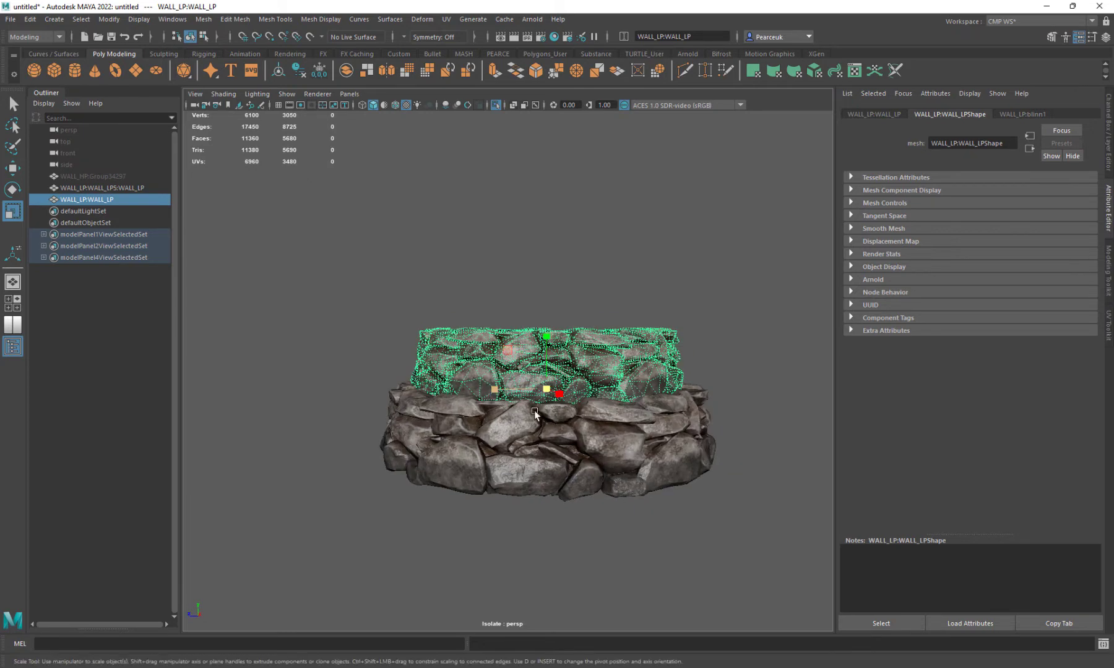
right_click_drag(534, 412, 610, 376, "alt")
middle_click_drag(610, 376, 559, 386, "alt")
right_click_drag(560, 386, 574, 394, "alt")
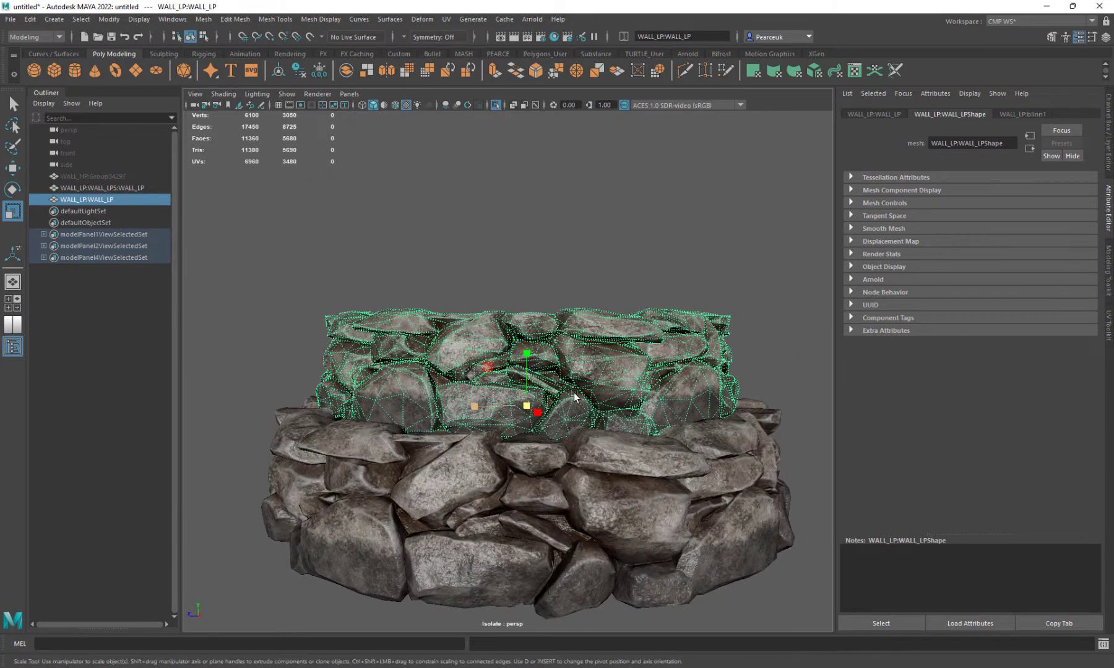
key("ctrl+d")
key("w")
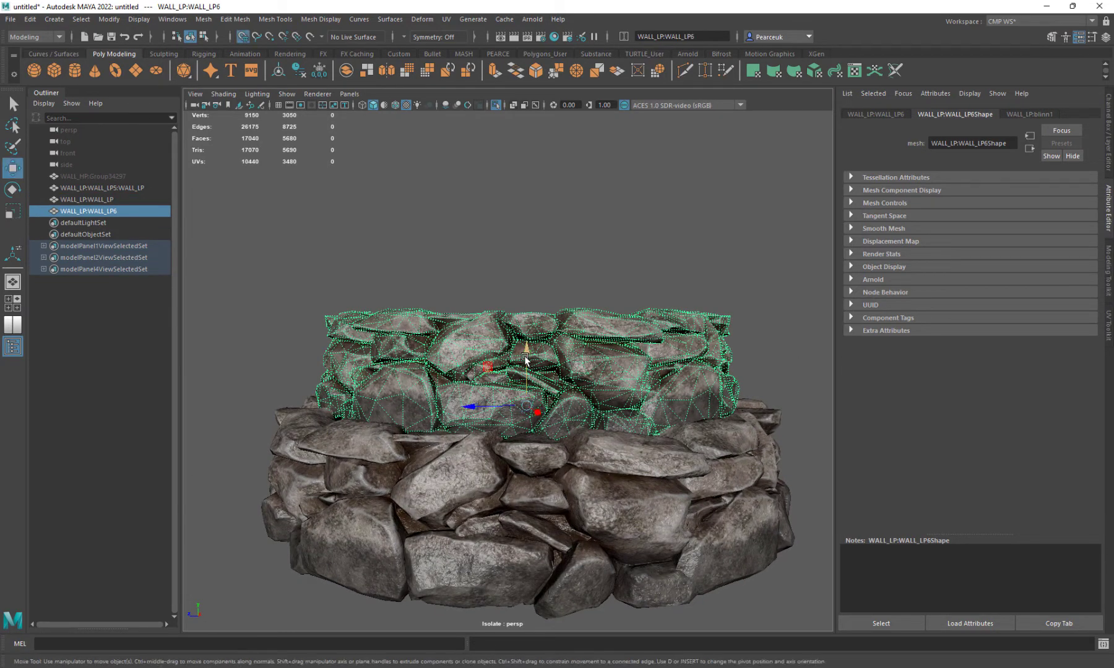
key("space")
key("space")
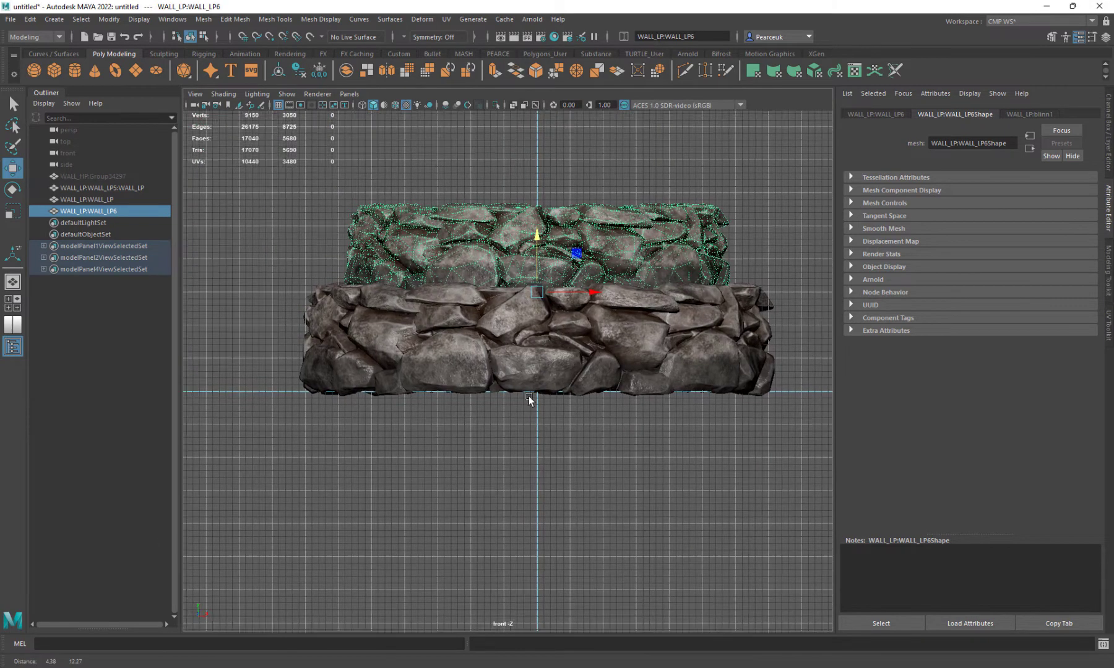
middle_click_drag(529, 396, 486, 456, "alt")
scroll(488, 396, "up", 2)
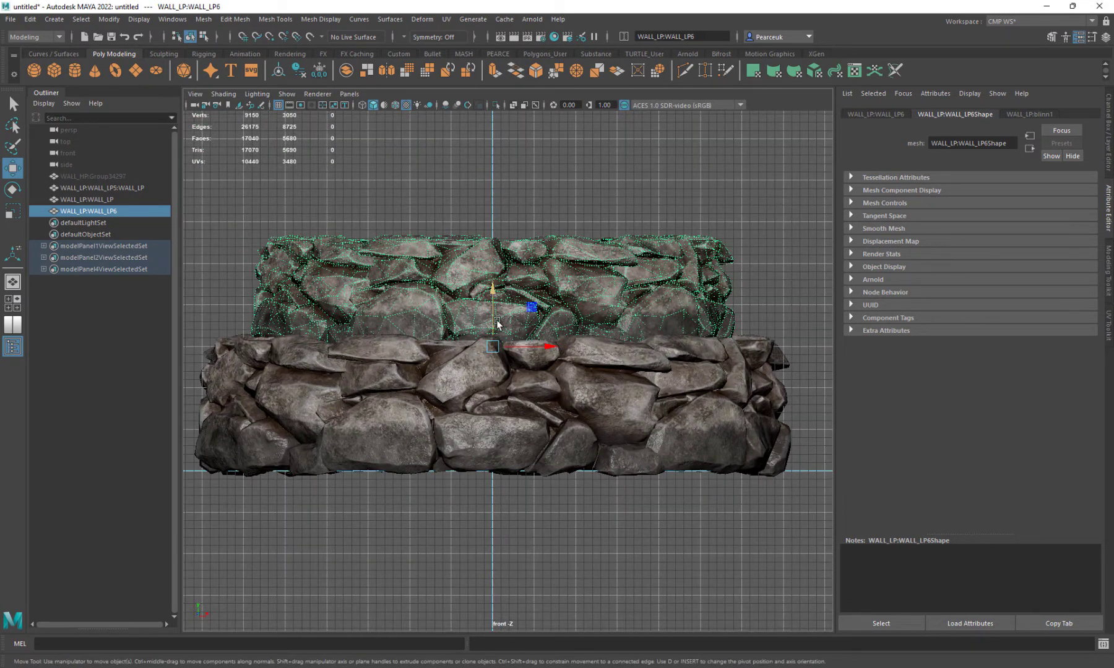
key("Delete")
Stretch the upper ring vertically in the front view to a height scale of about 0.955
left_click(502, 317)
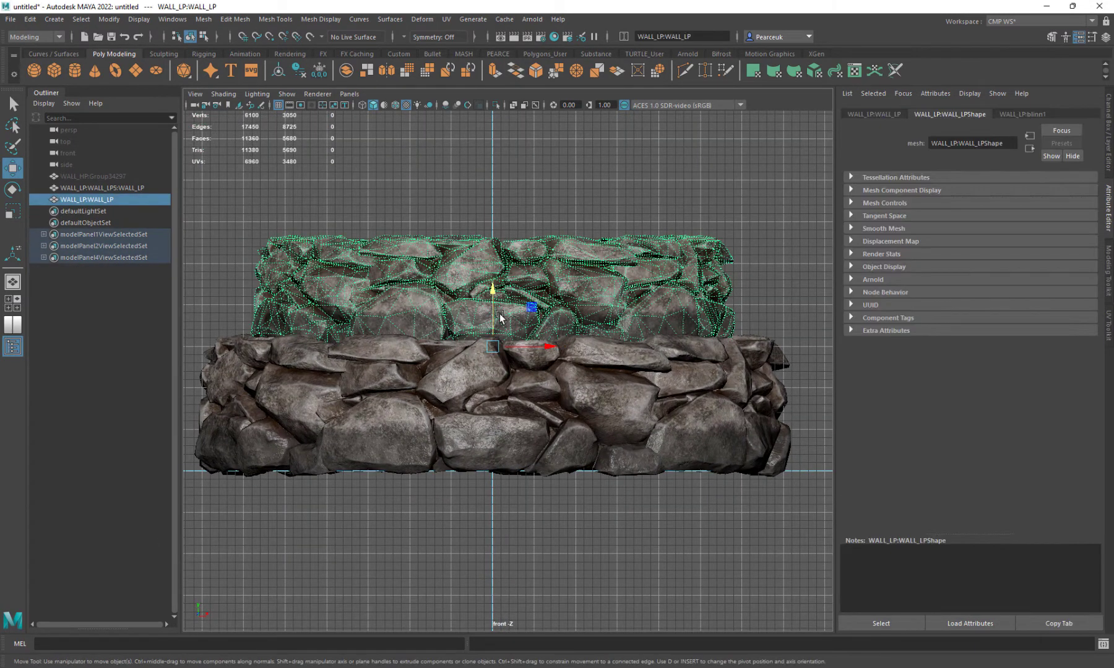
key("r")
left_click_drag(492, 297, 492, 286)
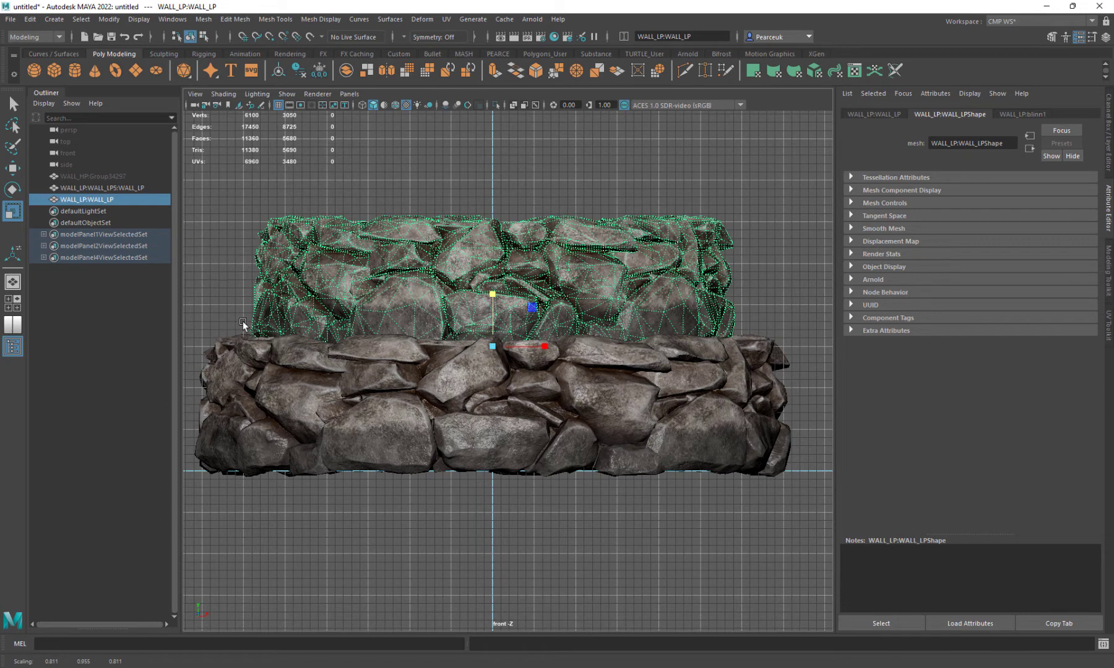
right_click(624, 200)
right_click_drag(527, 283, 574, 257)
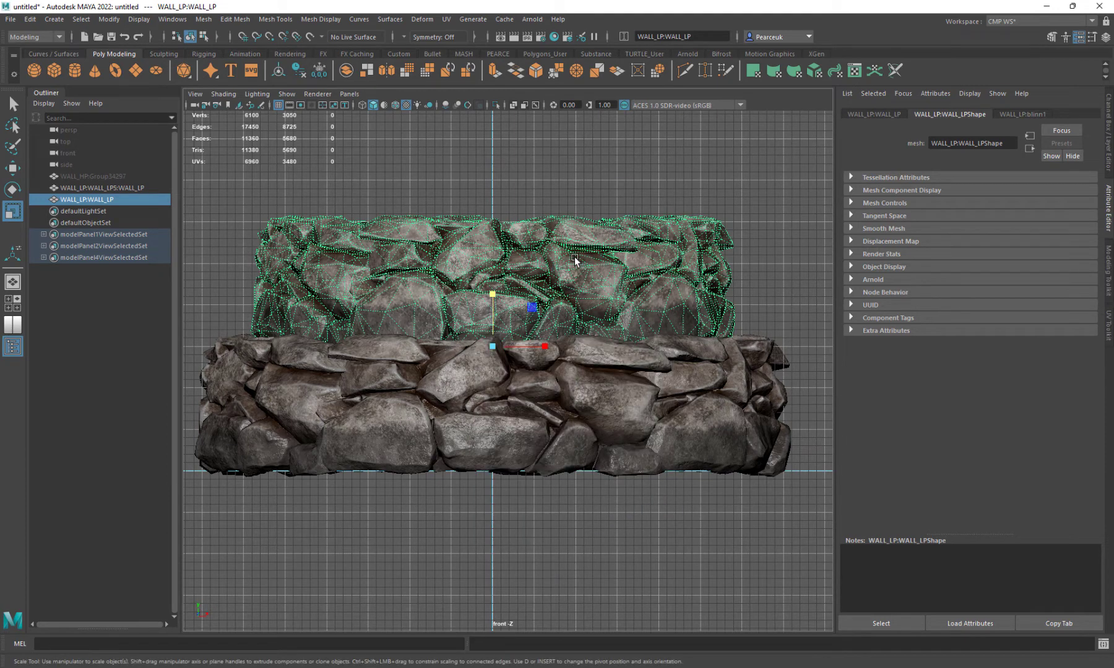
key("w")
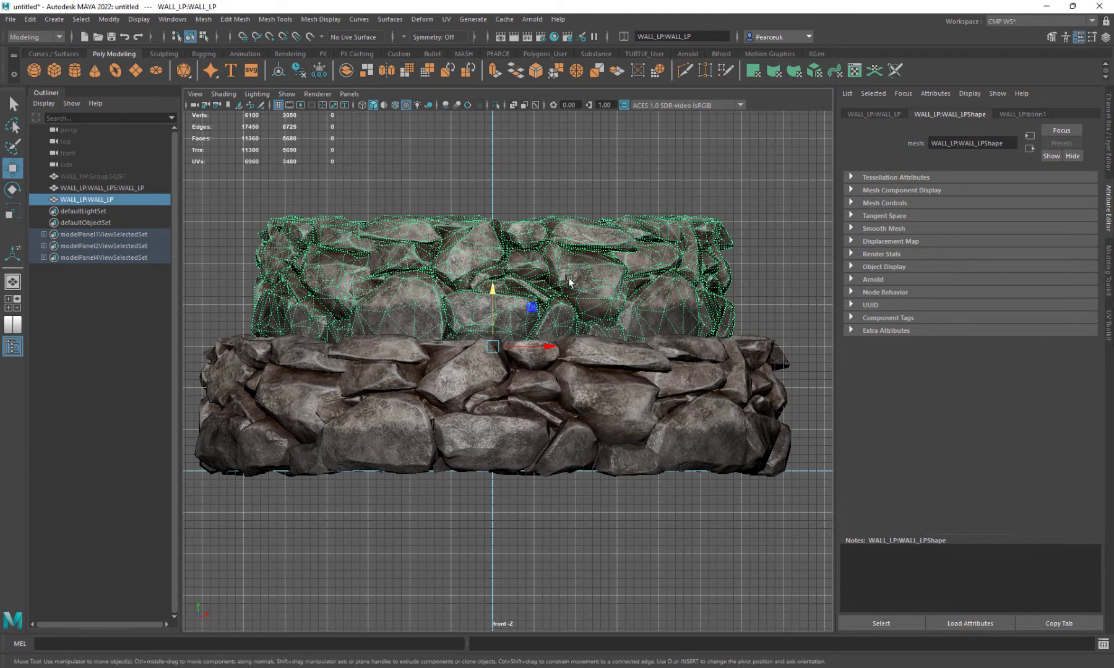
Duplicate the narrower ring, snap the copy up to 300 cm as a third tier and rotate it around the vertical axis
key("ctrl+d")
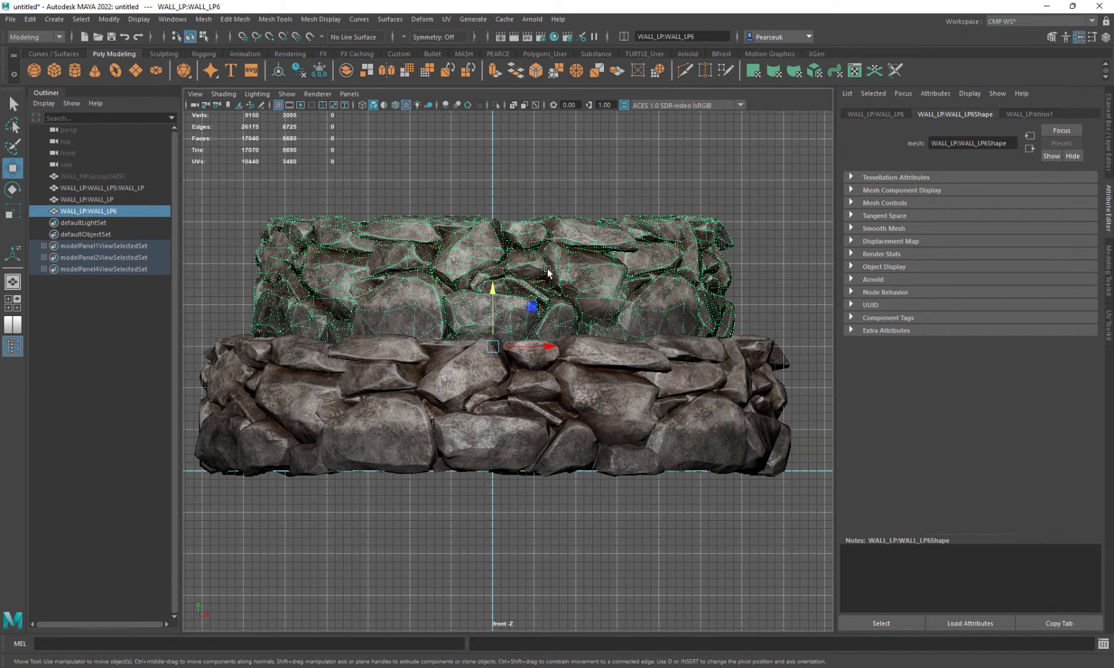
left_click_drag(494, 346, 511, 225)
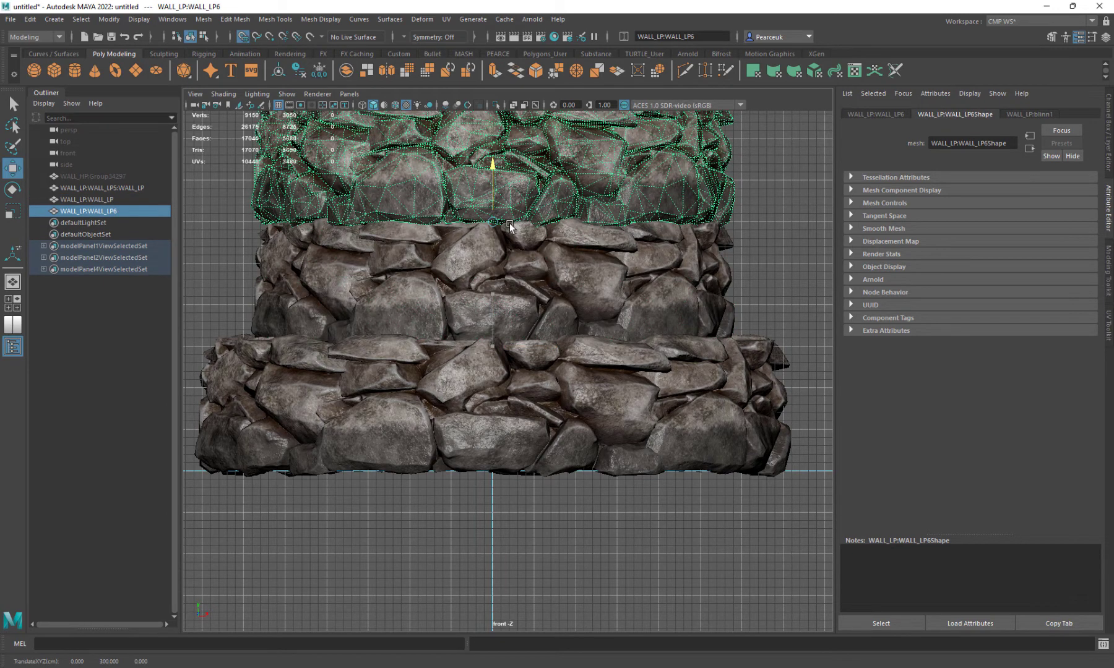
scroll(510, 228, "down", 1)
key("e")
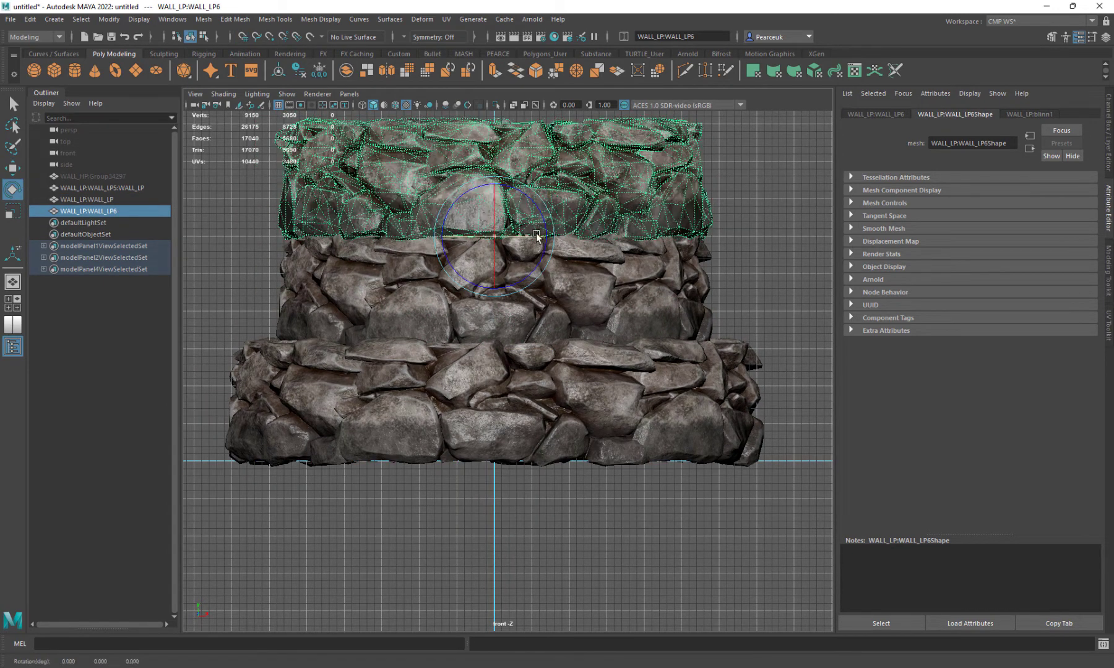
left_click_drag(536, 235, 532, 238)
scroll(579, 279, "down", 3)
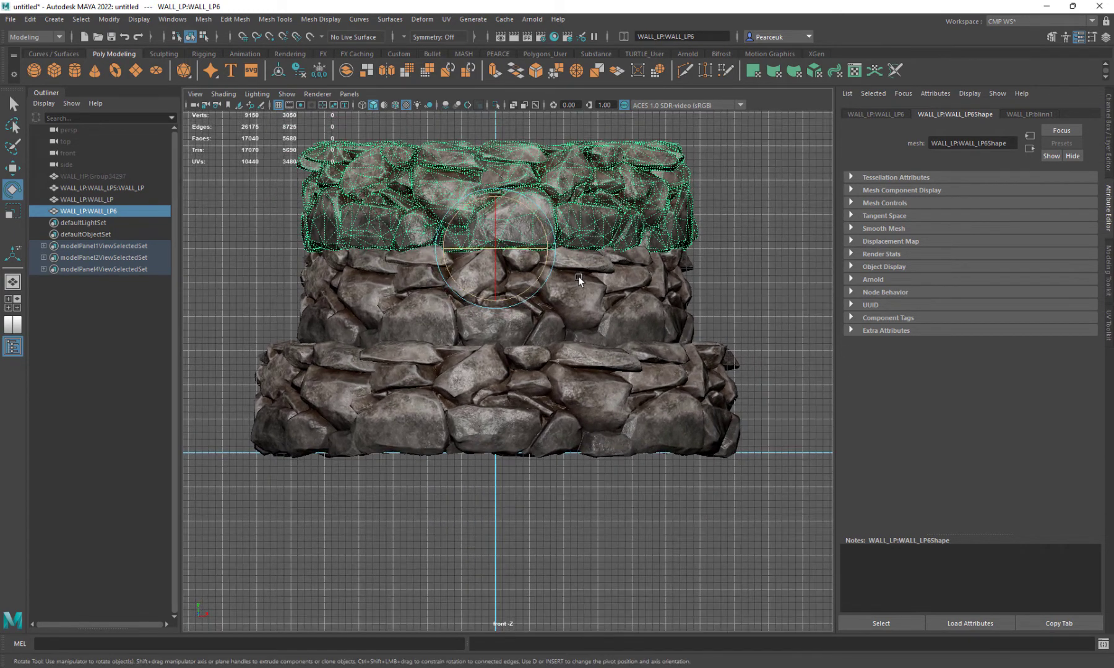
scroll(566, 268, "down", 2)
middle_click_drag(561, 277, 545, 368, "alt")
Duplicate the third tier, flip the copy 180 degrees upside down, stack it as a fourth tier and deselect it
key("ctrl+d")
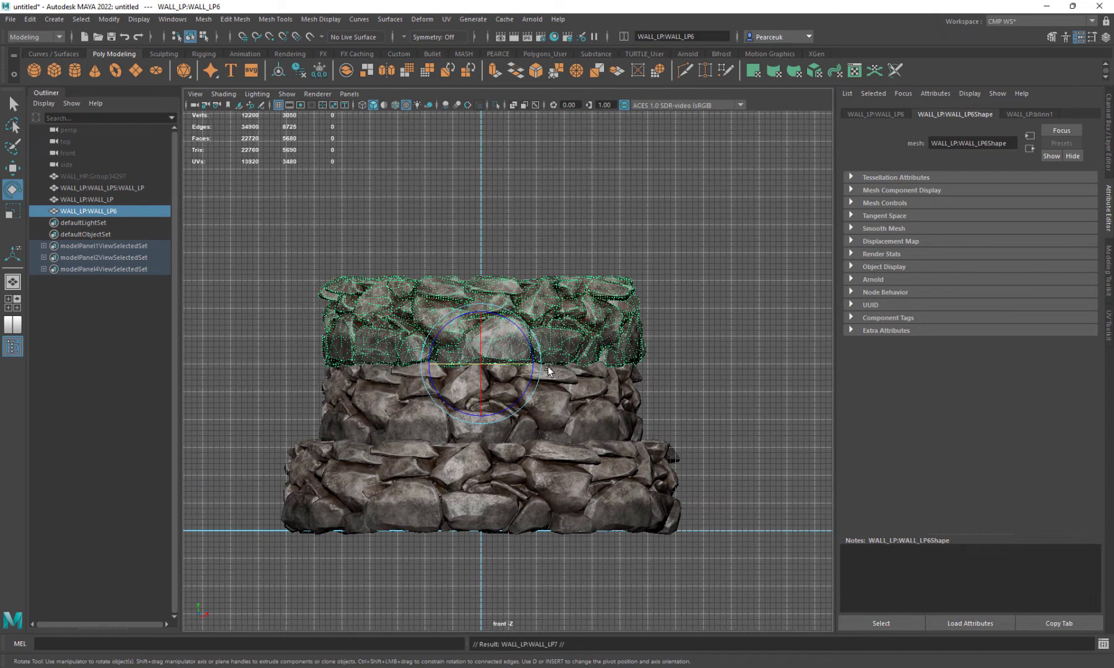
key("w")
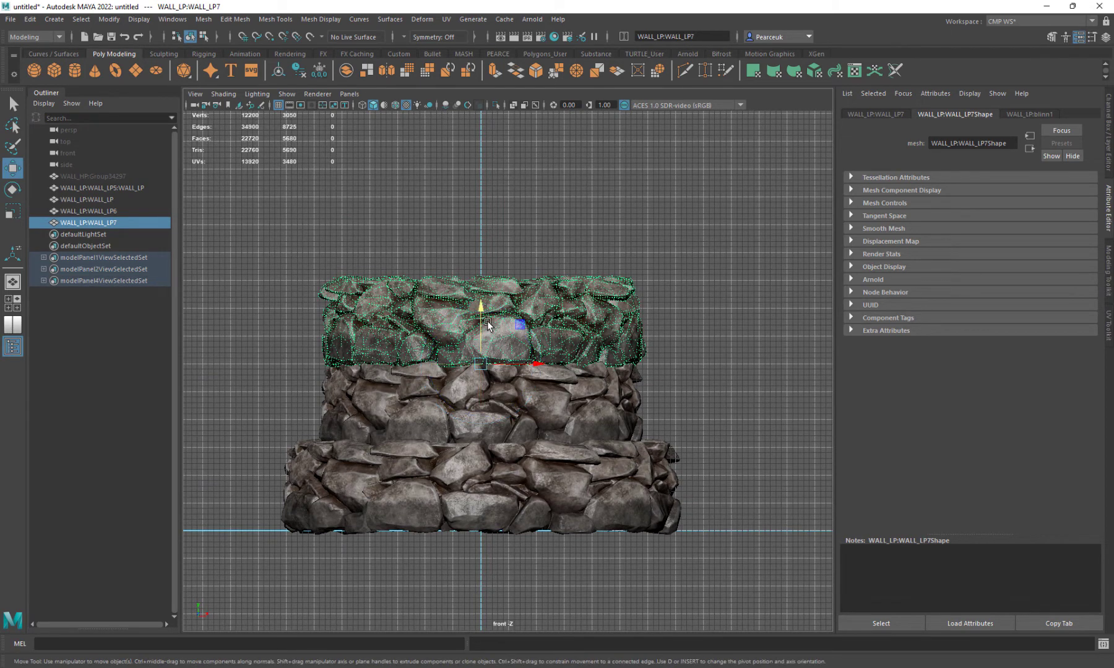
left_click_drag(481, 365, 499, 278)
key("e")
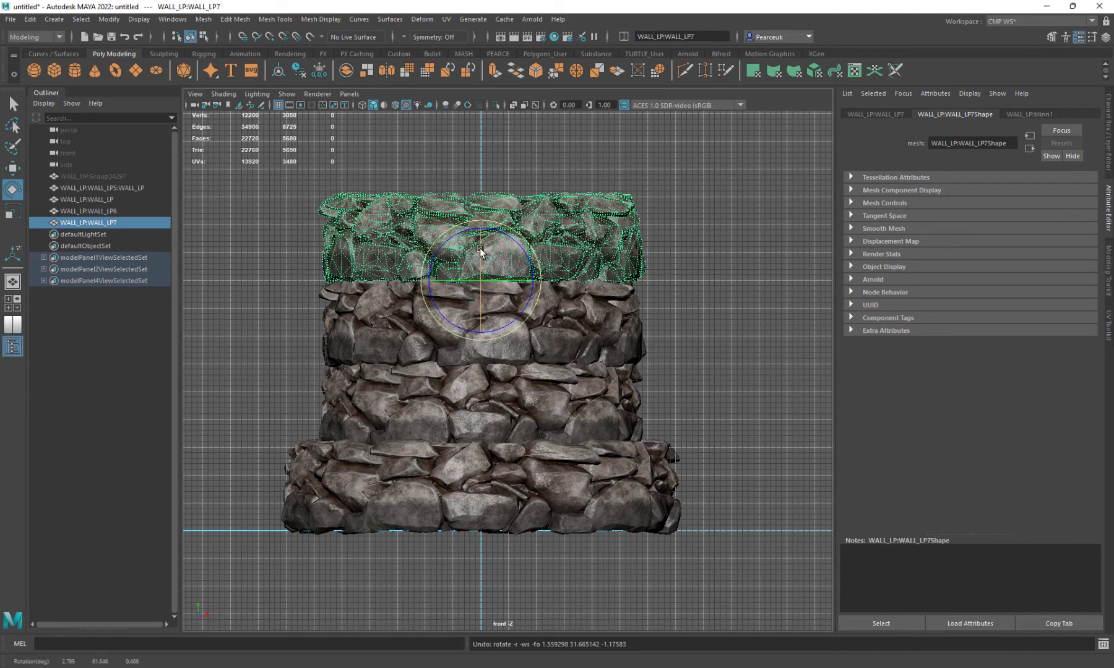
left_click_drag(481, 249, 465, 391)
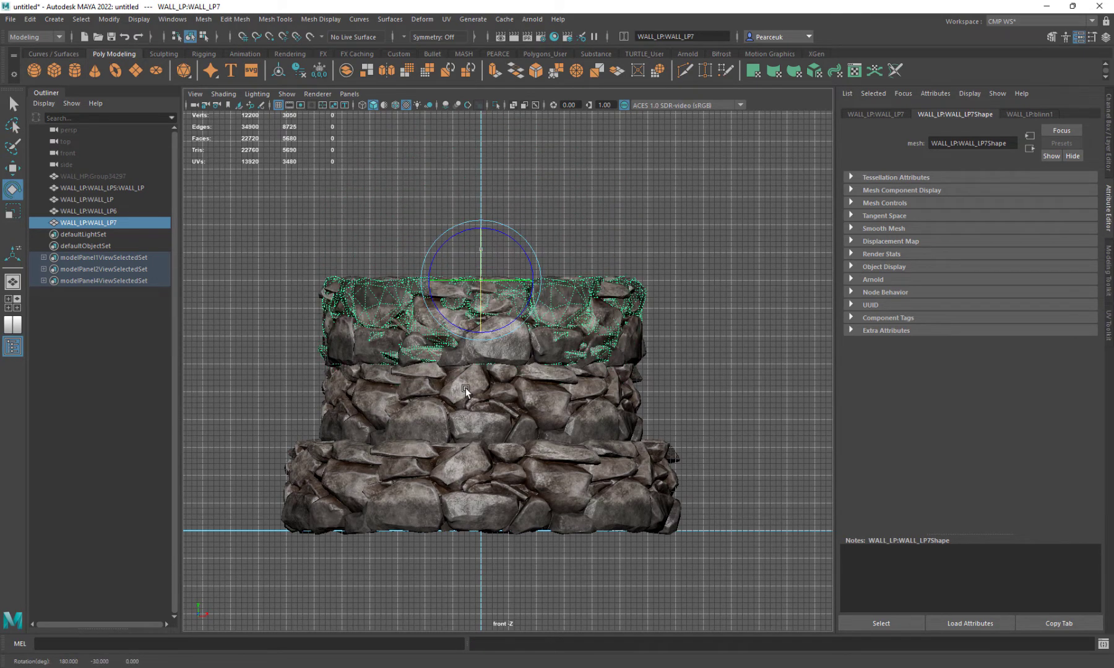
key("w")
left_click_drag(477, 249, 475, 154)
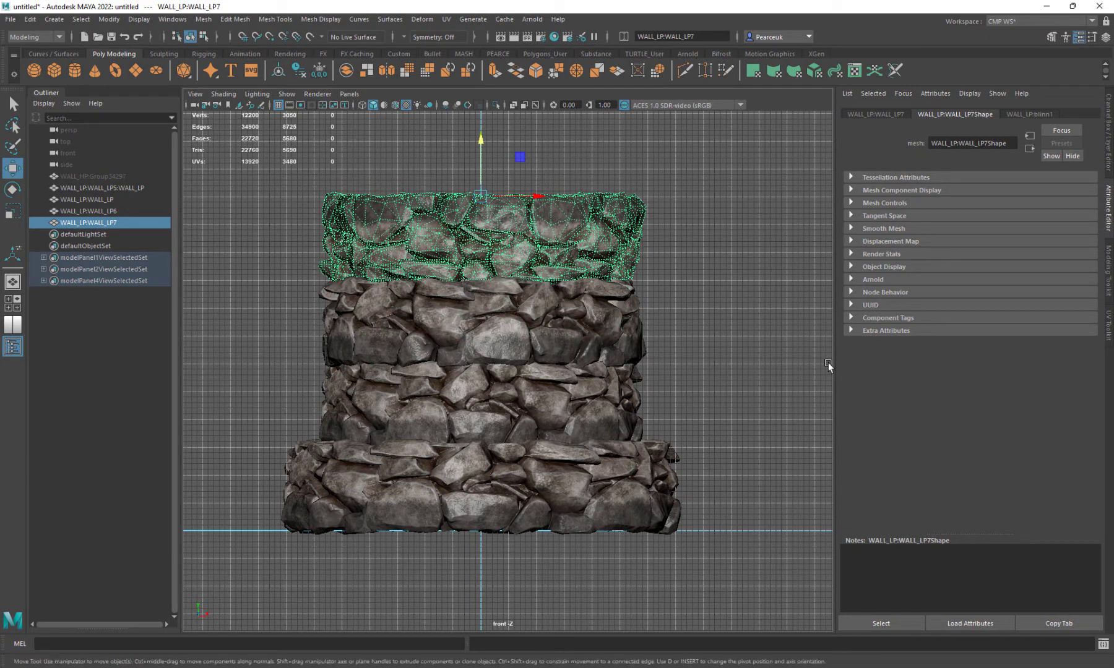
left_click(715, 326)
Examine the four-tier stone tower in the perspective view, checking the seams between tiers up close and the overall shape
scroll(705, 396, "up", 1)
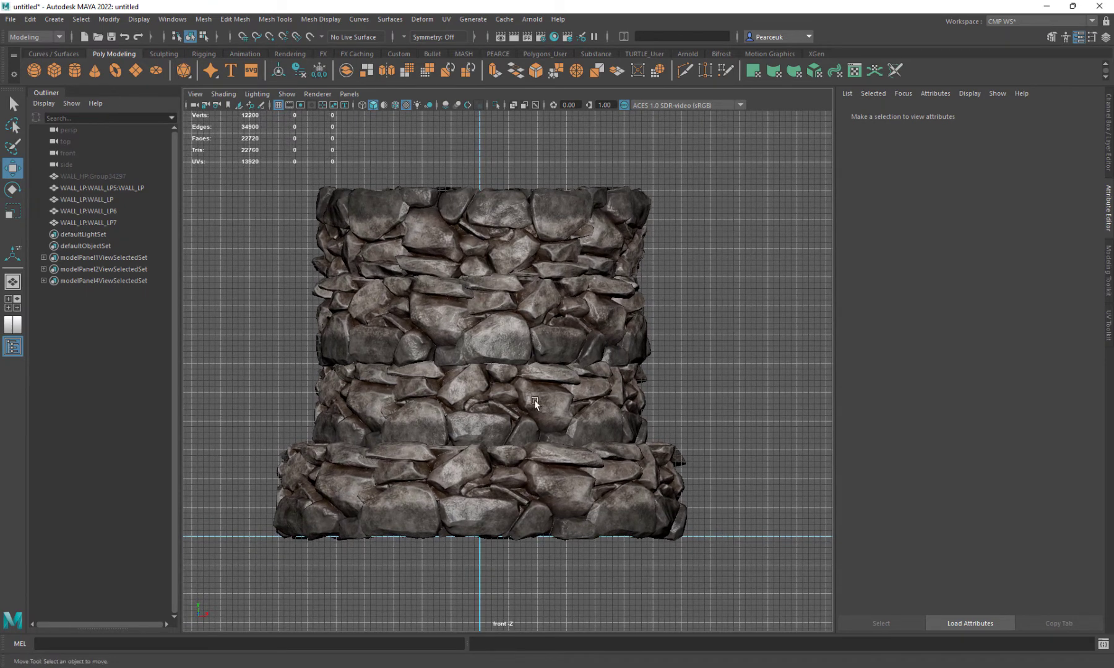
key("space")
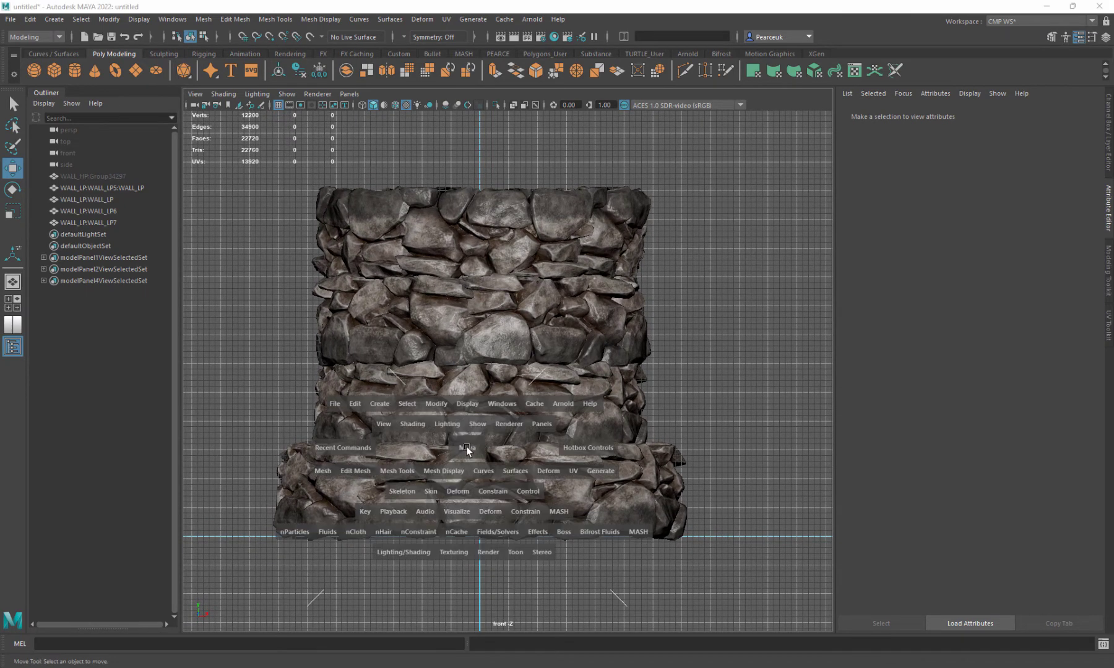
key("space")
left_click_drag(591, 268, 533, 334, "alt")
right_click_drag(533, 332, 594, 282, "alt")
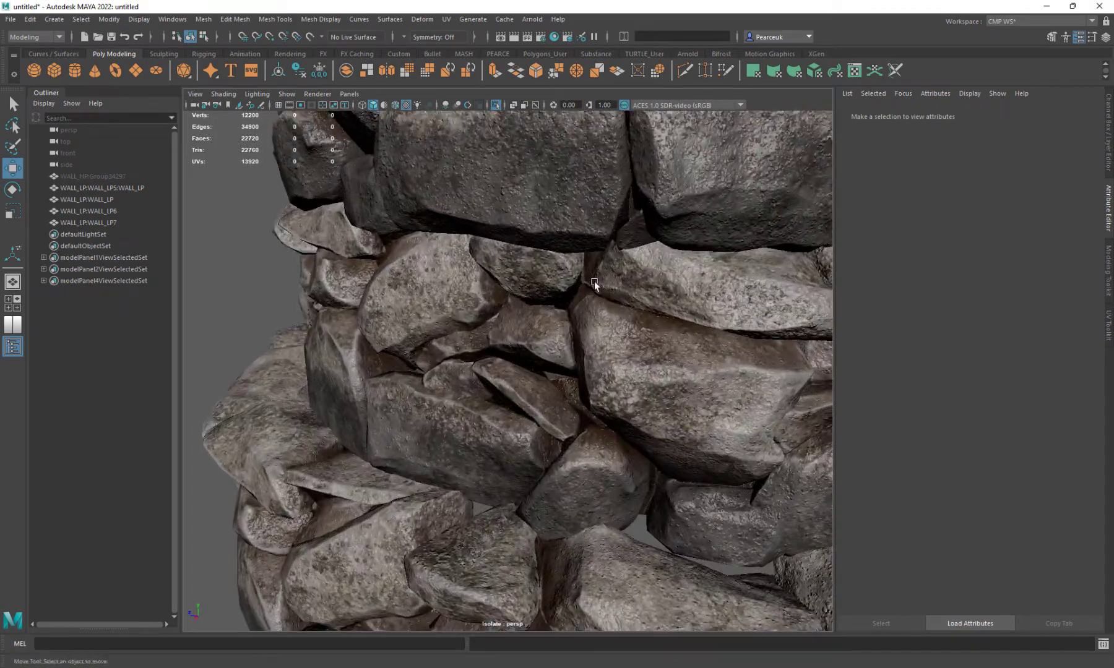
right_click_drag(570, 242, 502, 226, "alt")
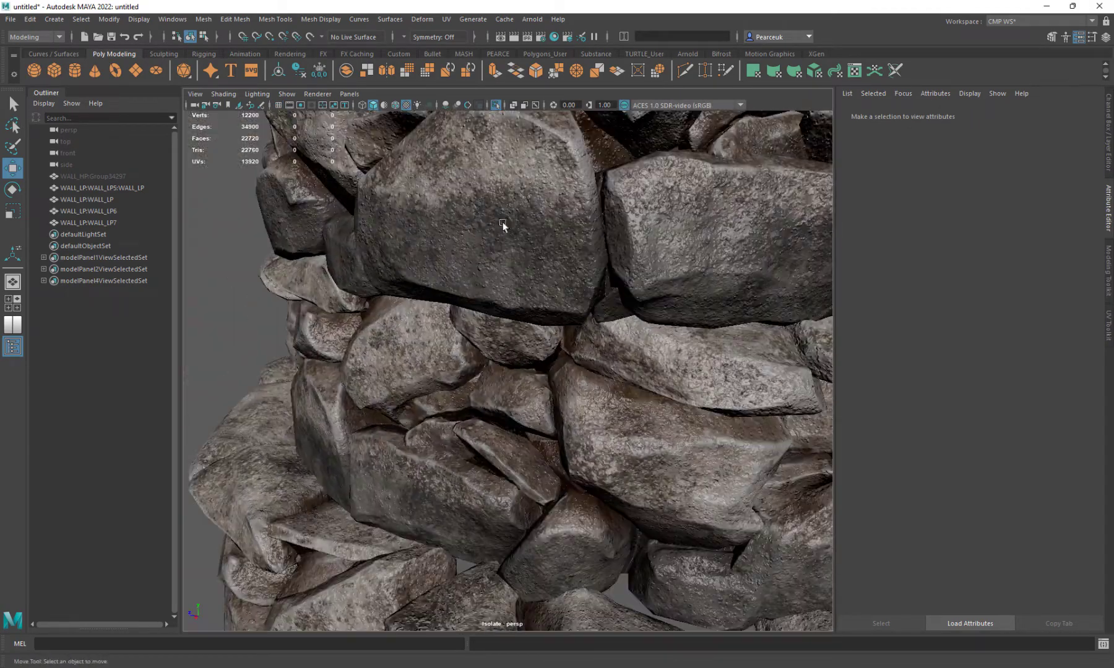
scroll(435, 236, "down", 6)
left_click_drag(457, 329, 493, 350, "alt")
scroll(500, 306, "down", 3)
scroll(493, 351, "up", 2)
middle_click_drag(564, 354, 512, 336, "alt")
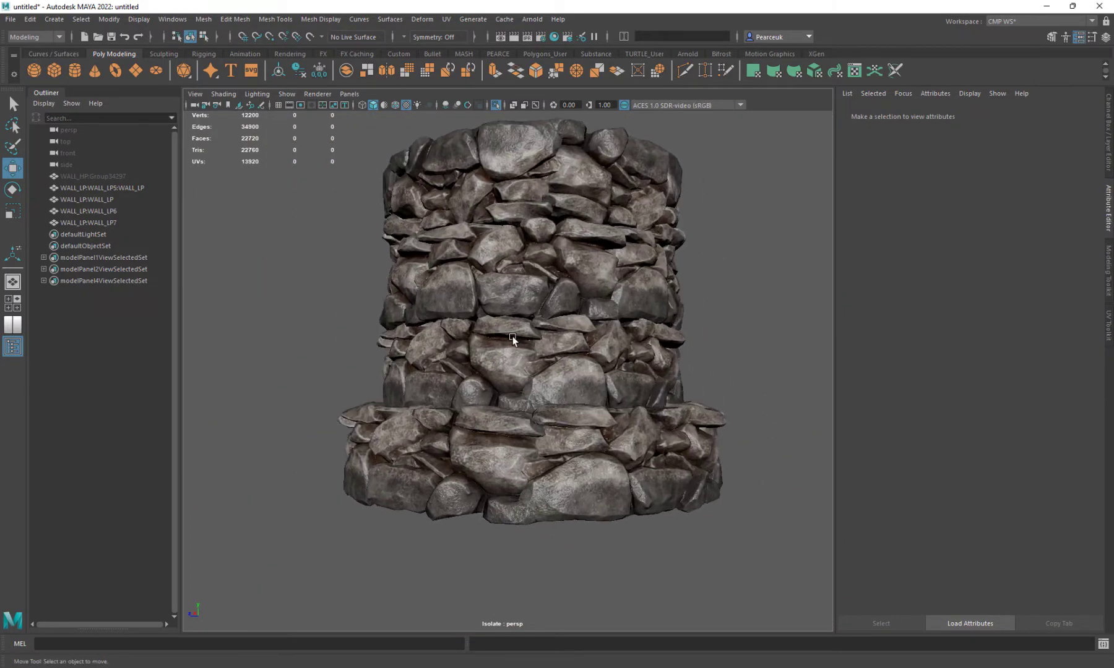
left_click_drag(450, 427, 467, 428, "alt")
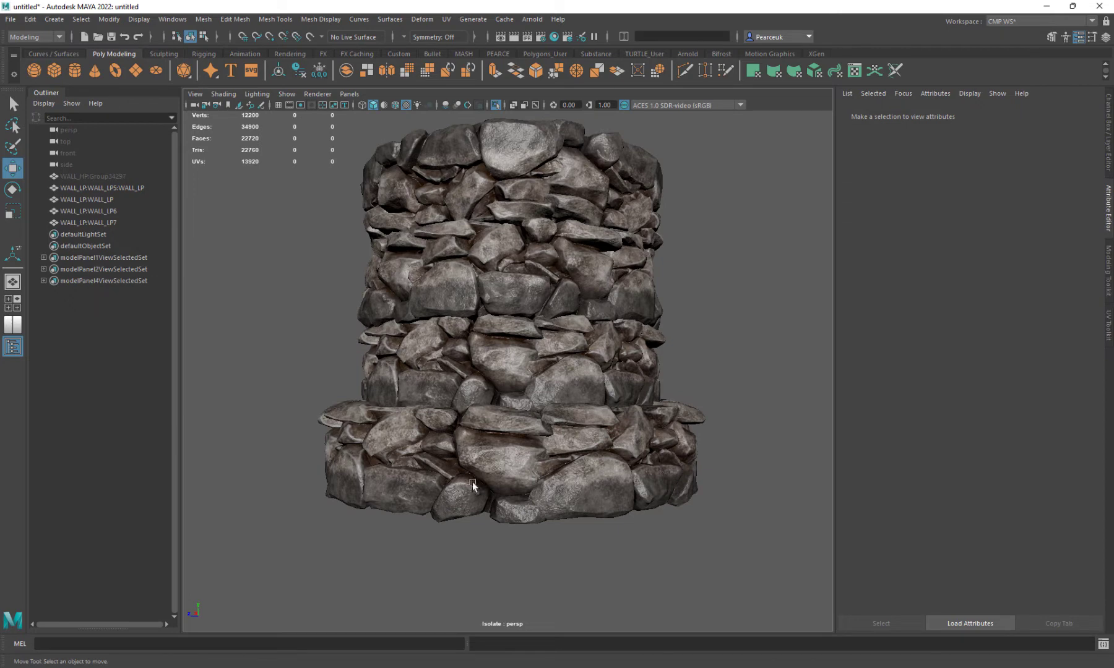
left_click_drag(591, 467, 564, 442, "alt")
scroll(531, 503, "down", 3)
Undo the added tiers, try raising the remaining copy above the narrower ring, and undo that duplicate as well
key("ctrl+z")
key("ctrl+z")
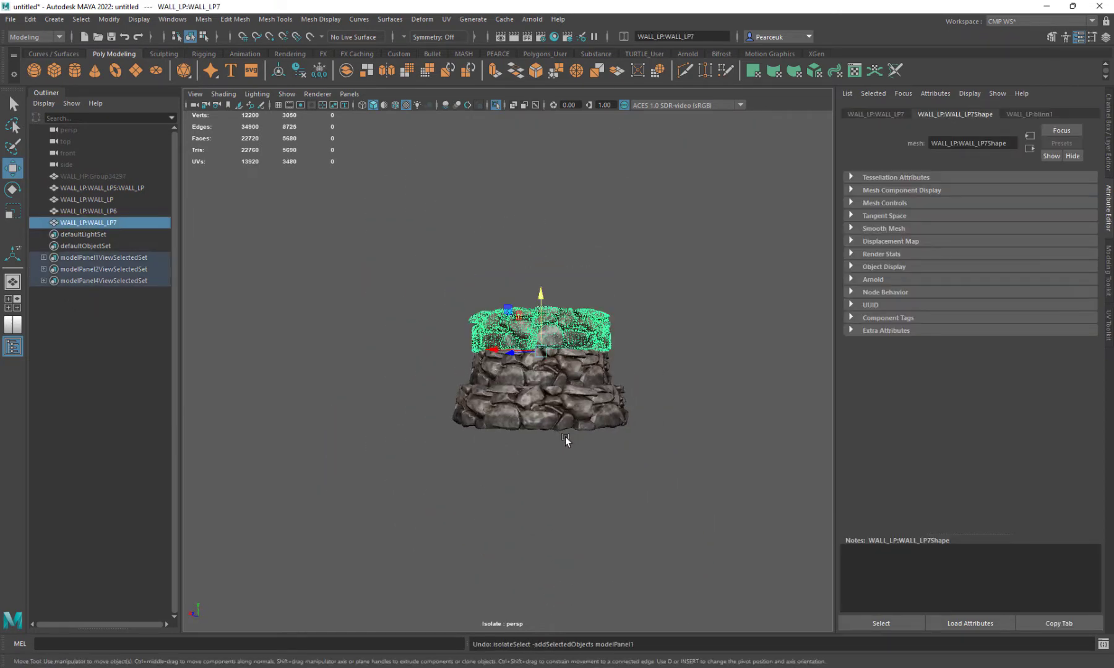
key("ctrl+z")
key("ctrl+z")
scroll(565, 345, "up", 5)
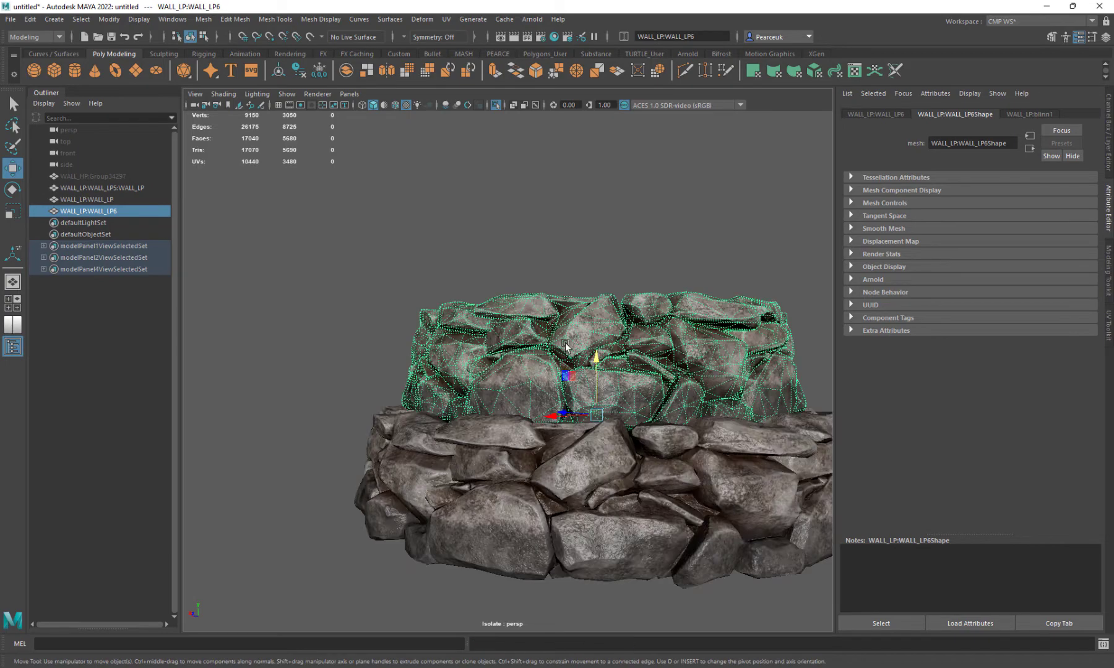
left_click_drag(594, 360, 580, 237)
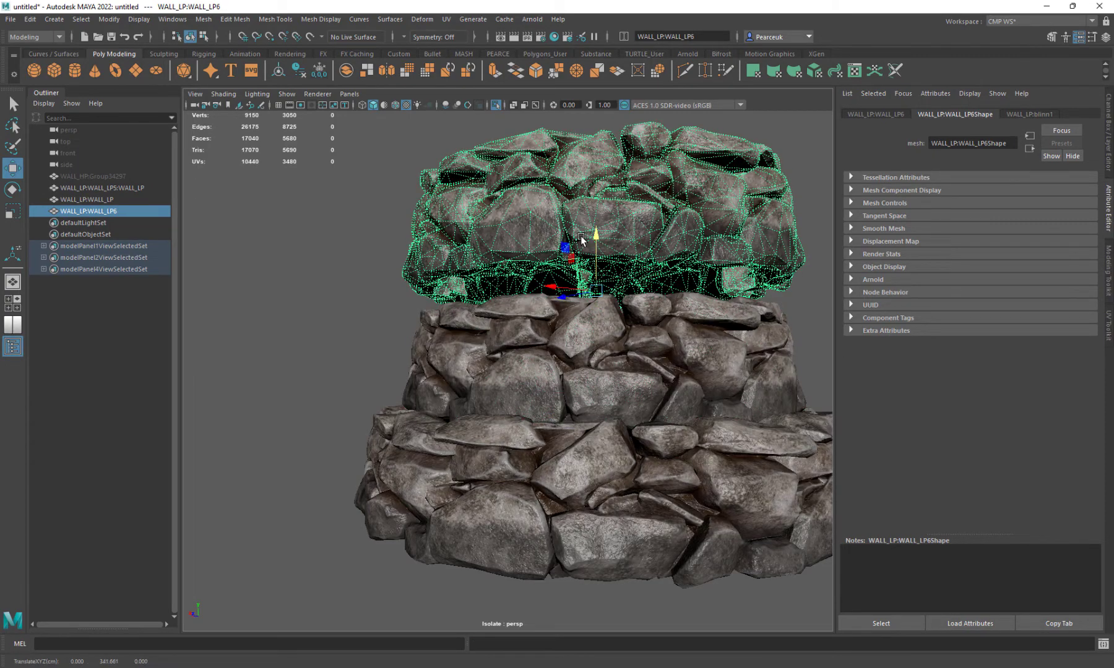
key("ctrl+z")
key("ctrl+z")
Stretch the narrower upper ring vertically in the front view to a height scale of about 2.143
scroll(615, 338, "up", 5)
scroll(523, 291, "down", 8)
key("space")
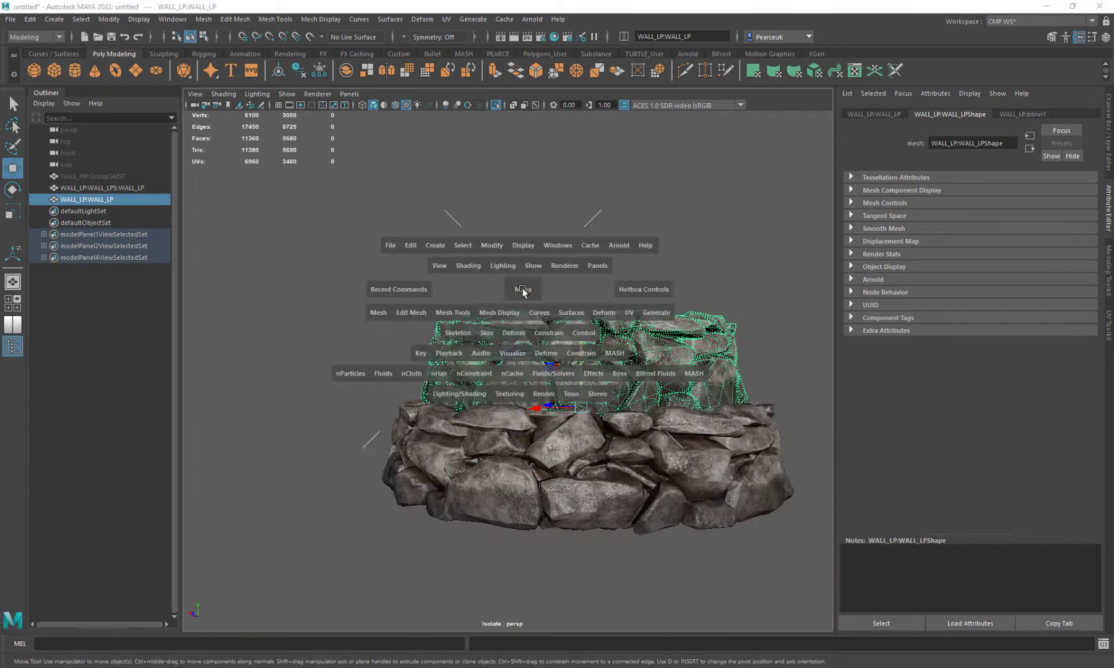
key("space")
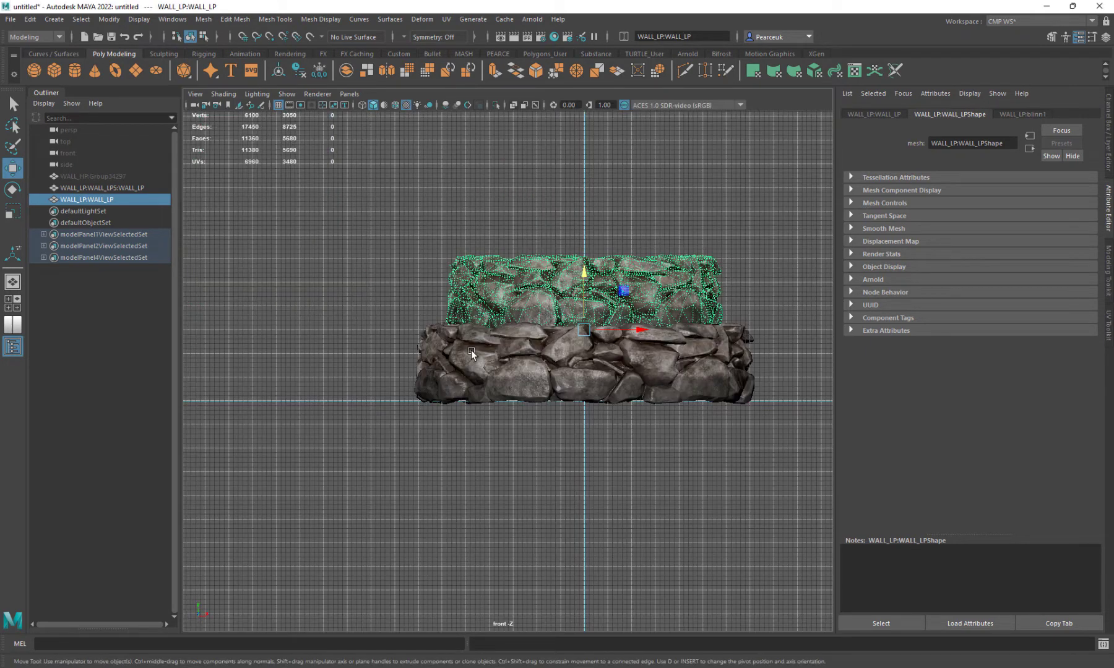
middle_click_drag(472, 353, 409, 387, "alt")
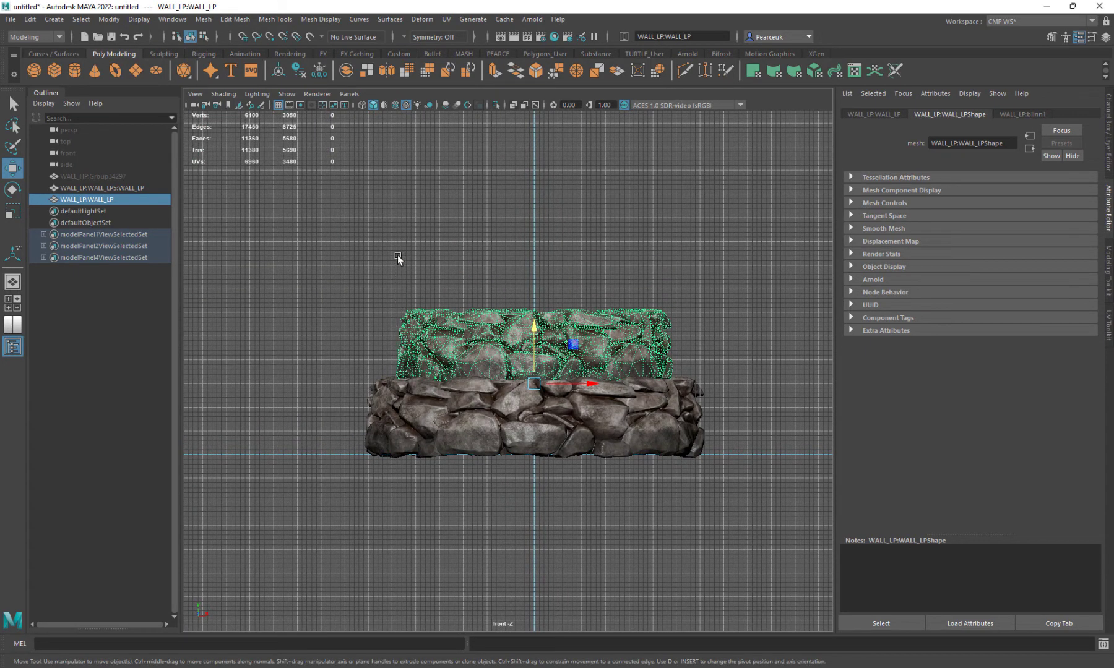
key("t")
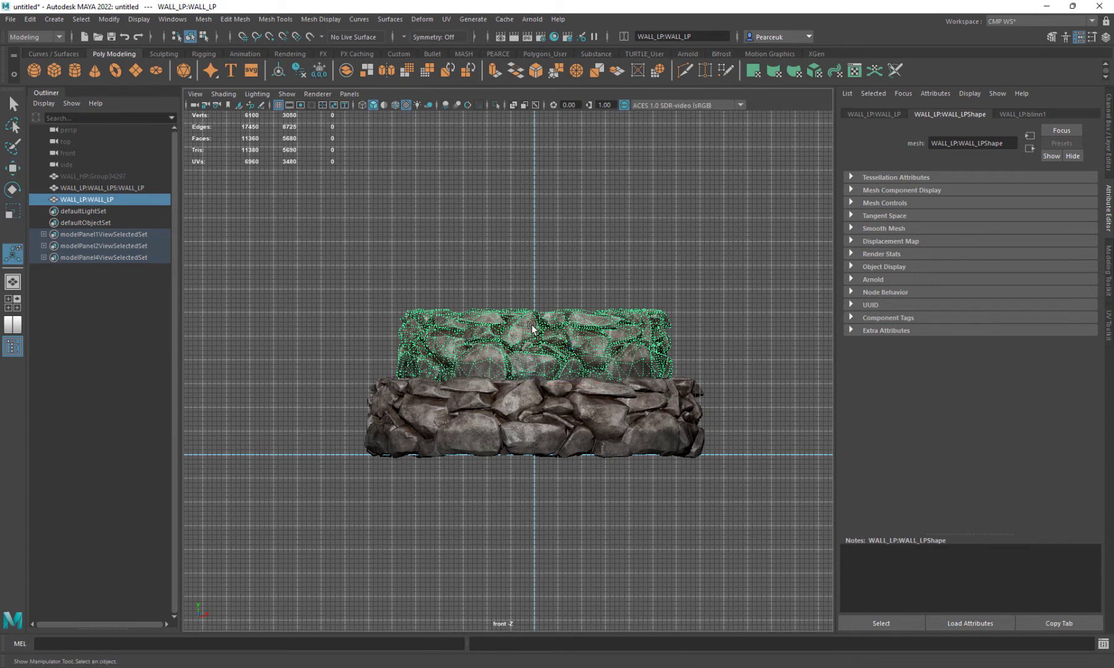
key("r")
left_click_drag(532, 330, 530, 266)
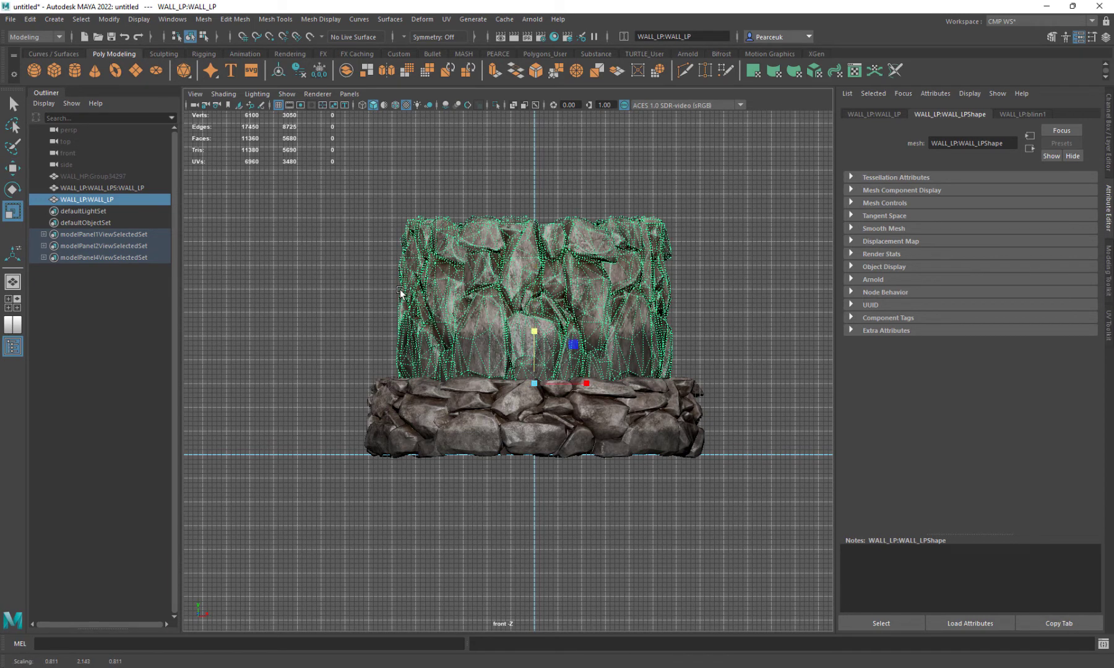
Try stretching the narrower upper ring further to a height scale of about 2.548, and undo the vertical stretch
mouse_move(531, 327)
left_mouse_down()
mouse_move(530, 303)
mouse_move(529, 322)
left_mouse_up()
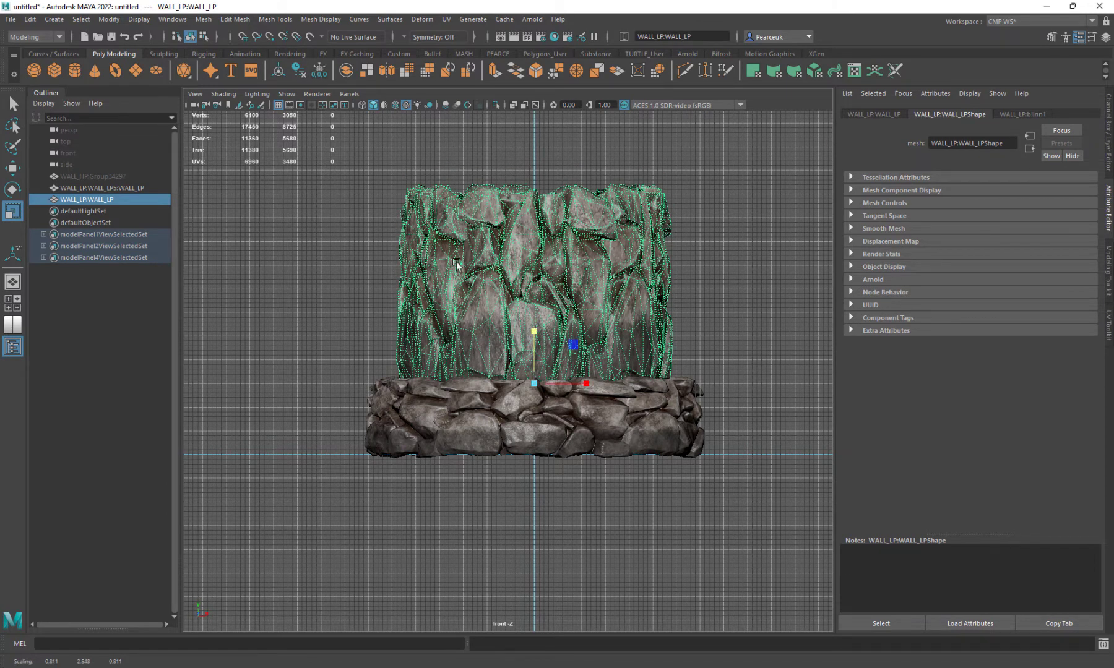
scroll(514, 432, "up", 1)
key("ctrl+z")
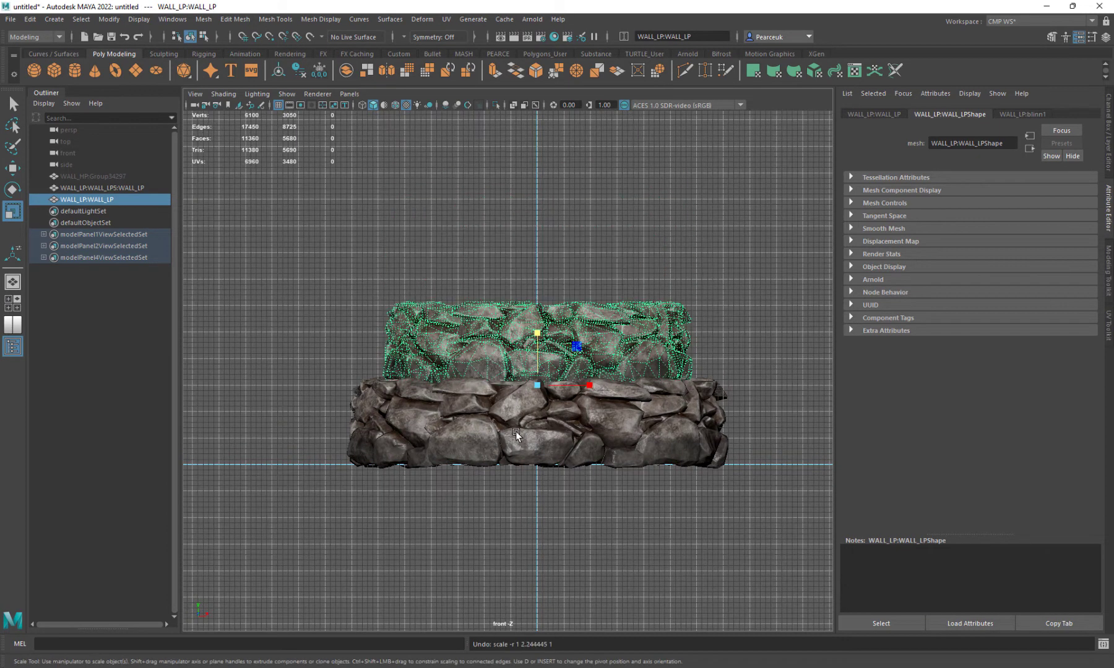
Select the narrower upper ring in the perspective view and delete it, keeping only the wide base ring
left_click_drag(590, 426, 557, 435, "alt")
key("space")
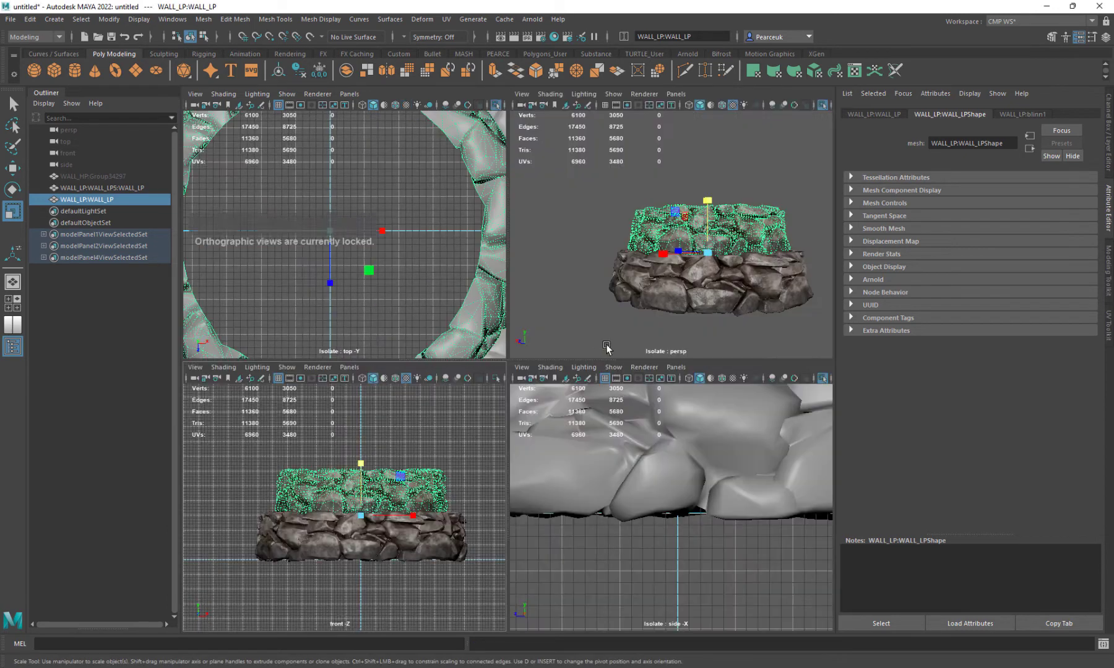
left_click_drag(710, 255, 663, 290, "alt")
right_click_drag(663, 260, 711, 244)
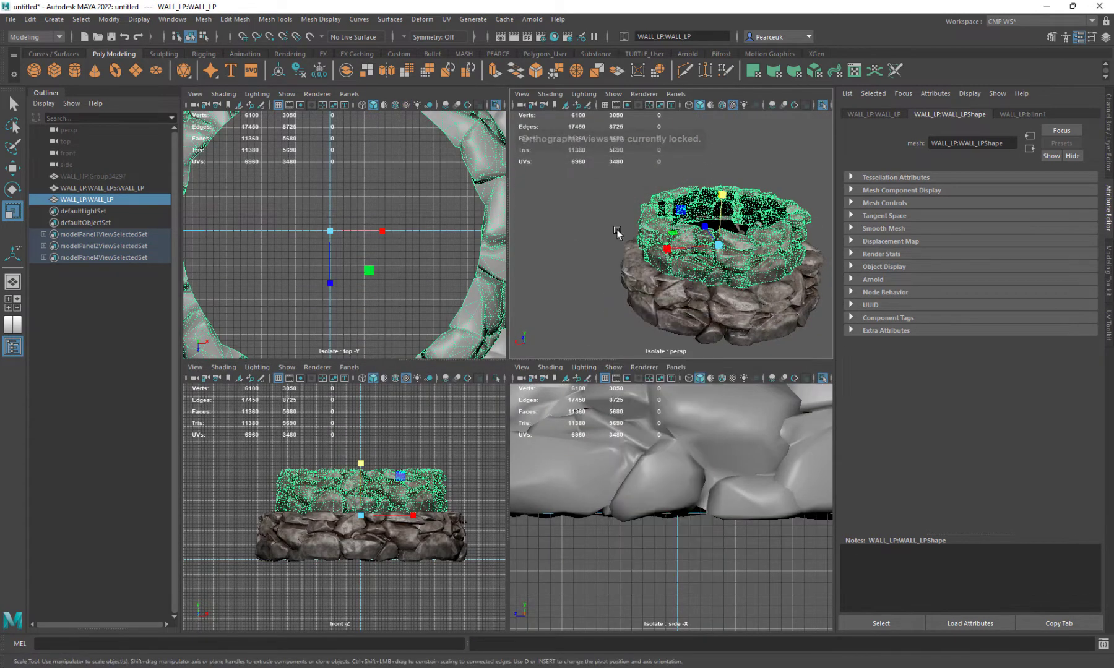
left_click(621, 289)
key("space")
scroll(620, 292, "up", 5)
left_click(580, 283)
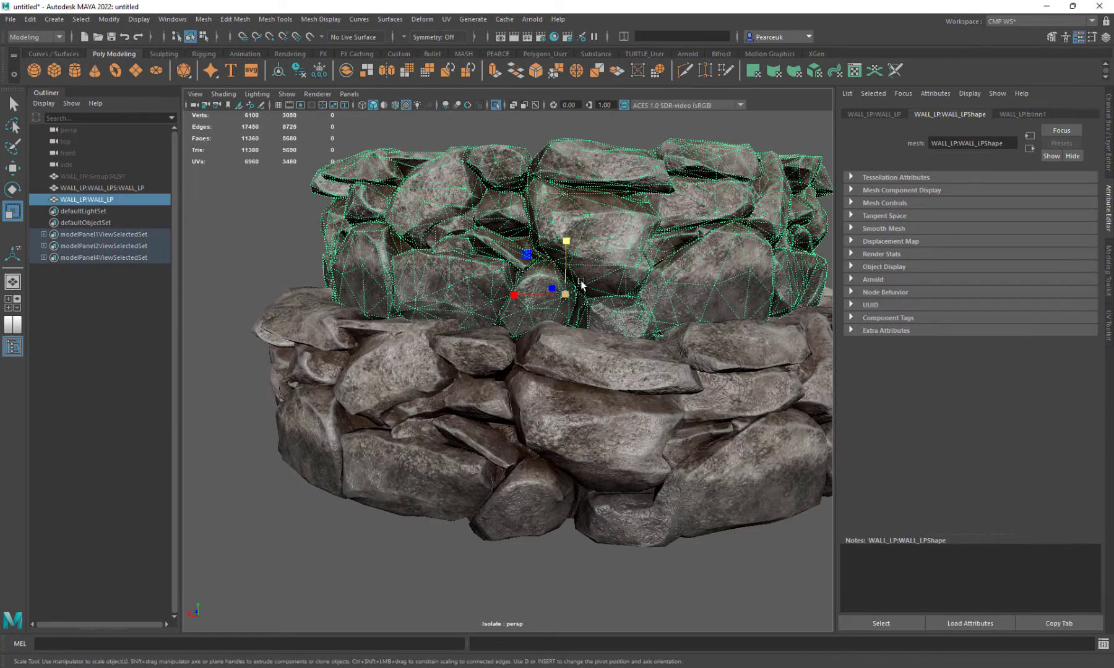
key("Delete")
left_click_drag(574, 318, 717, 341, "alt")
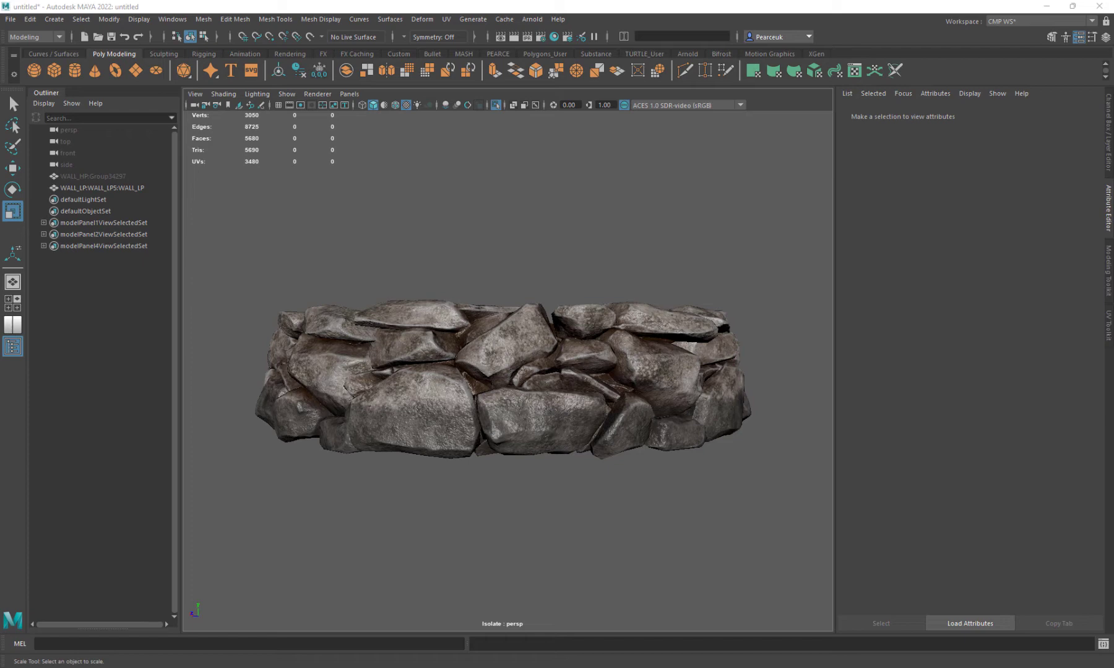
Examine the remaining stone ring from several angles, checking the rock surfaces up close and the overall shape
left_click_drag(629, 438, 679, 435, "alt")
middle_click_drag(499, 409, 552, 392, "alt")
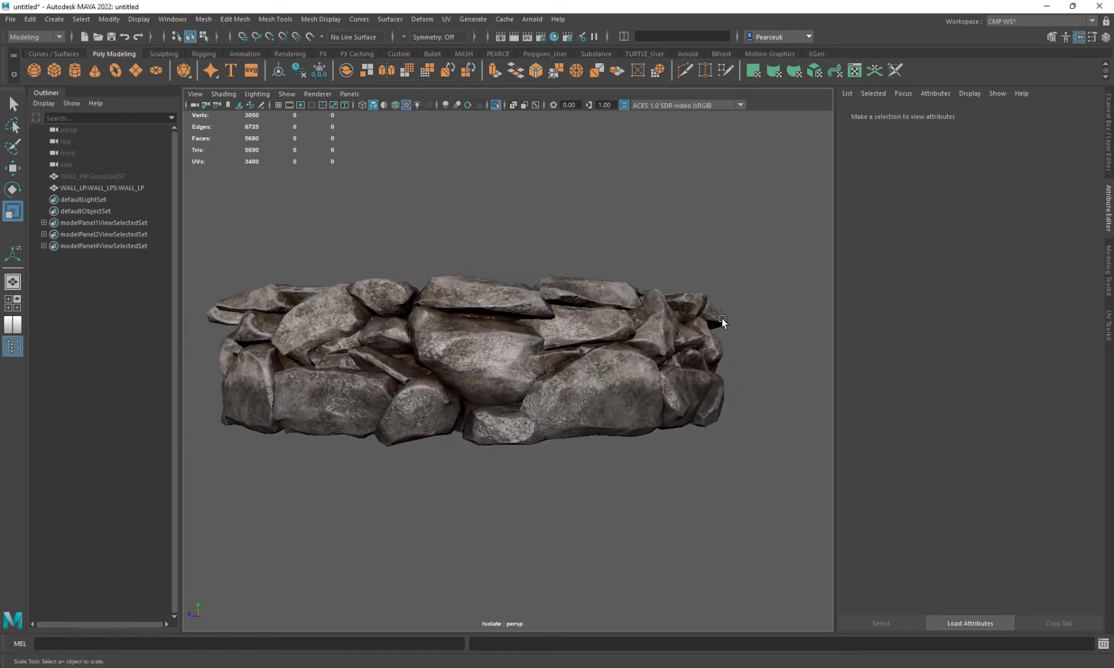
left_click_drag(707, 331, 513, 425, "alt")
scroll(512, 425, "up", 3)
middle_click_drag(512, 425, 589, 423, "alt")
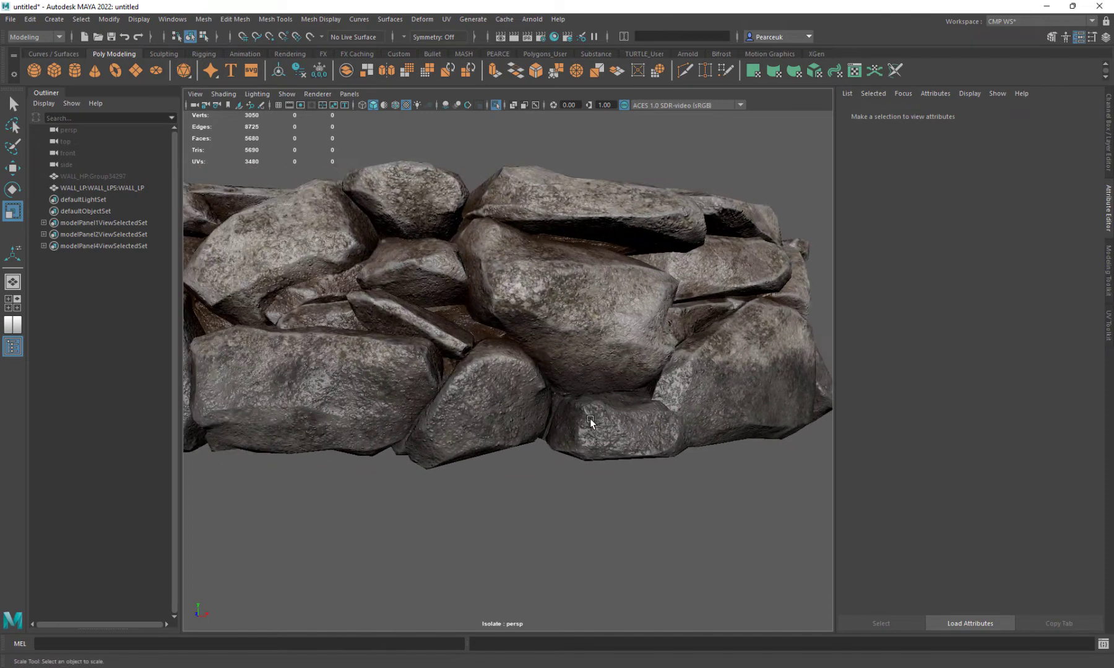
scroll(589, 423, "down", 5)
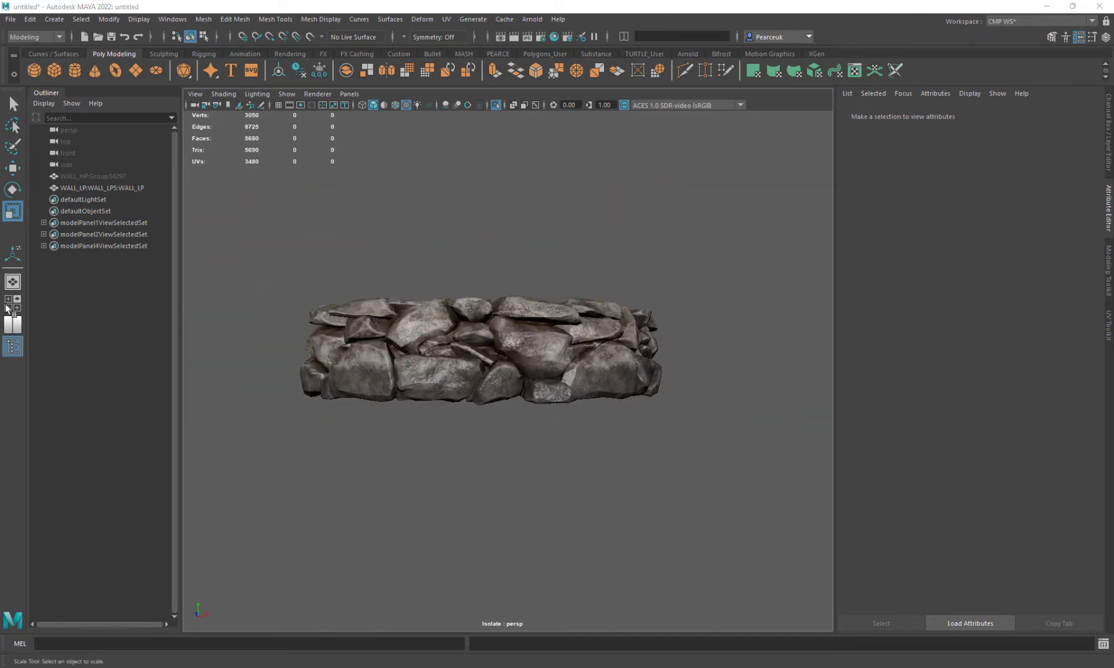
scroll(410, 283, "up", 2)
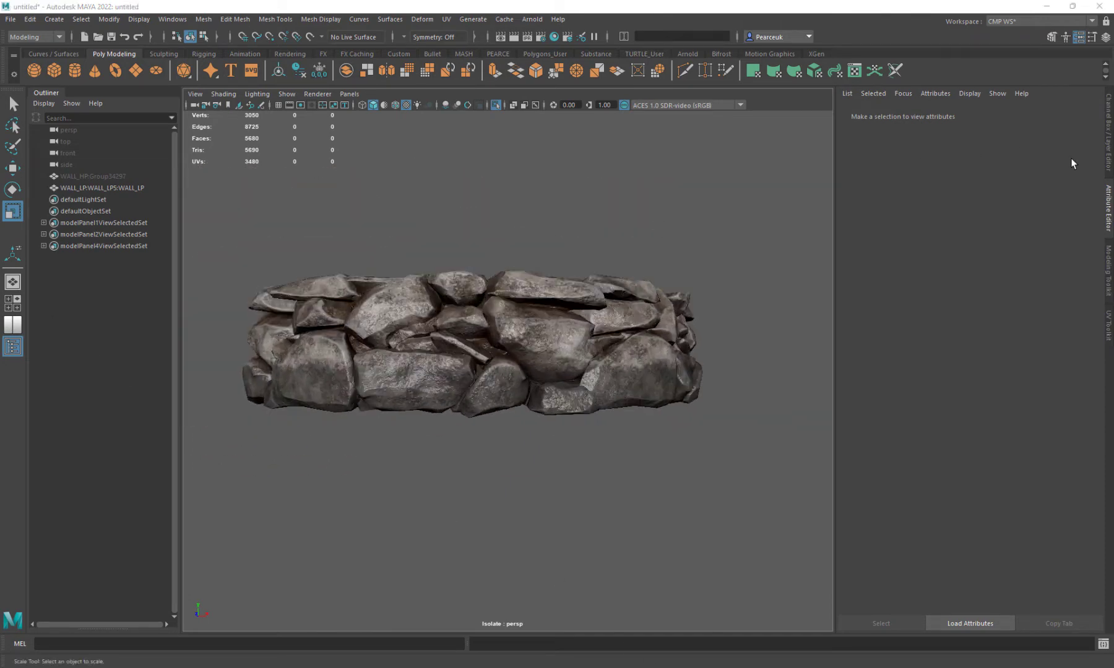
Hide the Attribute Editor and the Outliner to give the stone ring's perspective view more room
left_click(1110, 208)
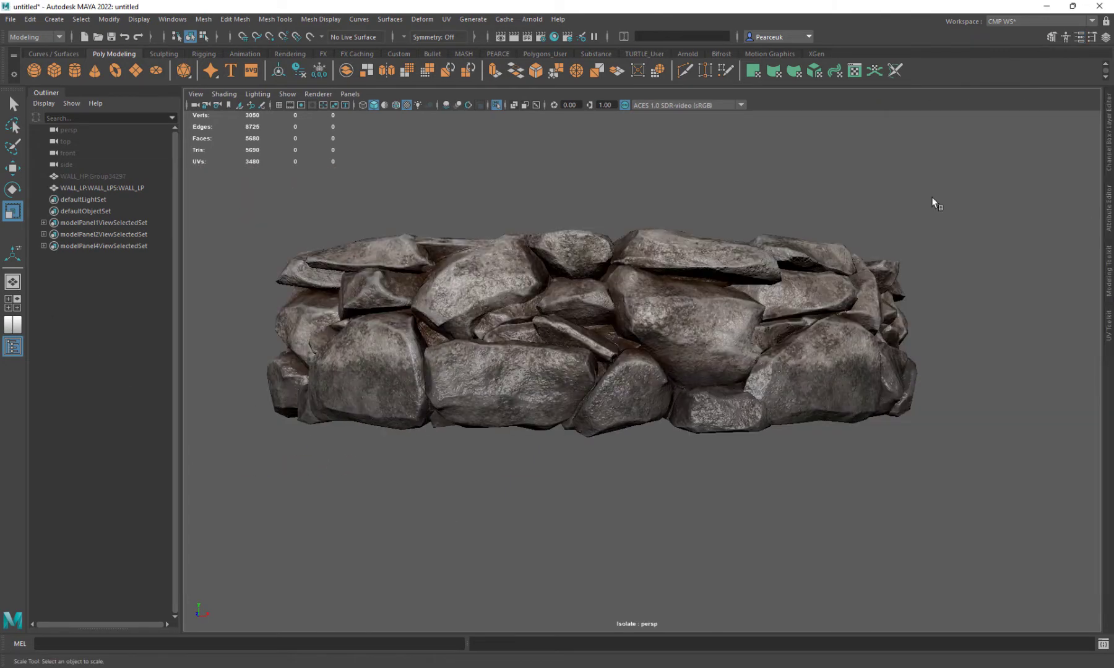
left_click(49, 93)
left_click_drag(410, 284, 415, 287, "alt")
scroll(414, 286, "down", 1)
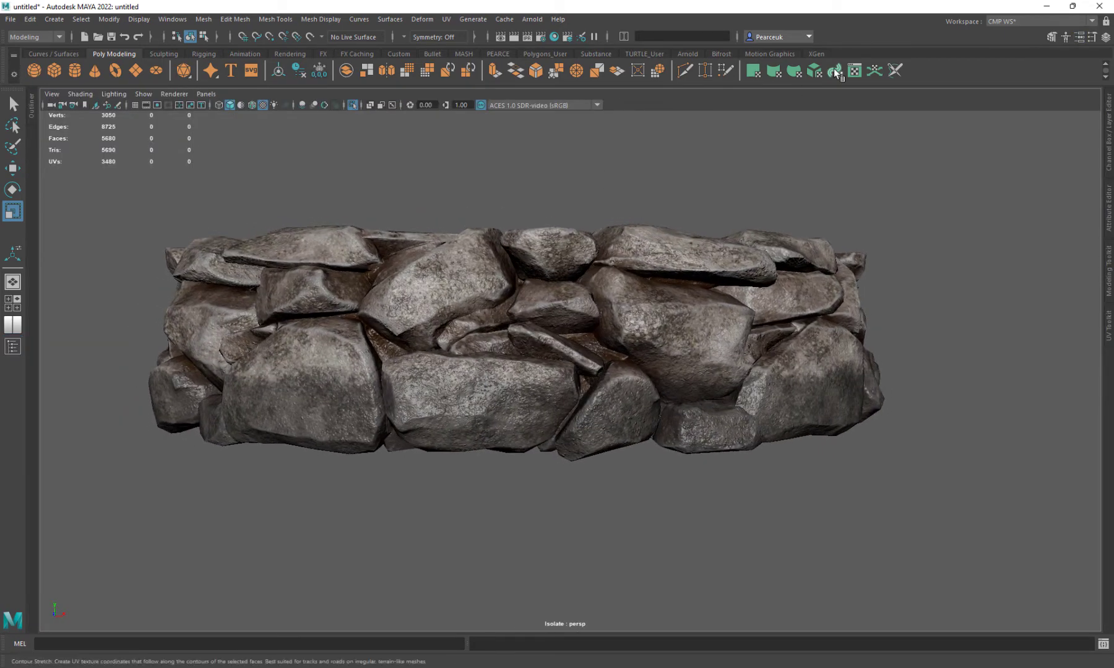
Minimize Maya, switch to the Unreal Engine editor, maximize its window and view the Wall level
left_click(1044, 7)
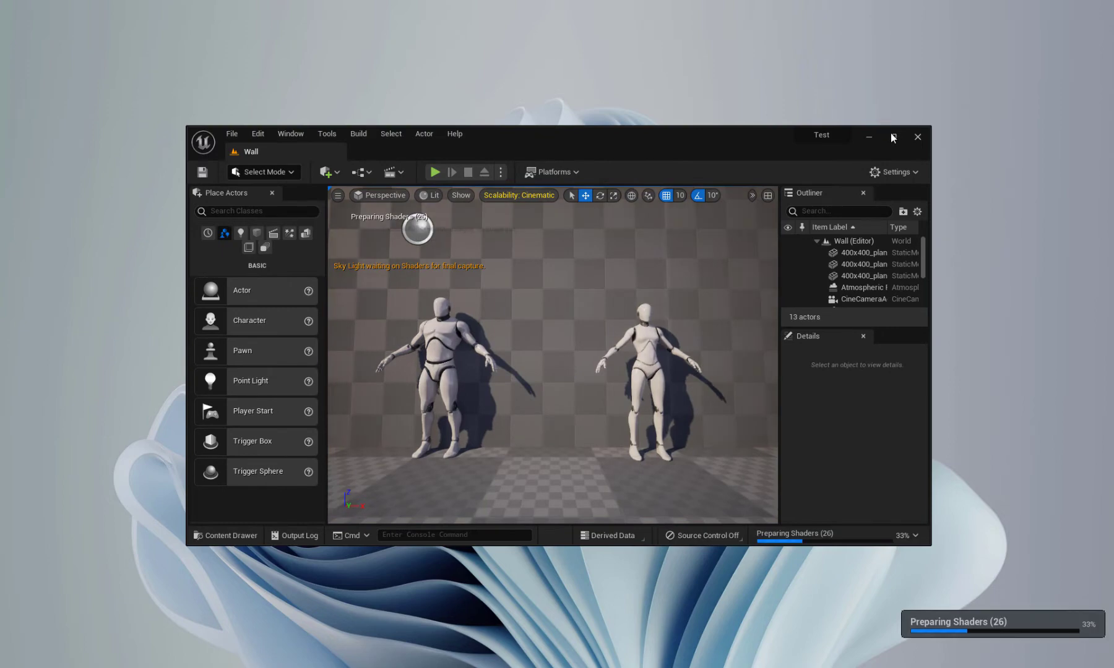
left_click(893, 136)
scroll(618, 190, "down", 3)
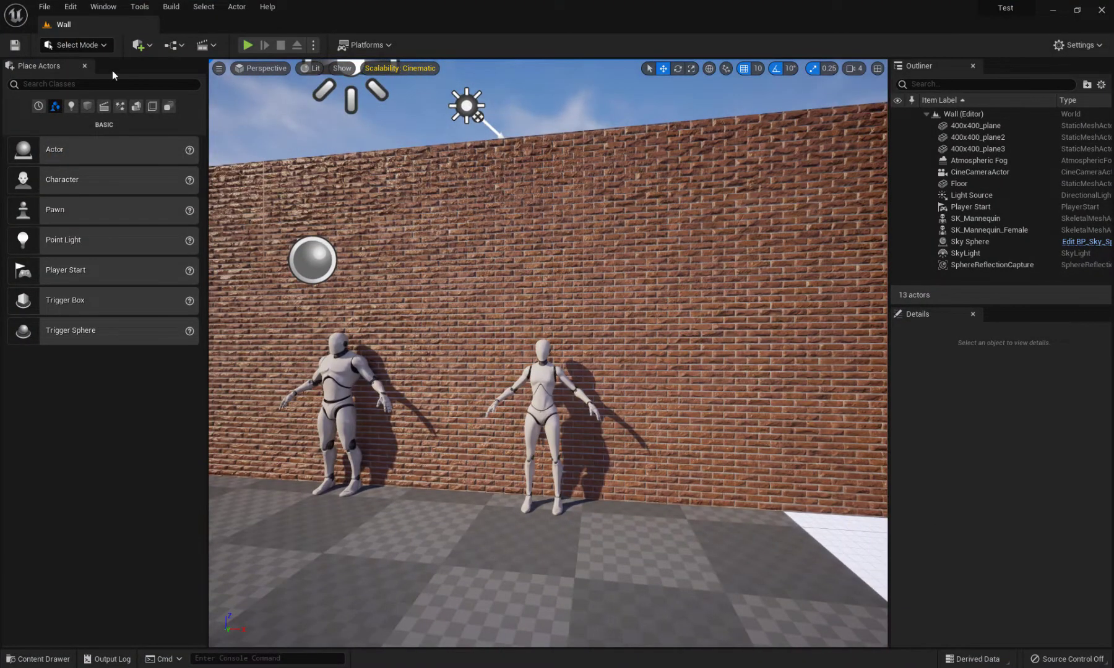
scroll(437, 266, "down", 5)
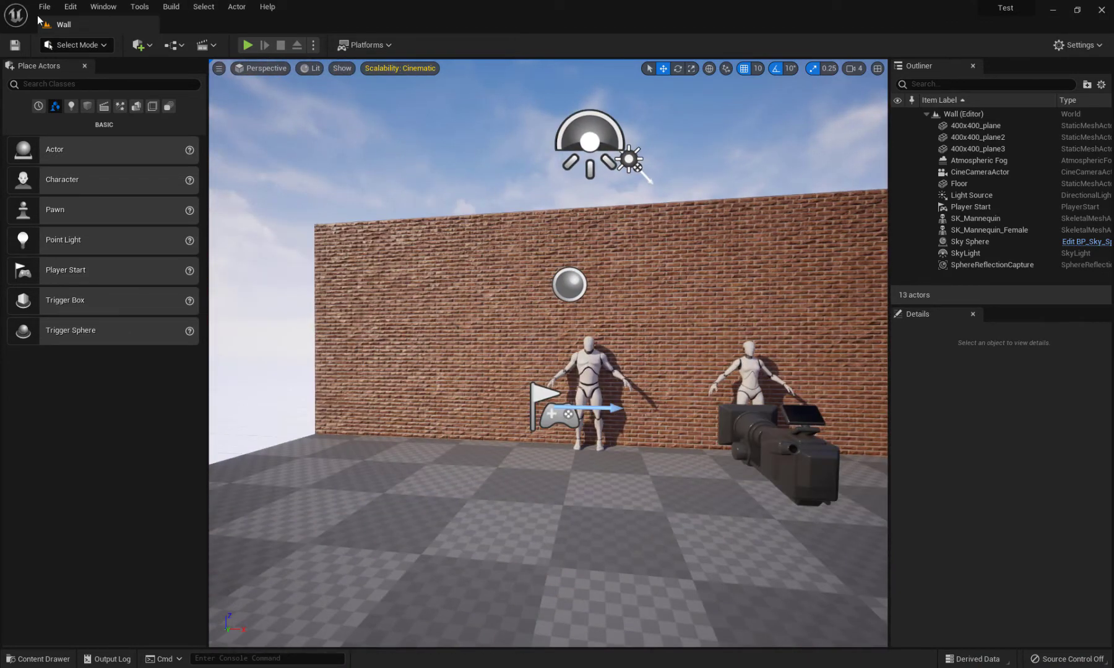
Create a new level from the Basic template and look over its empty floor
left_click(44, 8)
left_click(69, 38)
left_click(631, 263)
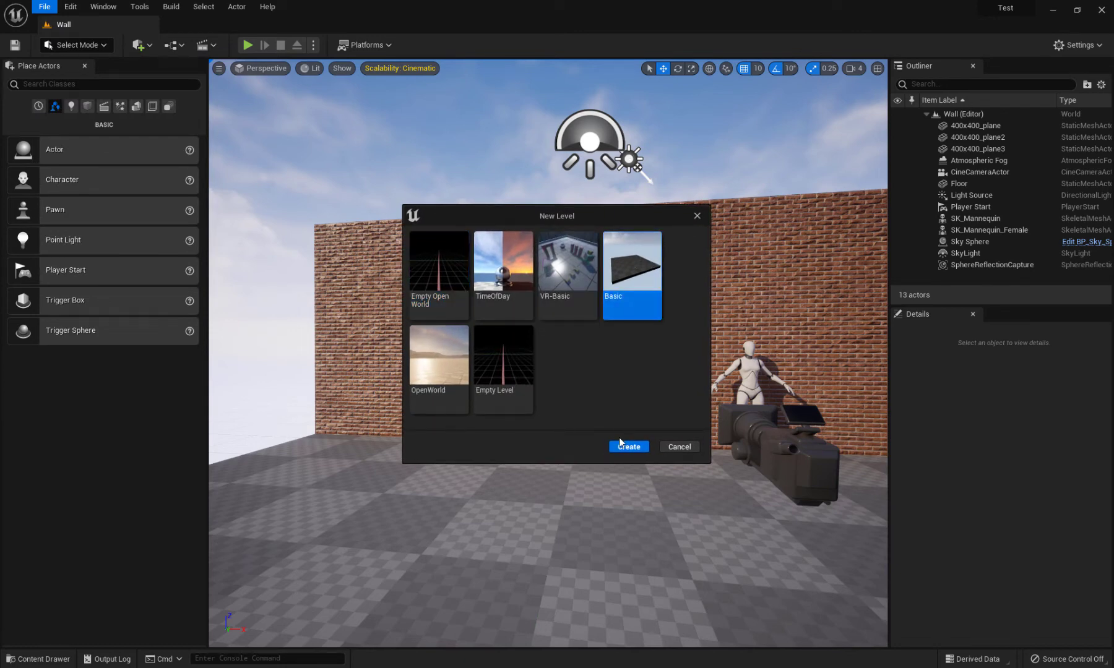
left_click(620, 449)
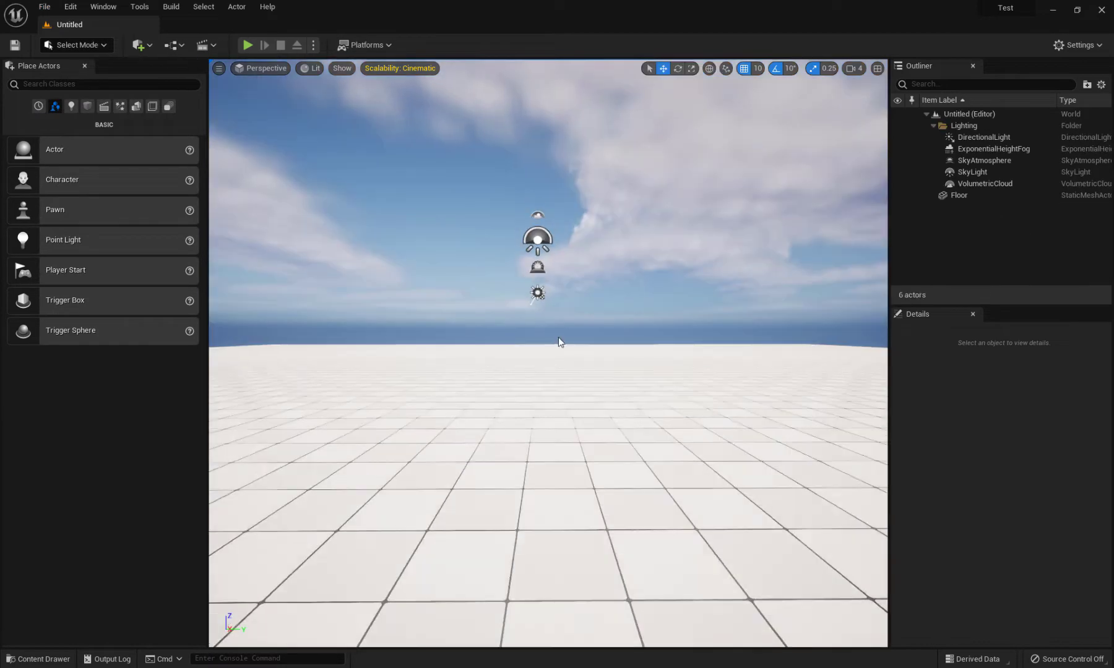
scroll(521, 370, "down", 10)
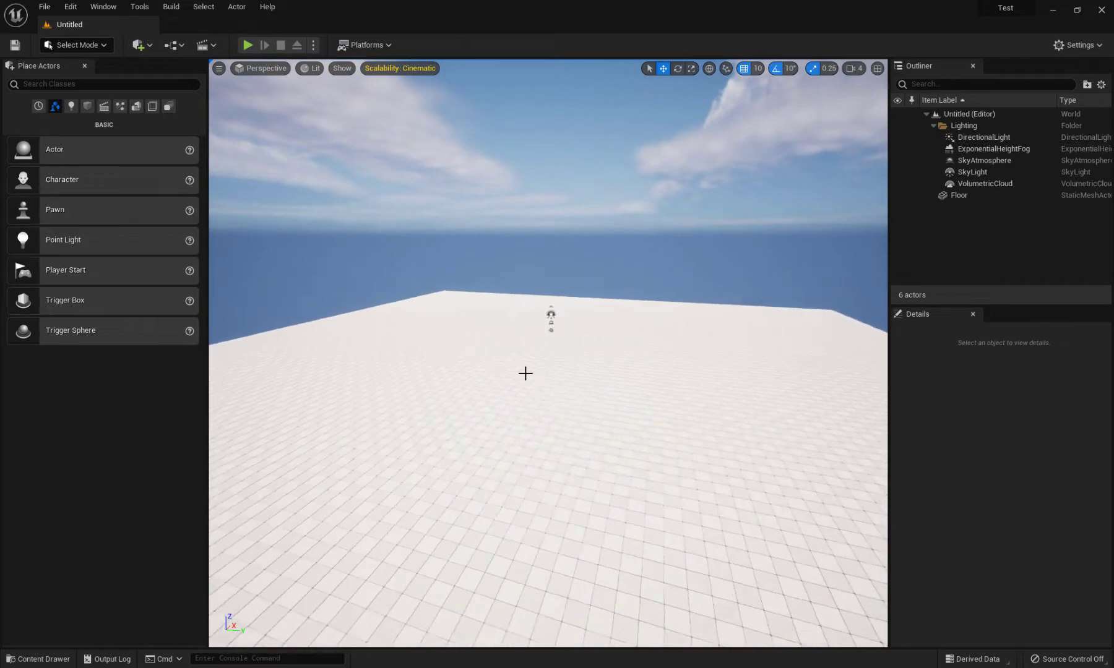
left_click_drag(521, 370, 654, 371, "alt")
scroll(586, 360, "up", 6)
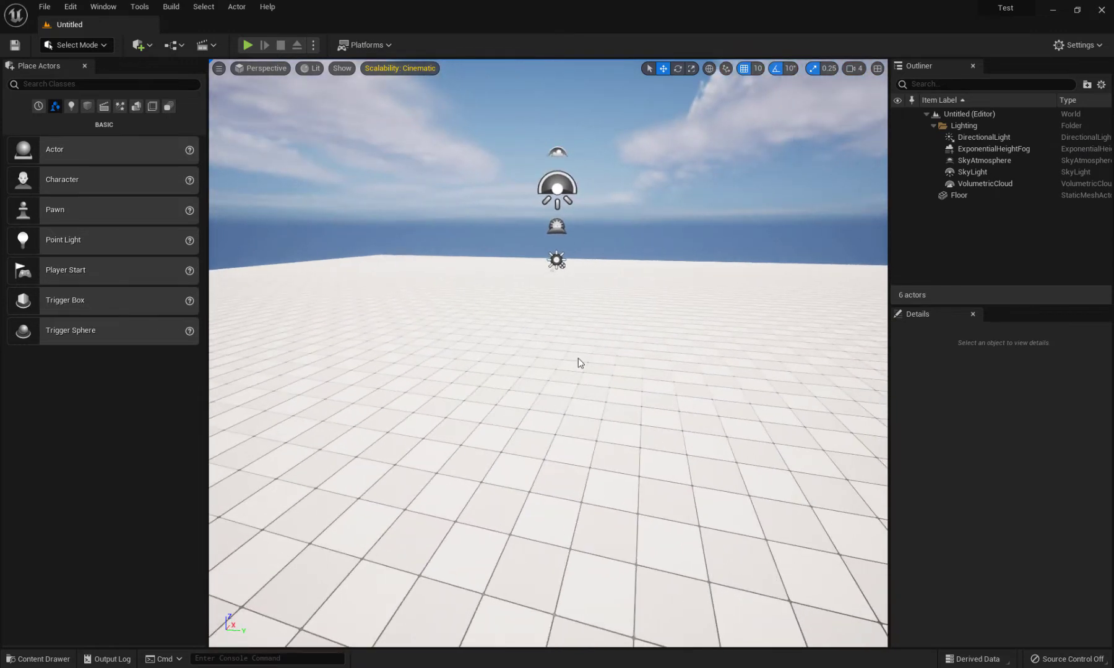
scroll(578, 359, "down", 2)
Start another fresh level from the Basic template, replacing the current untitled one
left_click(44, 7)
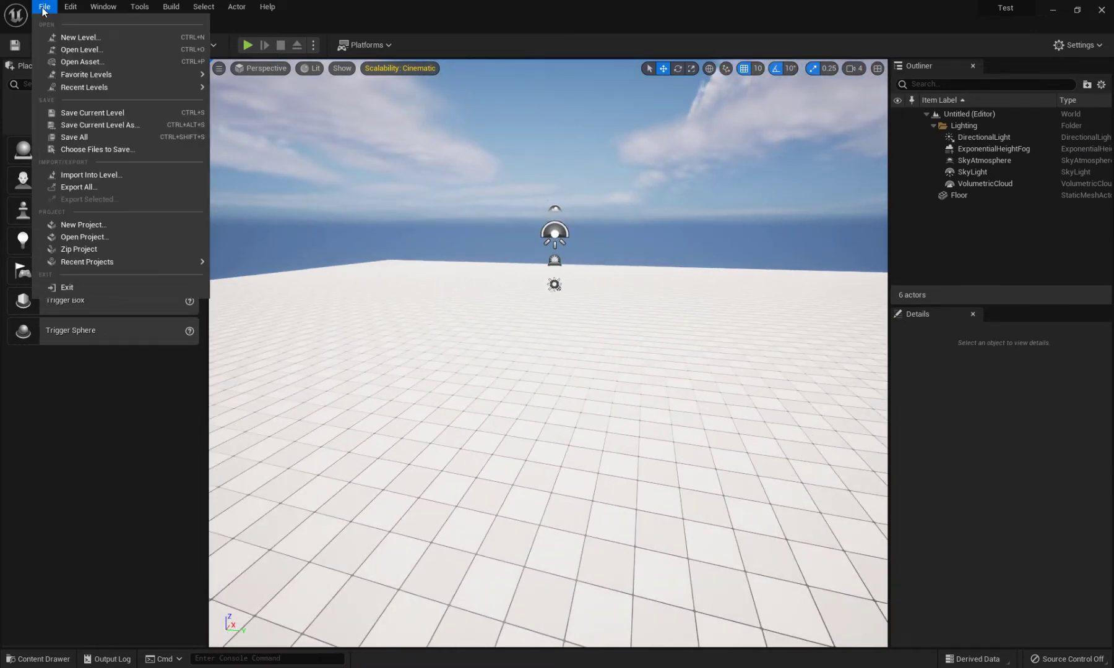
left_click(68, 38)
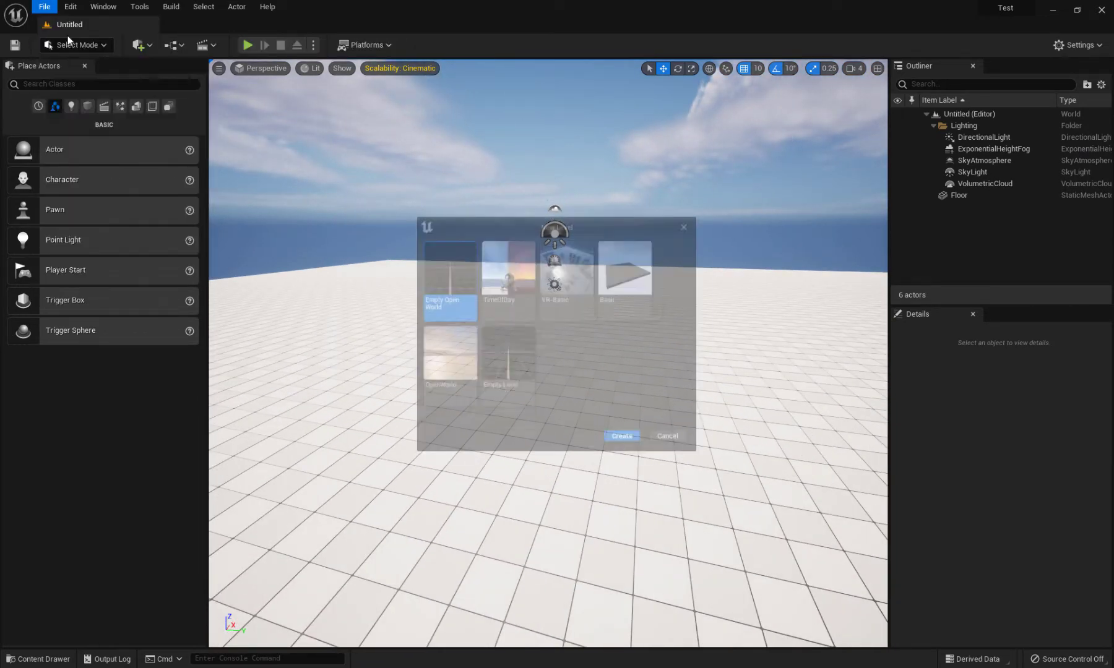
left_click(632, 269)
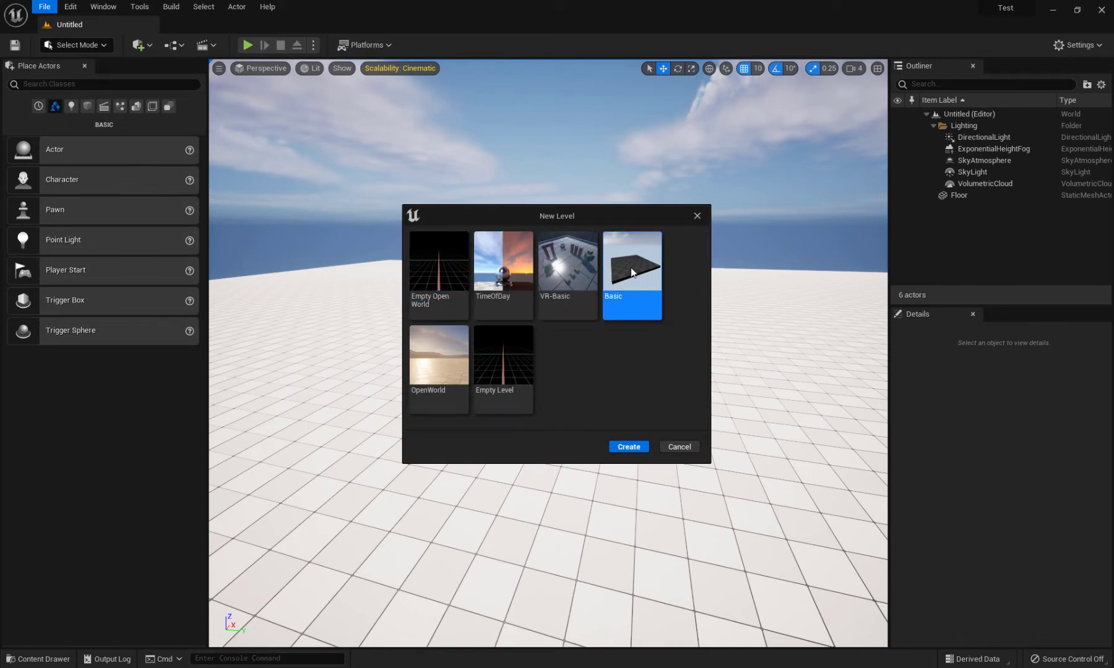
left_click(625, 447)
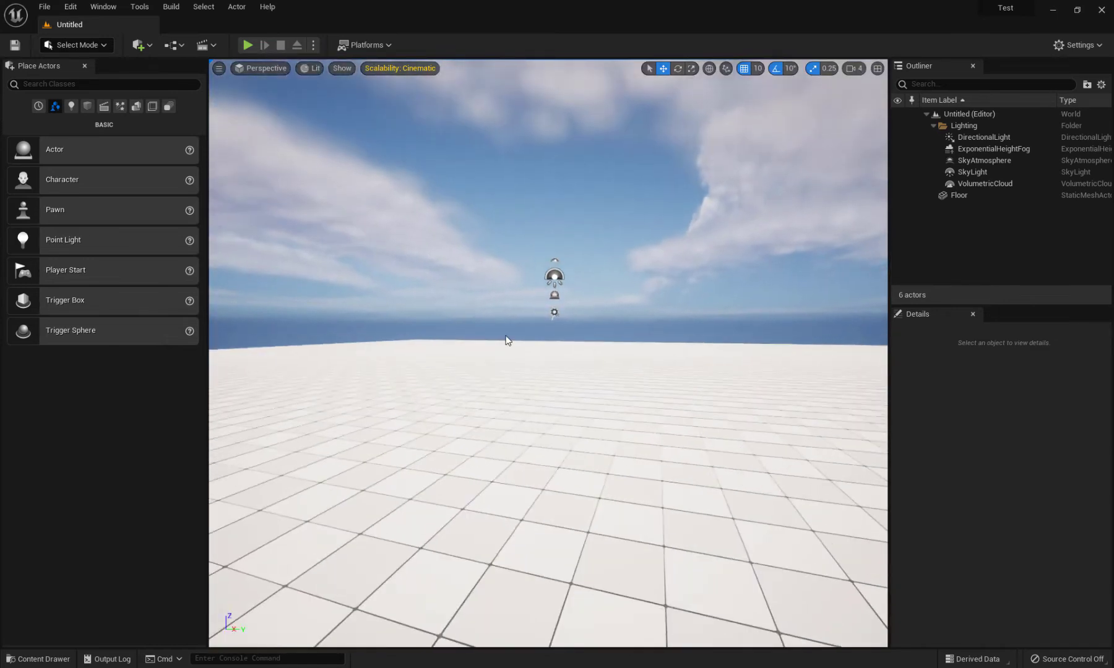
Import Wall_LP.fbx from the ZBRUSH WALL folder into the project's Textures folder, using Import All
key("ctrl+space")
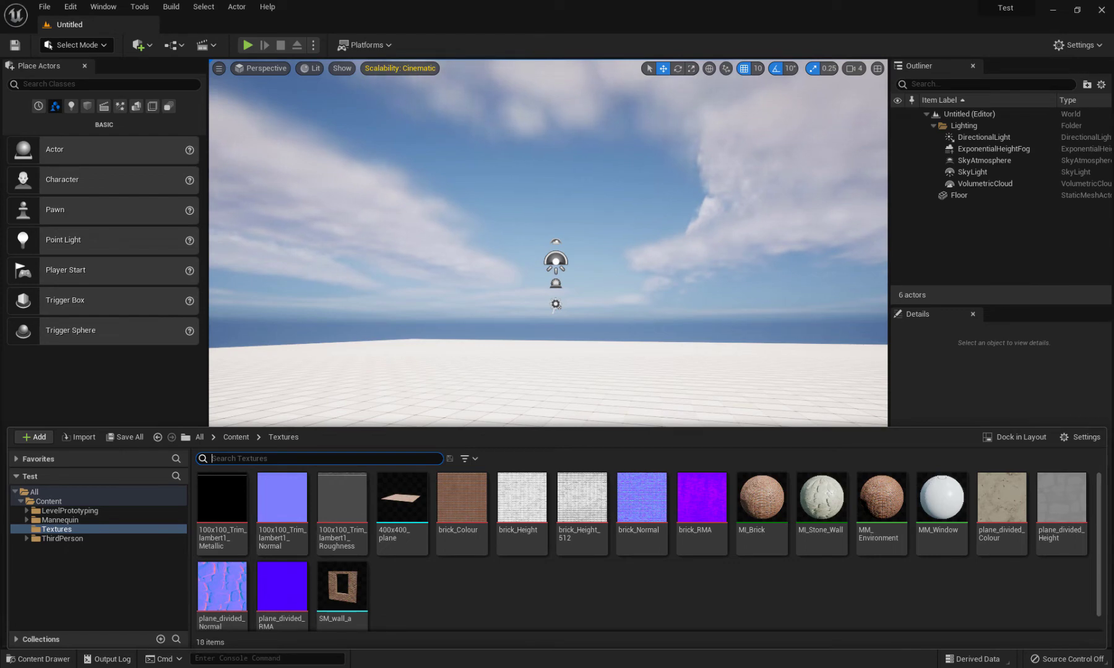
key("alt+Tab")
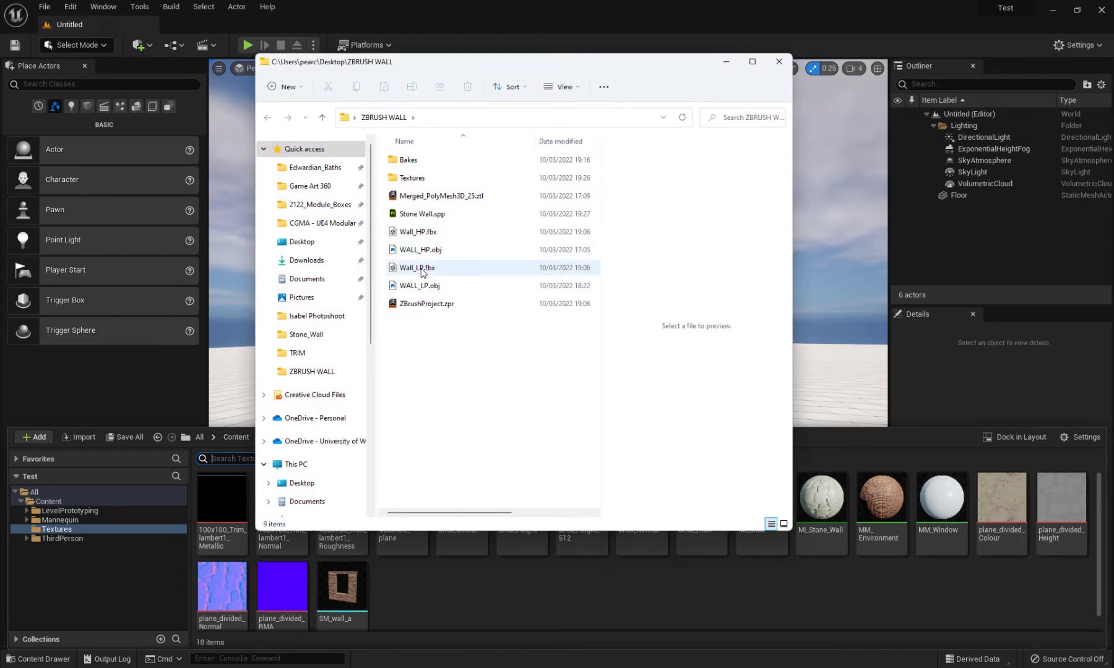
left_click_drag(407, 274, 446, 585)
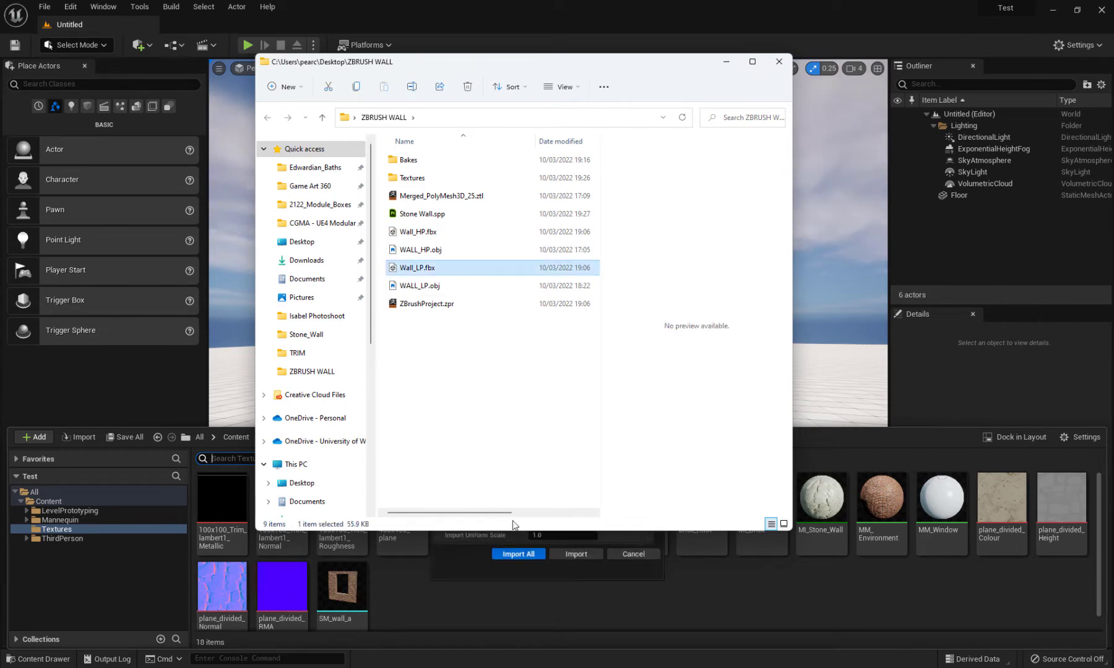
left_click(497, 577)
left_click(499, 560)
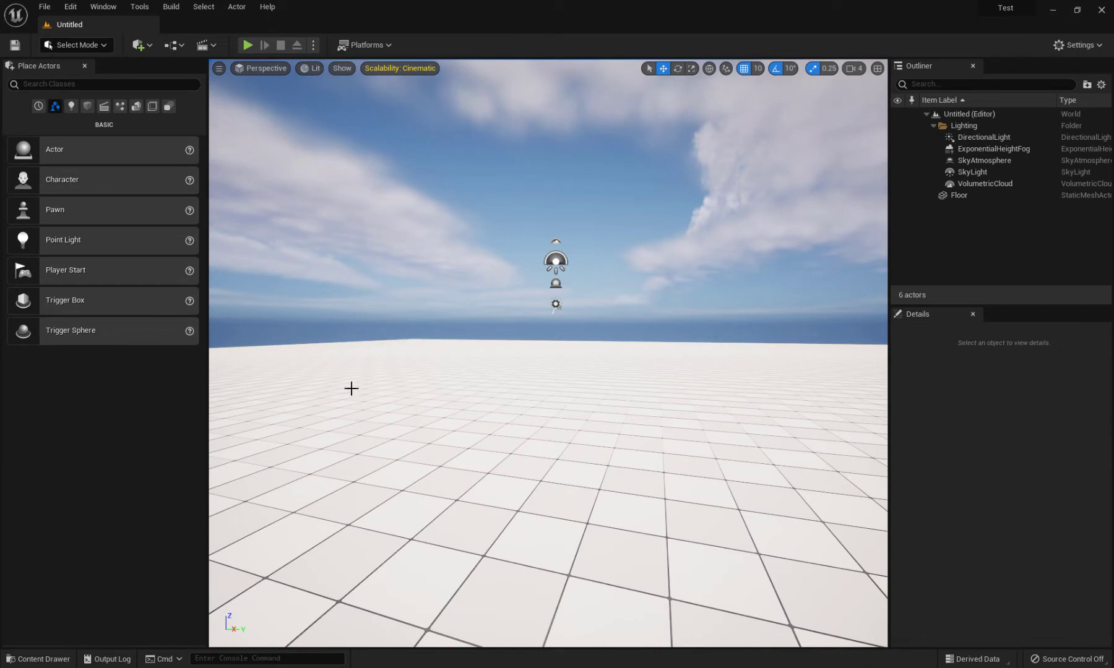
Try placing the imported wall mesh on the level's floor, and delete it from the level again
key("ctrl+space")
left_click_drag(398, 586, 503, 388)
key("Delete")
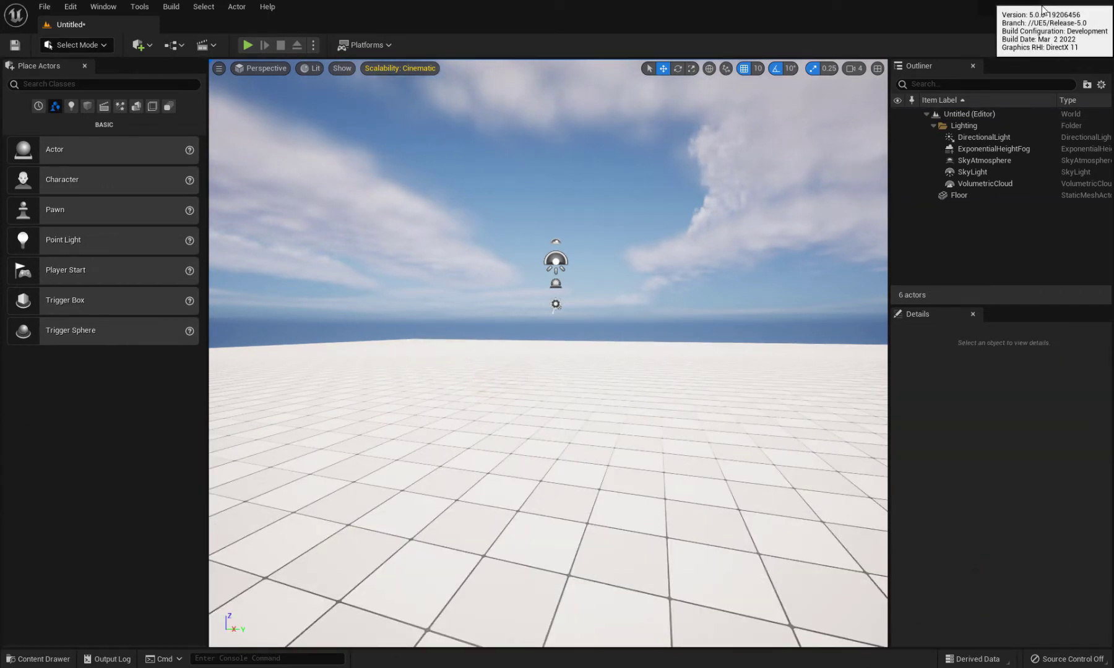
Minimize Unreal Engine, close the ZBRUSH WALL folder window and switch back to Maya
left_click(1052, 10)
left_click(778, 61)
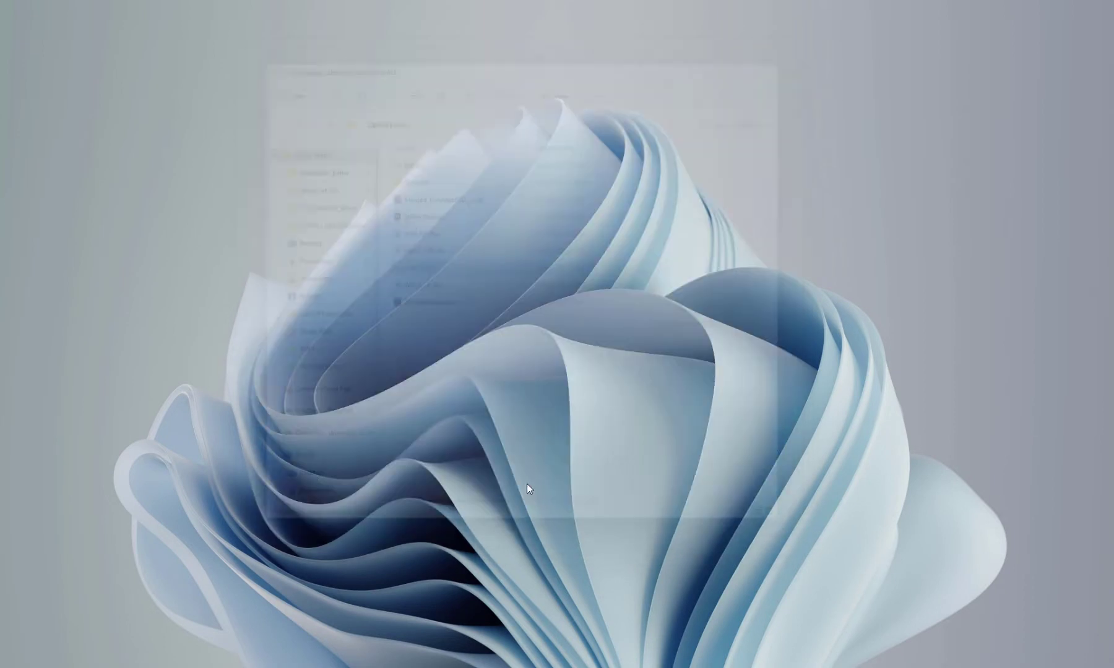
key("alt+Tab")
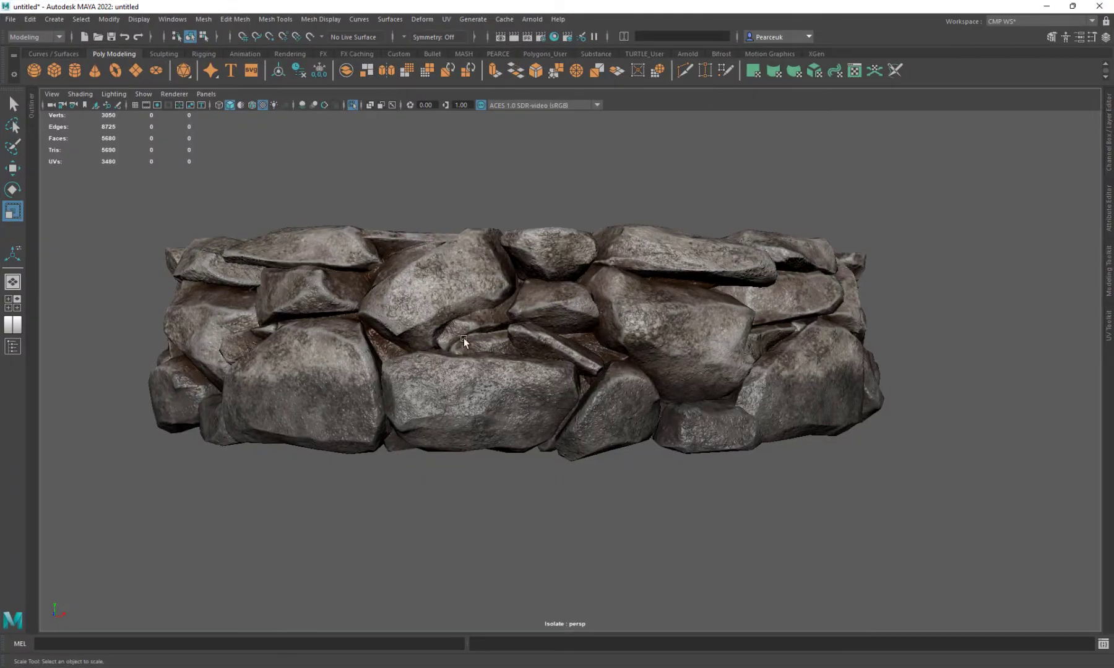
Select the curved stone ring, export only the selection and check the ring's shape from around and above
left_click(464, 338)
left_click_drag(464, 337, 414, 306, "alt")
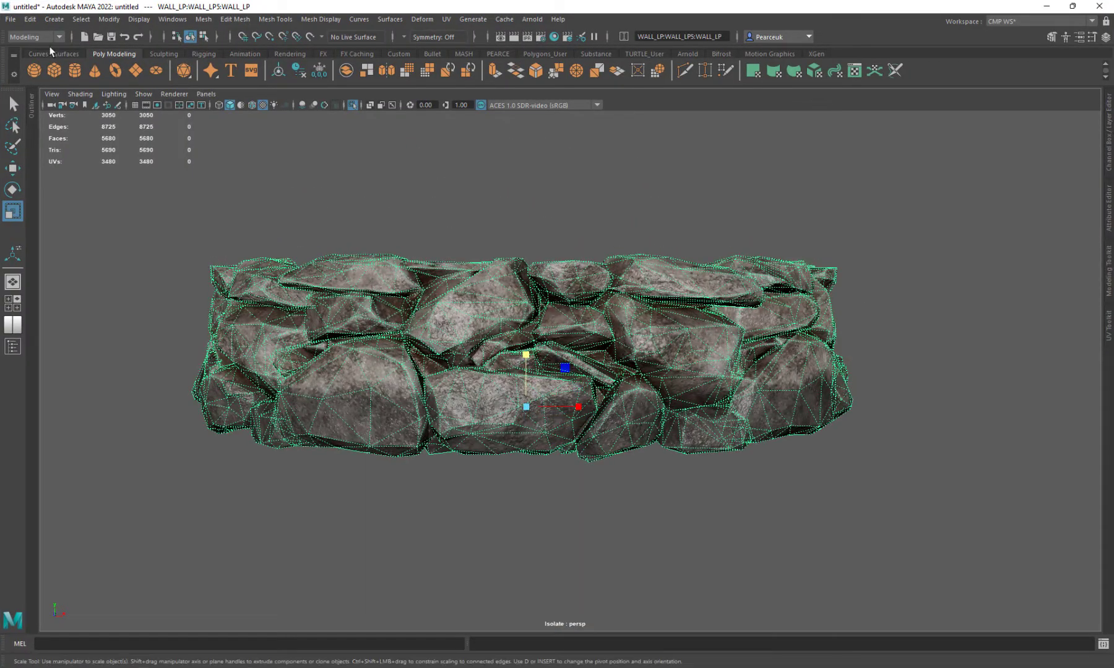
left_click(11, 19)
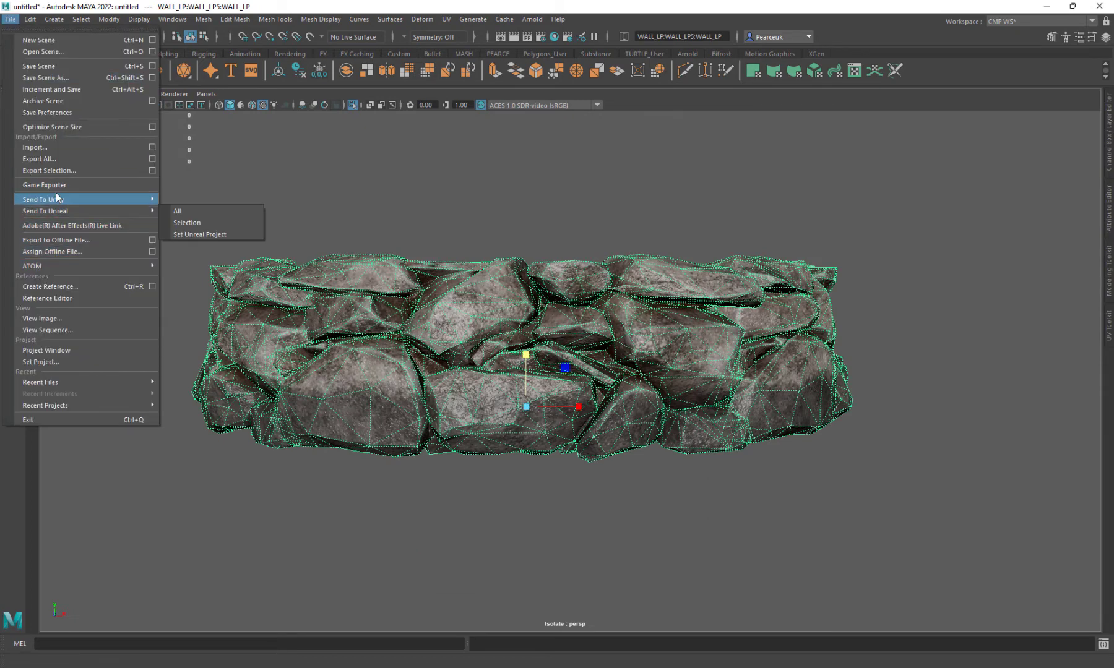
left_click(56, 170)
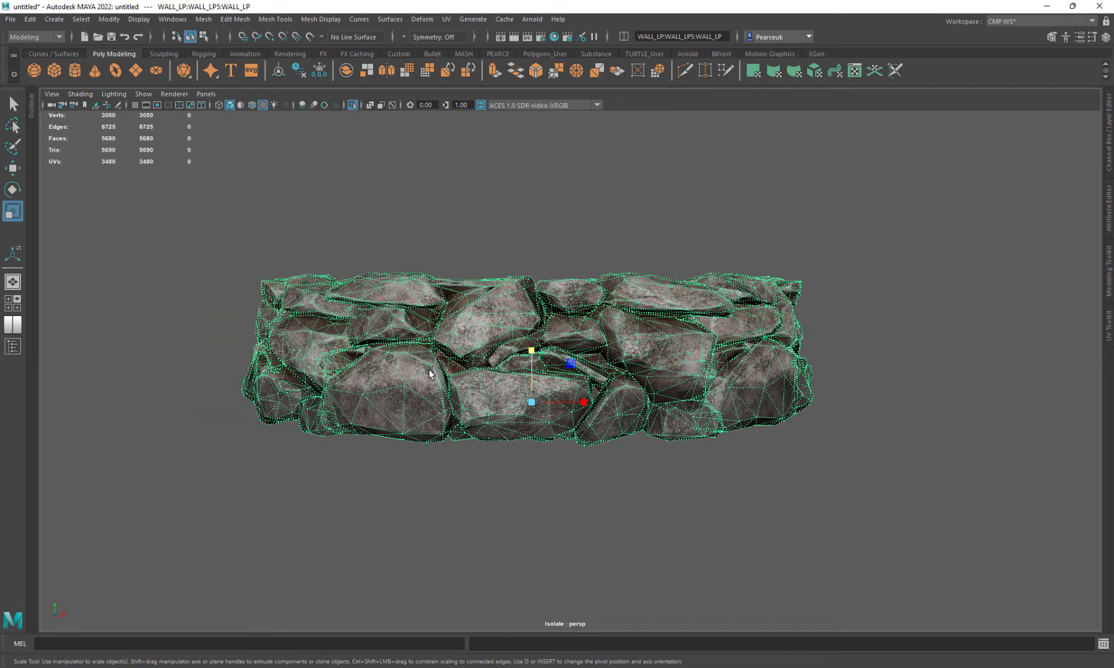
left_click_drag(433, 375, 535, 391, "alt")
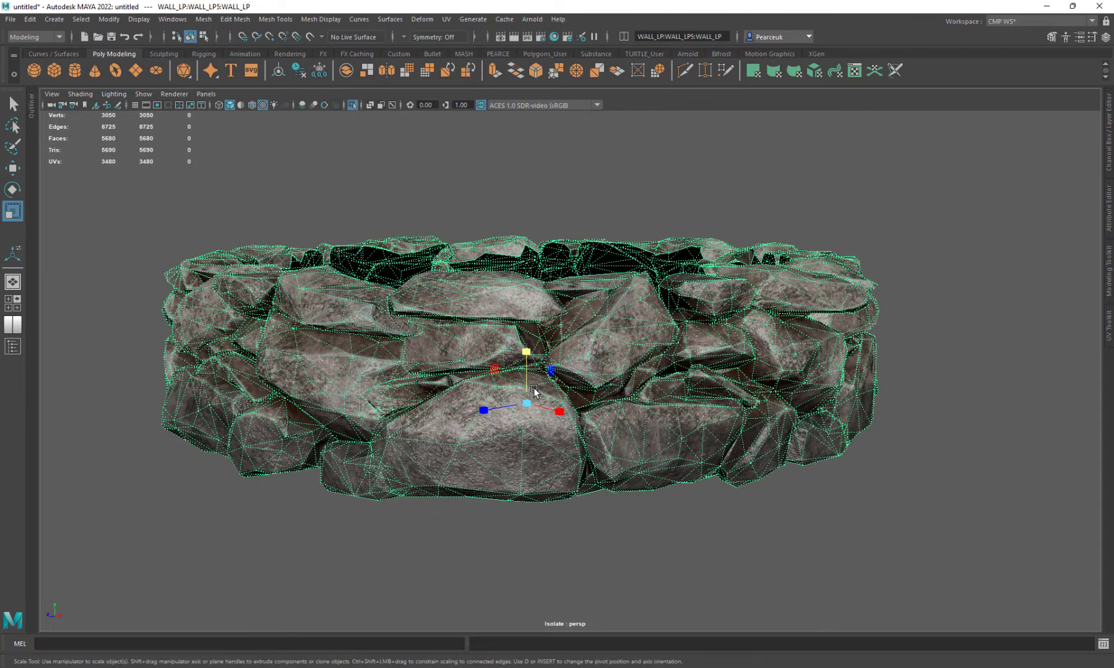
left_click_drag(365, 390, 402, 365, "alt")
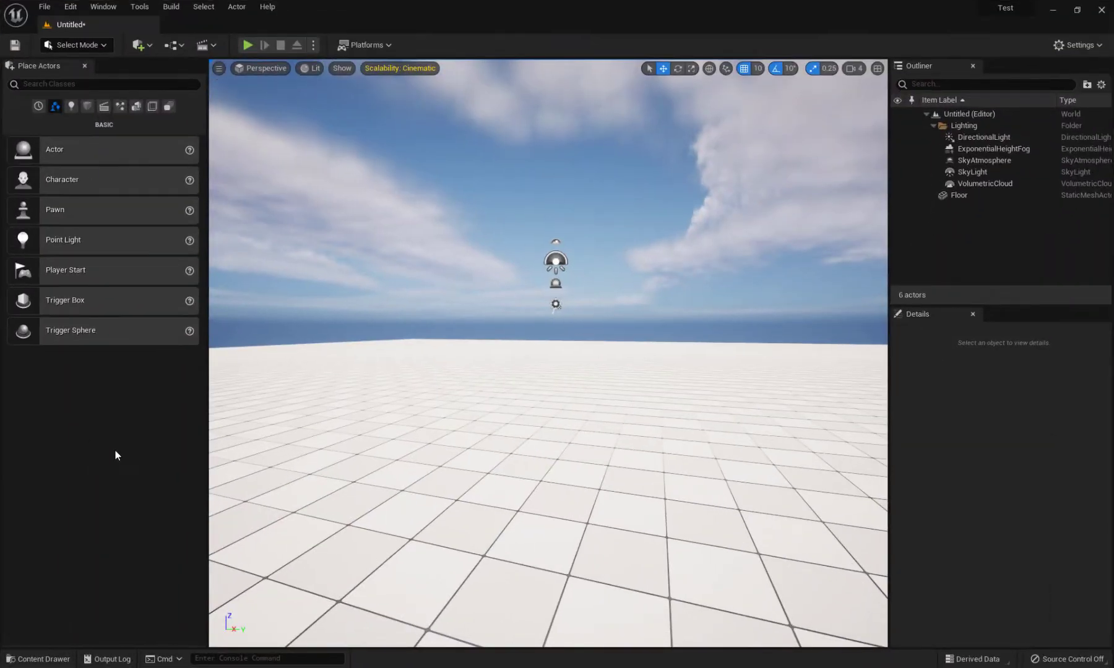
Bring Pillar_Wall_A.fbx from the ZBRUSH WALL folder into the project's Textures folder and minimize the file window to reveal the import options
key("ctrl+space")
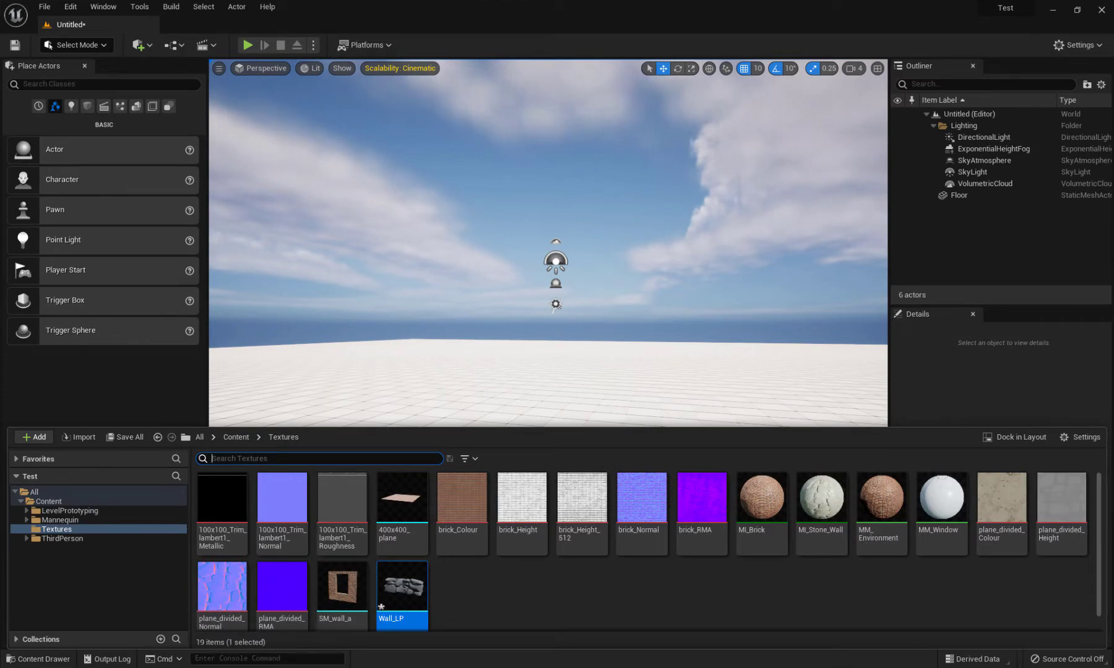
key("alt+Tab")
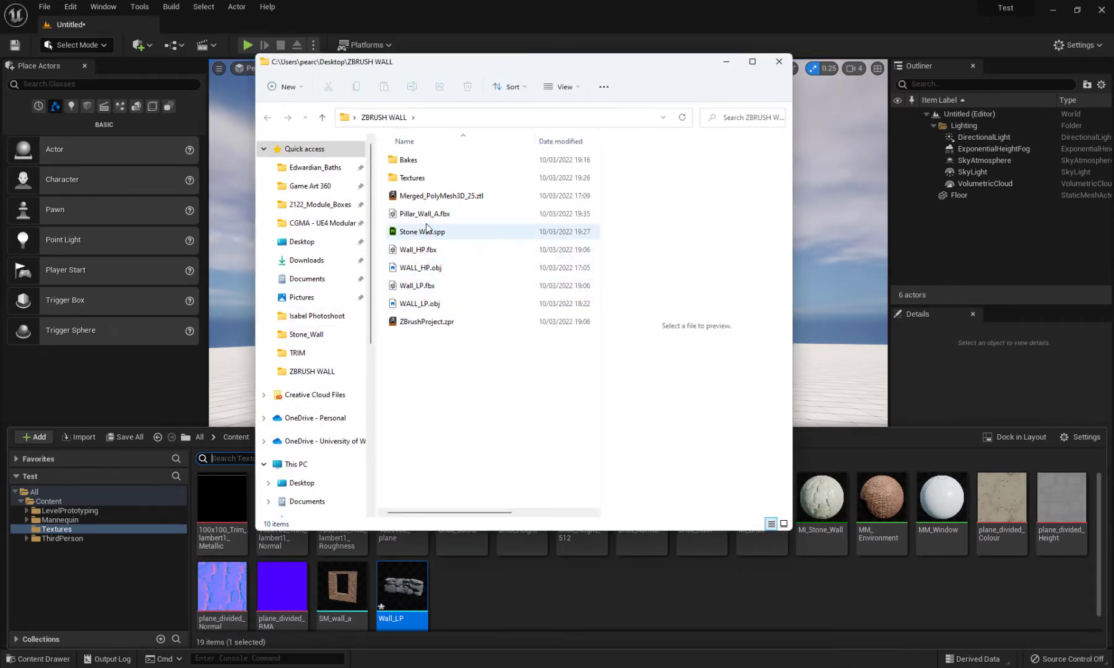
left_click_drag(421, 214, 590, 593)
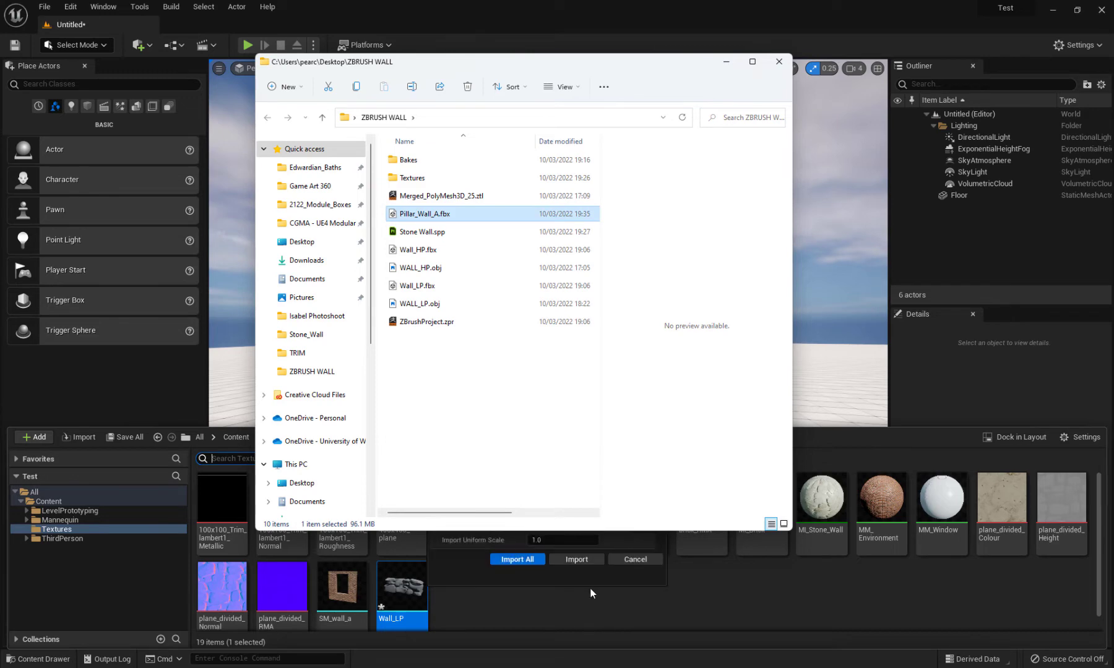
left_click(726, 61)
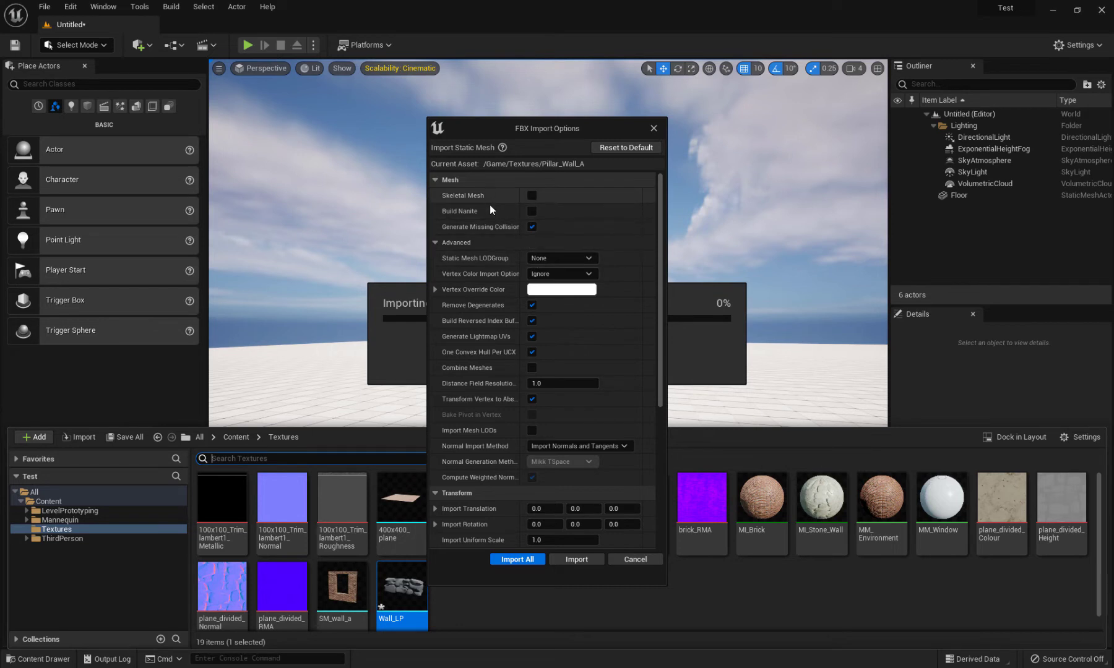
Enable Build Nanite and Combine Meshes for Pillar_Wall_A and import it with Import All
left_click(532, 211)
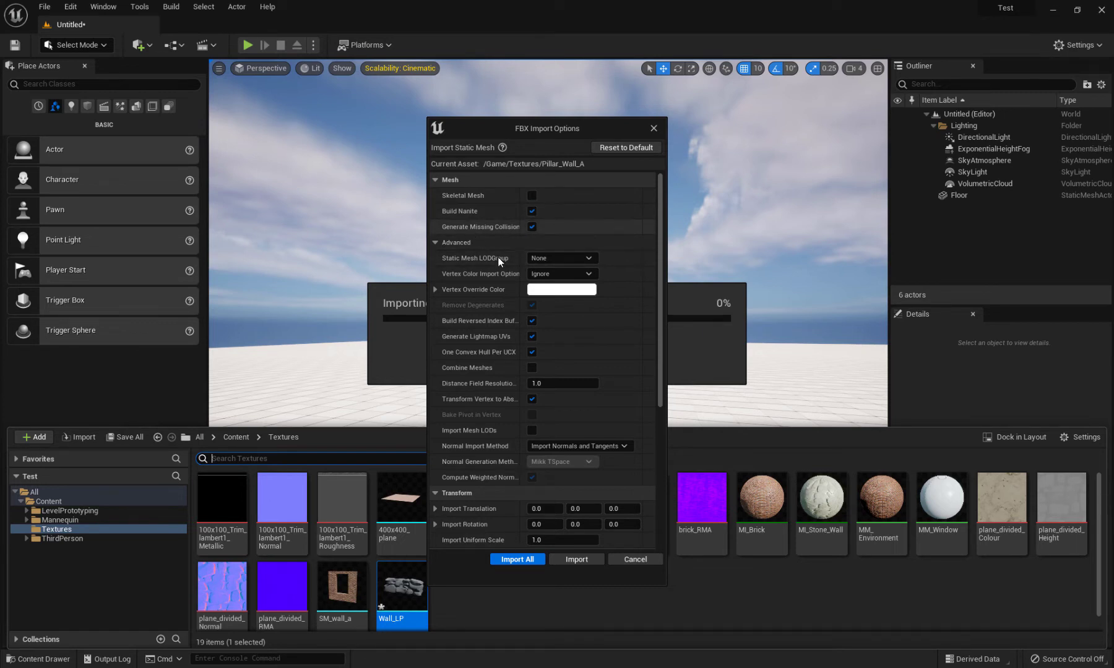
scroll(600, 312, "down", 1)
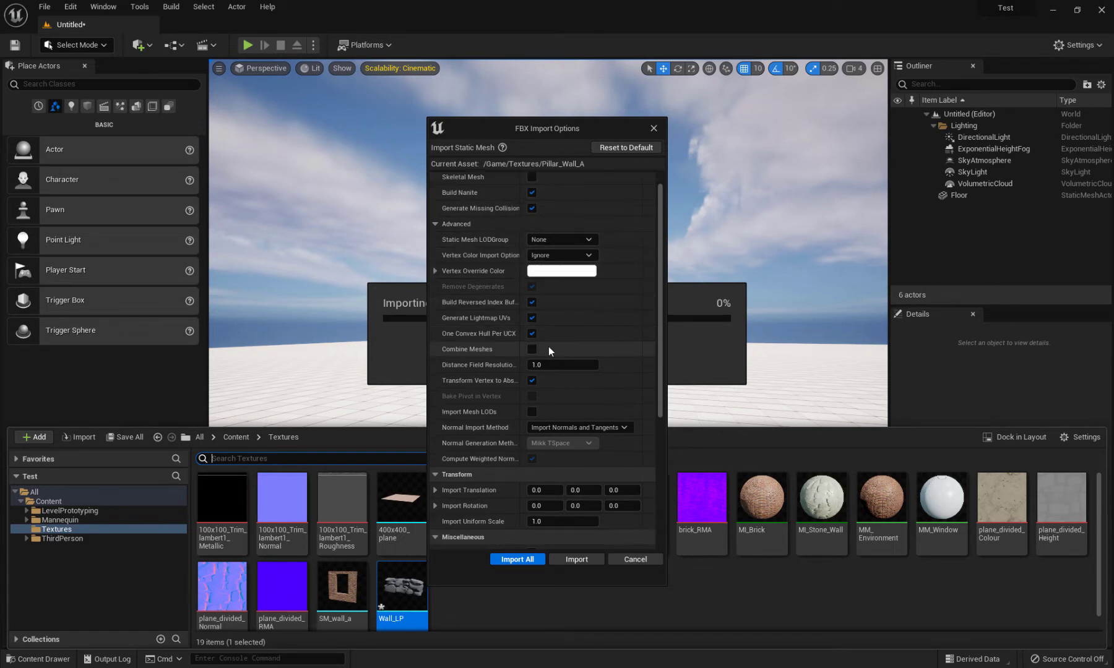
left_click(532, 349)
scroll(589, 334, "down", 2)
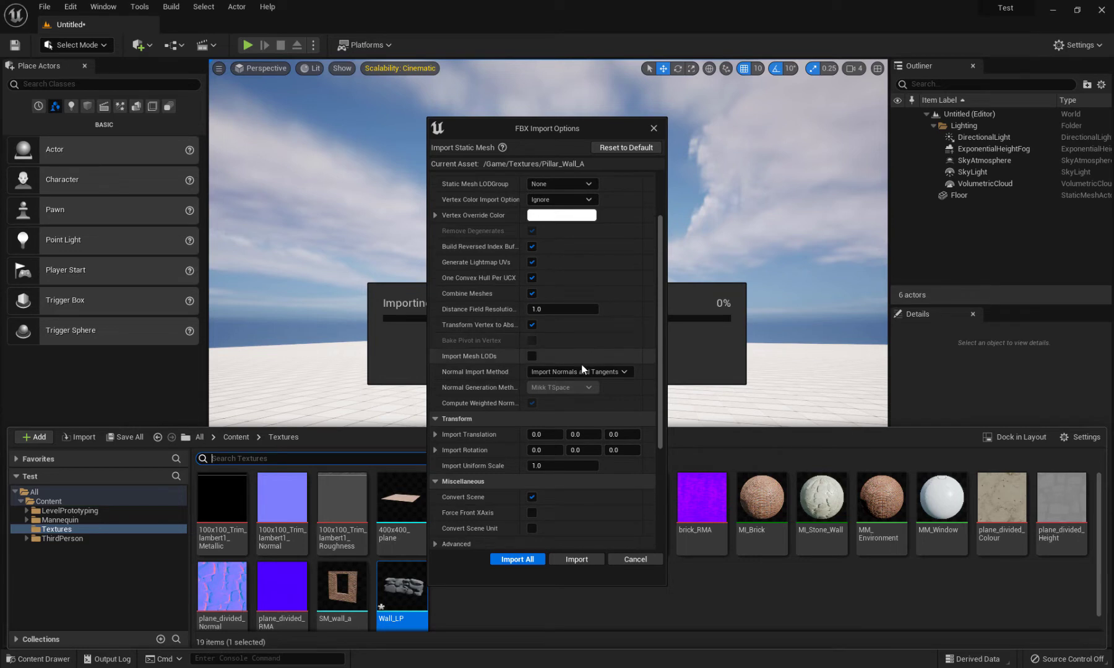
scroll(576, 379, "down", 2)
scroll(576, 380, "down", 4)
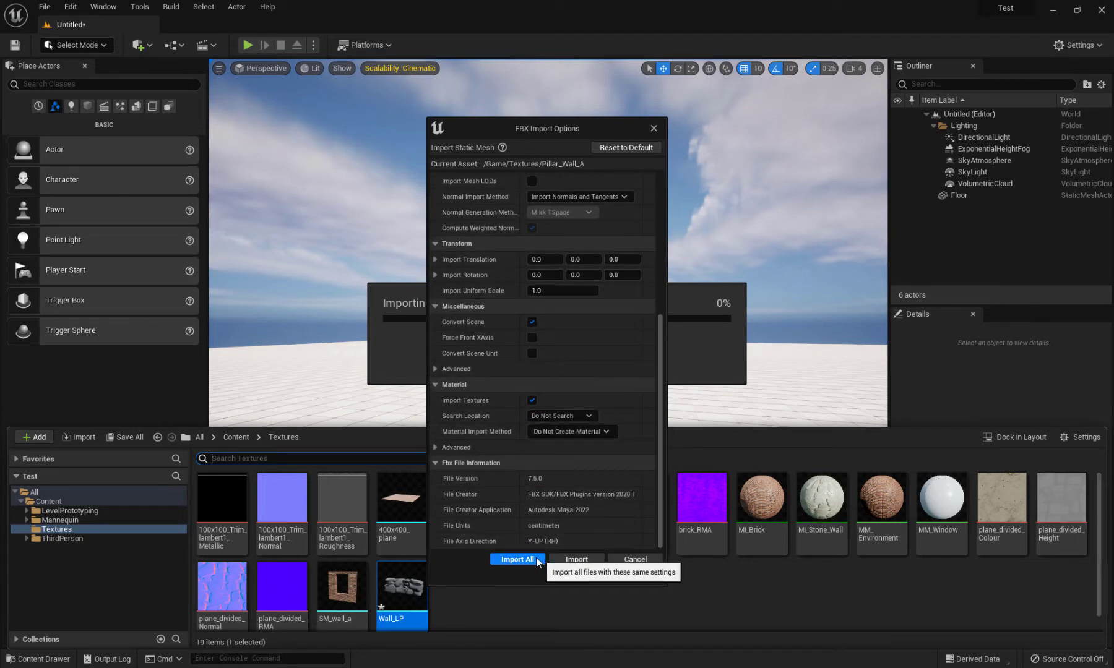
left_click(517, 560)
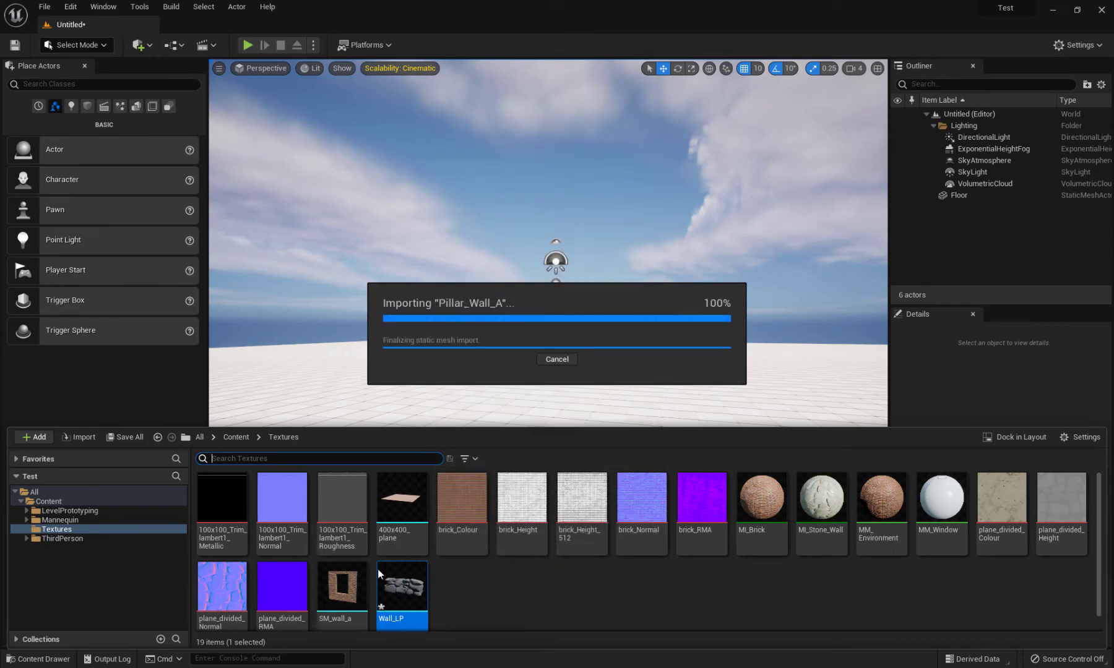
Create a subfolder named Textures inside the project's Textures folder and open it
key("ctrl+space")
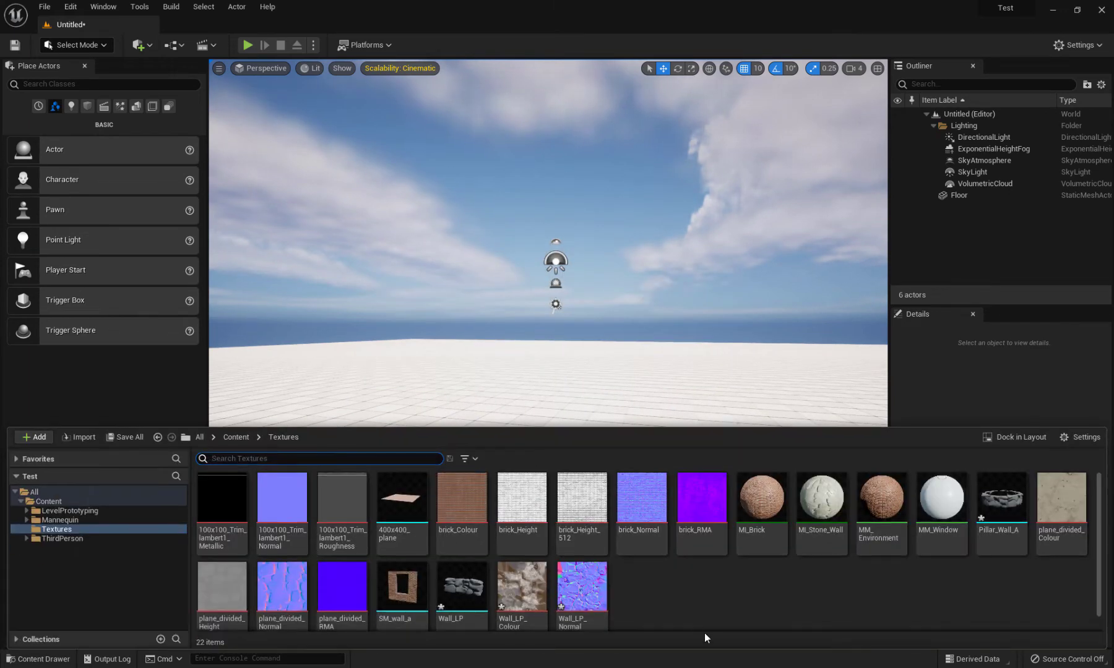
scroll(649, 597, "down", 1)
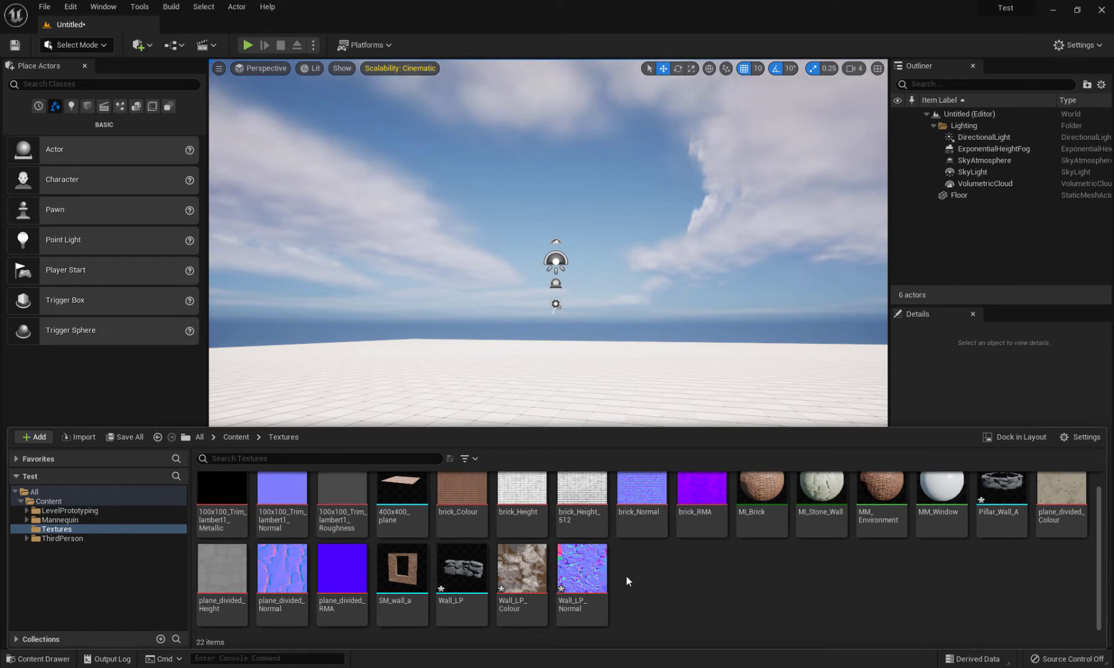
right_click(644, 571)
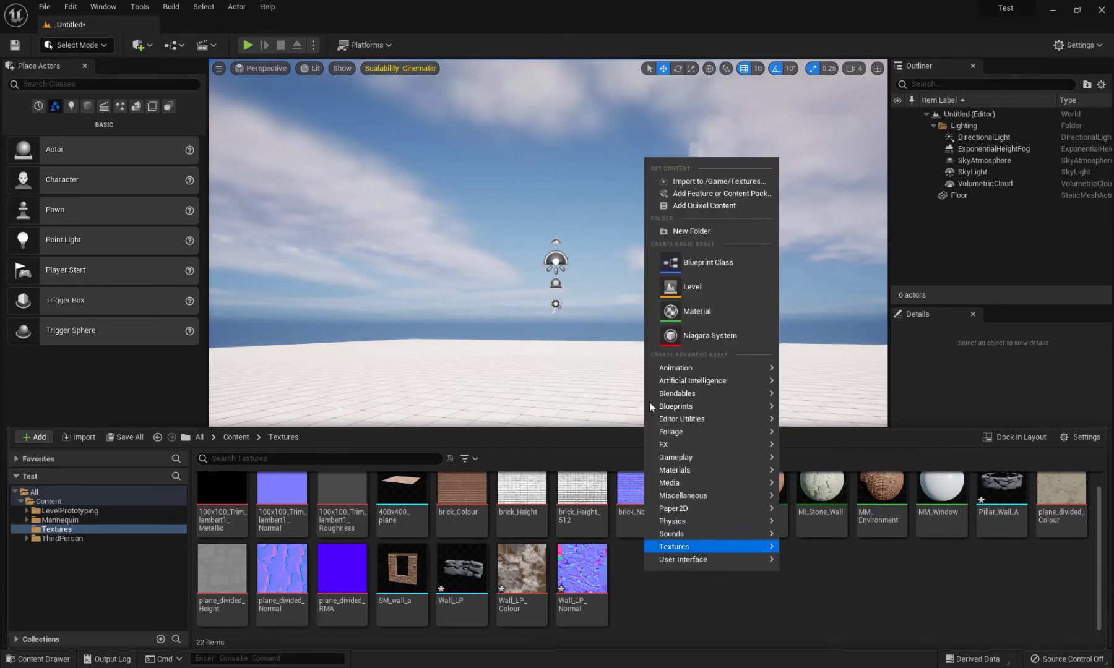
left_click(703, 232)
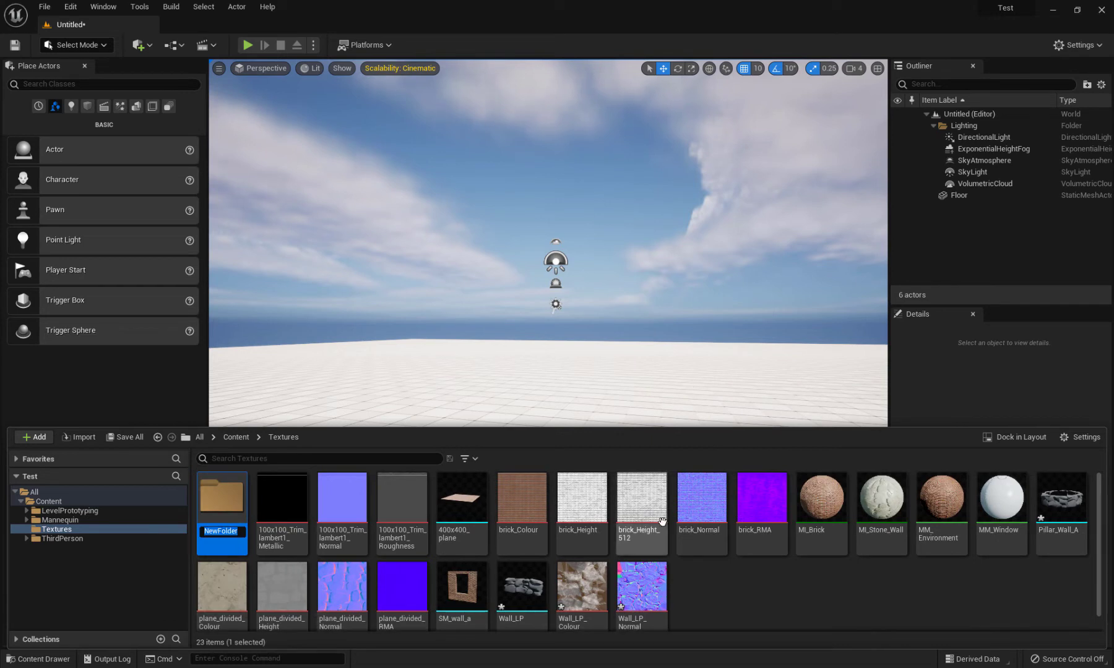
type("Text")
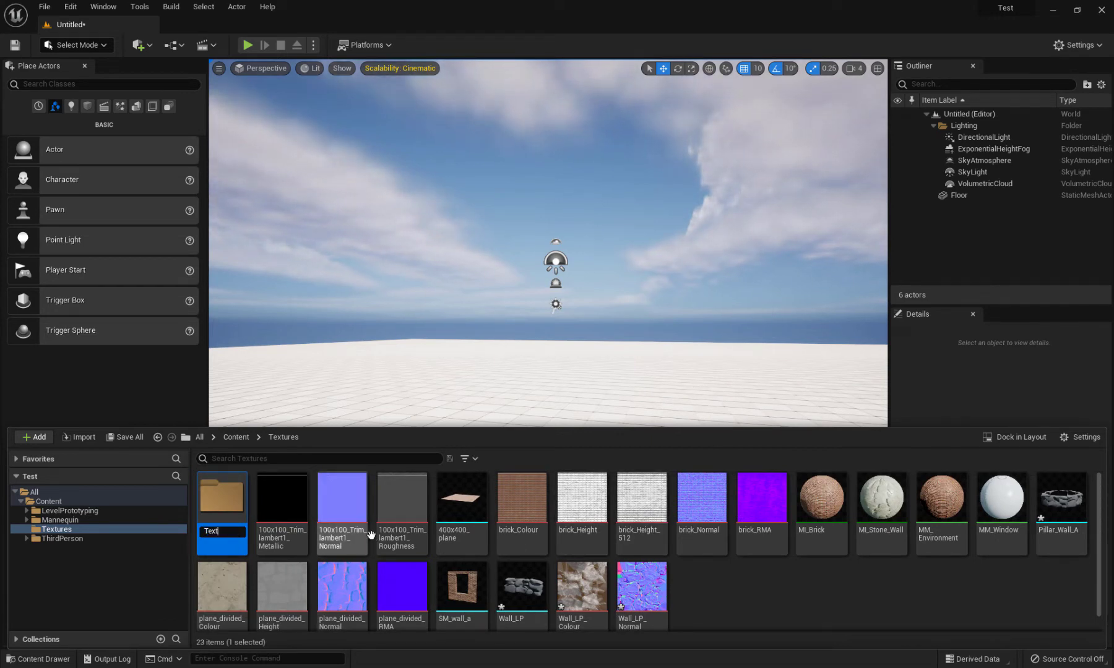
type("ures")
key("Return")
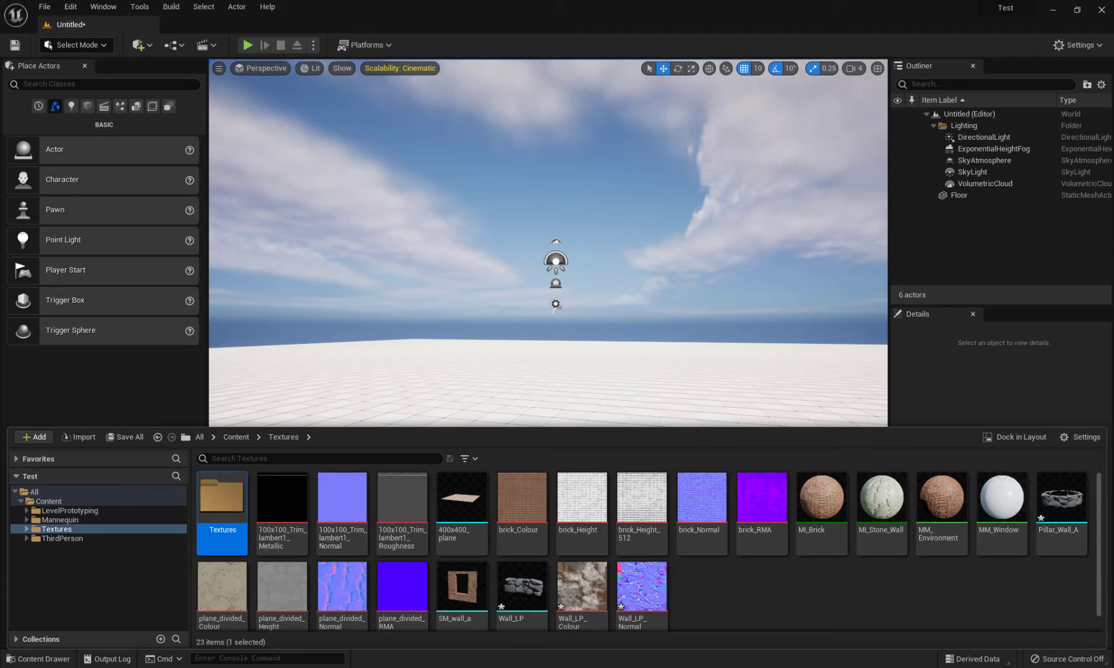
double_click(222, 498)
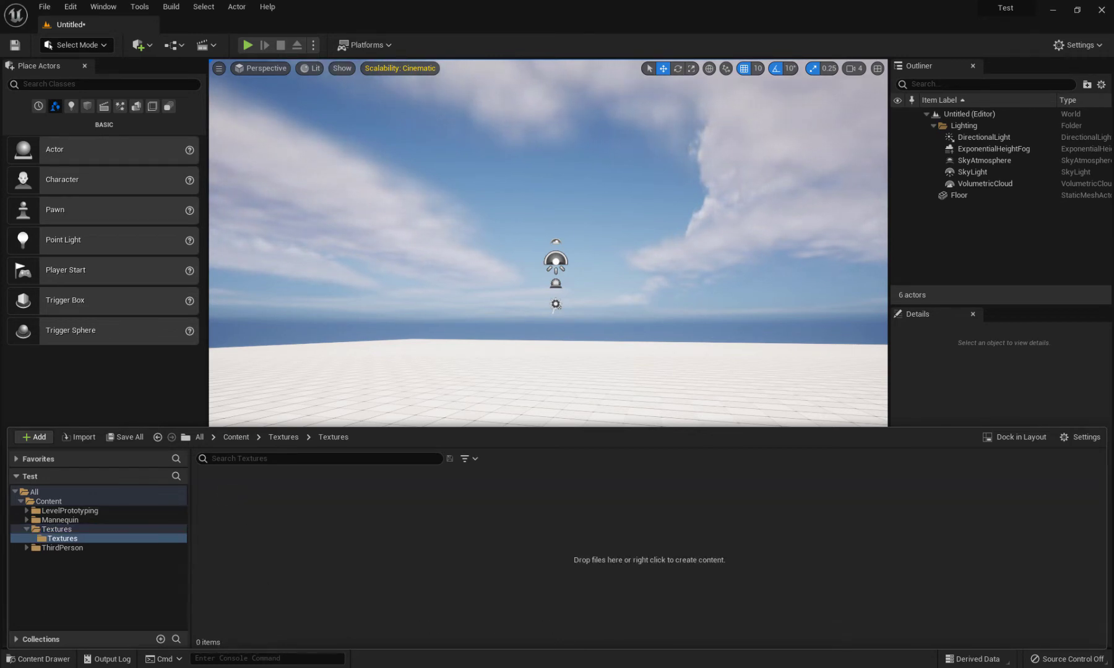
Import all seven Wall_LP TGA files from the ZBRUSH WALL Textures folder into the new subfolder and accept the normal map import
key("alt+Tab")
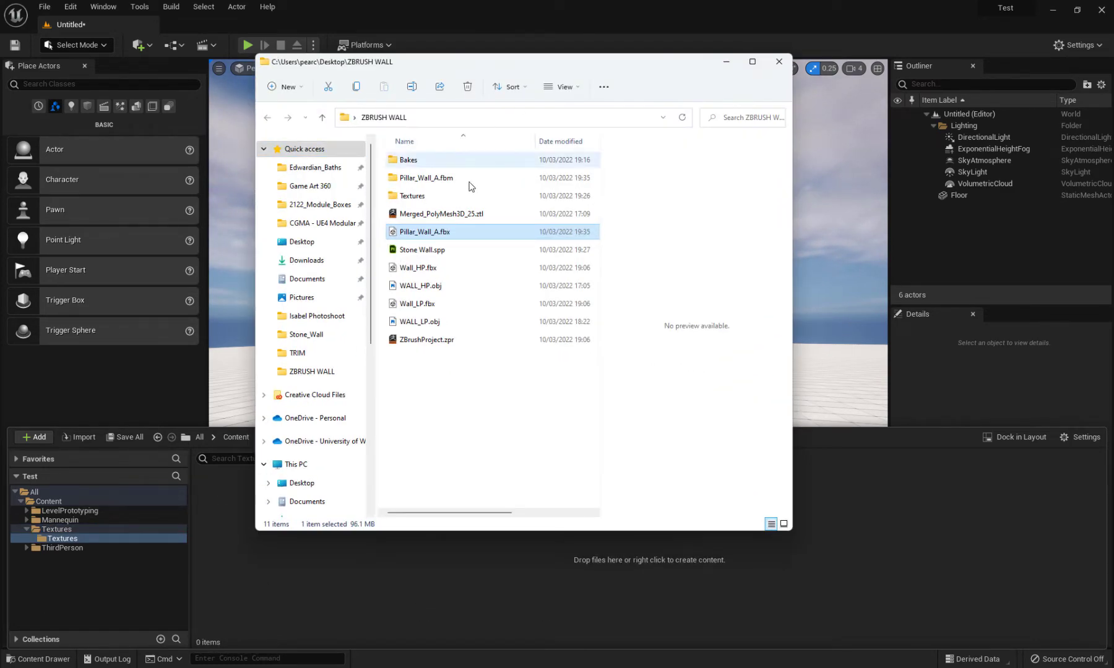
double_click(428, 198)
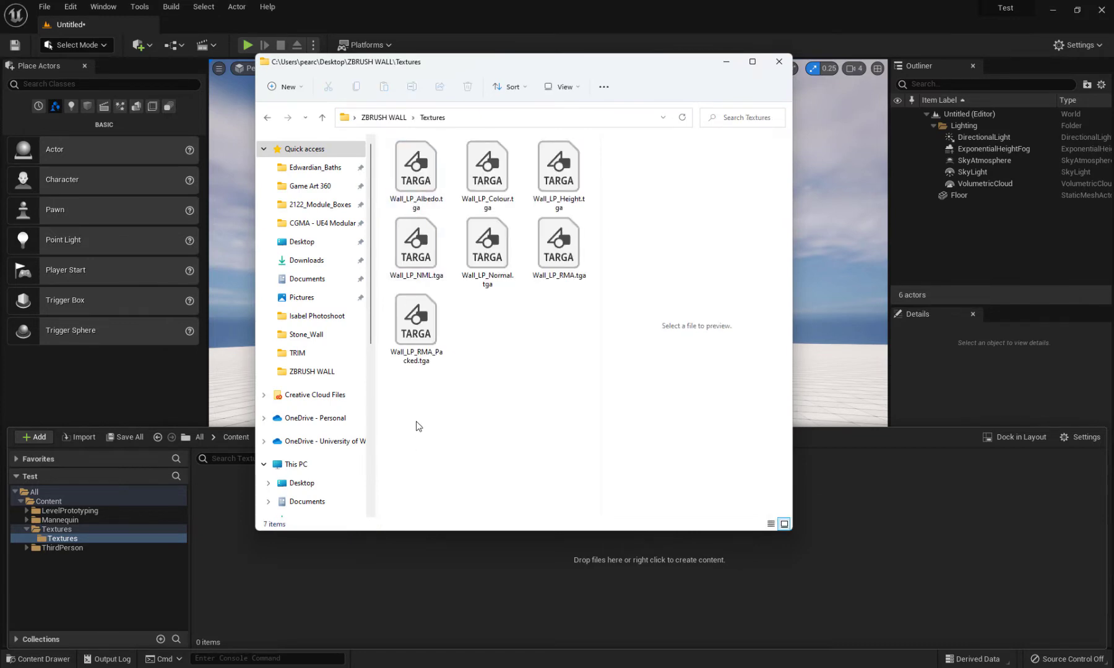
left_click_drag(415, 427, 581, 173)
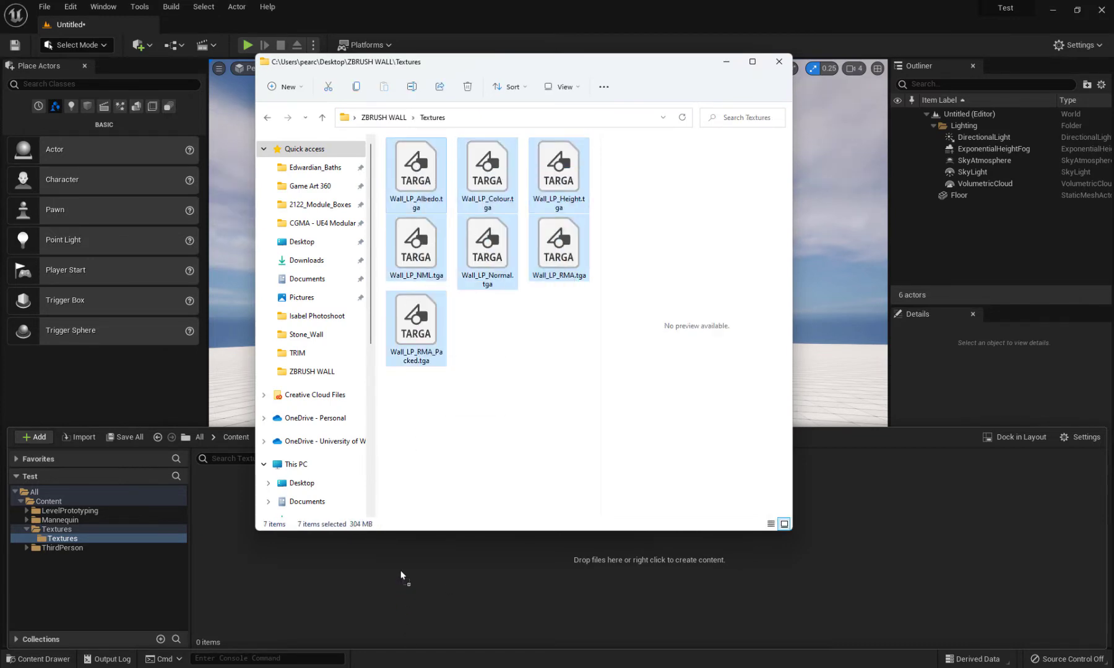
left_click(726, 61)
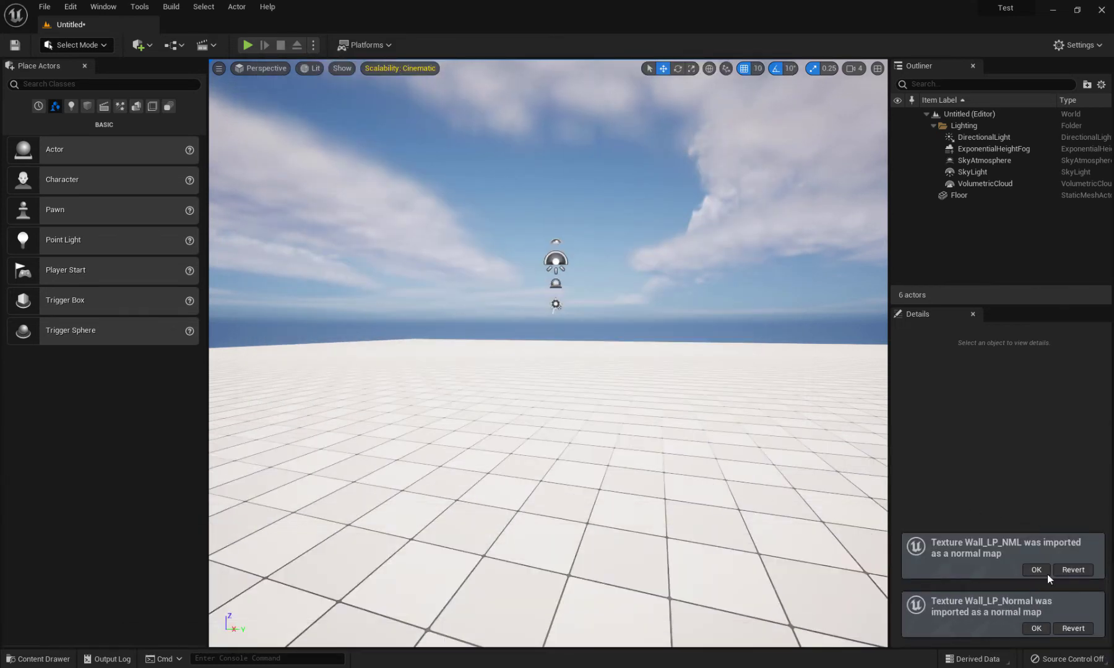
left_click(1036, 570)
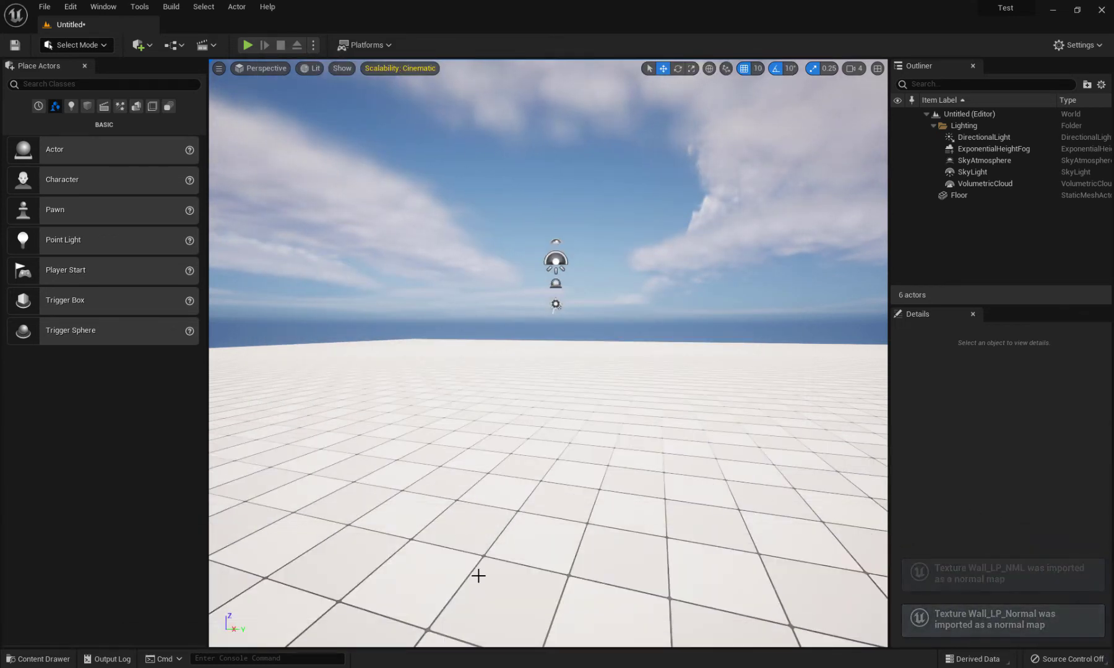
Turn on Flip Green Channel for the Wall_LP_Normal texture, save it and close its editor
left_click(435, 614)
key("ctrl+space")
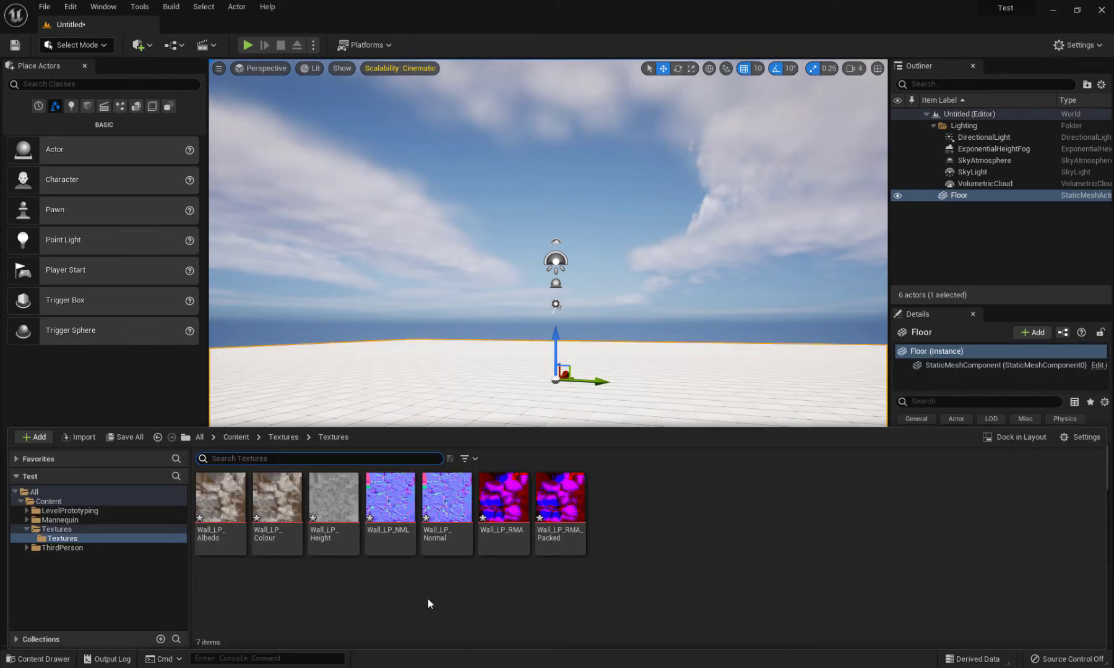
double_click(447, 542)
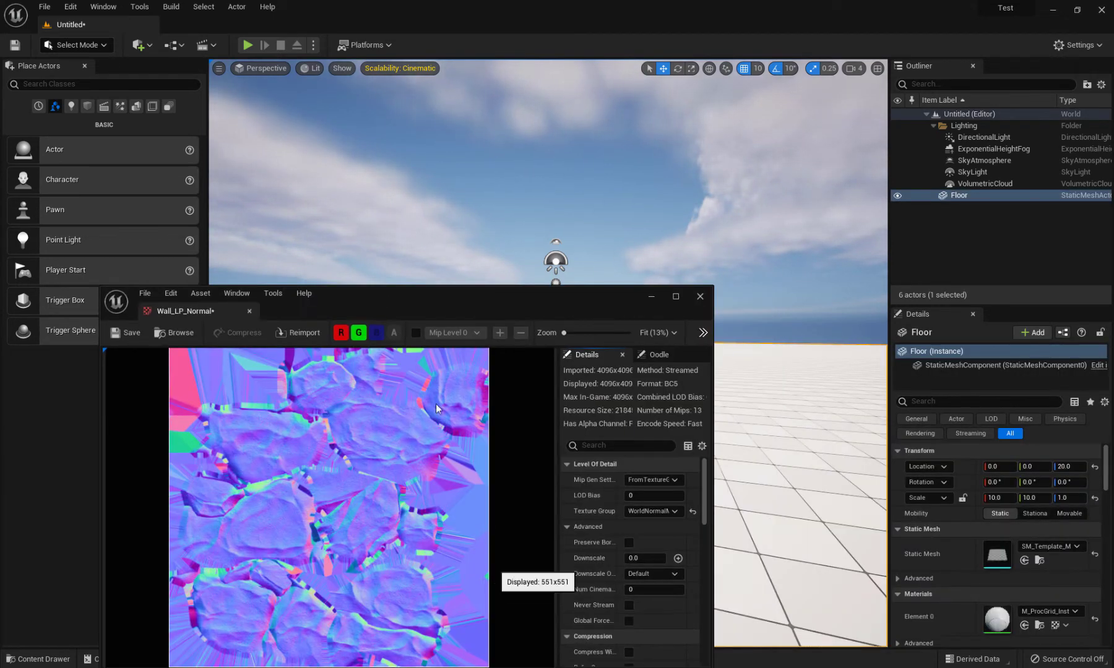
left_click_drag(434, 298, 473, 0)
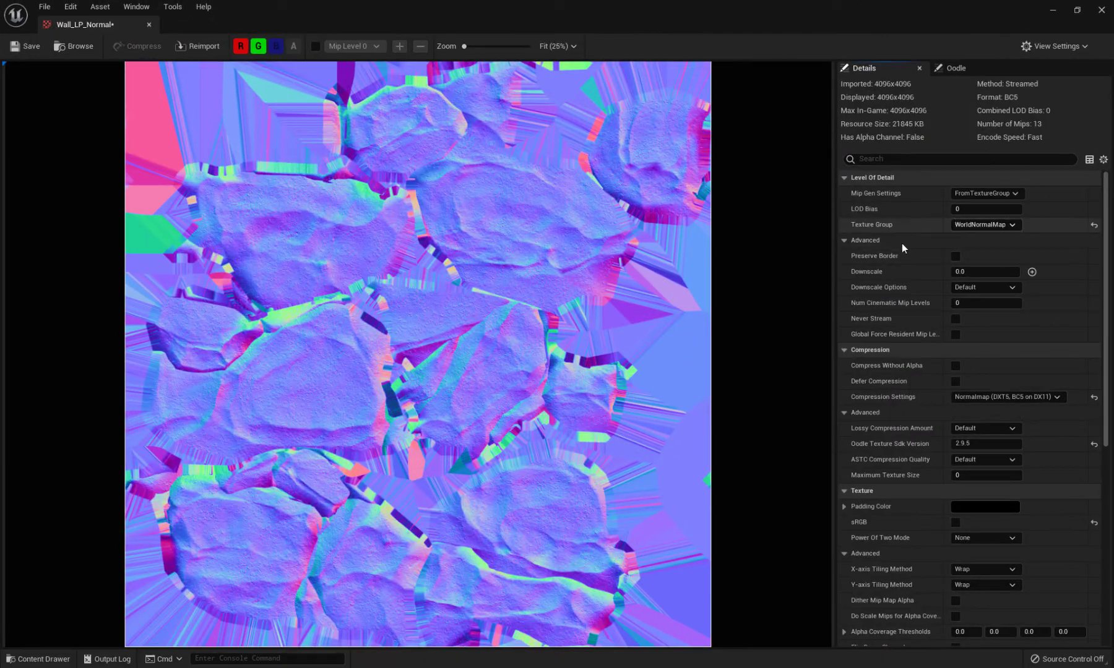
left_click(852, 160)
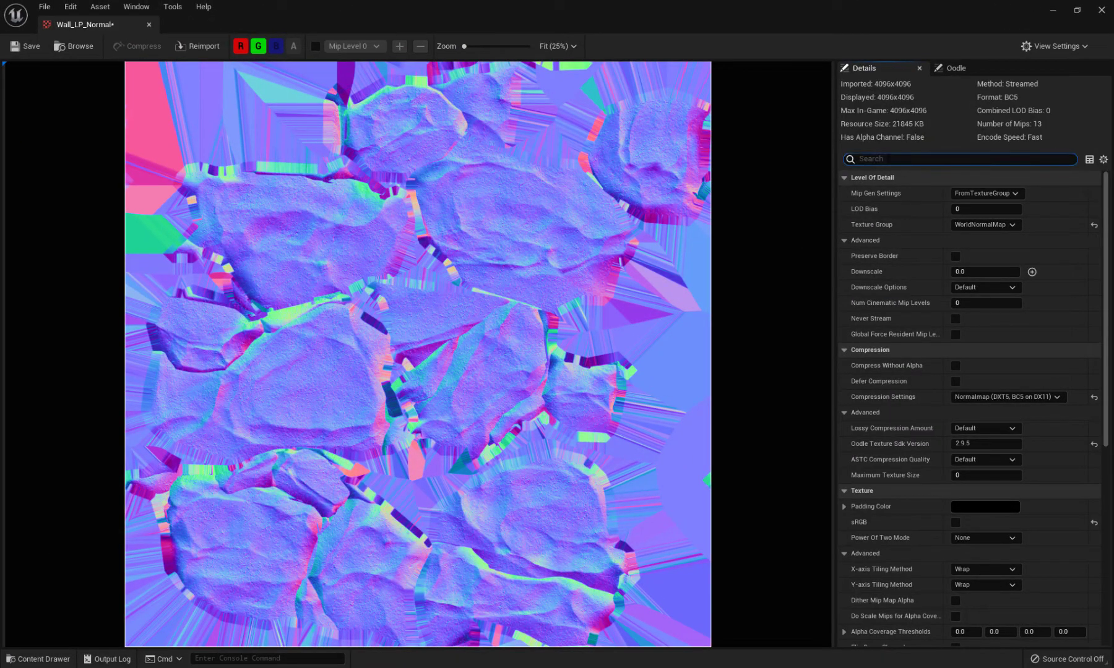
type("gree")
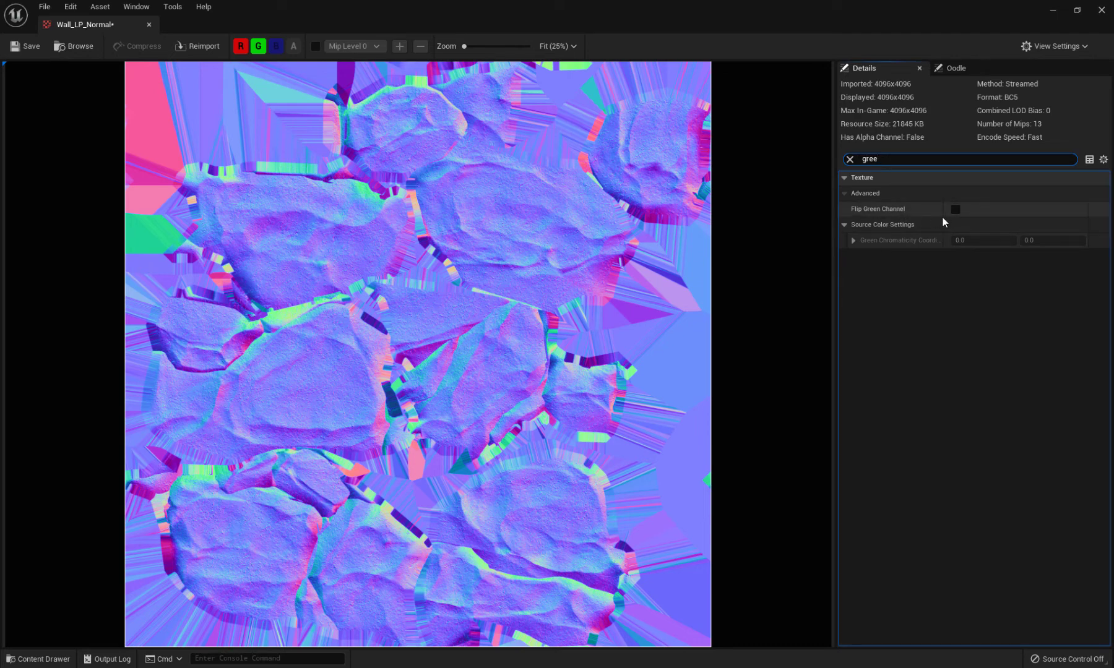
left_click(955, 211)
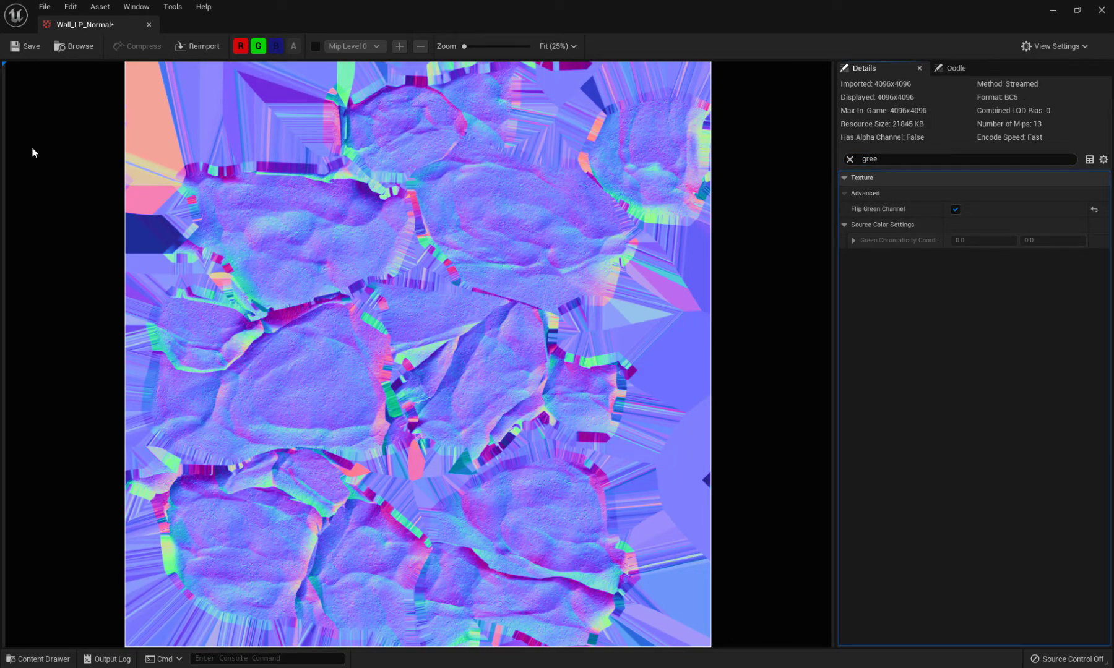
left_click(38, 45)
left_click(149, 25)
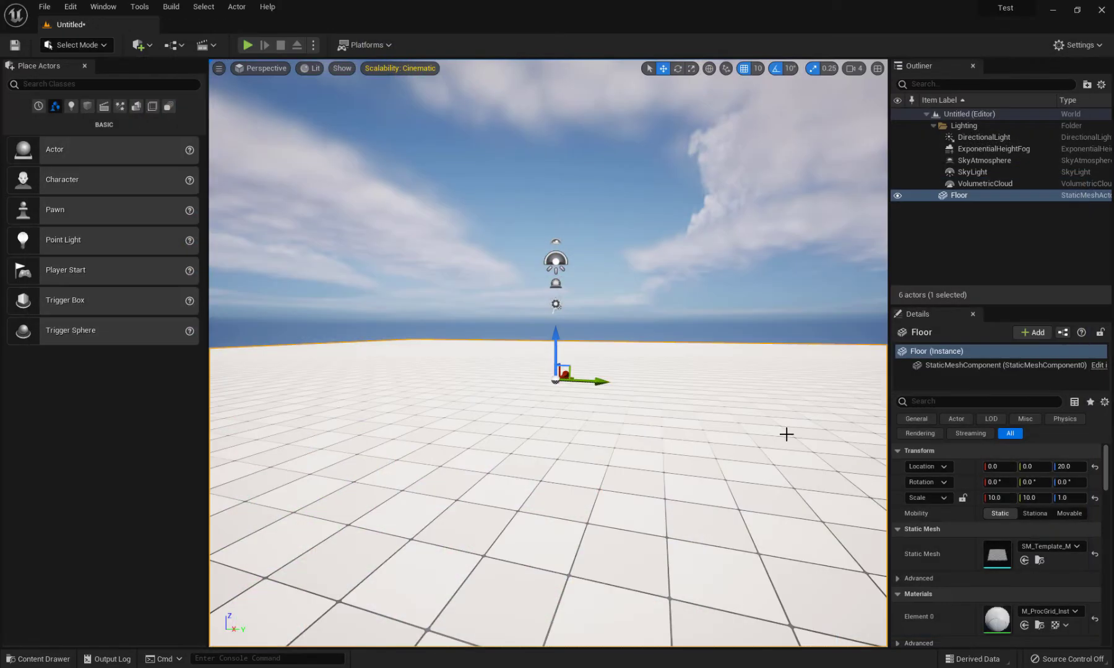
Set the compression of the Wall_LP_RMA_Packed texture to Masks (no sRGB), save it and close its editor
key("ctrl+space")
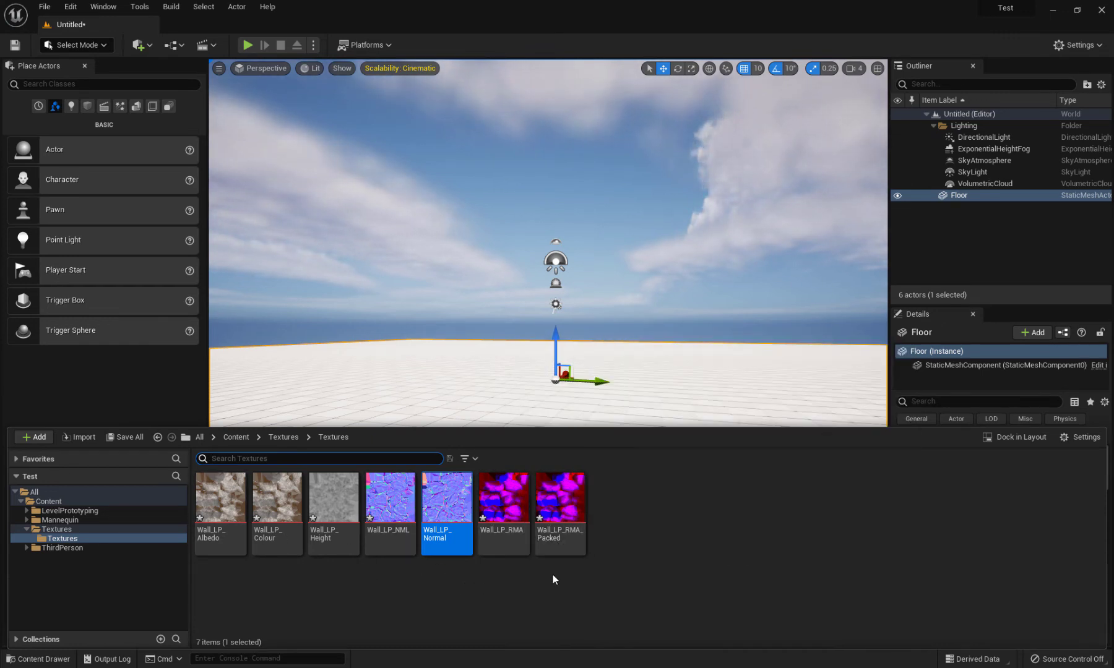
mouse_move(547, 503)
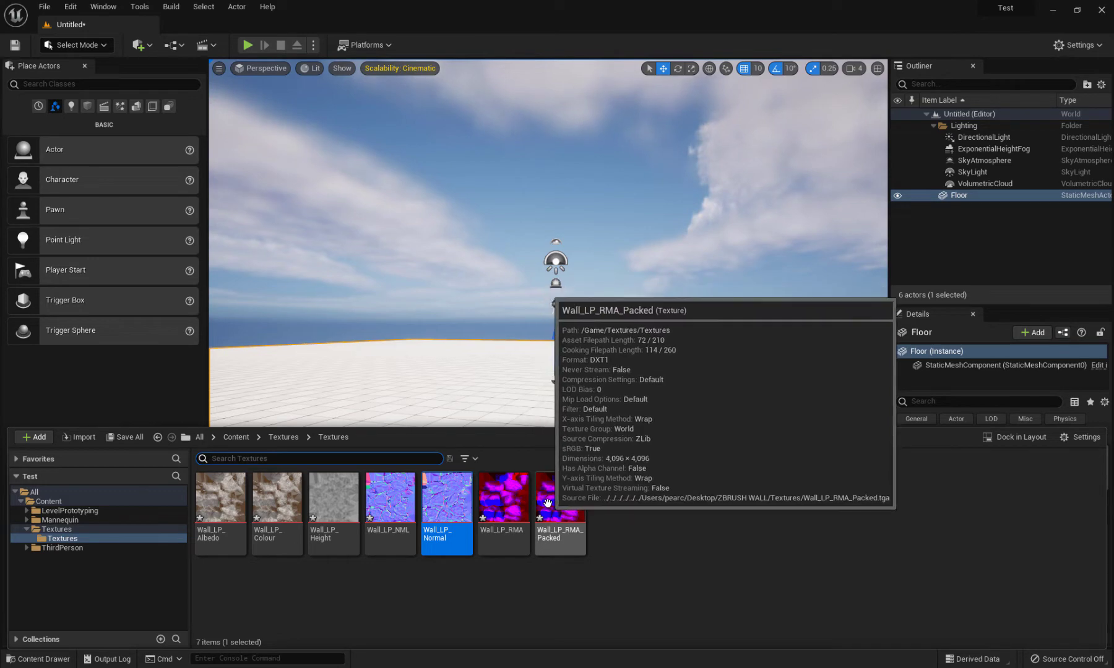
double_click(547, 503)
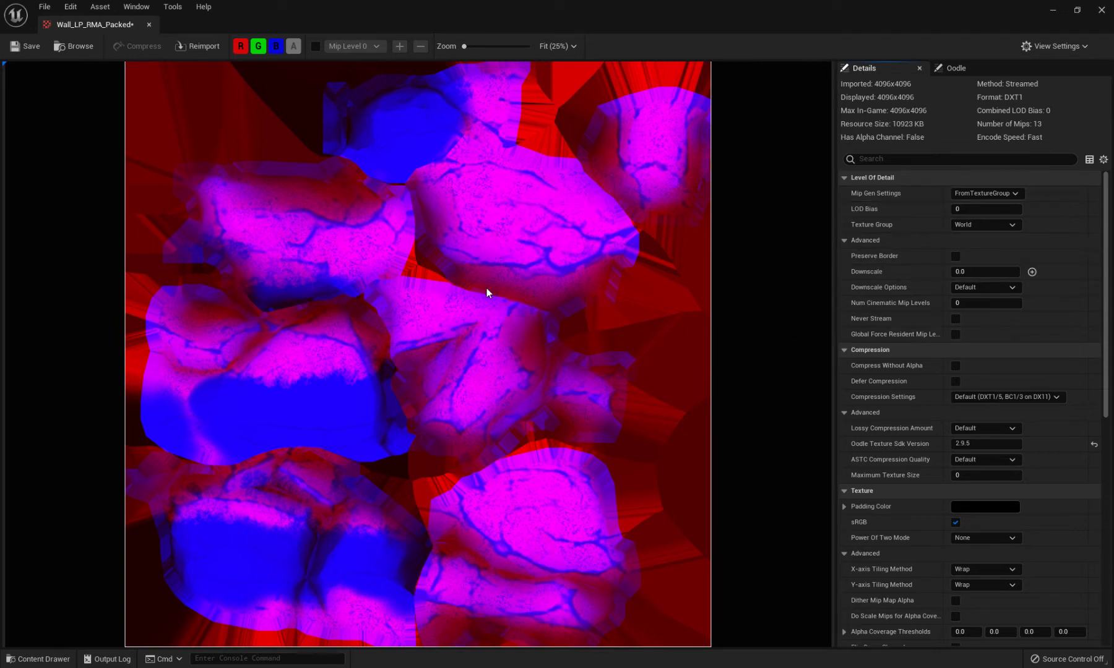
left_click(993, 397)
left_click(979, 434)
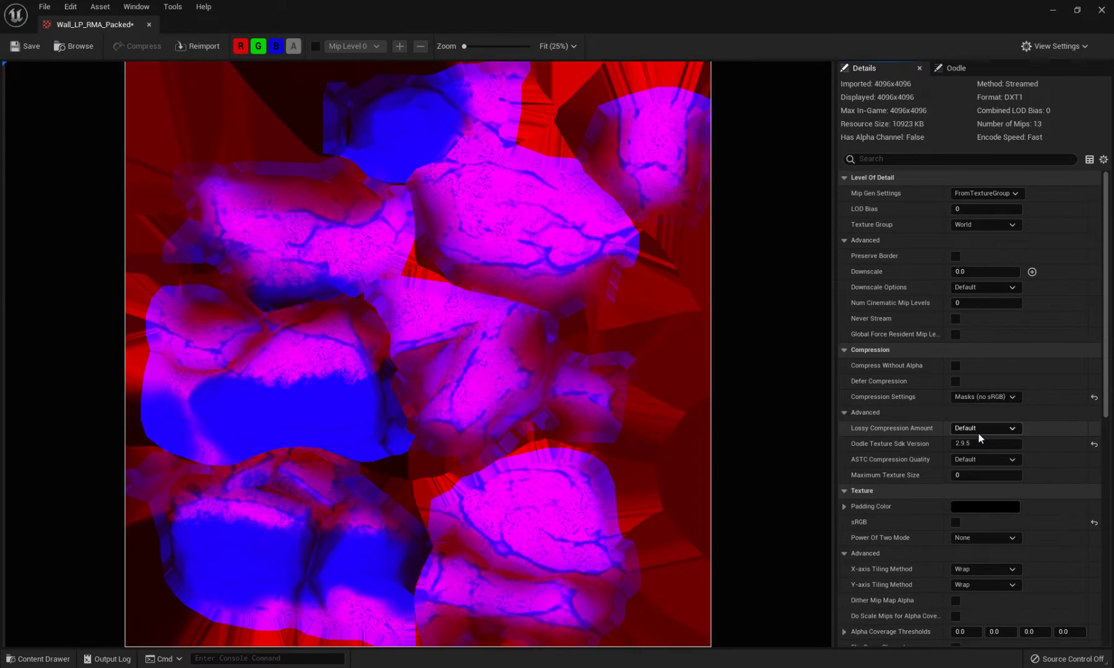
left_click(30, 46)
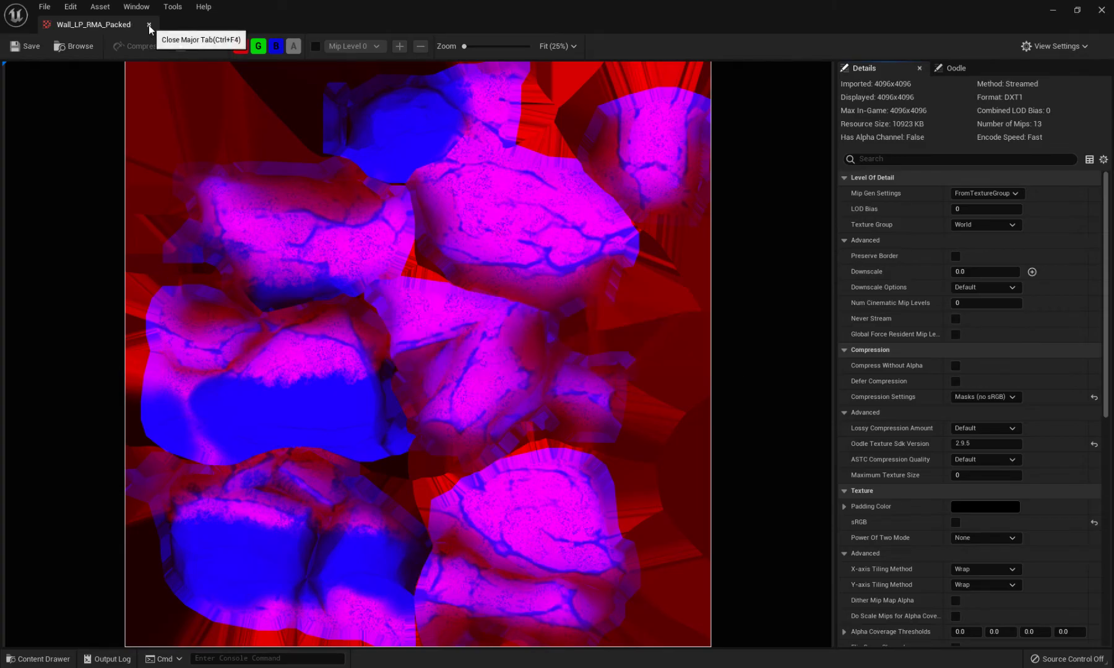
left_click(149, 25)
Check the compression setting of the Wall_LP_Height texture and close its editor
key("ctrl+space")
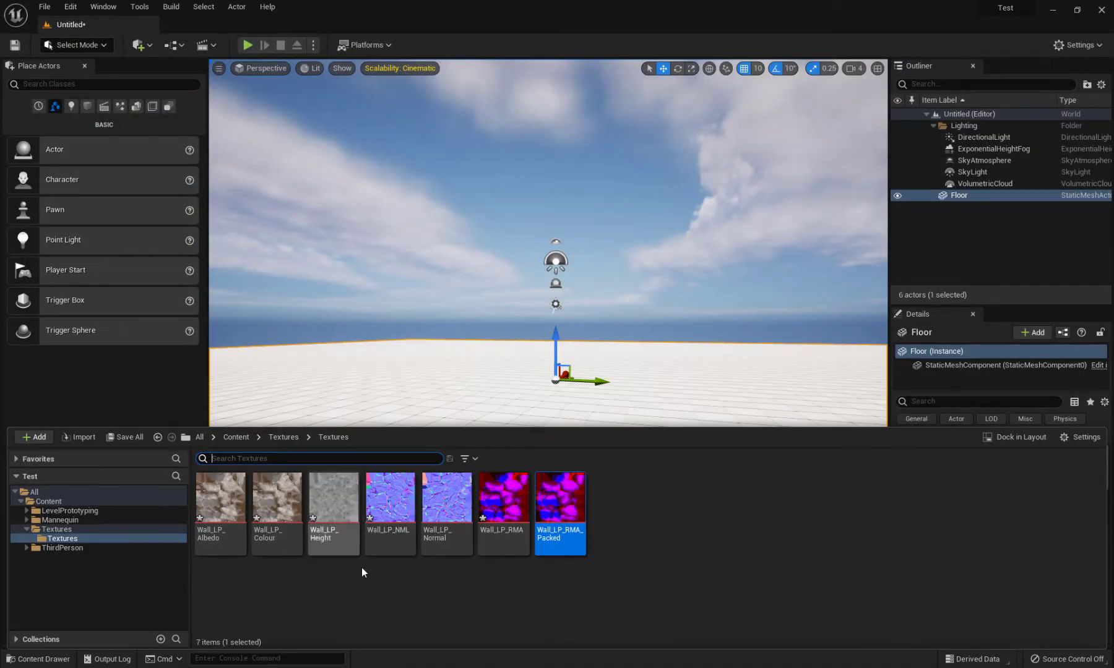
double_click(337, 508)
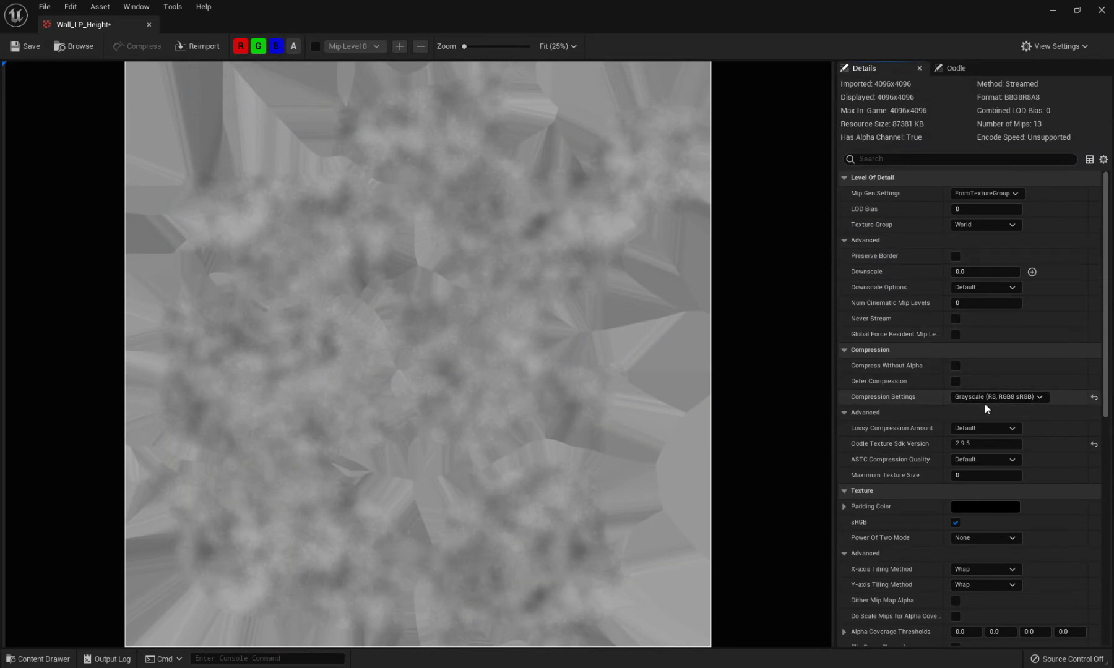
left_click(150, 24)
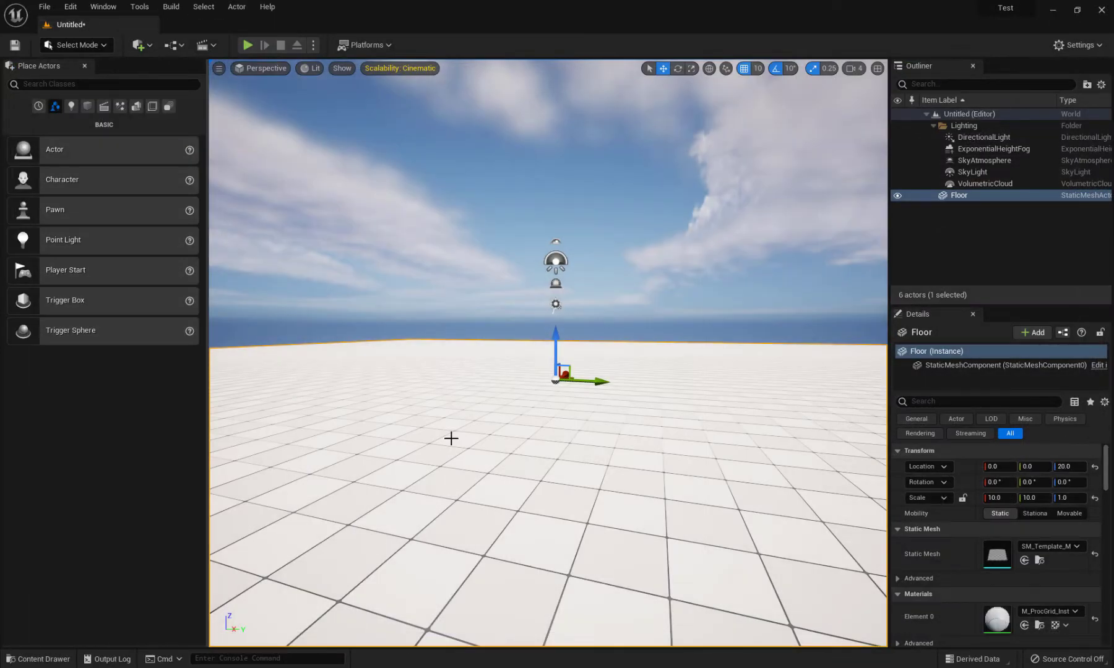
key("ctrl+space")
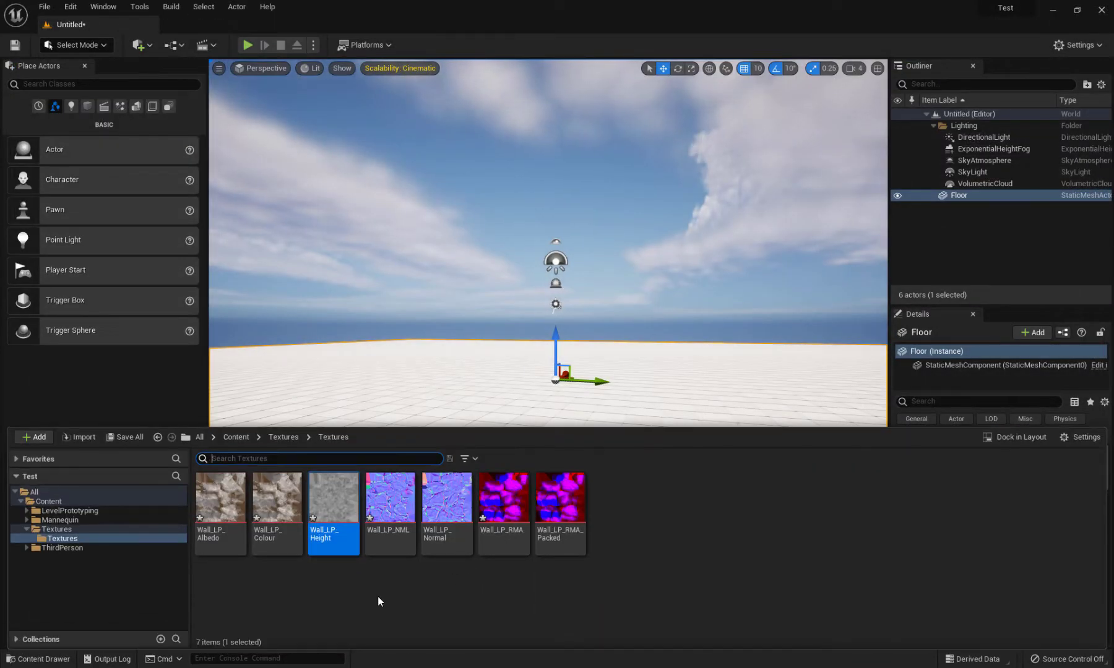
left_click(719, 525)
key("ctrl+space")
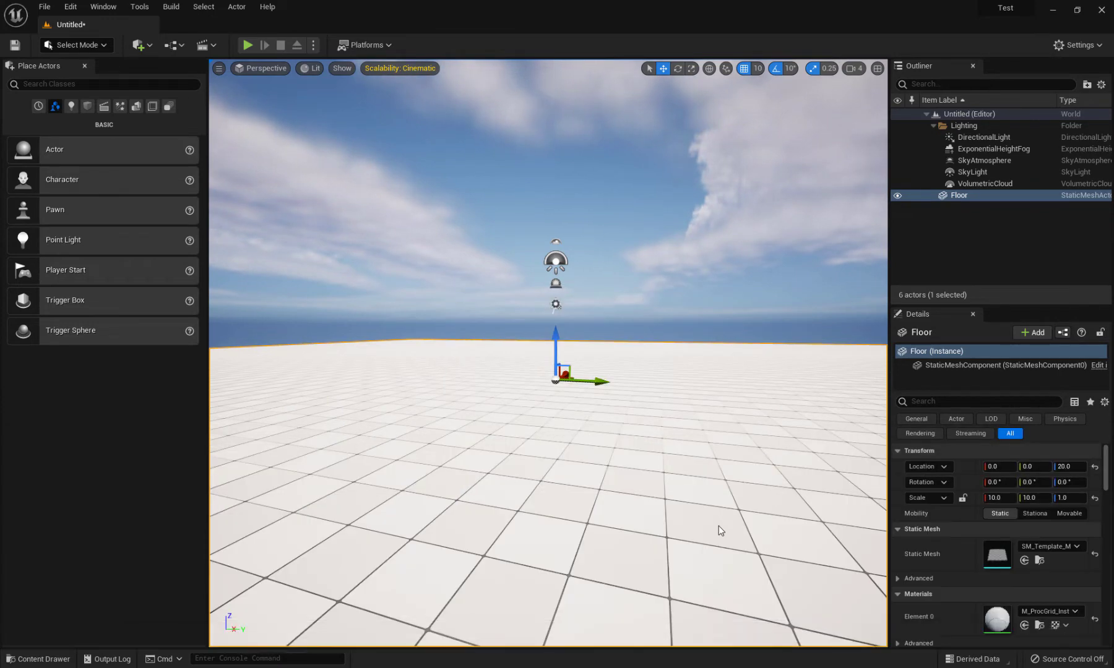
Examine the MM_Environment material's node graph from the parent Textures folder, including its parallax and texture input nodes, and close it
key("ctrl+space")
left_click(274, 437)
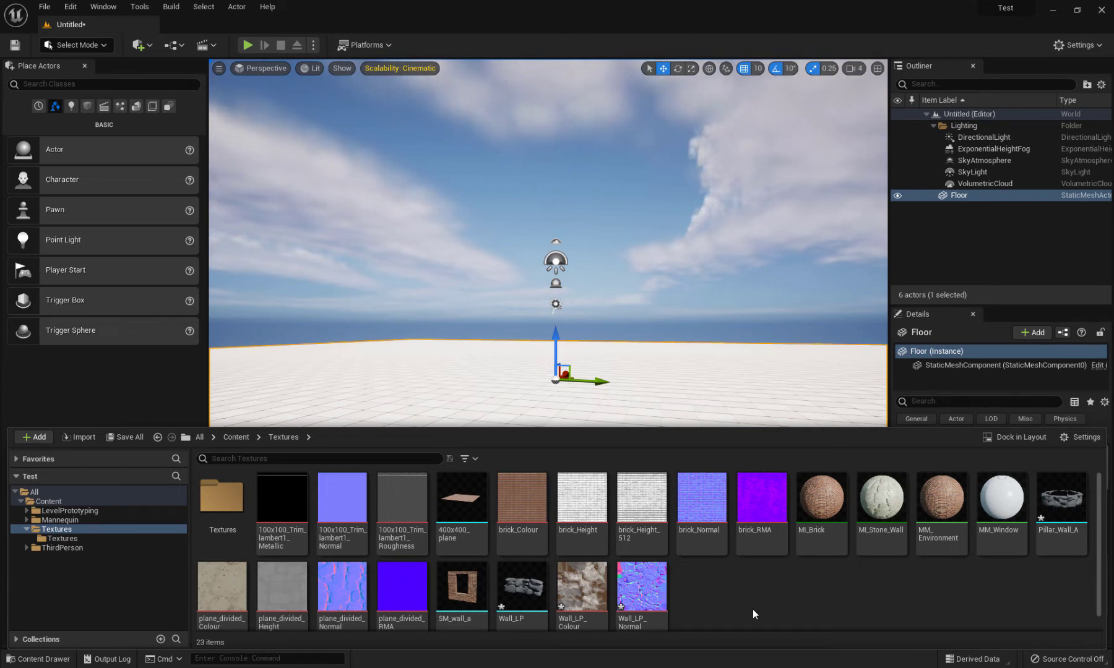
double_click(936, 508)
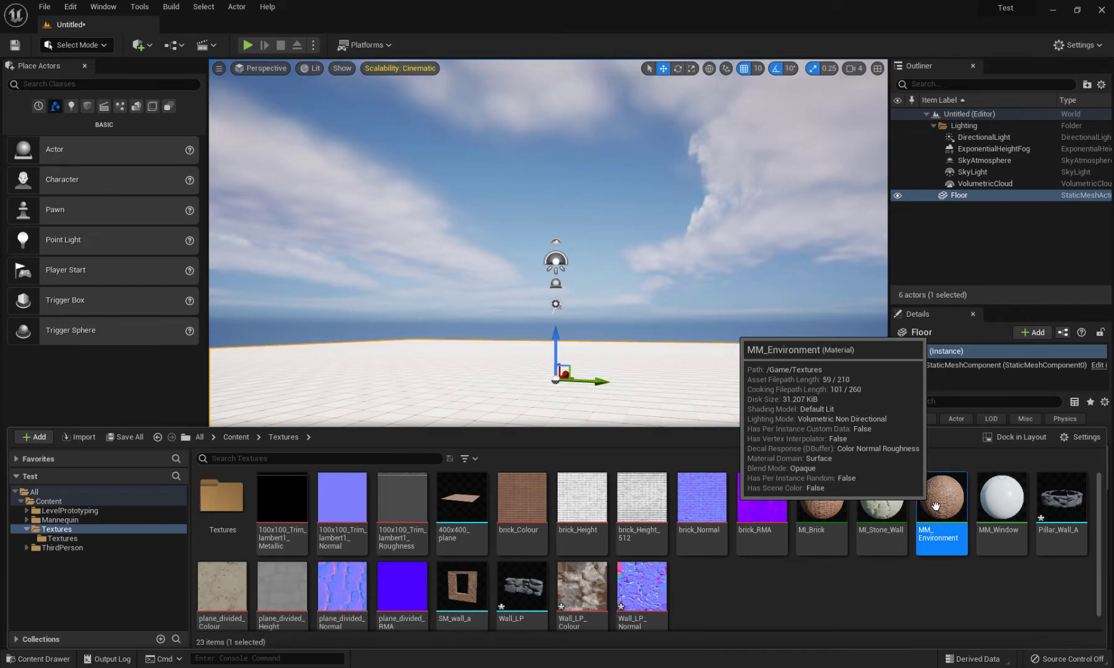
scroll(503, 354, "down", 4)
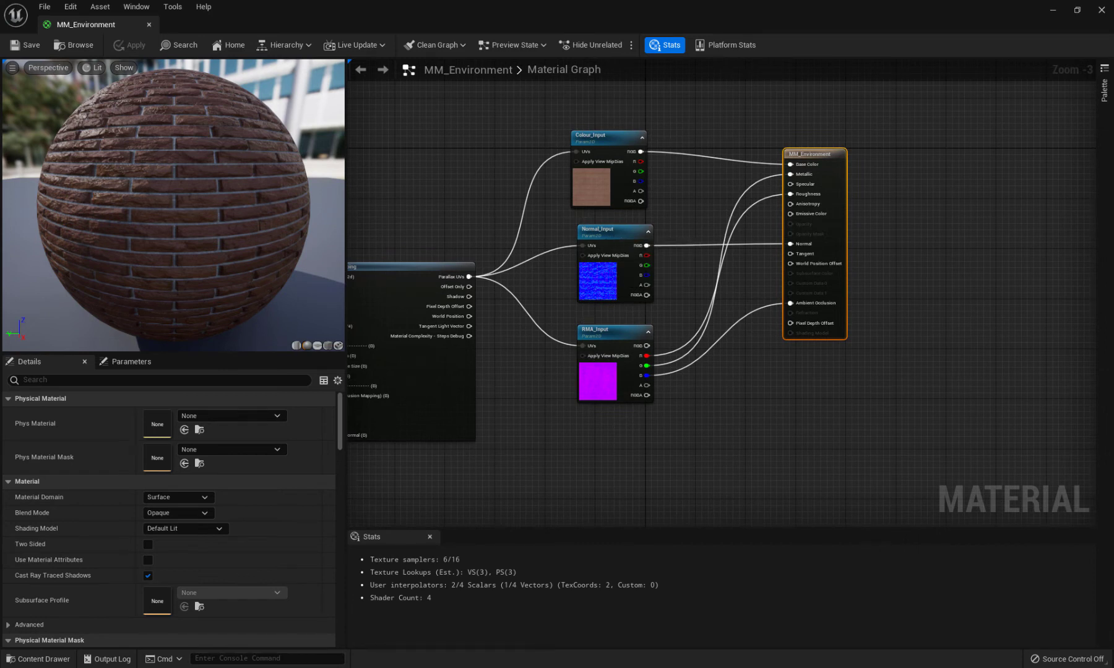
right_click_drag(484, 377, 814, 373)
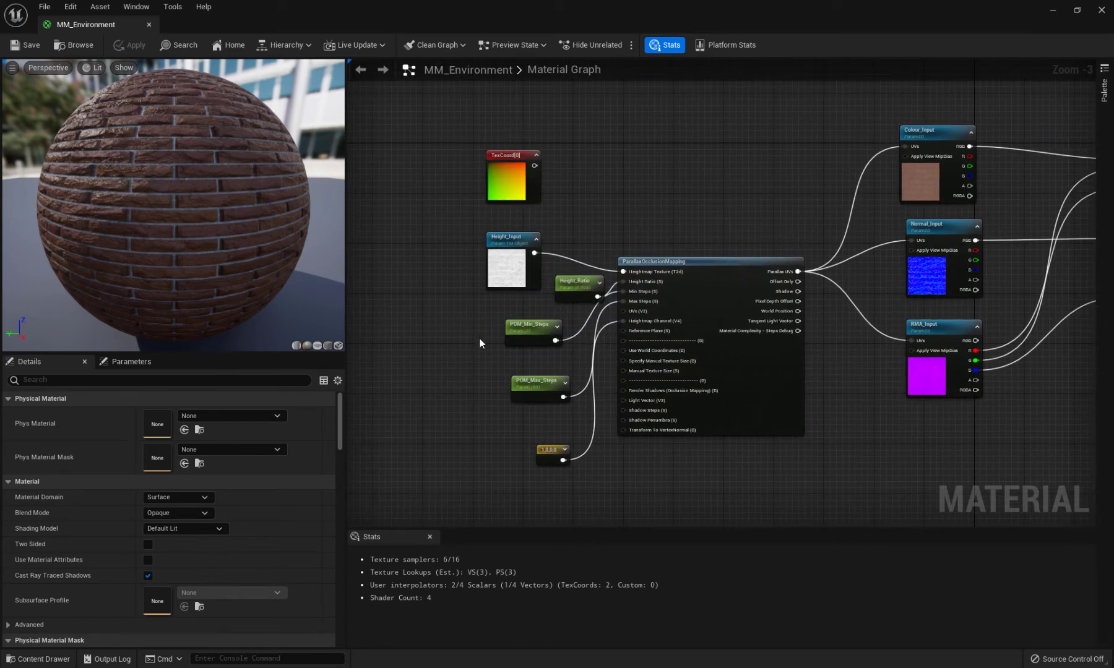
right_click_drag(865, 438, 783, 399)
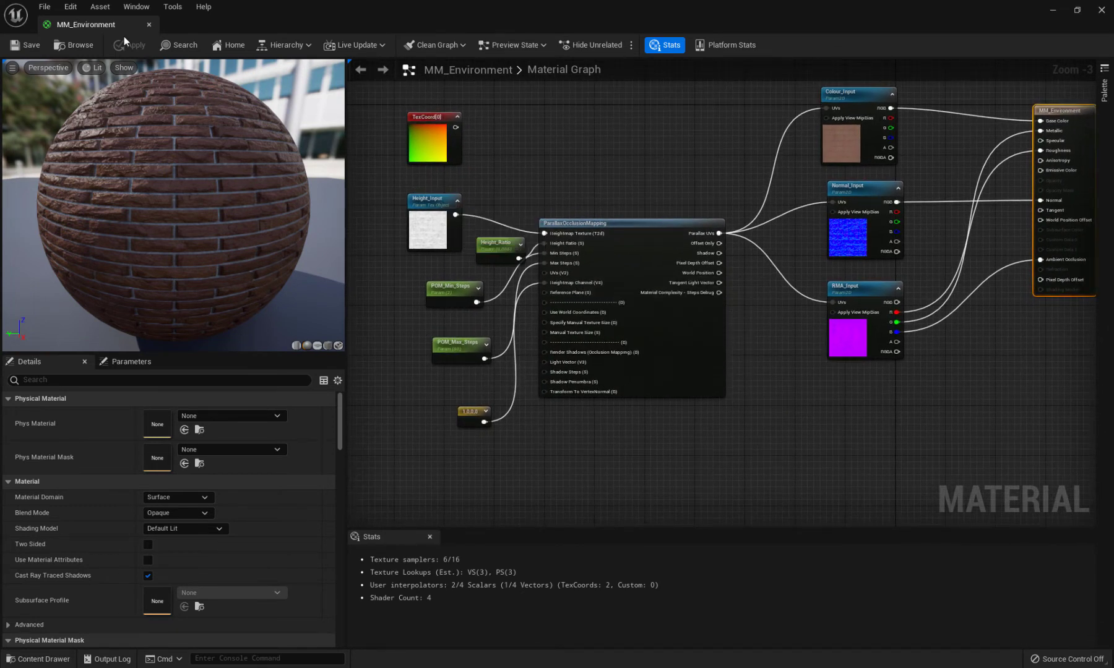
left_click(150, 23)
Create a material instance of MM_Environment and name it MI_Pillar_wall_A
key("ctrl+space")
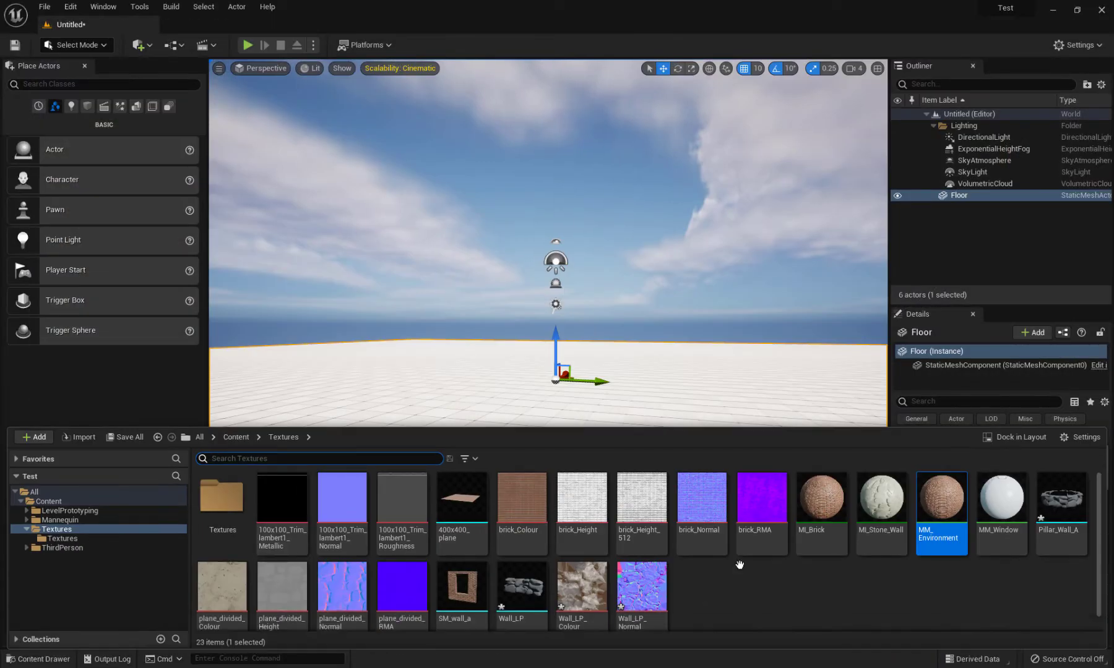
right_click(953, 521)
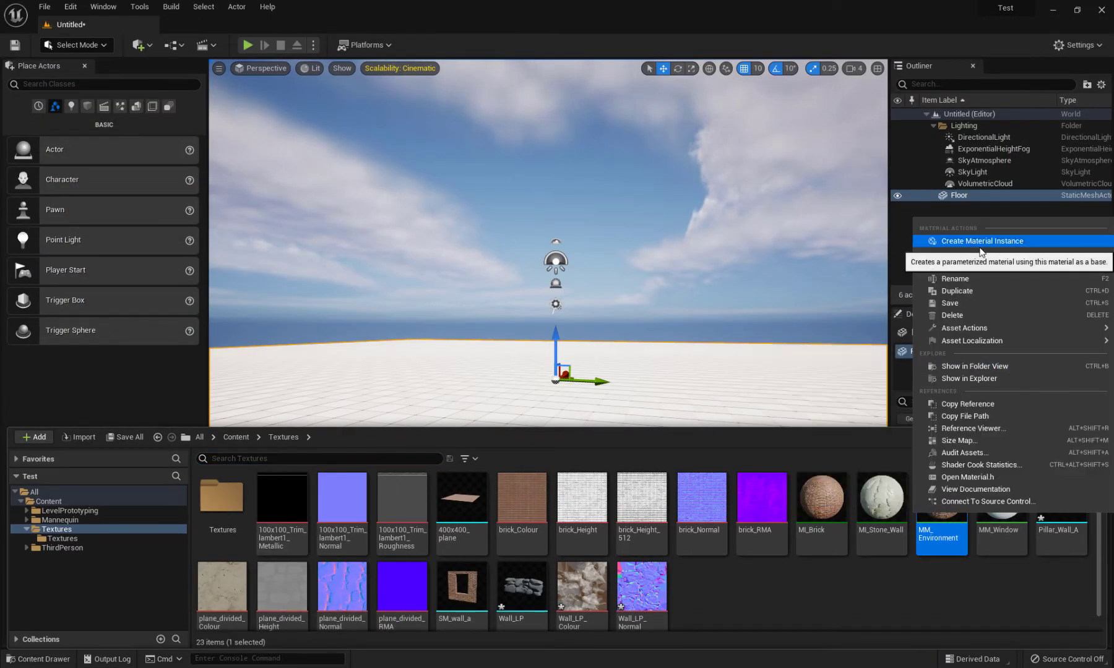
left_click(928, 241)
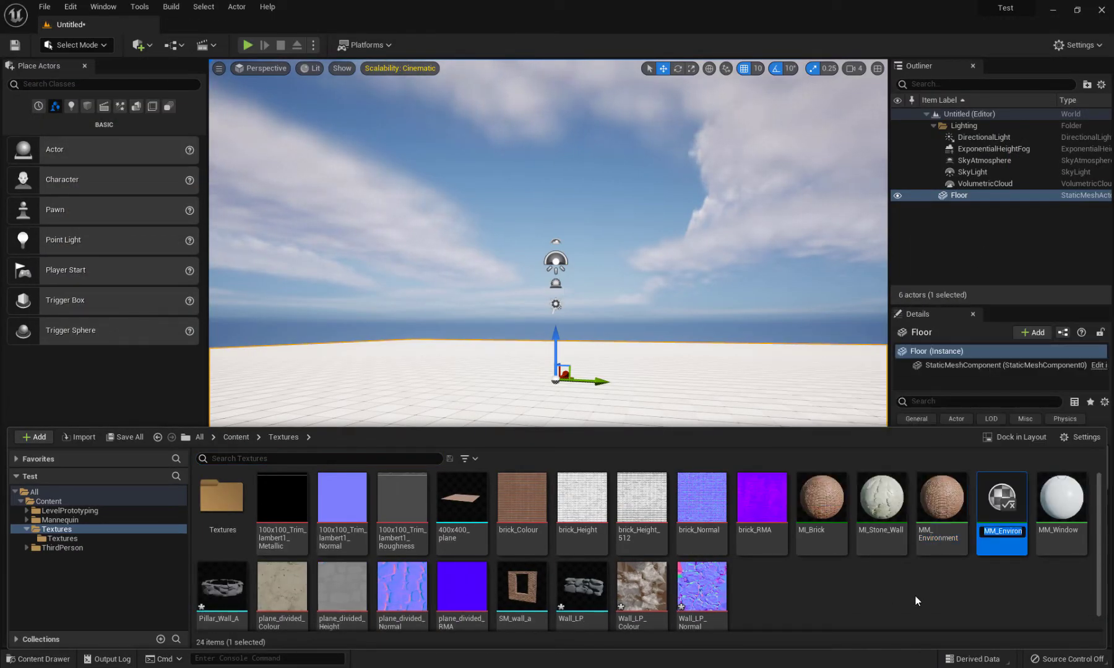
type("MI_")
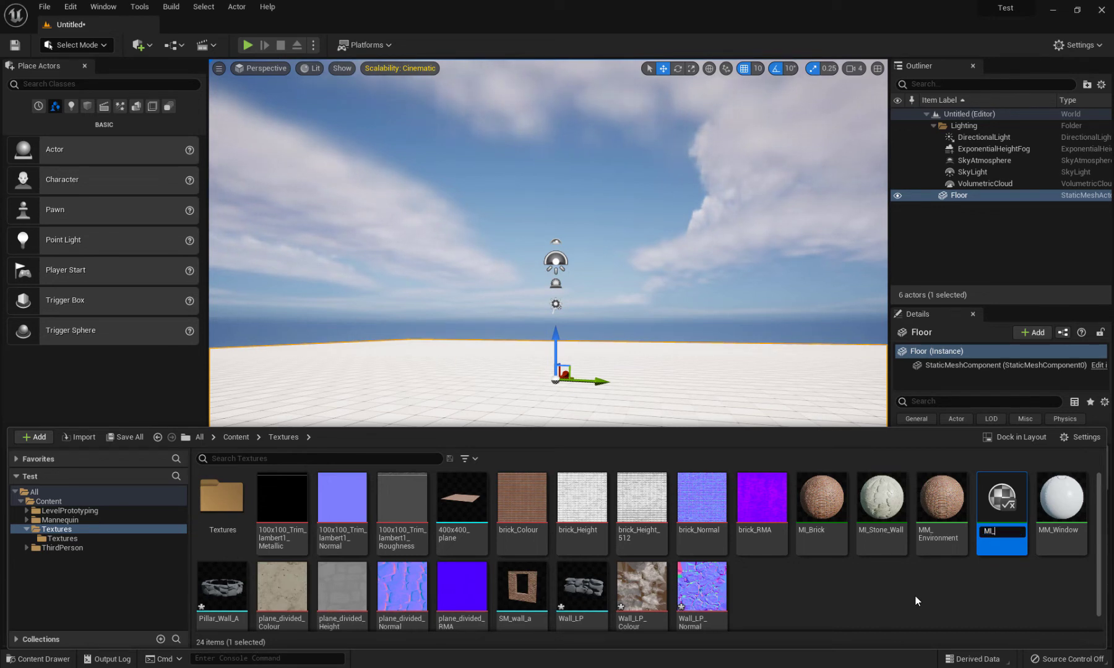
type("Pi")
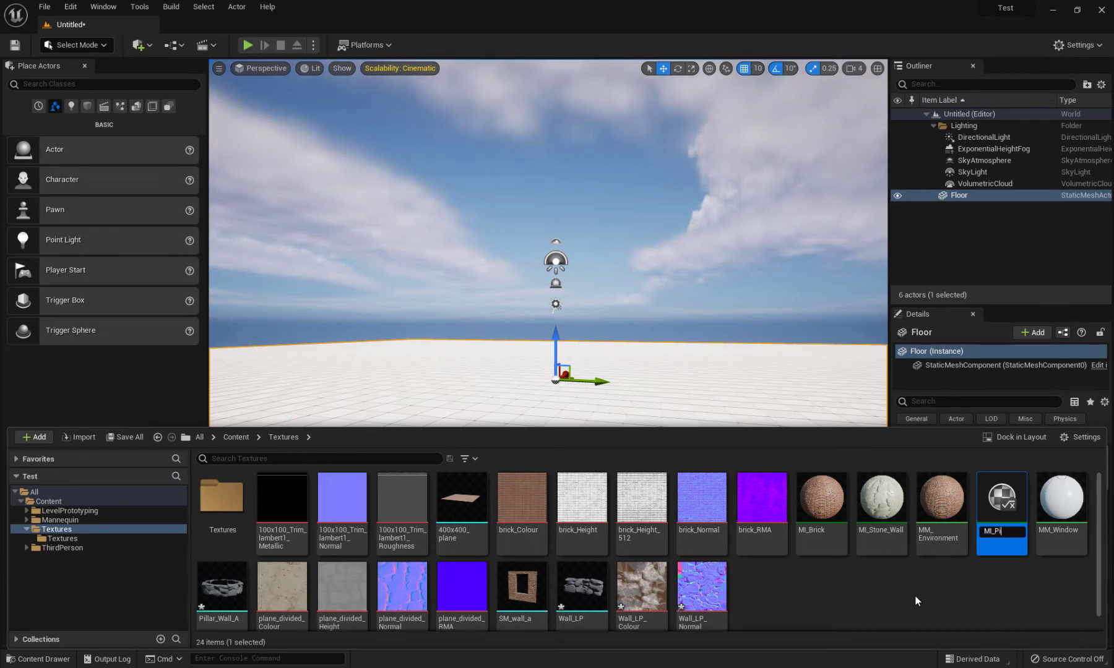
type("llar_wall")
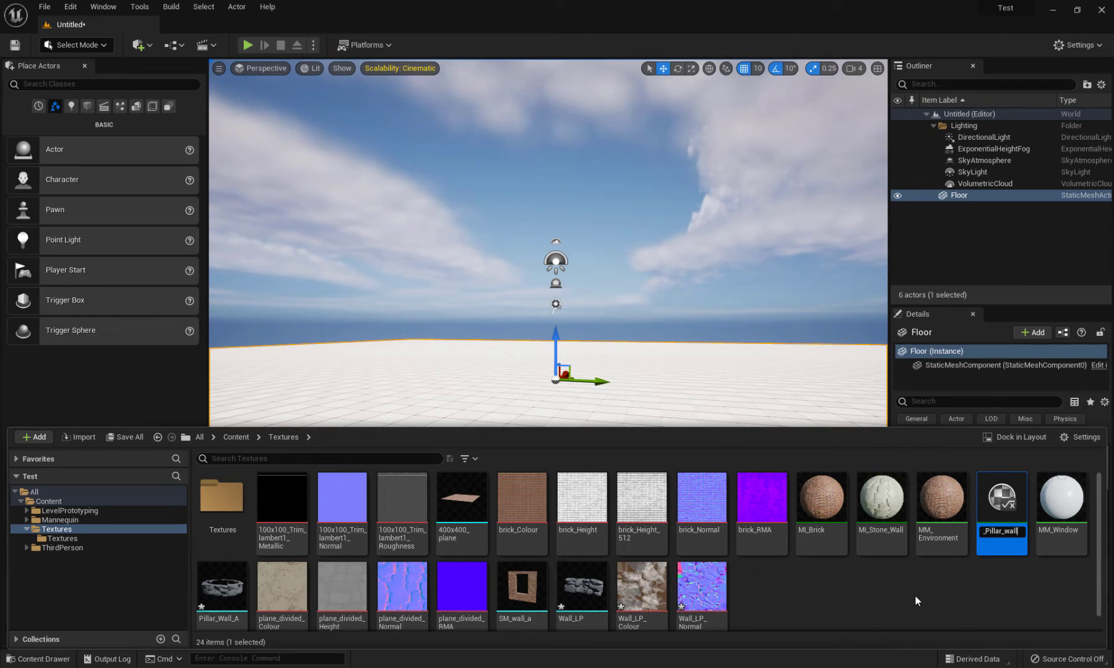
type("_A")
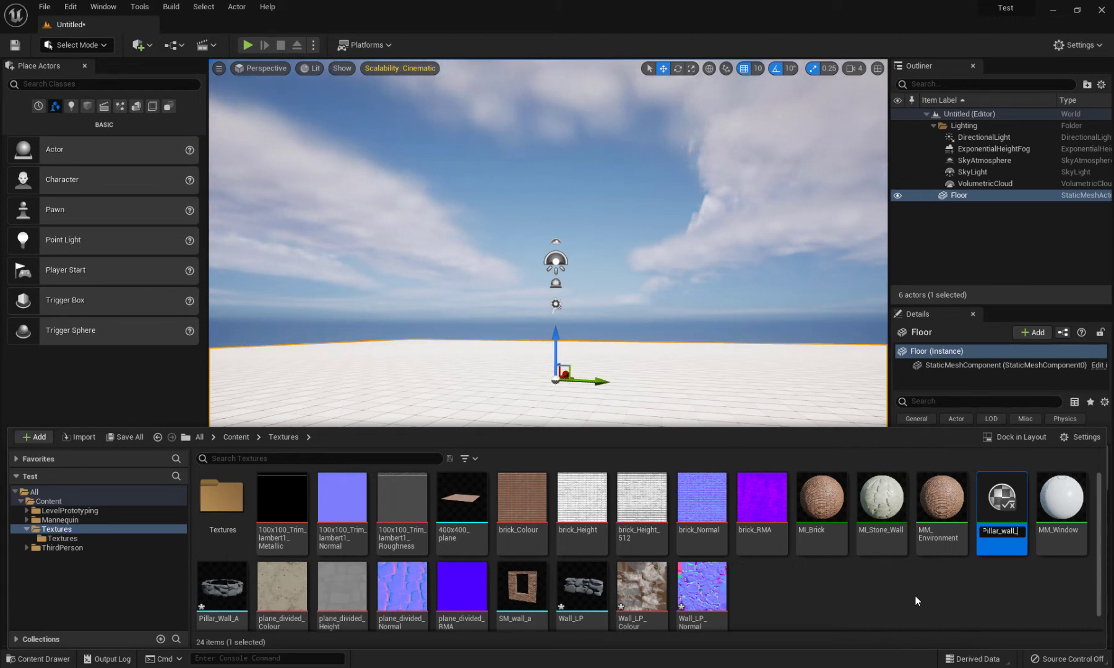
key("Return")
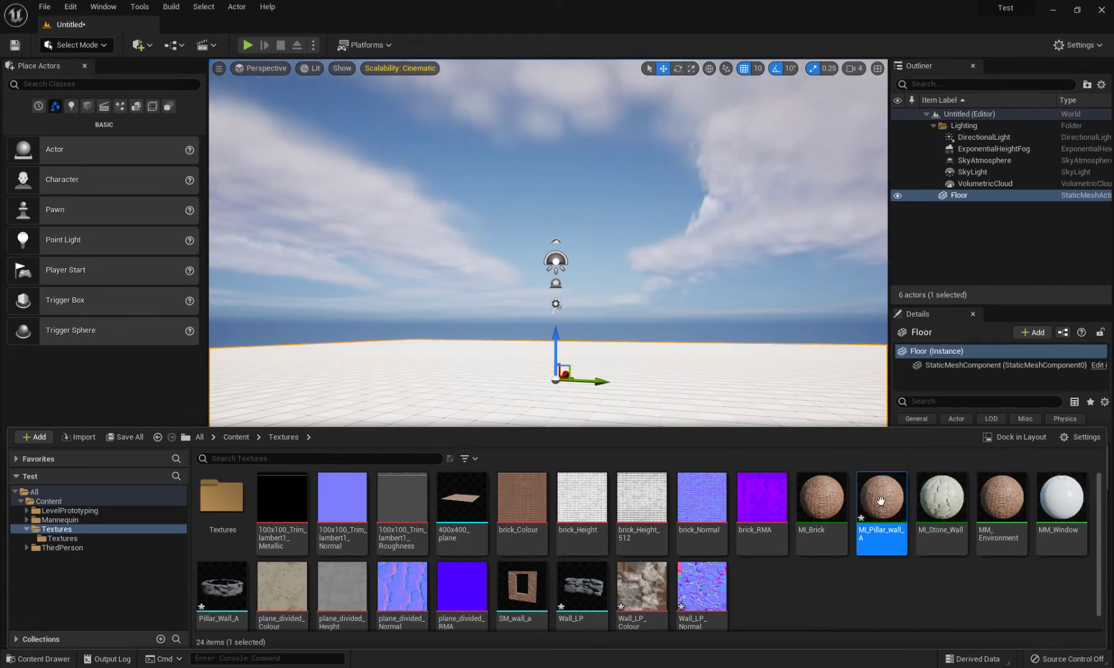
Open the MI_Pillar_wall_A material instance and enable its Colour_Input, Normal_Input and RMA_Input parameters
mouse_move(874, 506)
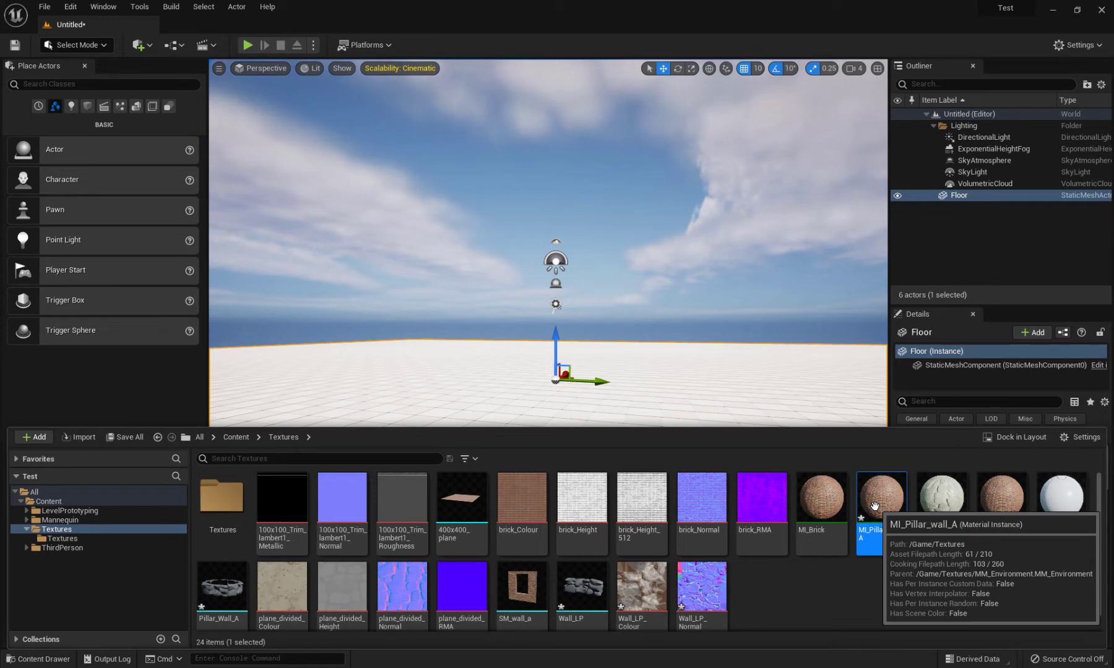
double_click(875, 506)
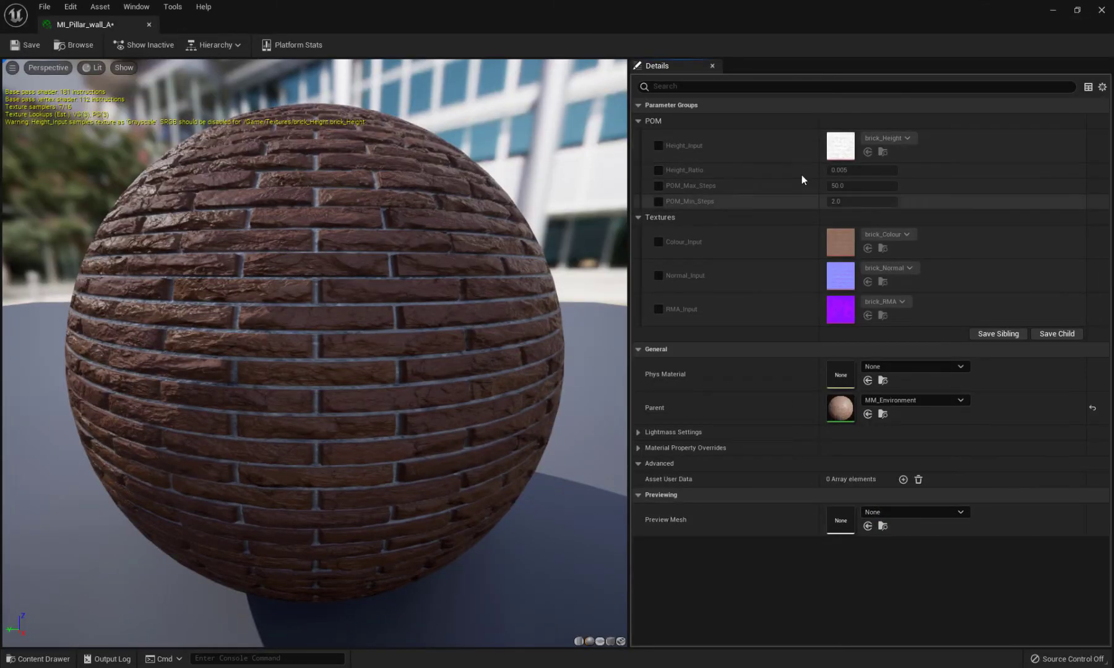
left_click(659, 242)
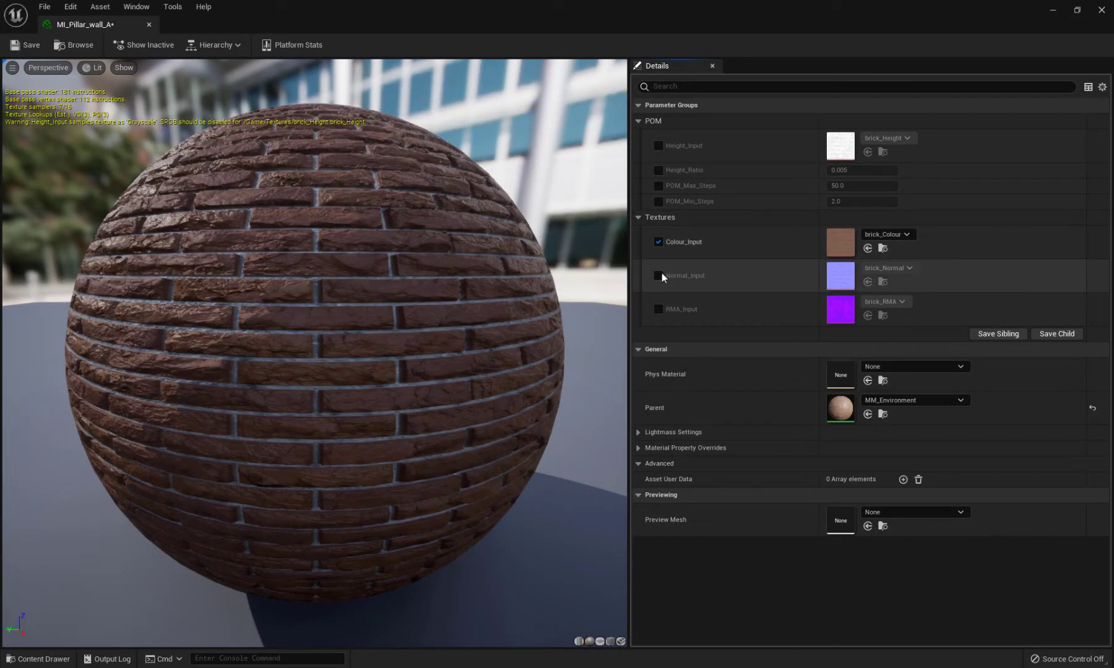
left_click(658, 276)
left_click(658, 308)
left_click(902, 234)
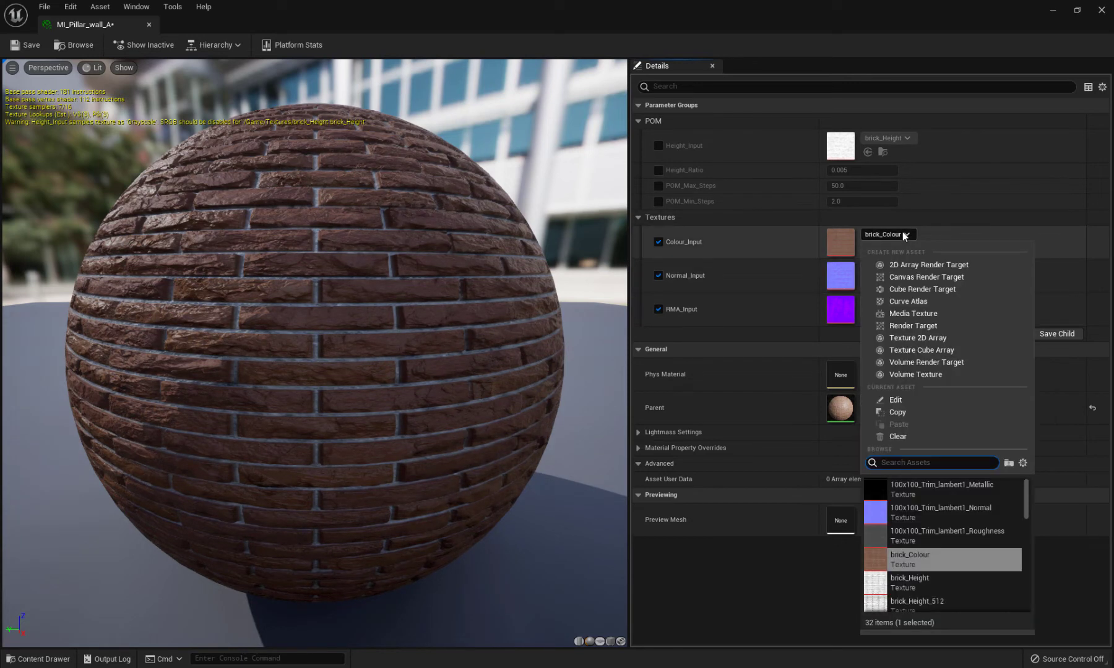
type("pil")
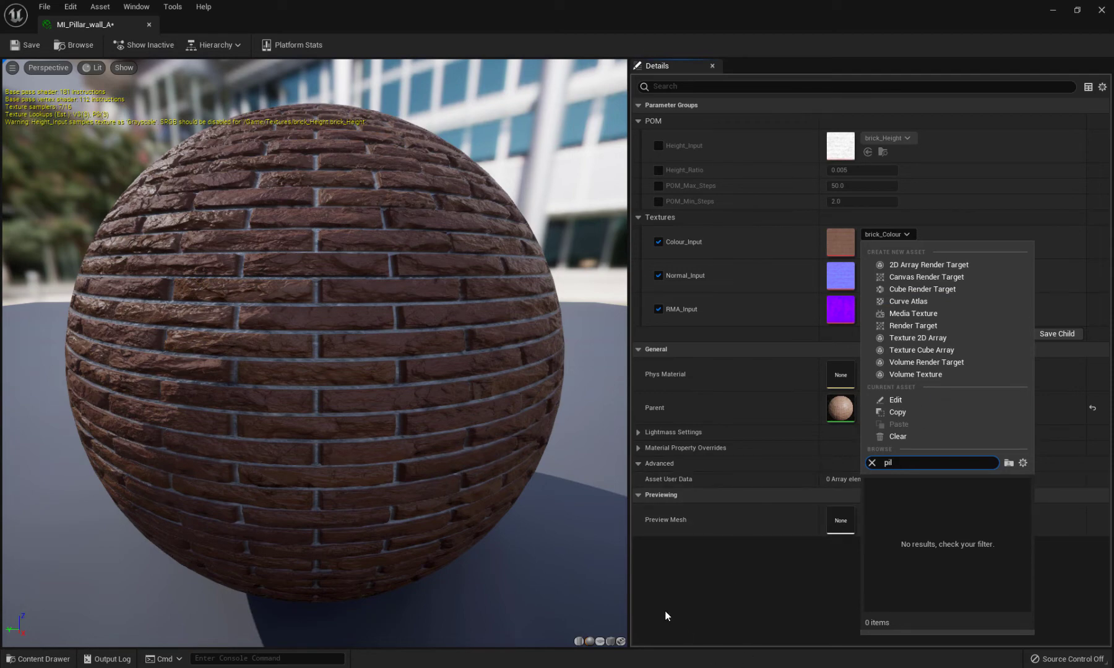
left_click(674, 569)
Try to assign the Wall_LP_Colour texture selected in the nested Textures folder to the Colour_Input parameter
key("ctrl+space")
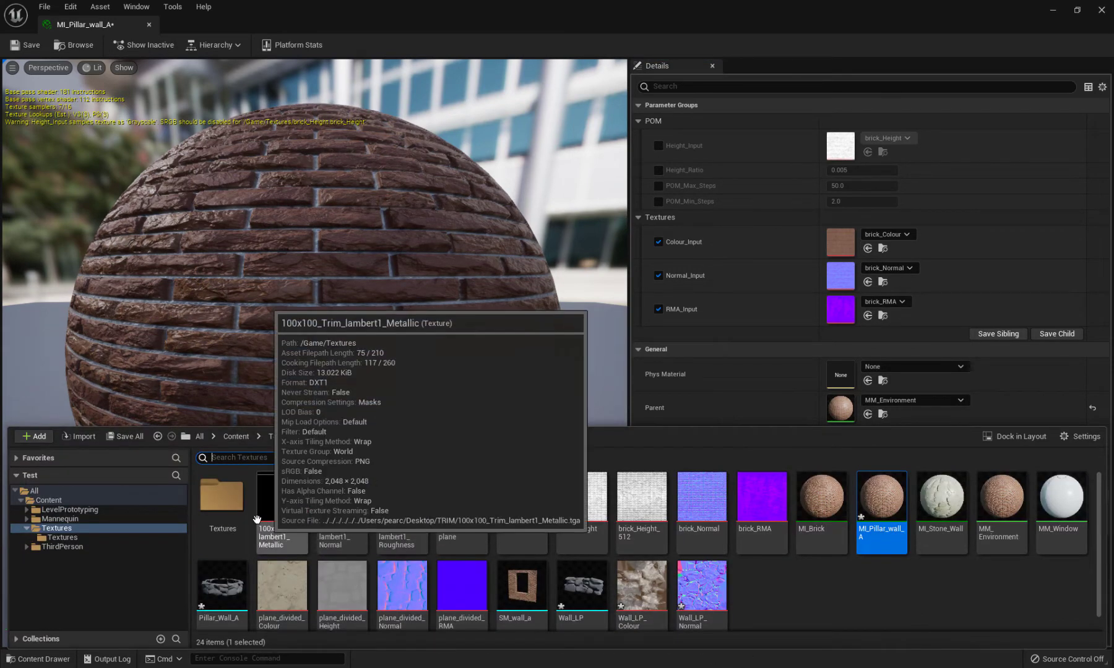
double_click(222, 498)
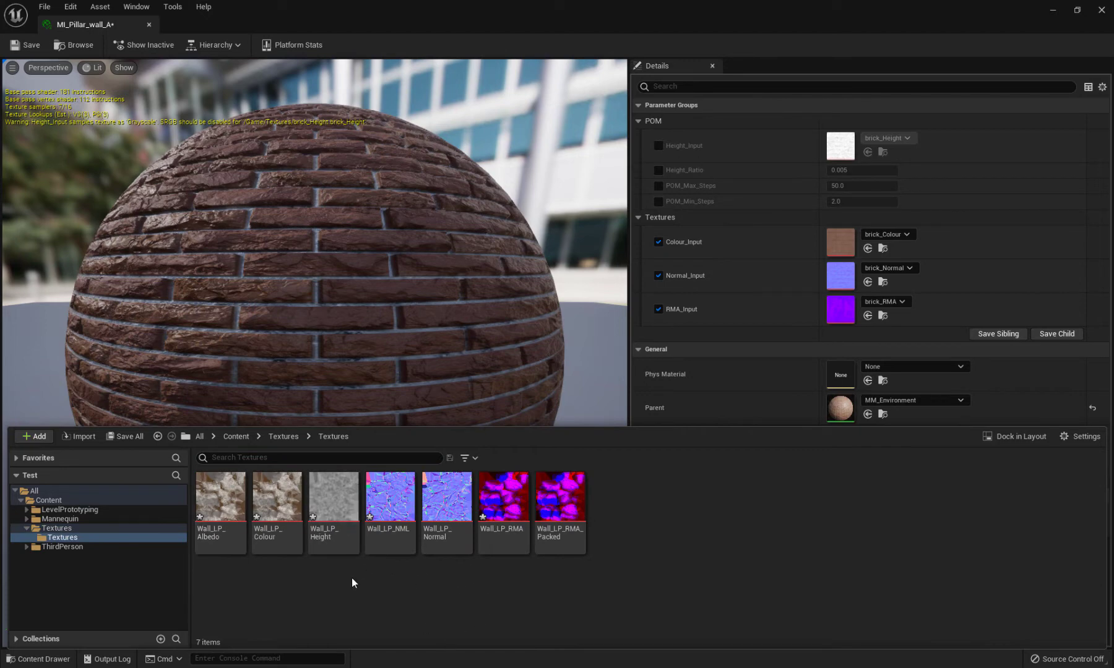
left_click(221, 535)
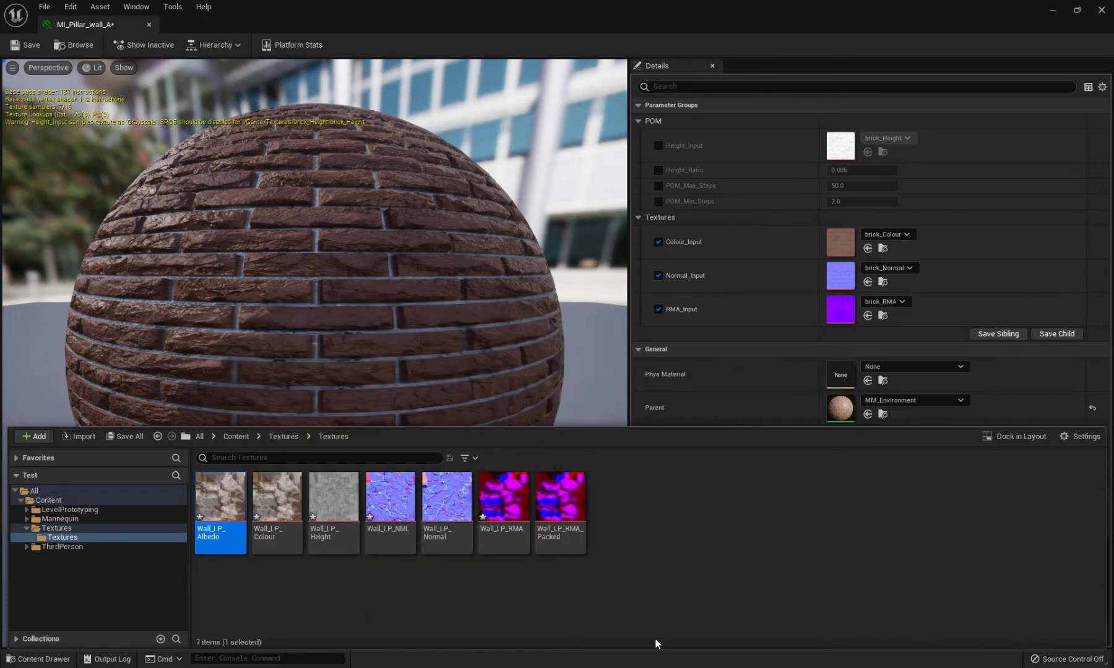
left_click(277, 504)
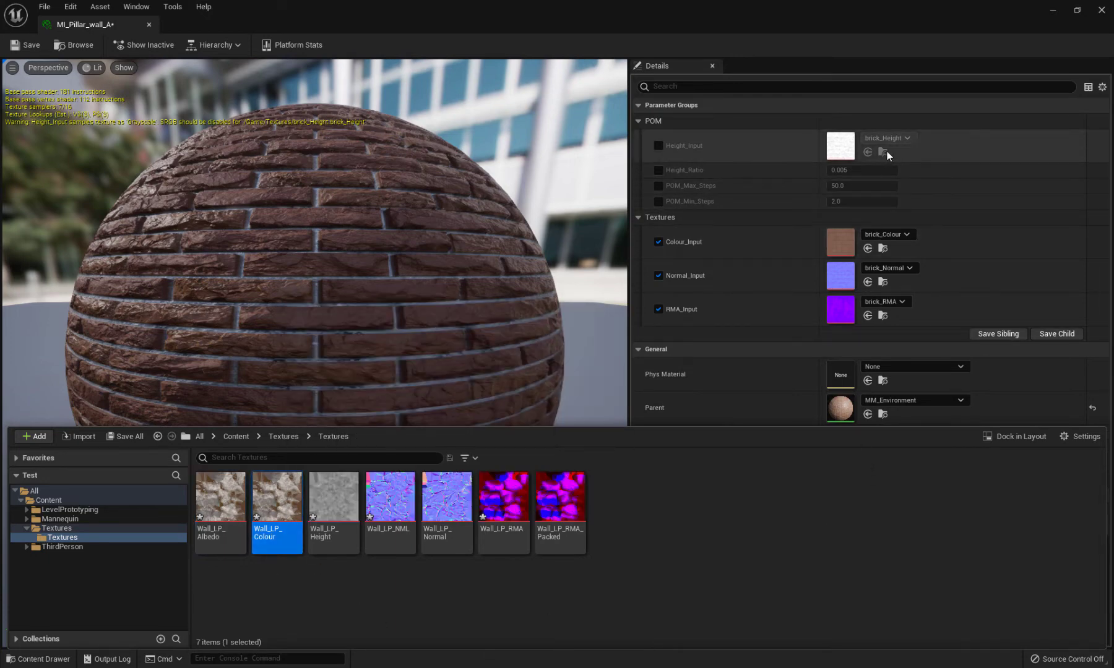
left_click(865, 251)
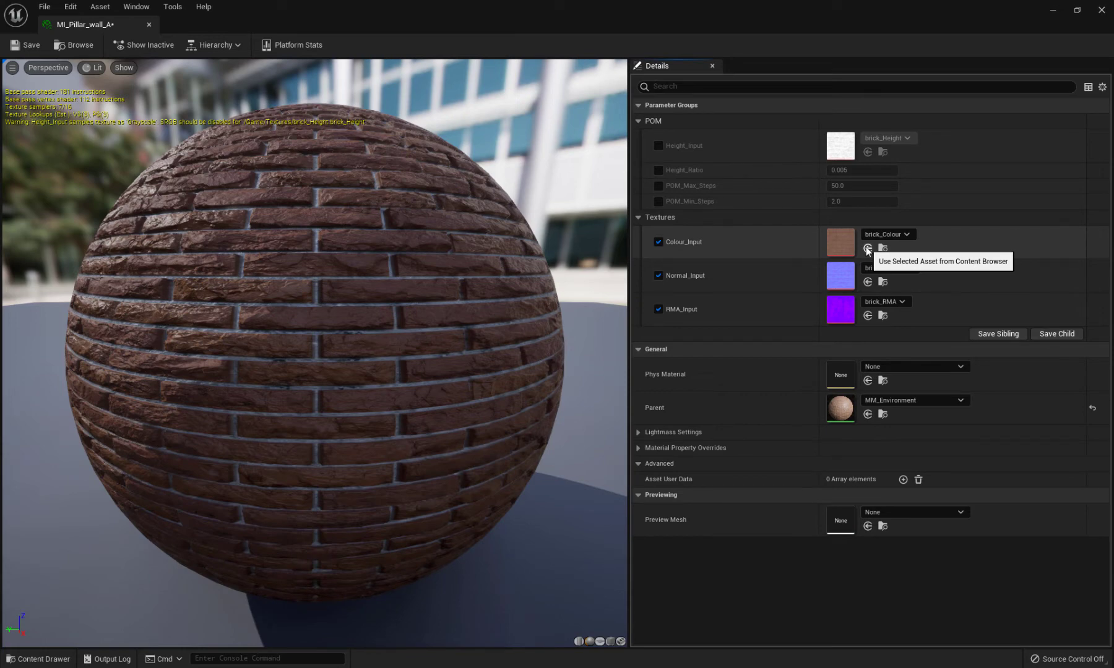
key("ctrl+space")
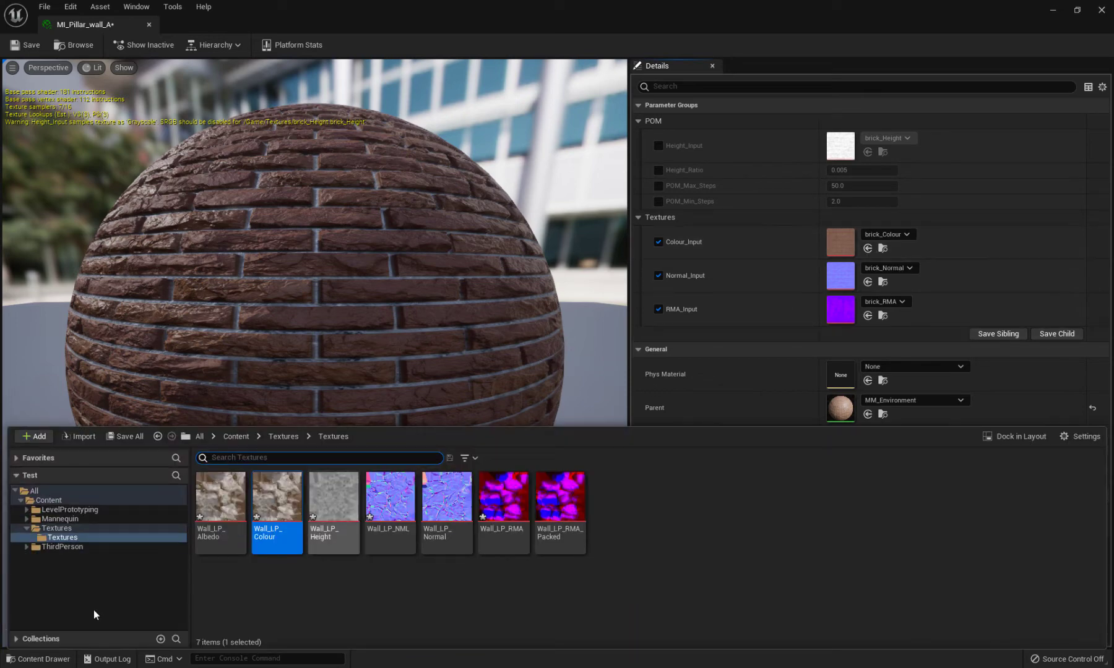
left_click(869, 248)
key("ctrl+space")
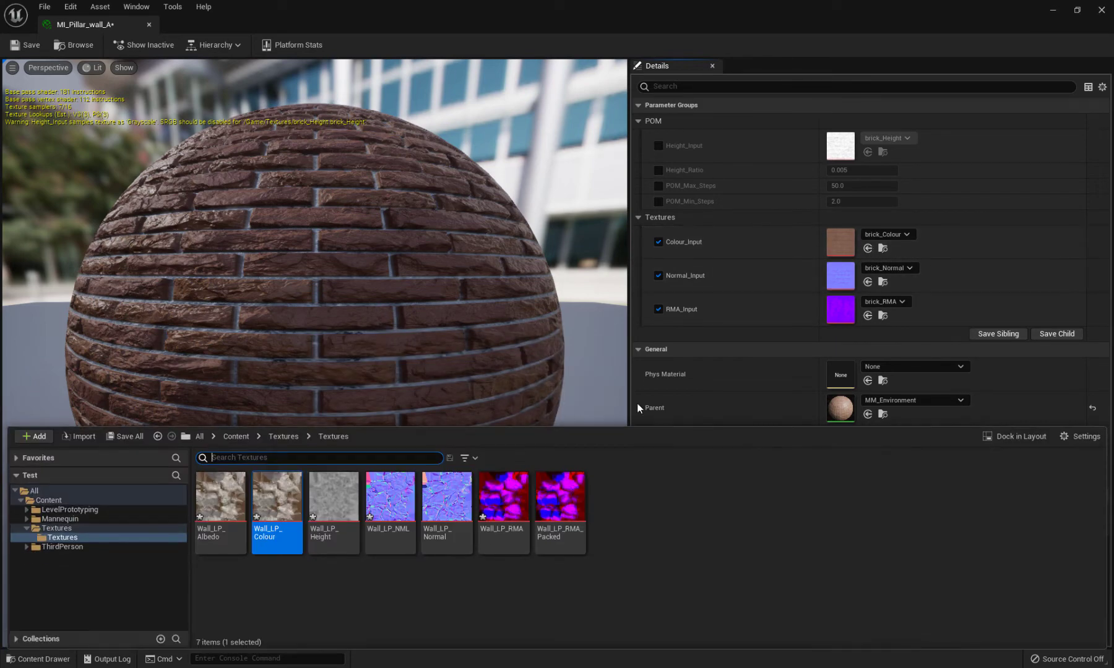
Find the textures matching lp for Colour_Input and assign Wall_LP_Colour to it
left_click(882, 235)
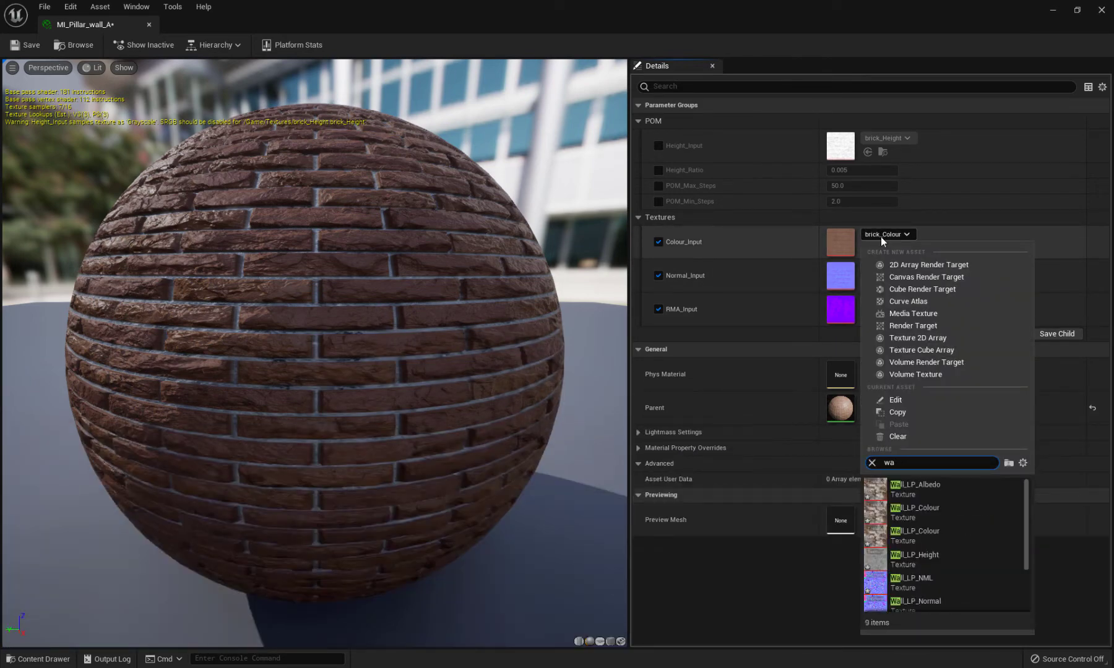
key("BackSpace")
key("BackSpace")
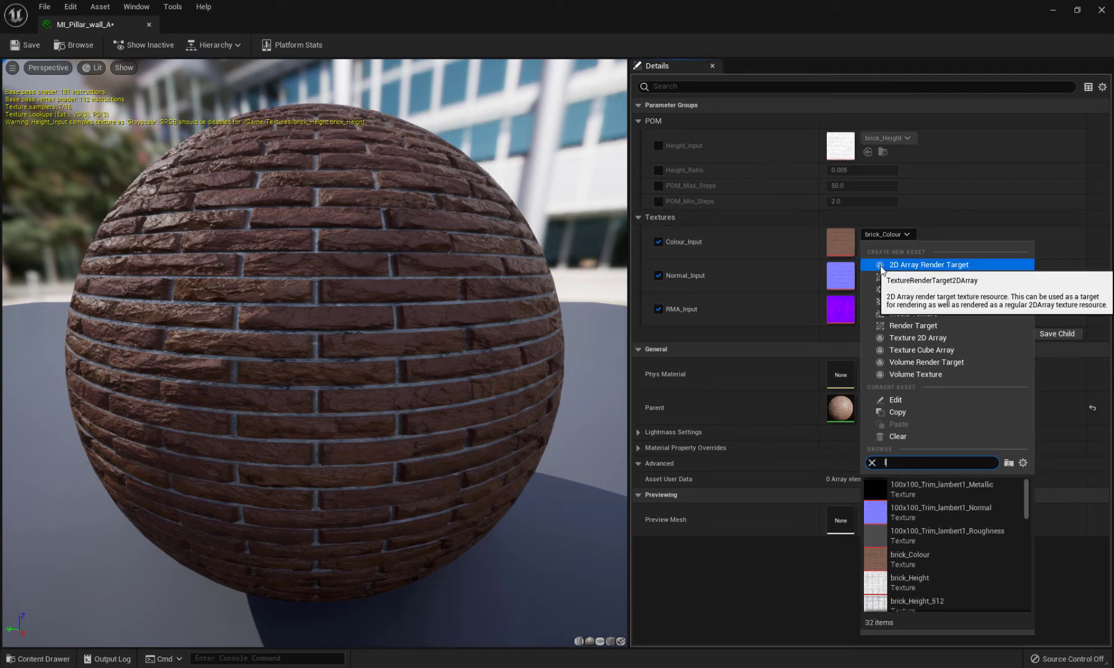
type("lp")
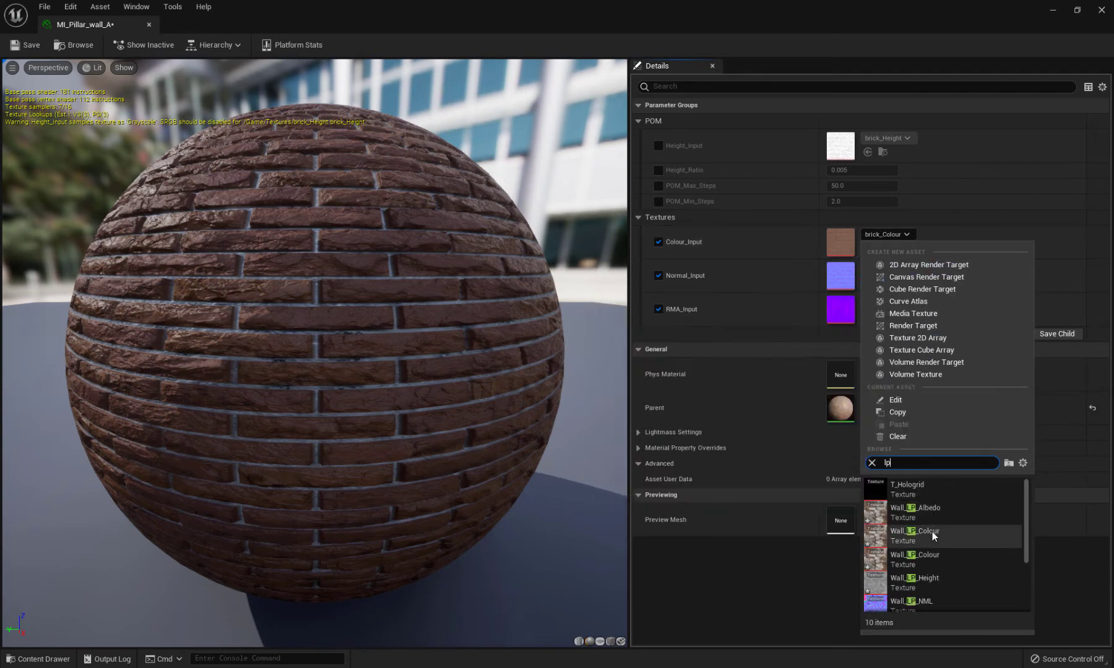
left_click(931, 533)
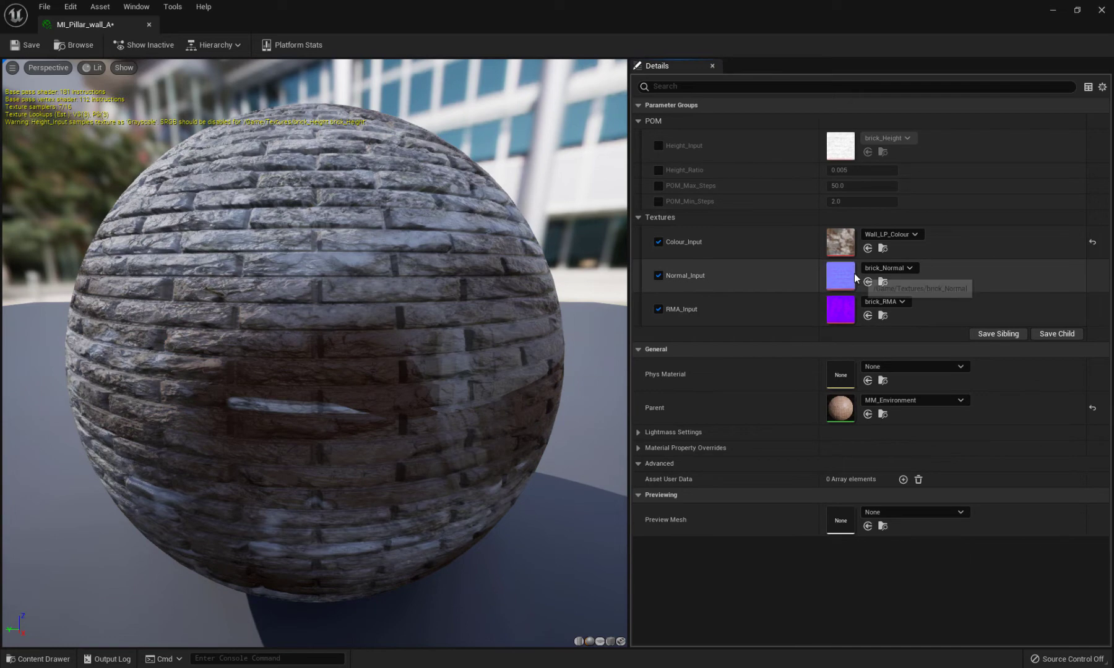
Assign Wall_LP_Normal to the Normal_Input parameter and Wall_LP_RMA_Packed to the RMA_Input parameter
left_click(869, 269)
type("lp")
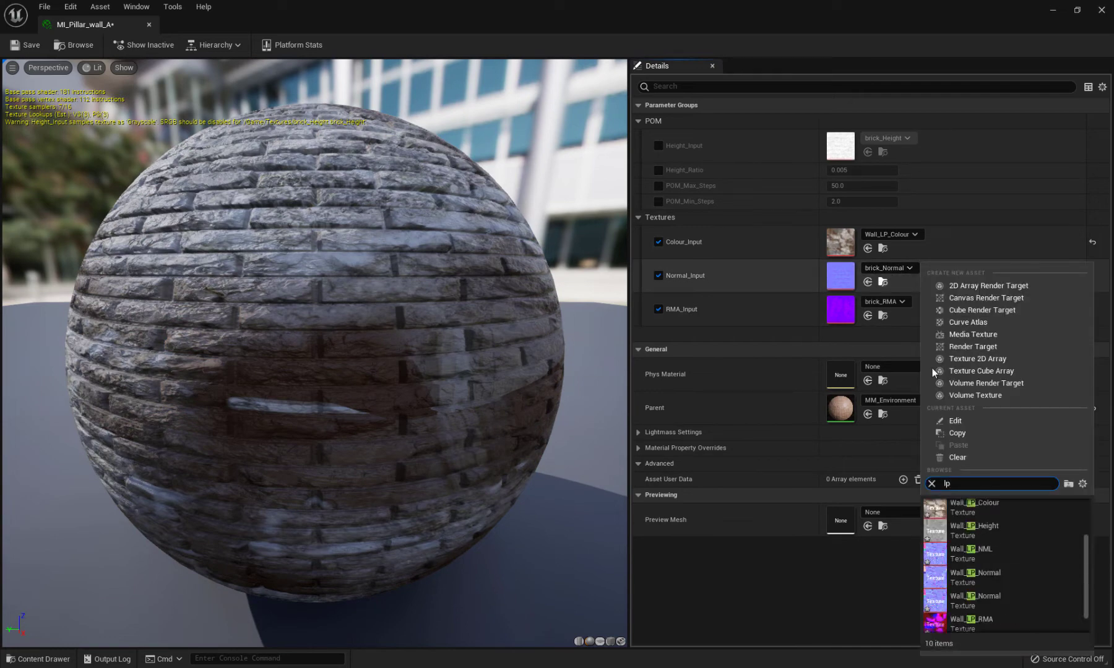
left_click(986, 571)
left_click(889, 302)
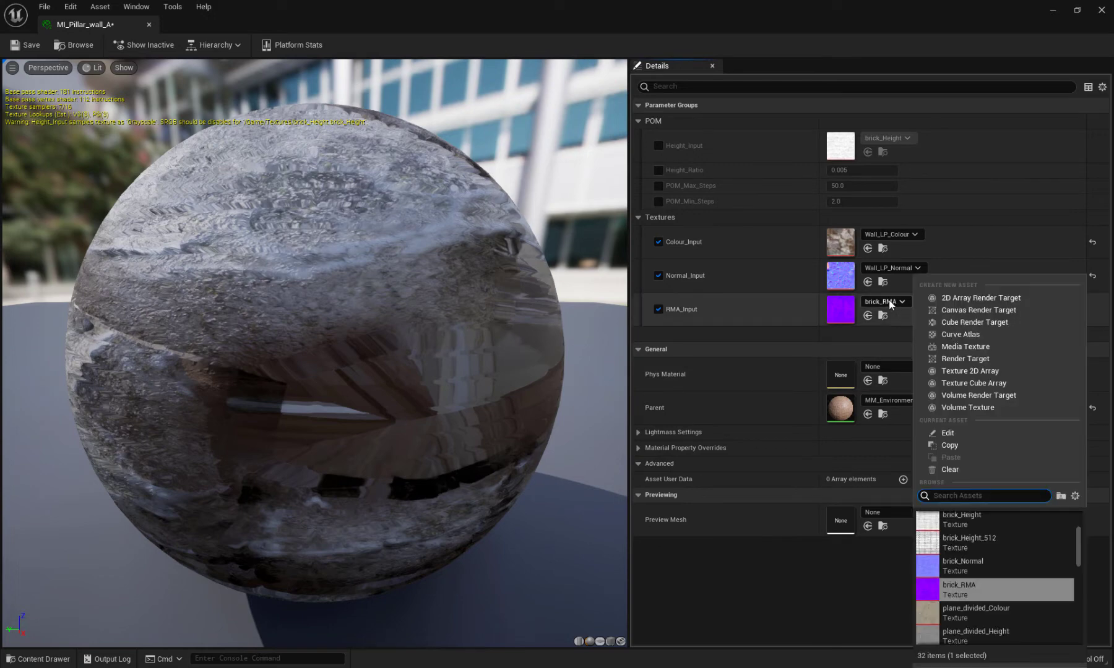
type("lp")
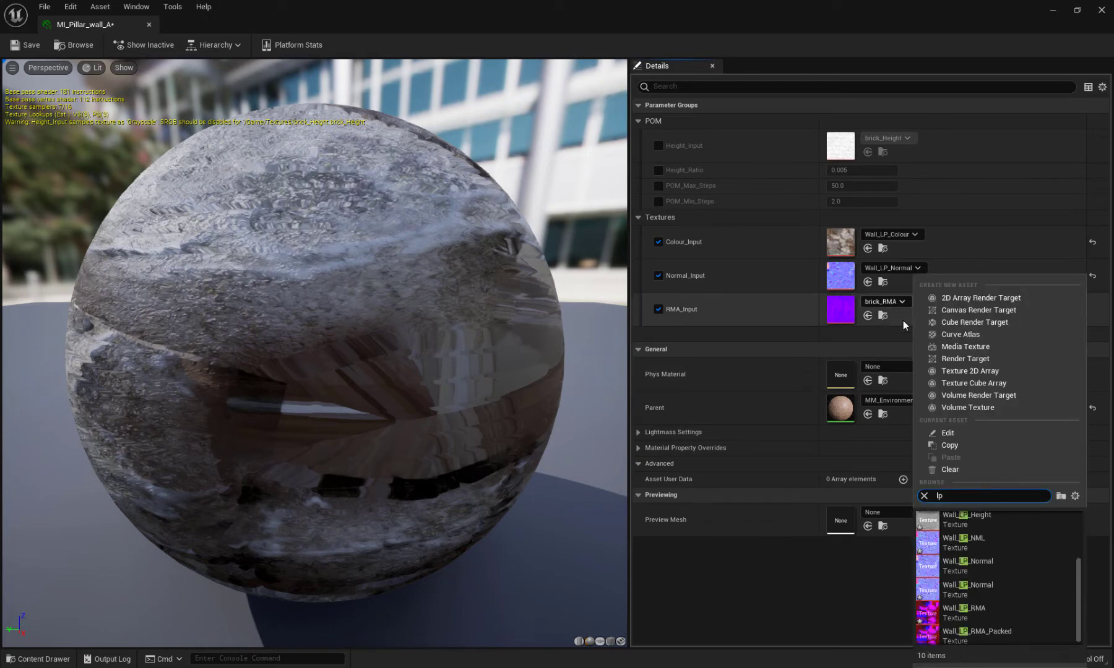
left_click(981, 629)
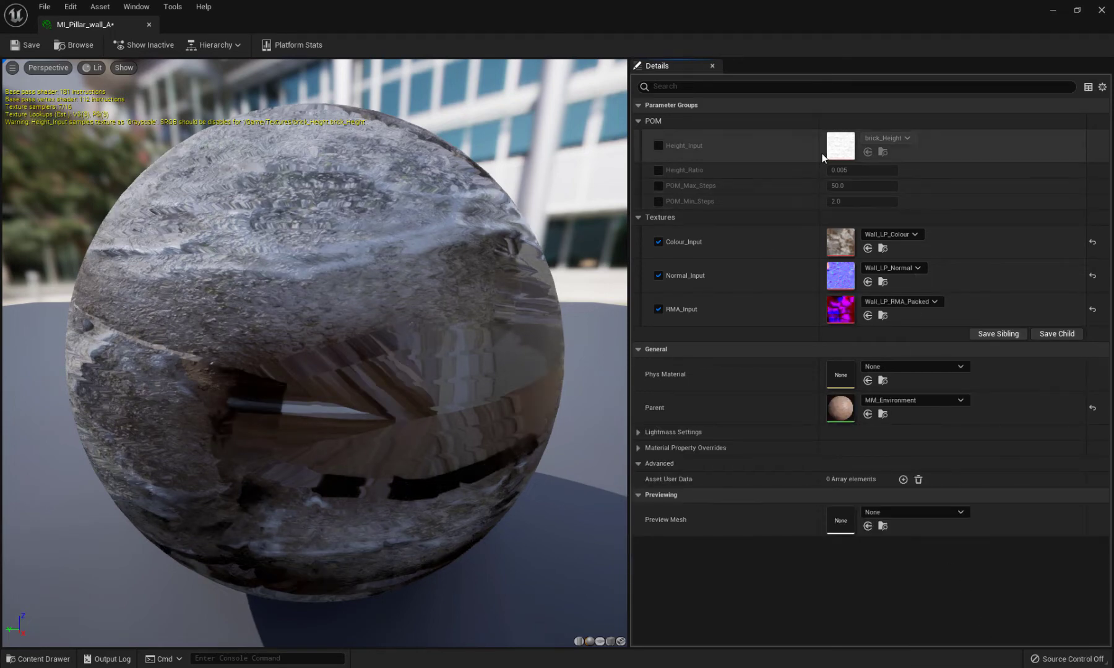
Enable the Height_Input parameter and assign the Wall_LP_Height texture to it
left_click(659, 145)
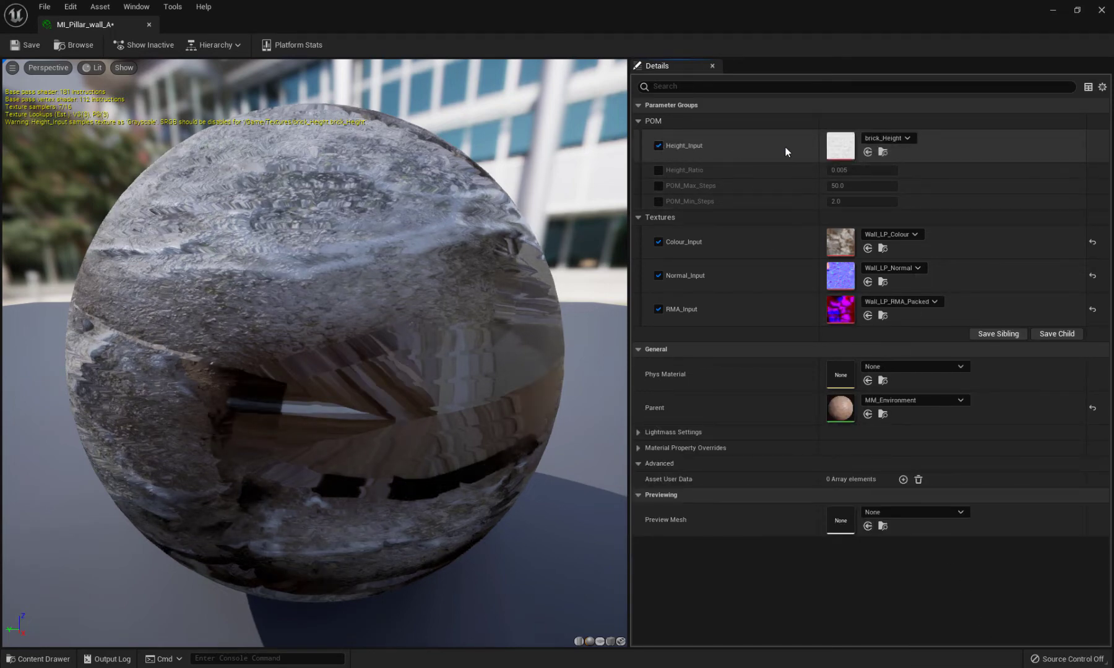
left_click(883, 137)
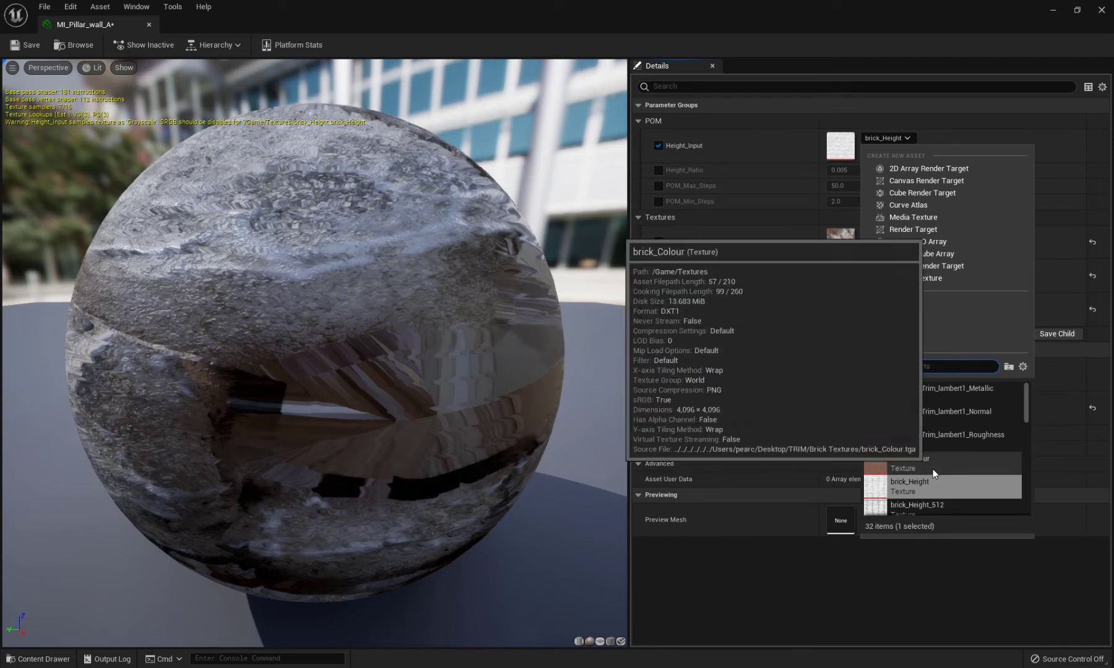
type("lp[")
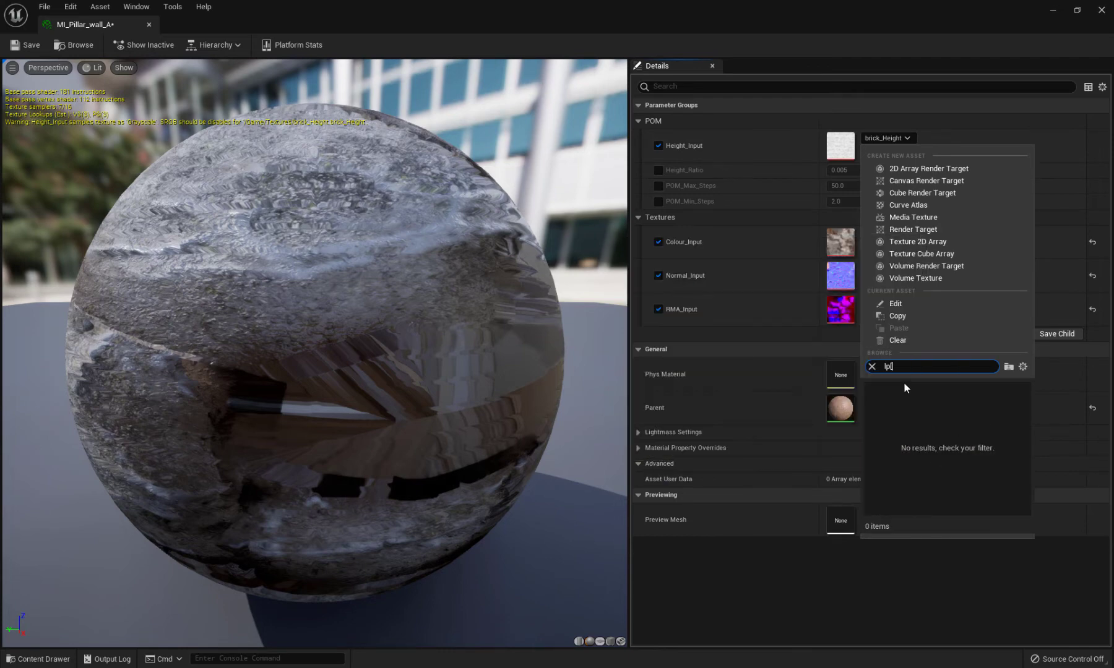
key("BackSpace")
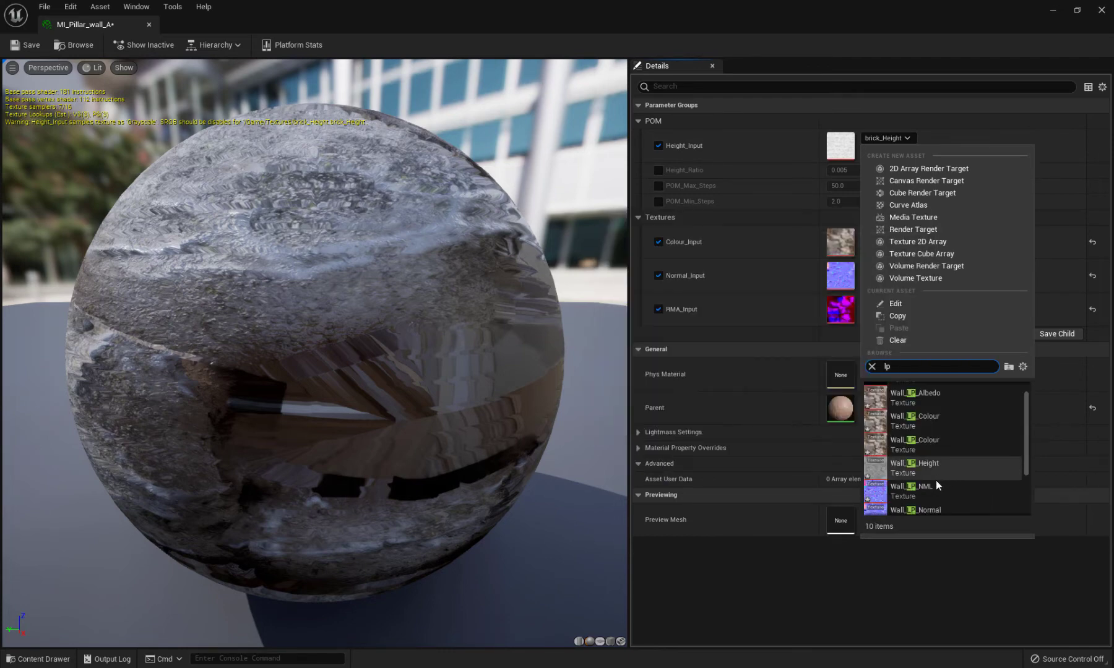
left_click(927, 463)
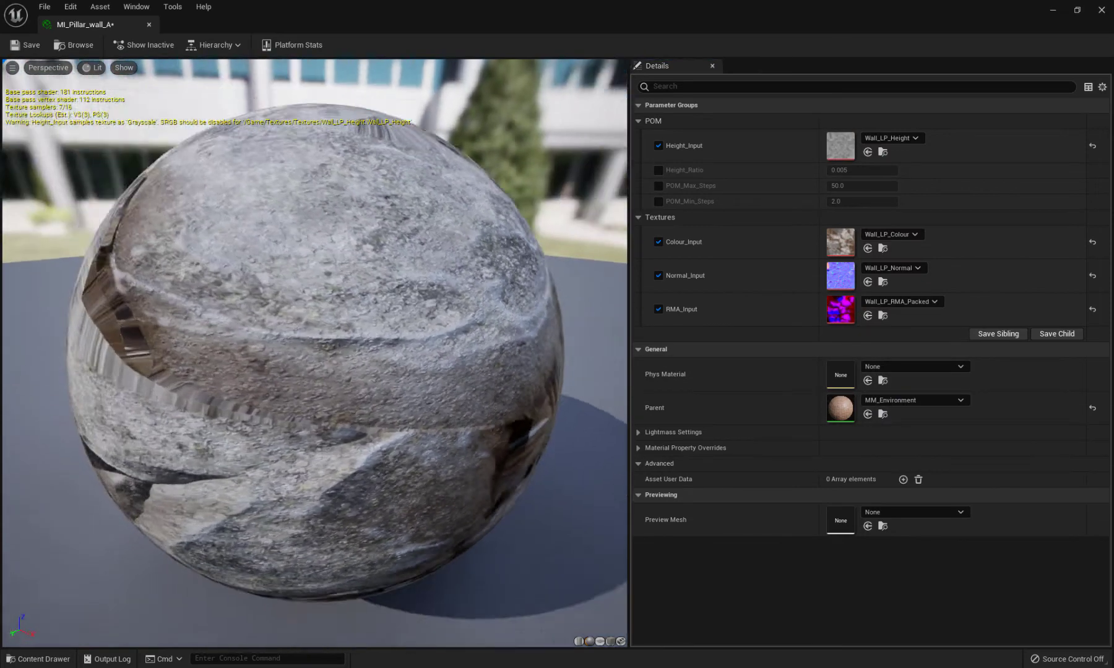
left_click_drag(347, 313, 424, 354)
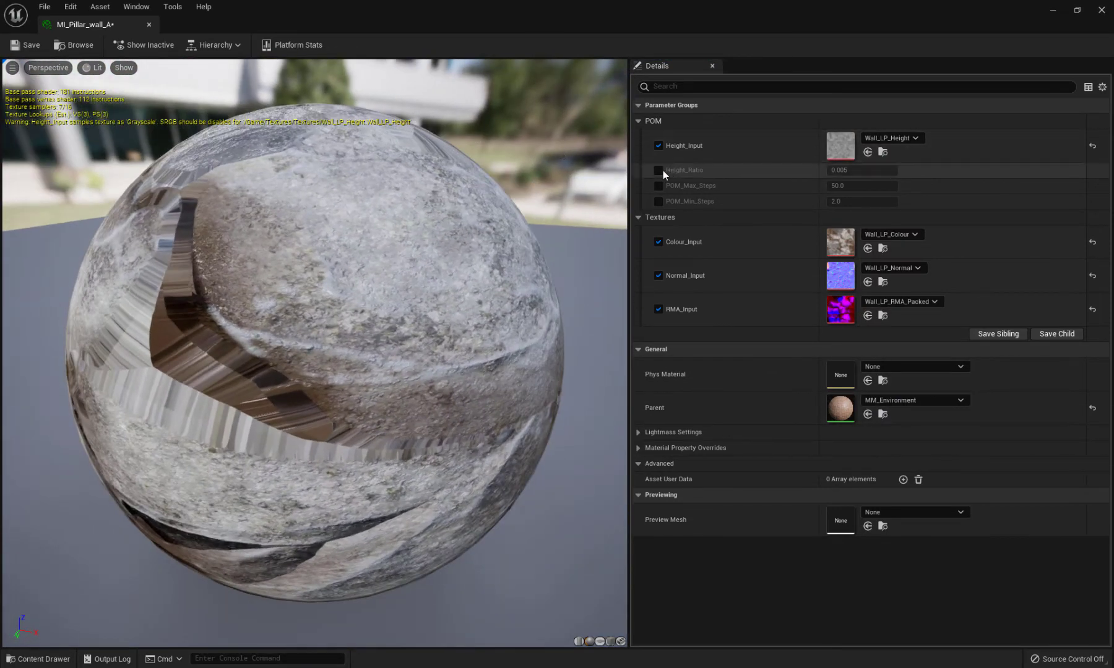
Enable the Height_Ratio parameter with a value of 0 and disable the Height_Input override
left_click(658, 171)
left_click(854, 170)
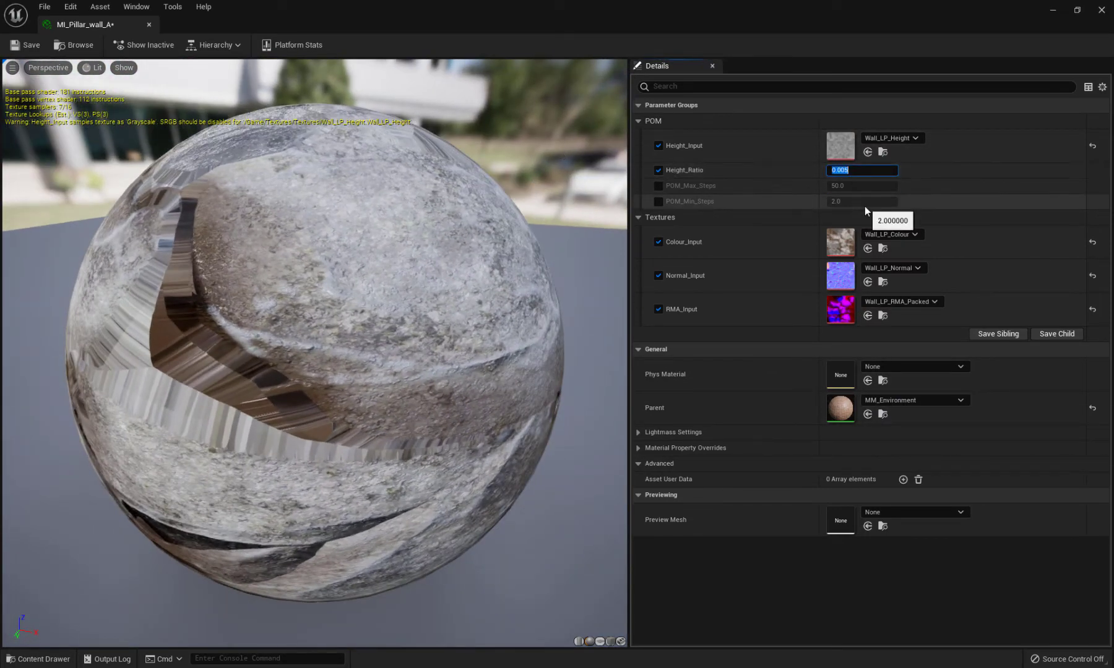
type("0")
key("Return")
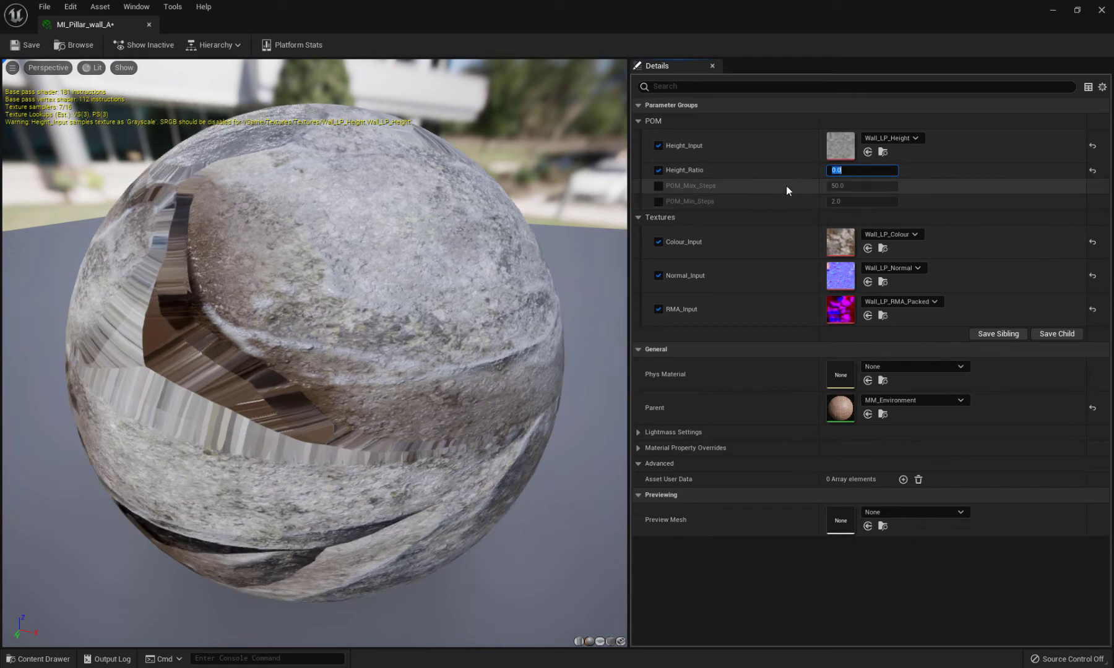
left_click(658, 146)
left_click(657, 170)
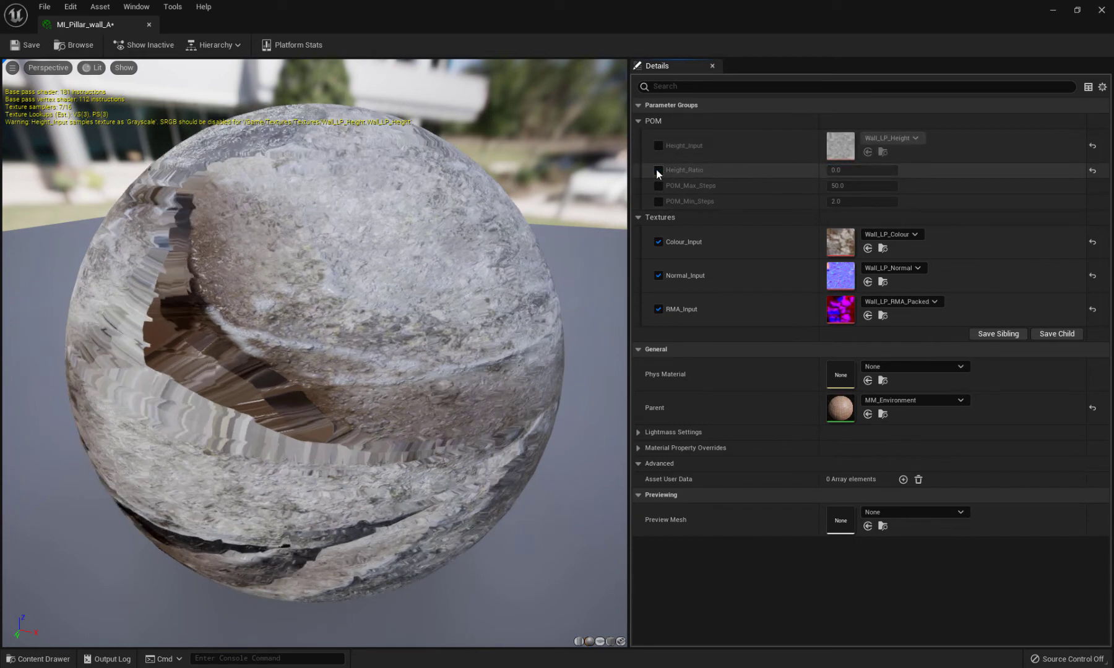
left_click(659, 171)
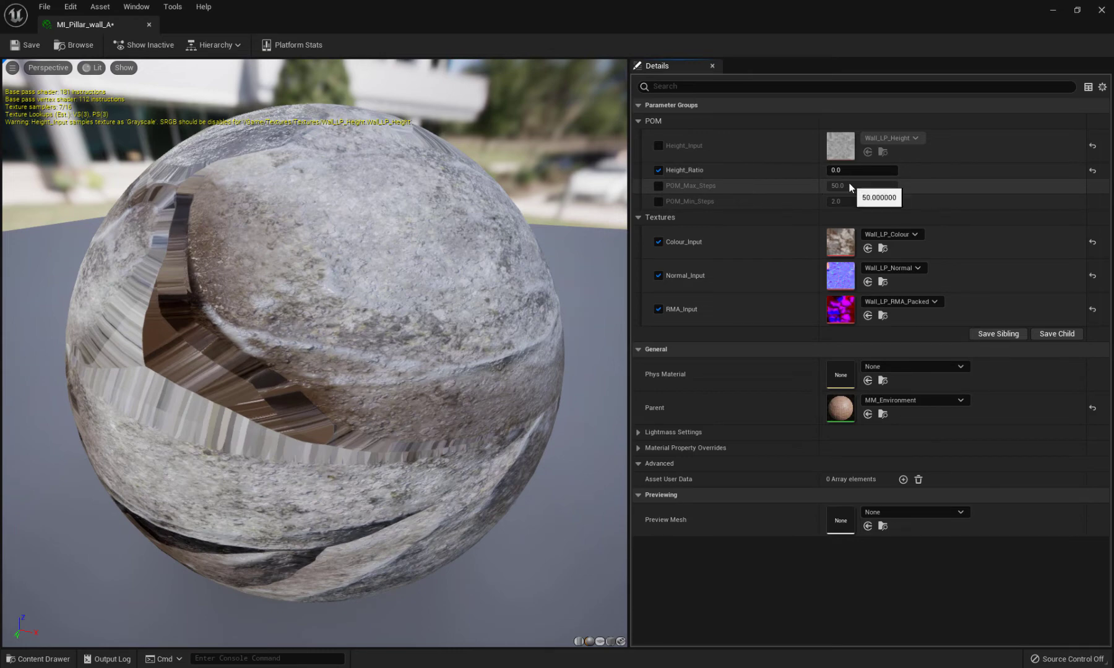
Save the MI_Pillar_wall_A material instance and close its editor
left_click_drag(402, 287, 482, 298)
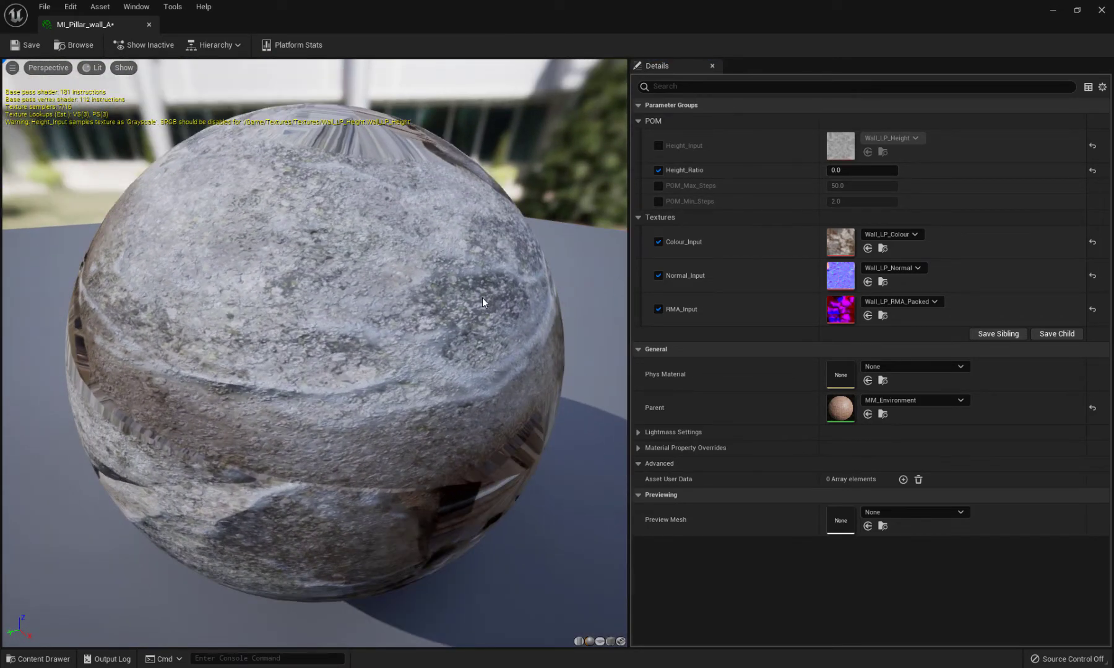
scroll(482, 298, "up", 8)
left_click(36, 46)
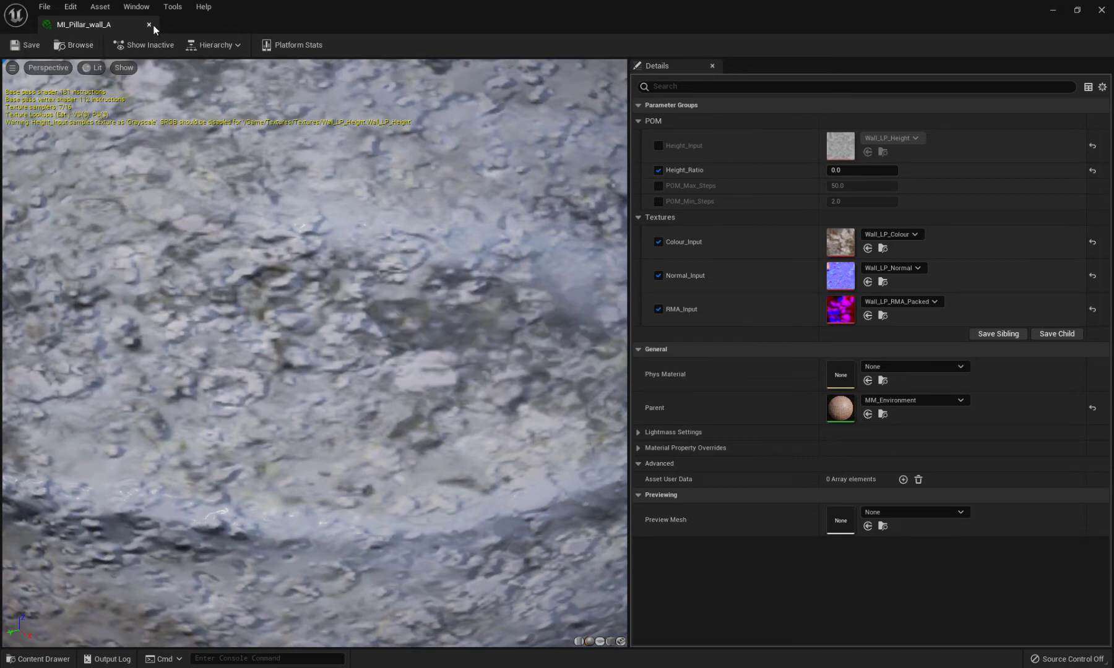
left_click(148, 24)
Assign MI_Pillar_wall_A to the material slot of the Pillar_Wall_A mesh in the parent Textures folder, then save and close the mesh
key("ctrl+space")
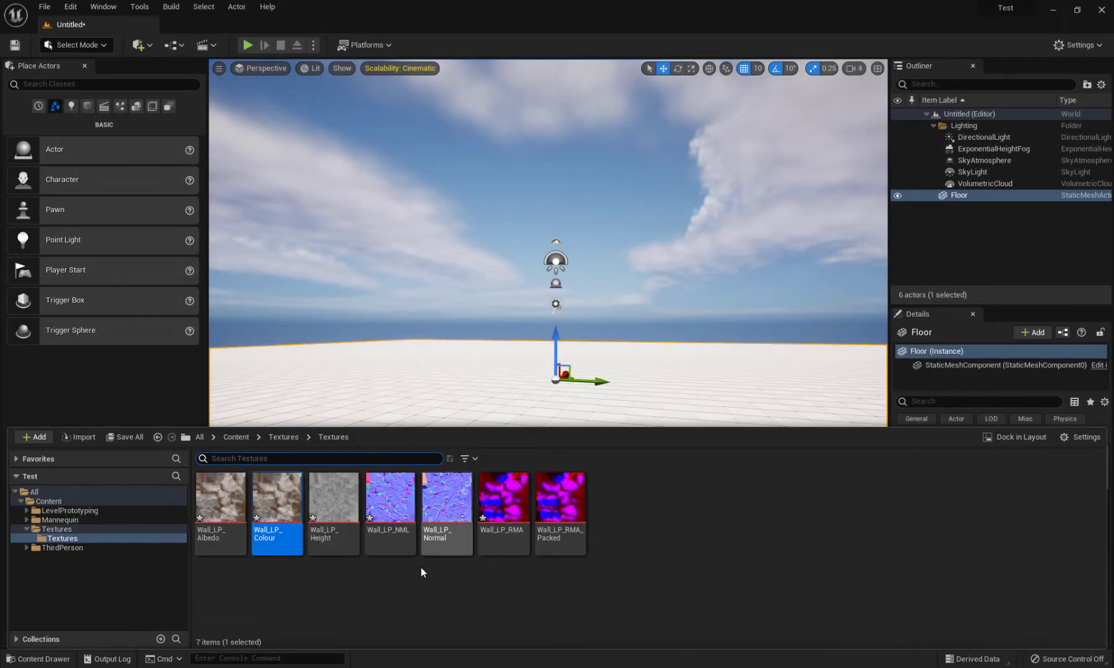
left_click(278, 435)
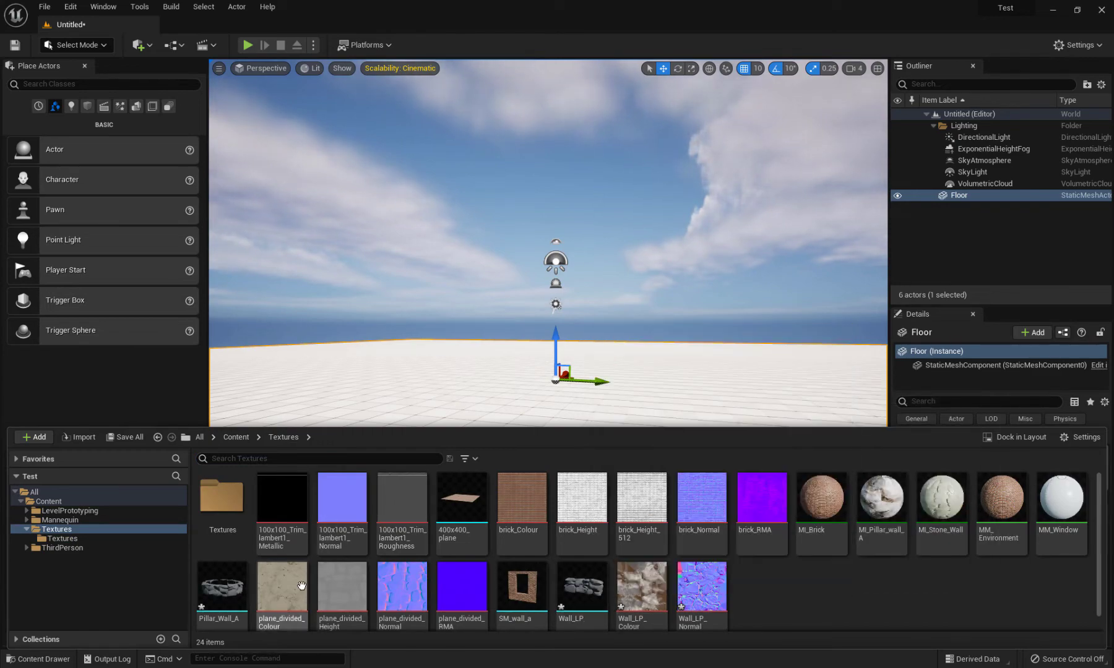
double_click(217, 588)
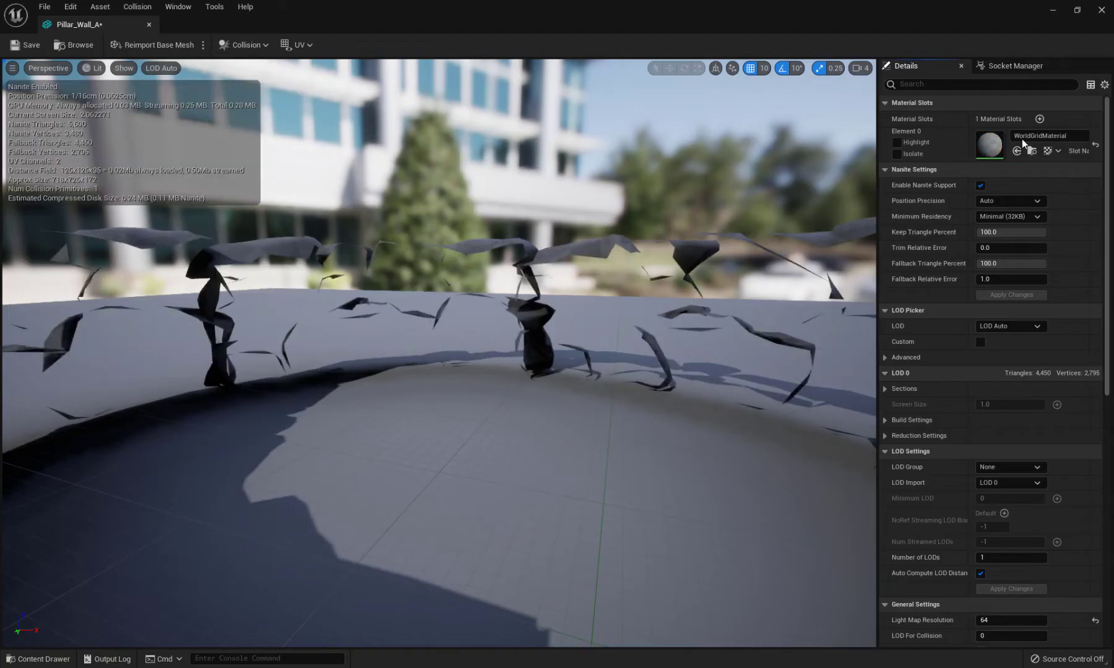
left_click(1028, 139)
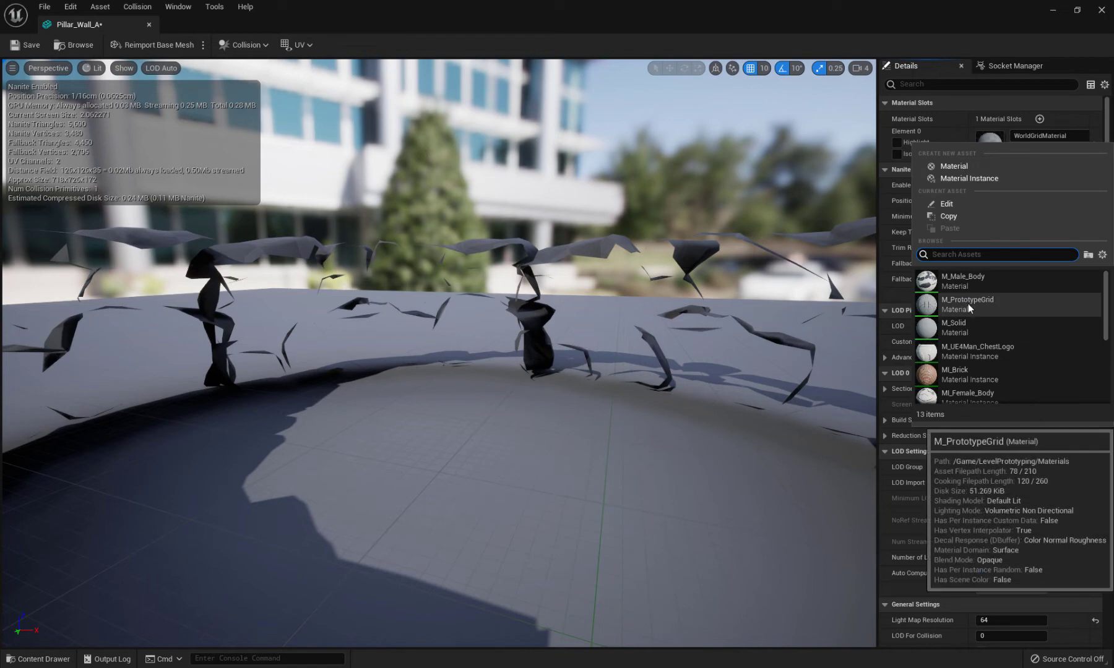
type("mi")
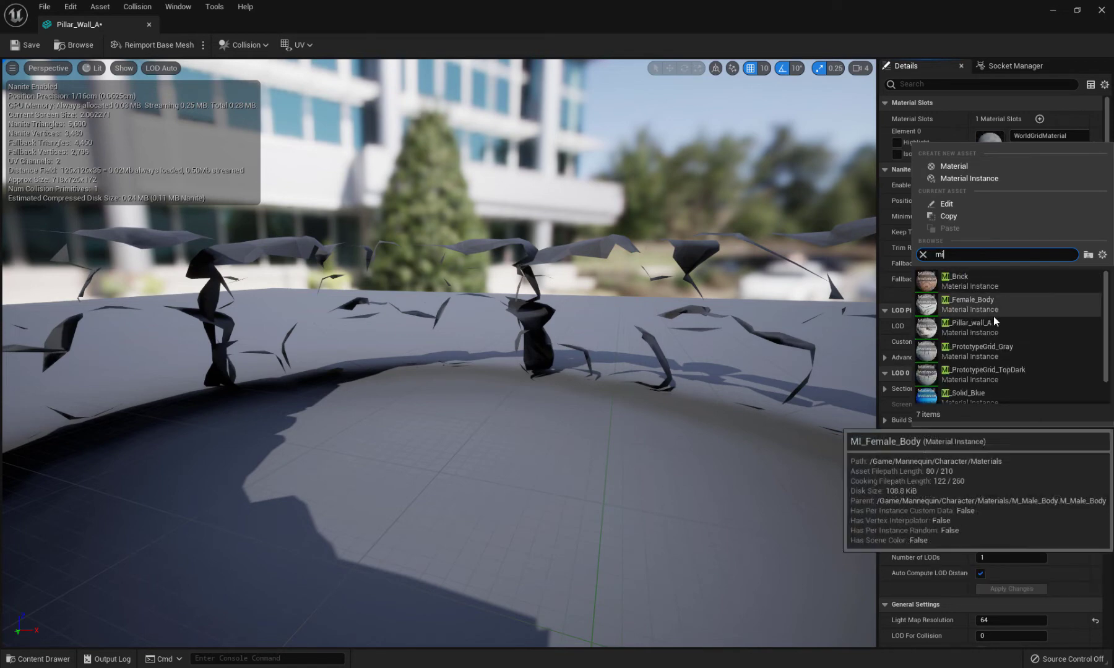
left_click(993, 322)
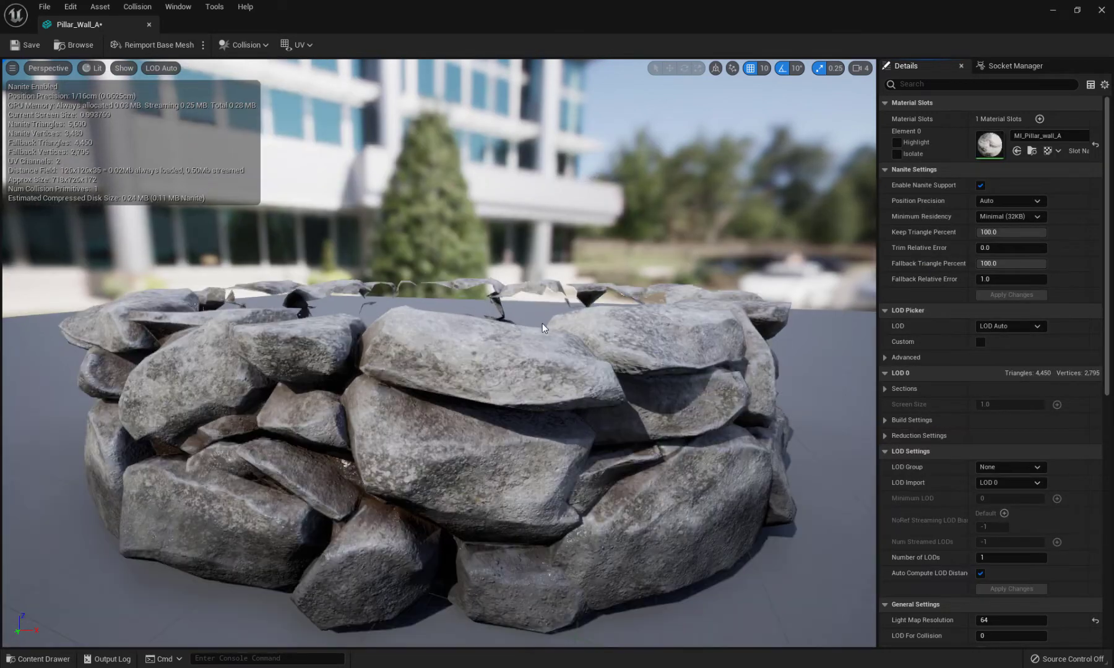
left_click_drag(542, 323, 124, 354)
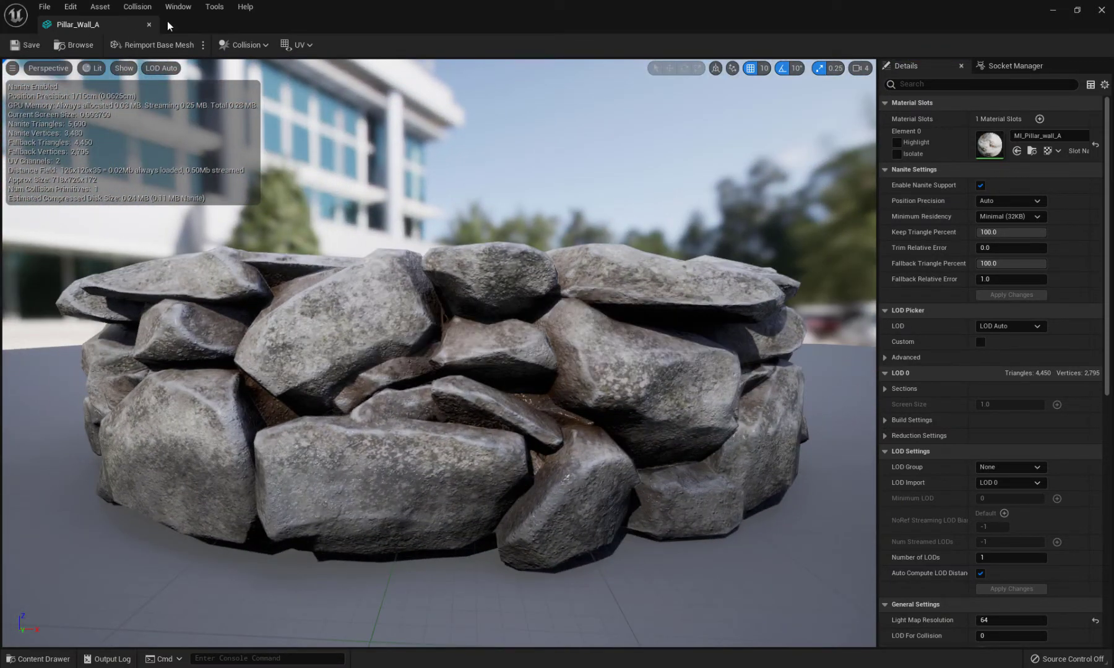
left_click(149, 25)
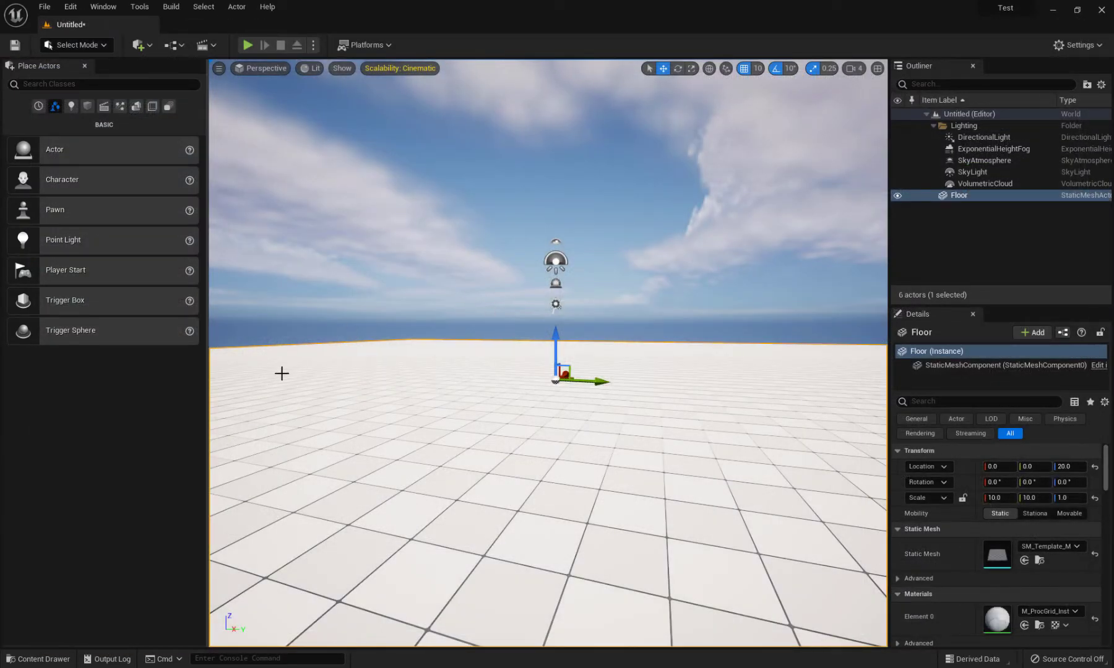
Place the Pillar_Wall_A mesh in the level and reset its location to 0, 0, 0
key("ctrl+space")
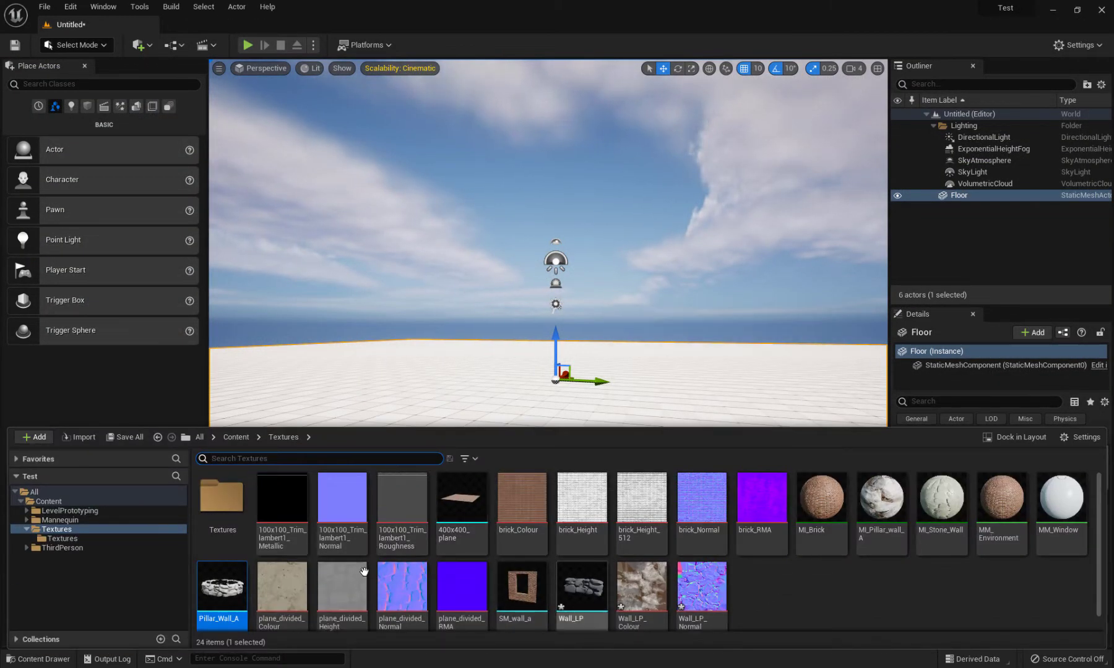
left_click_drag(231, 586, 536, 394)
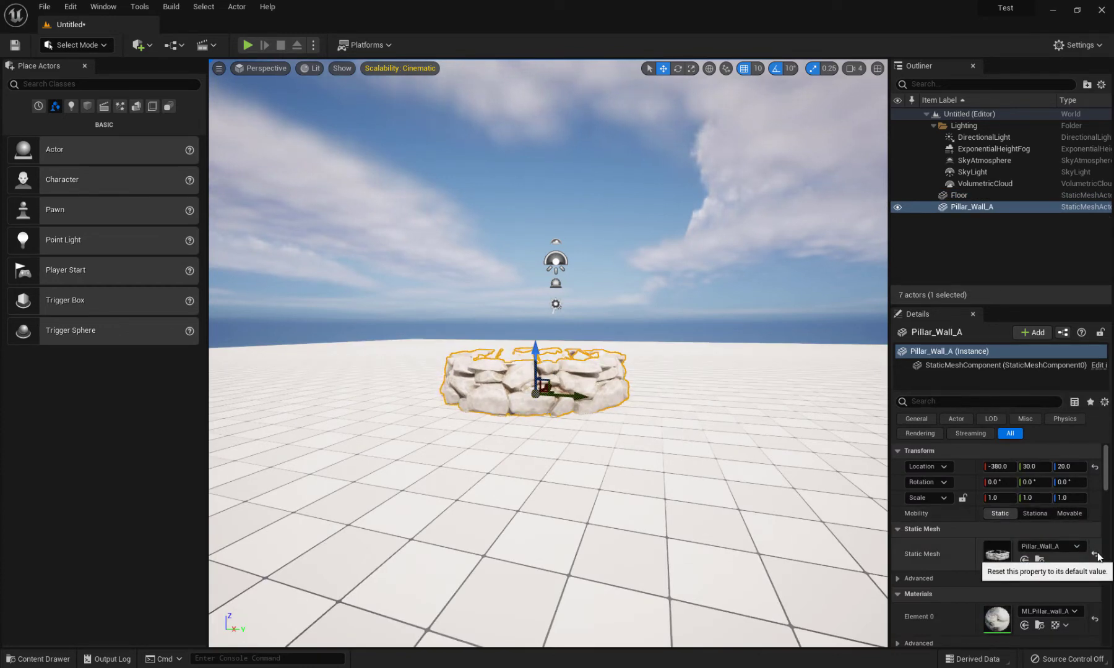
left_click(1093, 468)
key("f")
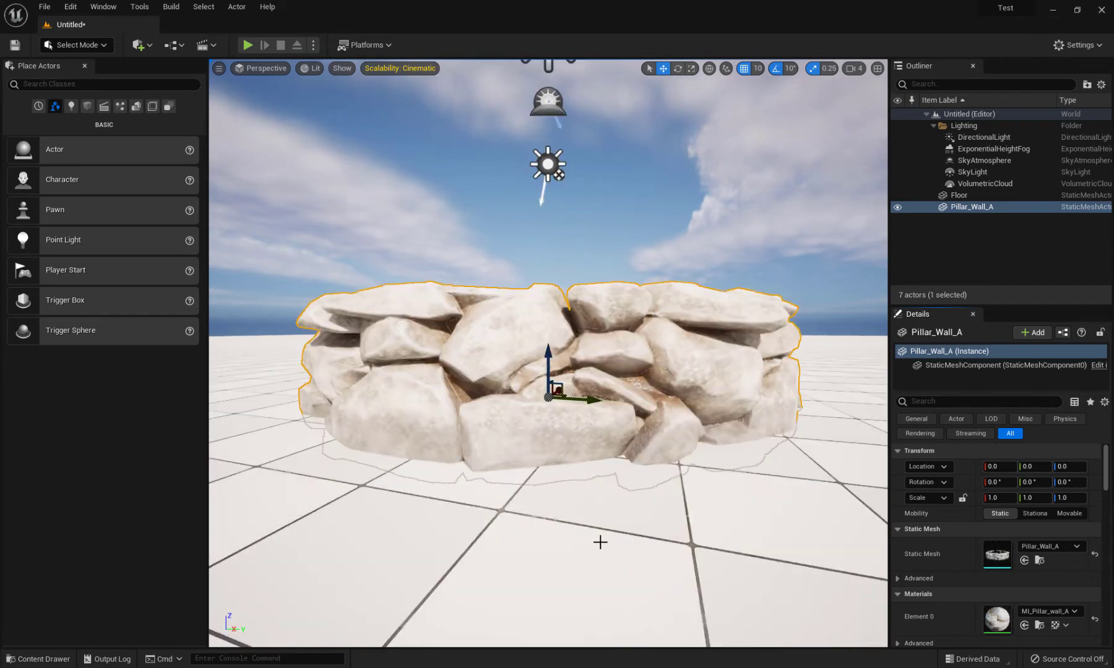
Examine the textured stone ring in the level from several sides and distances
left_click(599, 542)
scroll(543, 350, "down", 3)
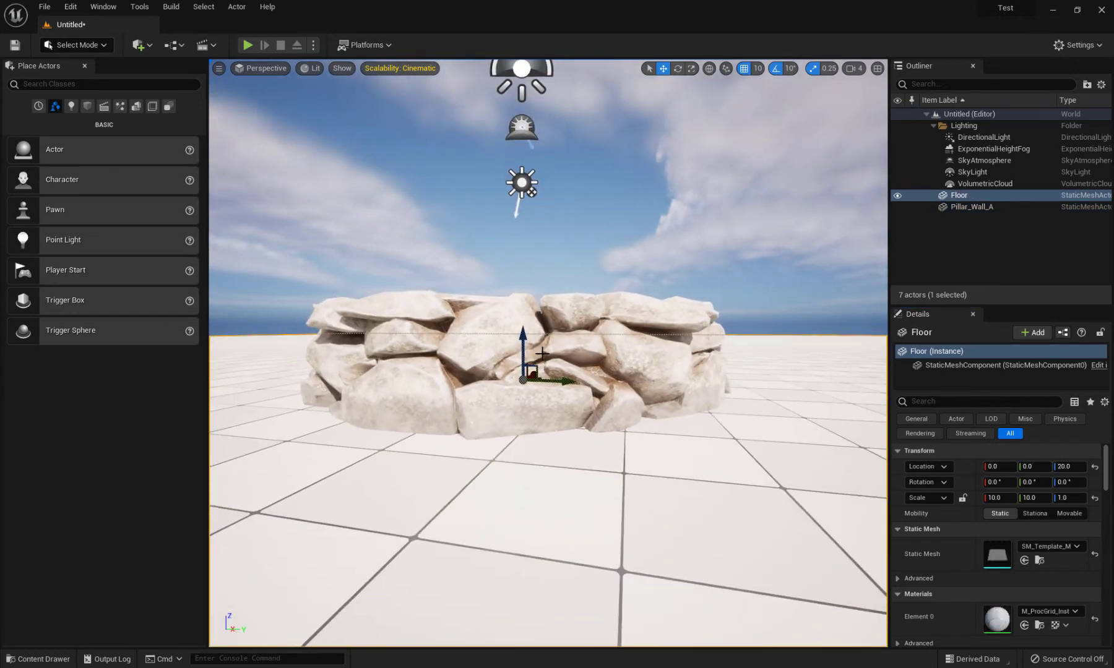
left_click_drag(526, 336, 608, 347)
left_click(712, 275)
left_click_drag(715, 369, 495, 380, "alt")
scroll(708, 376, "down", 3)
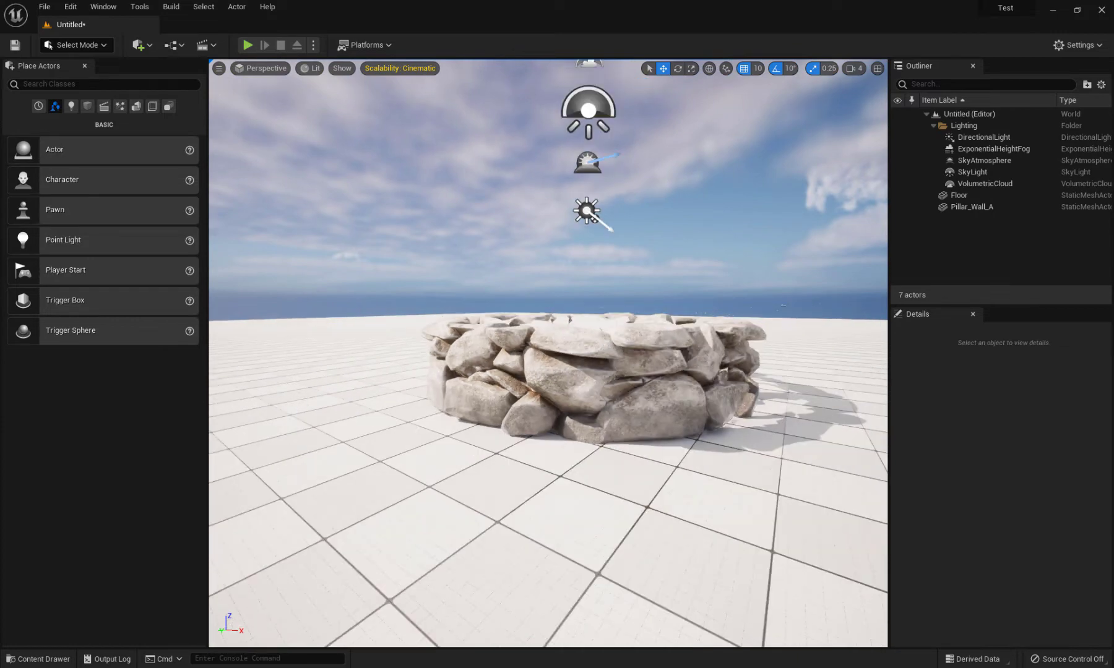
left_click_drag(708, 375, 445, 376, "alt")
scroll(606, 401, "up", 3)
left_click_drag(595, 401, 866, 350, "alt")
scroll(604, 401, "down", 4)
Duplicate the stone ring and stack the copy on top of it at a Z location of 150
left_click(554, 357)
key("ctrl+d")
scroll(453, 184, "up", 4)
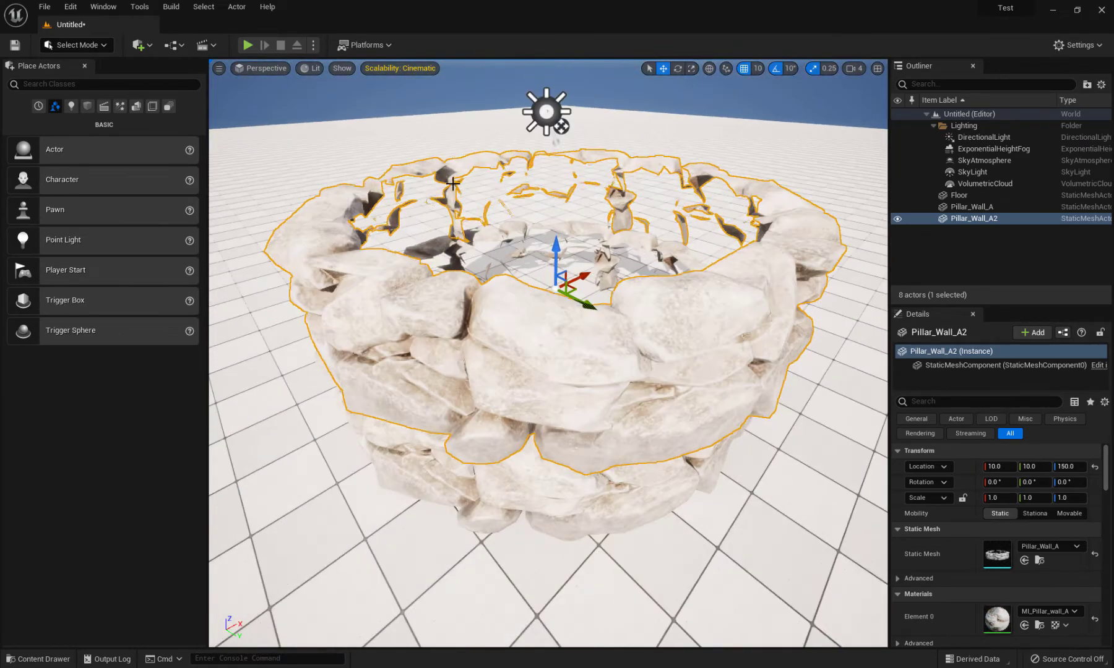
Add a third copy of the stone ring on top of the stack and lower it to a Z location of 280
left_click_drag(861, 260, 688, 203, "alt")
scroll(606, 239, "down", 5)
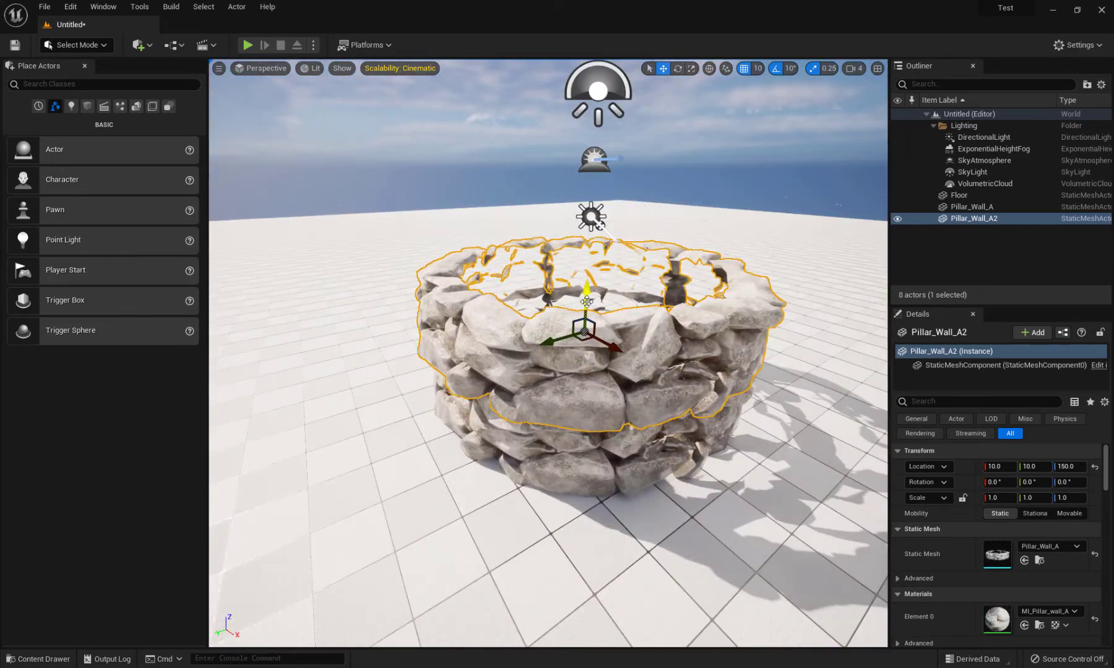
left_click_drag(586, 302, 582, 209, "alt")
scroll(678, 344, "down", 3)
left_click_drag(678, 344, 601, 327, "alt")
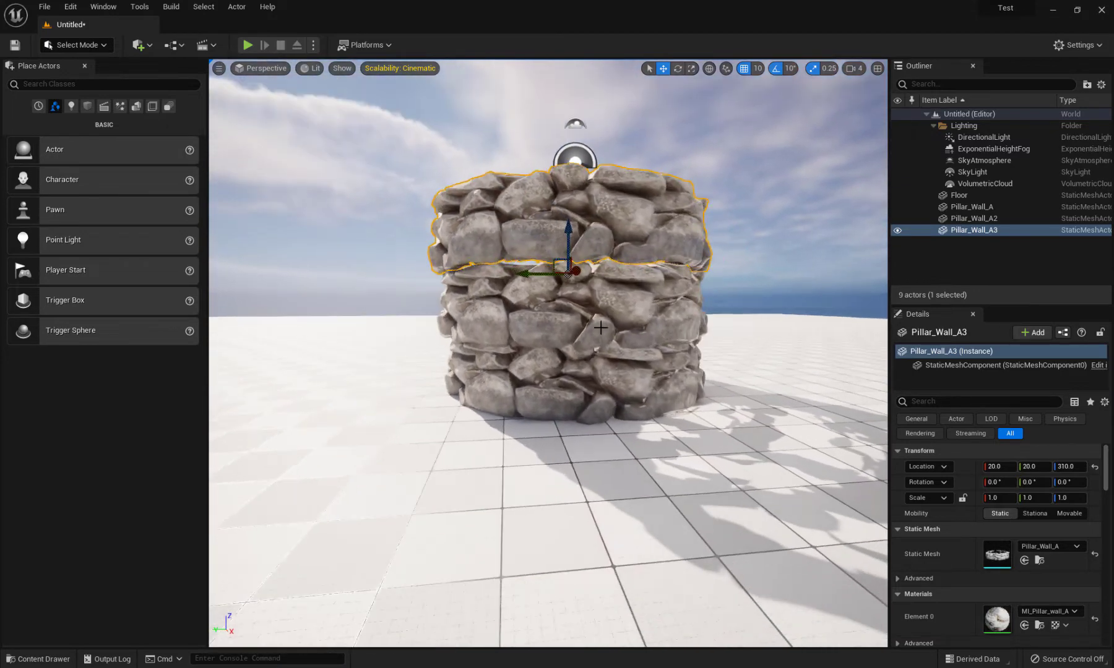
left_click_drag(570, 232, 570, 243)
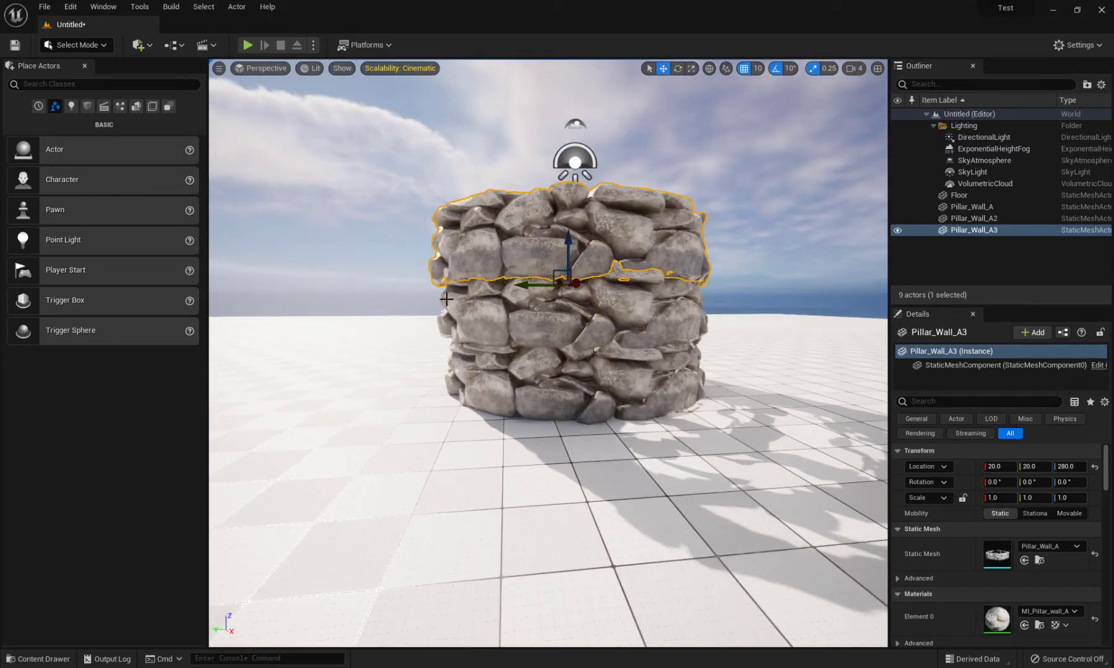
Check the three-ring stack from the side and delete its topmost ring
key("Escape")
left_click_drag(418, 390, 613, 378, "alt")
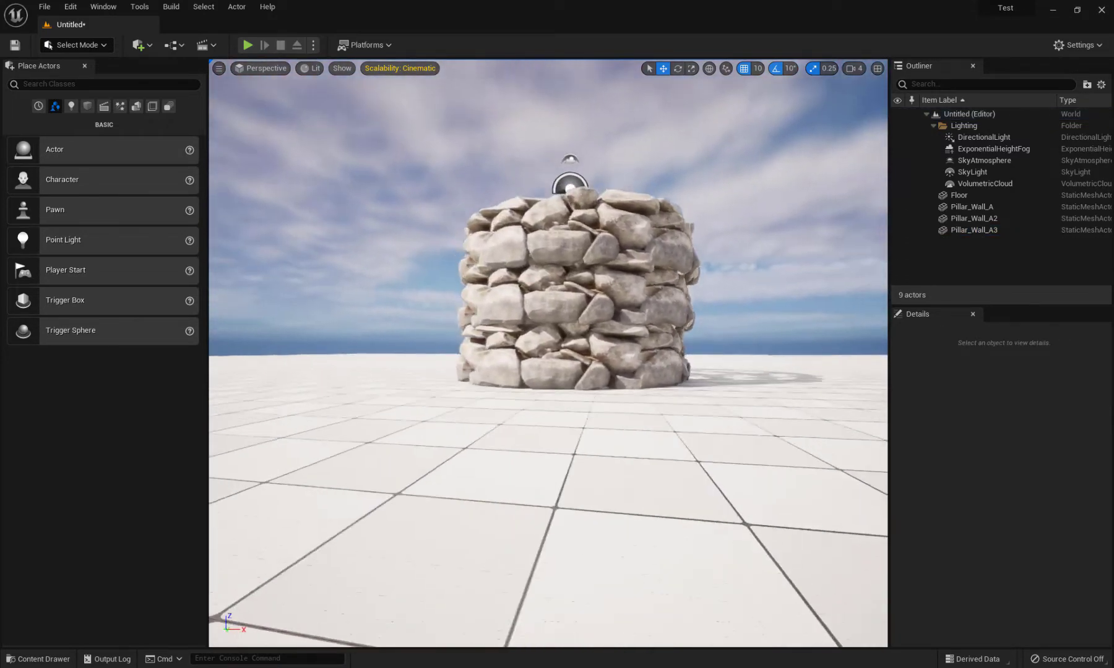
left_click_drag(550, 260, 492, 259, "alt")
left_click(622, 218)
key("Delete")
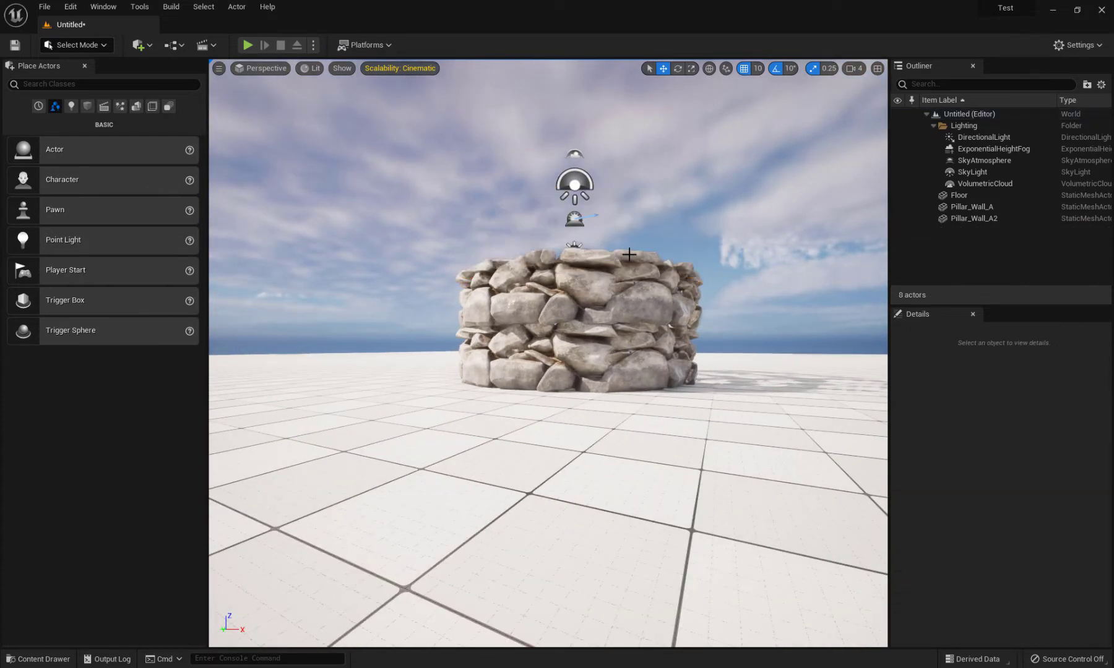
Delete the upper stone ring copy, leaving only the base ring on the floor
left_click(631, 291)
key("Delete")
left_click_drag(594, 342, 560, 314, "alt")
scroll(560, 314, "up", 7)
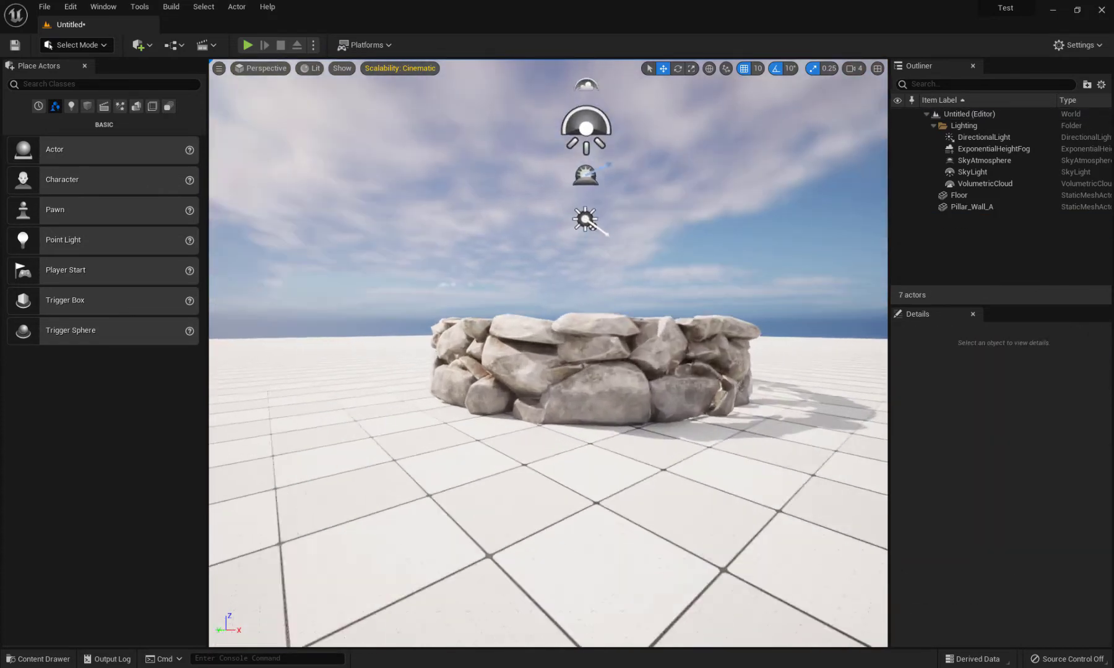
Examine the base stone ring up close and from several sides
scroll(561, 314, "down", 2)
scroll(554, 316, "up", 3)
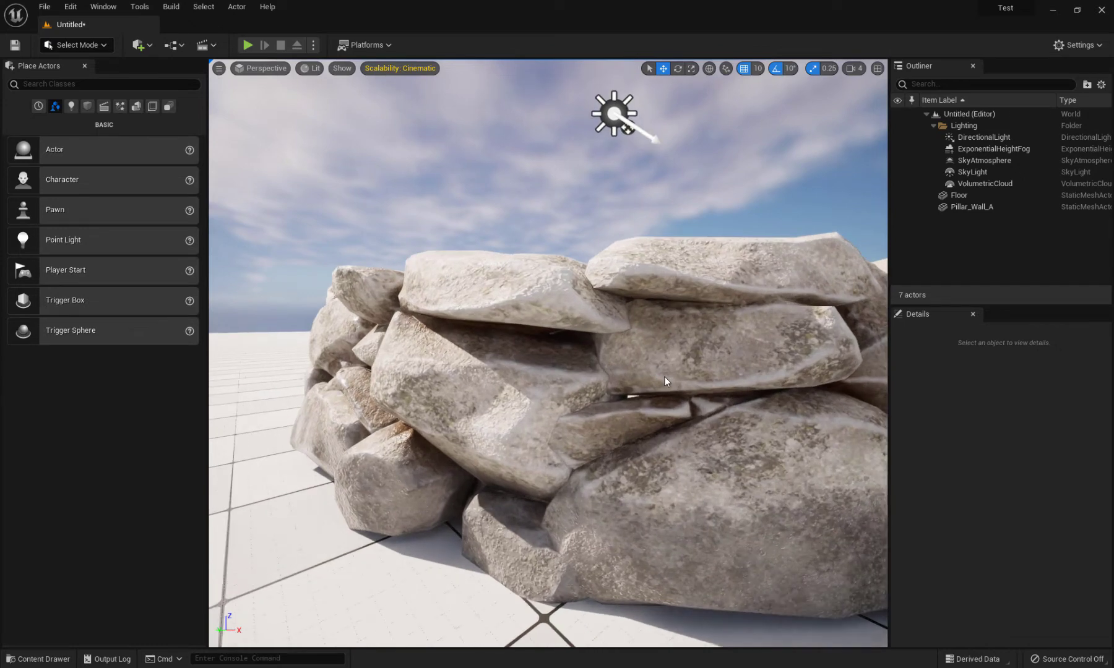
middle_click_drag(664, 378, 588, 334)
scroll(664, 382, "up", 2)
scroll(652, 385, "down", 8)
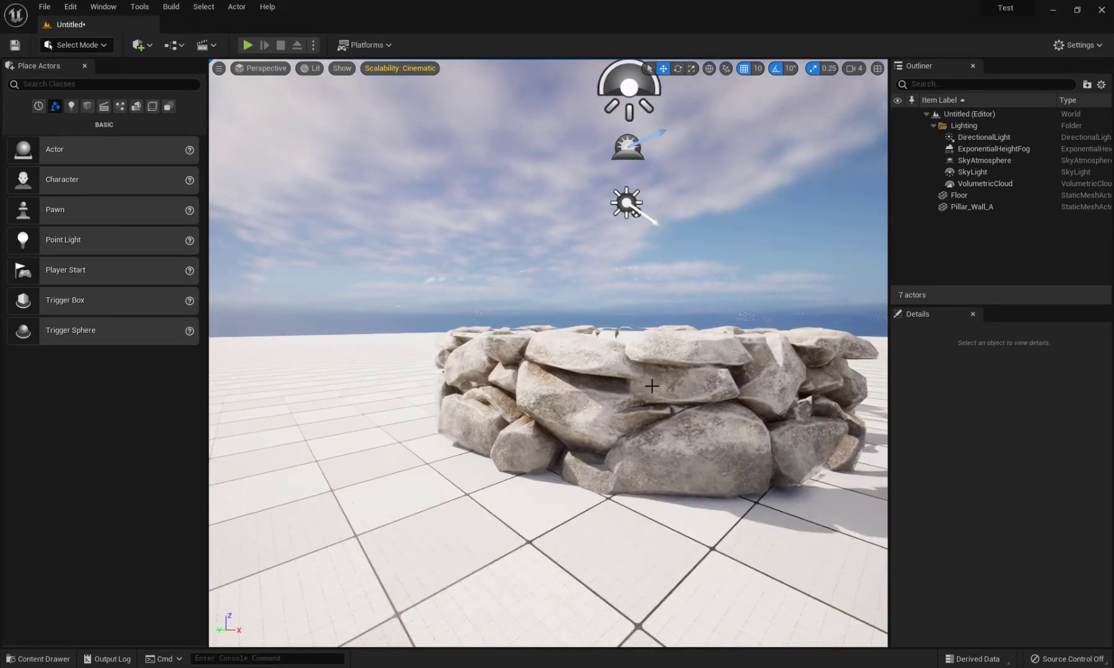
scroll(619, 382, "down", 1)
left_click_drag(611, 380, 610, 362, "alt")
left_click_drag(808, 412, 693, 405, "alt")
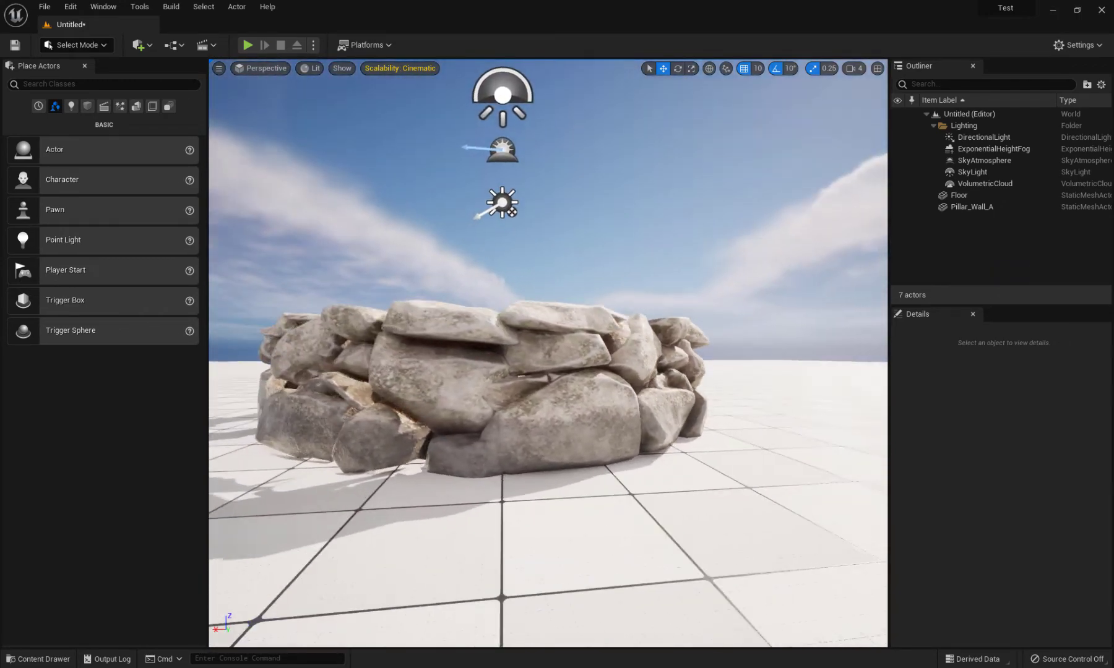
left_click_drag(494, 372, 588, 384, "alt")
right_click_drag(548, 384, 489, 384, "alt")
left_click_drag(548, 384, 668, 362, "alt")
right_click_drag(548, 384, 507, 383, "alt")
left_click_drag(548, 384, 581, 403, "alt")
Duplicate the stone ring upward into a five-ring pillar, placing the fourth ring at Z 420 and the fifth at Z 560
left_click(549, 383)
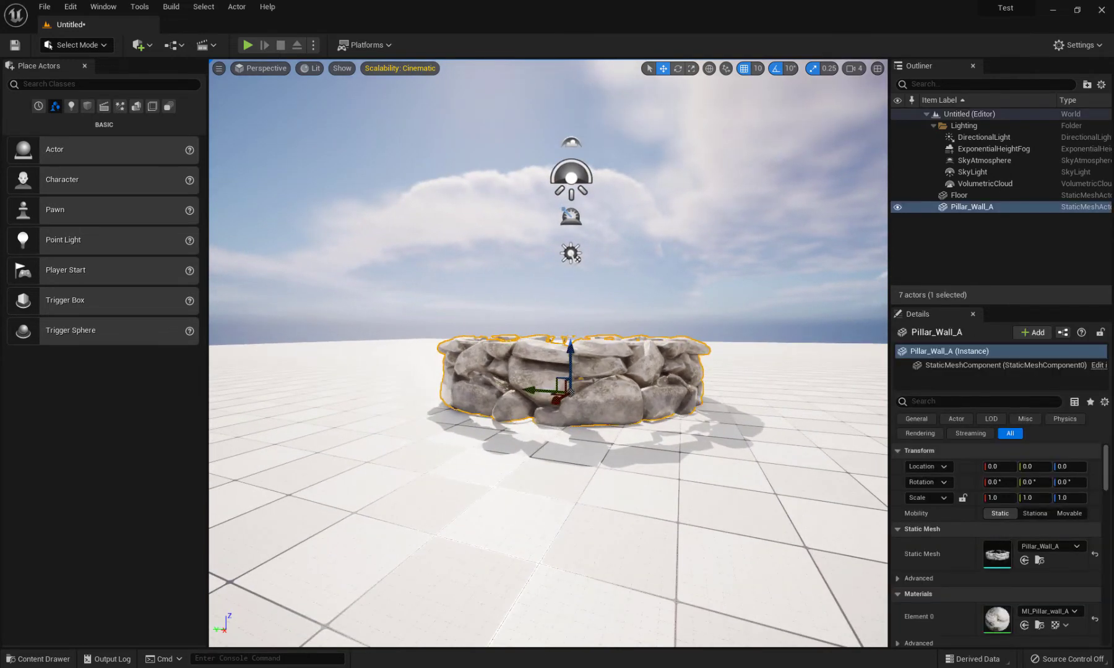
key("ctrl+d")
left_click_drag(568, 346, 563, 204)
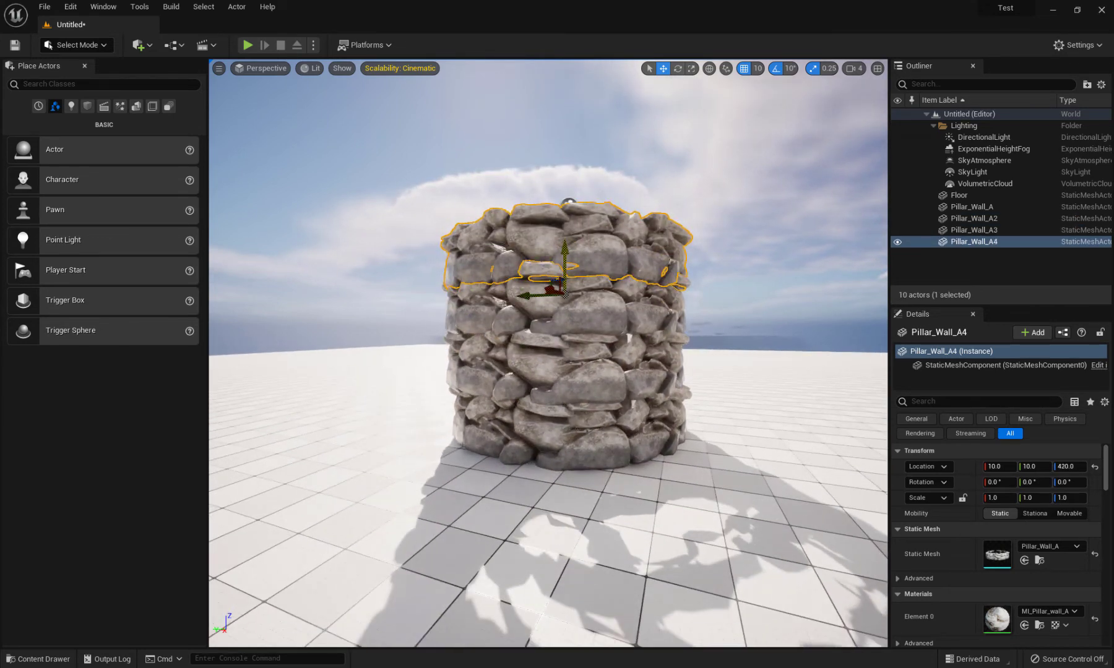
left_click_drag(563, 249, 563, 218, "alt+shift")
right_click_drag(595, 441, 544, 424)
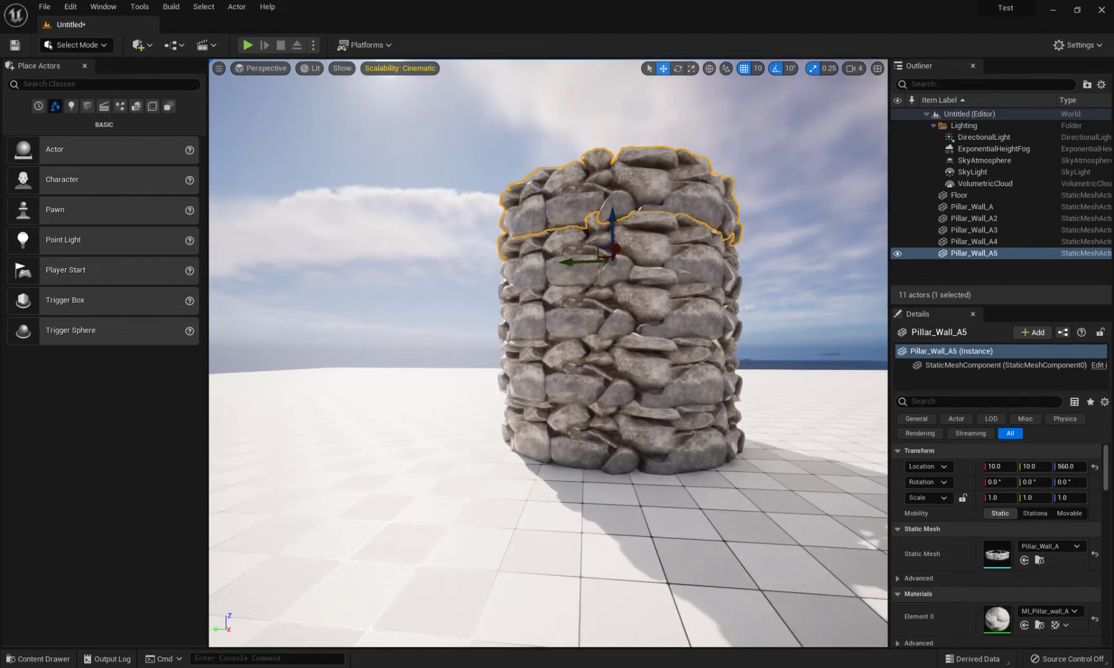
Place the 400x400_plane mesh beside the stone pillar, stand it upright and raise it to a Z location of 200
key("ctrl+space")
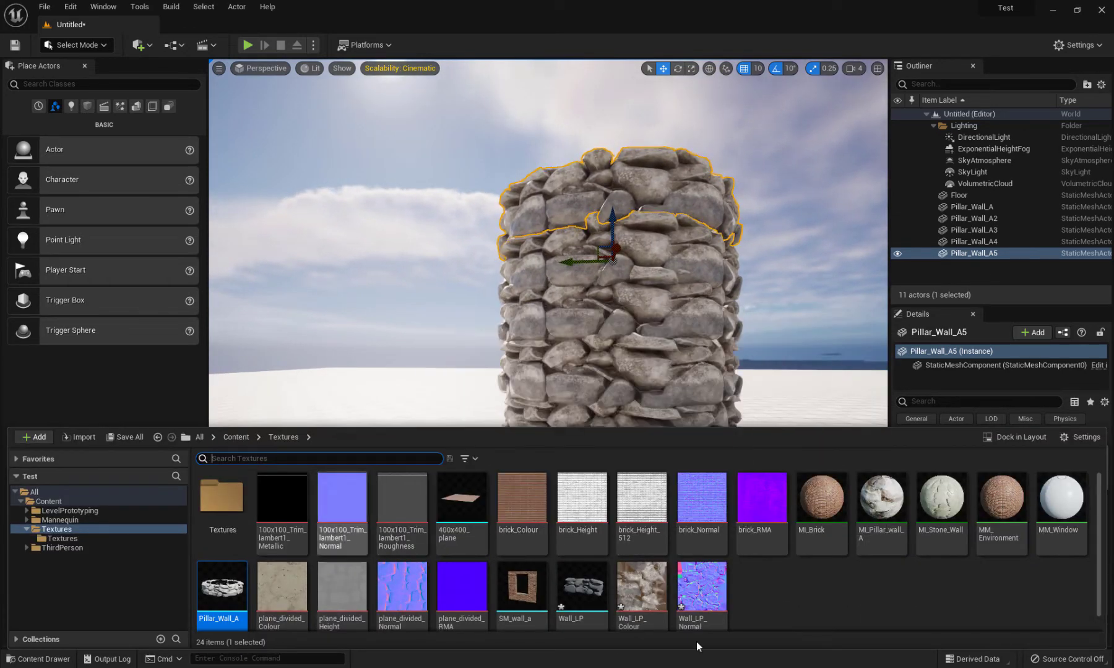
left_click_drag(461, 501, 443, 434)
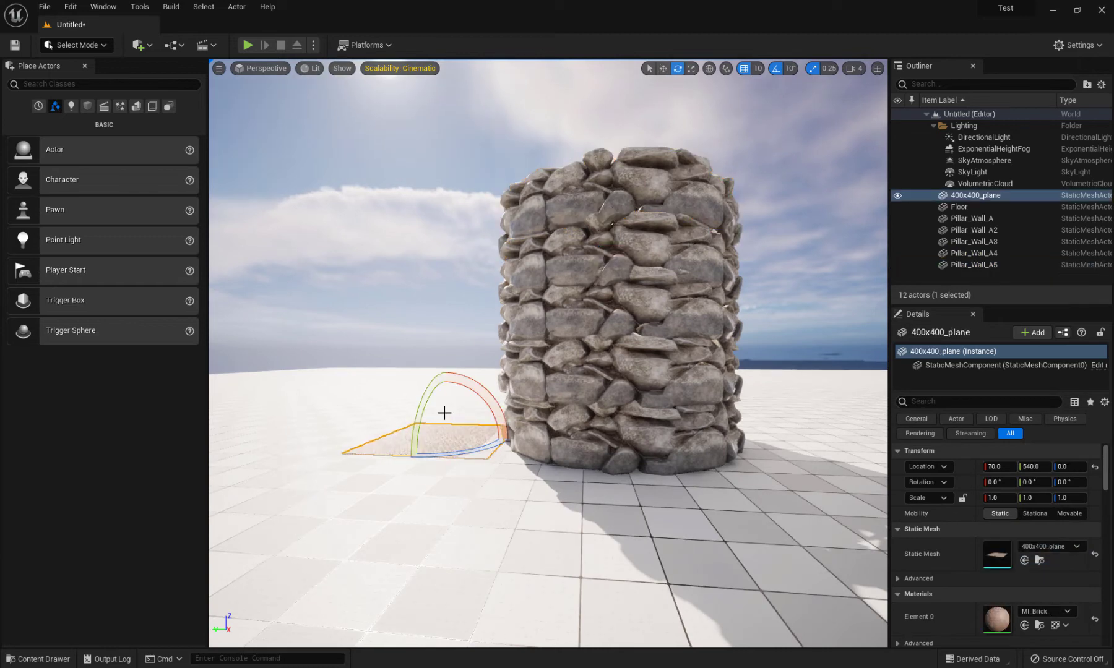
right_click_drag(548, 353, 484, 475)
key("w")
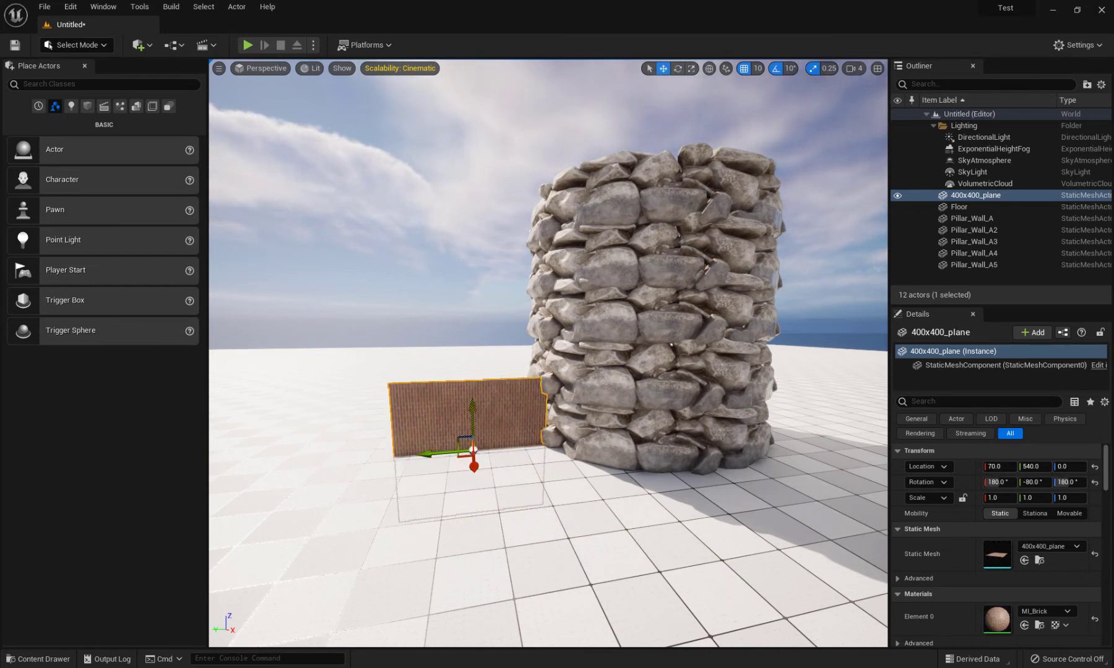
left_click_drag(473, 450, 473, 302)
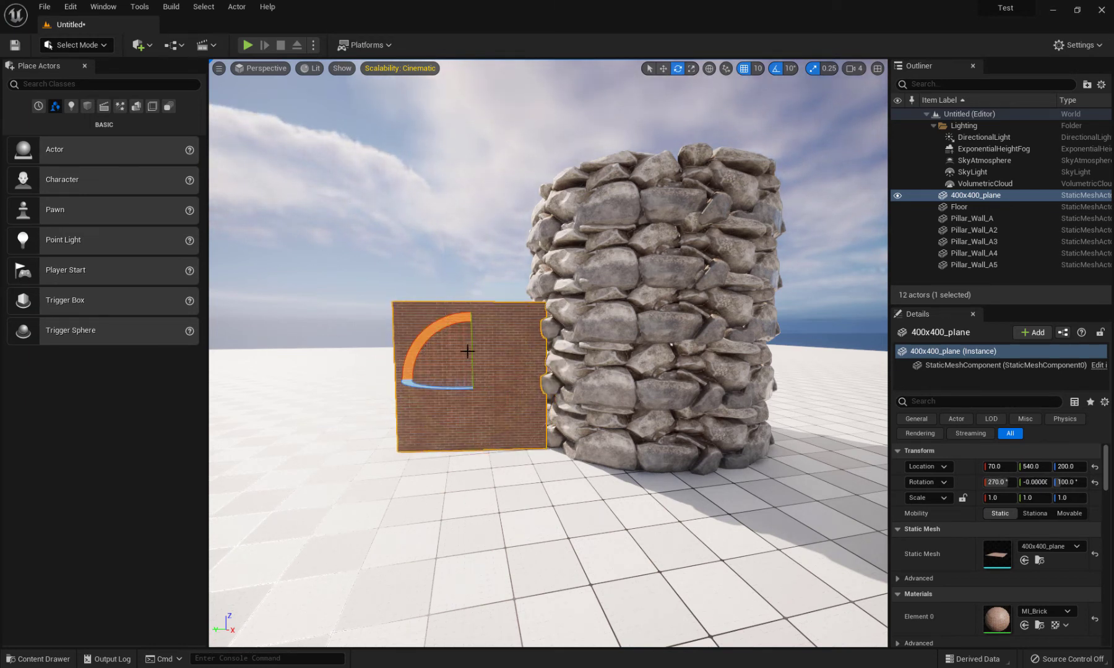
Turn the upright brick plane about the vertical axis to a Z rotation of 90°
mouse_move(548, 353)
right_mouse_down()
mouse_move(625, 344)
mouse_move(445, 365)
mouse_move(569, 362)
mouse_move(673, 402)
mouse_move(561, 365)
right_mouse_up()
mouse_move(597, 422)
right_mouse_down()
mouse_move(724, 422)
mouse_move(597, 422)
right_mouse_up()
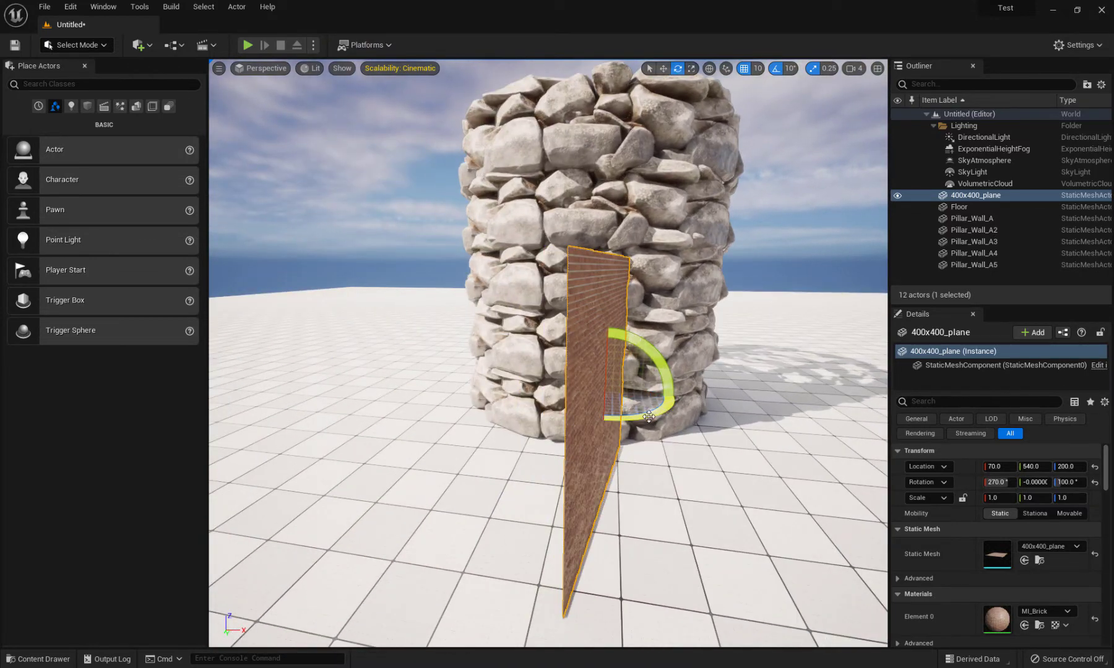
left_click_drag(649, 416, 631, 419)
right_click_drag(631, 418, 514, 425)
right_click_drag(607, 361, 592, 361)
key("d")
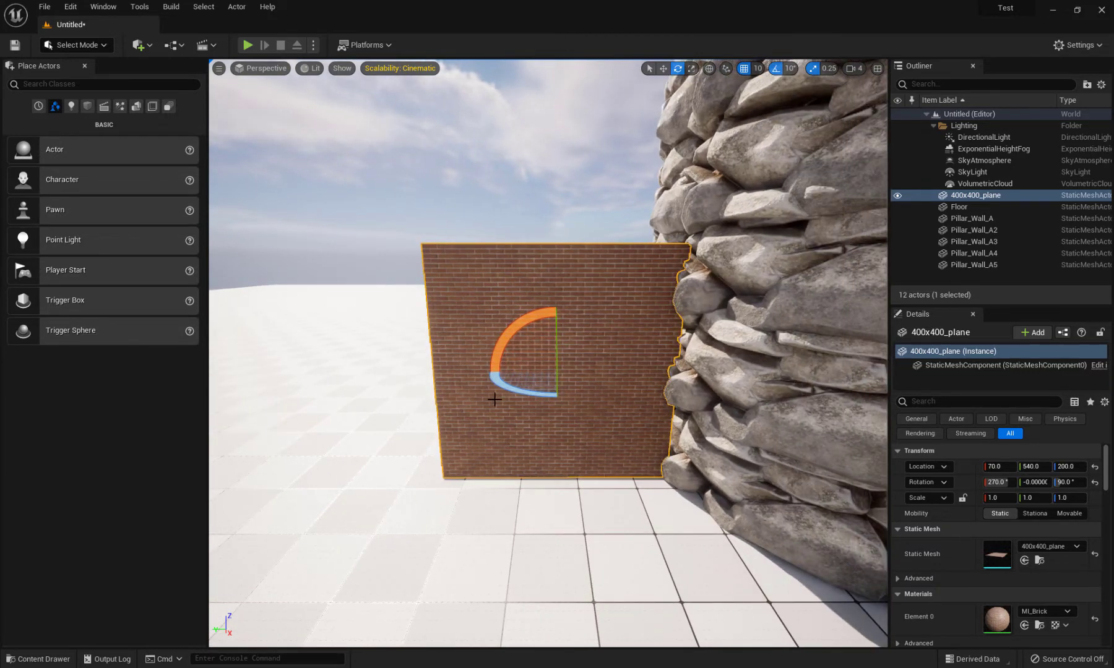
Duplicate the brick plane alongside itself, and copy both planes upward to a Z location of 600
key("w")
left_click_drag(511, 371, 270, 387, "alt")
left_click(497, 338, "ctrl")
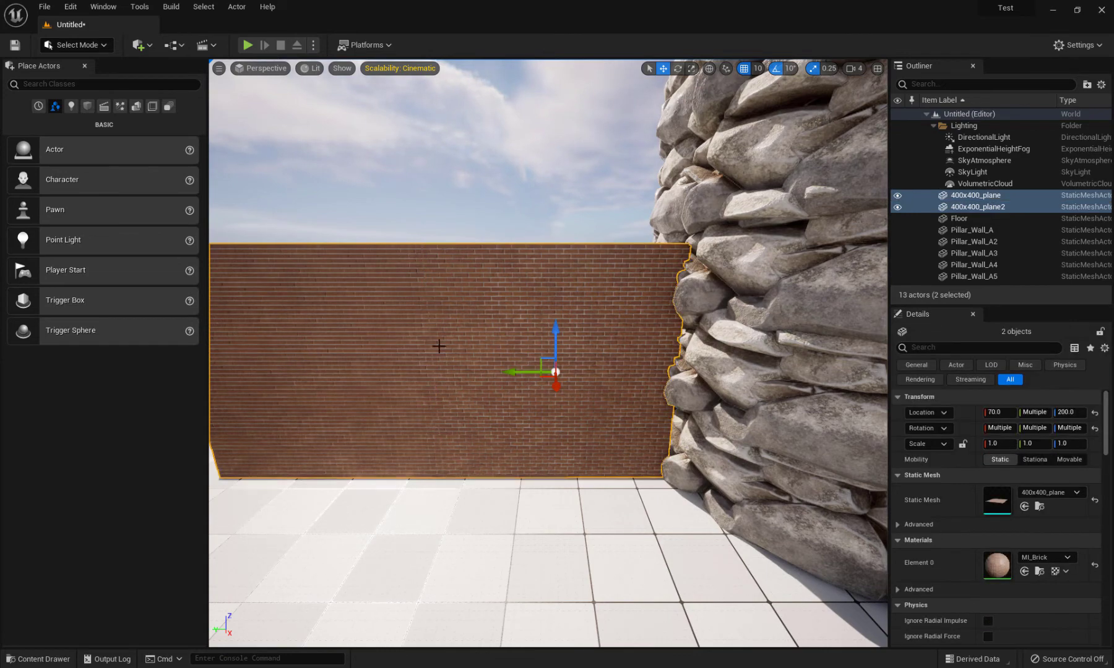
left_click_drag(557, 344, 578, 50, "alt")
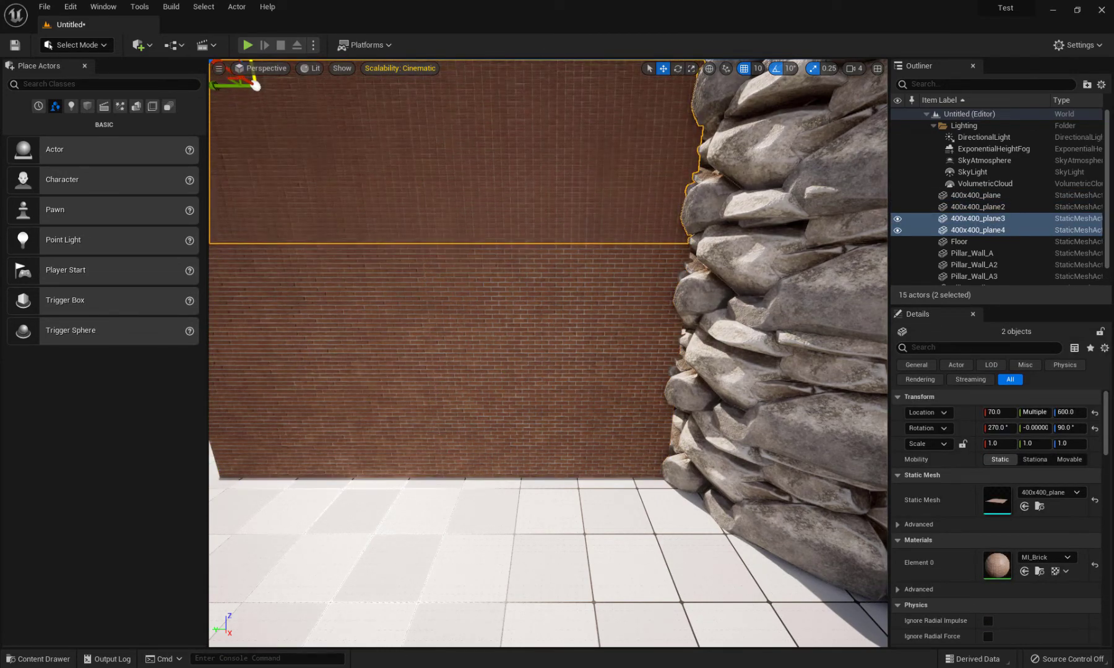
right_click_drag(782, 316, 670, 212)
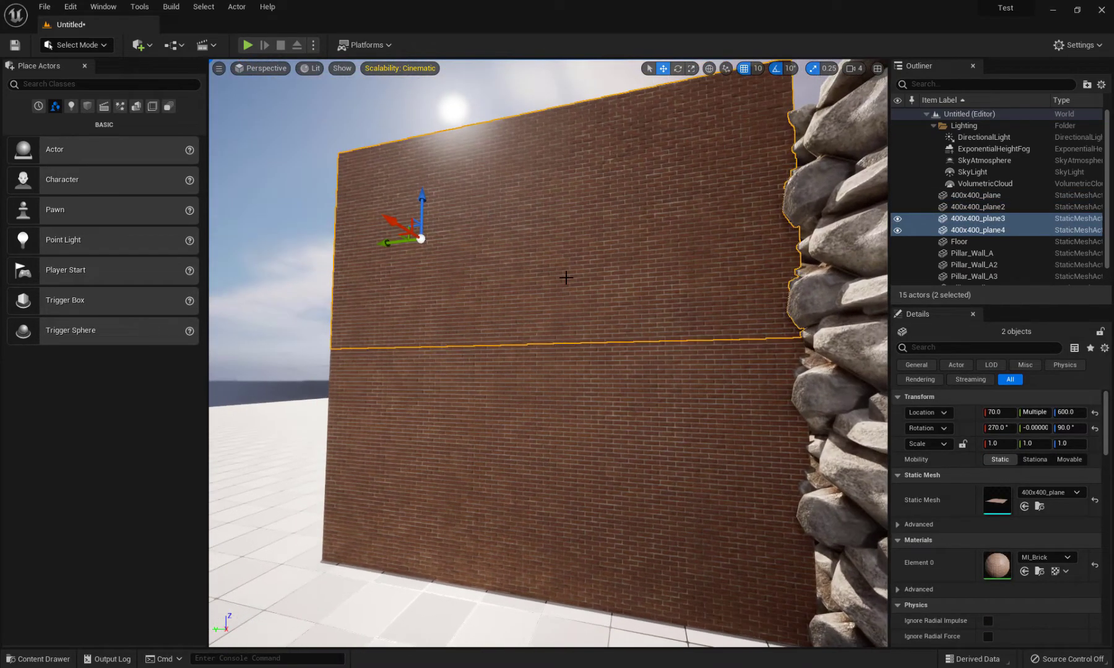
Select all four brick planes and duplicate them sideways to extend the wall away from the pillar
right_click_drag(471, 282, 409, 175)
key("s")
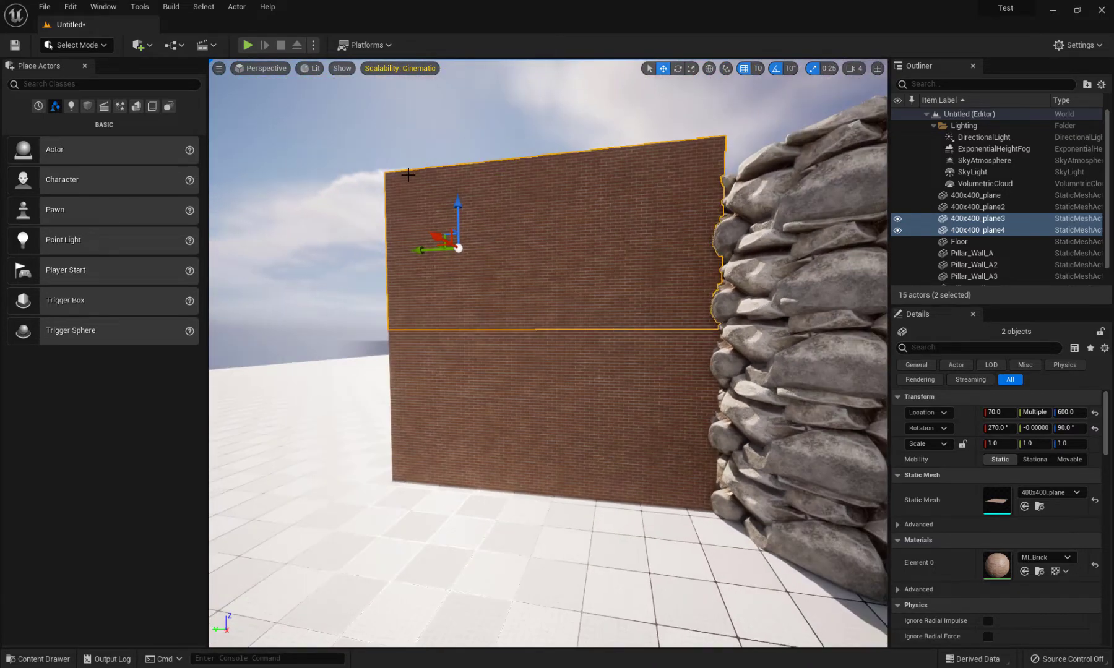
left_click(480, 355, "ctrl")
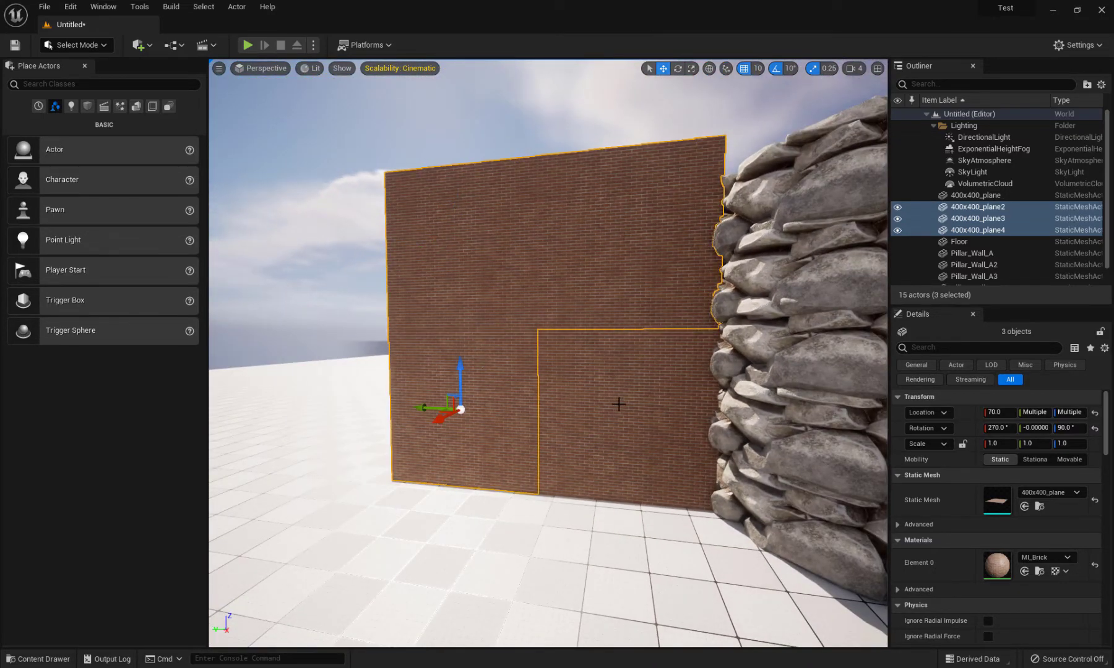
left_click(560, 365)
left_click(495, 353, "ctrl")
left_click(557, 282, "ctrl")
left_click(461, 249, "ctrl")
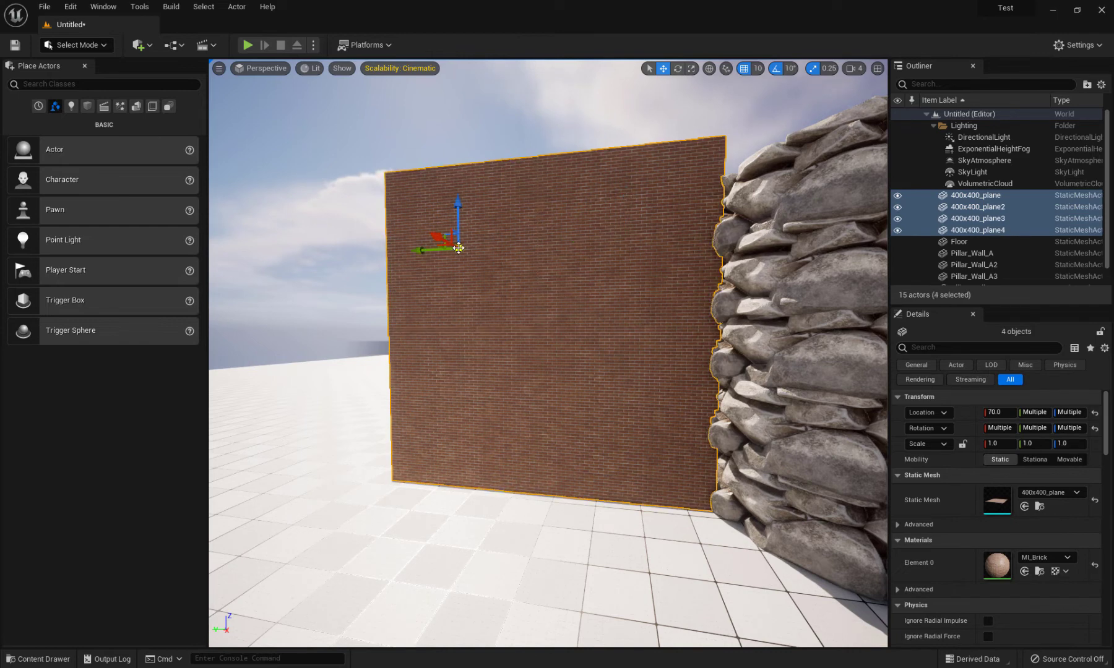
left_click_drag(421, 255, 218, 256, "alt")
Select two upper wall planes, locate their 400x400_plane mesh asset and open it for editing
left_click(452, 227)
scroll(452, 225, "down", 6)
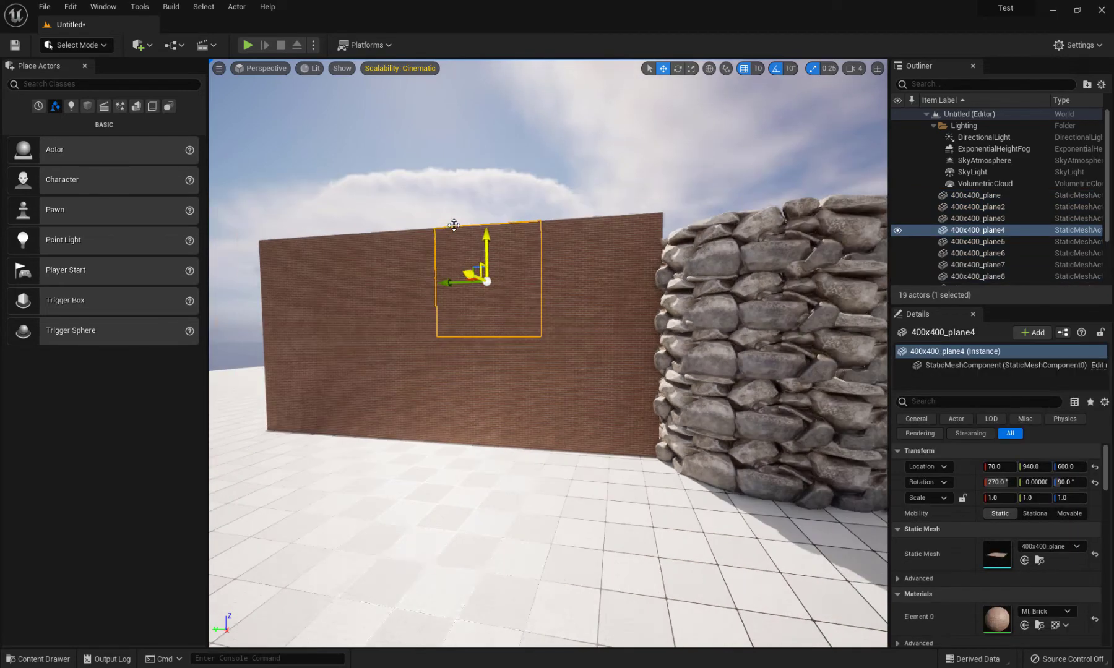
scroll(289, 265, "up", 2)
left_click(289, 265, "ctrl")
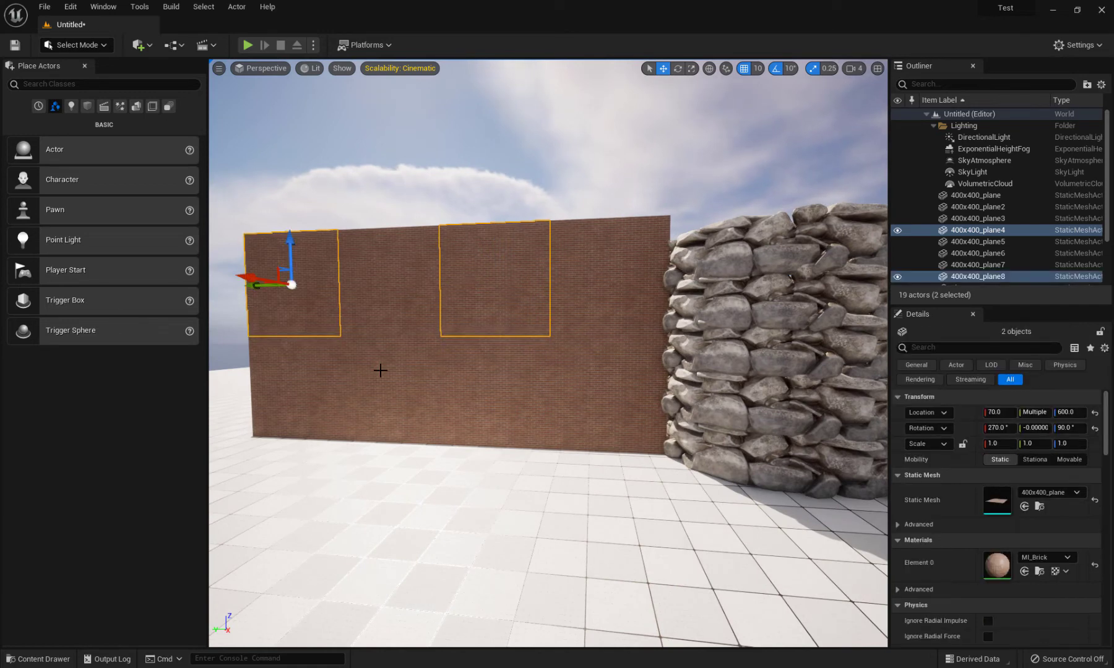
right_click(320, 287)
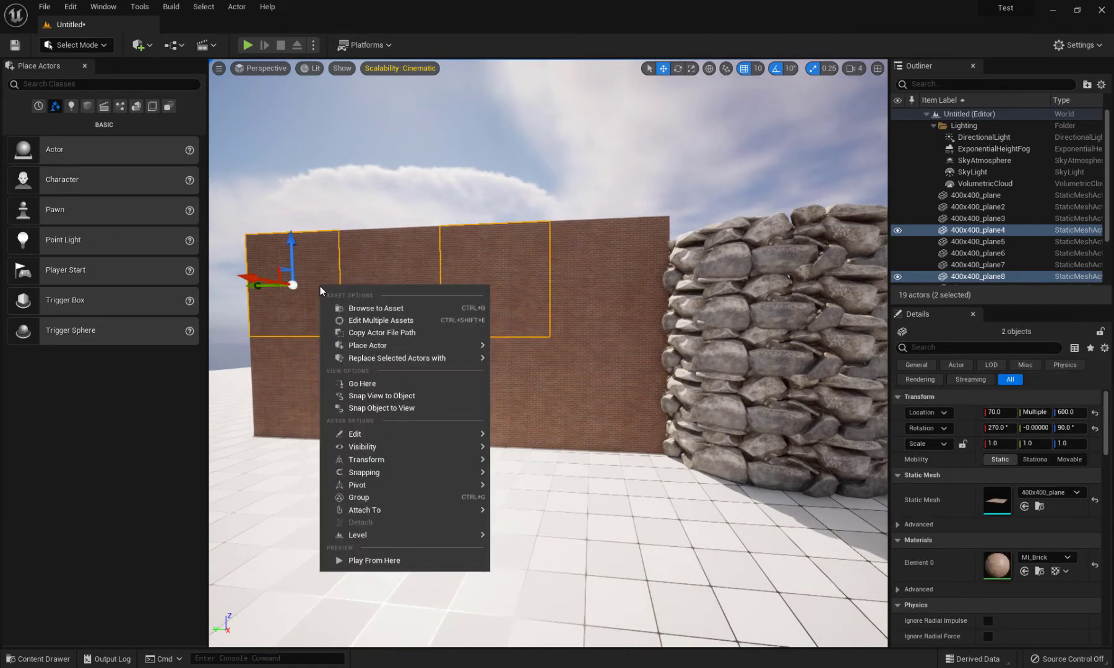
left_click(365, 308)
double_click(473, 538)
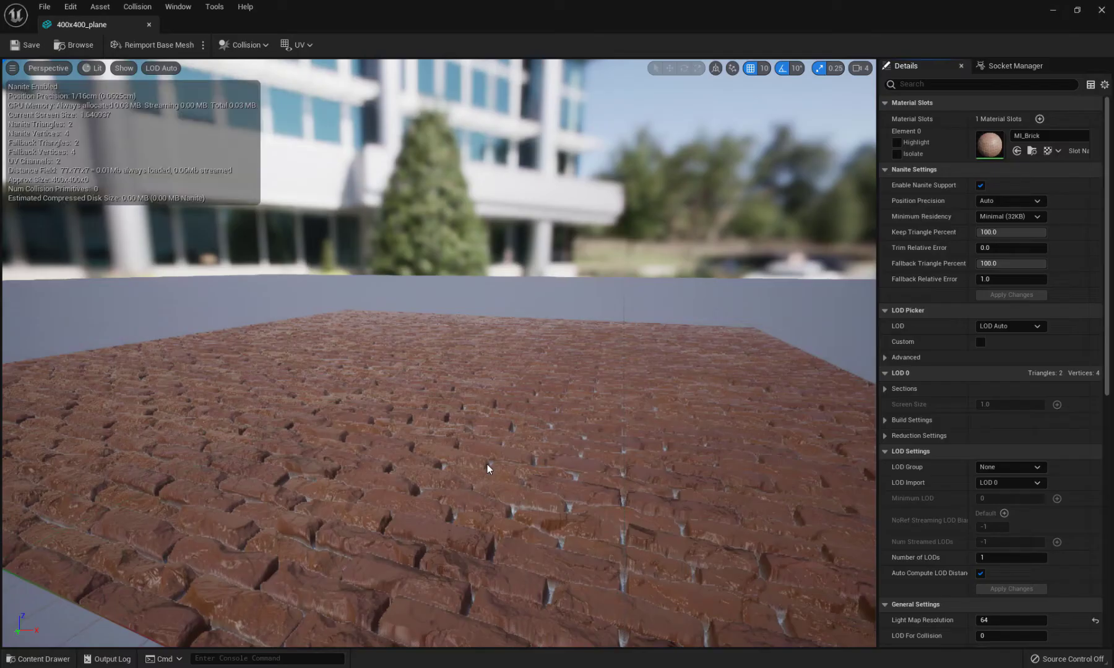
Assign MI_Pillar_wall_A to the plane mesh's Element 0 material slot and check it in the preview
left_click(1055, 136)
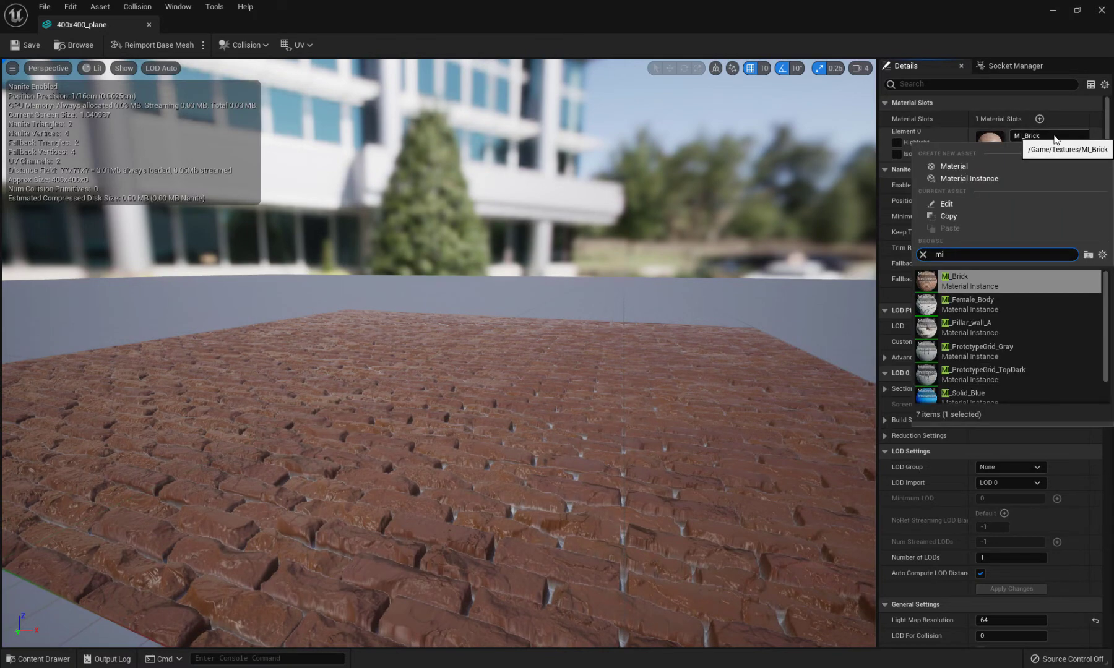
type("lp")
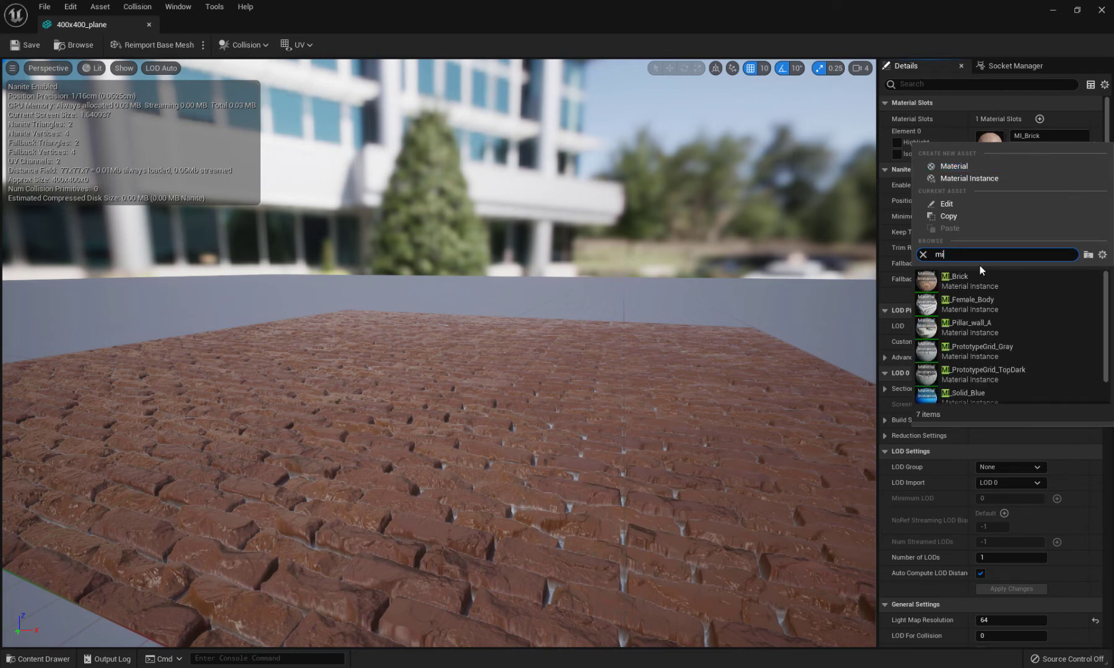
type("_p")
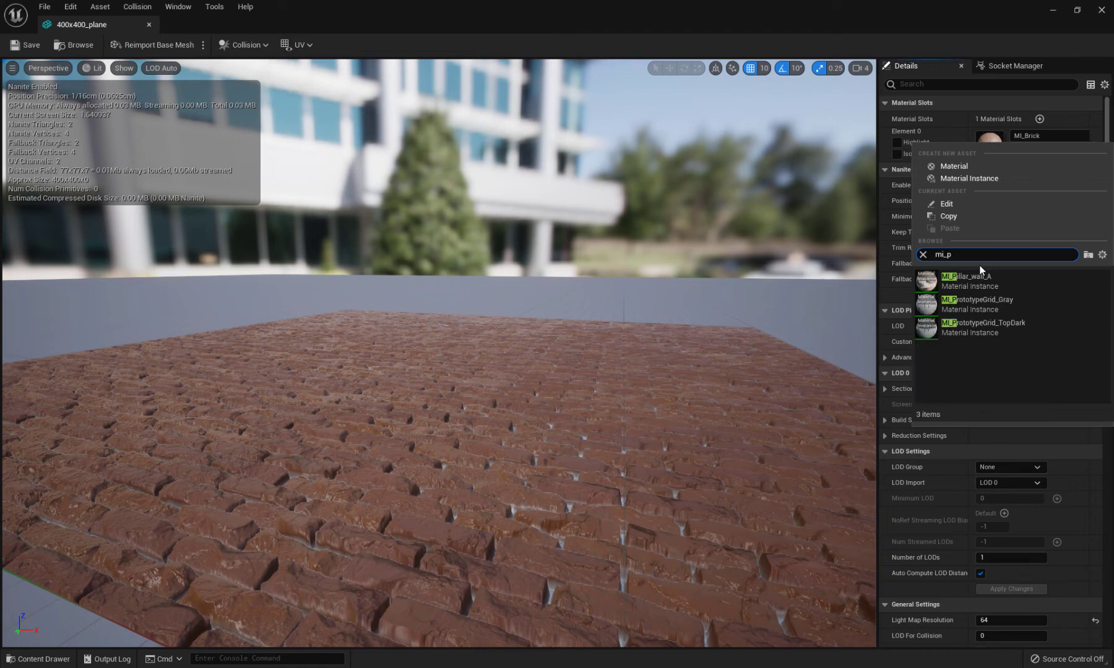
left_click(975, 279)
left_click_drag(763, 318, 763, 347)
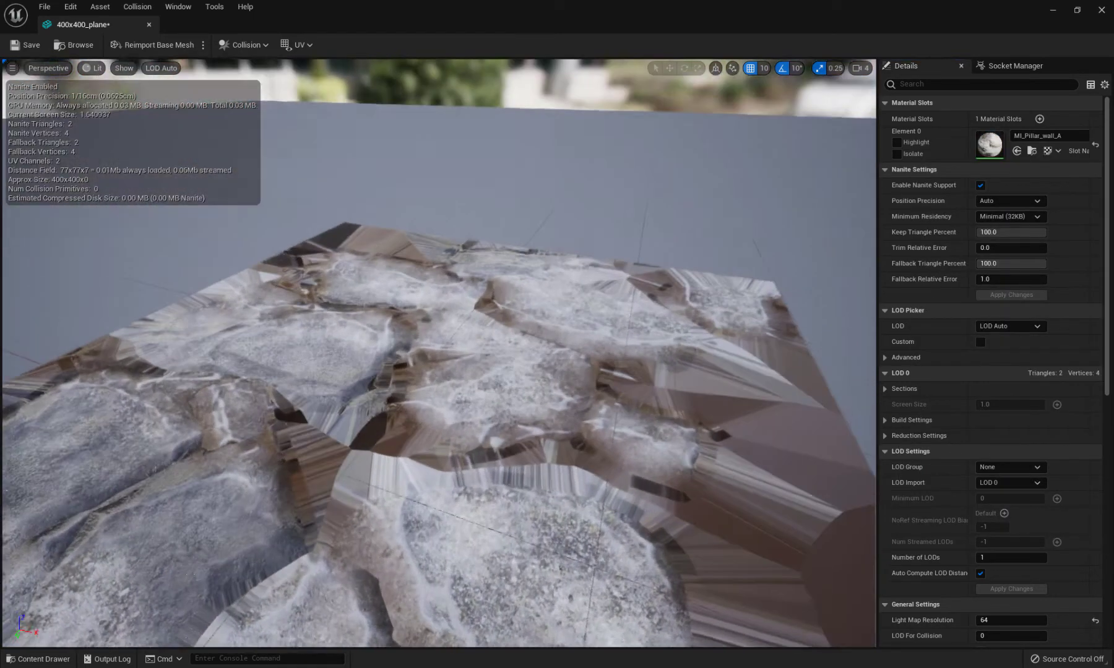
left_click_drag(574, 328, 575, 302, "alt")
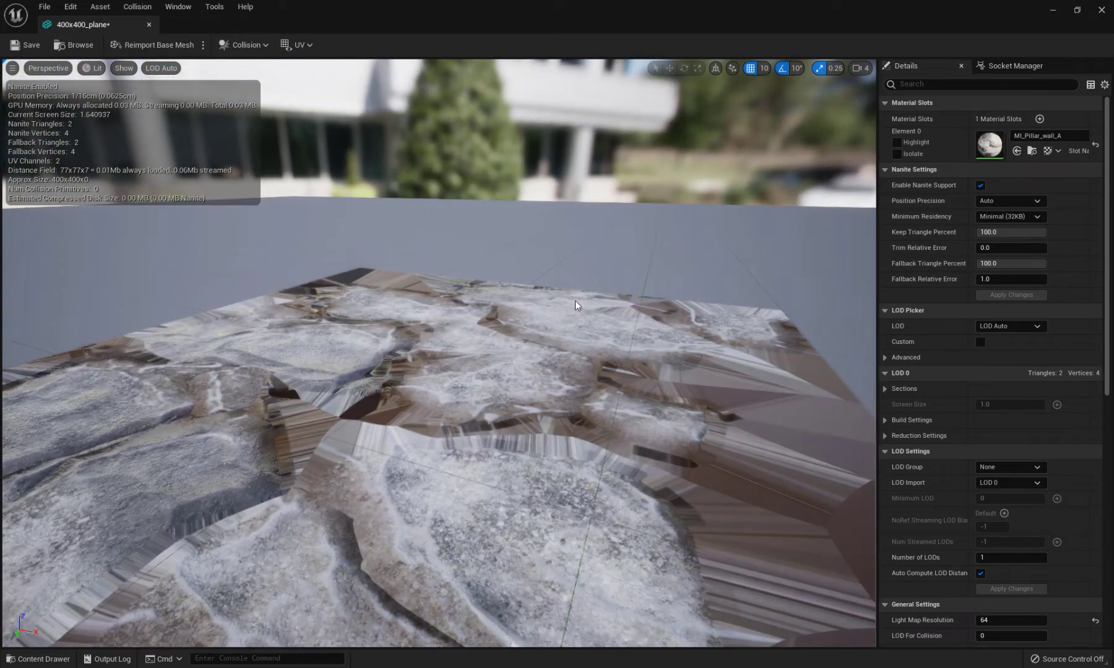
right_click_drag(614, 325, 562, 408)
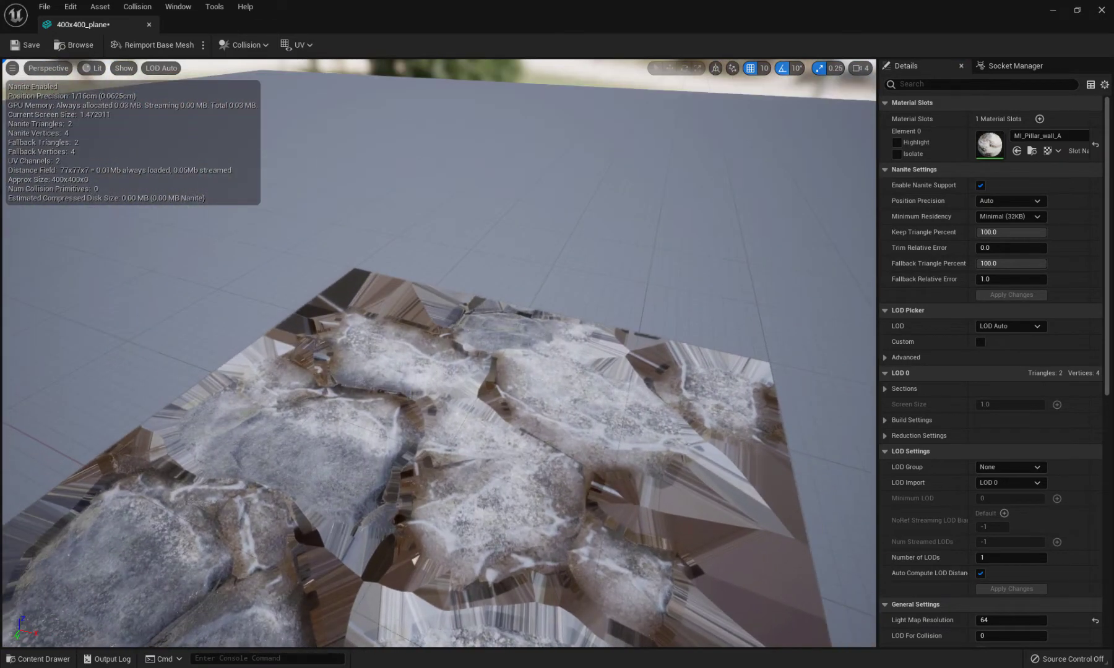
mouse_move(471, 108)
right_mouse_down()
mouse_move(471, 78)
mouse_move(471, 108)
right_mouse_up()
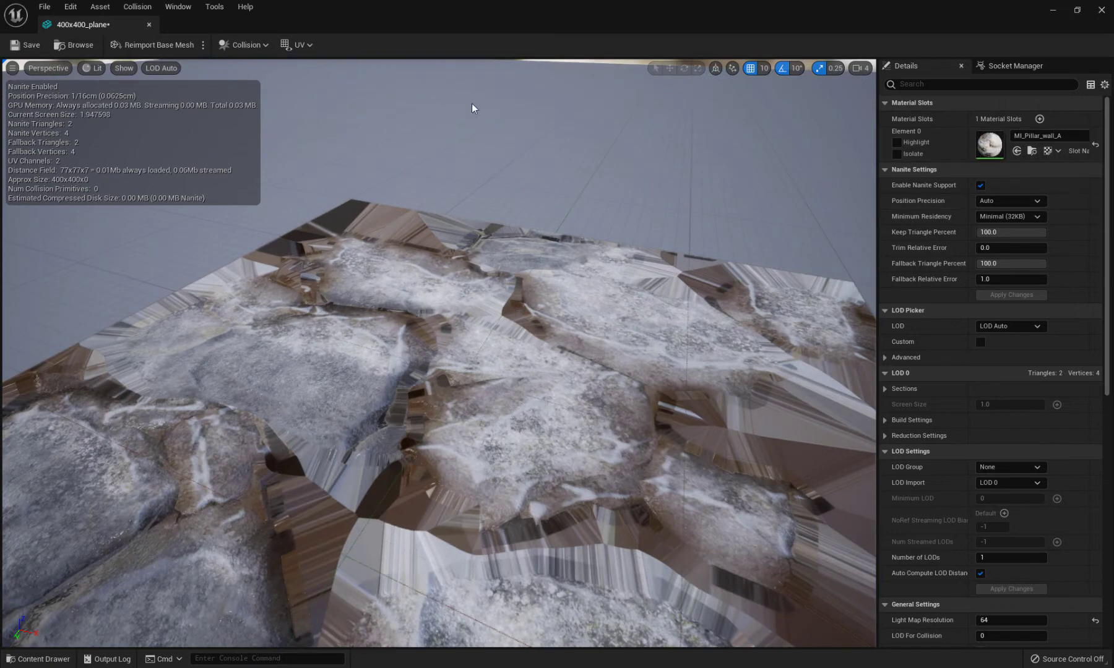
Close the mesh editor and examine how the stone material tiles across the wall planes beside the pillar
left_click(148, 25)
scroll(503, 306, "up", 5)
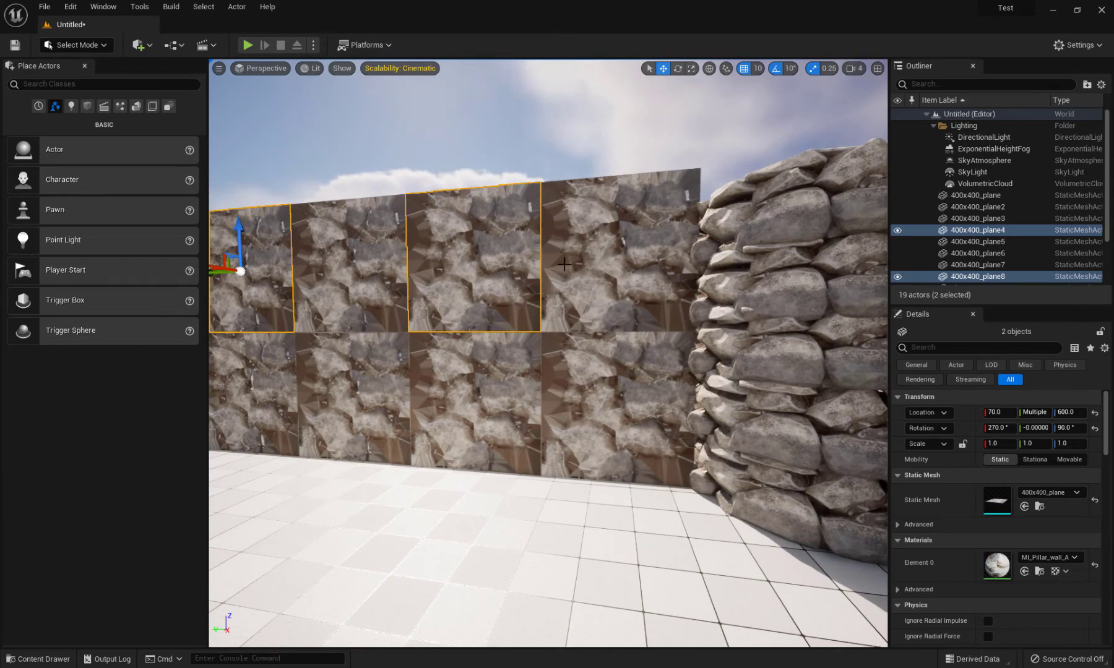
mouse_move(446, 287)
right_mouse_down()
mouse_move(433, 287)
mouse_move(479, 286)
mouse_move(405, 286)
mouse_move(446, 286)
right_mouse_up()
key("w")
key("w")
key("s")
key("a")
key("a")
key("d")
key("a")
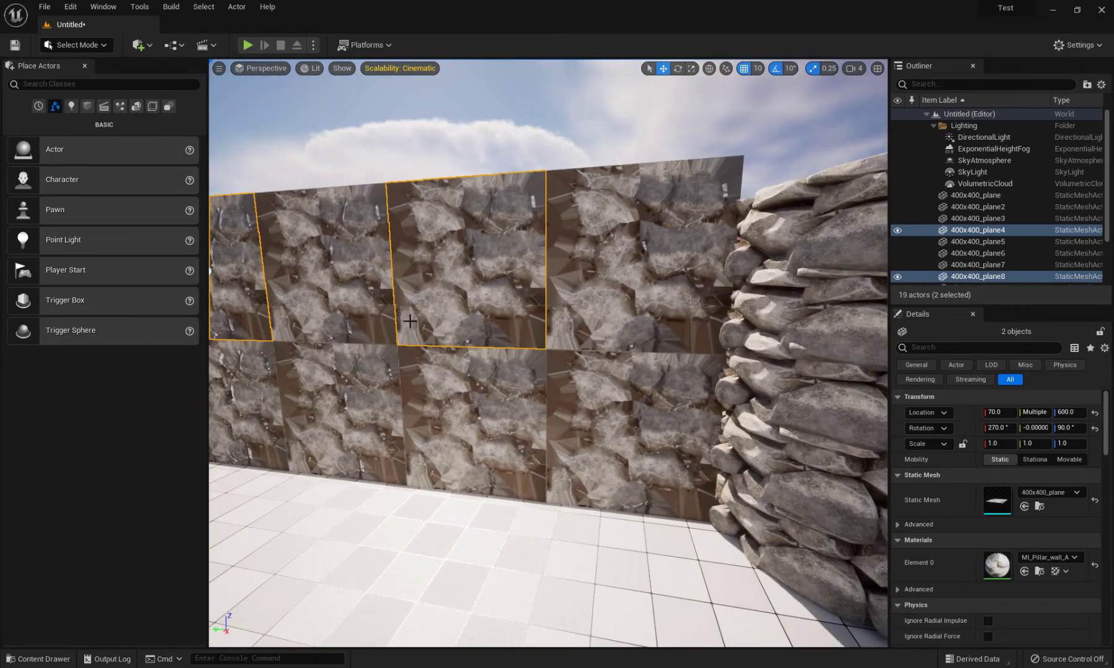
scroll(409, 321, "up", 2)
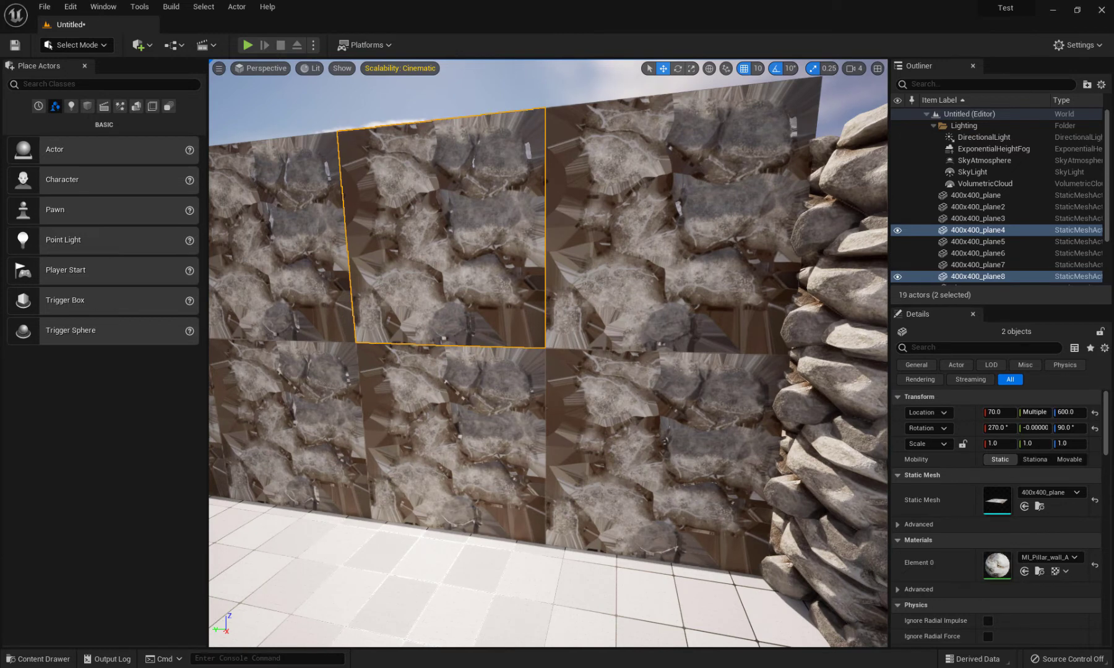
Switch to the Stone_Wall folder in File Explorer and move its window out of the way of the level view
key("alt+Tab")
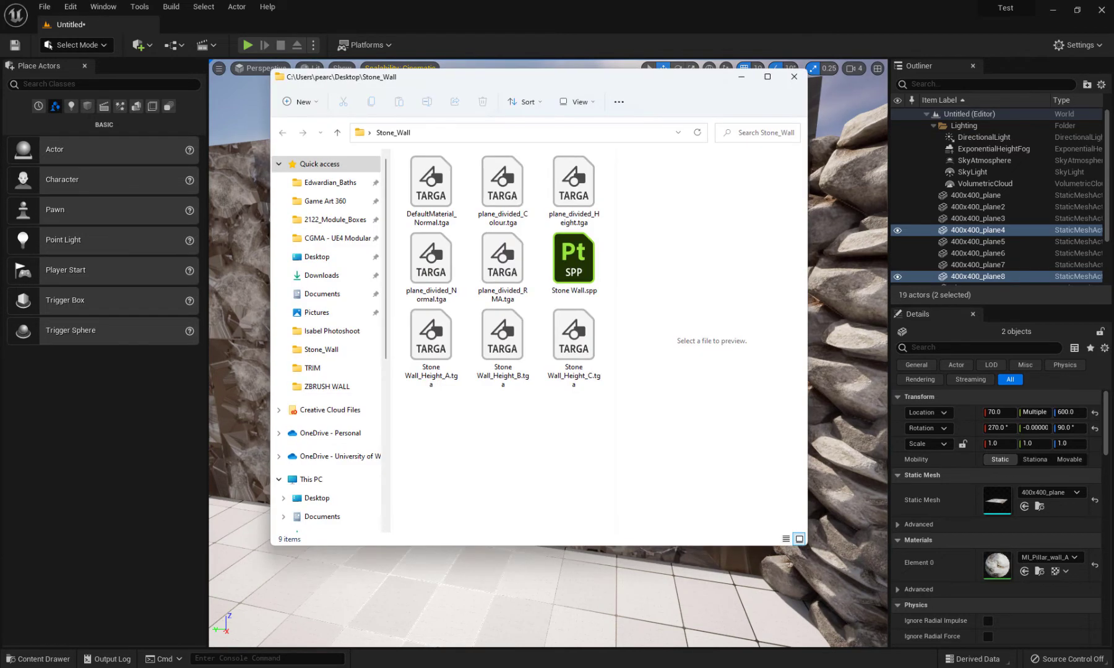
left_click_drag(553, 85, 0, 139)
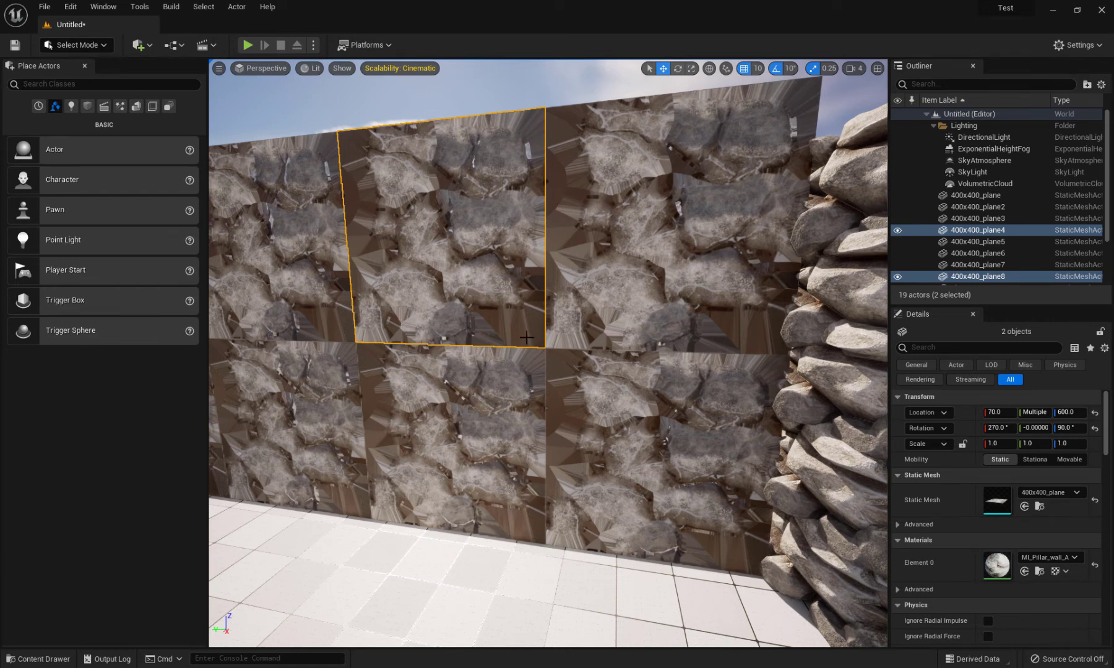
Create a material instance of MM_Environment in the parent Textures folder and name it MI_Wall_b
key("s")
right_click_drag(587, 302, 615, 385)
key("w")
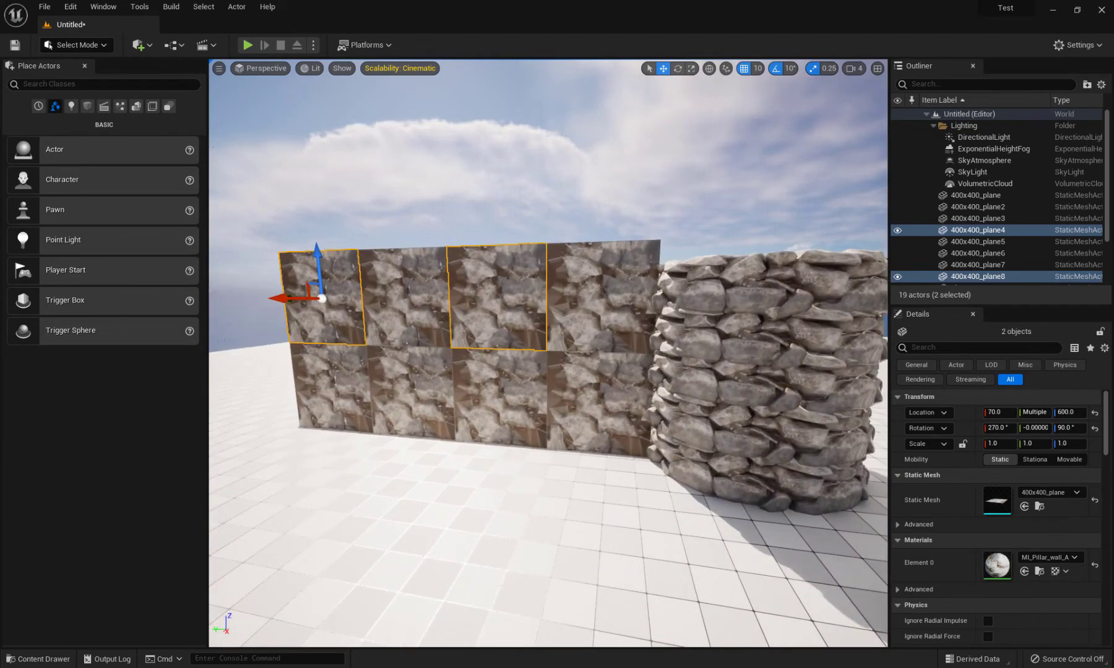
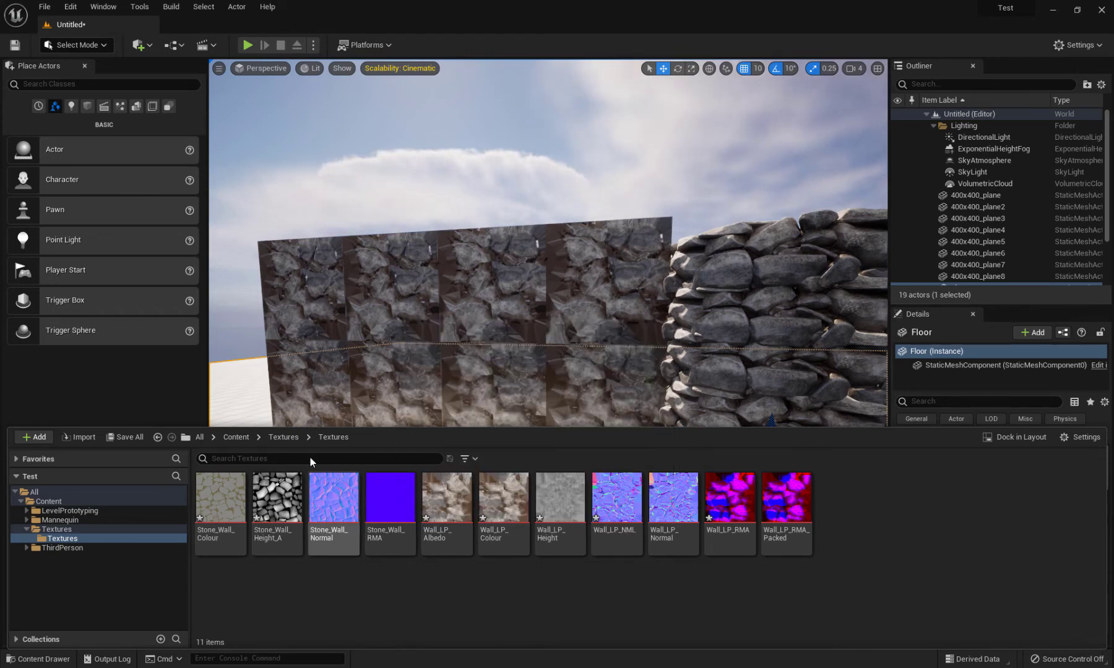
left_click(283, 437)
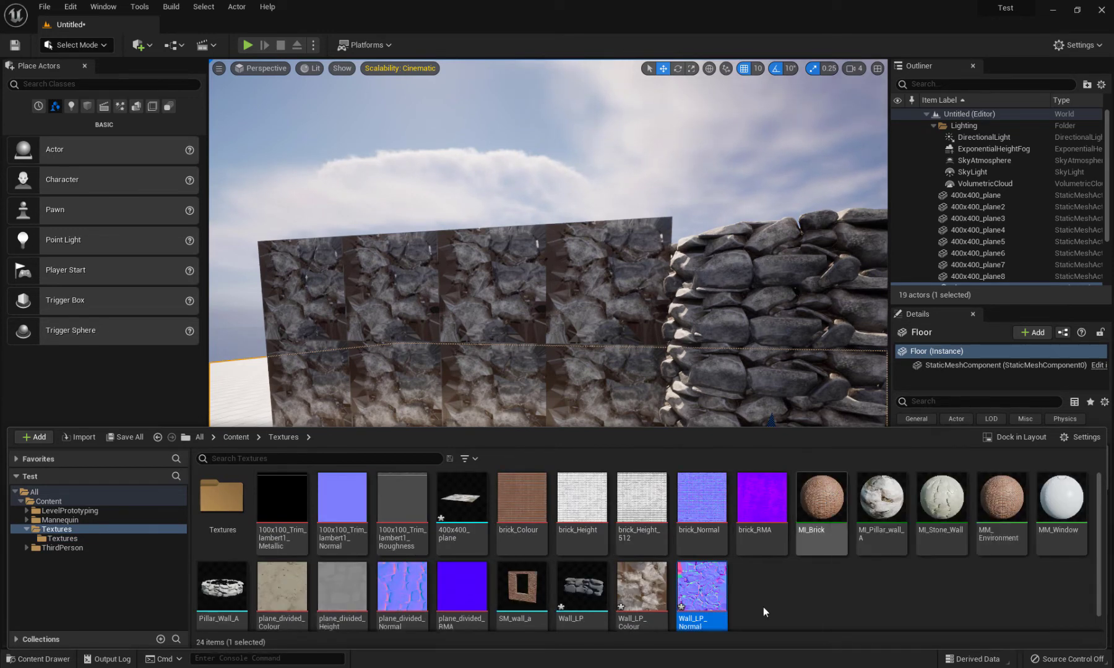
left_click(763, 608)
left_click_drag(1008, 501, 1000, 507)
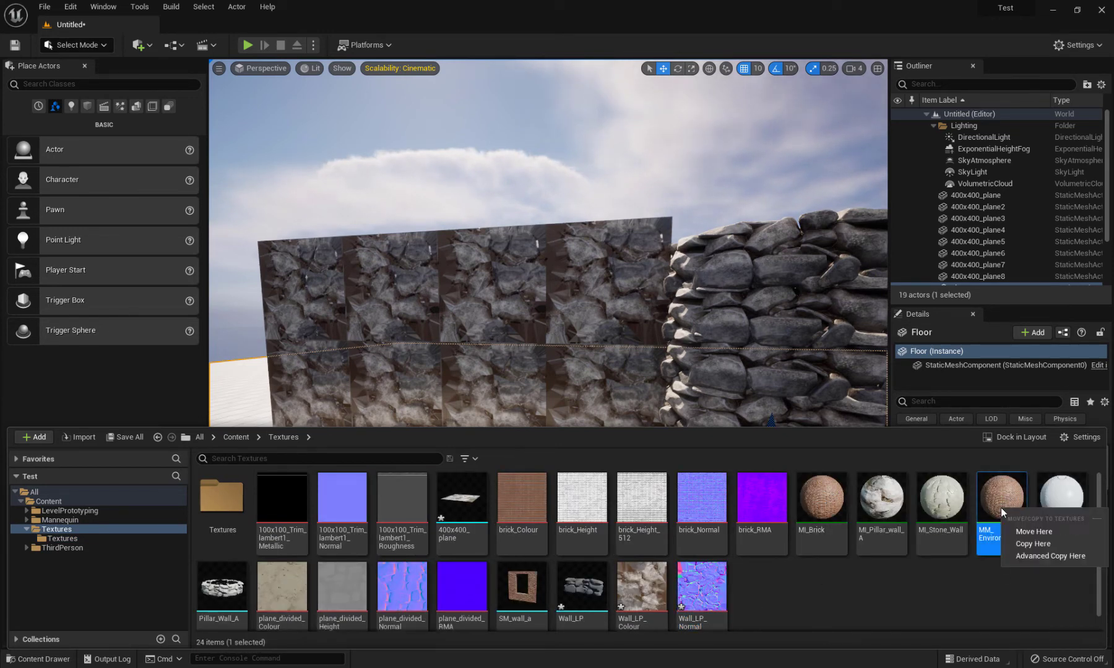
left_click(994, 537)
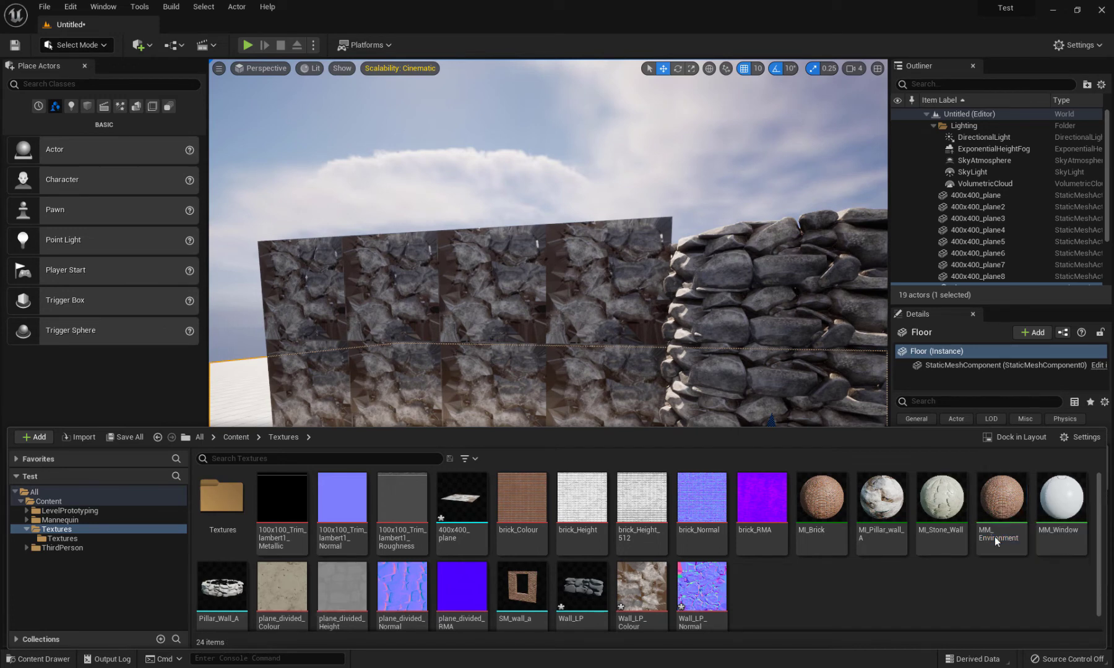
right_click(997, 504)
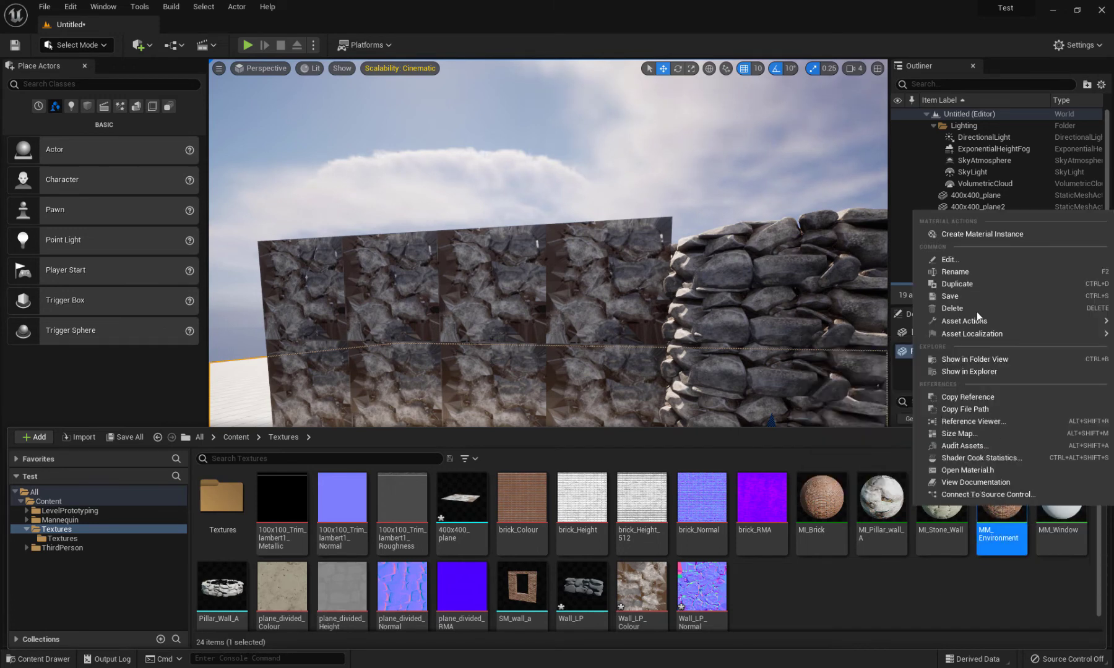
left_click(970, 237)
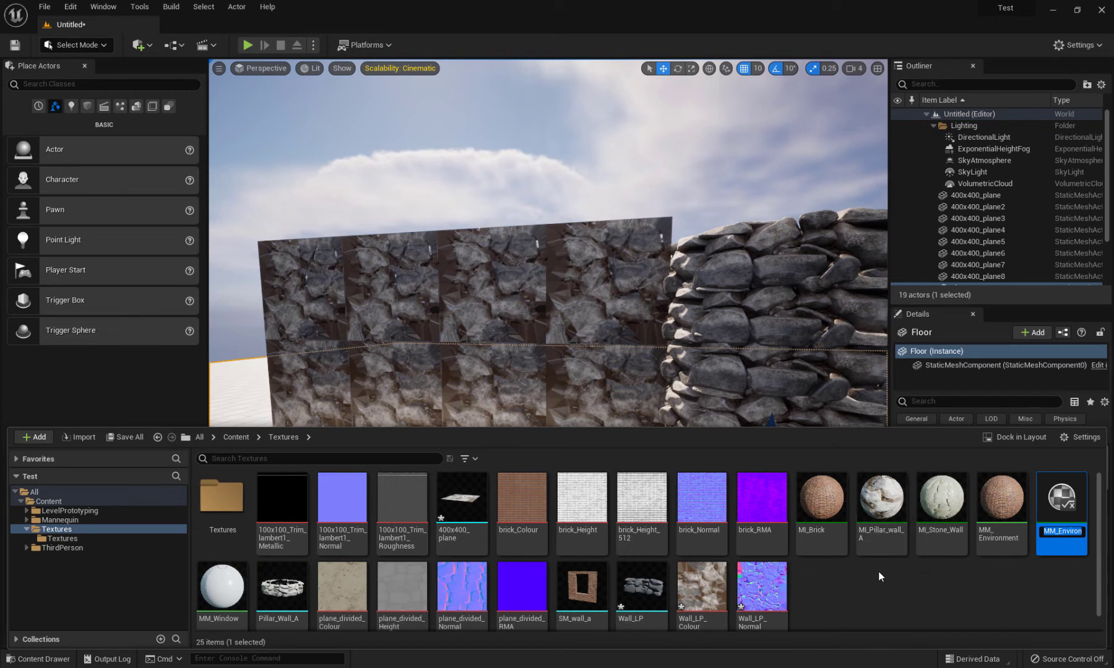
type("MI_Wall_")
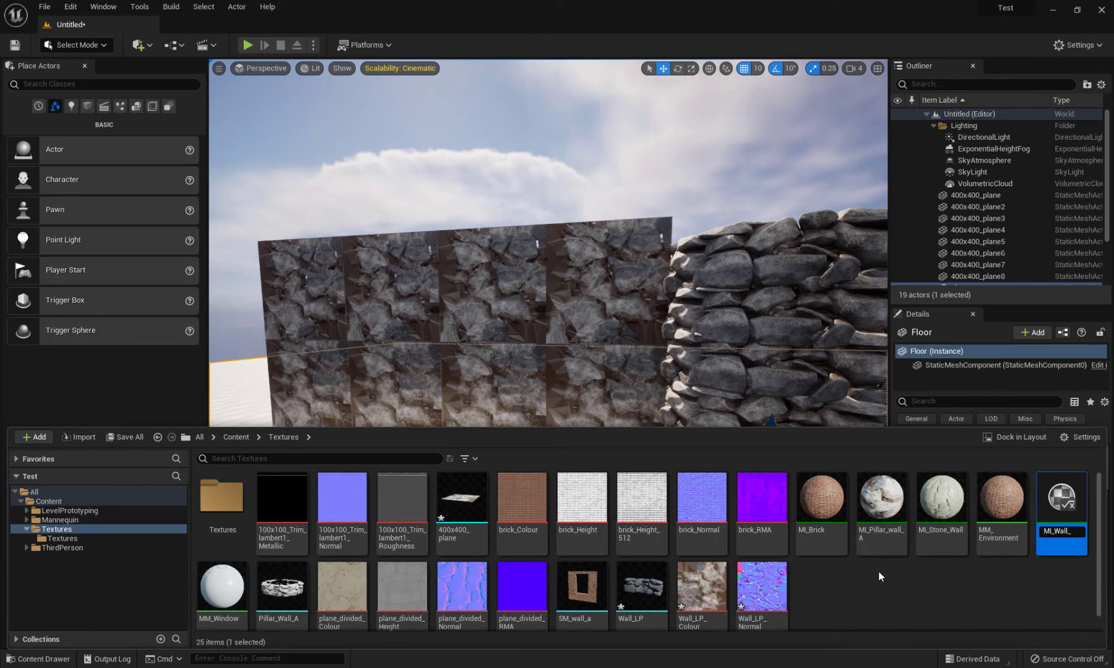
type("b")
key("Return")
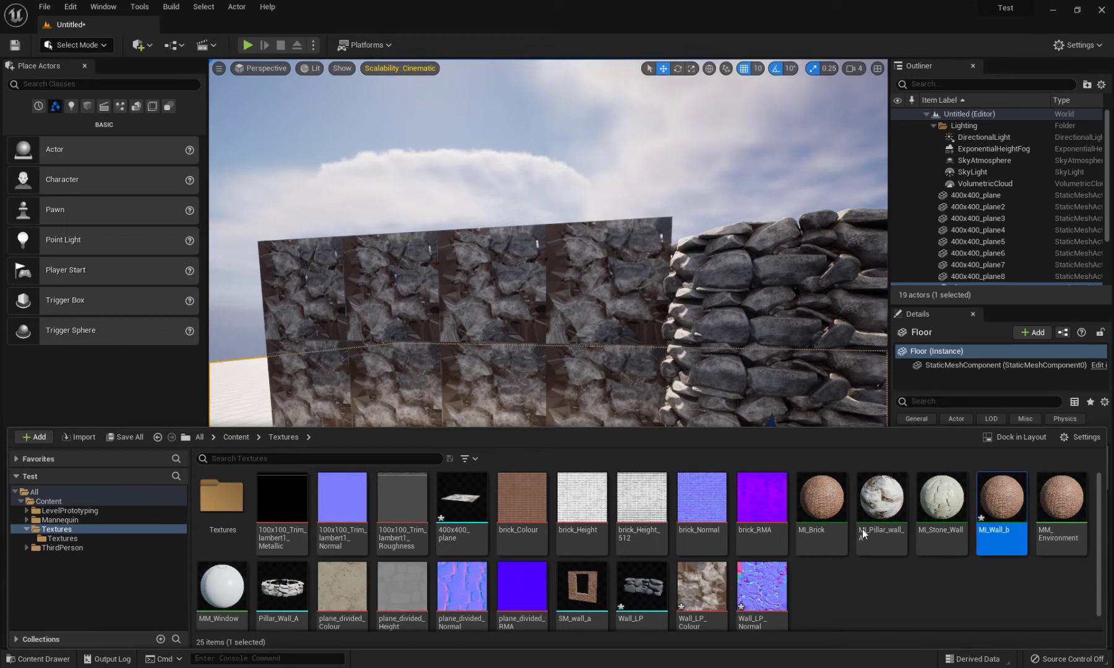
Open MI_Wall_b for editing and enable its Colour_Input, Normal_Input and RMA_Input overrides
double_click(998, 507)
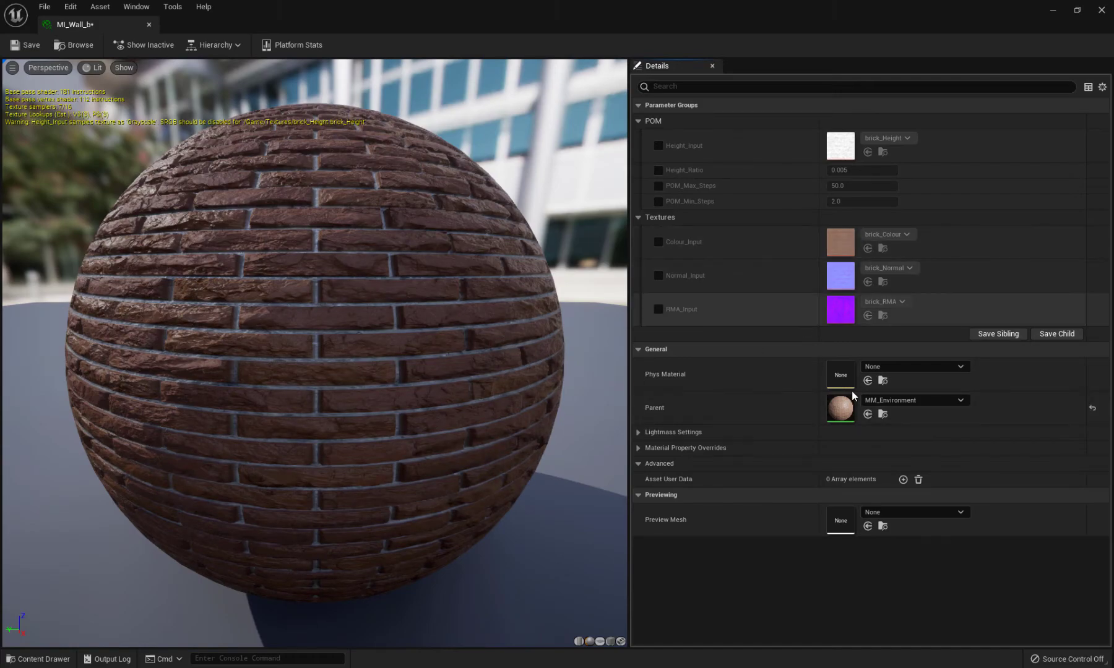
key("ctrl+space")
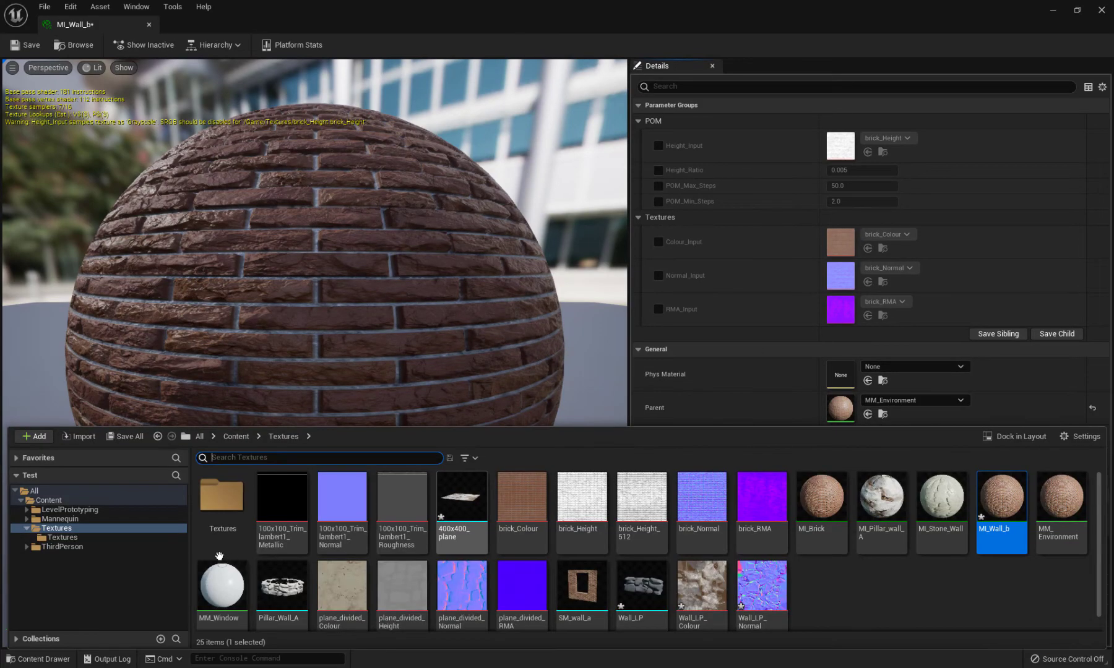
double_click(218, 515)
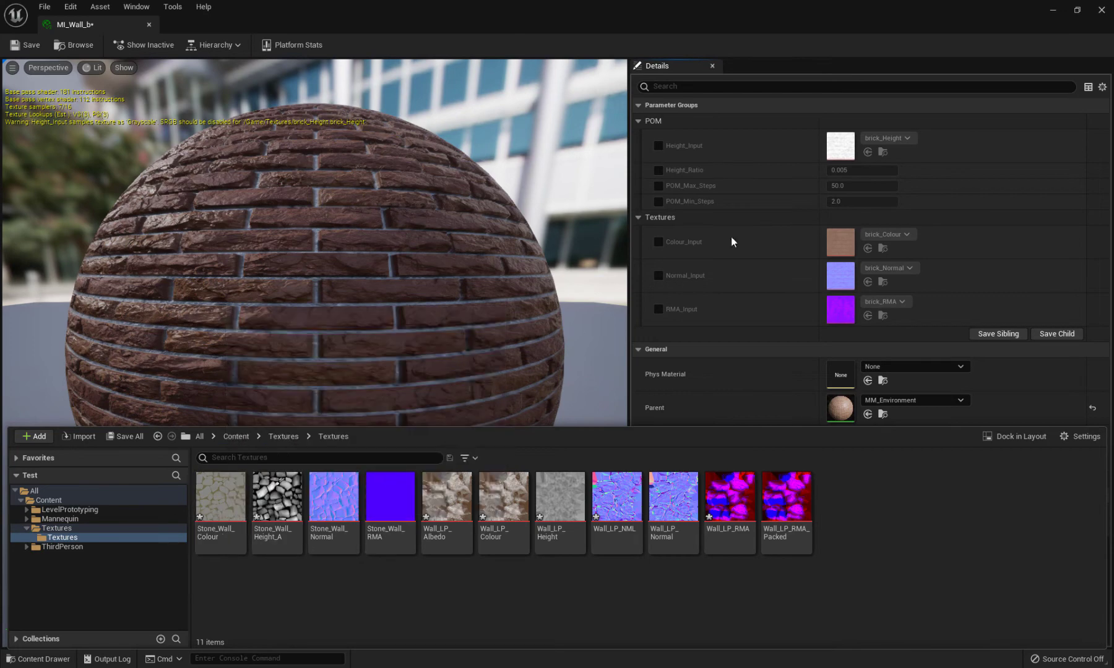
left_click(657, 242)
left_click(658, 309)
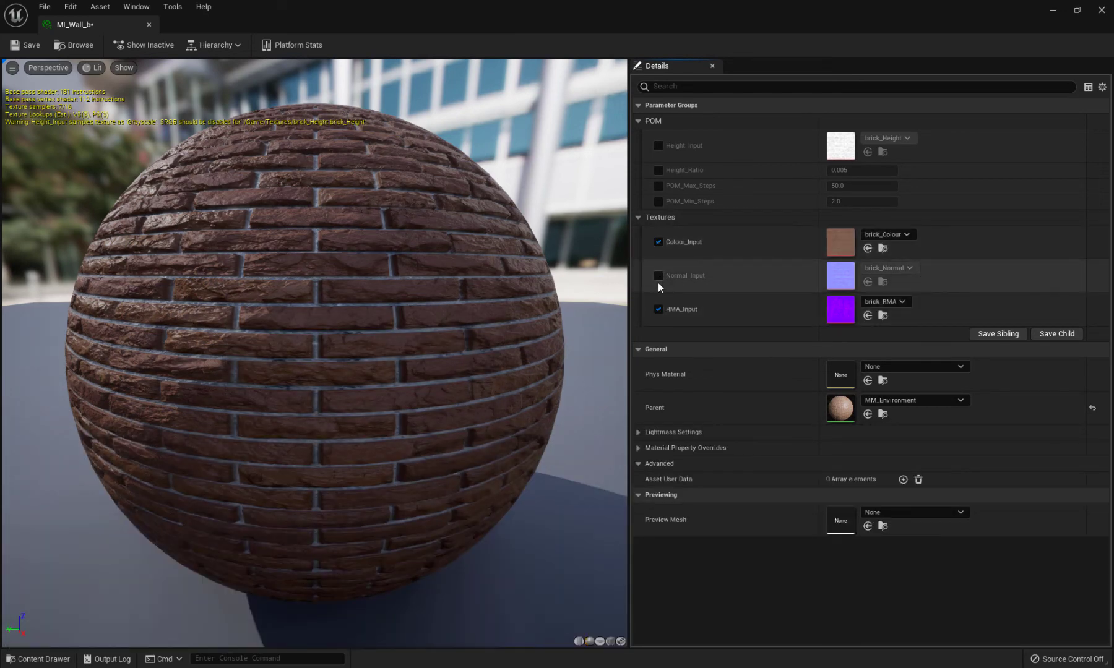
left_click(658, 279)
Assign Stone_Wall_Colour to Colour_Input and Stone_Wall_Normal to Normal_Input
left_click(877, 235)
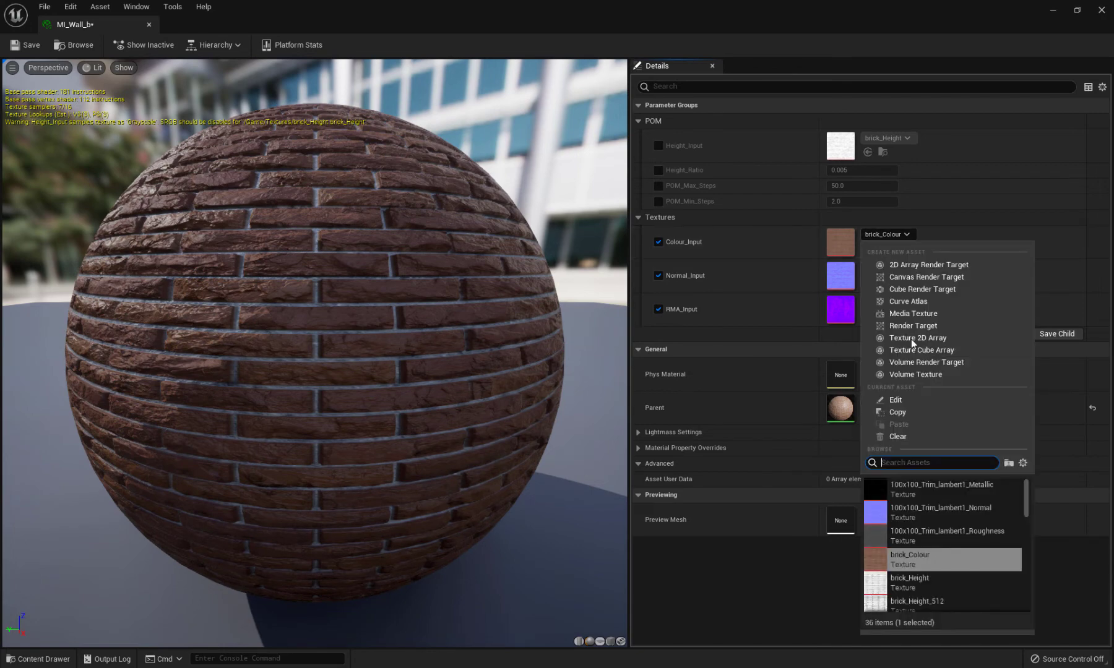
type("sto")
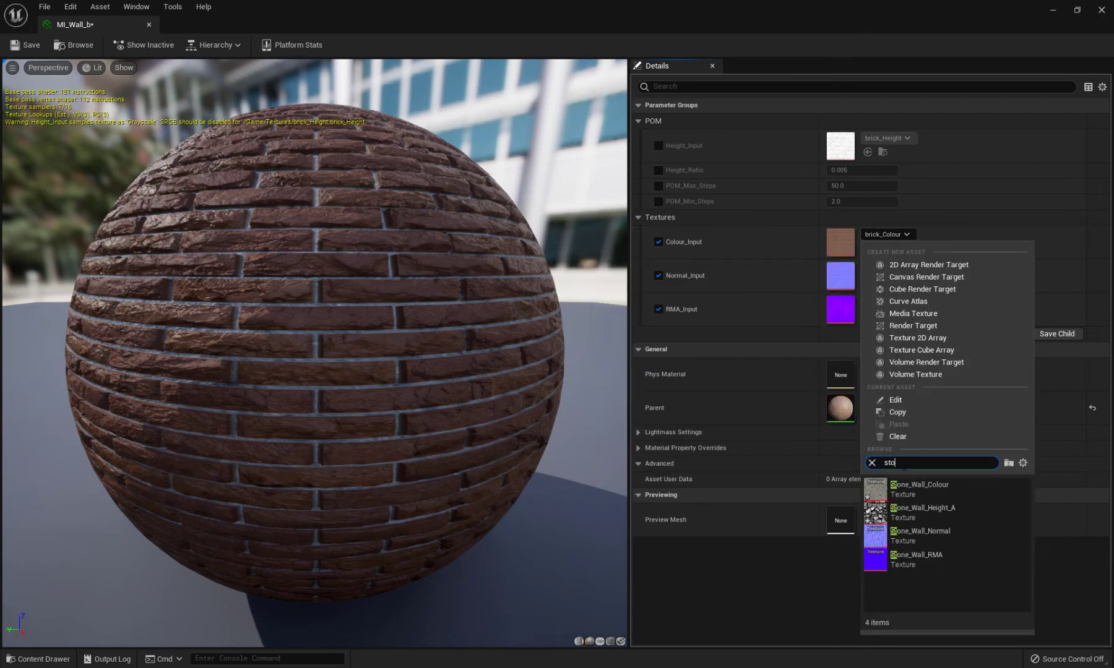
left_click(927, 490)
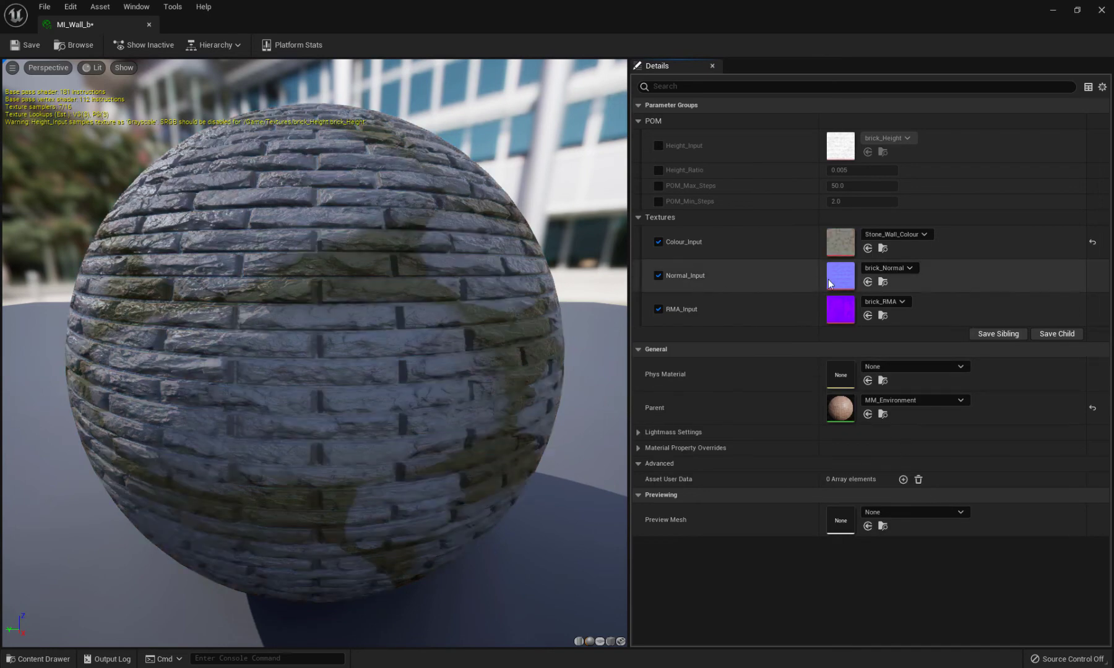
left_click(895, 270)
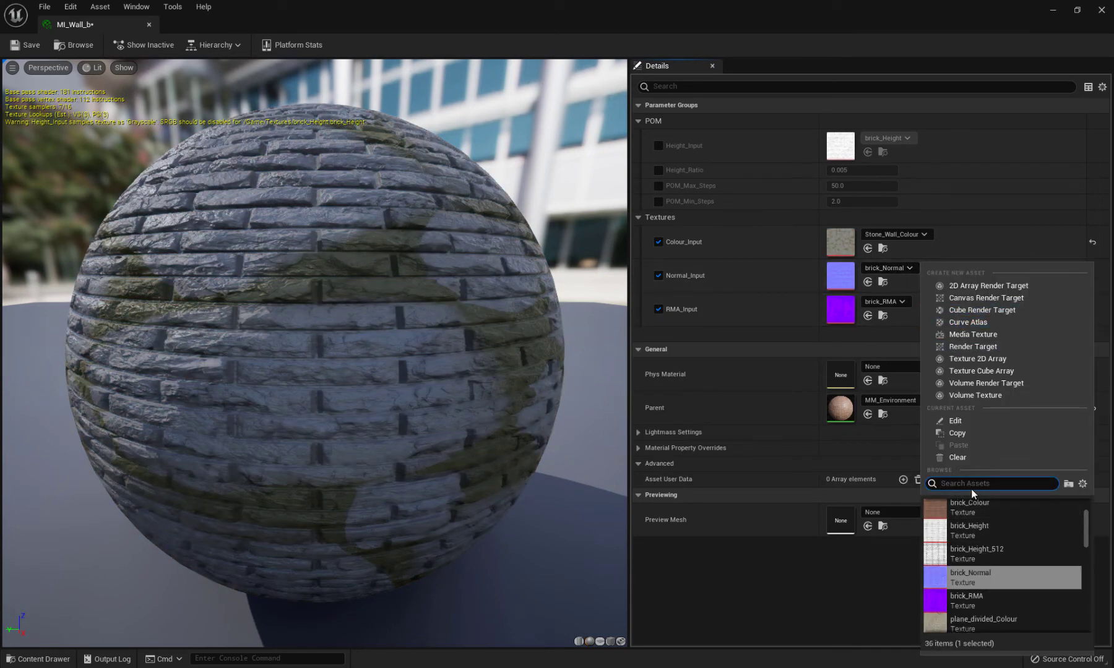
type("sto")
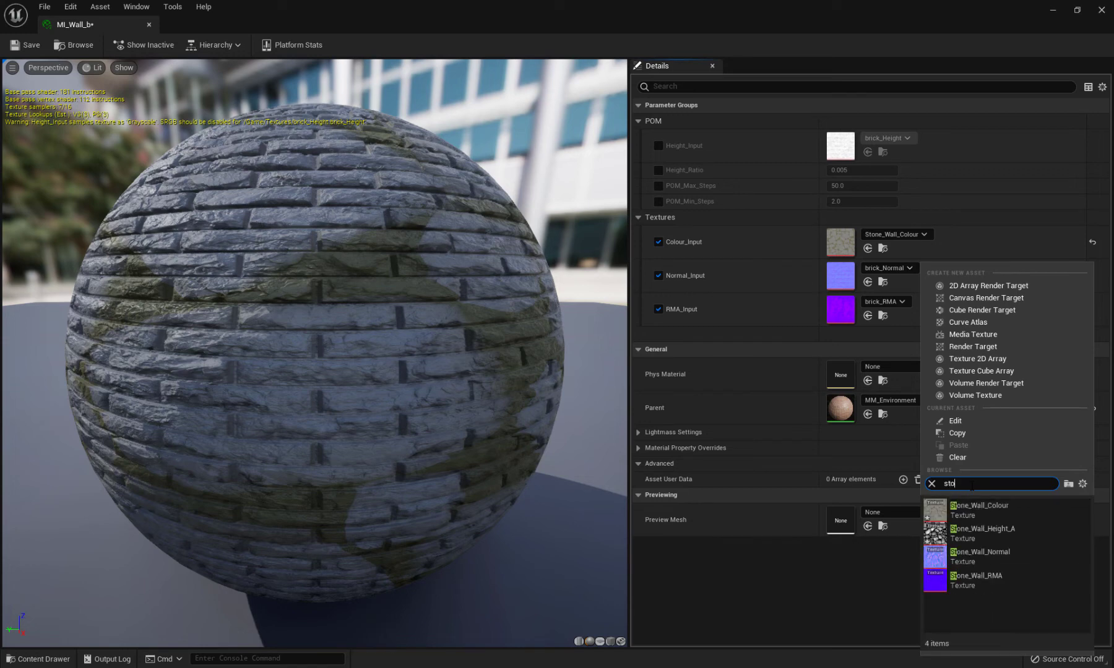
left_click(990, 555)
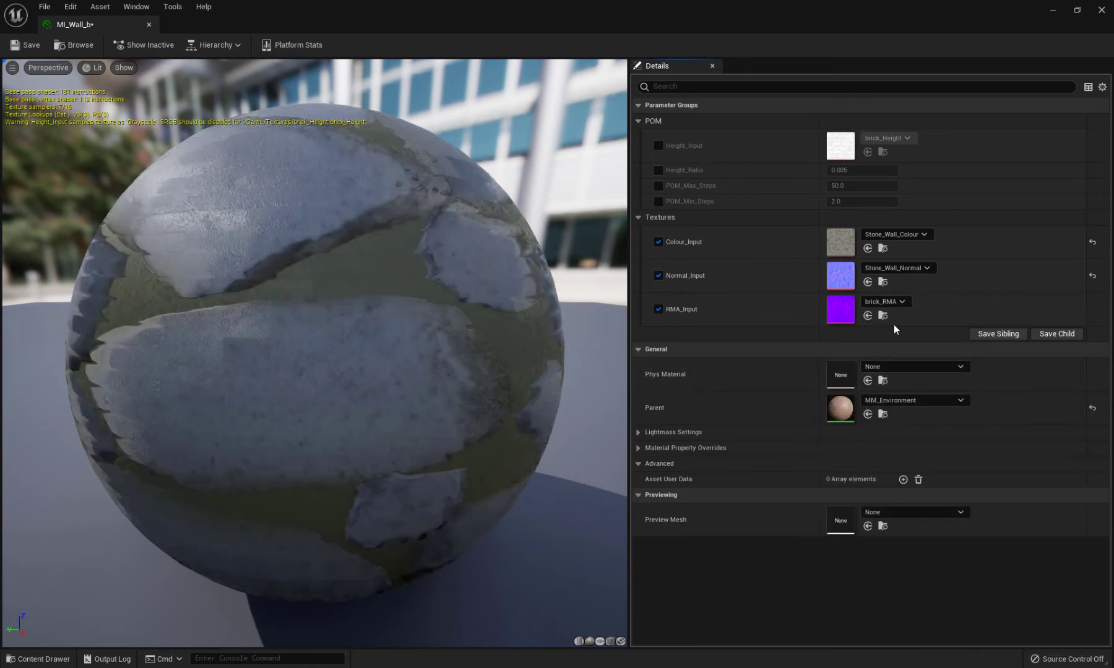
Assign Stone_Wall_RMA to RMA_Input, then enable Height_Input and assign Stone_Wall_Height_A to it
left_click(886, 302)
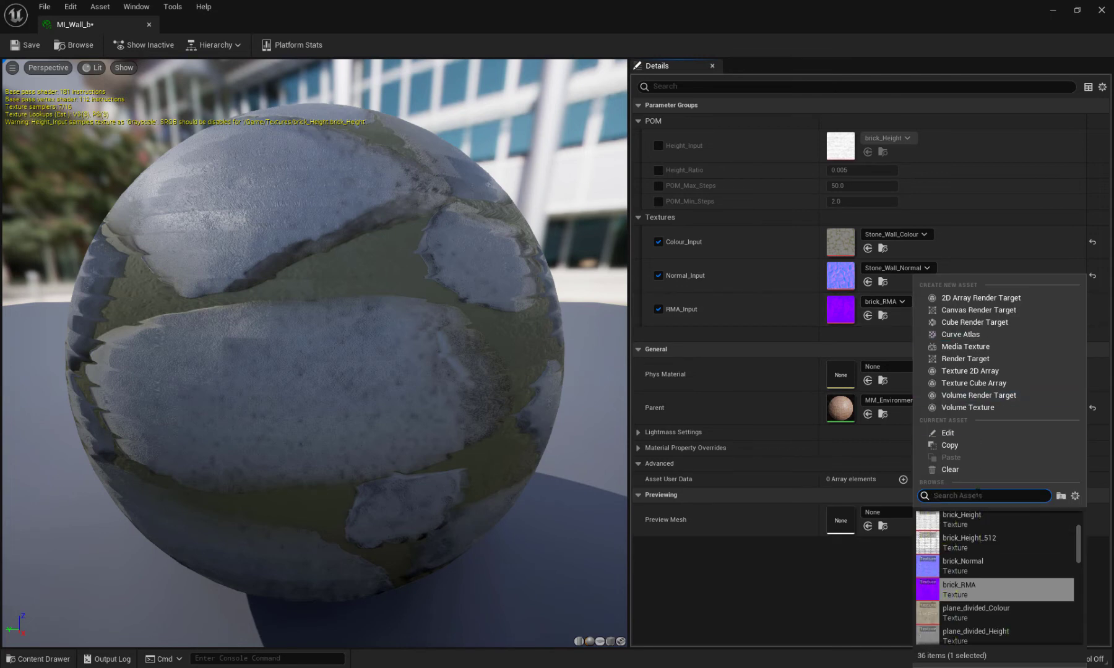
type("stone")
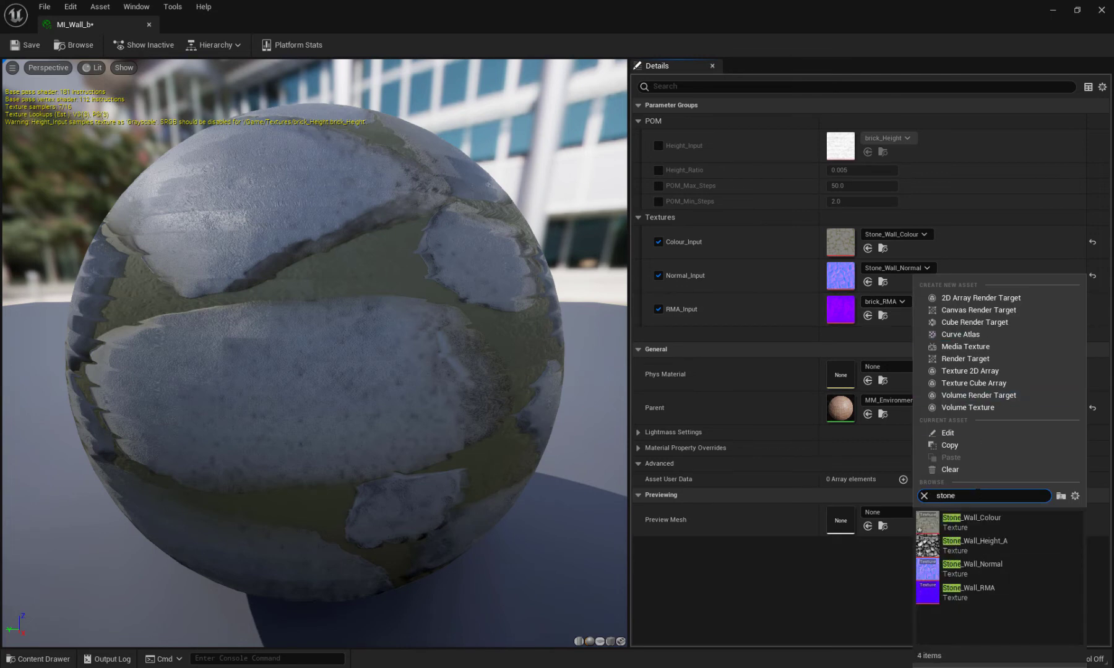
left_click(984, 588)
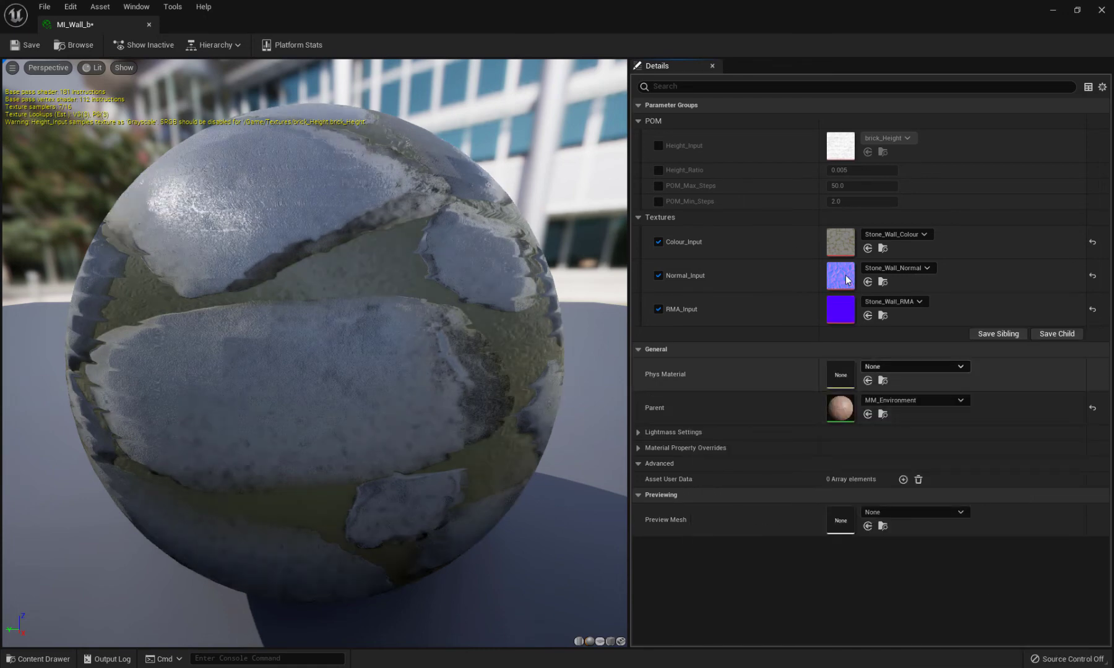
left_click(879, 136)
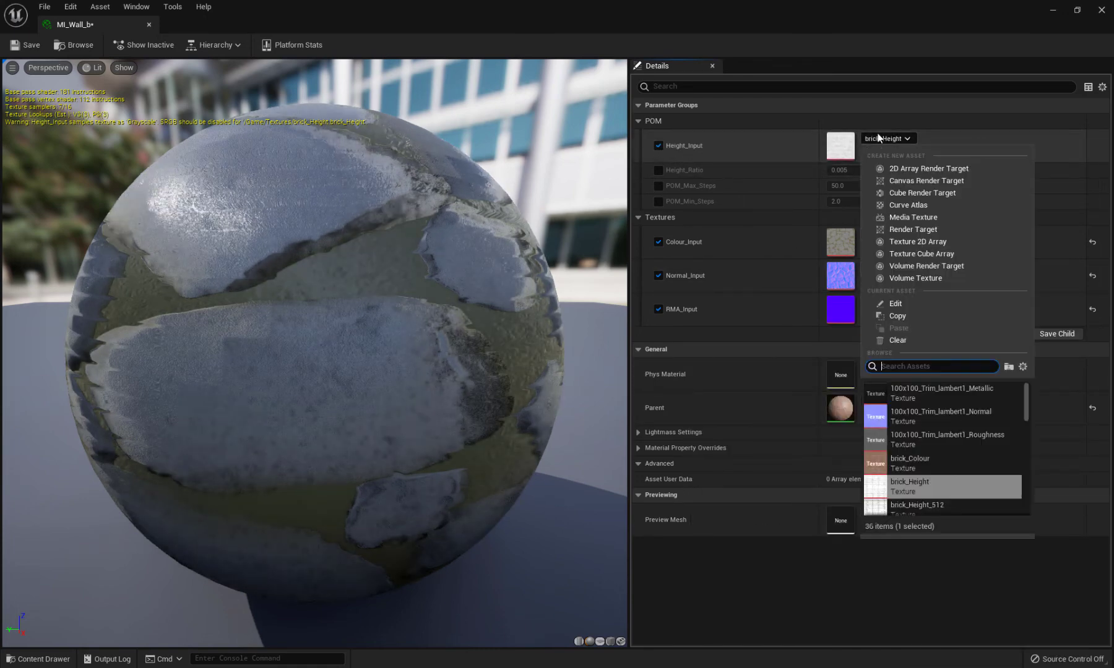
type("stone")
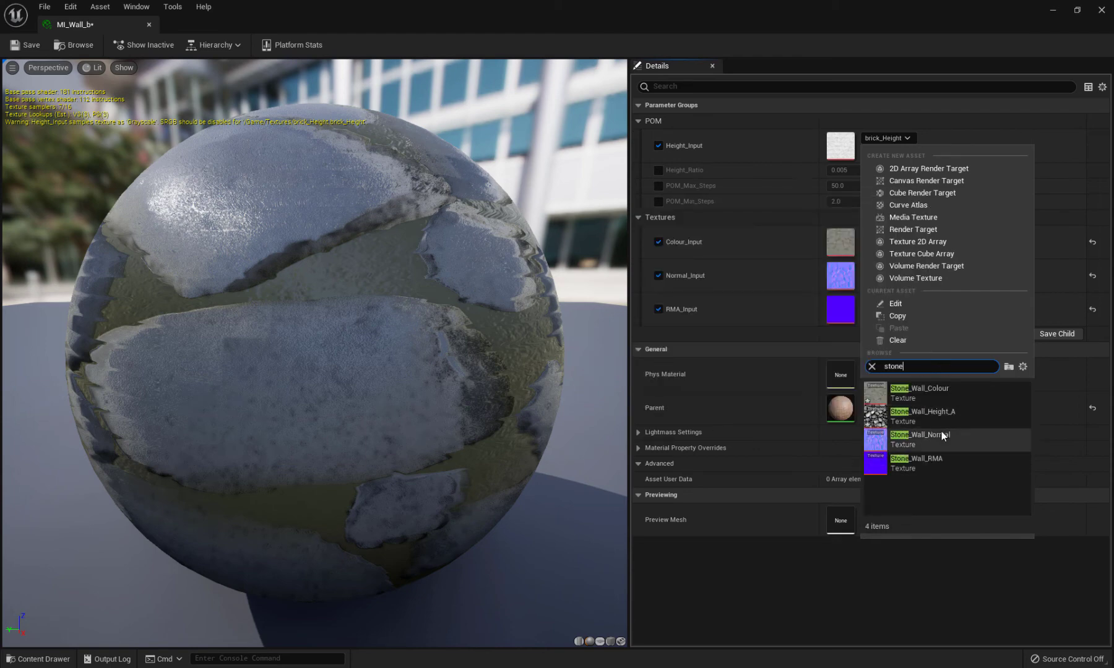
left_click(935, 416)
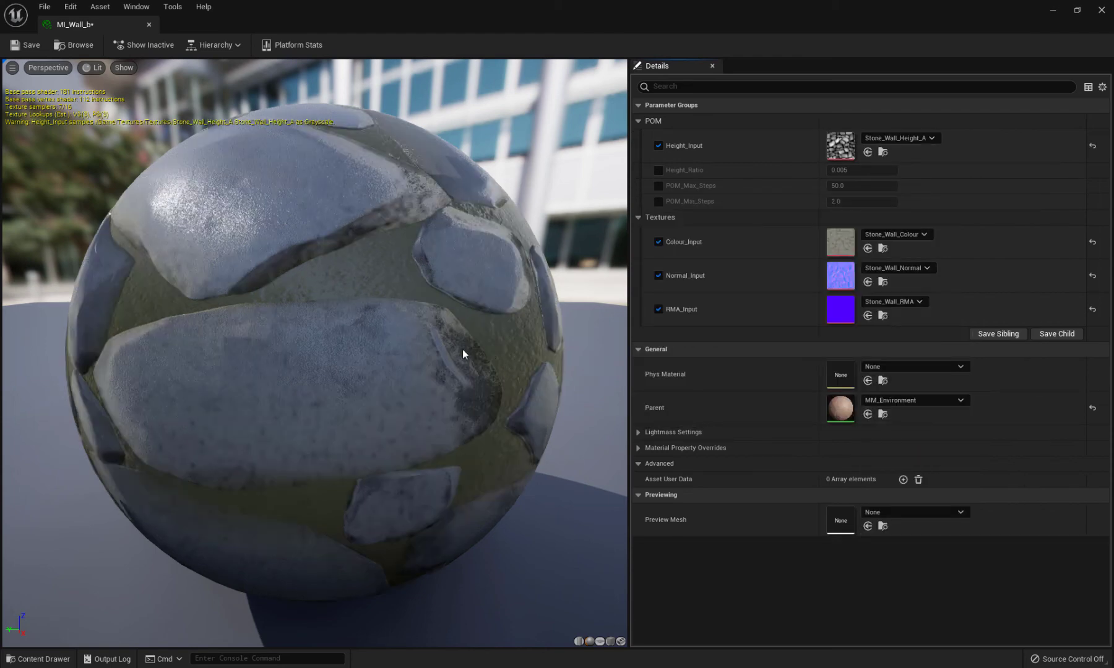
Enable the Height_Ratio, POM_Max_Steps and POM_Min_Steps overrides, check the preview sphere and save the MI_Wall_b instance
left_click_drag(315, 353, 471, 358)
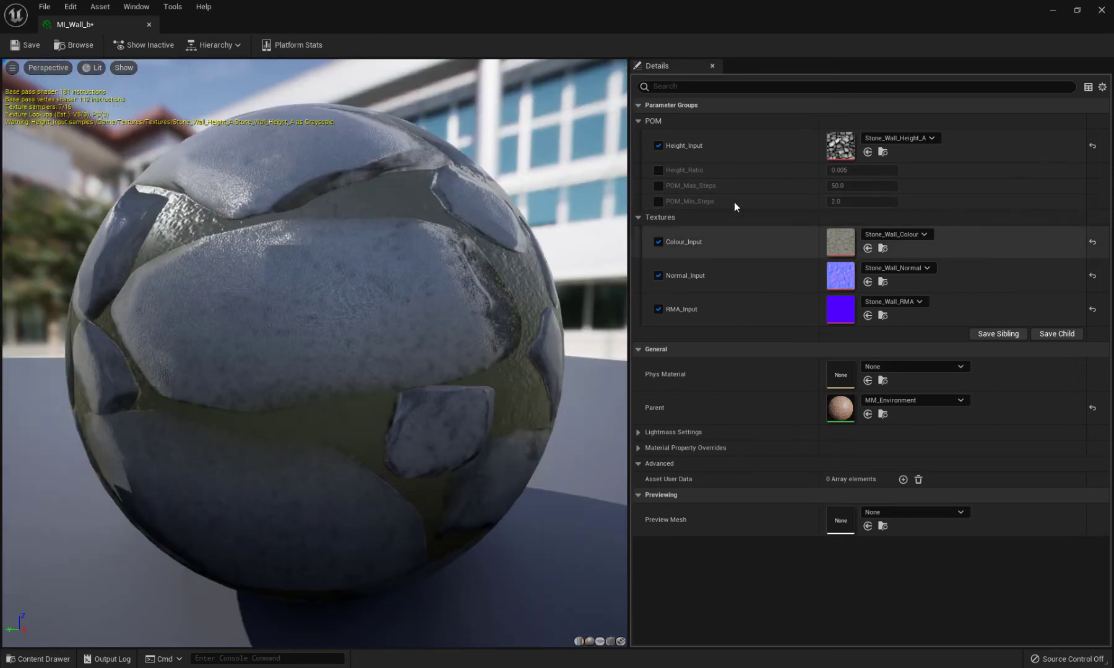
left_click(658, 170)
left_click(657, 186)
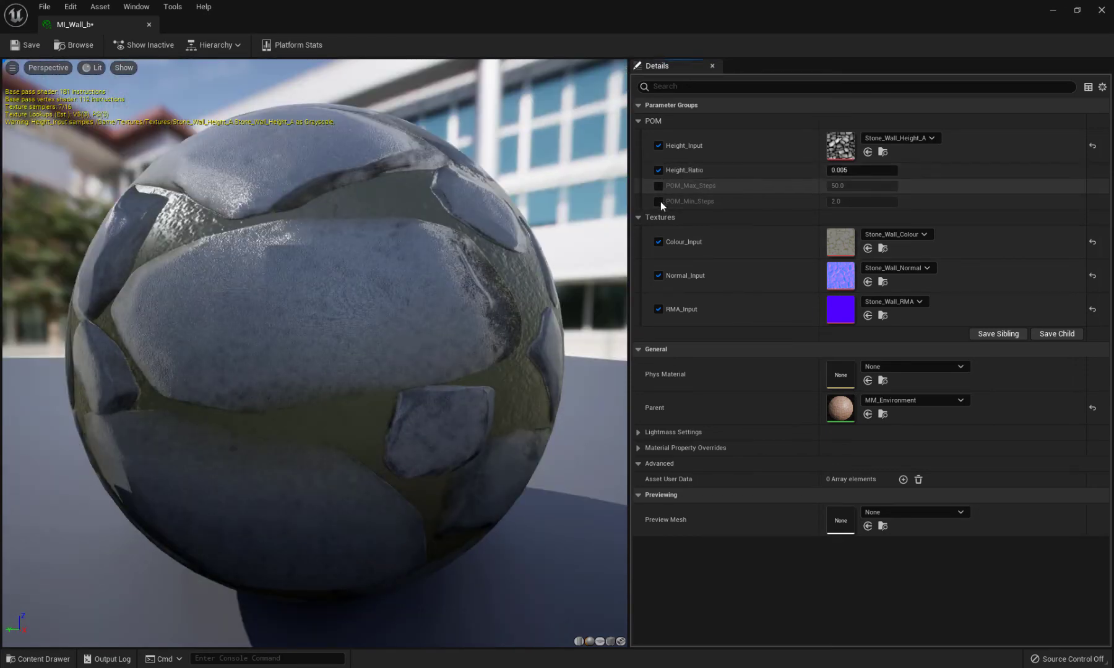
left_click(658, 202)
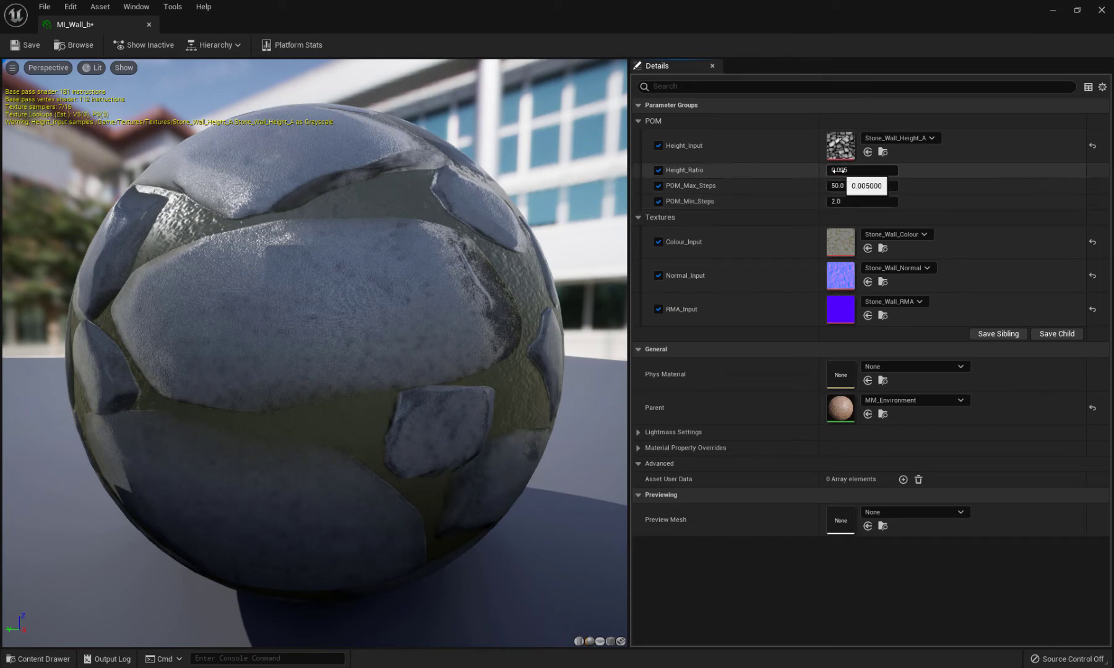
left_click_drag(466, 240, 515, 250)
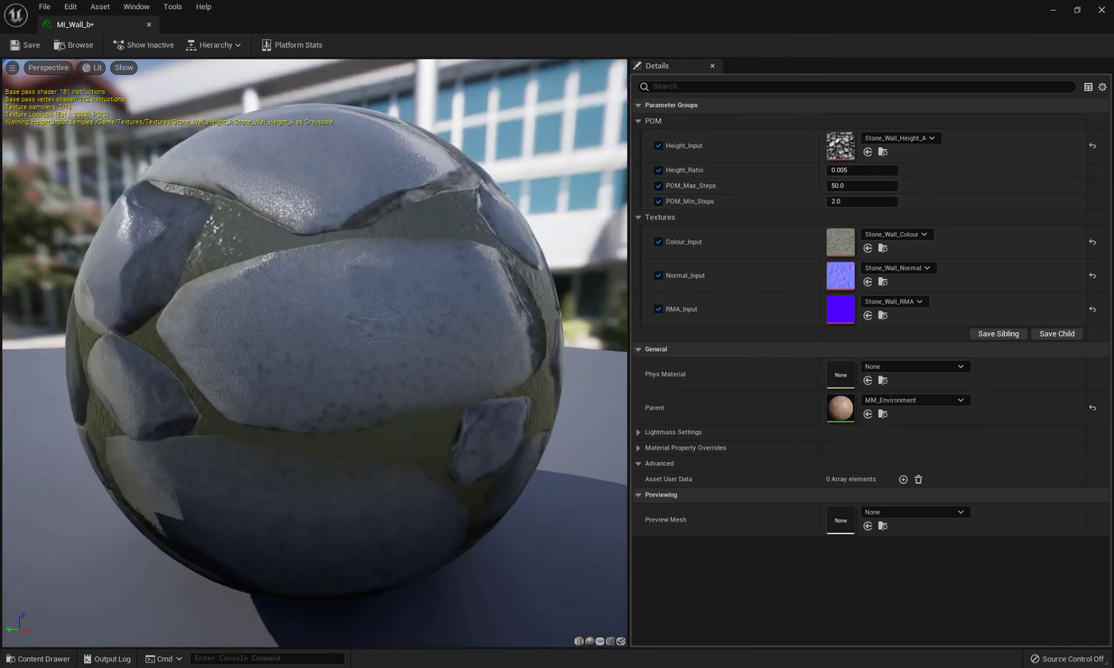
left_click(28, 45)
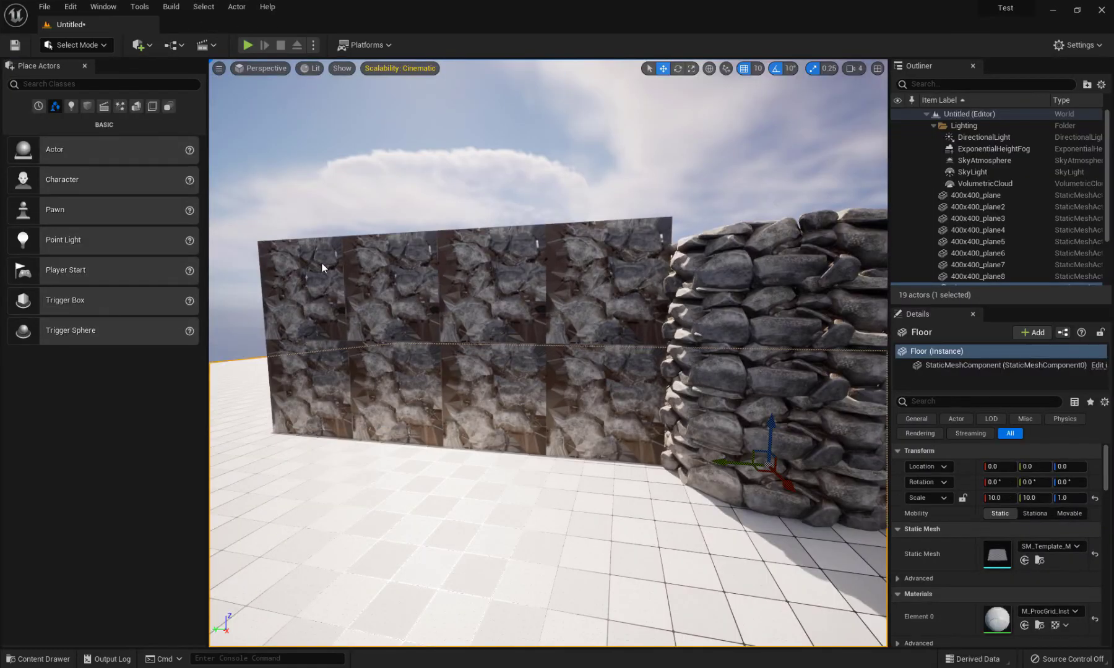
Locate the mesh asset of an upper wall plane and open its mesh editor in a floating window over the level
left_click(321, 263)
right_click_drag(371, 263, 415, 289)
left_click(478, 267)
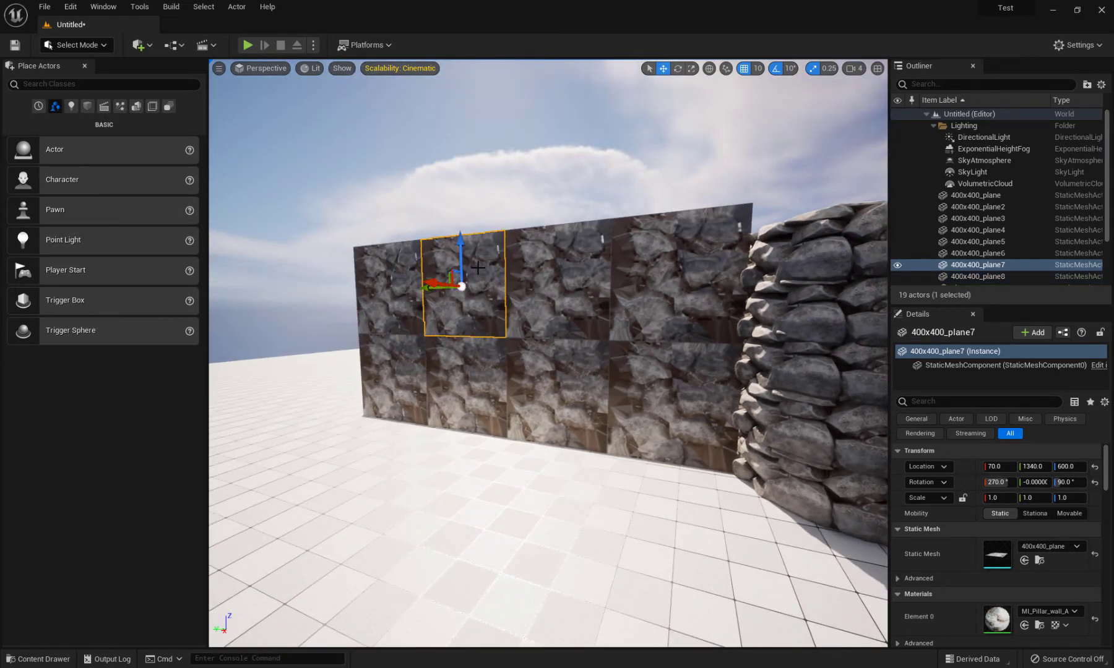
right_click(474, 264)
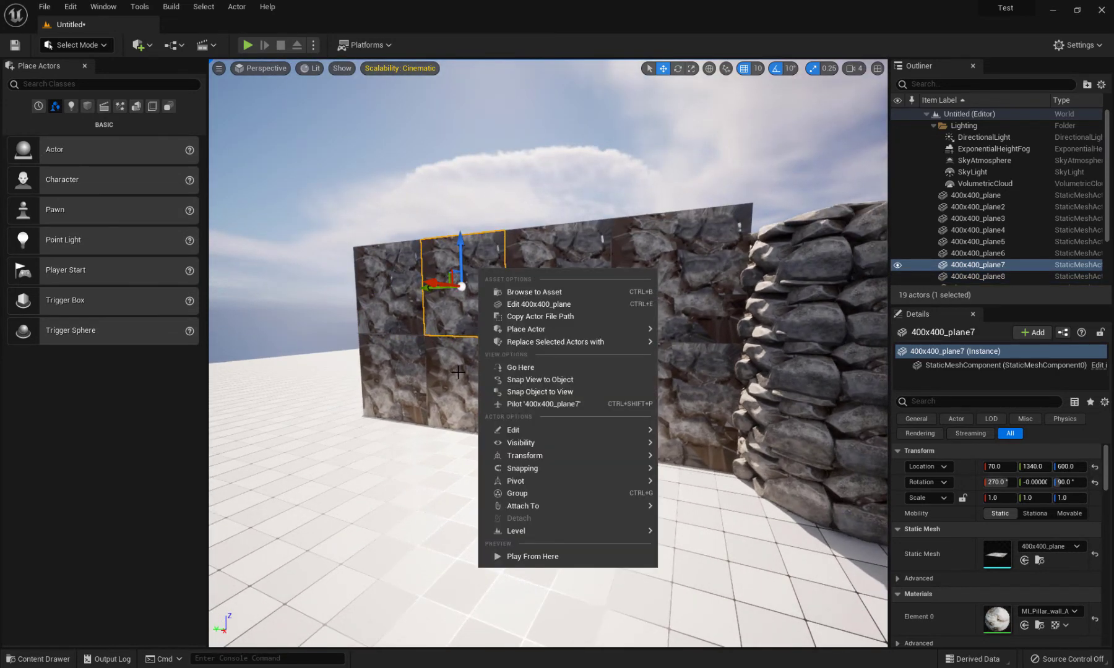
left_click(520, 293)
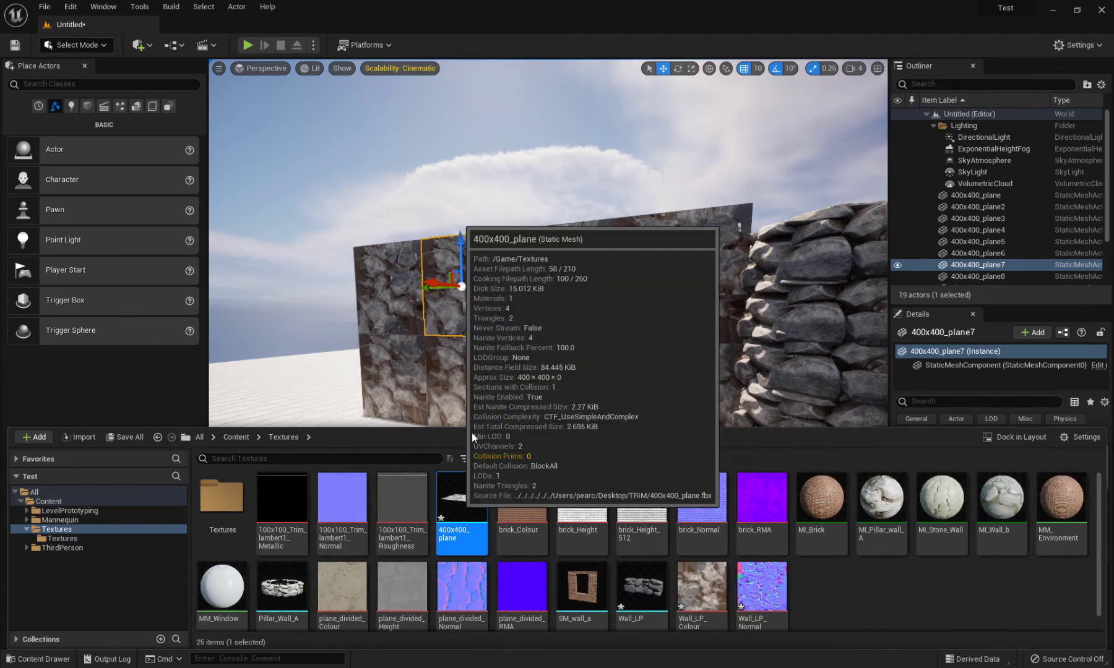
left_click(482, 357)
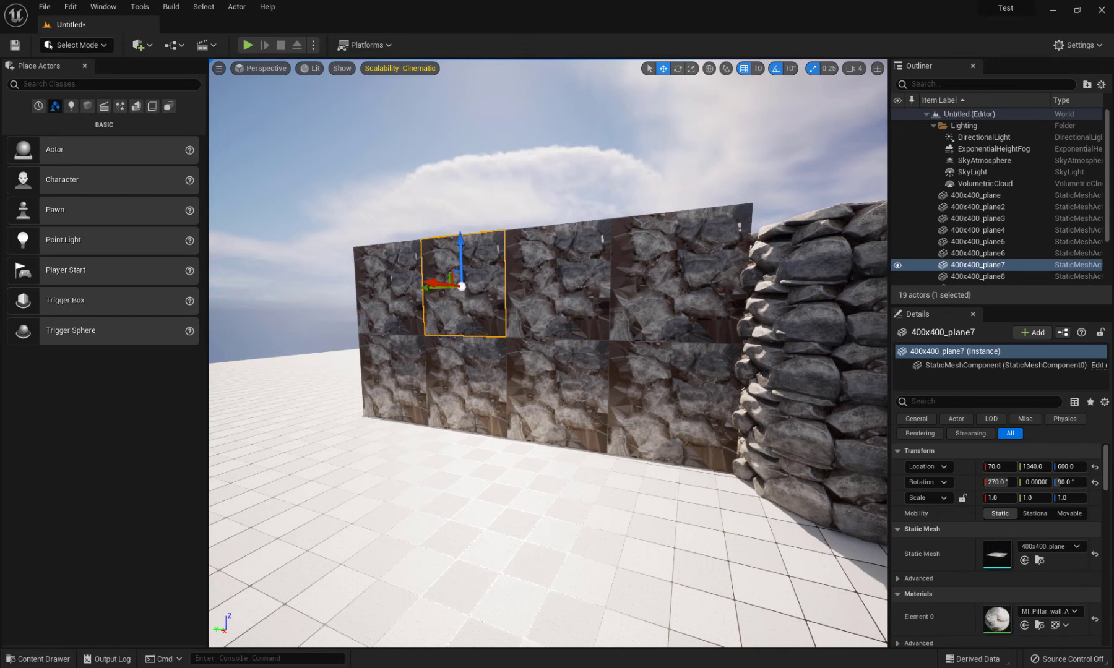
left_click_drag(1, 114, 577, 147)
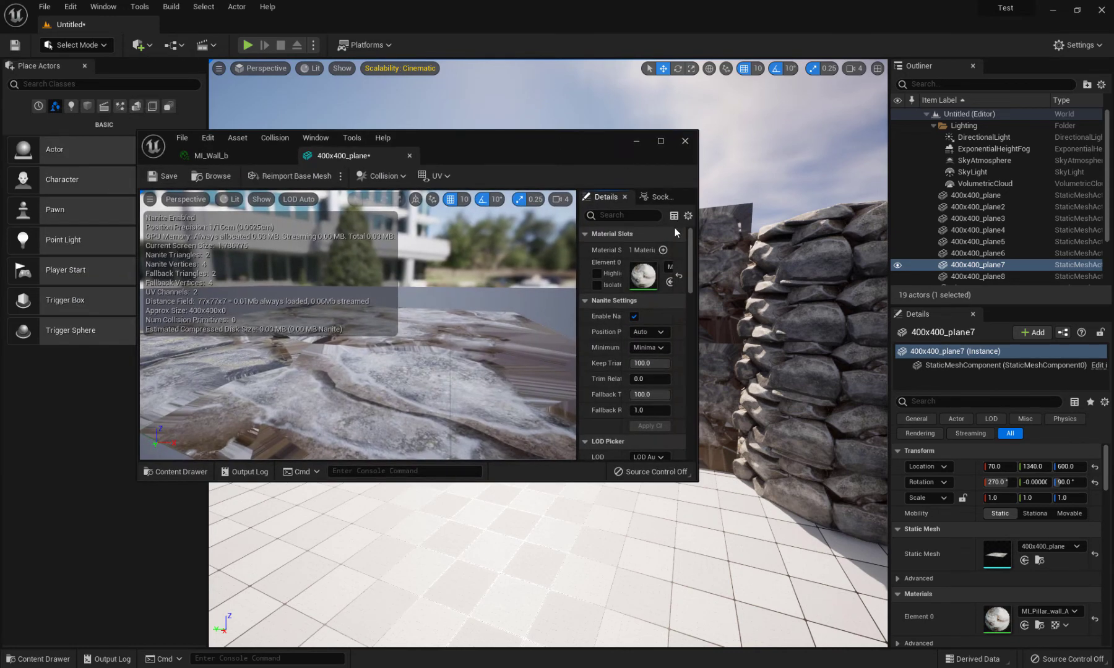
Assign the MI_Stone_Wall material to the 400x400_plane mesh and inspect it on the wall in the level
left_click(671, 267)
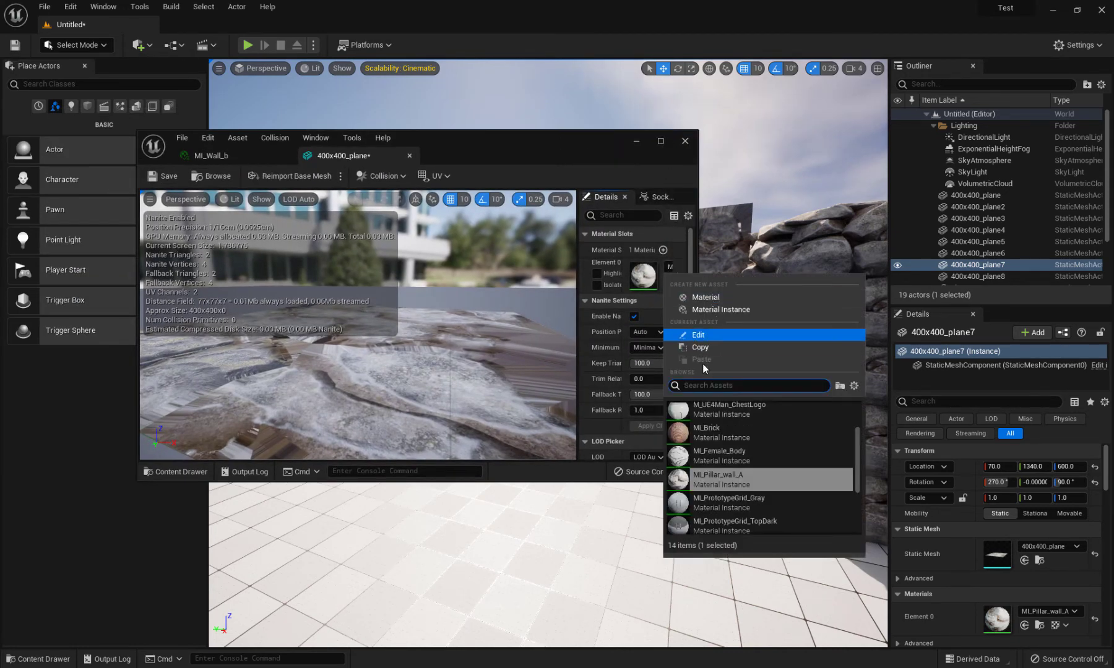
type("mi")
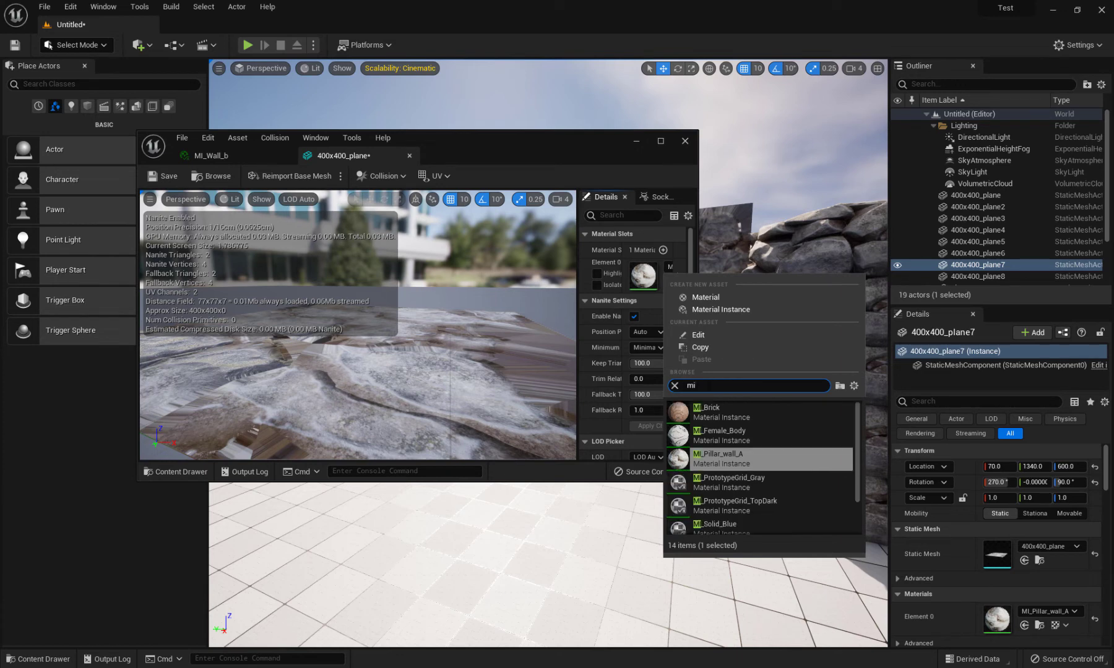
type(" stone")
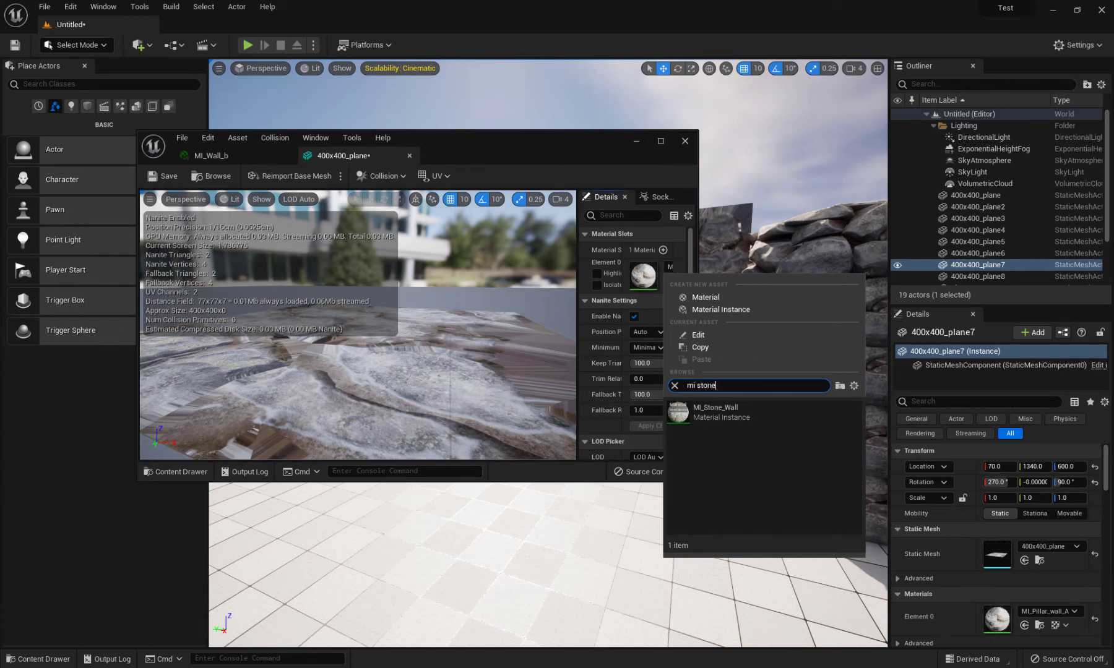
key("Return")
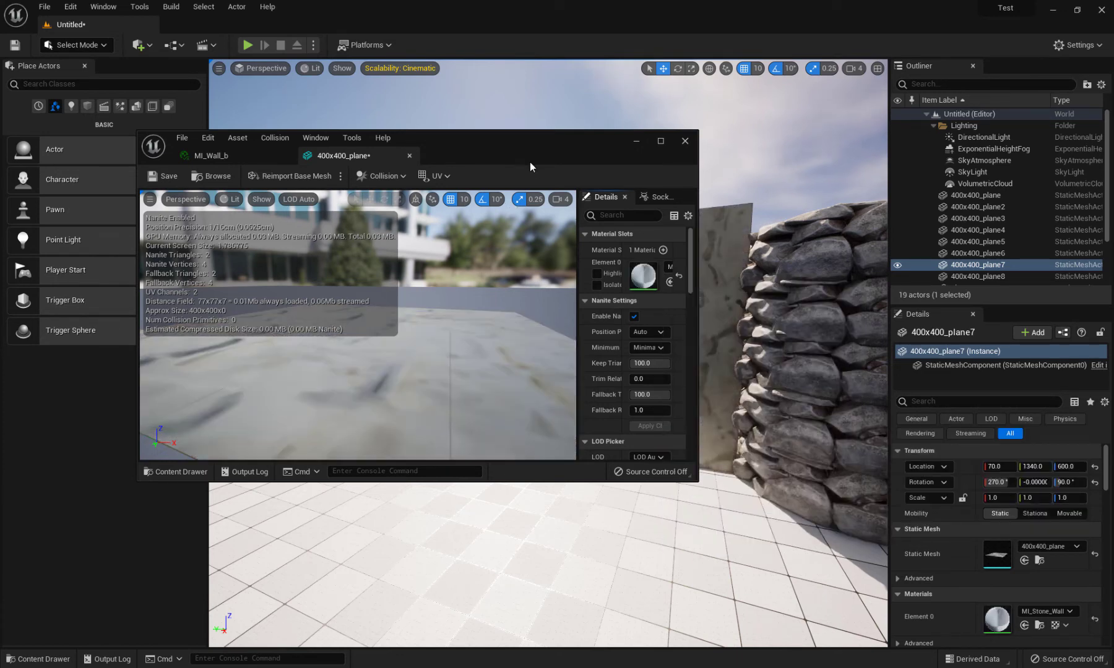
left_click_drag(545, 146, 243, 145)
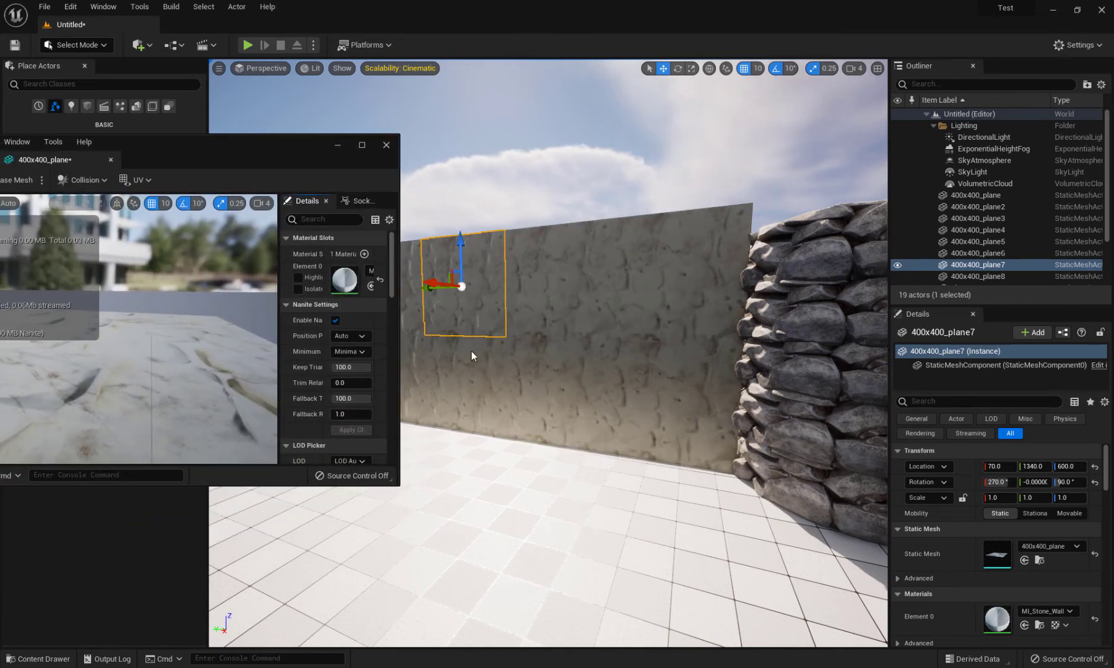
right_click_drag(471, 351, 520, 352)
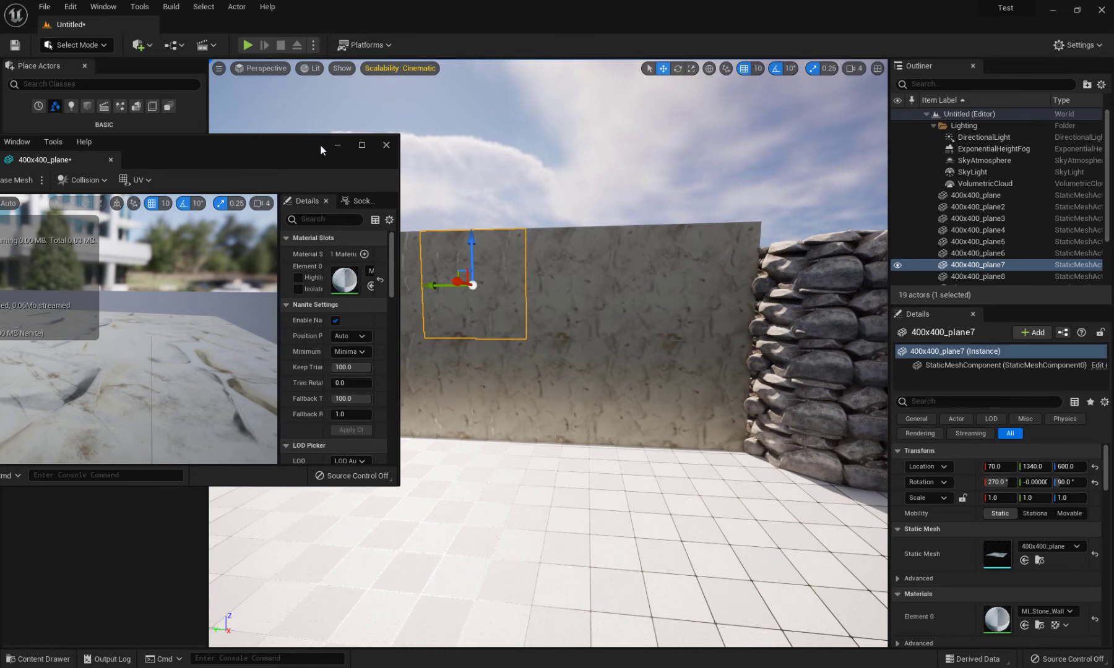
left_click_drag(320, 144, 84, 177)
key("w")
right_click_drag(497, 341, 514, 352)
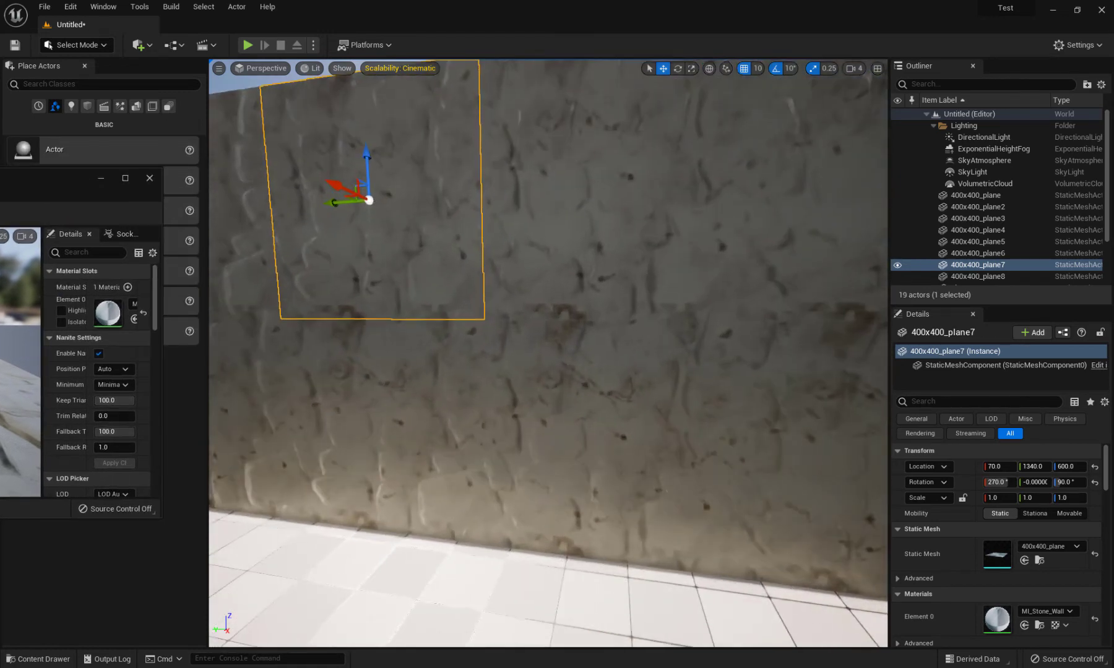
Check the Textures folders and the MI_Wall_b instance to identify which material uses the stone wall textures
left_click_drag(38, 180, 540, 124)
key("ctrl+space")
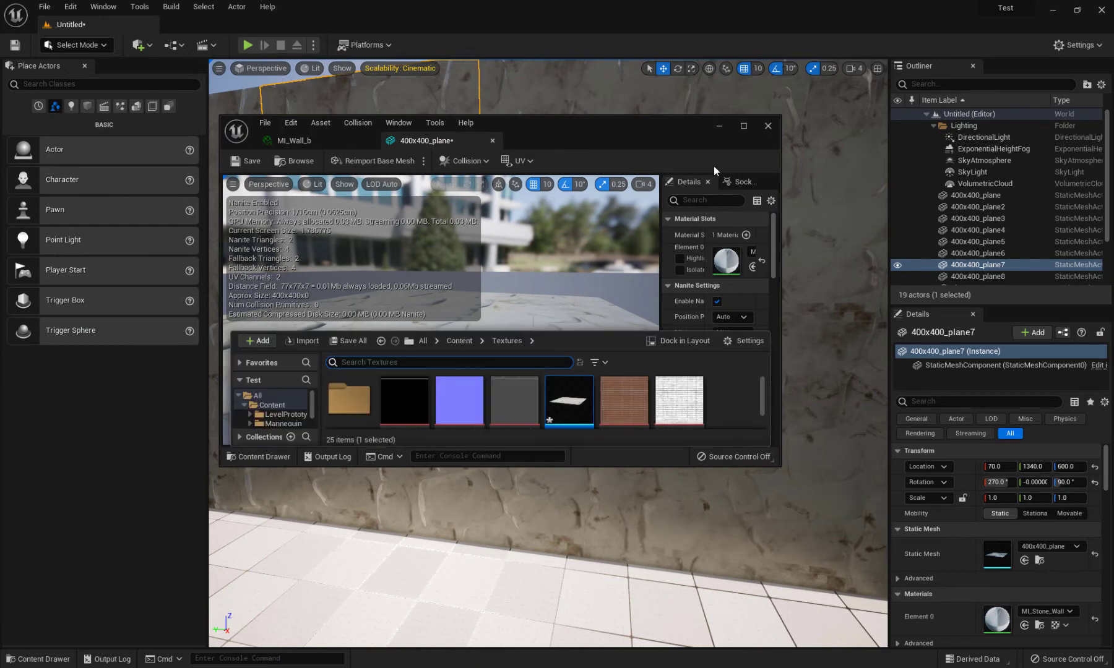
left_click(744, 126)
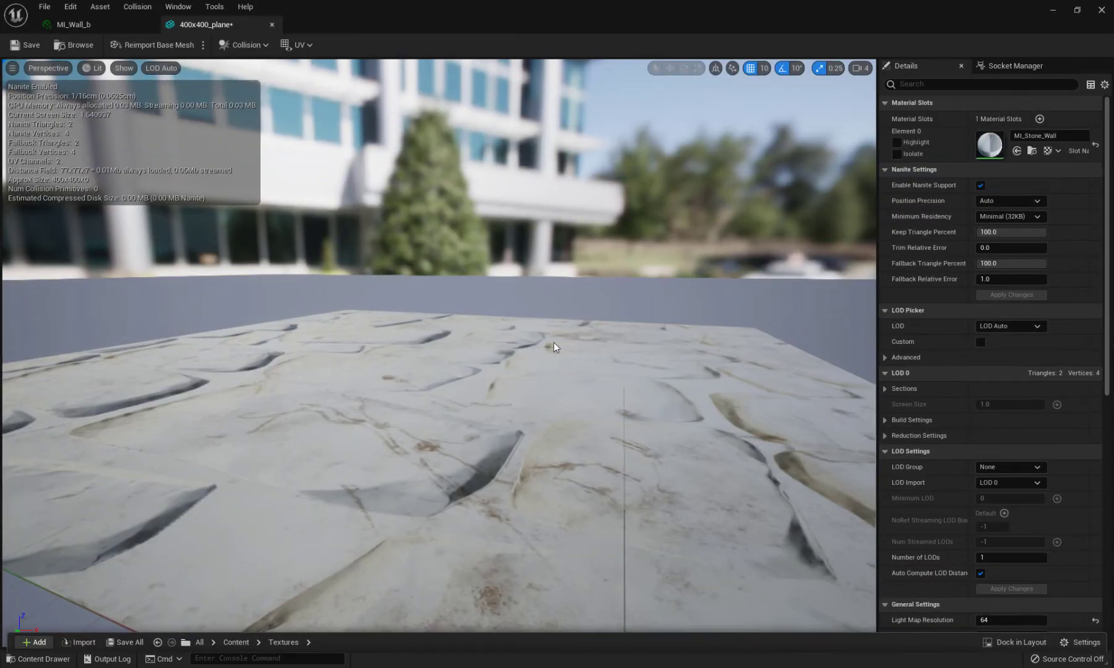
key("ctrl+space")
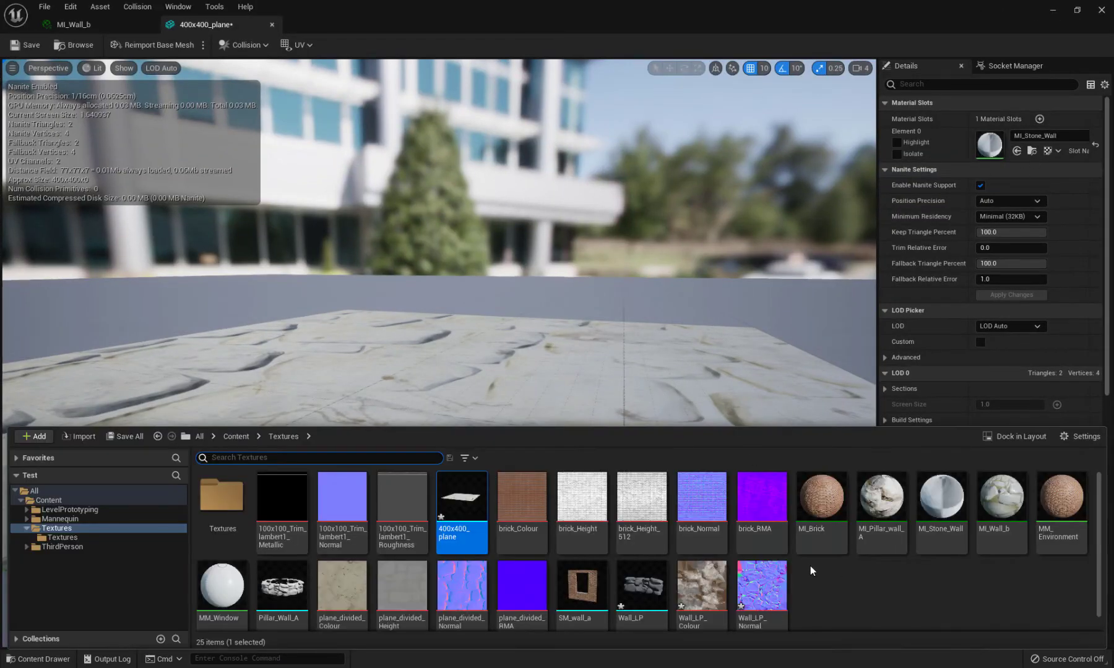
double_click(215, 495)
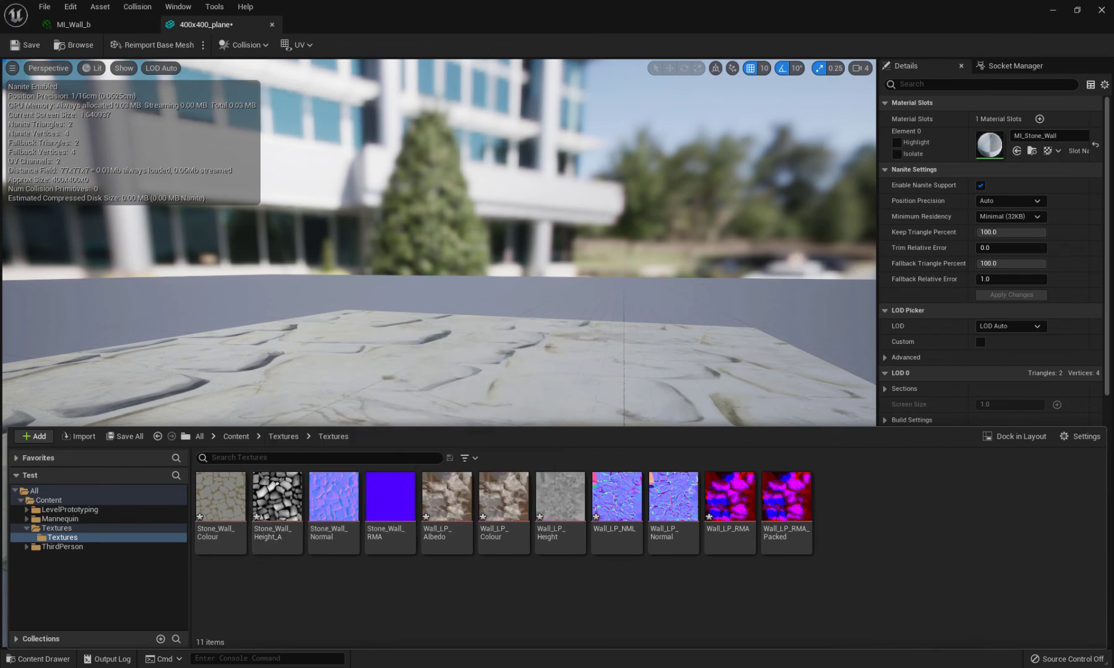
left_click(285, 436)
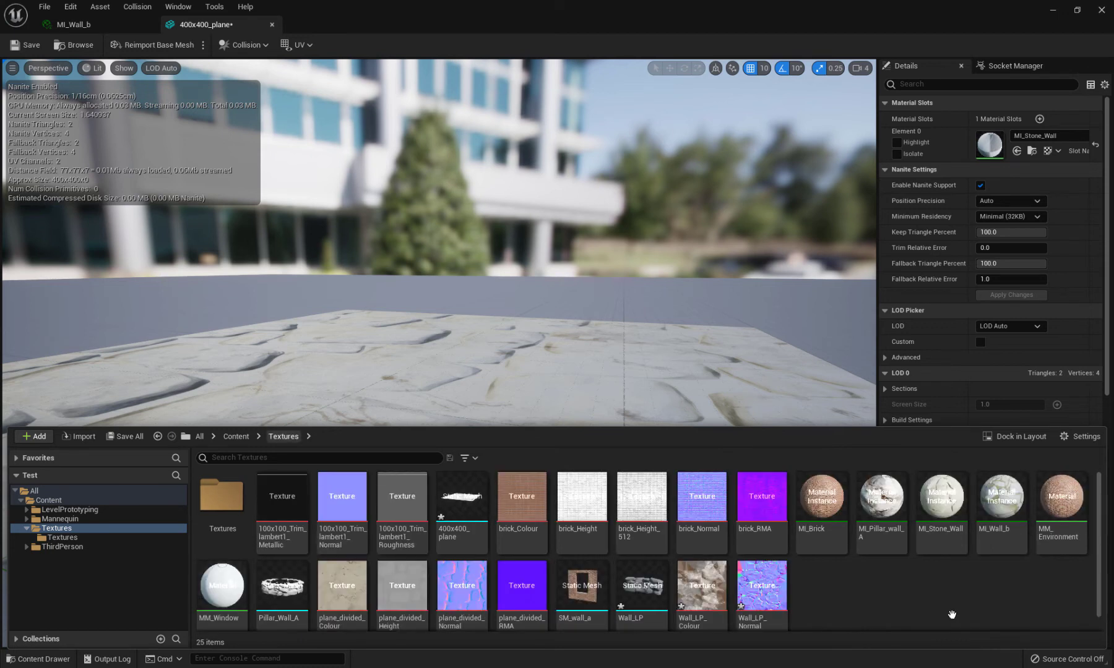
left_click(1010, 537)
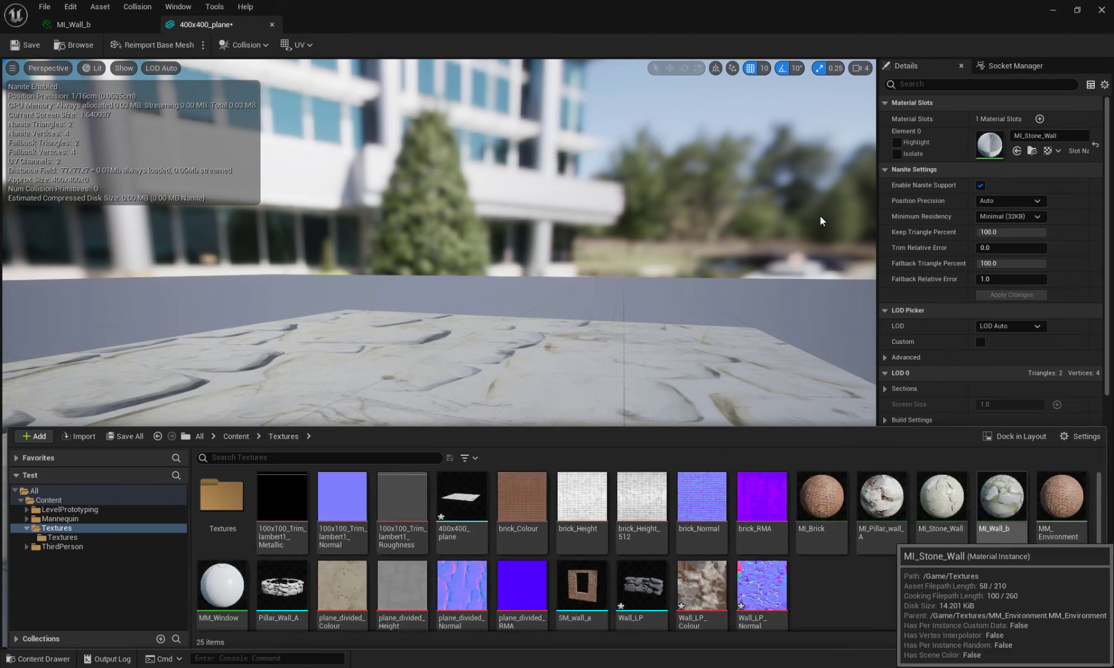
left_click(463, 495)
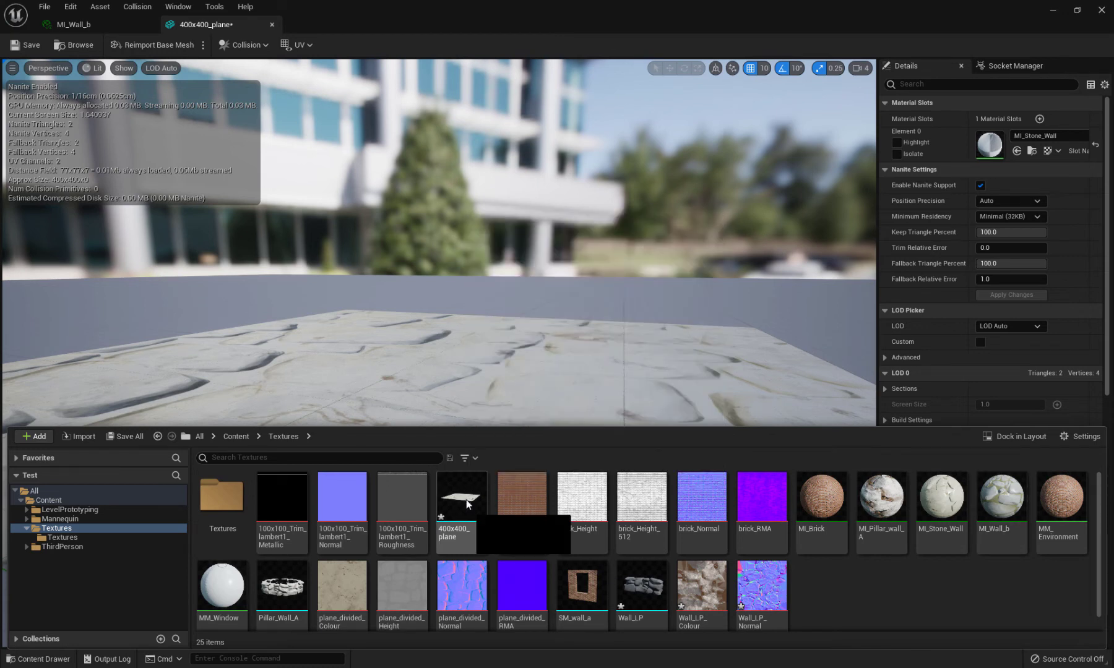
left_click(467, 500)
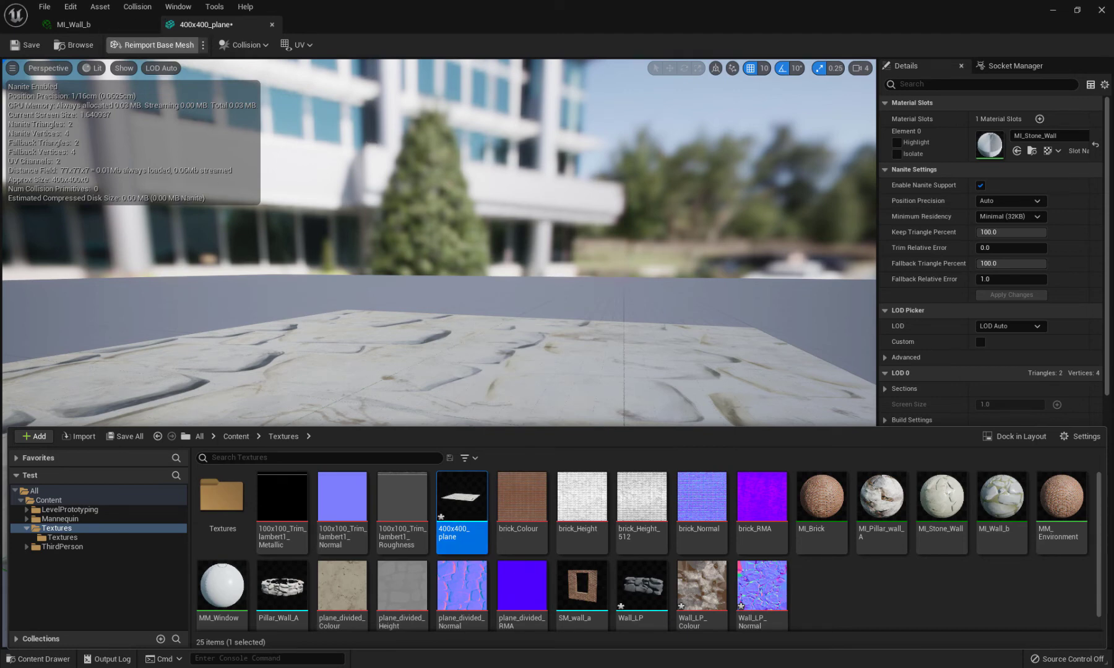
left_click(93, 24)
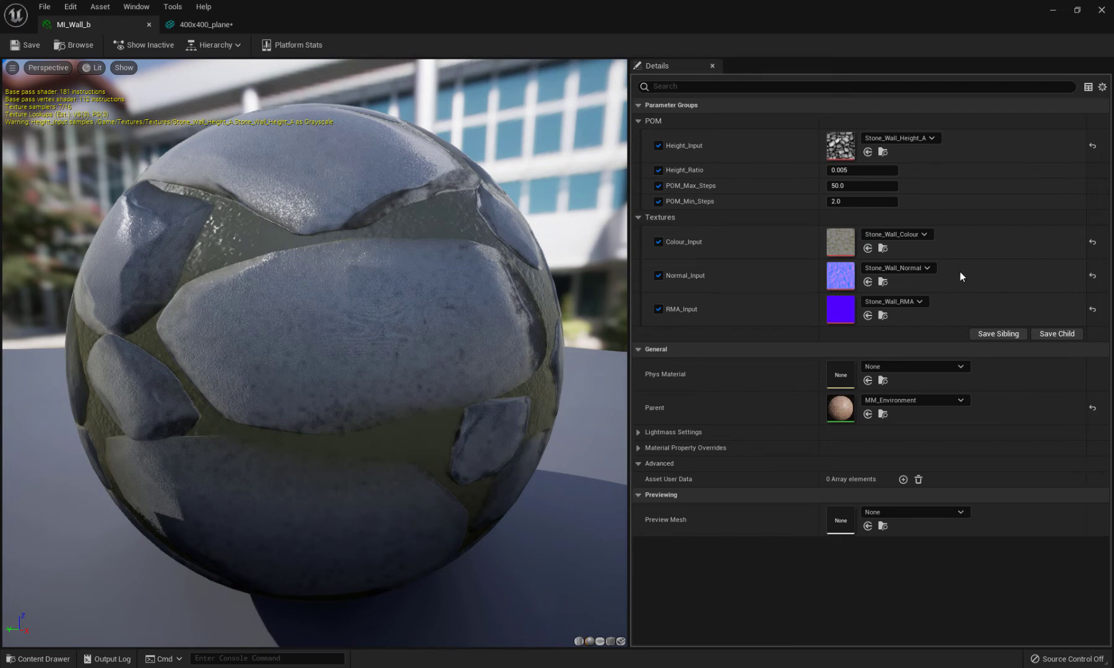
left_click(187, 25)
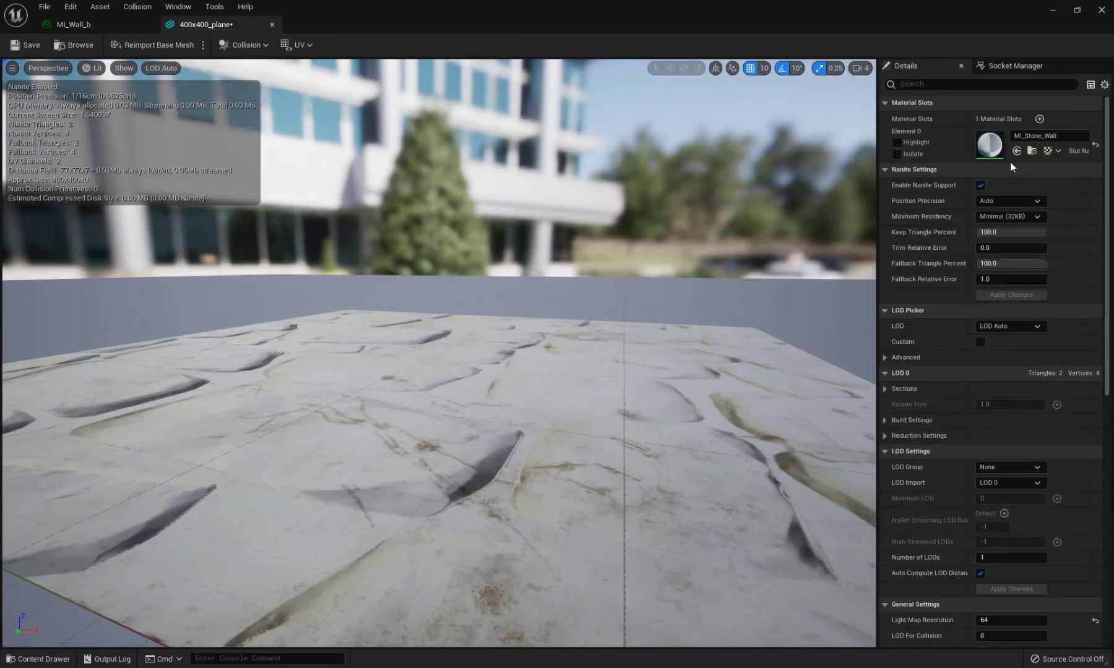
Assign MI_Wall_b to the Element 0 material slot of the 400x400_plane mesh and save the mesh
left_click(1035, 134)
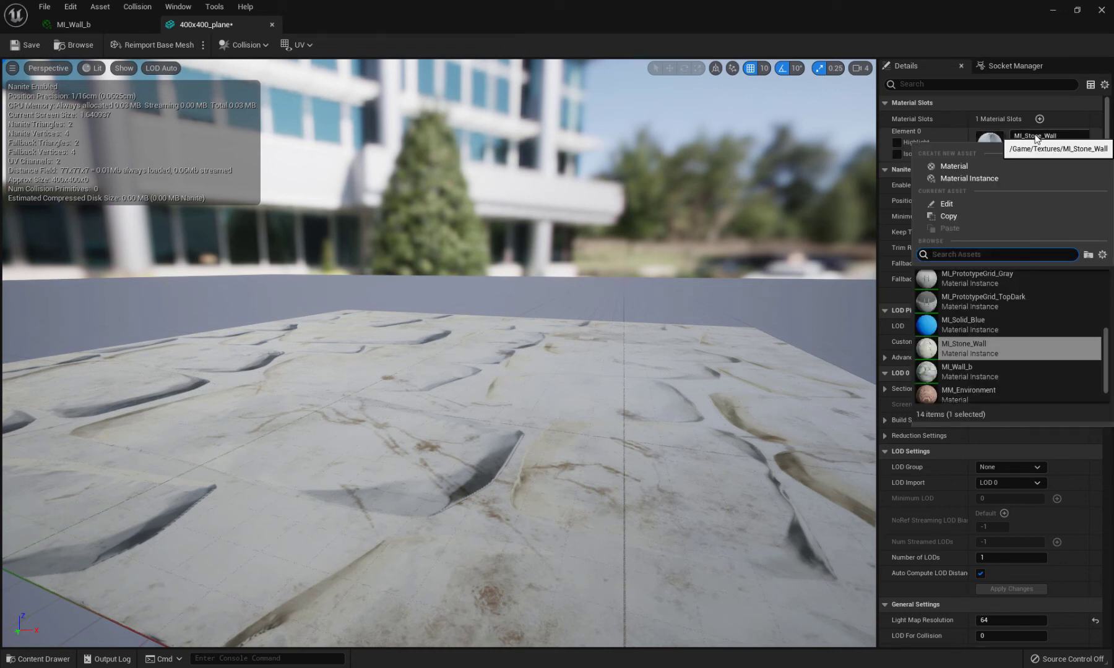
type("MI_S")
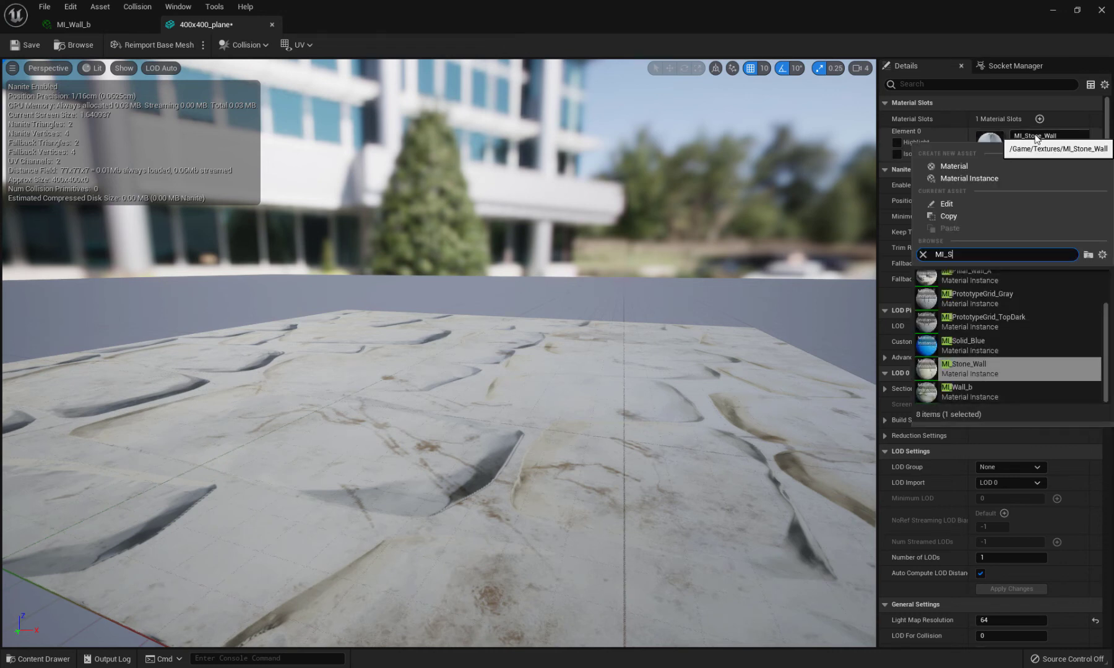
type("tone")
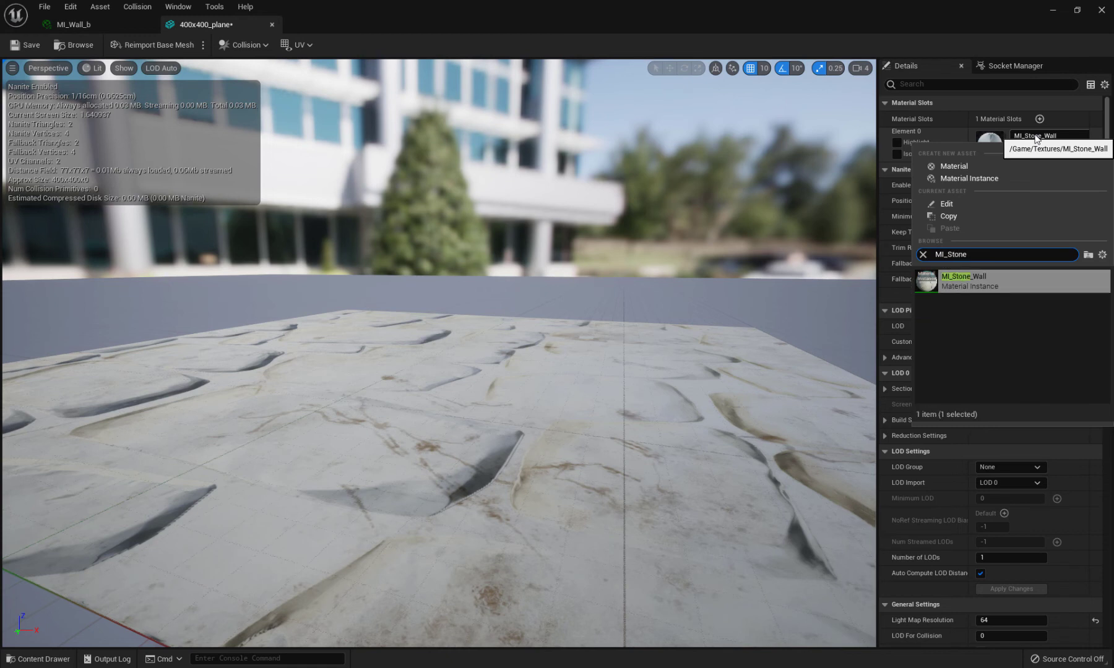
key("BackSpace")
type("Wall")
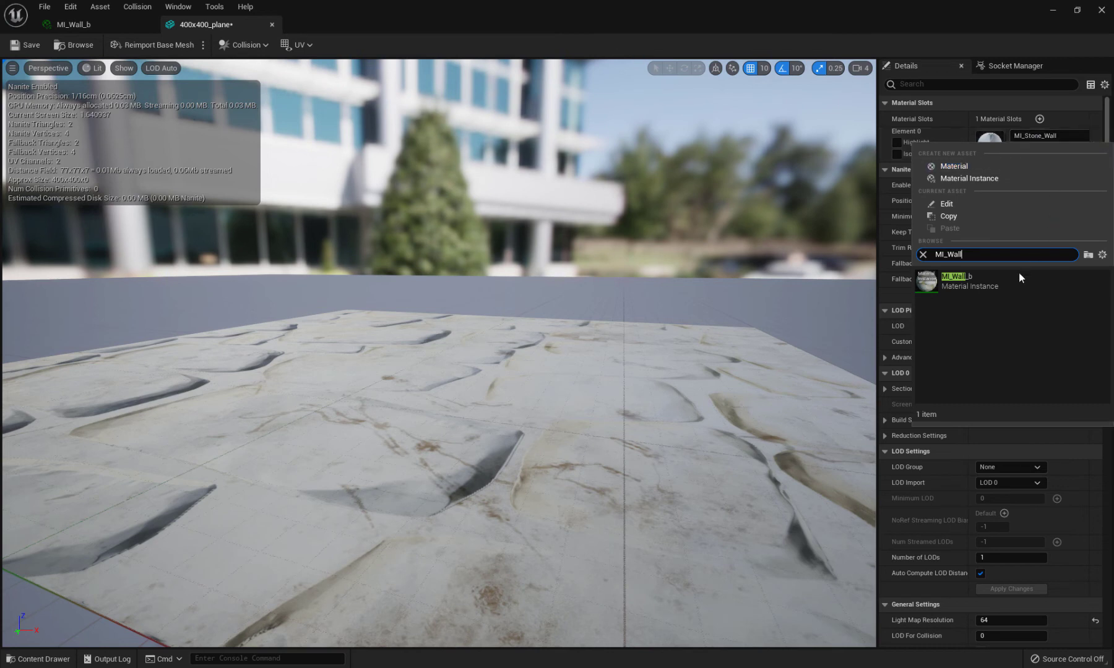
left_click(992, 285)
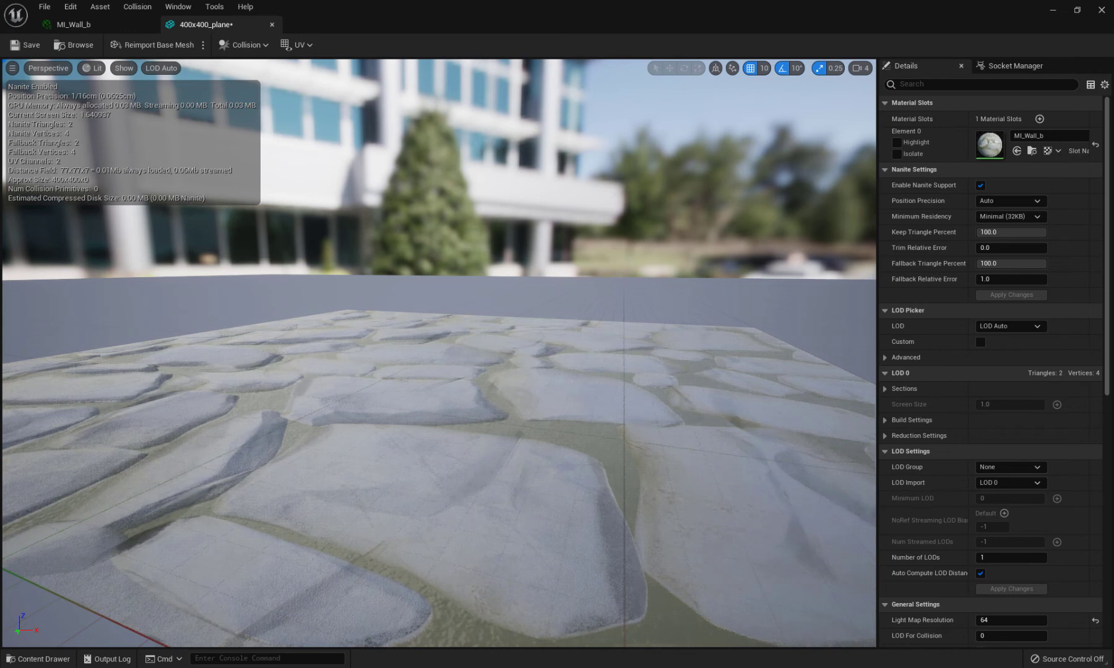
left_click(29, 46)
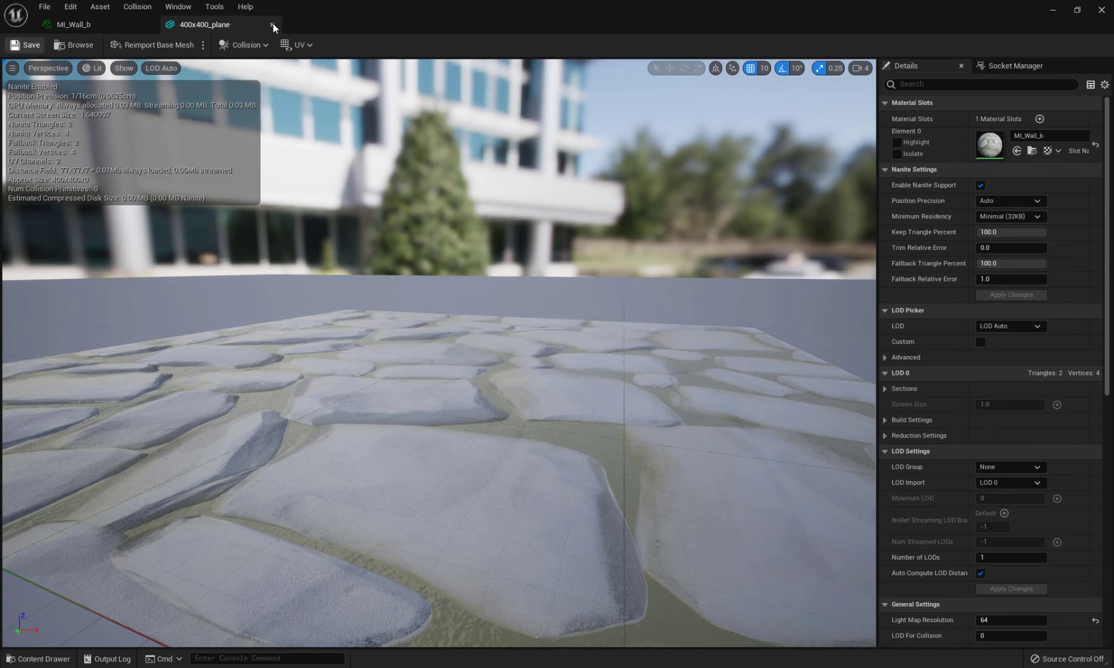
key("ctrl+s")
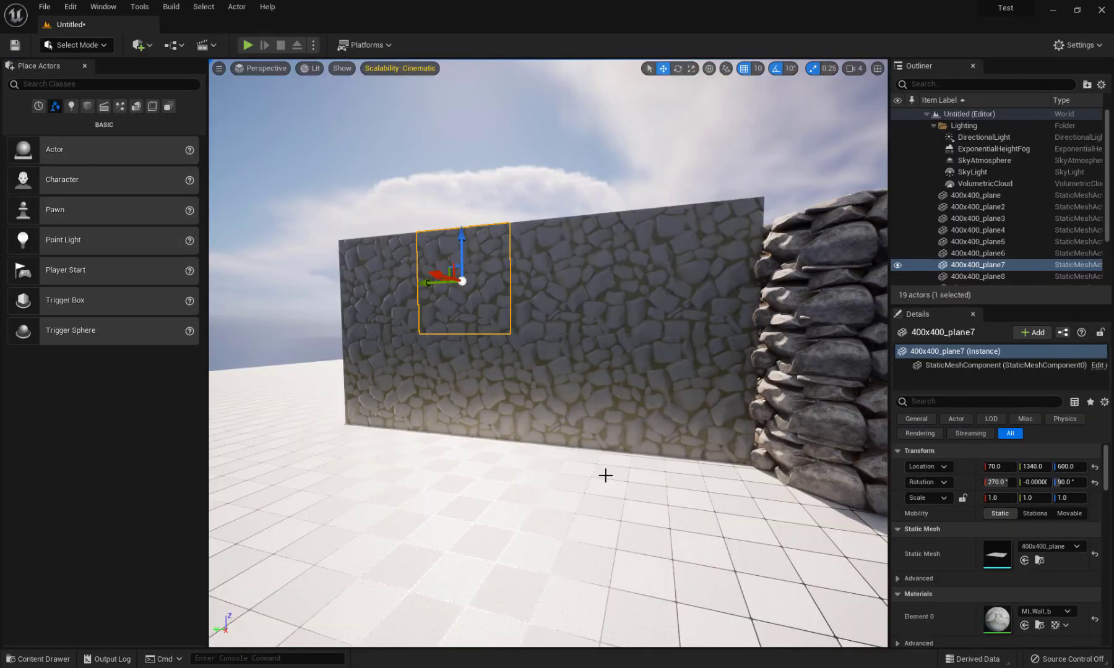
Open MI_Wall_b in a floating window over the level beside the wall and set Height_Ratio to 0.085
left_click_drag(605, 473, 643, 476)
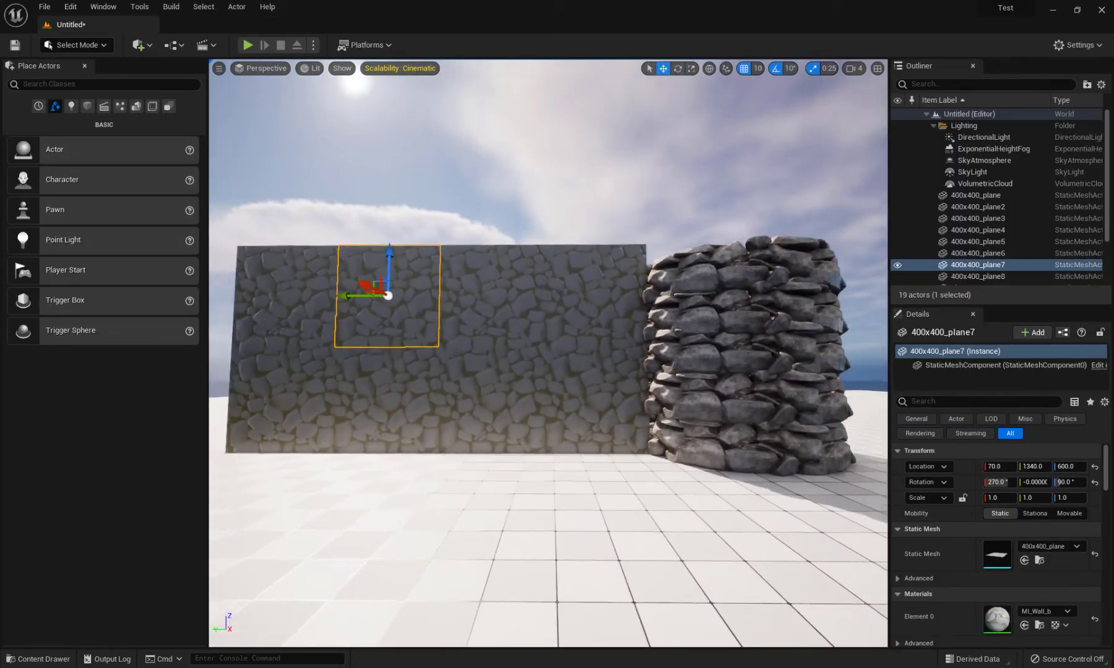
right_click_drag(644, 476, 461, 489)
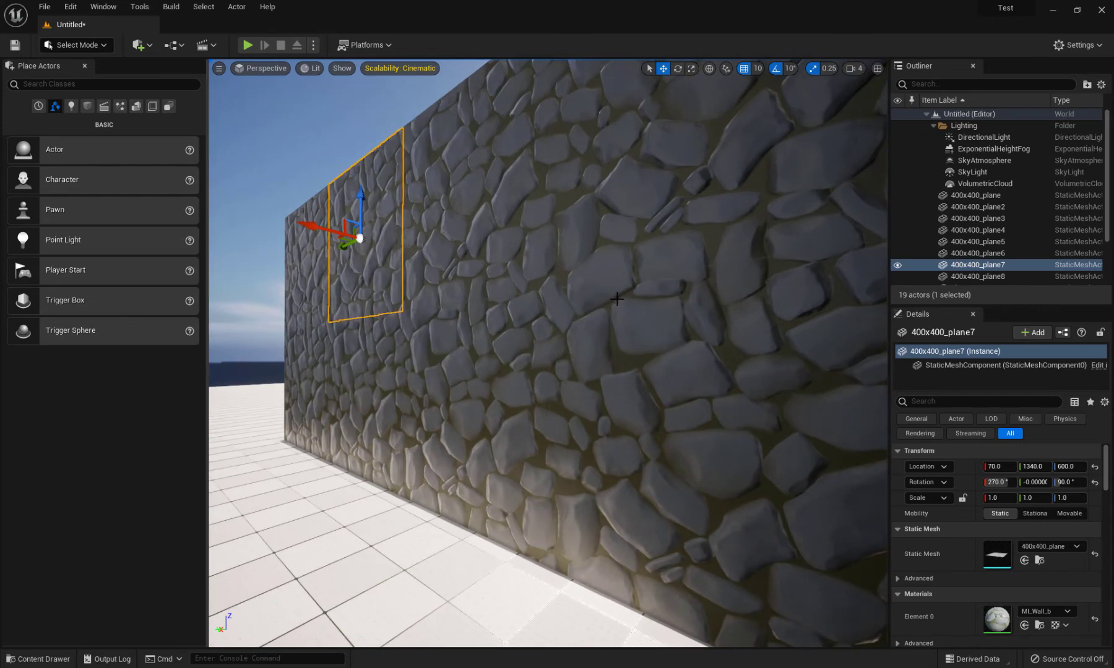
key("ctrl+space")
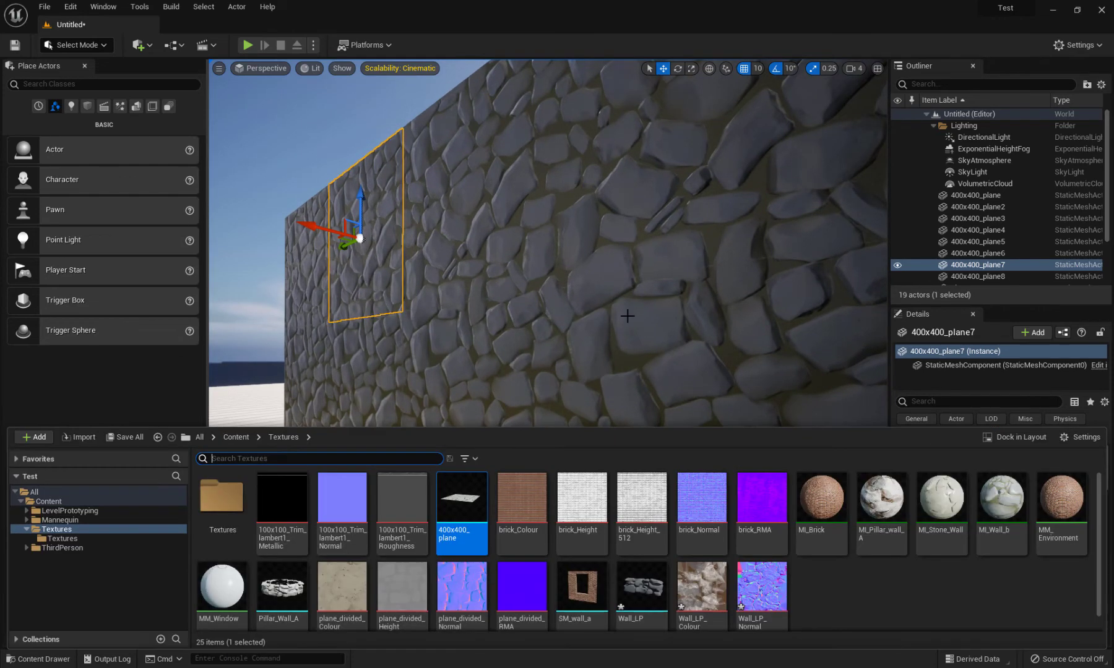
double_click(1002, 502)
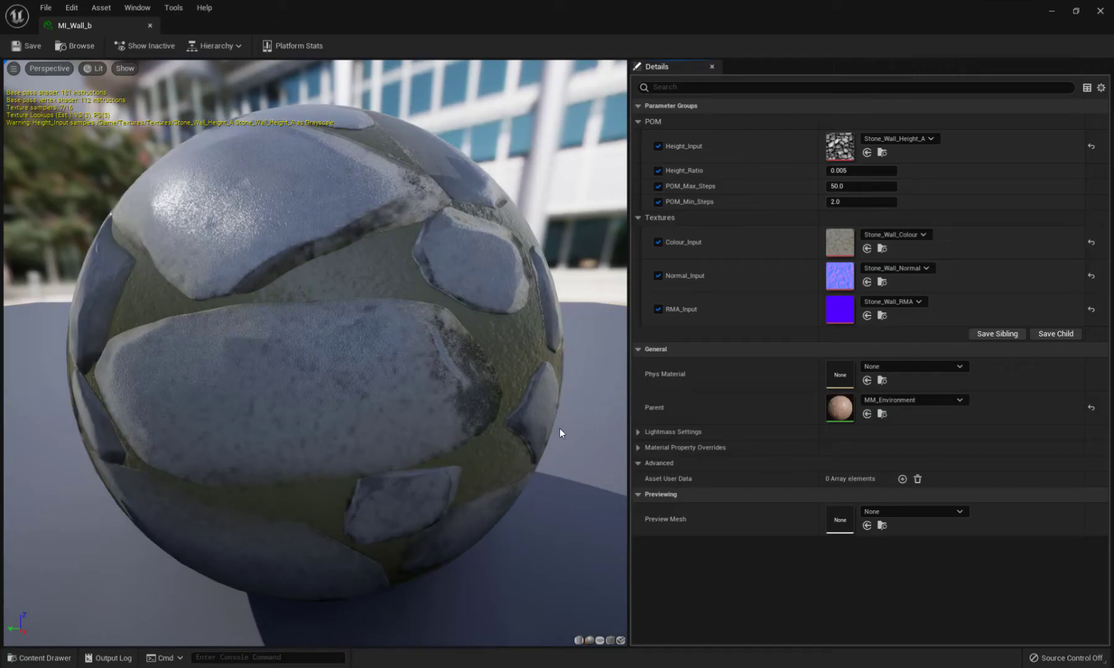
left_click_drag(471, 2, 263, 170)
left_click(409, 331)
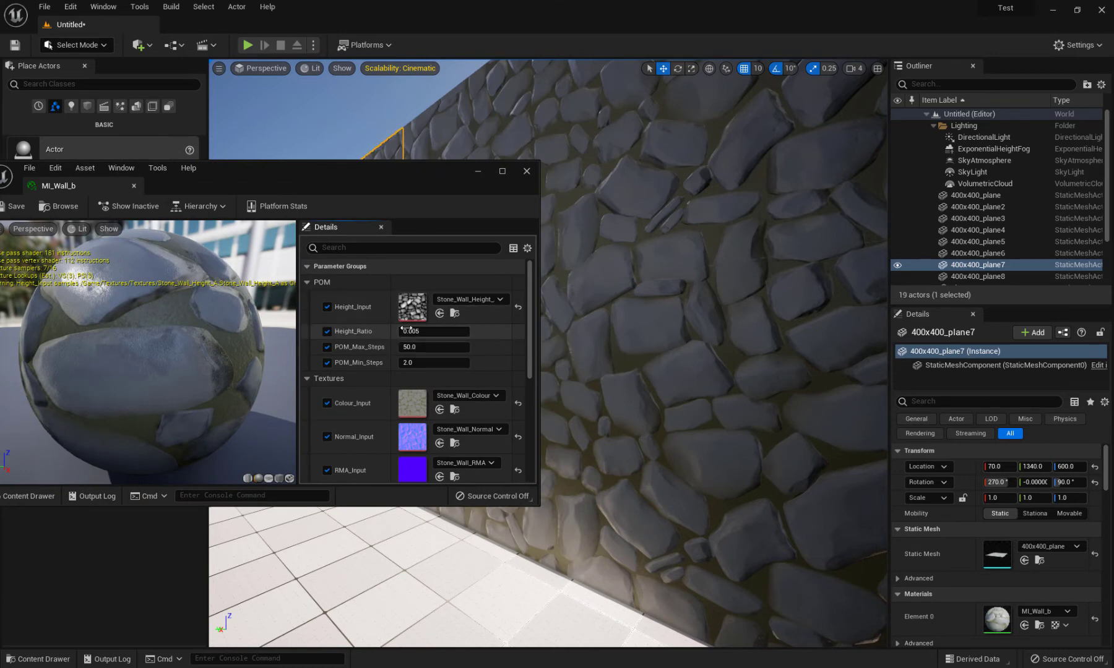
type("0.045")
key("Return")
mouse_move(433, 331)
left_mouse_down()
mouse_move(351, 331)
mouse_move(447, 331)
left_mouse_up()
Inspect the stone relief close to the wall and set POM_Max_Steps to 100 in MI_Wall_b
mouse_move(647, 299)
right_mouse_down()
mouse_move(727, 299)
mouse_move(724, 312)
mouse_move(631, 315)
right_mouse_up()
key("a")
key("d")
key("w")
right_click_drag(784, 316, 733, 317)
key("w")
key("d")
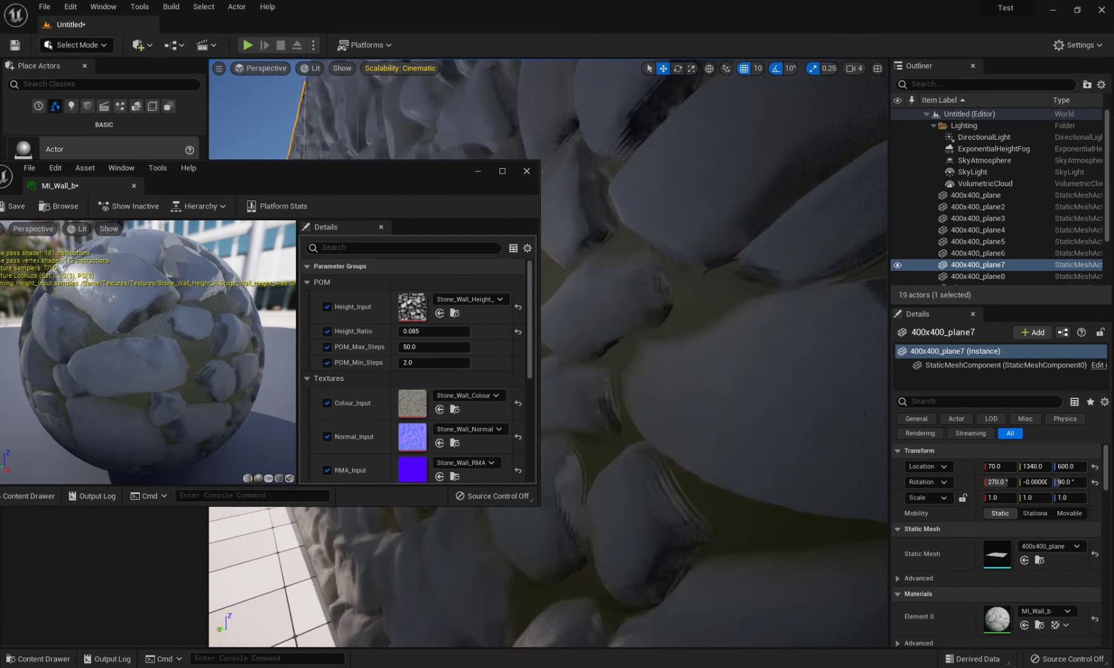
left_click(433, 347)
type("100")
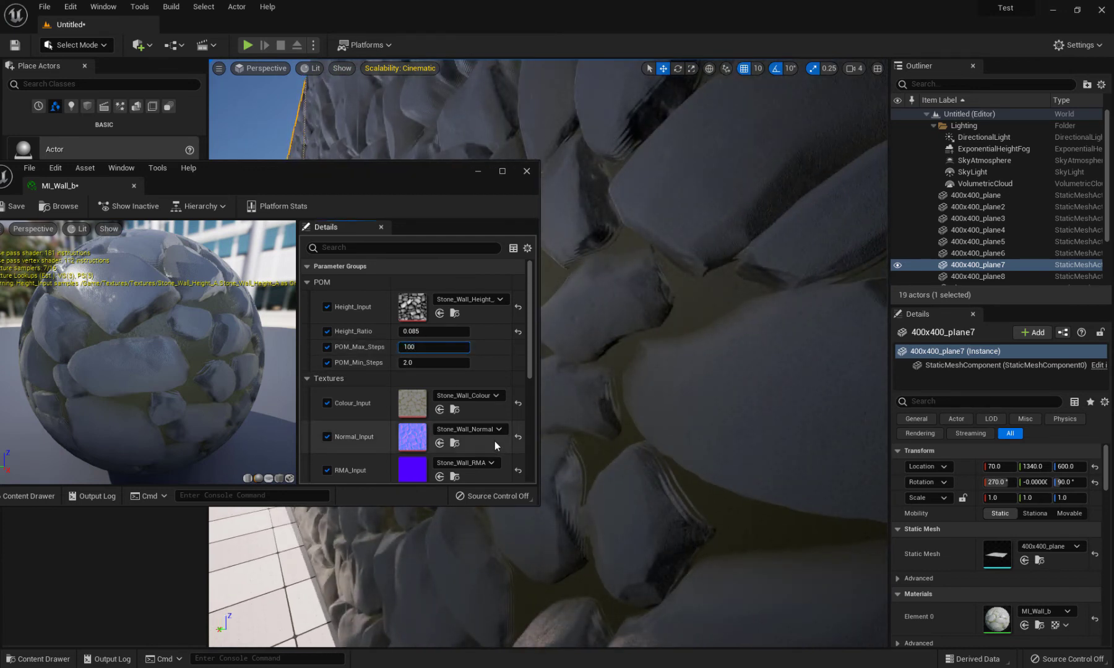
key("Return")
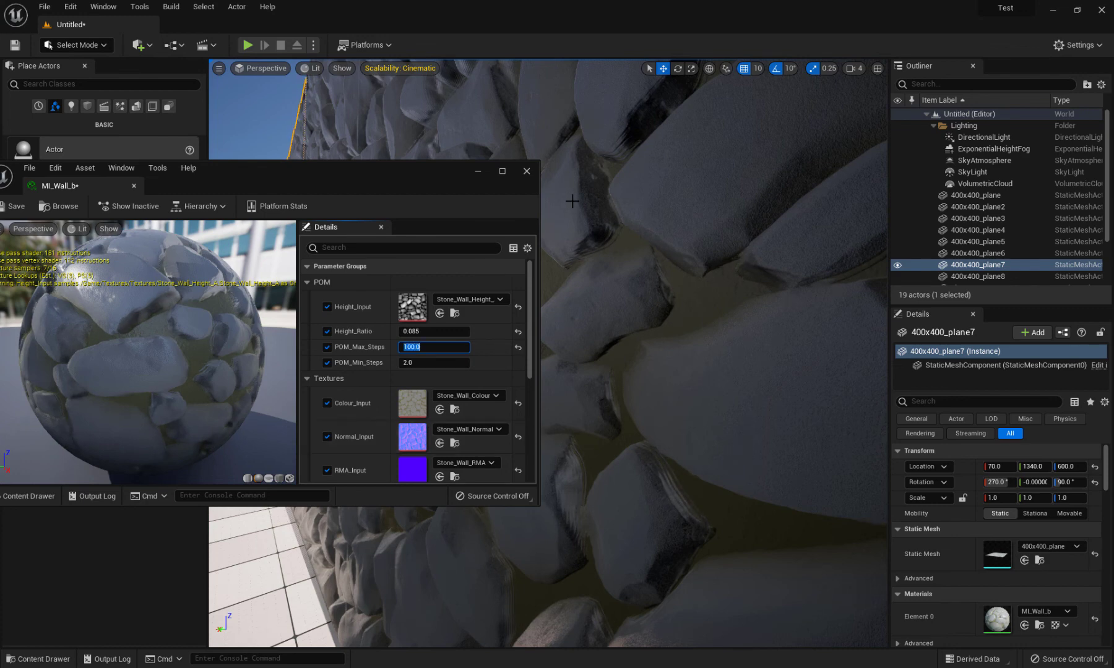
Move the material window aside and examine the parallax edges of the stones up close on the wall
left_click_drag(446, 176, 401, 174)
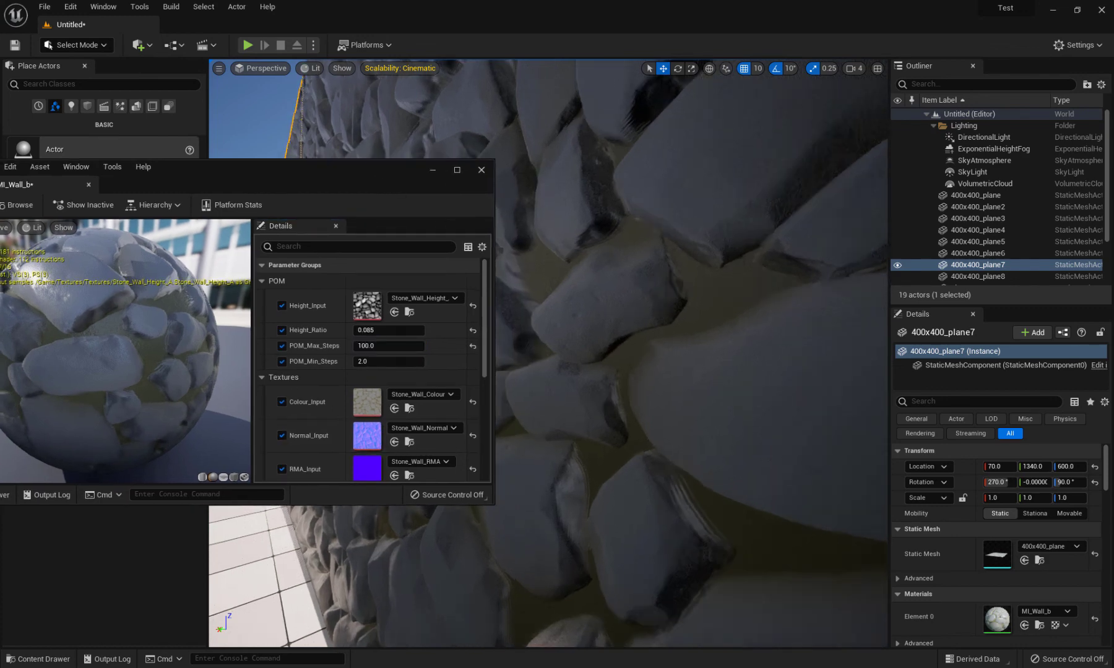
scroll(591, 294, "up", 3)
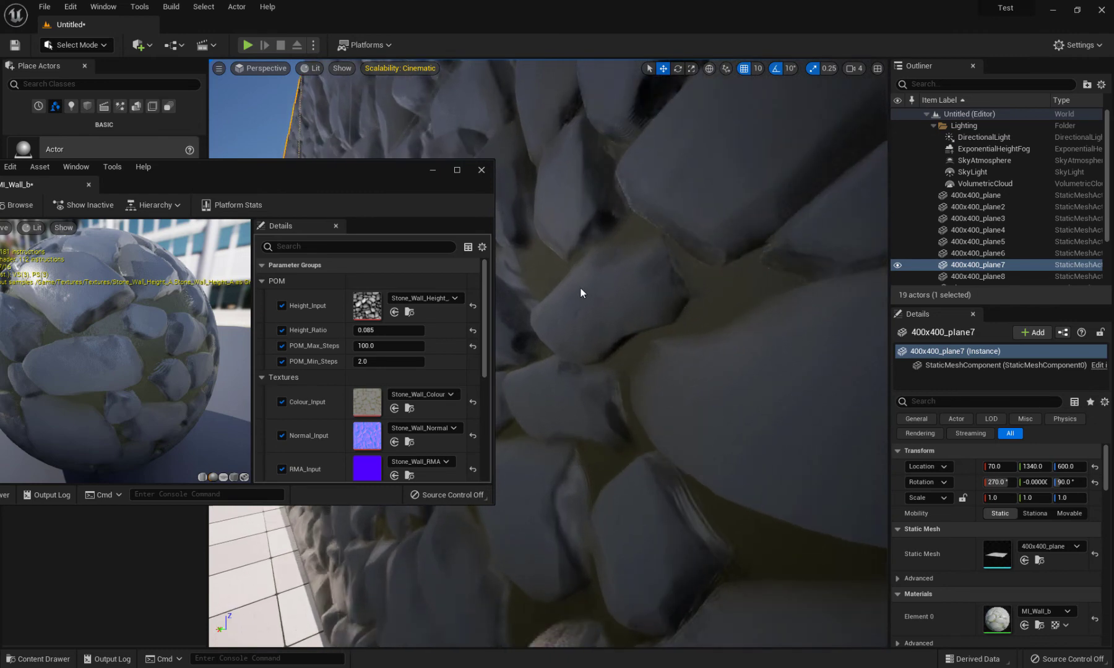
left_click_drag(599, 274, 604, 310)
left_click_drag(647, 274, 583, 201)
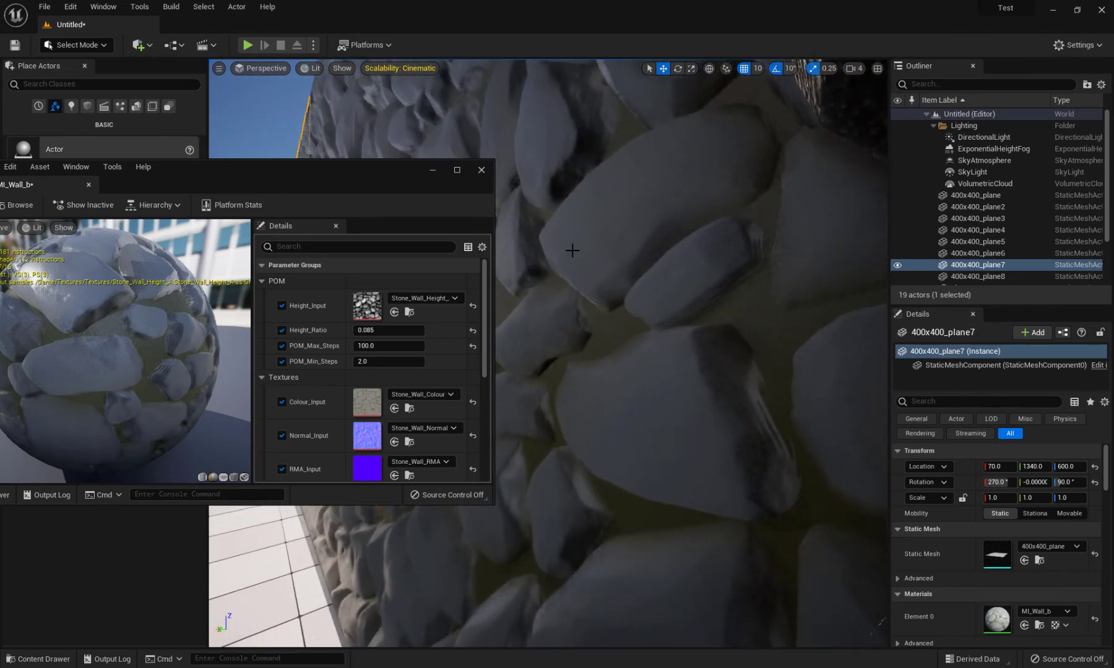
Set POM_Max_Steps to 200 in MI_Wall_b and move the material window clear of the level view
left_click(376, 348)
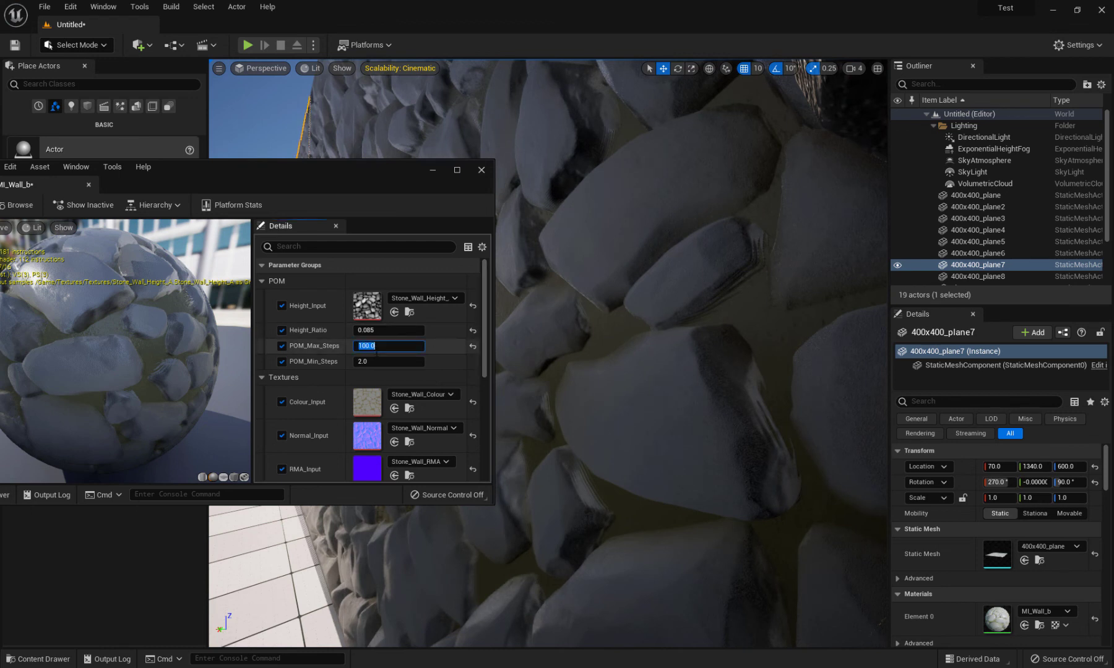
type("200")
key("Return")
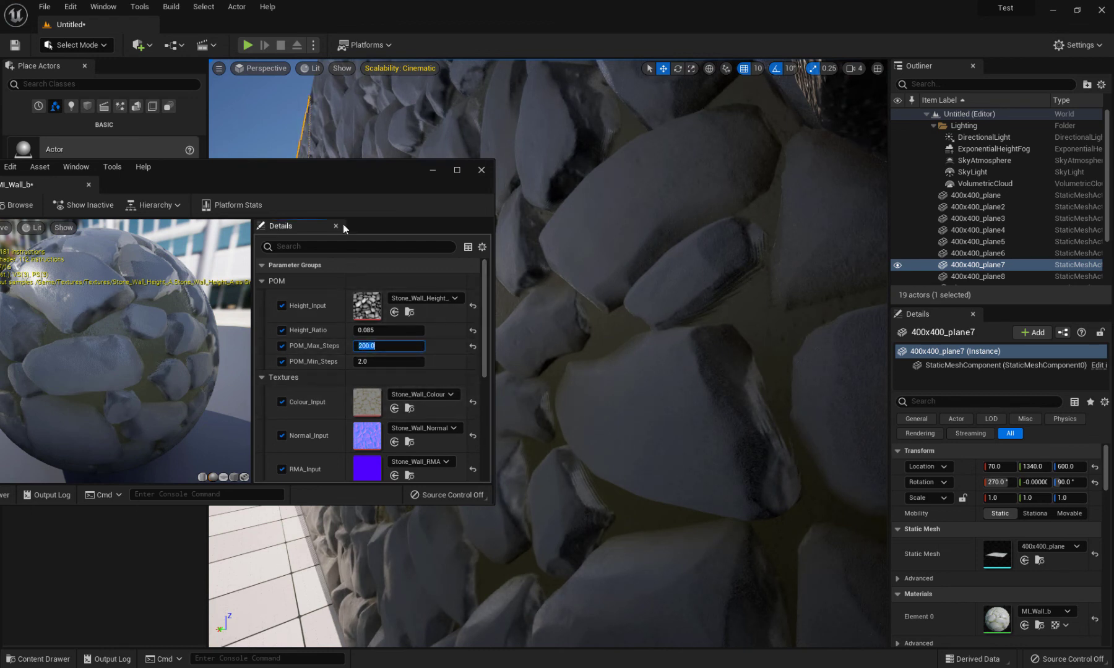
left_click_drag(335, 179, 0, 221)
Clear the selection and examine the stone relief along the plane wall at a shallow angle
right_click_drag(345, 399, 345, 399)
right_click_drag(440, 283, 439, 283)
left_click(439, 282)
left_click(248, 522)
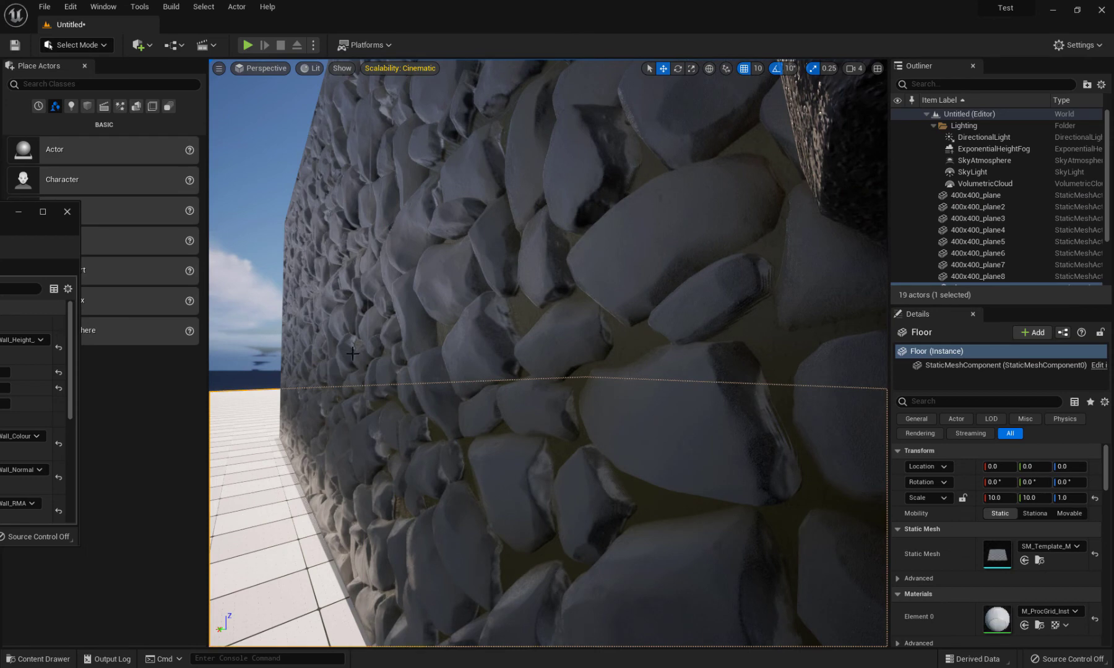
right_click_drag(338, 389, 355, 390)
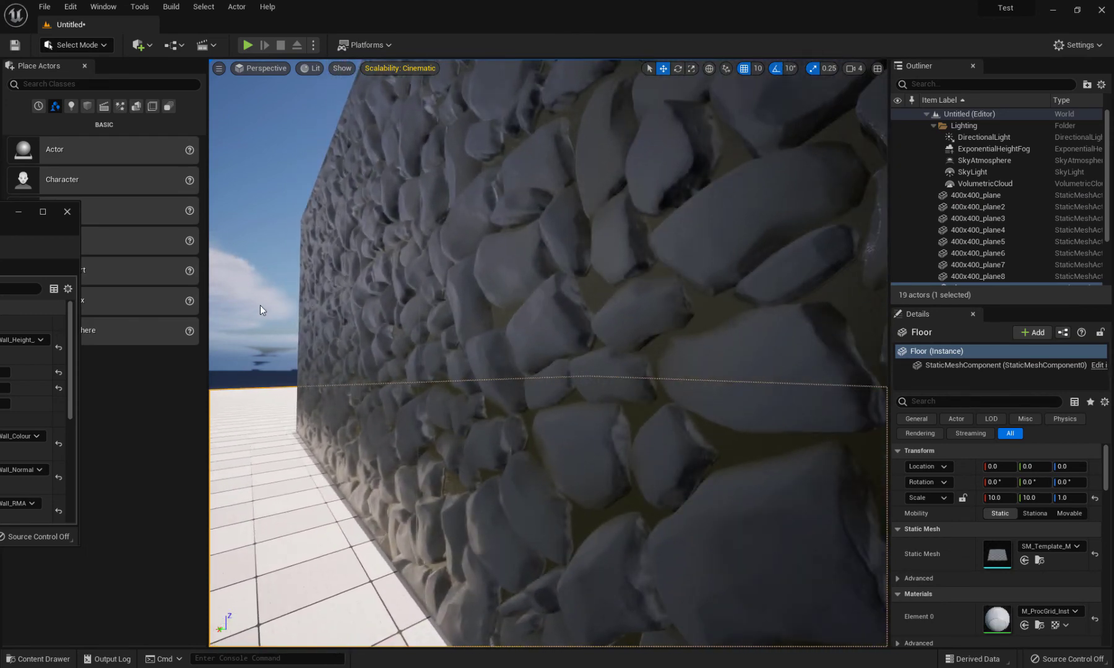
left_click(264, 321)
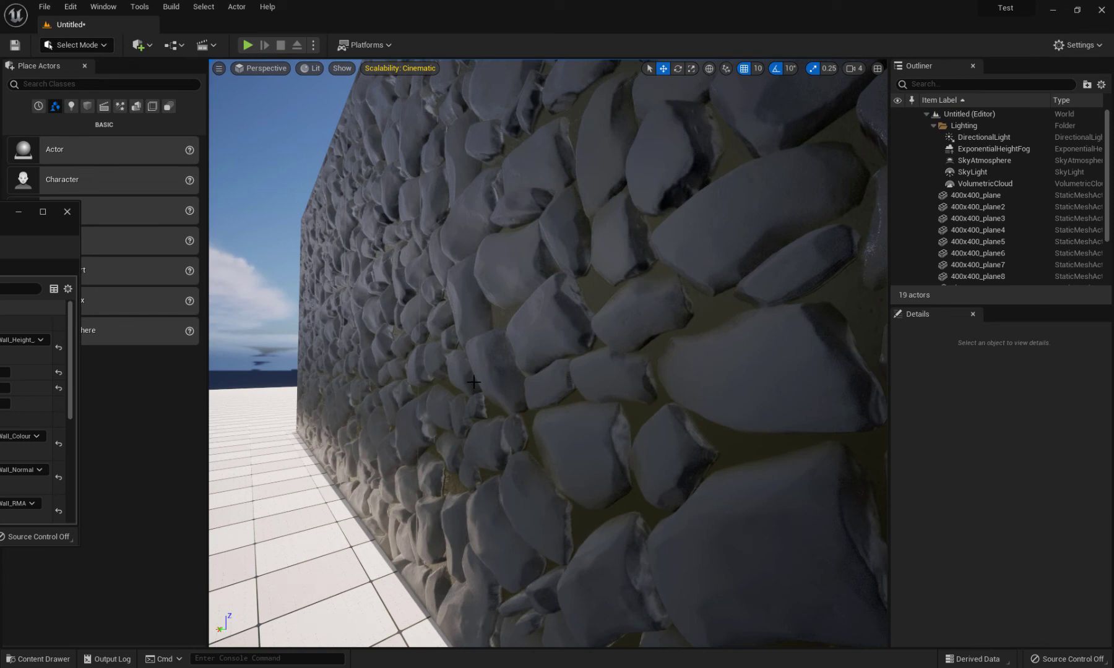
Examine the plane wall's parallax depth head-on and from its far end, looking along it towards the stacked stone pillar
right_click_drag(437, 396, 437, 396)
scroll(550, 406, "down", 3)
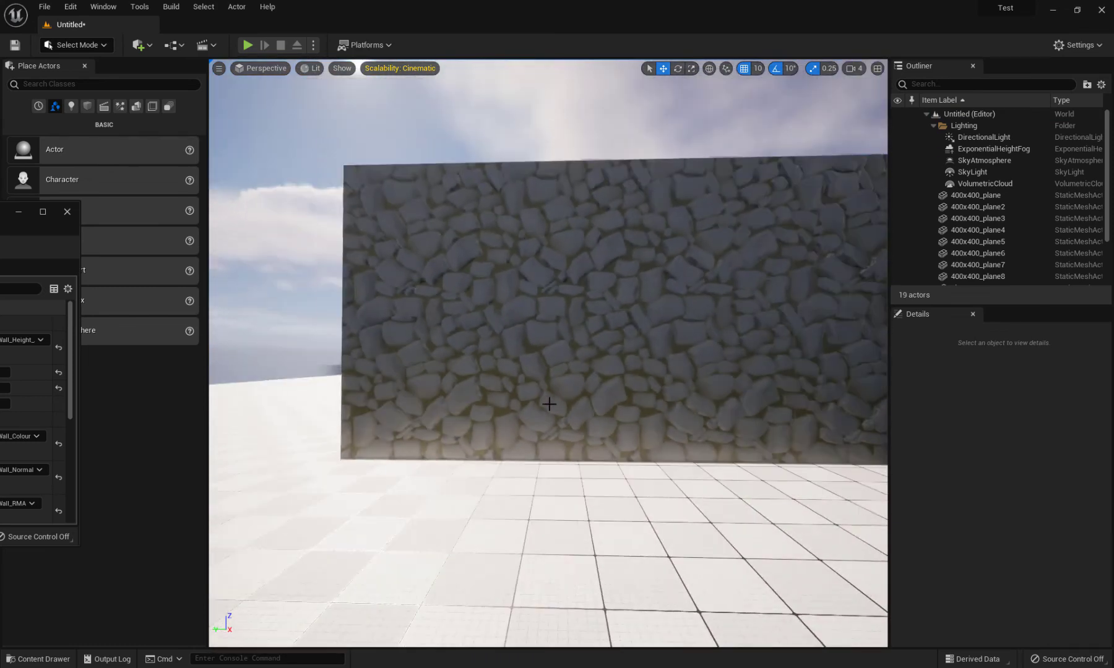
right_click_drag(550, 405, 595, 404)
middle_click_drag(596, 403, 341, 415)
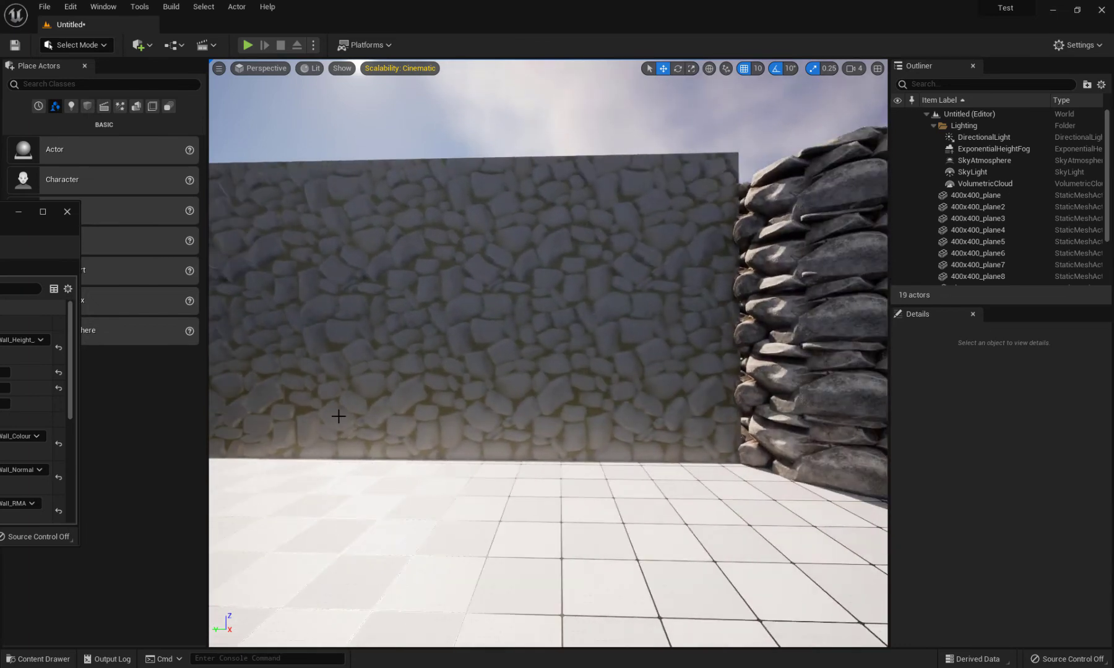
scroll(647, 251, "up", 3)
scroll(789, 230, "down", 3)
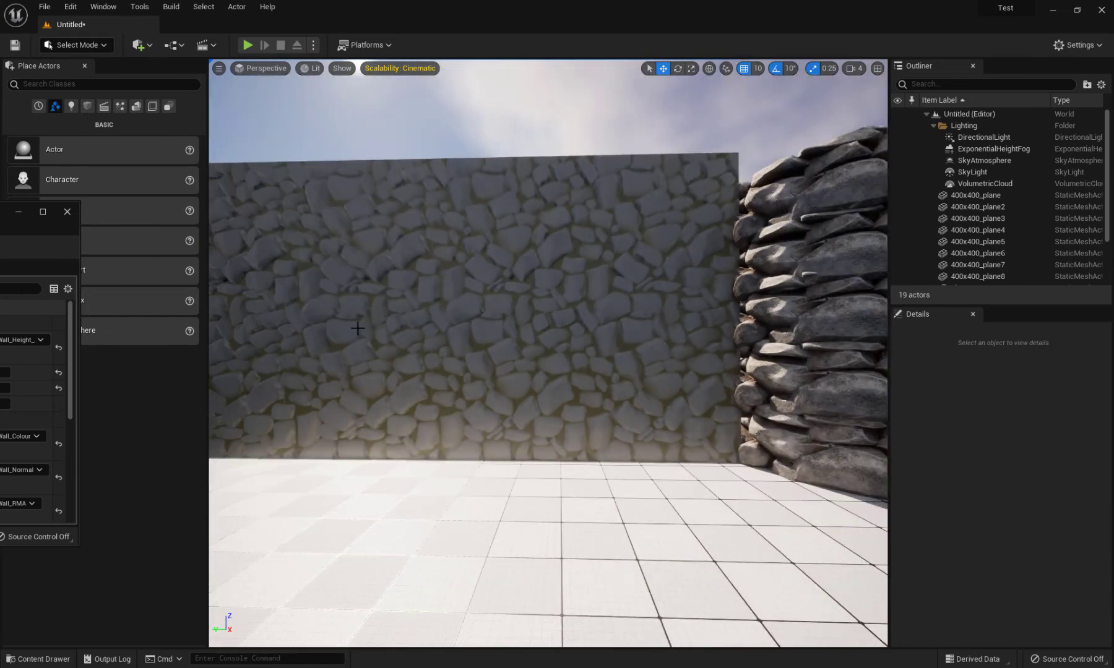
right_click_drag(480, 373, 479, 372)
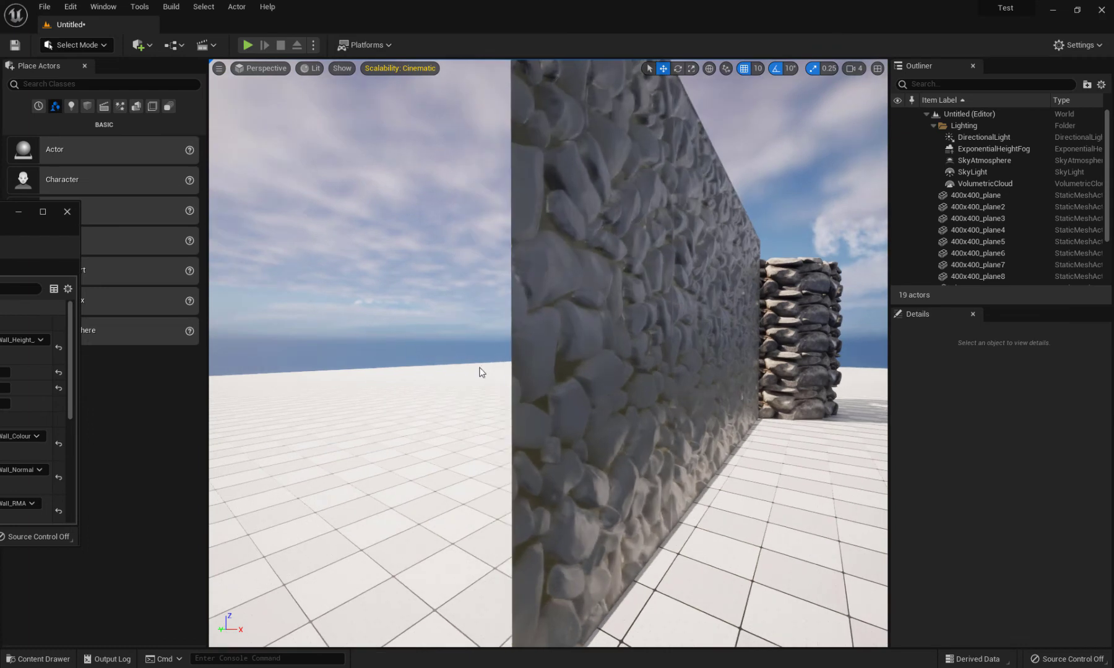
middle_click_drag(479, 373, 457, 356)
scroll(457, 355, "up", 3)
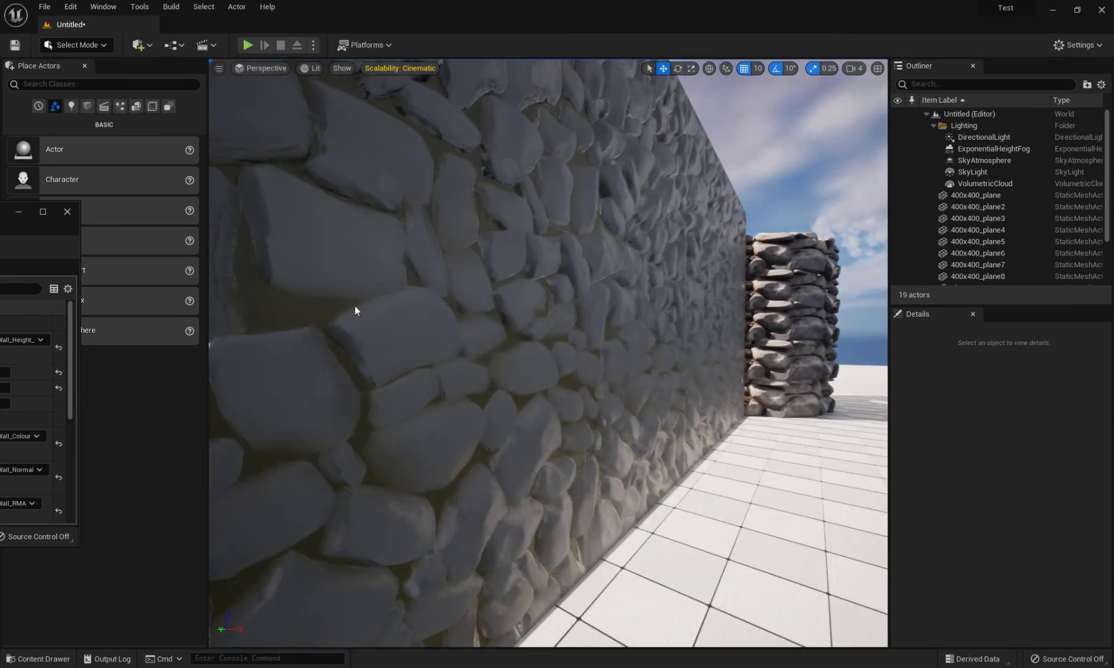
scroll(607, 315, "up", 3)
right_click_drag(599, 303, 710, 284)
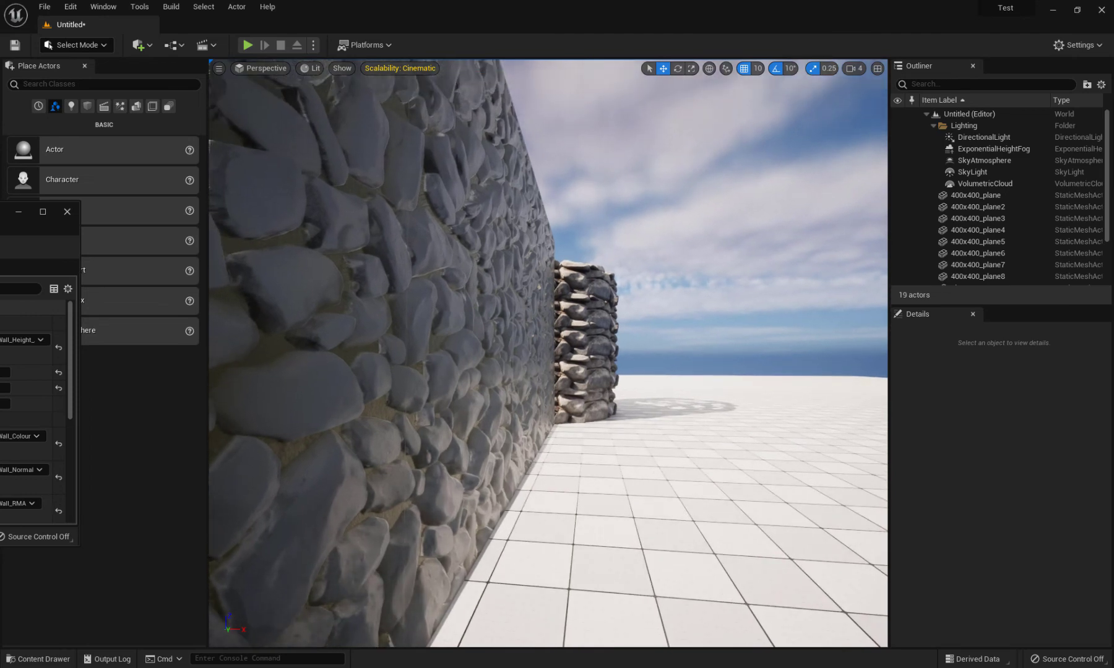
Play-test the level, running the character along both the plane wall and the stone pillar to compare their relief, and end the session
left_click(247, 44)
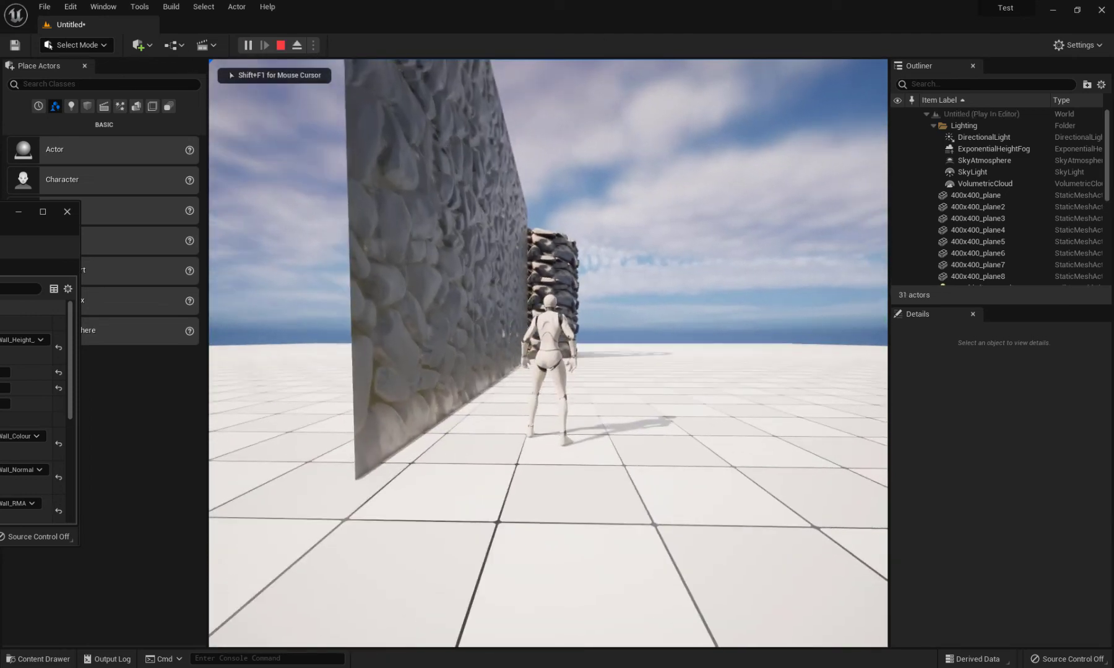
key("w")
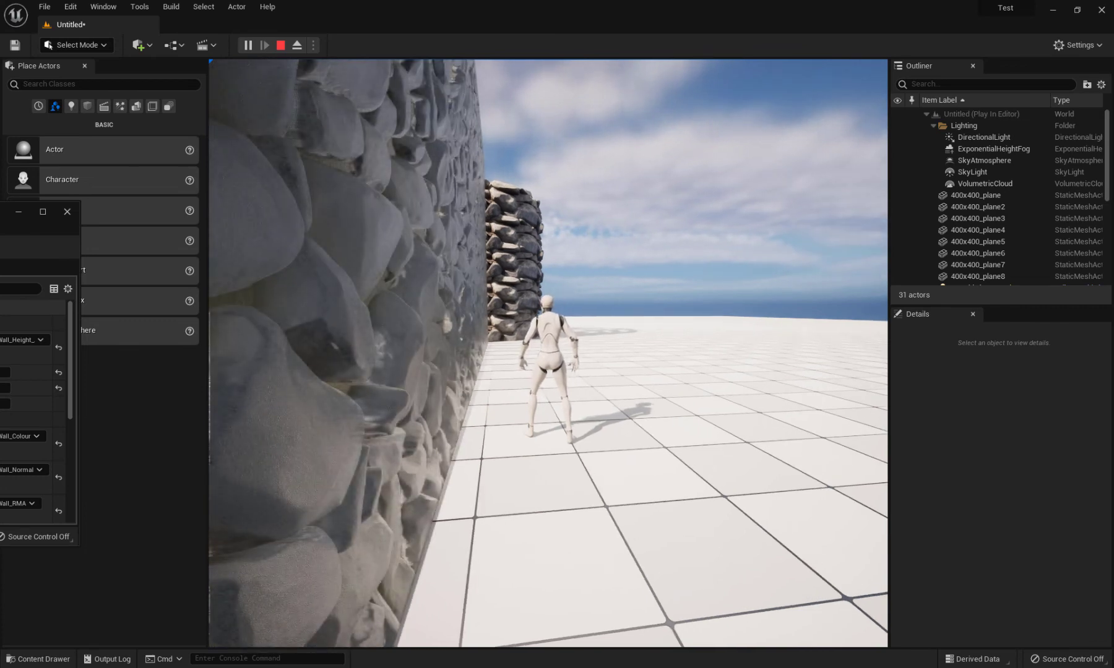
key("w")
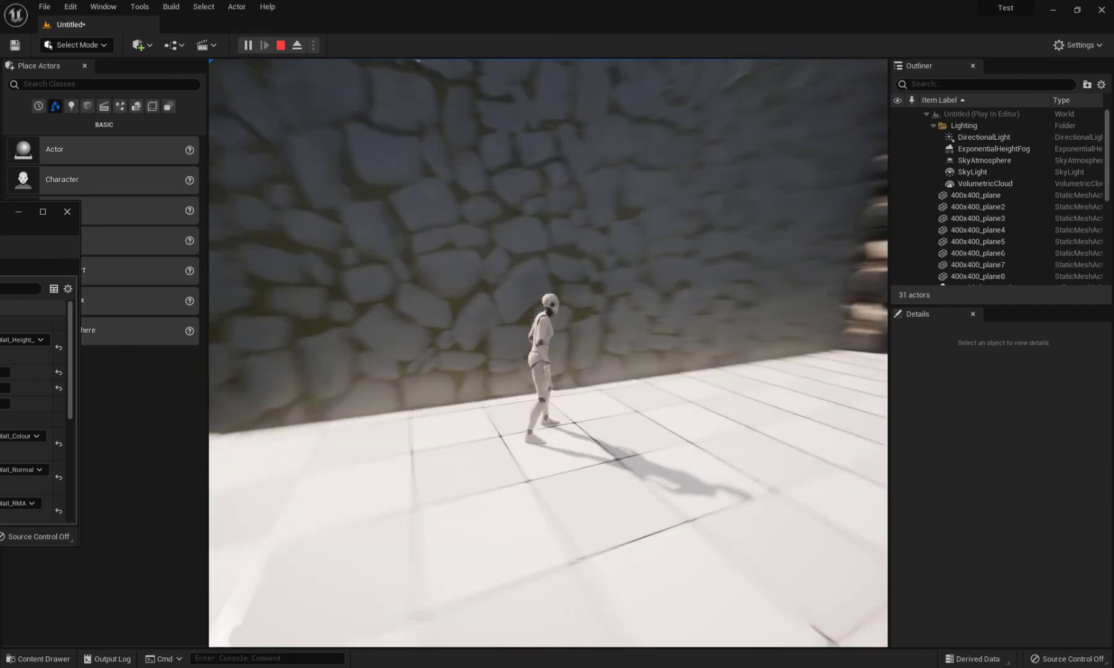
key("d")
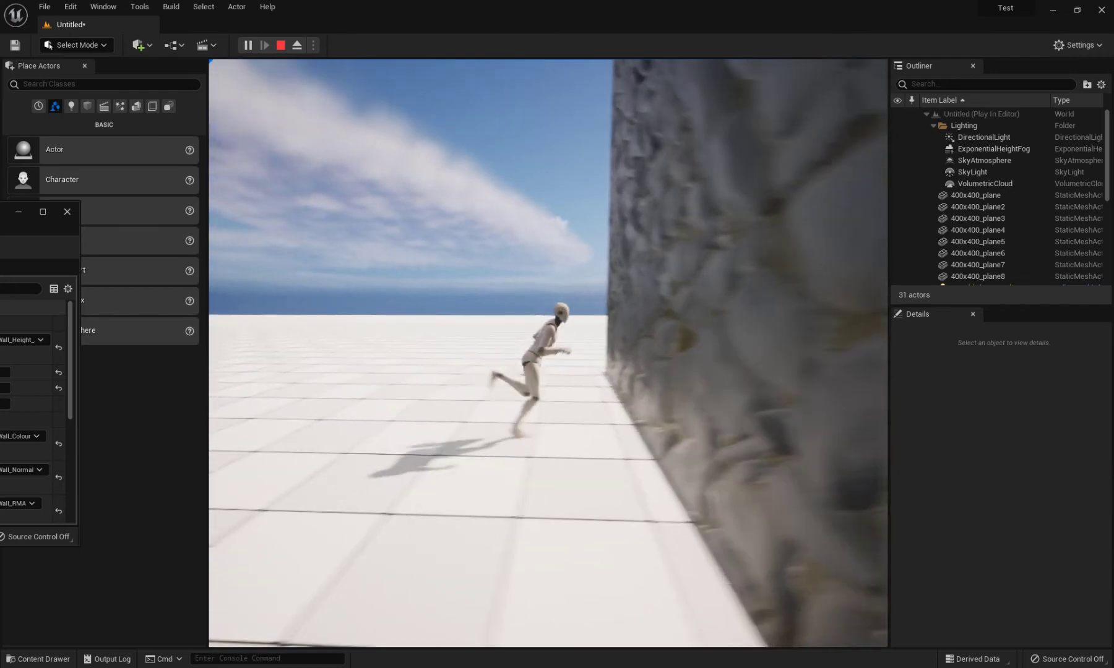
key("a")
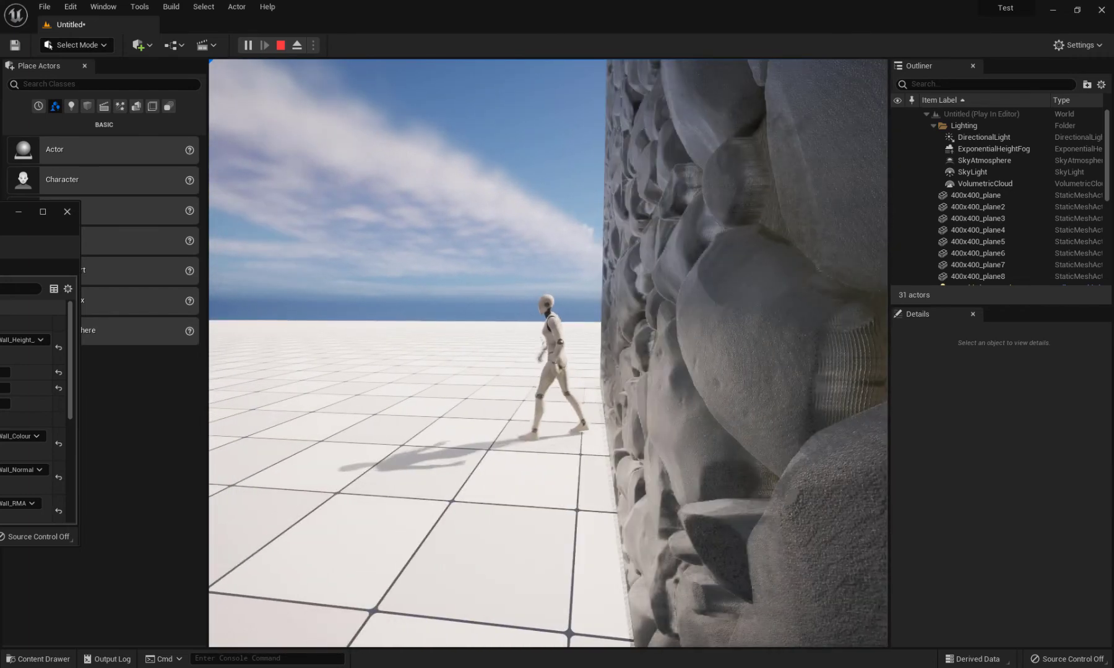
key("w")
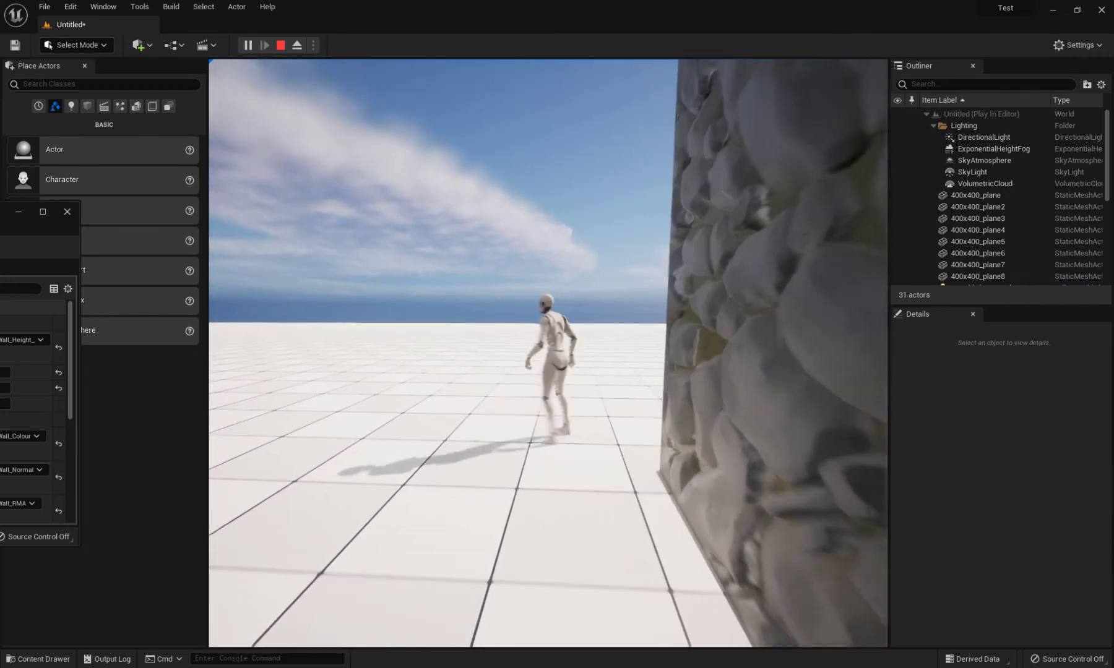
key("s")
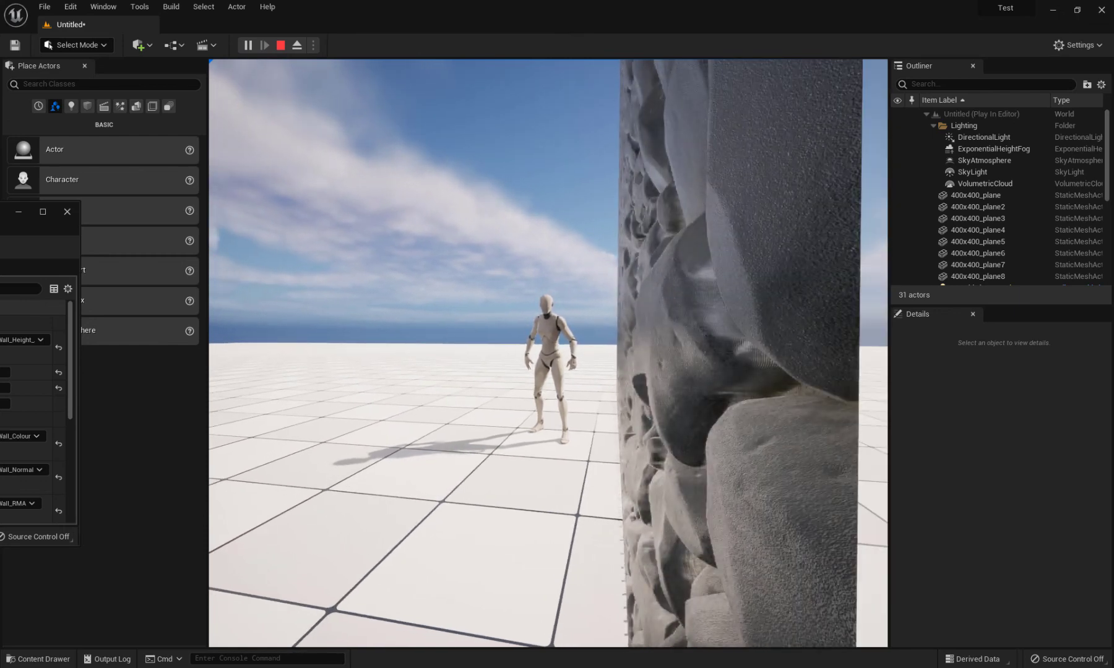
key("s")
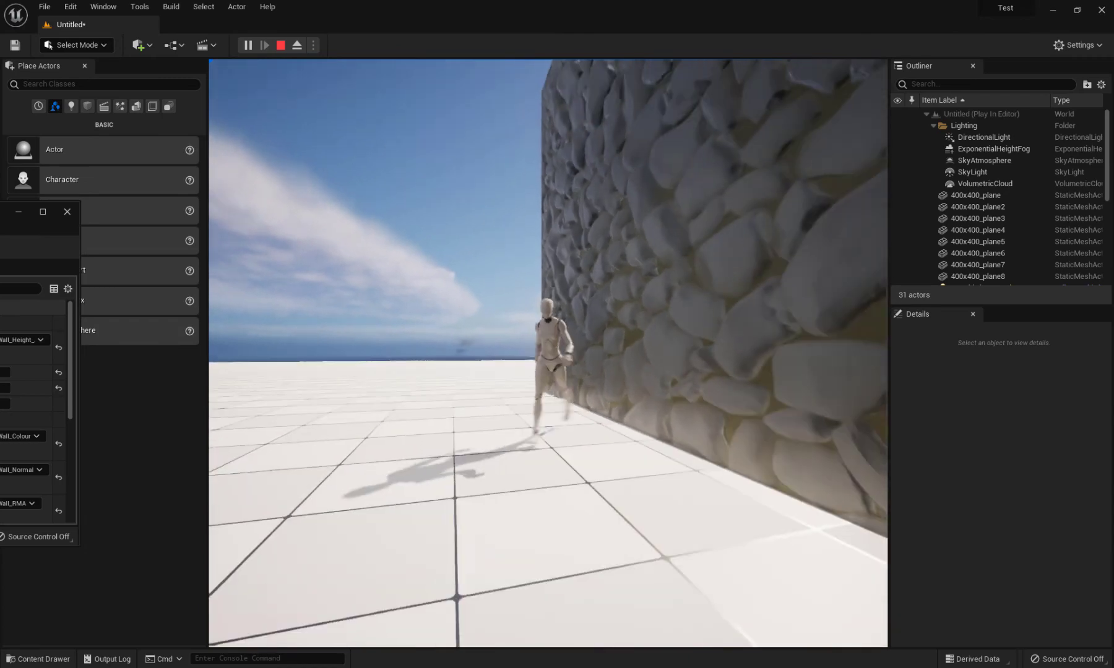
key("a")
key("d")
key("w")
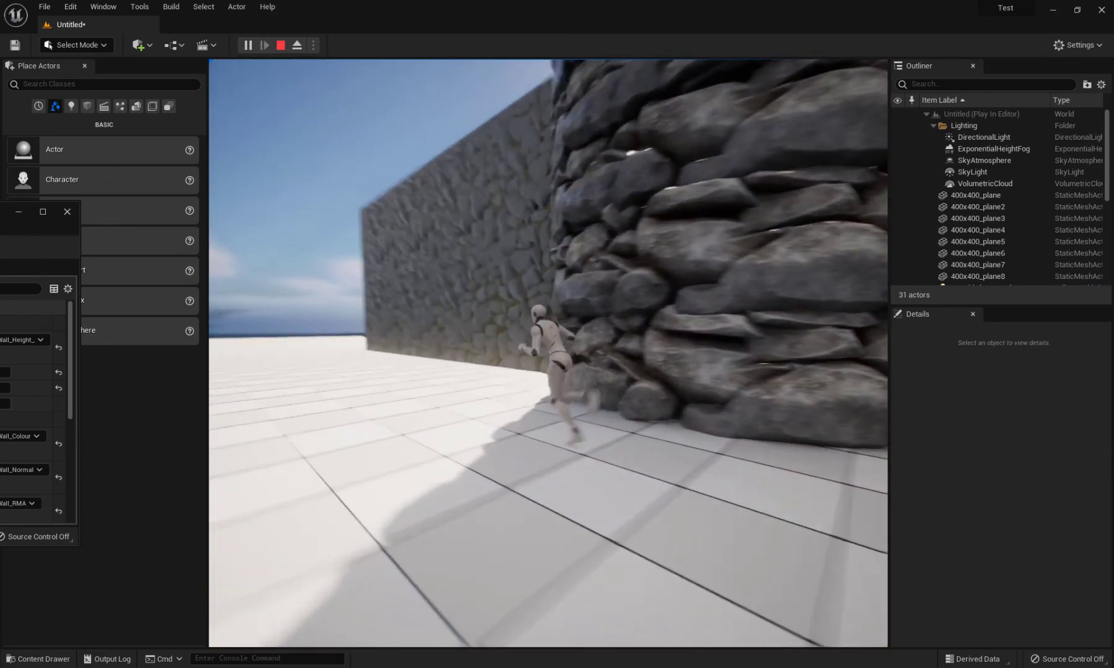
key("Escape")
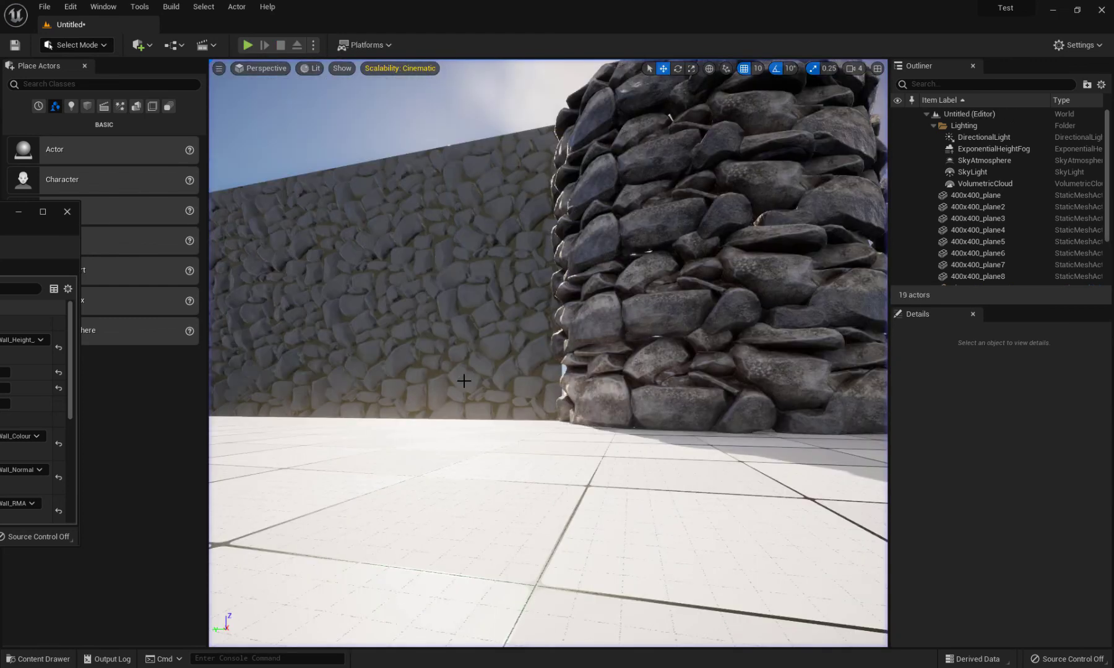